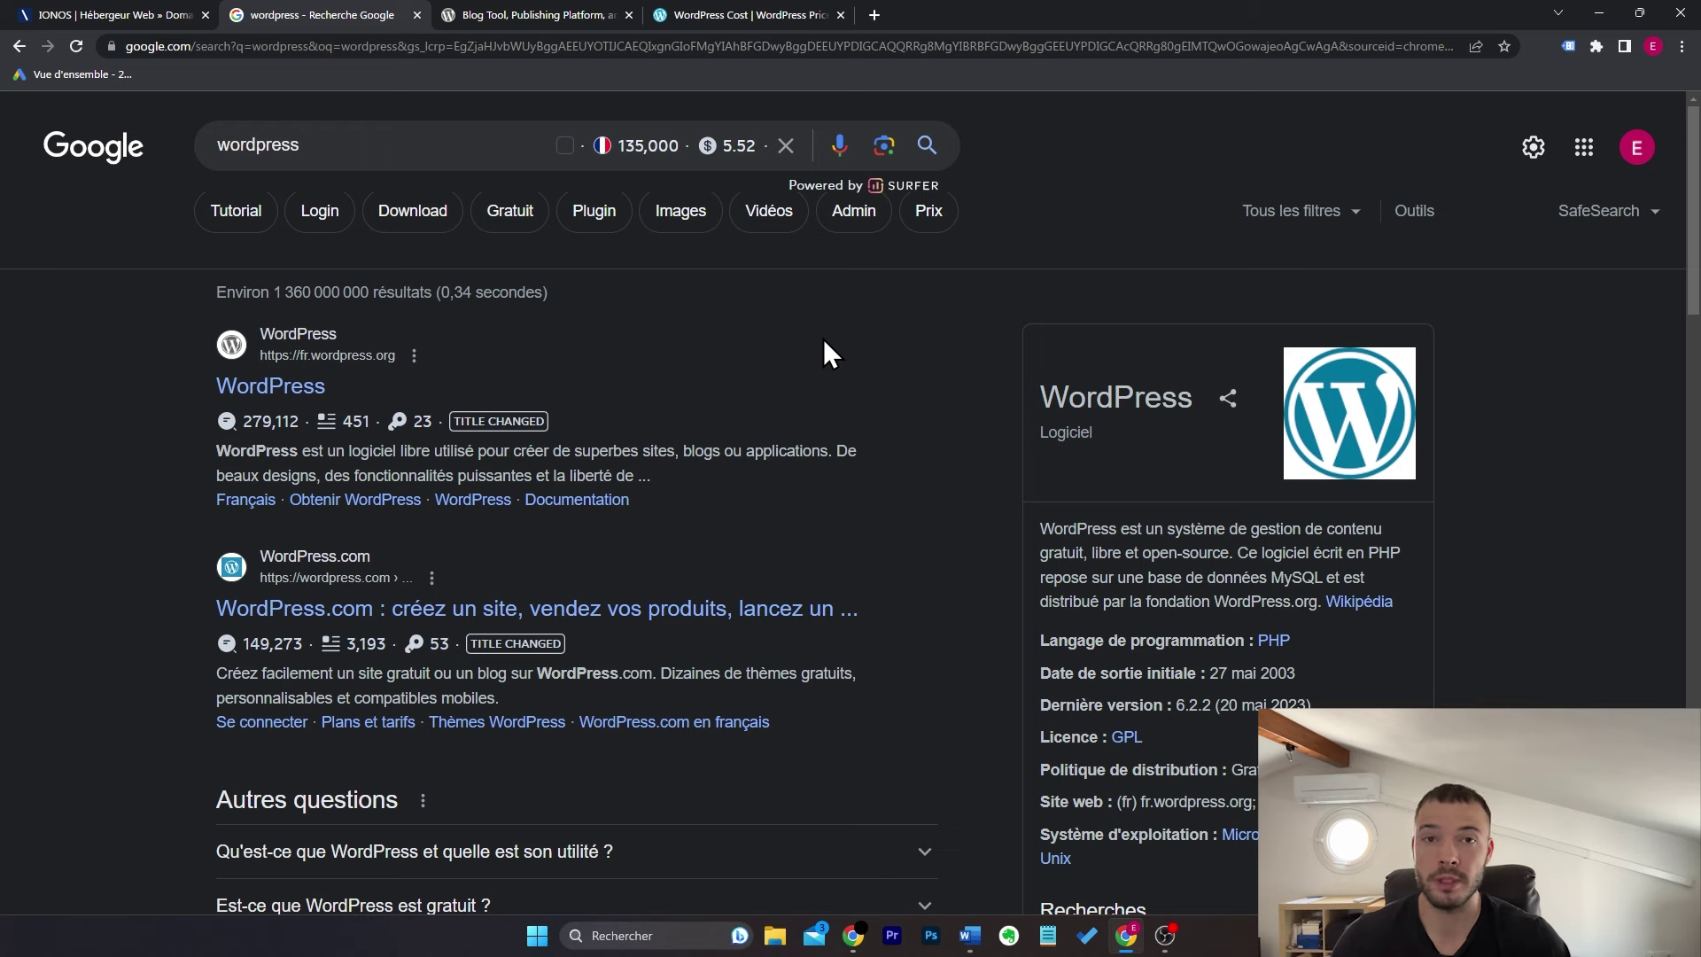
# Step: Download the WordPress 6.2.2 zip from wordpress.org, then bring up the WordPress.com pricing plans
pyautogui.hotkey('ctrl', 'Tab')
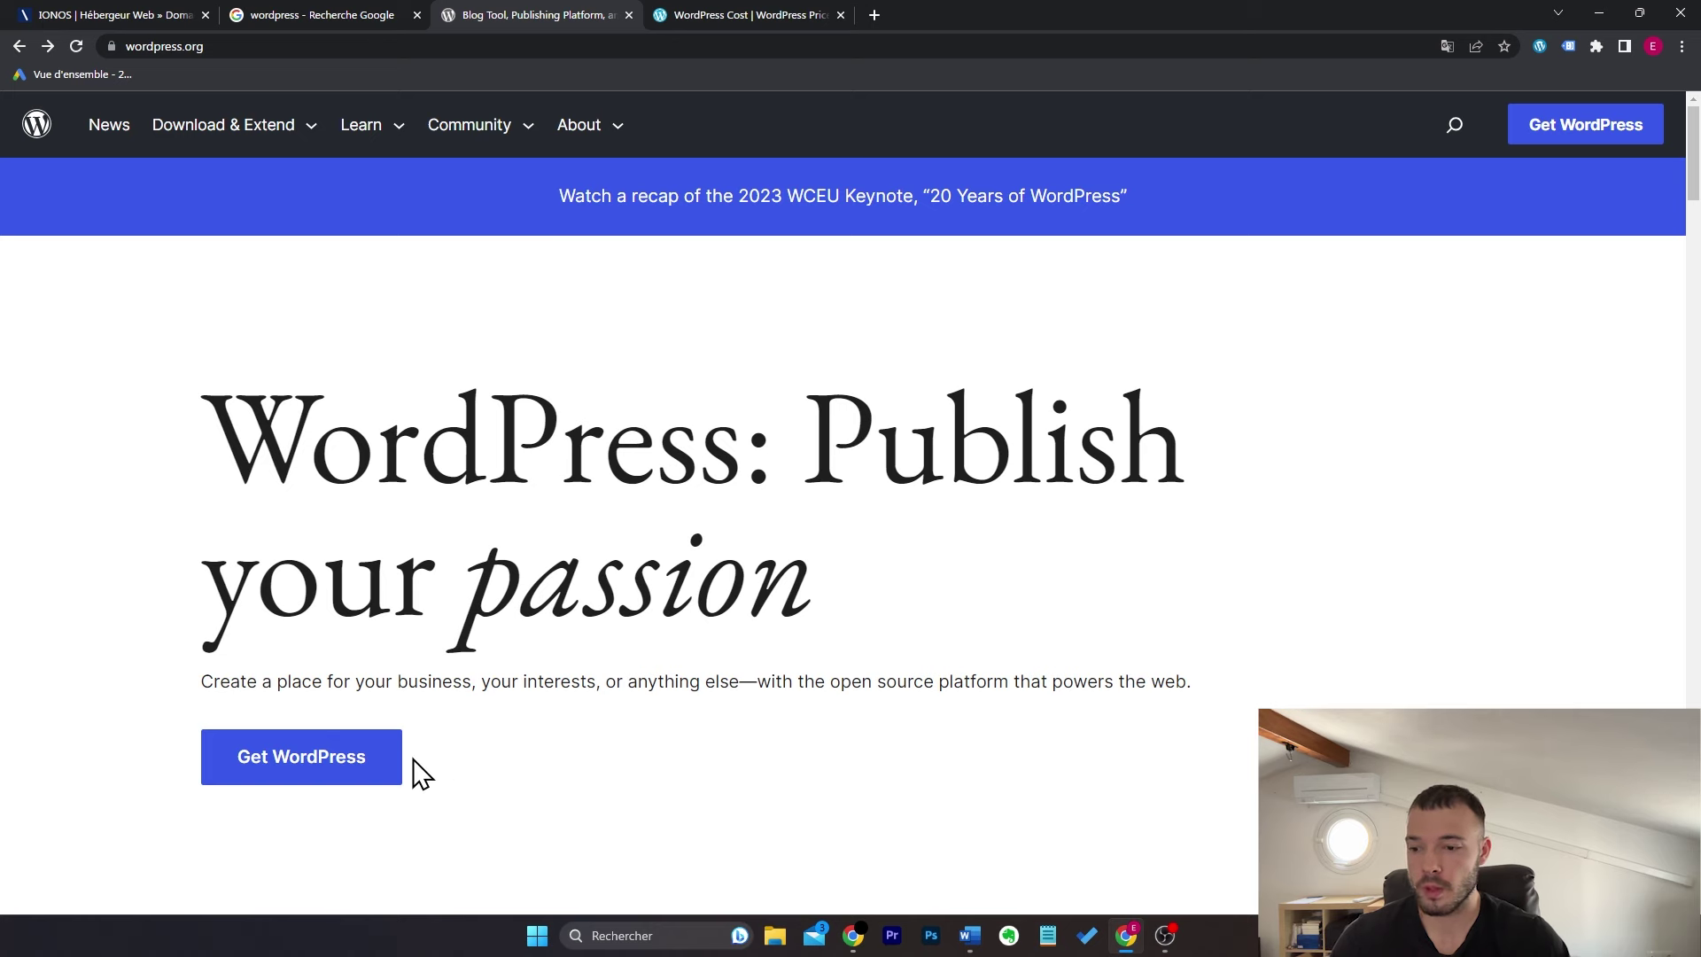
pyautogui.click(376, 771)
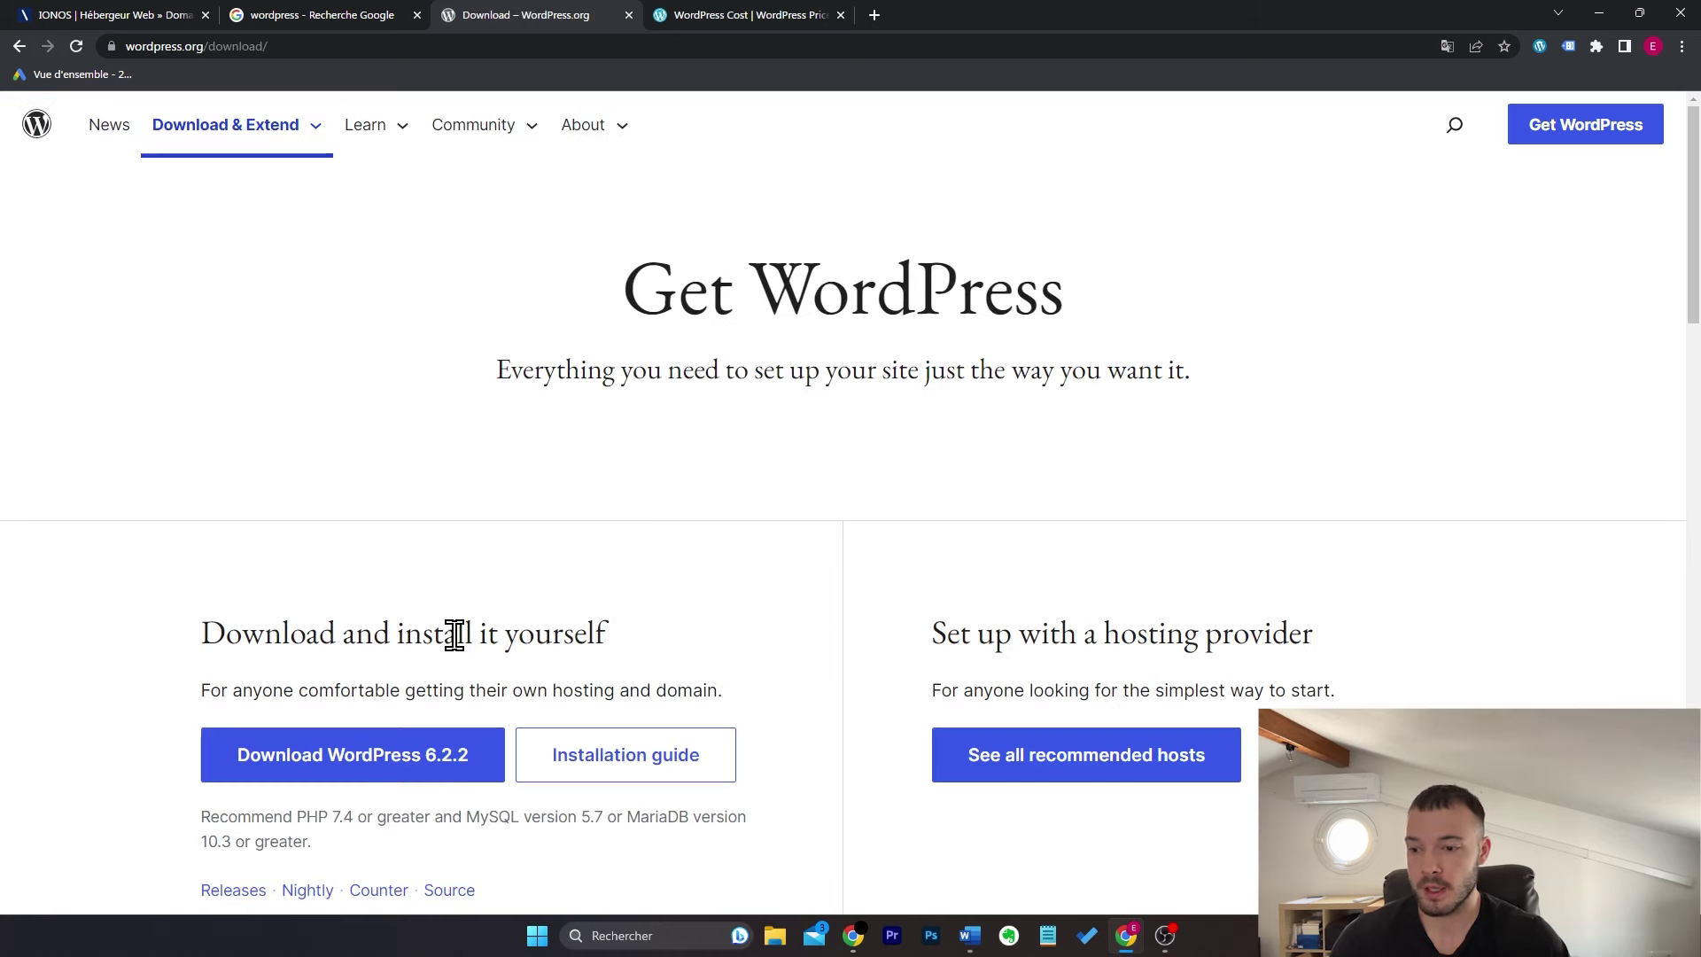
pyautogui.scroll(-3, 456, 630)
pyautogui.click(451, 533)
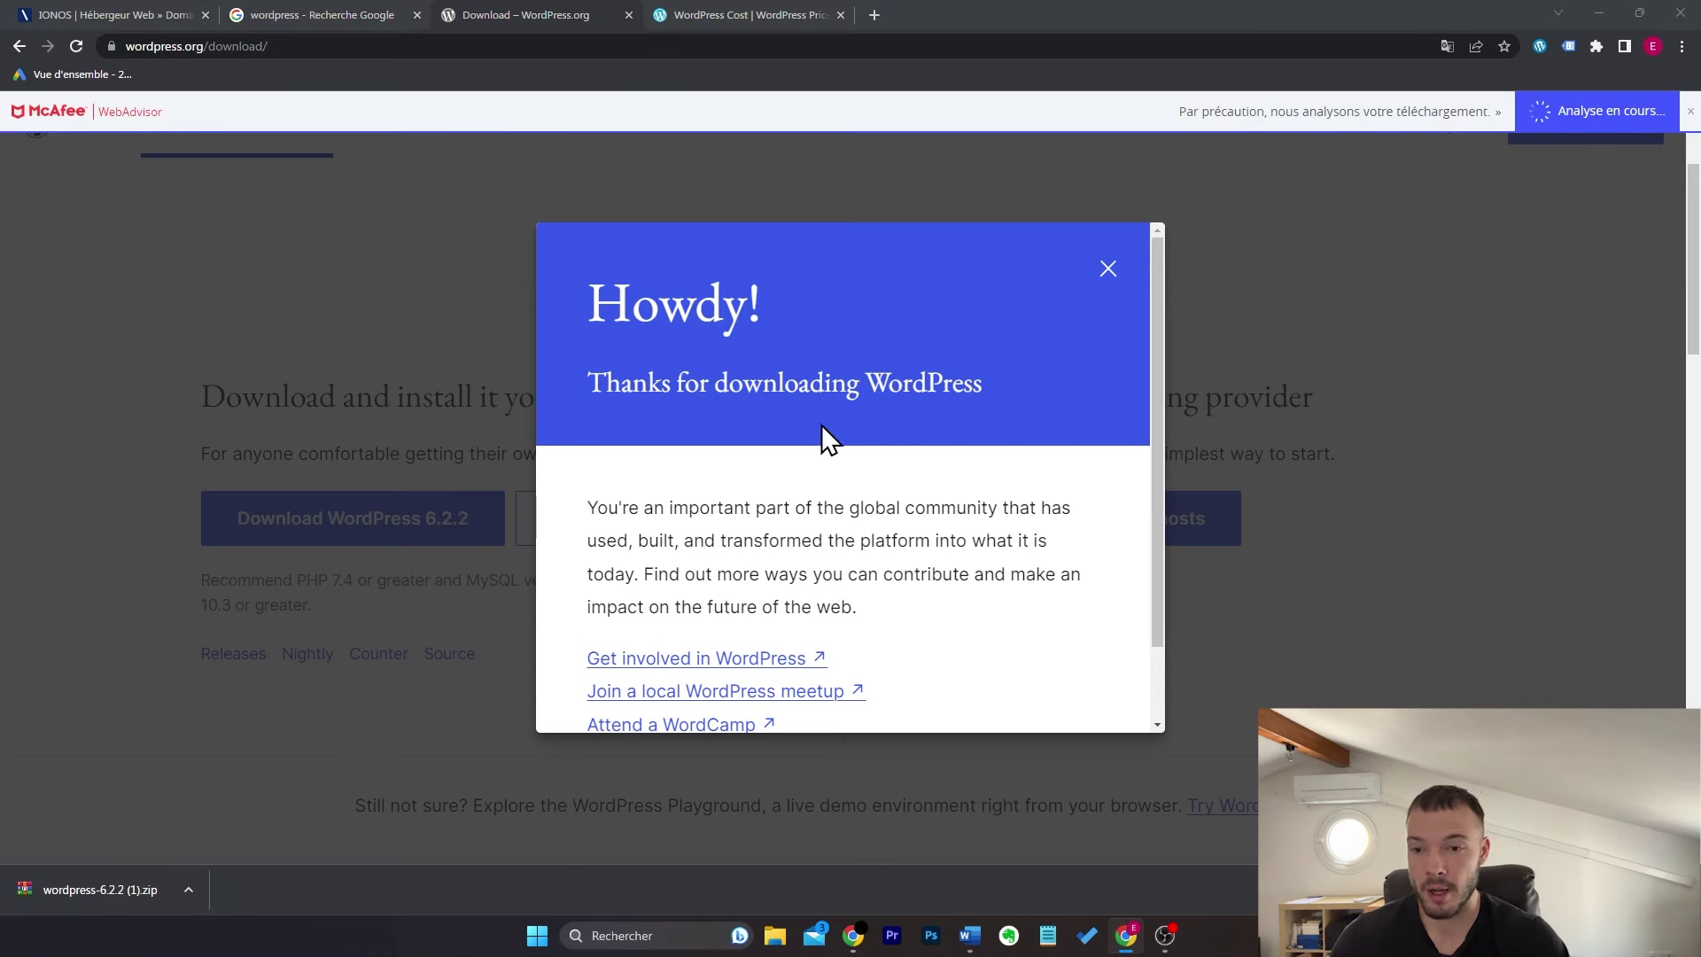
pyautogui.click(1108, 269)
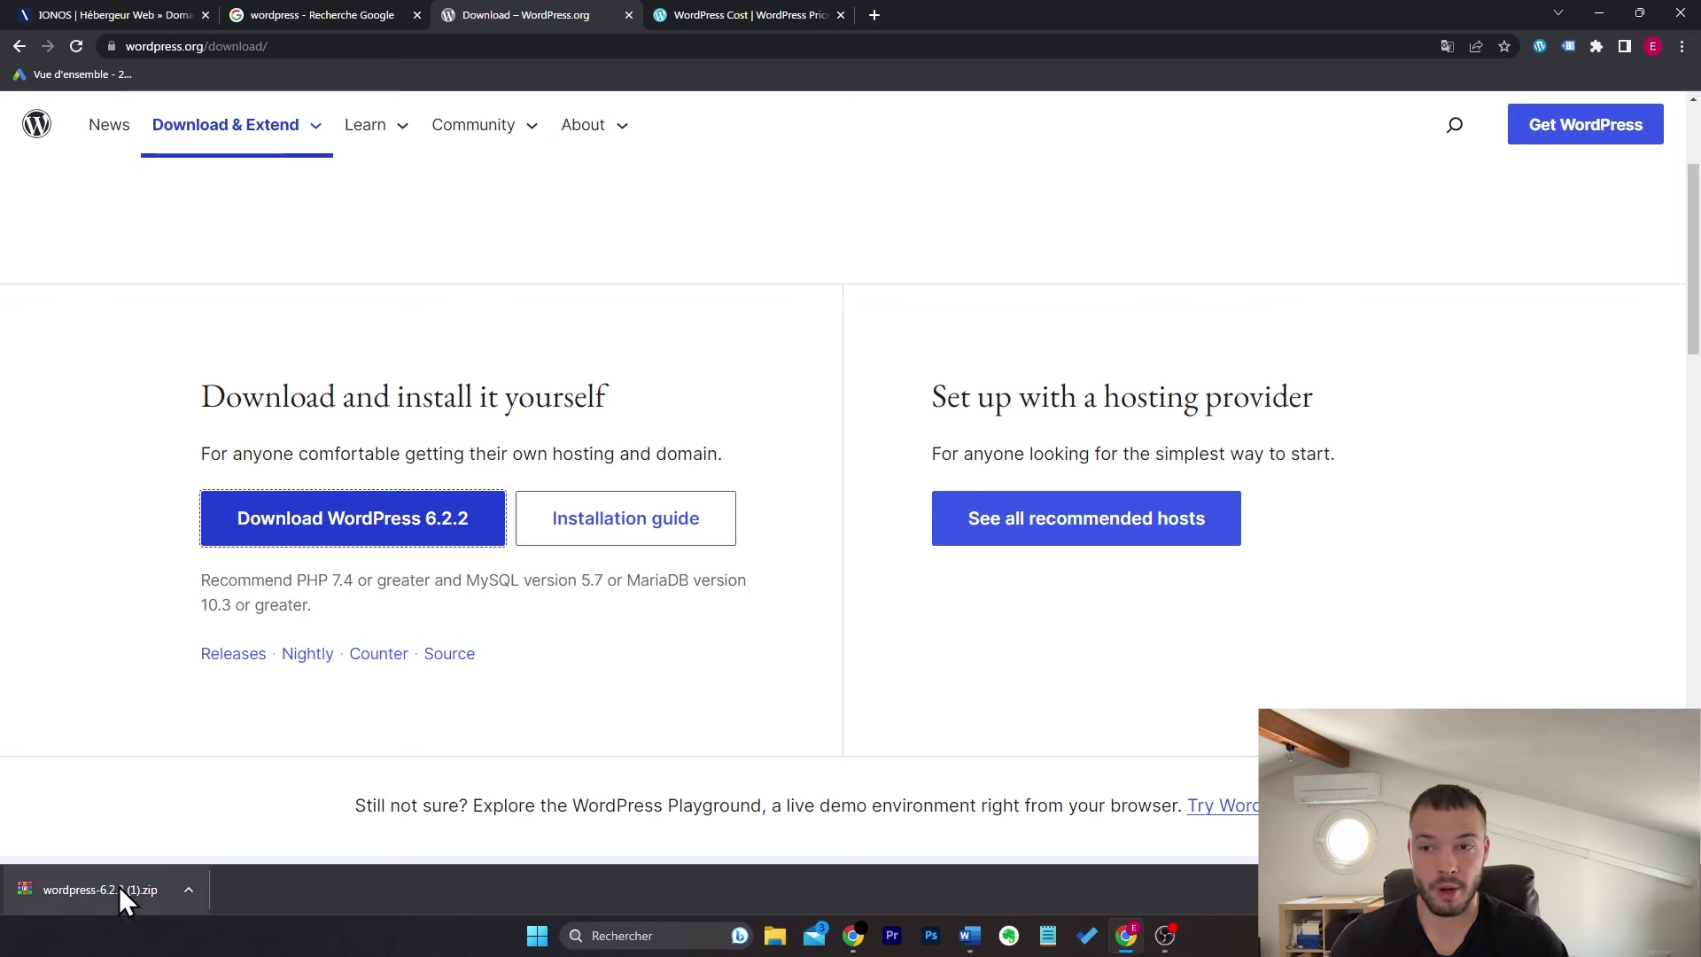
pyautogui.click(749, 14)
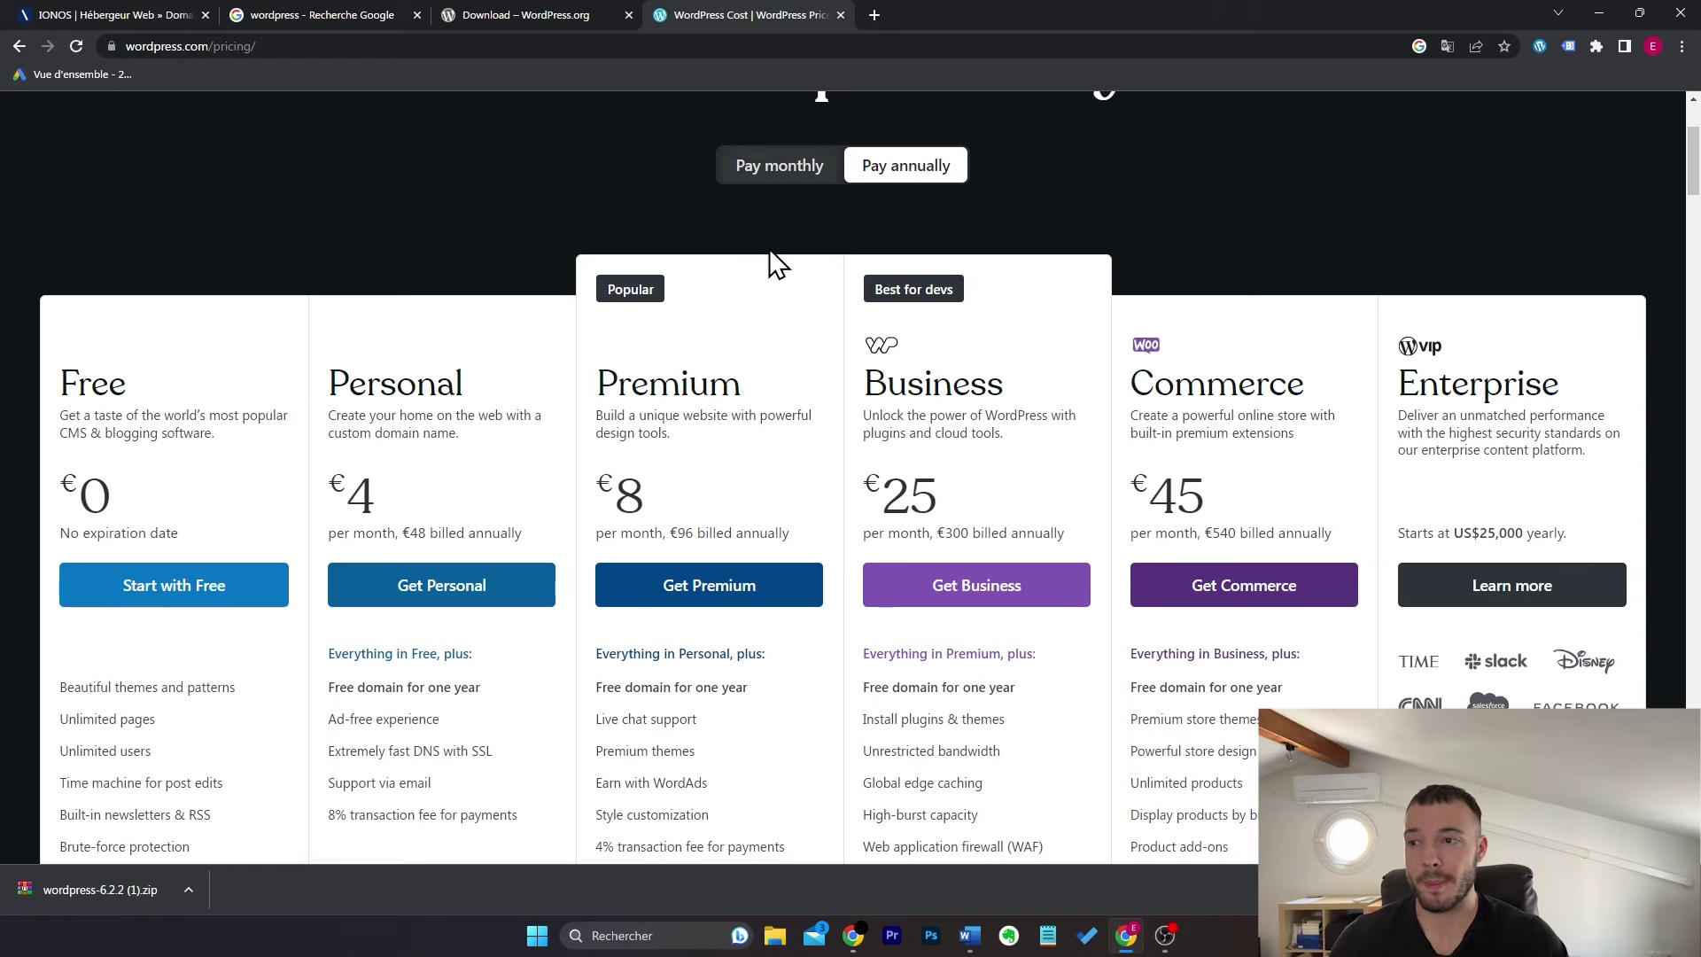
# Step: Revisit the WordPress.org download page and WordPress.com pricing, then switch to the IONOS website
pyautogui.click(544, 19)
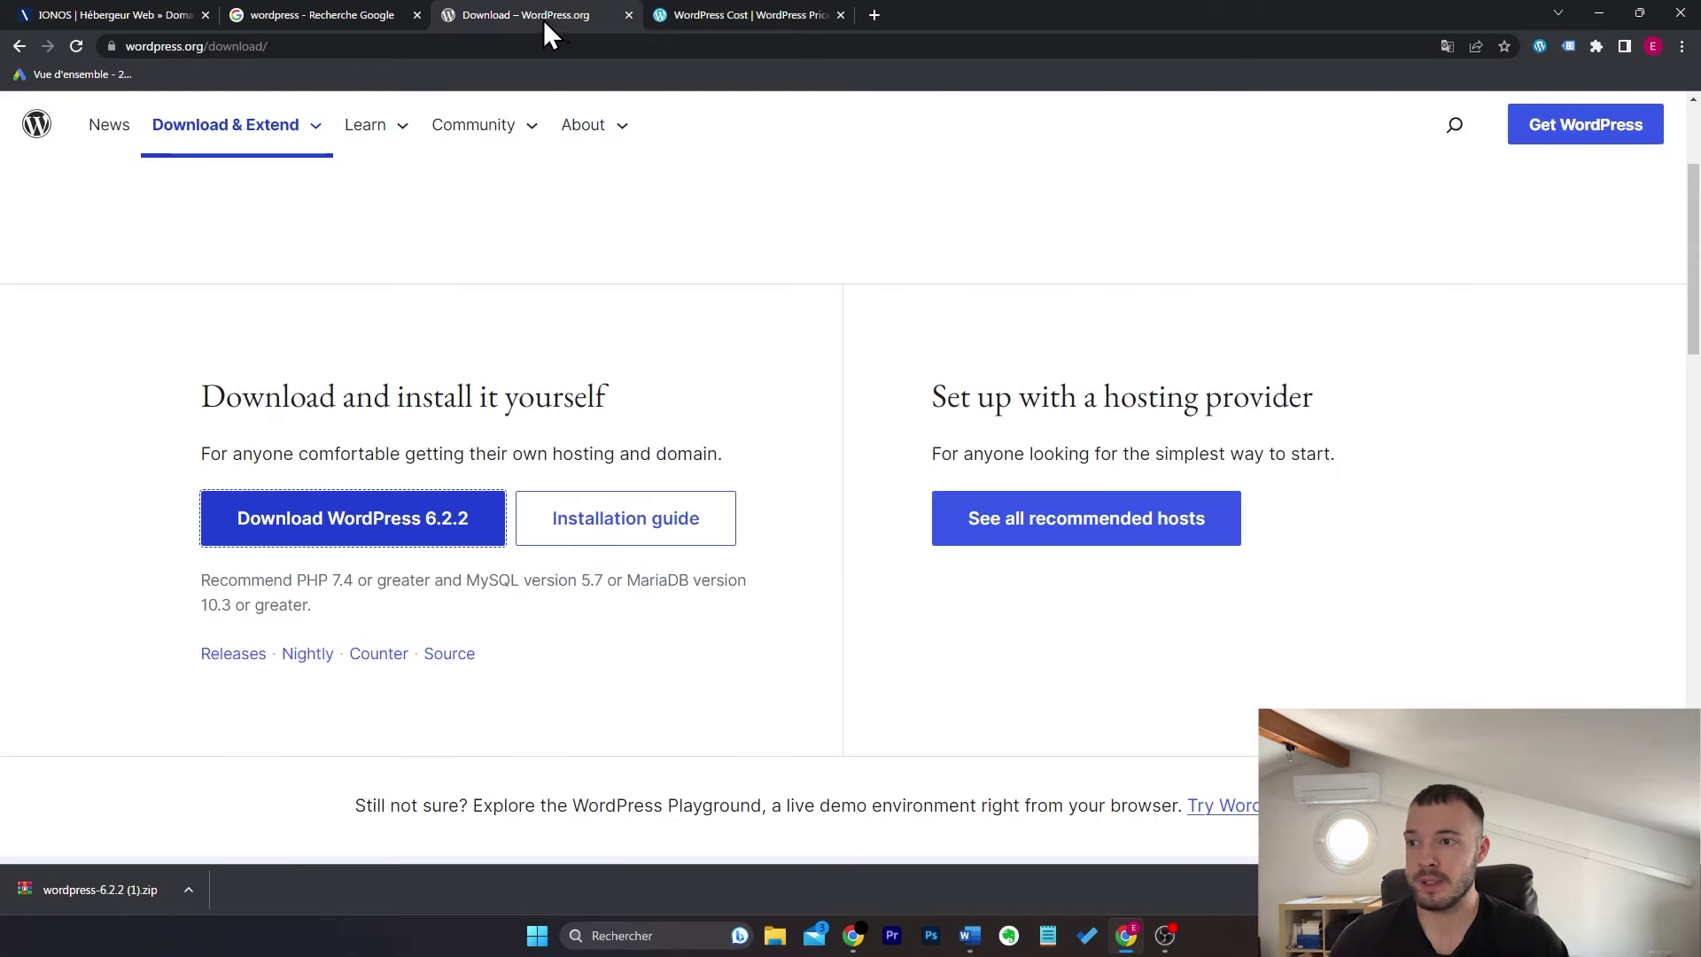
pyautogui.moveTo(567, 191)
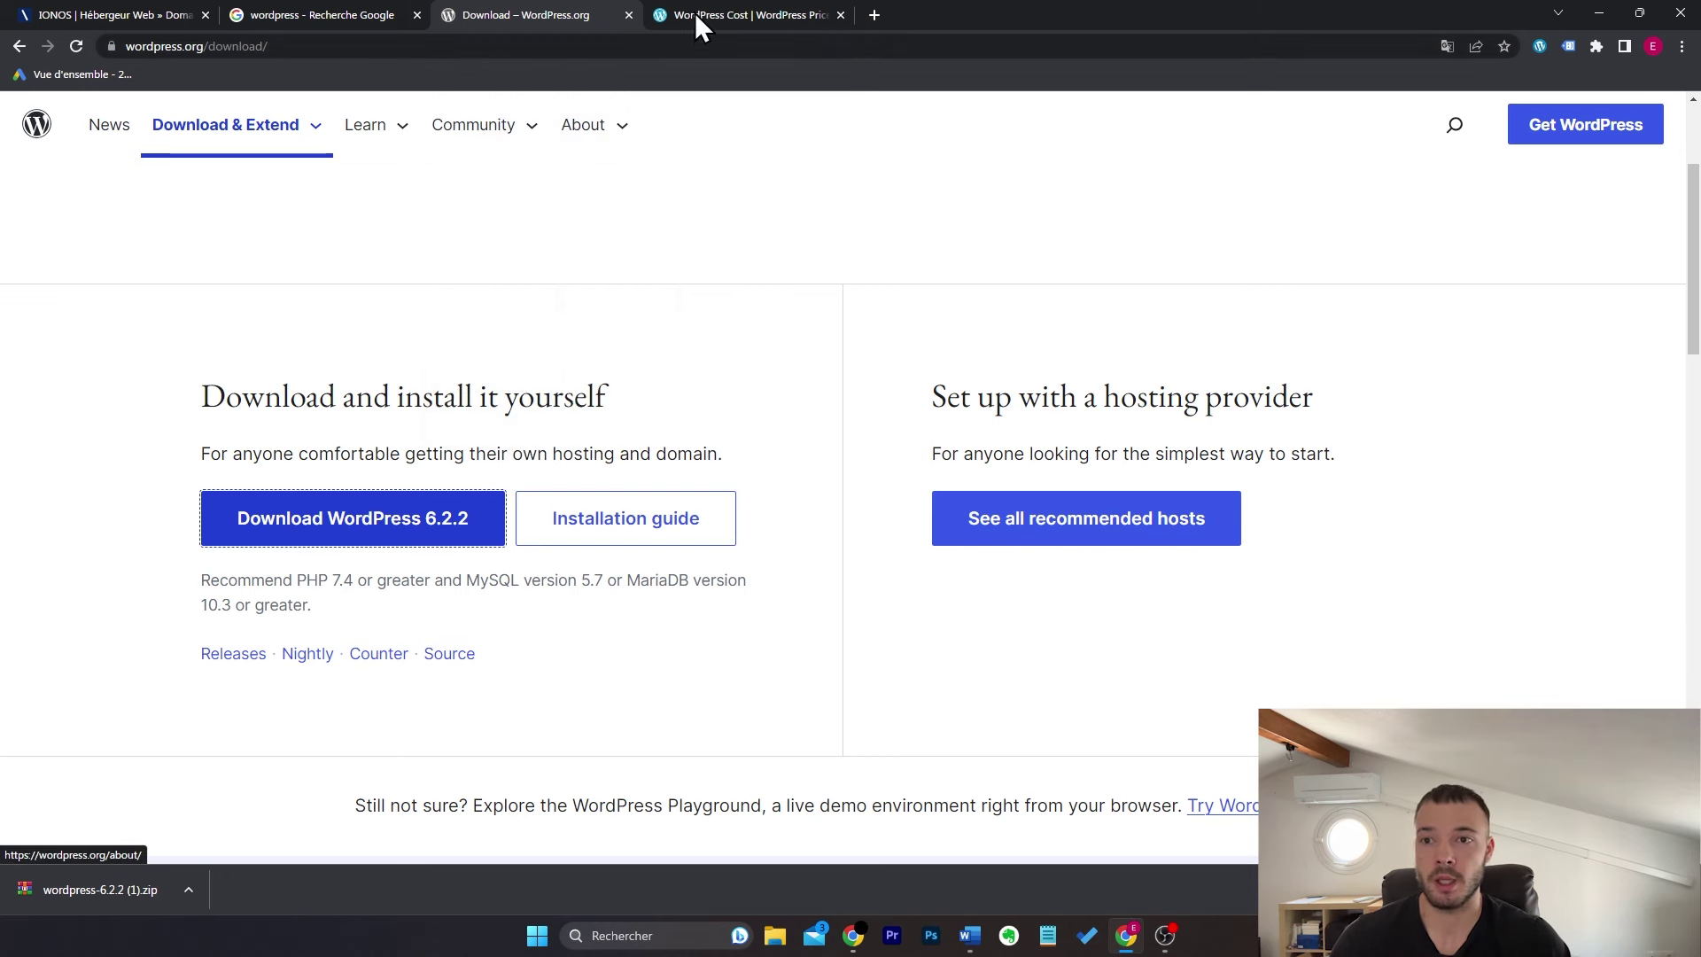
pyautogui.click(732, 12)
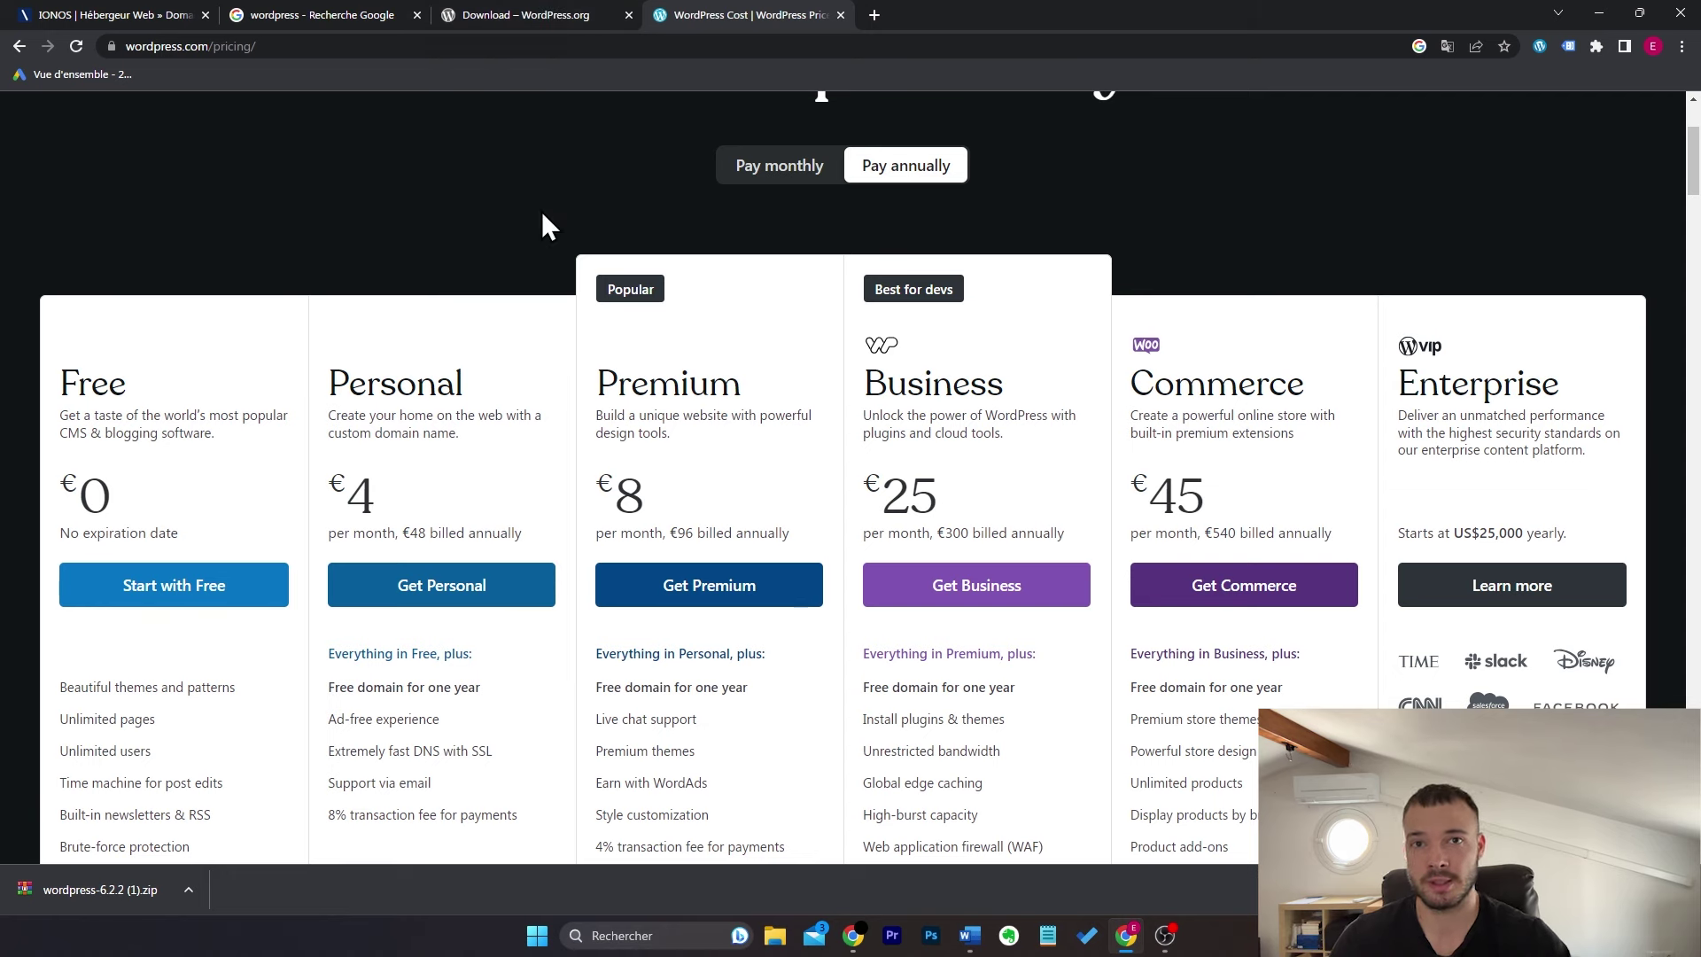
pyautogui.click(142, 5)
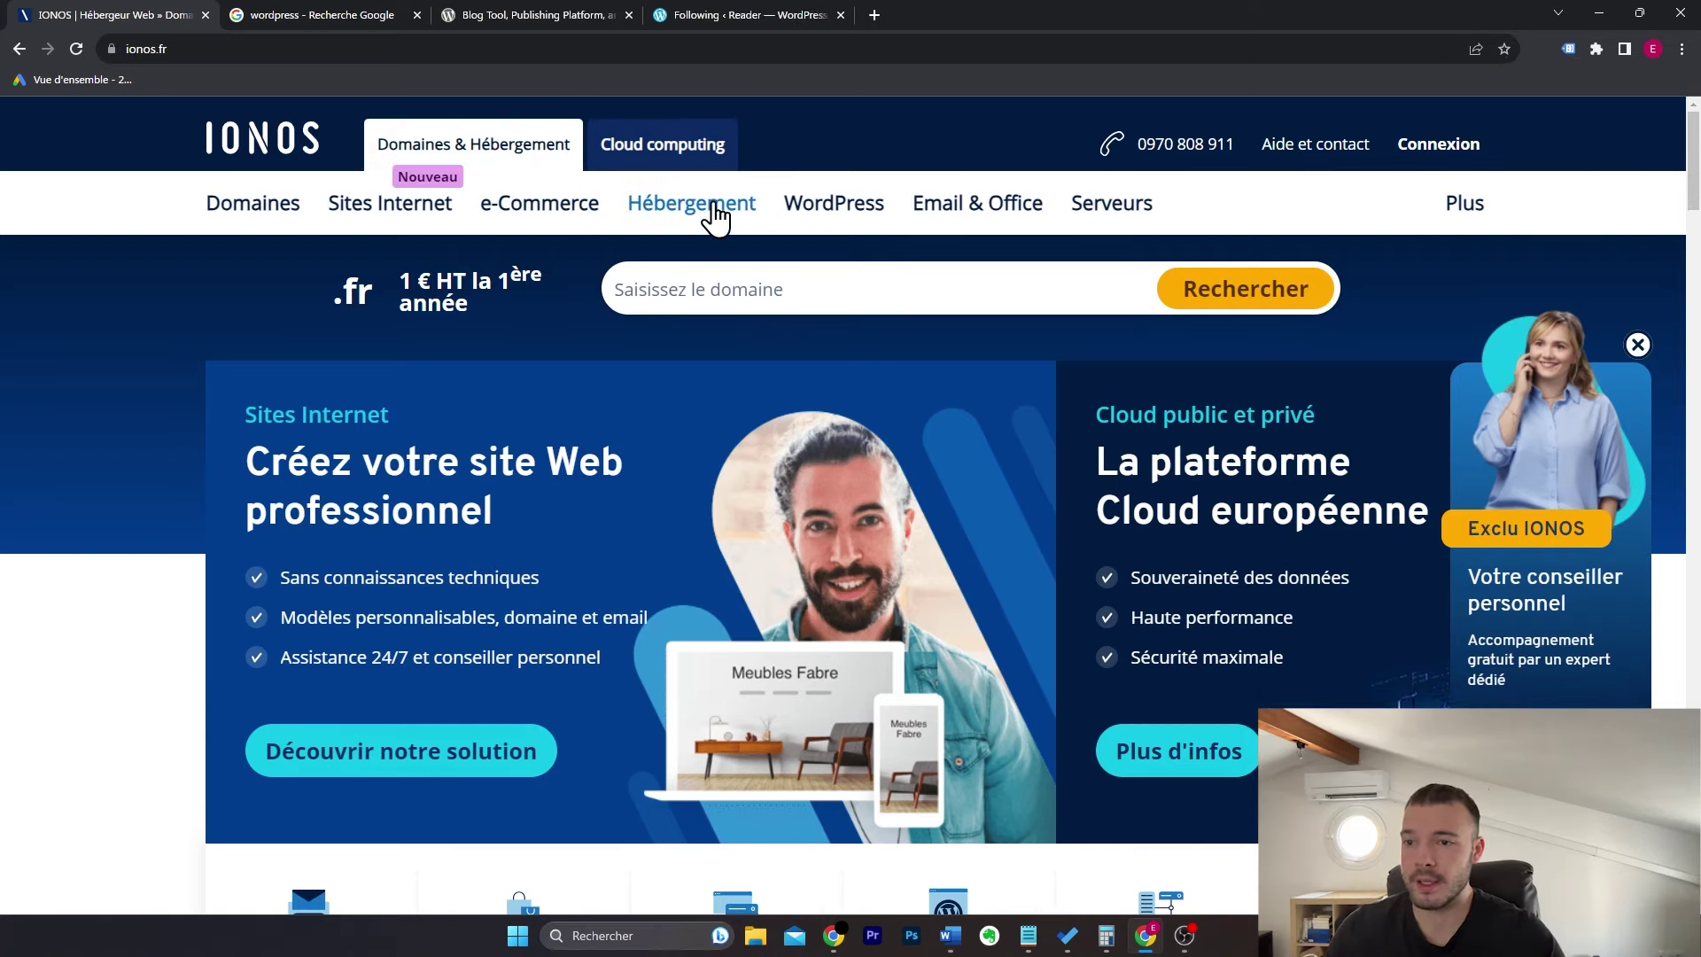
# Step: Go to IONOS Hébergement Web packs and choose the Plus hosting pack
pyautogui.click(716, 215)
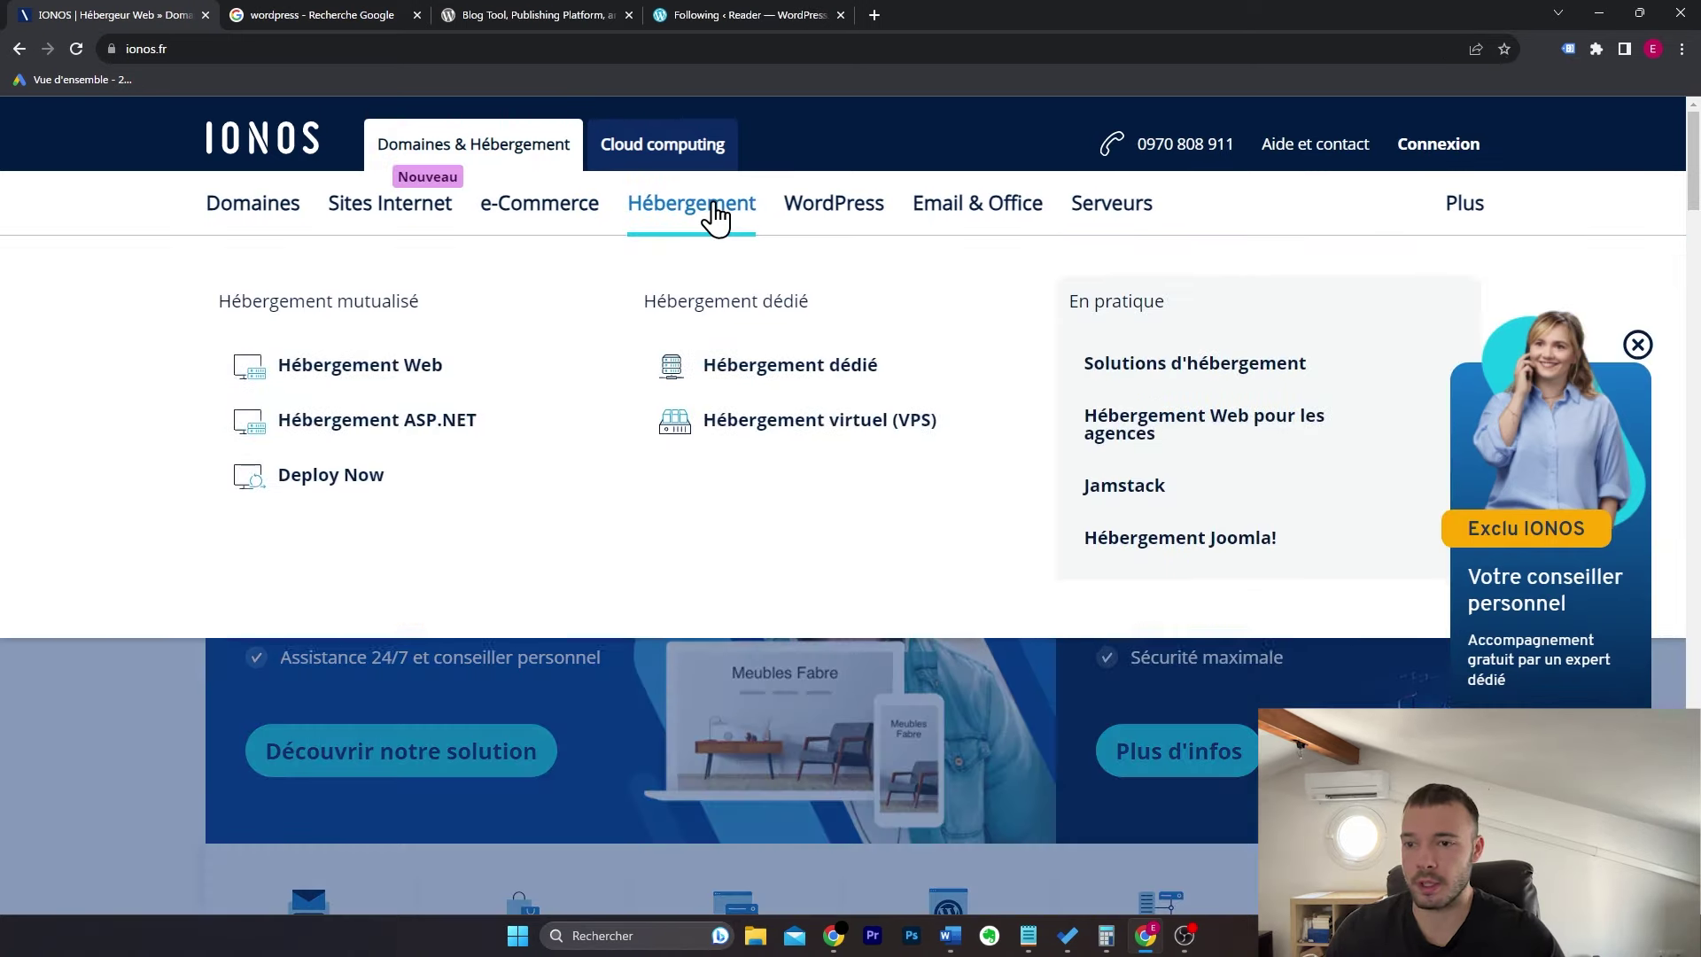
pyautogui.click(416, 389)
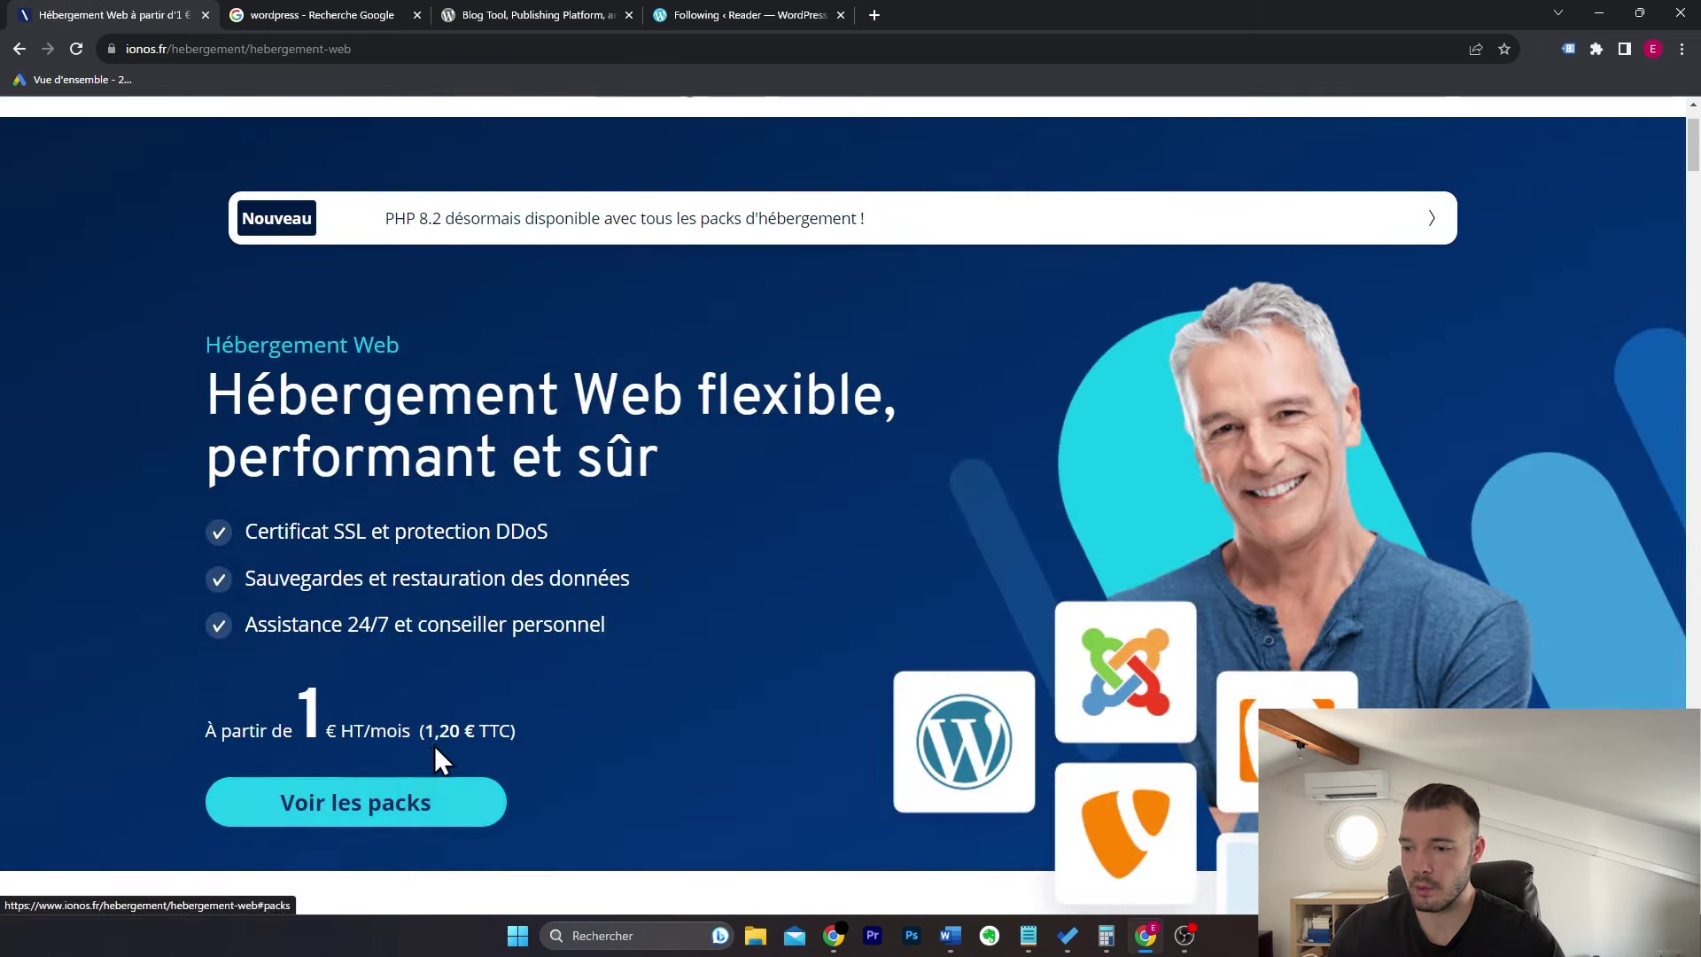
pyautogui.click(388, 809)
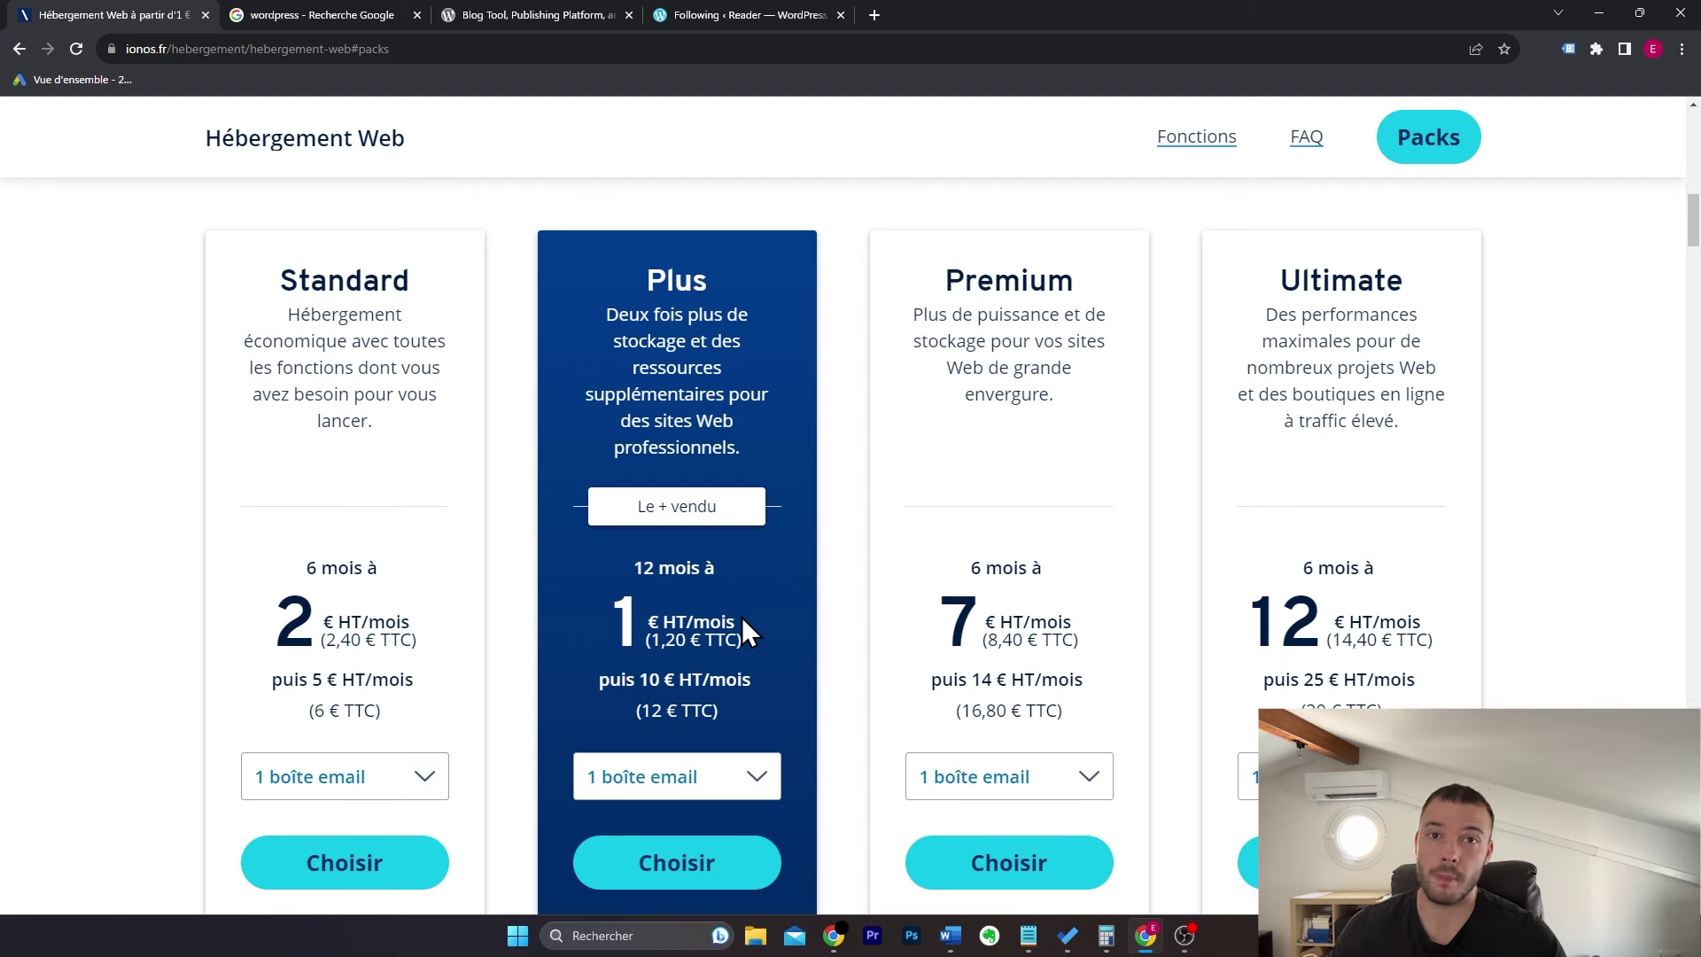
pyautogui.scroll(-3, 736, 621)
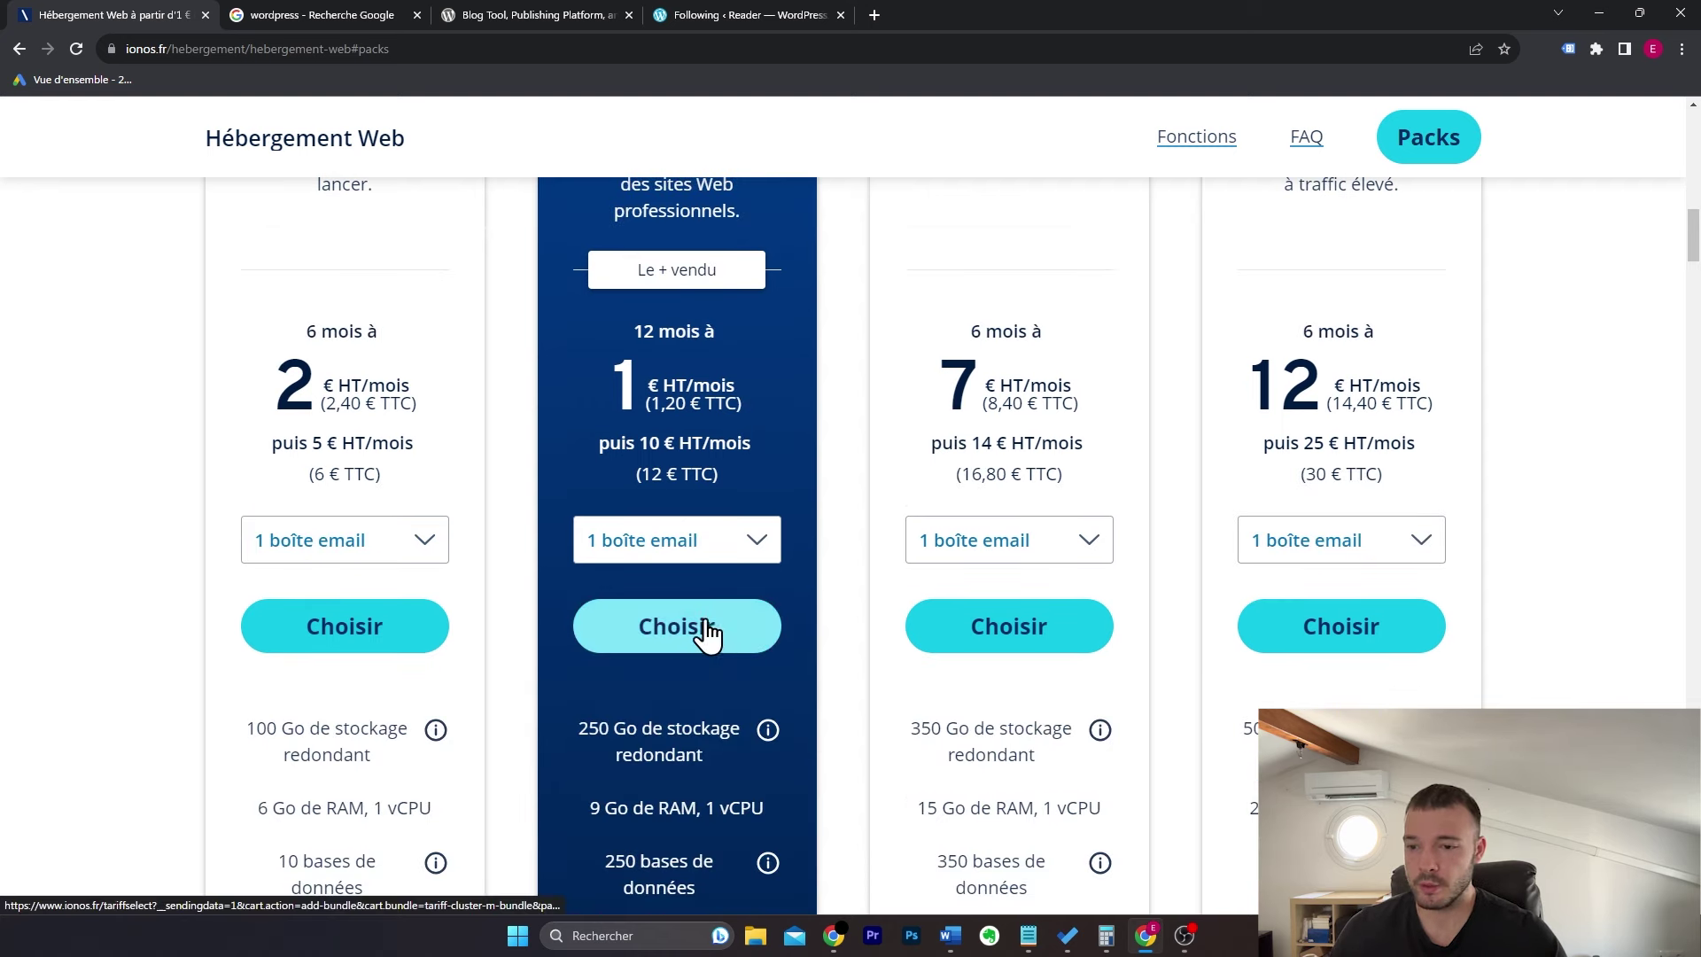
pyautogui.click(710, 641)
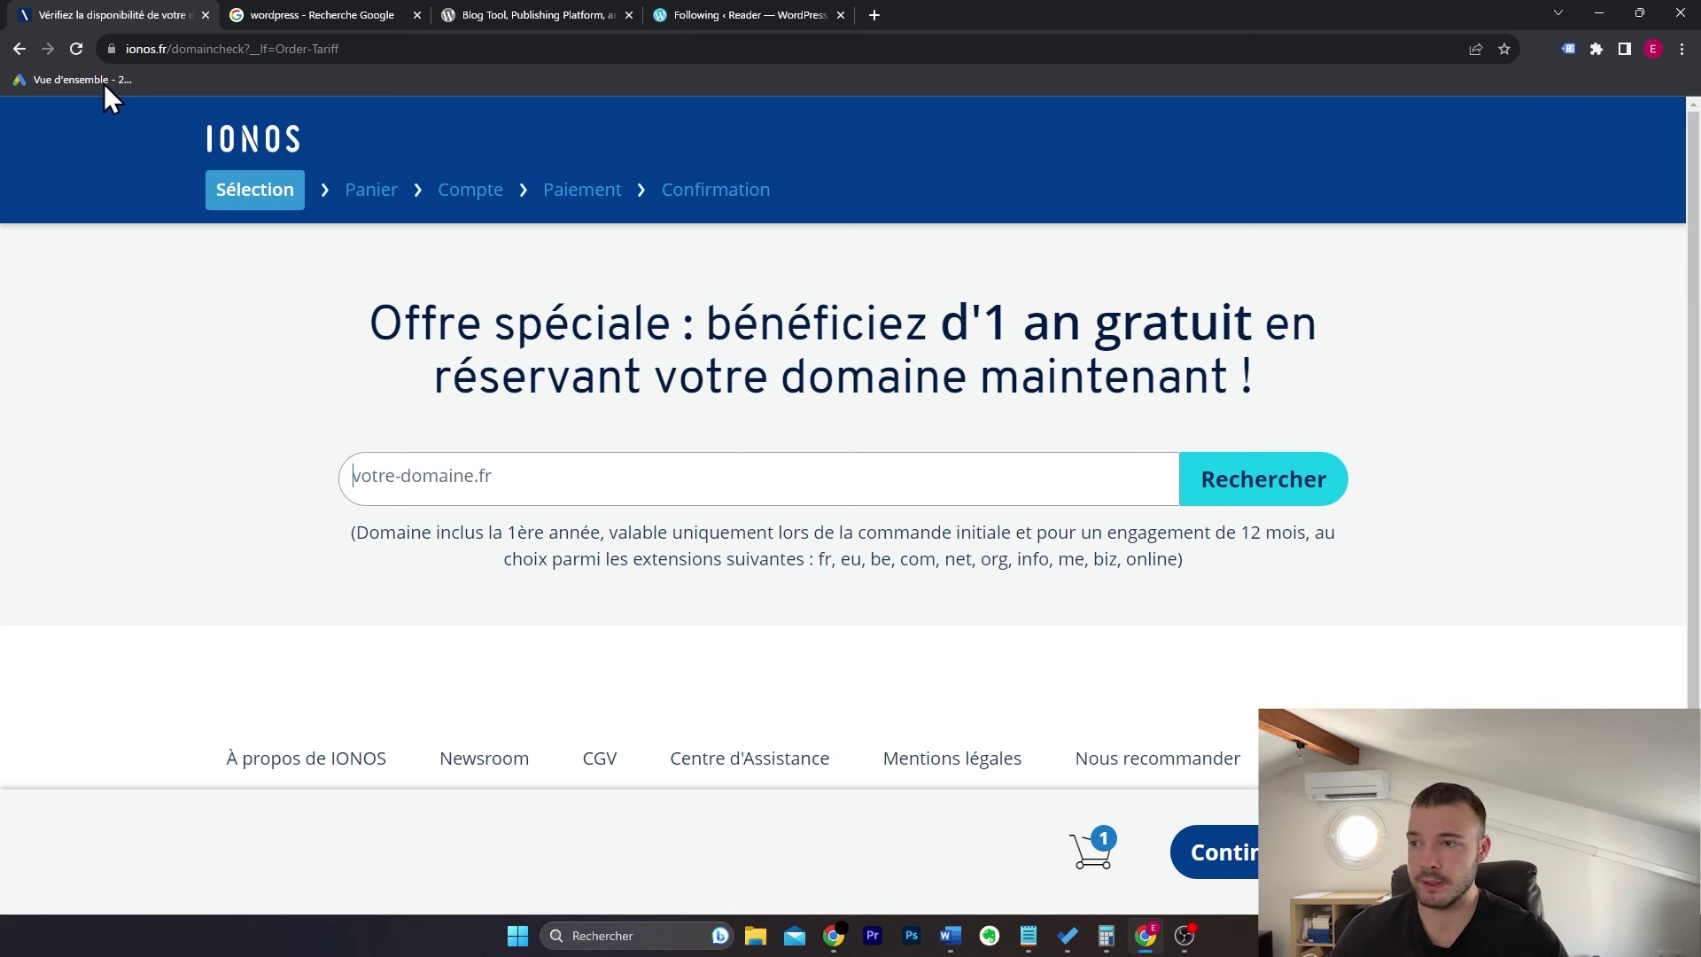
# Step: Search for the domain easywp.fr and add it to the order
pyautogui.click(140, 47)
pyautogui.click(144, 49)
pyautogui.click(299, 430)
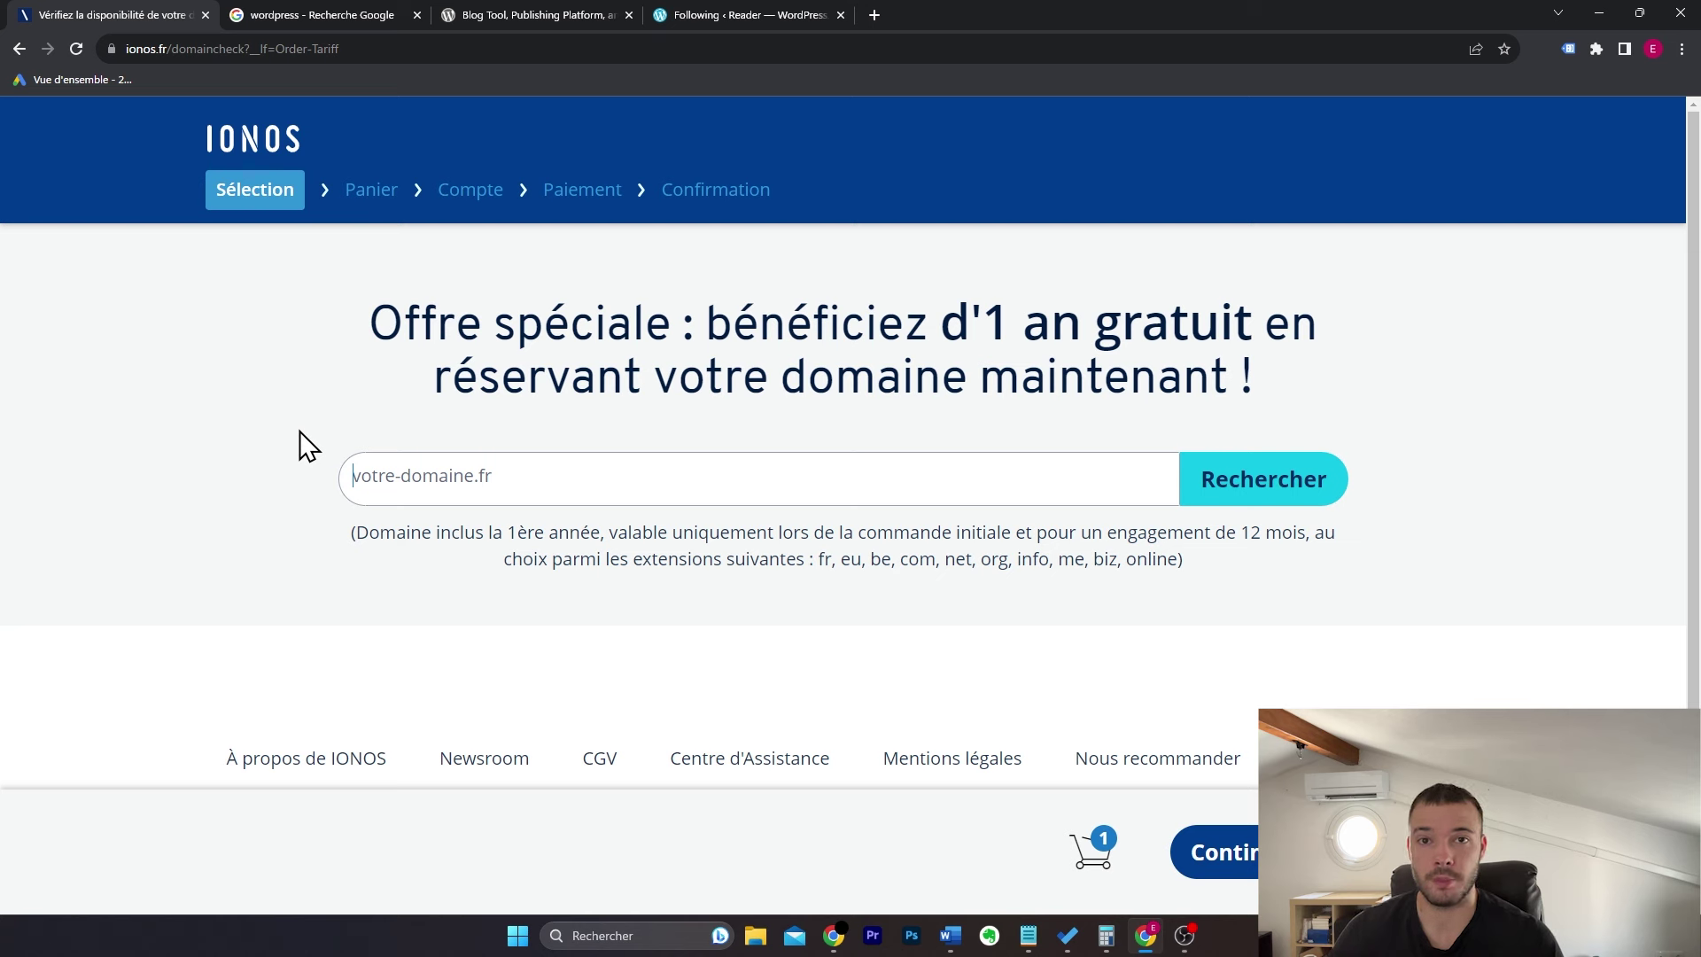
pyautogui.write('easywp.fr')
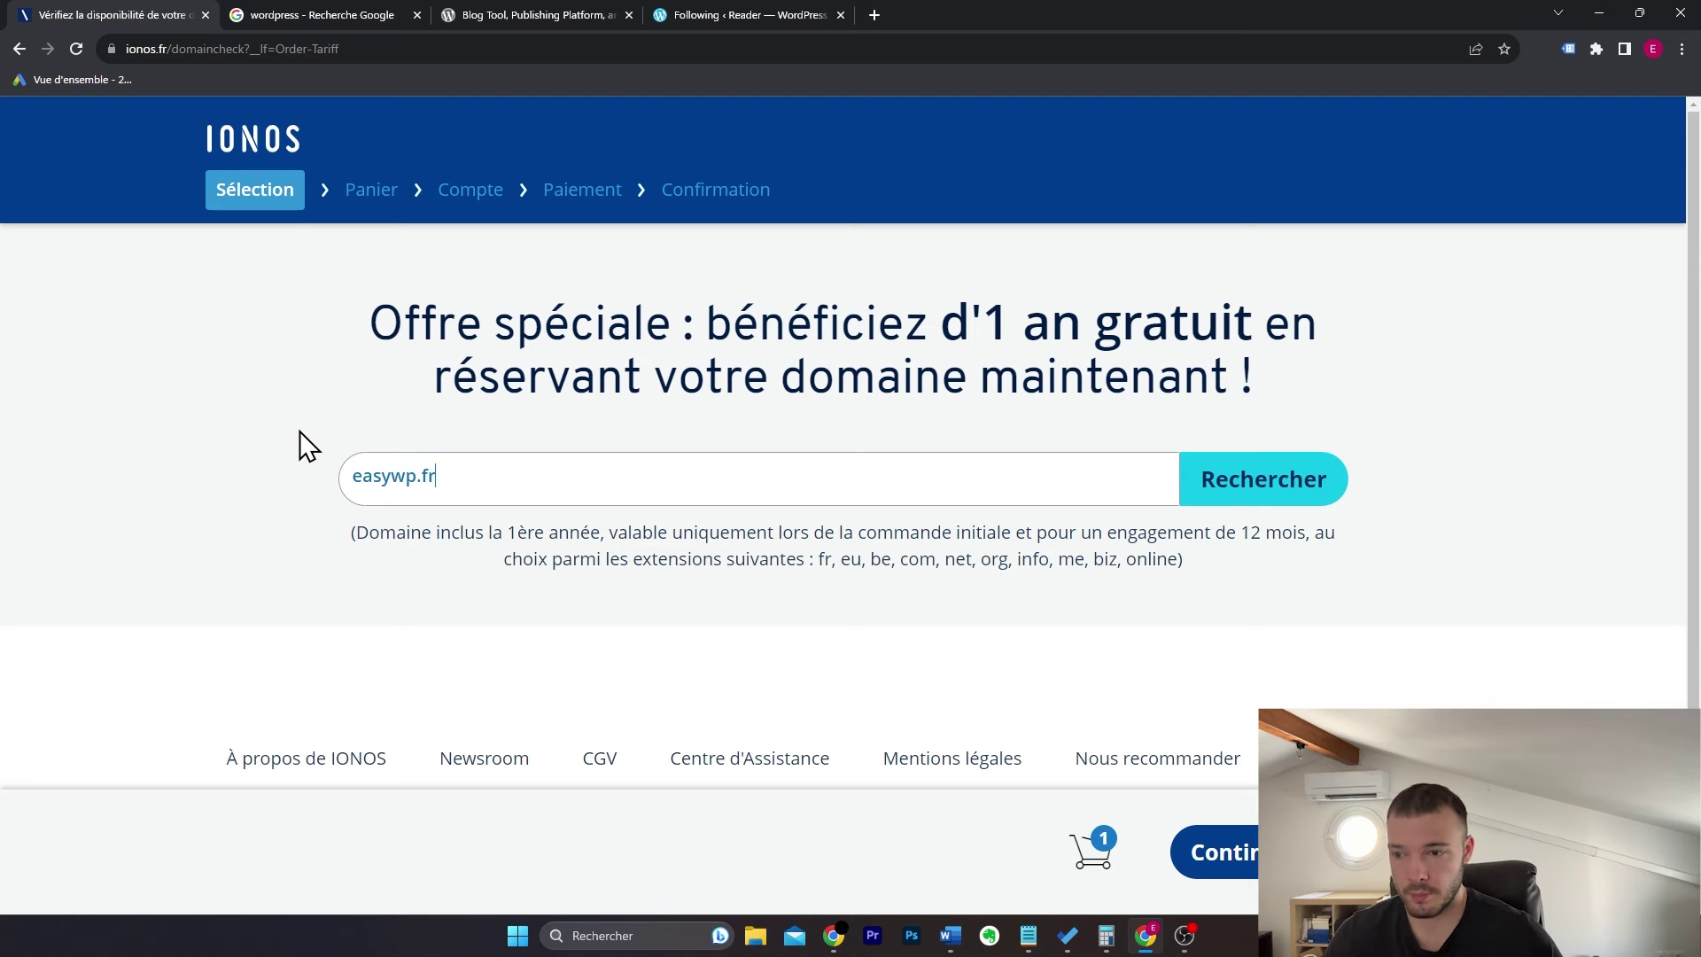
pyautogui.click(1262, 492)
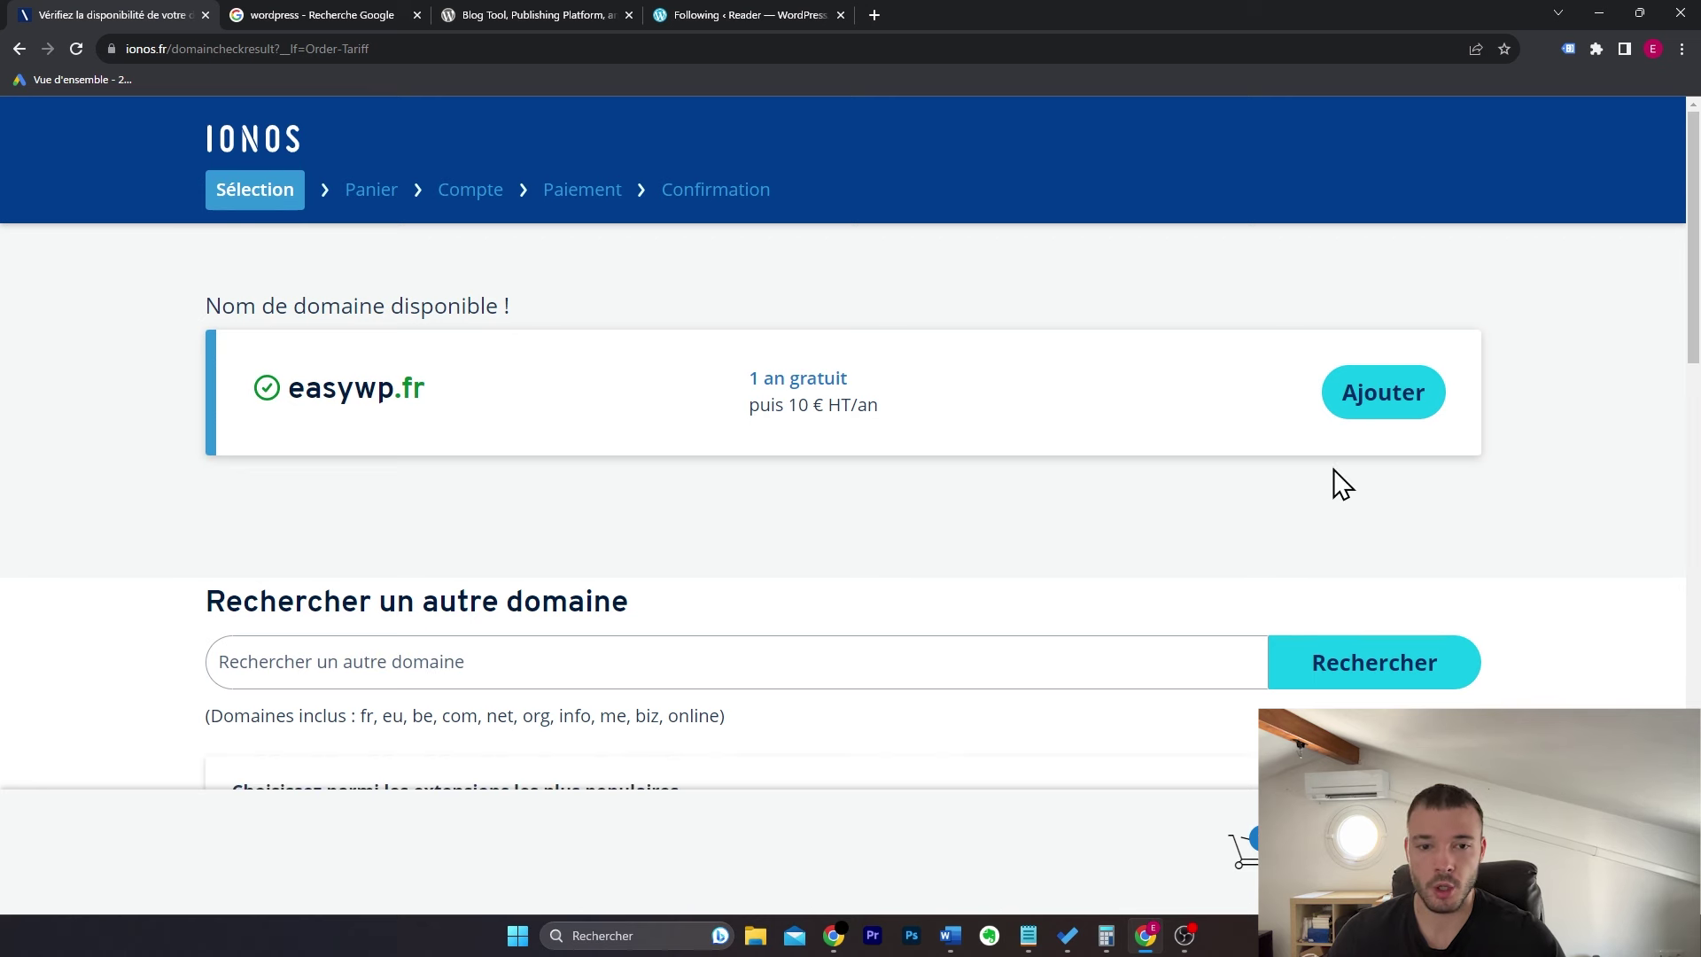
pyautogui.click(1381, 408)
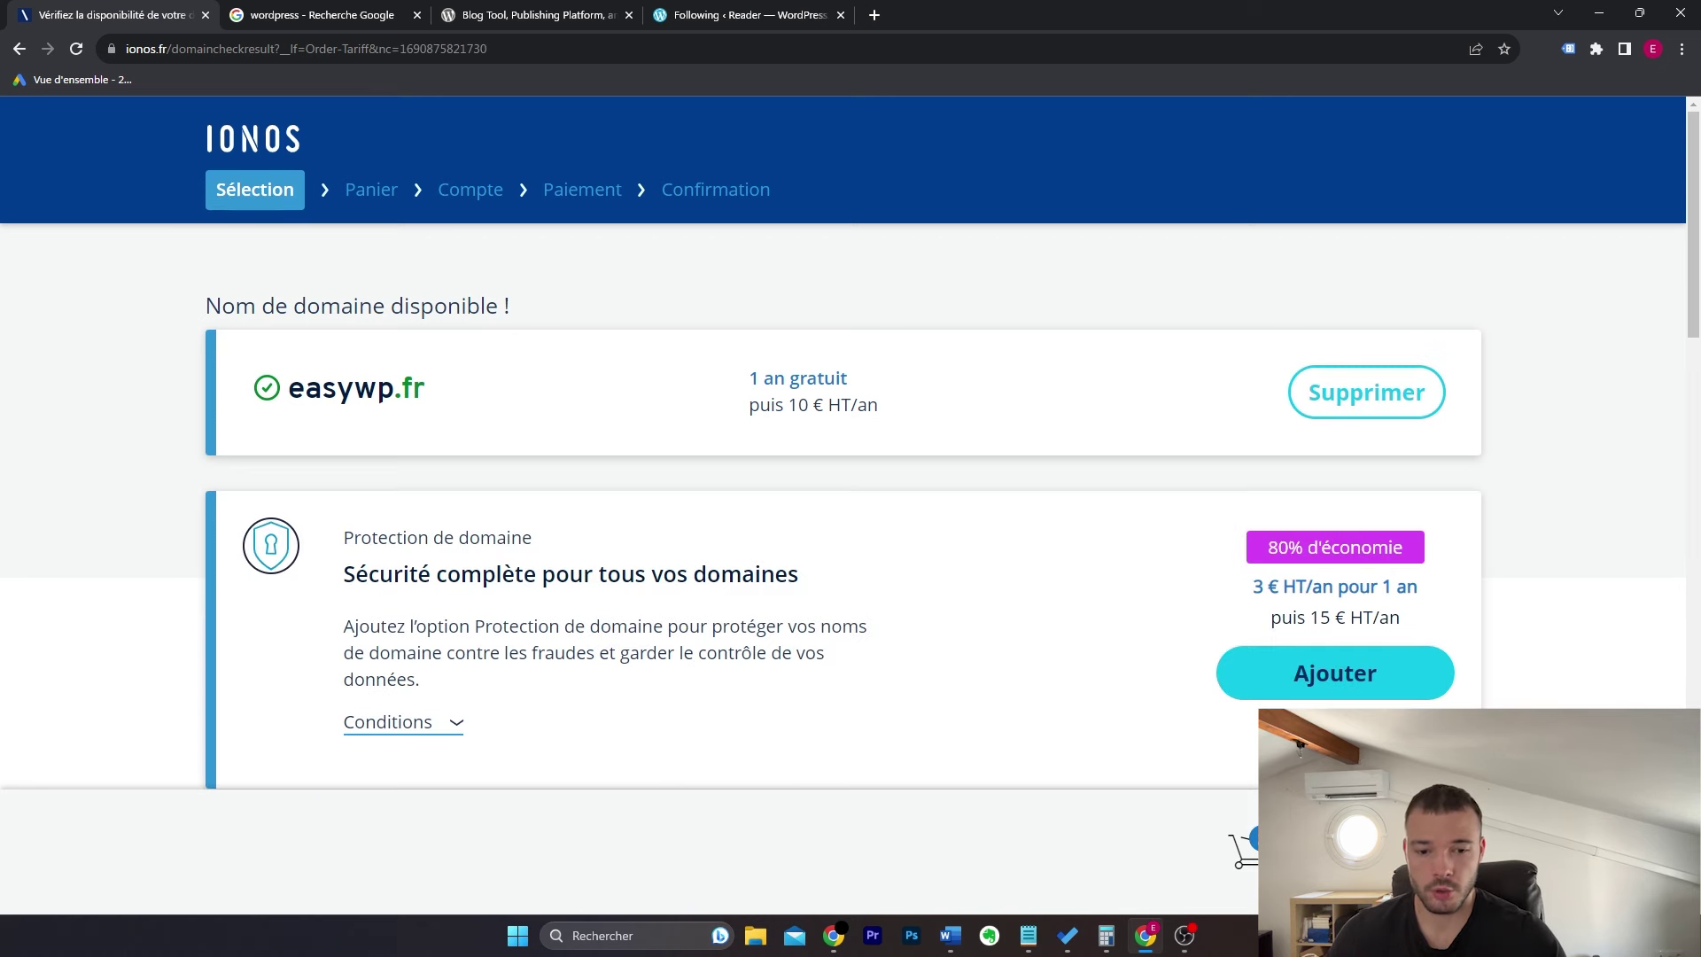
# Step: Skip the extra options page and continue the order from the cart
pyautogui.click(1385, 850)
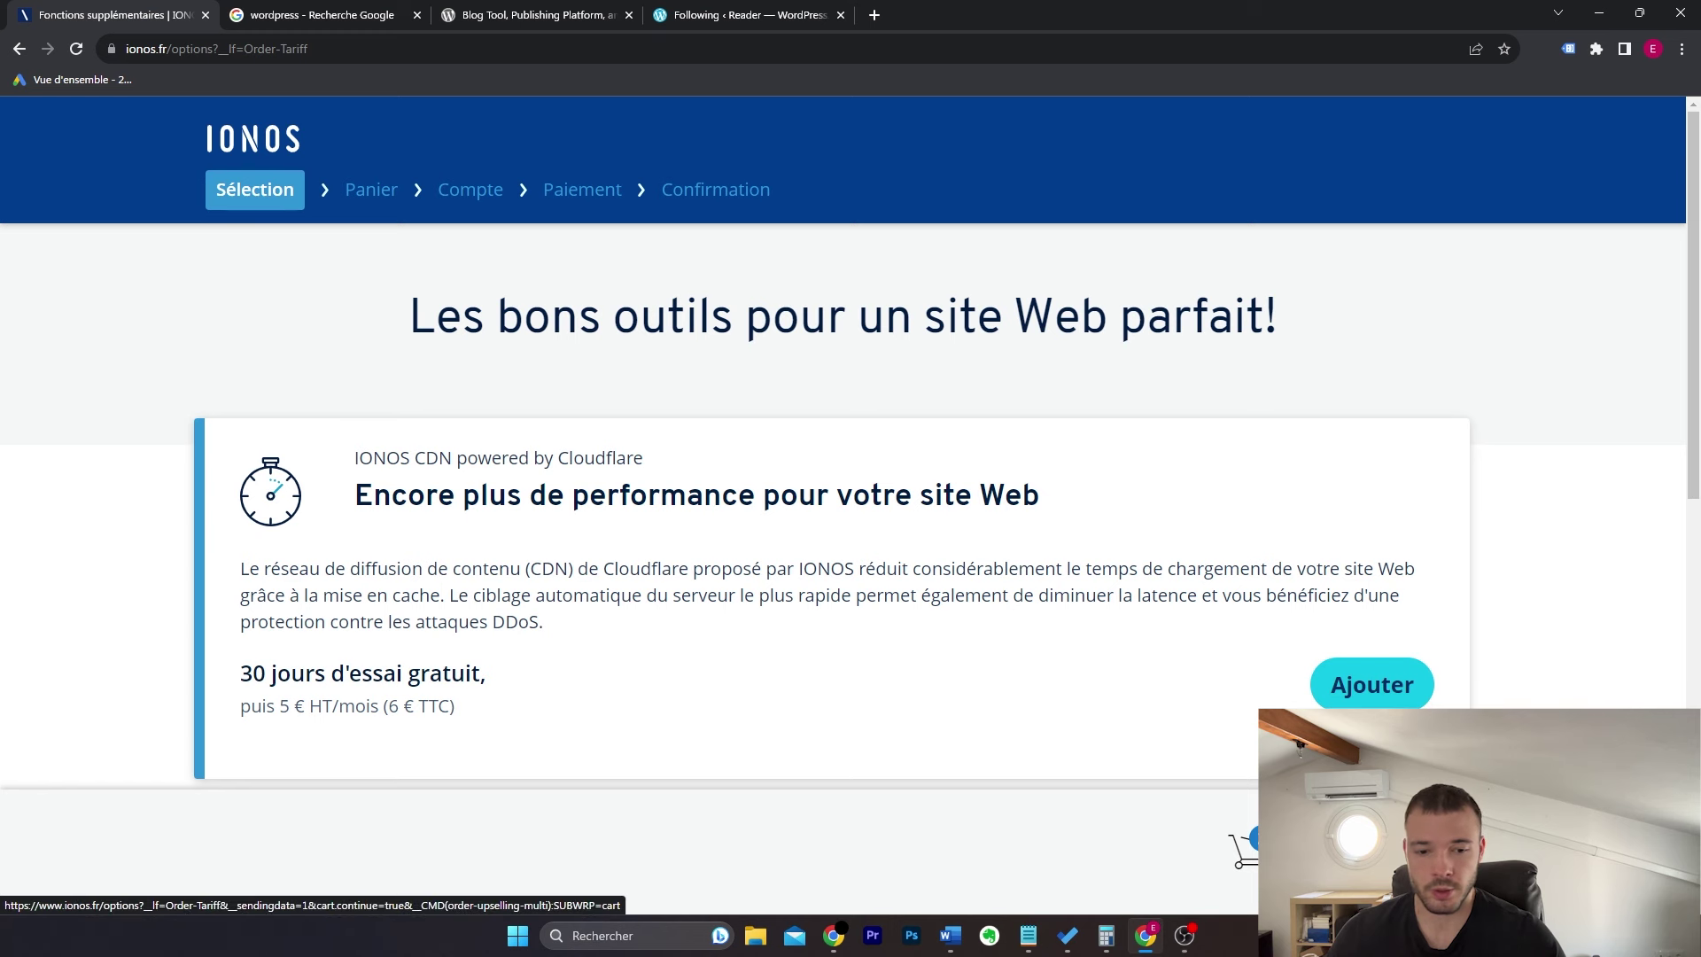
pyautogui.click(1384, 851)
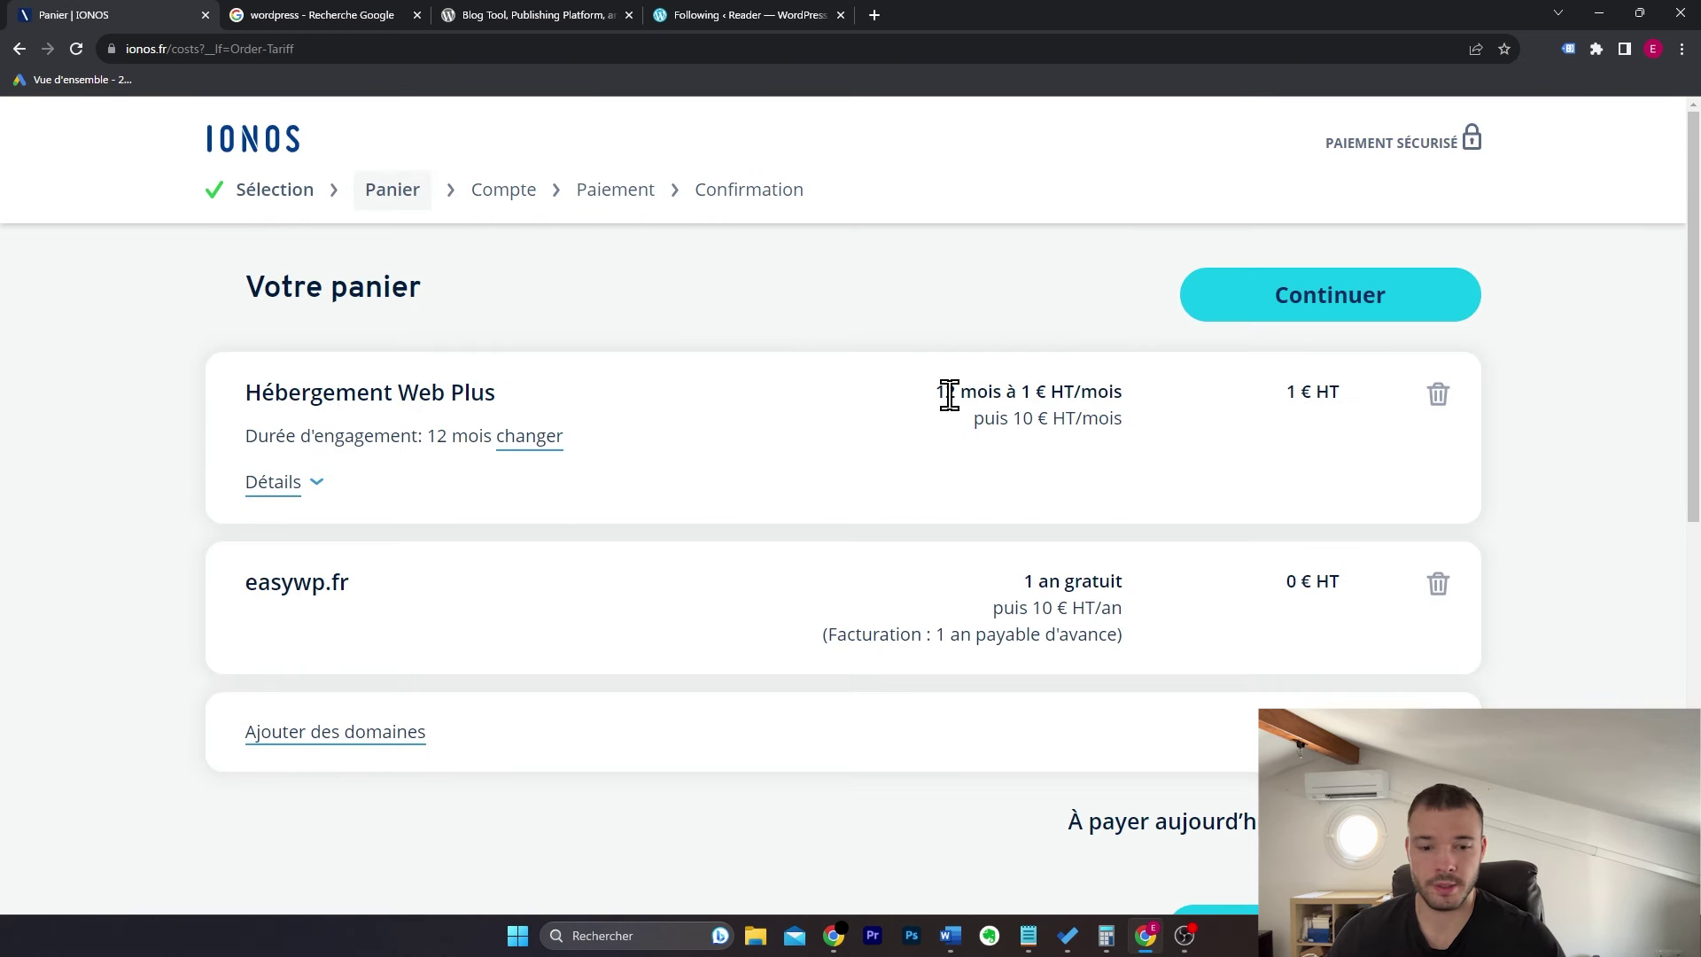
pyautogui.click(1279, 296)
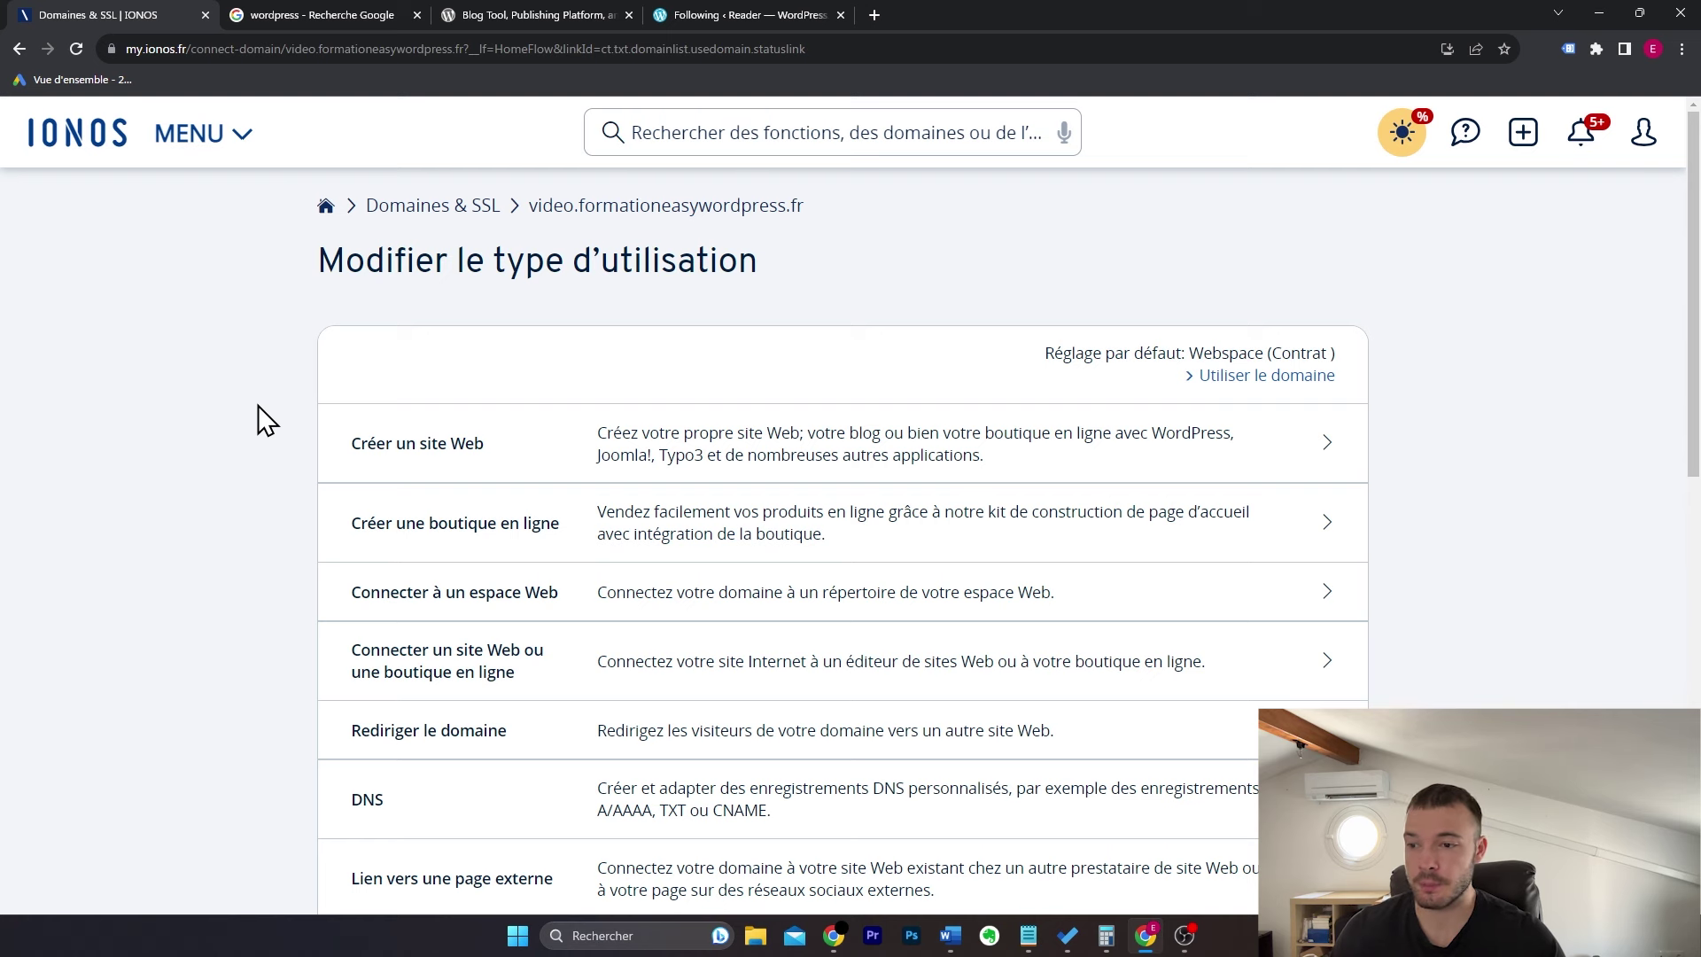
# Step: Set the video subdomain under Domains & SSL to host a new website with WordPress
pyautogui.click(229, 149)
pyautogui.click(398, 285)
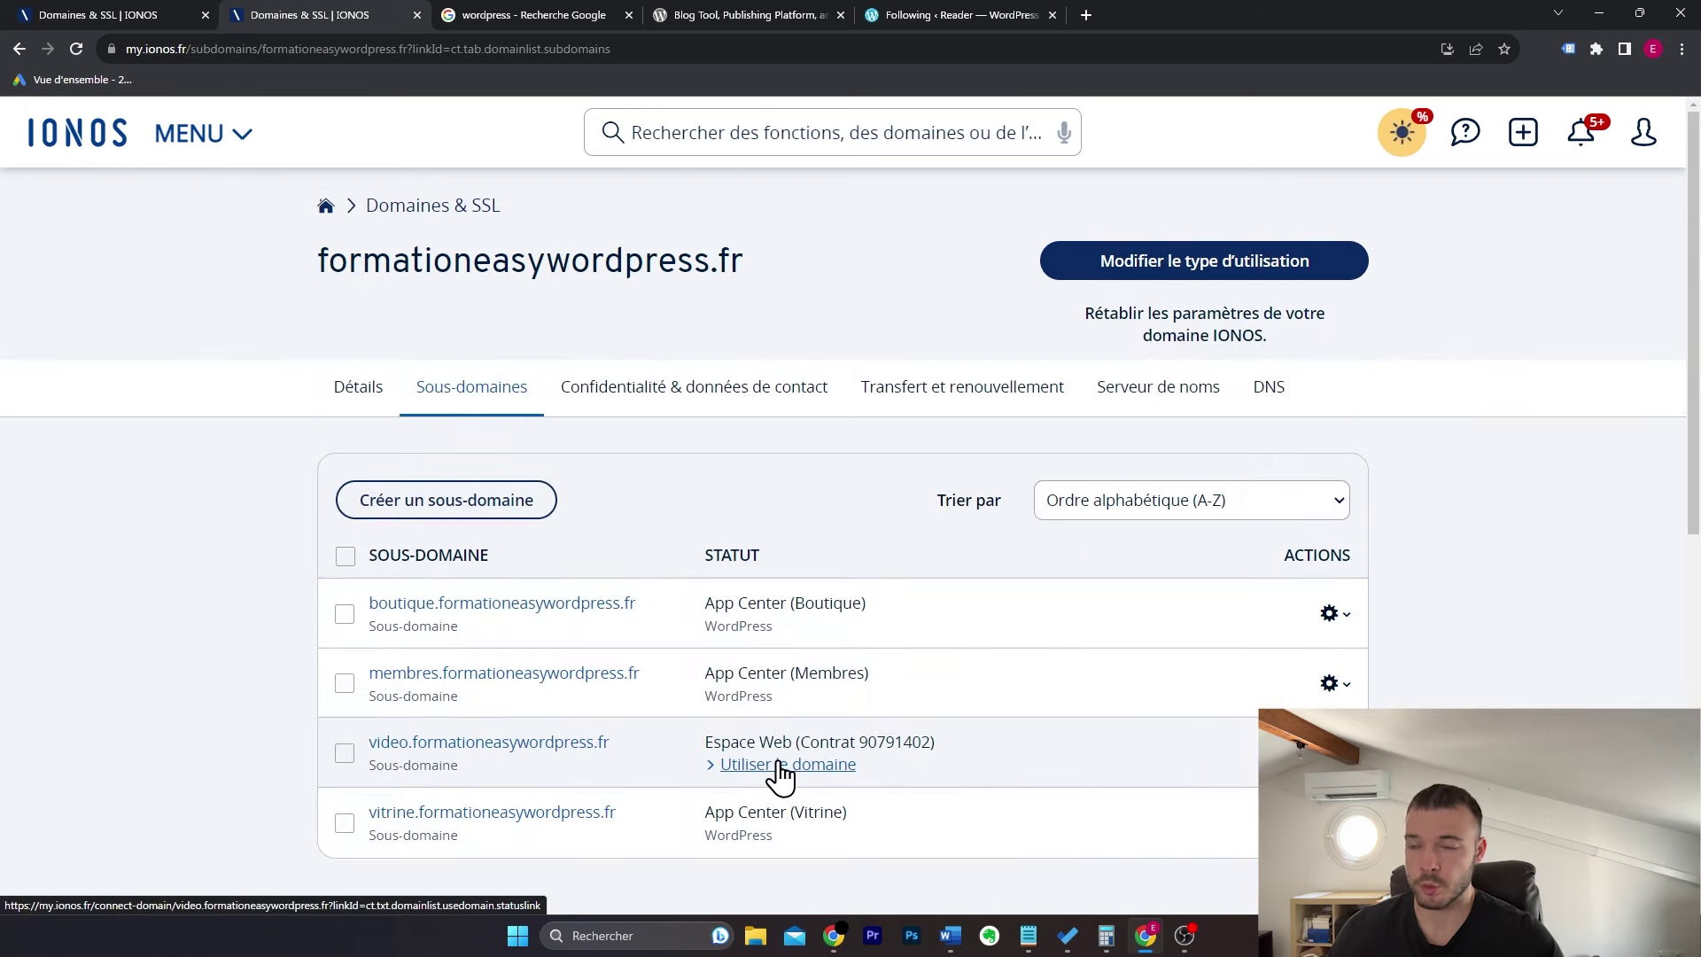
pyautogui.click(769, 768)
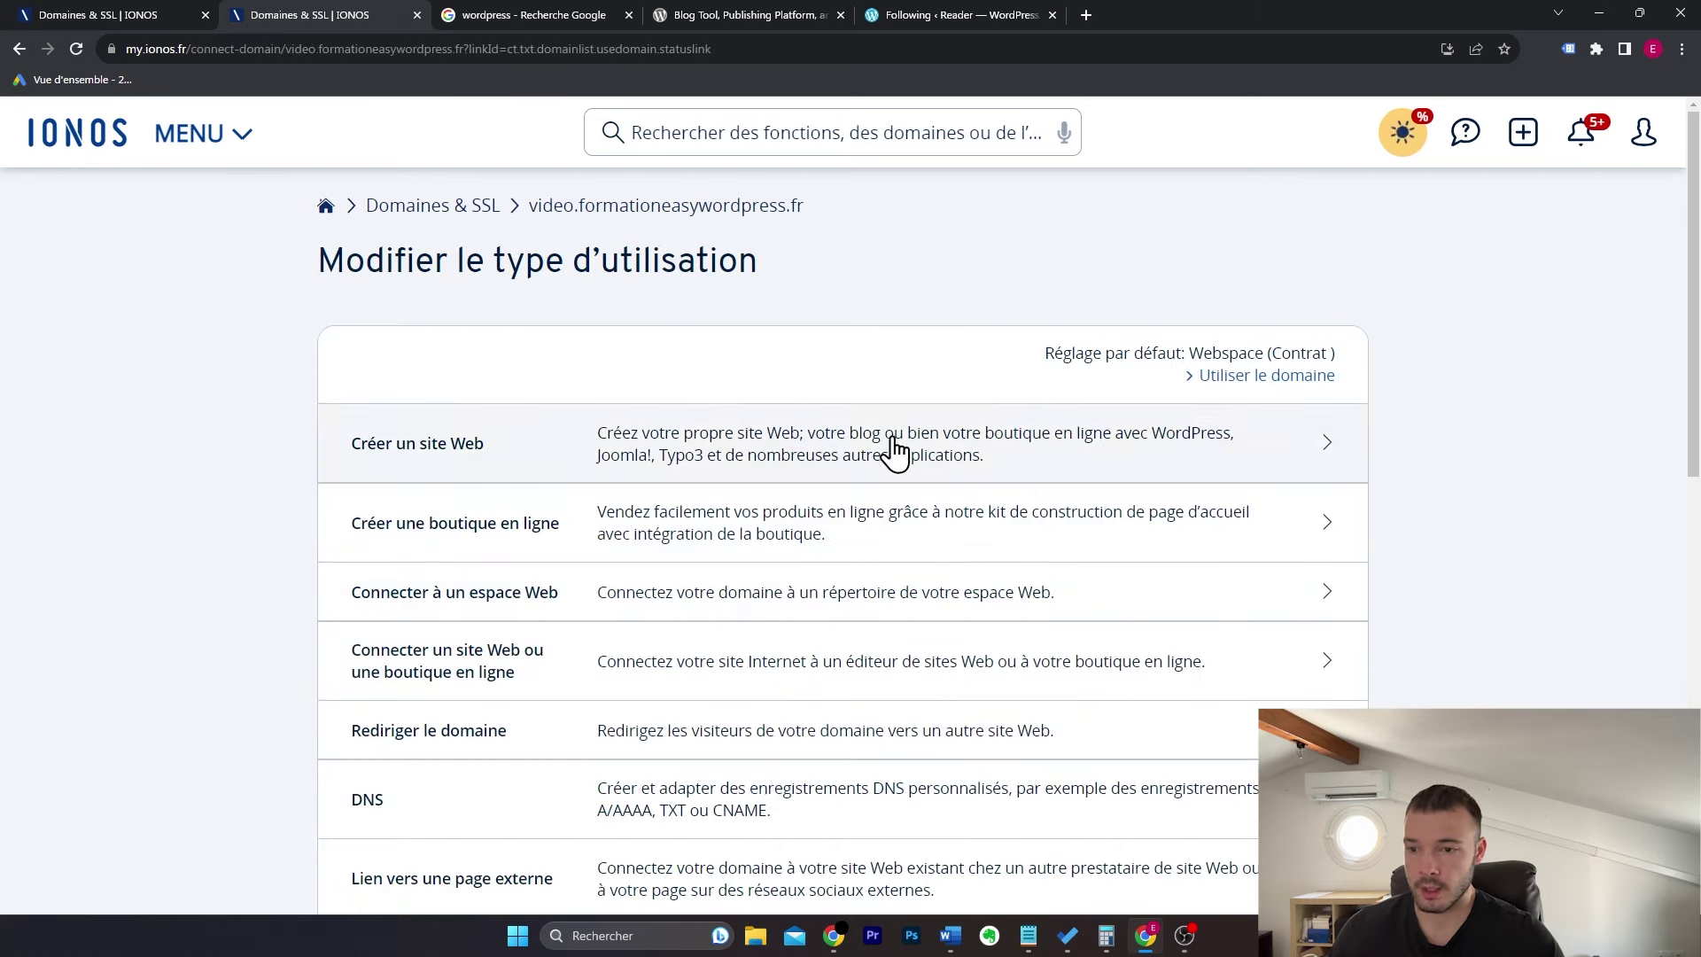
pyautogui.click(723, 447)
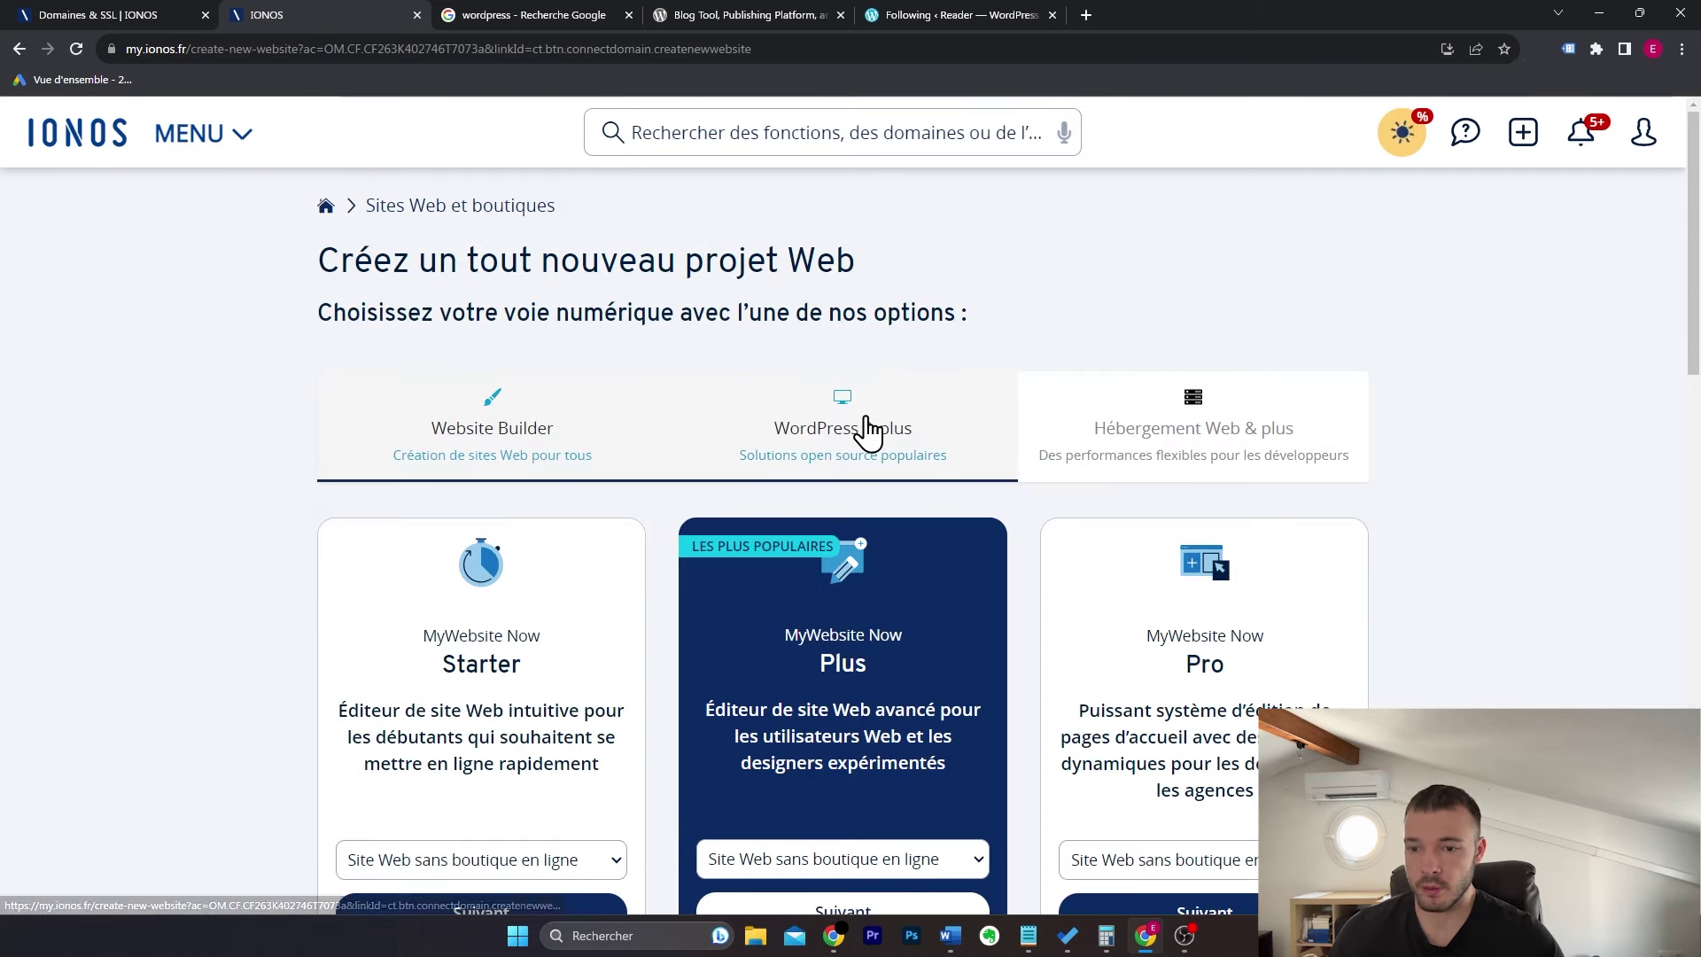
pyautogui.click(826, 453)
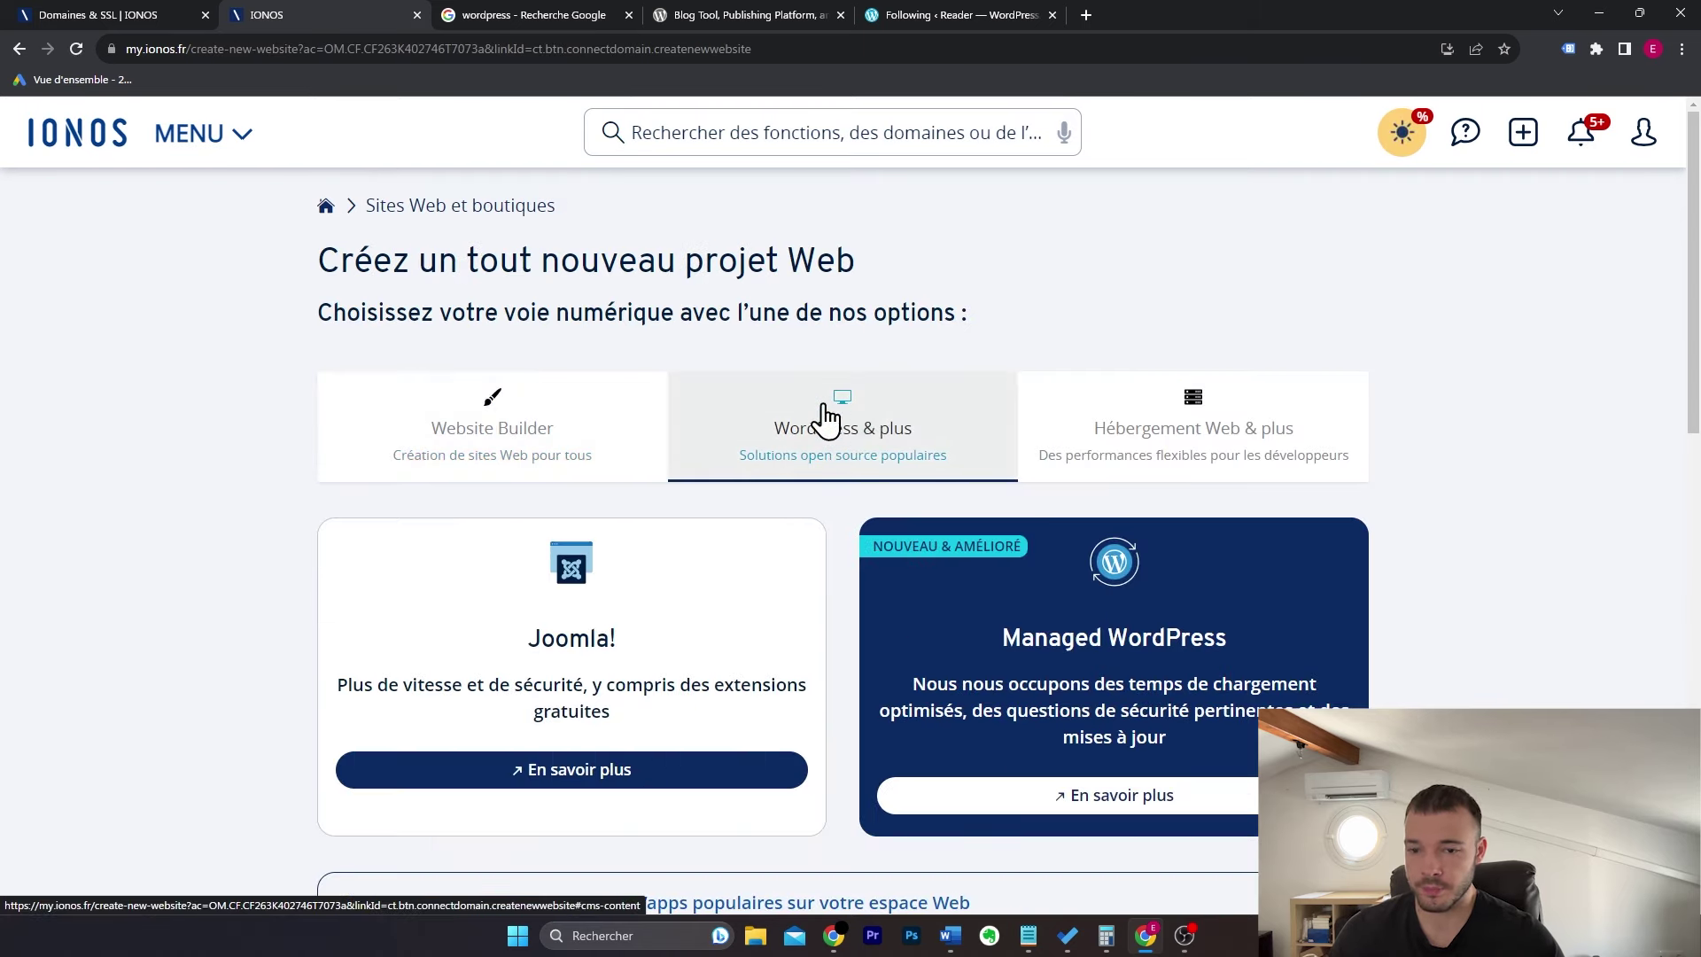
# Step: Start installing WordPress from the App Center's frequently downloaded apps
pyautogui.scroll(-4, 849, 421)
pyautogui.scroll(-1, 847, 413)
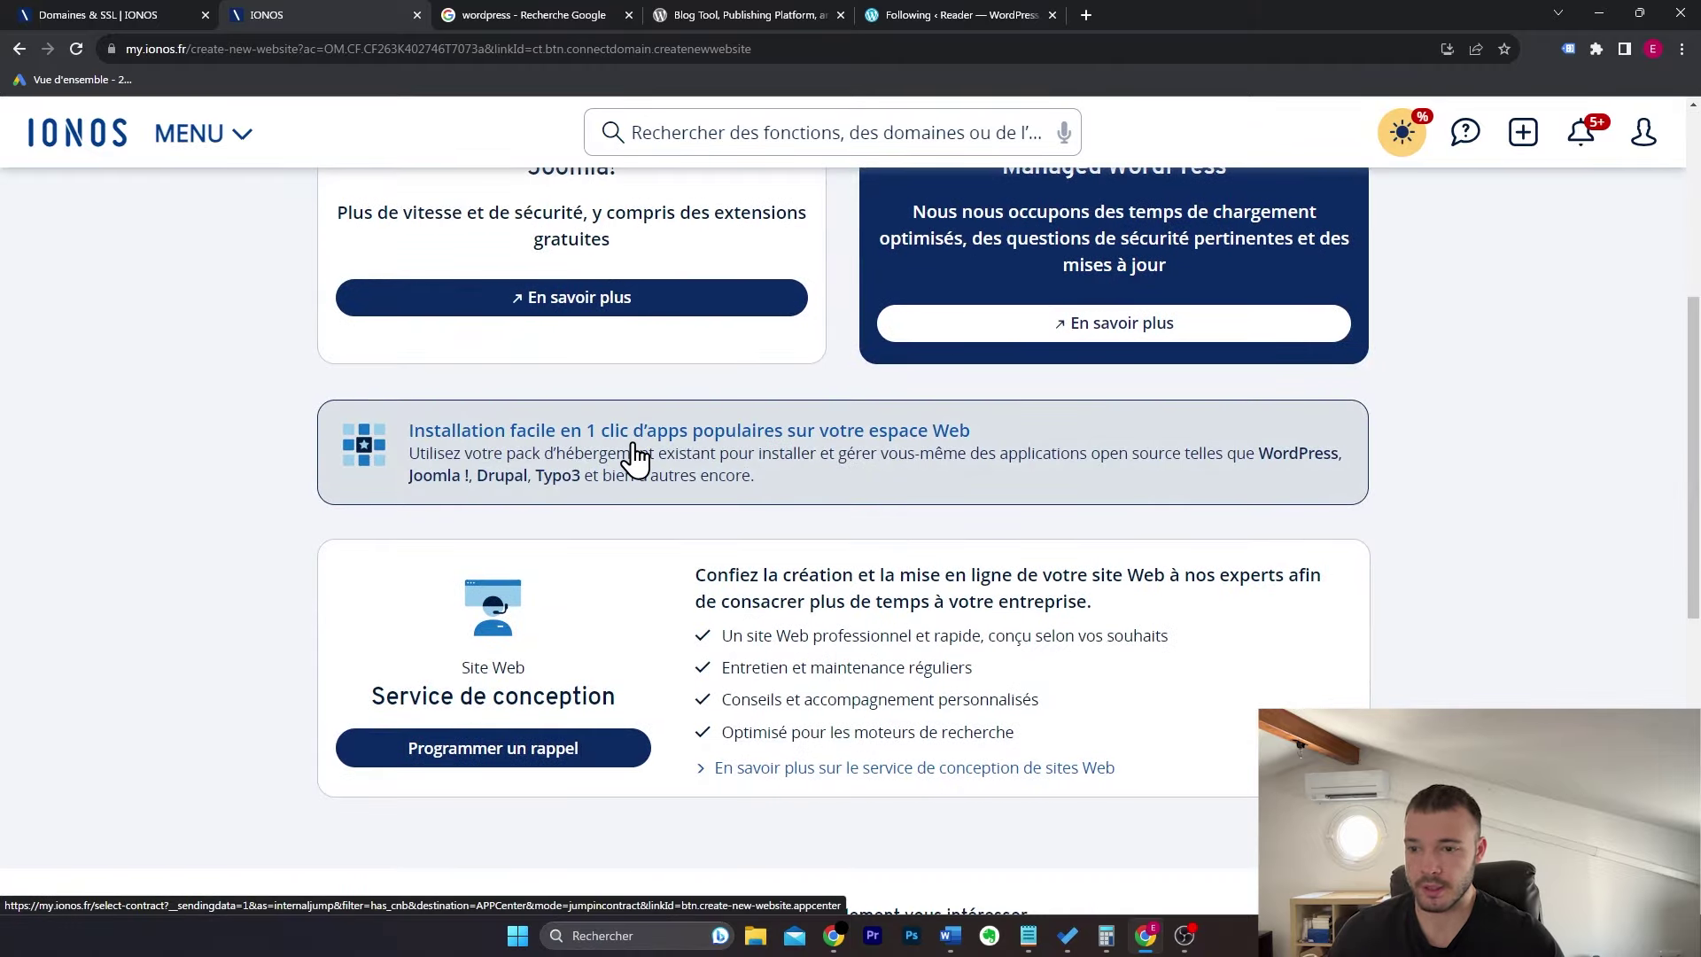
pyautogui.click(613, 468)
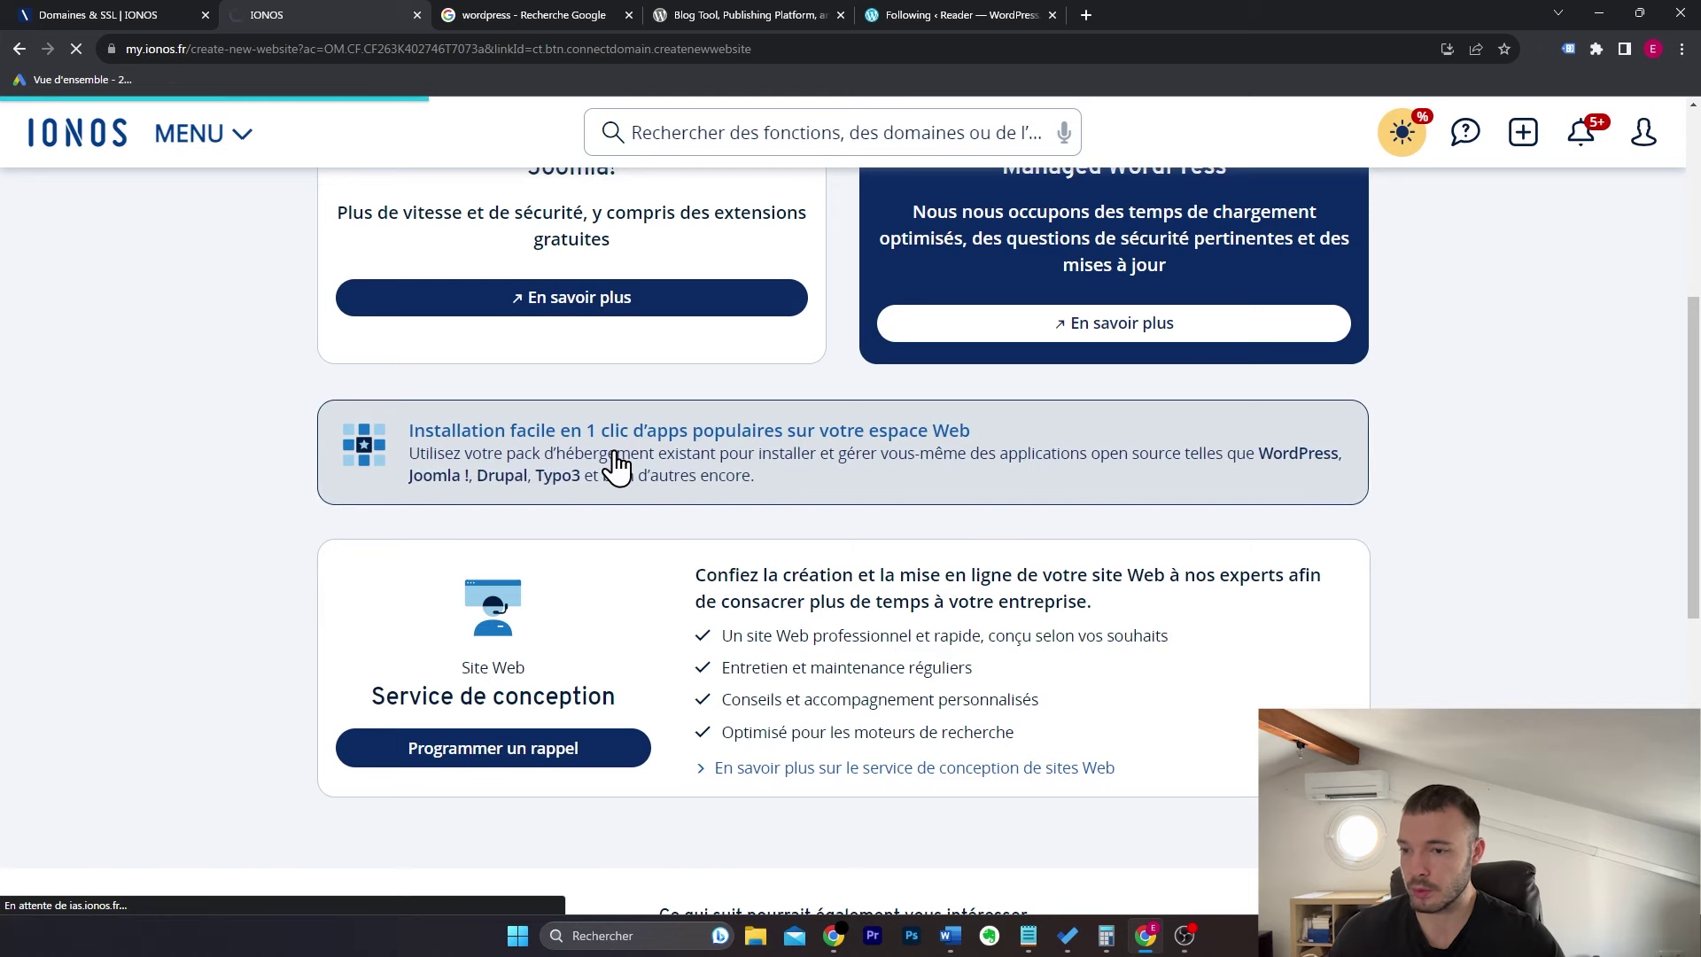
pyautogui.scroll(-4, 748, 377)
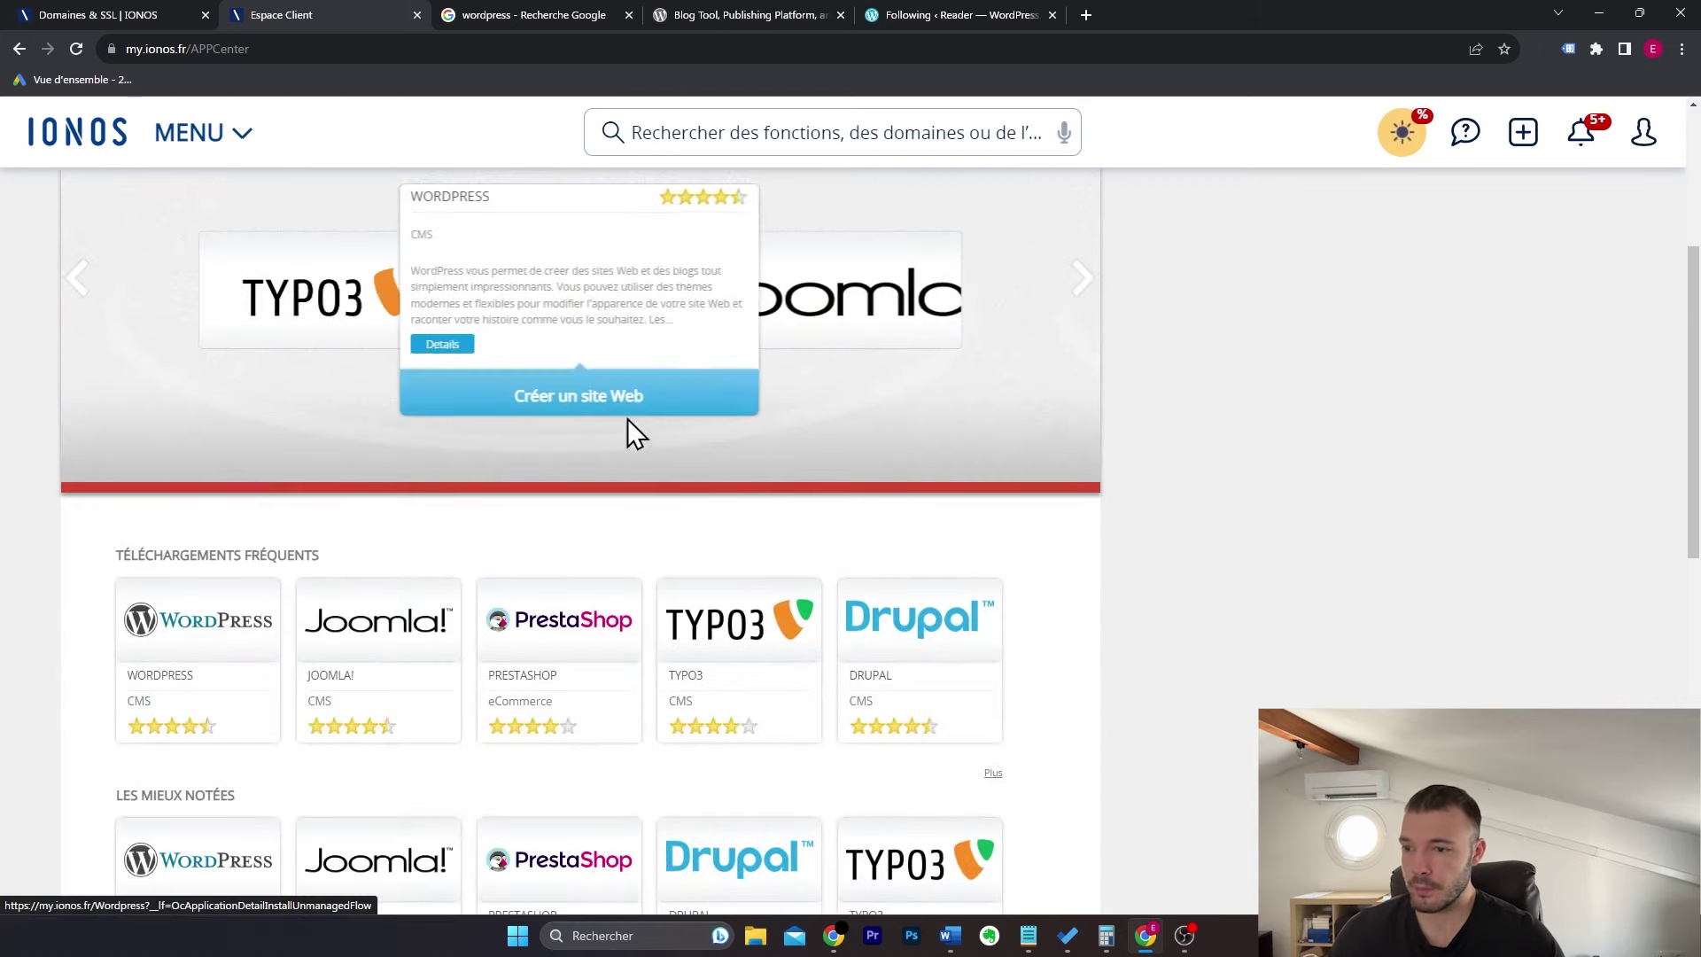
pyautogui.moveTo(189, 653)
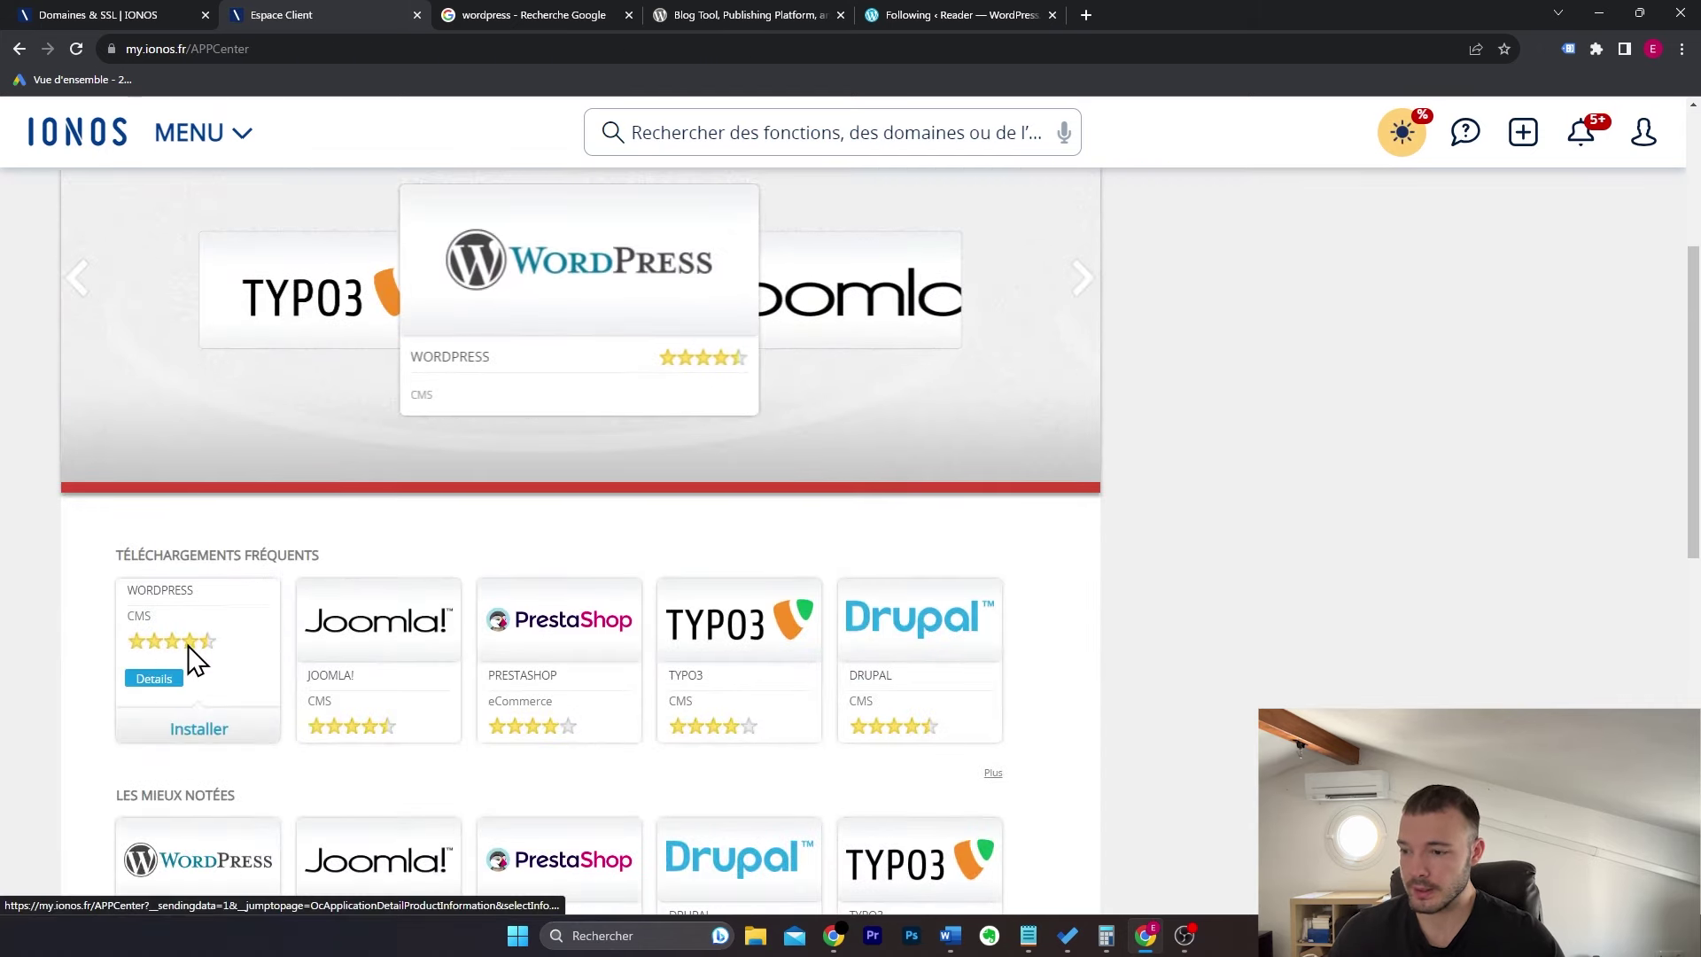
pyautogui.click(200, 737)
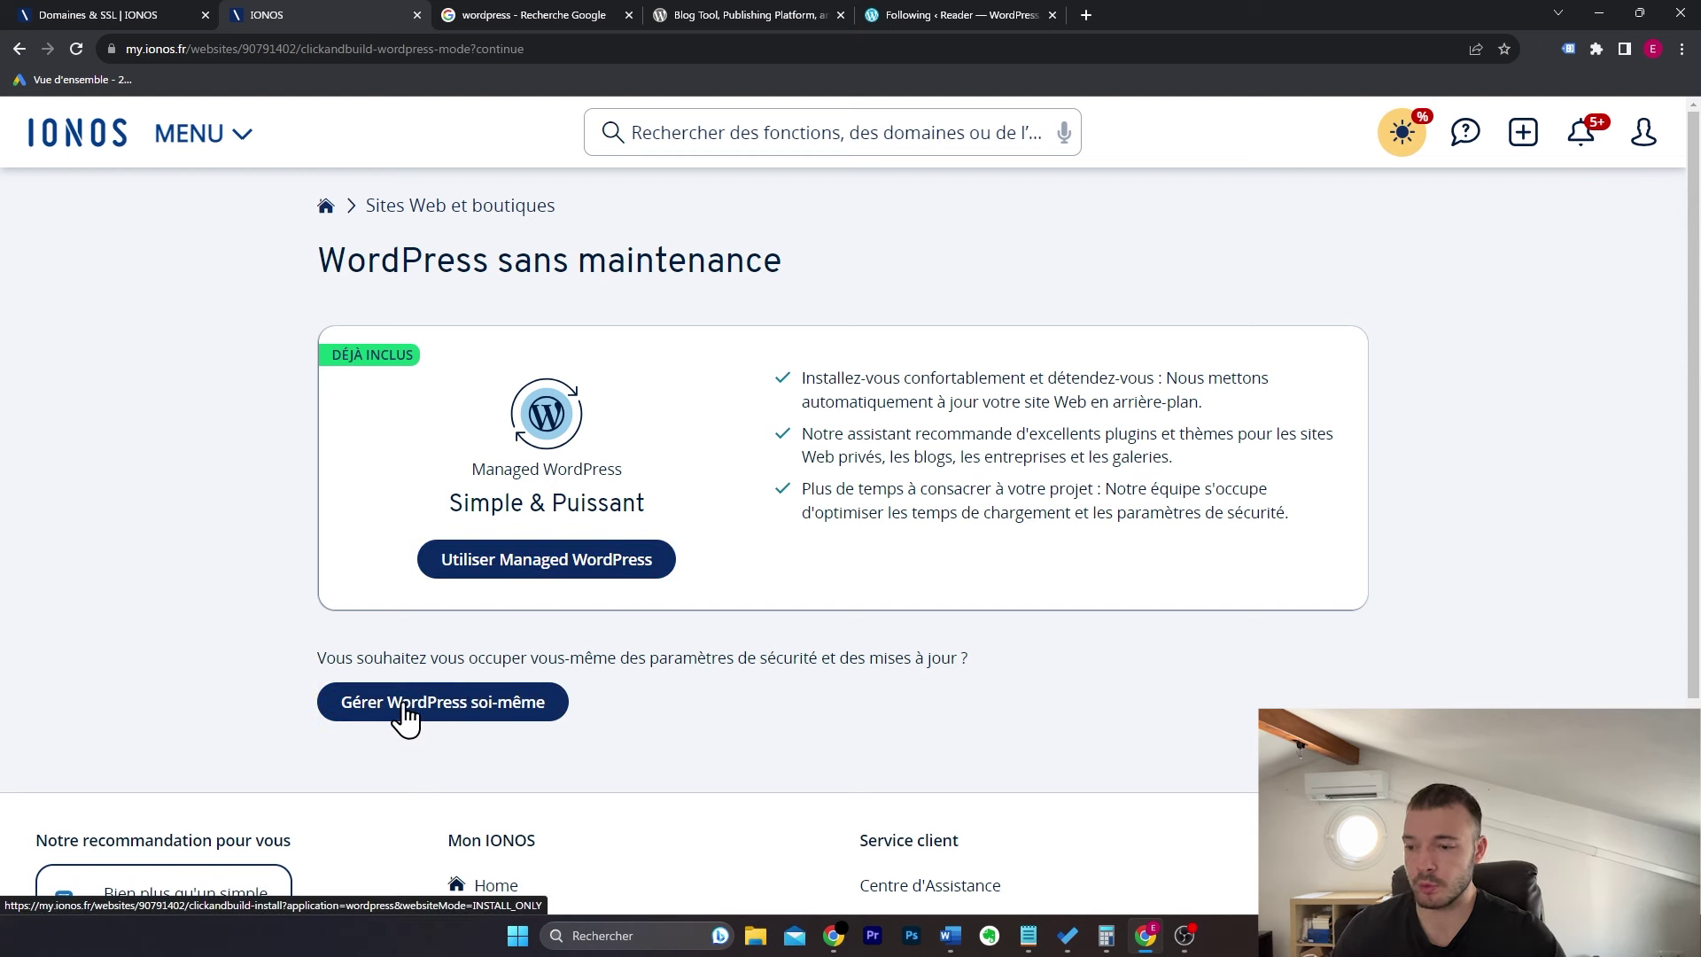
# Step: Choose self-managed WordPress and name the project 'Easy WordPress'
pyautogui.click(459, 714)
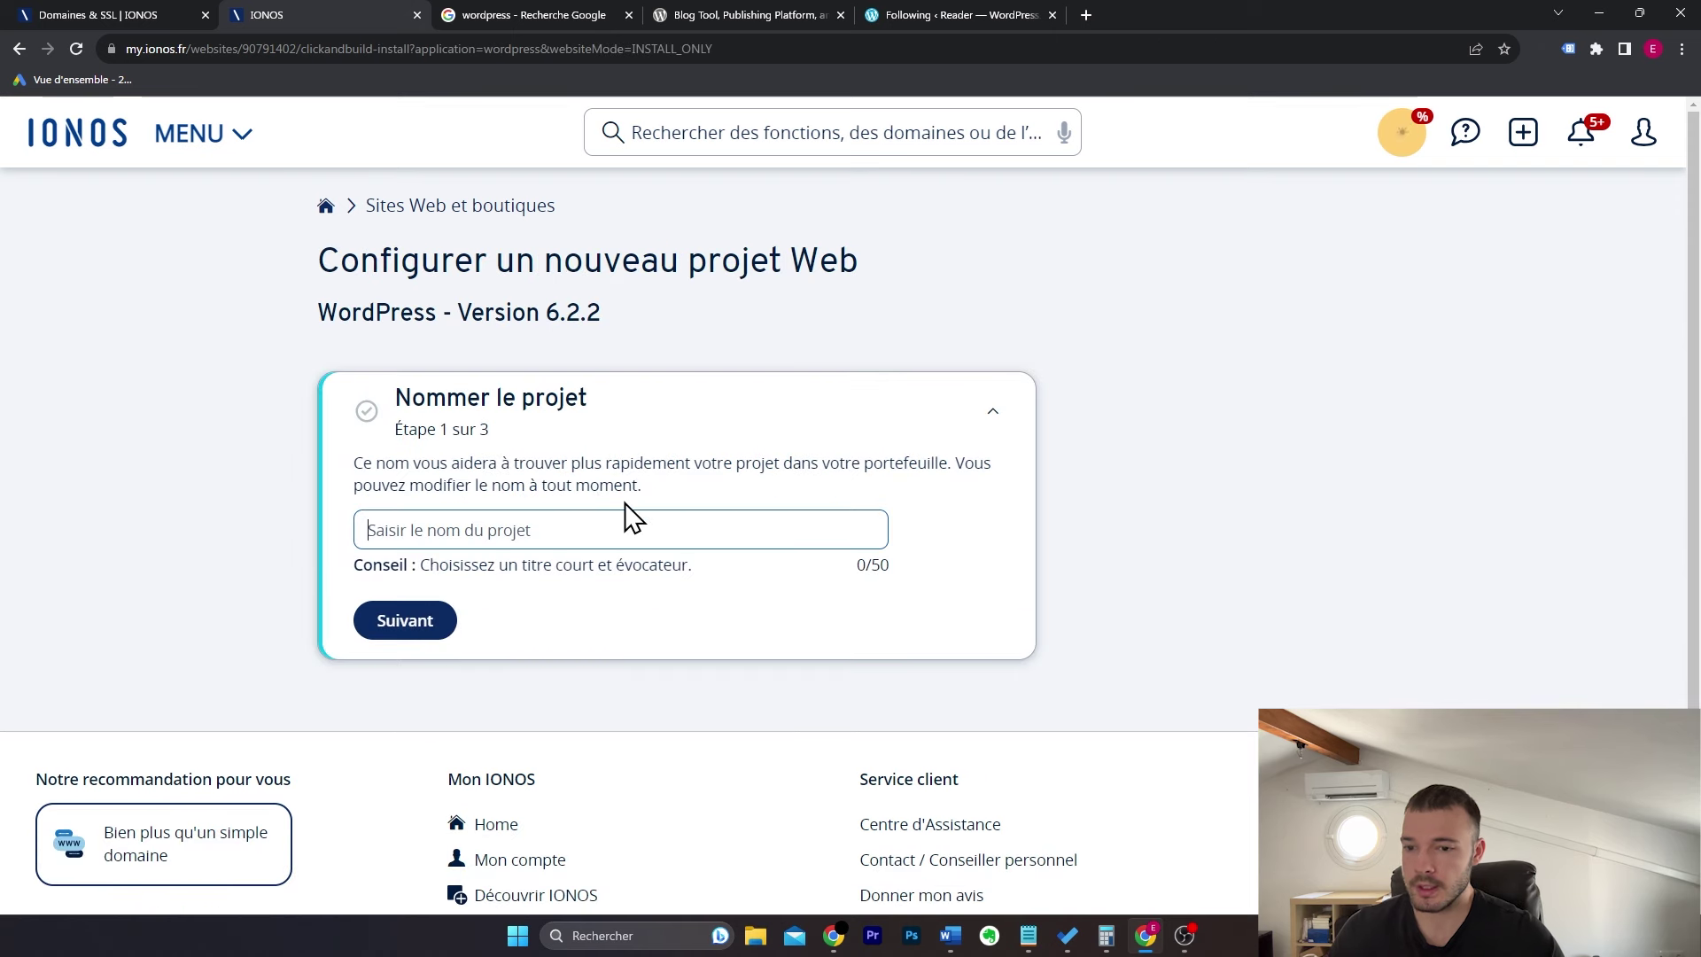
pyautogui.click(639, 524)
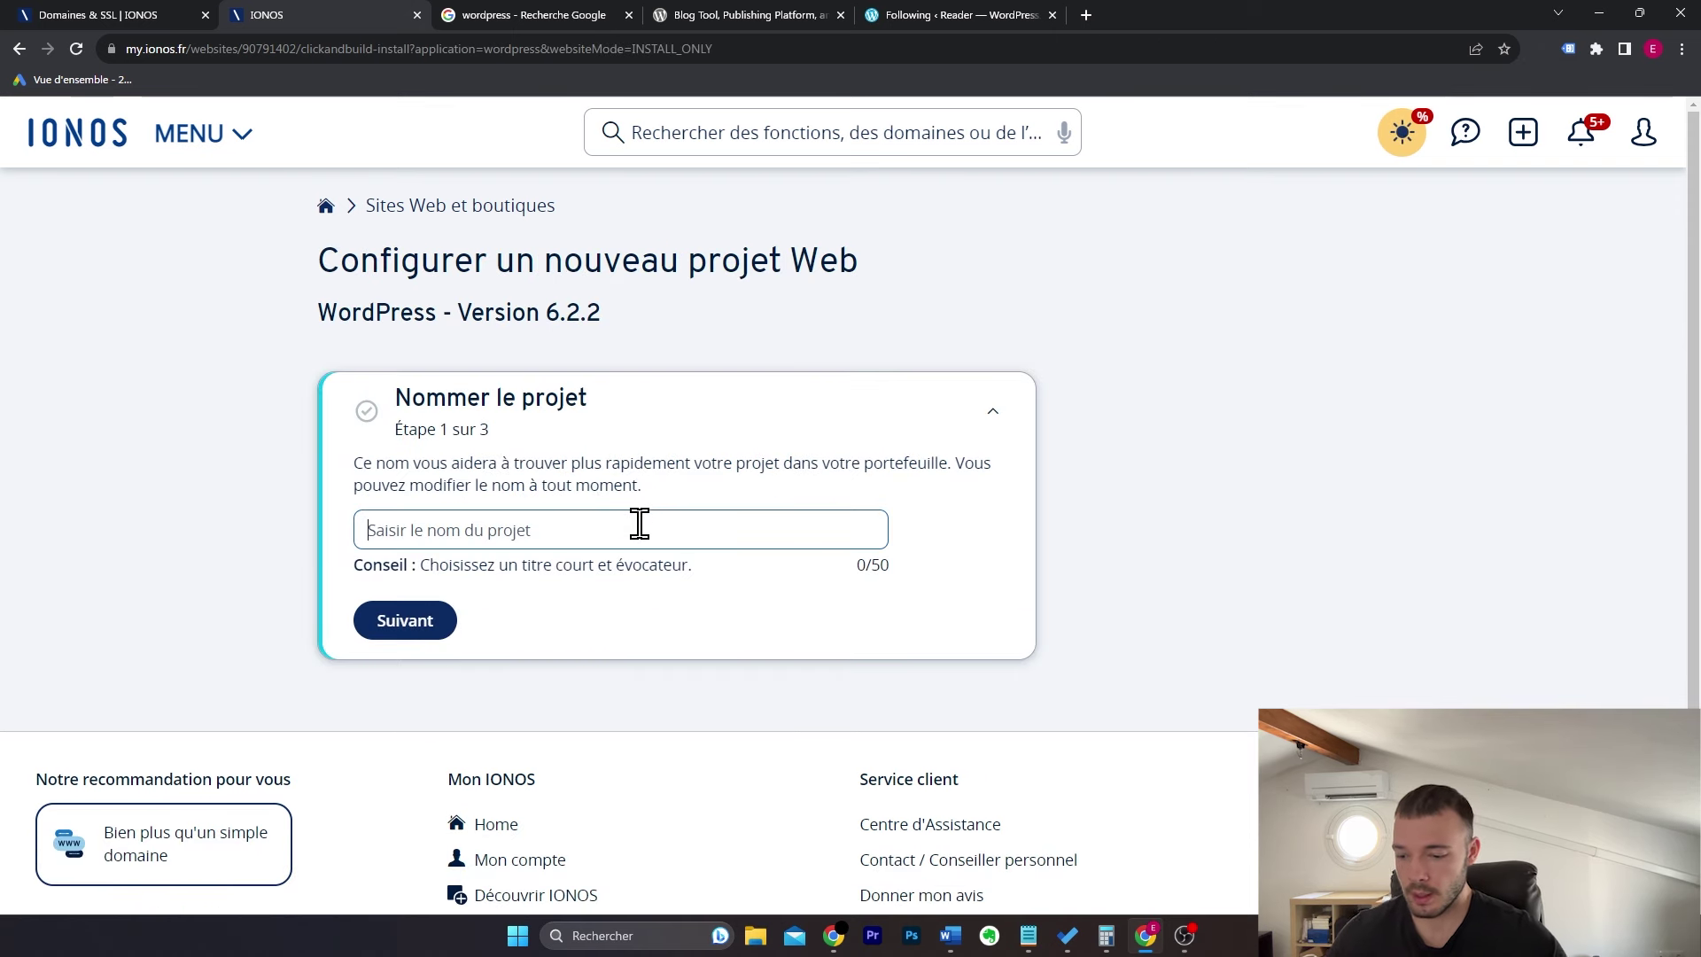
pyautogui.write('Easy WordPress')
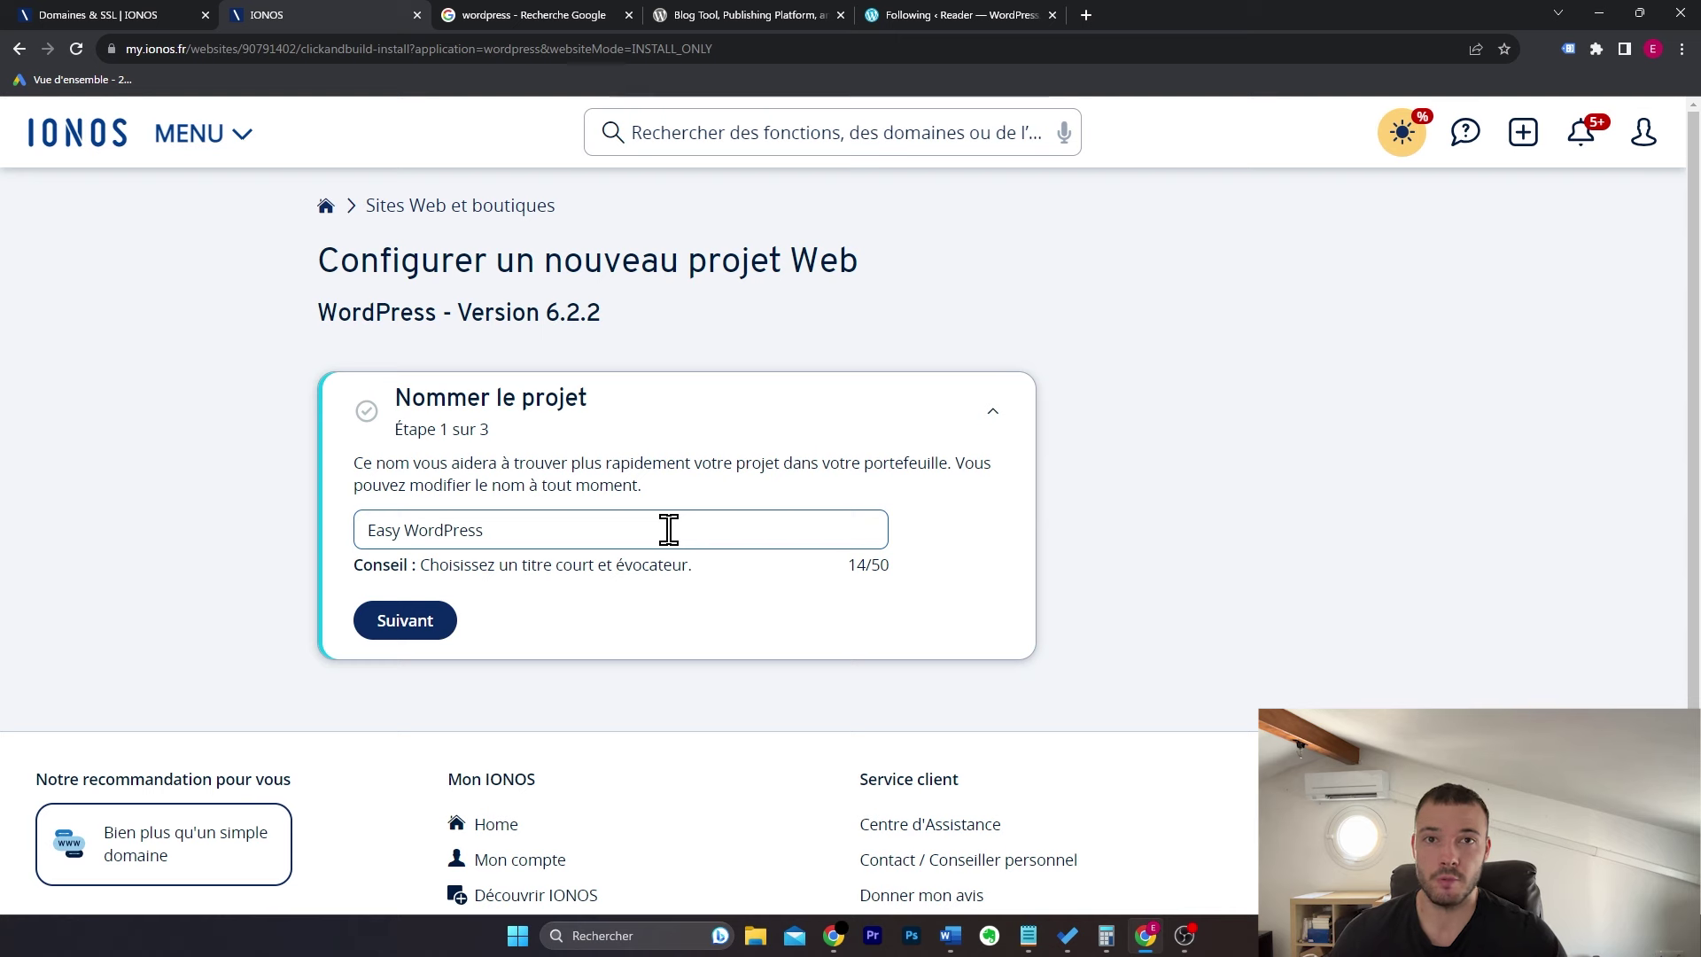
pyautogui.click(434, 631)
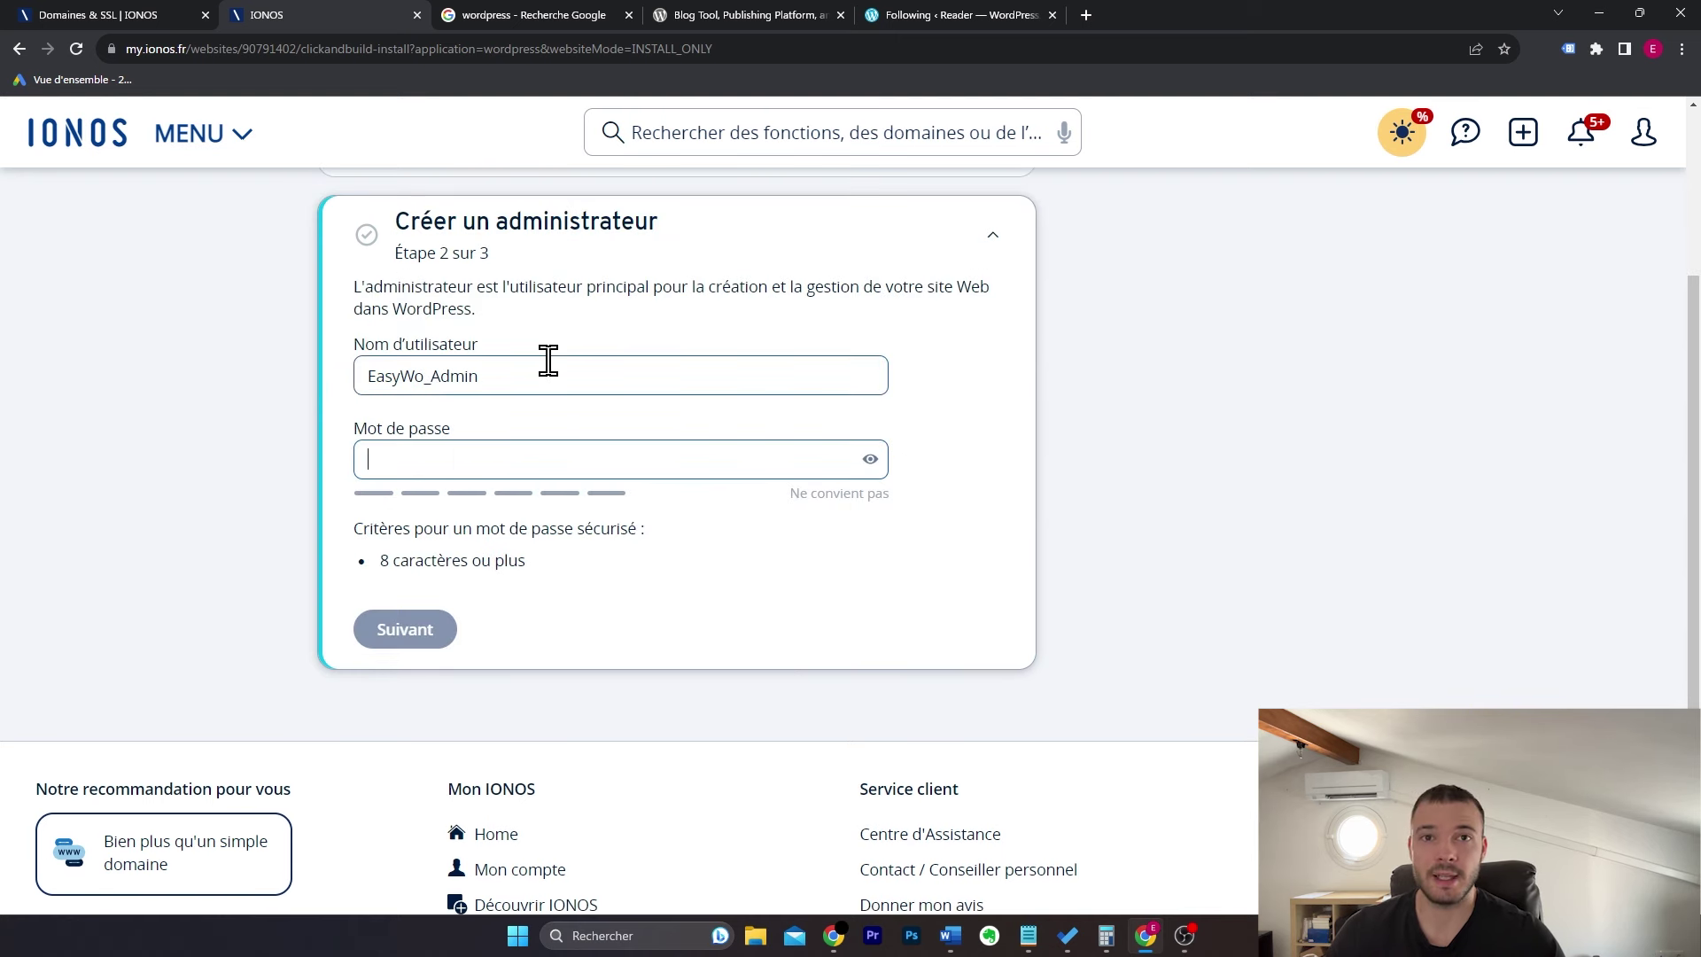
# Step: Set the administrator credentials, keep the portfolio domain, and launch the WordPress installation
pyautogui.moveTo(549, 359); pyautogui.dragTo(342, 391)
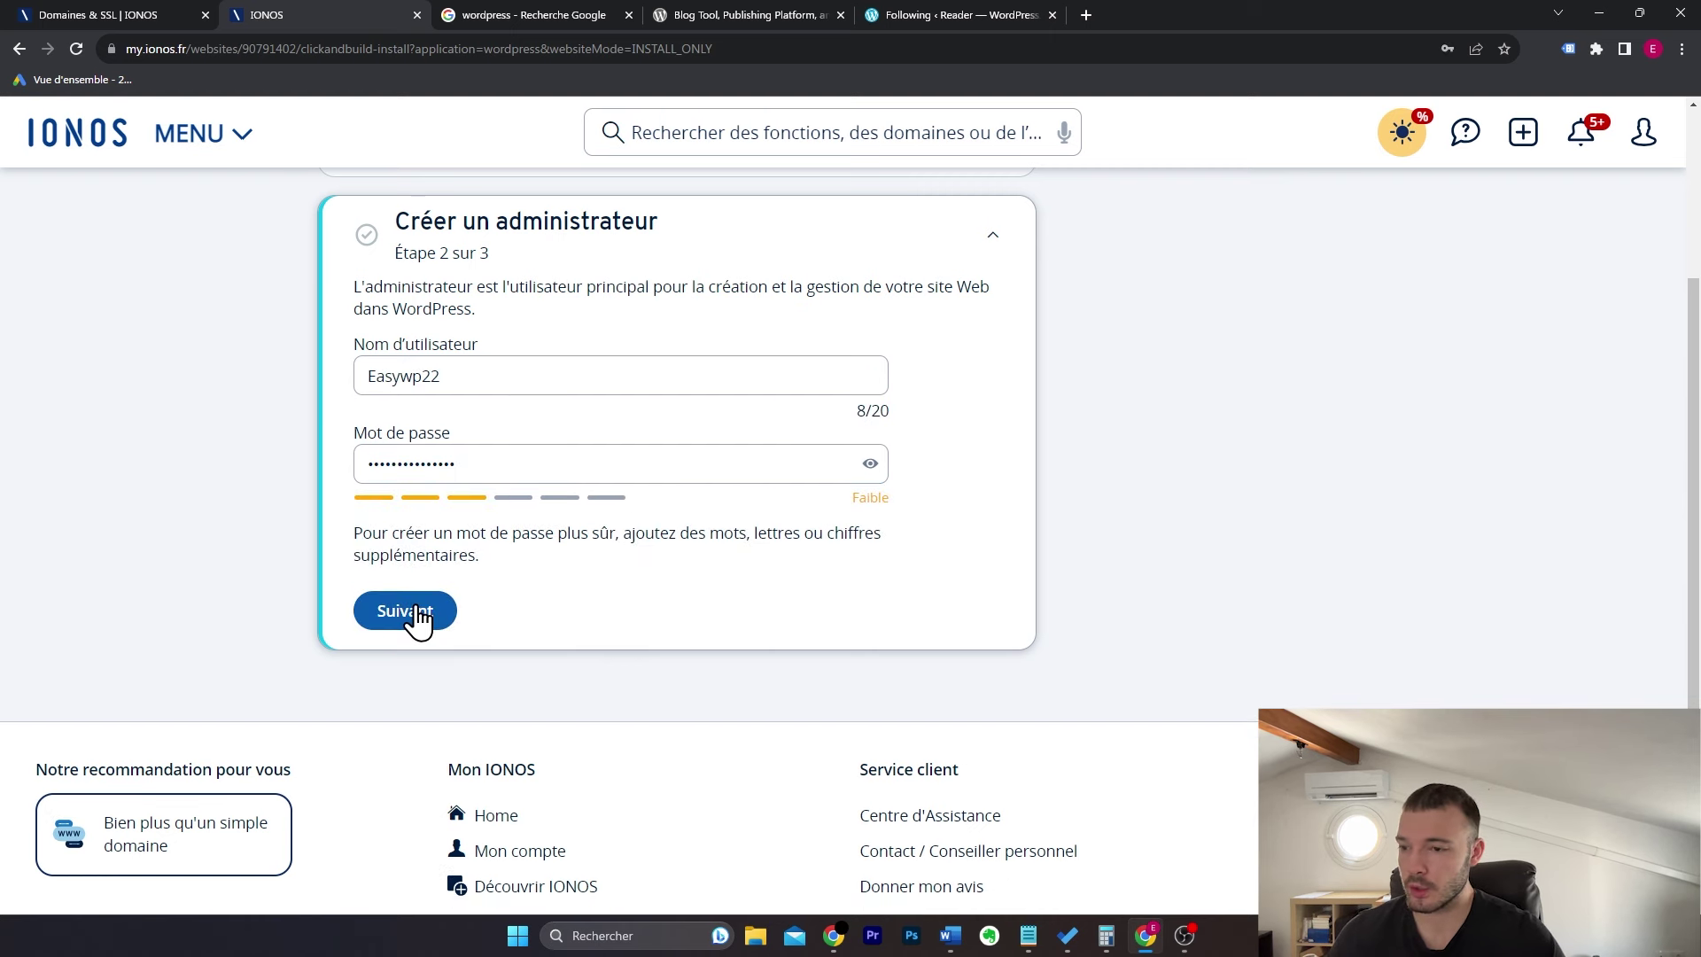
pyautogui.click(415, 622)
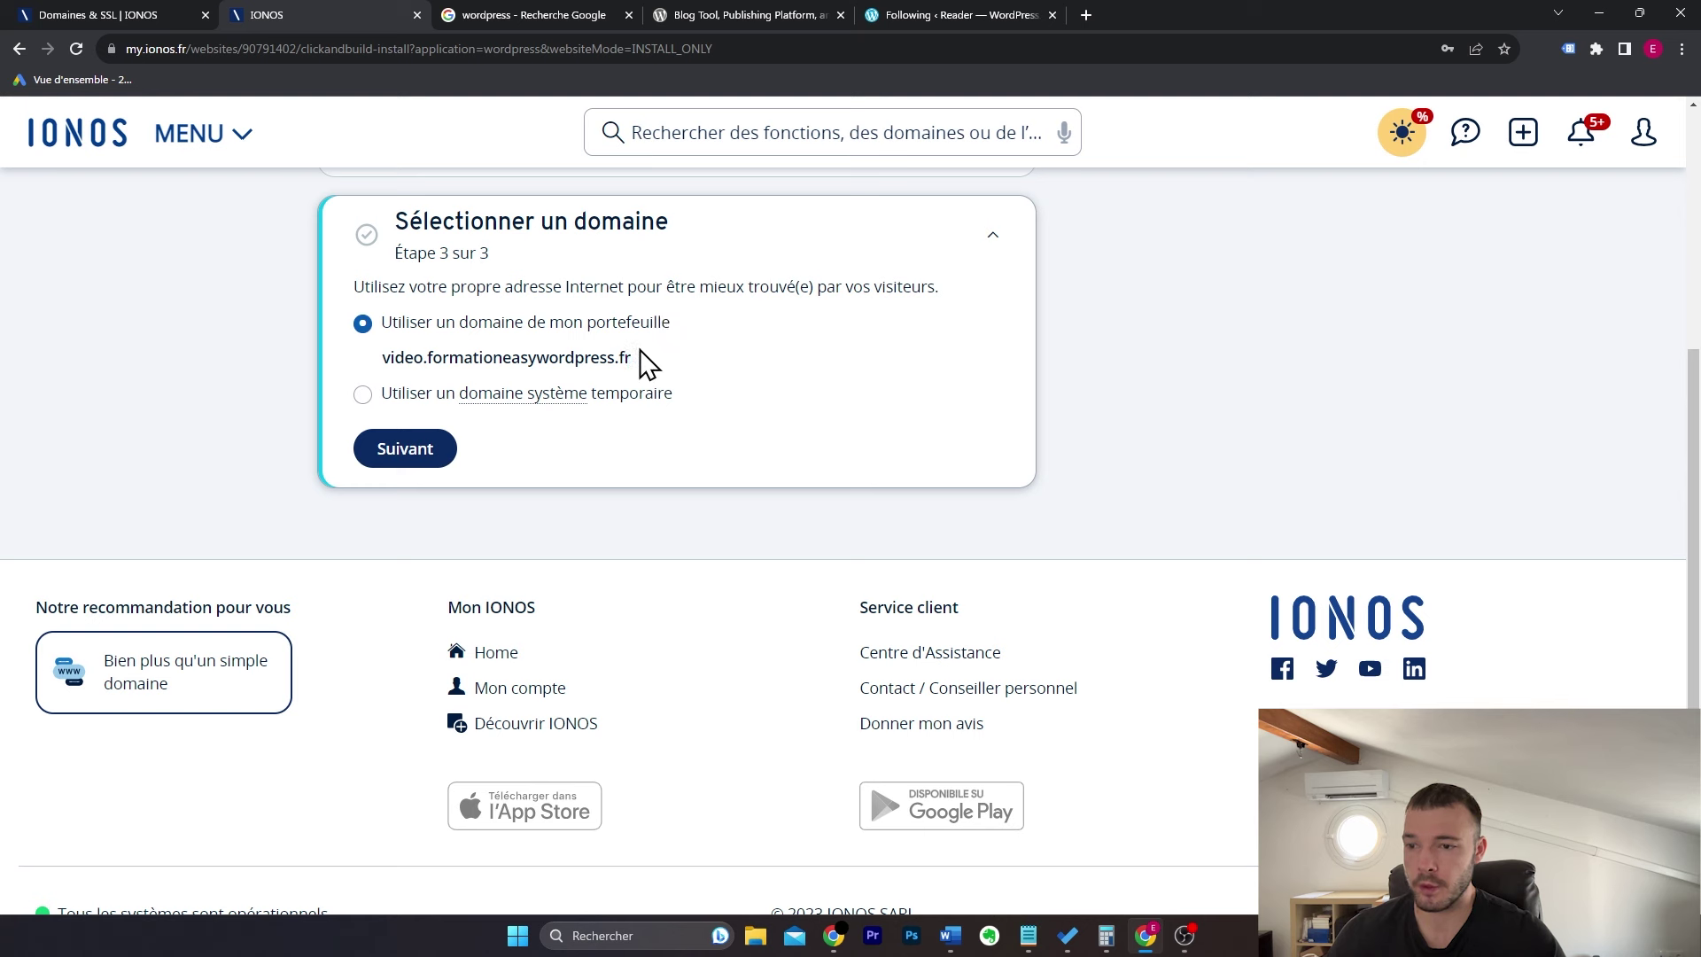
pyautogui.moveTo(640, 359); pyautogui.dragTo(383, 370)
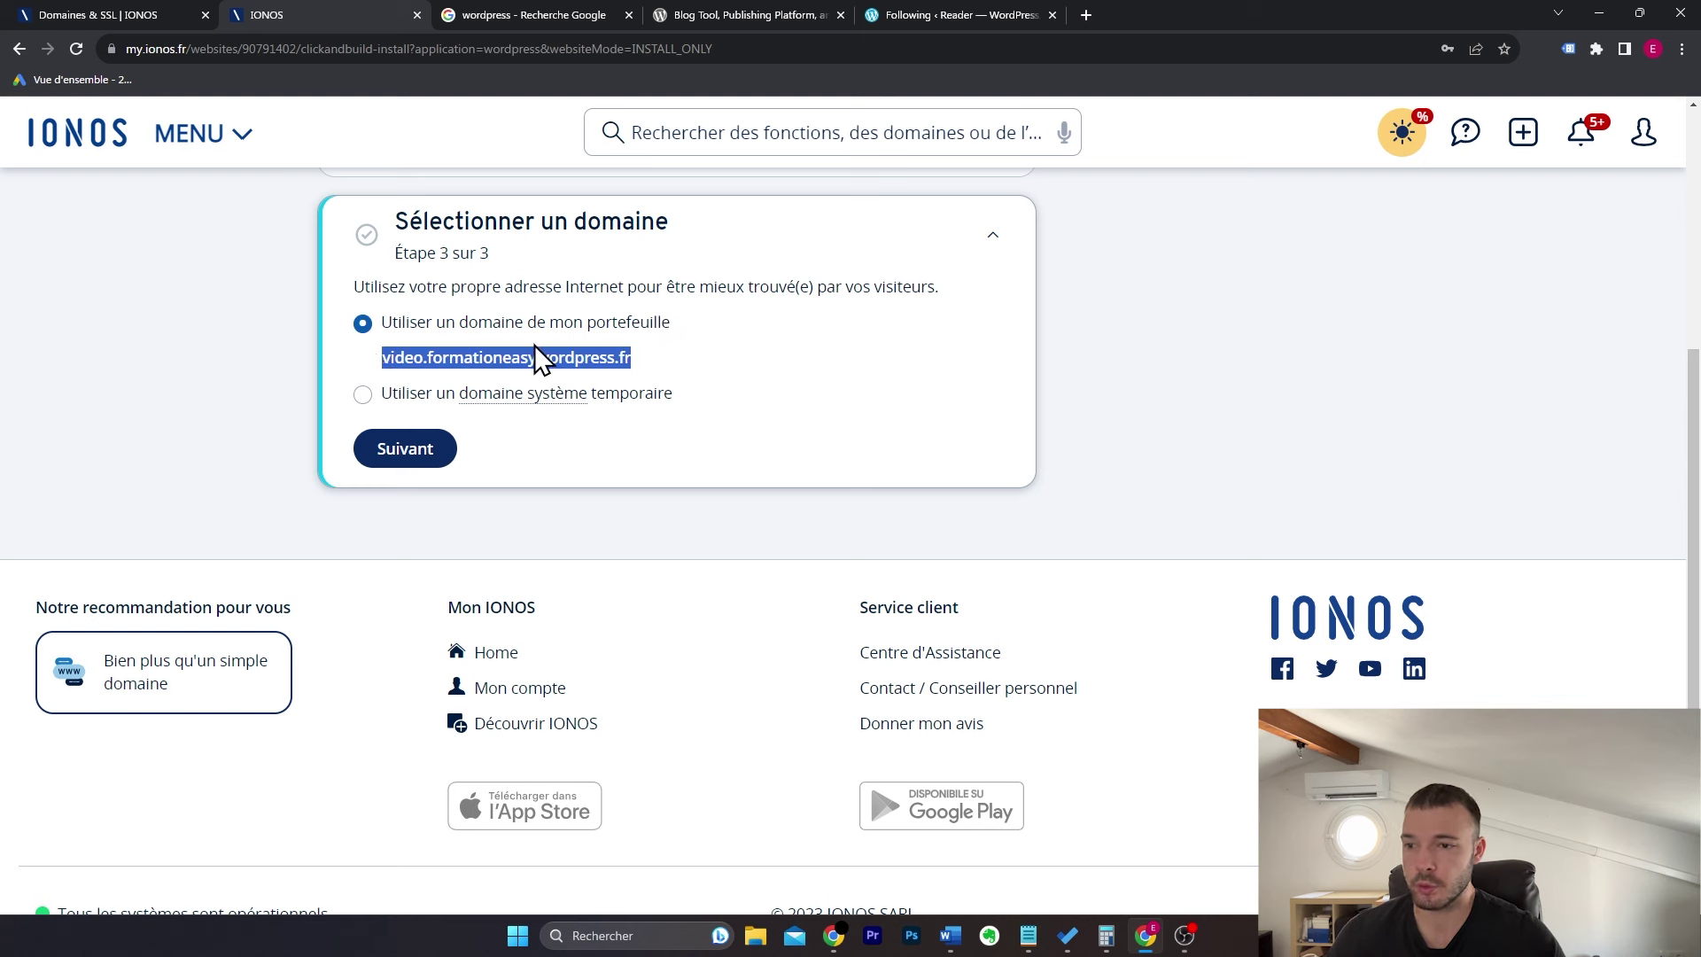
pyautogui.click(406, 449)
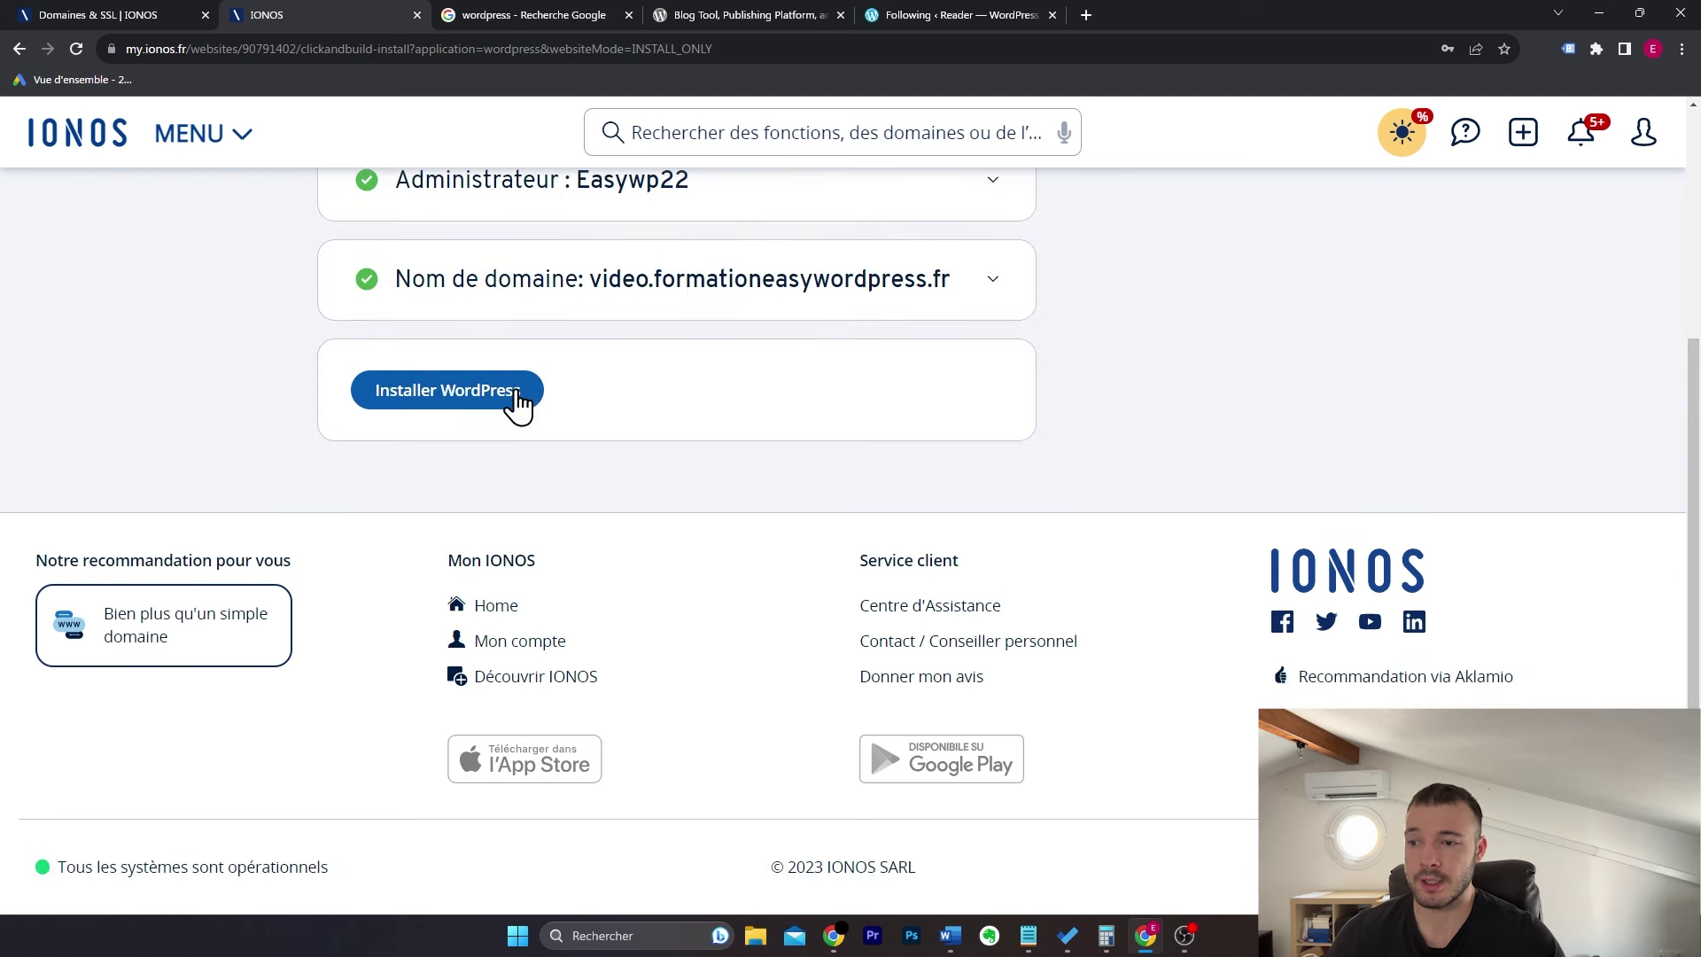
pyautogui.click(514, 391)
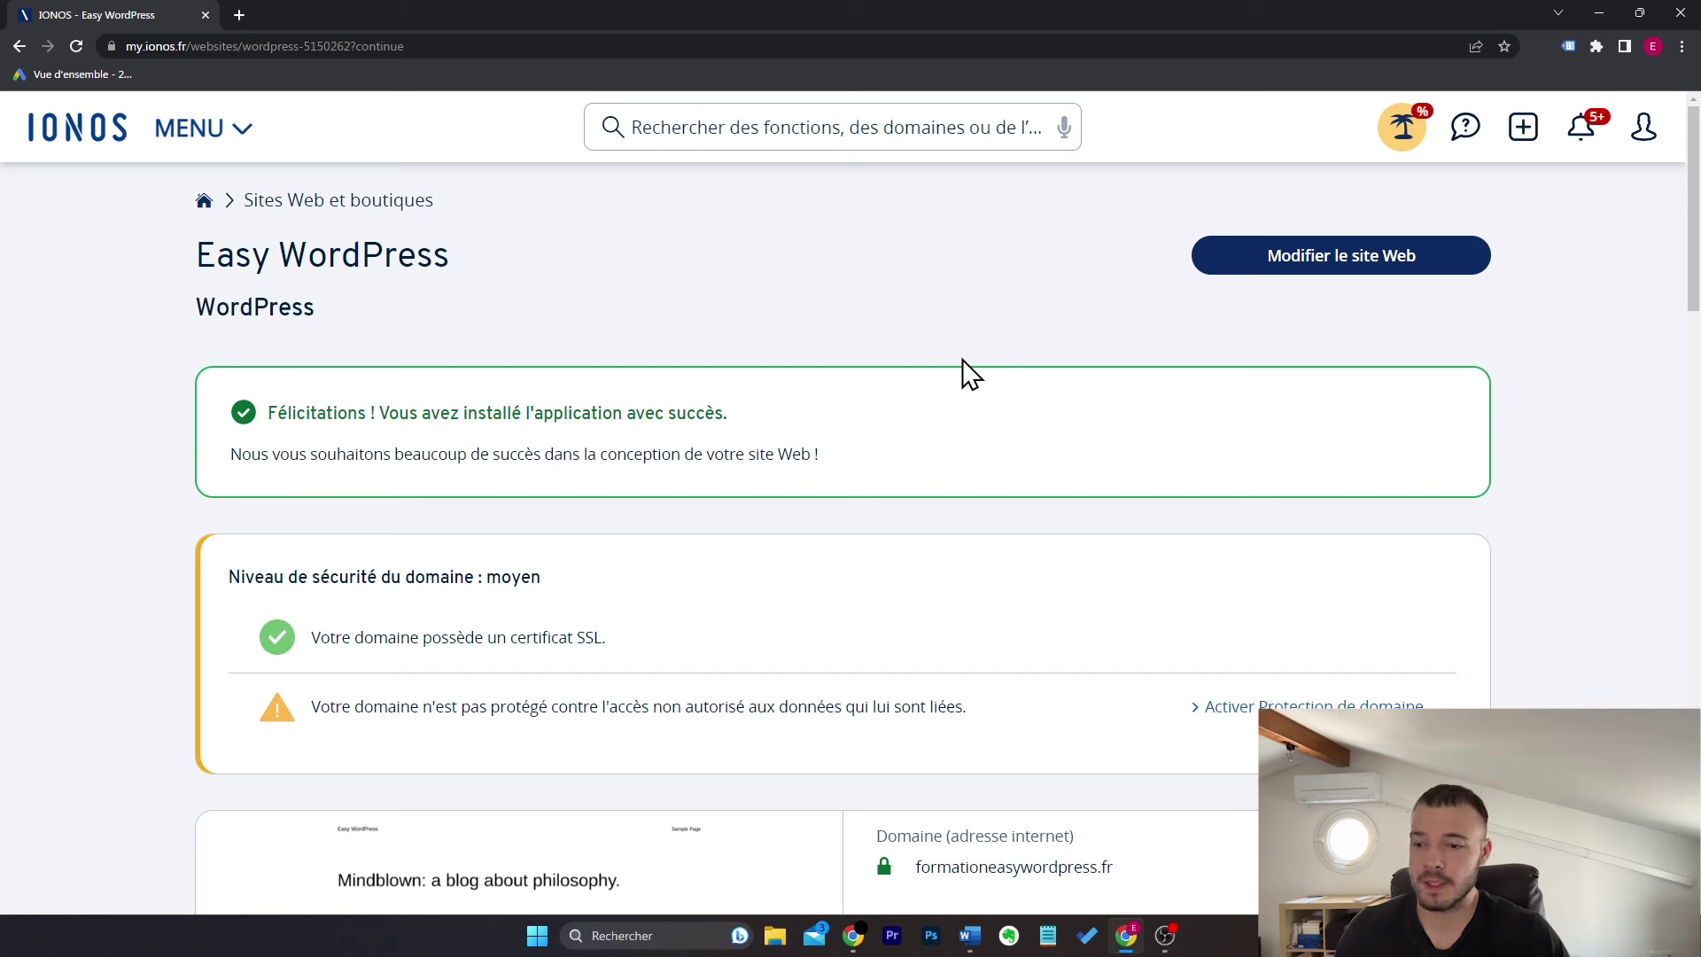
# Step: Sign in to the Easy WordPress admin with the administrator username and password, with Se souvenir de moi ticked
pyautogui.scroll(-5, 962, 359)
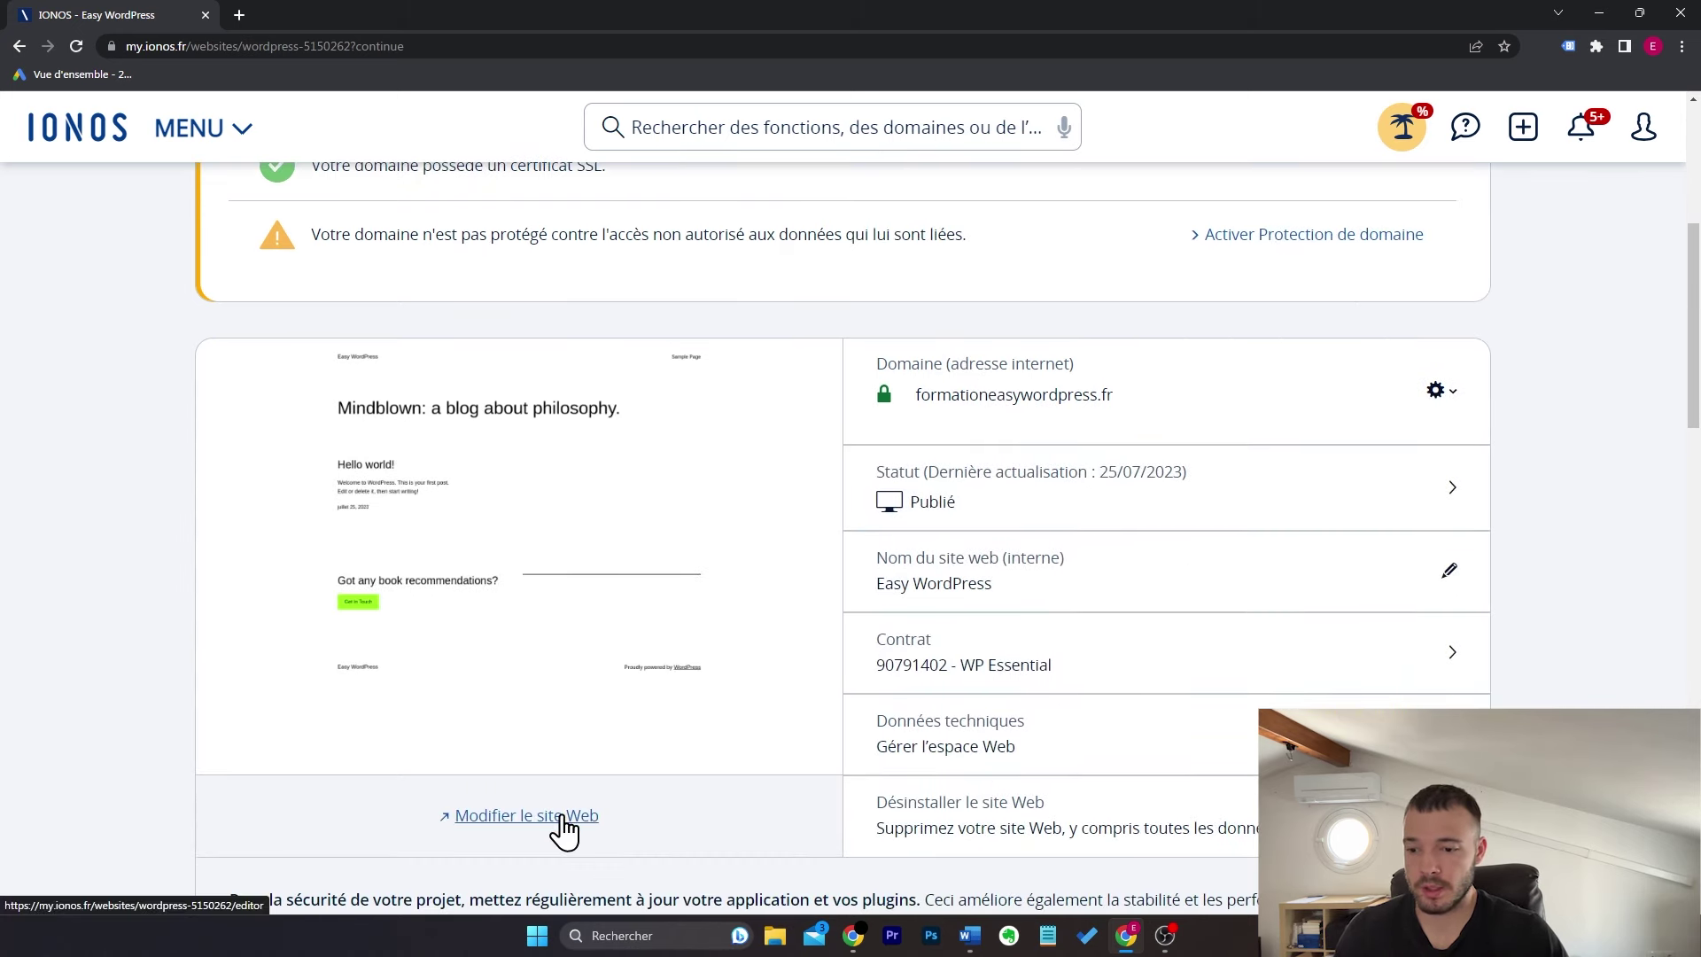
pyautogui.click(562, 817)
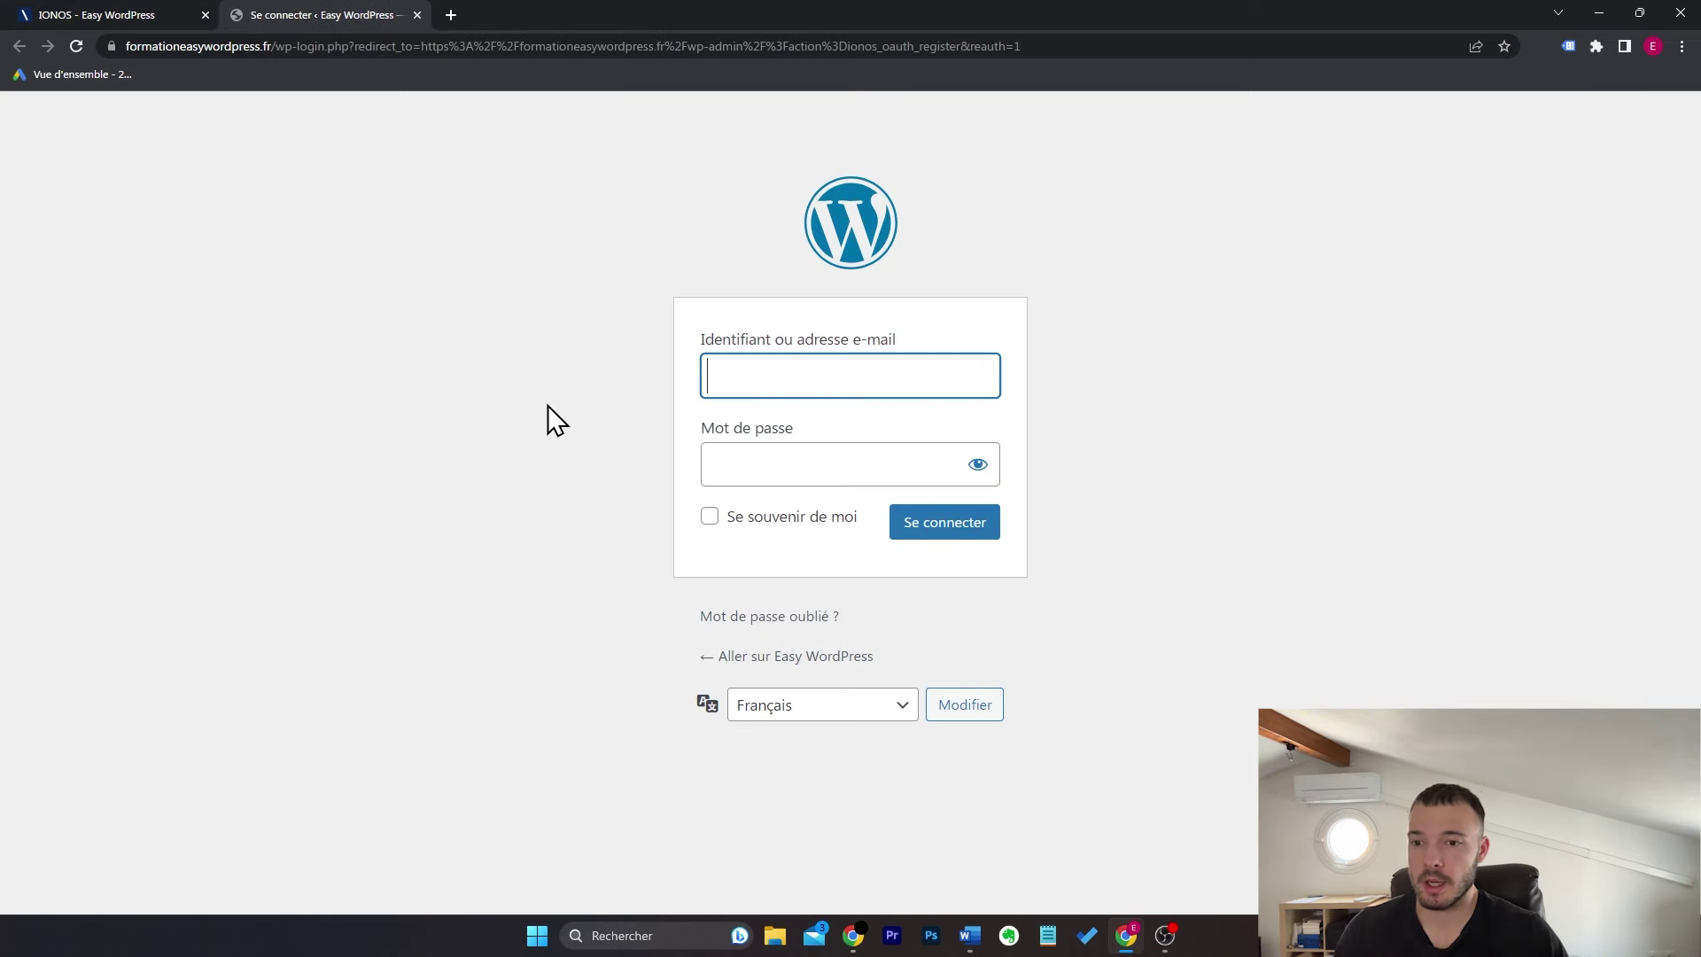
pyautogui.write('E')
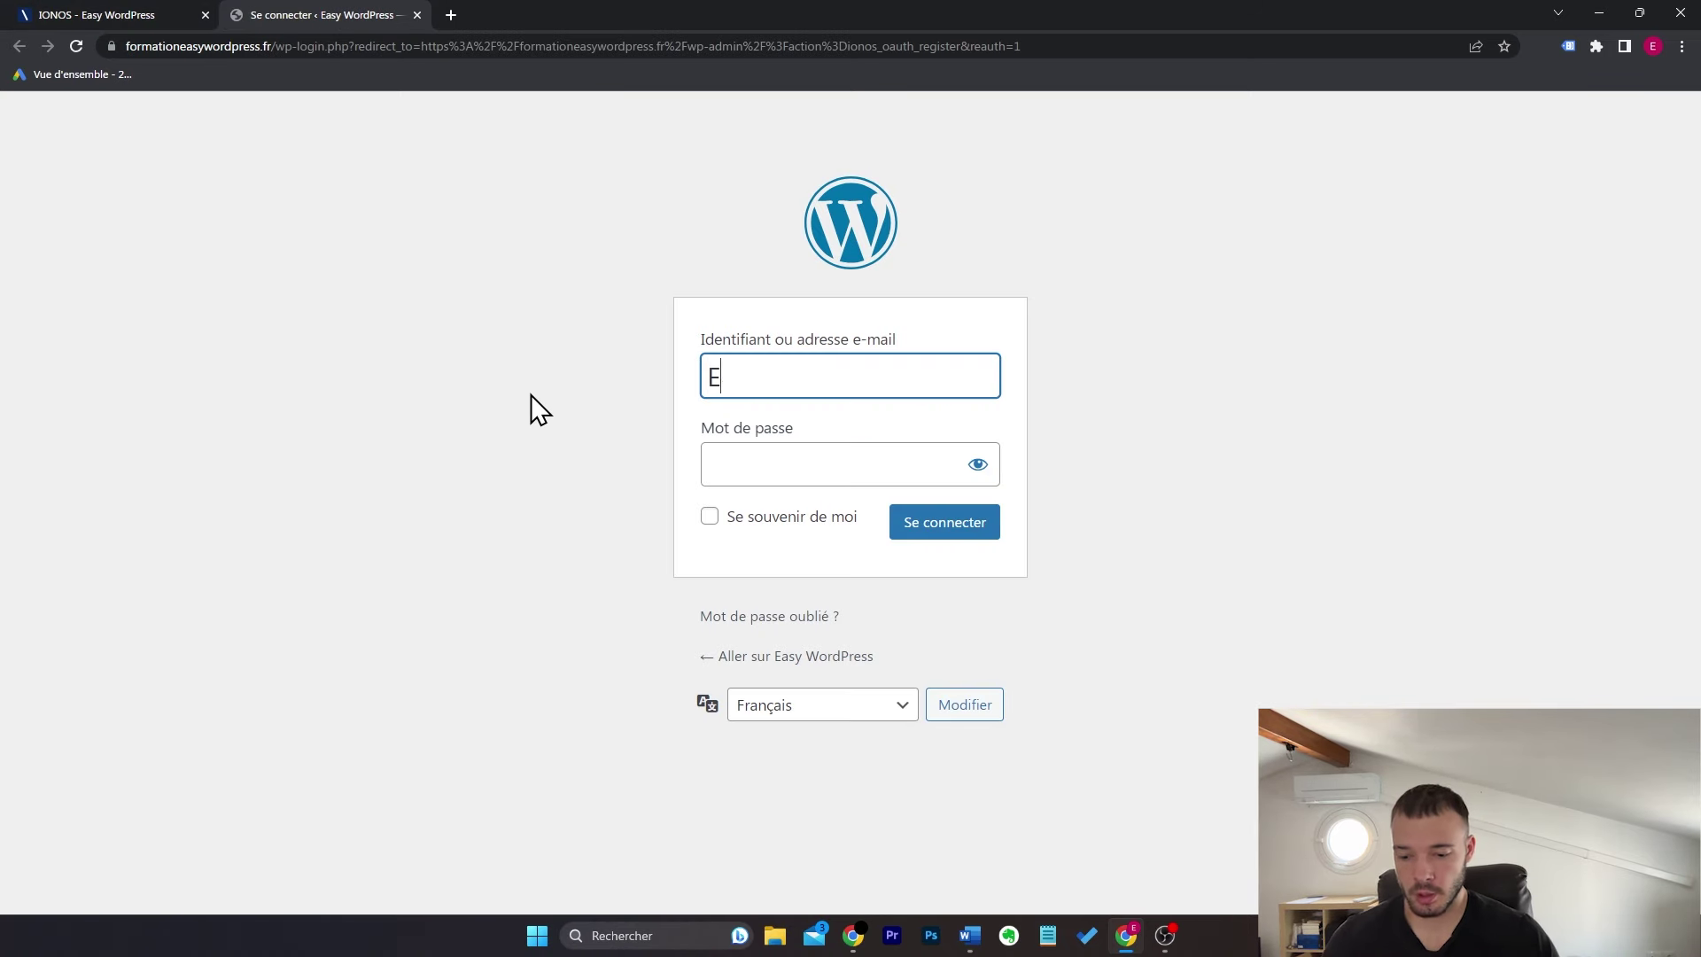
pyautogui.write('asywo')
pyautogui.press('BackSpace')
pyautogui.write('p22')
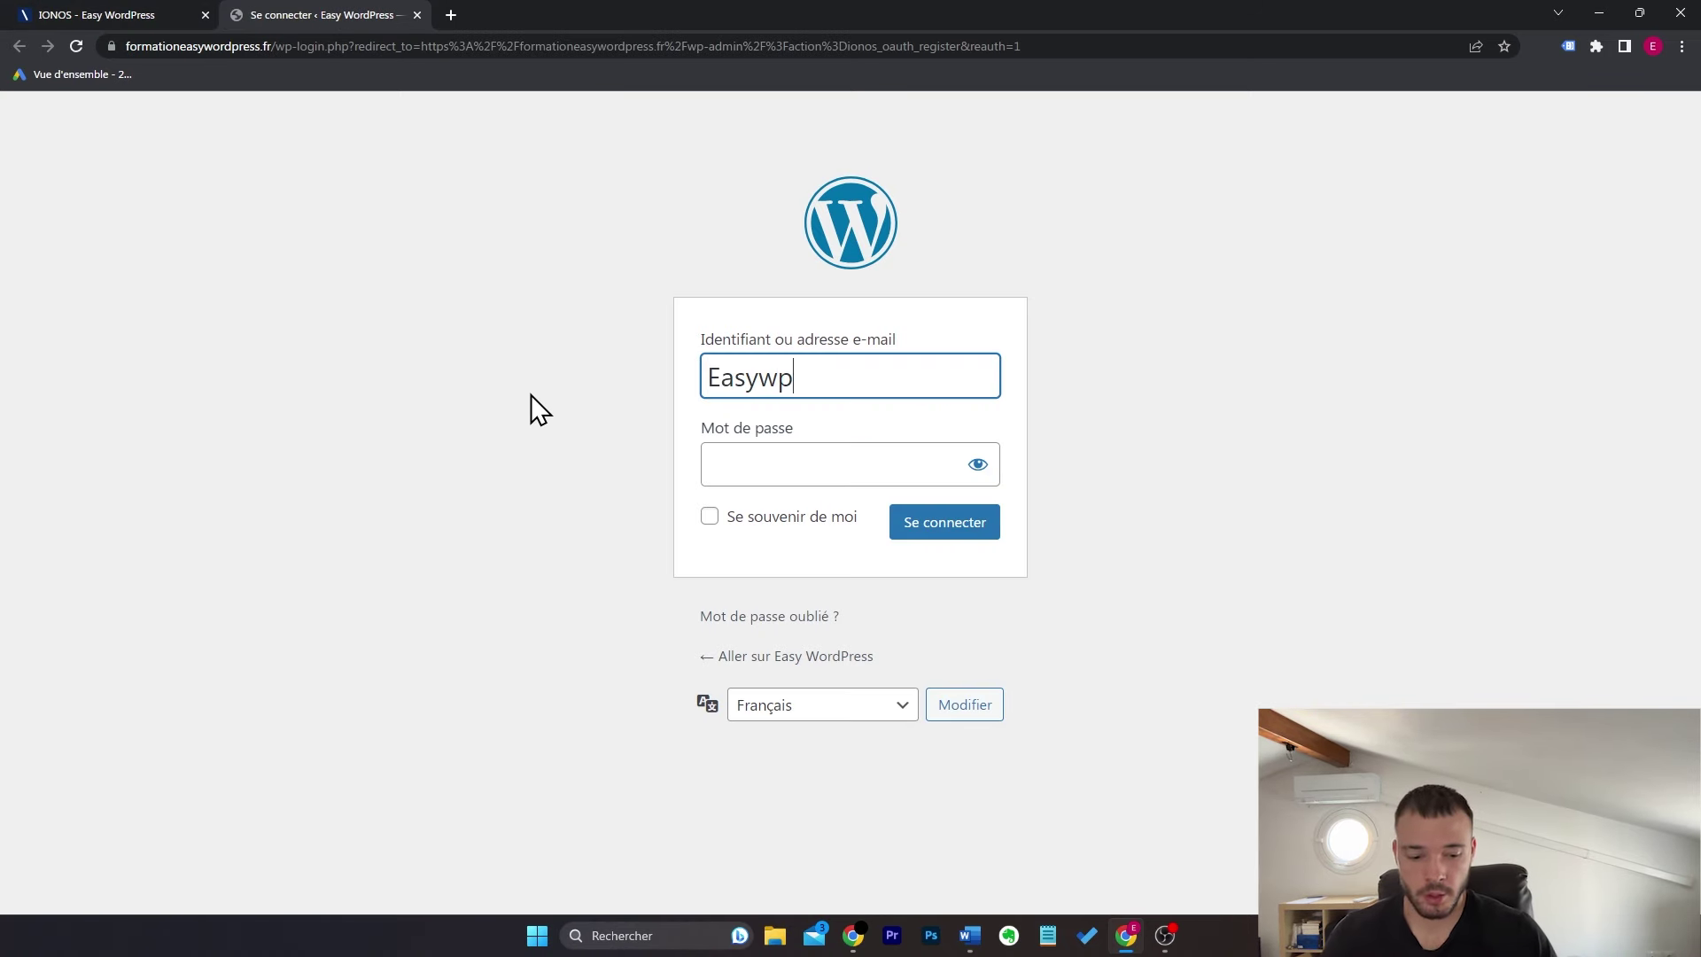
pyautogui.press('Tab')
pyautogui.write('*************')
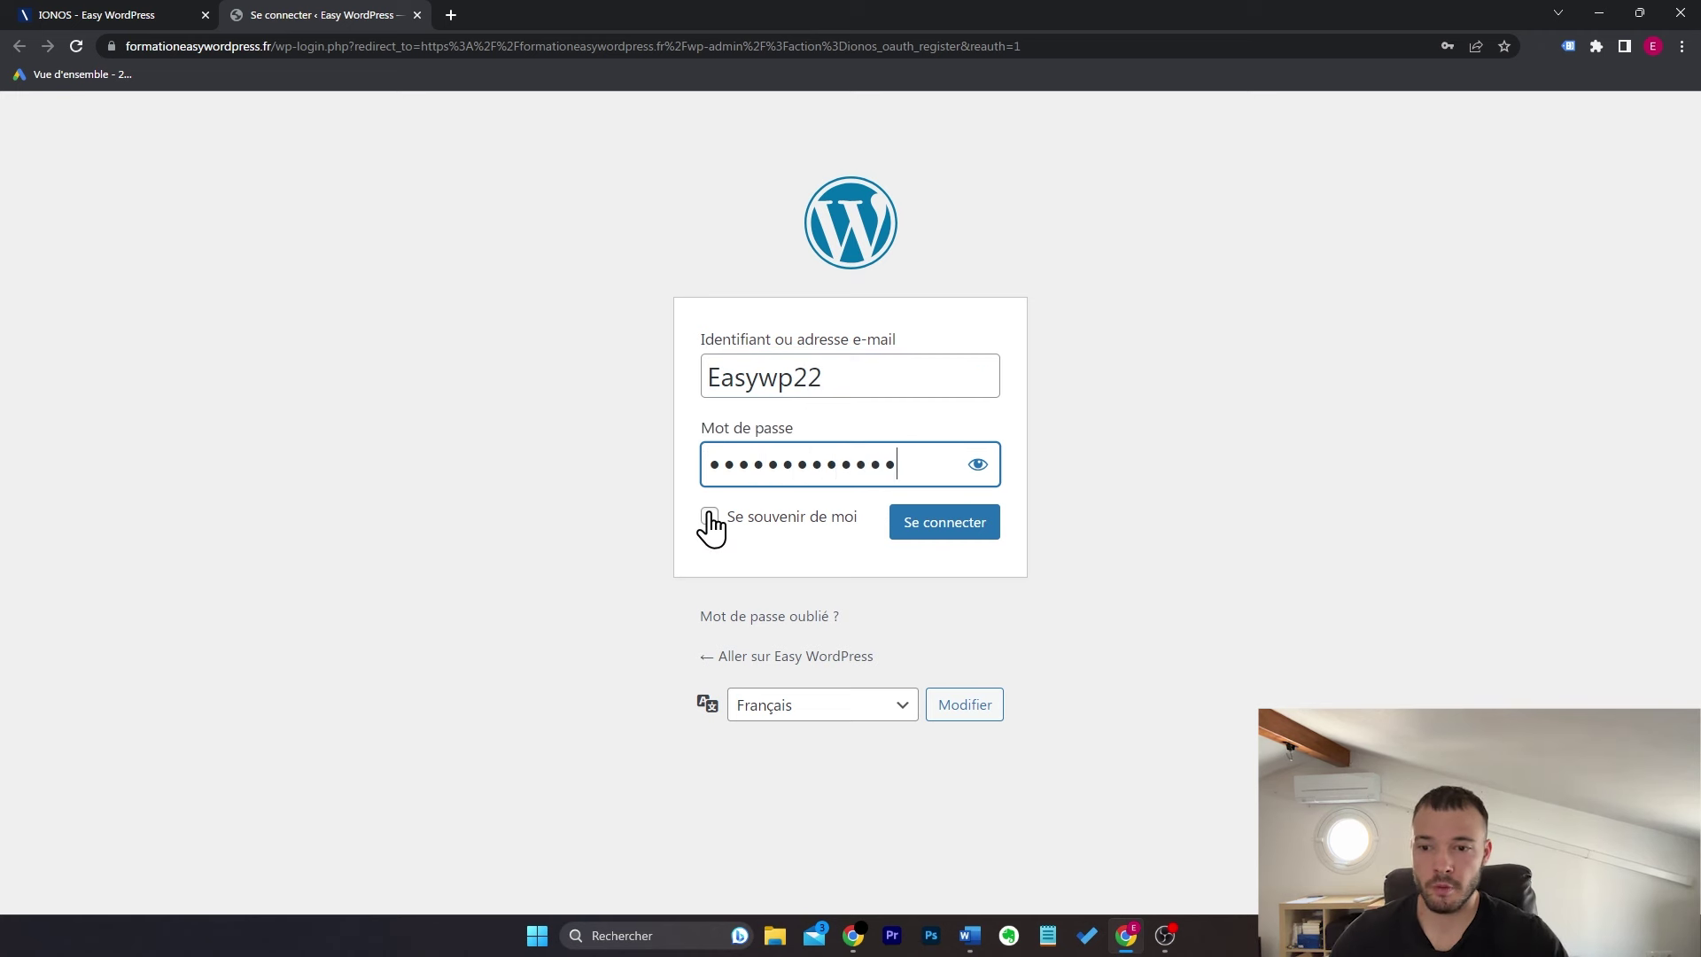
pyautogui.click(711, 525)
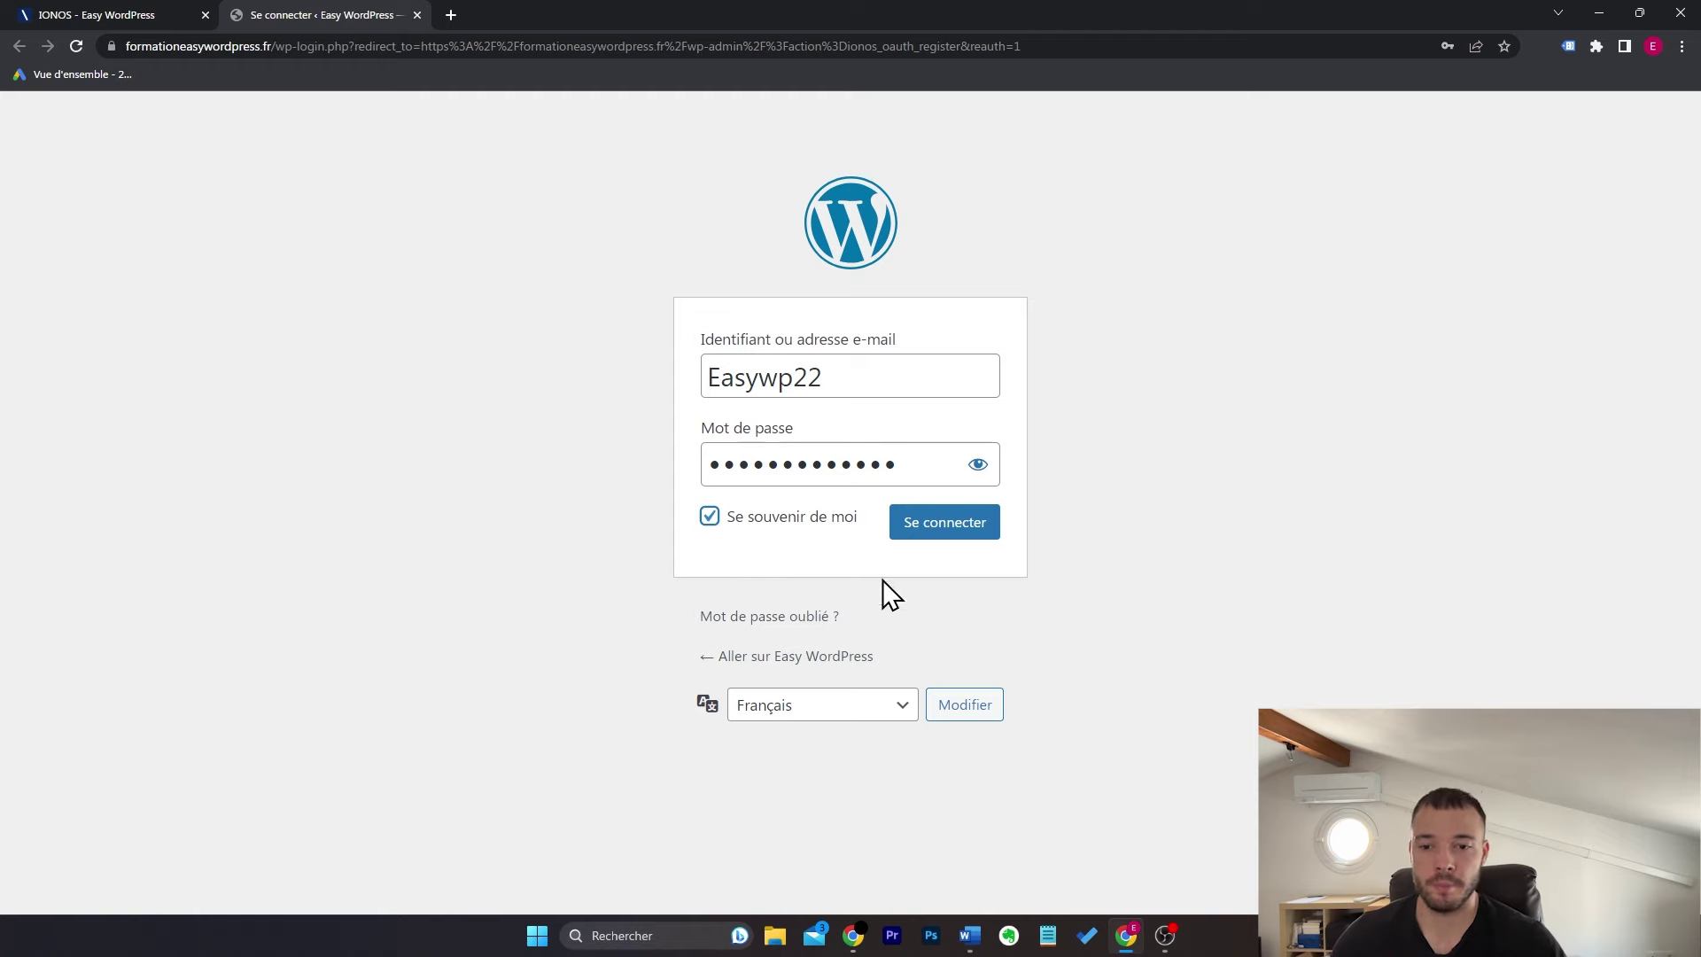
pyautogui.click(930, 530)
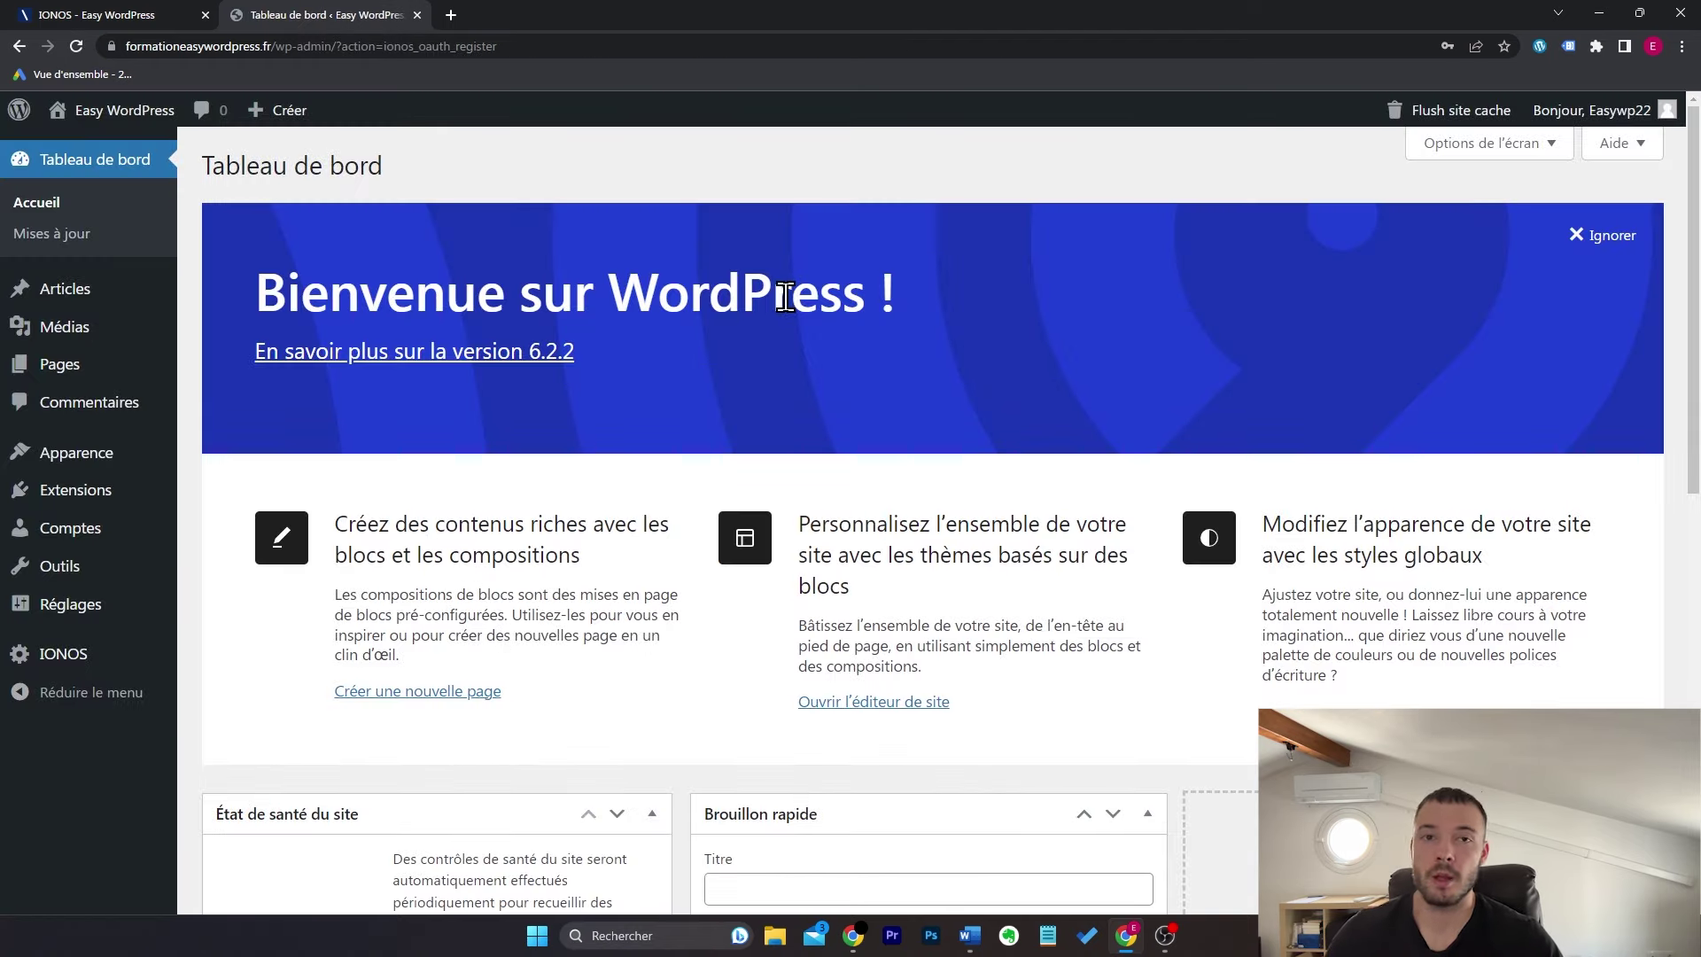
# Step: Dismiss the Bienvenue sur WordPress panel on the Tableau de bord with Ignorer
pyautogui.click(156, 15)
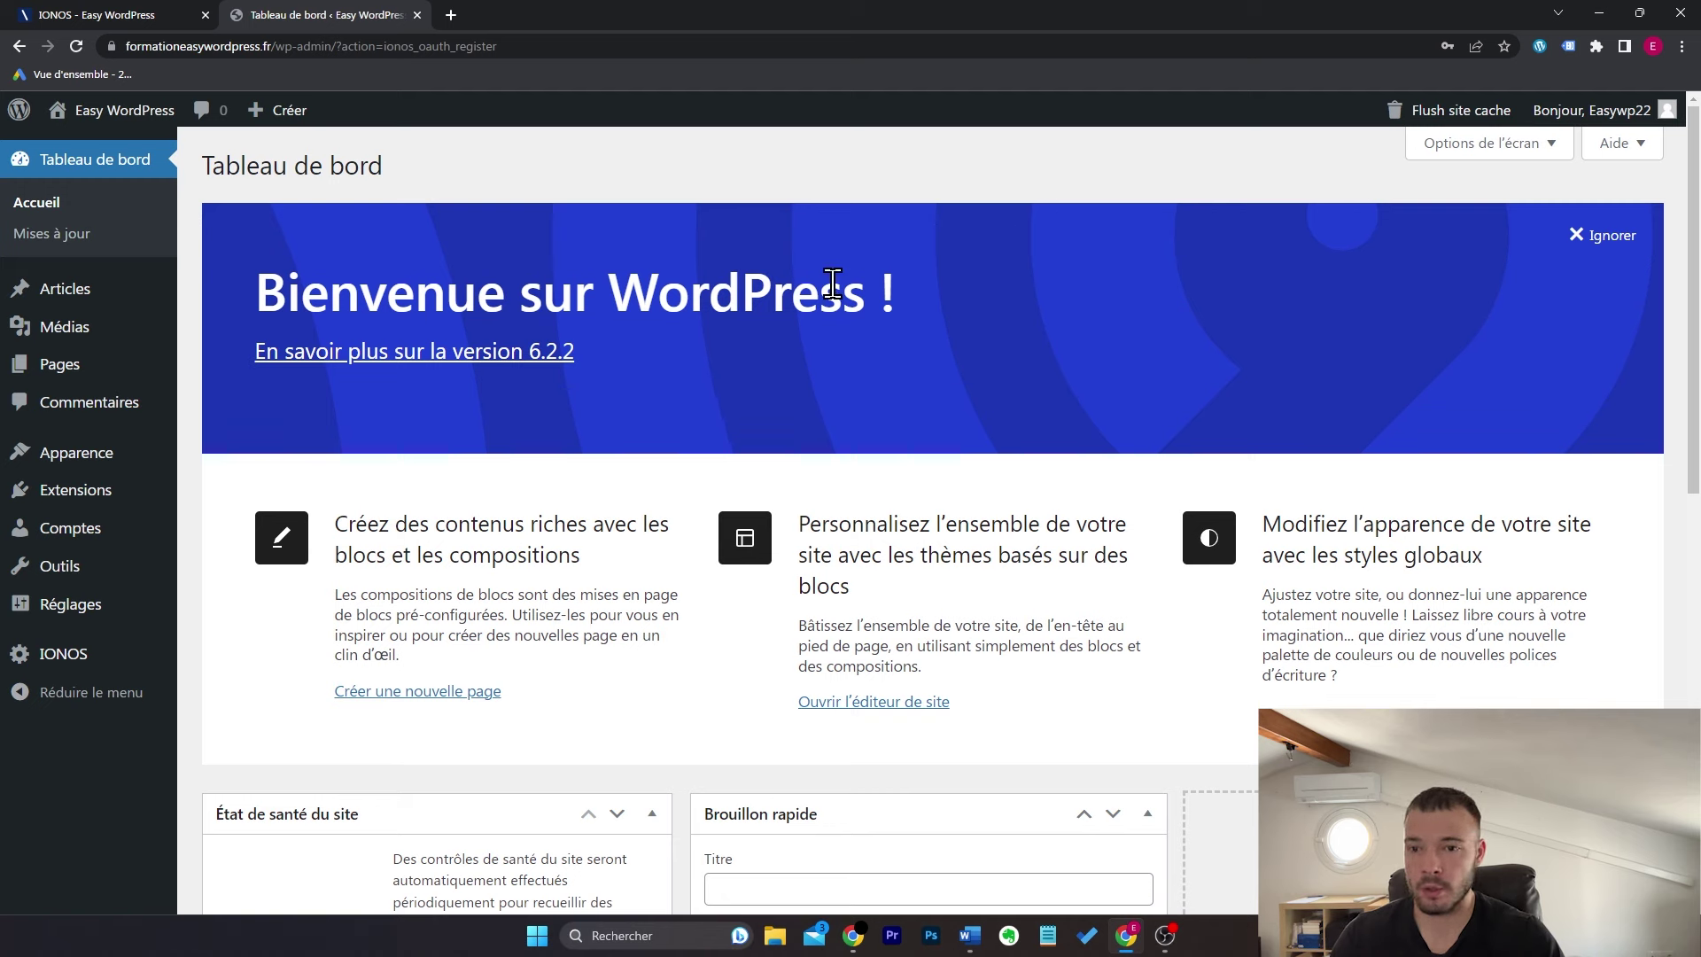
pyautogui.click(1588, 237)
pyautogui.scroll(-3, 1199, 371)
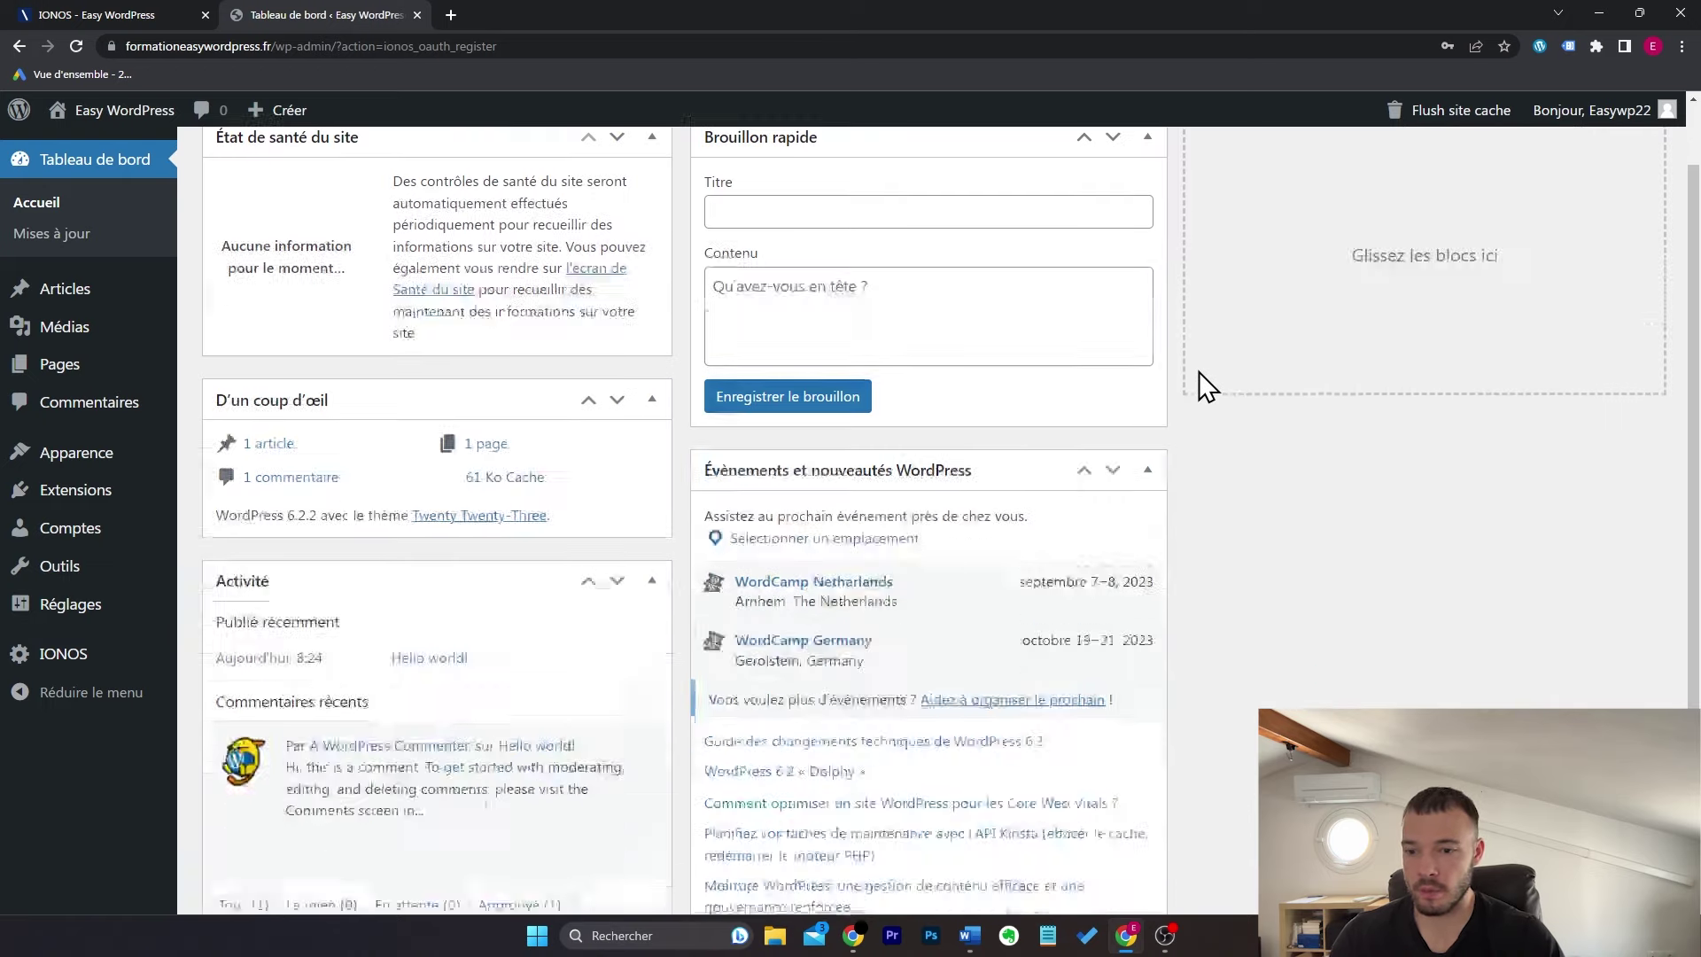
pyautogui.scroll(2, 1199, 371)
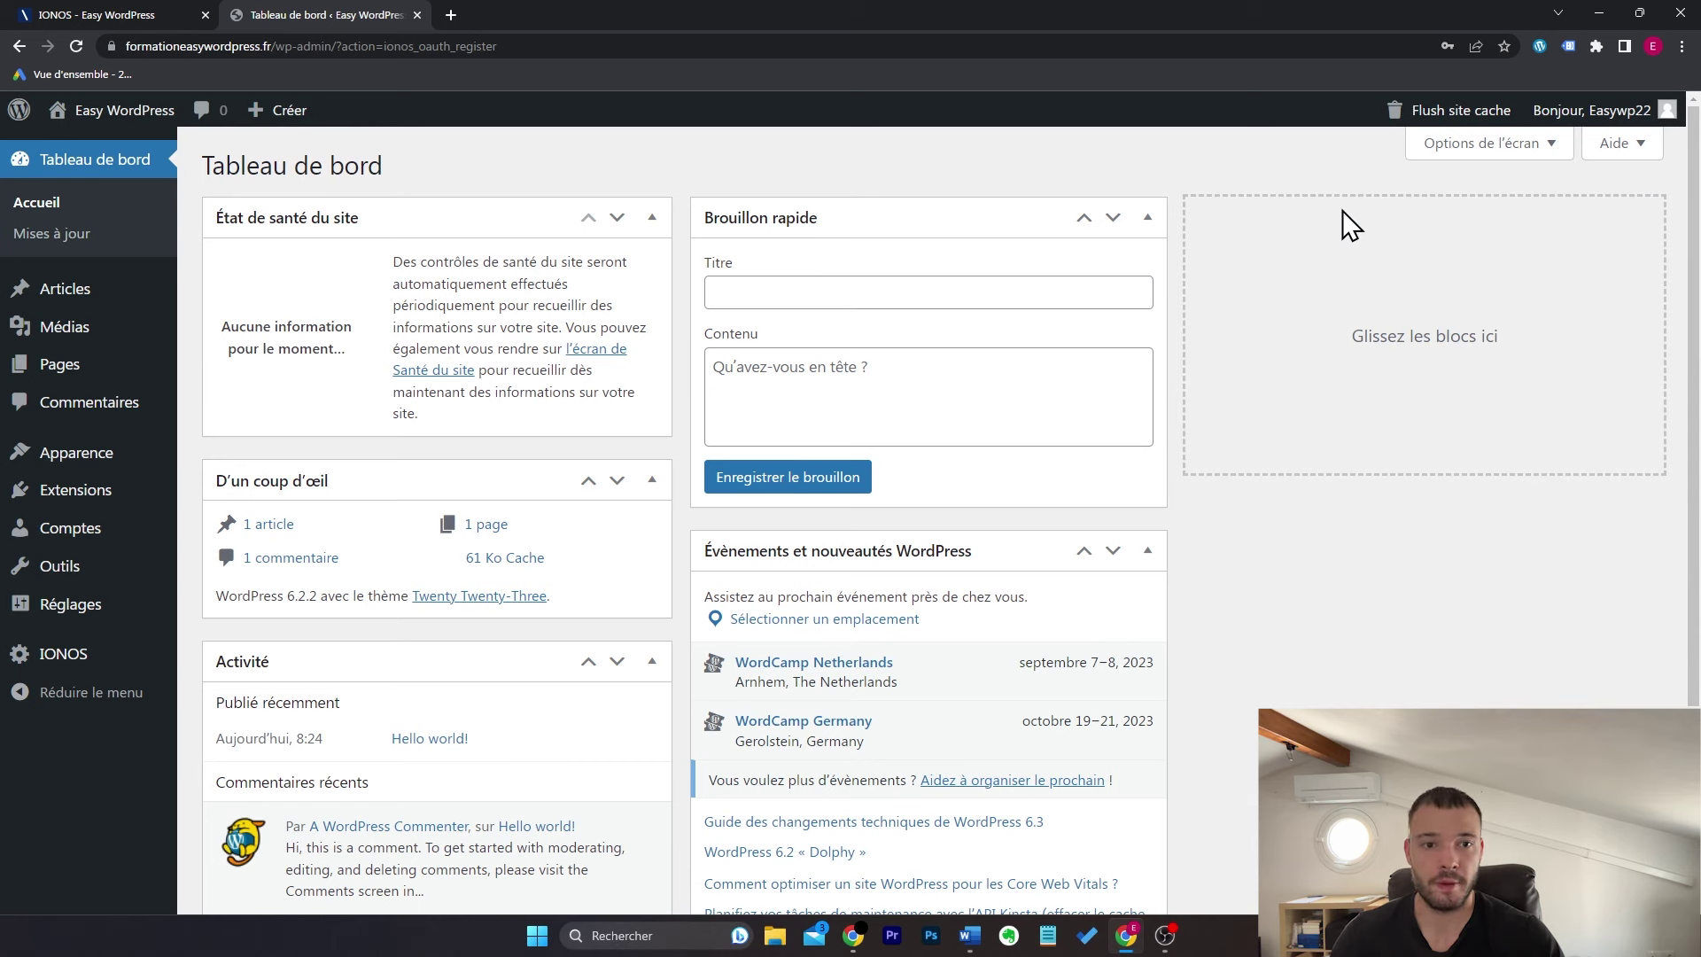
# Step: In Options de l'écran, uncheck Évènements, Brouillon rapide, Activité and État de santé du site
pyautogui.click(1471, 144)
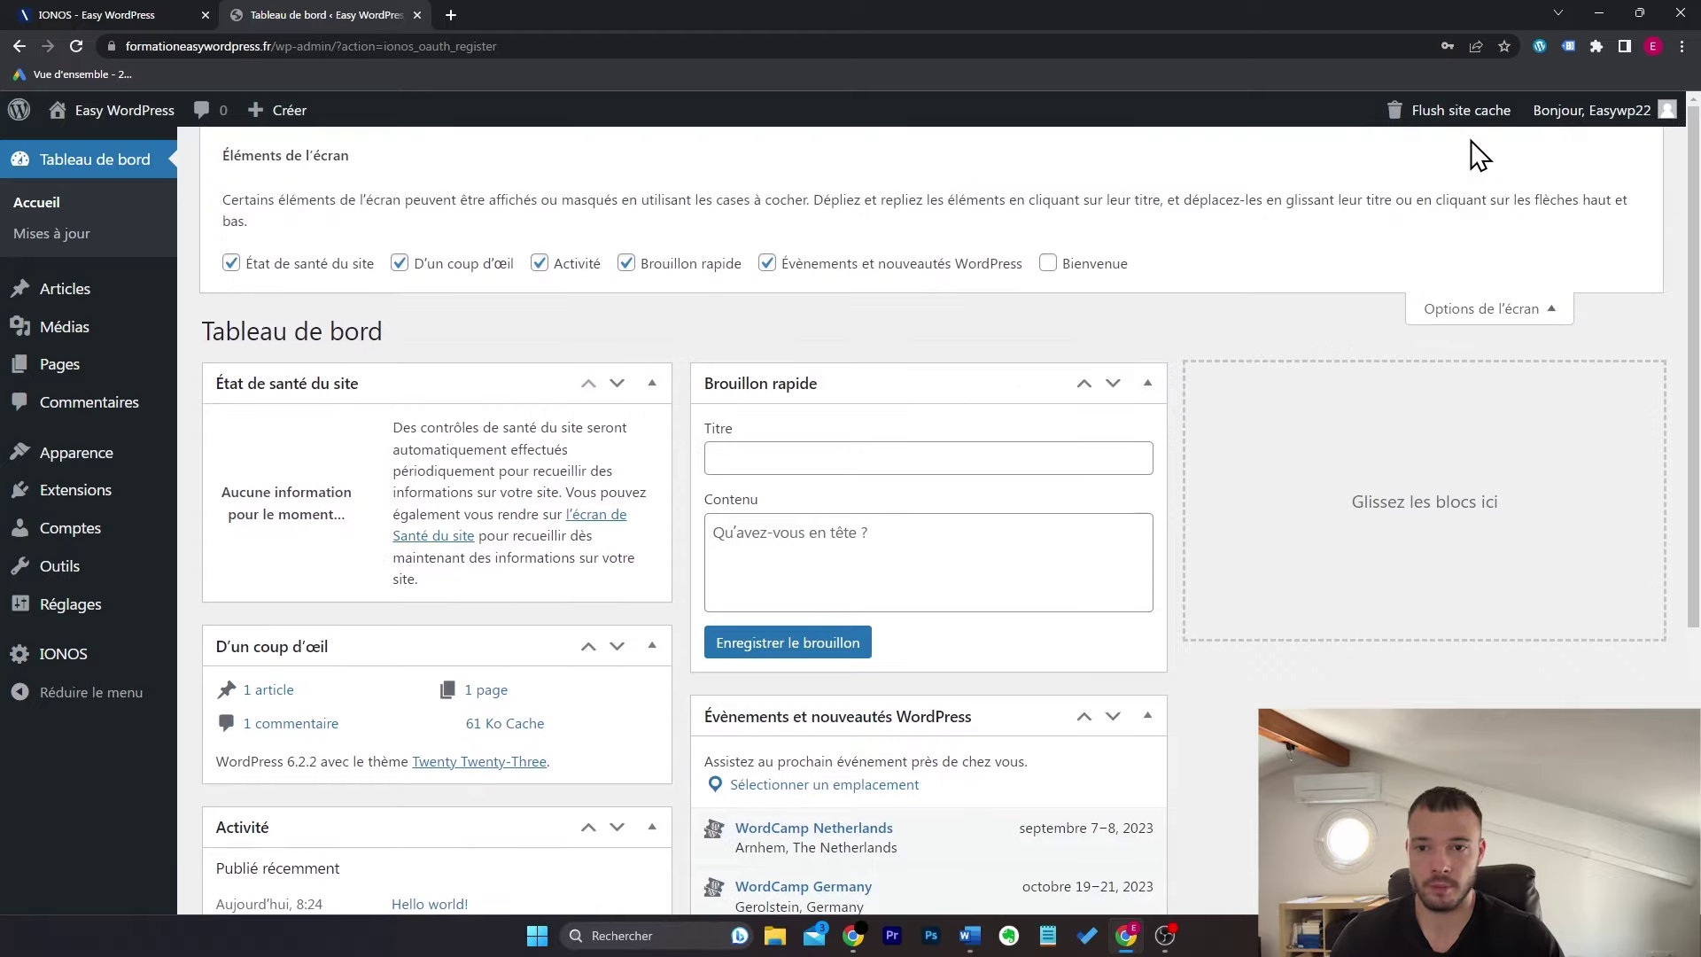
pyautogui.click(920, 257)
pyautogui.click(674, 269)
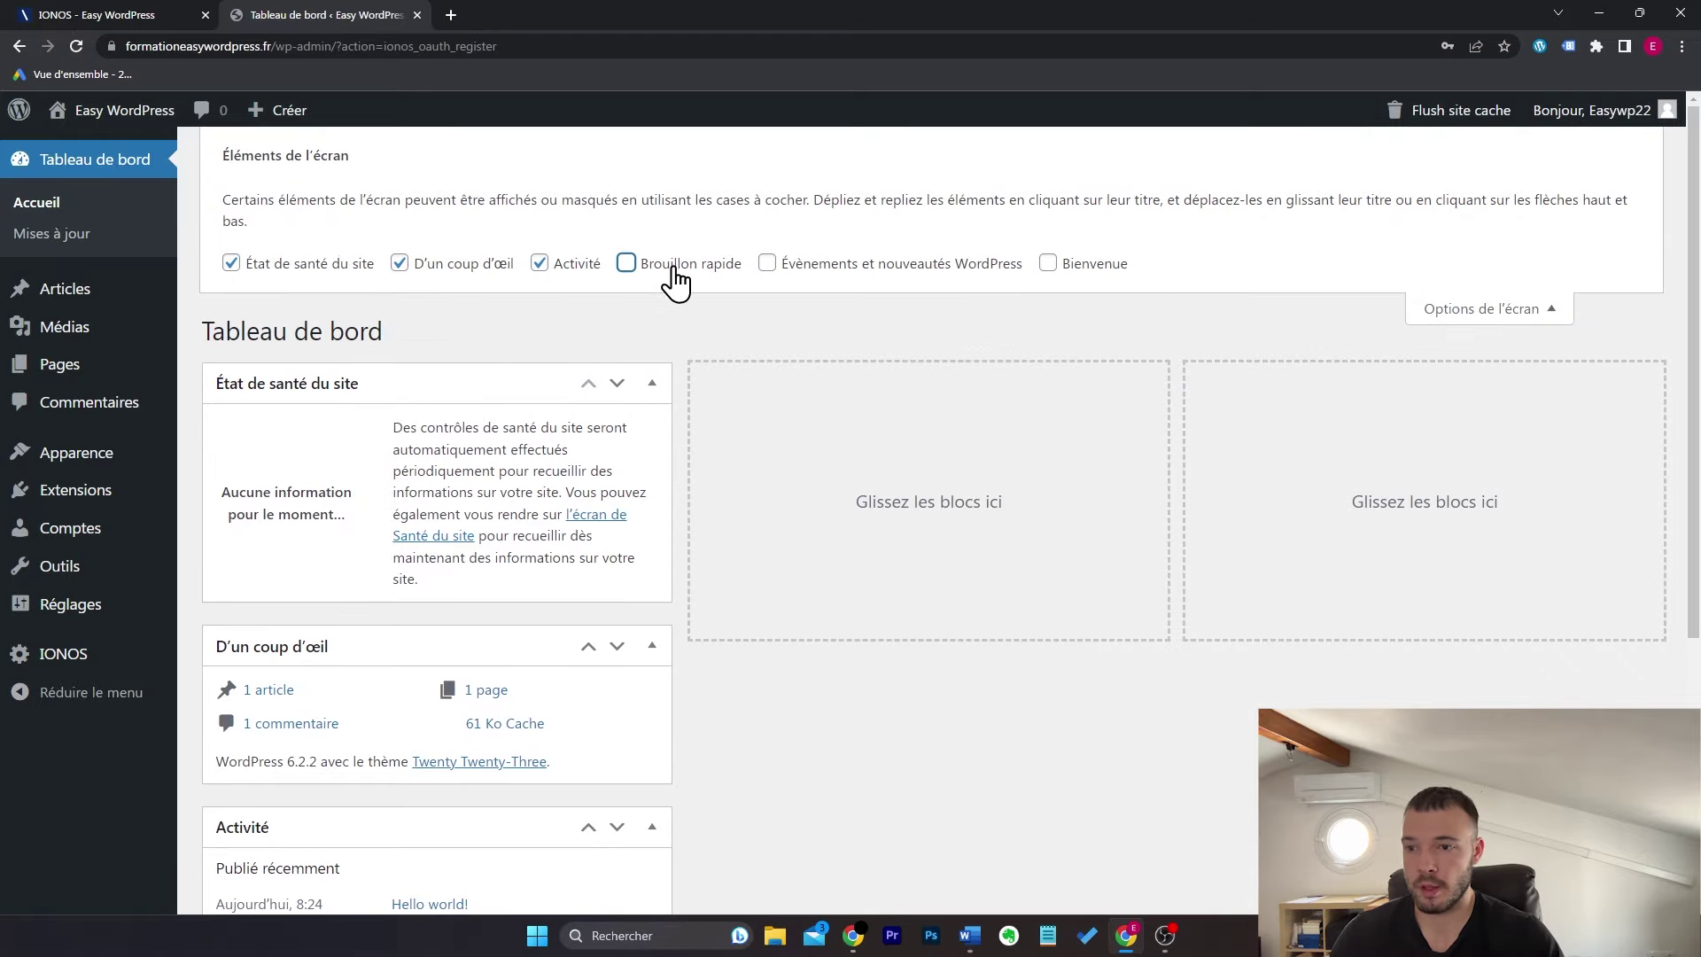
pyautogui.click(567, 266)
pyautogui.click(310, 266)
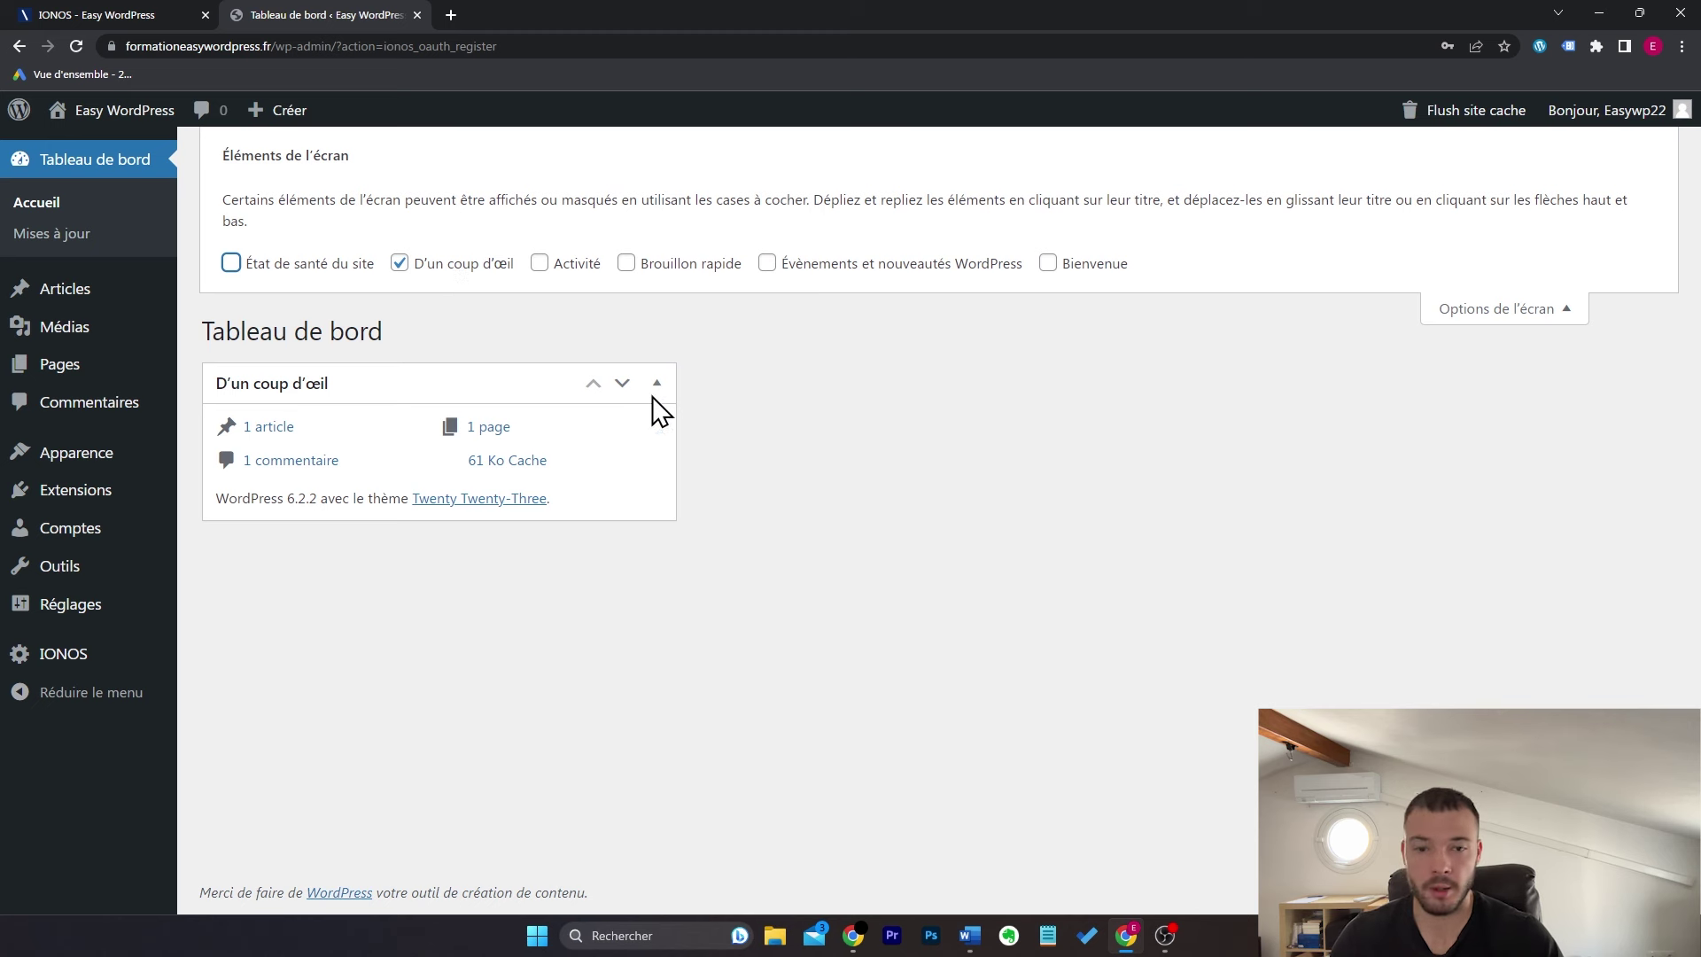
pyautogui.click(1504, 327)
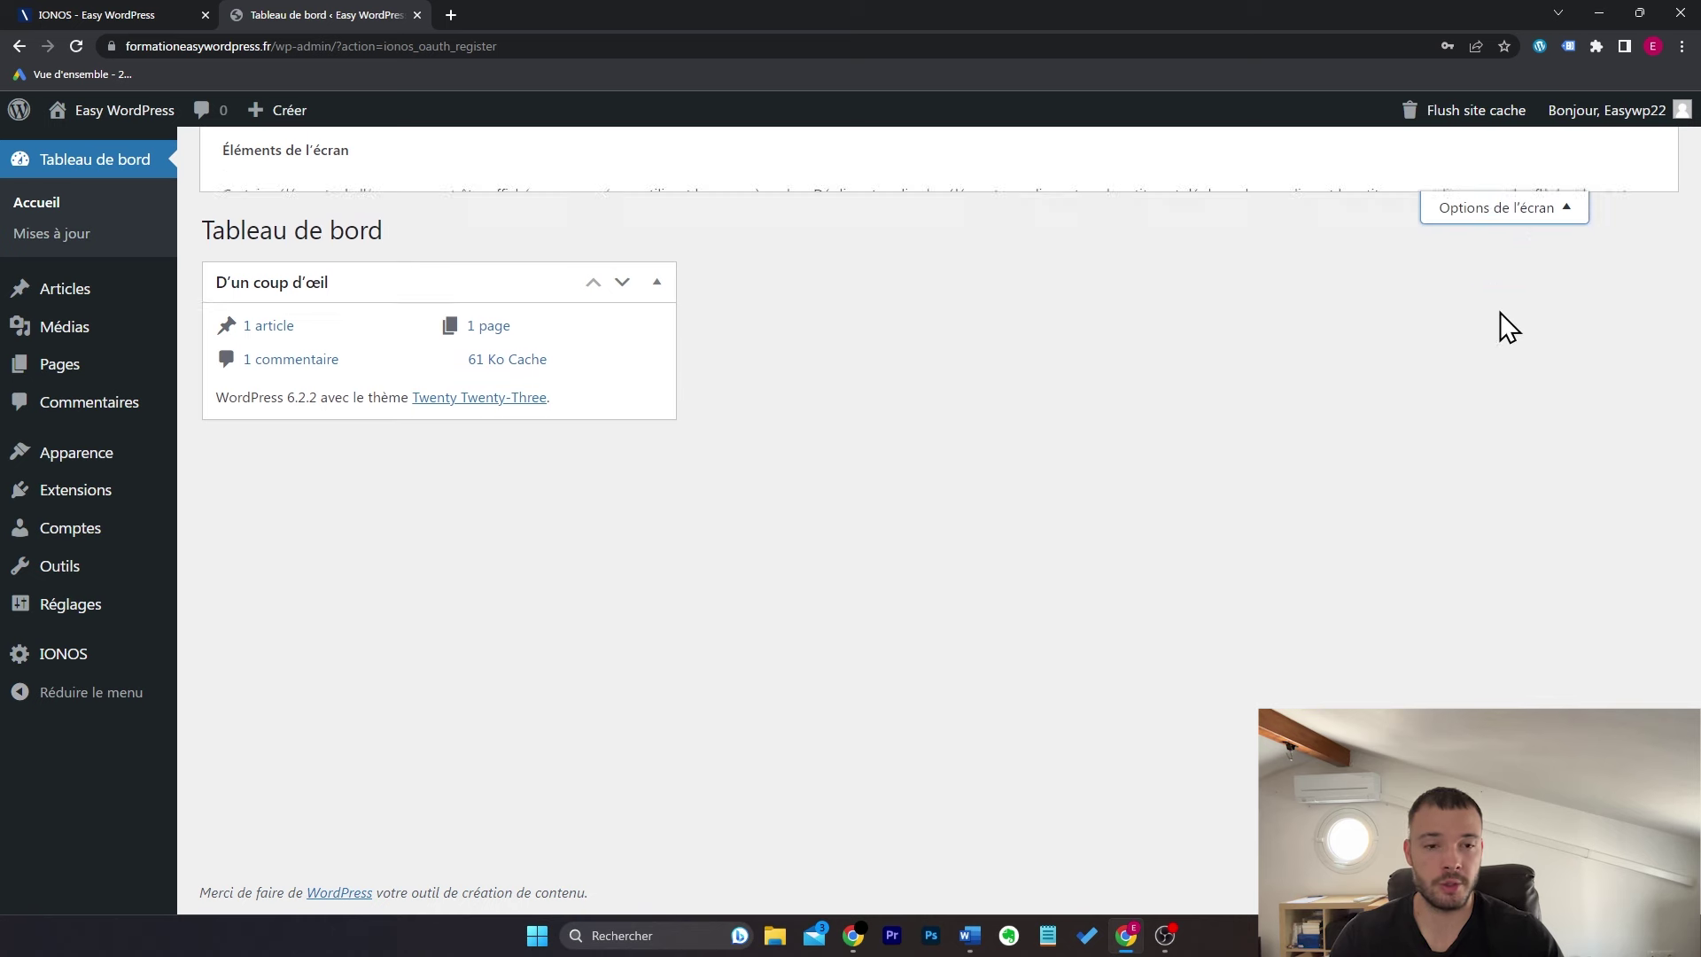
pyautogui.click(1508, 169)
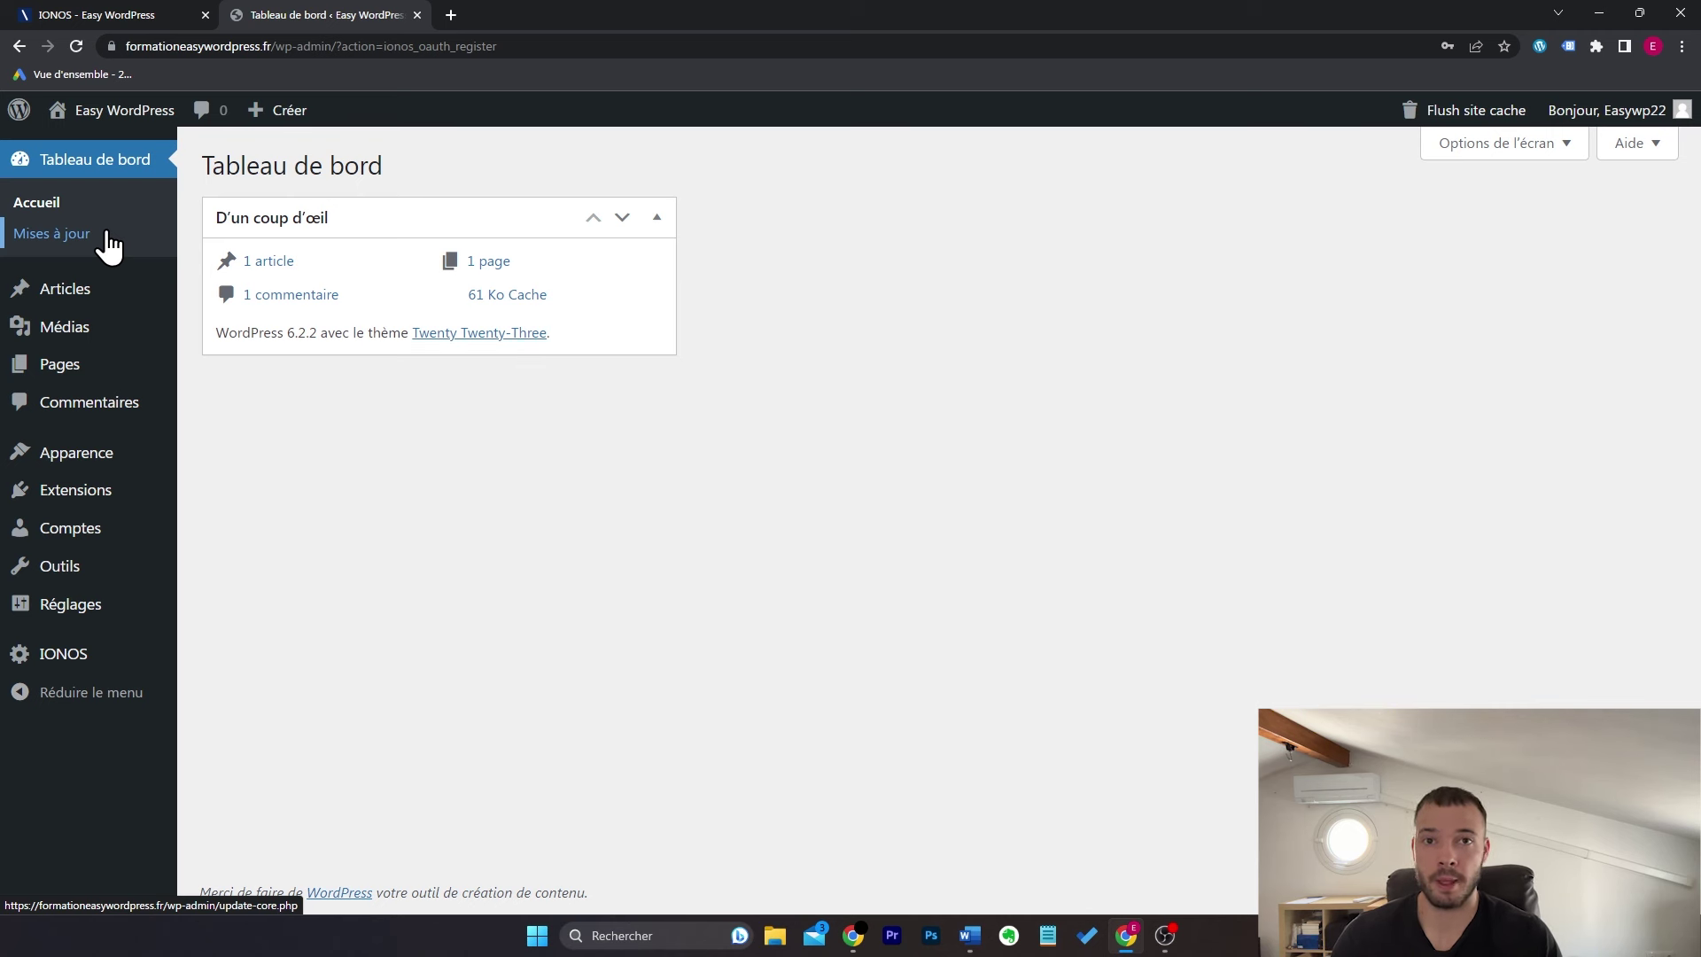
pyautogui.moveTo(145, 296)
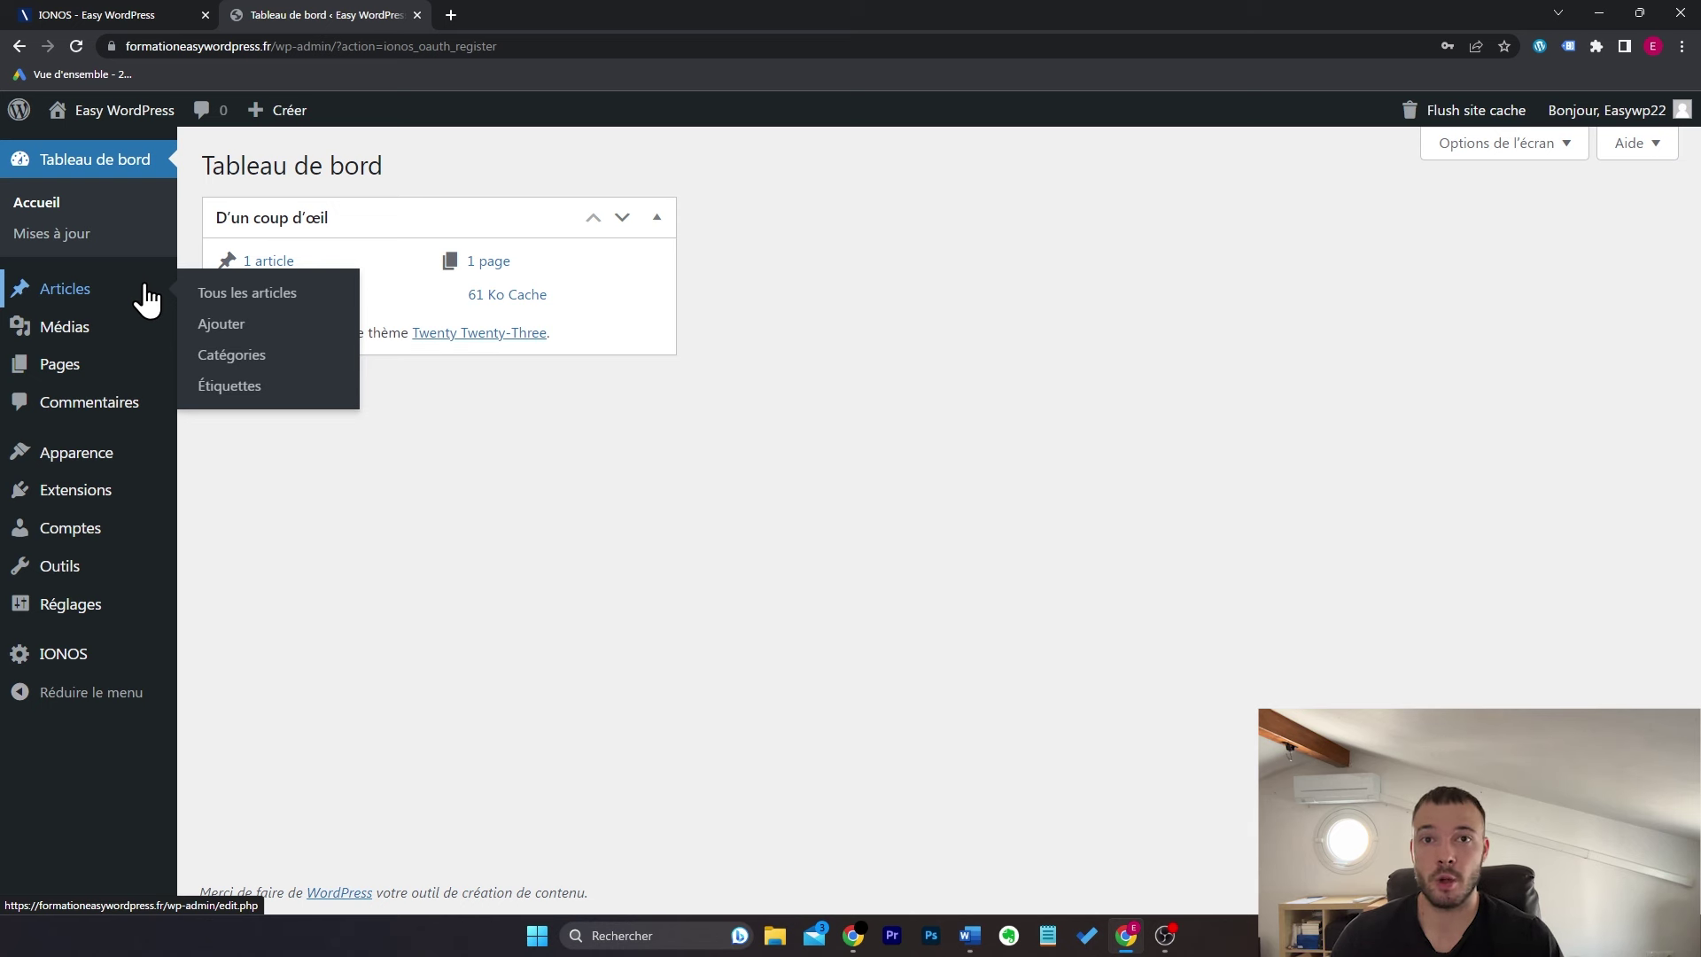
pyautogui.moveTo(146, 337)
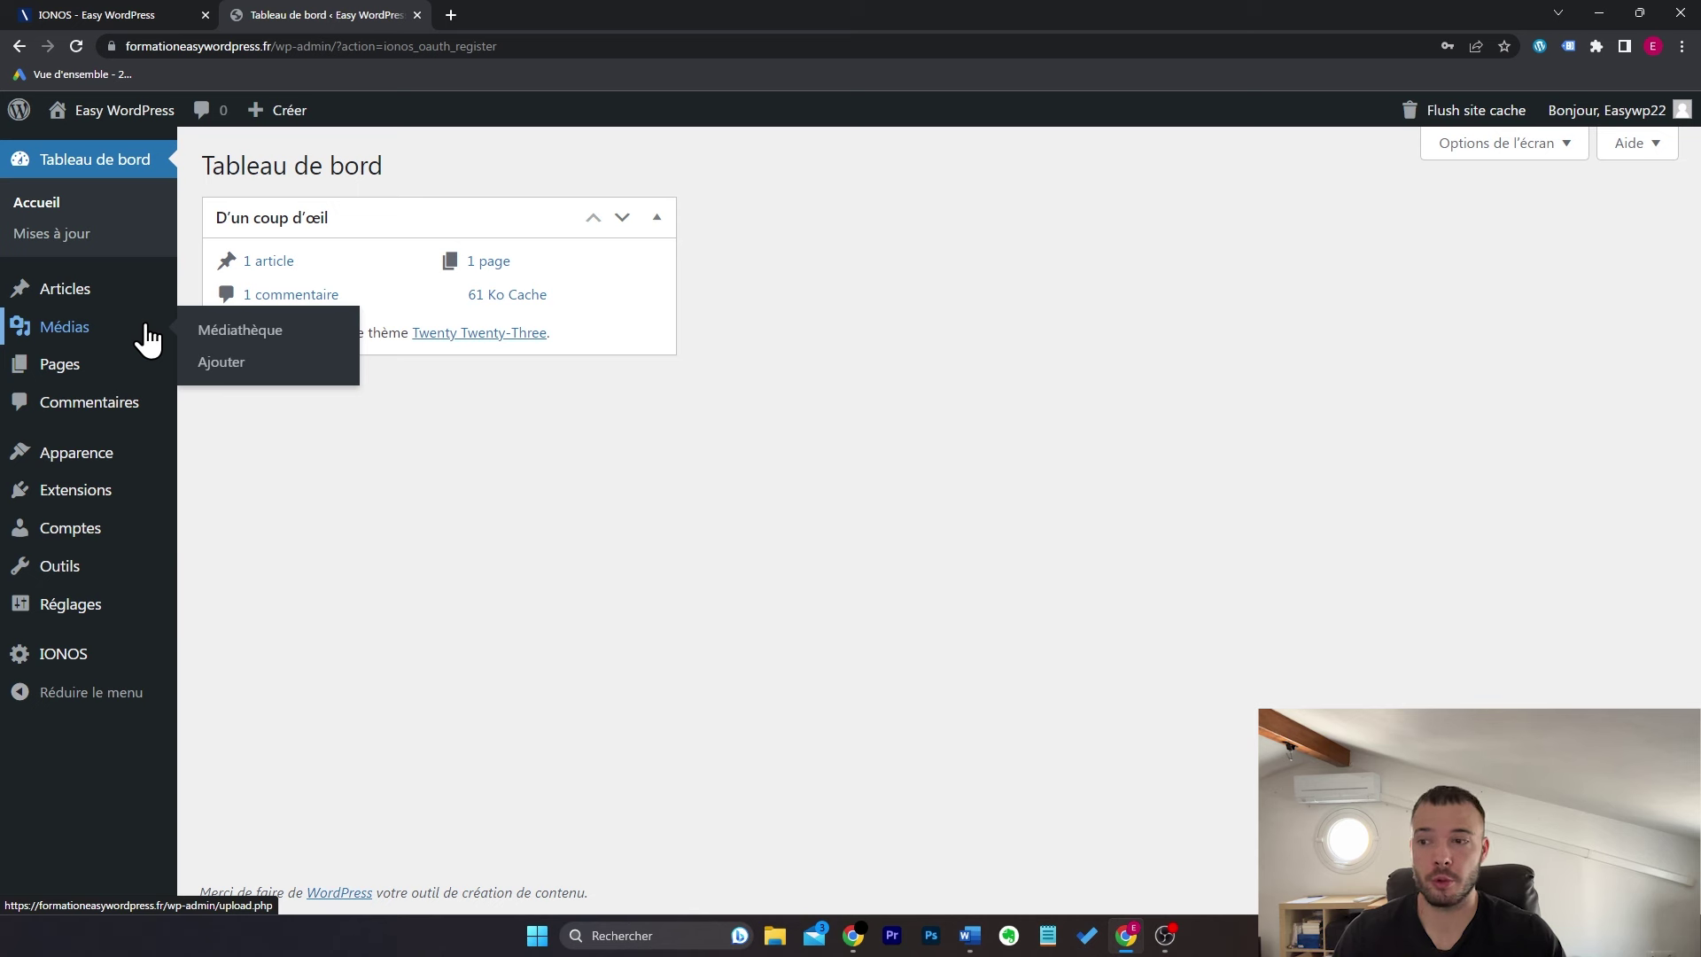
pyautogui.moveTo(144, 373)
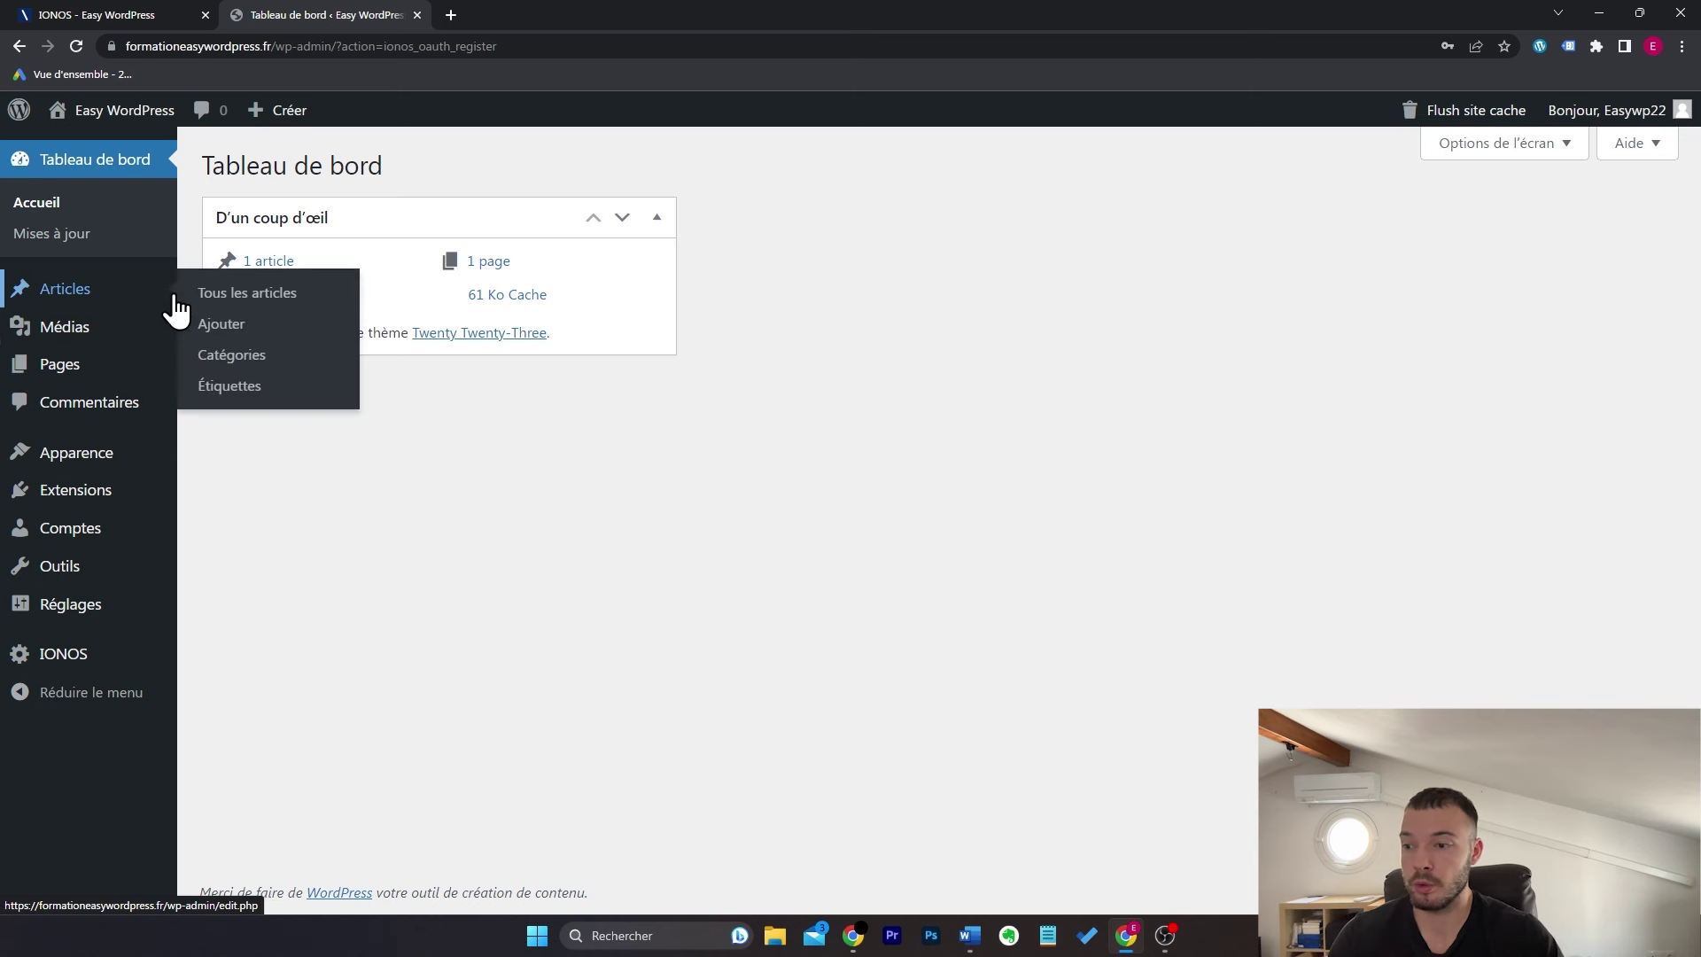
pyautogui.moveTo(168, 465)
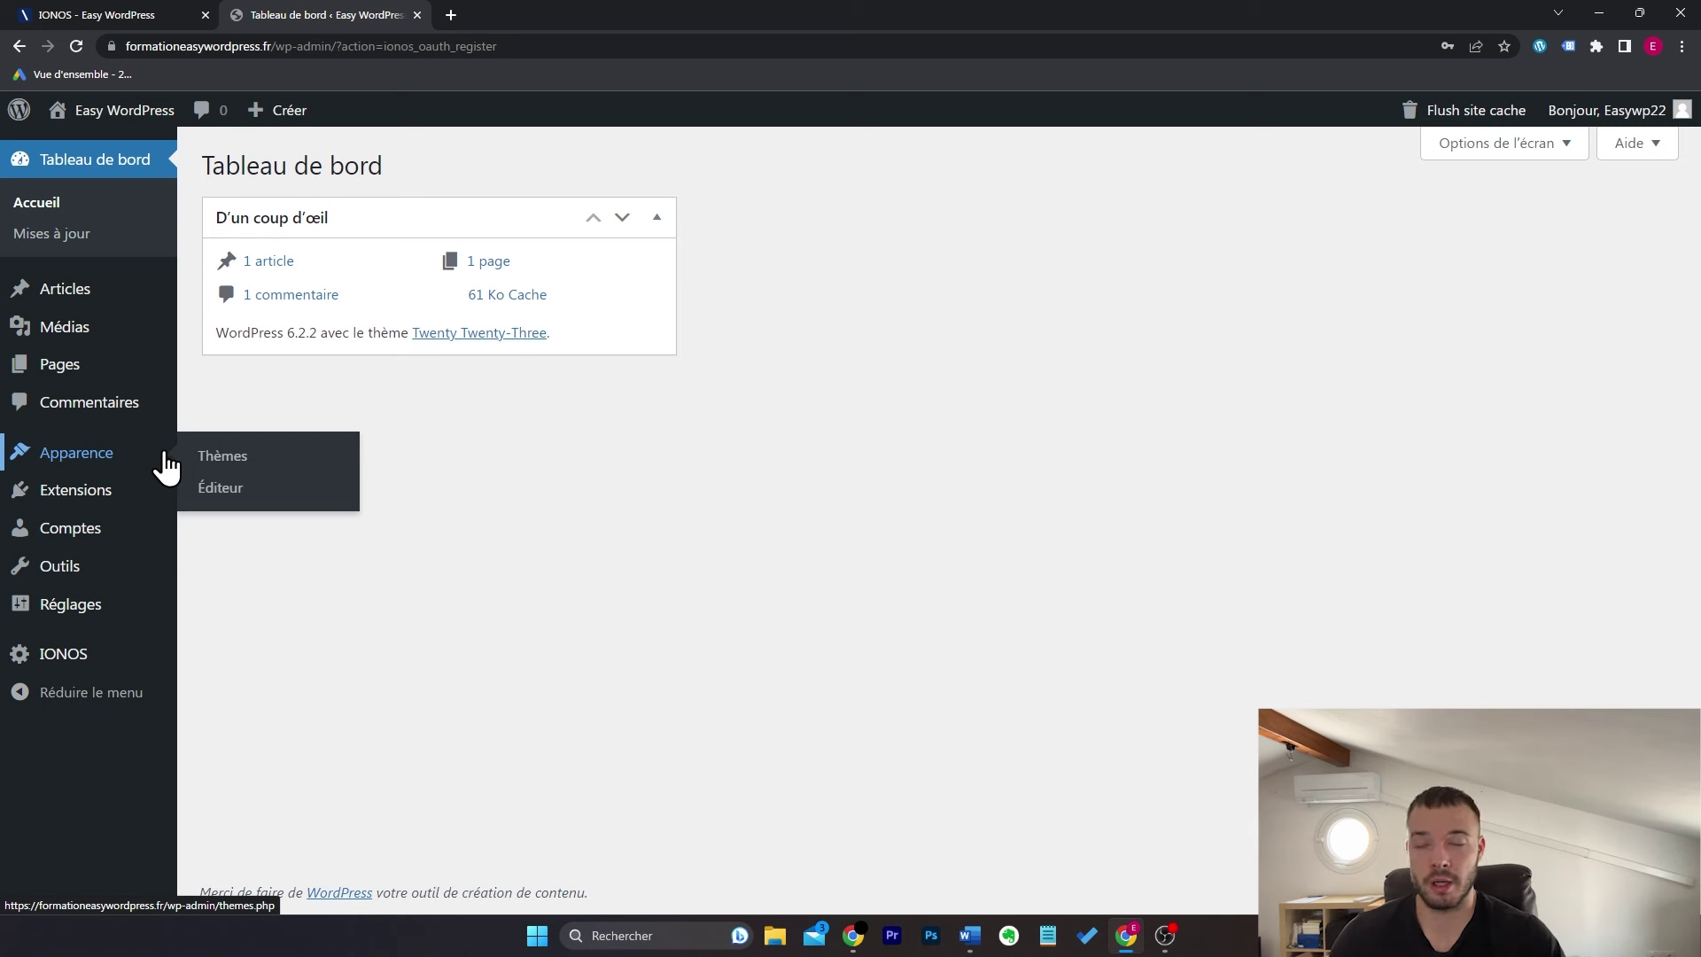
pyautogui.moveTo(162, 499)
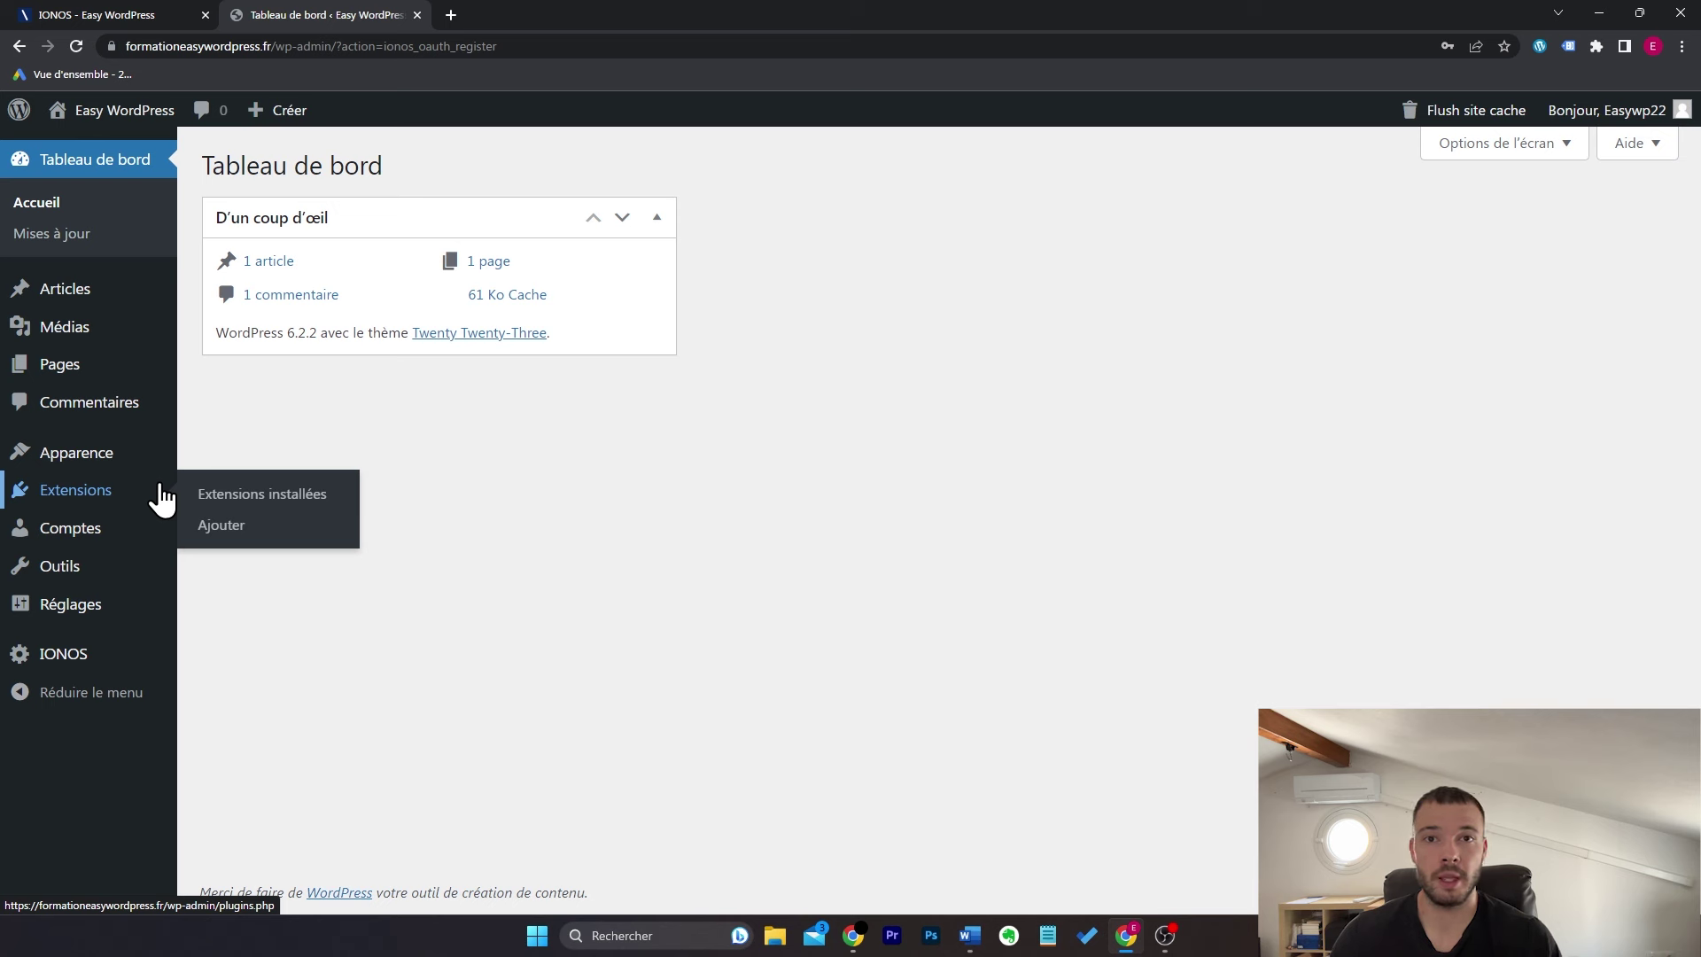
pyautogui.moveTo(162, 529)
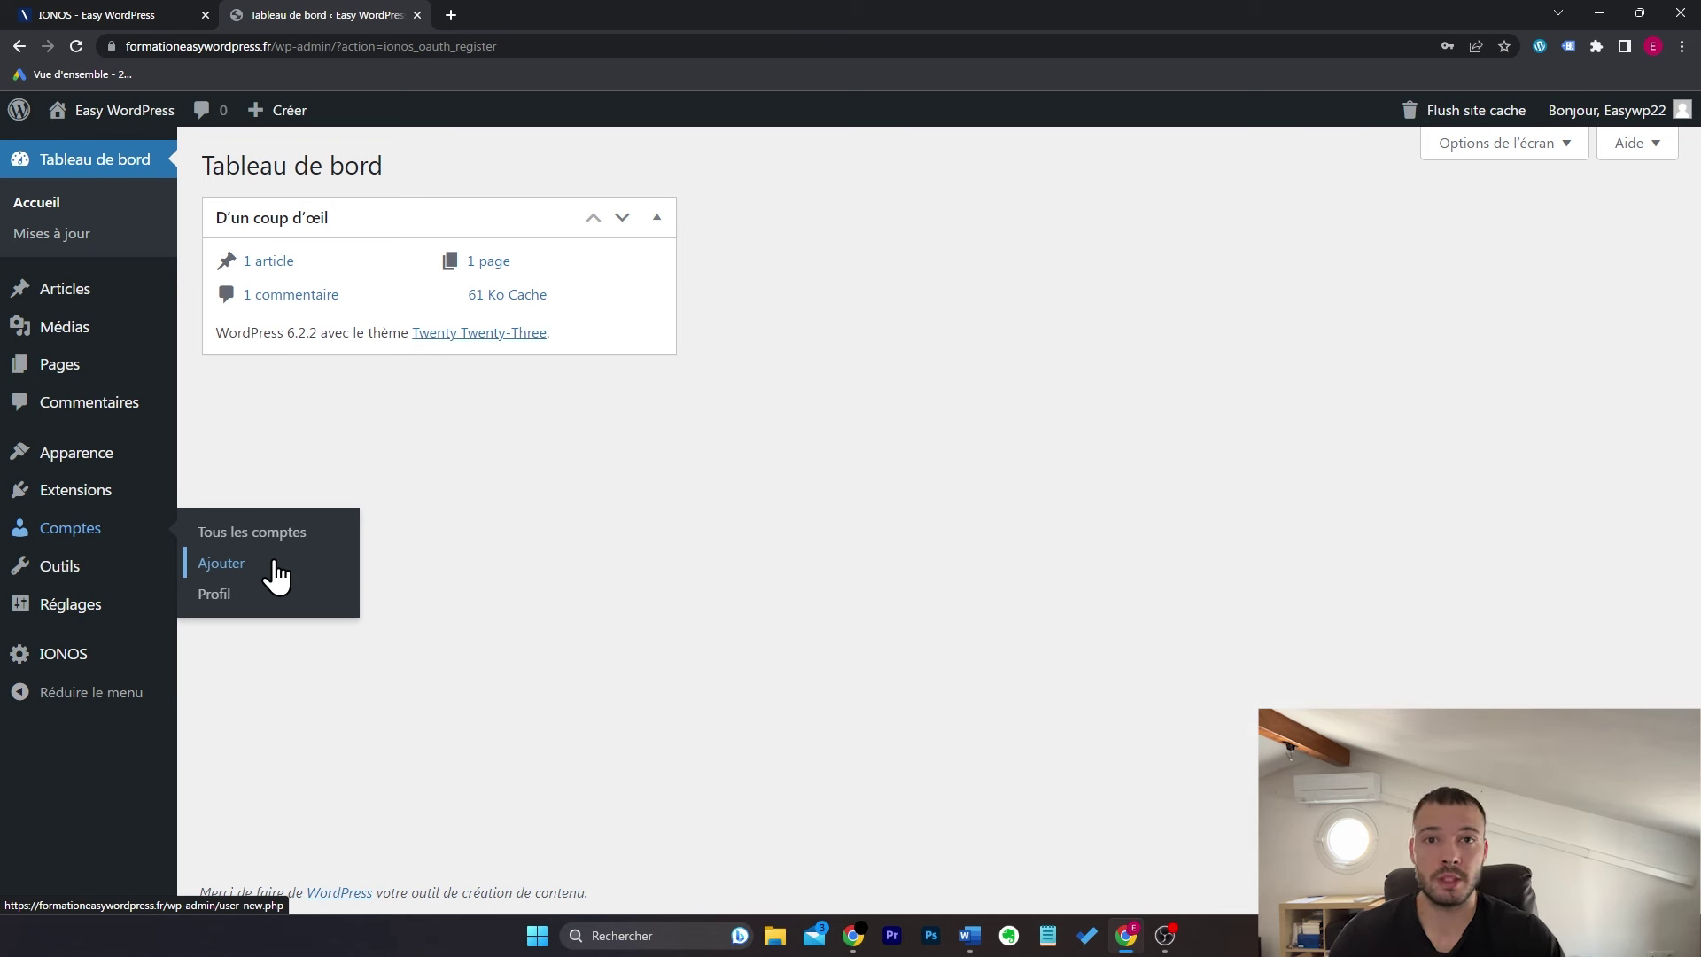
pyautogui.moveTo(141, 577)
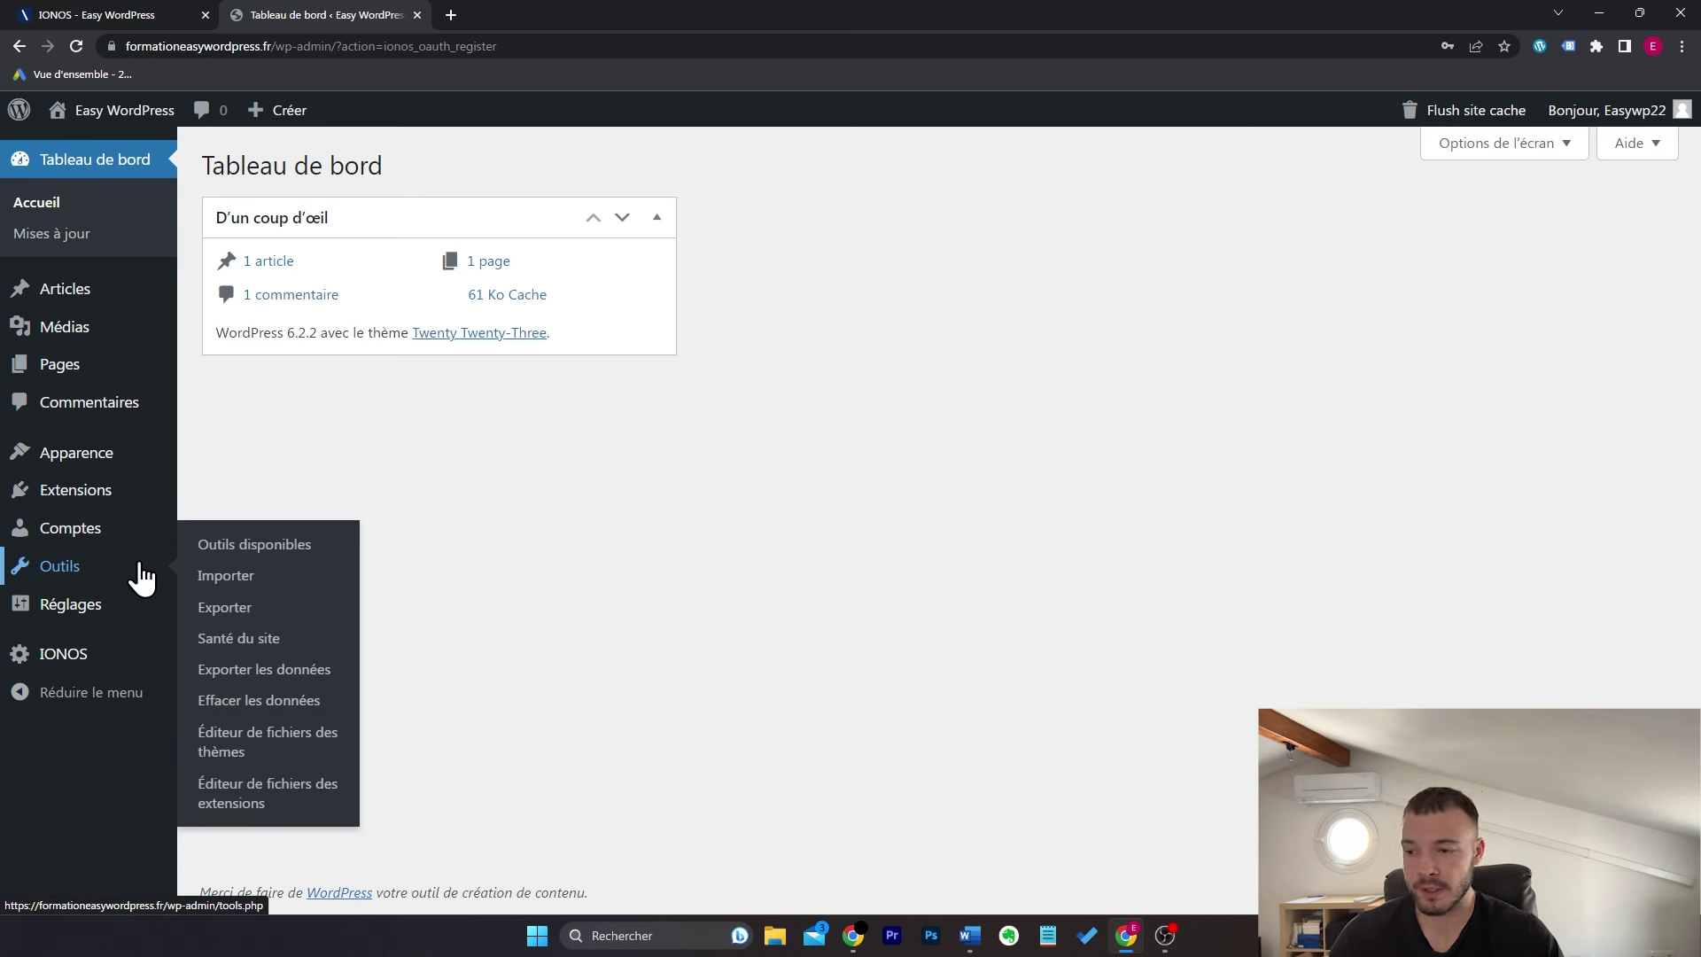
pyautogui.moveTo(140, 614)
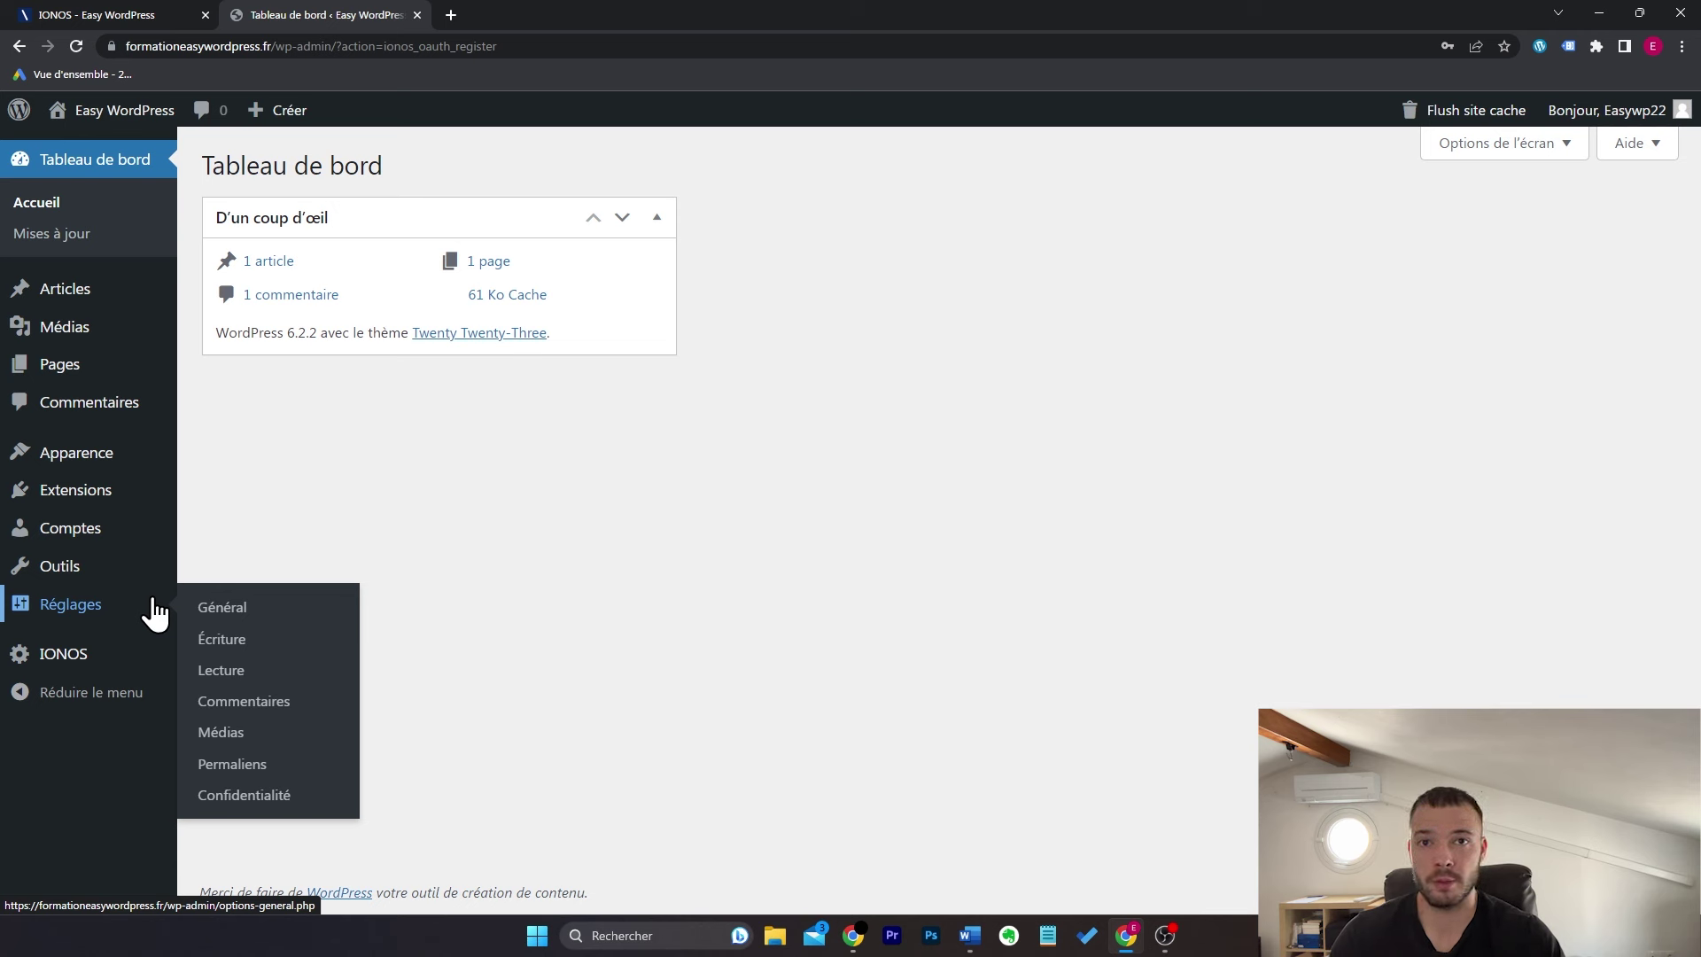
pyautogui.moveTo(140, 657)
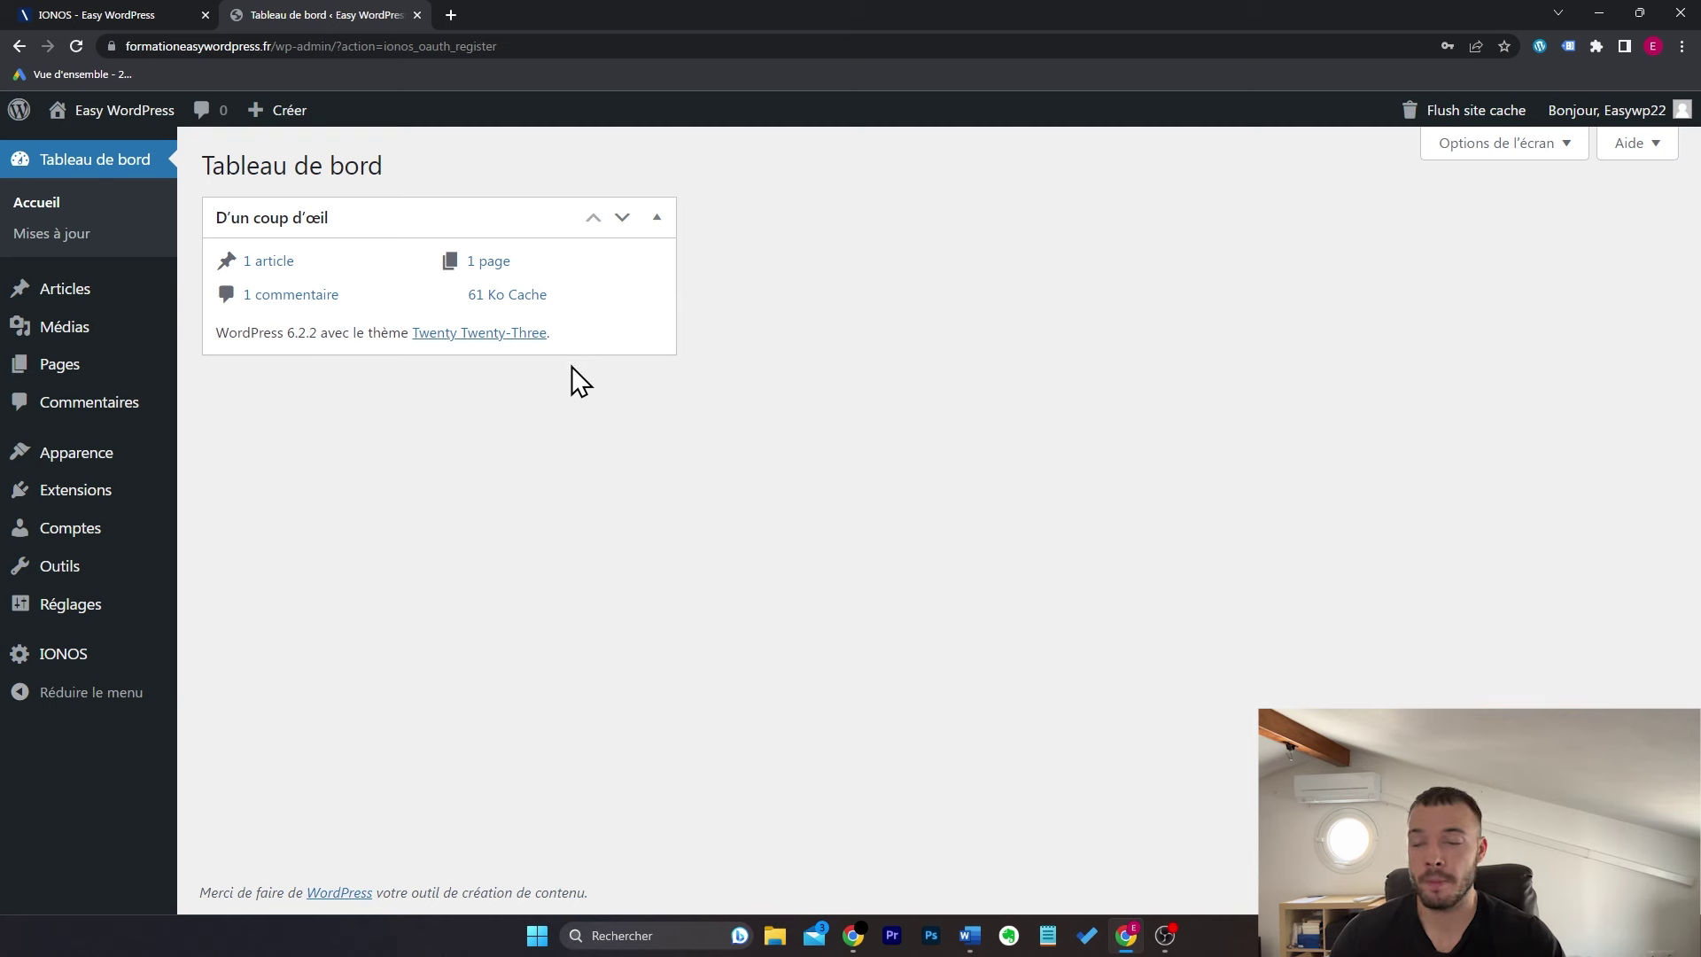
pyautogui.moveTo(157, 363)
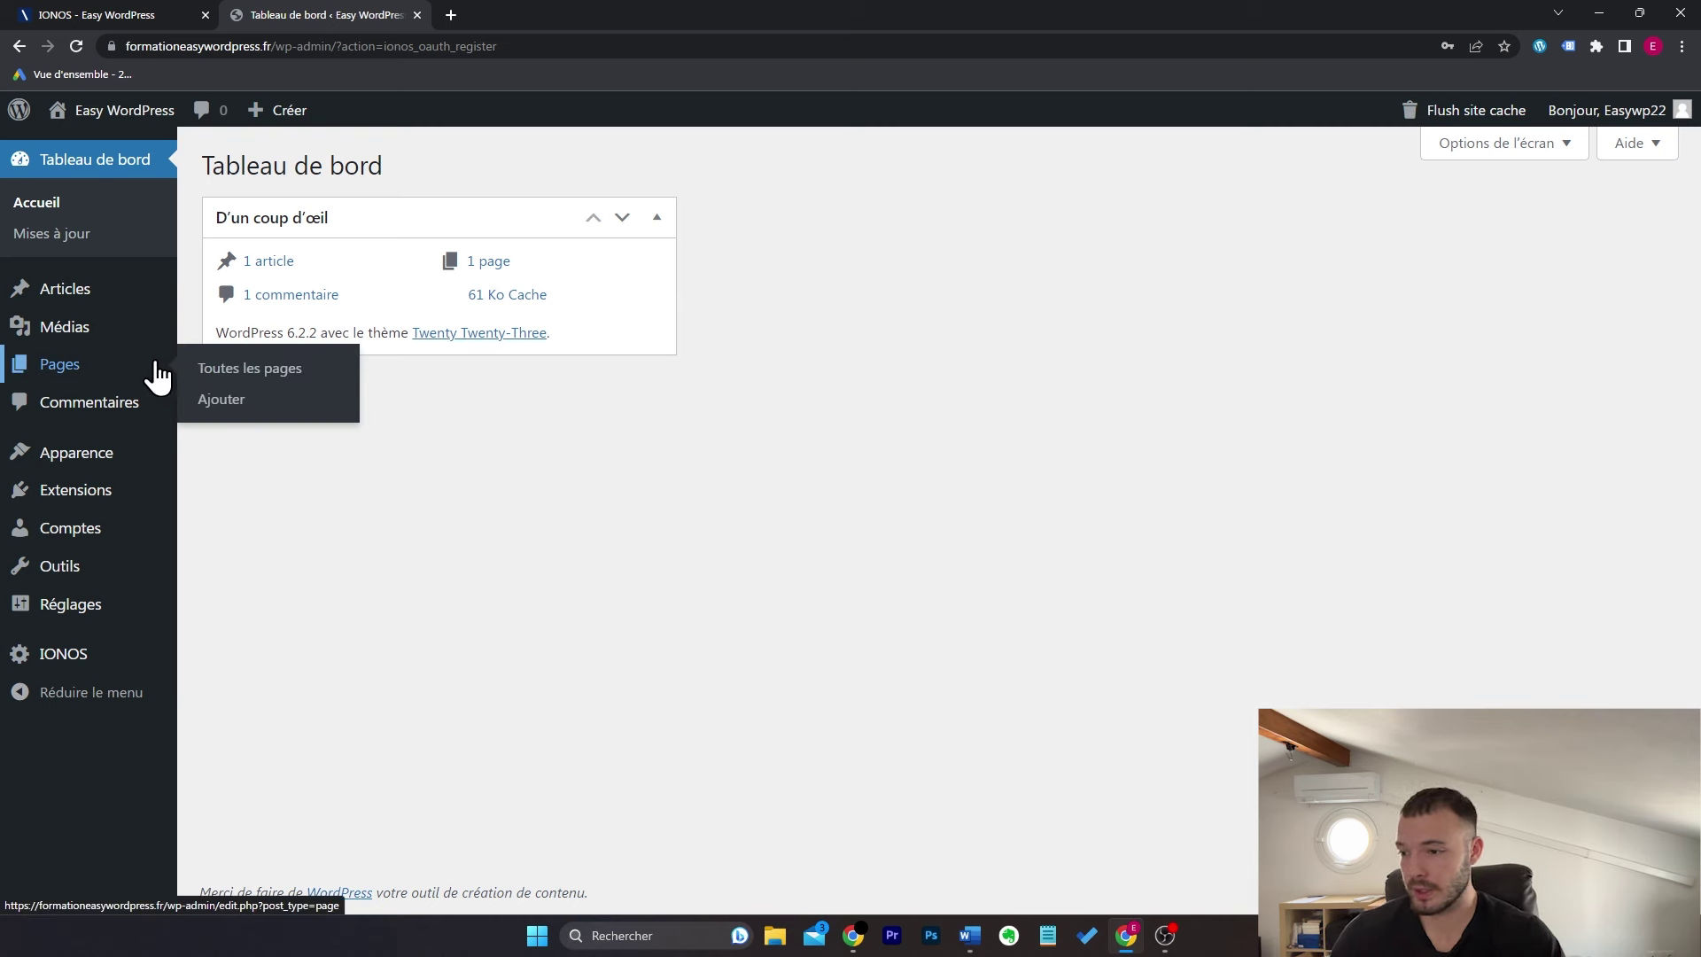
pyautogui.moveTo(151, 464)
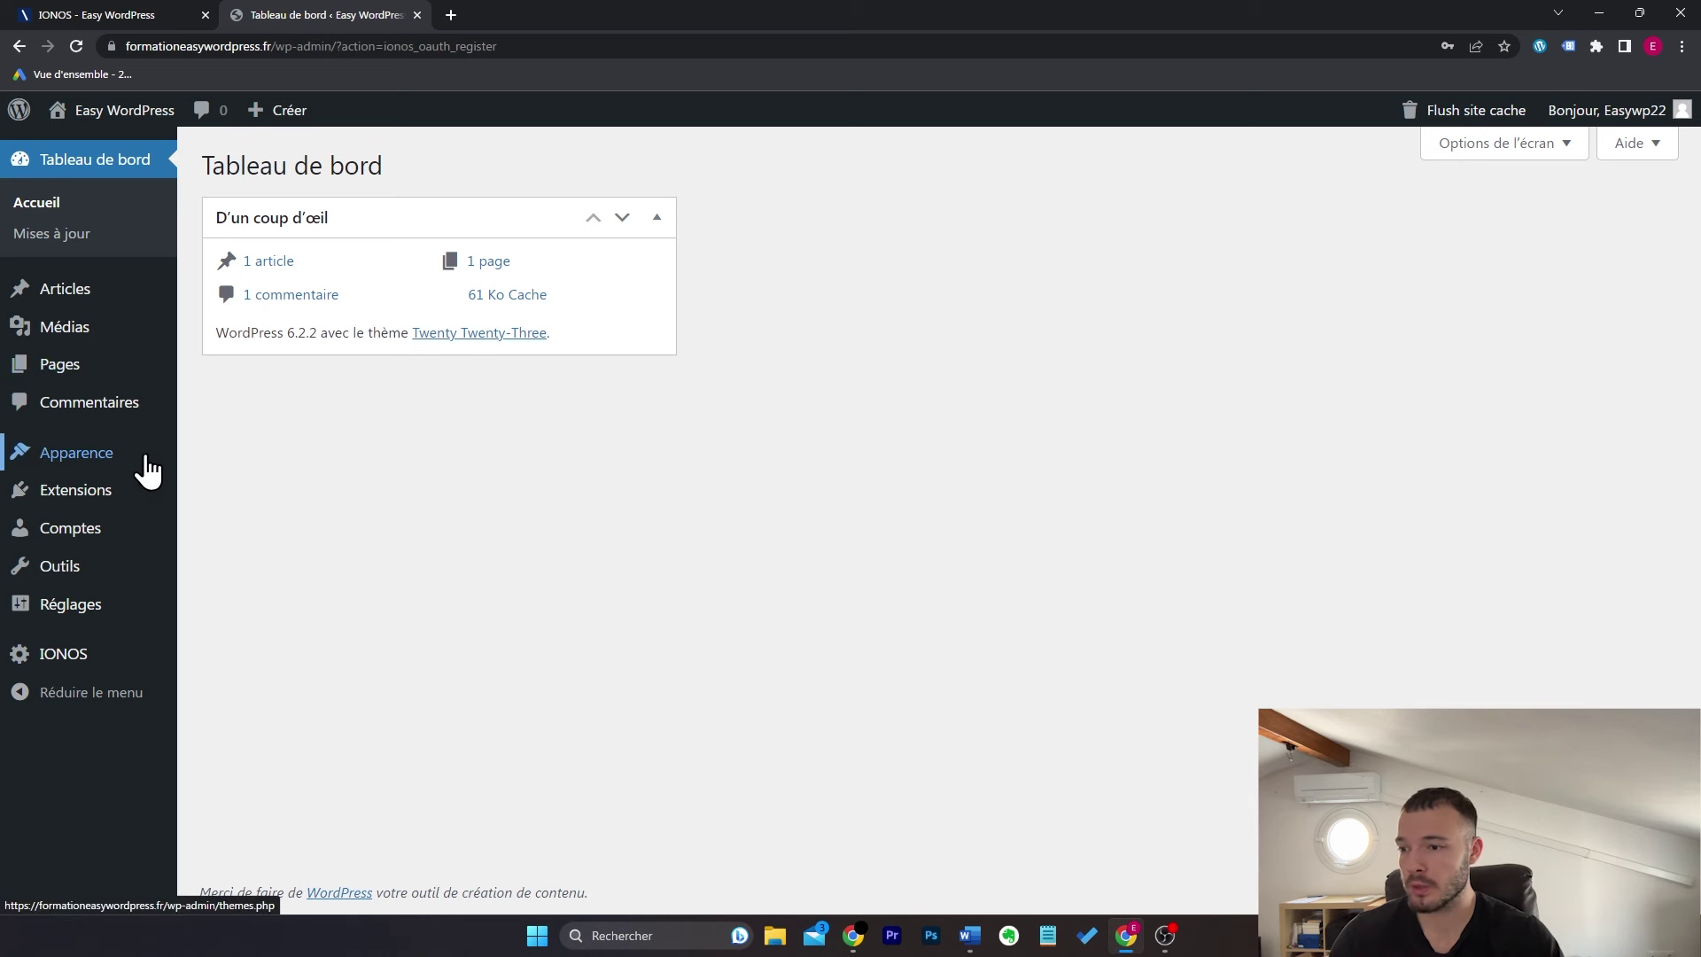
pyautogui.moveTo(167, 119)
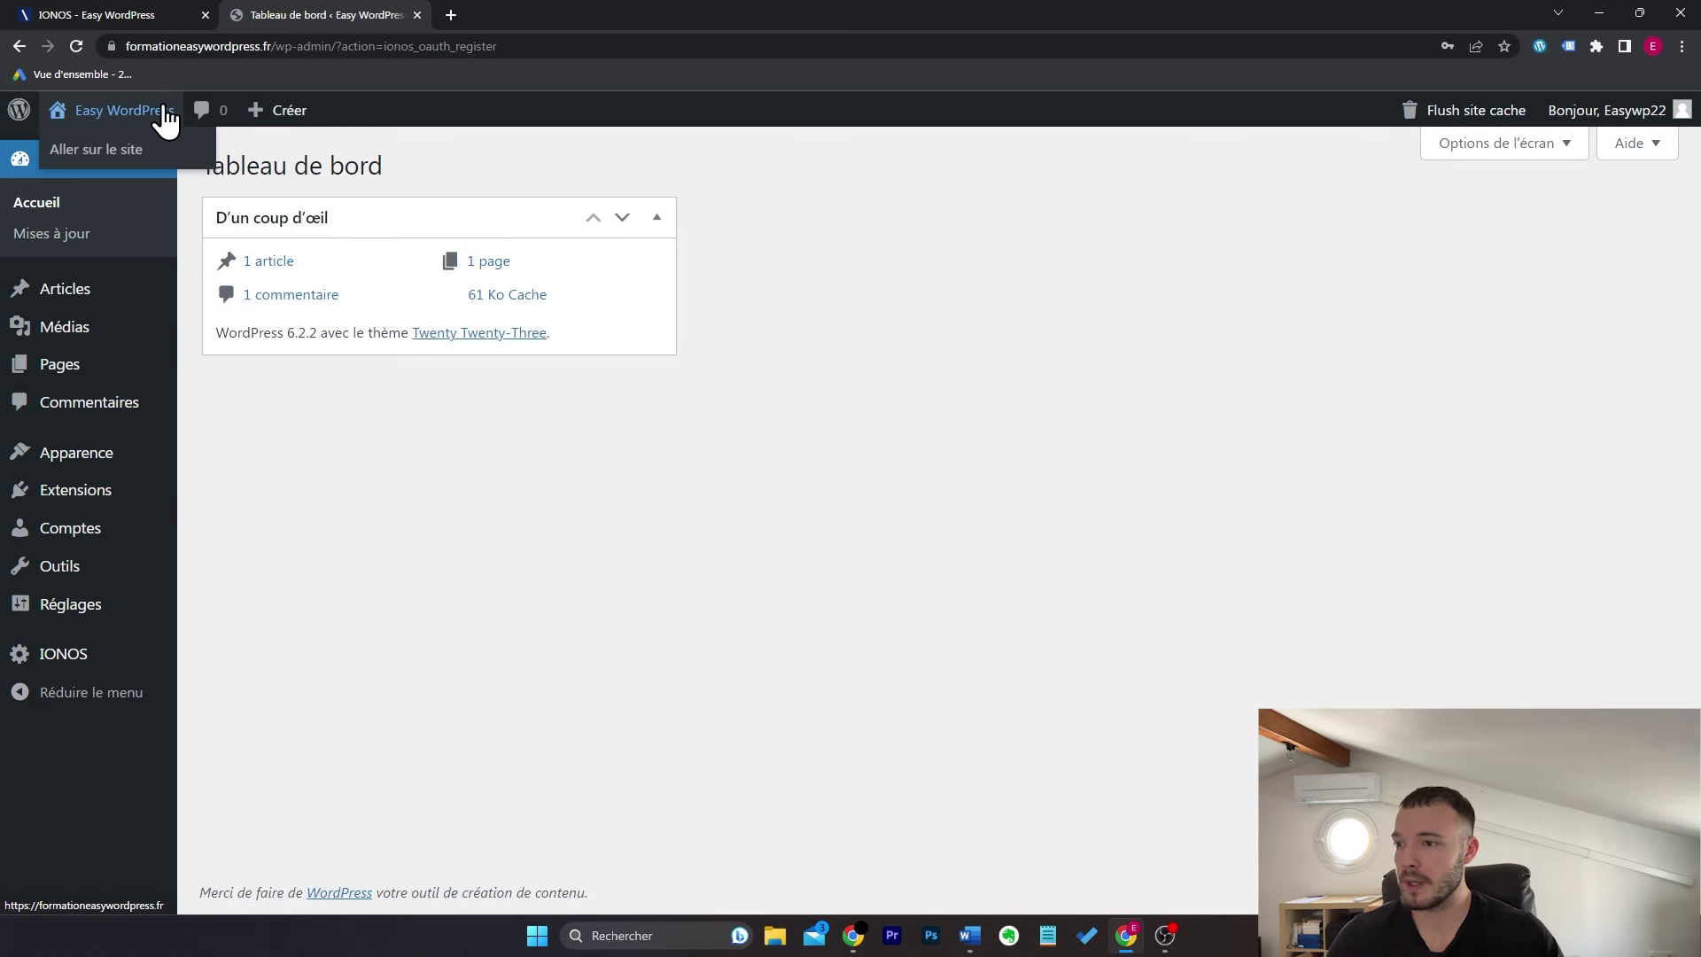
# Step: Visit the live Easy WordPress homepage with its Hello world! post, then return to wp-admin
pyautogui.click(133, 149)
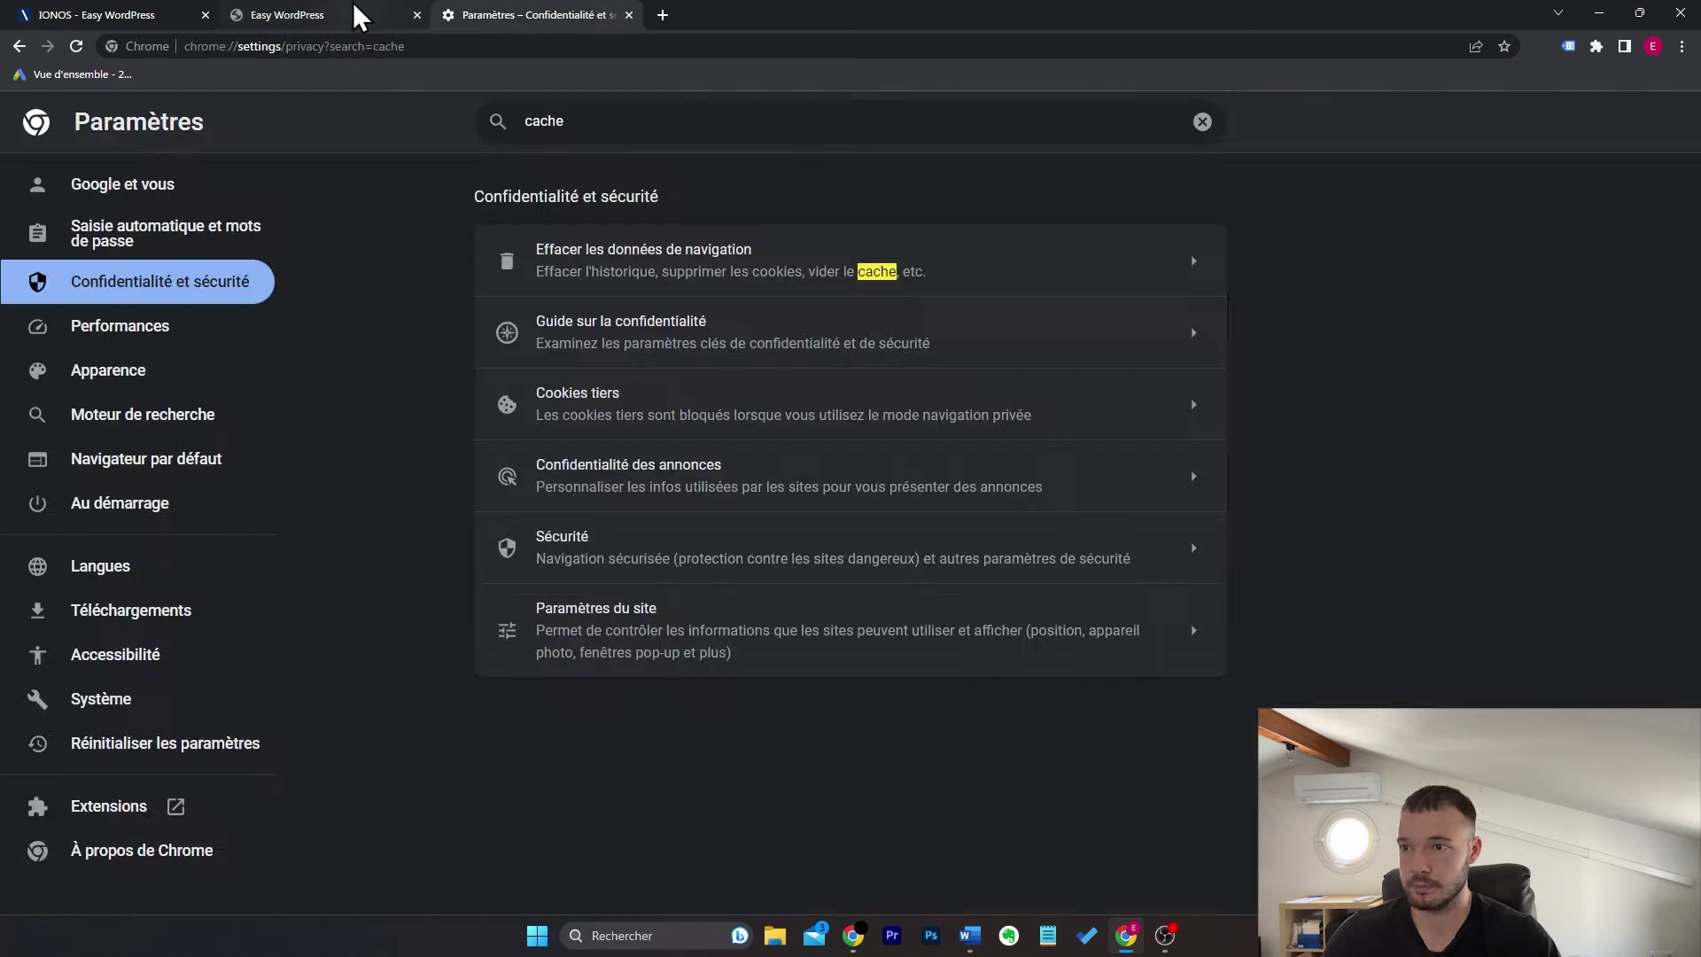
pyautogui.click(353, 15)
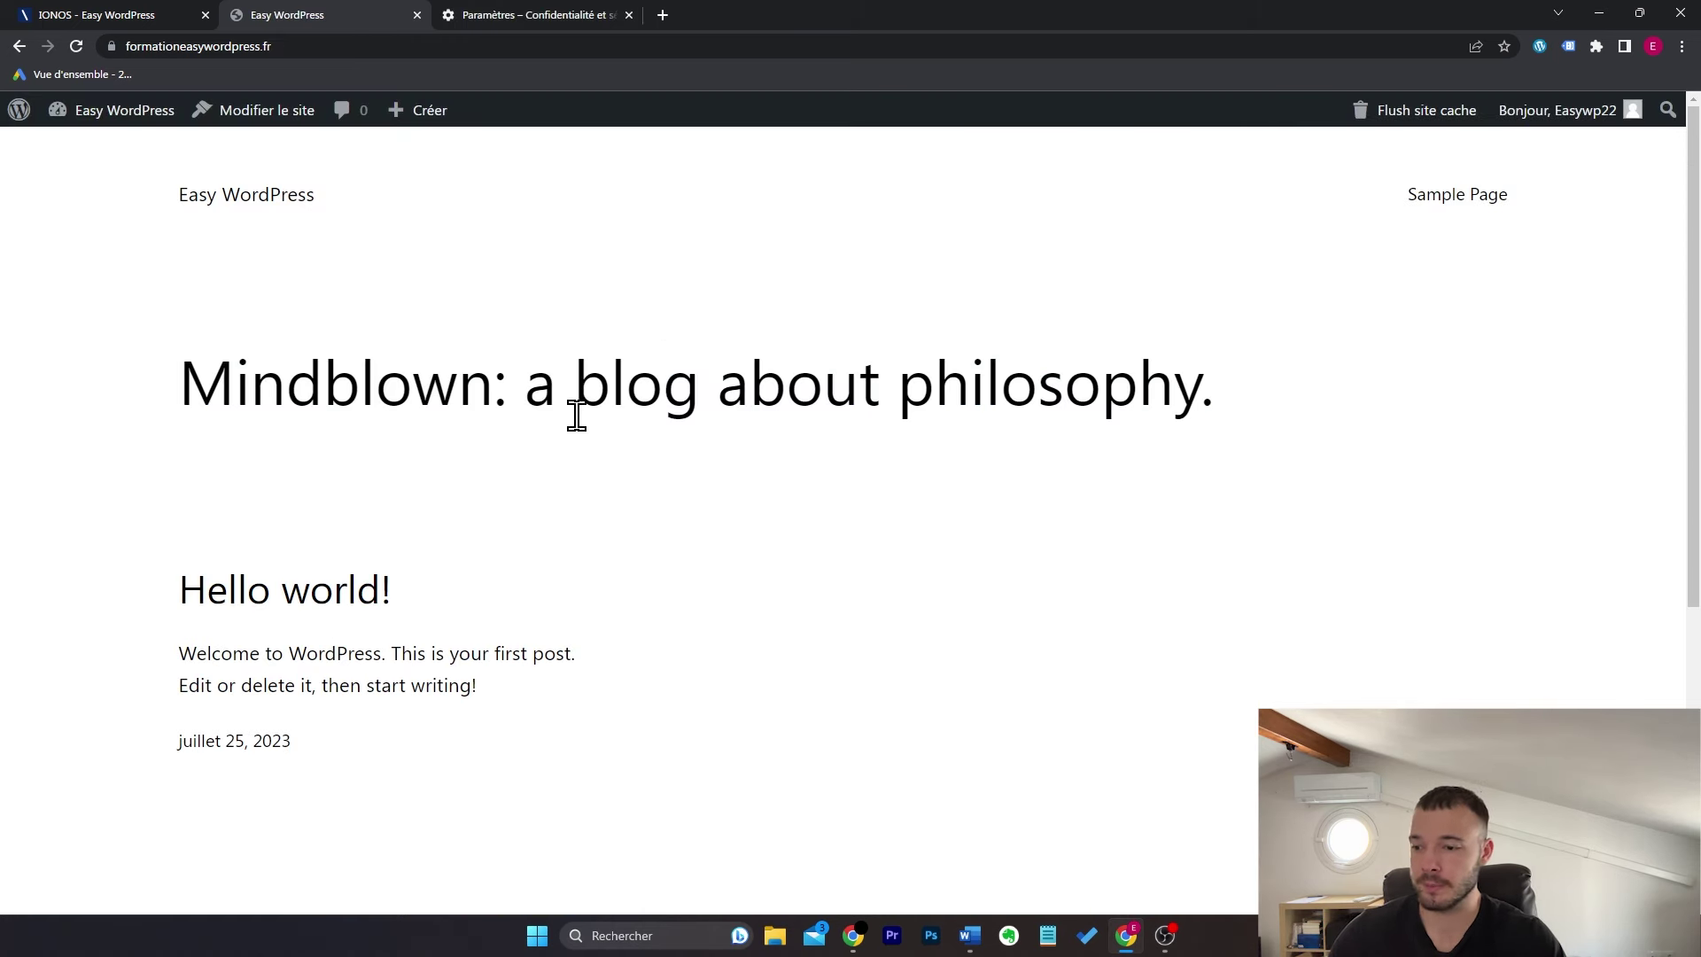
pyautogui.scroll(-5, 573, 437)
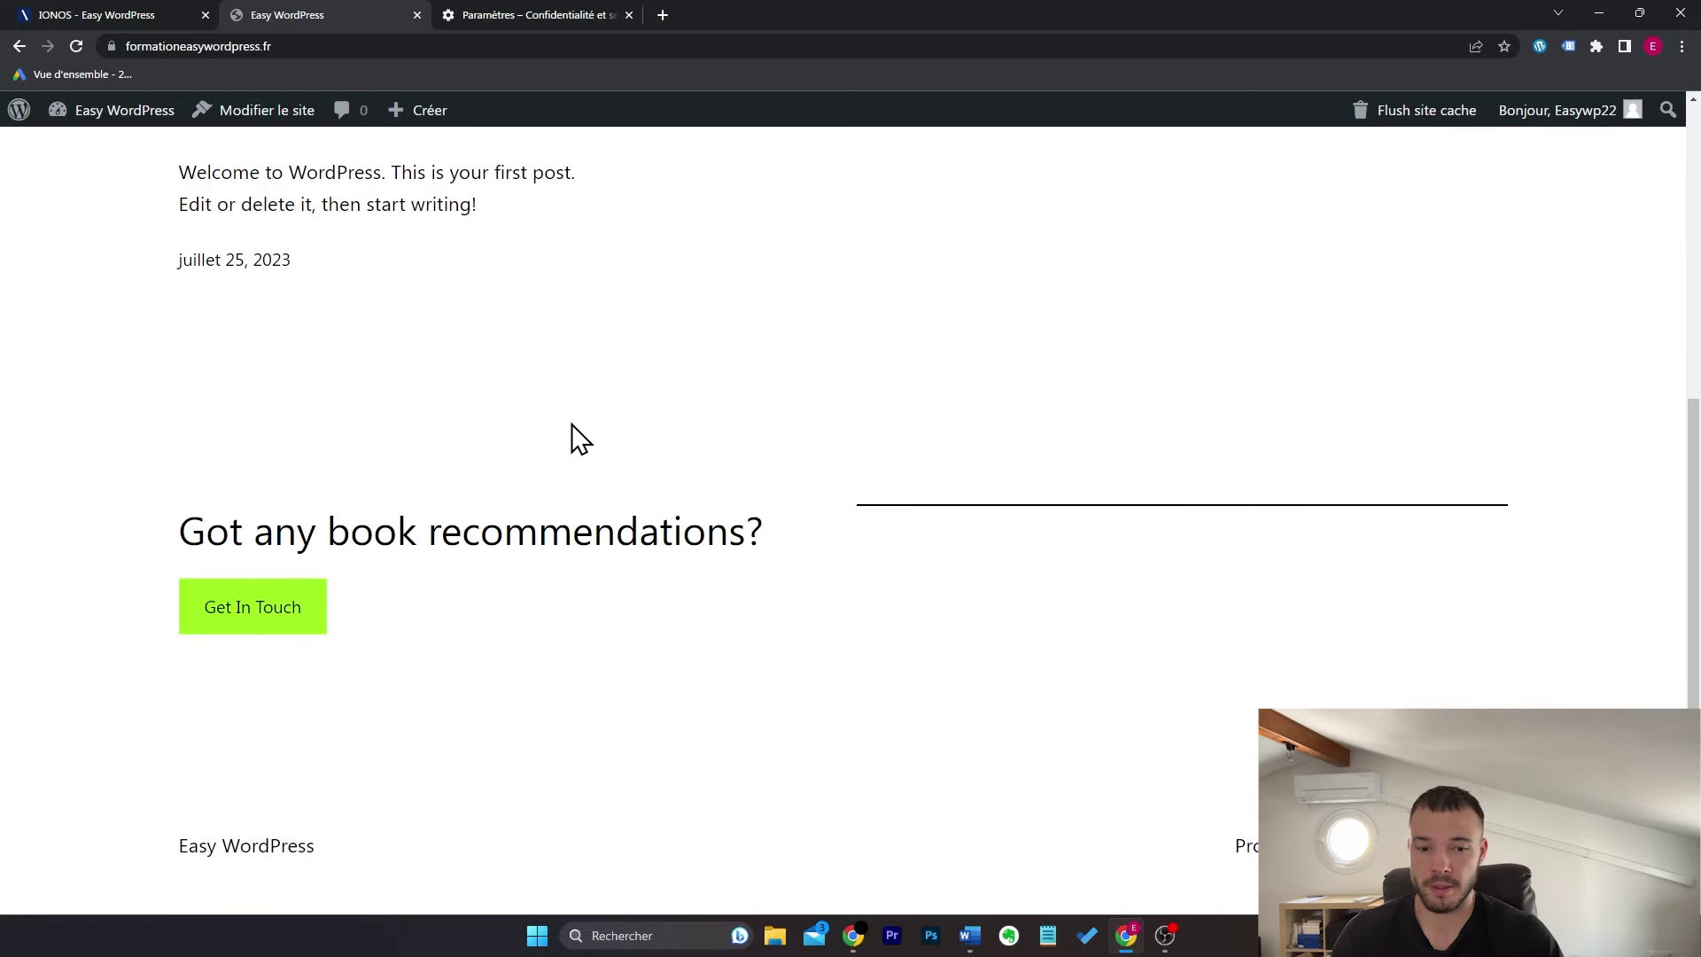
pyautogui.scroll(5, 579, 437)
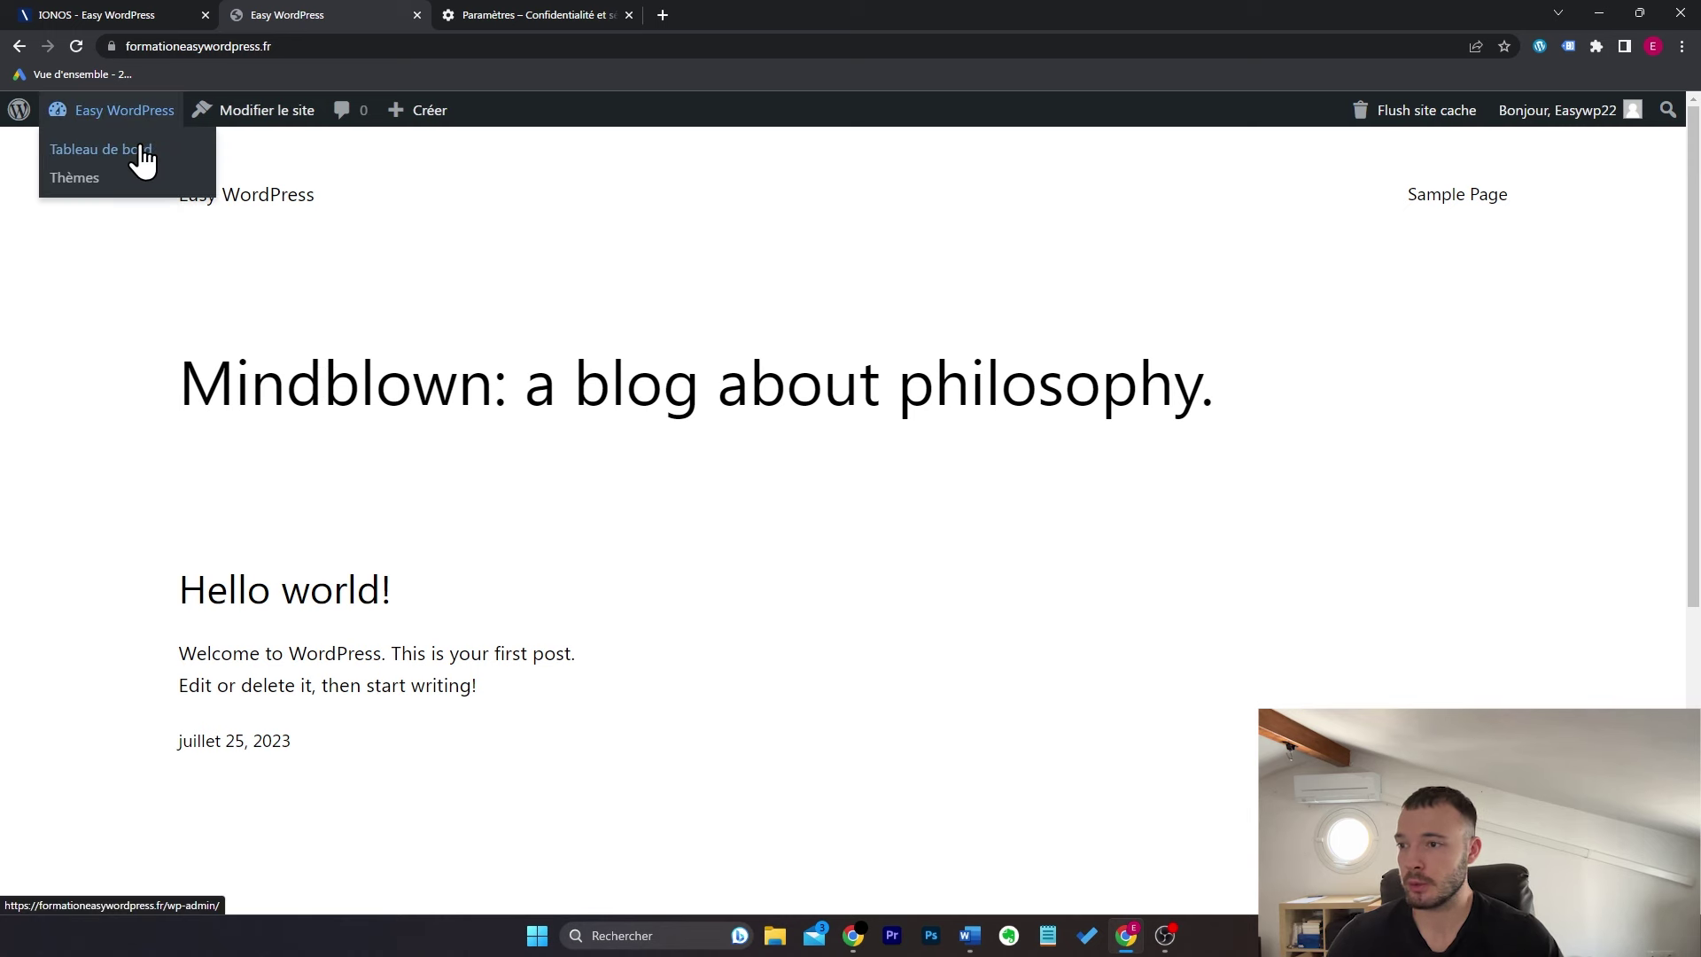
pyautogui.click(141, 149)
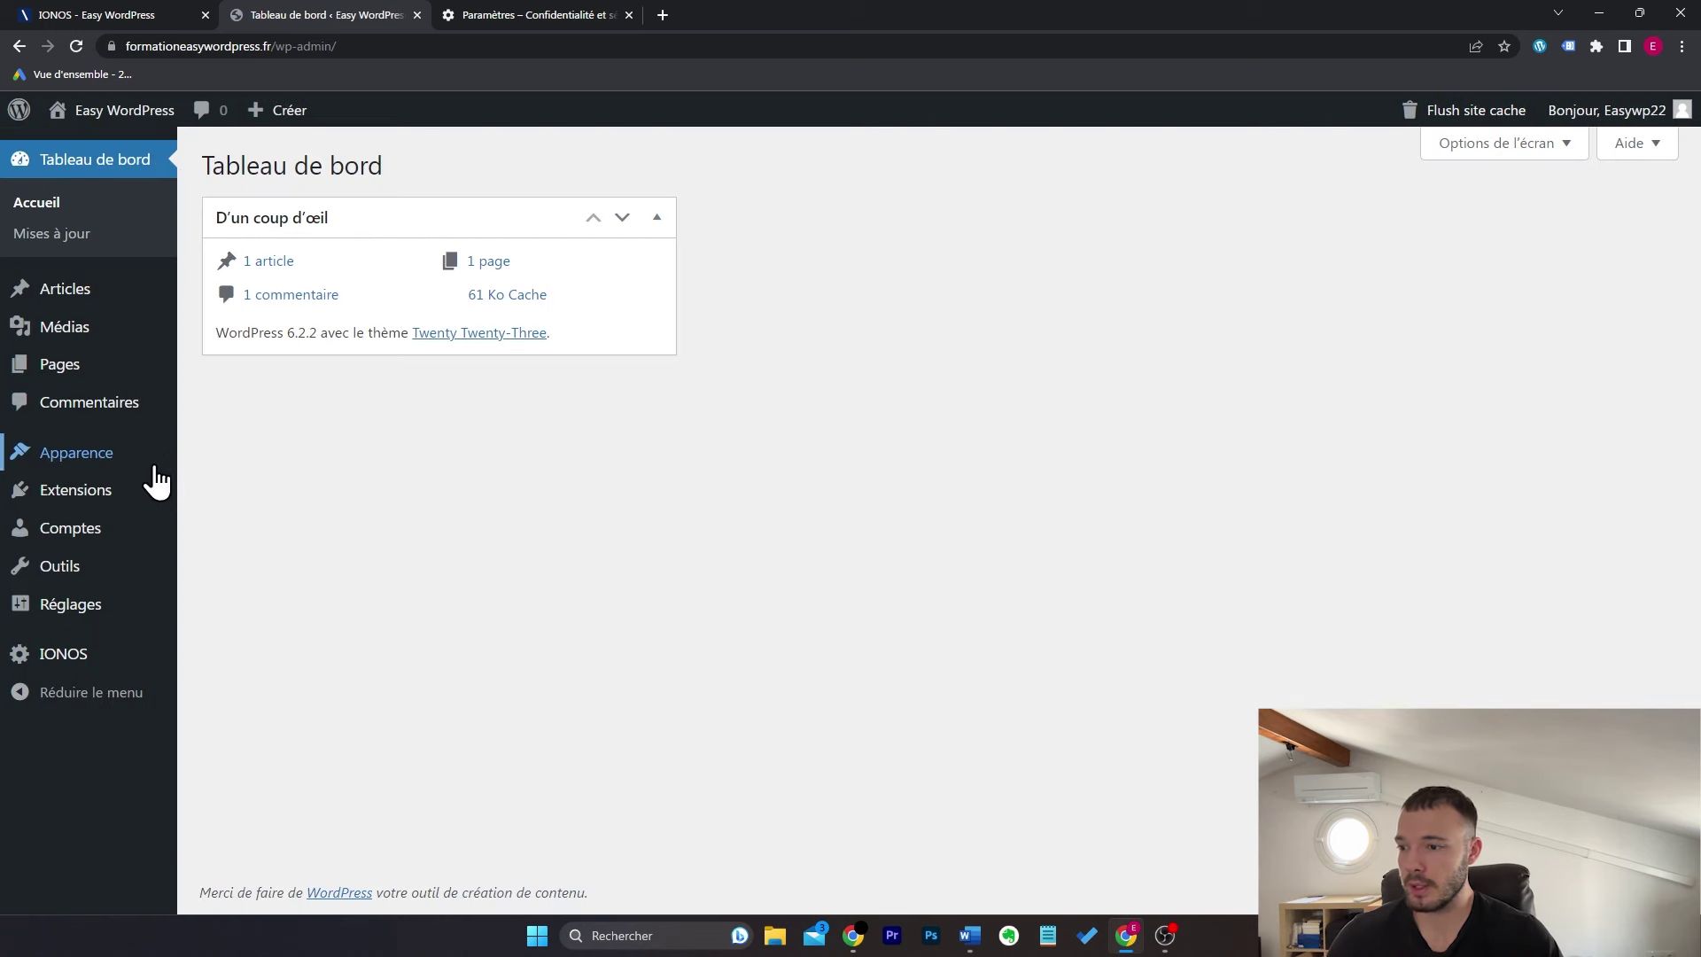
# Step: From Apparence > Thèmes, open Ajouter and scroll the popular themes to the OceanWP card
pyautogui.moveTo(161, 454)
pyautogui.click(218, 459)
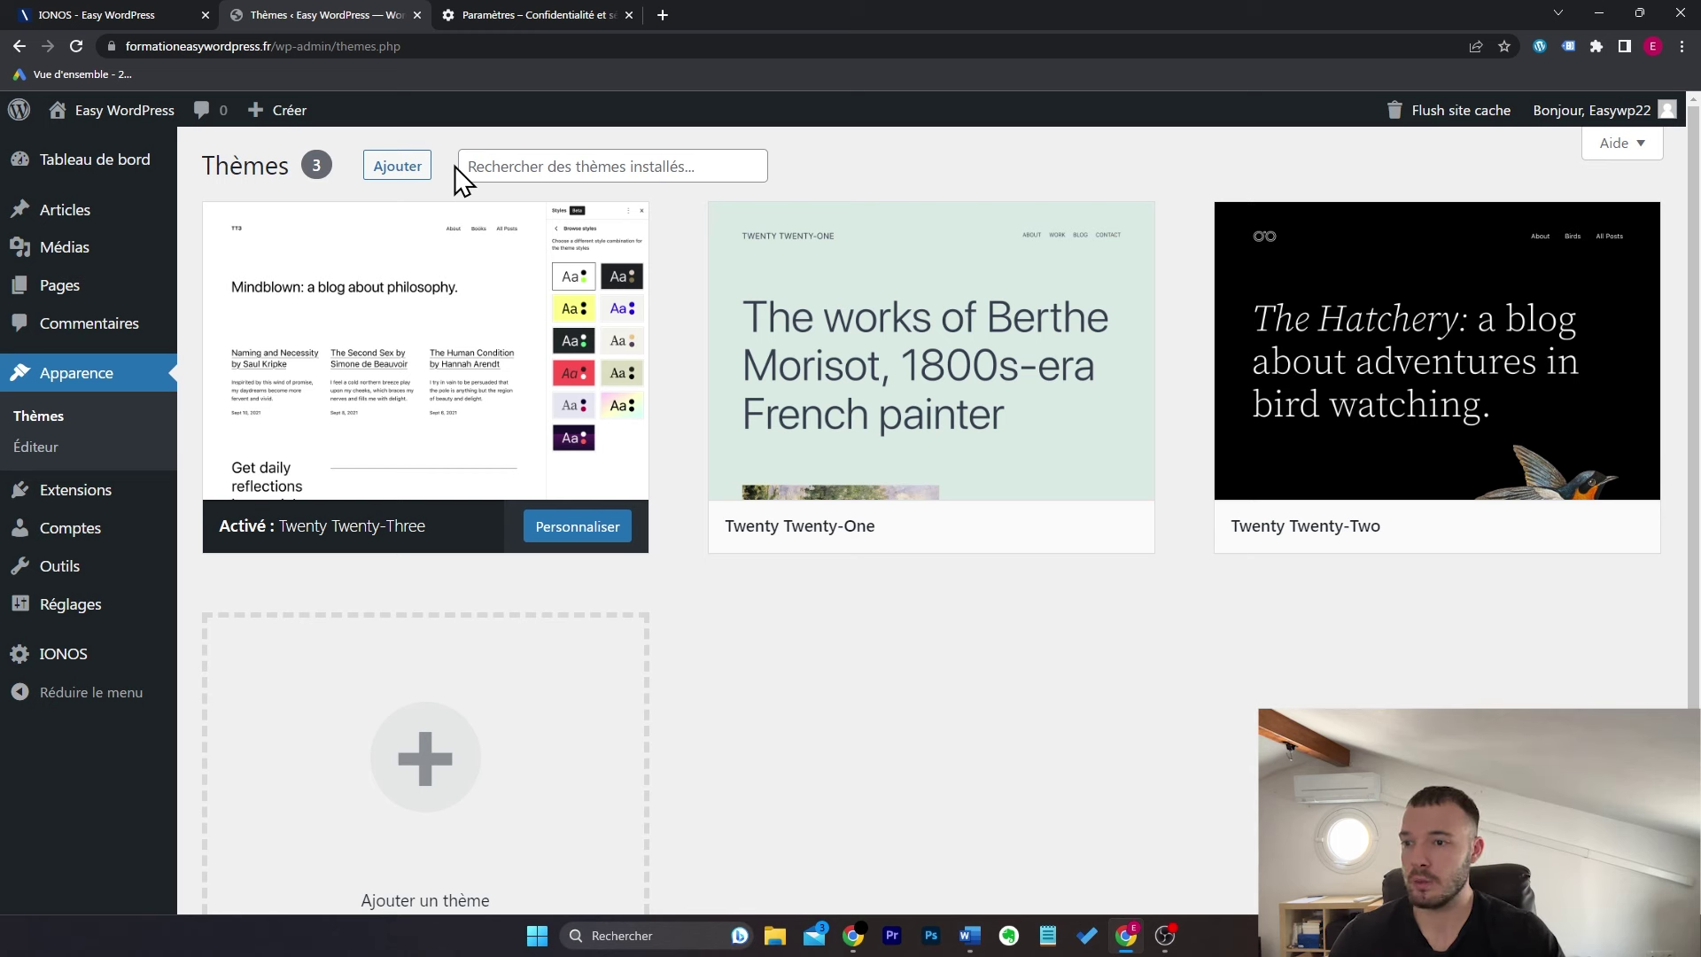
pyautogui.click(412, 170)
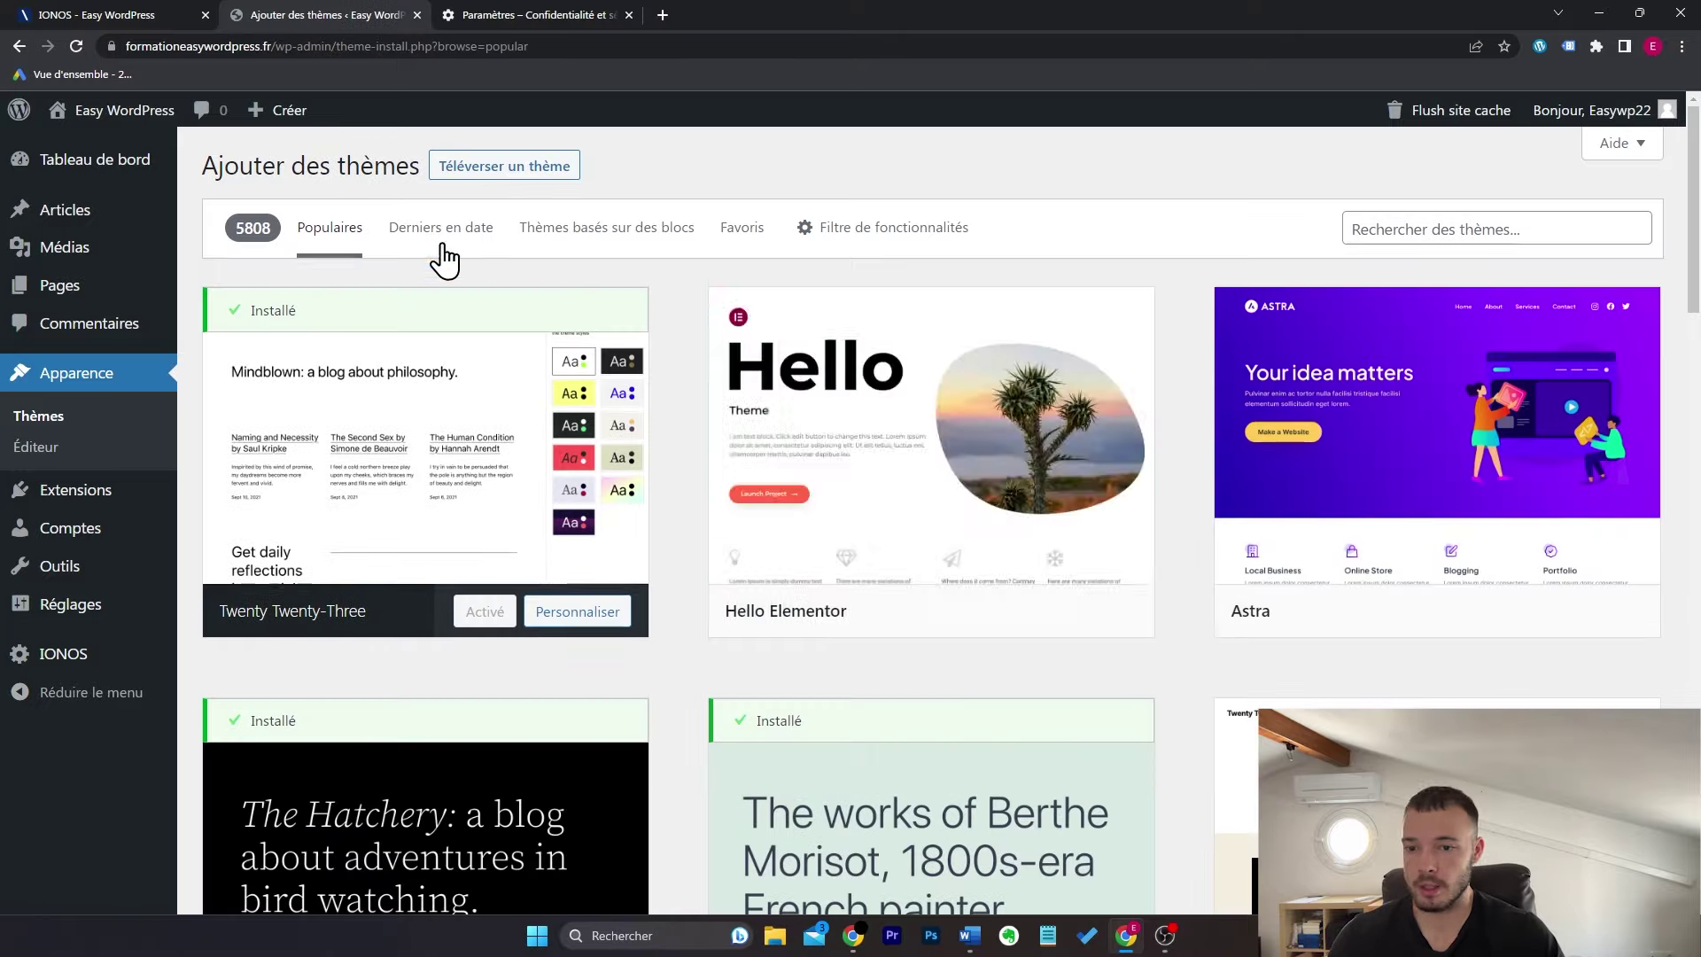
pyautogui.scroll(-5, 1174, 469)
pyautogui.scroll(-9, 1173, 464)
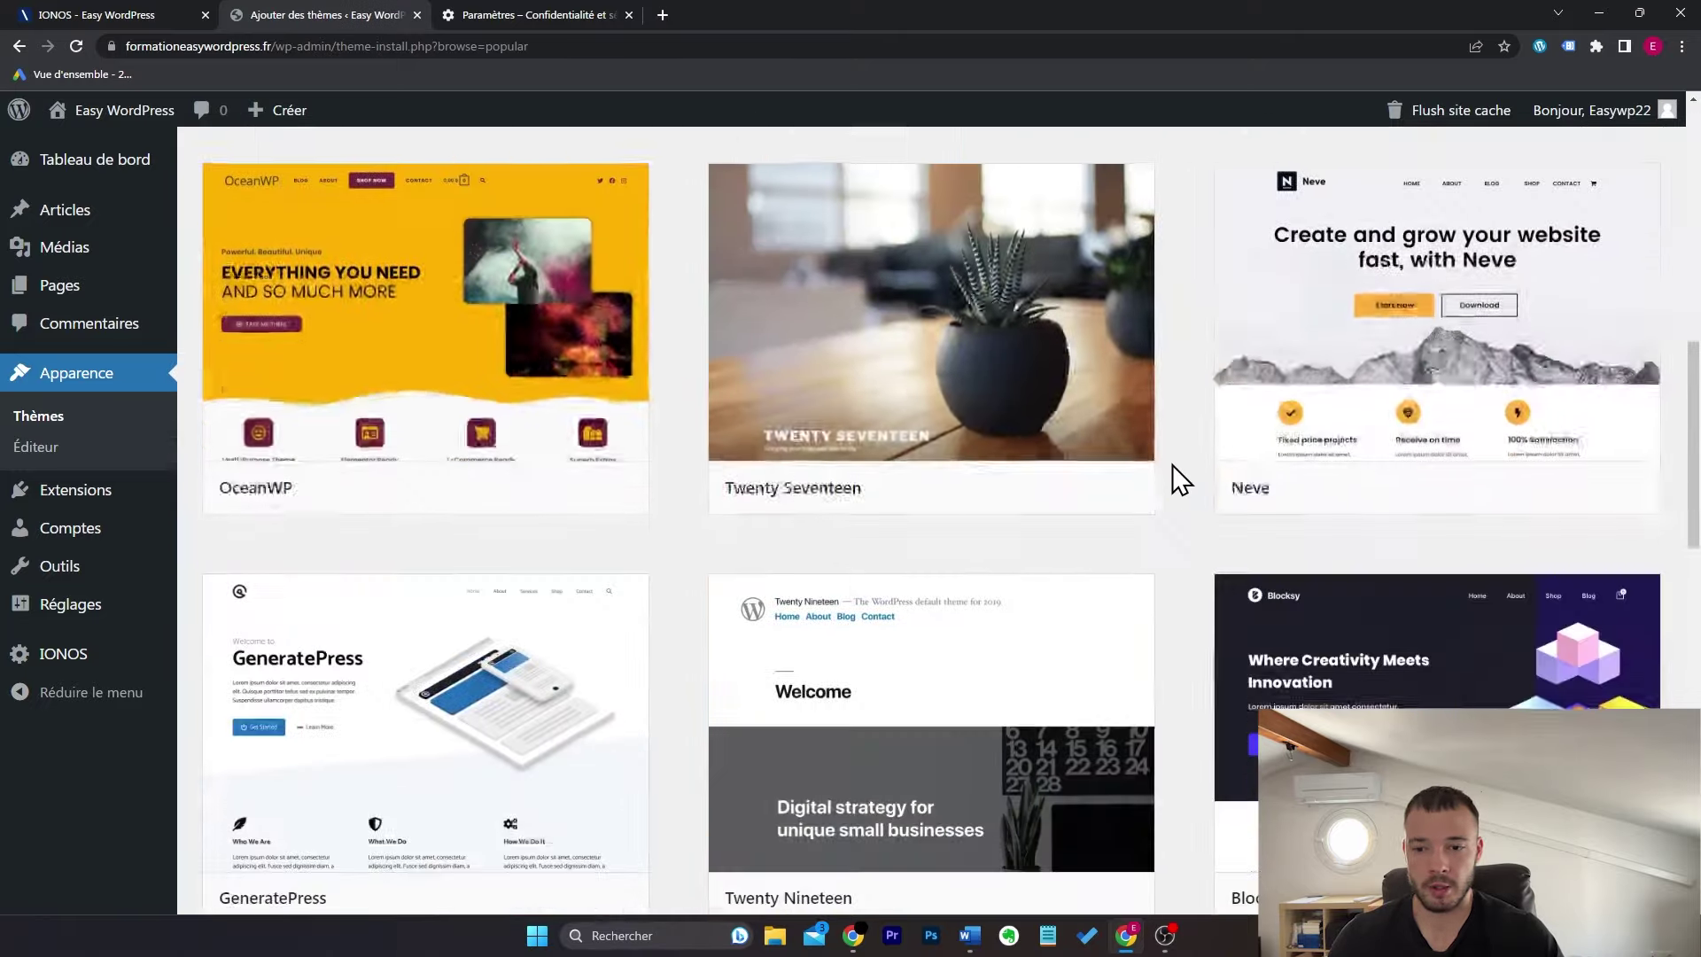
pyautogui.scroll(5, 1173, 465)
pyautogui.scroll(1, 904, 444)
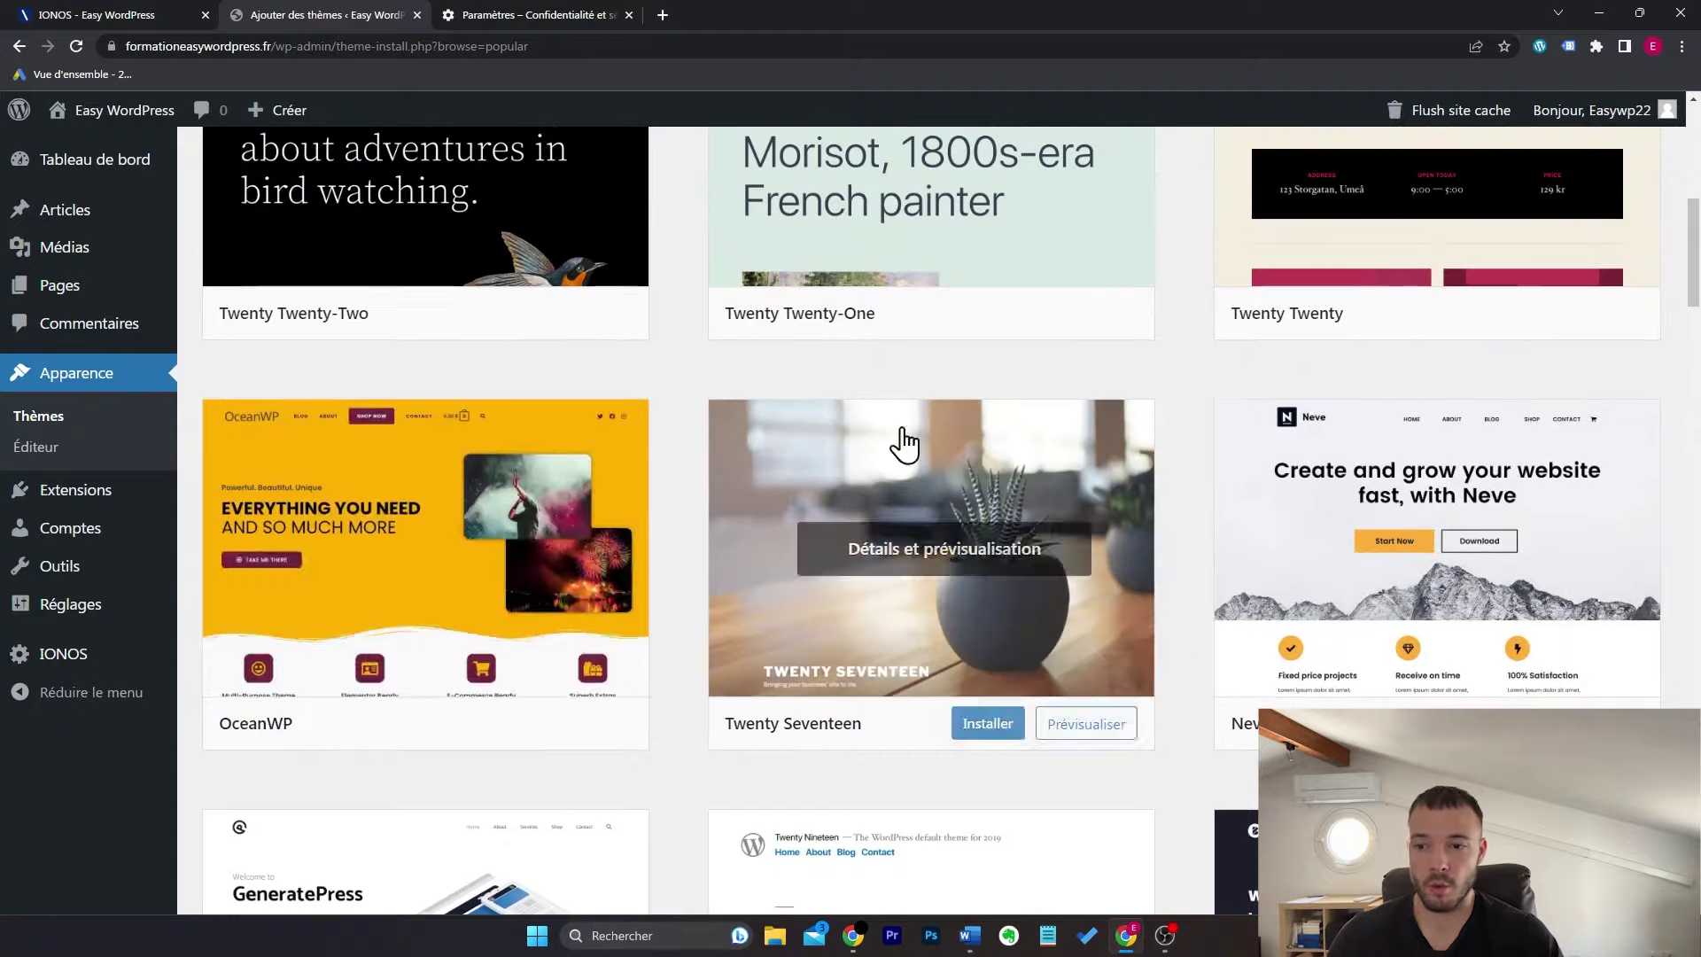
pyautogui.scroll(4, 1481, 441)
pyautogui.scroll(-10, 1393, 366)
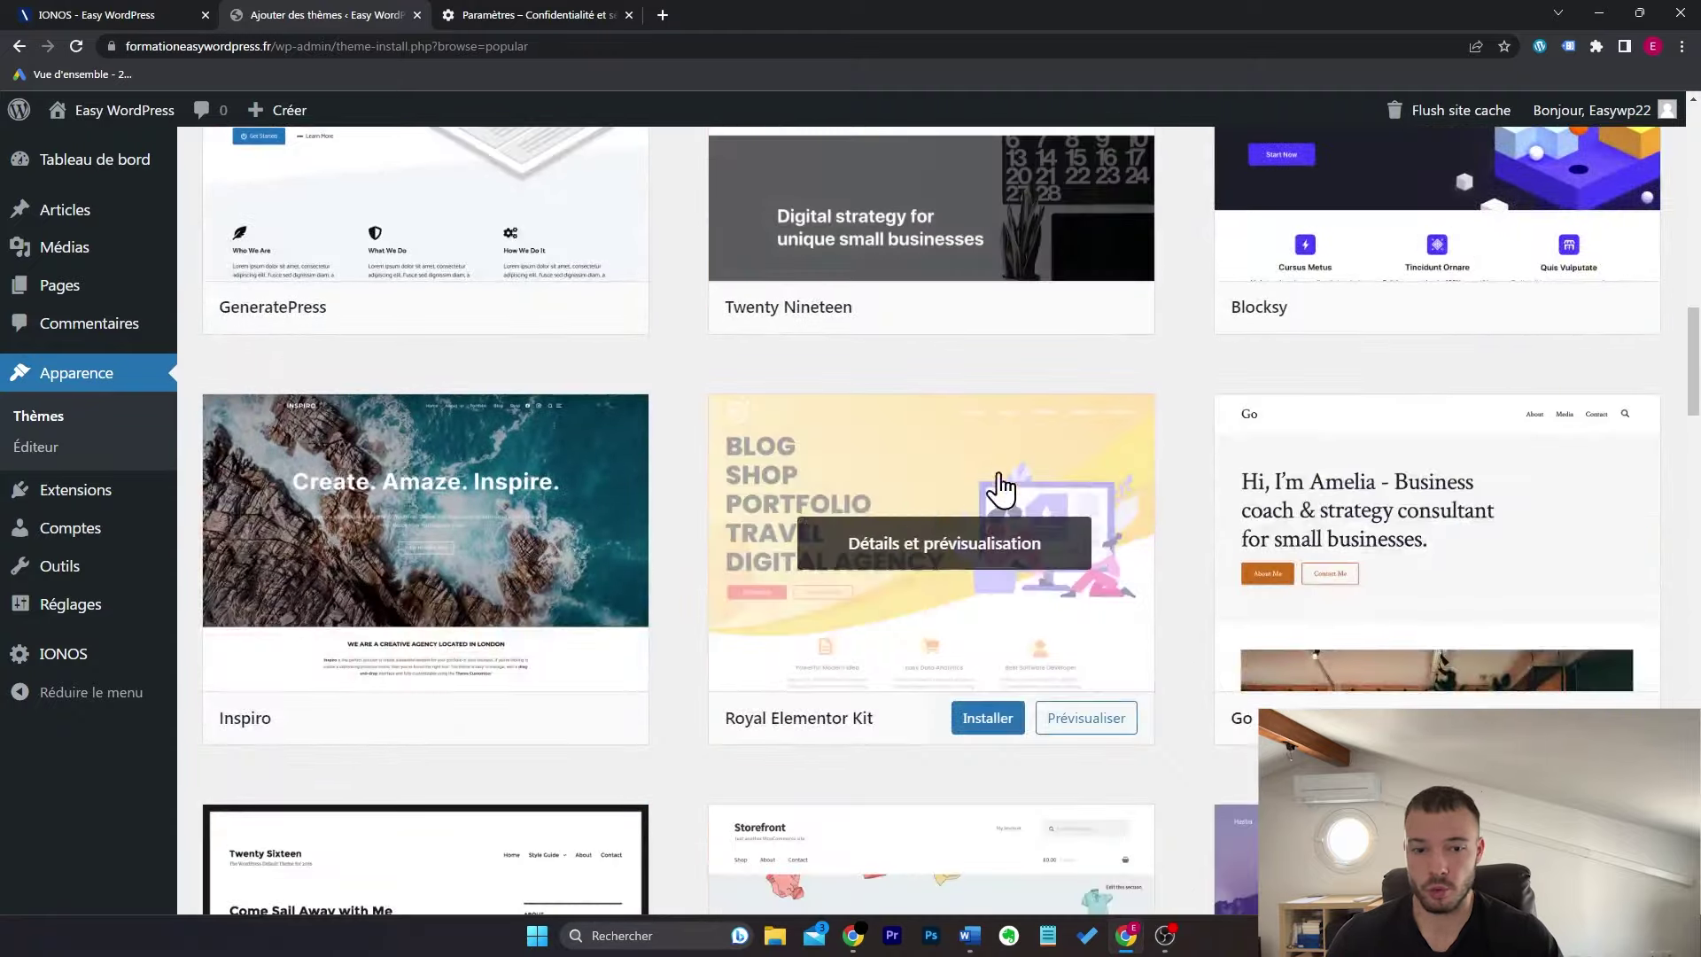
pyautogui.scroll(-4, 1199, 460)
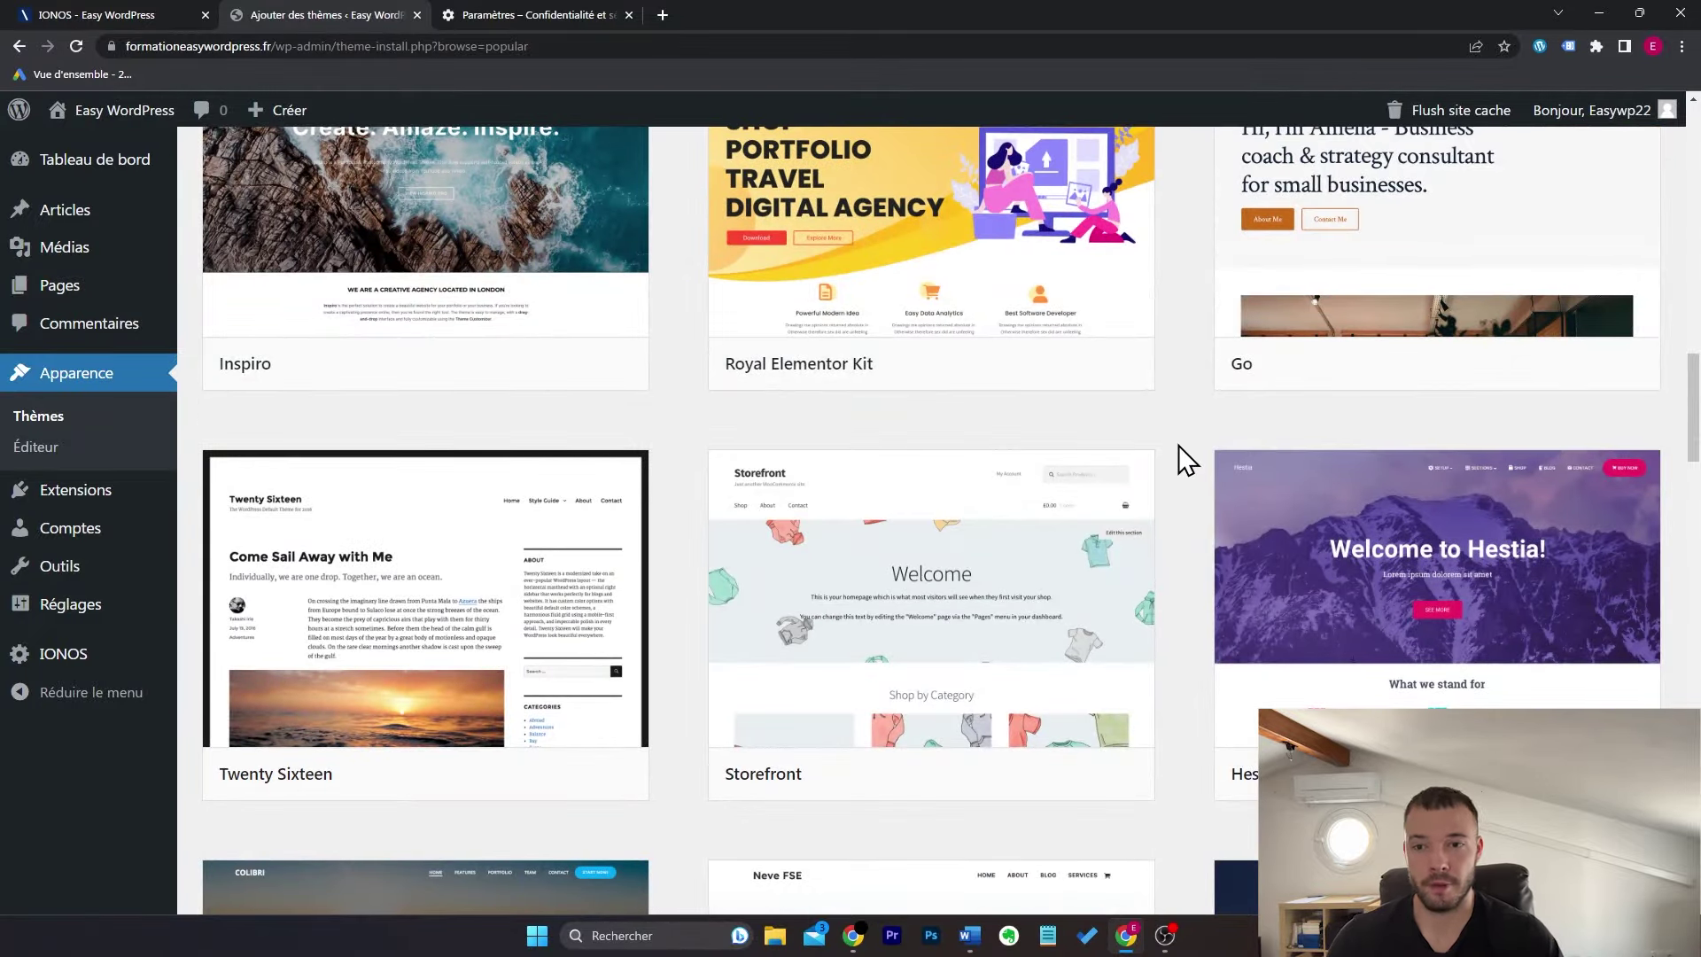
pyautogui.scroll(2, 1178, 445)
pyautogui.moveTo(957, 335)
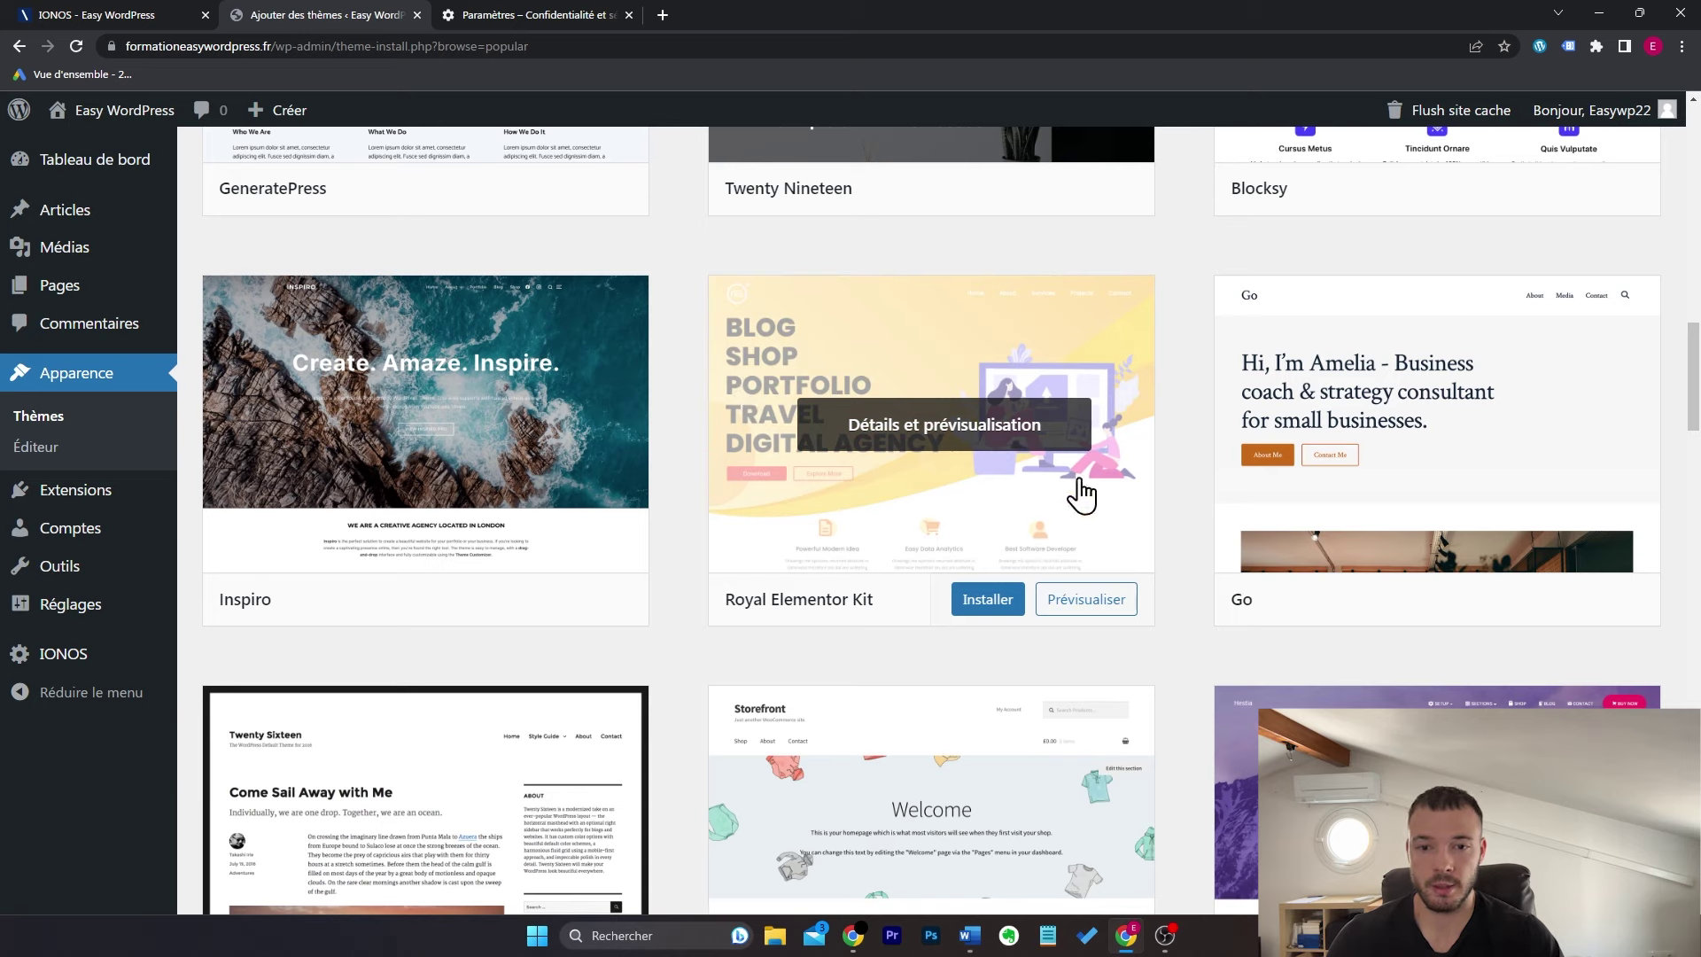
pyautogui.scroll(4, 1192, 390)
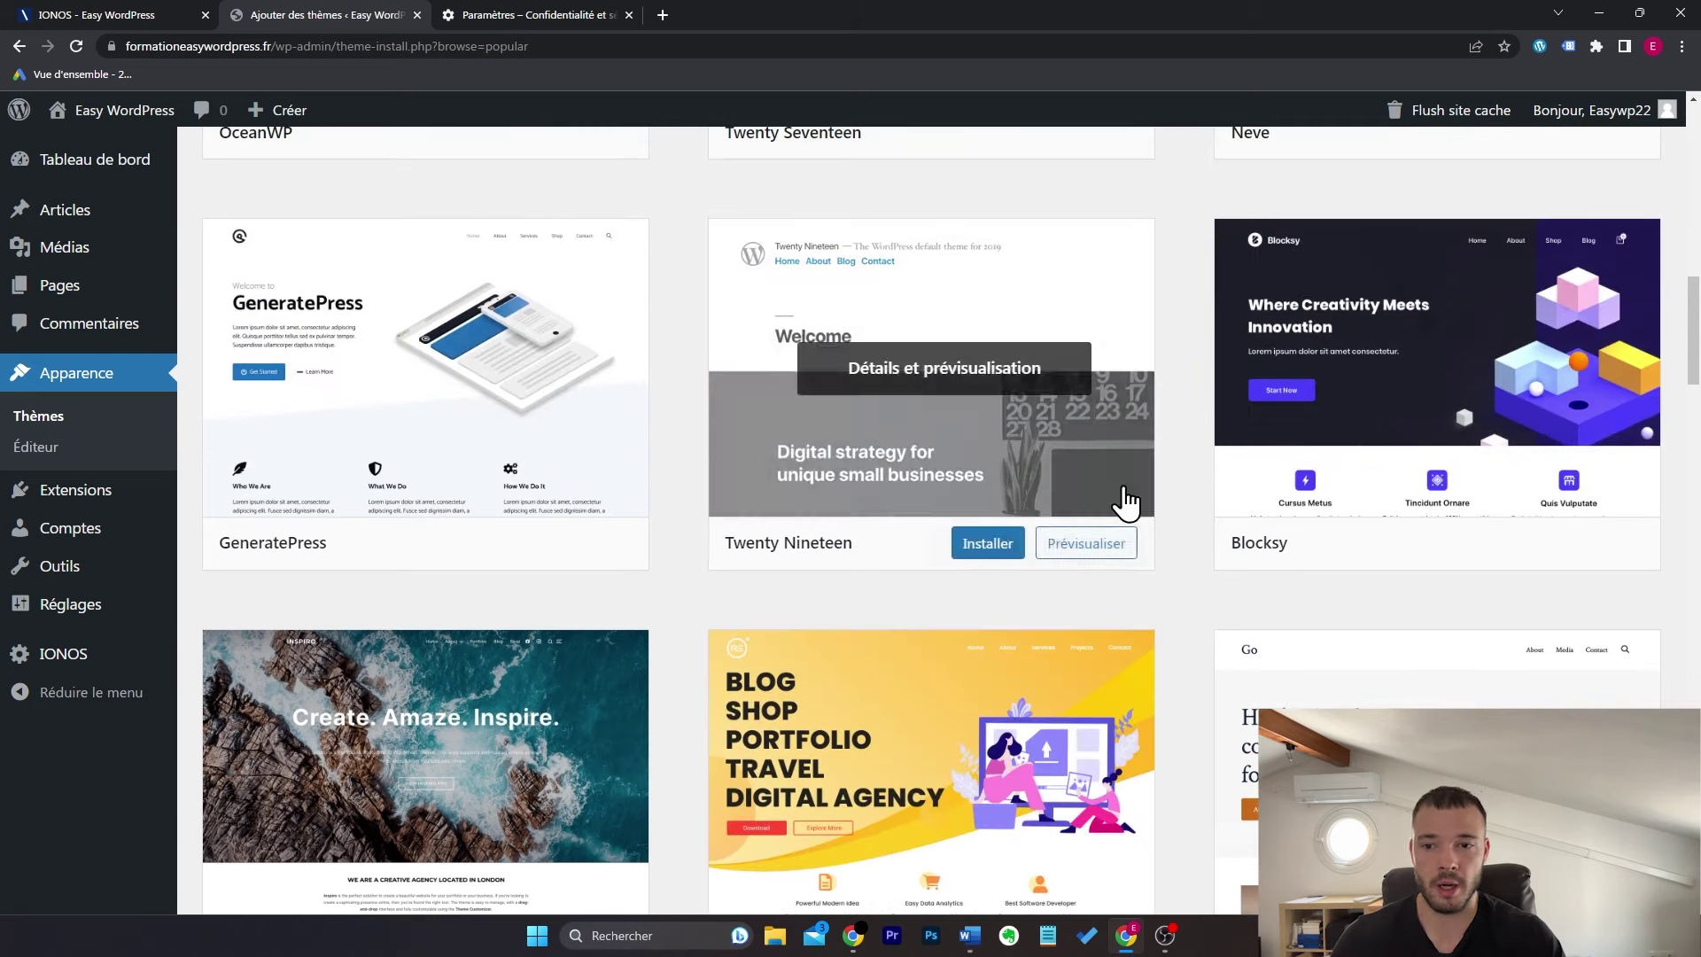
pyautogui.scroll(4, 1210, 442)
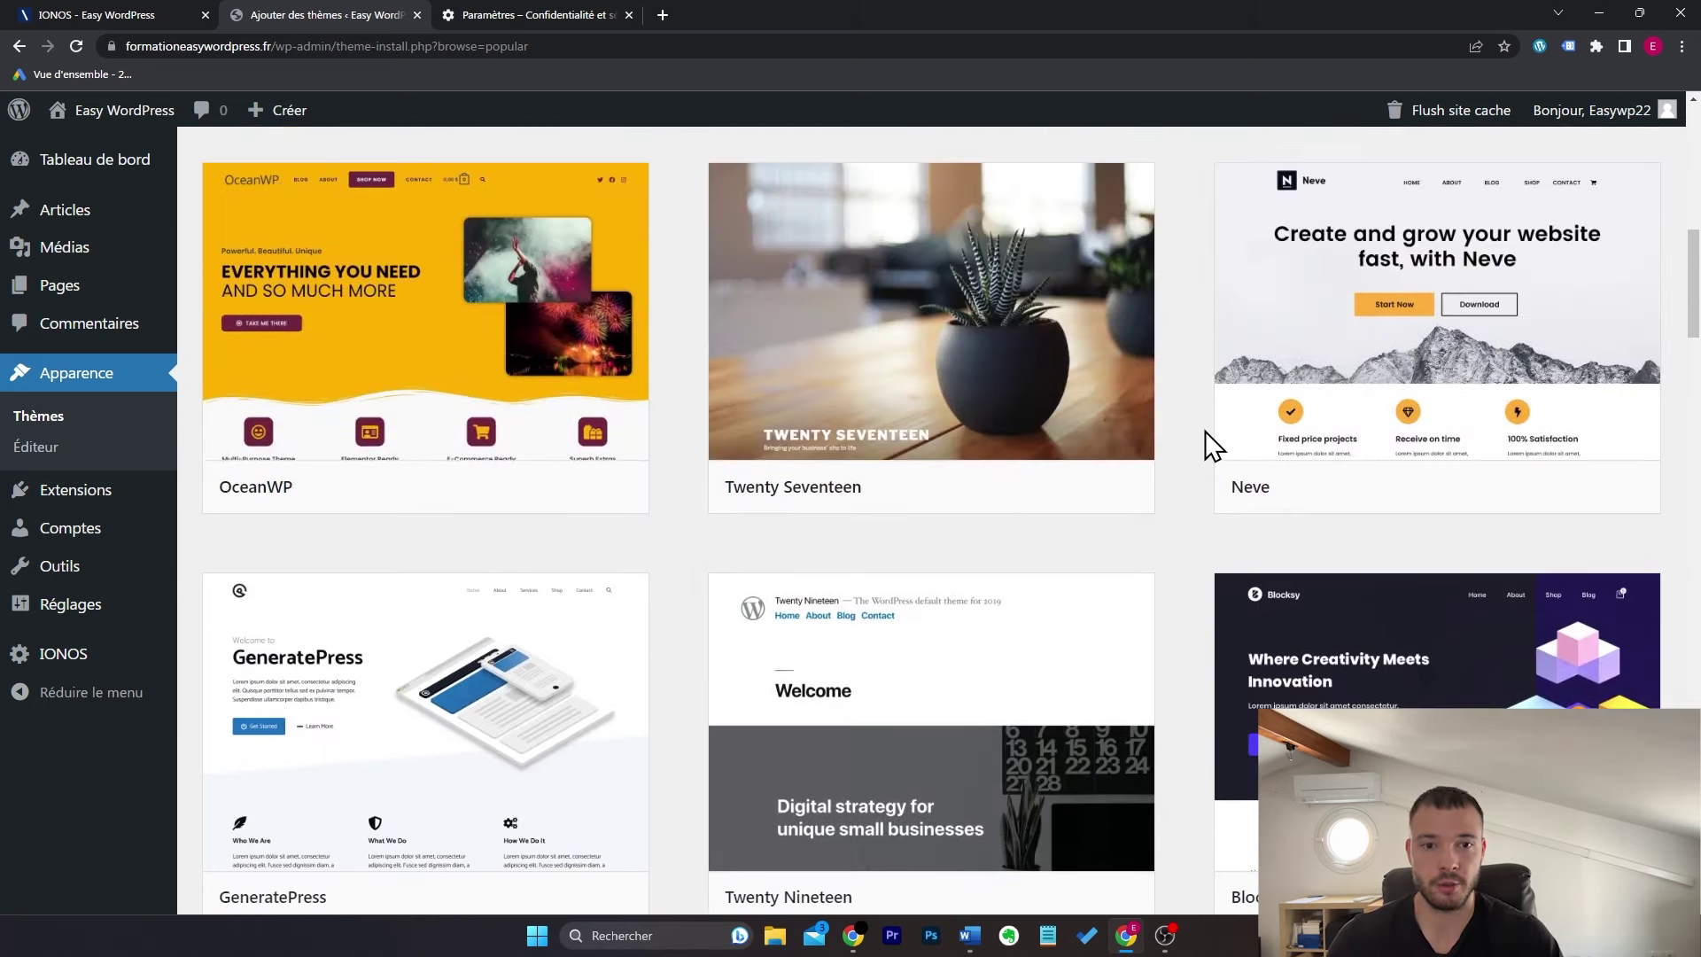
pyautogui.scroll(1, 1210, 444)
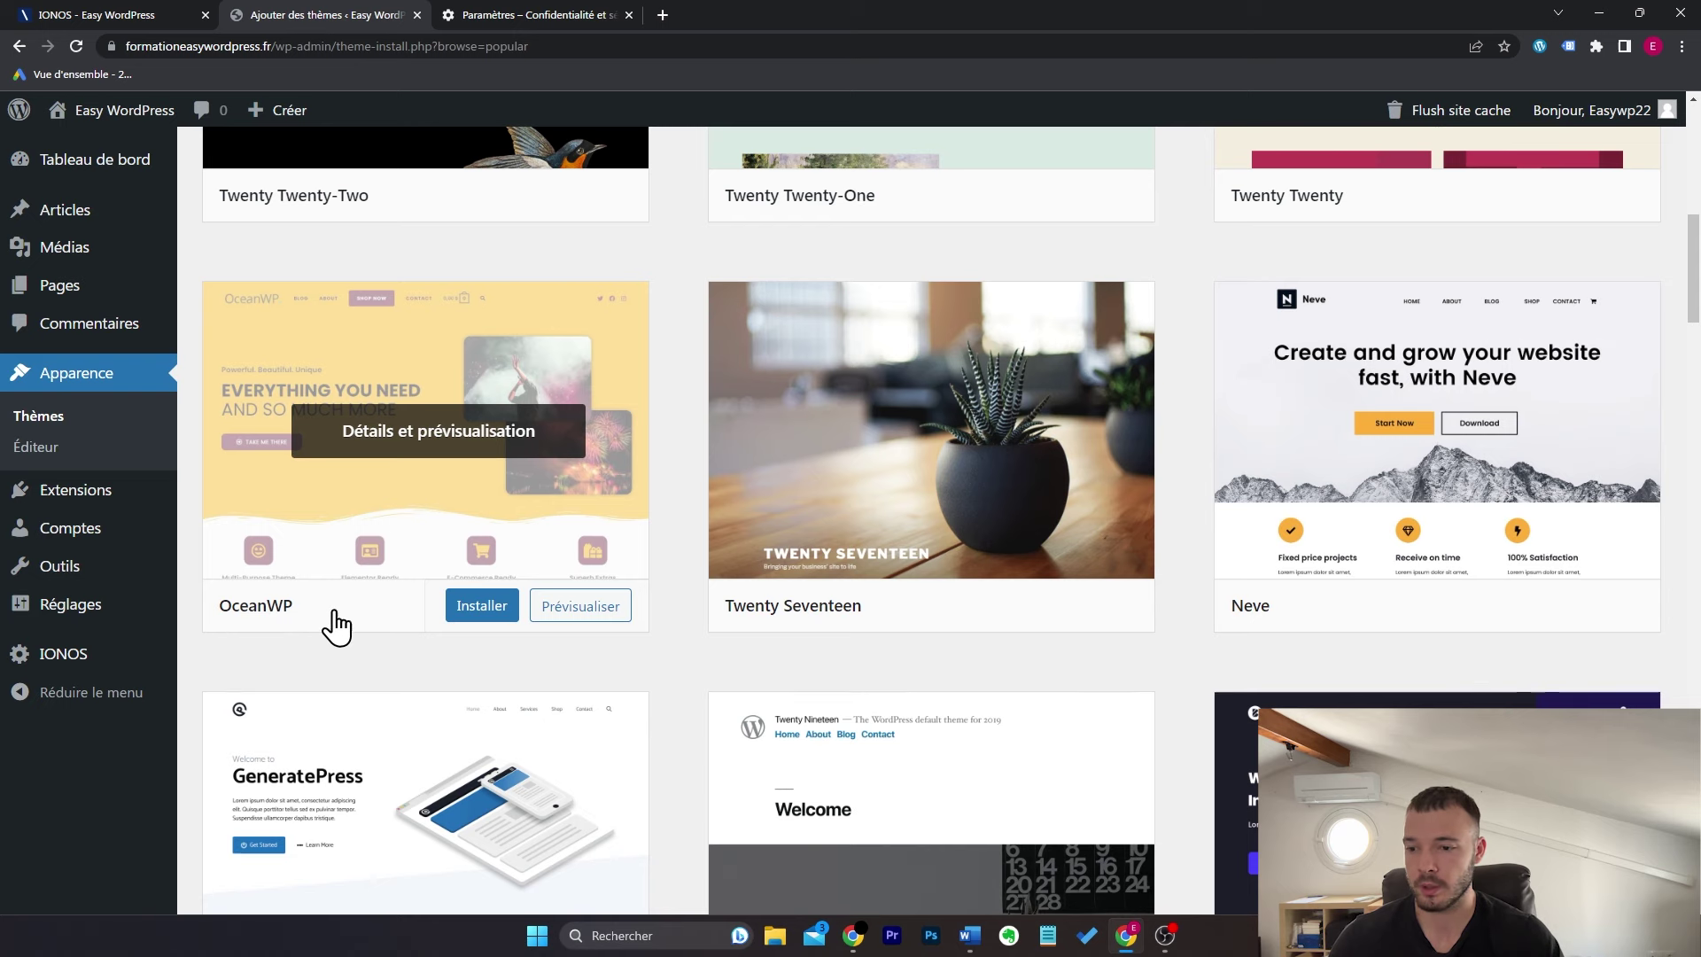
# Step: Install the OceanWP theme and the Ocean Extra plugin, then open installed plugins in a new tab
pyautogui.click(498, 611)
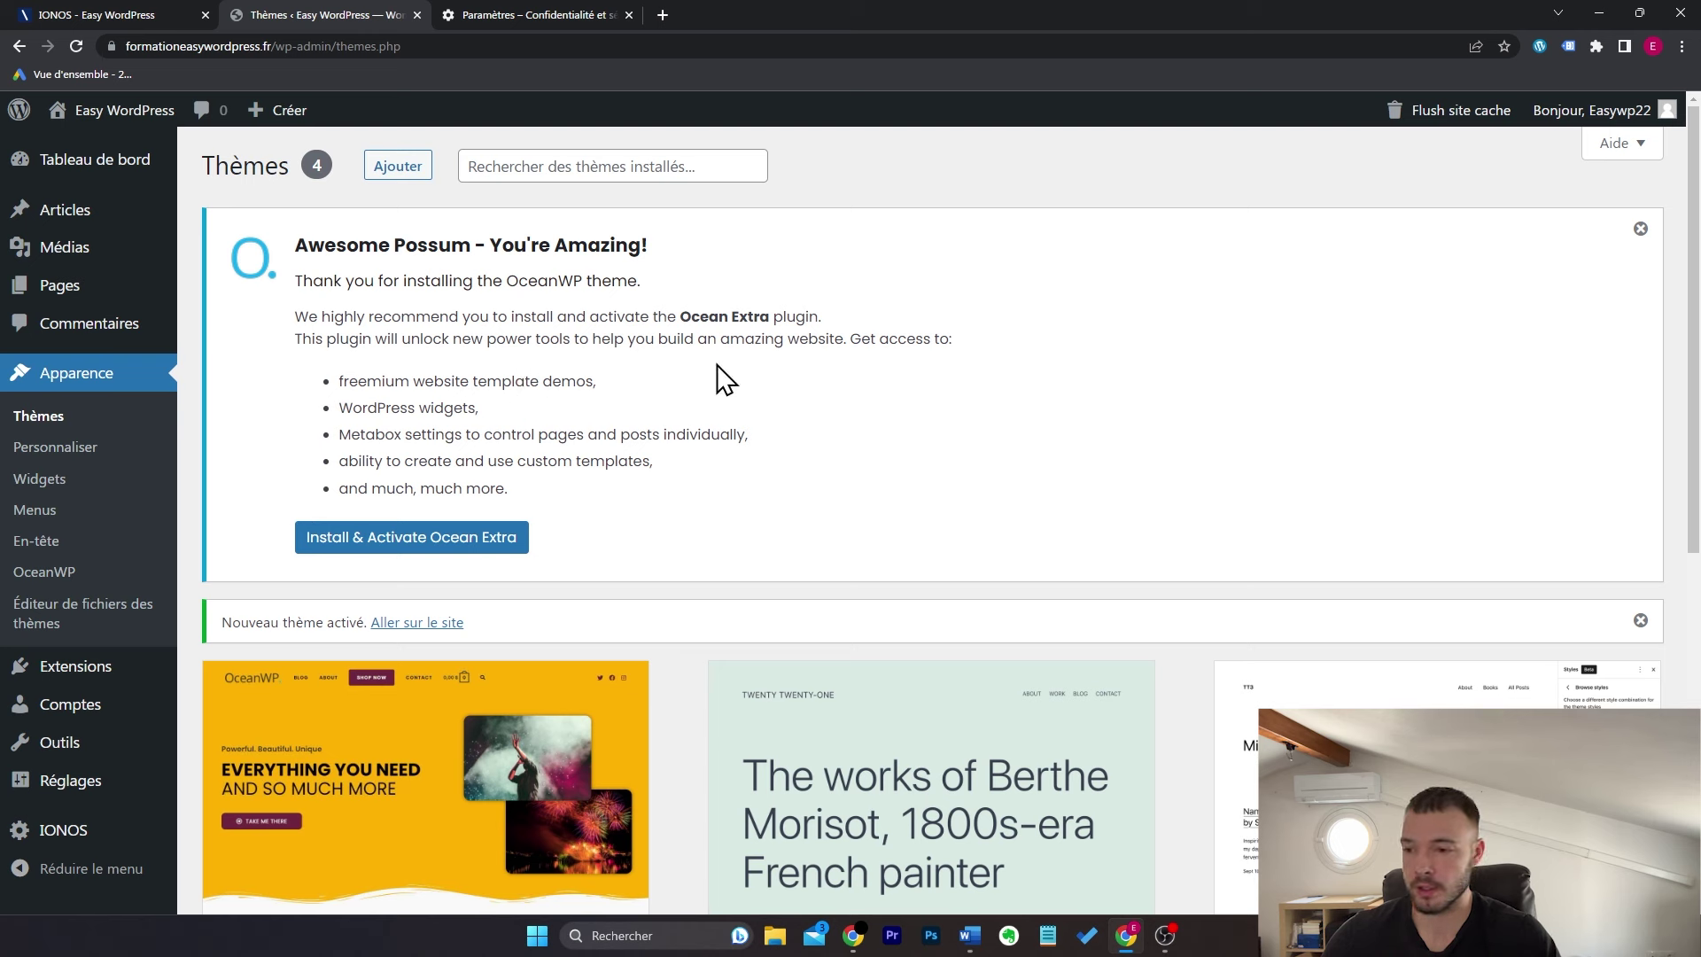
pyautogui.click(460, 550)
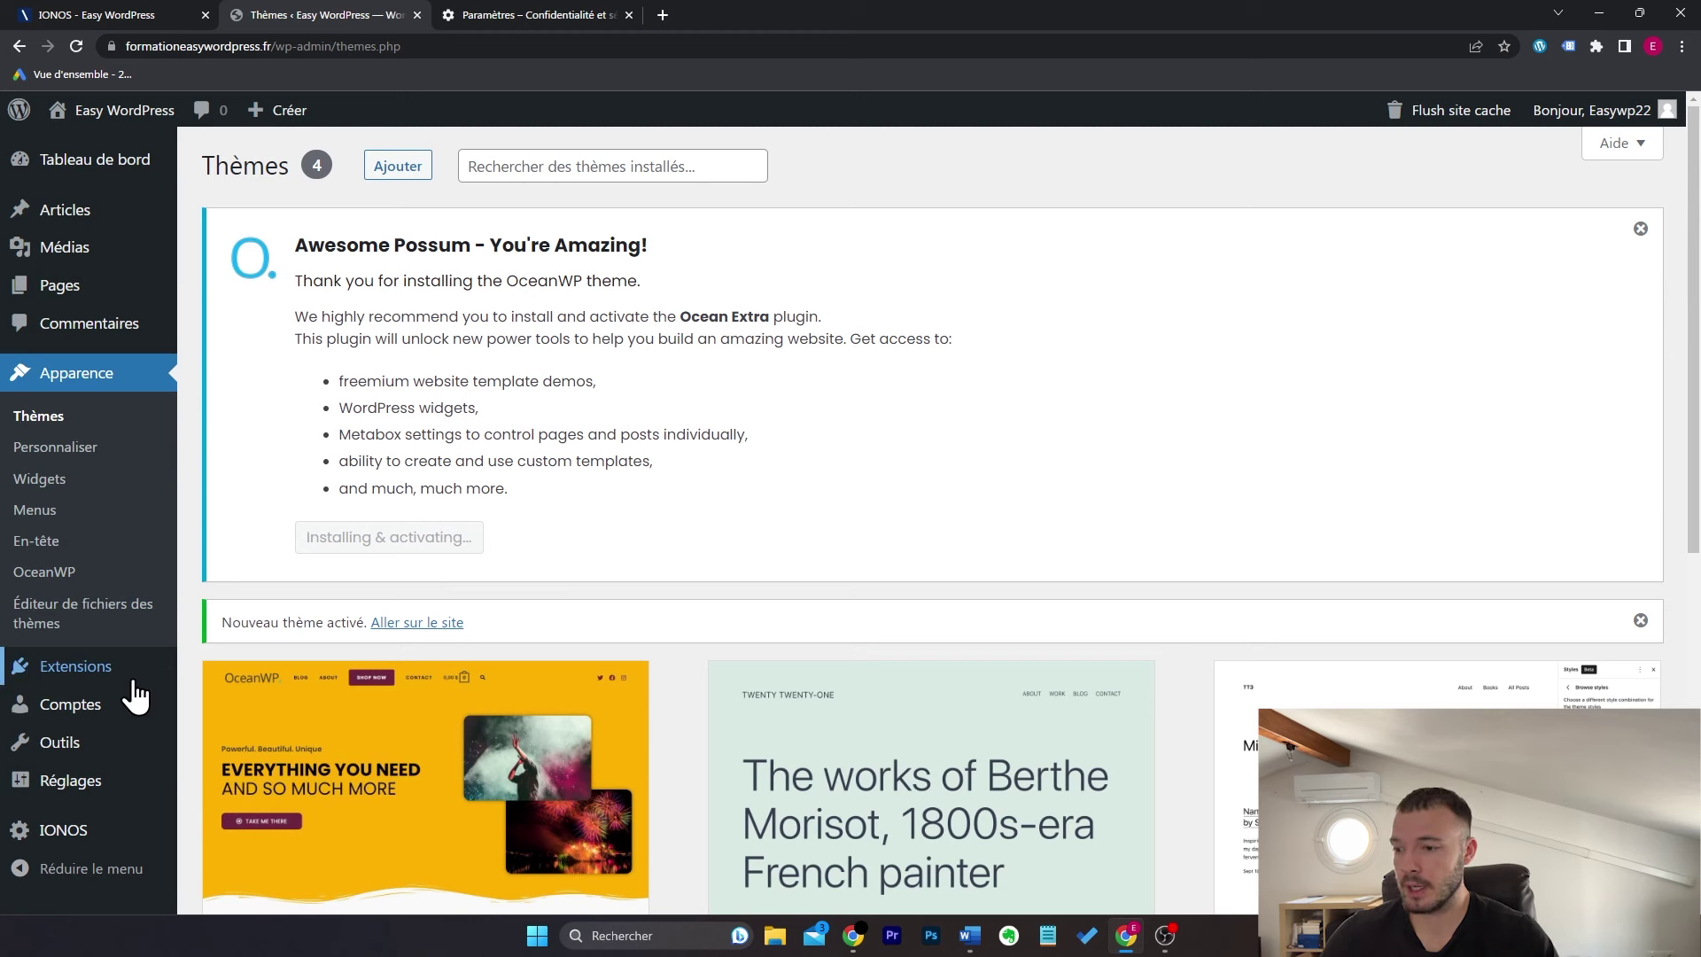
pyautogui.moveTo(135, 696)
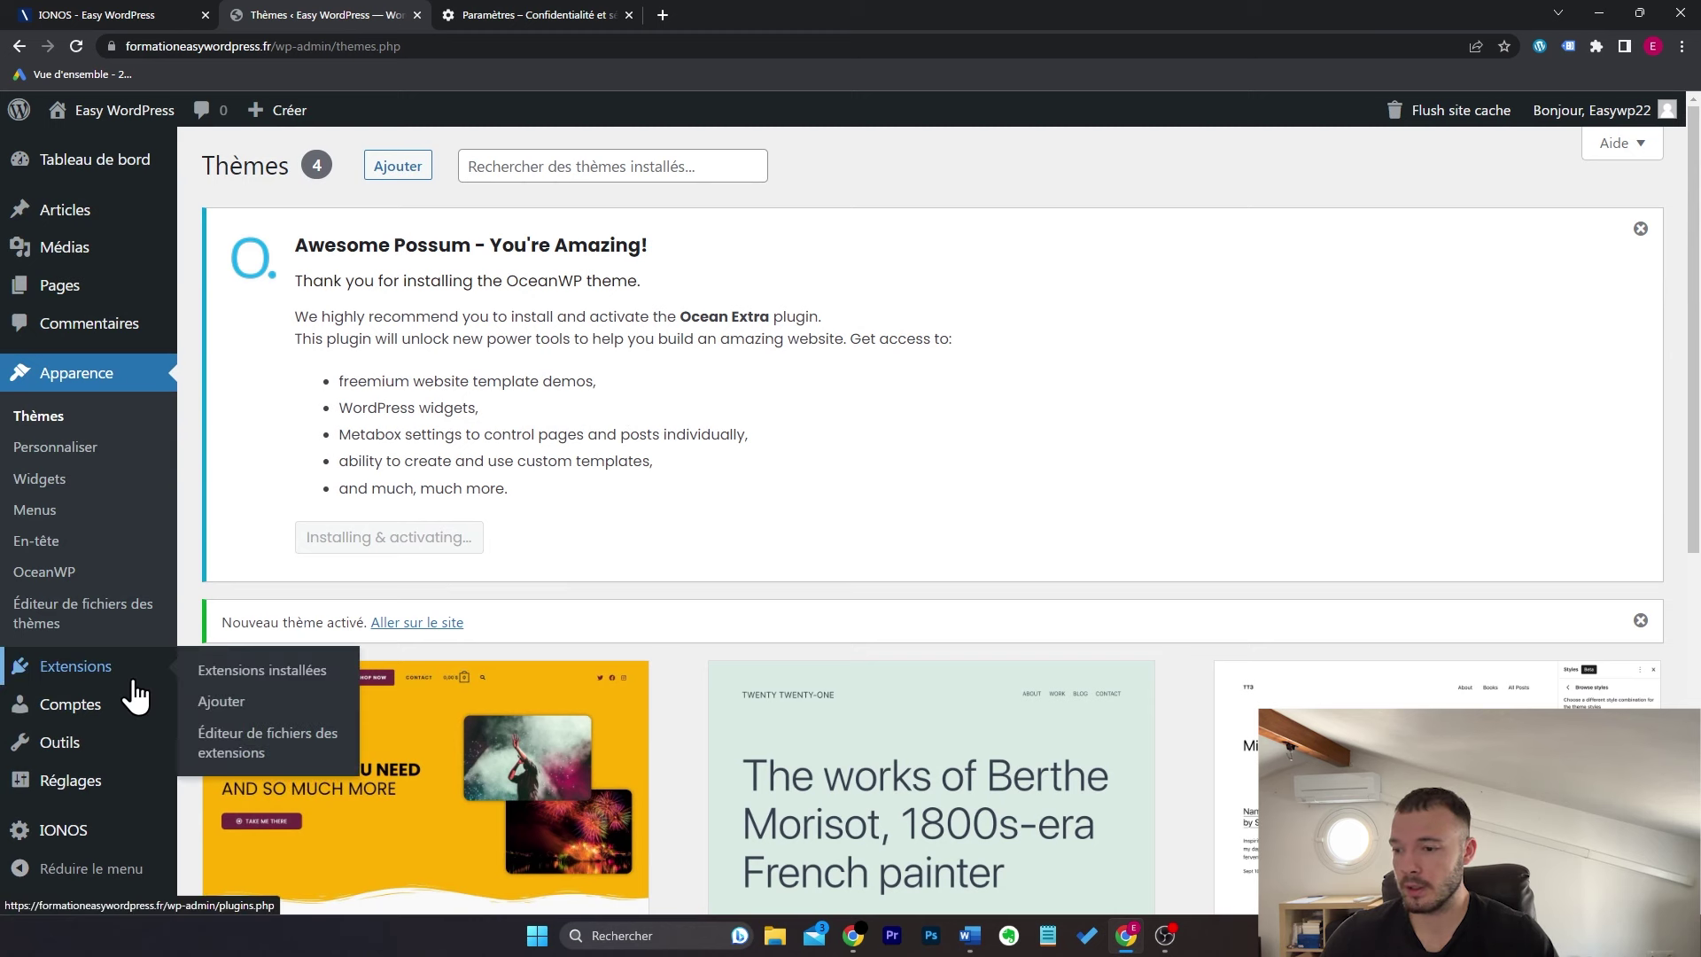
pyautogui.rightClick(237, 662)
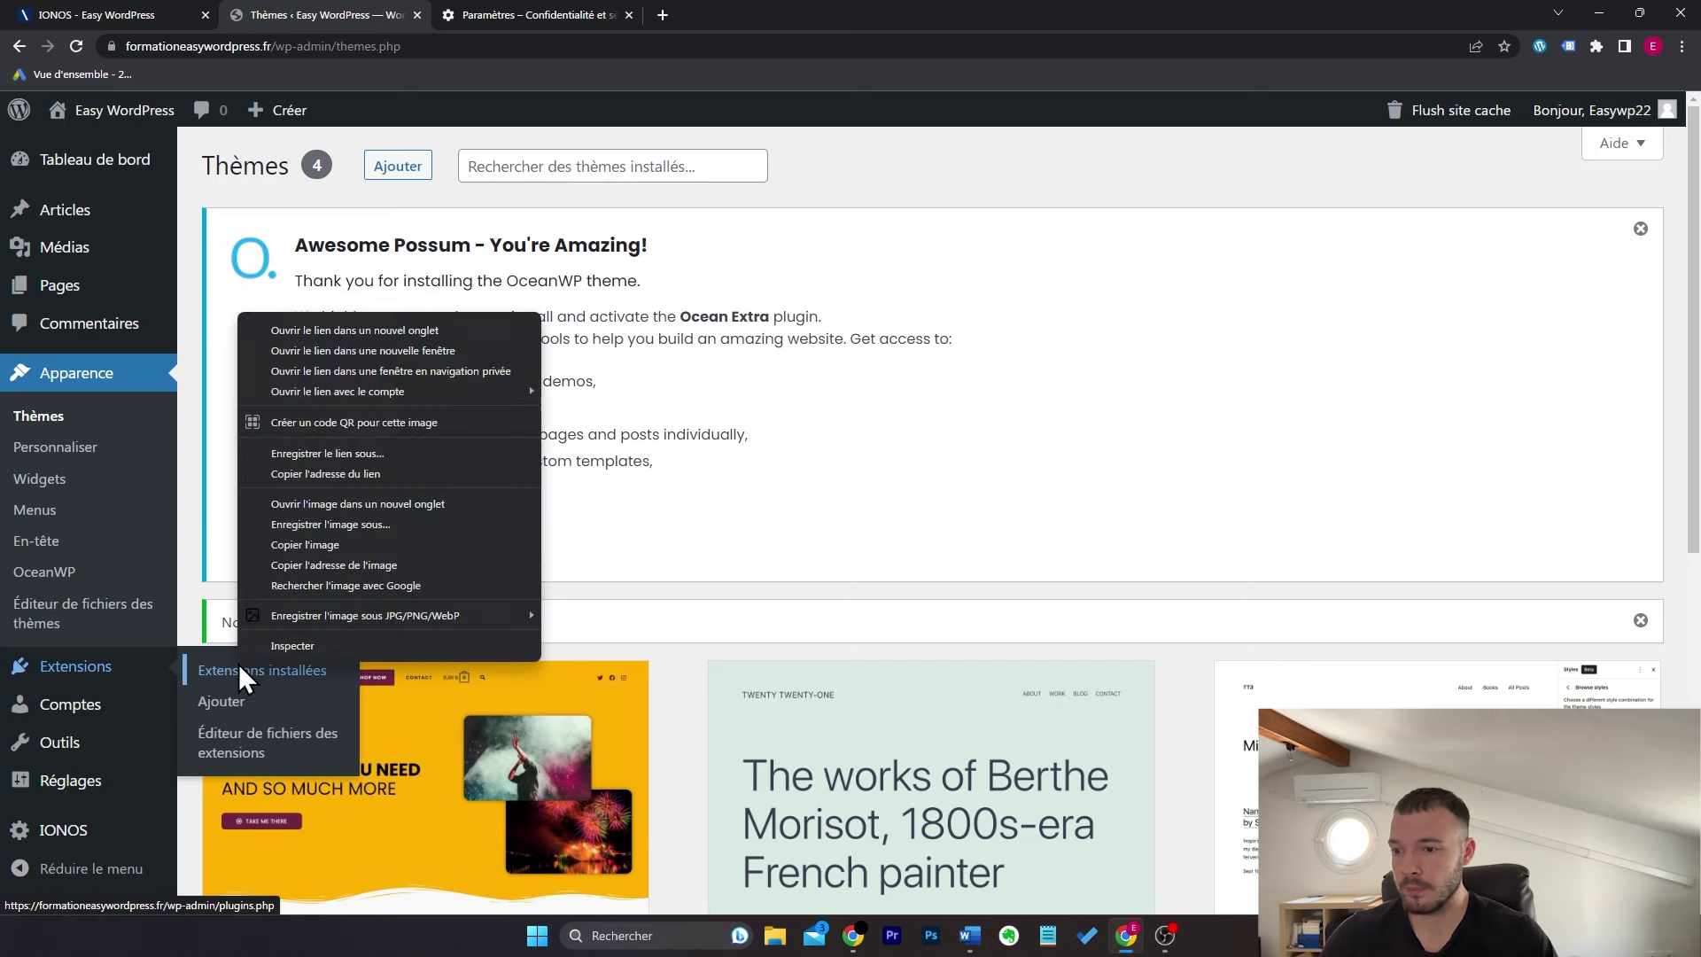
pyautogui.click(412, 331)
pyautogui.scroll(-3, 717, 585)
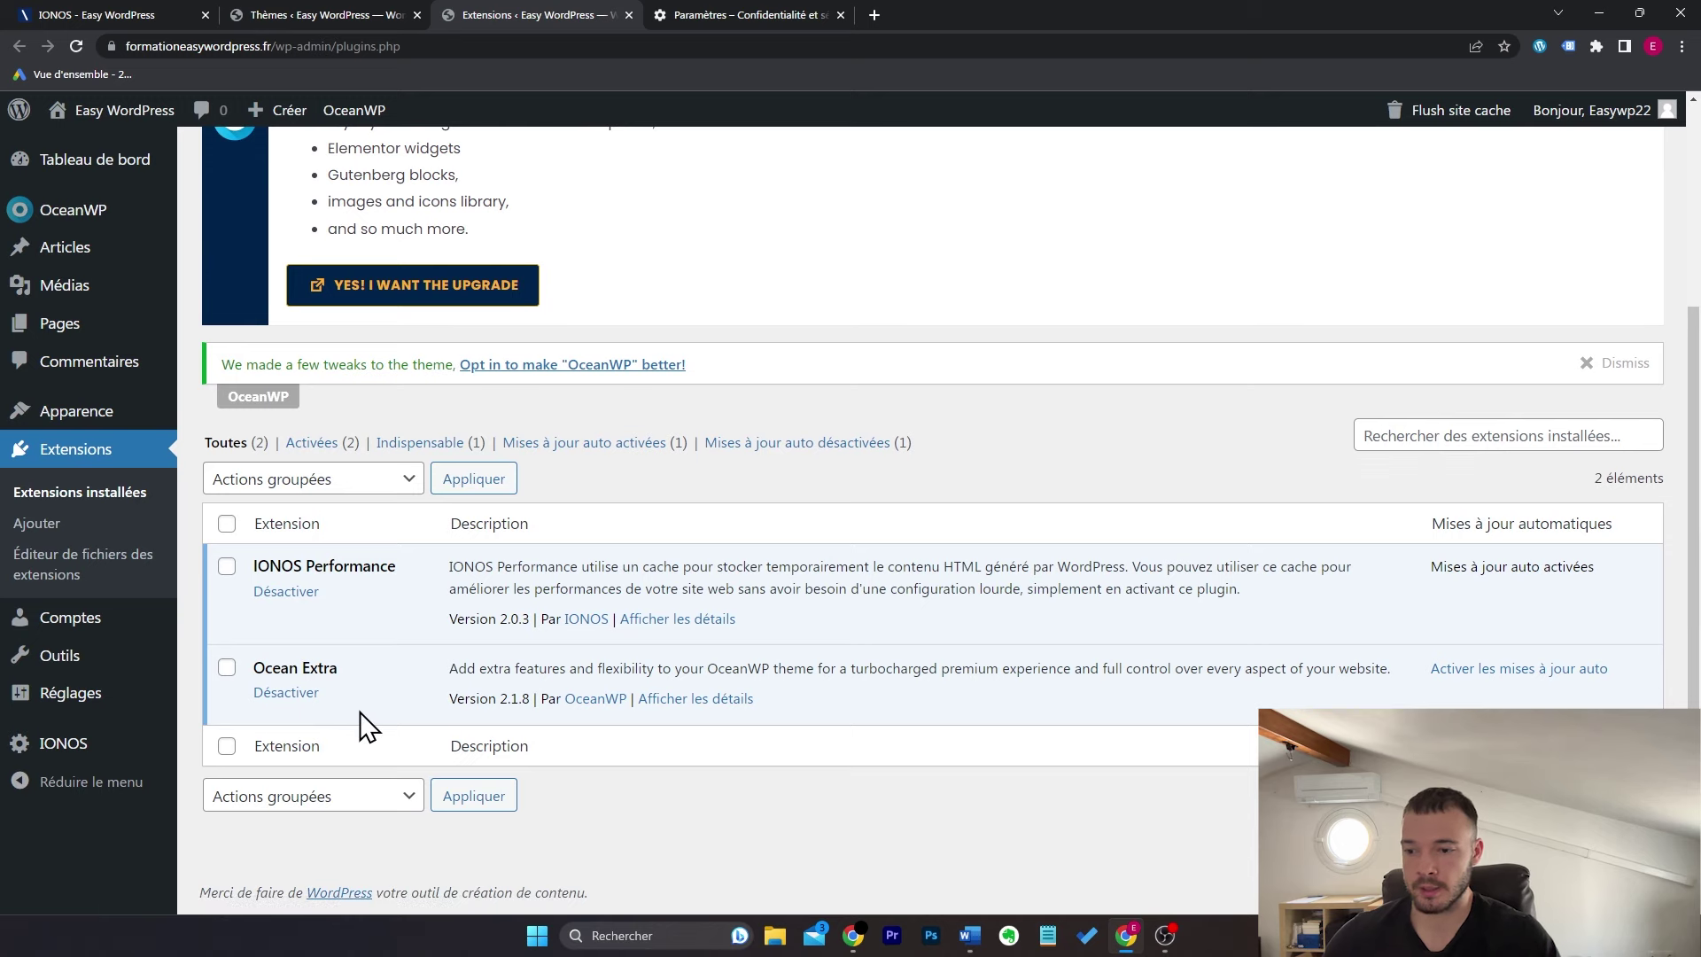
# Step: Close the leftover Extensions and Paramètres tabs, view the front page, then return to the dashboard
pyautogui.click(283, 15)
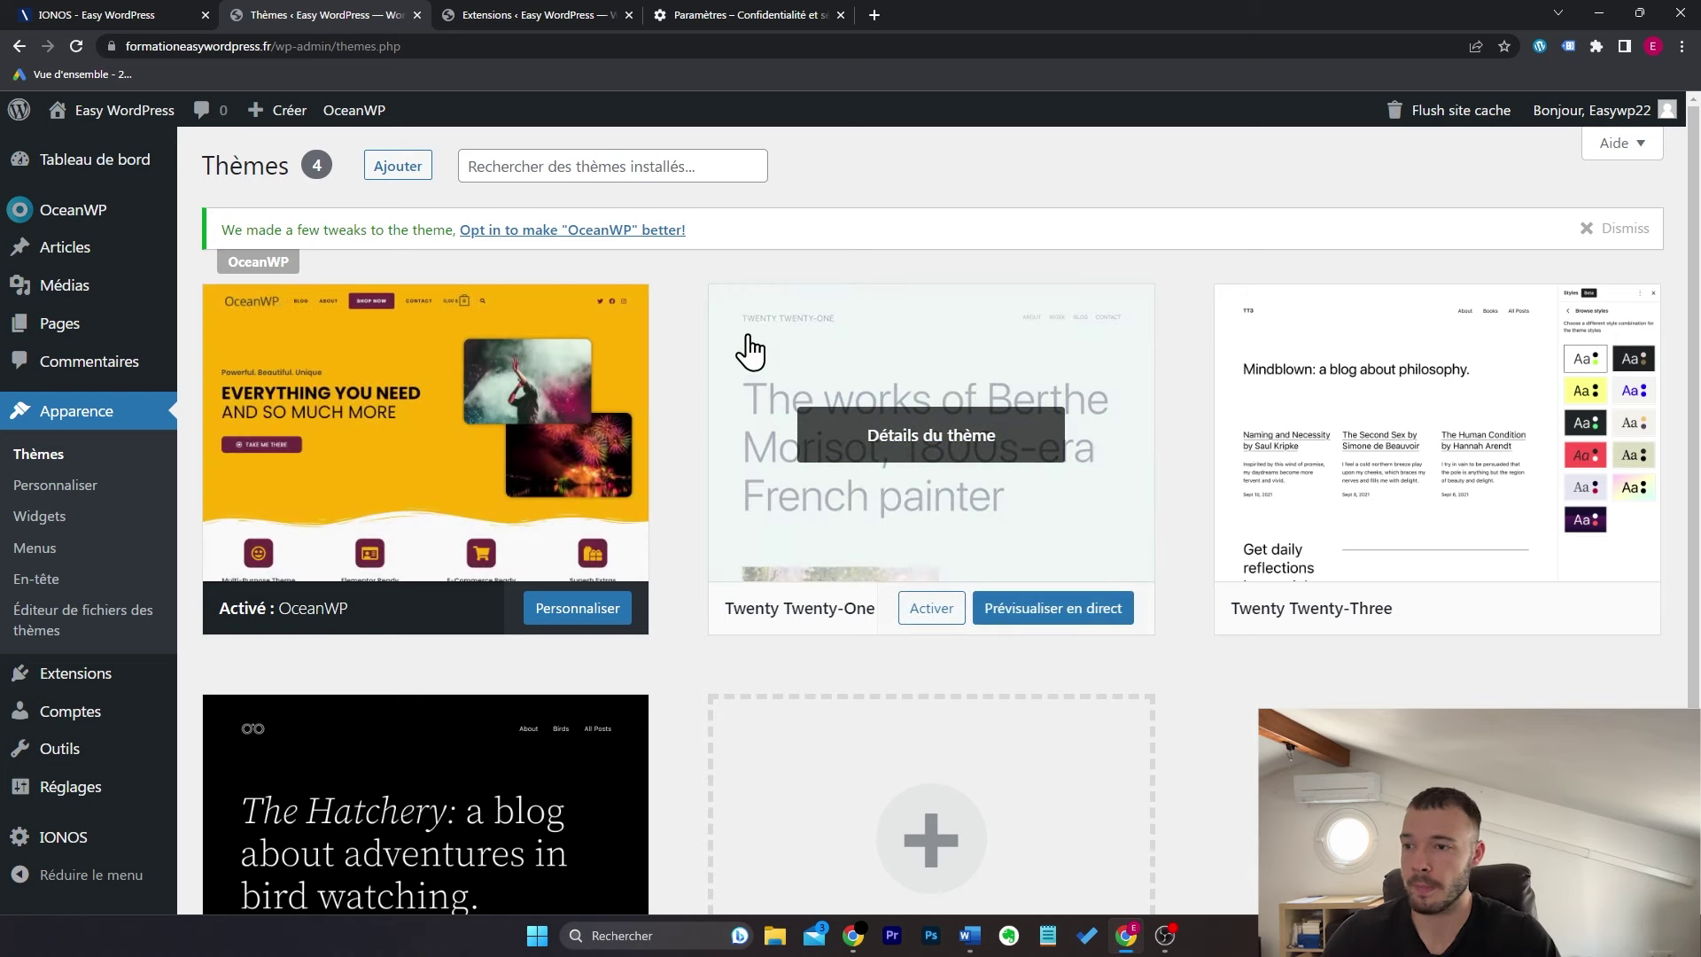
pyautogui.click(629, 15)
pyautogui.click(629, 16)
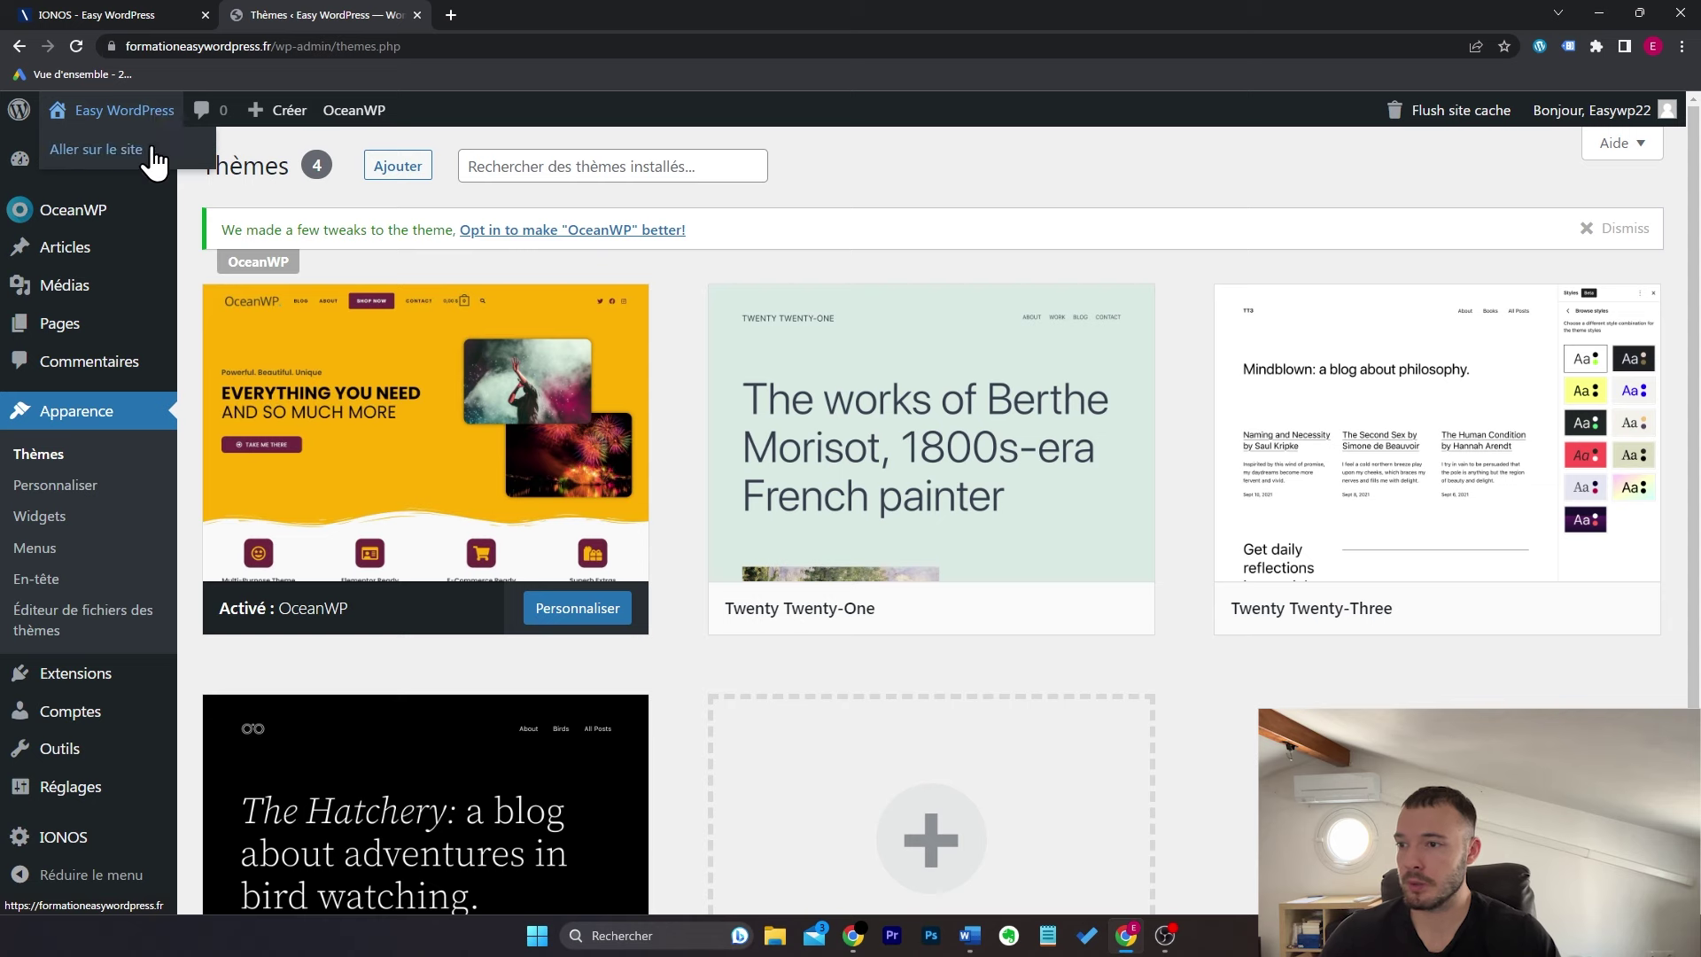
pyautogui.click(155, 159)
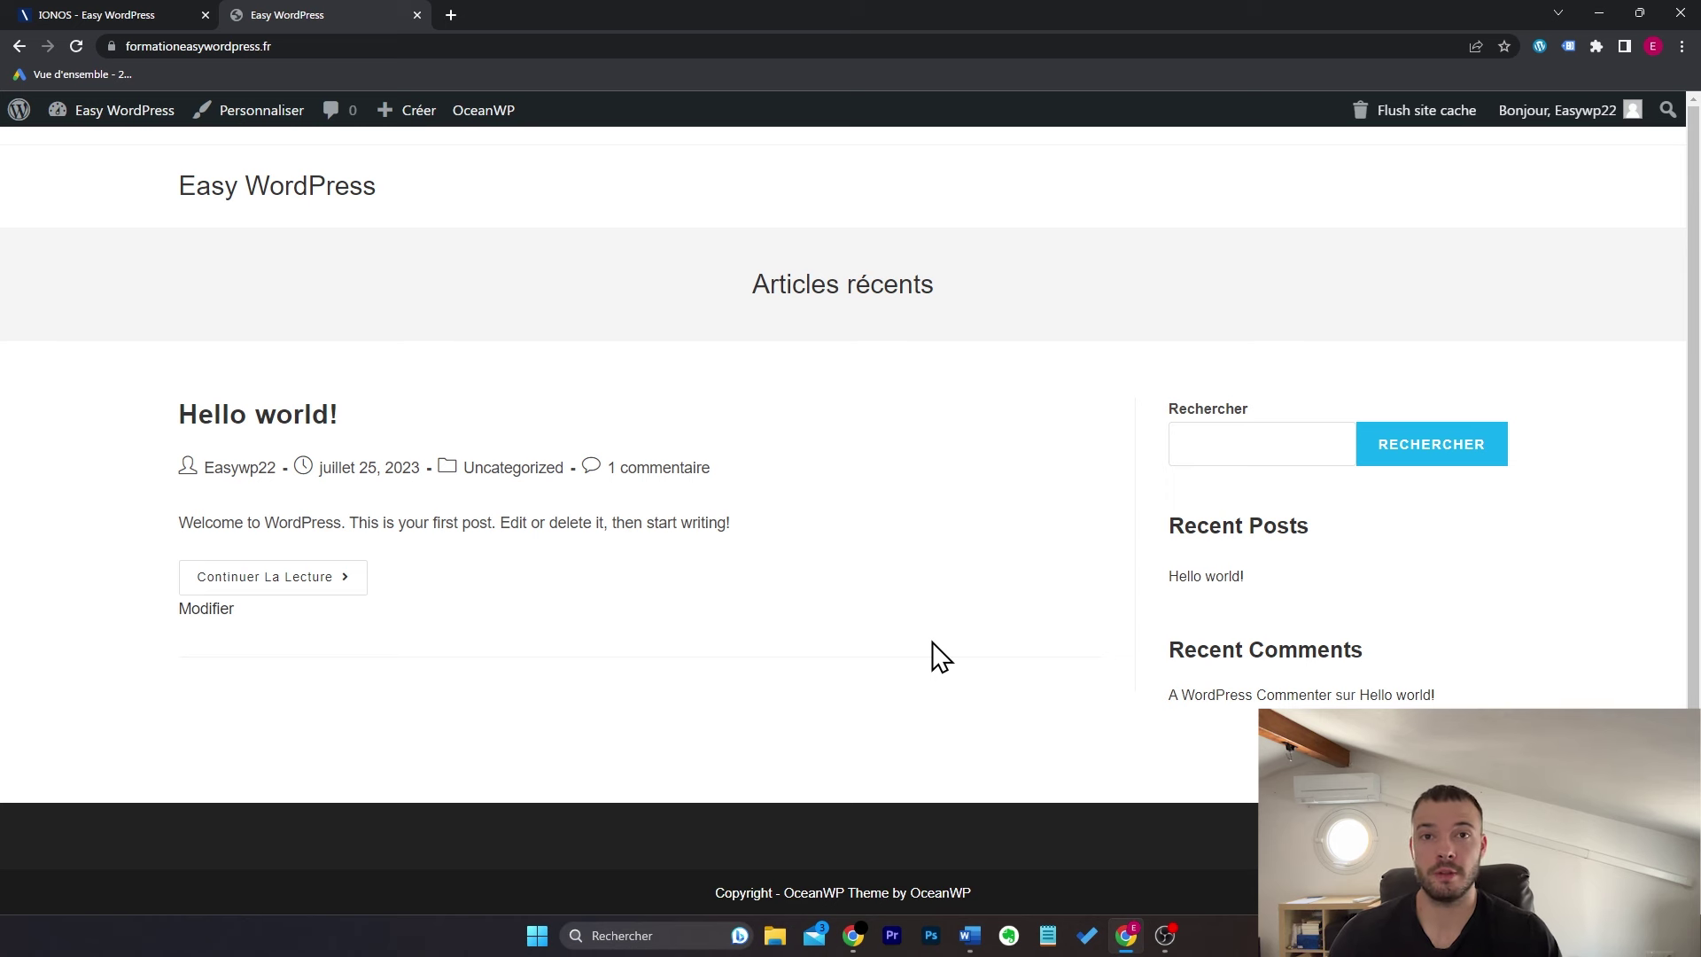
pyautogui.moveTo(138, 110)
pyautogui.click(142, 152)
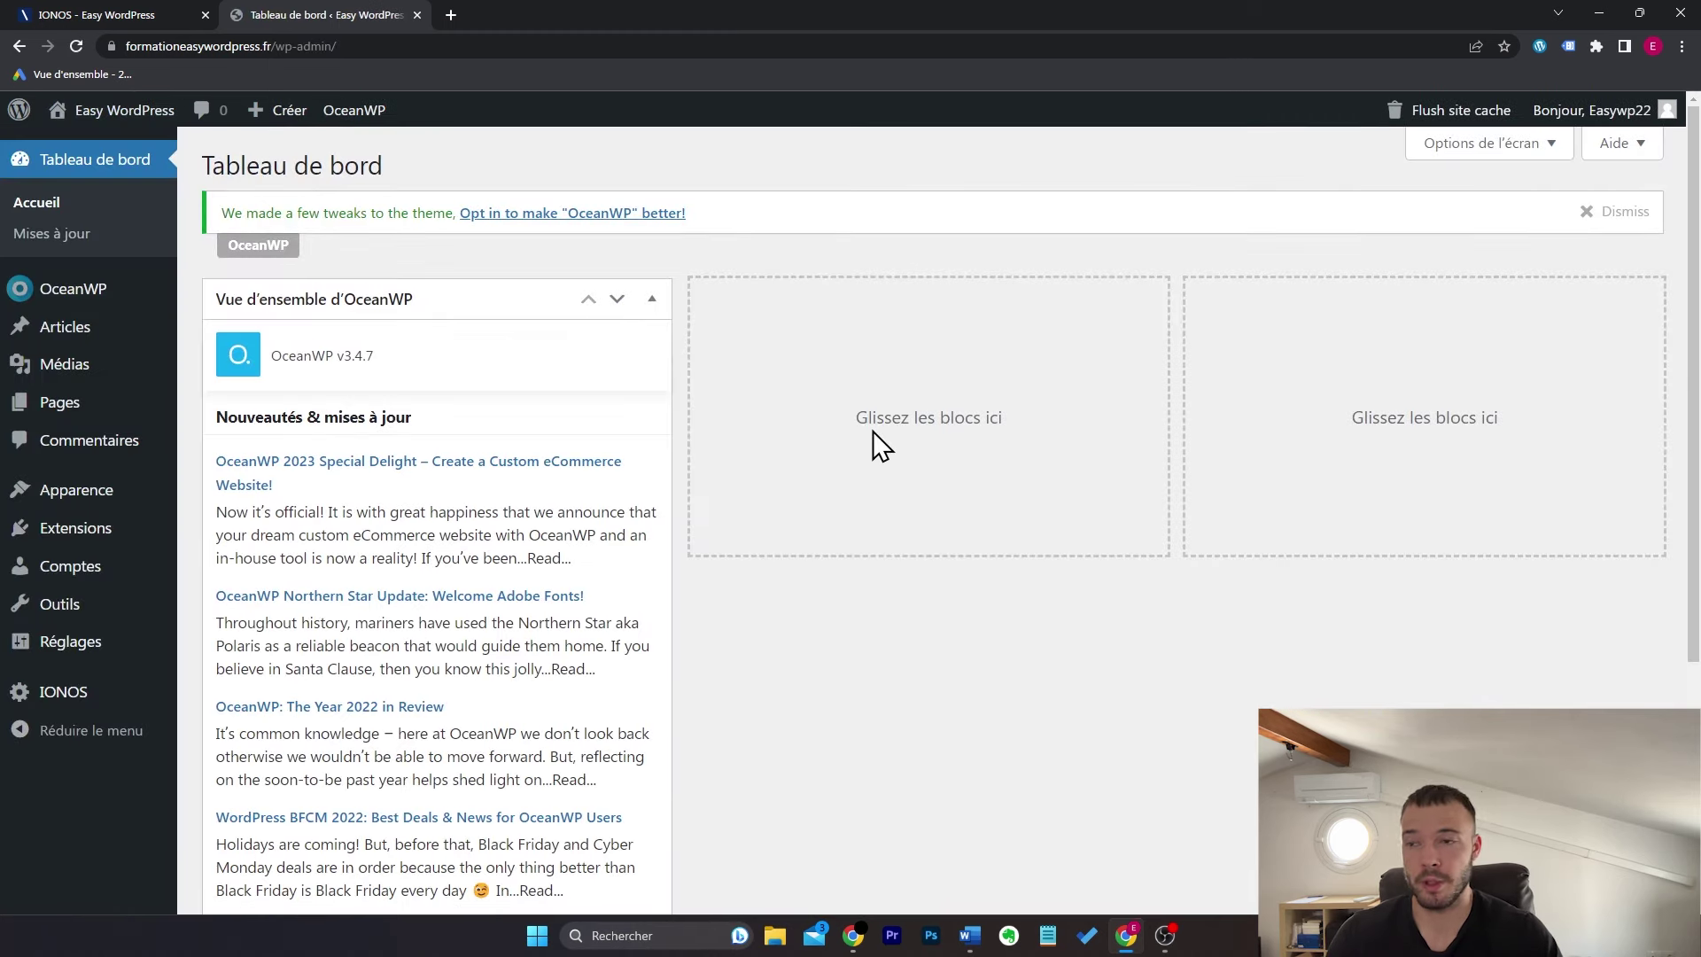
# Step: Open the OceanWP panel, skip the opt-in, dismiss the promo, and scroll to the Install Demos grid
pyautogui.click(130, 310)
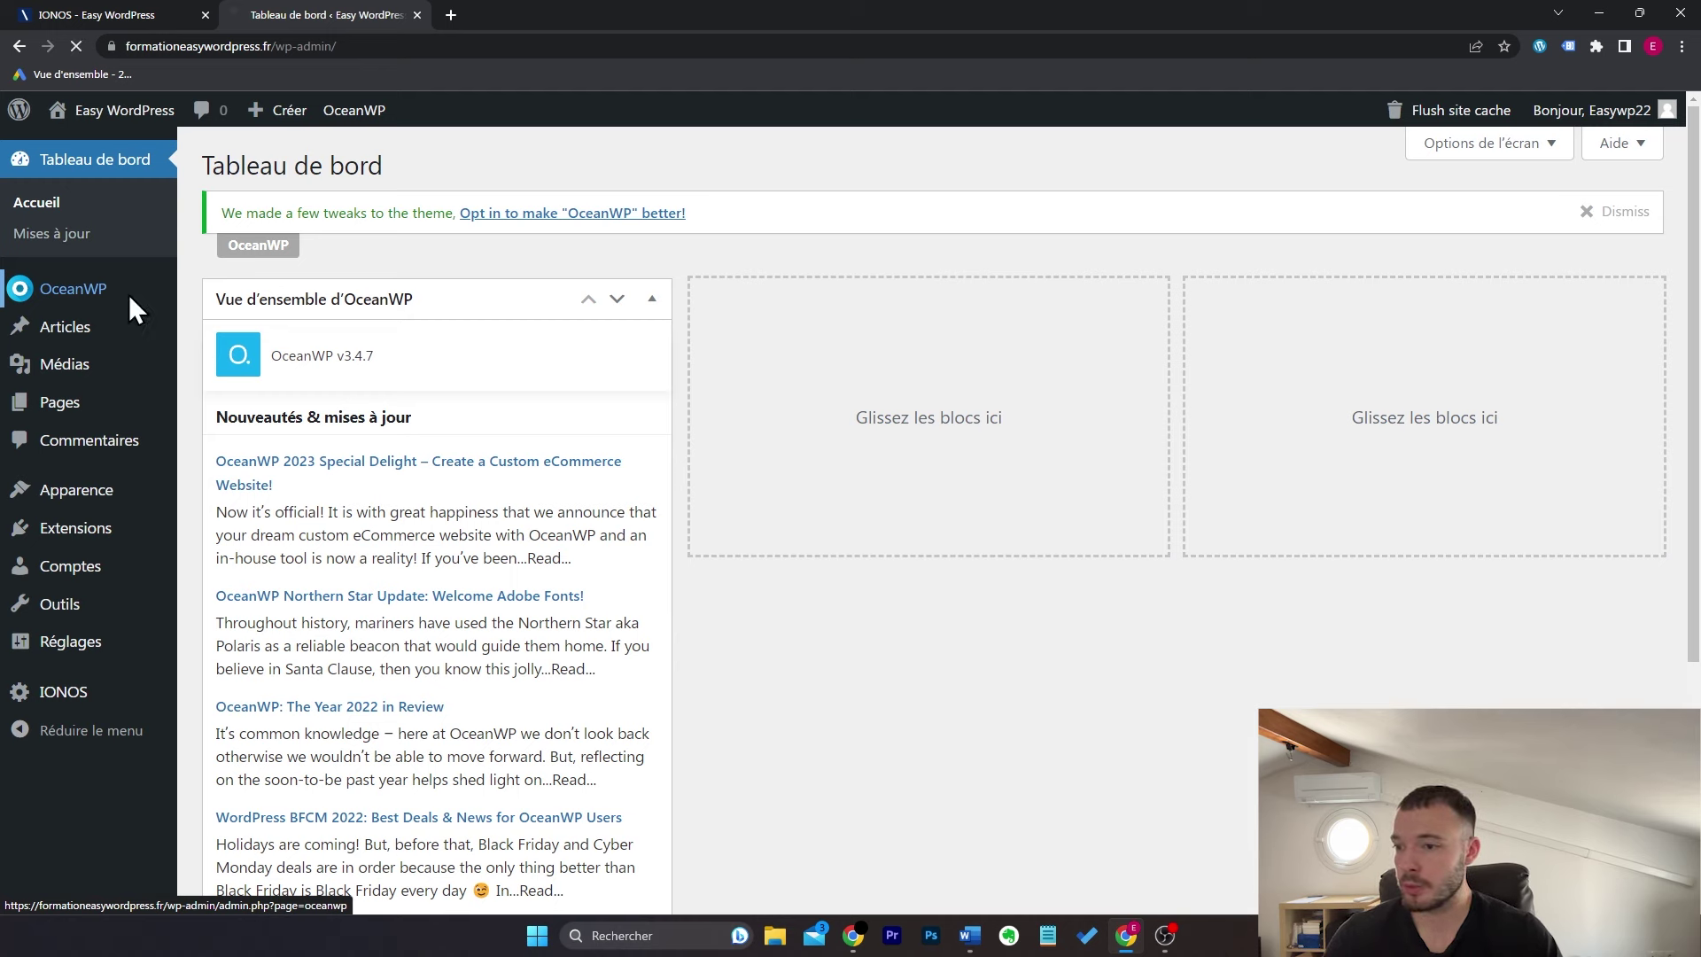
pyautogui.click(1159, 612)
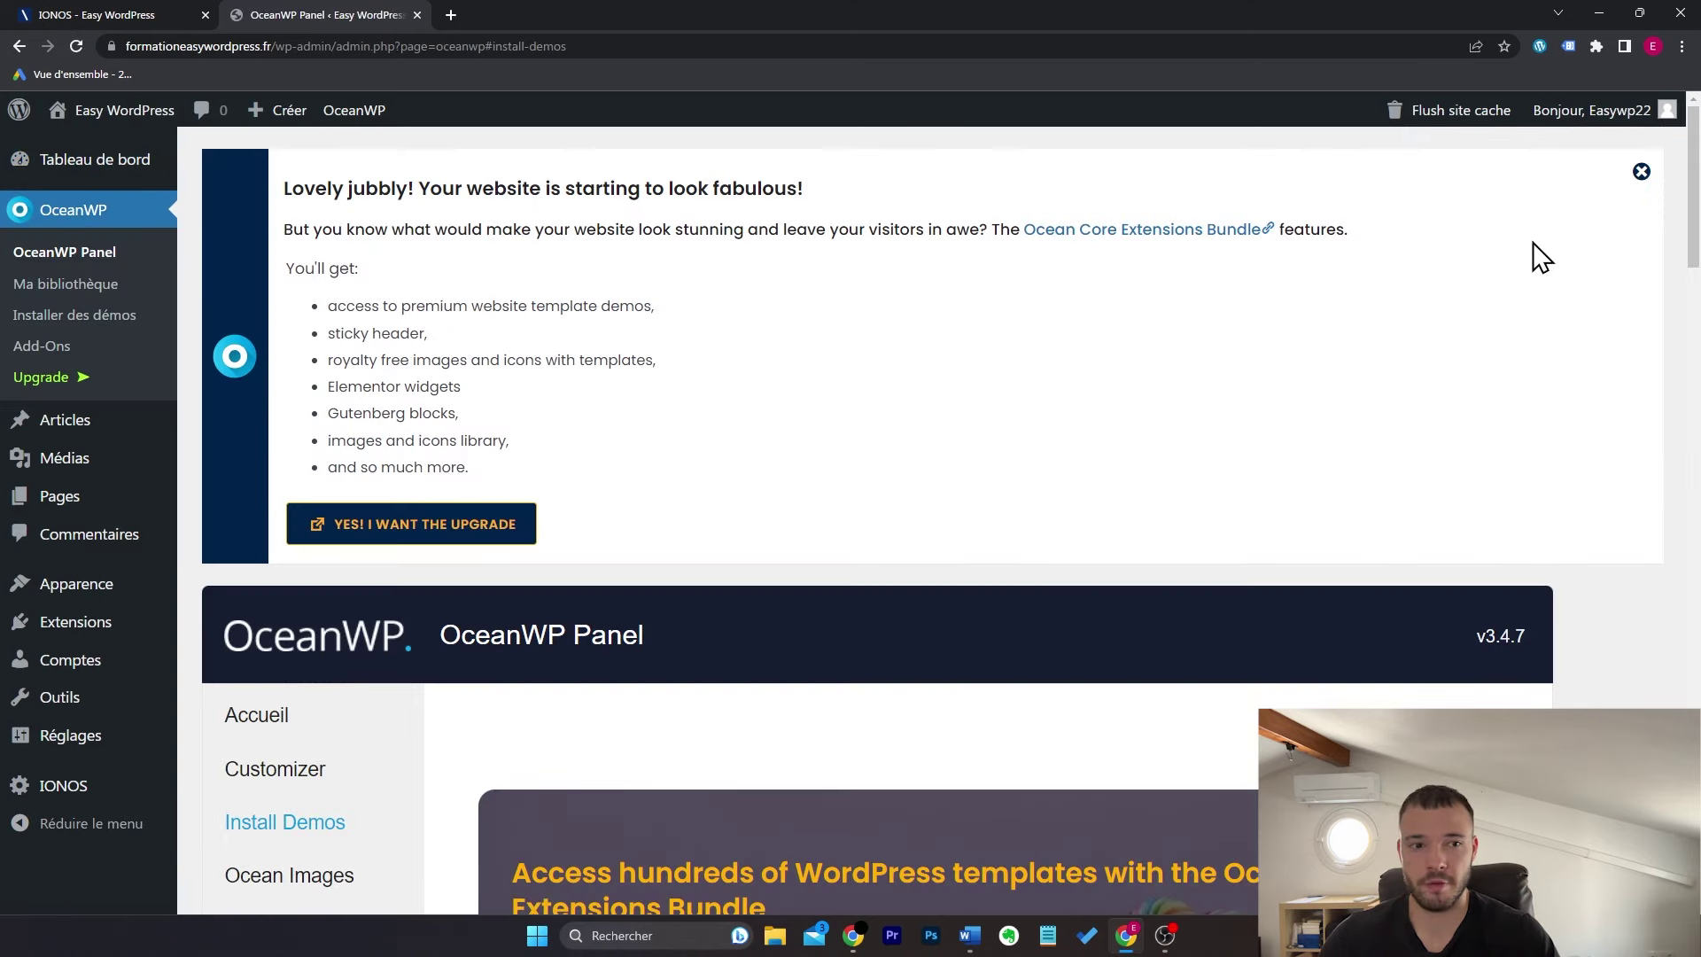
pyautogui.click(1641, 172)
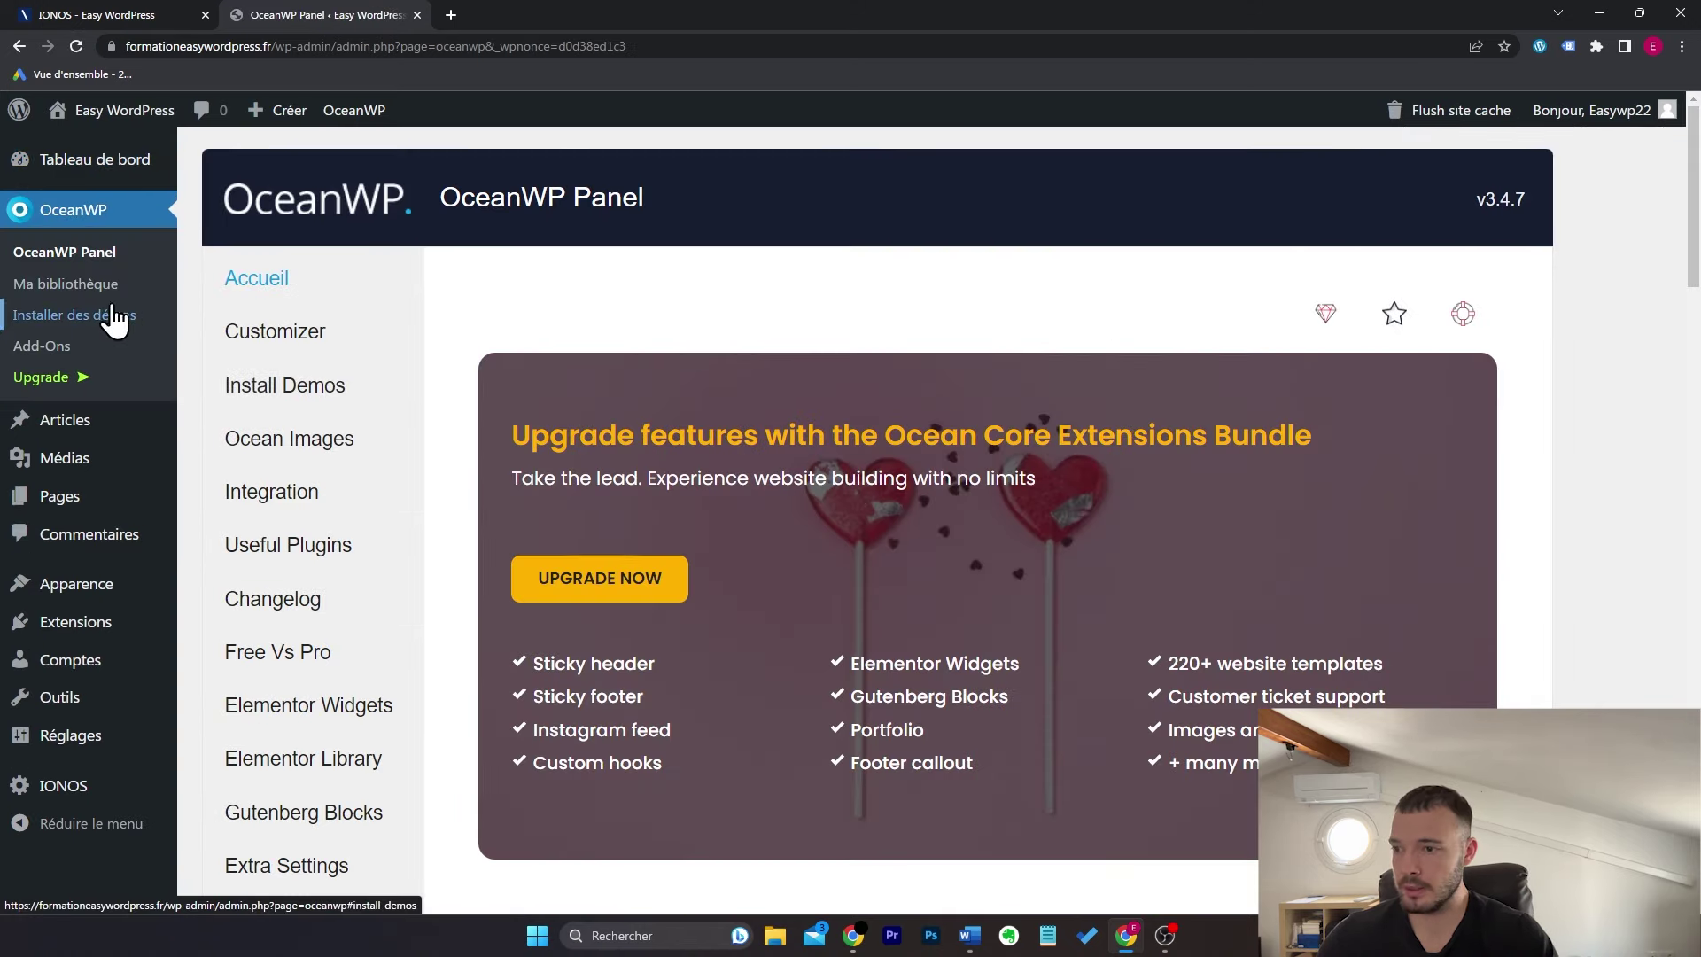
pyautogui.click(334, 396)
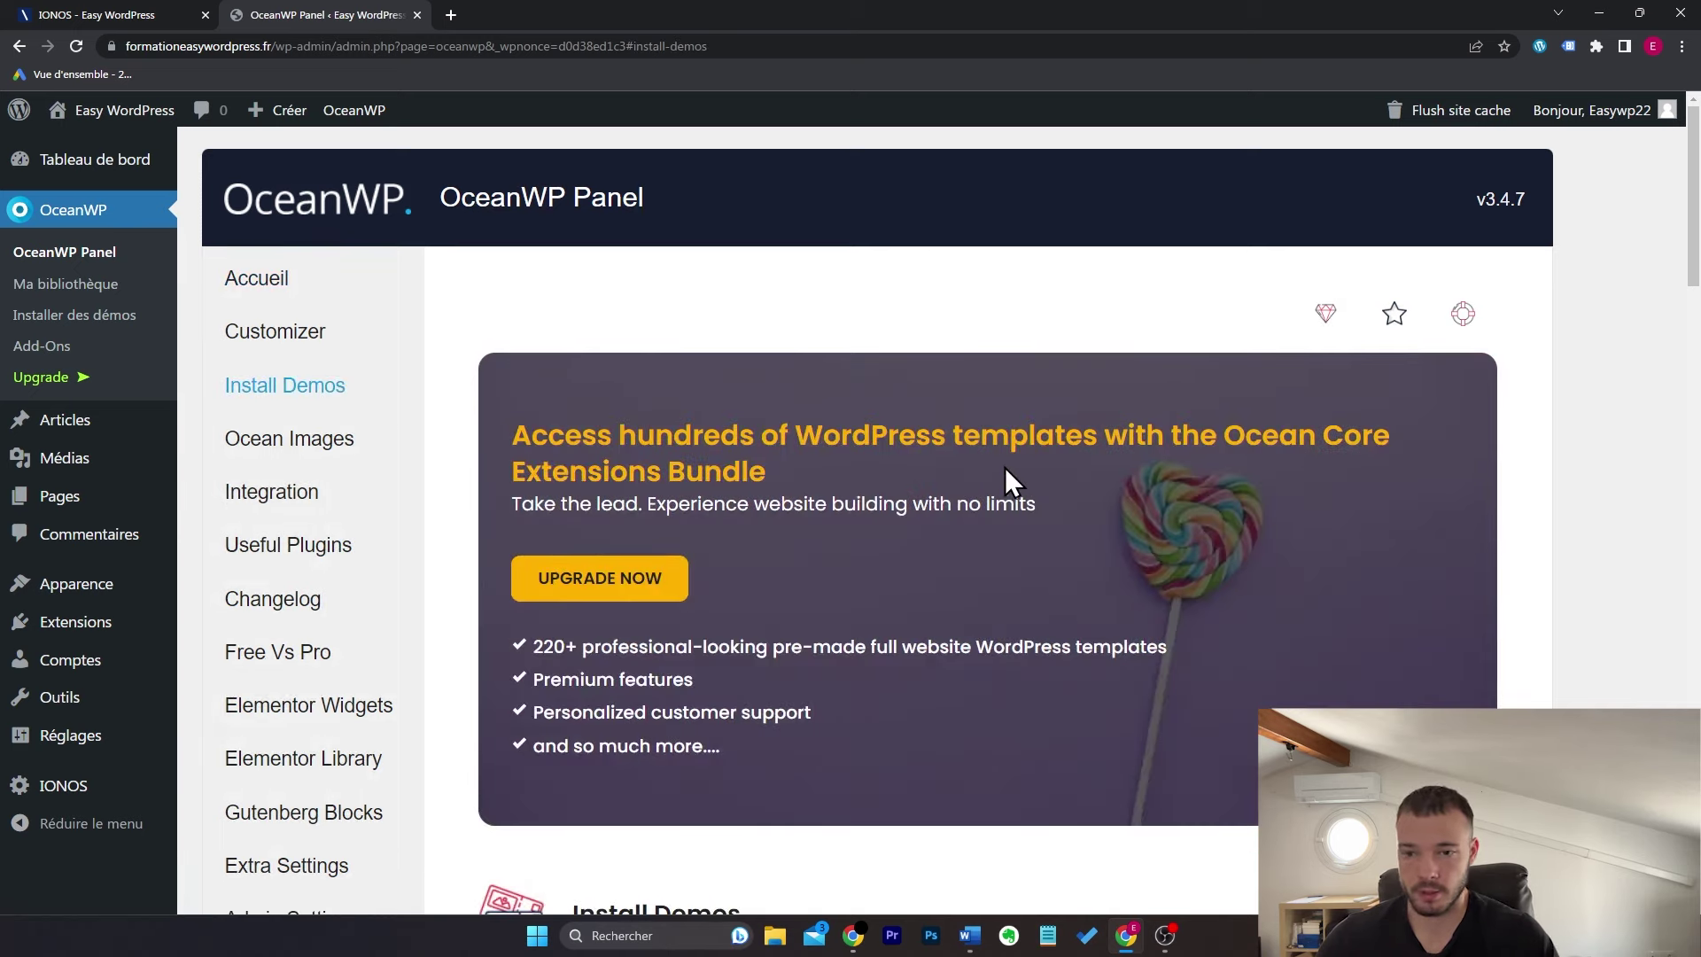
pyautogui.scroll(-10, 1017, 475)
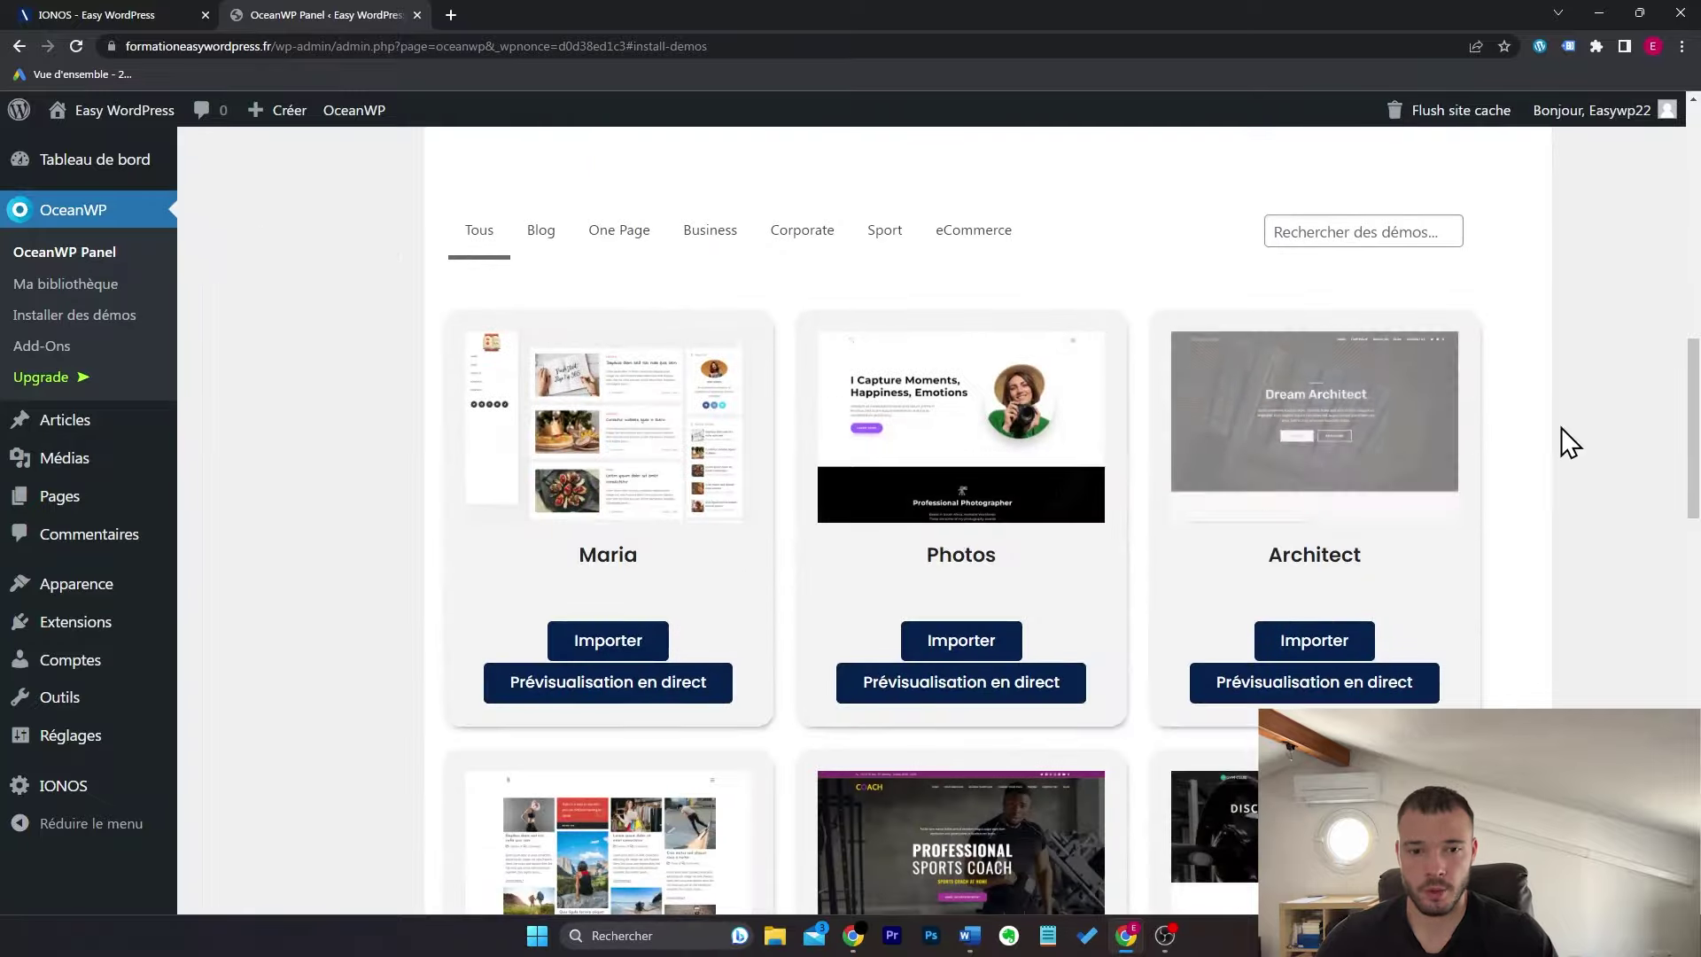
pyautogui.scroll(-1, 1569, 420)
pyautogui.moveTo(1699, 404); pyautogui.dragTo(1698, 363)
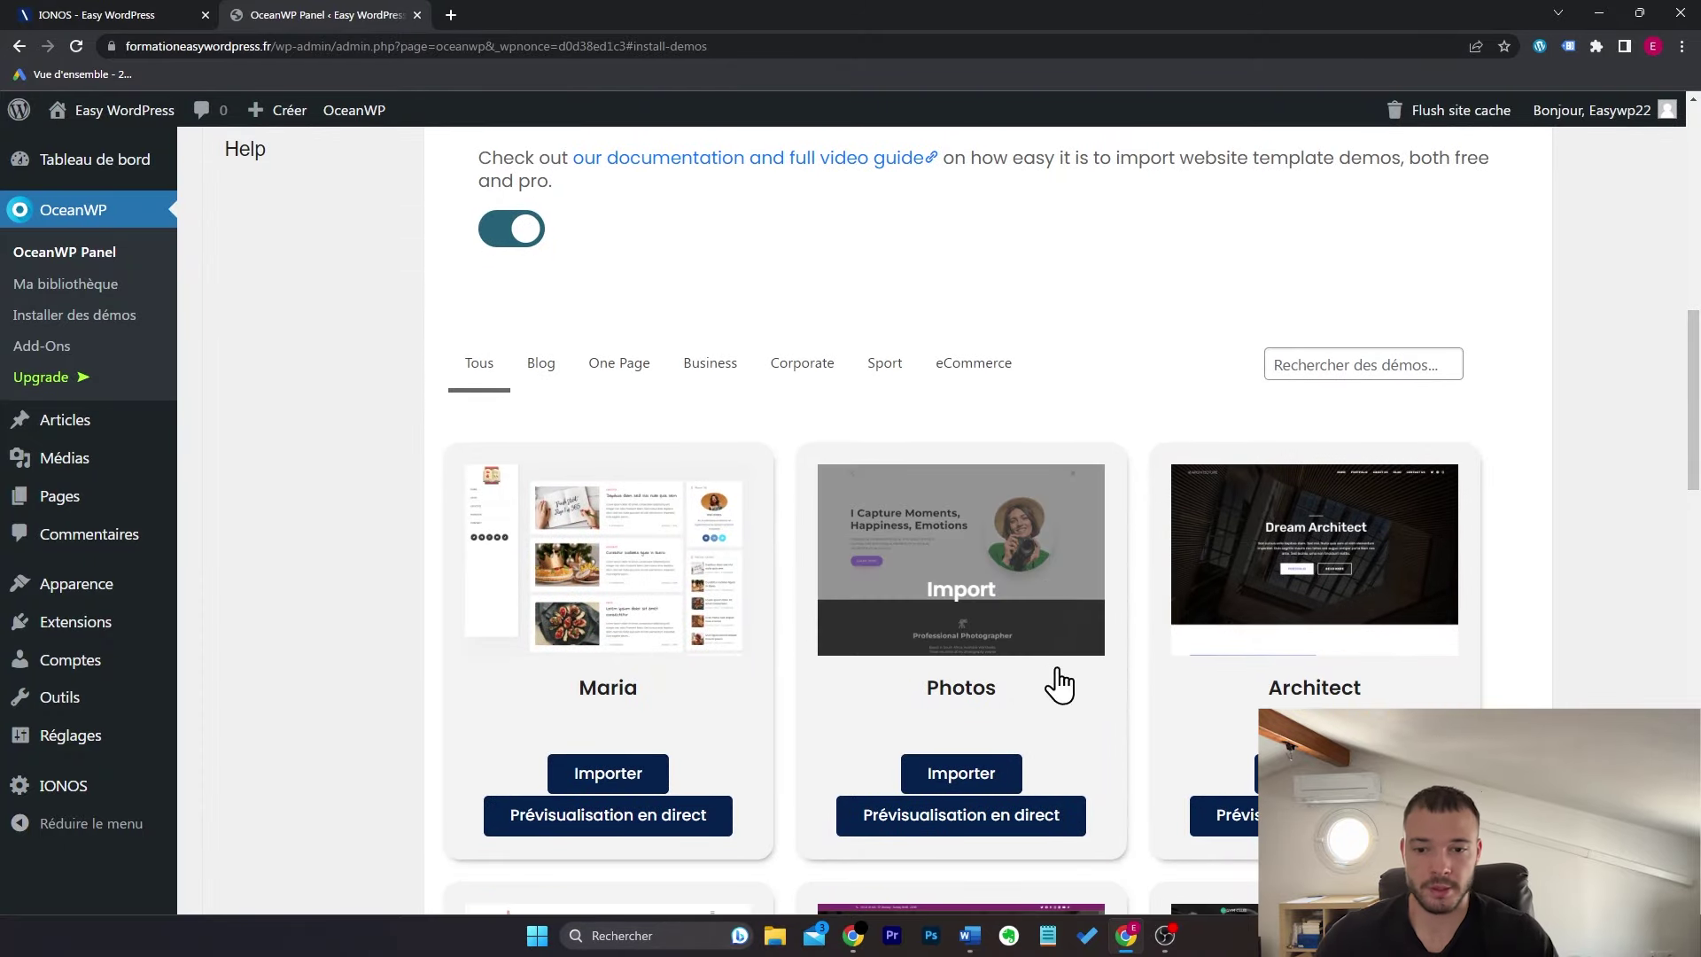
# Step: Preview the Photos demo live, scroll through it, and close its tab
pyautogui.click(1056, 816)
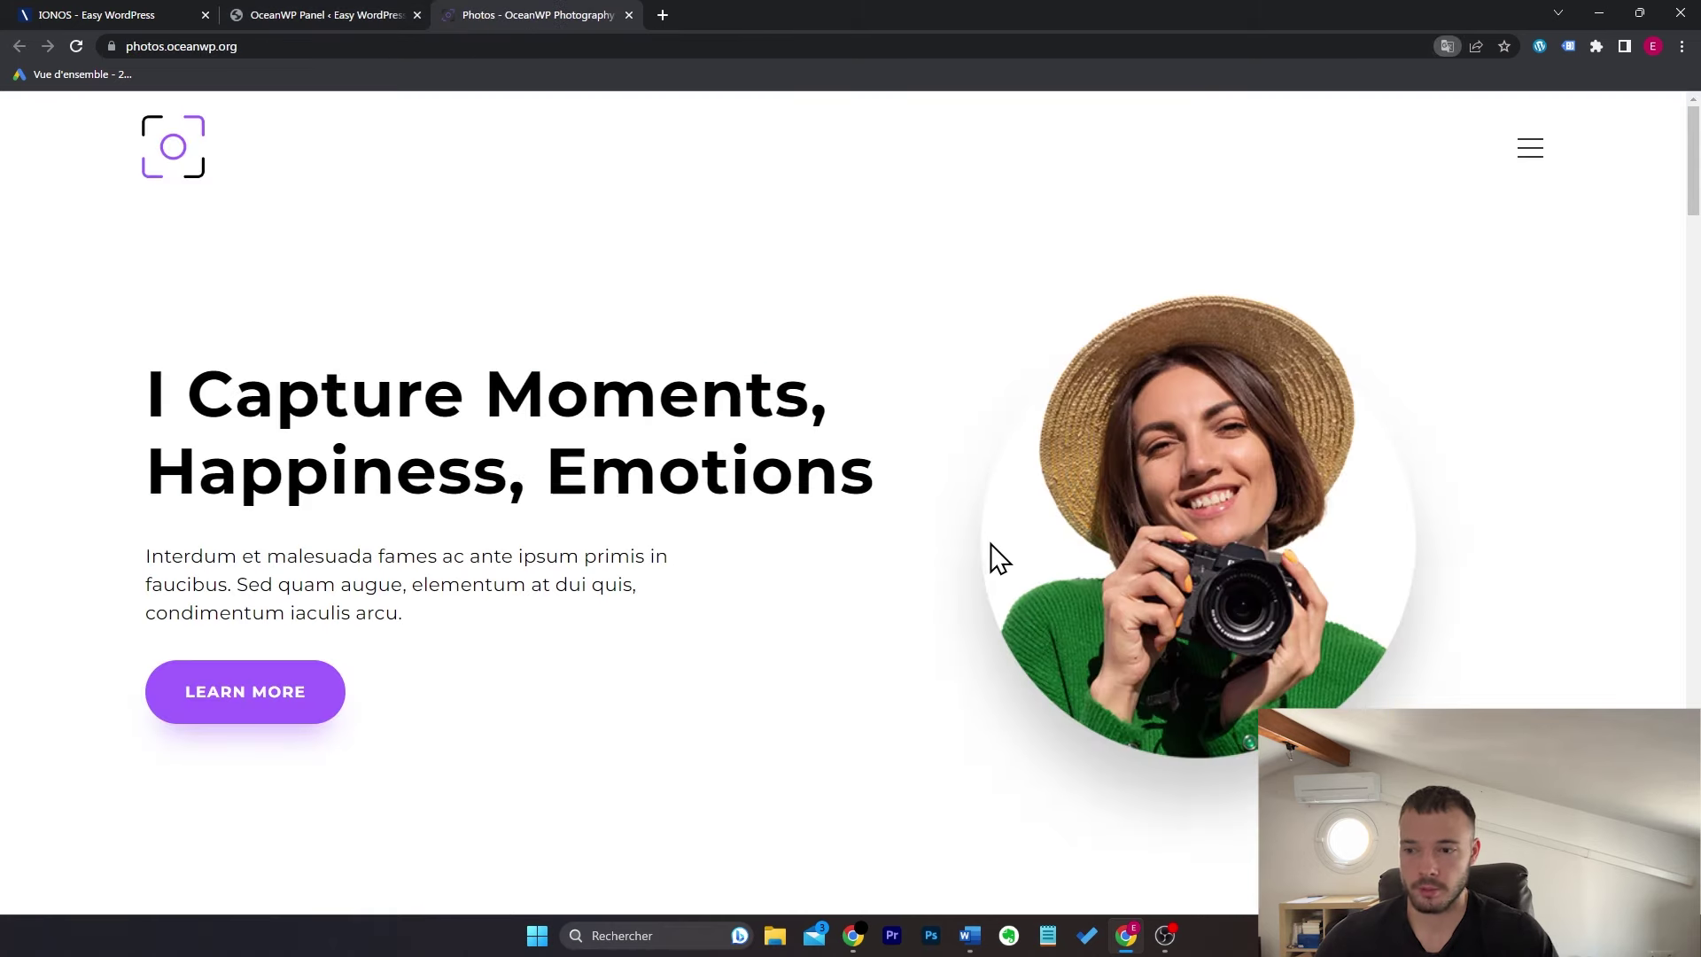
pyautogui.scroll(-5, 987, 549)
pyautogui.scroll(-10, 1131, 487)
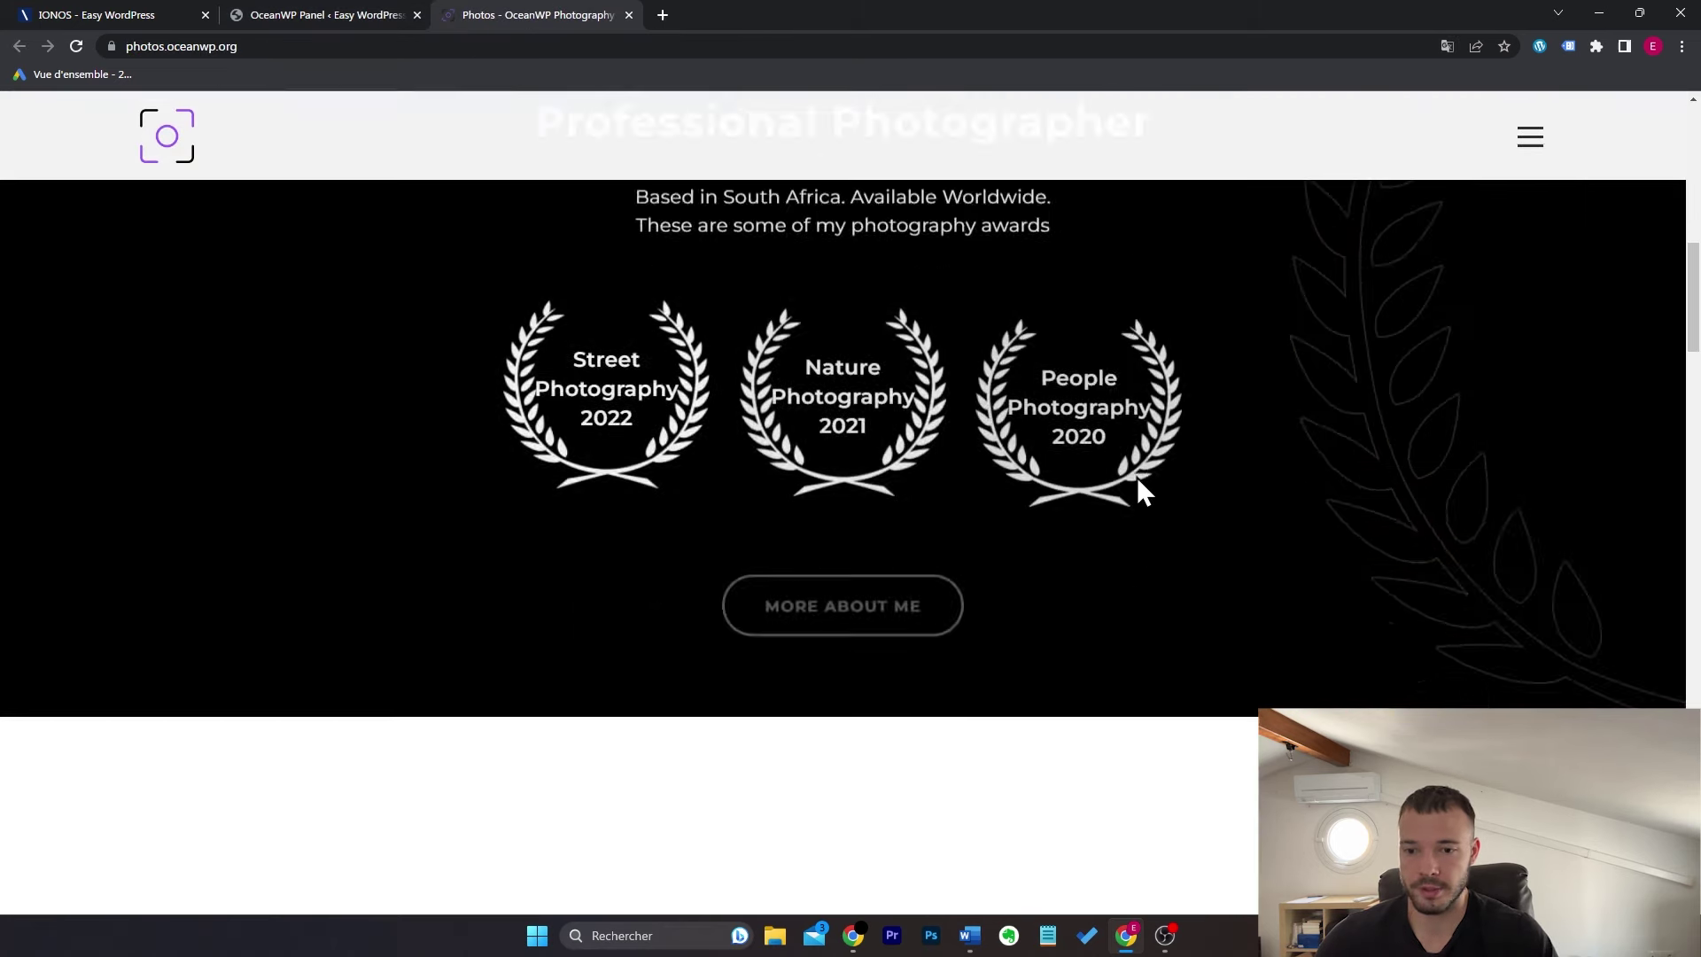
pyautogui.scroll(-10, 1143, 490)
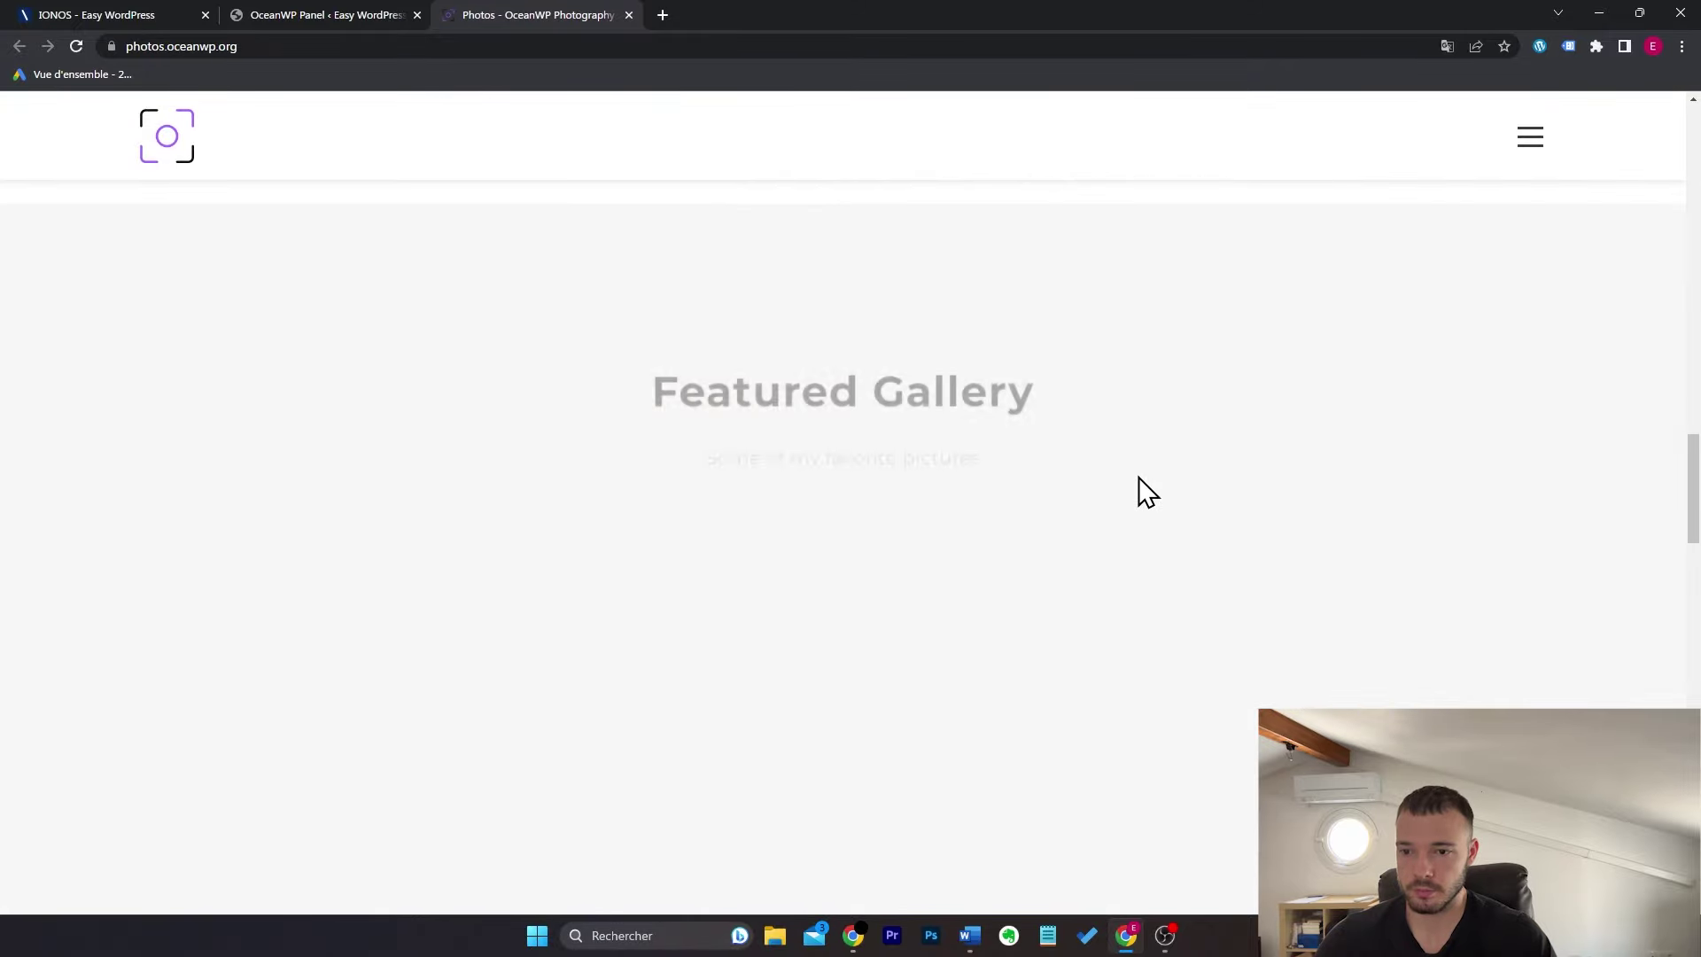
pyautogui.middleClick(542, 15)
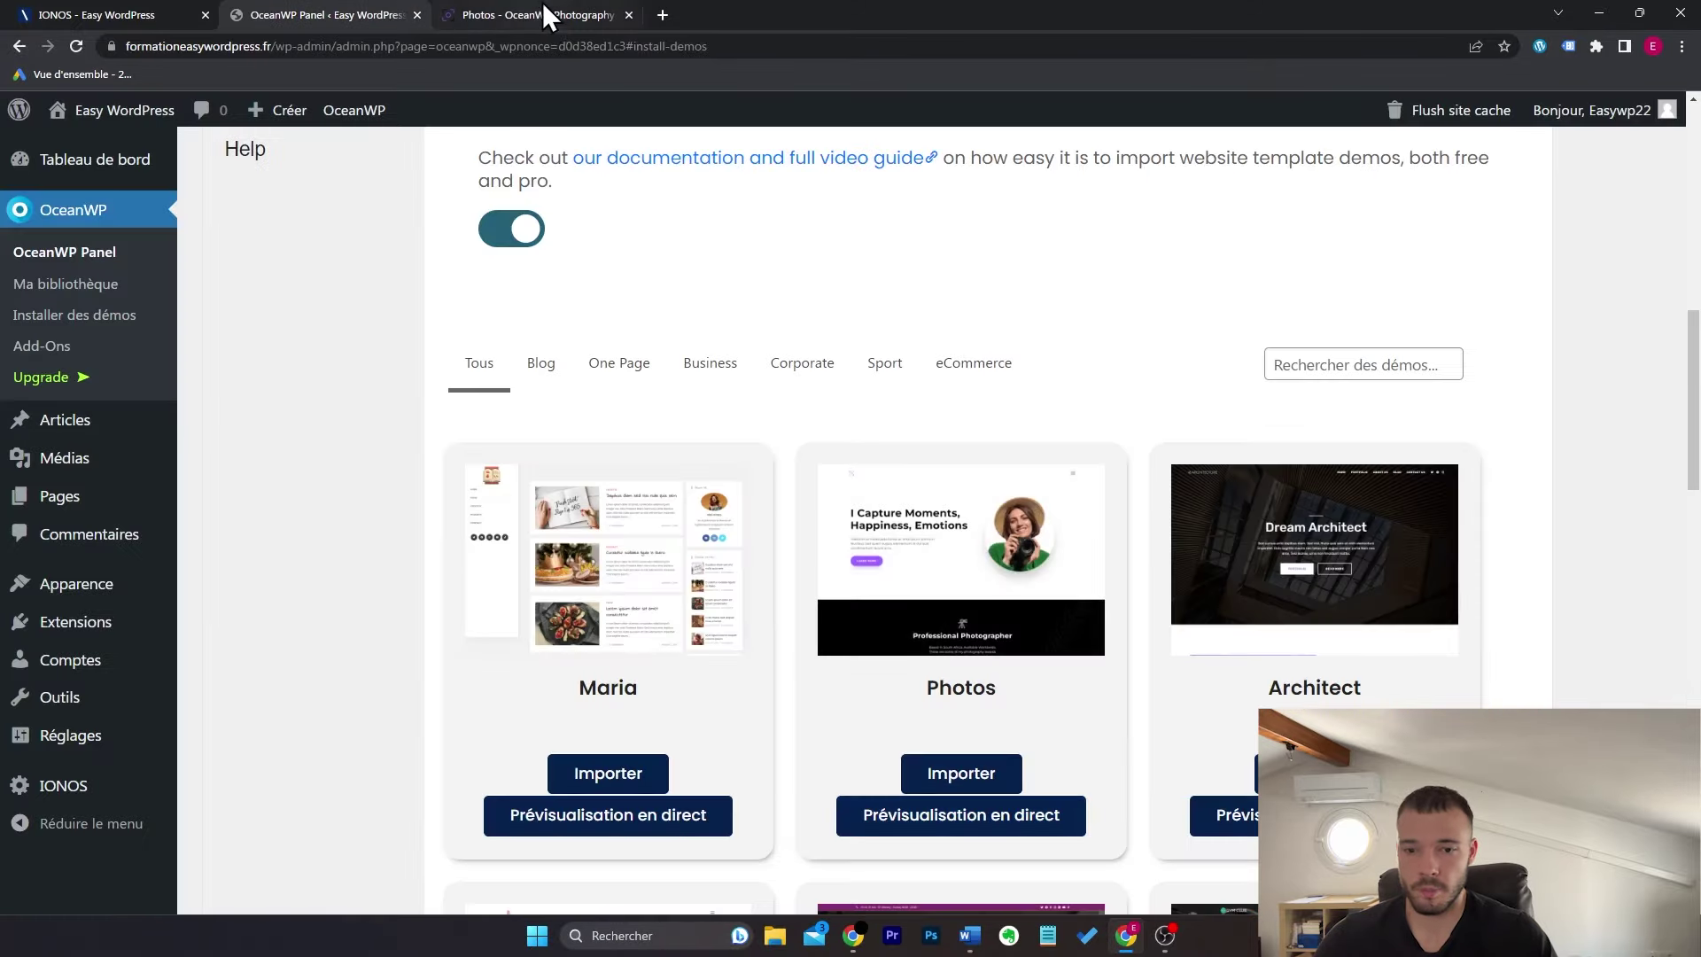
# Step: Open the Coach demo's live preview, scroll through it, and return to the OceanWP Panel tab
pyautogui.scroll(-5, 1507, 531)
pyautogui.scroll(-1, 1555, 512)
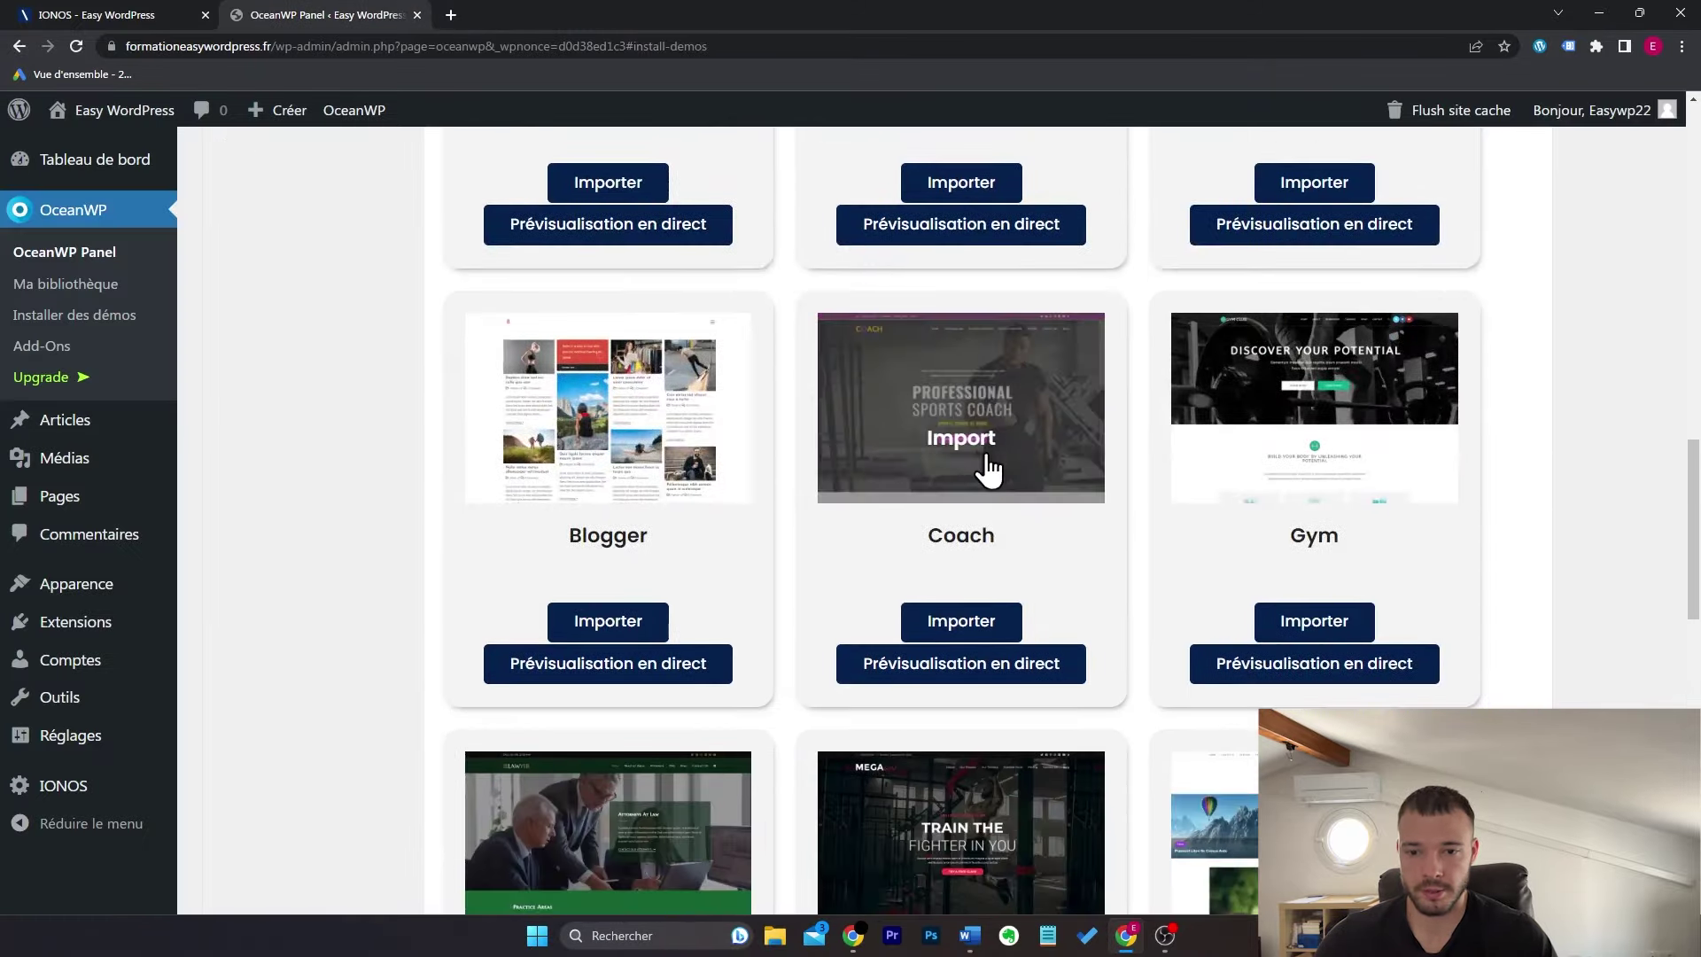
pyautogui.click(1021, 687)
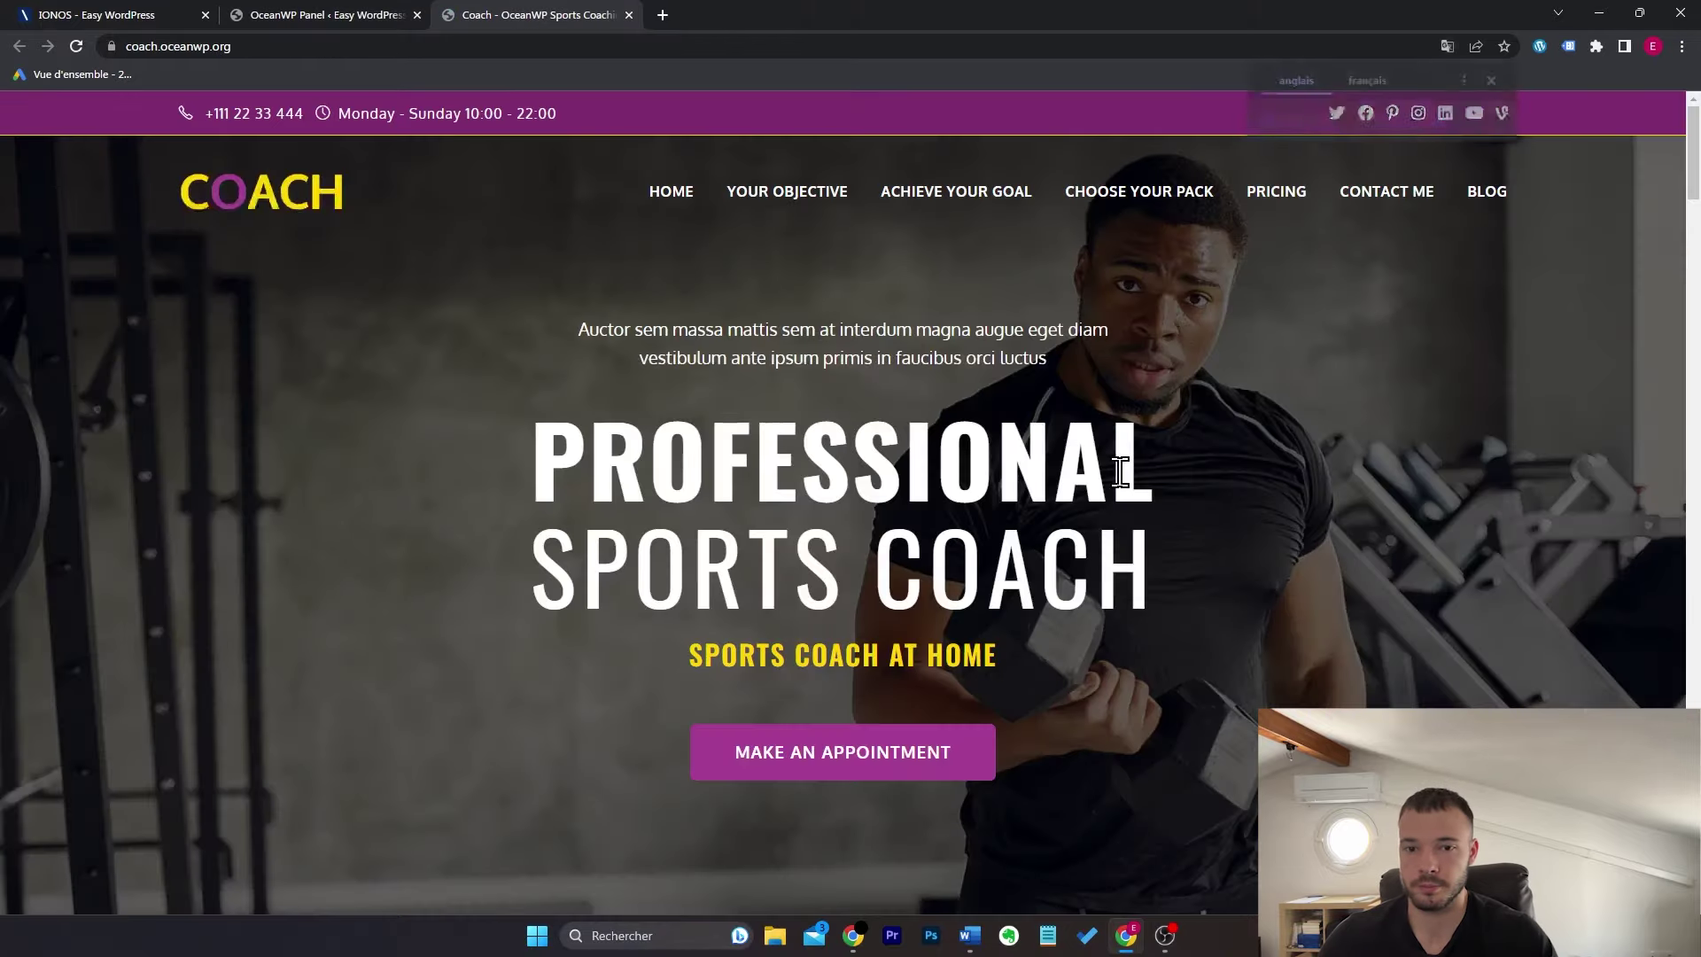
pyautogui.click(1495, 78)
pyautogui.scroll(-10, 1294, 576)
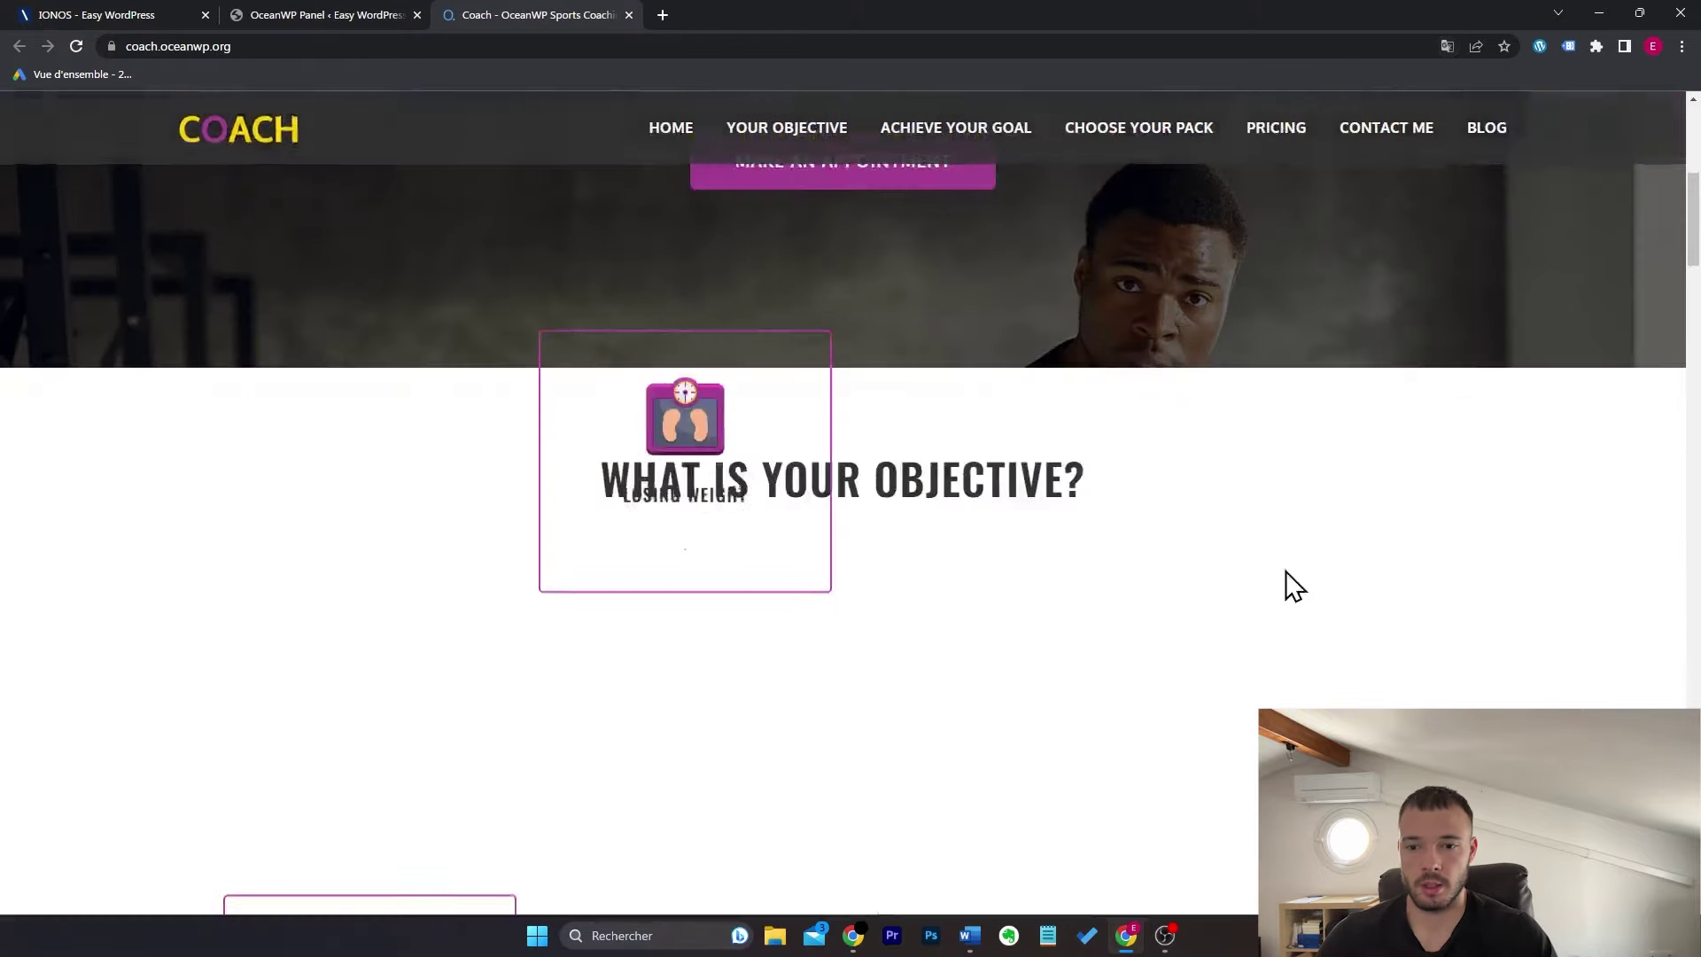
pyautogui.scroll(-15, 1398, 537)
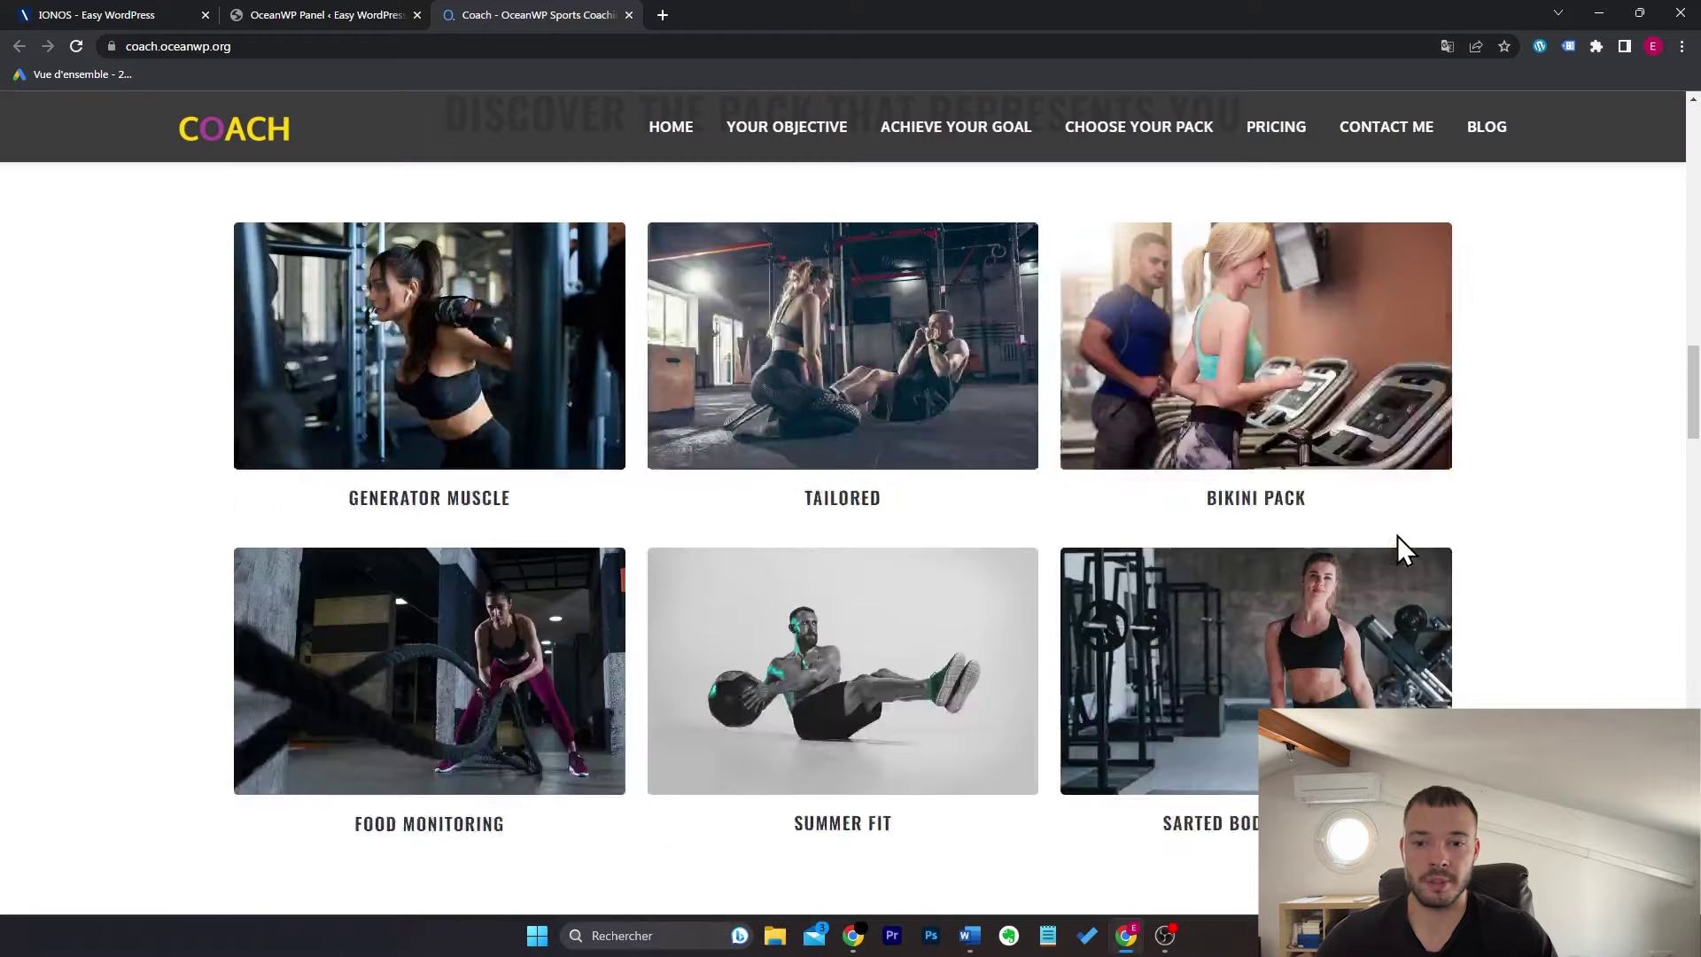
pyautogui.scroll(-15, 1513, 532)
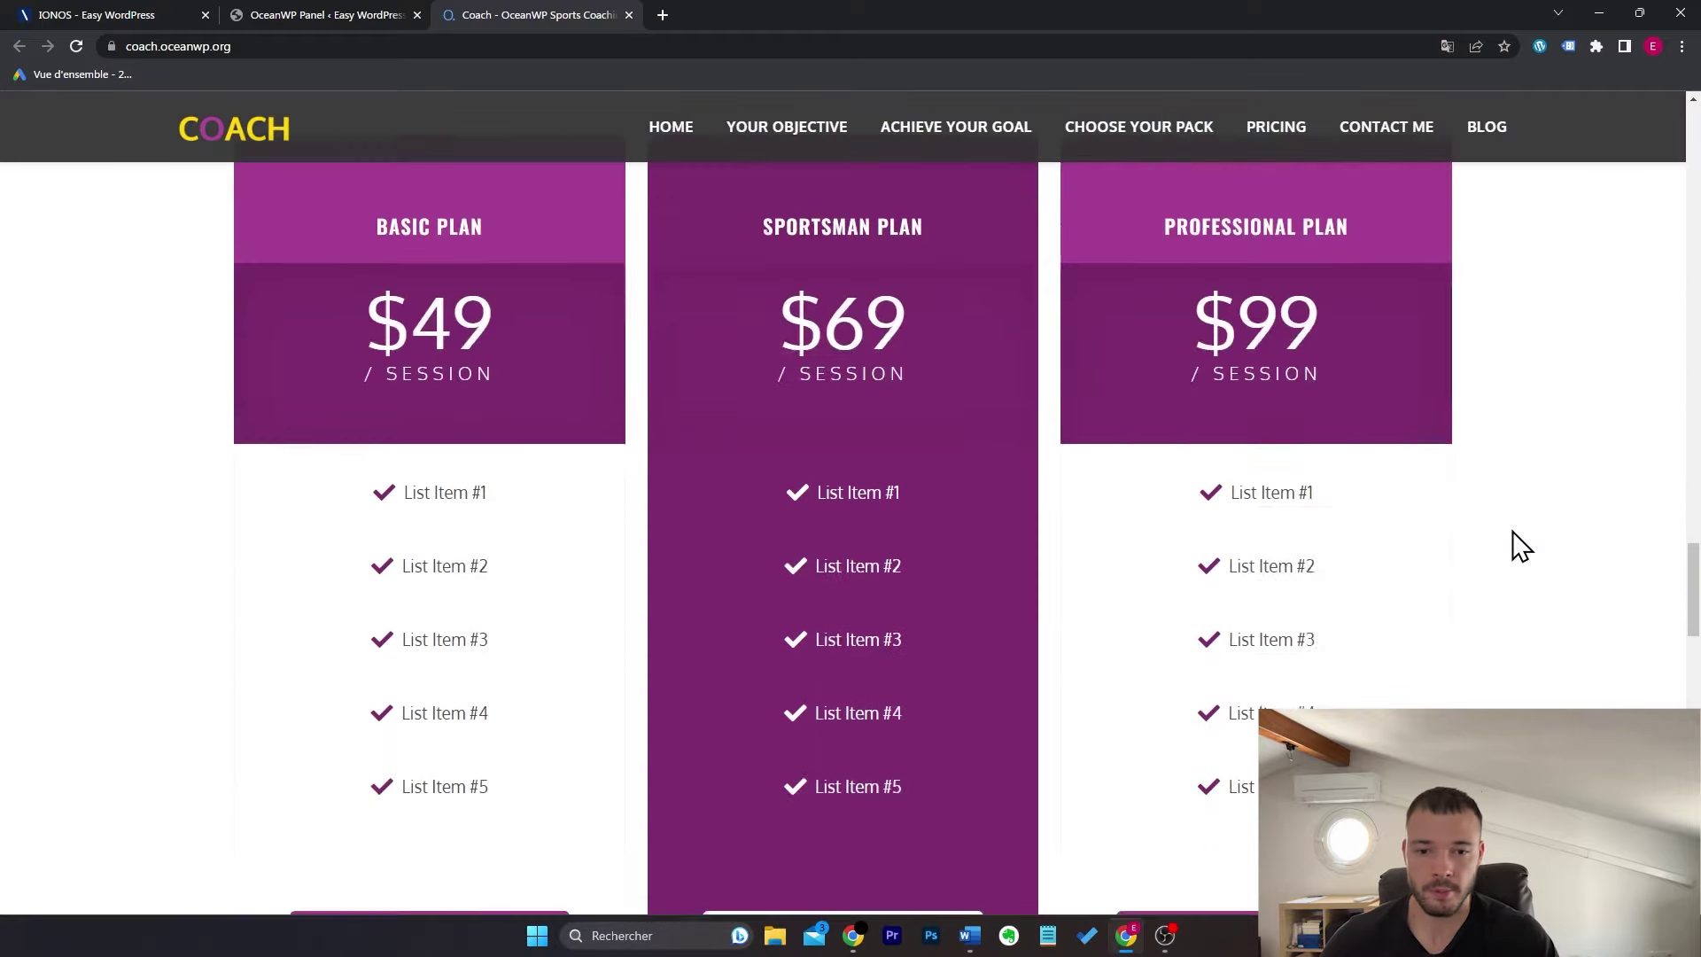
pyautogui.scroll(20, 1512, 530)
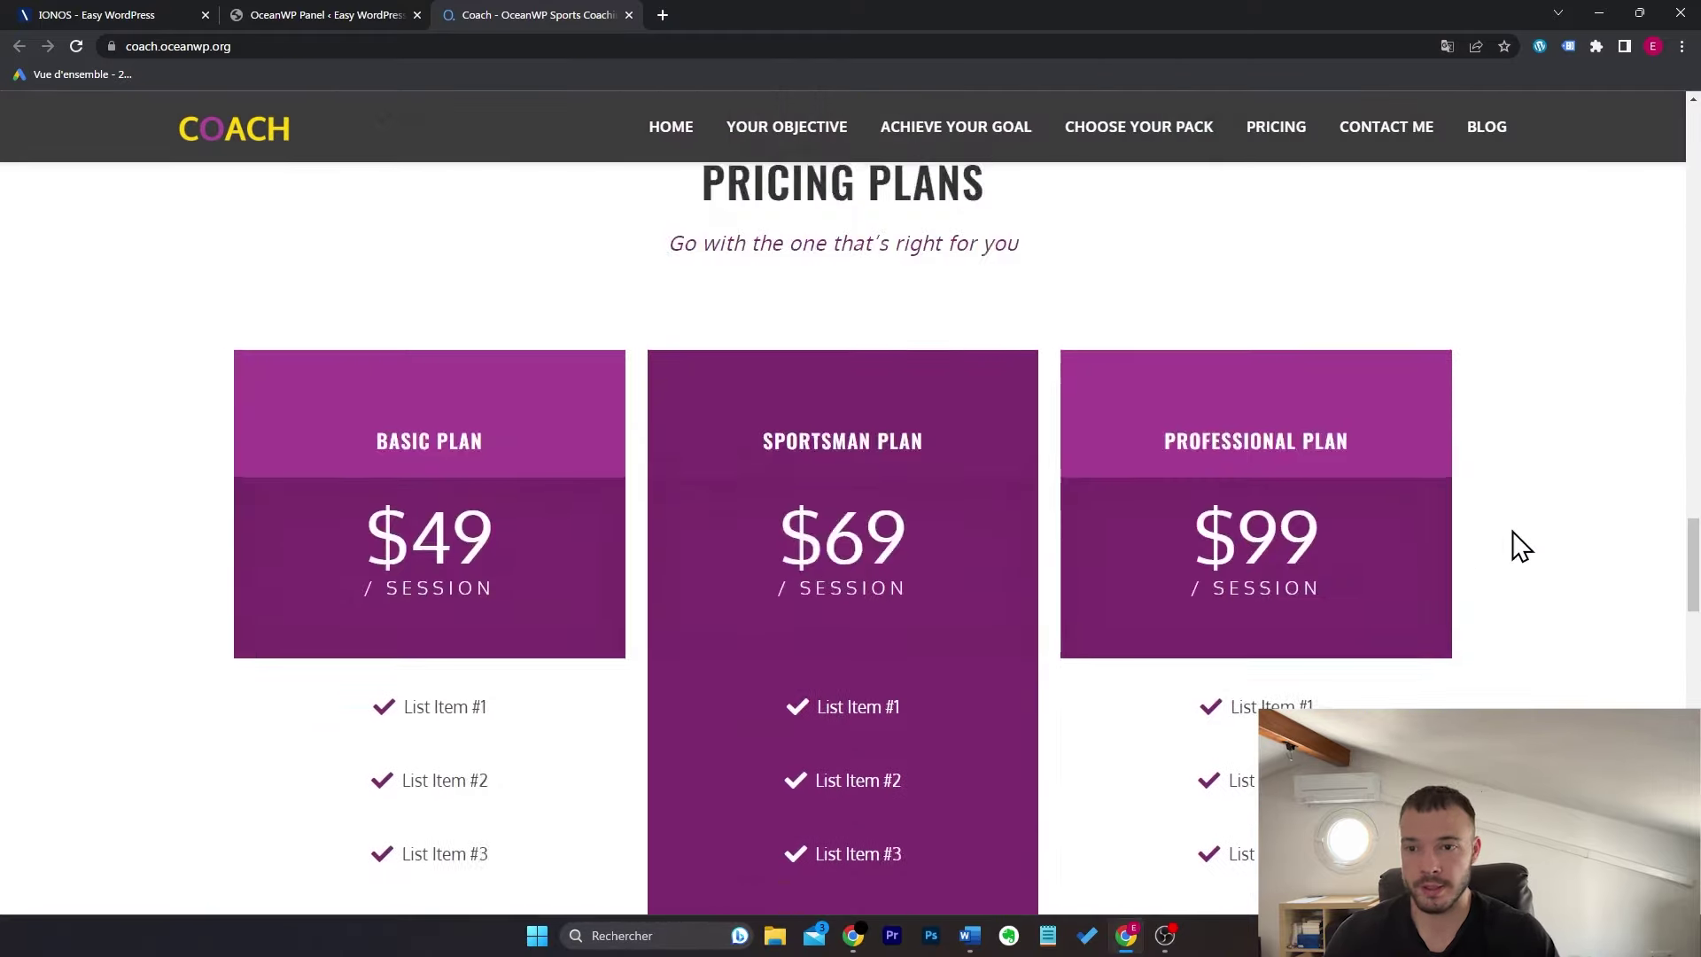
pyautogui.scroll(10, 1512, 534)
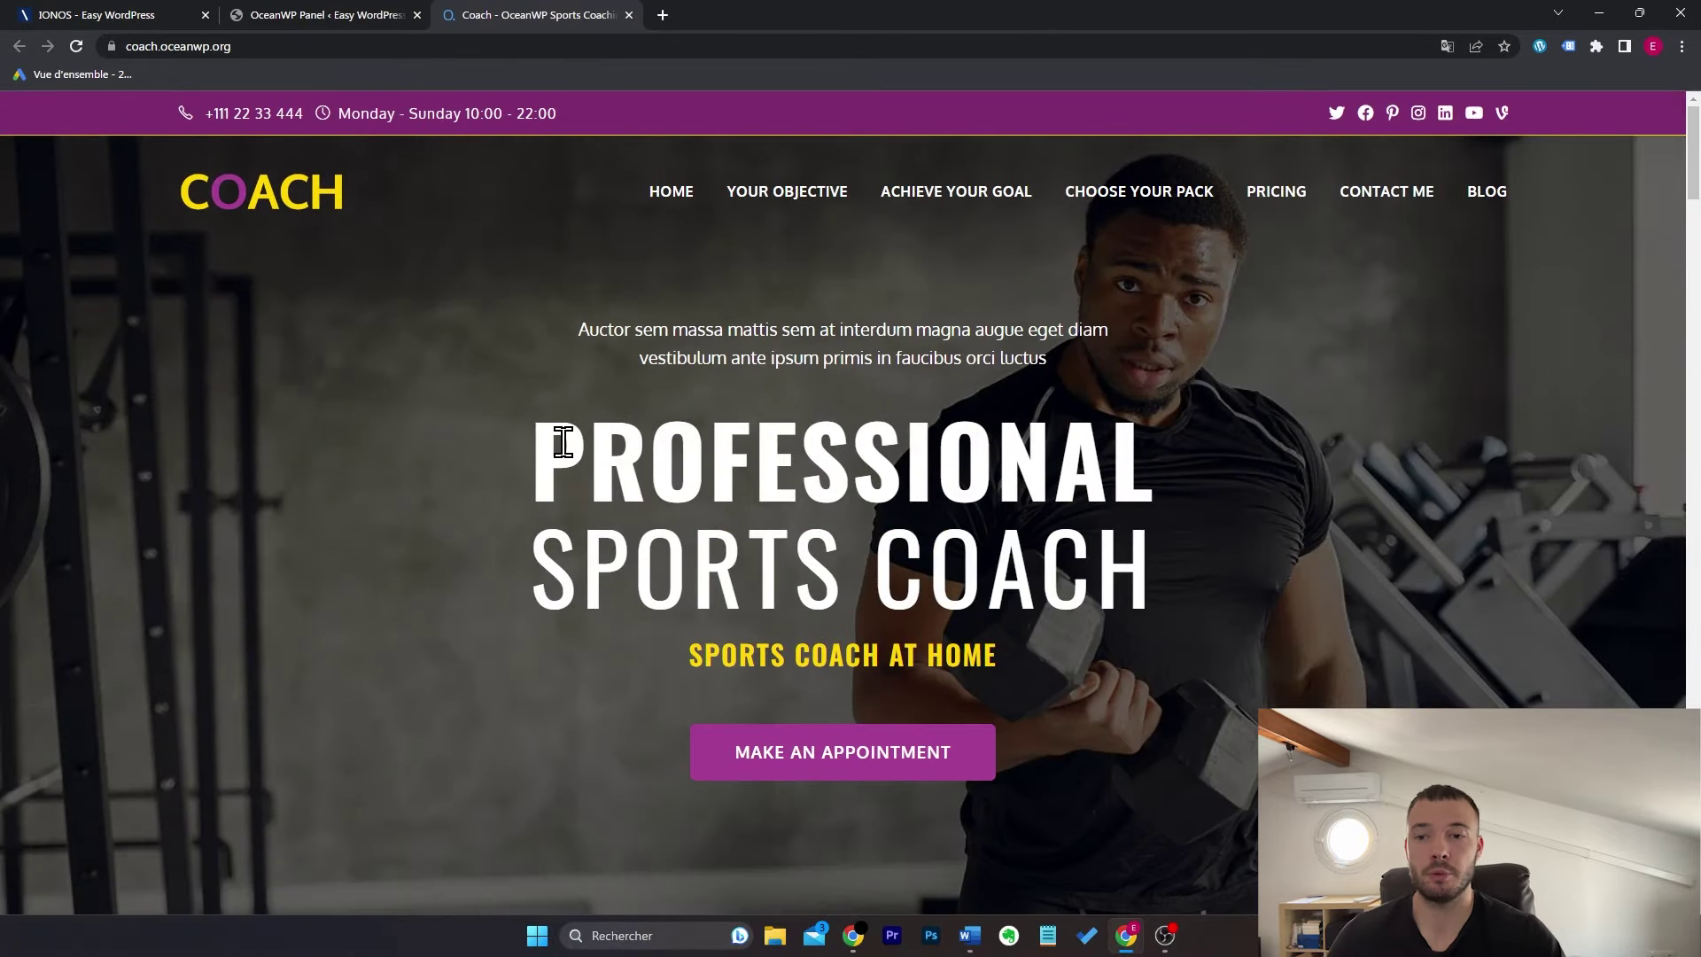
pyautogui.scroll(-10, 536, 434)
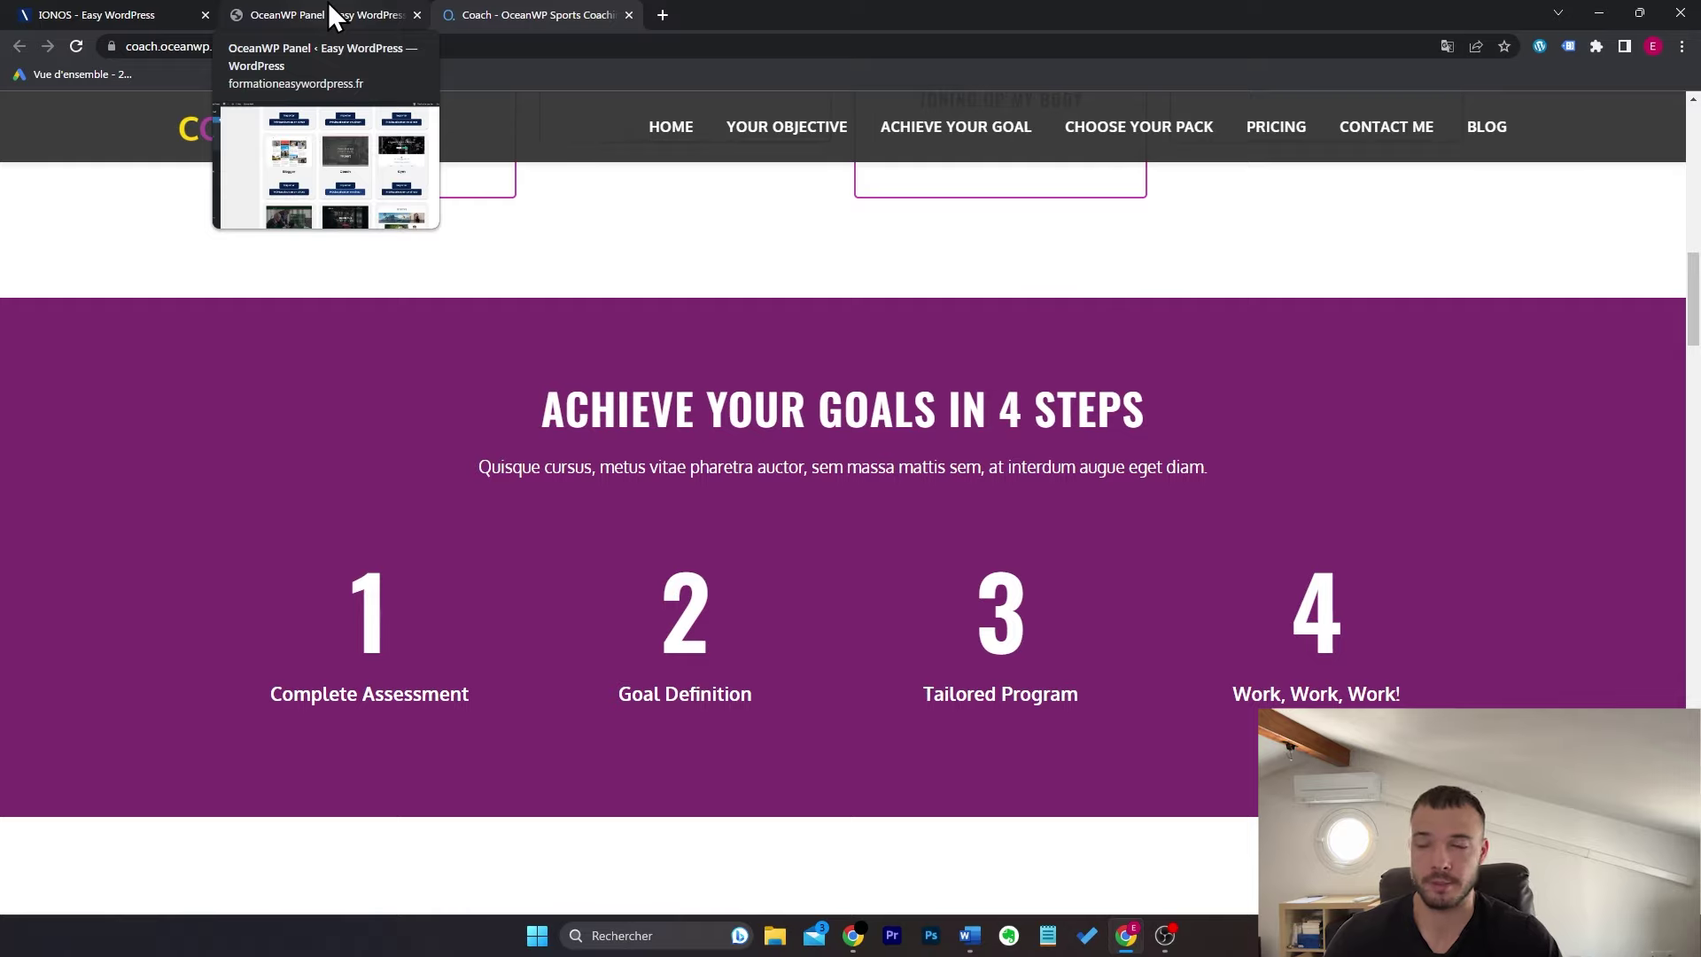
pyautogui.click(330, 10)
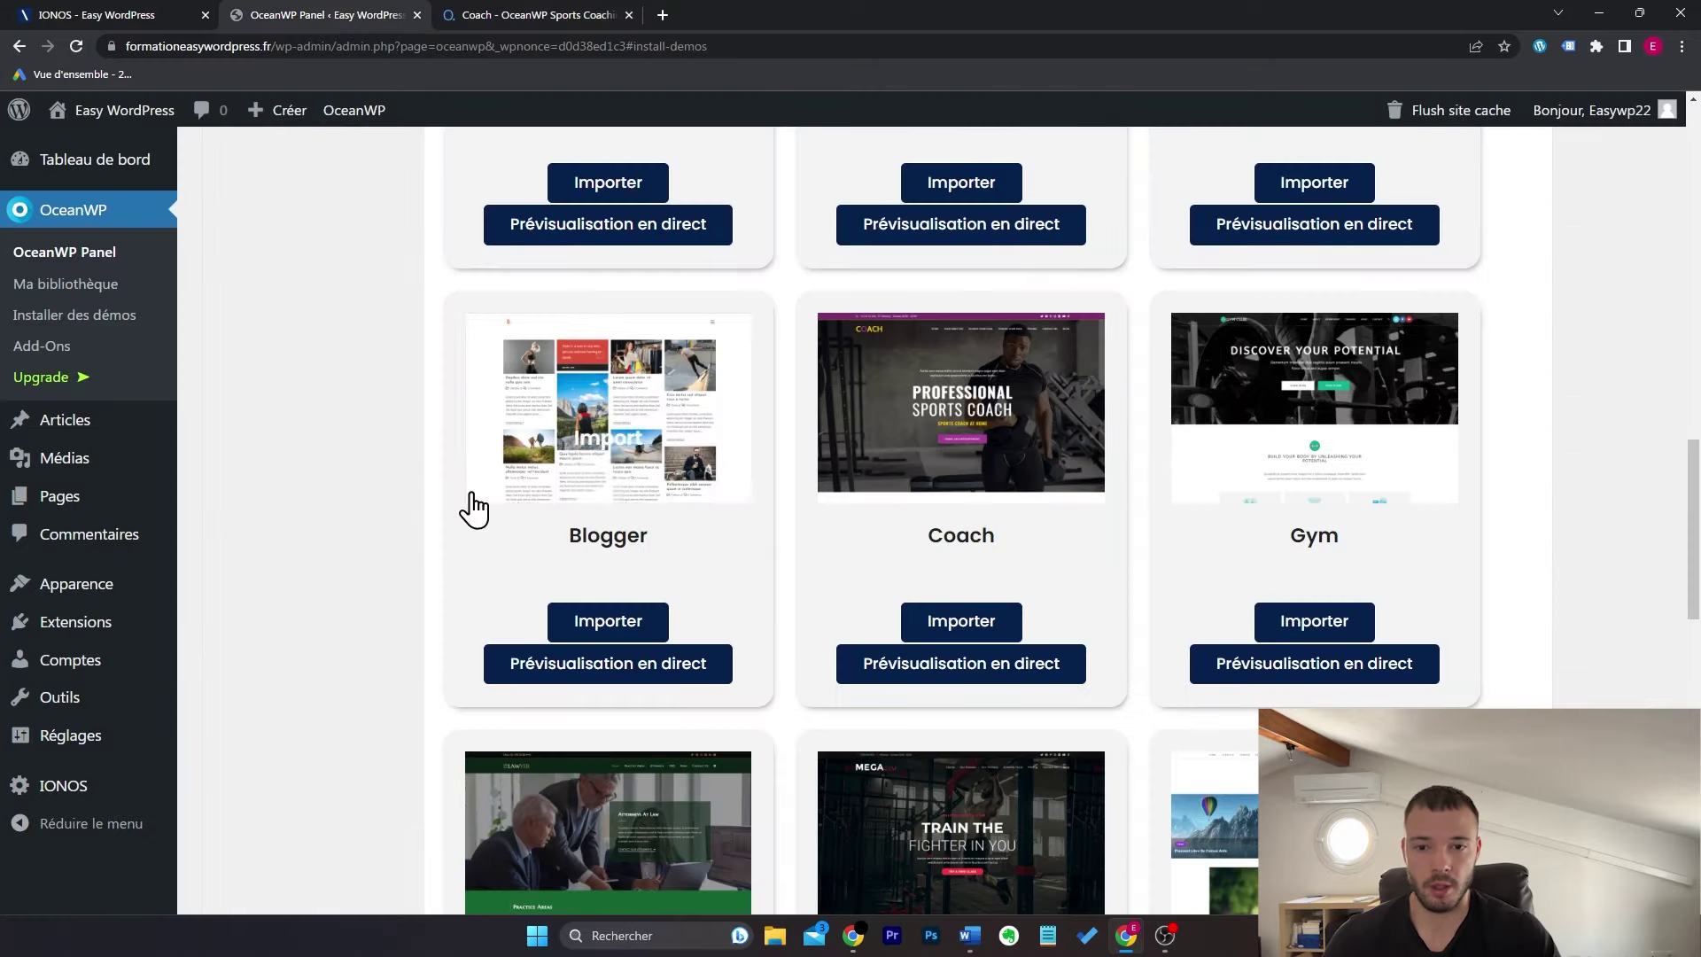
pyautogui.click(992, 635)
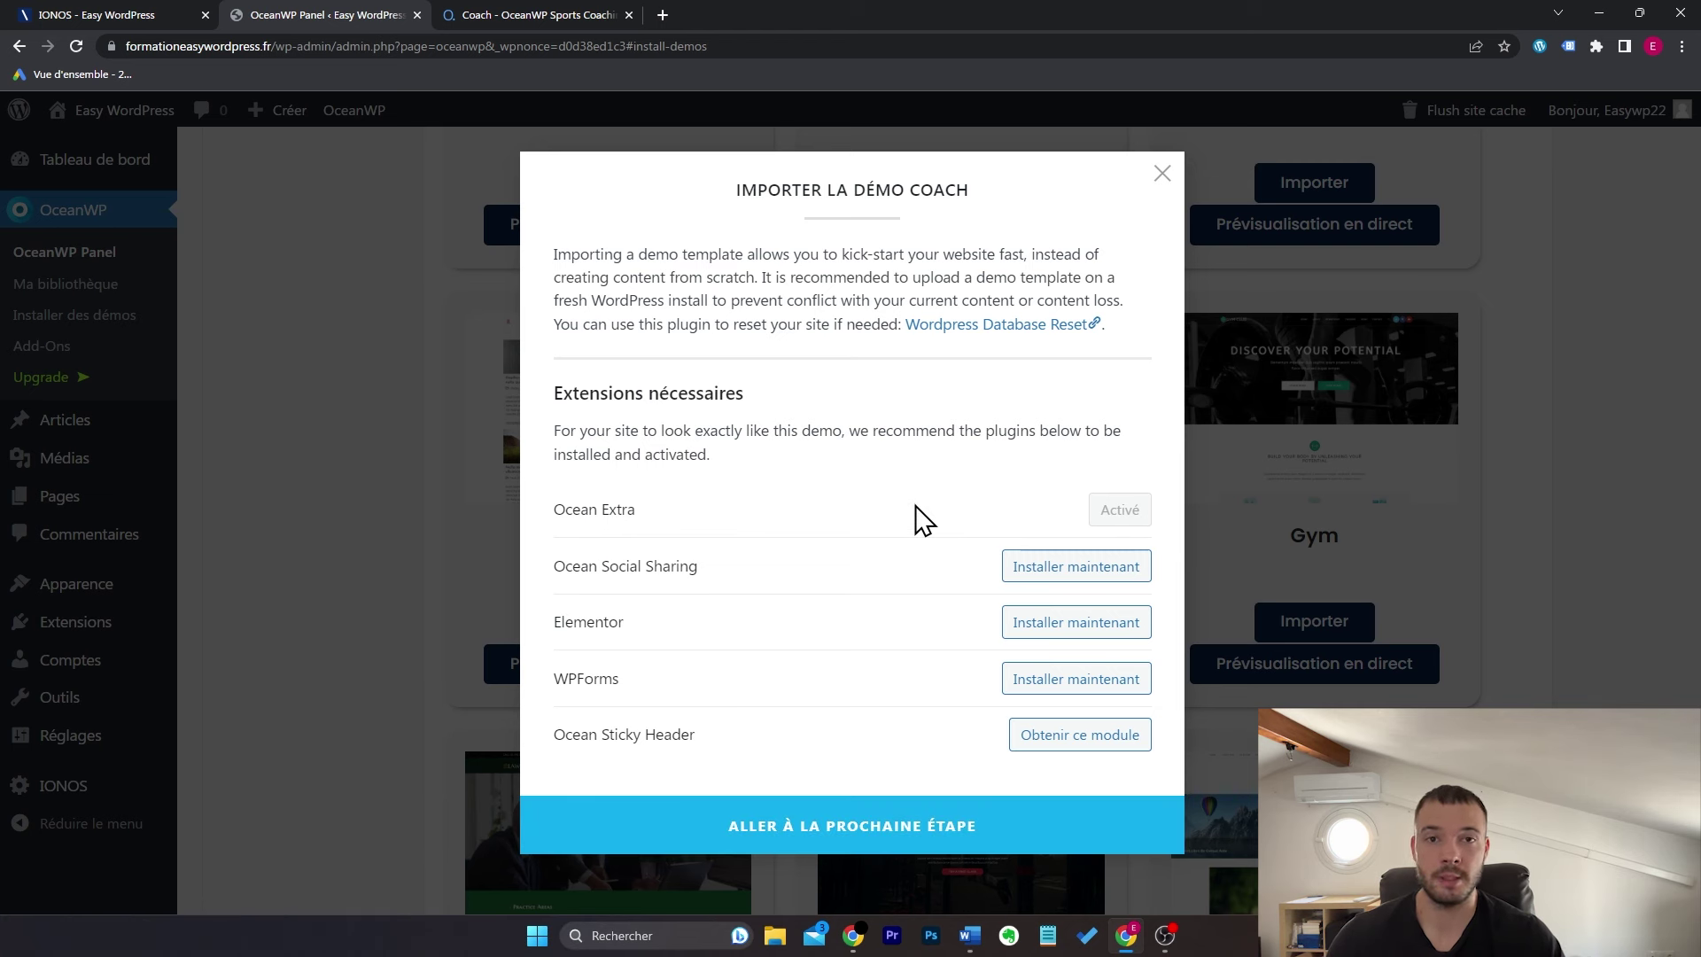
pyautogui.click(1164, 178)
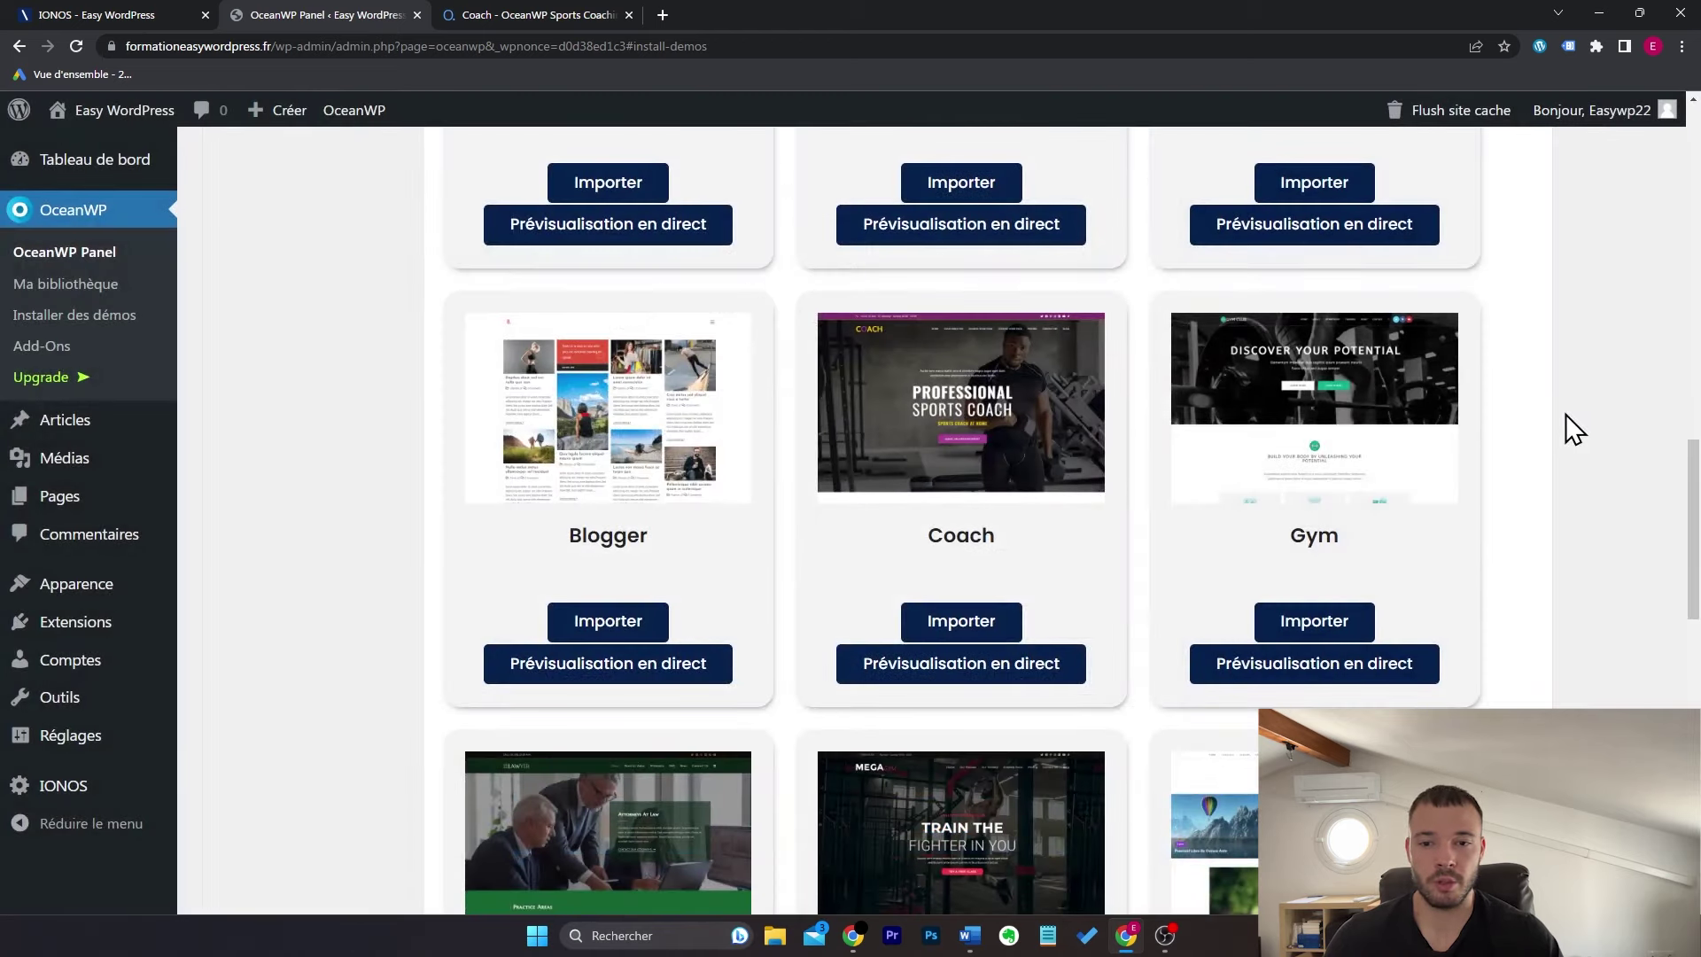
pyautogui.scroll(1, 1566, 413)
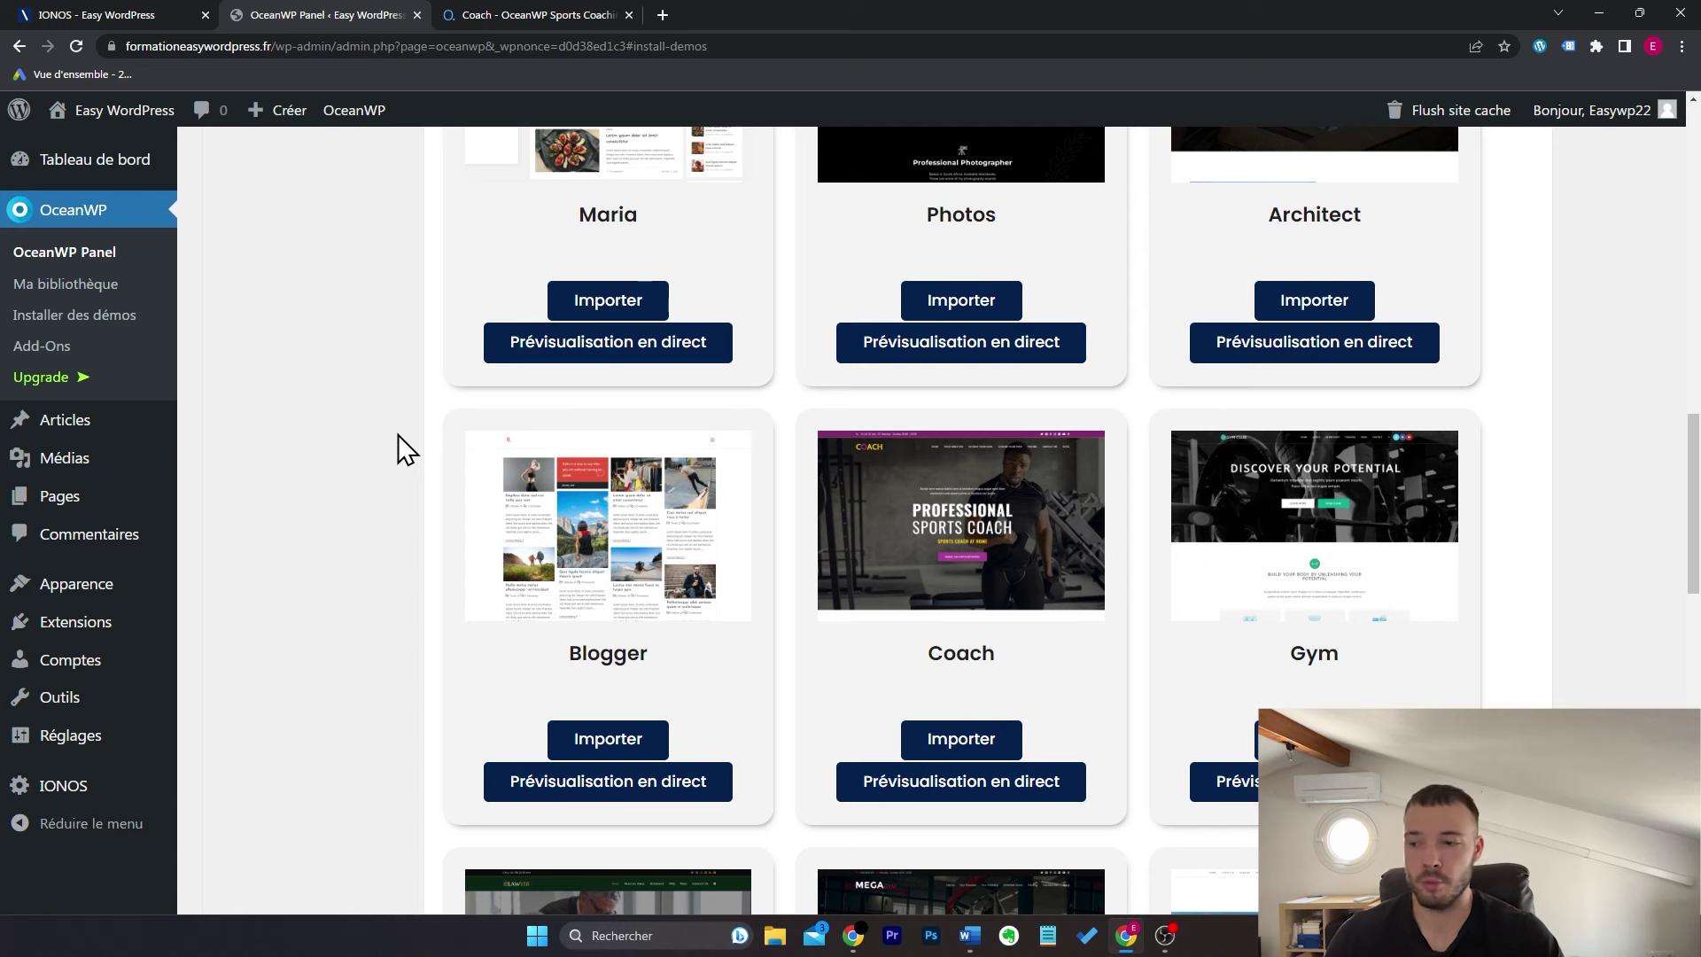
pyautogui.moveTo(155, 507)
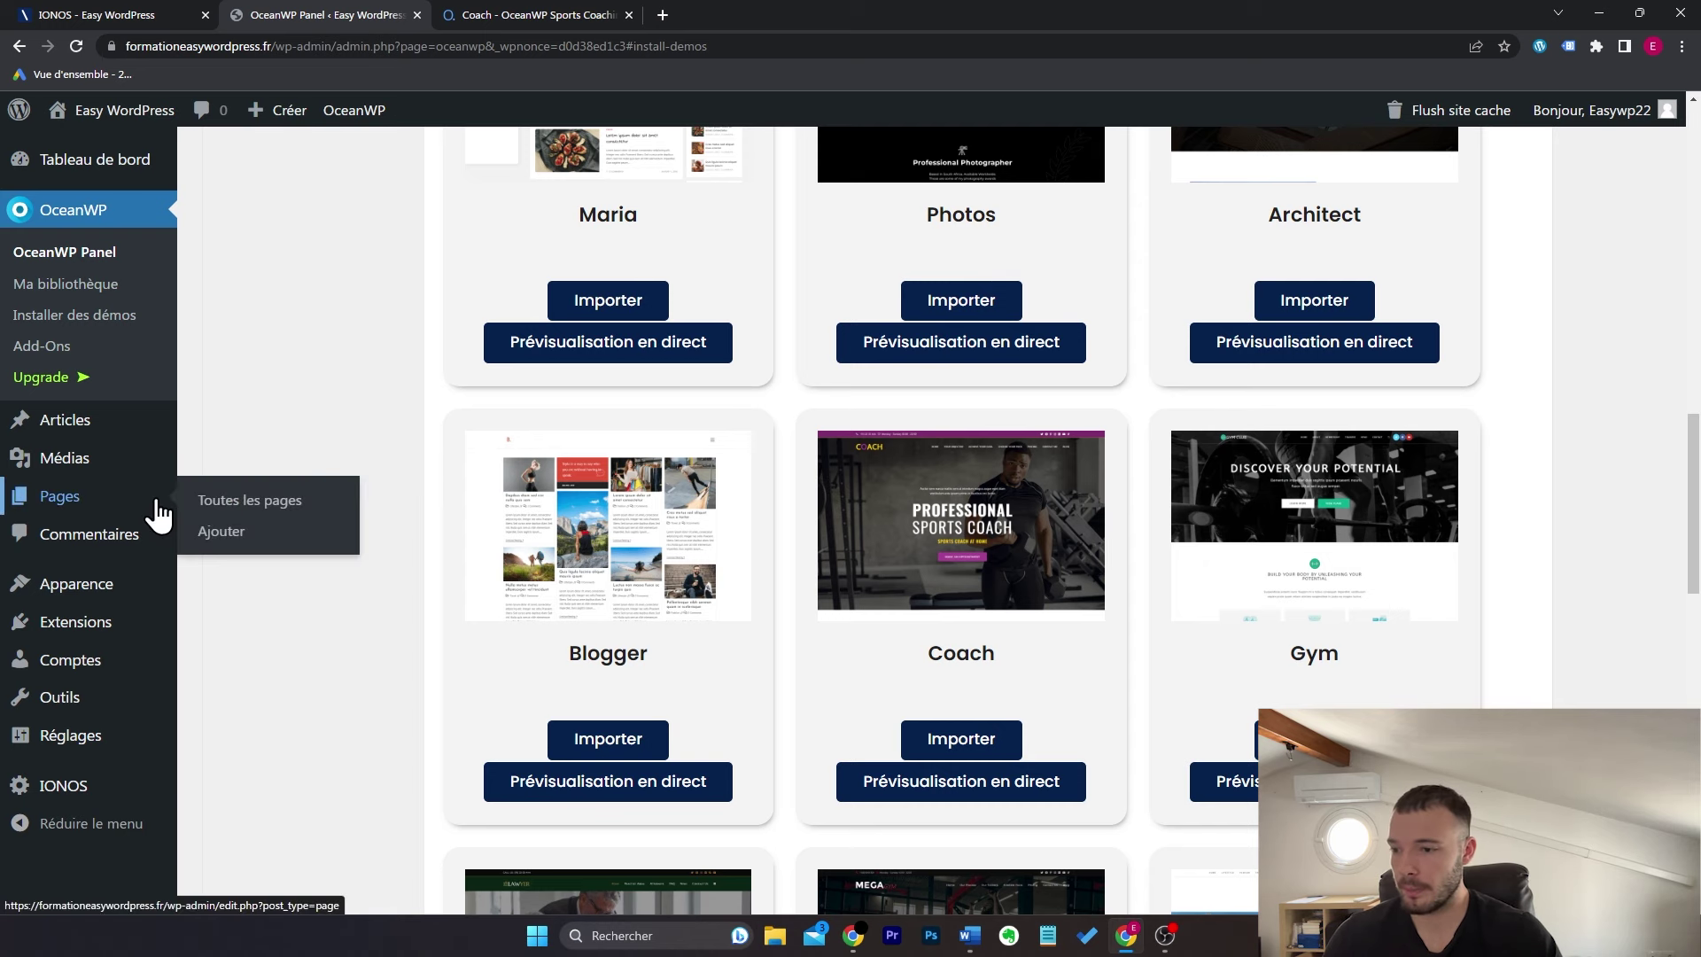
# Step: Create a new page titled 'Accueil' and publish it
pyautogui.click(228, 524)
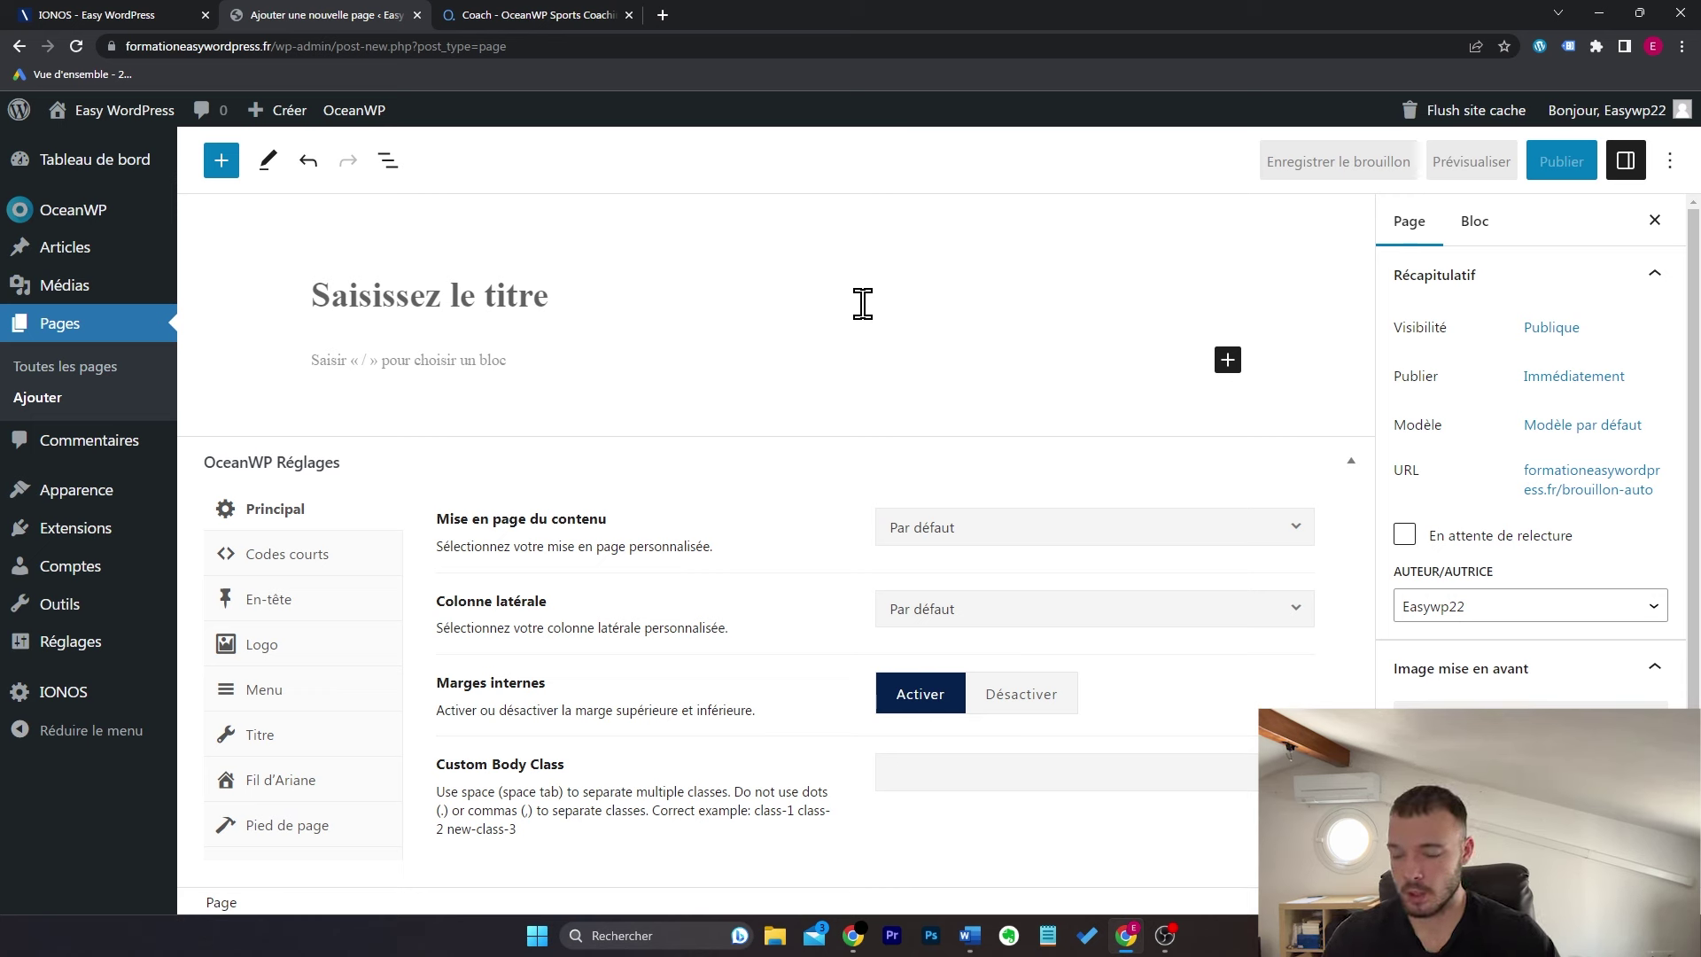
pyautogui.write('Accueil')
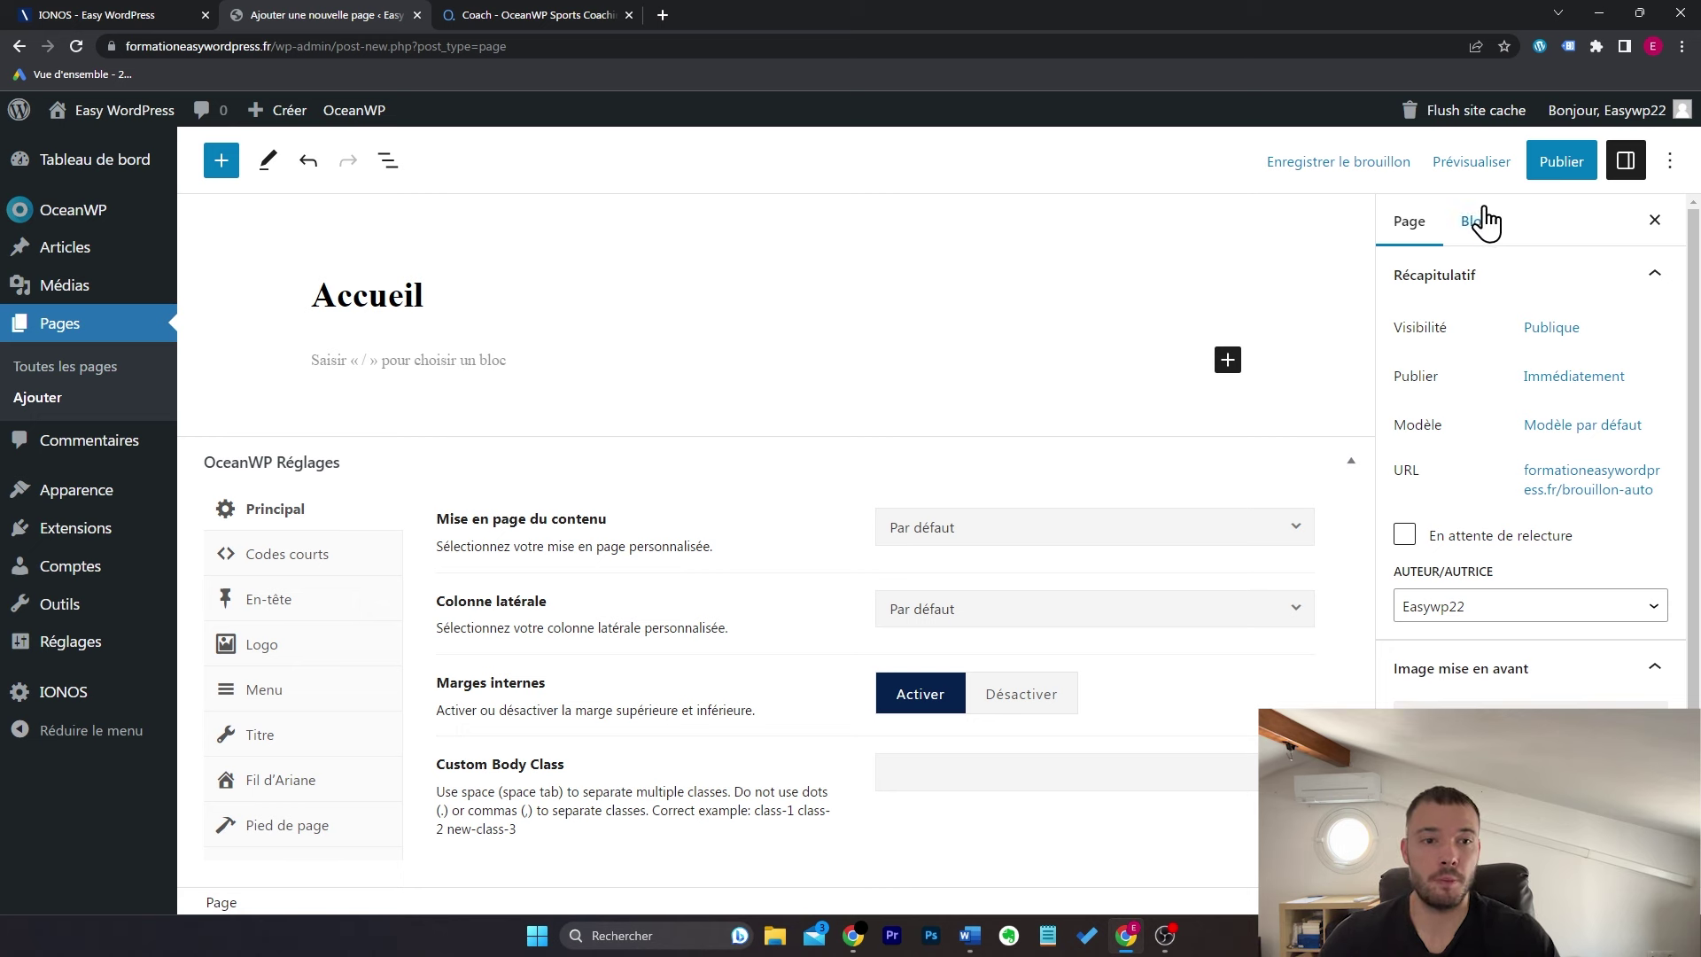
pyautogui.click(1569, 172)
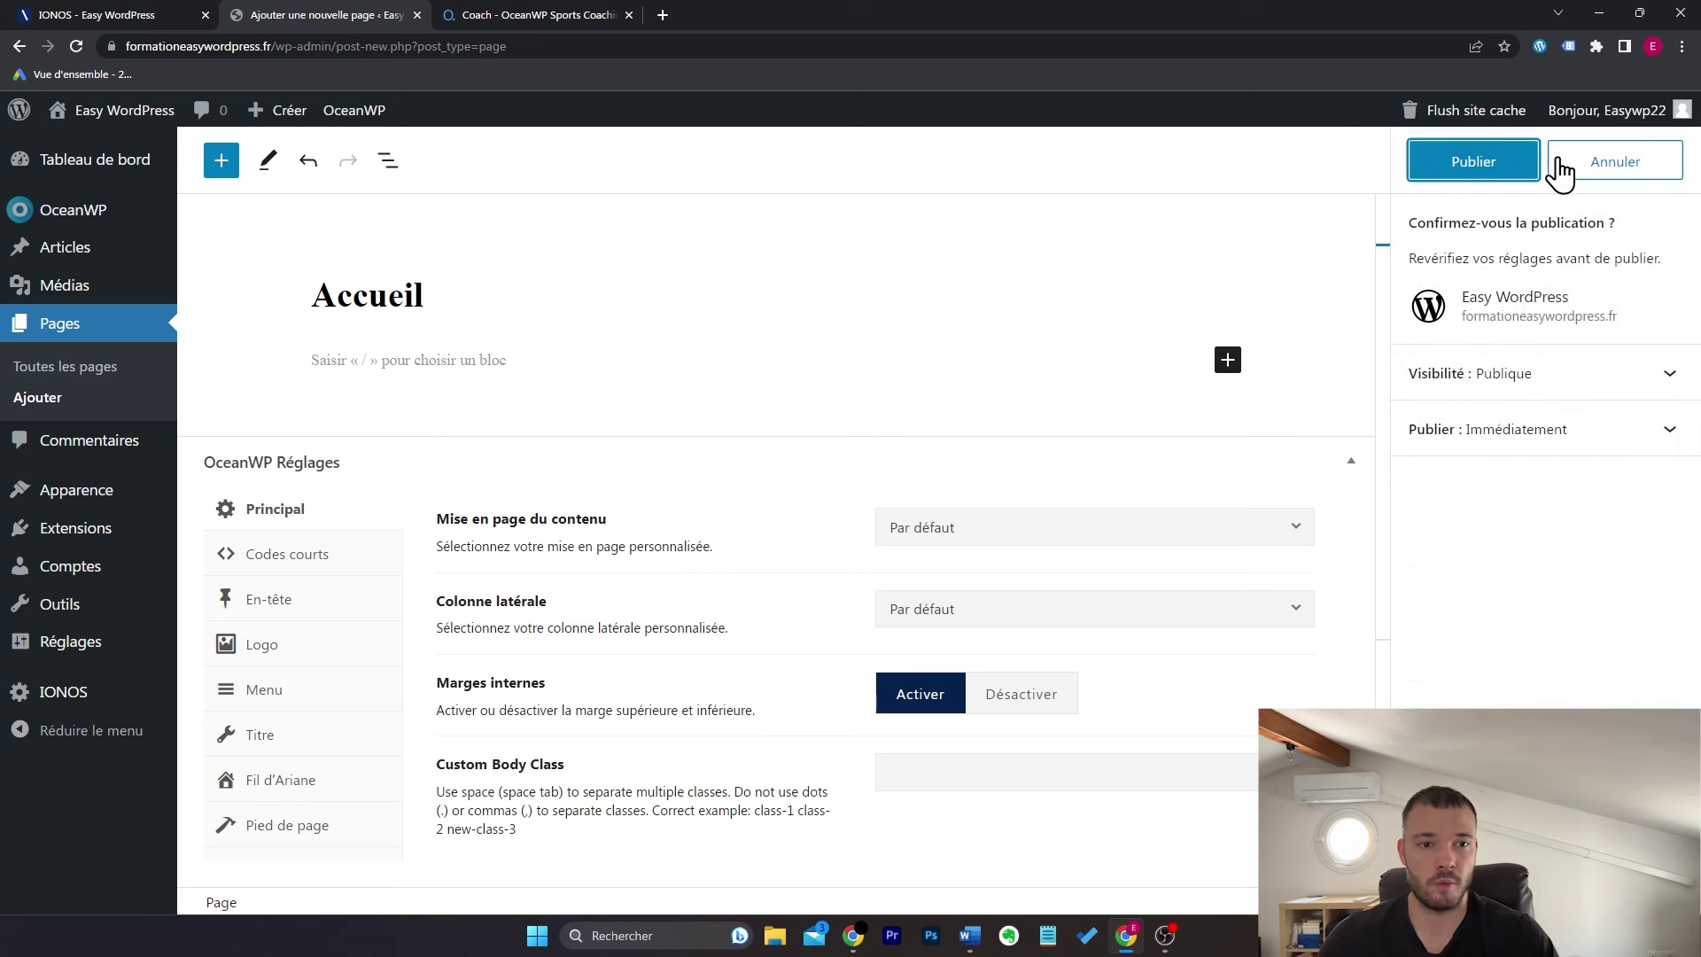
pyautogui.click(1517, 175)
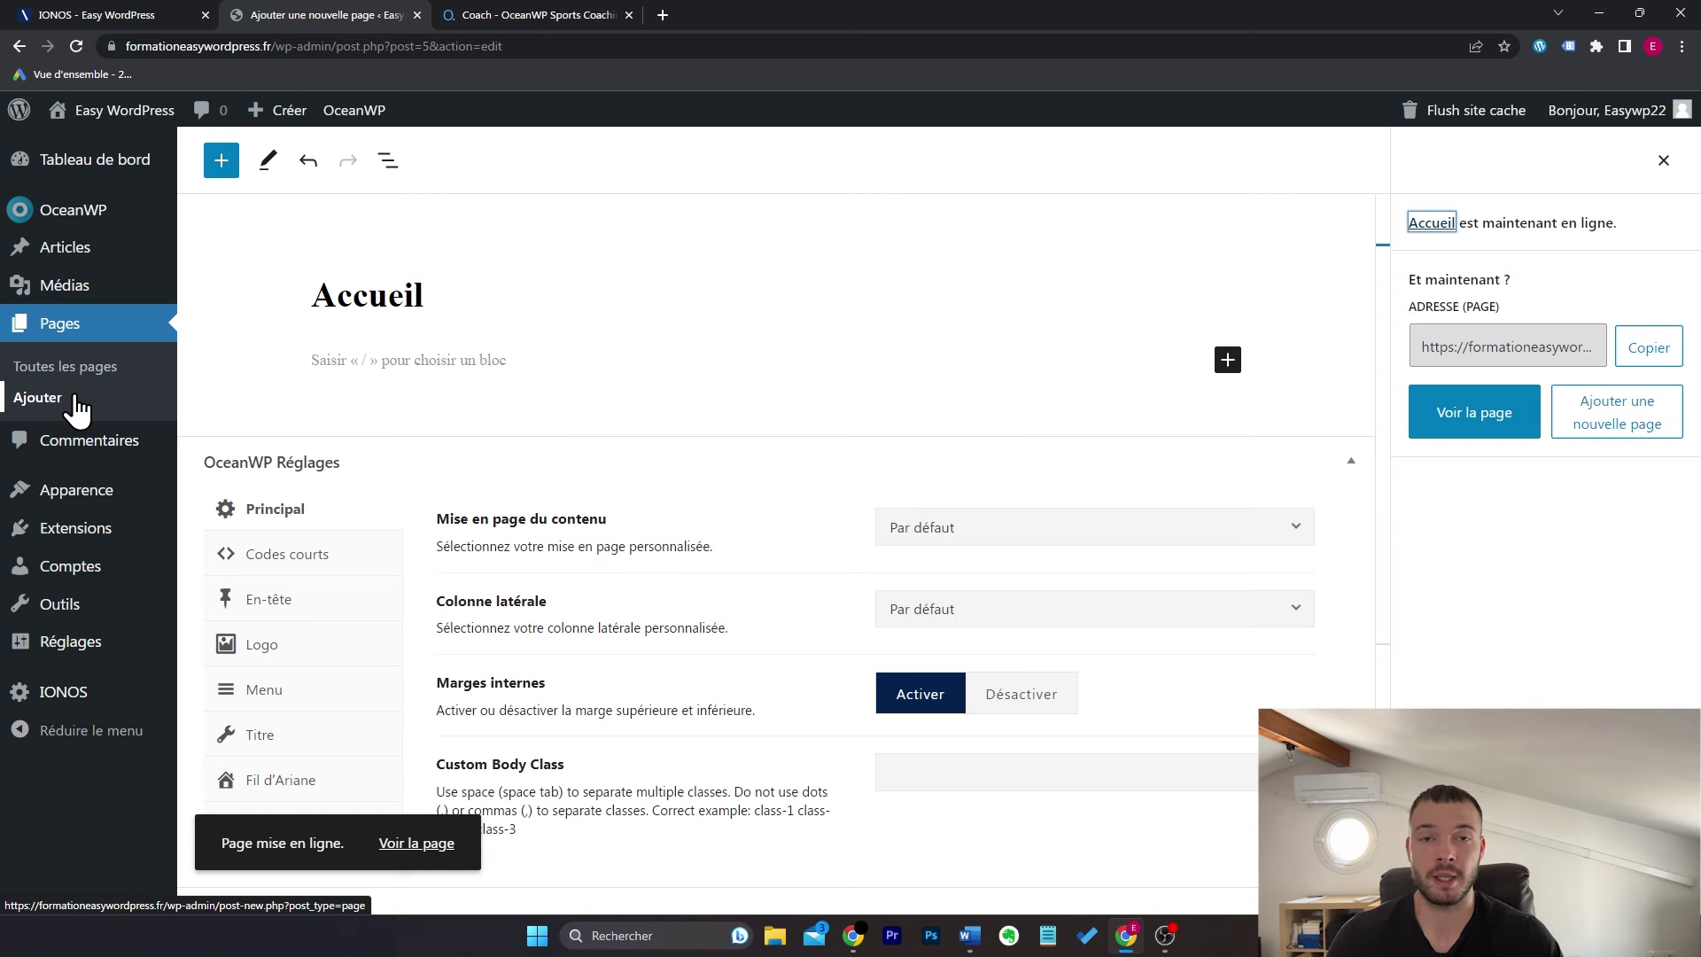
# Step: Create the A propos, Contact and Nos Services pages and publish Nos Services
pyautogui.click(78, 408)
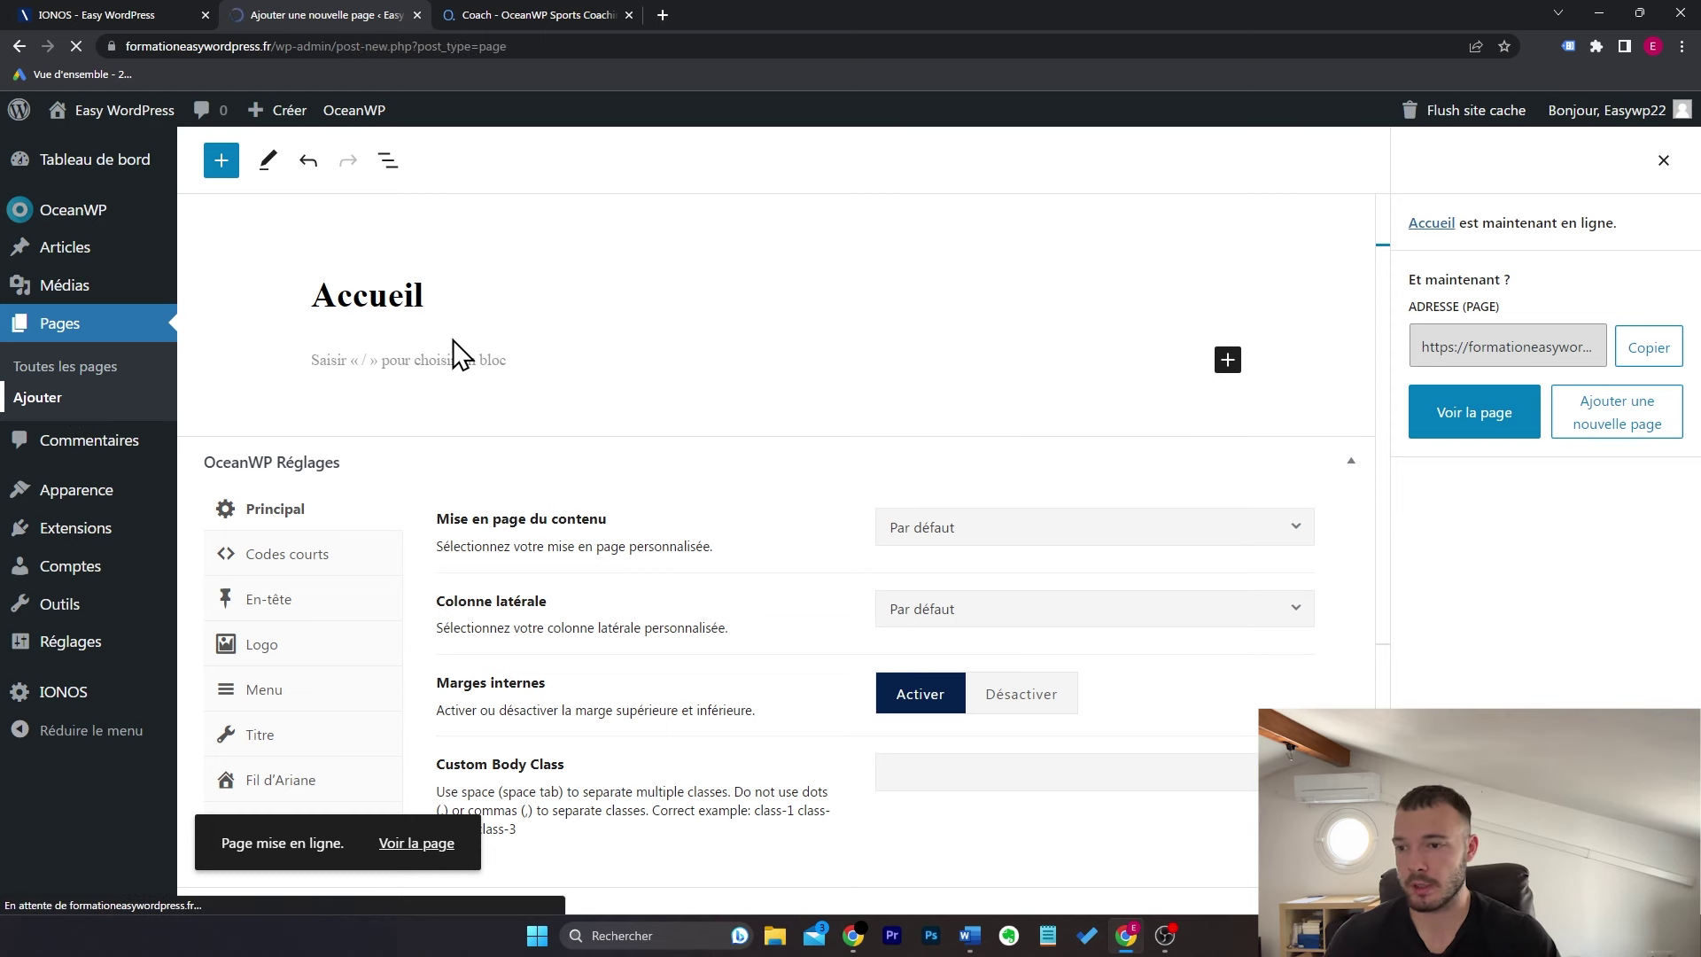
pyautogui.write('A propos')
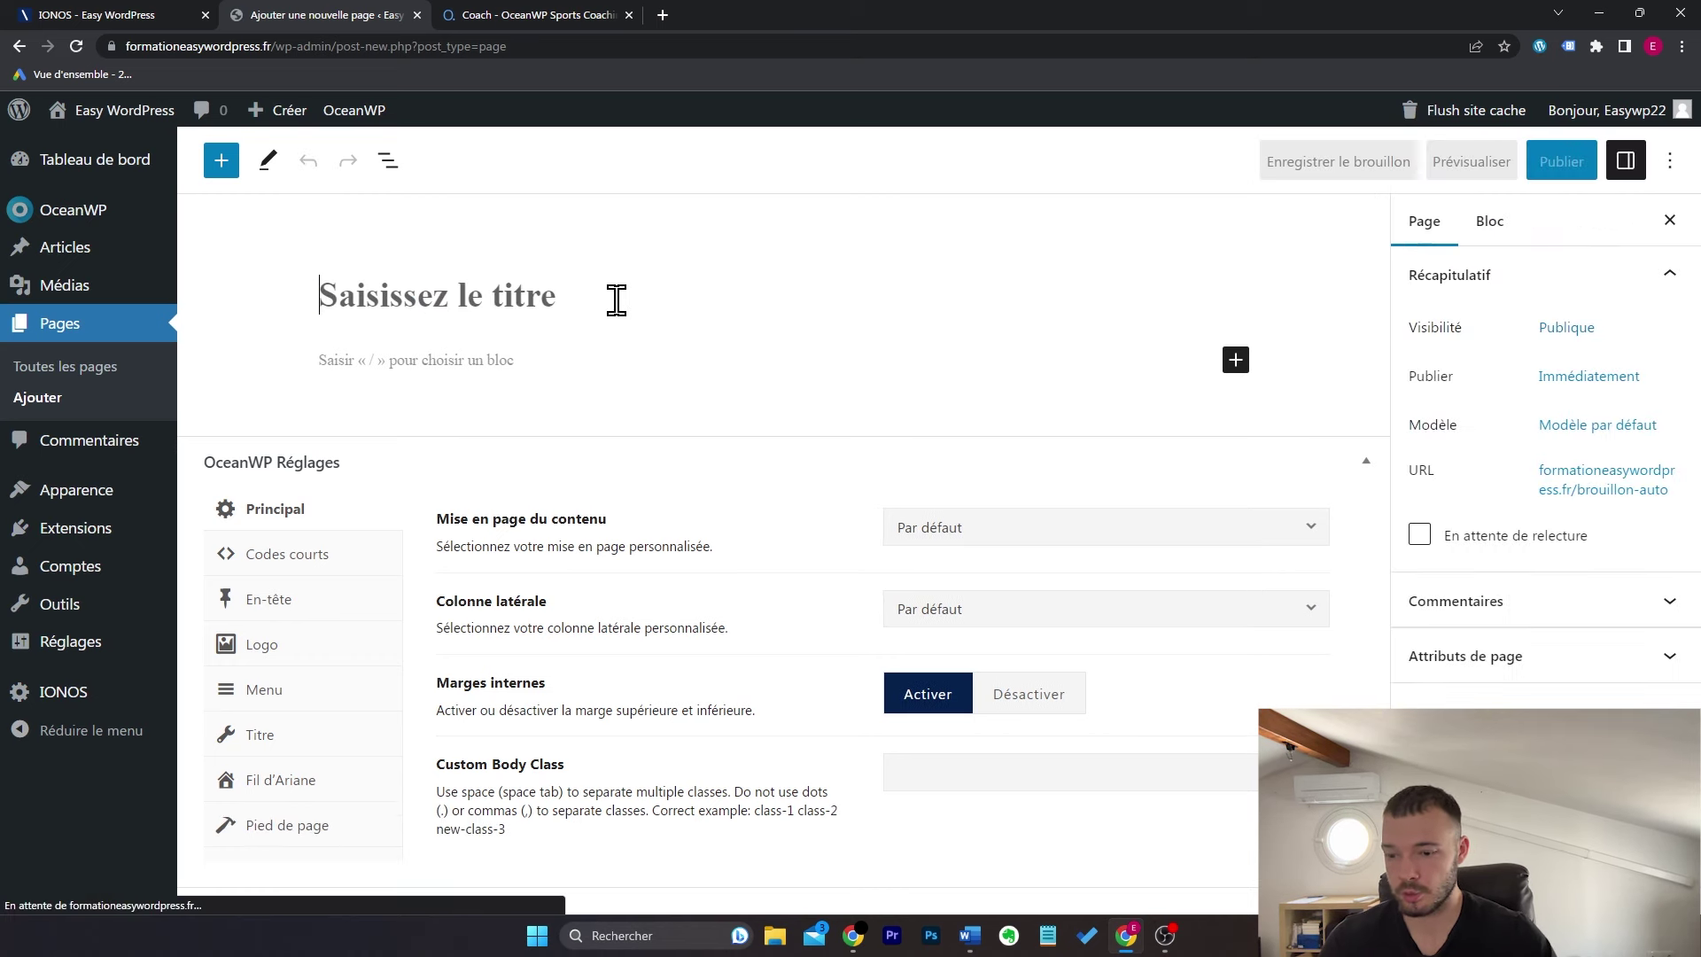
pyautogui.write('Contact')
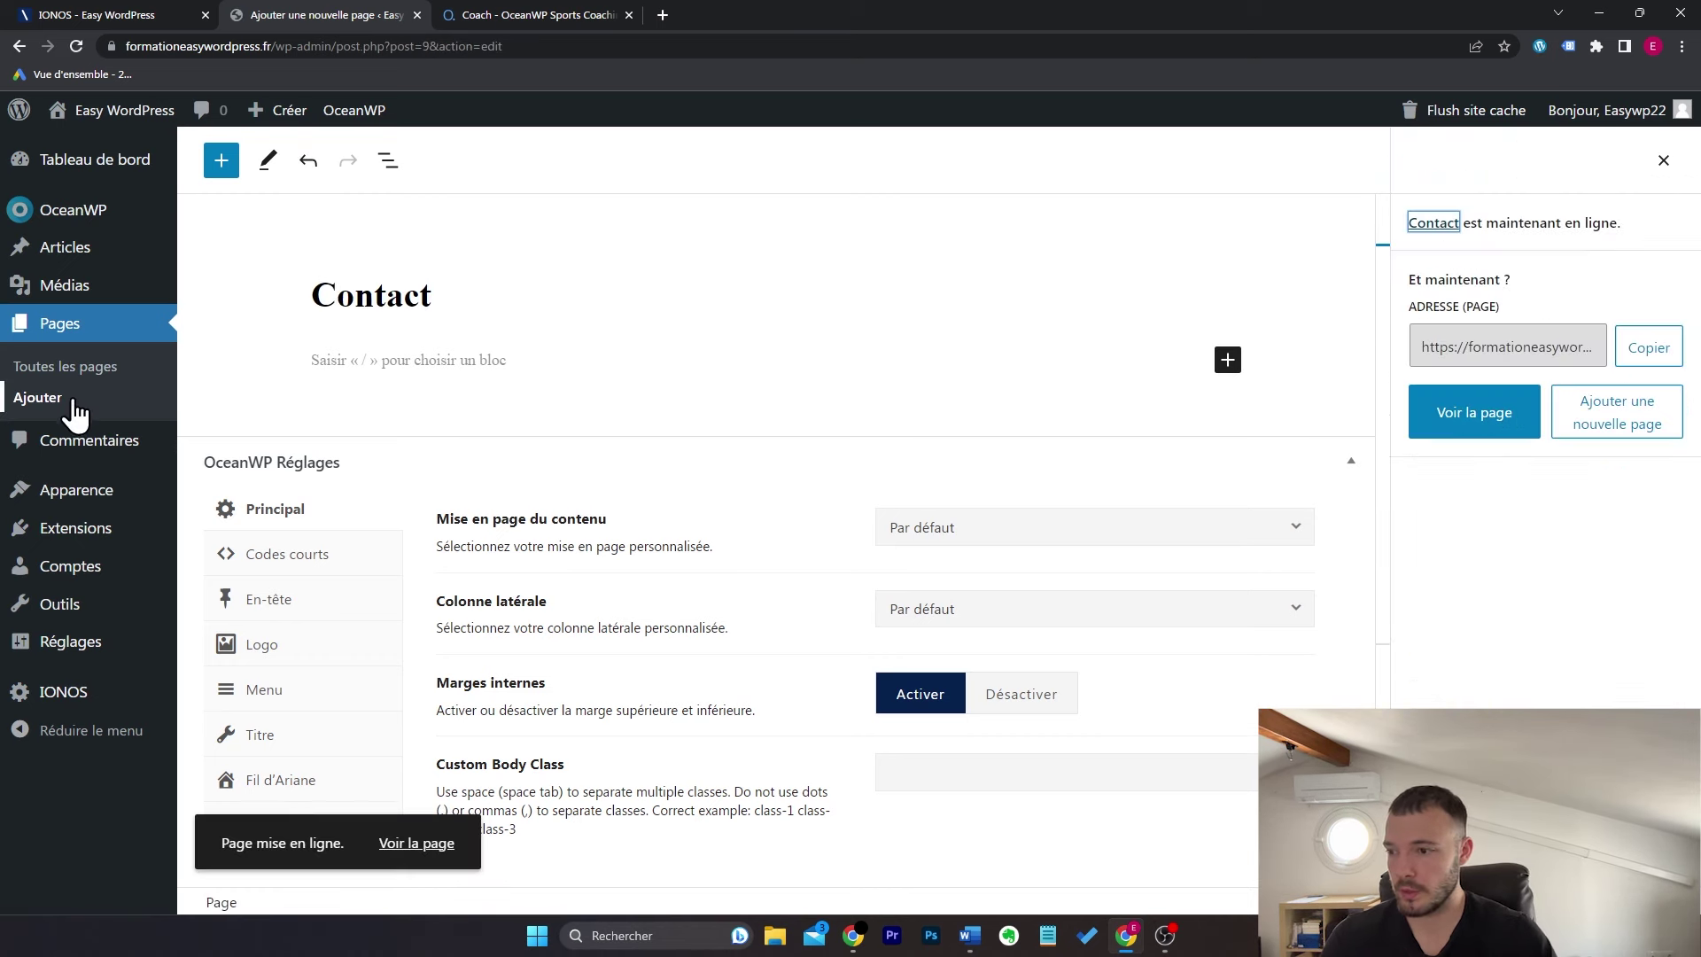
pyautogui.click(78, 407)
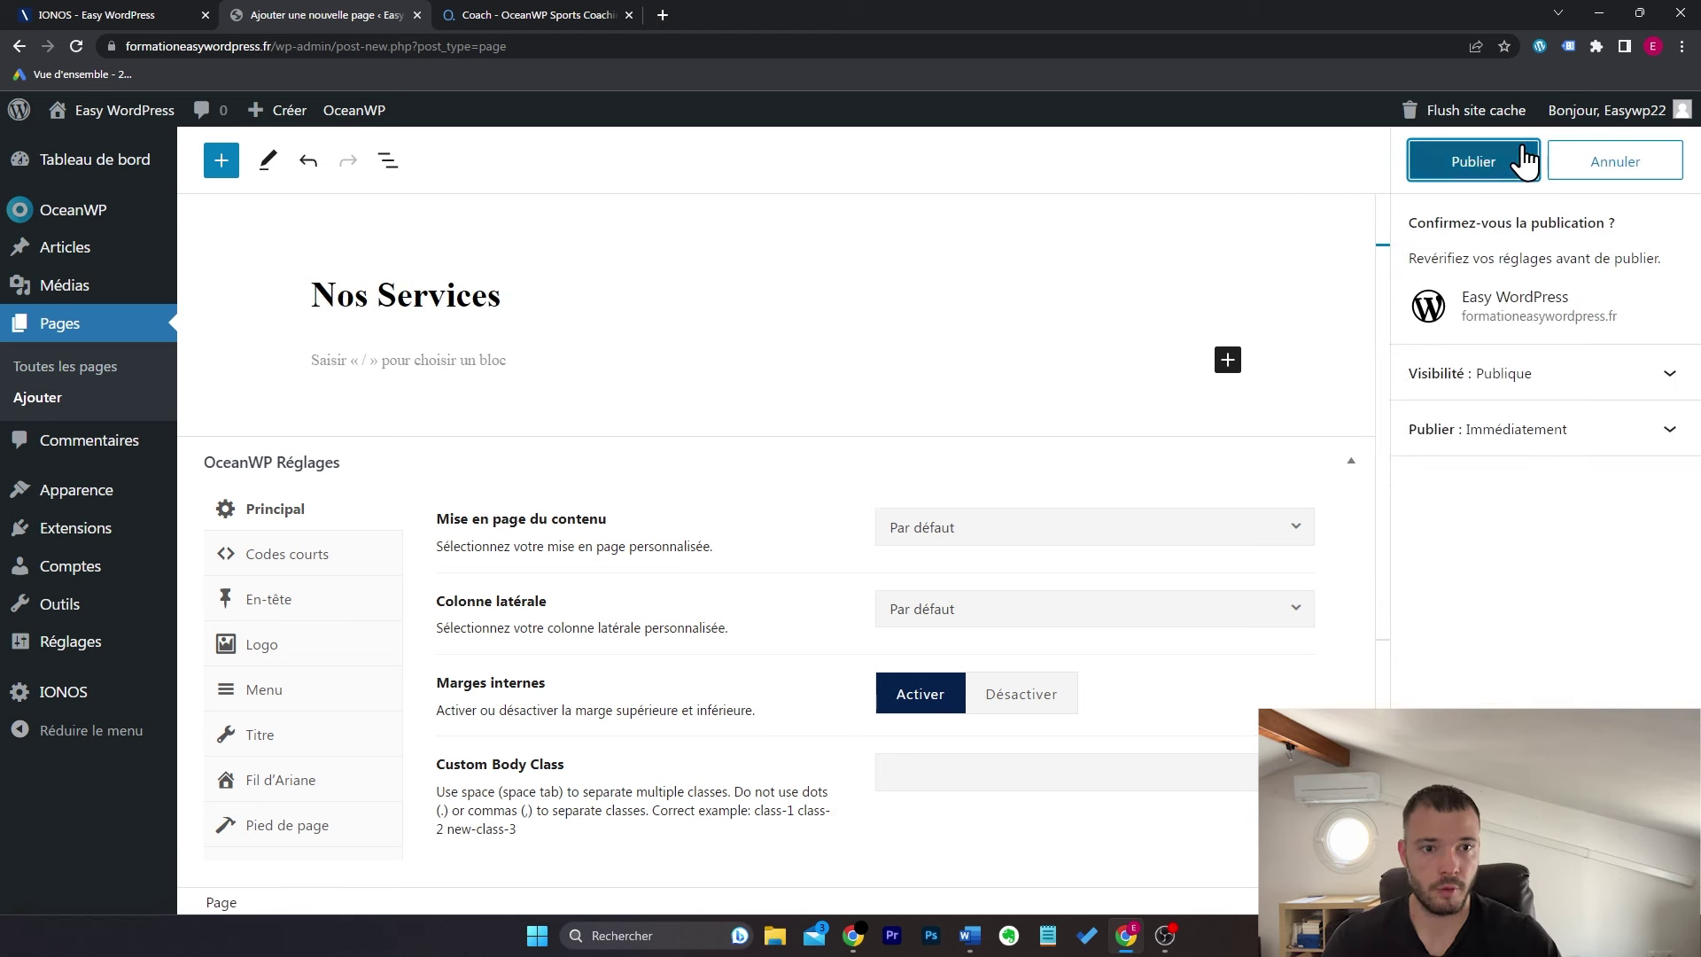
pyautogui.click(1506, 160)
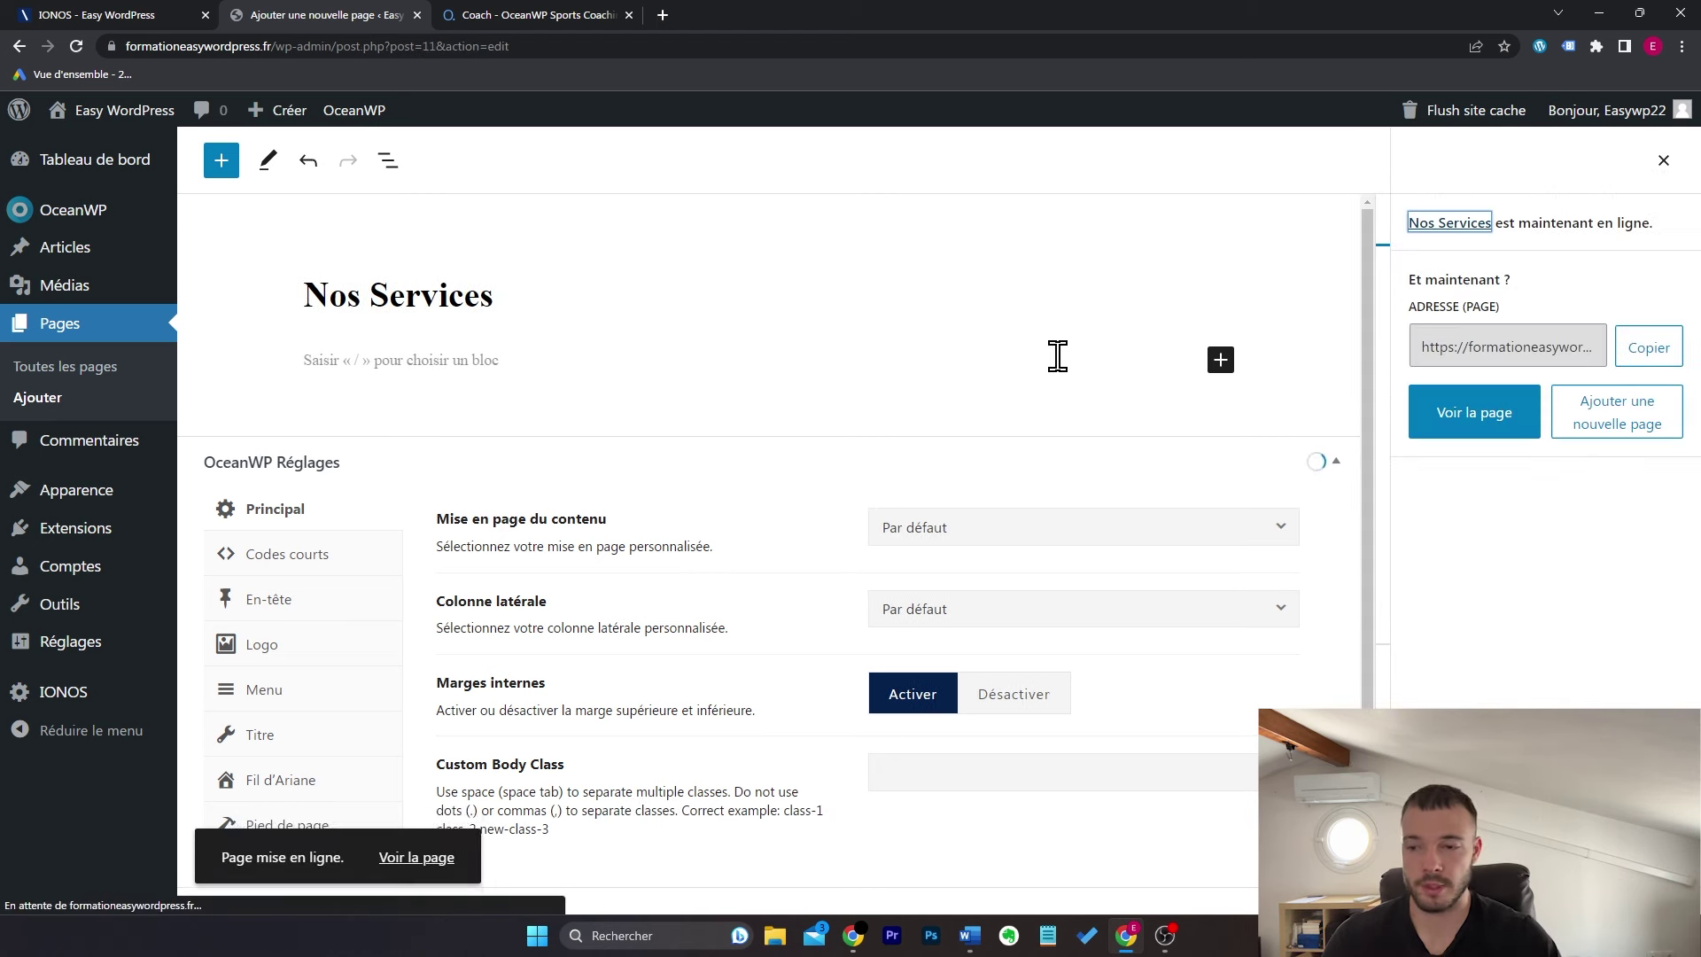
pyautogui.click(1663, 160)
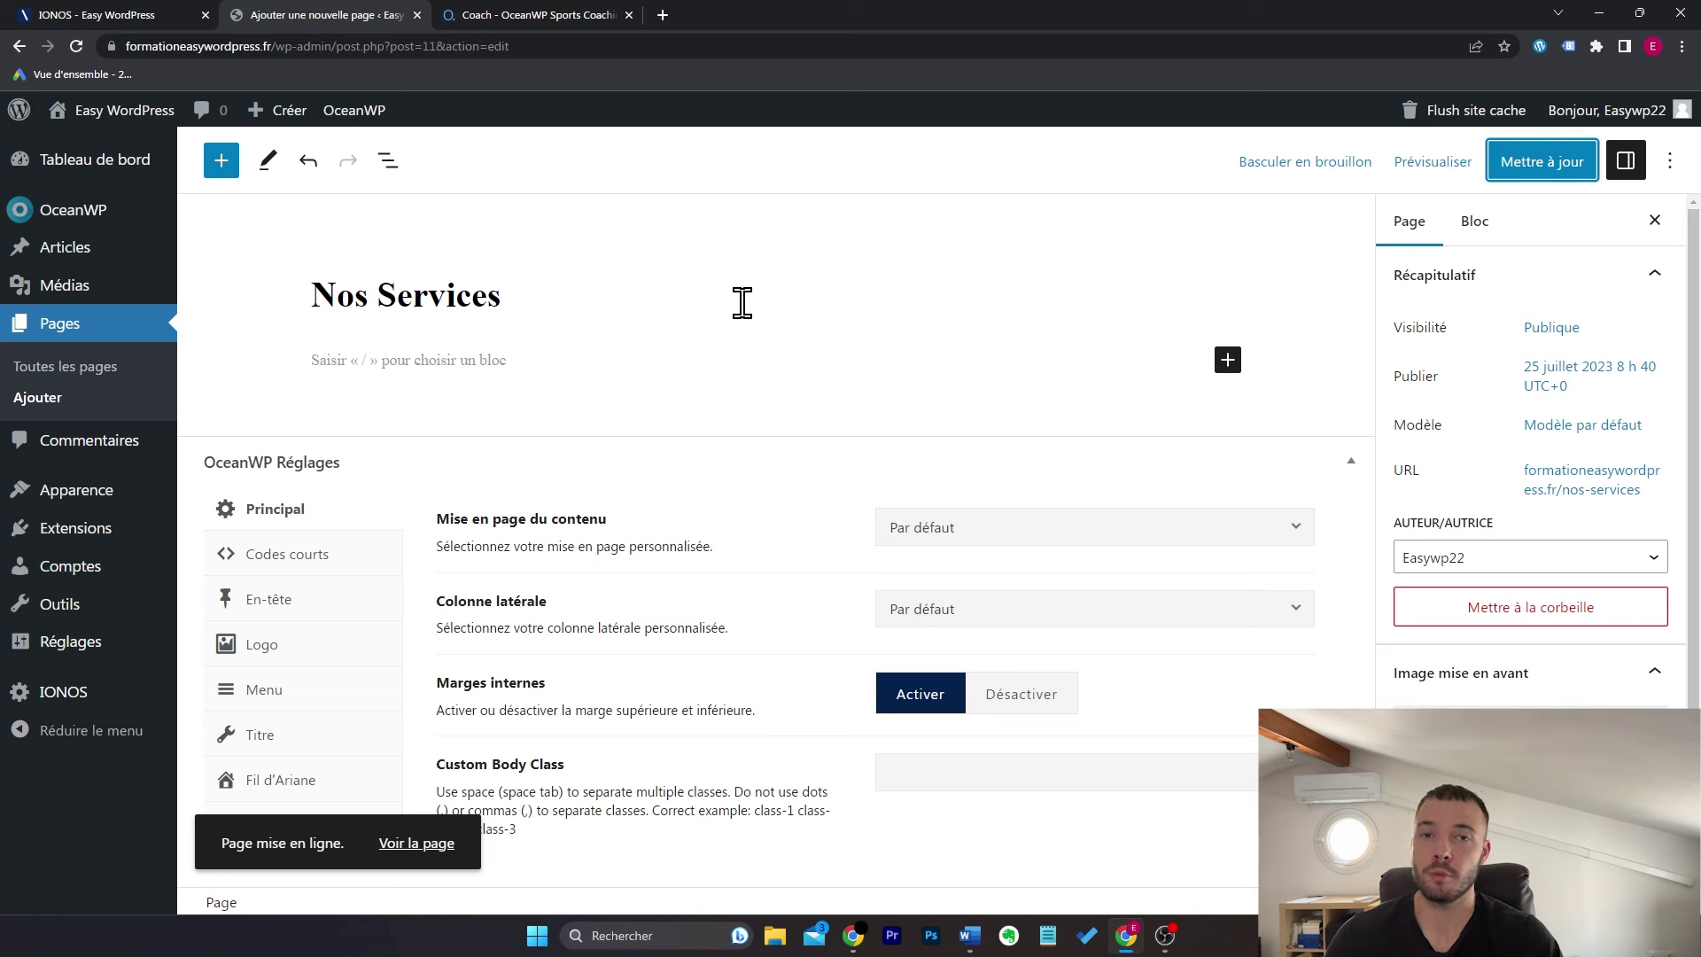
# Step: View the public site homepage, then go back to the Nos Services page editor
pyautogui.moveTo(131, 507)
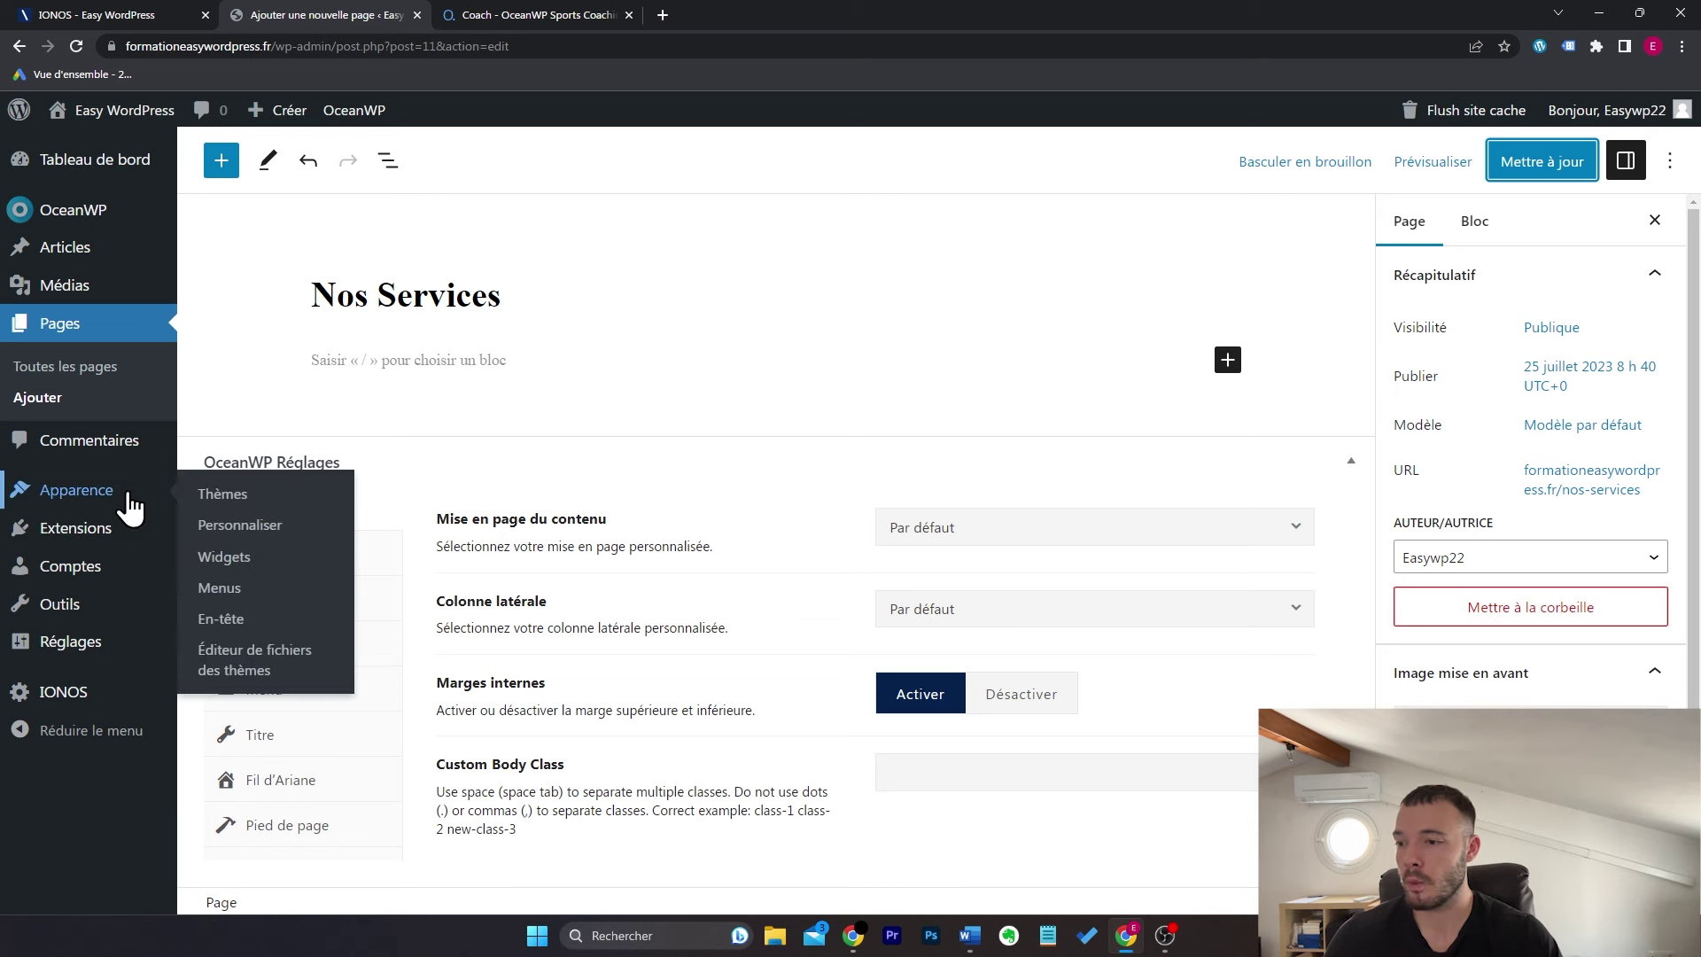
pyautogui.moveTo(146, 119)
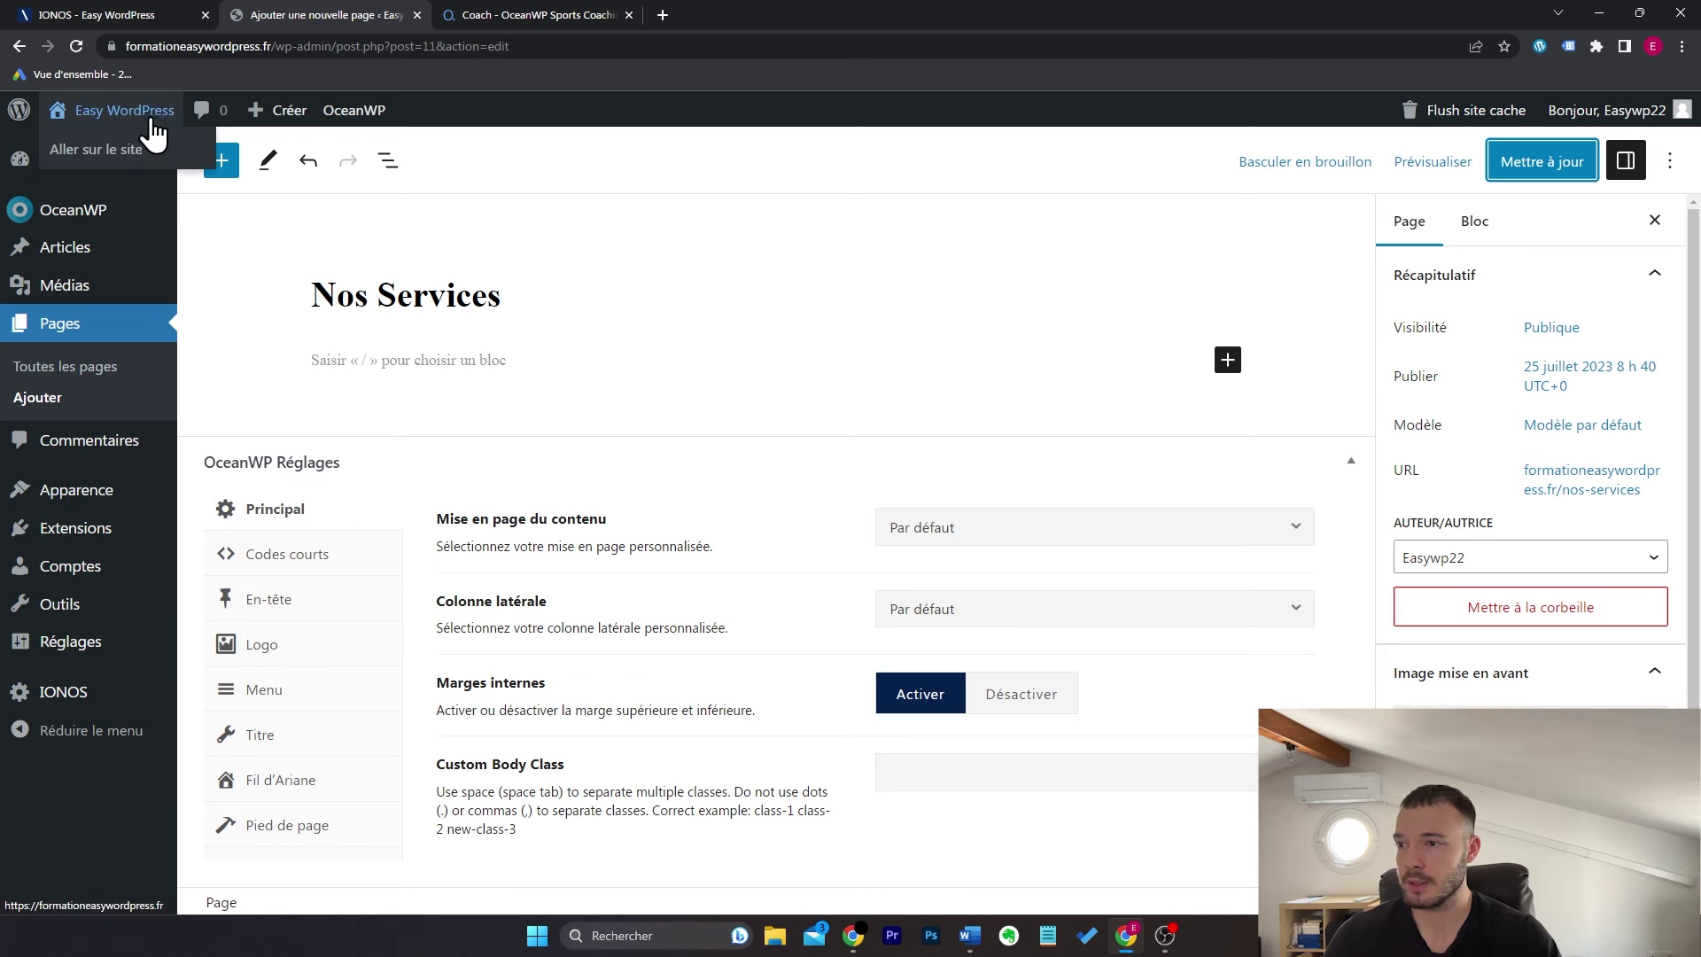
pyautogui.click(140, 150)
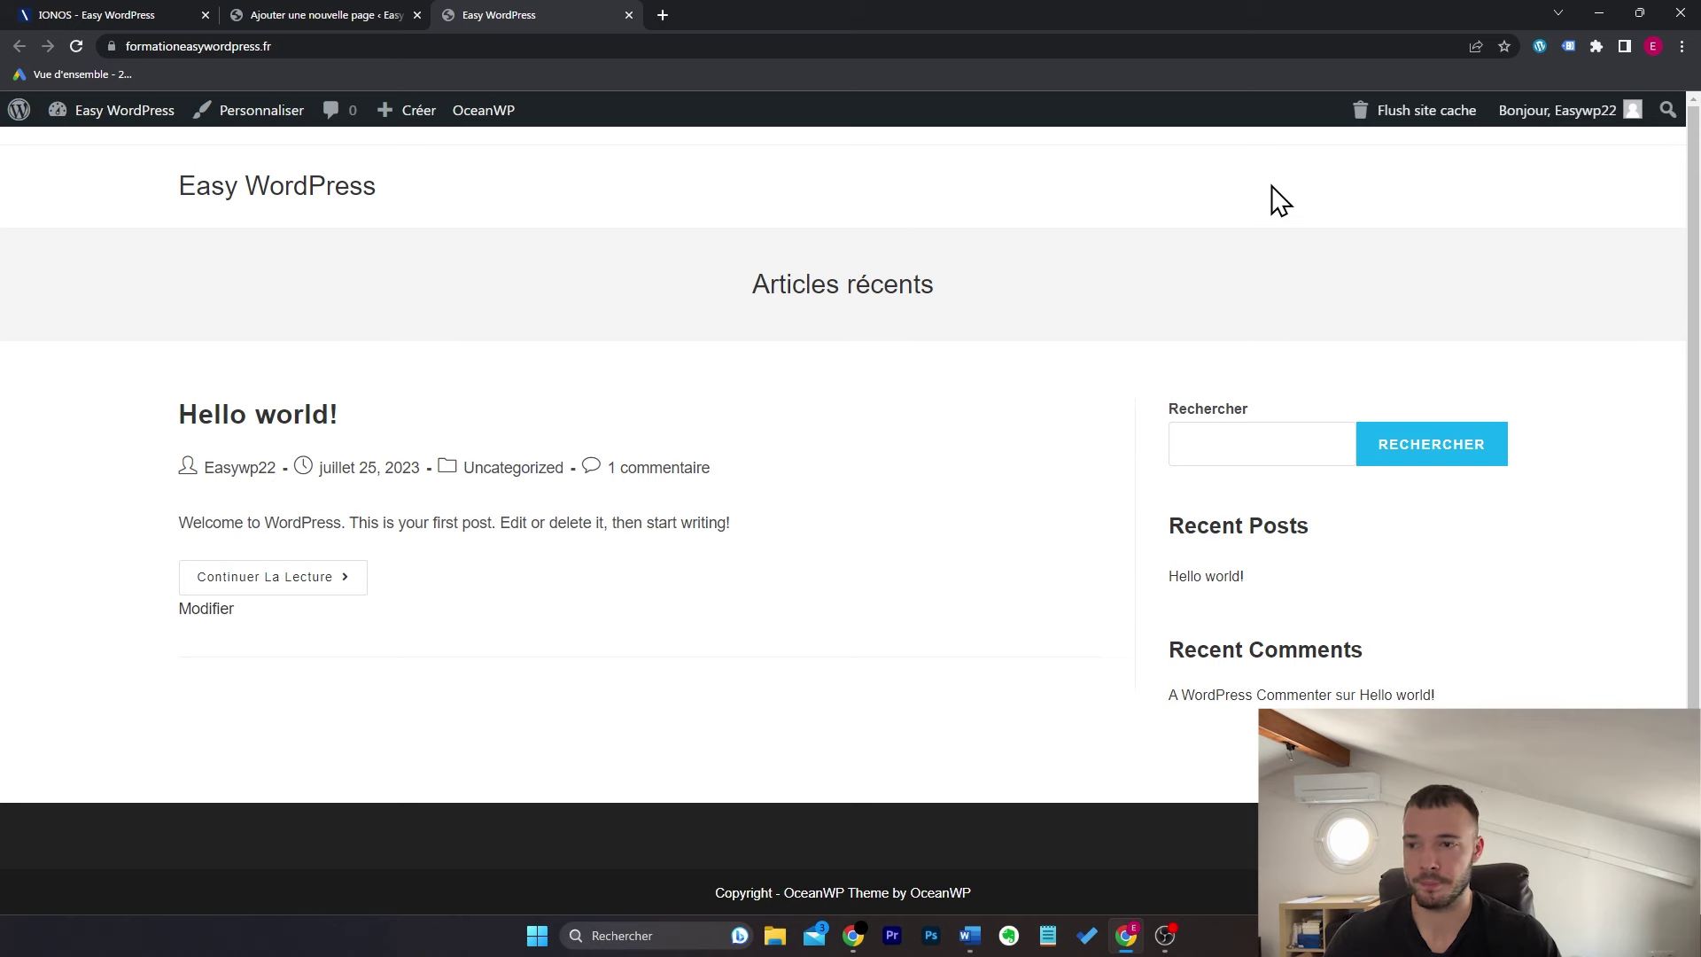
pyautogui.click(346, 7)
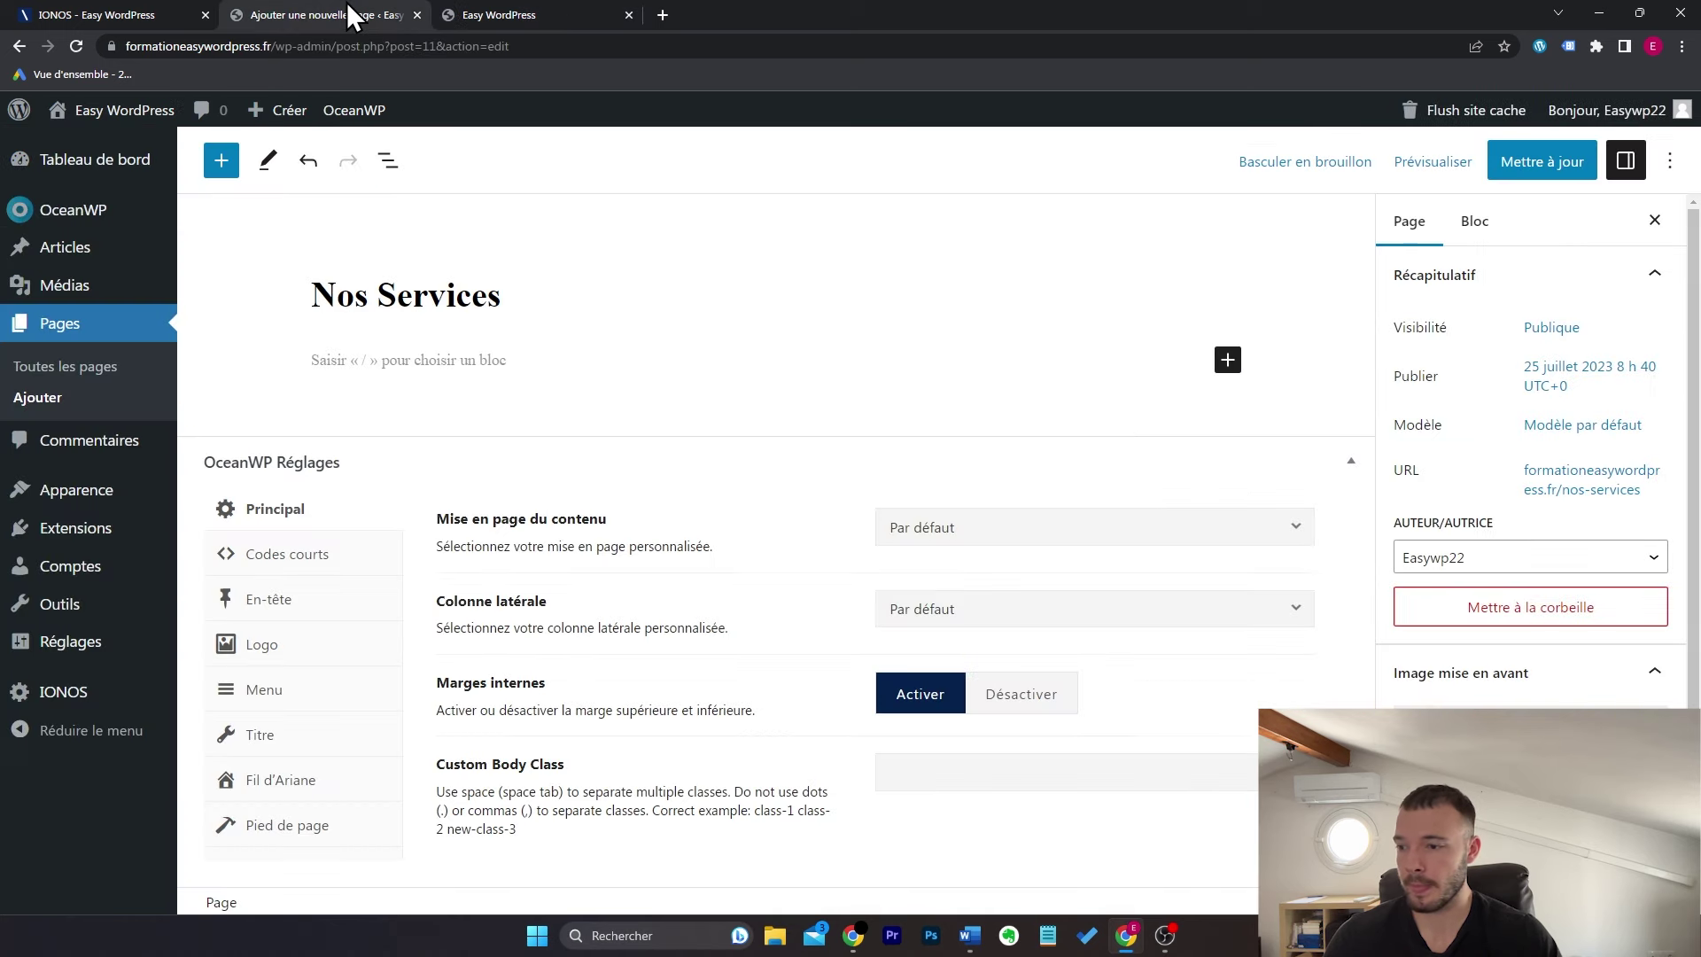
# Step: Create a menu named 'Menu principal' assigned to the Principal location
pyautogui.moveTo(148, 498)
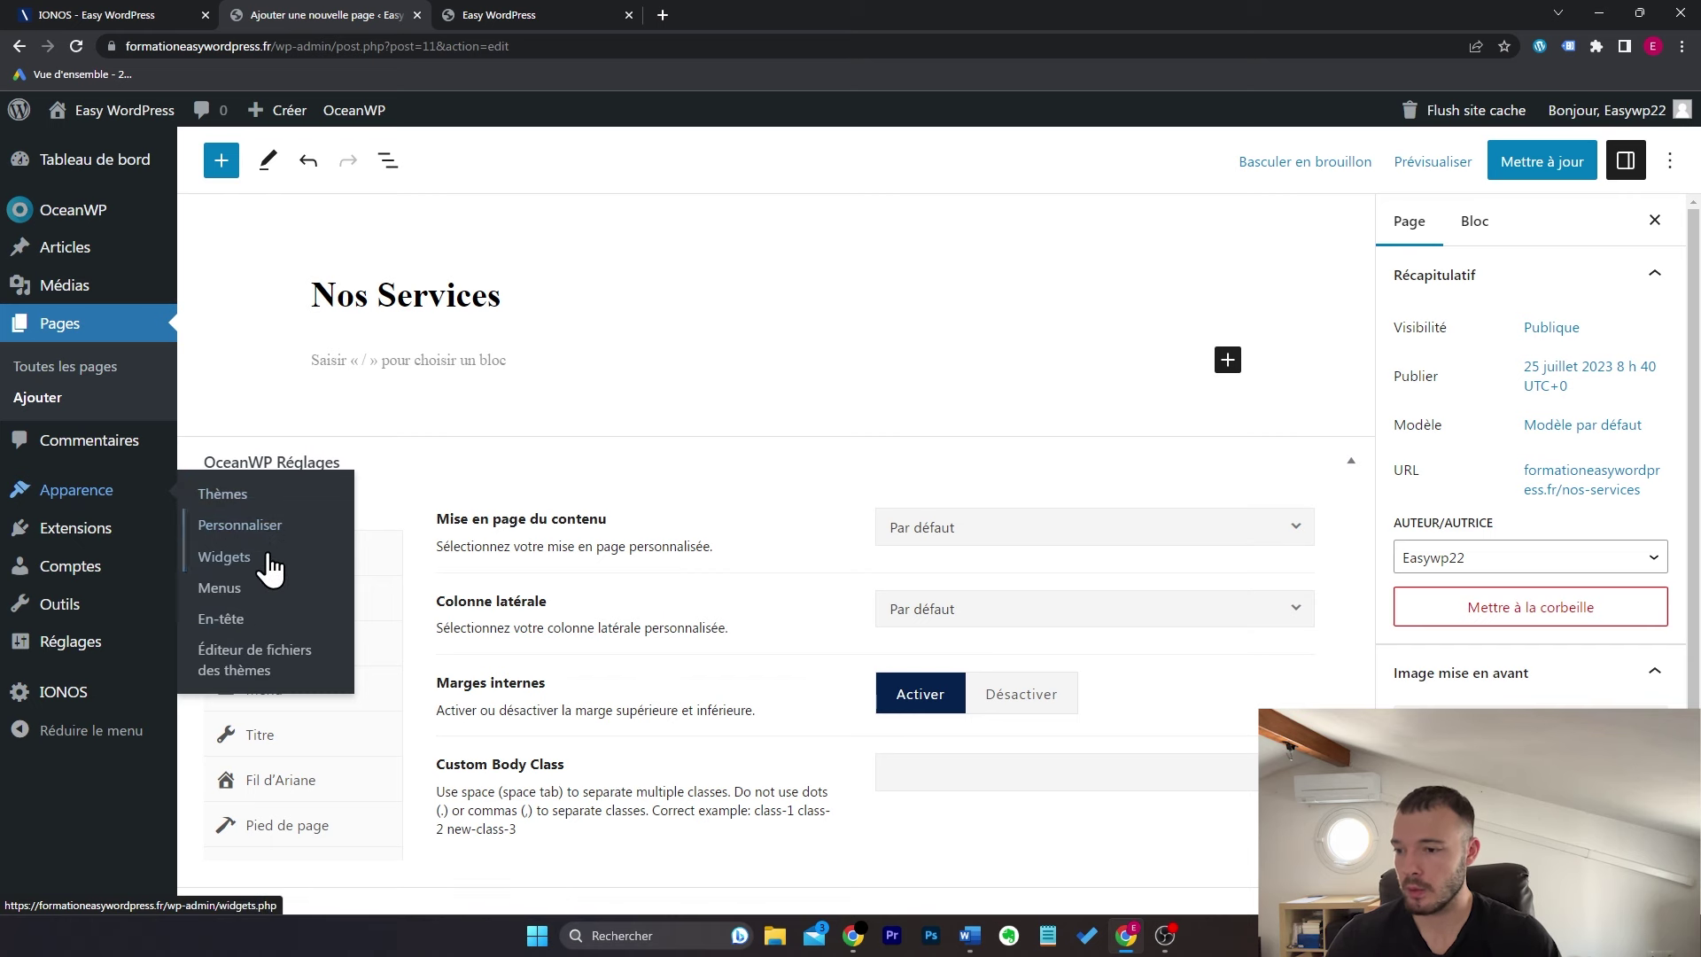
pyautogui.click(247, 593)
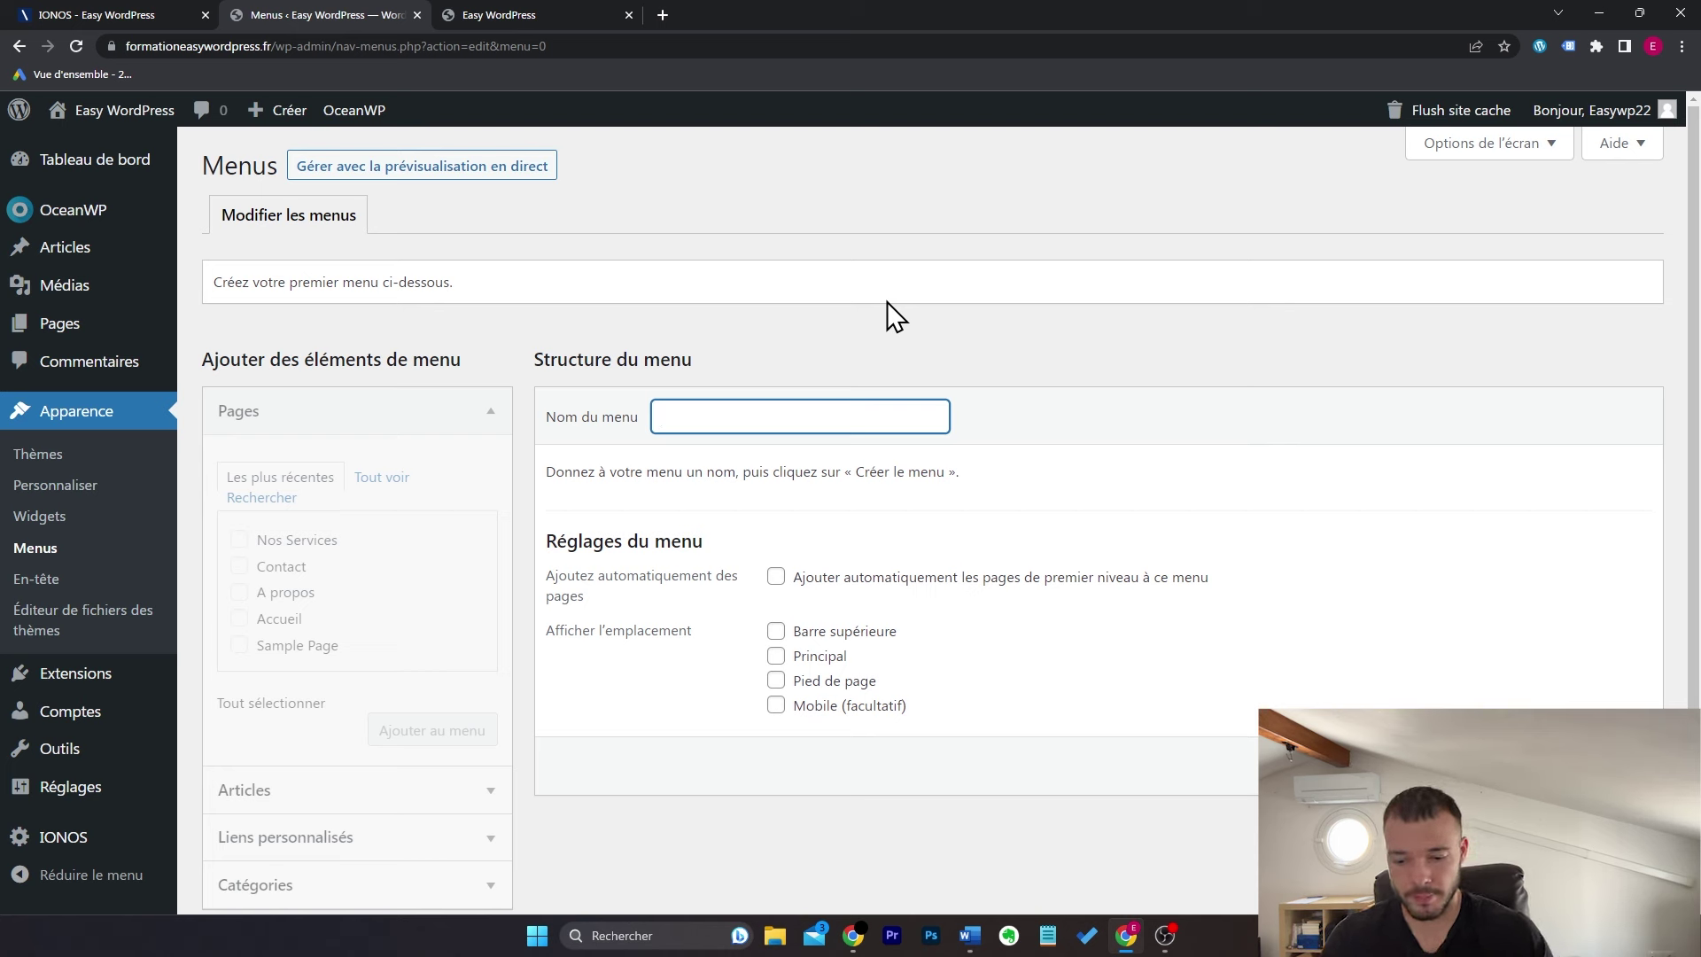
pyautogui.write('Menu principal')
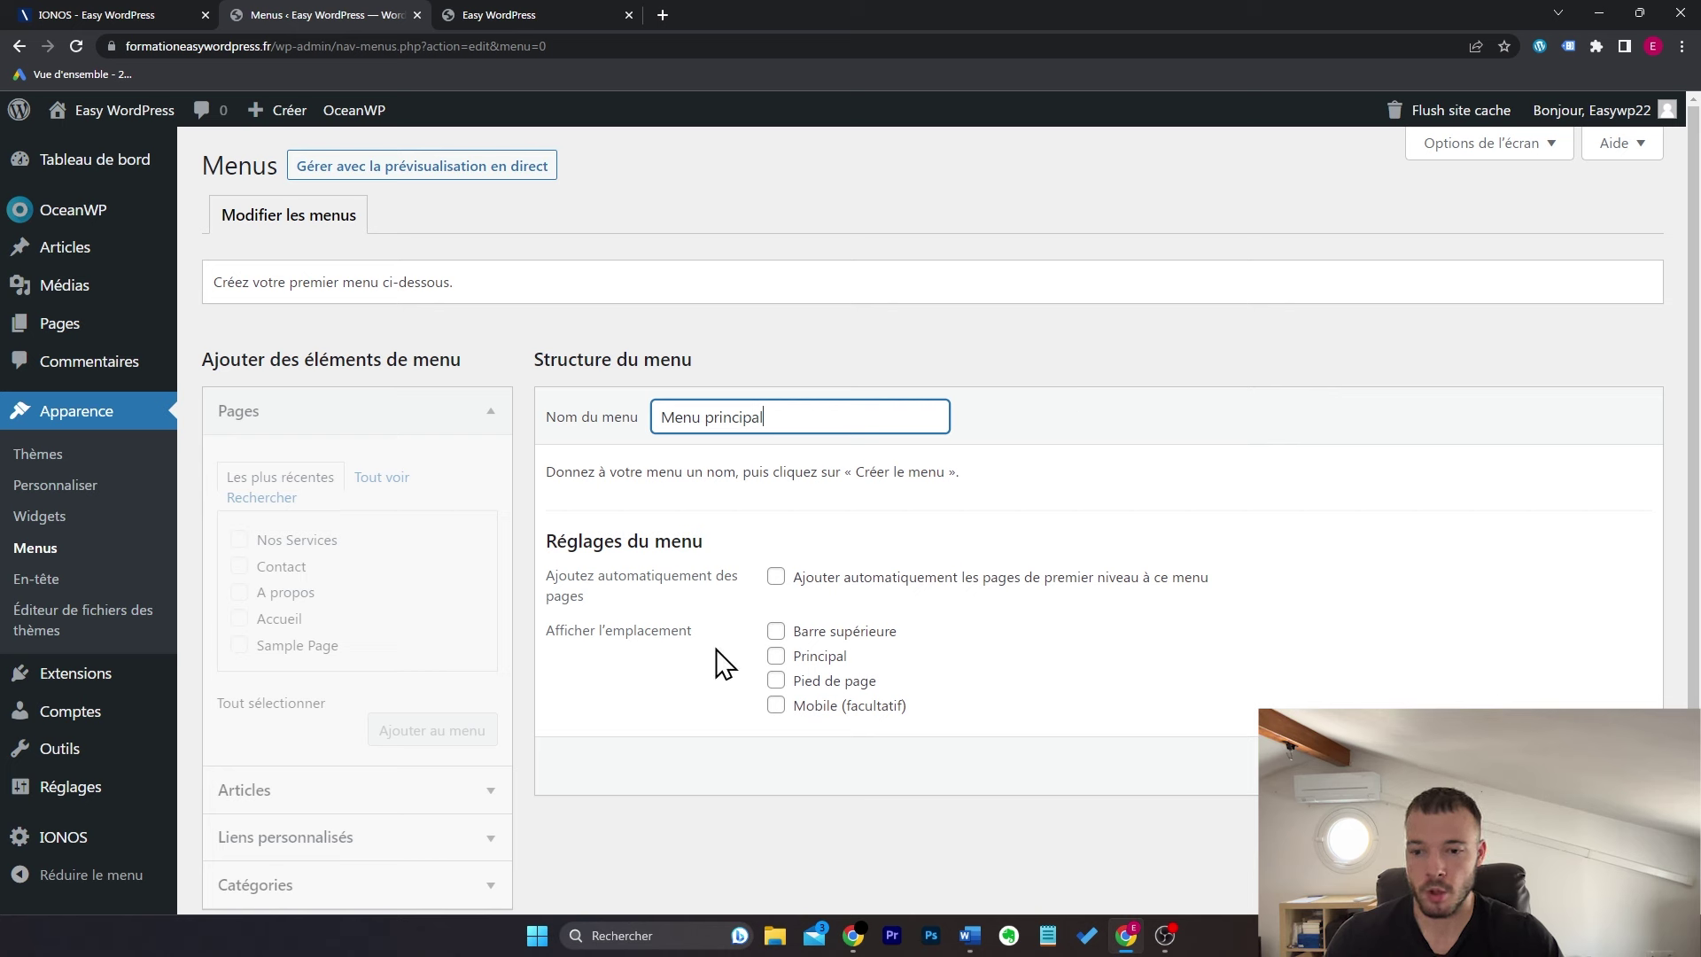
pyautogui.click(775, 656)
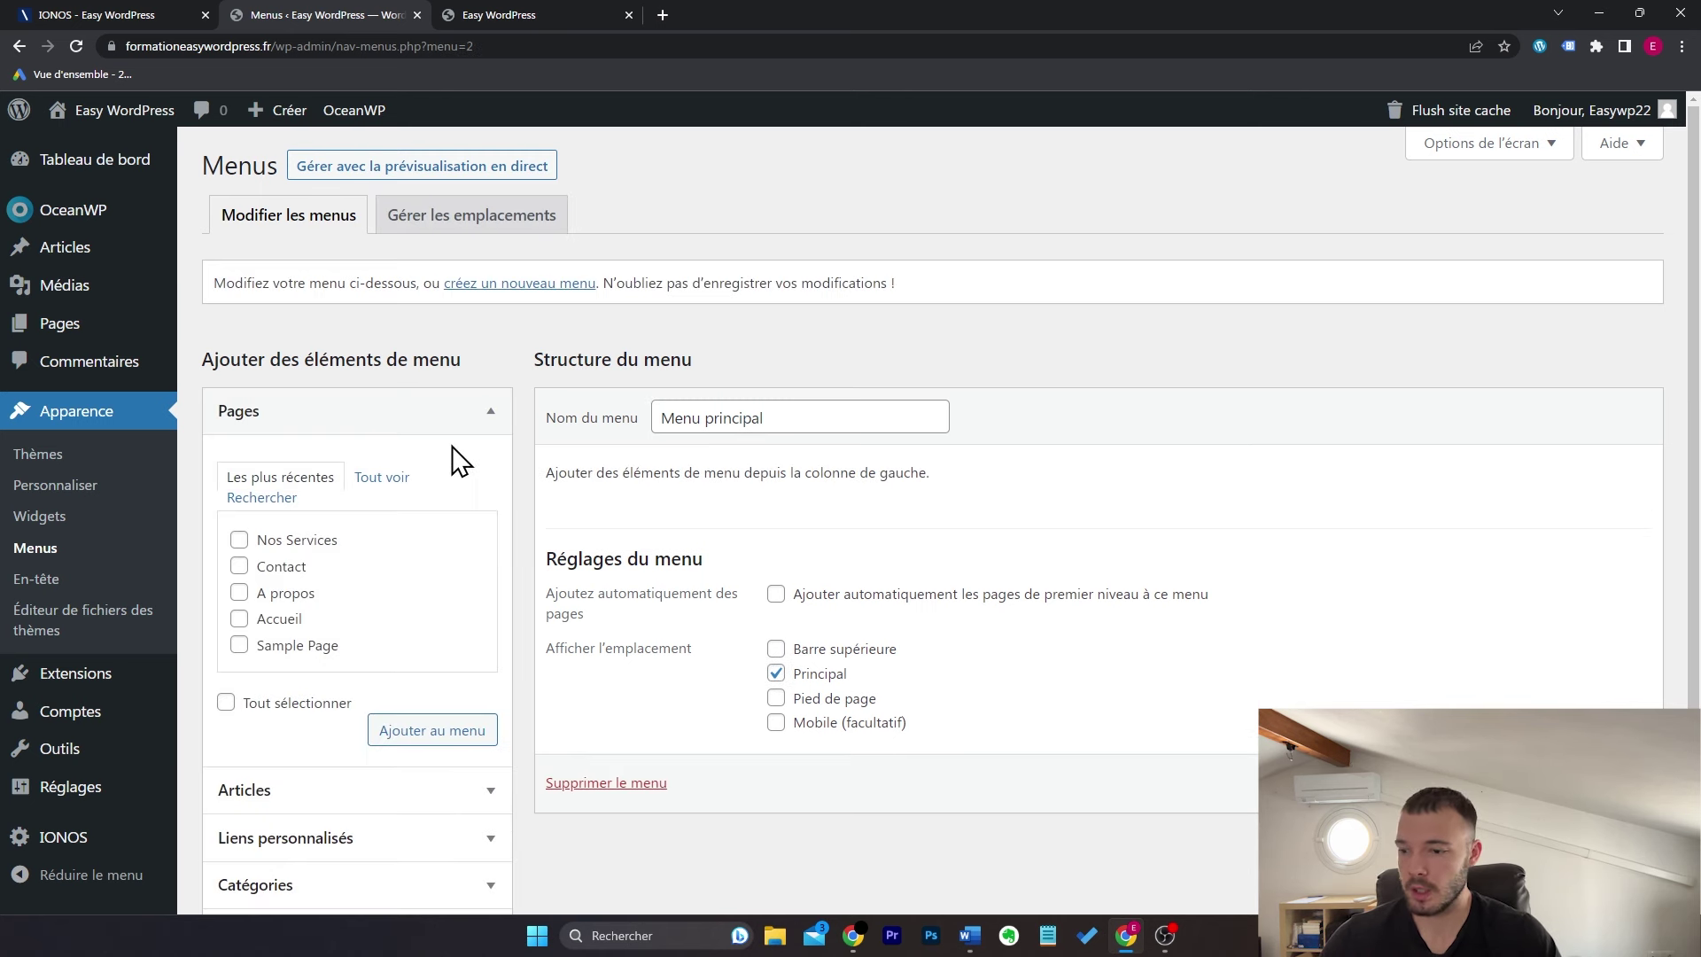
pyautogui.scroll(-2, 437, 456)
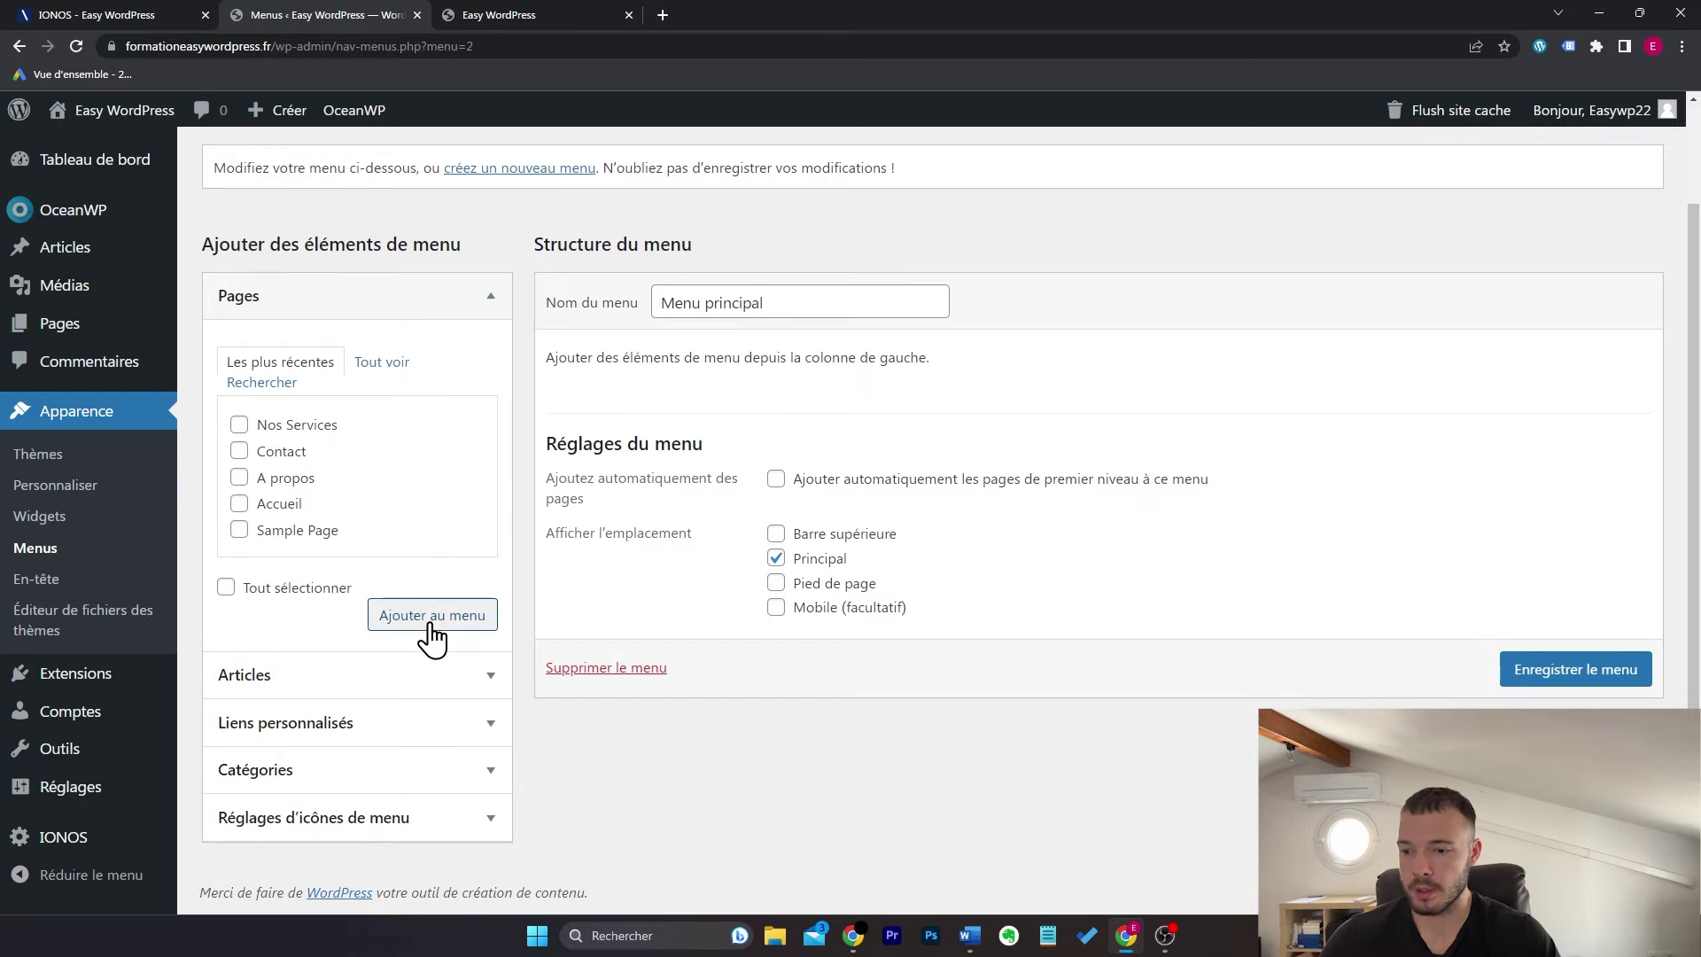
pyautogui.click(431, 678)
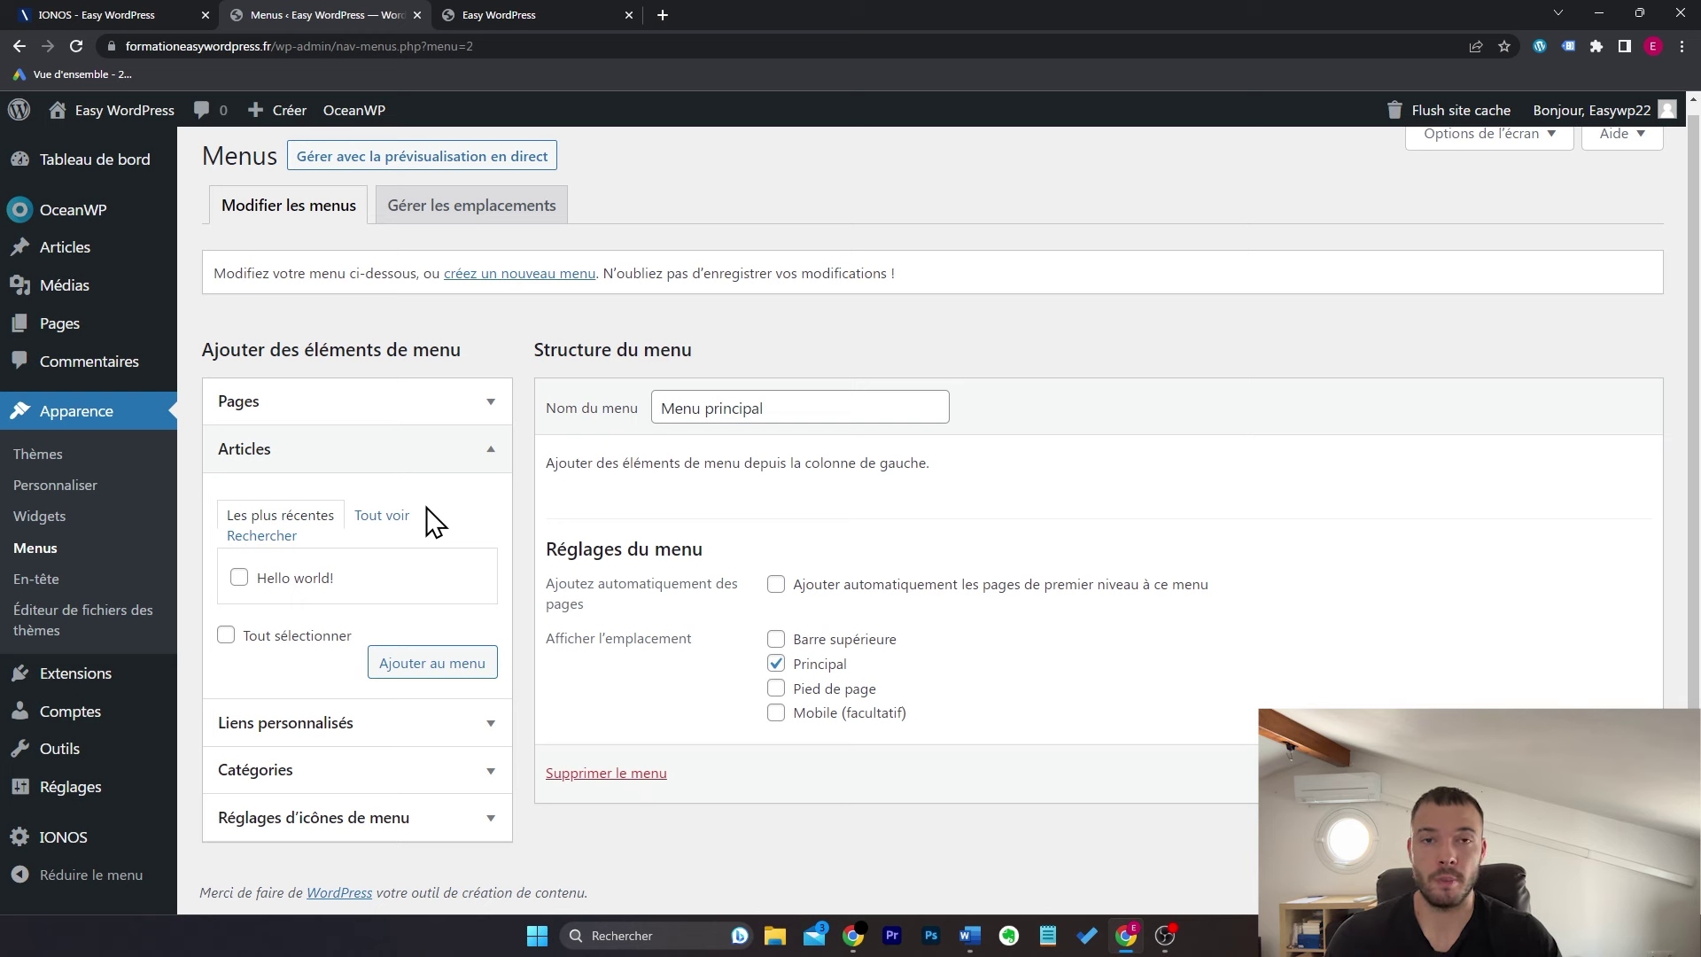
# Step: Add a custom link to facebook.com with link text 'Facebook' to Menu principal
pyautogui.click(494, 738)
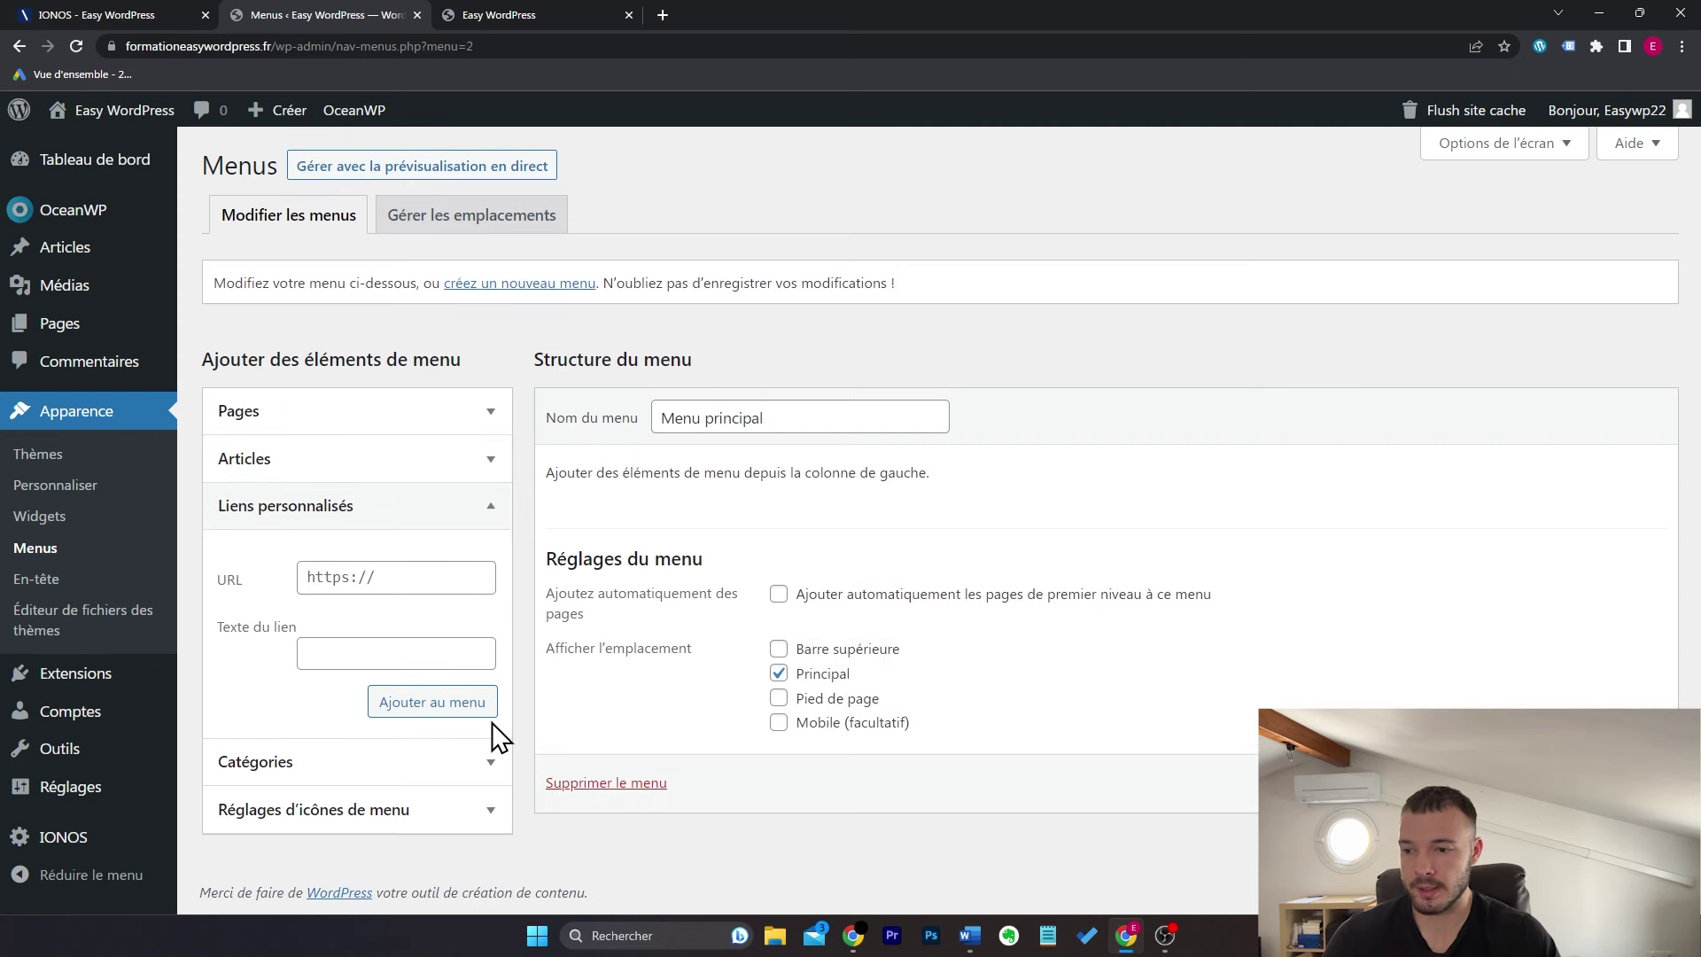
pyautogui.click(427, 572)
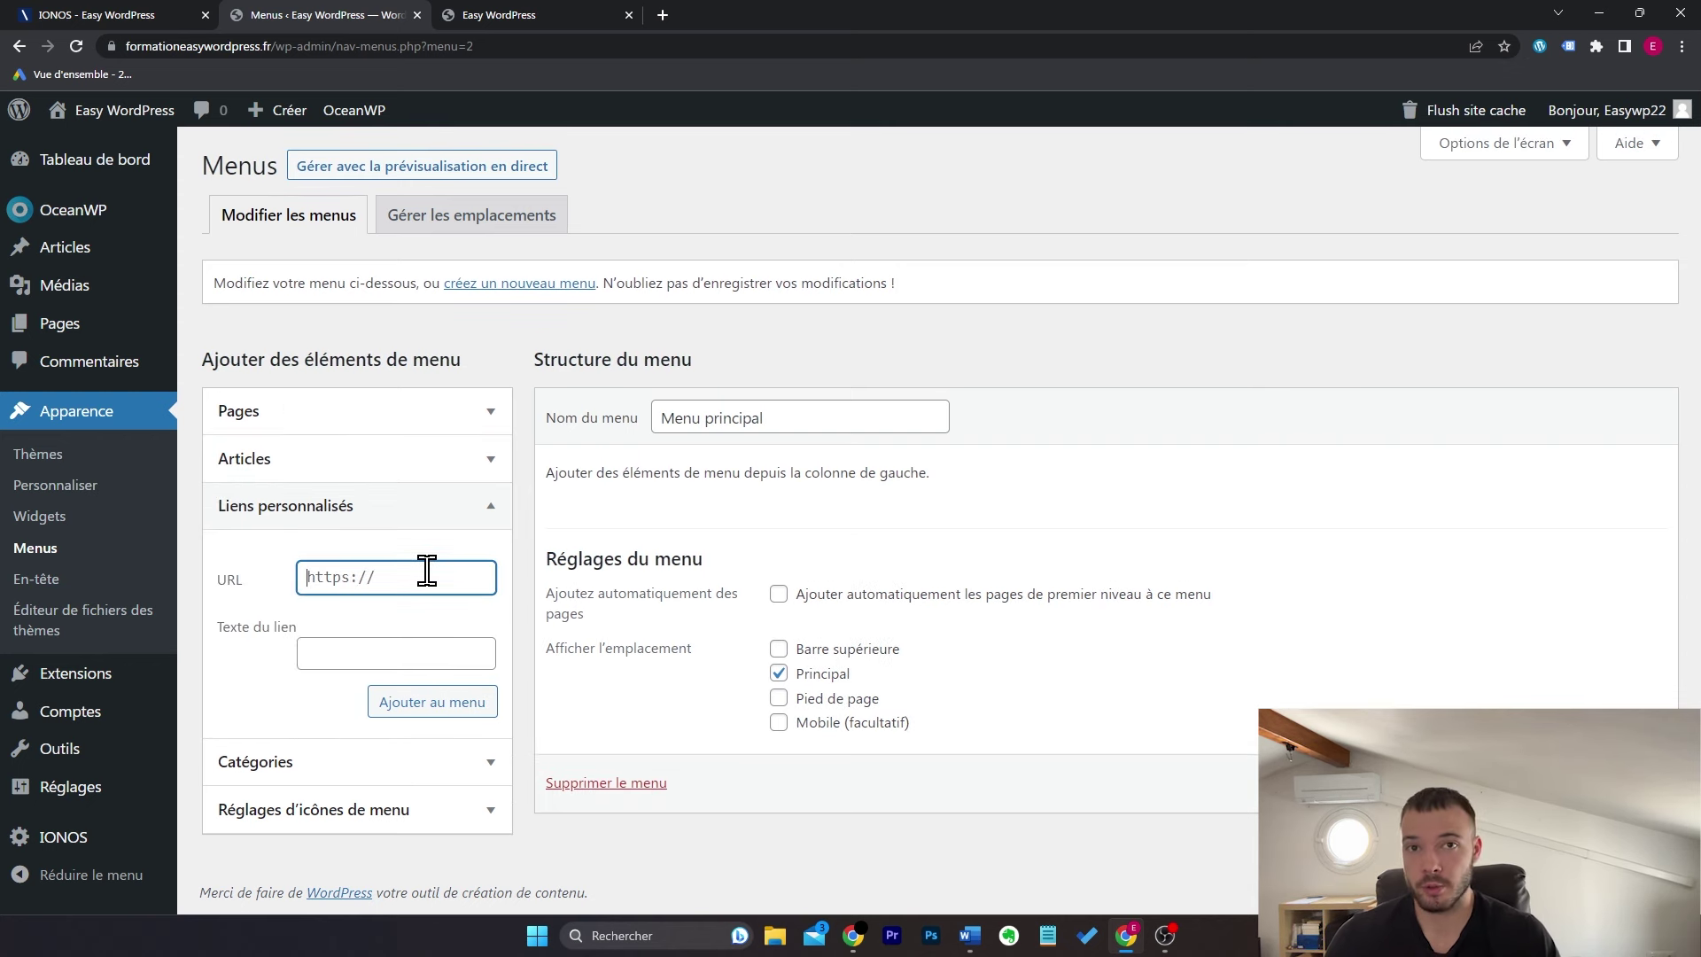
pyautogui.write('facebo')
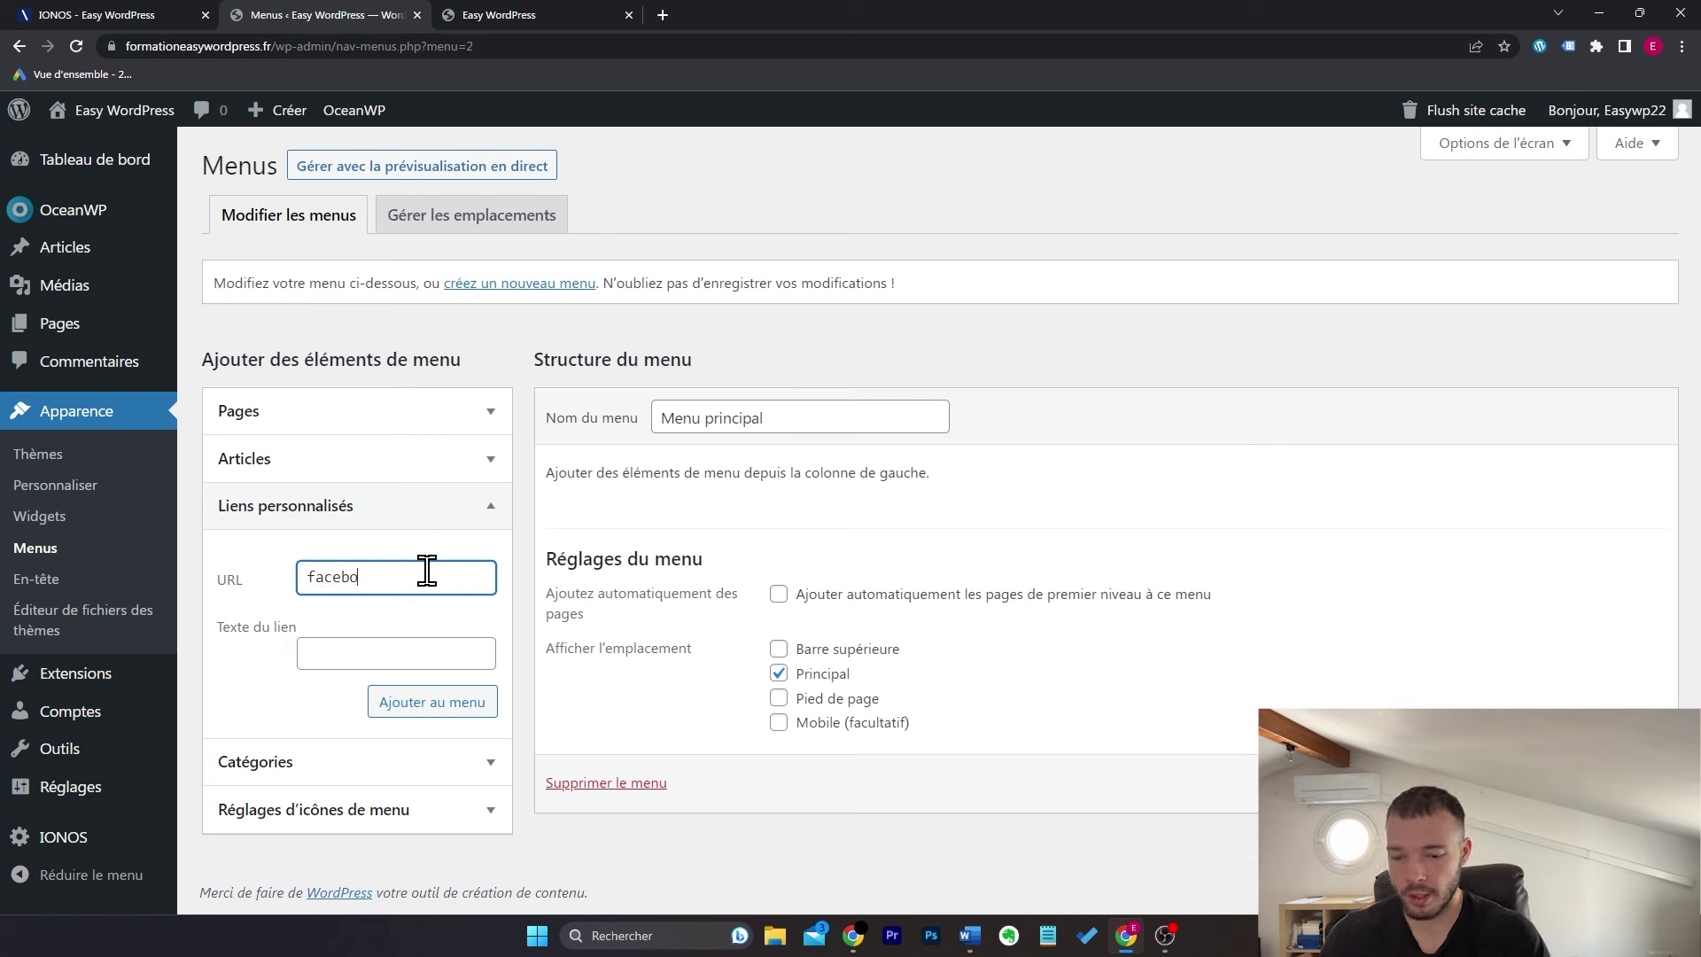
pyautogui.write('ok.com')
pyautogui.press('Tab')
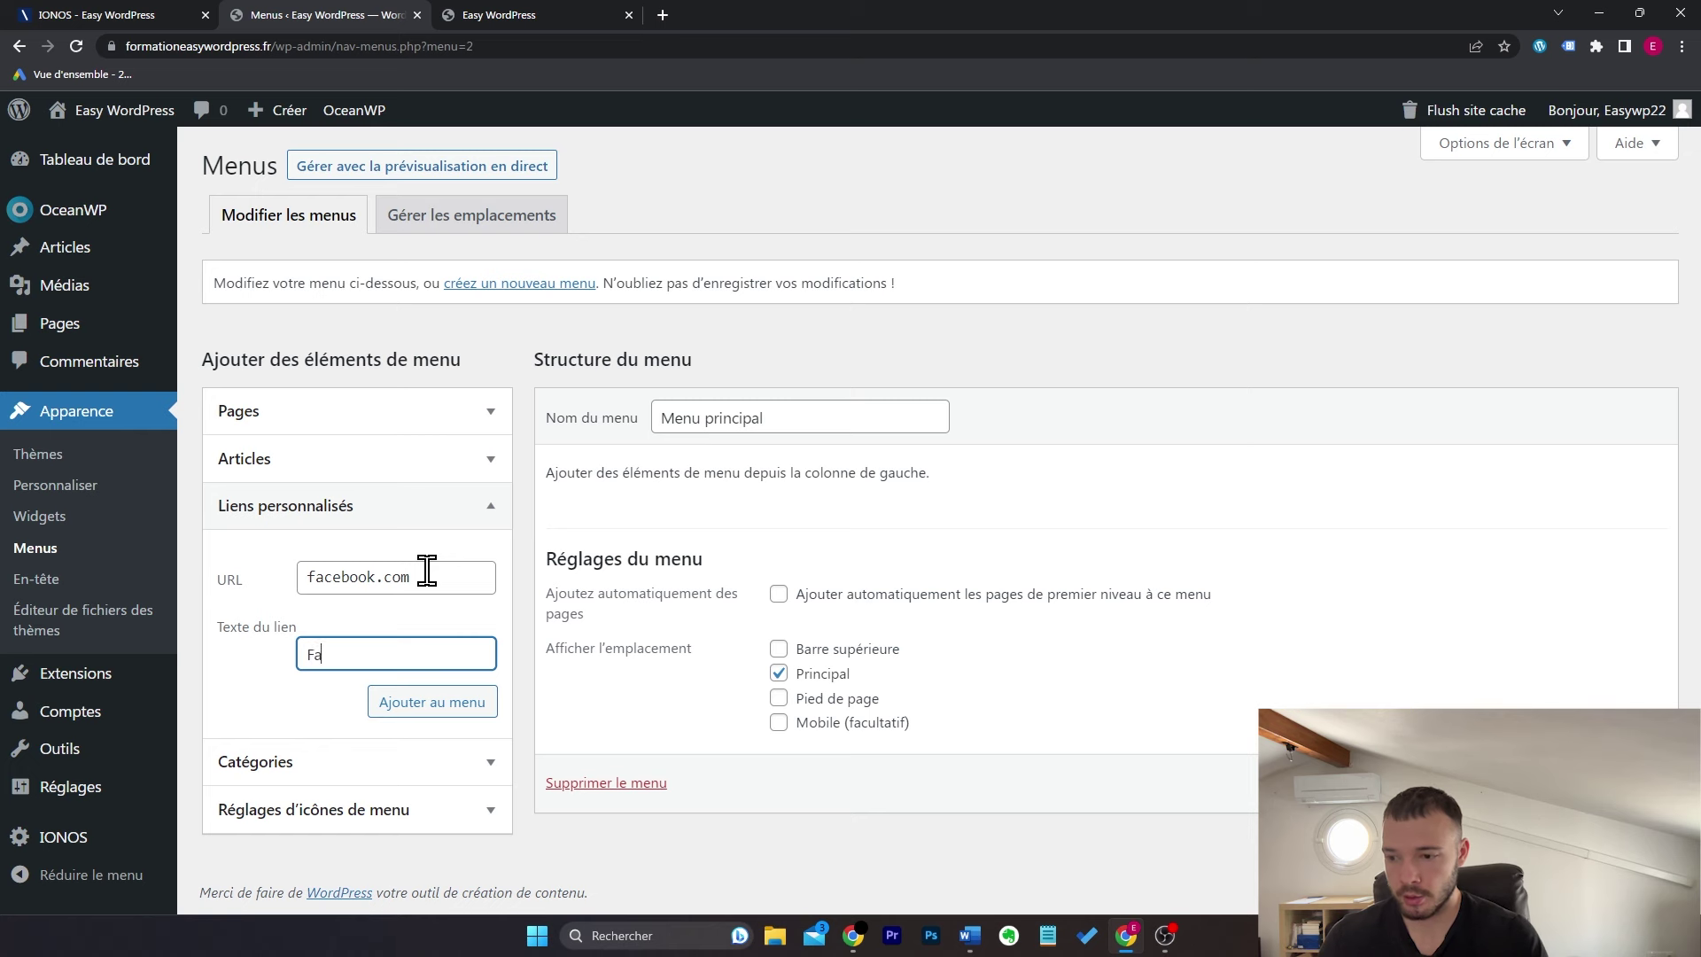
pyautogui.write('Facebook')
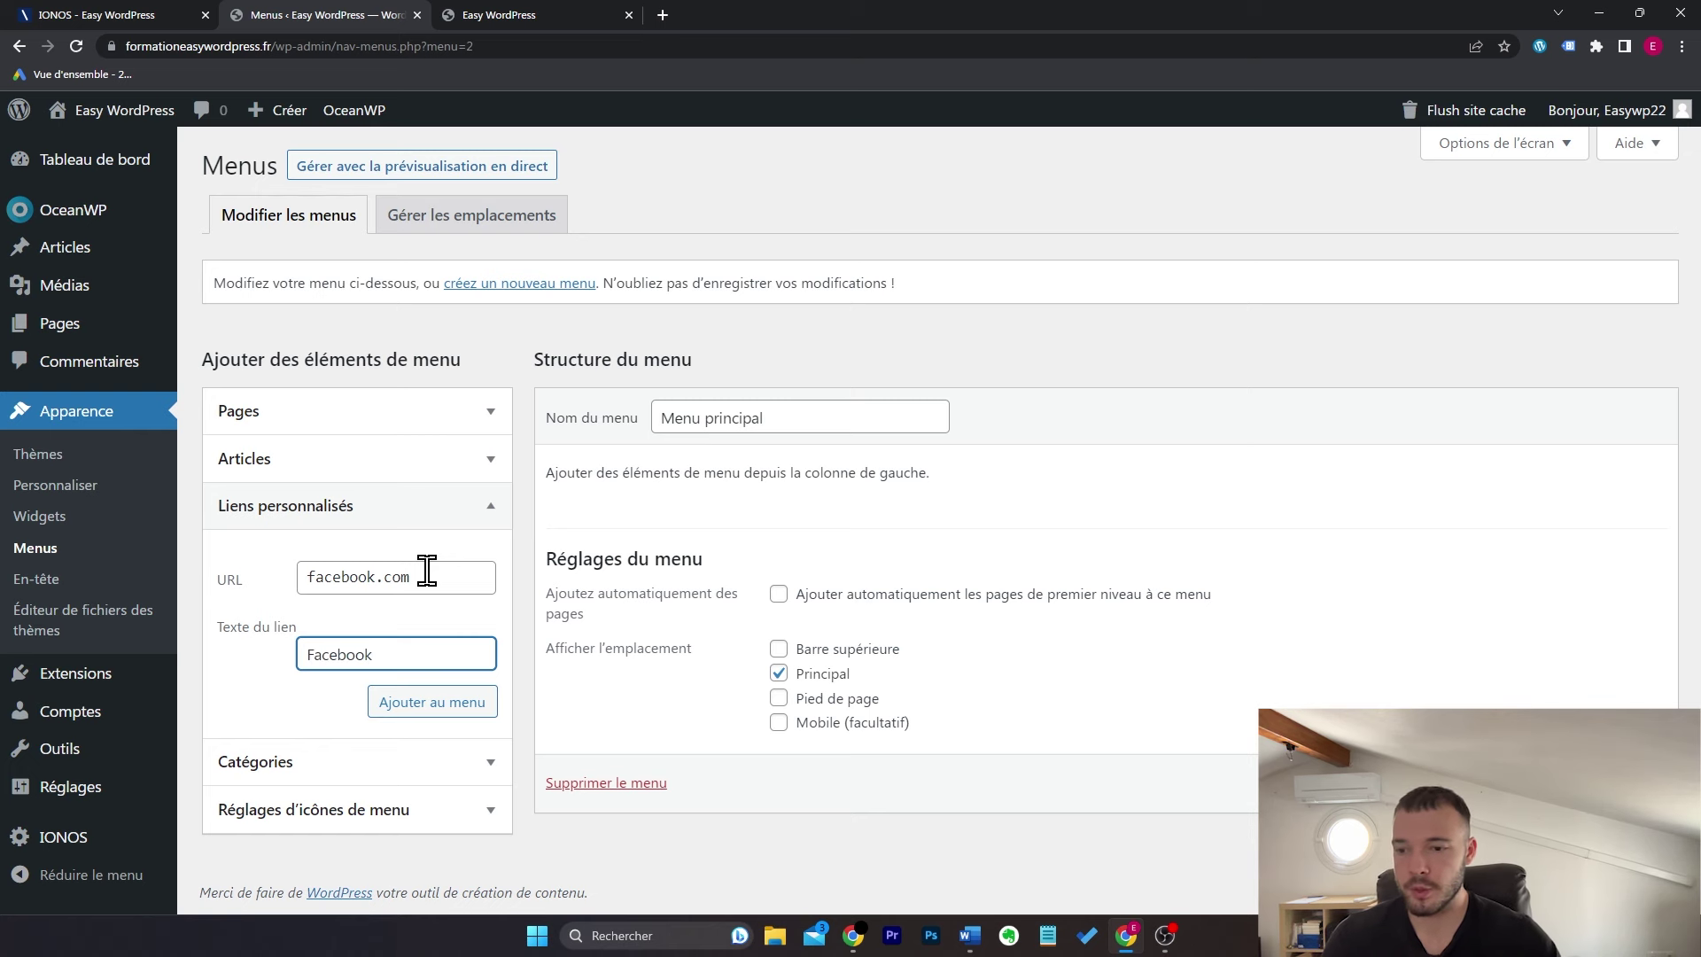
pyautogui.click(418, 702)
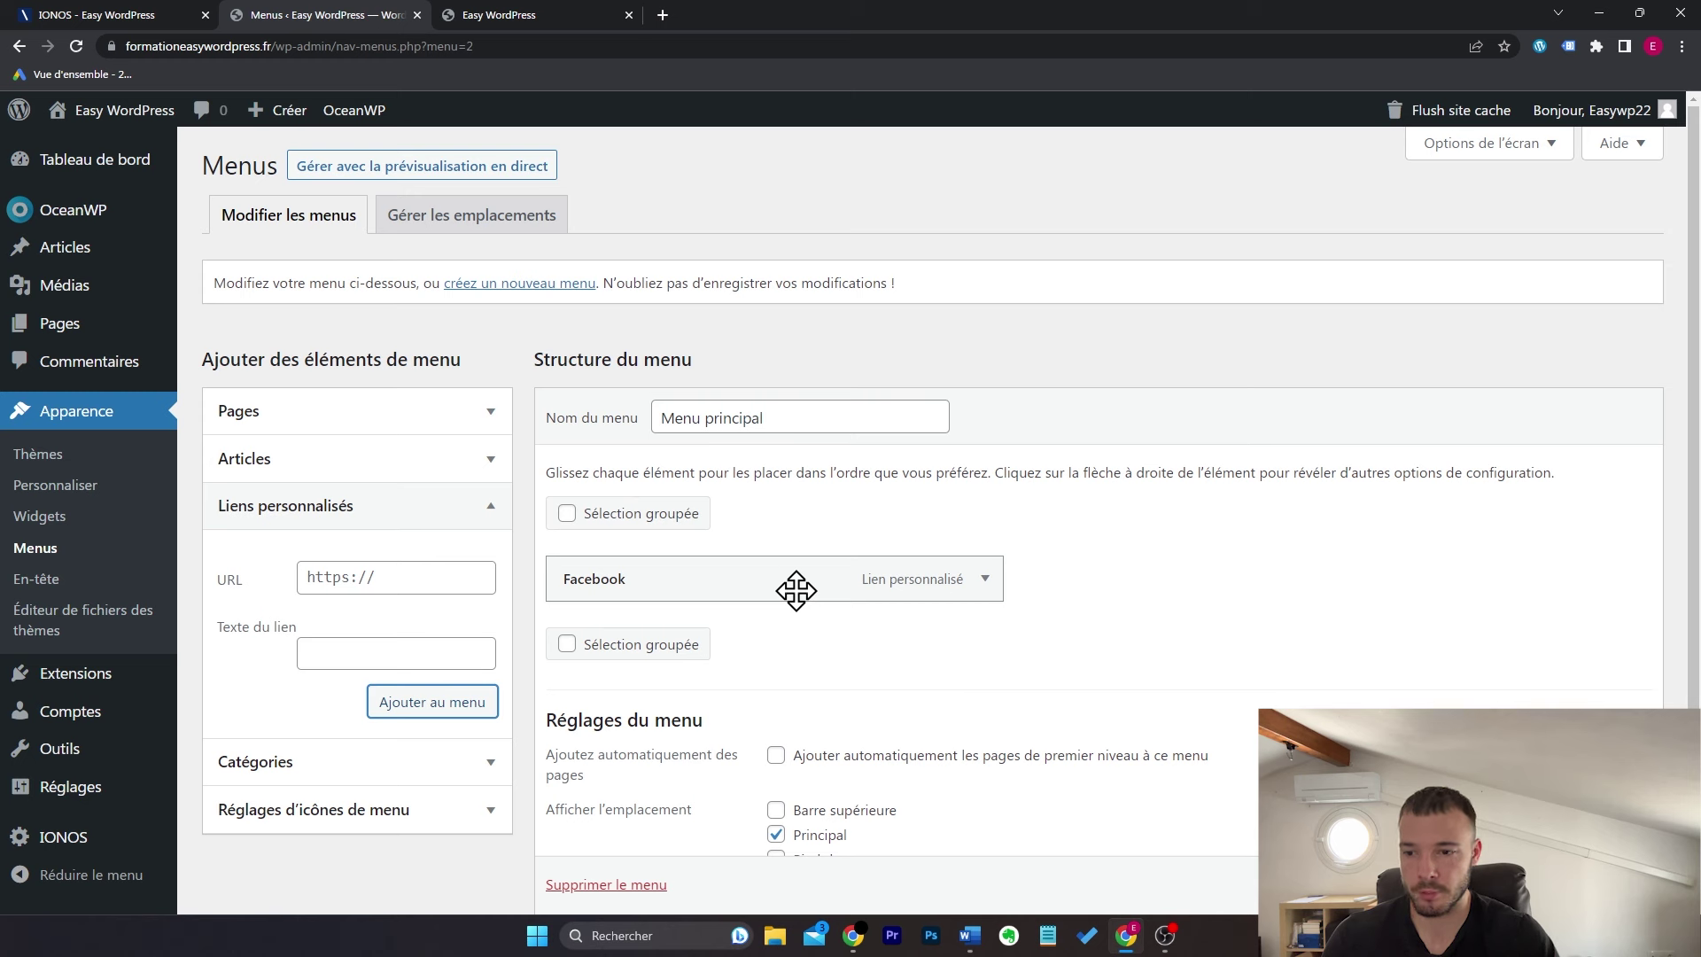
pyautogui.click(492, 412)
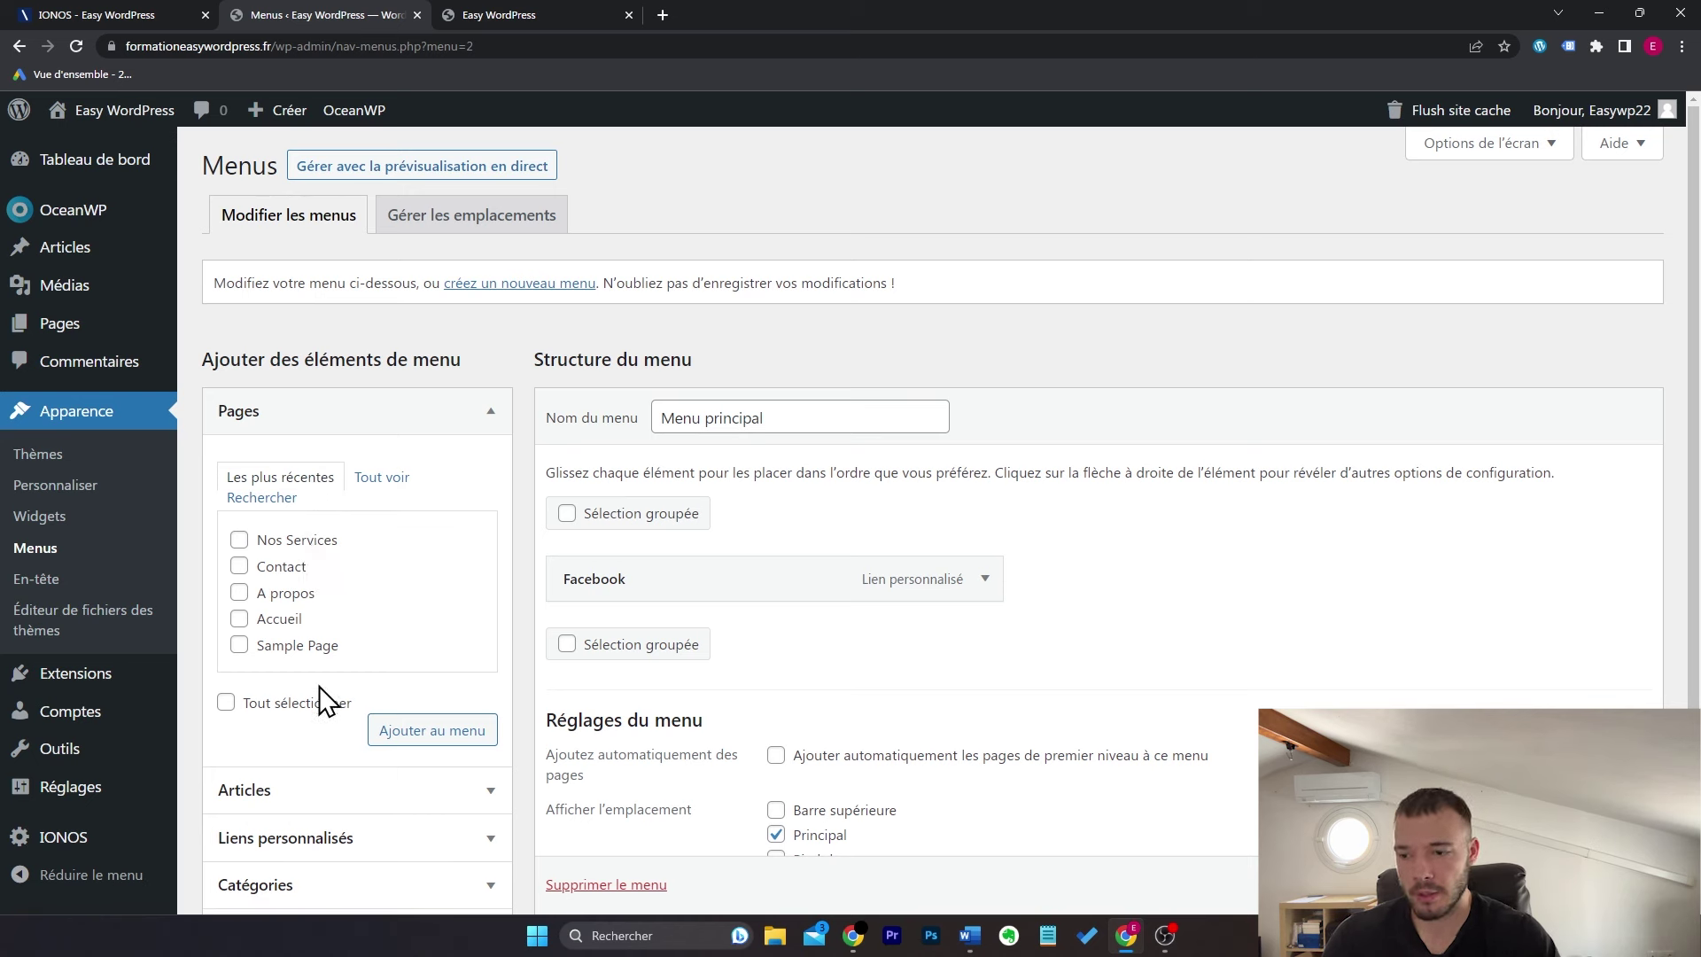
# Step: Add the A propos, Contact and Nos Services pages to Menu principal
pyautogui.click(382, 481)
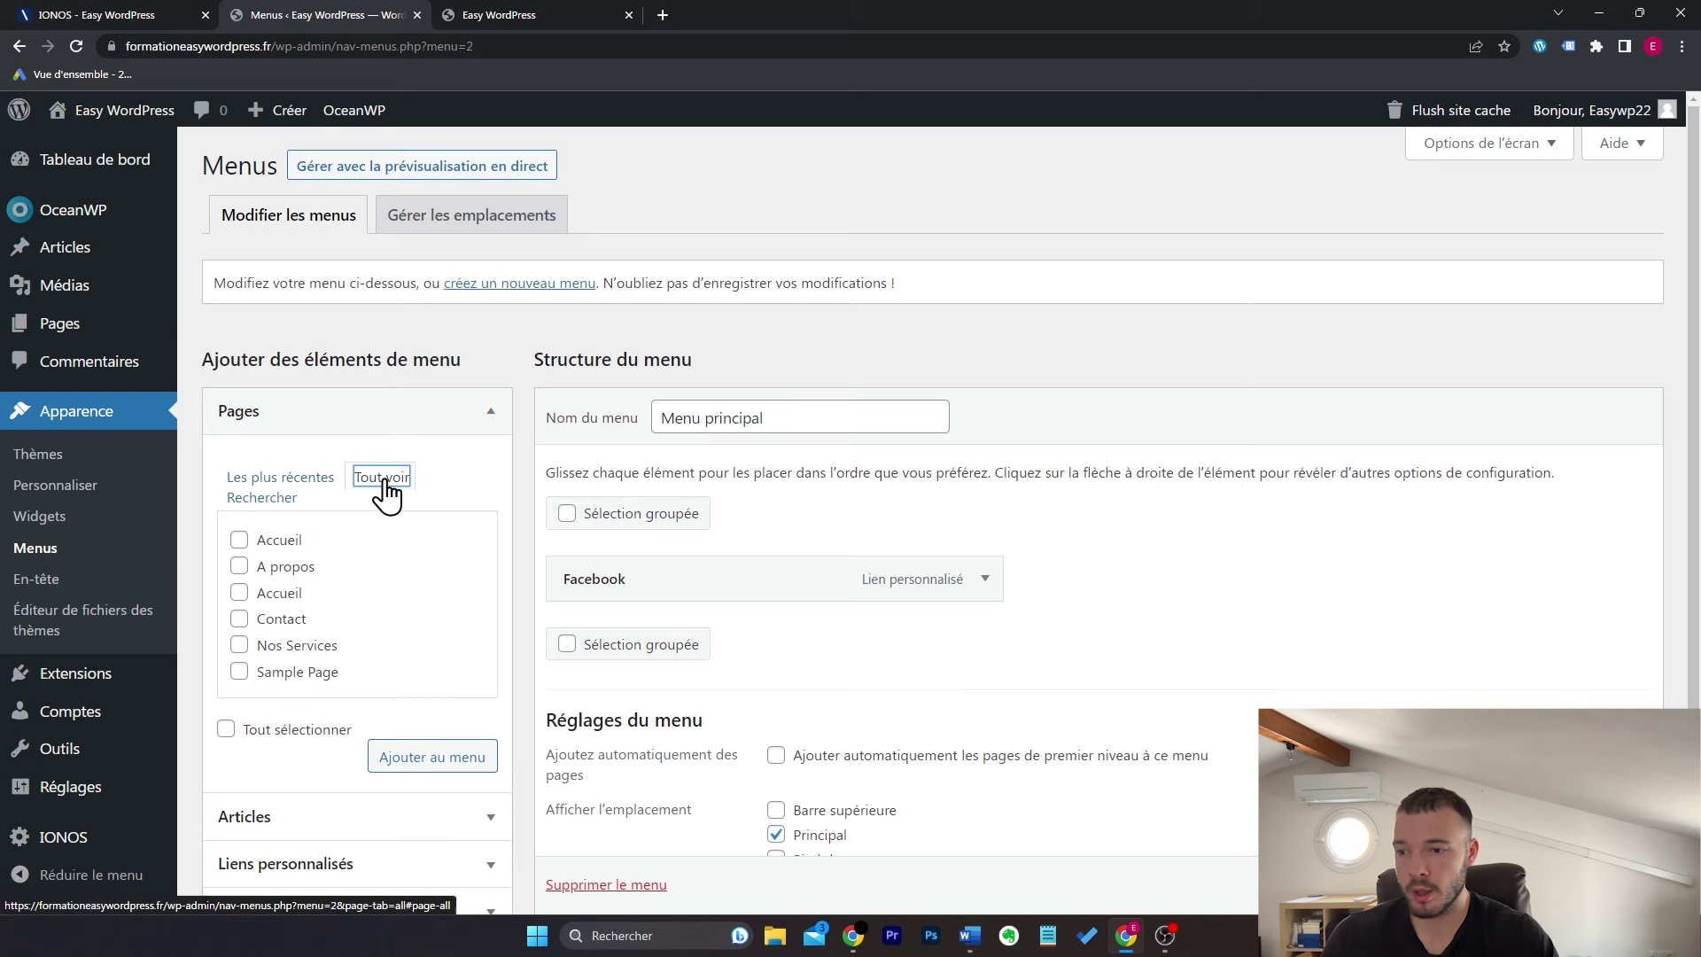
pyautogui.click(298, 567)
pyautogui.click(304, 620)
pyautogui.click(311, 646)
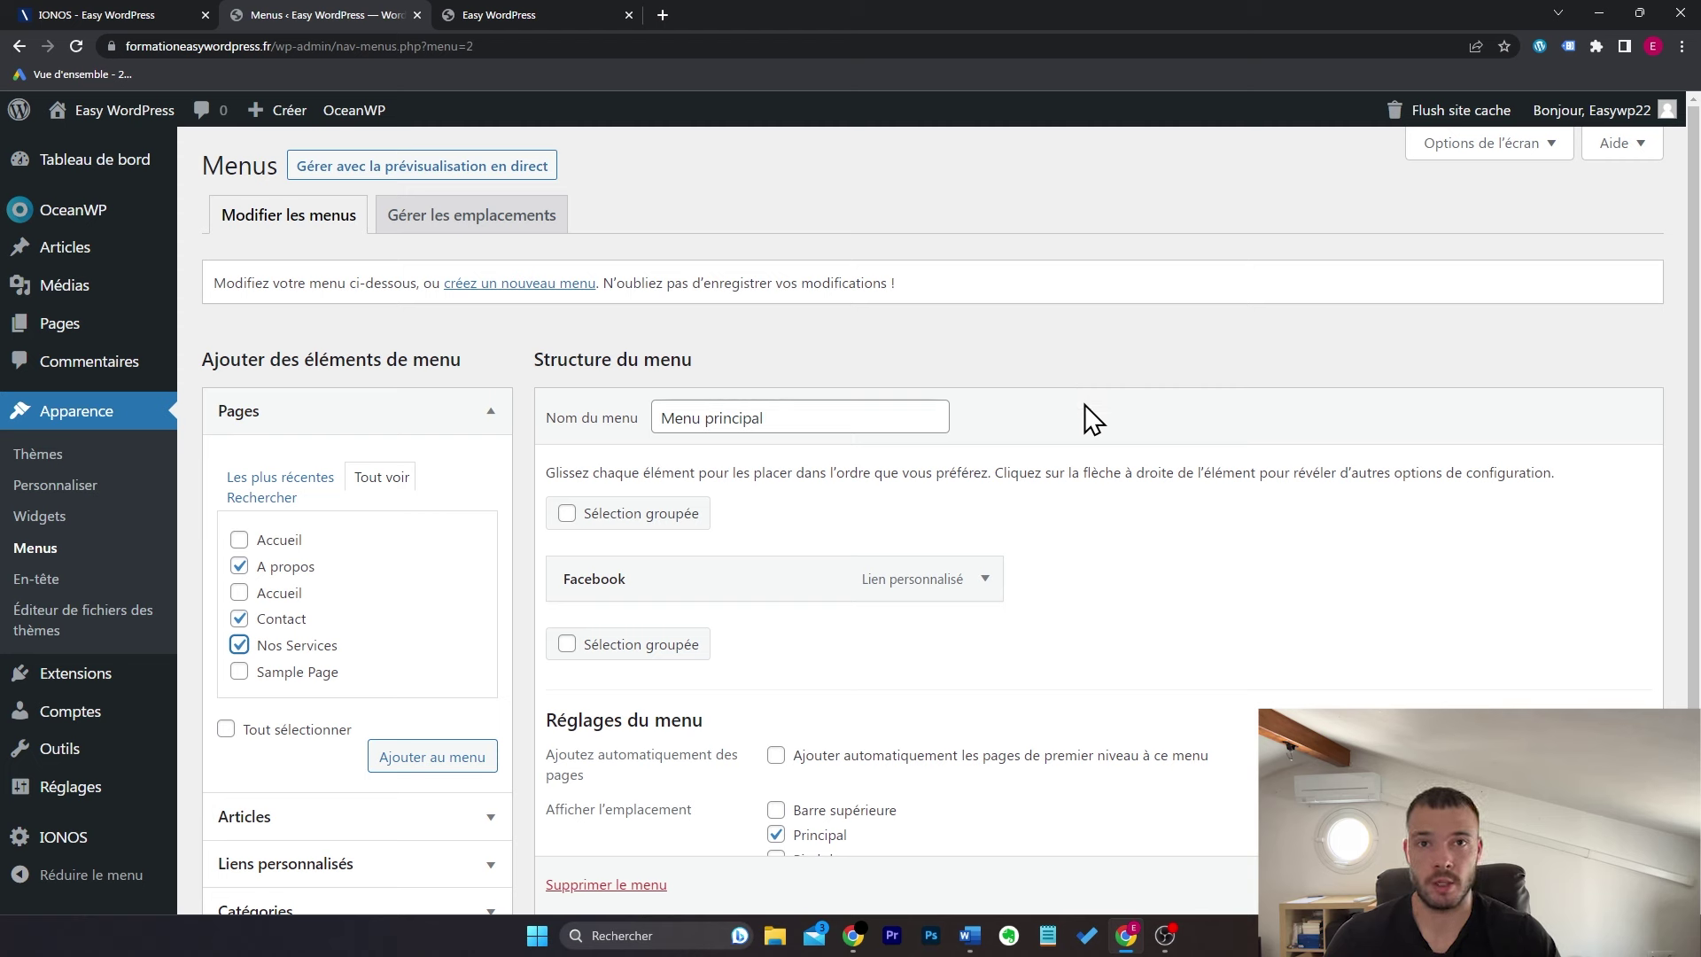
pyautogui.click(441, 760)
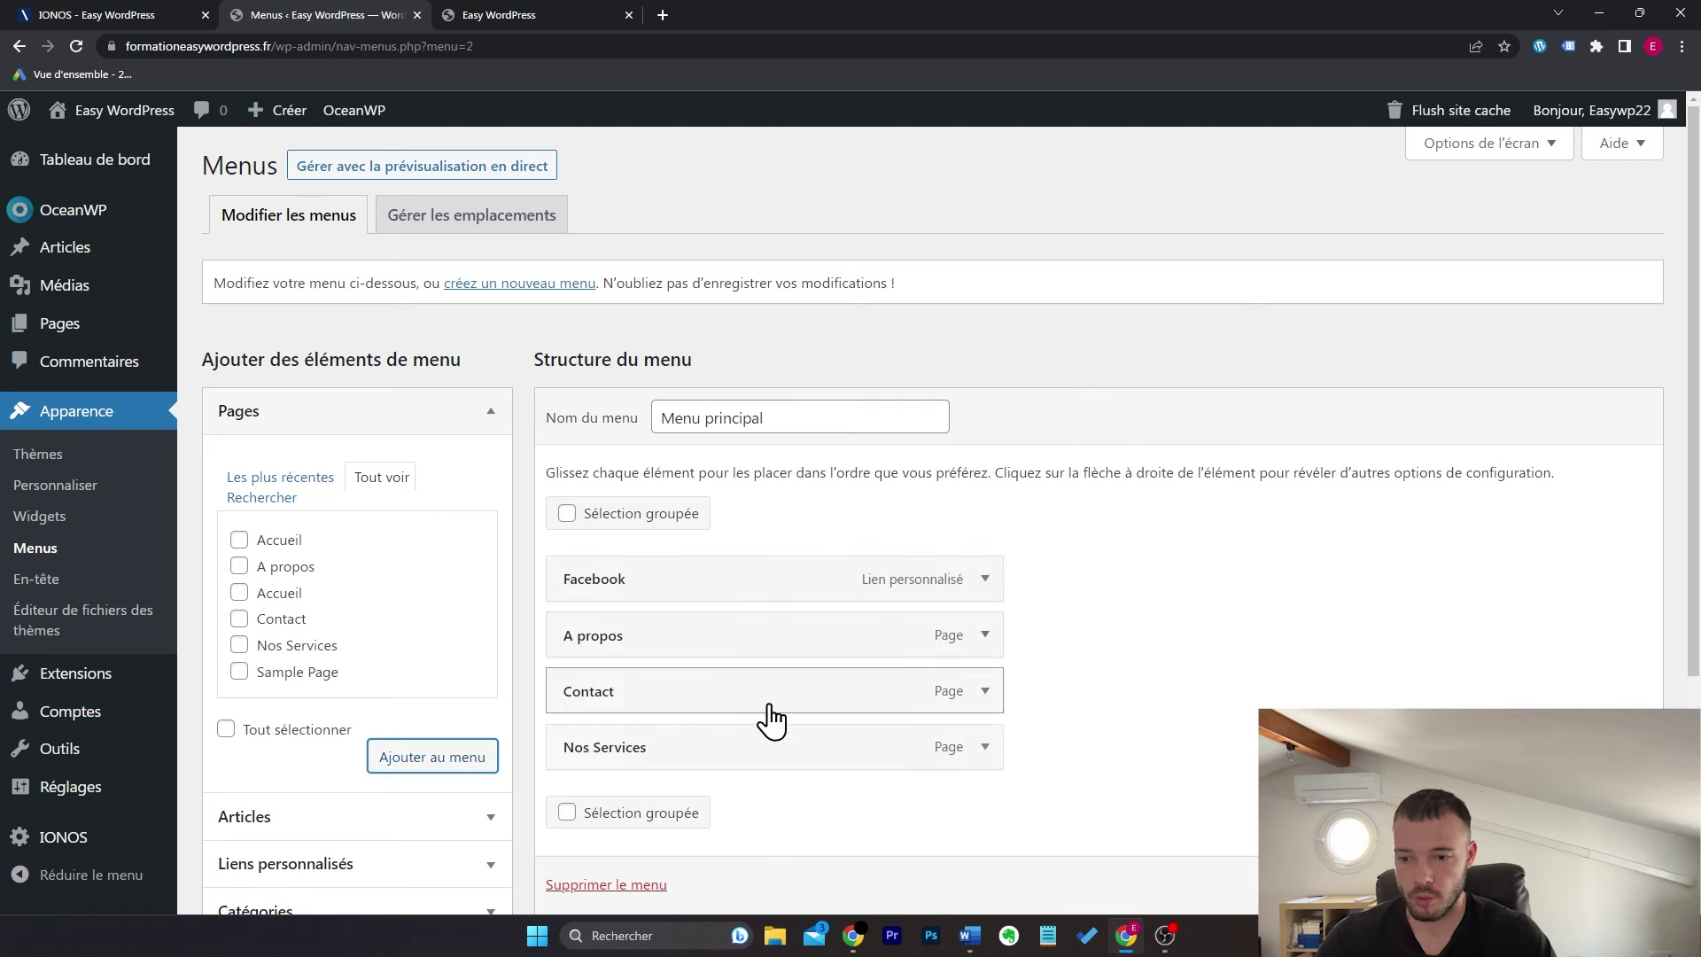
# Step: Reorder the menu items as Nos Services, A propos, Contact, Facebook
pyautogui.moveTo(769, 744); pyautogui.dragTo(759, 575)
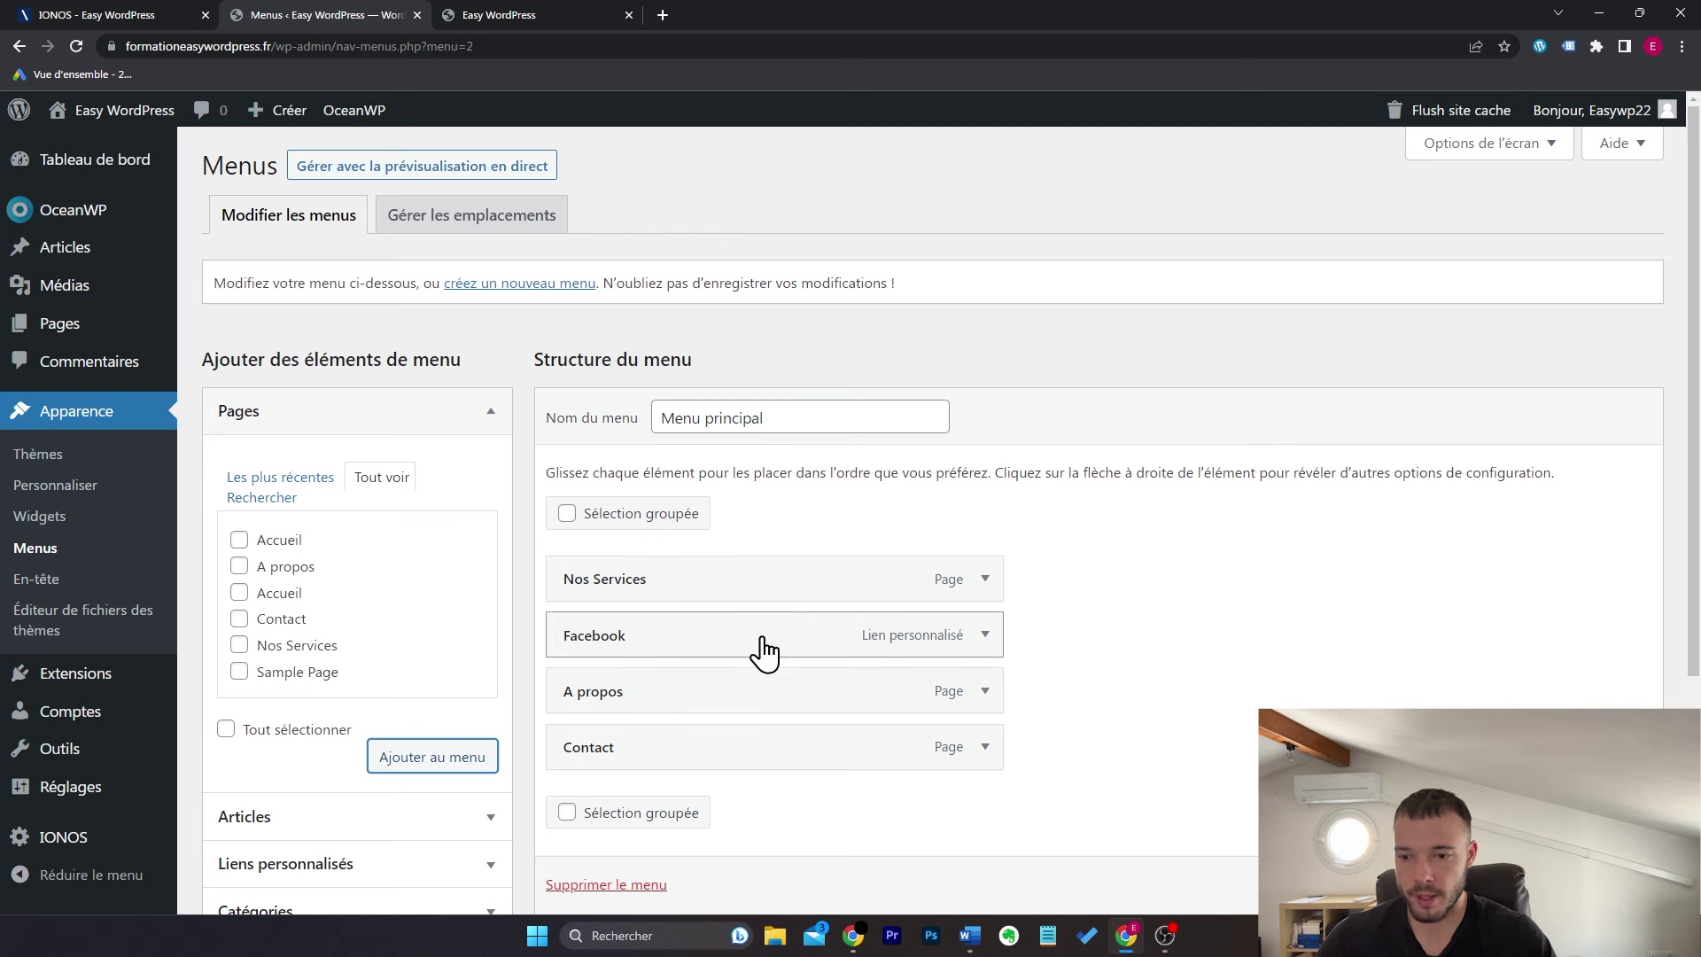
pyautogui.moveTo(753, 696); pyautogui.dragTo(732, 640)
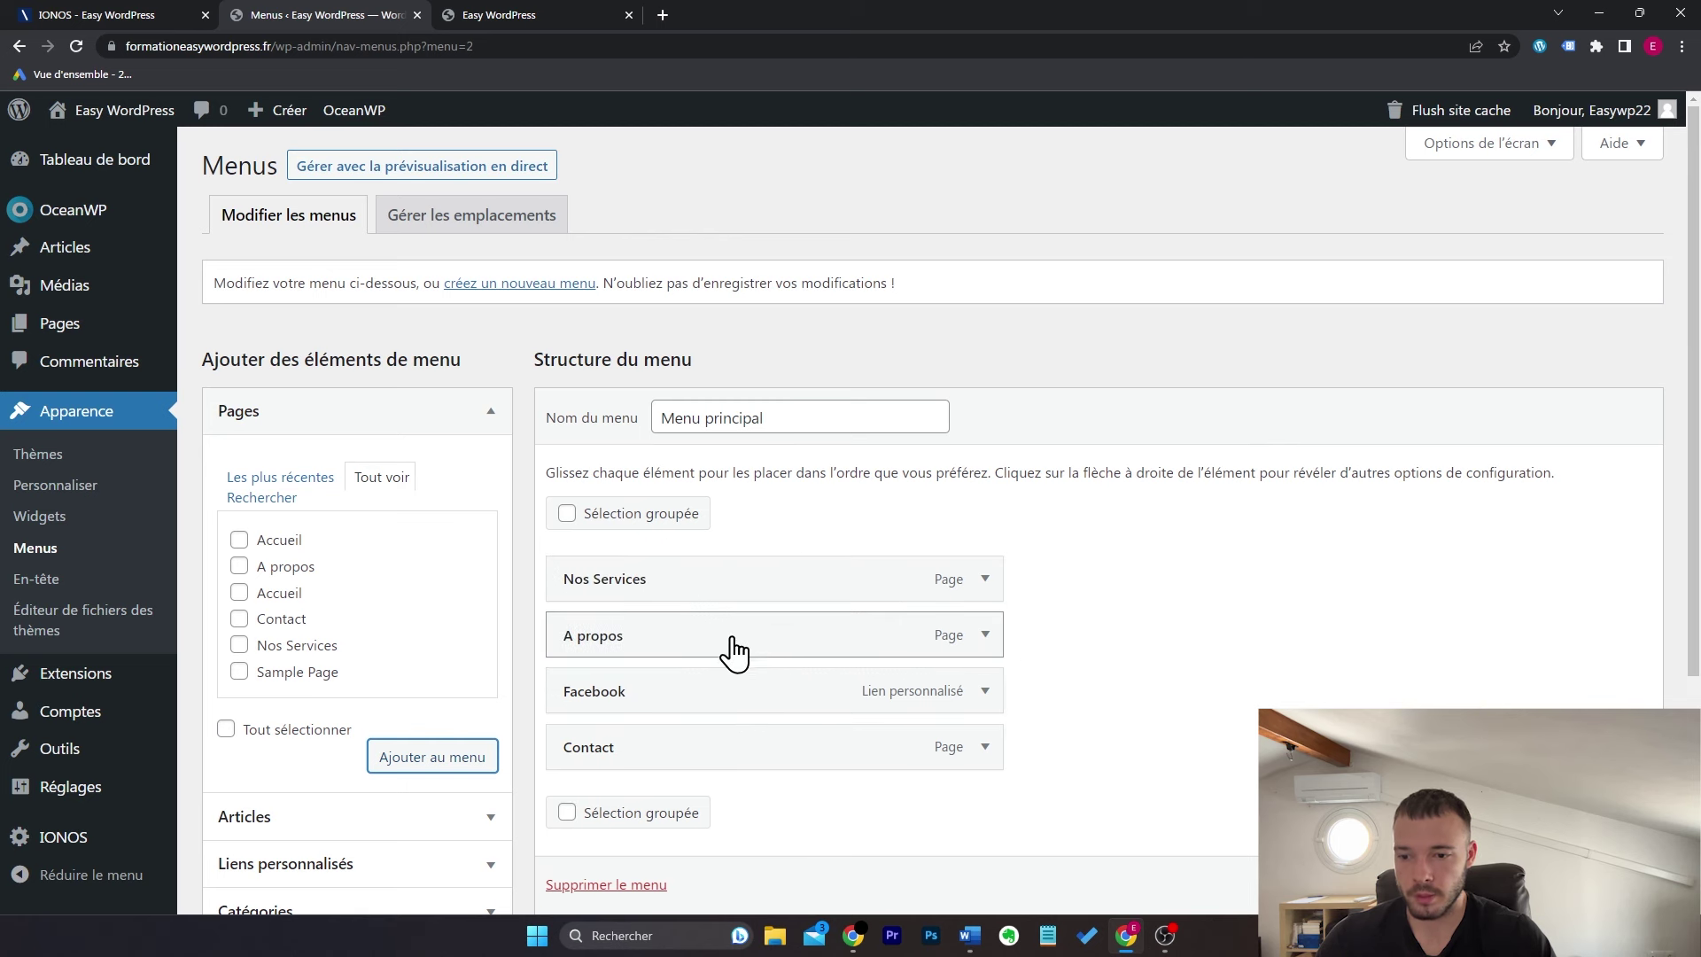
pyautogui.moveTo(752, 748); pyautogui.dragTo(771, 703)
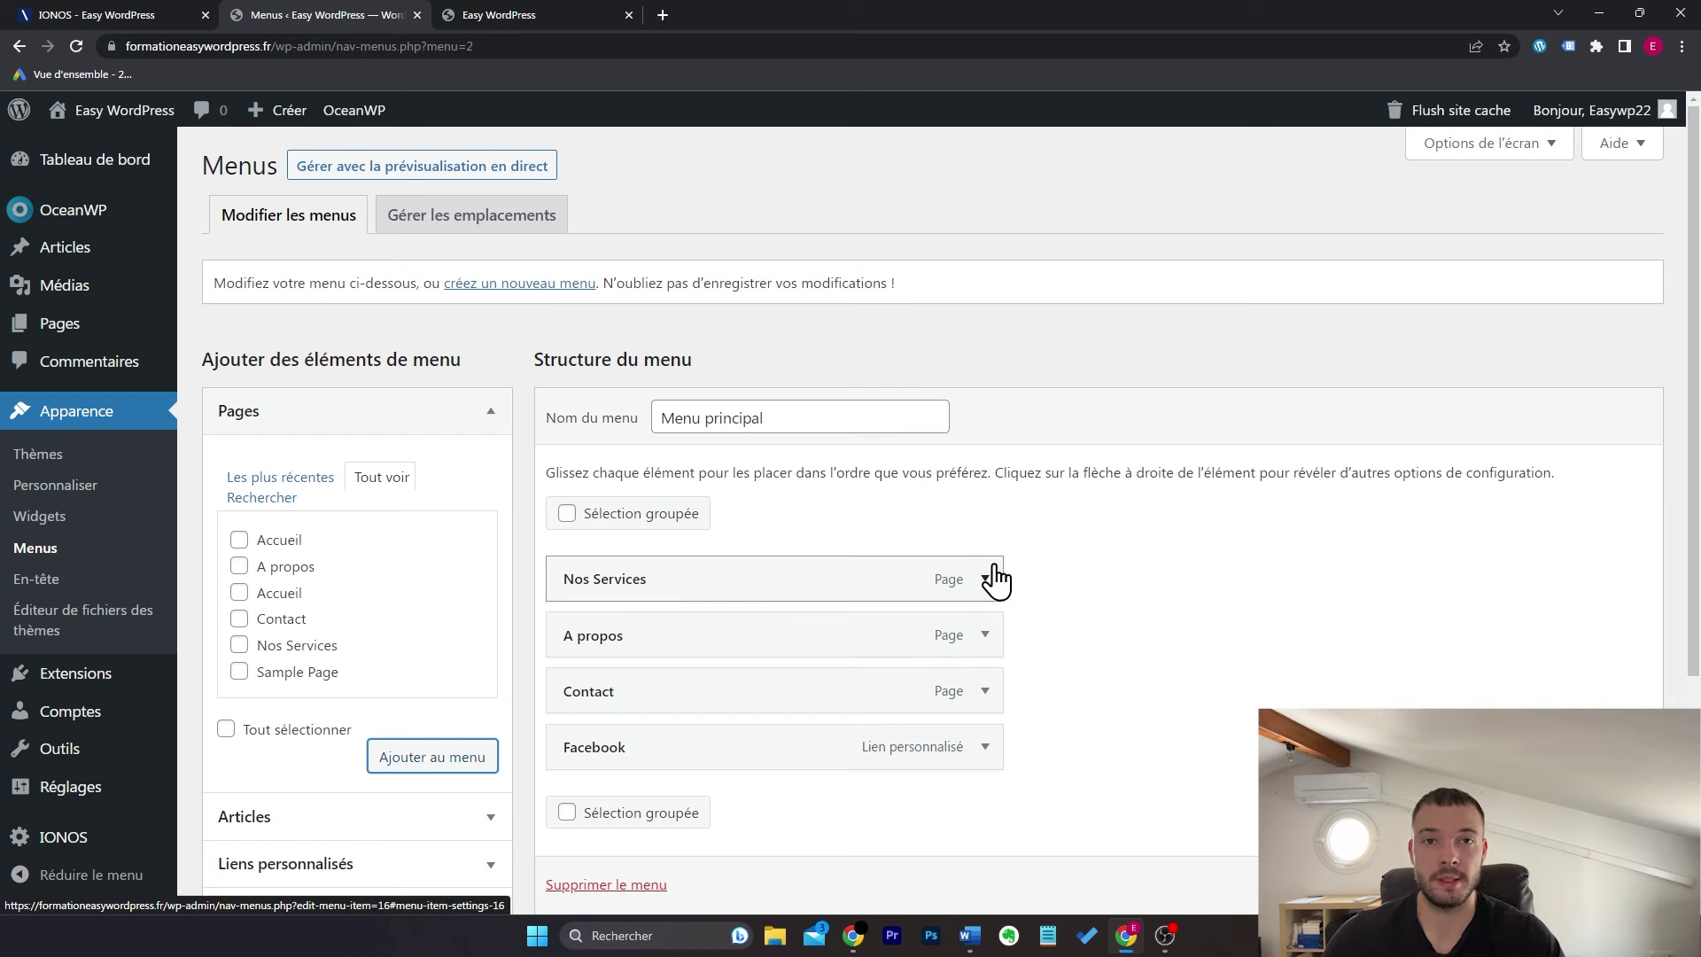
pyautogui.scroll(-1, 1114, 576)
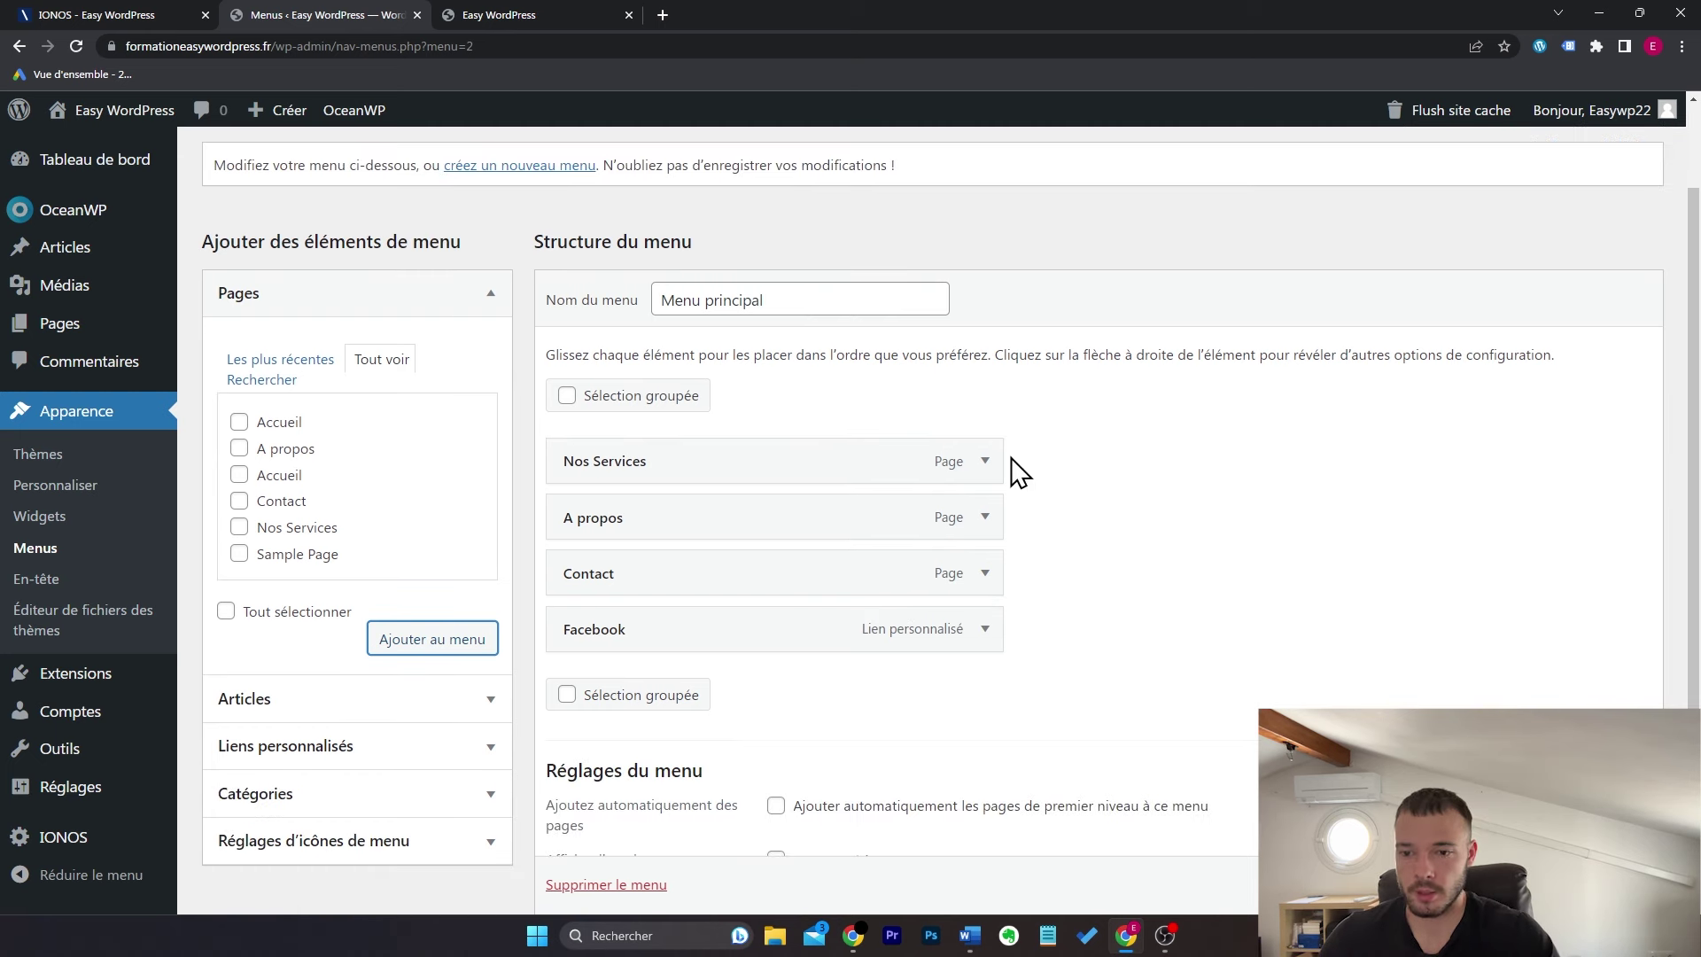
# Step: Expand the Facebook menu item and inspect its facebook.com URL
pyautogui.click(994, 631)
pyautogui.scroll(-2, 1118, 608)
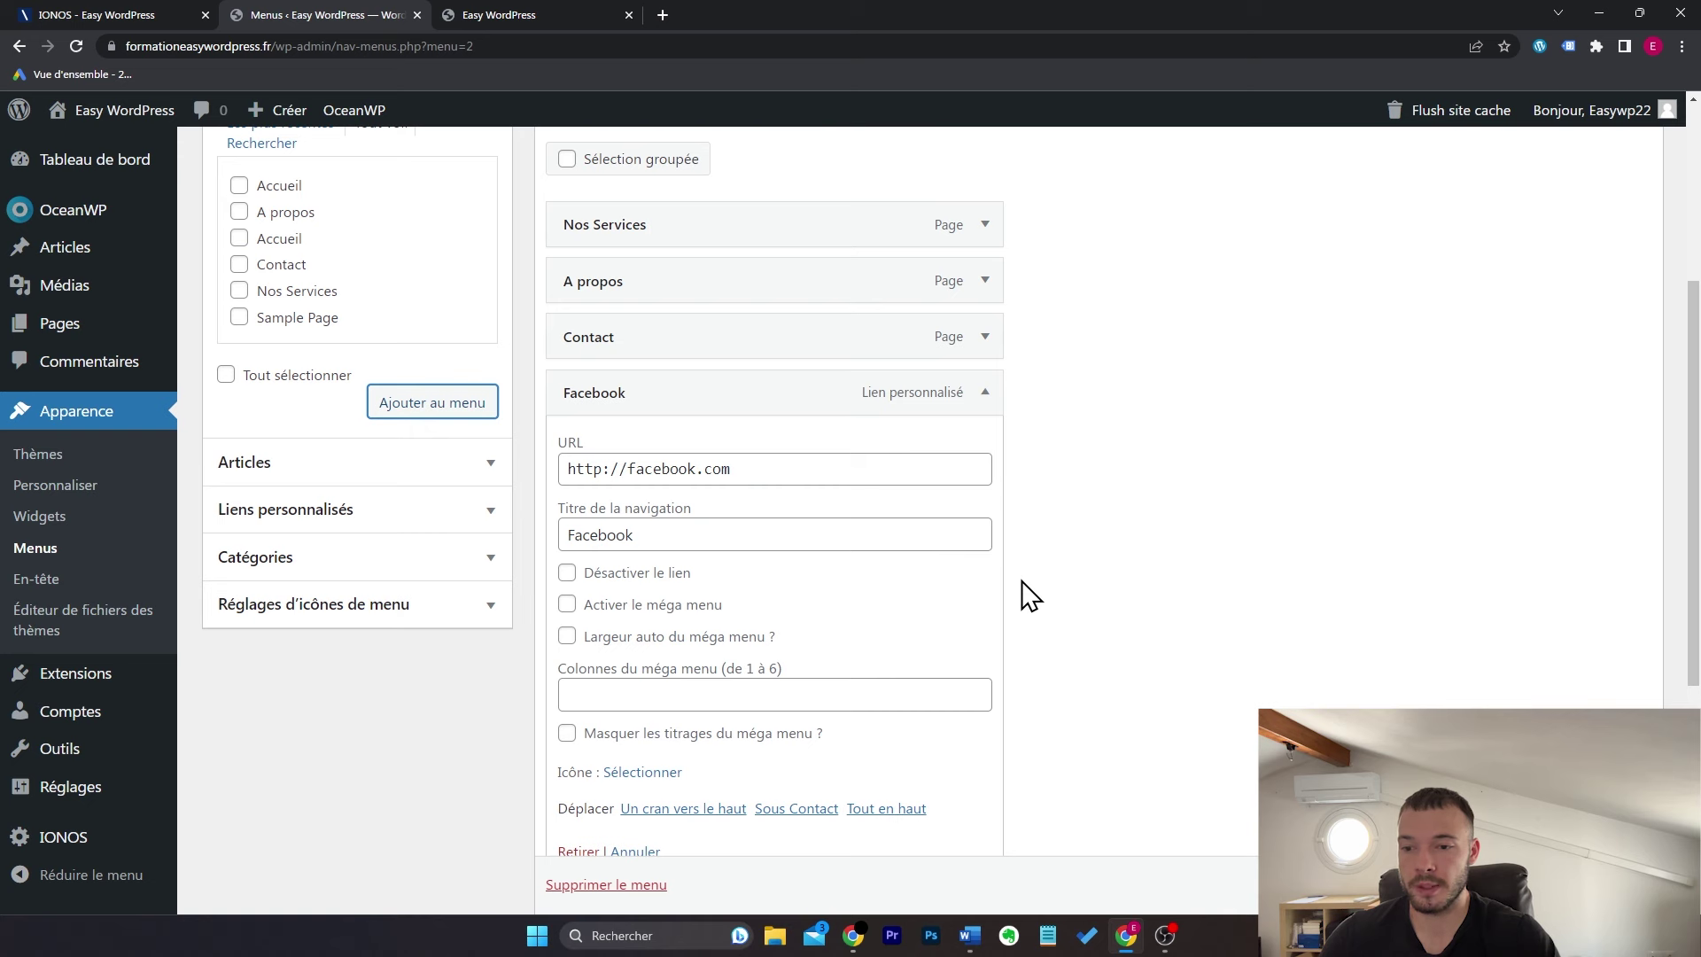
pyautogui.moveTo(824, 471); pyautogui.dragTo(563, 470)
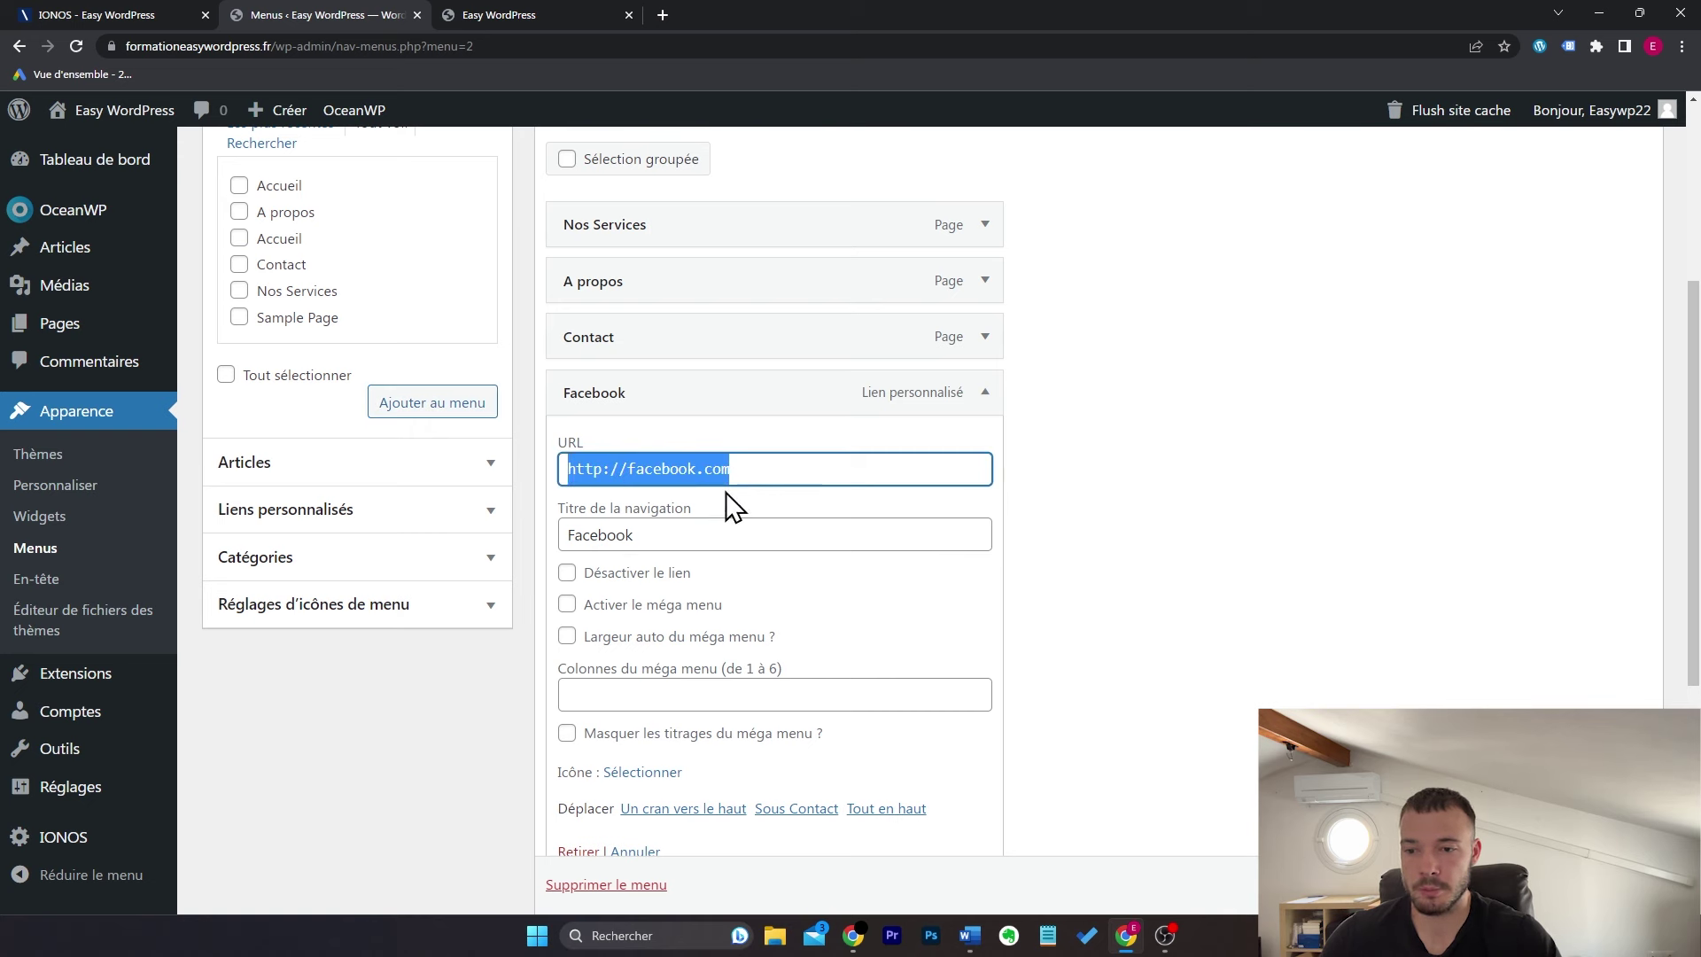
pyautogui.click(769, 471)
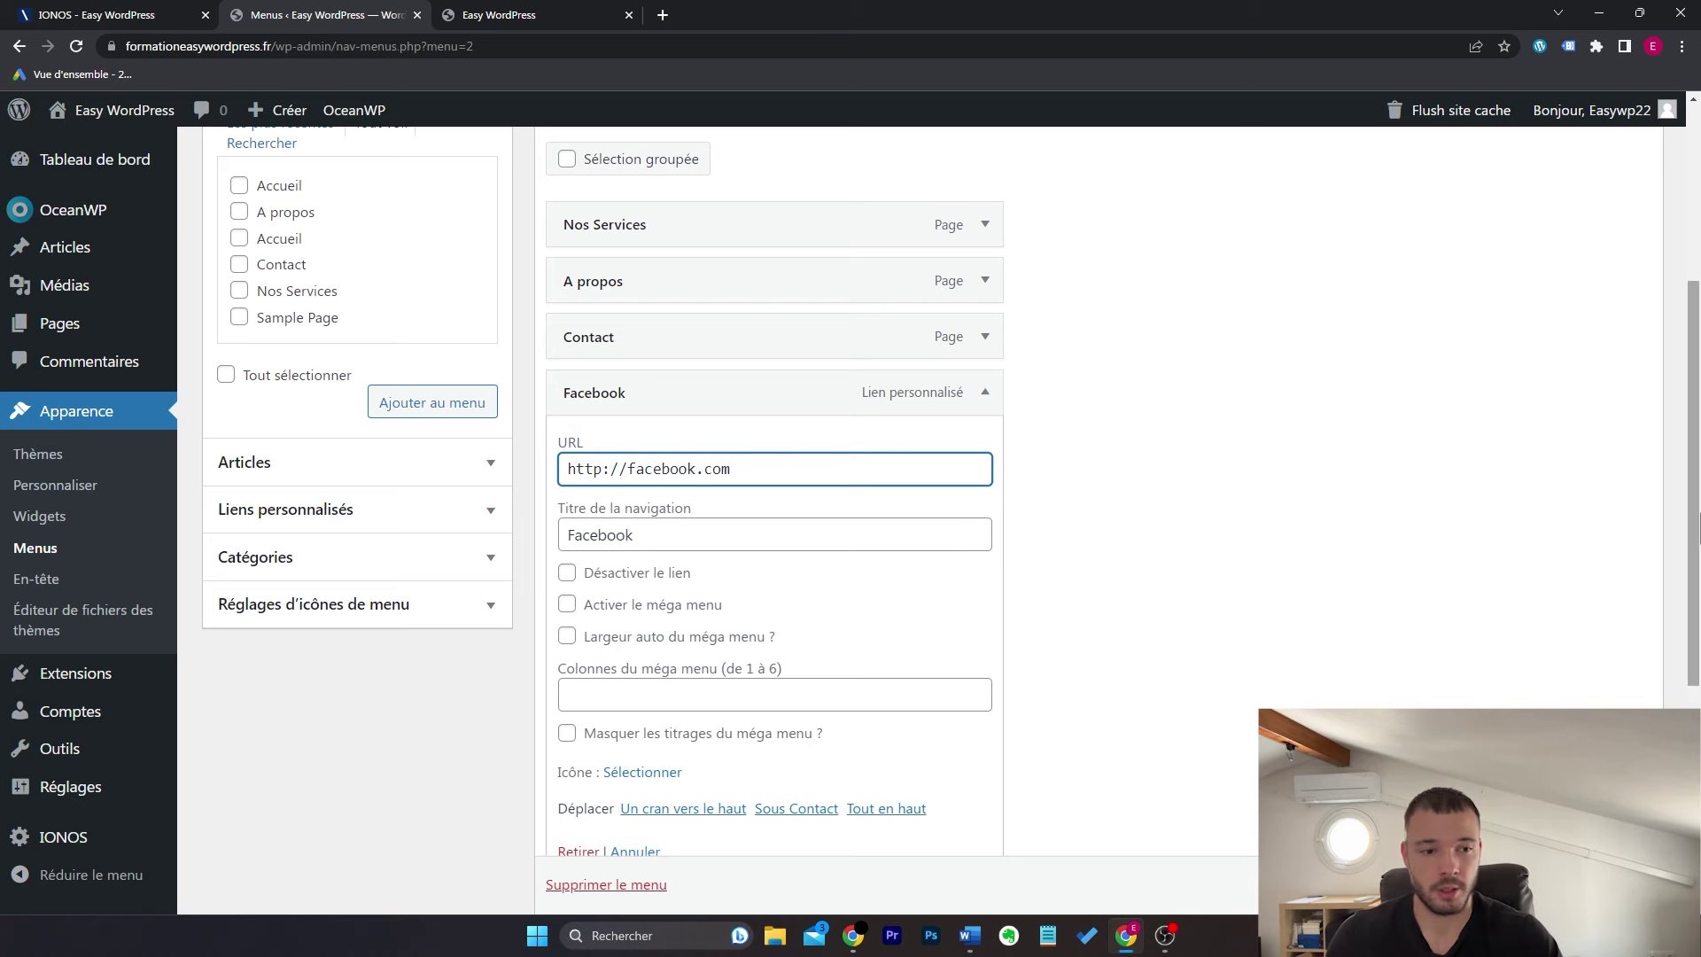
pyautogui.moveTo(1700, 514); pyautogui.dragTo(1689, 325)
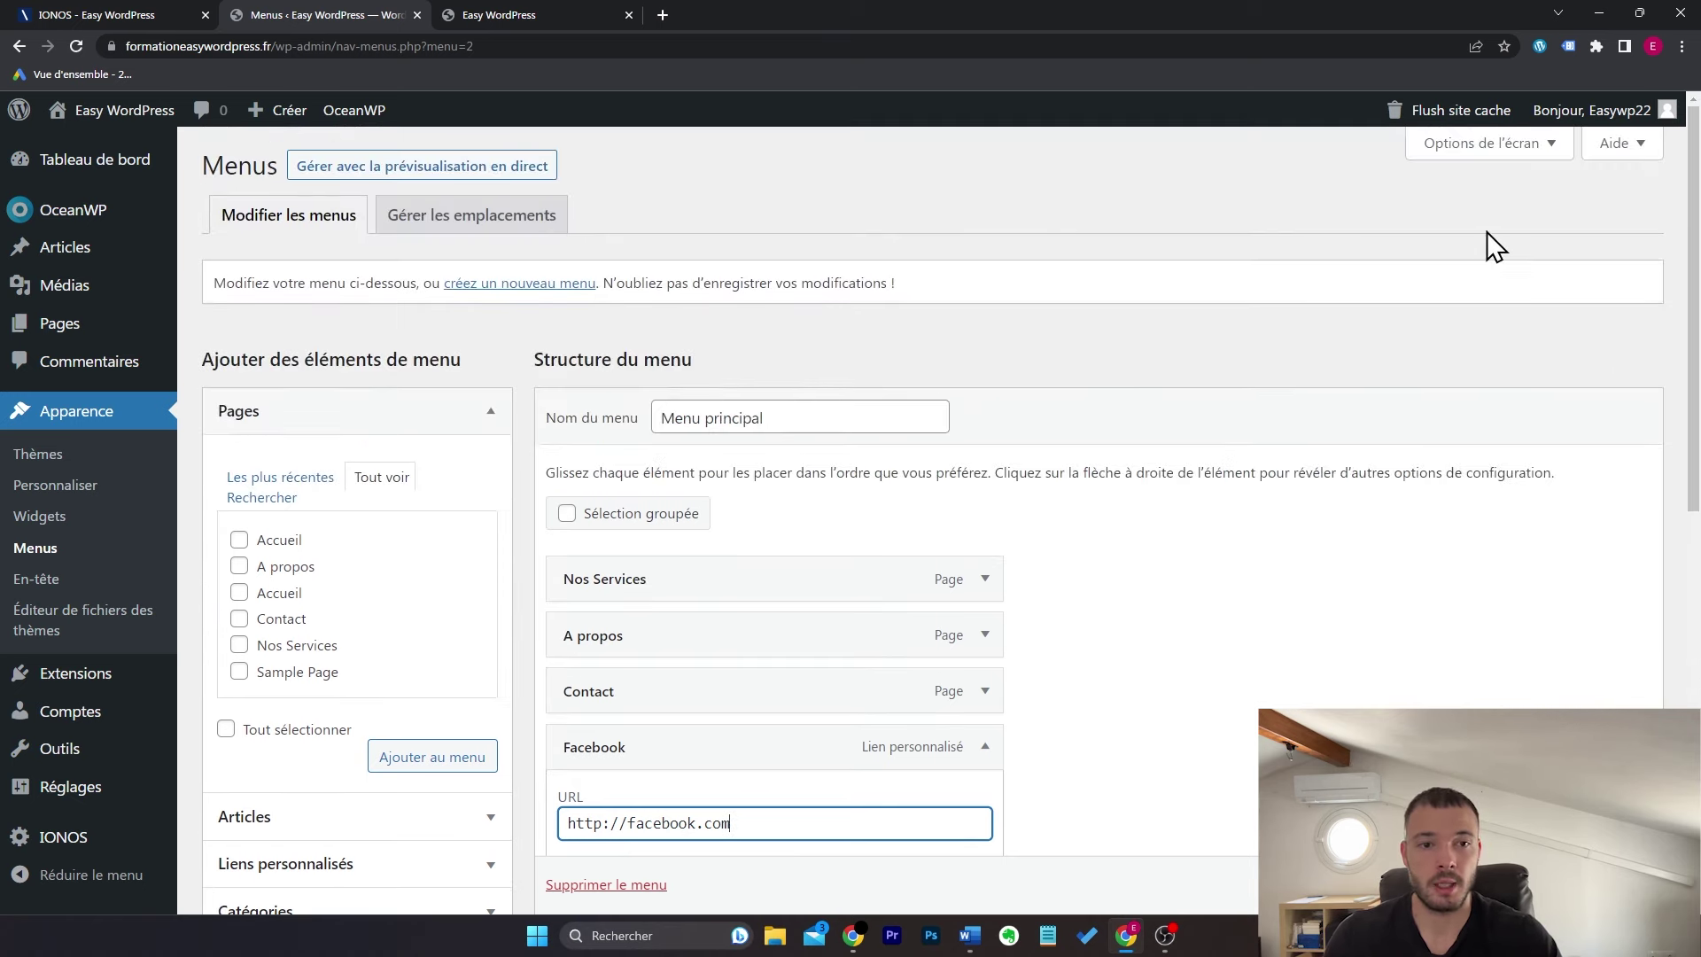
# Step: Enable Cible du lien in Options de l'écran and set the Facebook link to open in a new tab
pyautogui.click(1467, 155)
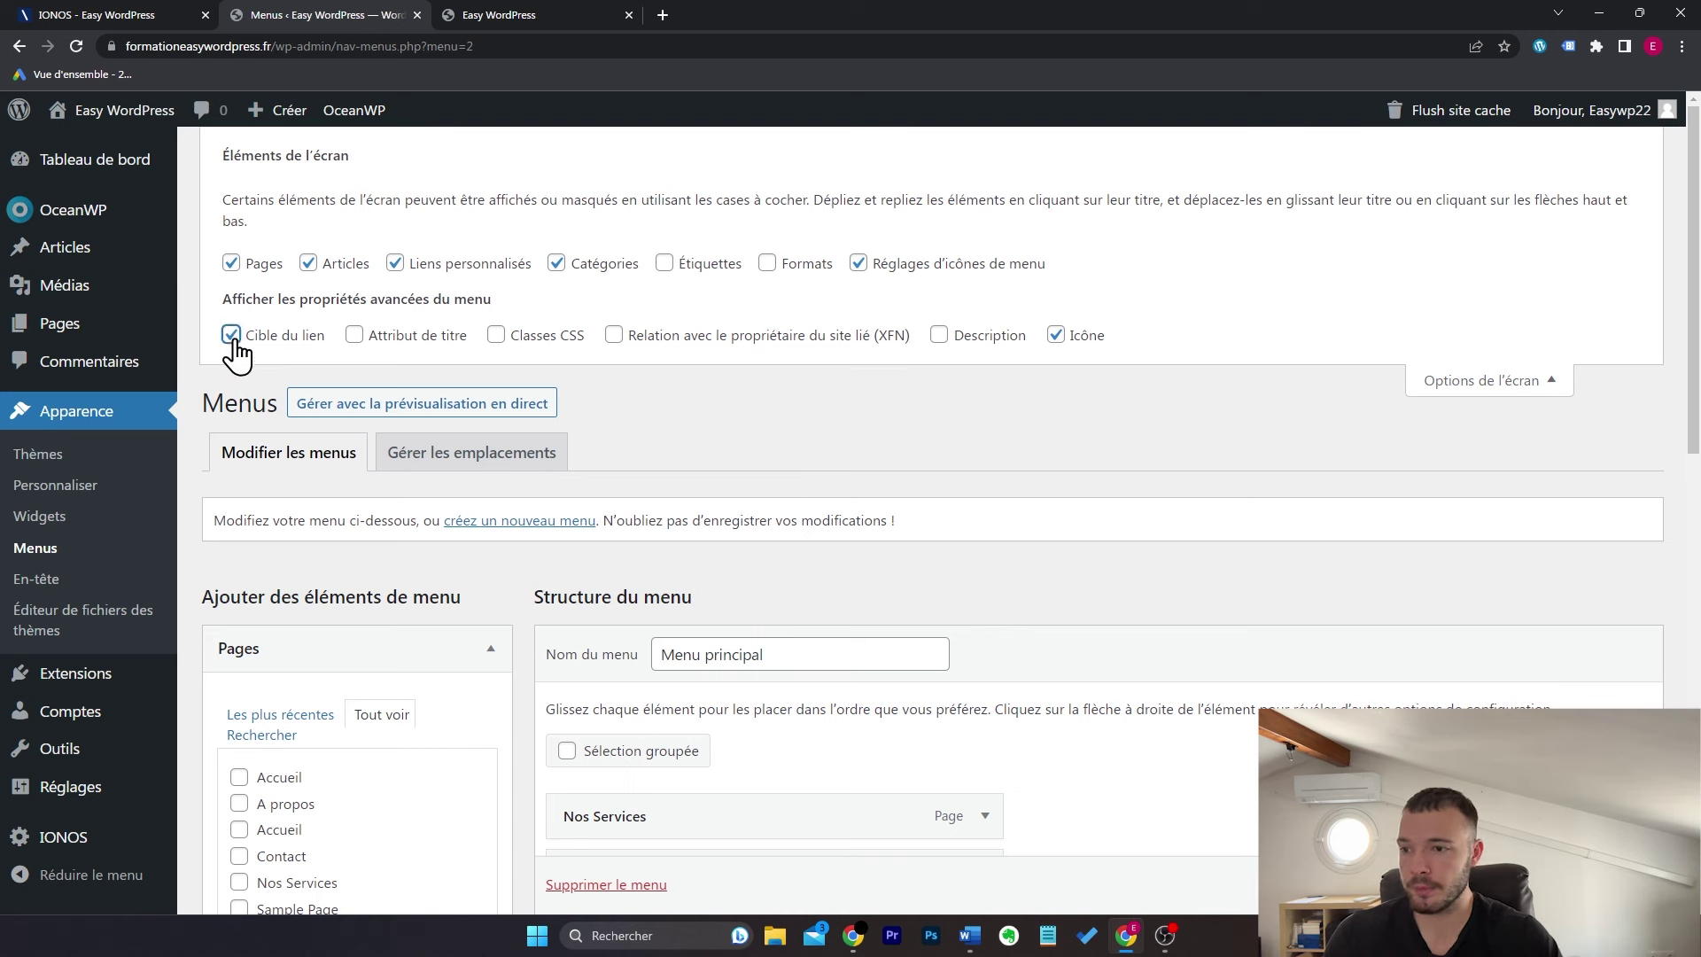
pyautogui.click(1473, 387)
pyautogui.scroll(-2, 1192, 440)
pyautogui.scroll(-4, 1192, 441)
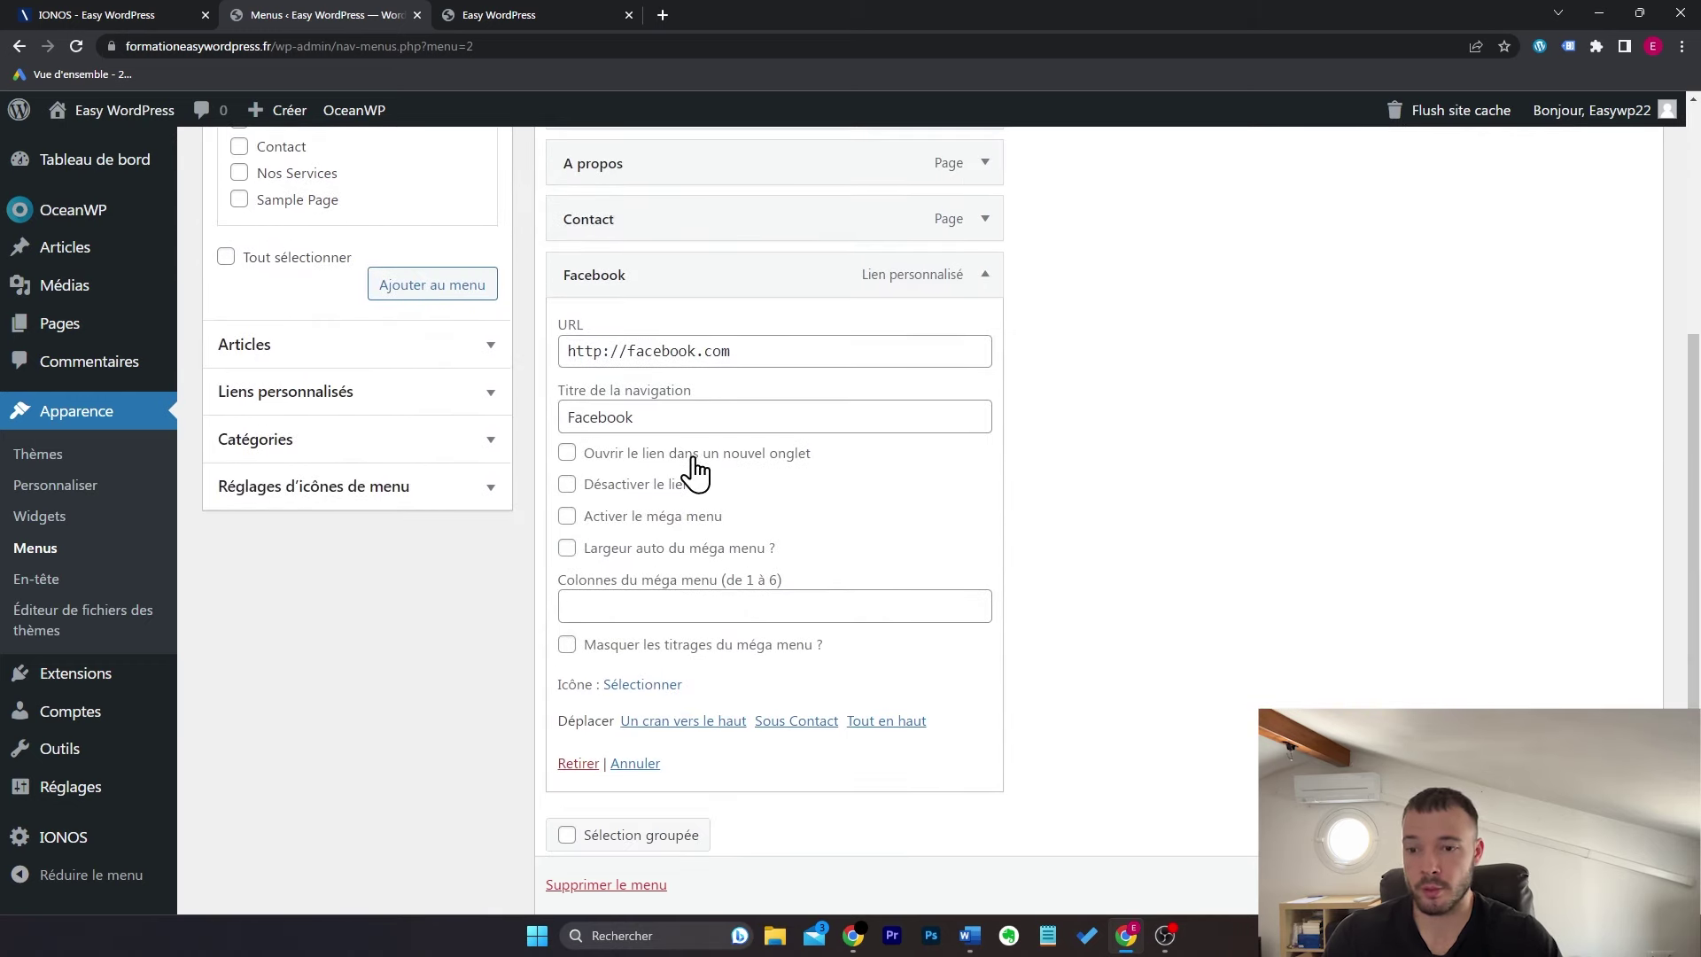
pyautogui.click(742, 459)
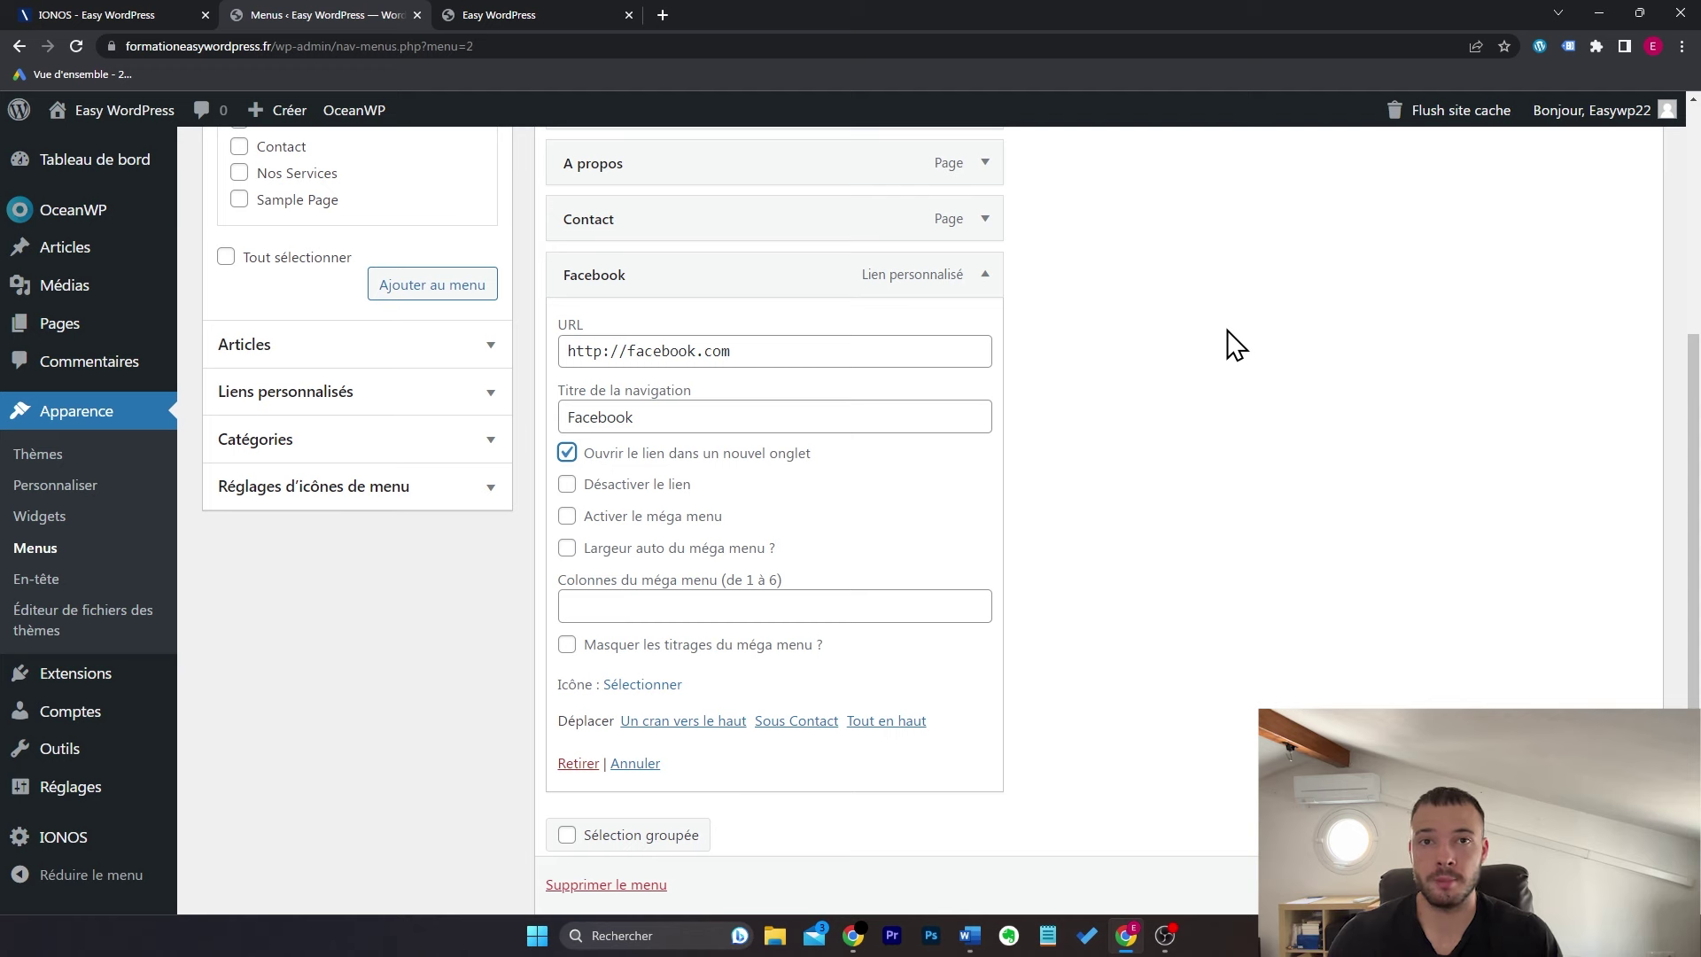
pyautogui.click(984, 275)
pyautogui.scroll(3, 1212, 444)
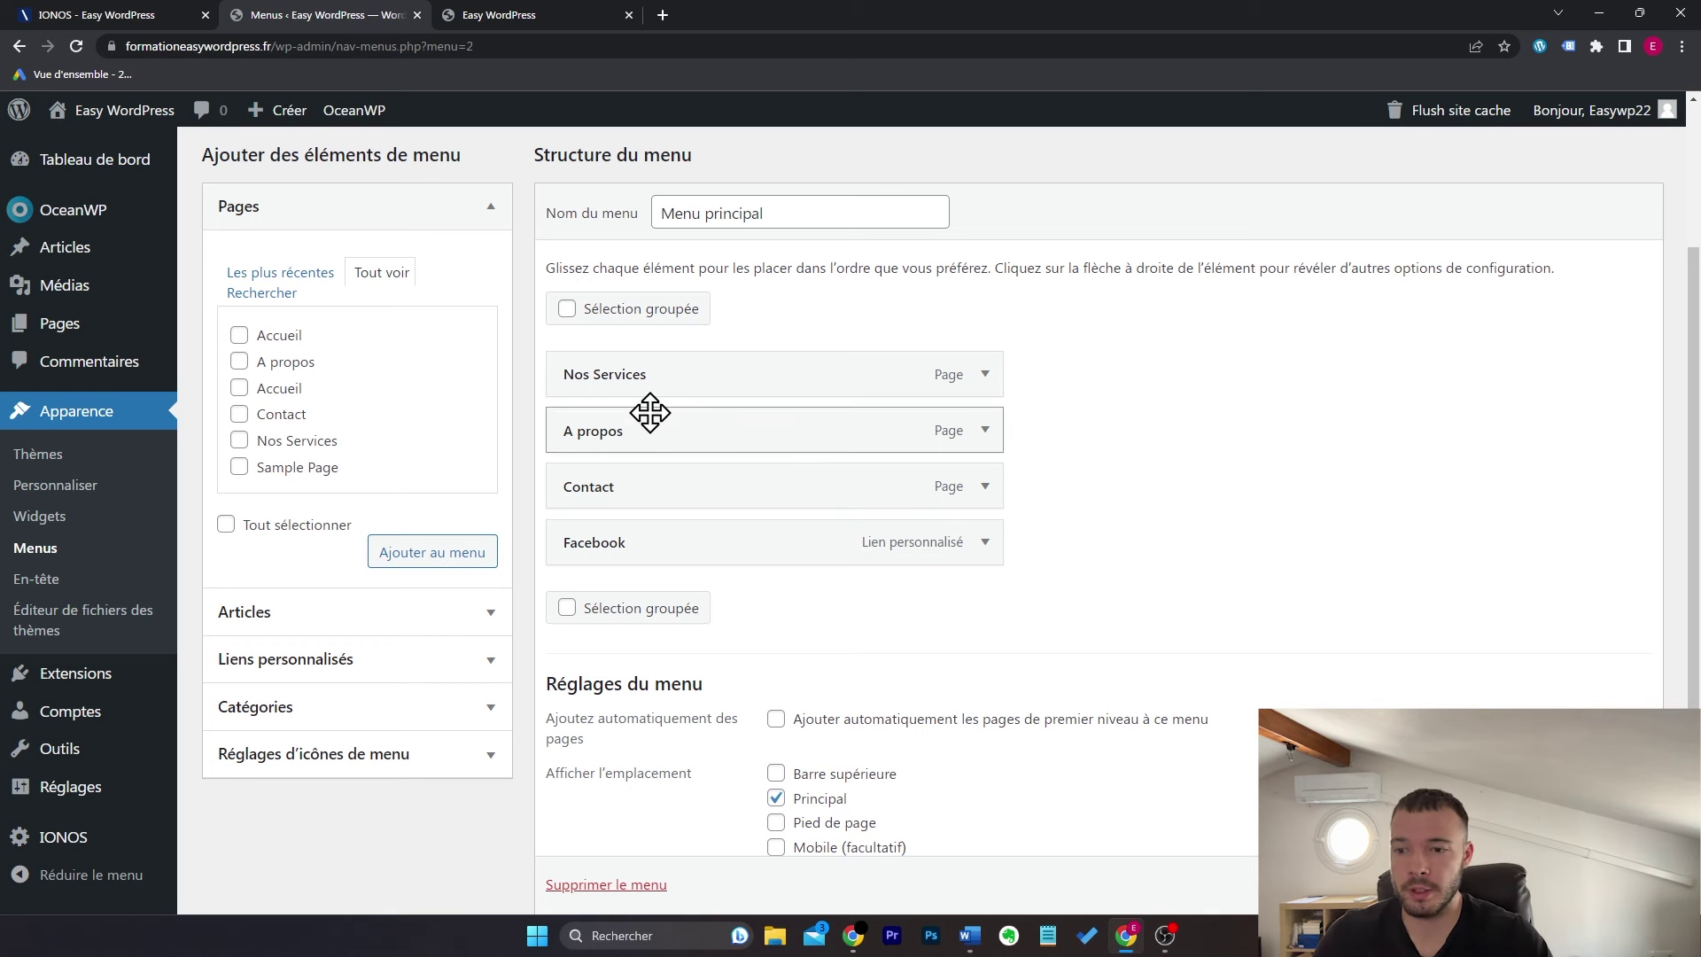
pyautogui.moveTo(630, 436); pyautogui.dragTo(641, 440)
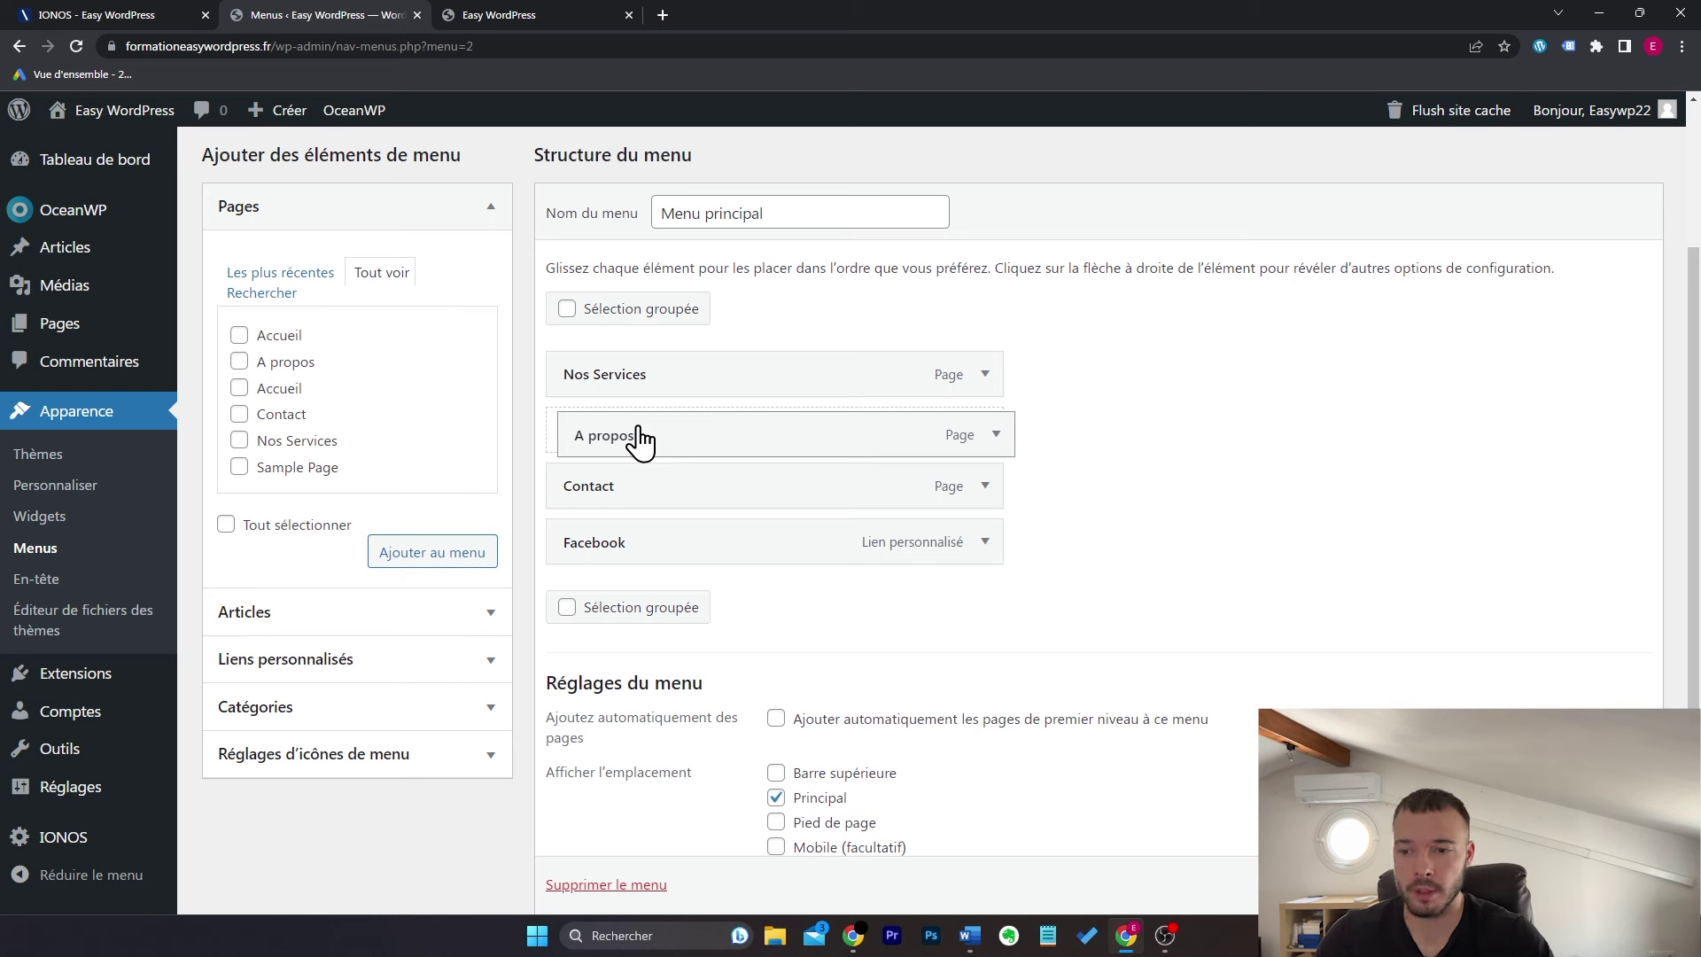
pyautogui.moveTo(640, 441); pyautogui.dragTo(708, 449)
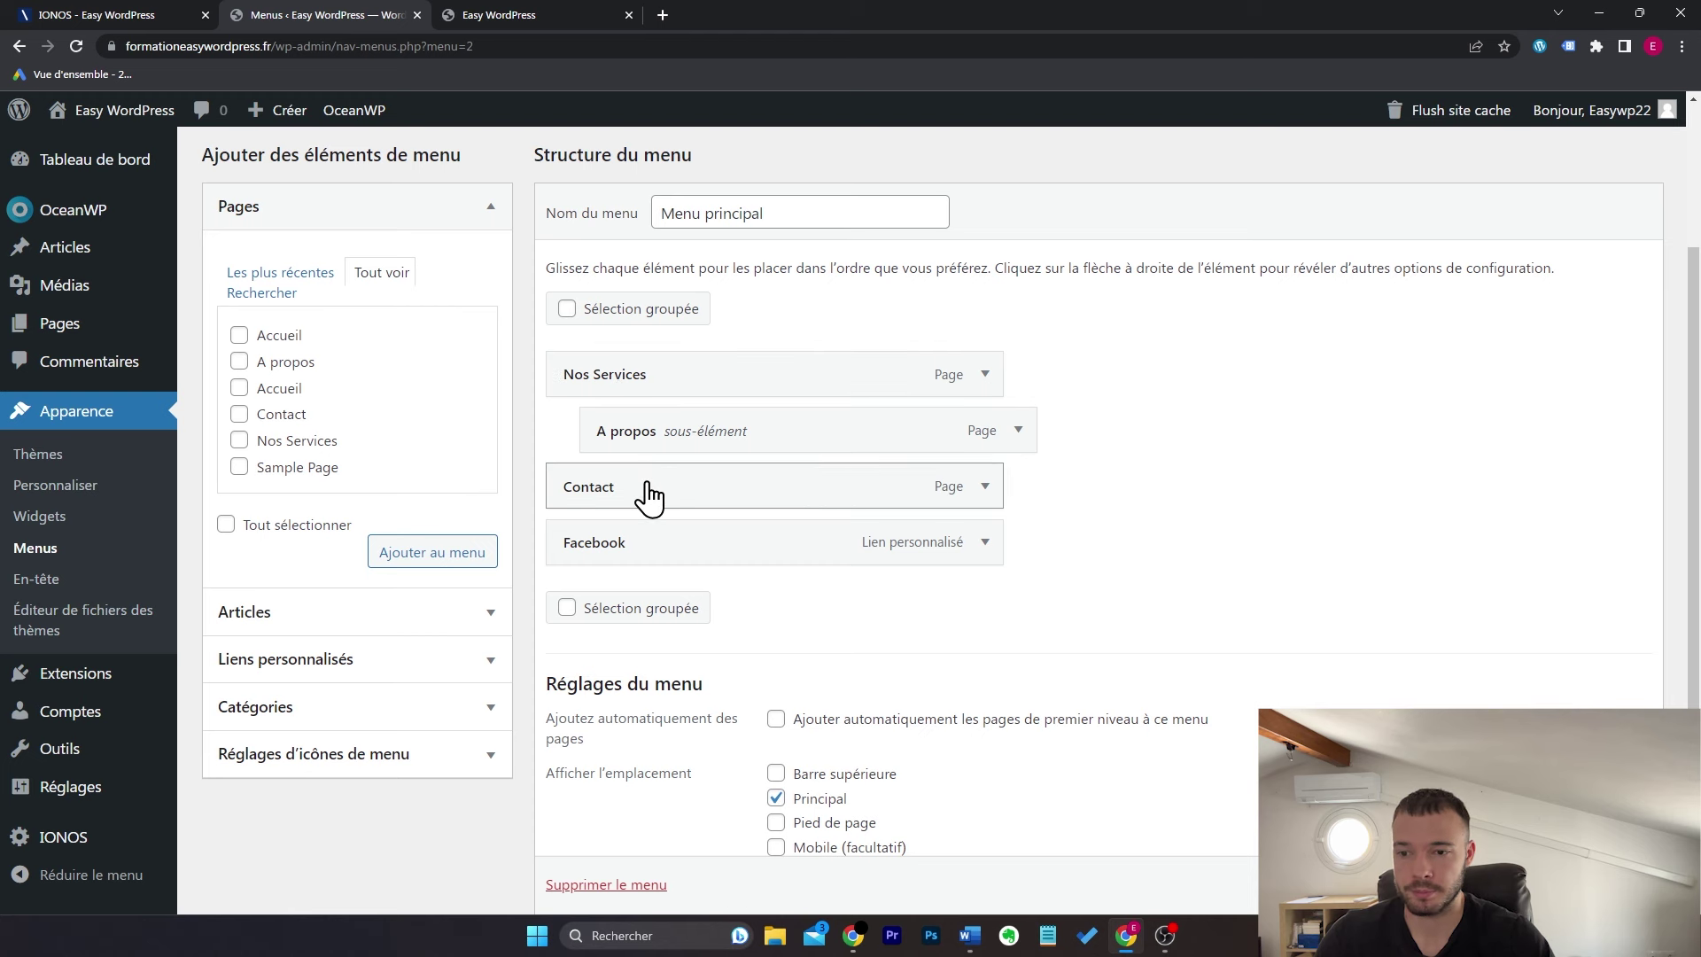
pyautogui.moveTo(650, 498); pyautogui.dragTo(705, 494)
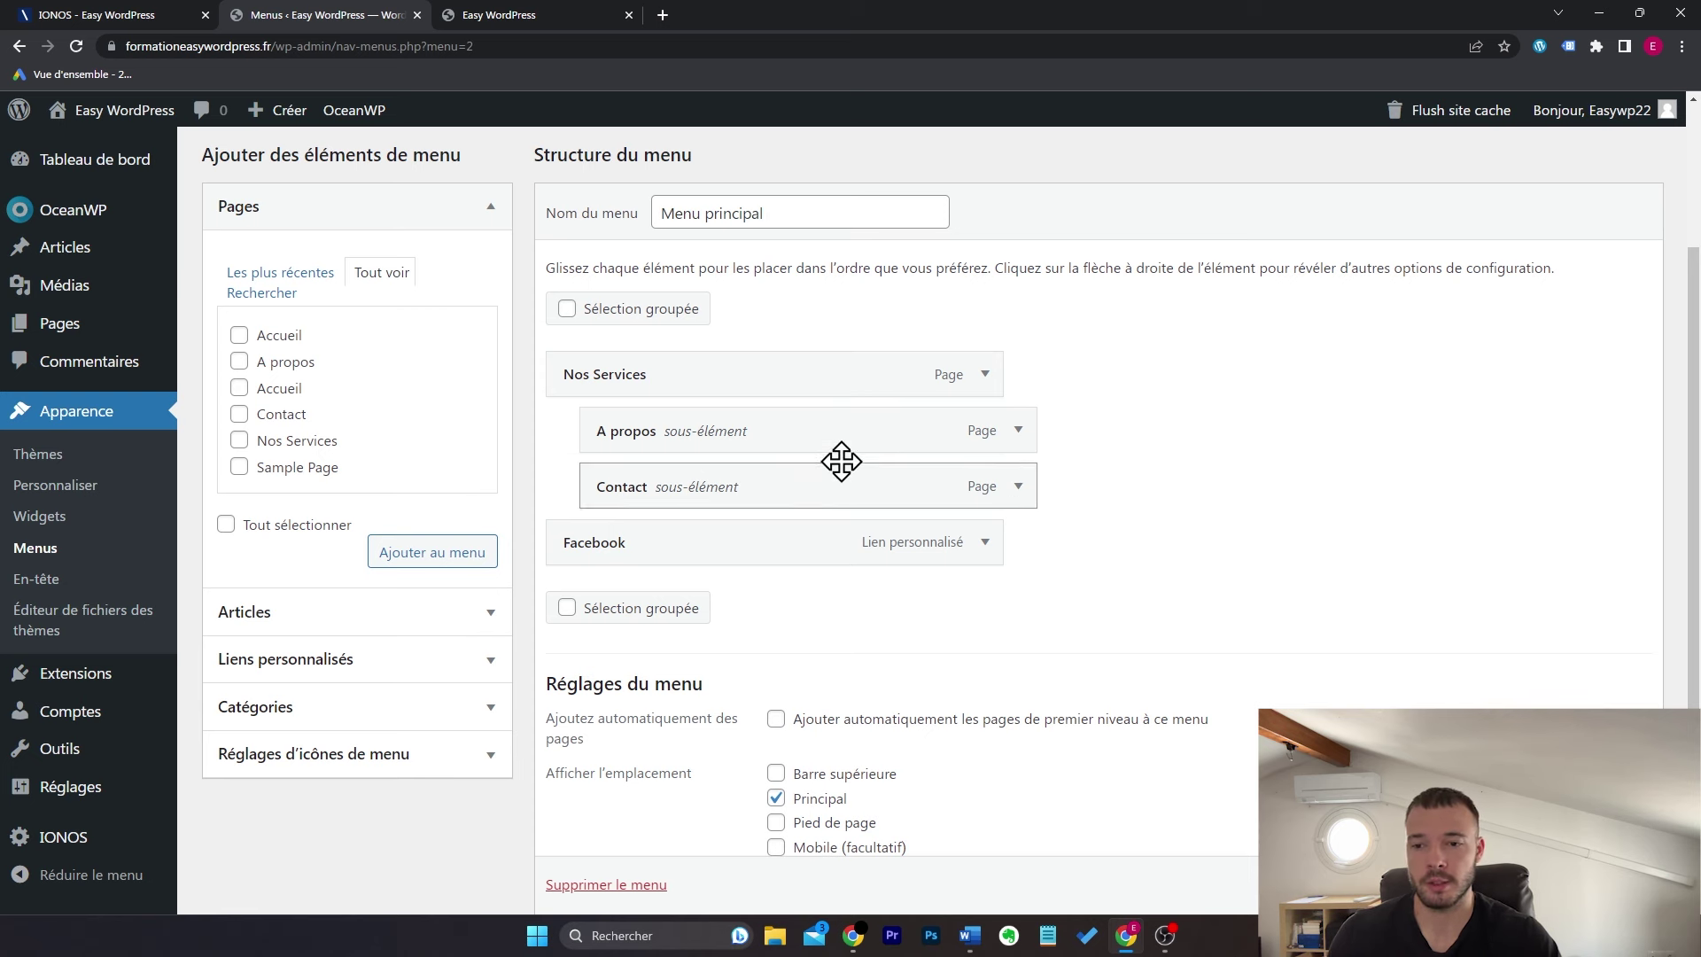
pyautogui.moveTo(824, 509); pyautogui.dragTo(873, 503)
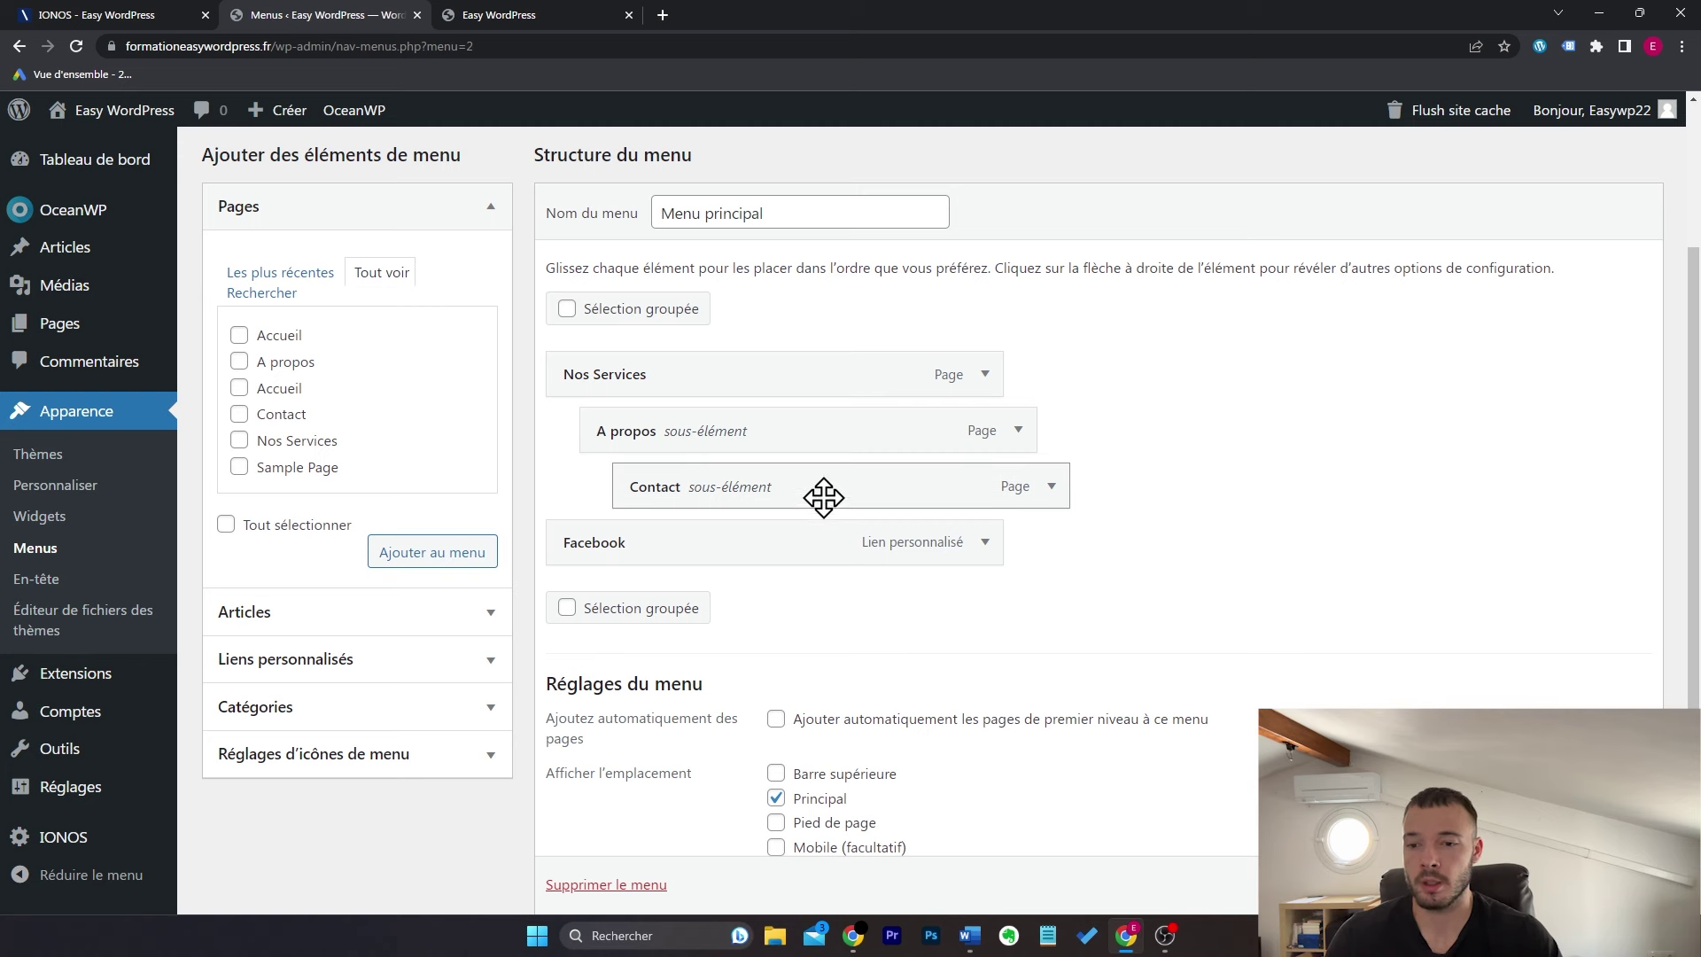
pyautogui.moveTo(820, 497); pyautogui.dragTo(816, 422)
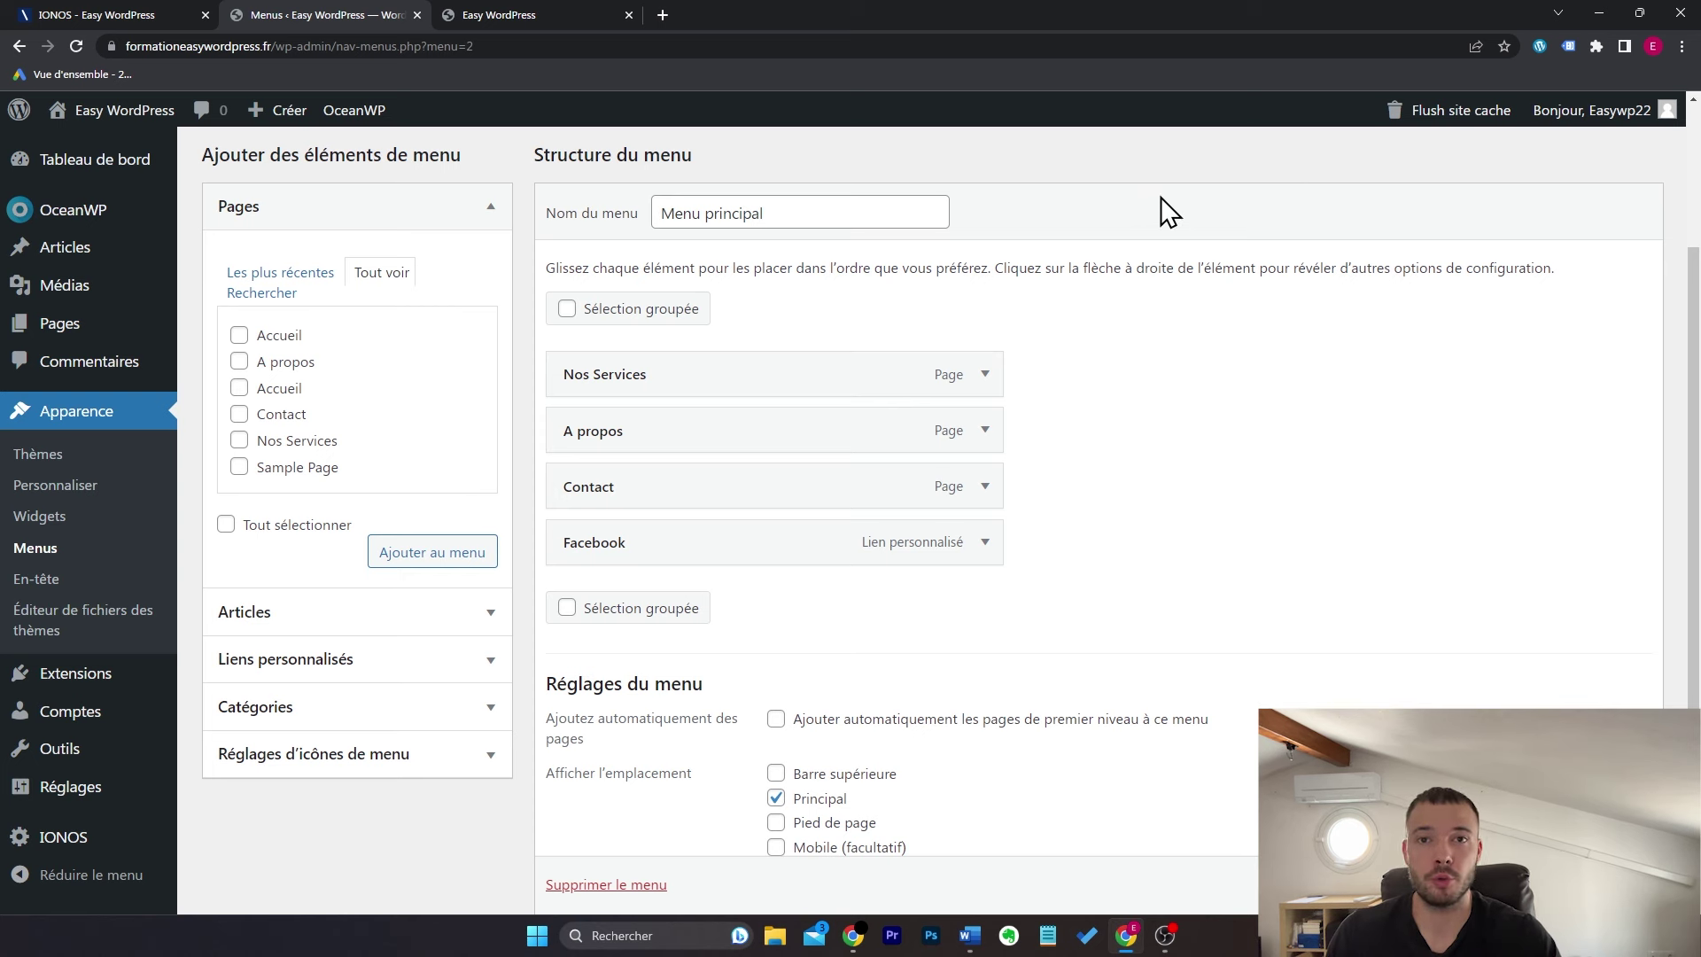
# Step: Add a custom link titled 'Titre du menu déroulant' to Menu principal
pyautogui.click(492, 662)
pyautogui.click(394, 384)
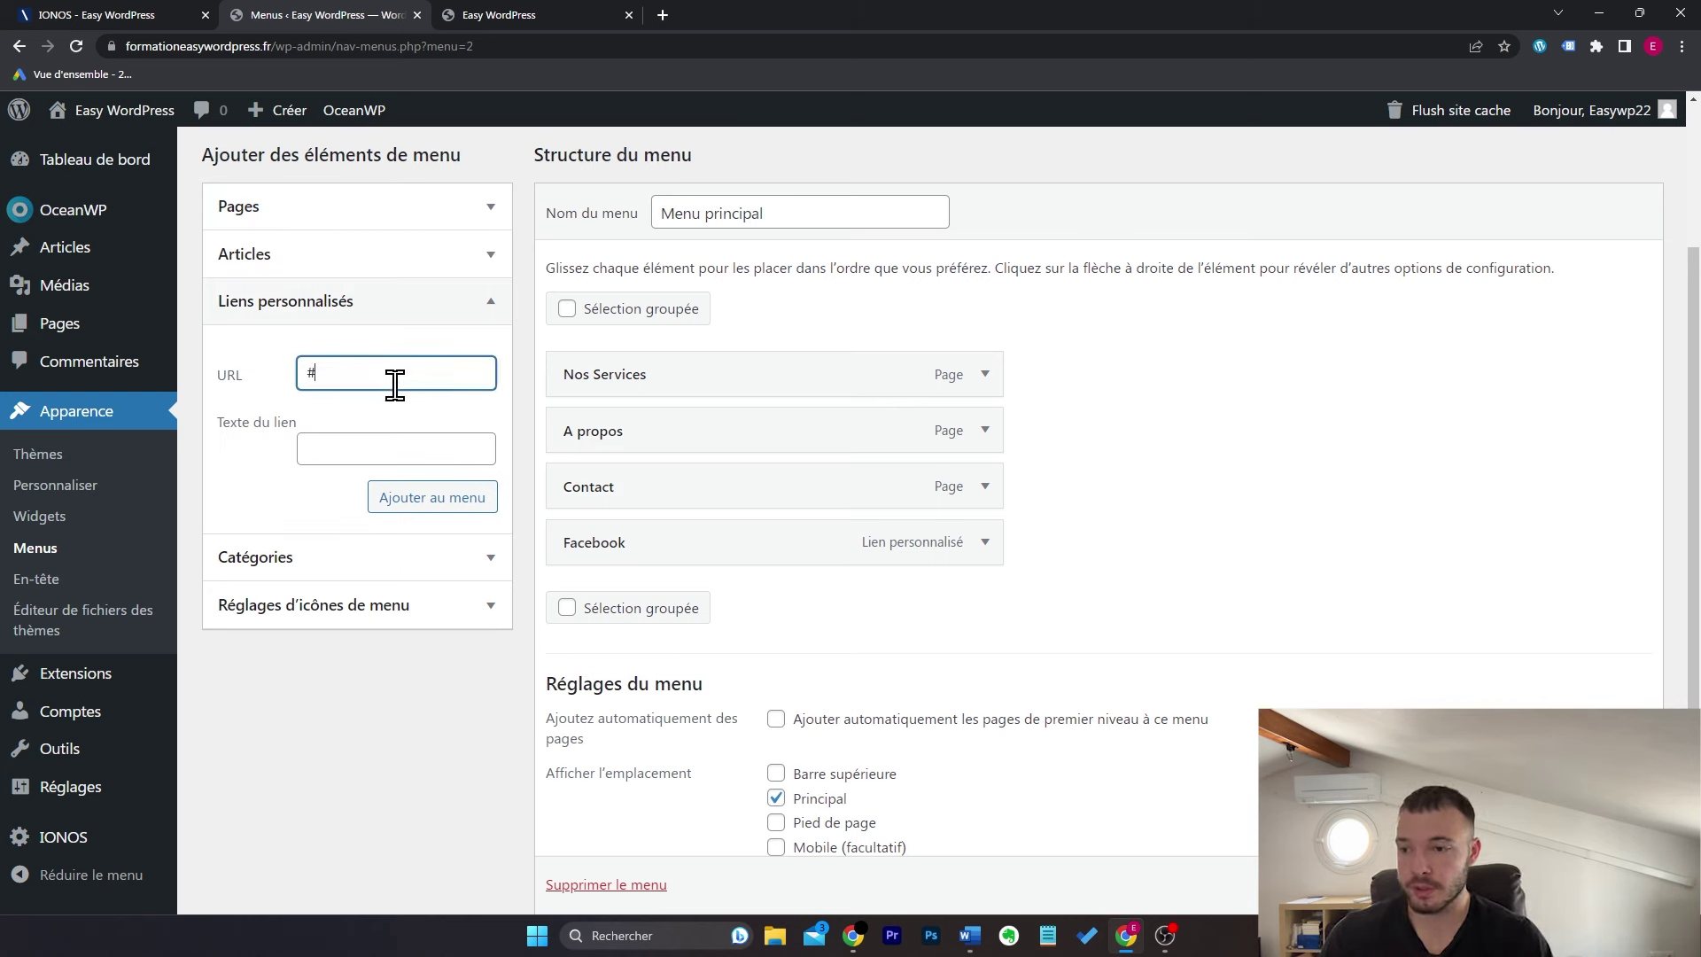
pyautogui.press('Tab')
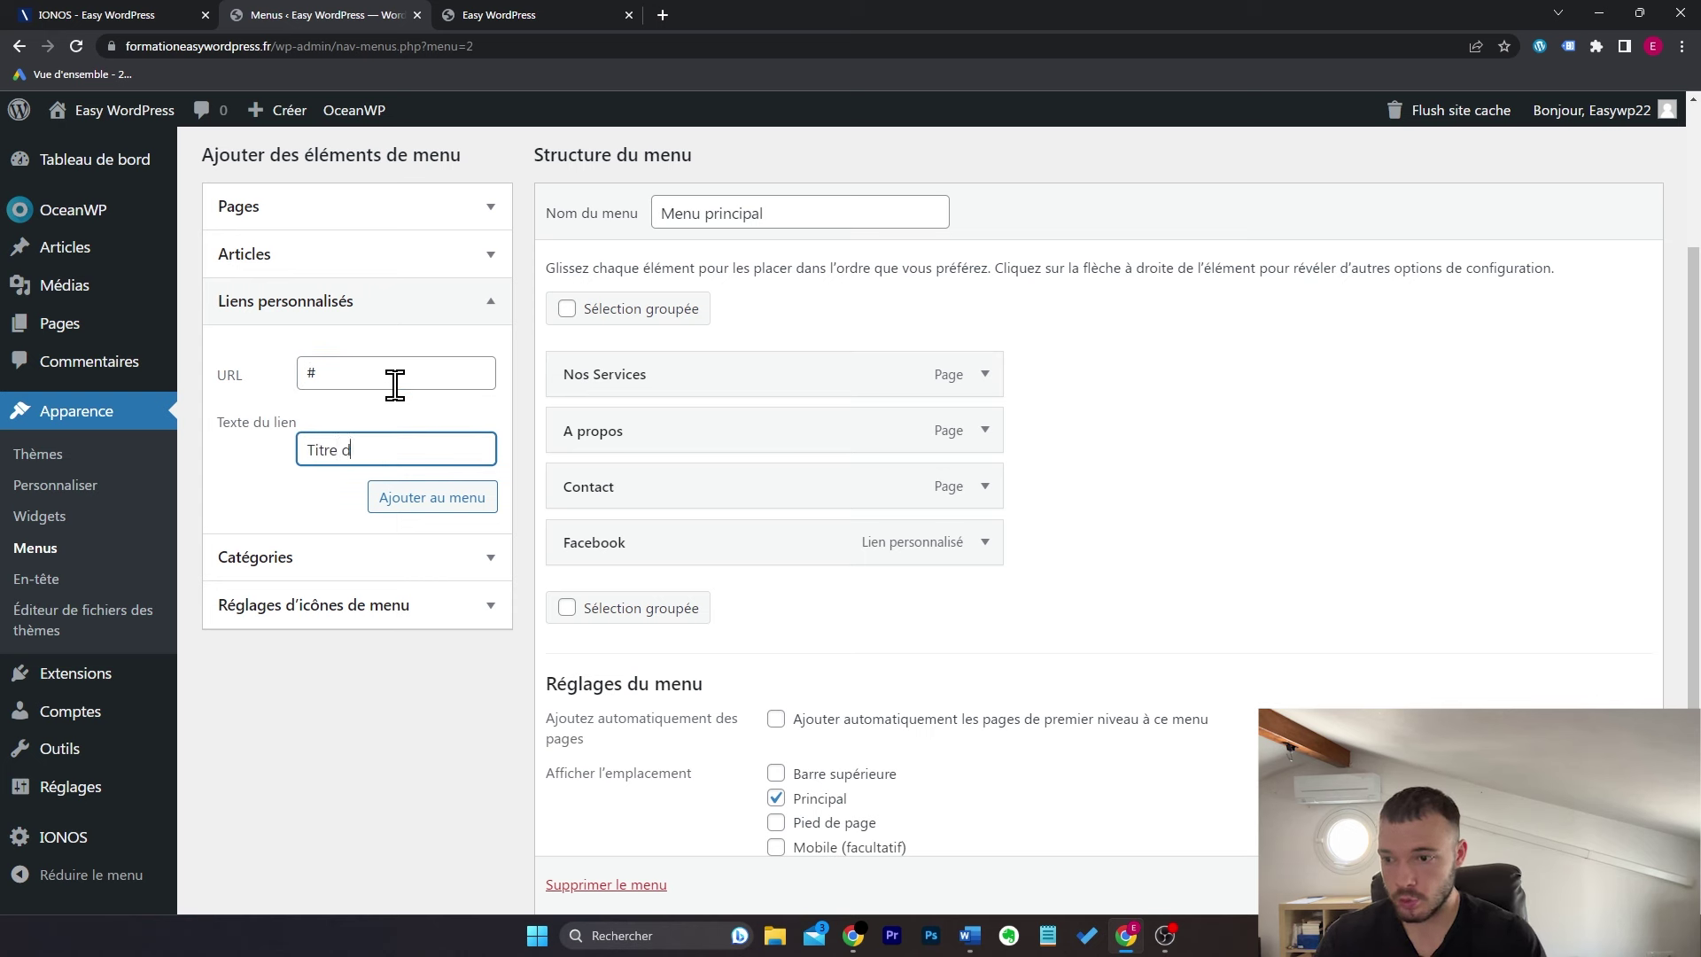
pyautogui.write('Titre du menu déroulant')
pyautogui.click(430, 500)
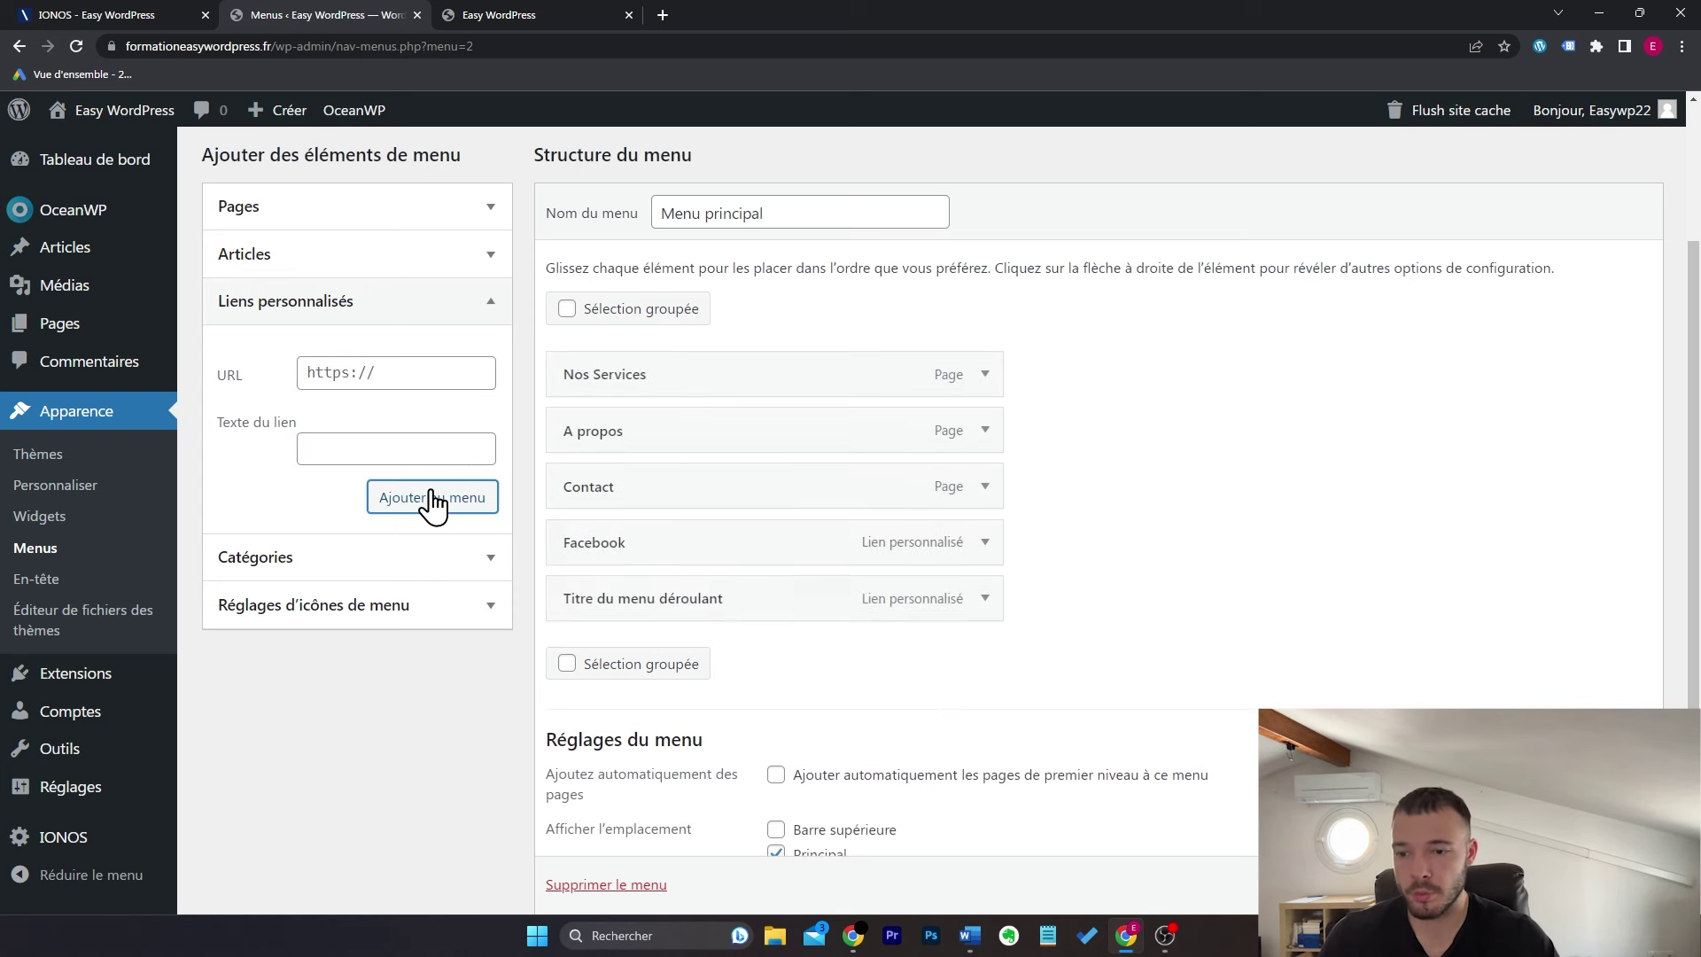
pyautogui.click(487, 305)
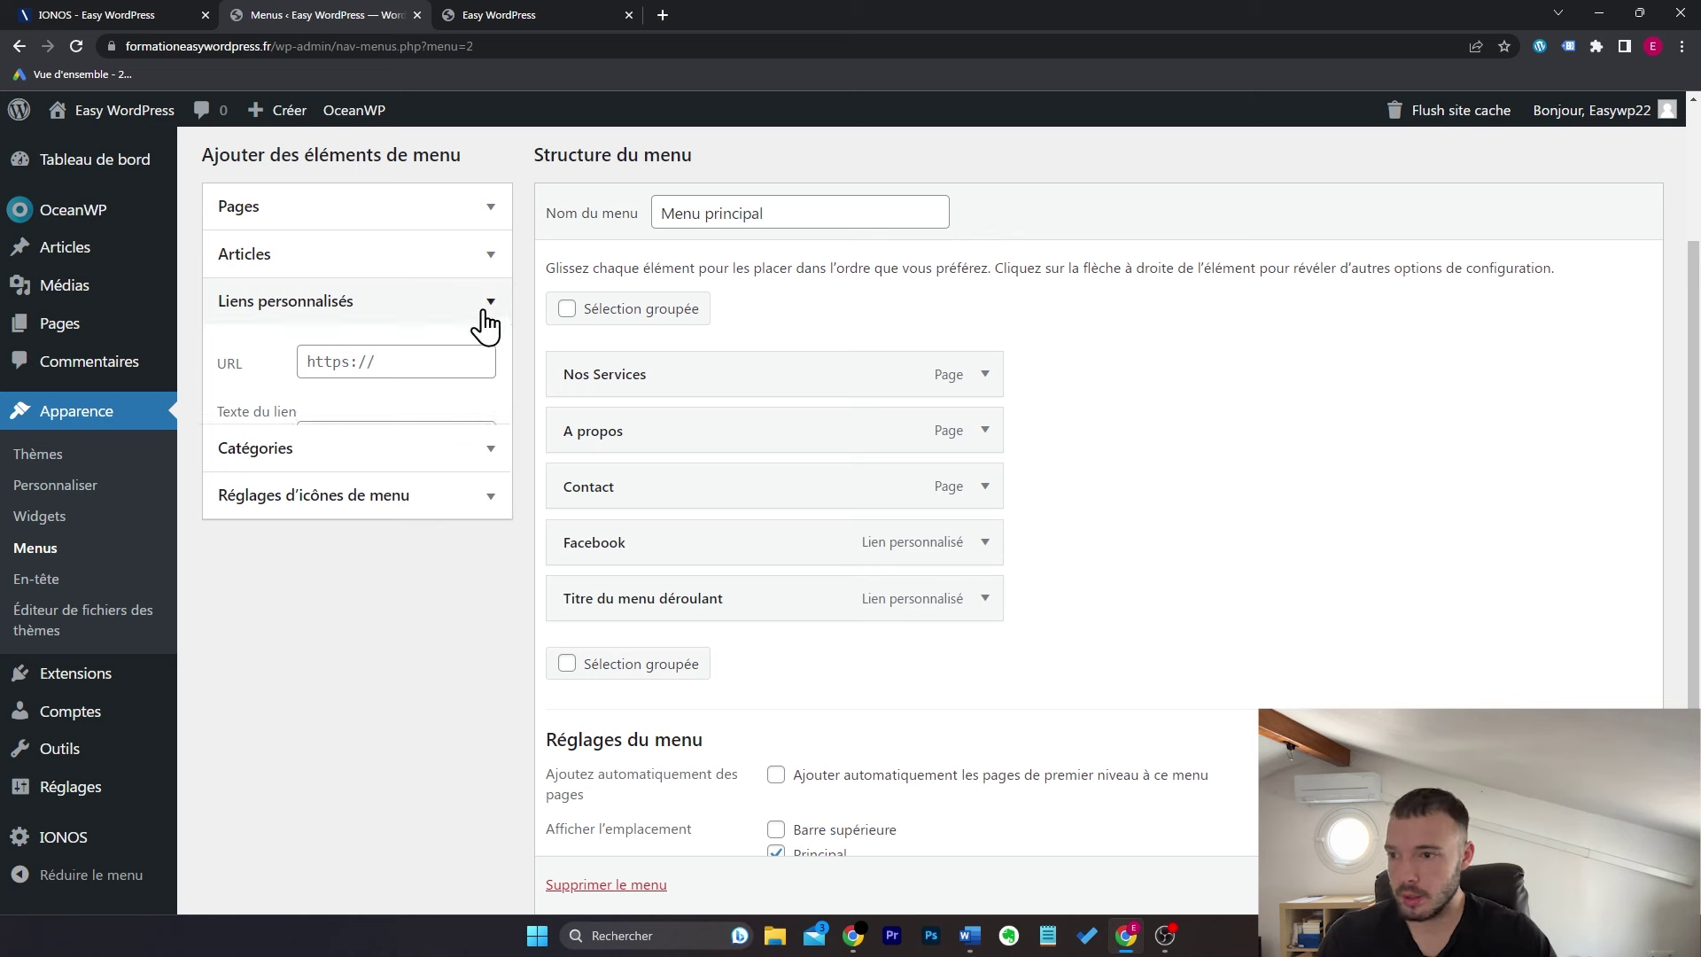
# Step: Add the Accueil, A propos and Accueil pages and nest them under Titre du menu déroulant
pyautogui.click(491, 217)
pyautogui.click(293, 337)
pyautogui.click(292, 363)
pyautogui.click(292, 390)
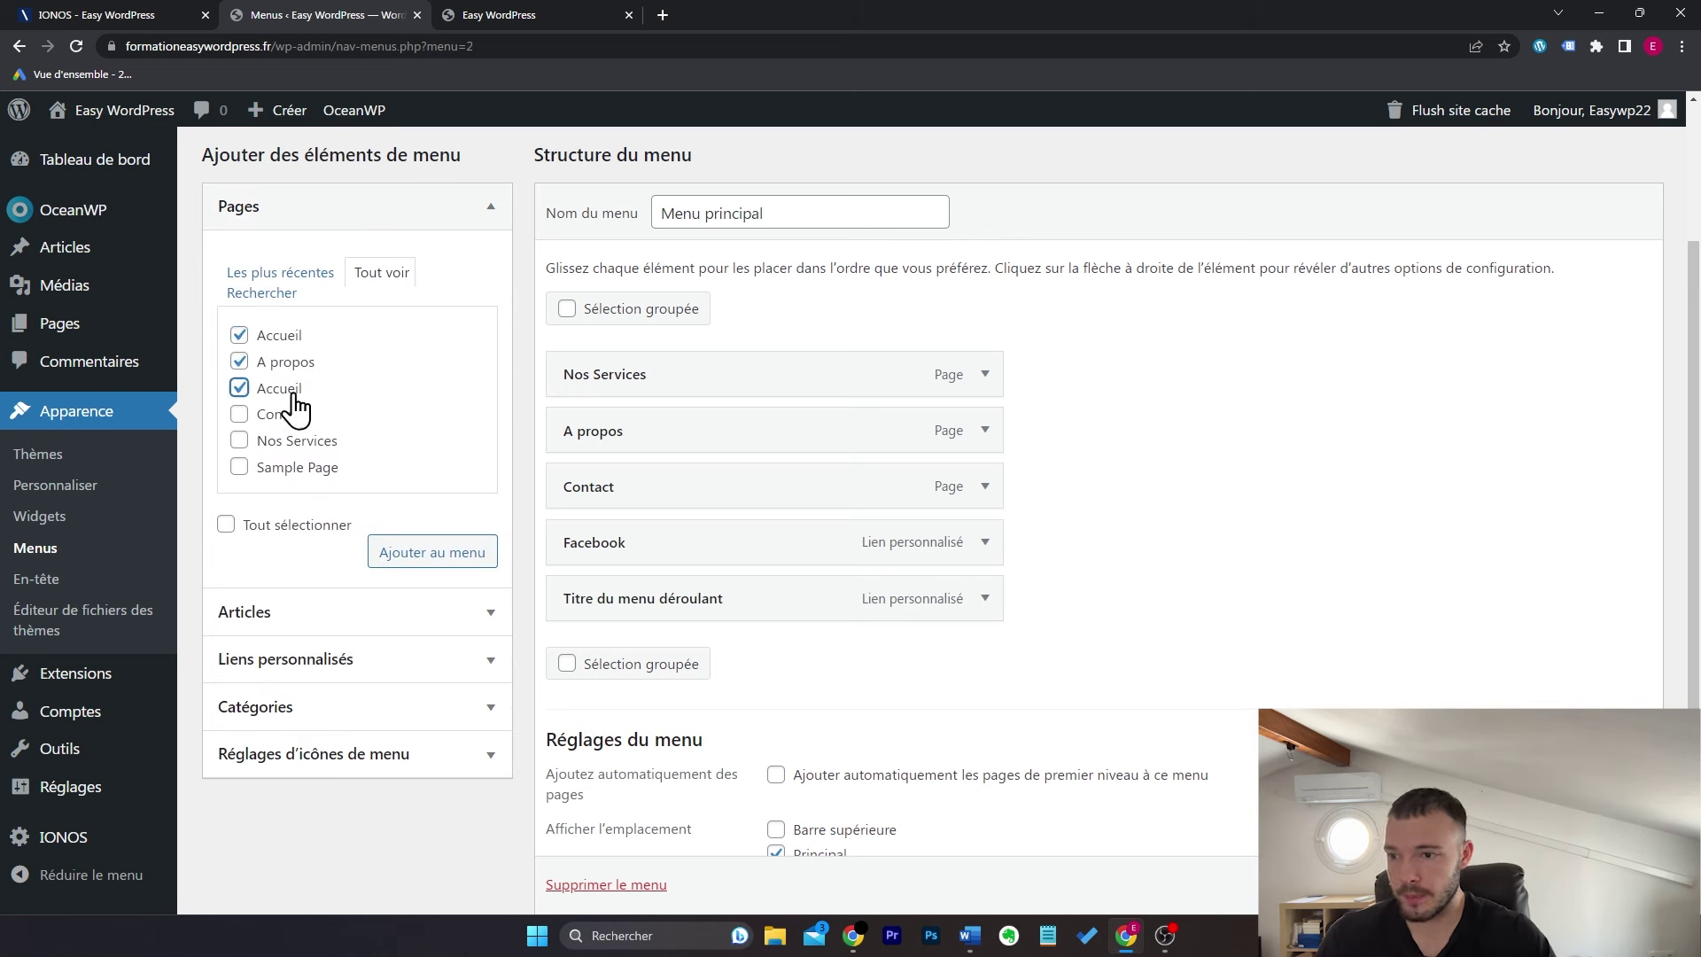
pyautogui.click(409, 554)
pyautogui.moveTo(722, 767); pyautogui.dragTo(753, 771)
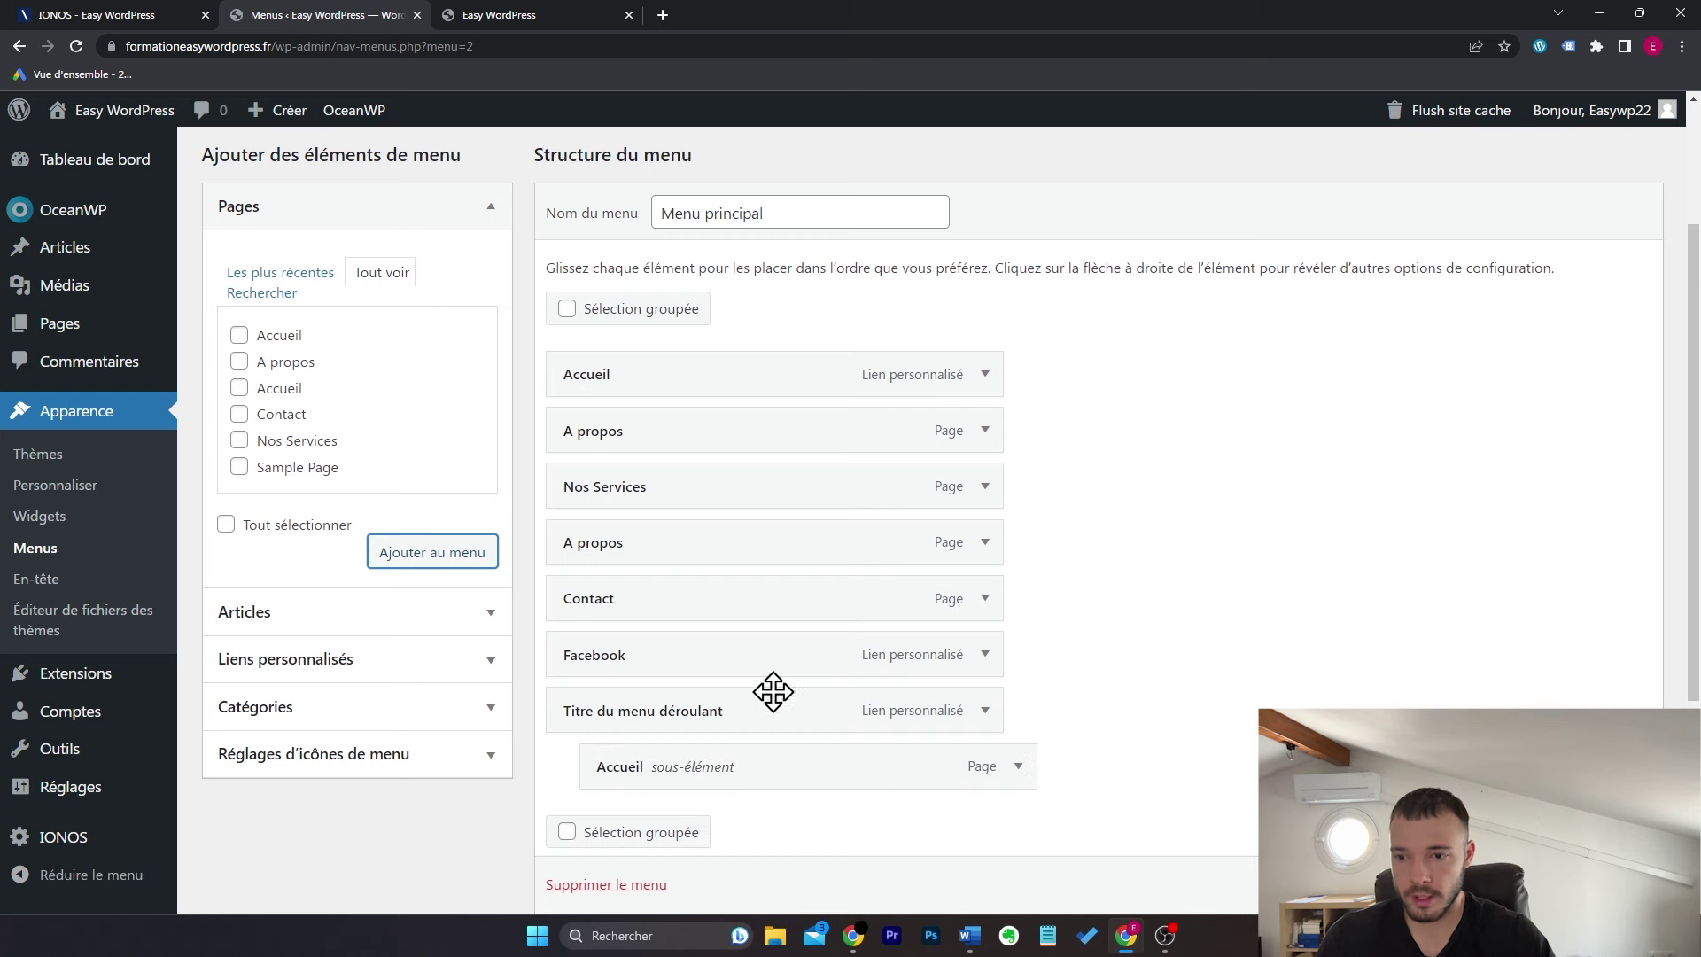
pyautogui.moveTo(724, 447); pyautogui.dragTo(773, 795)
pyautogui.scroll(-2, 1212, 578)
pyautogui.scroll(-2, 1212, 577)
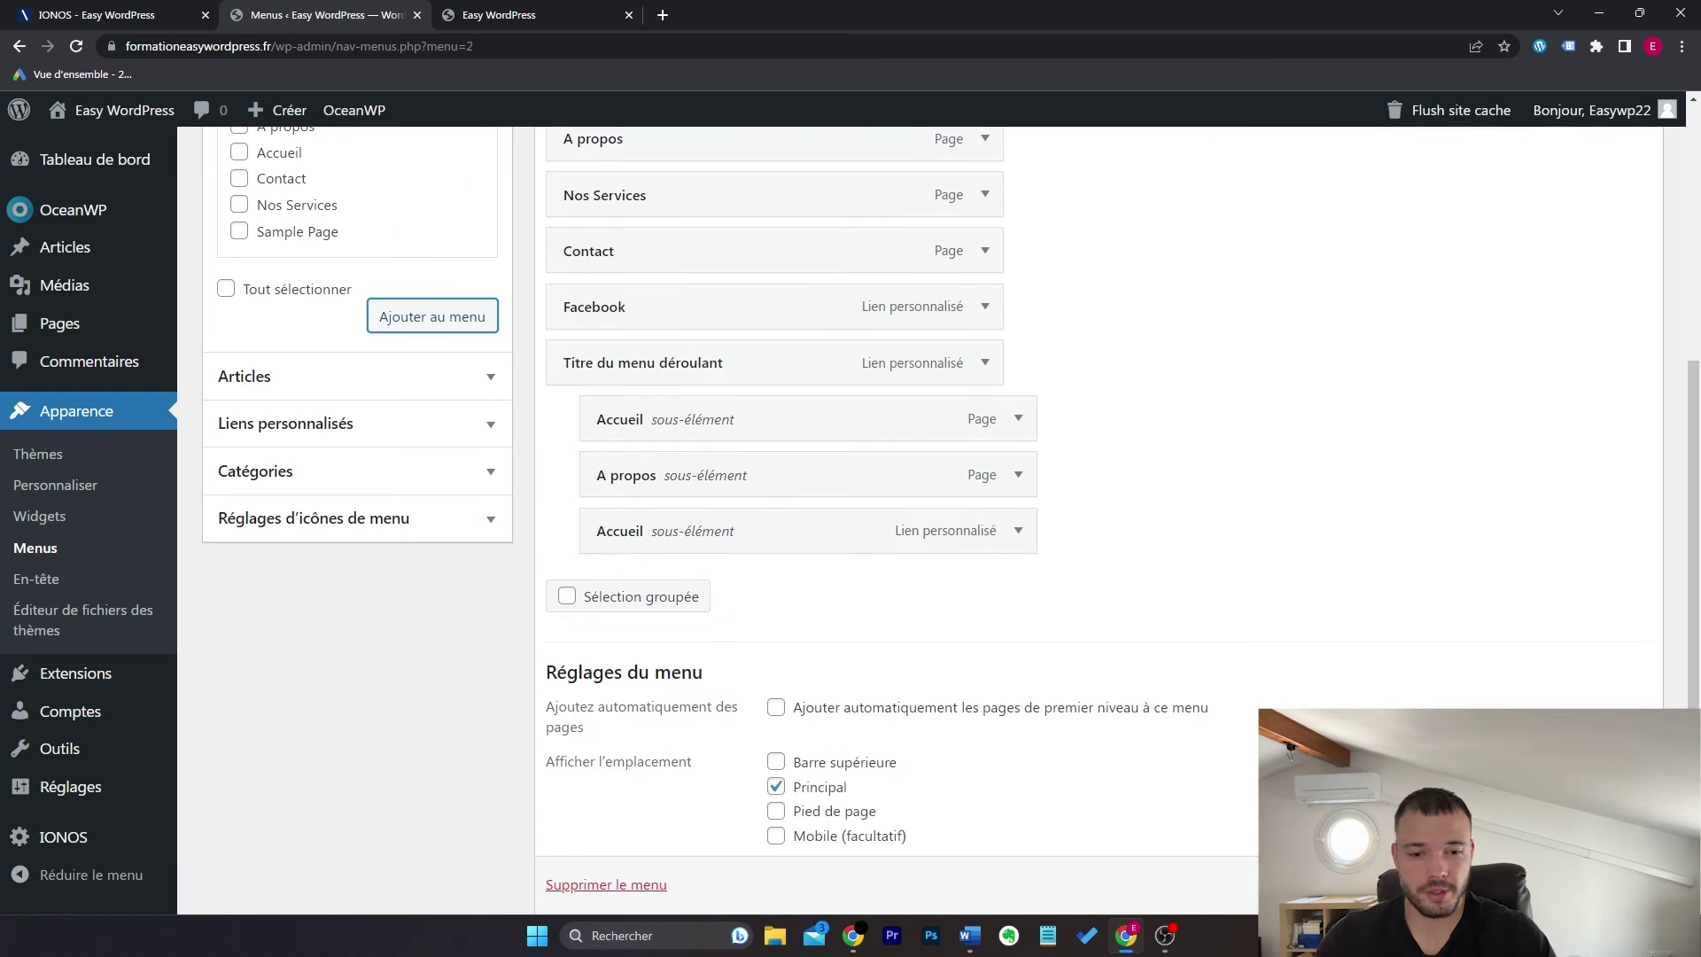
pyautogui.scroll(-1, 939, 514)
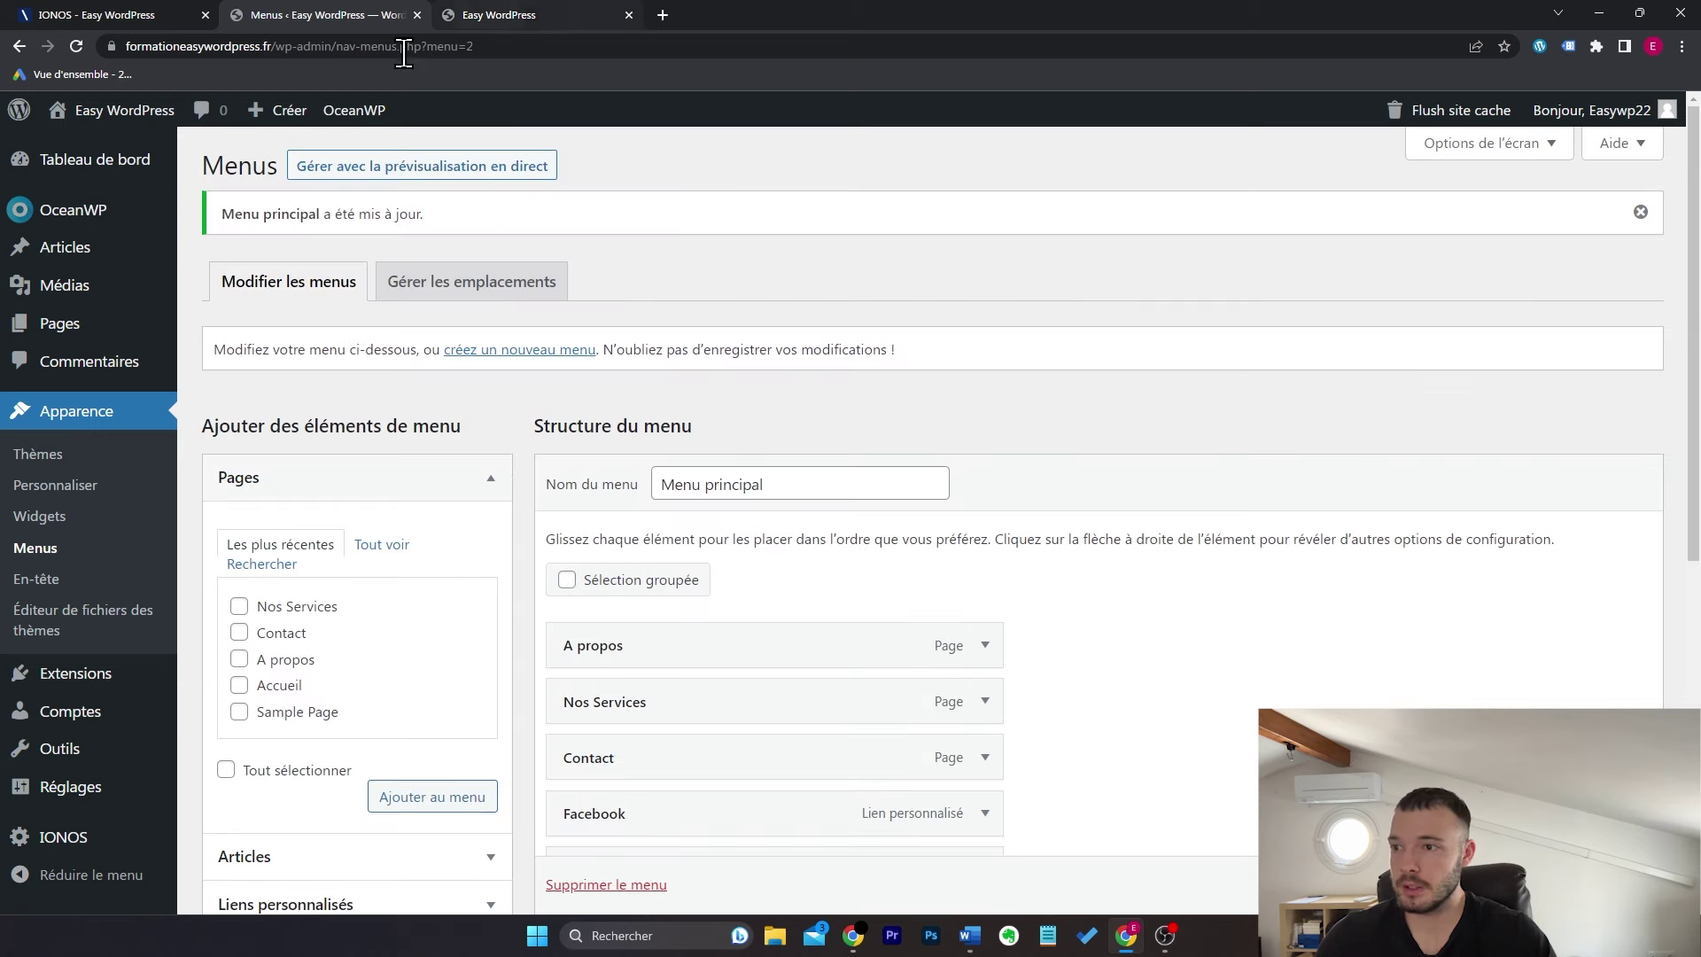
# Step: Reload the Easy WordPress front page and follow the Titre du menu déroulant dropdown link
pyautogui.click(524, 10)
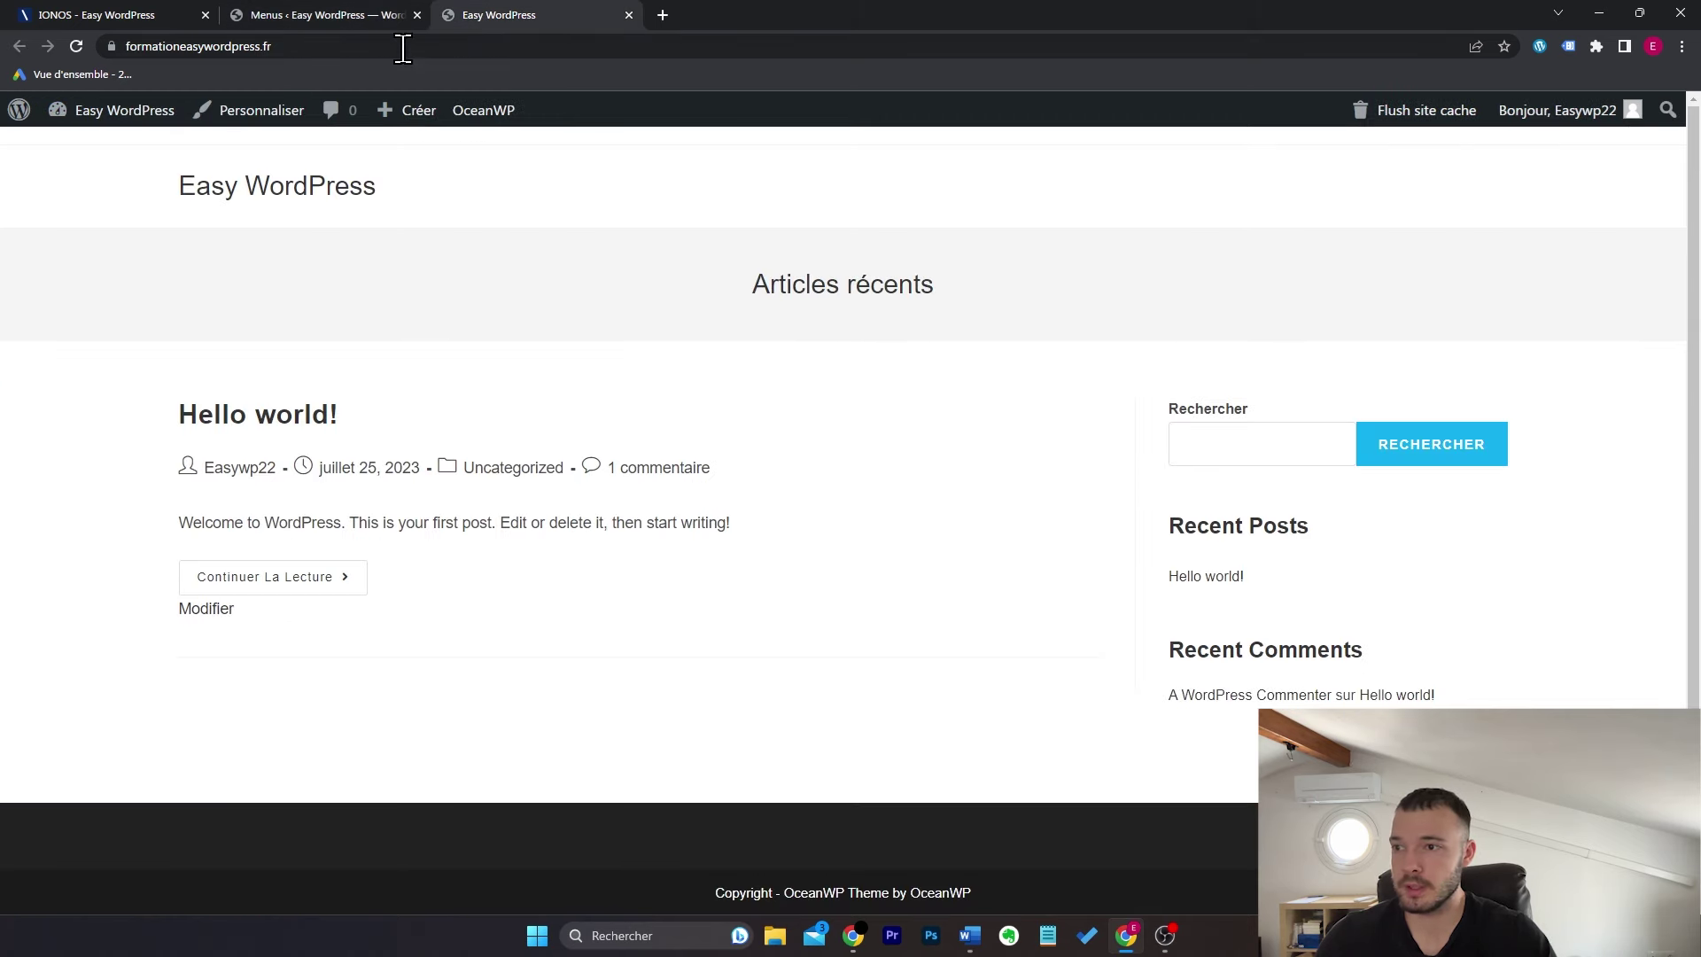
pyautogui.click(75, 45)
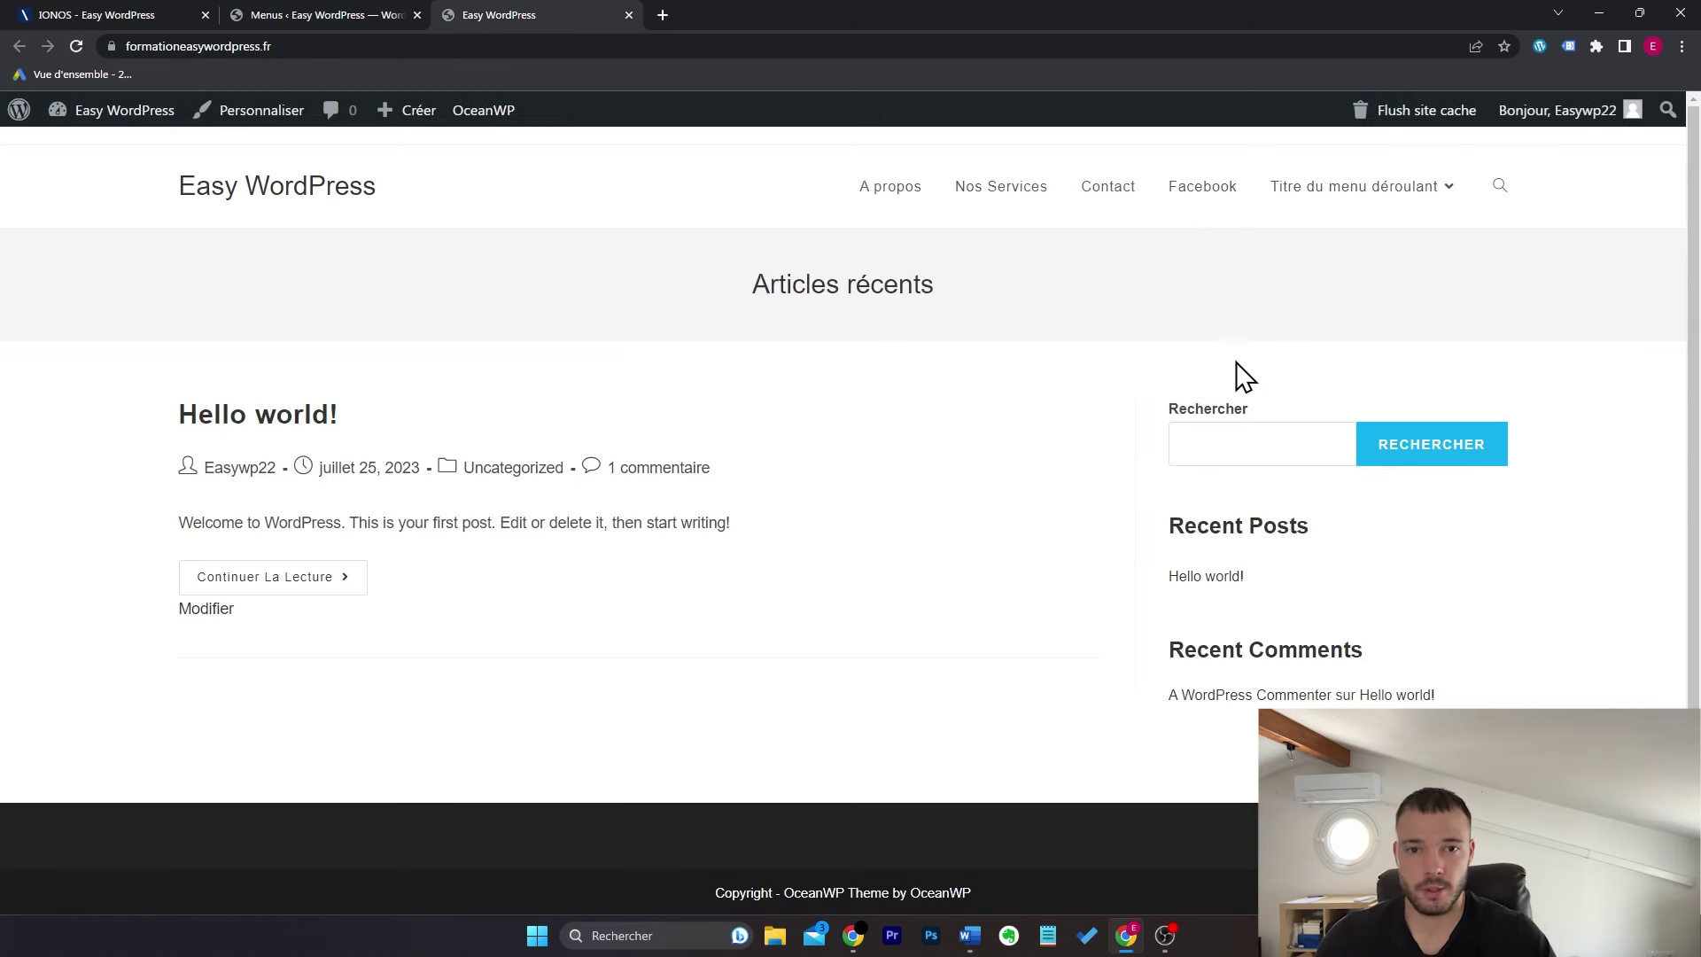
pyautogui.moveTo(1416, 195)
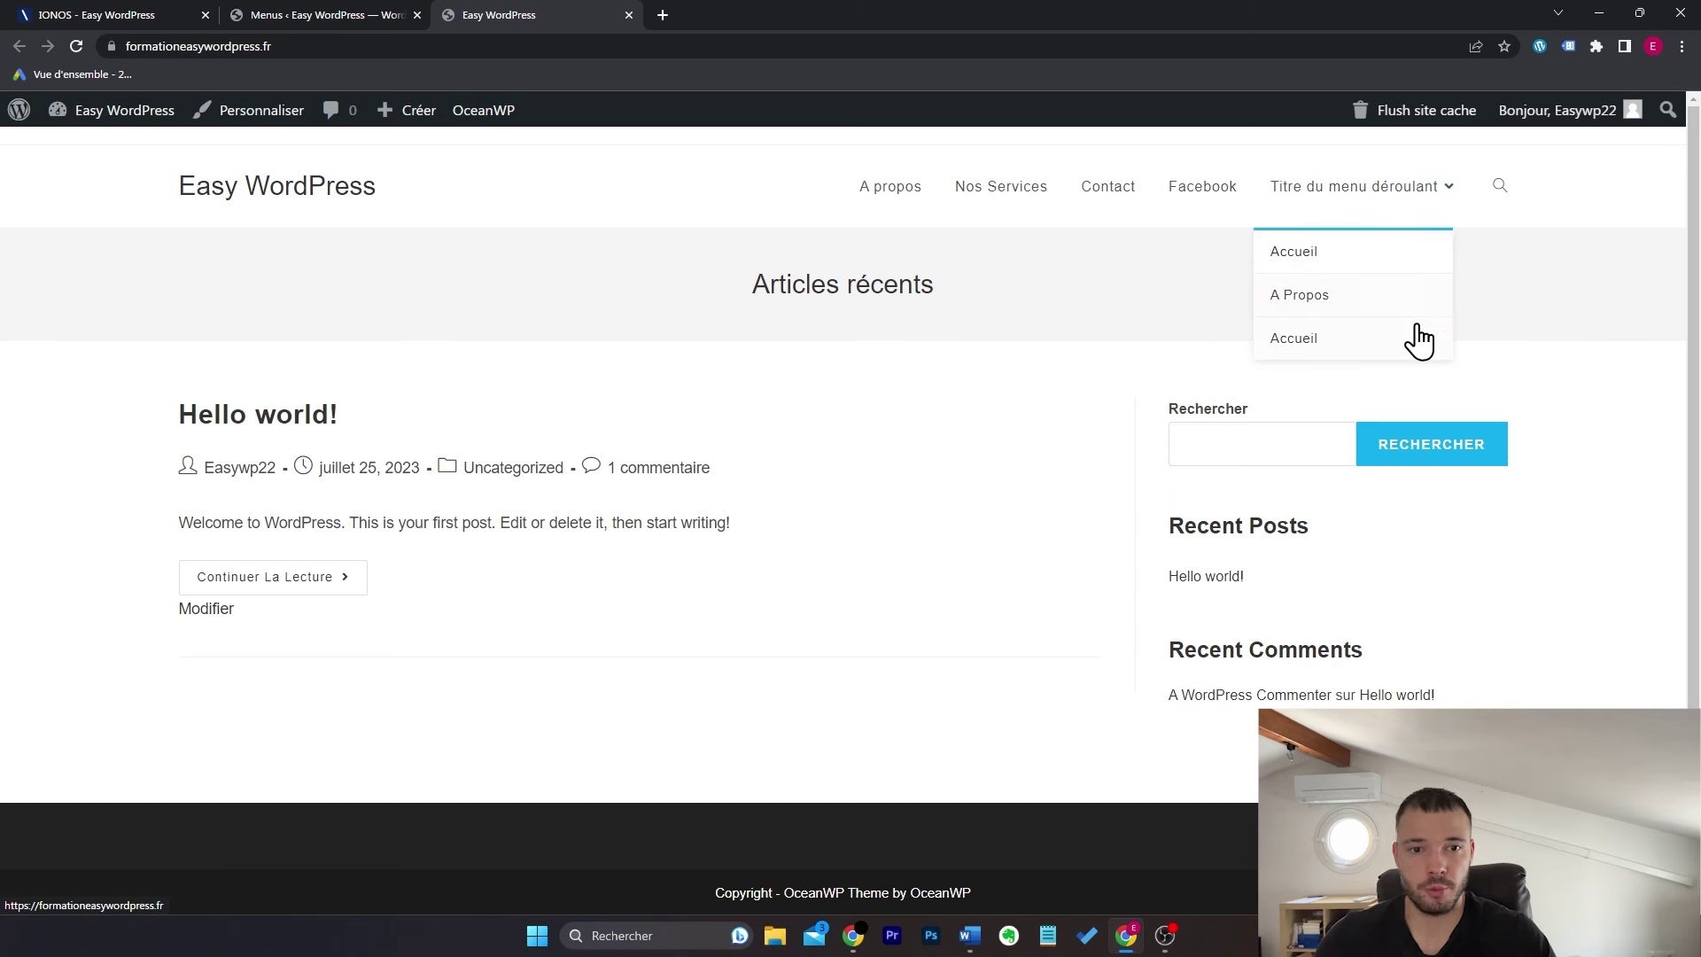
pyautogui.click(1402, 197)
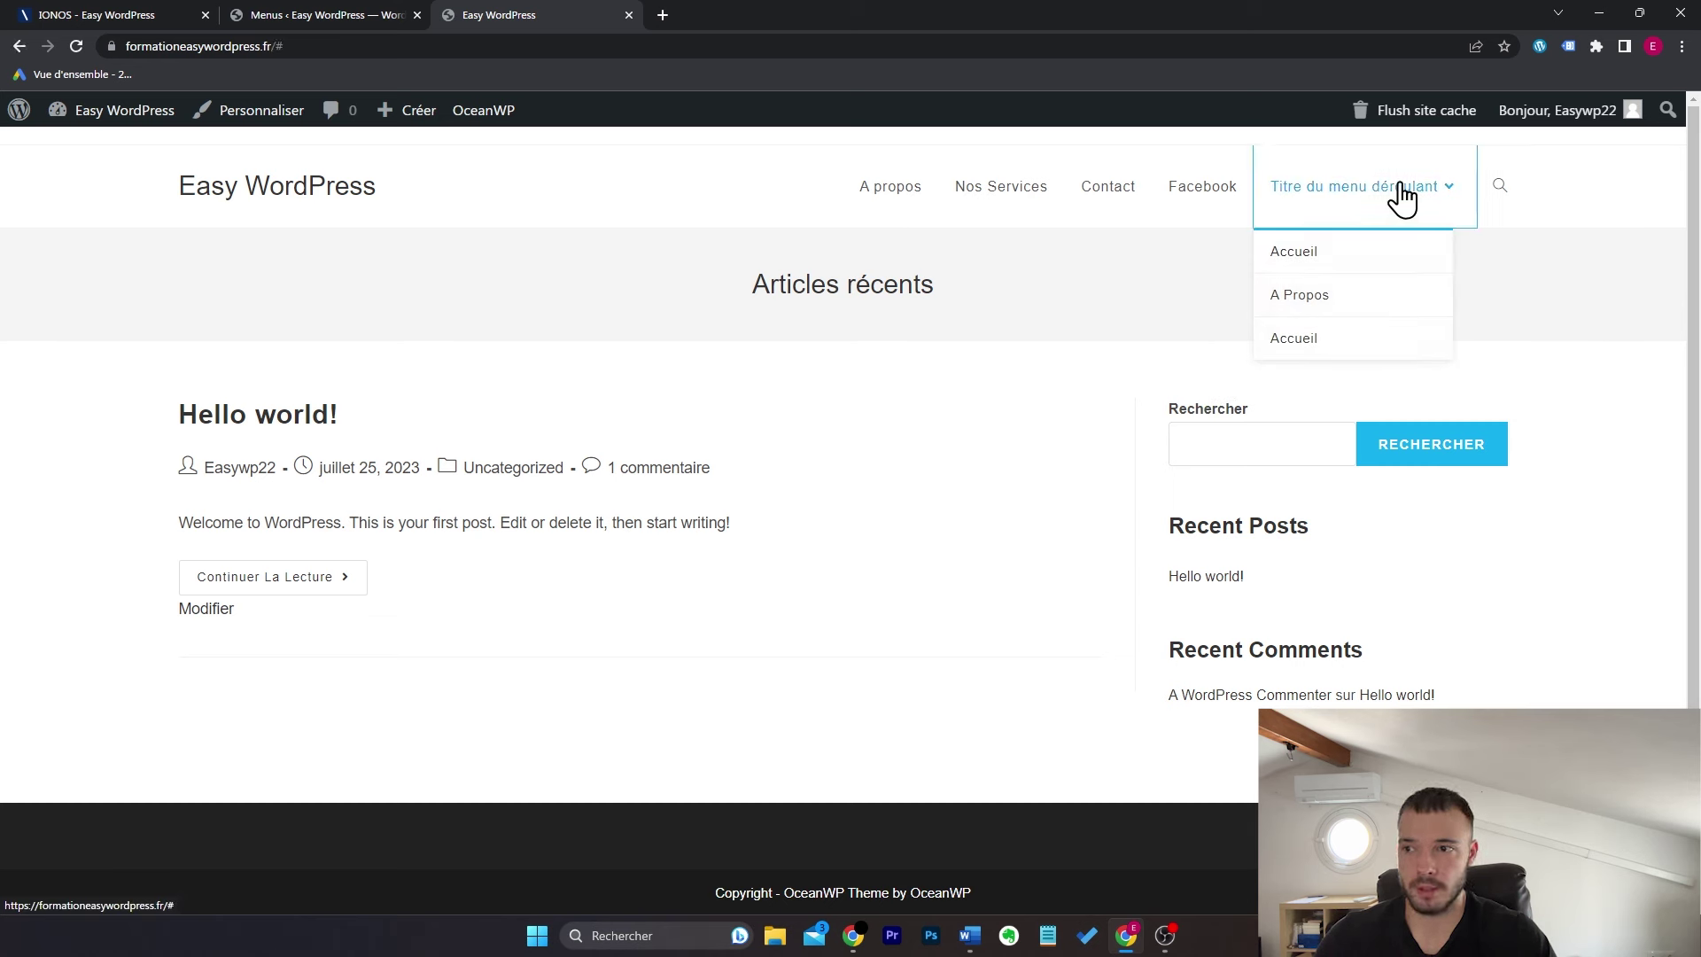
# Step: Remove the Titre du menu déroulant and Accueil items from the main menu and save it
pyautogui.click(327, 4)
pyautogui.scroll(-2, 1101, 449)
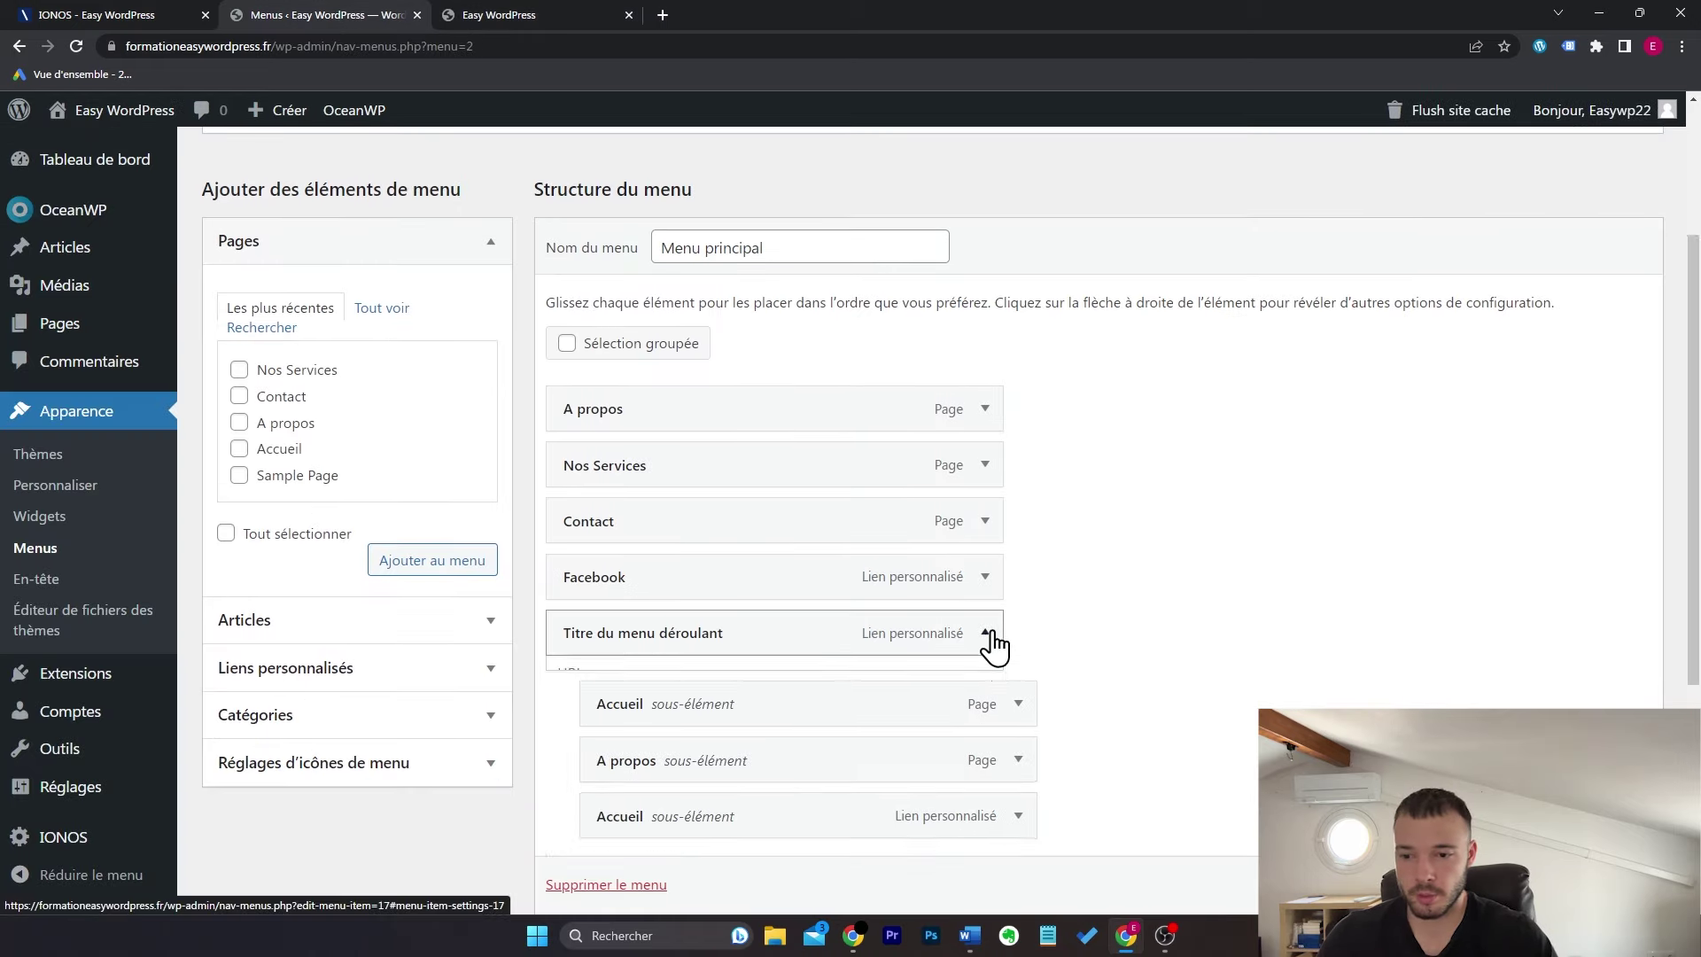
pyautogui.click(984, 632)
pyautogui.scroll(-4, 995, 630)
pyautogui.click(578, 791)
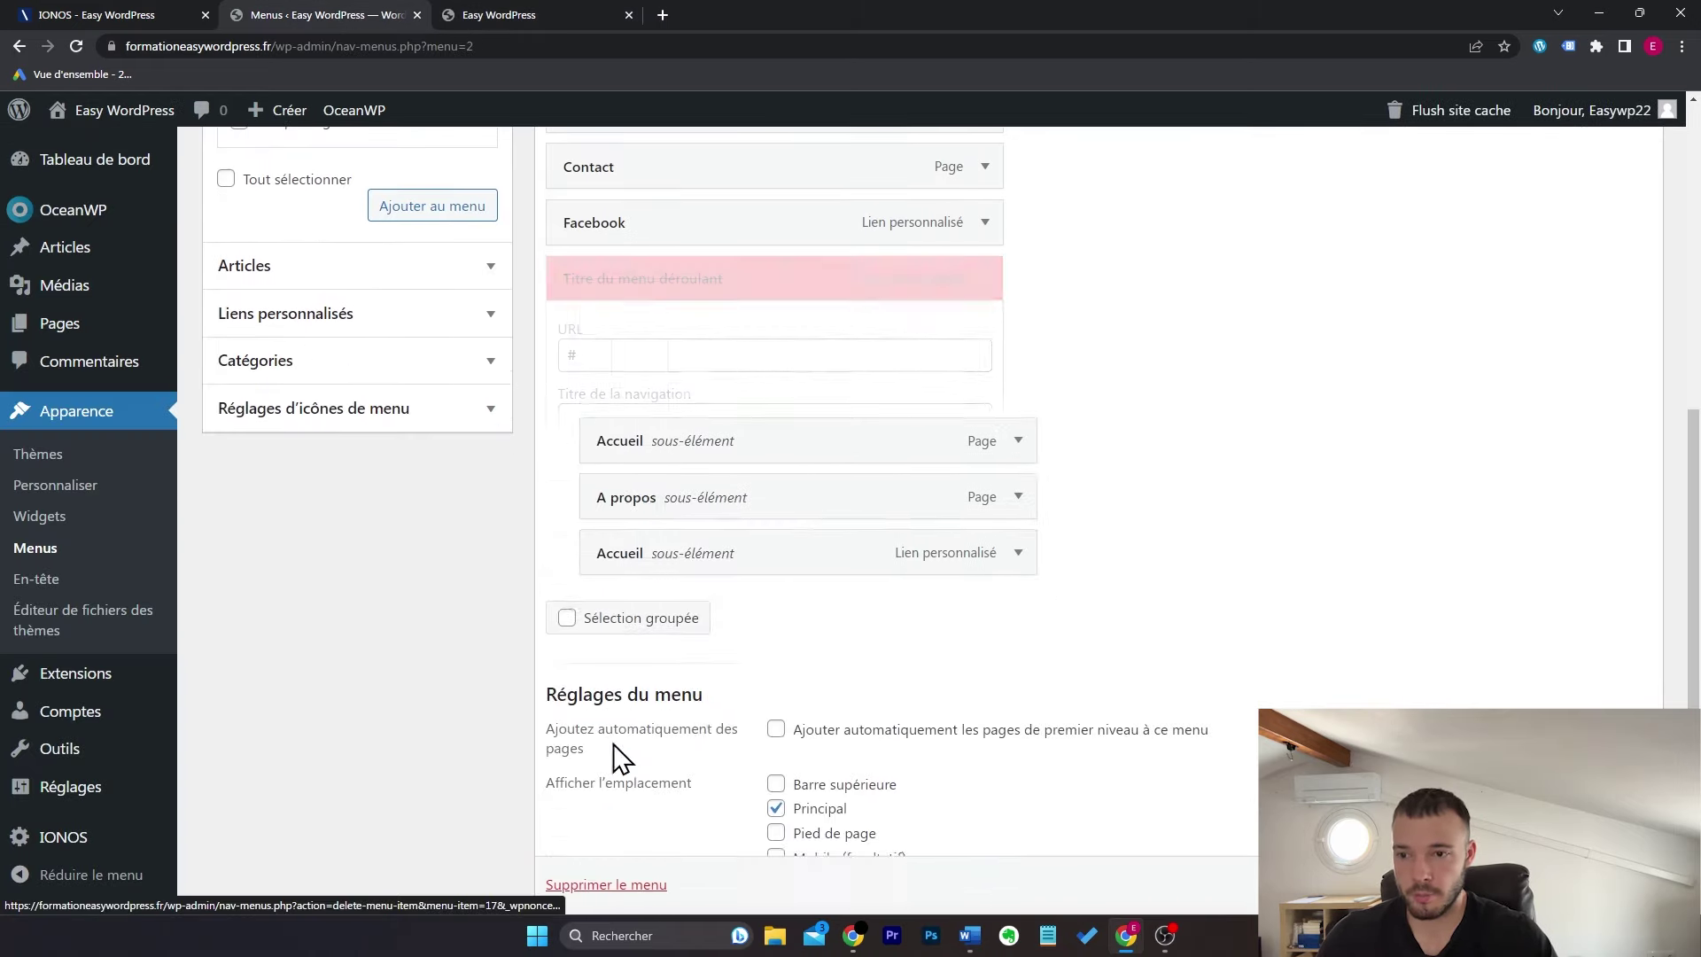
pyautogui.click(975, 312)
pyautogui.click(578, 802)
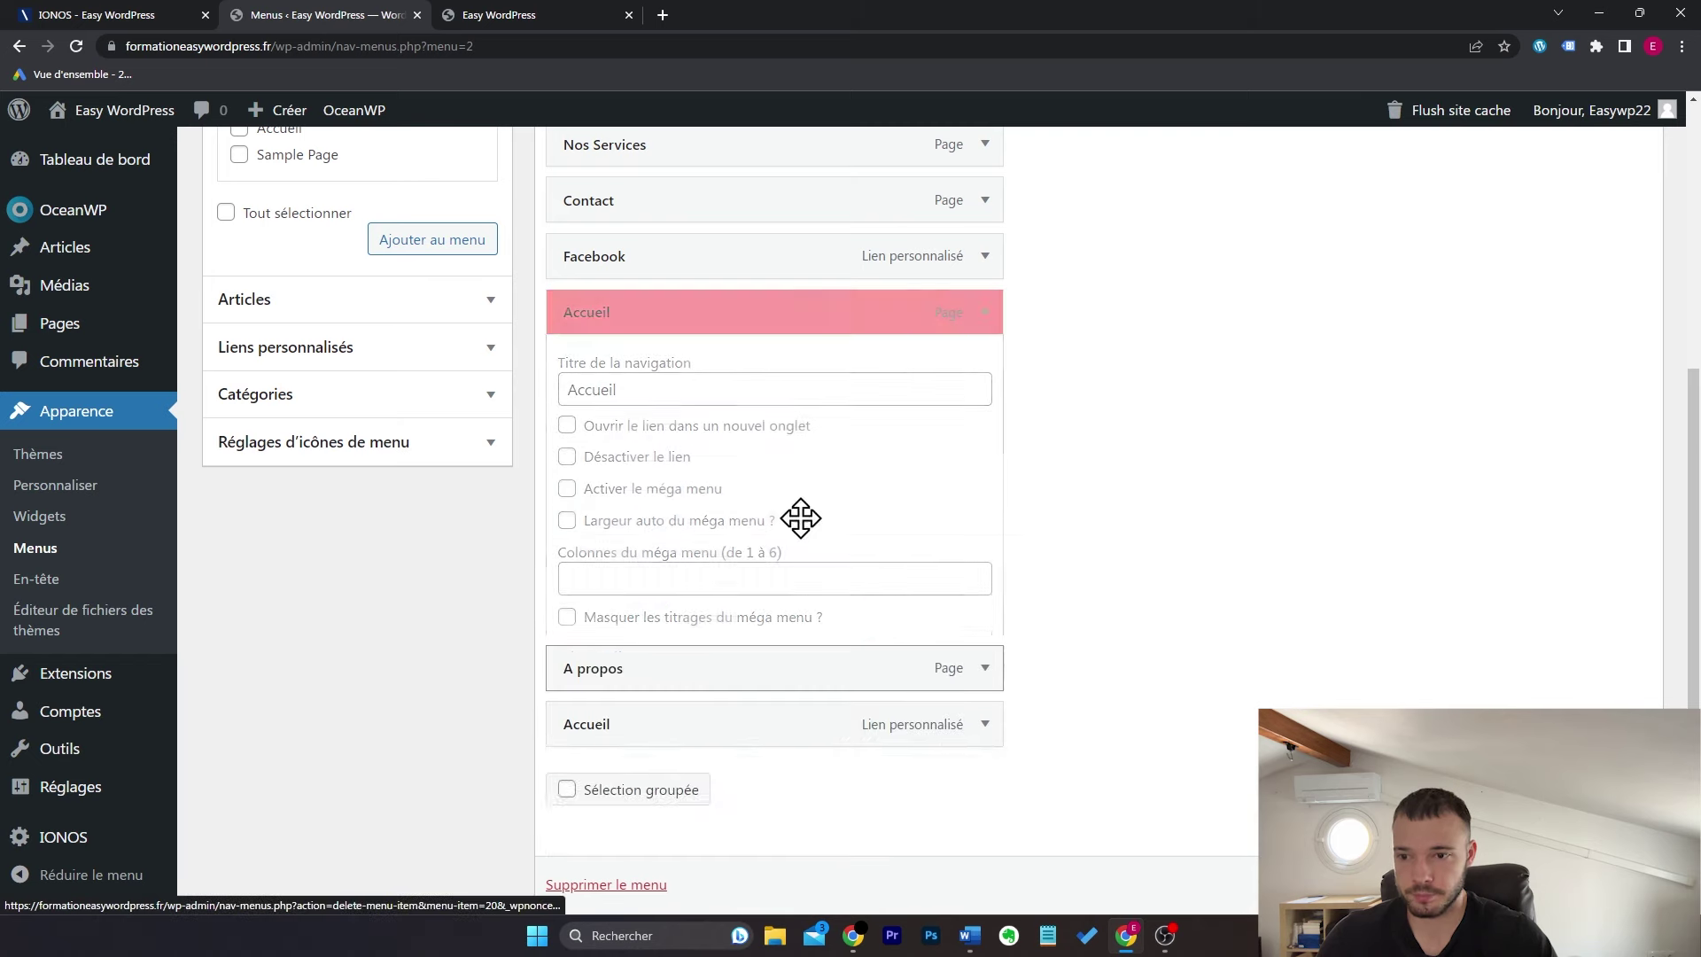
pyautogui.scroll(5, 998, 379)
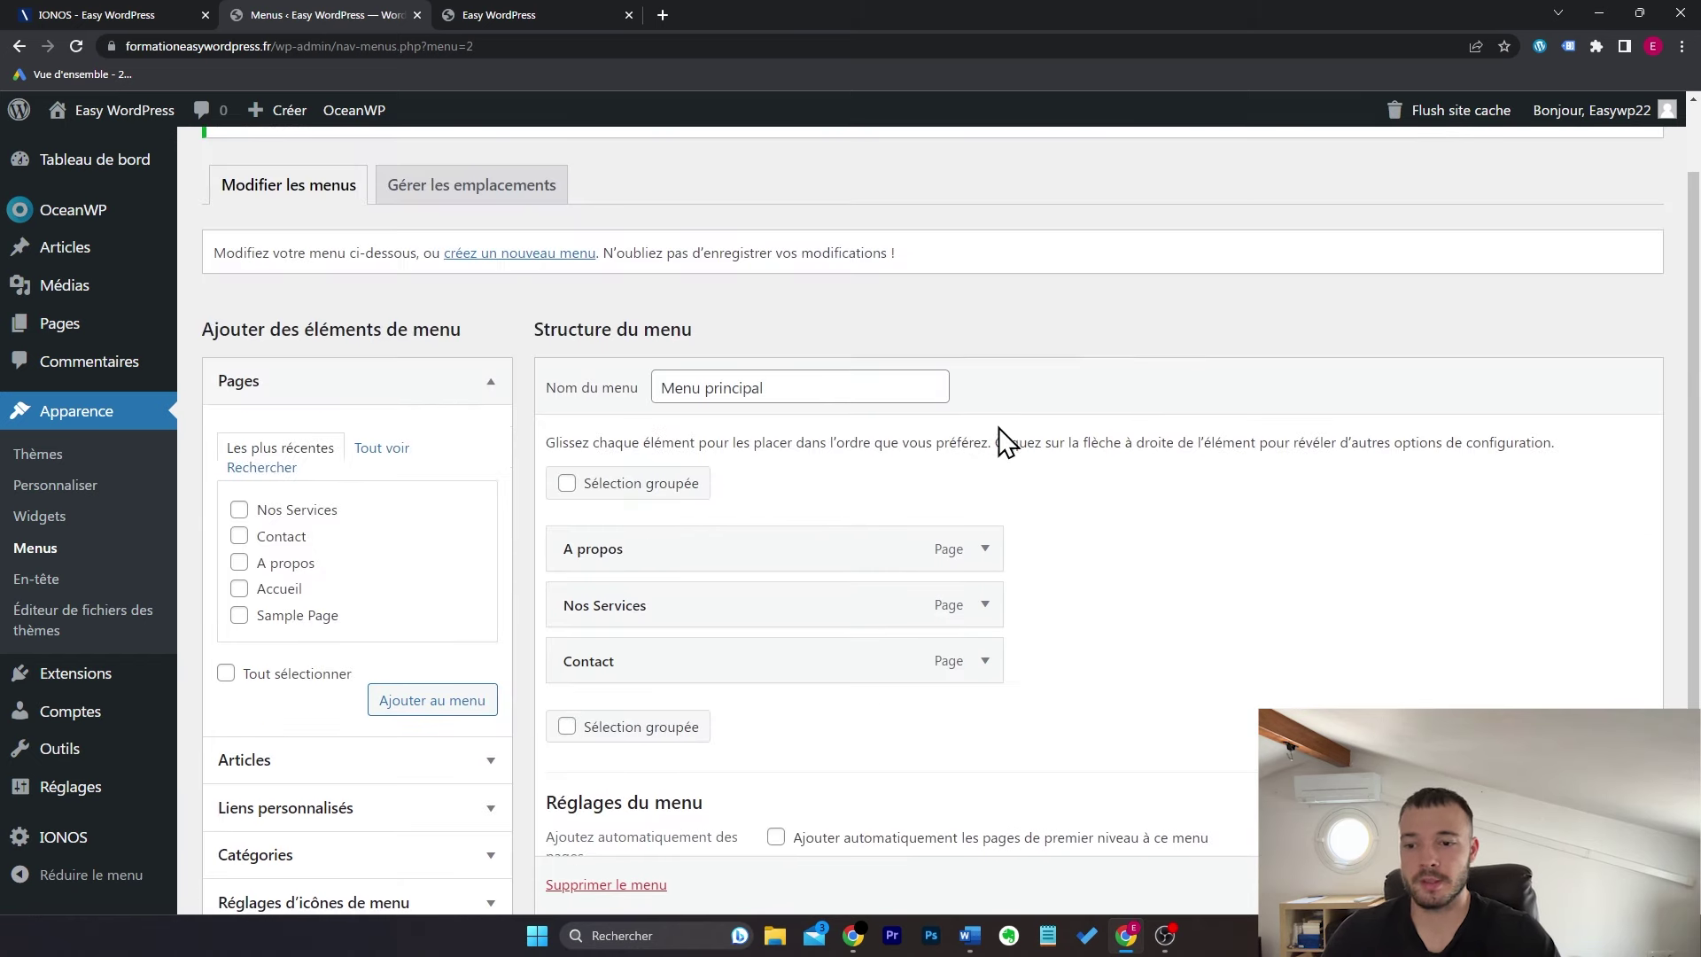
pyautogui.scroll(-1, 1507, 842)
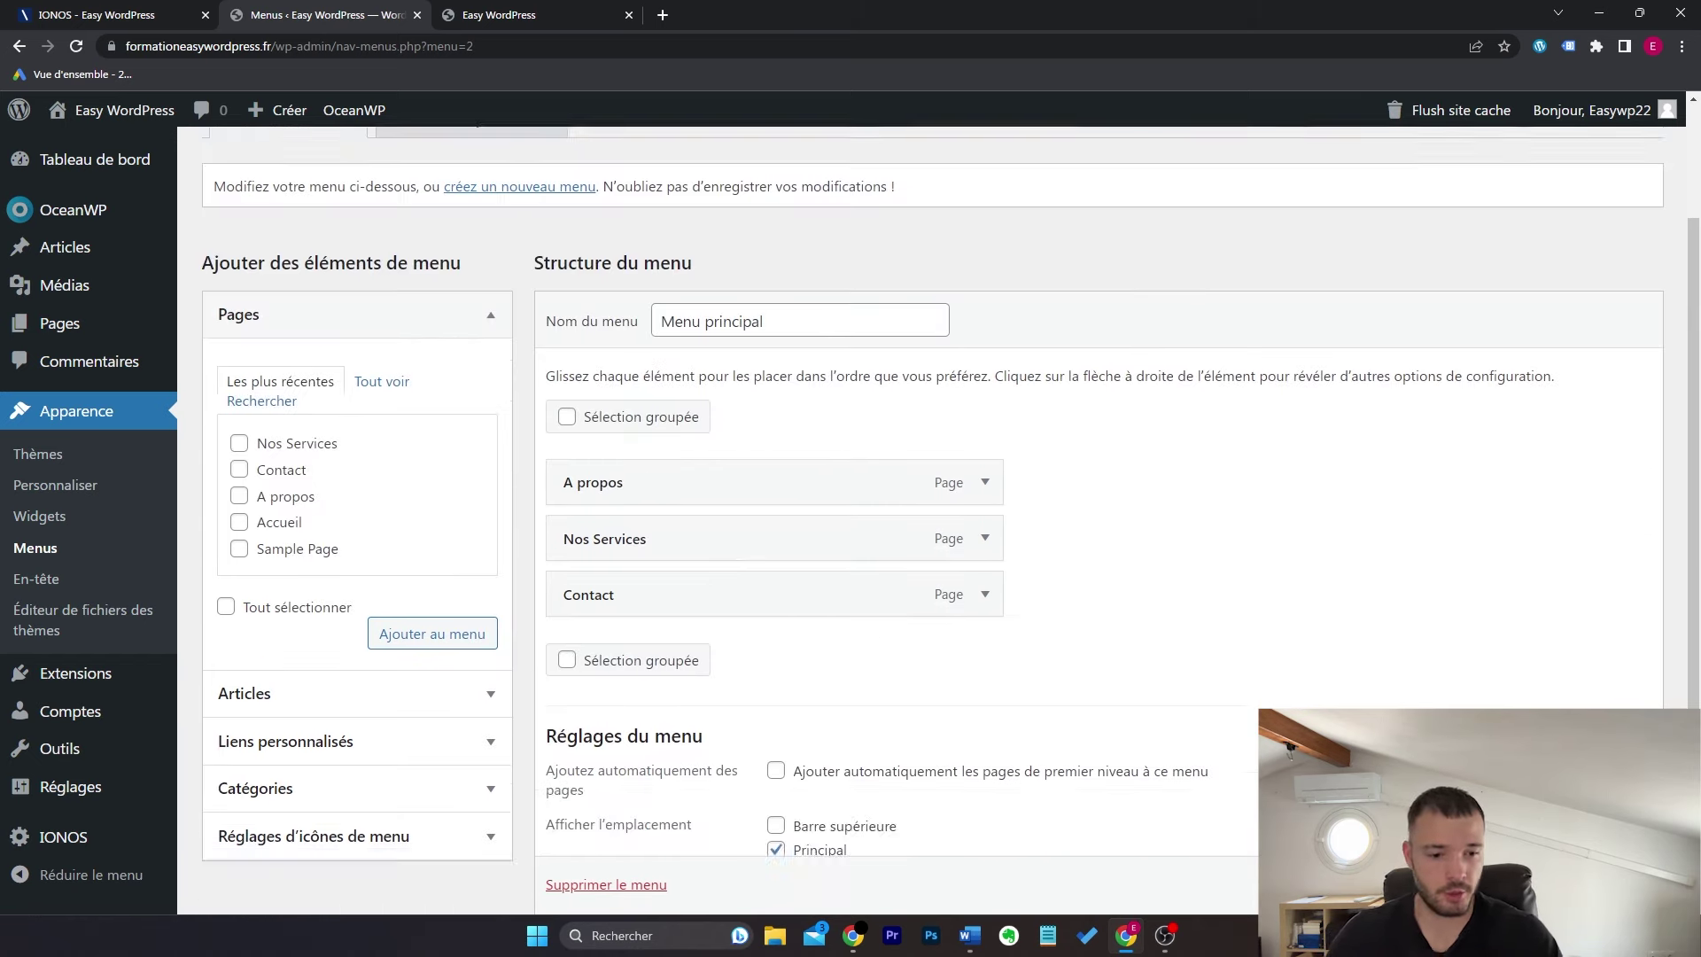
pyautogui.click(1582, 884)
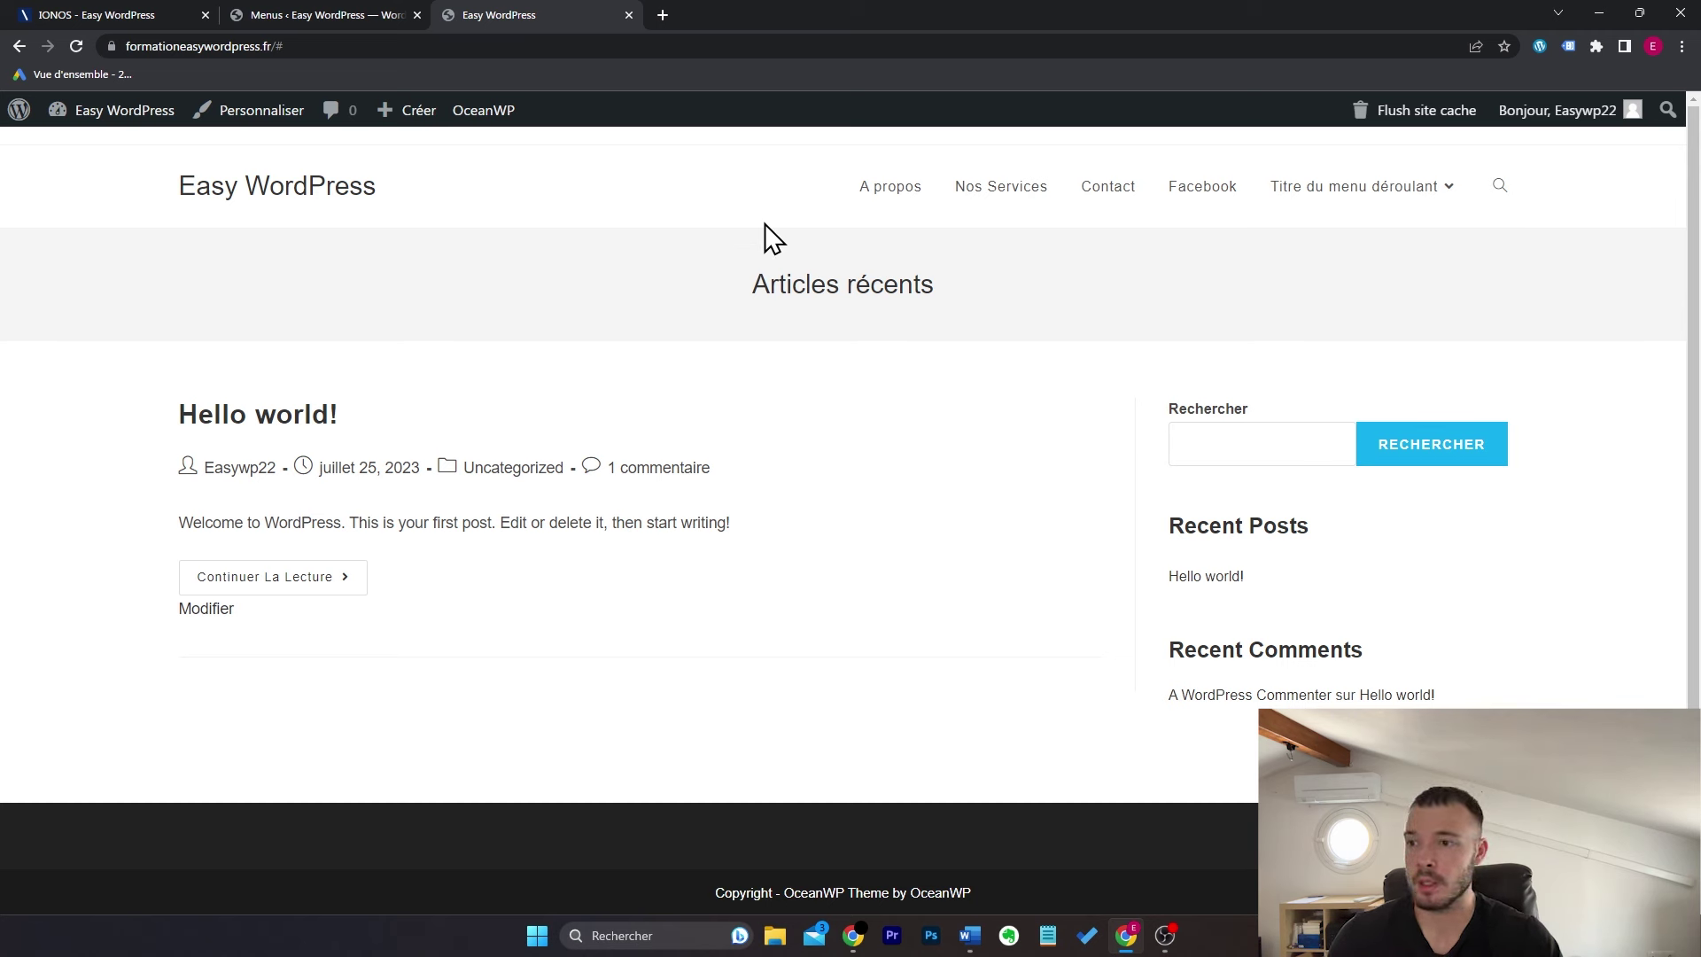
pyautogui.click(324, 13)
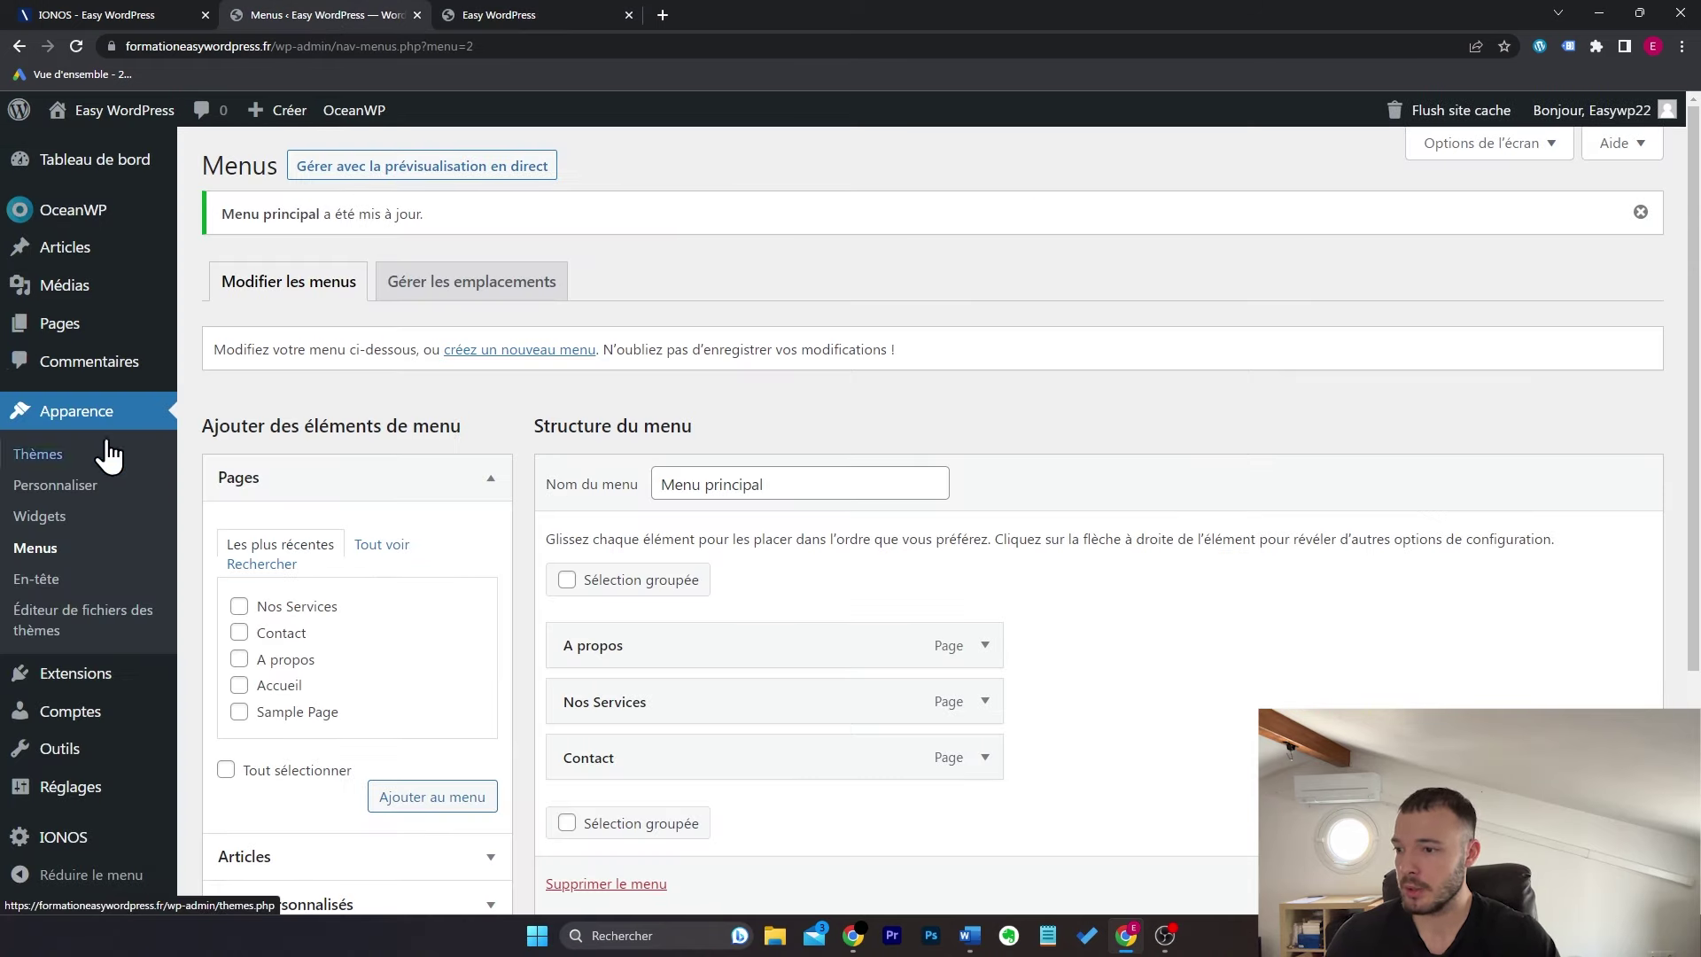
pyautogui.click(561, 15)
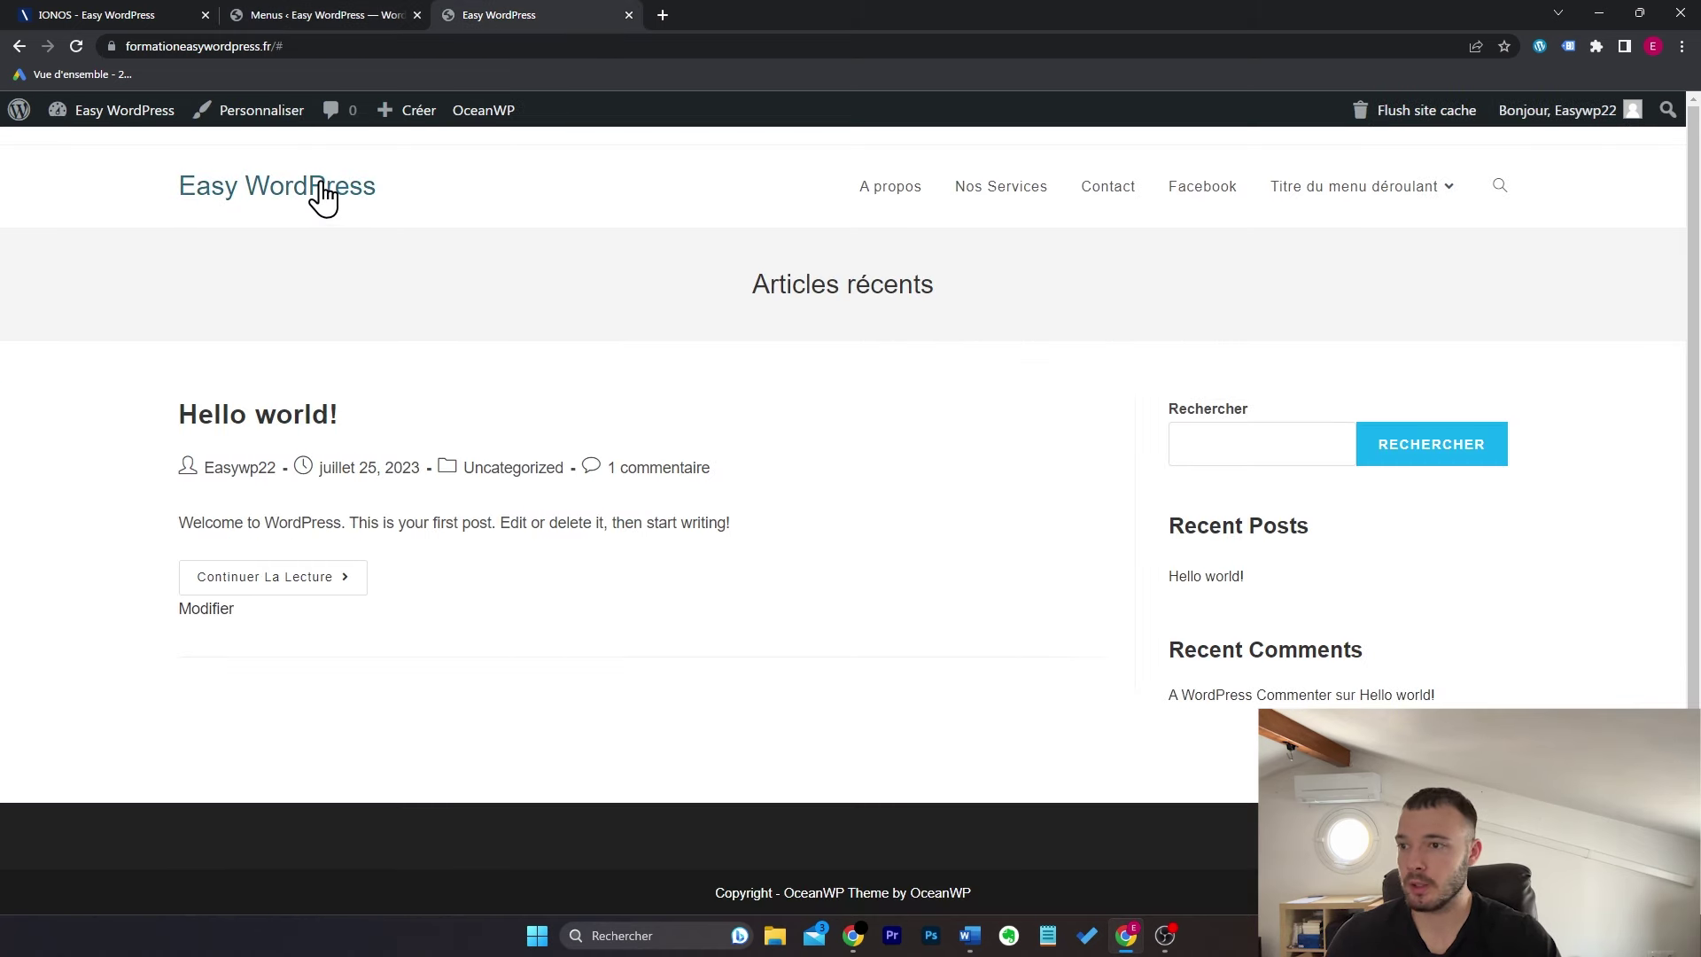
# Step: Launch the Customizer for Easy WordPress and open the Identité du site section
pyautogui.click(279, 115)
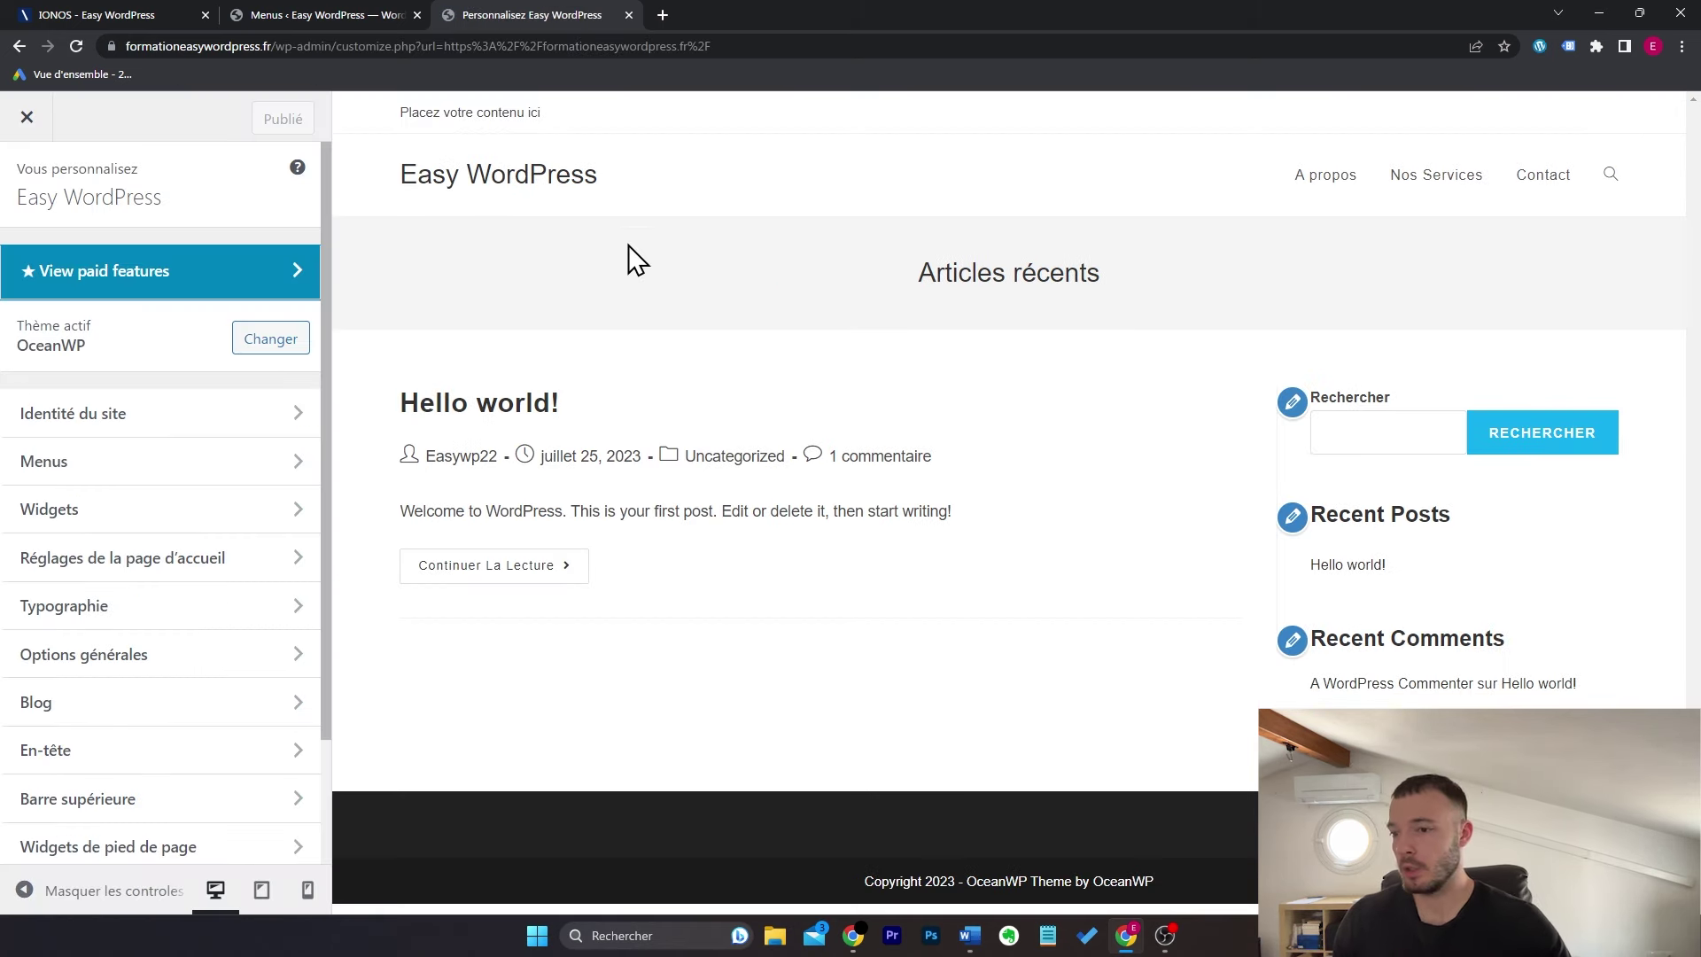
pyautogui.scroll(-2, 216, 474)
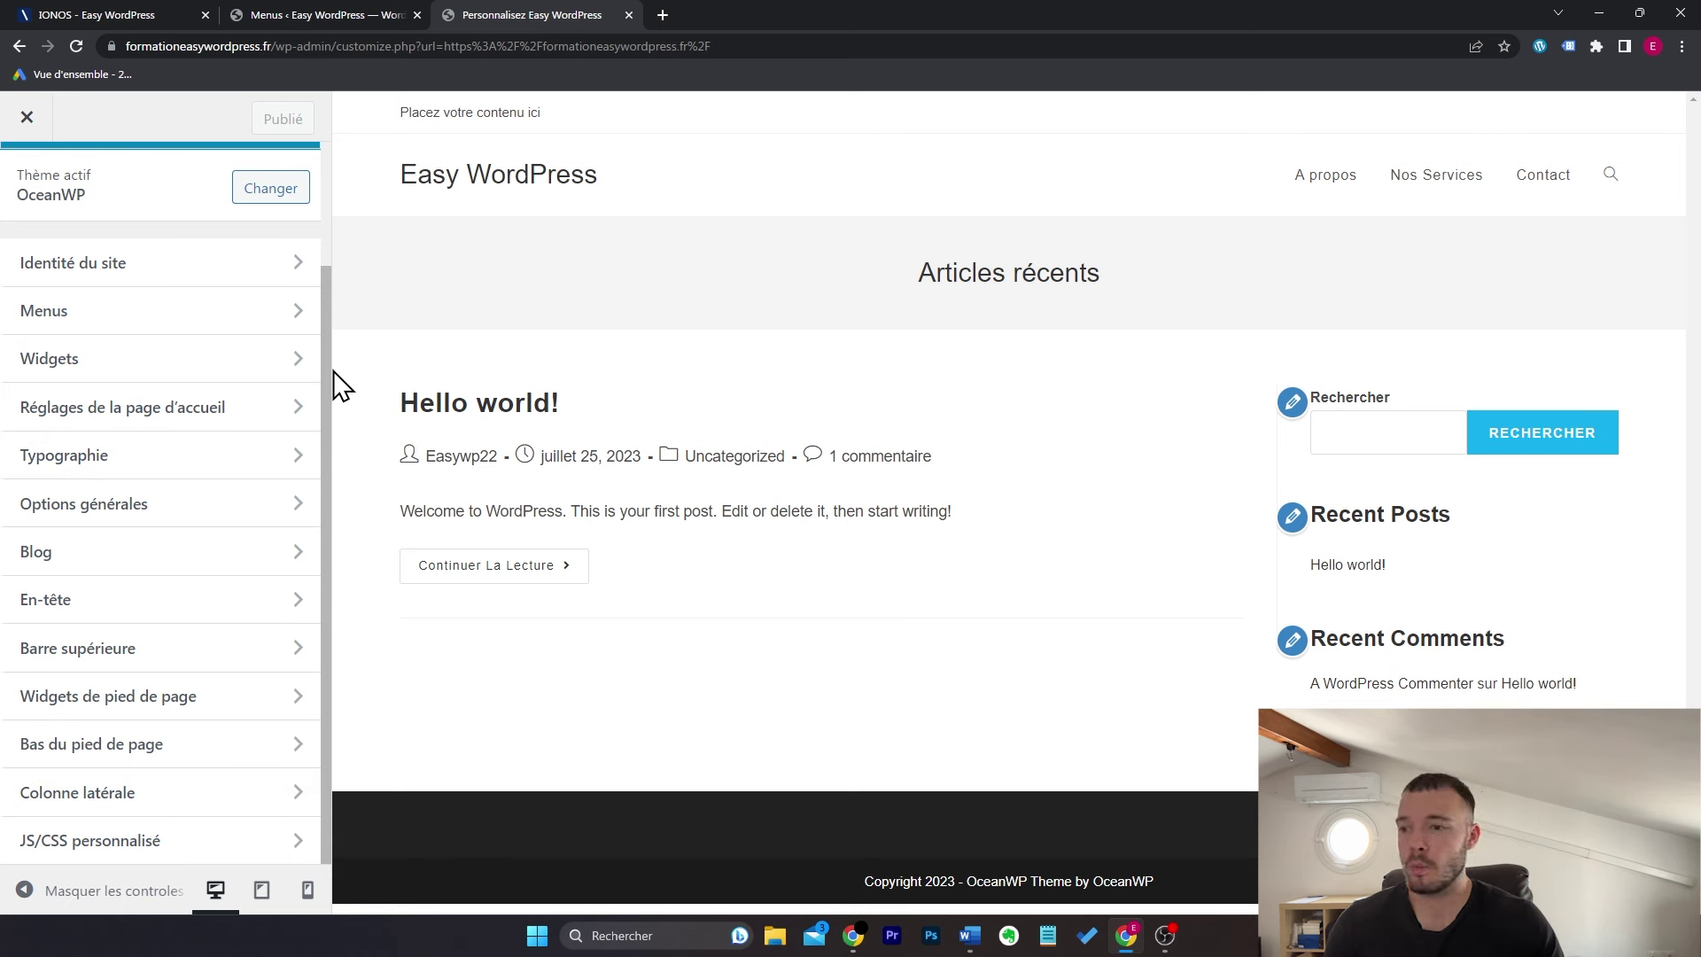
pyautogui.click(256, 262)
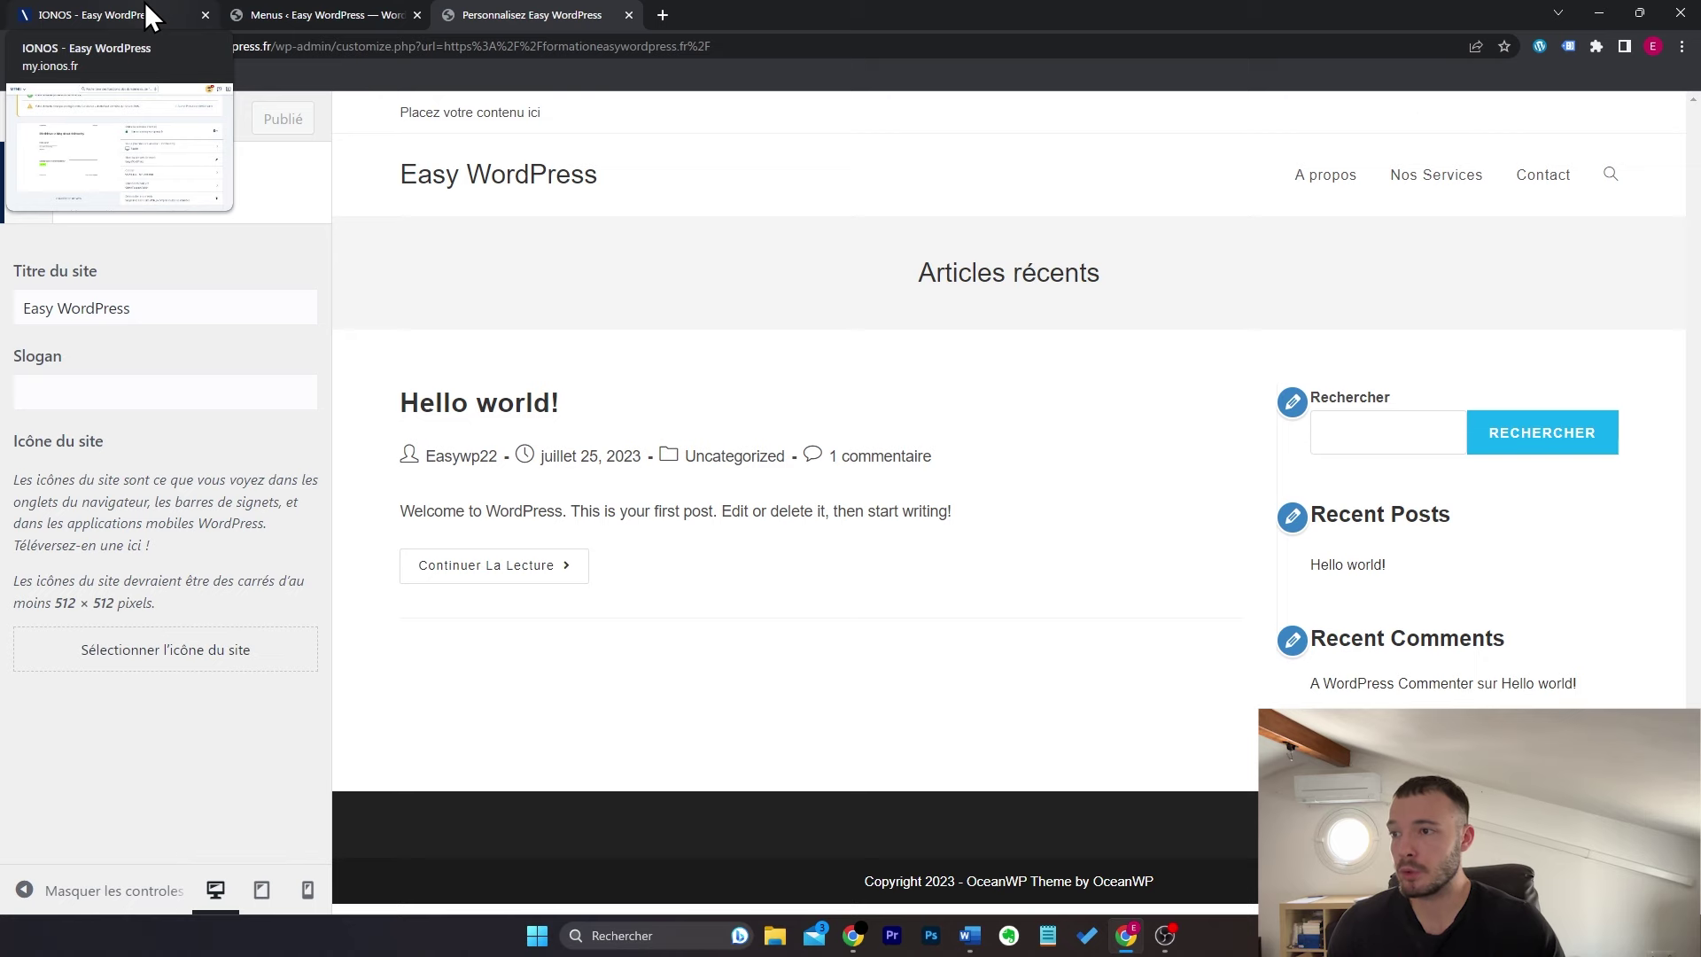
# Step: Glance at the IONOS hosting dashboard, then return to the Personnalisez Easy WordPress Customizer
pyautogui.click(71, 11)
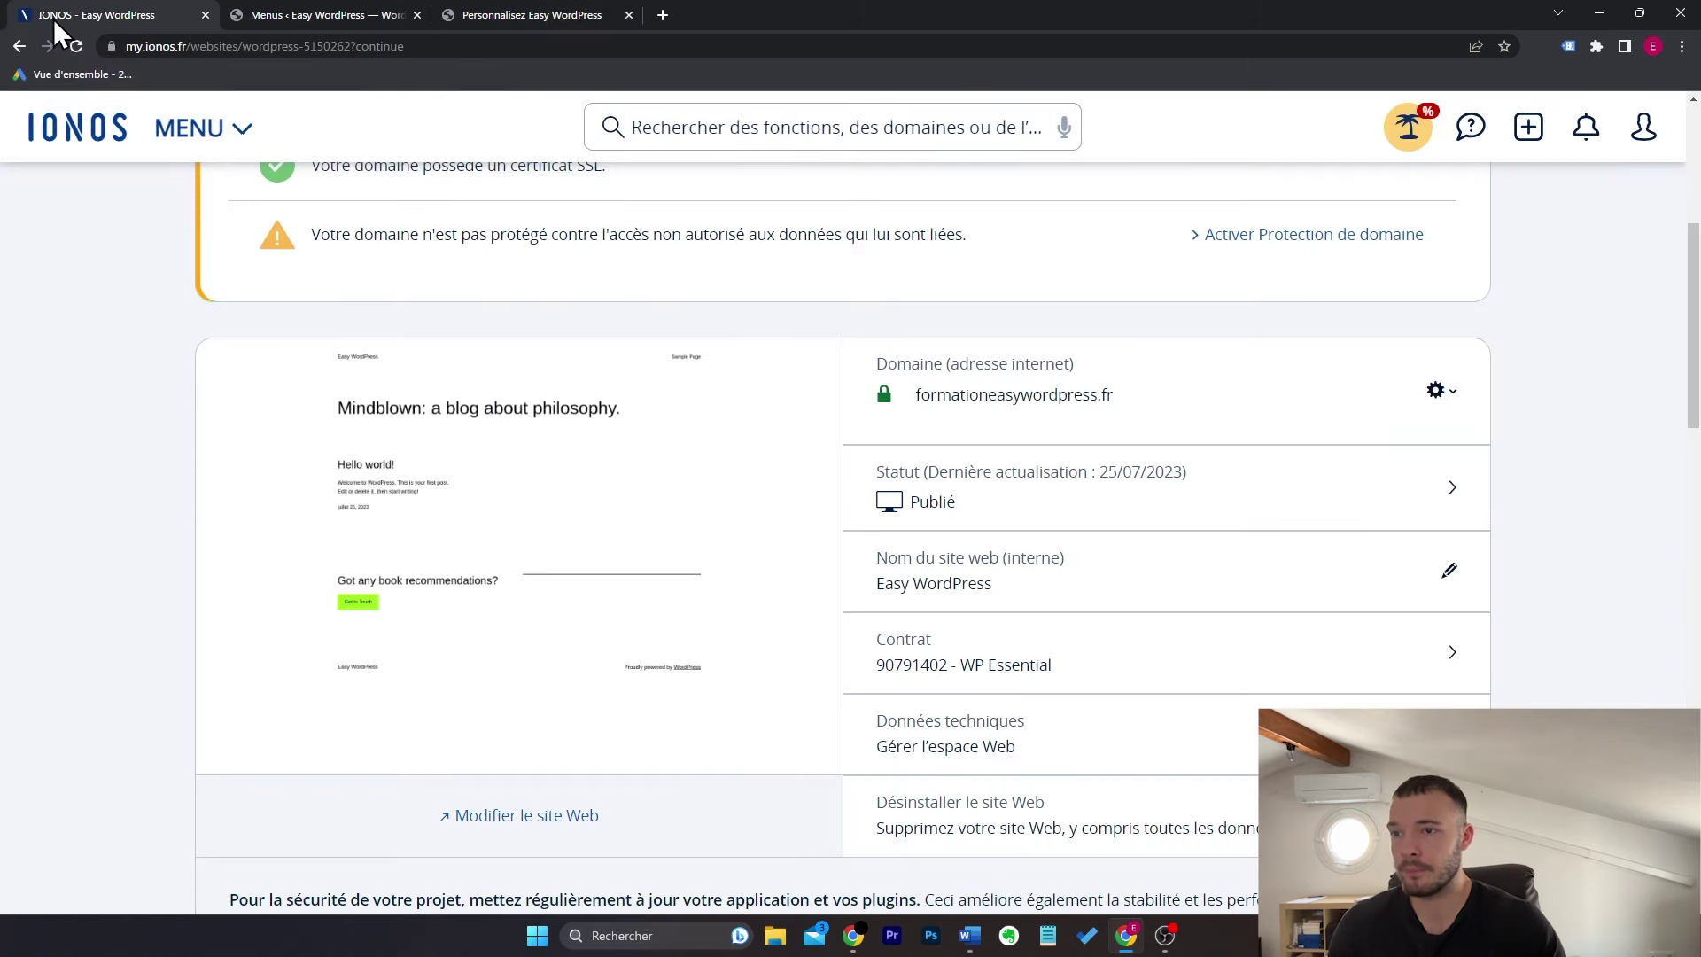
pyautogui.click(497, 15)
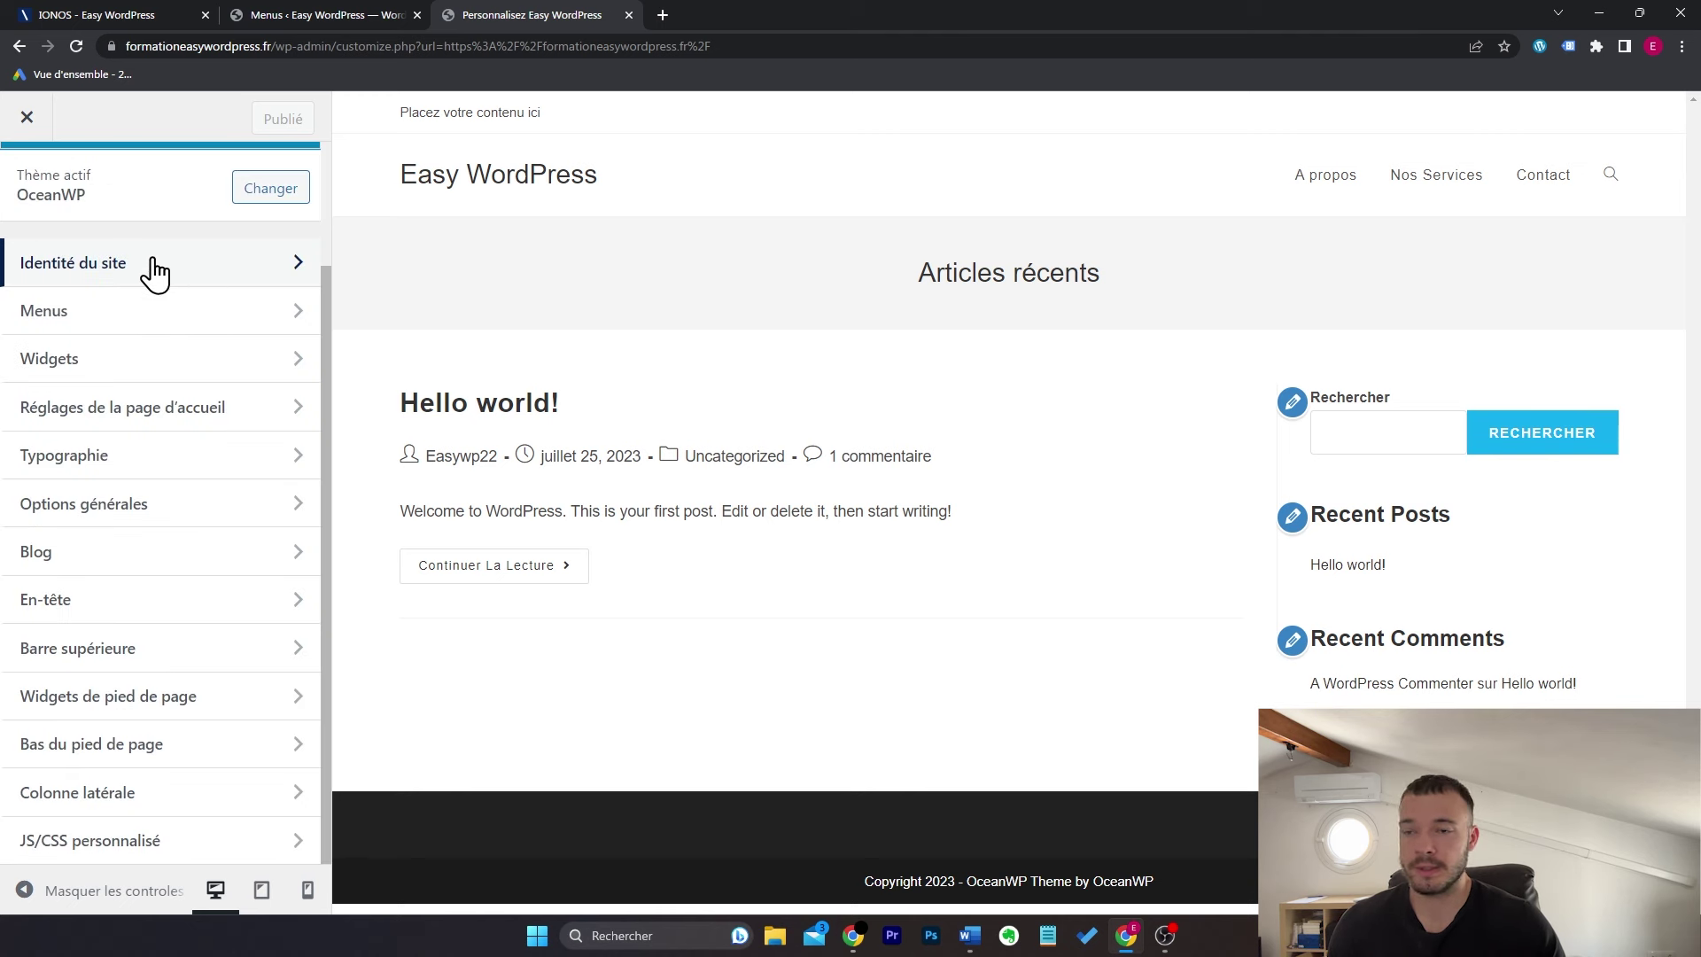
pyautogui.click(153, 317)
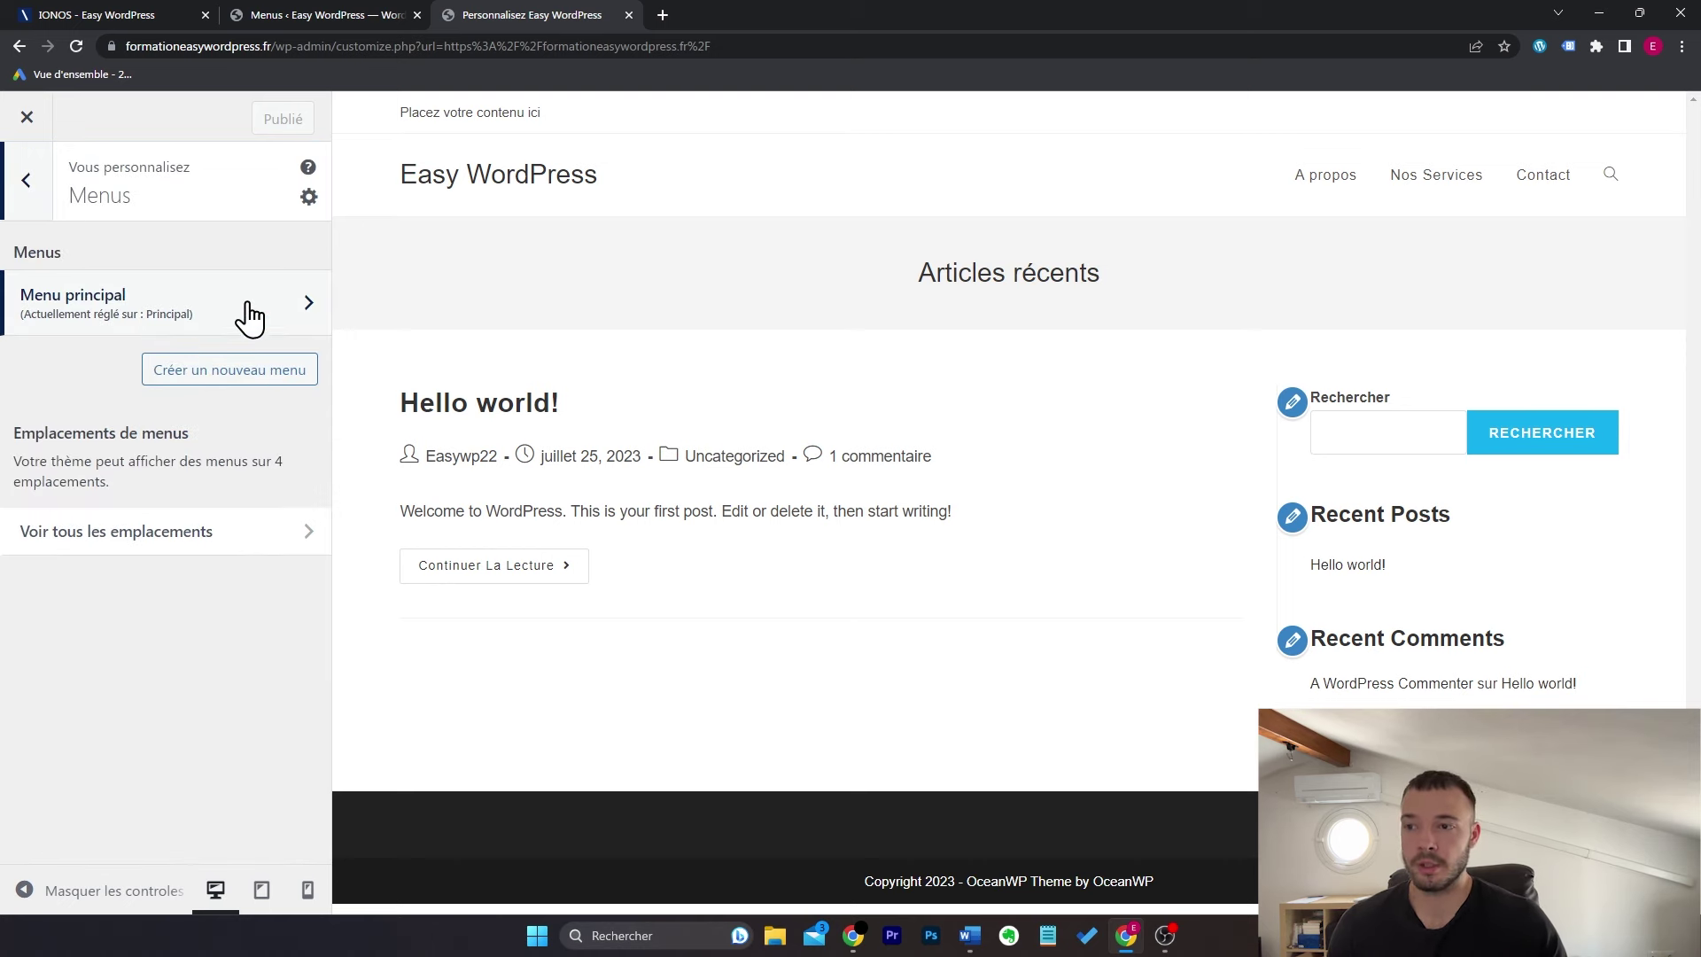
pyautogui.click(319, 14)
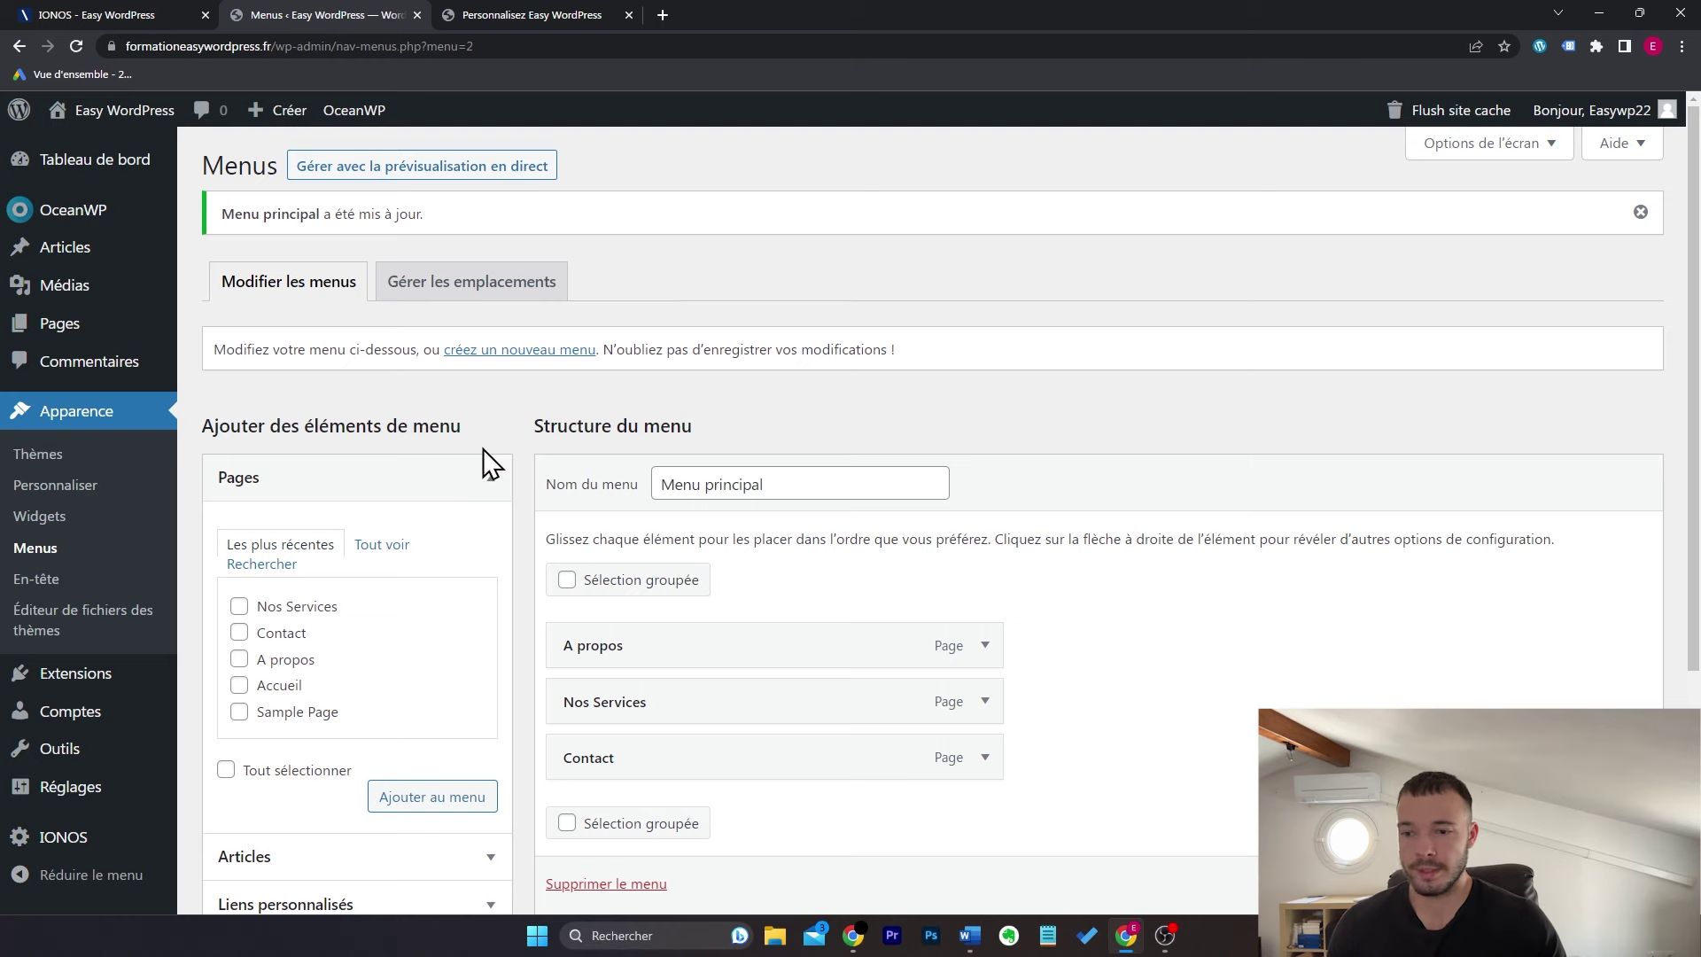
pyautogui.click(510, 13)
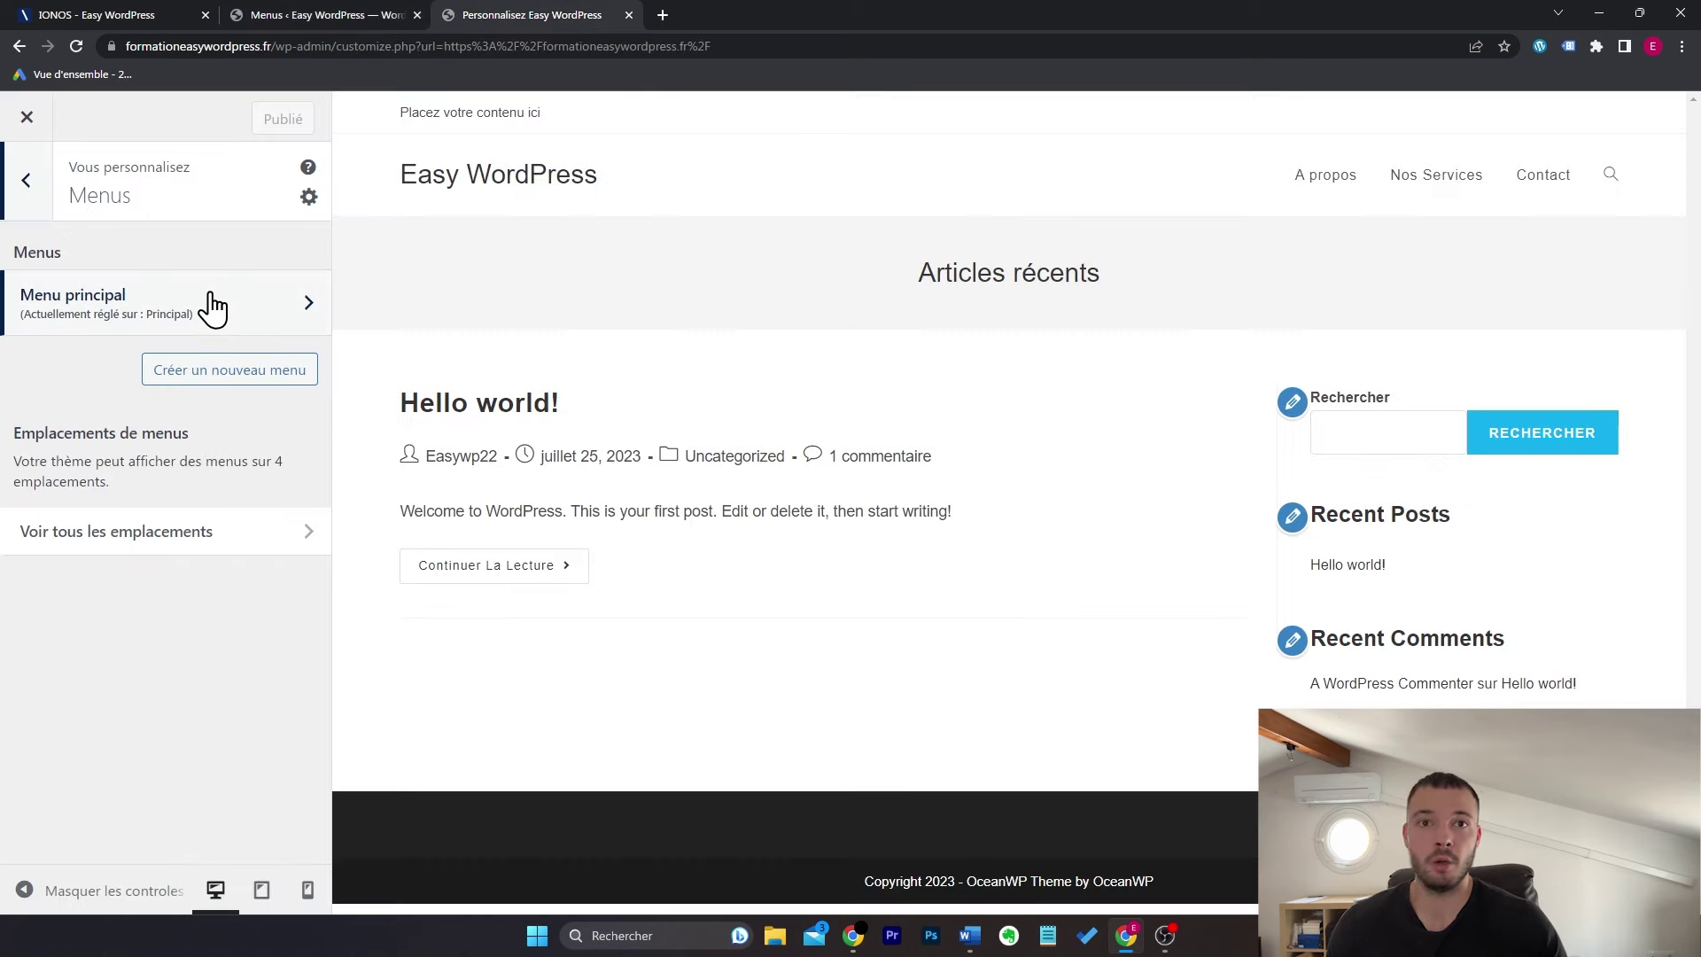
pyautogui.click(32, 184)
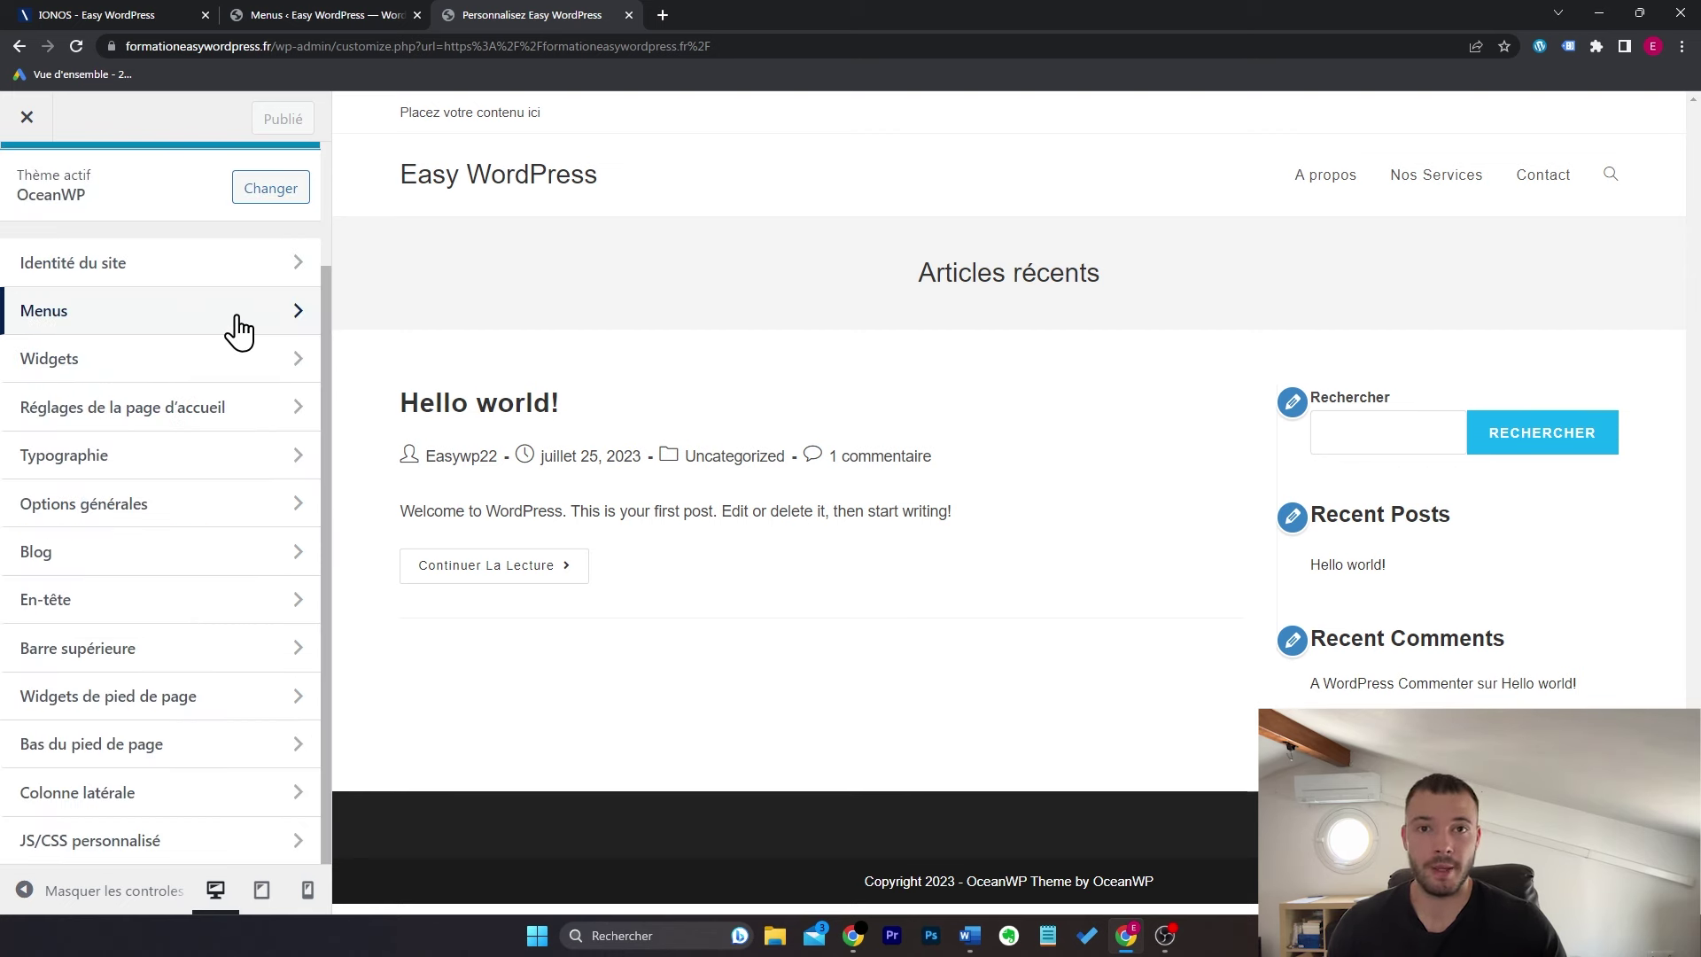
pyautogui.click(321, 9)
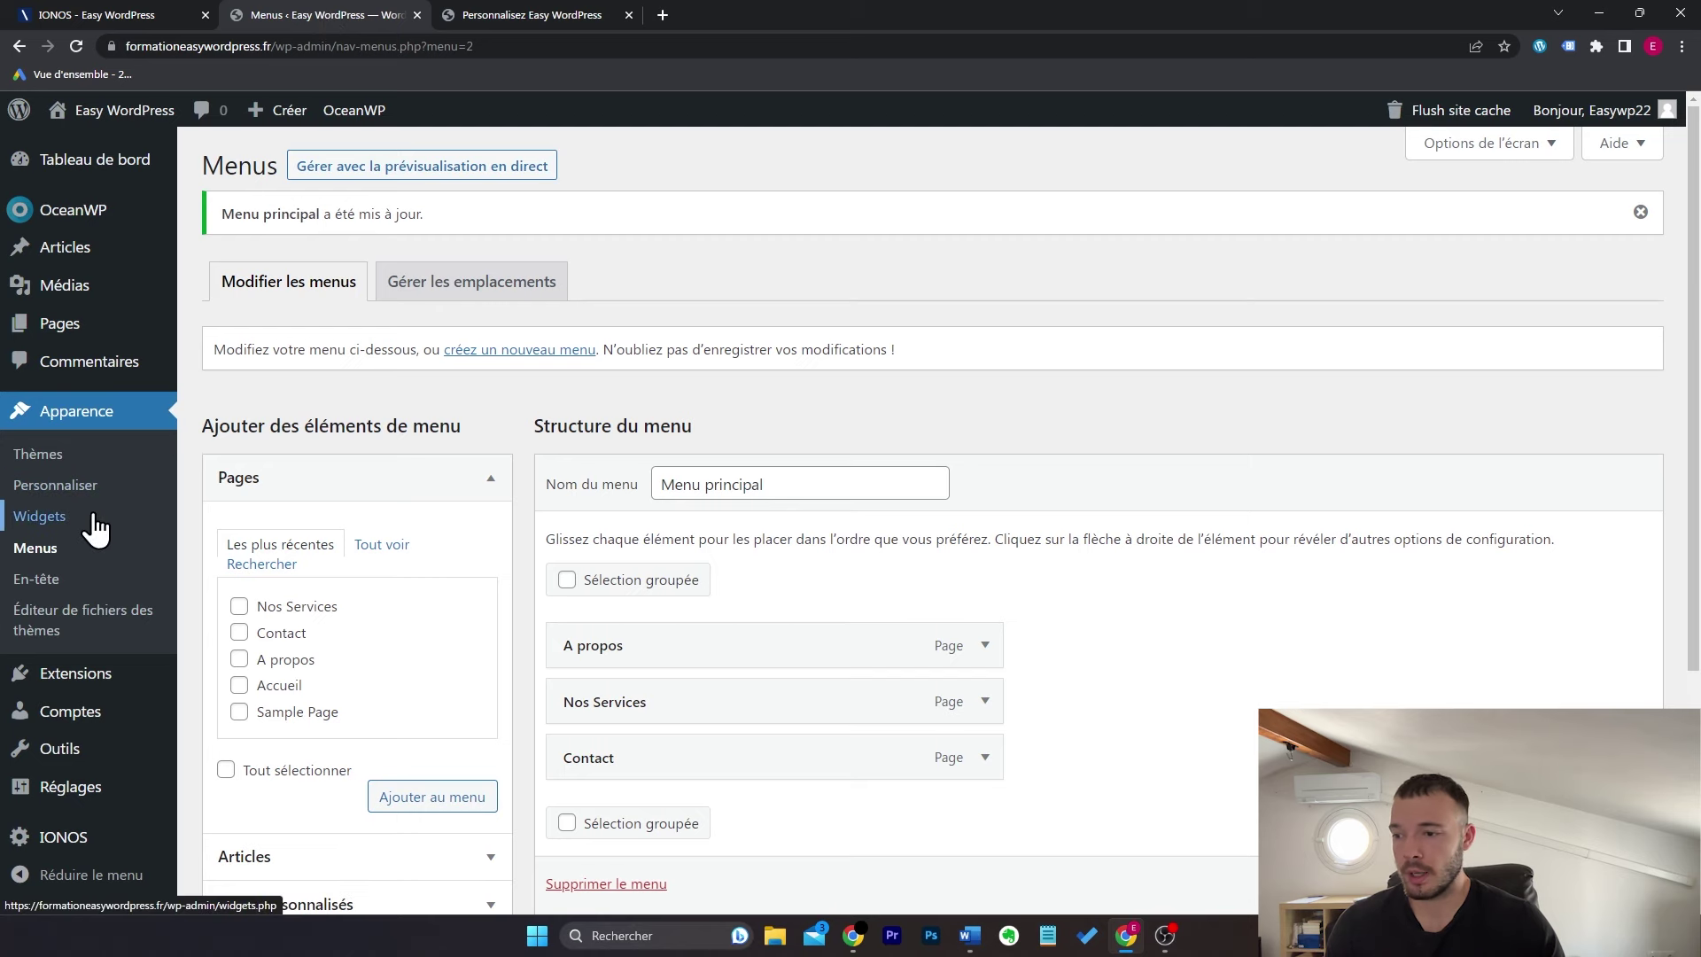
pyautogui.click(487, 15)
pyautogui.click(207, 361)
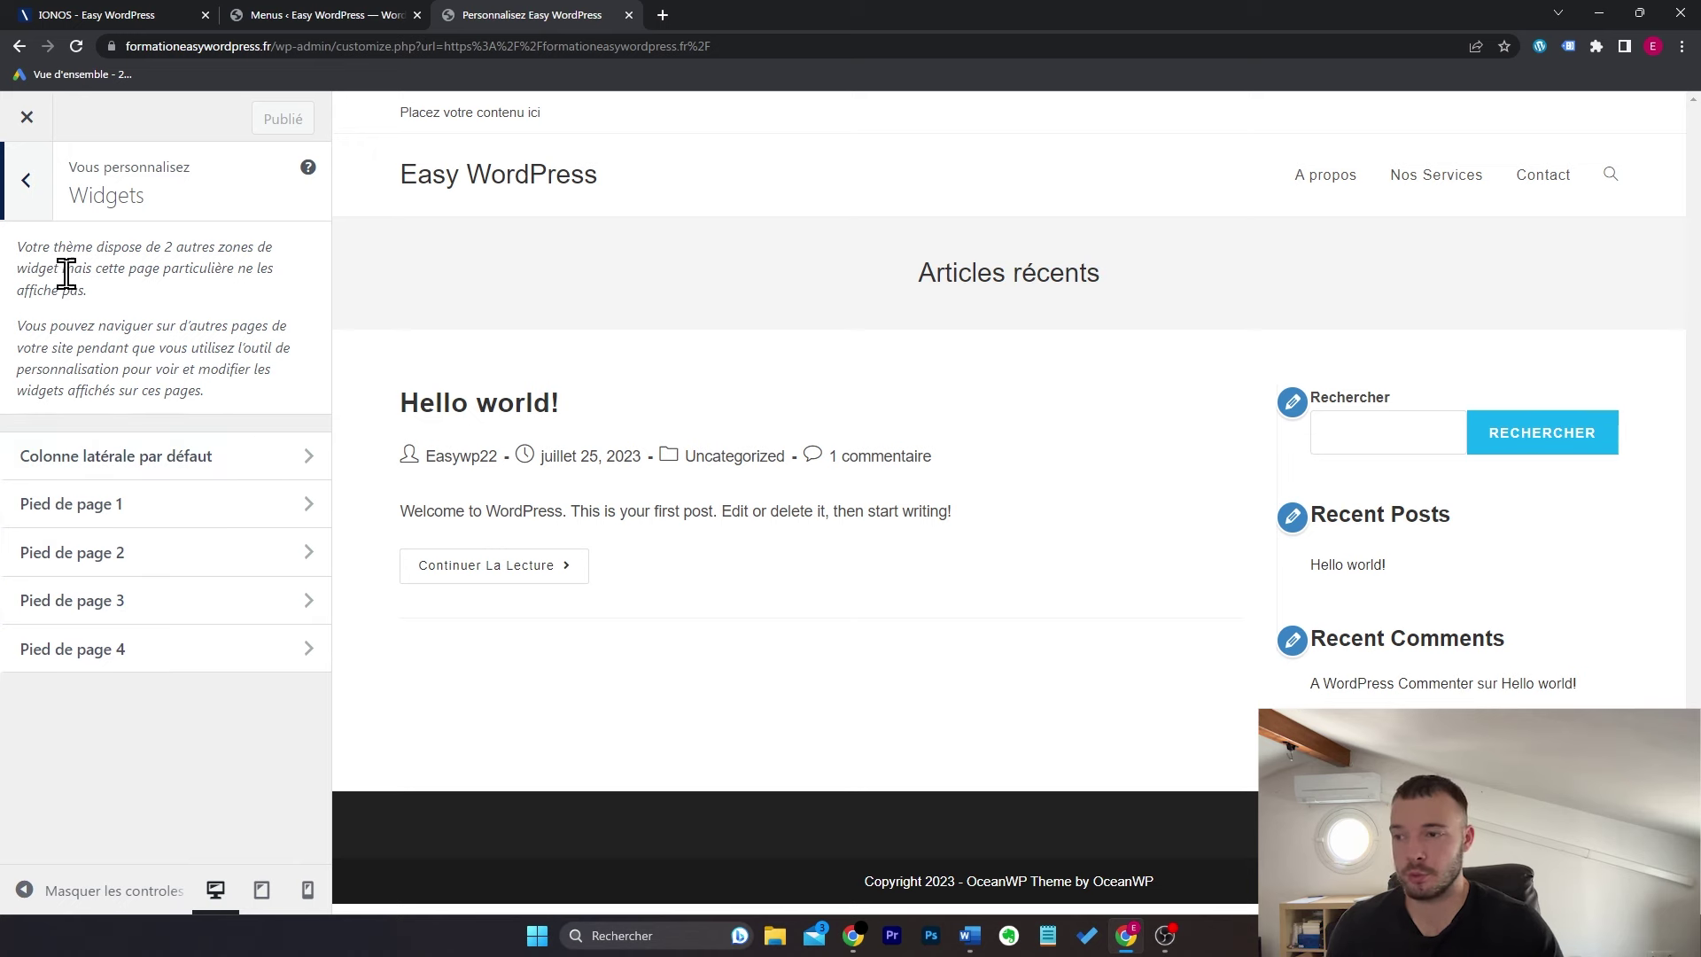
pyautogui.click(25, 181)
pyautogui.click(324, 11)
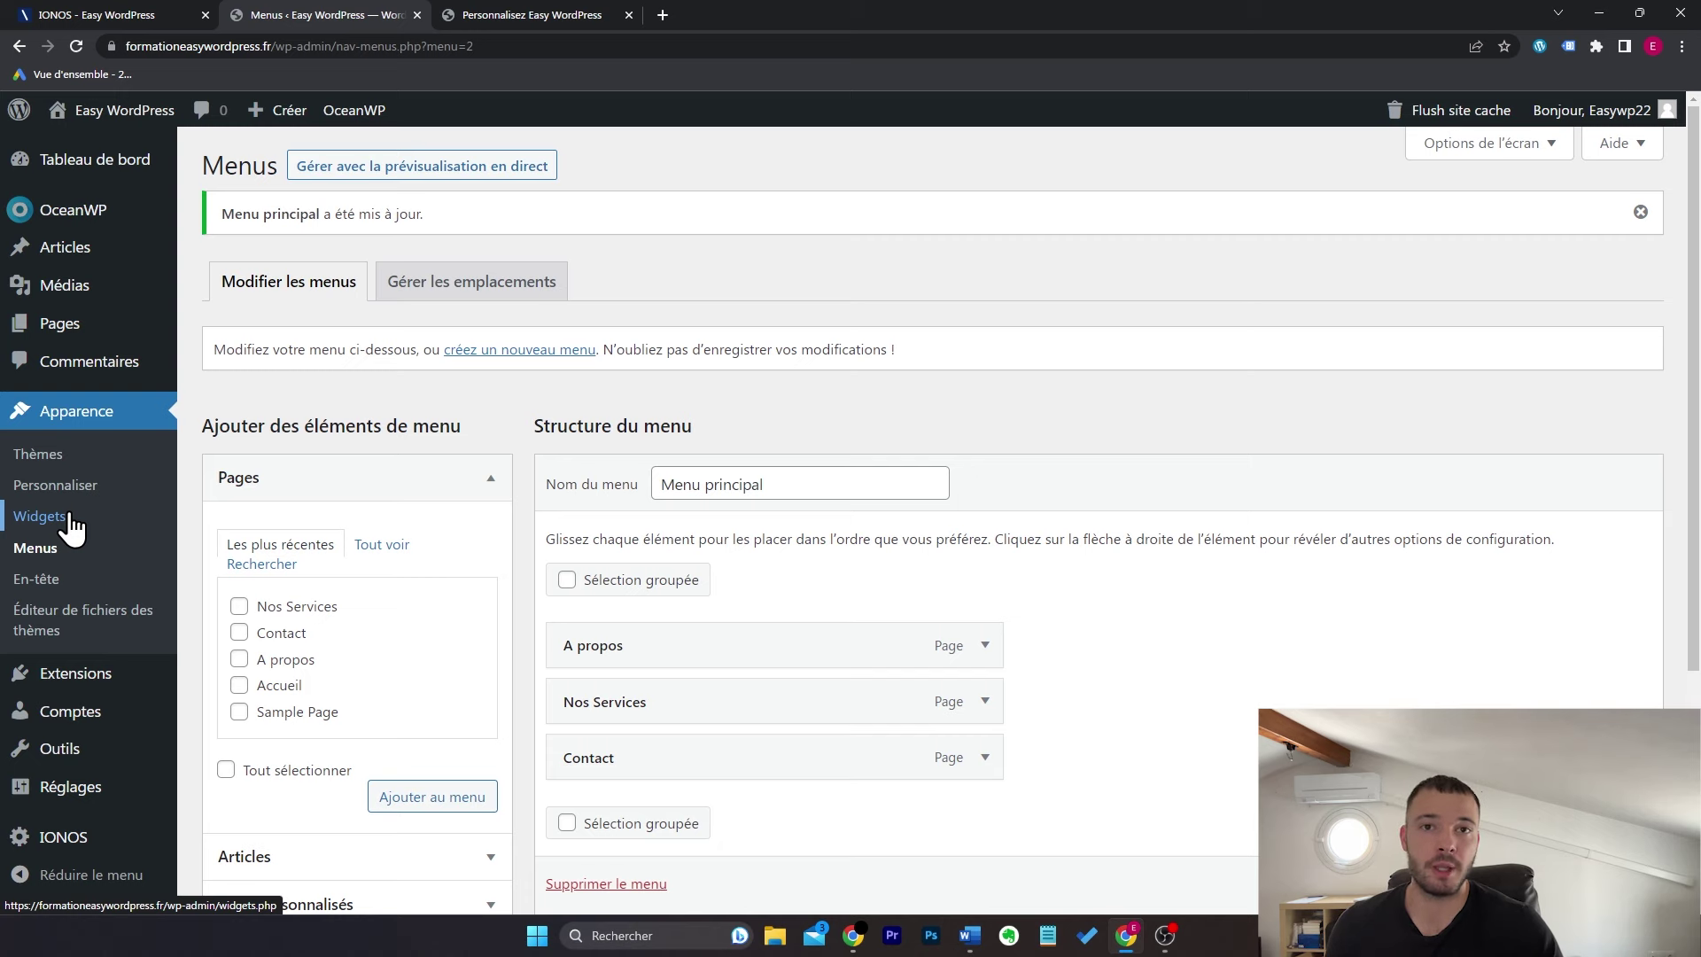
pyautogui.click(493, 14)
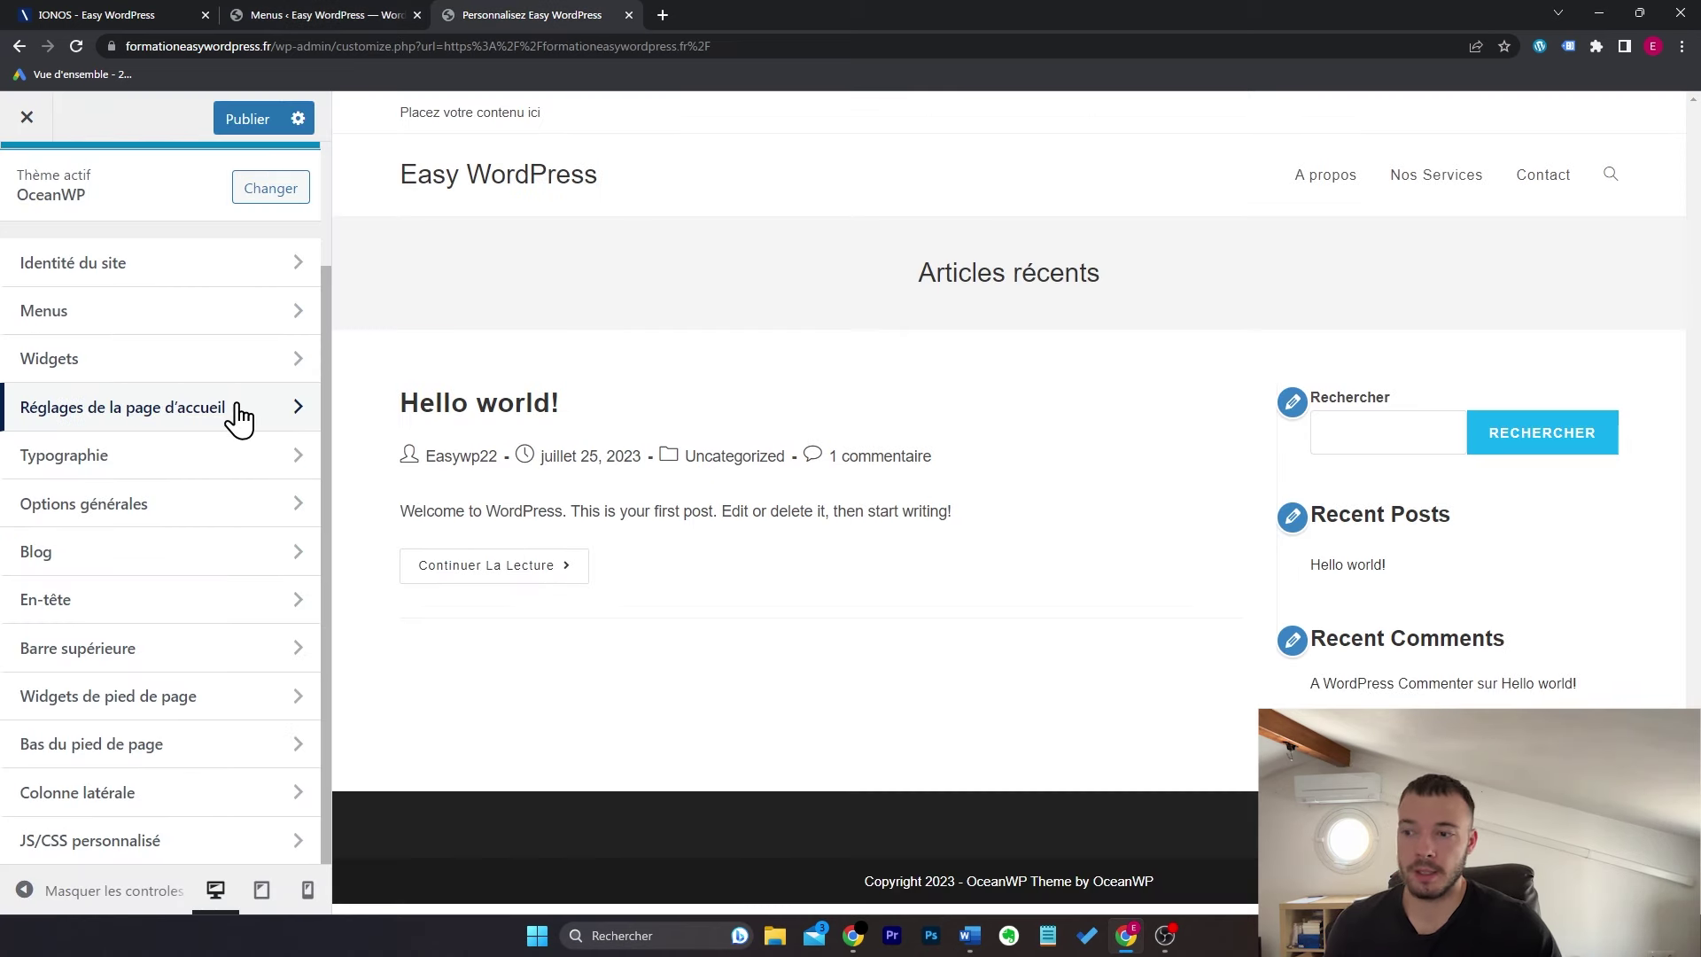
# Step: Set the homepage to the static Accueil page, leaving the posts page unchosen
pyautogui.click(238, 414)
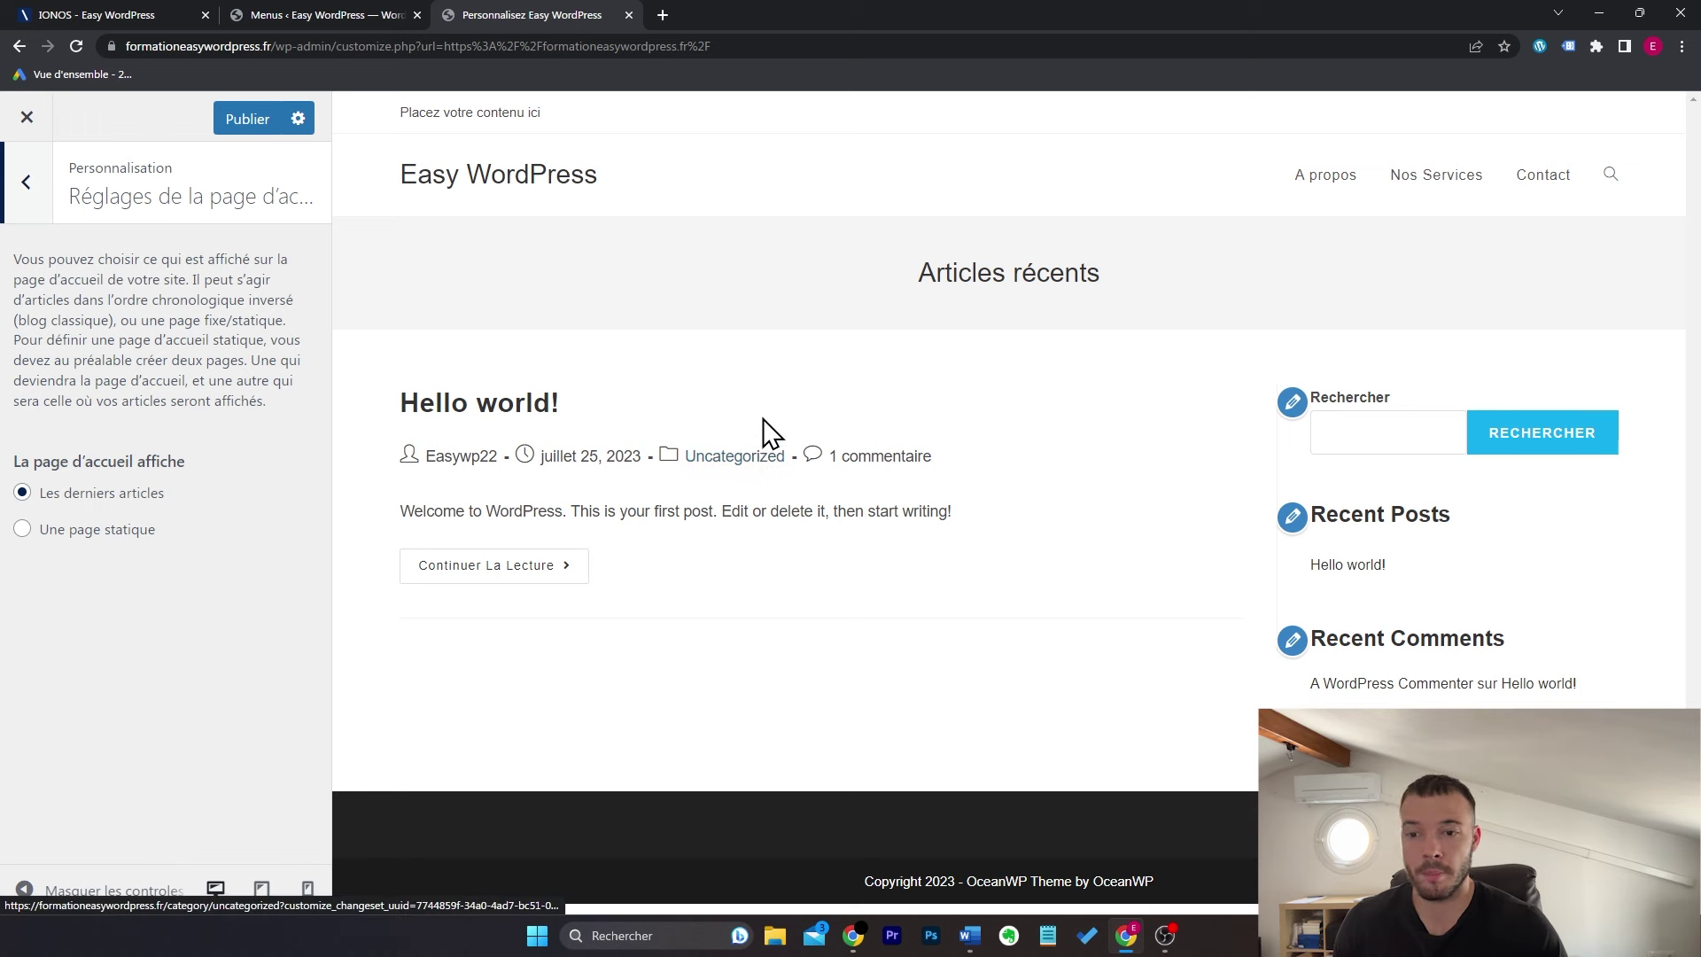
pyautogui.click(128, 536)
pyautogui.click(144, 624)
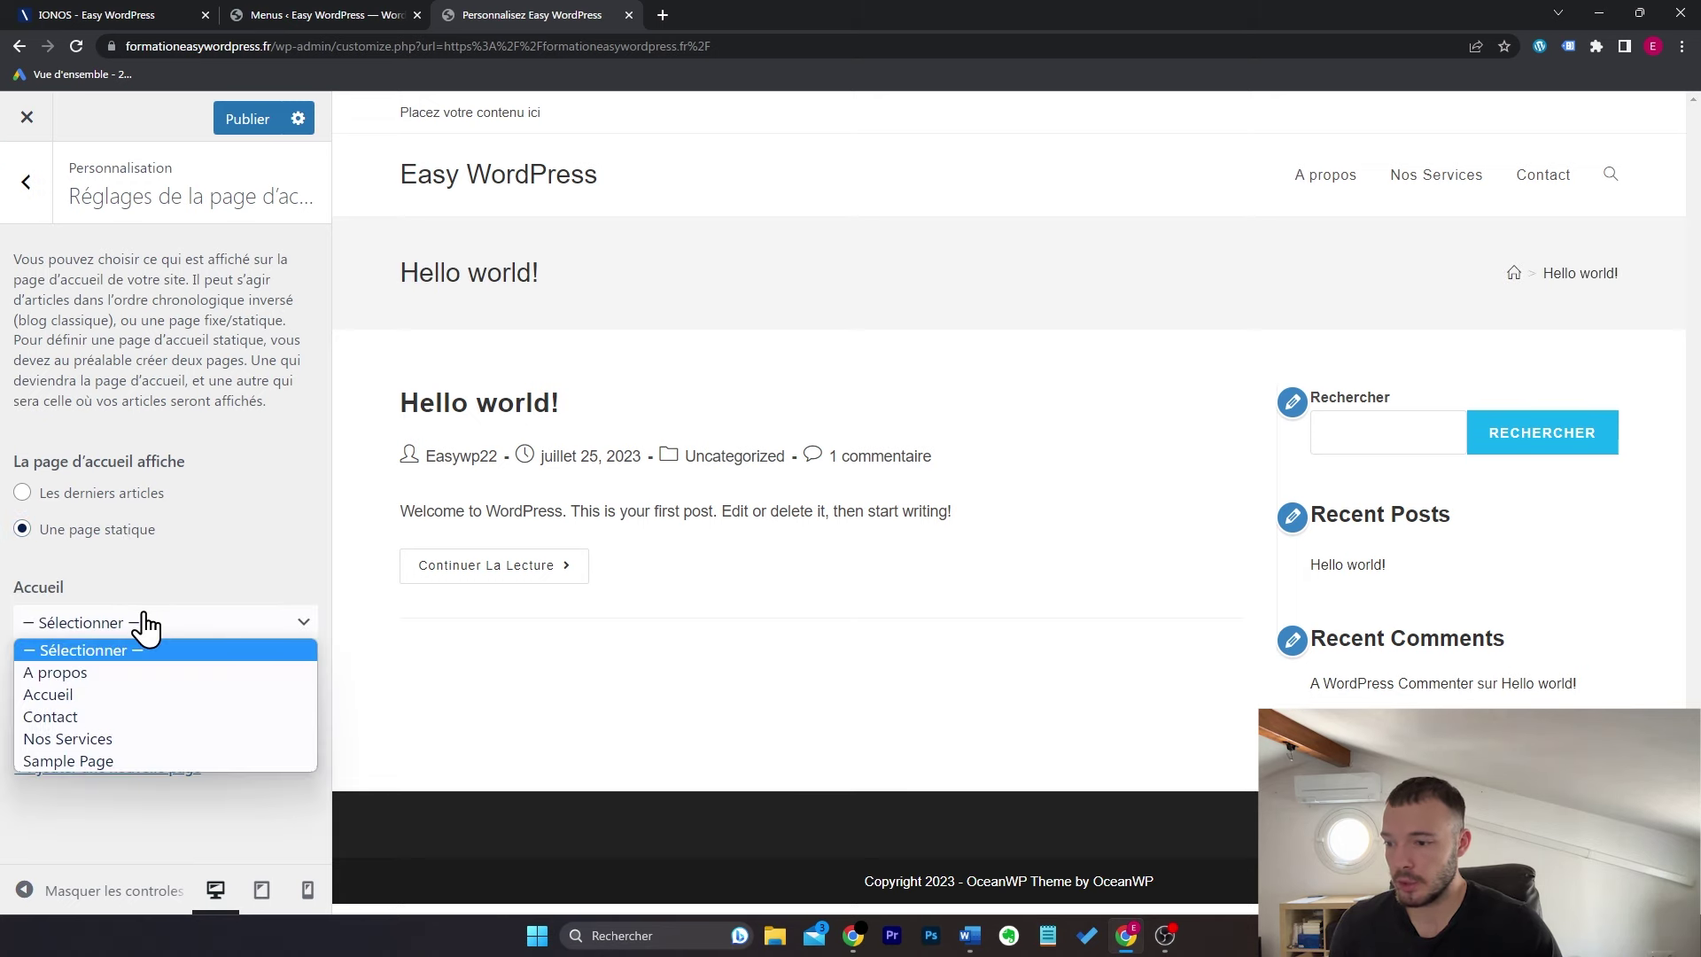
pyautogui.click(158, 694)
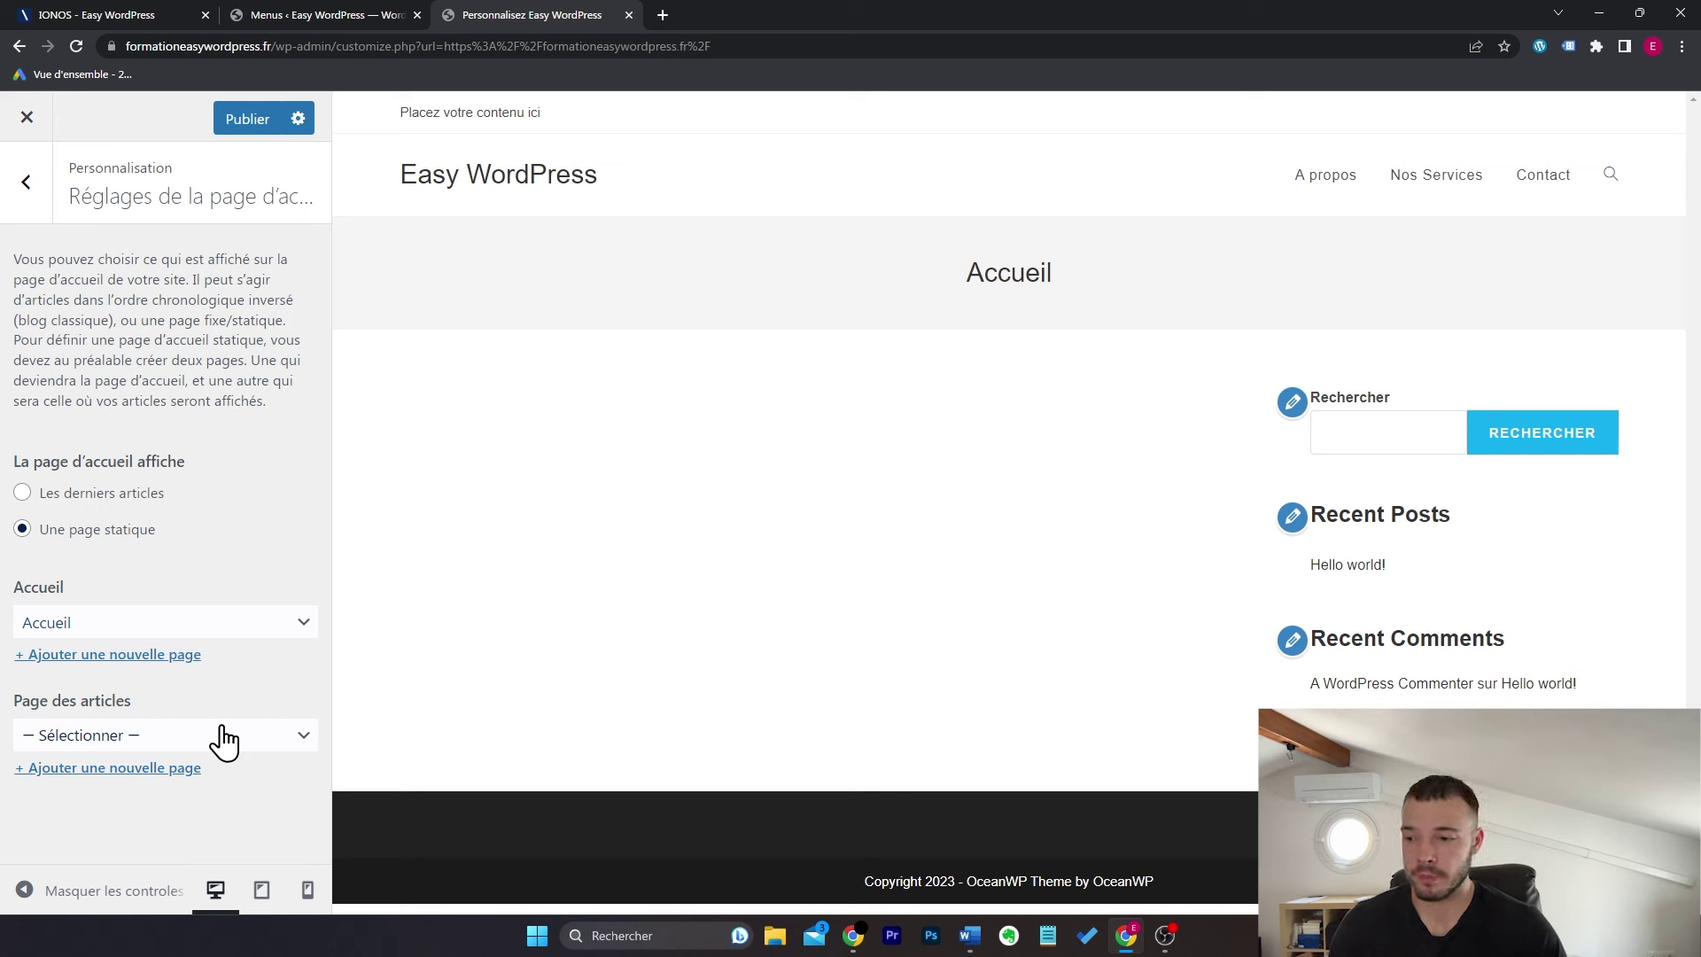
pyautogui.click(224, 733)
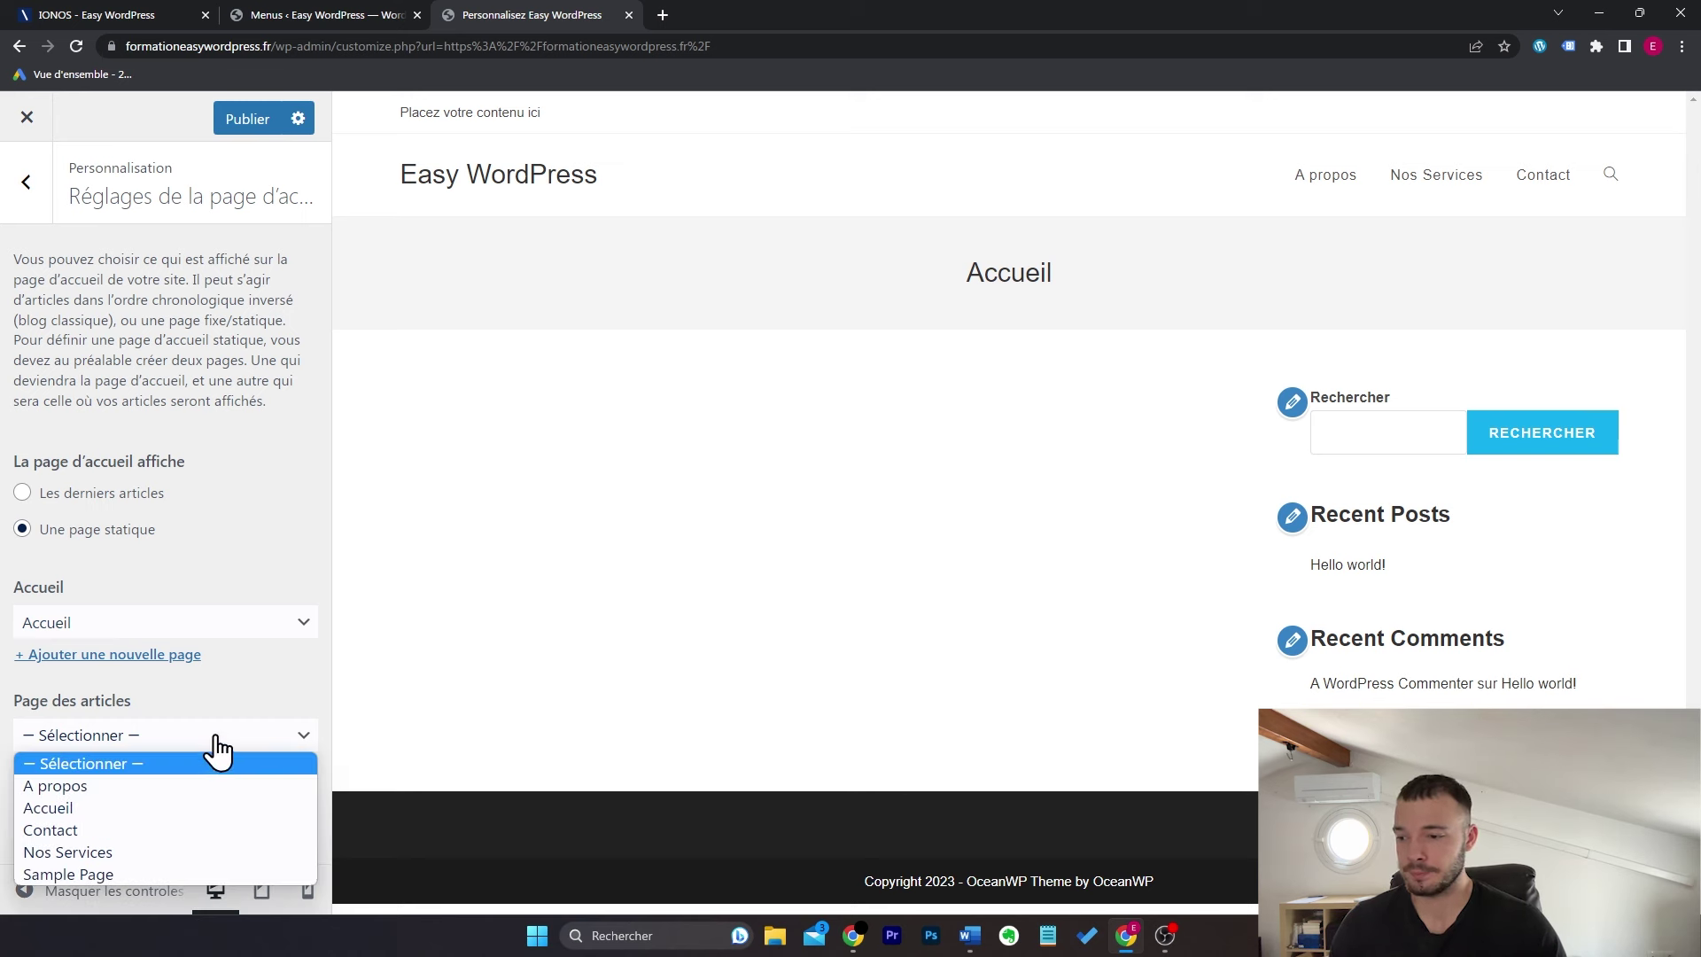
pyautogui.click(35, 215)
pyautogui.click(35, 215)
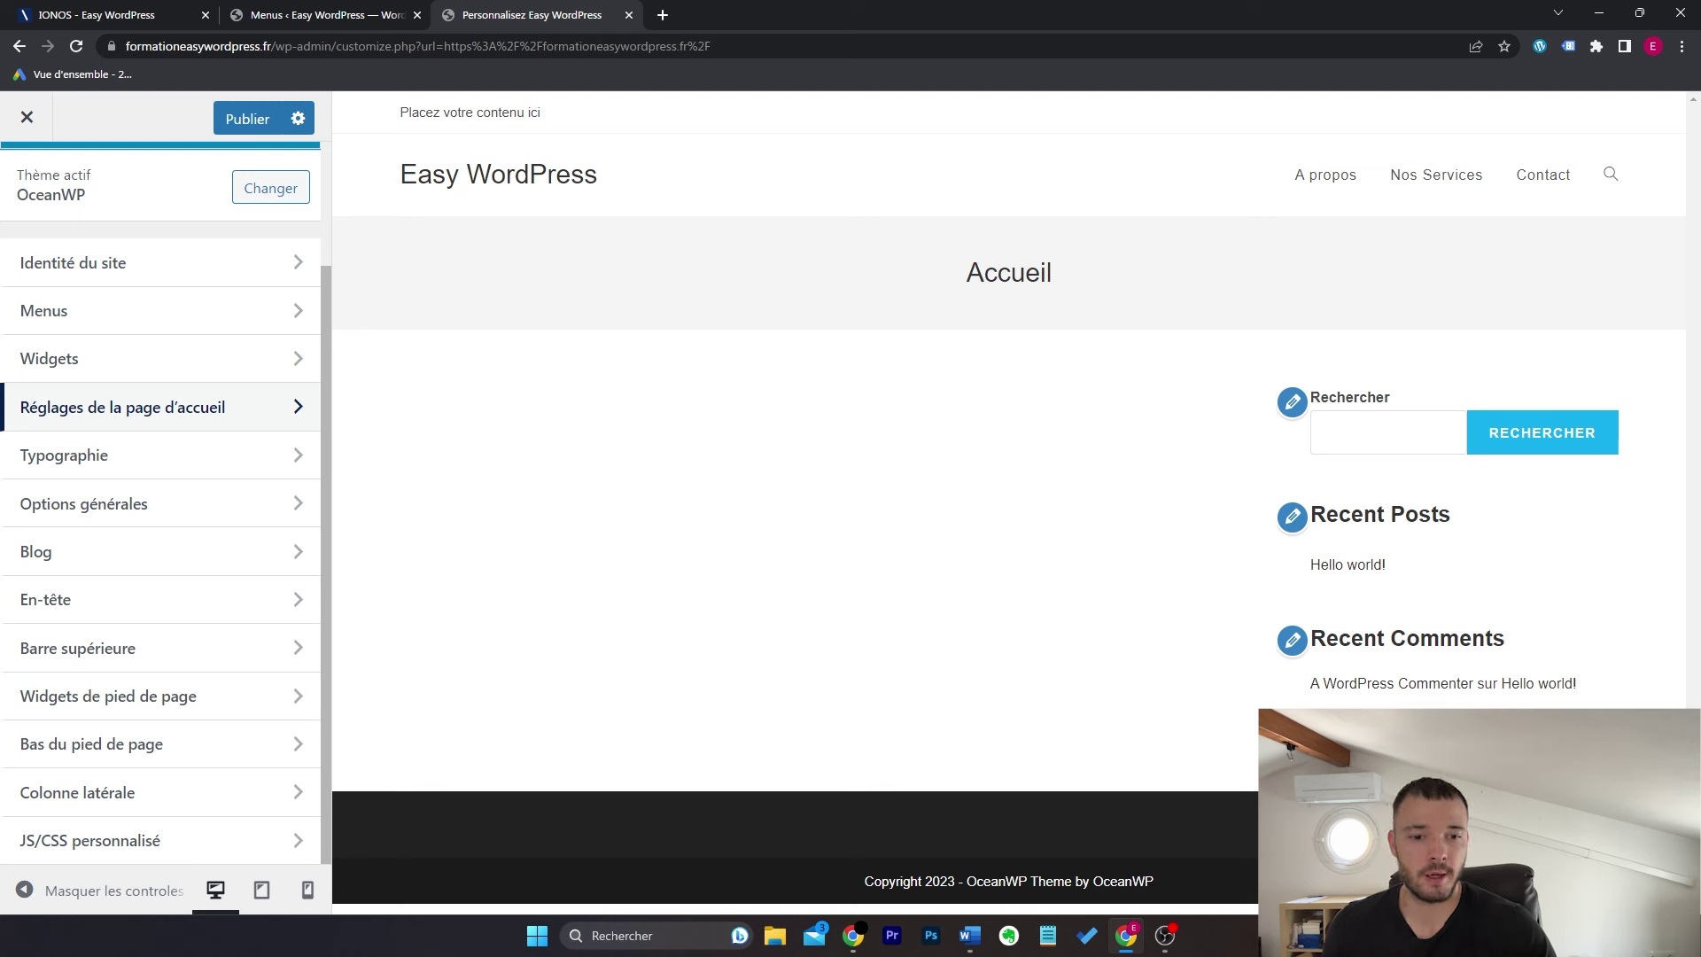
pyautogui.click(1411, 736)
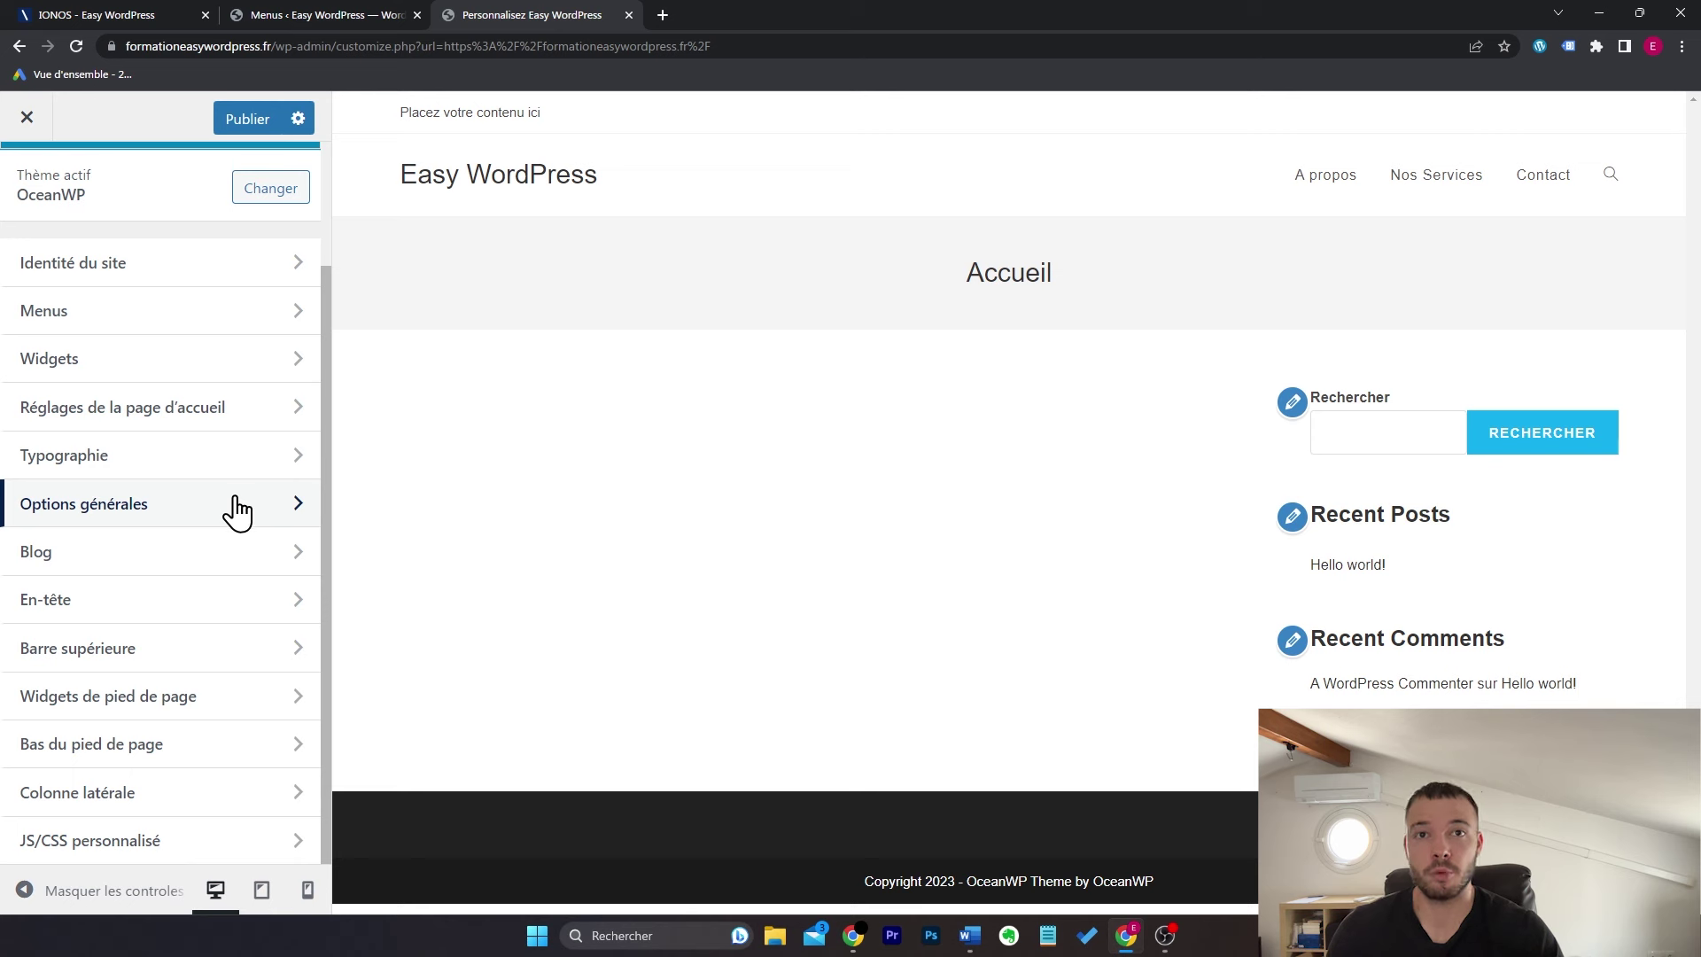
# Step: Try the Centré and Moyen header styles, settle on Minimal, and preview it full-width
pyautogui.click(293, 608)
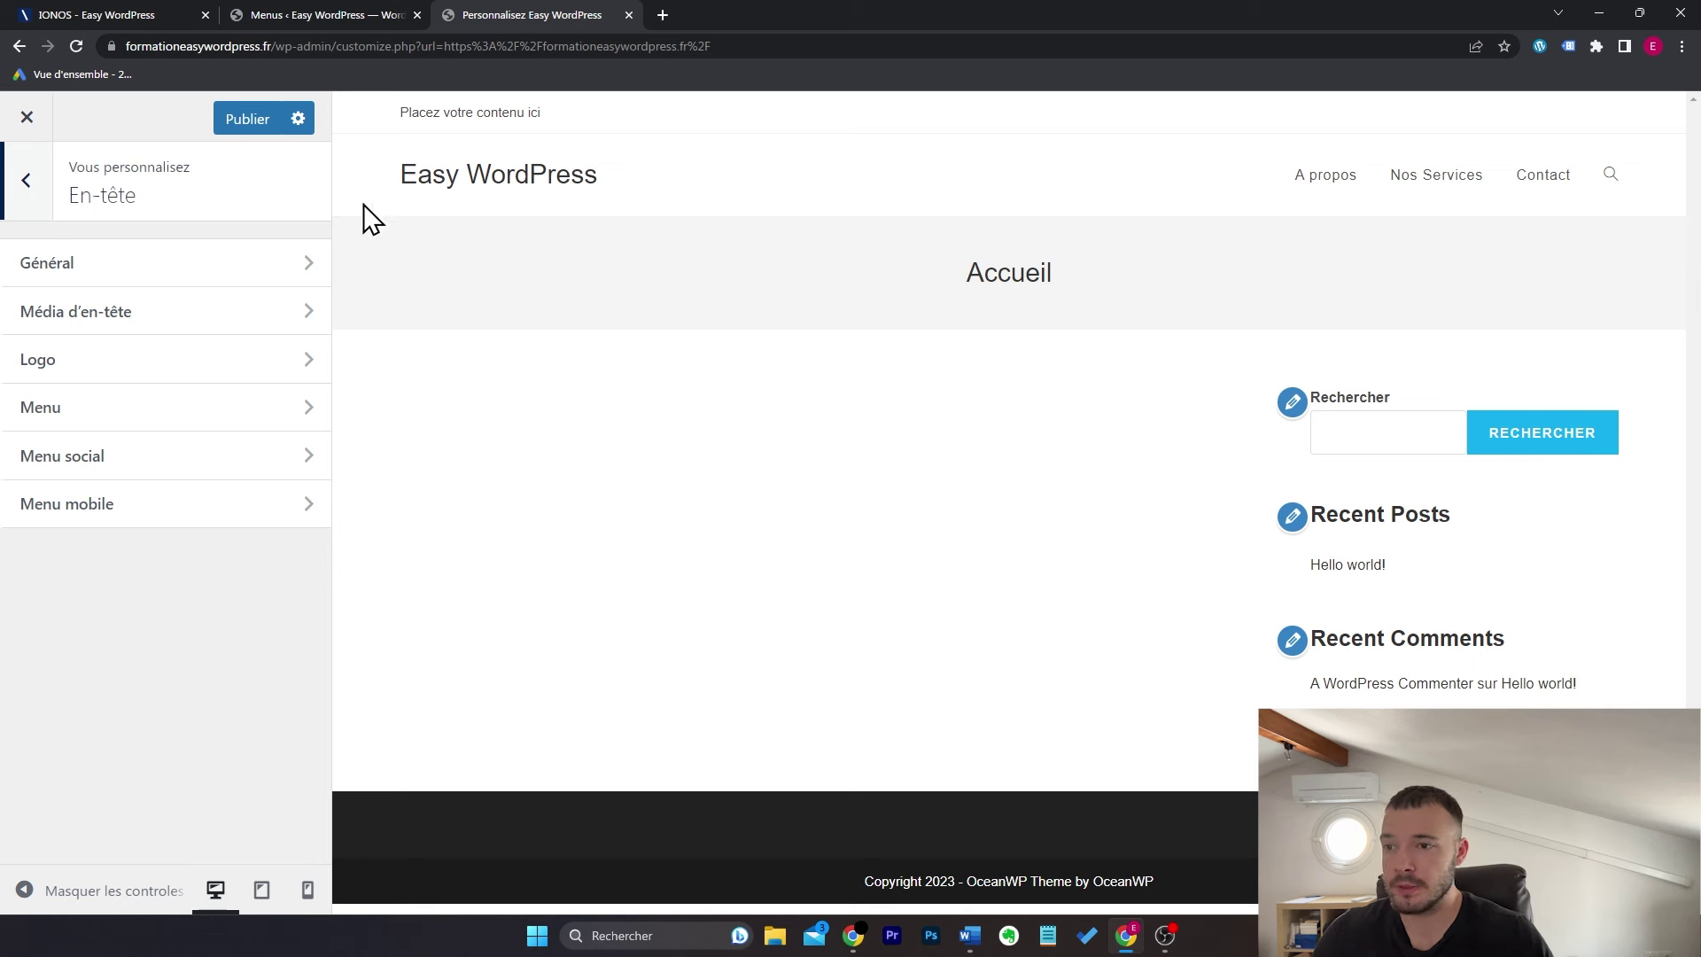
pyautogui.click(266, 264)
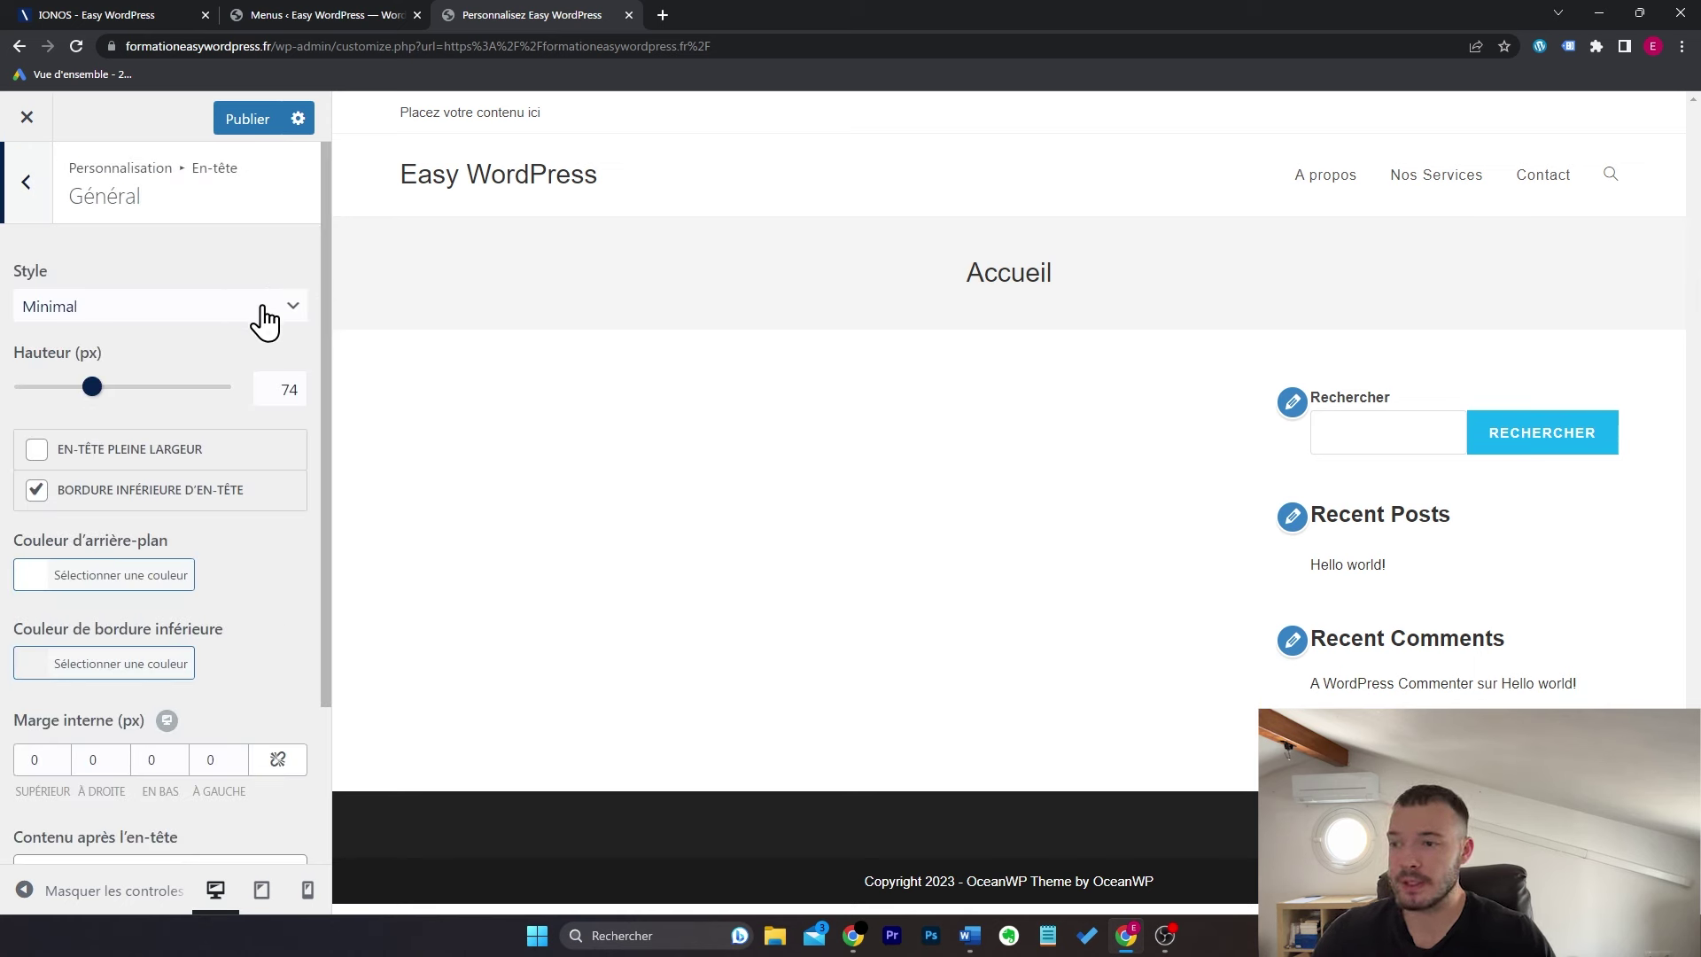
pyautogui.click(265, 310)
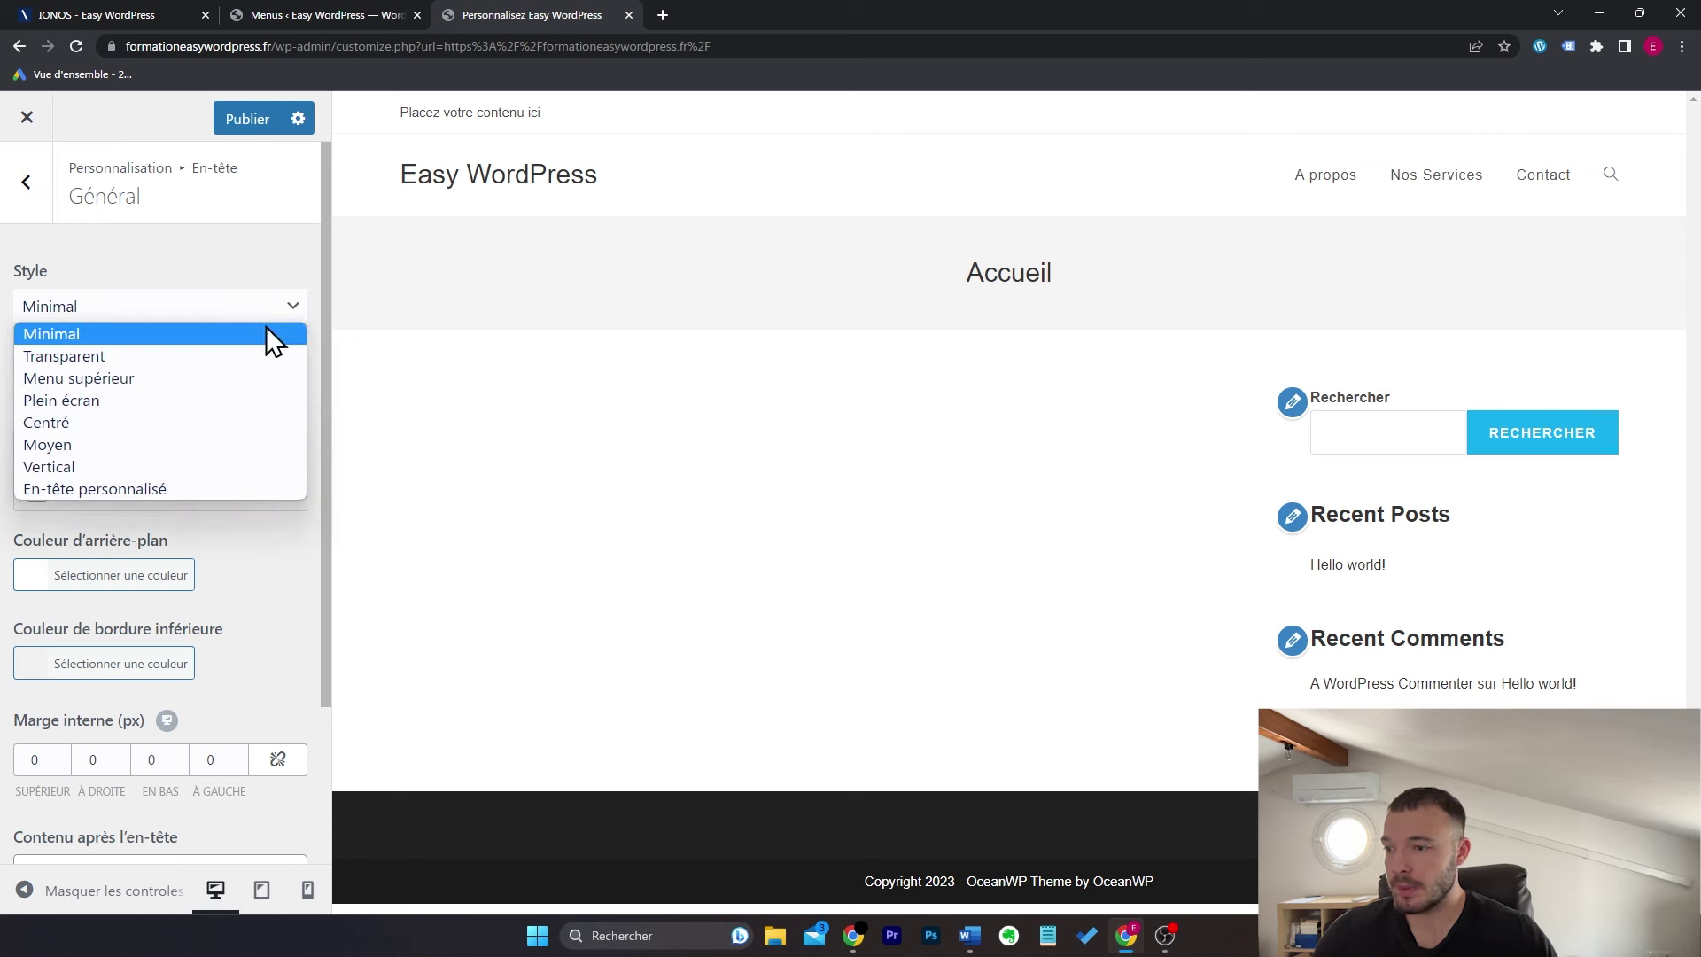
pyautogui.click(238, 423)
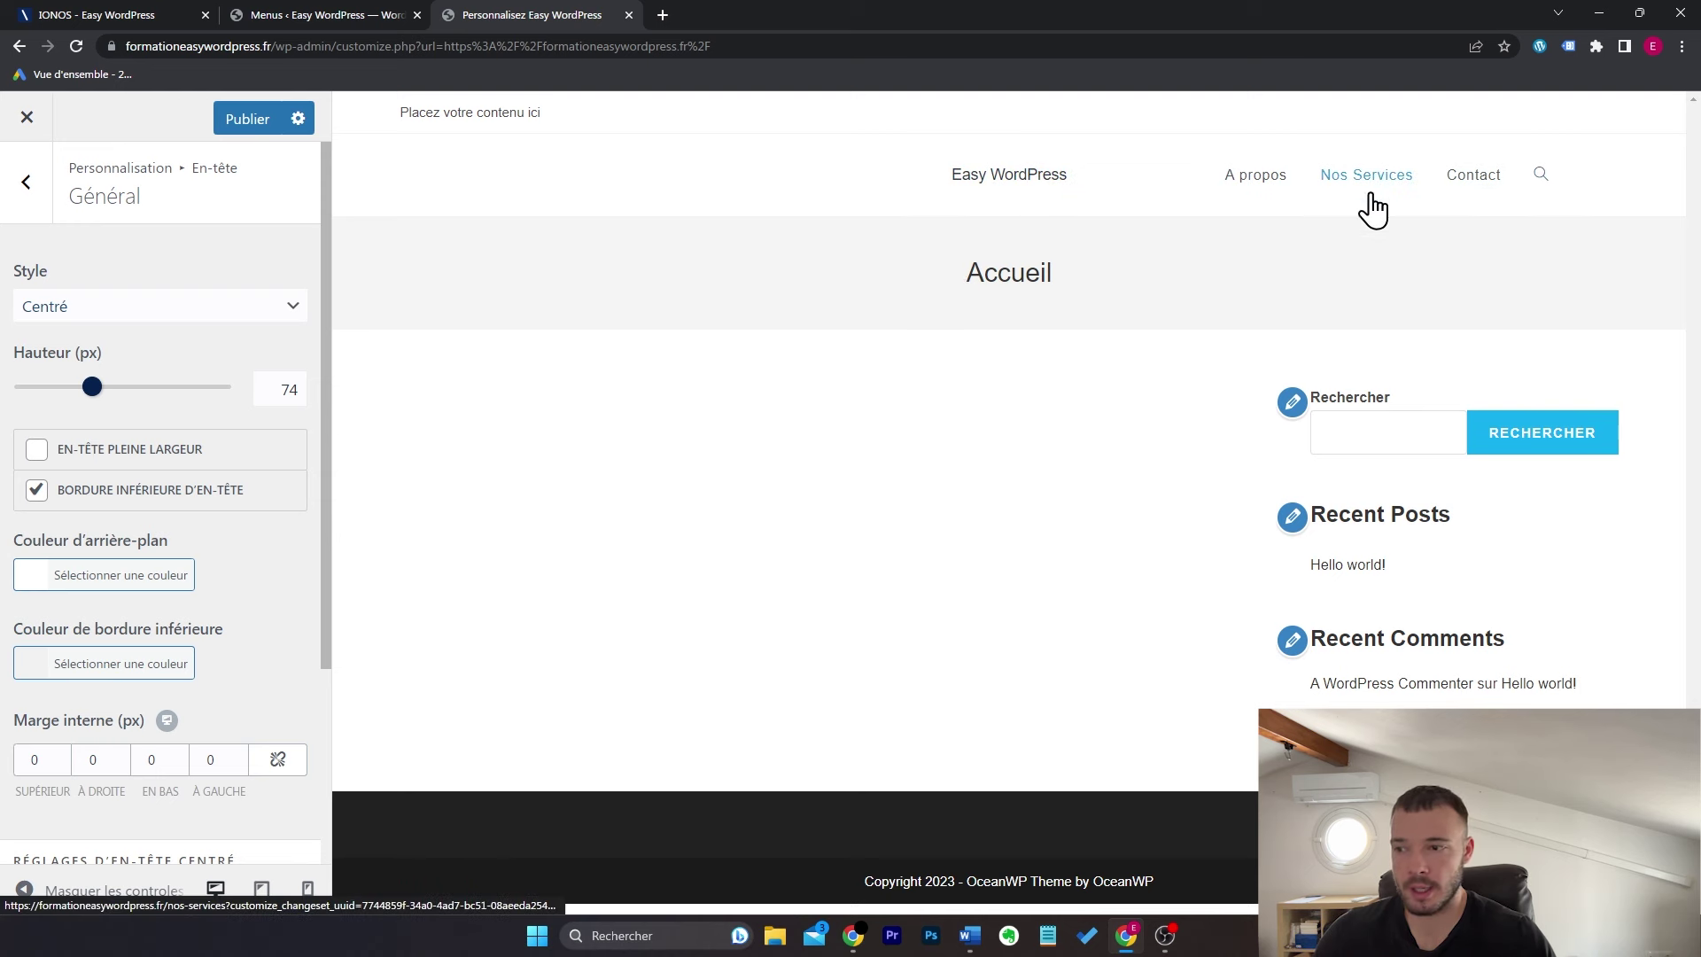
pyautogui.click(258, 326)
pyautogui.click(183, 444)
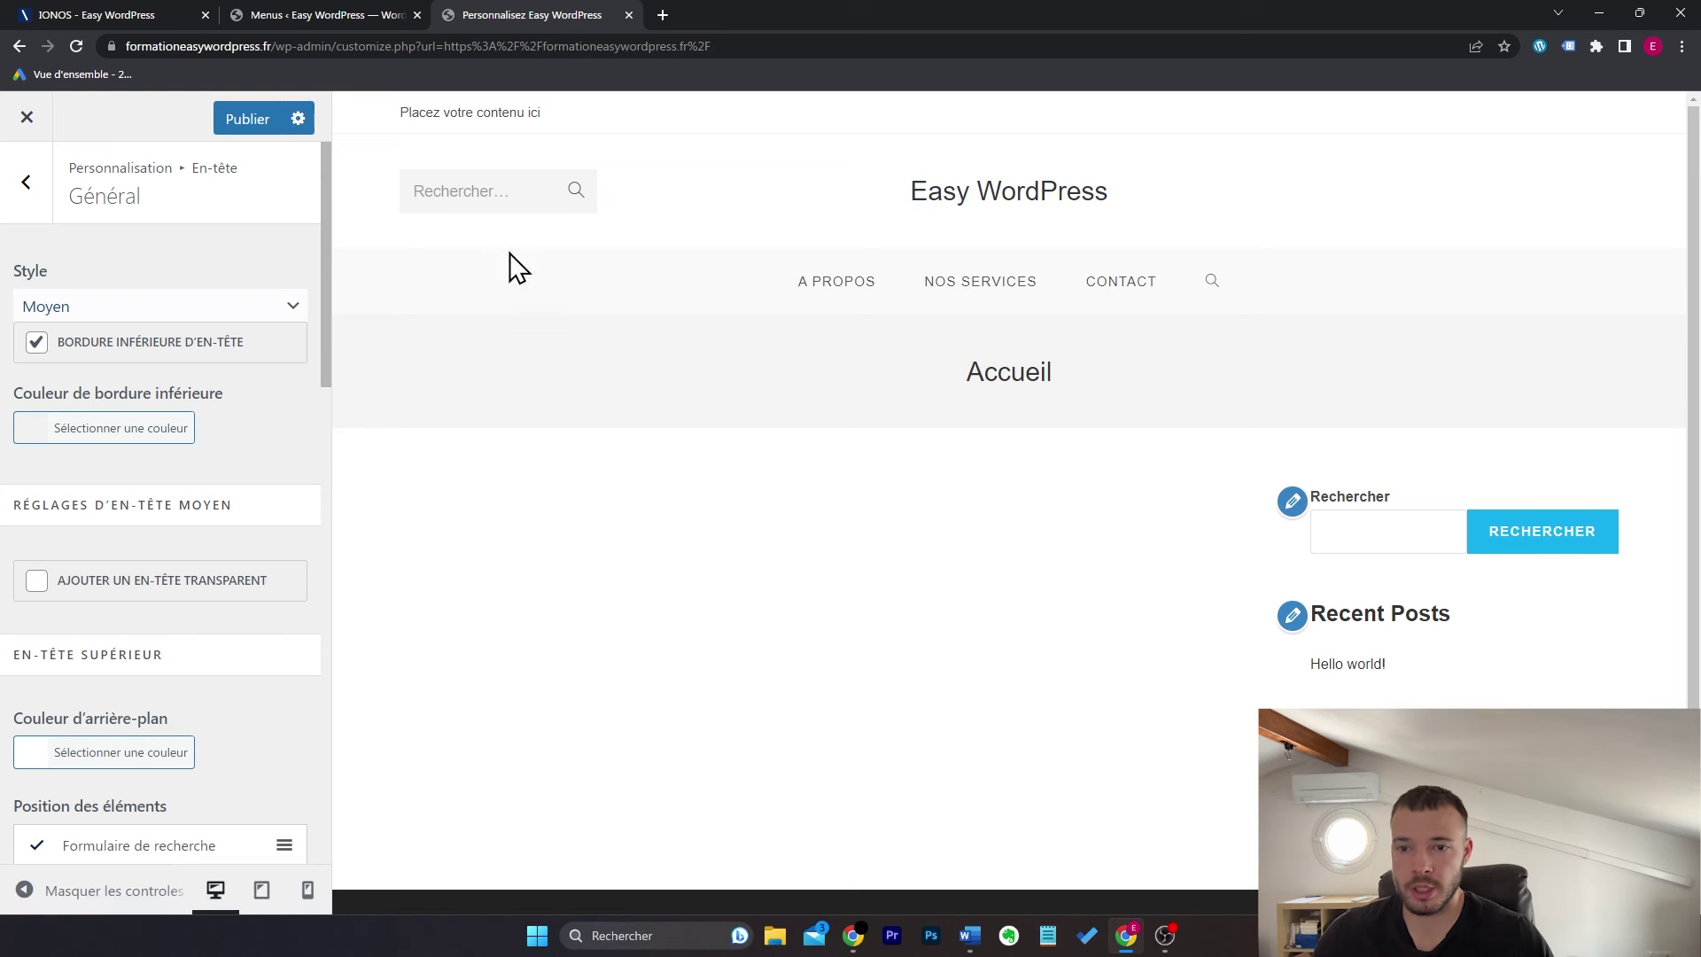
pyautogui.click(248, 310)
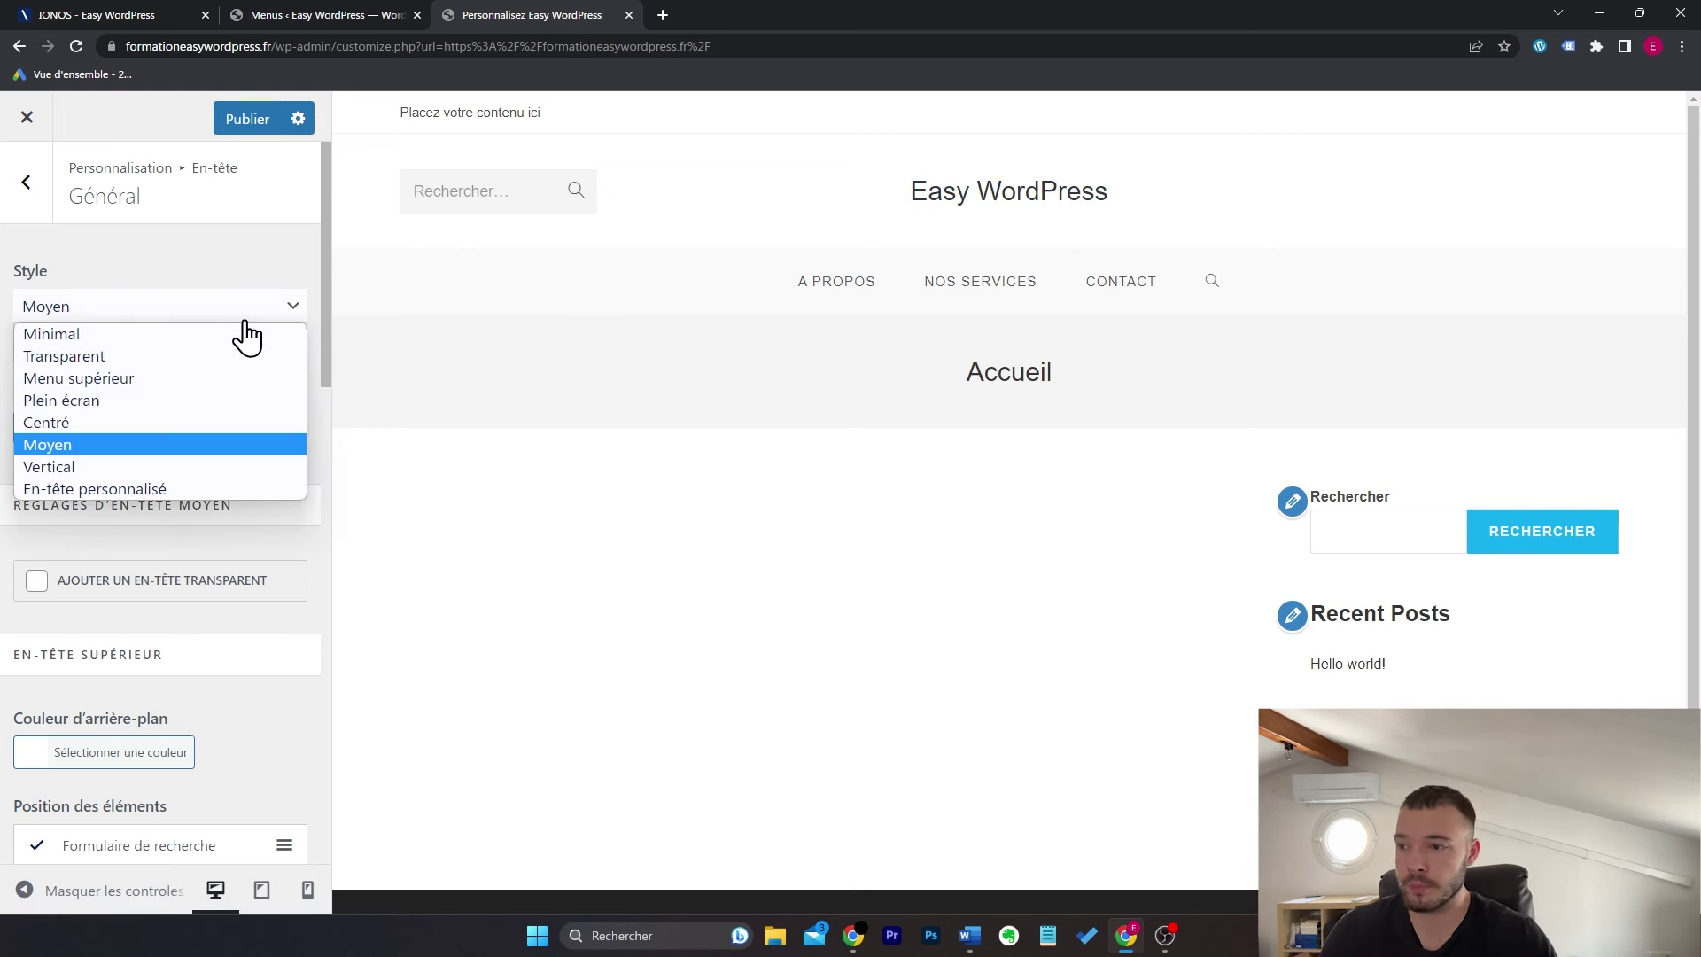
pyautogui.click(242, 333)
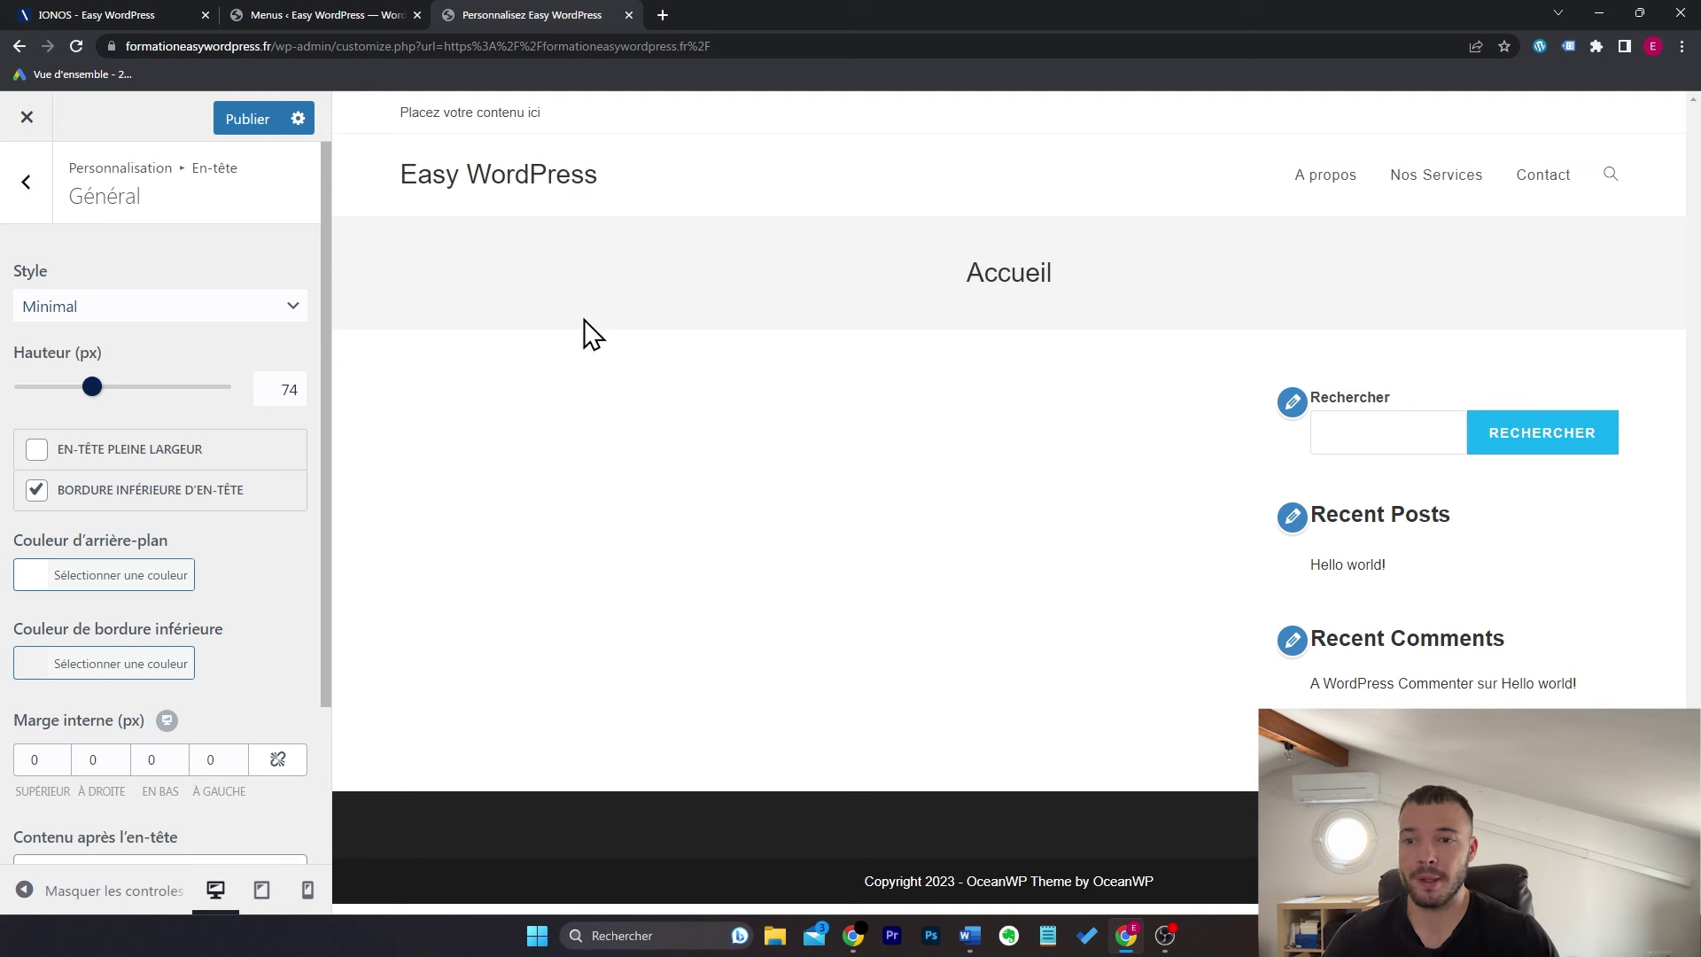
pyautogui.click(125, 893)
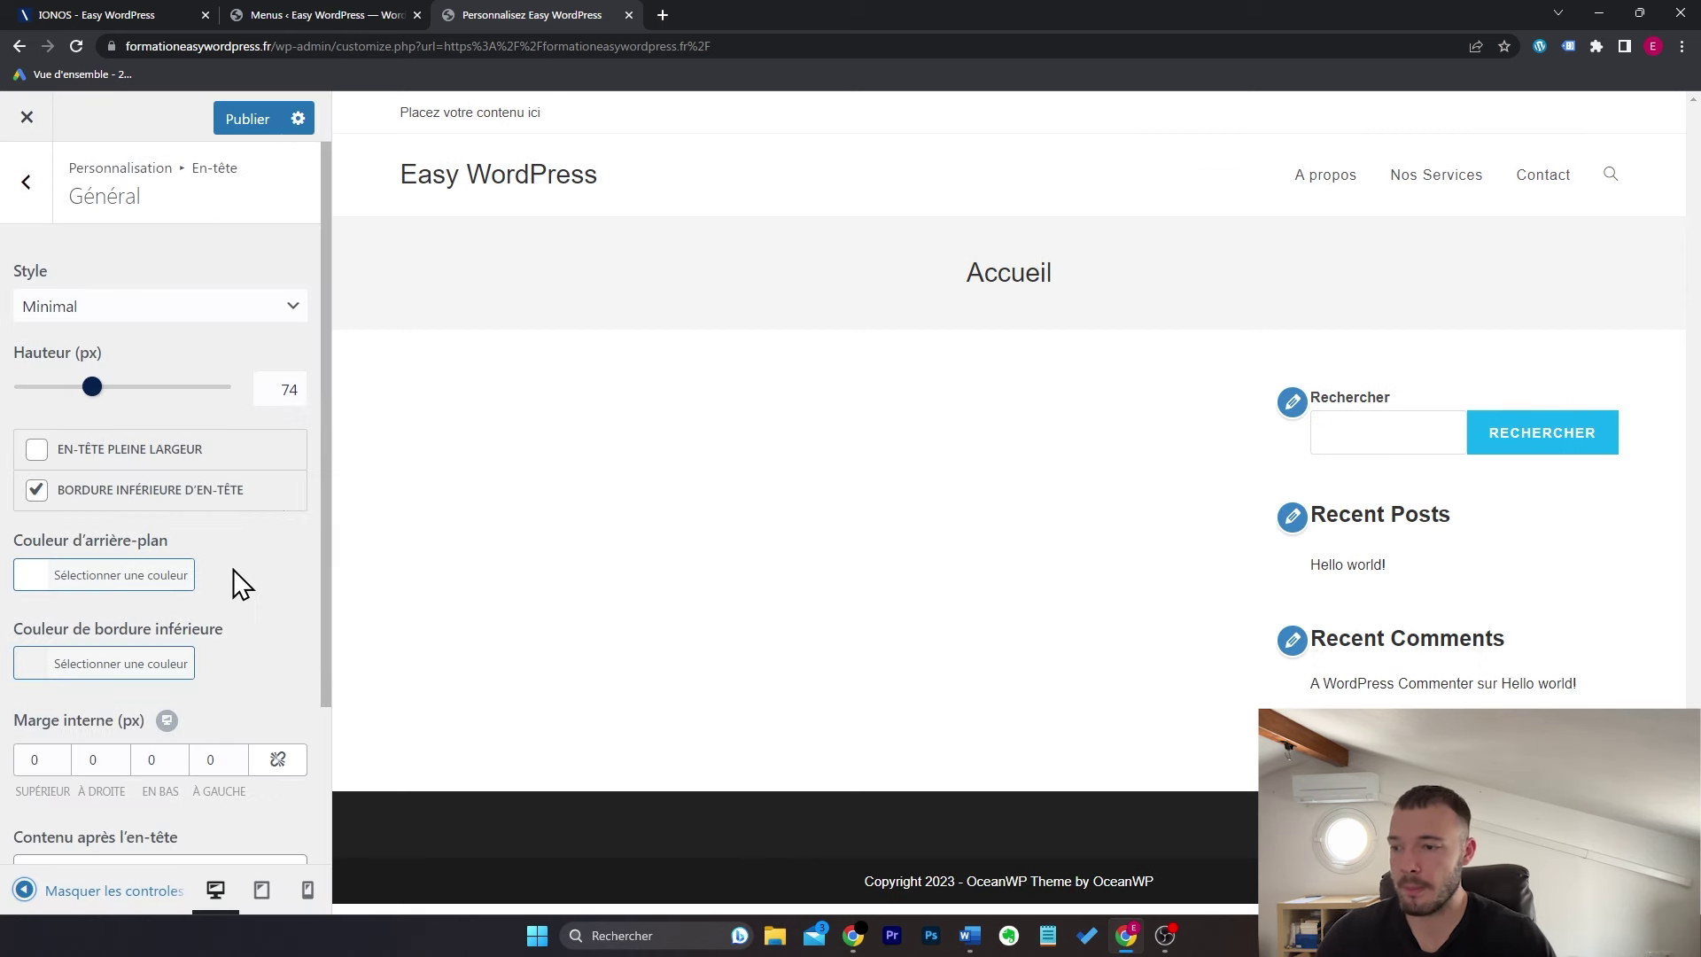
# Step: Try yellow, orange and black header backgrounds before keeping it white
pyautogui.scroll(-2, 233, 572)
pyautogui.click(165, 469)
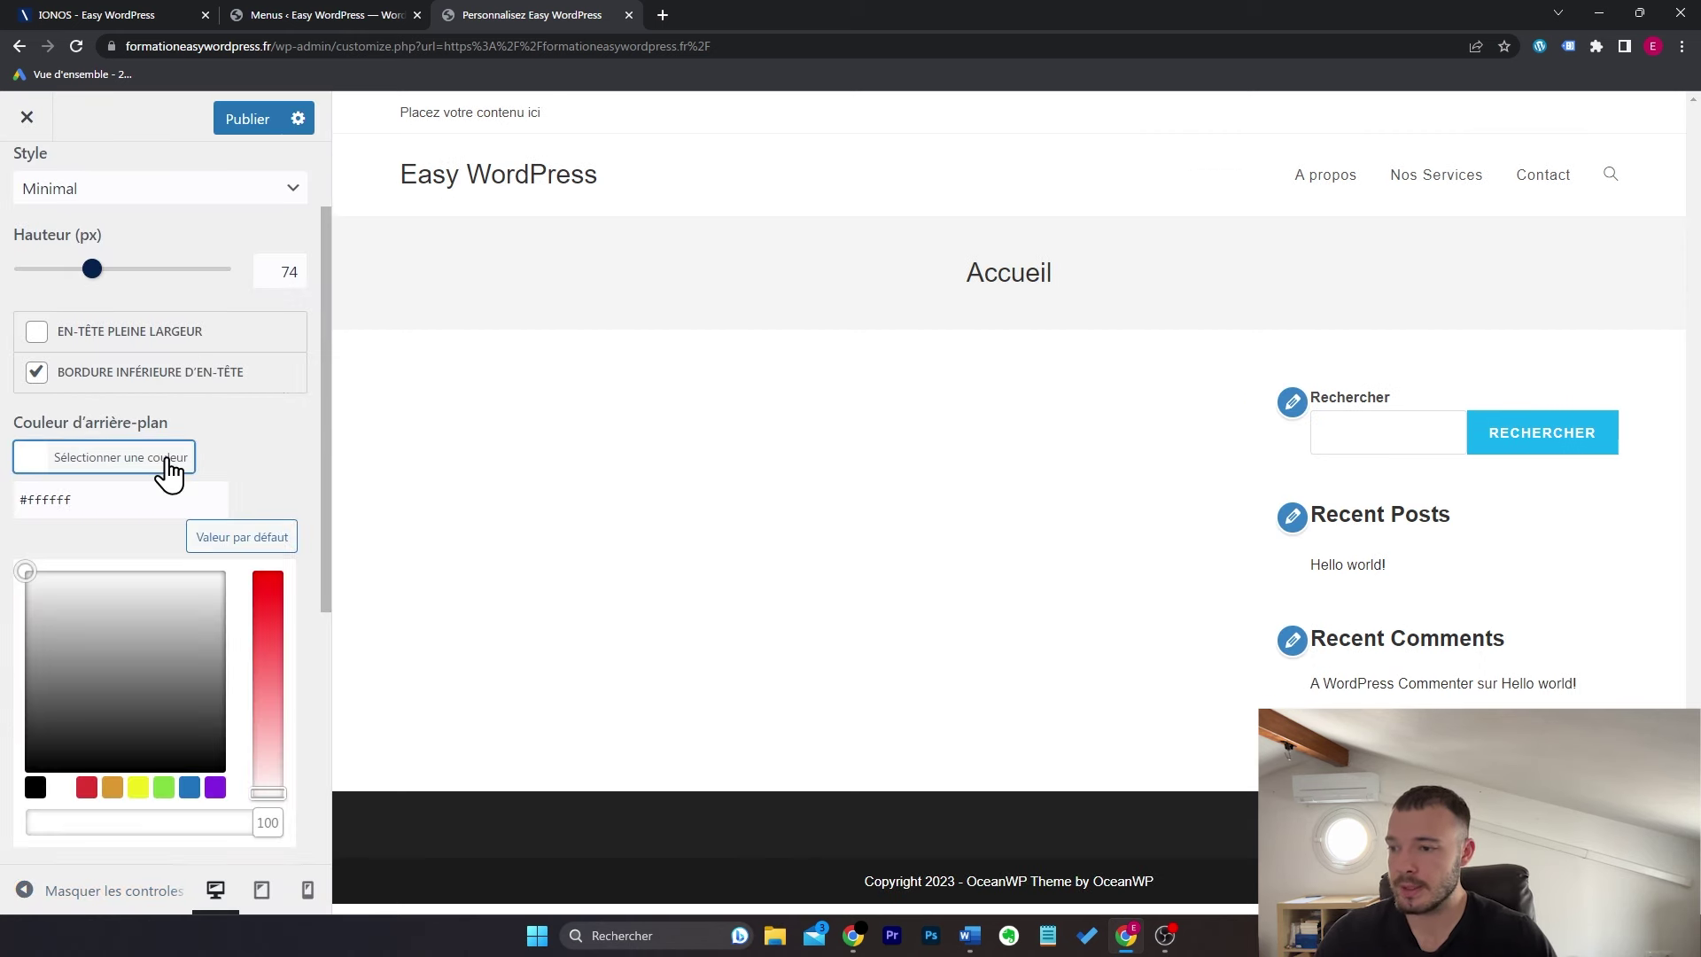
pyautogui.click(108, 787)
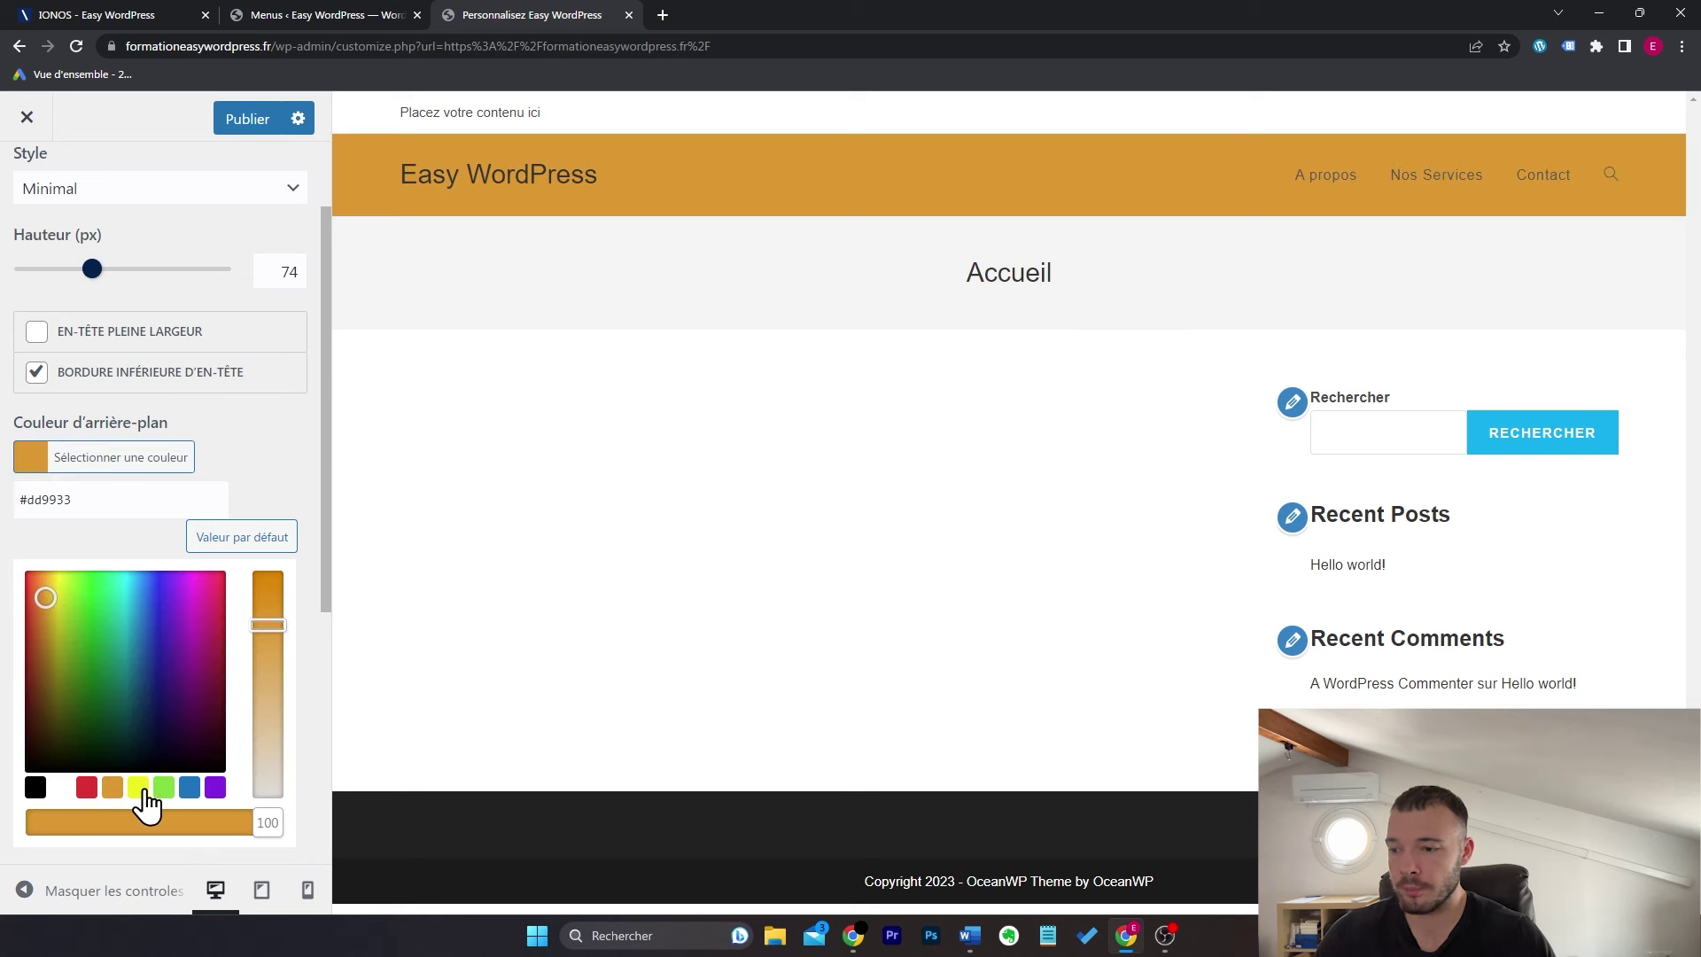
pyautogui.click(139, 788)
pyautogui.click(112, 789)
pyautogui.click(35, 786)
pyautogui.click(60, 787)
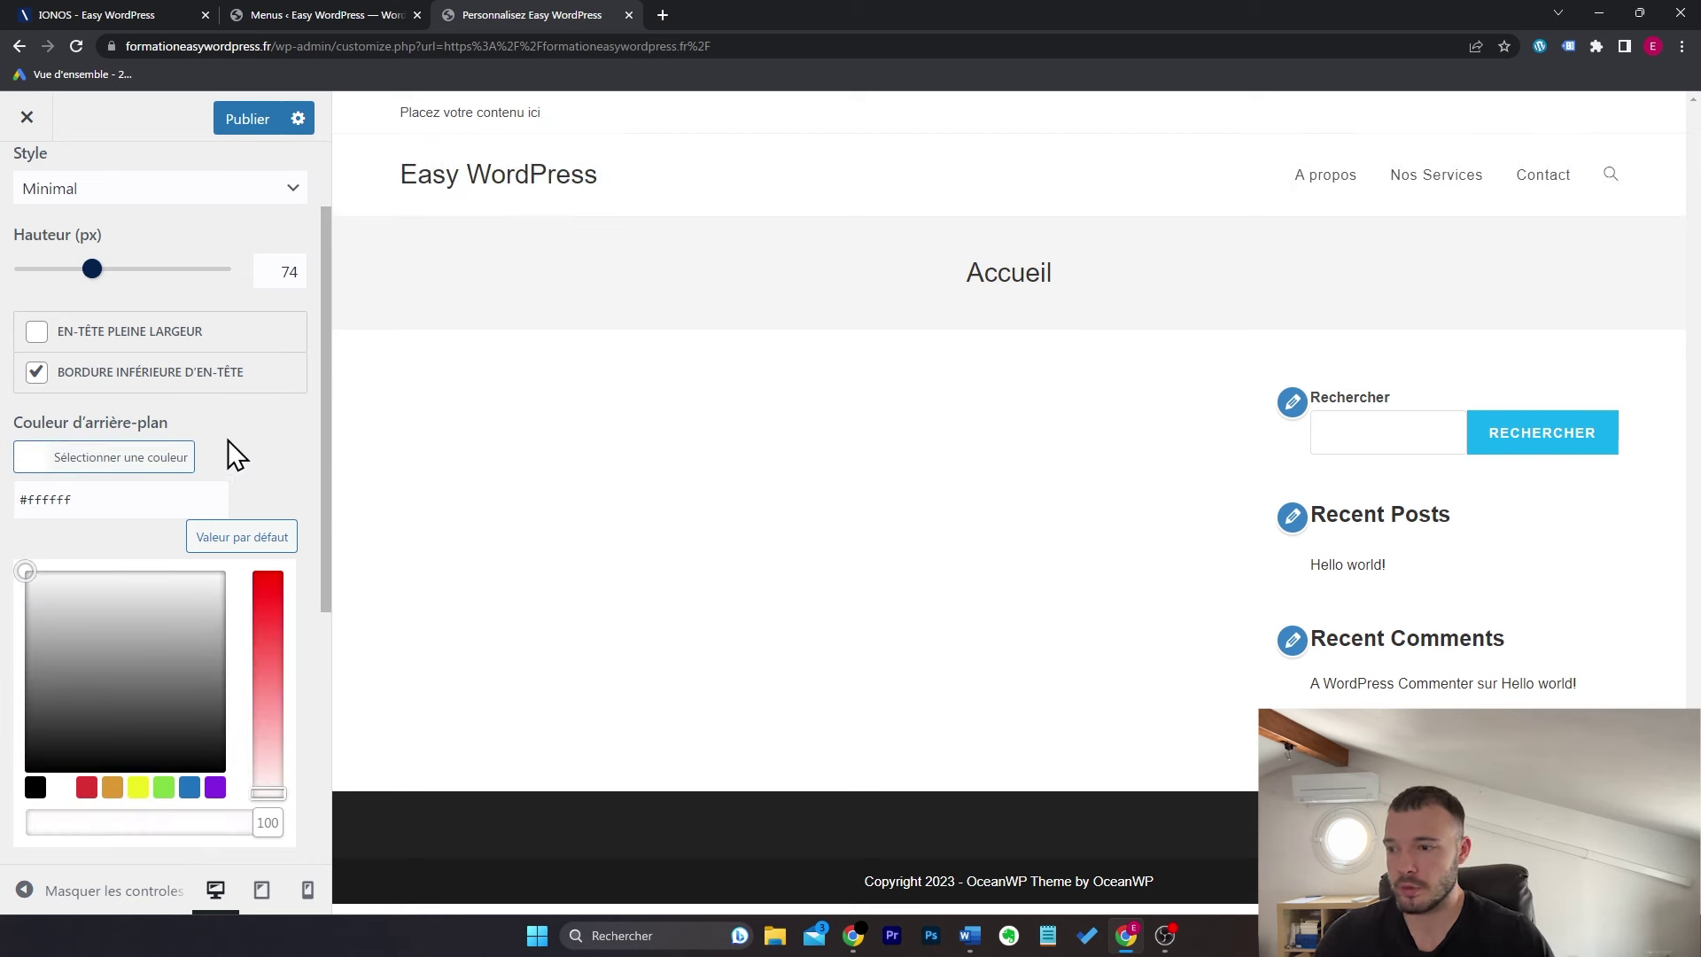
pyautogui.click(227, 439)
# Step: Drag the header bottom border colour opacity to 0 for full transparency
pyautogui.scroll(-1, 226, 440)
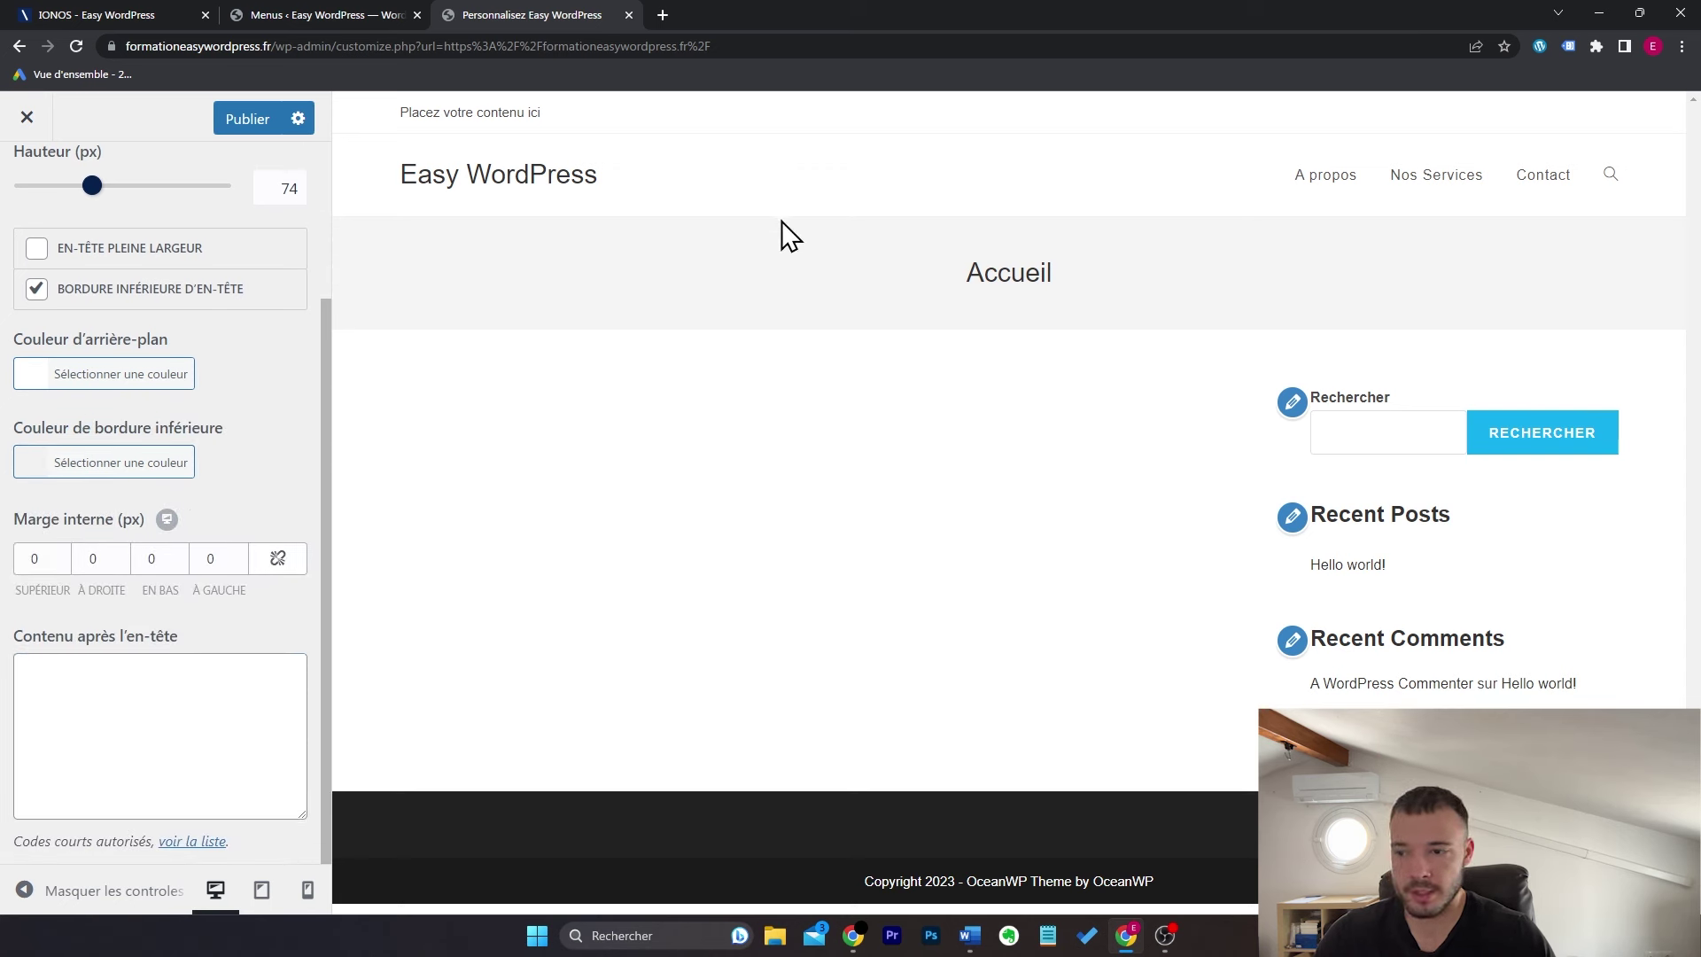
pyautogui.click(180, 464)
pyautogui.moveTo(274, 830); pyautogui.dragTo(5, 817)
pyautogui.scroll(3, 267, 446)
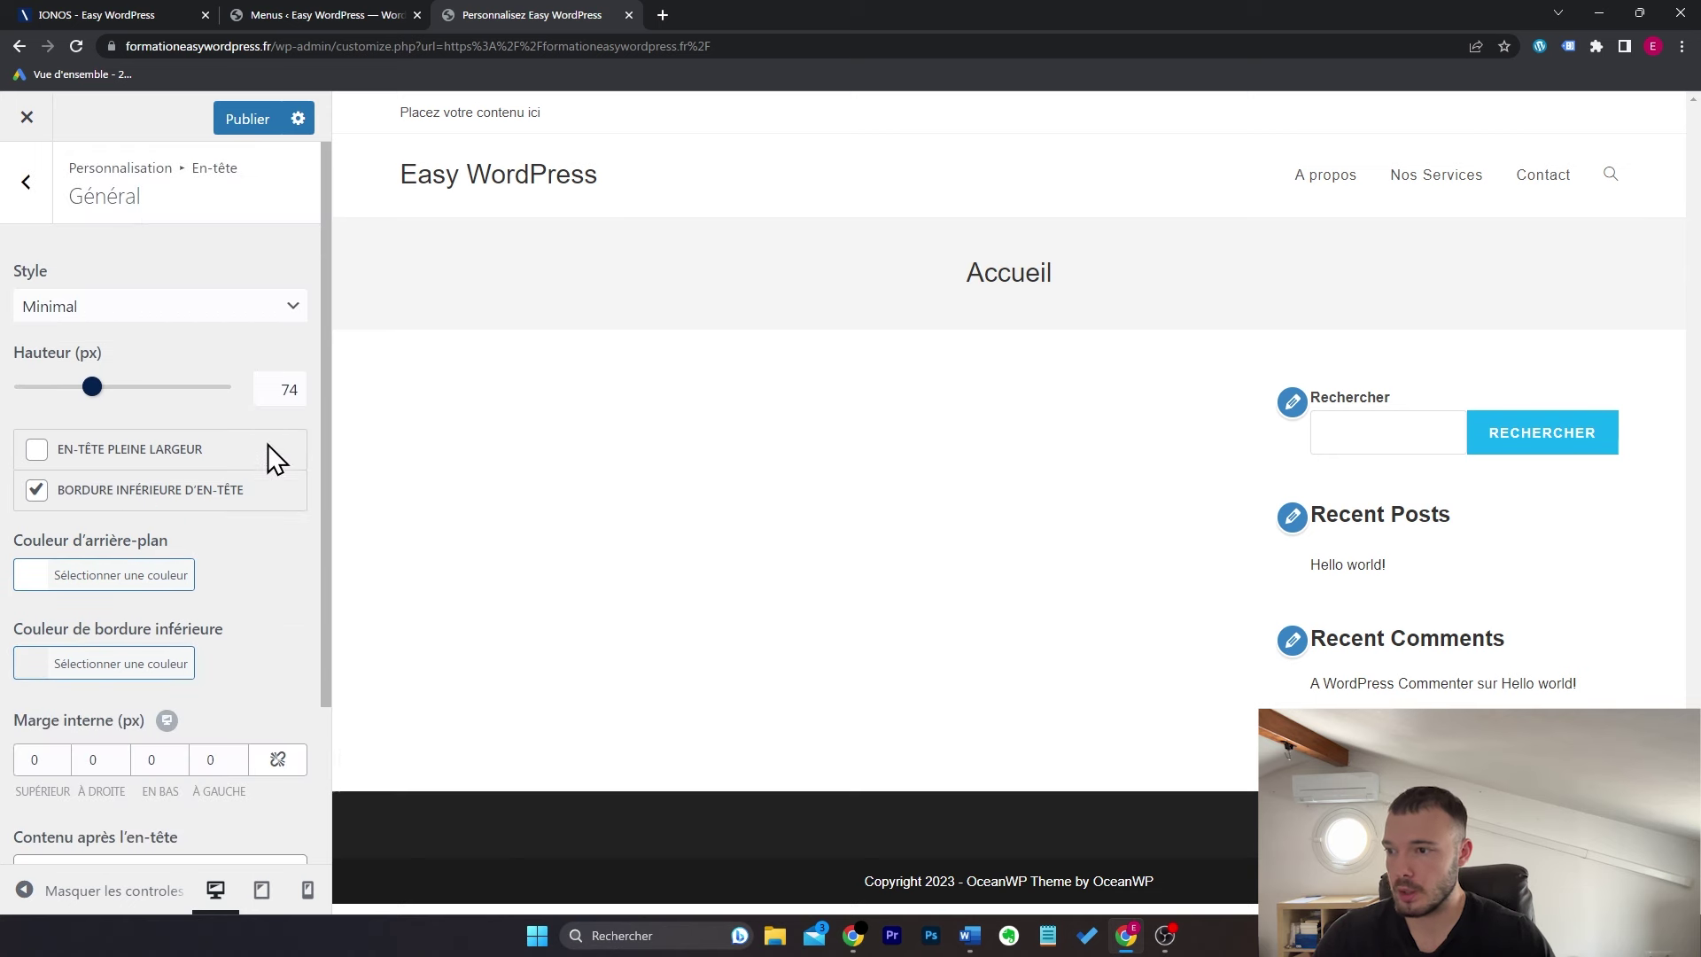
pyautogui.click(21, 186)
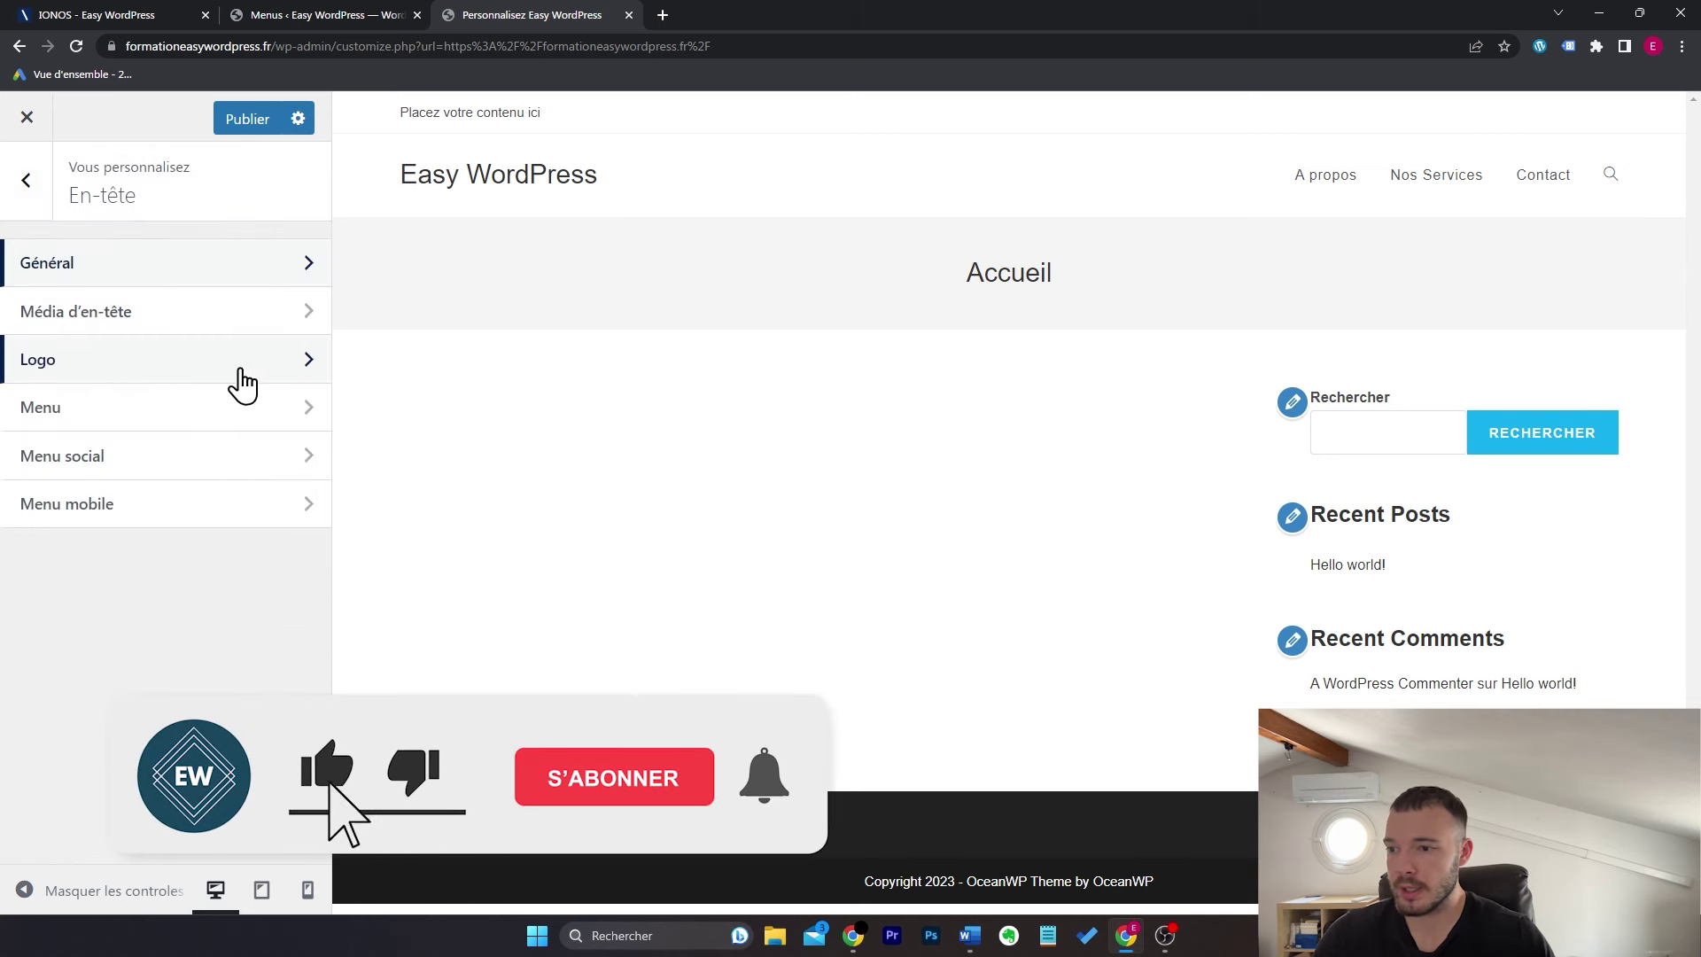
# Step: Set logo.jpg as the header logo with a maximum width of 190 px
pyautogui.click(272, 364)
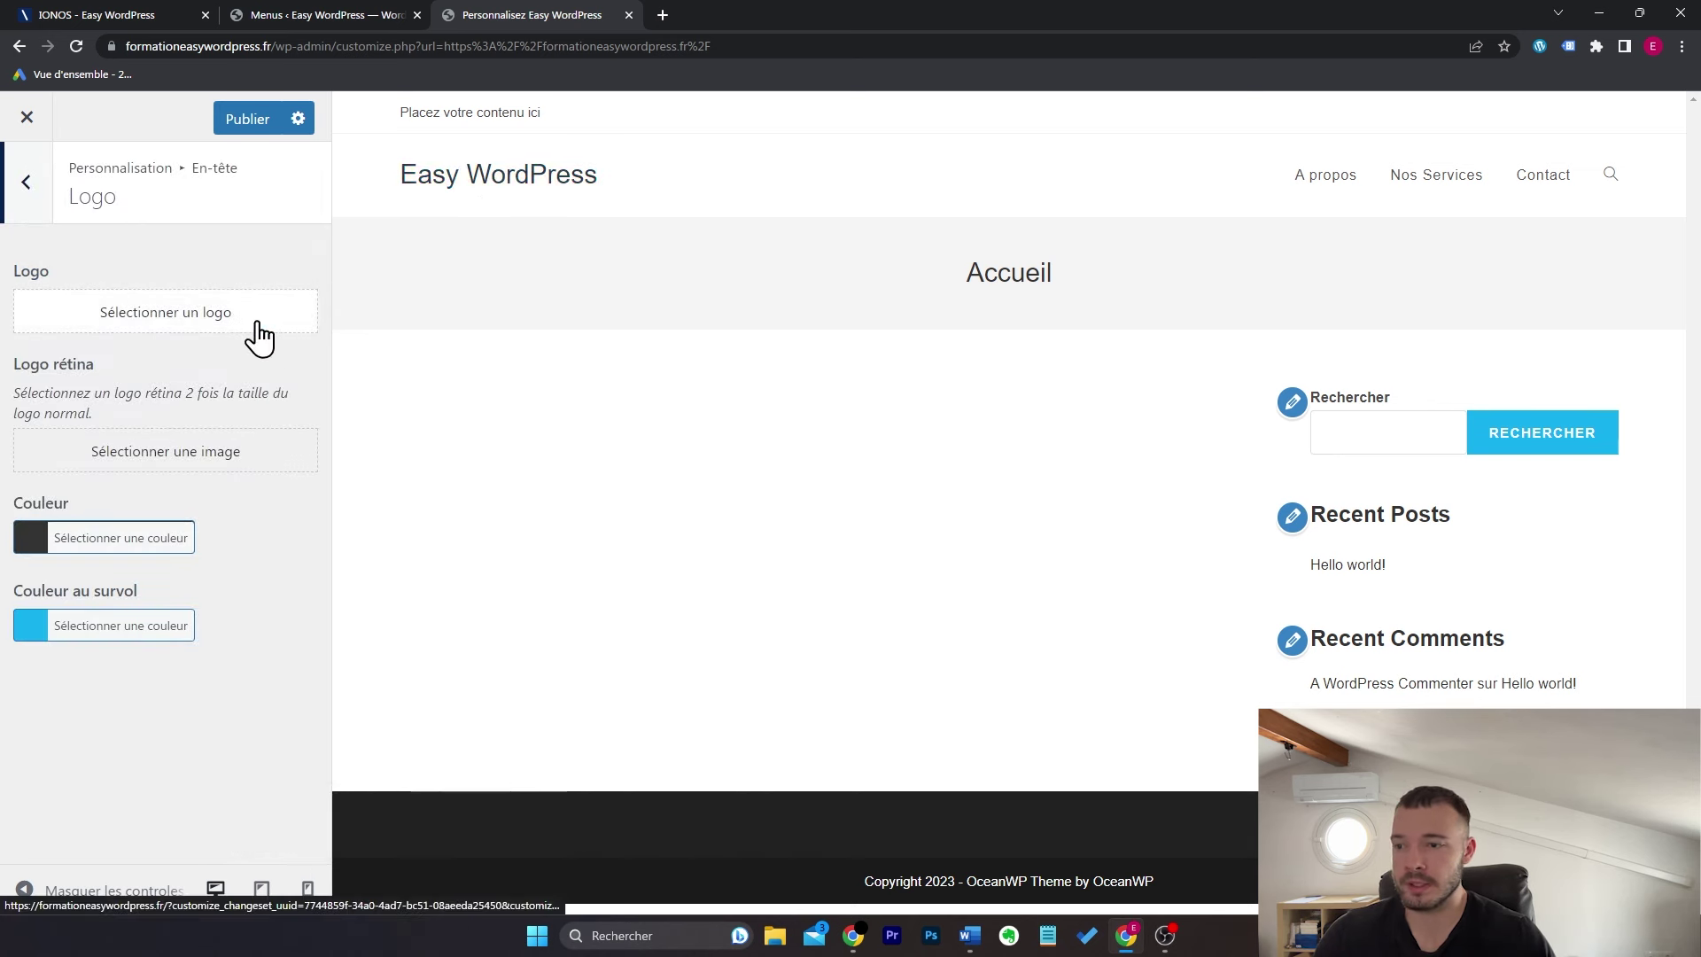
pyautogui.click(257, 323)
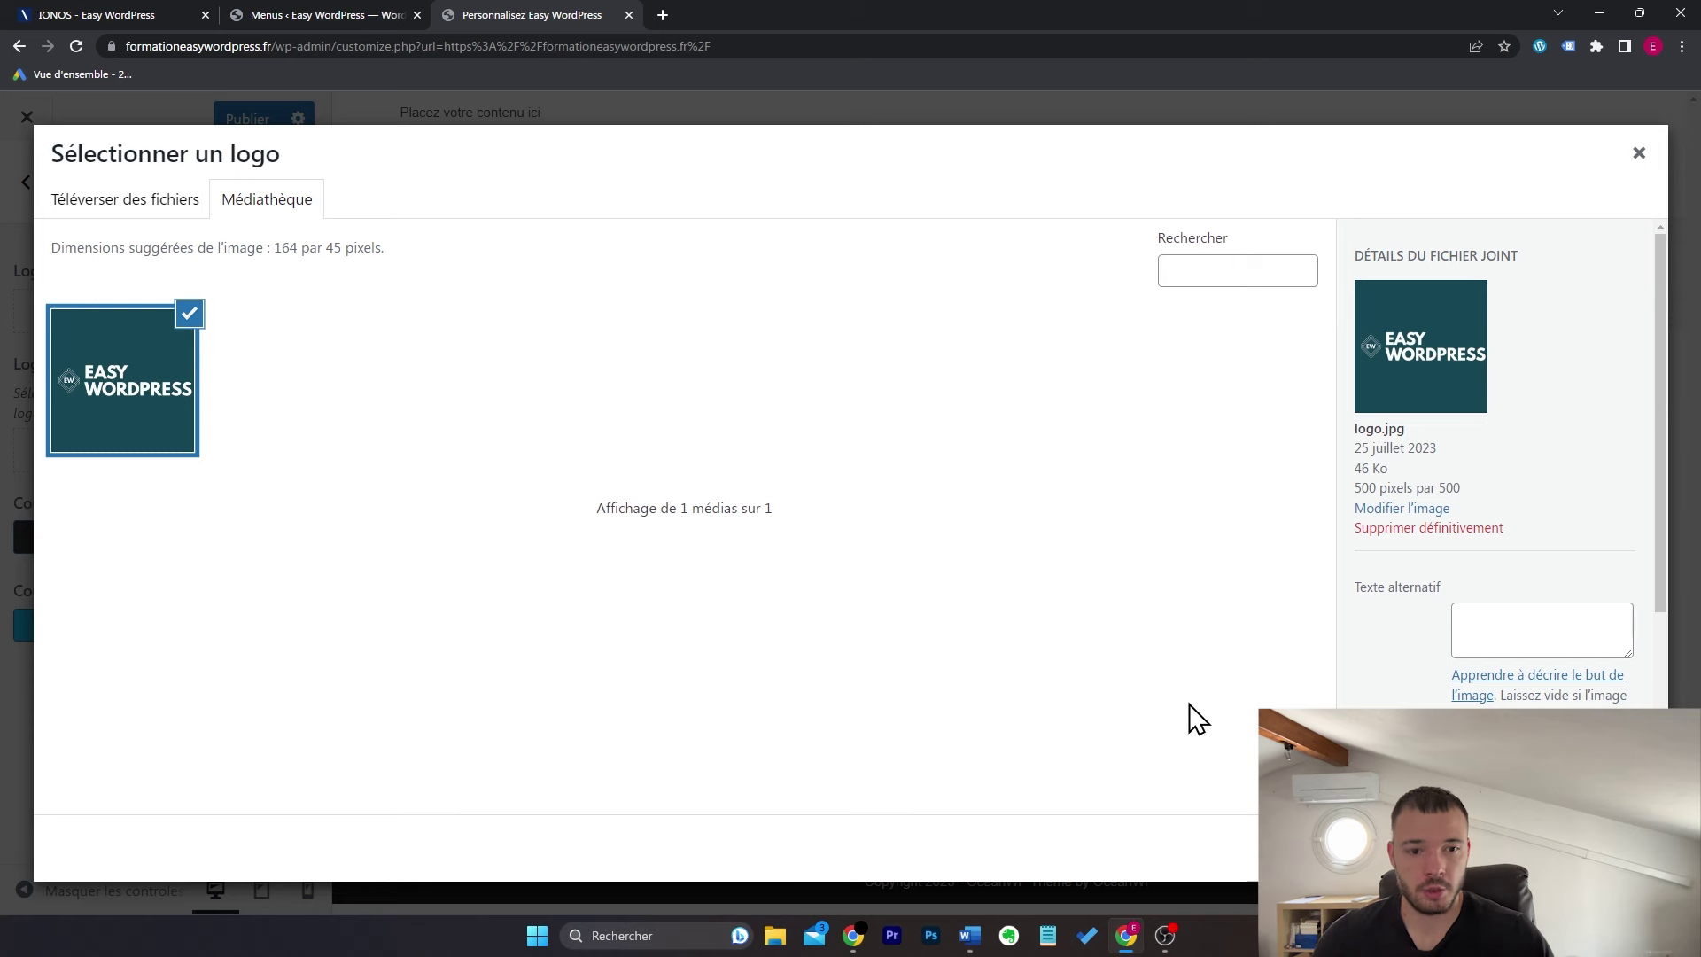
pyautogui.click(1600, 847)
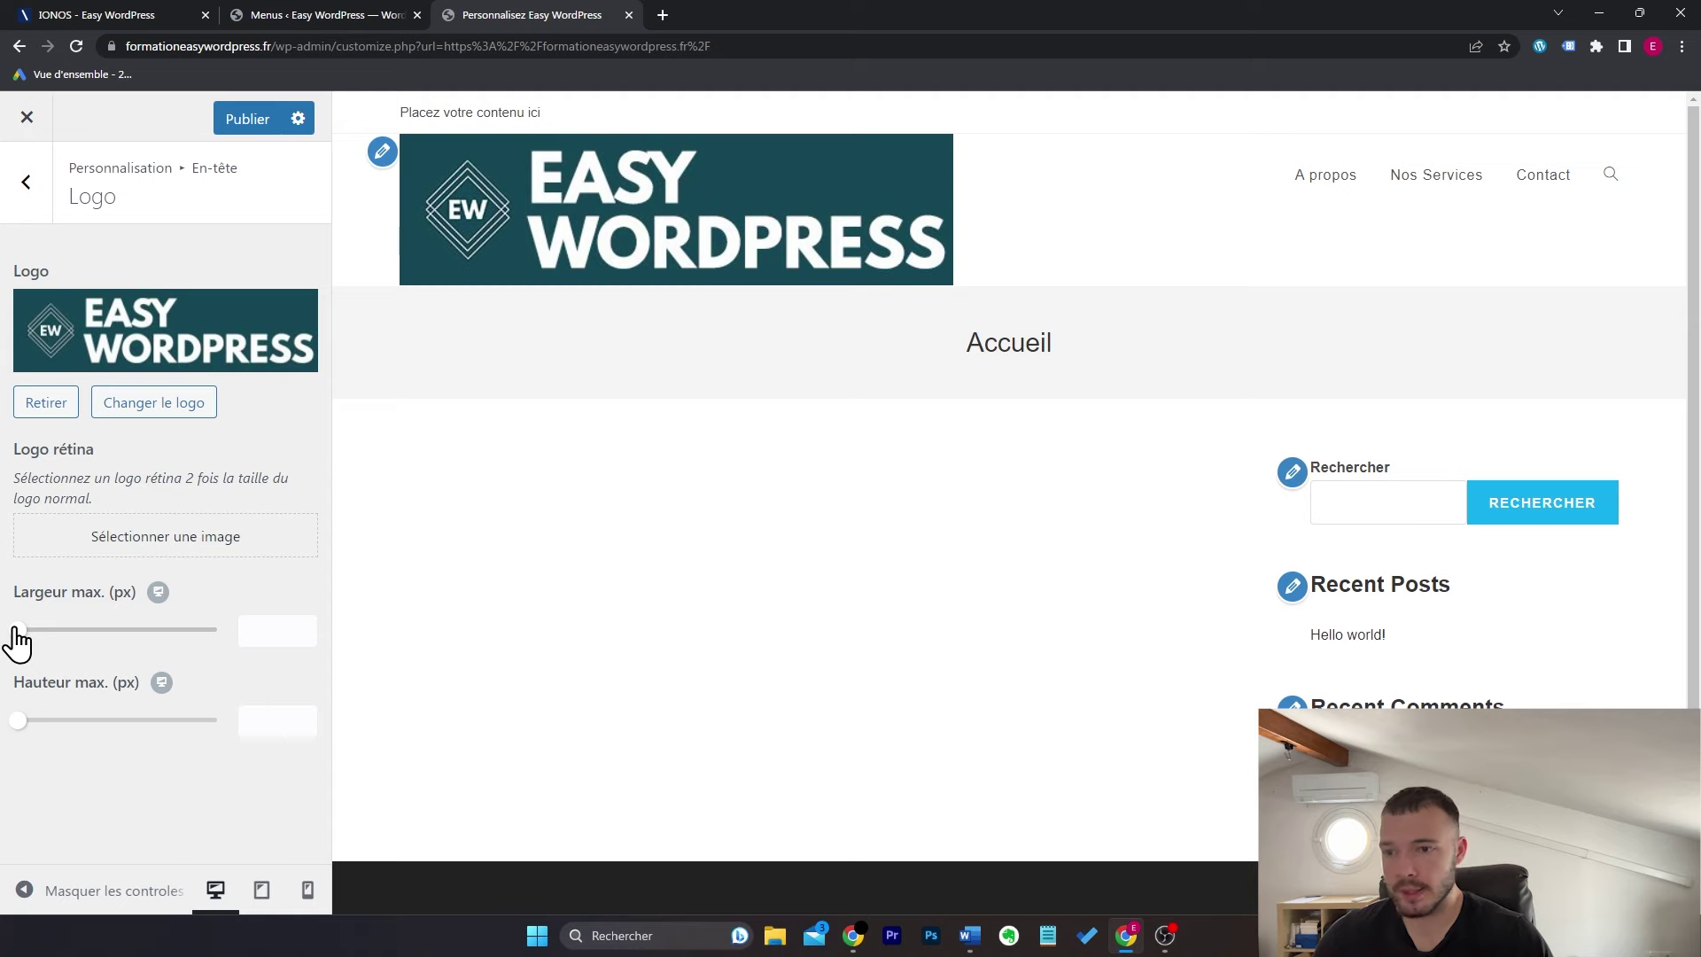
pyautogui.moveTo(17, 631); pyautogui.dragTo(87, 625)
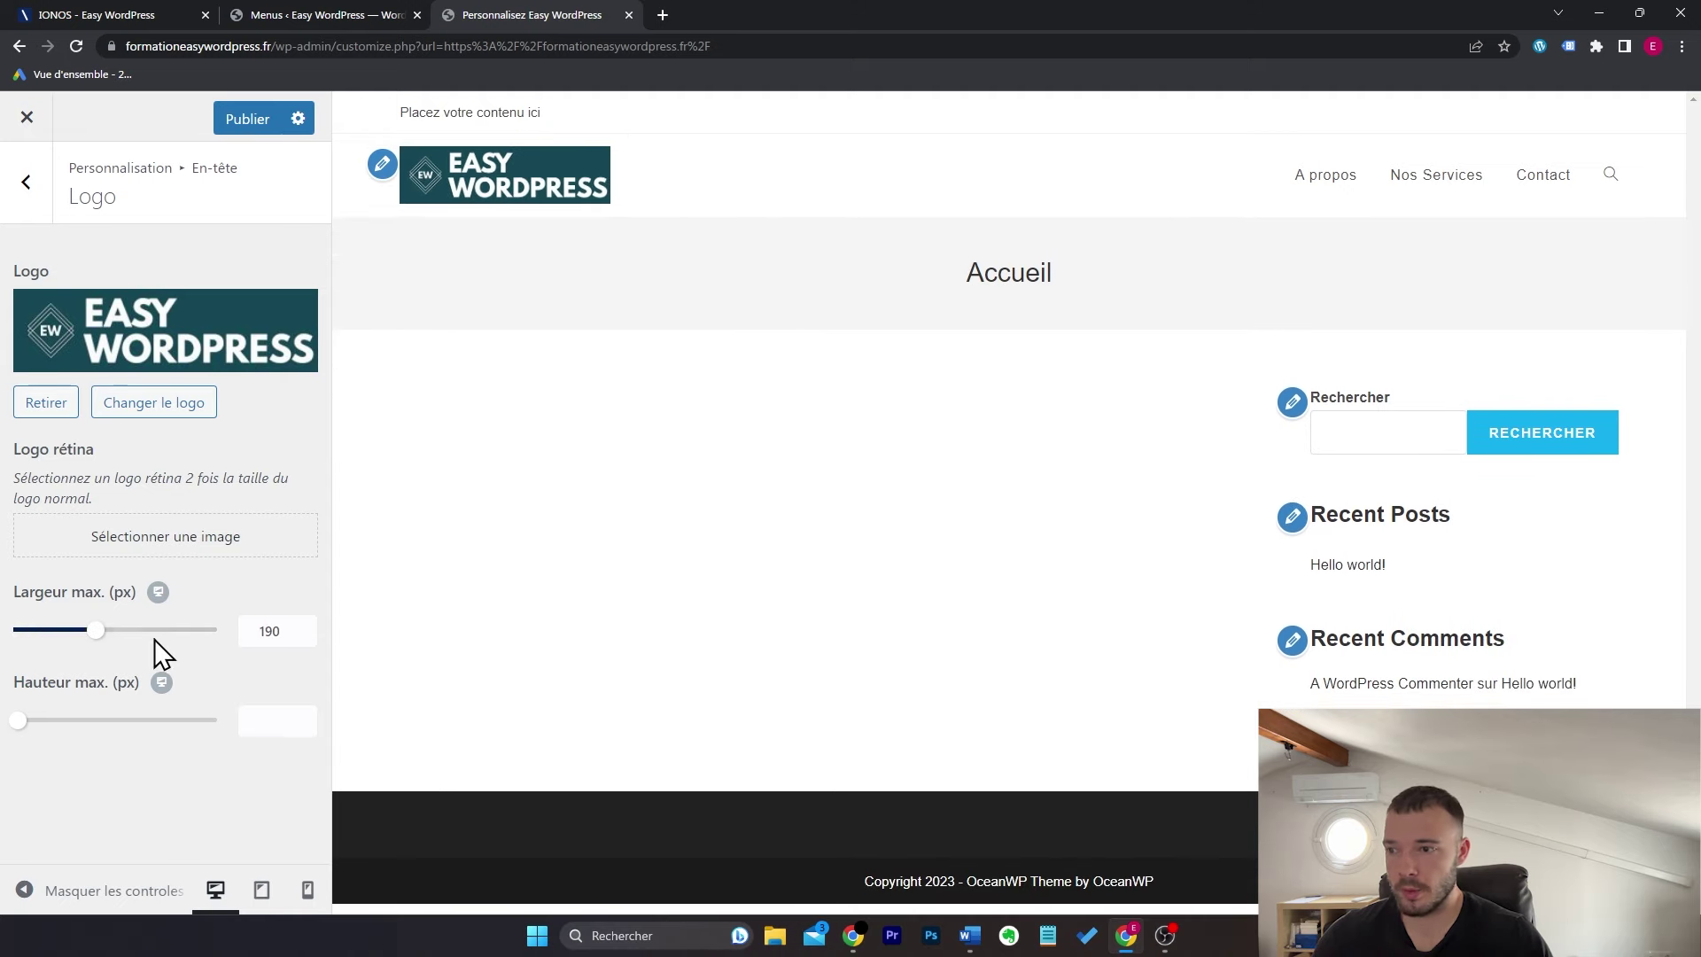
pyautogui.click(27, 183)
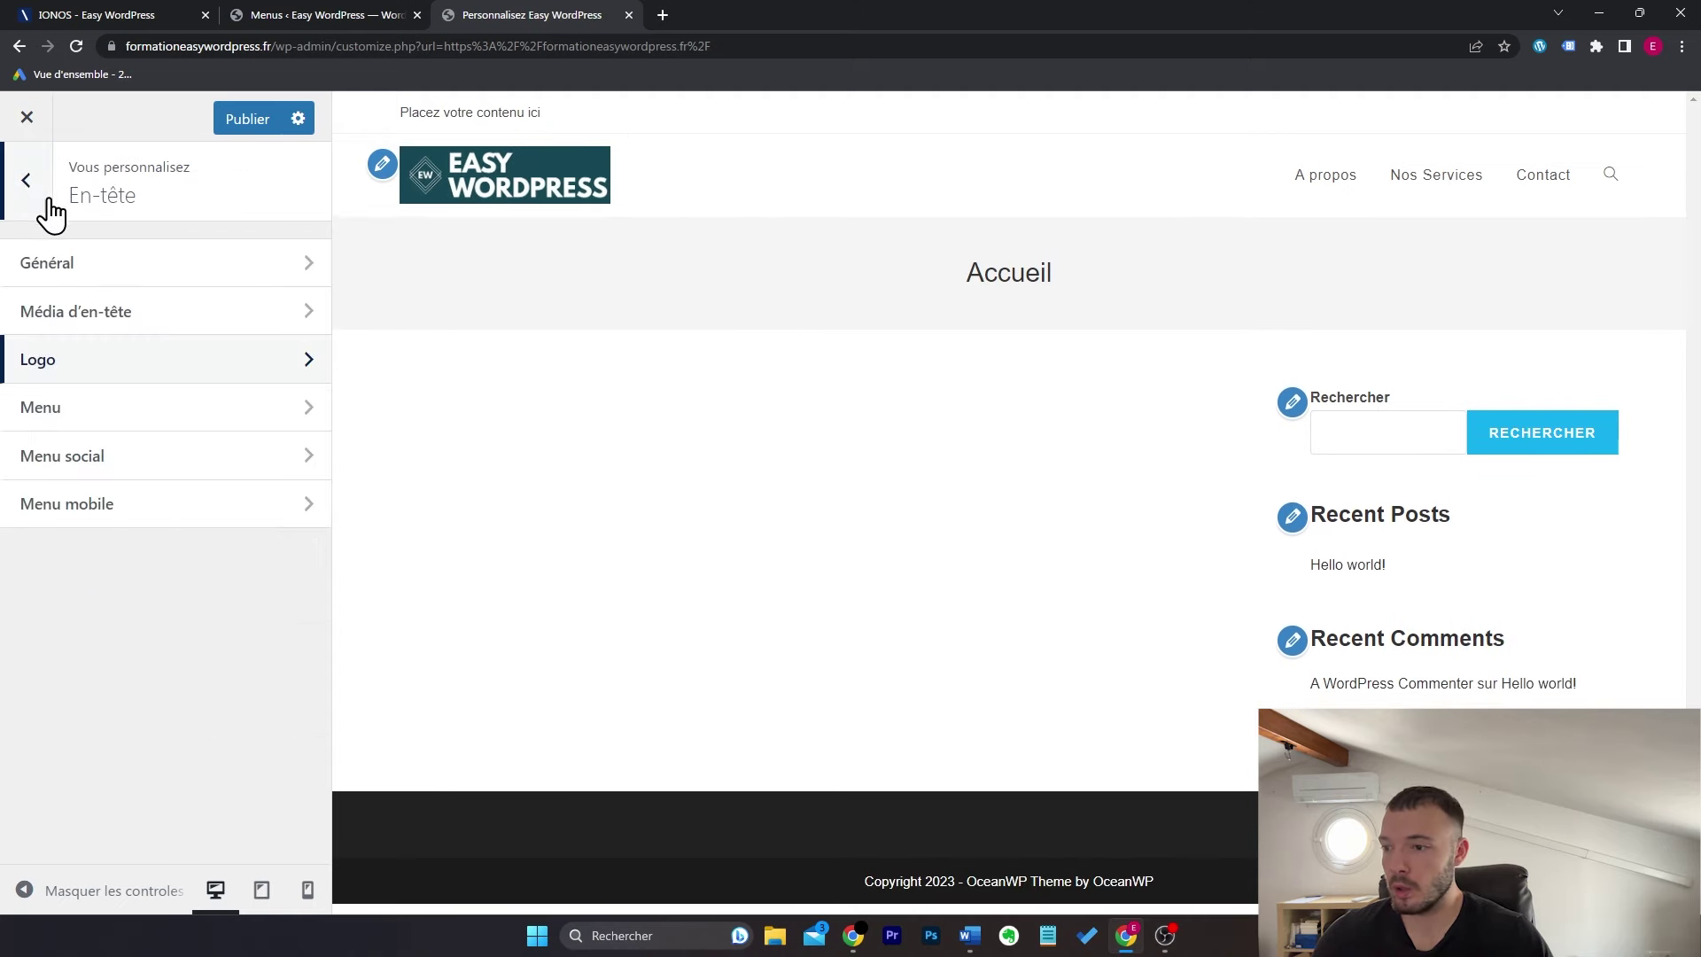
# Step: Paste #164755 as the Général header background colour, then open the Menu settings
pyautogui.click(180, 266)
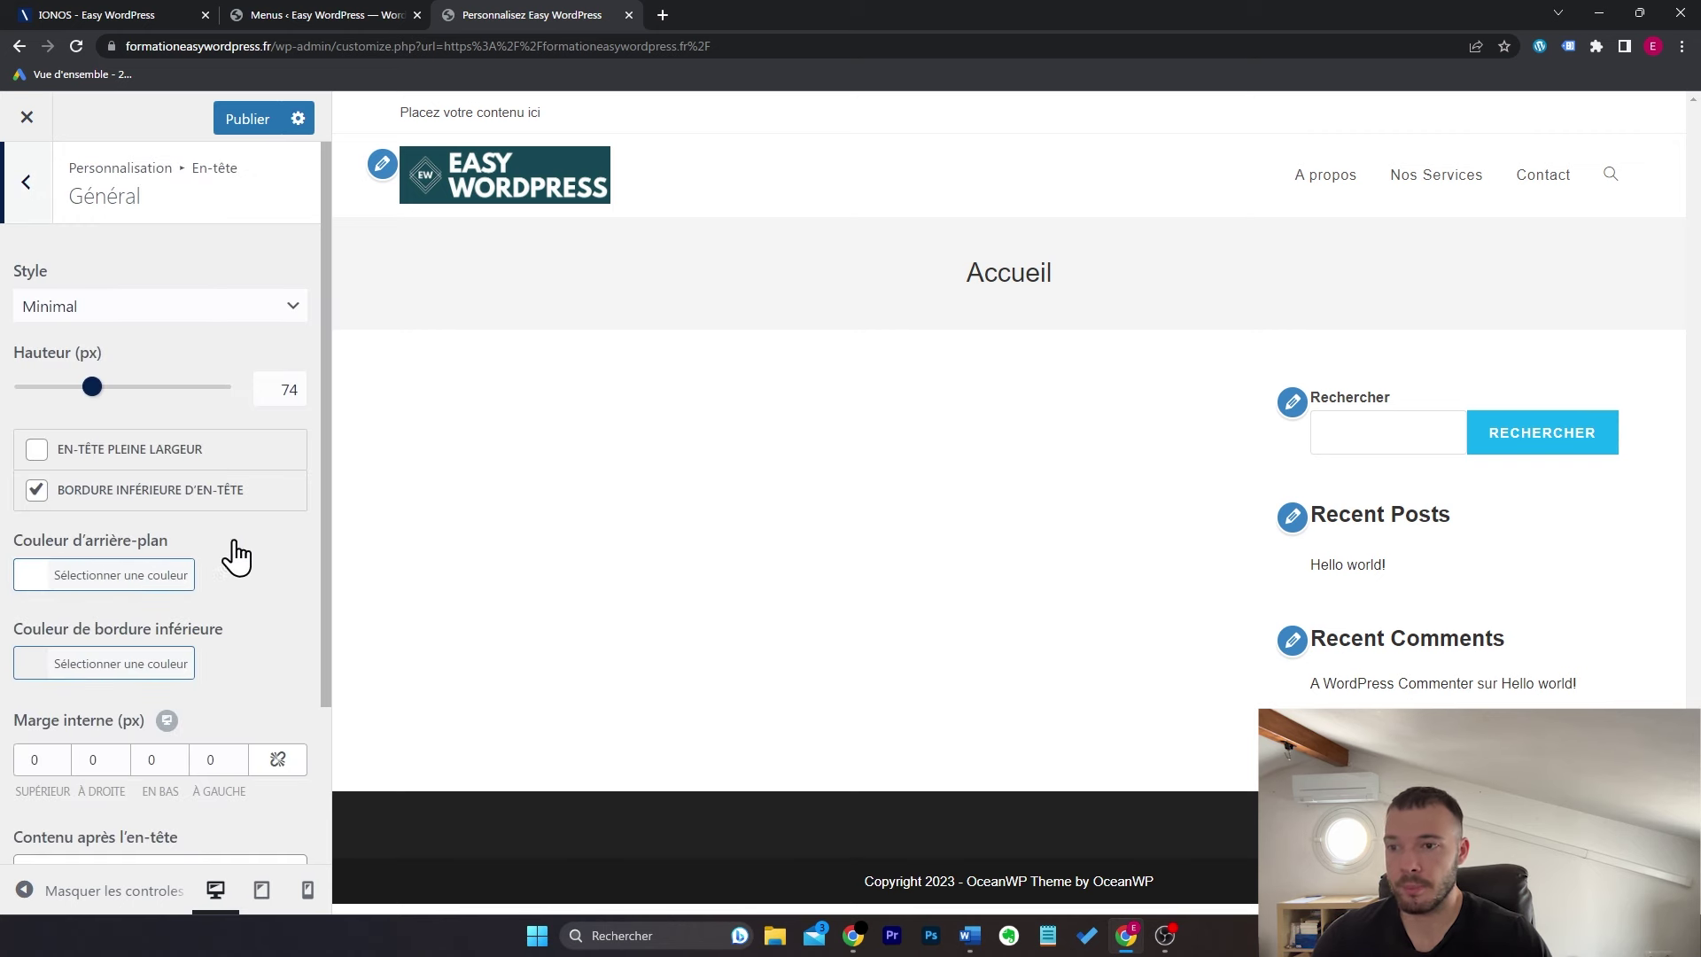
pyautogui.tripleClick(135, 263)
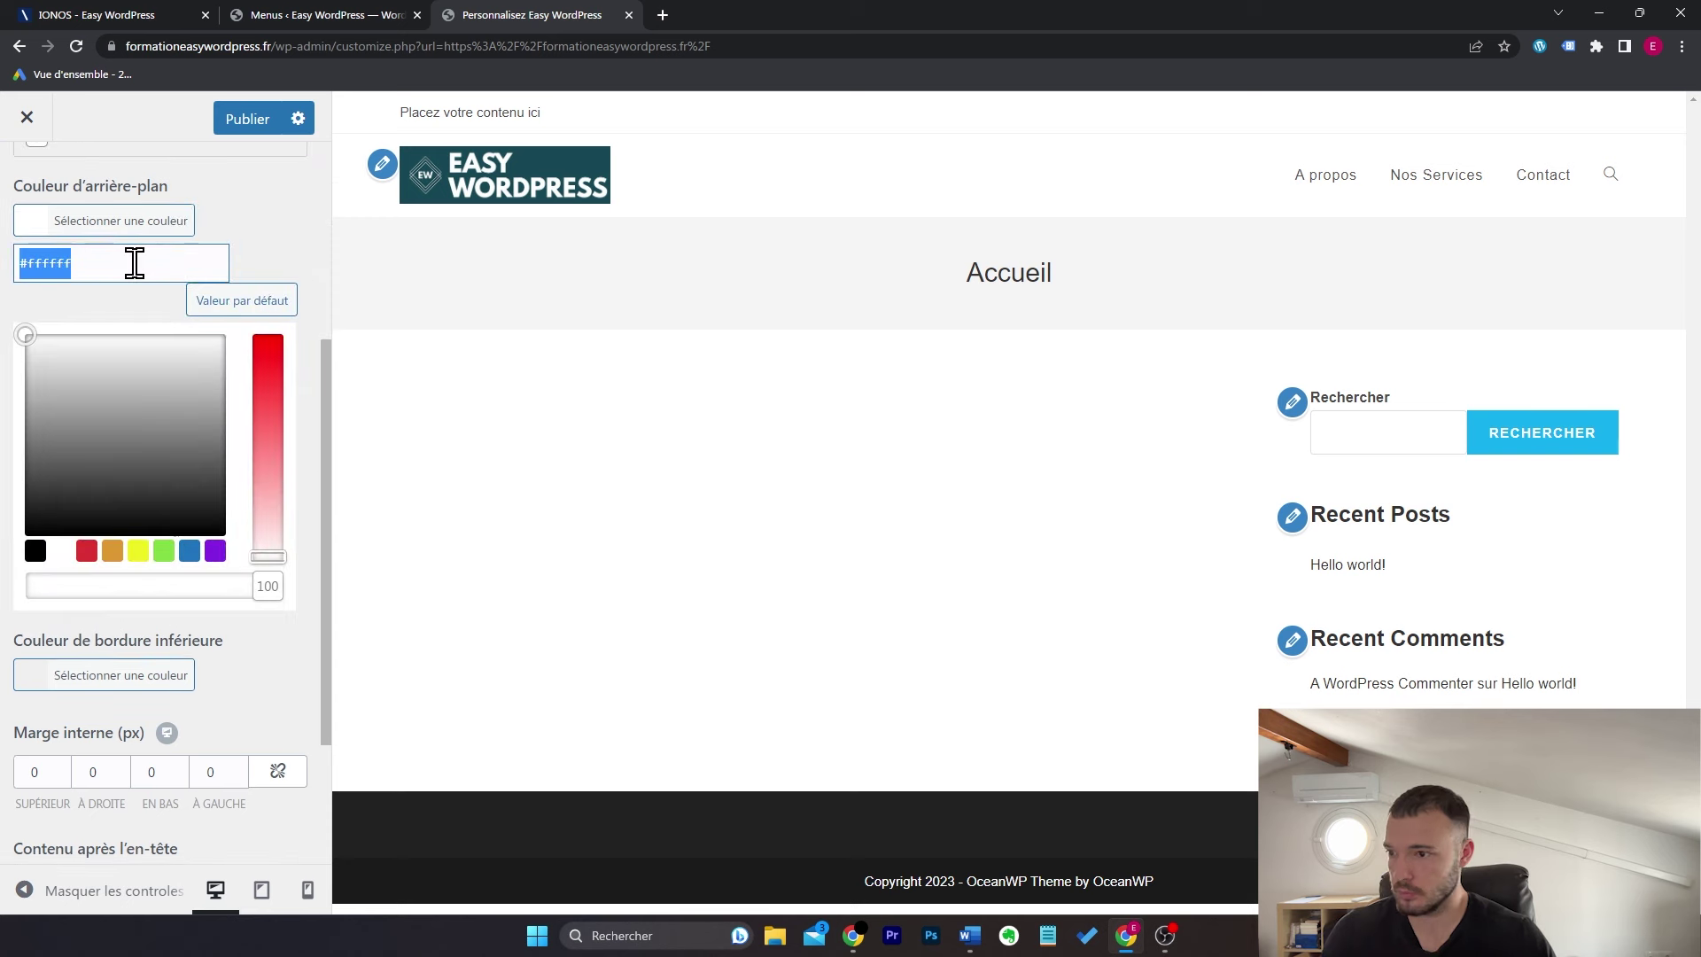
pyautogui.write('#164755')
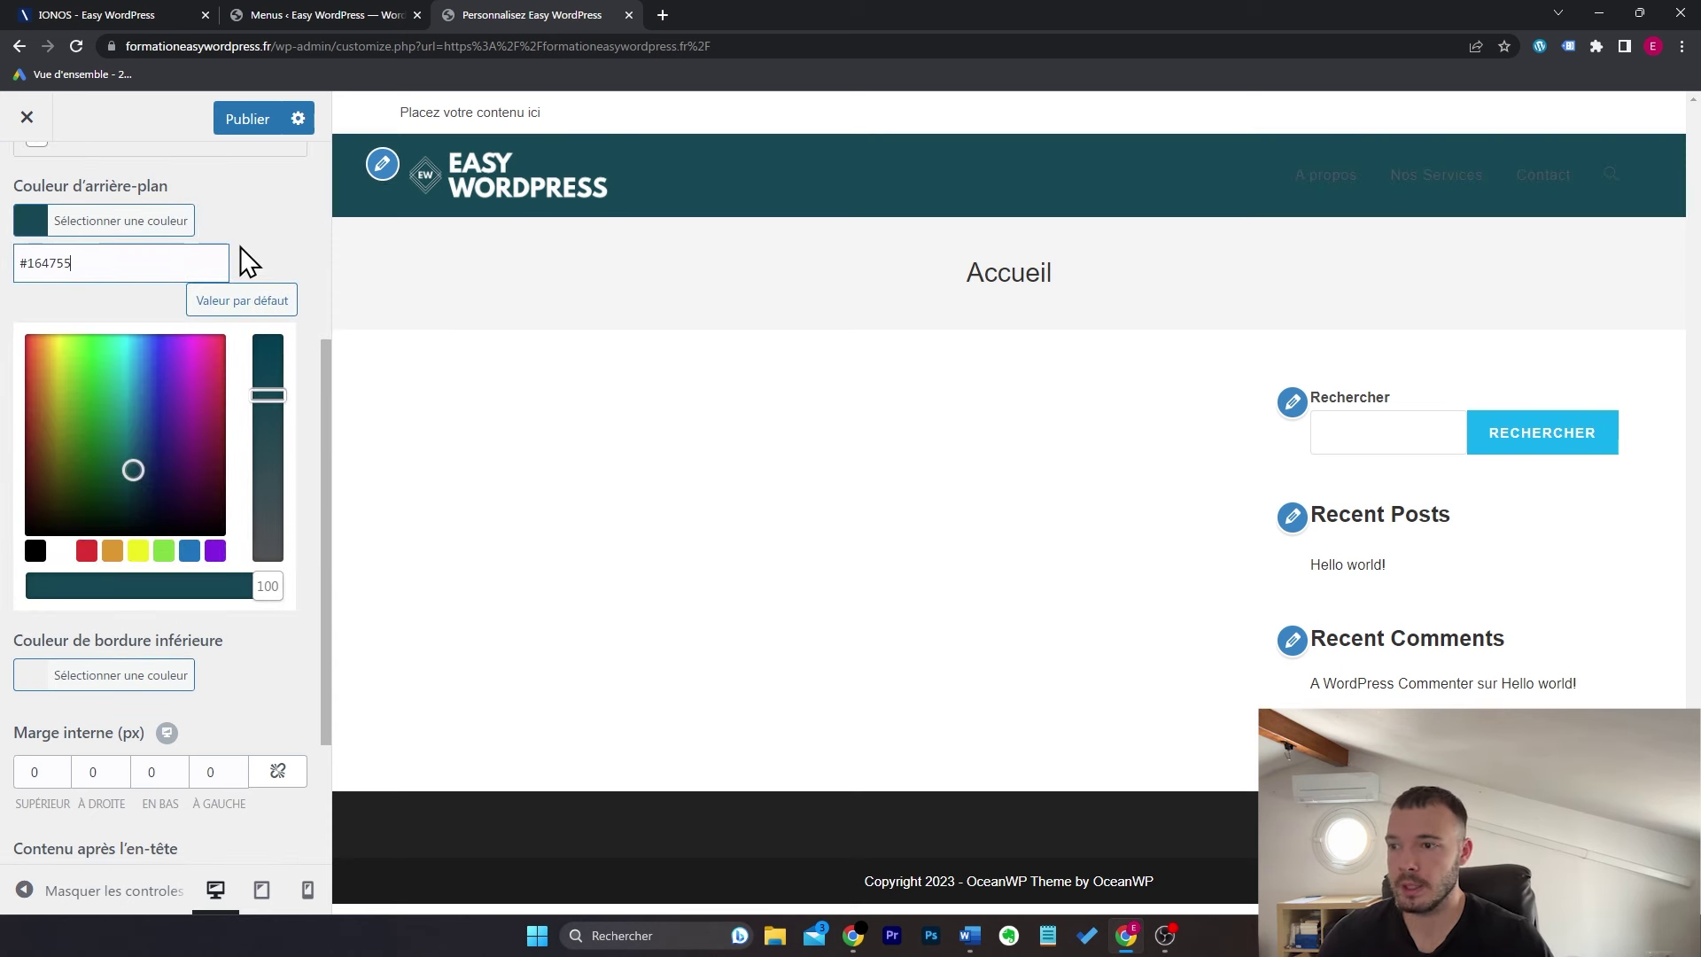
pyautogui.click(9, 214)
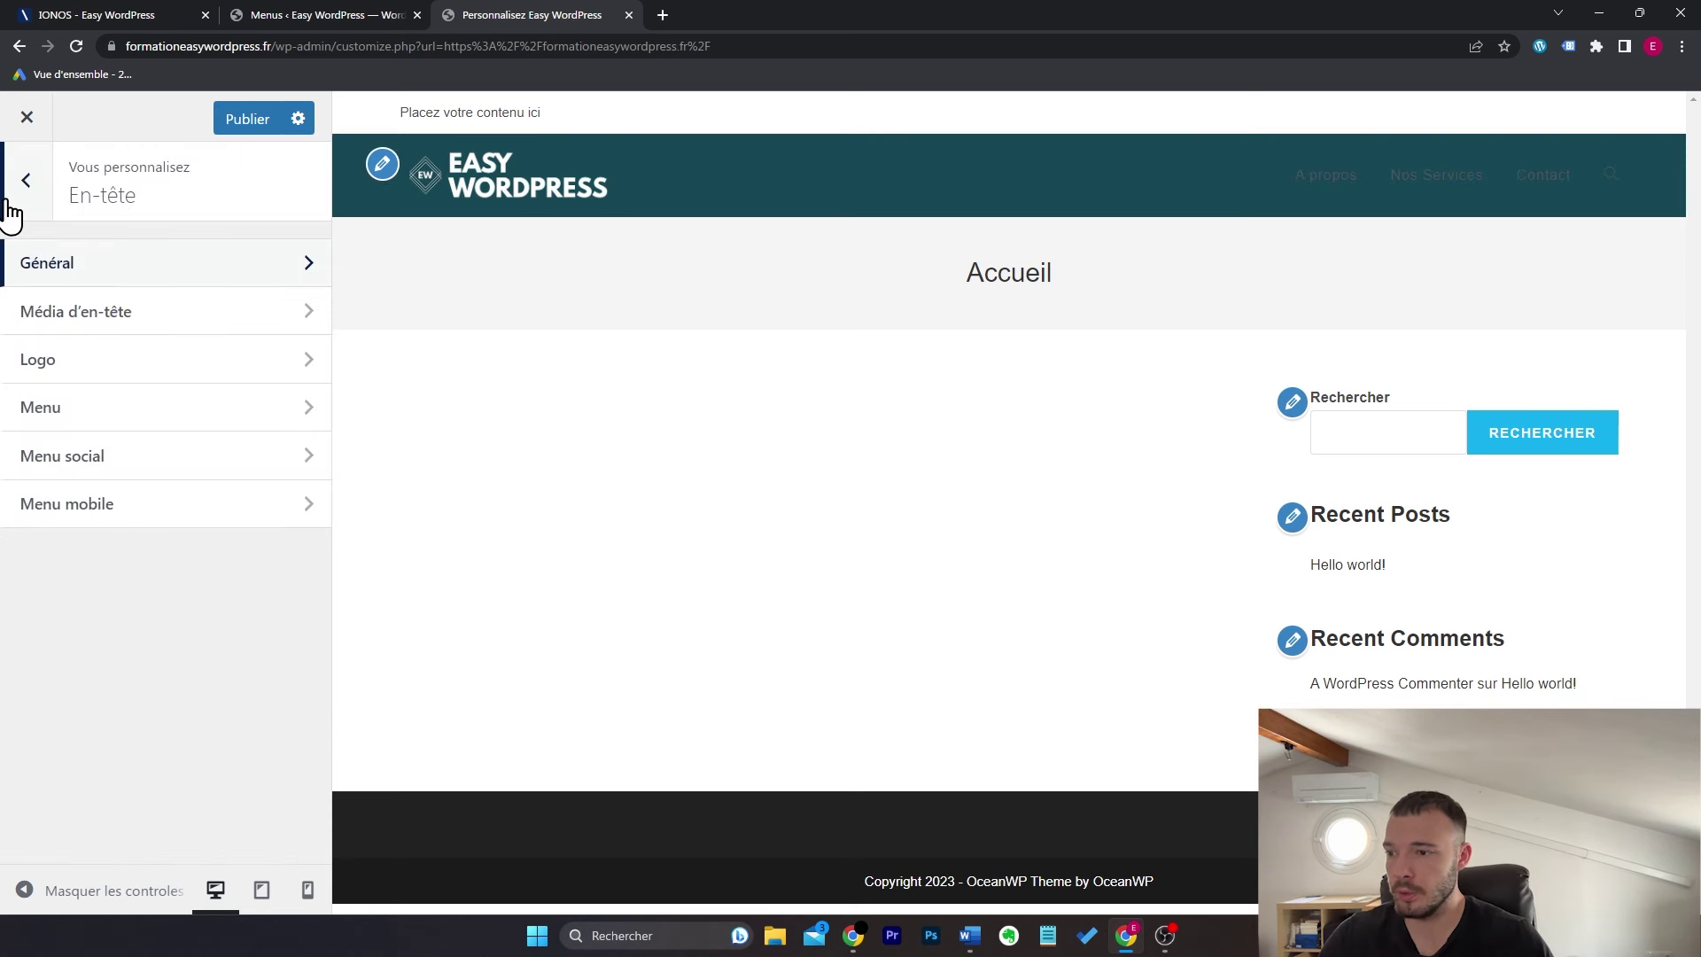
pyautogui.click(187, 409)
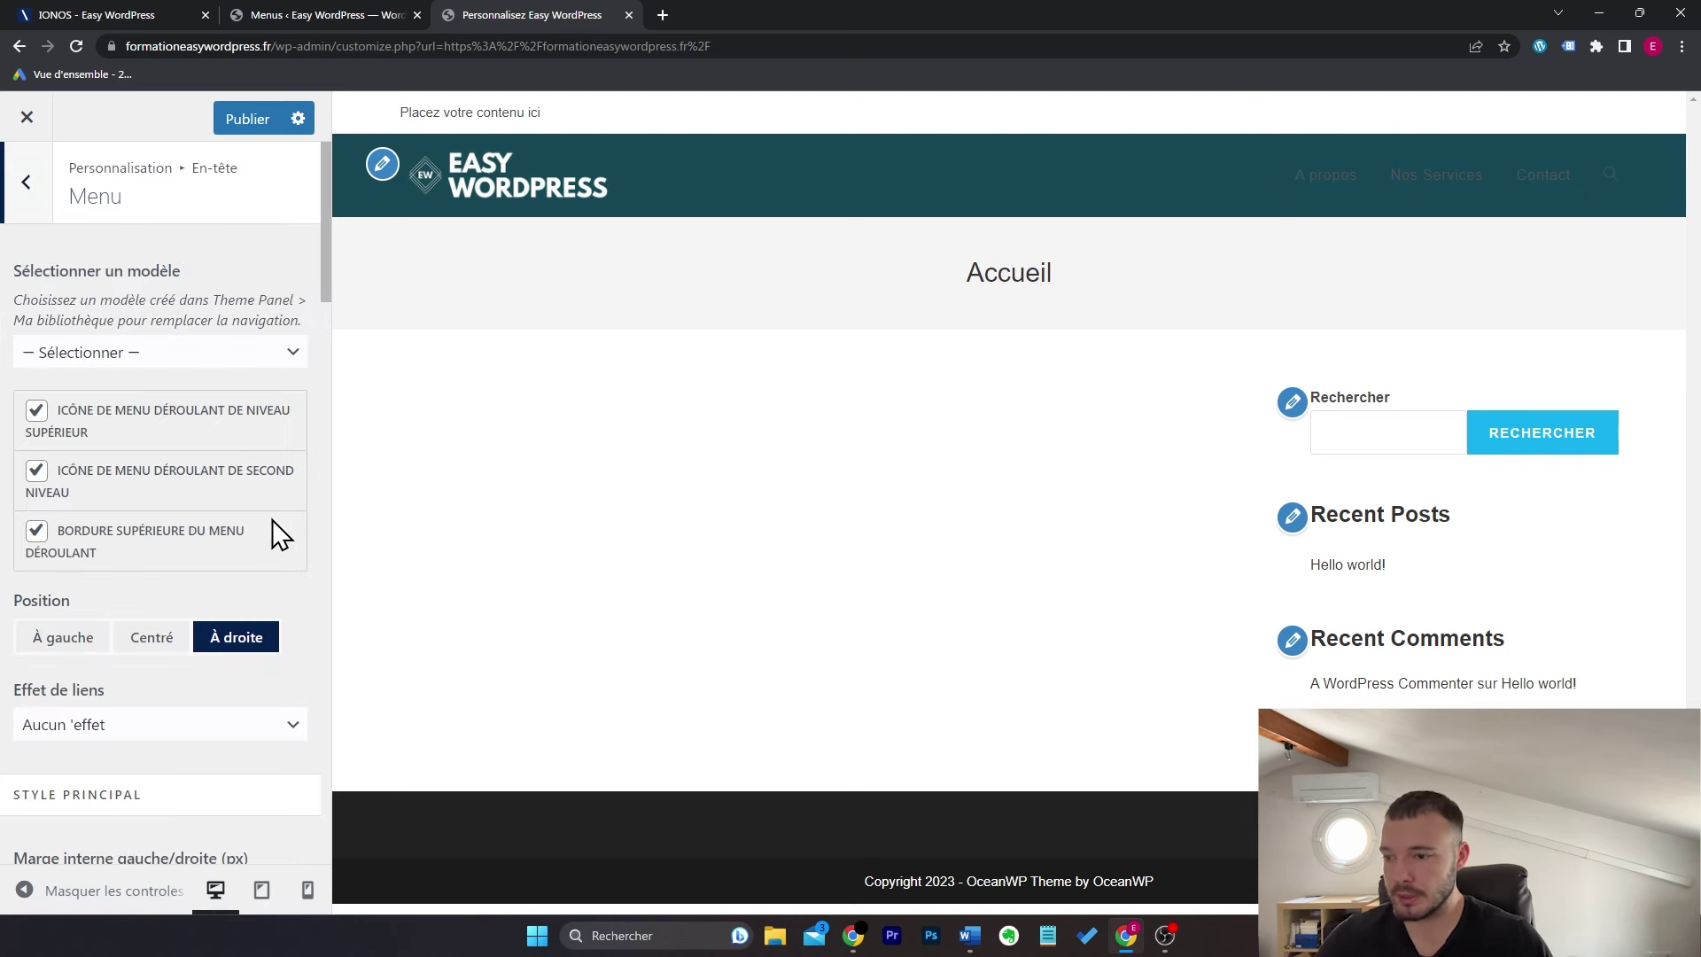
# Step: Set the header menu position to Centré
pyautogui.click(70, 640)
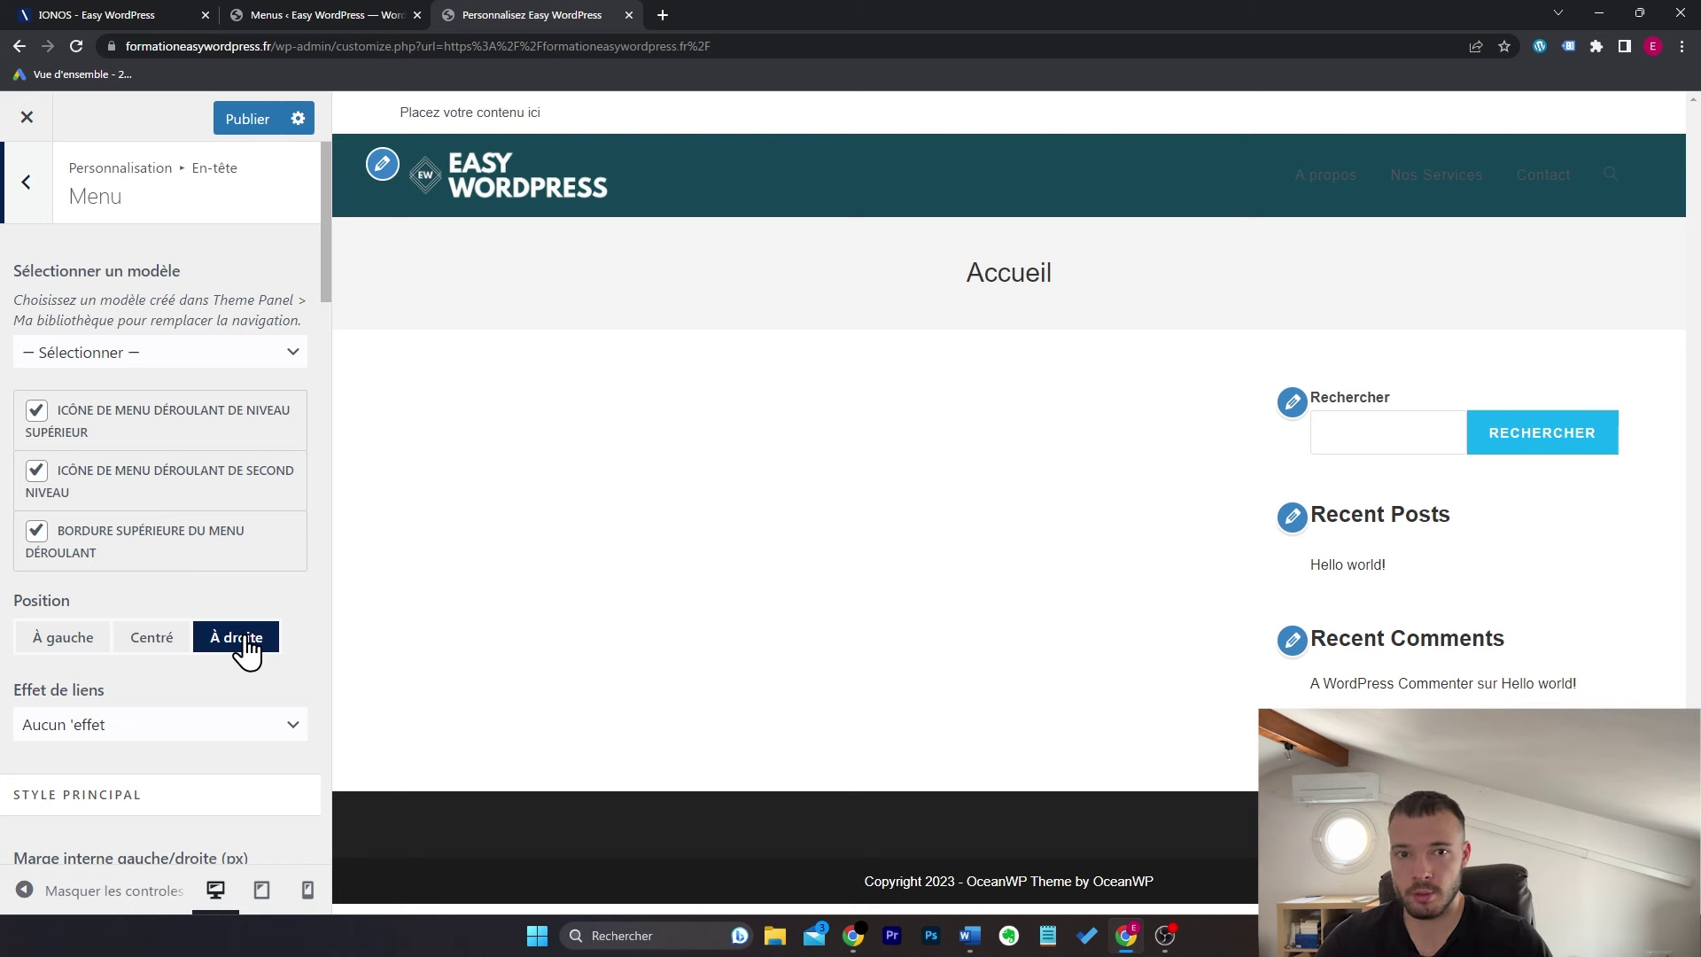
pyautogui.click(164, 654)
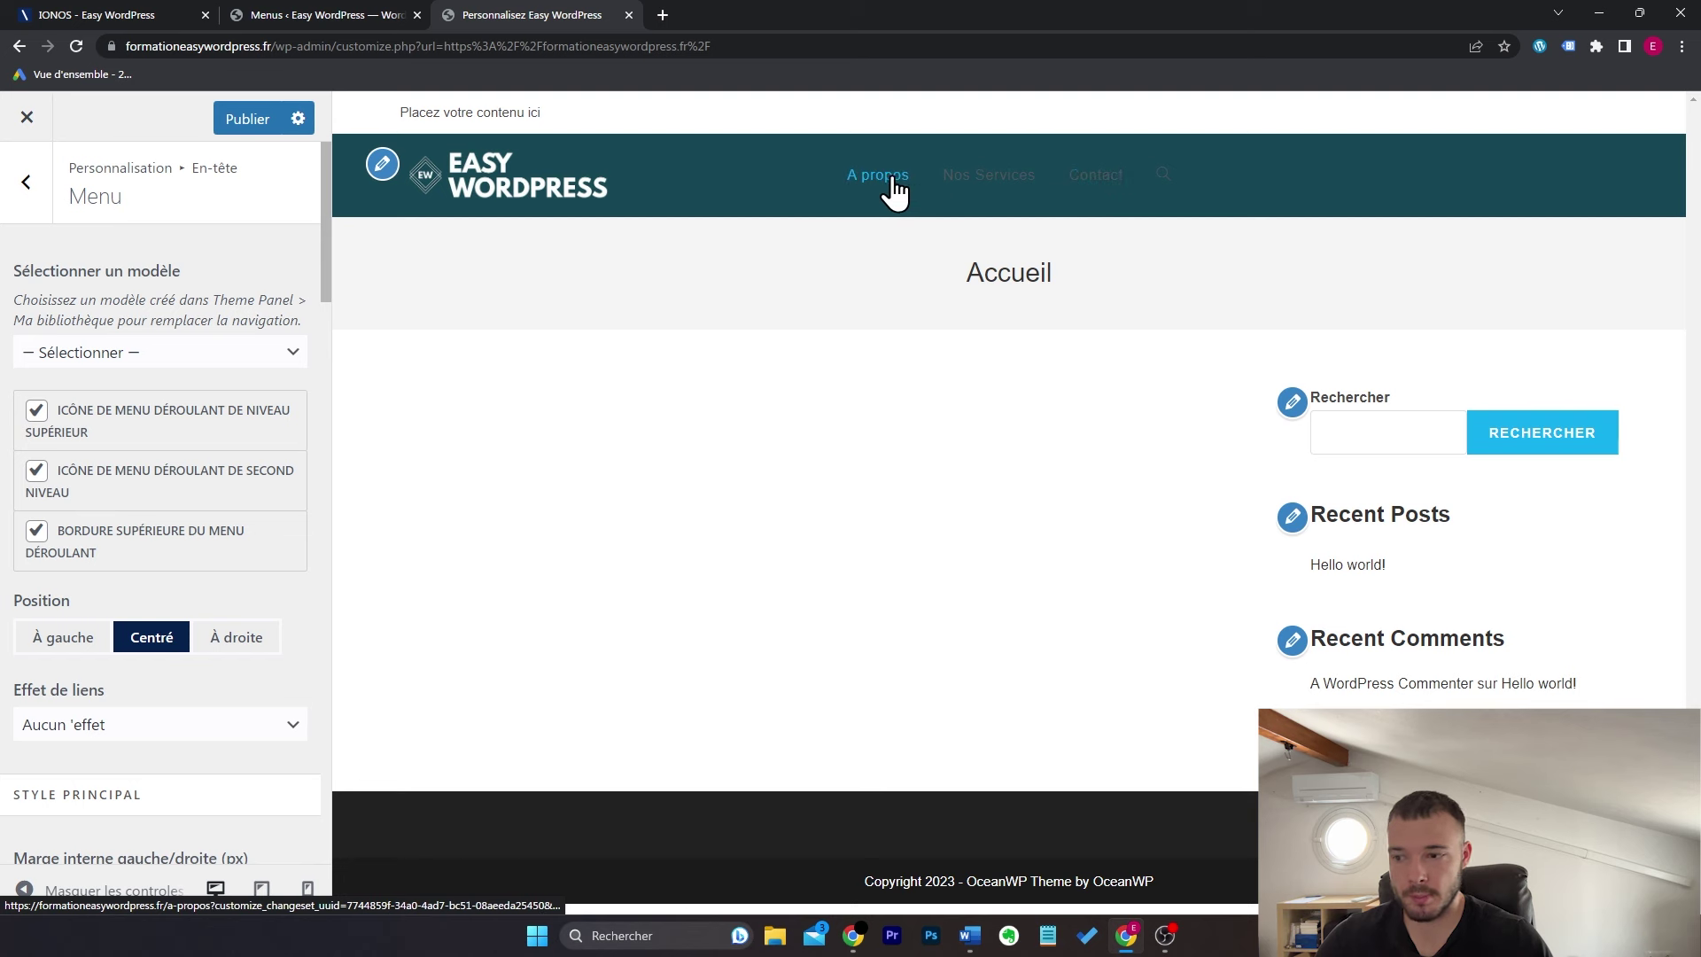
pyautogui.scroll(-5, 201, 596)
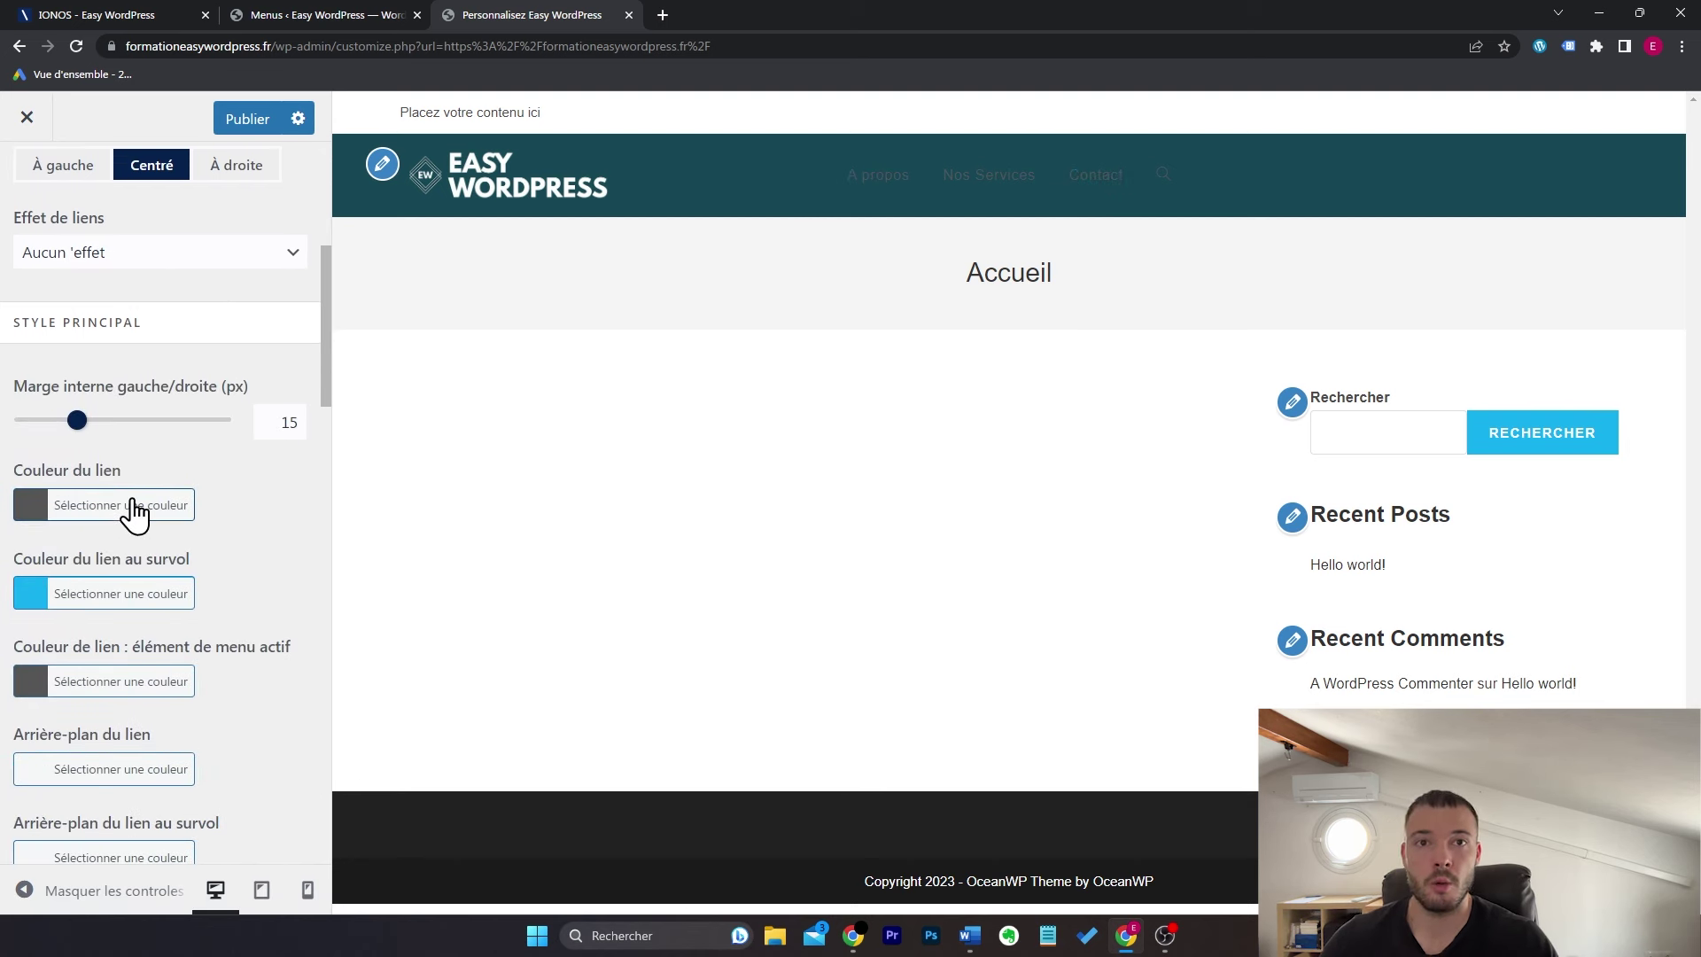
# Step: Make the menu link, hover and active-item colours white
pyautogui.click(127, 509)
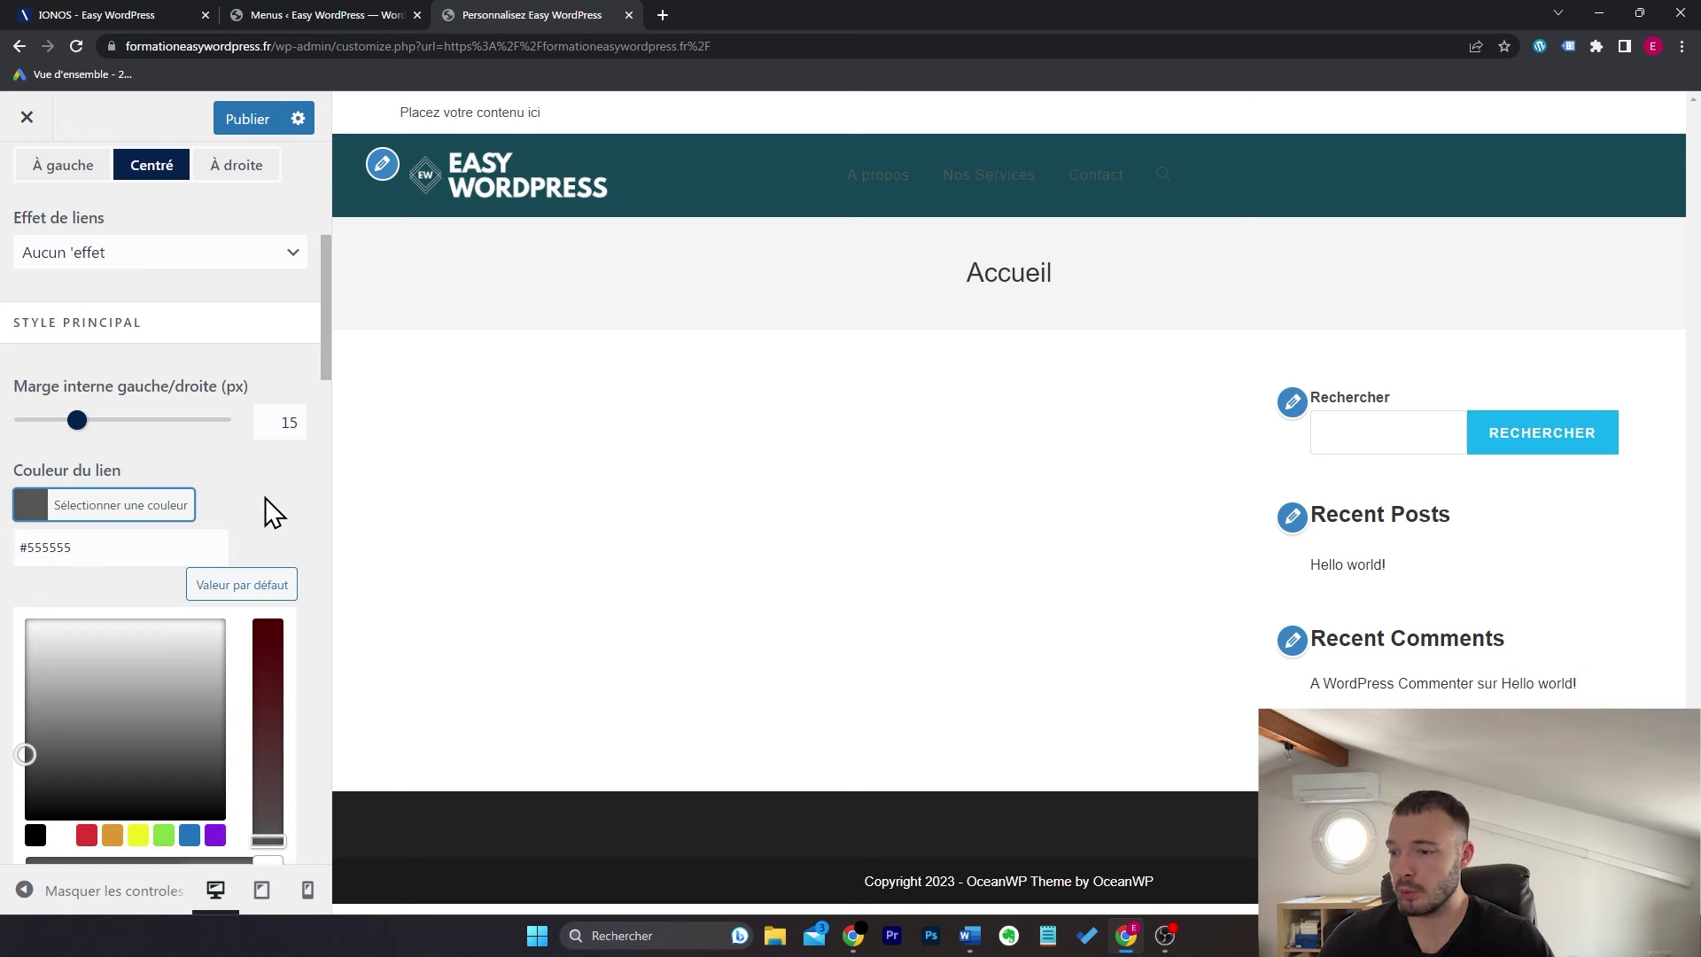
pyautogui.click(60, 831)
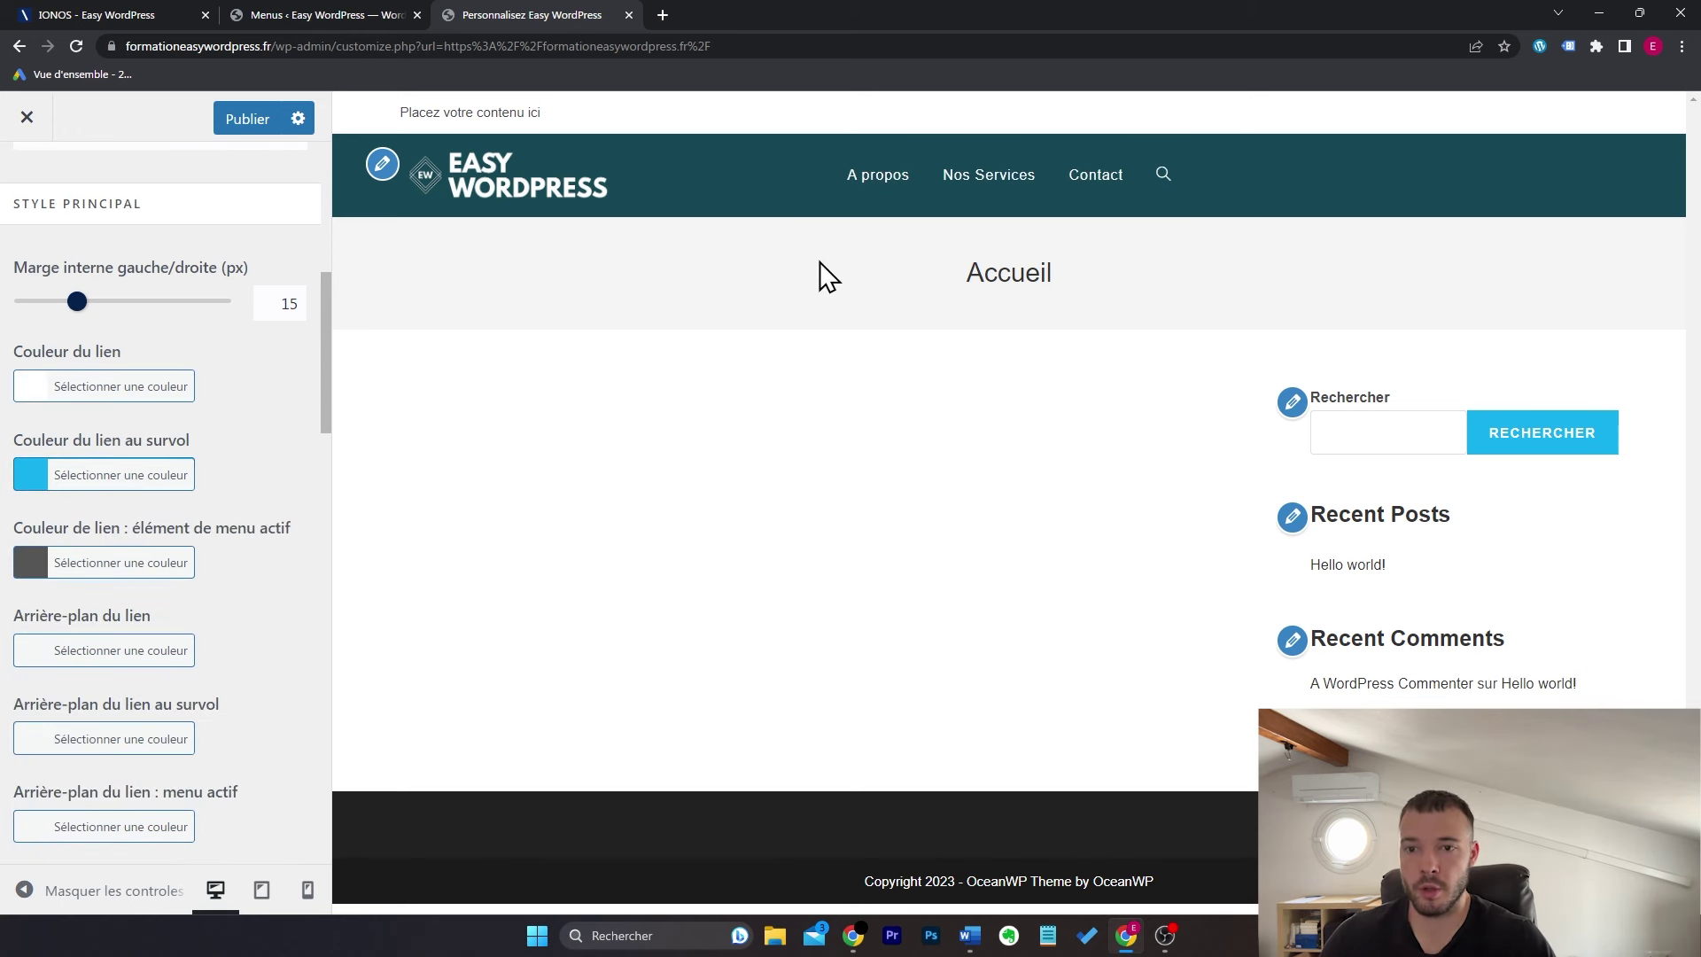
pyautogui.click(177, 475)
pyautogui.click(60, 805)
pyautogui.click(193, 479)
pyautogui.scroll(-1, 129, 444)
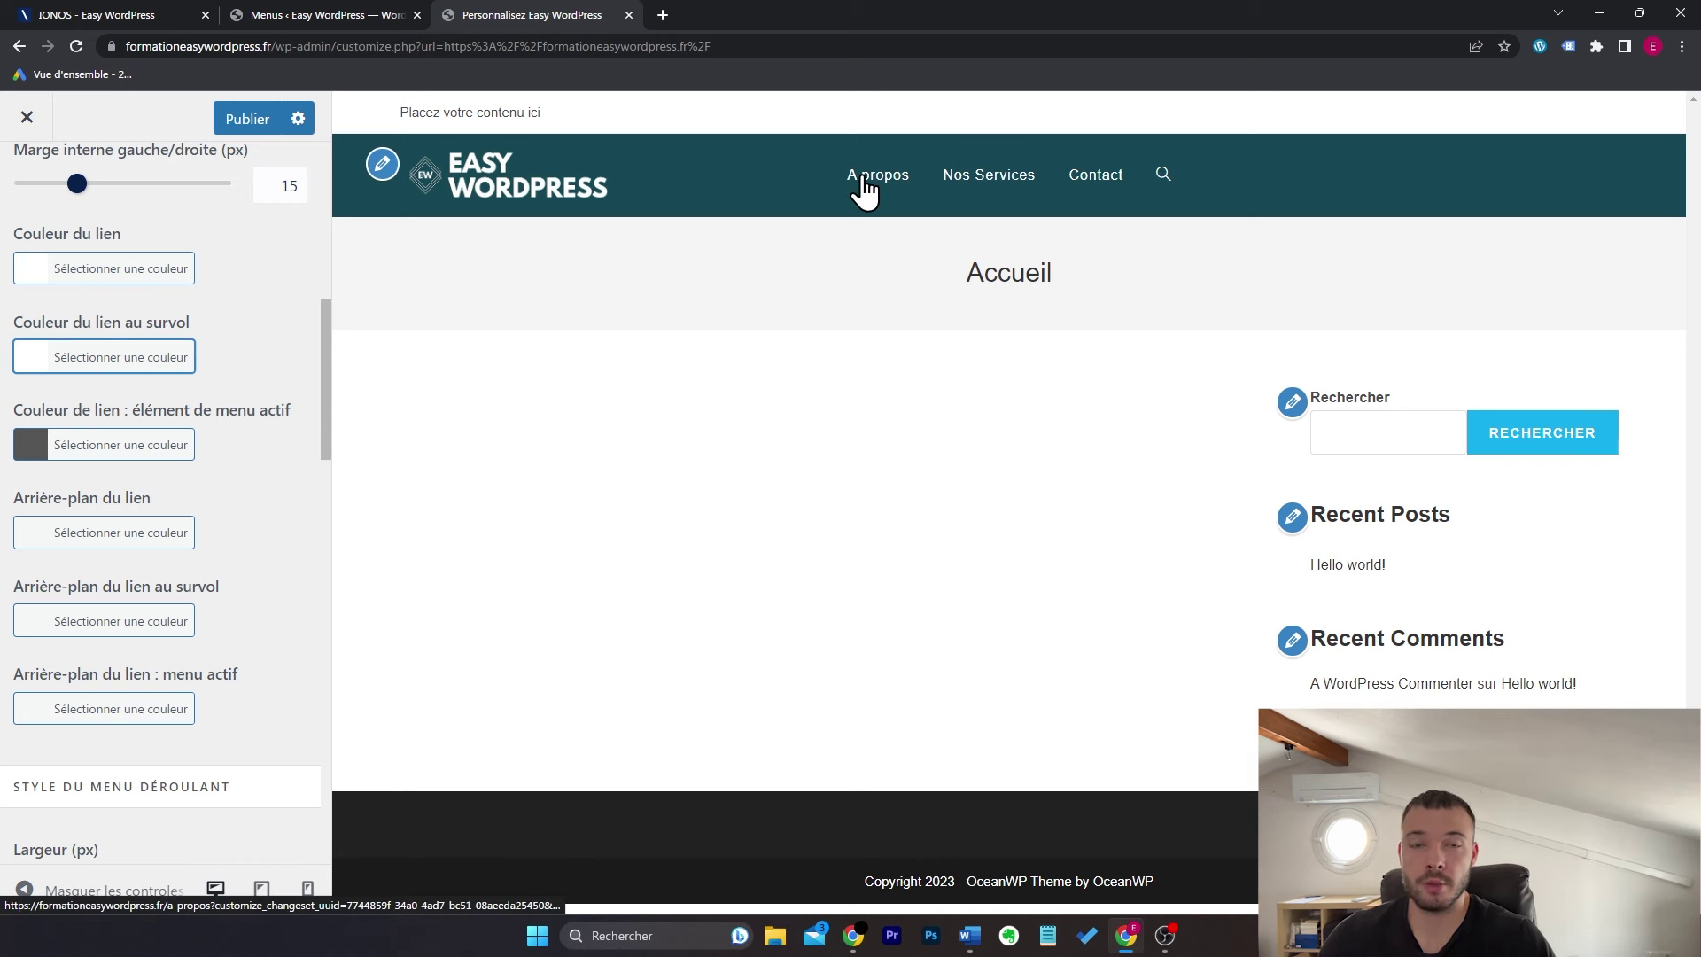
pyautogui.click(159, 450)
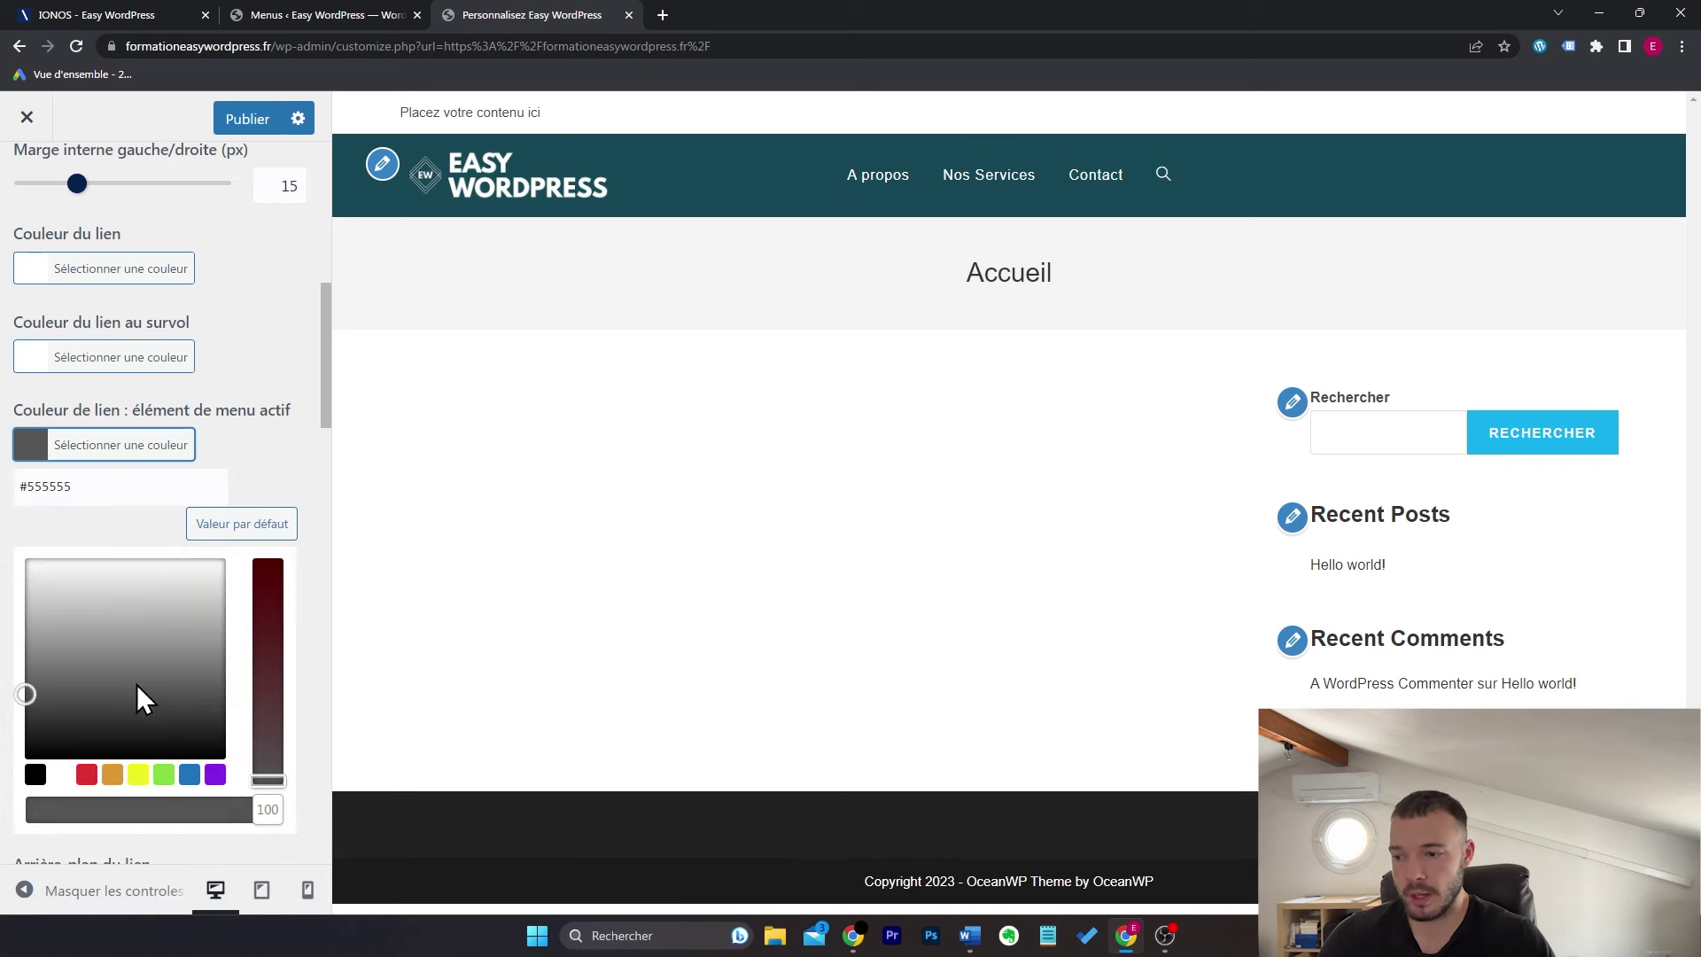
pyautogui.click(64, 774)
pyautogui.click(288, 454)
pyautogui.scroll(4, 287, 453)
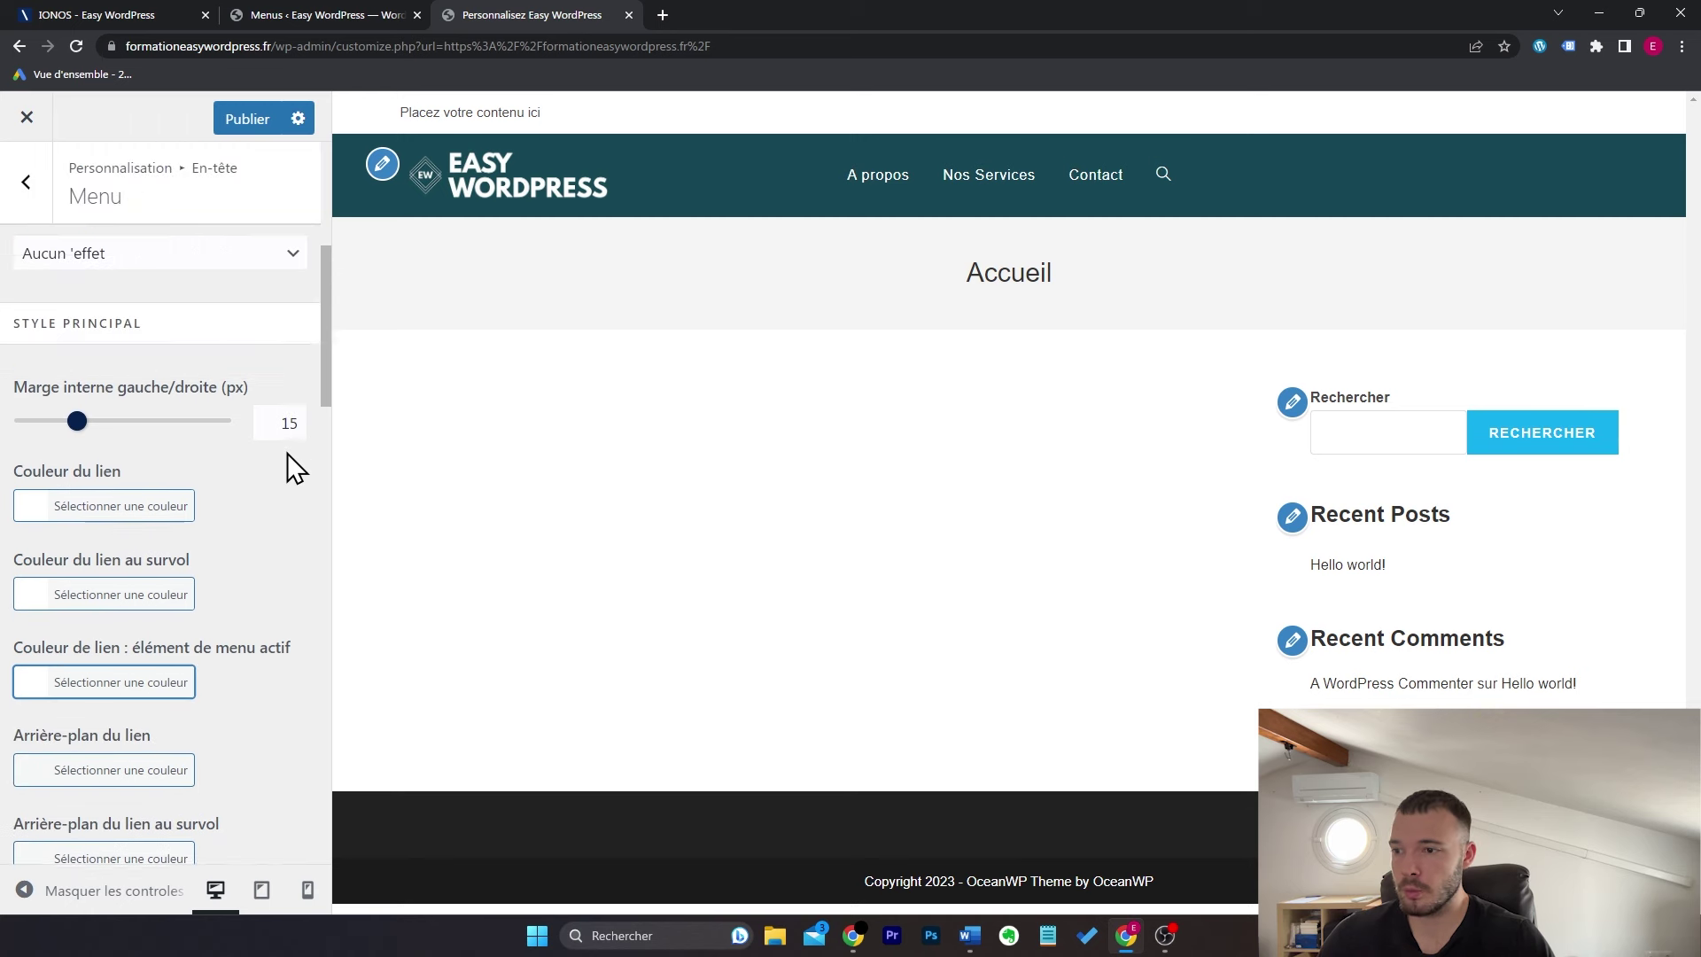
# Step: Try other header menu link effects, such as X marque l'endroit
pyautogui.click(167, 495)
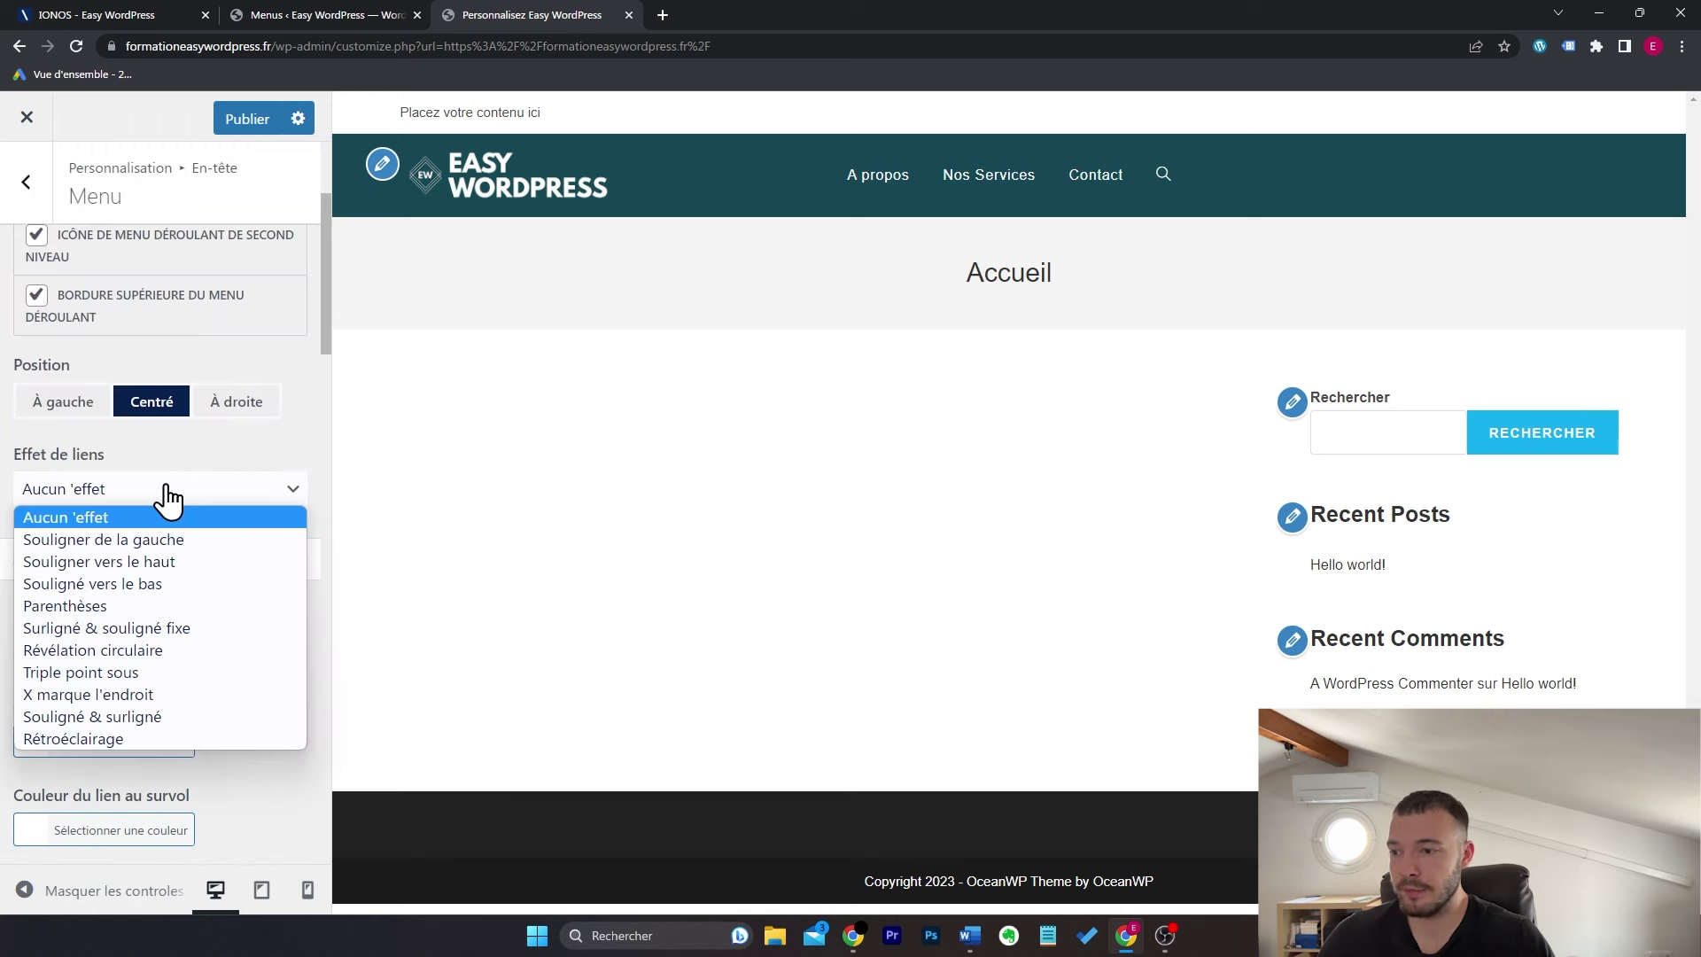
pyautogui.click(211, 535)
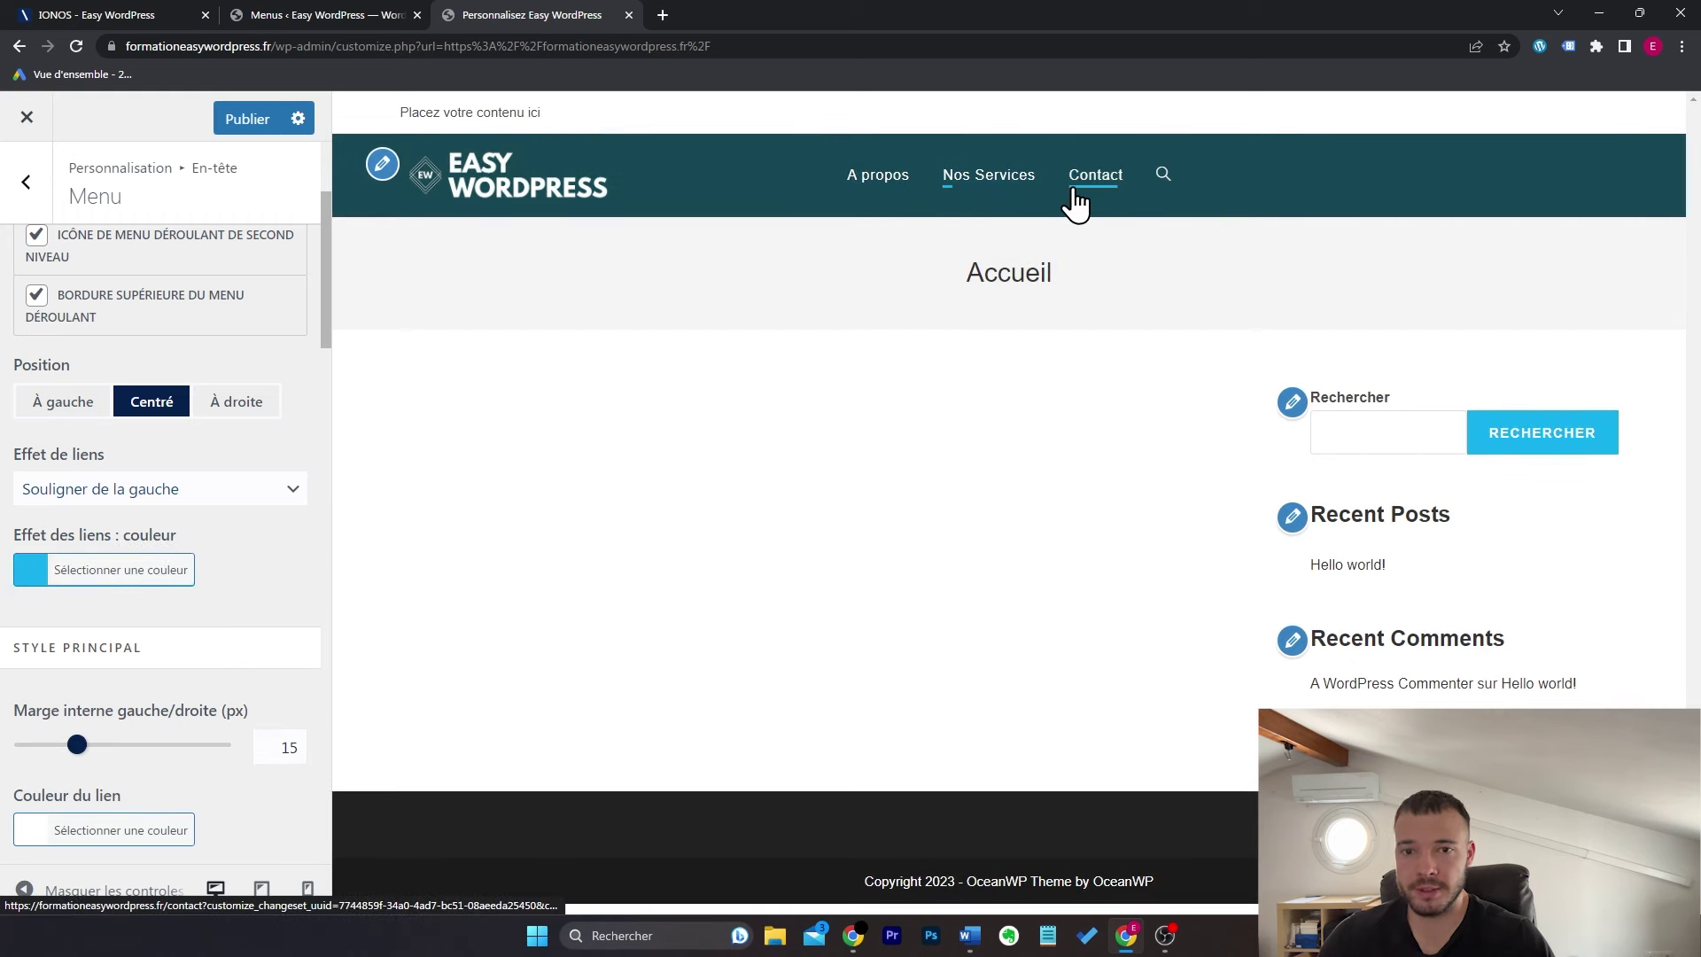
pyautogui.click(281, 493)
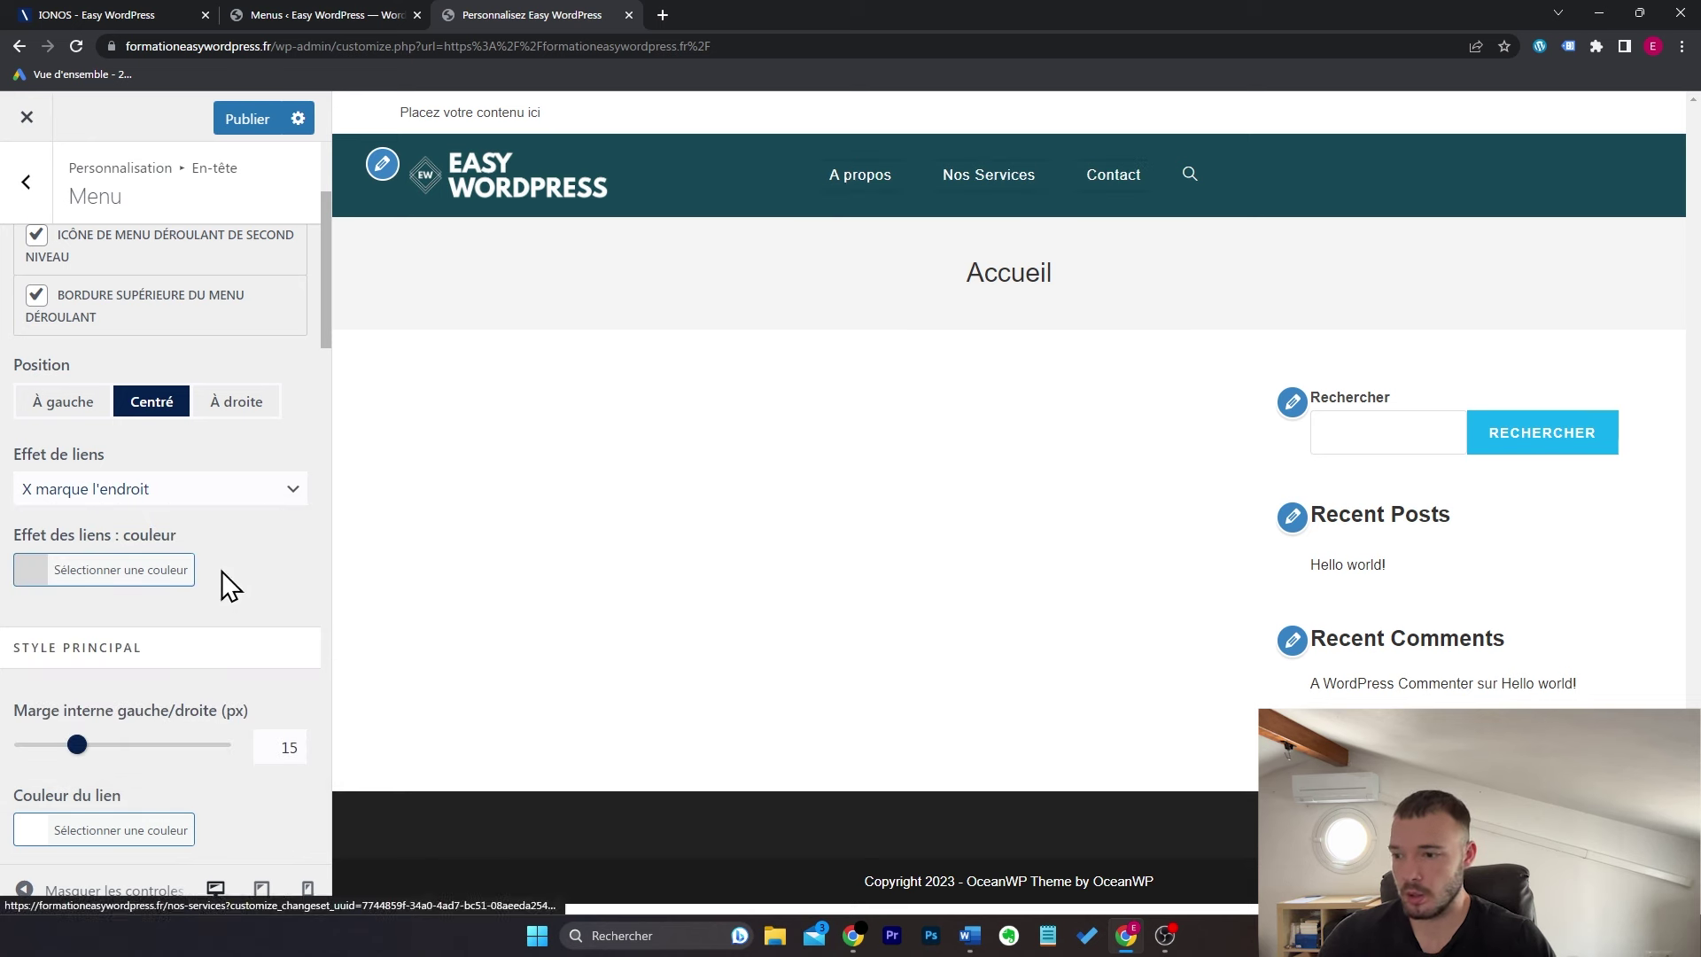
pyautogui.scroll(-3, 214, 563)
pyautogui.scroll(-4, 214, 567)
pyautogui.scroll(7, 214, 567)
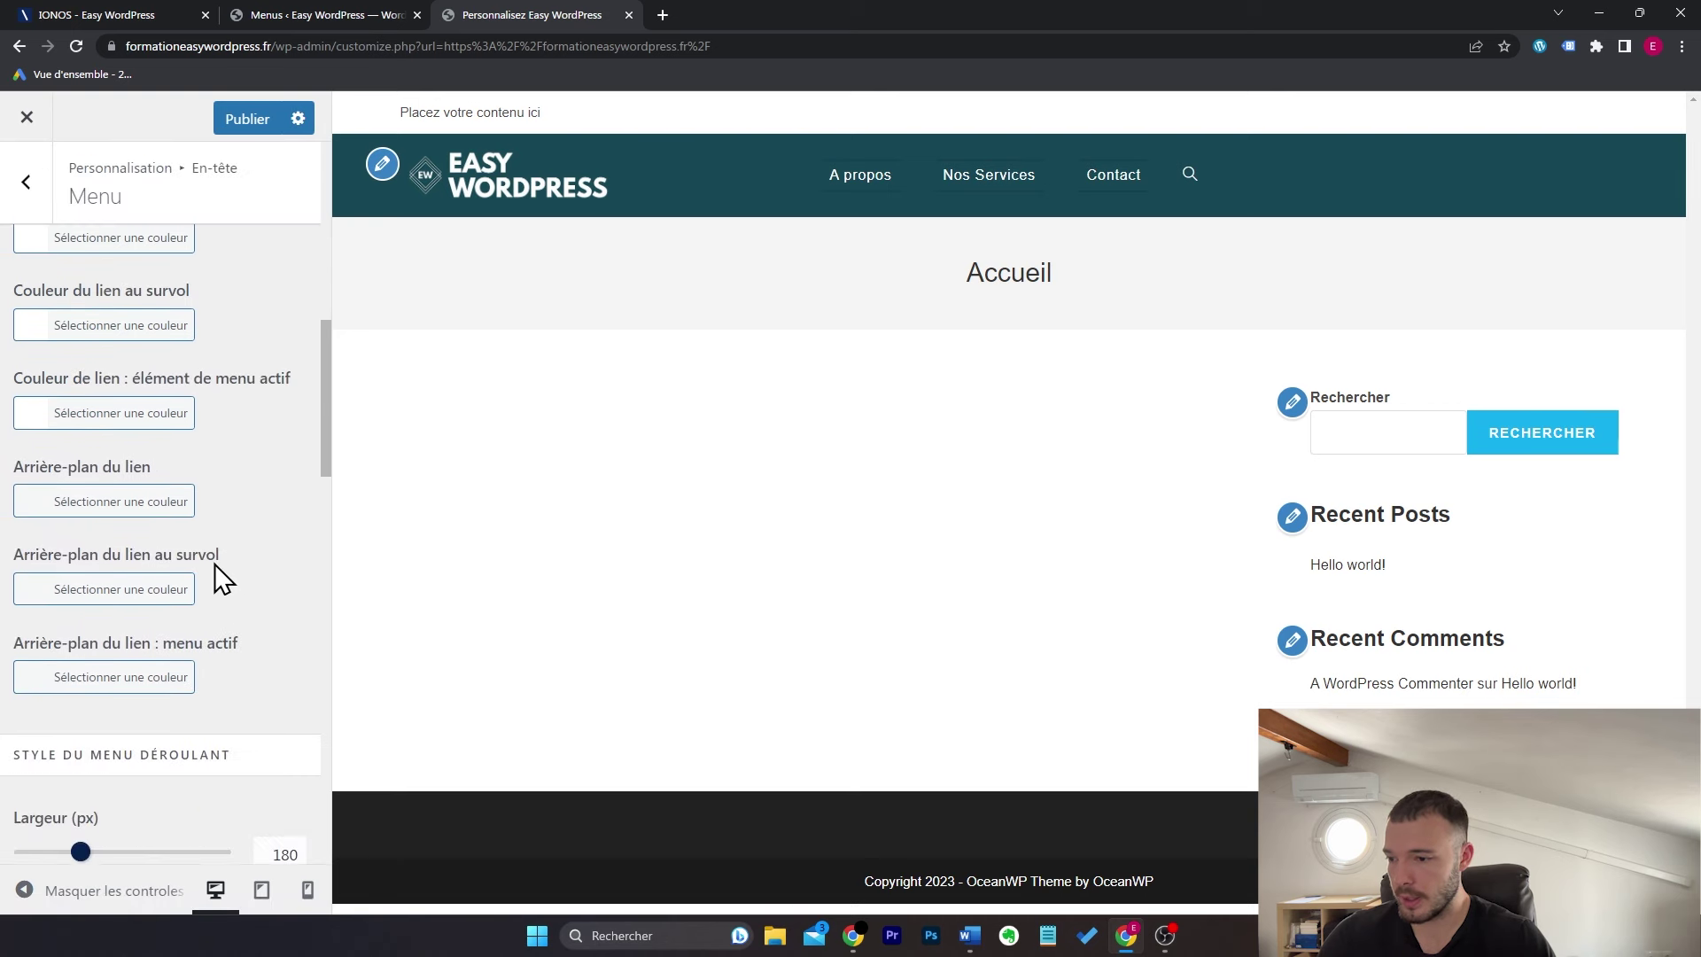
# Step: Set the link effect colour to opaque white
pyautogui.click(148, 572)
pyautogui.moveTo(48, 709); pyautogui.dragTo(12, 664)
pyautogui.click(146, 576)
pyautogui.click(145, 580)
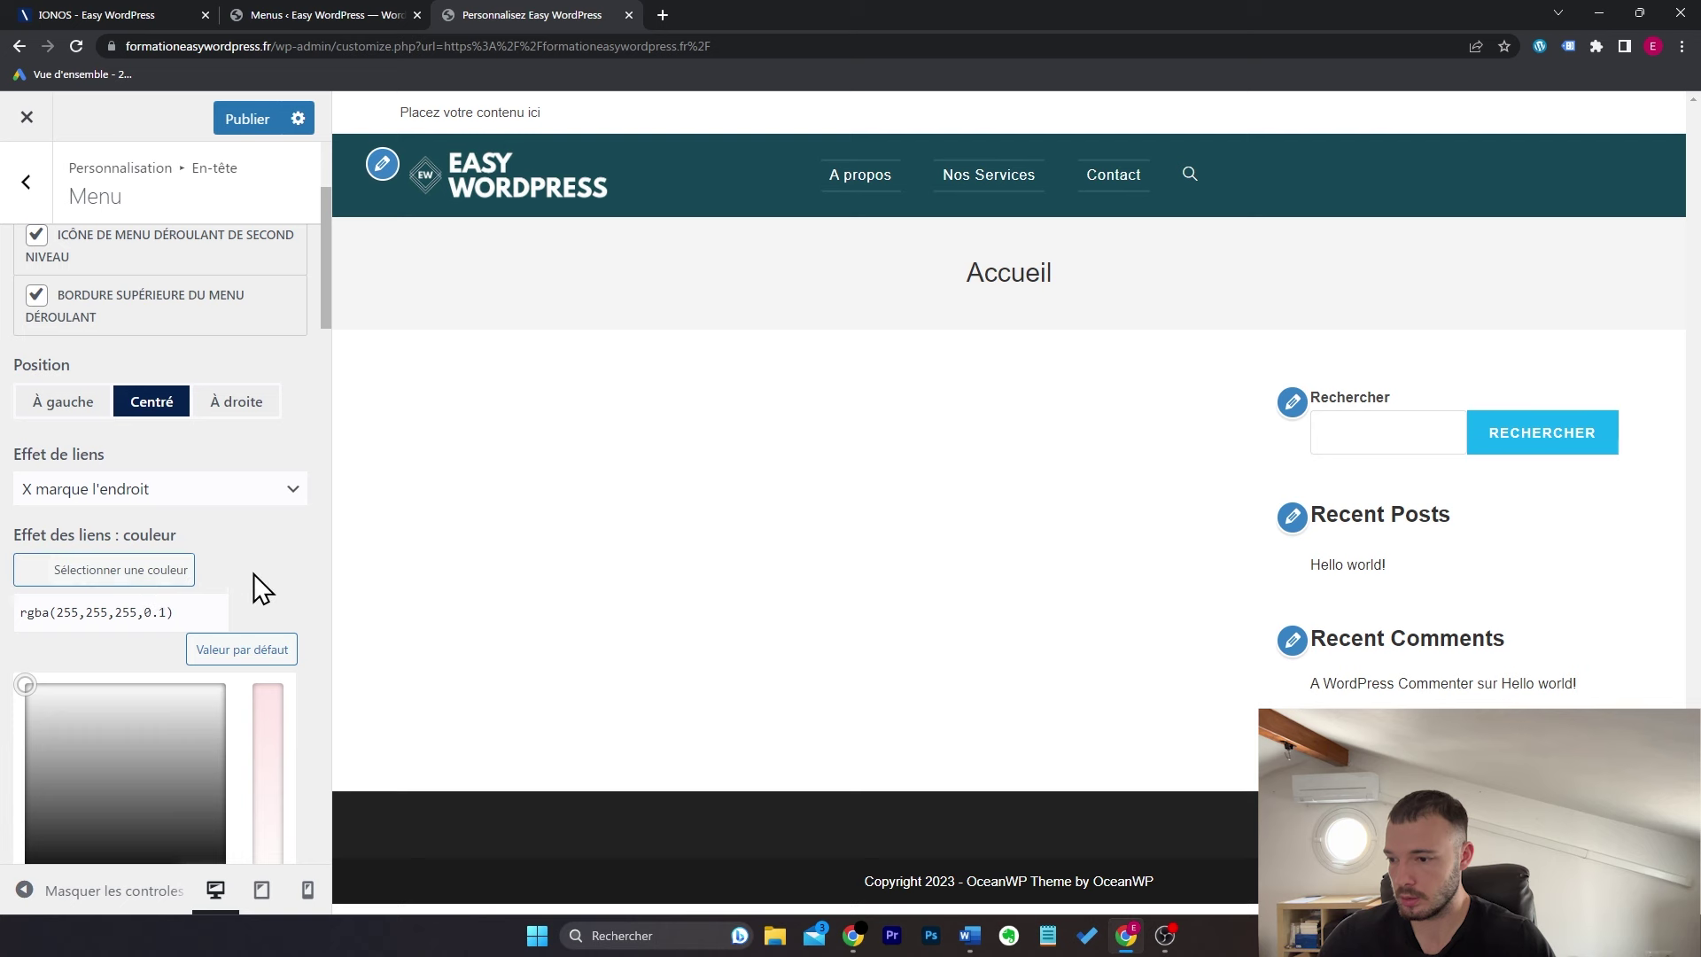
pyautogui.scroll(-2, 254, 573)
pyautogui.moveTo(92, 813); pyautogui.dragTo(300, 822)
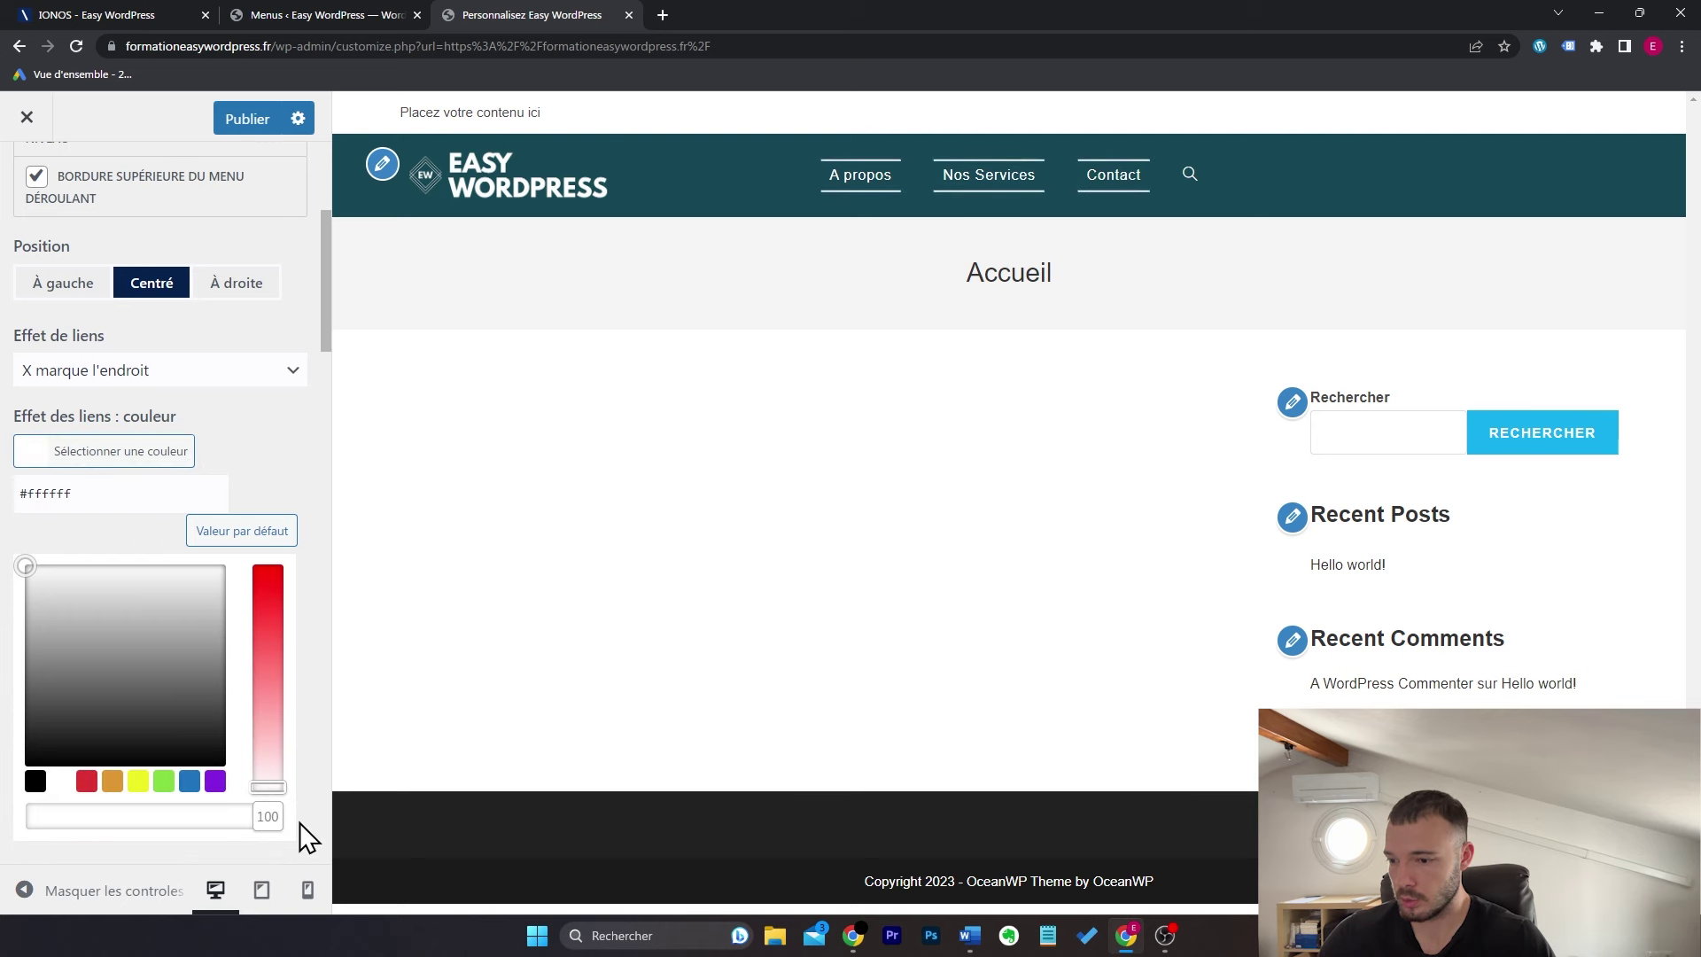
pyautogui.click(236, 500)
pyautogui.scroll(2, 248, 492)
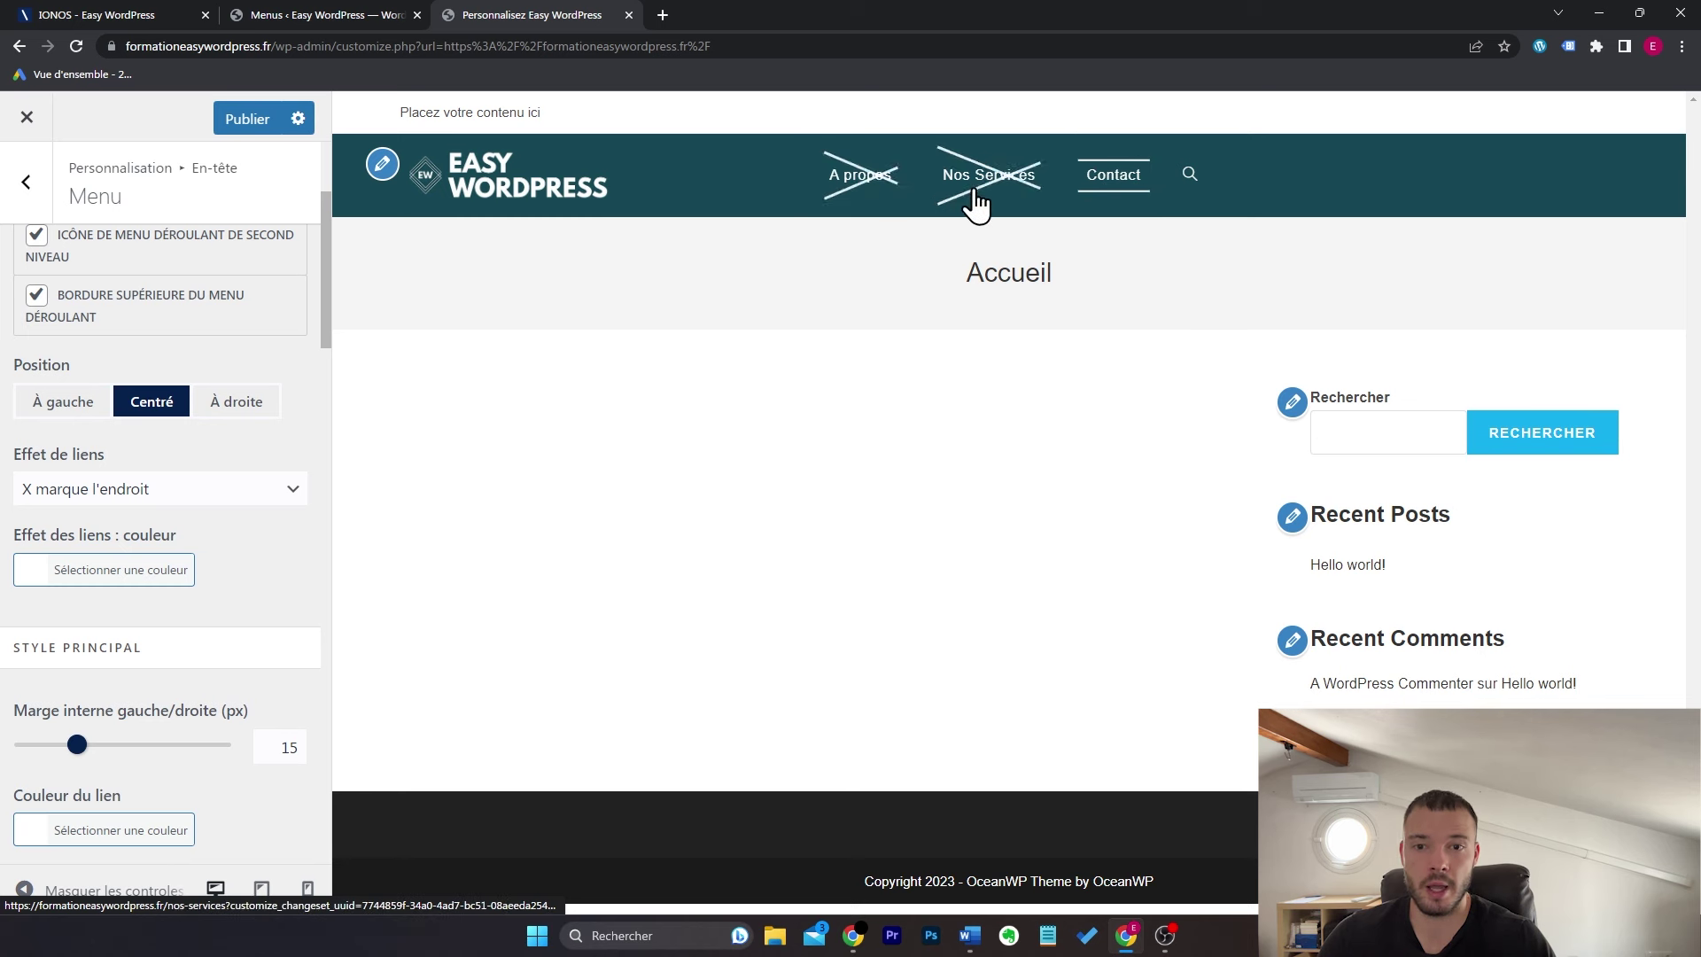
# Step: Set Effet de liens back to Souligner de la gauche with a #ffffff underline
pyautogui.click(148, 489)
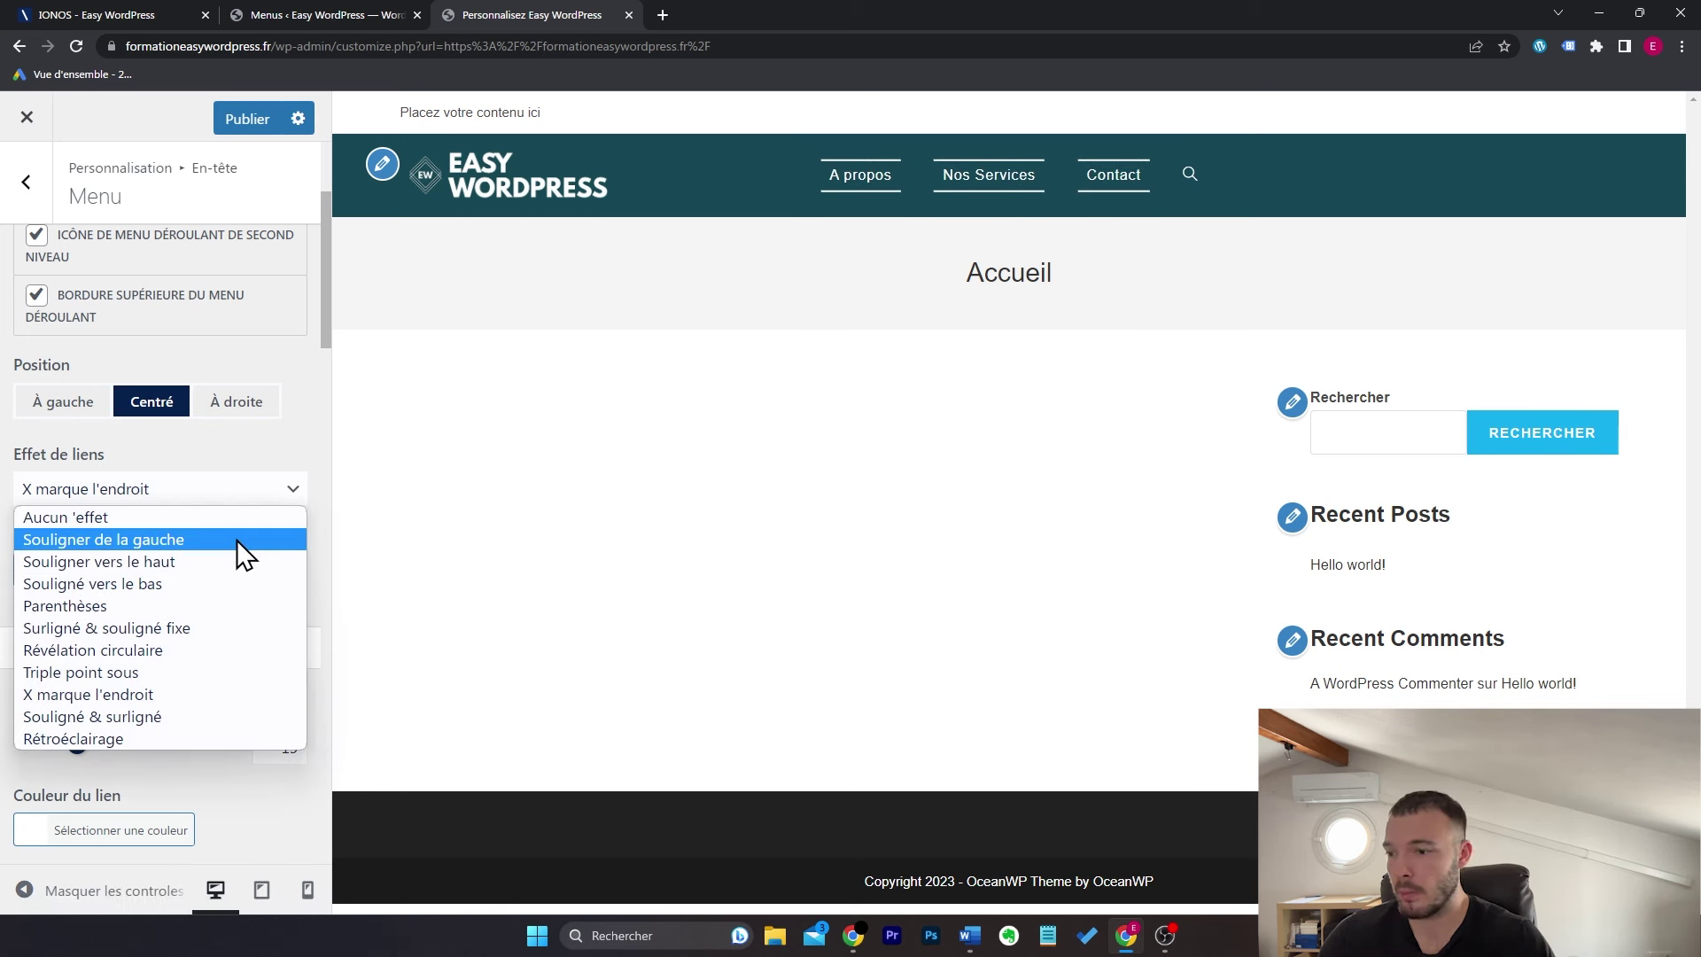
pyautogui.click(200, 544)
pyautogui.click(164, 572)
pyautogui.scroll(-3, 165, 589)
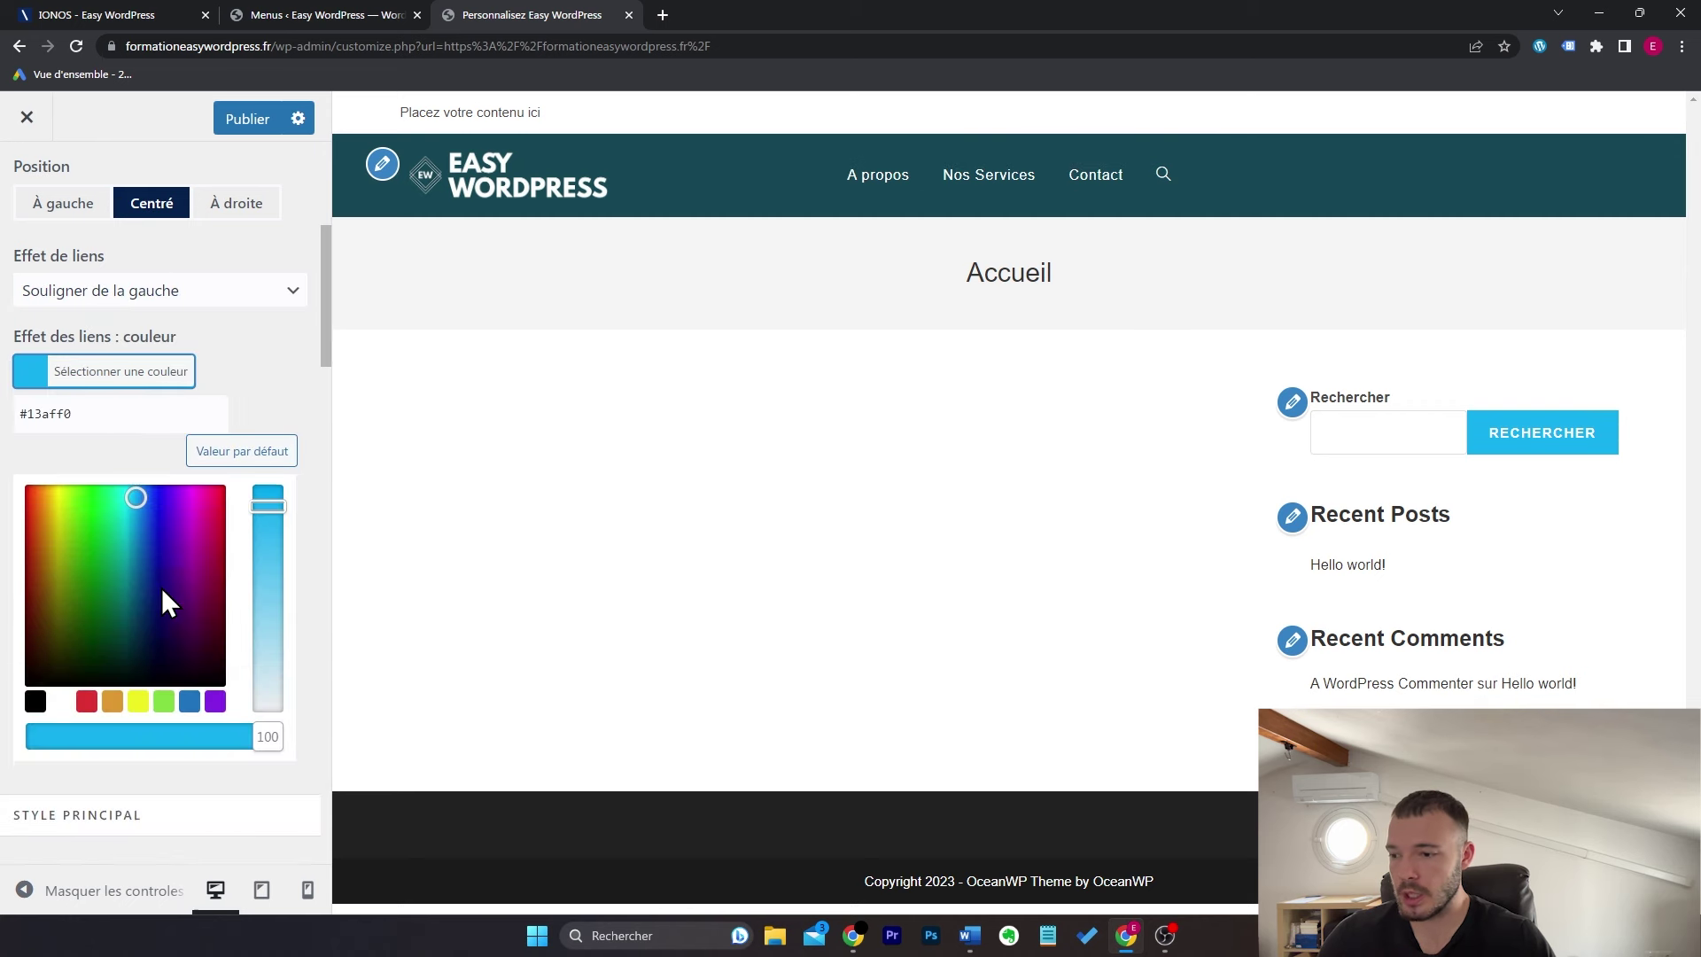
pyautogui.click(59, 663)
pyautogui.scroll(2, 142, 549)
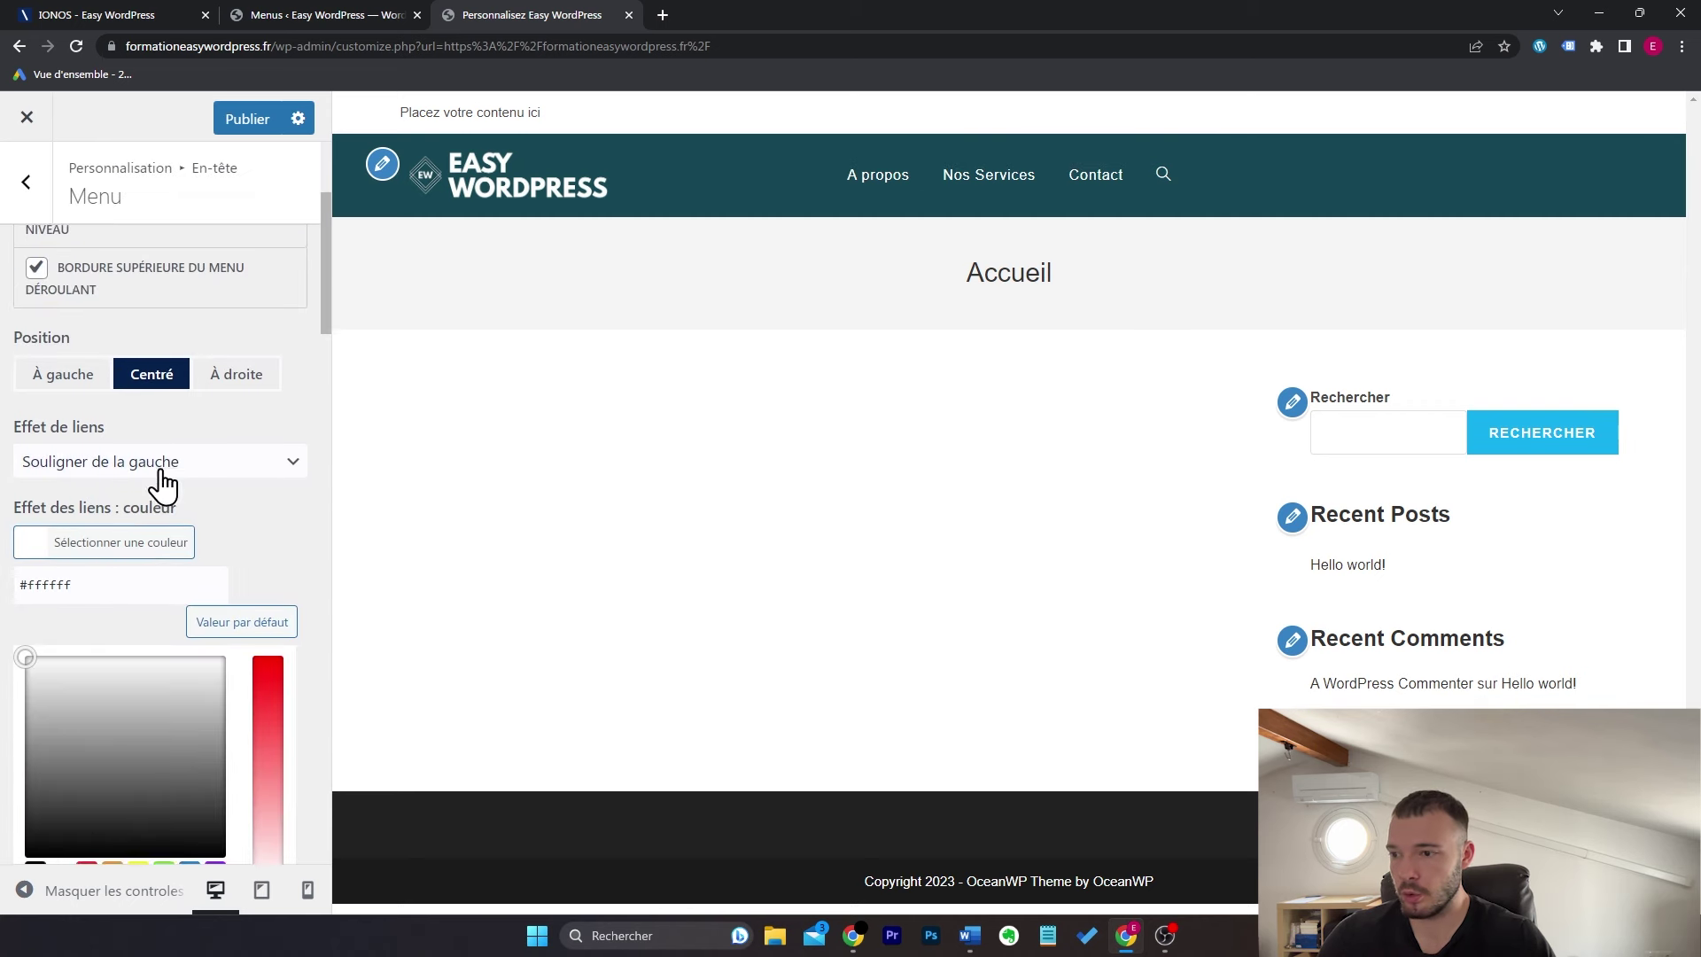
pyautogui.click(140, 574)
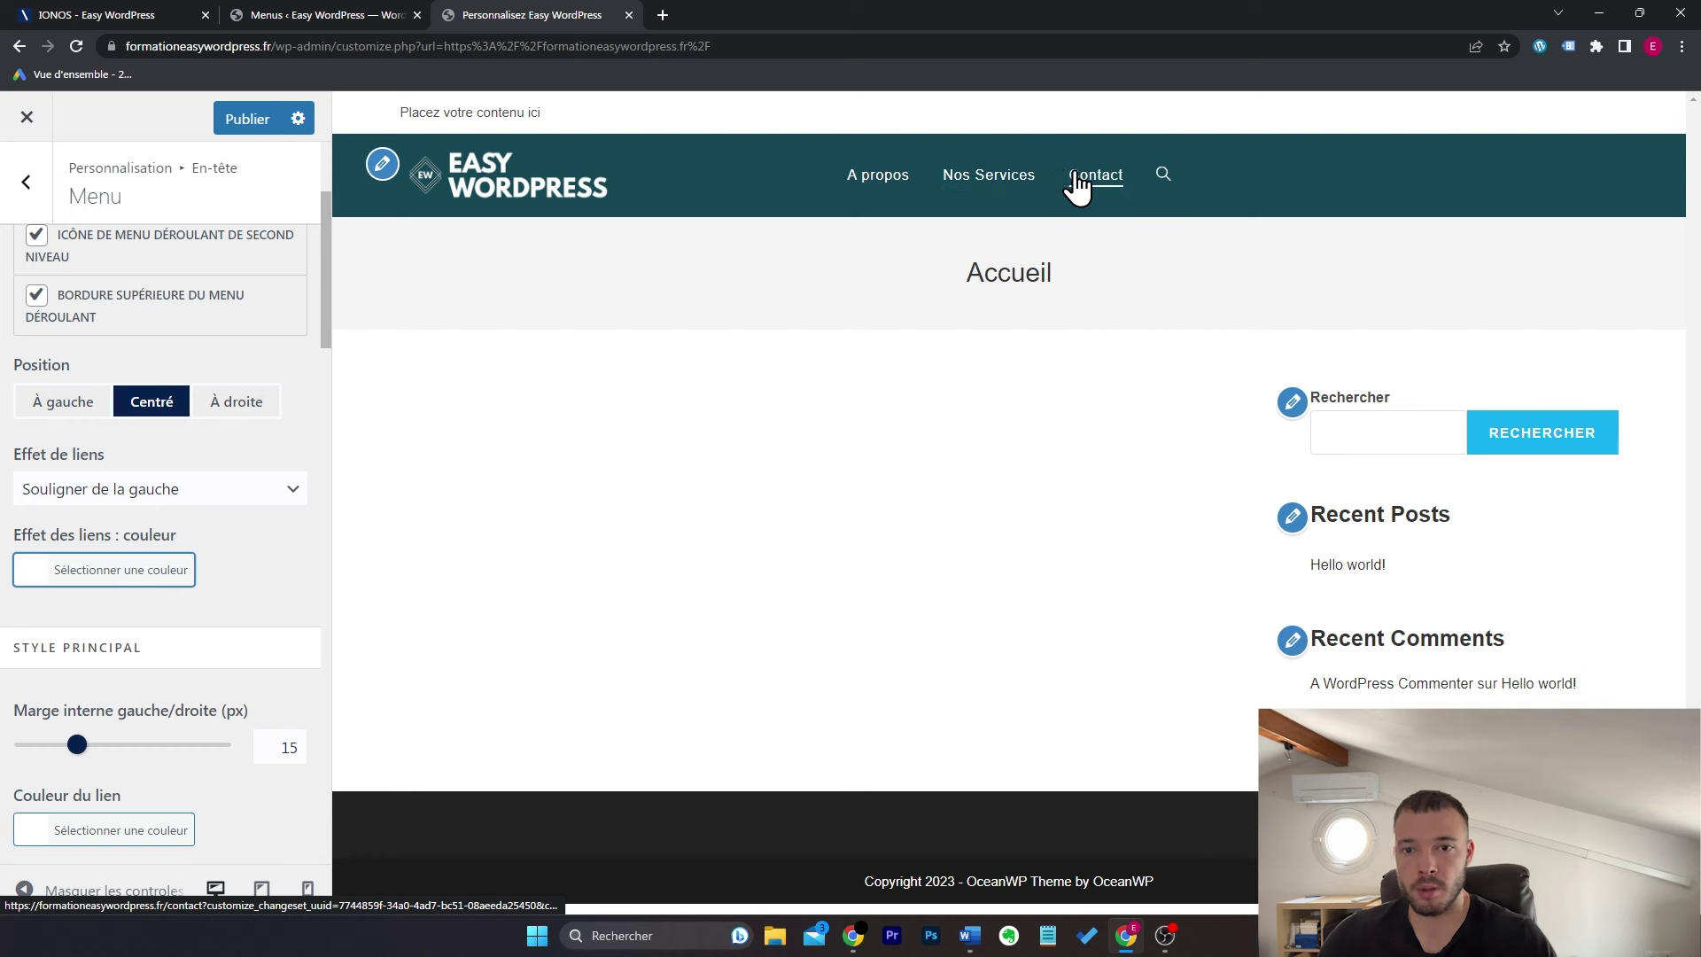
pyautogui.scroll(-12, 280, 562)
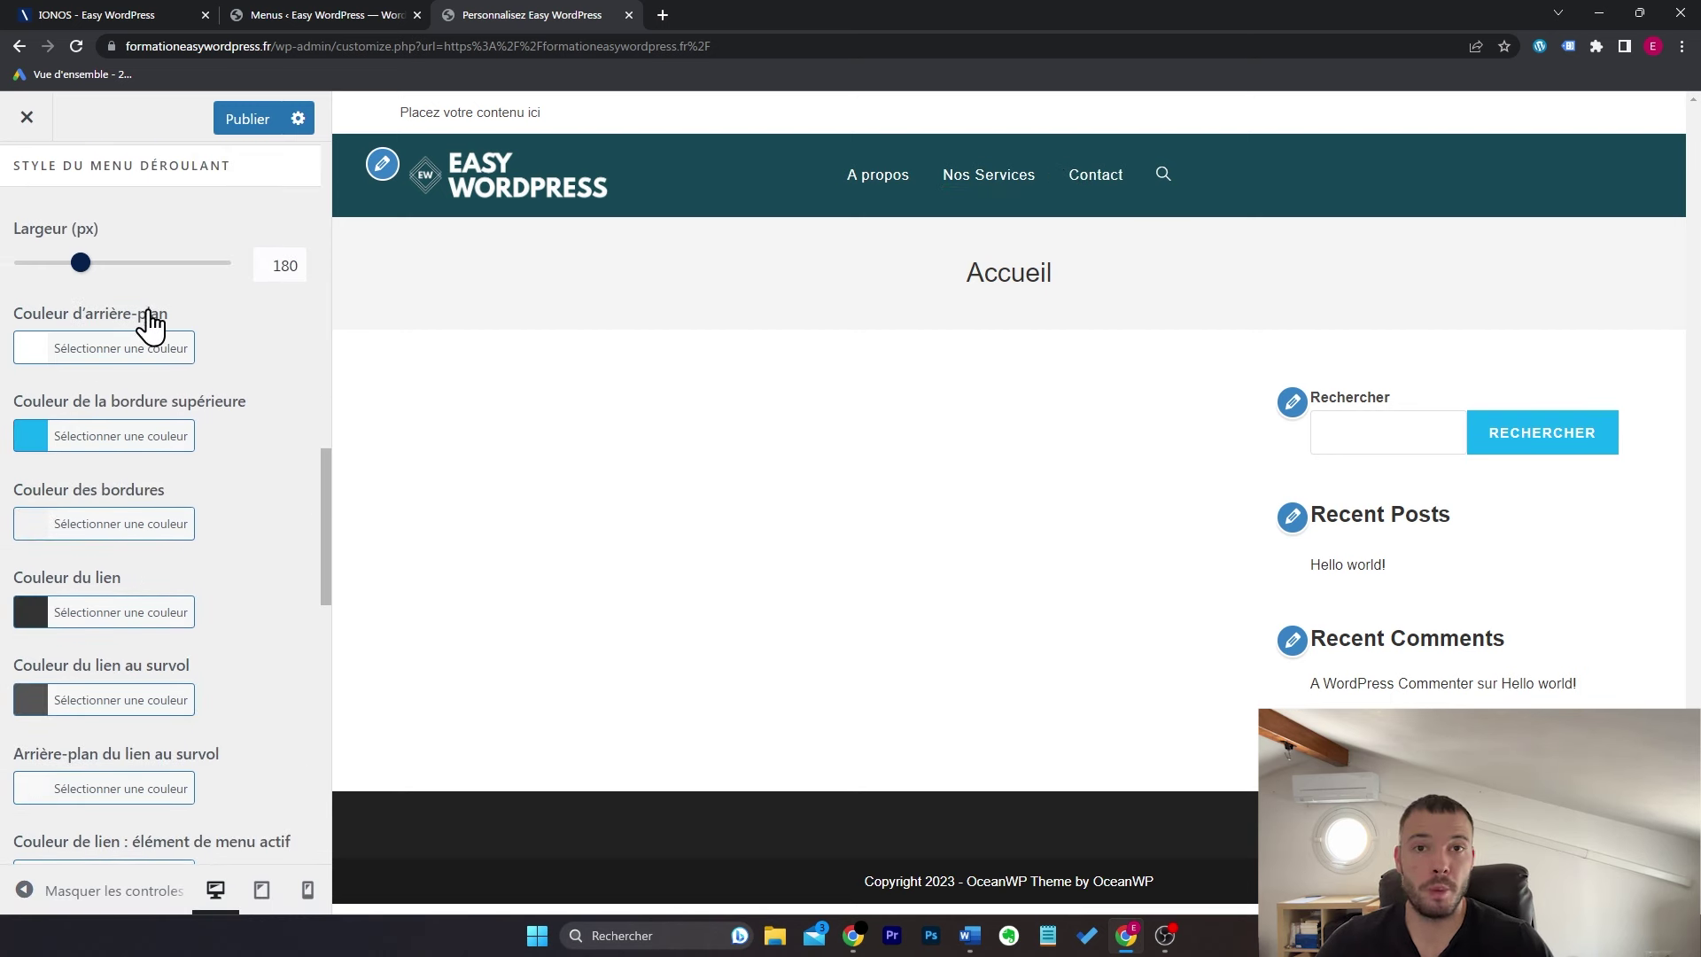
# Step: Set Style de l'icône de recherche to Désactivé to hide the header search icon
pyautogui.moveTo(231, 178); pyautogui.dragTo(4, 191)
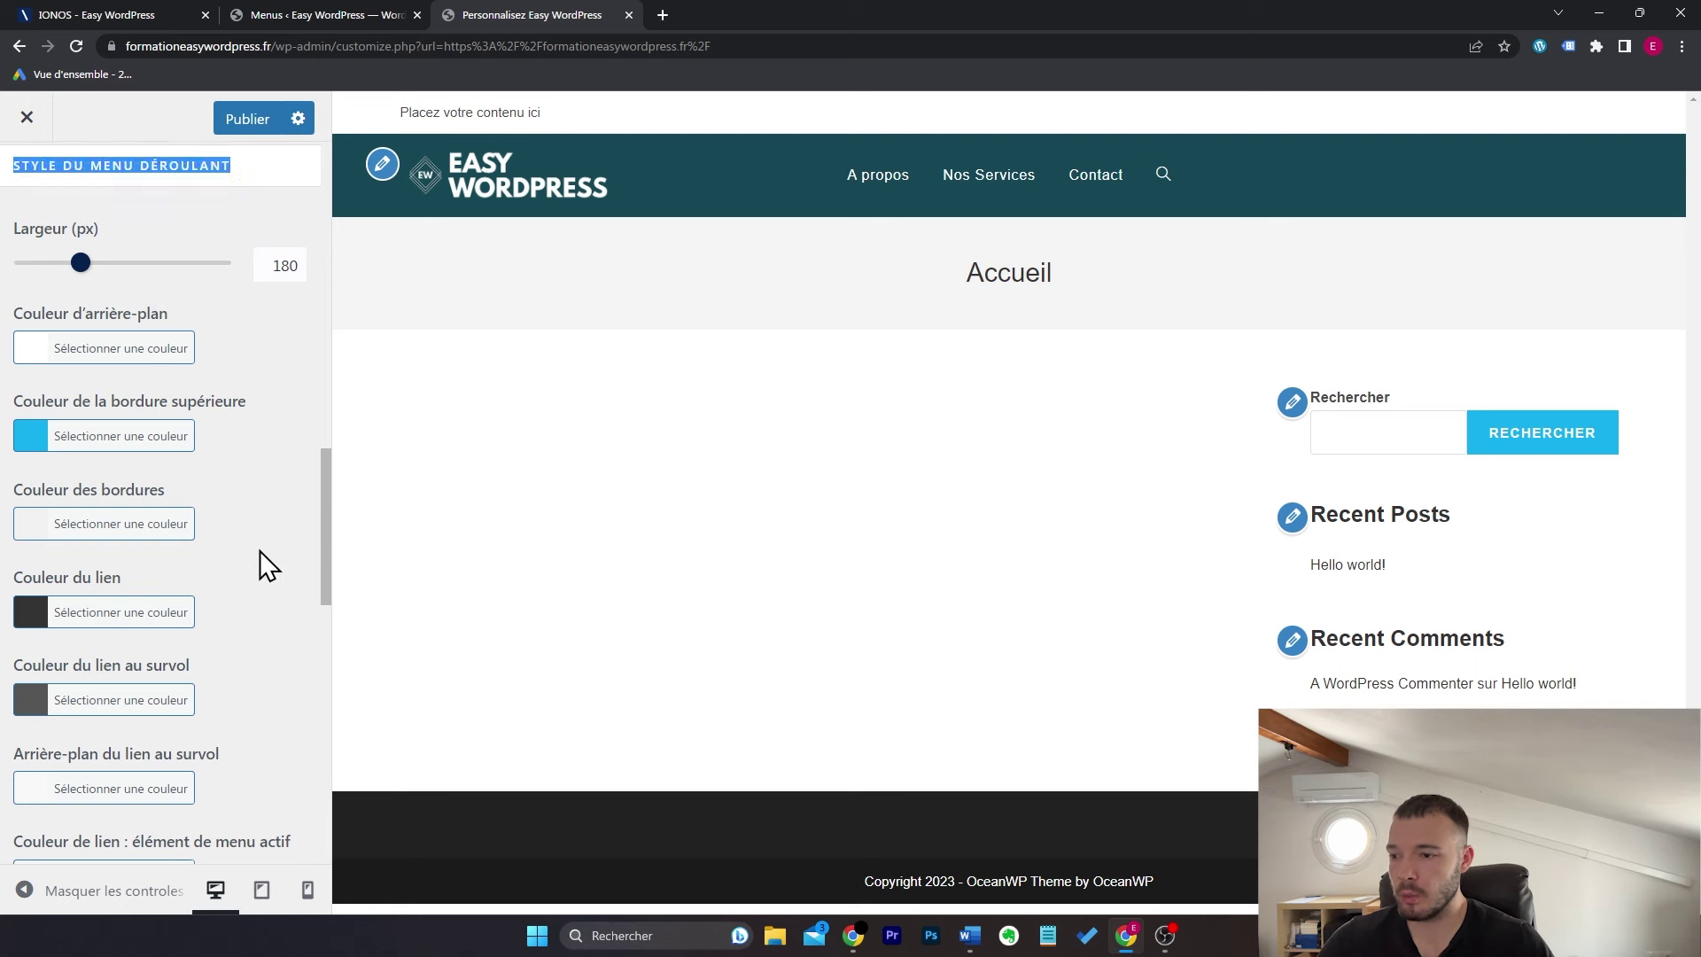
pyautogui.scroll(-8, 258, 550)
pyautogui.scroll(-2, 209, 335)
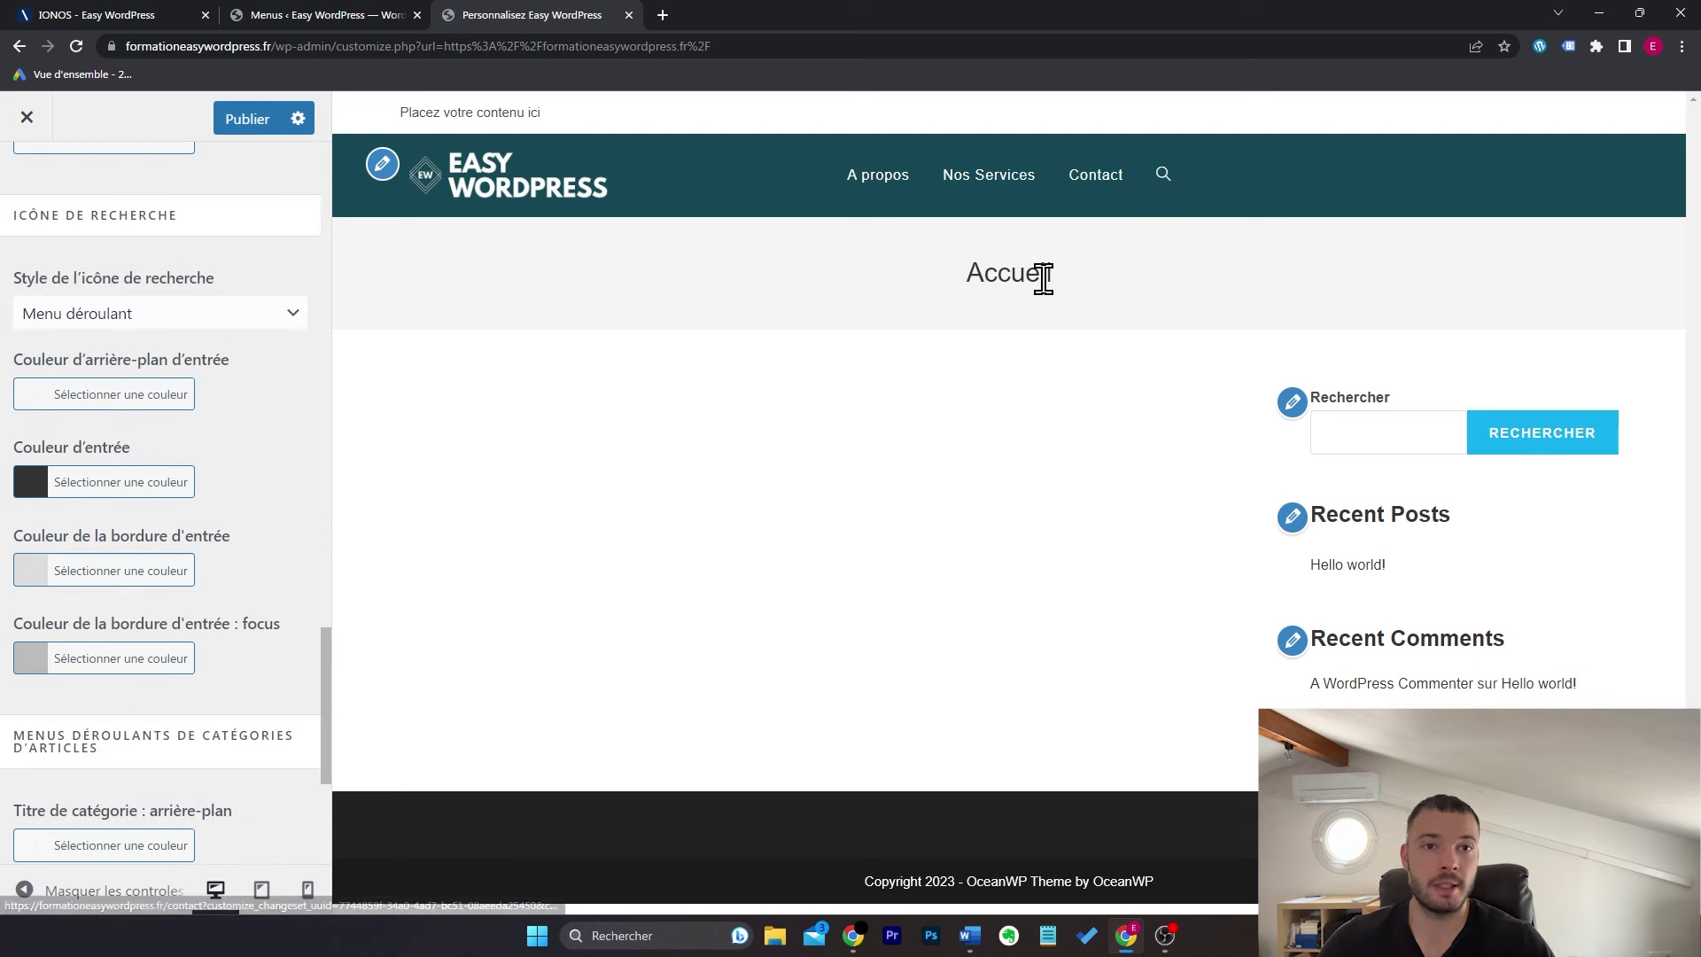
pyautogui.click(175, 320)
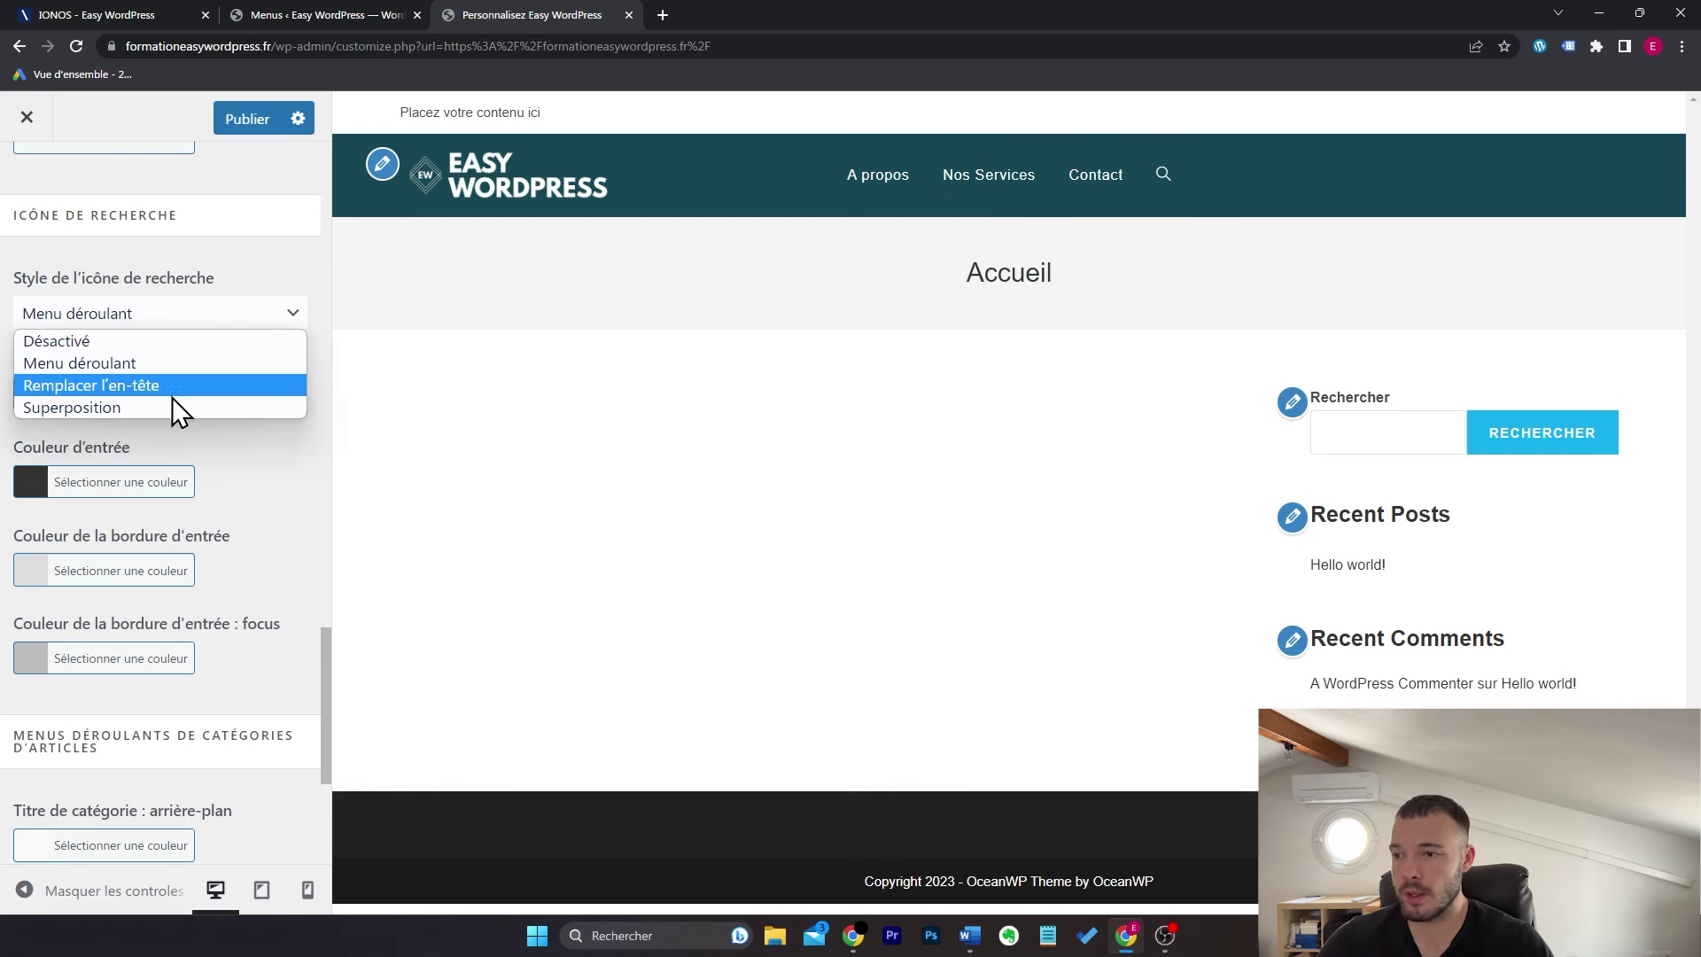
pyautogui.click(213, 344)
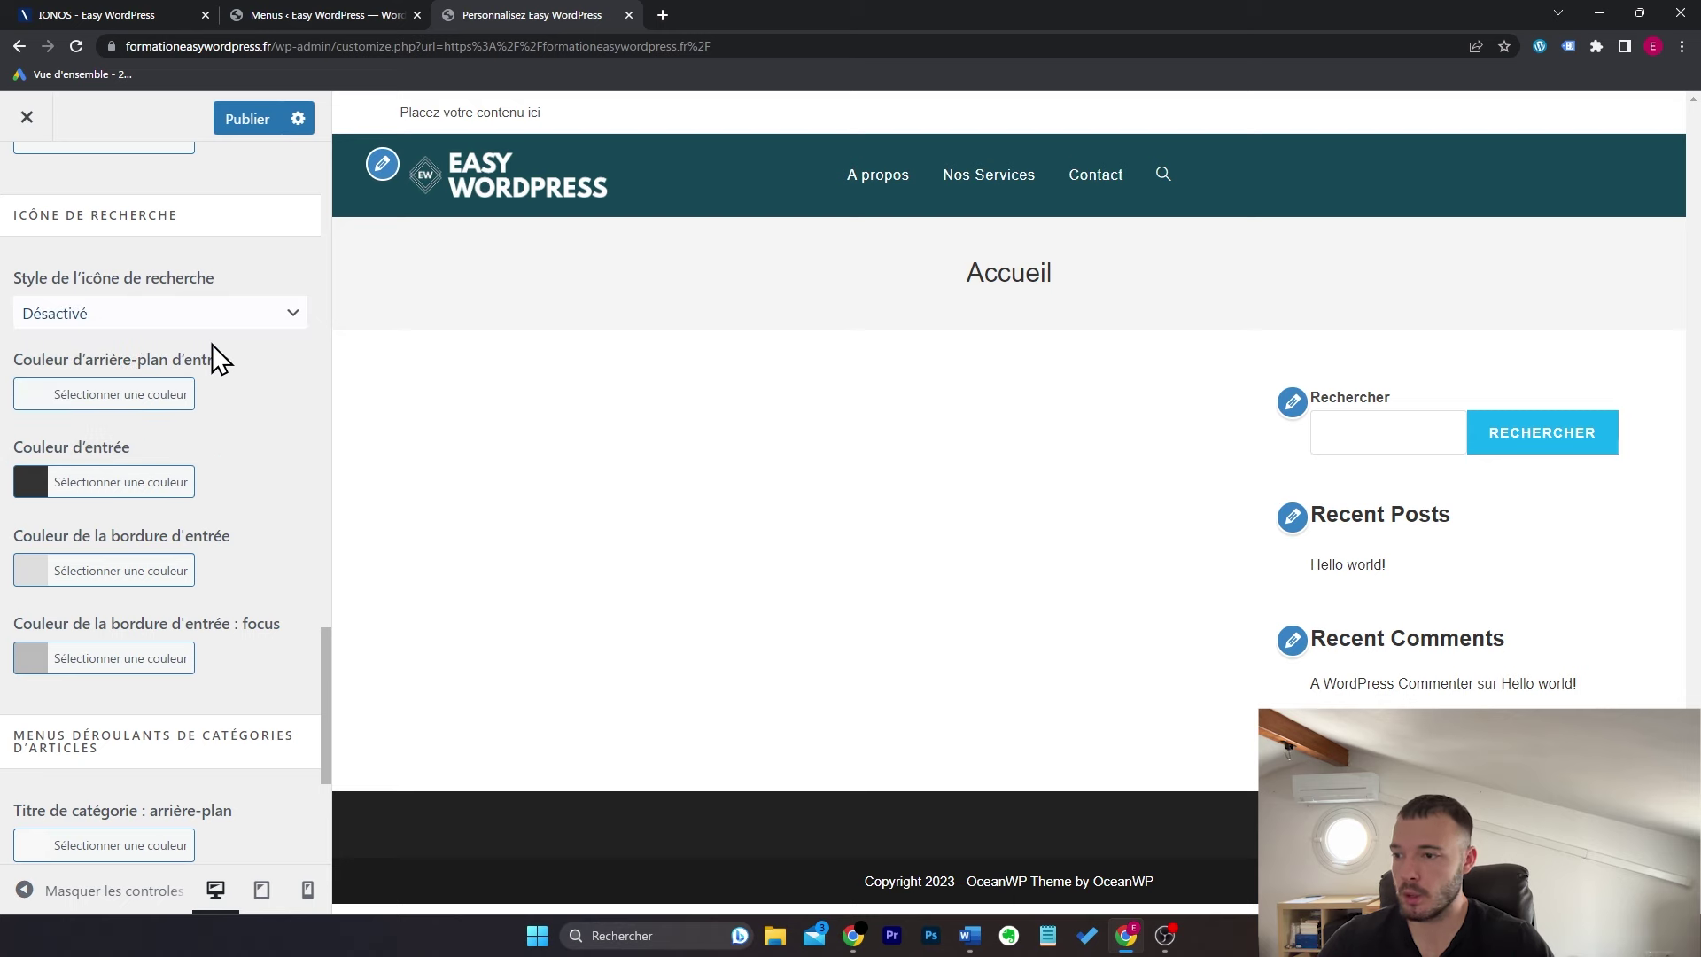
pyautogui.moveTo(264, 375); pyautogui.dragTo(11, 369)
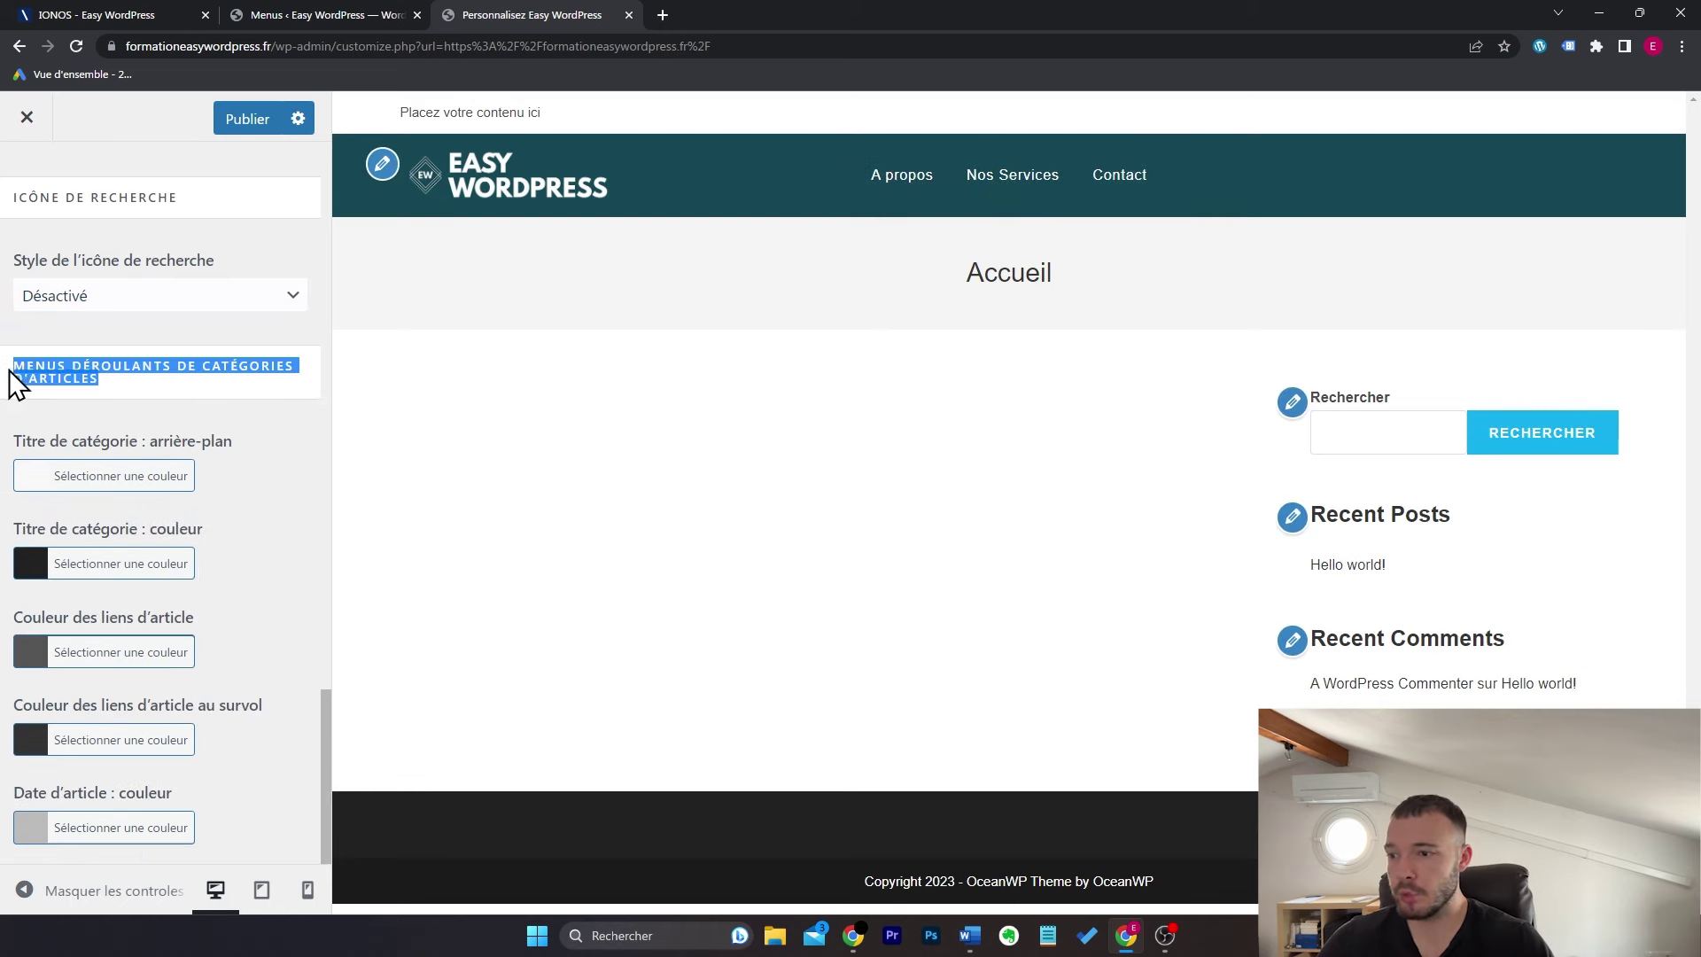
pyautogui.click(147, 378)
# Step: Return from the menu settings to the En-tête section list
pyautogui.scroll(15, 269, 422)
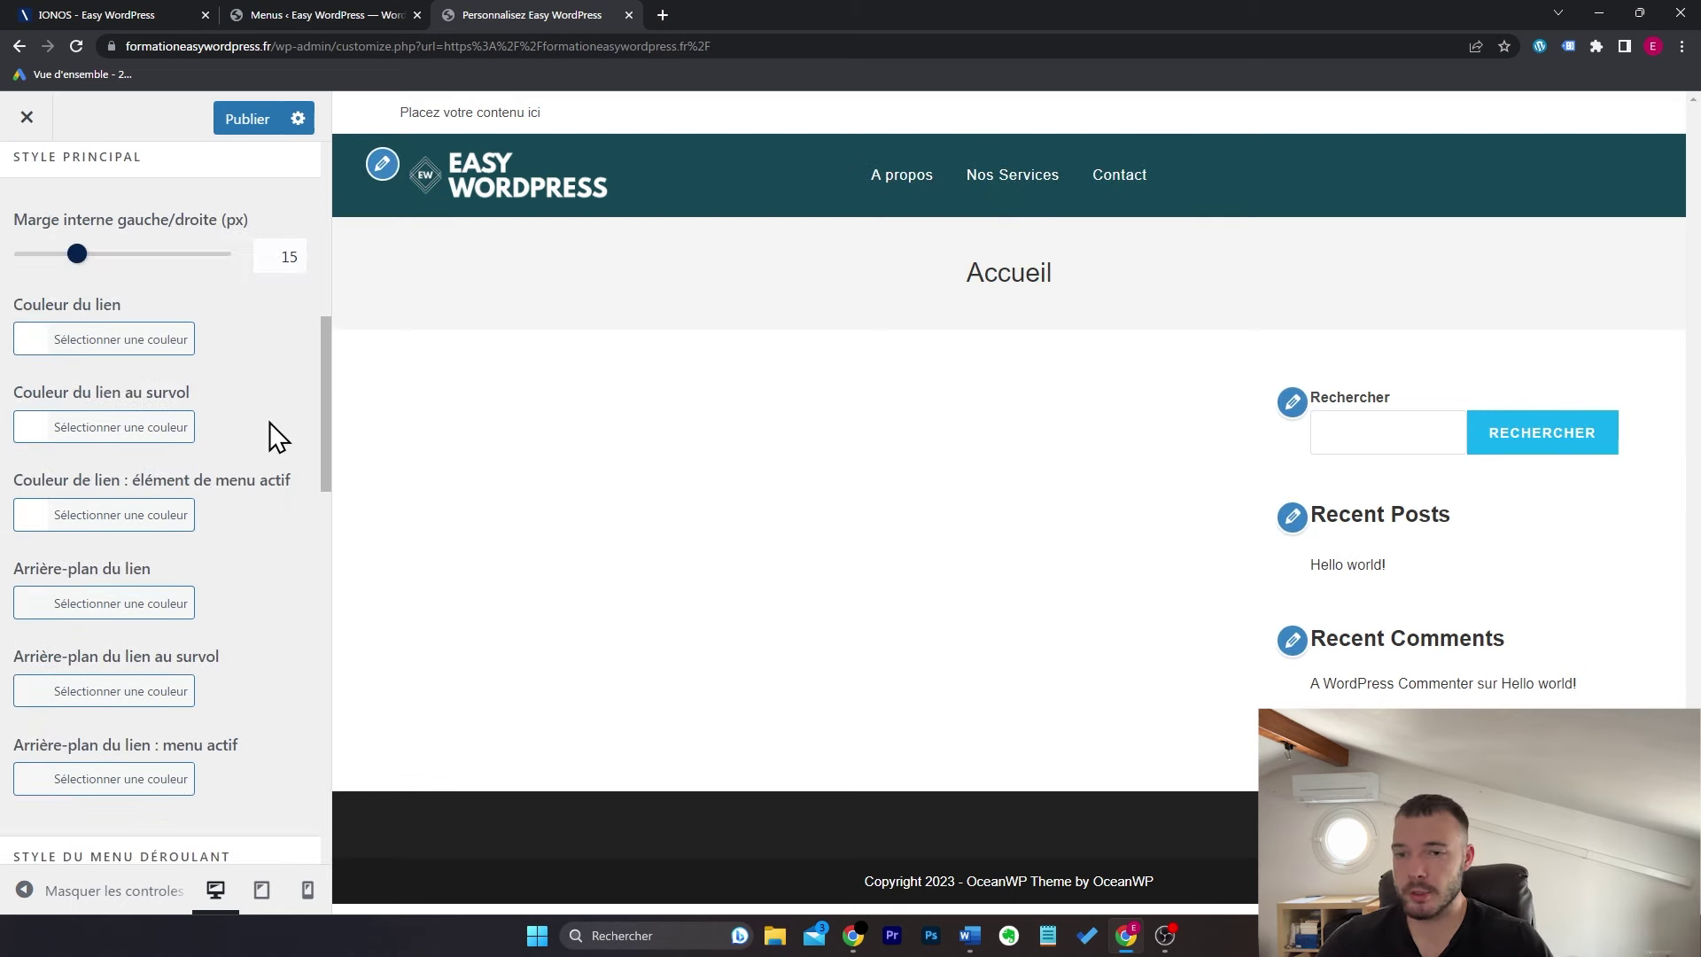
pyautogui.scroll(1, 266, 354)
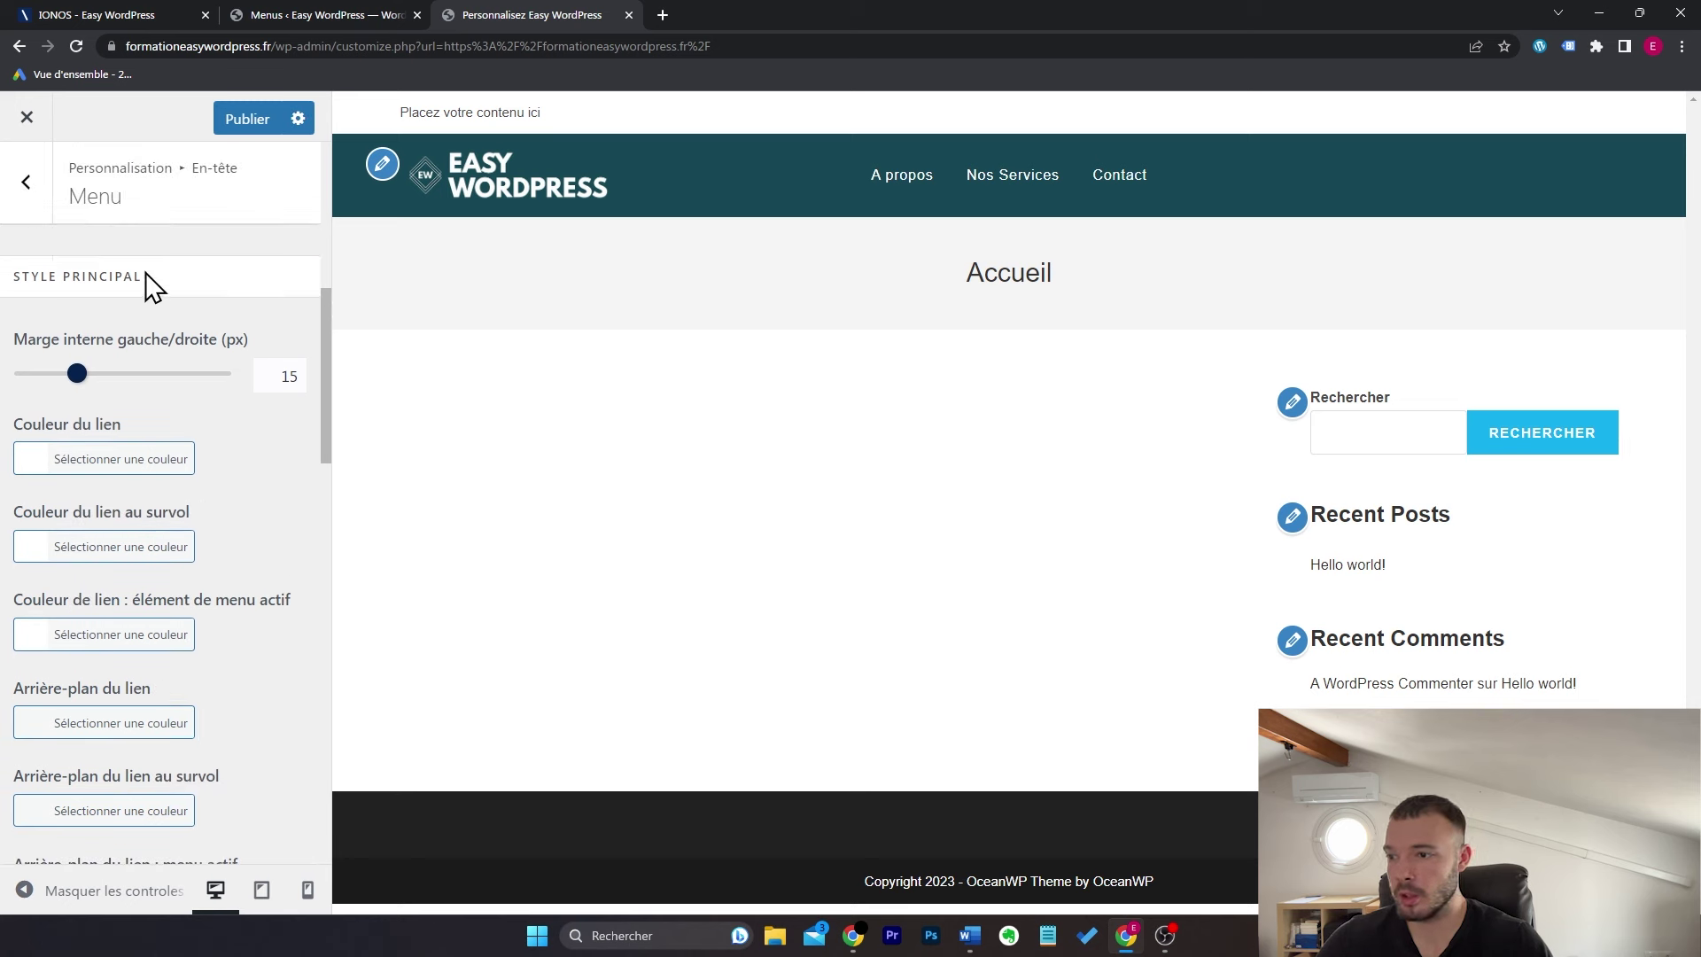
pyautogui.moveTo(146, 276); pyautogui.dragTo(15, 284)
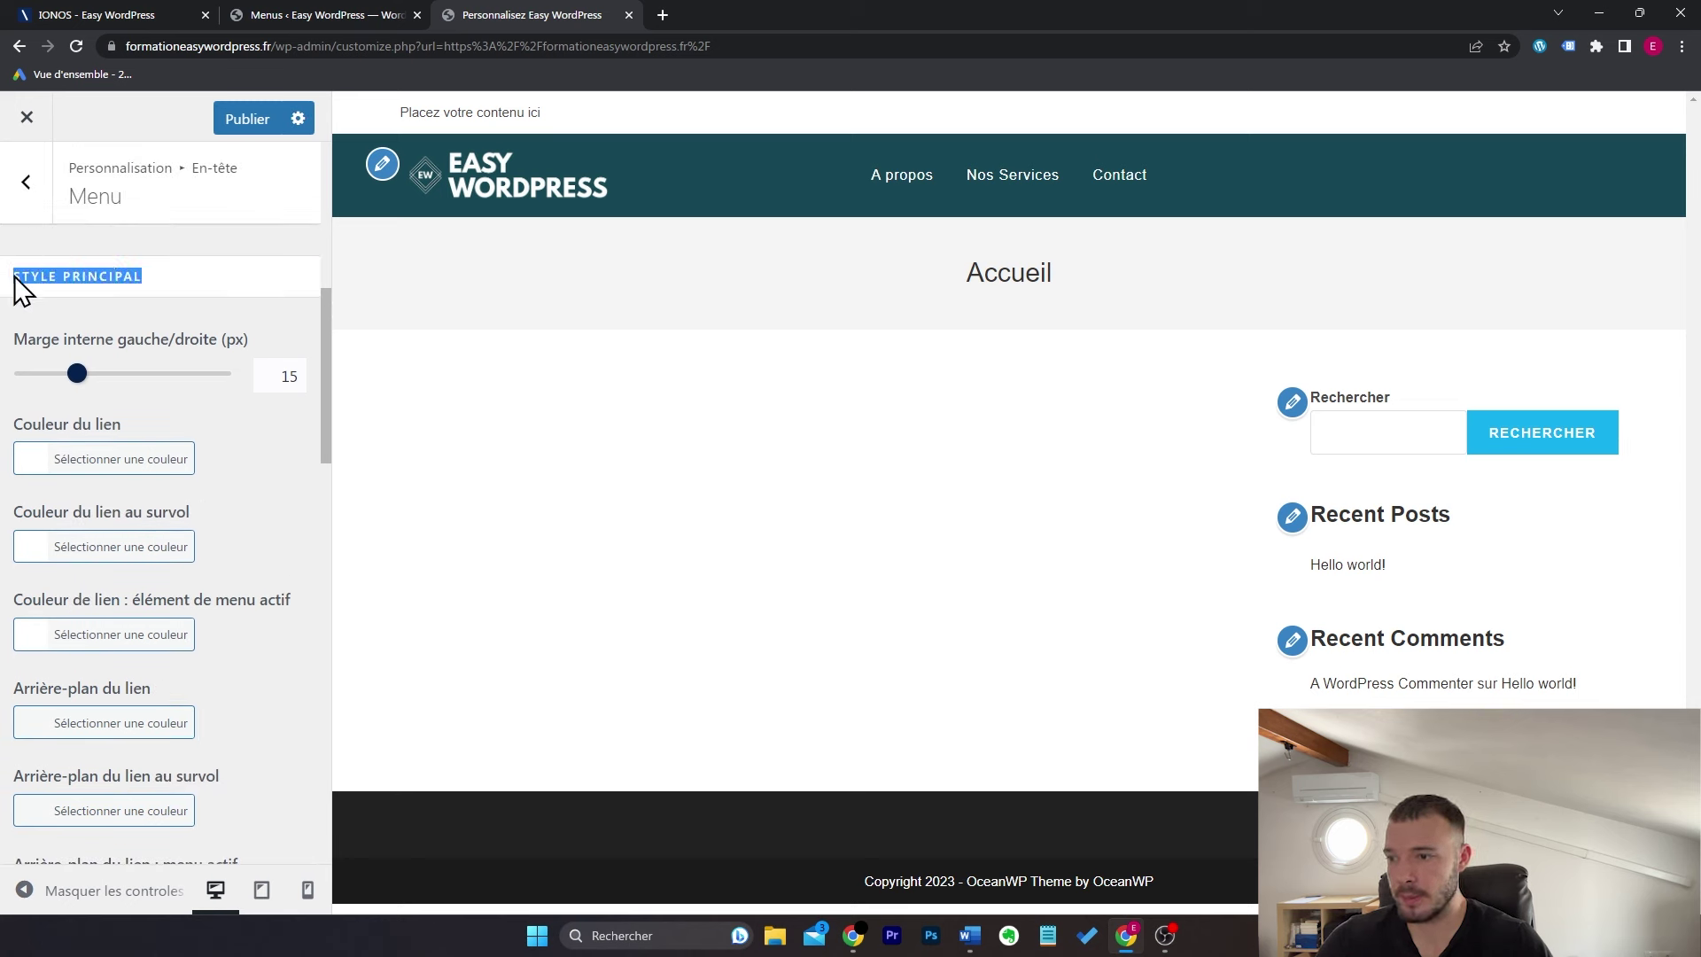
pyautogui.click(173, 529)
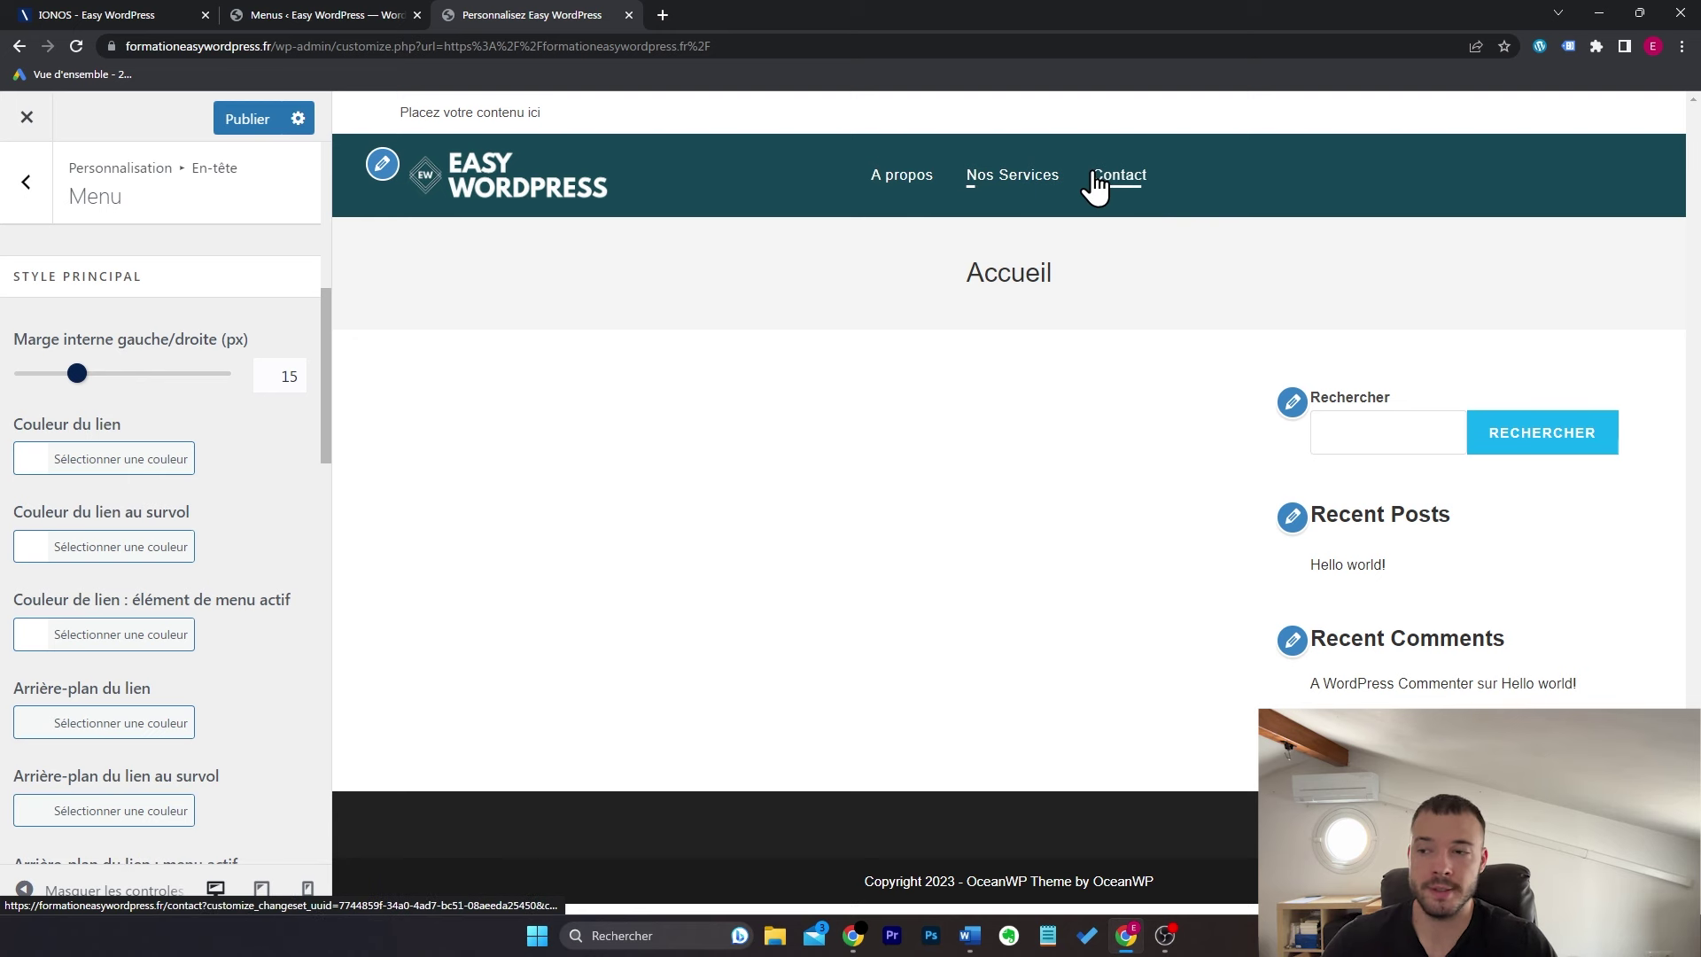
pyautogui.click(29, 197)
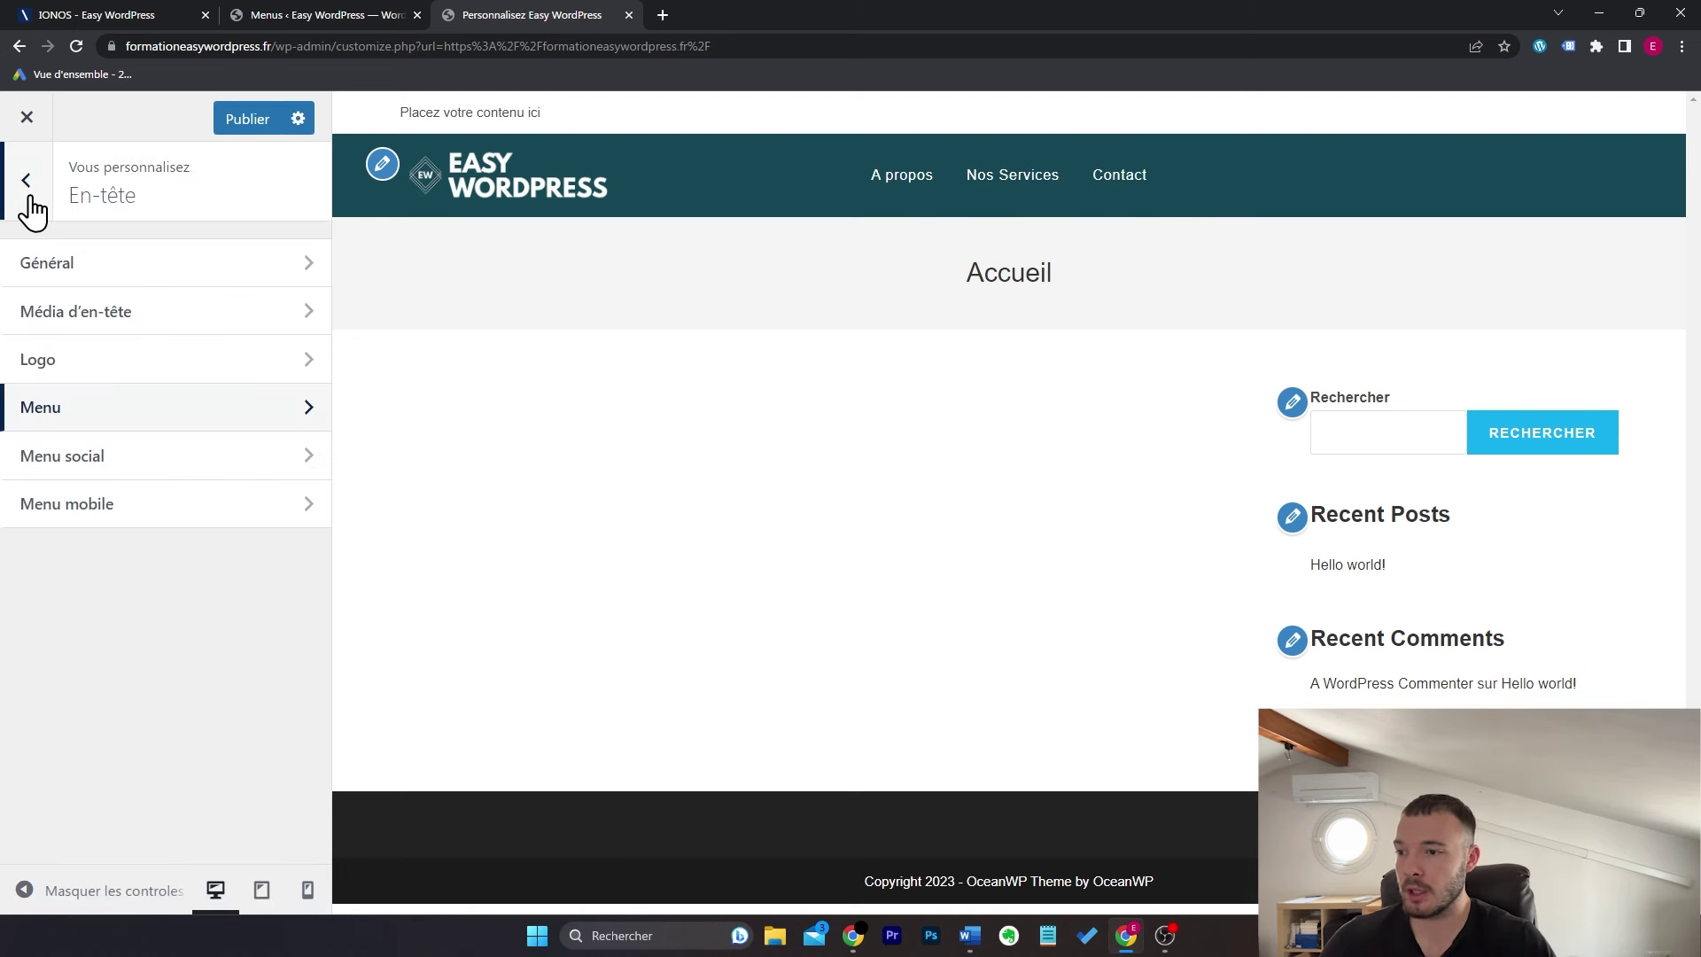
# Step: Change Typographie > Menu principal Taille de la police from 13px to 16px
pyautogui.click(30, 197)
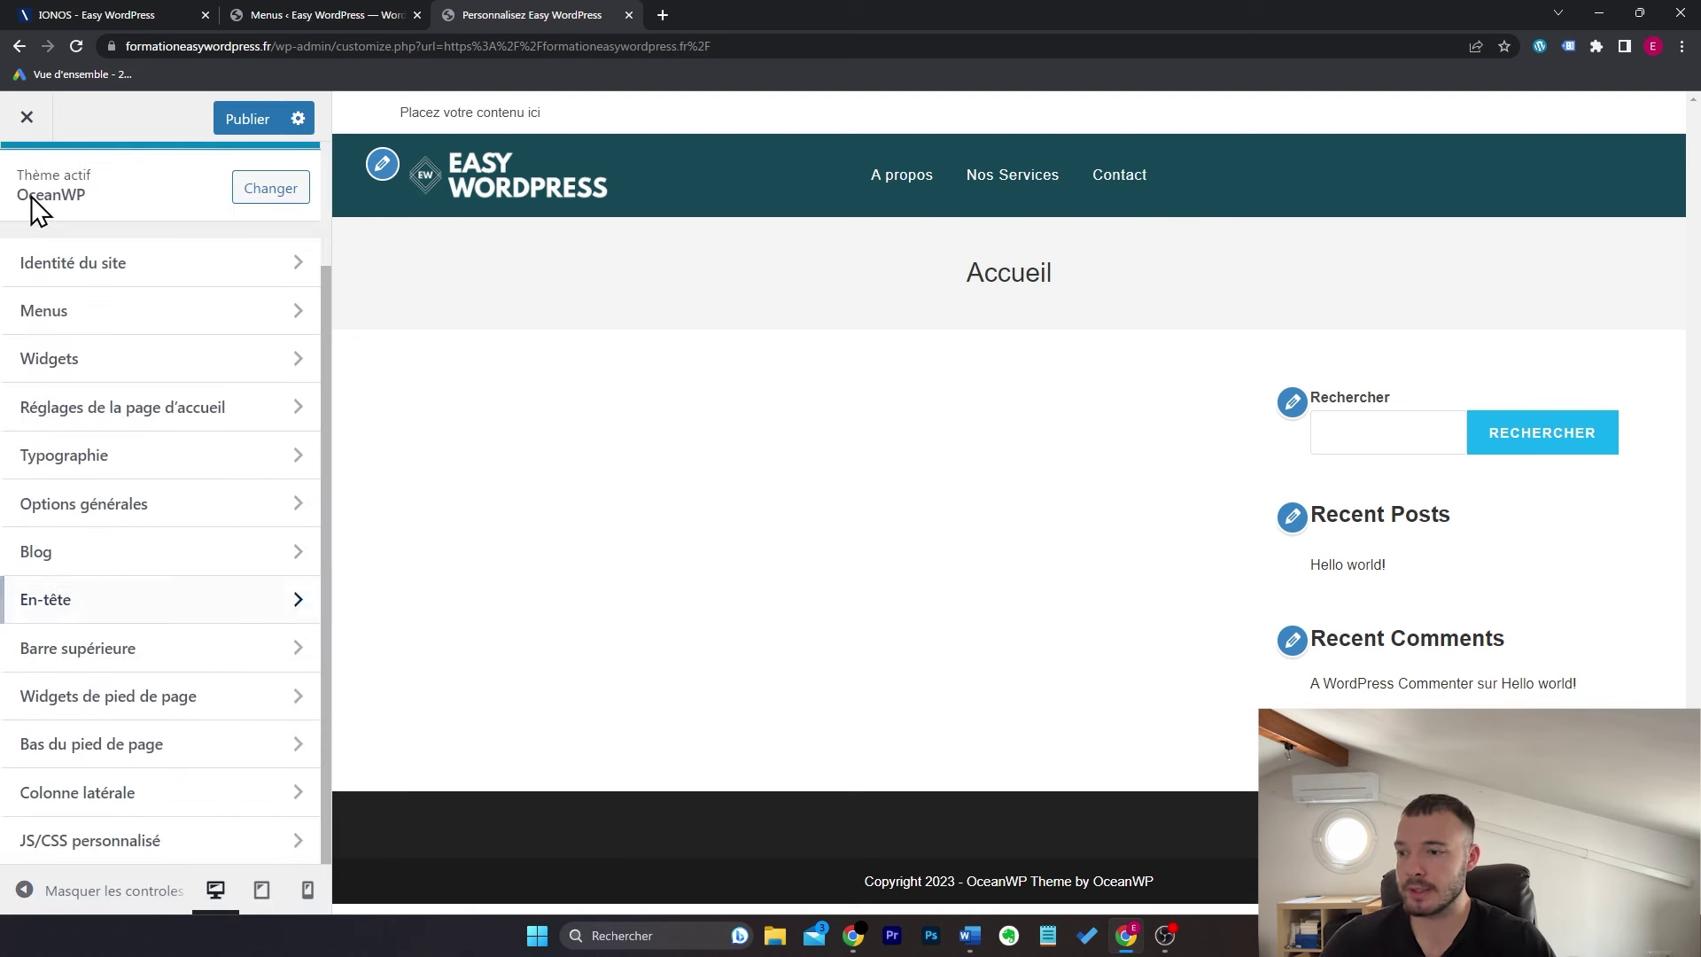
pyautogui.click(146, 475)
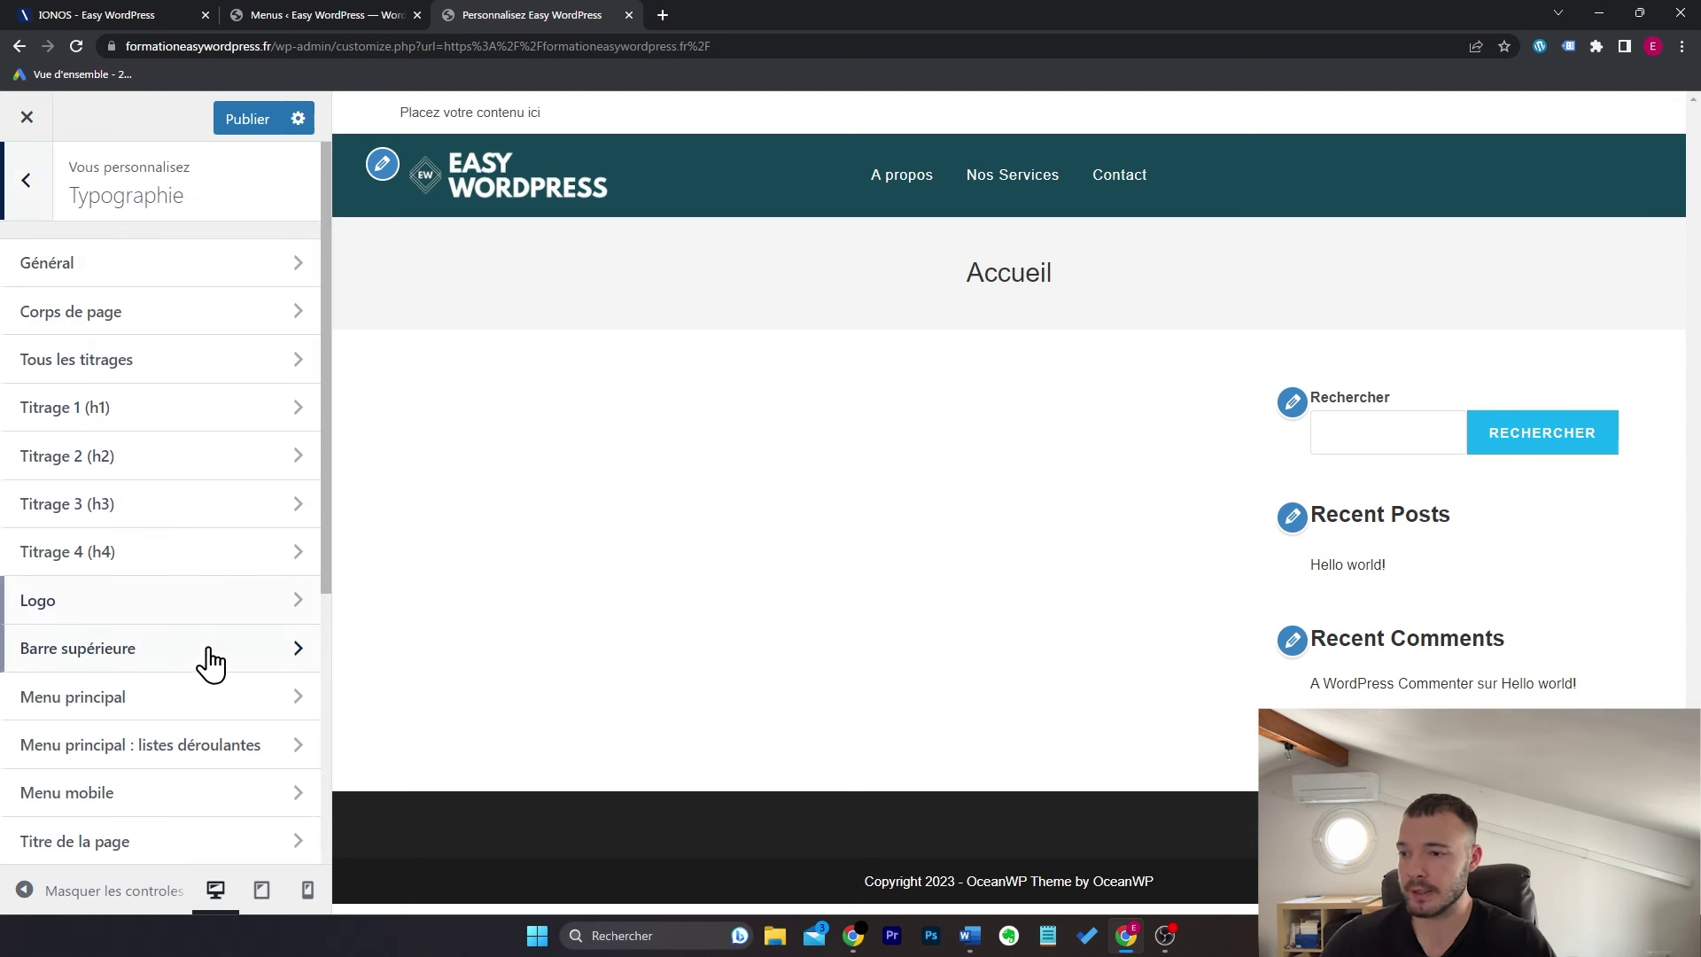
pyautogui.click(151, 705)
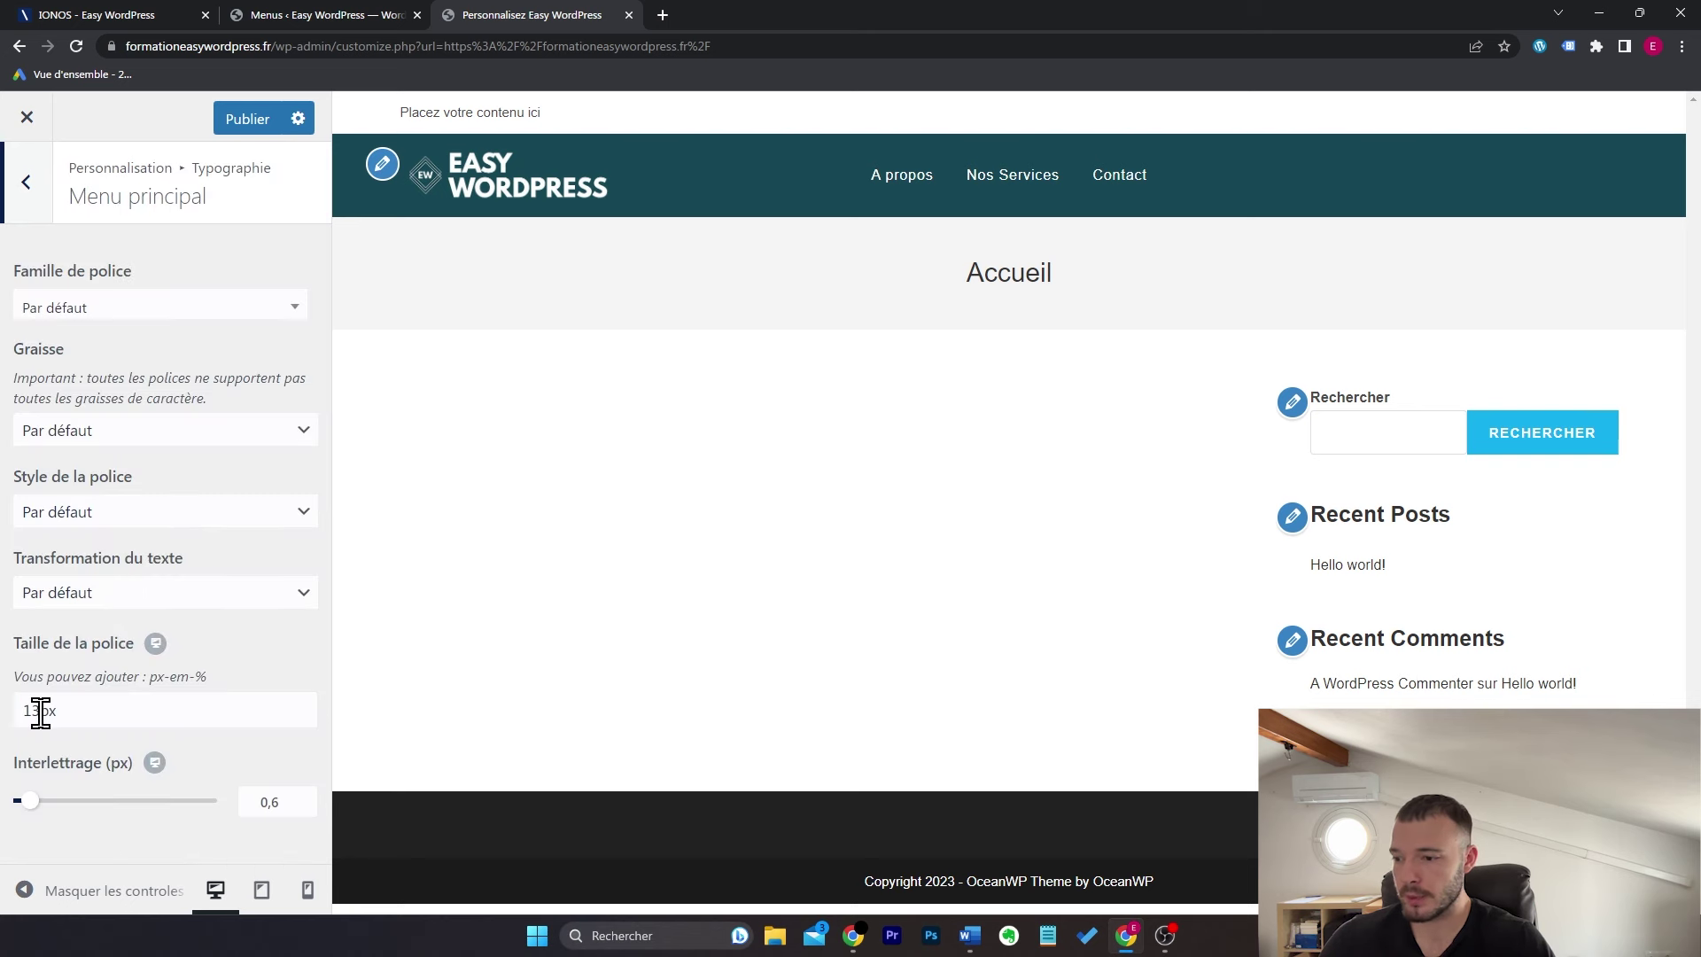
pyautogui.moveTo(40, 710); pyautogui.dragTo(31, 710)
pyautogui.write('6')
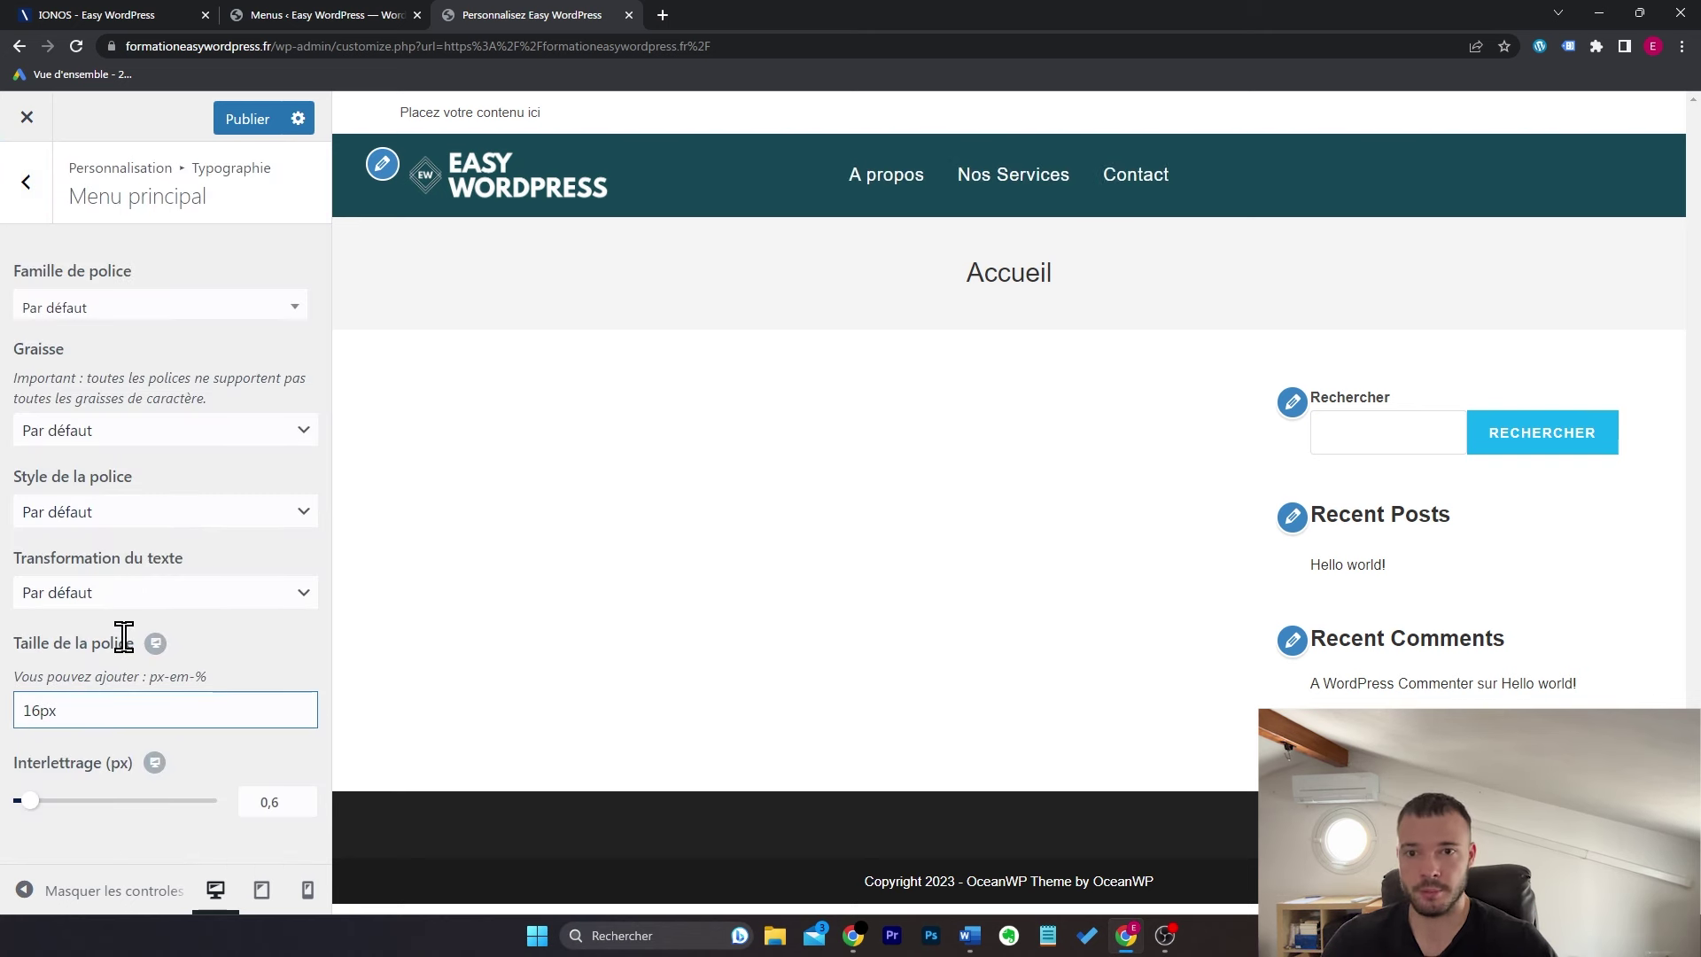
pyautogui.click(248, 659)
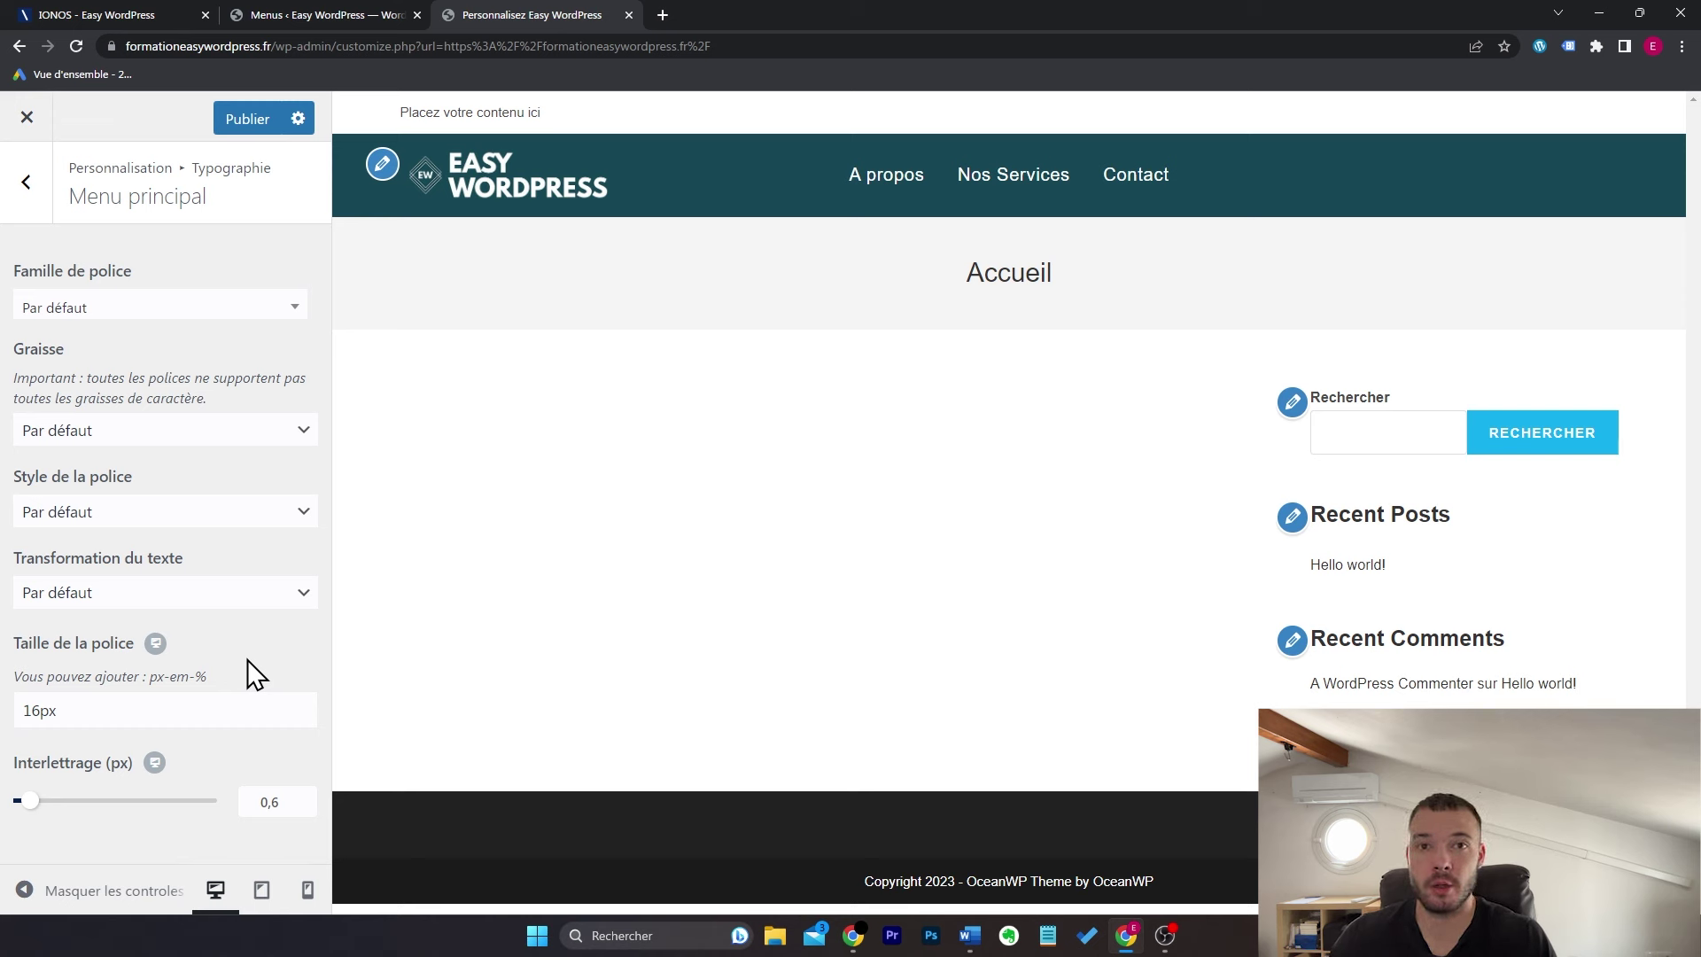
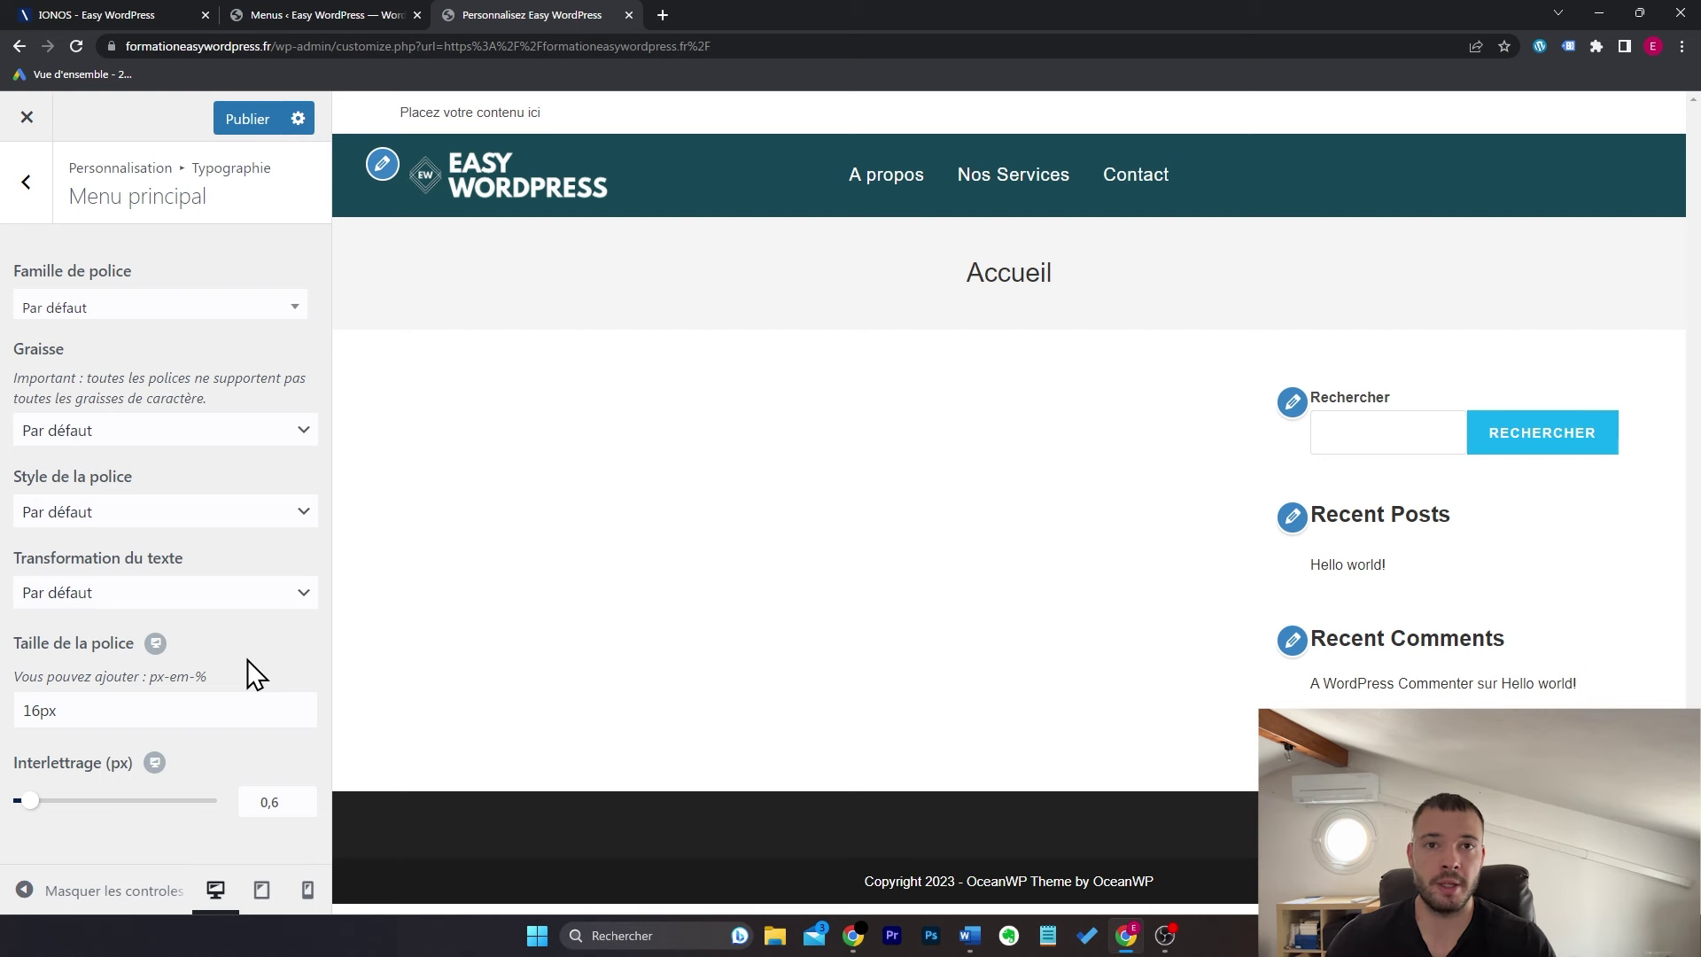
# Step: Back out of Typographie > Menu principal to the Customizer's main OceanWP section list
pyautogui.click(25, 181)
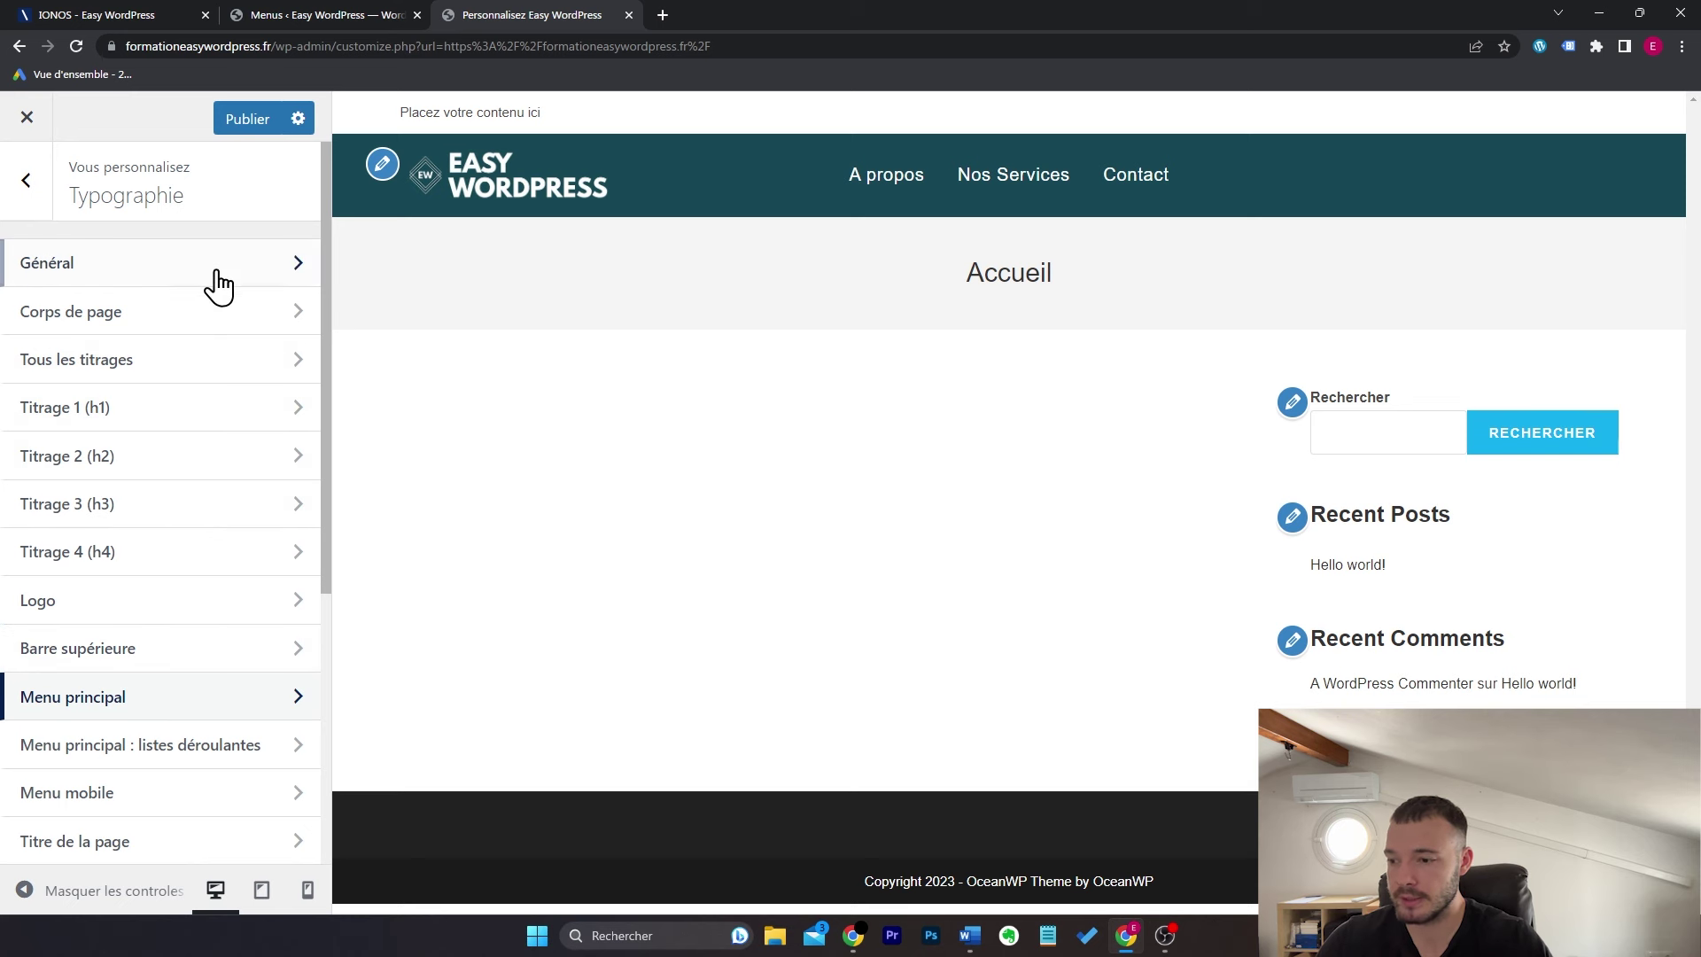
pyautogui.click(29, 173)
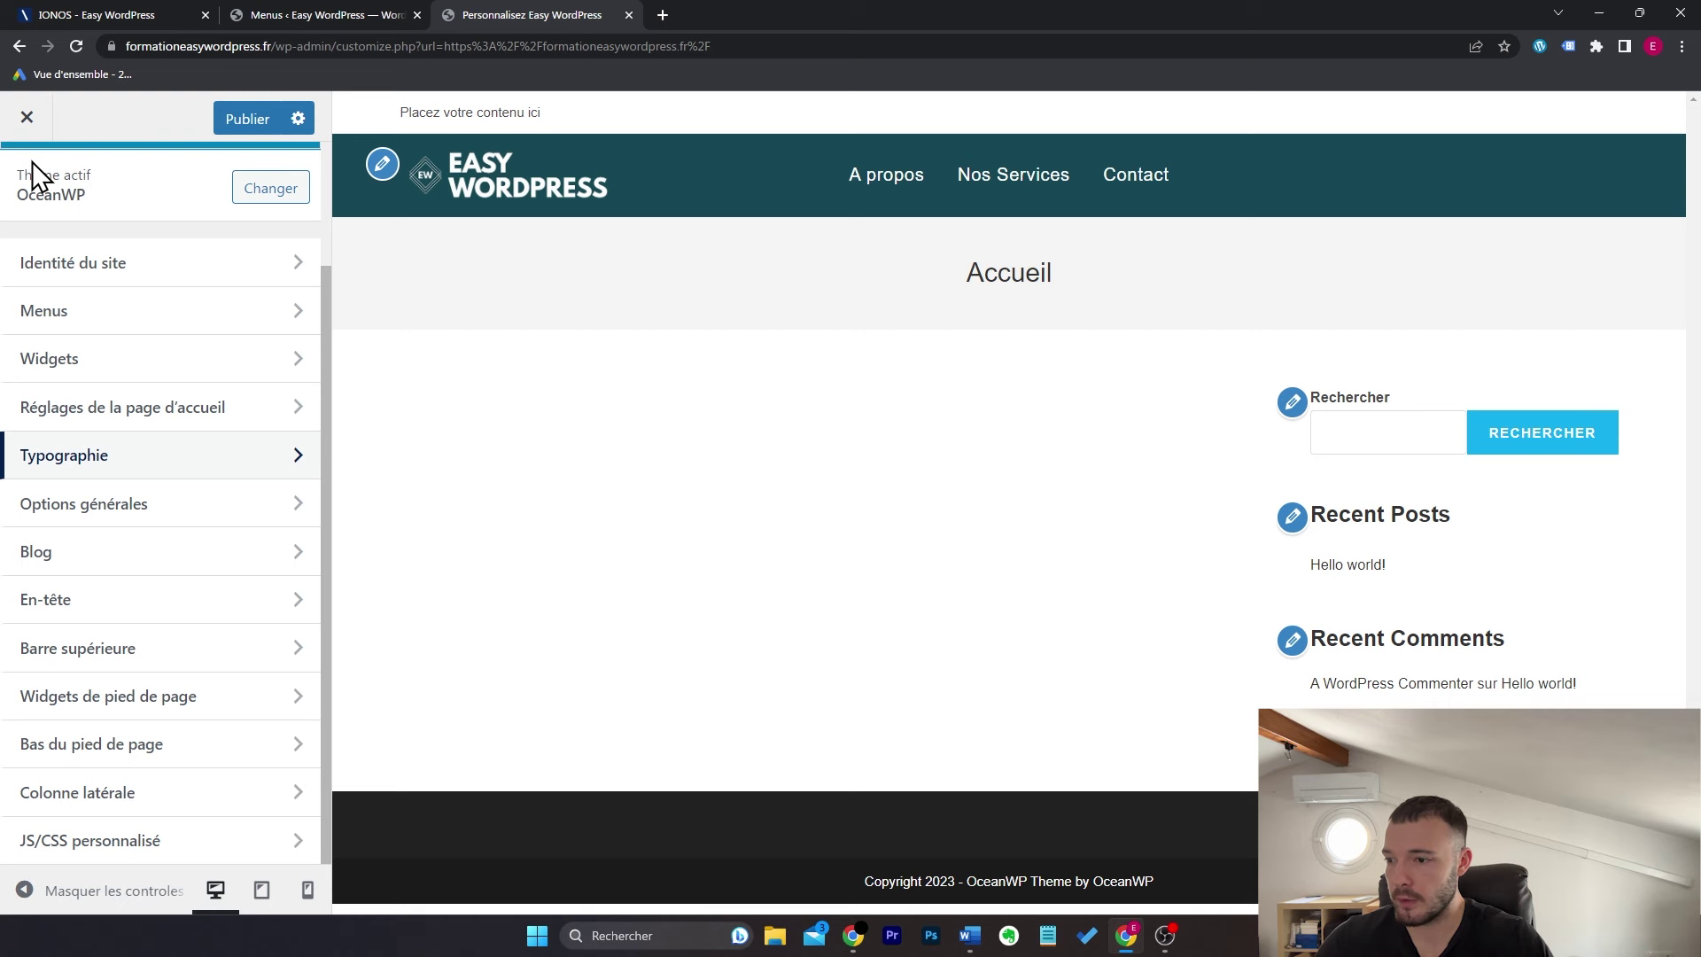
# Step: In Options générales > Style général, set the main and main hover colours to #164755
pyautogui.click(151, 507)
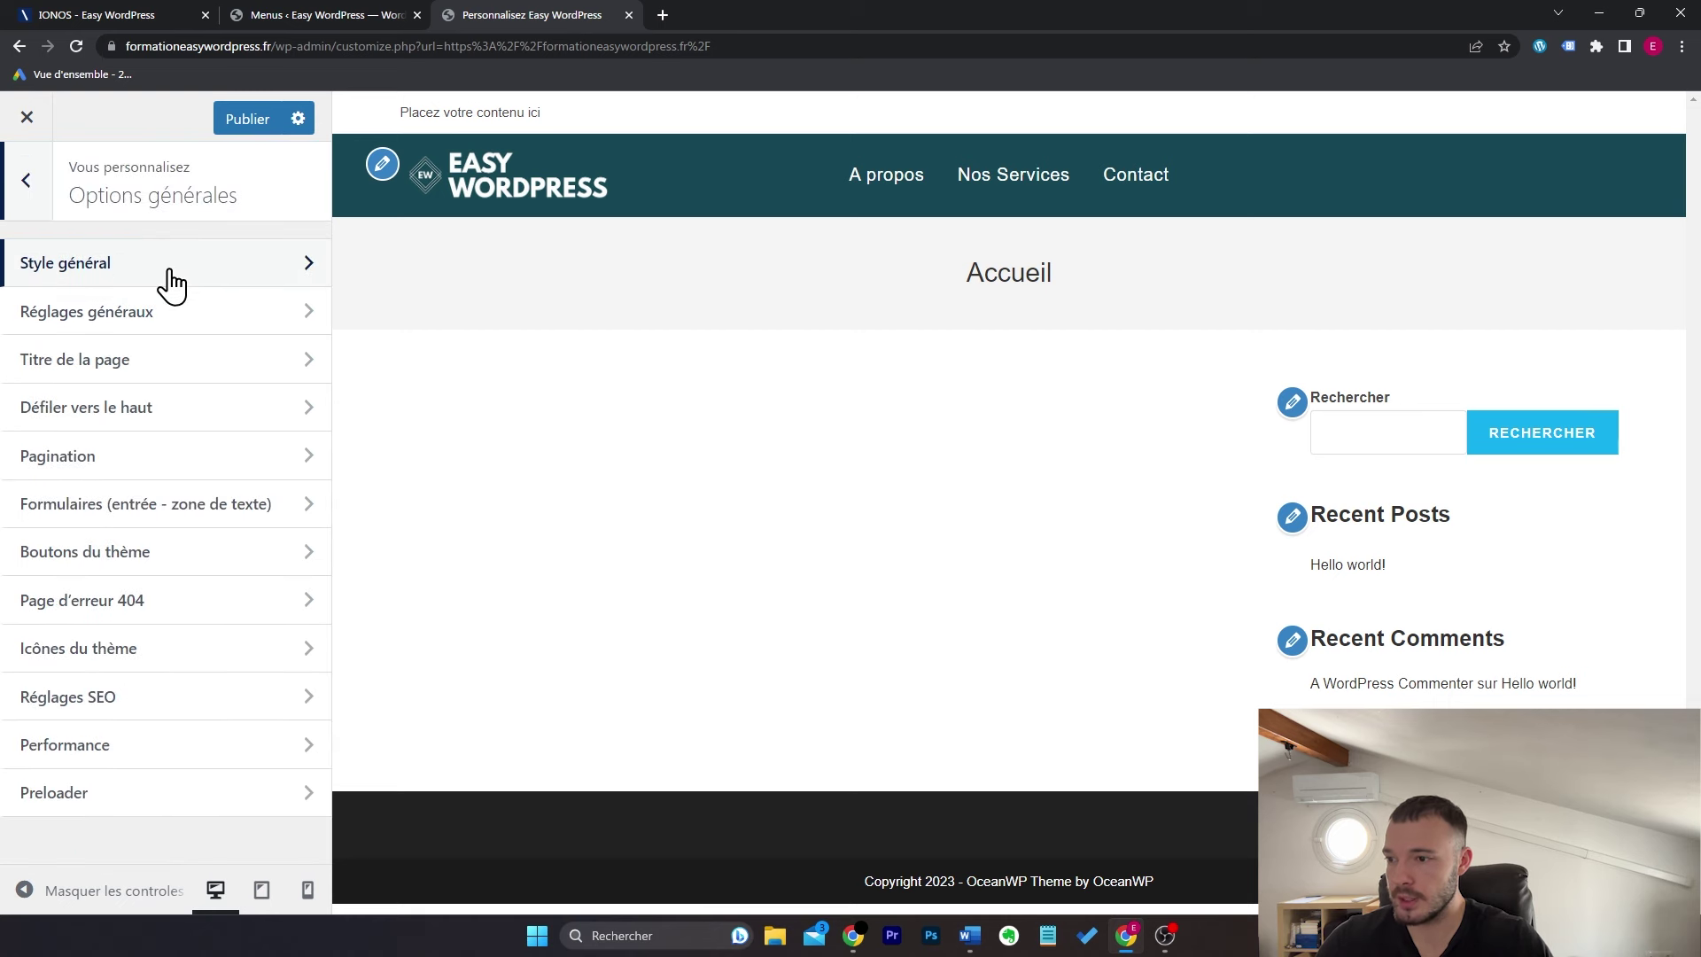
pyautogui.click(171, 266)
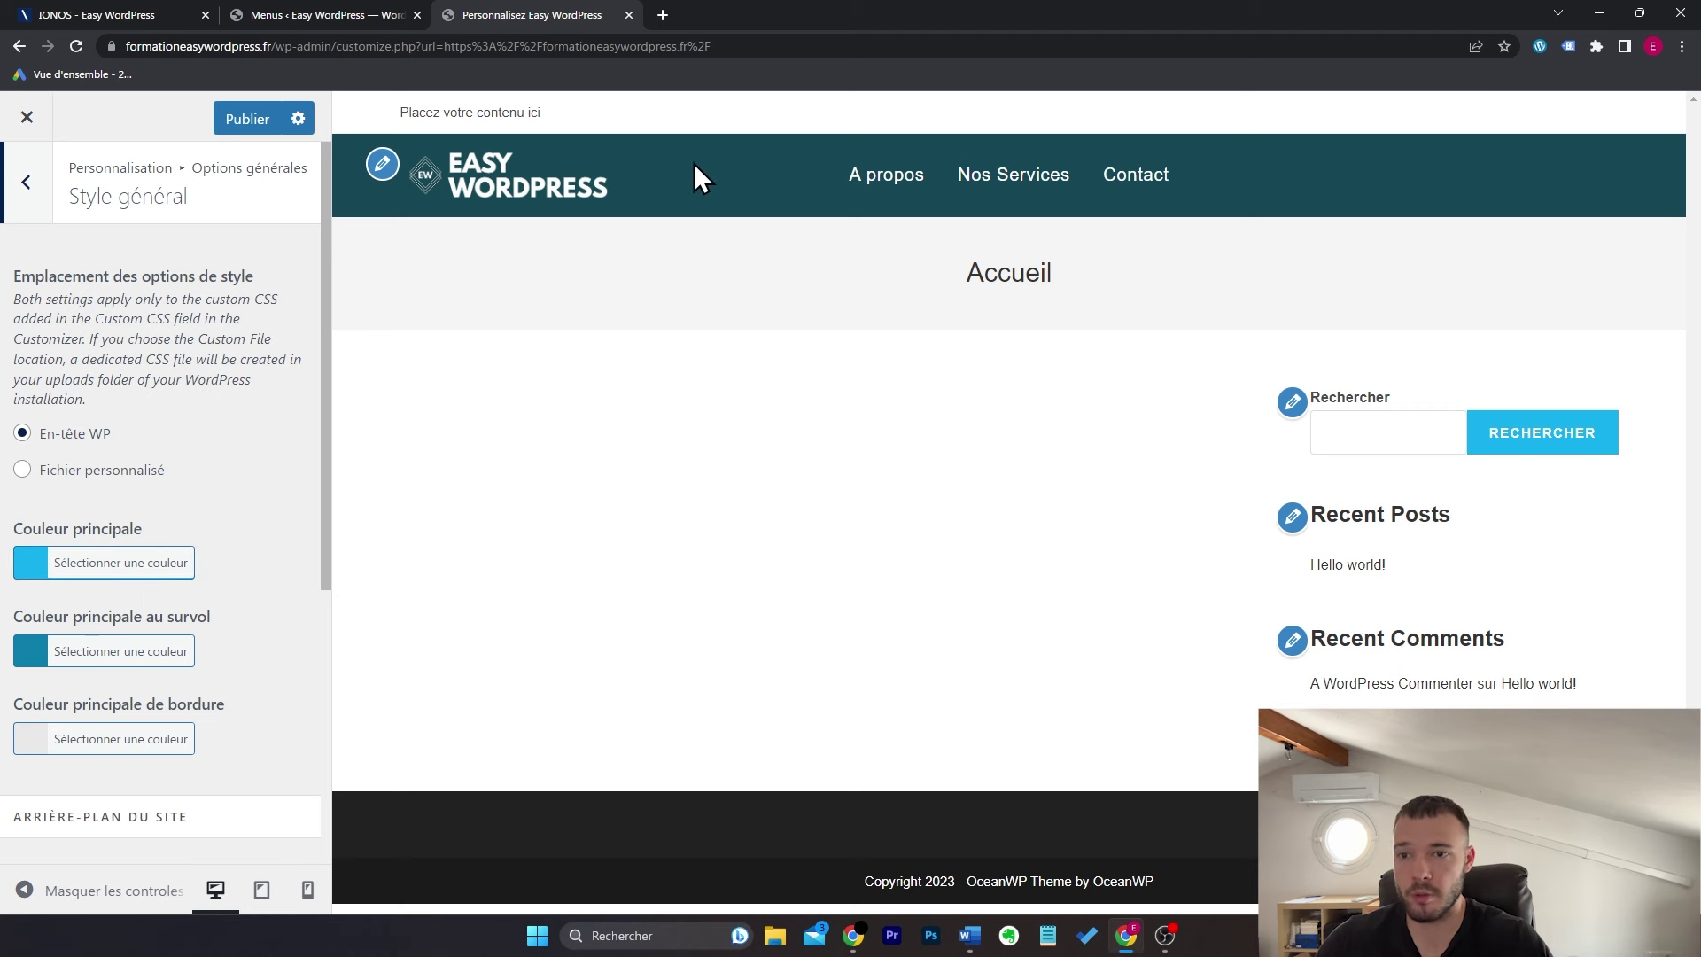
pyautogui.rightClick(719, 176)
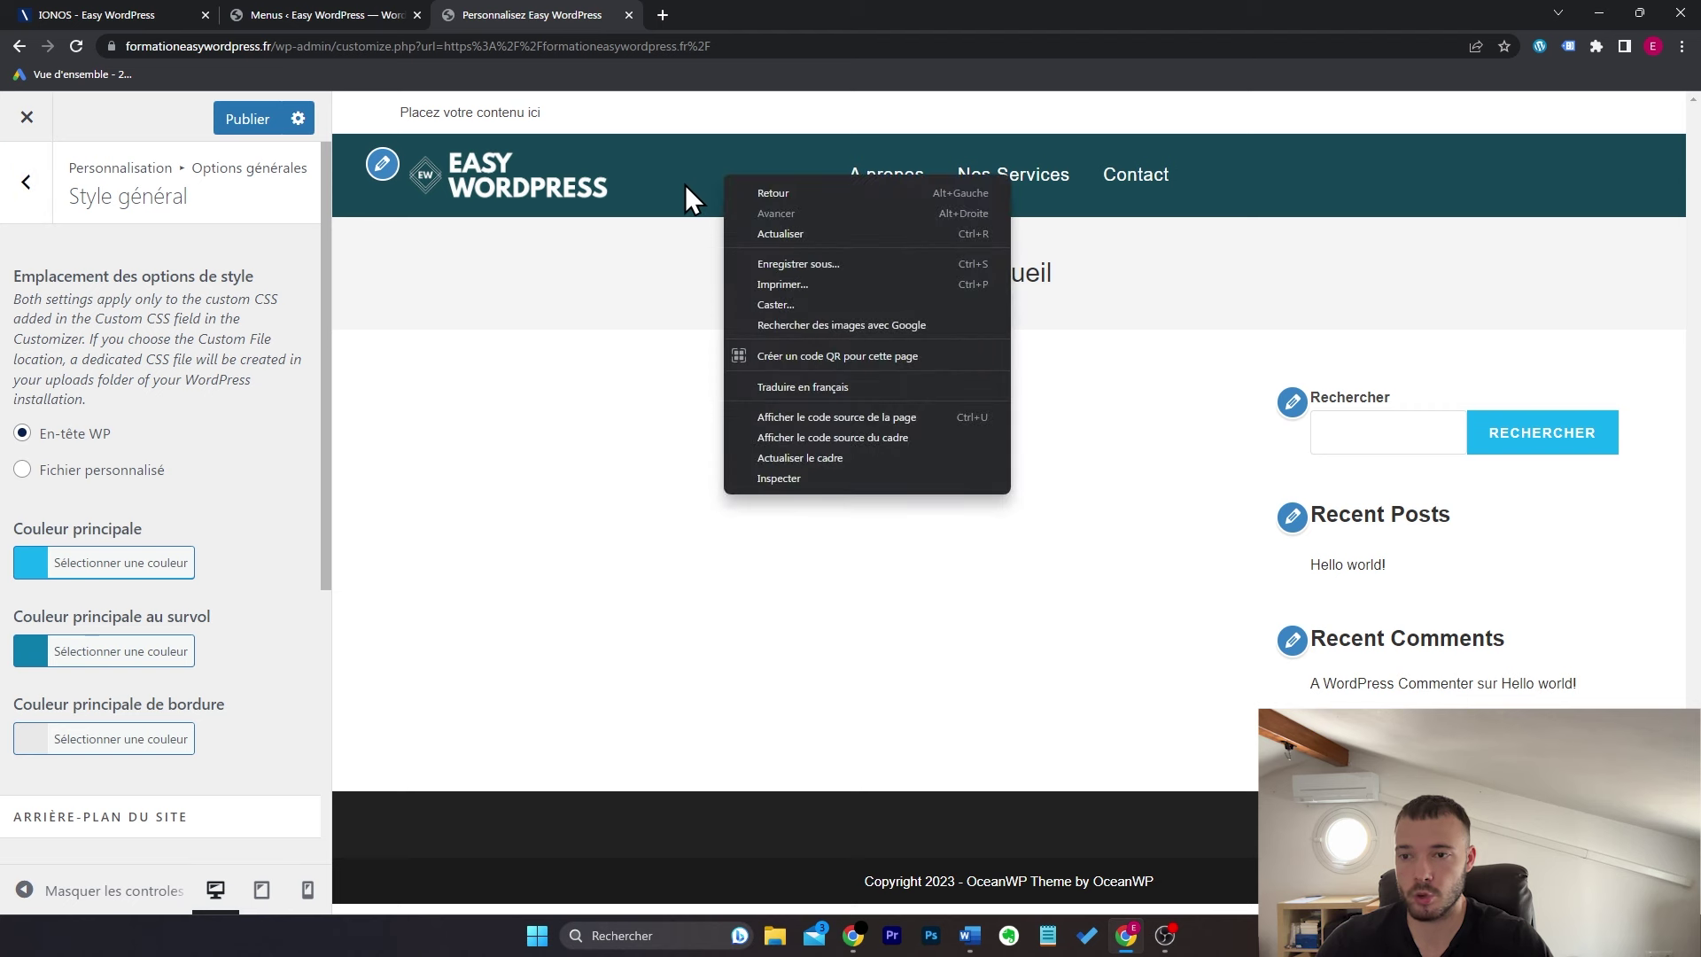
pyautogui.press('Escape')
pyautogui.click(175, 562)
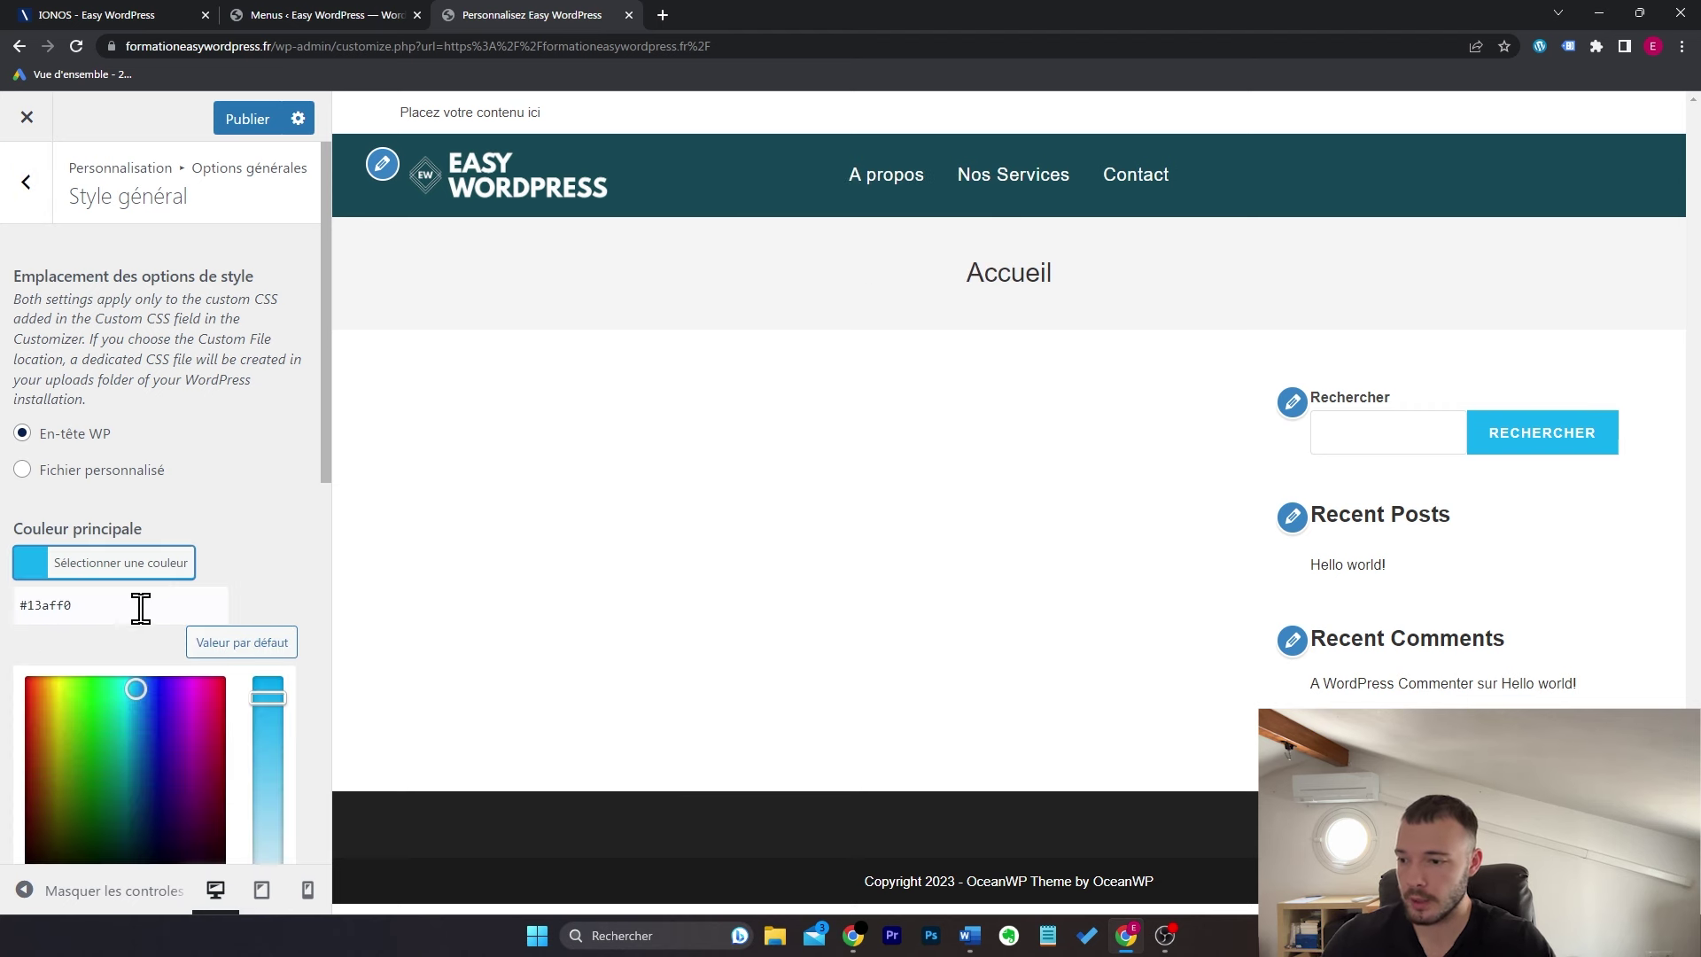
pyautogui.tripleClick(142, 605)
pyautogui.write('#164755')
pyautogui.click(152, 564)
pyautogui.click(154, 650)
pyautogui.tripleClick(141, 689)
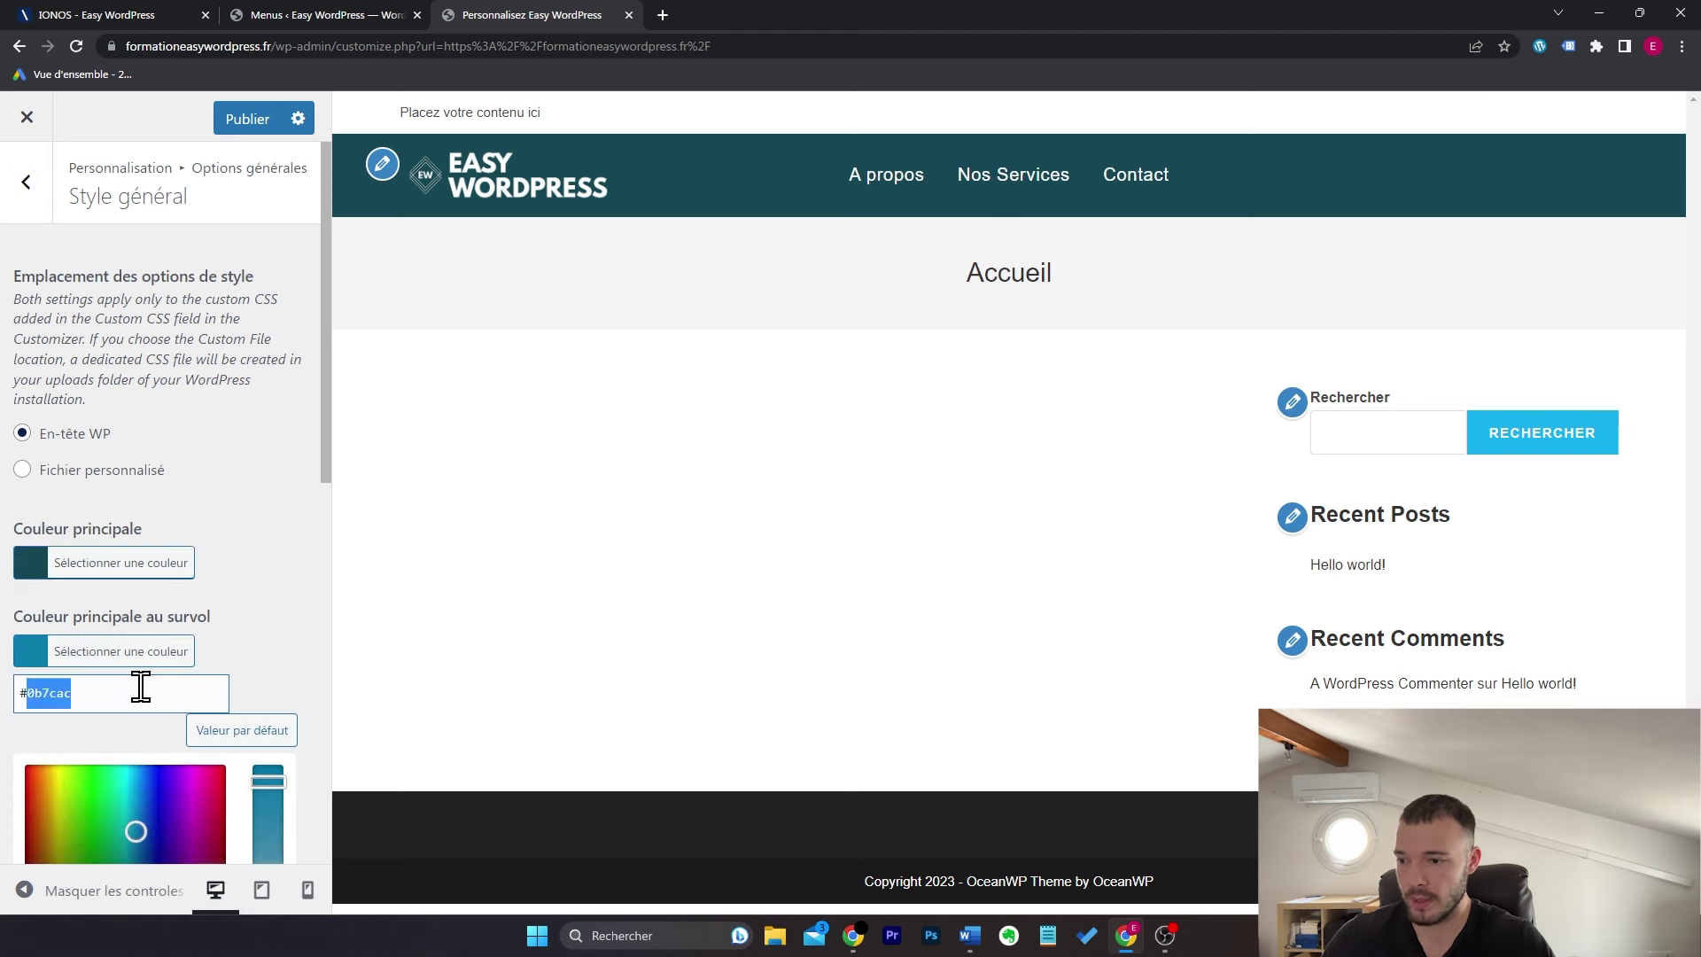
pyautogui.write('#164755')
pyautogui.click(157, 659)
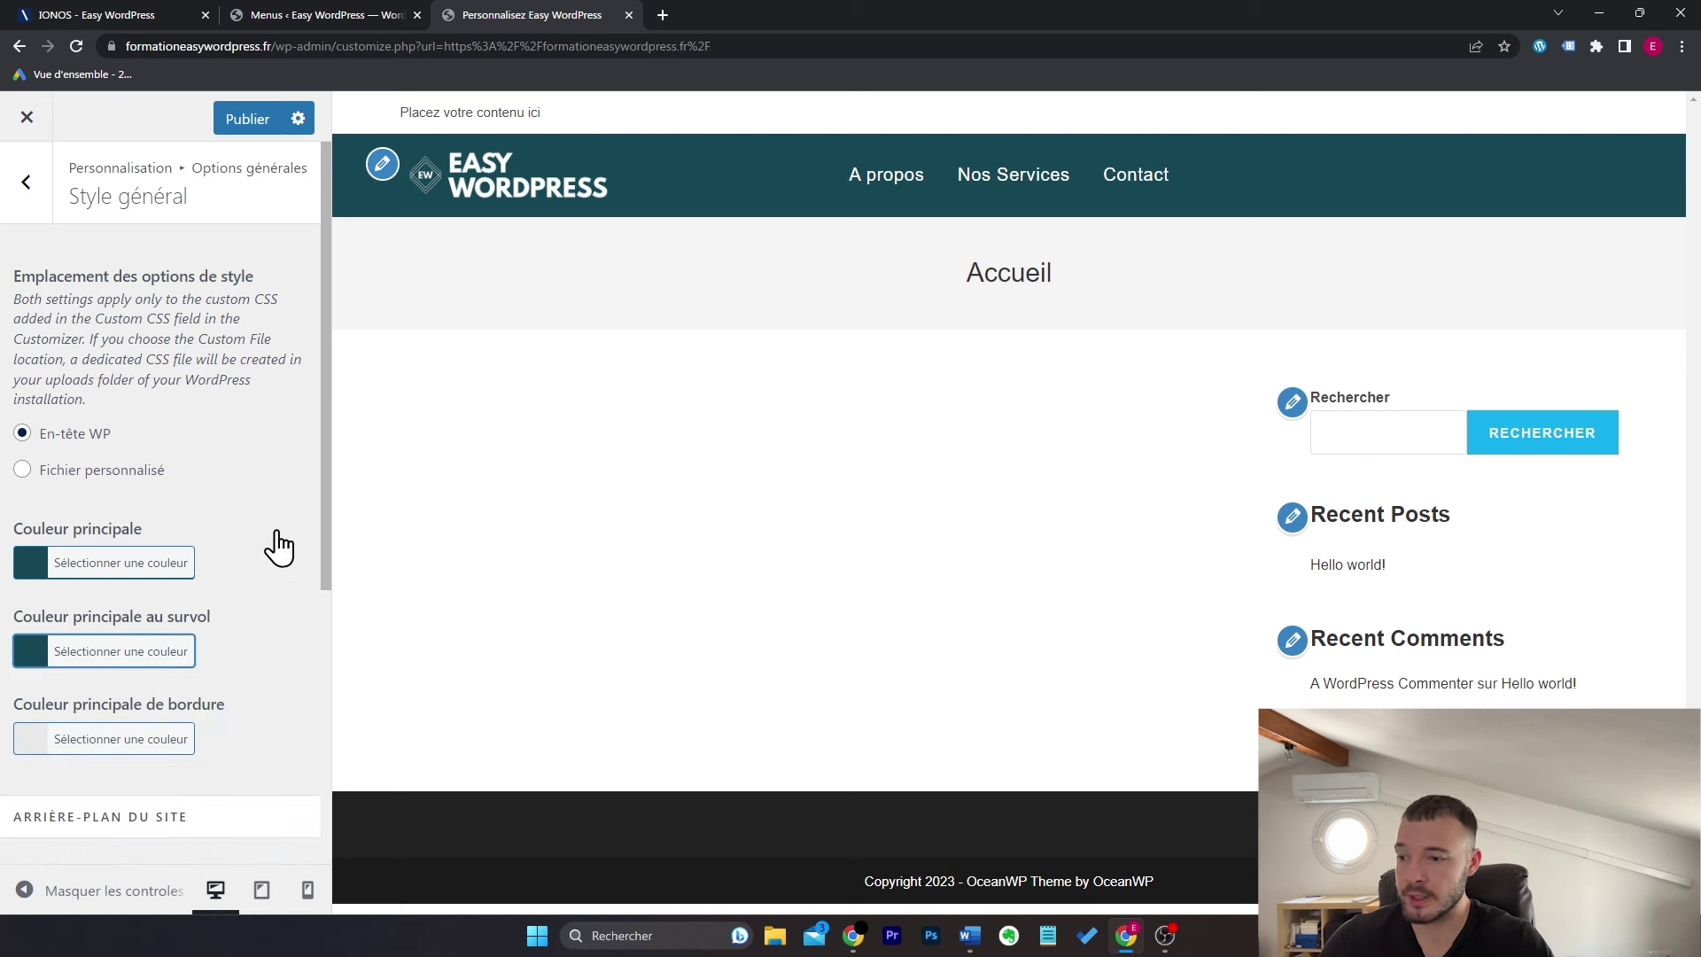
# Step: Make the link and link hover colours red (#dd3333) and publish the changes
pyautogui.scroll(-5, 277, 536)
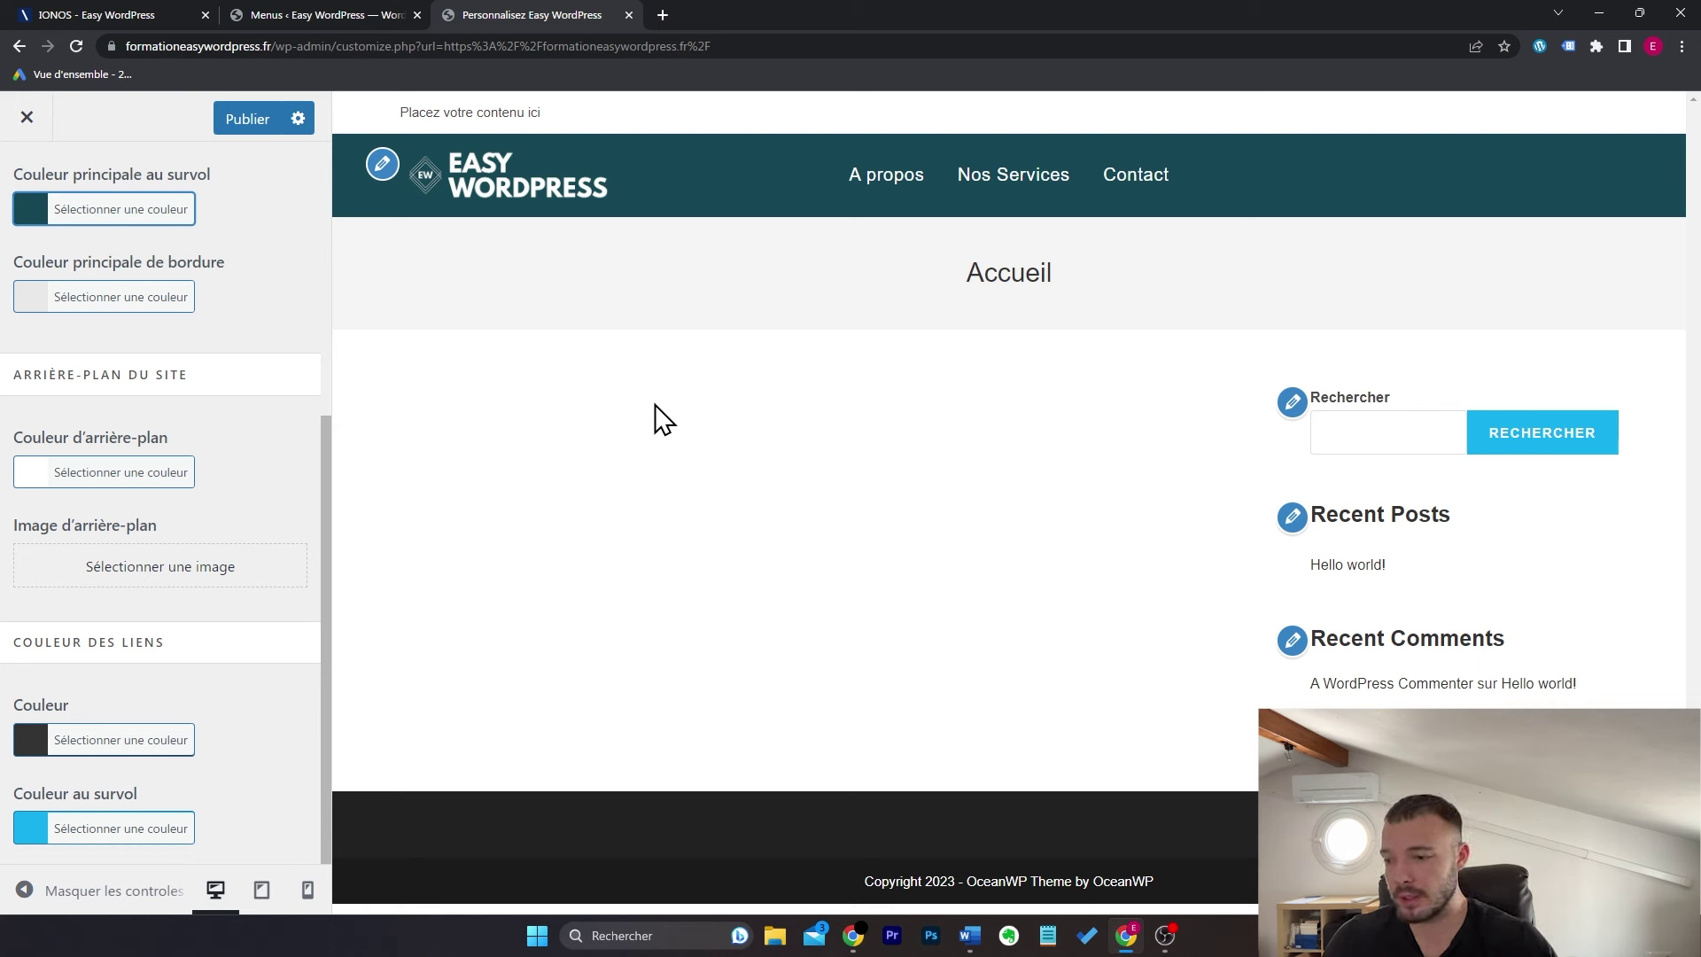
pyautogui.click(167, 742)
pyautogui.scroll(-4, 256, 589)
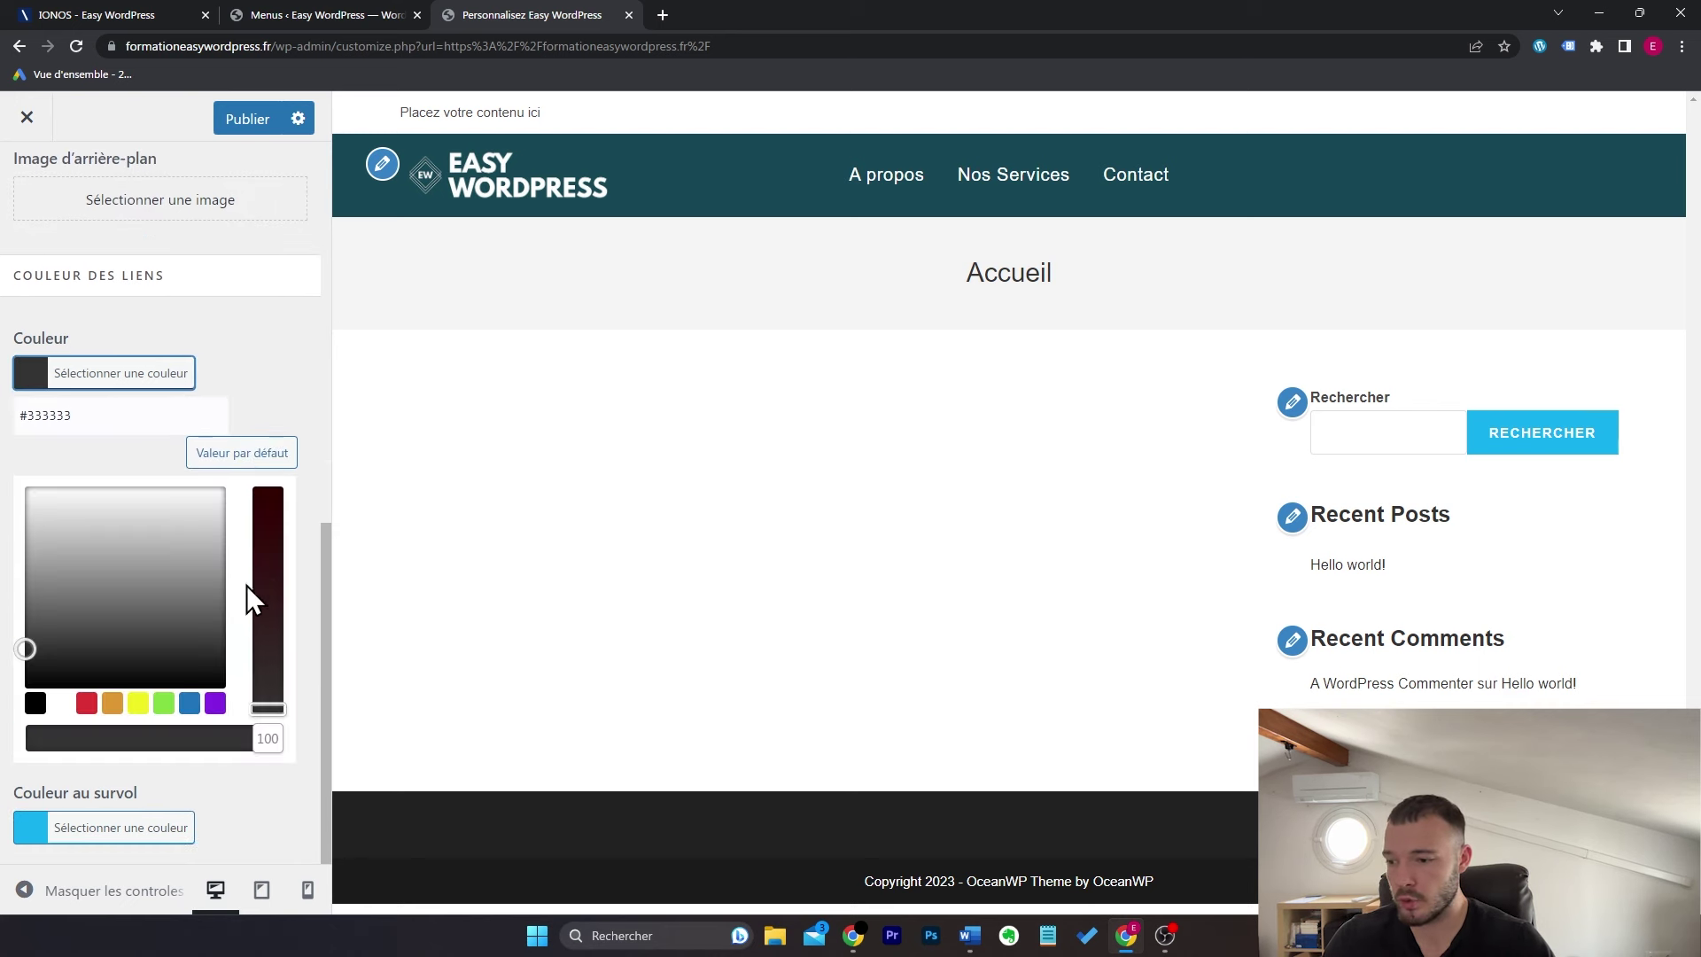
pyautogui.click(87, 704)
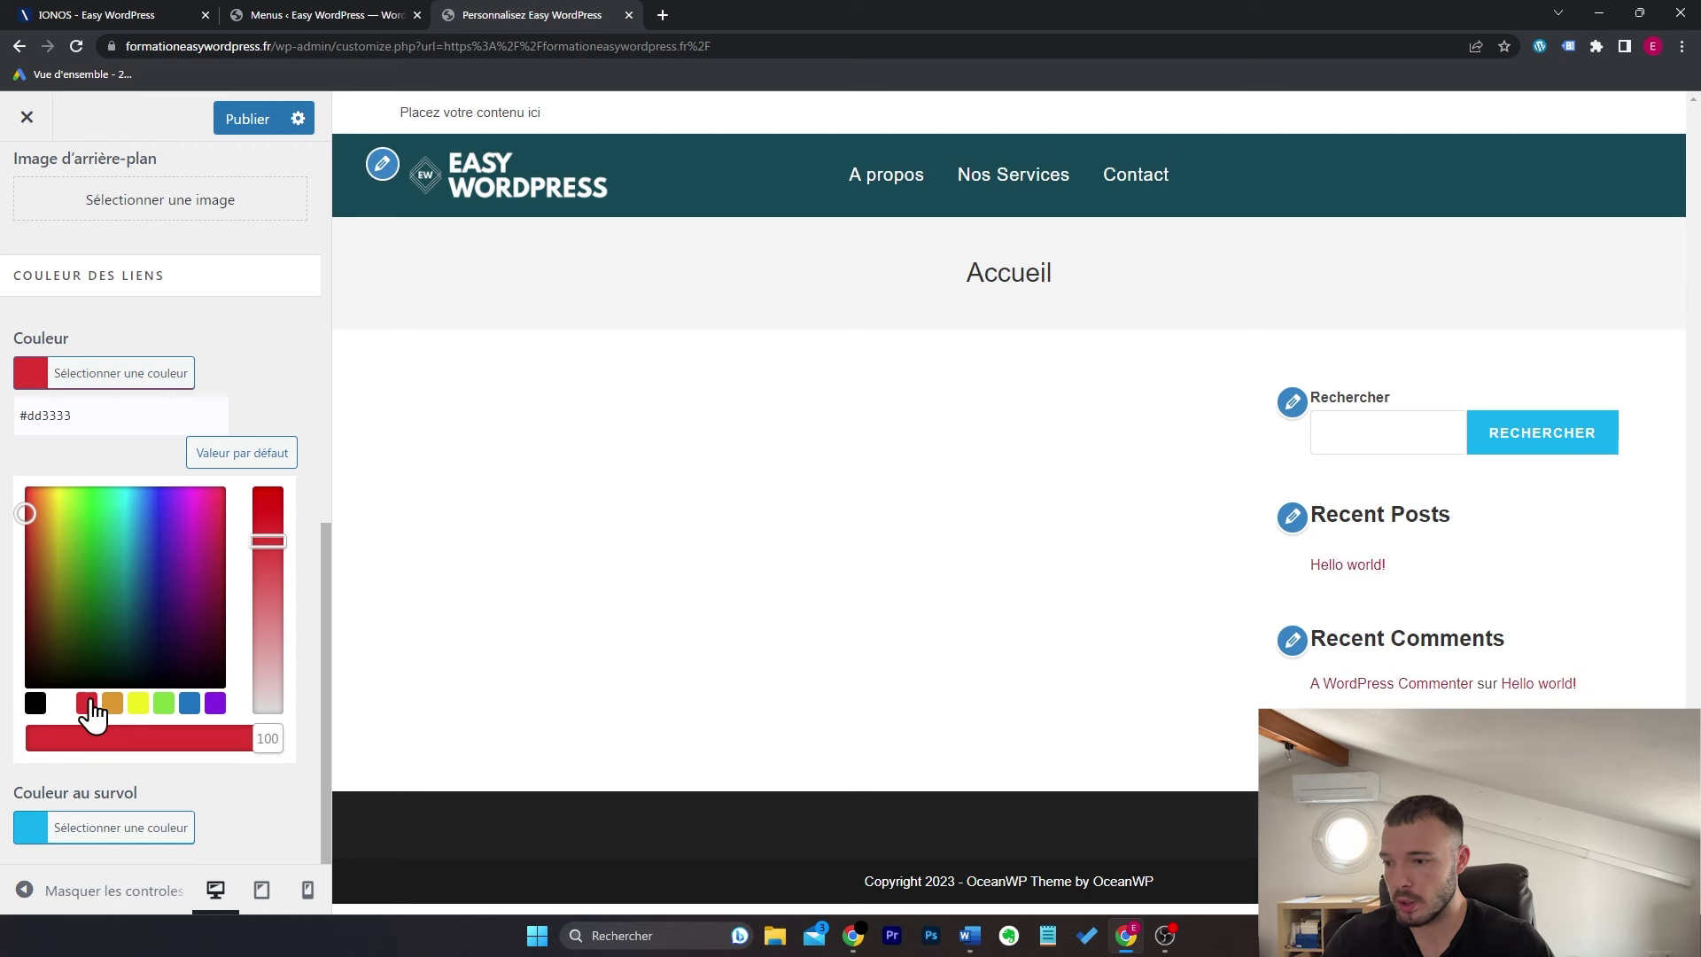
pyautogui.click(121, 373)
pyautogui.click(133, 825)
pyautogui.scroll(-4, 137, 785)
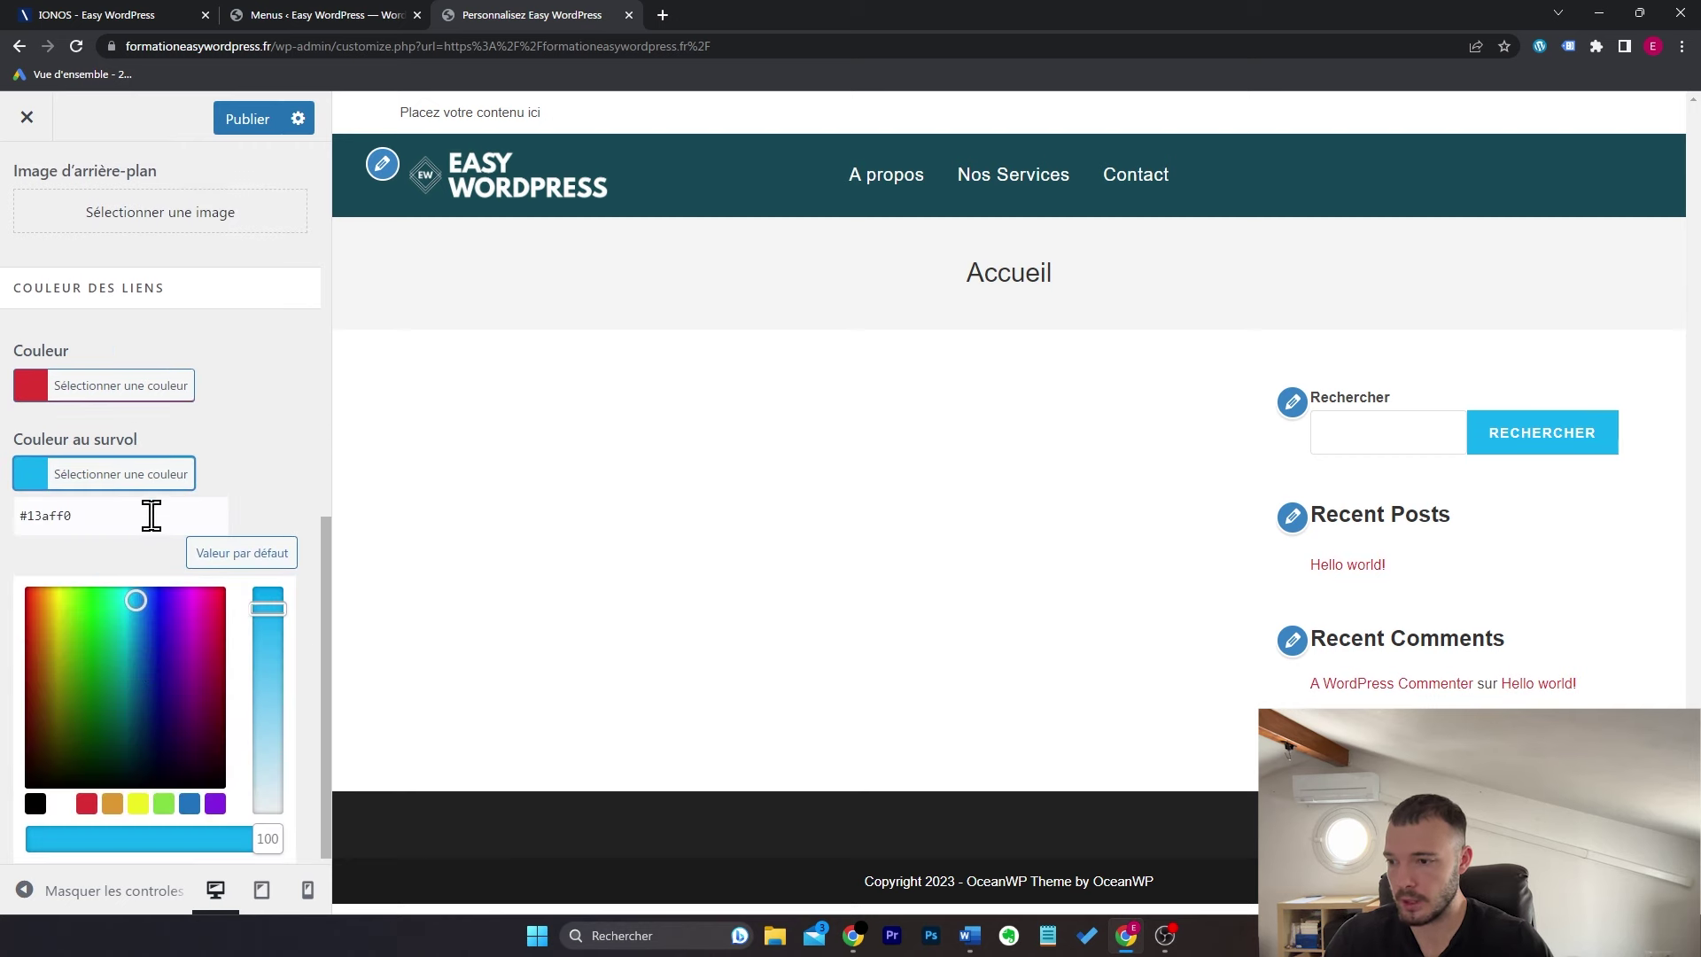
pyautogui.tripleClick(154, 505)
pyautogui.hotkey('ctrl', 'v')
pyautogui.click(123, 476)
pyautogui.click(241, 127)
pyautogui.click(663, 15)
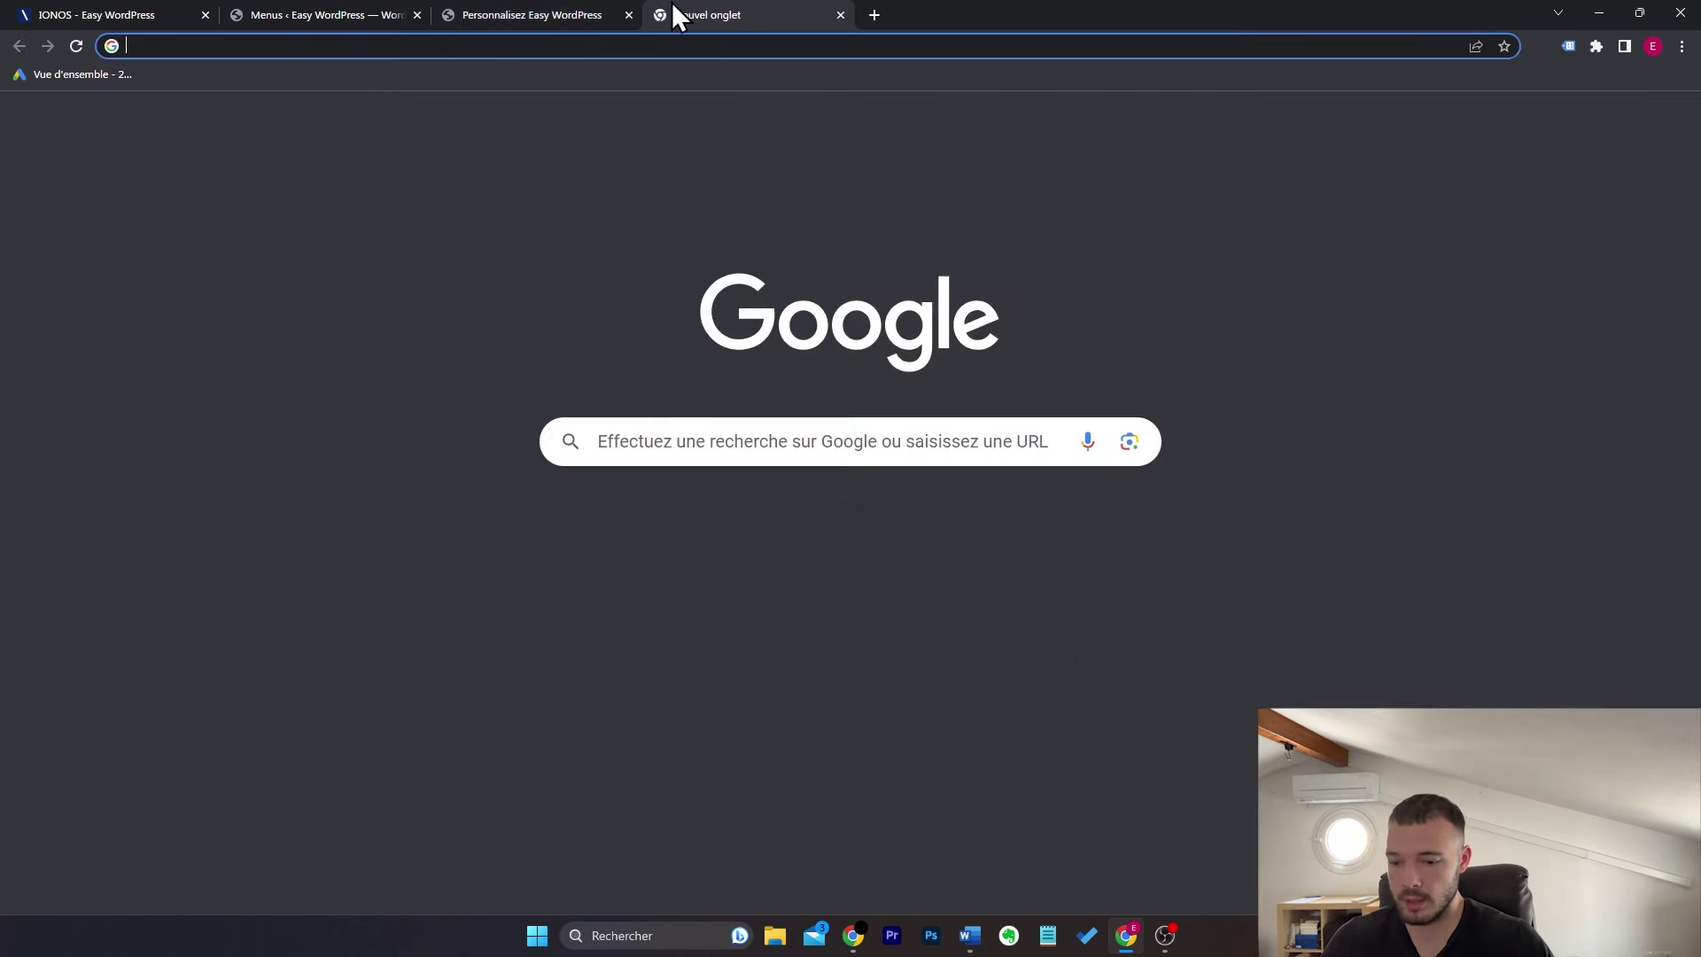
# Step: Check the live formationeasywordpress.fr homepage, then return to the Customizer's main section list
pyautogui.write('formationeasywordpress.fr')
pyautogui.press('Return')
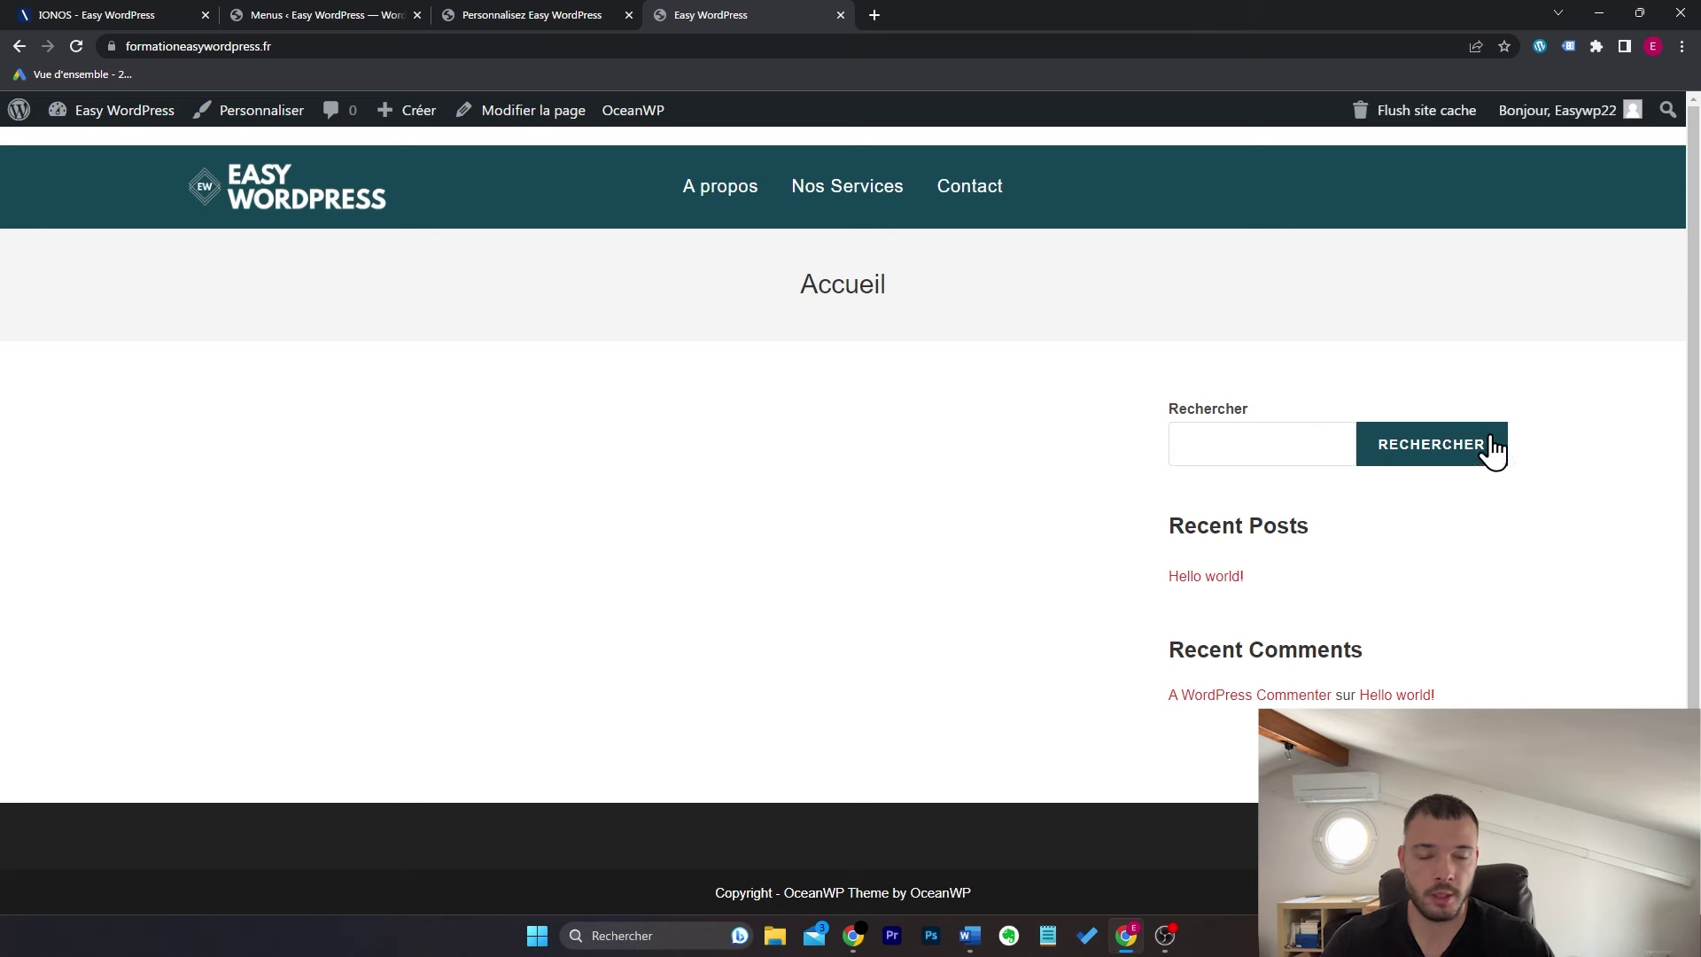
pyautogui.hotkey('ctrl', 'w')
pyautogui.click(31, 197)
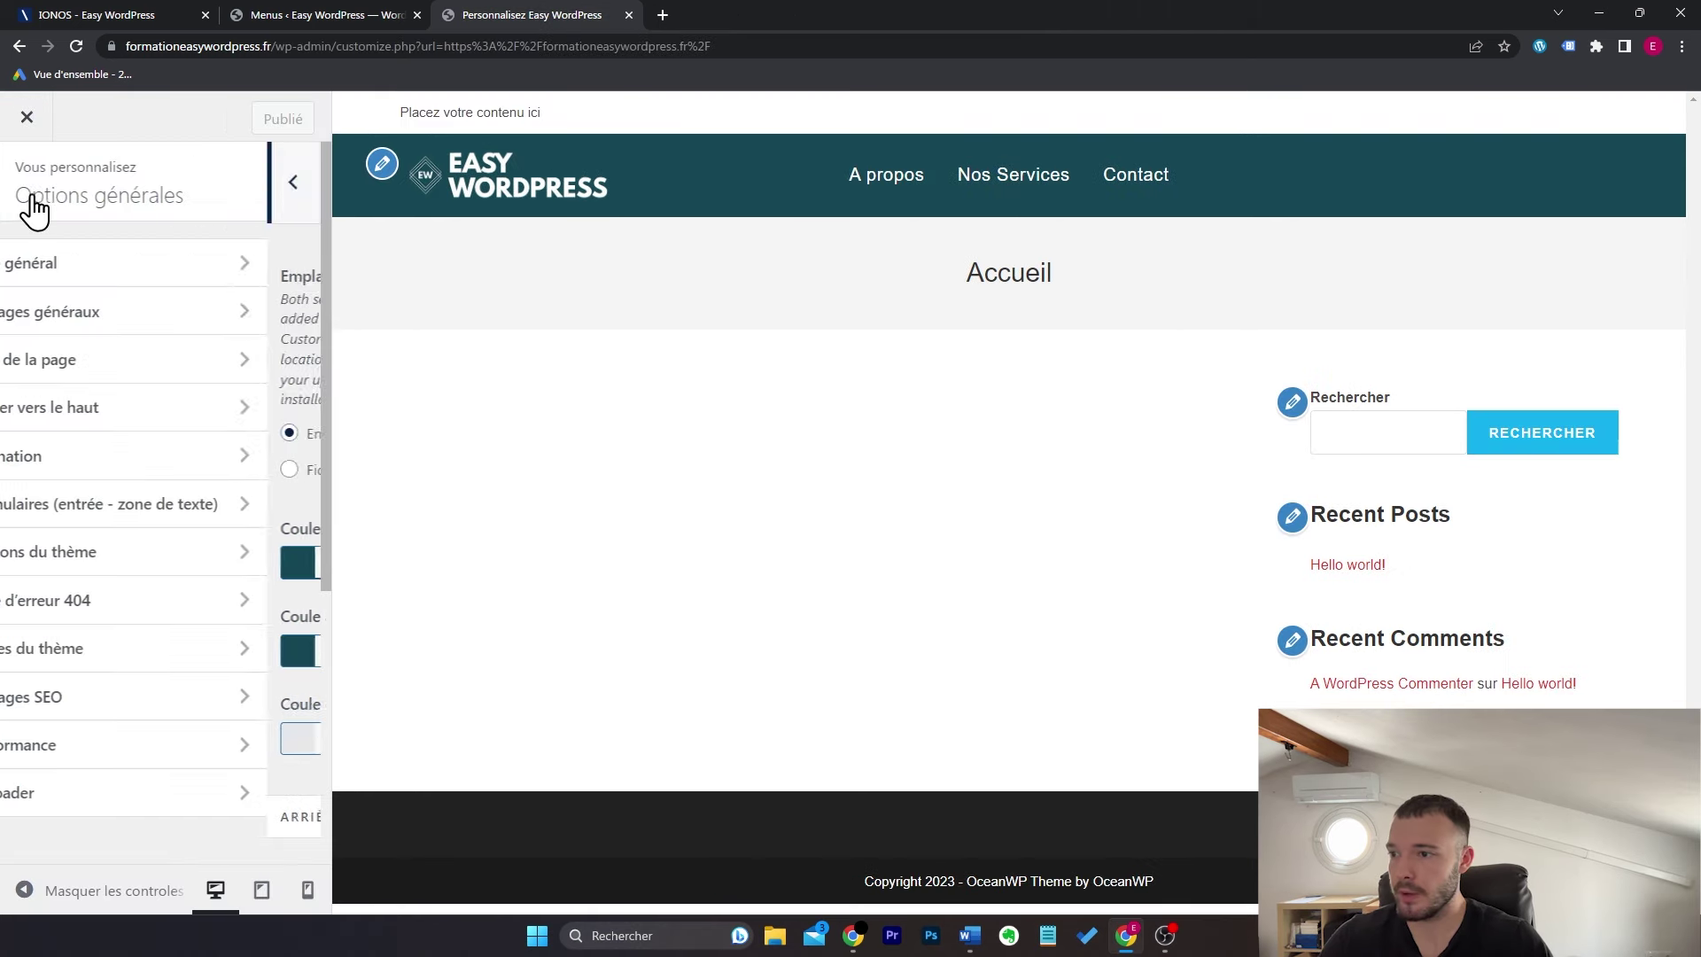
pyautogui.click(32, 197)
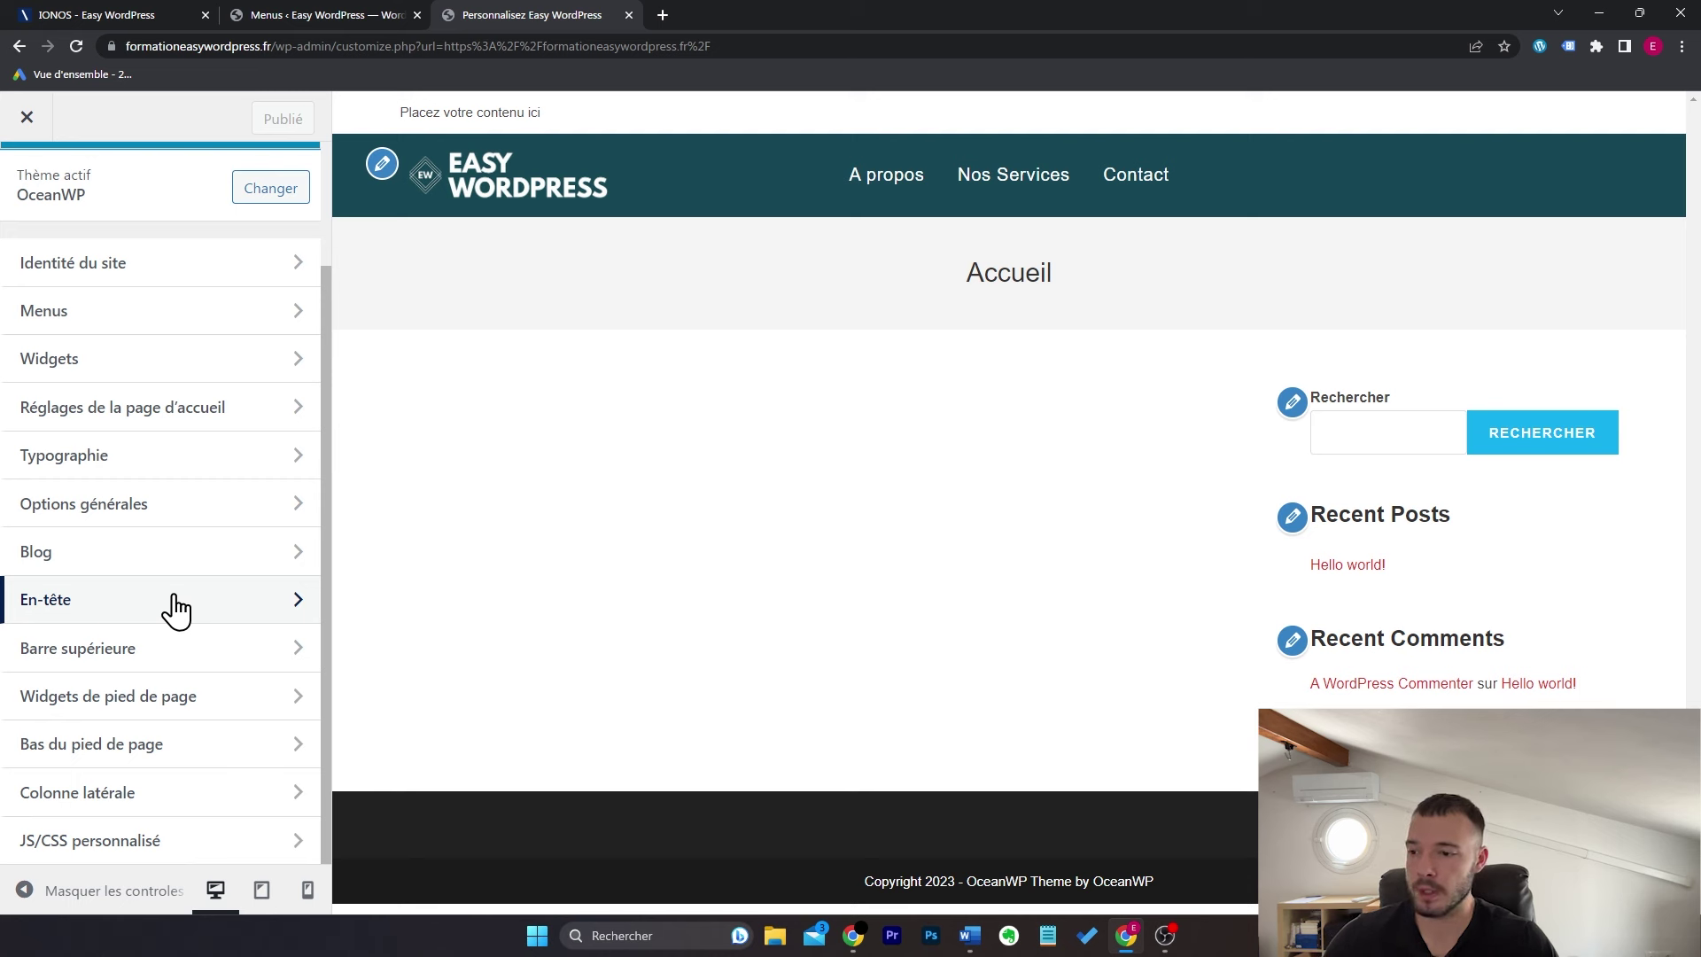
# Step: Review the Barre supérieure Général settings, keeping visibility on all devices and content-left/social-right style
pyautogui.click(189, 655)
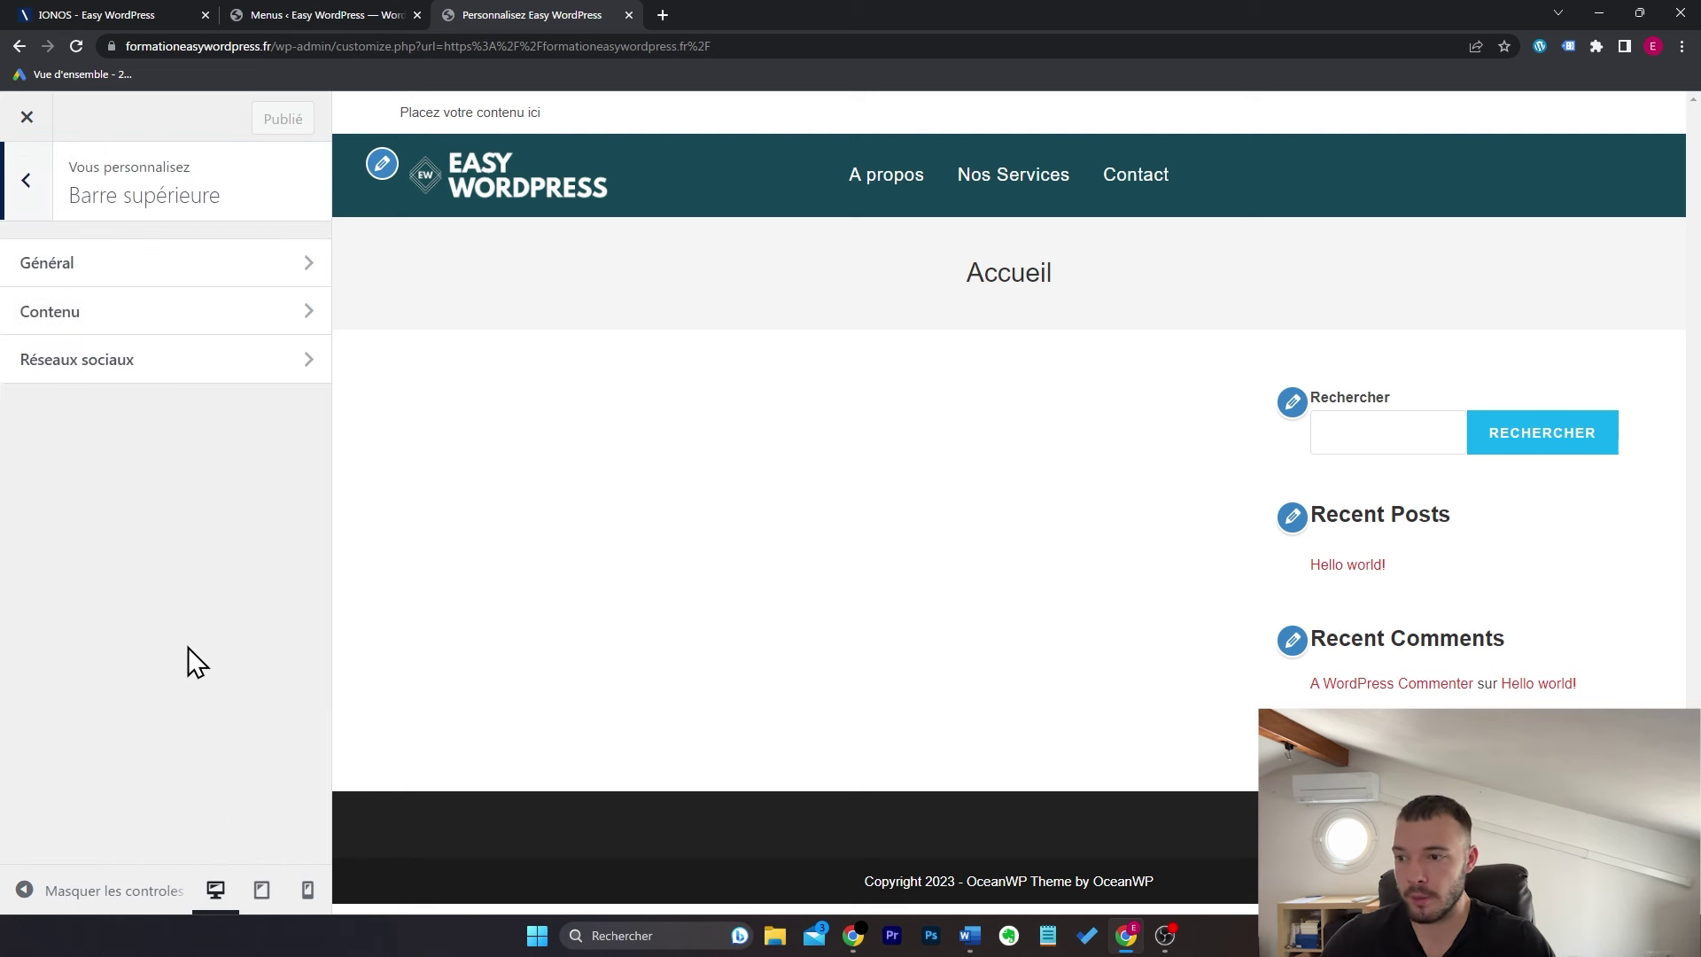
pyautogui.click(289, 264)
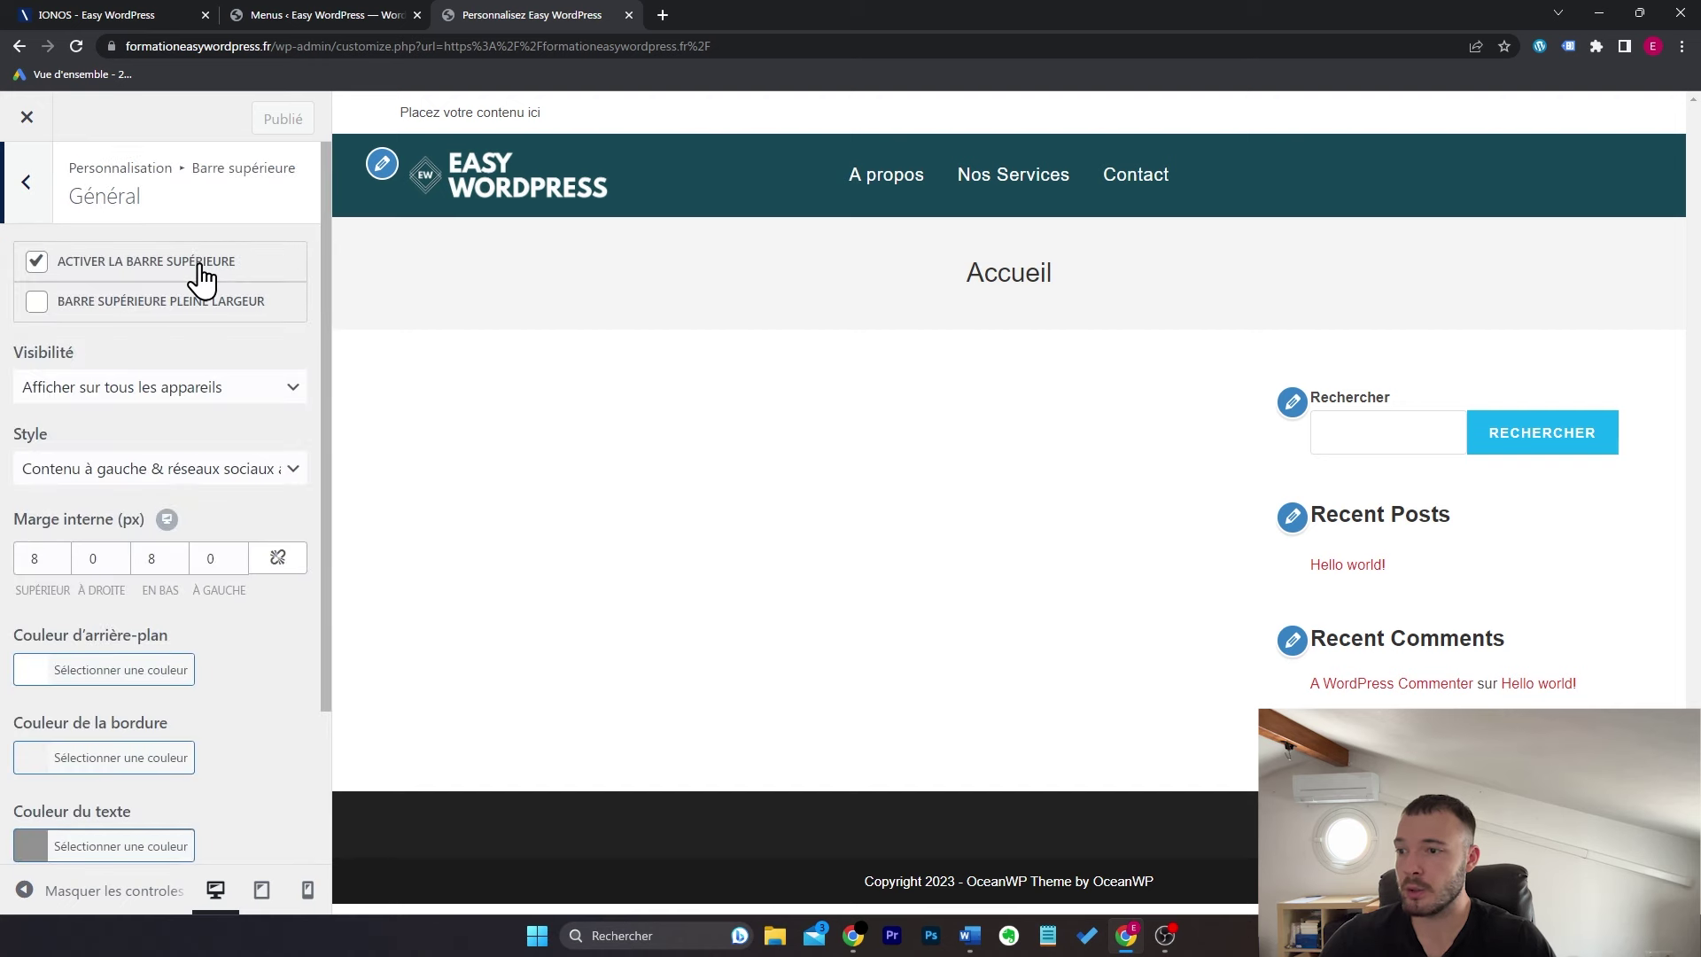
pyautogui.click(280, 390)
pyautogui.click(284, 395)
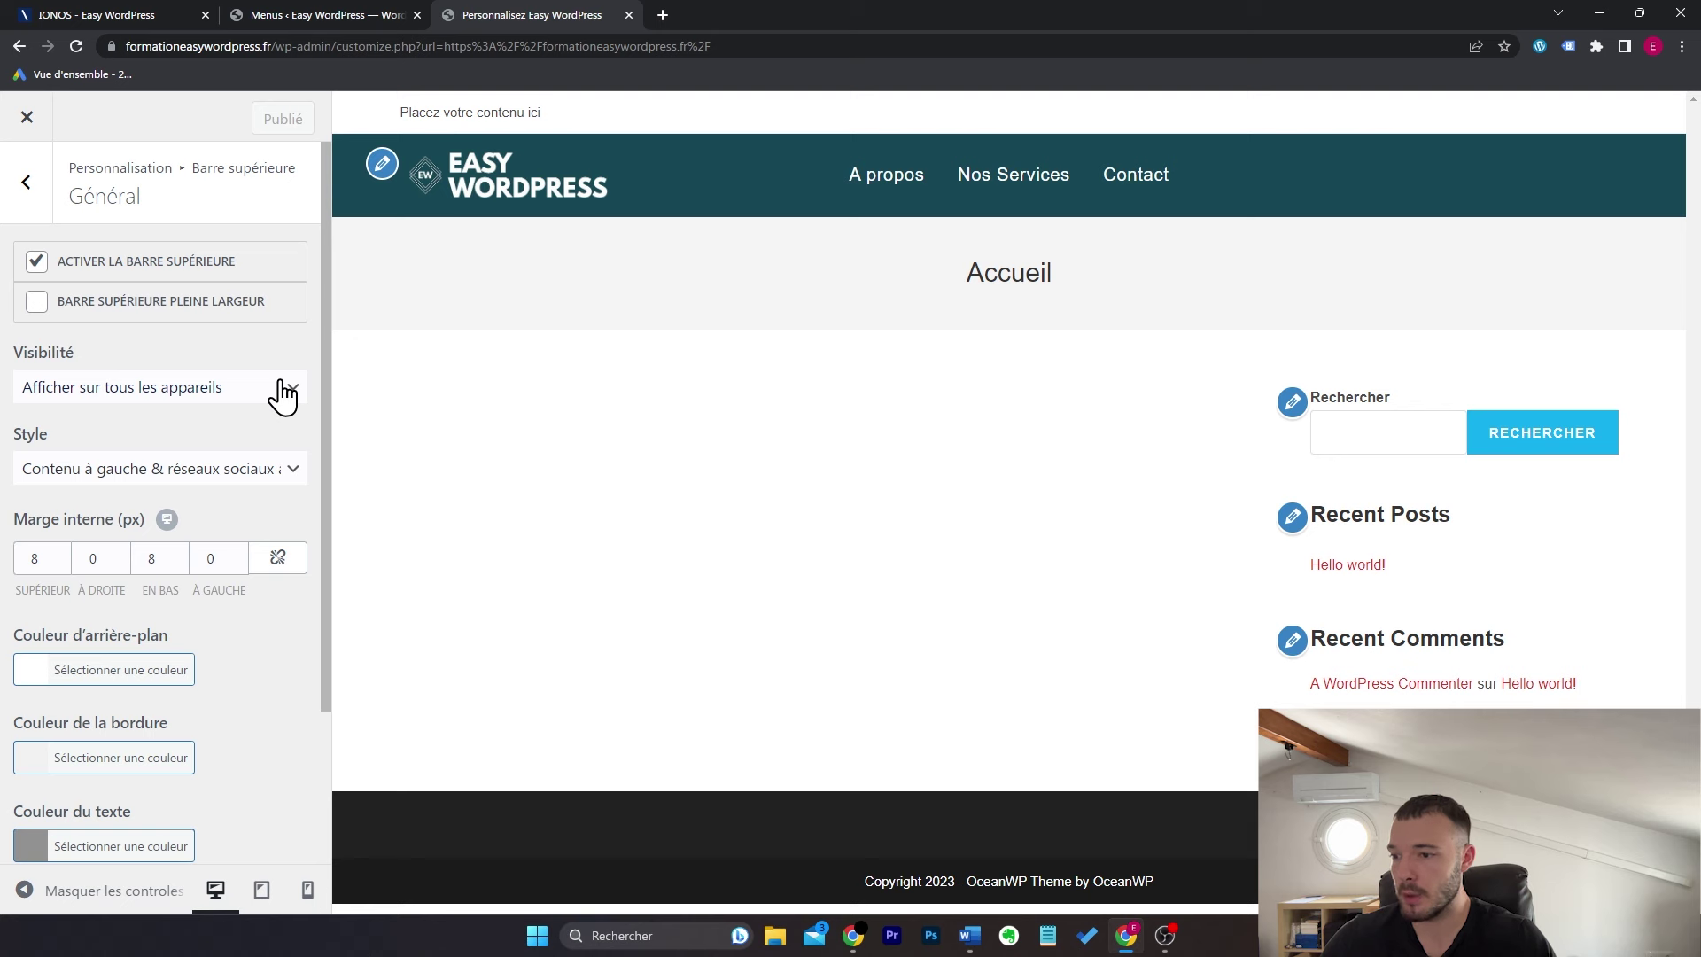
pyautogui.click(275, 472)
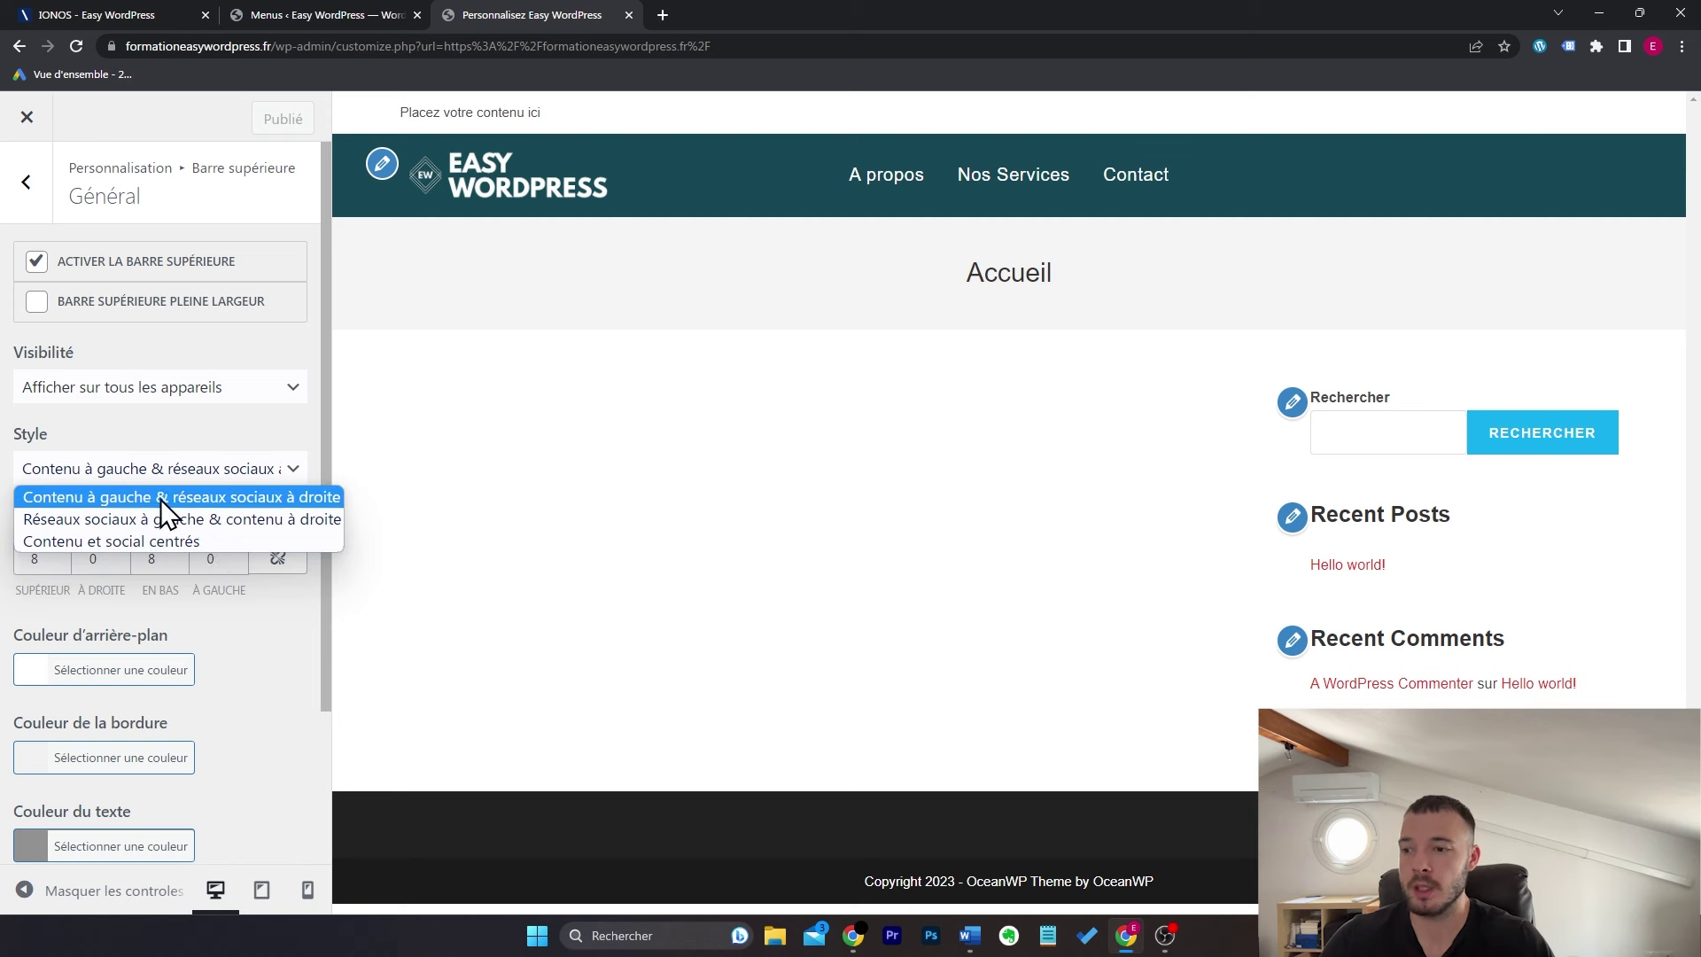
pyautogui.click(225, 497)
pyautogui.scroll(-3, 228, 475)
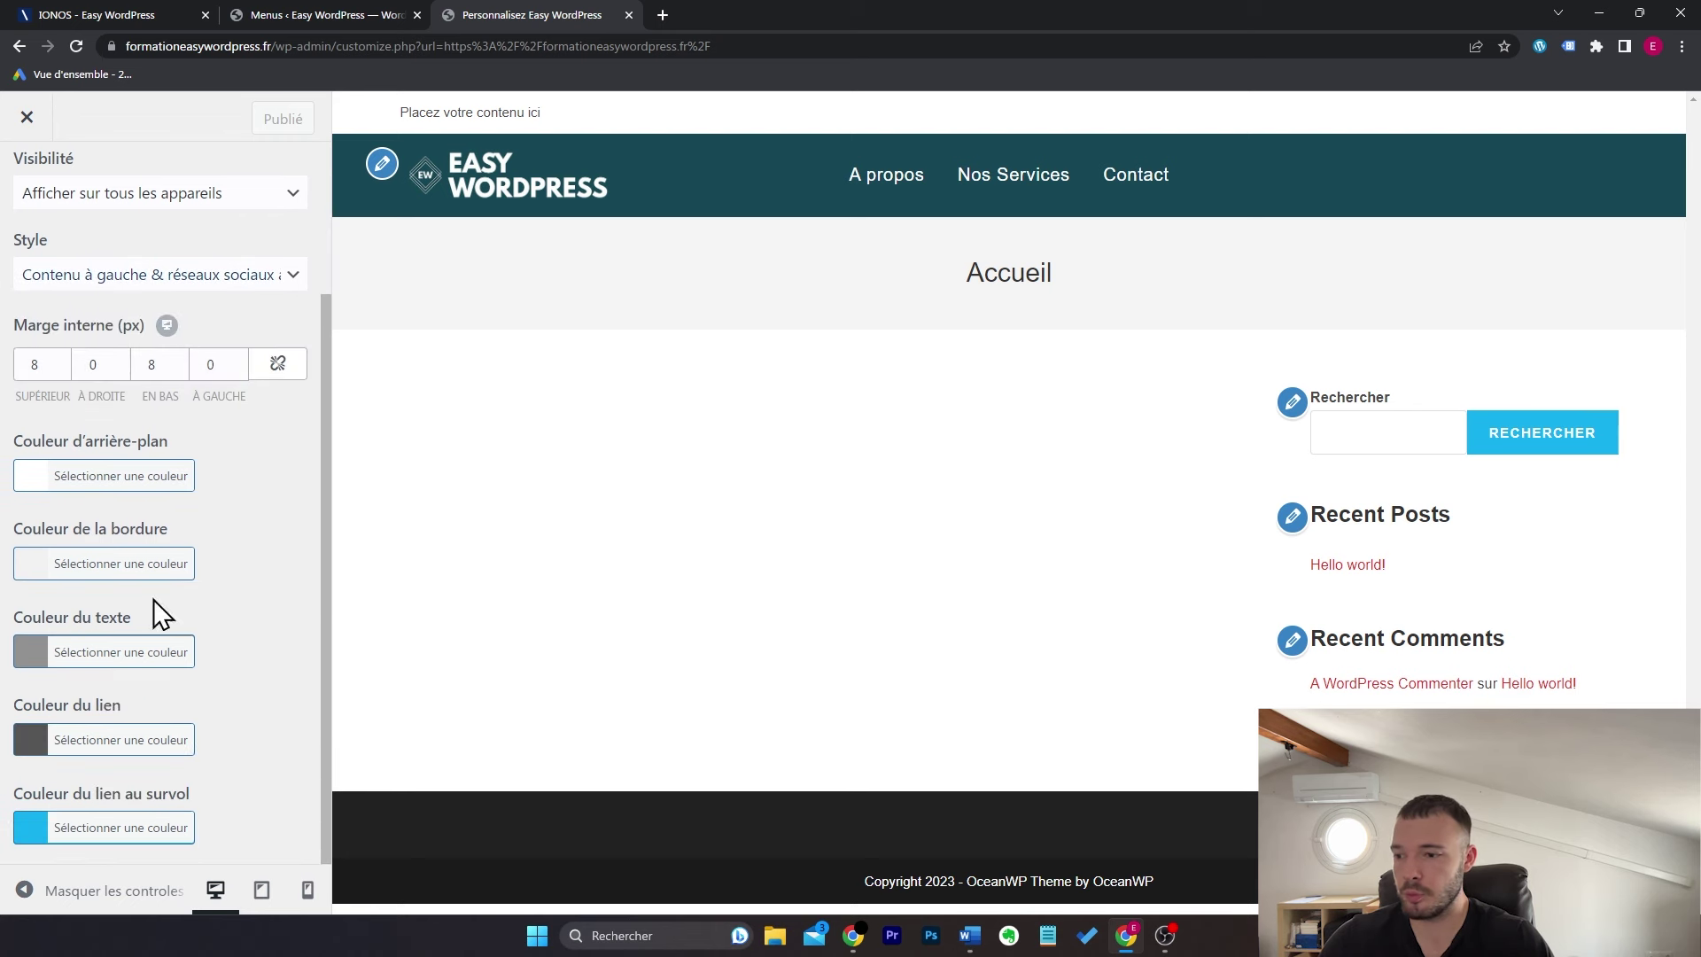
pyautogui.click(45, 211)
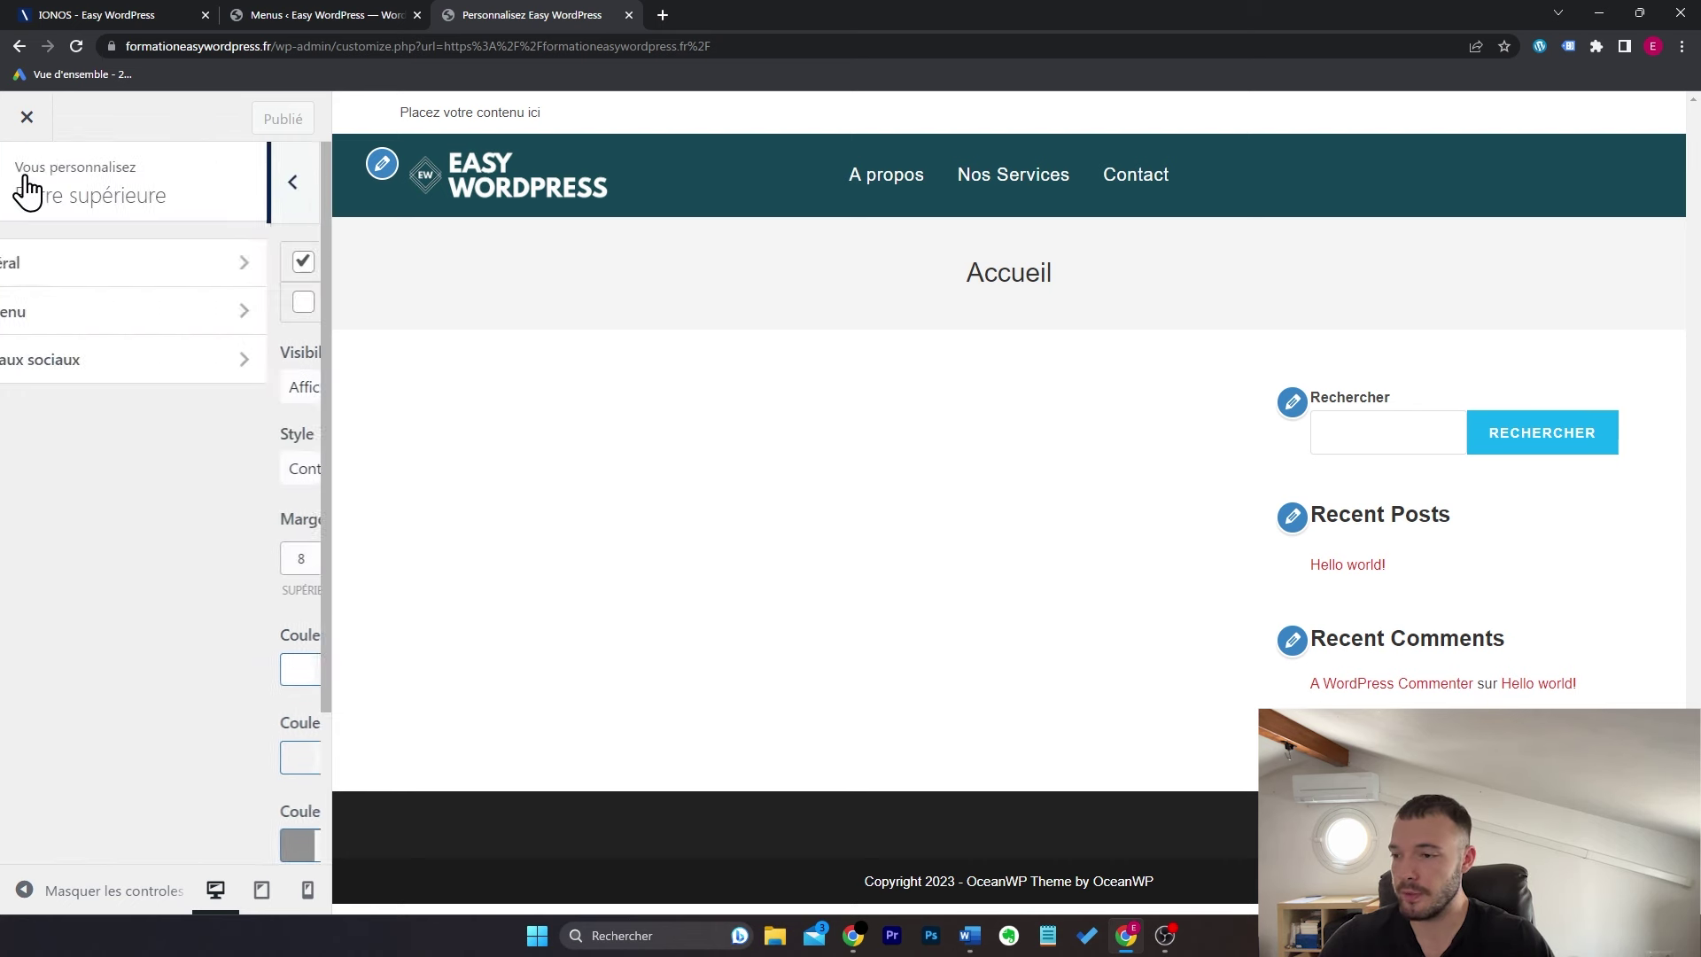
# Step: Look over the top bar Contenu text 'Placez votre contenu ici' without changing it
pyautogui.click(100, 312)
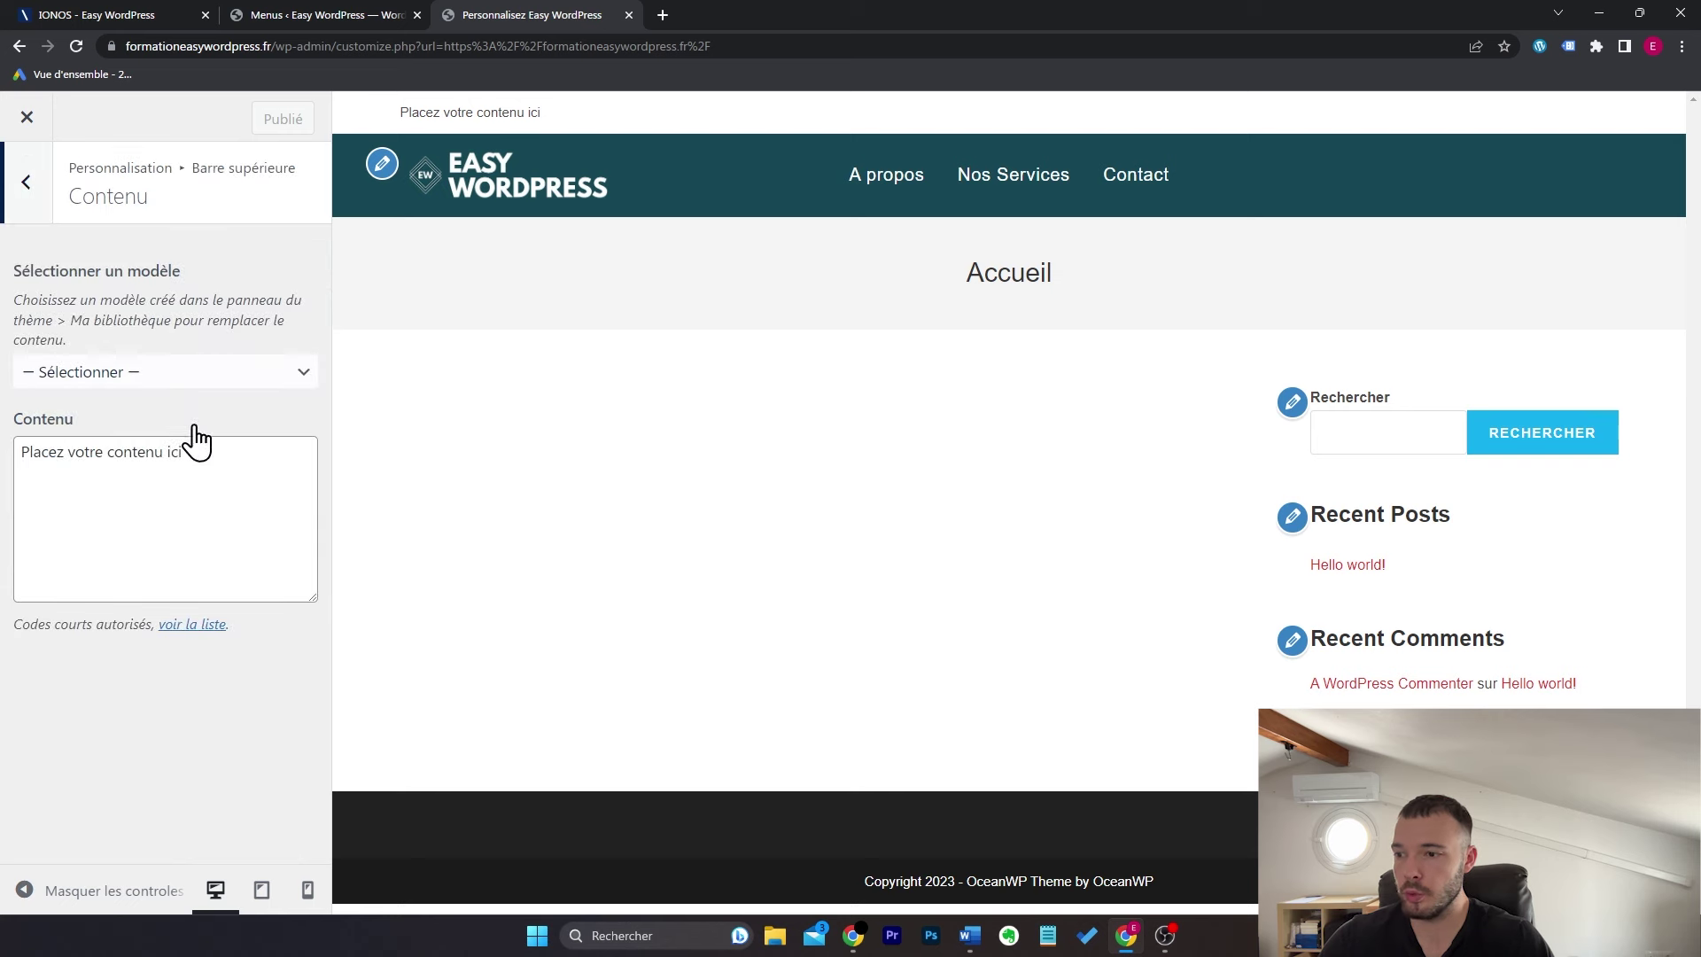
pyautogui.moveTo(183, 452); pyautogui.dragTo(24, 455)
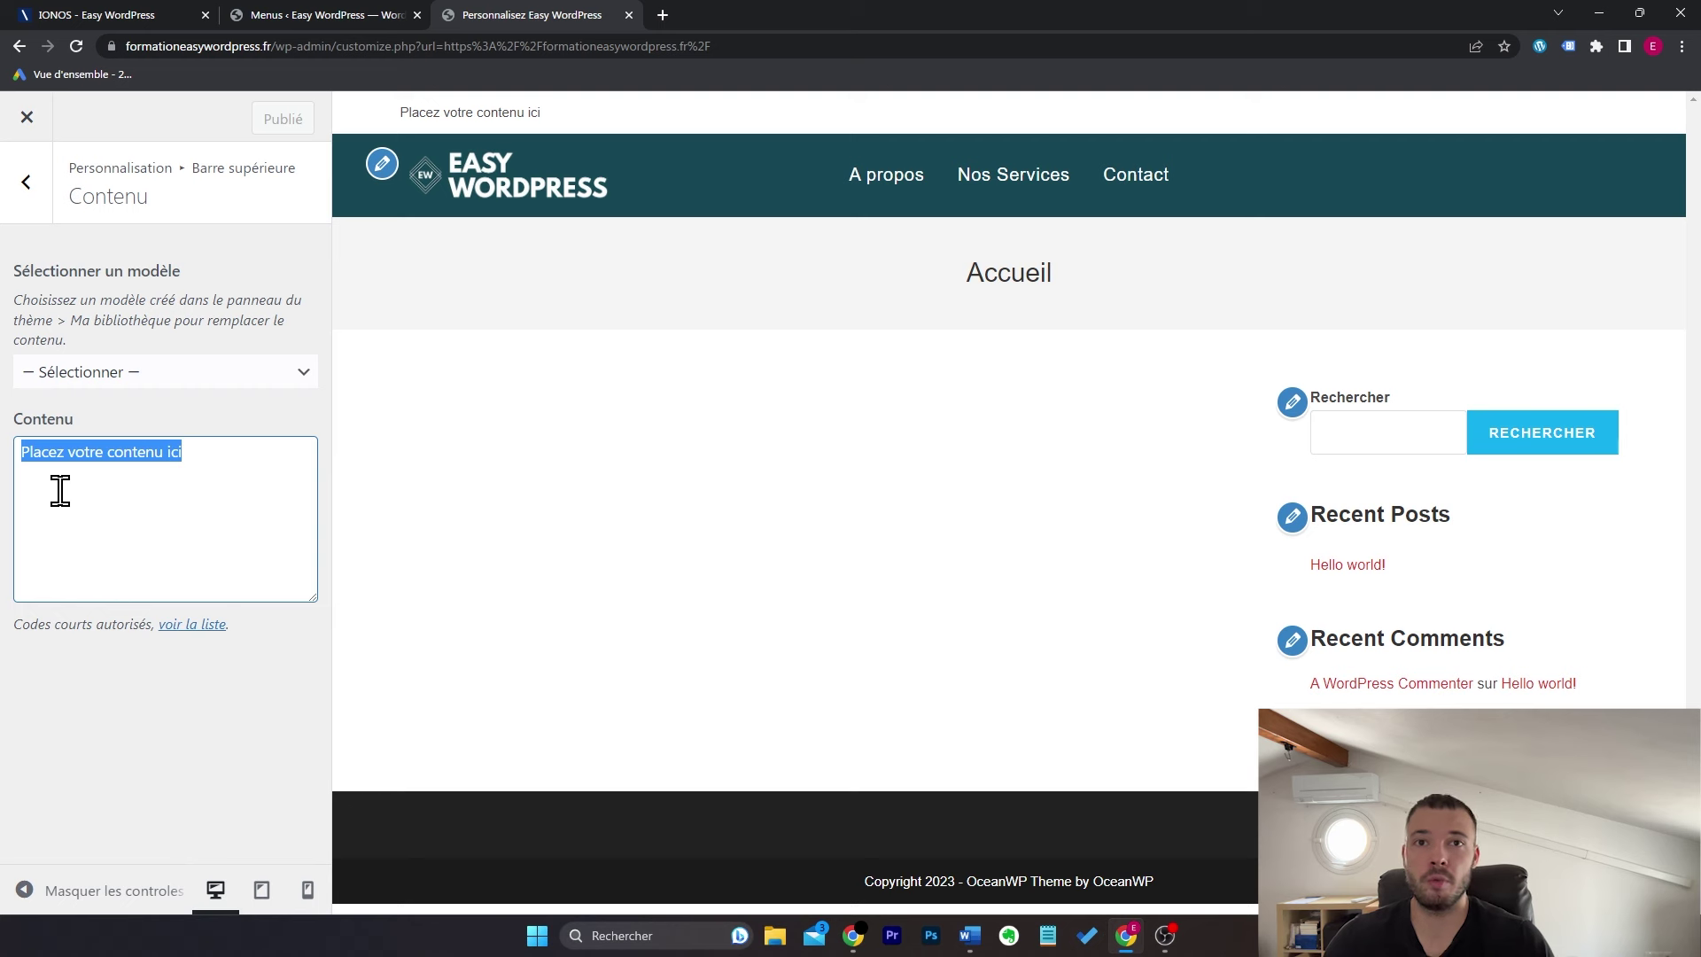
pyautogui.click(25, 182)
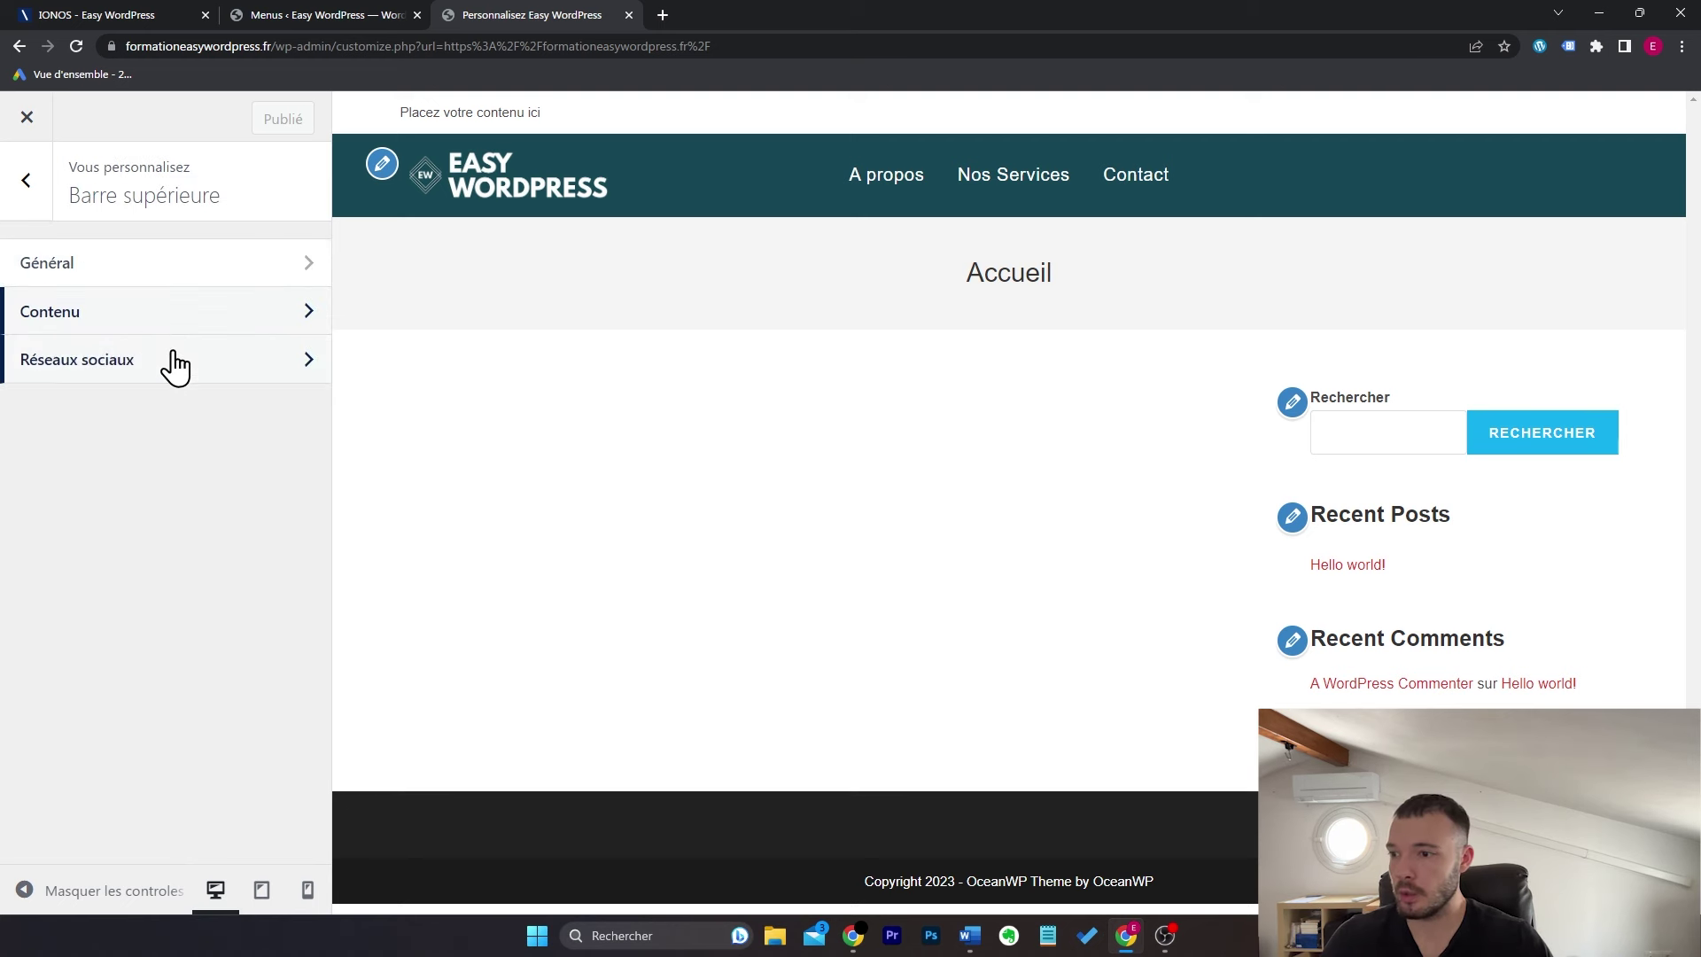
# Step: In Réseaux sociaux, start filling in the Facebook and Instagram link fields
pyautogui.click(173, 358)
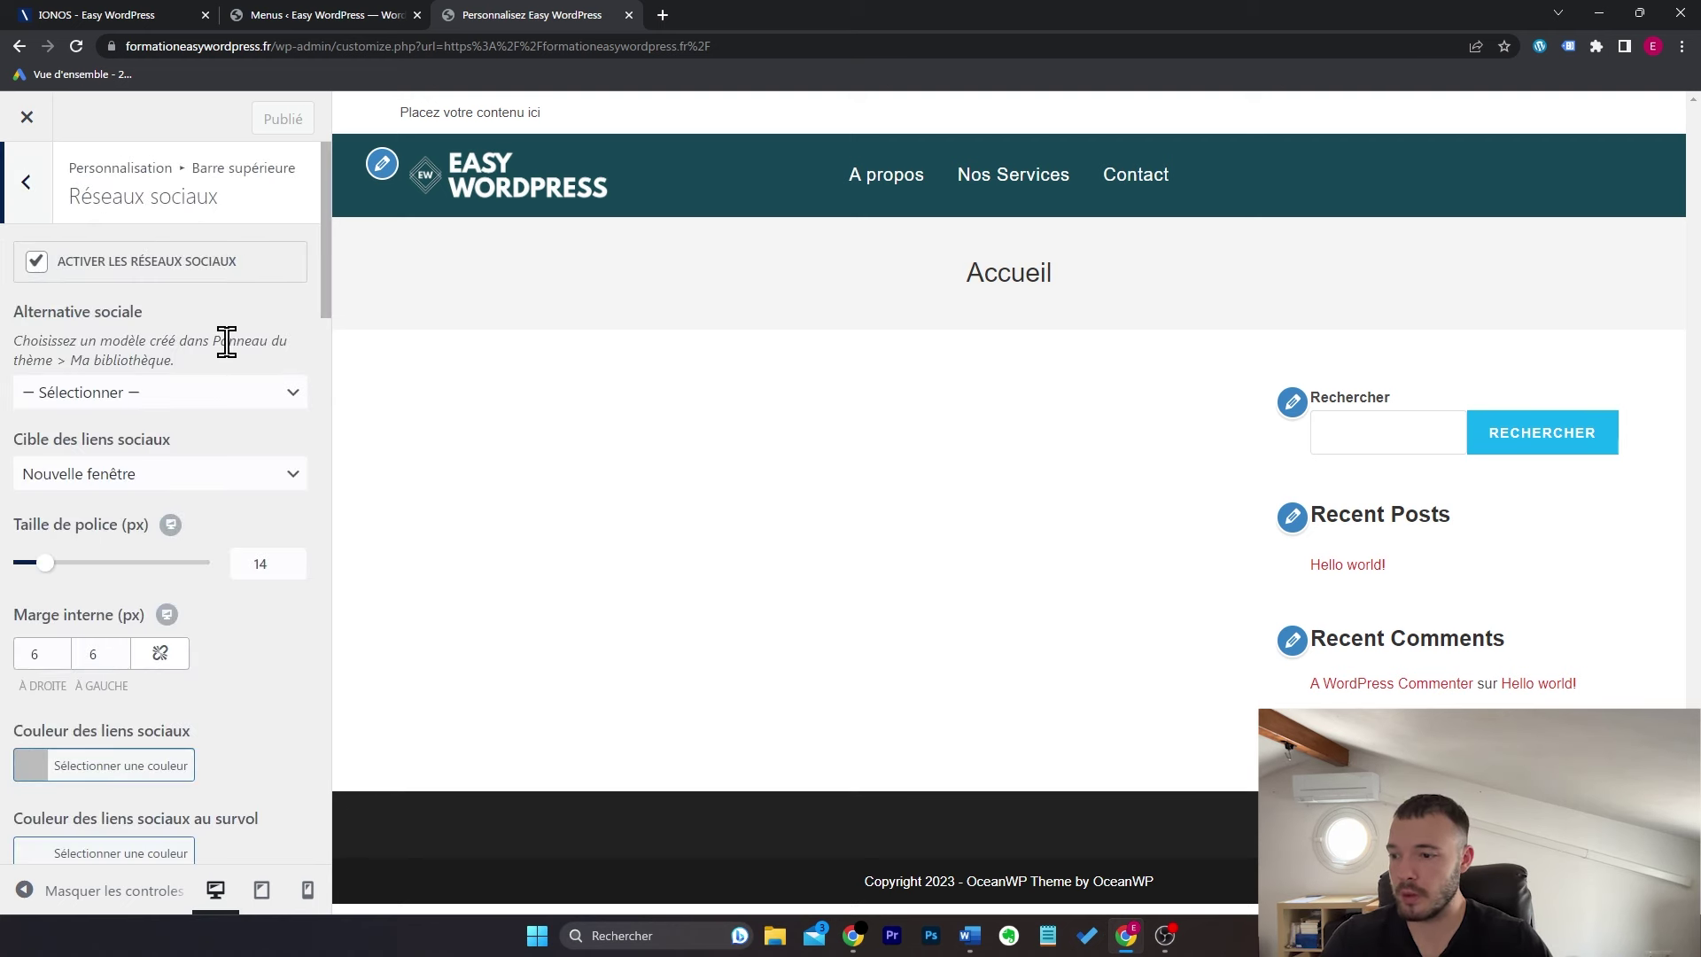
pyautogui.scroll(-7, 227, 344)
pyautogui.click(162, 438)
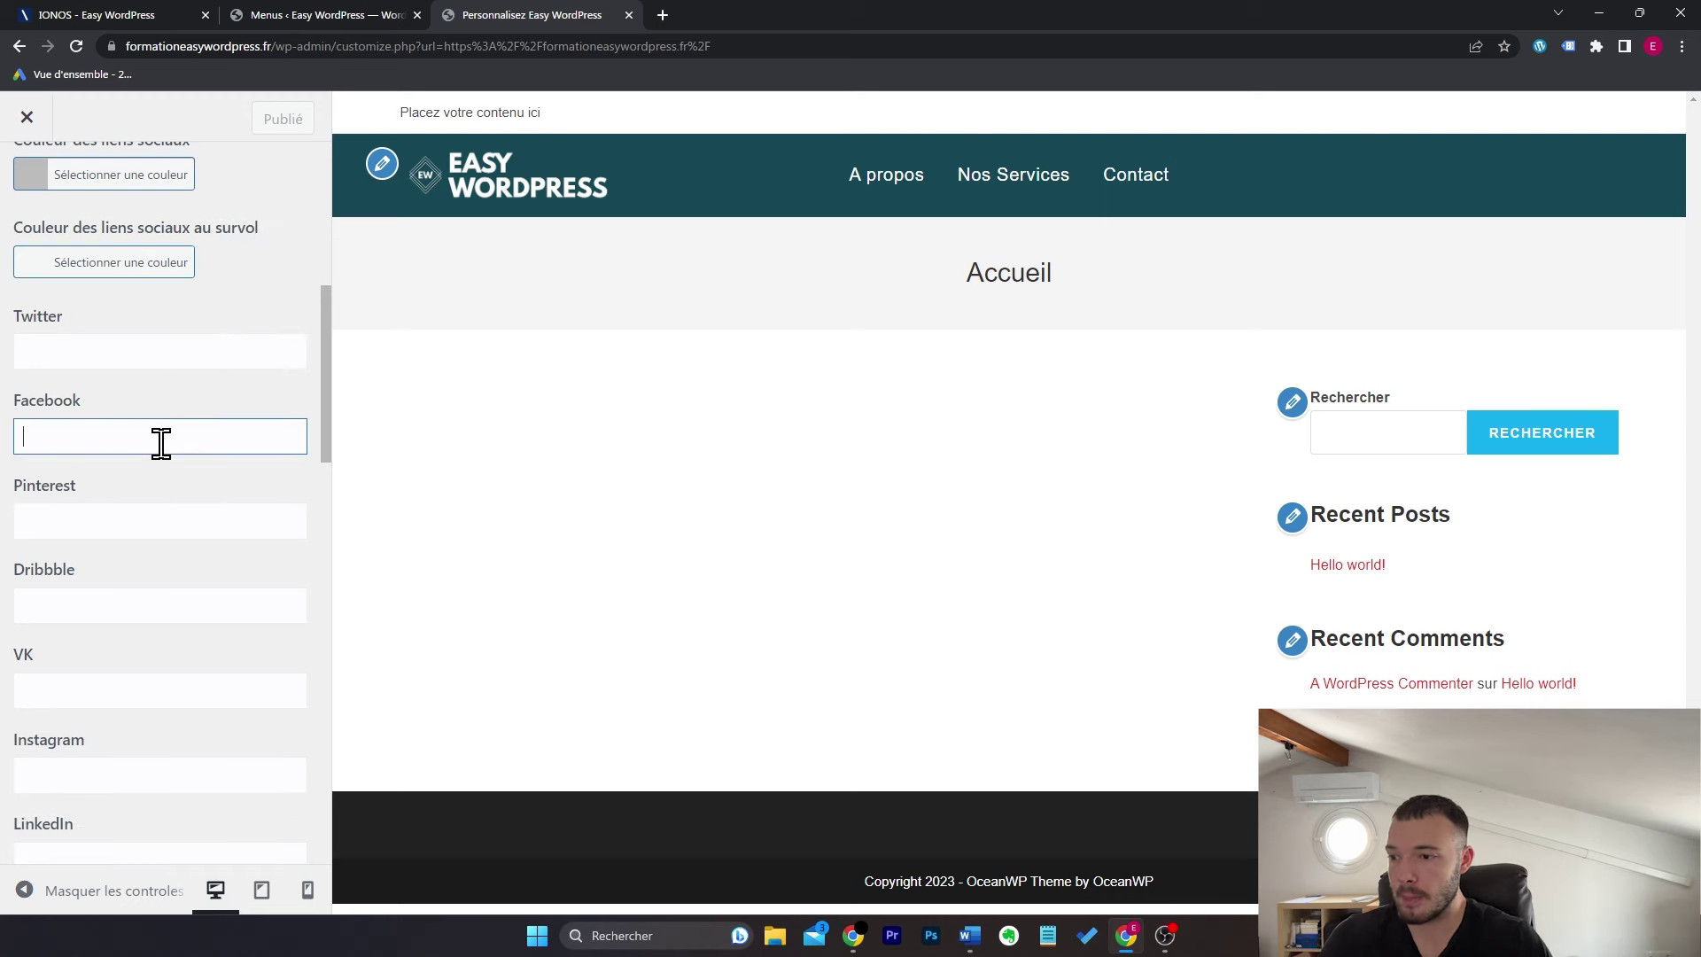
pyautogui.write('face')
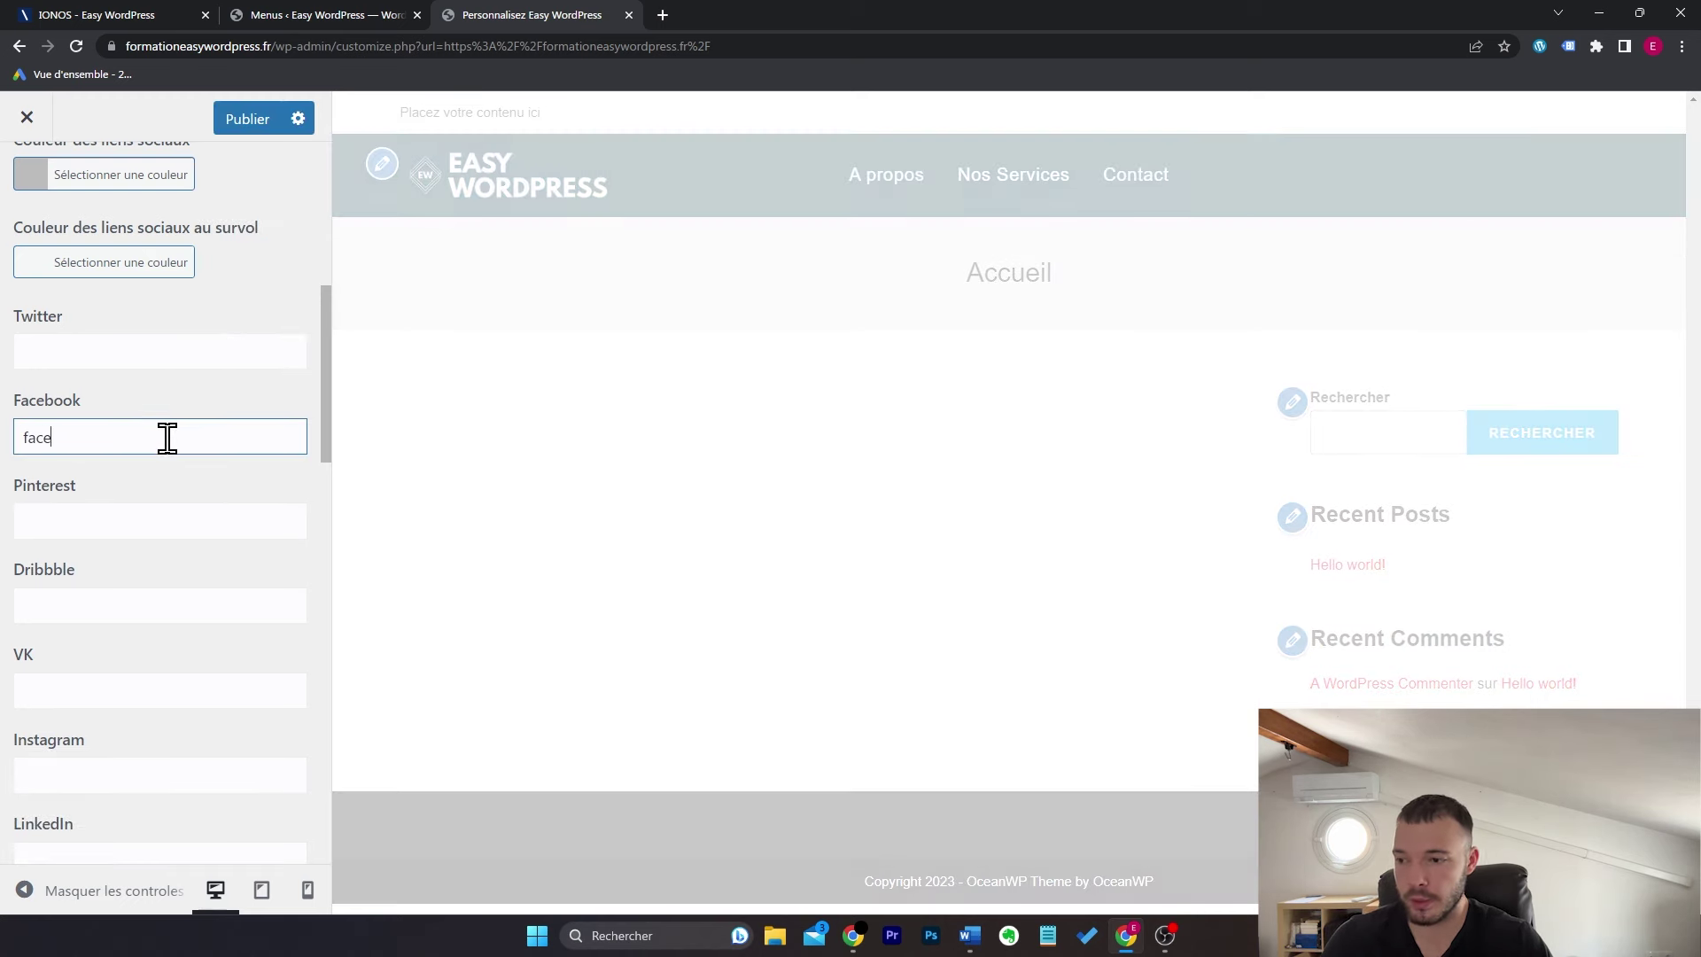
pyautogui.click(167, 783)
pyautogui.write('fra')
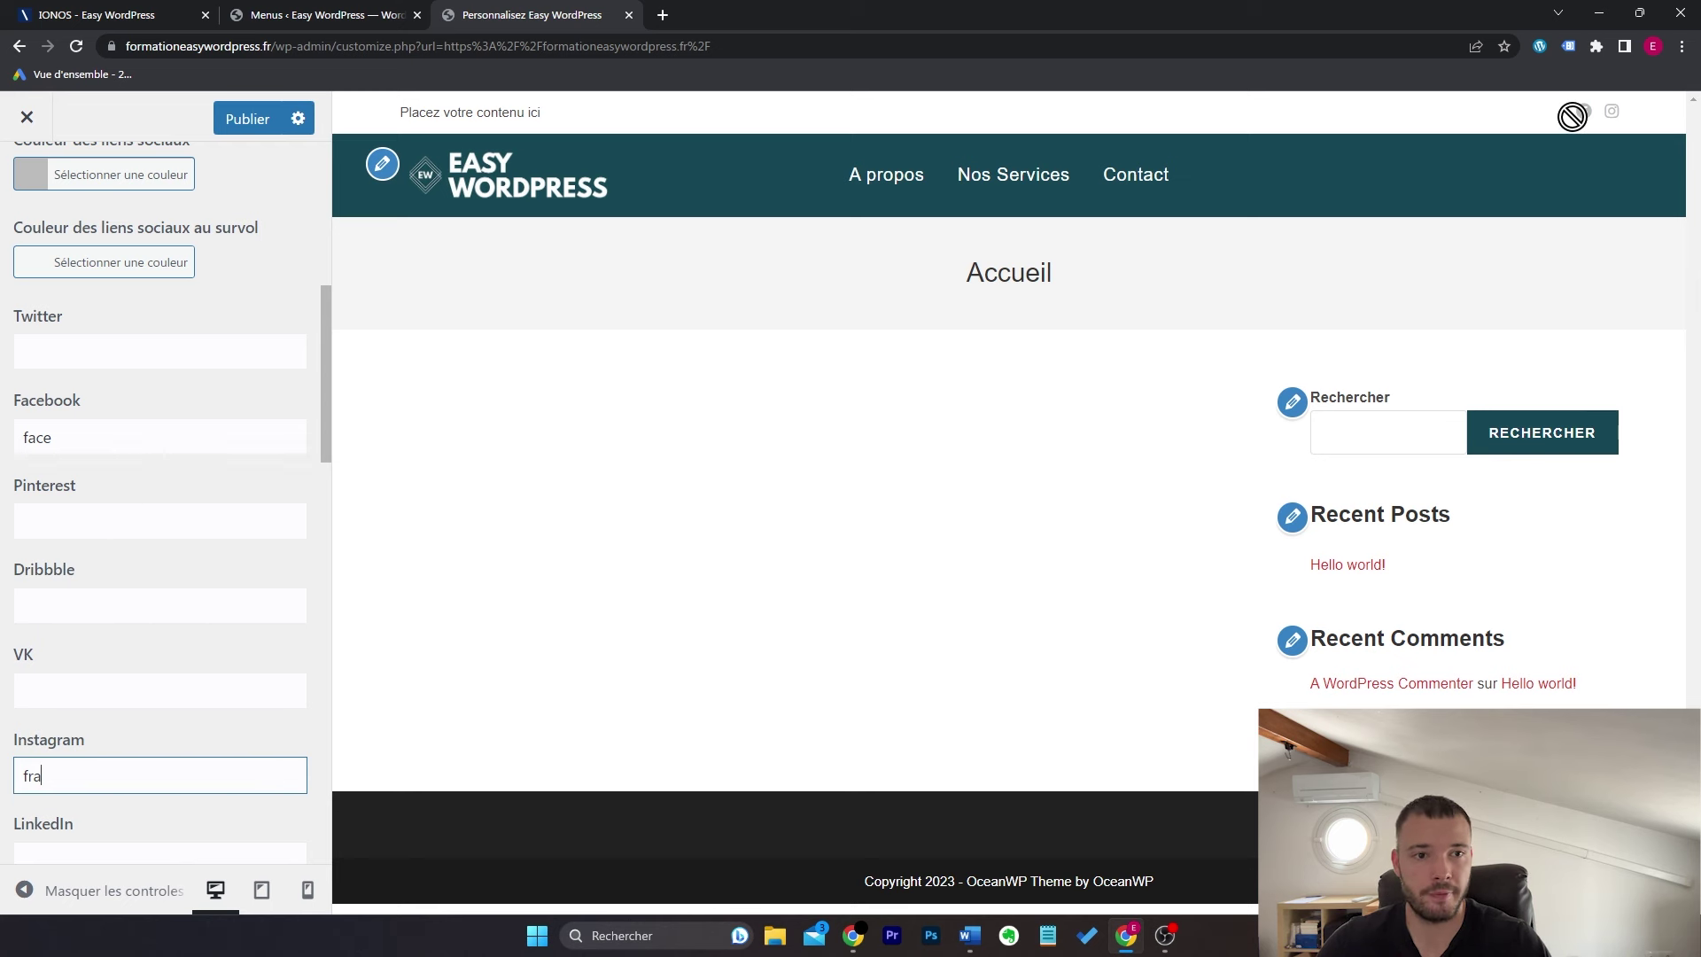
# Step: Set Couleur des liens sociaux to red #dd3333 and go back to the top bar settings
pyautogui.scroll(3, 248, 547)
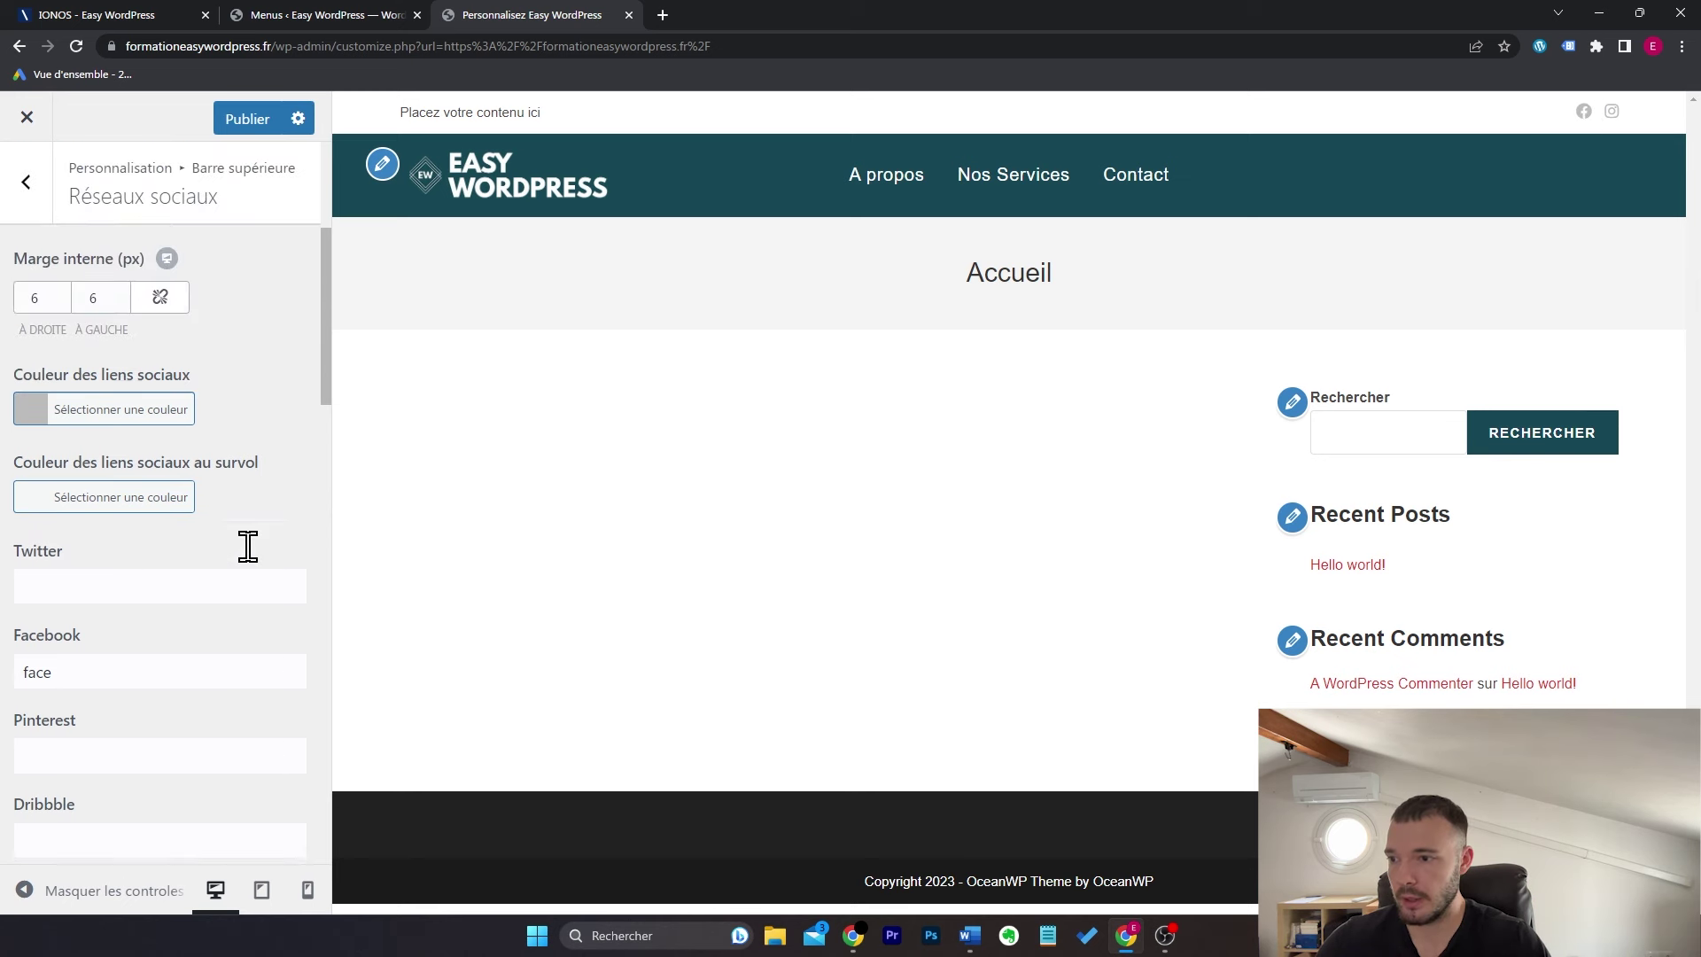
pyautogui.click(160, 413)
pyautogui.click(87, 741)
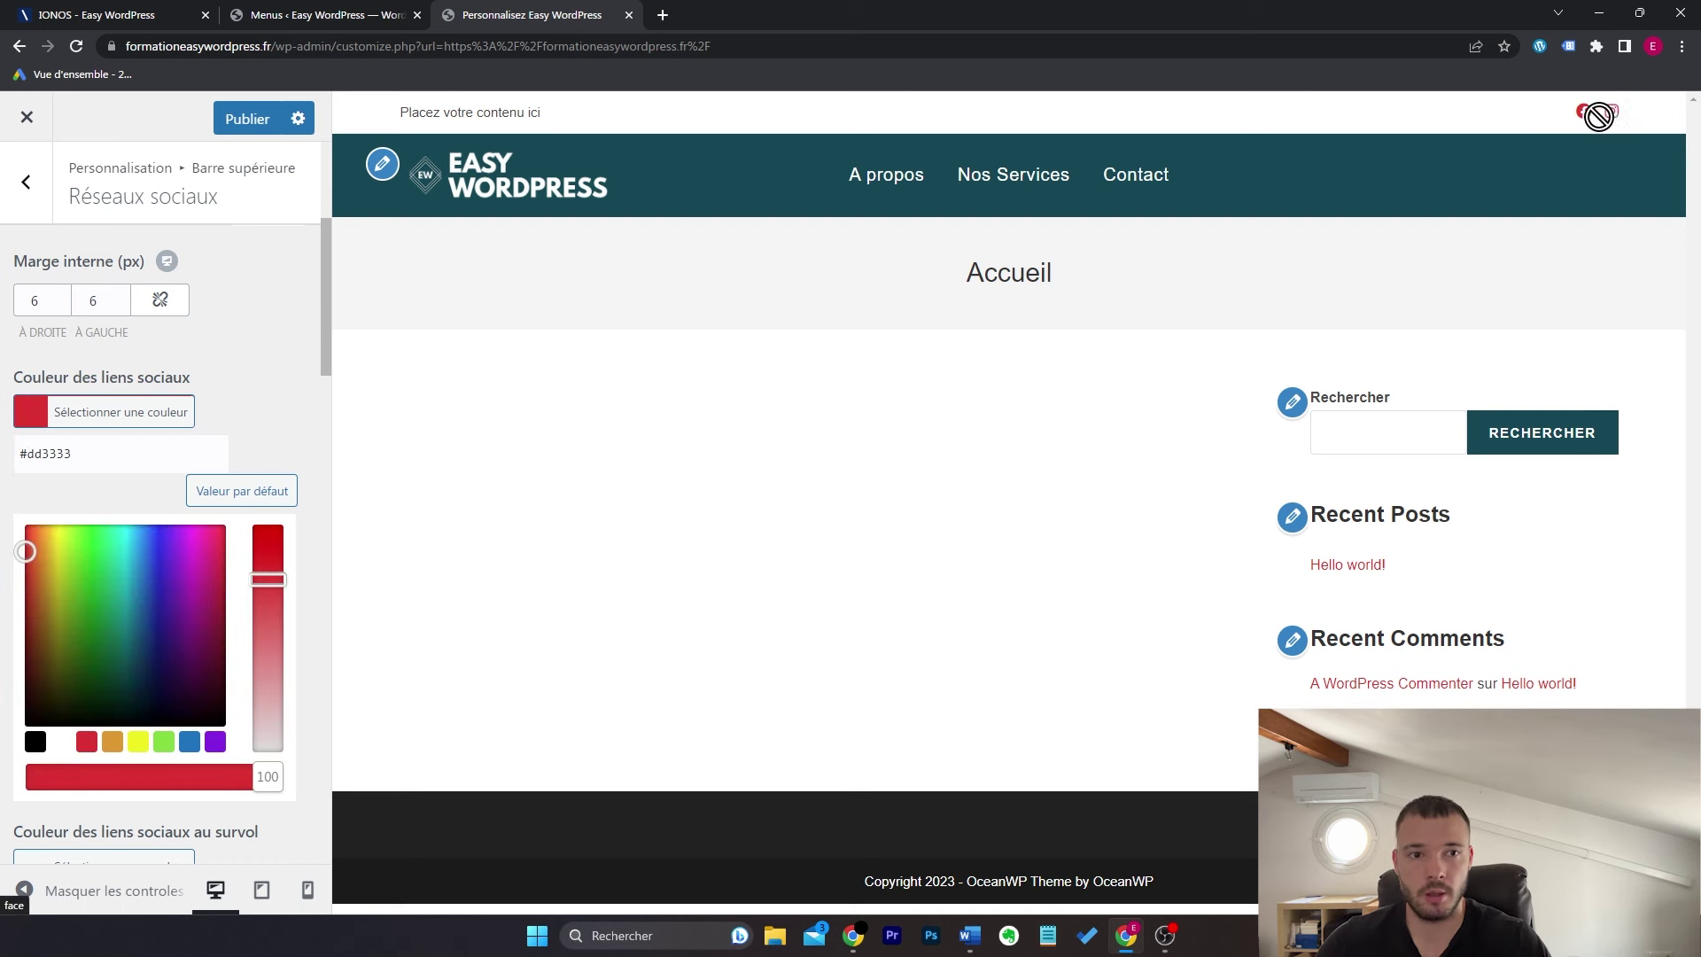
pyautogui.click(32, 184)
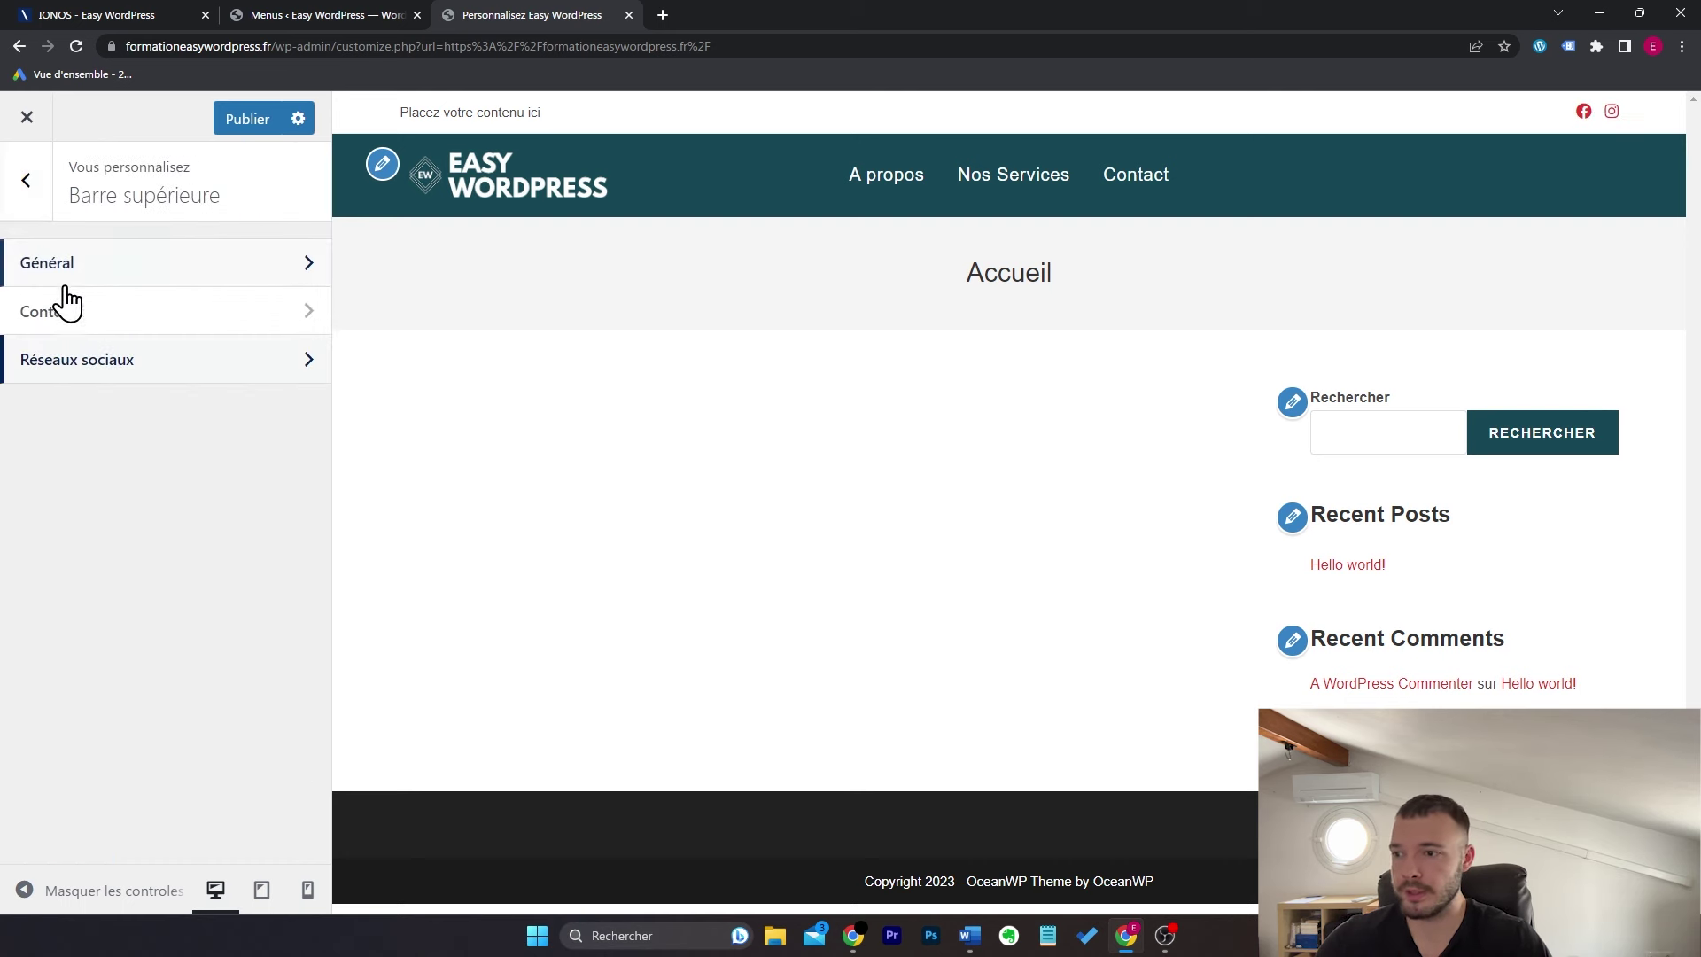
# Step: Uncheck Activer la barre supérieure to remove the top bar and publish the change
pyautogui.click(96, 277)
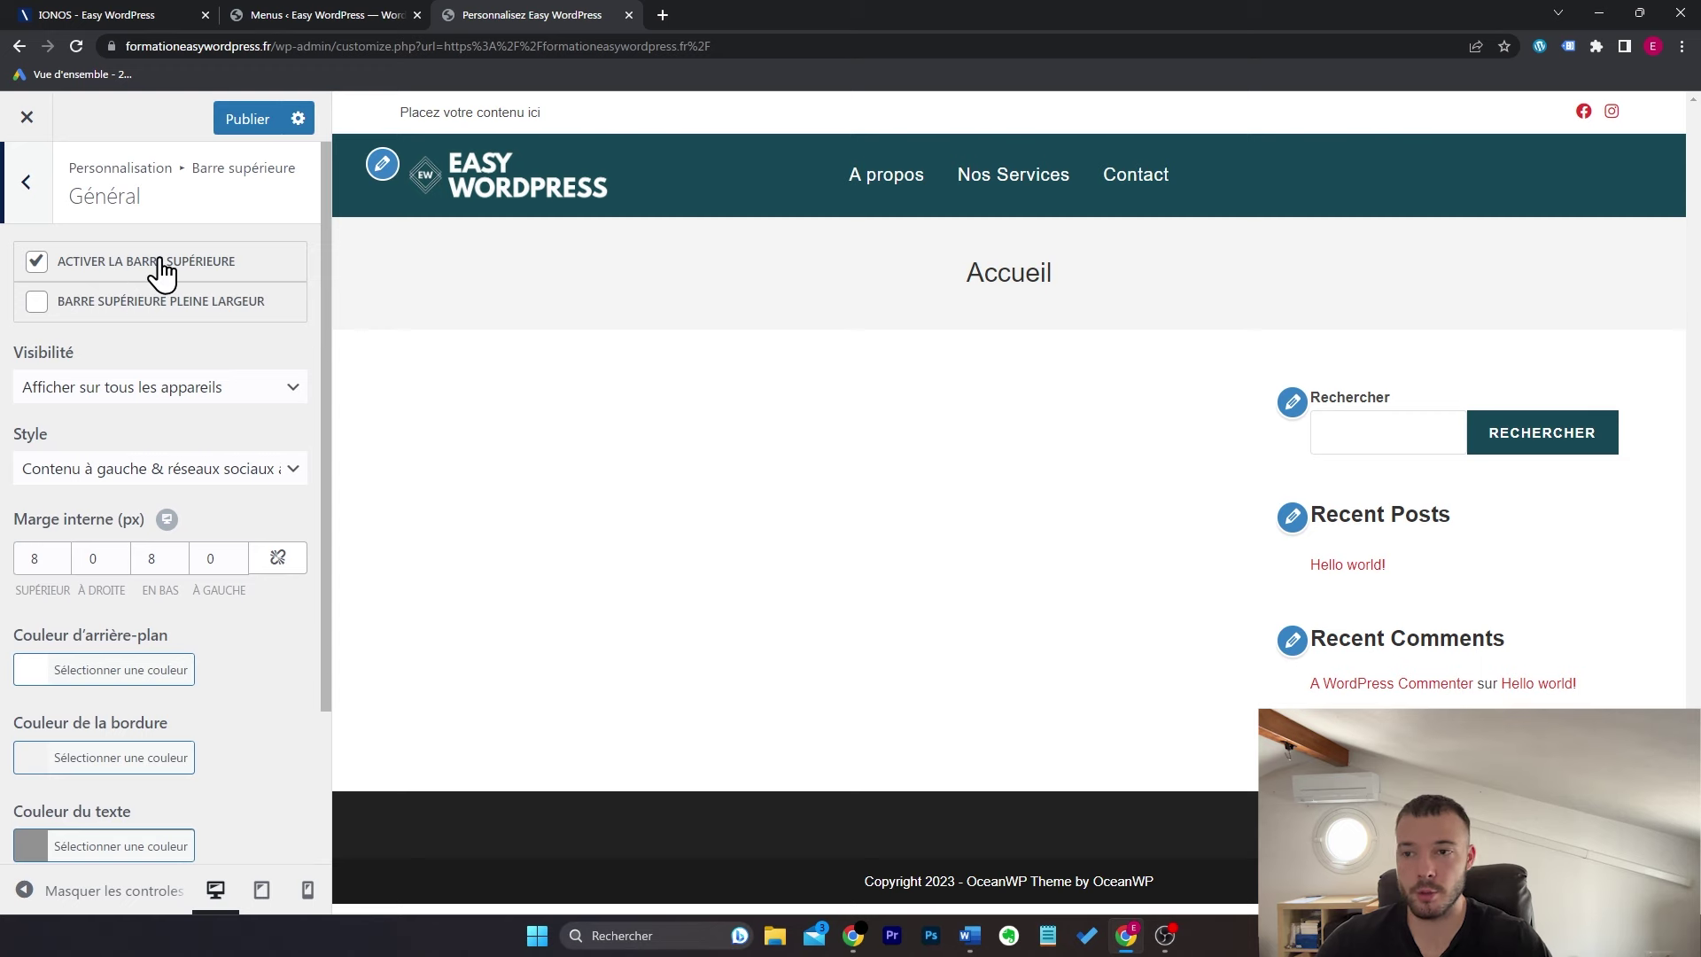
pyautogui.click(160, 261)
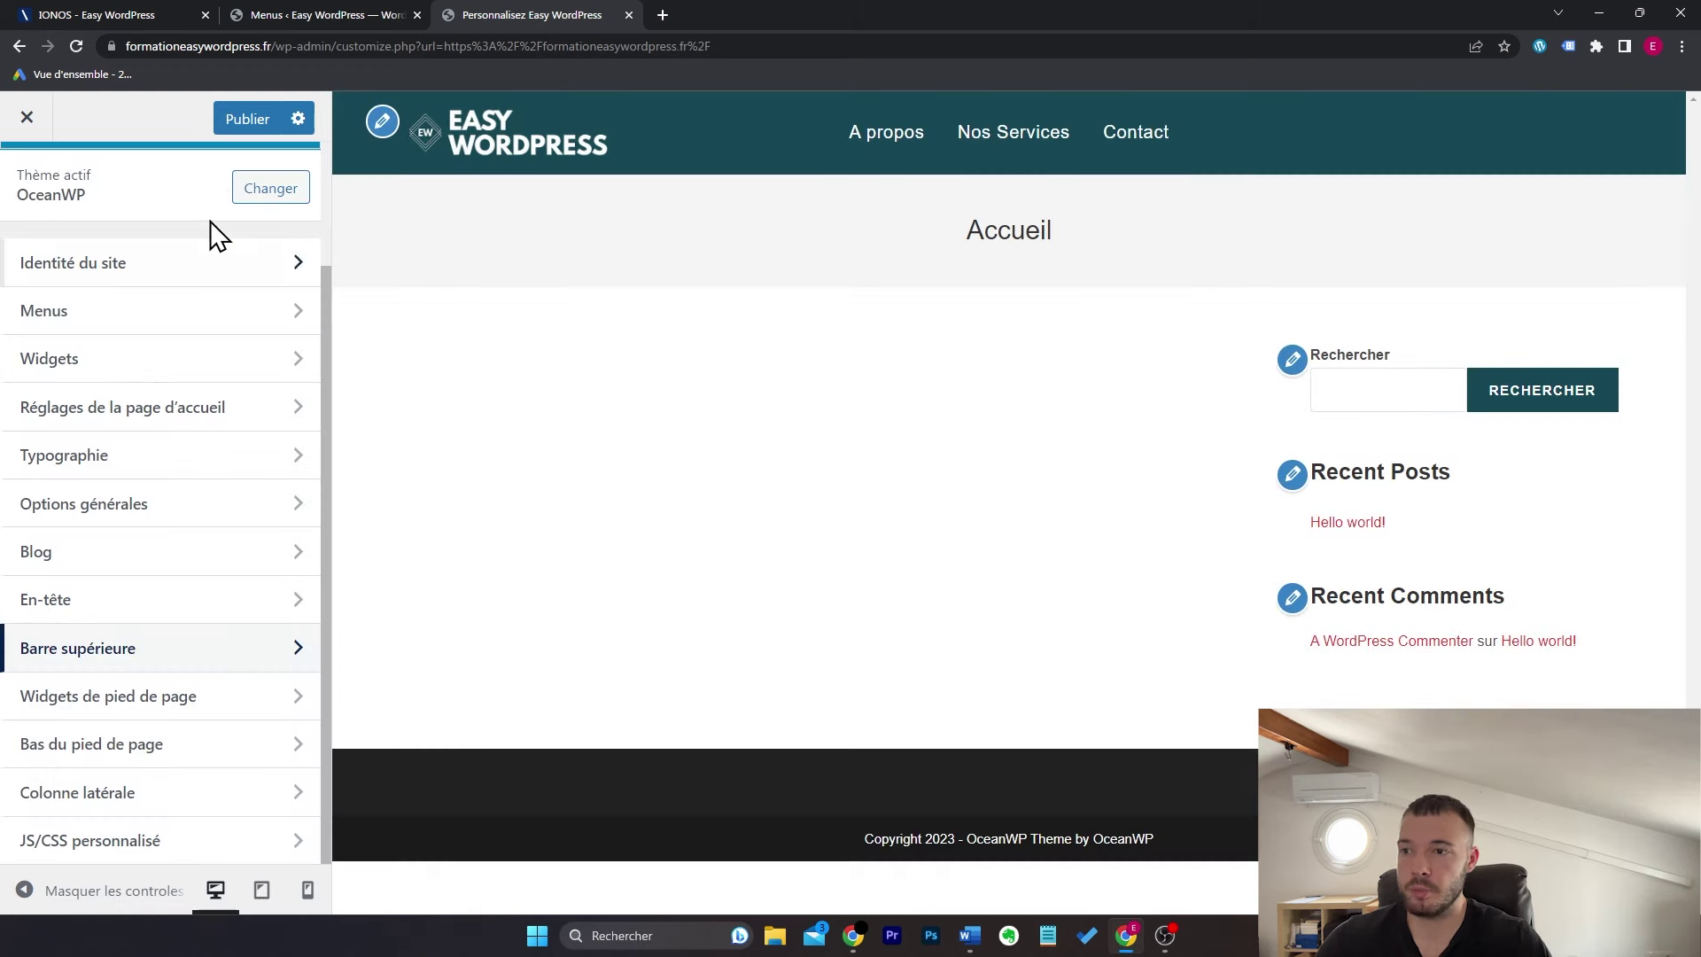
pyautogui.click(245, 125)
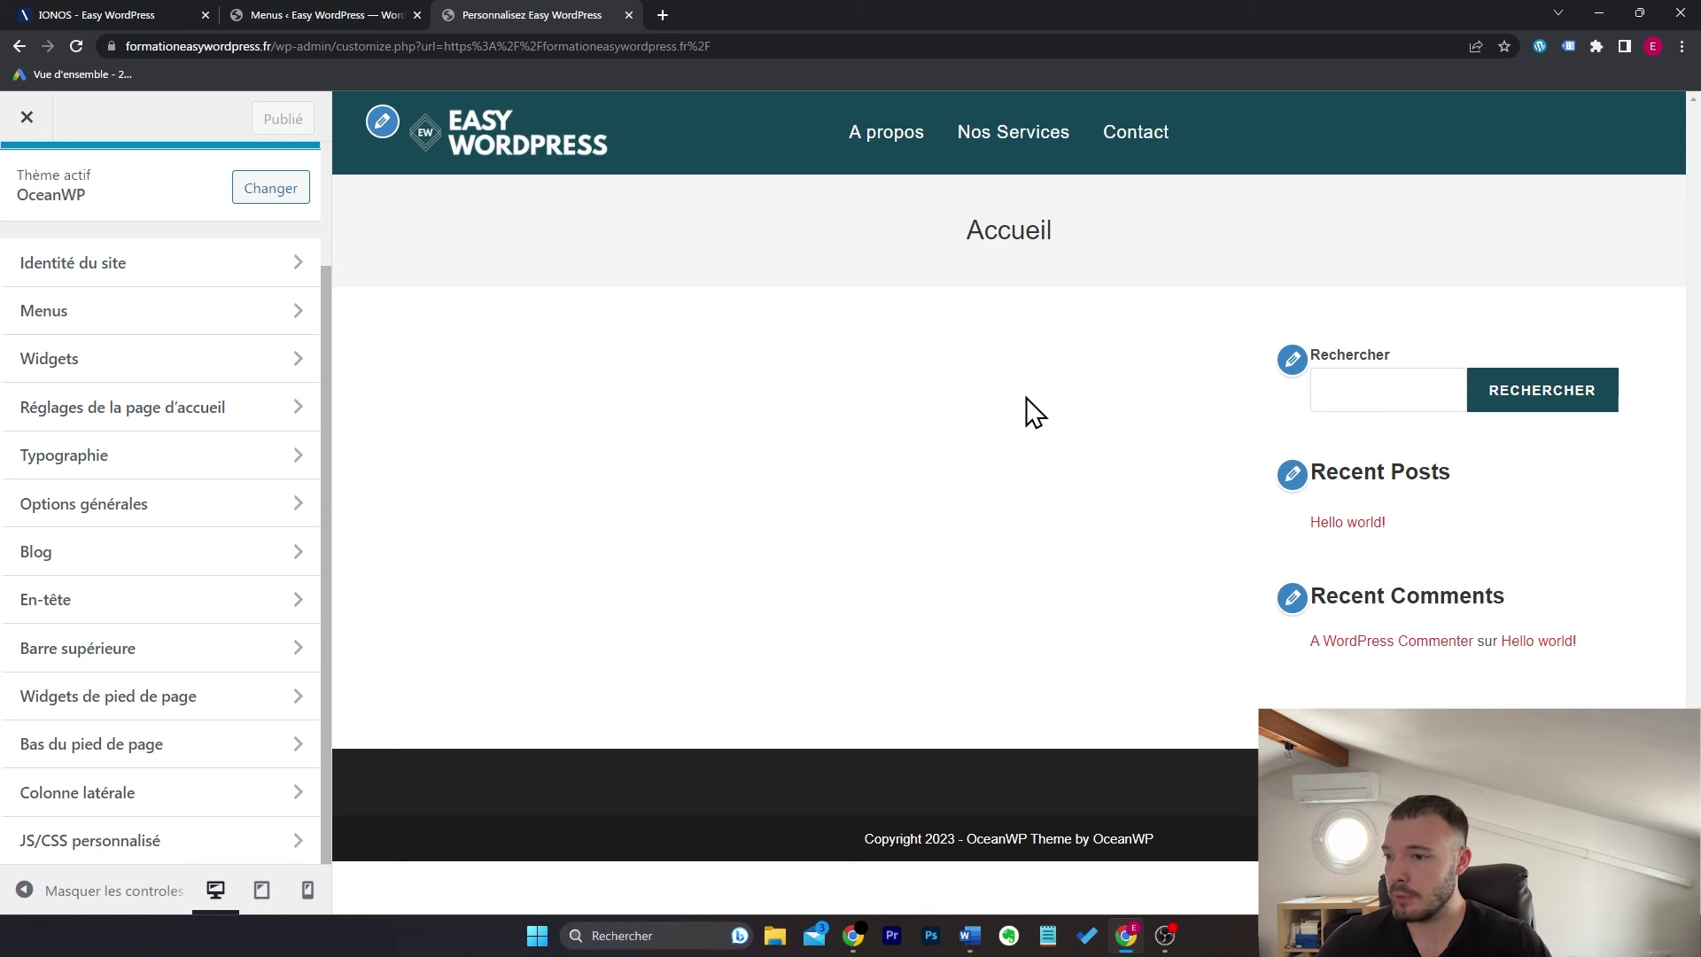
pyautogui.click(152, 519)
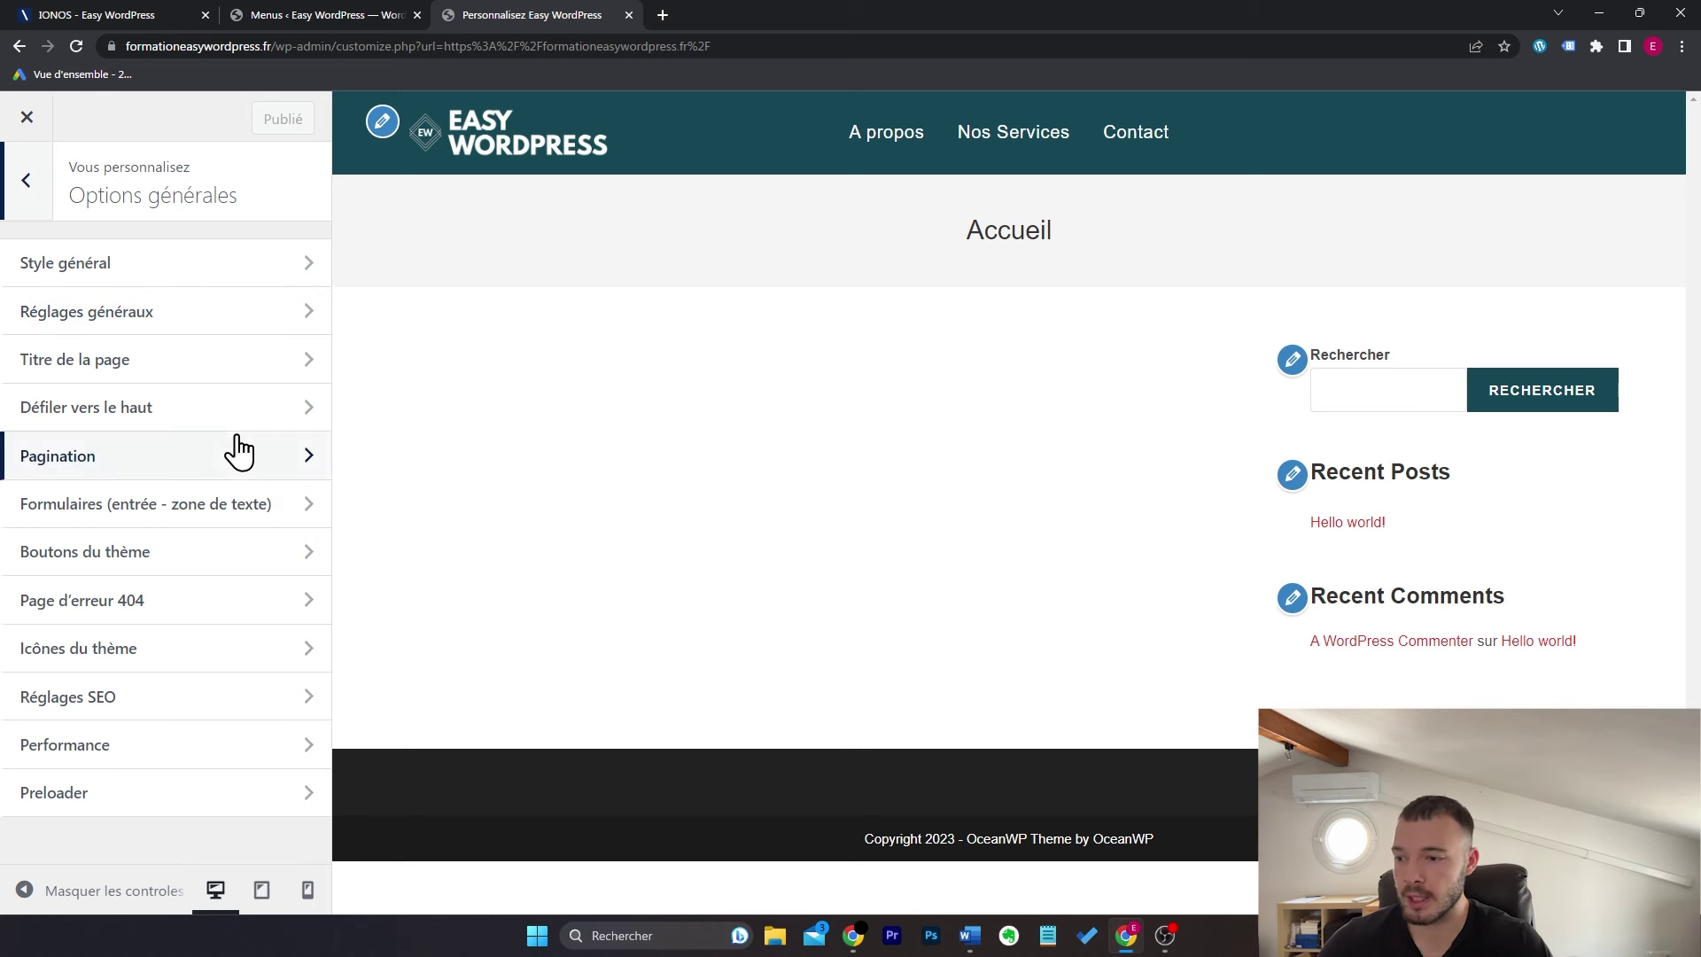
# Step: Choose the full-width, no-sidebar layout thumbnail in the Options générales layout settings
pyautogui.click(233, 264)
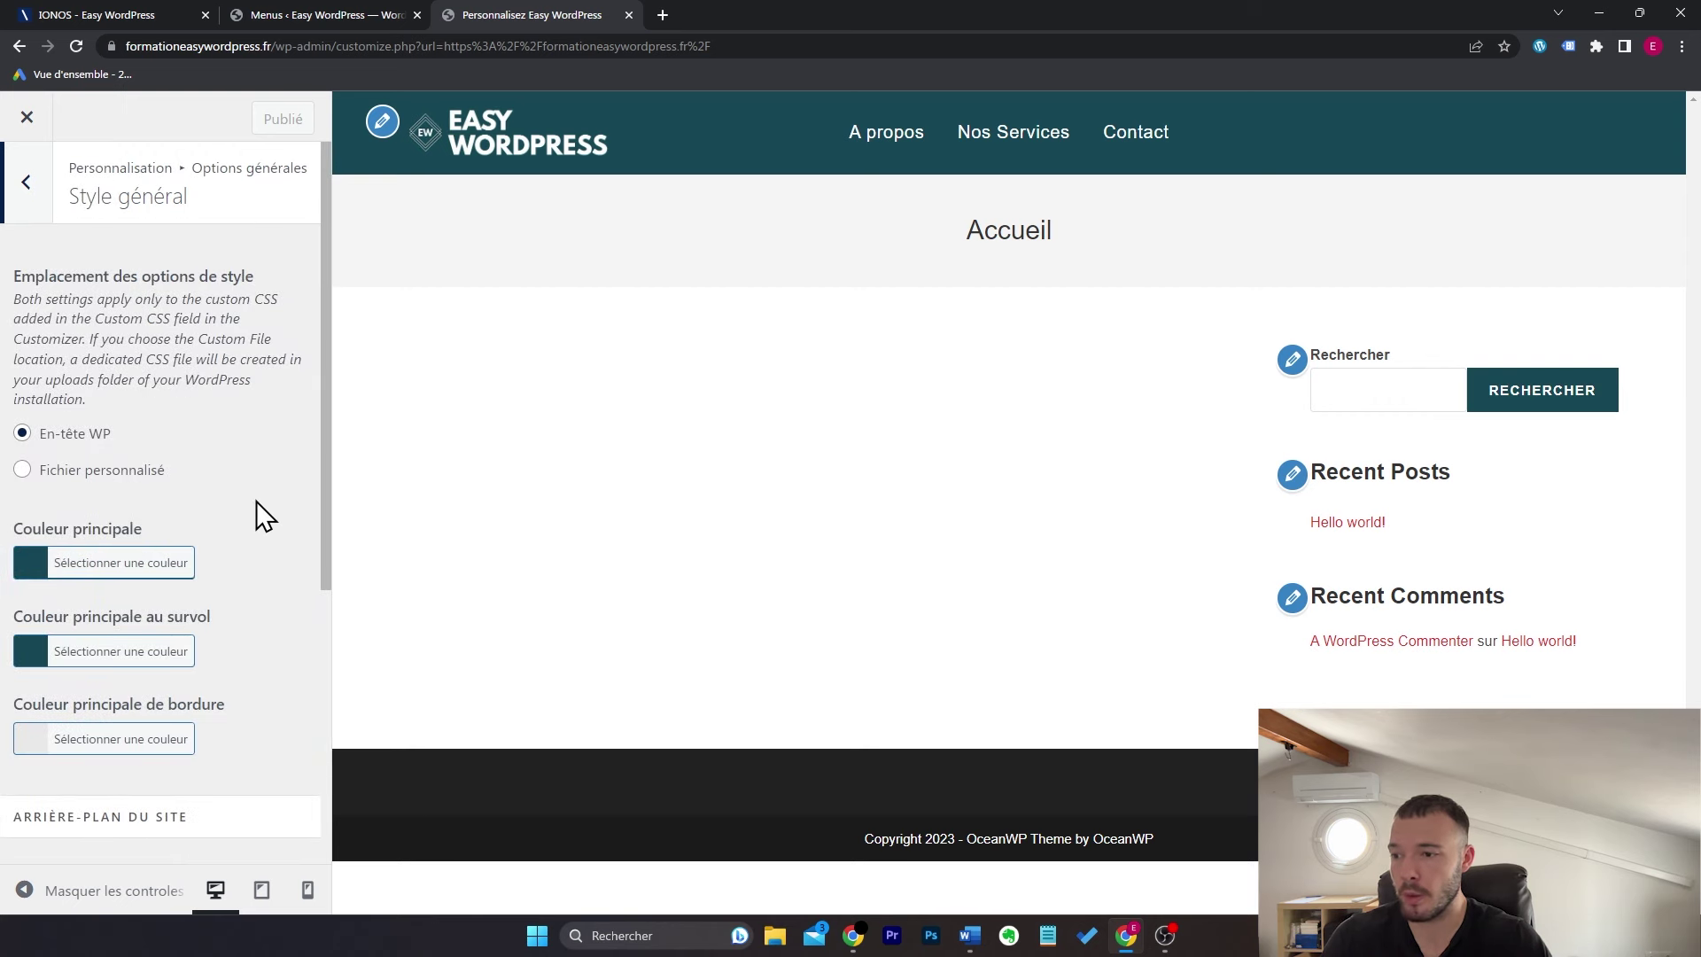
pyautogui.click(31, 197)
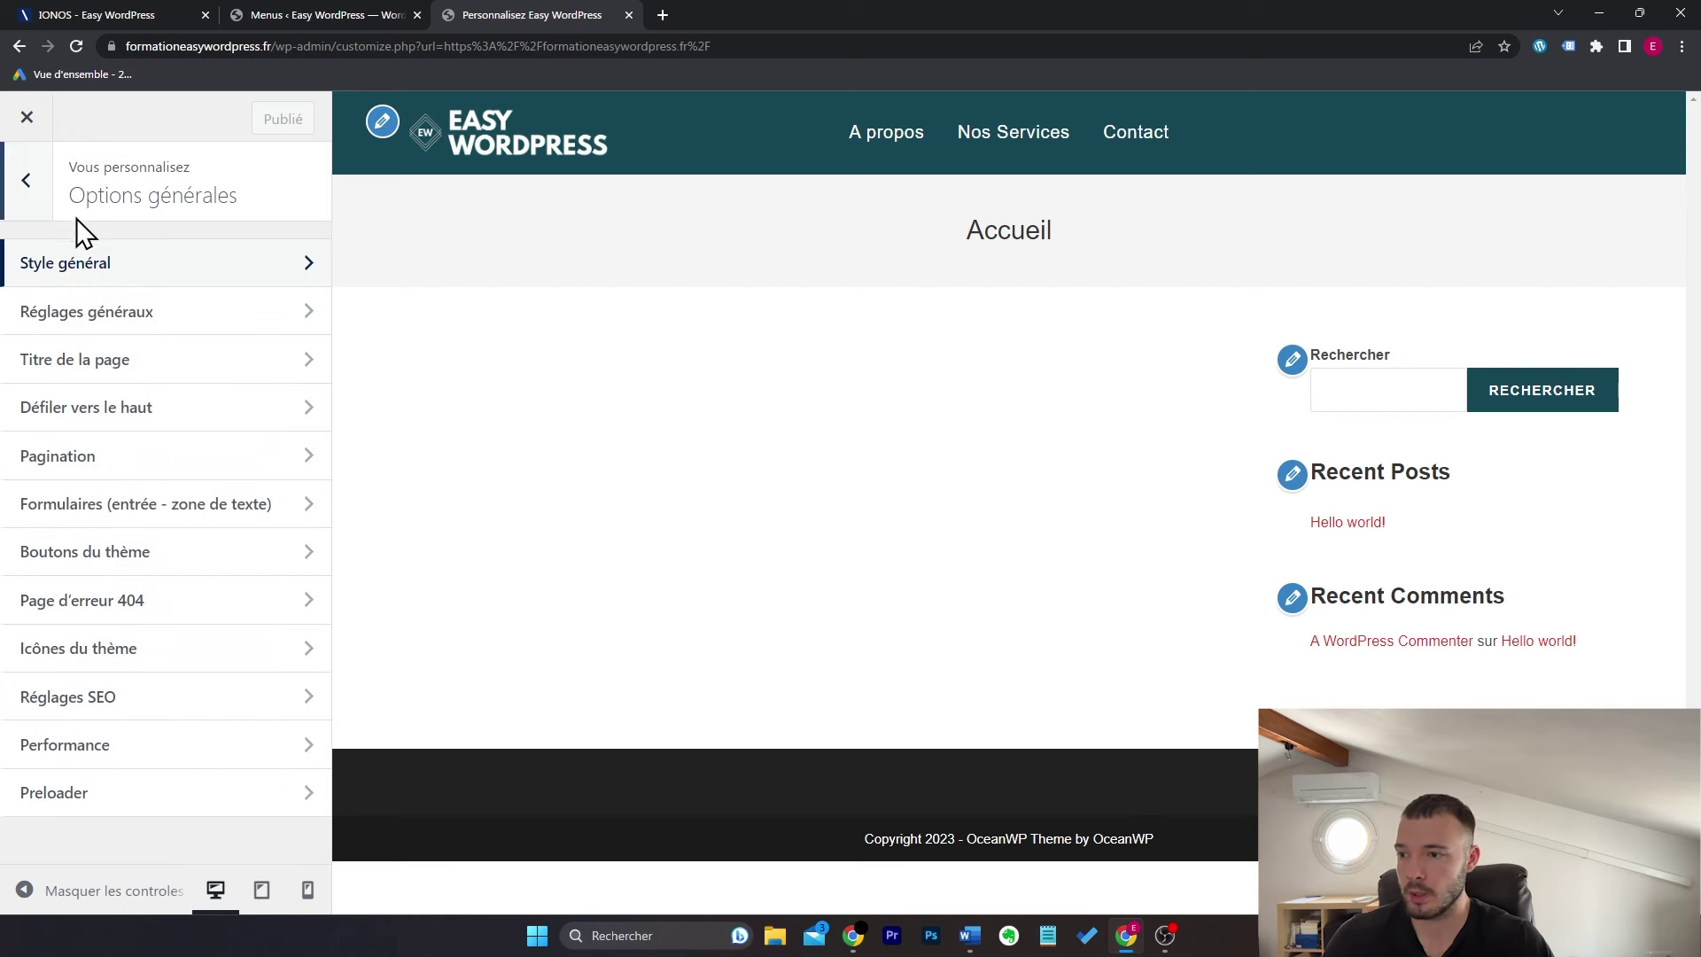
pyautogui.click(188, 328)
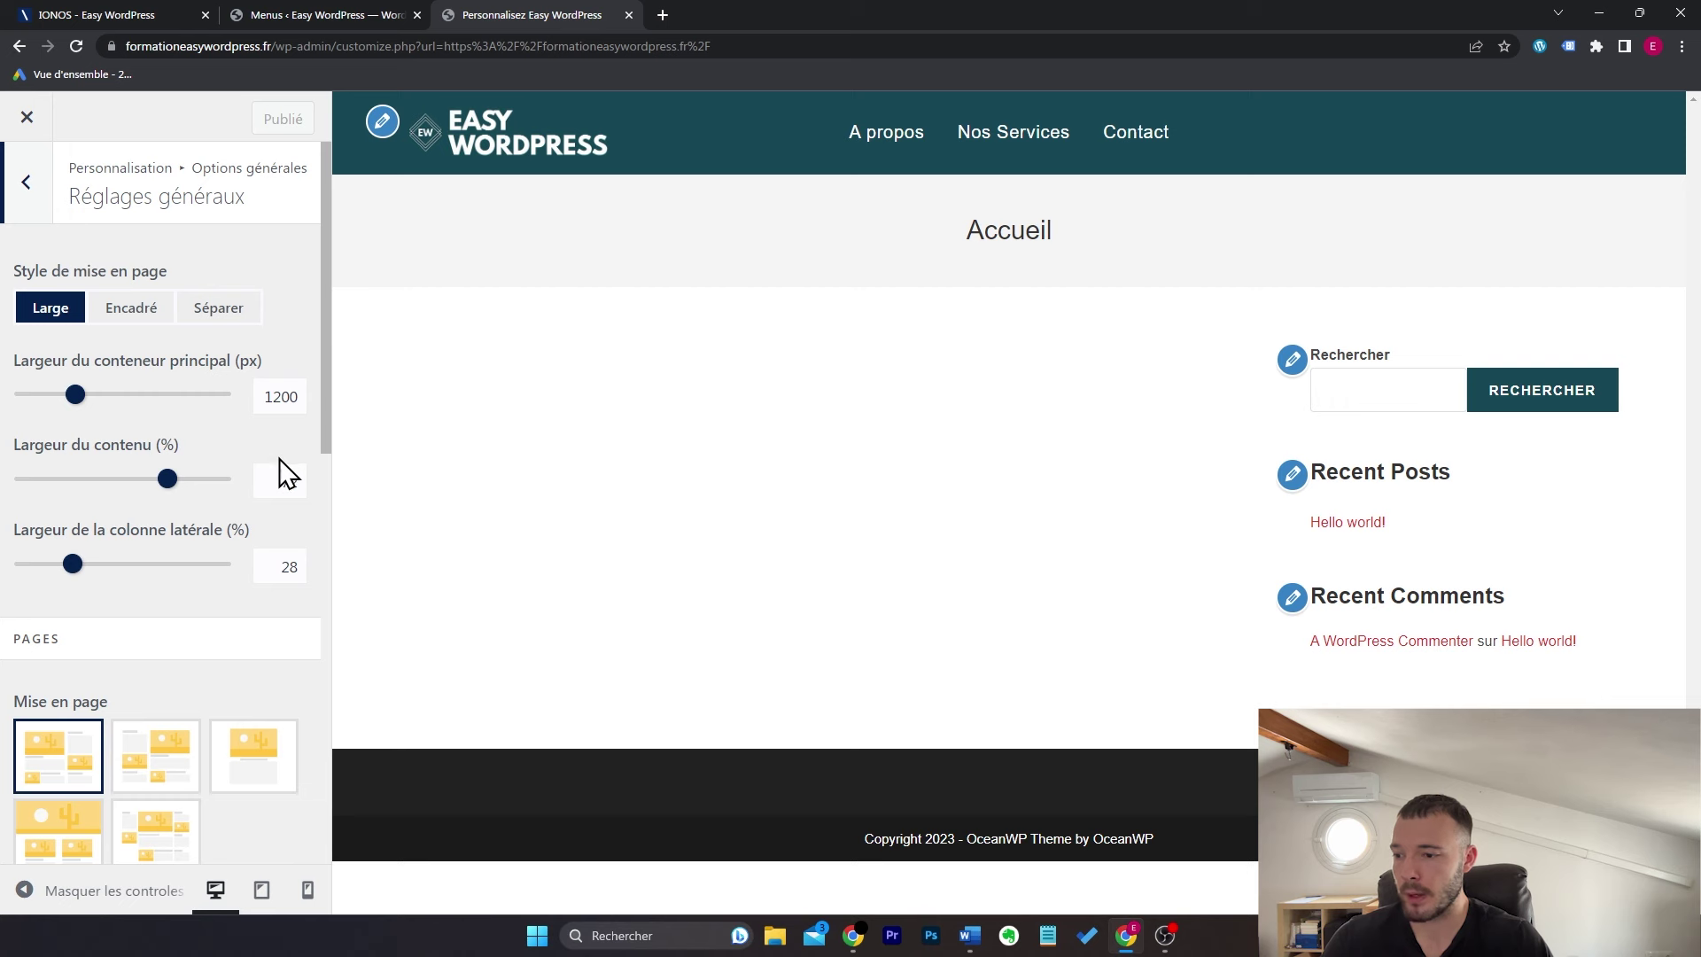
pyautogui.scroll(-4, 280, 459)
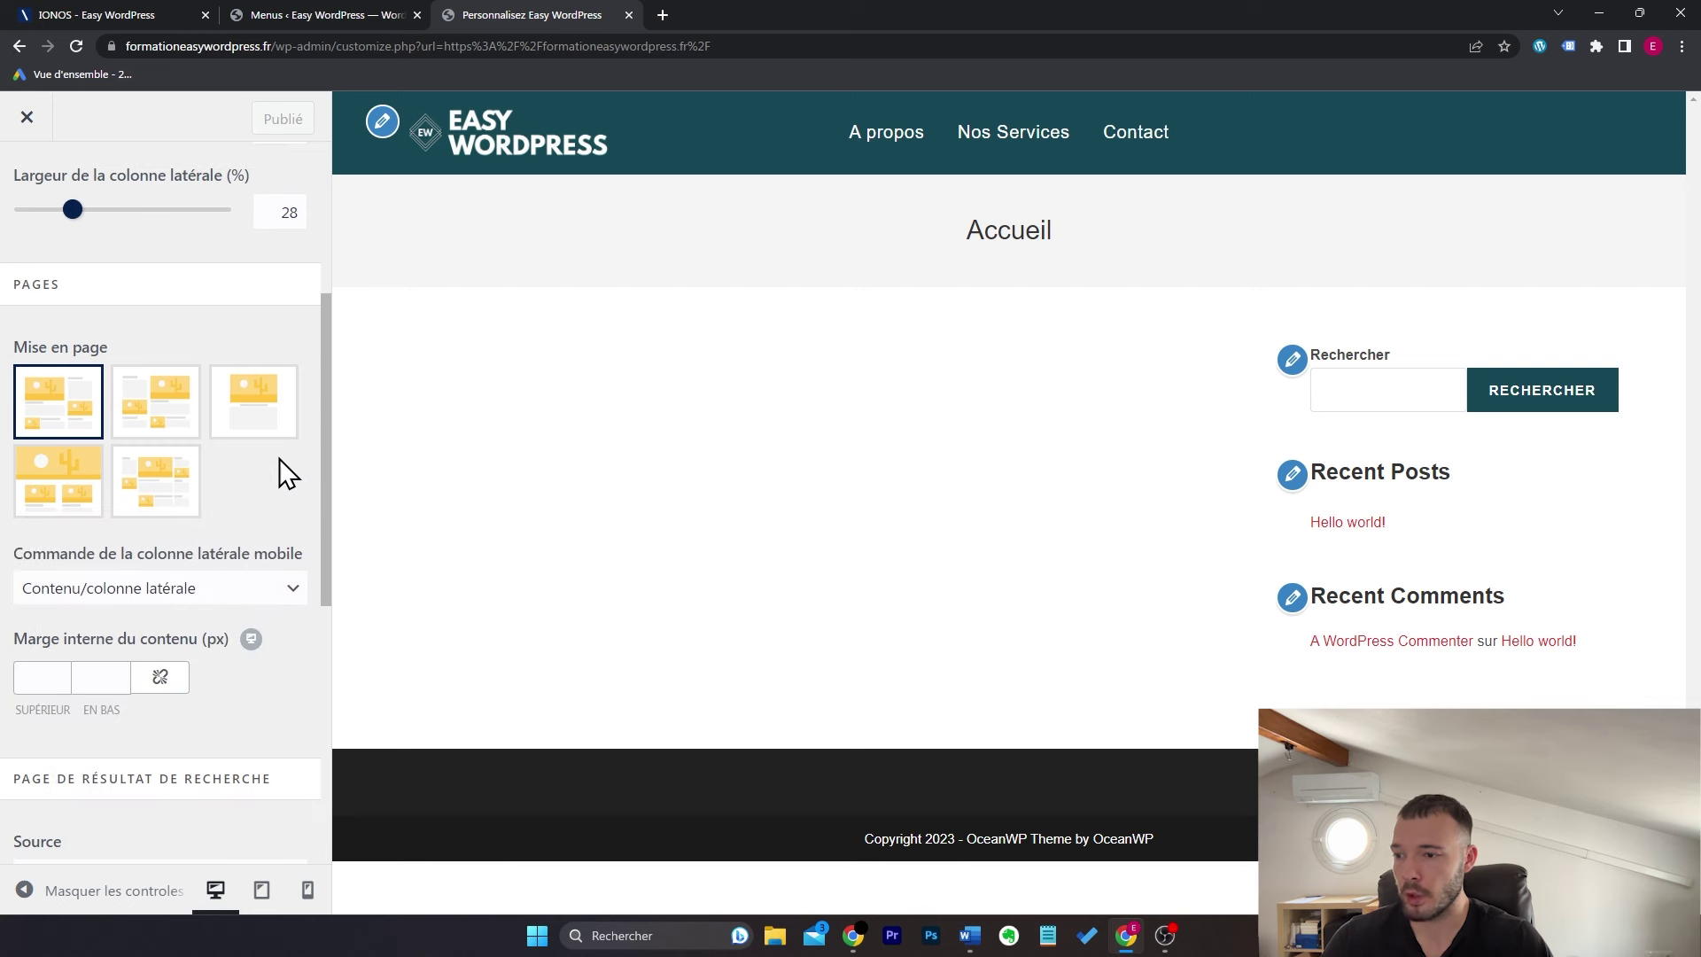
pyautogui.click(256, 414)
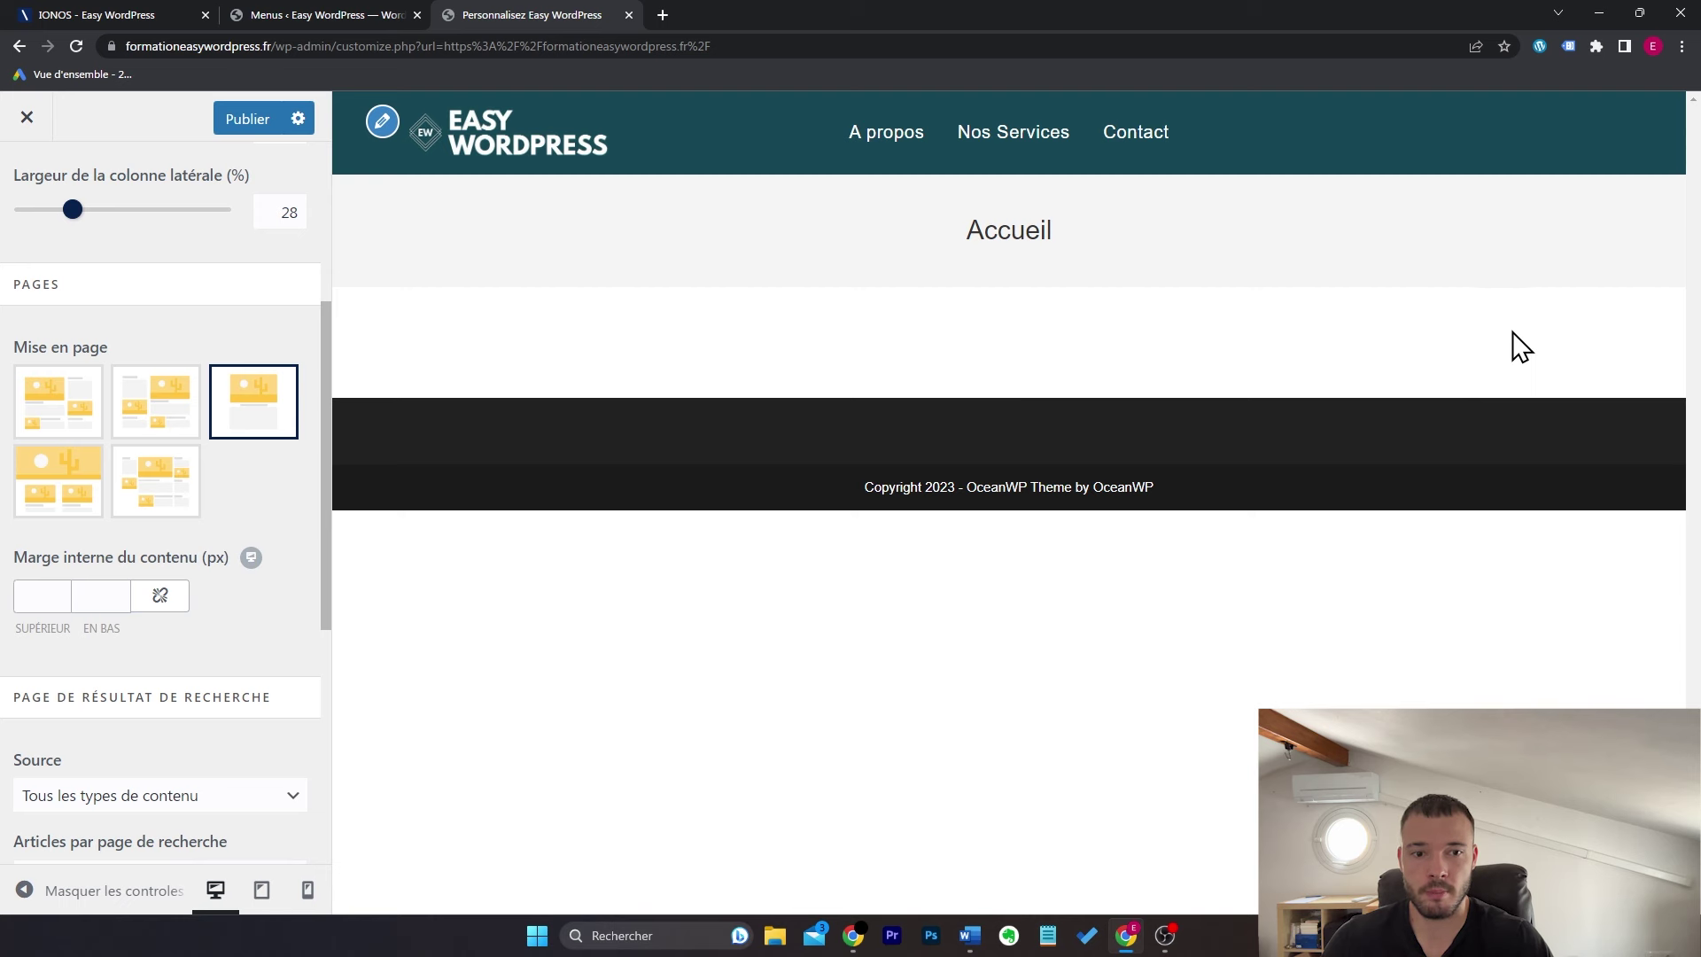
pyautogui.scroll(5, 45, 315)
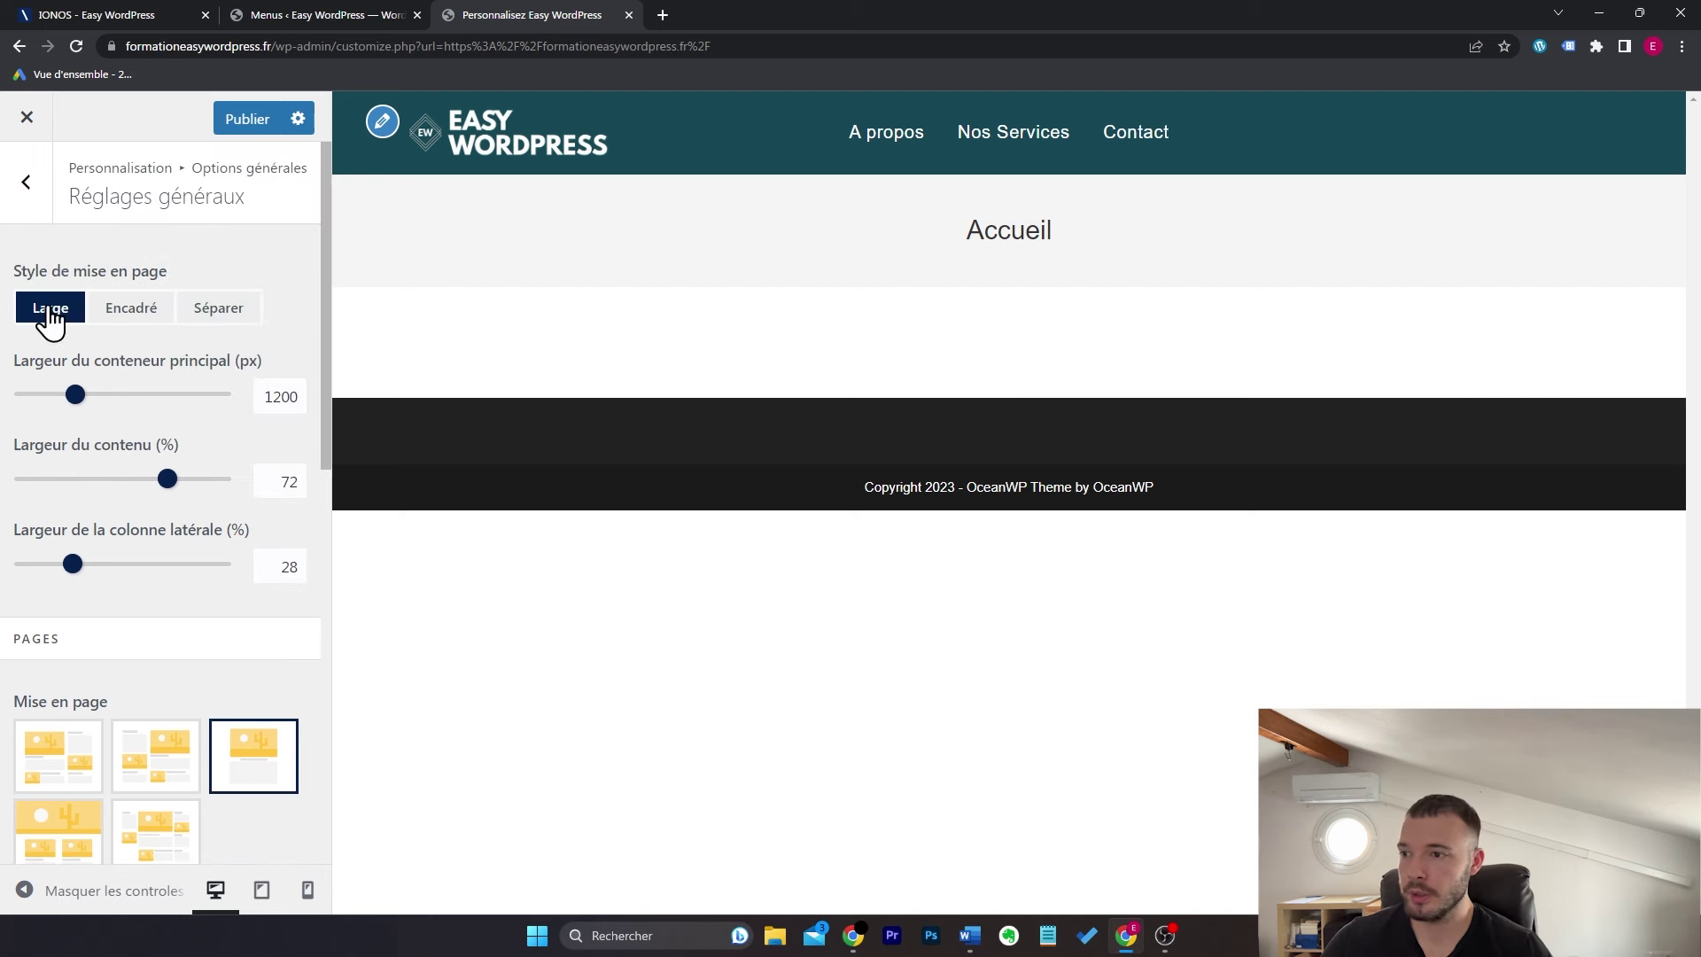
pyautogui.click(25, 180)
pyautogui.click(172, 363)
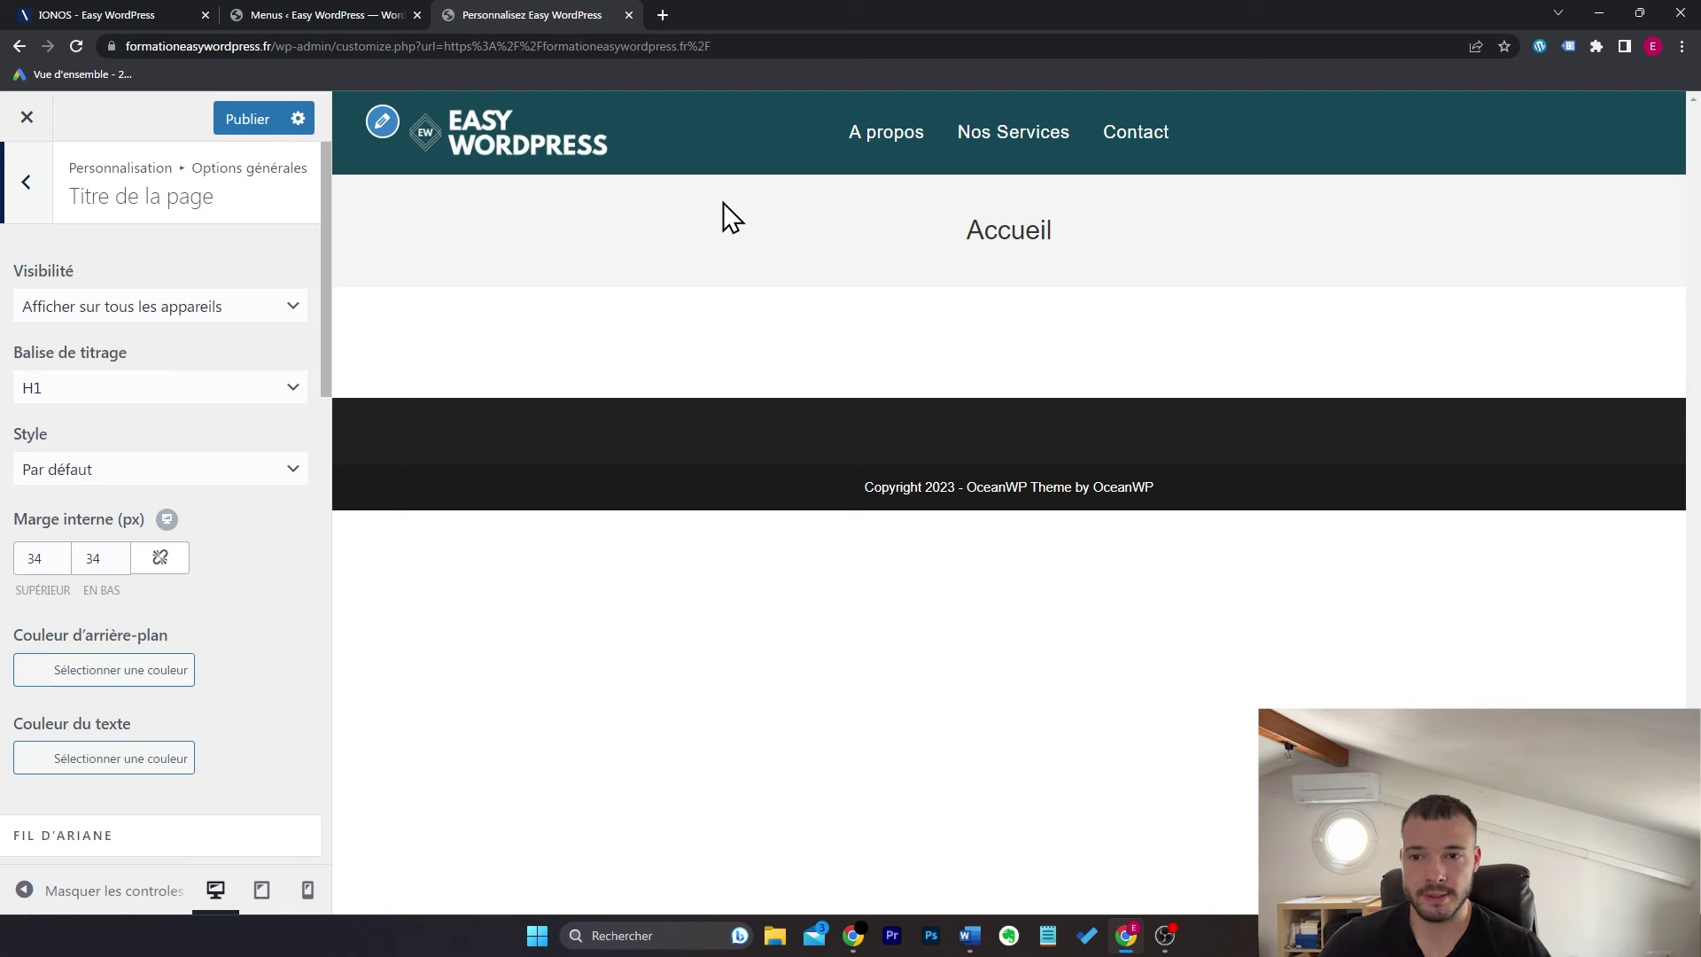
# Step: Try several Titre de la page styles and settle on Centré
pyautogui.click(248, 468)
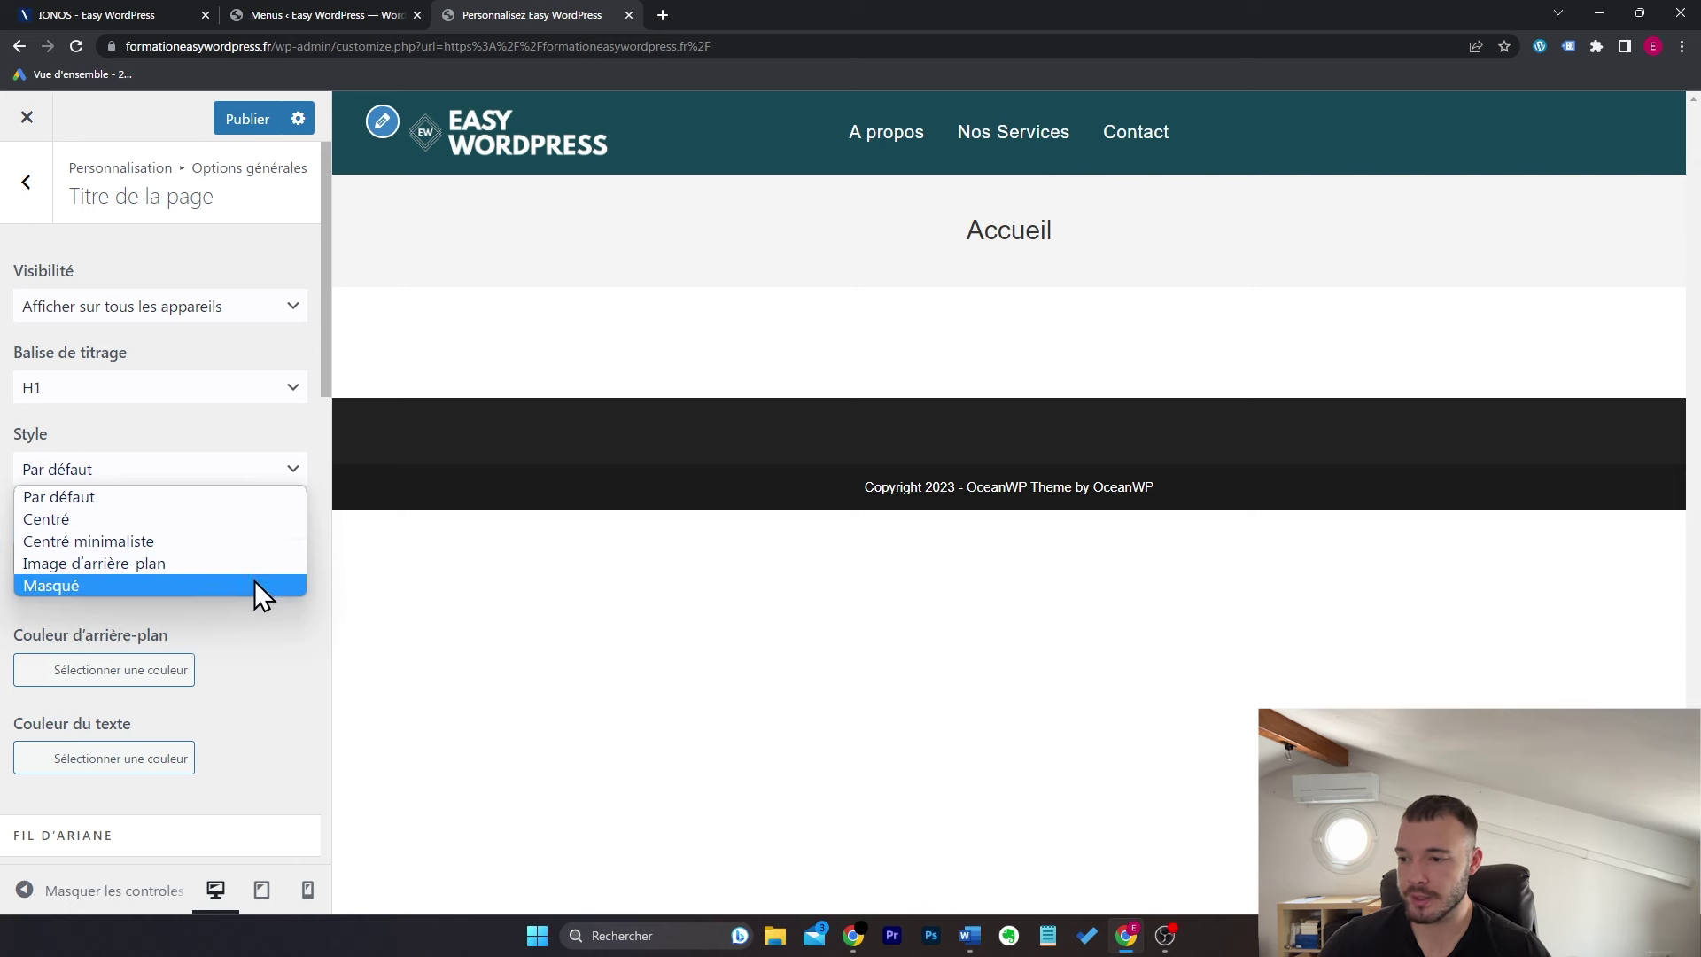
pyautogui.click(252, 541)
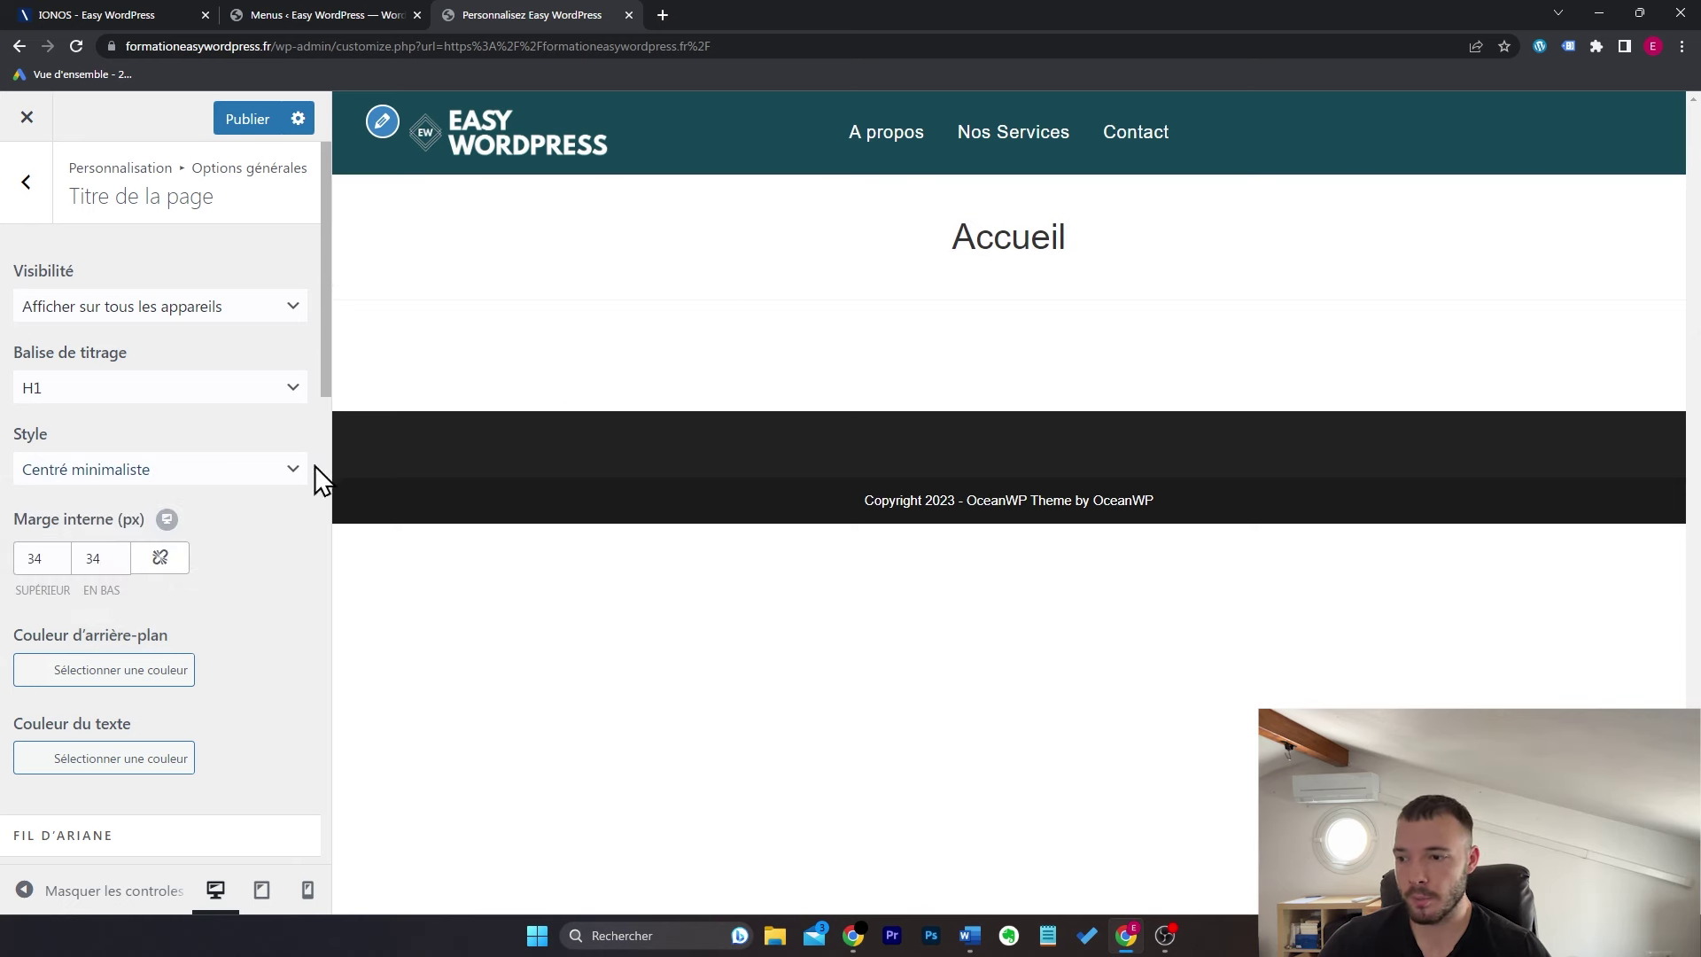
pyautogui.click(291, 470)
pyautogui.click(243, 564)
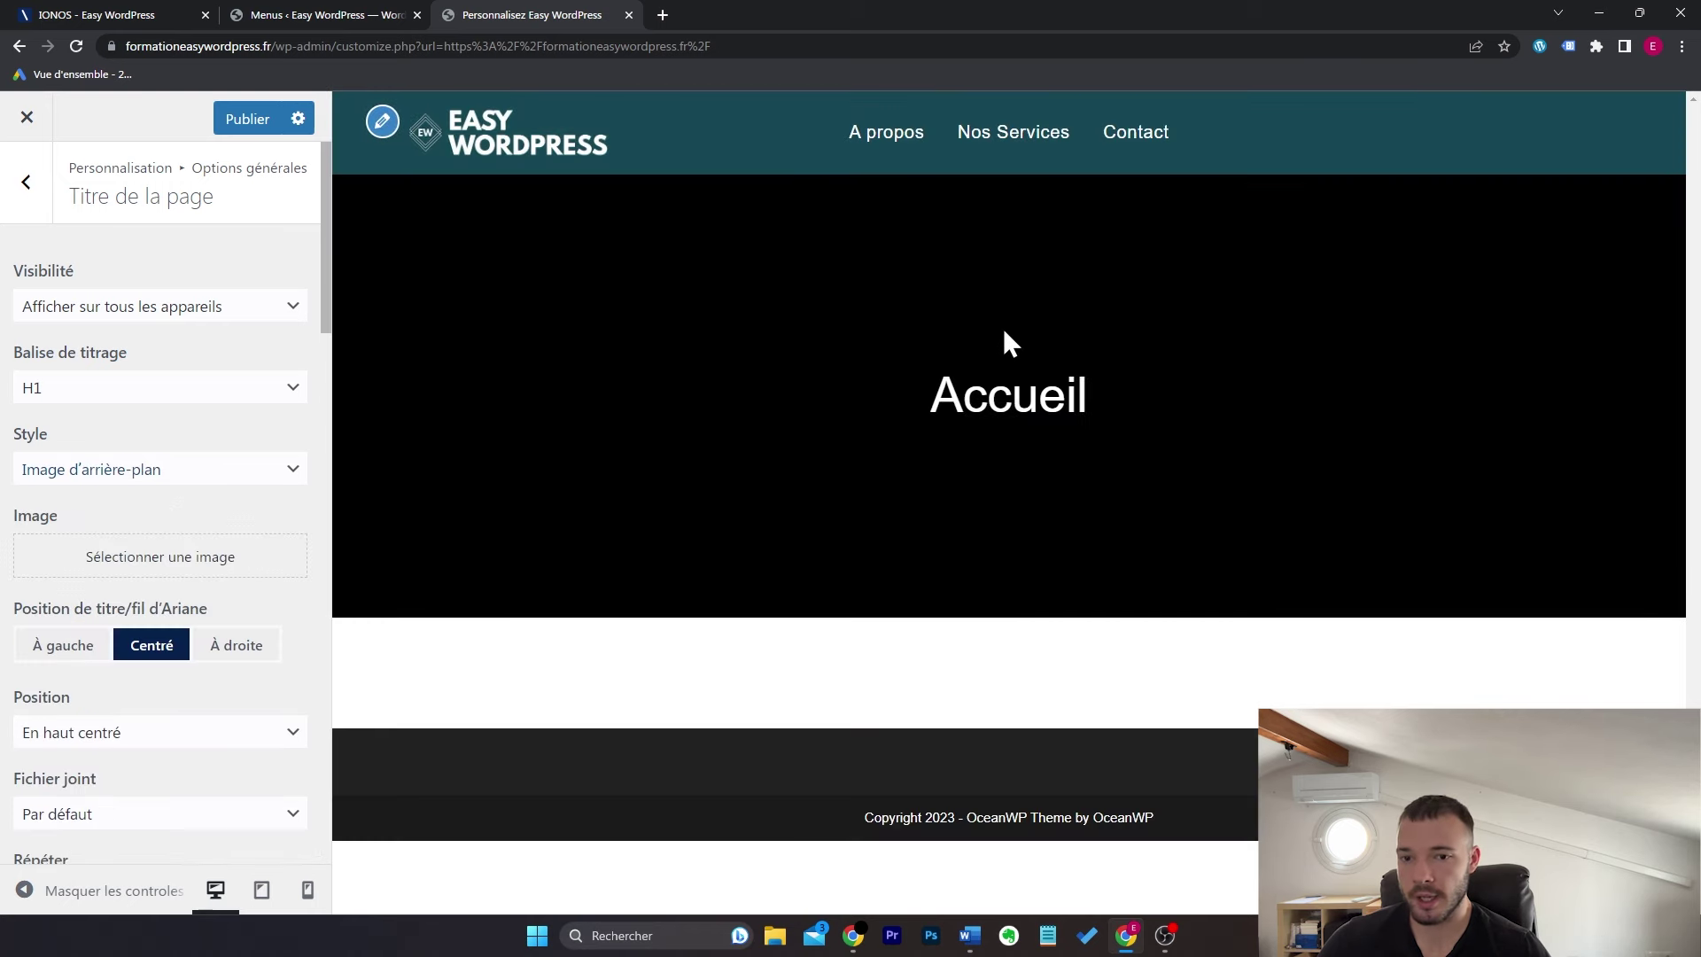
pyautogui.click(258, 470)
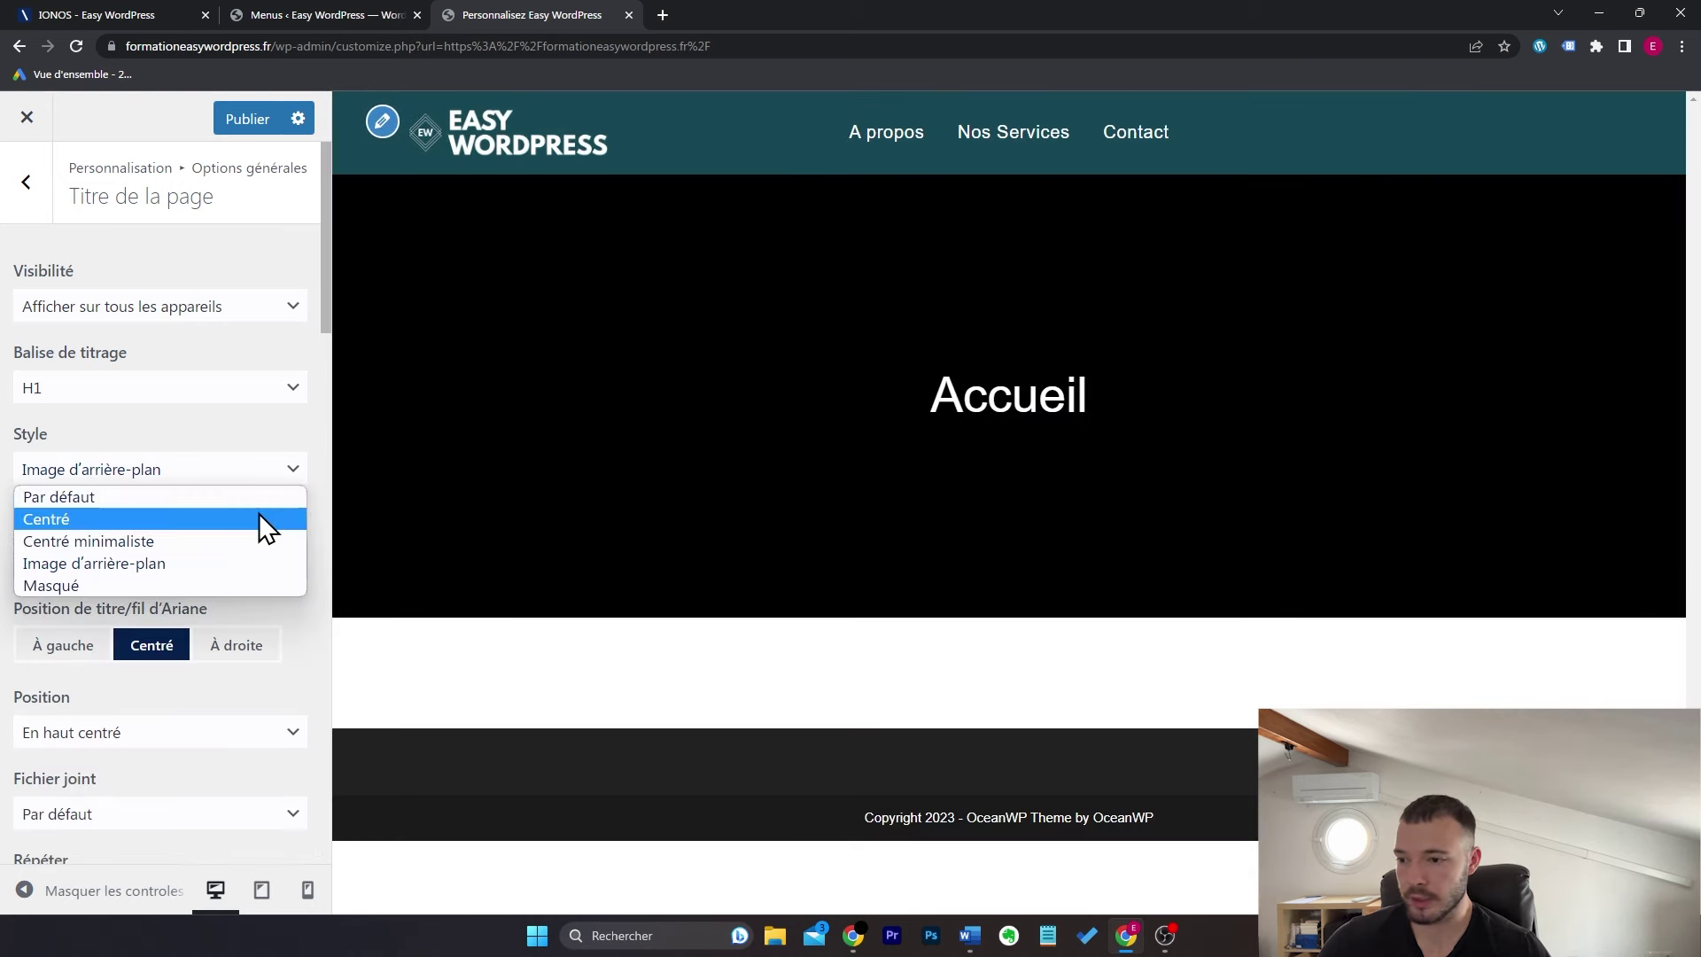
pyautogui.click(264, 523)
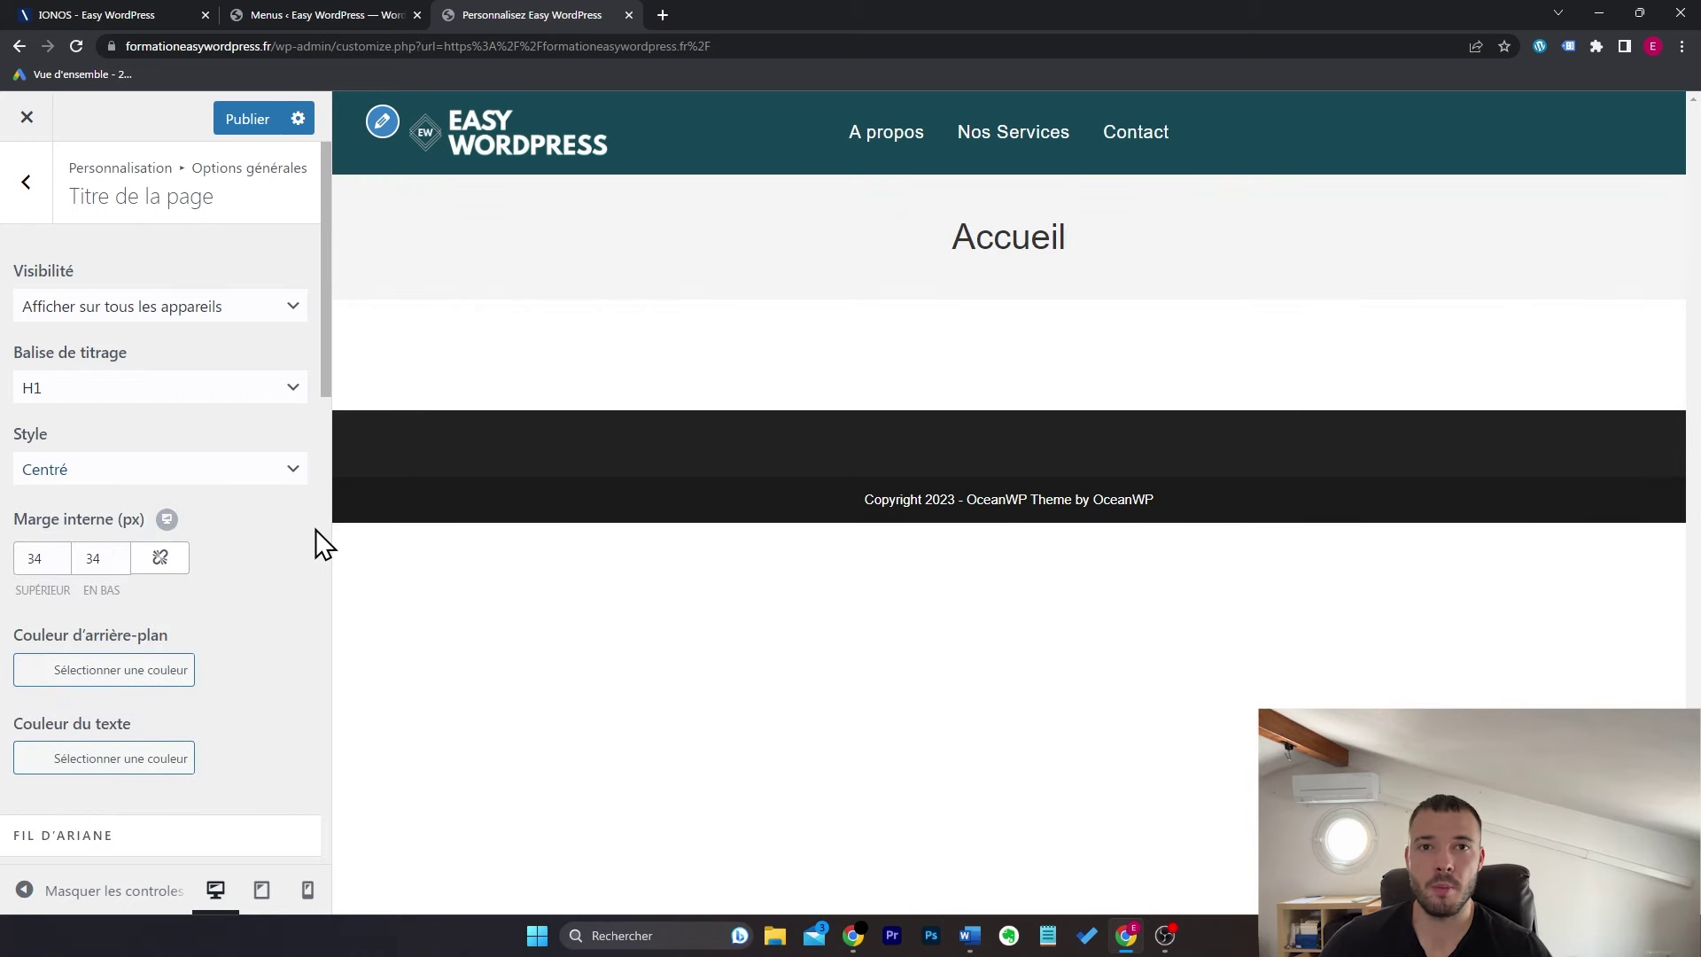
# Step: Give the title 10 top and bottom padding, white #ffffff background, and disable the breadcrumb
pyautogui.doubleClick(106, 558)
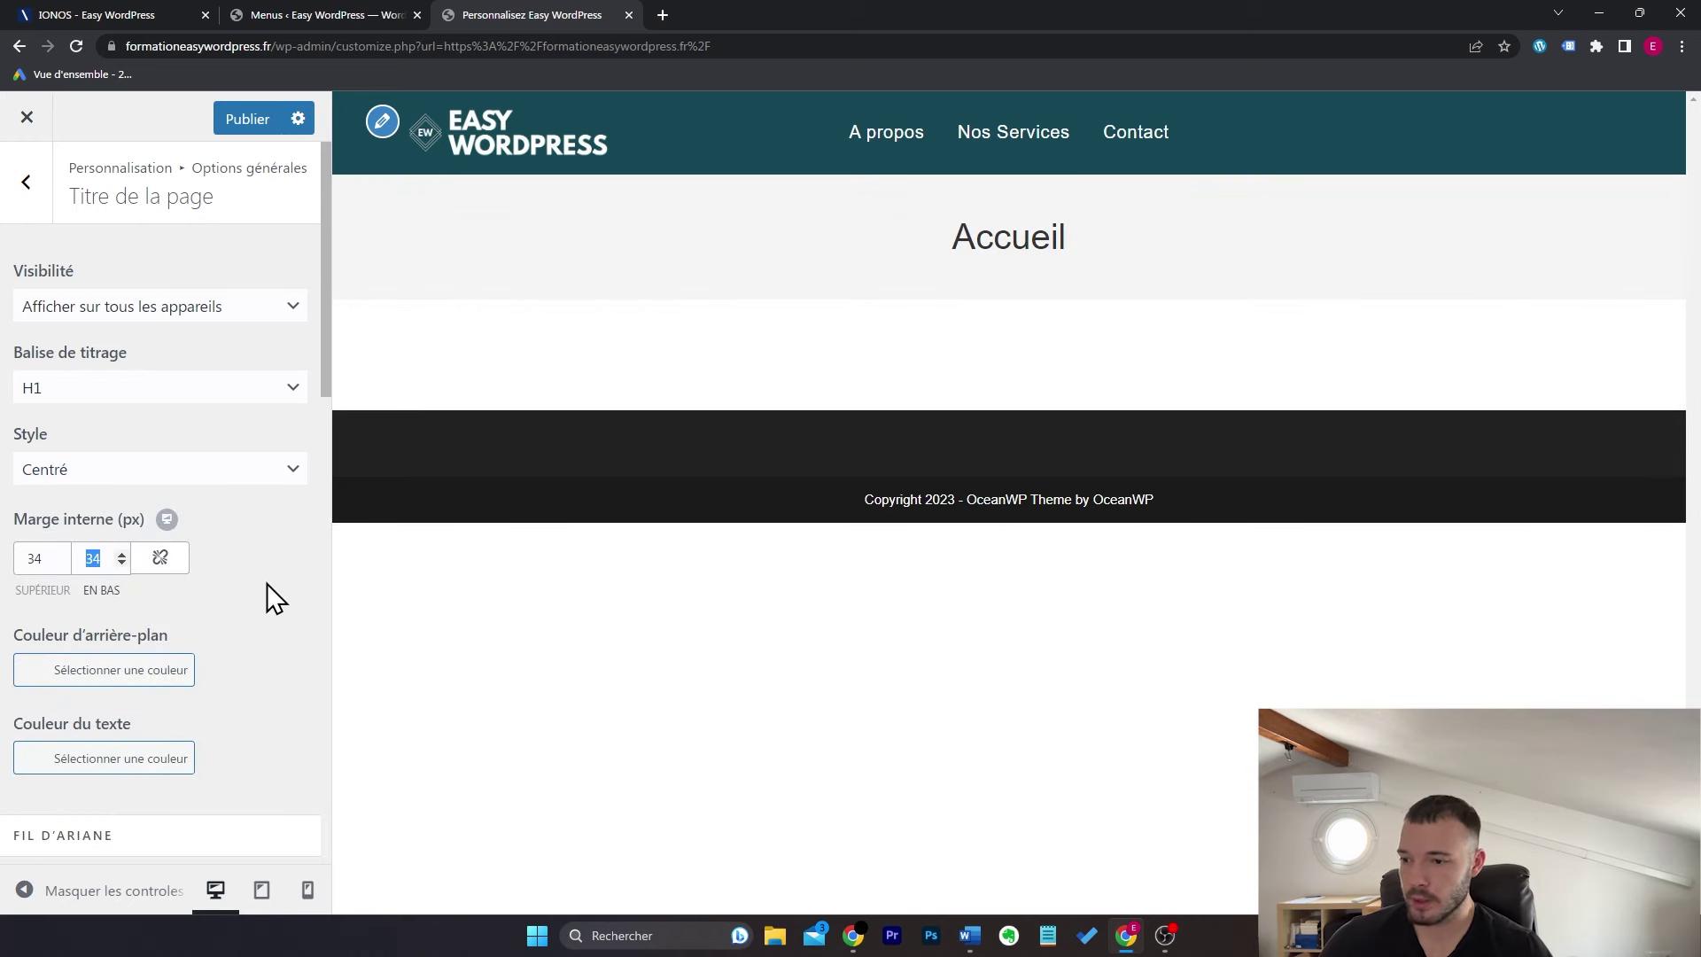
pyautogui.write('10')
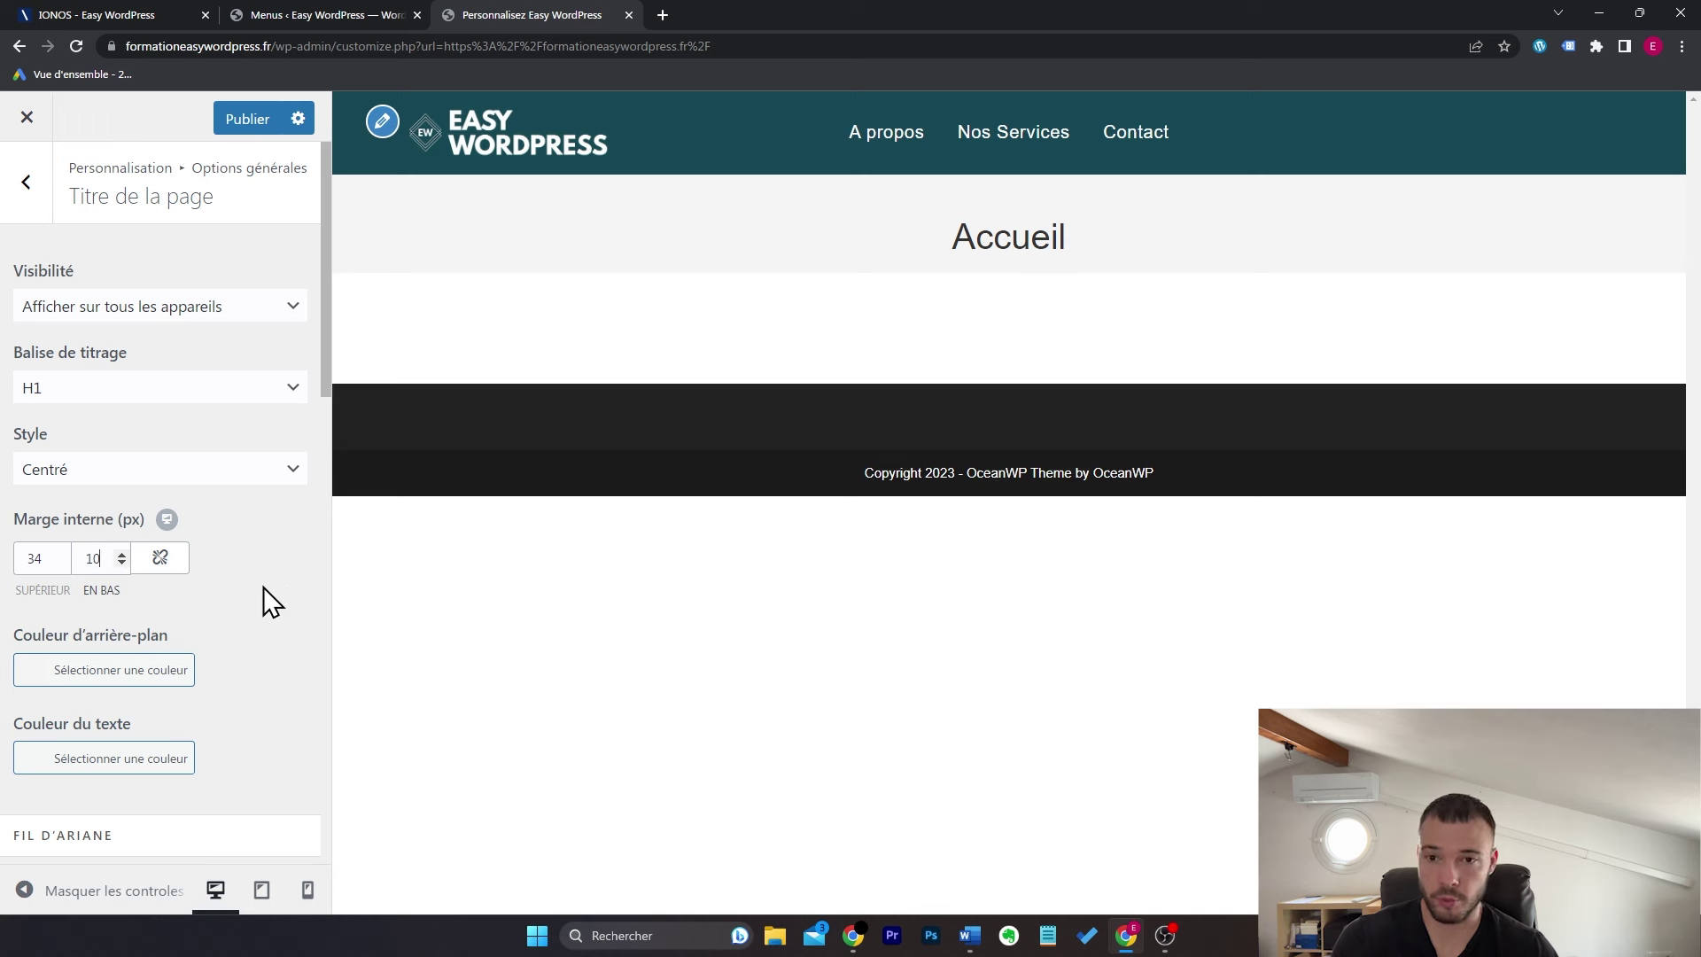
pyautogui.doubleClick(34, 559)
pyautogui.write('10')
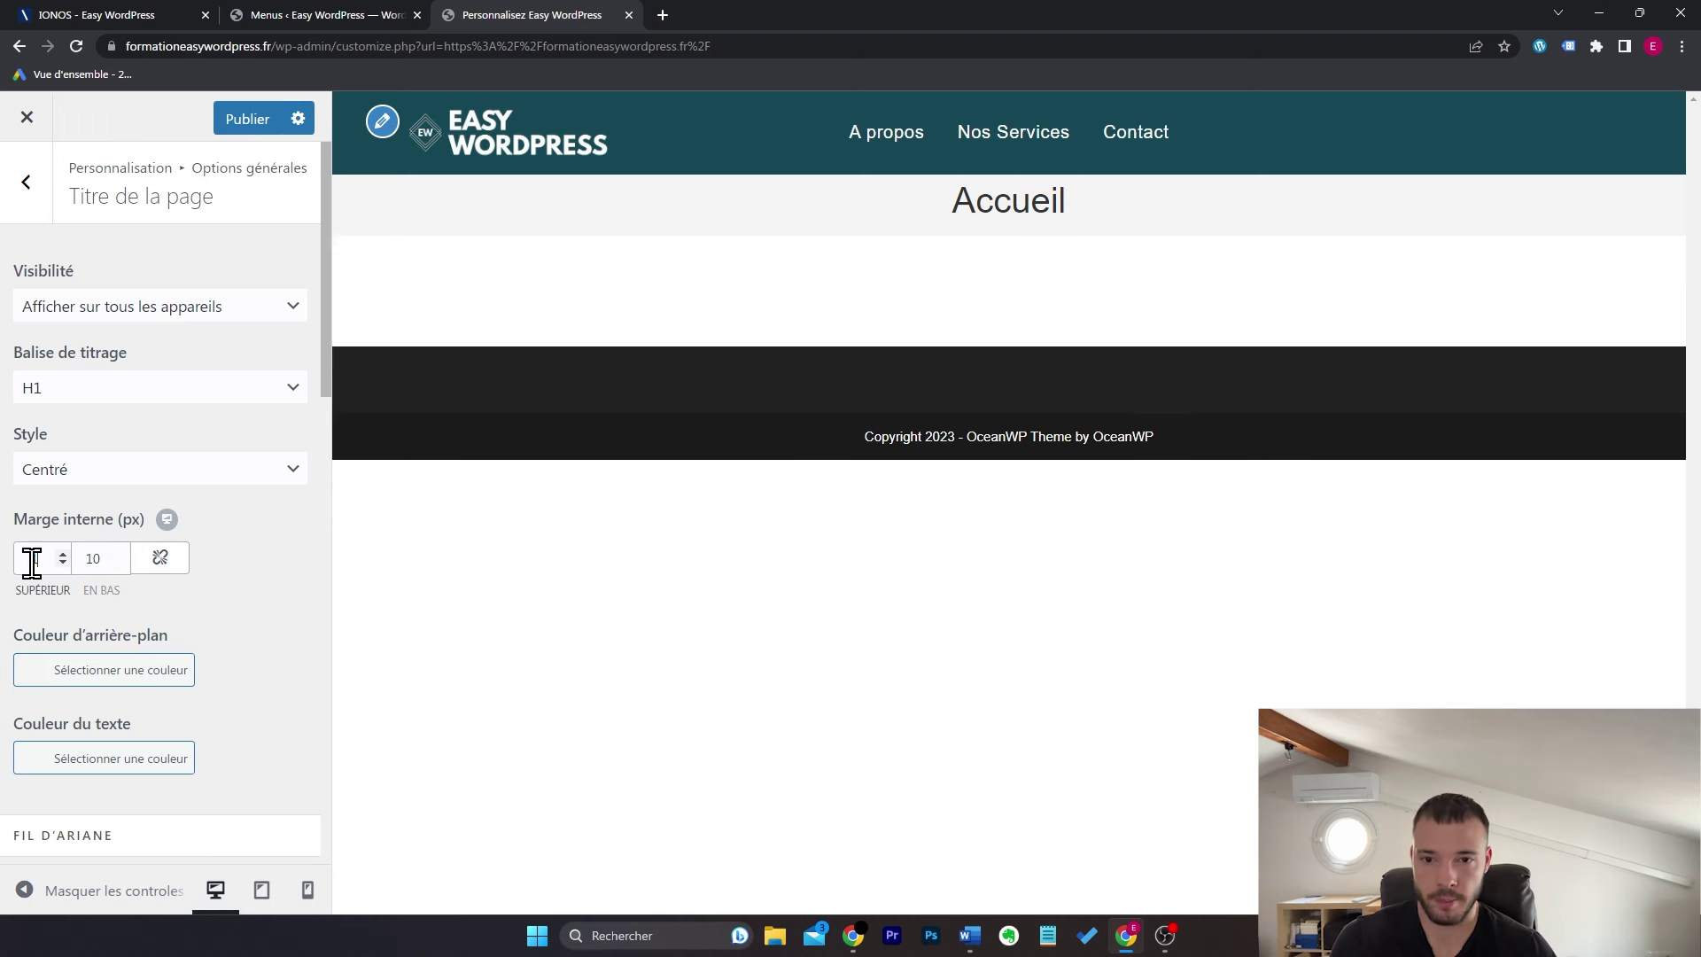
pyautogui.click(165, 674)
pyautogui.scroll(-4, 282, 547)
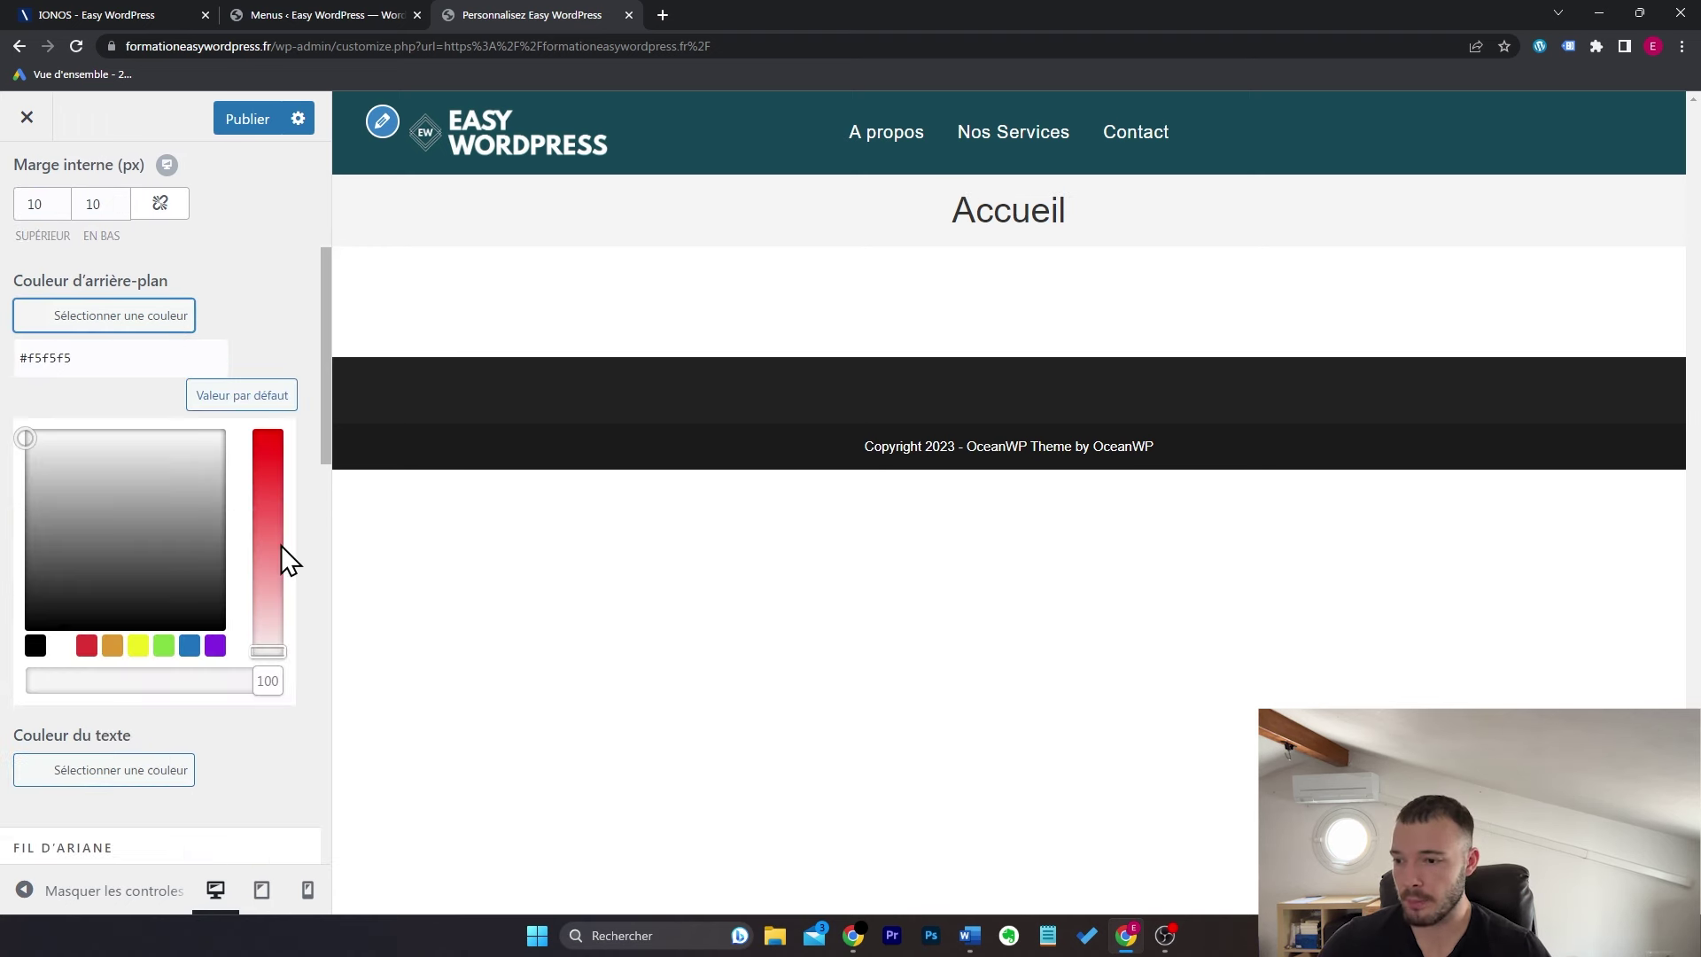
pyautogui.click(67, 645)
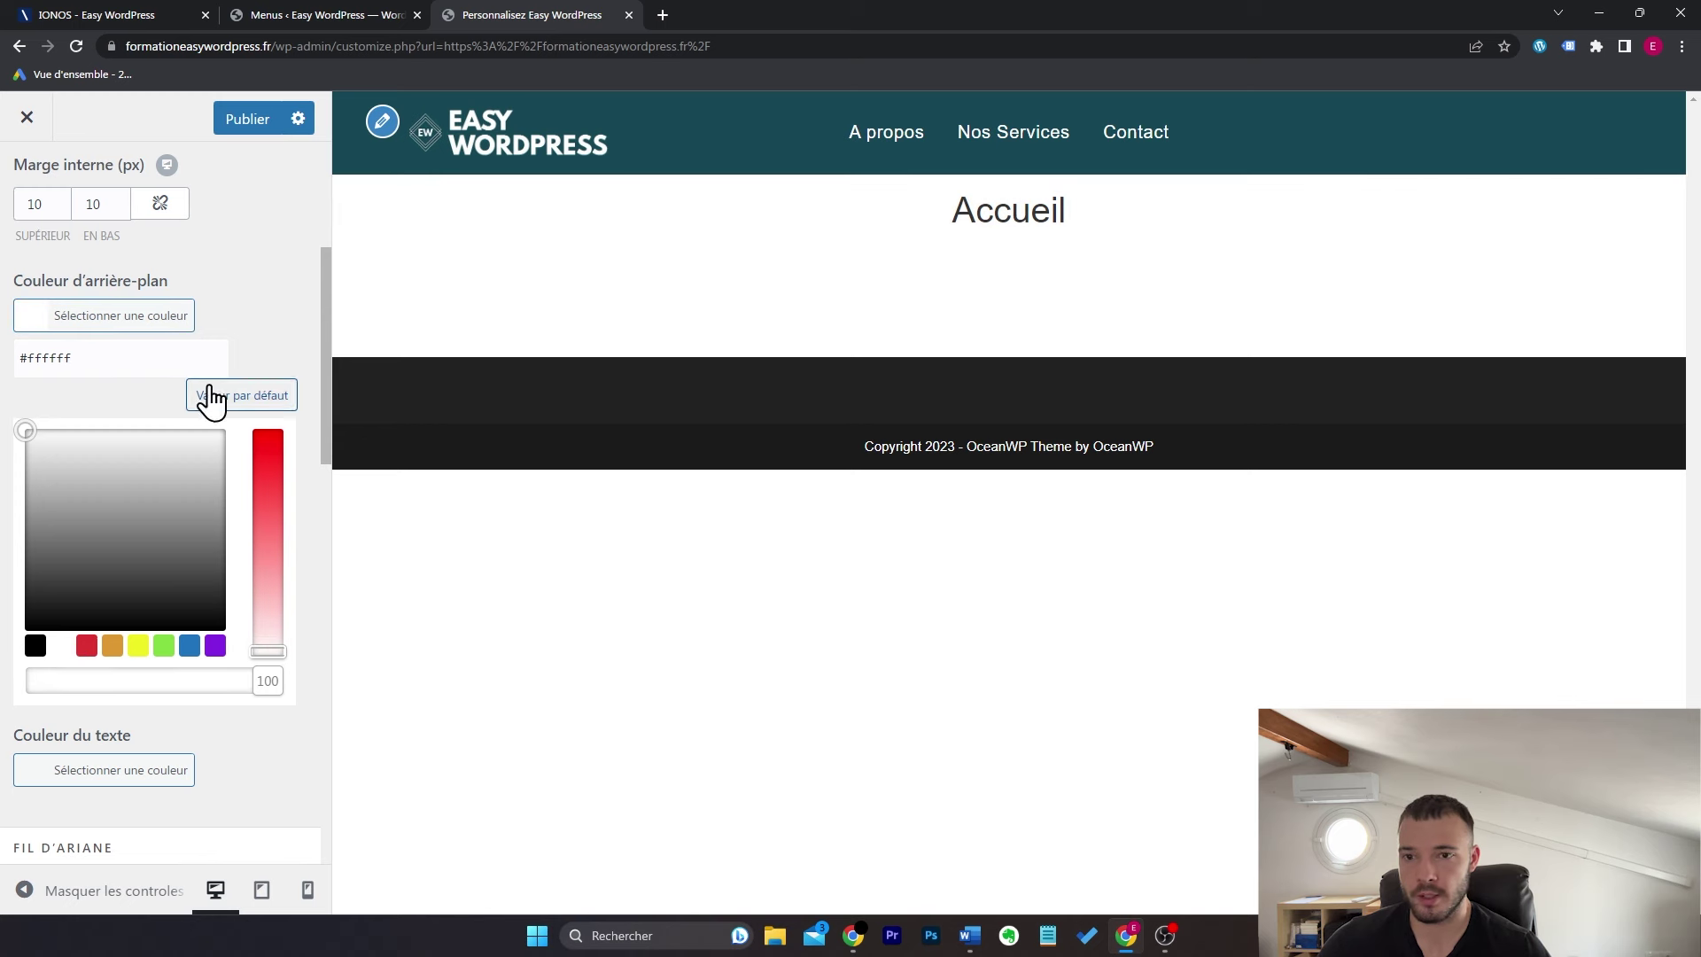
pyautogui.click(270, 309)
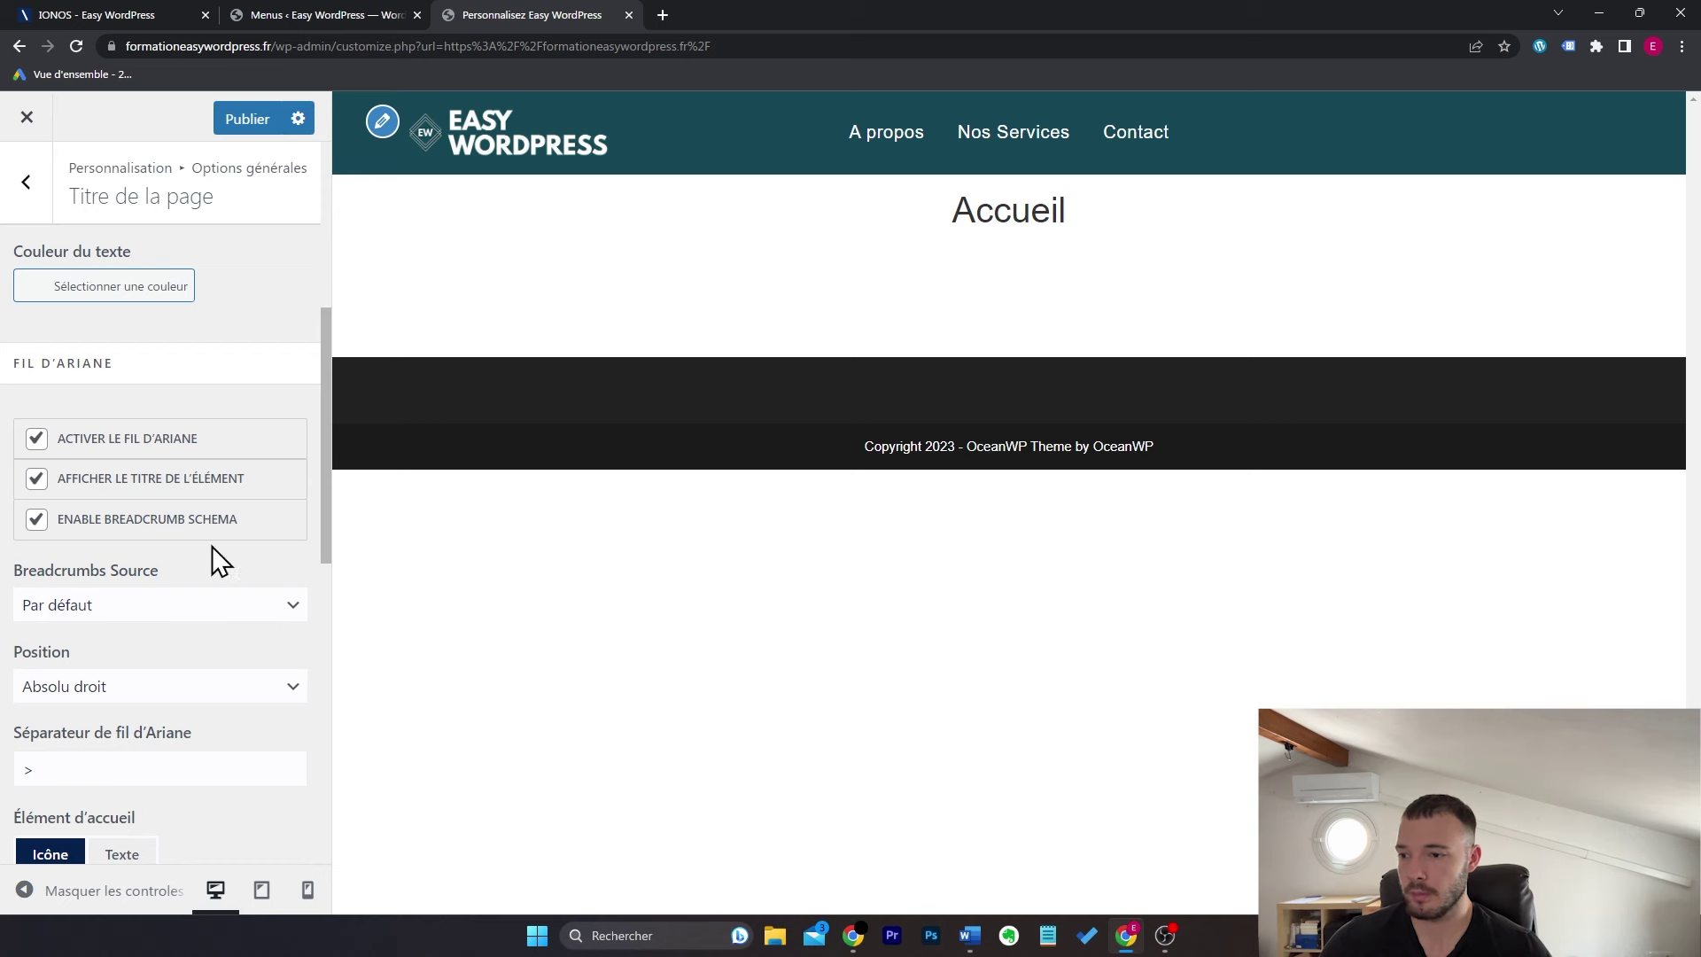
pyautogui.click(127, 443)
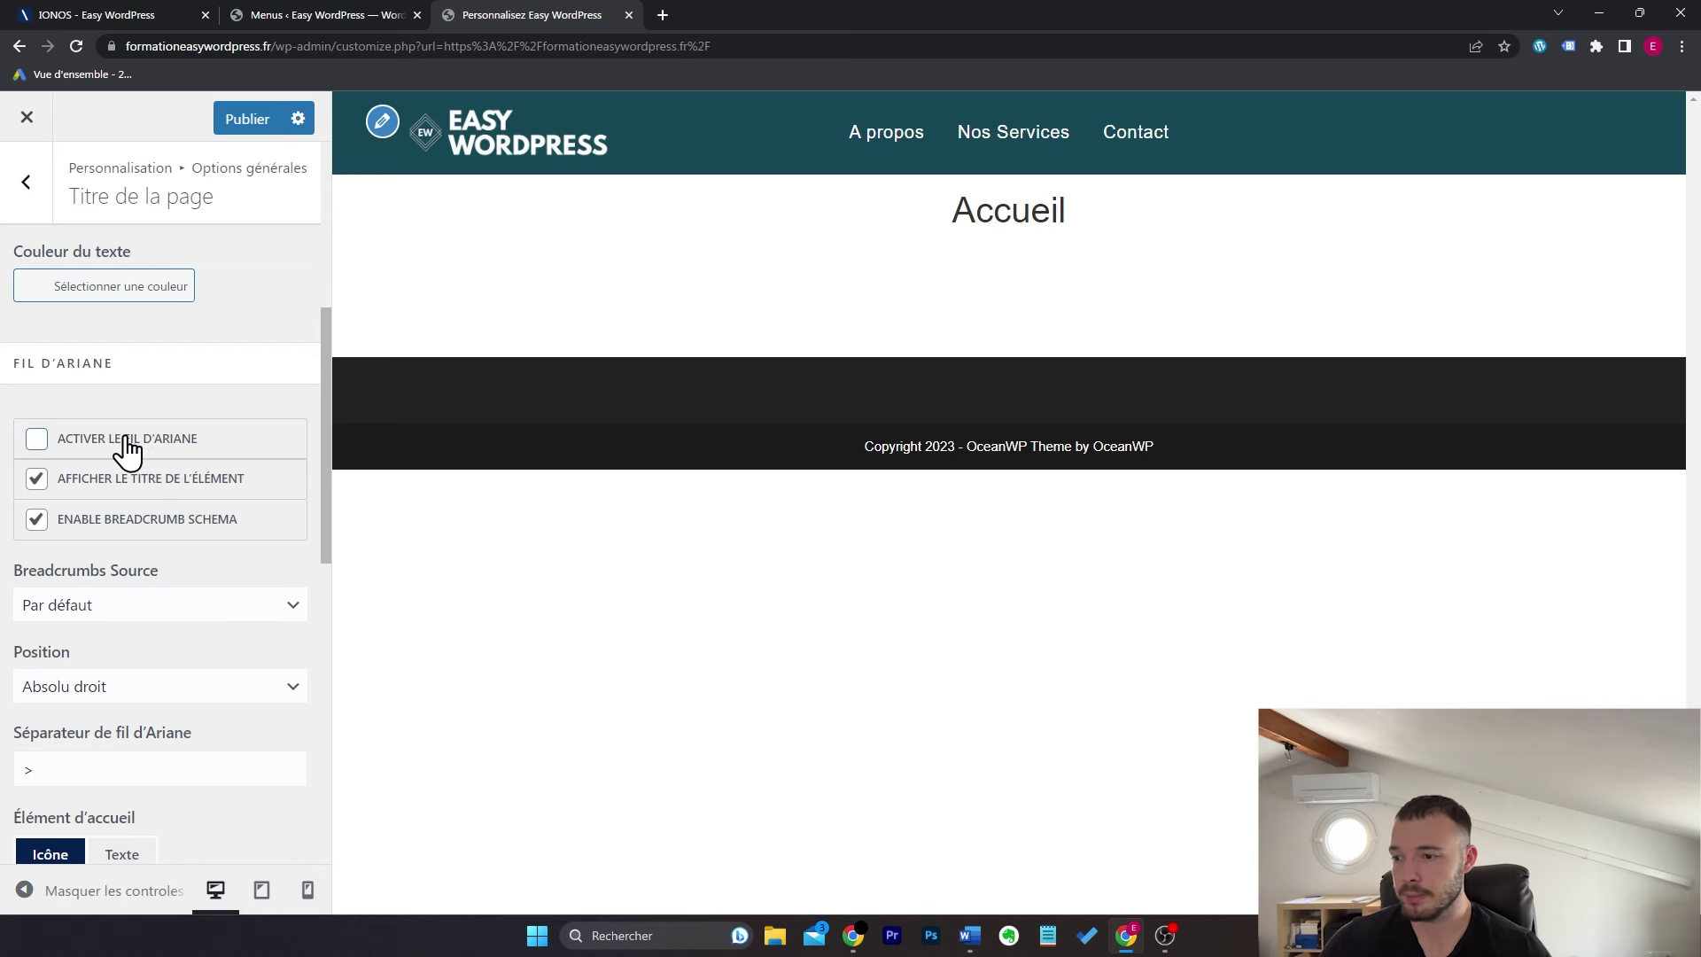
pyautogui.click(25, 182)
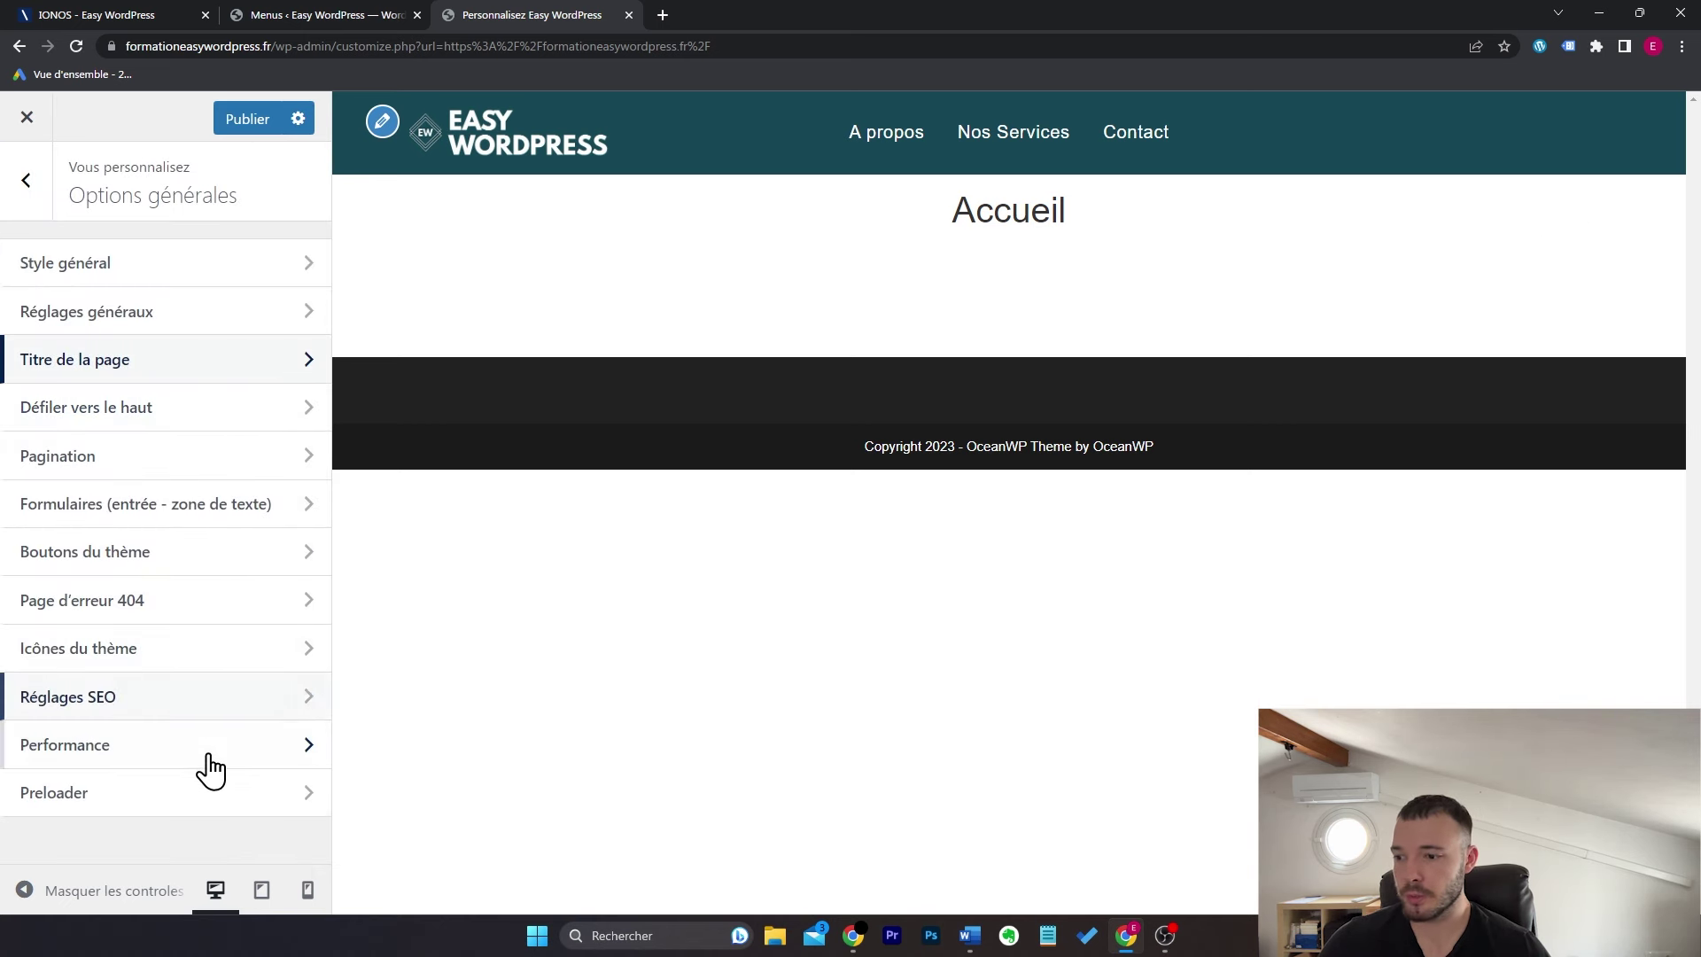
# Step: Make the theme buttons' background and hover background red, then publish and return to the main list
pyautogui.click(232, 549)
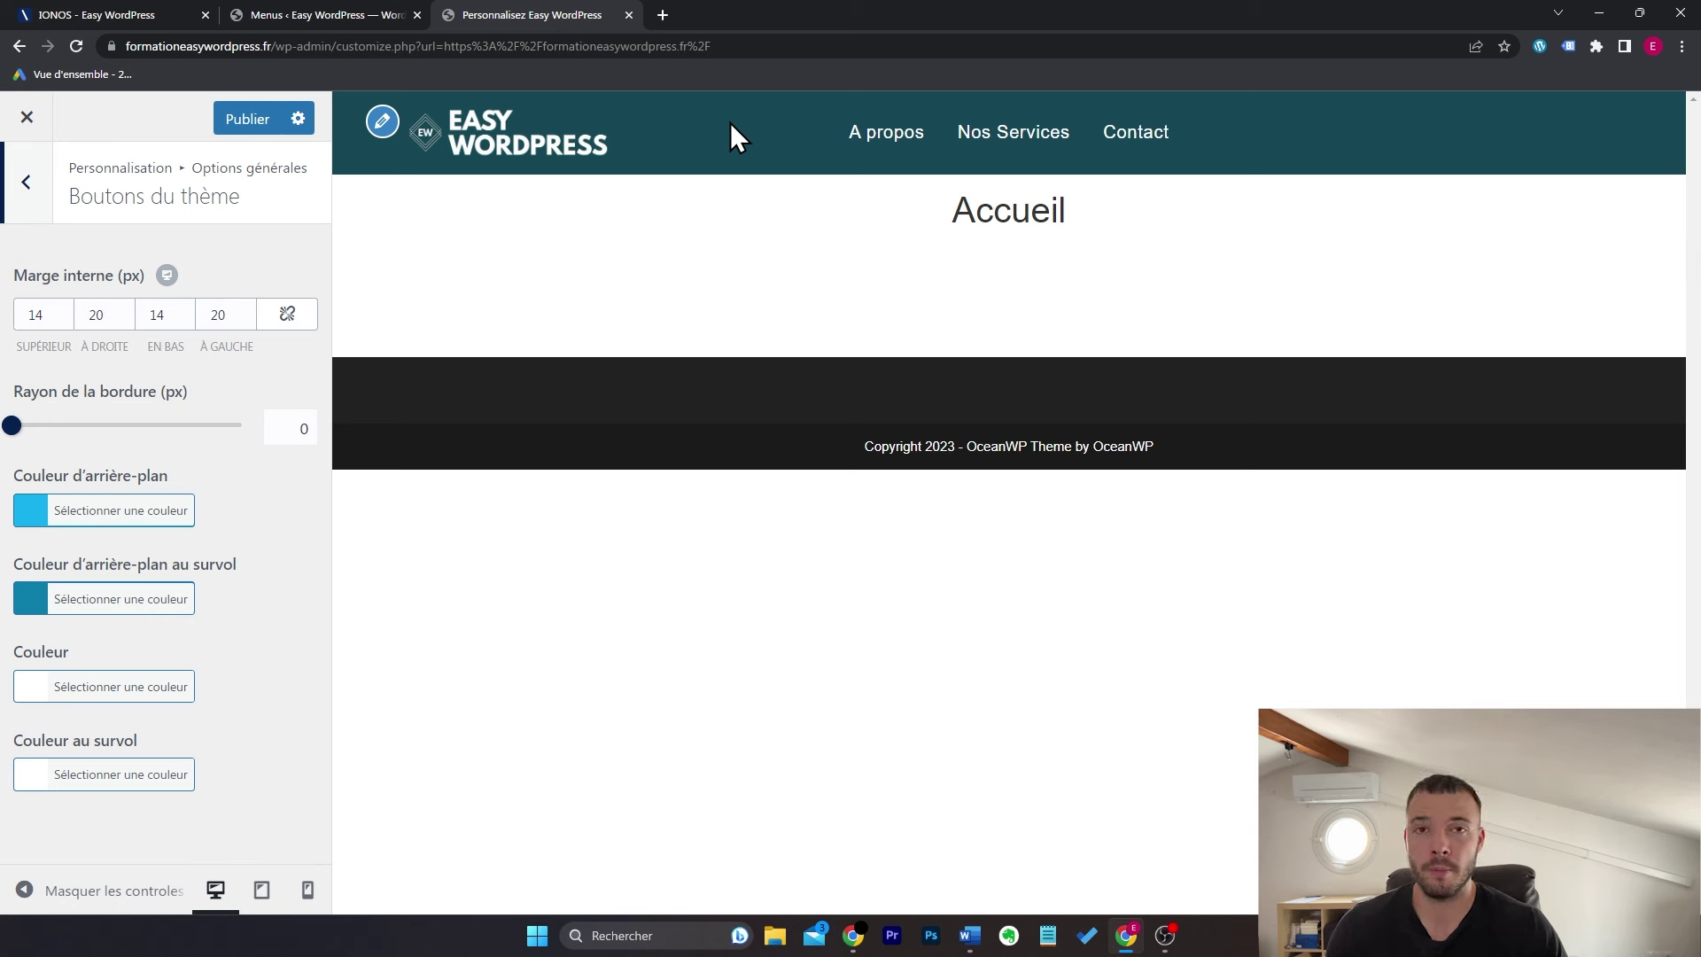
pyautogui.click(158, 522)
pyautogui.click(88, 838)
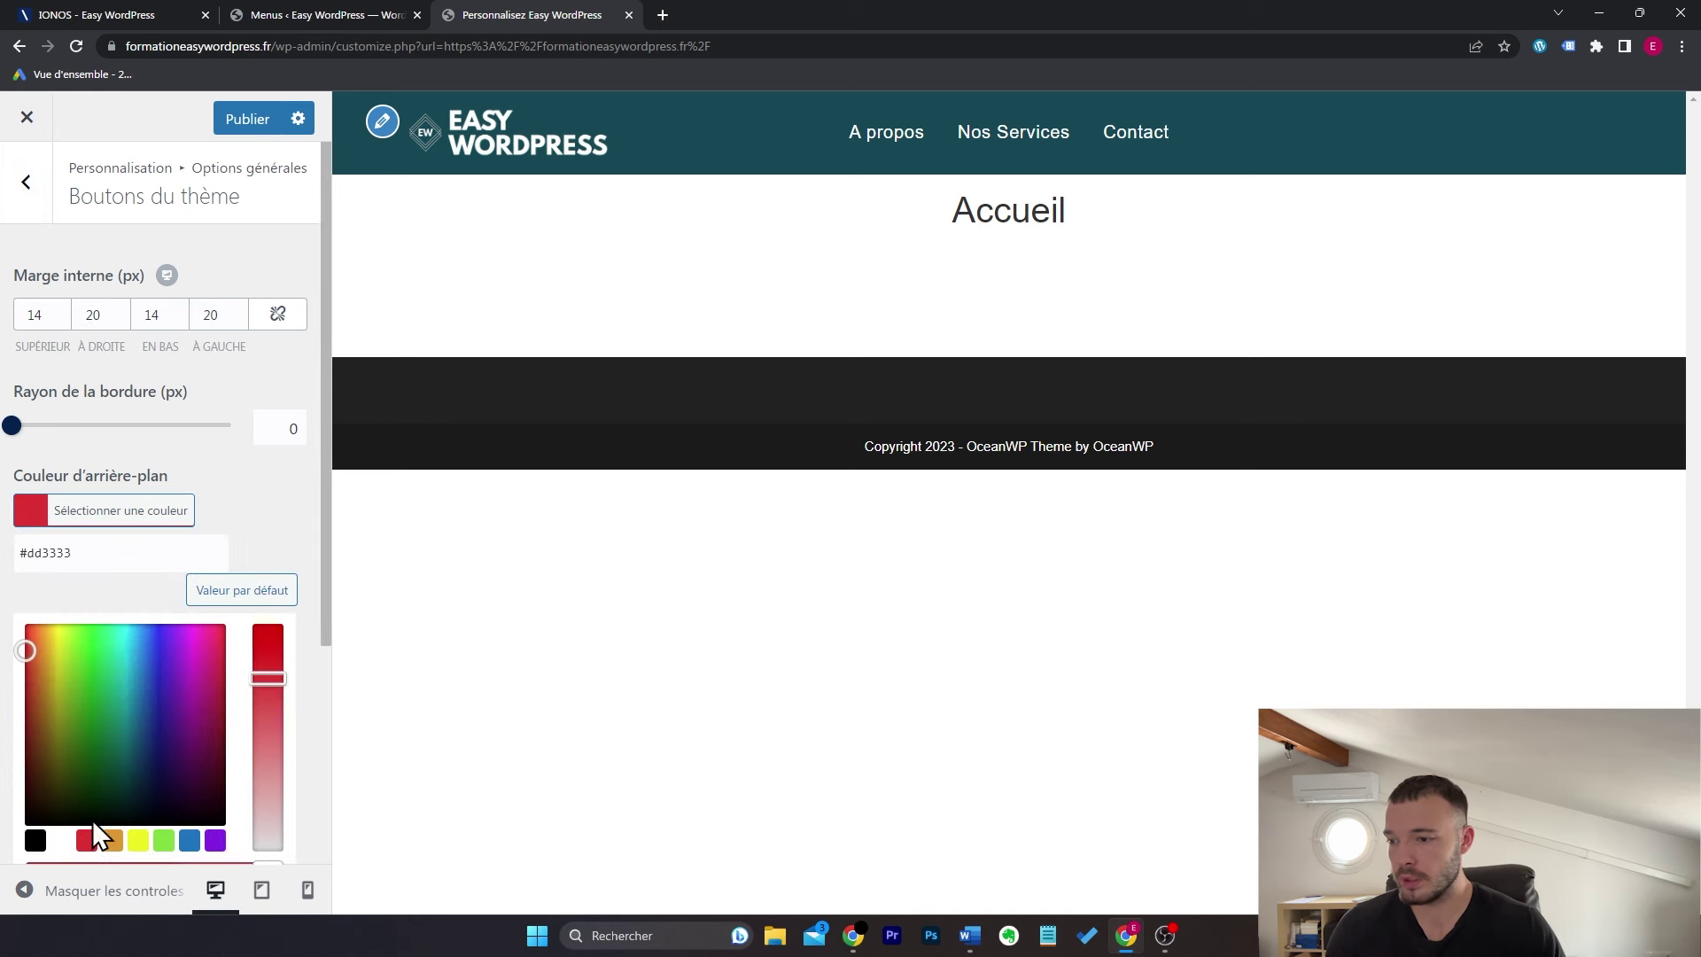
pyautogui.click(131, 523)
pyautogui.click(125, 596)
pyautogui.scroll(-3, 111, 674)
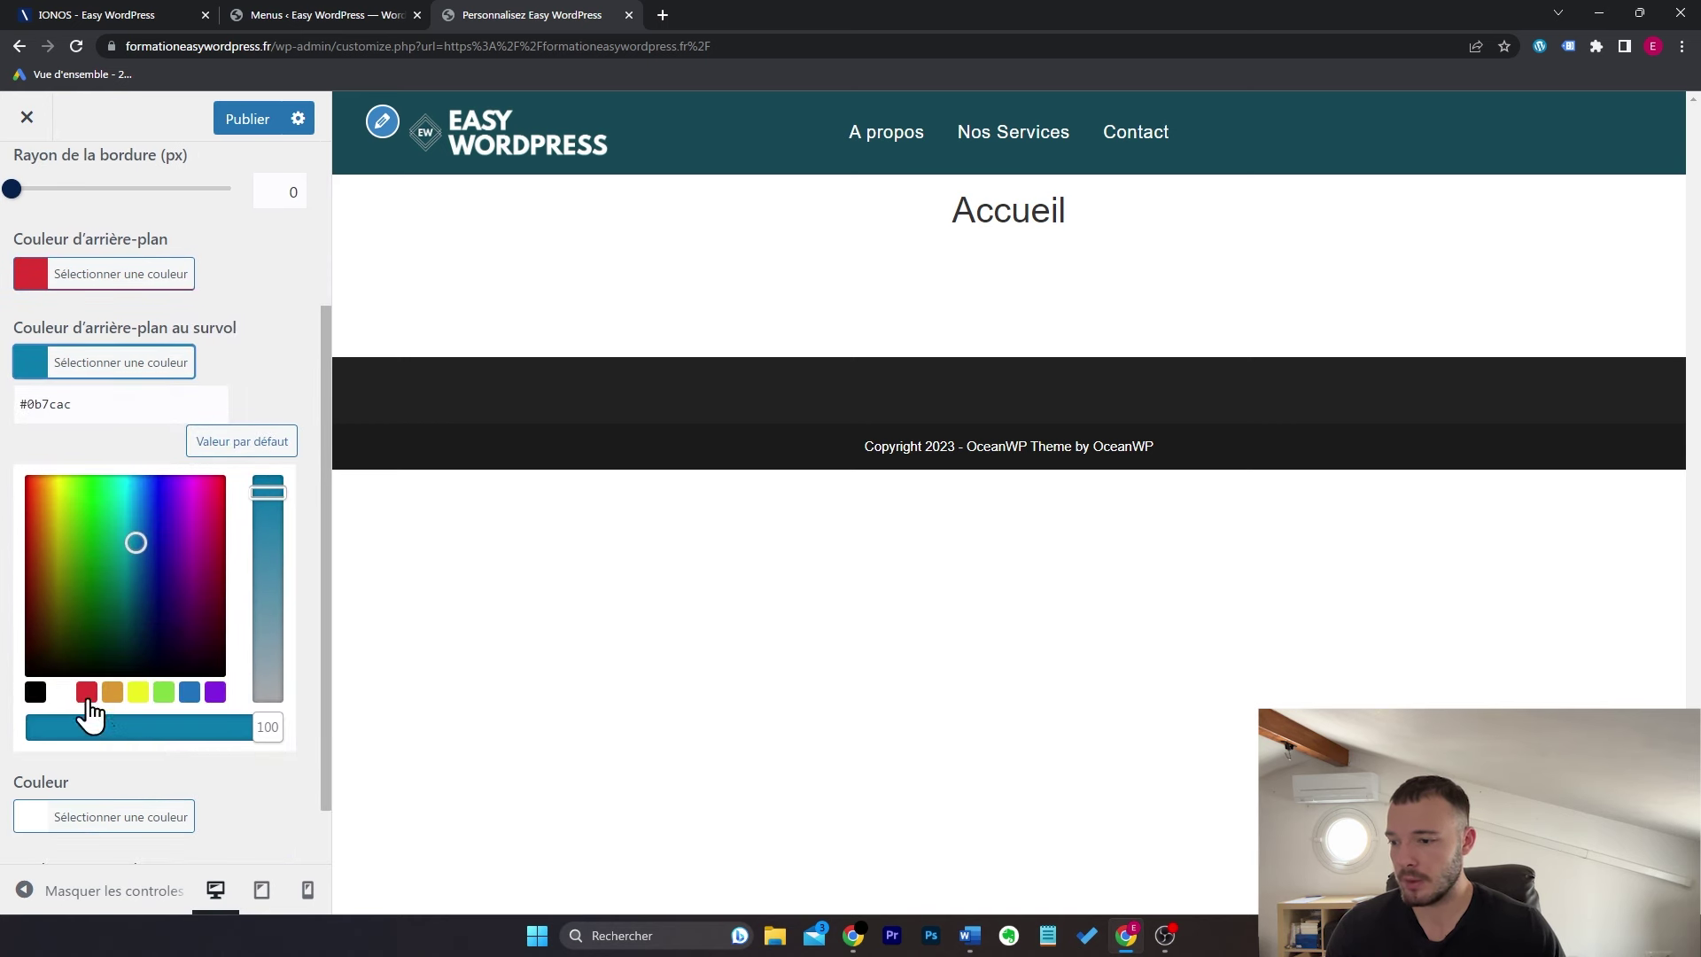
pyautogui.click(89, 699)
pyautogui.click(163, 373)
pyautogui.click(34, 204)
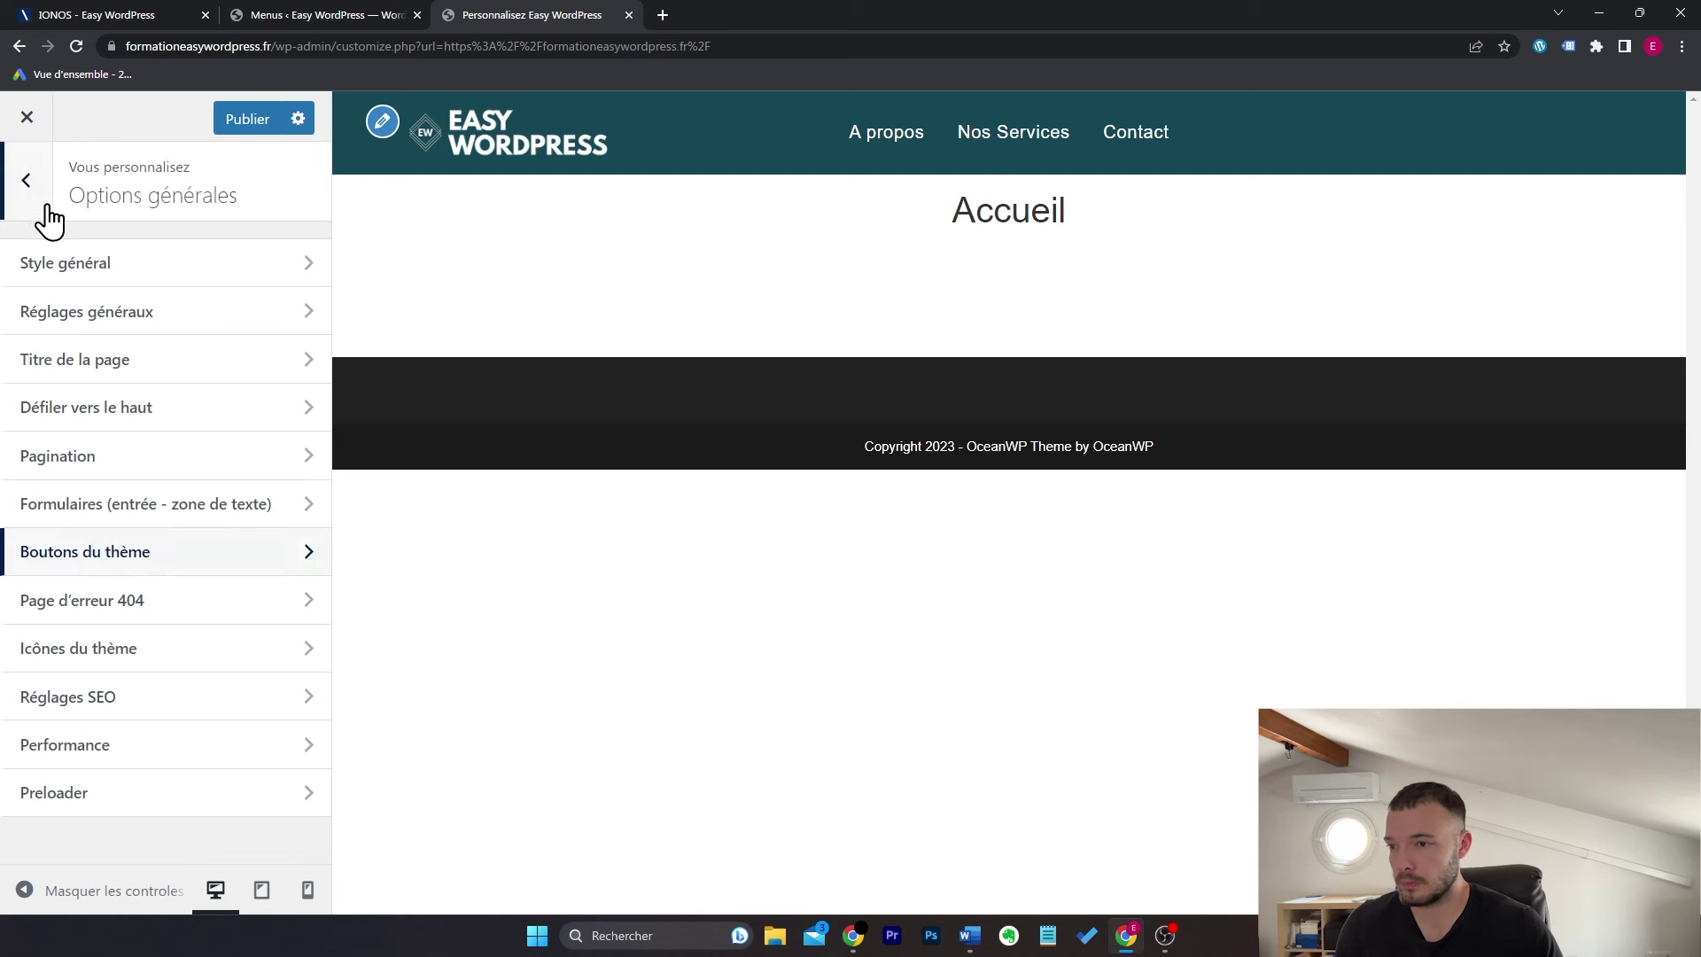
pyautogui.click(247, 119)
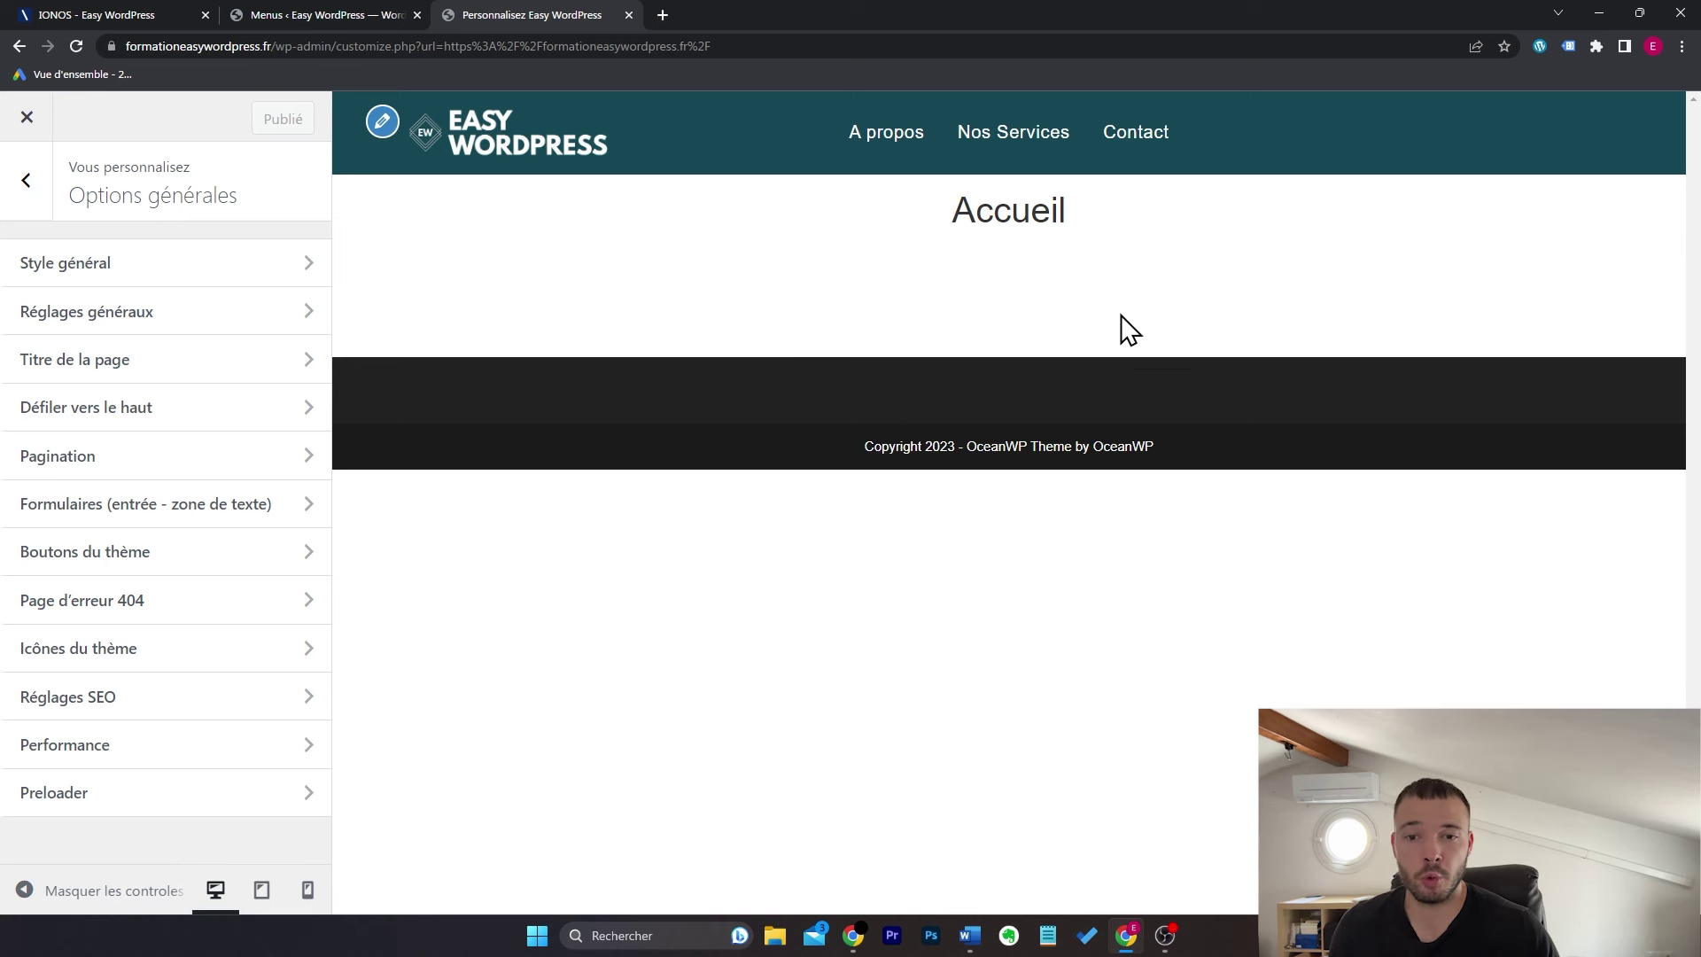
pyautogui.click(26, 181)
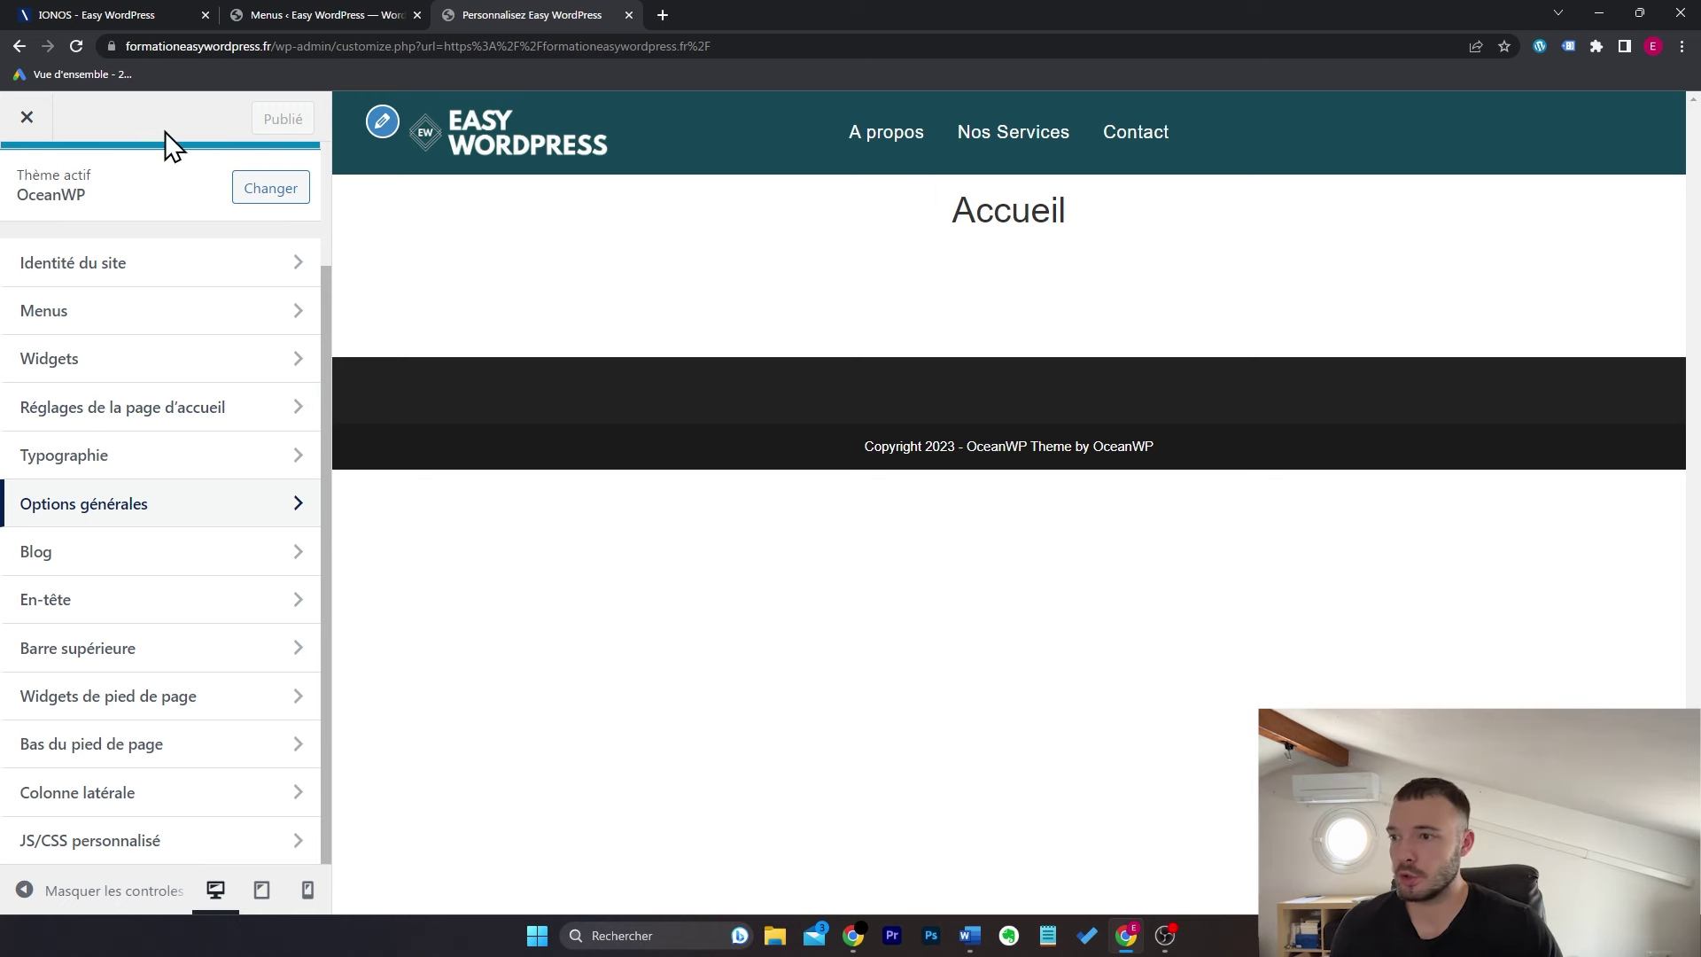
# Step: Close the customizer and open the Accueil page for editing from Pages > Toutes les pages
pyautogui.click(37, 117)
pyautogui.moveTo(115, 117)
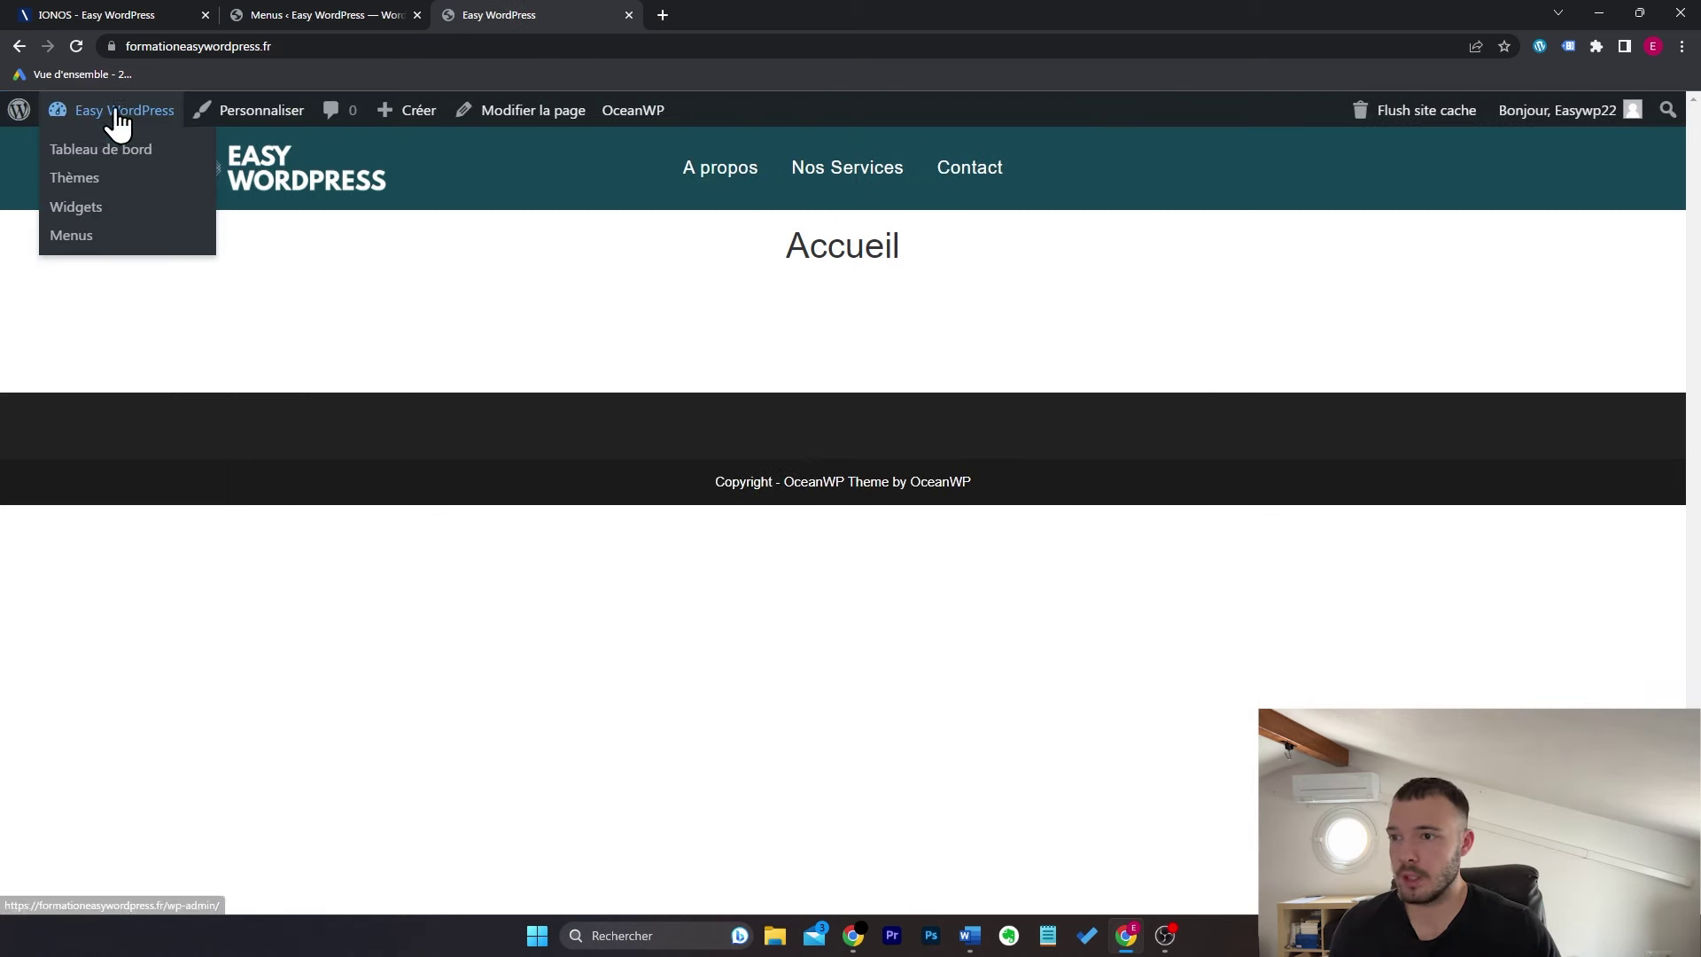
pyautogui.click(119, 152)
pyautogui.moveTo(95, 407)
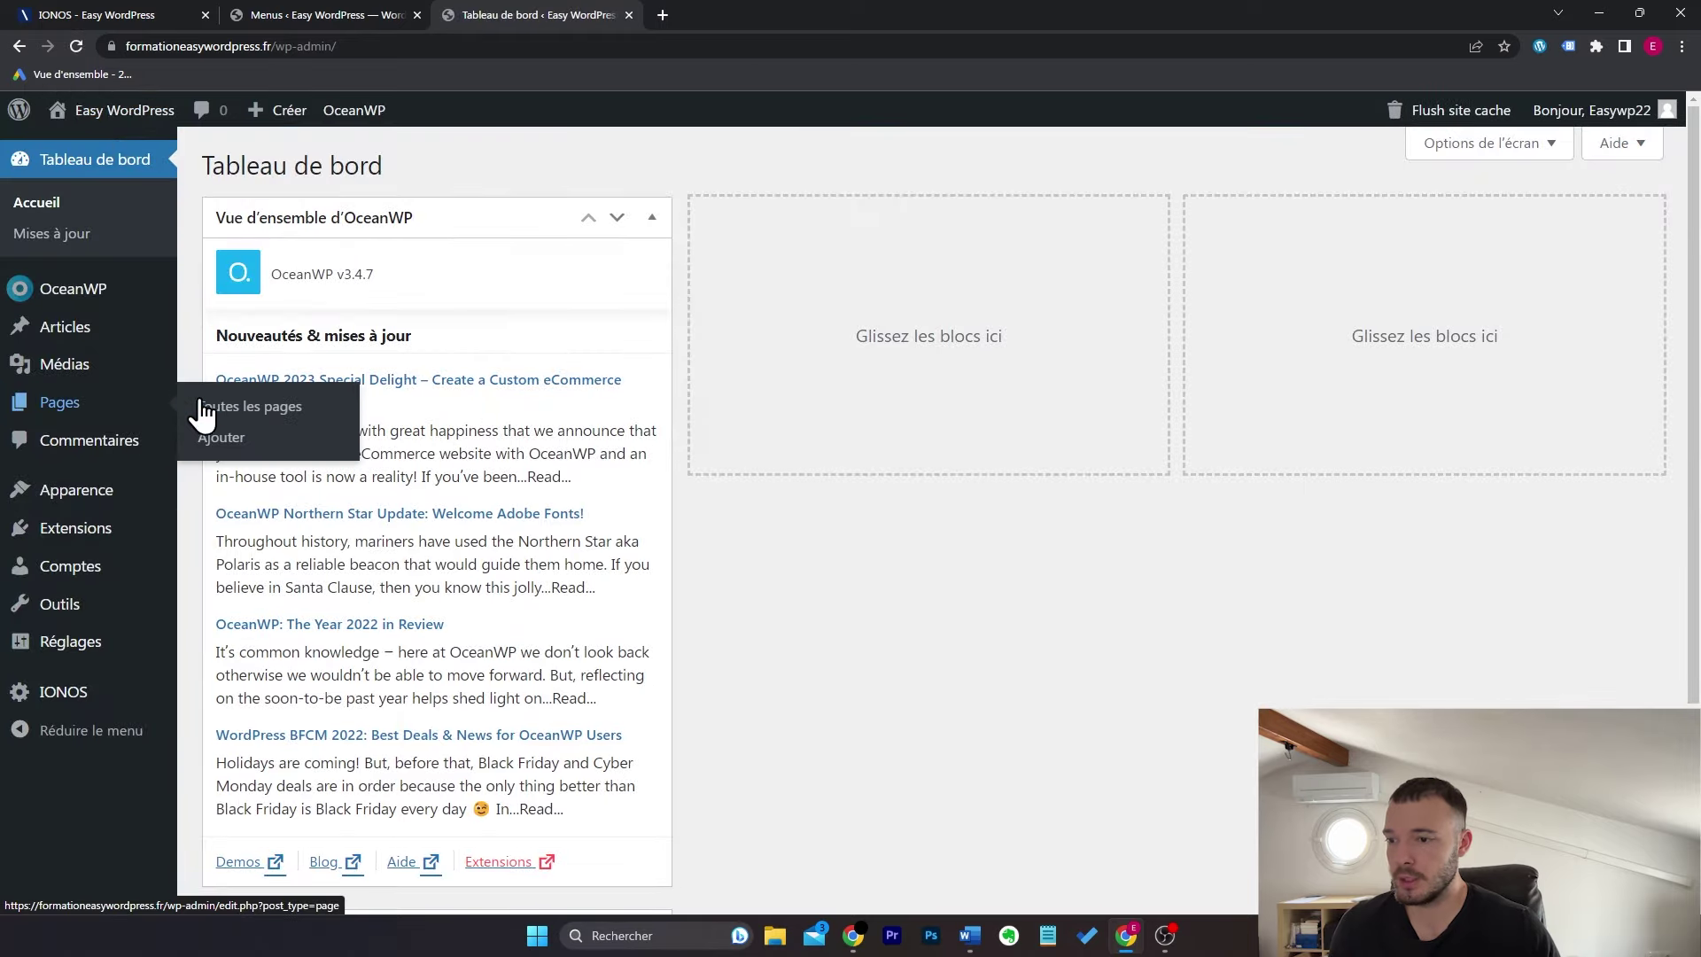
pyautogui.click(236, 404)
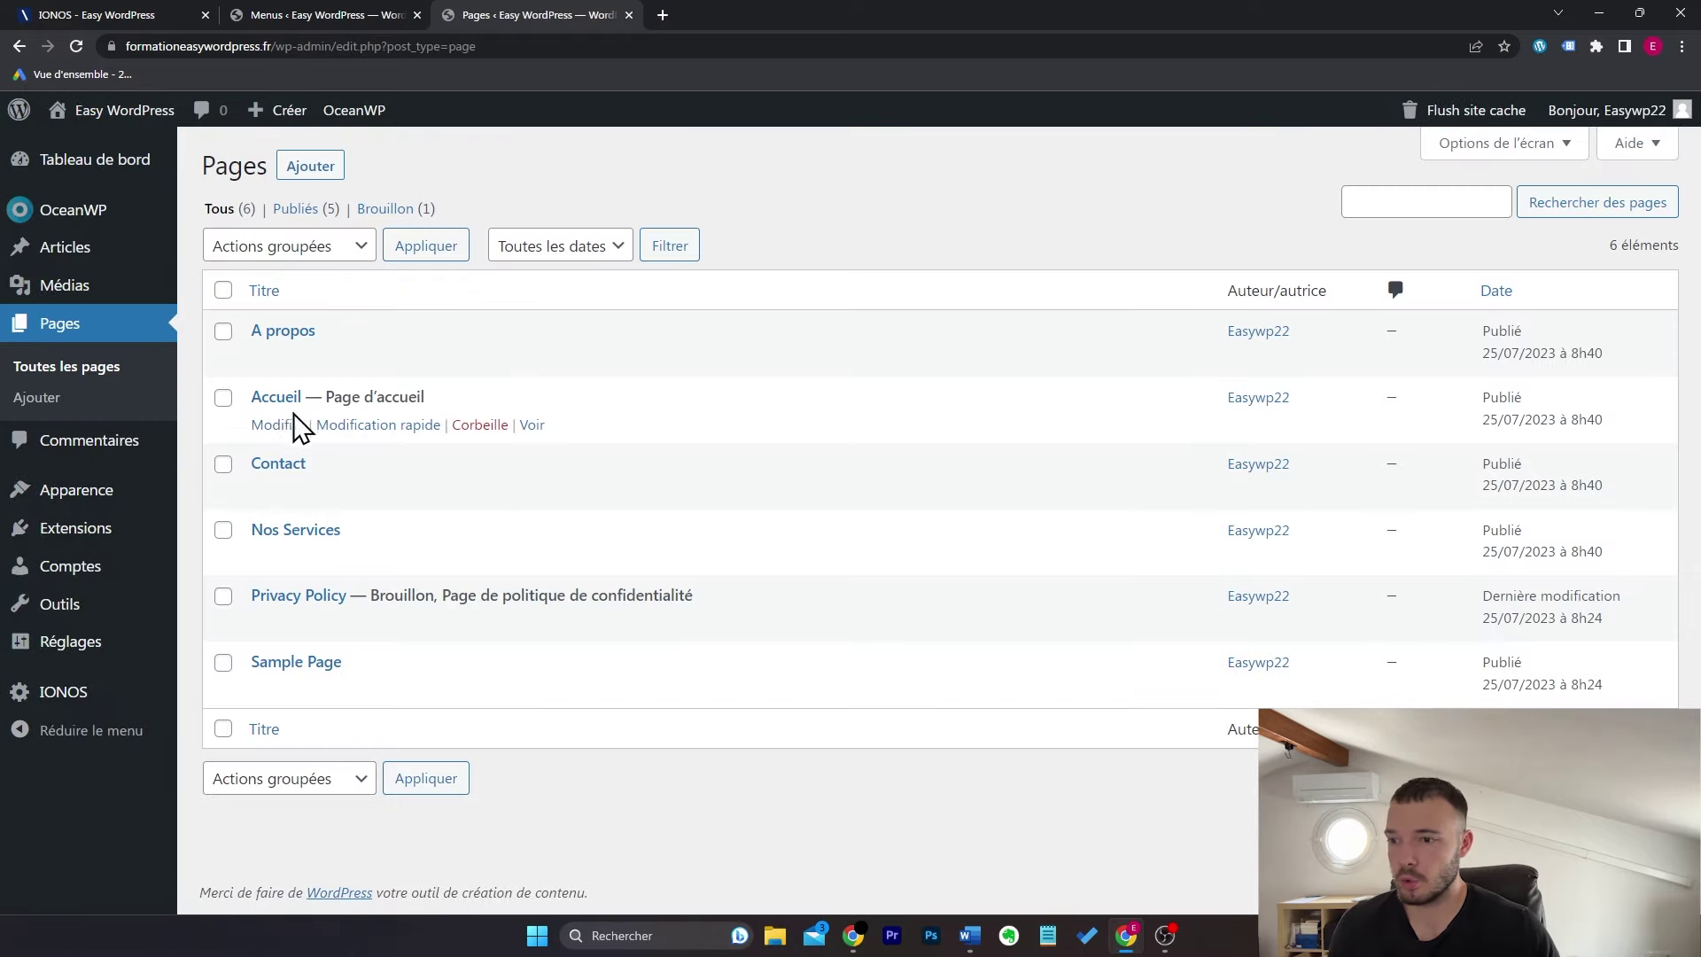
pyautogui.click(288, 428)
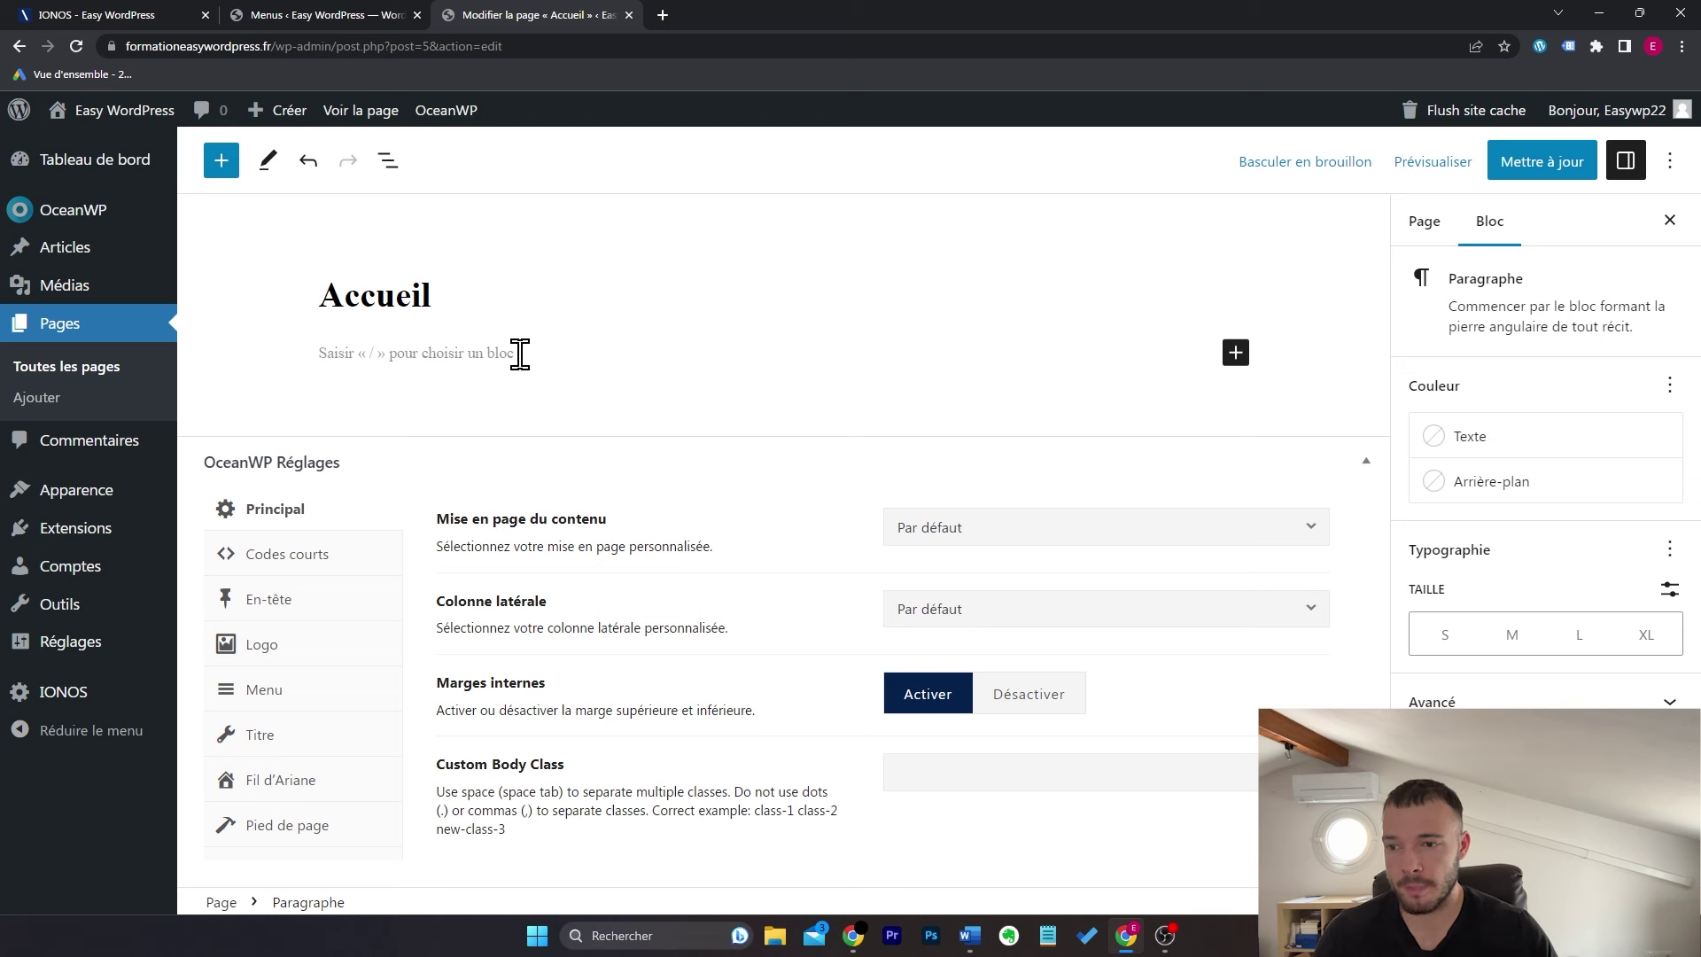
pyautogui.write('texte')
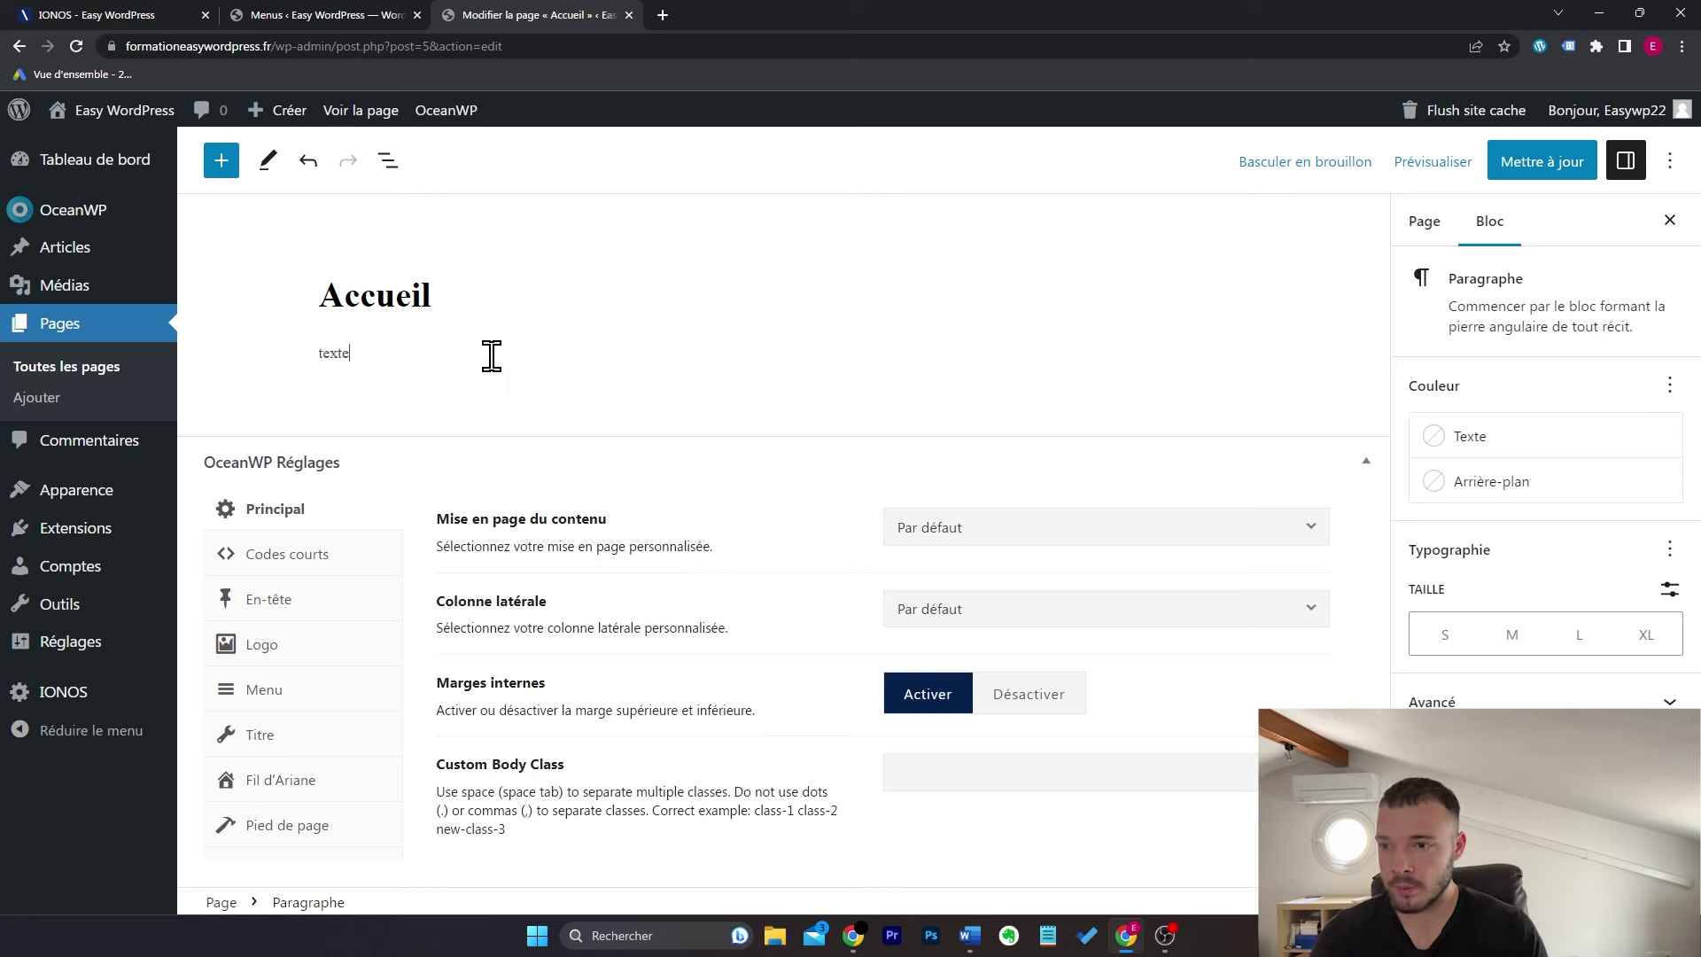
pyautogui.hotkey('ctrl', 'a')
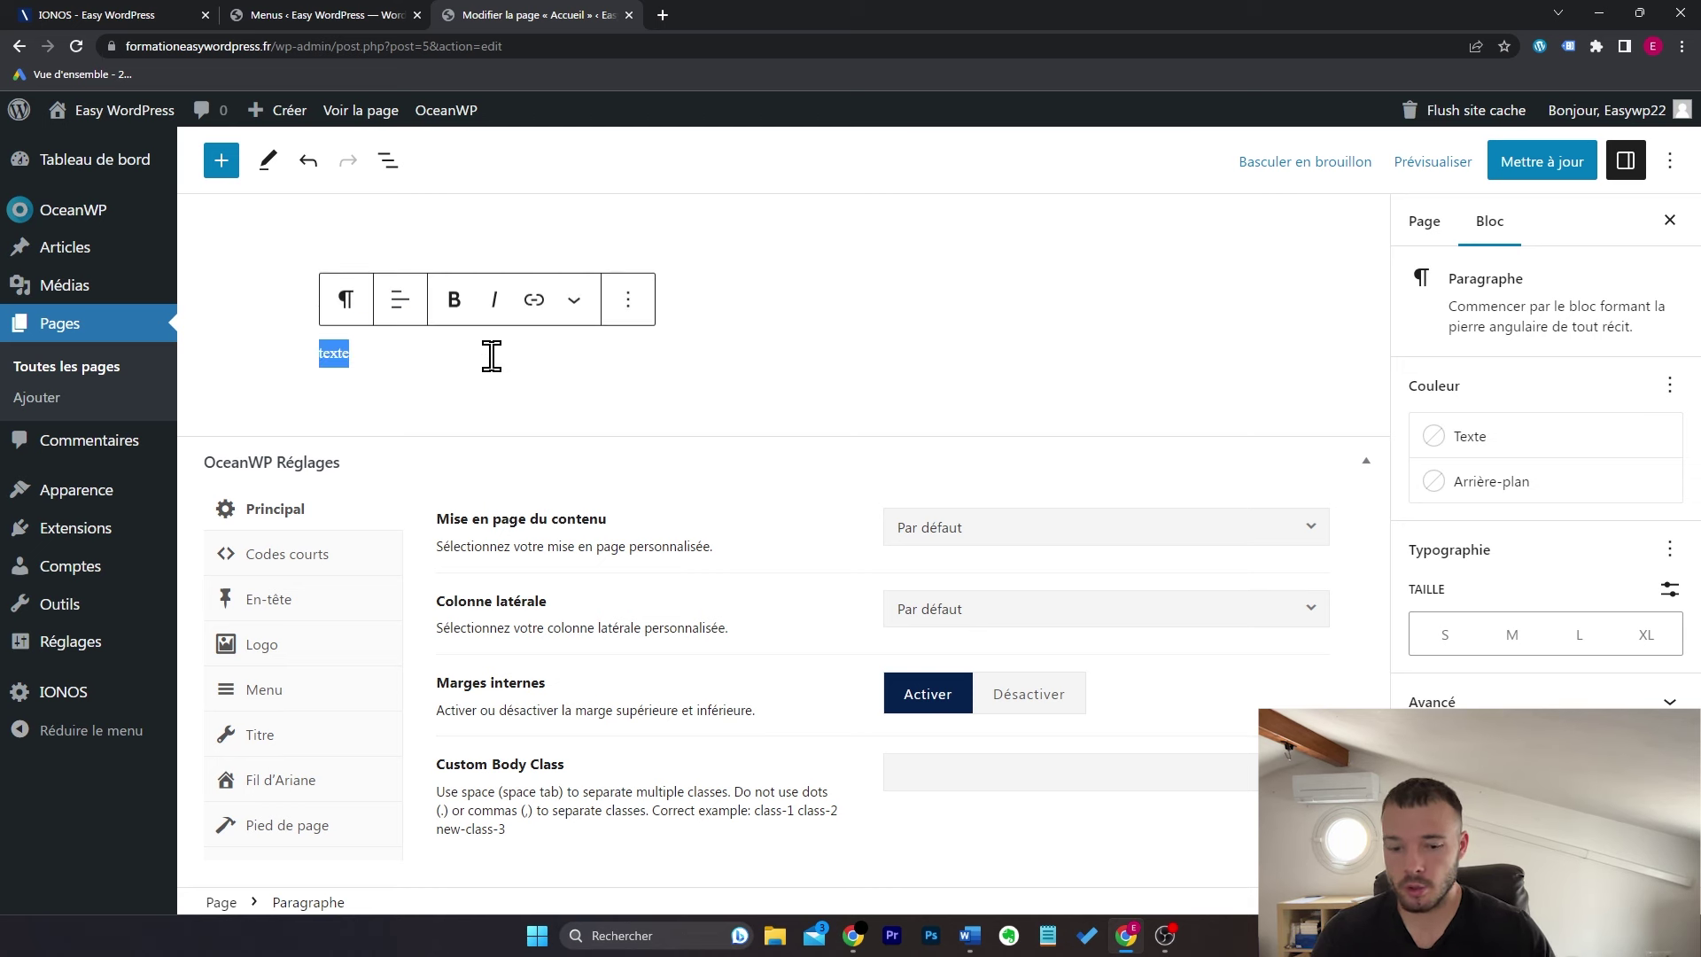
pyautogui.press('BackSpace')
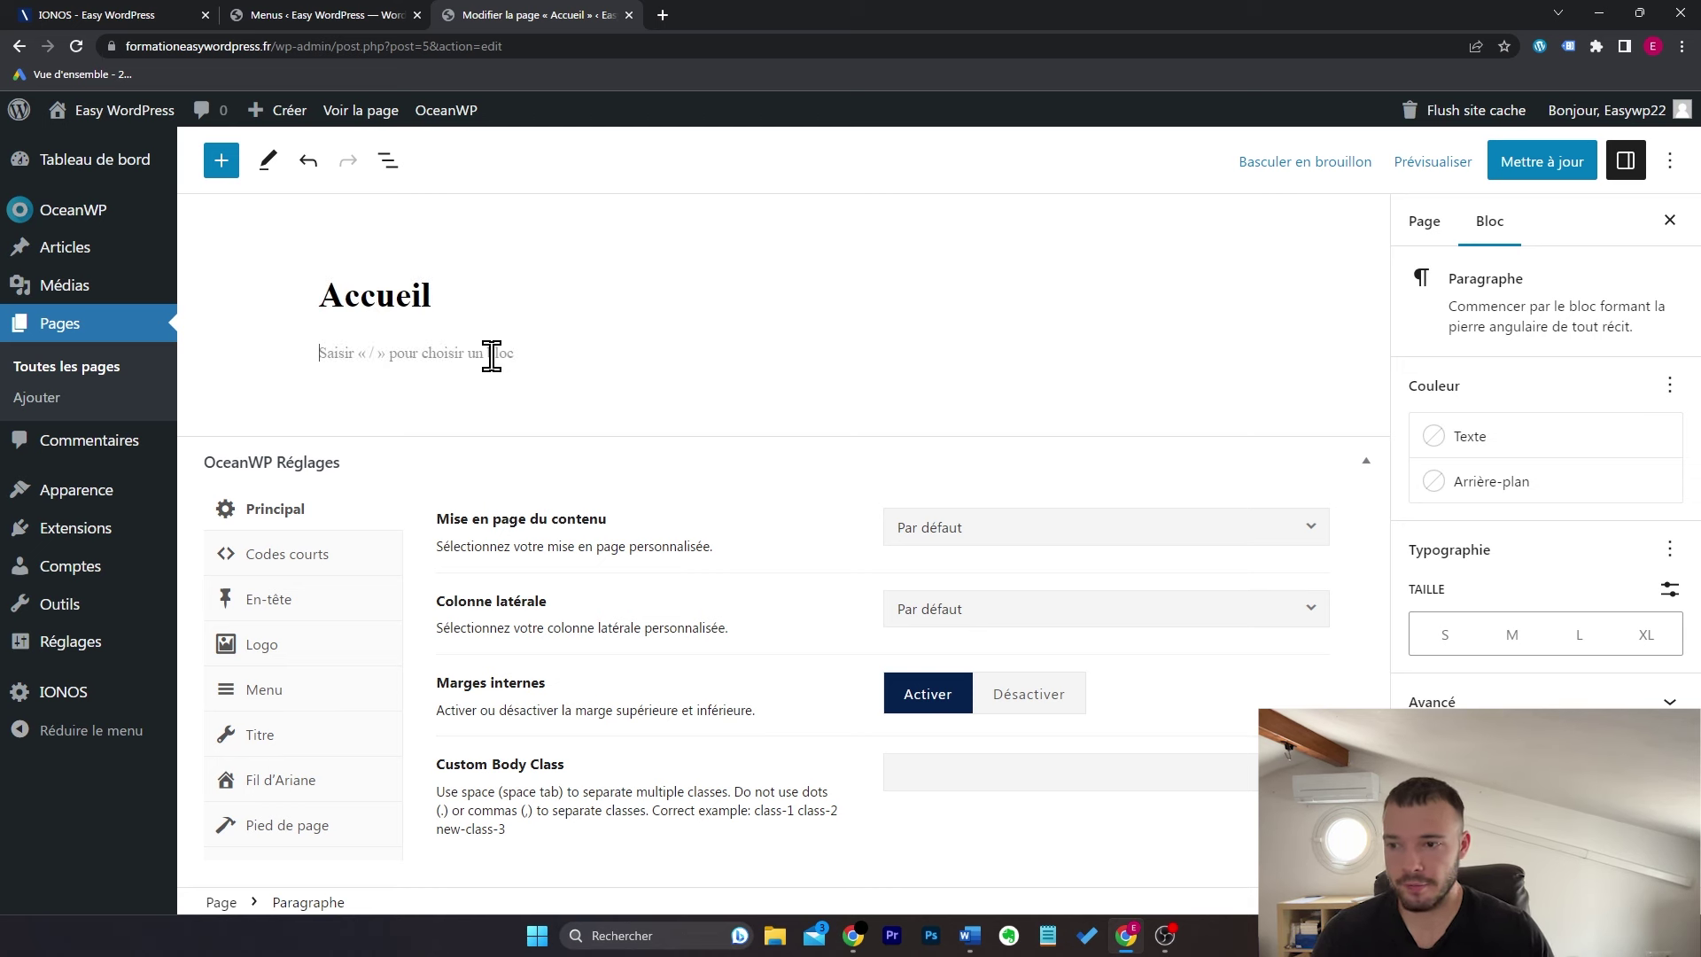
pyautogui.click(1236, 353)
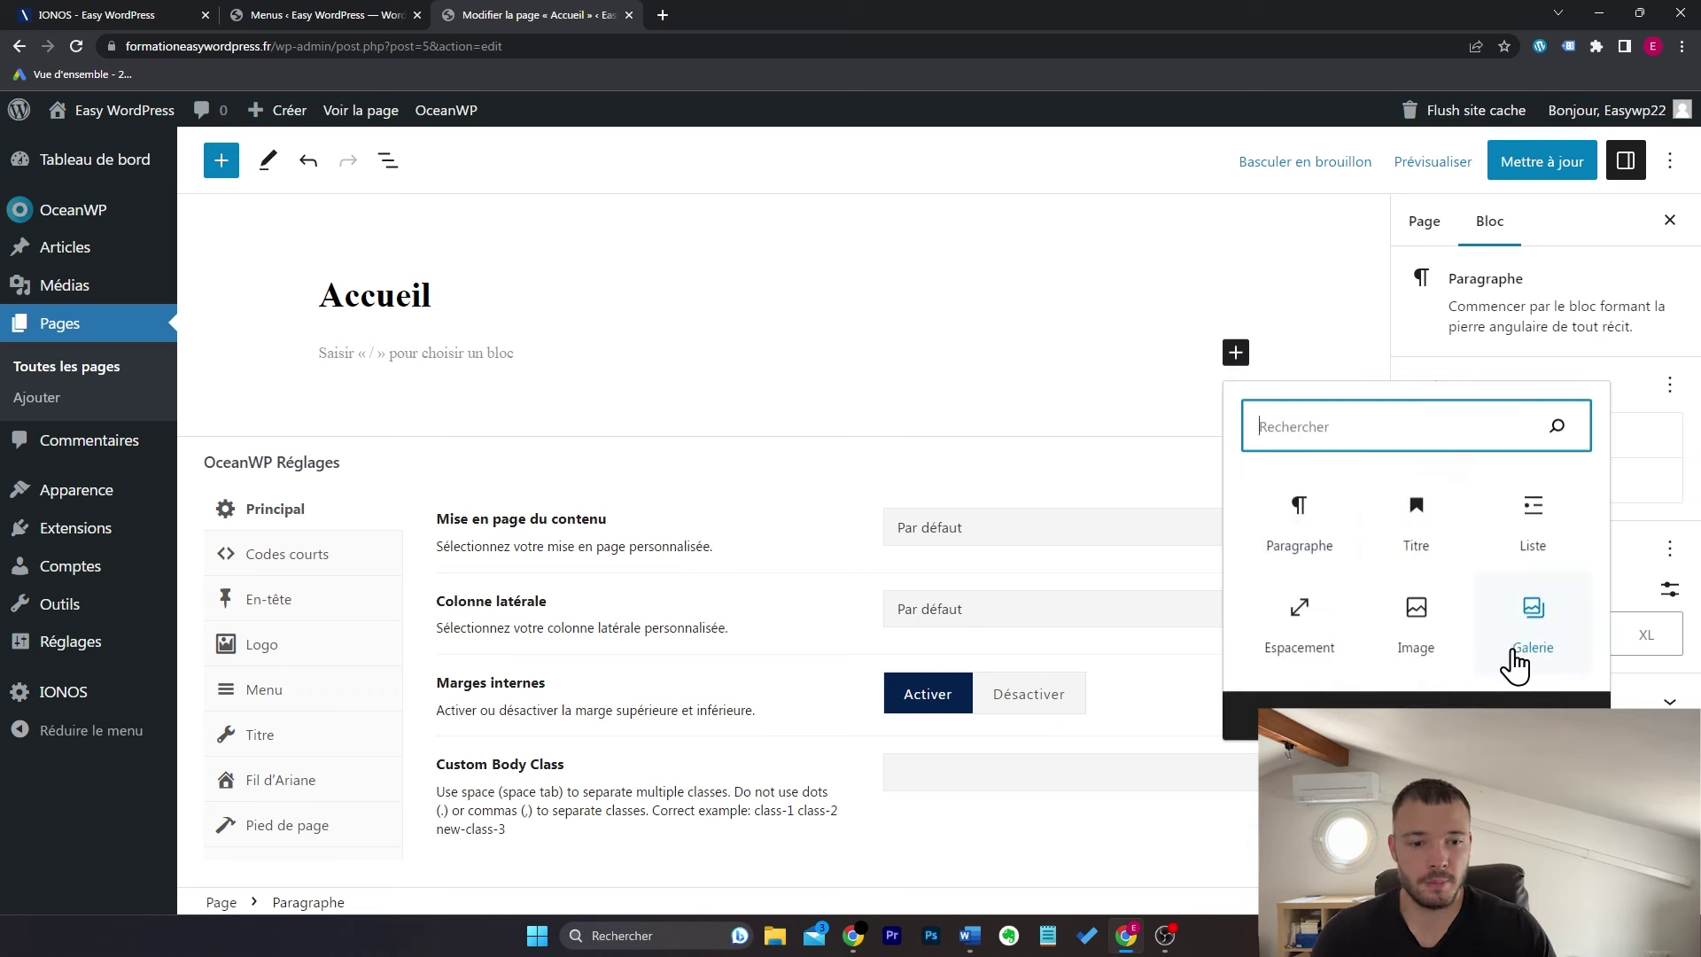
pyautogui.click(1320, 714)
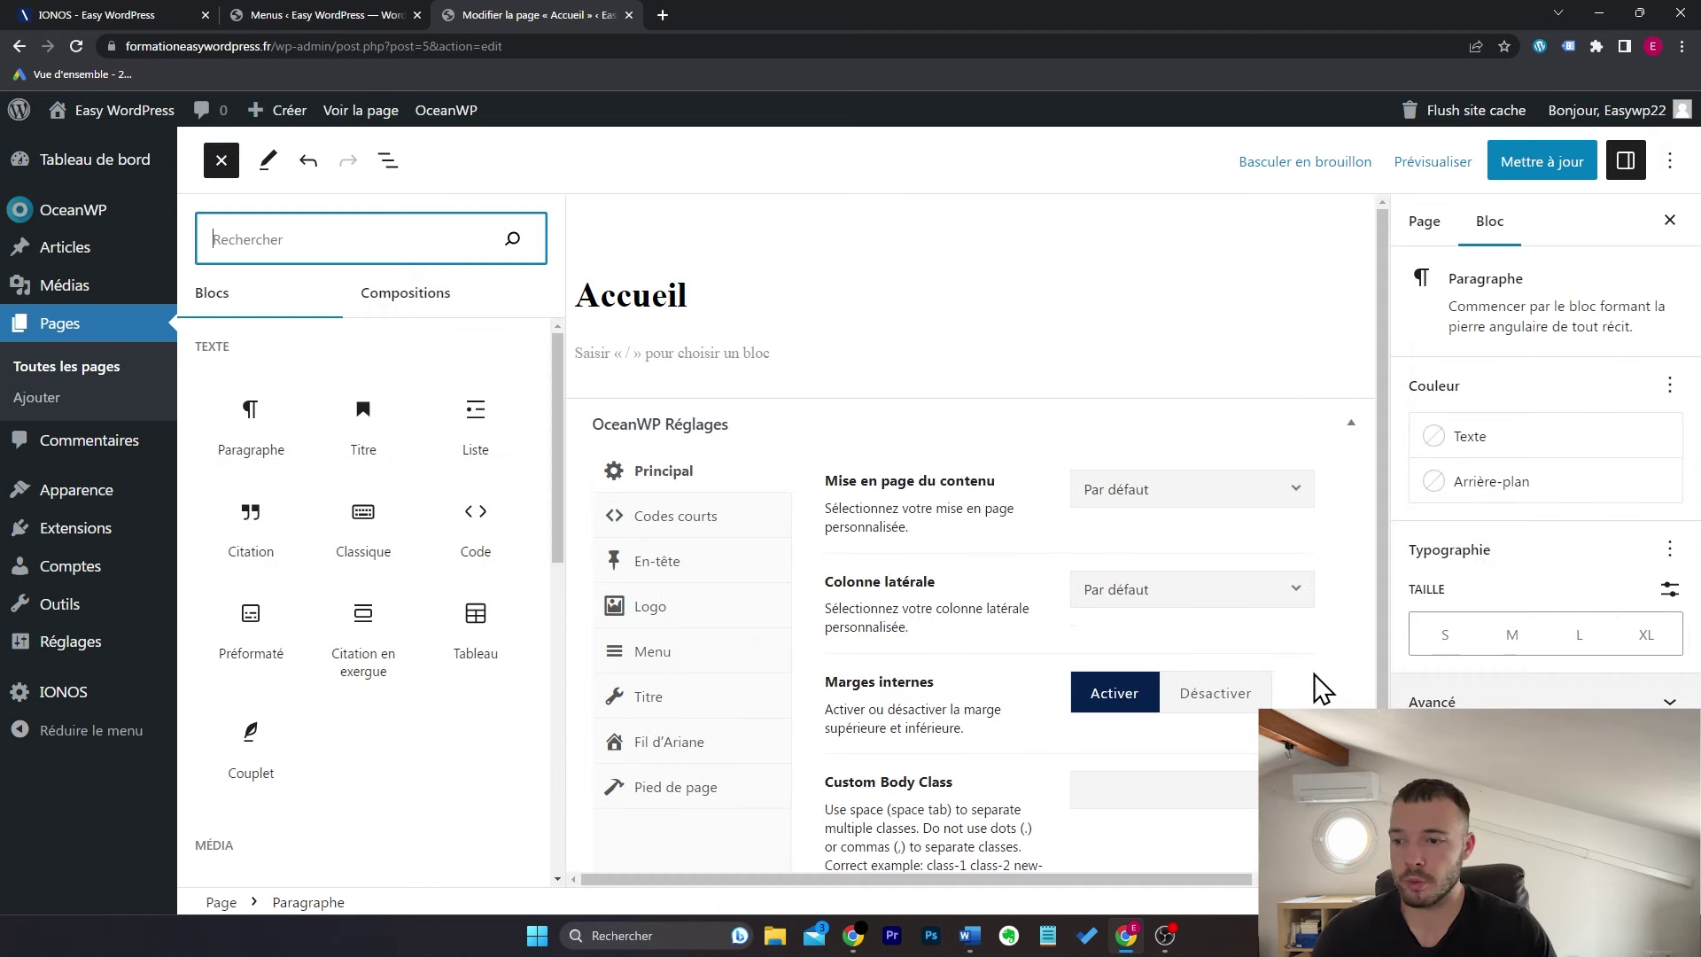
pyautogui.scroll(-5, 463, 567)
pyautogui.scroll(-2, 437, 636)
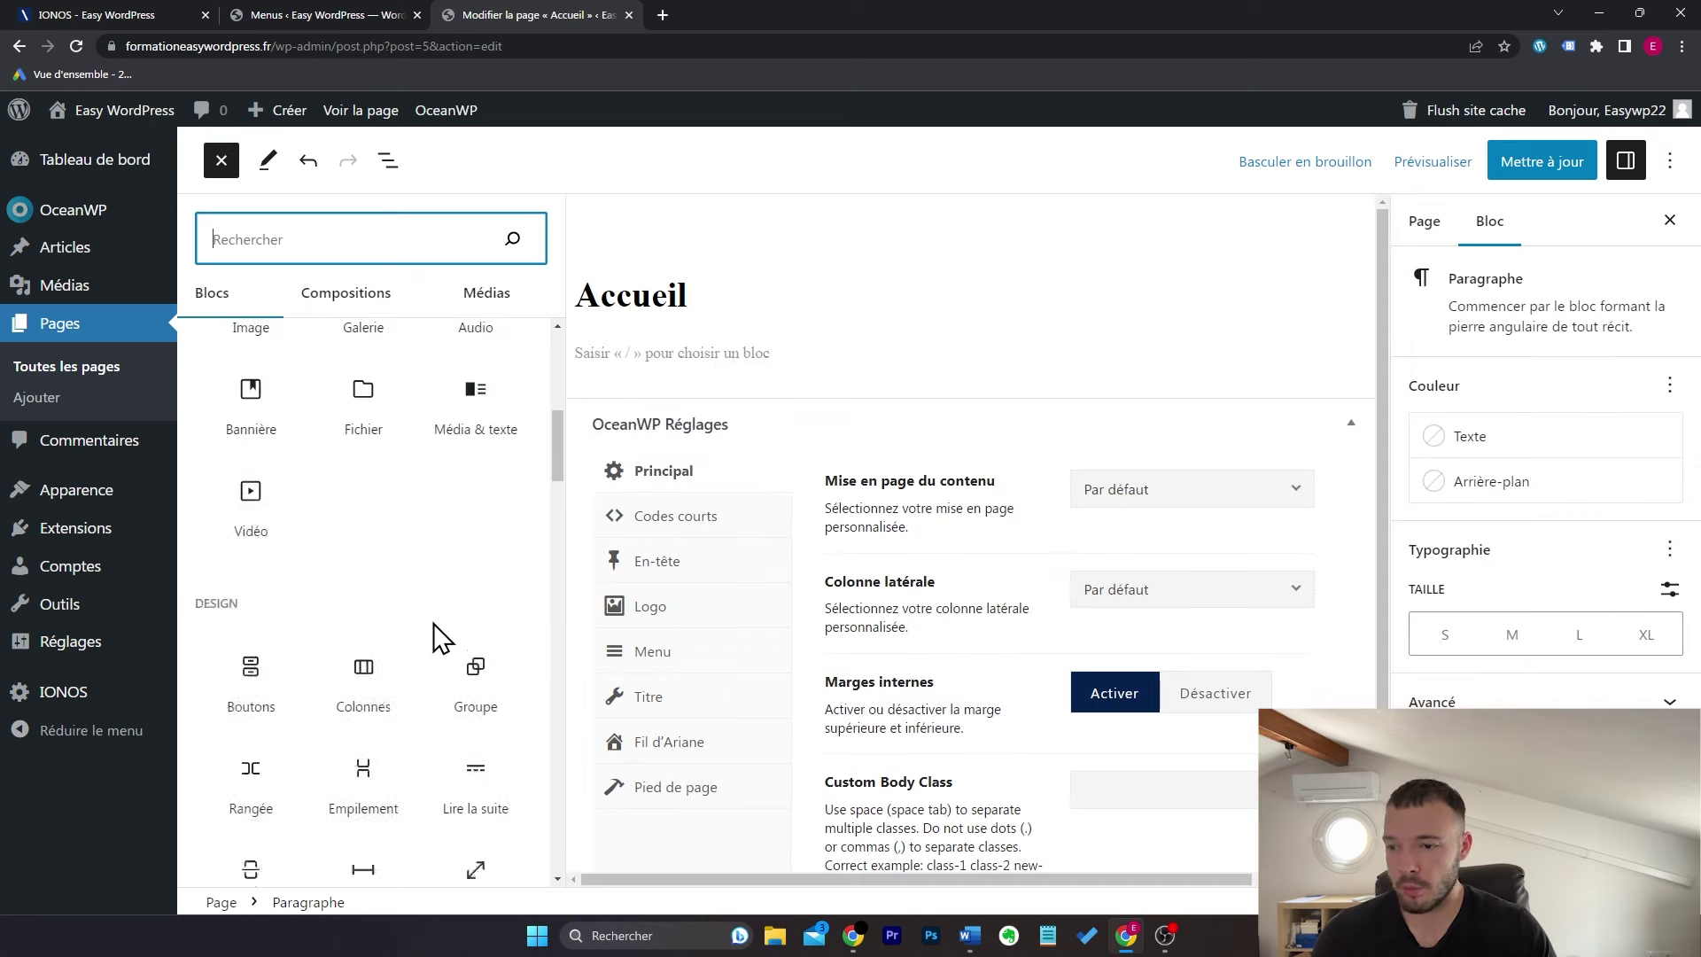
pyautogui.scroll(10, 372, 531)
pyautogui.click(237, 163)
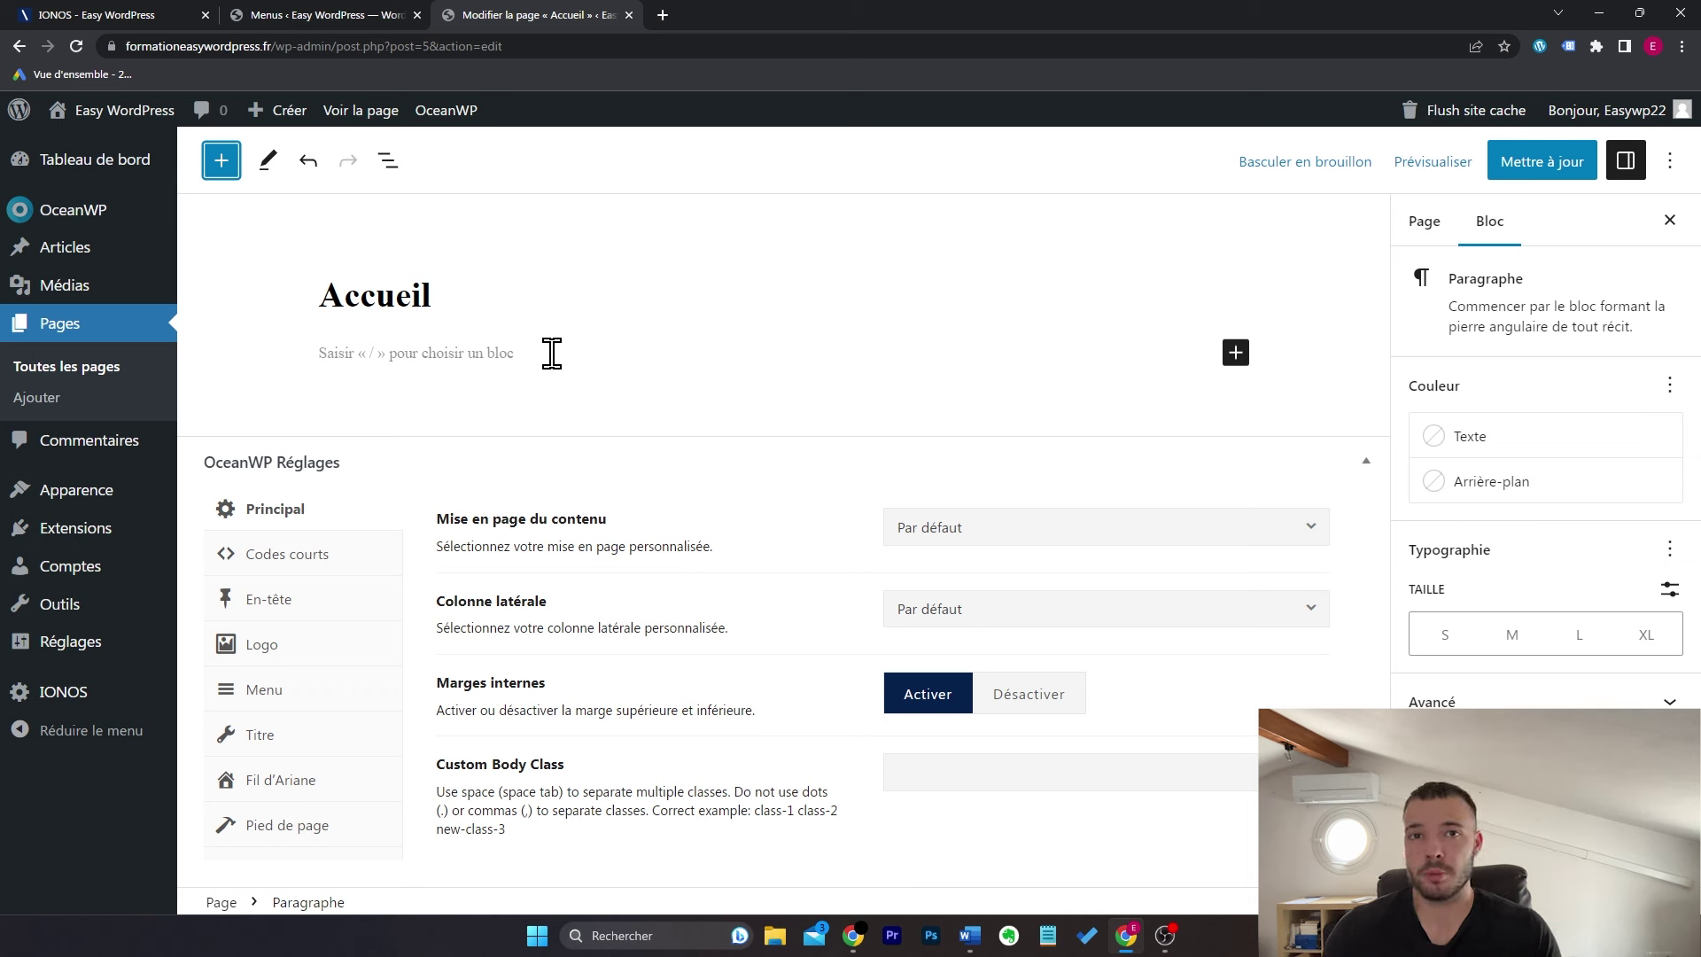
pyautogui.moveTo(137, 529)
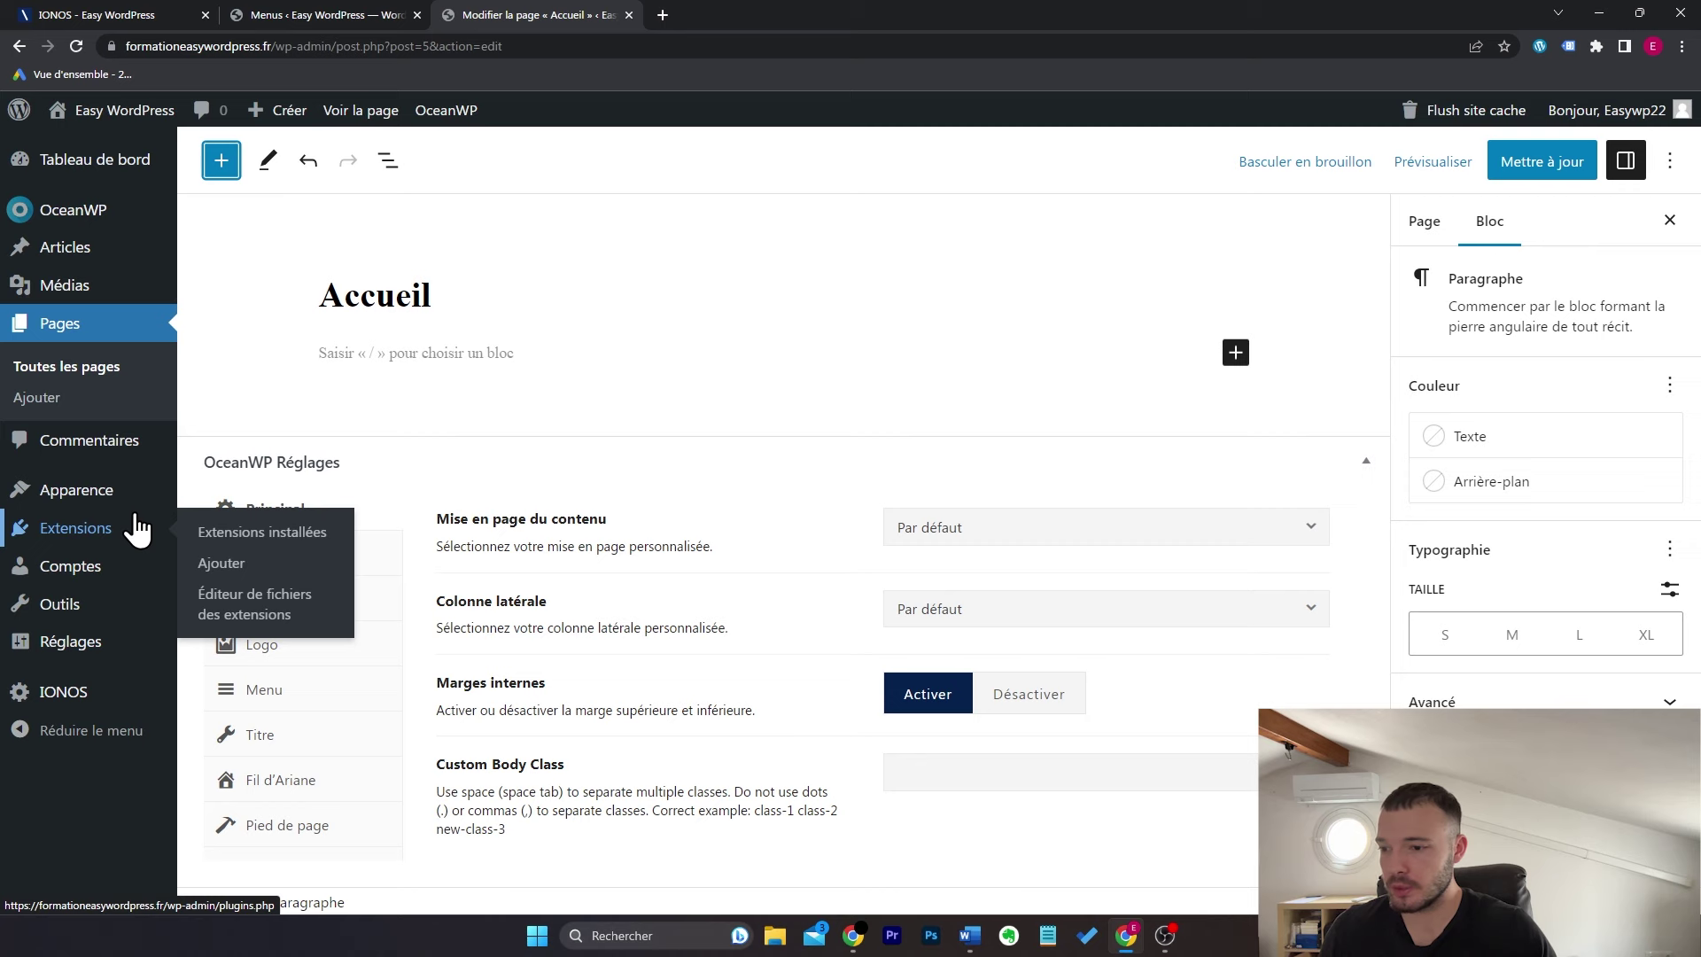
# Step: Open the Ajouter des extensions page and place the cursor in the plugin search box
pyautogui.click(224, 565)
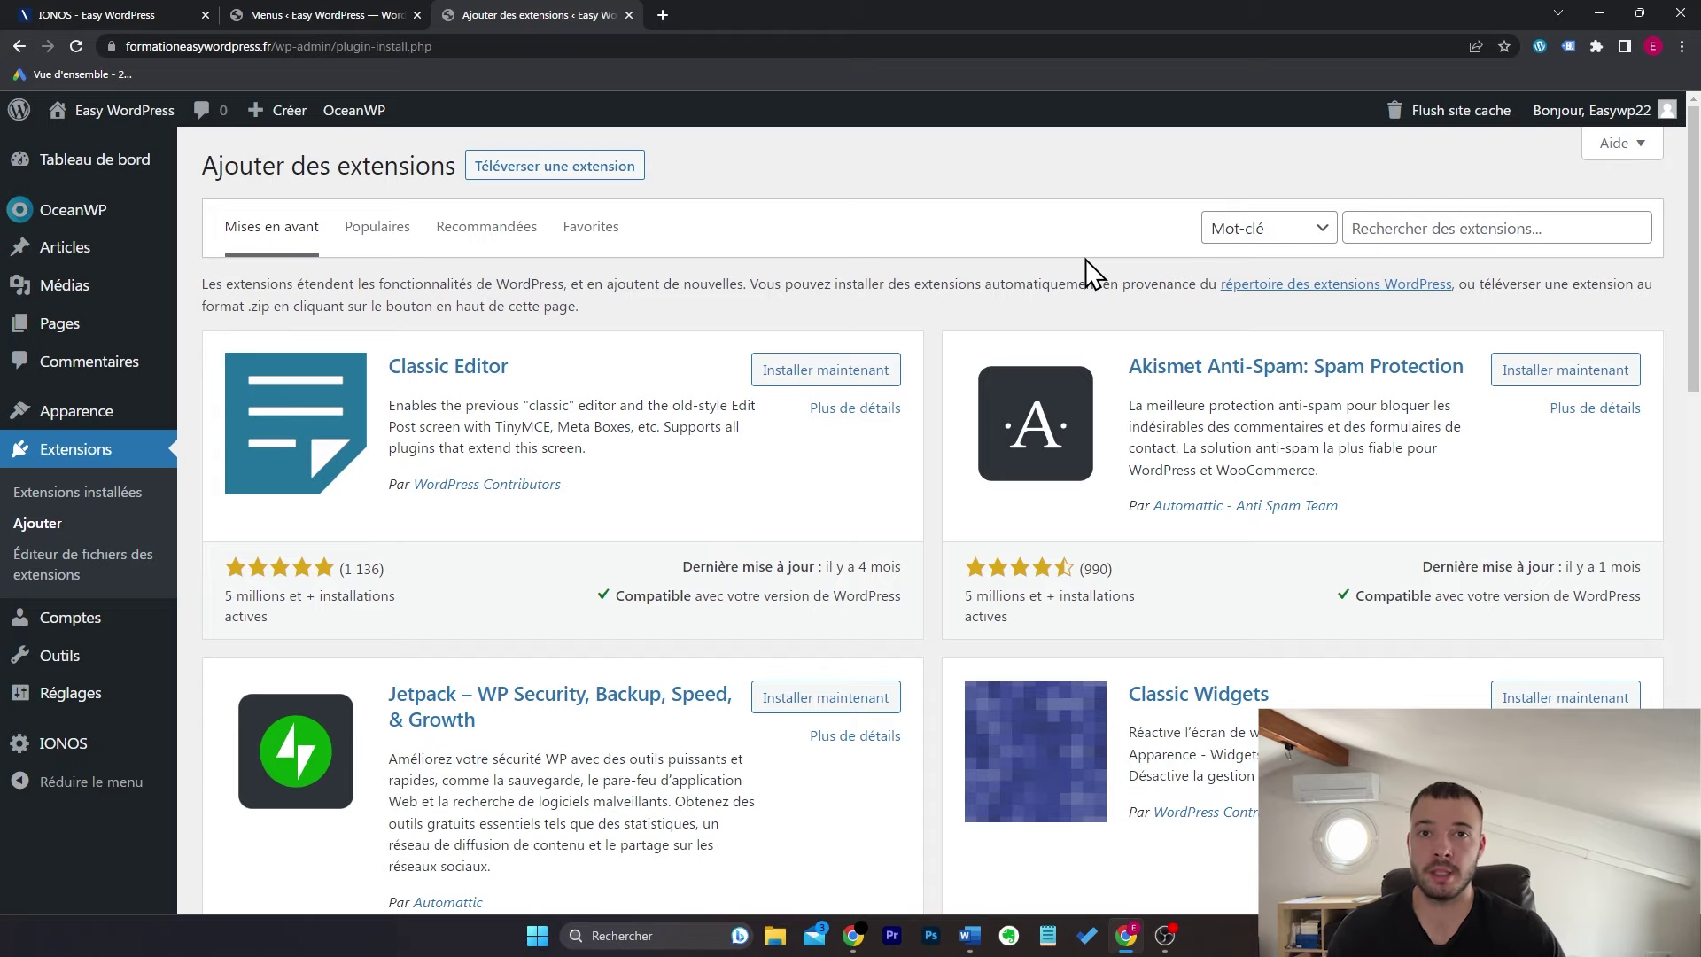
pyautogui.scroll(-15, 1083, 292)
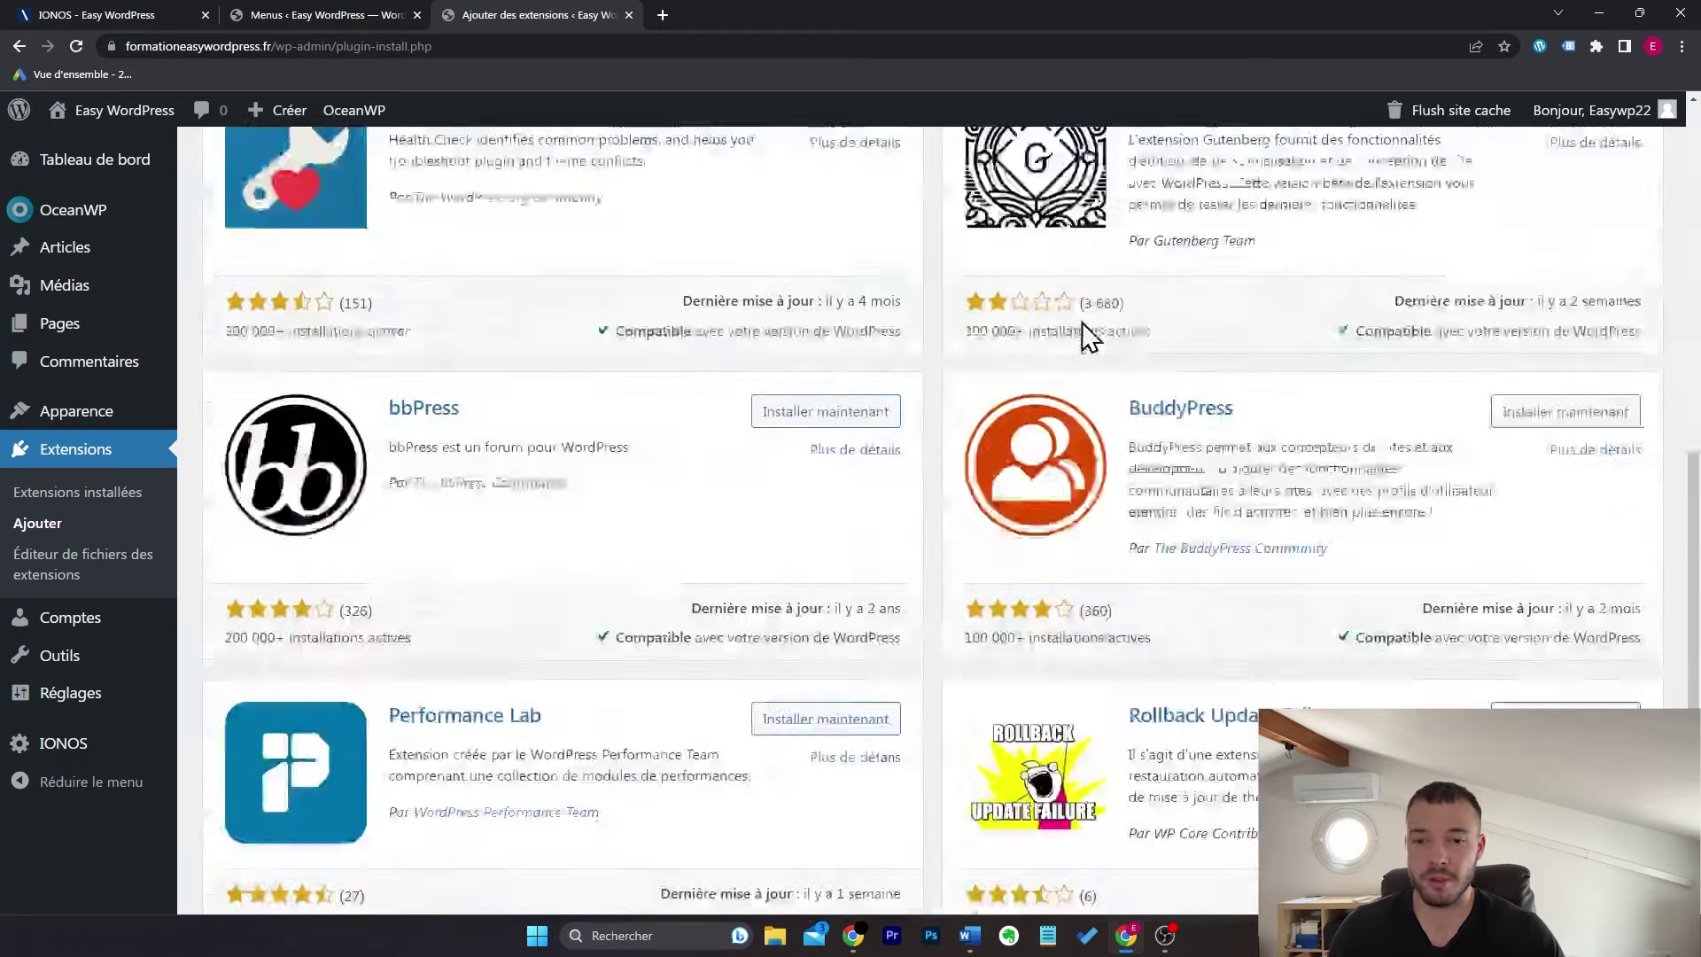
pyautogui.scroll(15, 1082, 322)
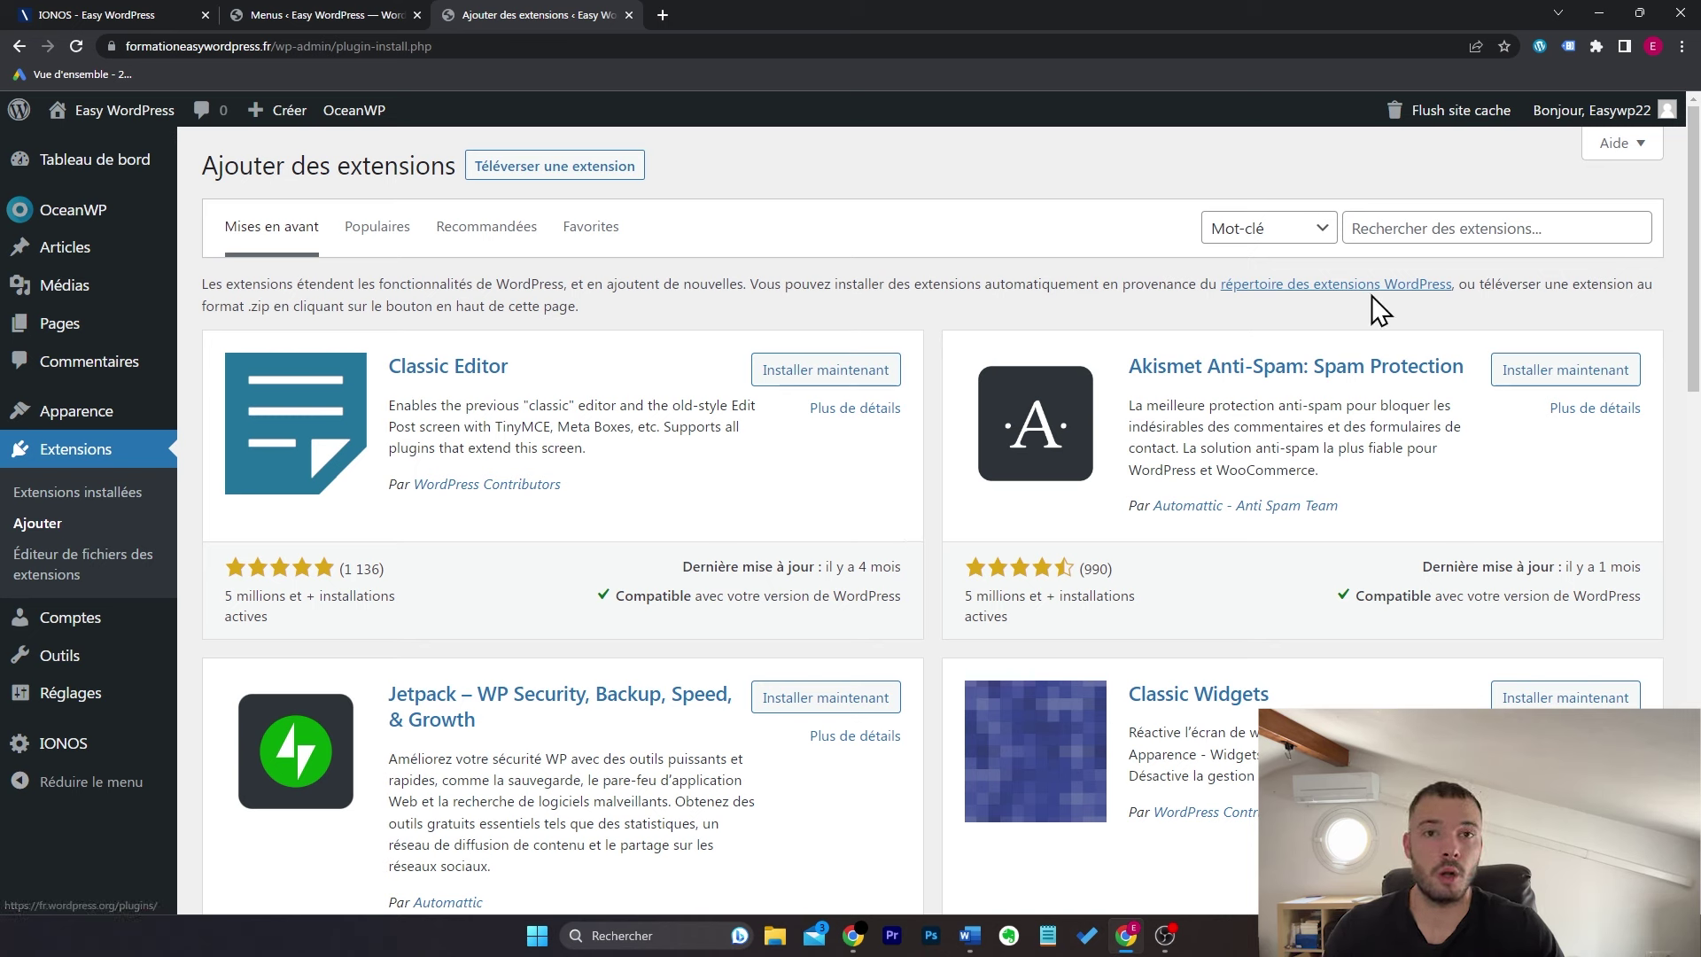
pyautogui.click(1440, 229)
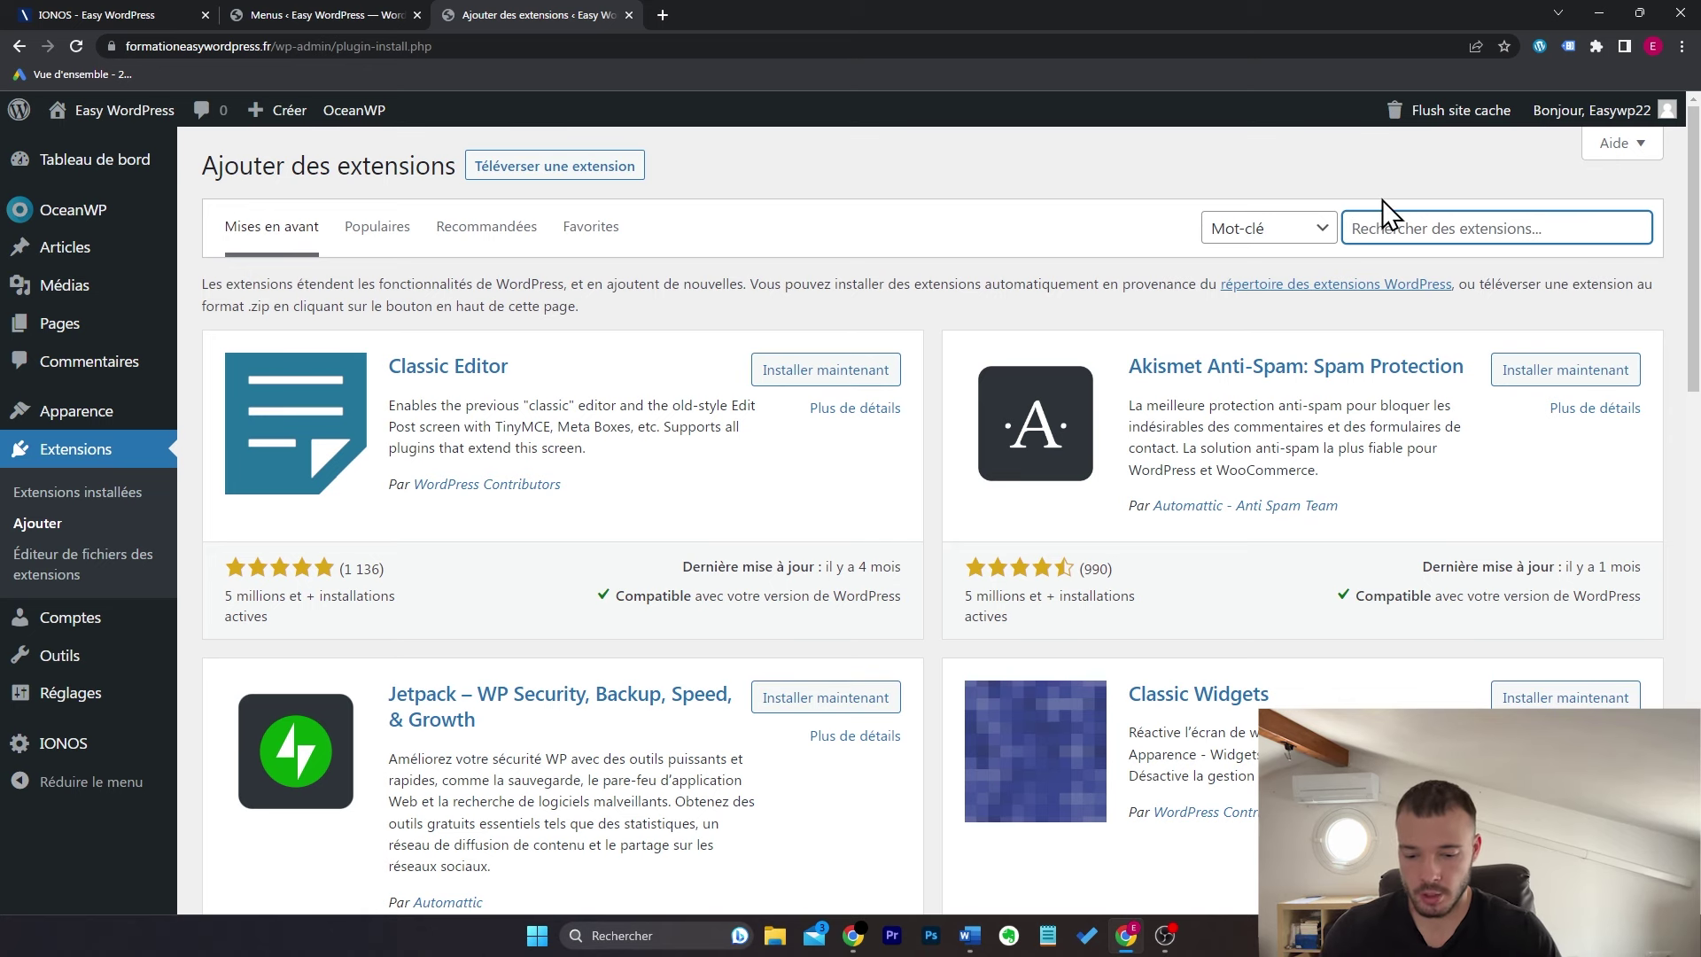
# Step: Search 'elementor', install and activate Elementor Website Builder, and close its setup wizard
pyautogui.write('eleemmentor')
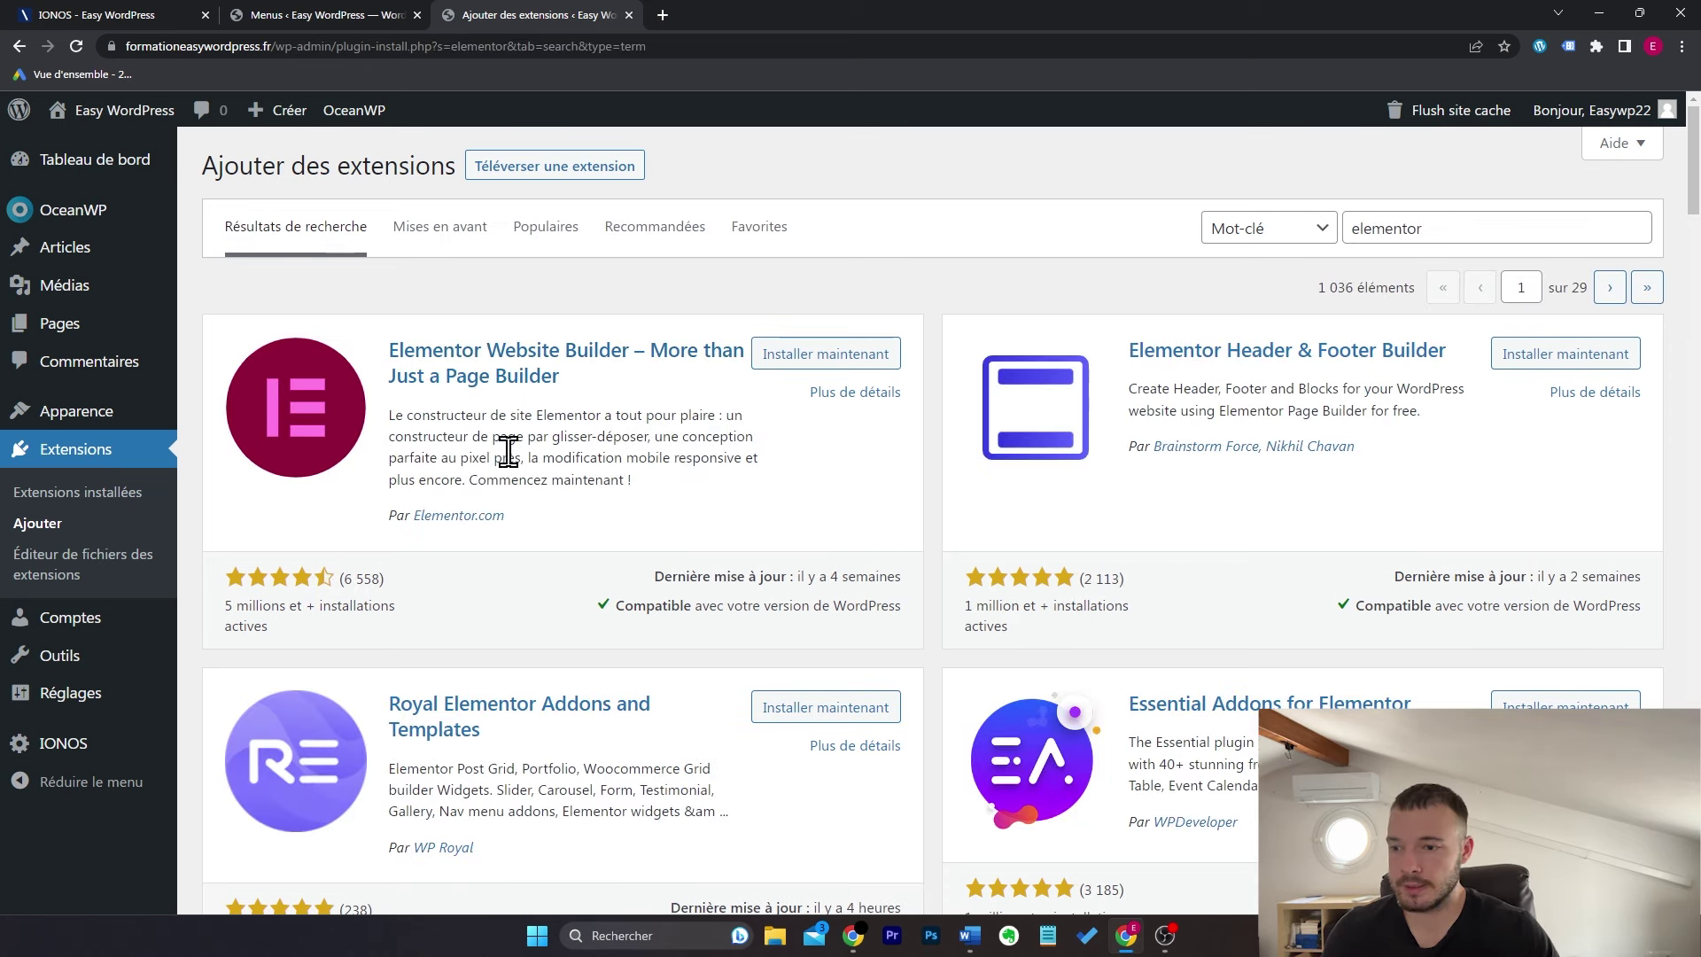
pyautogui.click(833, 359)
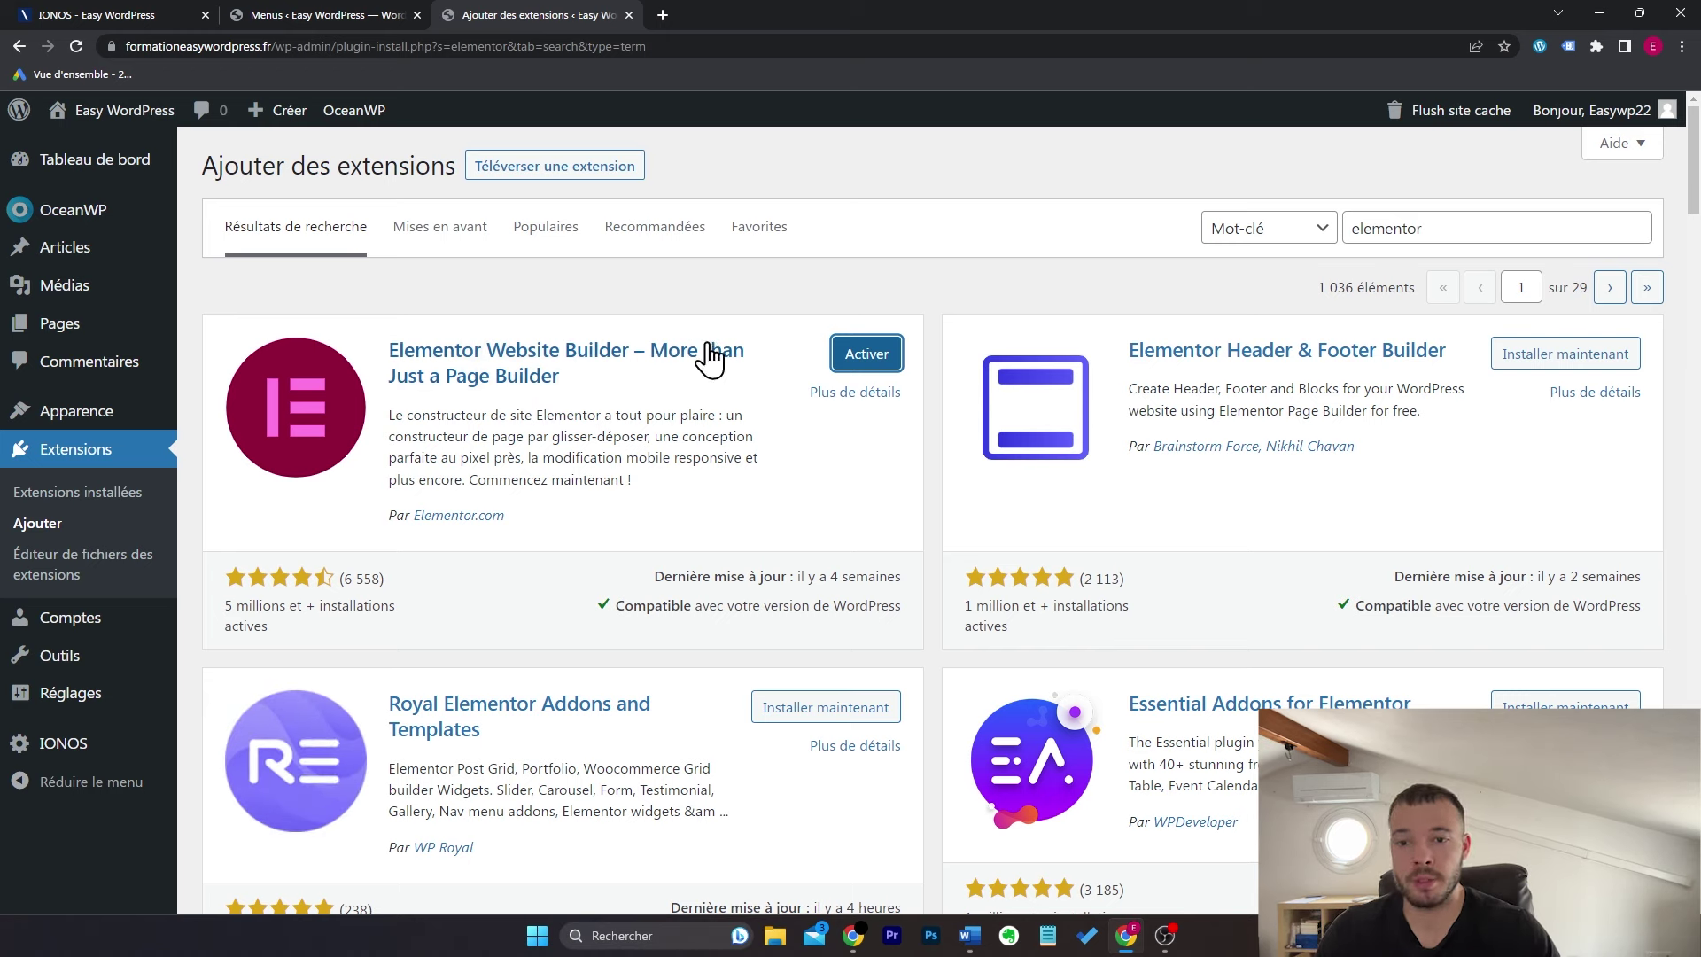
pyautogui.click(865, 356)
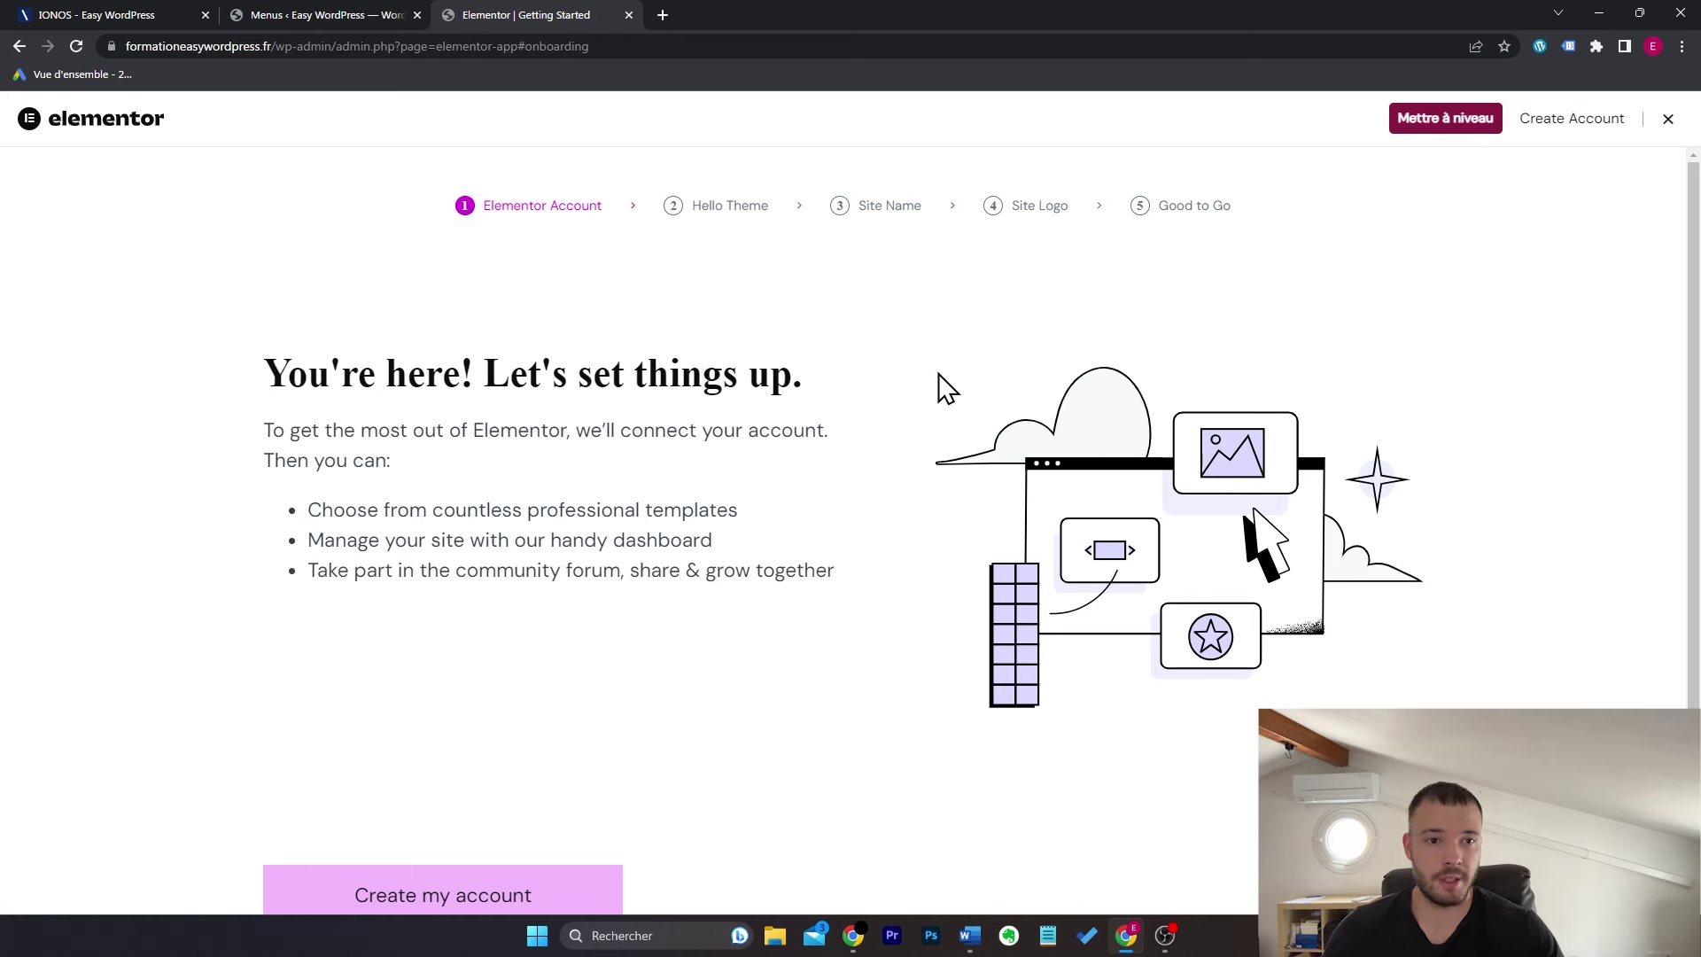
pyautogui.click(1668, 121)
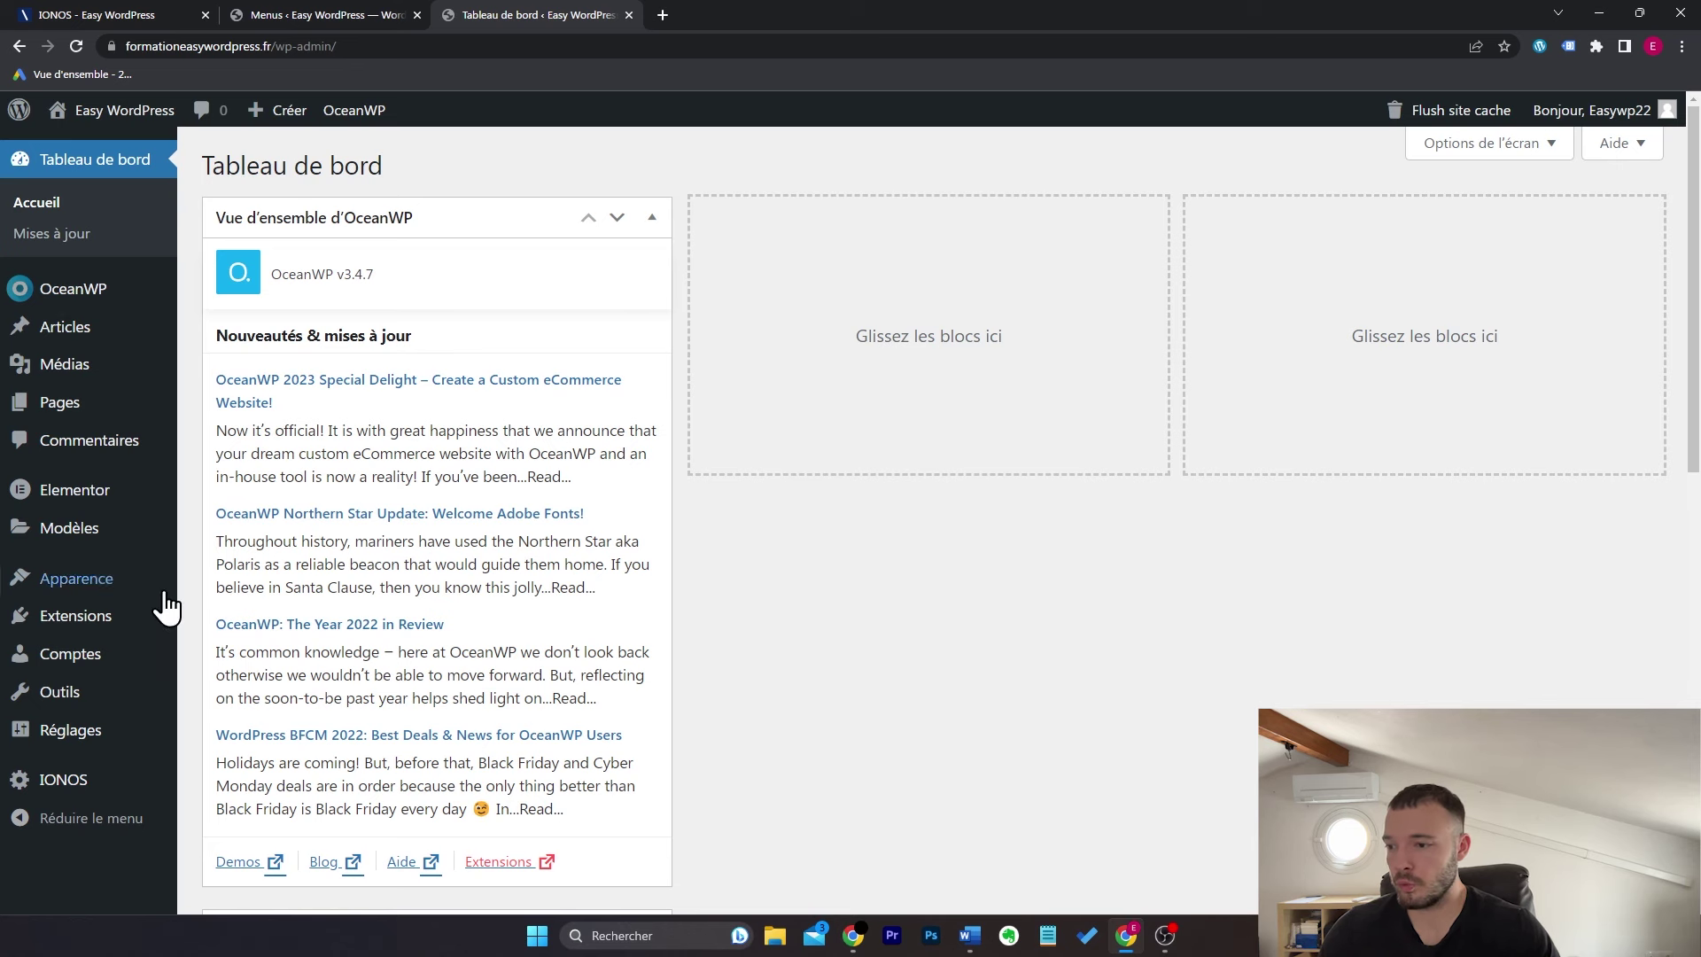
# Step: Open the Accueil page for editing from Pages > Toutes les pages
pyautogui.moveTo(142, 488)
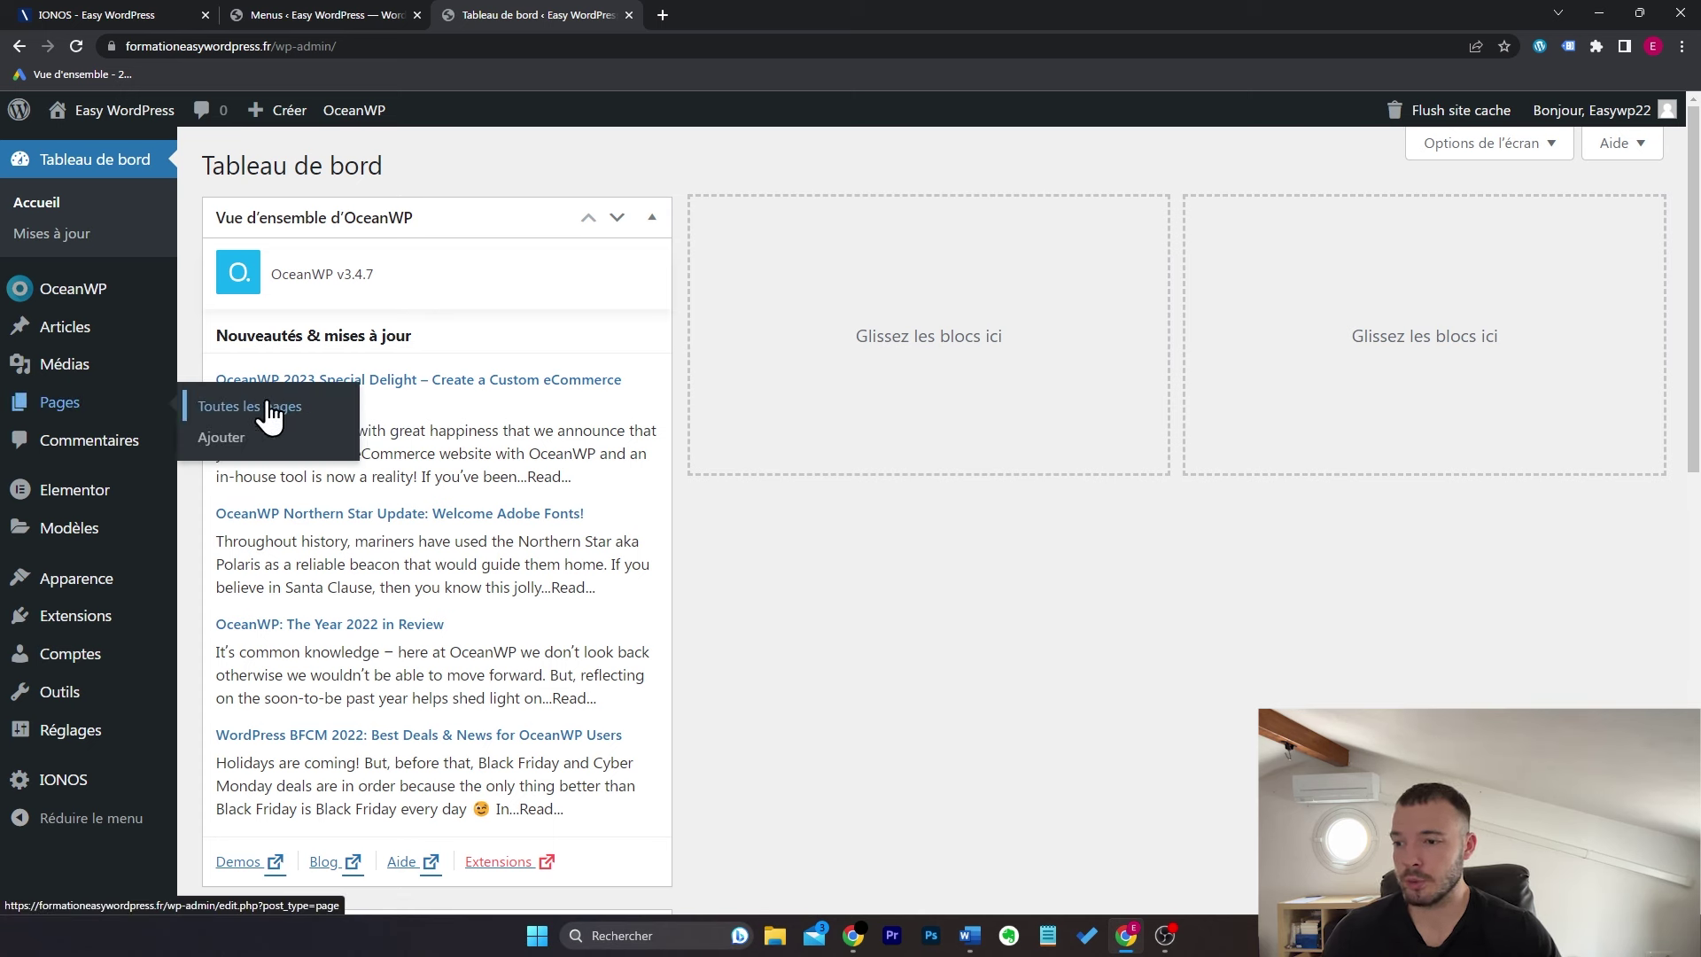
pyautogui.click(250, 403)
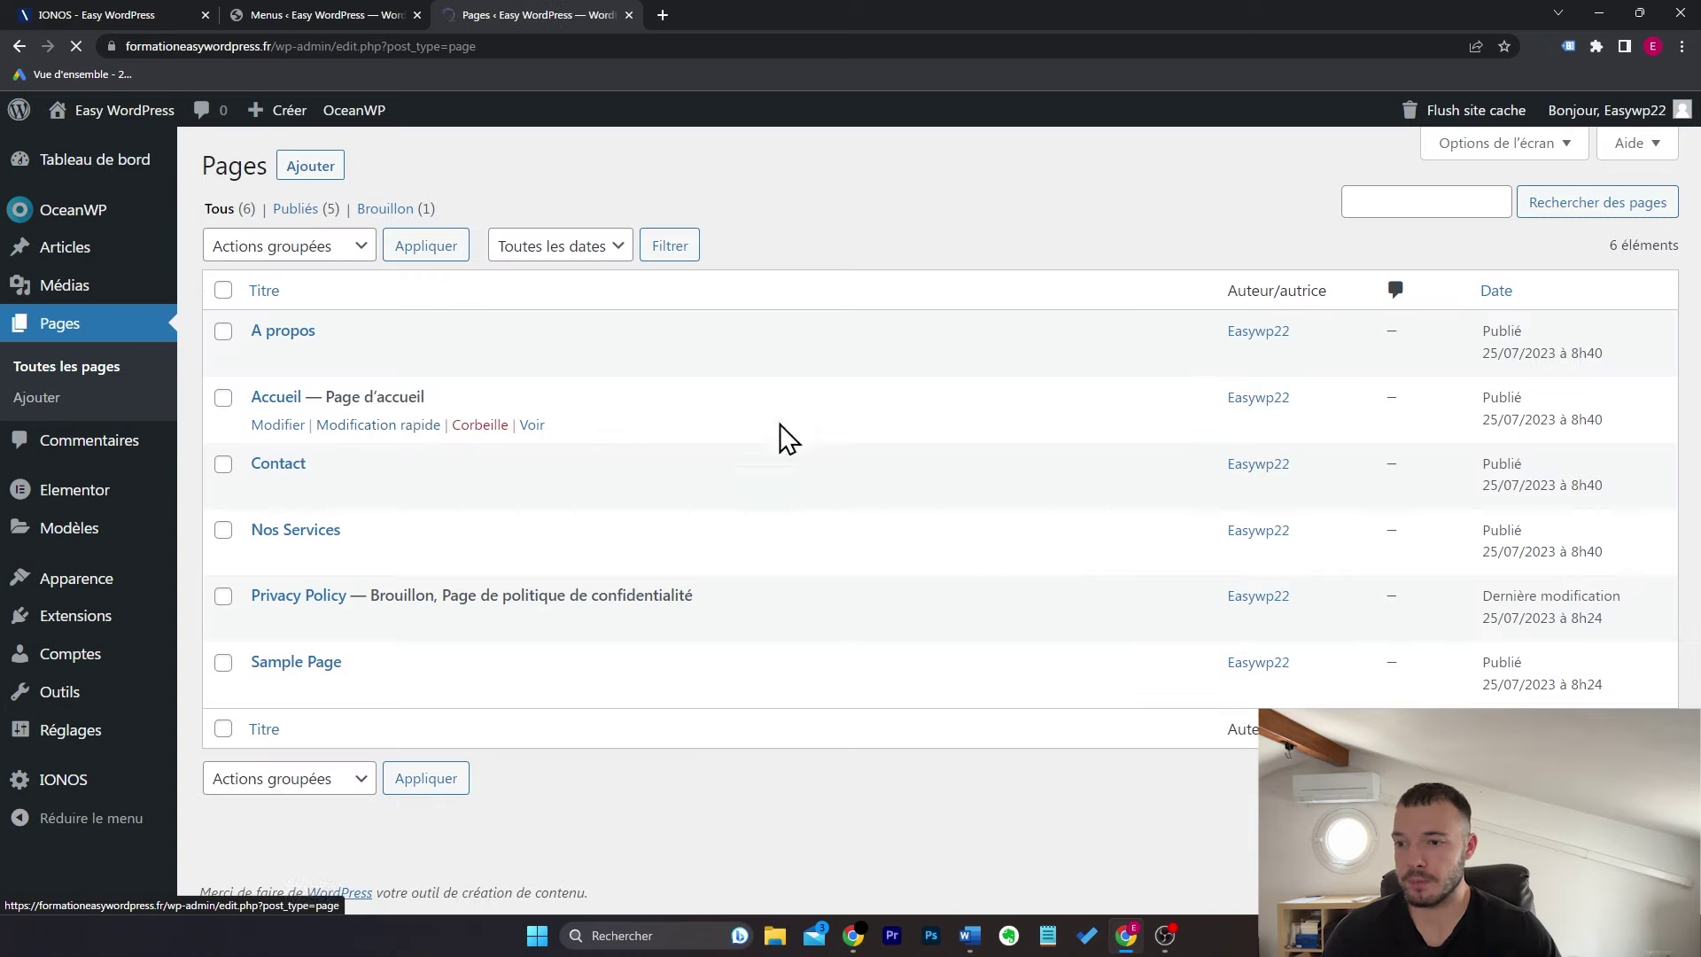
pyautogui.click(286, 429)
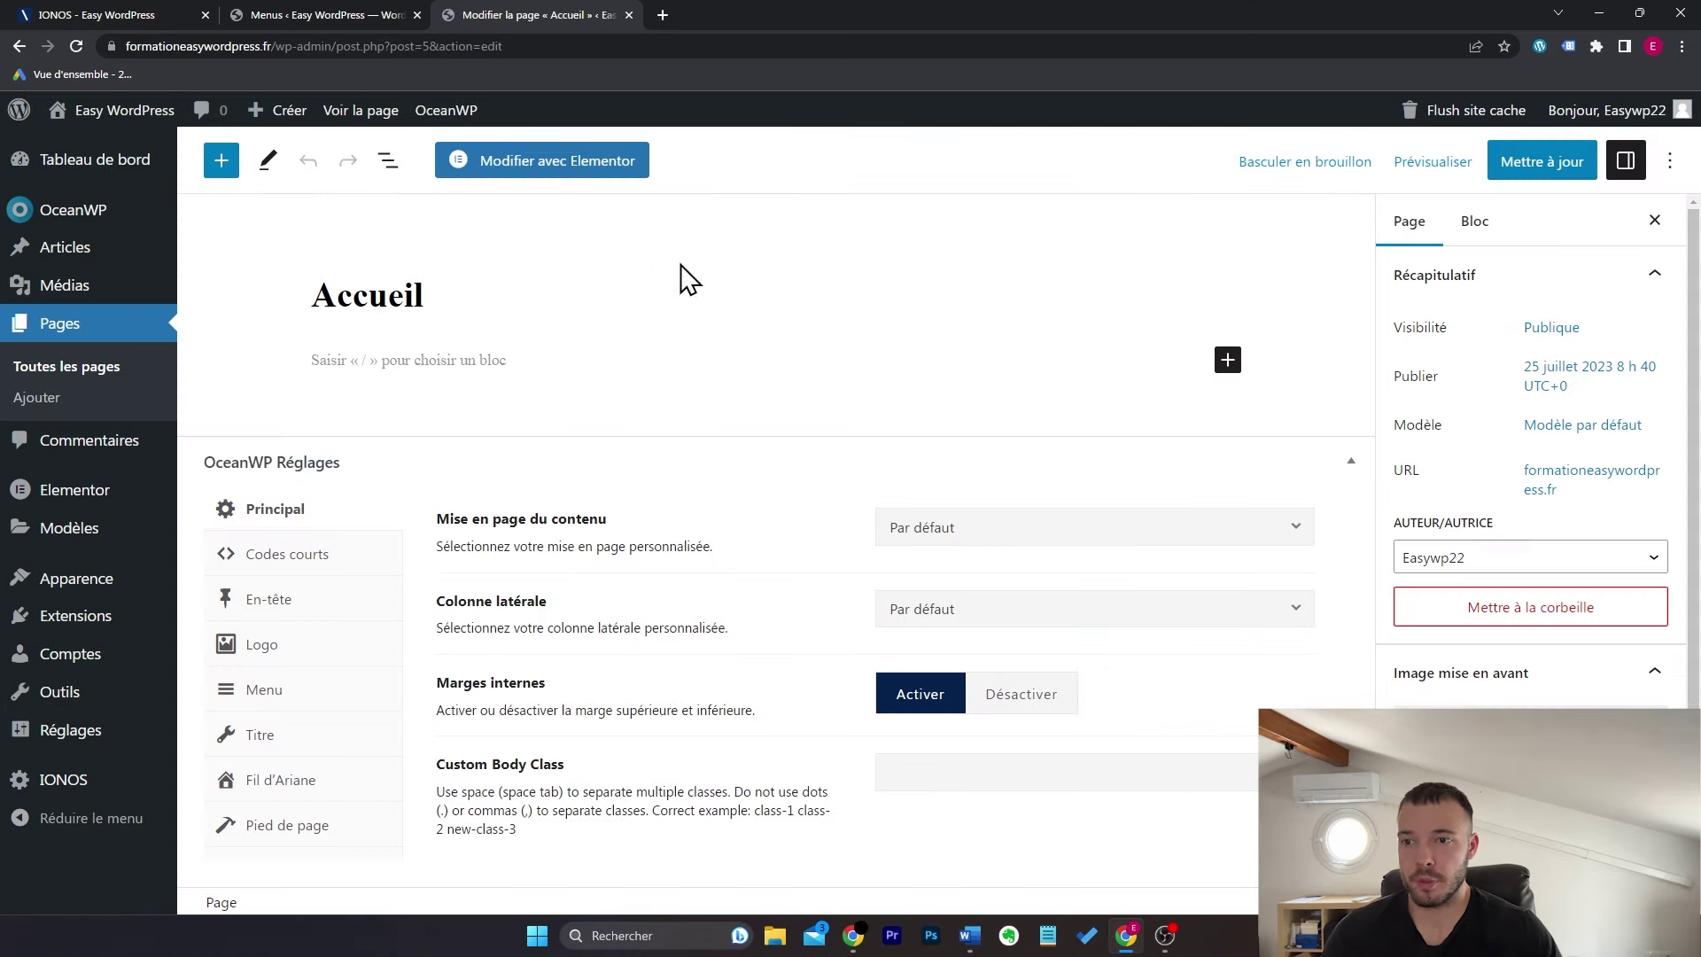
# Step: Launch Accueil in Elementor and dismiss the AI image generator and containers announcements
pyautogui.click(610, 162)
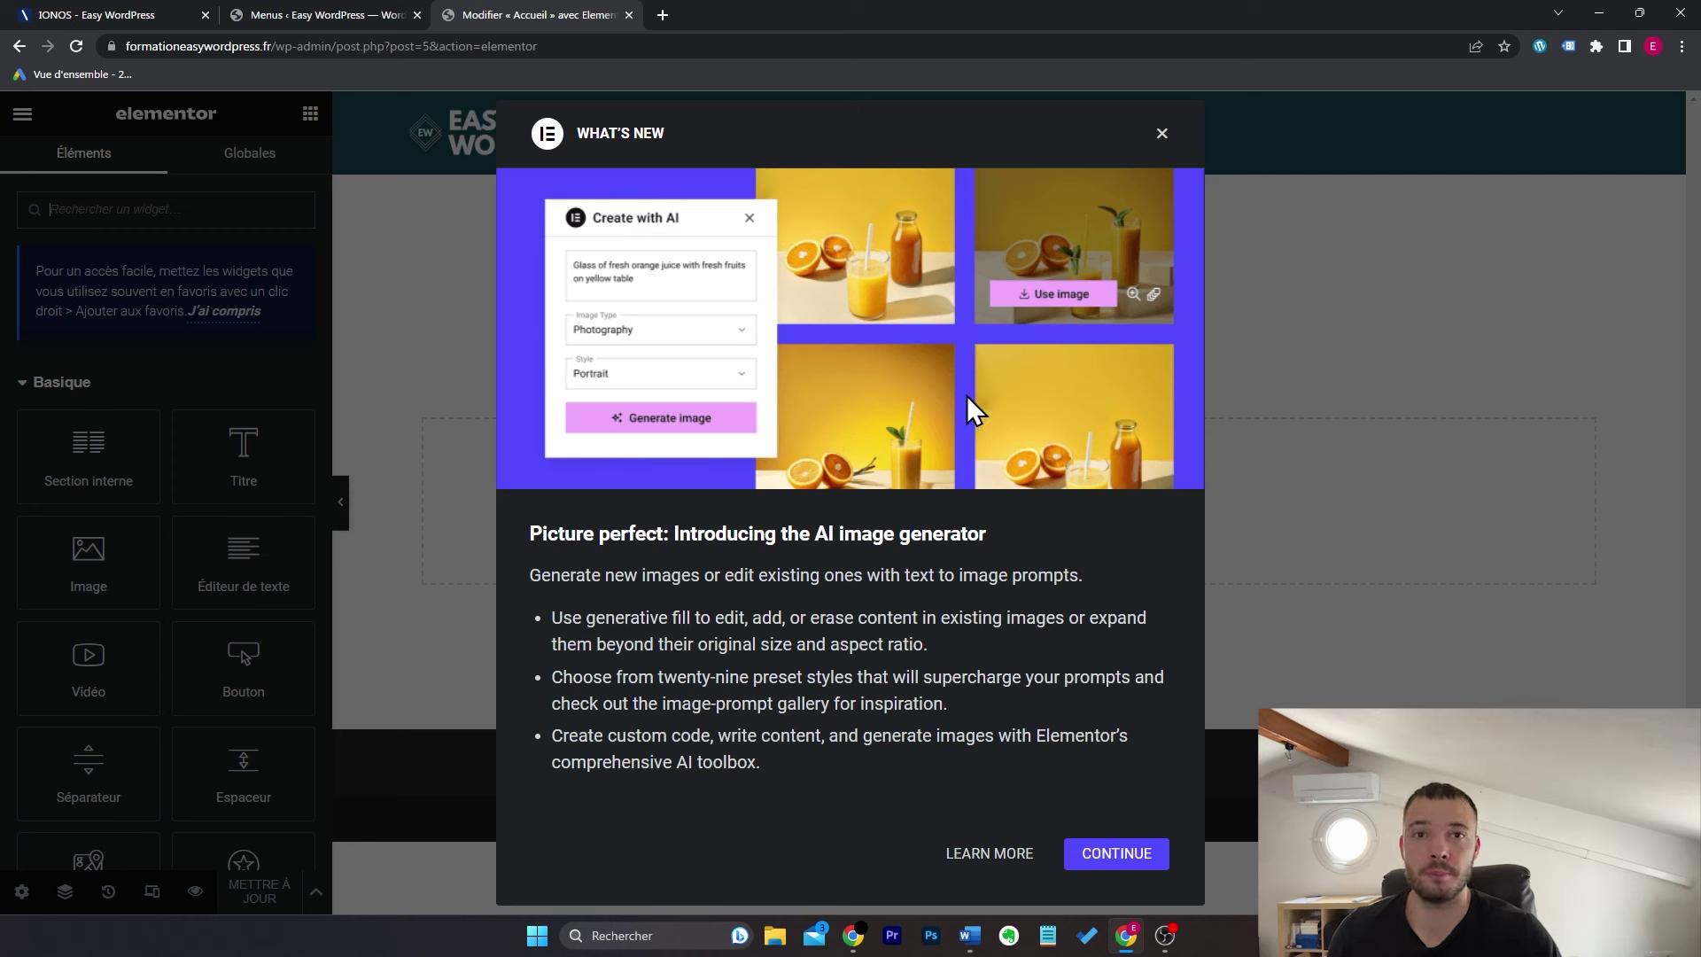
pyautogui.click(1161, 137)
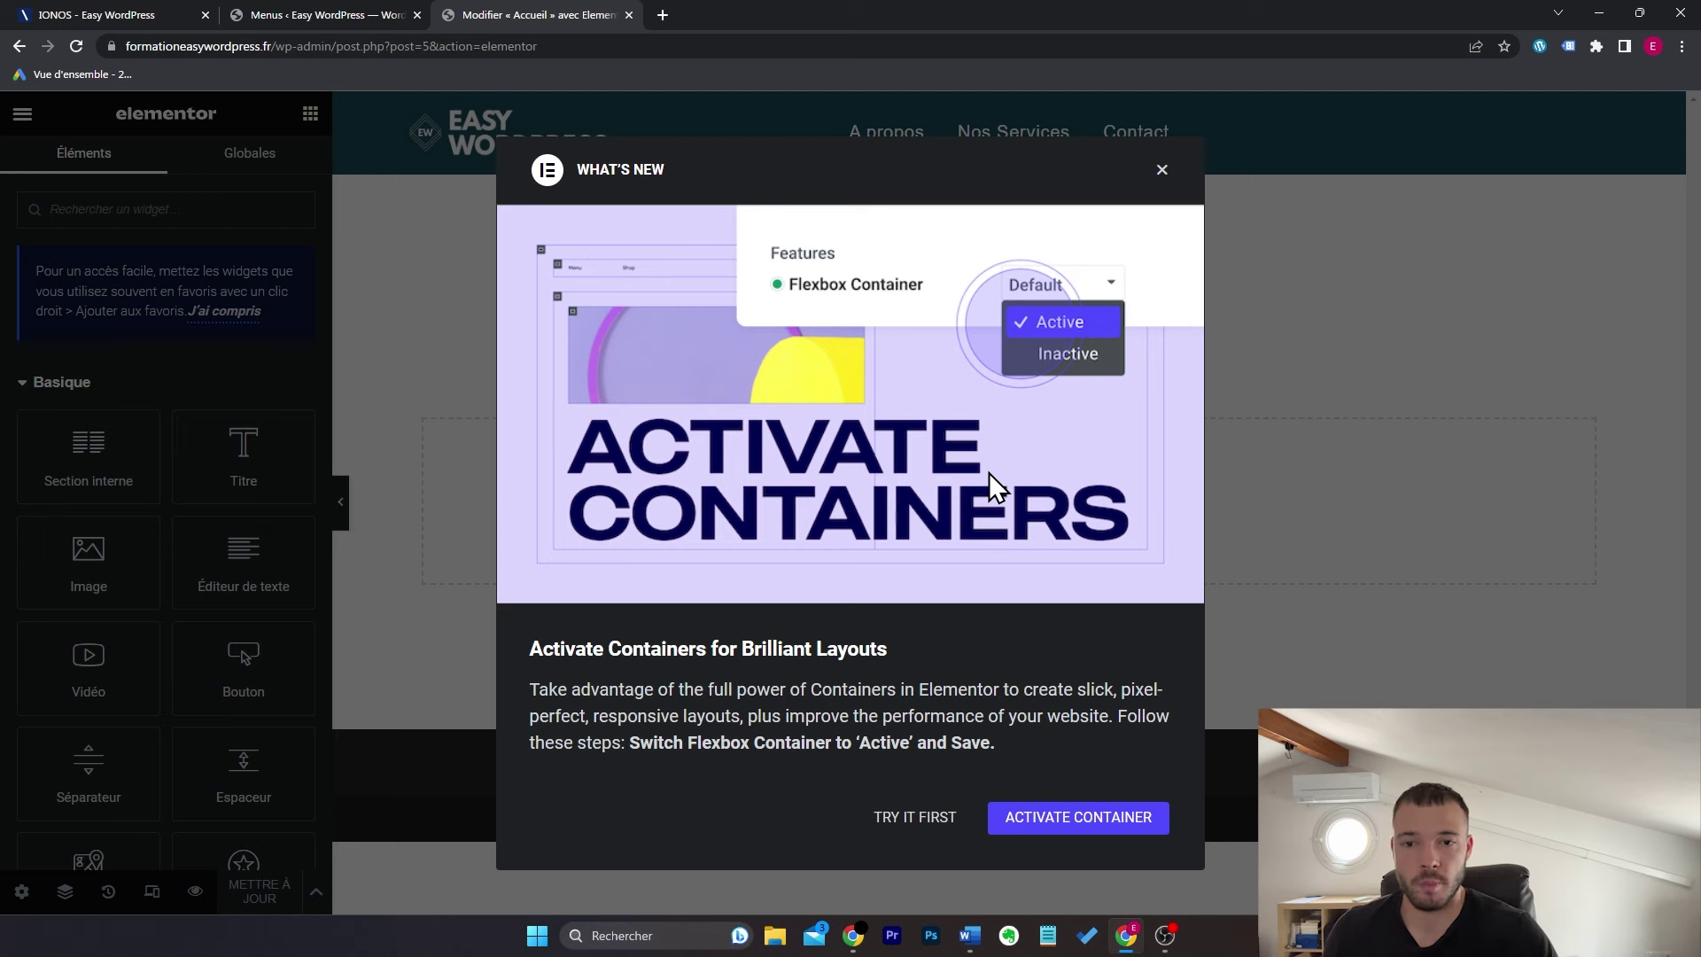
pyautogui.click(1162, 171)
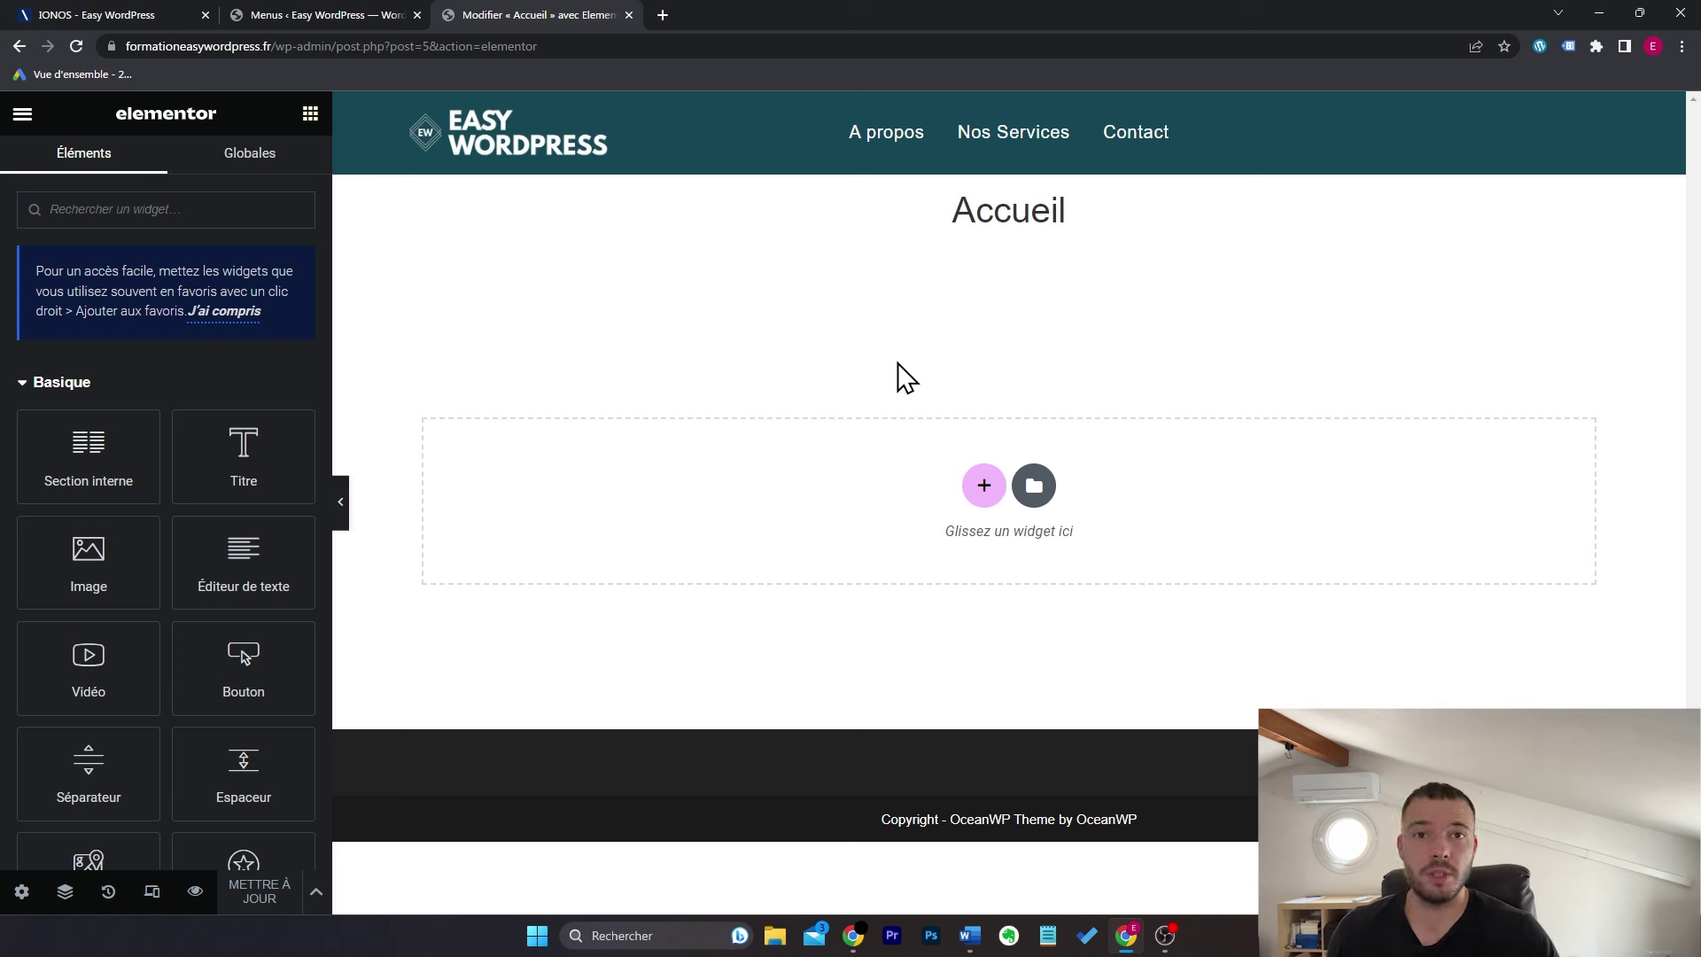
pyautogui.scroll(-6, 264, 502)
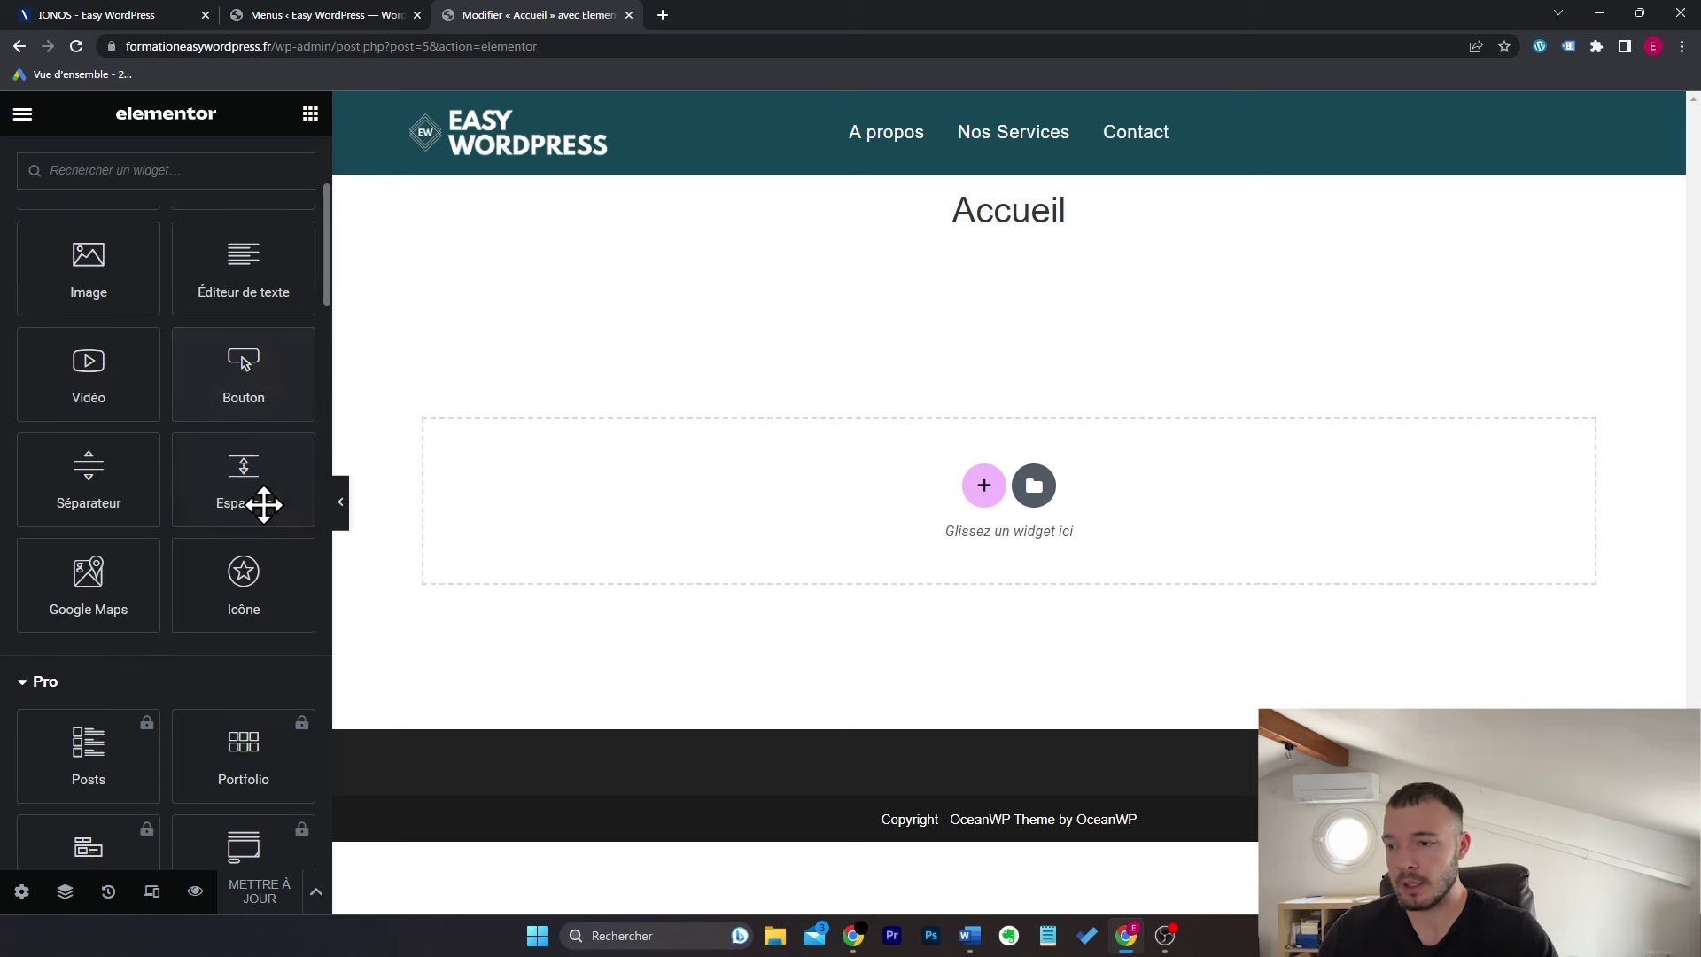
pyautogui.scroll(3, 251, 544)
pyautogui.scroll(-20, 251, 544)
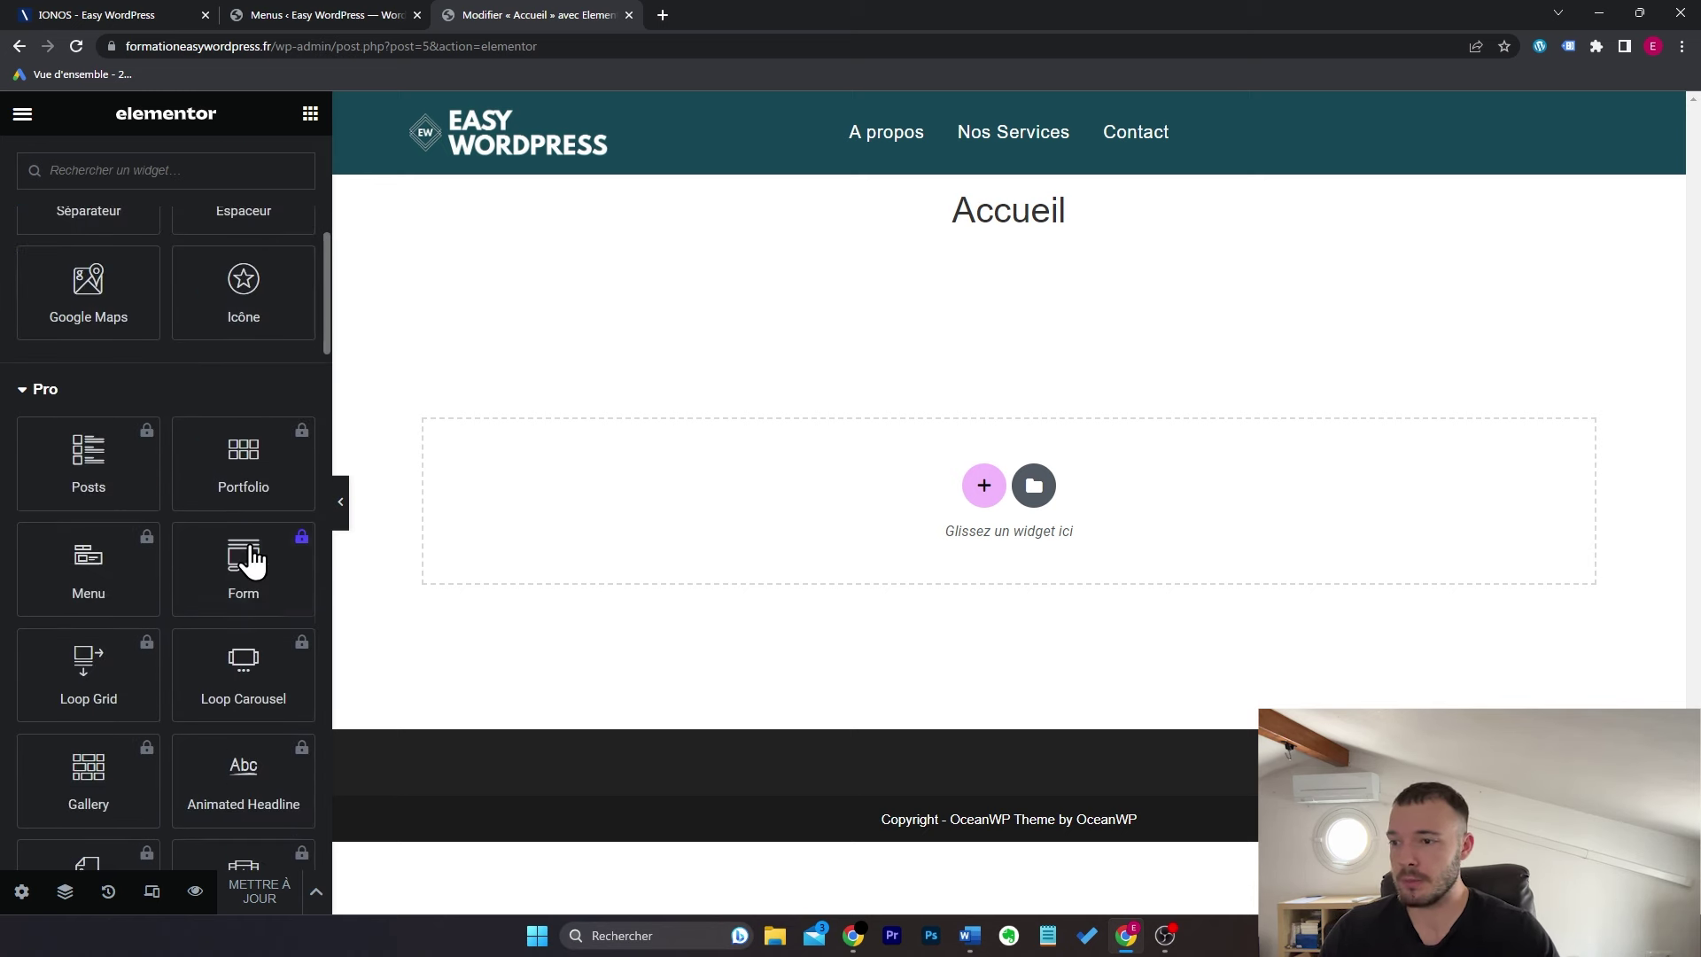
pyautogui.scroll(-2, 252, 548)
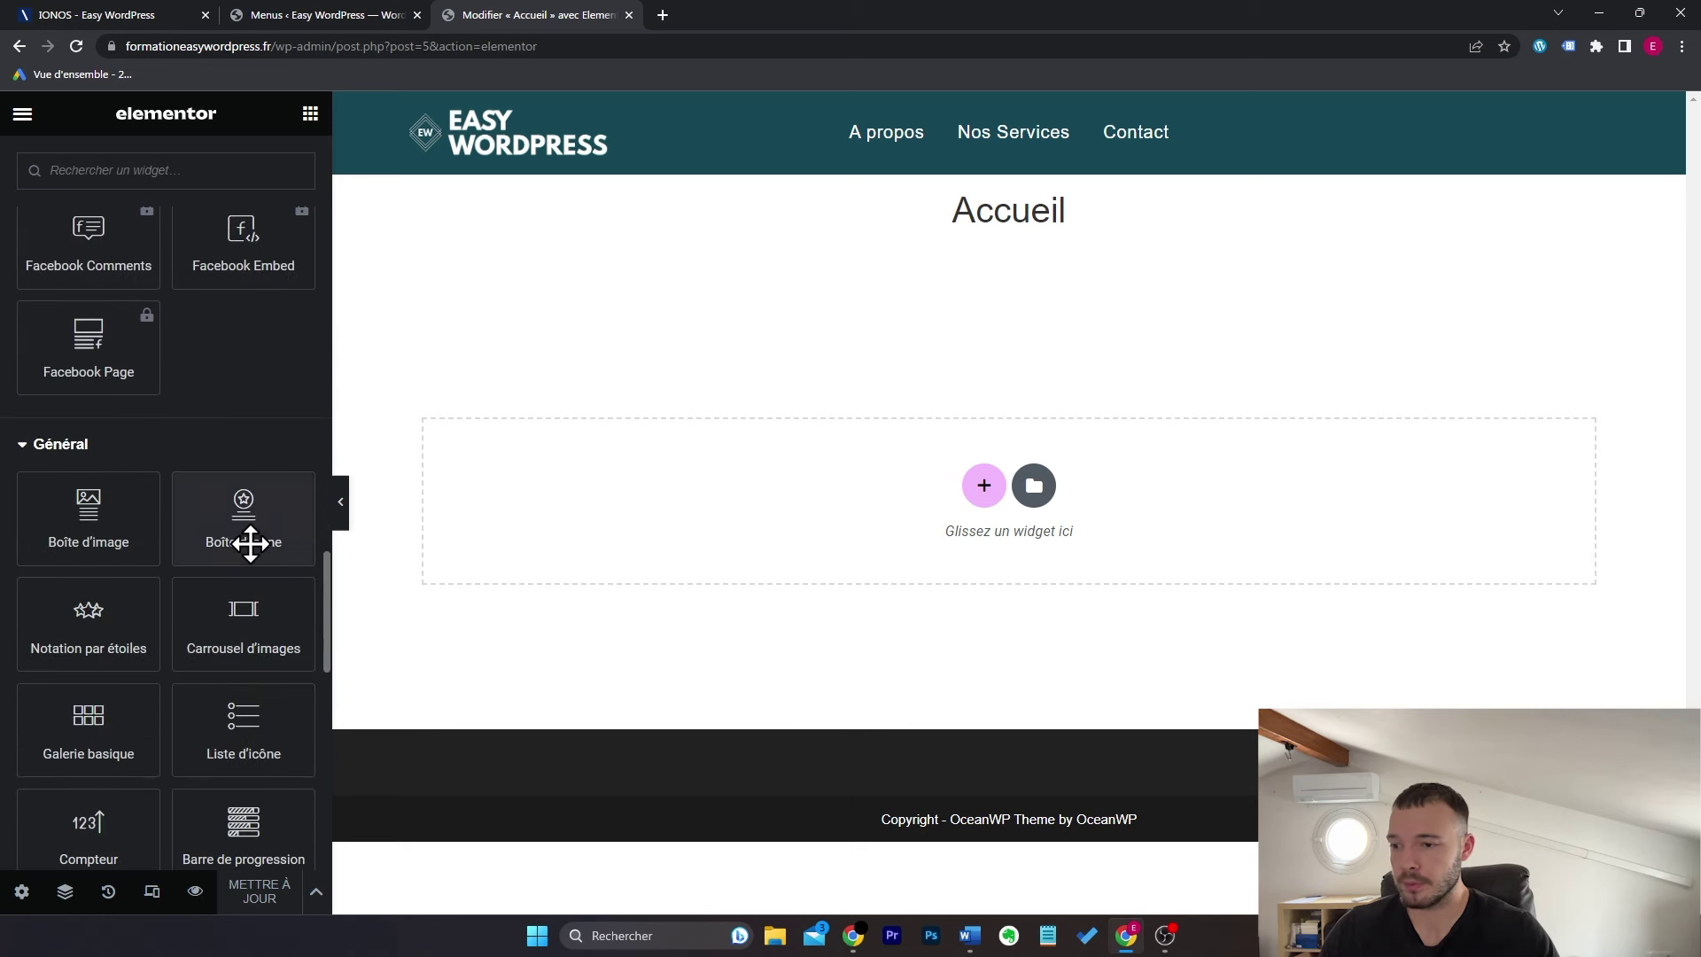
pyautogui.scroll(20, 252, 545)
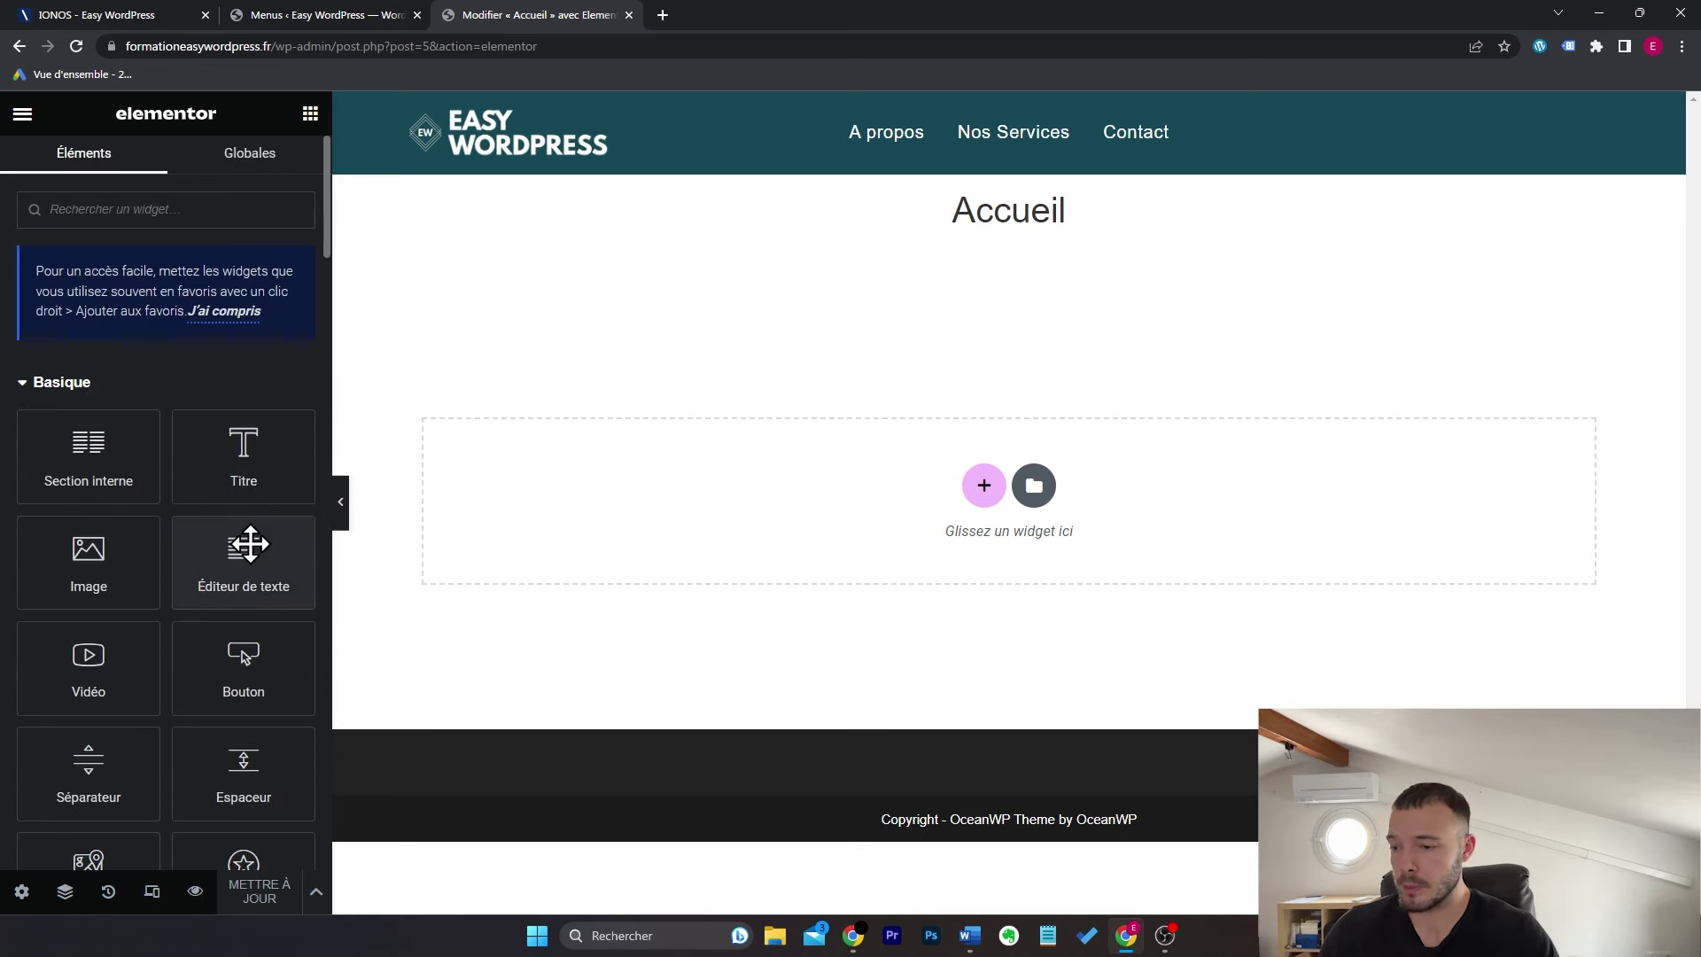
# Step: Try a dark red plain-colour page background in page style settings, then clear it
pyautogui.click(23, 892)
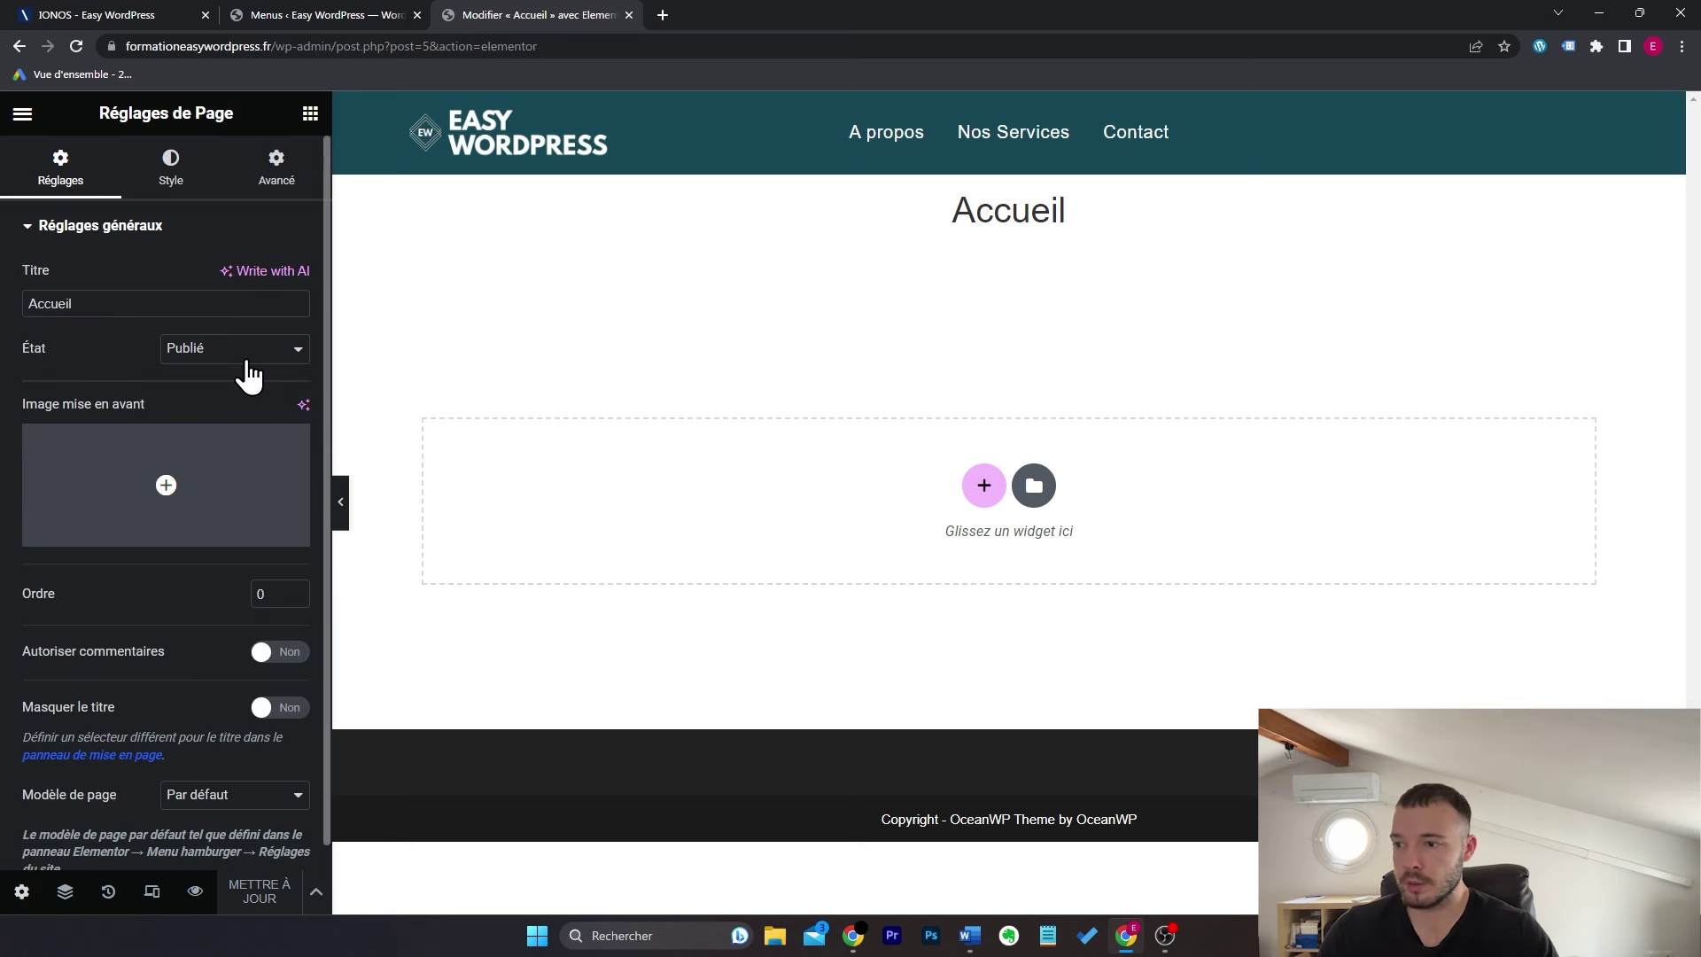
pyautogui.click(186, 303)
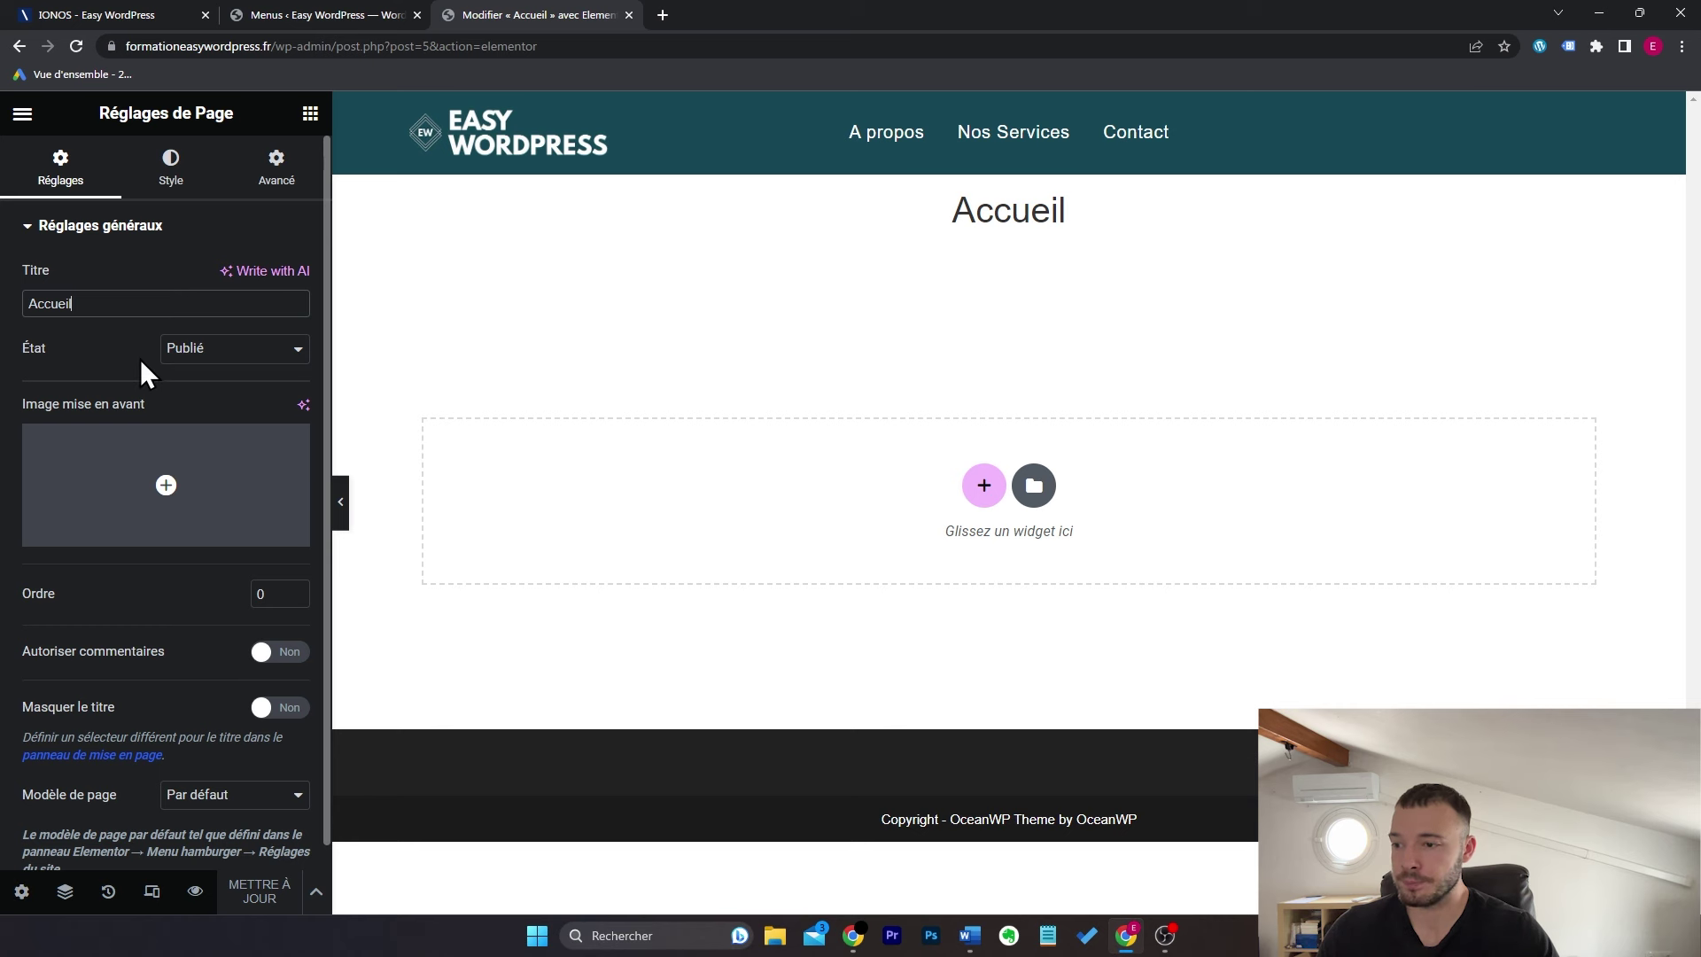
pyautogui.click(164, 175)
pyautogui.click(267, 469)
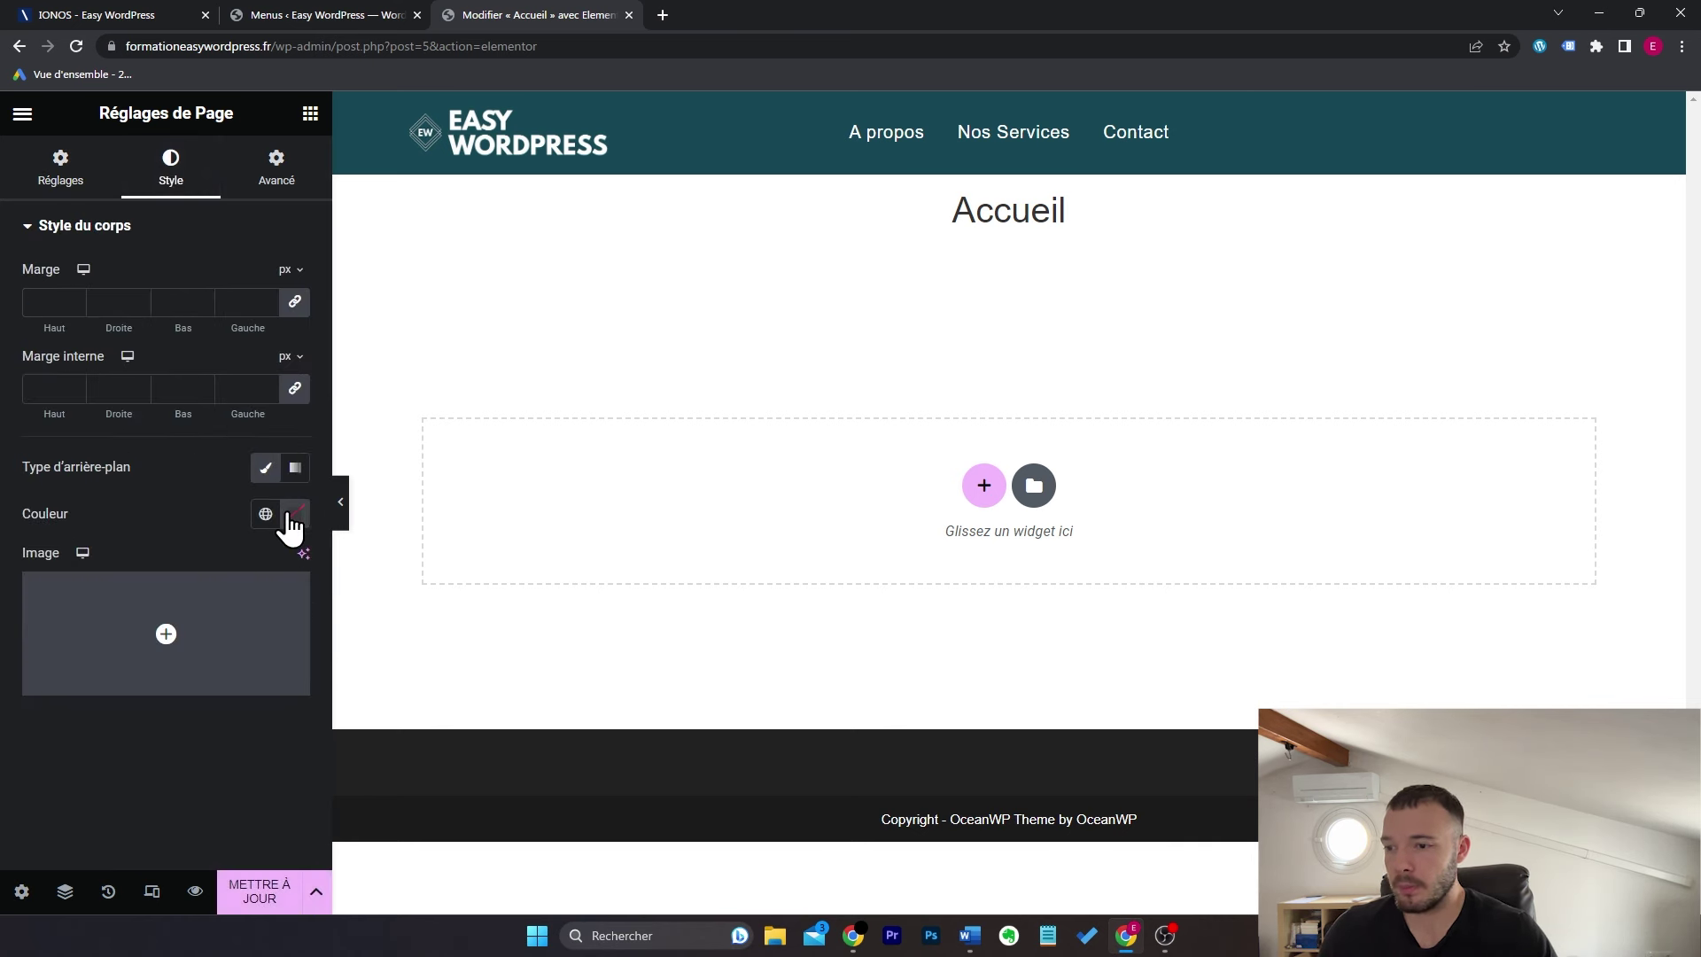
pyautogui.click(295, 514)
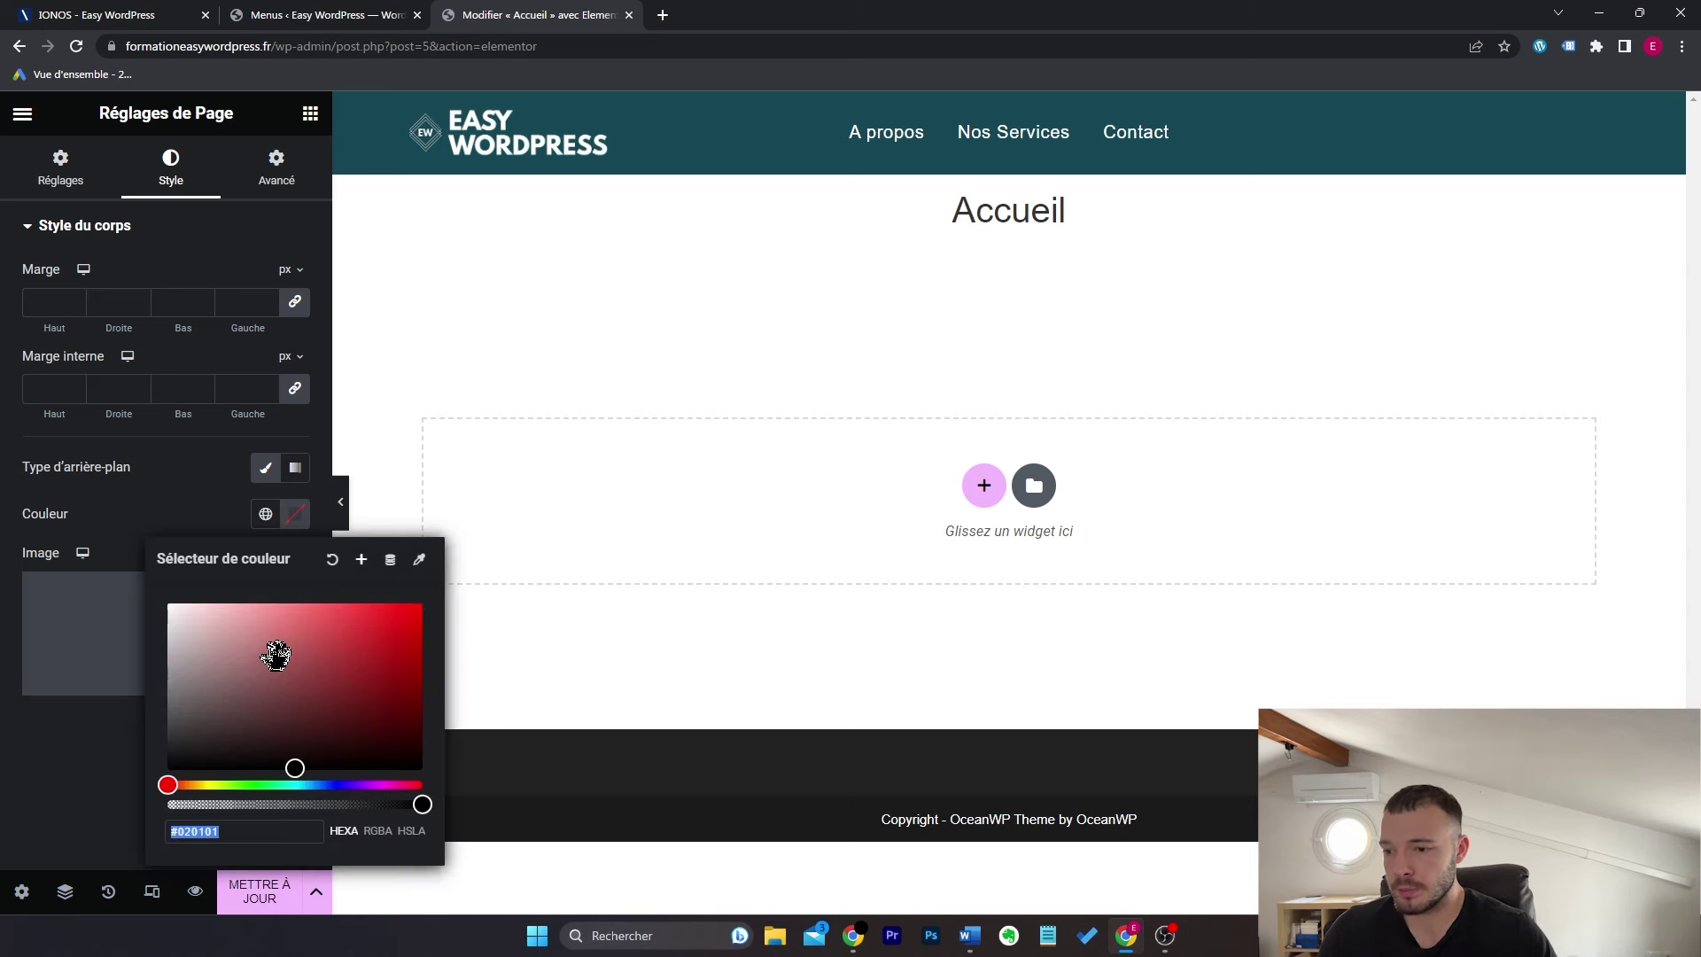
pyautogui.moveTo(273, 653)
pyautogui.mouseDown()
pyautogui.moveTo(285, 699)
pyautogui.moveTo(309, 685)
pyautogui.mouseUp()
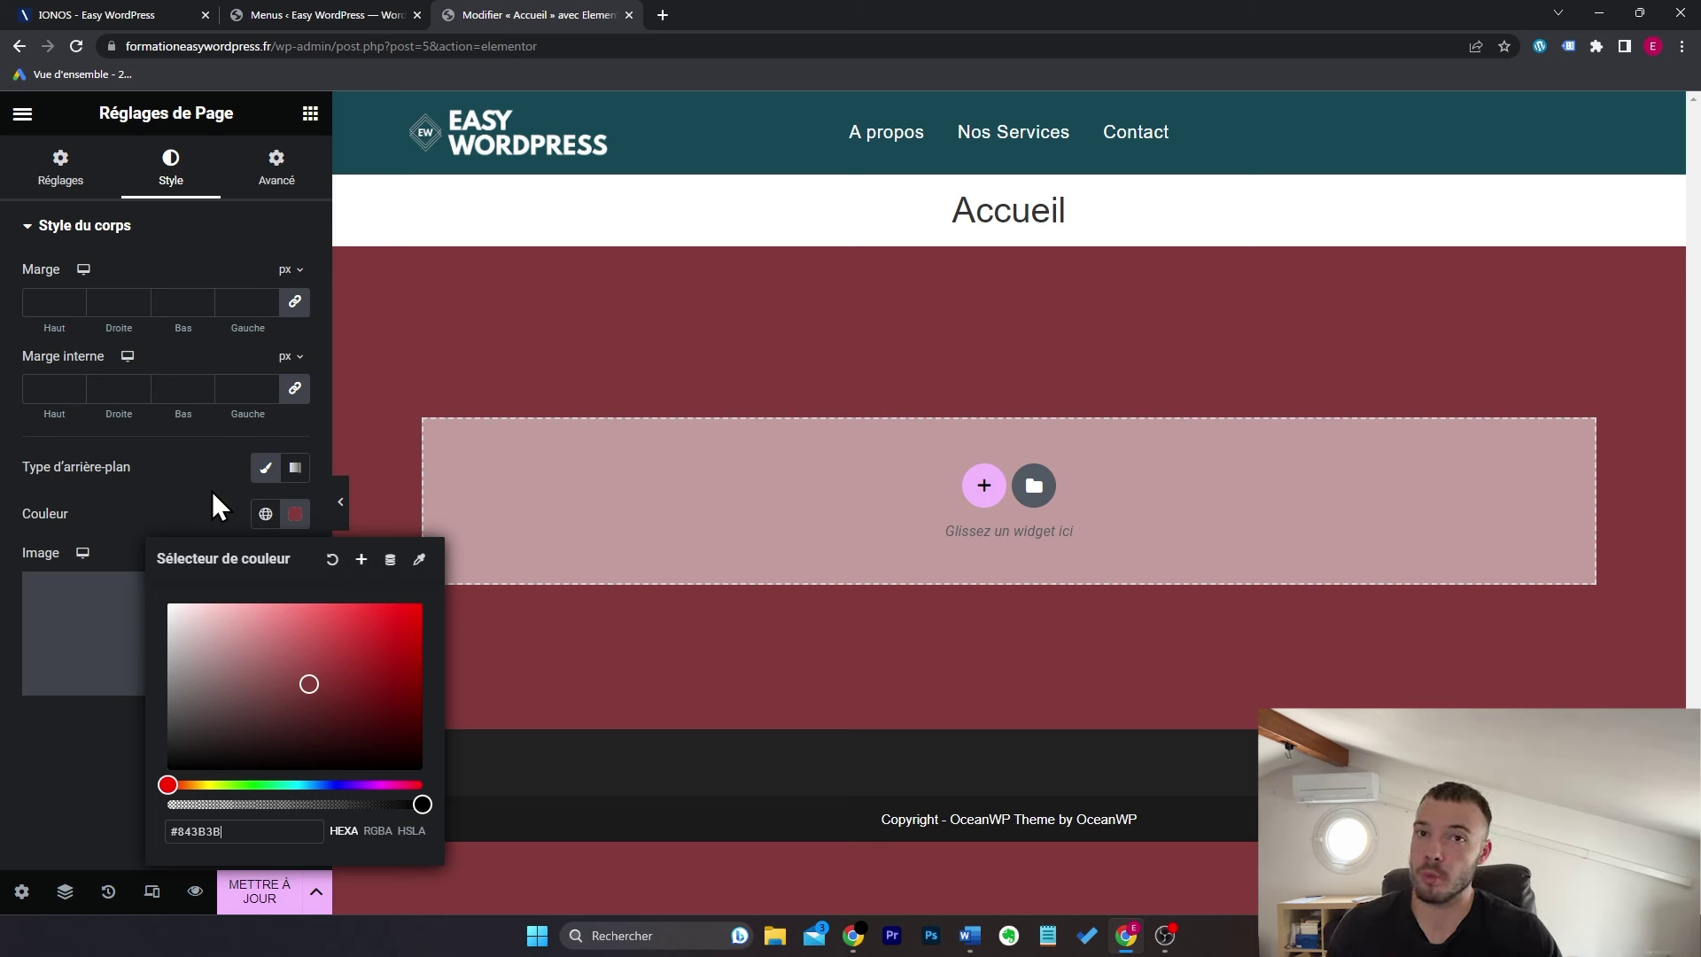
pyautogui.click(332, 564)
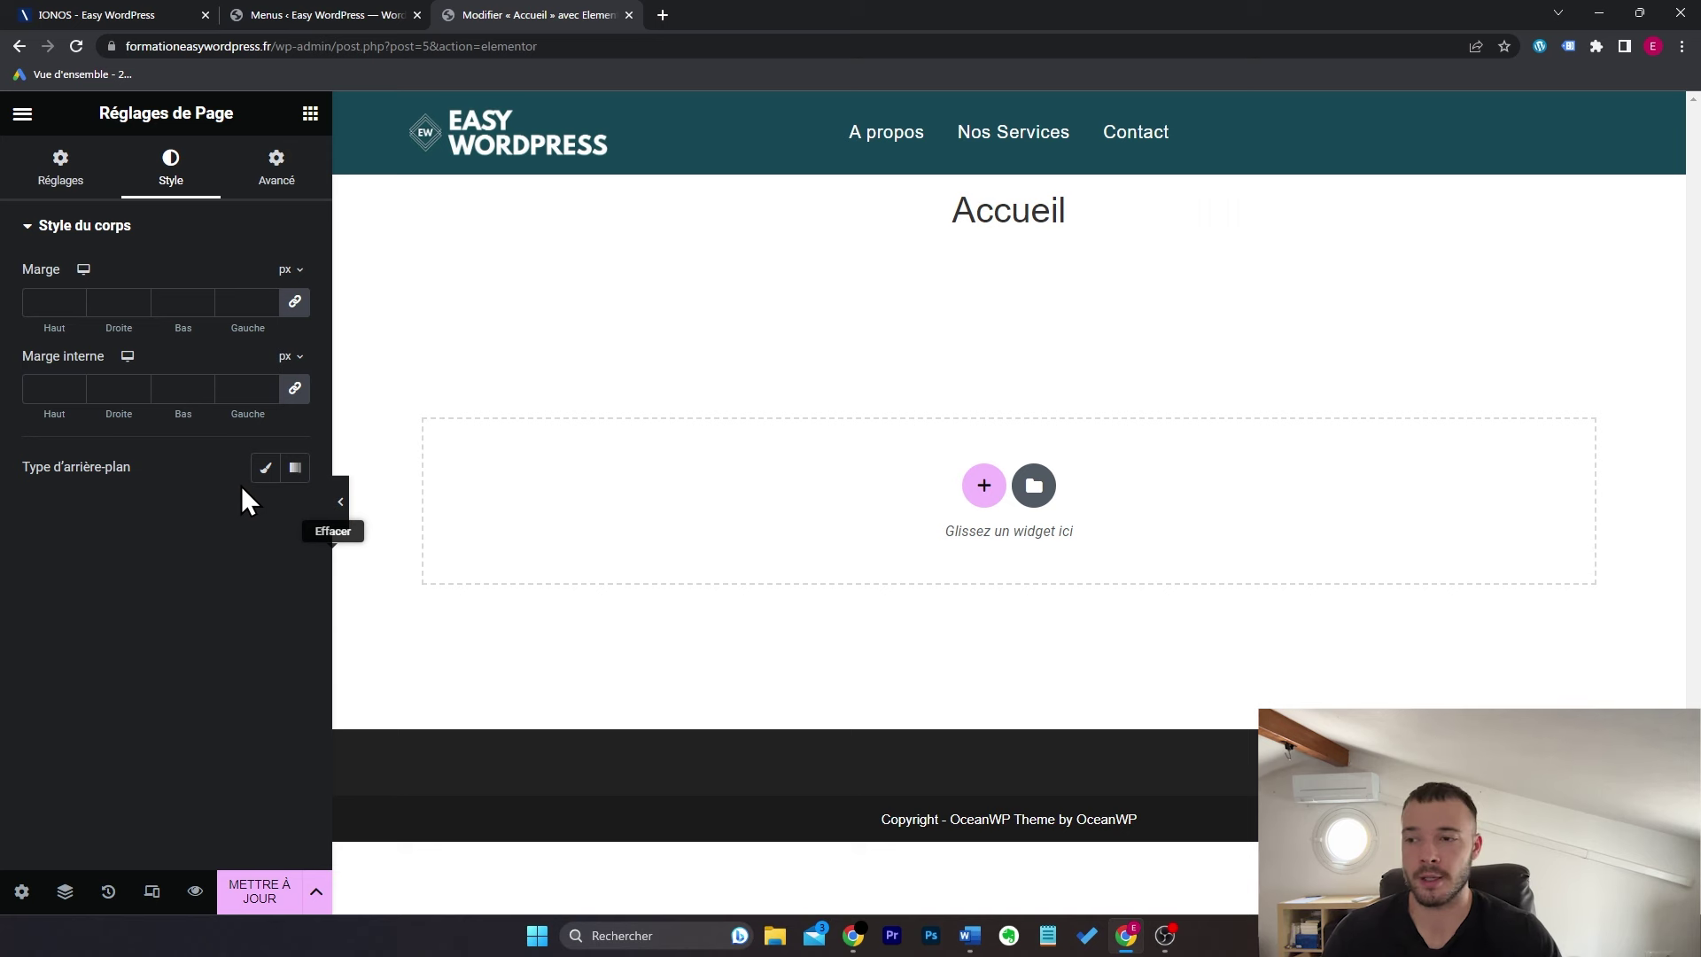
pyautogui.click(62, 171)
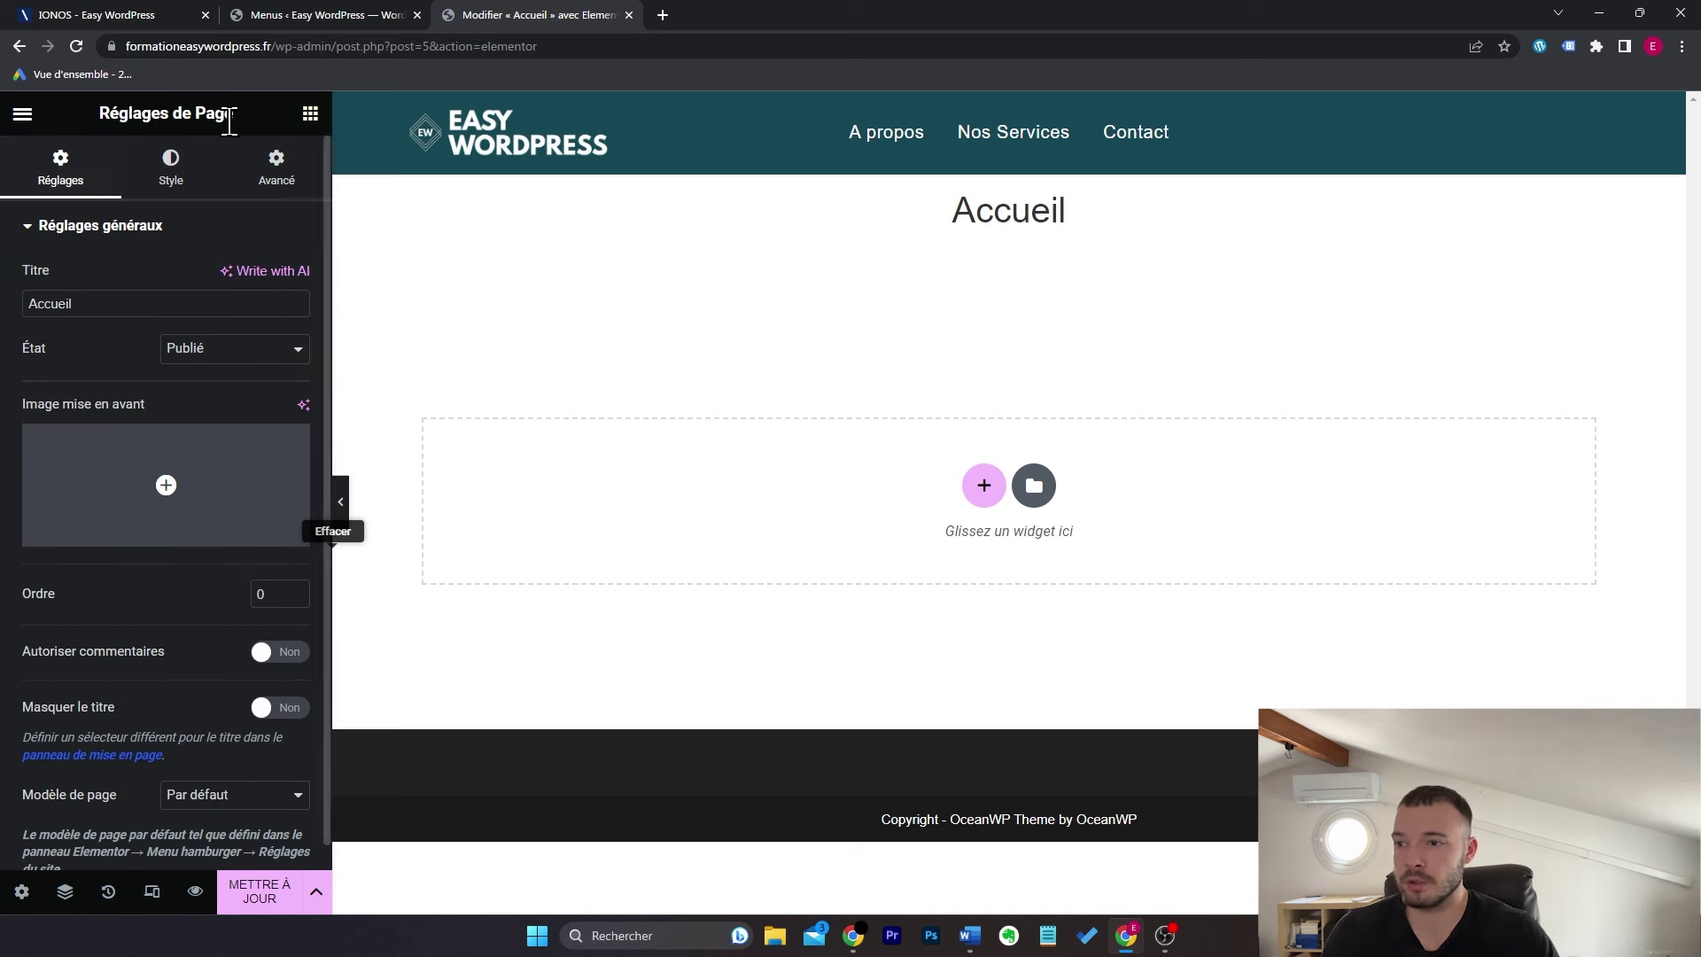
# Step: Switch Modèle de page to Elementor canevas, then restore the Par défaut template
pyautogui.scroll(-1, 131, 641)
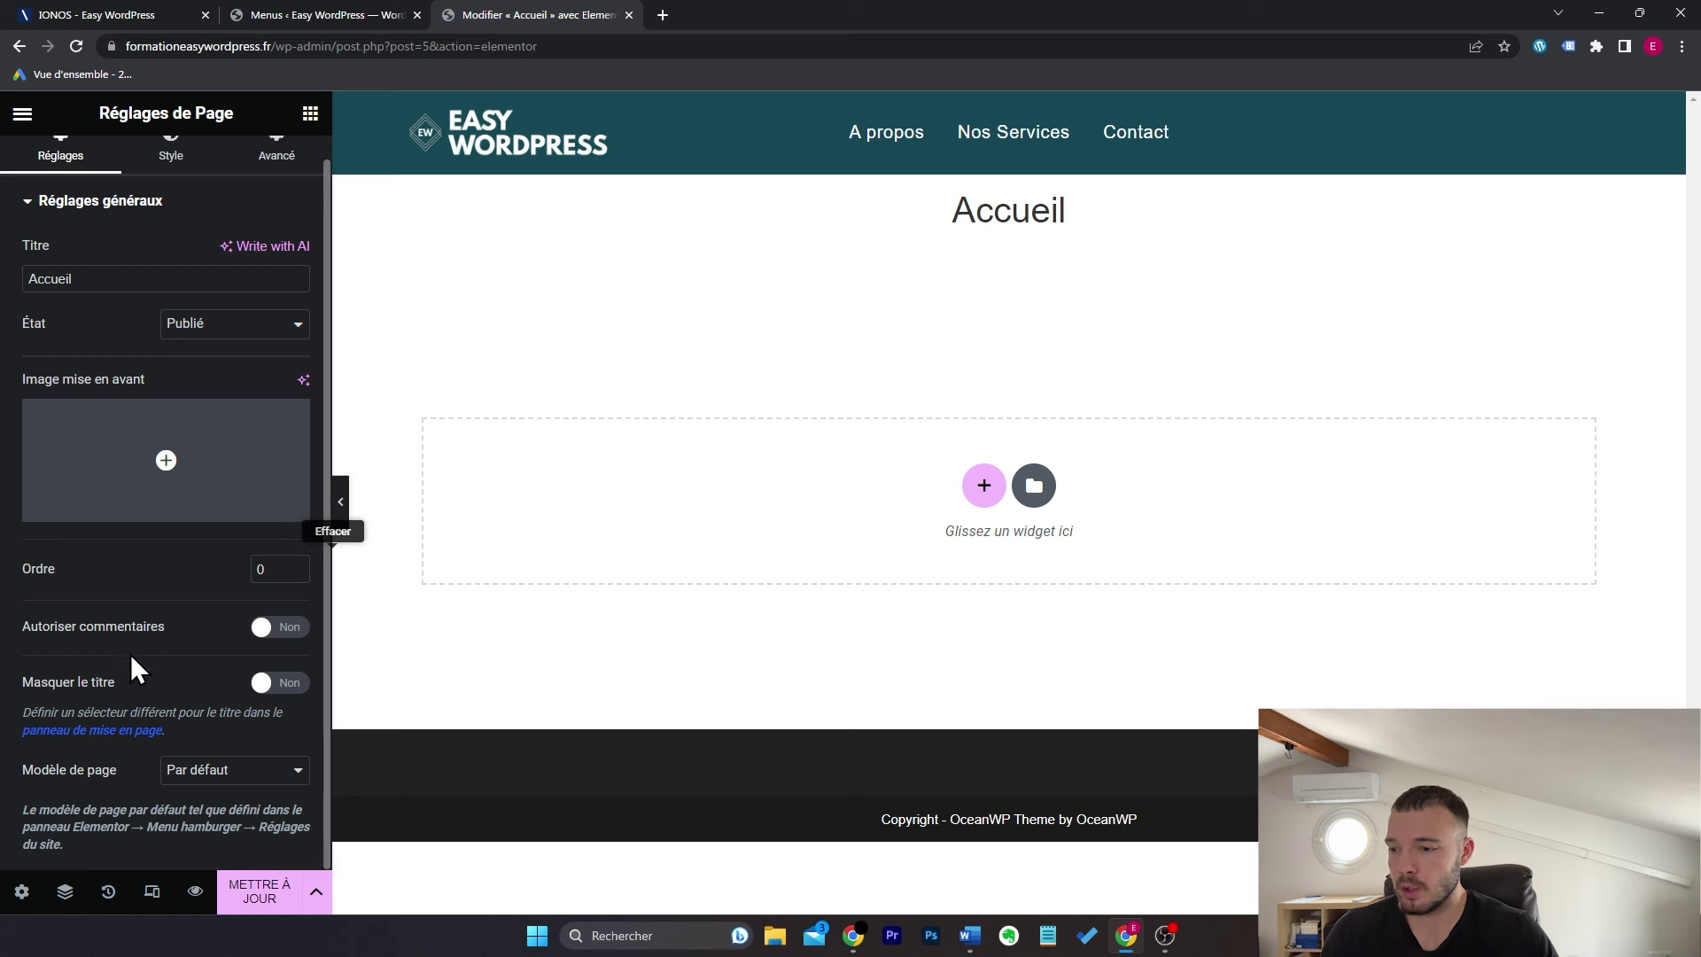
pyautogui.click(222, 771)
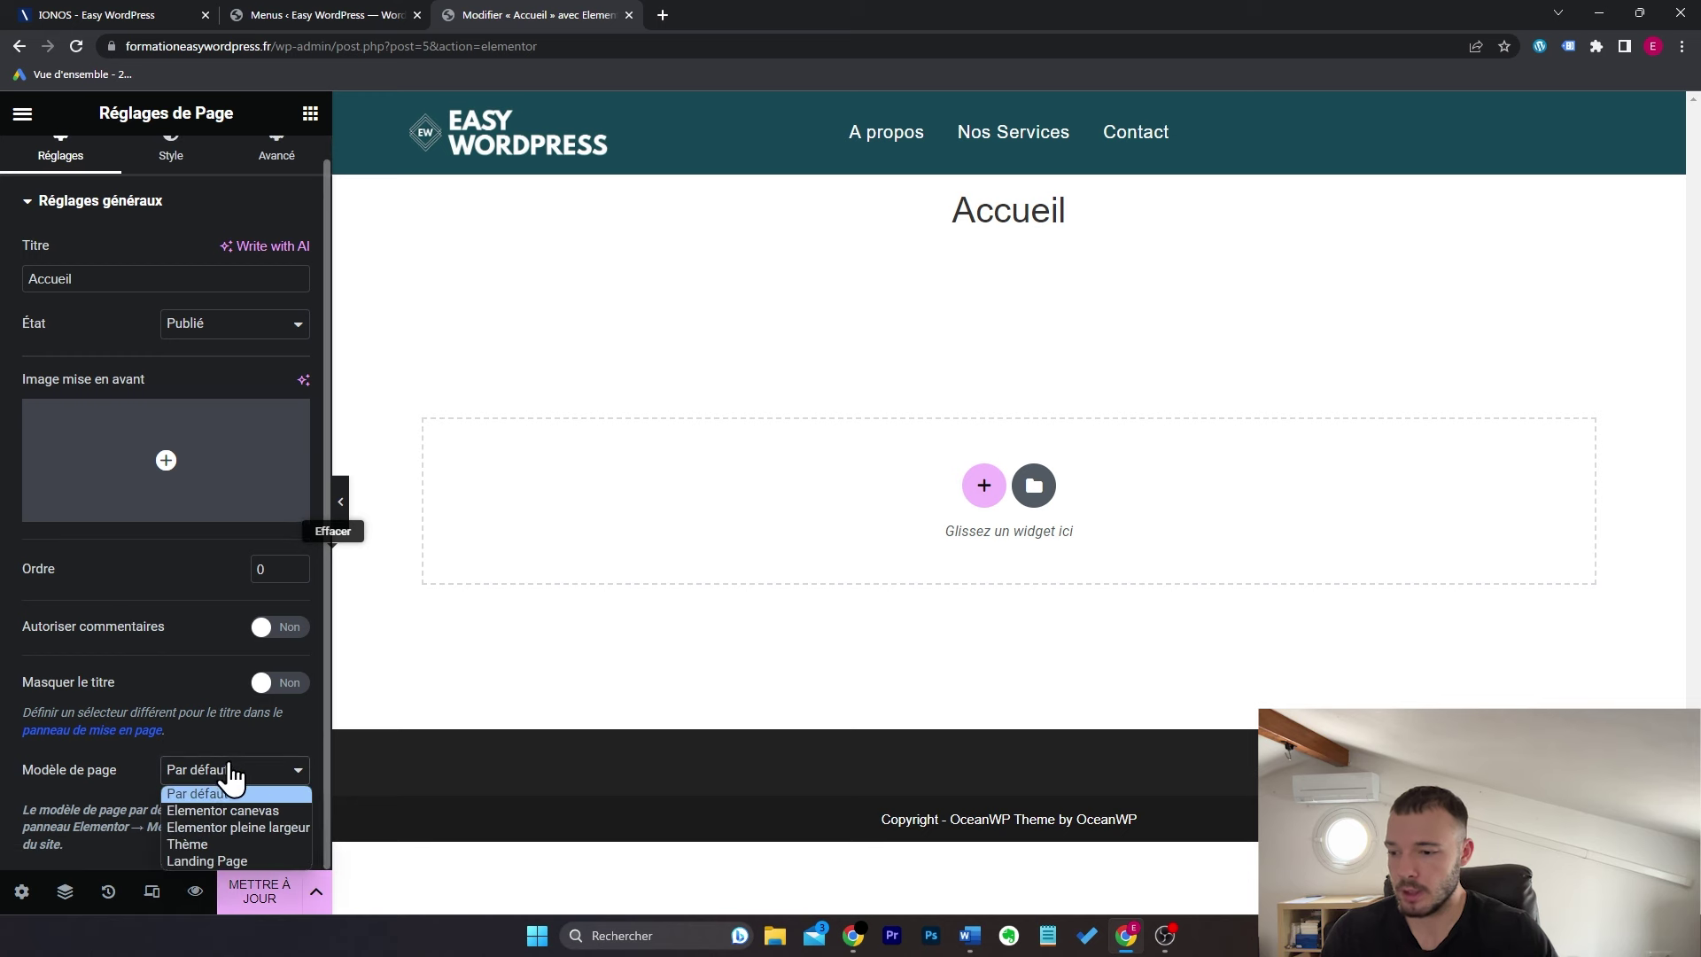
pyautogui.click(279, 812)
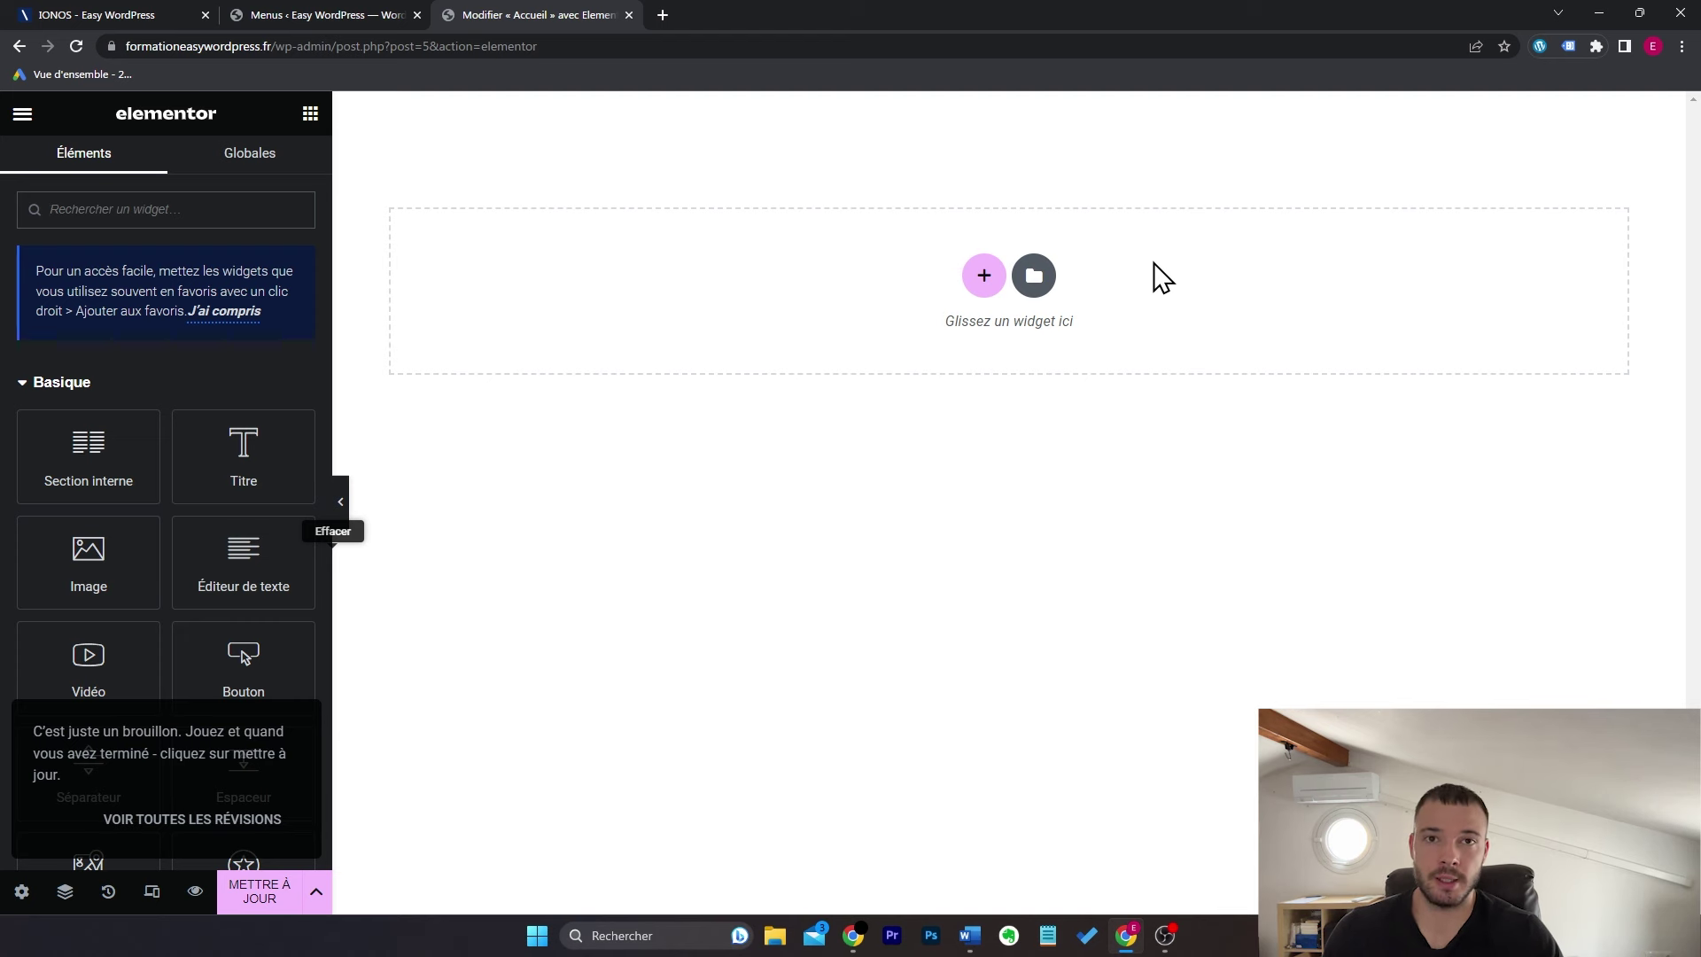
pyautogui.click(21, 892)
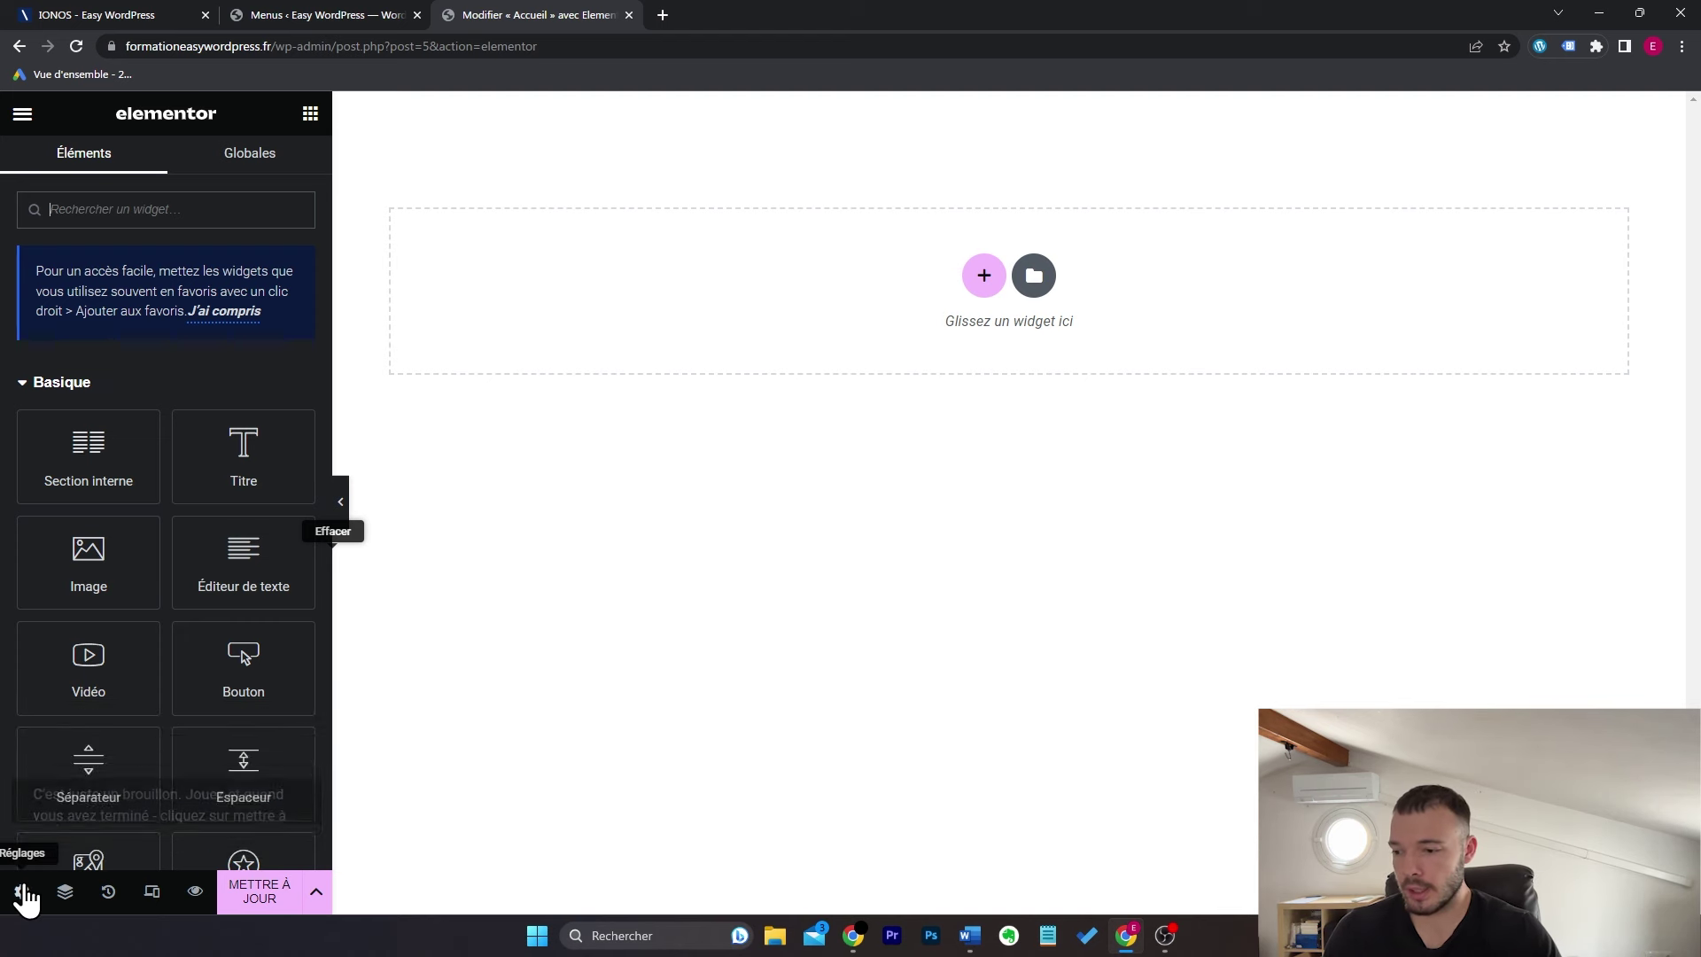
pyautogui.click(190, 795)
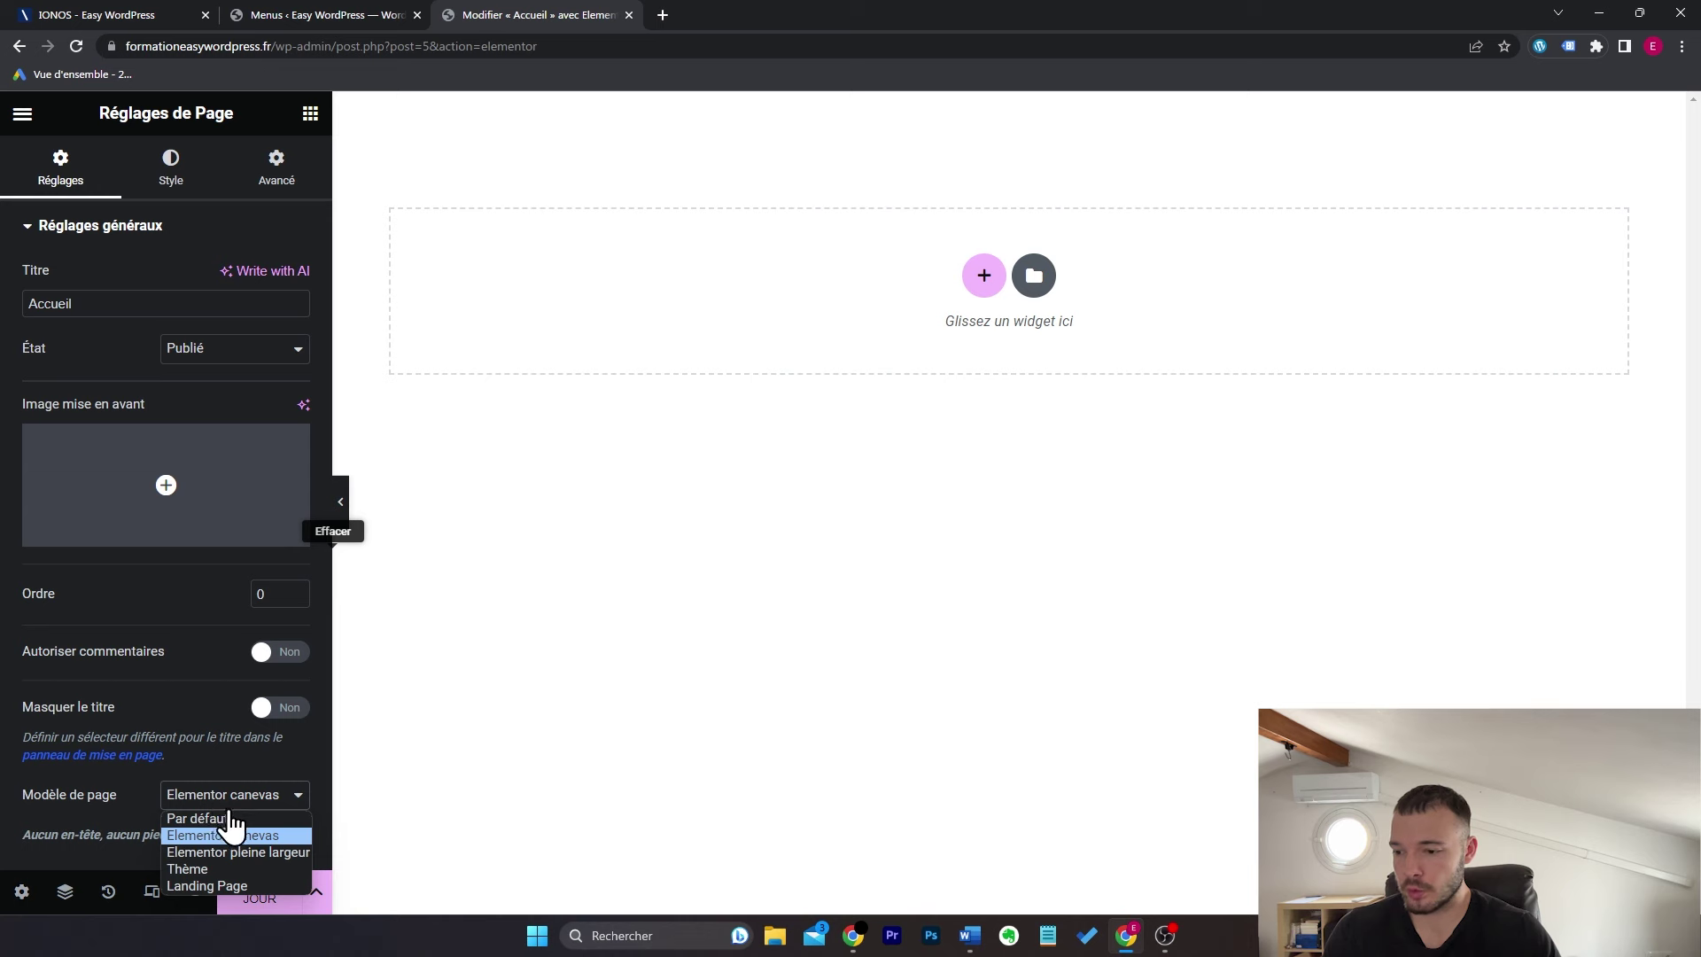
pyautogui.click(230, 819)
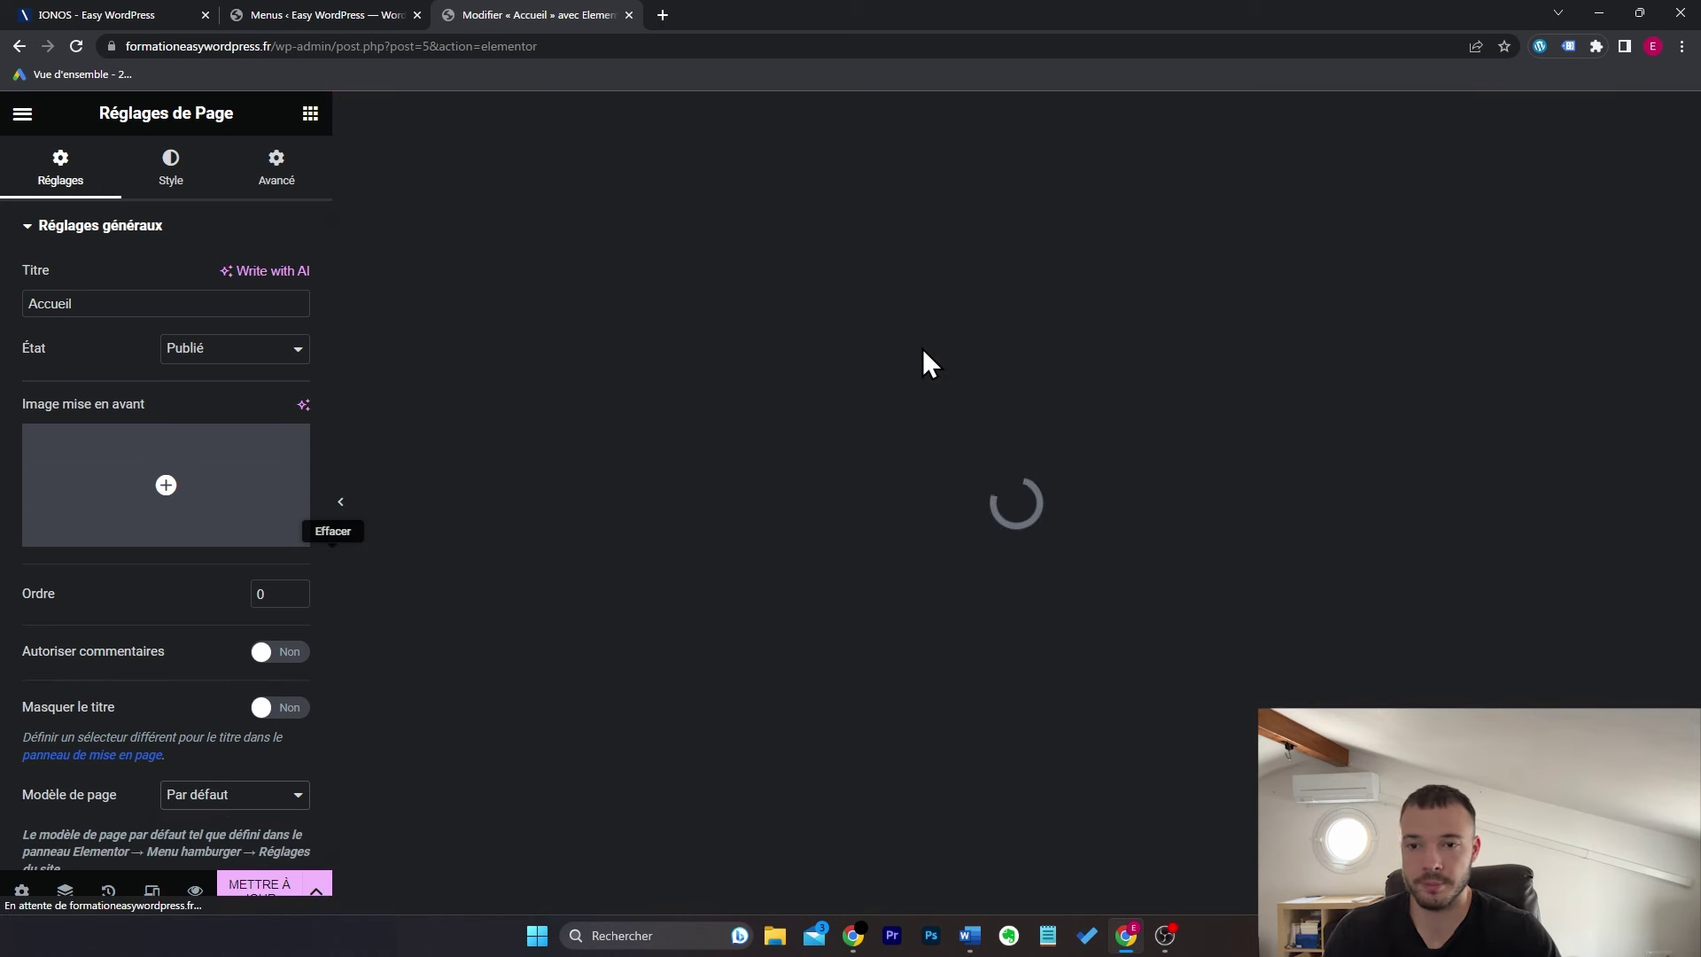
pyautogui.doubleClick(1074, 215)
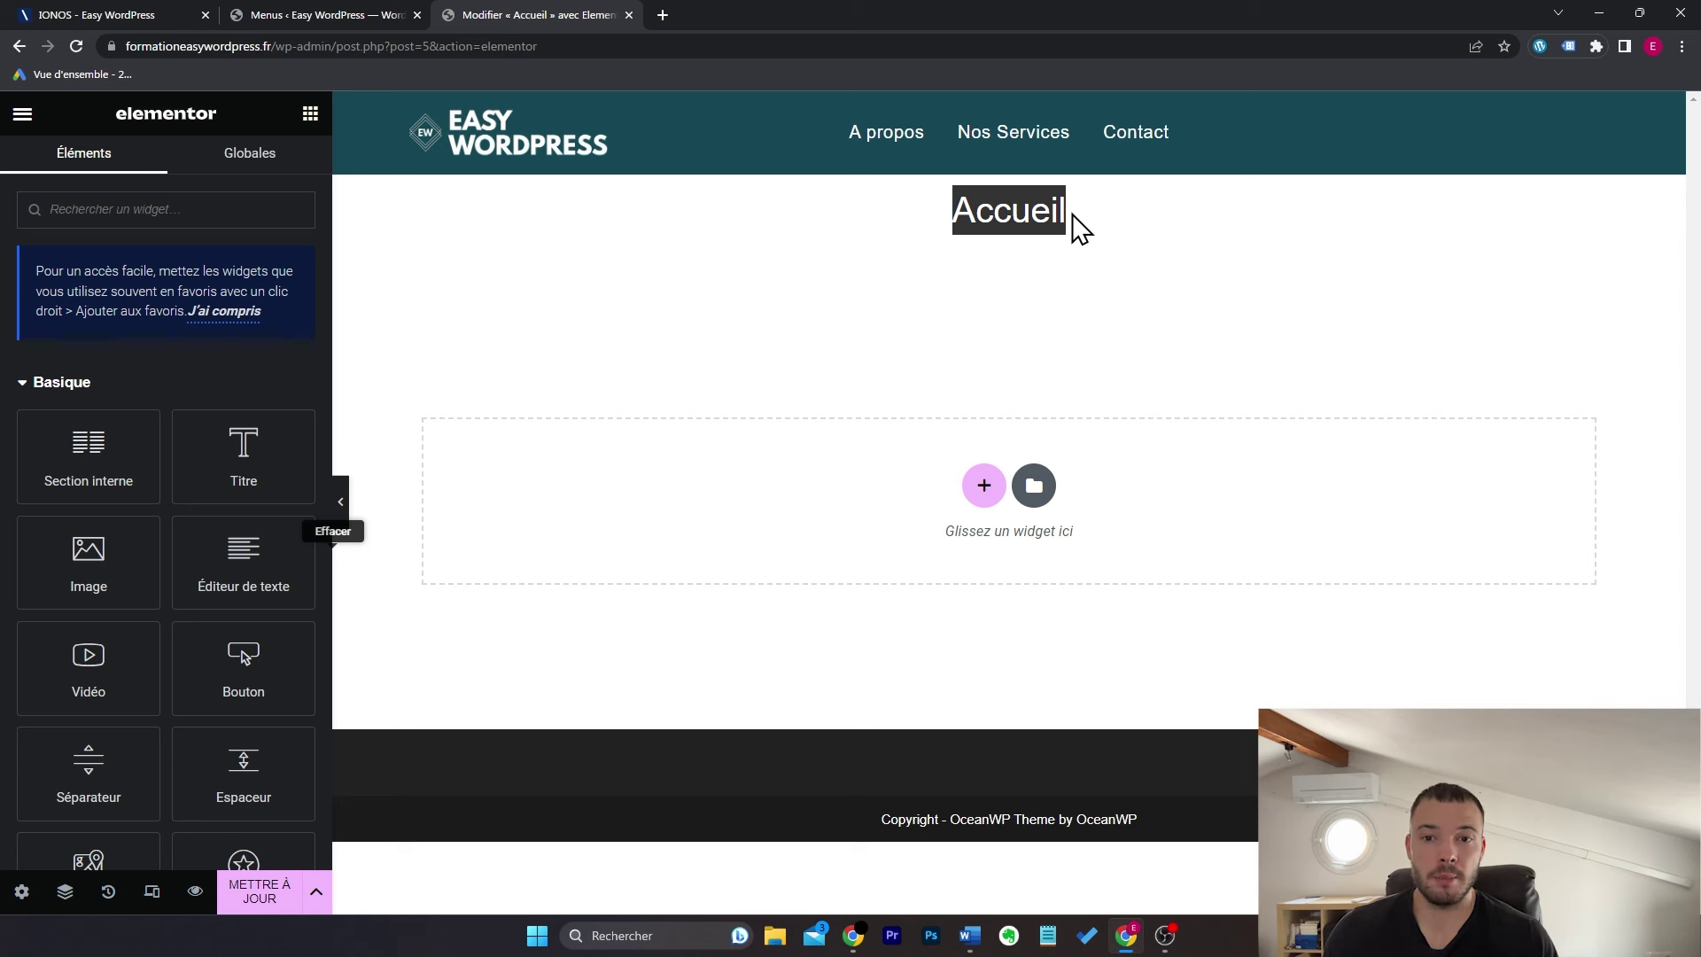
pyautogui.click(1006, 222)
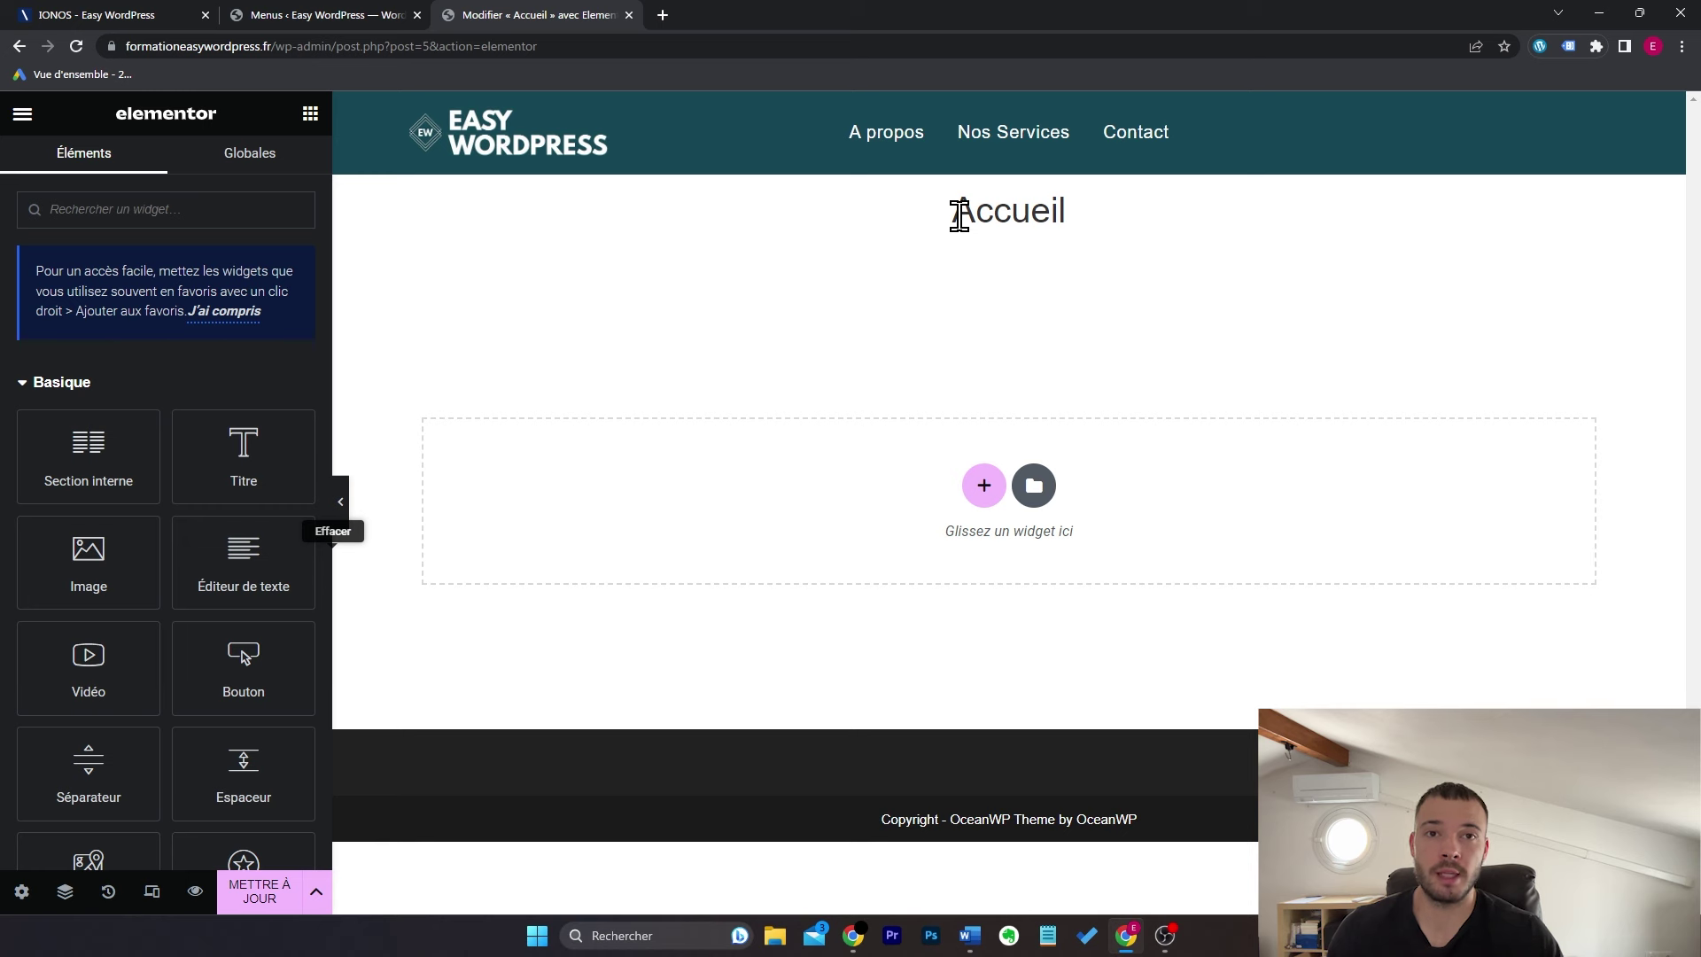
# Step: Turn on Masquer le titre and save .page-header-title as the site's page title selector
pyautogui.click(21, 894)
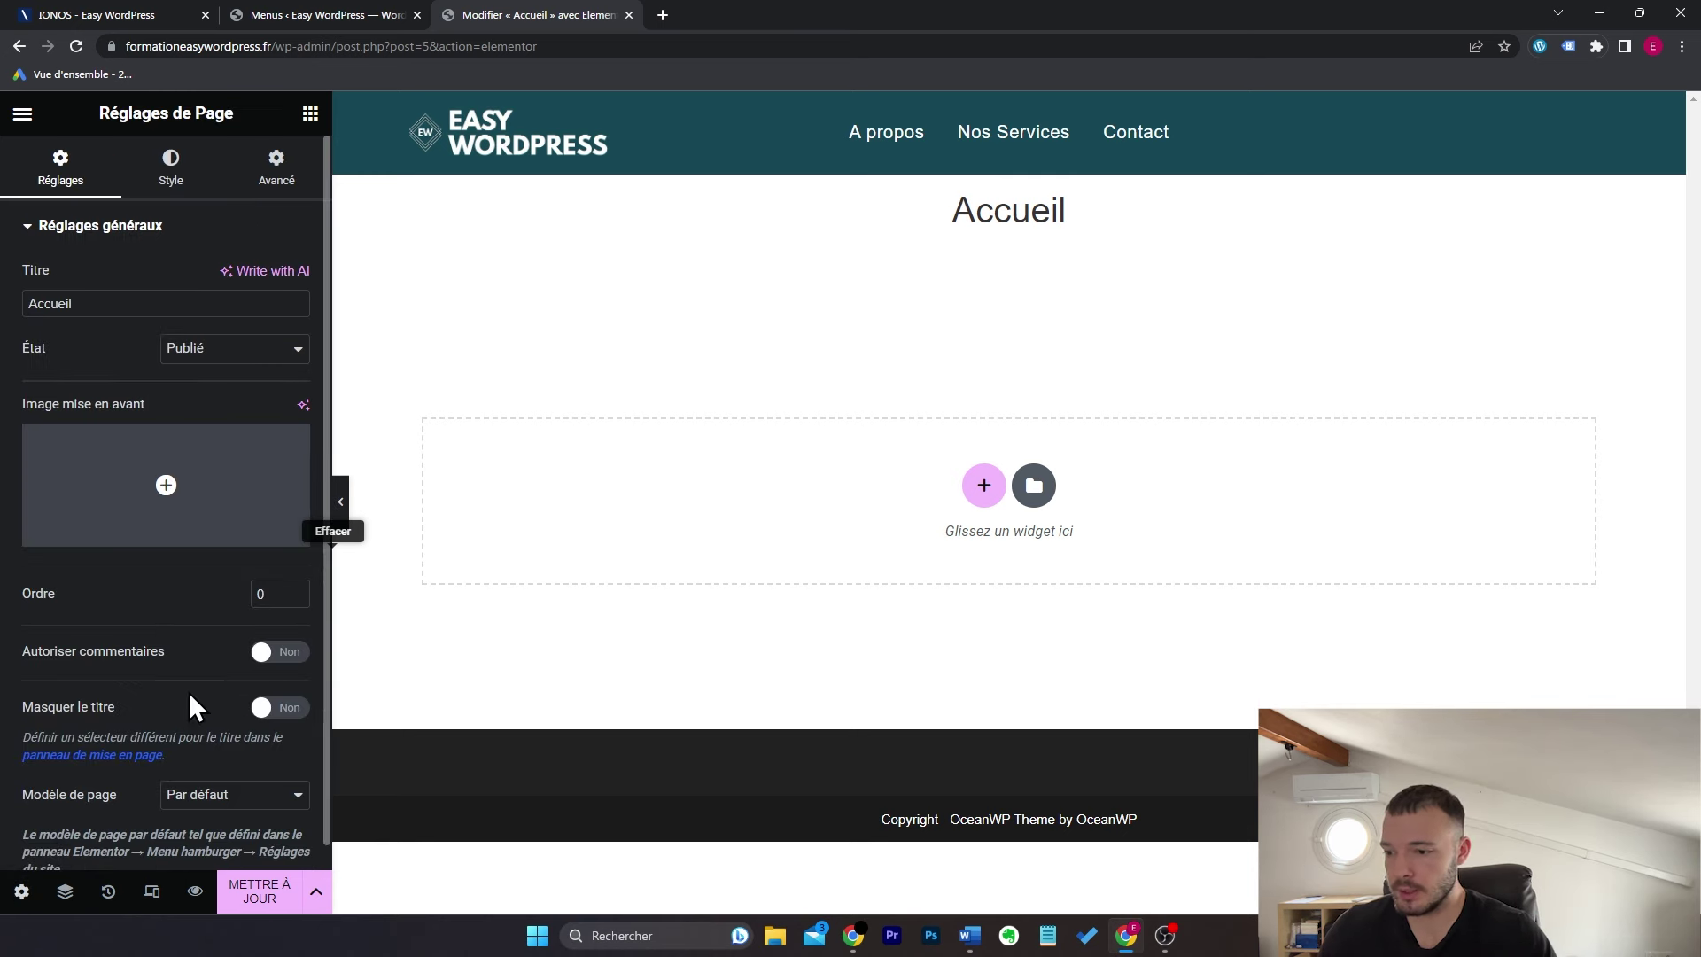
pyautogui.click(269, 709)
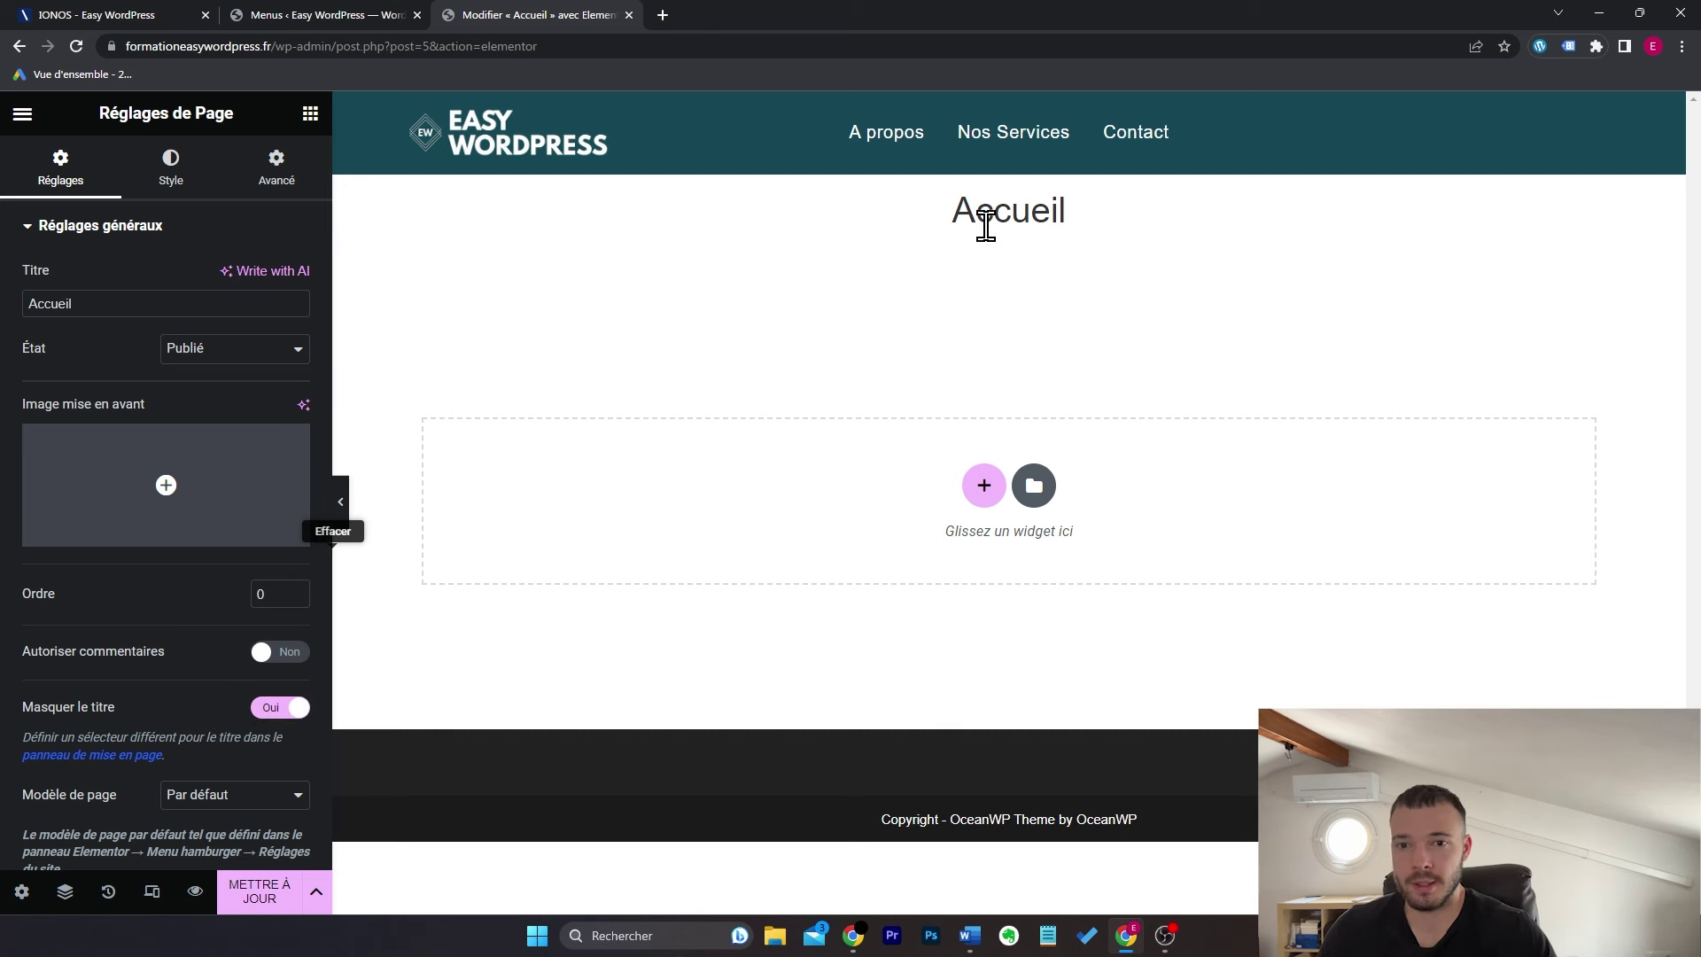
pyautogui.click(138, 756)
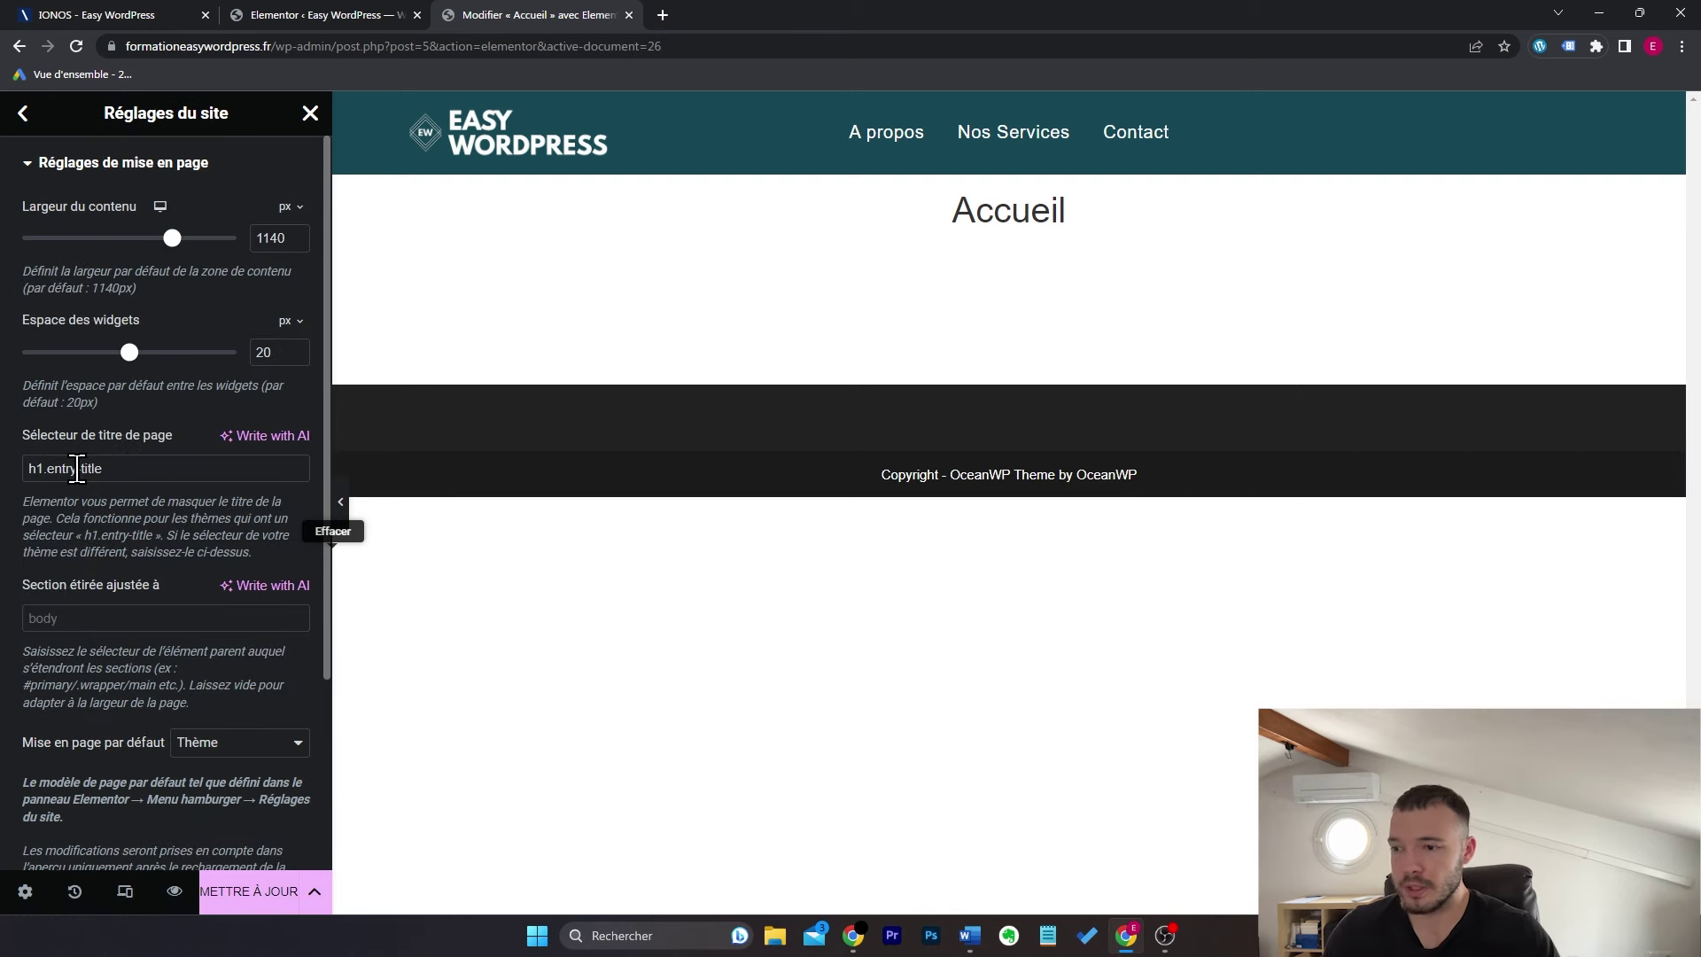
pyautogui.moveTo(104, 470); pyautogui.dragTo(45, 476)
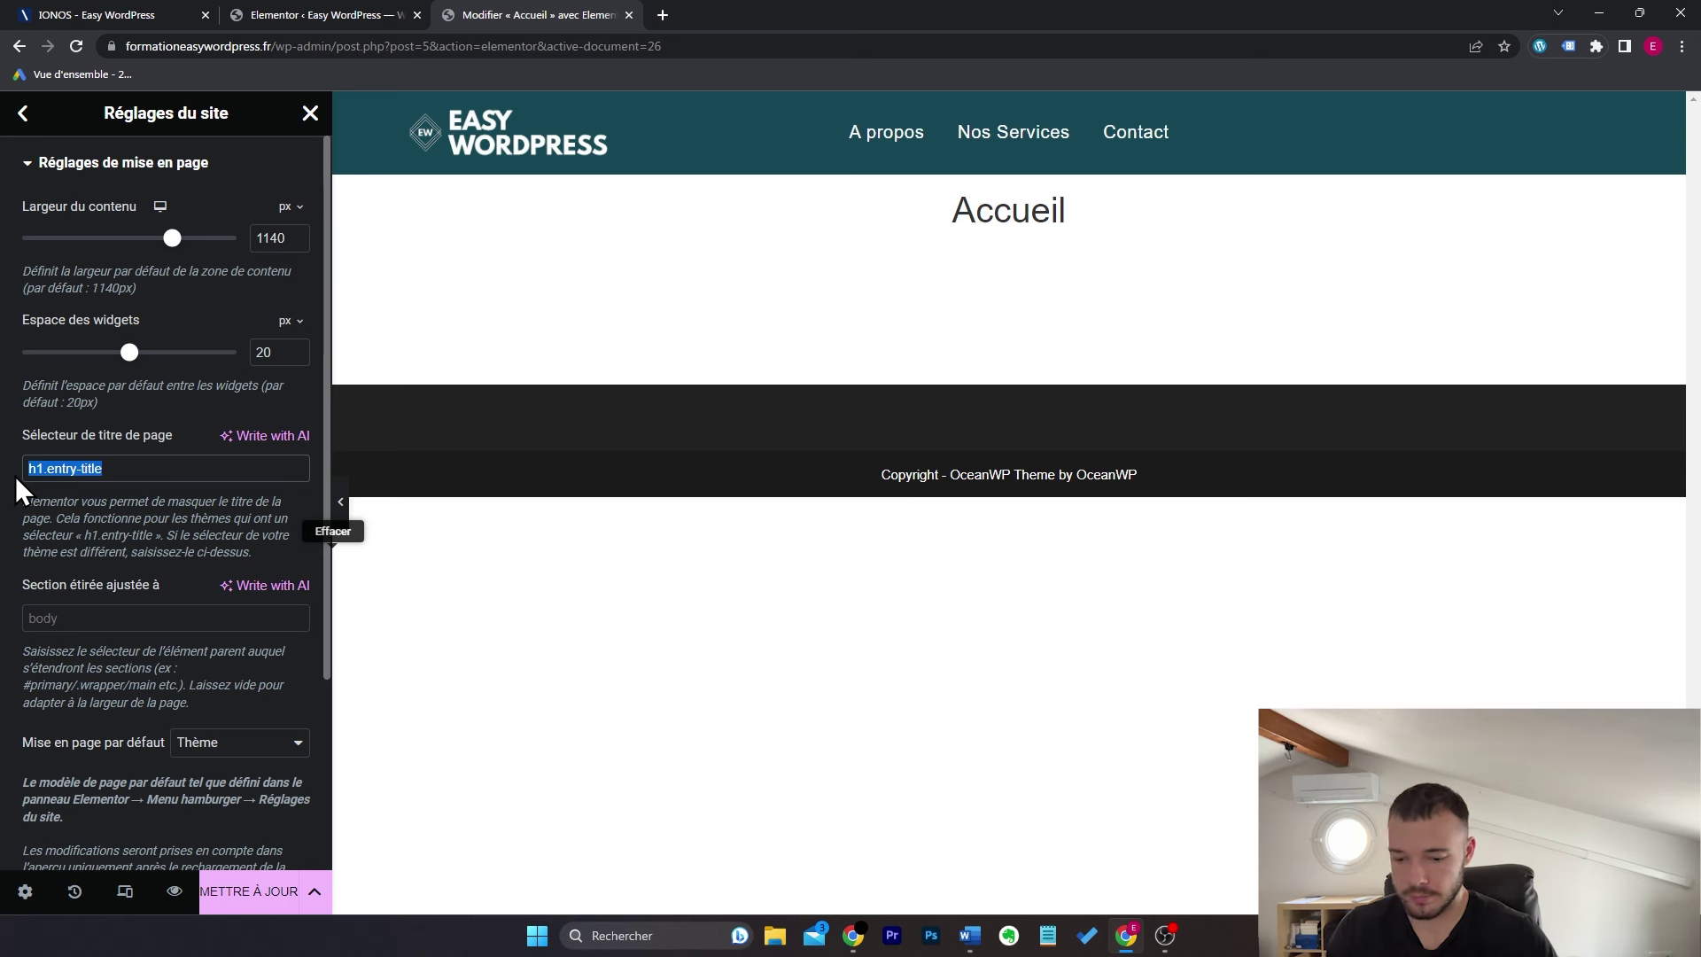
pyautogui.press('BackSpace')
pyautogui.write('page-header-title')
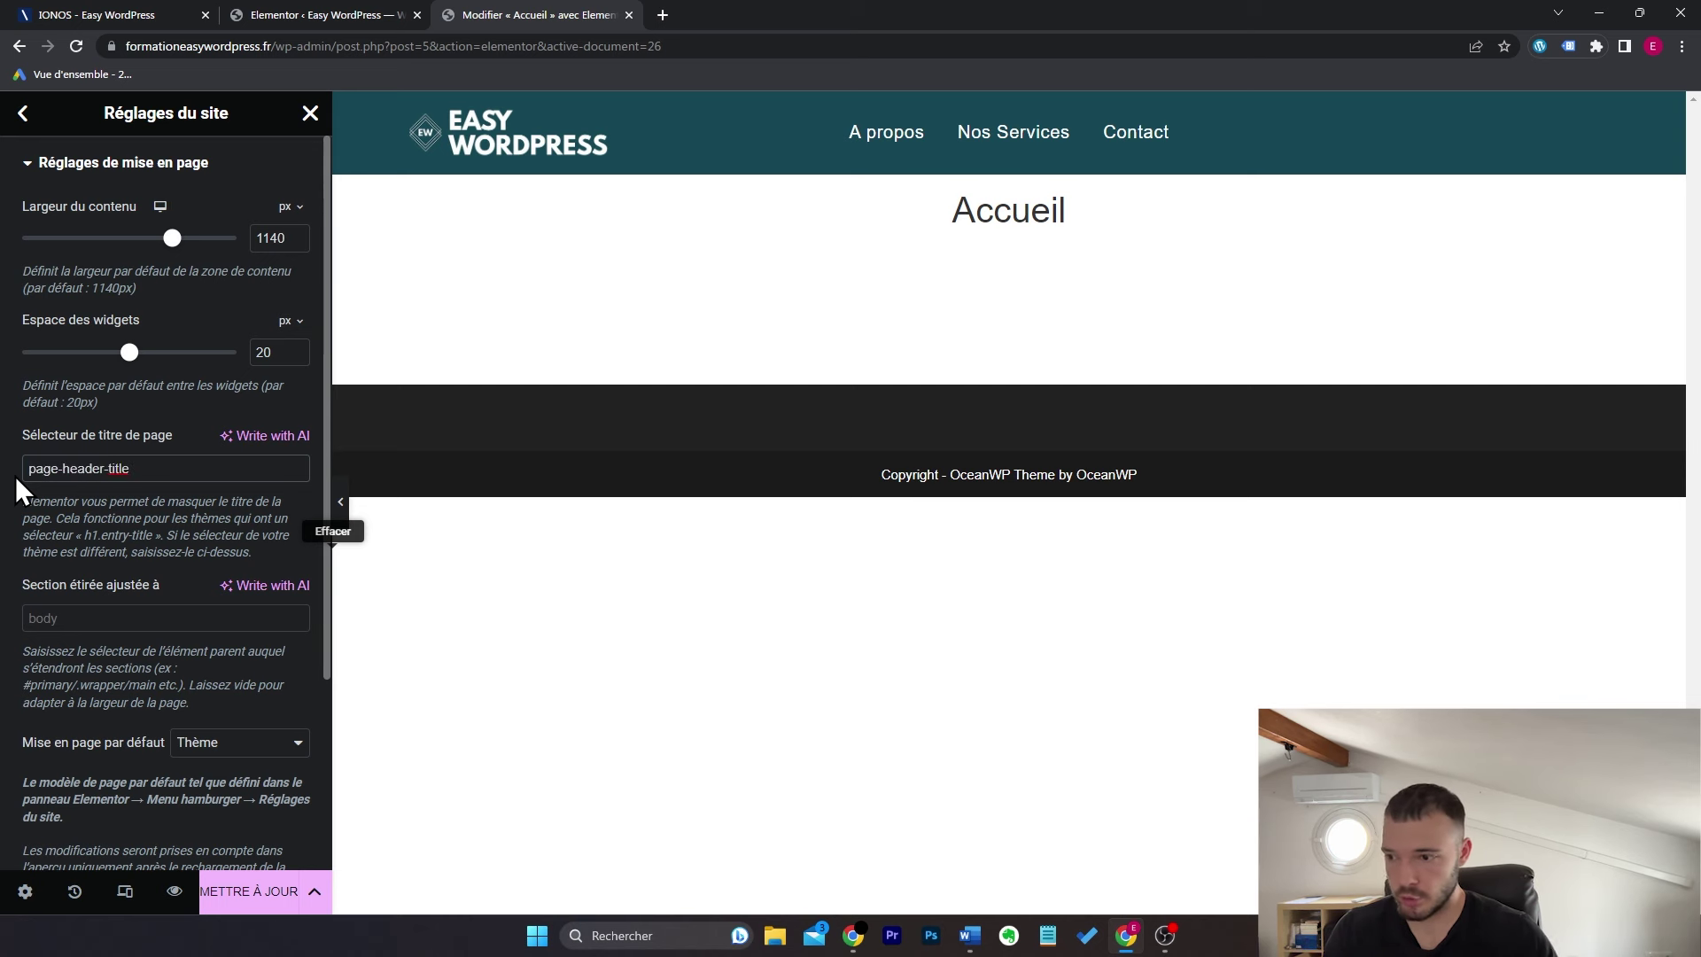
pyautogui.write('.')
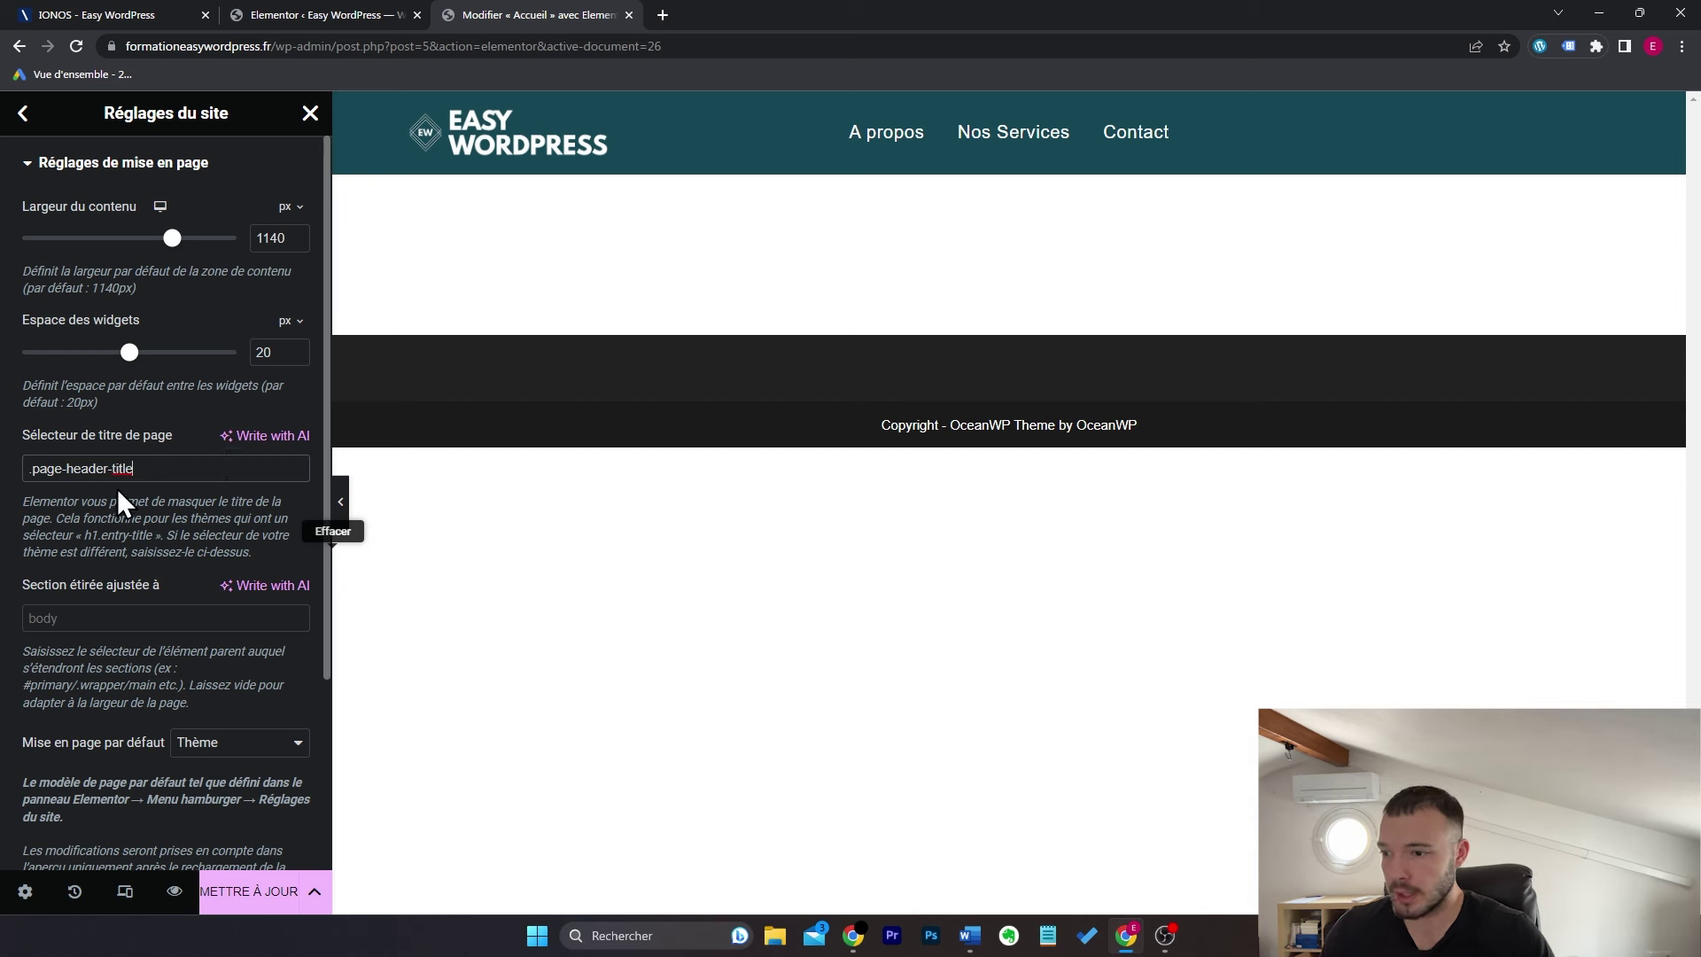
pyautogui.moveTo(140, 468); pyautogui.dragTo(13, 507)
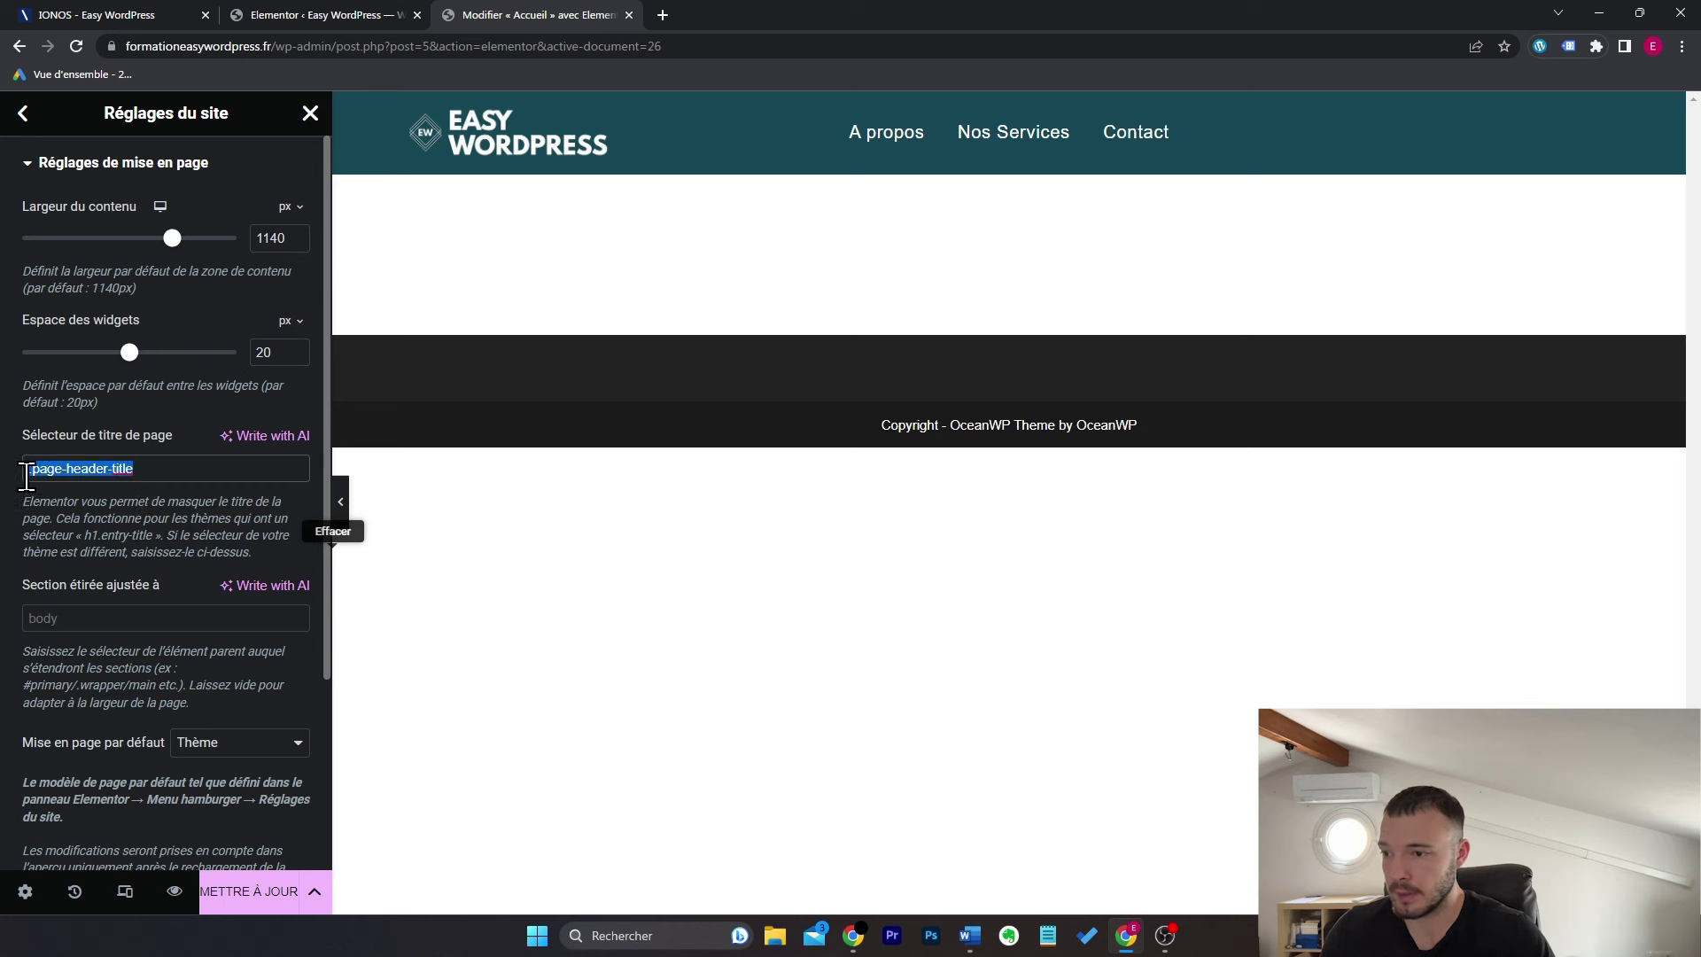
pyautogui.click(30, 471)
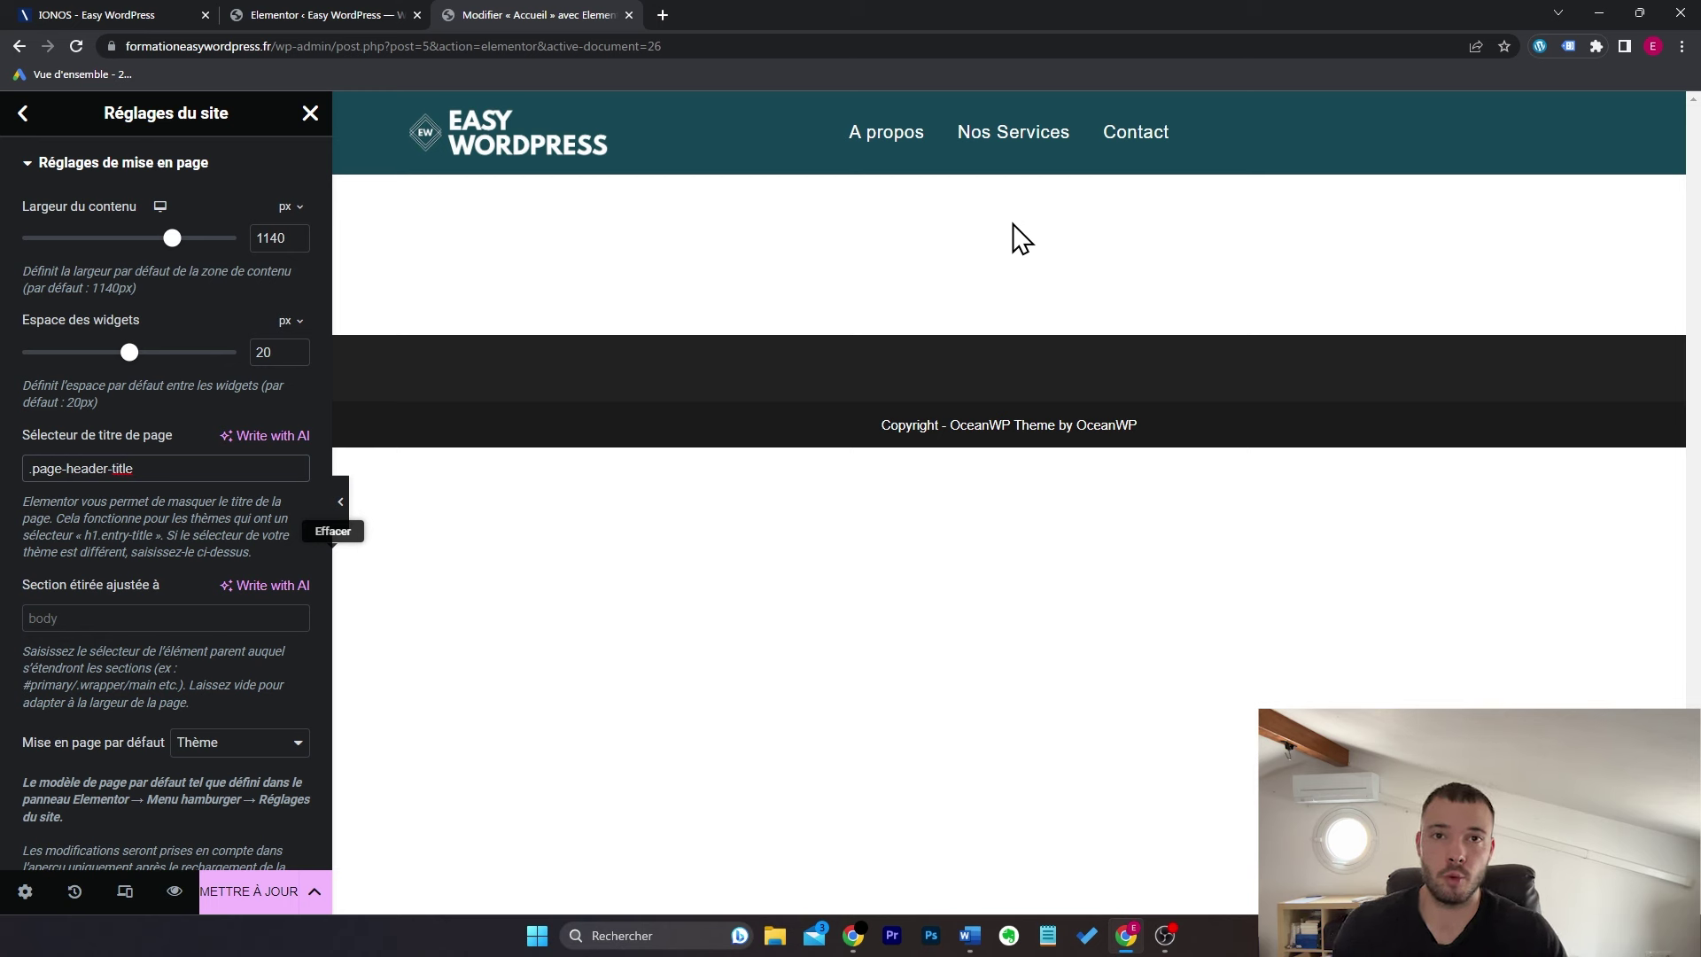
pyautogui.click(253, 895)
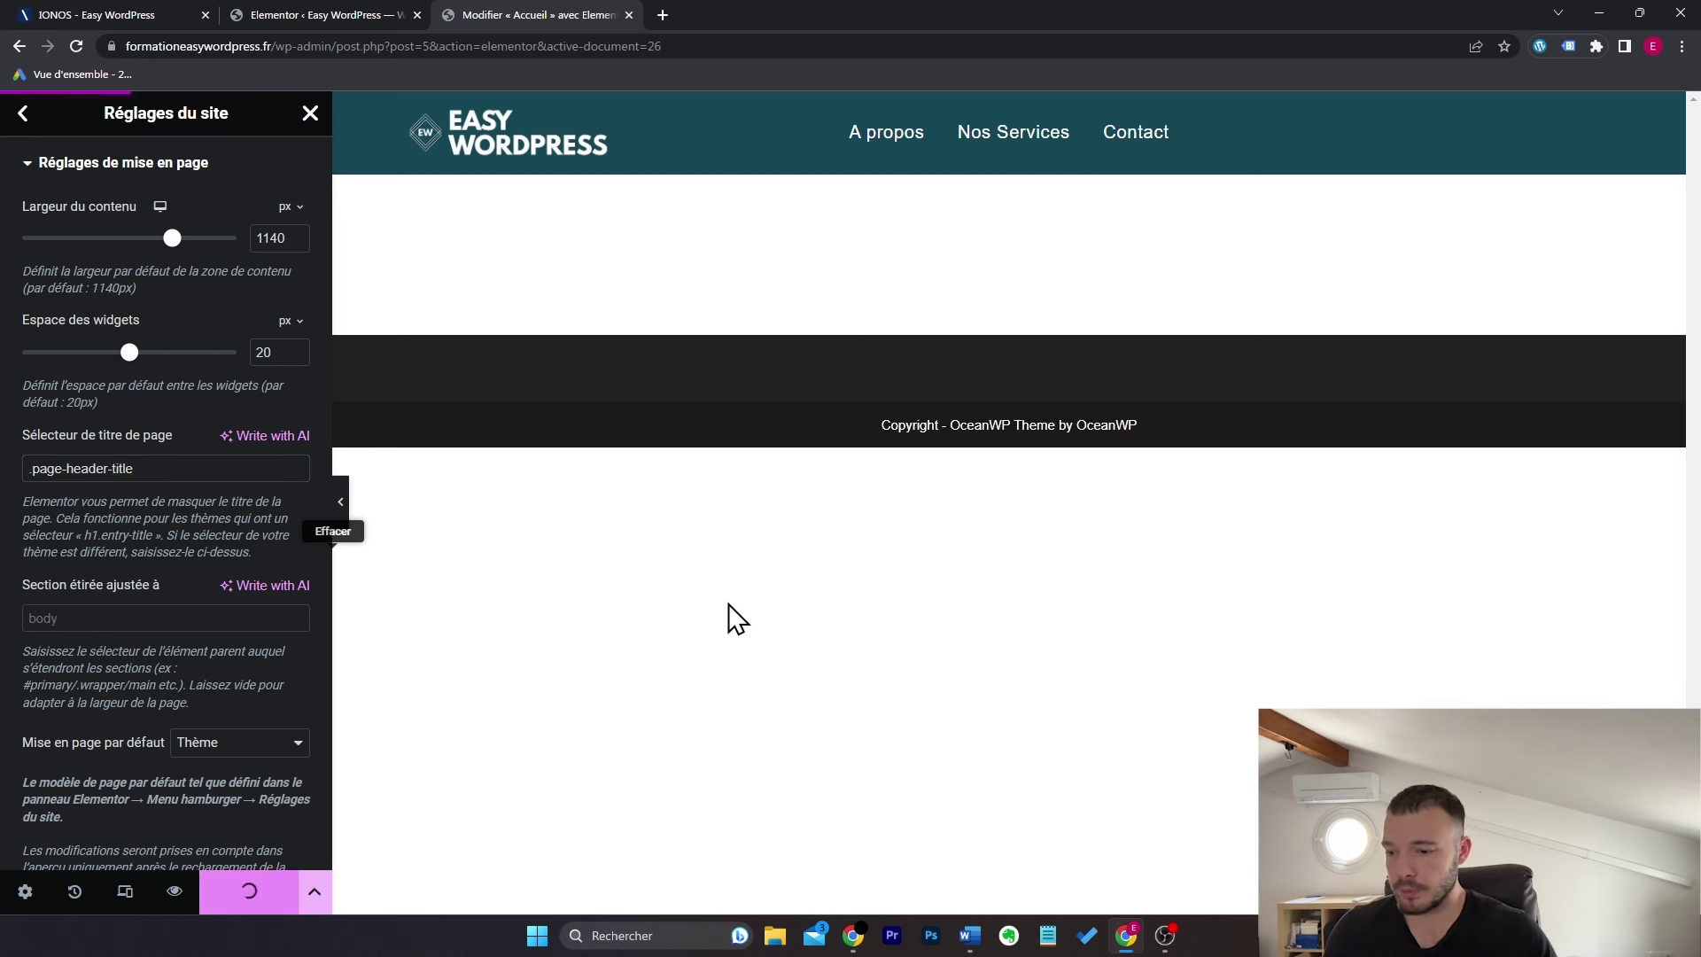
# Step: Look through the navigator, history, responsive mode and preview, then return to the Éléments widget list
pyautogui.click(311, 113)
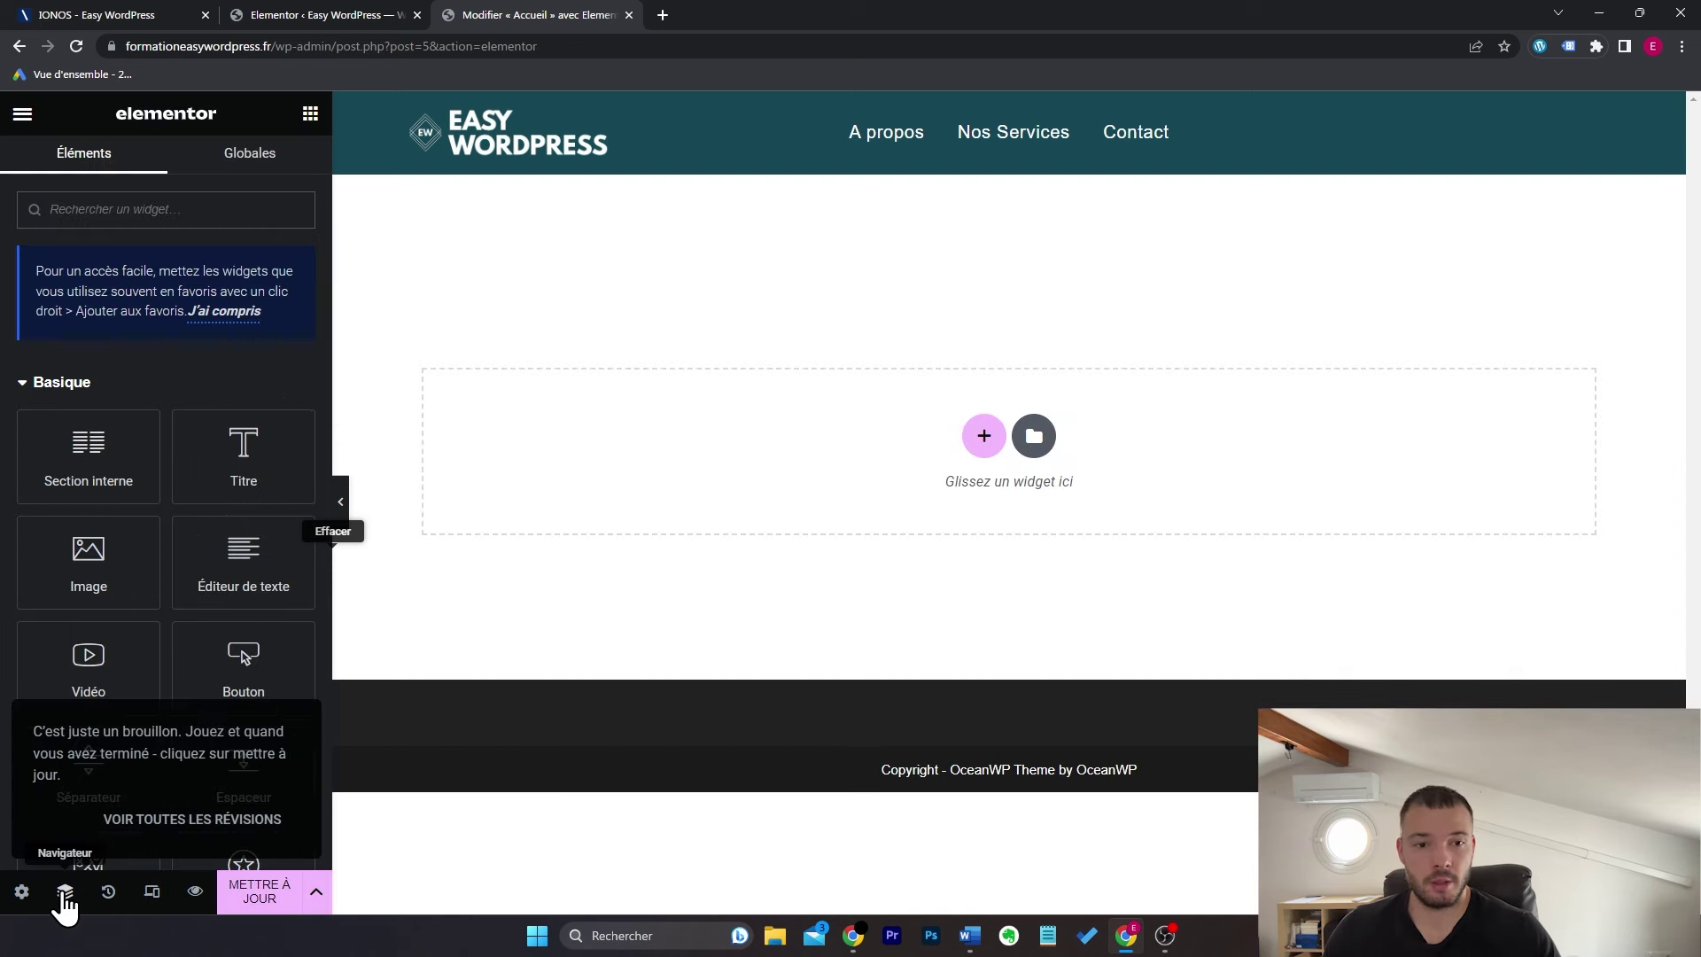
pyautogui.click(64, 893)
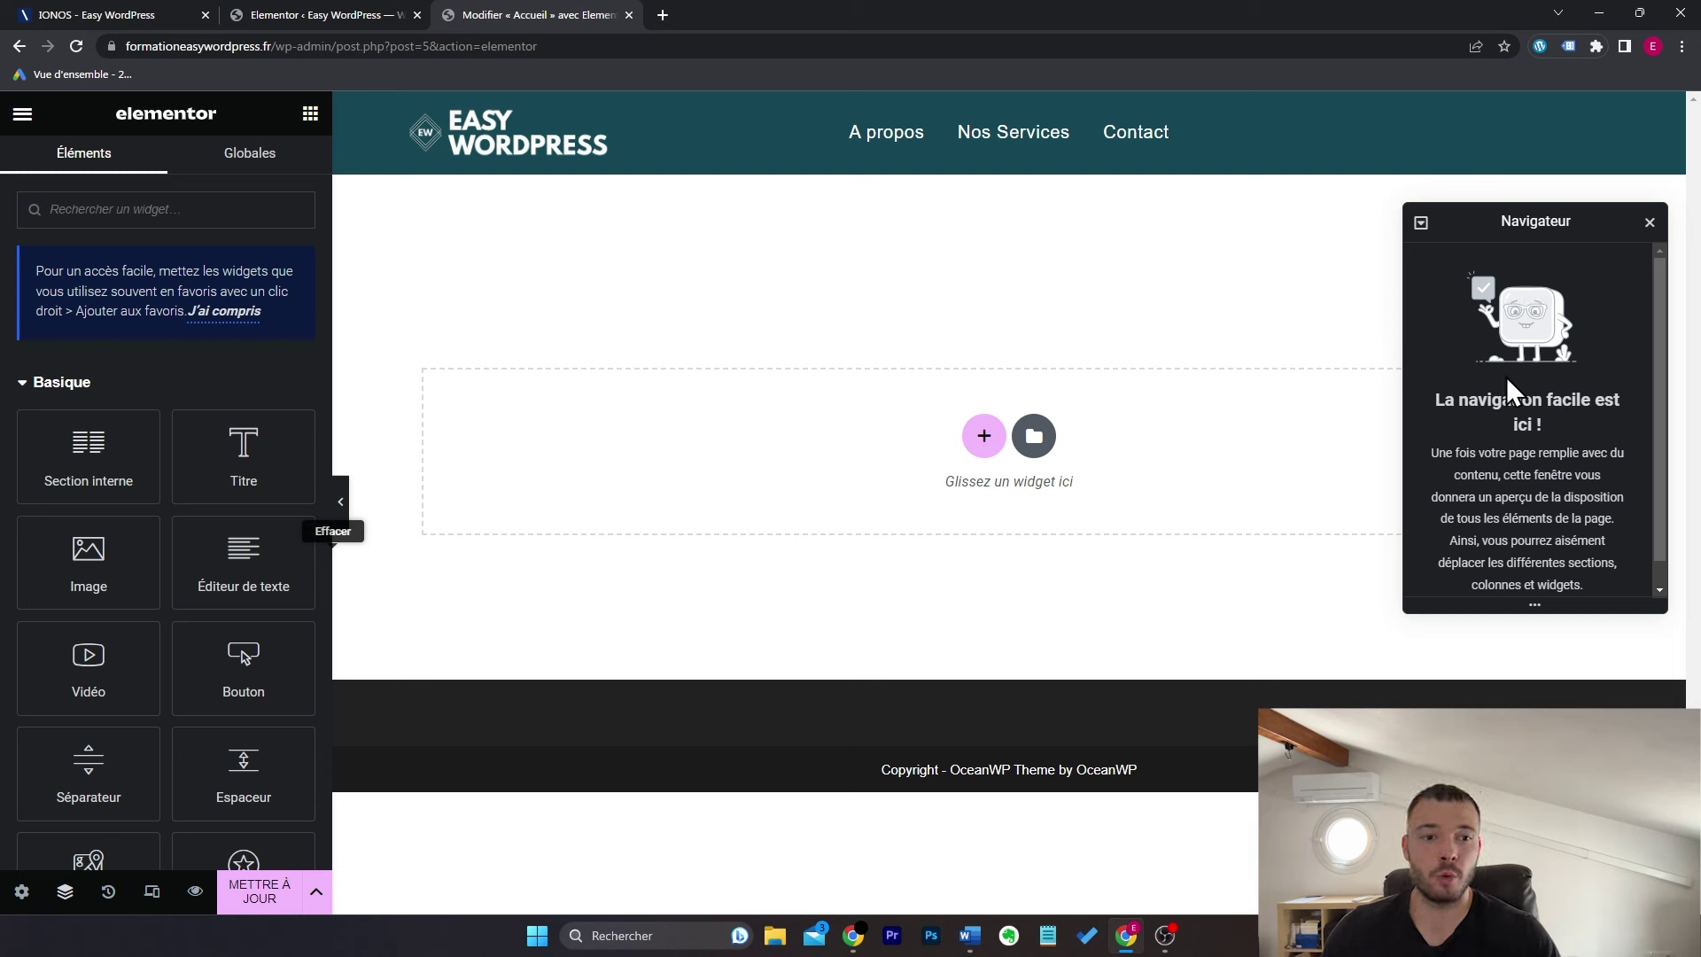
pyautogui.click(1650, 223)
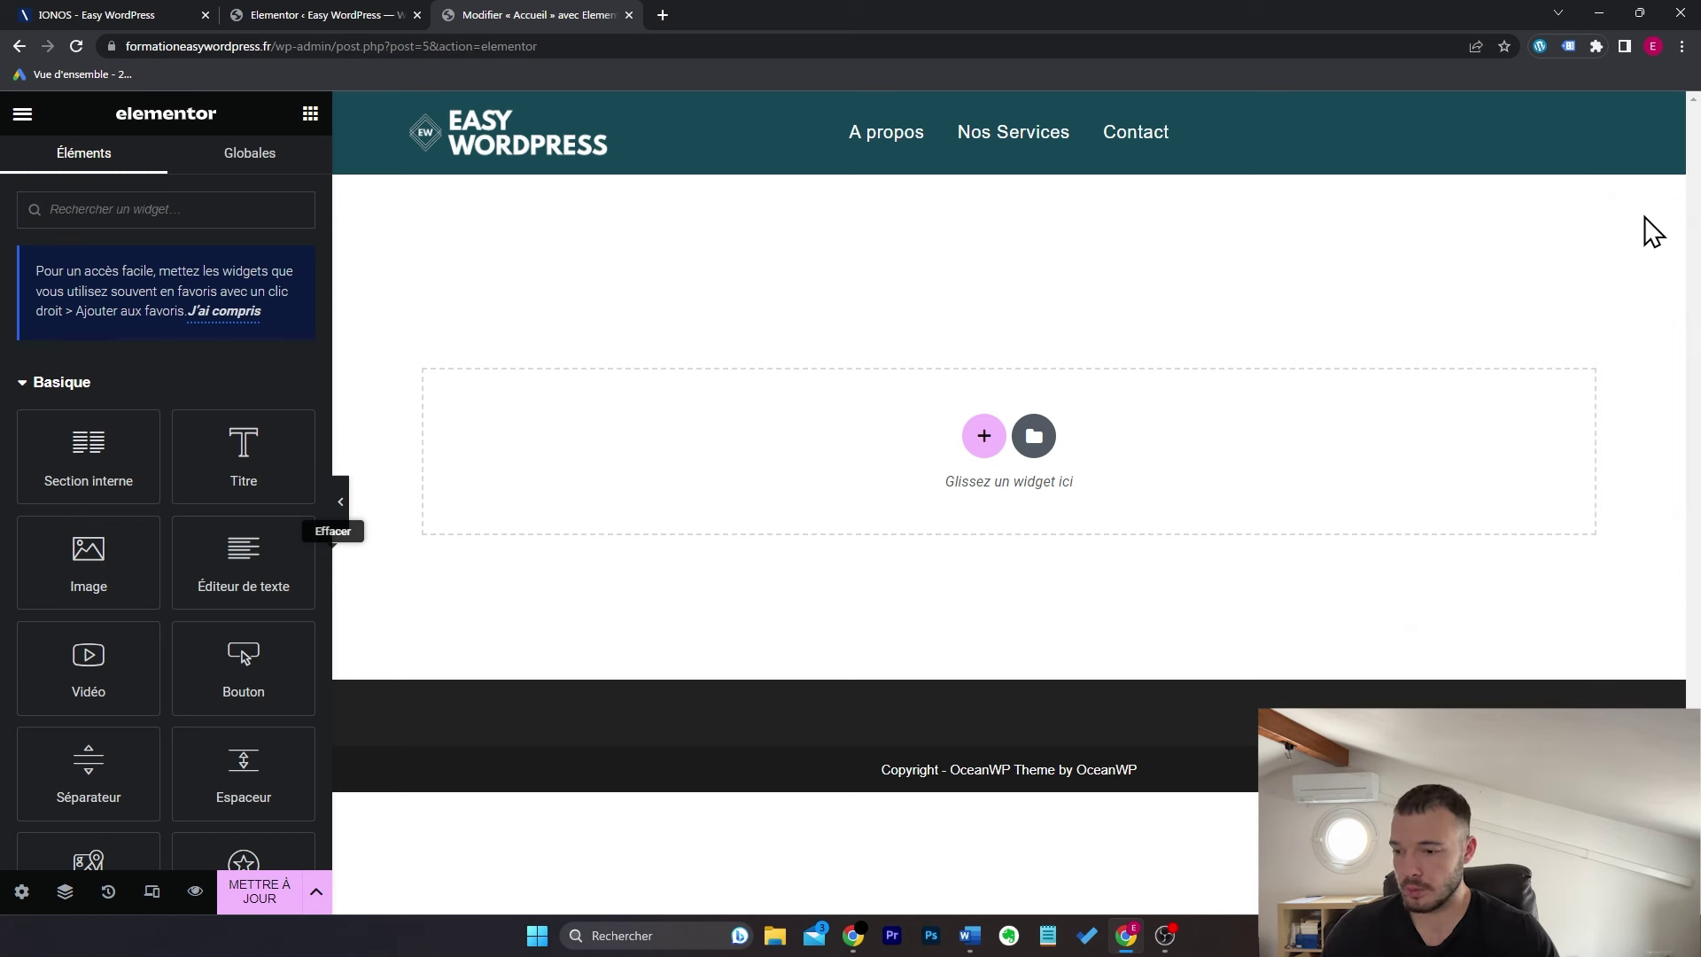
pyautogui.click(110, 895)
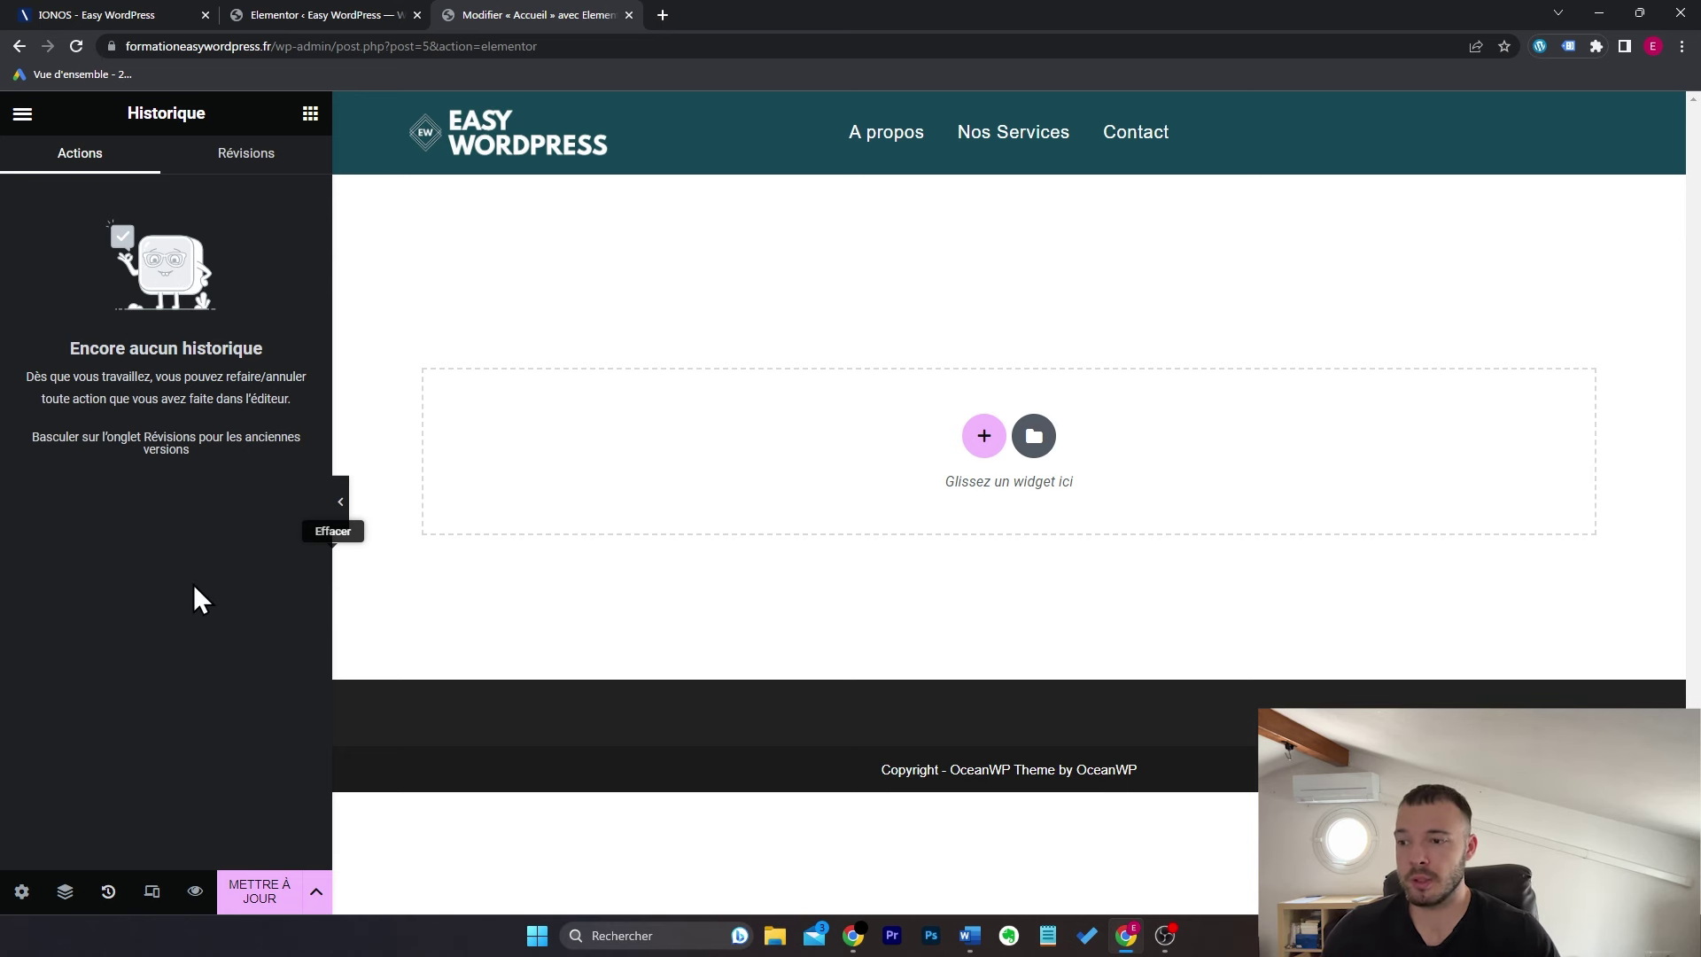
pyautogui.click(152, 891)
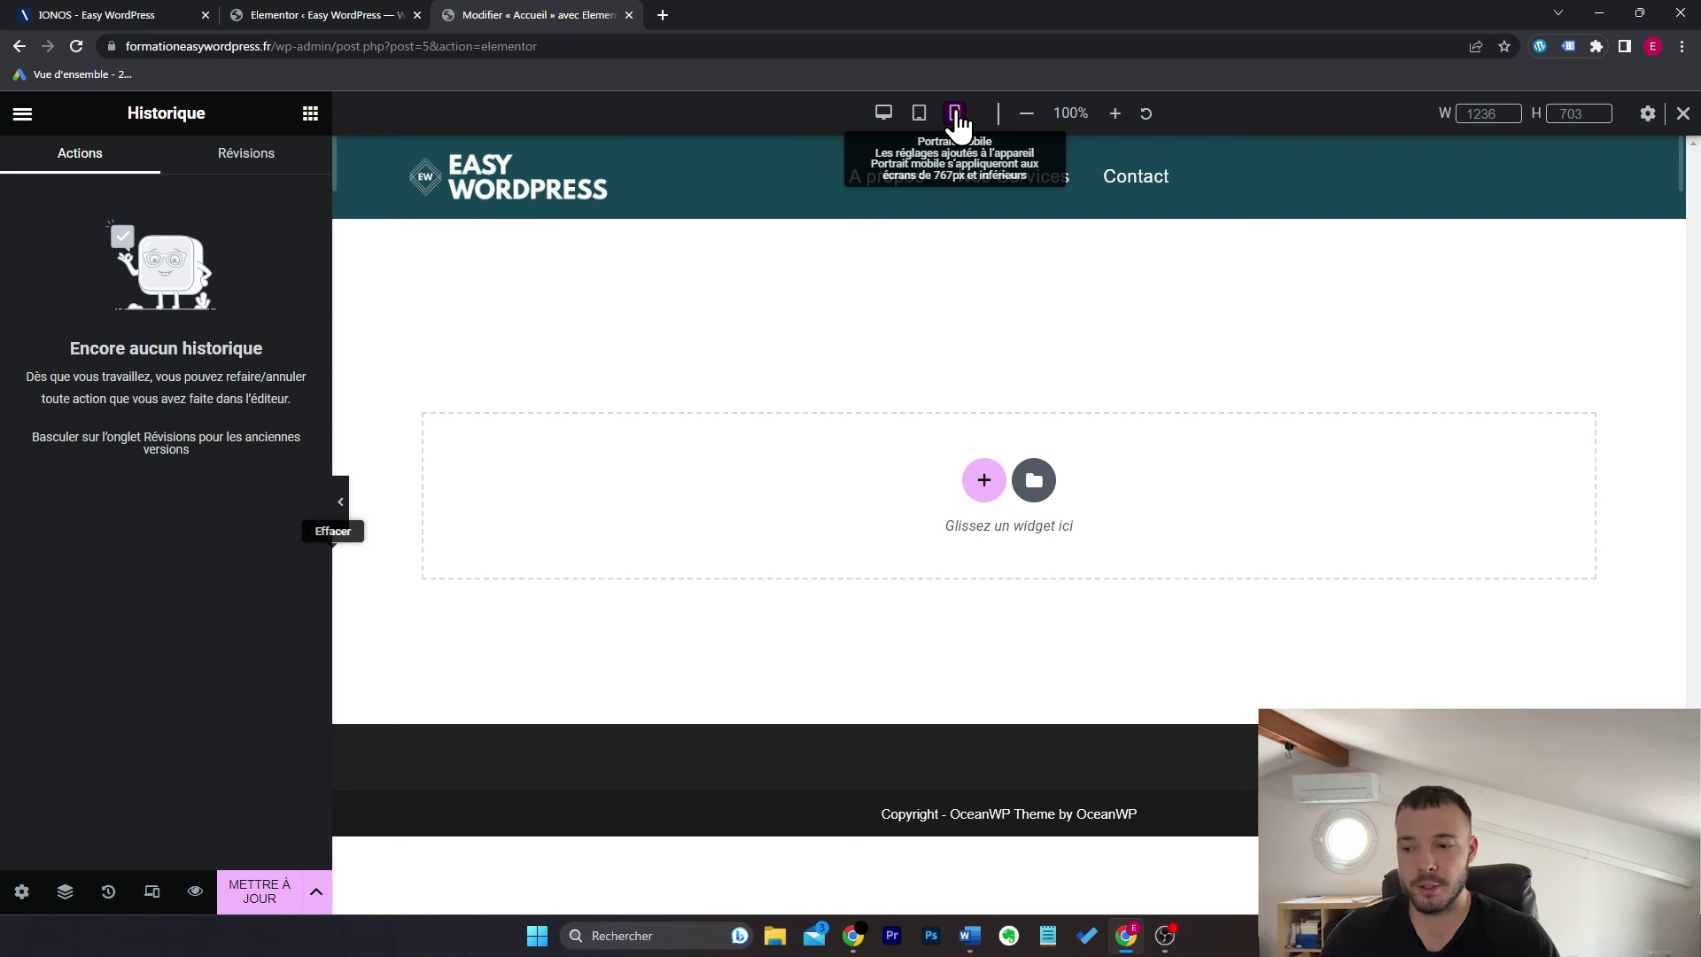
pyautogui.click(196, 894)
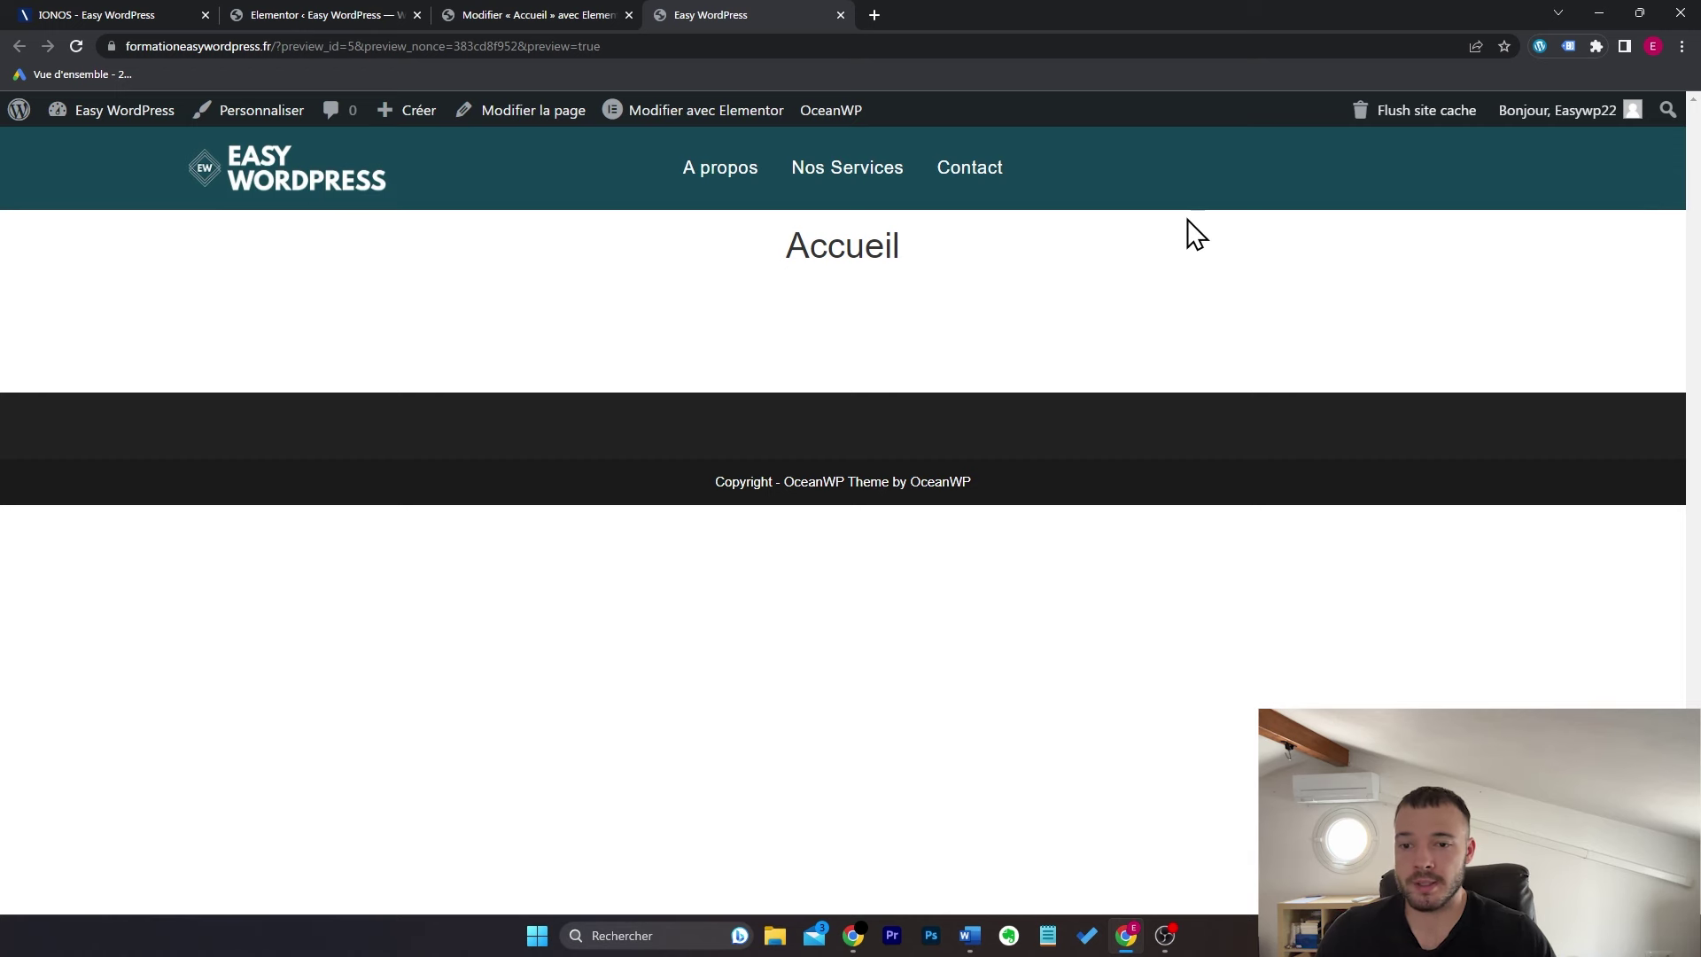
pyautogui.hotkey('ctrl', 'w')
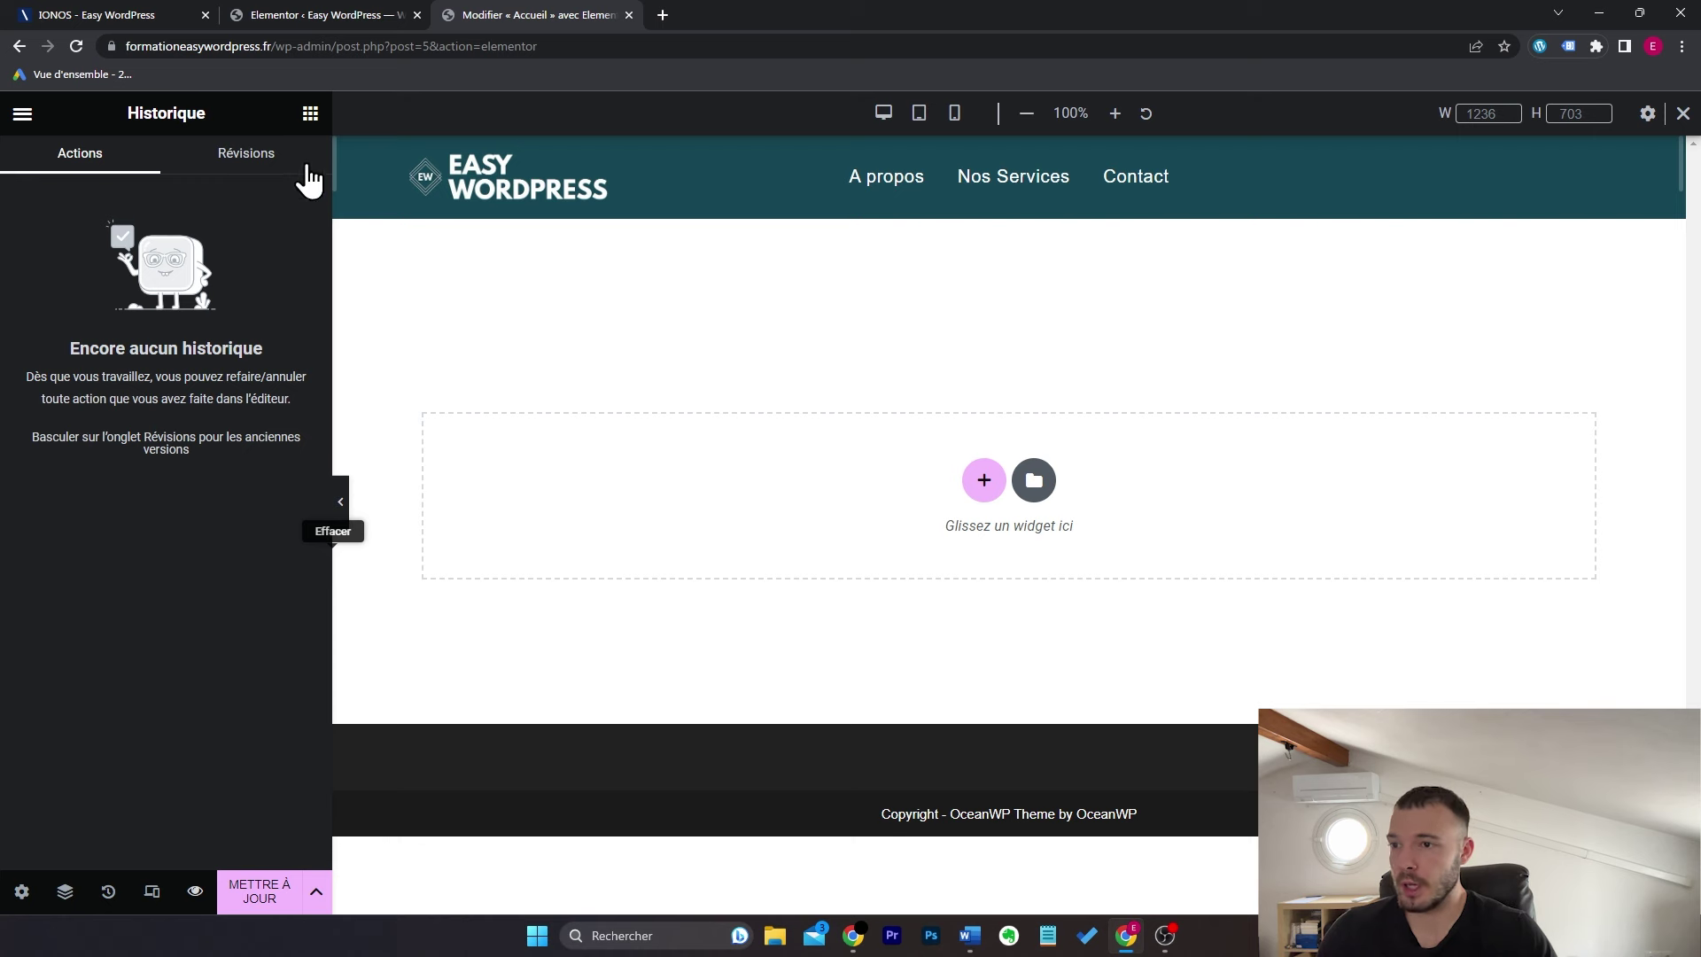
pyautogui.click(310, 116)
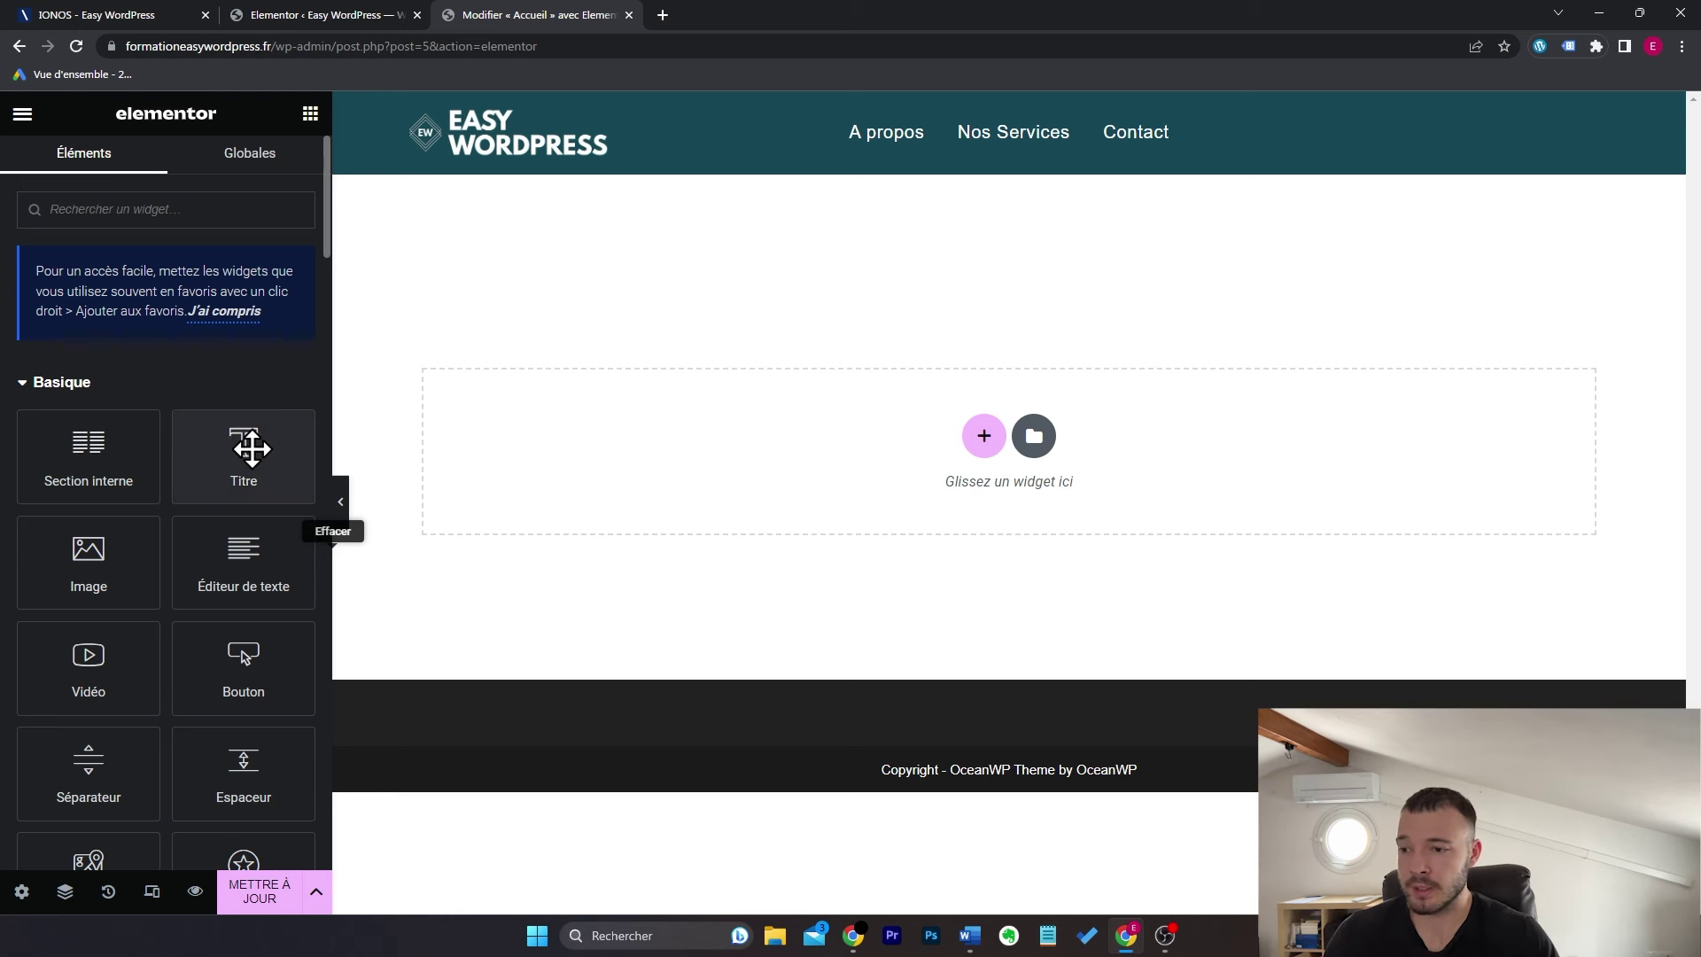
# Step: Drop a Titre widget on the page, browse its Style and Avancé tabs, and select its placeholder text
pyautogui.moveTo(232, 469); pyautogui.dragTo(806, 456)
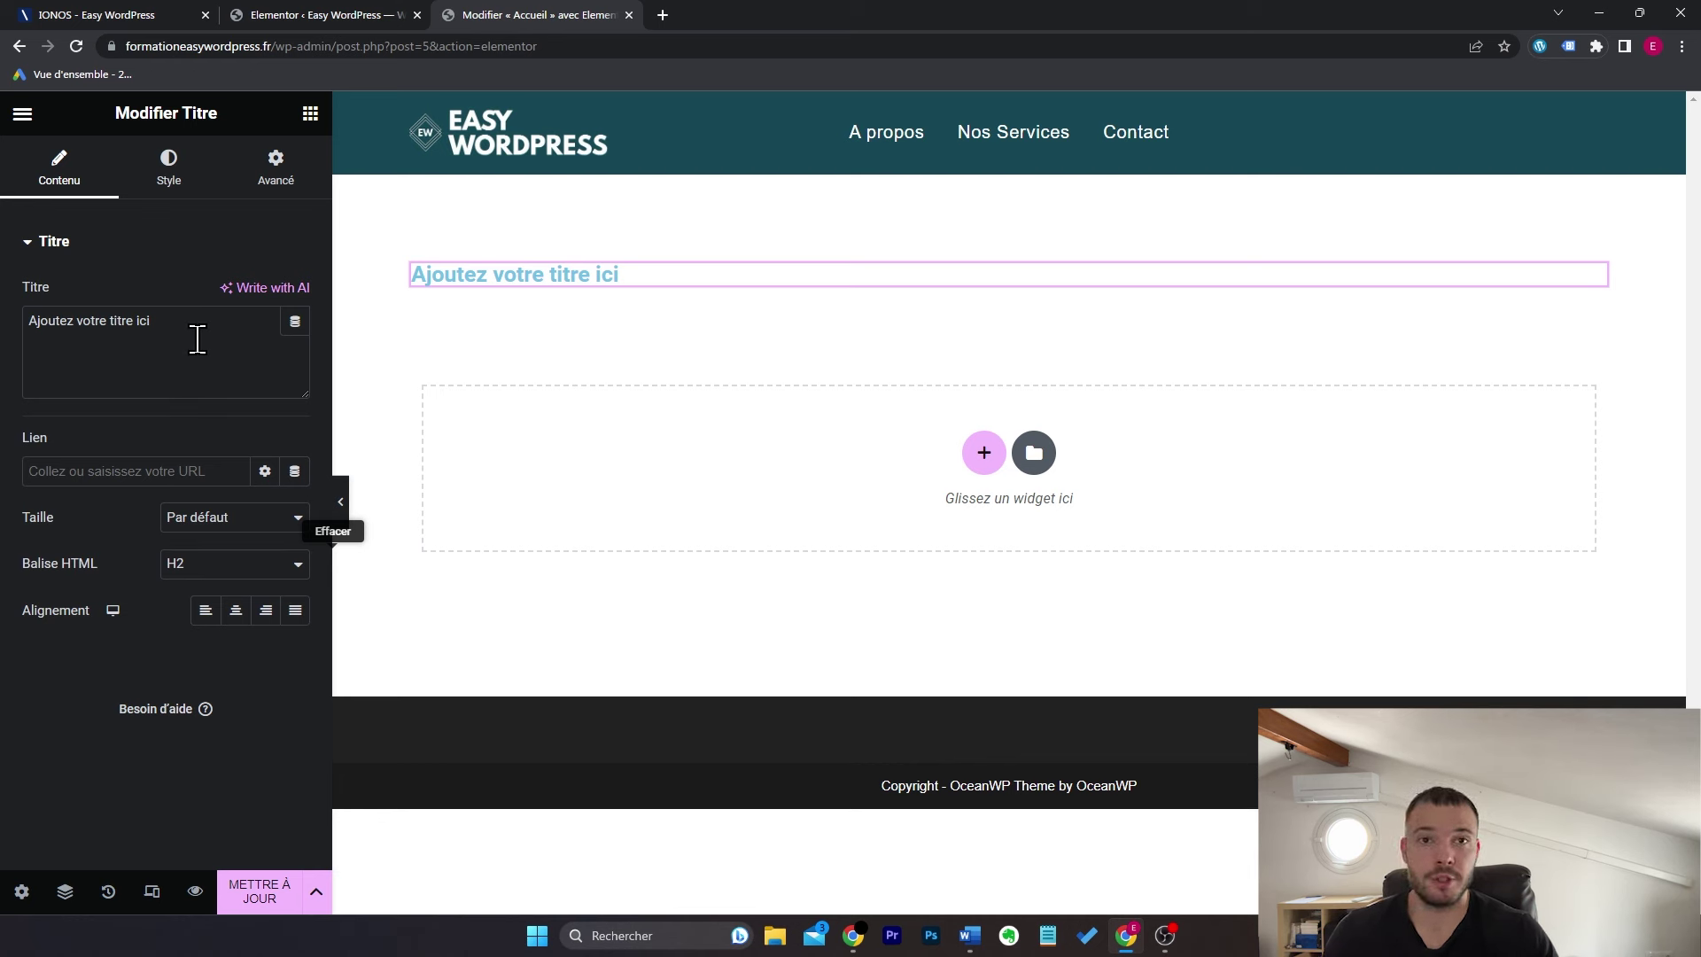
pyautogui.click(166, 174)
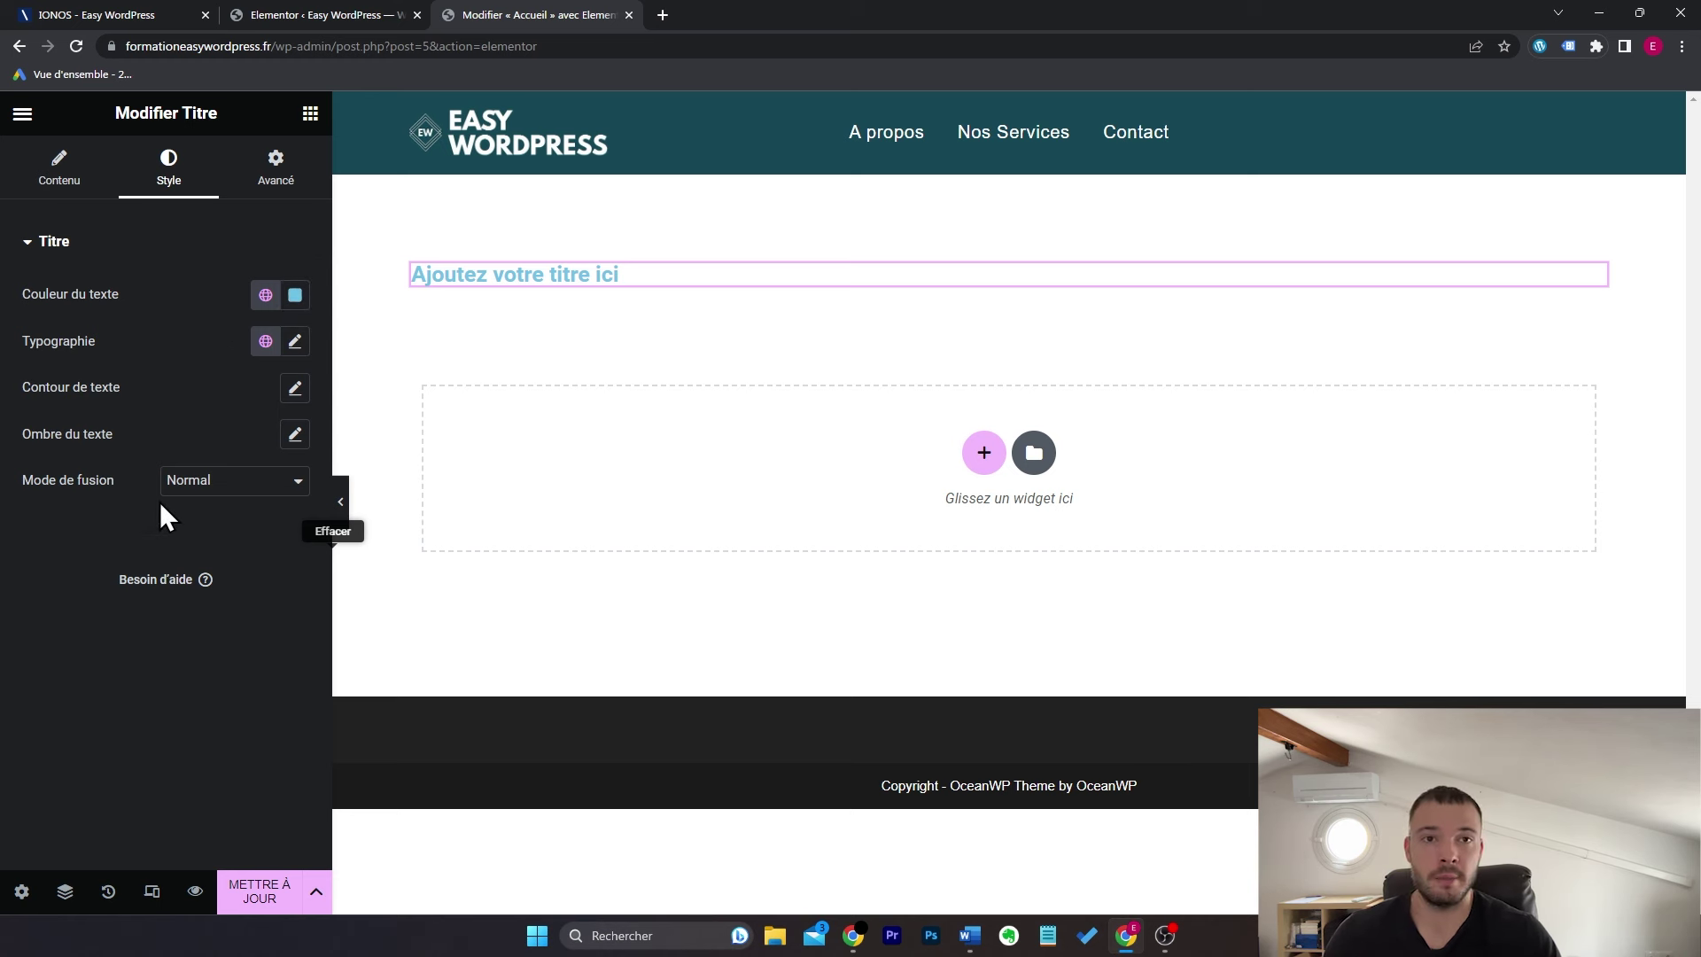
pyautogui.click(280, 173)
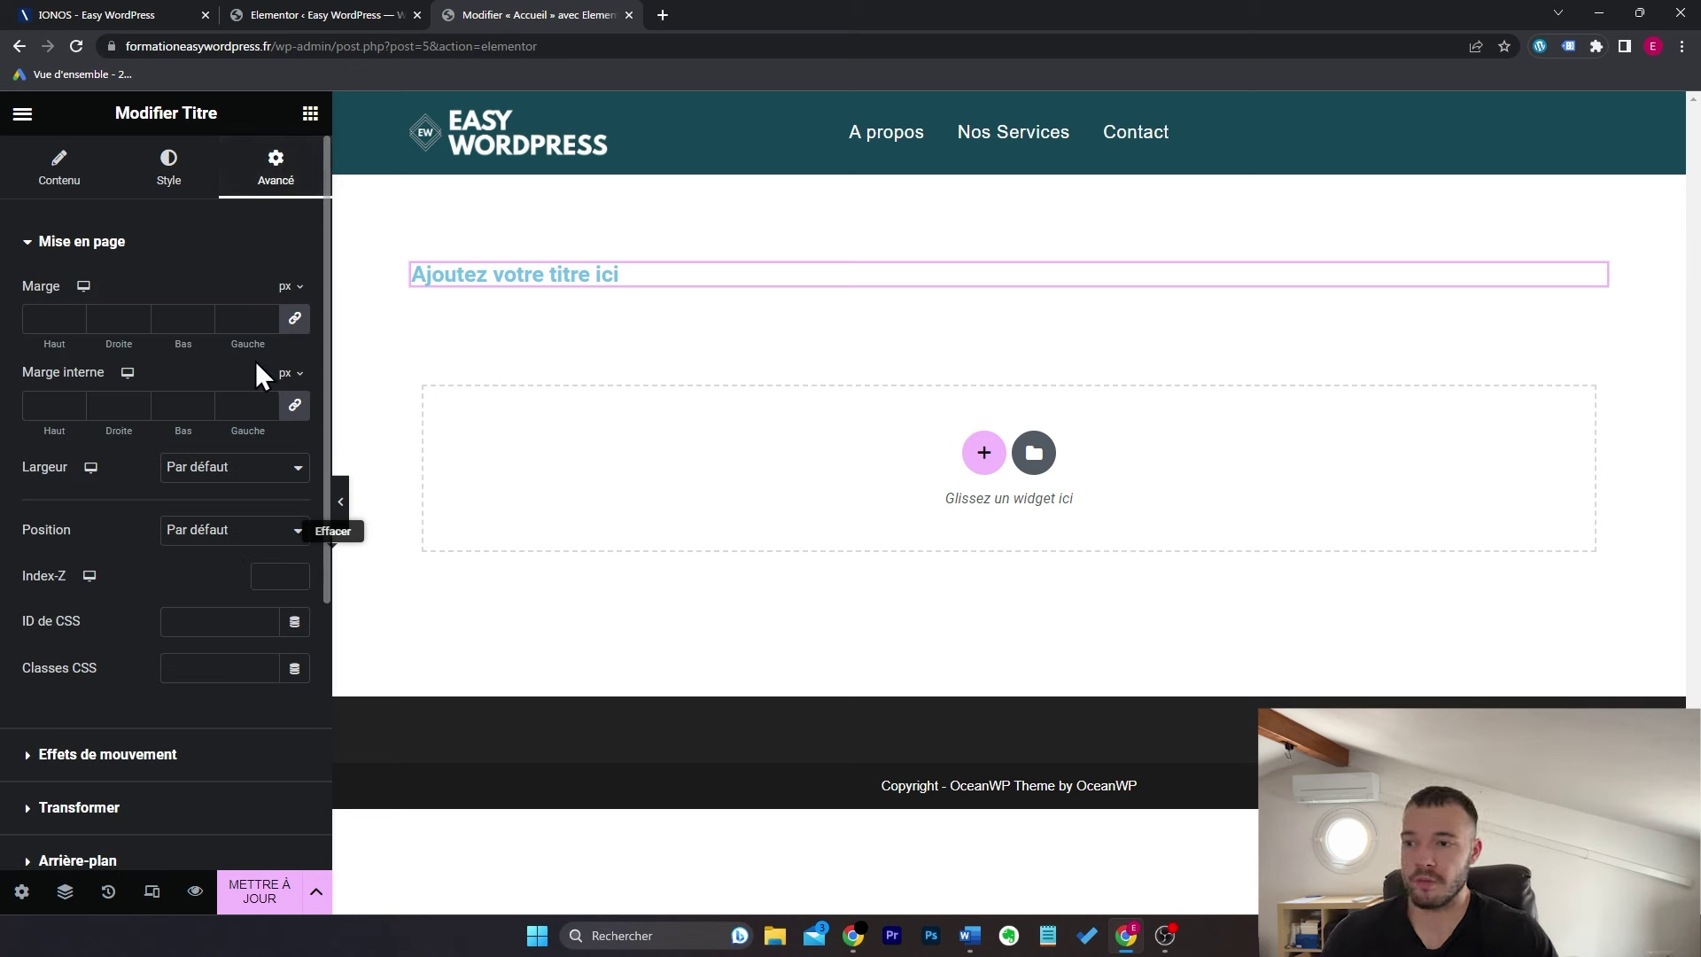
pyautogui.scroll(-3, 256, 360)
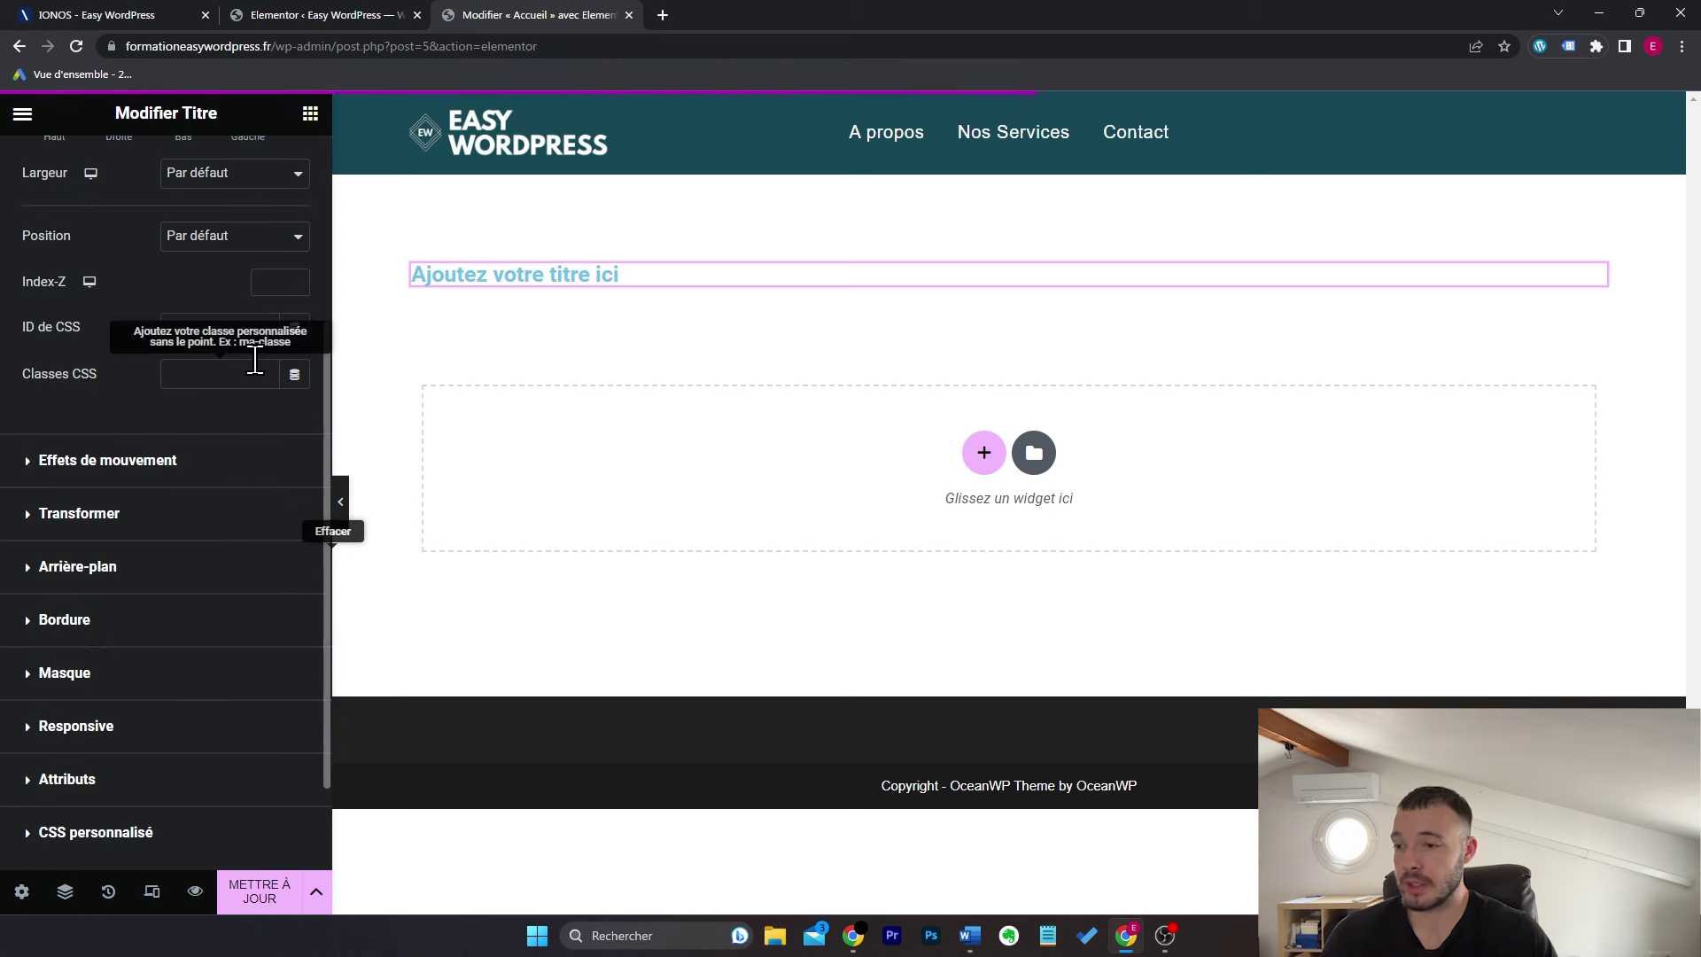
pyautogui.scroll(3, 257, 367)
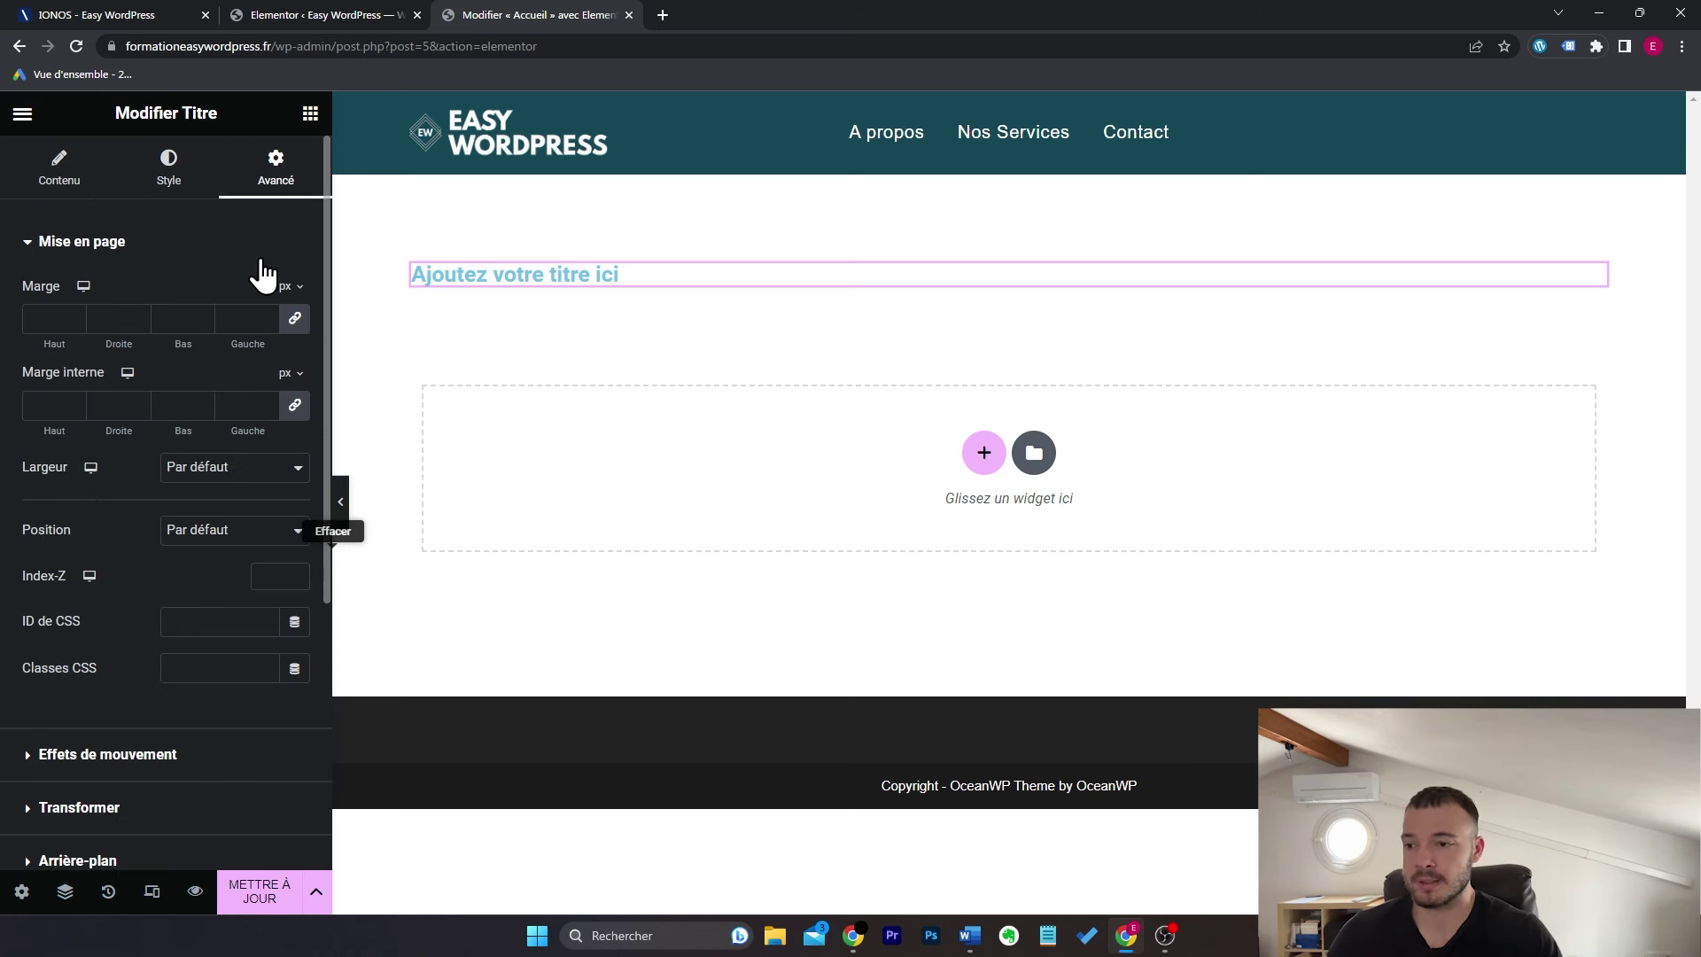
pyautogui.scroll(-5, 262, 275)
pyautogui.scroll(5, 173, 461)
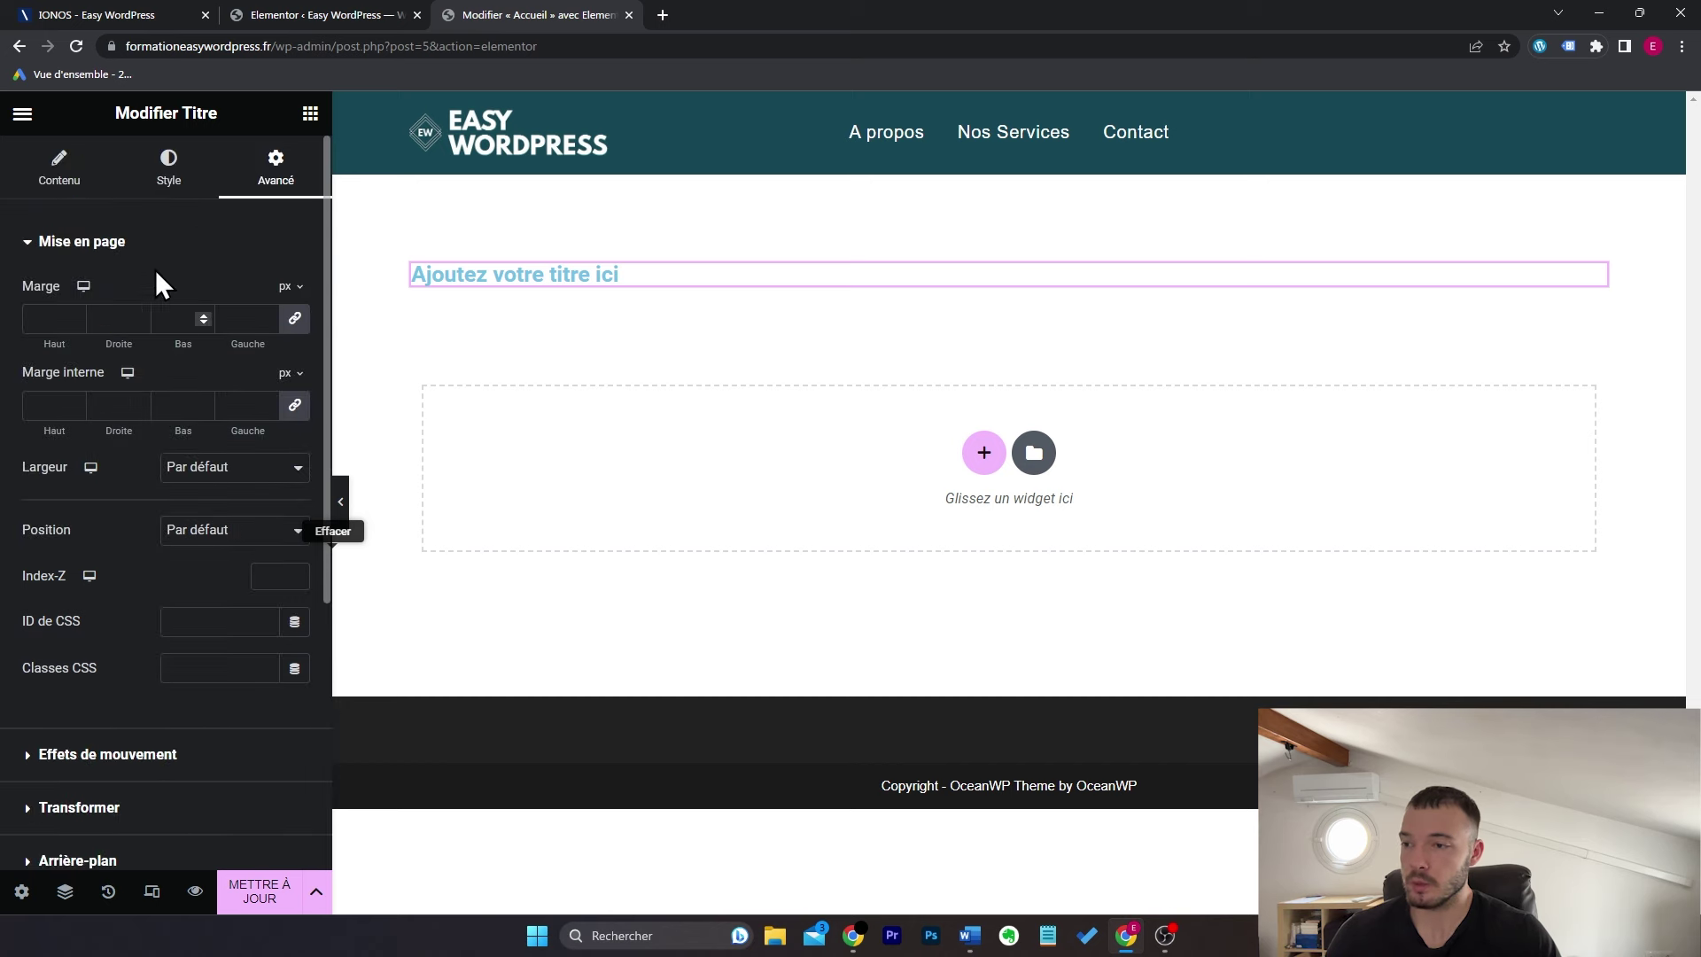
pyautogui.click(62, 166)
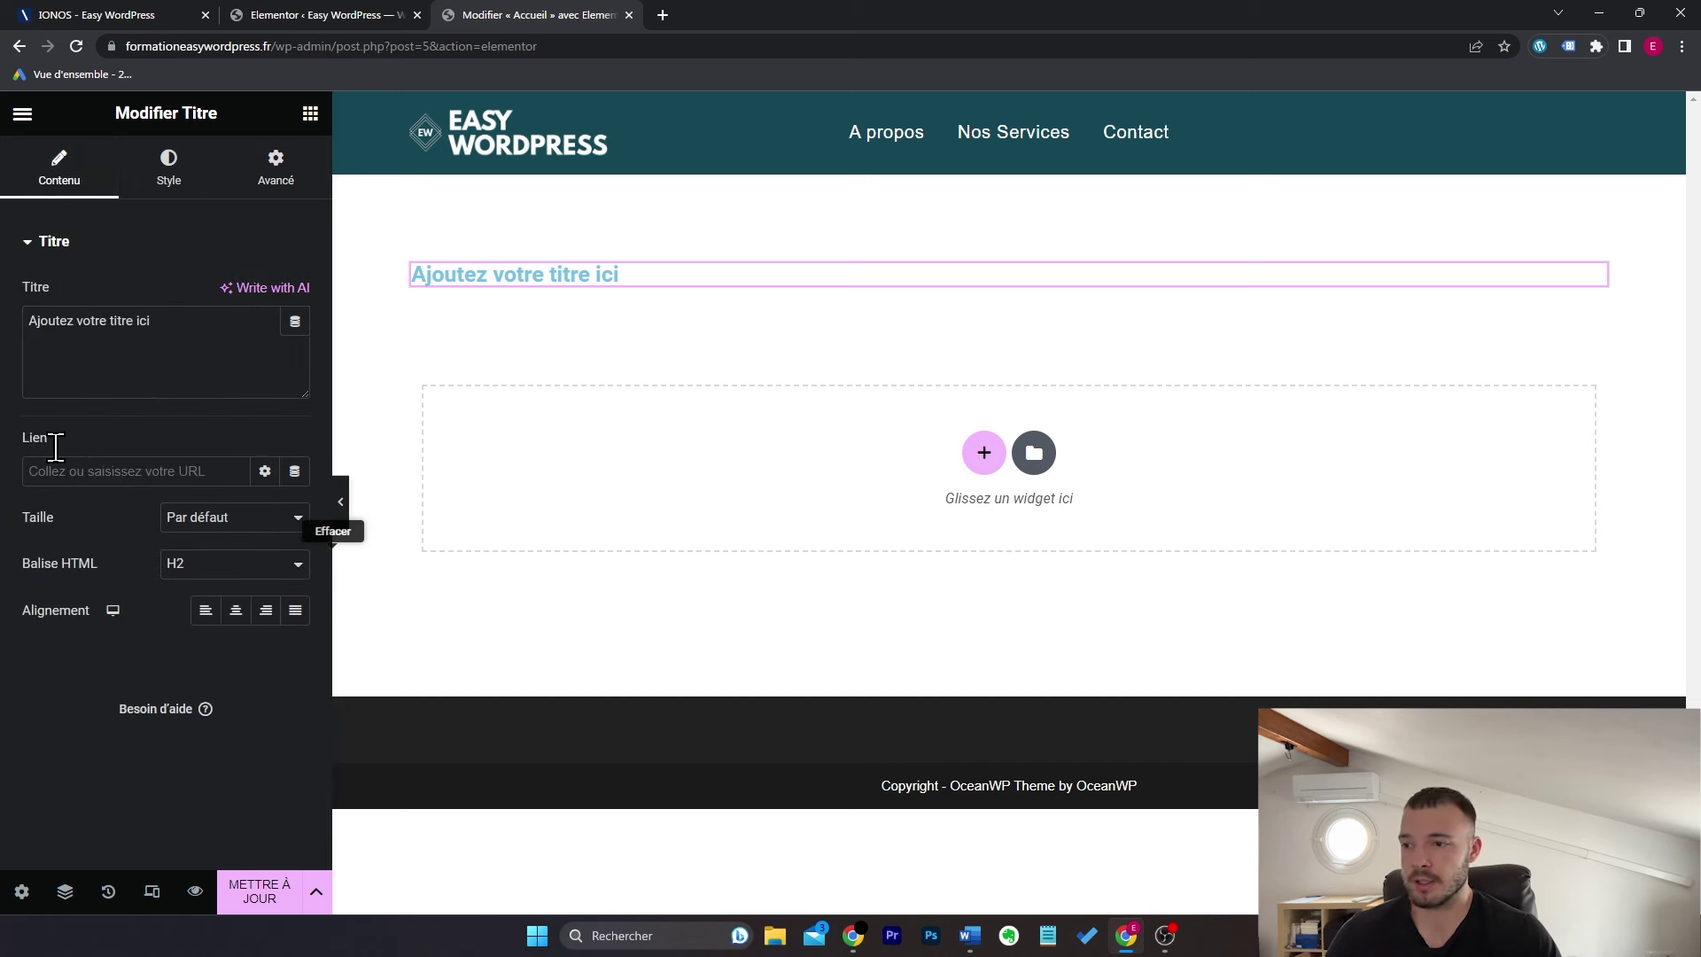
pyautogui.click(165, 173)
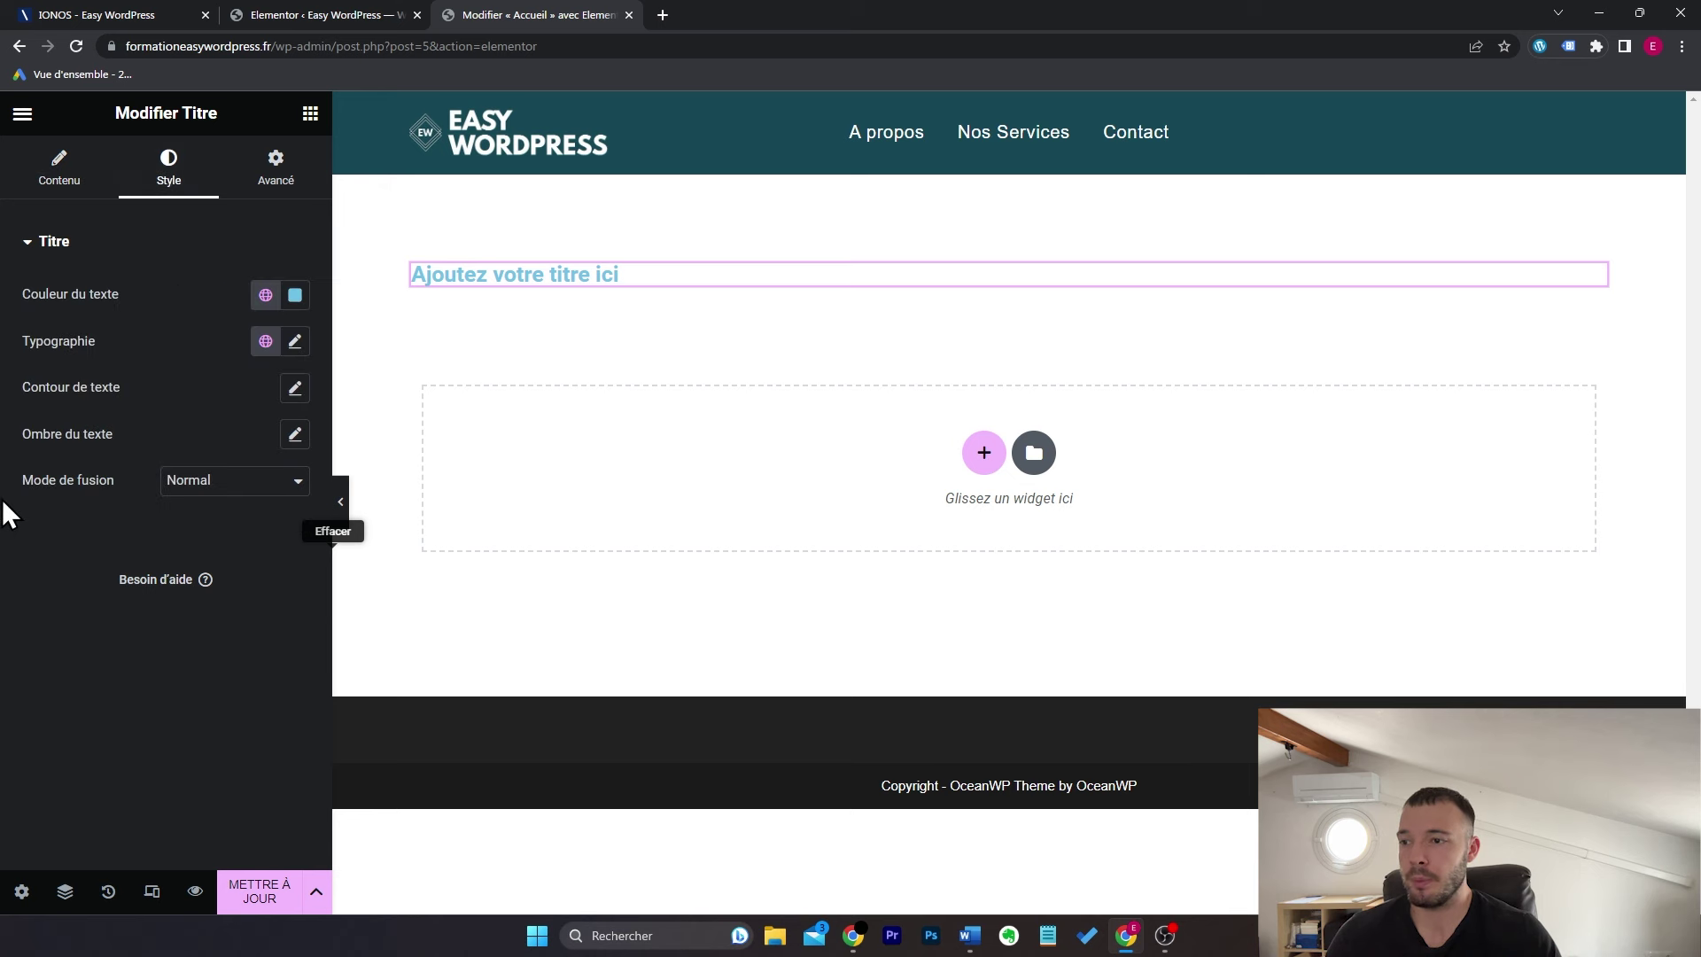
pyautogui.click(71, 171)
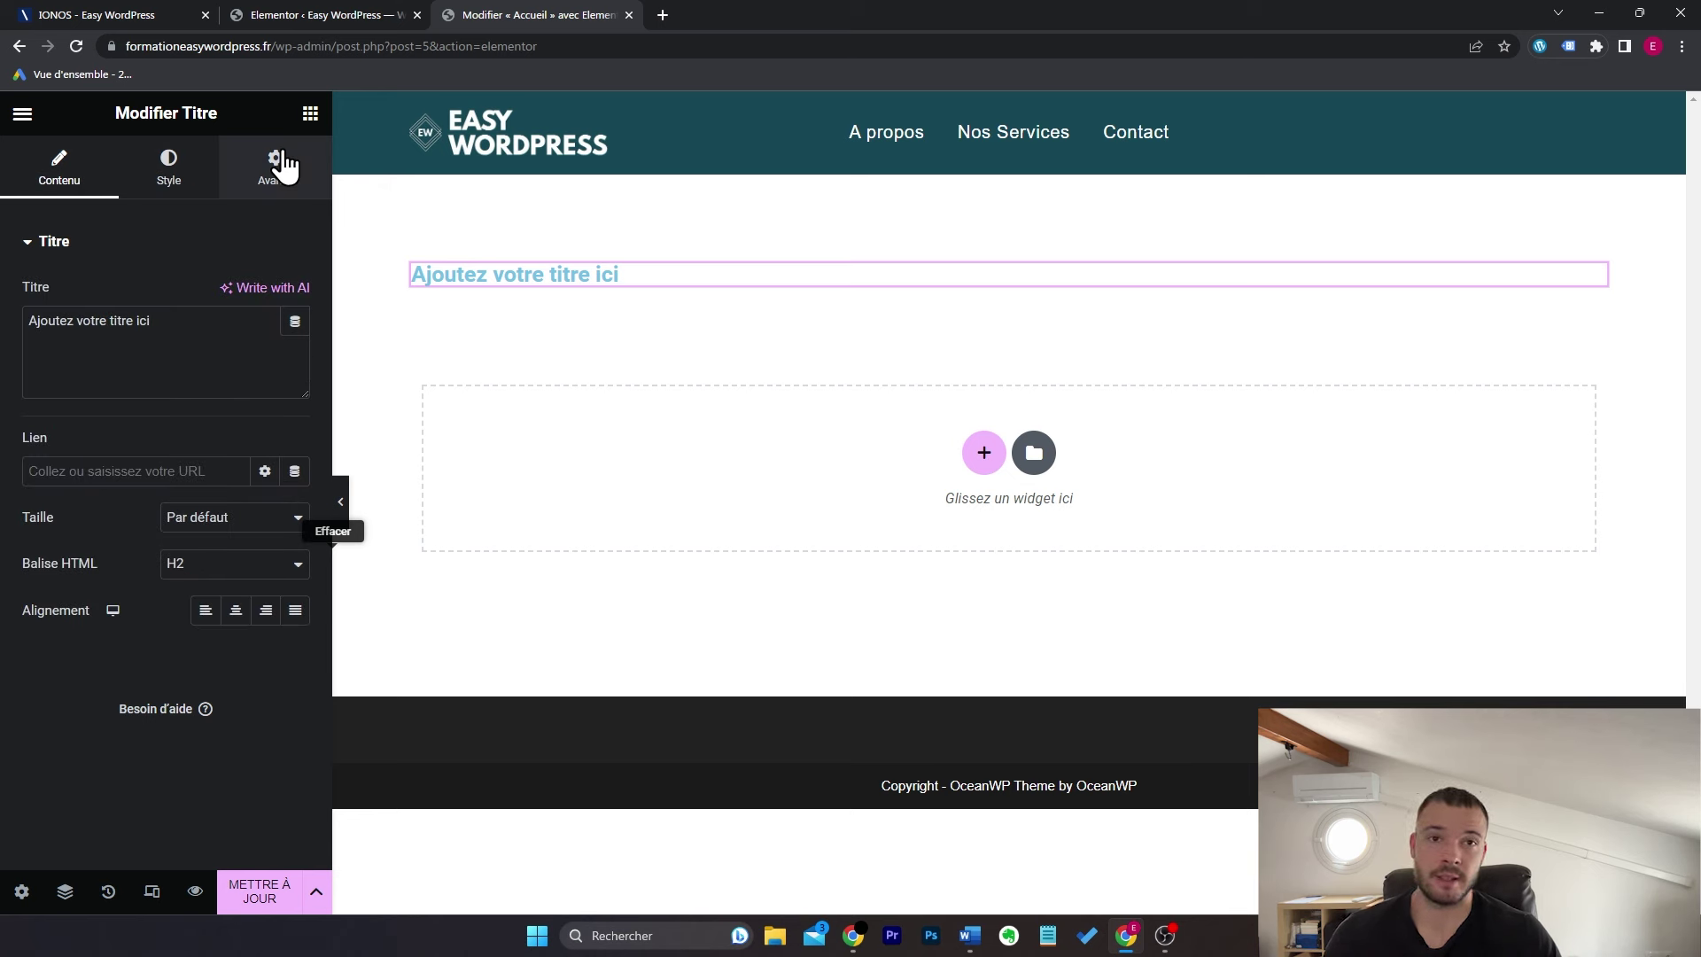
pyautogui.moveTo(164, 321); pyautogui.dragTo(8, 324)
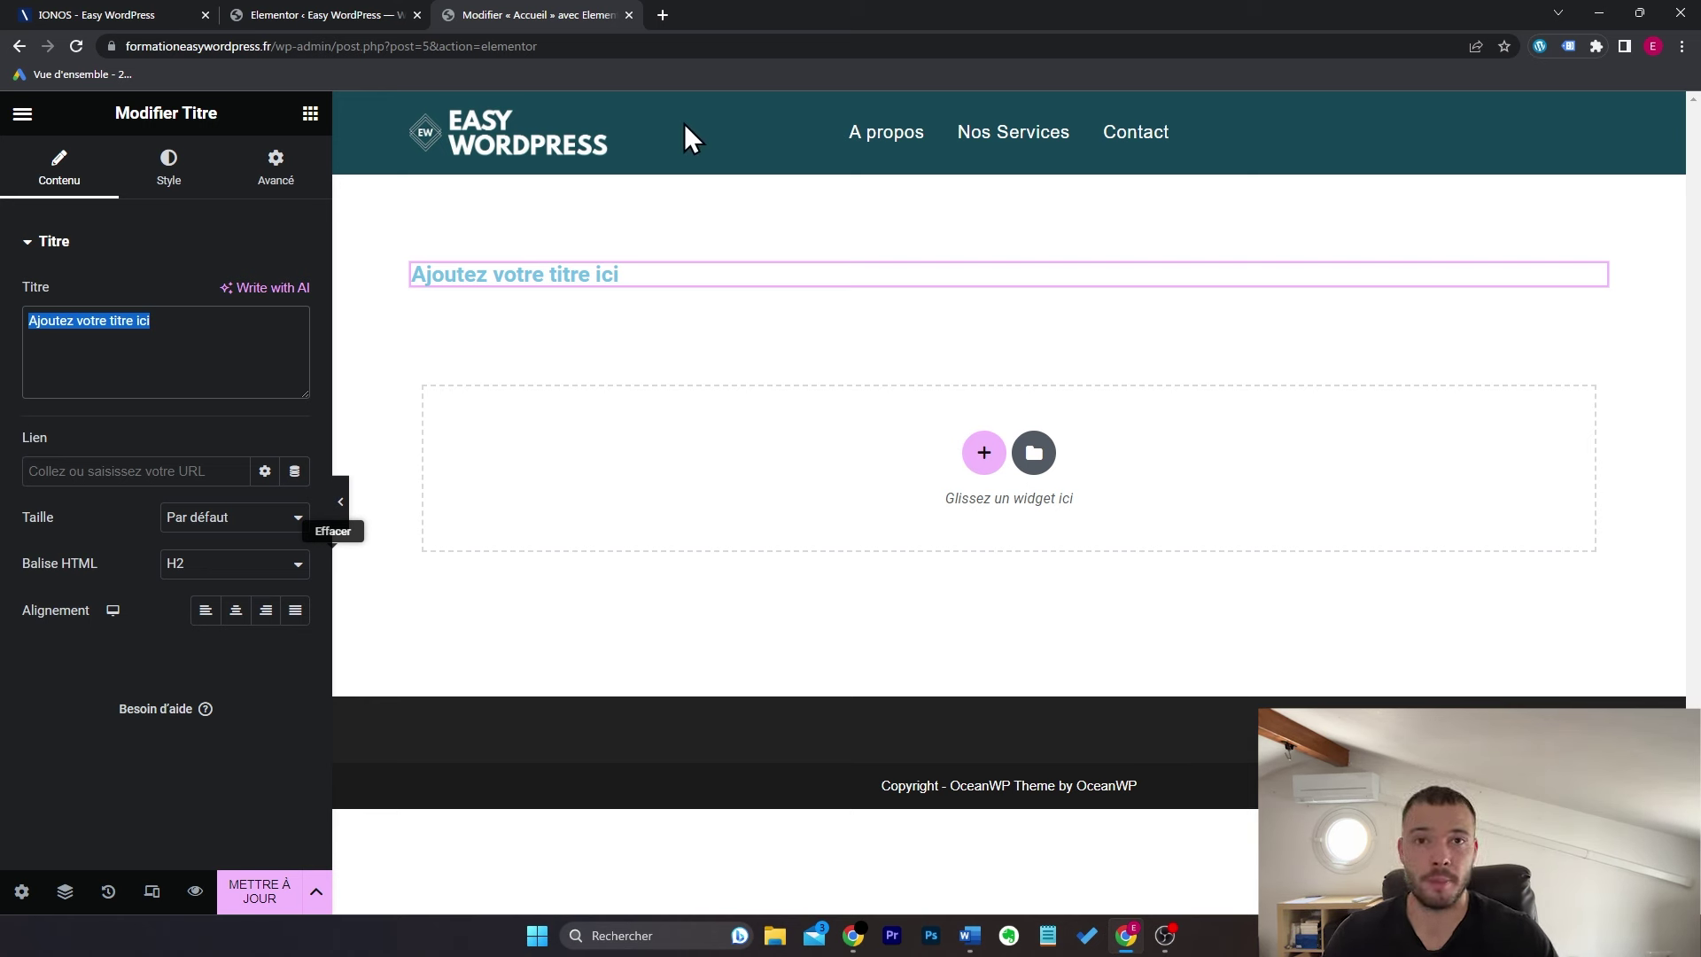
# Step: Enter 'Donnez vie à votre projet digital grâce à WordPress' as the title, centred, with black text
pyautogui.write('Donnez vi')
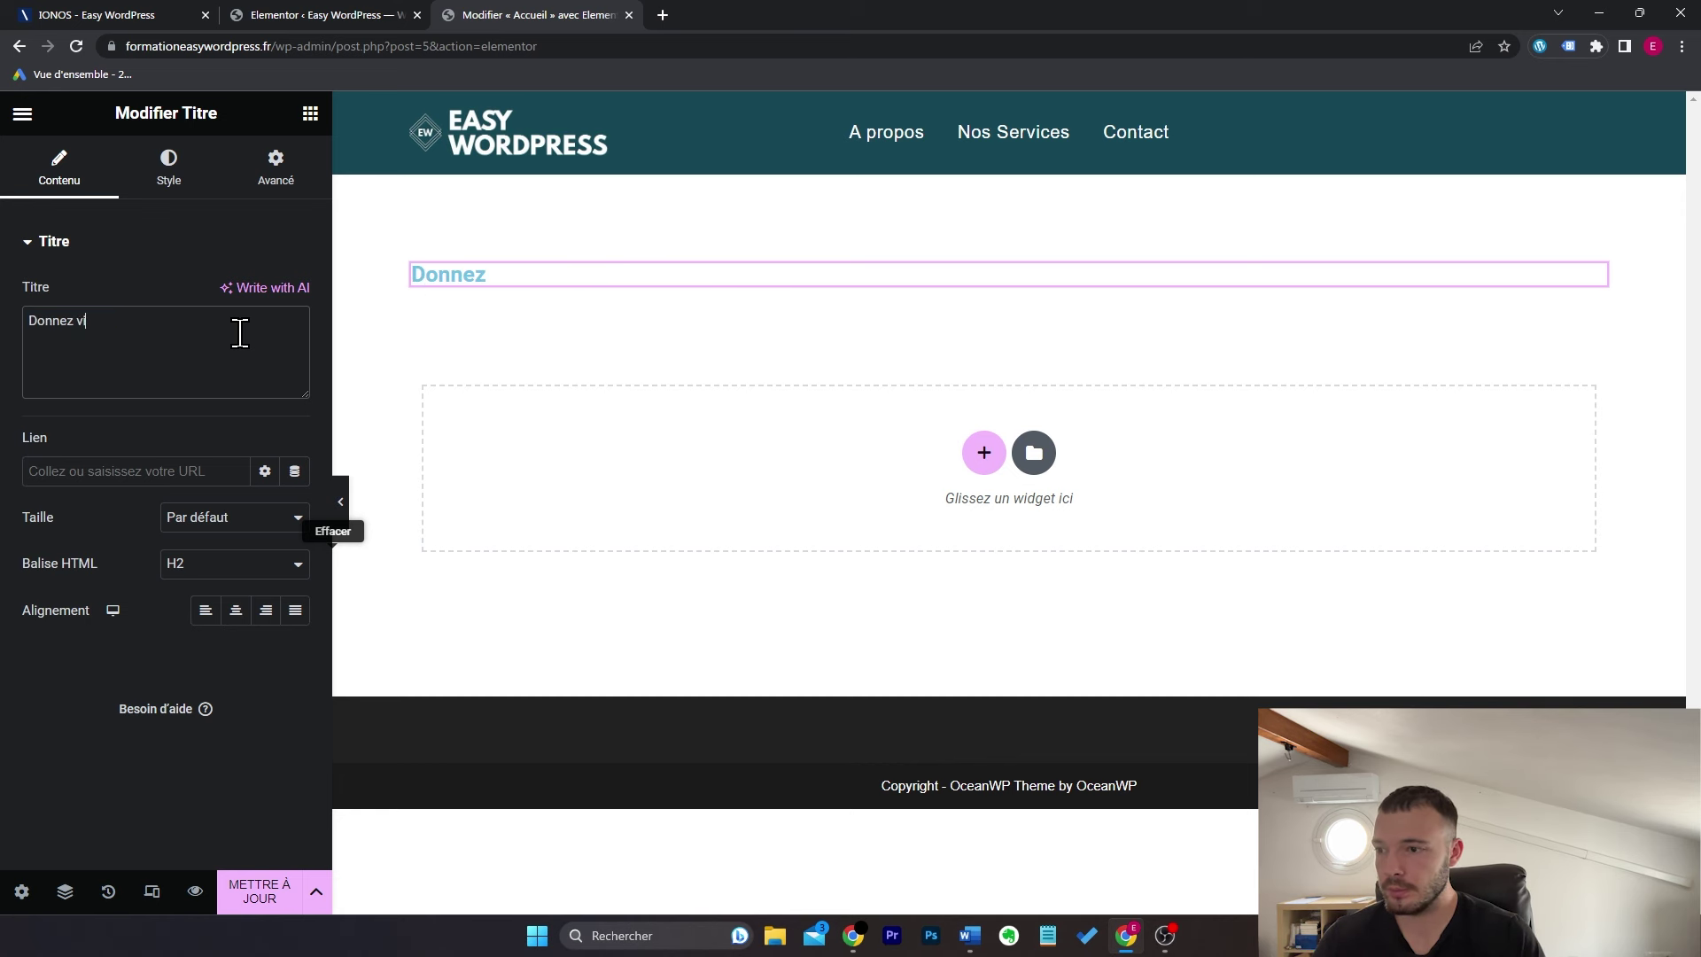
pyautogui.write('e à votre pr')
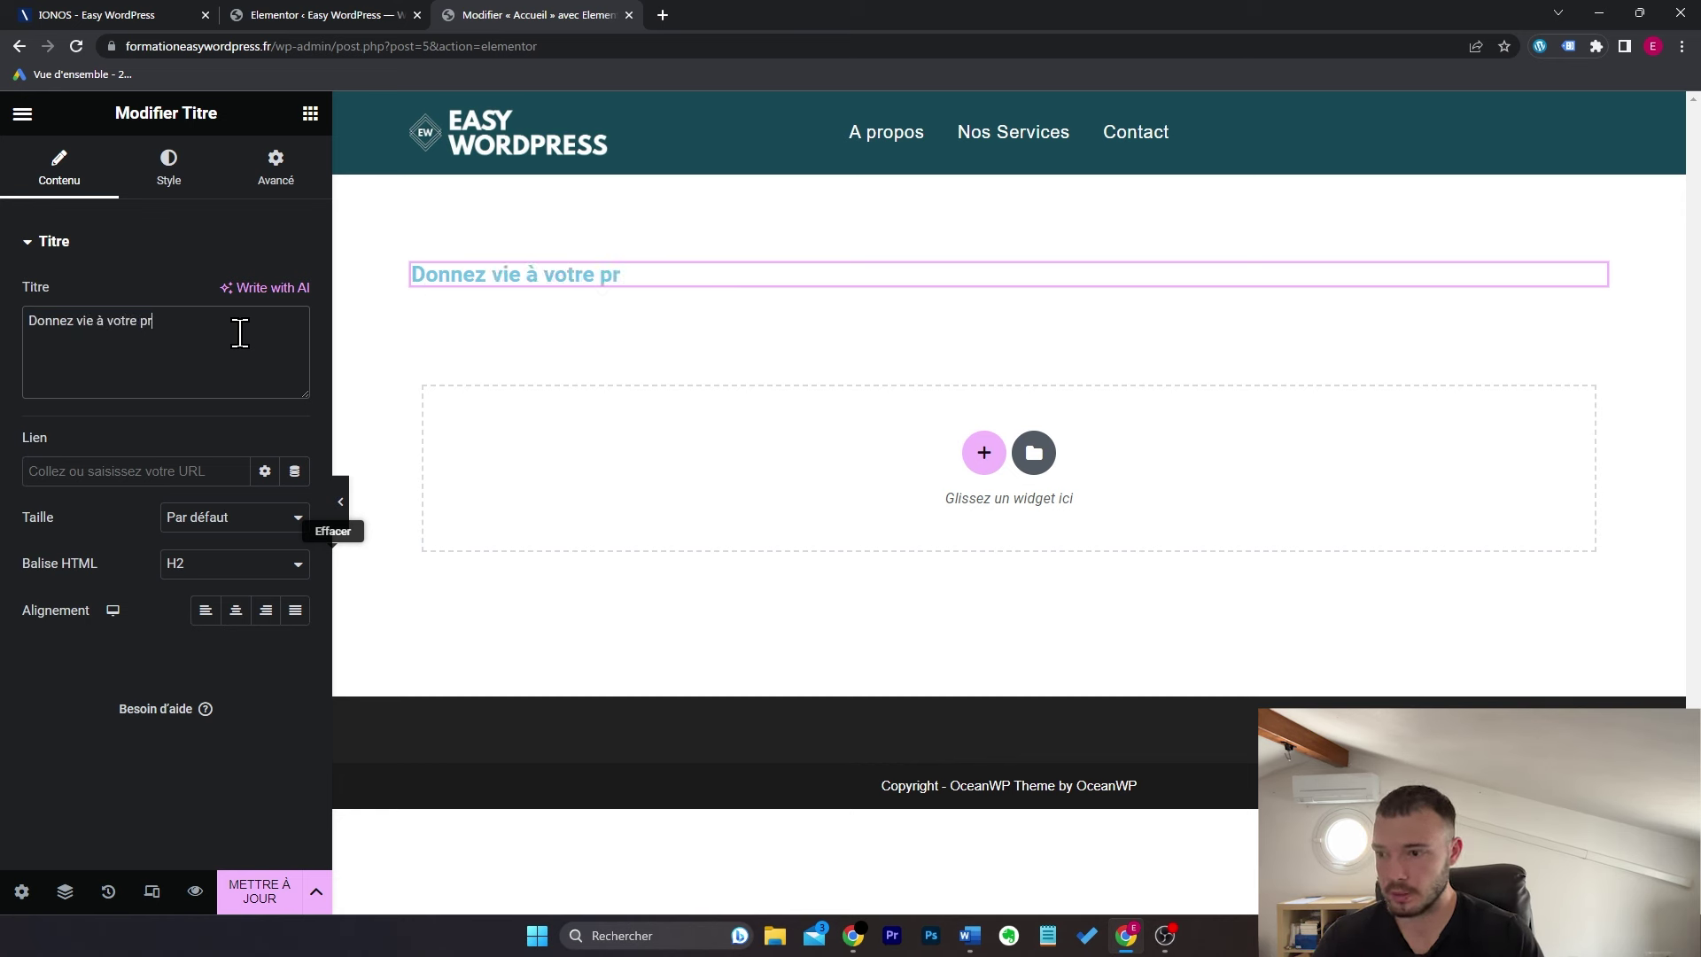
pyautogui.write('ojet digital ')
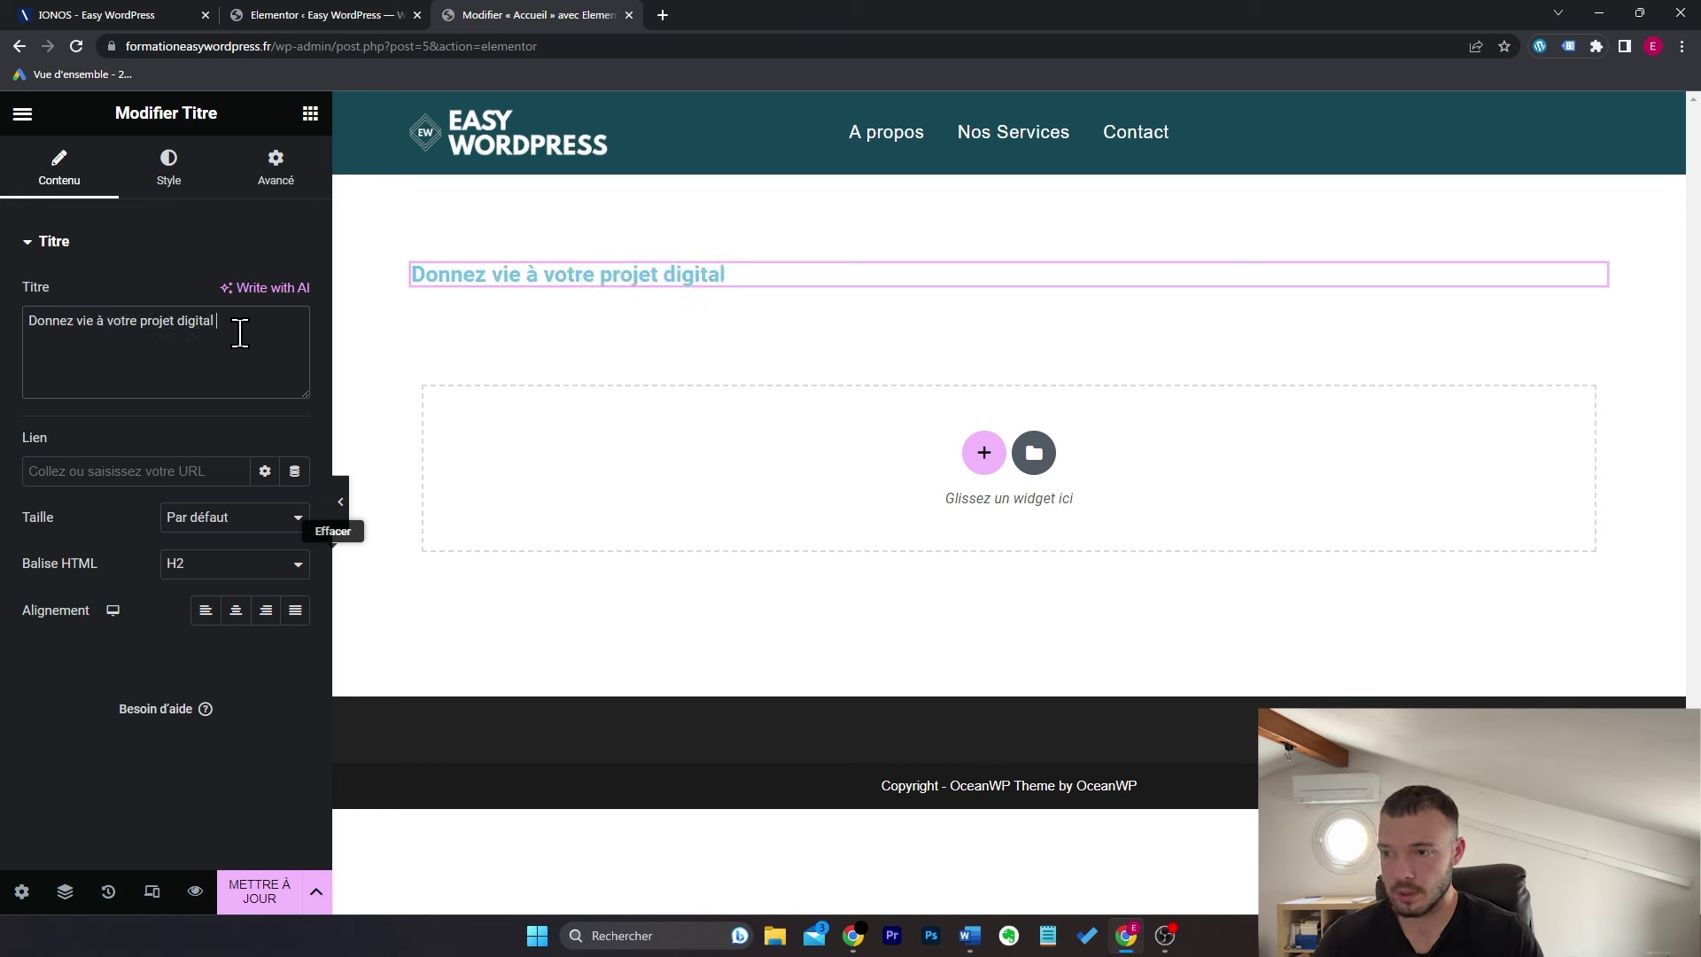
pyautogui.write('grâce à WordPress')
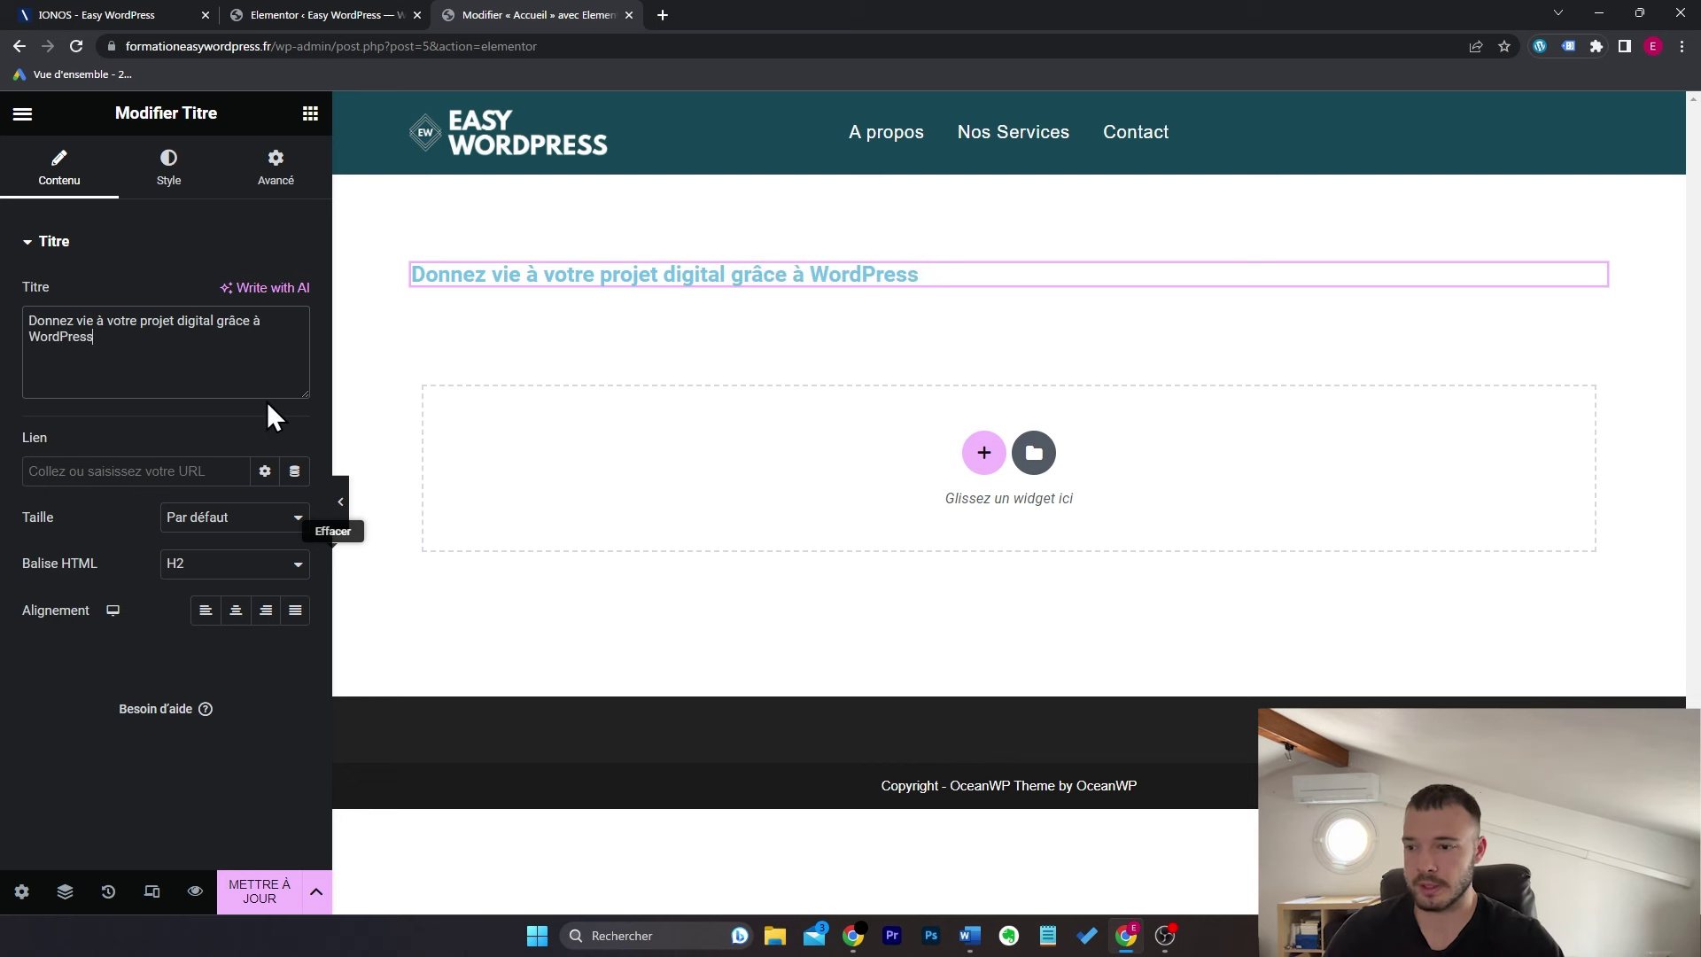
pyautogui.click(235, 615)
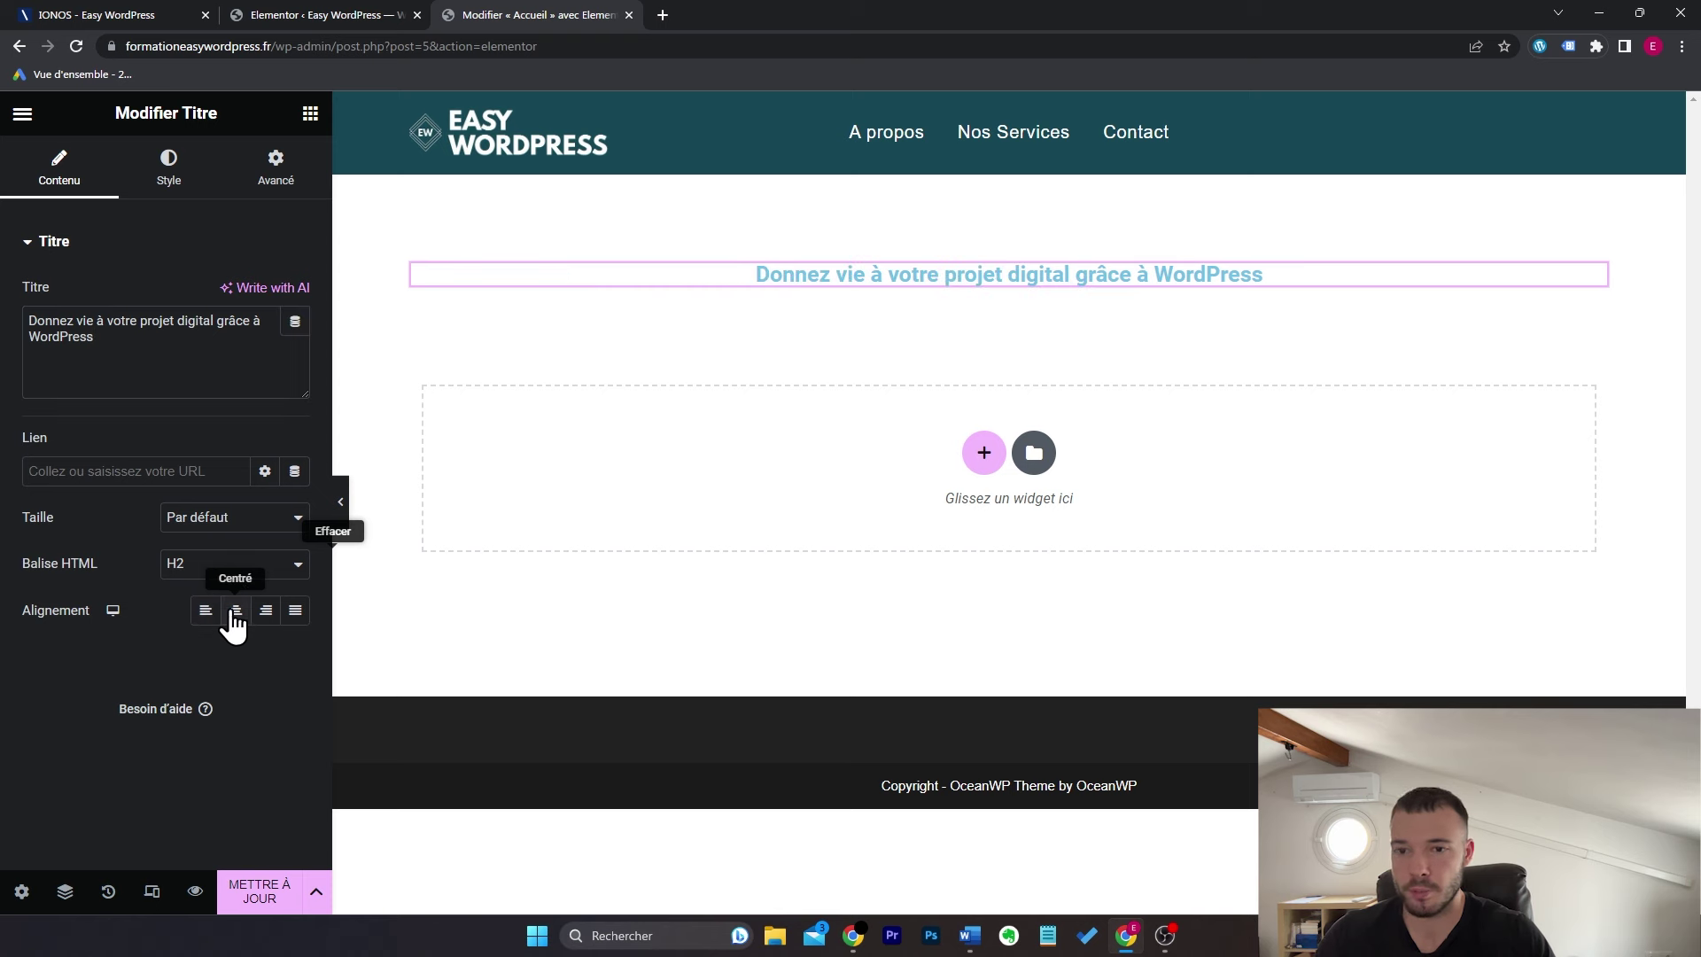
pyautogui.click(151, 186)
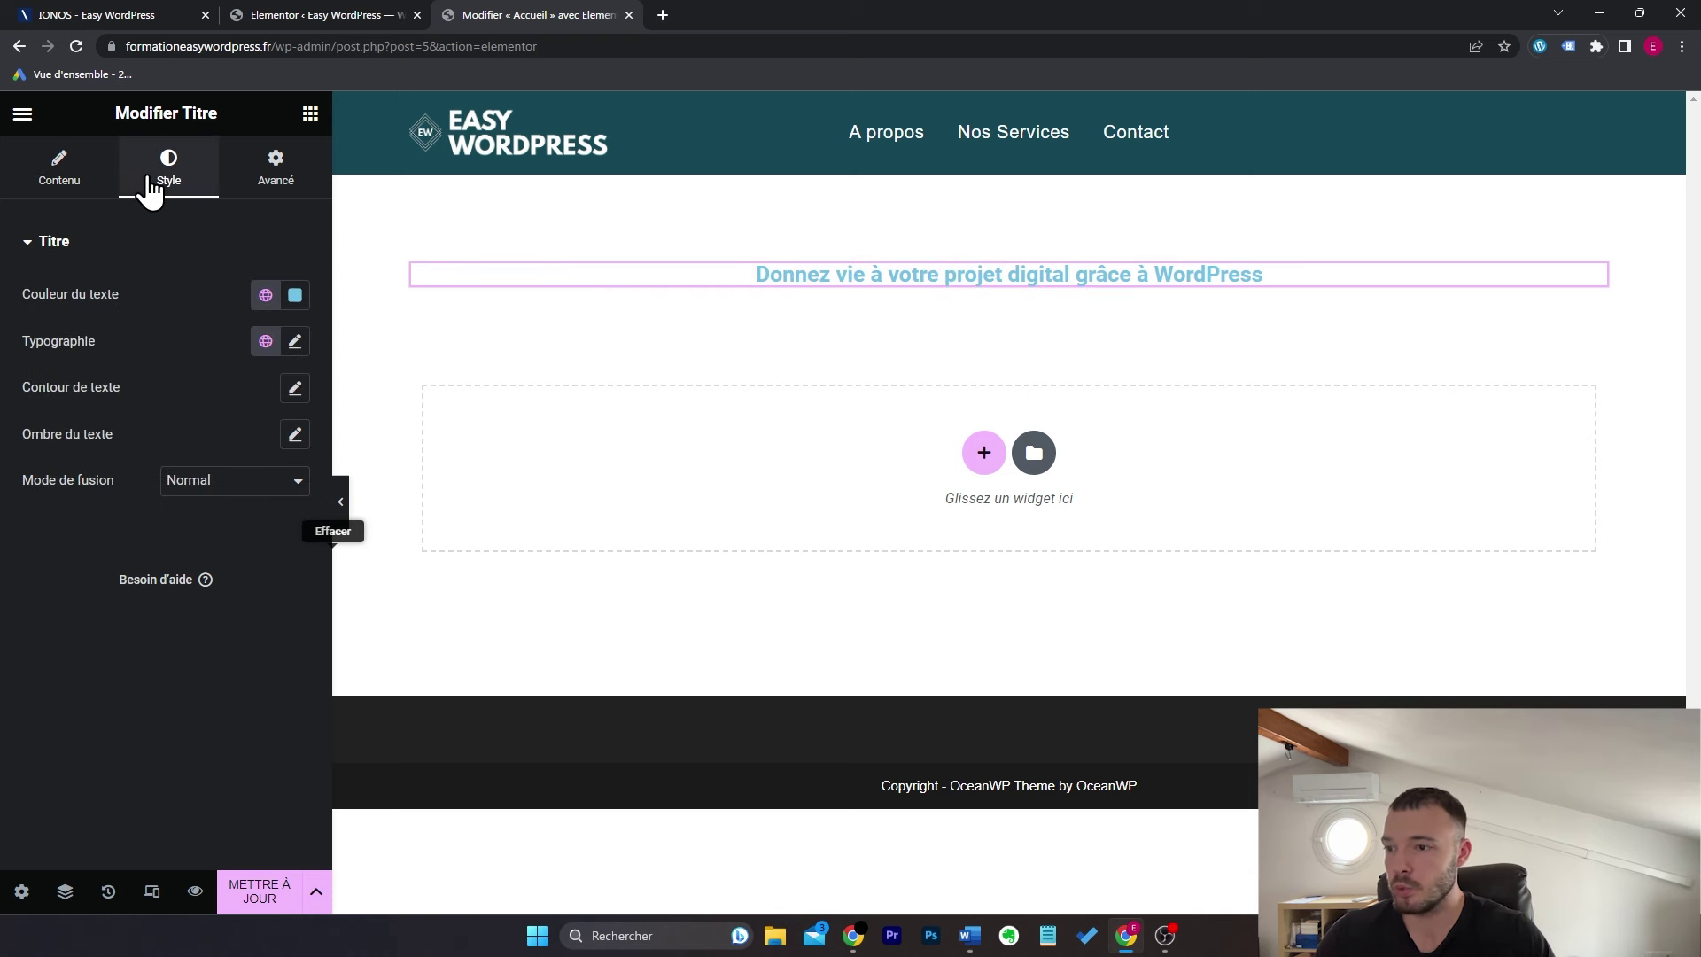
pyautogui.click(296, 297)
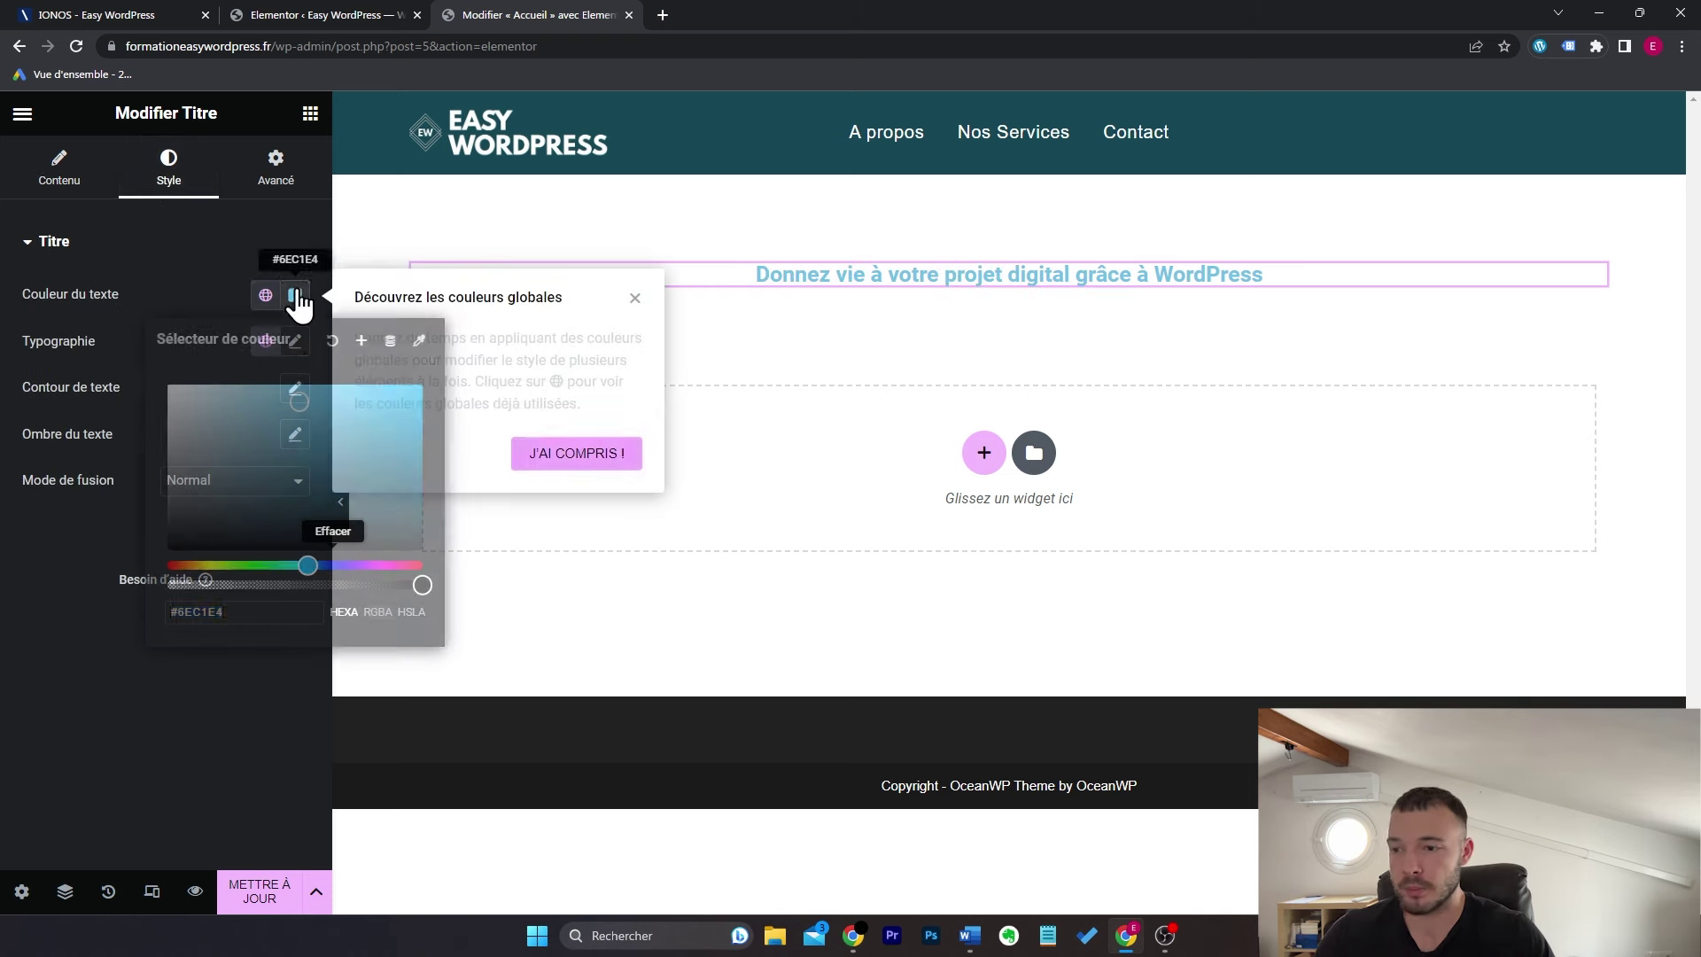
pyautogui.moveTo(254, 479); pyautogui.dragTo(114, 581)
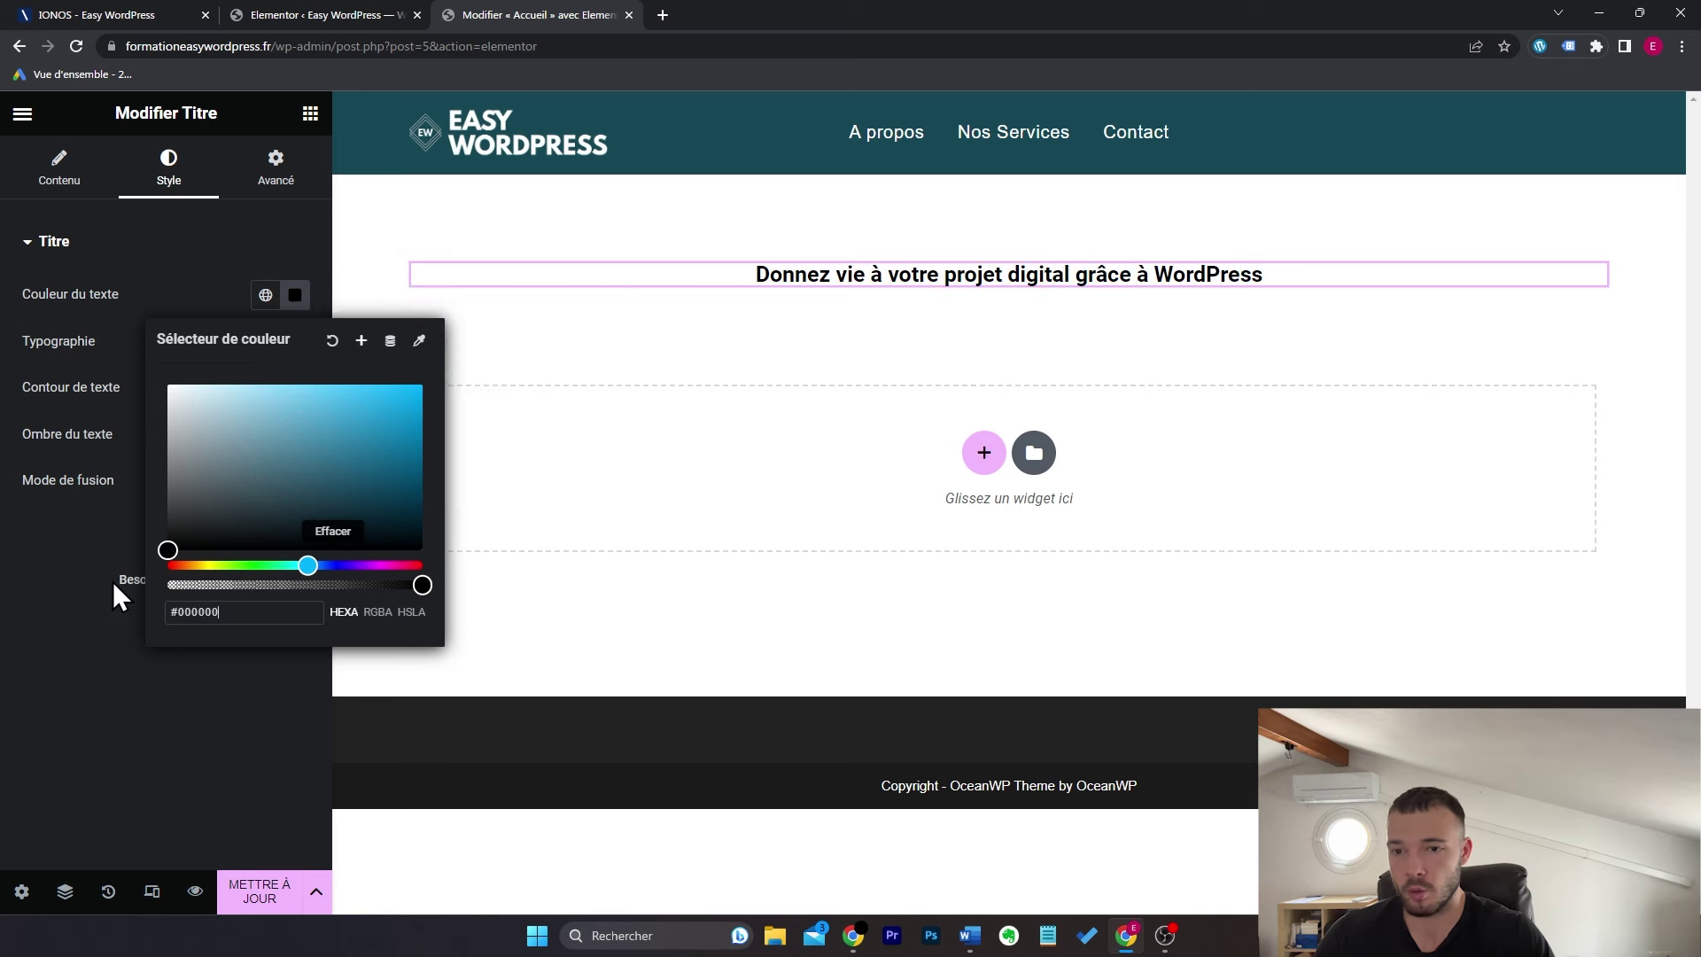
pyautogui.click(46, 599)
# Step: Enlarge the heading's typography size to 31 px
pyautogui.click(295, 343)
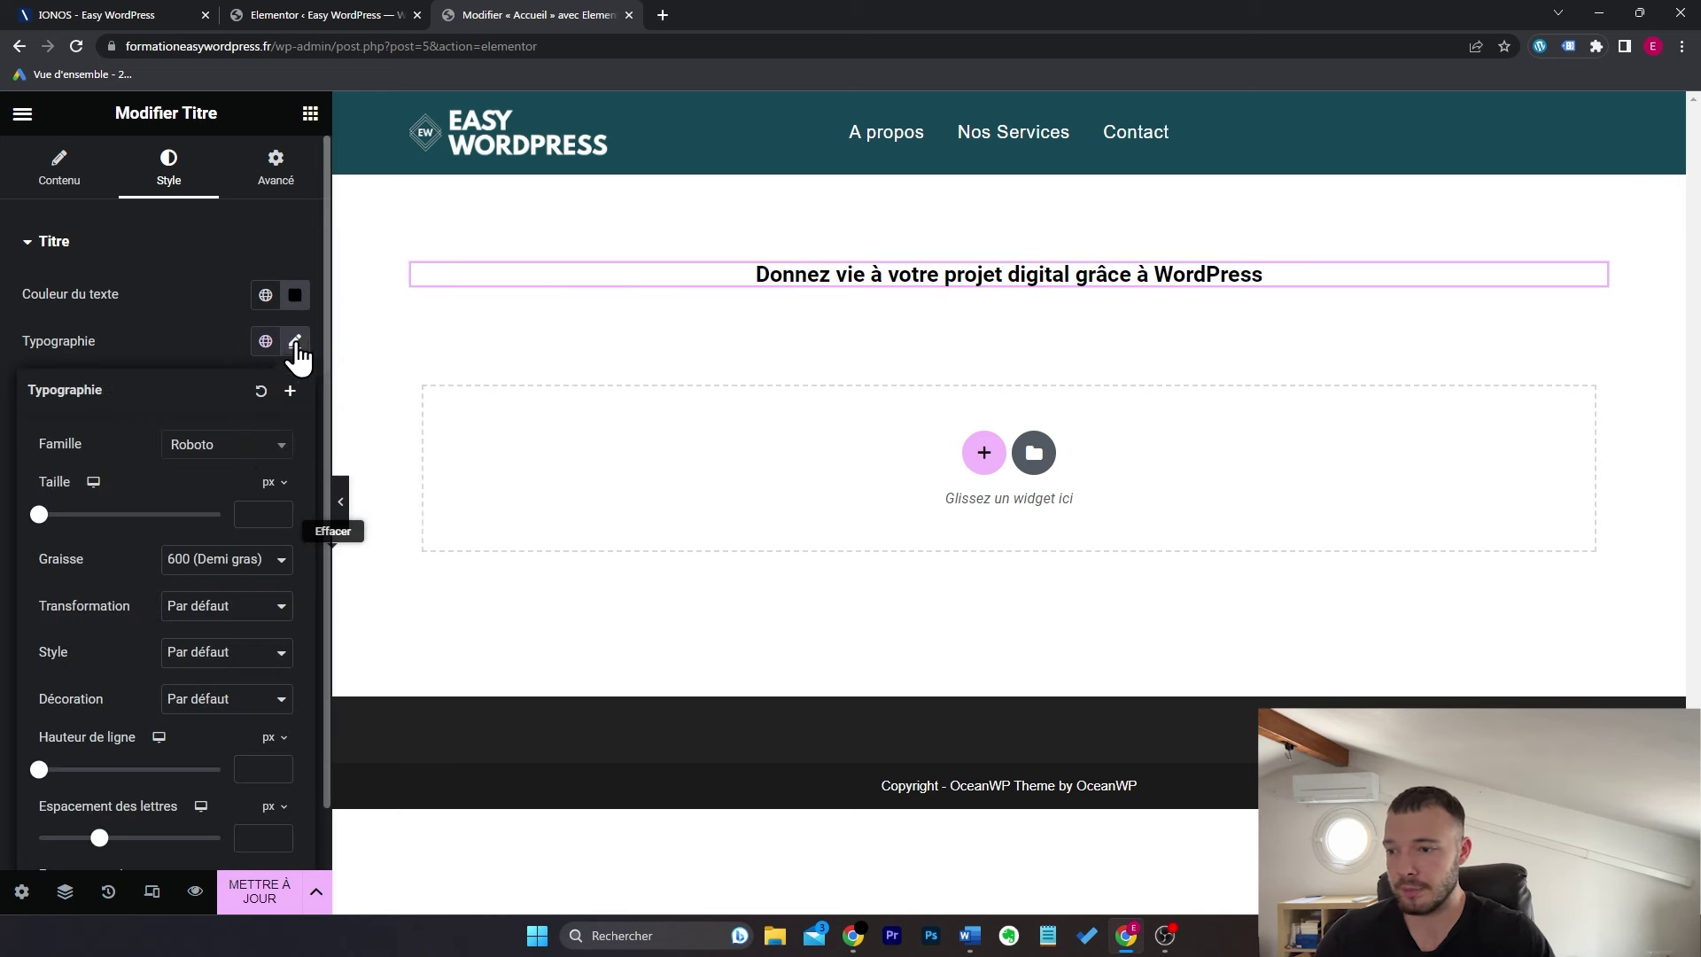
pyautogui.scroll(-1, 177, 443)
pyautogui.moveTo(231, 448); pyautogui.dragTo(66, 447)
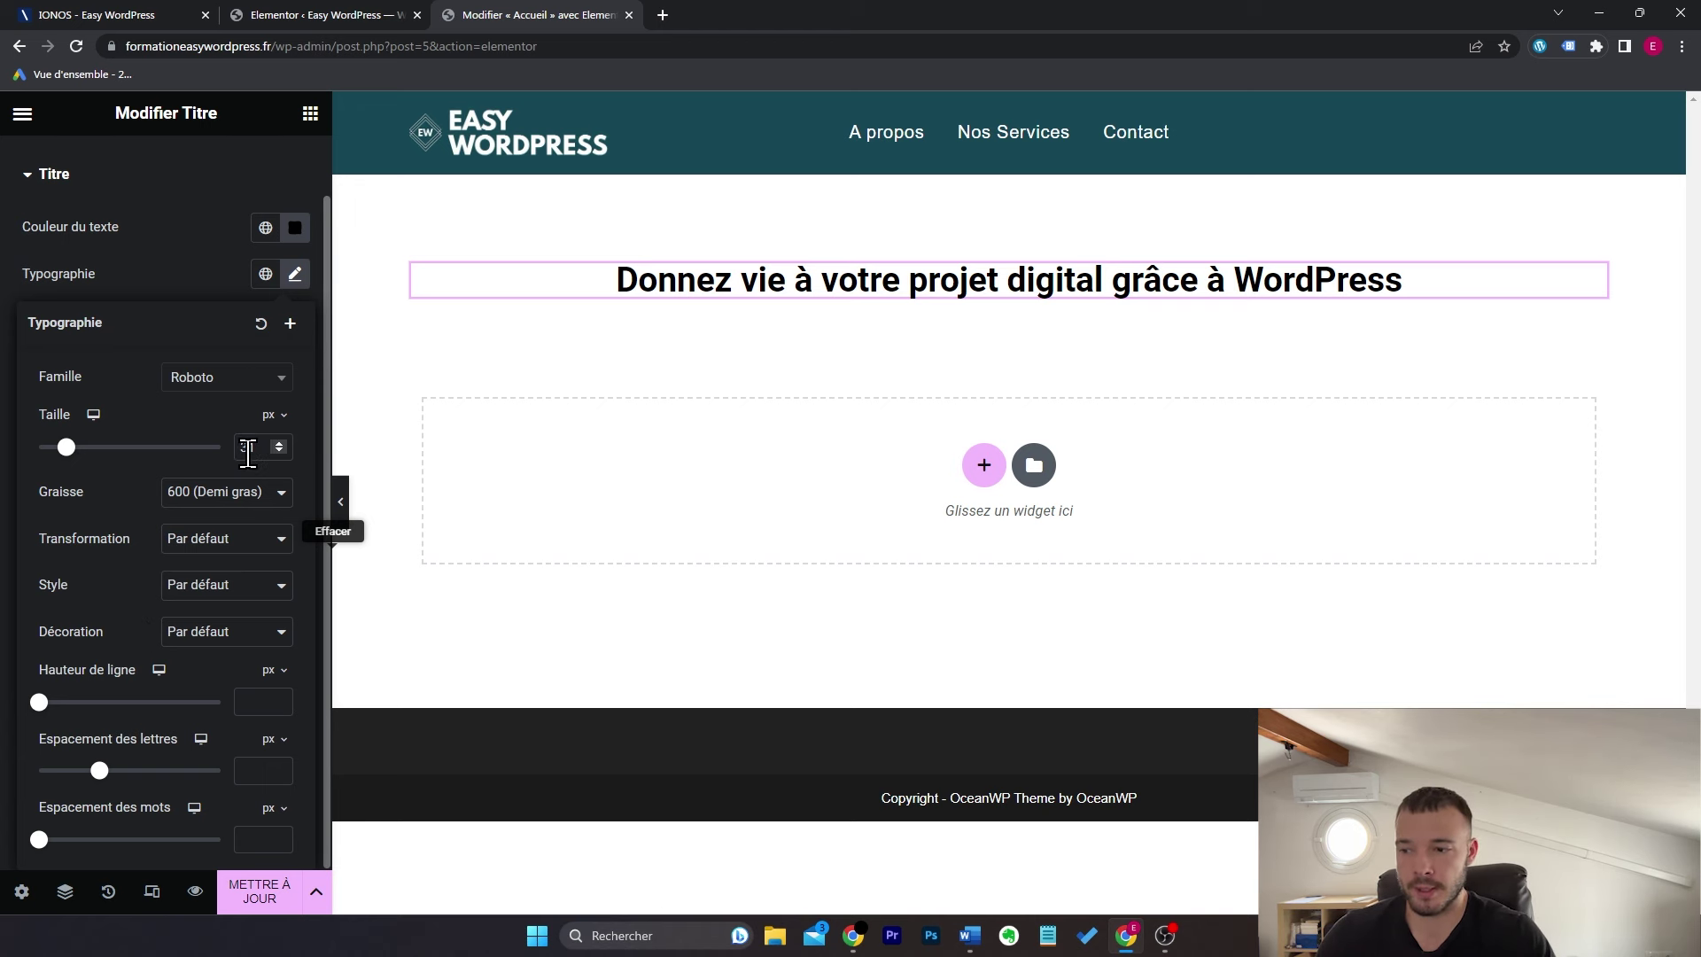
pyautogui.click(295, 273)
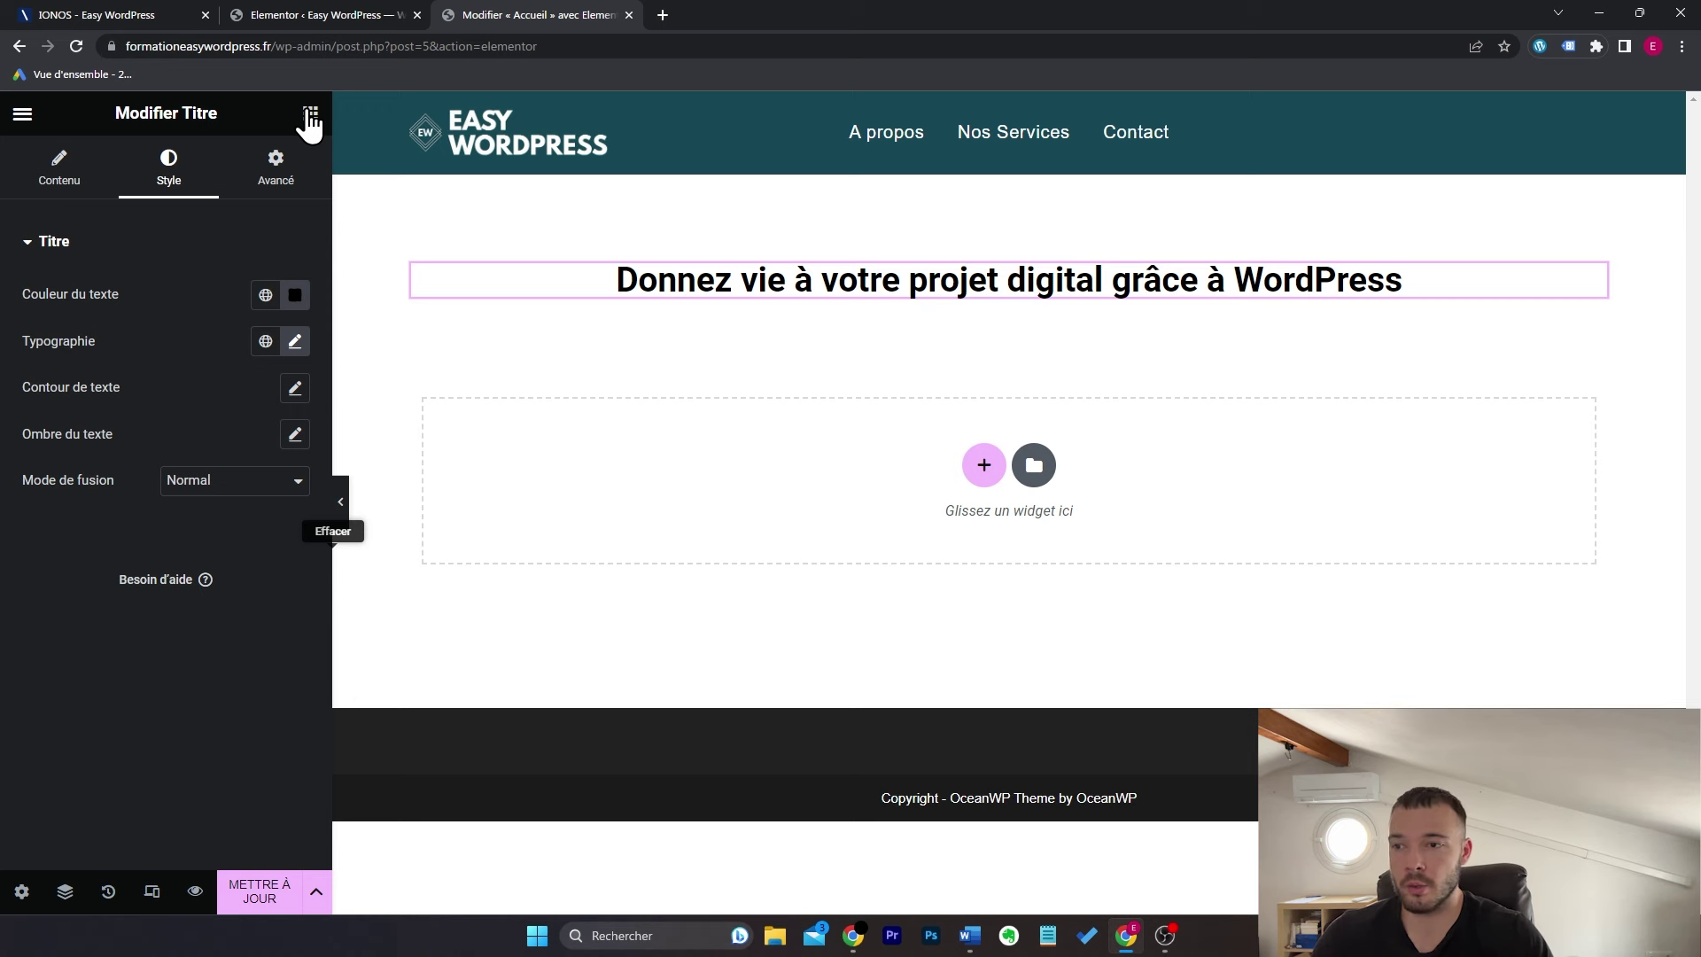
pyautogui.click(310, 116)
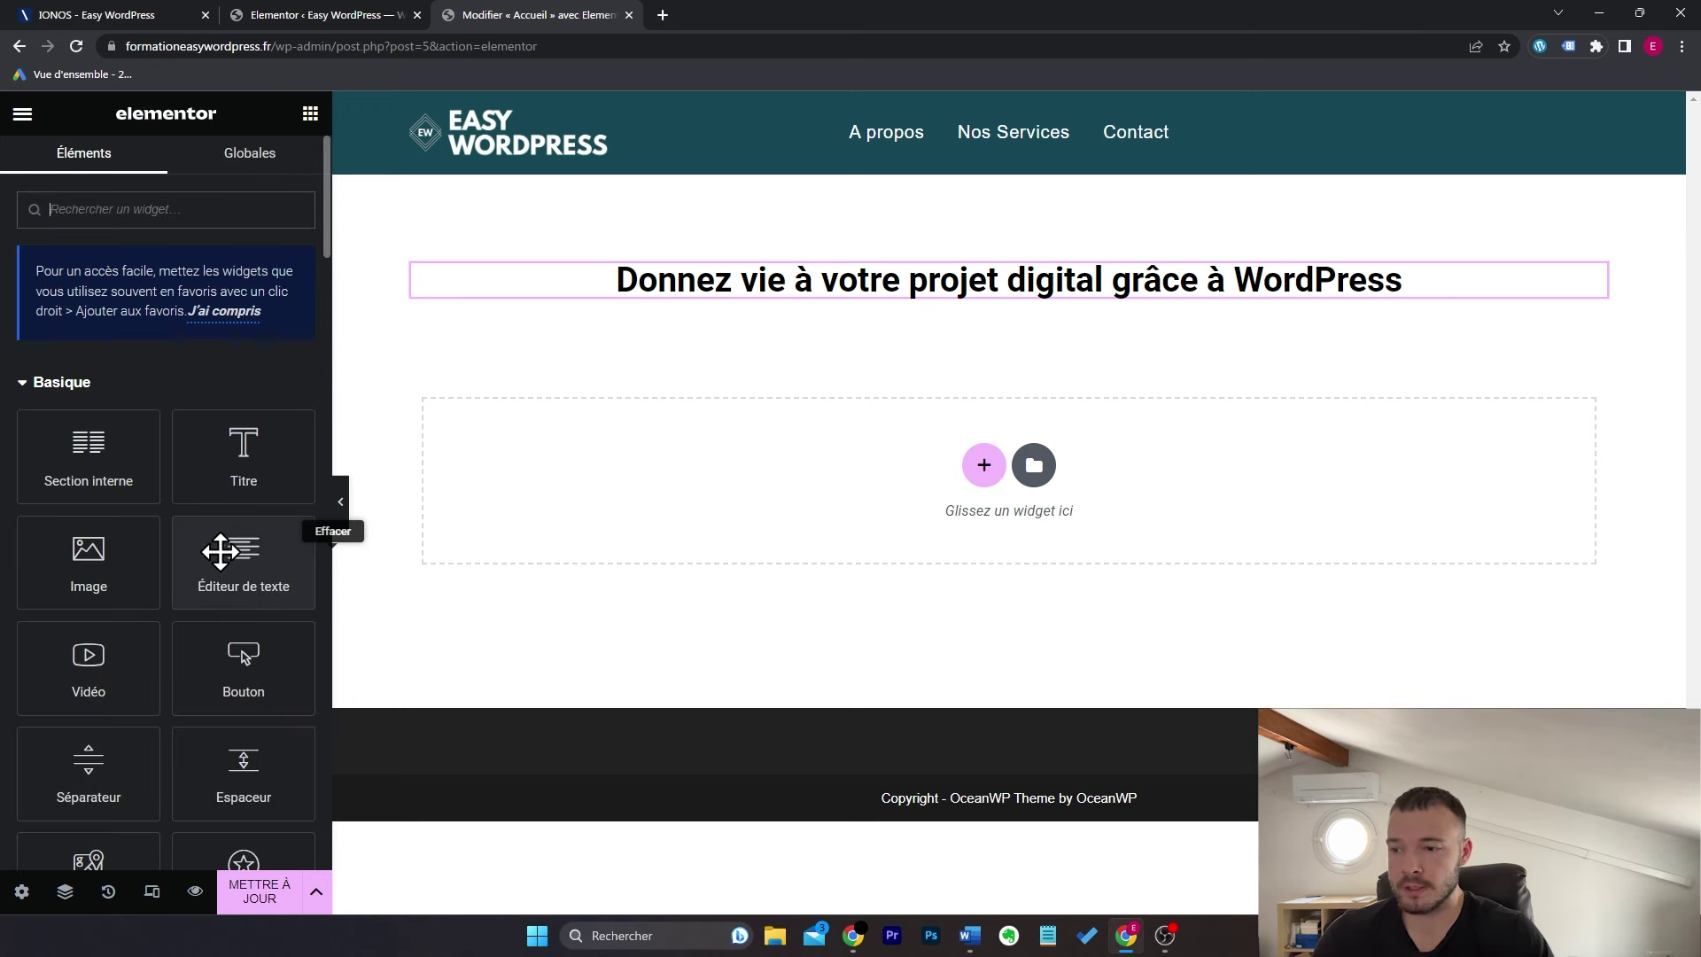
# Step: Add a Text Editor widget under the heading reading 'Notre agence crée des sites depuis 2020'
pyautogui.moveTo(239, 554); pyautogui.dragTo(874, 330)
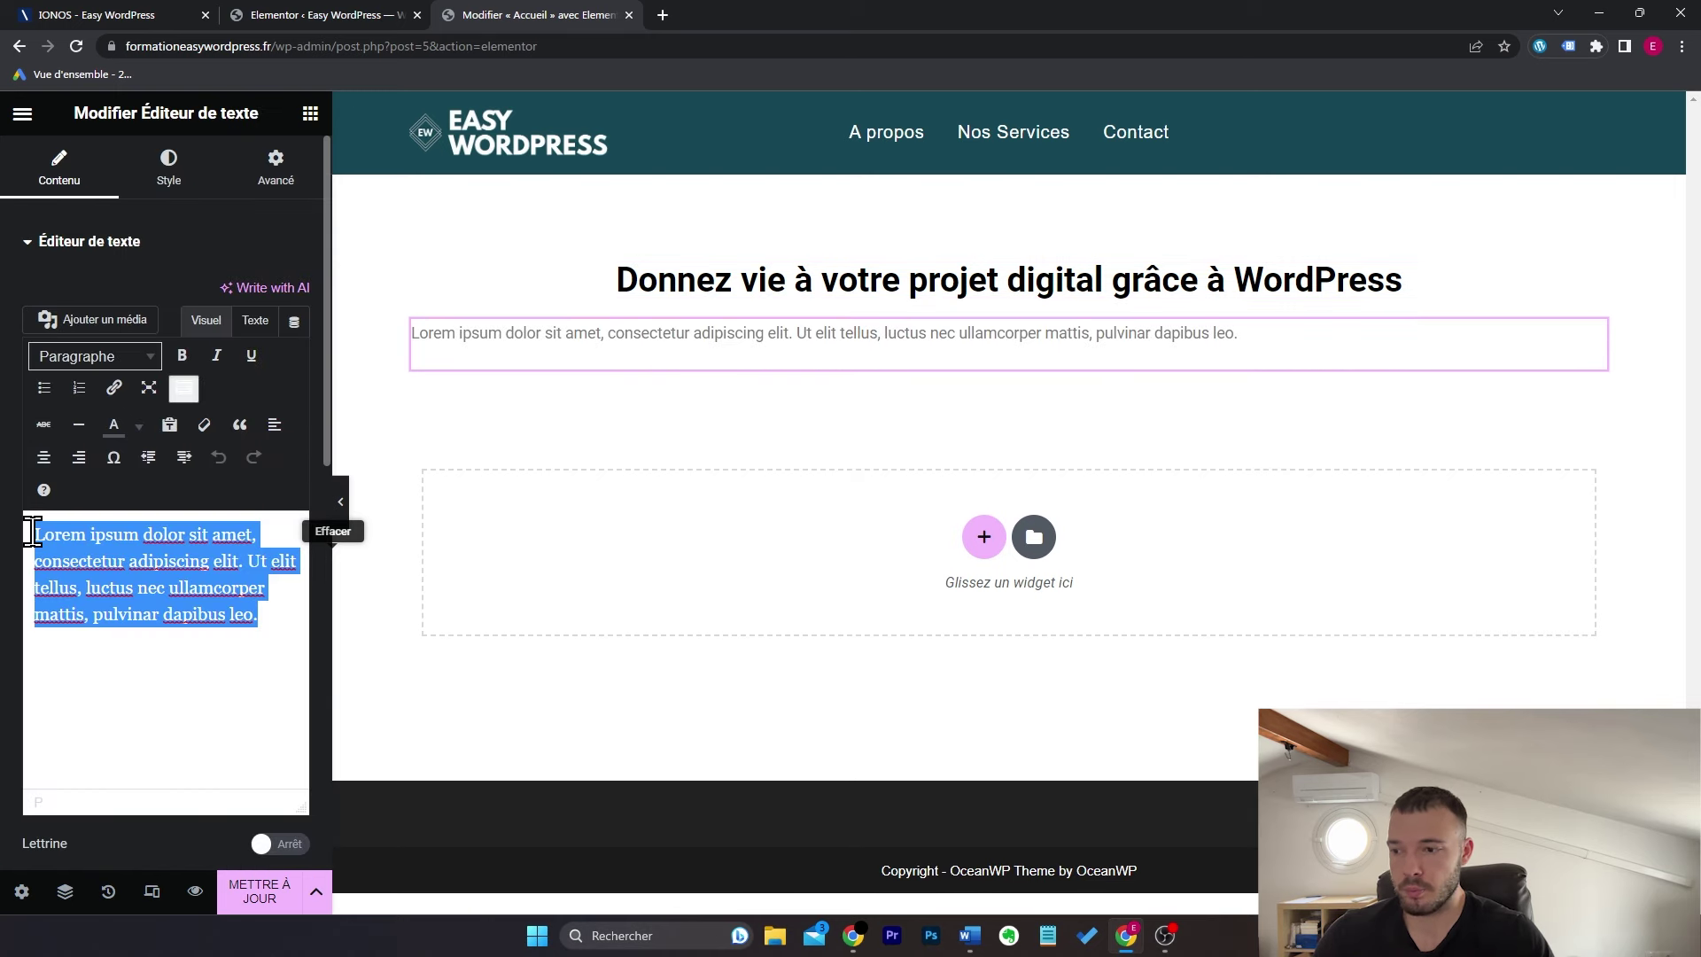
pyautogui.press('BackSpace')
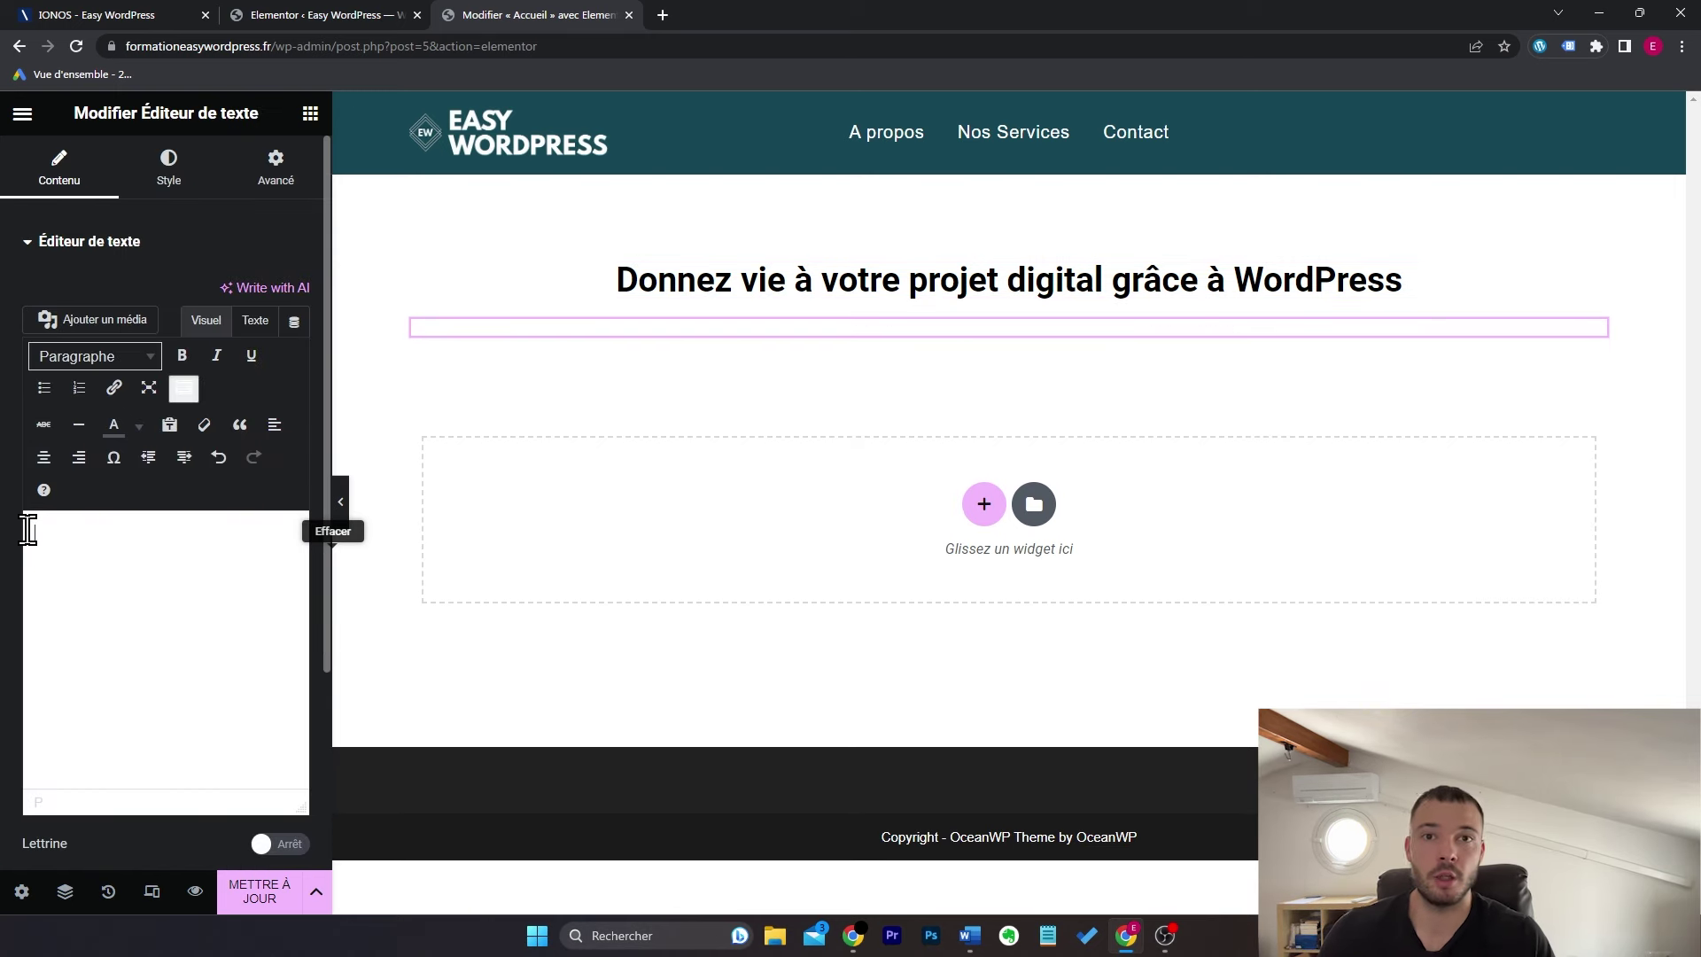
pyautogui.write('Not')
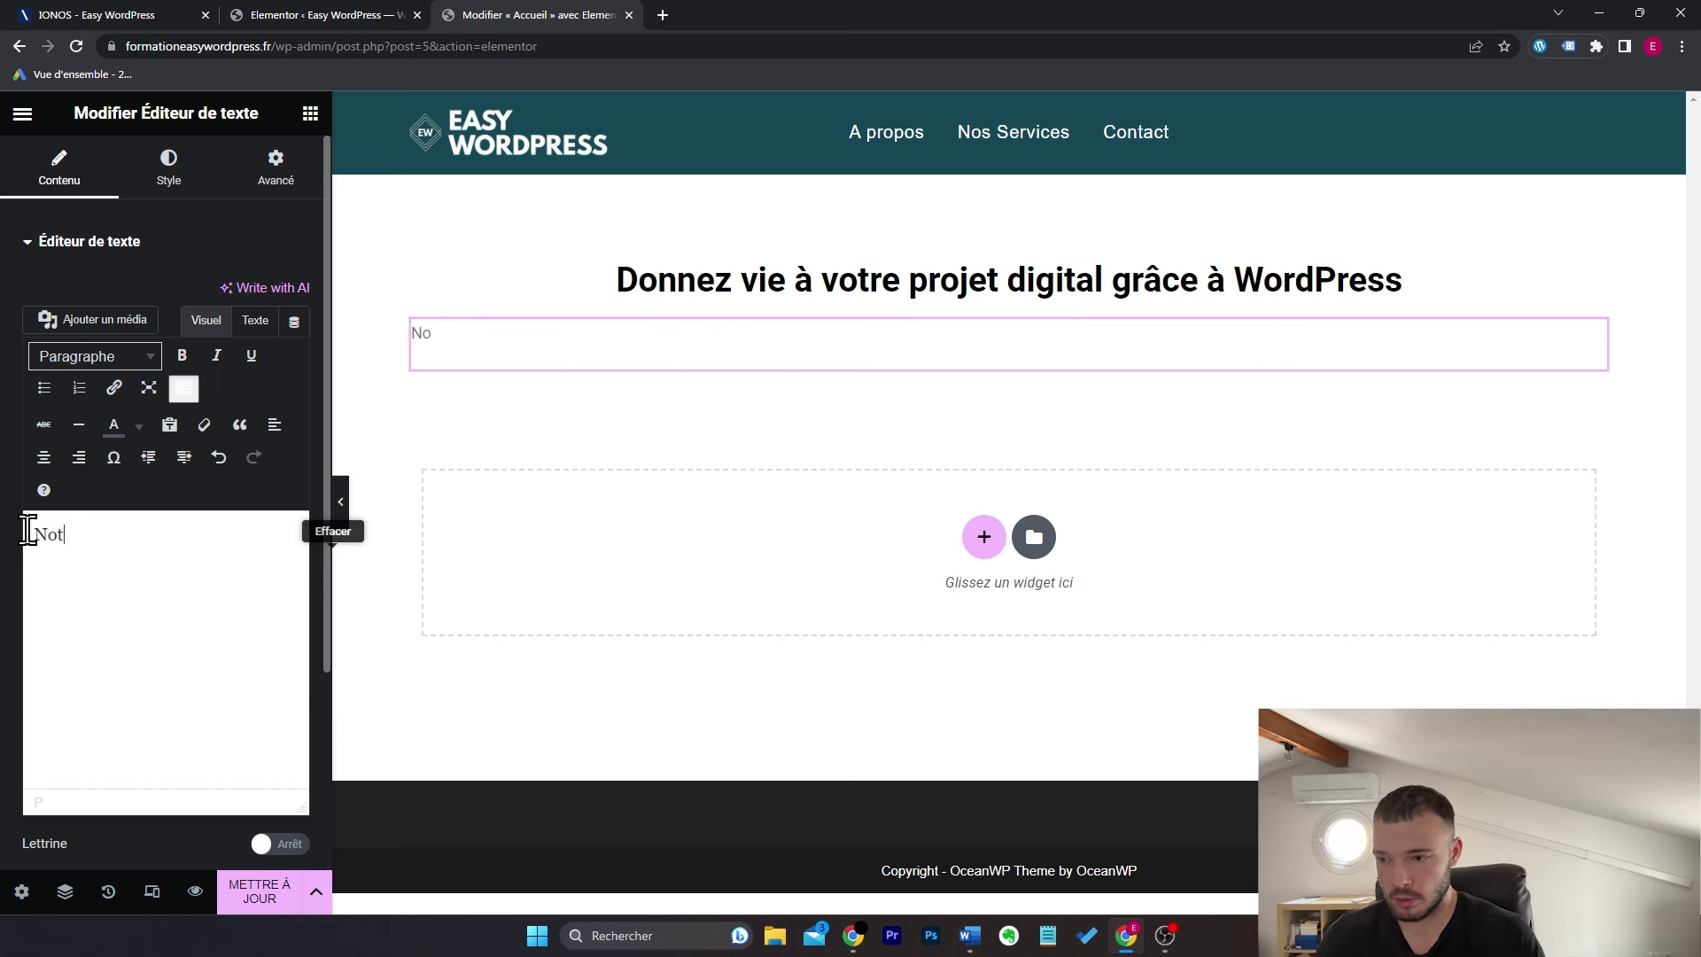
pyautogui.write('re agence crée des sites depui')
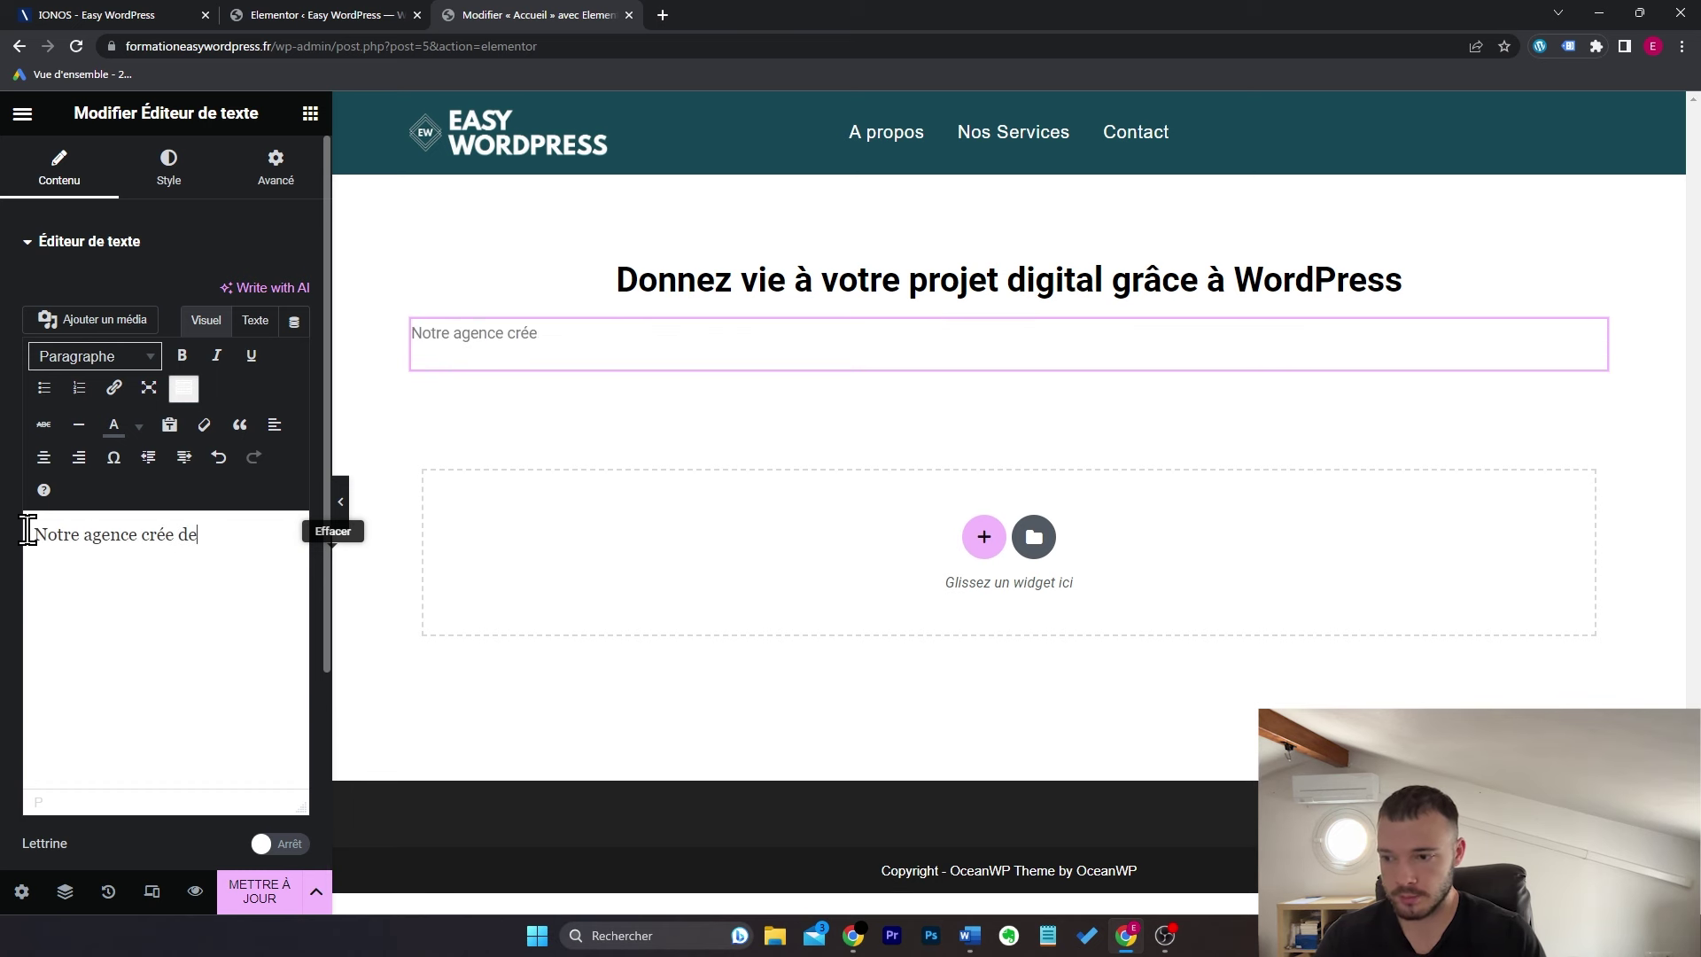
pyautogui.write('s 2020. Nous vous aidons à développer votre activité grâce à un site WordPress.')
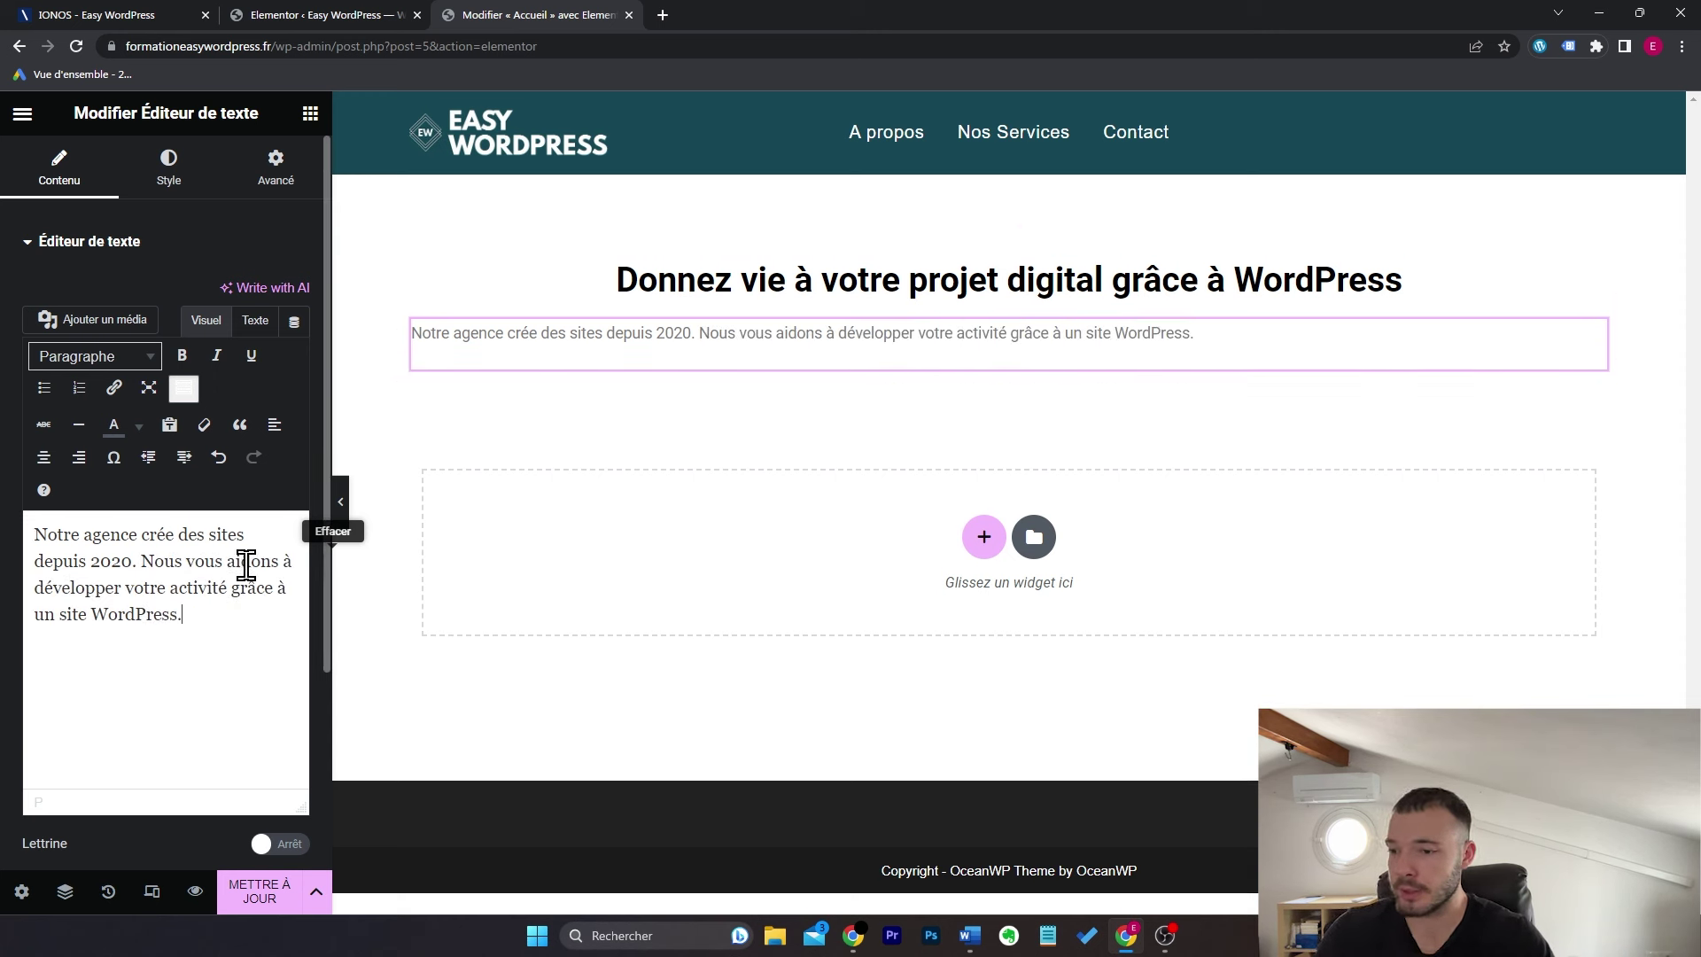
# Step: Centre the paragraph, make it black, and set its typography size to 20
pyautogui.click(180, 181)
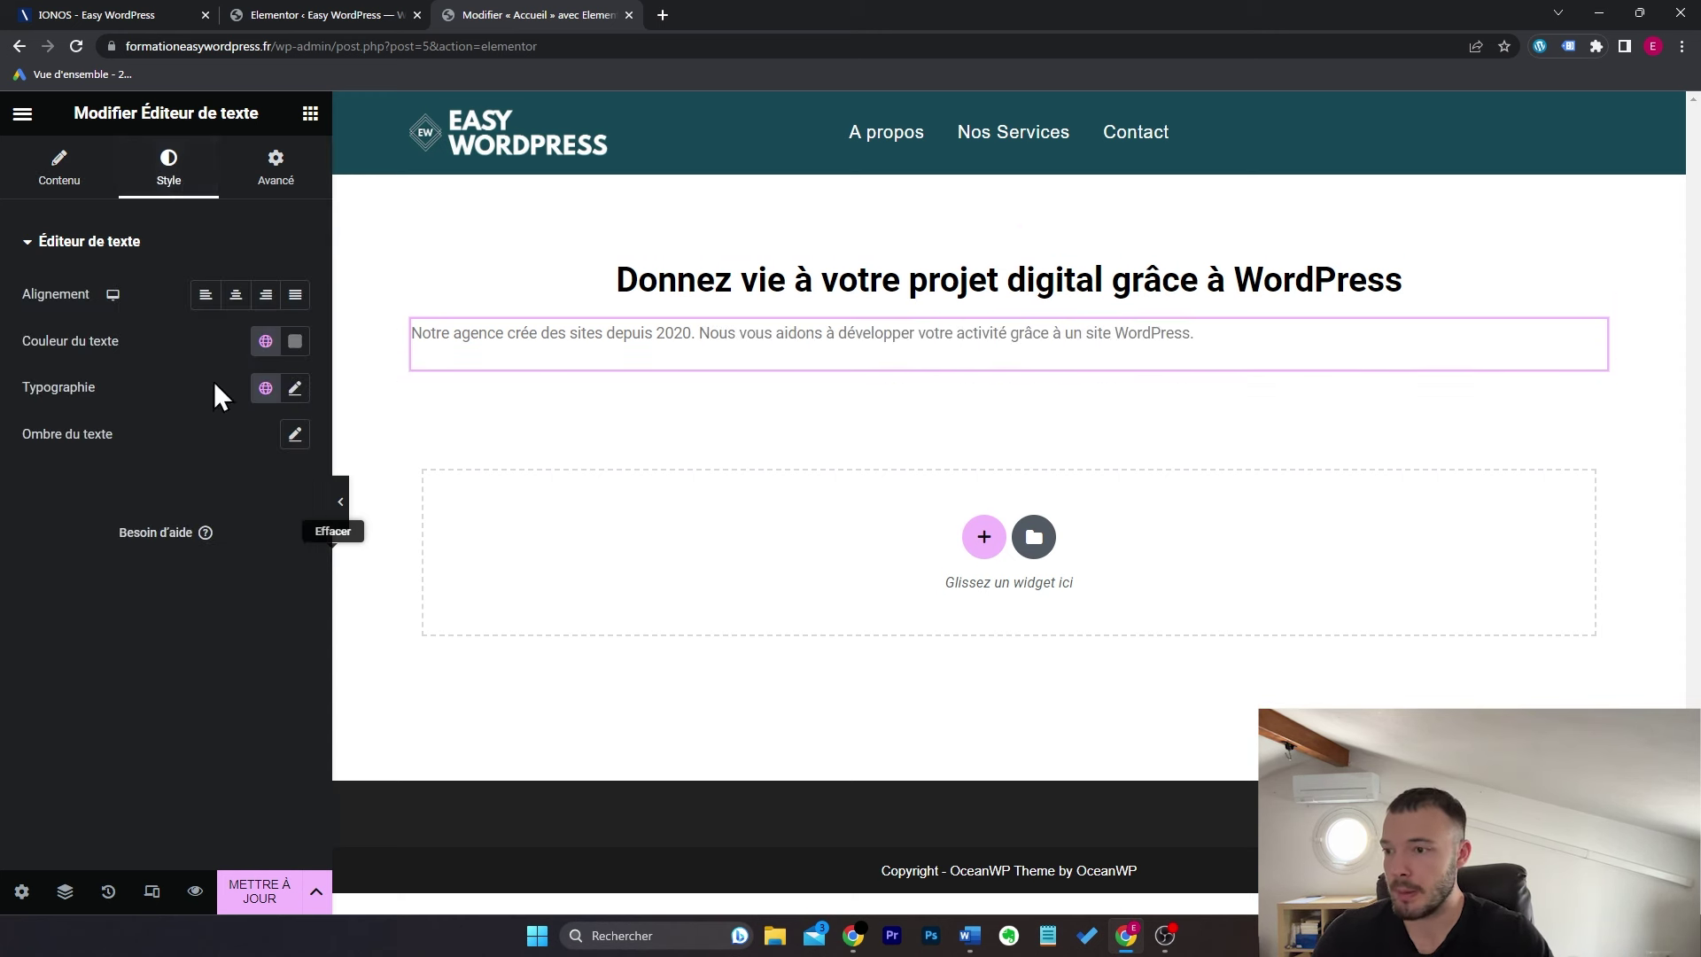
pyautogui.click(235, 298)
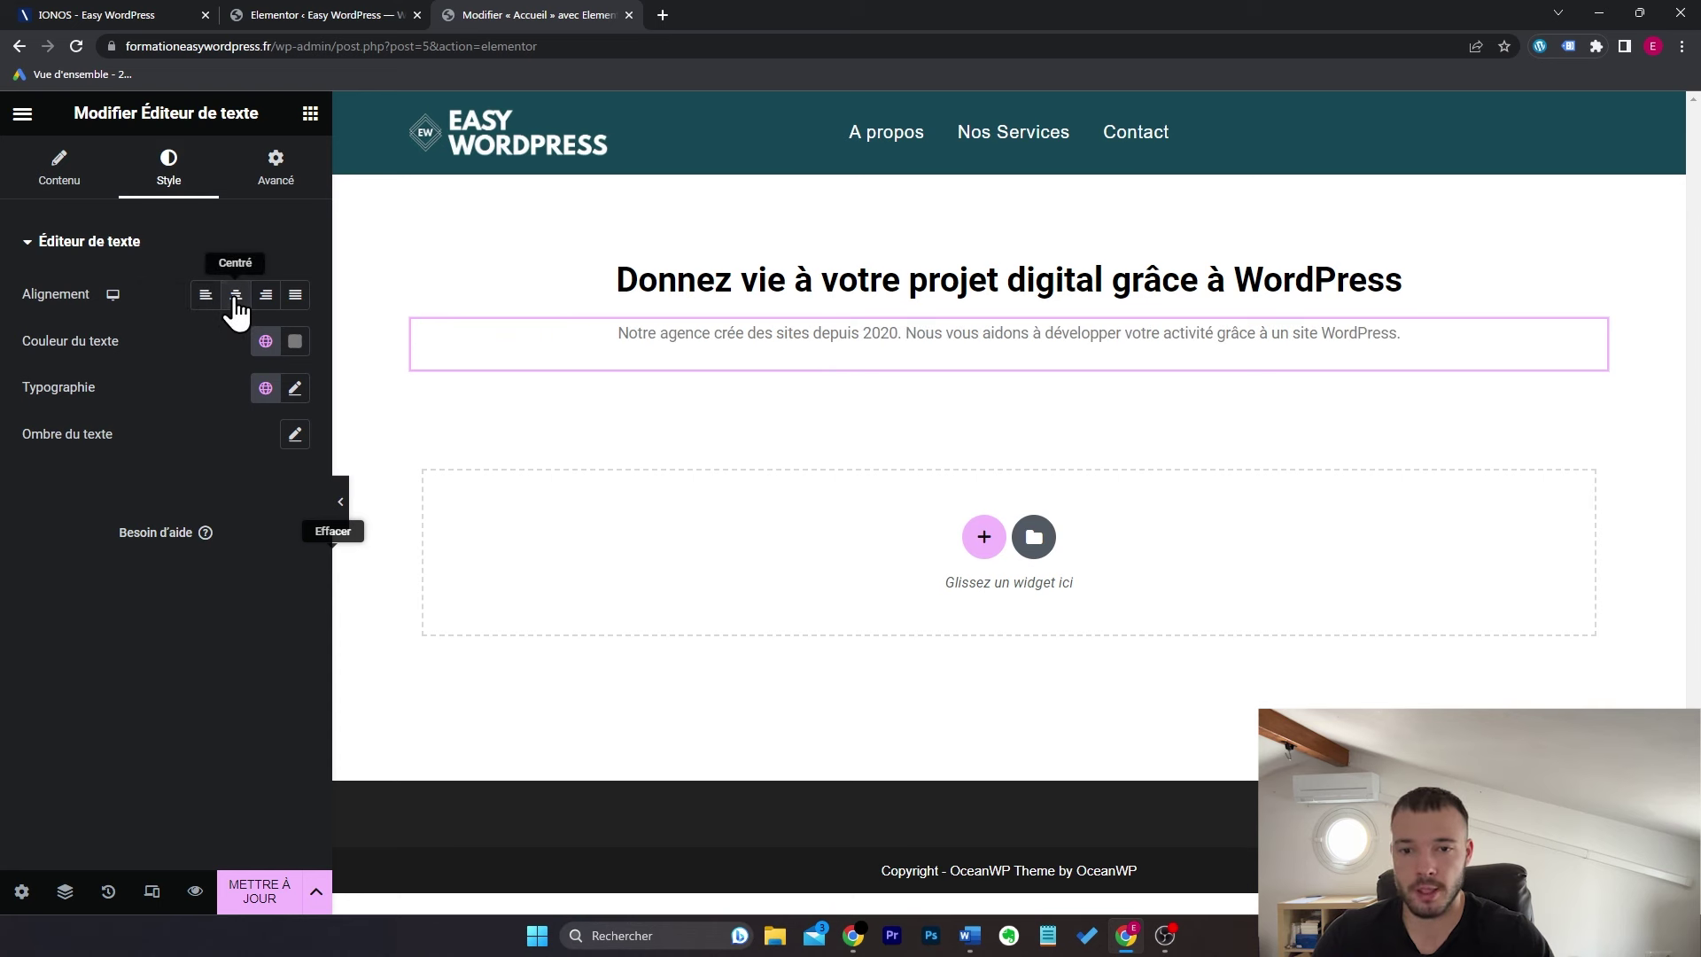
pyautogui.click(295, 341)
pyautogui.moveTo(188, 599); pyautogui.dragTo(103, 714)
pyautogui.click(296, 387)
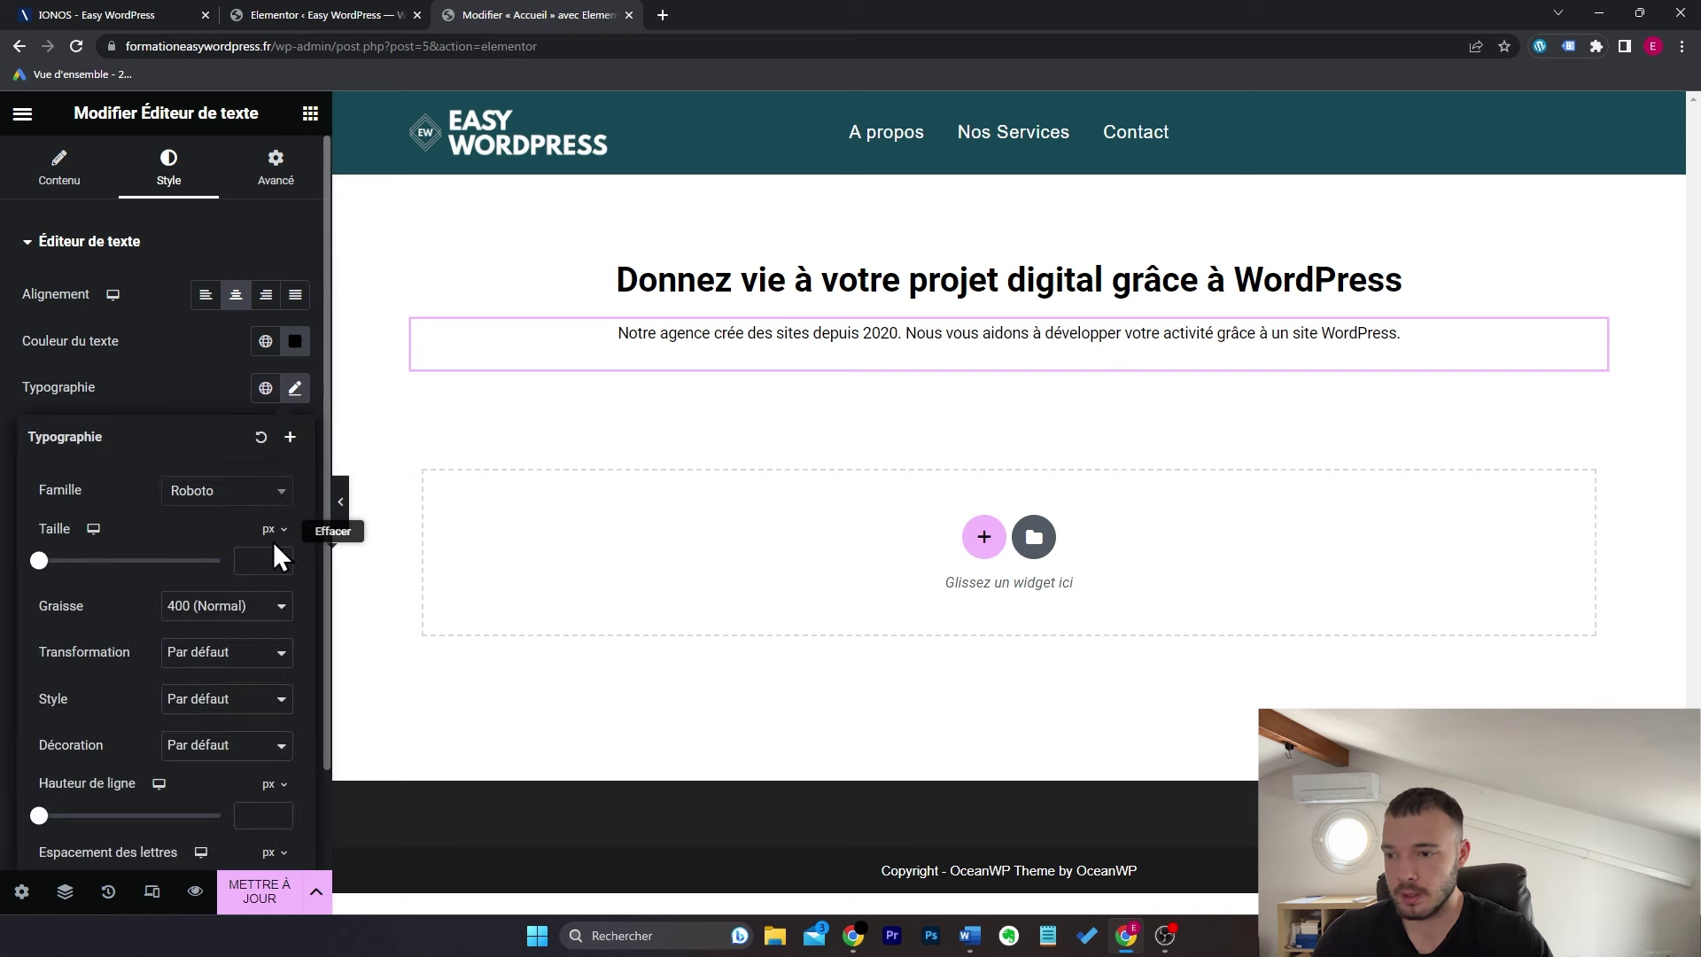
pyautogui.write('20')
pyautogui.click(311, 117)
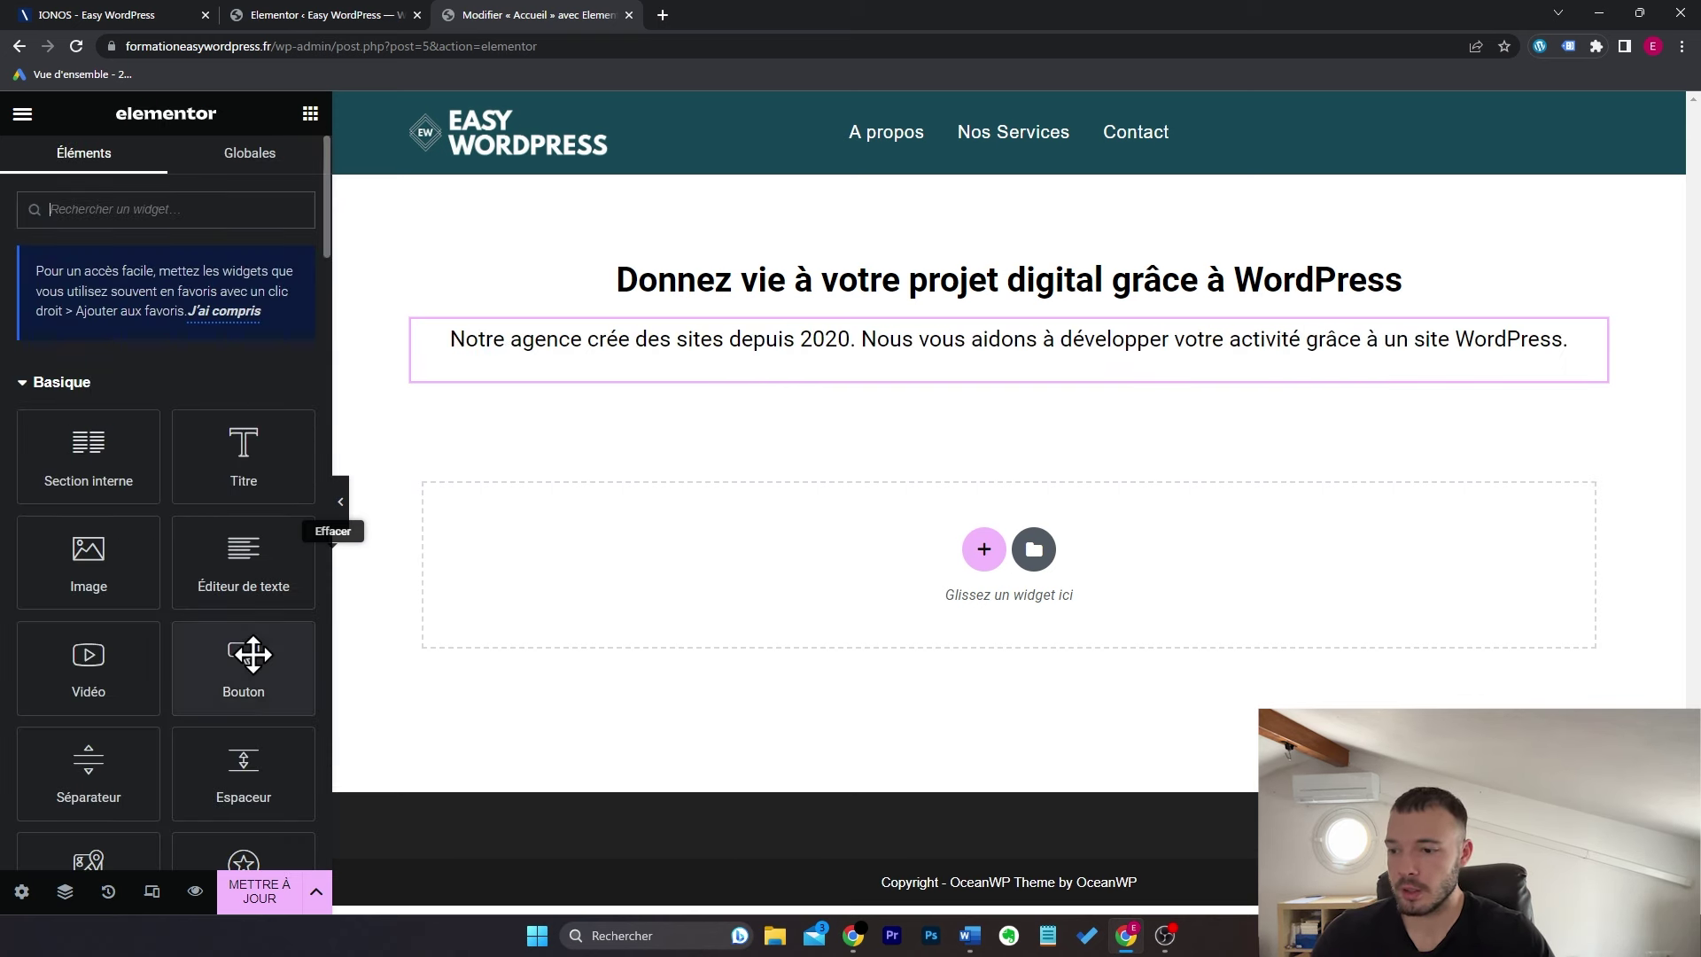
# Step: Add a button below the paragraph labelled 'Nous contacter', linking to the site's contact page URL
pyautogui.moveTo(241, 669); pyautogui.dragTo(1051, 380)
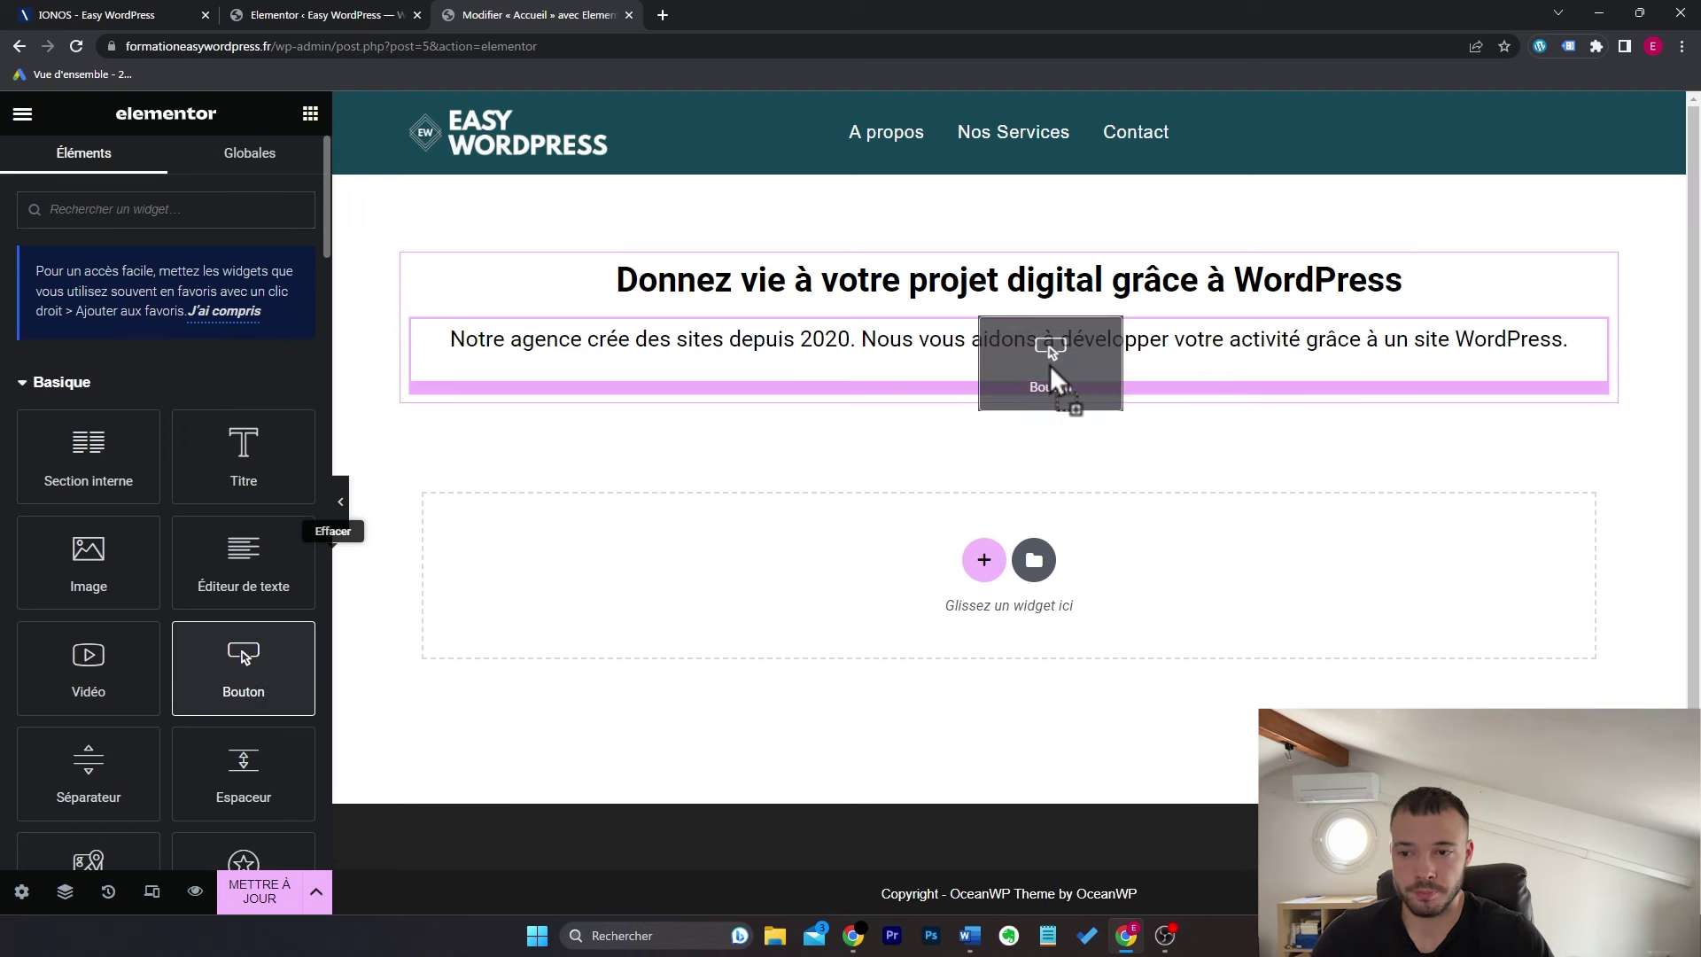
pyautogui.tripleClick(233, 344)
pyautogui.write('Nous contacter')
pyautogui.press('Tab')
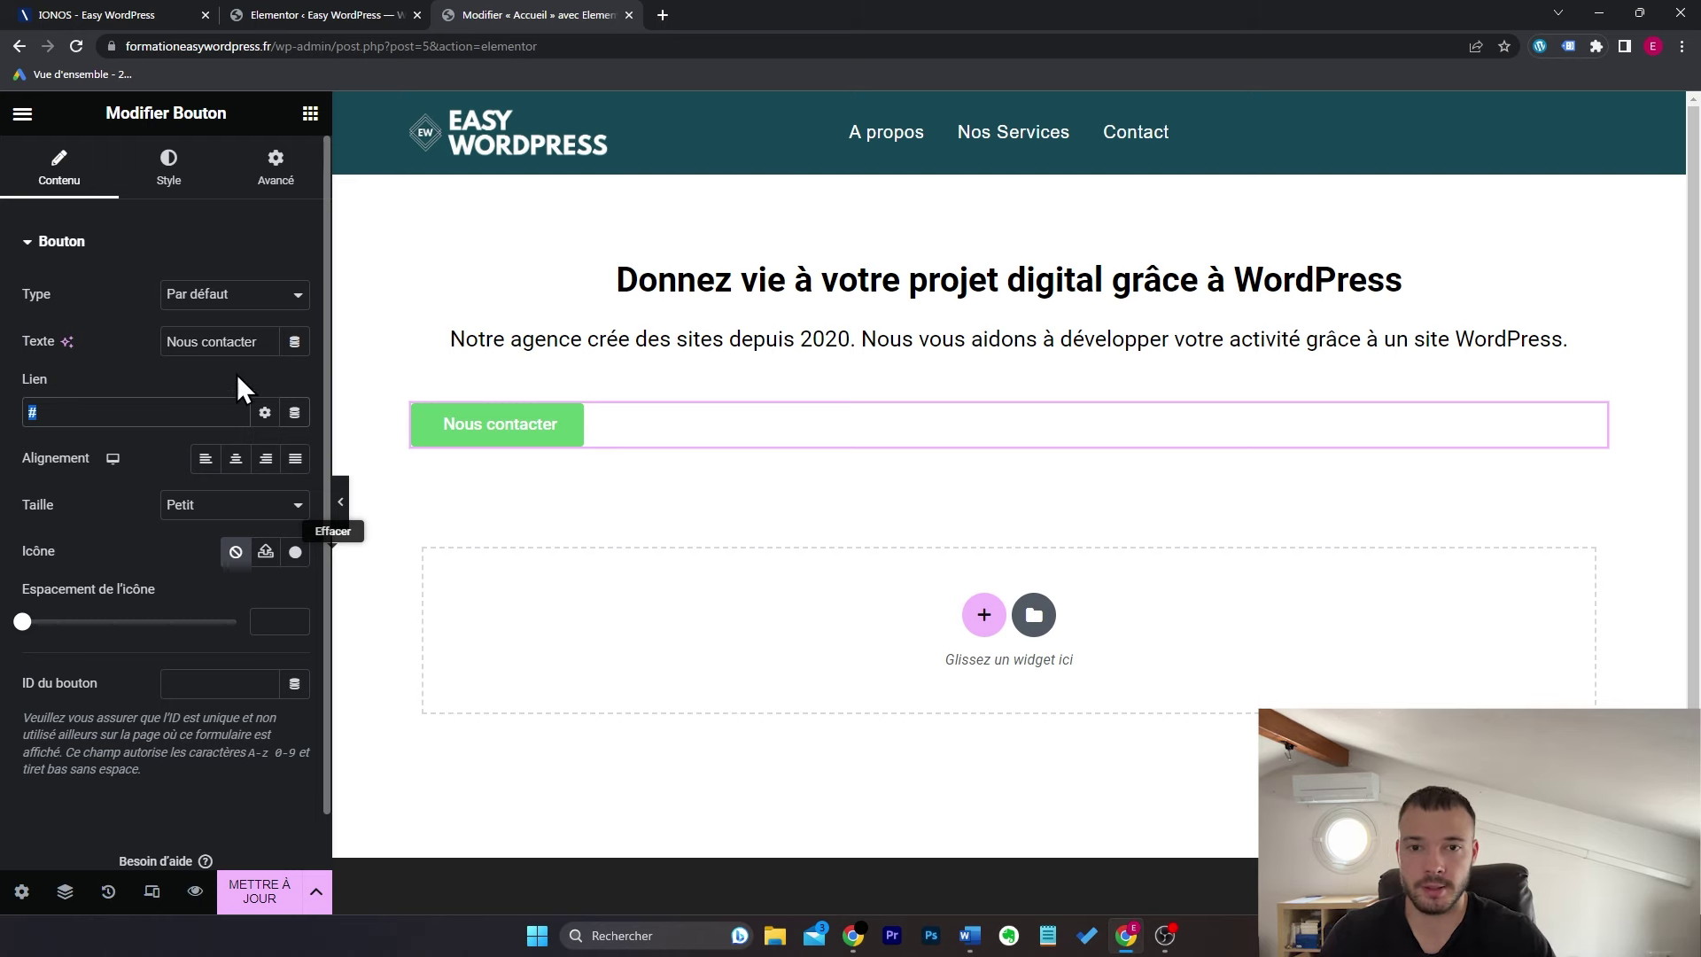
pyautogui.click(662, 9)
pyautogui.write('formationeasywordpress.fr')
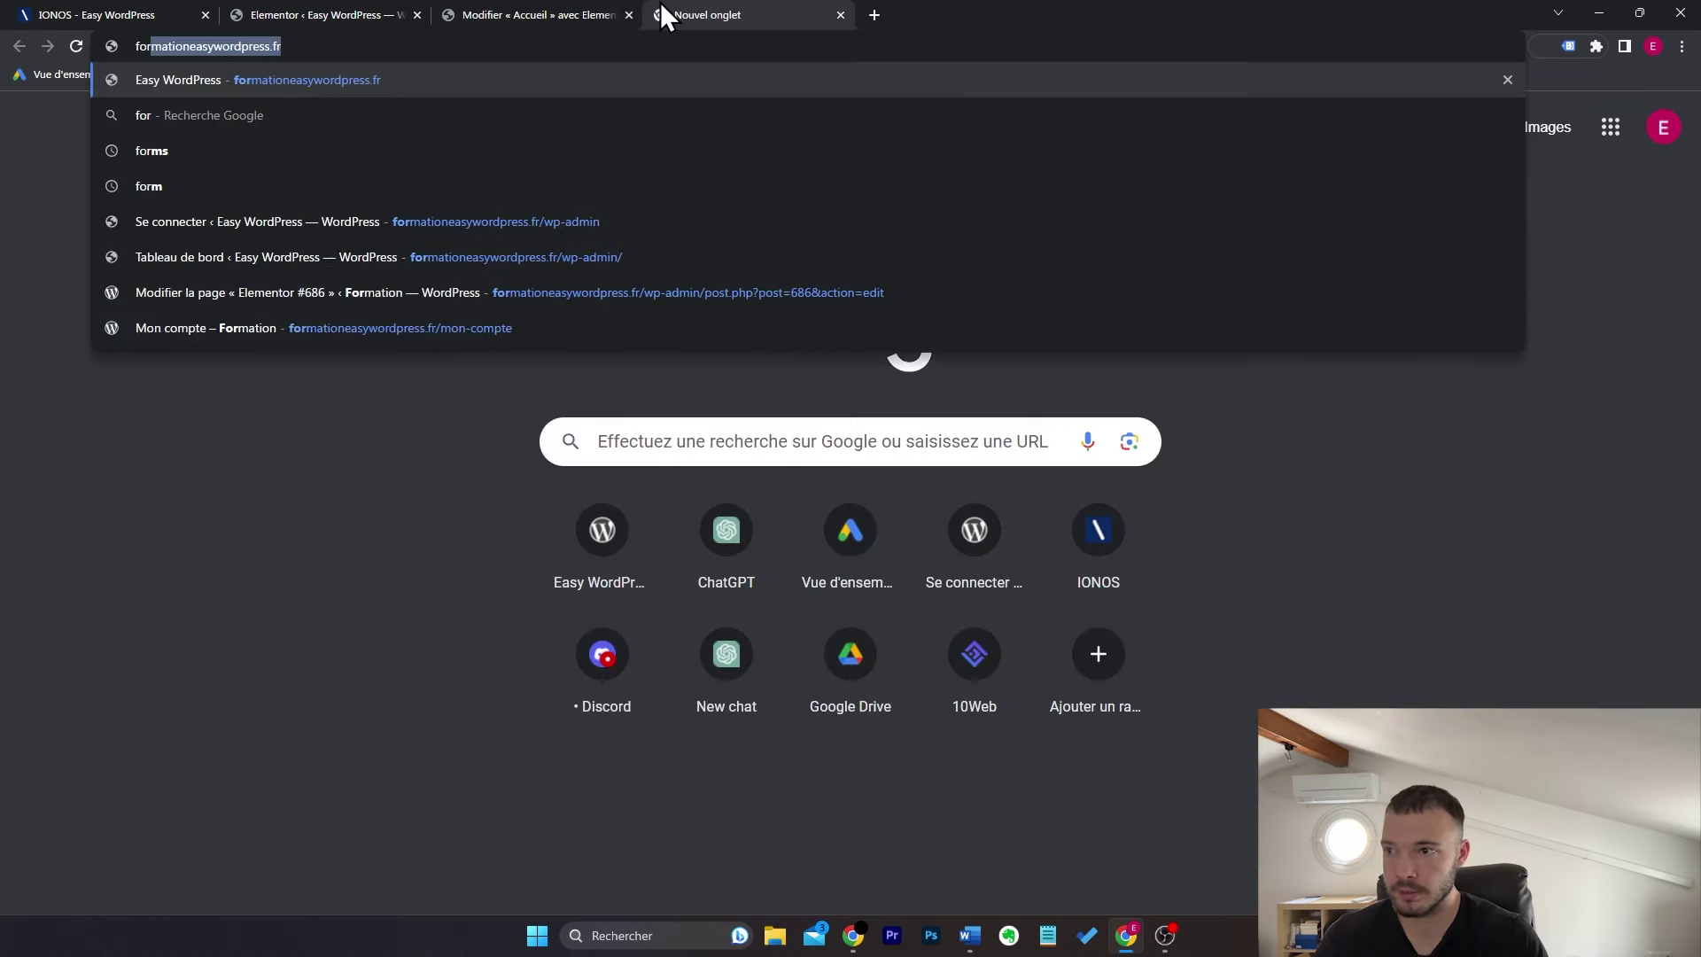
pyautogui.press('Return')
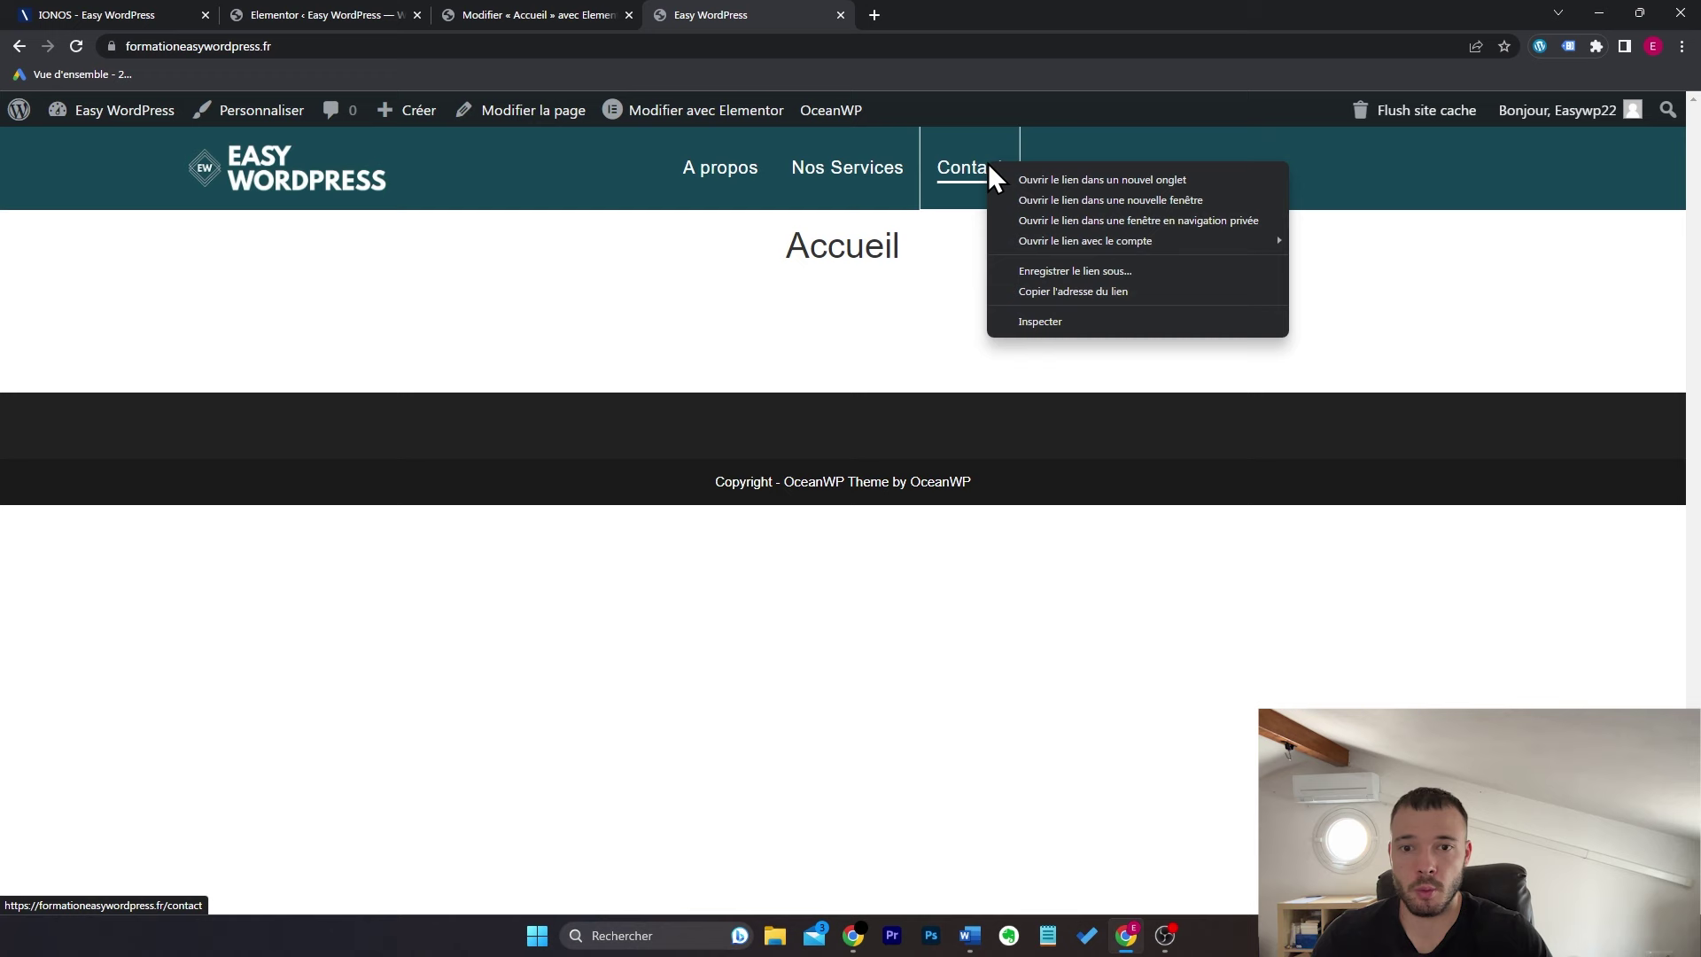
pyautogui.click(1084, 285)
pyautogui.click(559, 5)
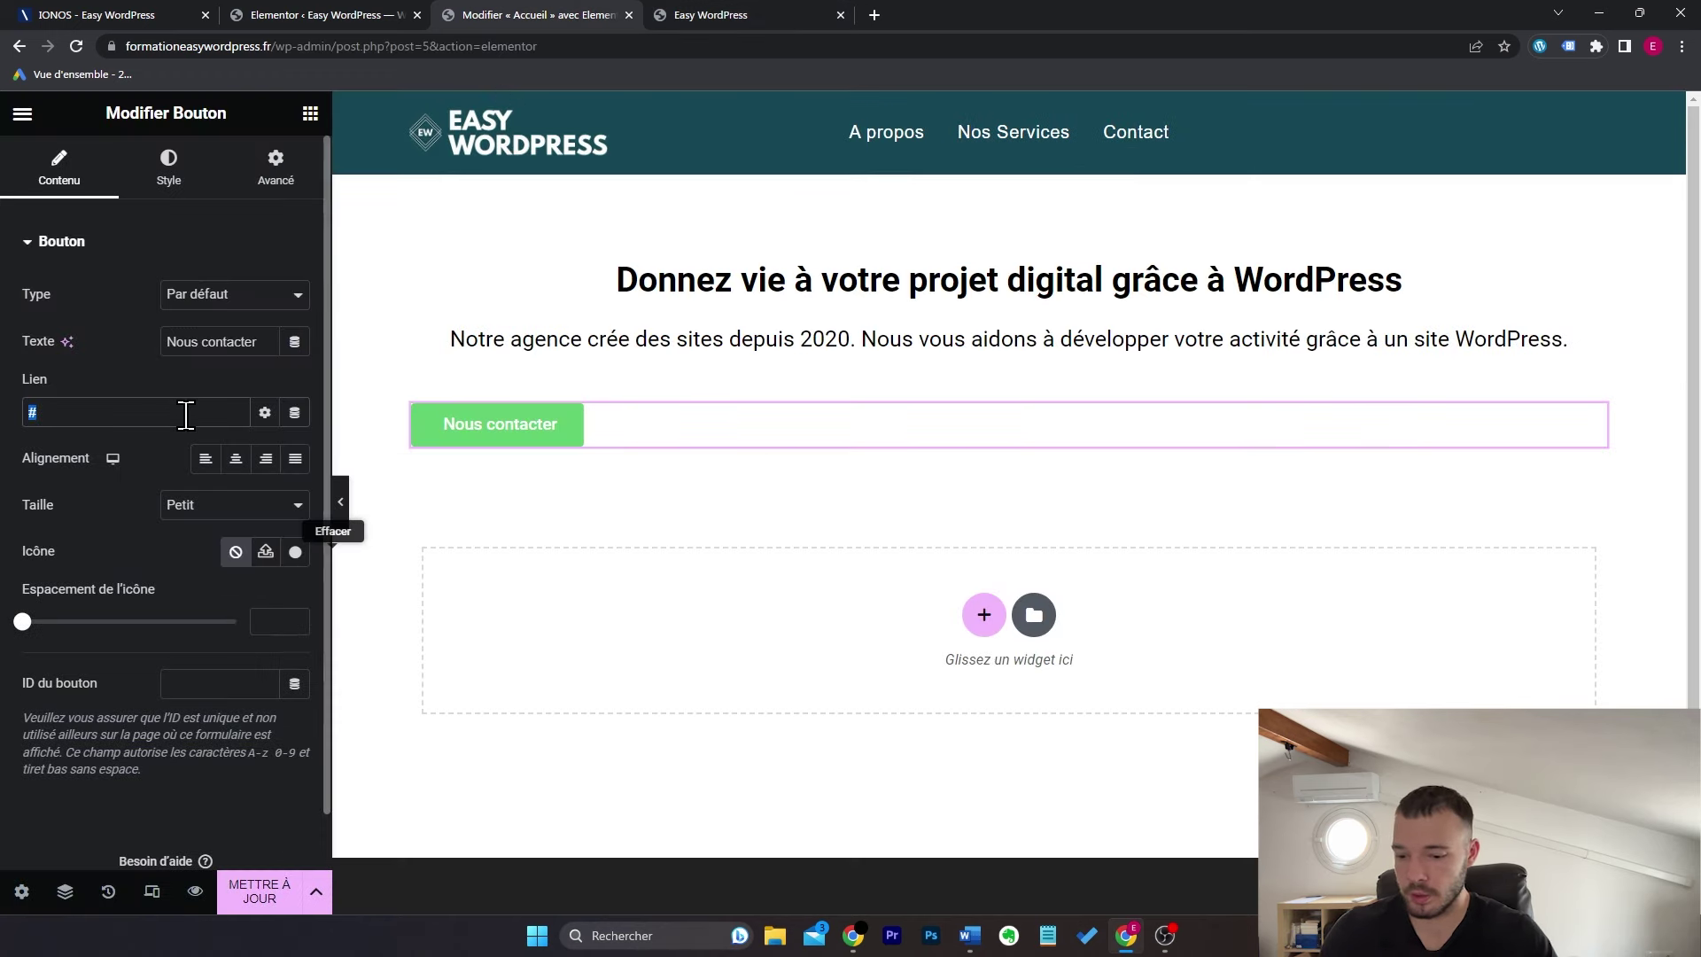
pyautogui.write('https://formationeasywordpress.fr/contact')
pyautogui.moveTo(248, 417); pyautogui.dragTo(18, 418)
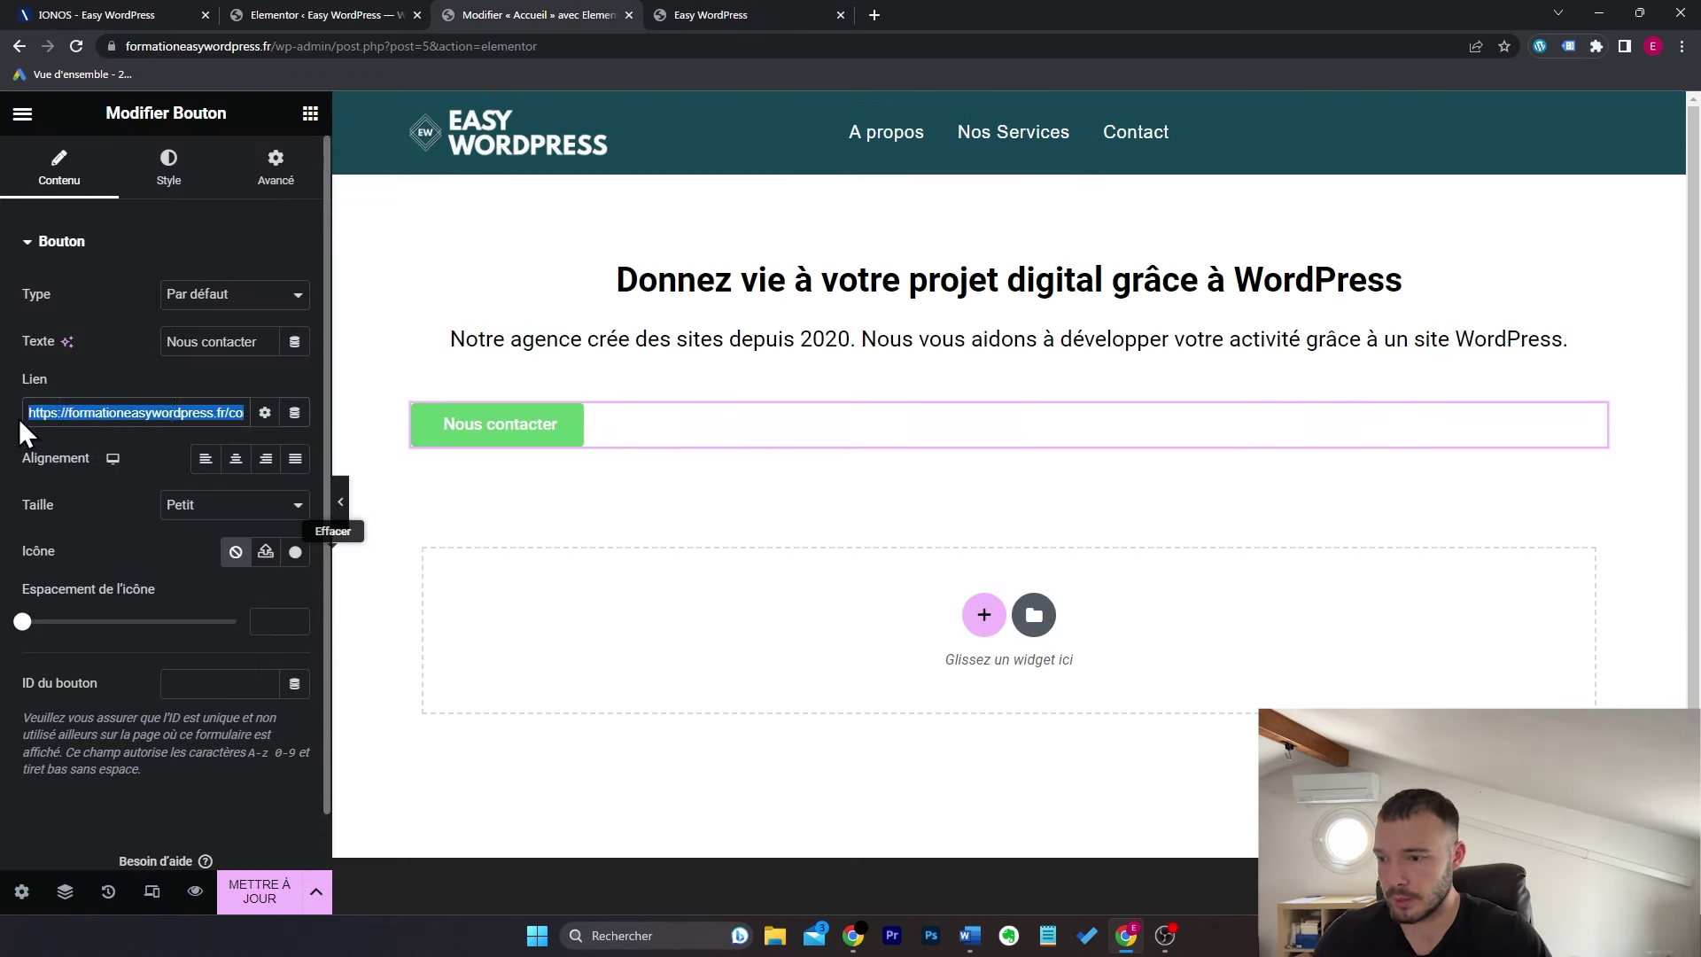
# Step: Centre the button and change its background colour from green to red
pyautogui.click(236, 458)
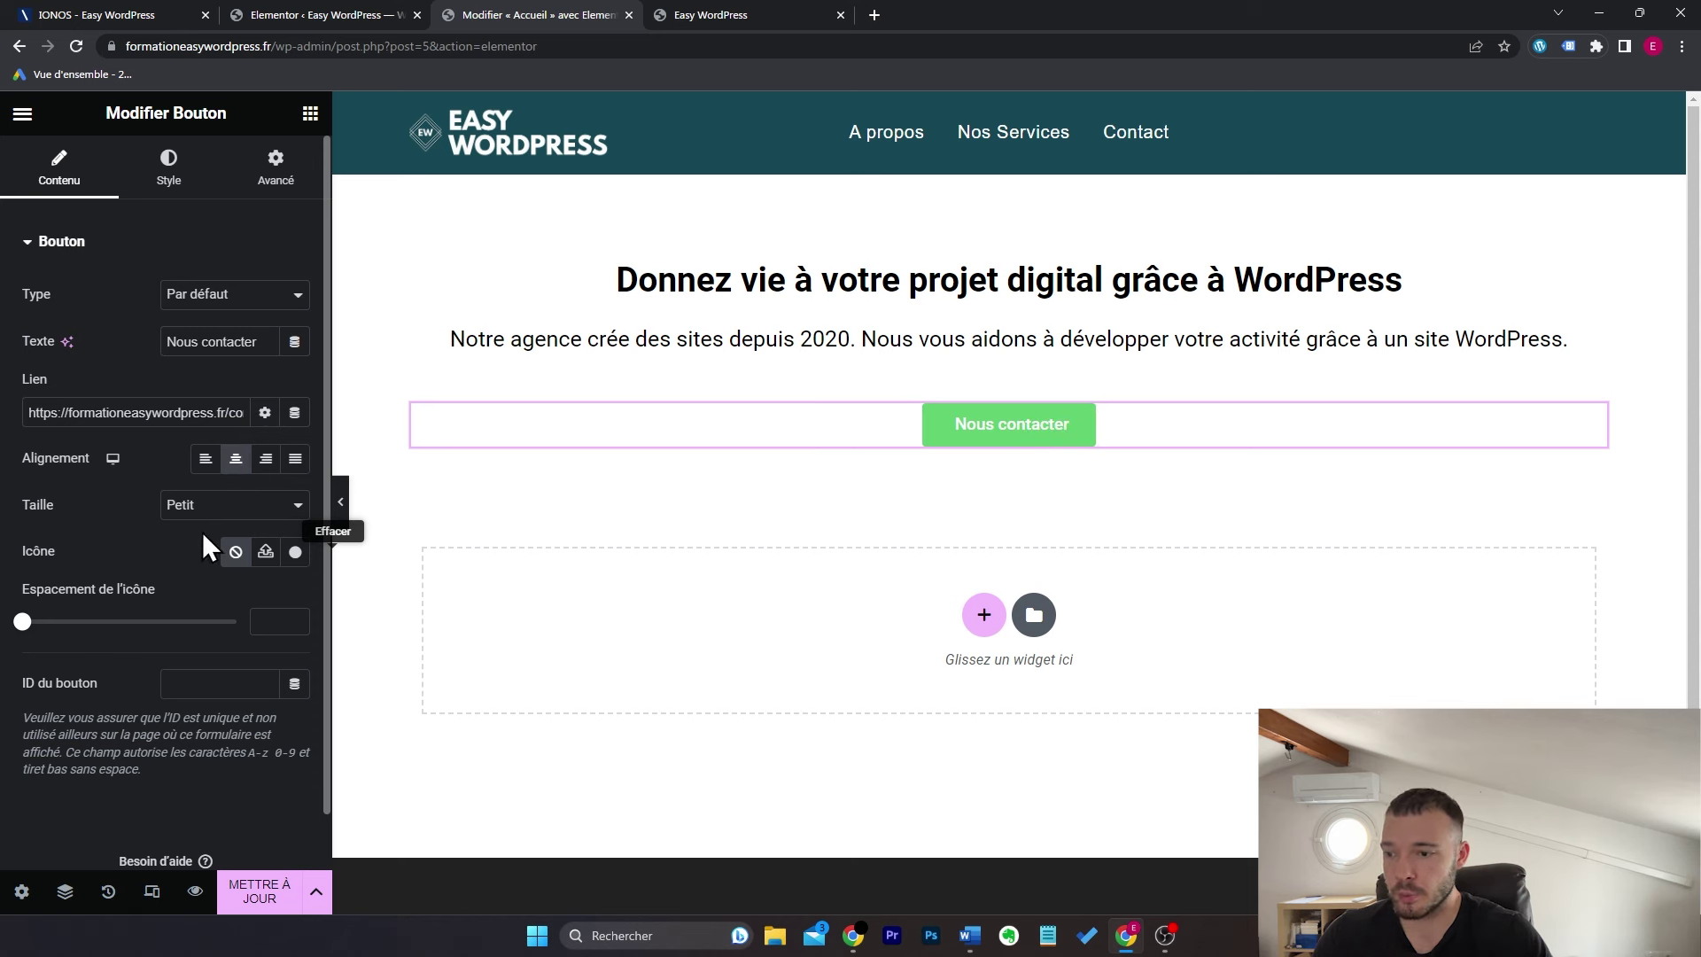
pyautogui.click(169, 168)
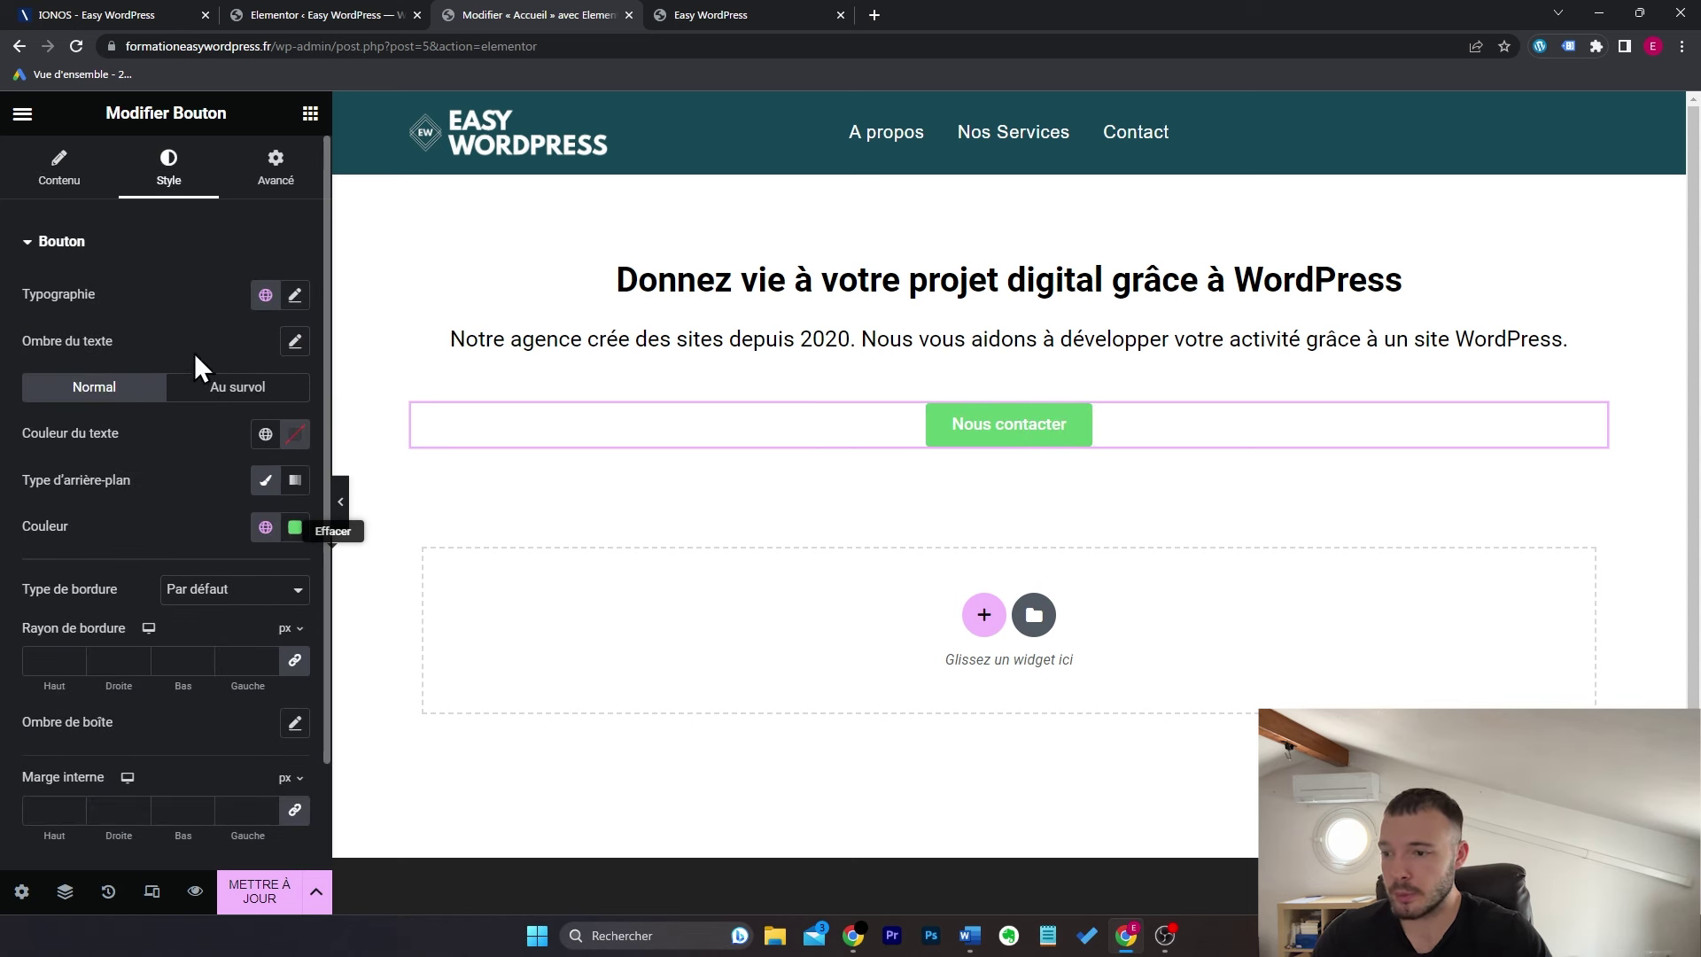
pyautogui.scroll(-1, 171, 468)
pyautogui.scroll(1, 171, 468)
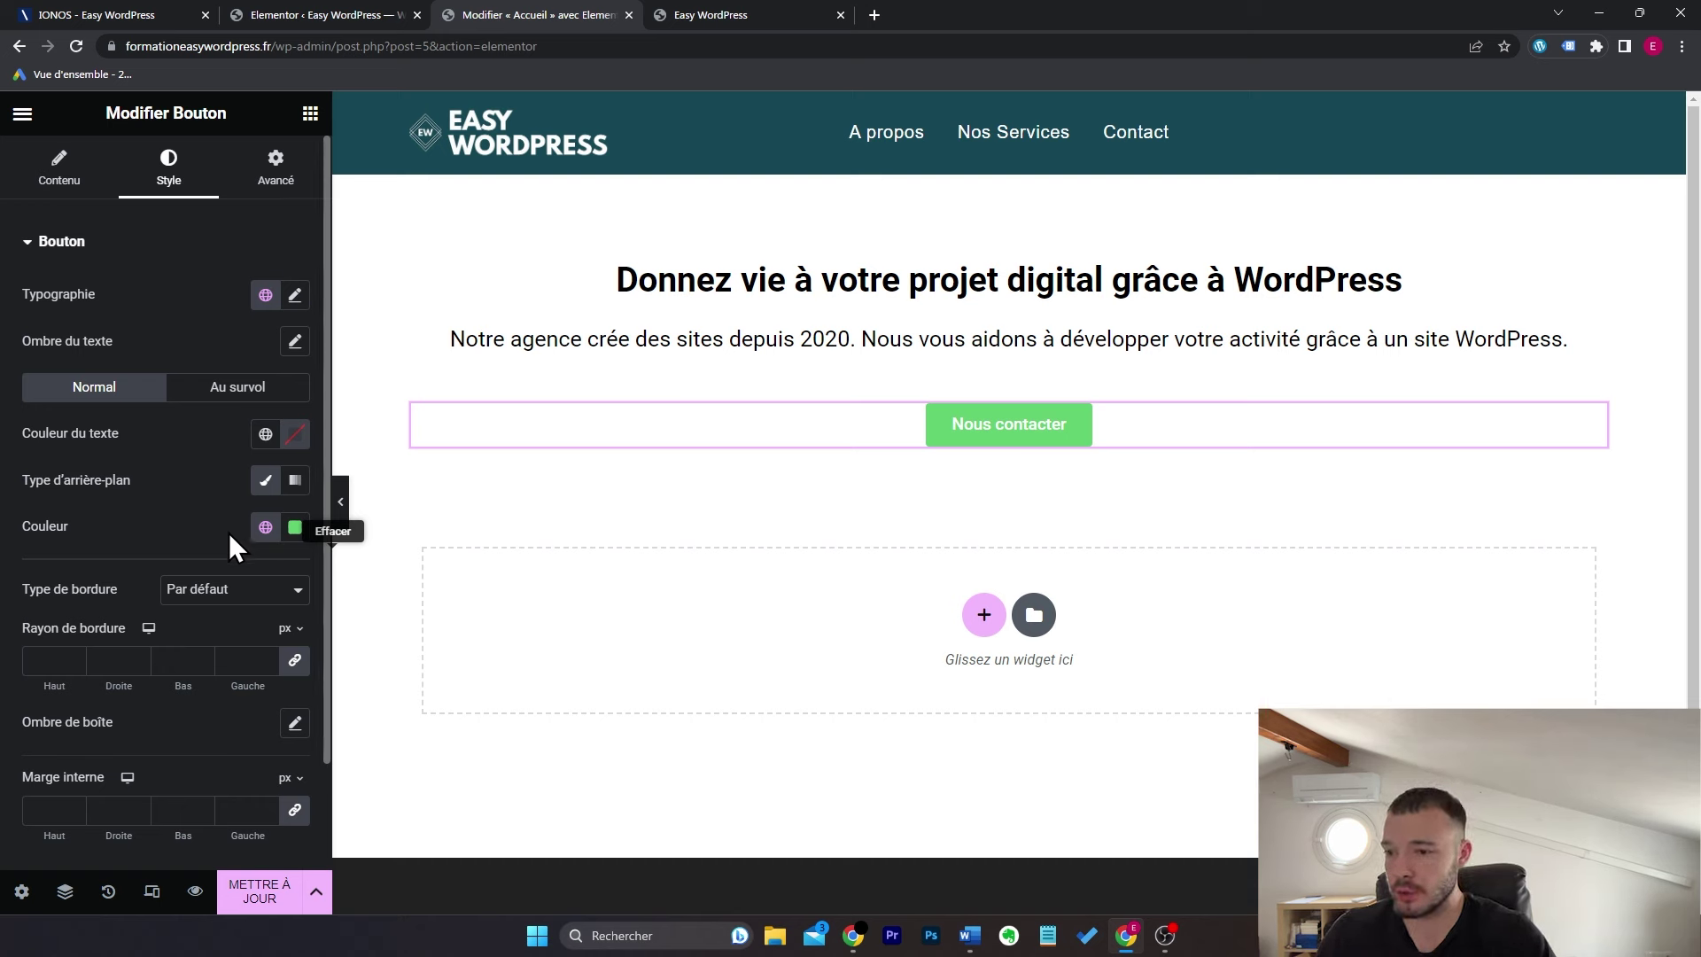
pyautogui.click(265, 528)
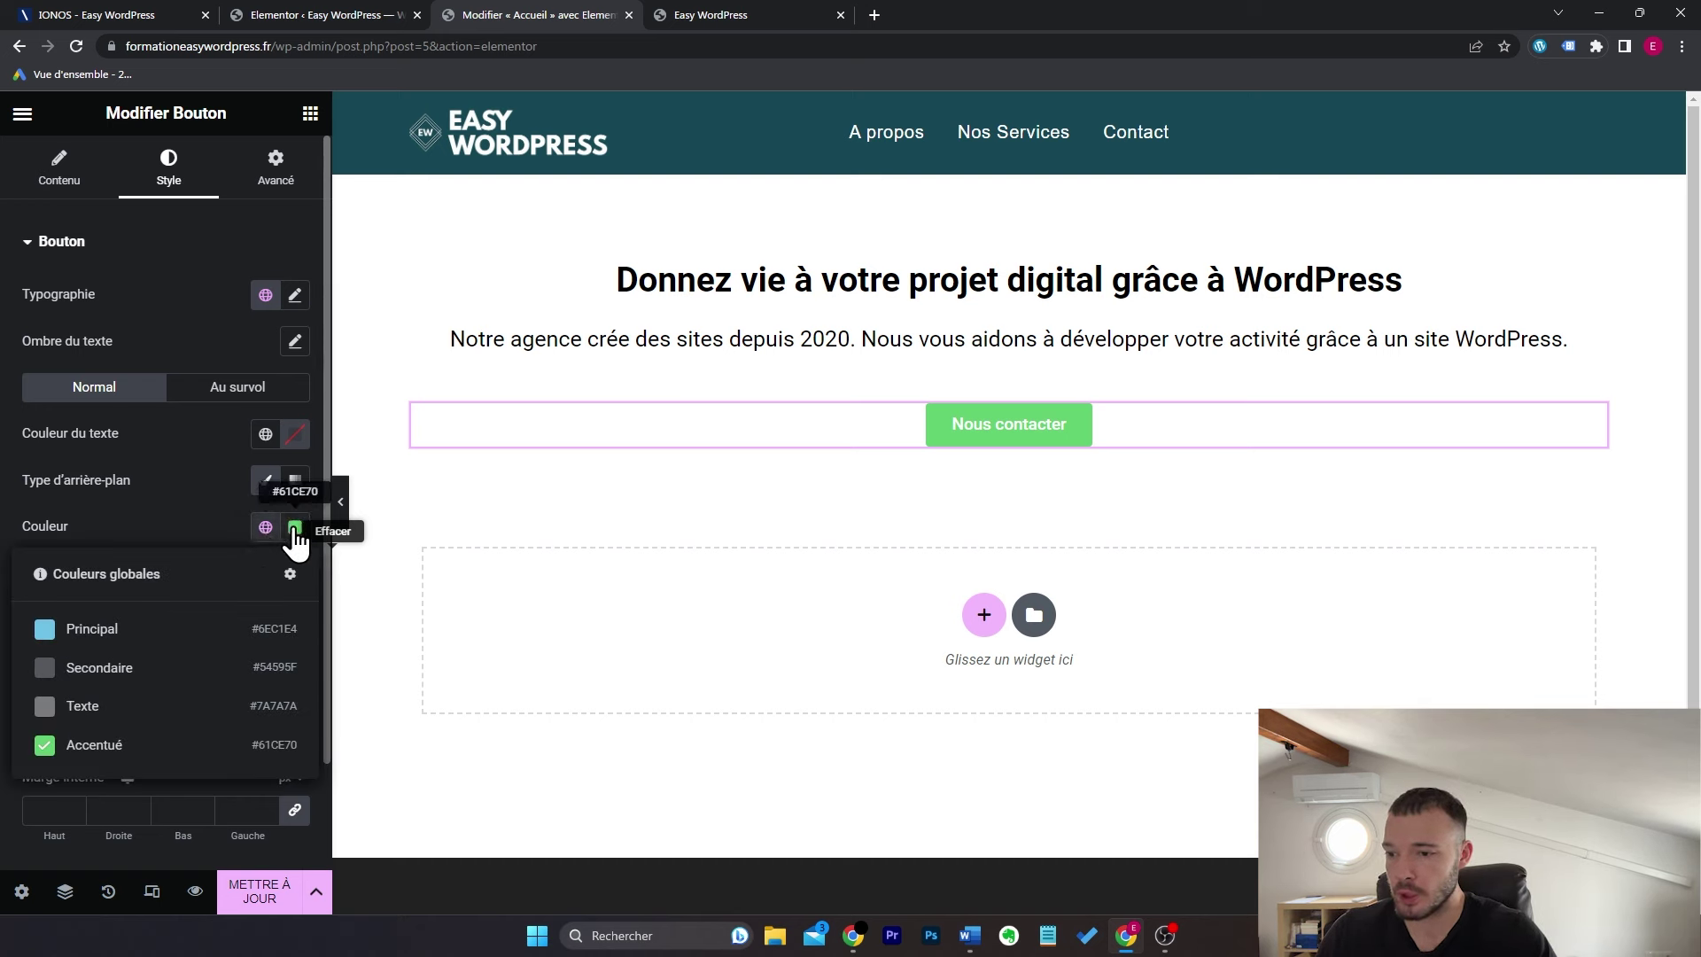
pyautogui.click(295, 528)
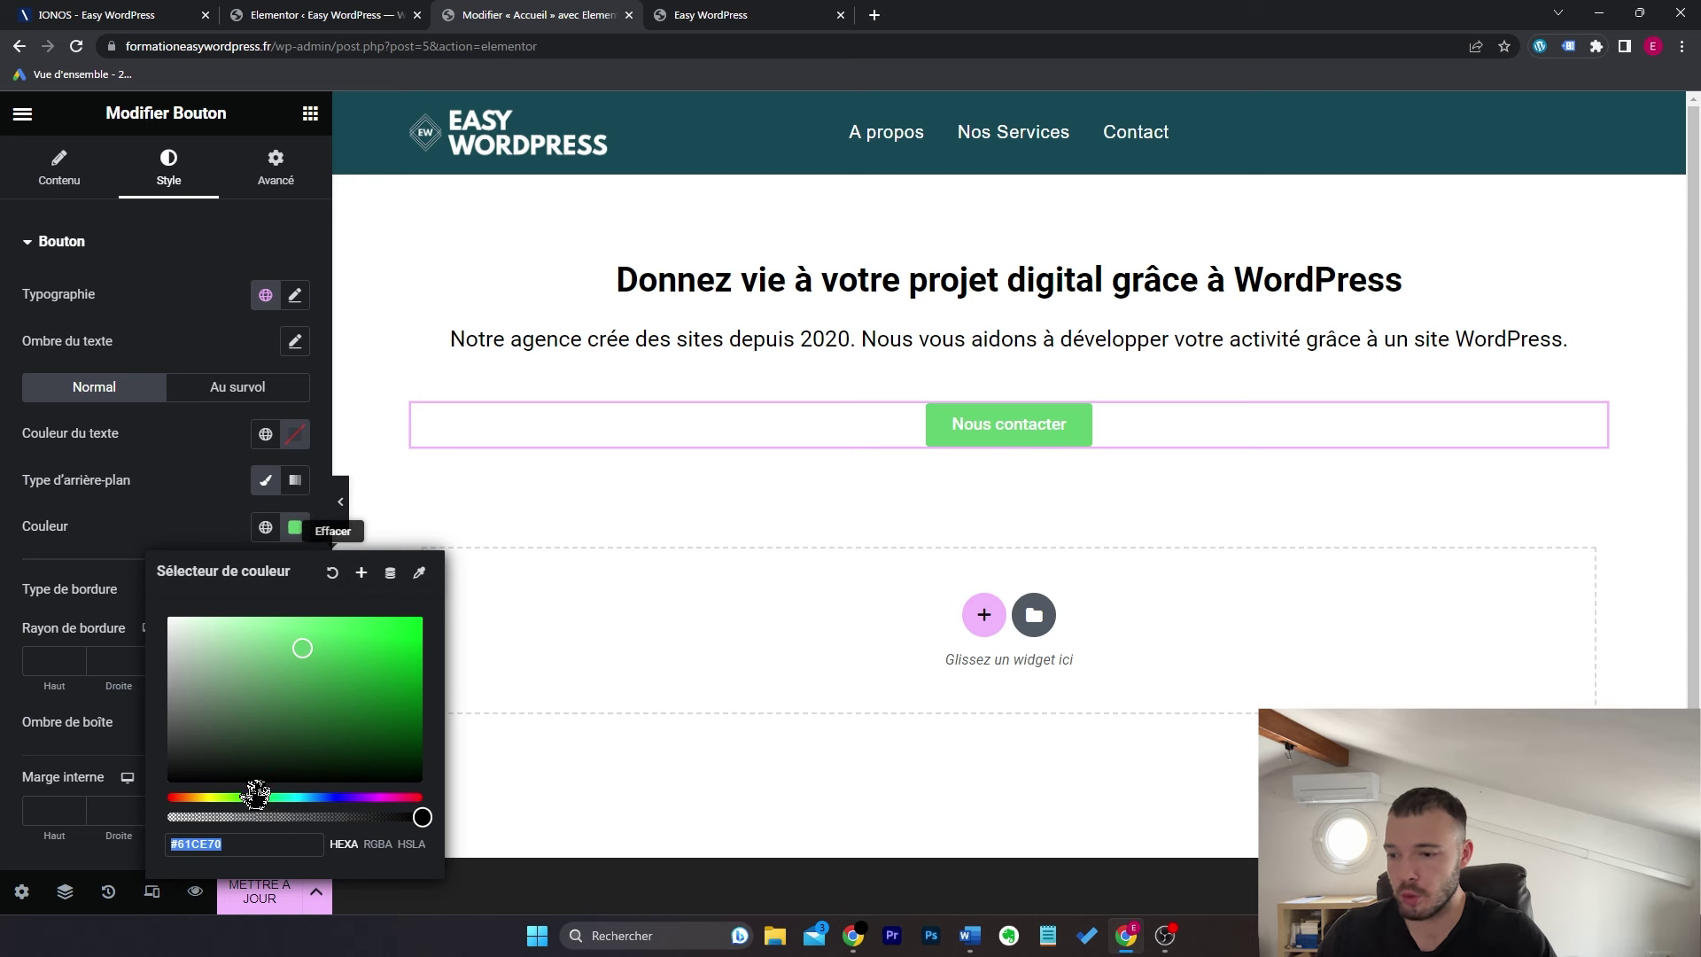
pyautogui.moveTo(257, 798); pyautogui.dragTo(415, 797)
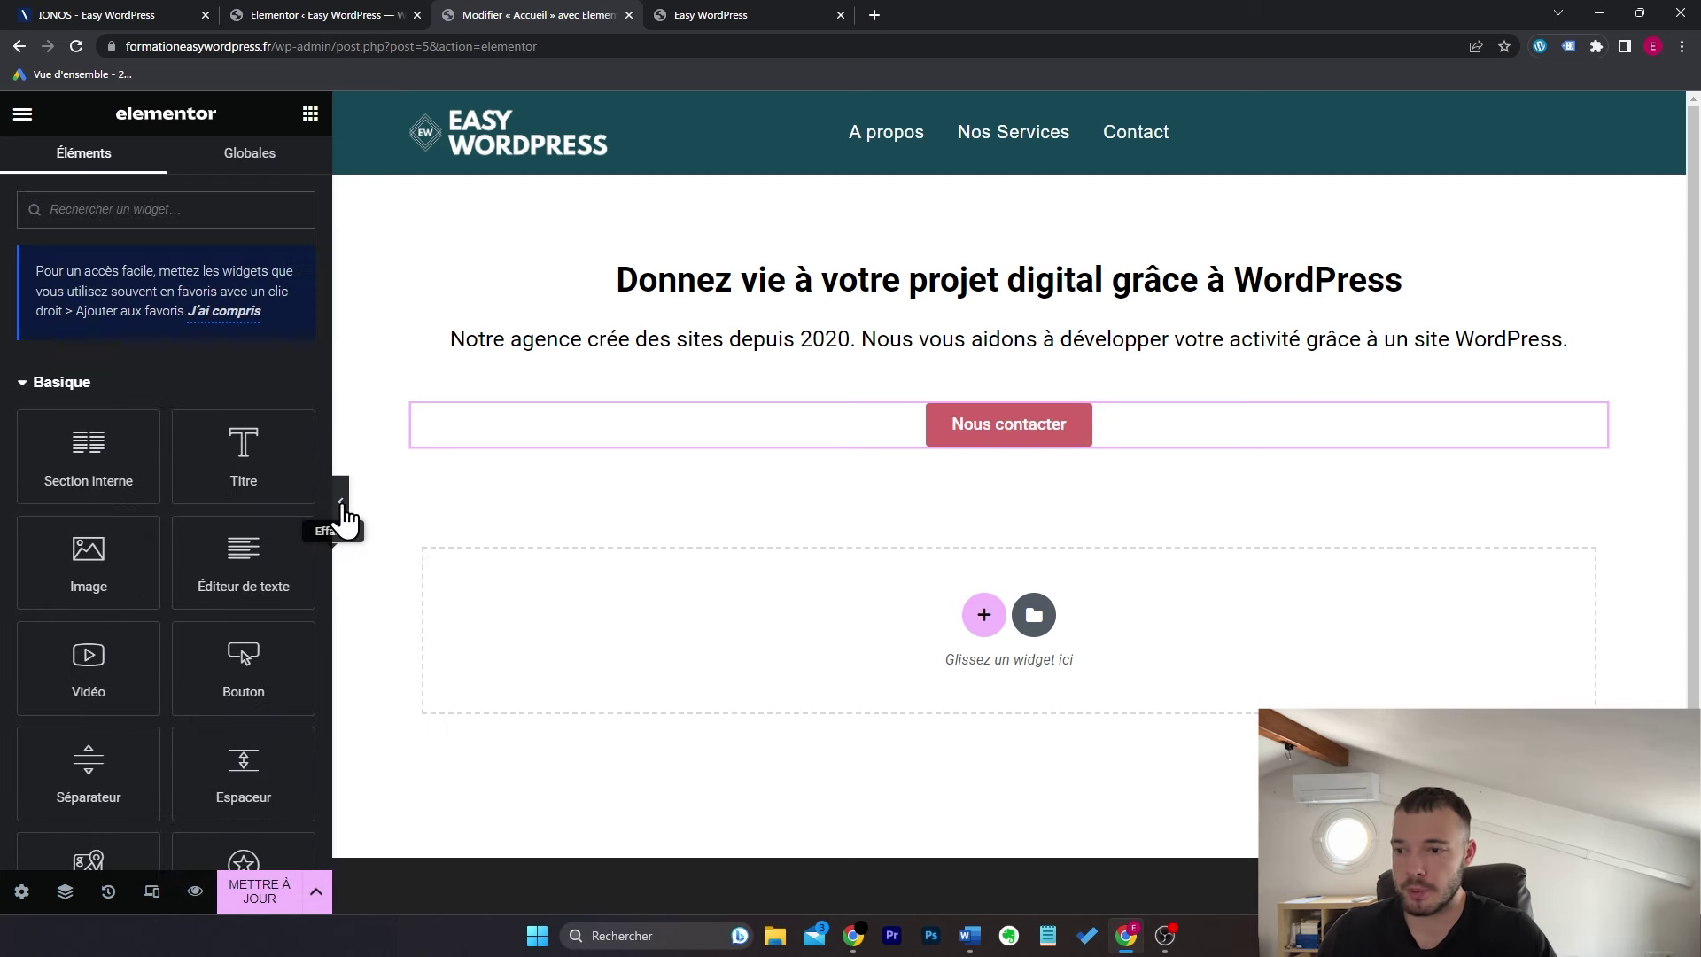
pyautogui.click(342, 503)
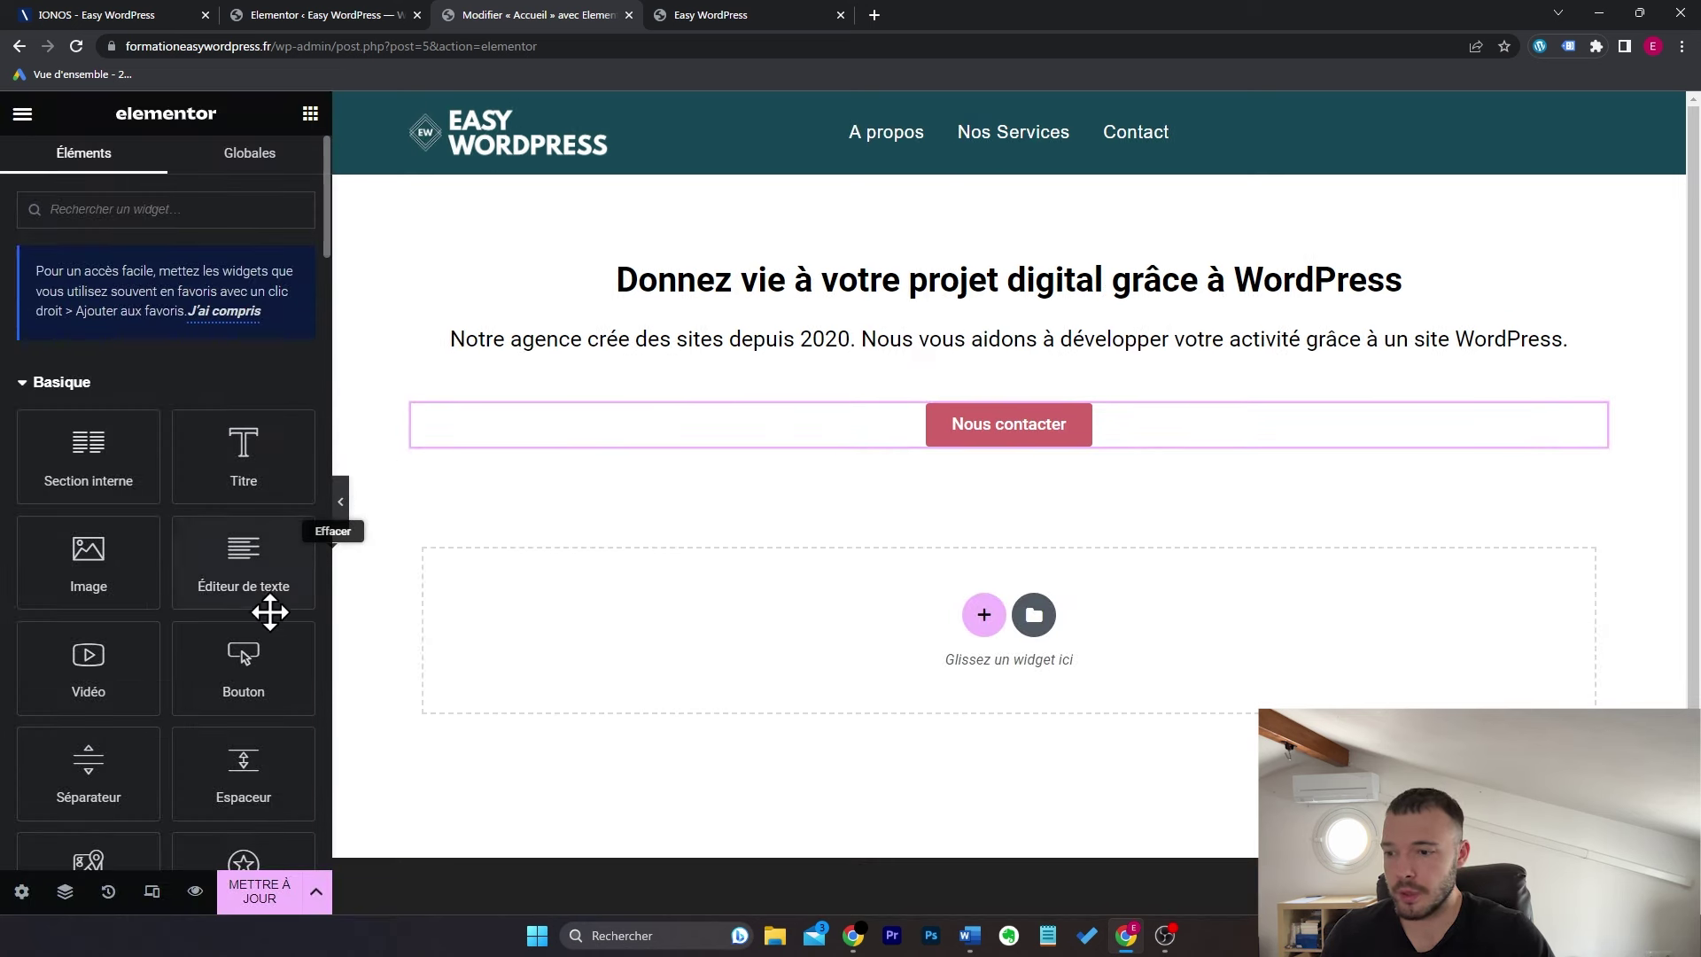
pyautogui.scroll(-5, 242, 635)
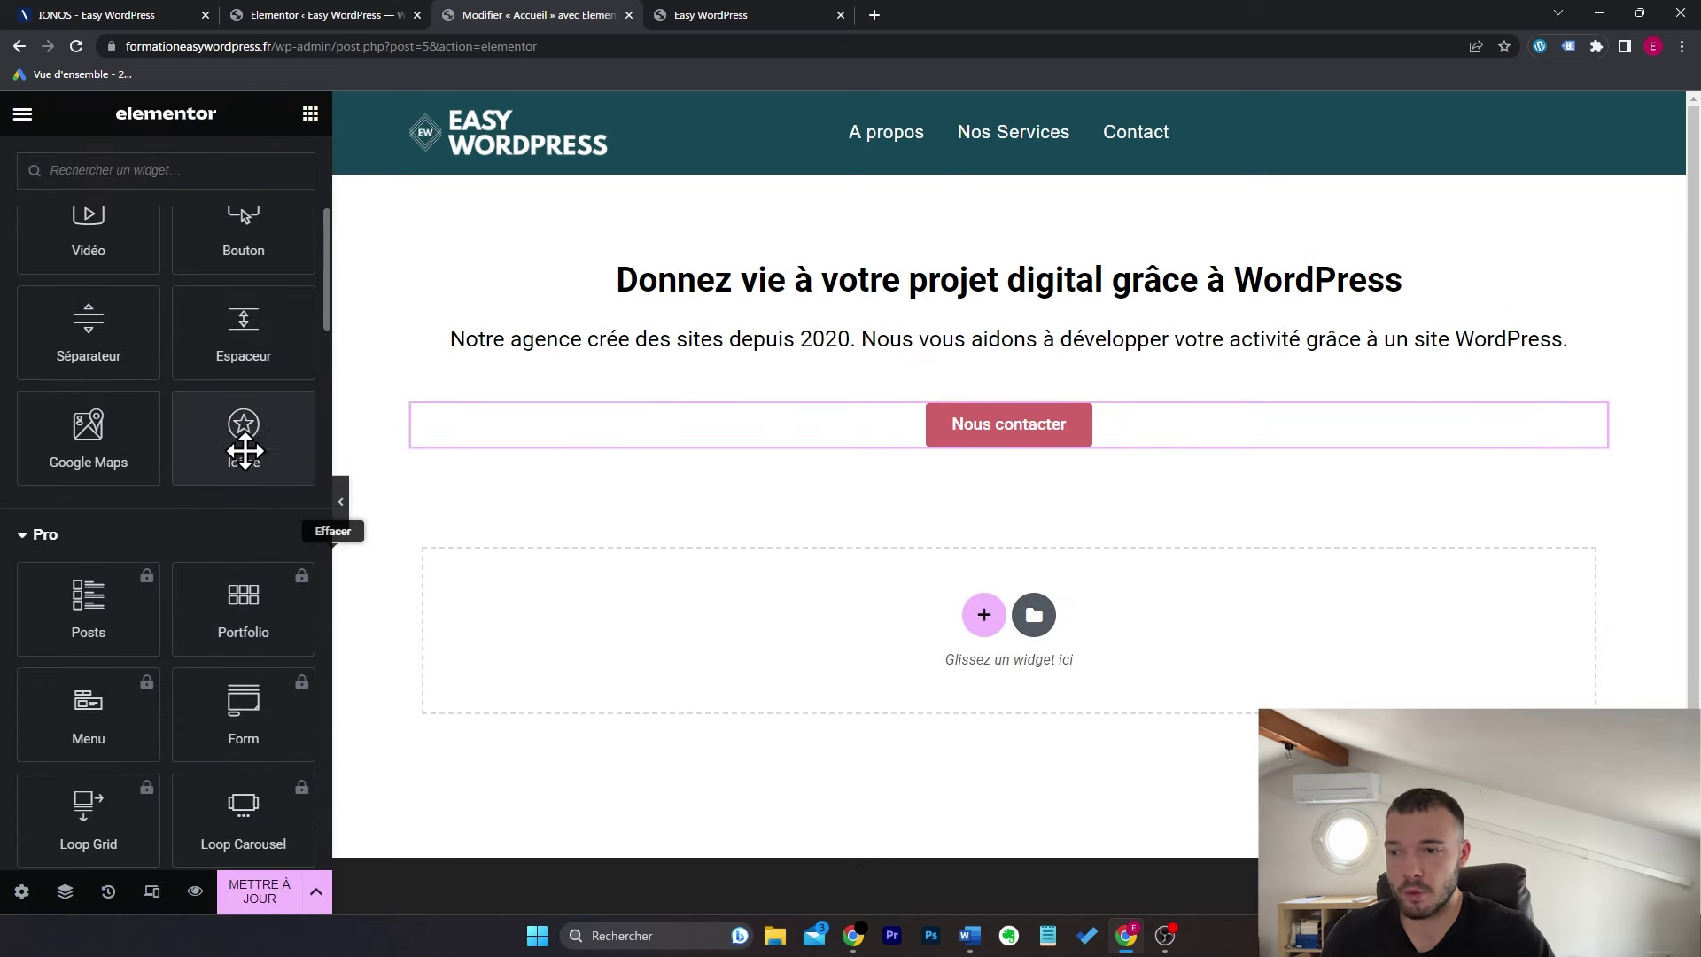
pyautogui.moveTo(239, 449); pyautogui.dragTo(876, 445)
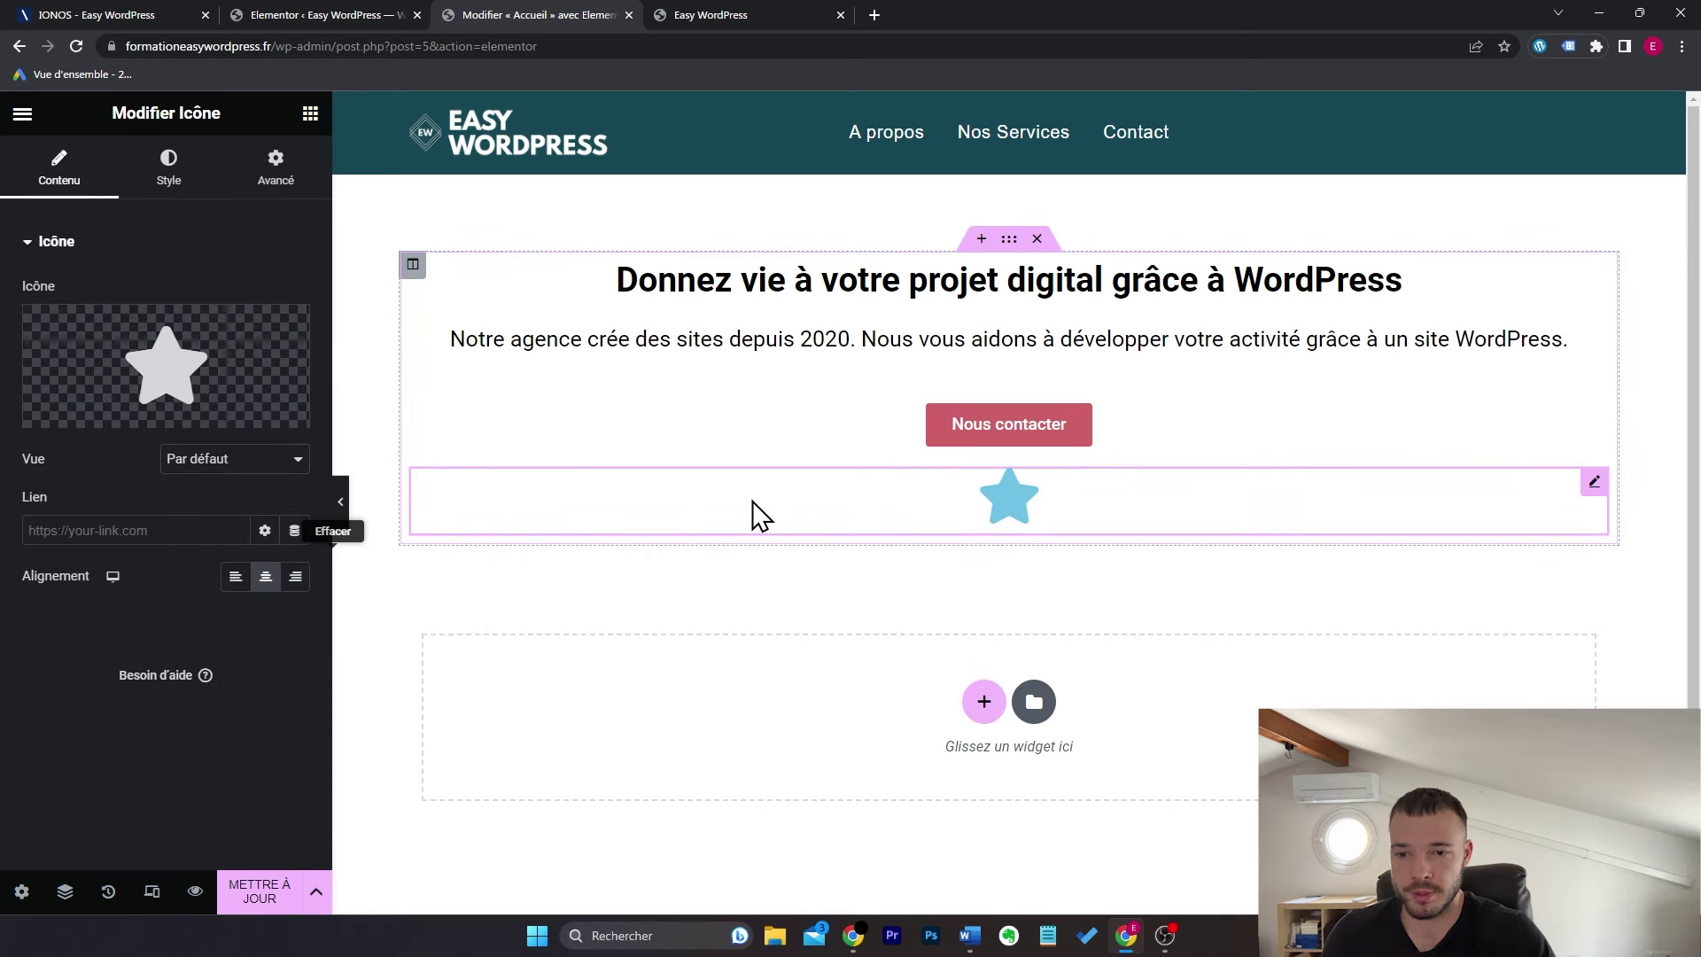
pyautogui.rightClick(779, 498)
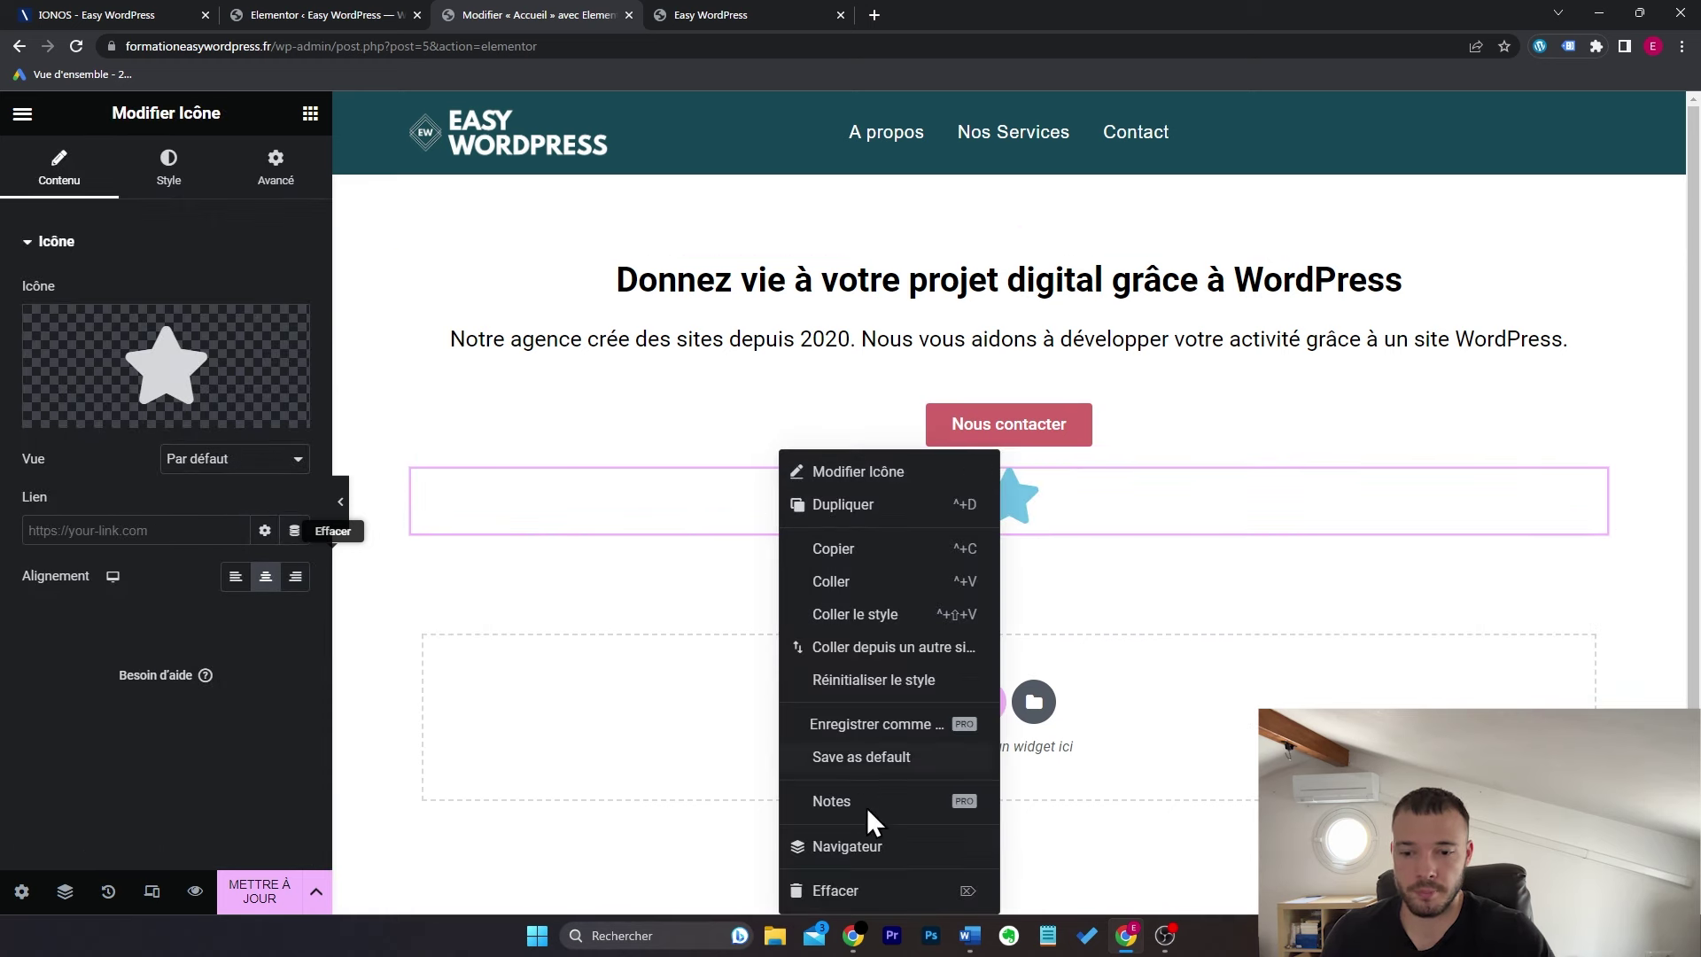
pyautogui.click(864, 891)
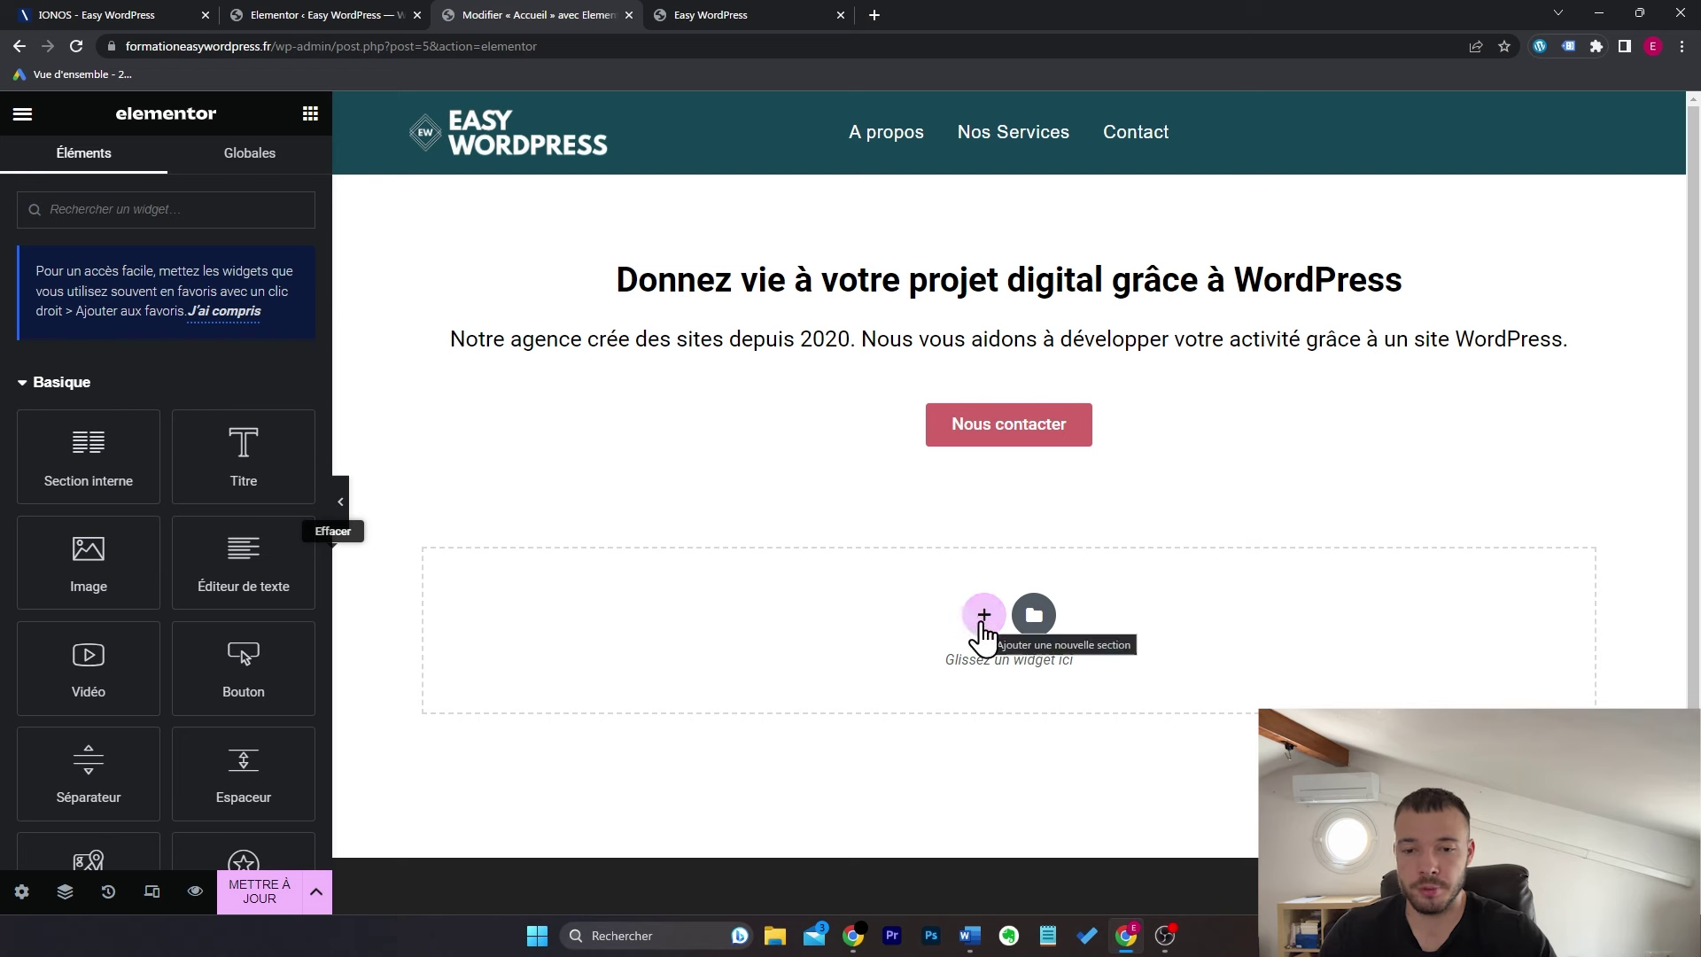
# Step: Insert a section with two equal columns below the Nous contacter button, then select each column
pyautogui.click(970, 616)
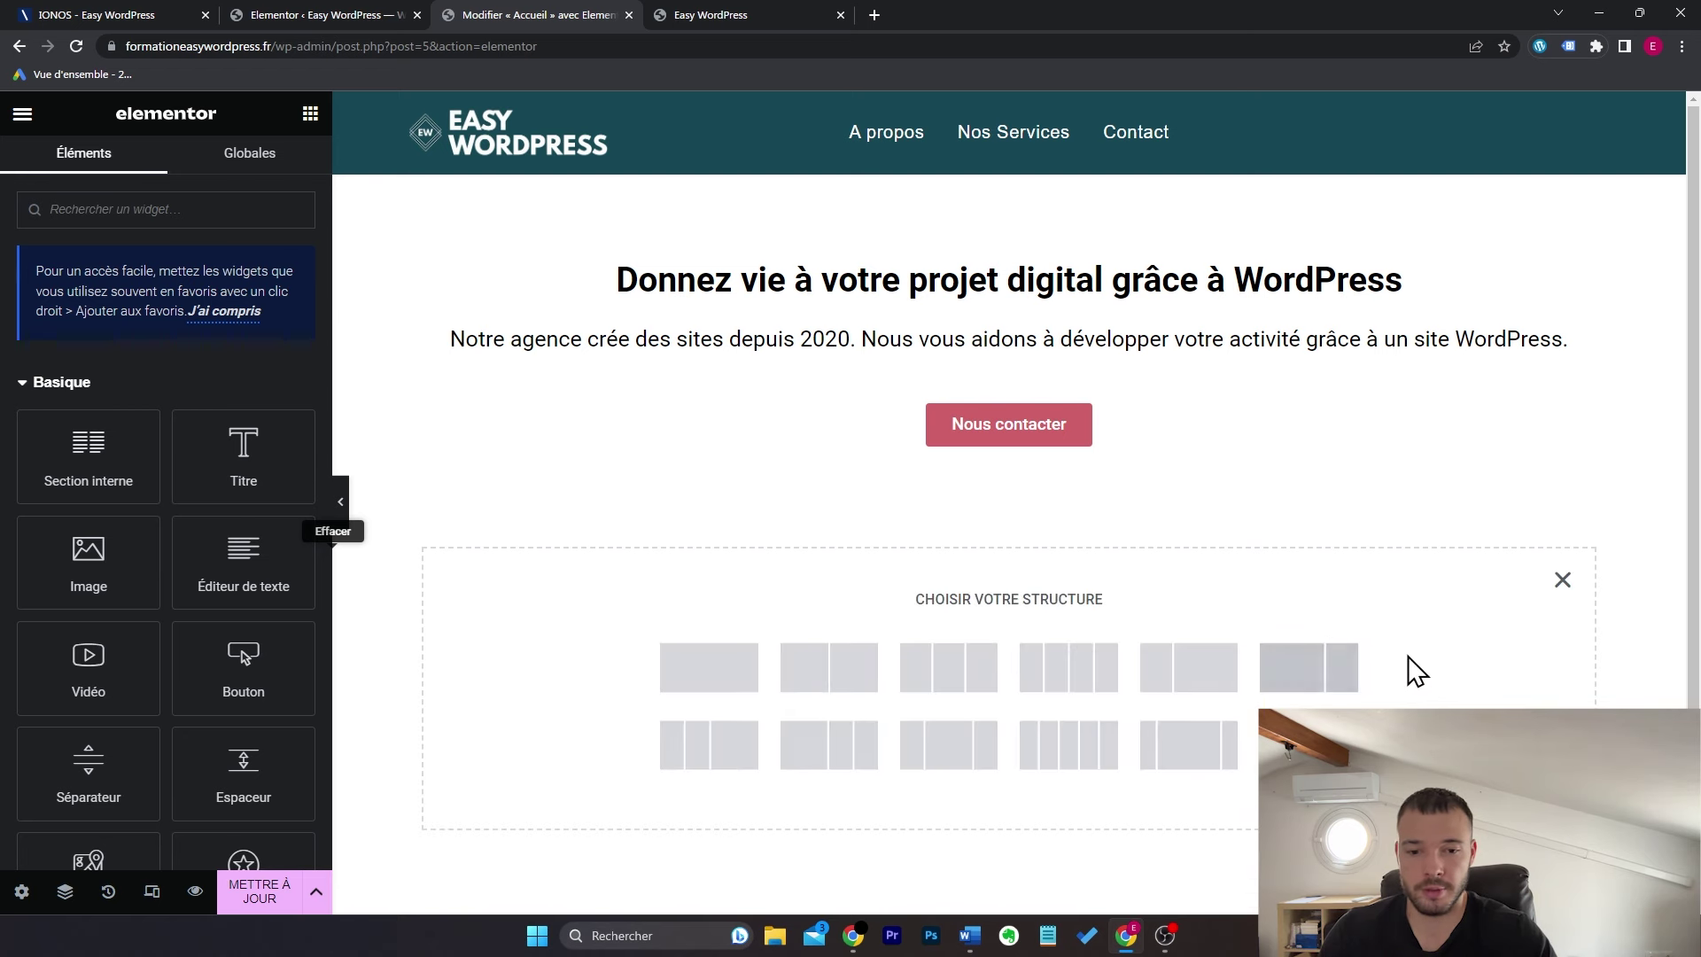
pyautogui.click(850, 682)
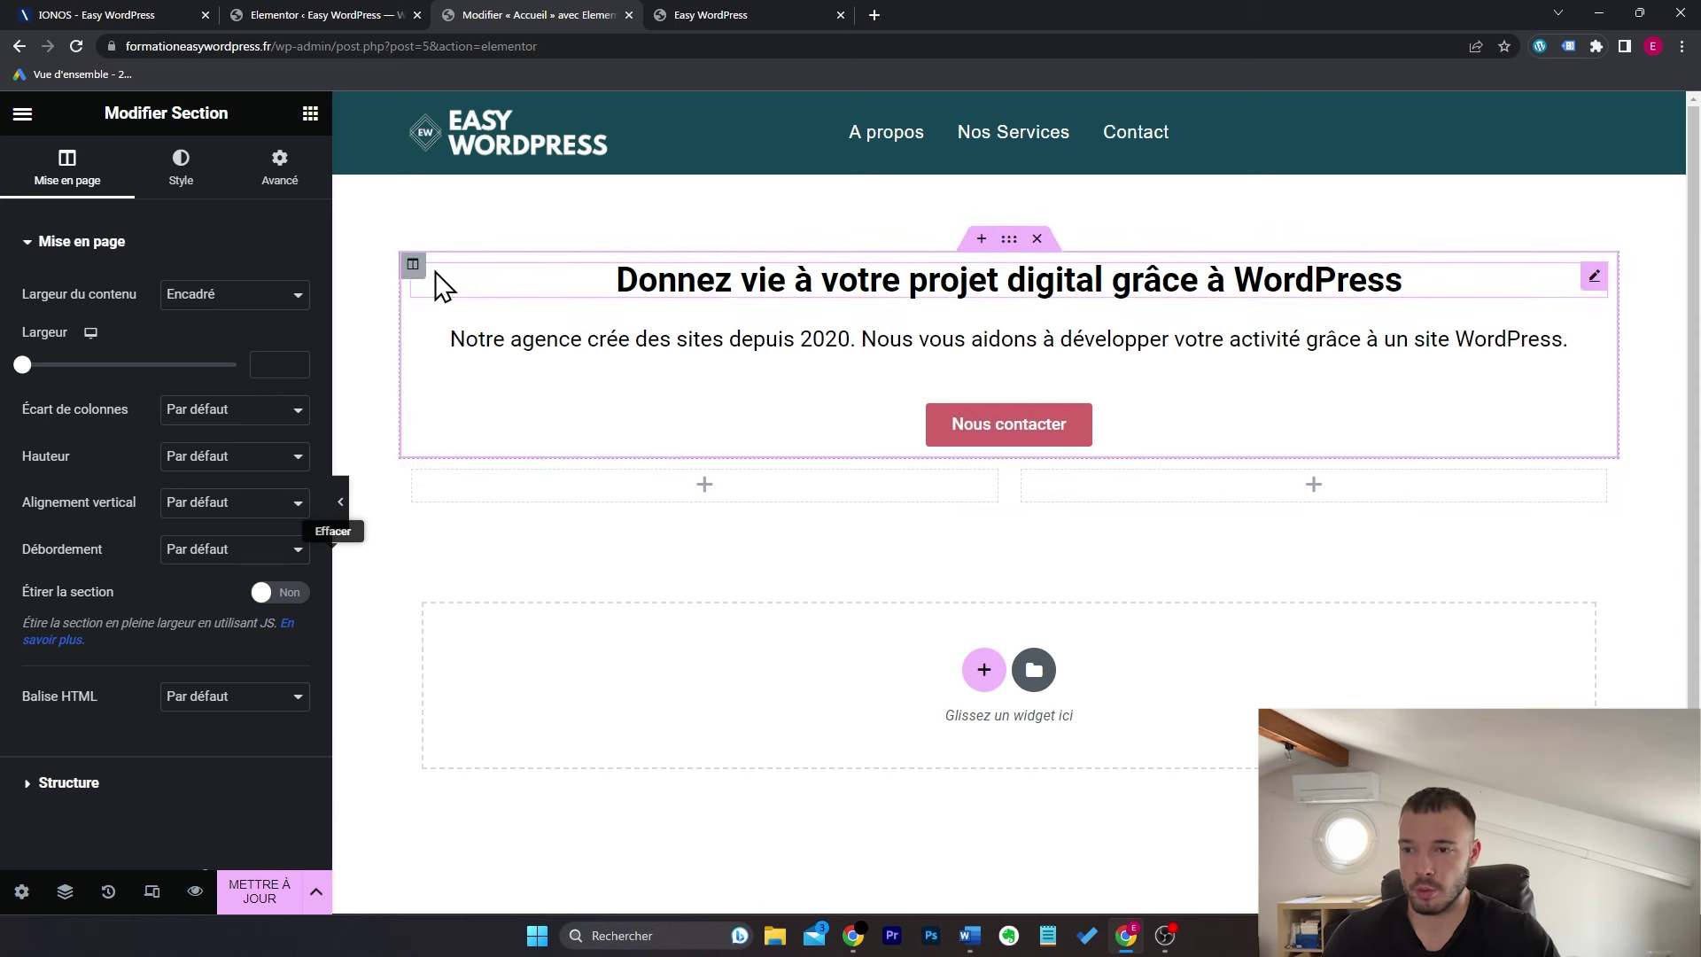
pyautogui.click(413, 265)
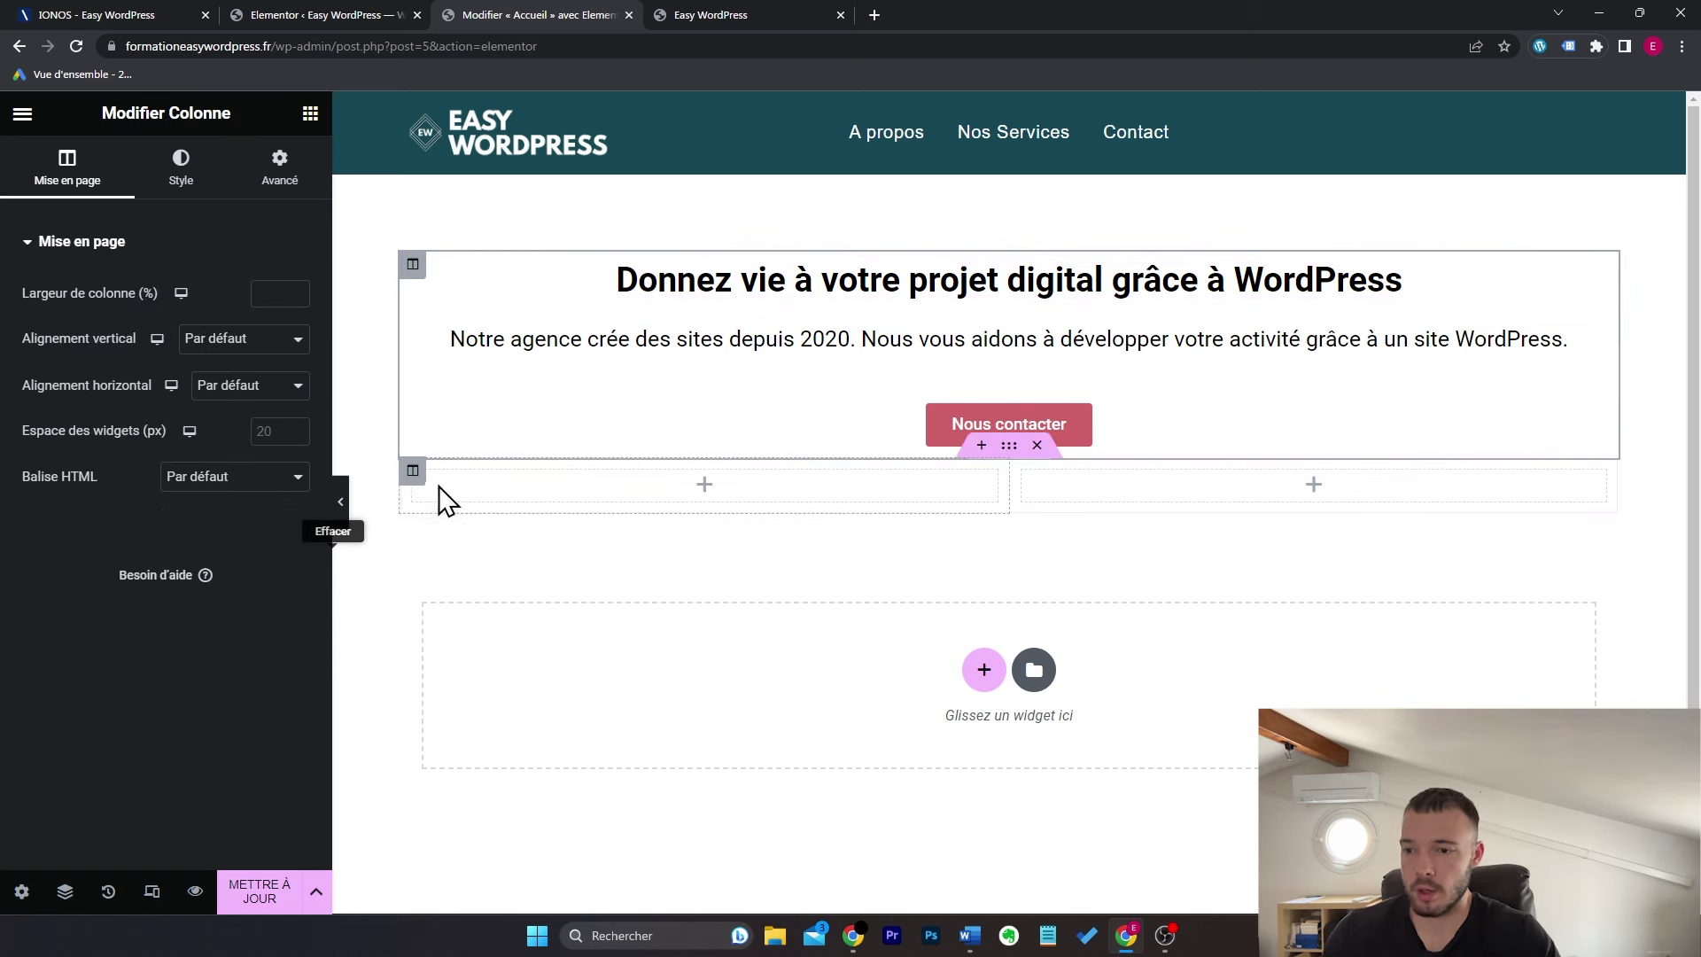
pyautogui.click(414, 473)
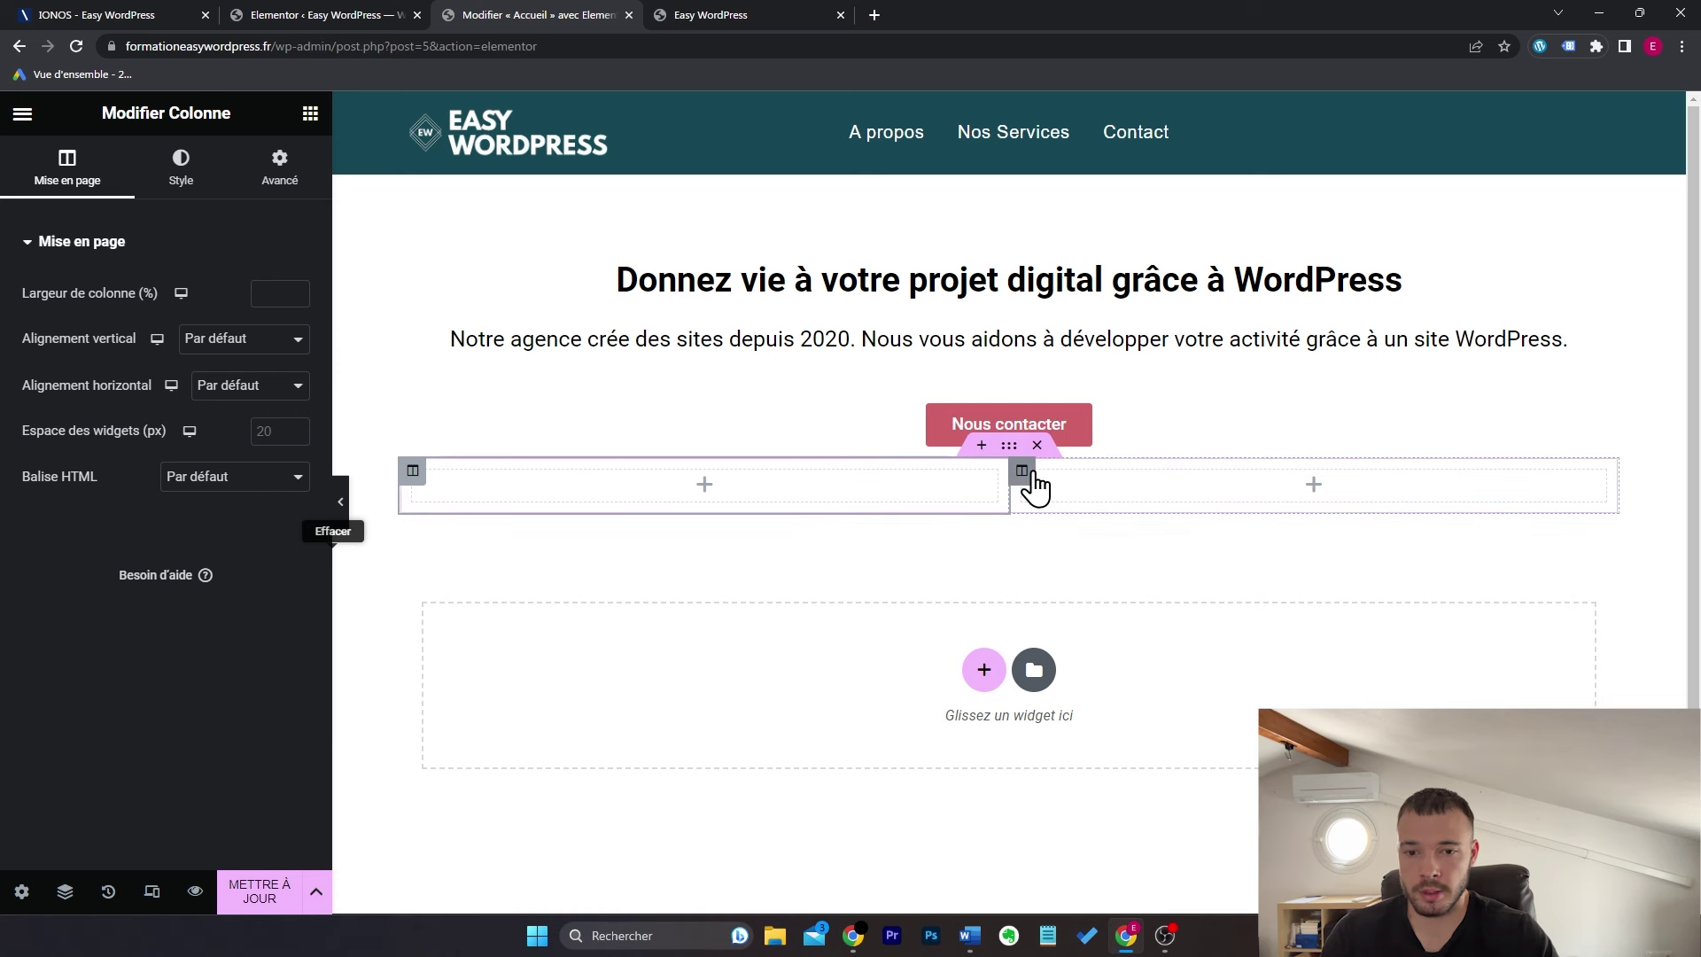
pyautogui.click(1023, 472)
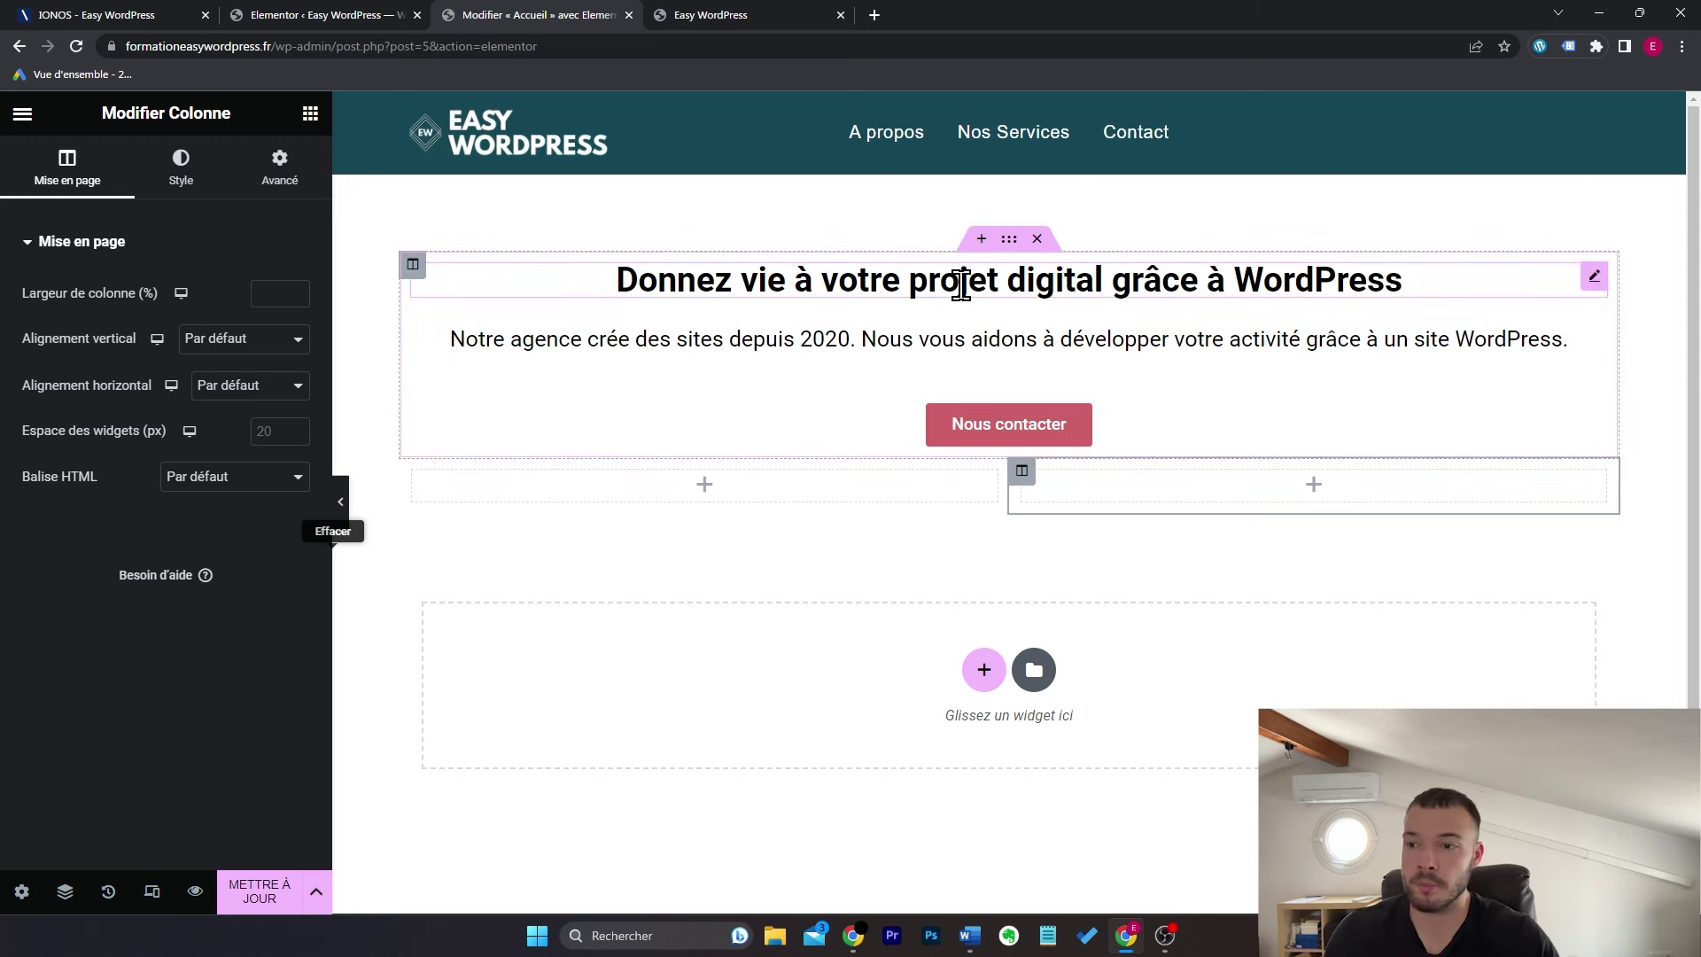
# Step: Add columns beside the heading column, move the heading content right, and delete the extra empty column
pyautogui.rightClick(413, 264)
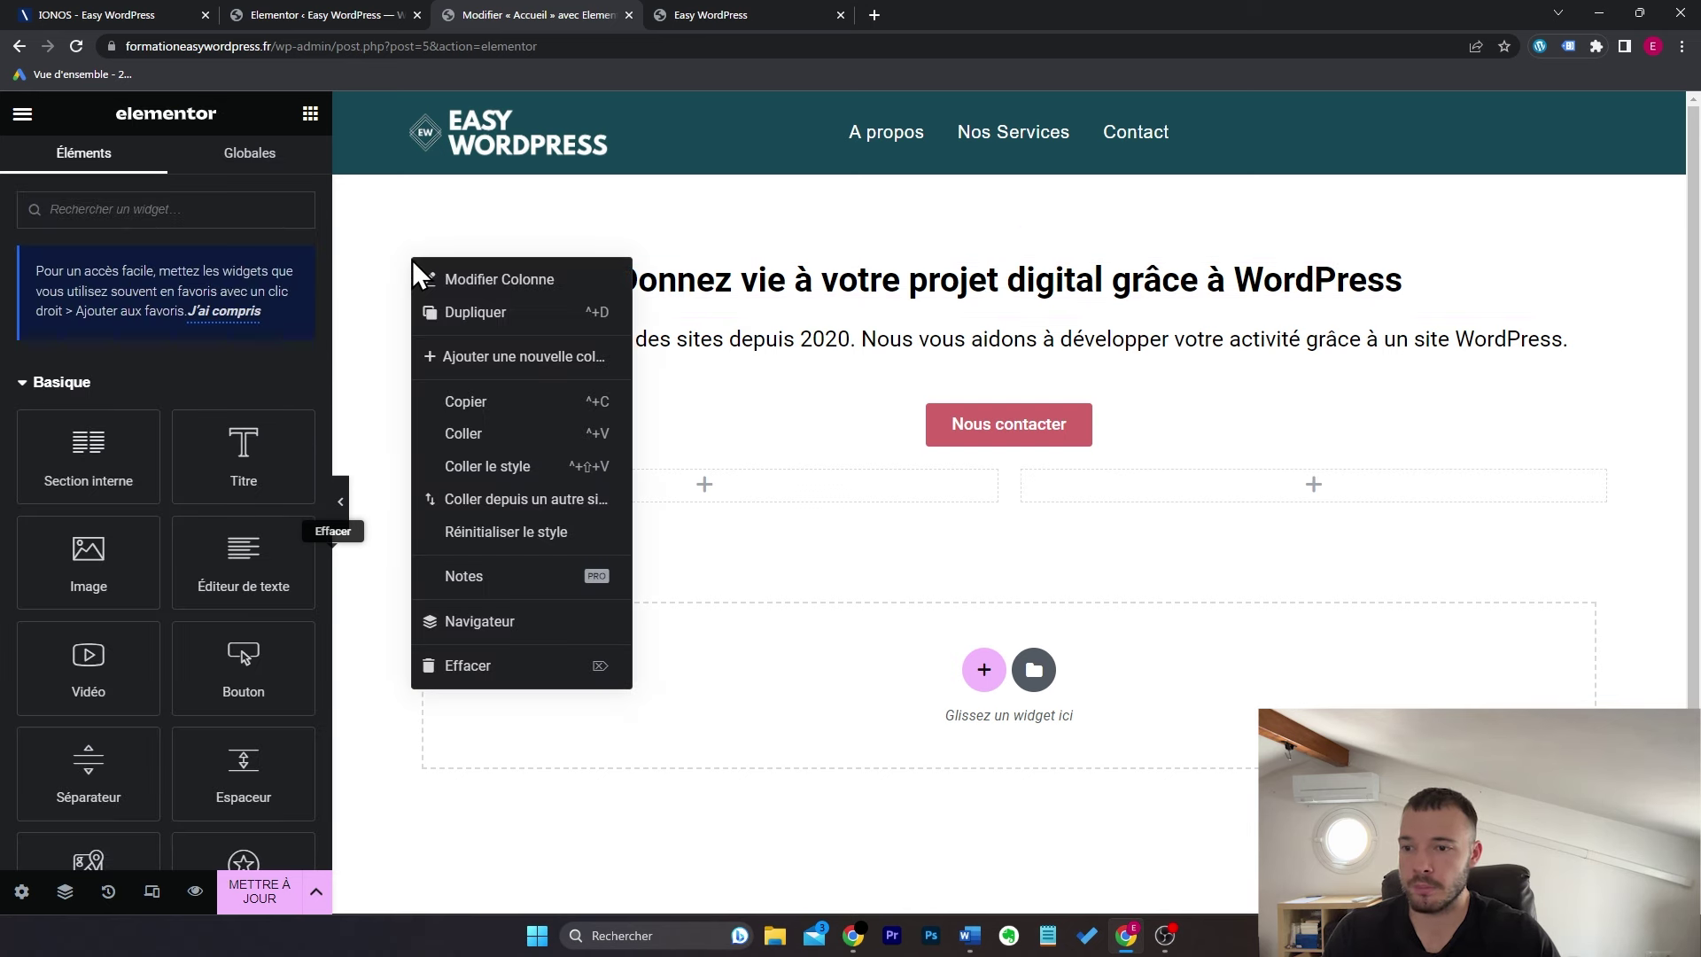
pyautogui.click(527, 356)
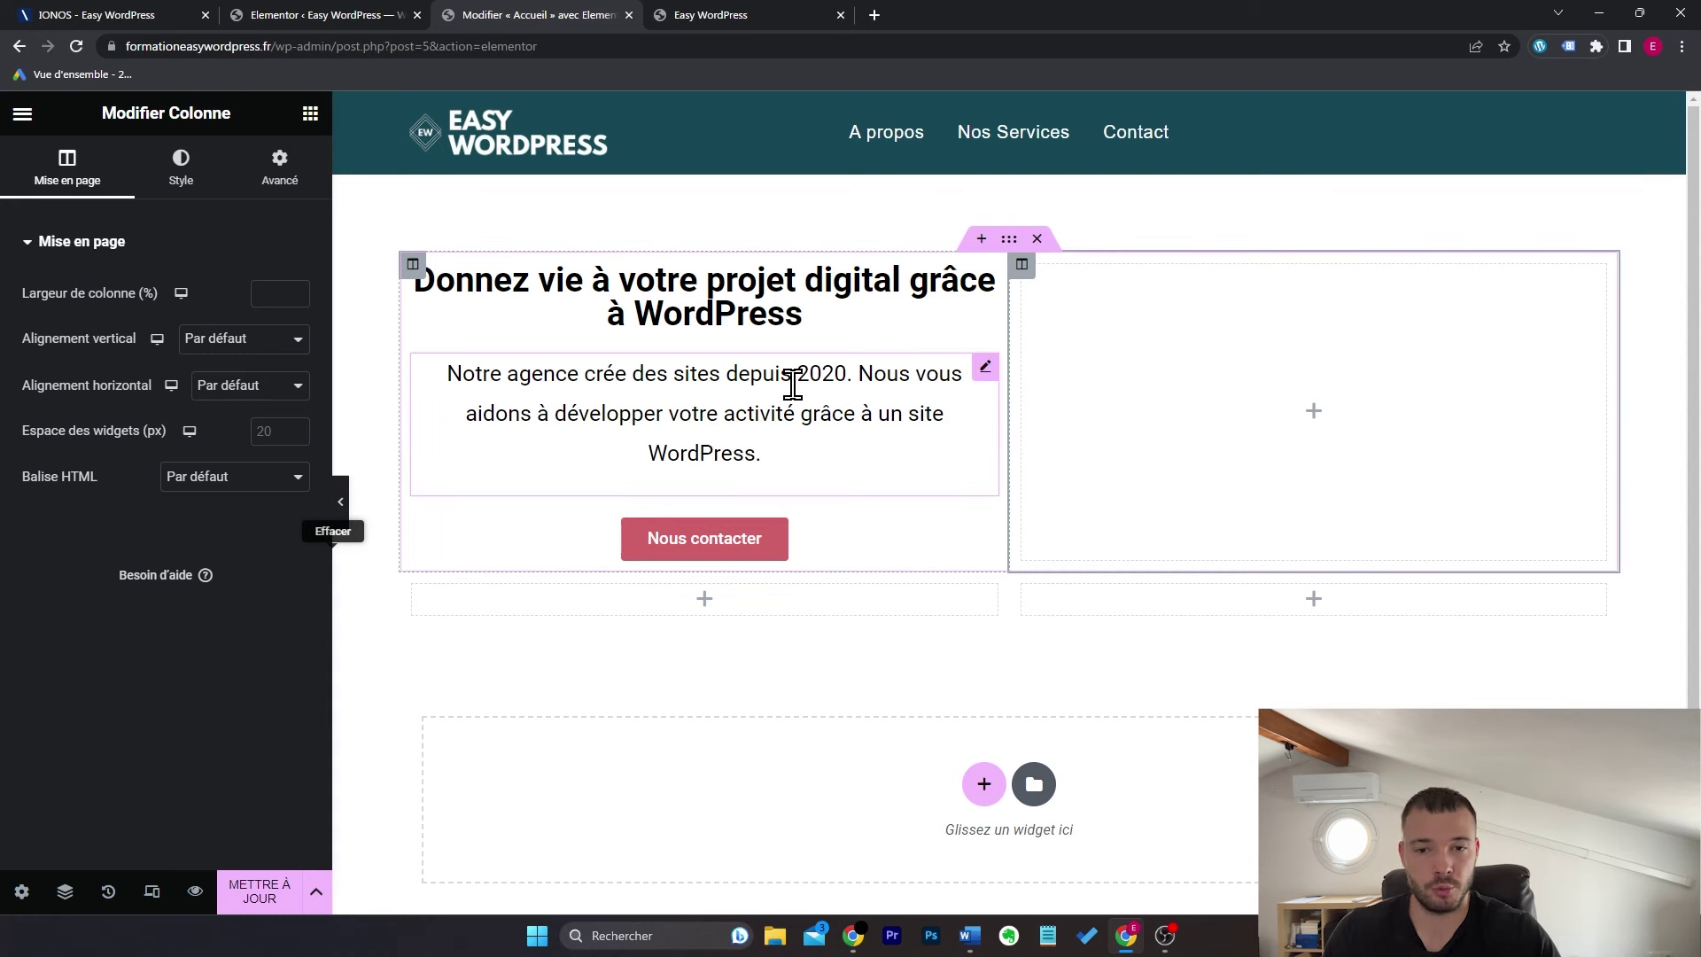
pyautogui.moveTo(1011, 323); pyautogui.dragTo(961, 369)
pyautogui.rightClick(970, 271)
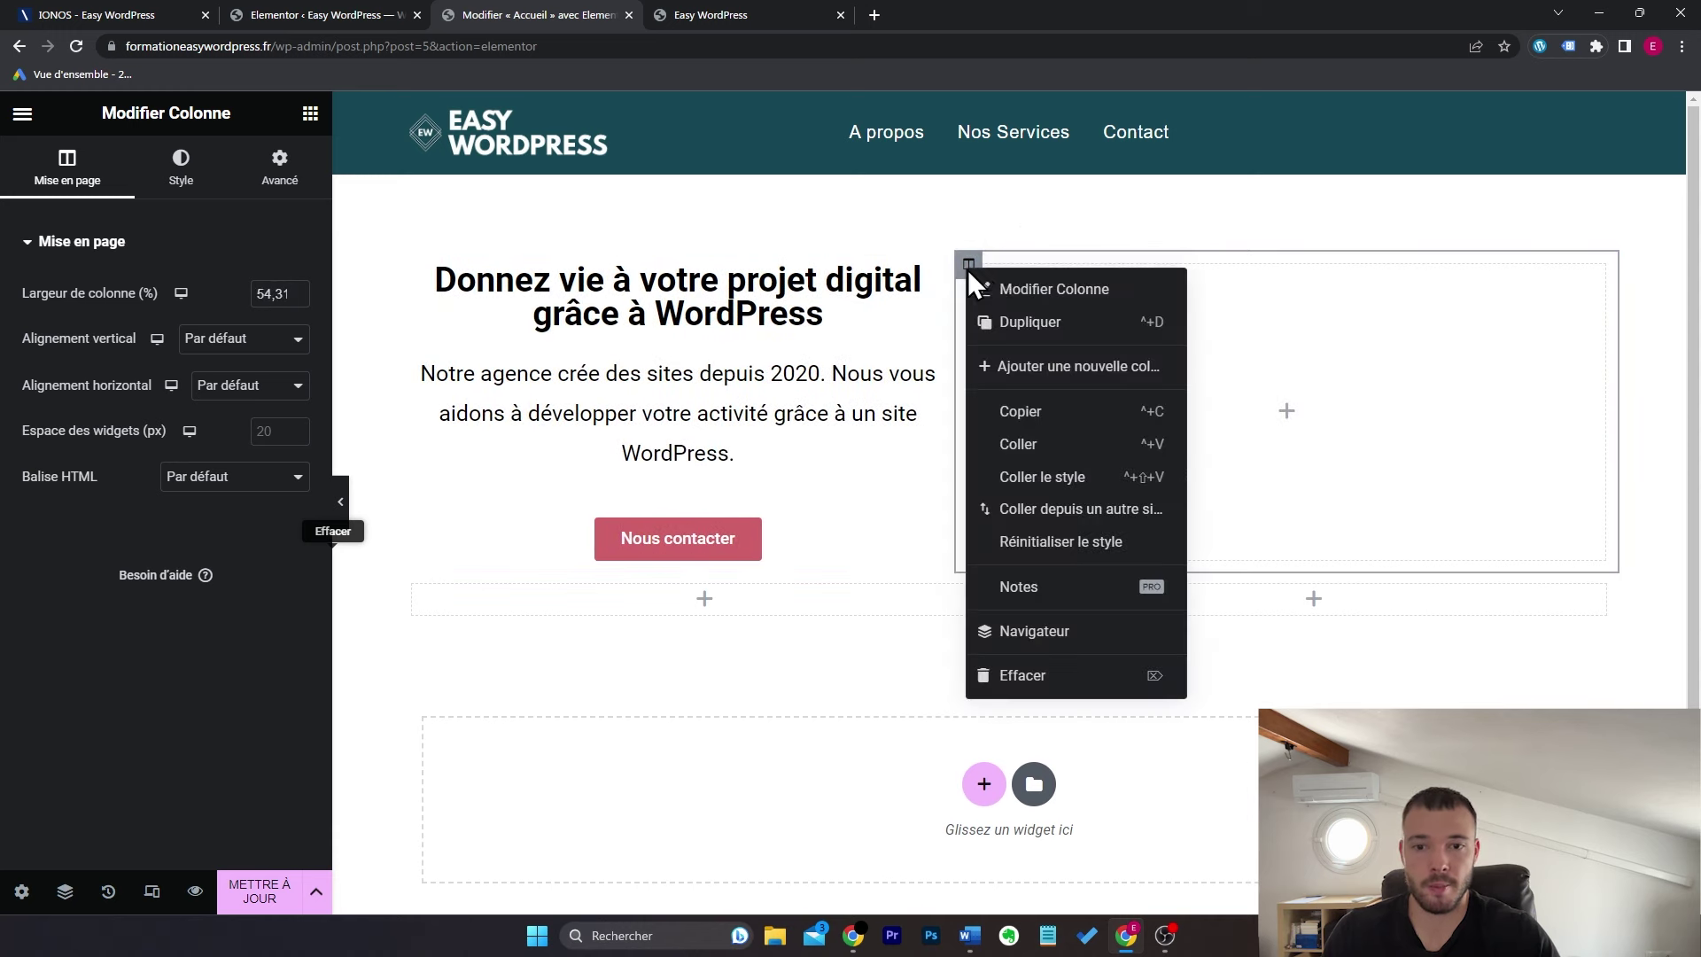
pyautogui.click(1088, 366)
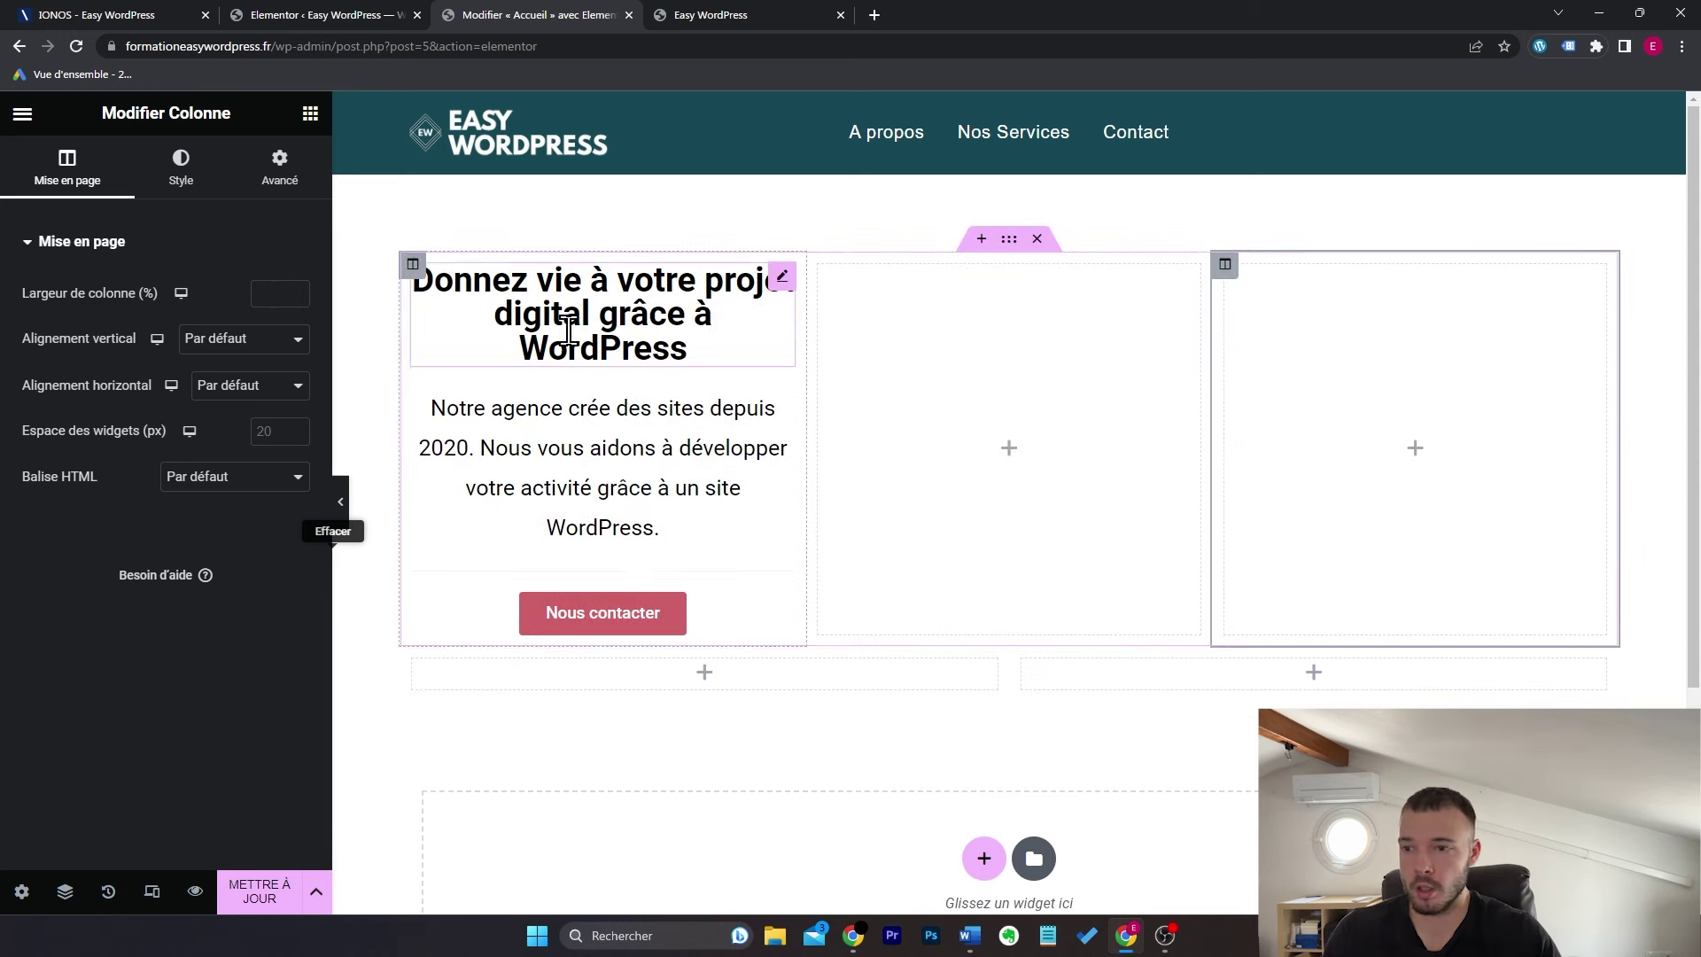
pyautogui.moveTo(413, 263); pyautogui.dragTo(972, 308)
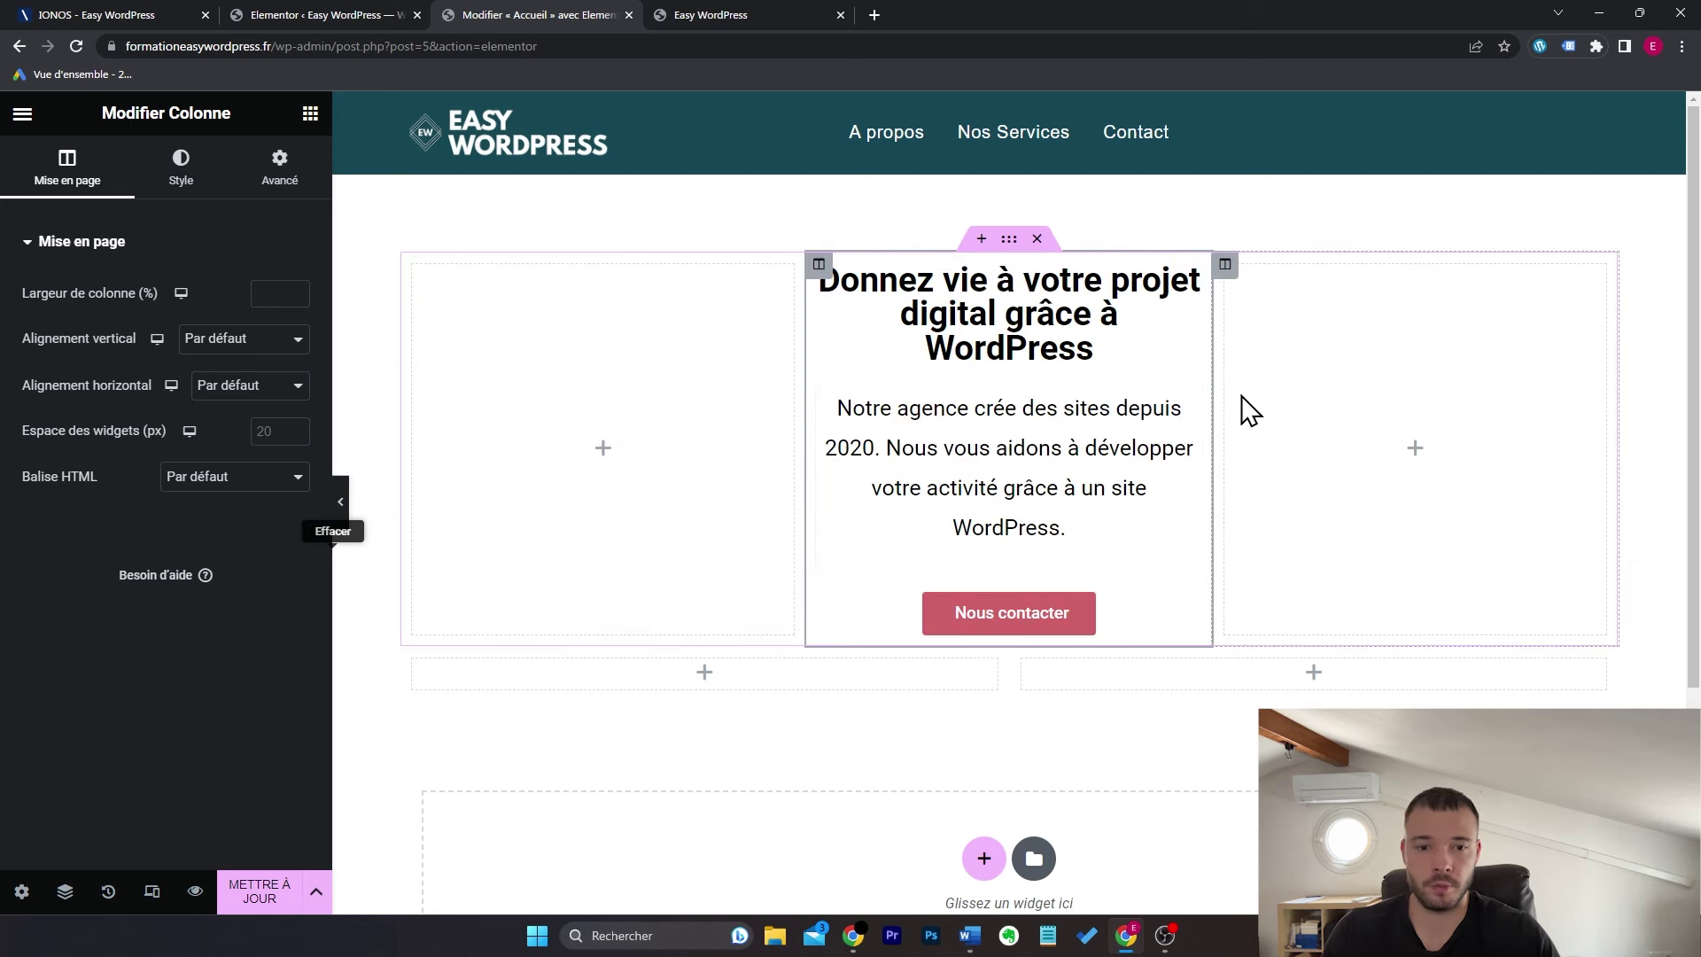
pyautogui.rightClick(1225, 265)
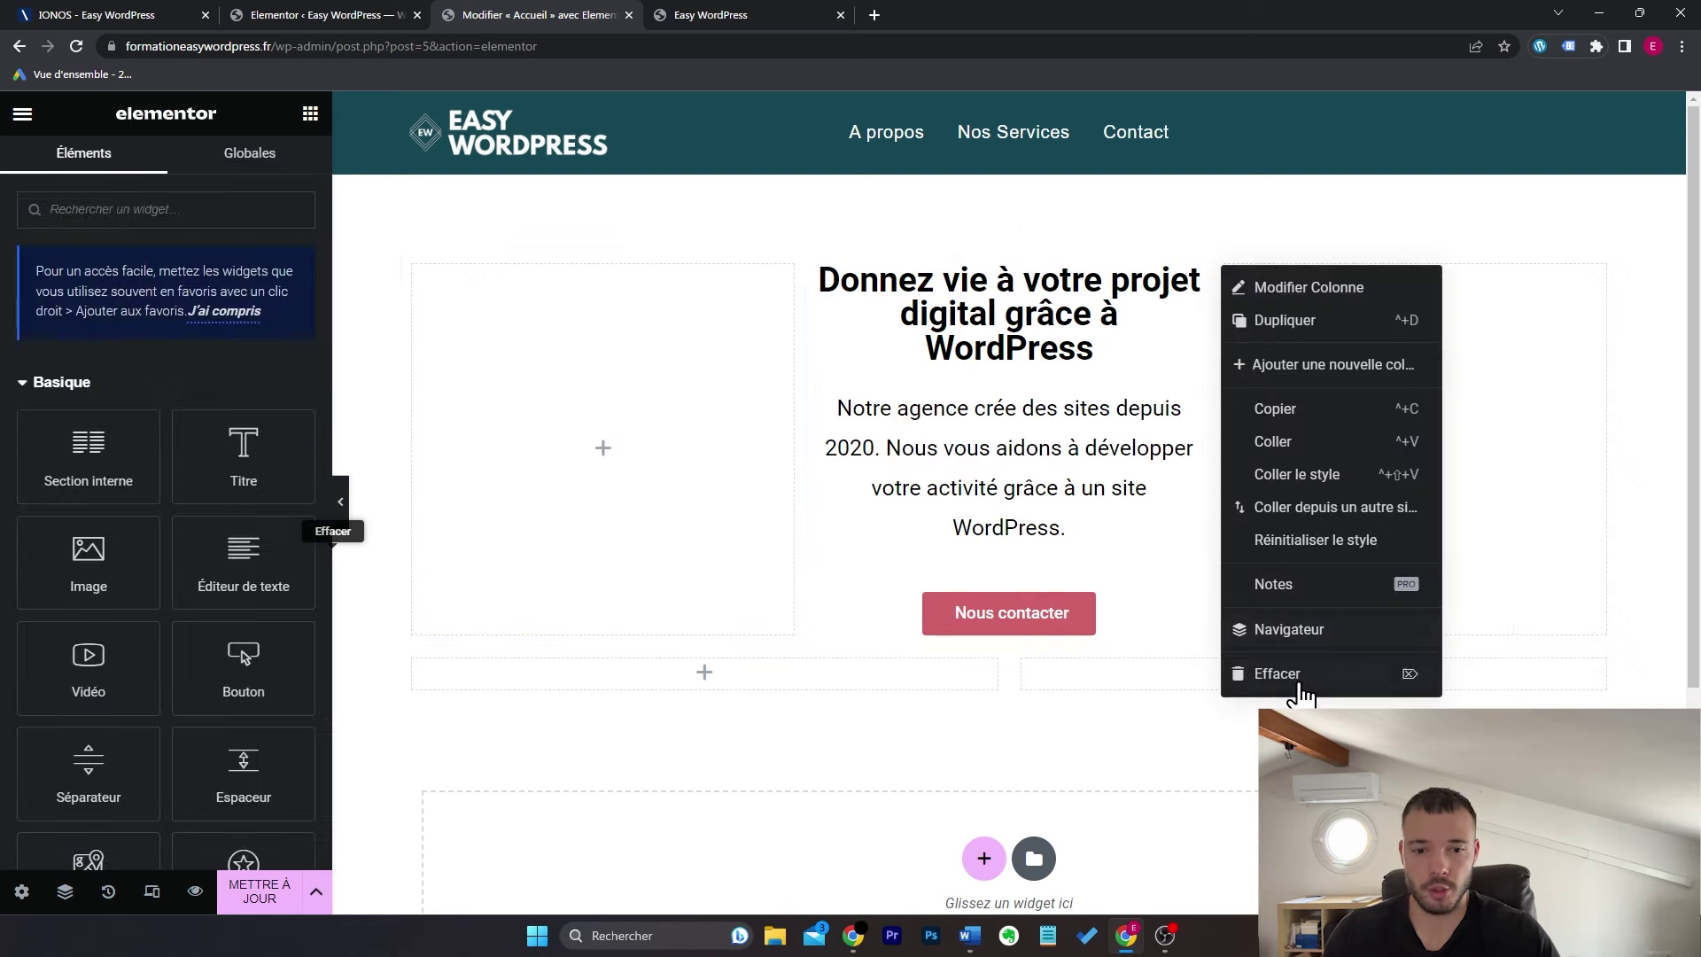
pyautogui.click(1292, 683)
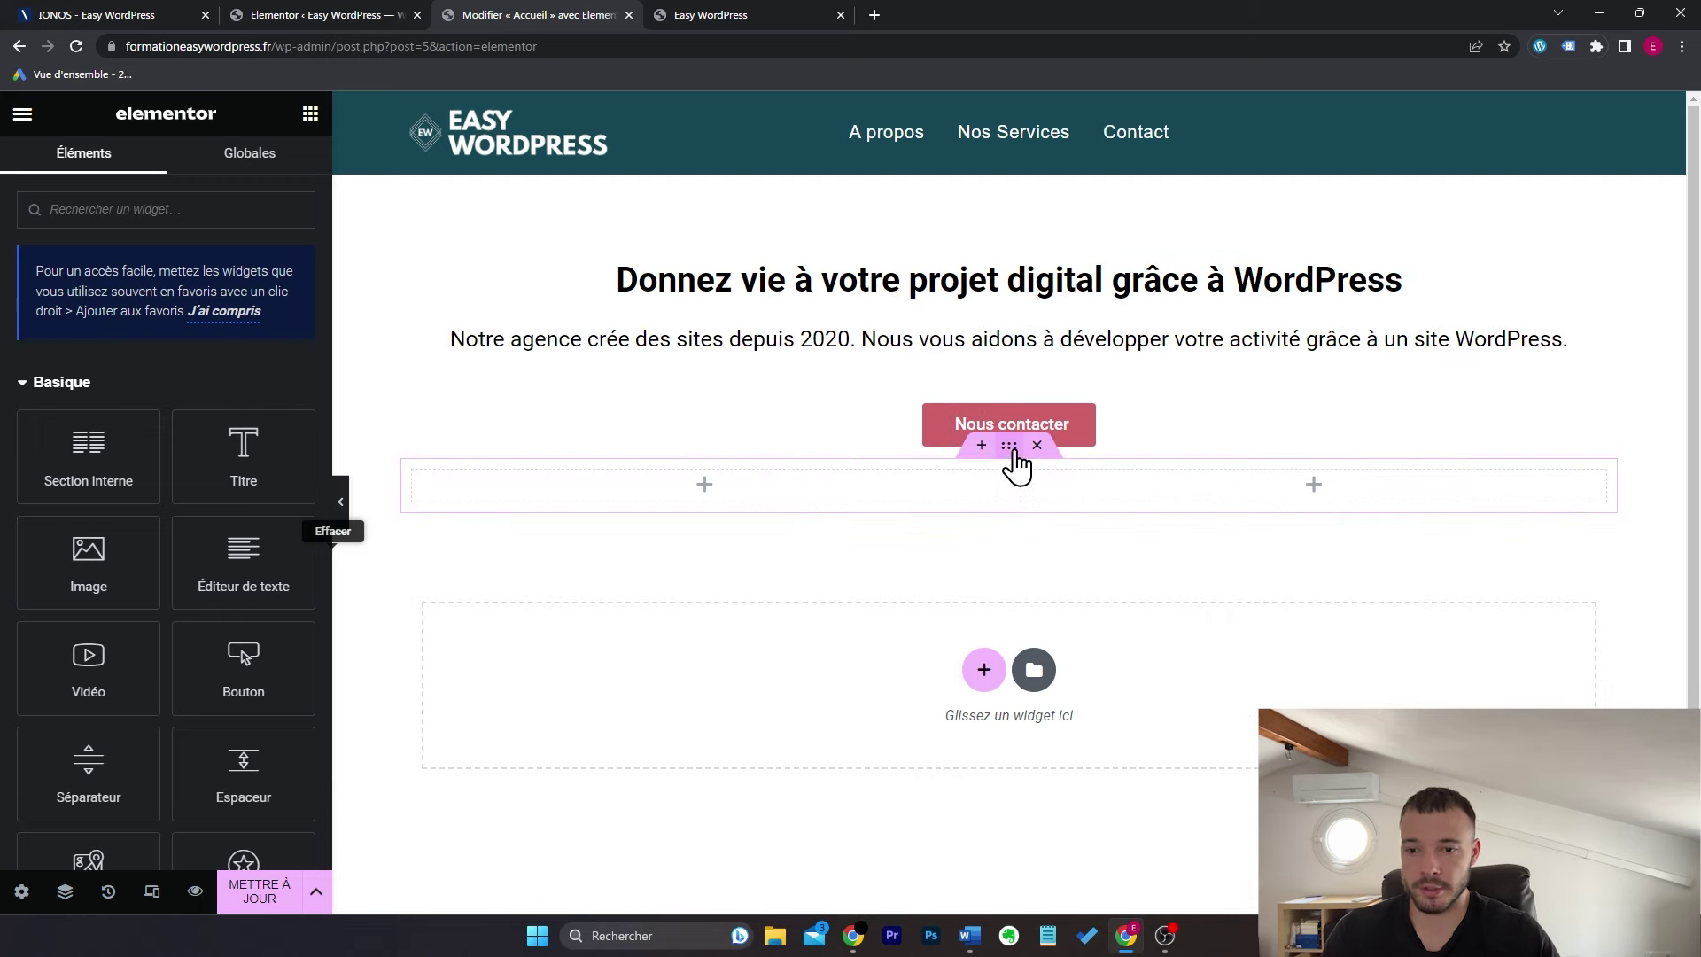
# Step: Drop an Image widget in the left column, and Titre, Éditeur de texte and Bouton widgets in the right
pyautogui.click(1012, 450)
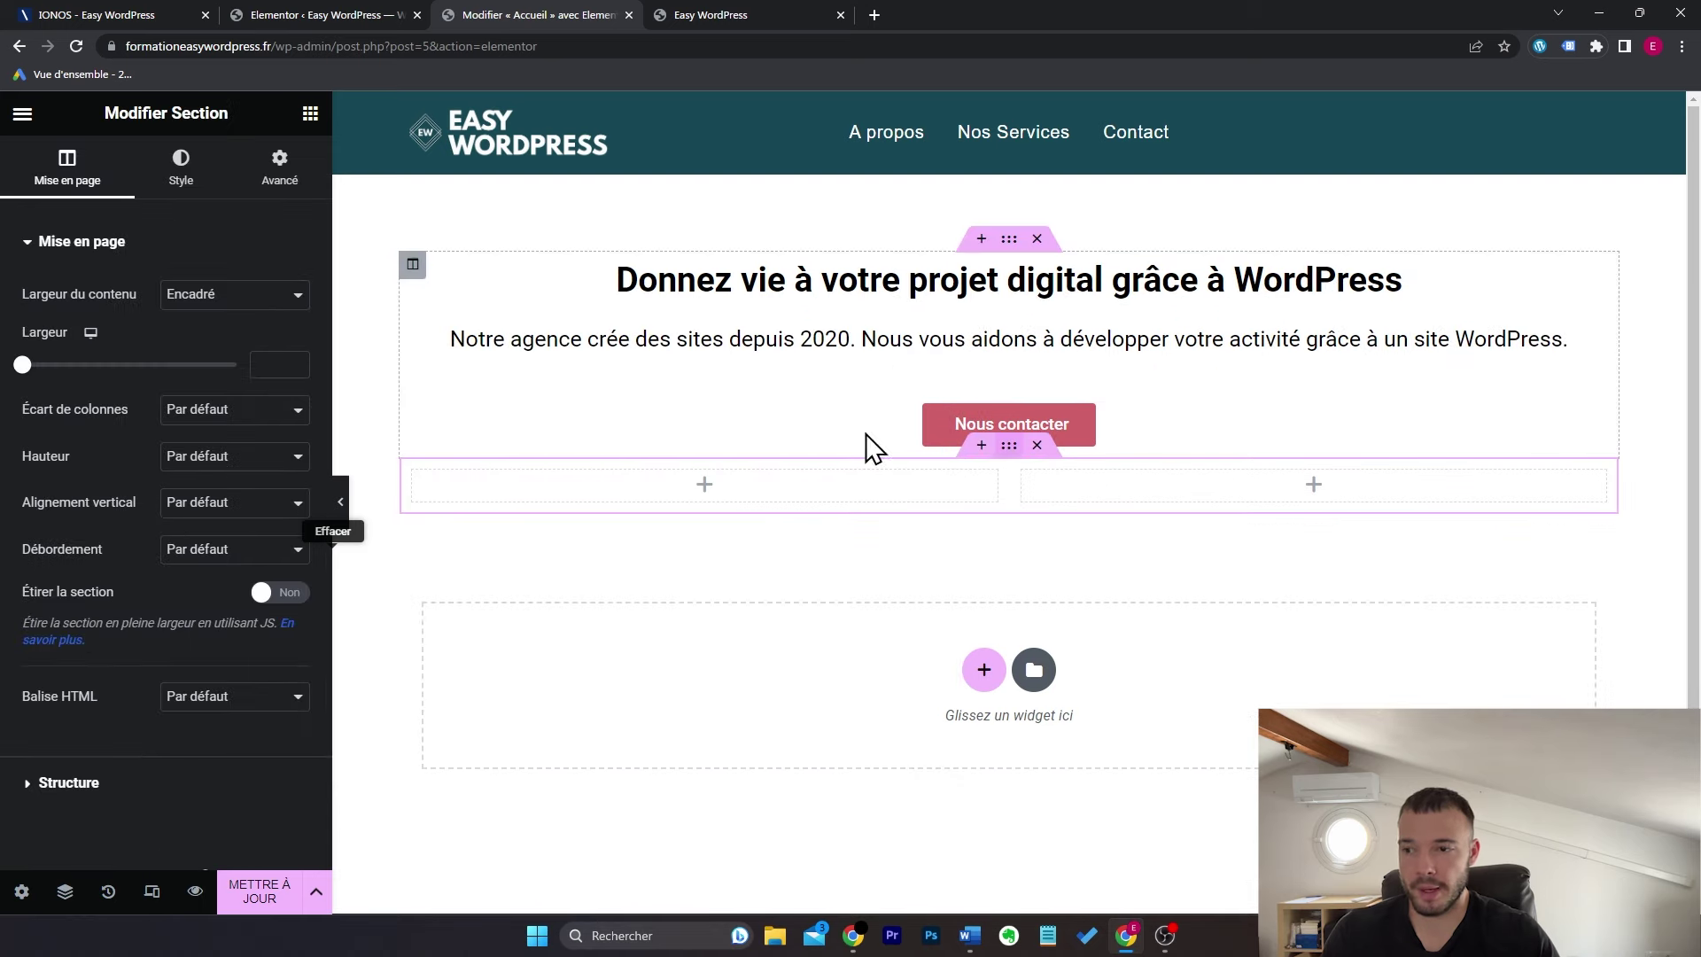
pyautogui.click(311, 114)
pyautogui.moveTo(100, 575); pyautogui.dragTo(627, 498)
pyautogui.click(310, 114)
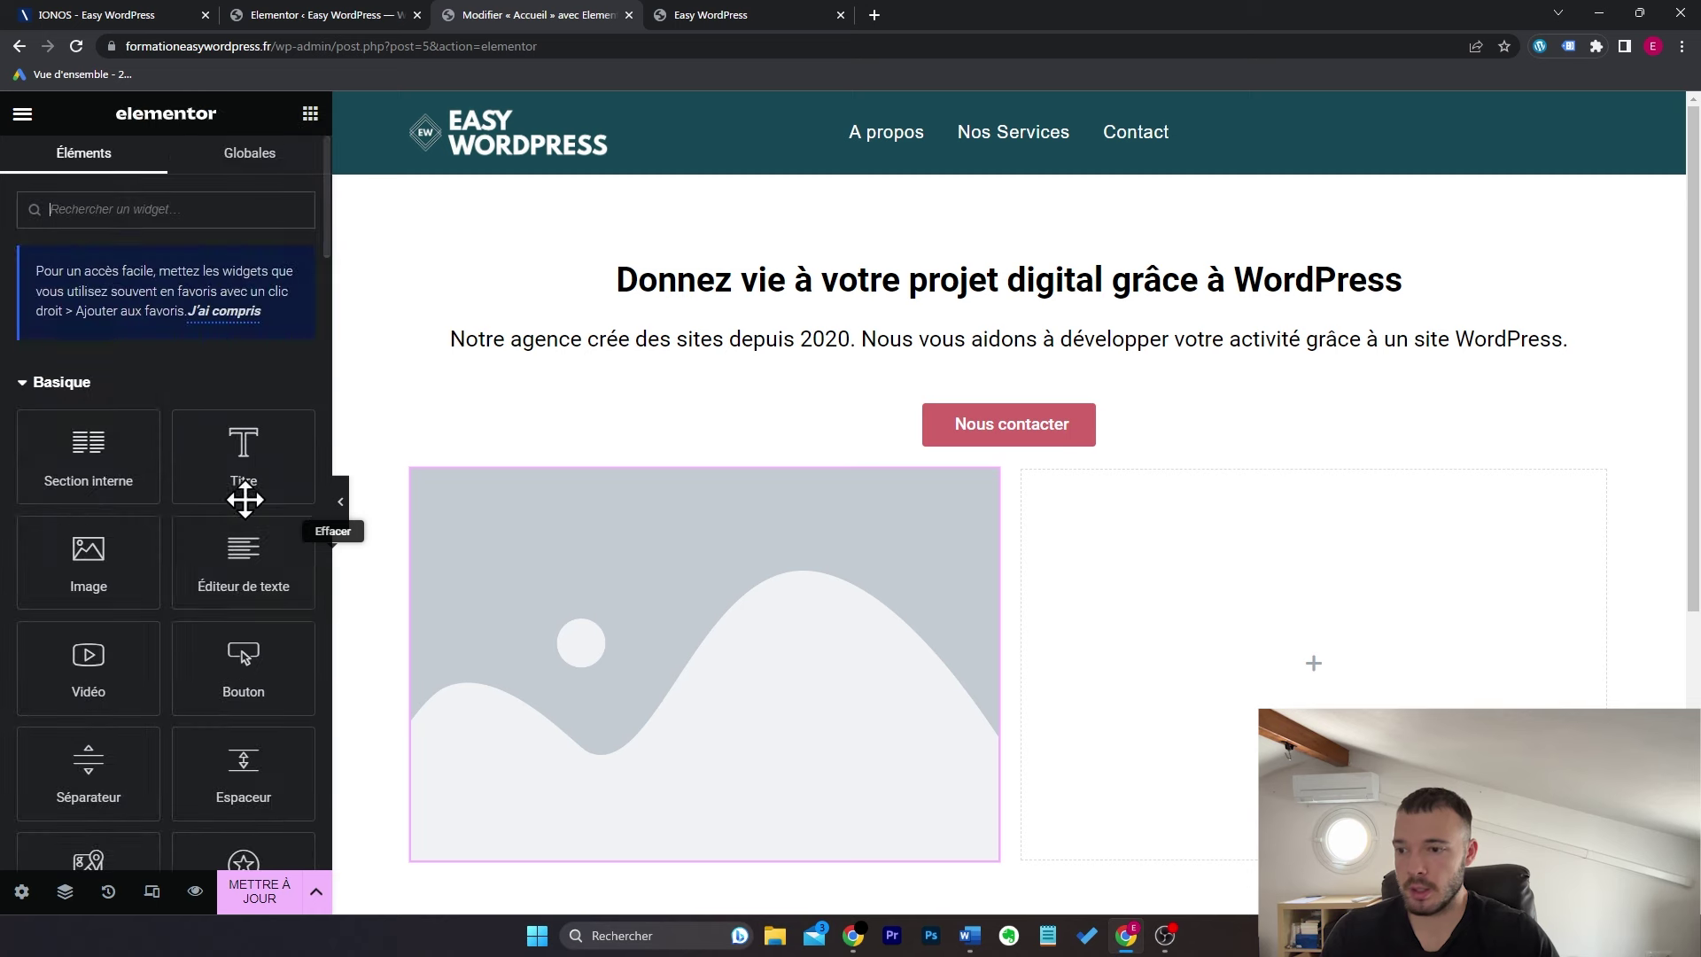
pyautogui.moveTo(232, 478); pyautogui.dragTo(1123, 574)
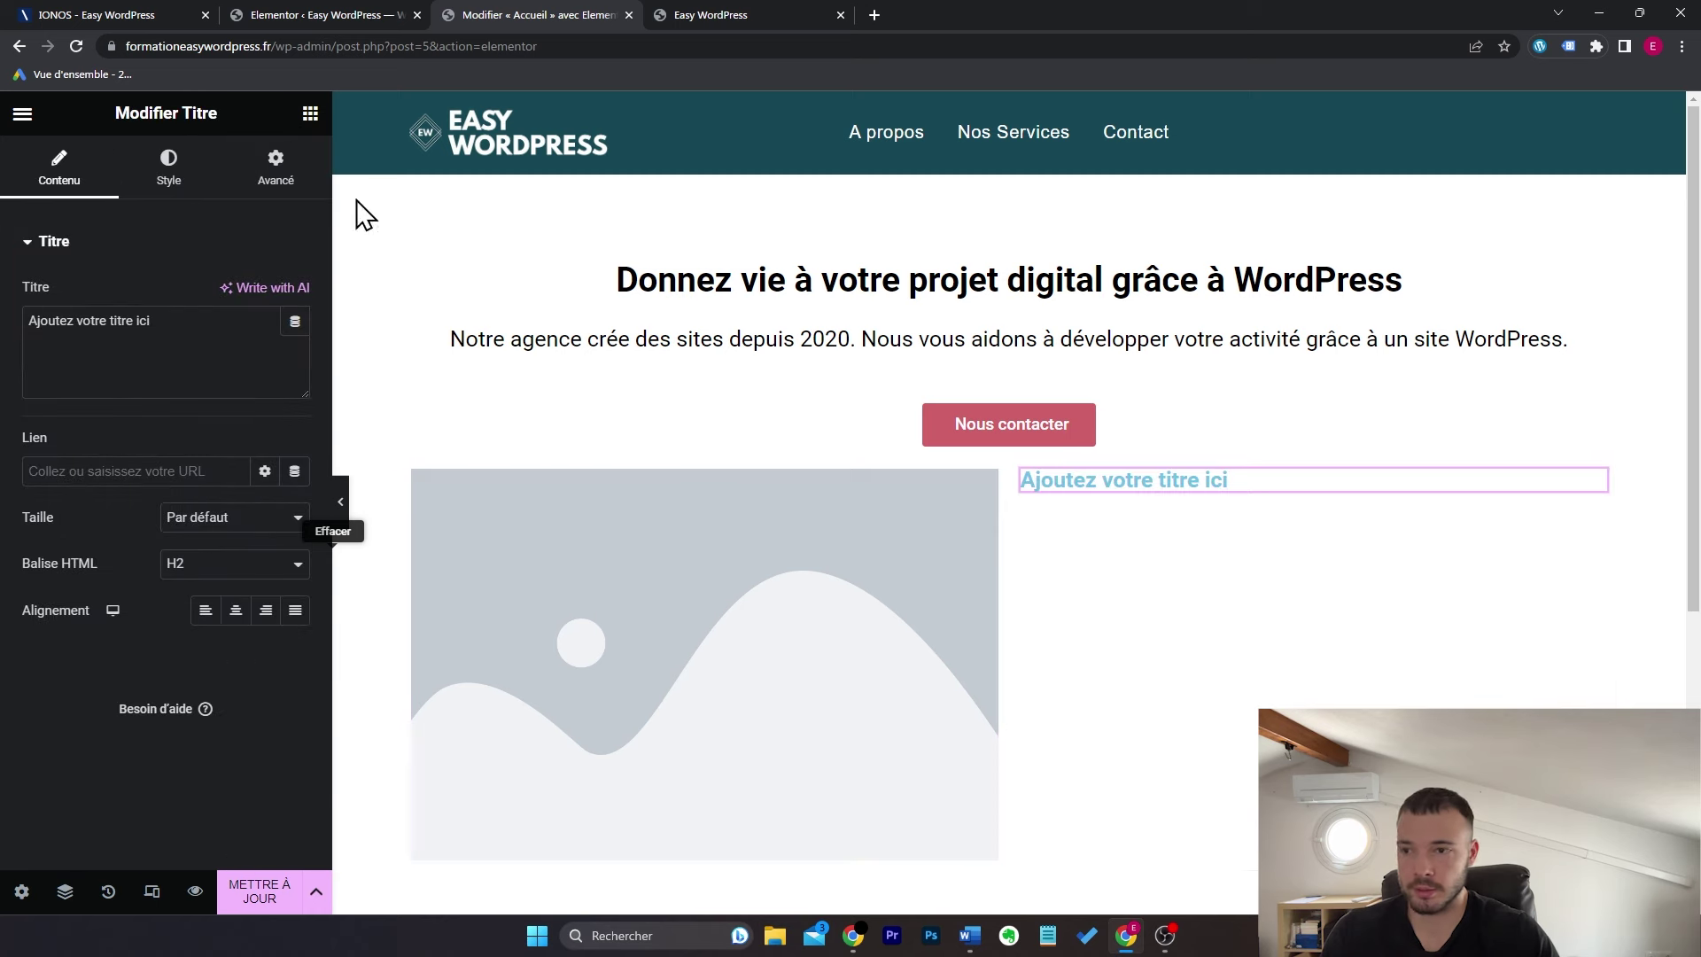
pyautogui.click(310, 113)
pyautogui.moveTo(212, 567); pyautogui.dragTo(1311, 509)
pyautogui.click(310, 113)
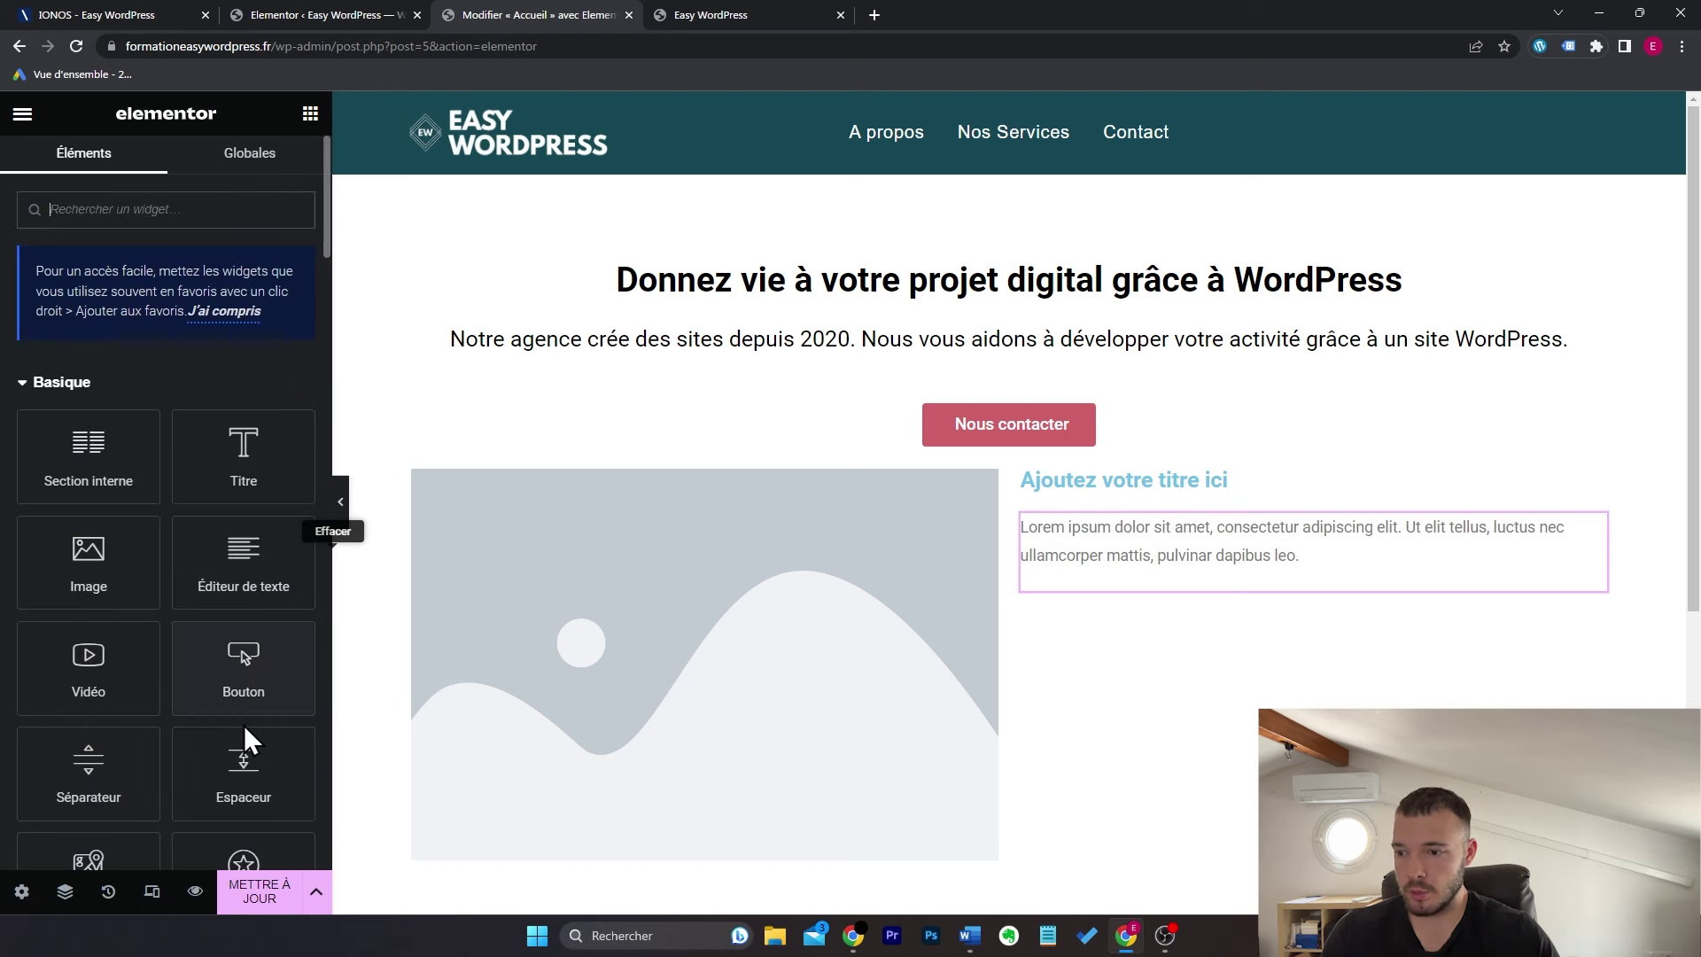
pyautogui.moveTo(241, 669); pyautogui.dragTo(1289, 580)
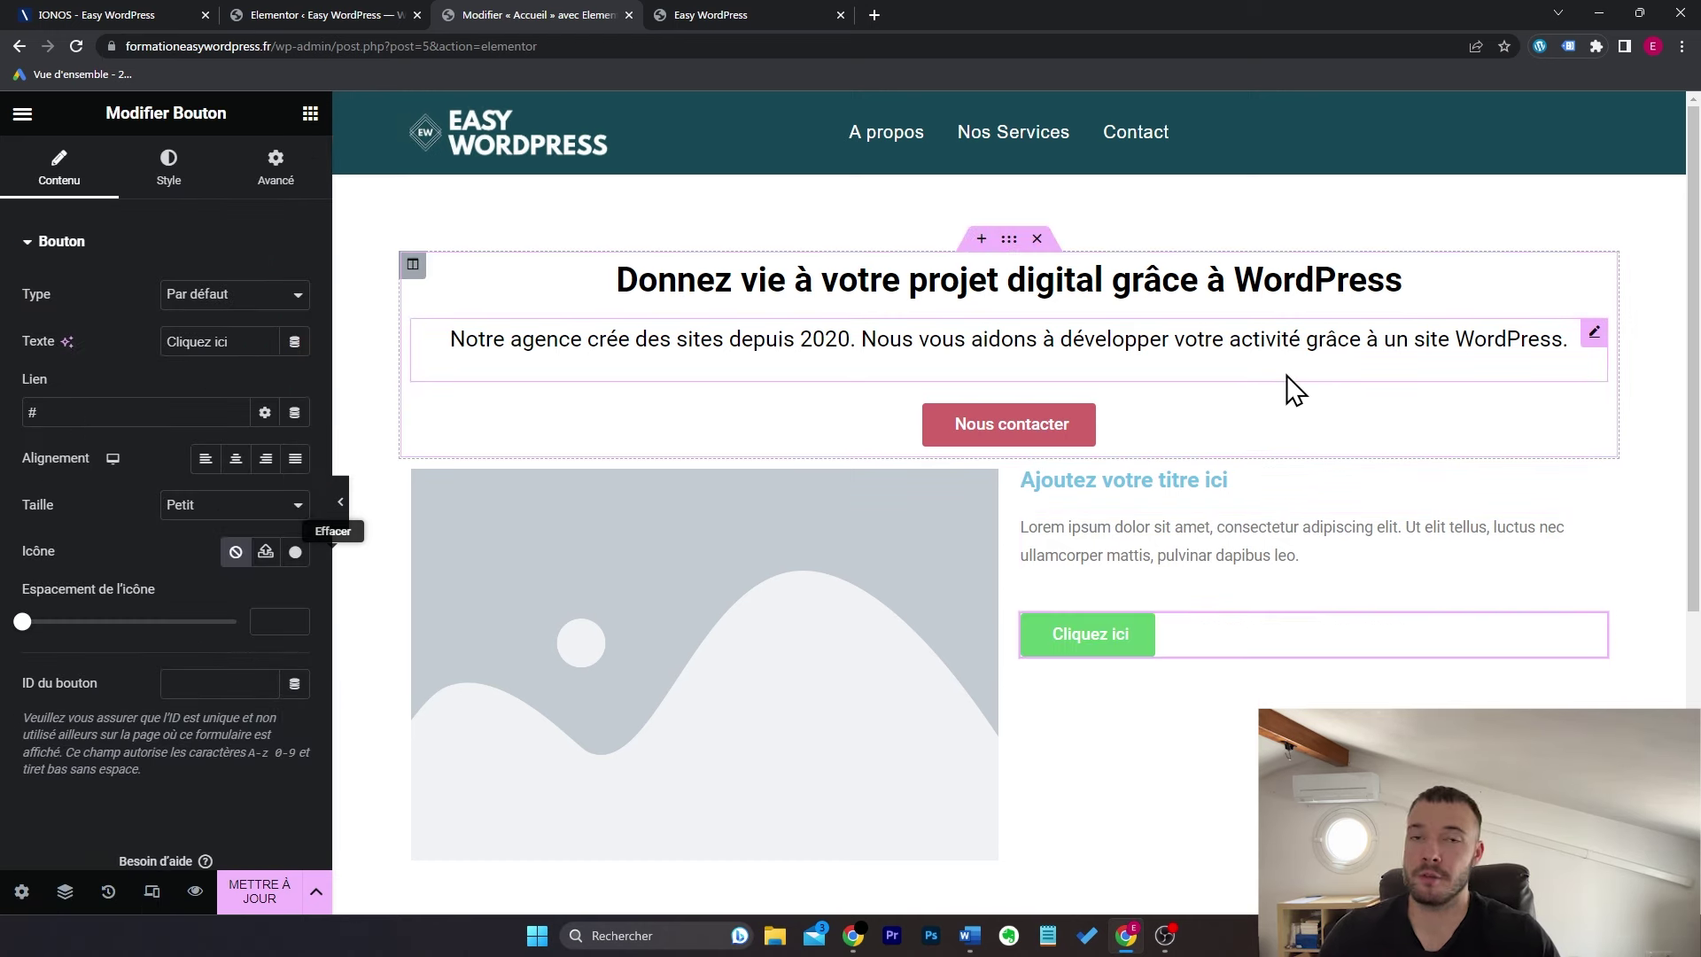
# Step: Copy the hero title, paragraph and Nous contacter button styles onto the new heading, Lorem paragraph and Cliquez ici button
pyautogui.rightClick(942, 278)
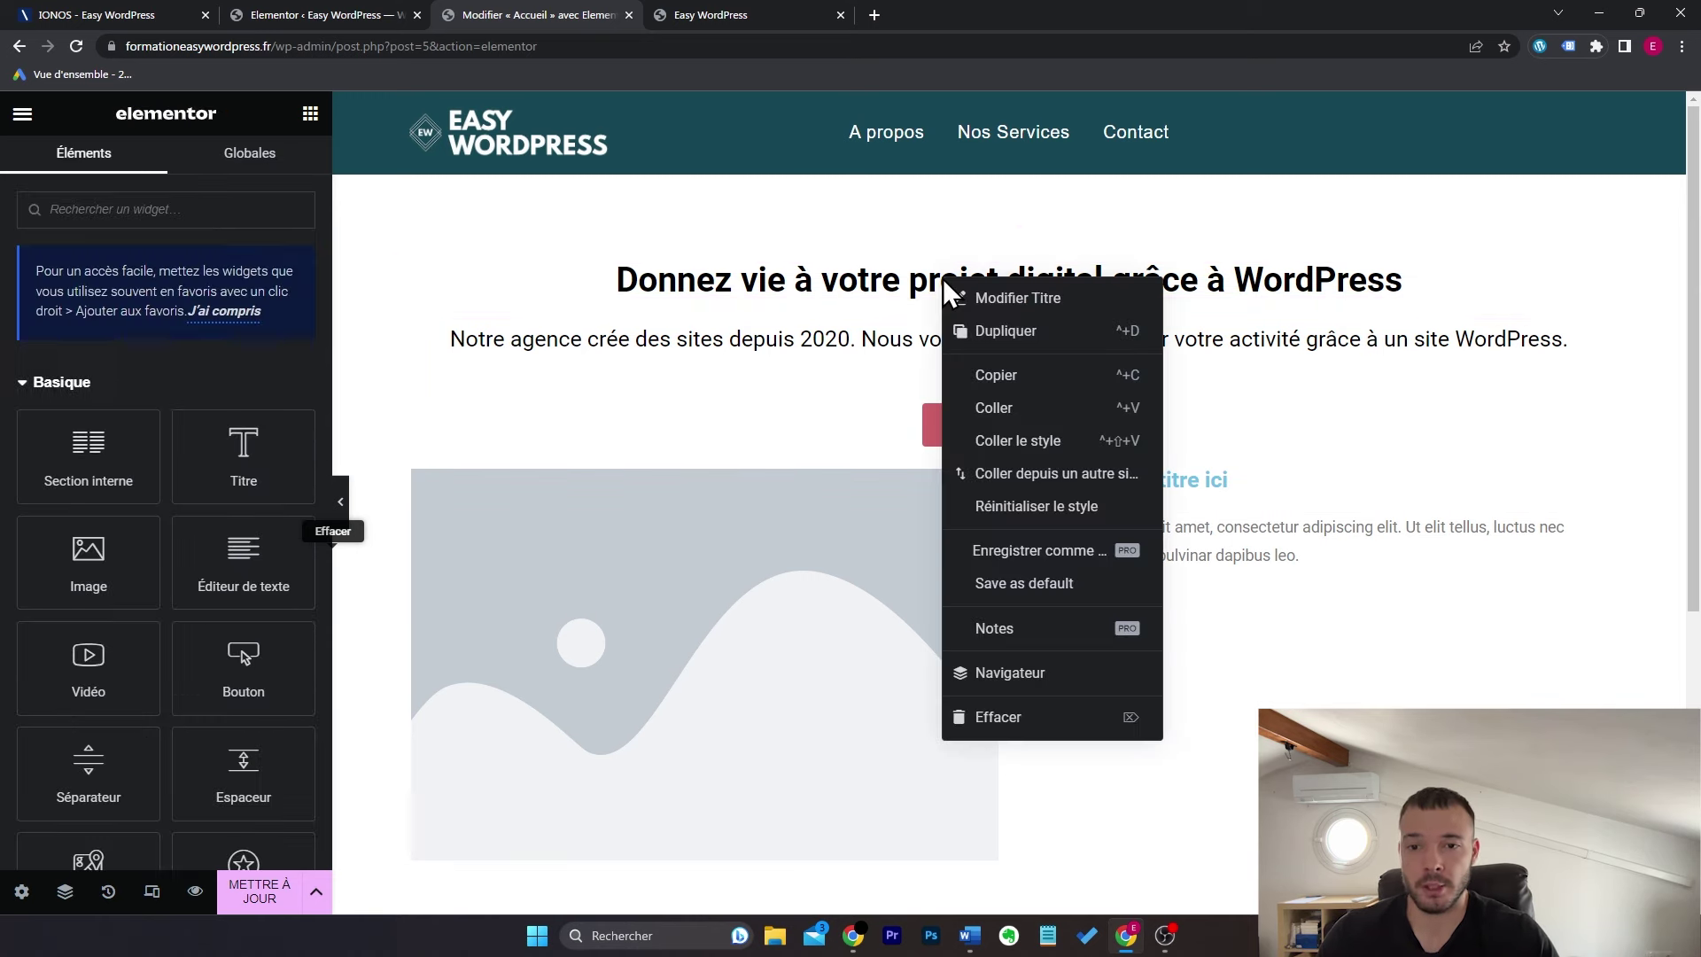
pyautogui.click(1043, 368)
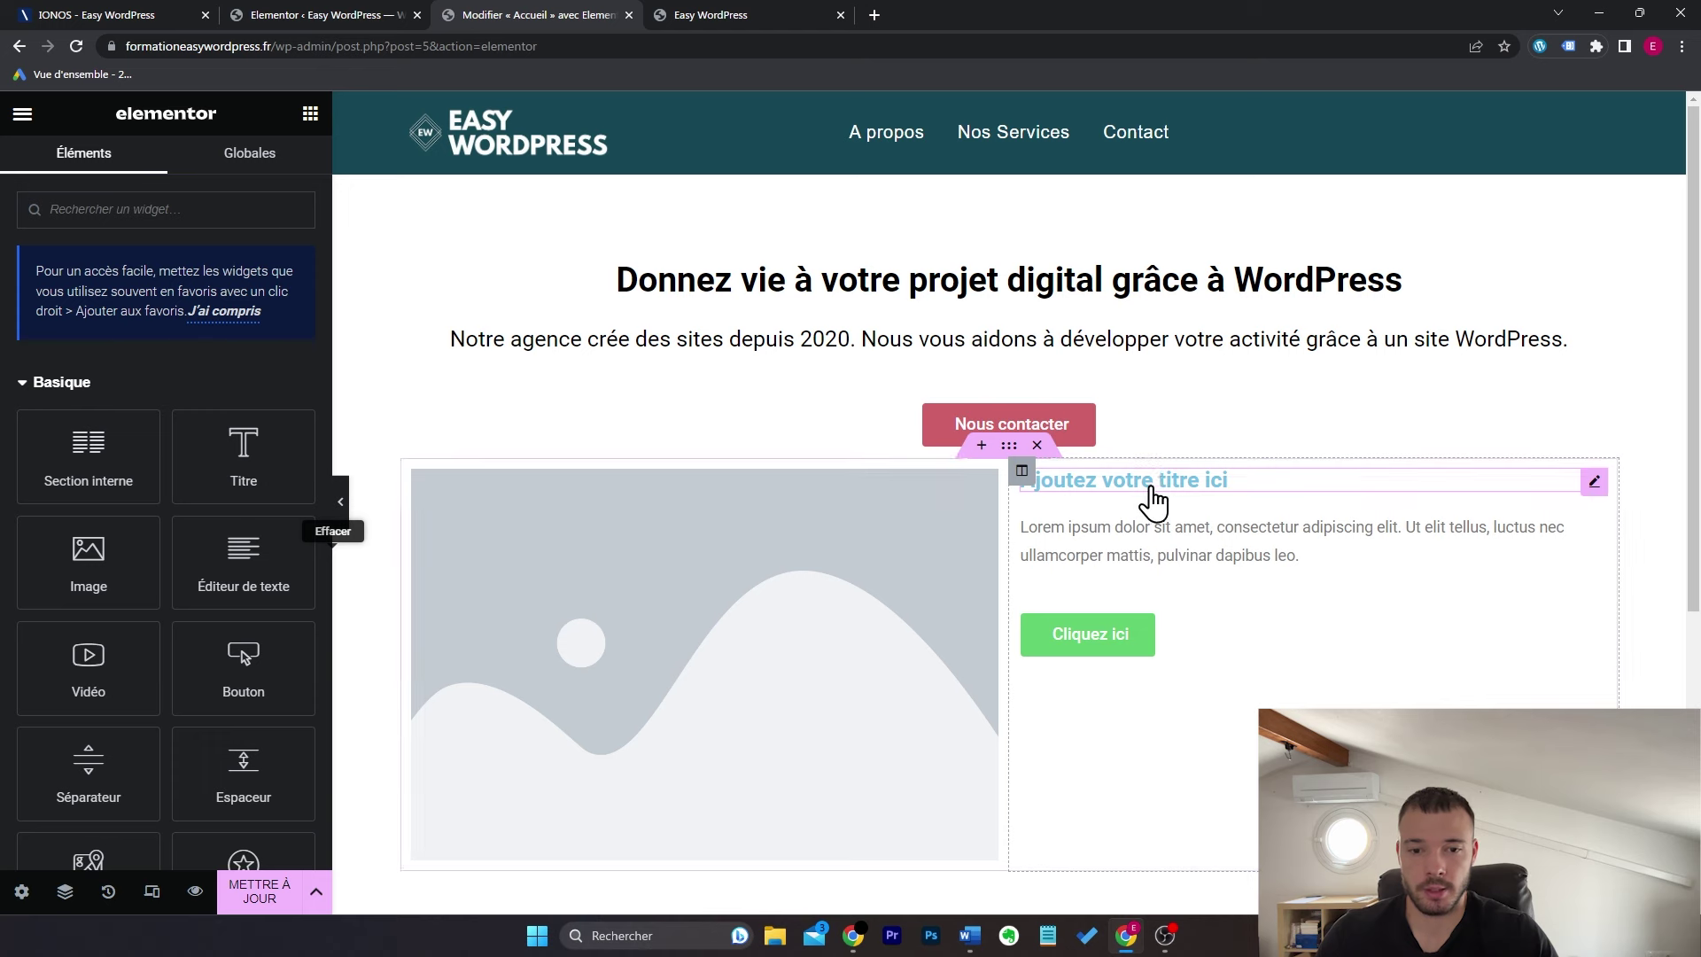
pyautogui.rightClick(1151, 493)
pyautogui.click(1232, 614)
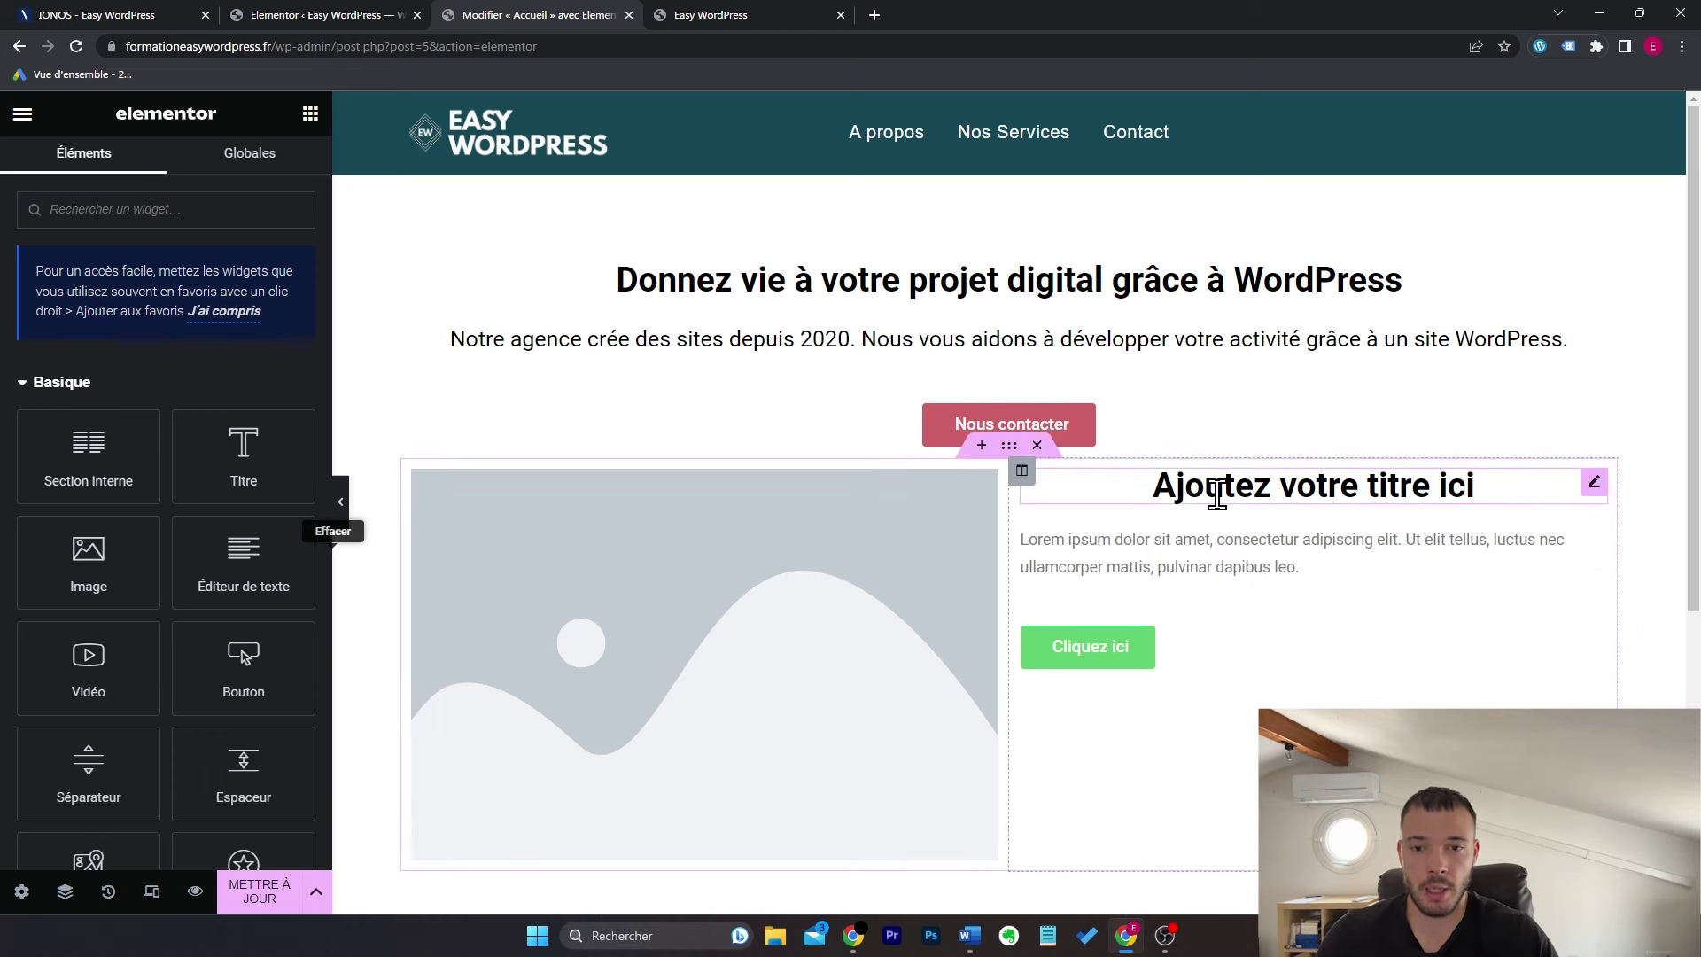
pyautogui.rightClick(996, 344)
pyautogui.click(1147, 507)
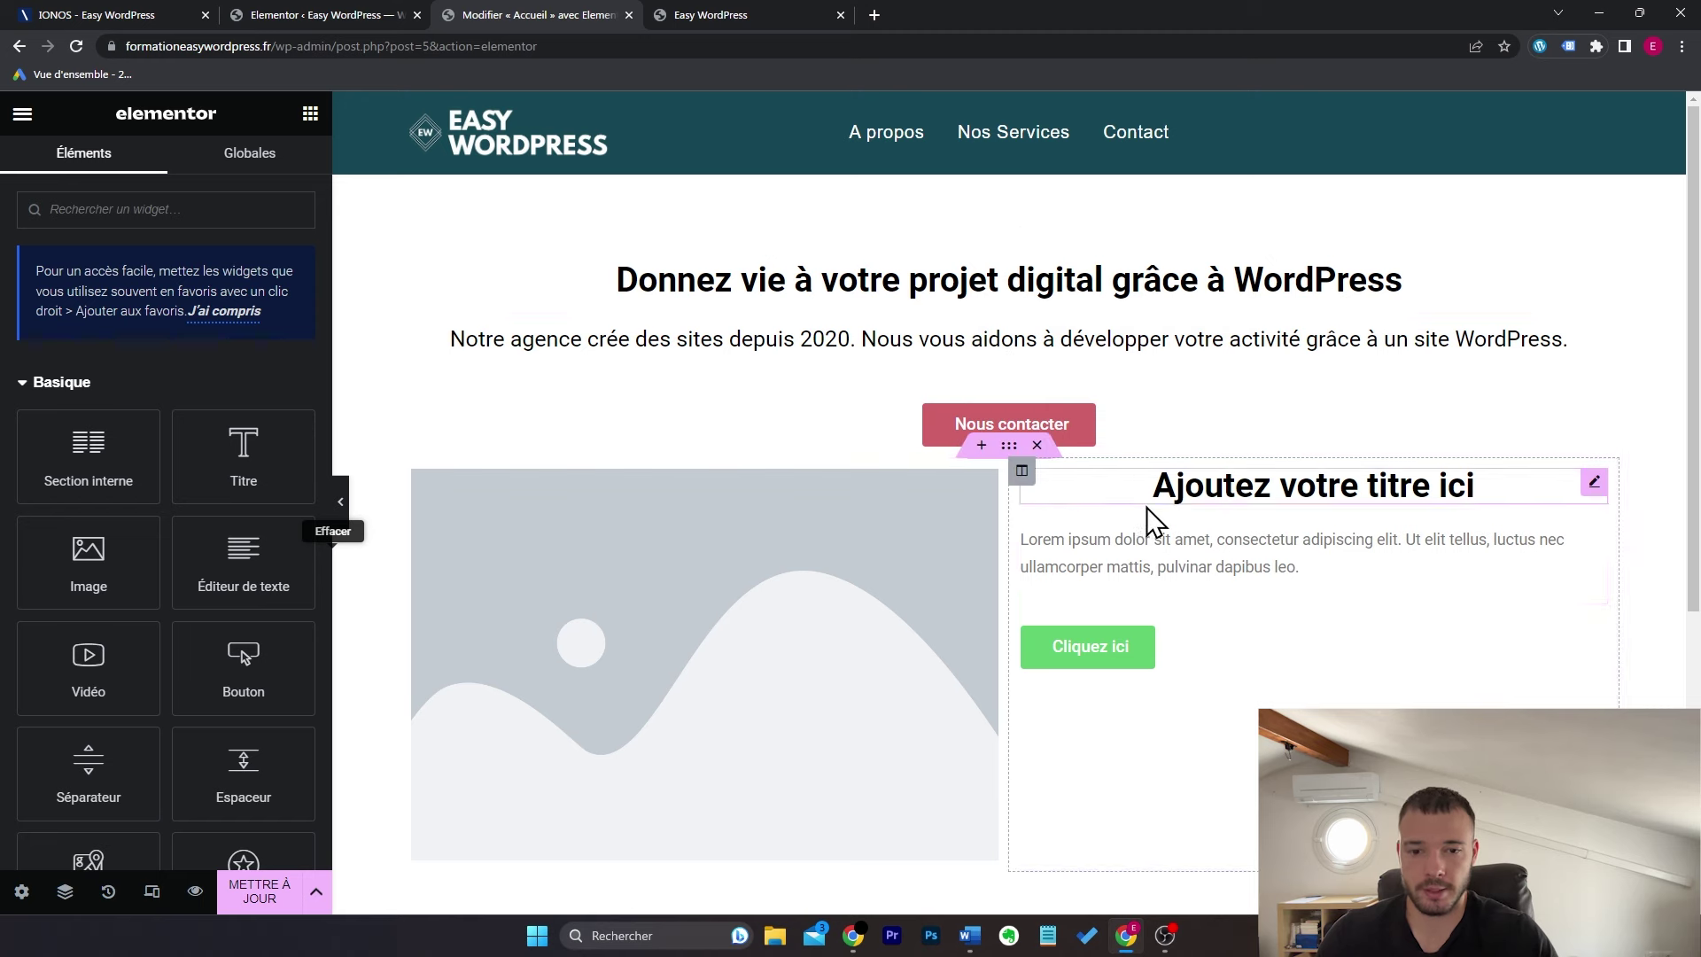
pyautogui.rightClick(1152, 542)
pyautogui.click(1170, 618)
pyautogui.rightClick(1073, 422)
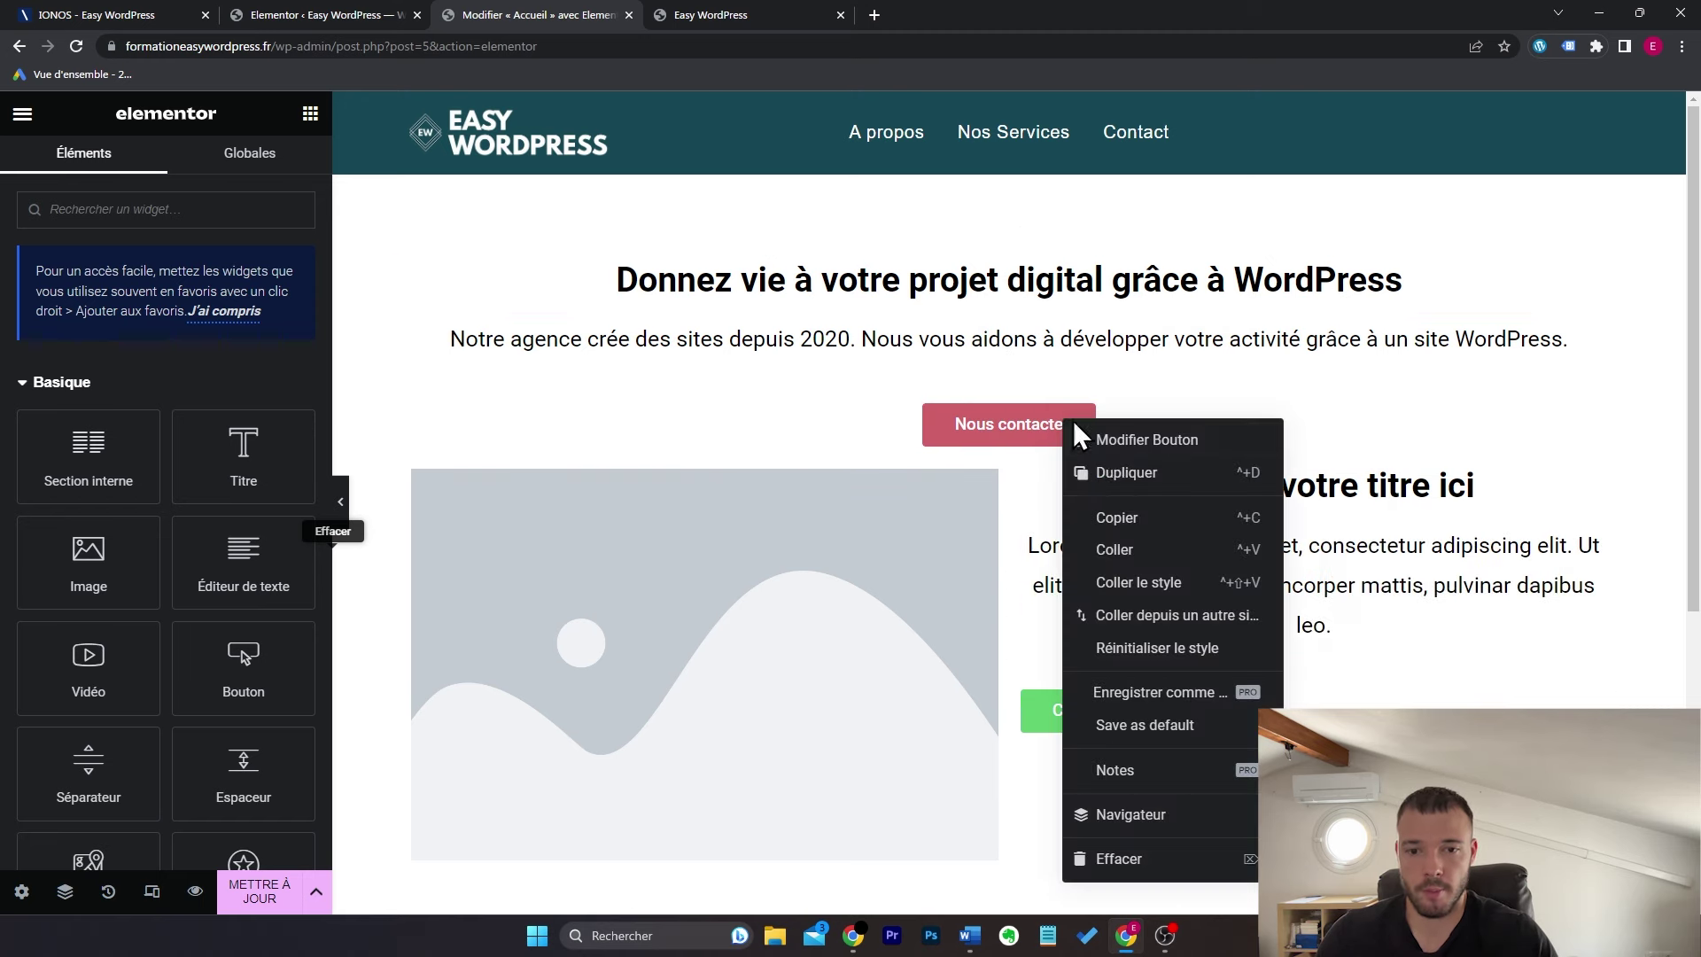
pyautogui.click(1122, 521)
pyautogui.rightClick(1134, 717)
pyautogui.click(1213, 618)
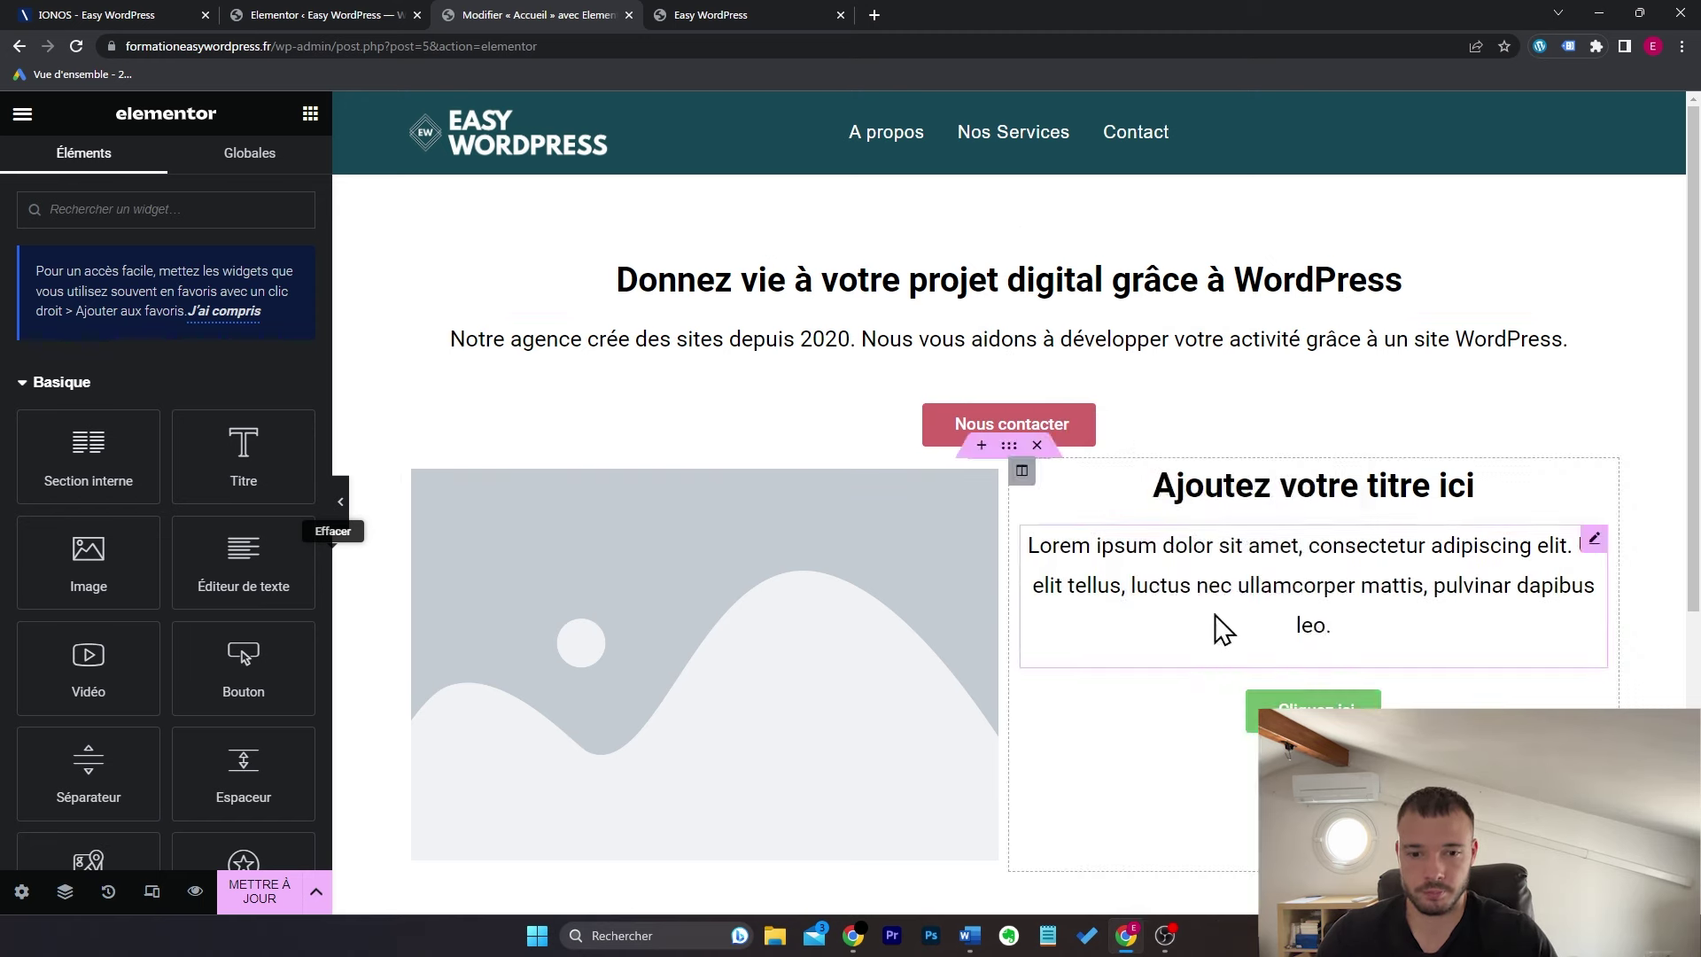
# Step: Left-align the Lorem ipsum paragraph and the Cliquez ici button
pyautogui.click(1359, 594)
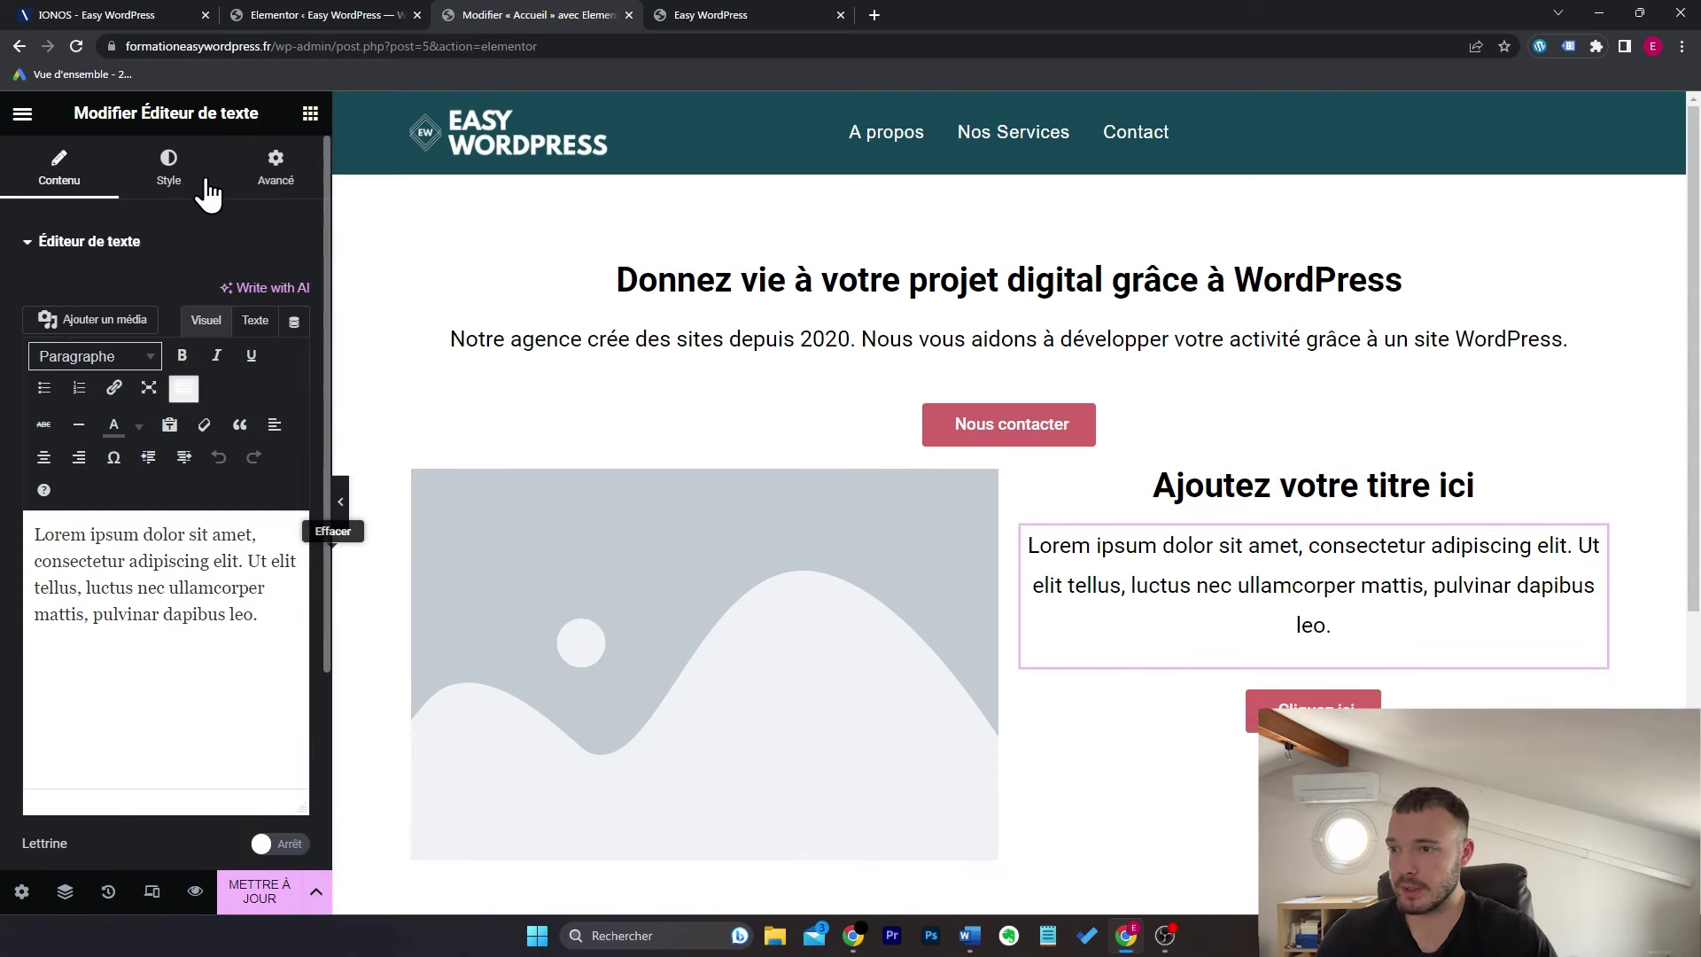
pyautogui.click(209, 191)
pyautogui.click(205, 294)
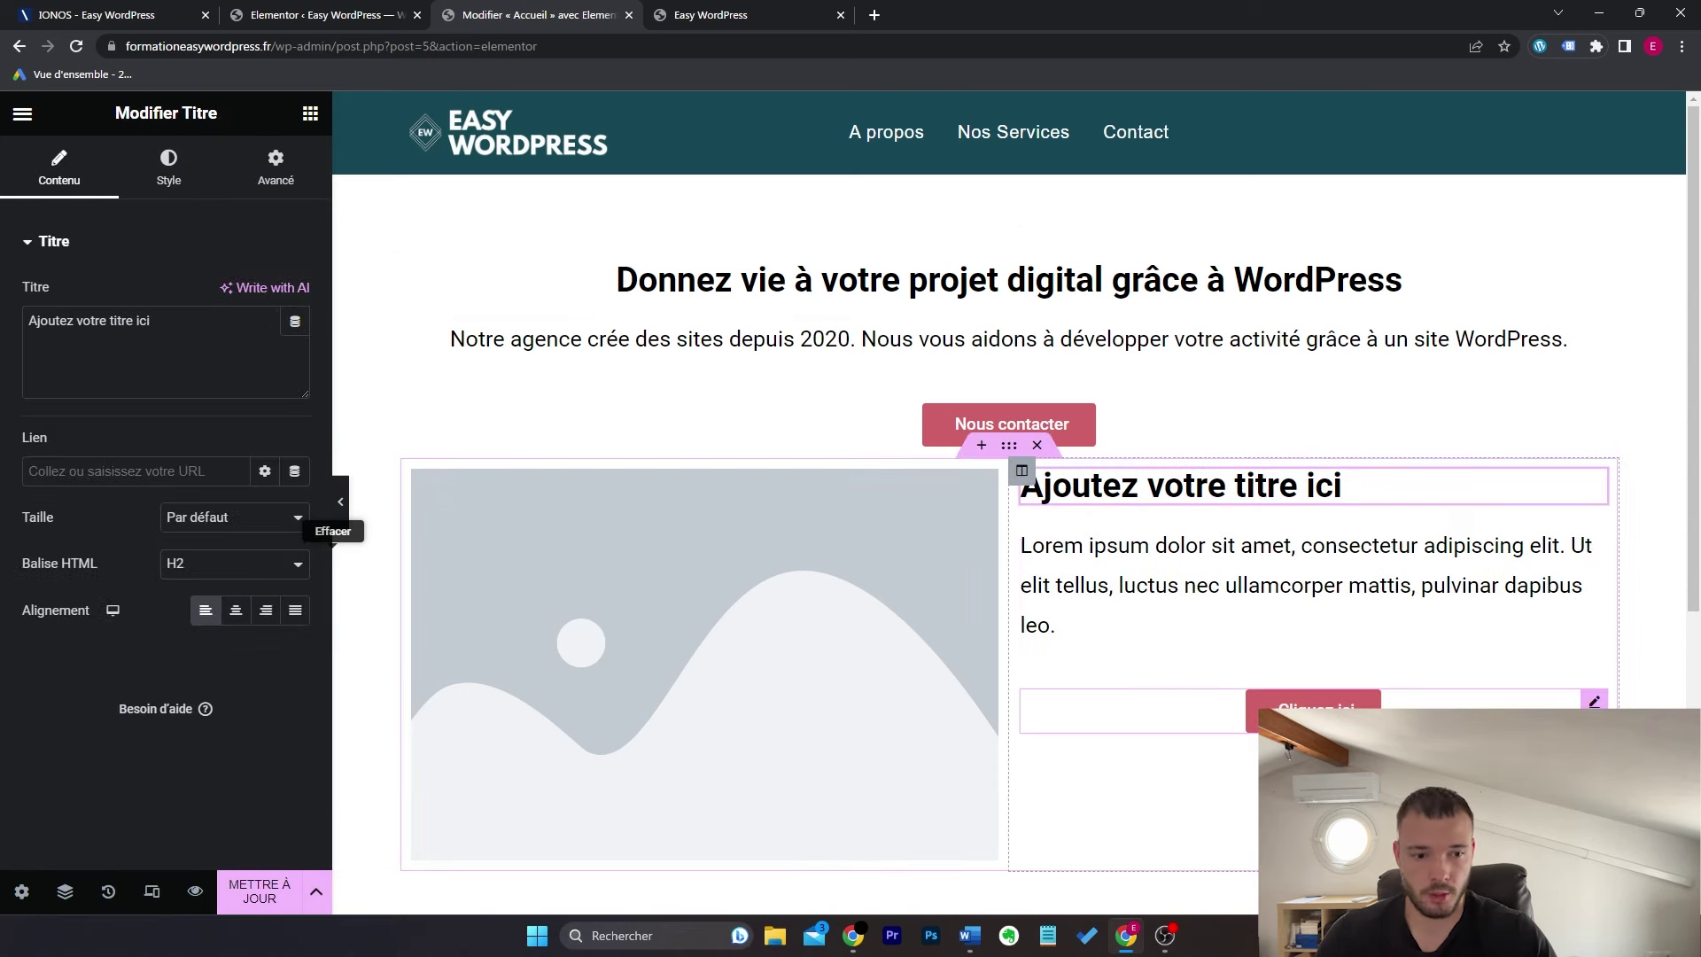
pyautogui.click(1315, 712)
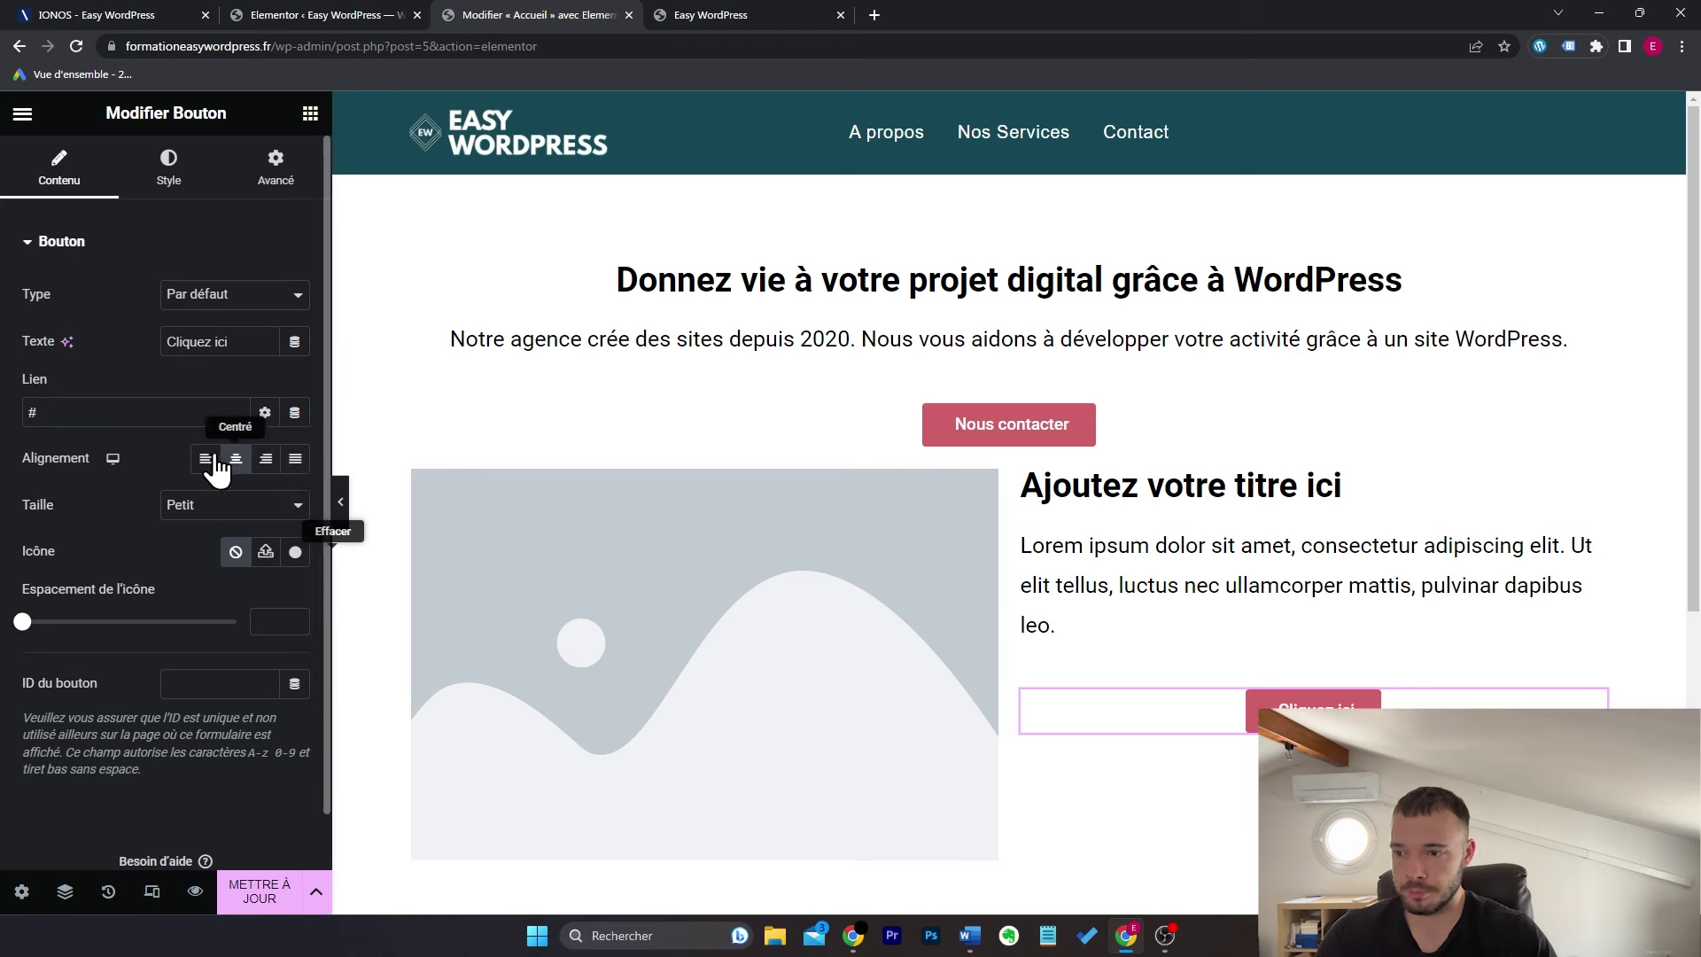
pyautogui.click(209, 459)
pyautogui.scroll(-1, 1341, 363)
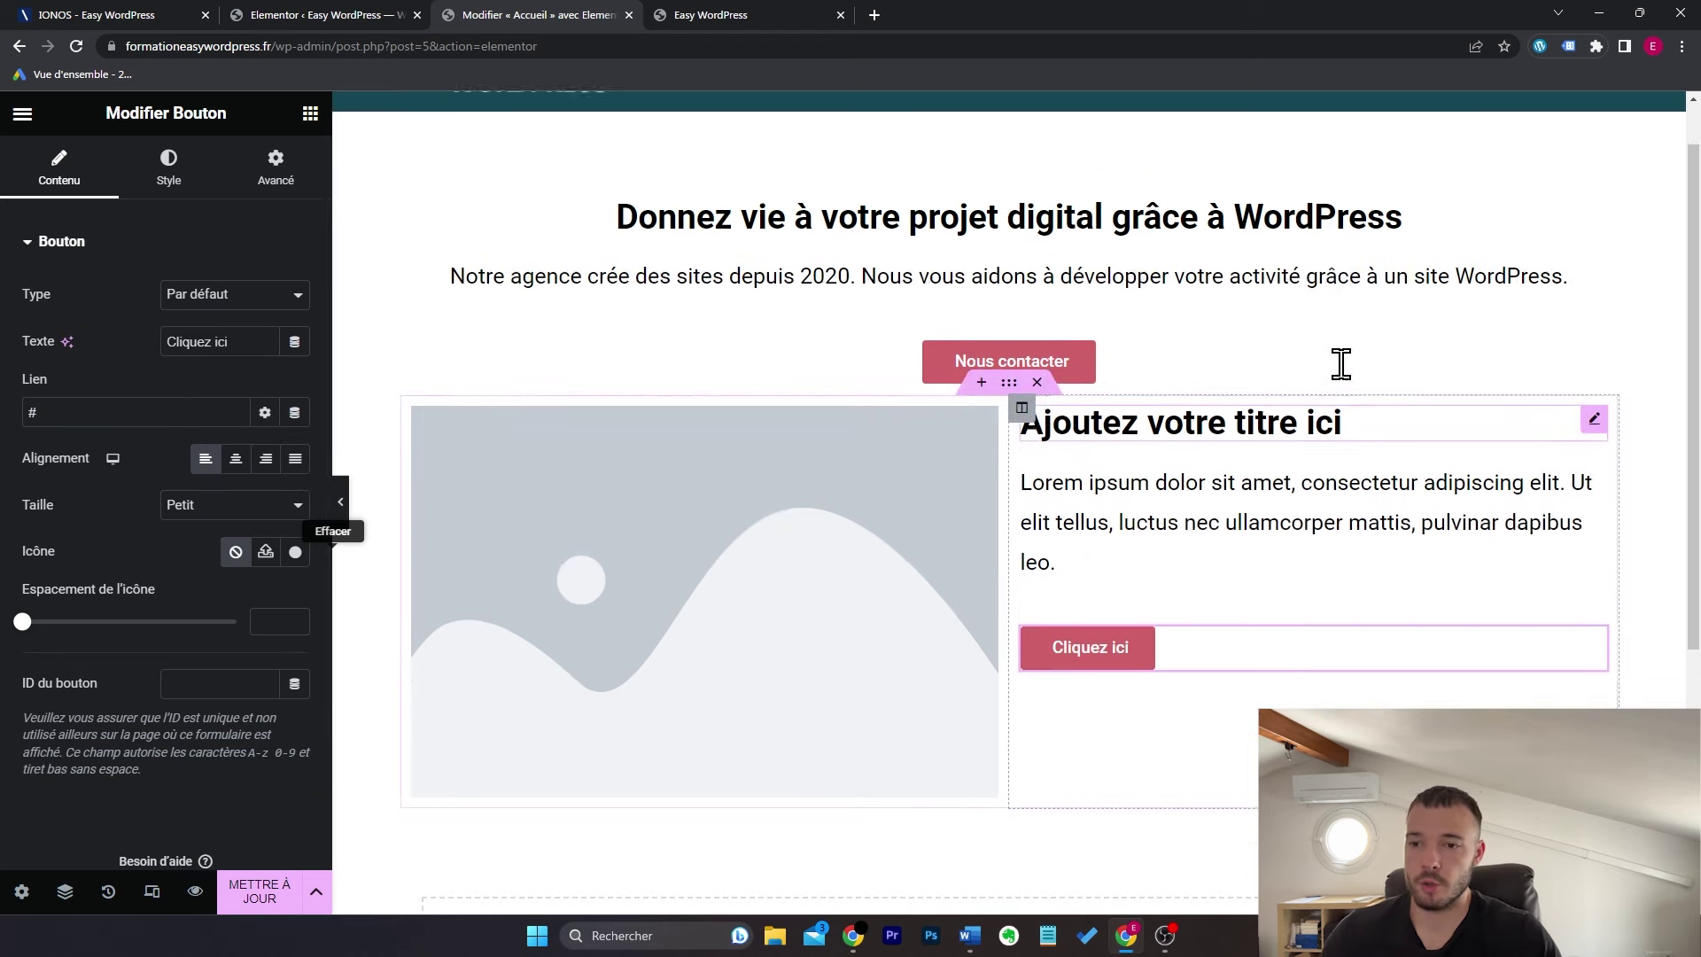
pyautogui.scroll(1, 1340, 363)
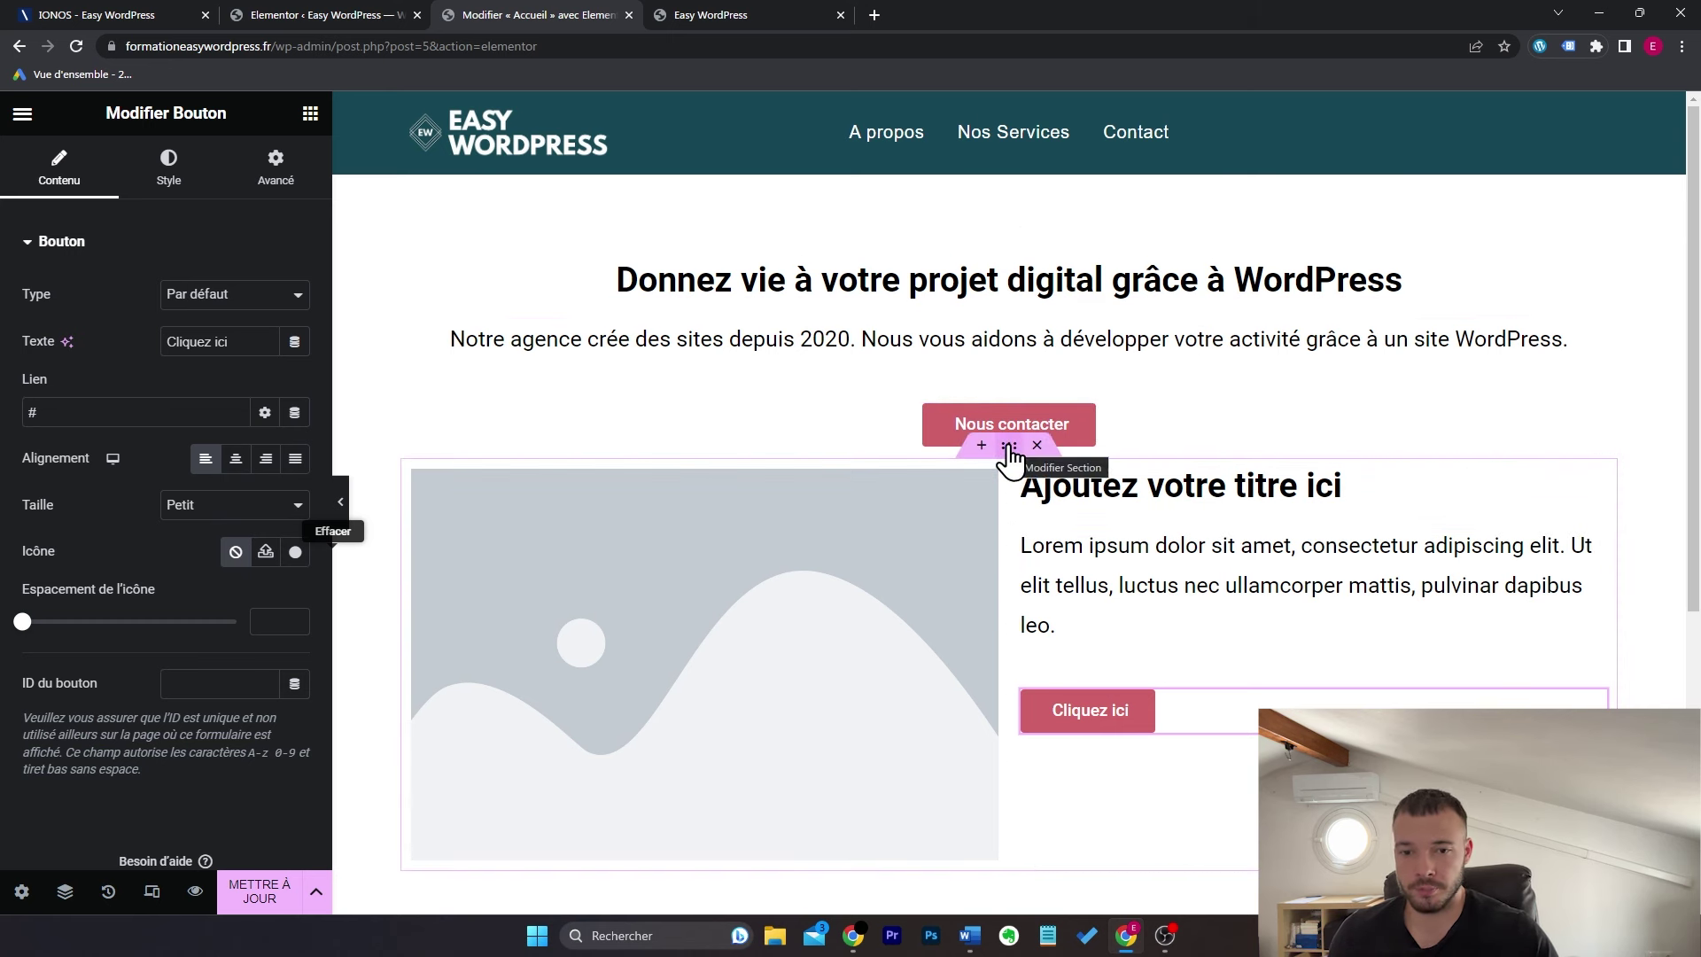
# Step: Set the section's Largeur du contenu to Pleine largeur, toggling Étirer la section on then off
pyautogui.click(1009, 446)
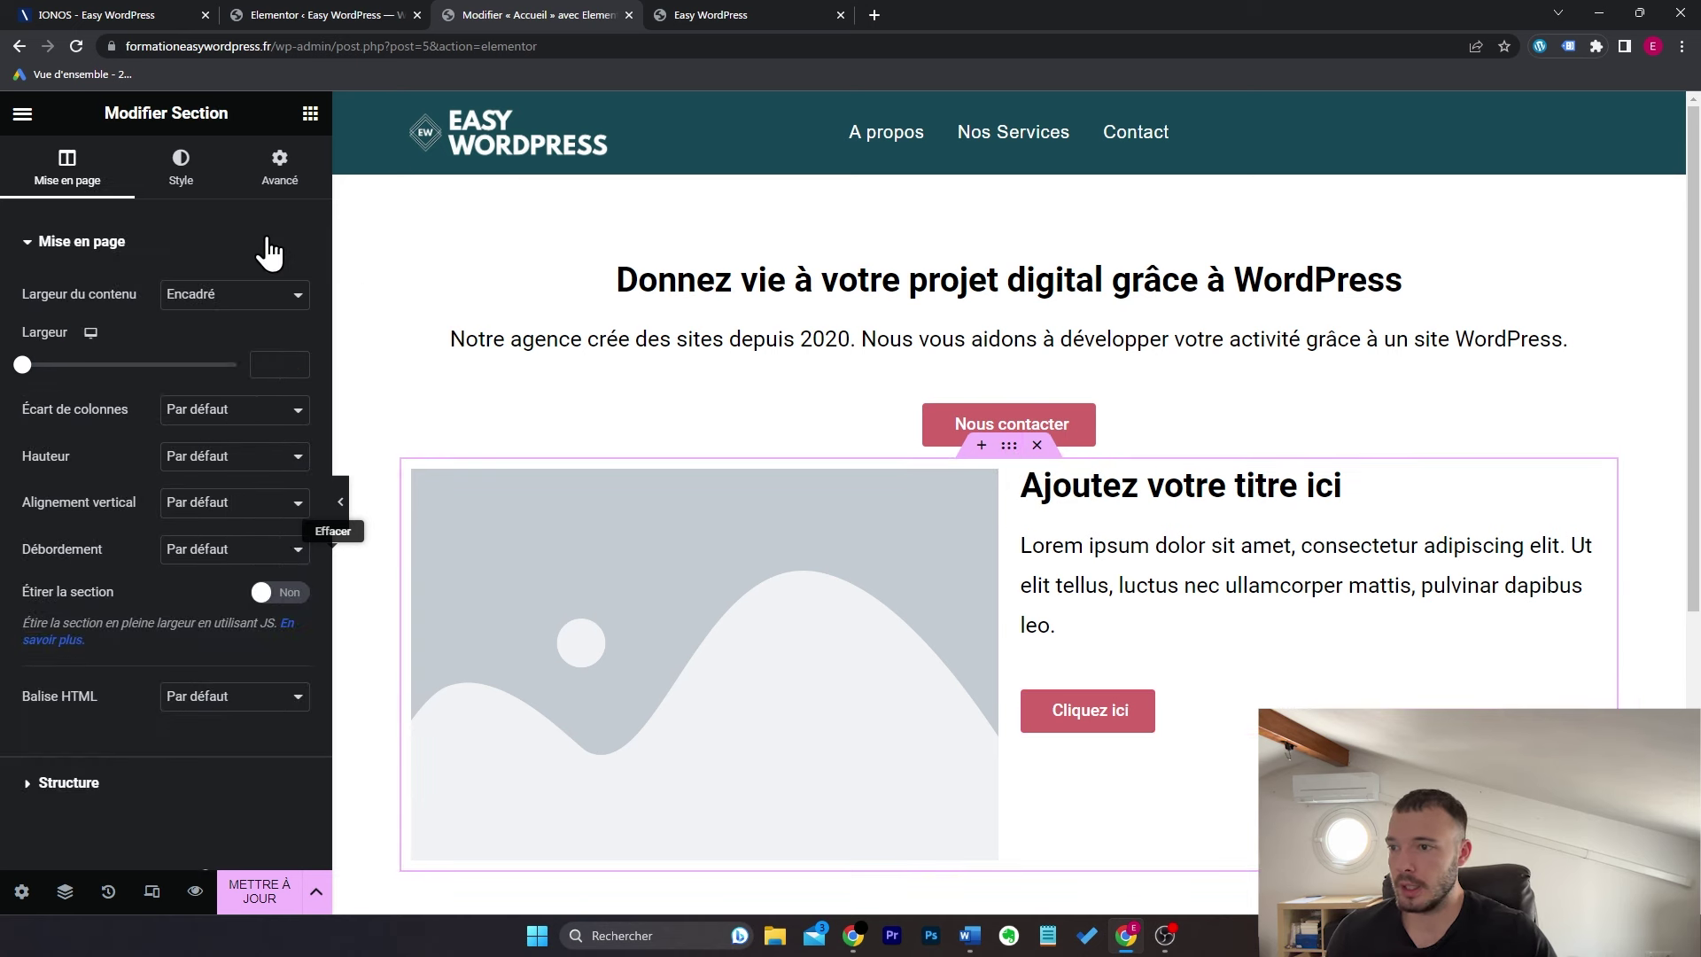
pyautogui.click(252, 305)
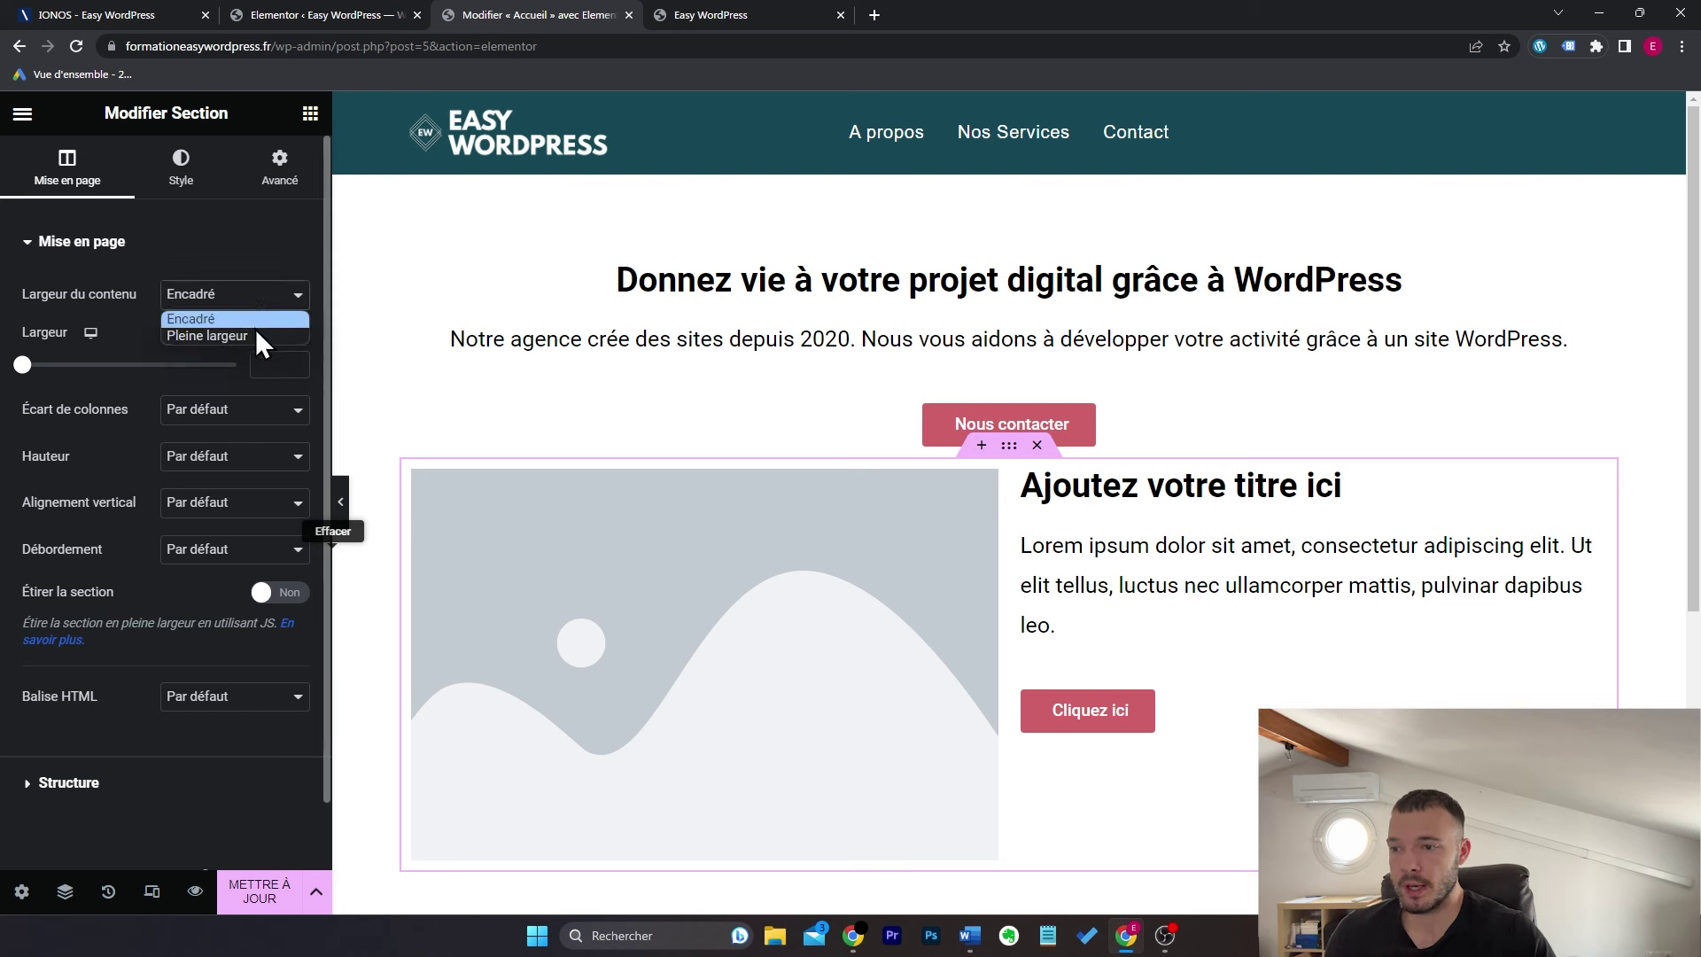
pyautogui.click(257, 337)
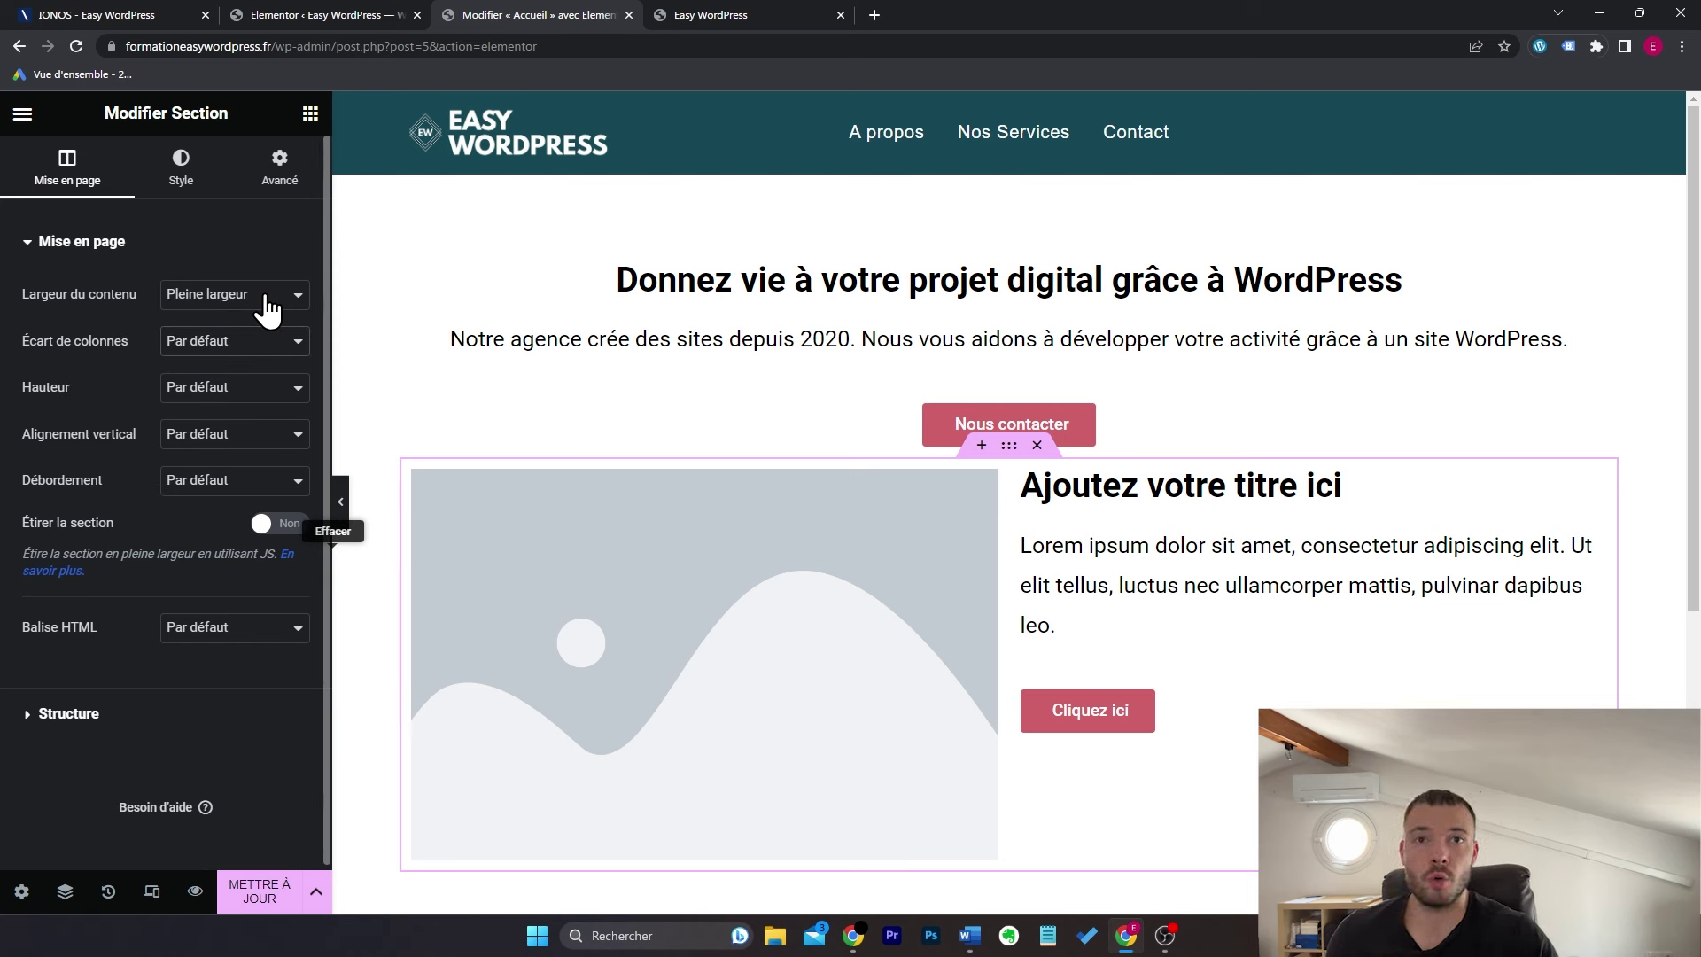
pyautogui.click(282, 524)
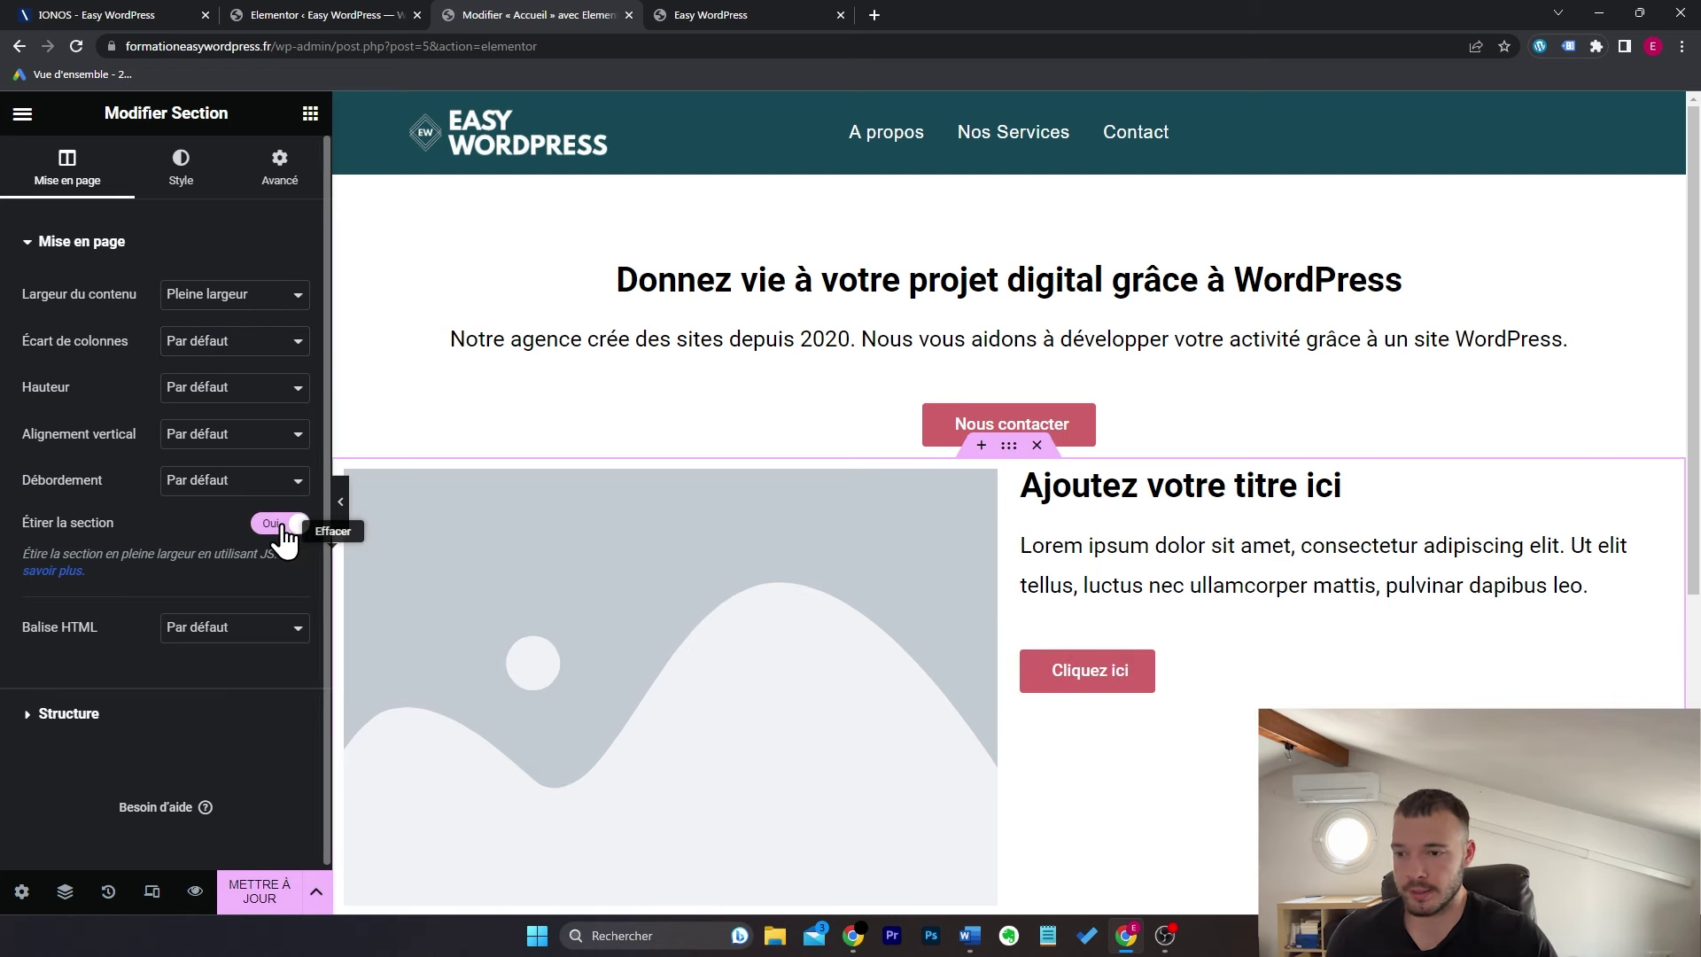
pyautogui.click(341, 503)
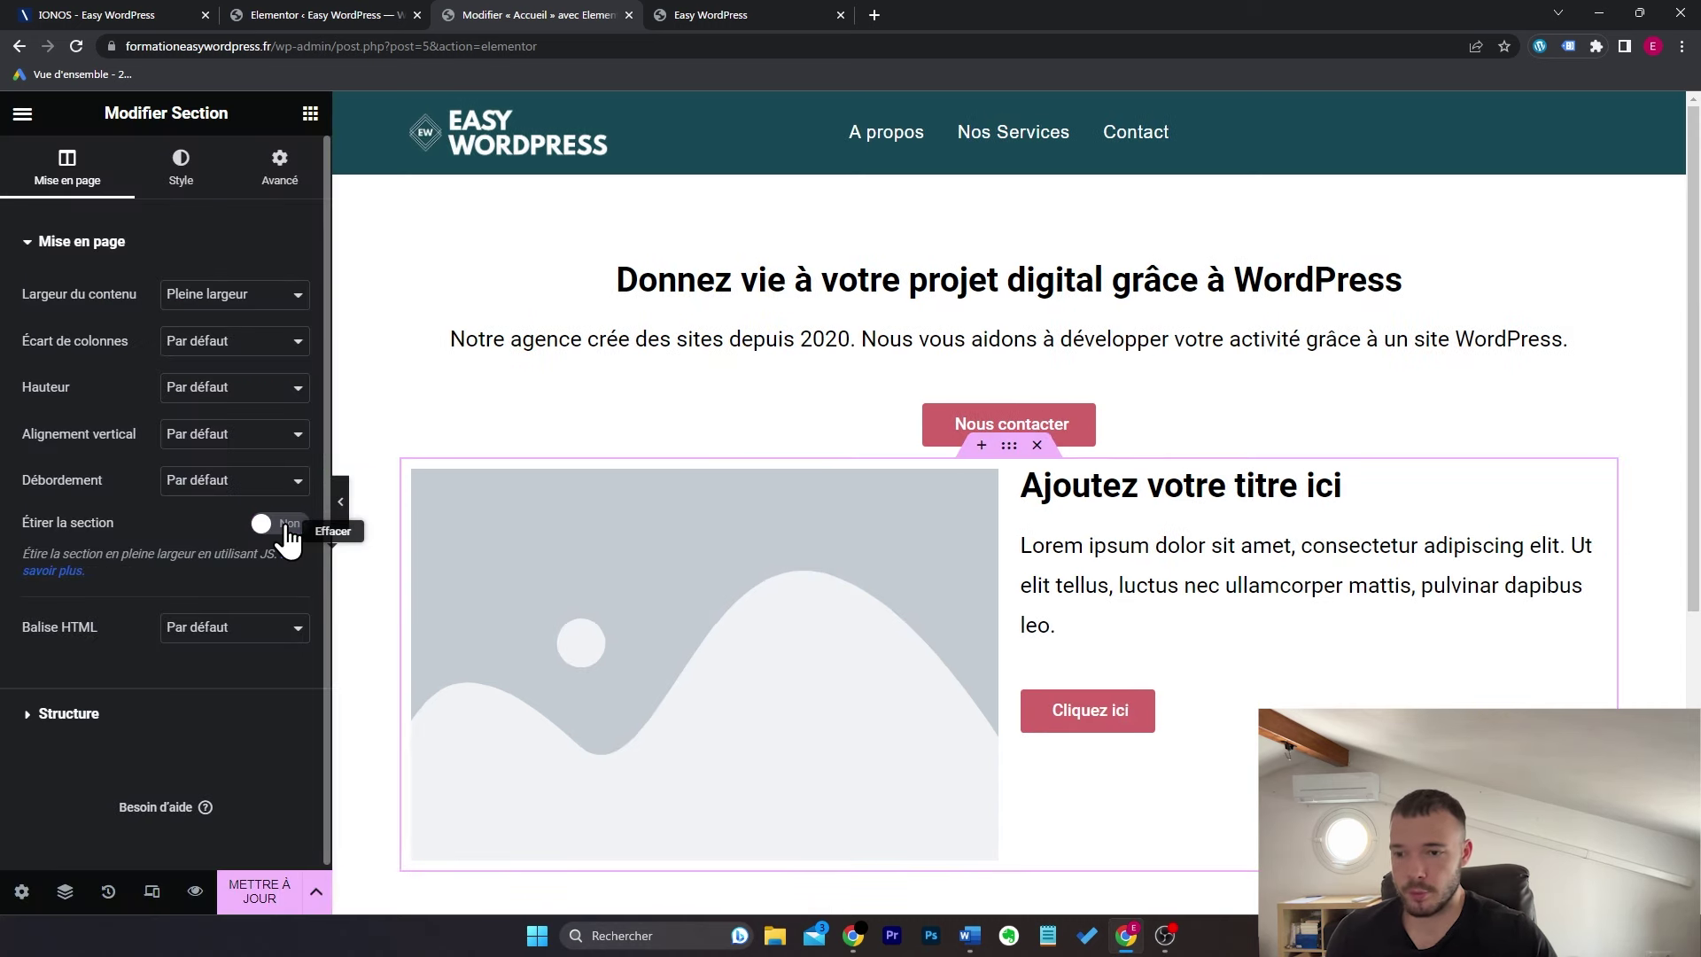
pyautogui.click(266, 295)
# Step: Set the section's content width back to Encadré, undoing a trial custom width
pyautogui.click(267, 317)
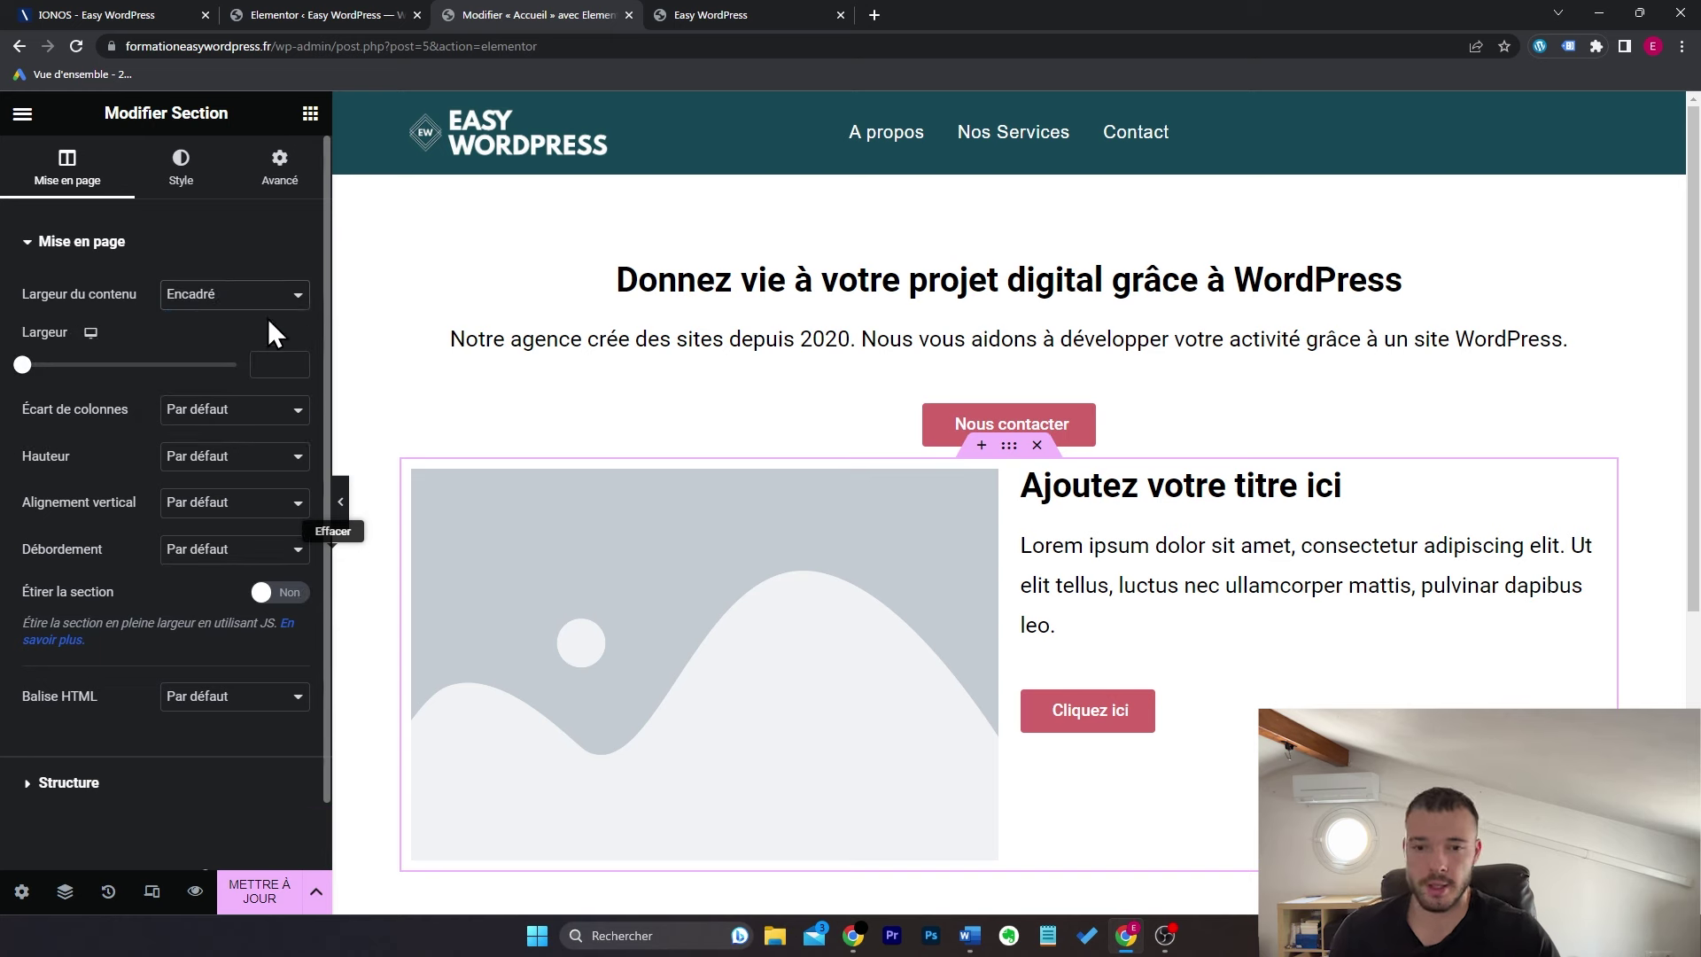
pyautogui.moveTo(23, 372); pyautogui.dragTo(135, 376)
pyautogui.hotkey('ctrl', 'z')
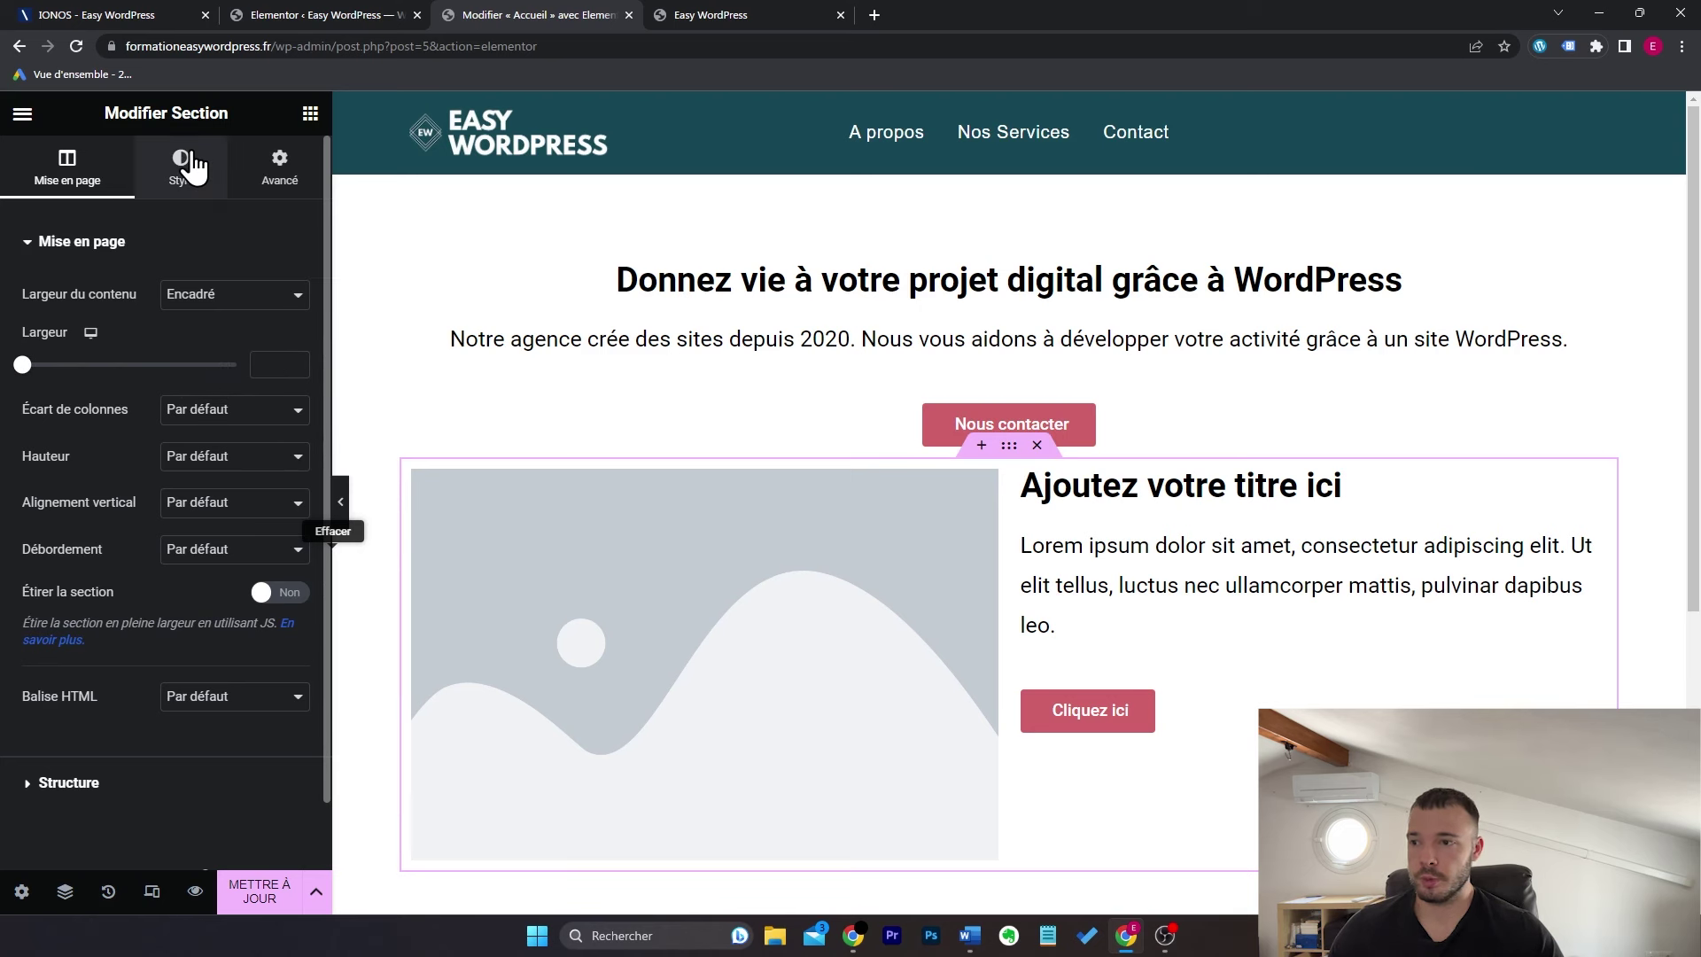
# Step: Give the section a Classique light grey #EBEBEB background colour
pyautogui.click(184, 164)
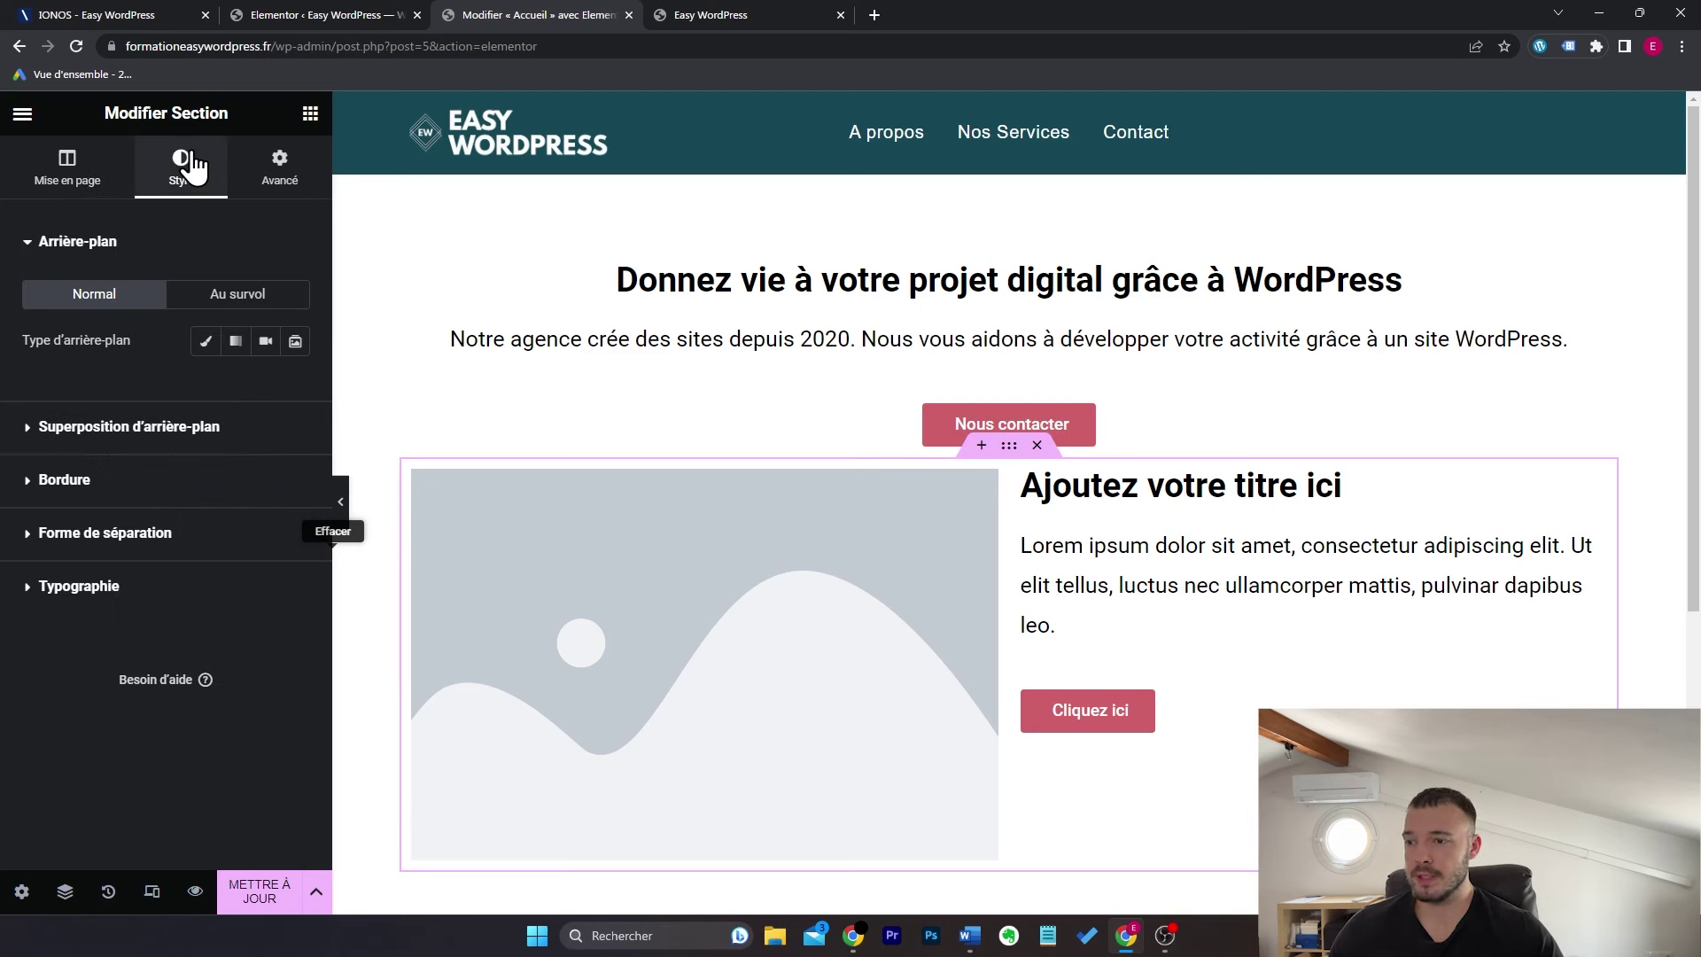
pyautogui.click(206, 344)
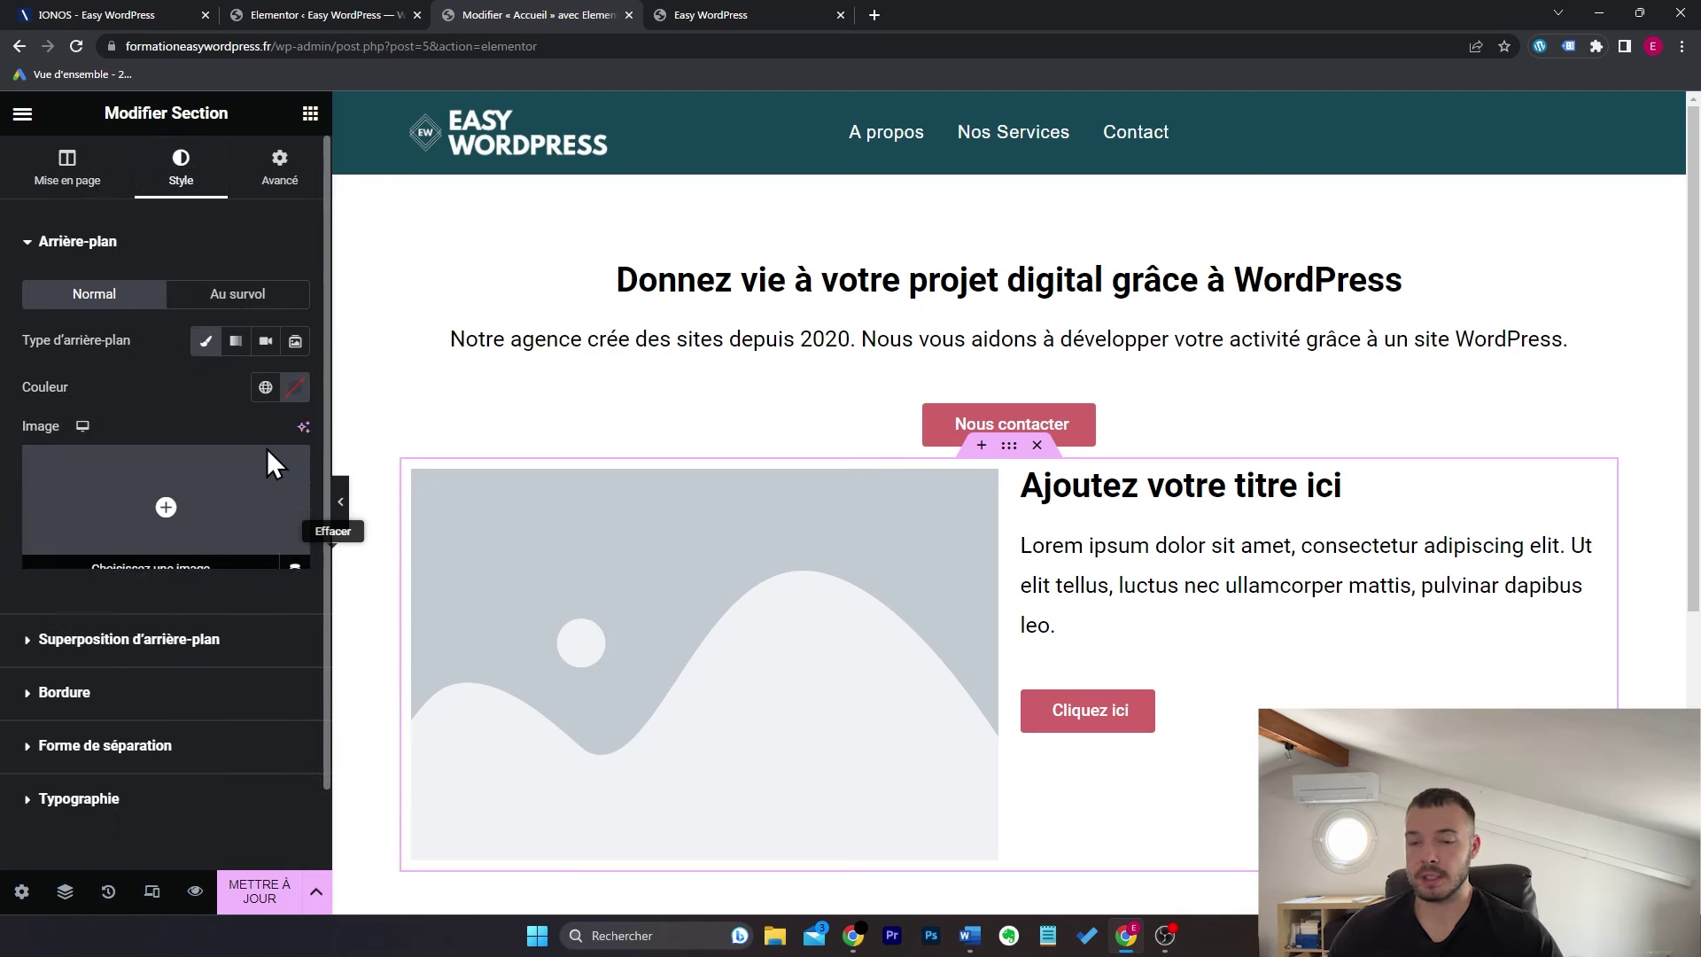
pyautogui.click(302, 396)
pyautogui.moveTo(182, 528); pyautogui.dragTo(163, 490)
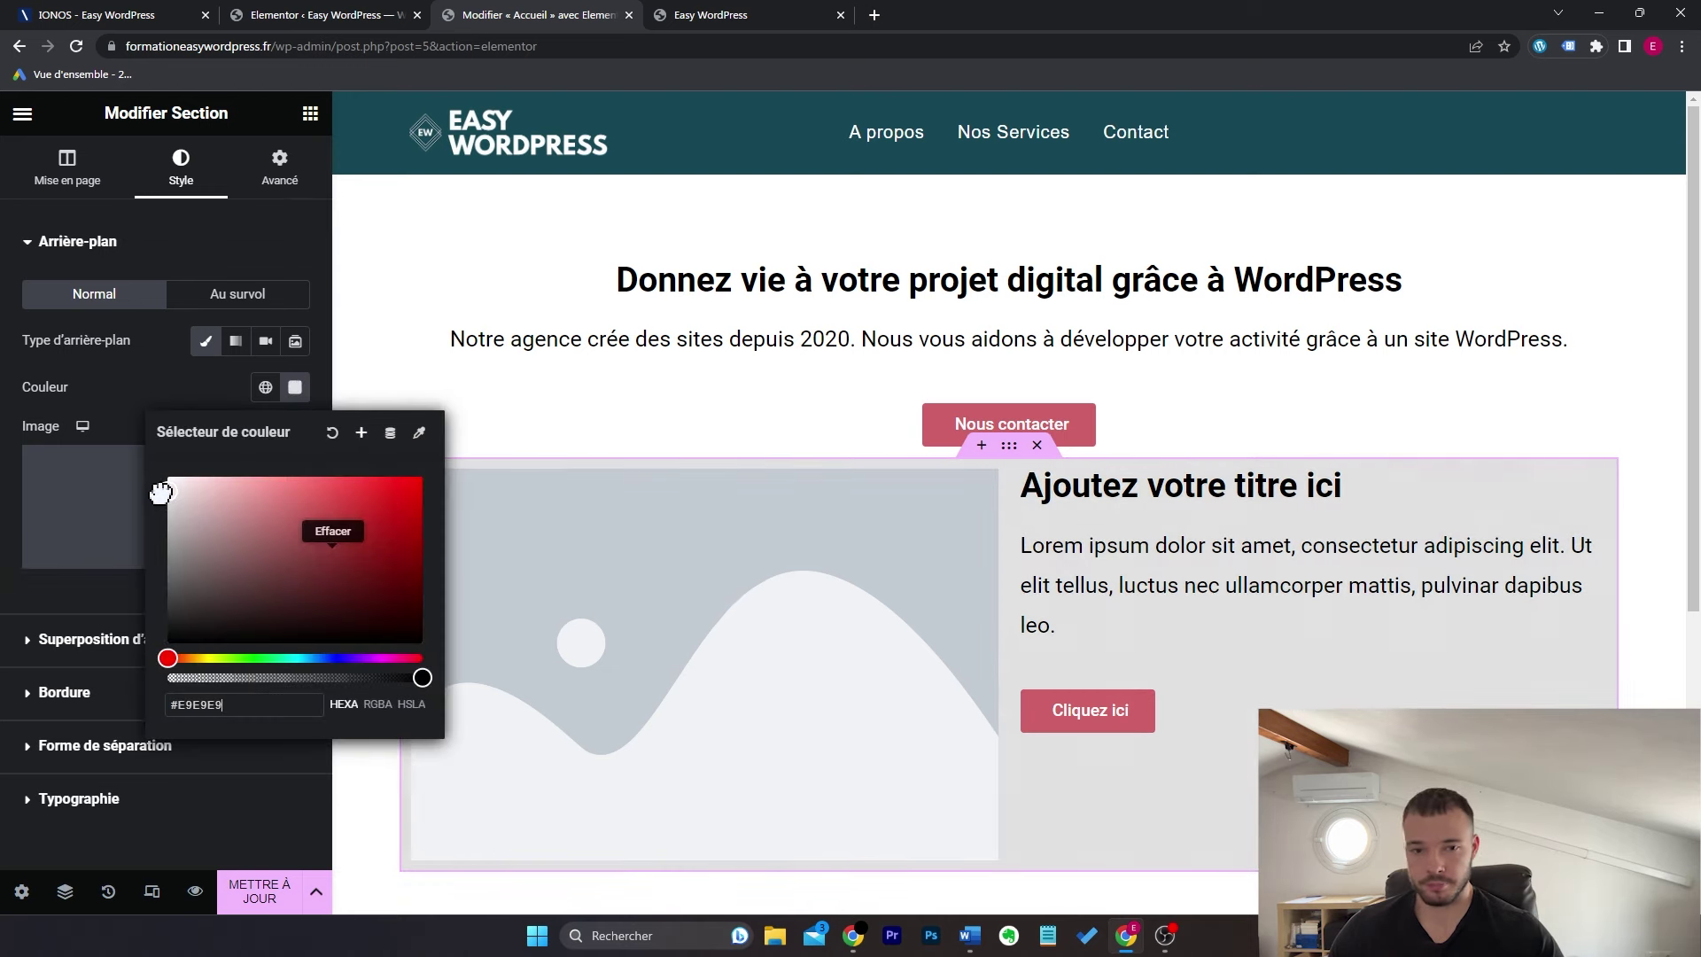
pyautogui.click(194, 390)
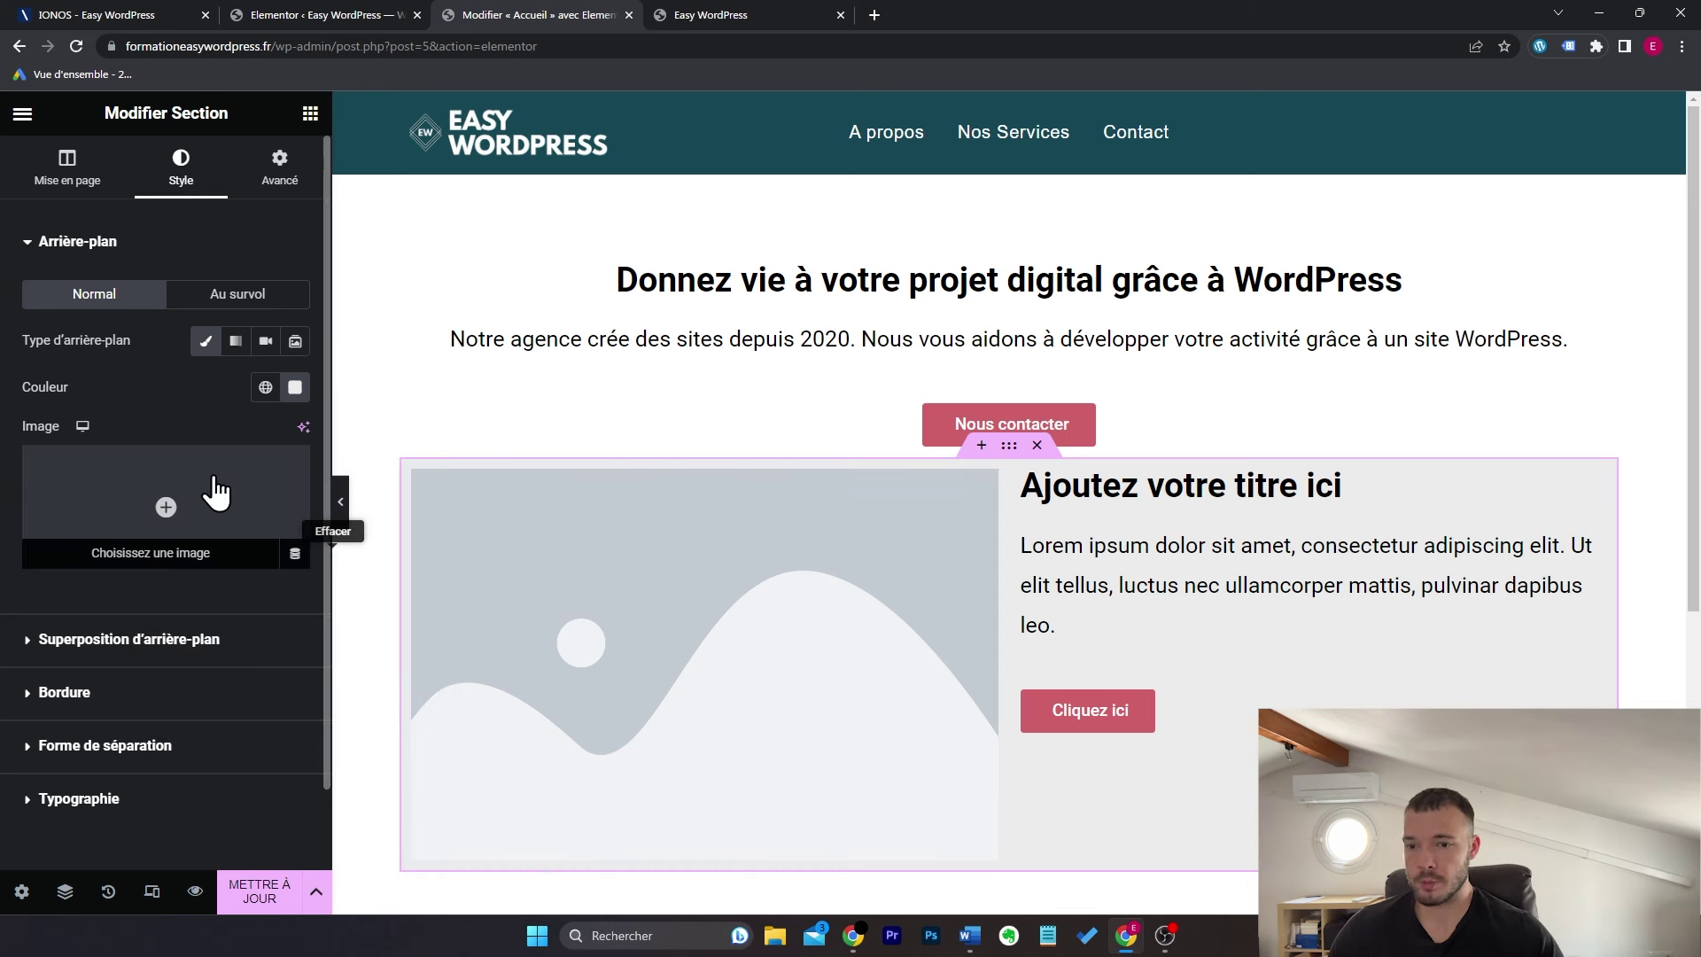
pyautogui.click(282, 173)
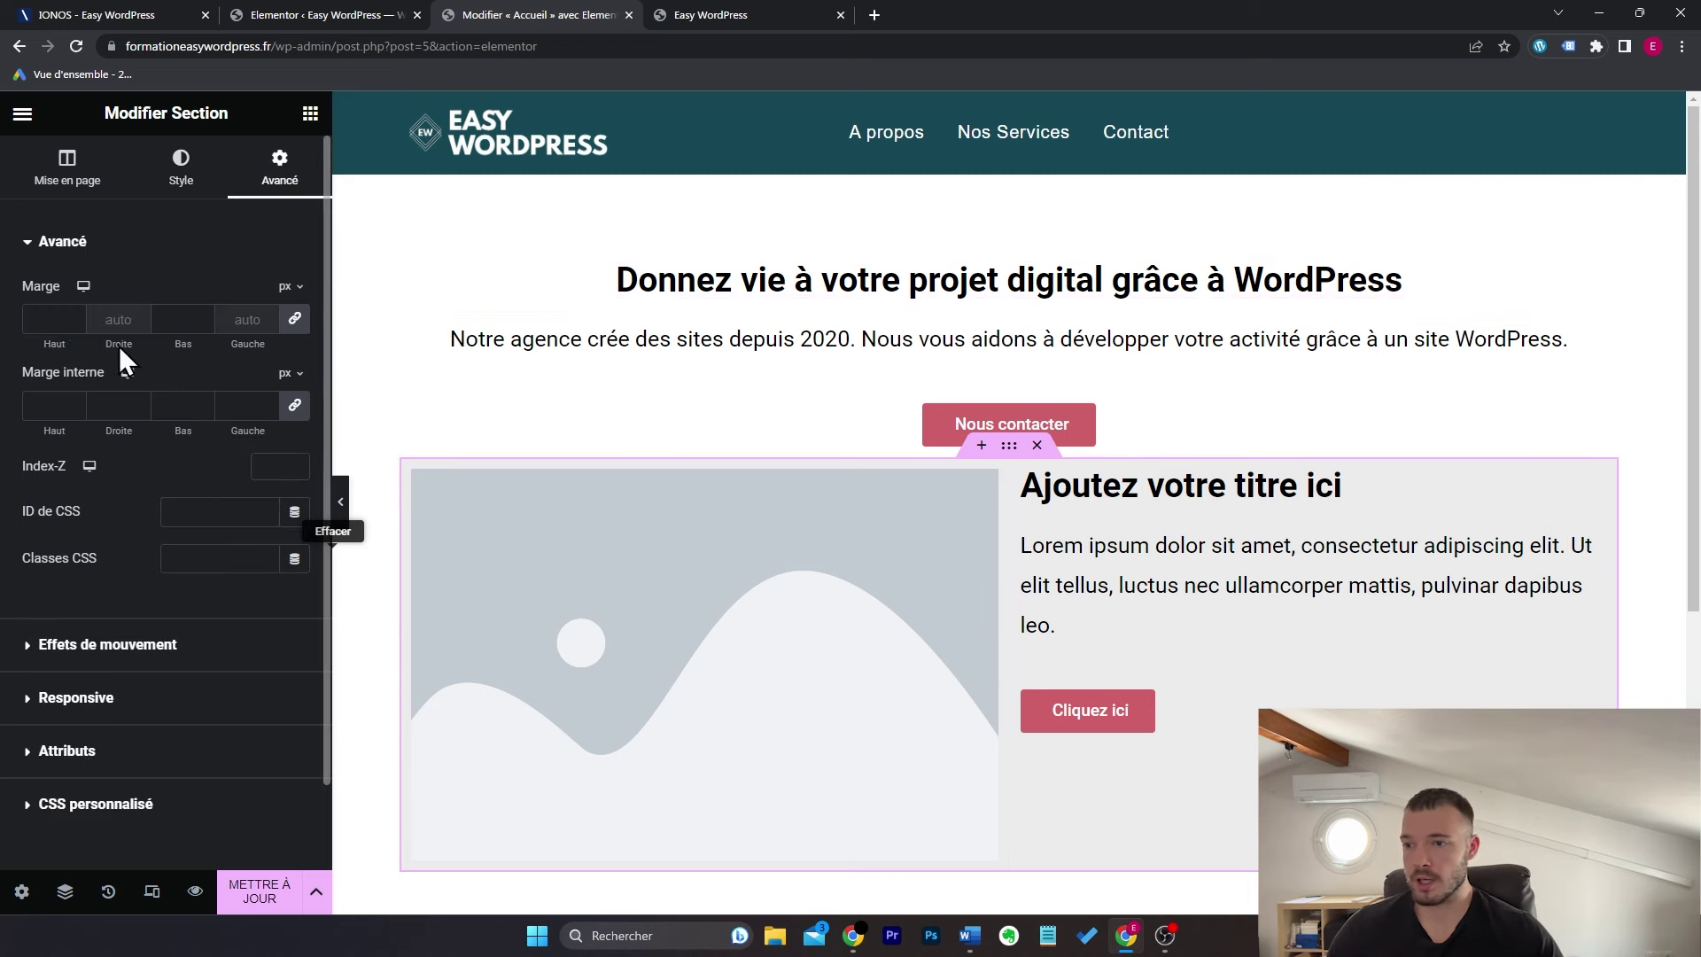
# Step: Set the section's top margin to 80 px (bottom 0) and top padding to 30 px
pyautogui.click(295, 324)
pyautogui.click(45, 321)
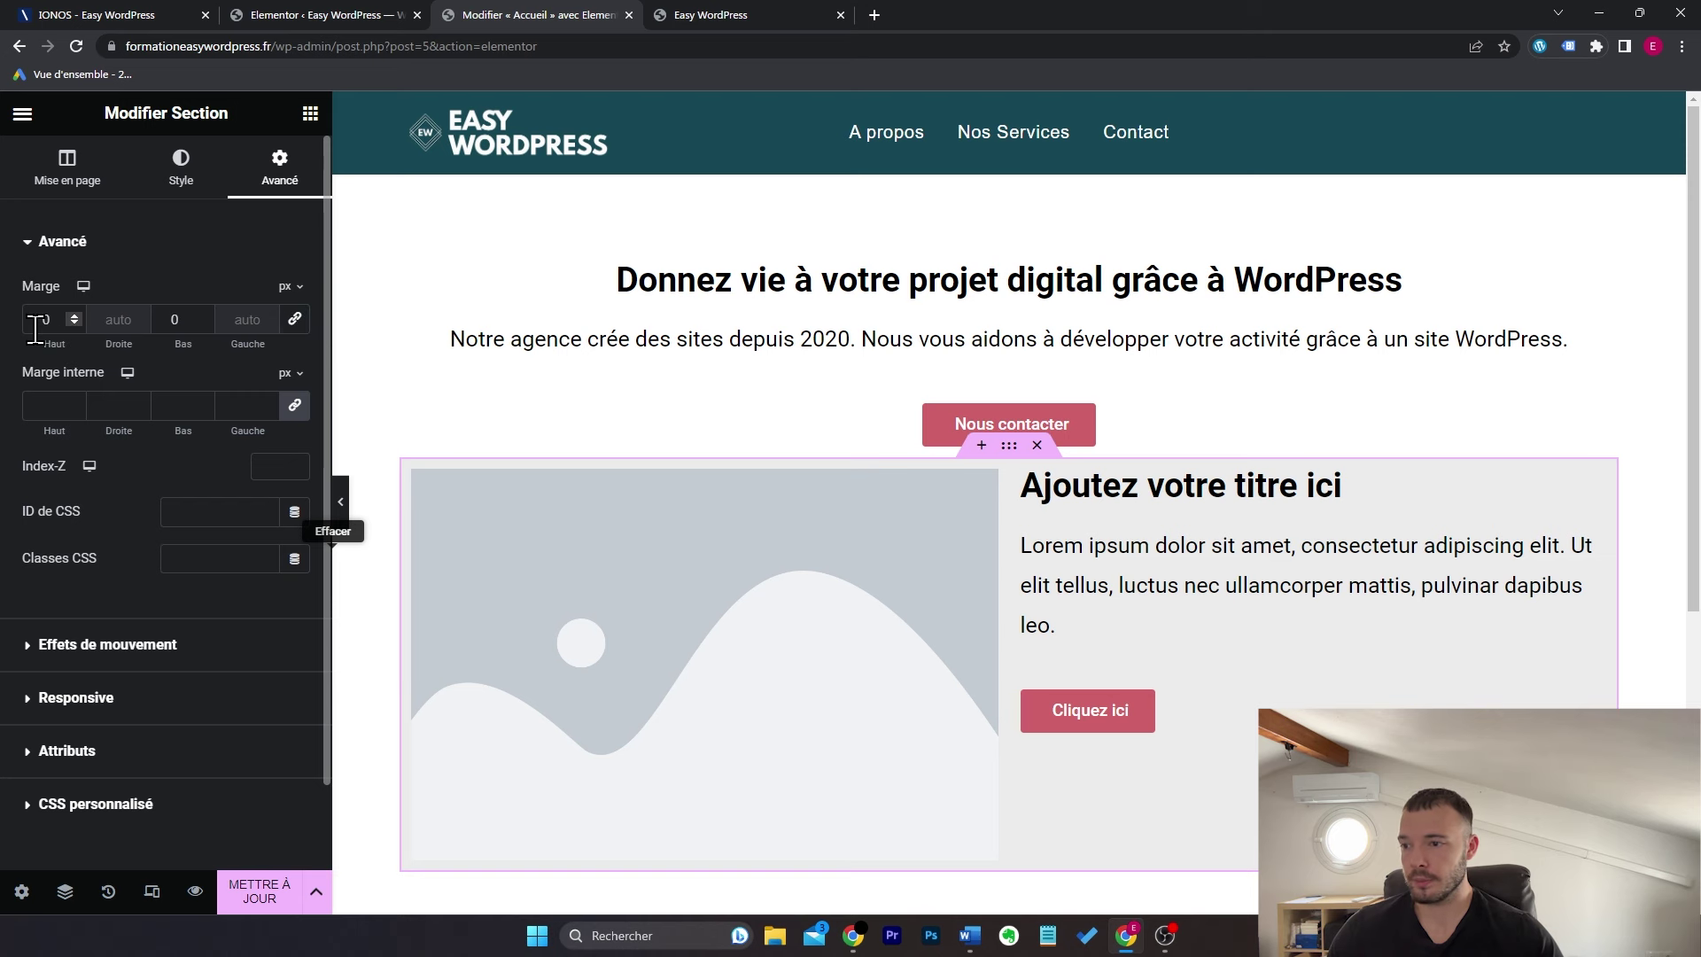
pyautogui.write('5')
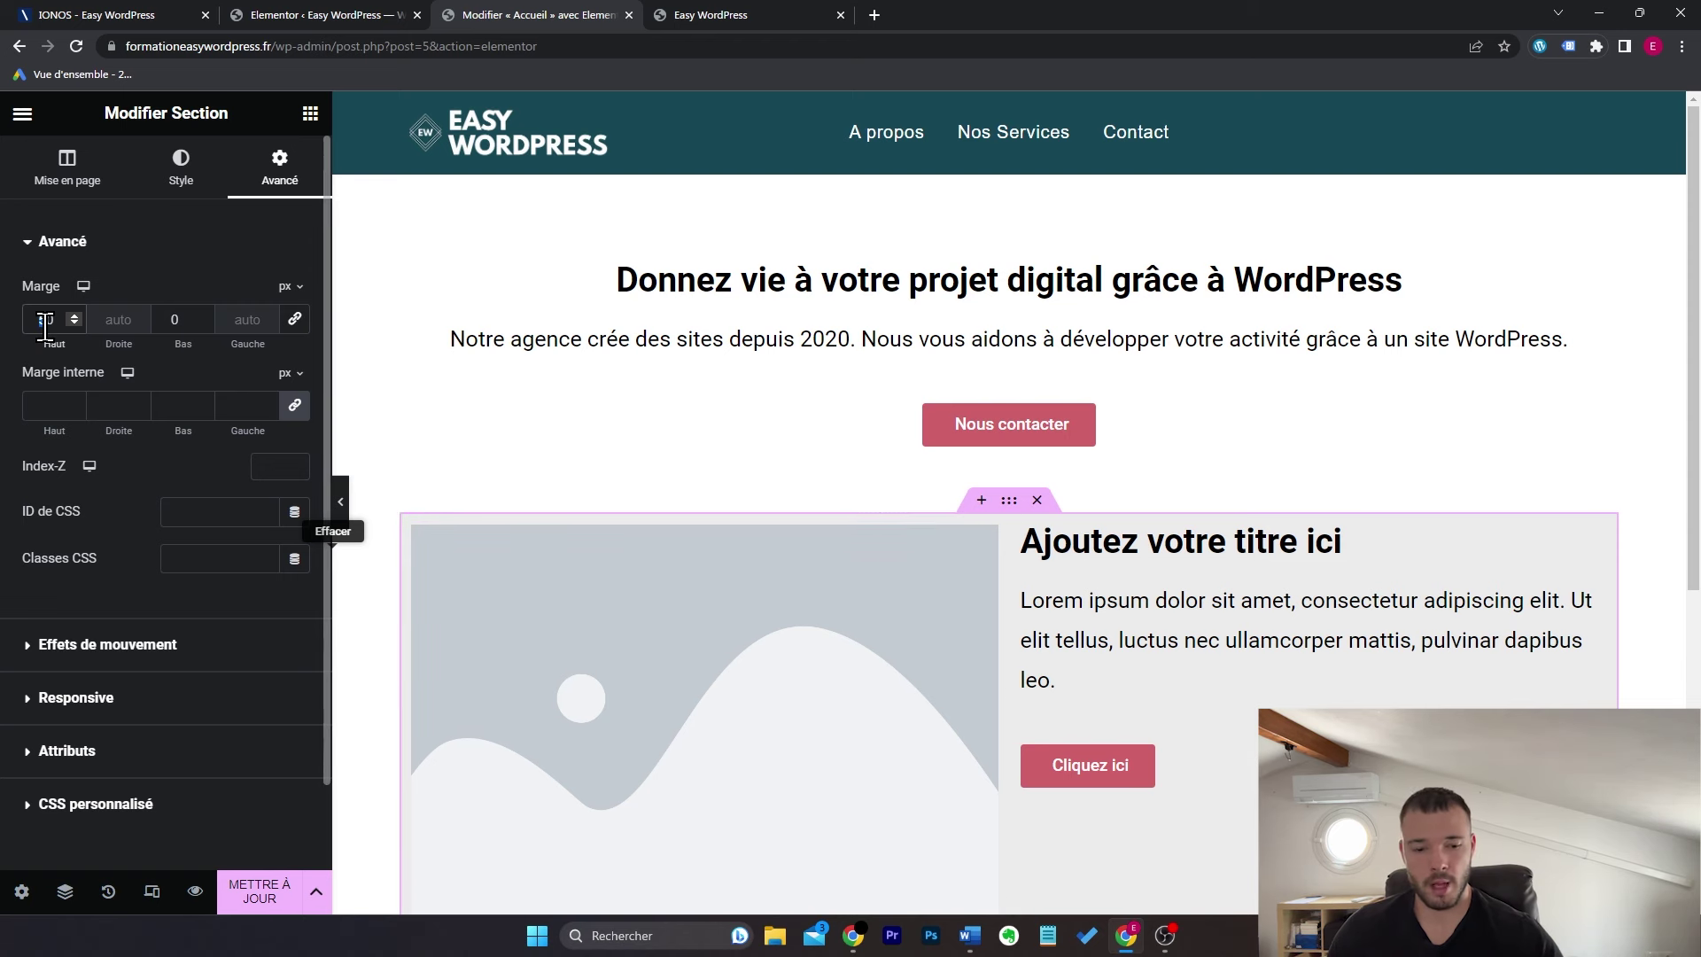
pyautogui.write('8')
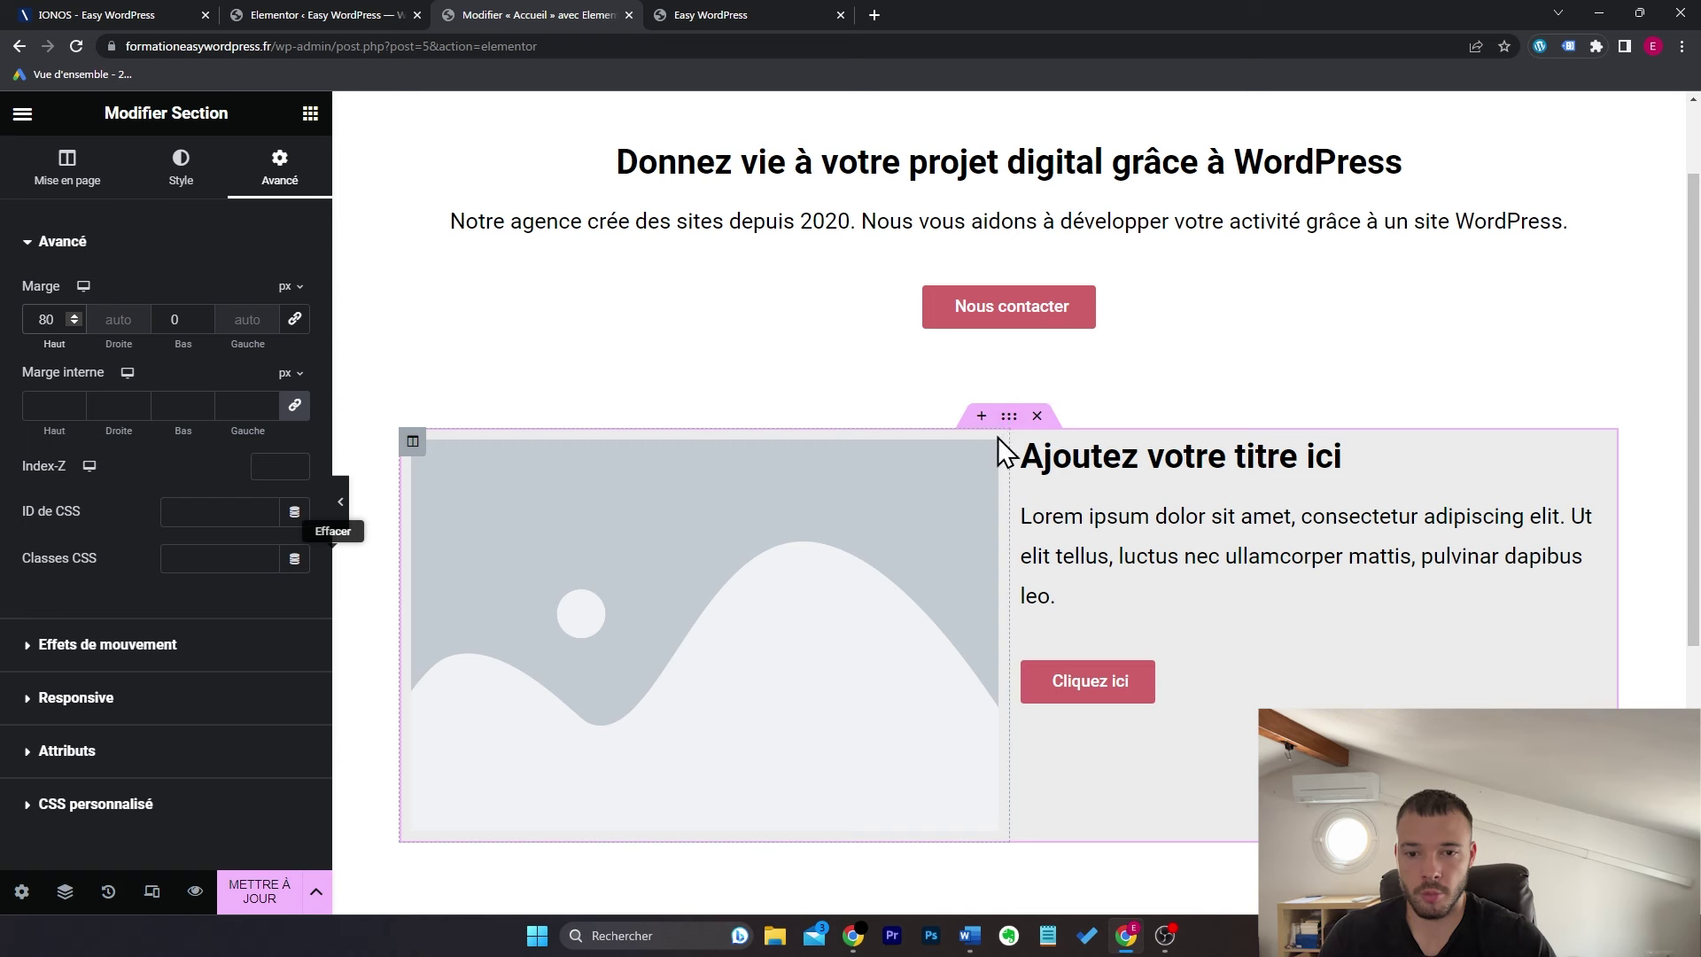
pyautogui.click(294, 405)
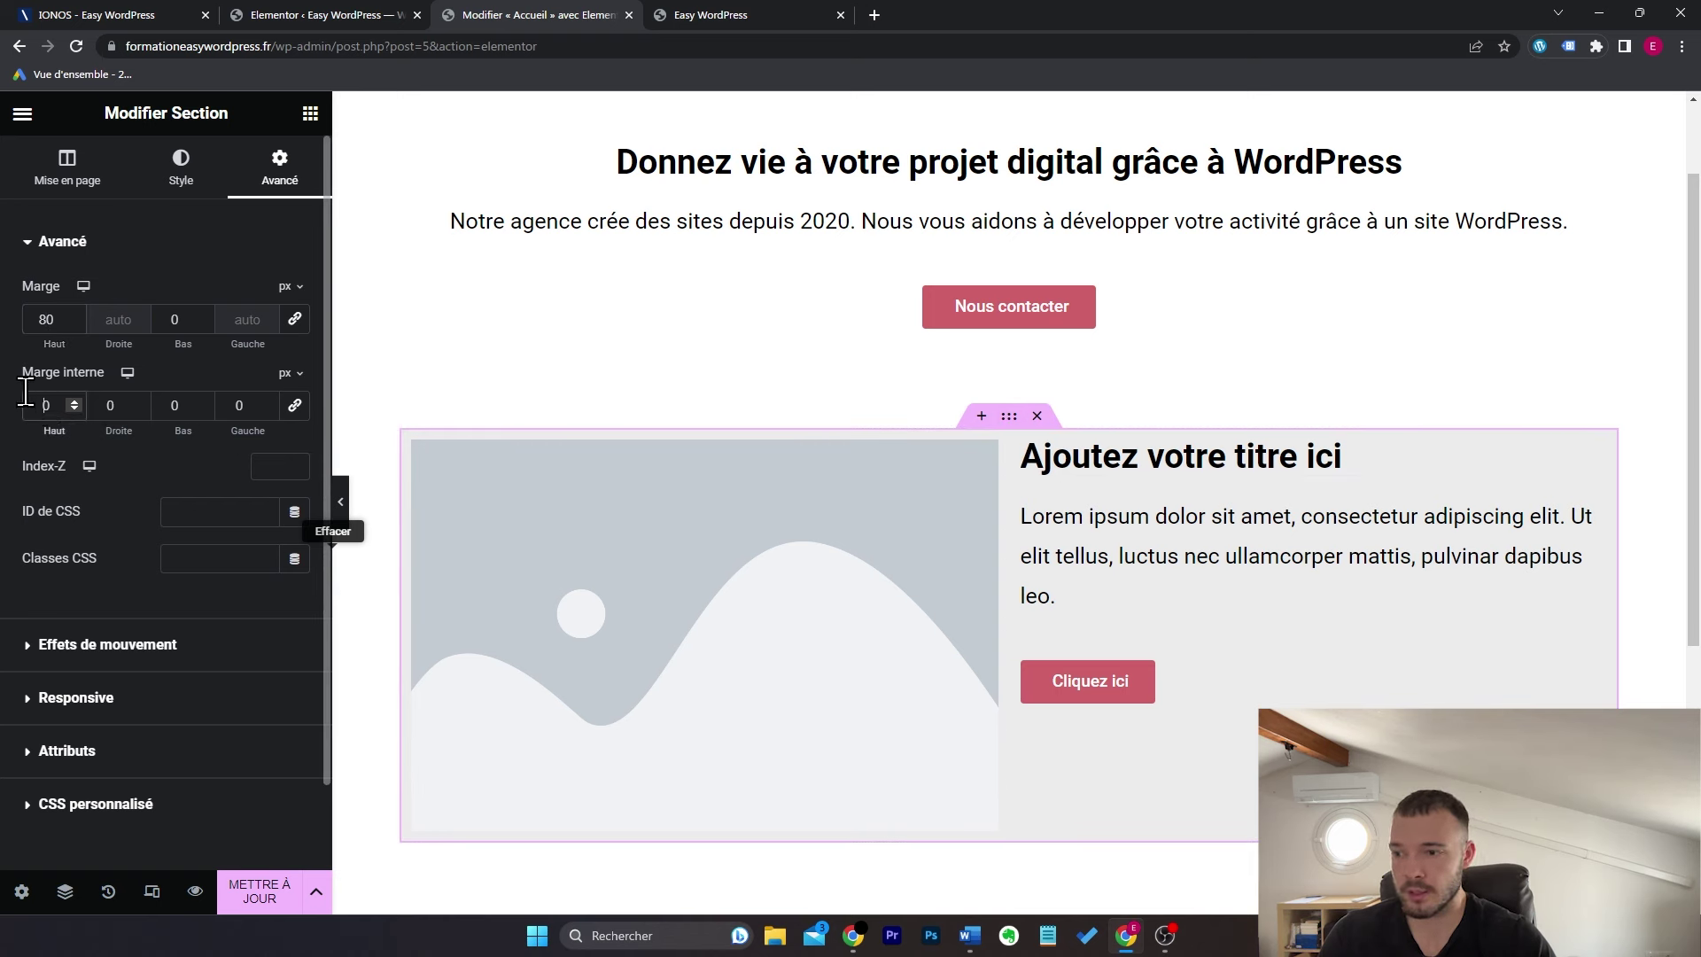
pyautogui.write('3')
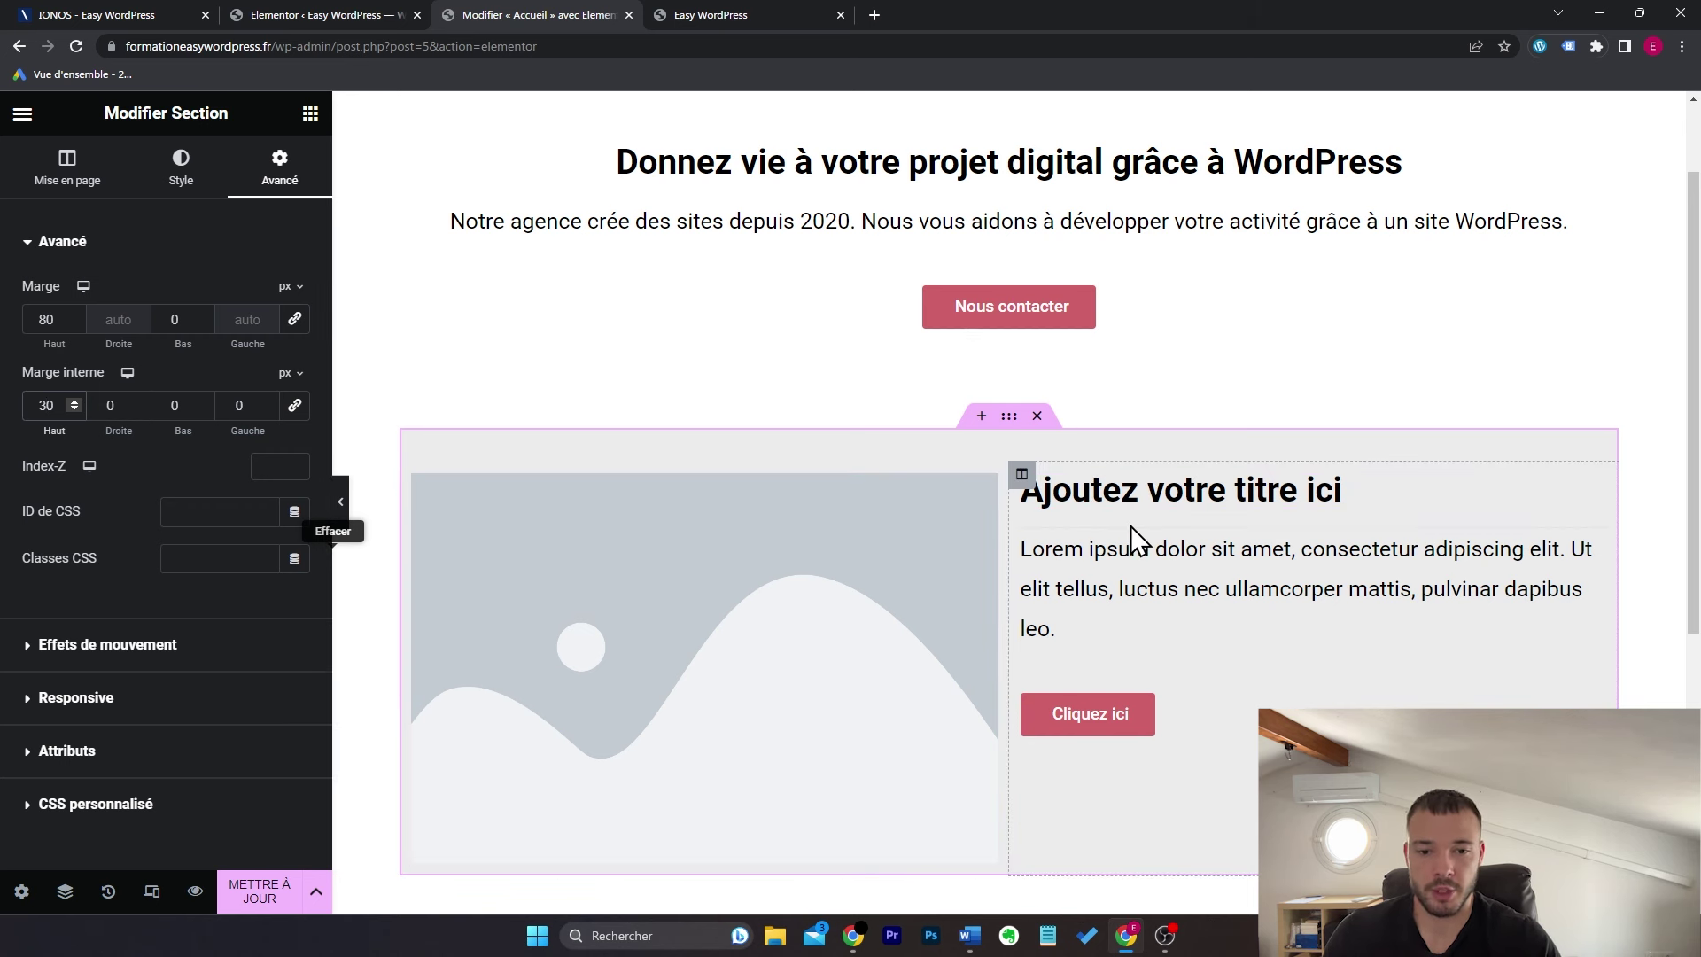
# Step: Set the right column's vertical alignment to Milieu, trying then removing a light red column background
pyautogui.click(1024, 476)
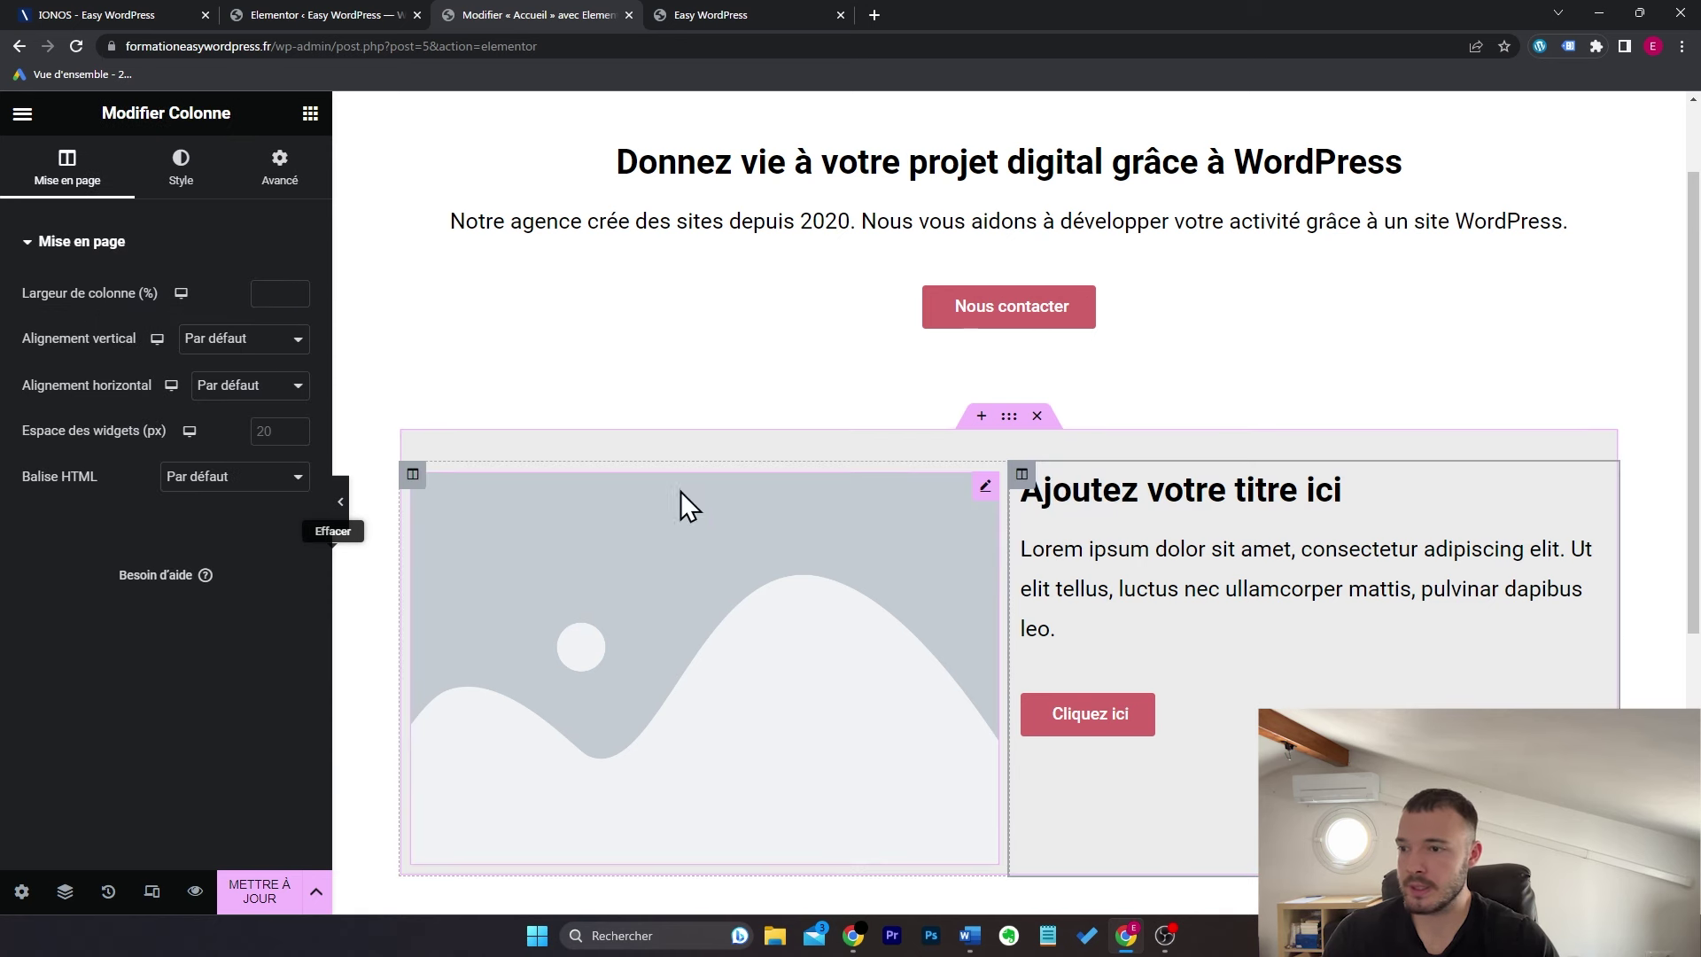
pyautogui.click(273, 356)
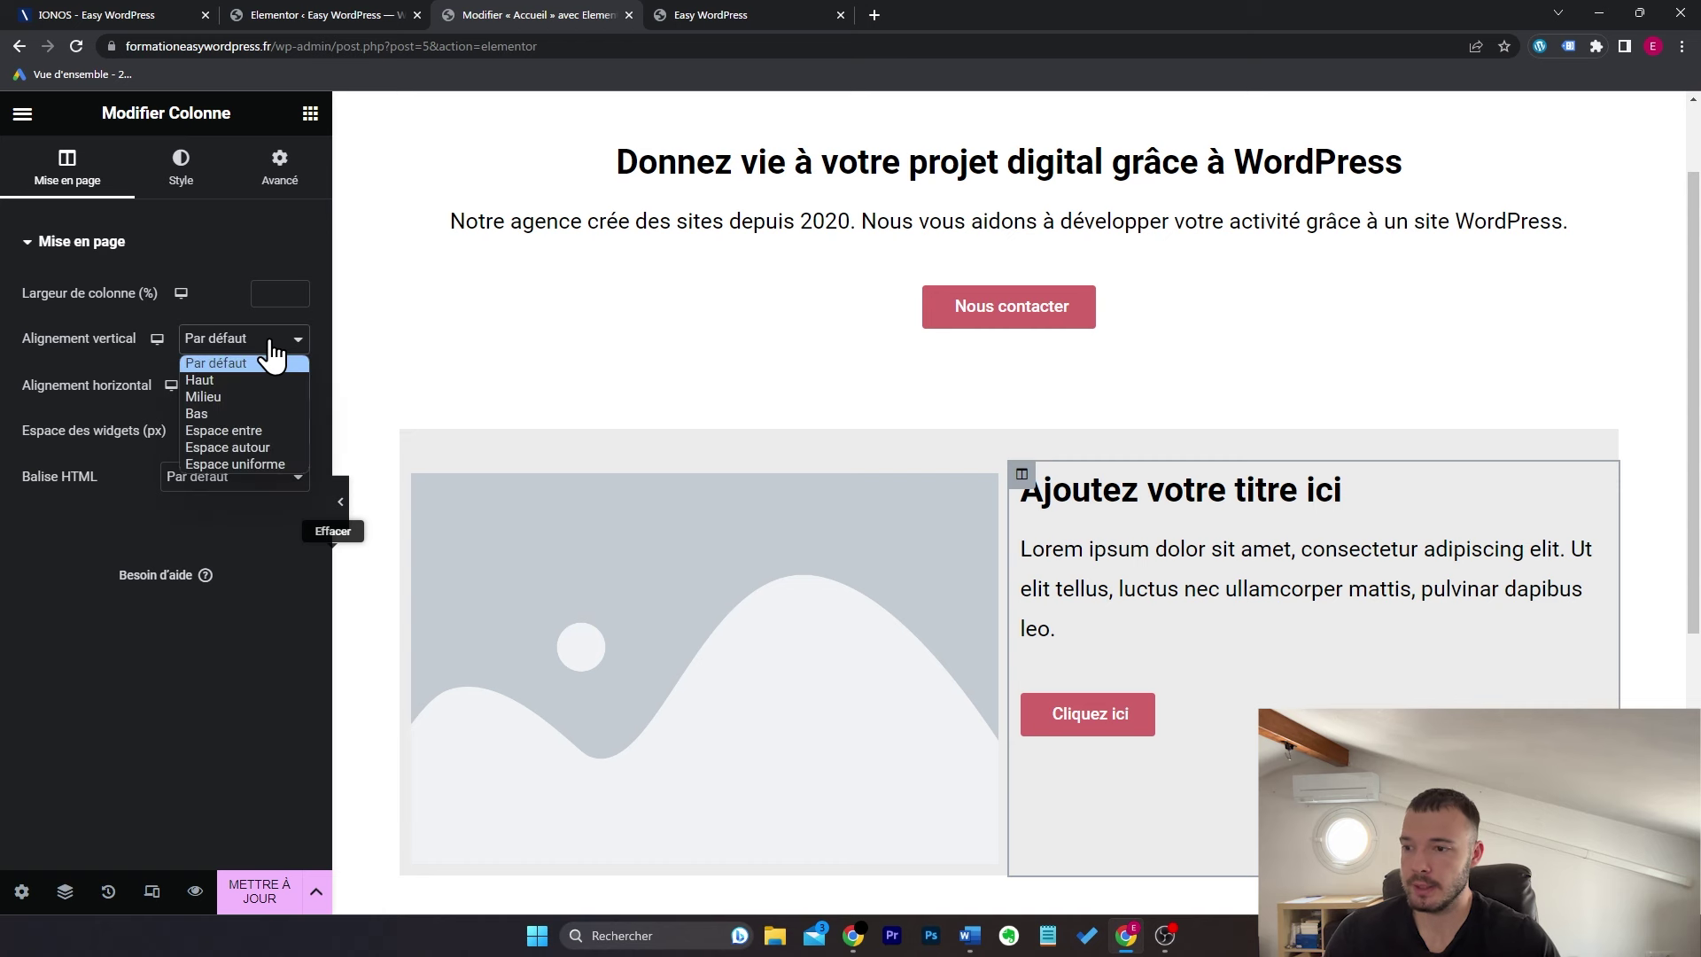
pyautogui.click(268, 396)
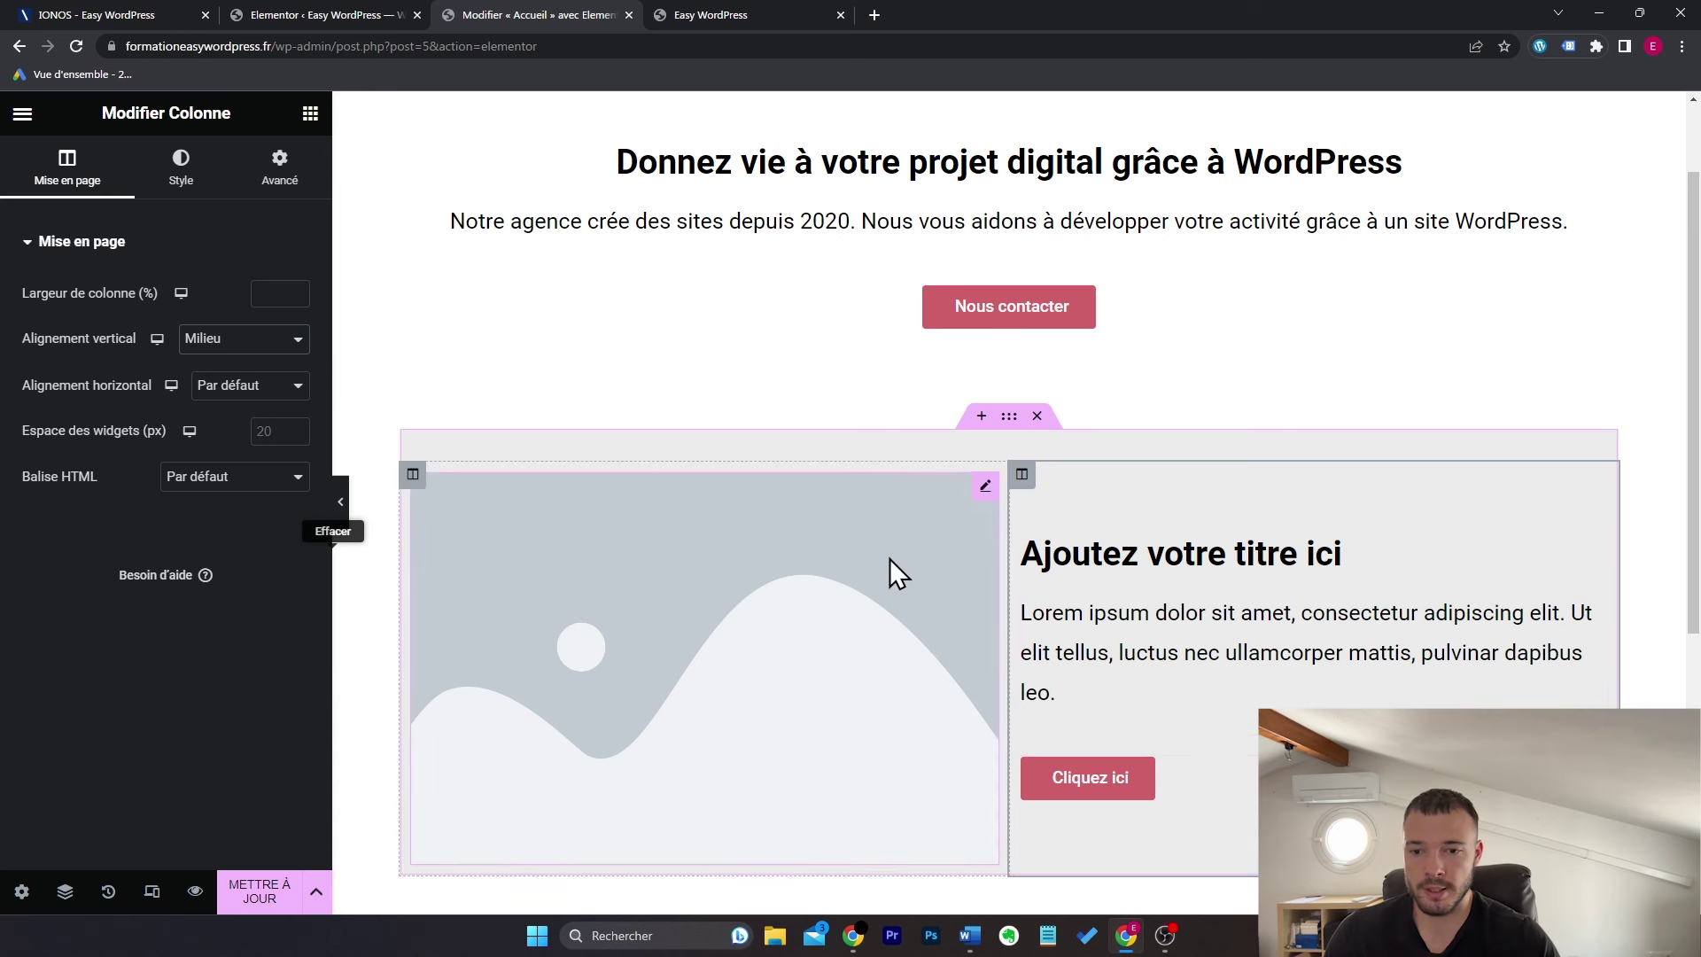
pyautogui.click(181, 165)
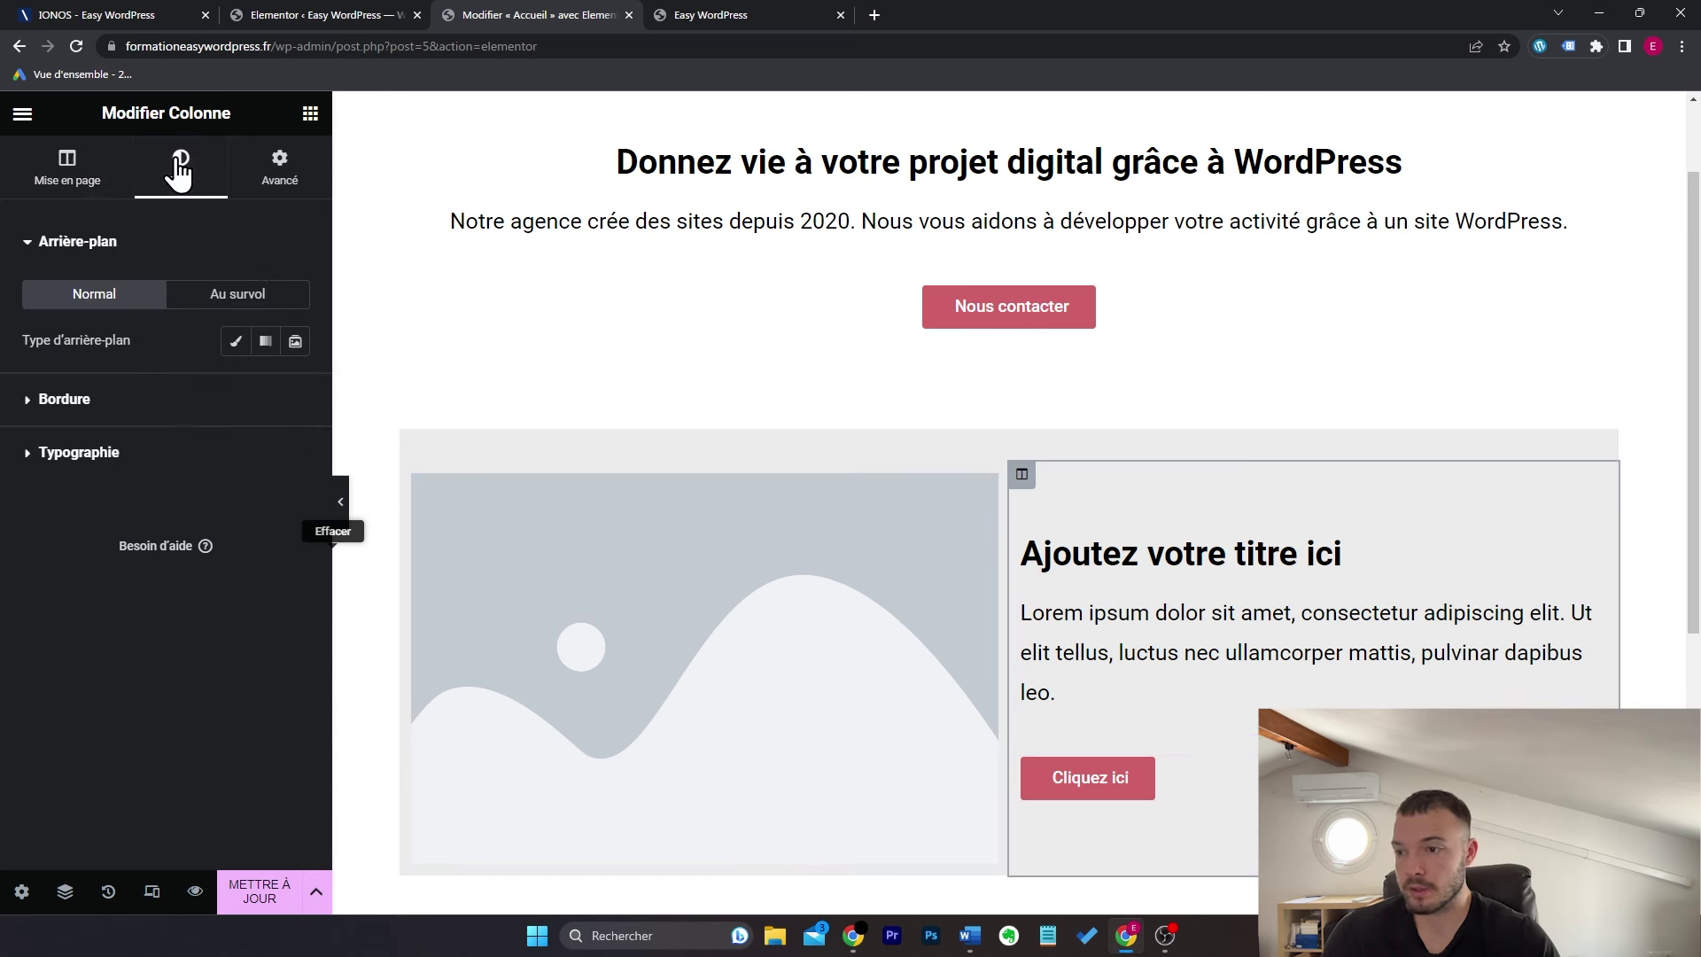
pyautogui.click(235, 342)
pyautogui.click(295, 388)
pyautogui.click(269, 494)
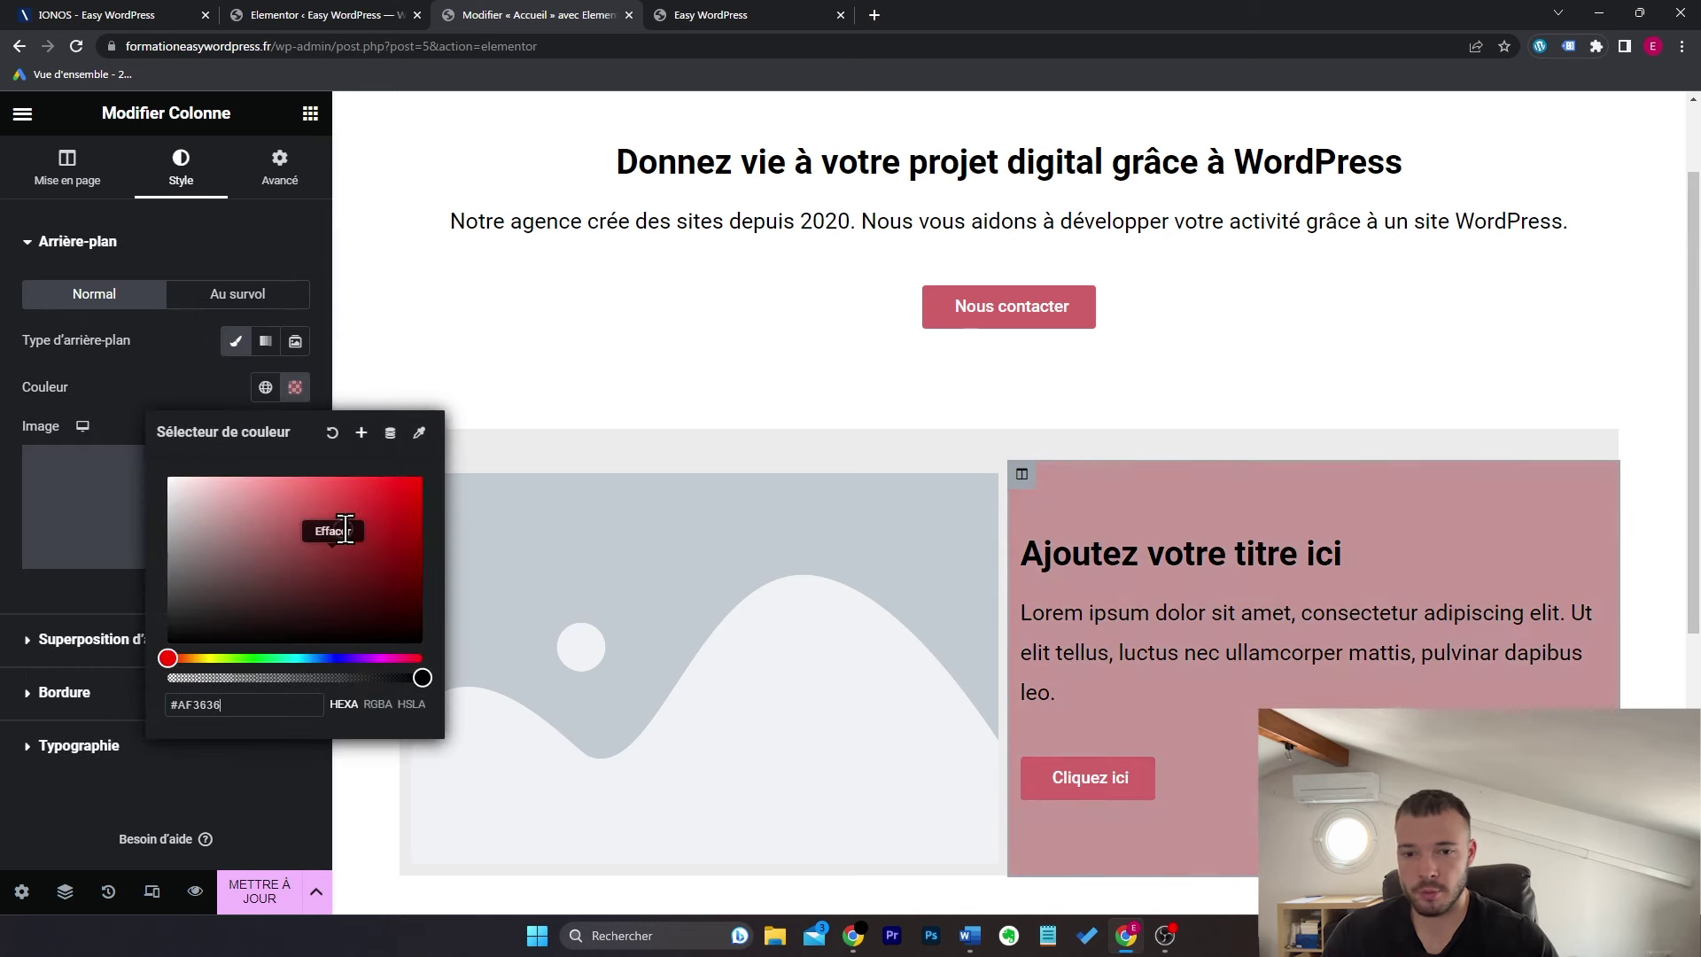
pyautogui.click(237, 342)
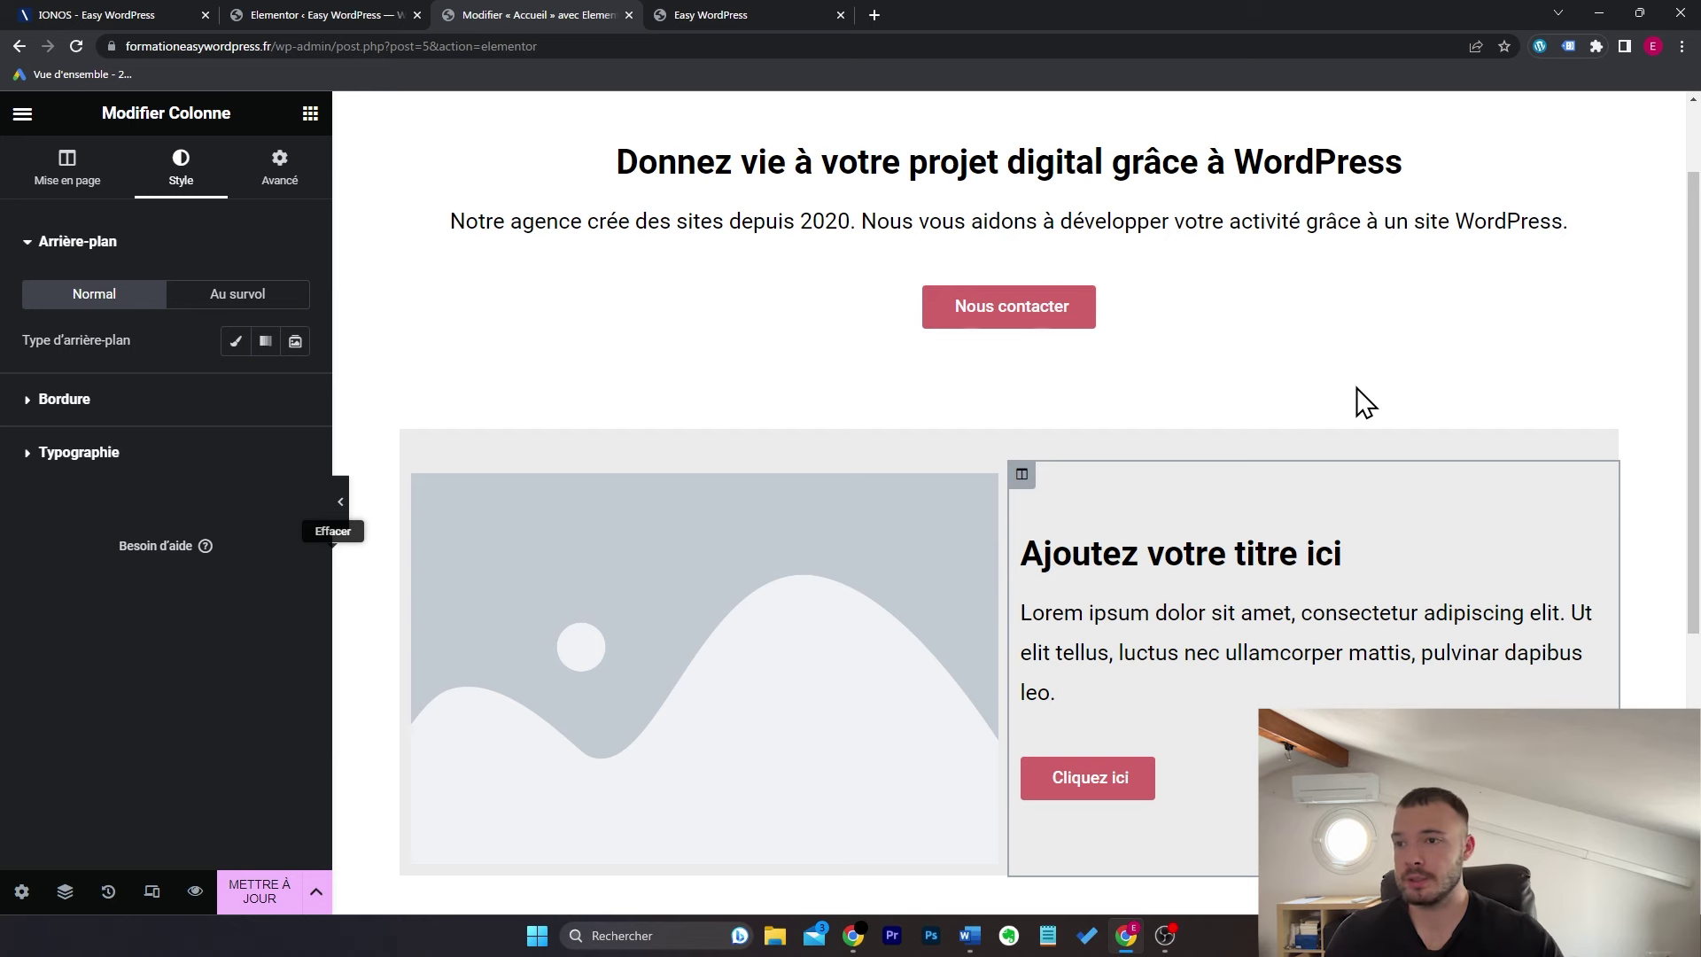
pyautogui.click(310, 114)
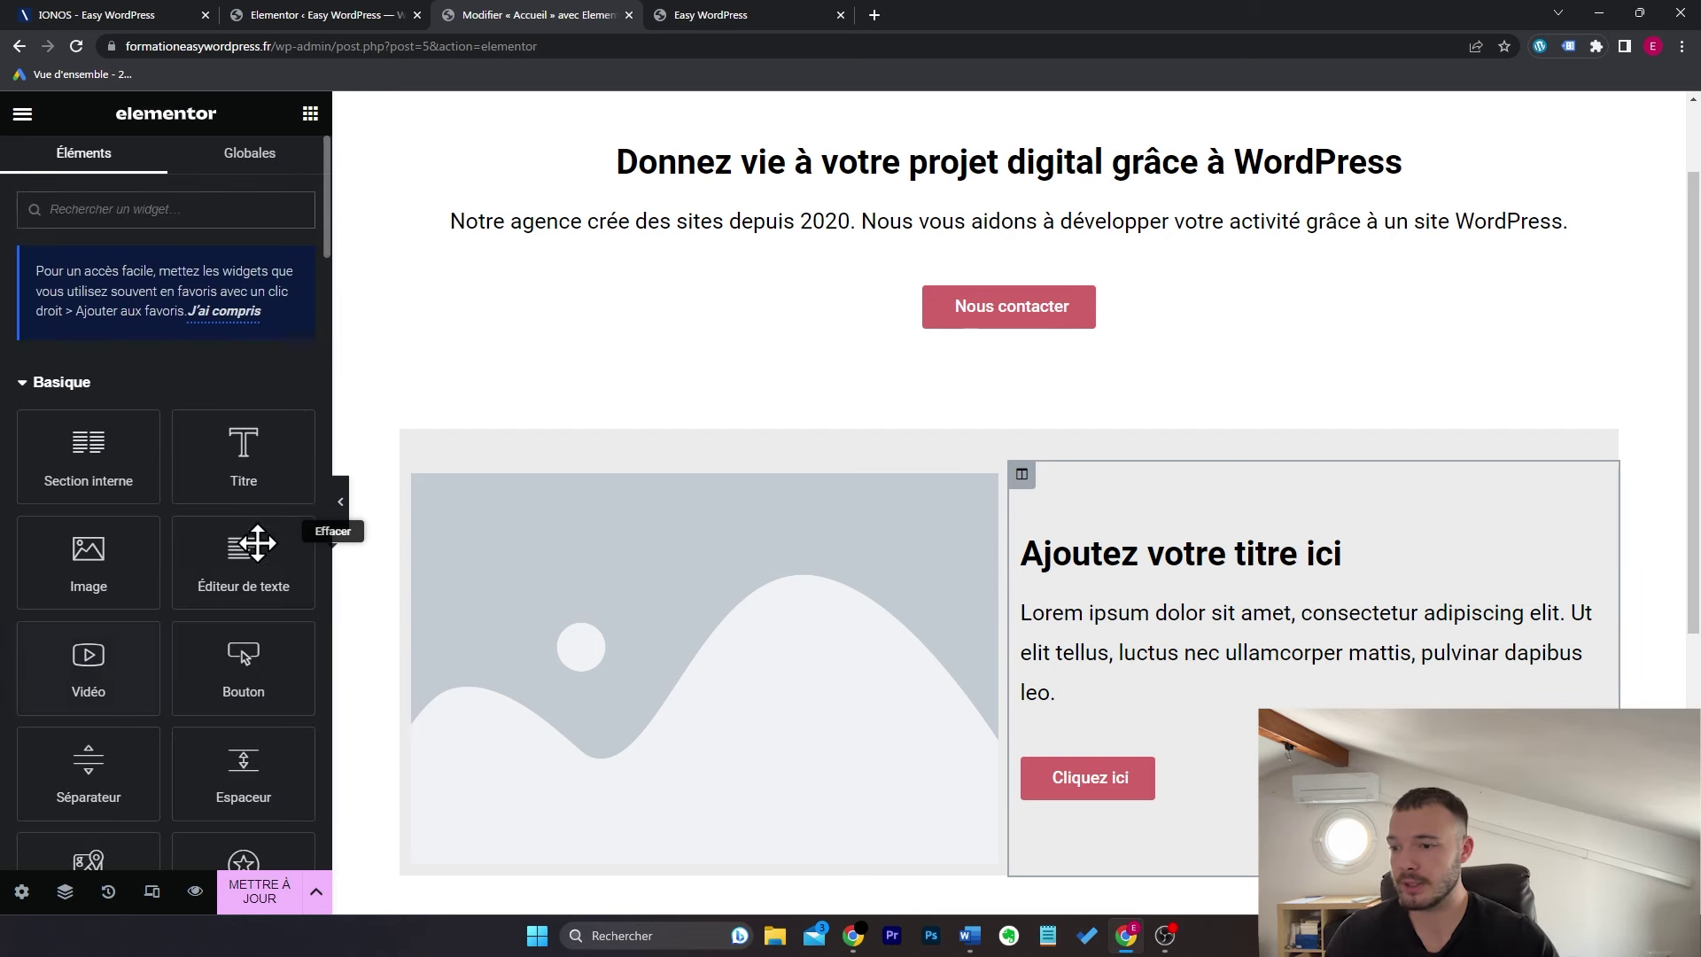
# Step: Scroll up to the page header and open Elementor's hamburger main menu
pyautogui.scroll(1, 1054, 343)
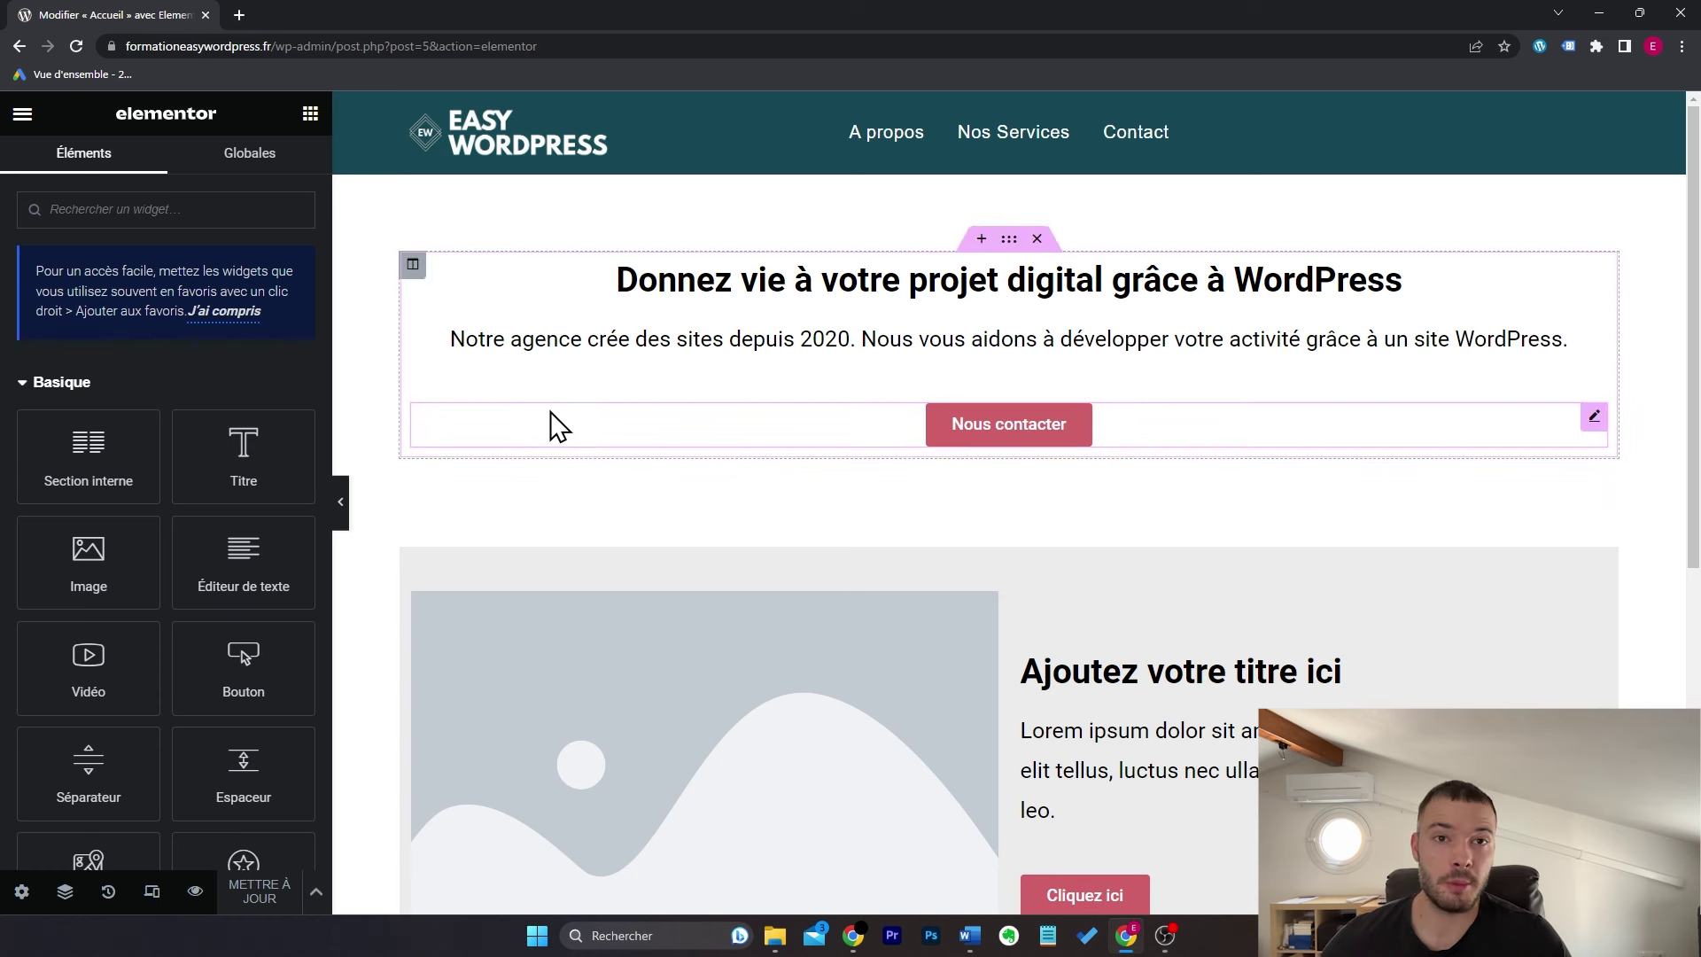
pyautogui.click(23, 116)
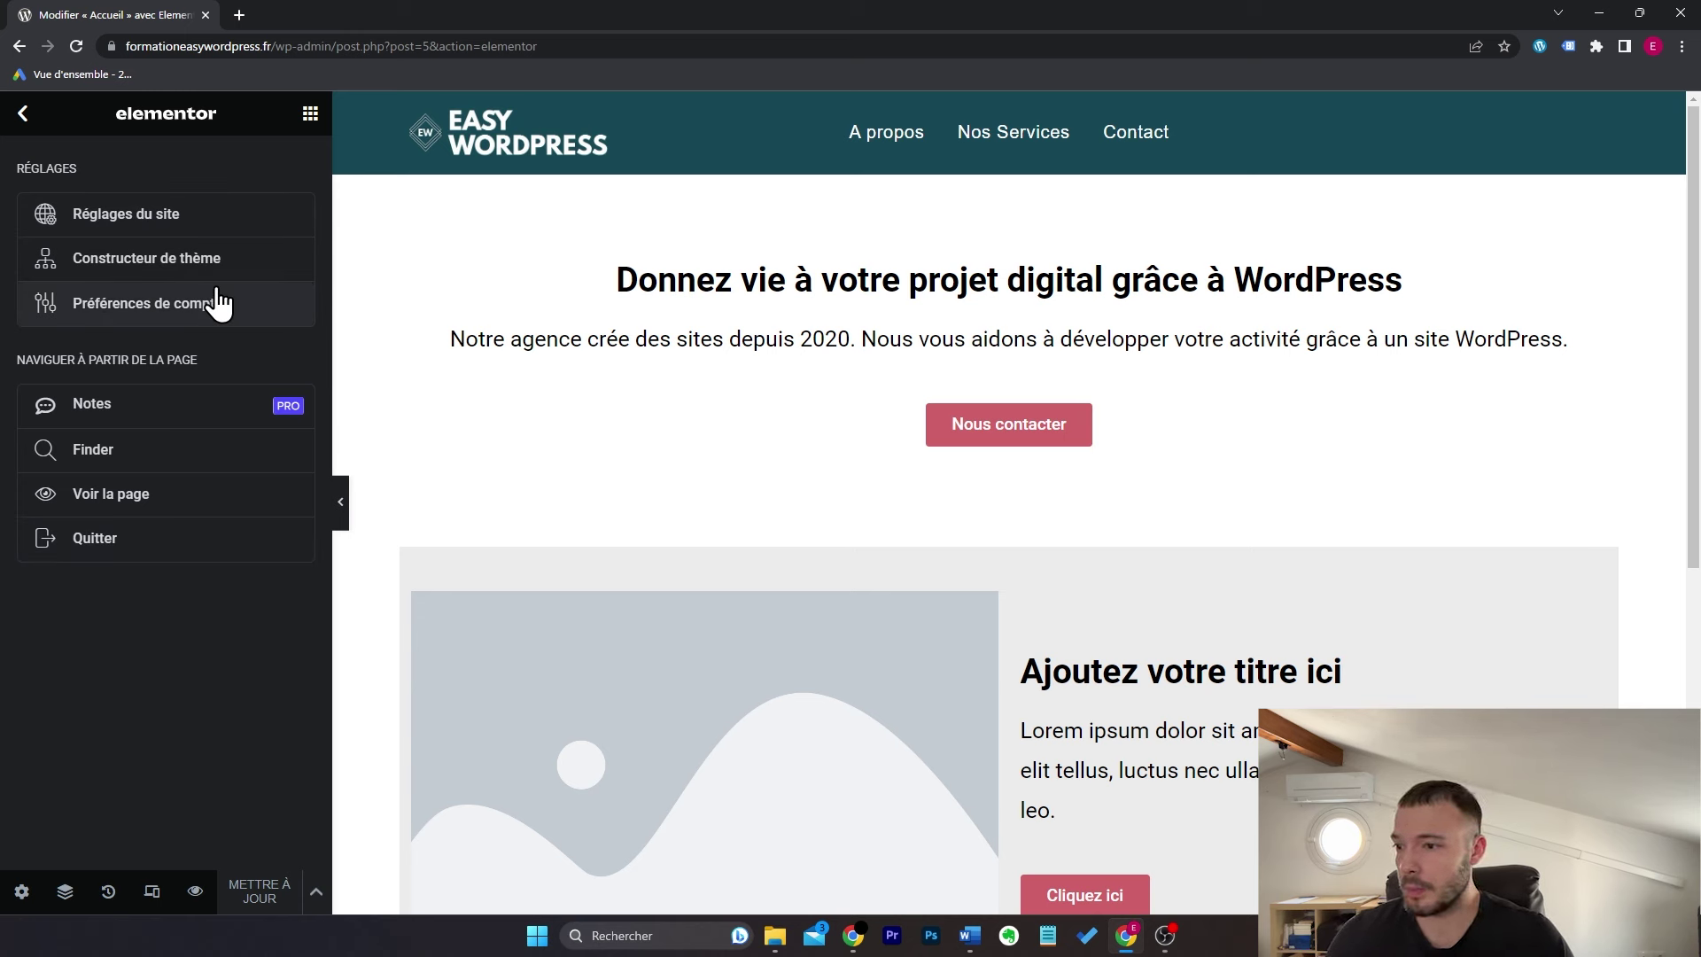
# Step: Inspect the Couleurs globales in Elementor's Réglages du site, then close the site settings panel
pyautogui.click(232, 217)
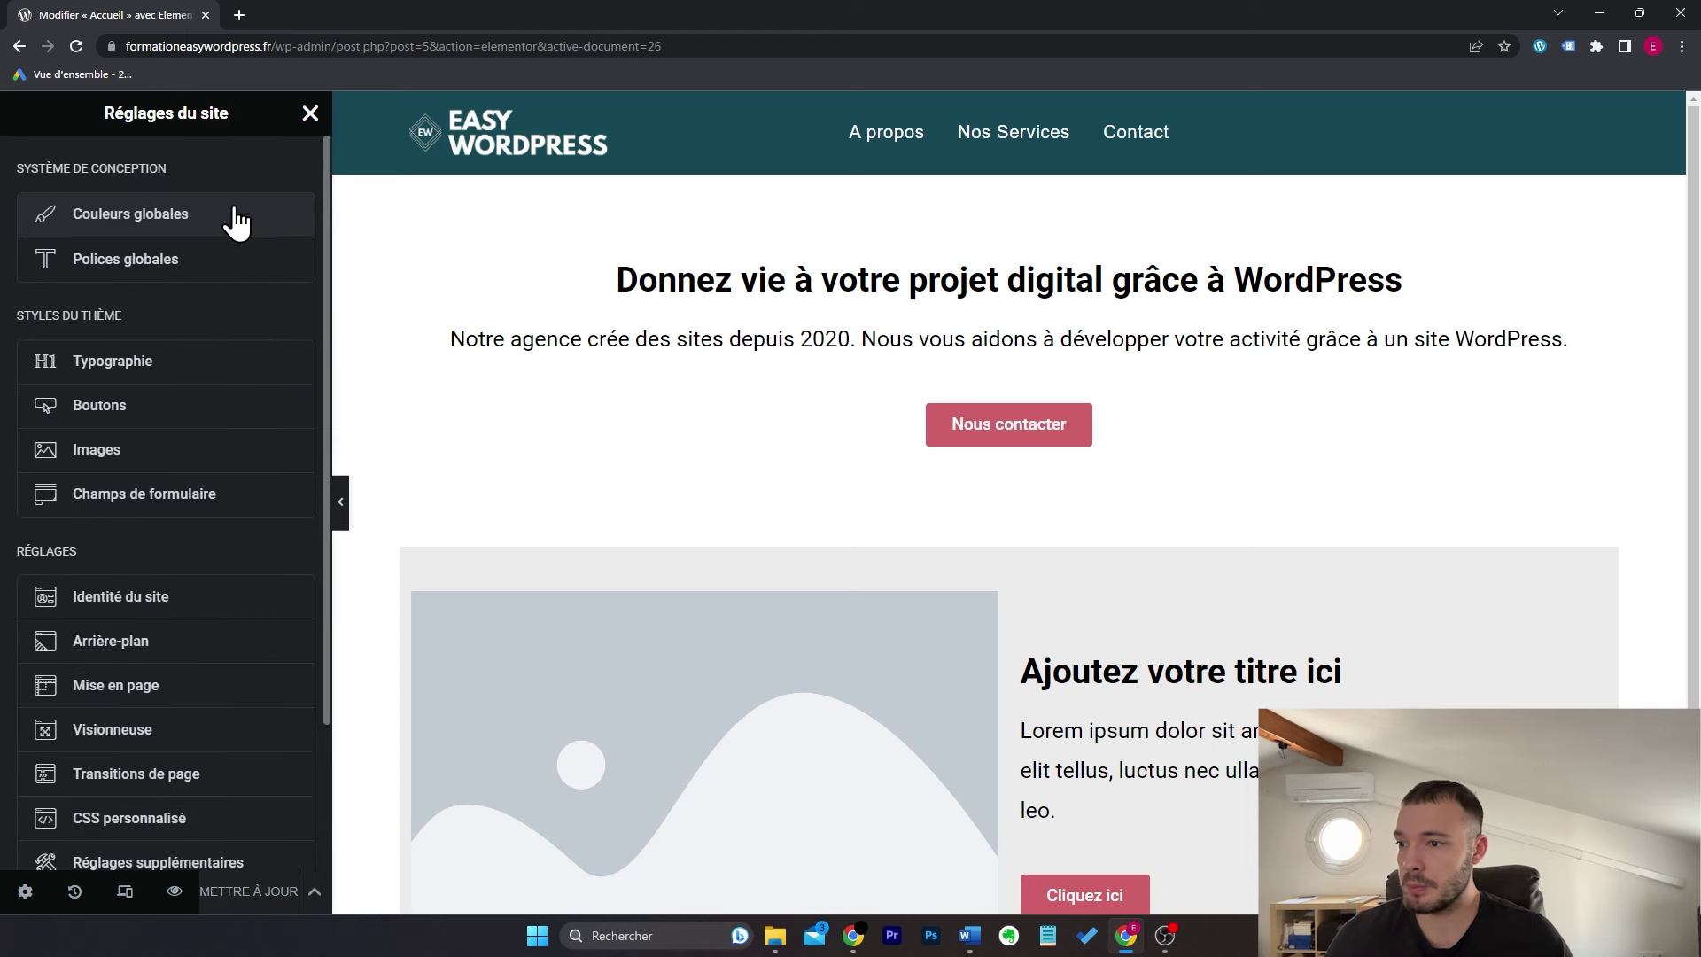
pyautogui.click(236, 220)
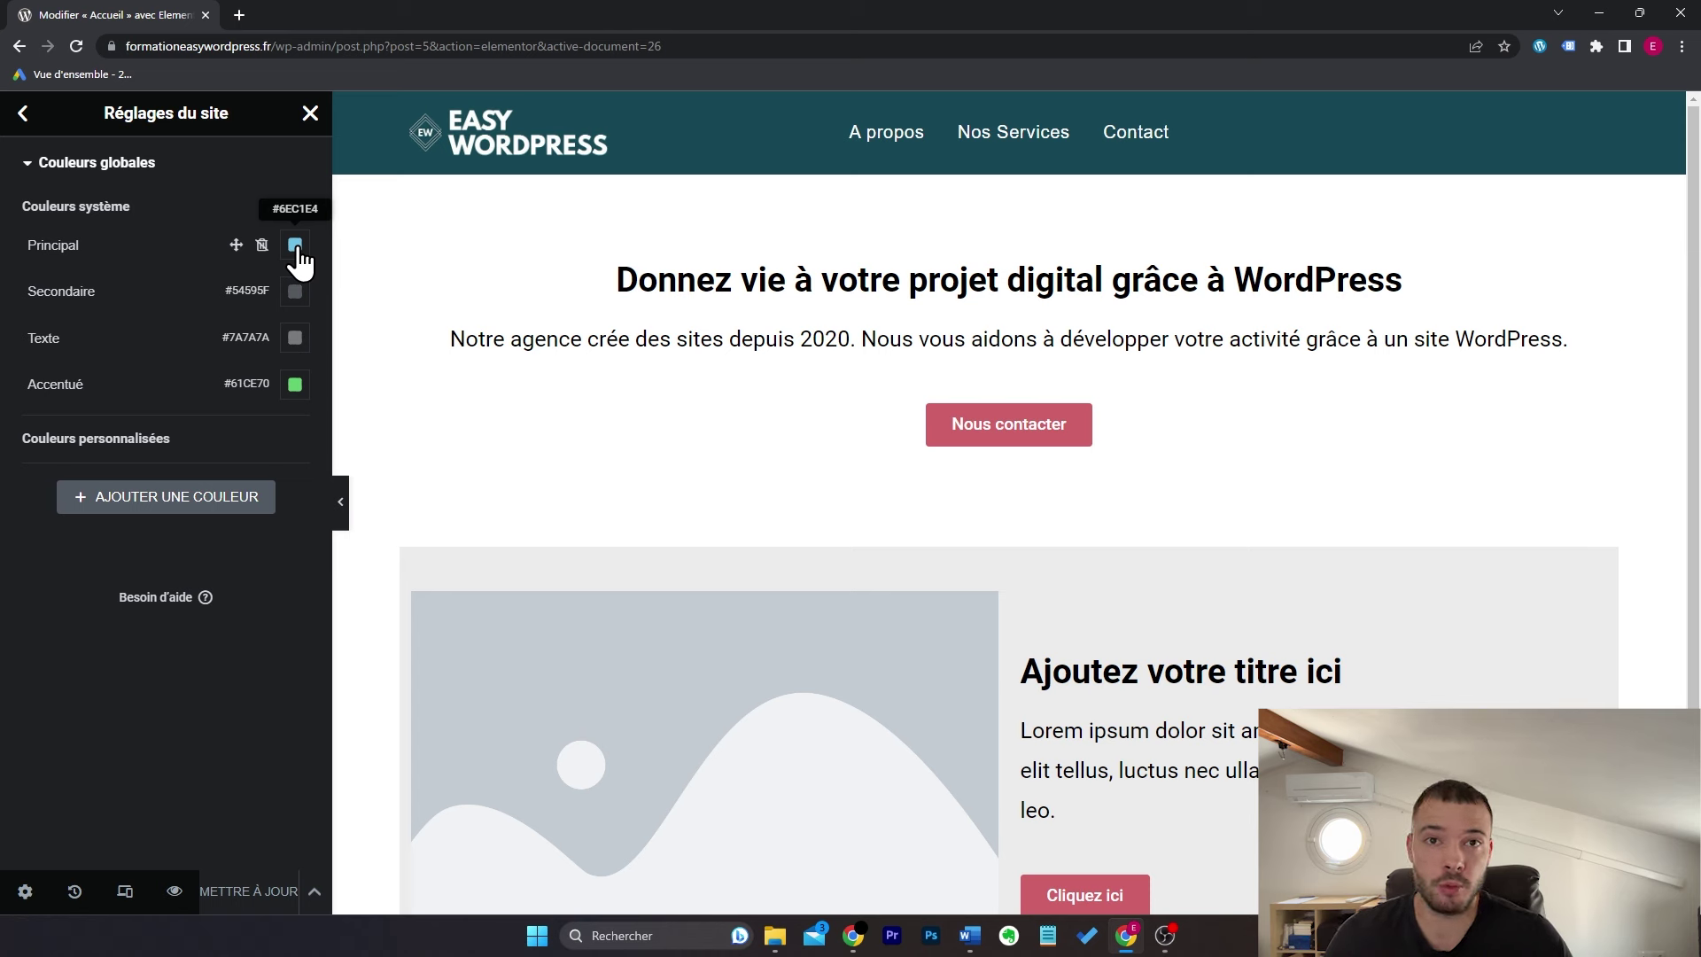
pyautogui.click(24, 113)
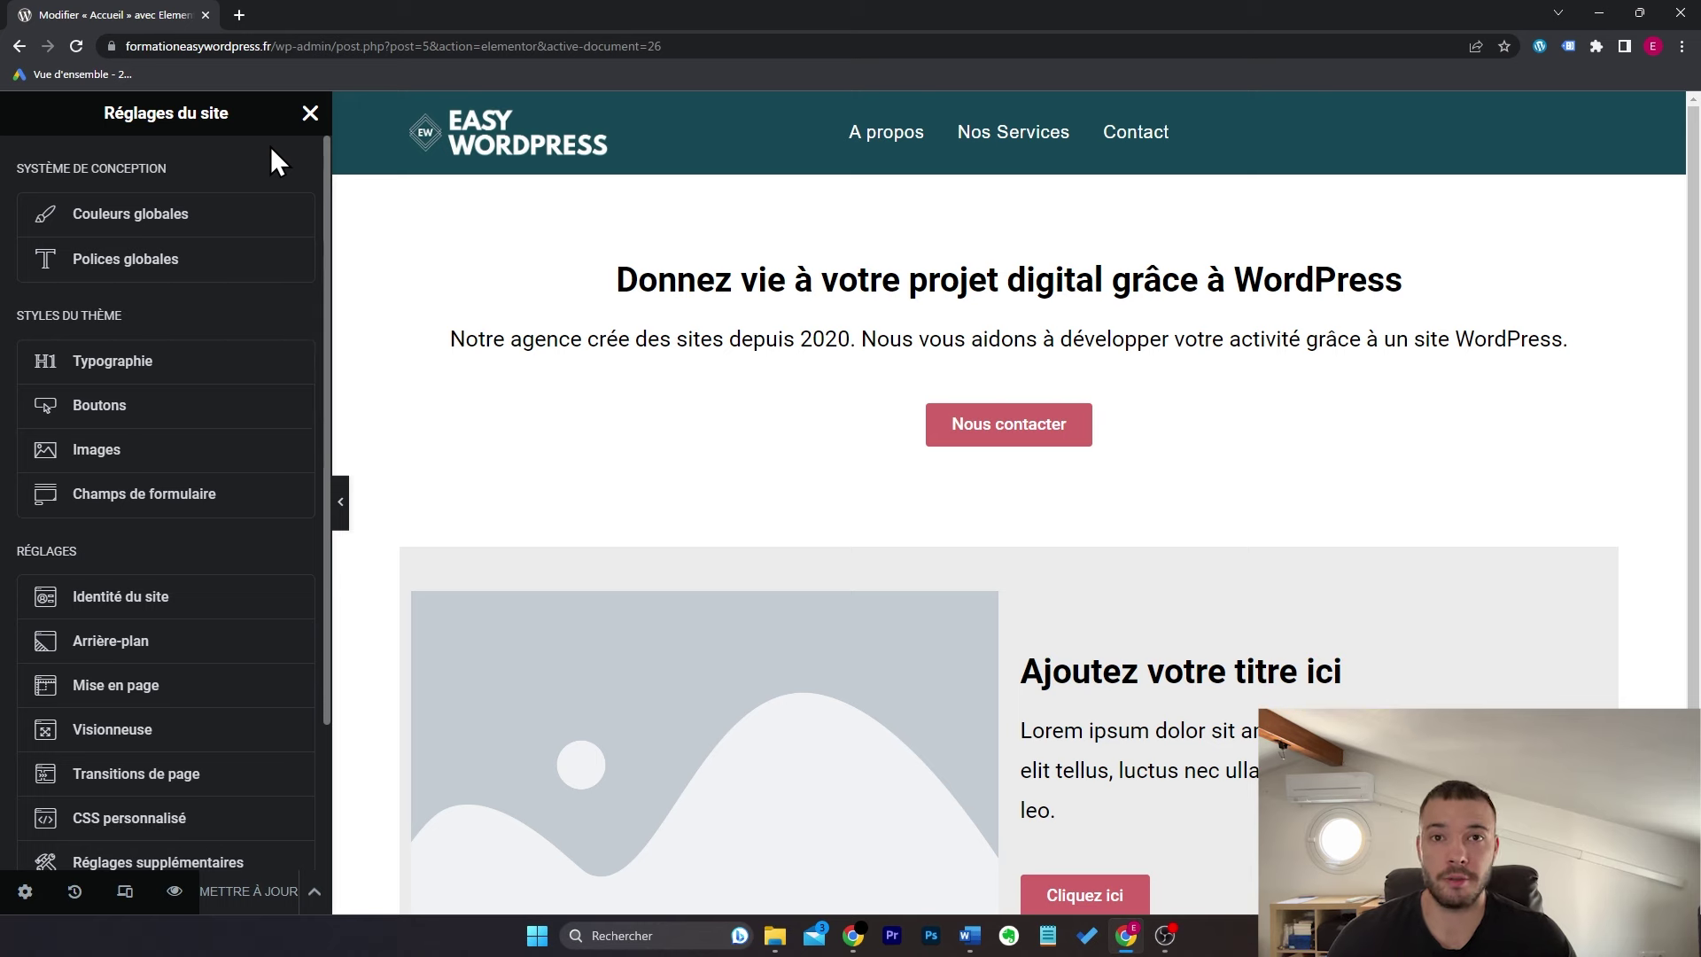
pyautogui.click(310, 114)
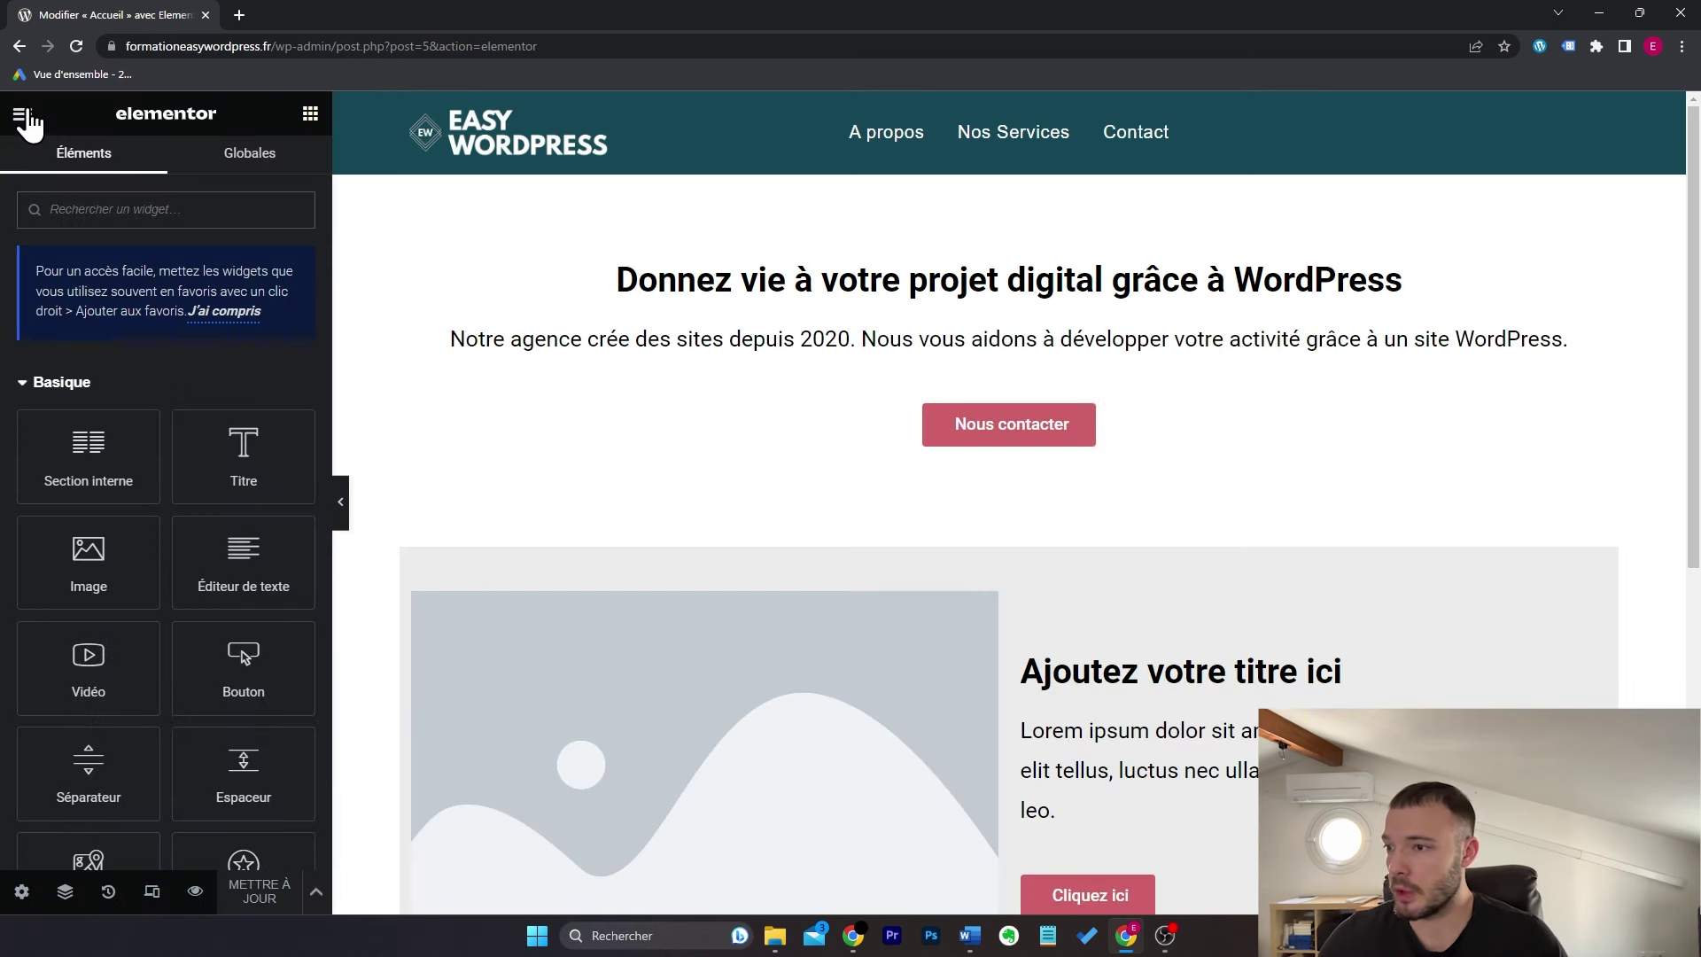
# Step: Exit Elementor to Cette publication and confirm leaving, returning to the Accueil block editor
pyautogui.click(25, 114)
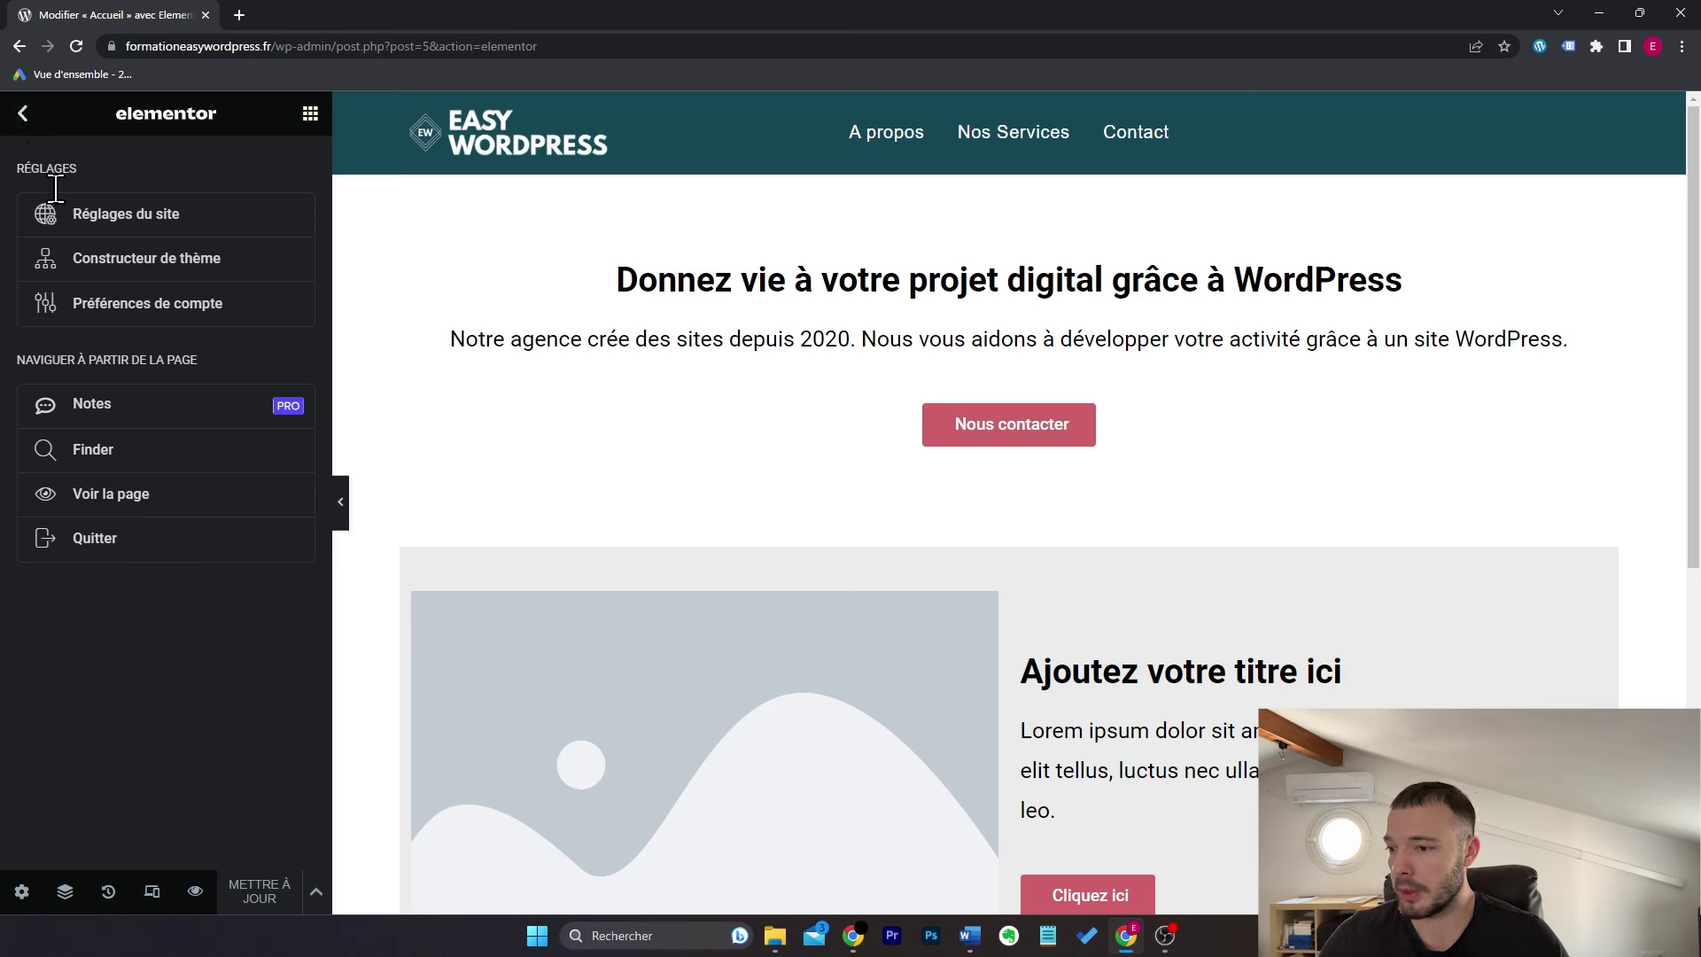
pyautogui.click(140, 538)
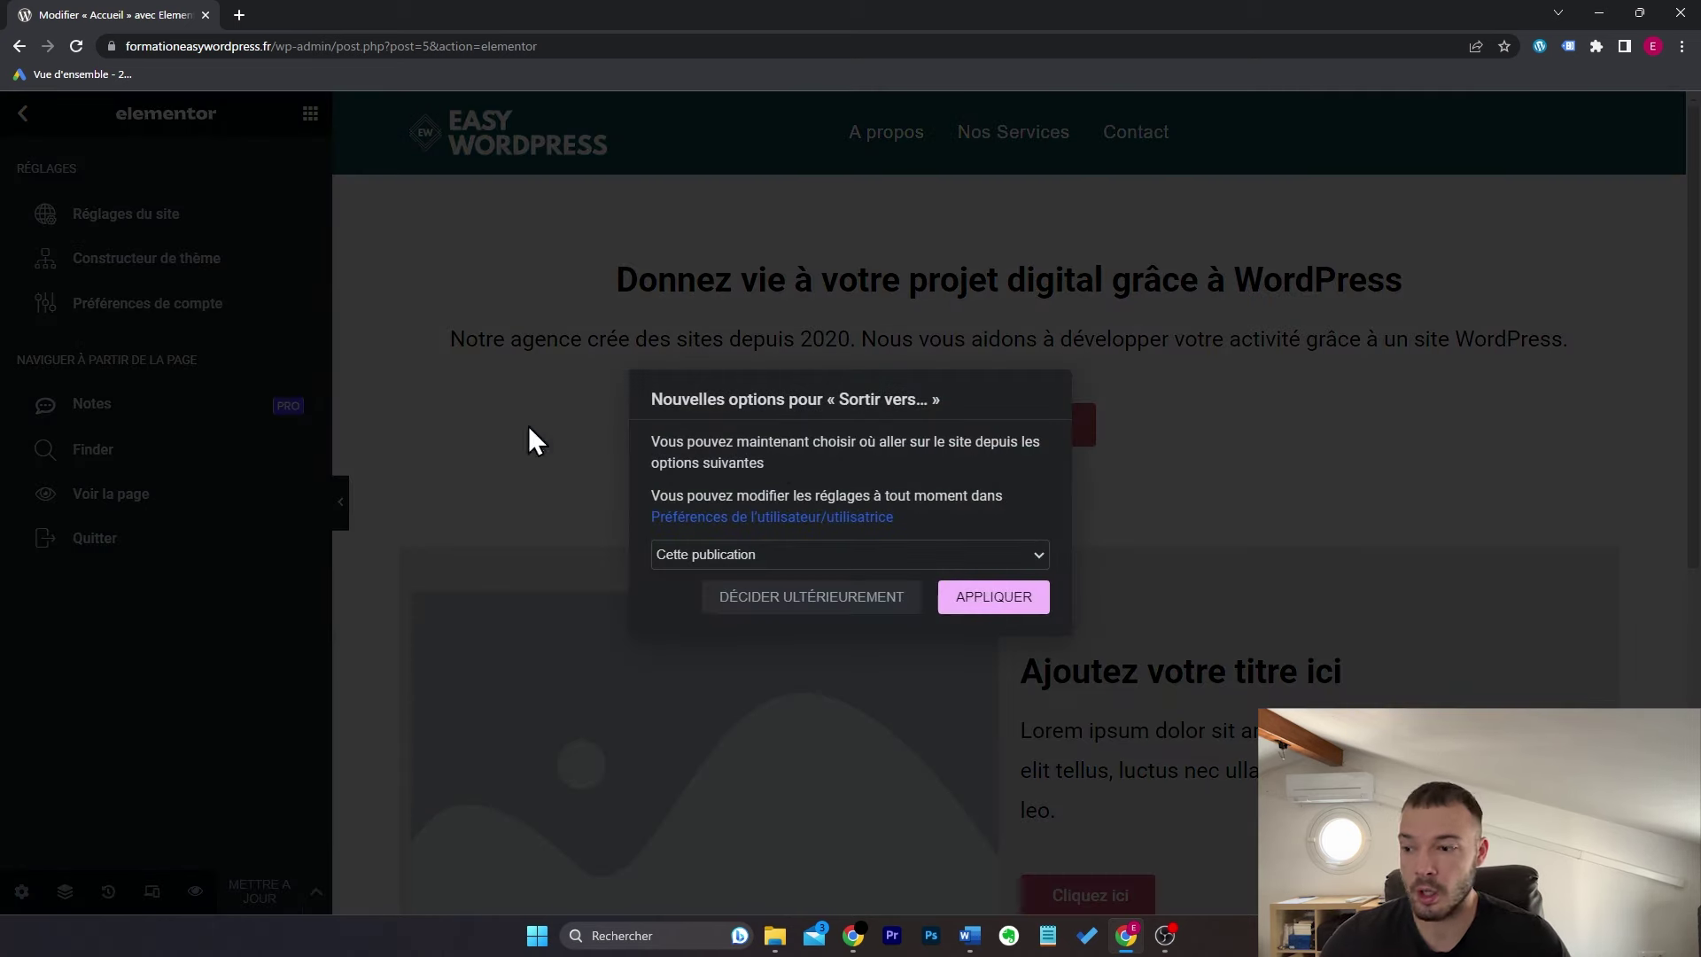
pyautogui.click(838, 550)
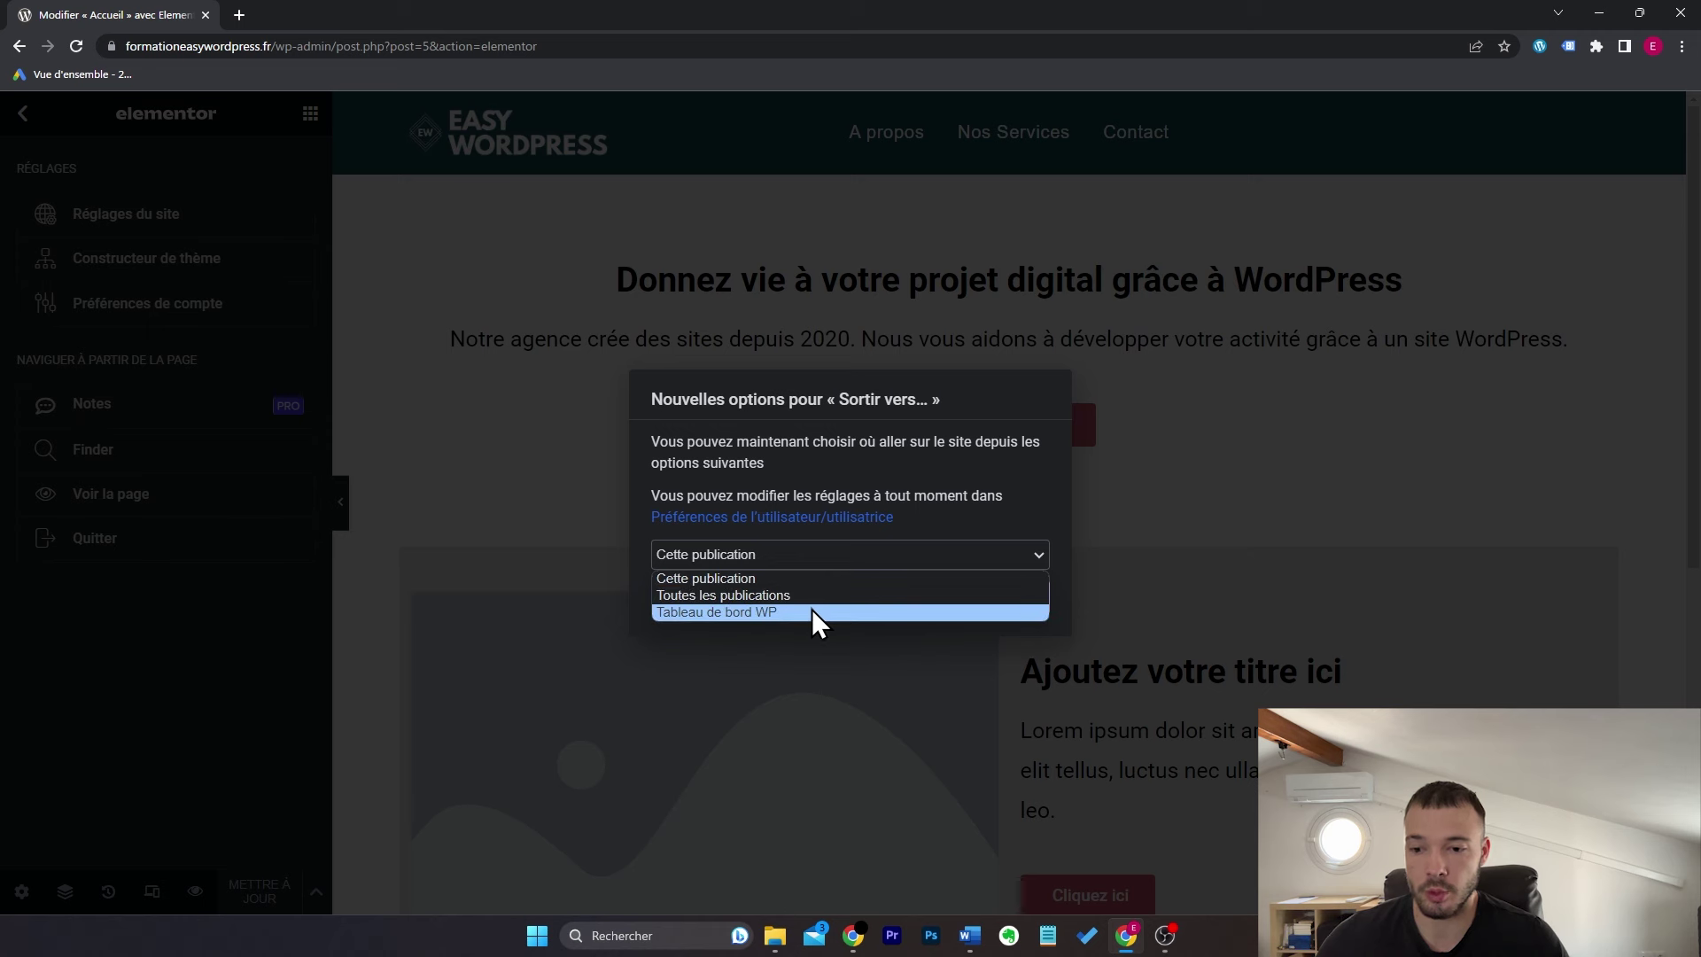
pyautogui.click(825, 582)
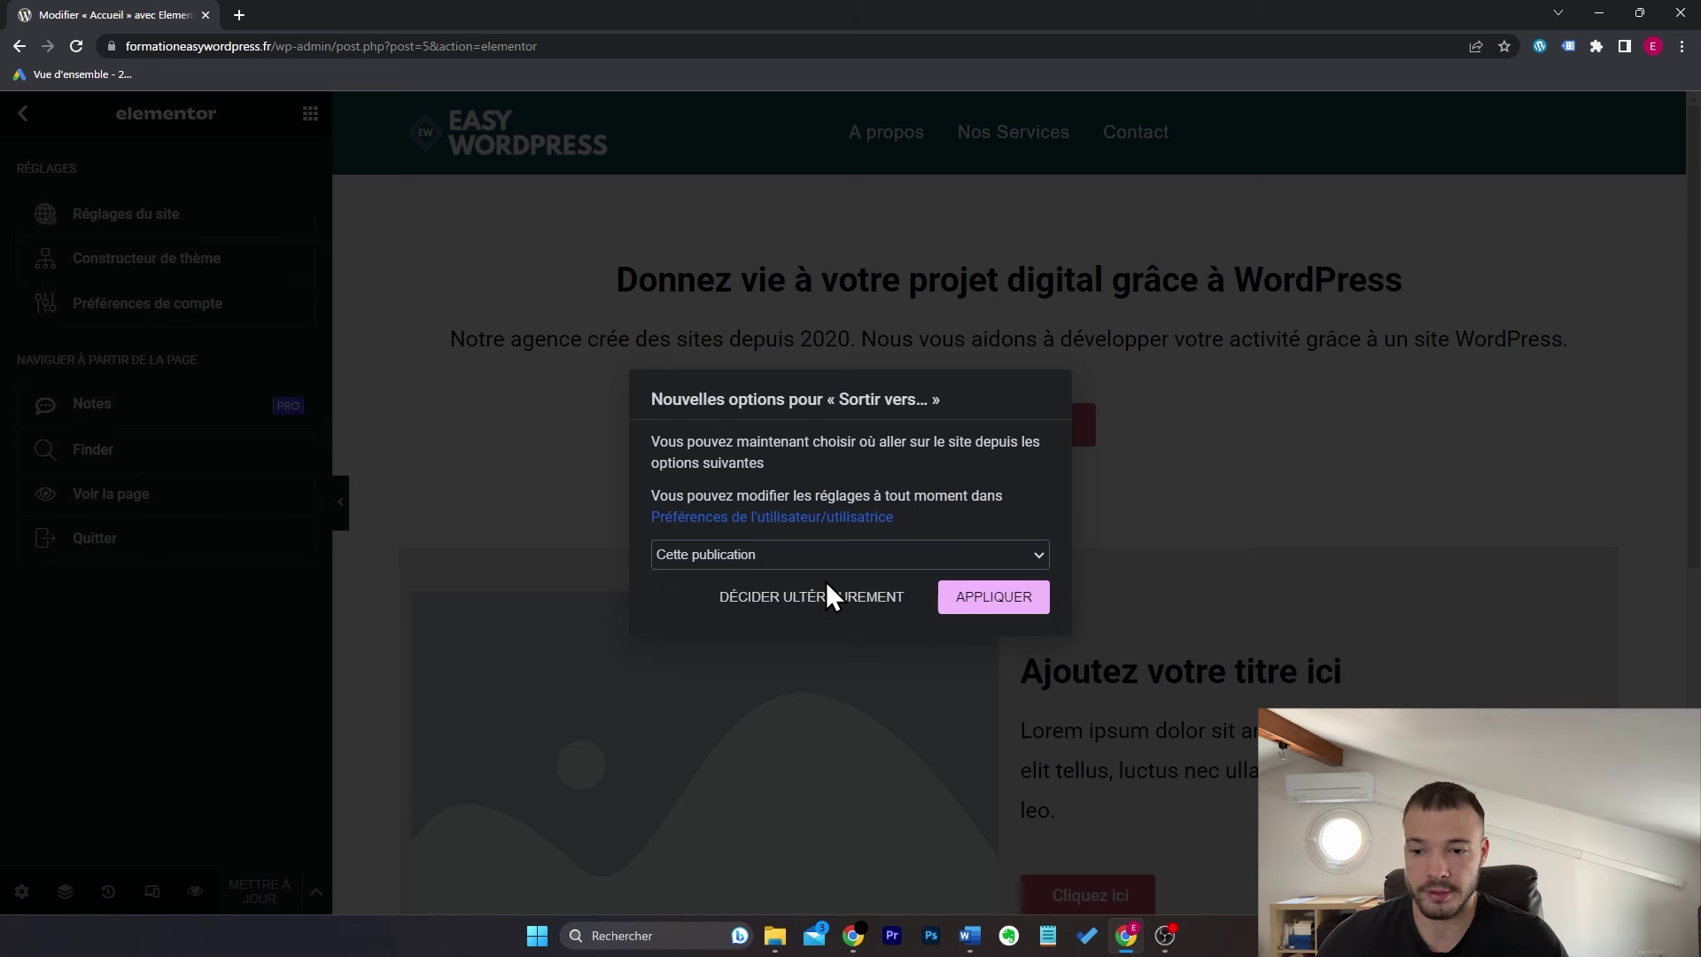
pyautogui.click(986, 602)
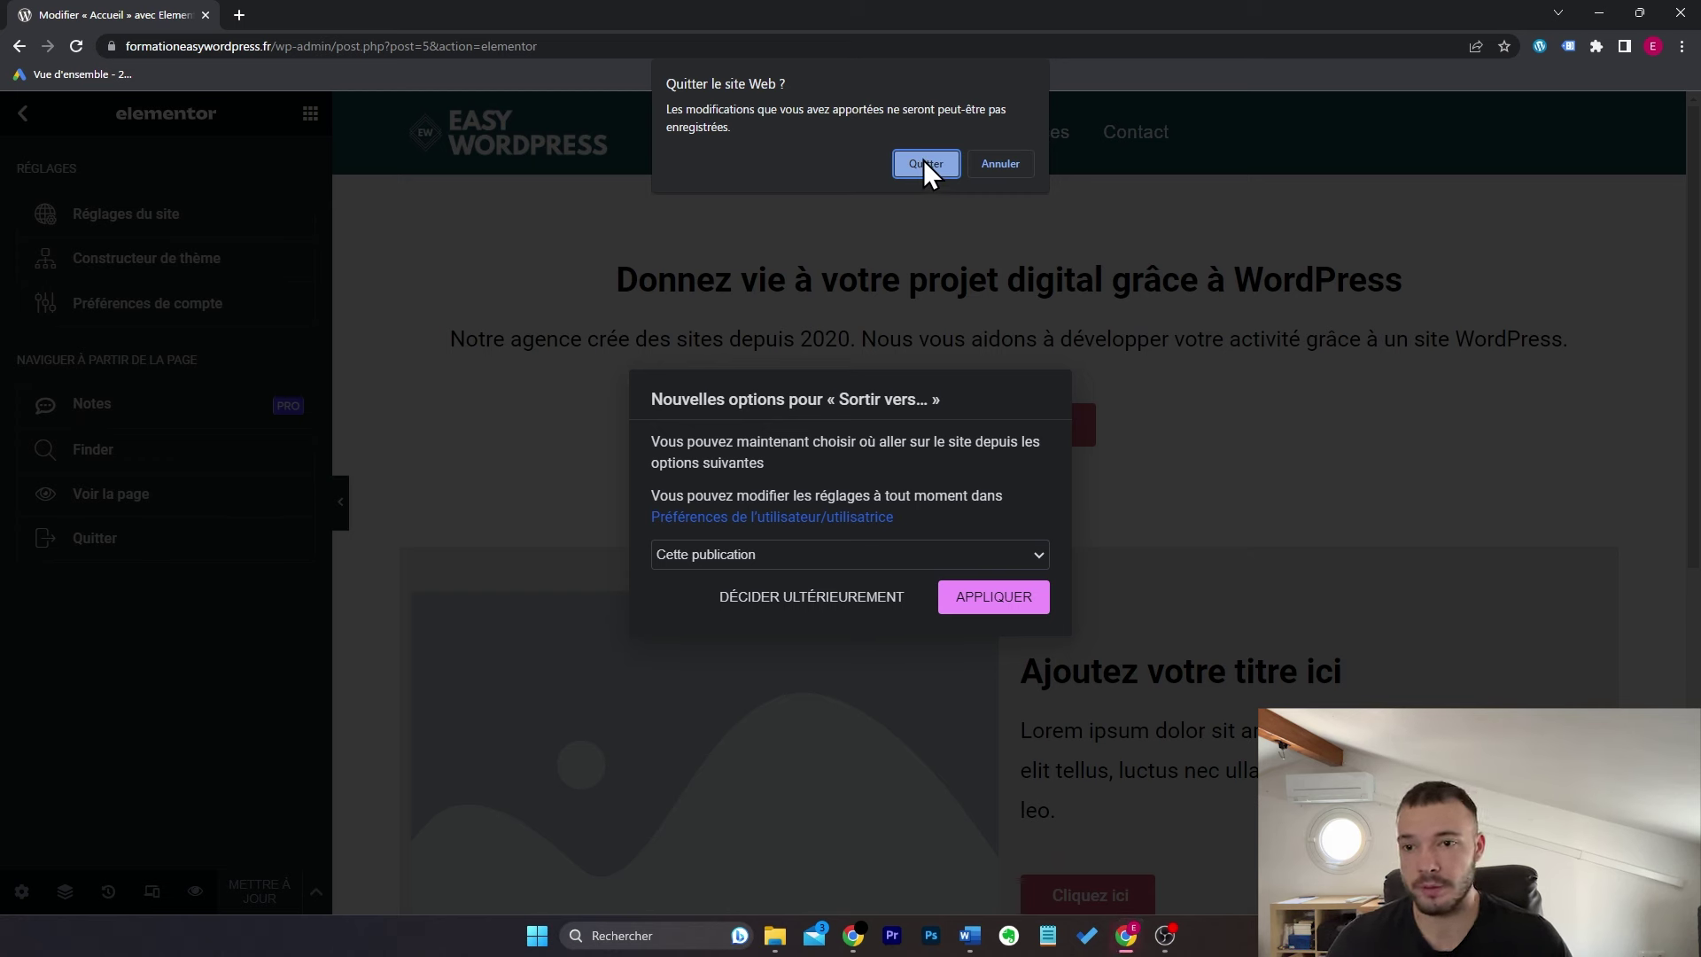
pyautogui.click(923, 163)
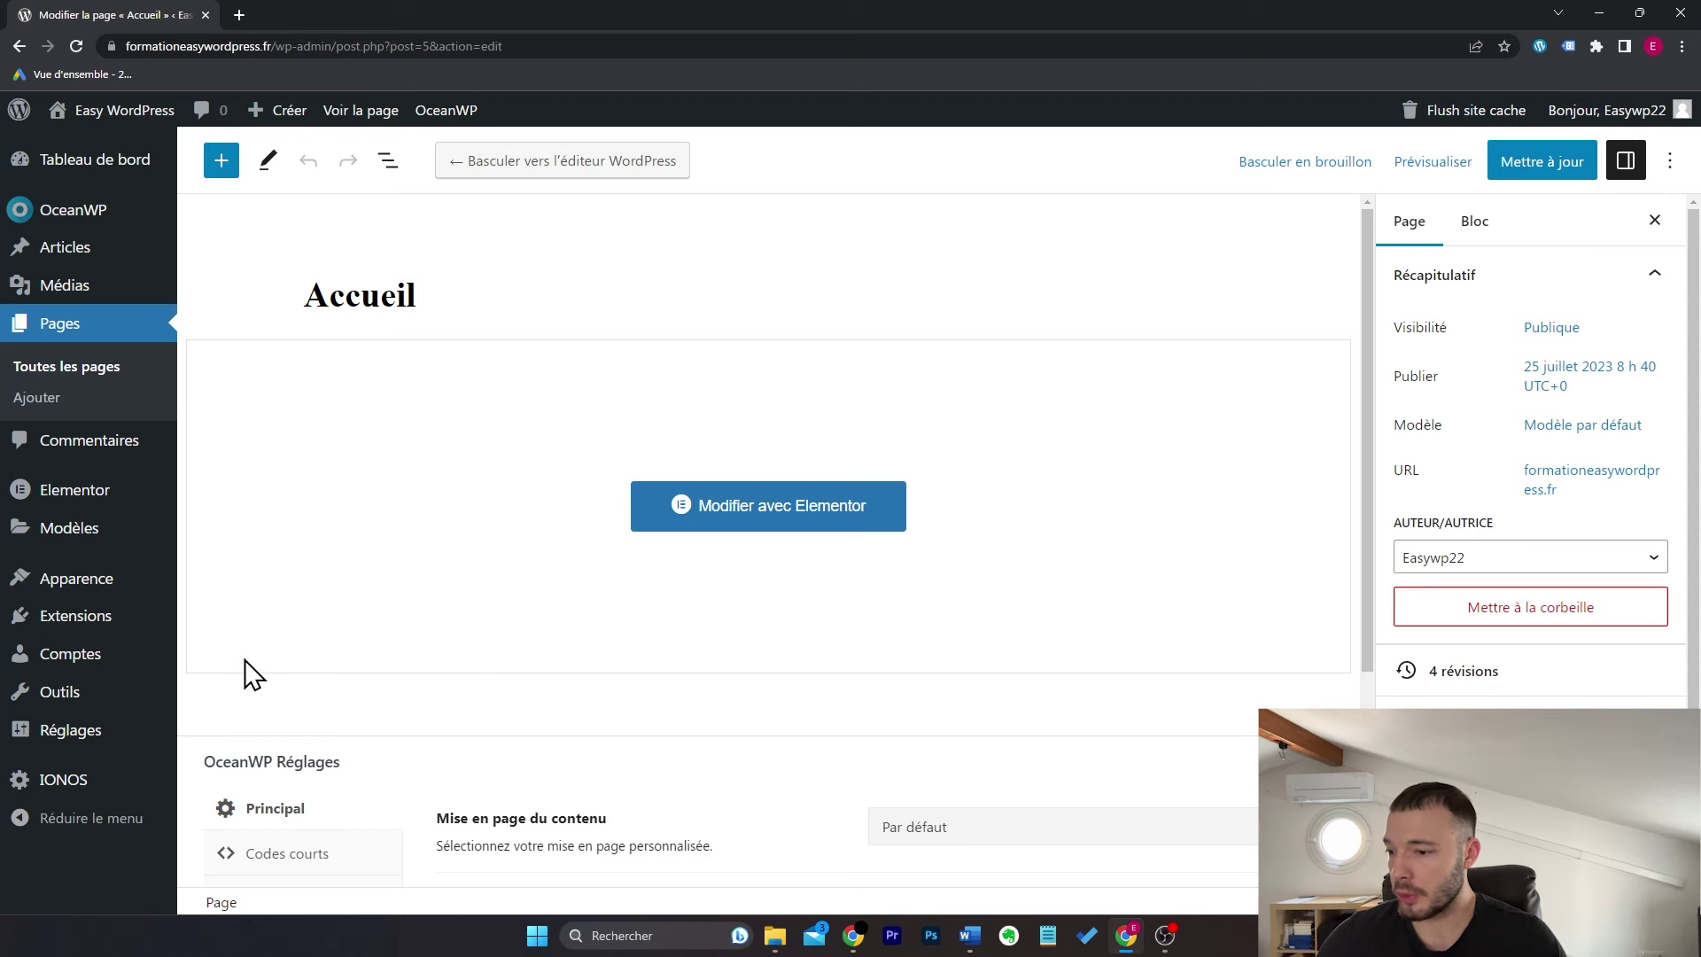
# Step: Search the plugin directory for 'formidab' and install Formidable Forms – Contact Form, Survey, Quiz
pyautogui.moveTo(118, 623)
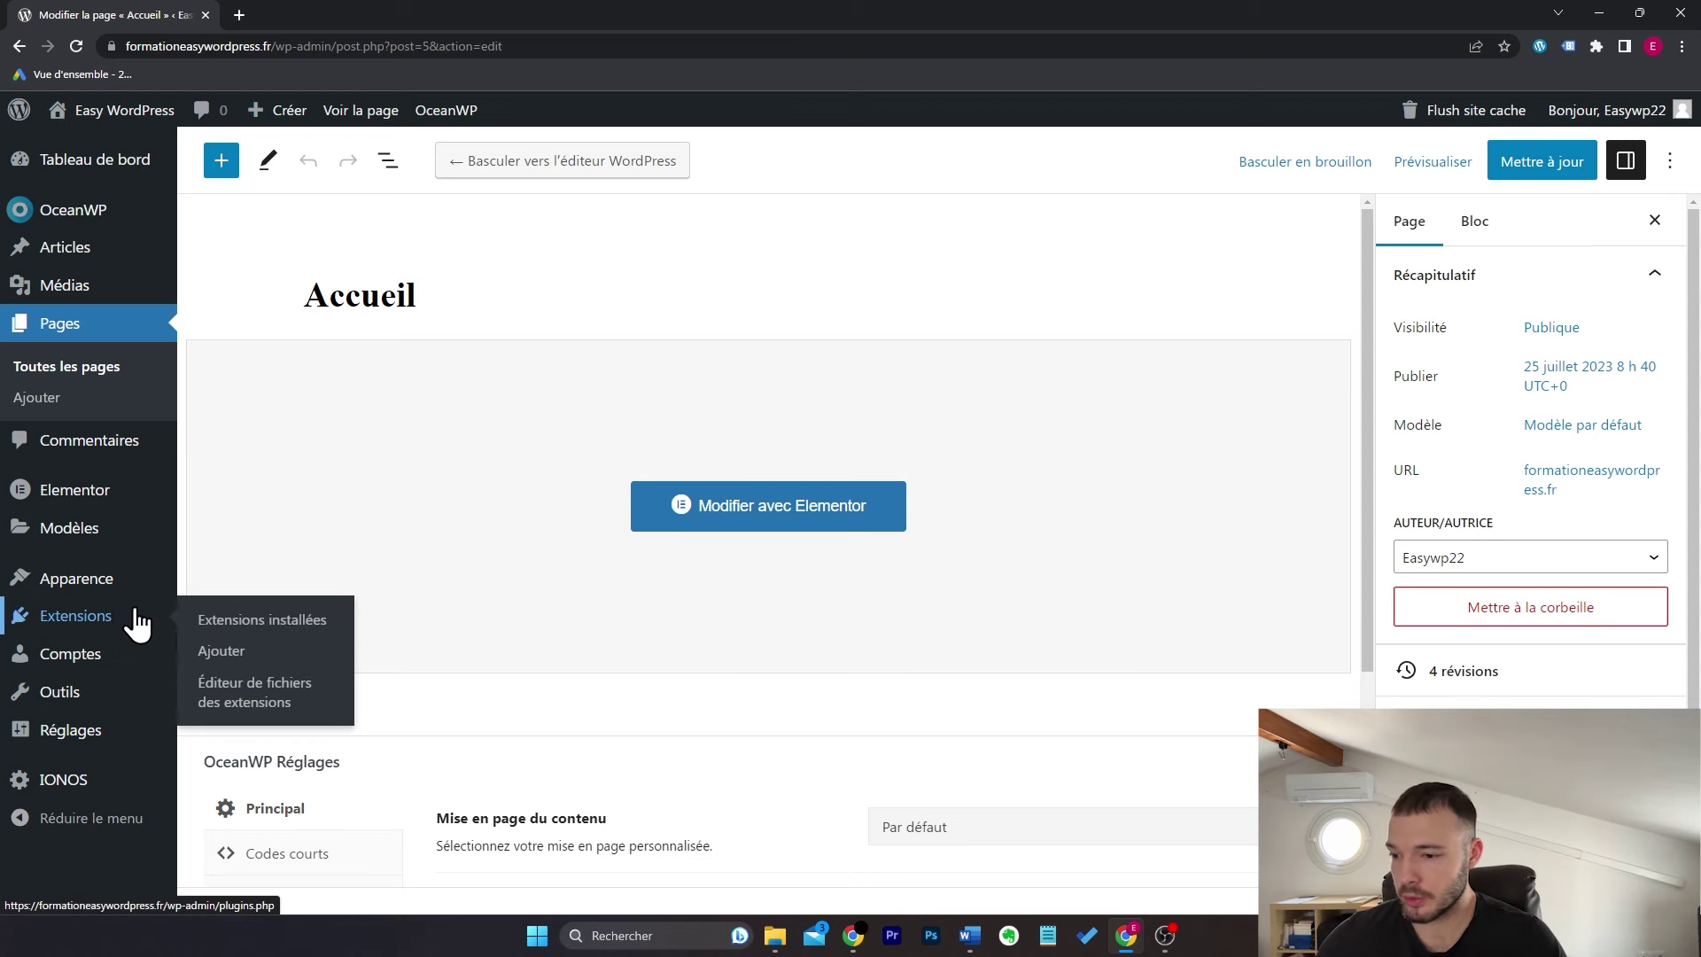
pyautogui.click(239, 656)
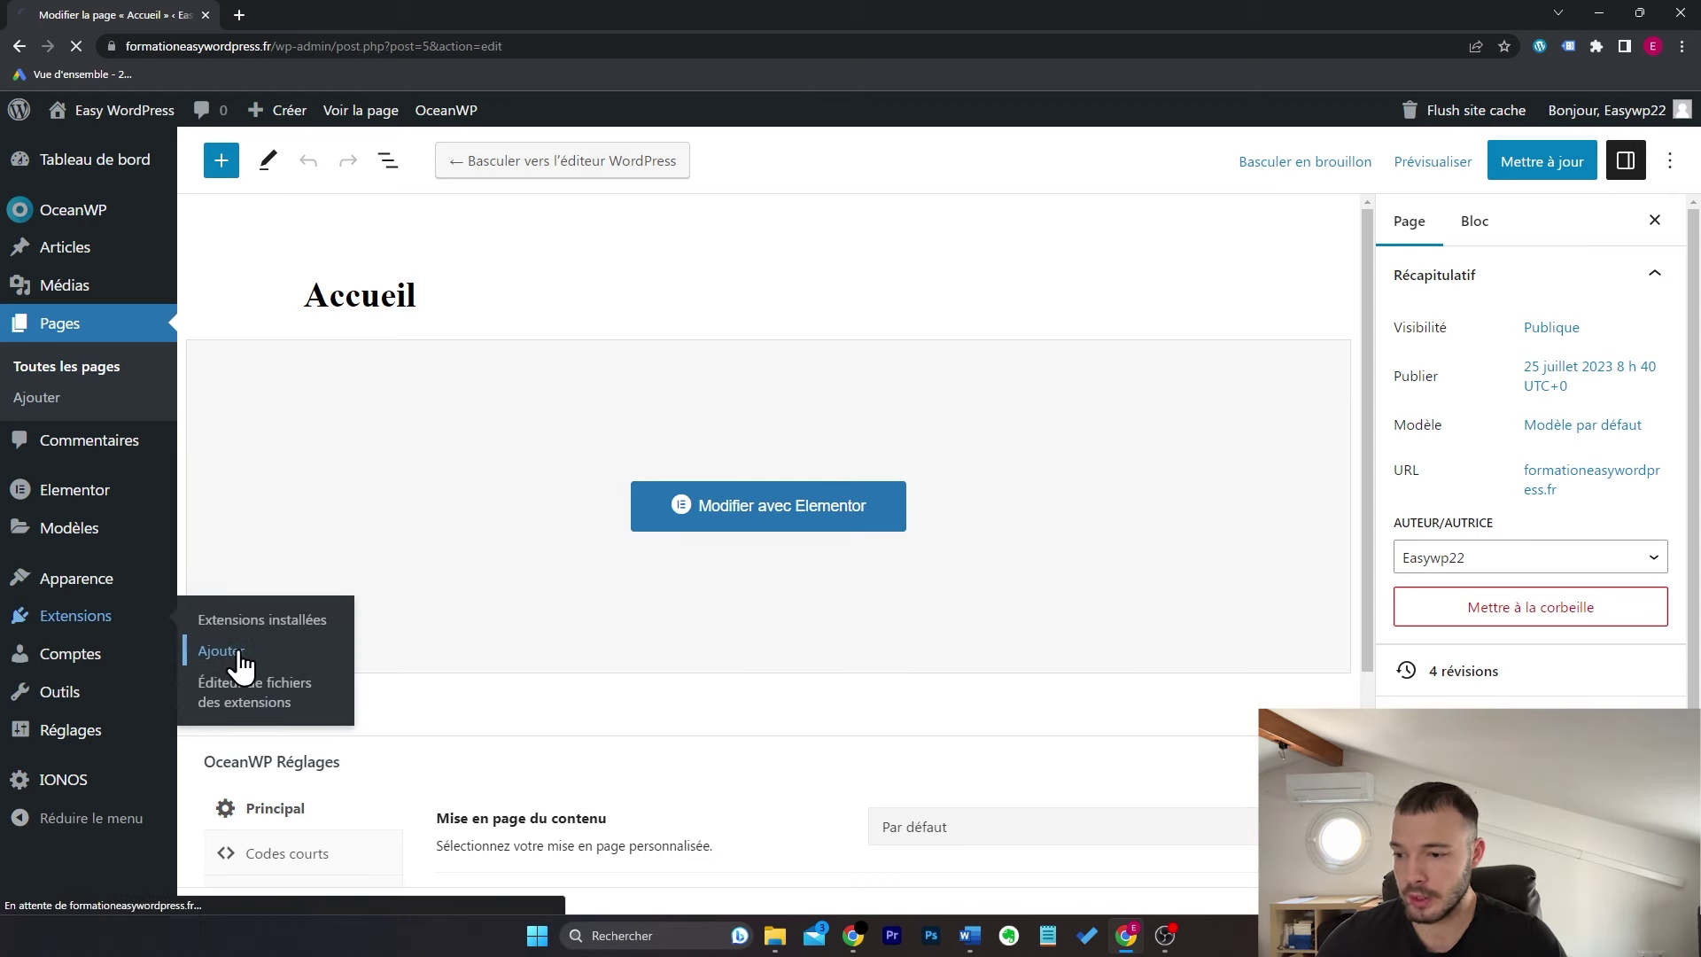
pyautogui.write('form')
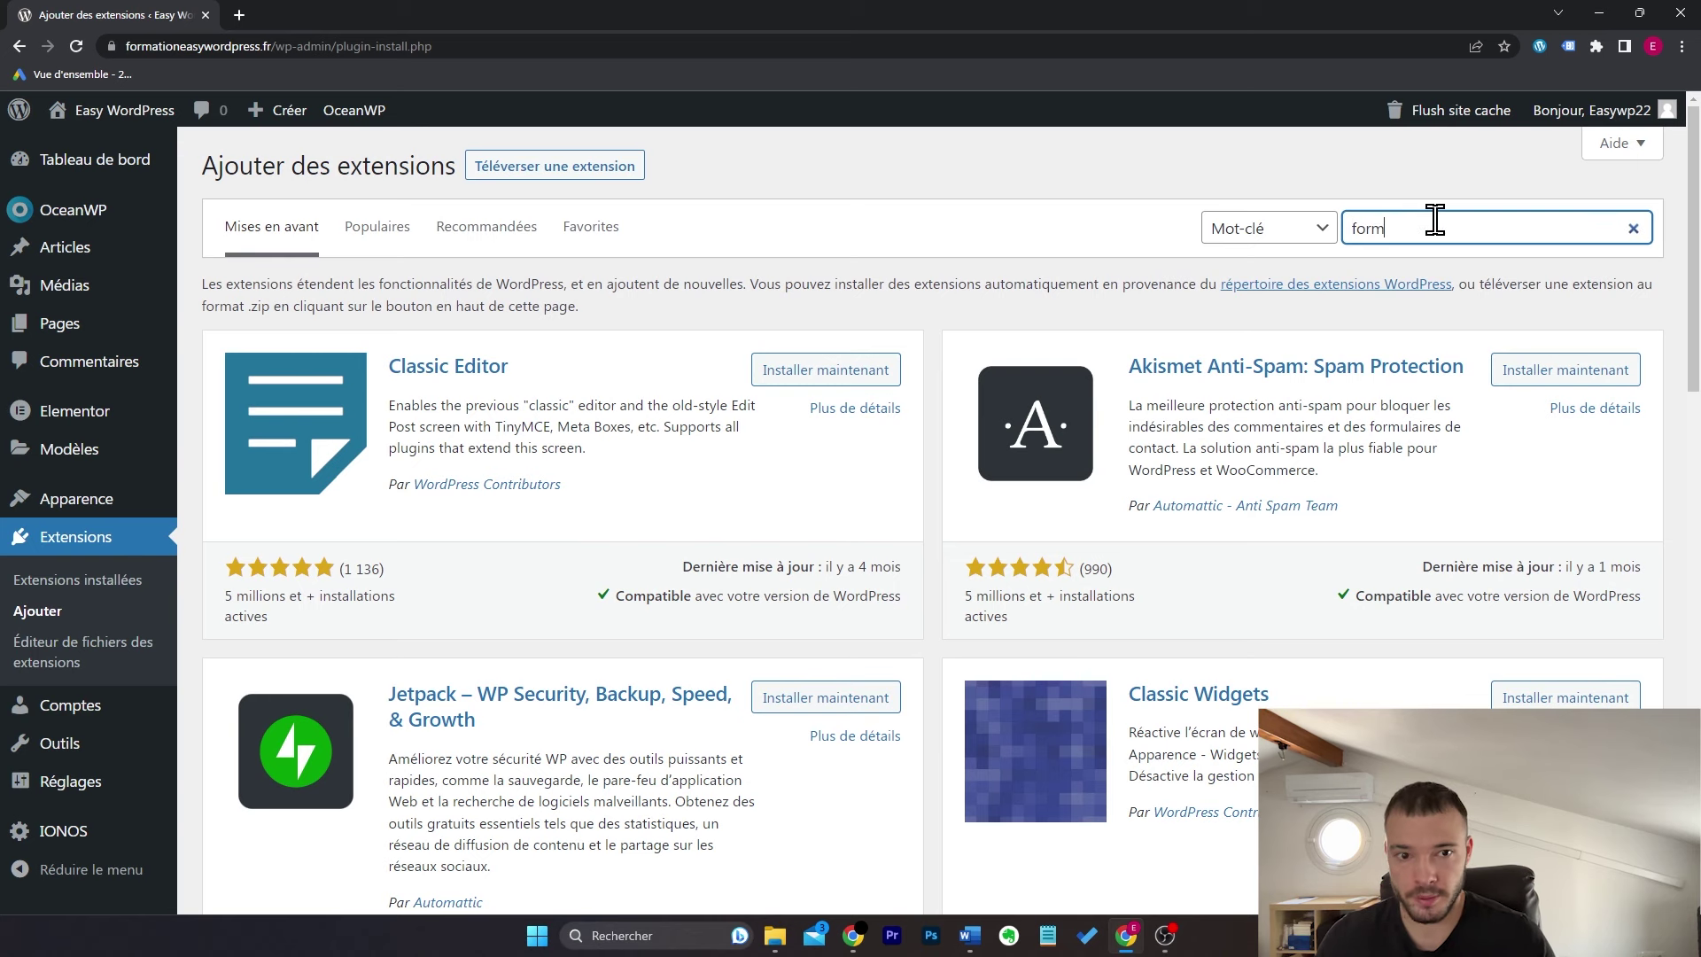
pyautogui.write('idable forms')
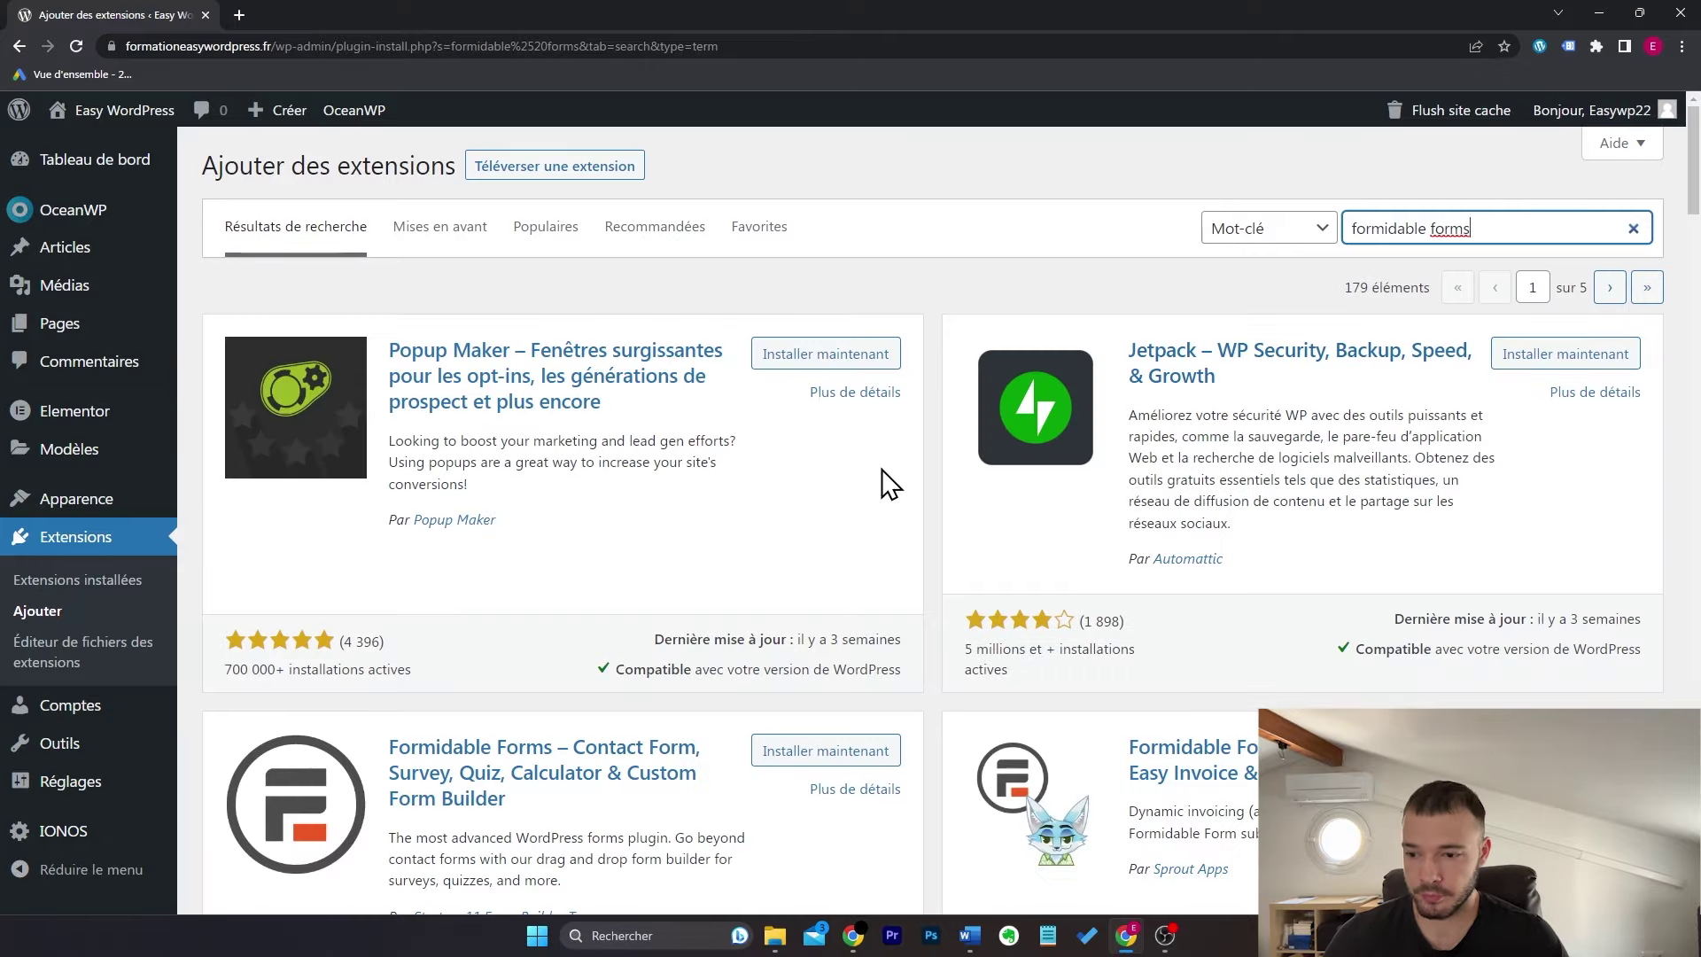
pyautogui.scroll(-4, 866, 487)
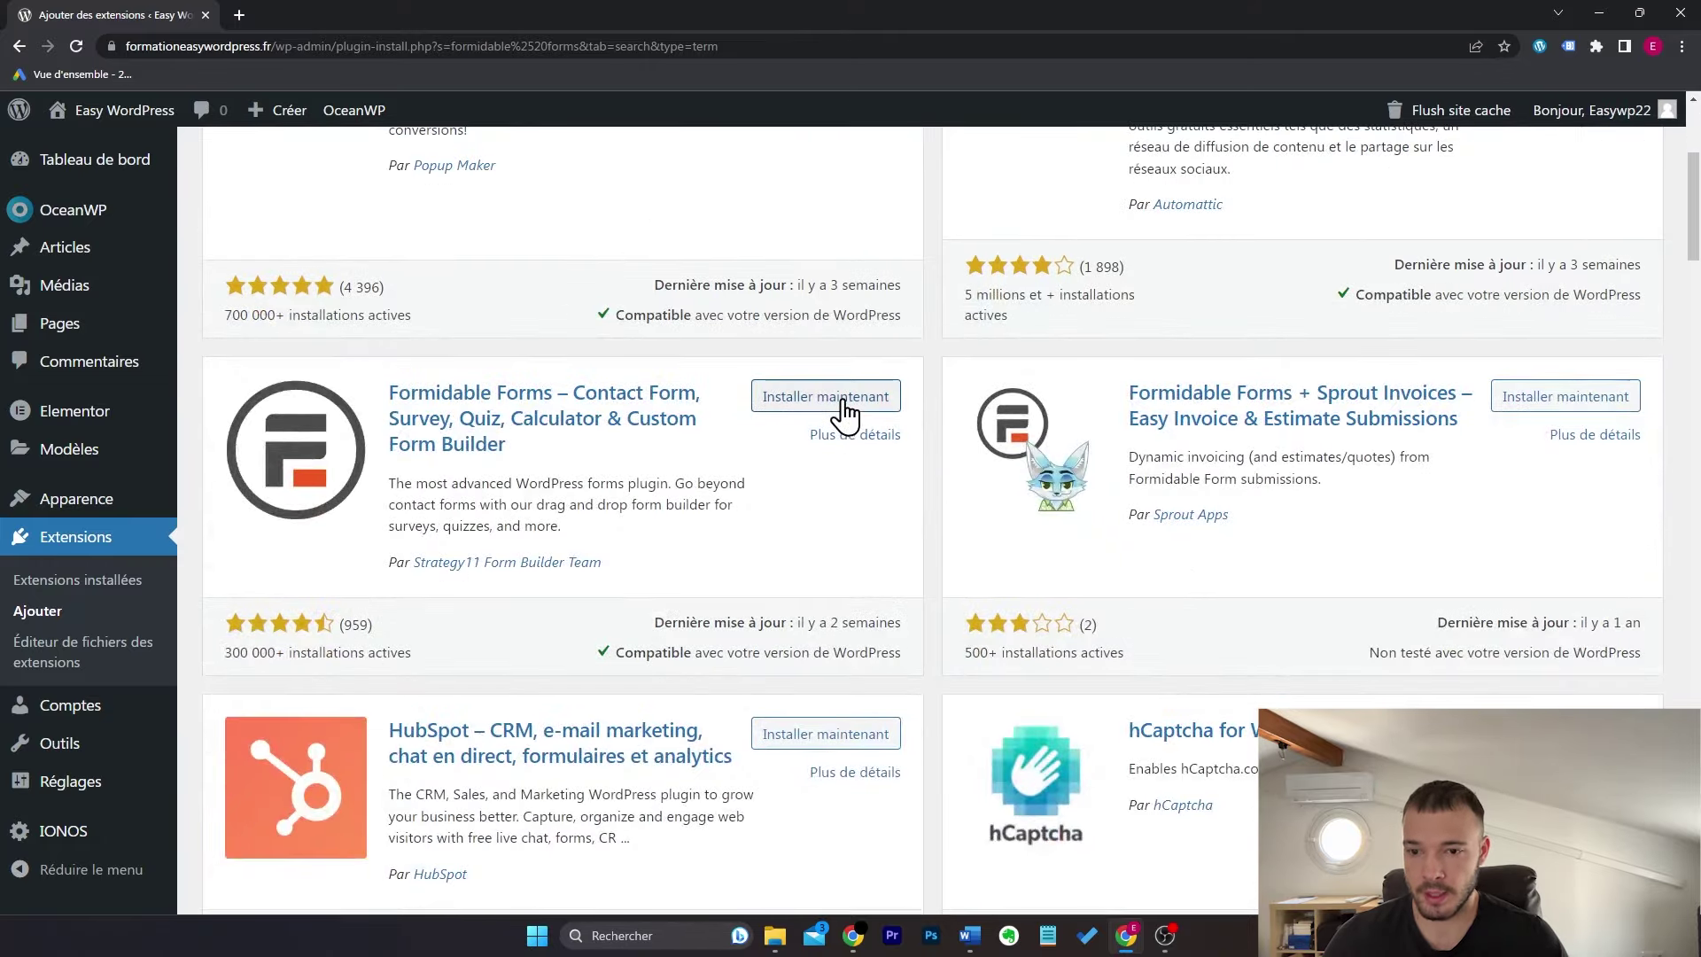
pyautogui.click(844, 399)
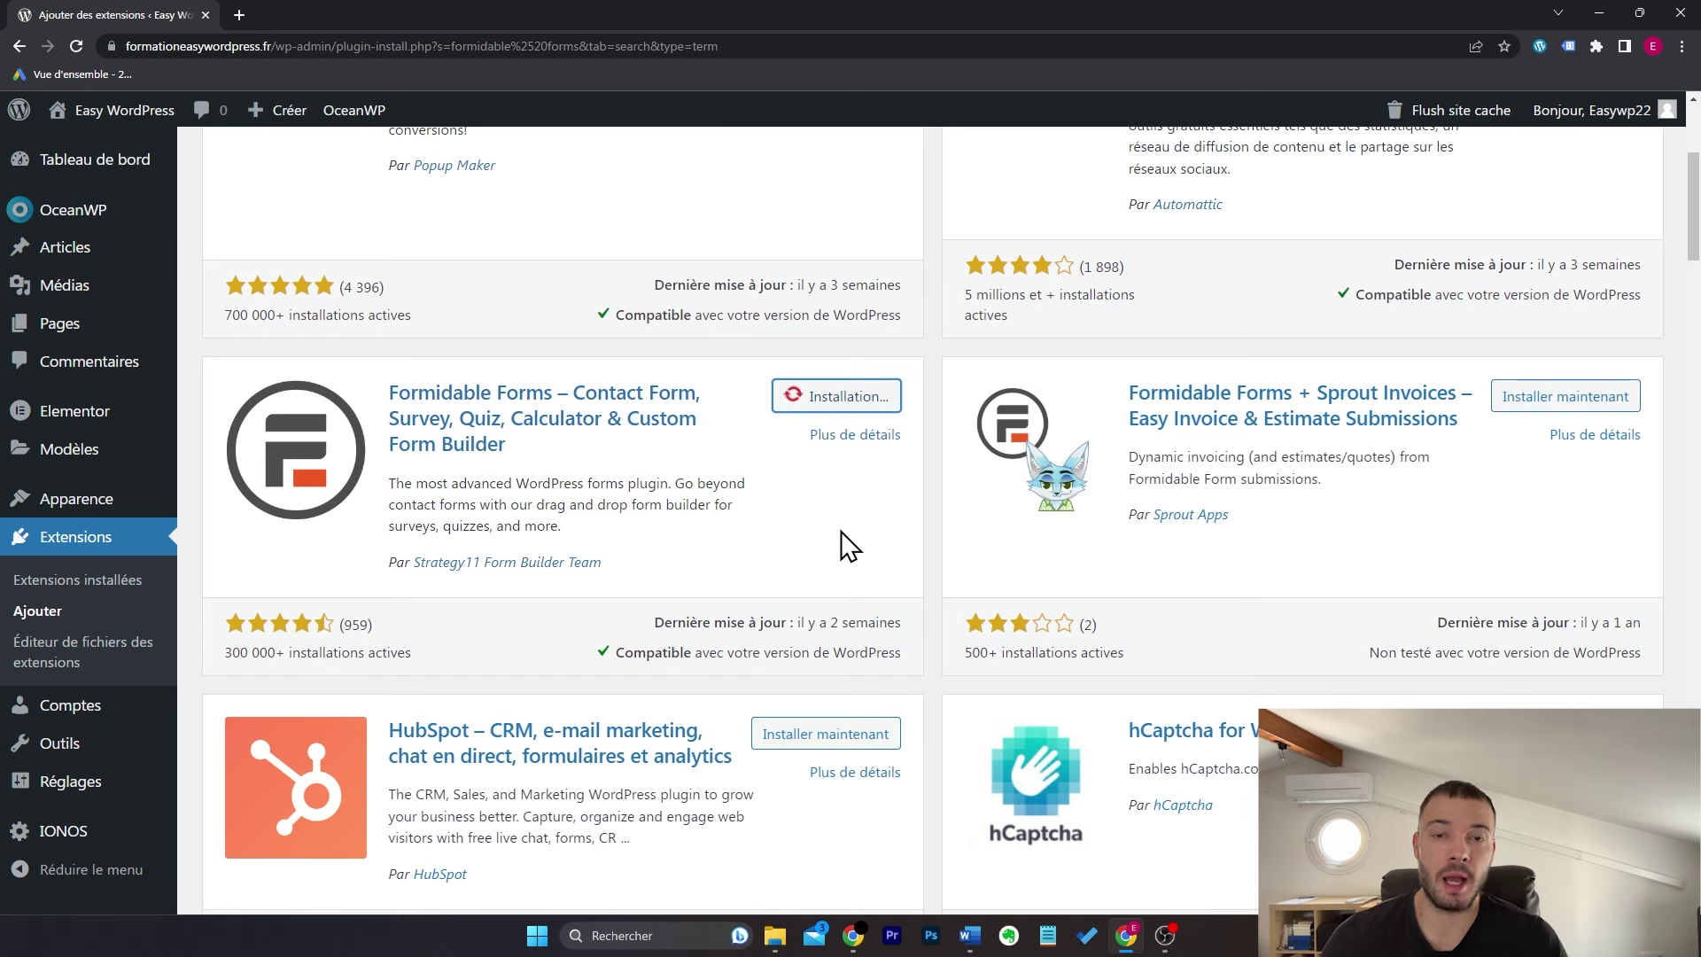
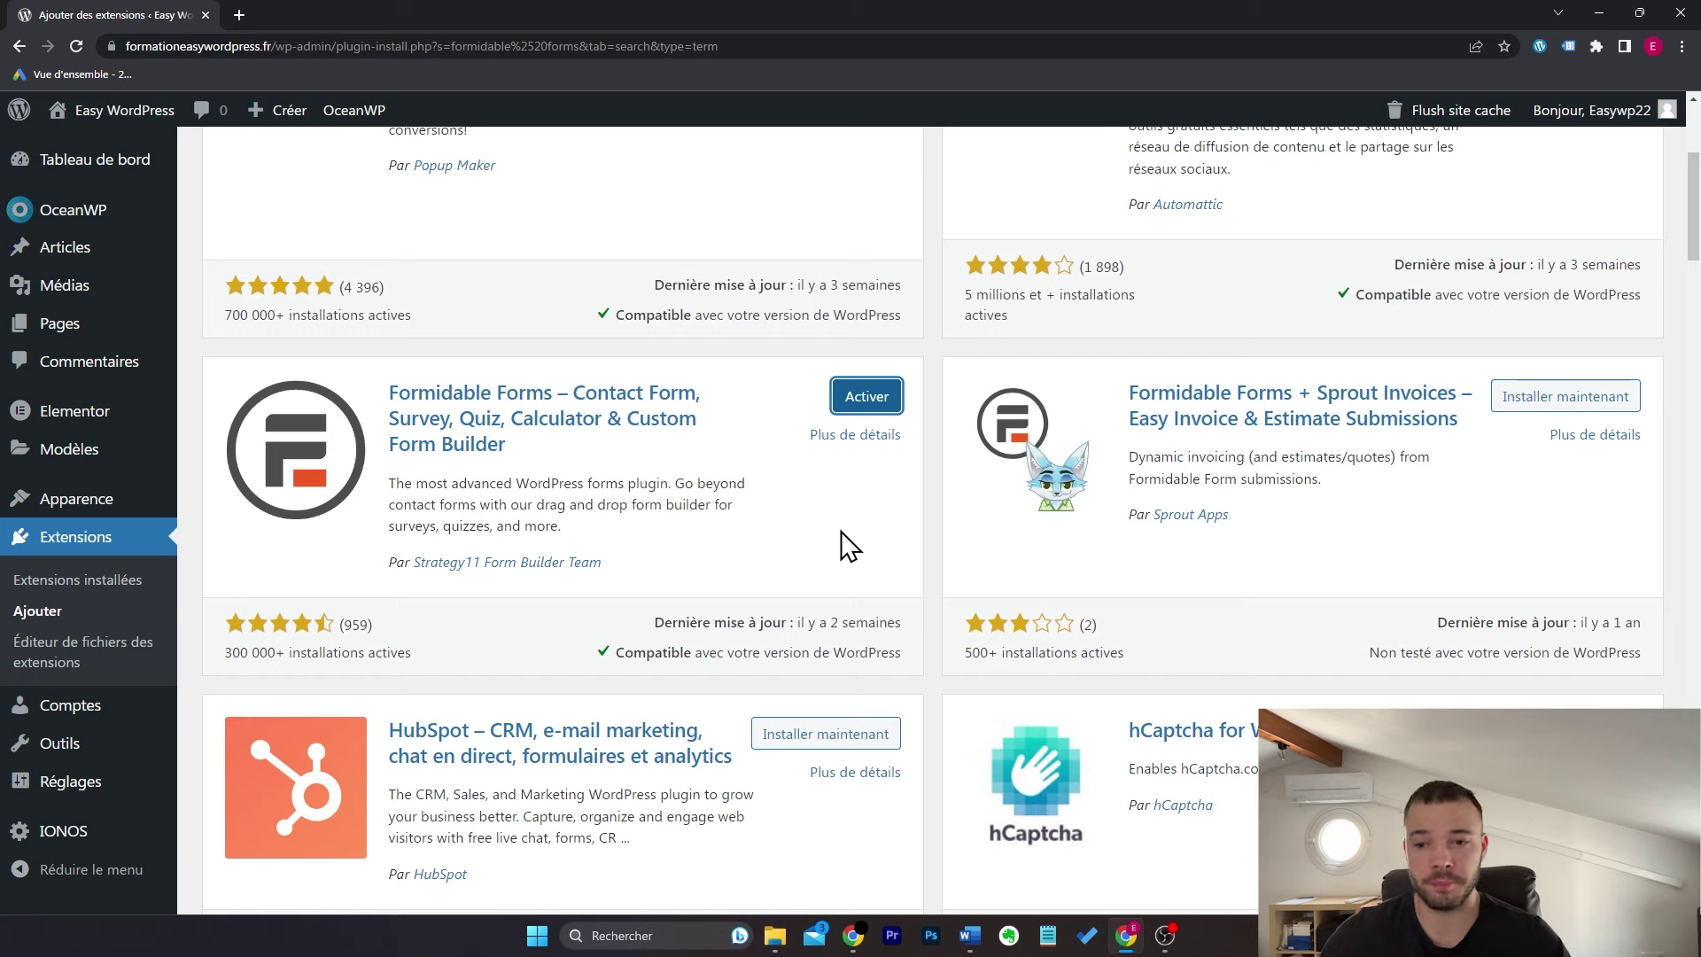
# Step: Activate Formidable Forms and create a new blank form named 'Contact'
pyautogui.click(866, 400)
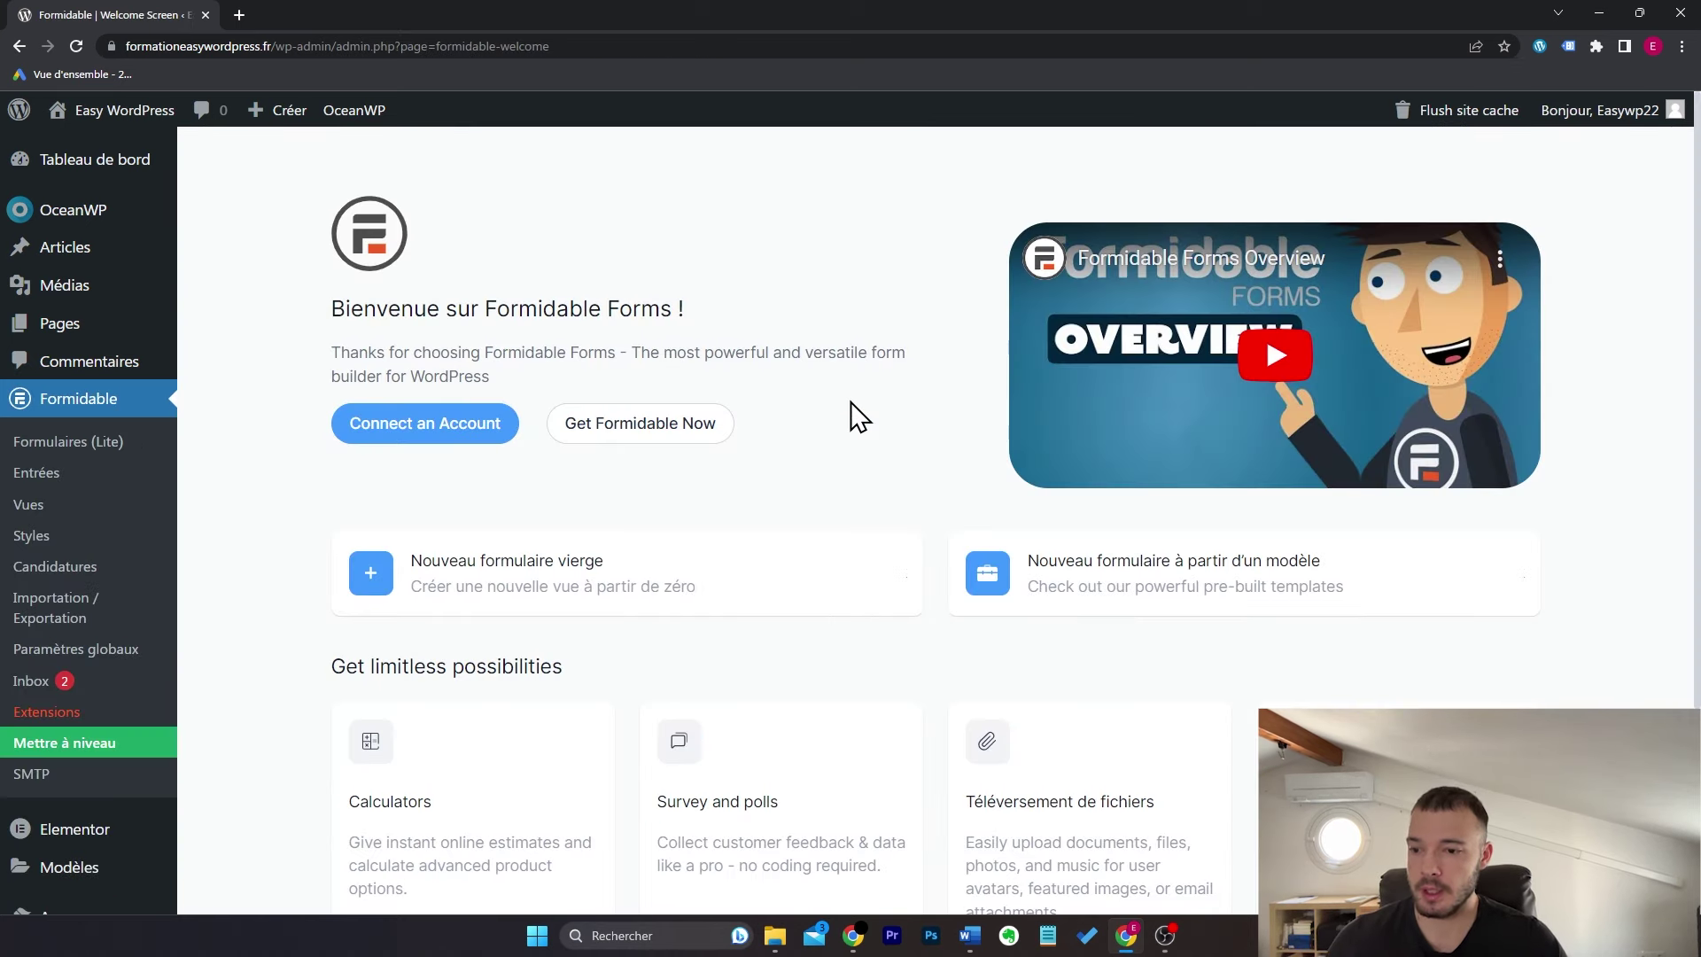
pyautogui.click(514, 583)
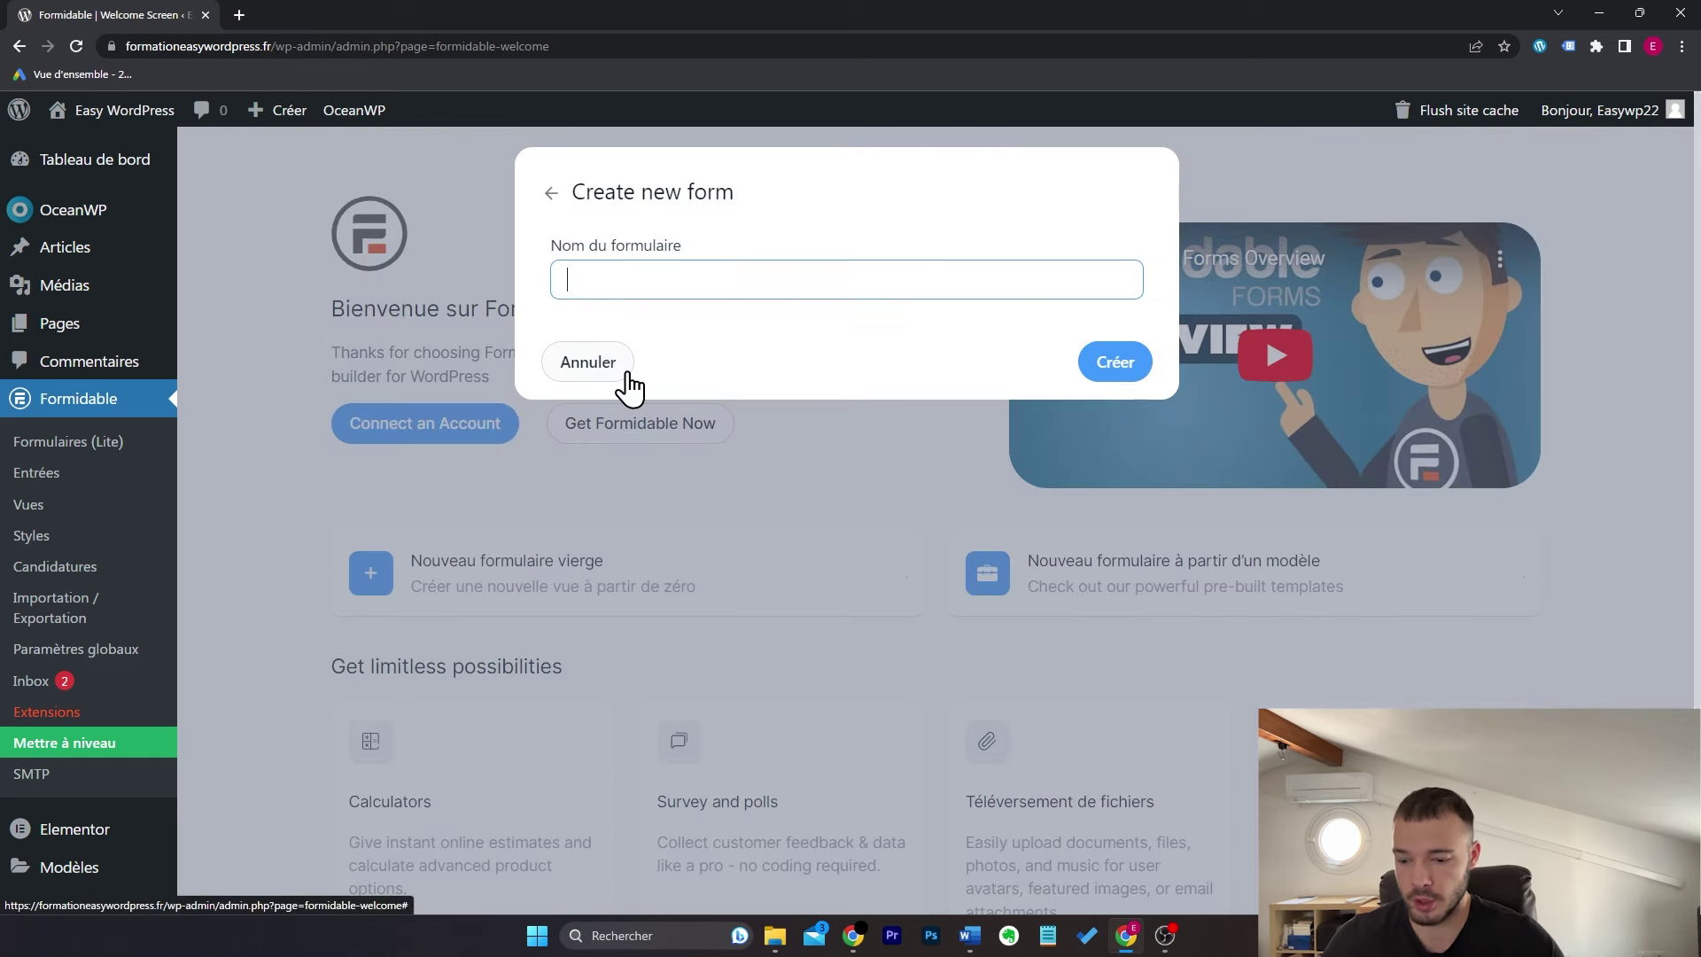
pyautogui.write('Contact')
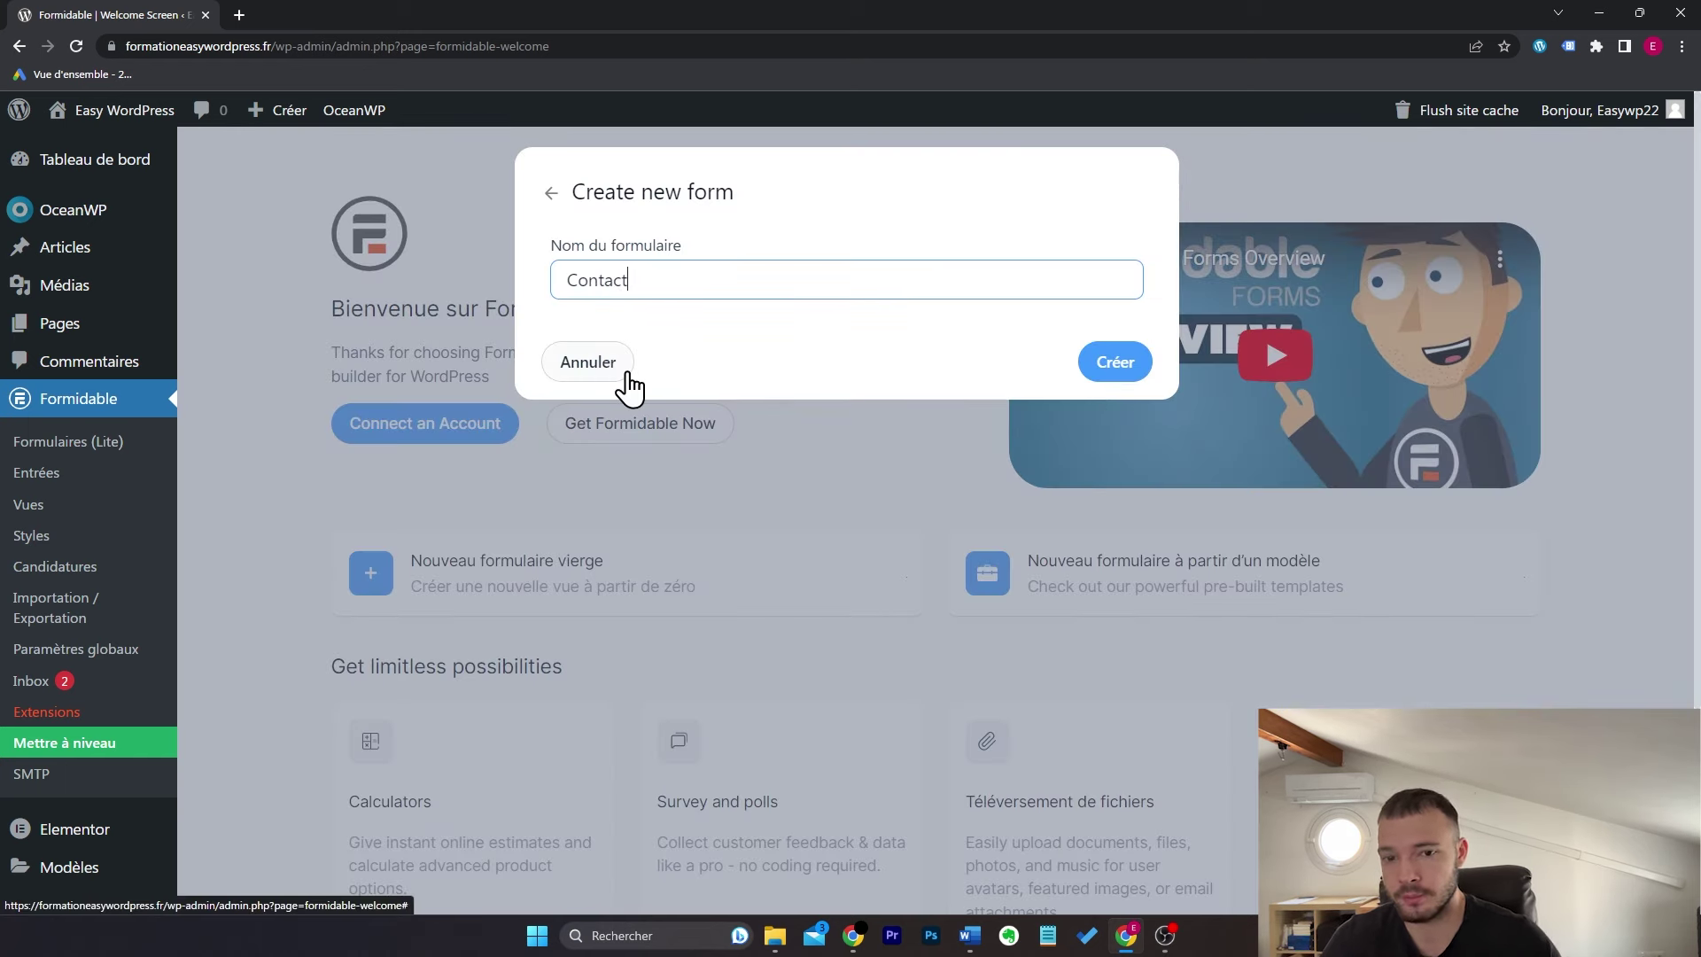
pyautogui.click(1107, 361)
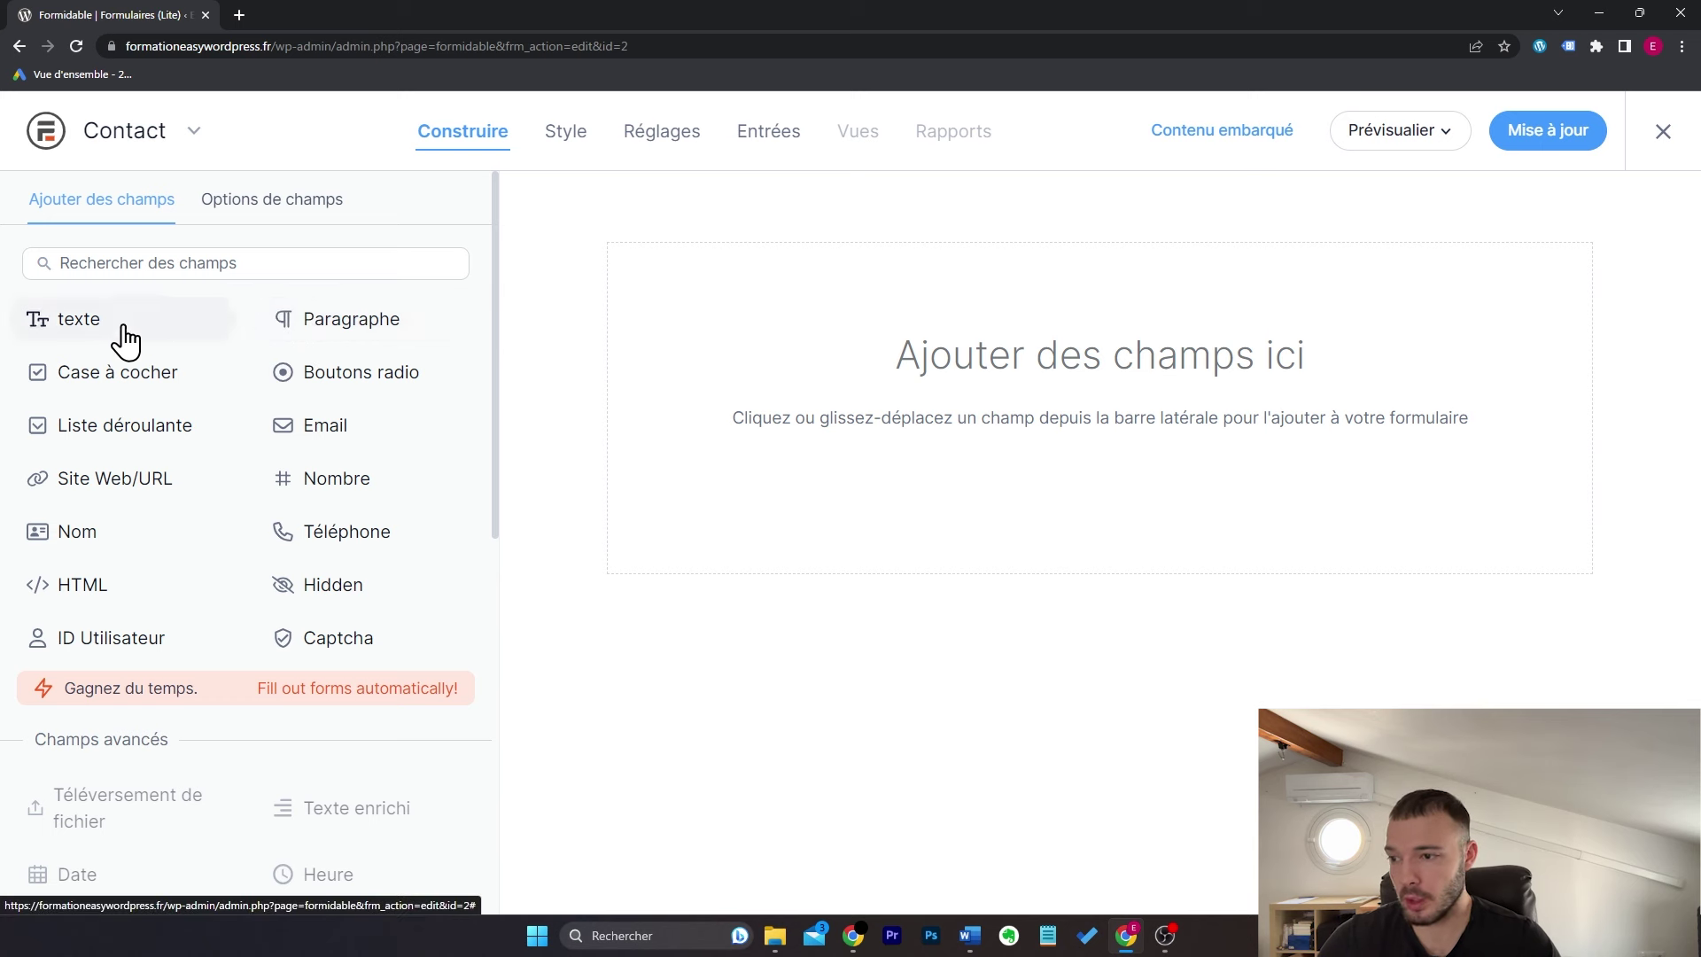
# Step: Drag two side-by-side text fields, then an Email field and a Paragraphe field onto the form
pyautogui.moveTo(125, 342); pyautogui.dragTo(944, 328)
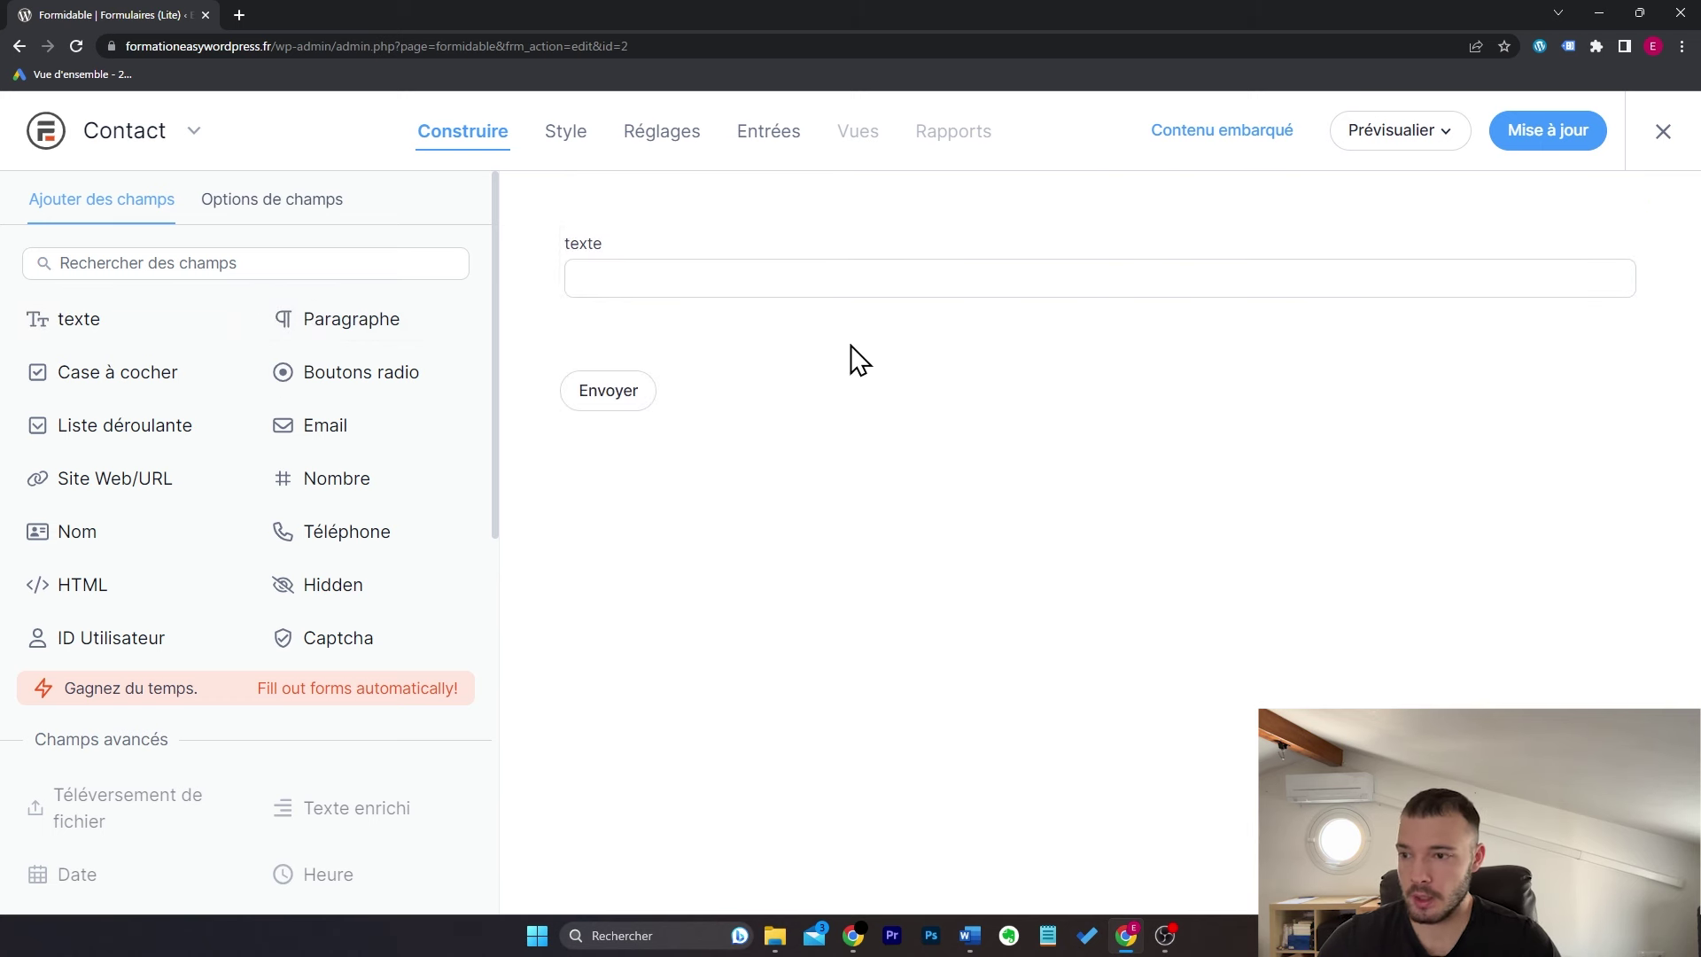
pyautogui.moveTo(114, 335); pyautogui.dragTo(1634, 270)
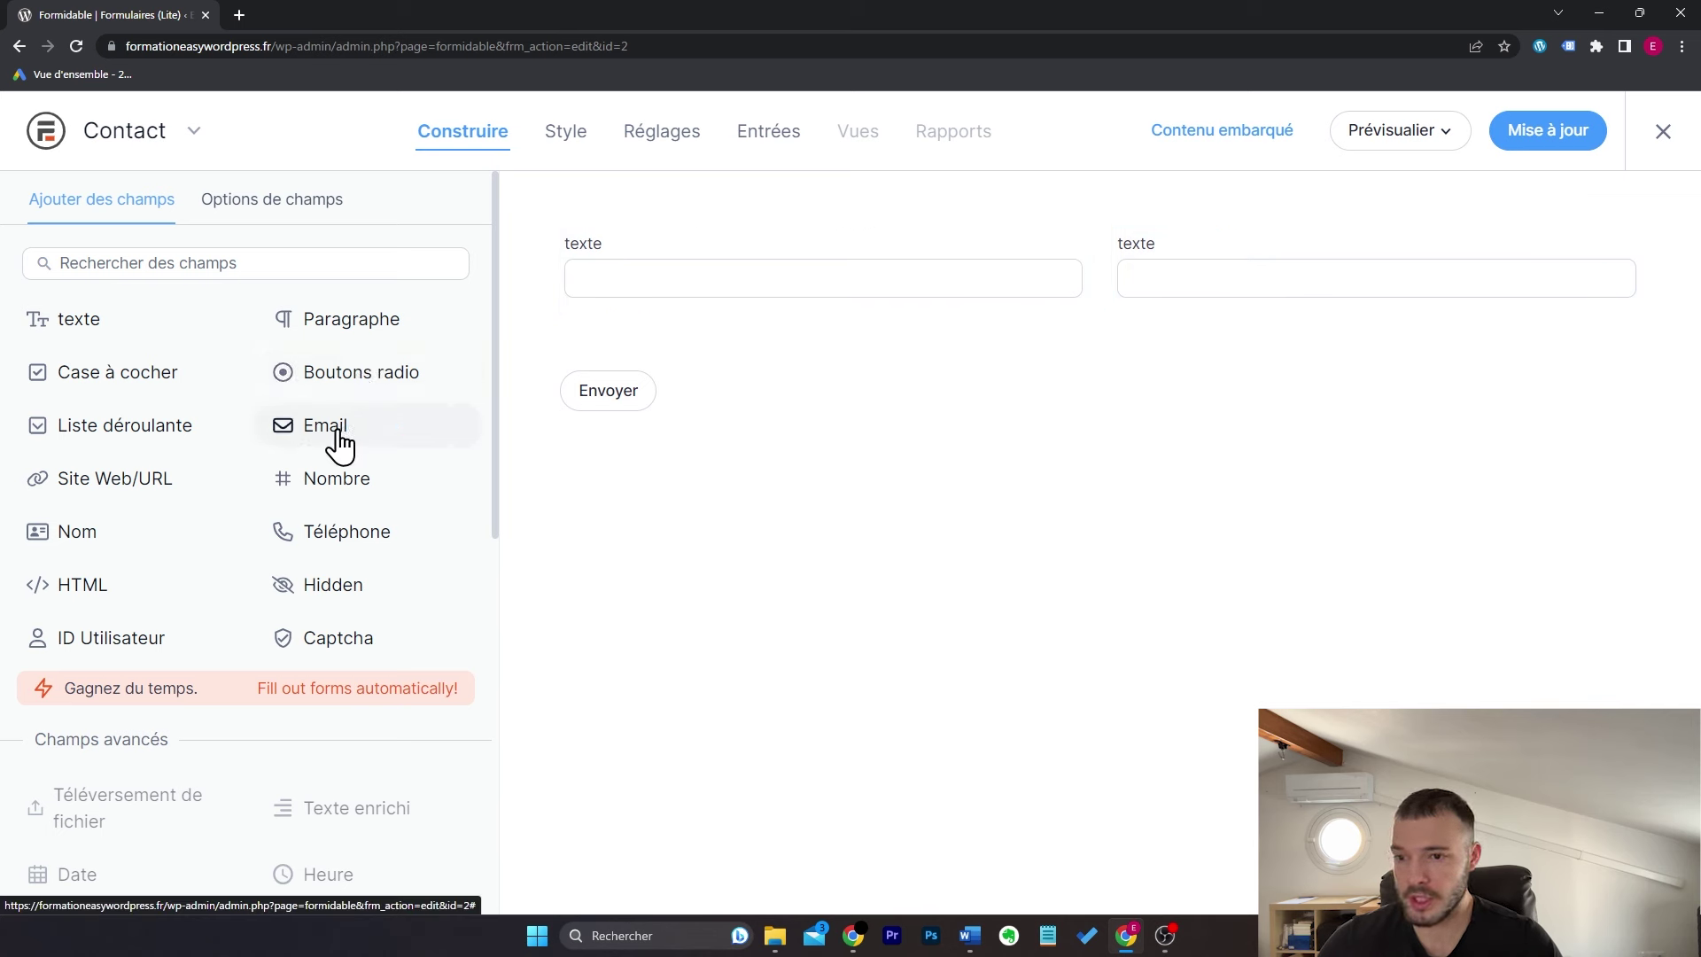
pyautogui.moveTo(342, 447); pyautogui.dragTo(1108, 337)
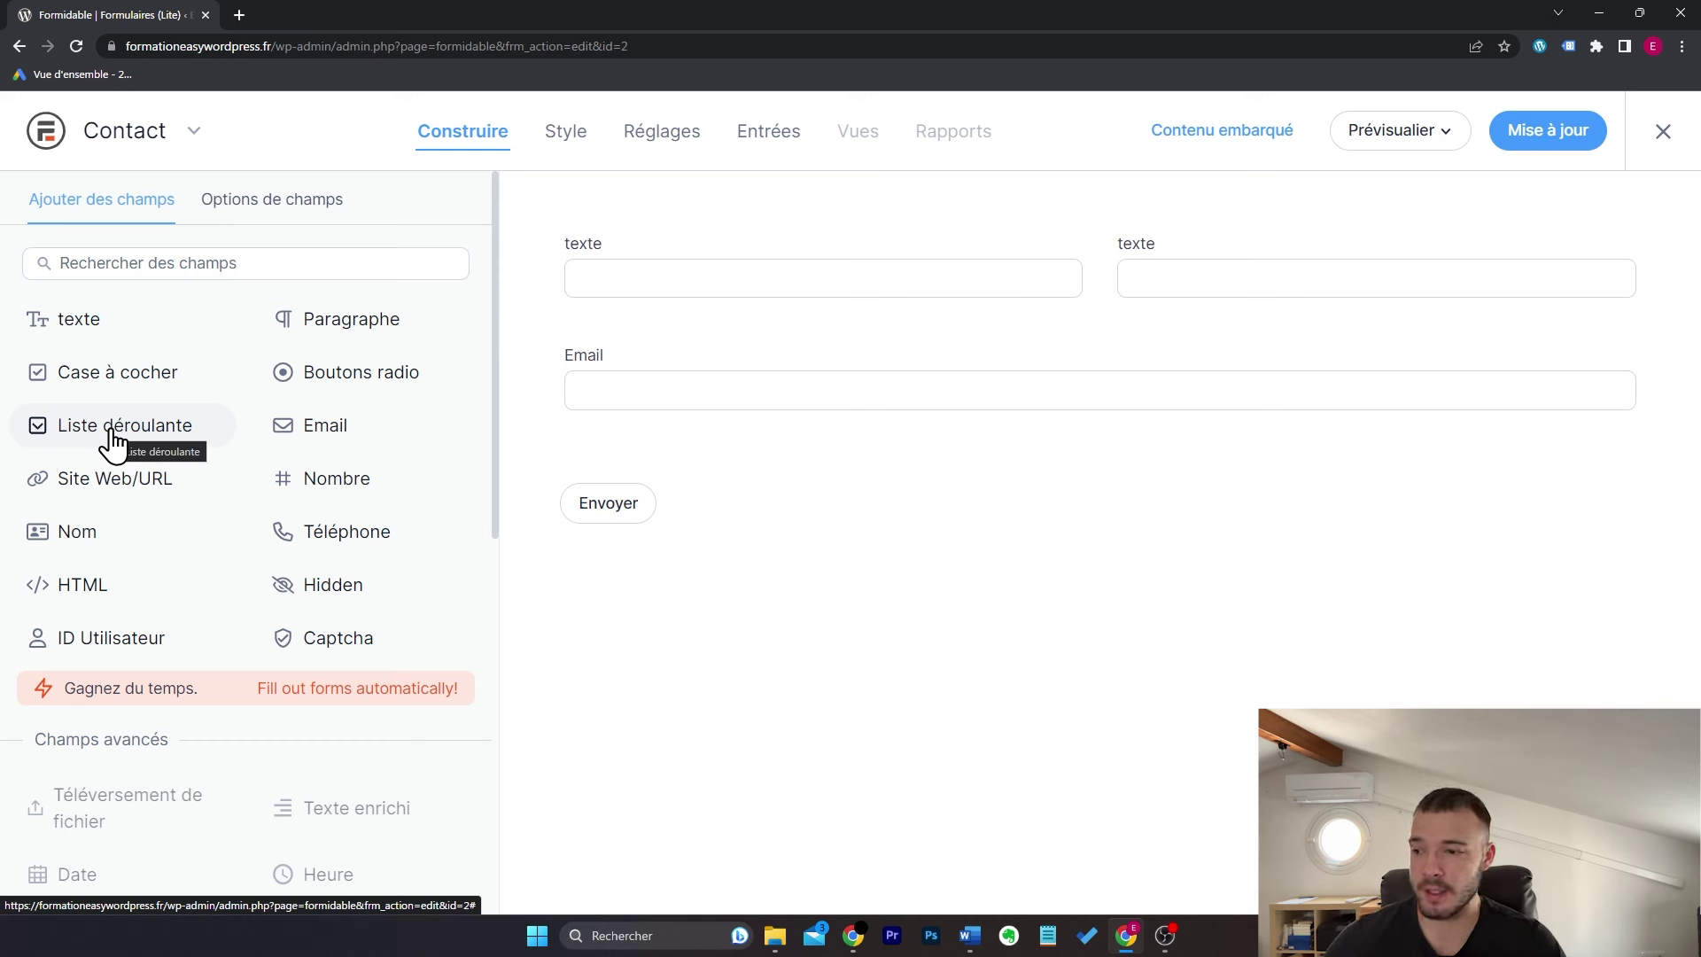
pyautogui.moveTo(330, 326); pyautogui.dragTo(970, 443)
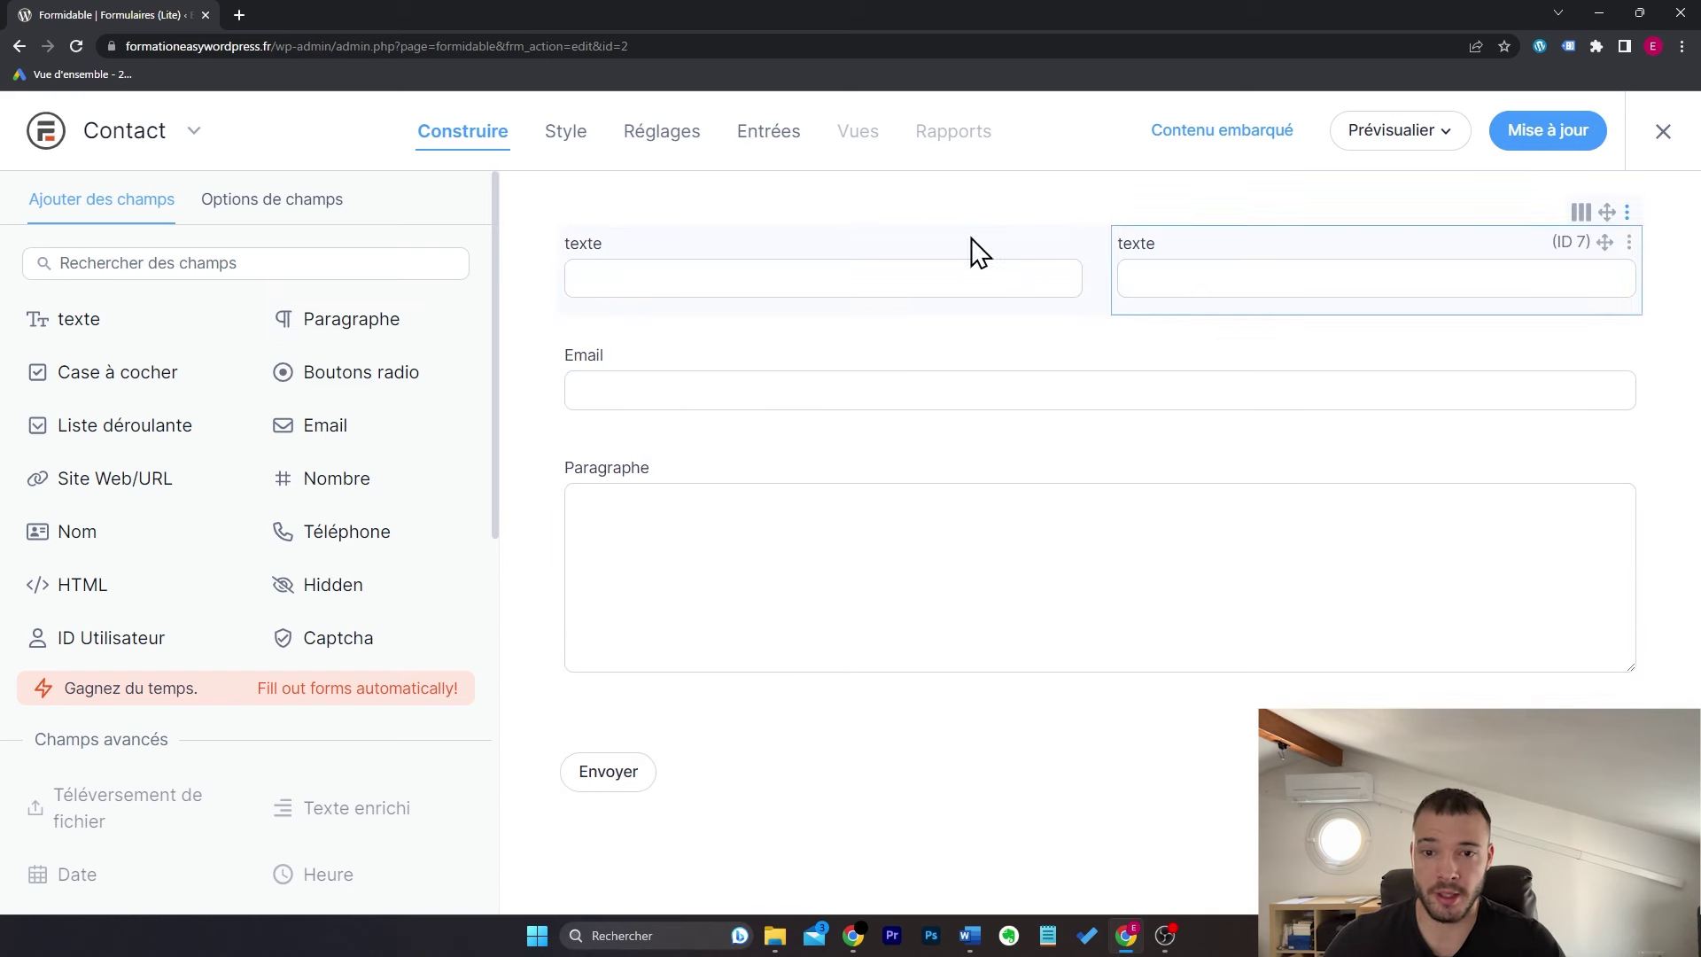
# Step: Label the first text field Prénom and make it required, leaving its placeholder empty
pyautogui.click(905, 258)
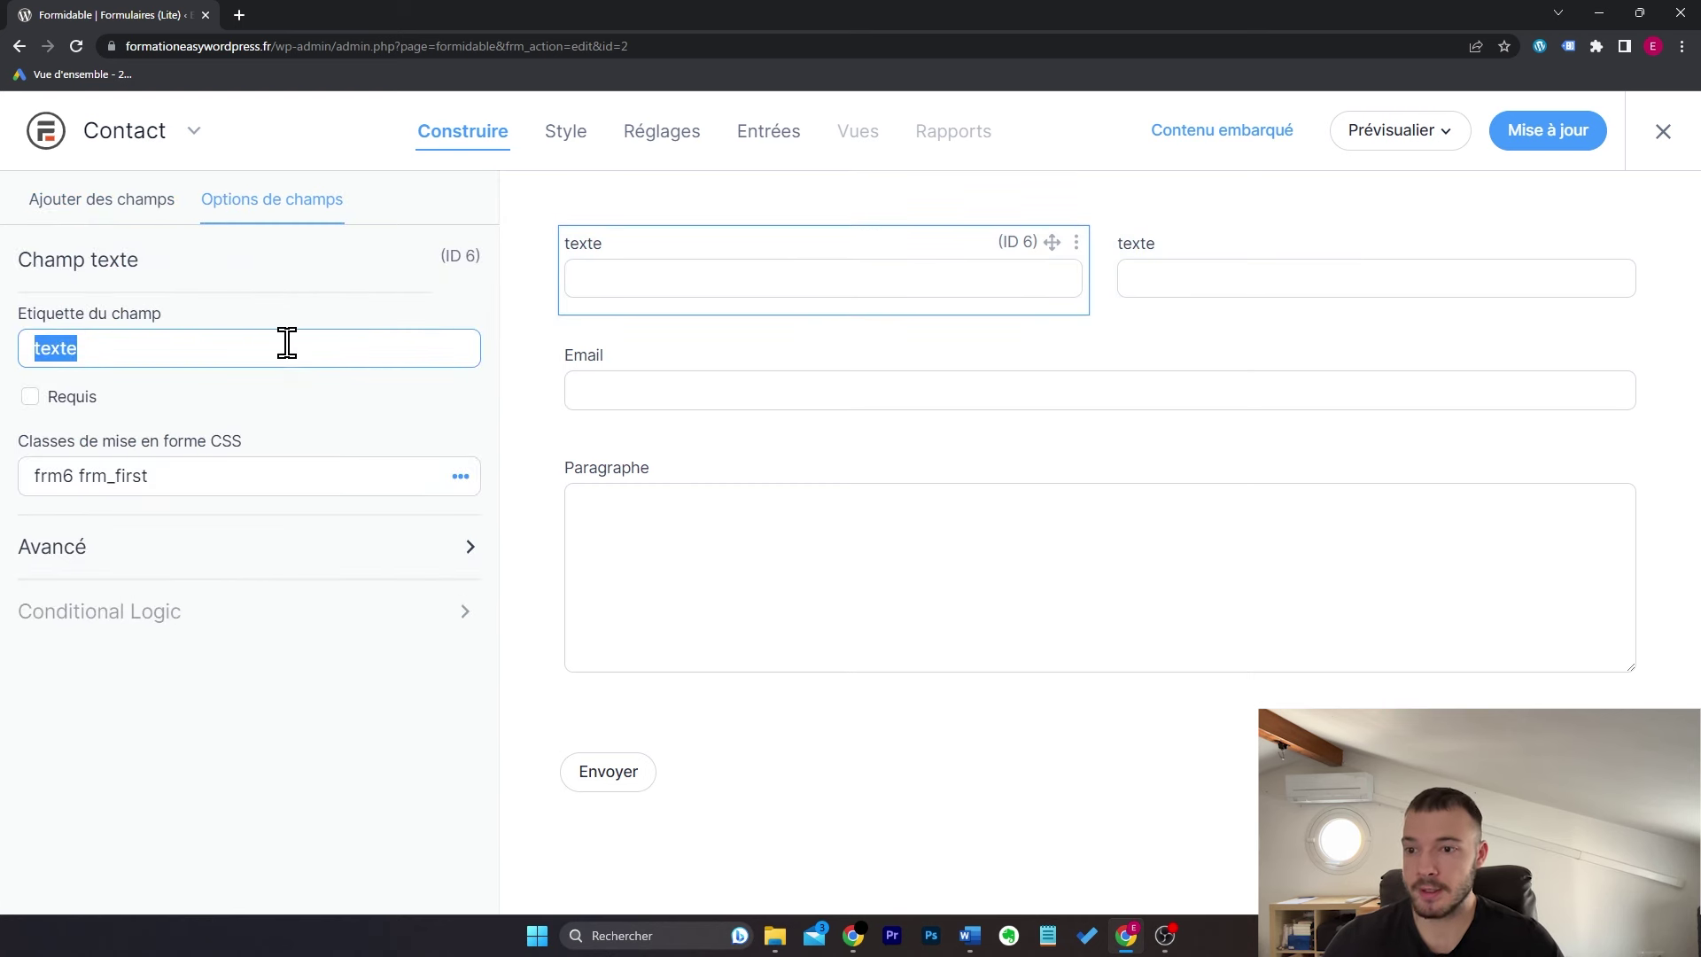
pyautogui.write('Prénom')
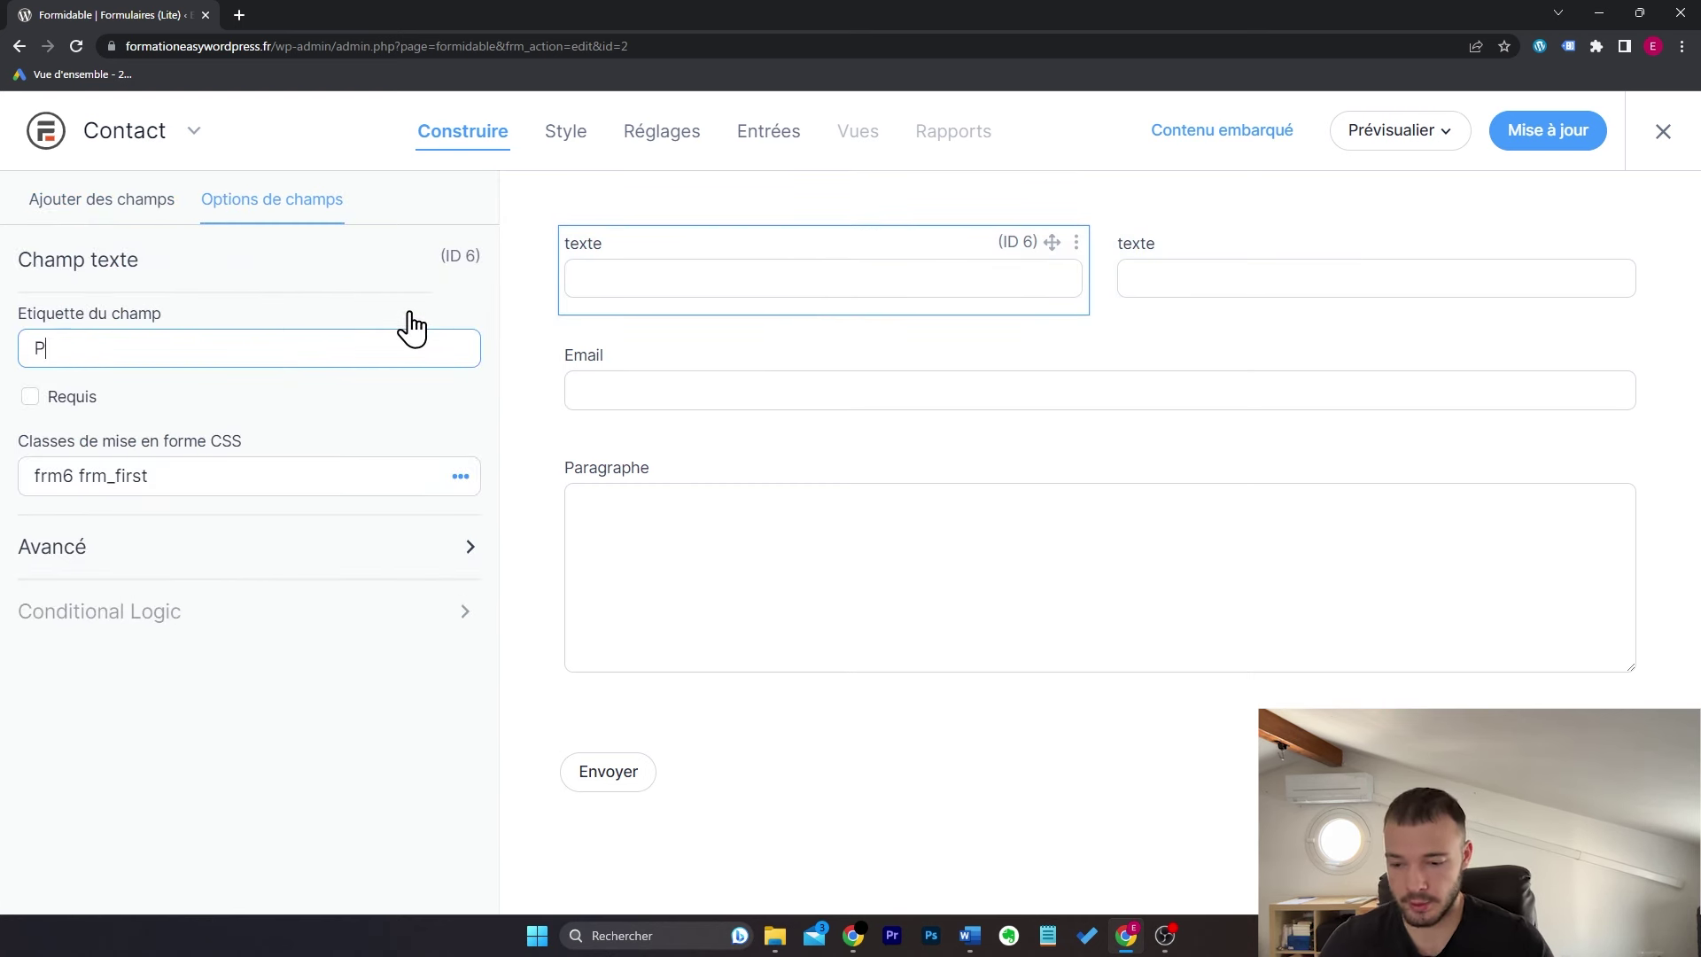
pyautogui.click(31, 398)
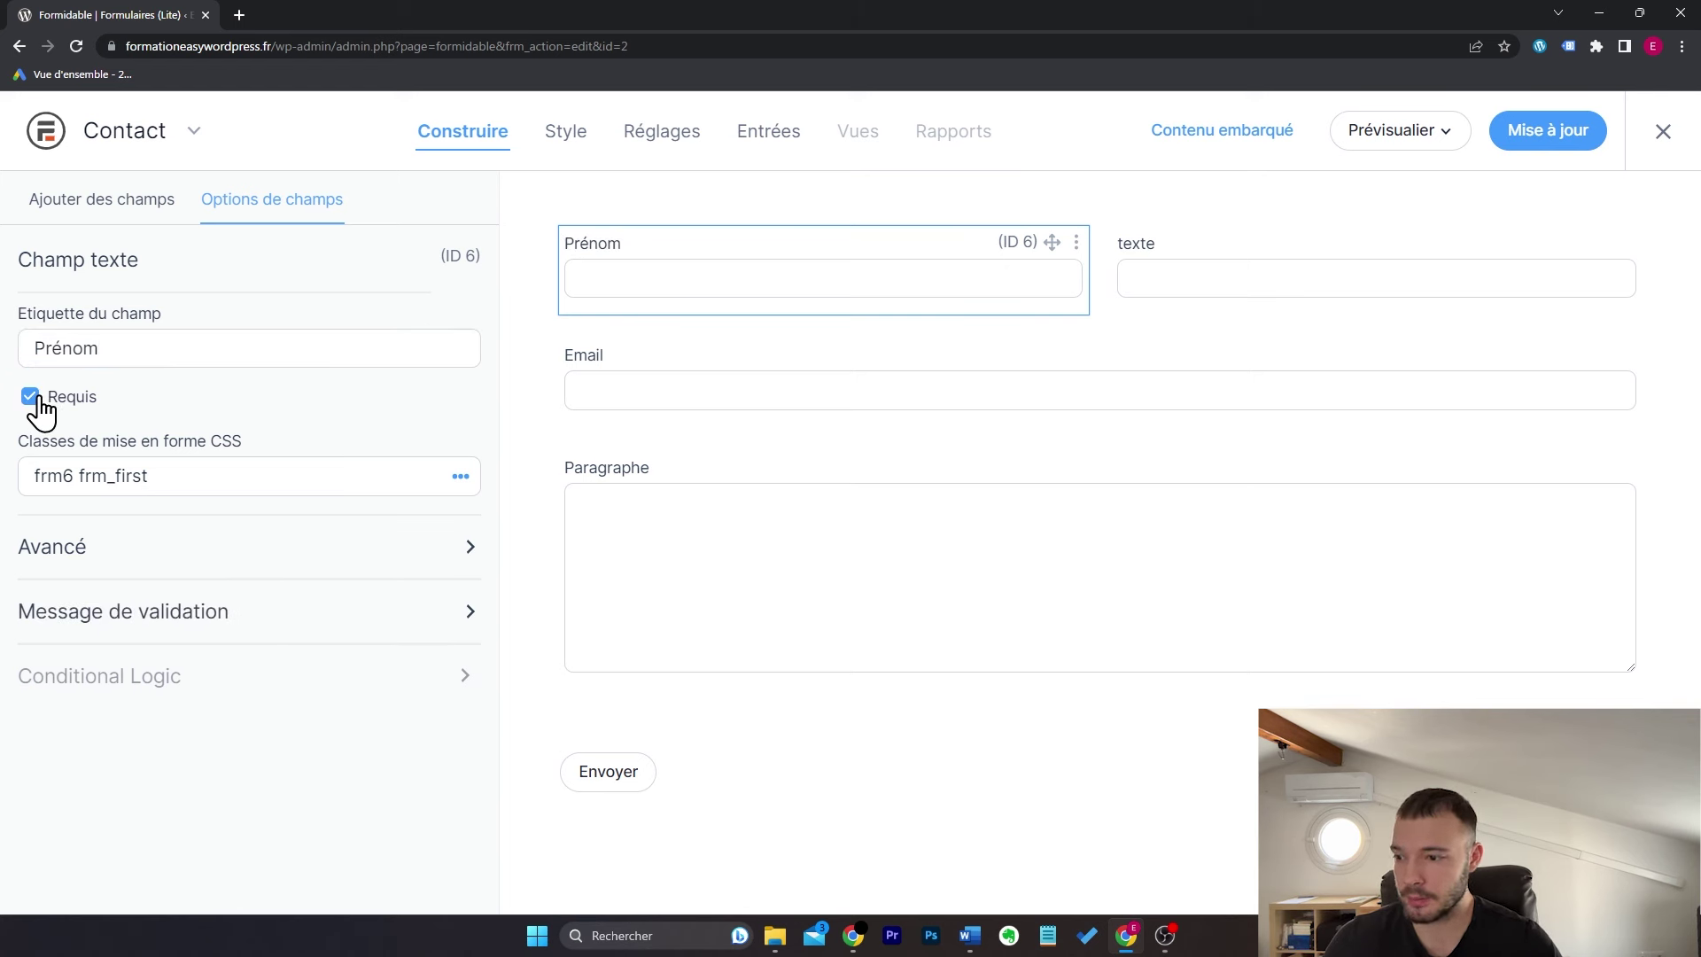
pyautogui.click(186, 542)
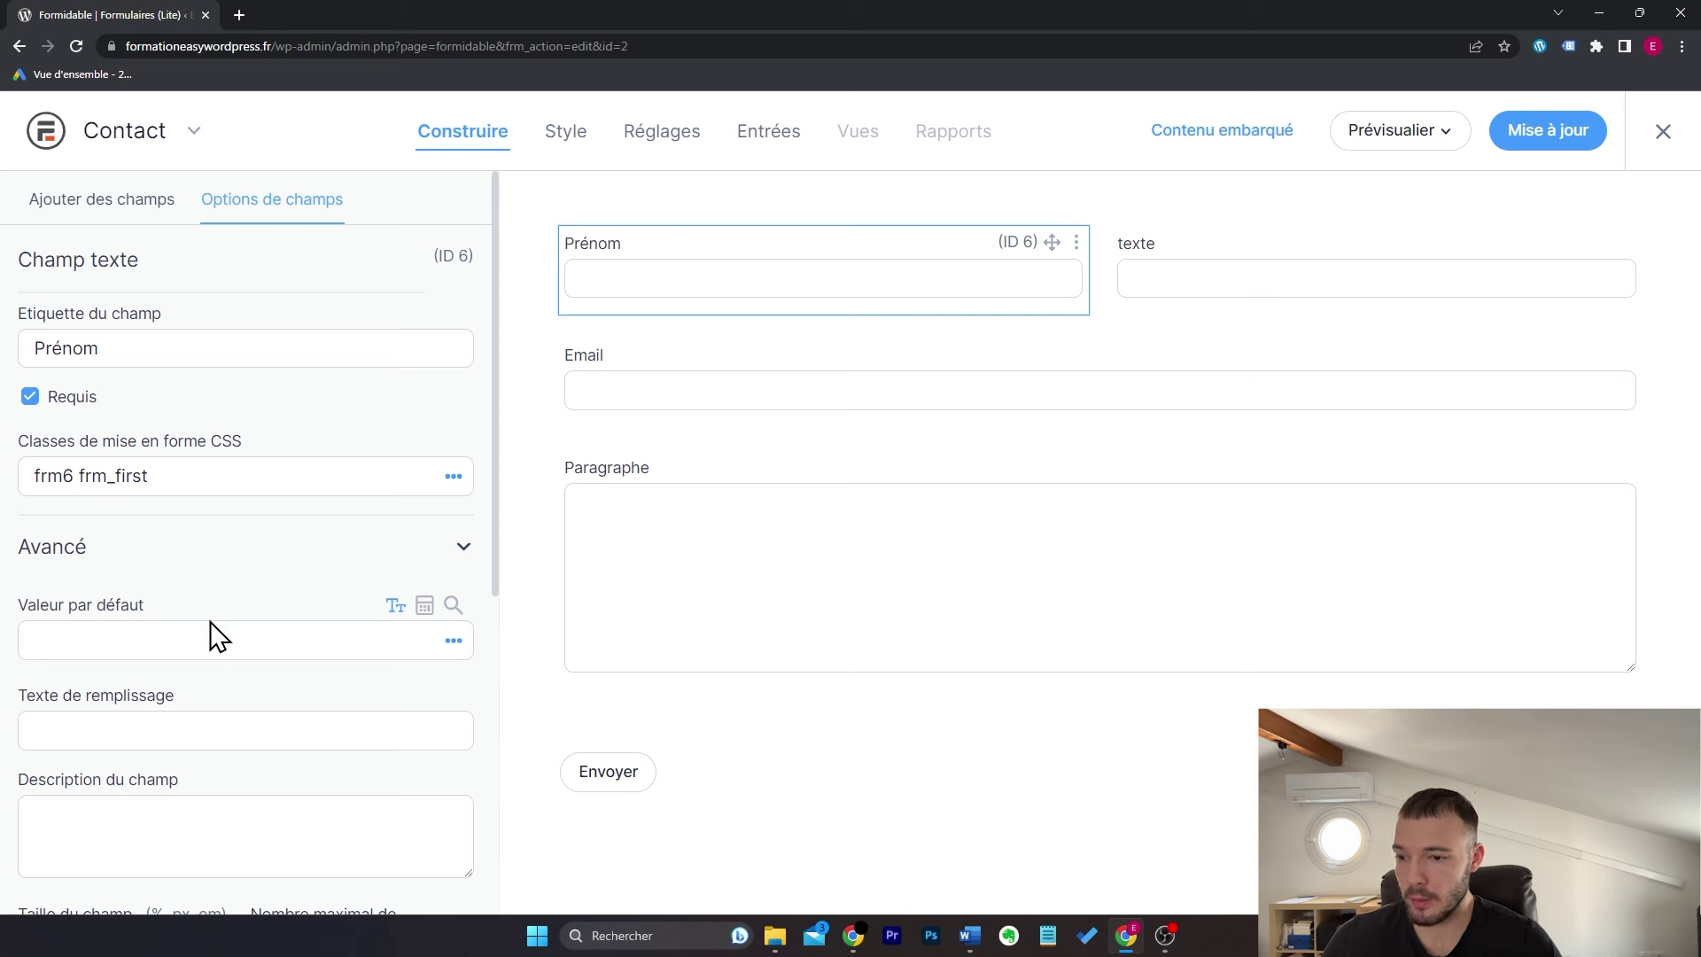
pyautogui.click(187, 727)
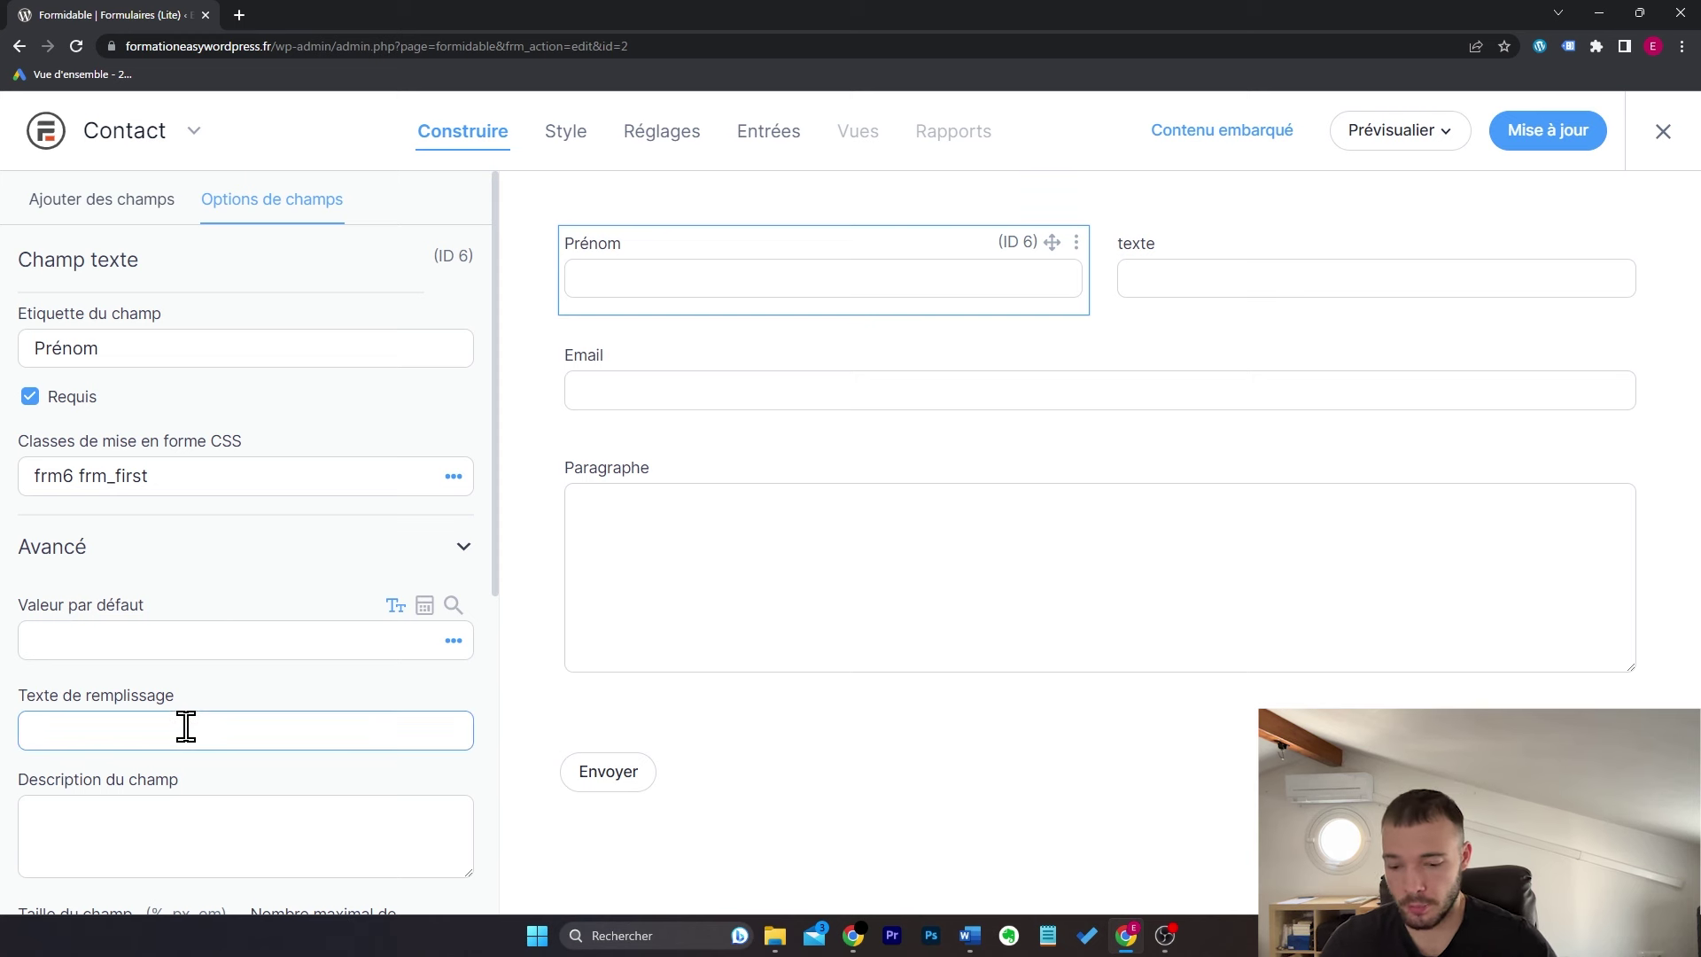
pyautogui.write('Prénom')
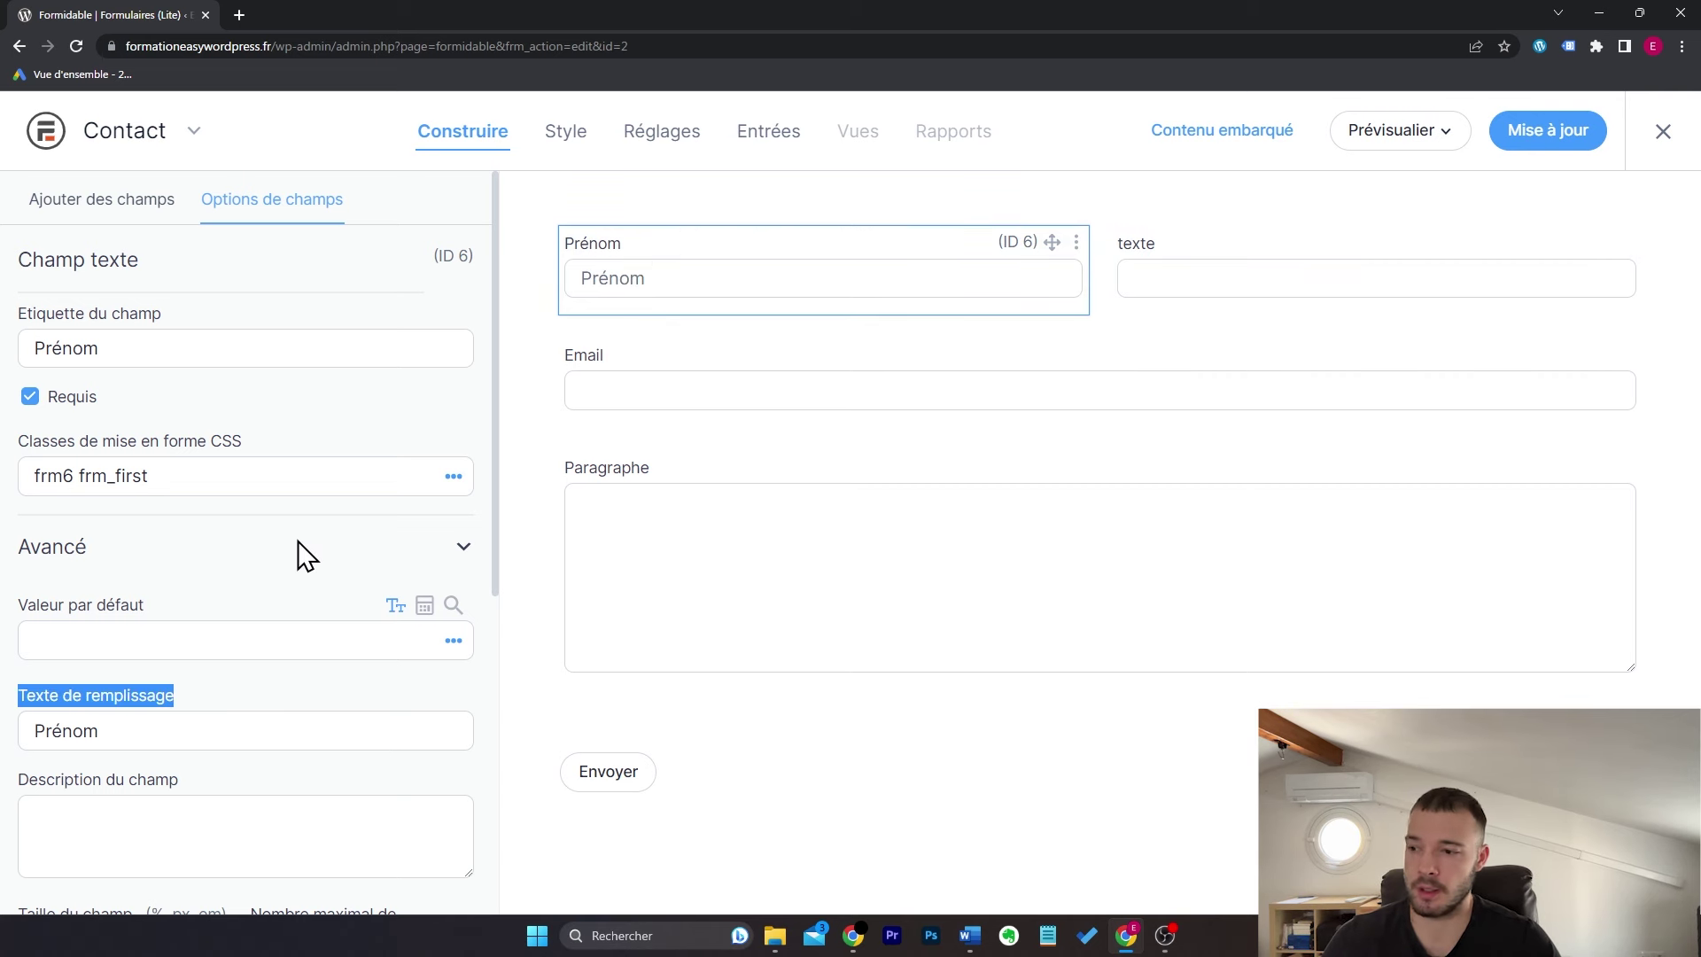
pyautogui.click(214, 637)
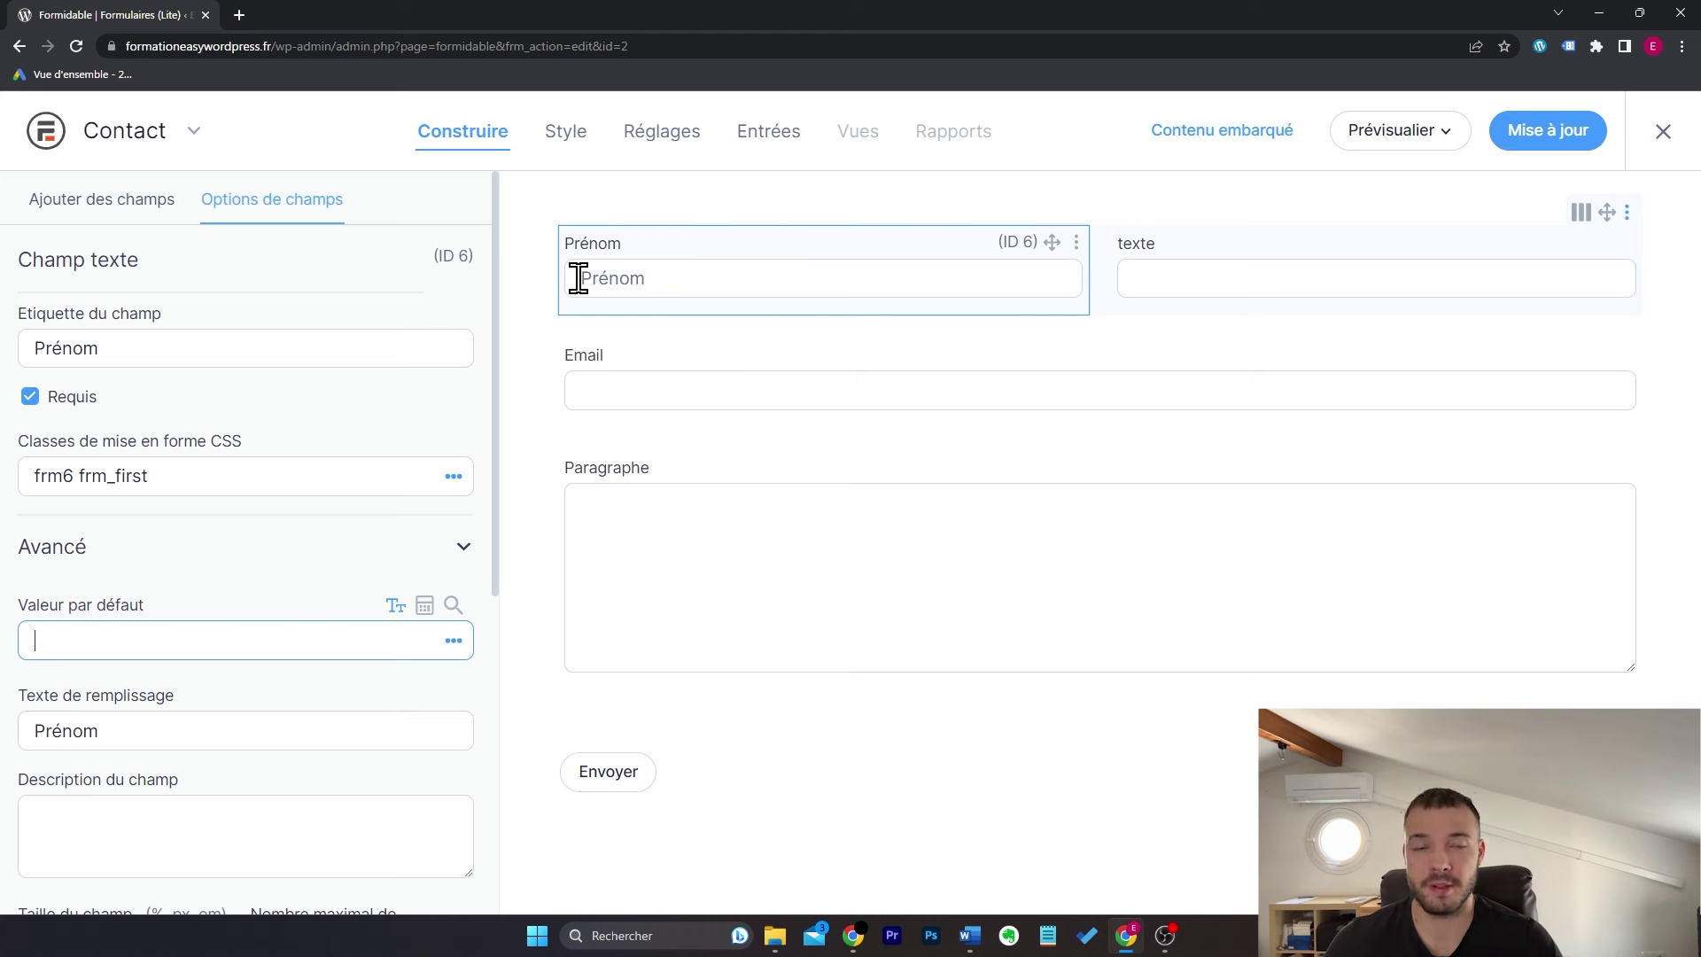
pyautogui.moveTo(467, 726); pyautogui.dragTo(27, 719)
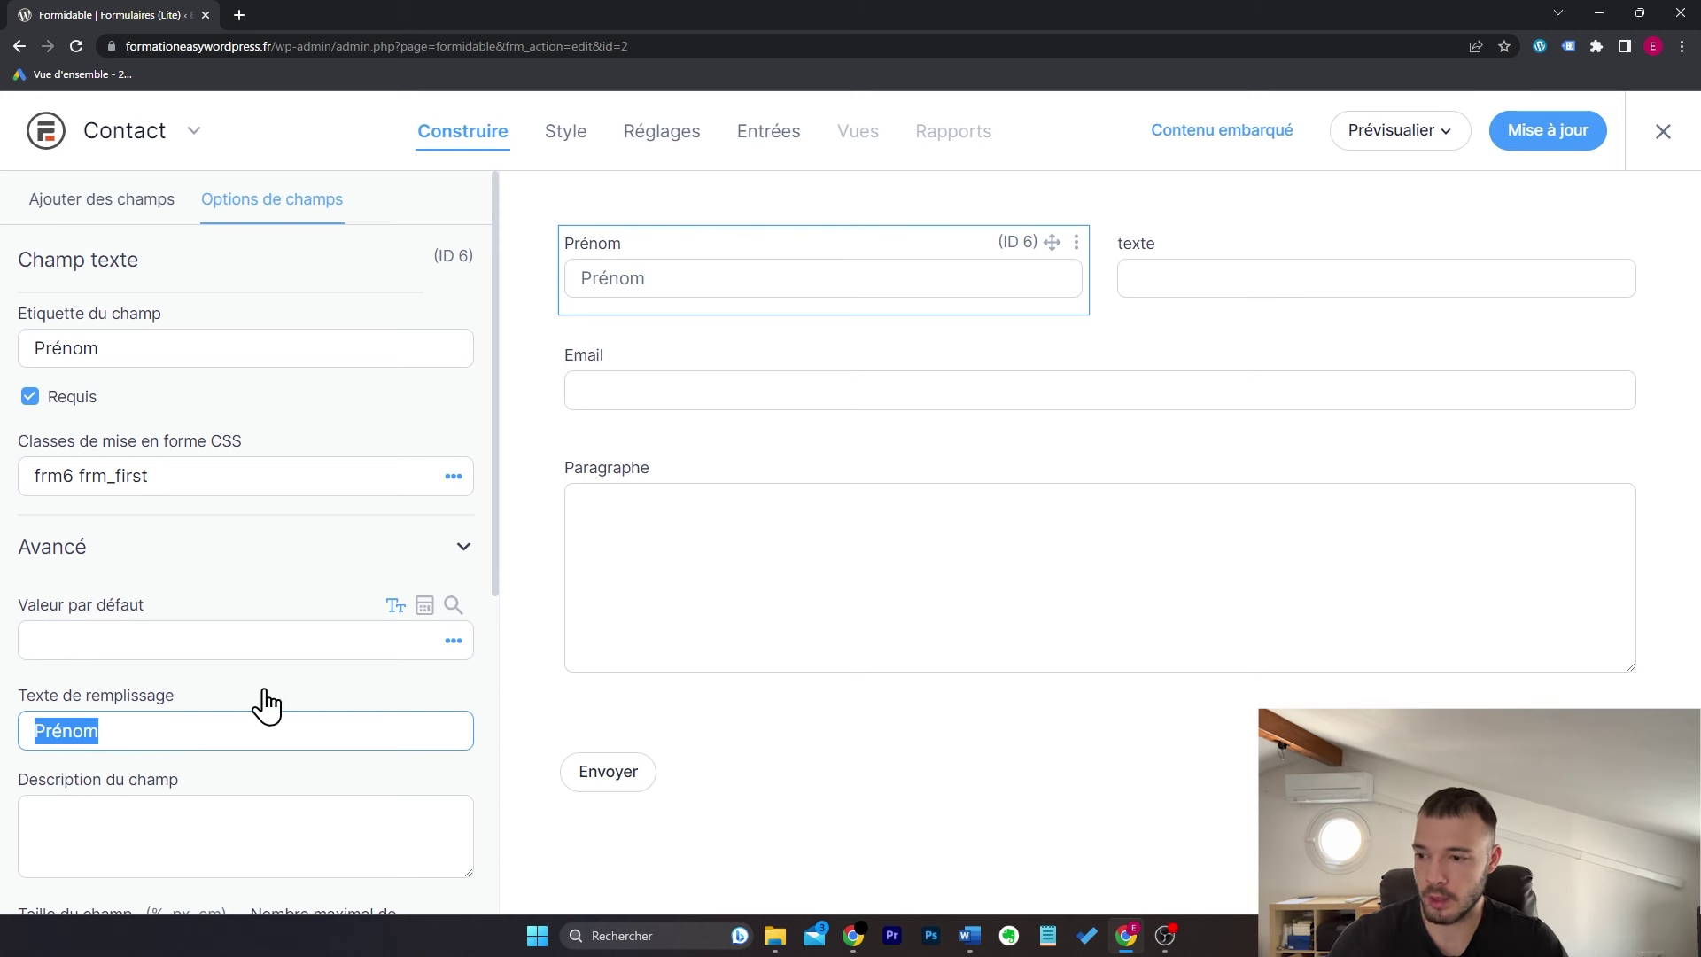
pyautogui.press('BackSpace')
# Step: Label the second text field with the surname and make it required
pyautogui.click(461, 549)
pyautogui.click(1284, 266)
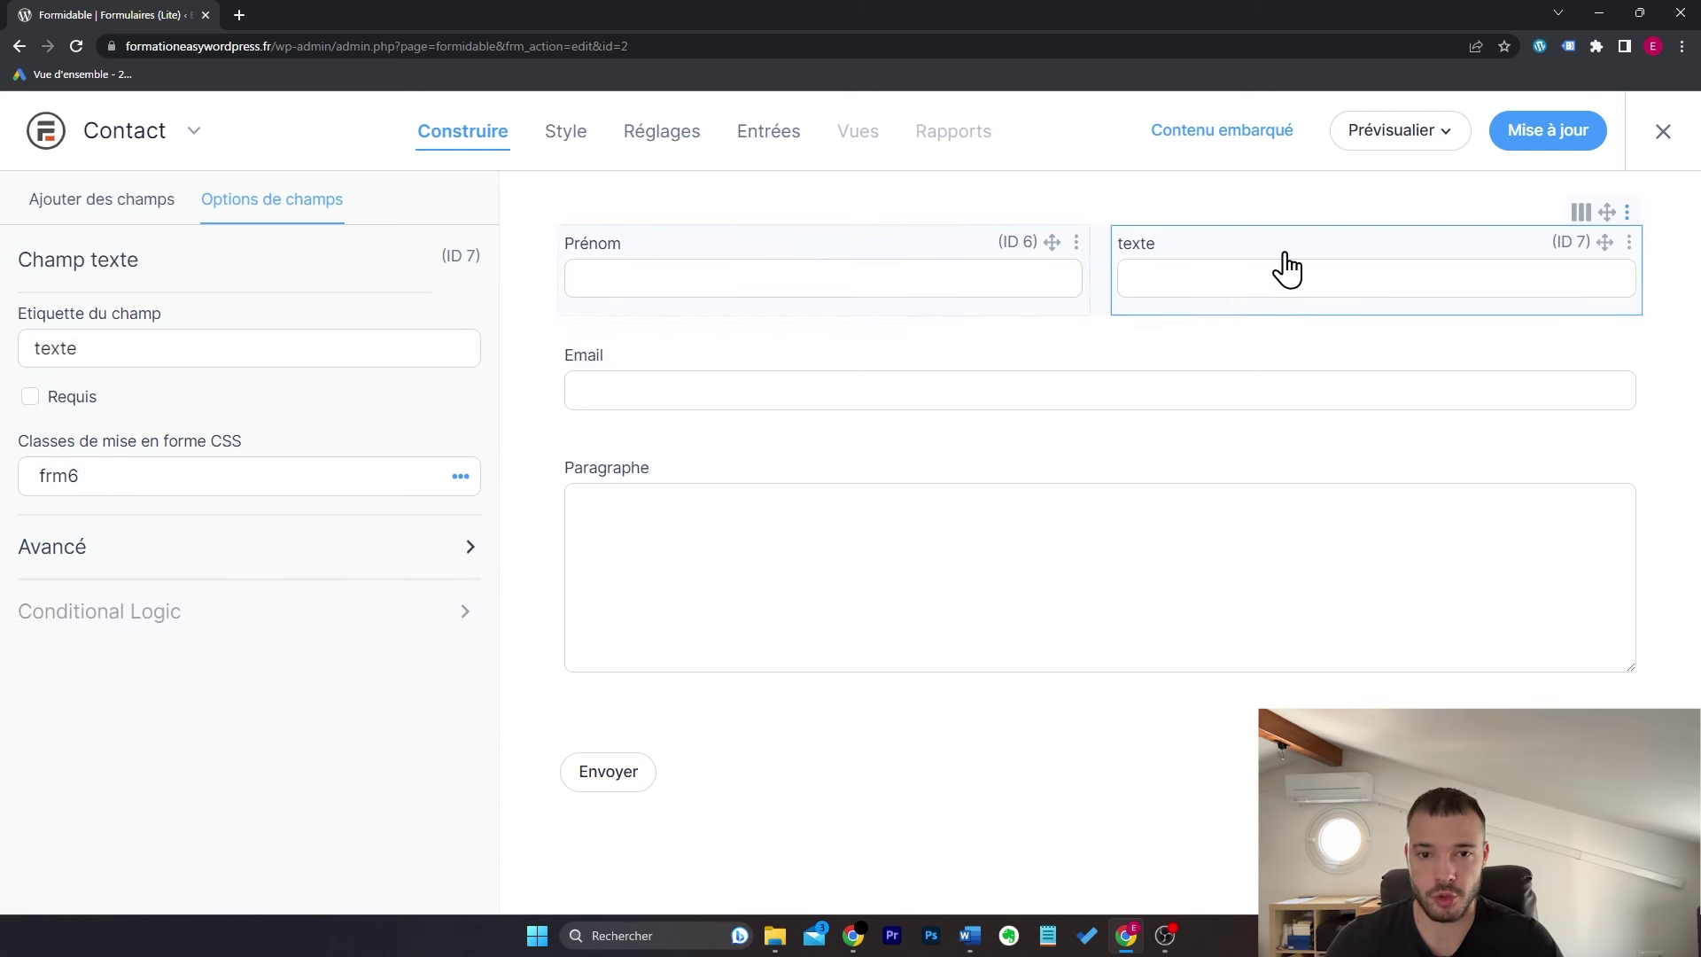
pyautogui.write('Gail')
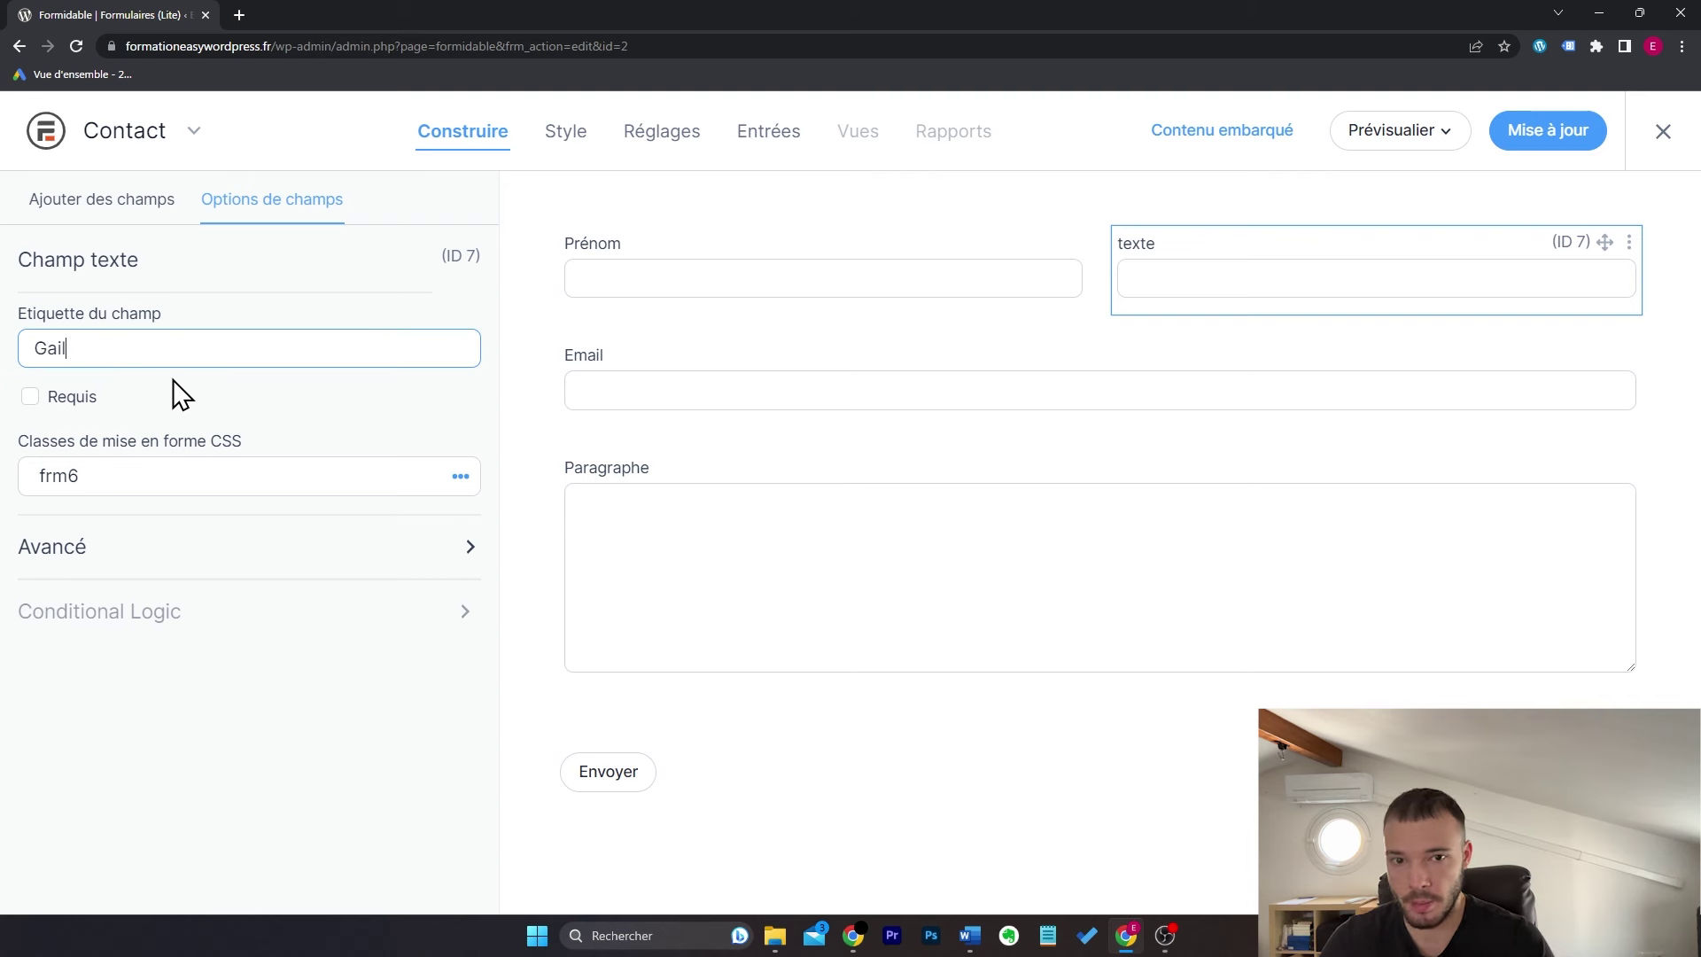
pyautogui.write('lard')
pyautogui.click(91, 400)
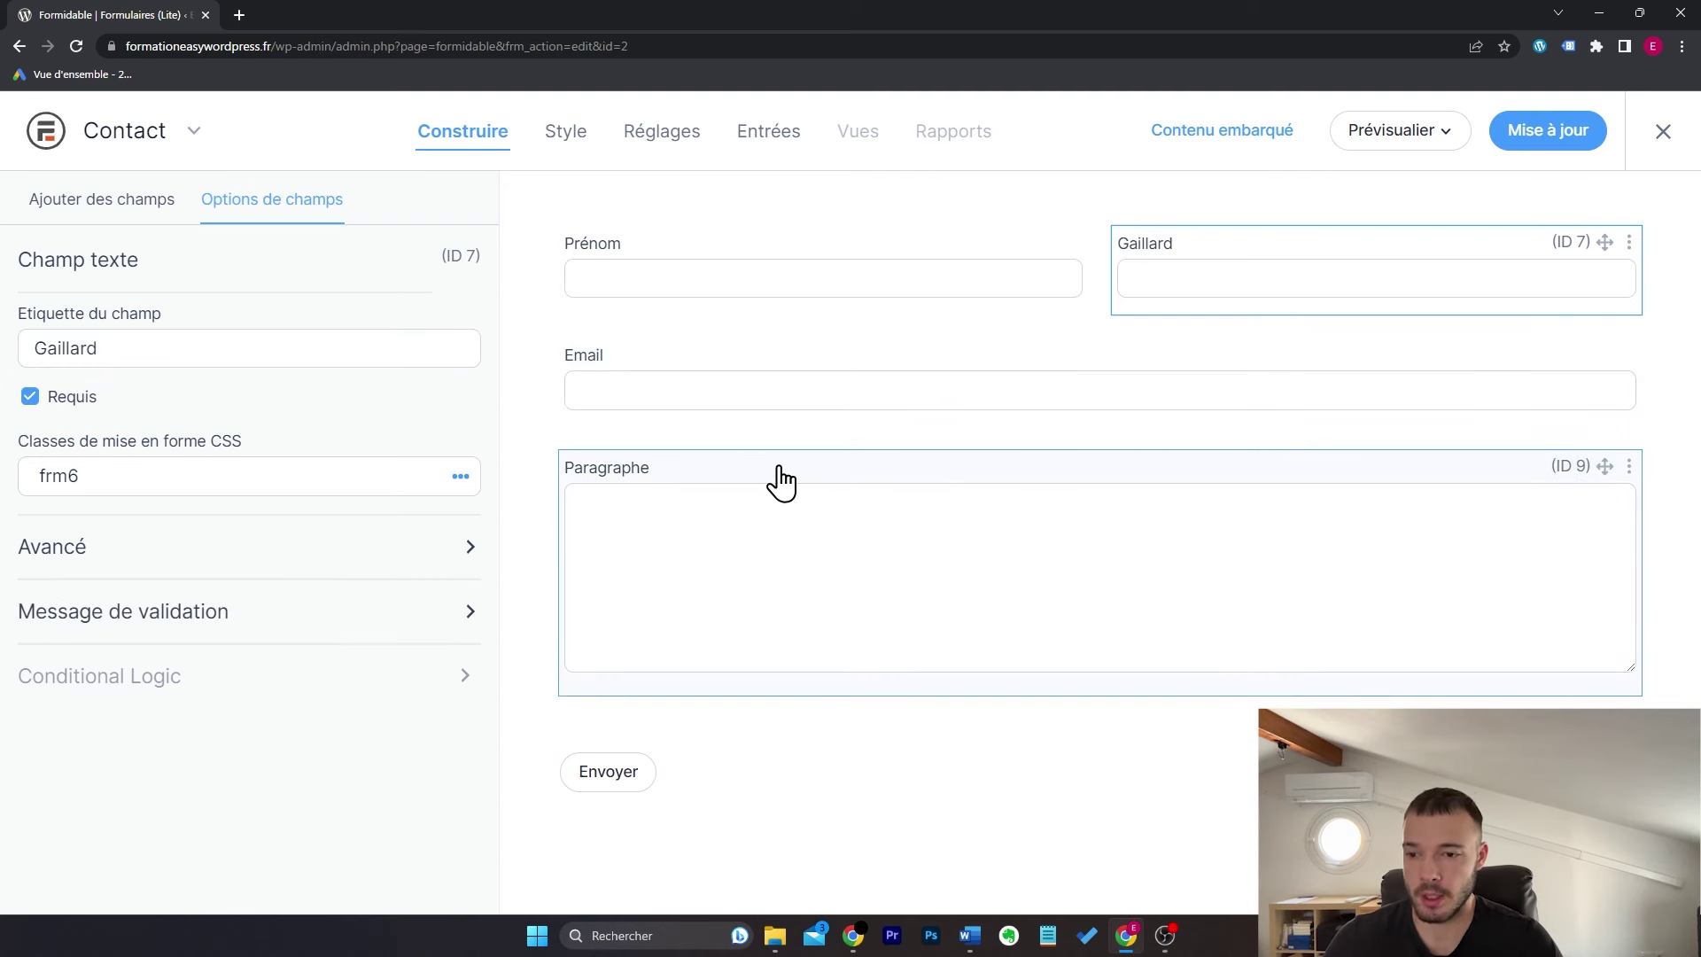
# Step: Relabel the paragraph field 'Message' and save the form with Mise à jour
pyautogui.click(775, 493)
pyautogui.write('Message')
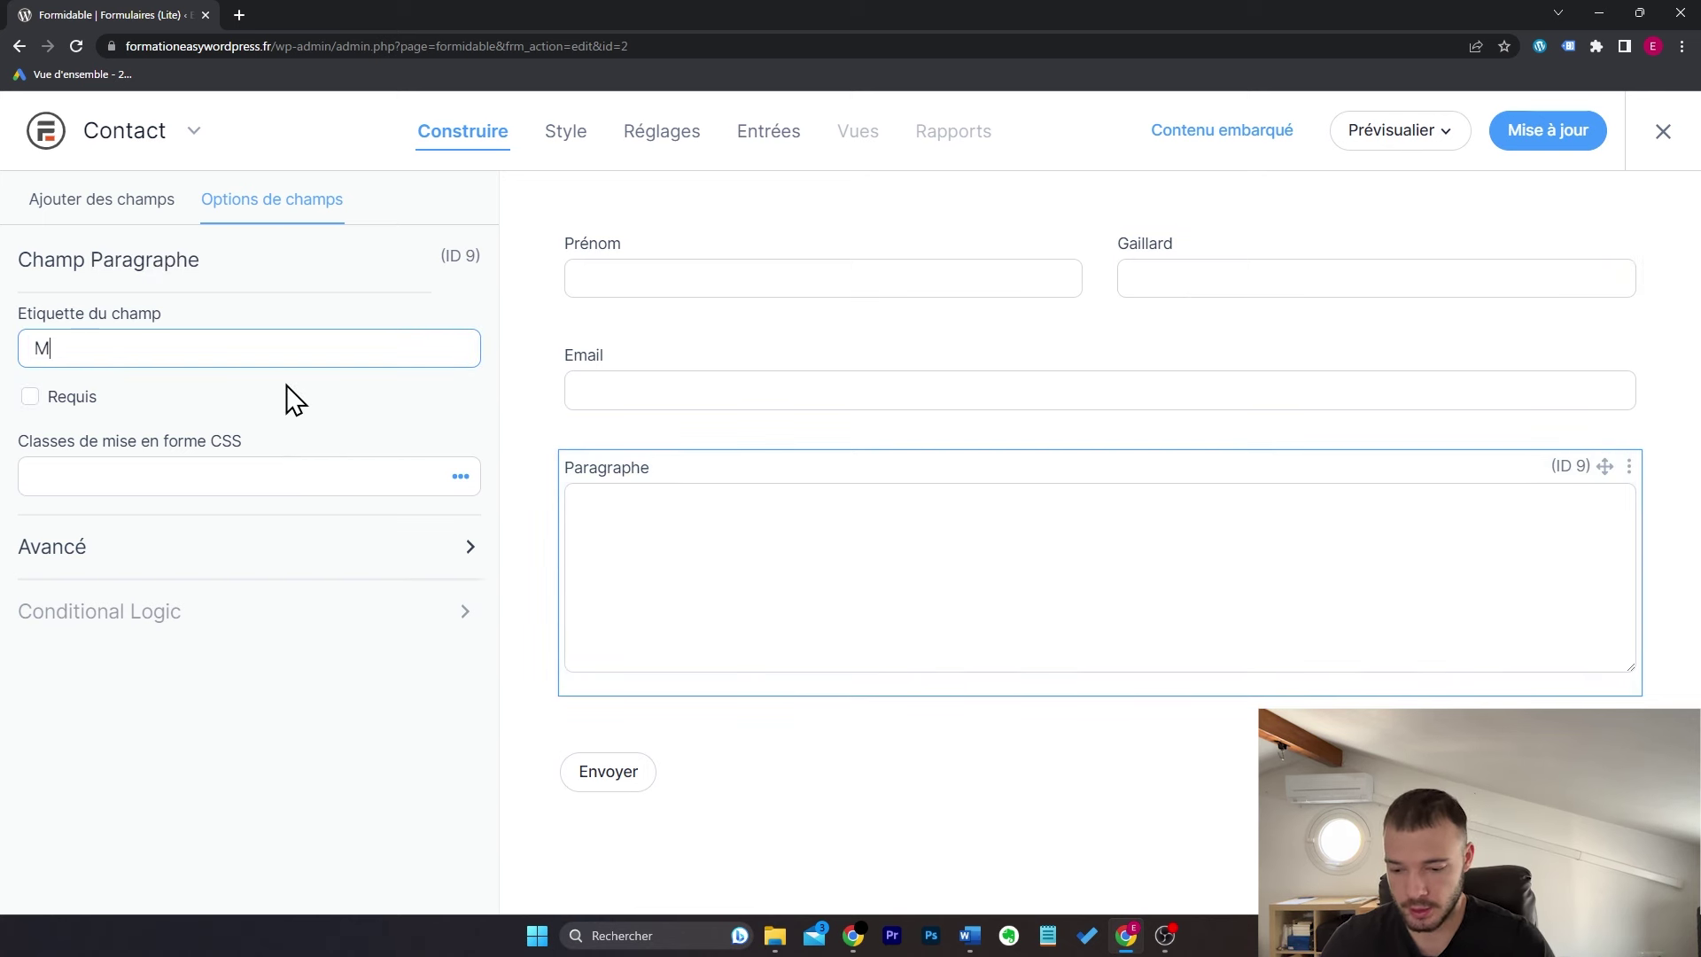
pyautogui.click(323, 567)
pyautogui.scroll(-1, 262, 668)
pyautogui.click(228, 754)
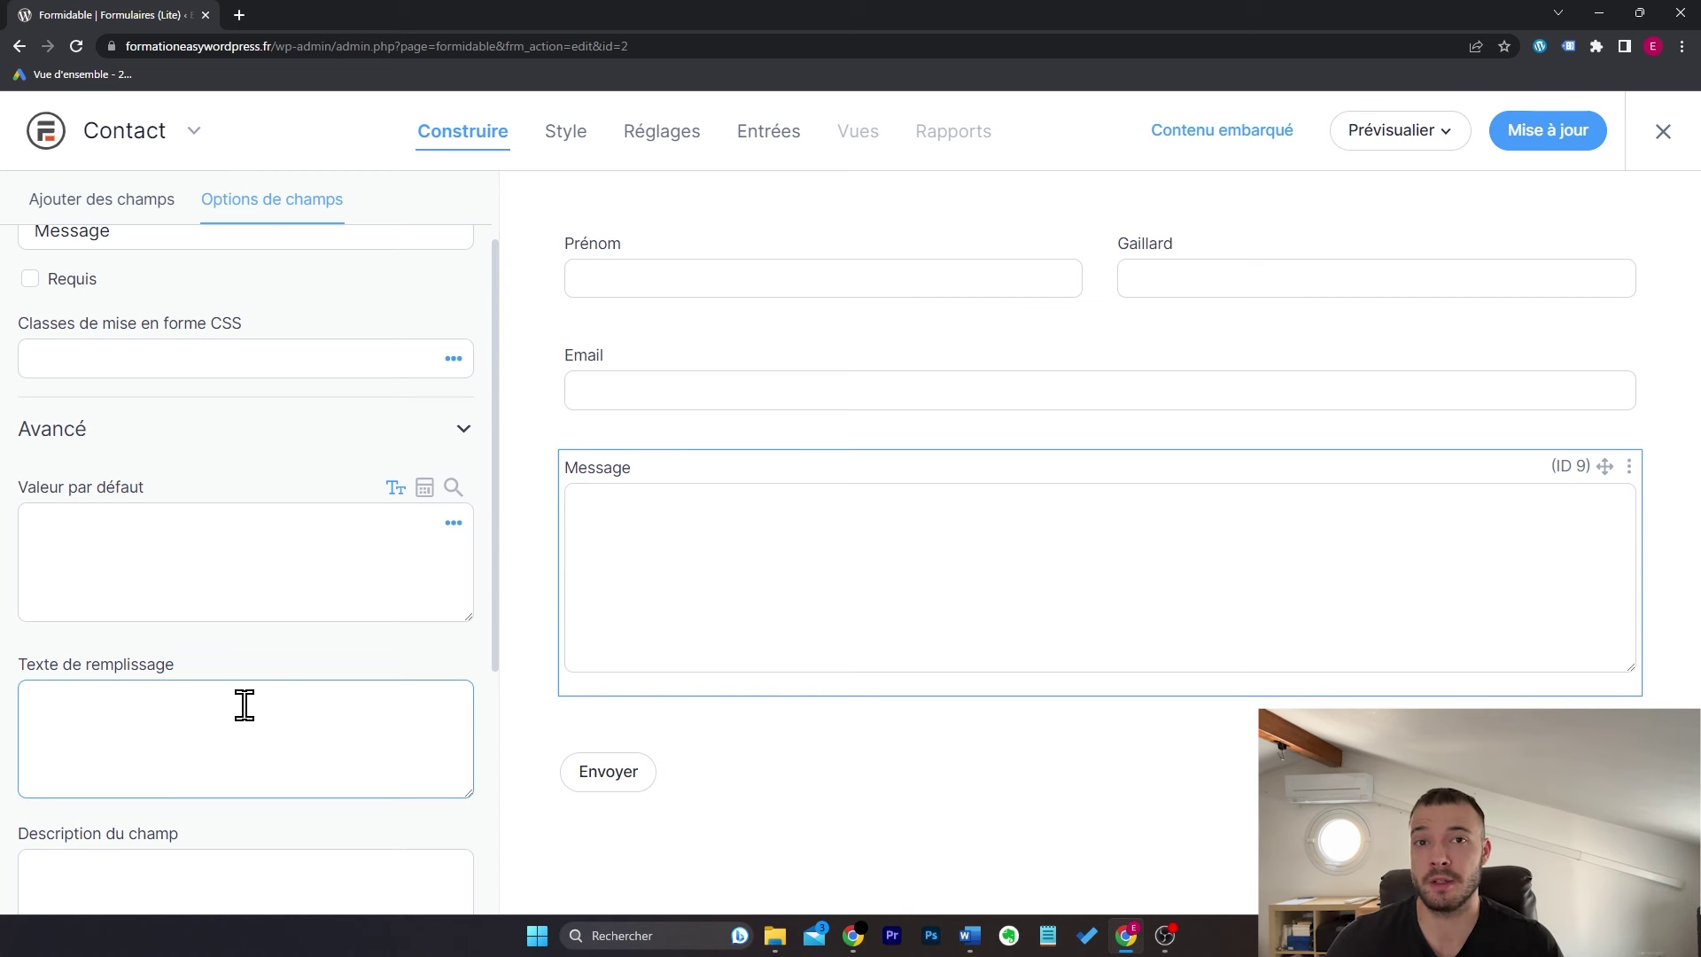
pyautogui.scroll(-1, 245, 706)
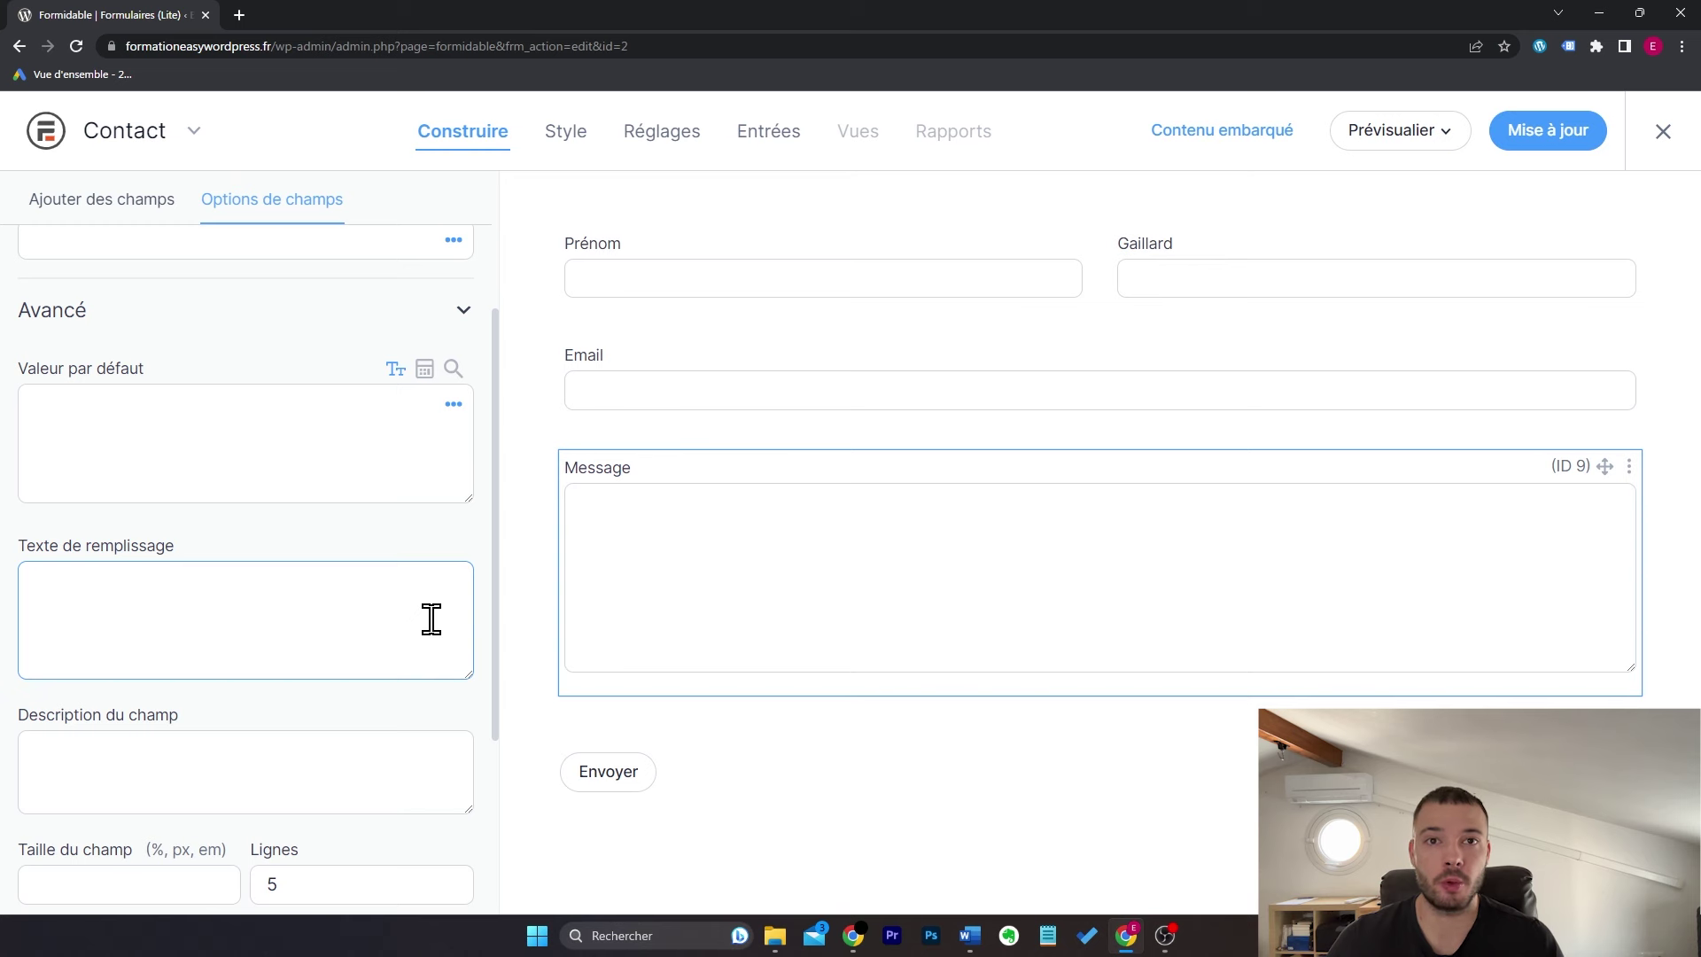
pyautogui.scroll(2, 431, 619)
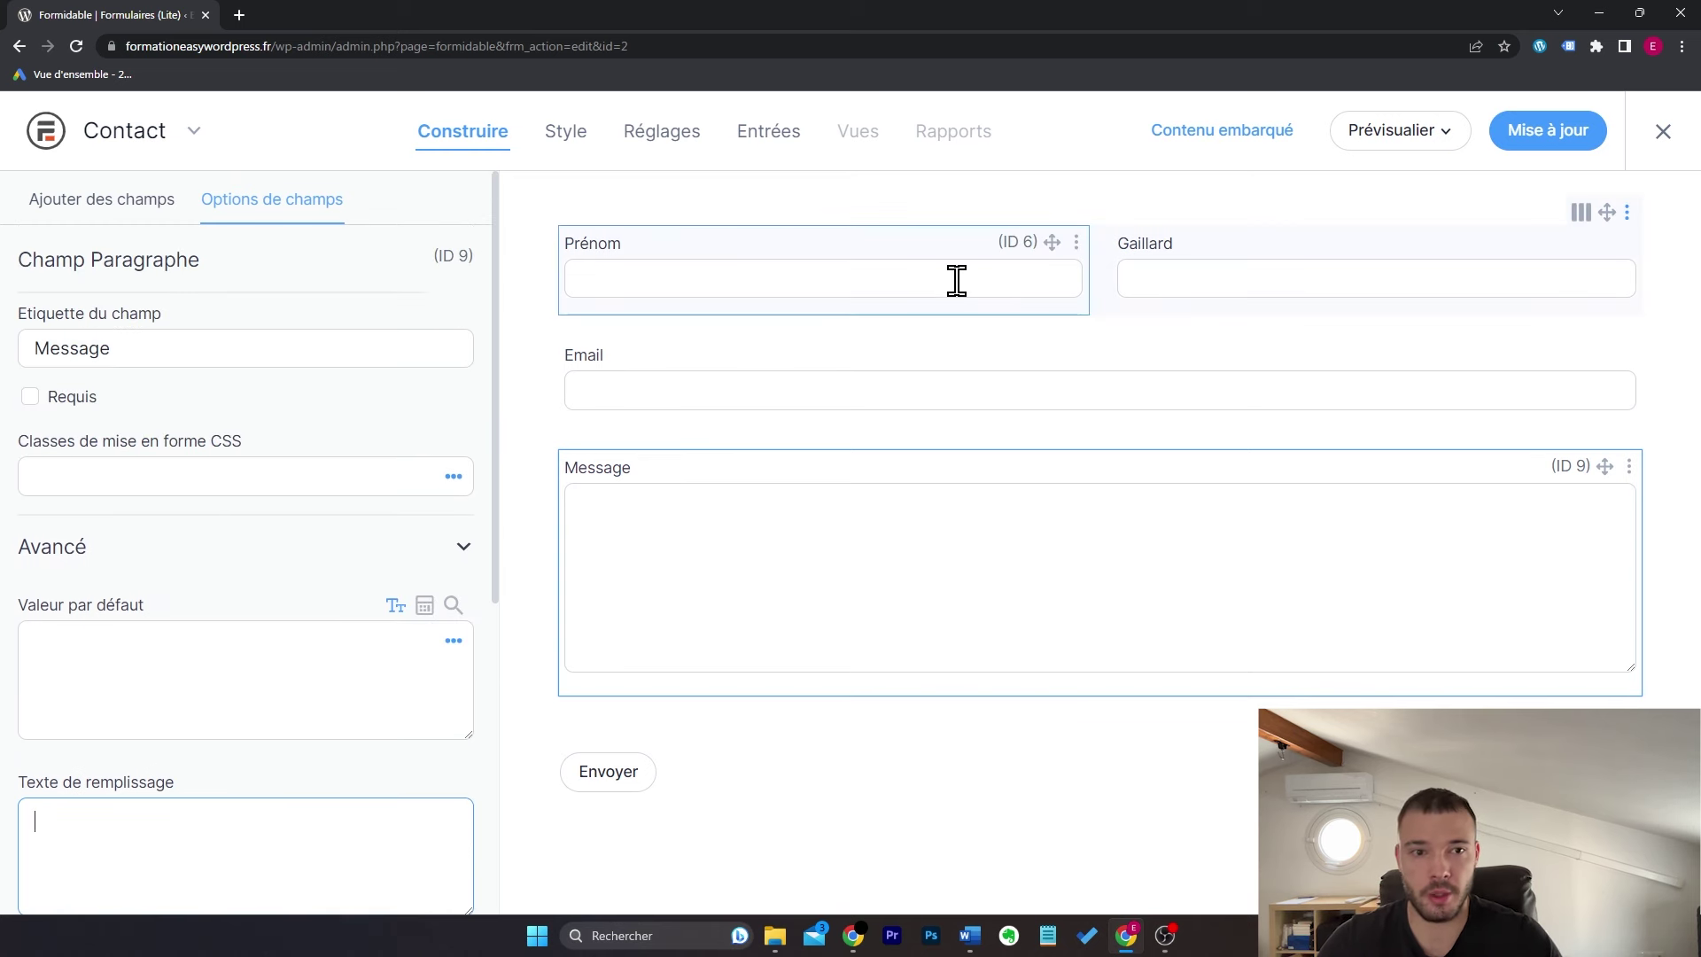
pyautogui.click(1532, 129)
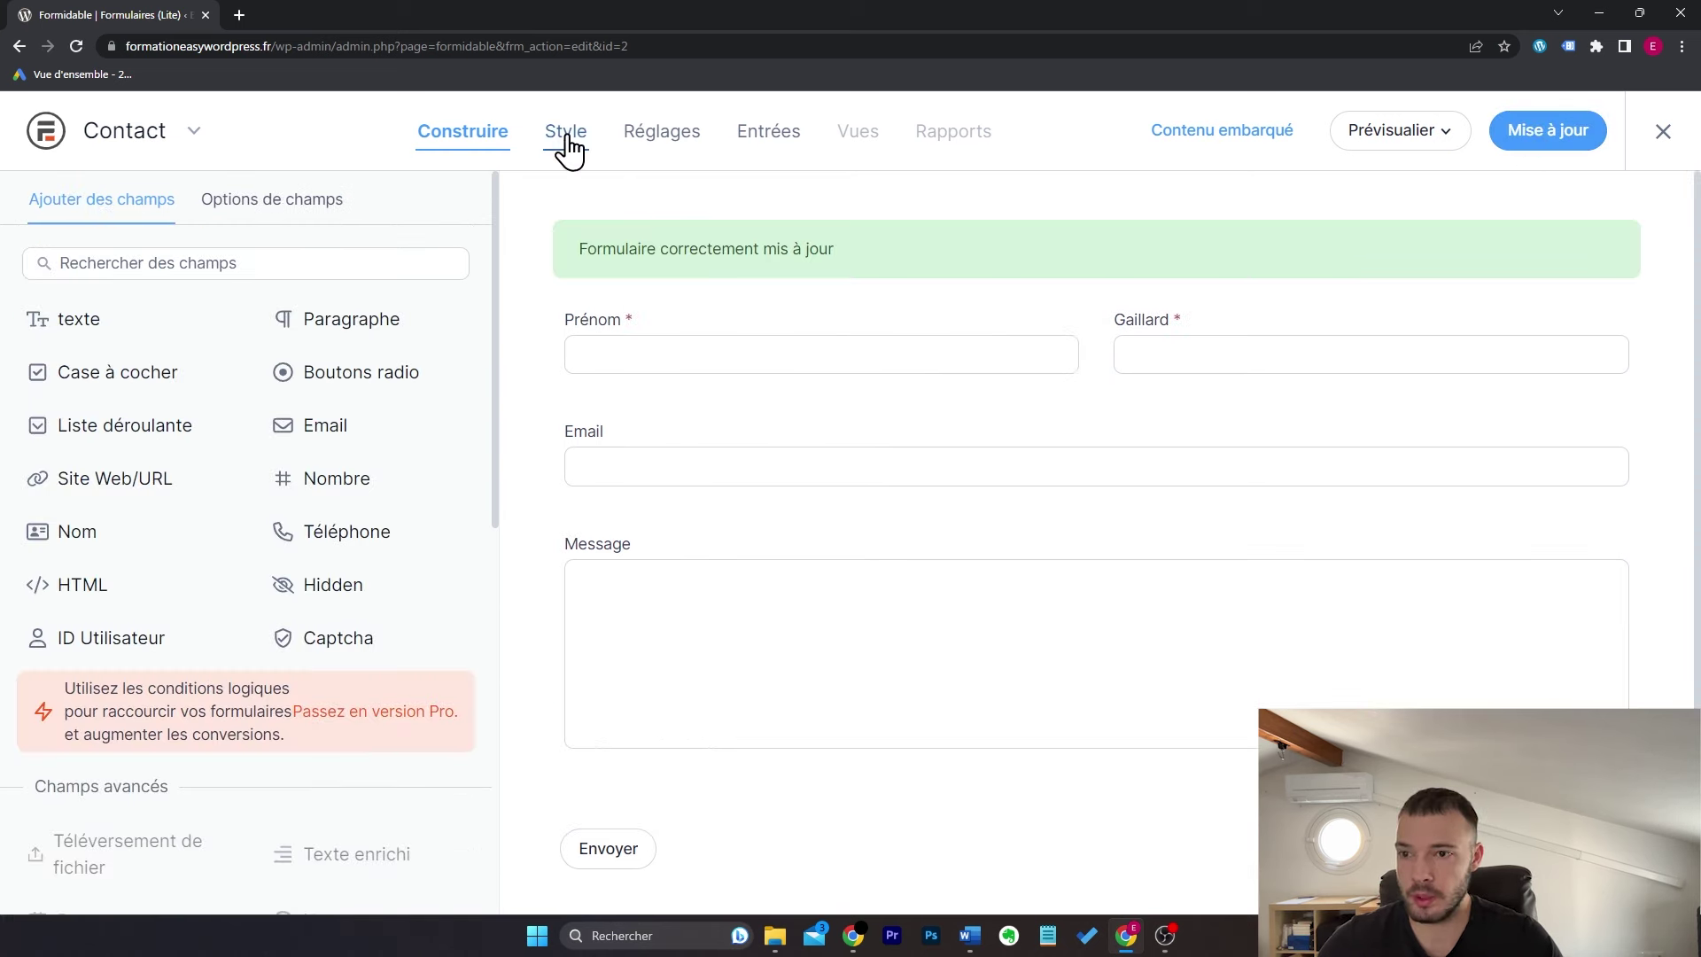
# Step: Go to the form's styling page and start editing the Style Formidable style
pyautogui.click(566, 142)
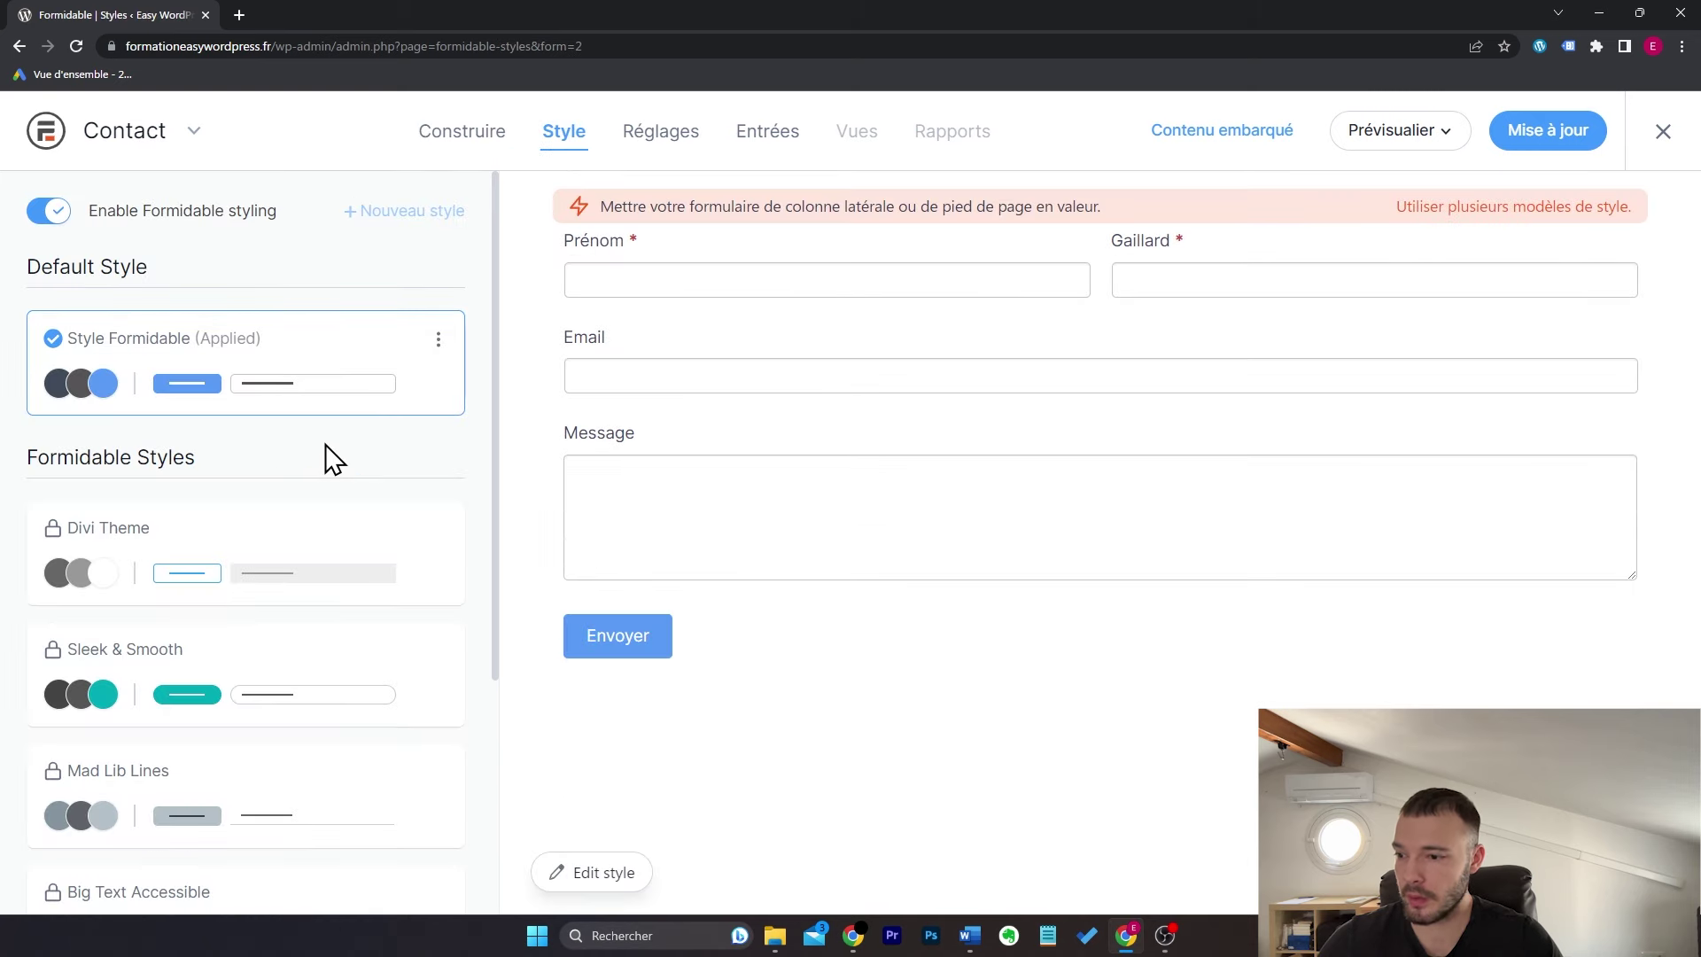
pyautogui.scroll(-4, 326, 457)
pyautogui.scroll(4, 324, 461)
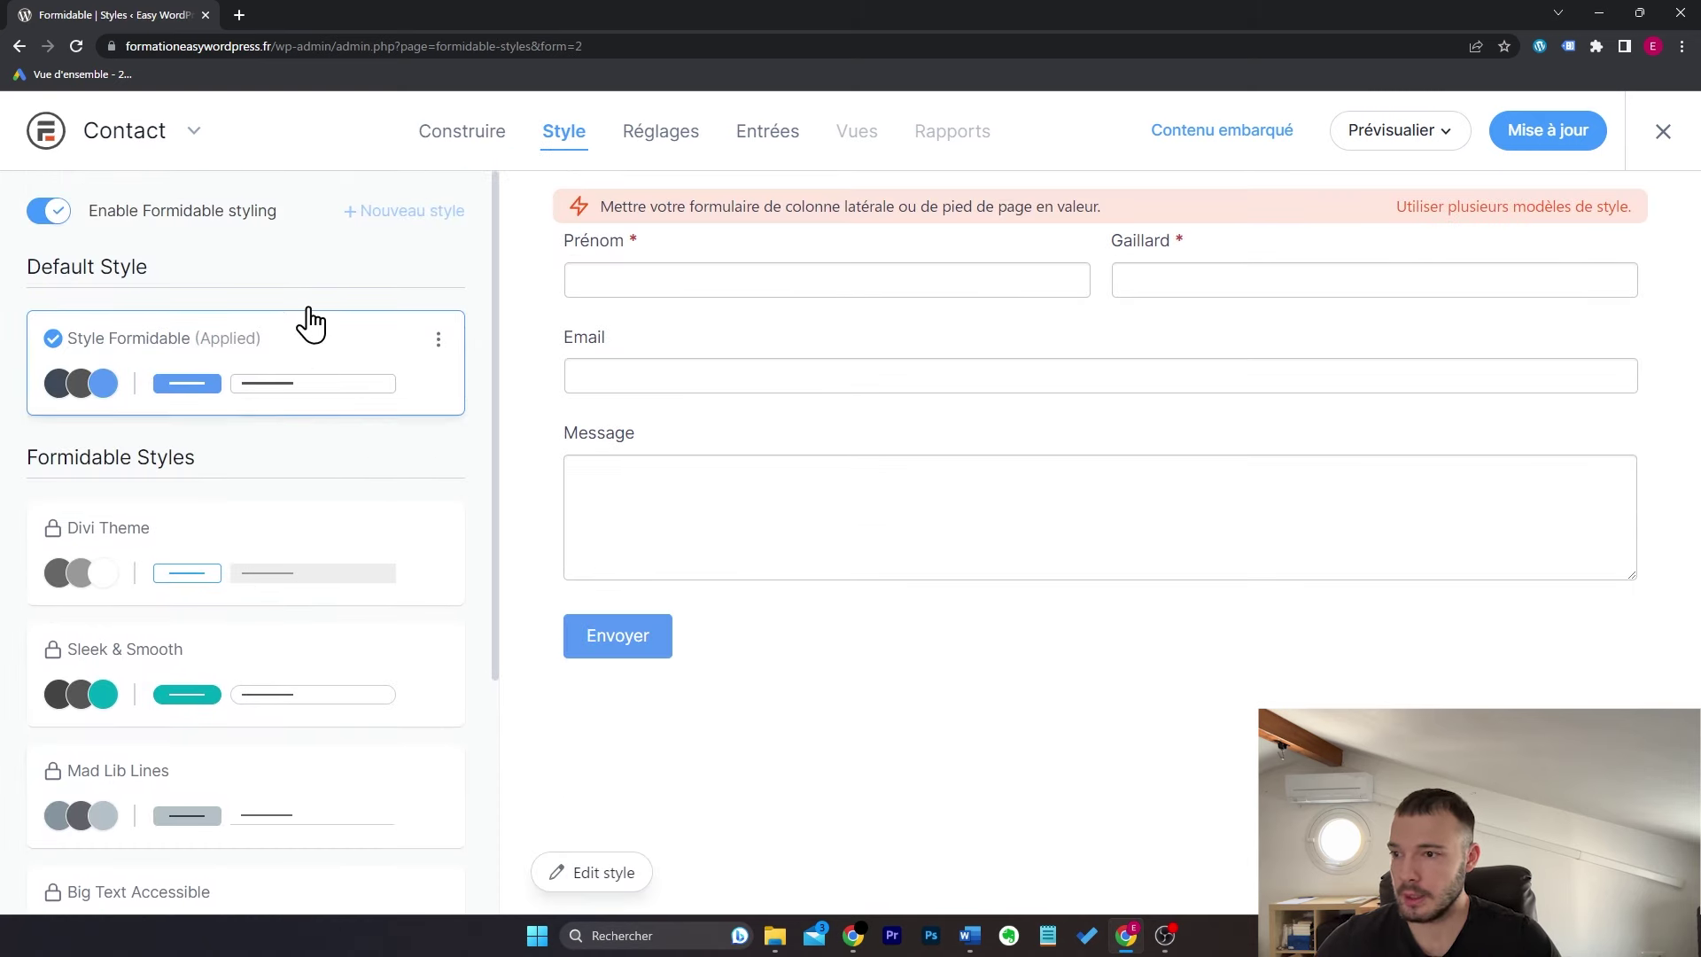
pyautogui.click(438, 342)
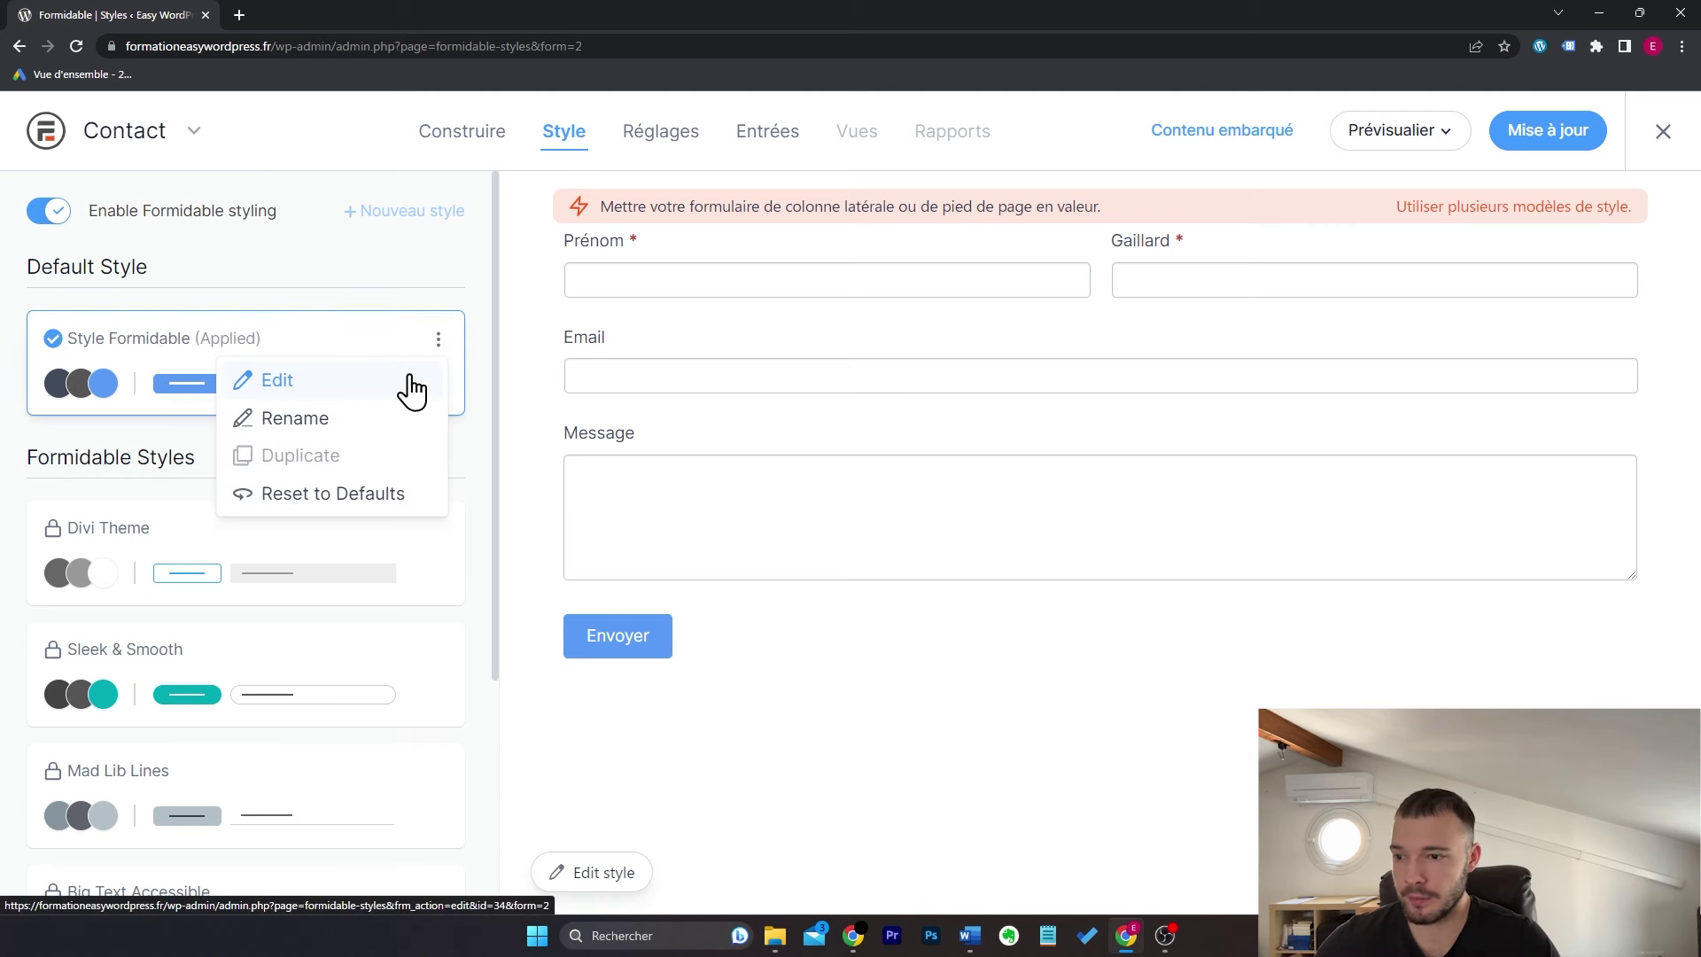
pyautogui.click(413, 381)
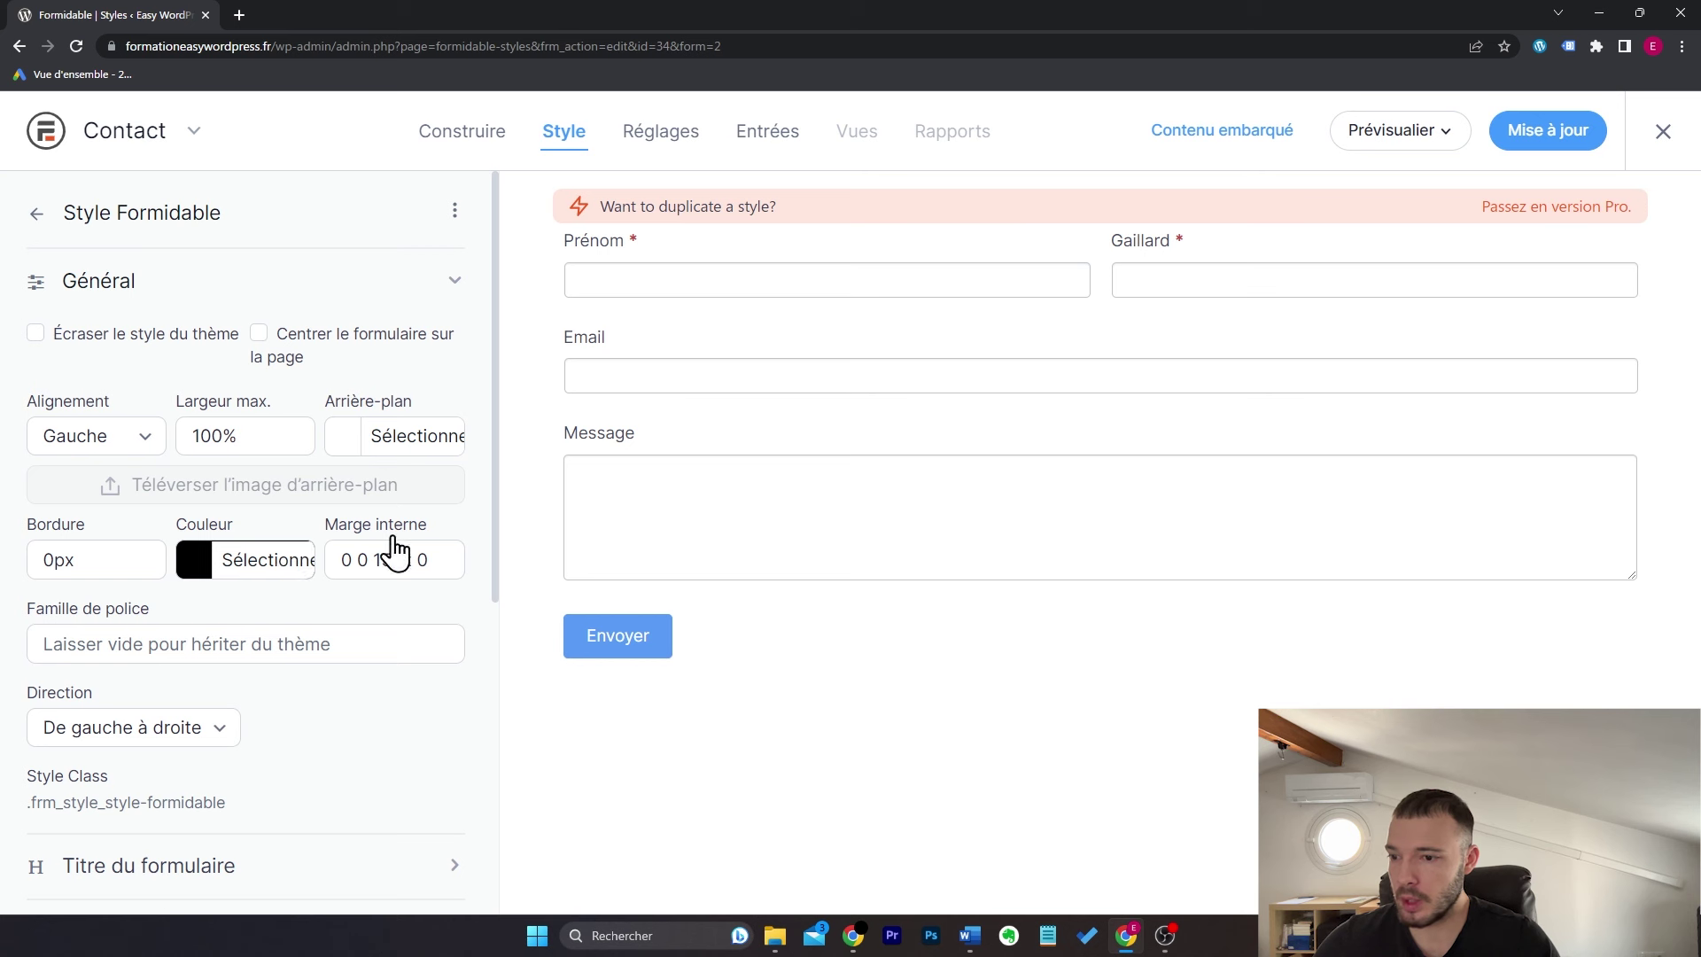
pyautogui.scroll(-6, 411, 678)
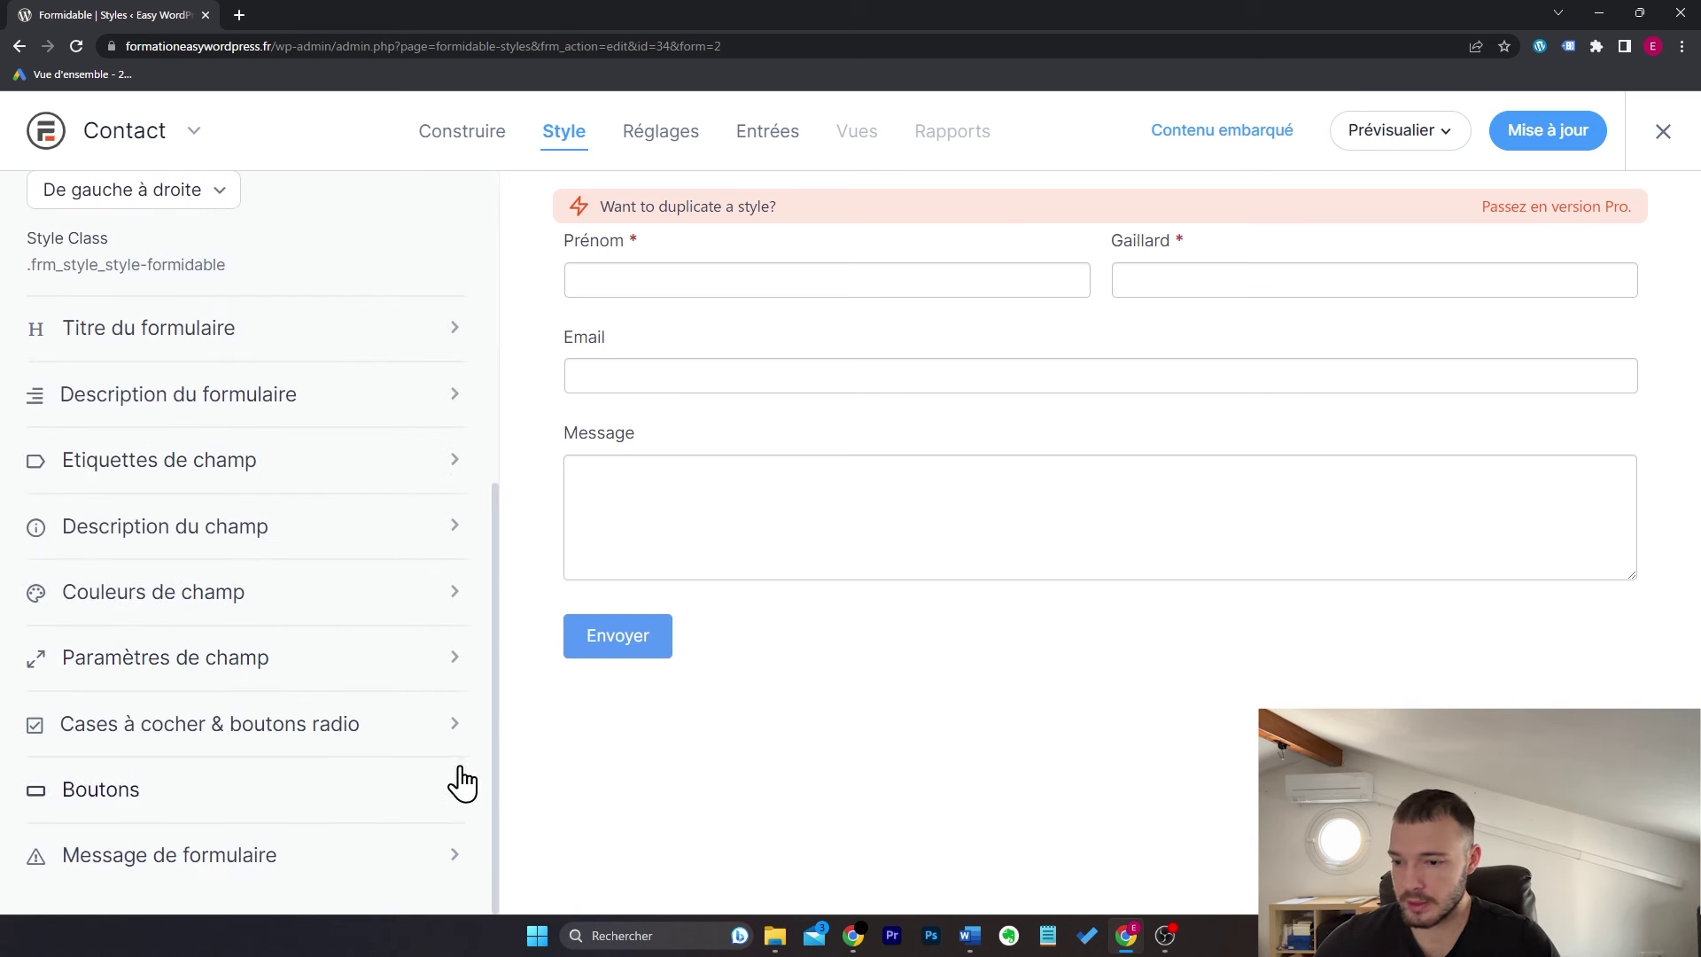
# Step: Set the submit button background and border to red #dd3333 and save the style
pyautogui.click(354, 803)
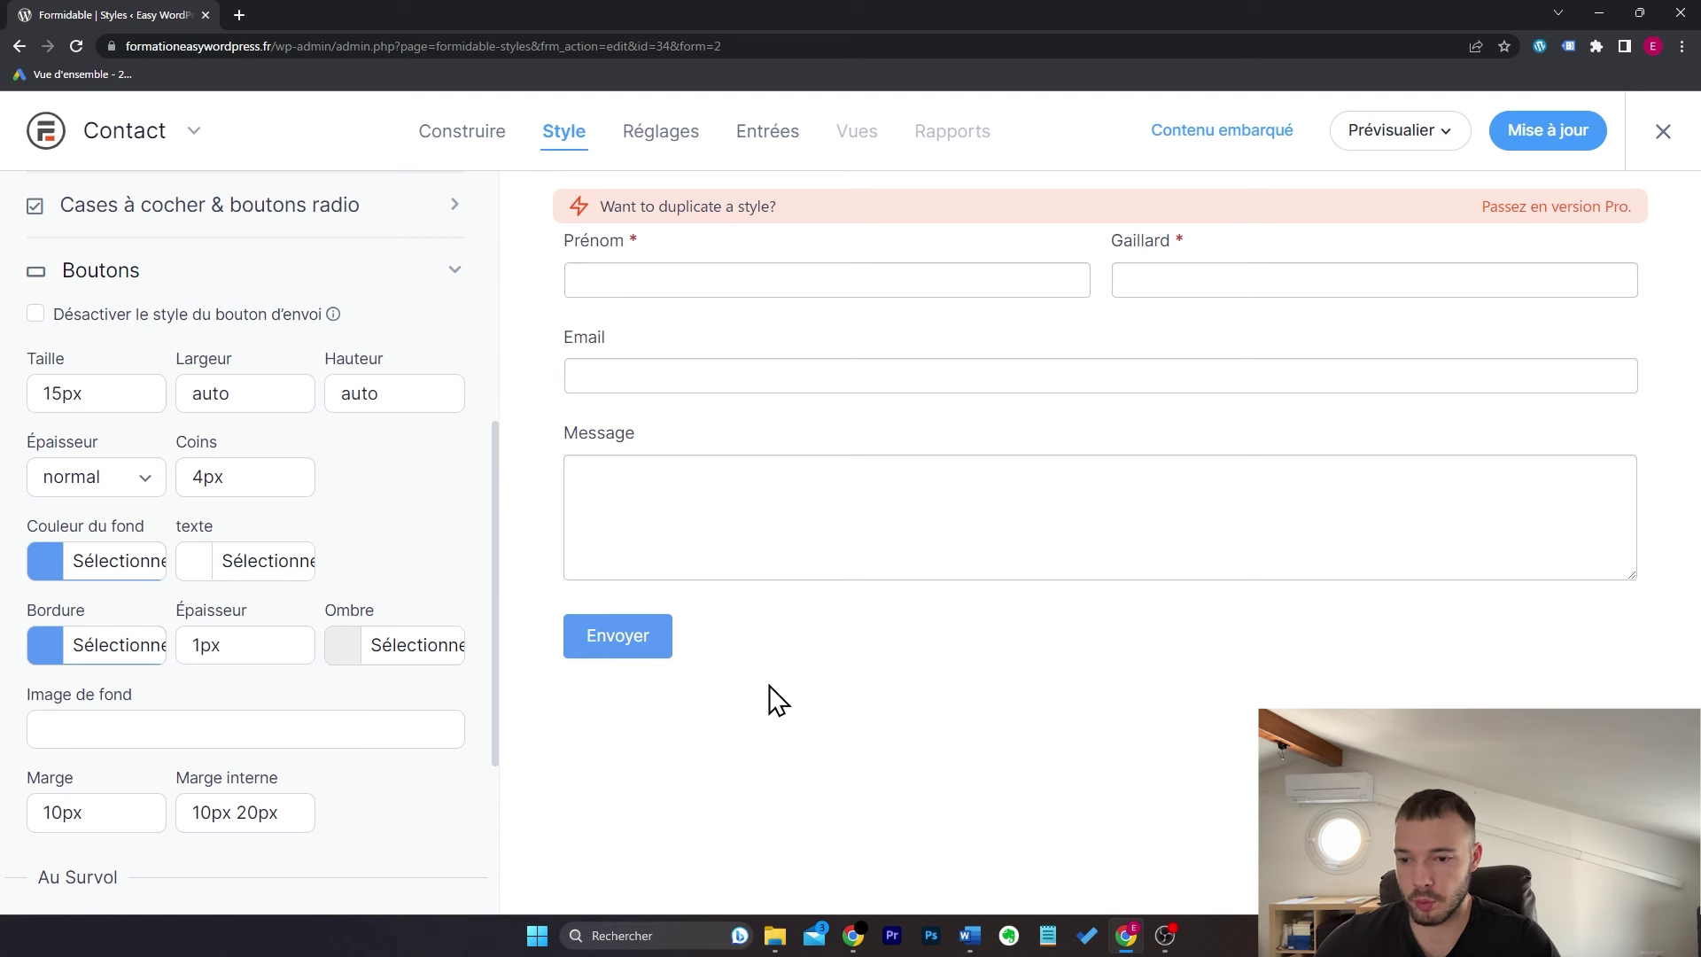
pyautogui.click(118, 567)
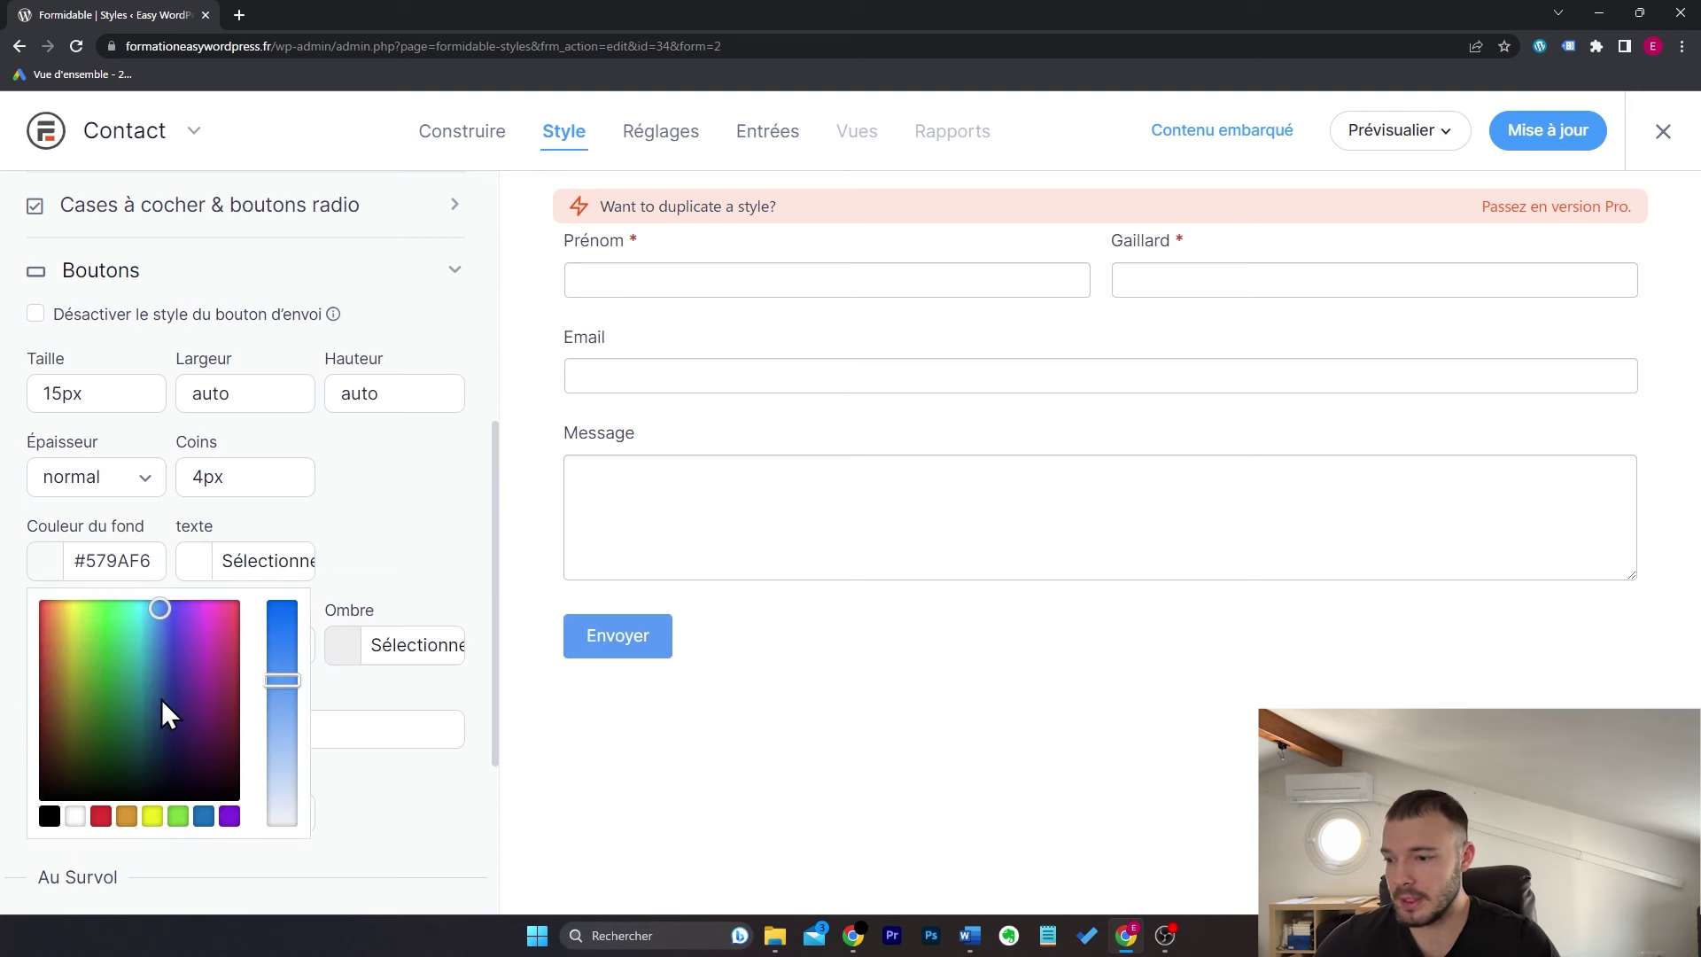
pyautogui.click(101, 816)
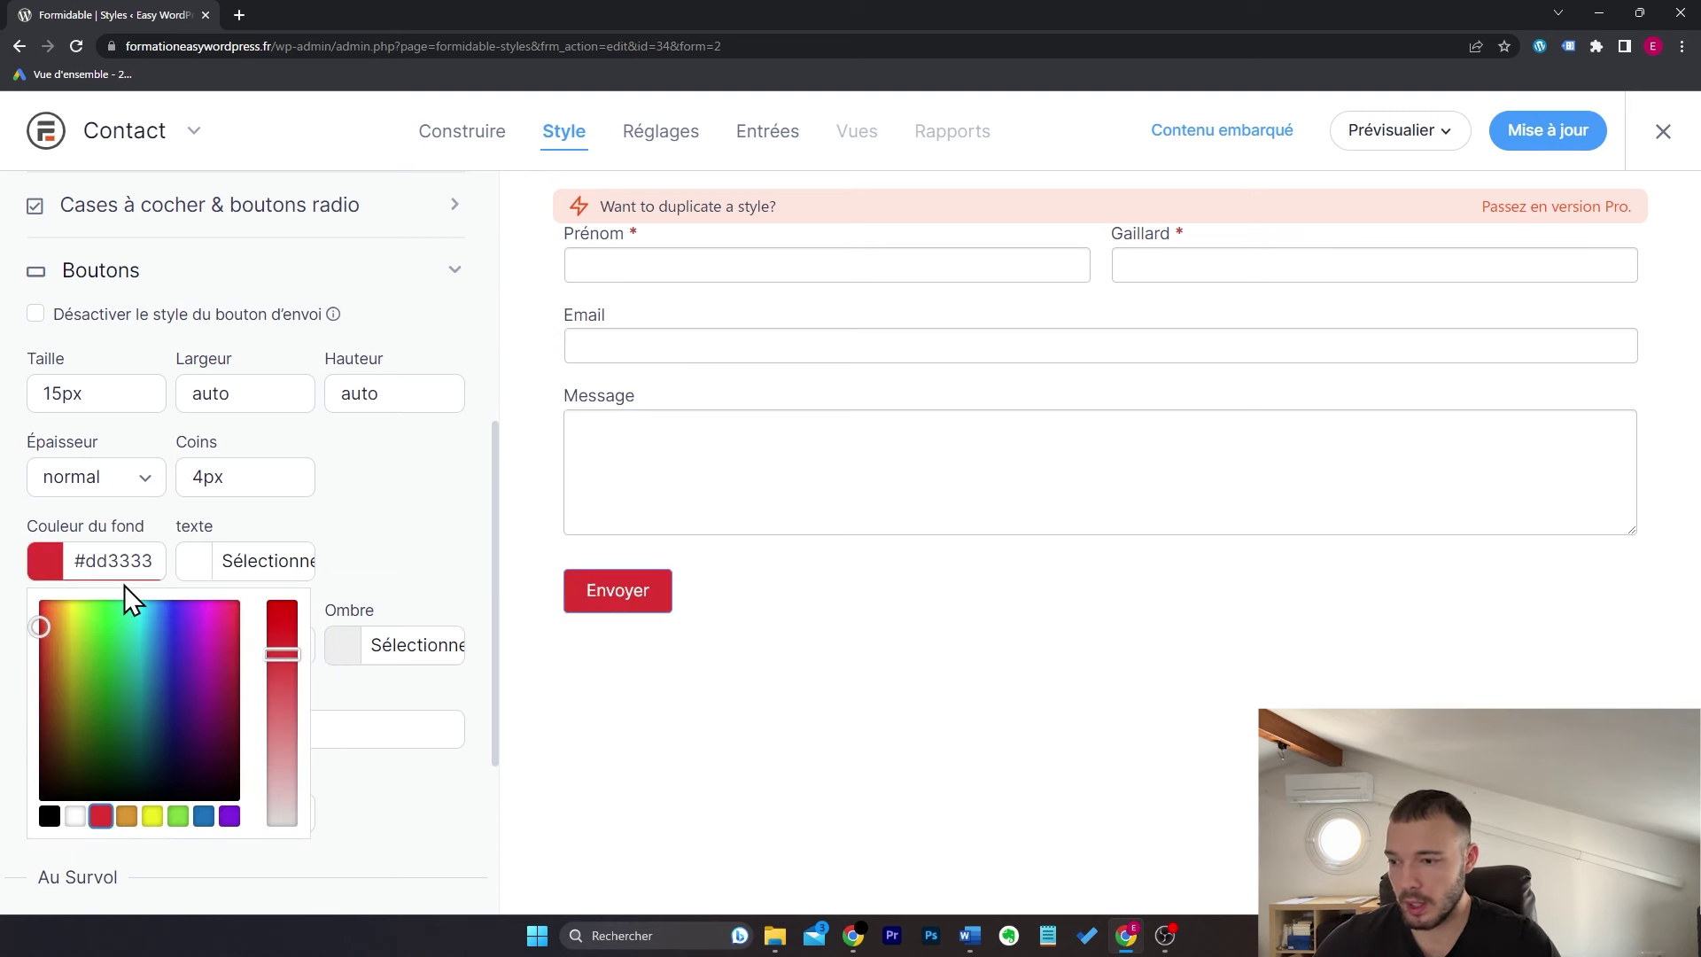
pyautogui.click(102, 784)
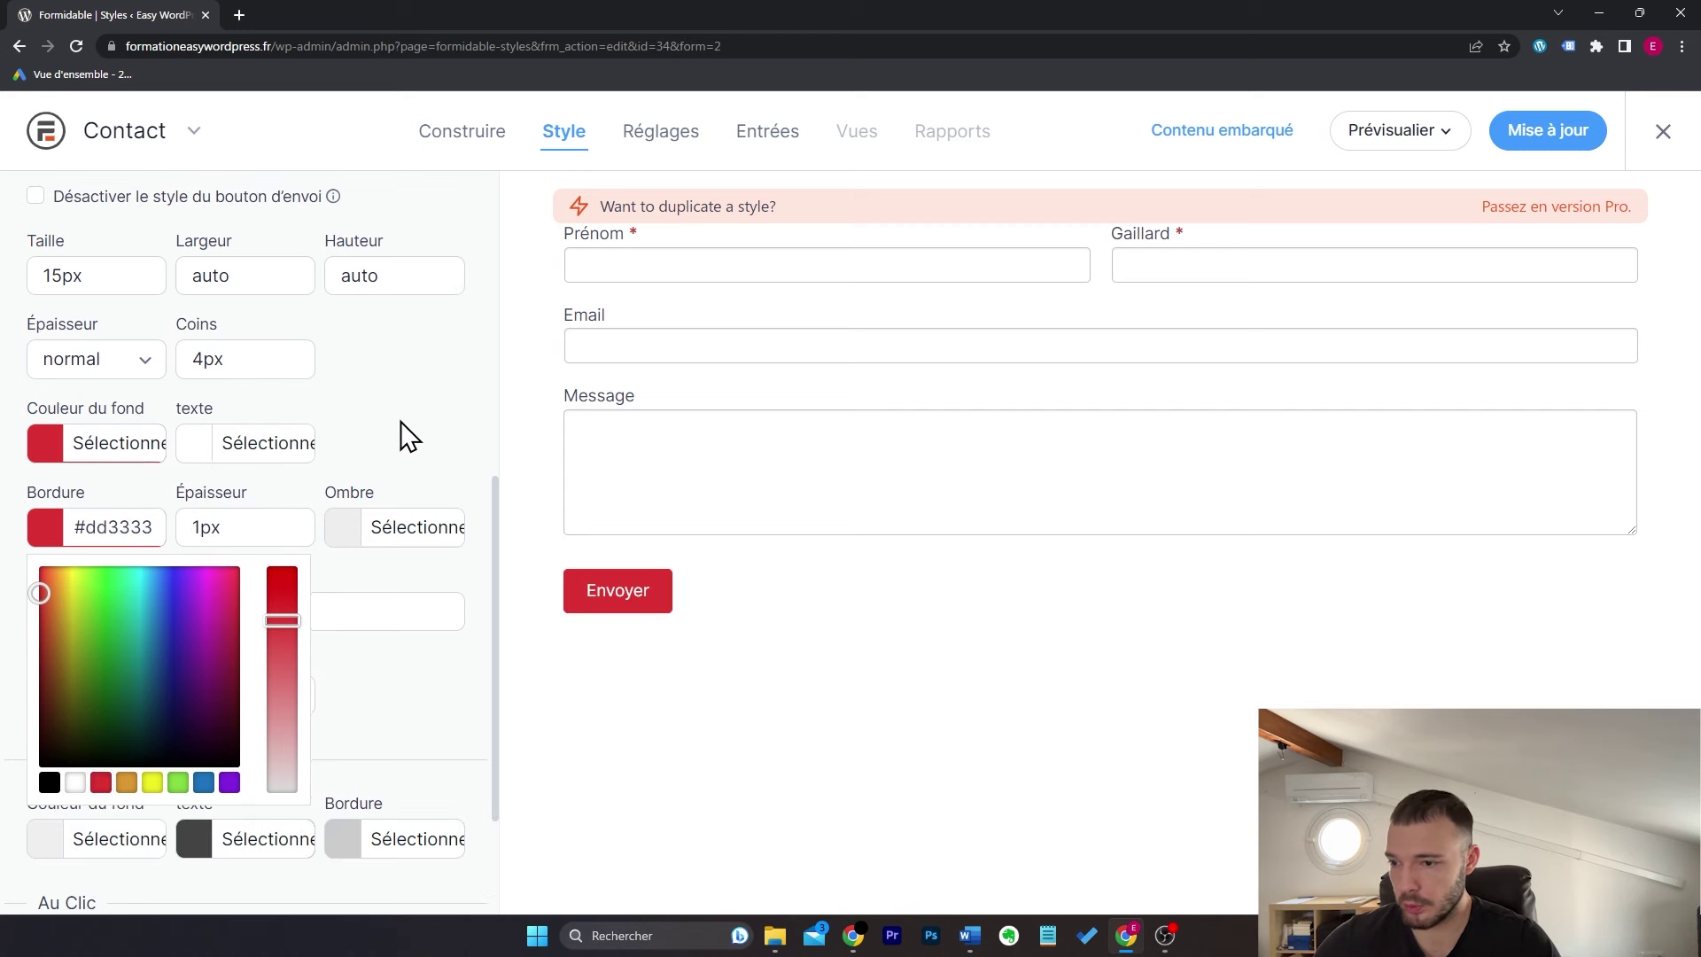
pyautogui.click(401, 421)
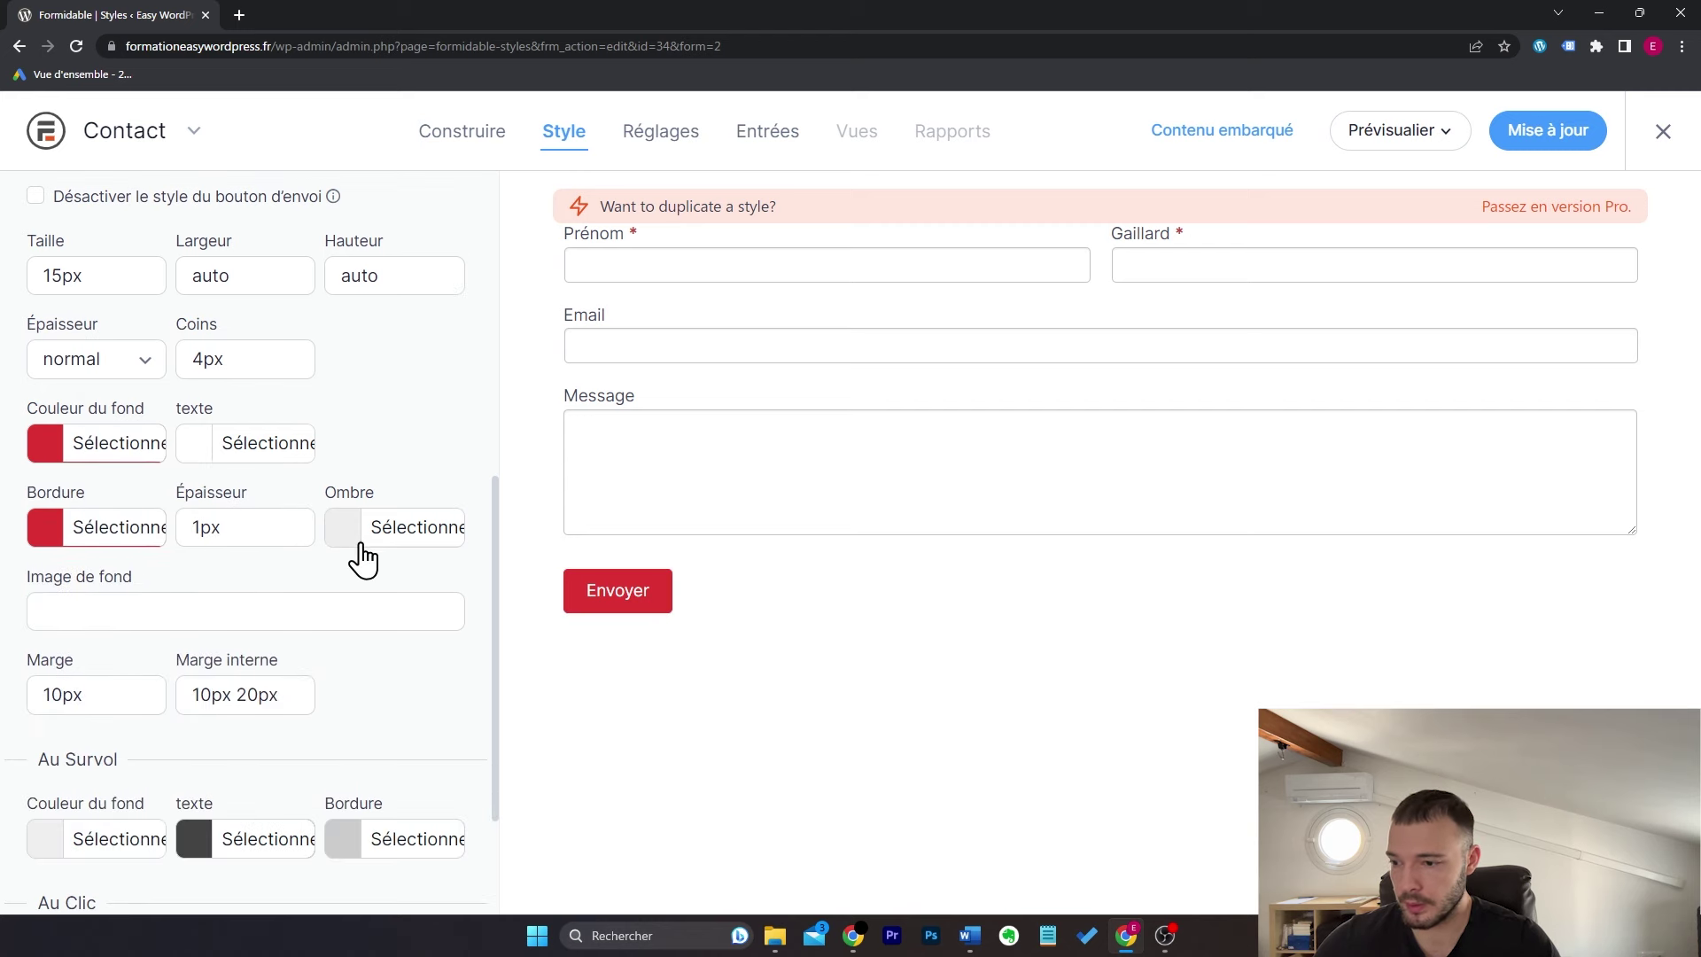
pyautogui.scroll(-3, 372, 576)
pyautogui.scroll(8, 435, 594)
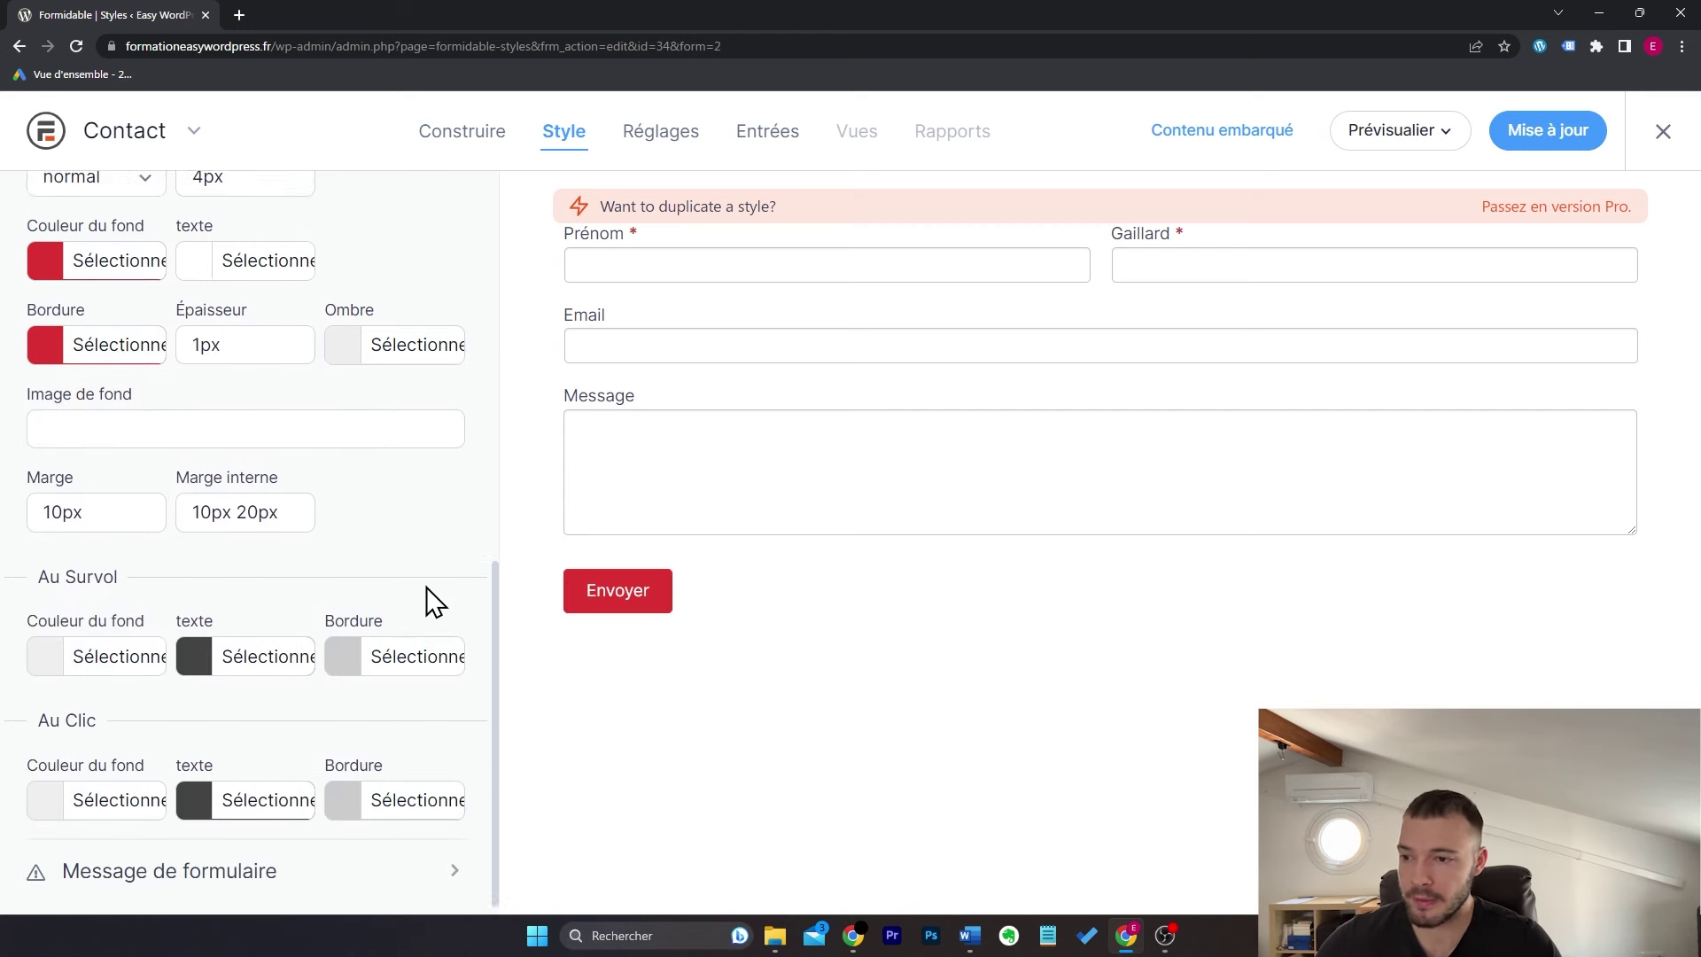
pyautogui.scroll(2, 427, 587)
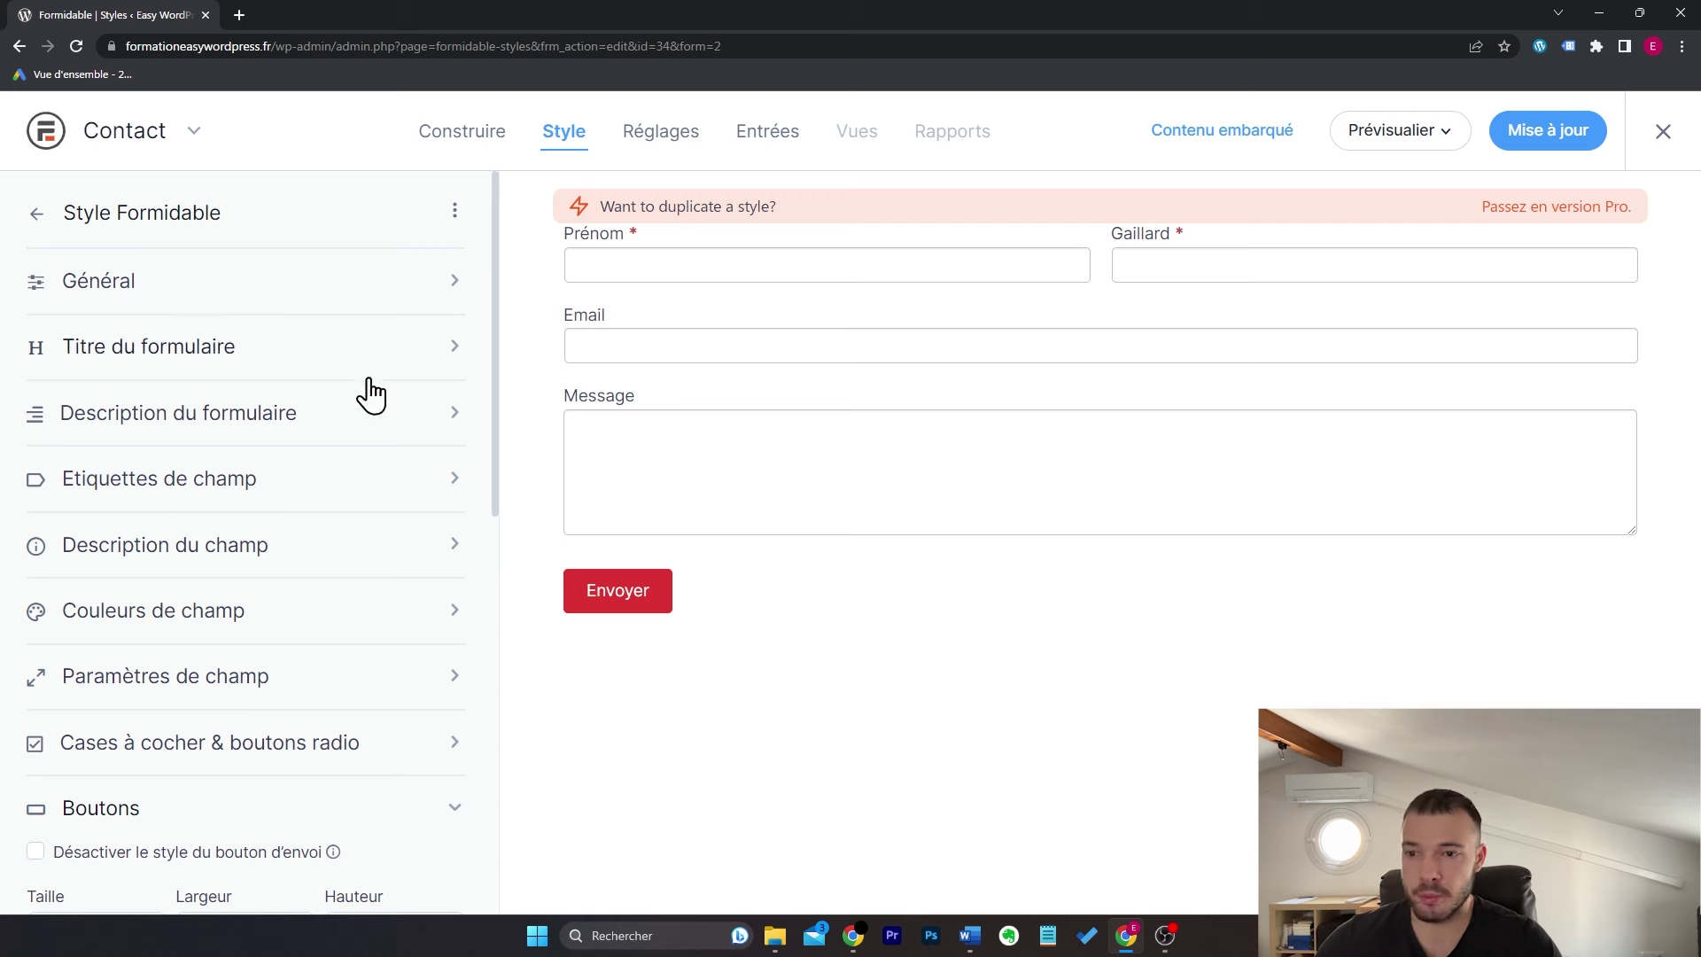
pyautogui.click(1554, 129)
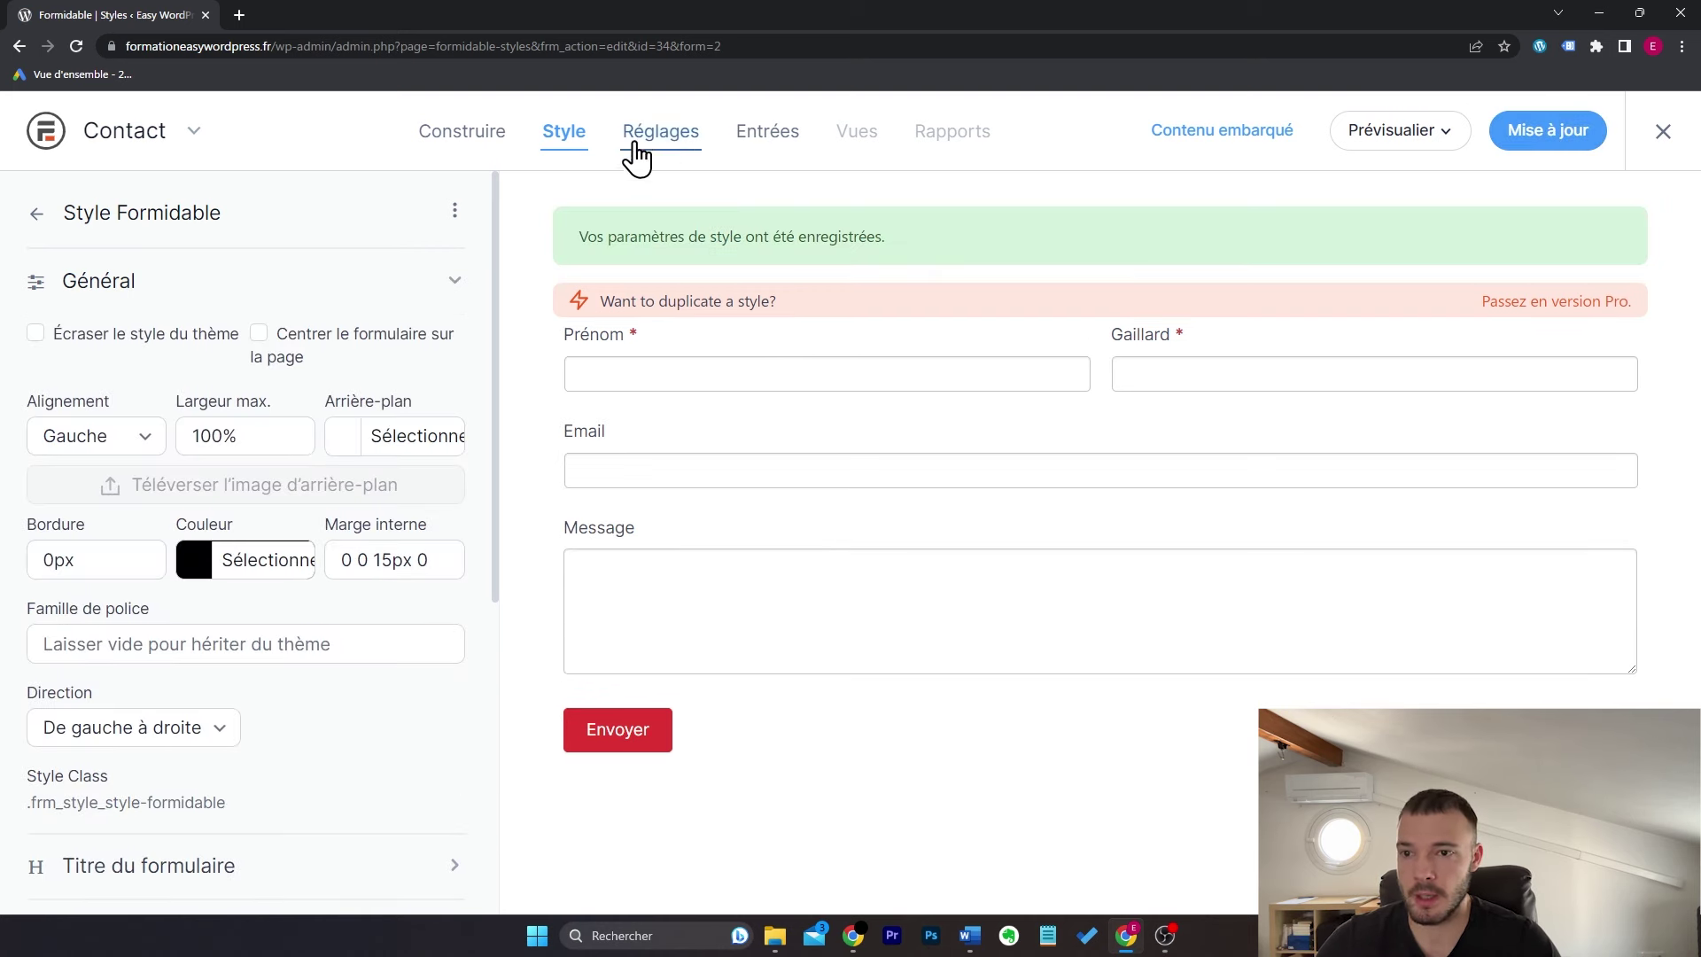
# Step: Review the email notification's recipient and default message under Actions et Notifications
pyautogui.click(667, 135)
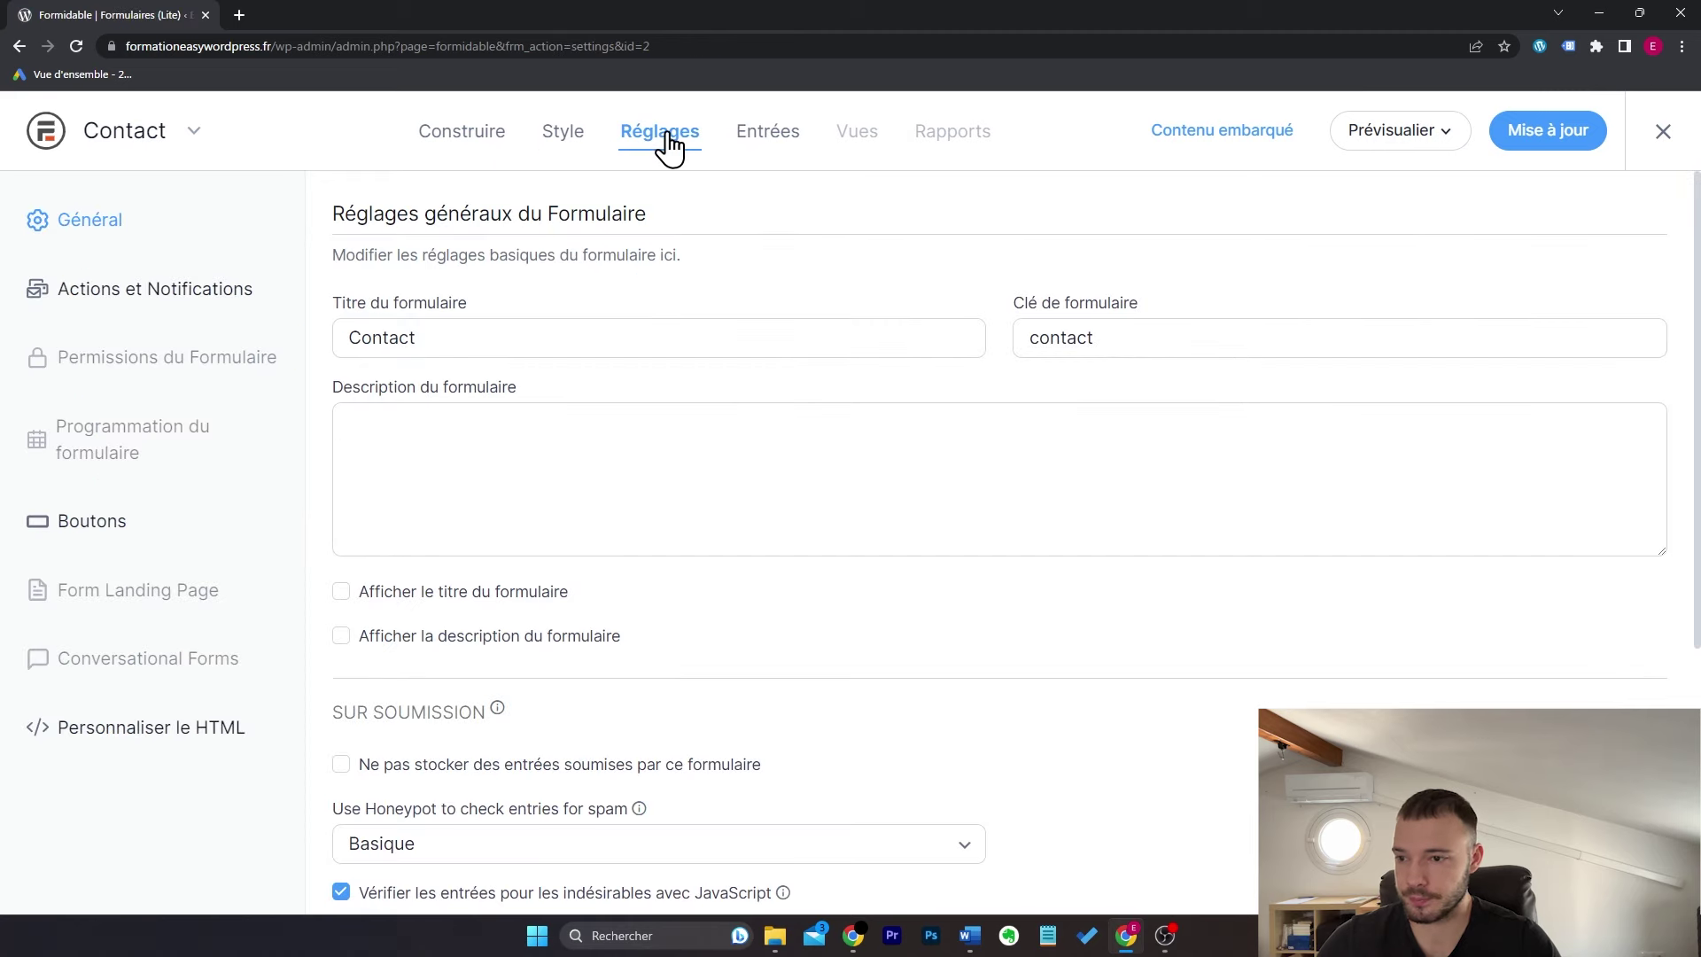
pyautogui.click(239, 311)
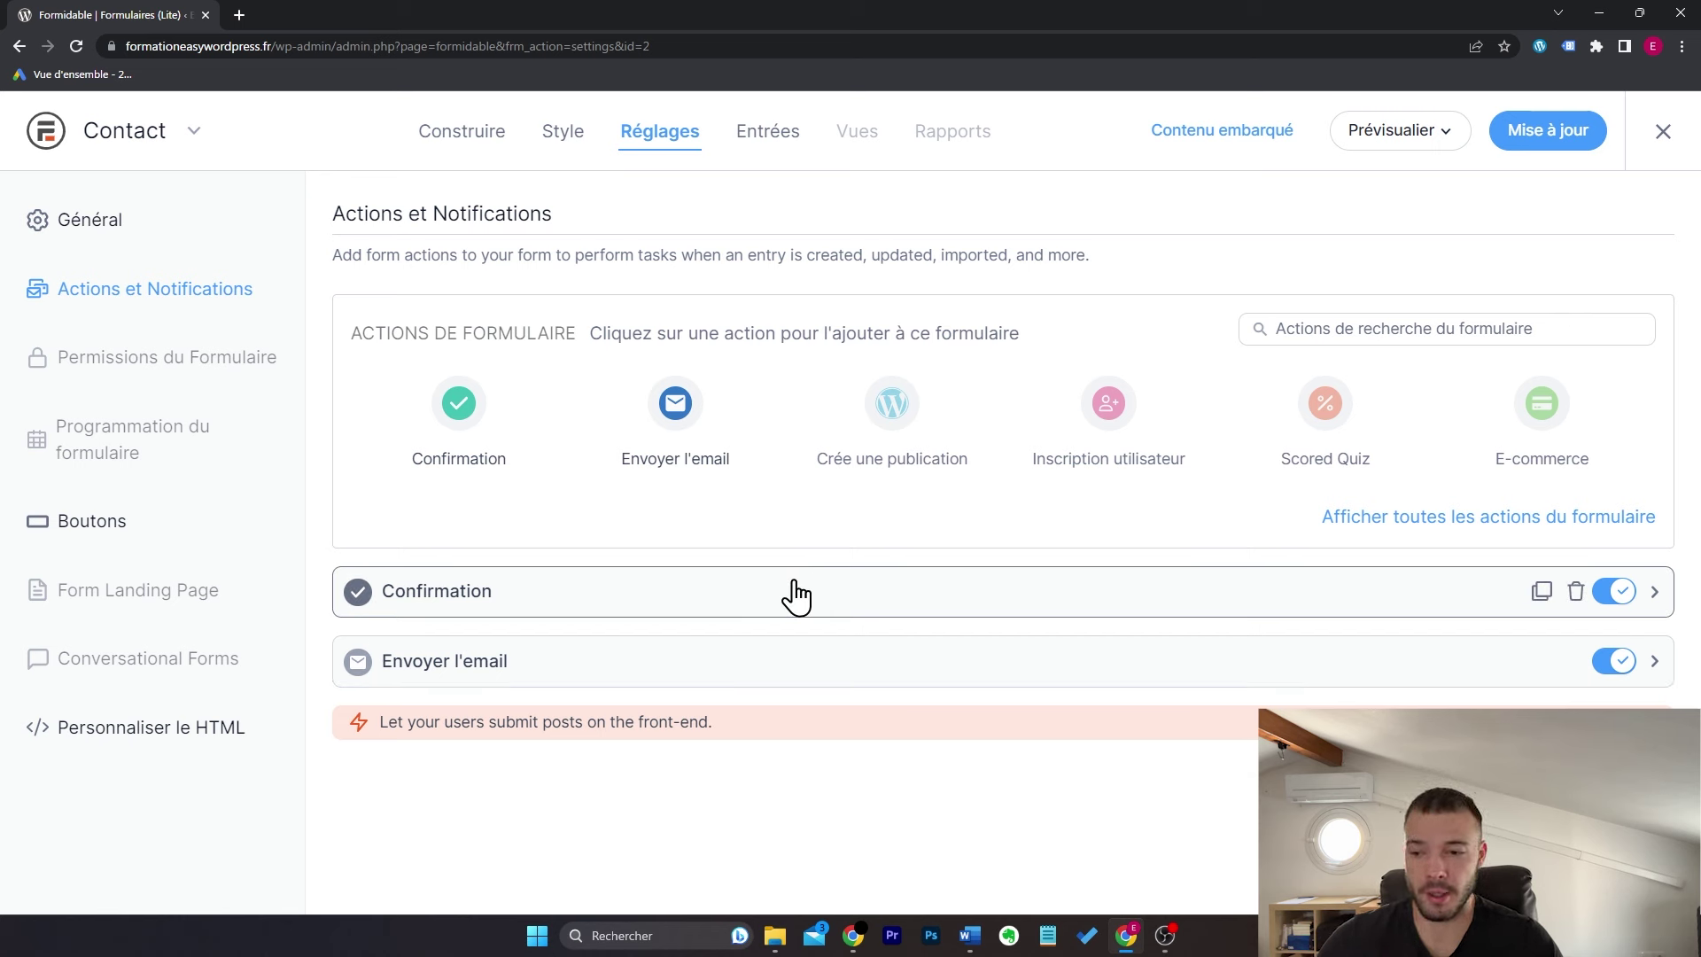
pyautogui.click(725, 681)
pyautogui.scroll(-5, 729, 656)
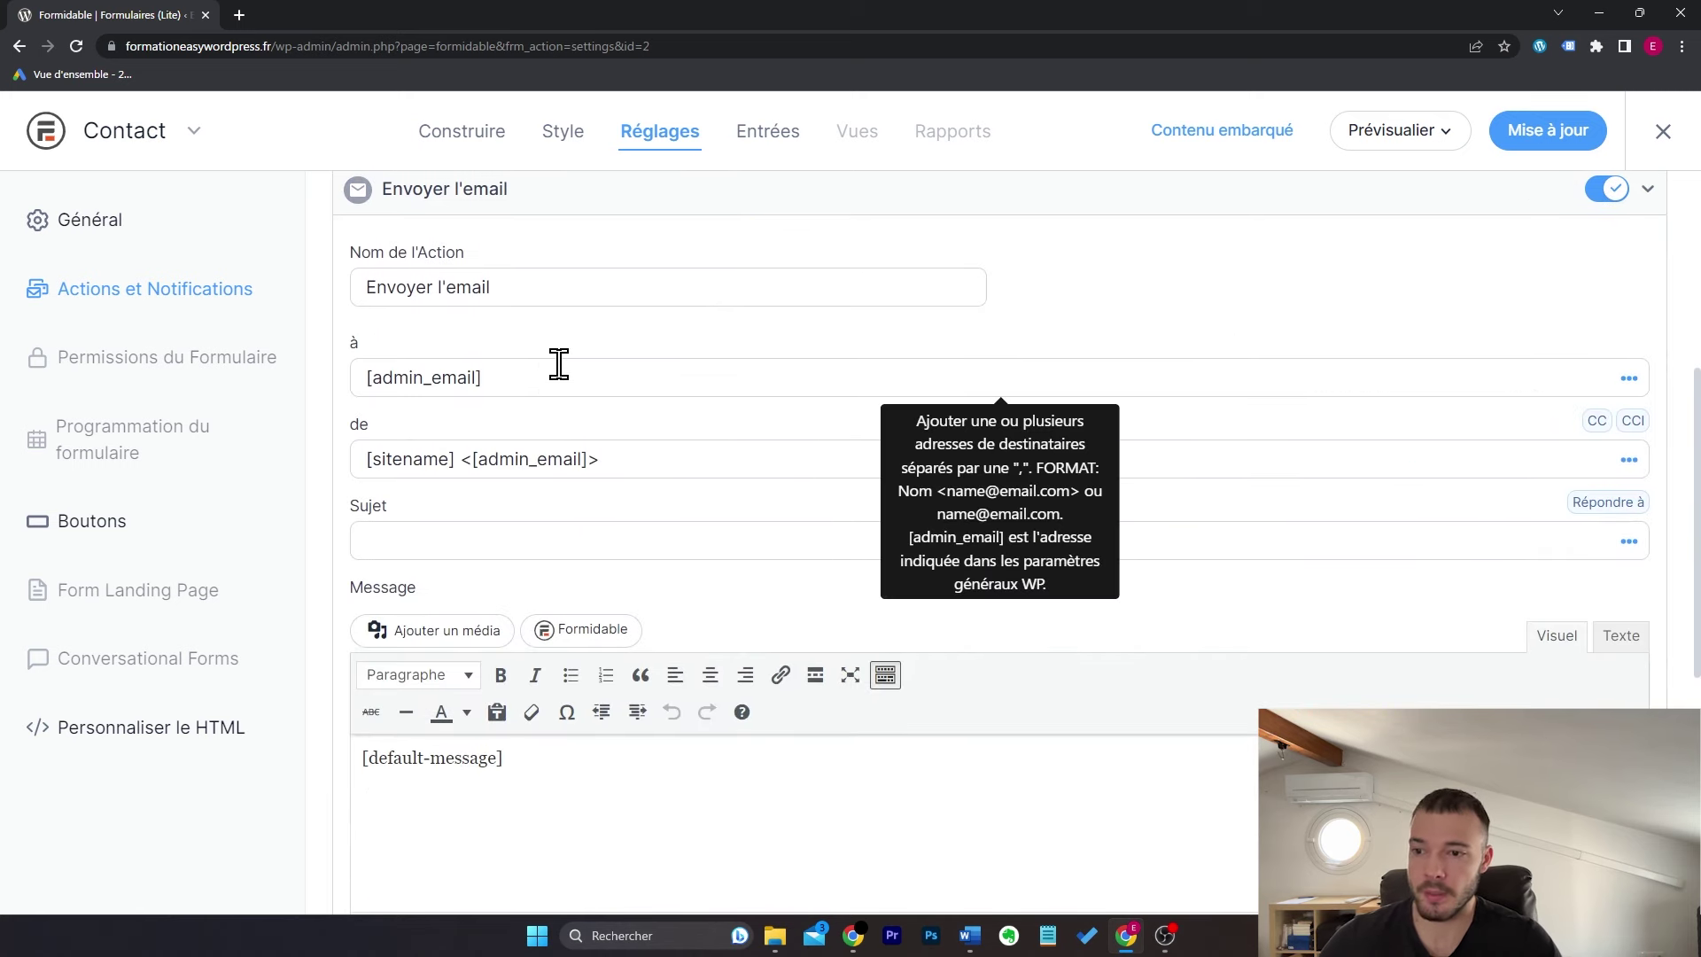
pyautogui.click(560, 370)
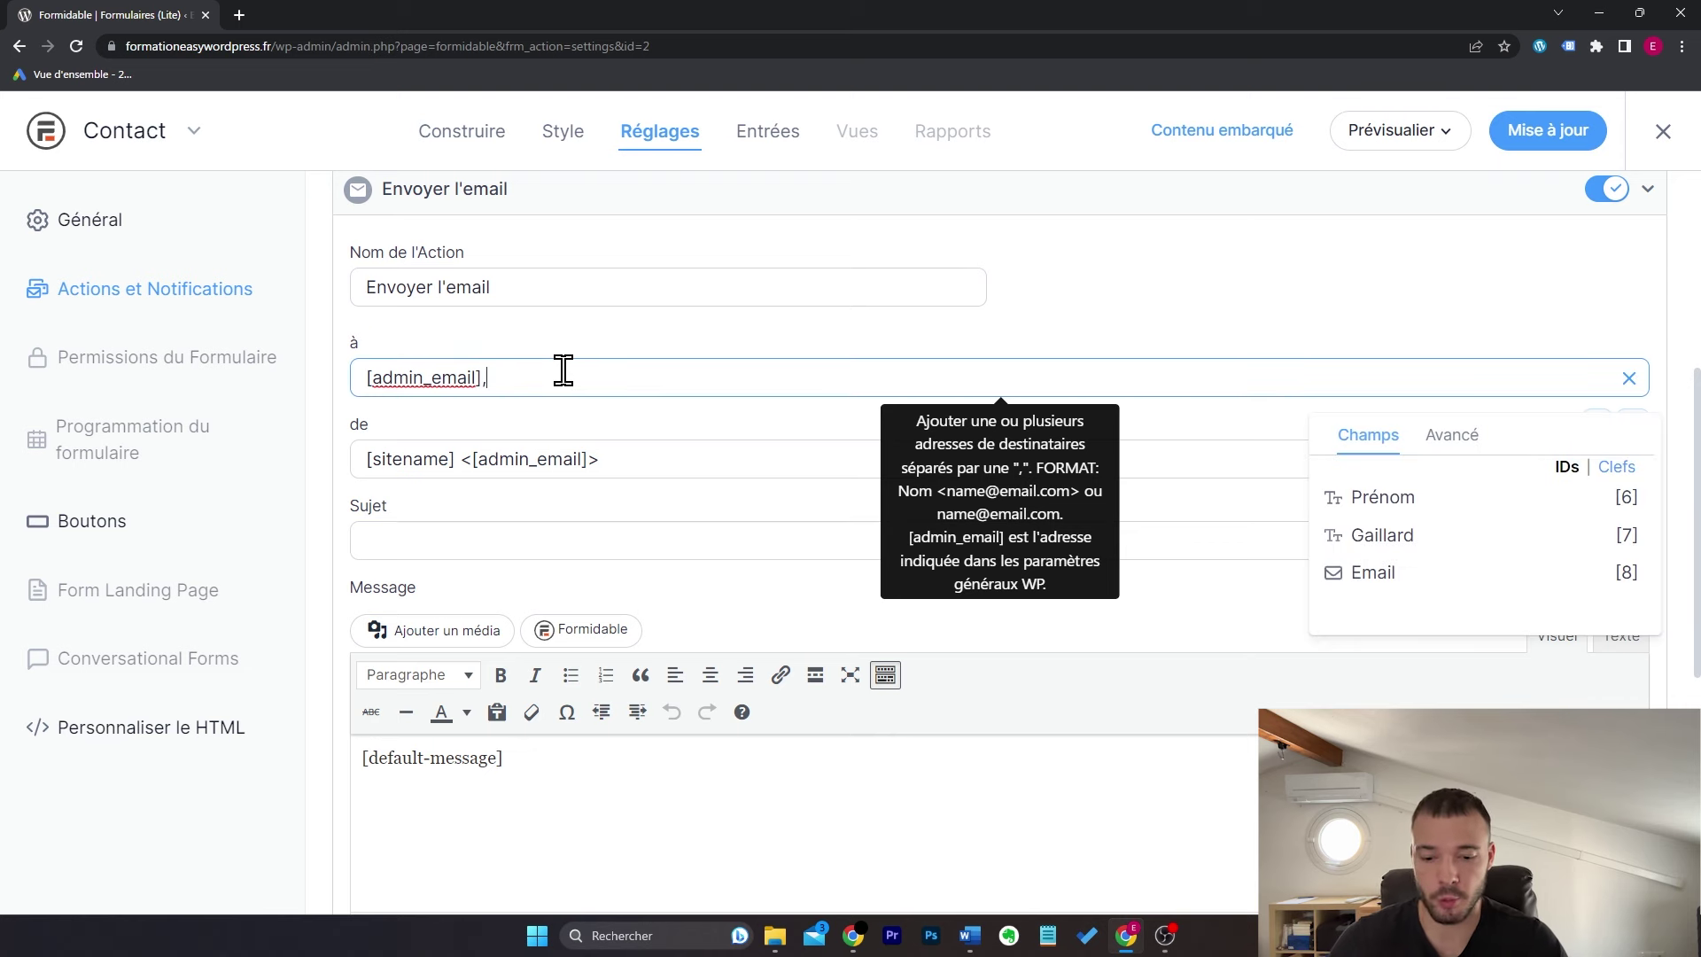
pyautogui.scroll(-3, 564, 370)
pyautogui.moveTo(501, 534); pyautogui.dragTo(360, 542)
pyautogui.click(562, 523)
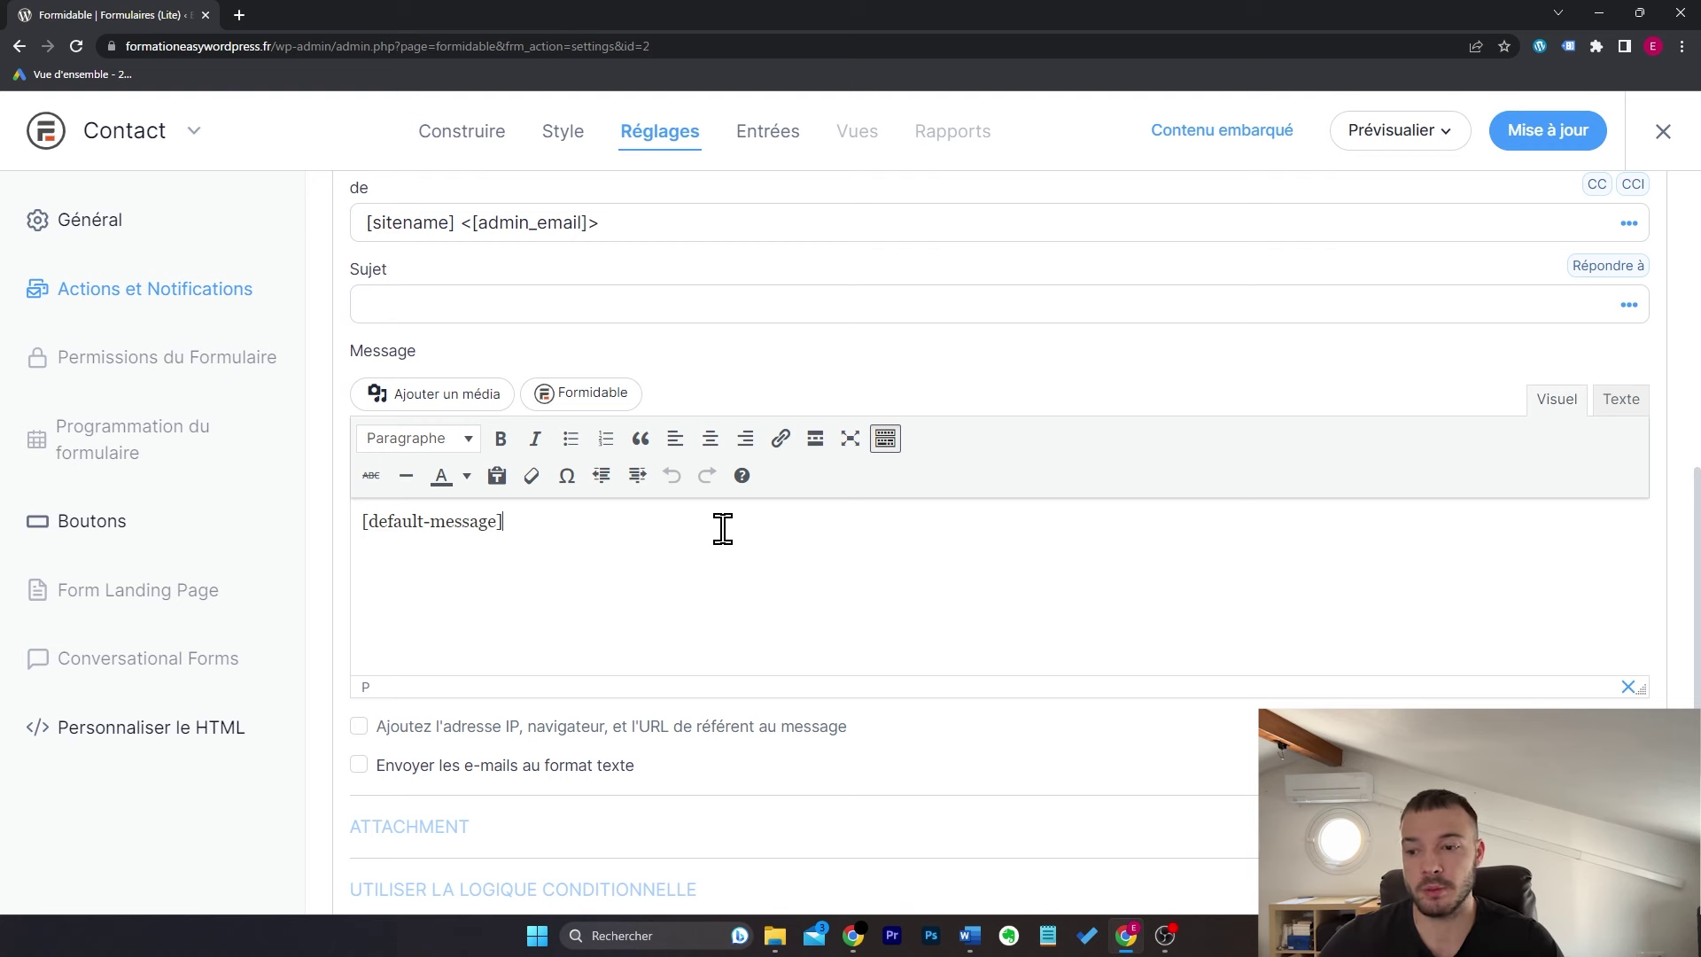
pyautogui.scroll(-3, 723, 528)
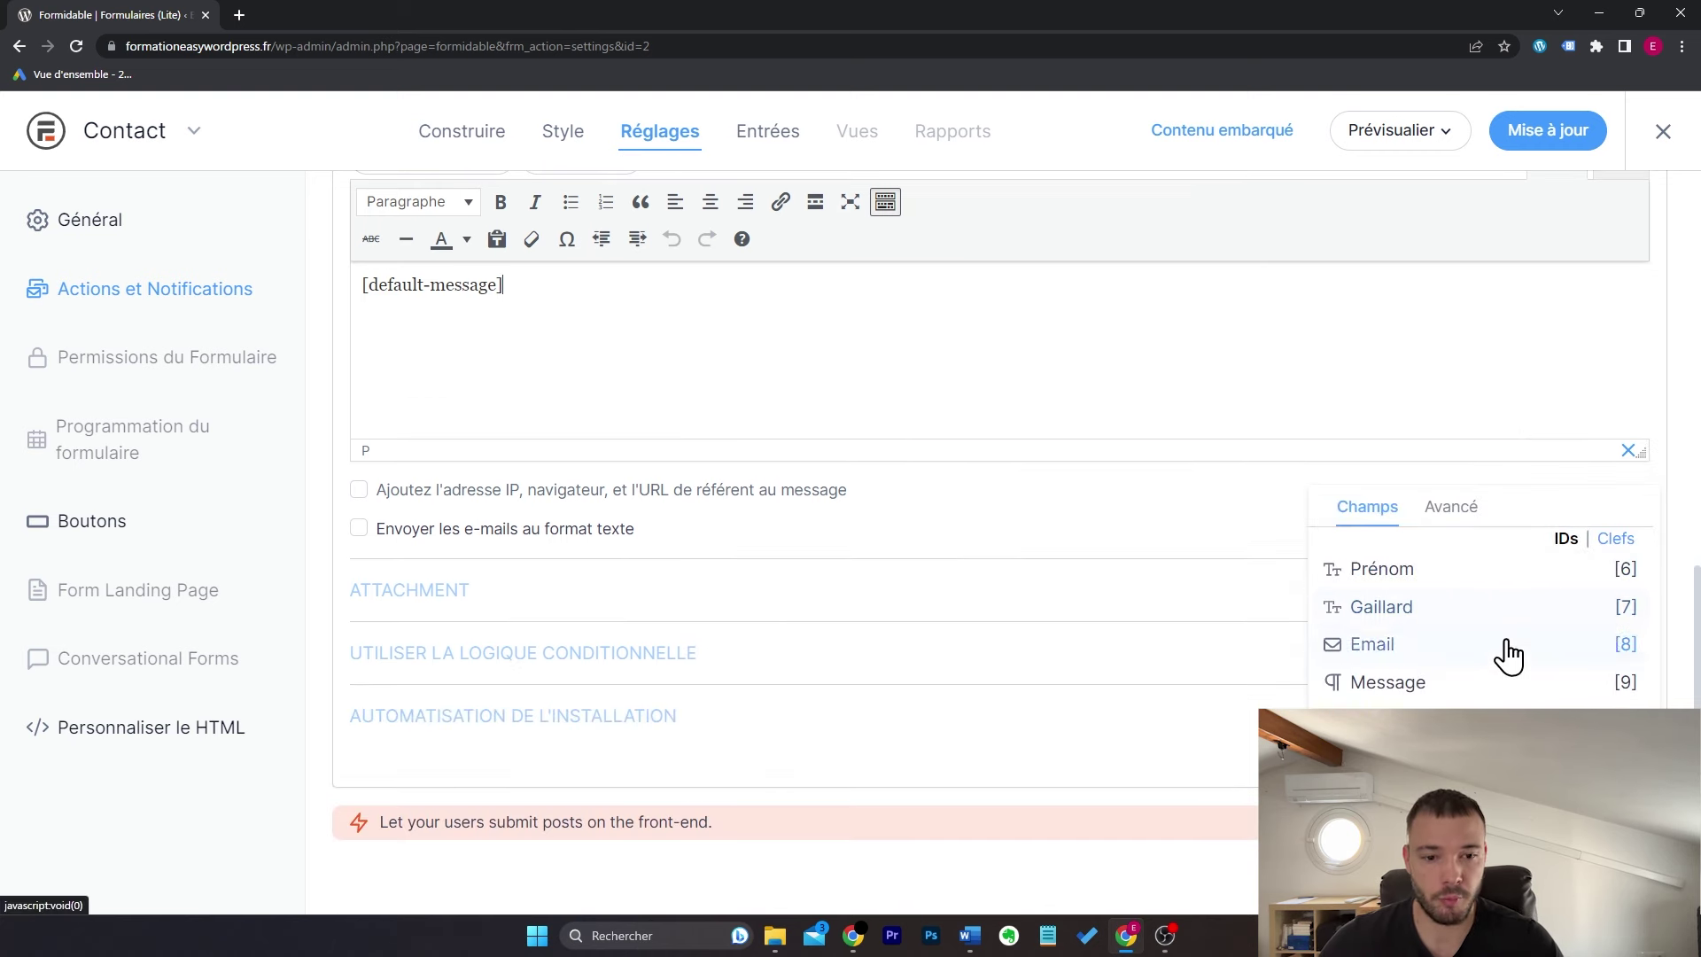
# Step: Keep 'Envoyer' as the submit button text and save the form settings
pyautogui.click(133, 525)
pyautogui.moveTo(989, 462); pyautogui.dragTo(788, 470)
pyautogui.click(979, 462)
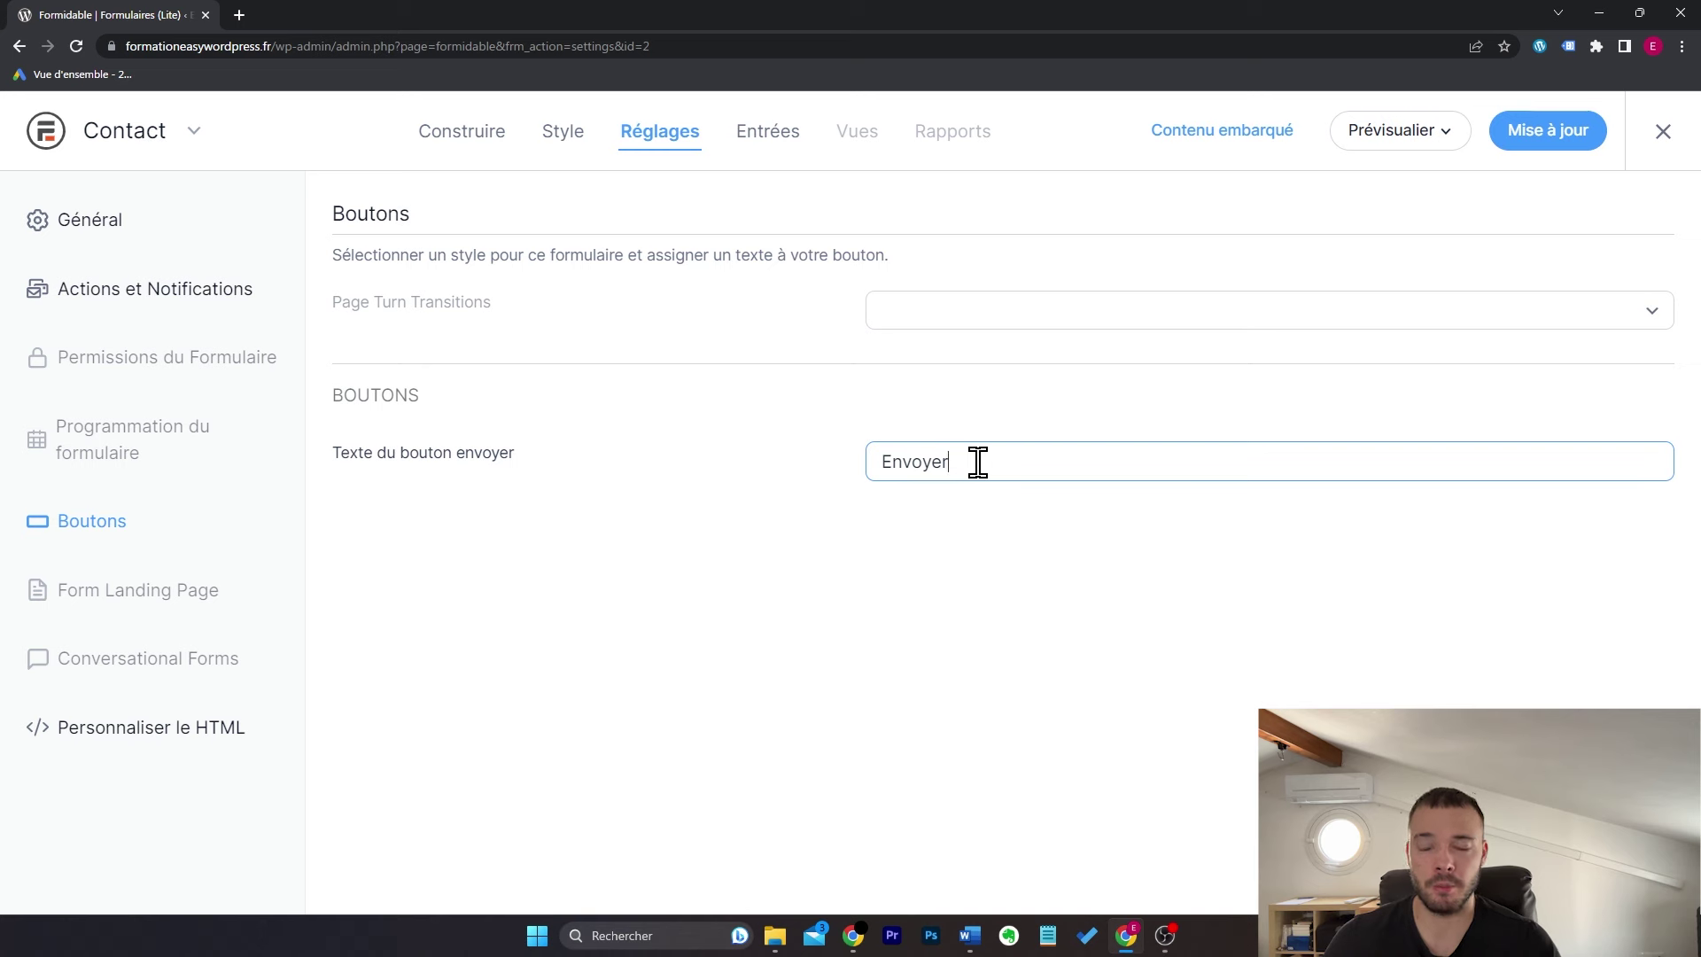
pyautogui.click(1573, 149)
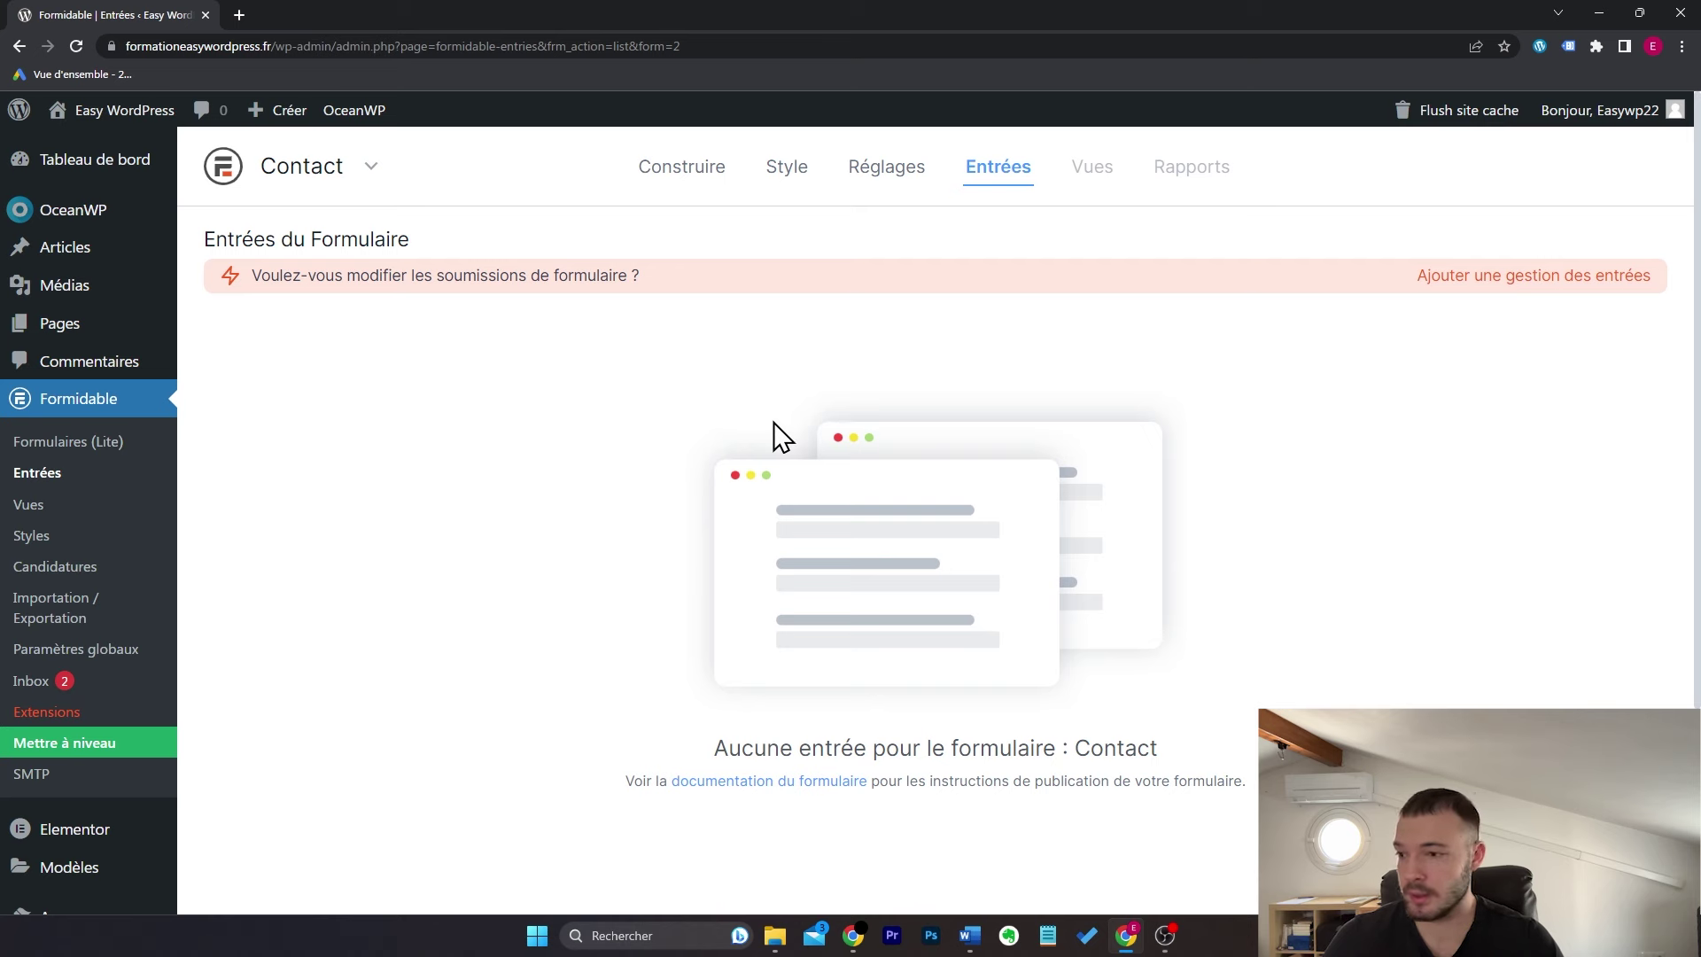
# Step: Open the Contact page from Toutes les pages and edit it with Elementor
pyautogui.moveTo(164, 312)
pyautogui.click(245, 330)
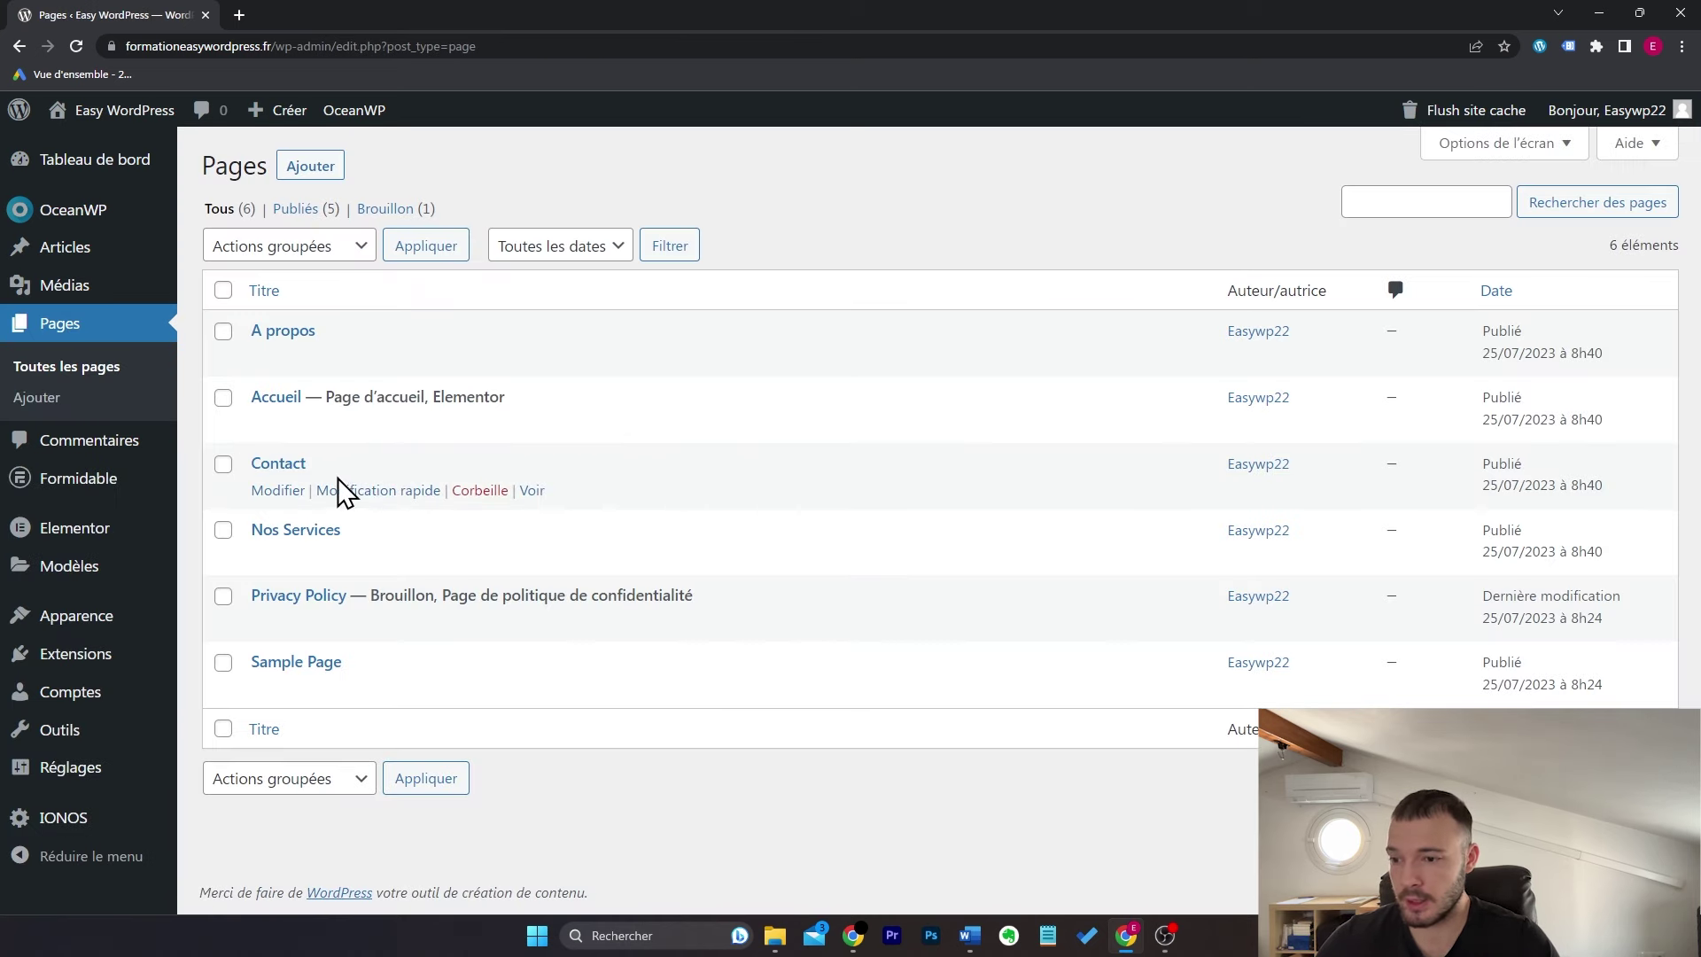
pyautogui.click(278, 490)
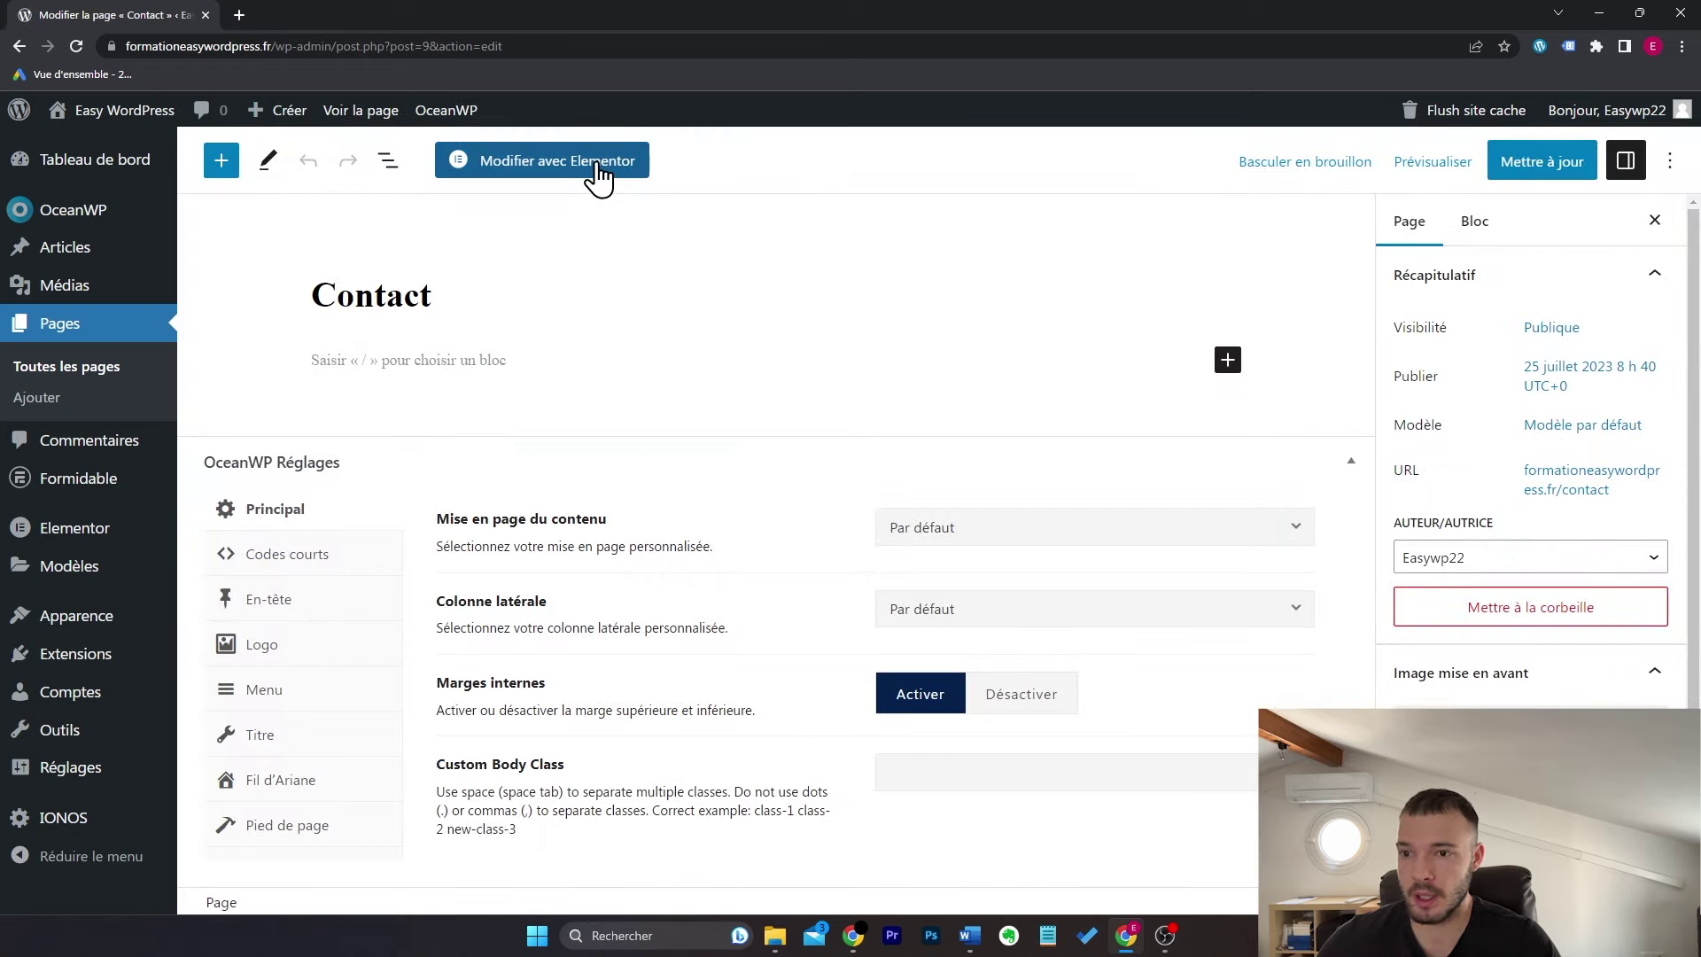
pyautogui.click(599, 168)
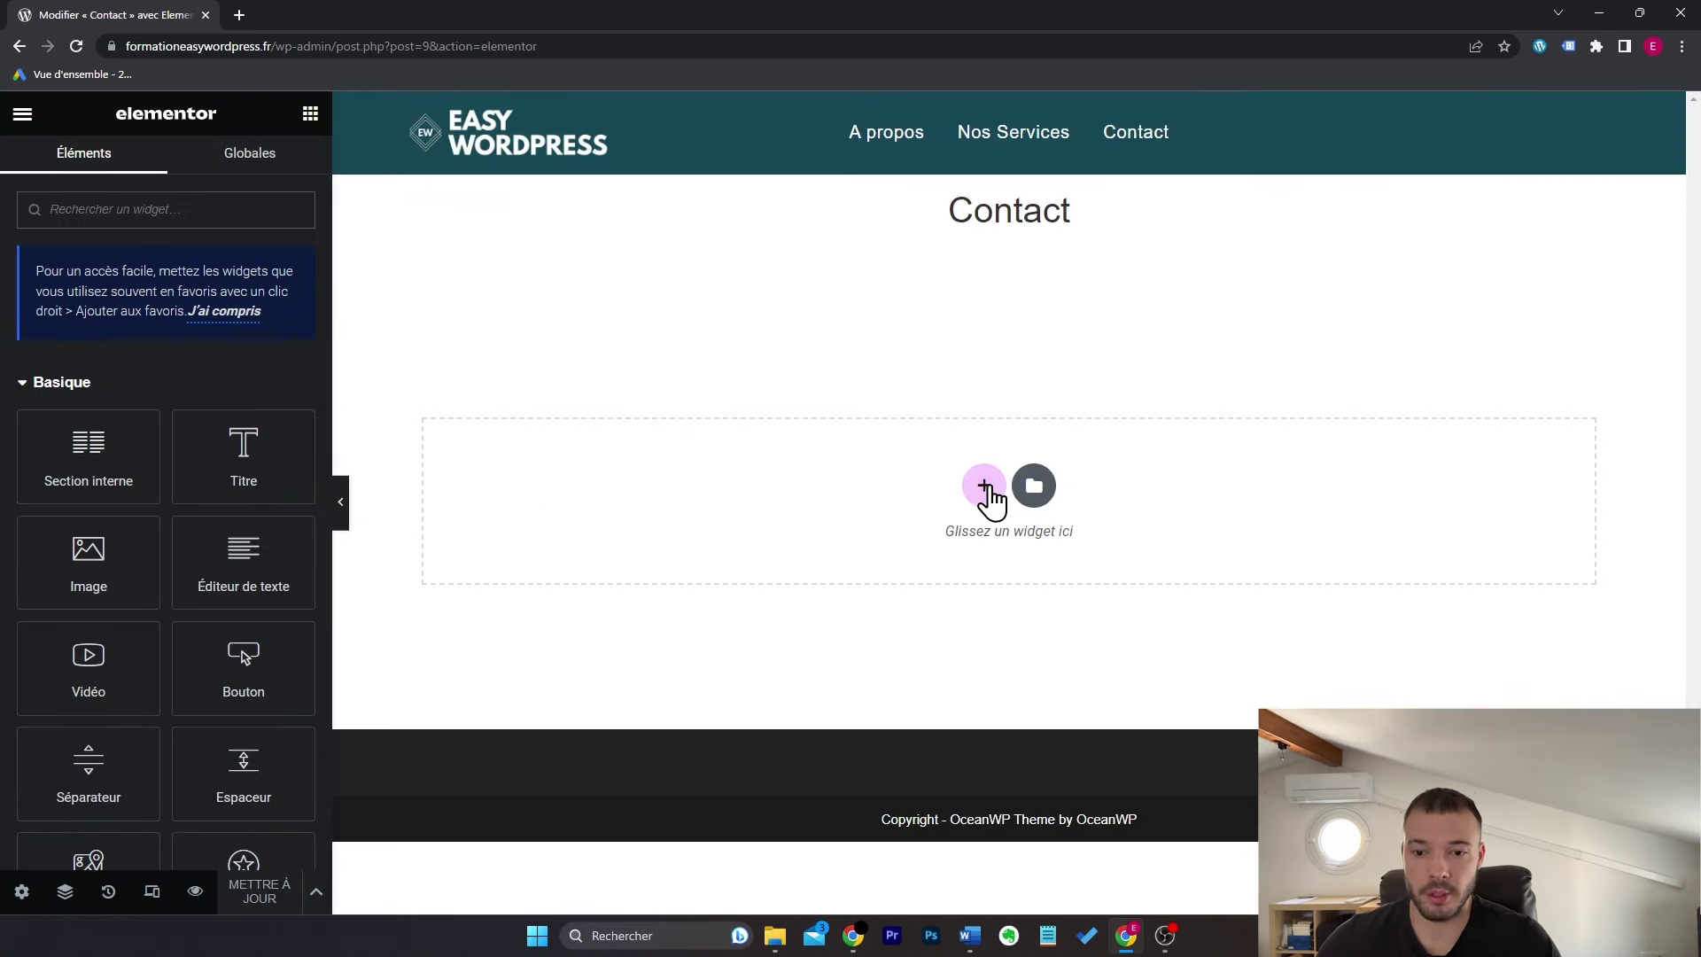
# Step: Add a two-column section and embed the Formidable 'Contact' form in its right column
pyautogui.click(985, 488)
pyautogui.click(828, 543)
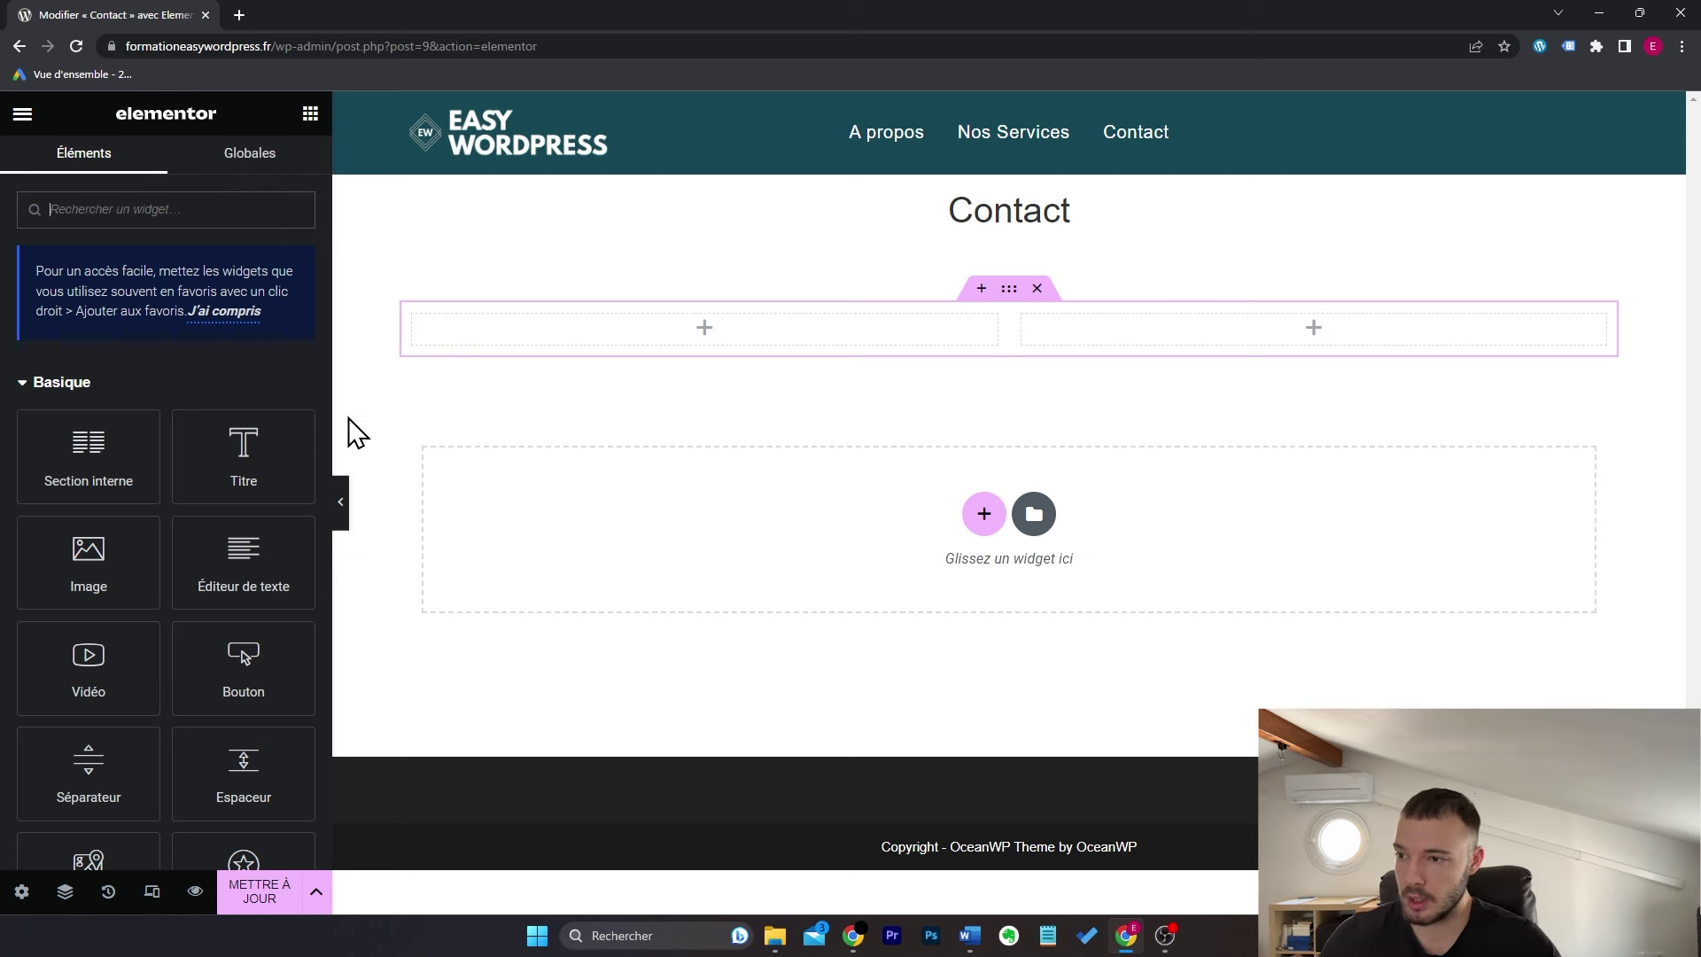
pyautogui.write('form')
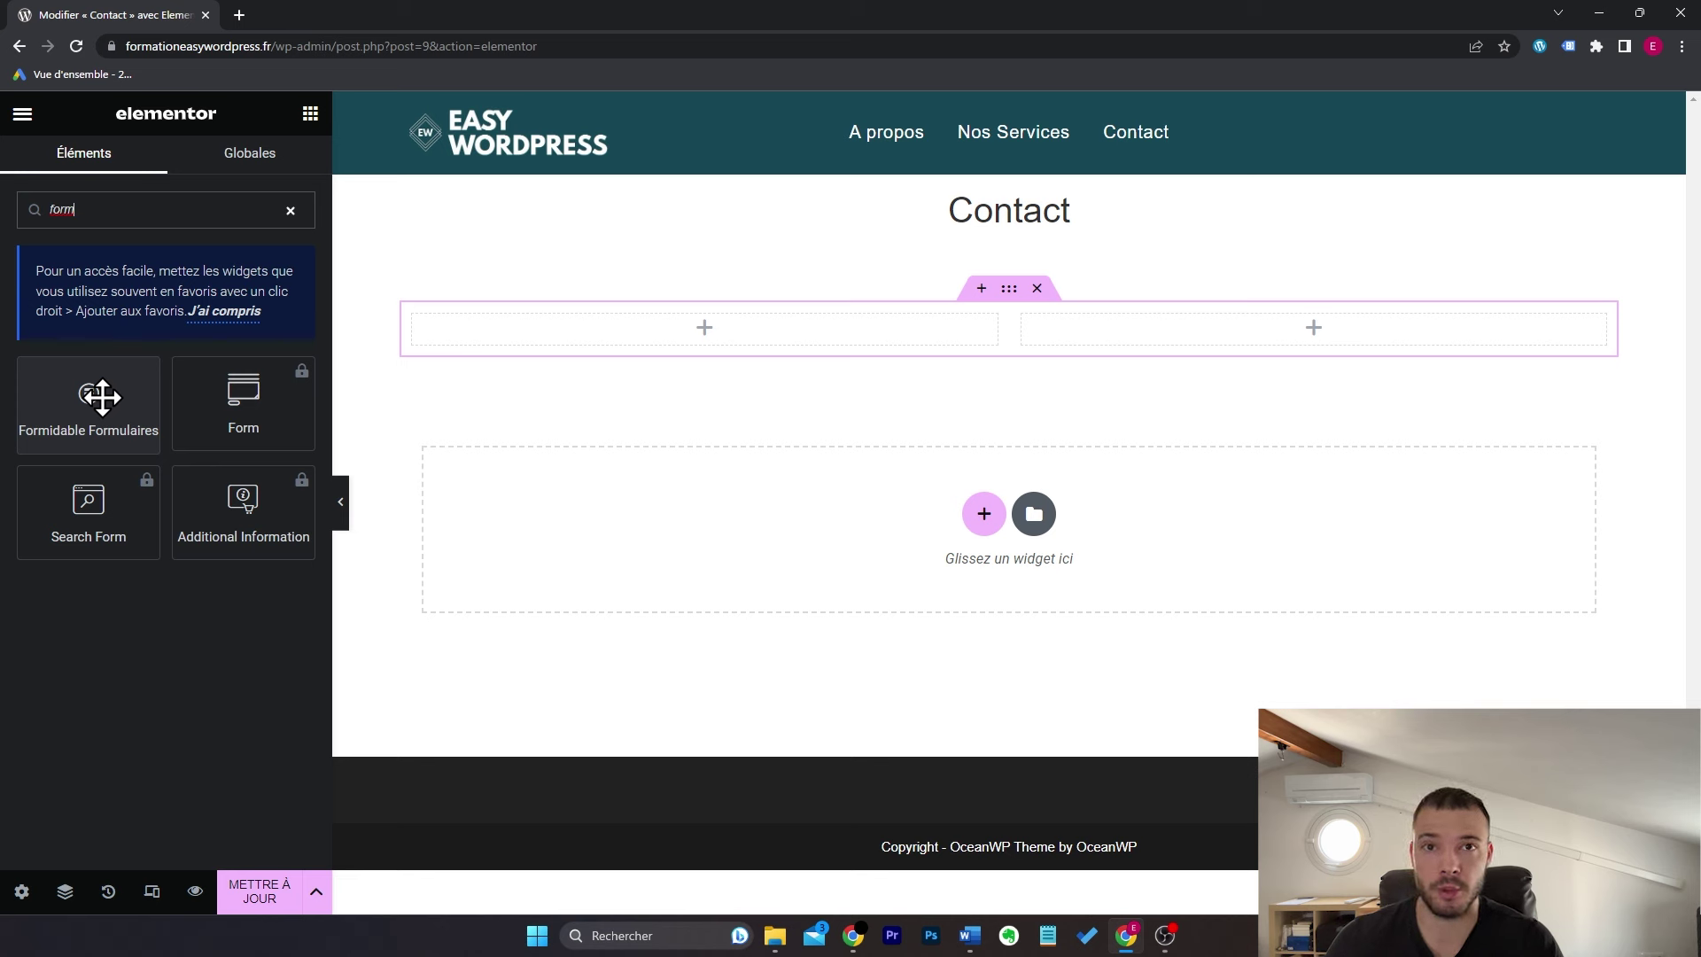
pyautogui.moveTo(99, 396); pyautogui.dragTo(1242, 349)
pyautogui.click(276, 300)
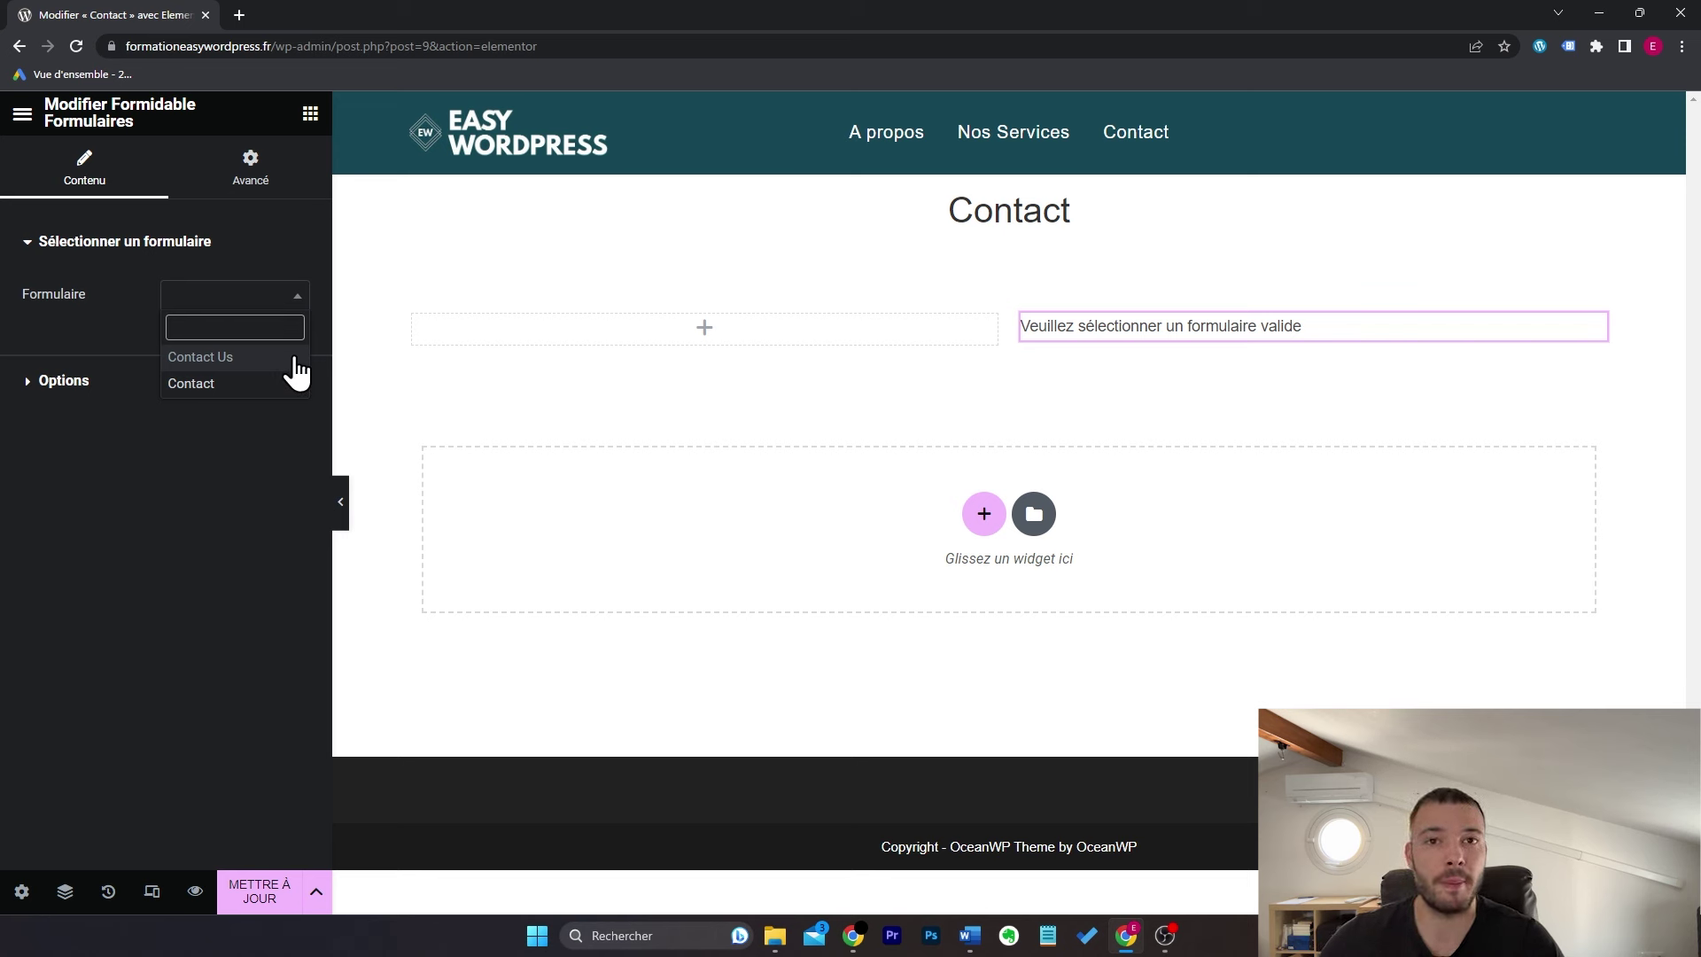
pyautogui.click(256, 390)
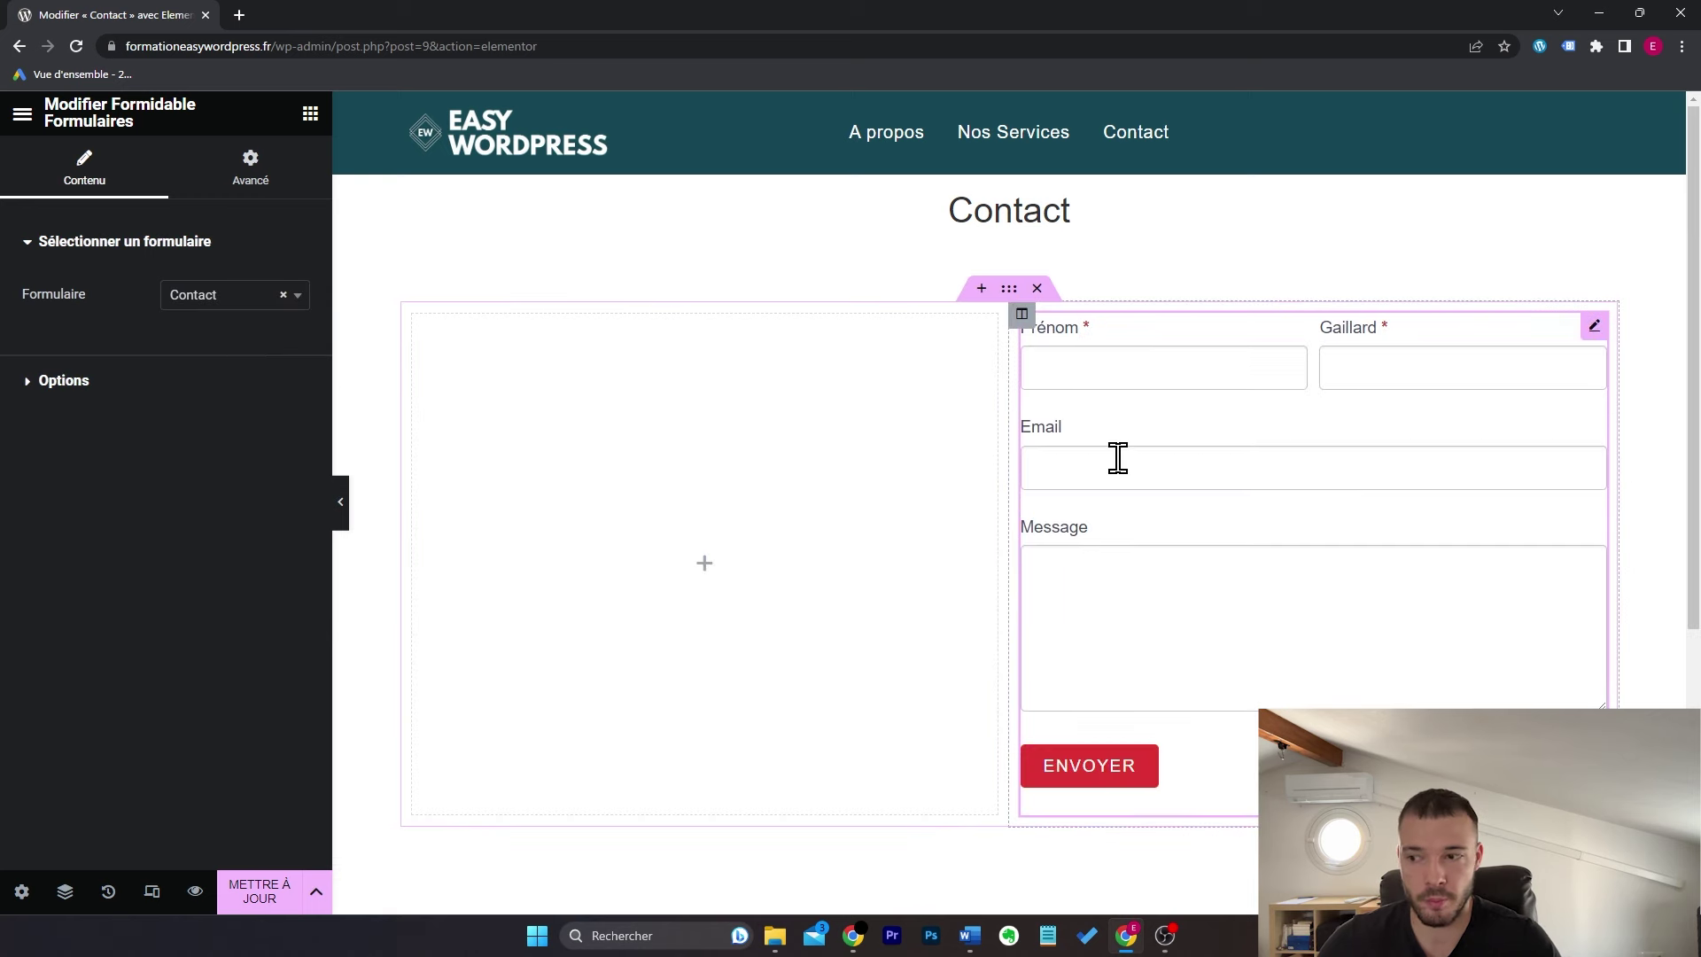
pyautogui.click(309, 115)
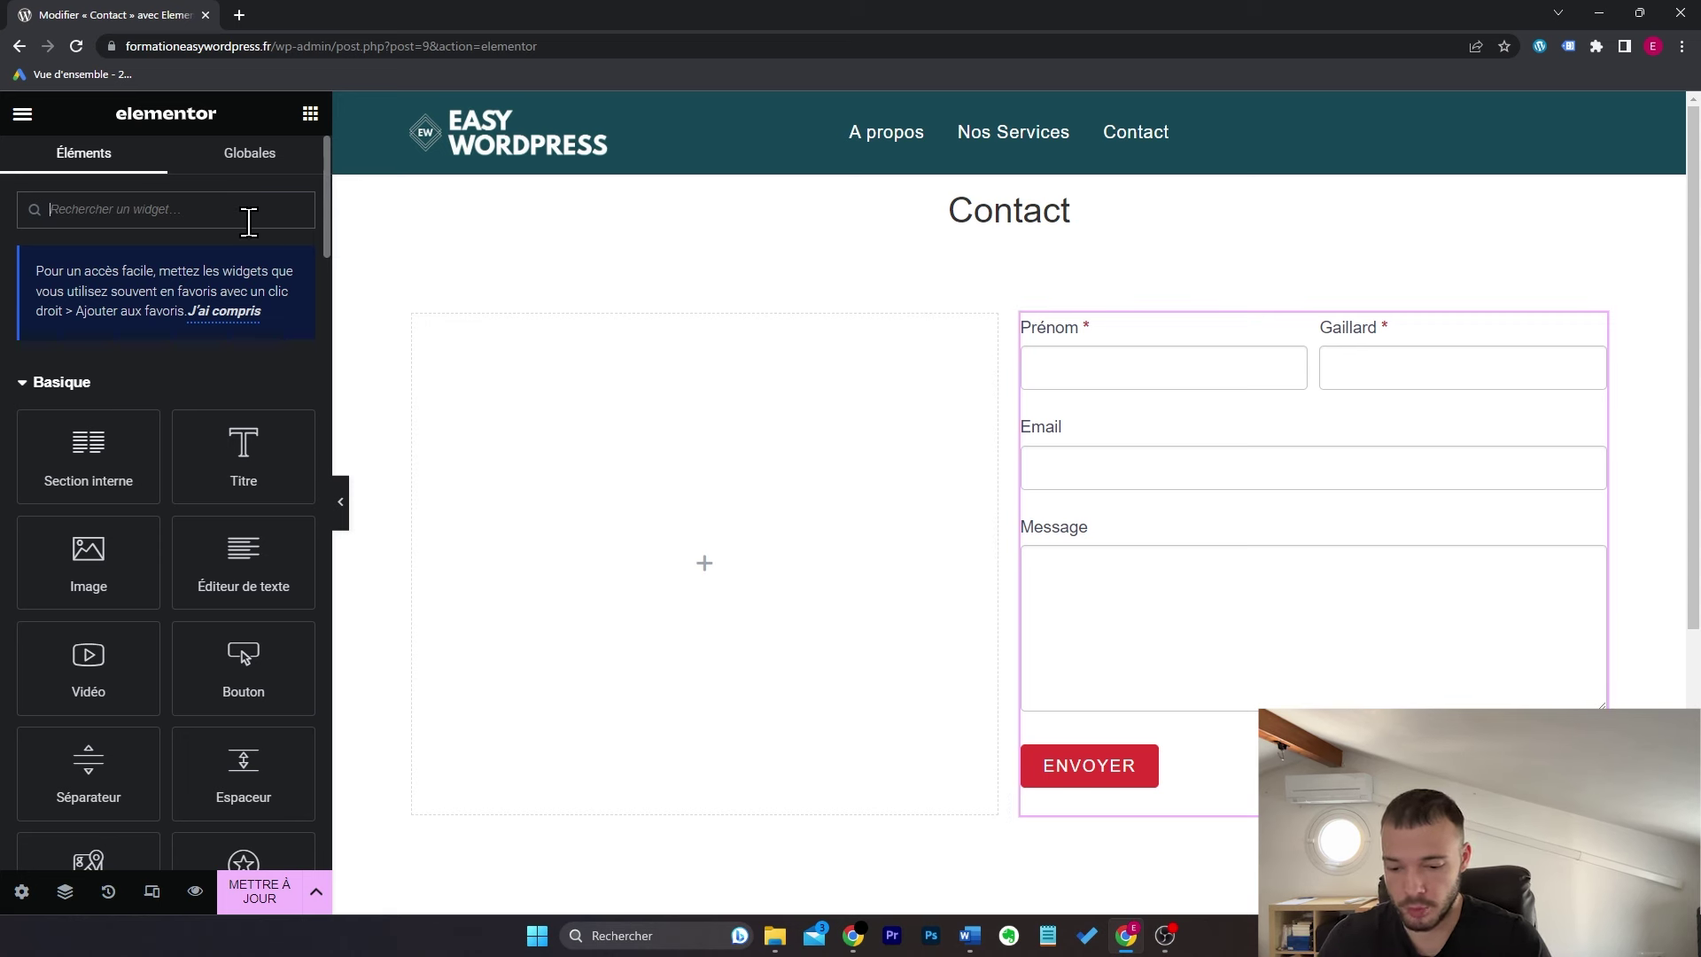
pyautogui.write('boîte')
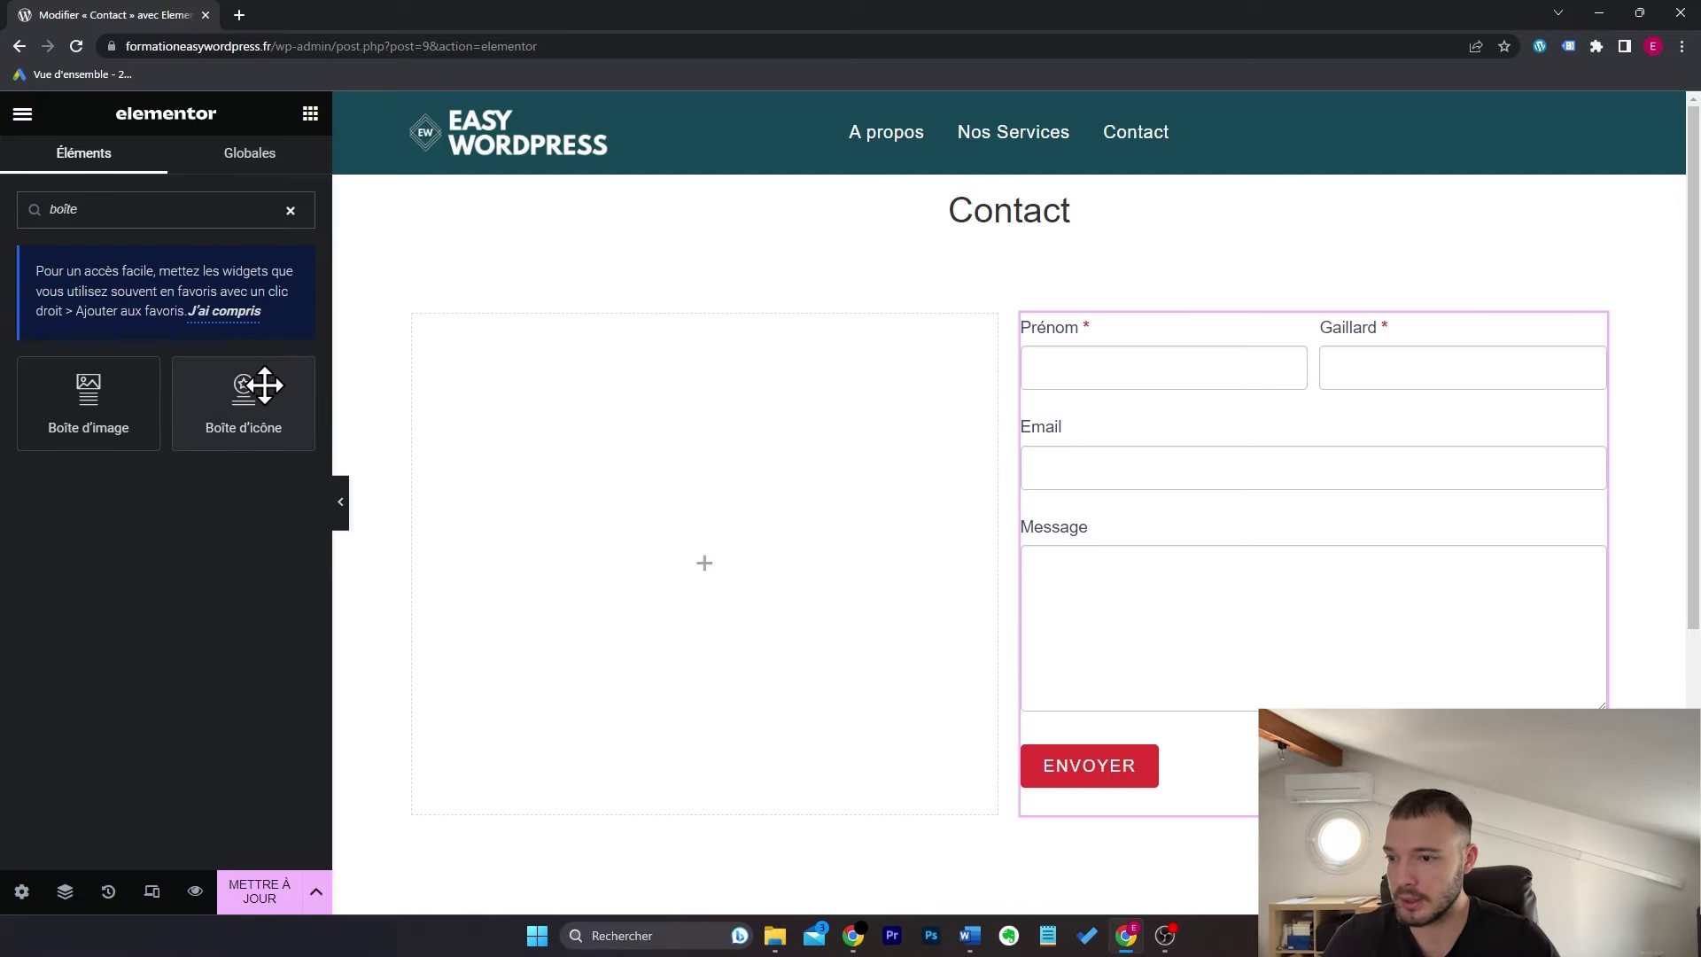
pyautogui.moveTo(247, 394); pyautogui.dragTo(707, 425)
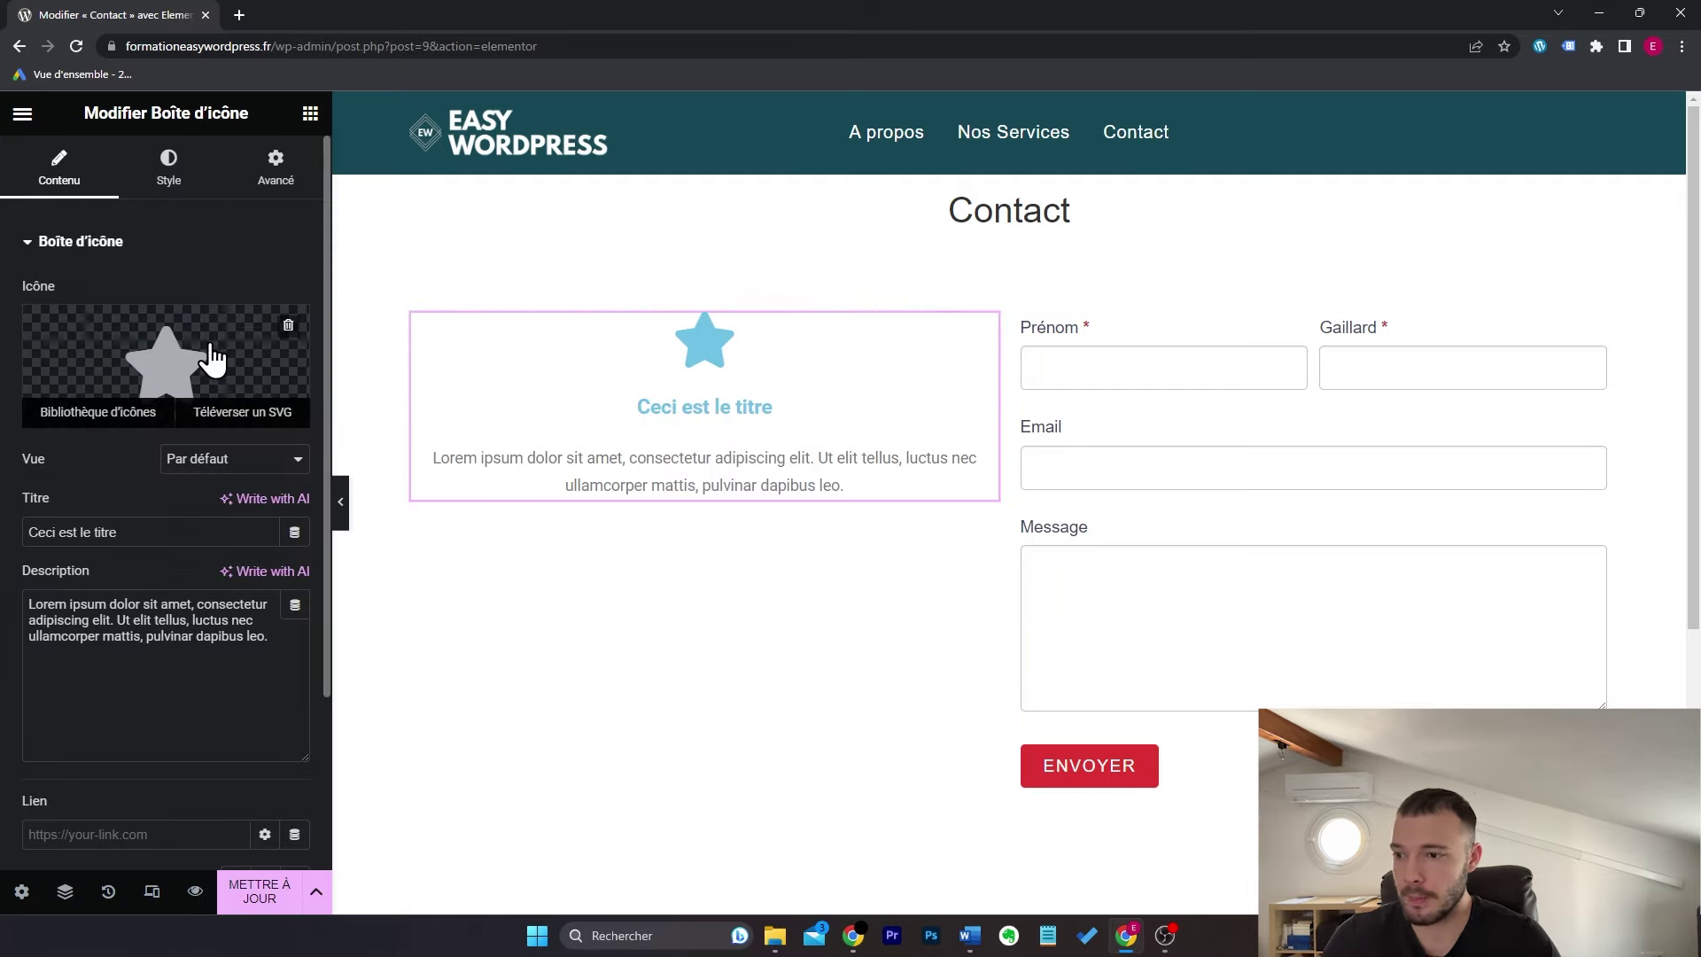
pyautogui.click(160, 361)
pyautogui.click(780, 189)
pyautogui.write('phon')
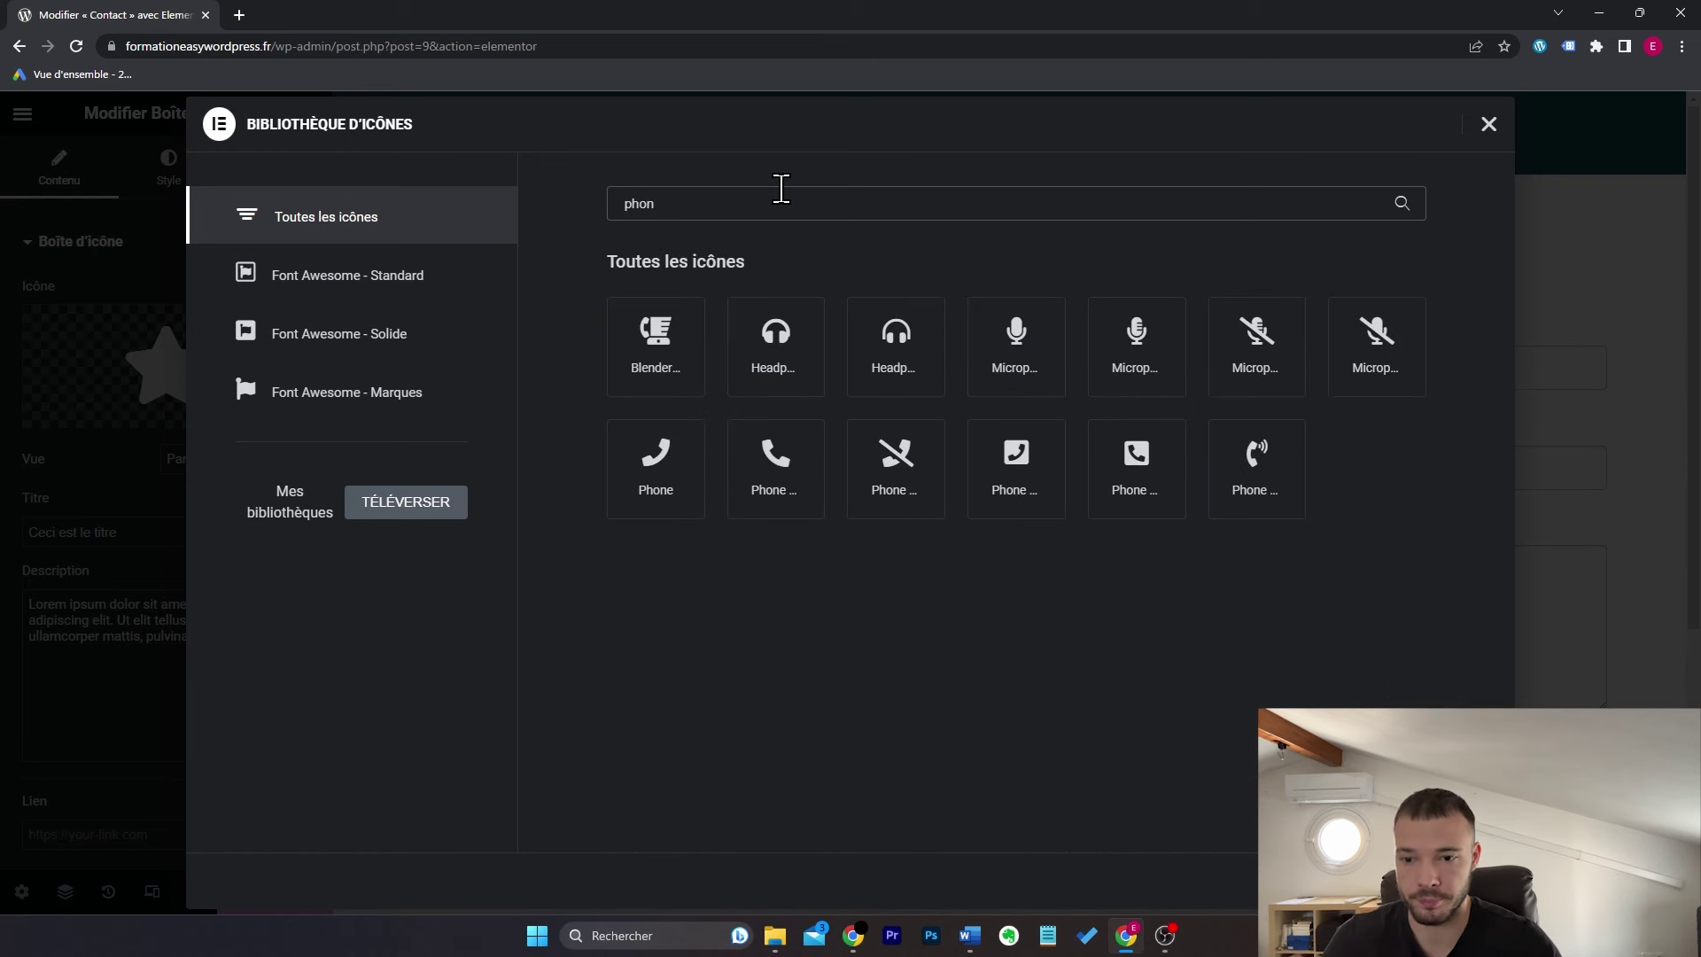
pyautogui.doubleClick(776, 454)
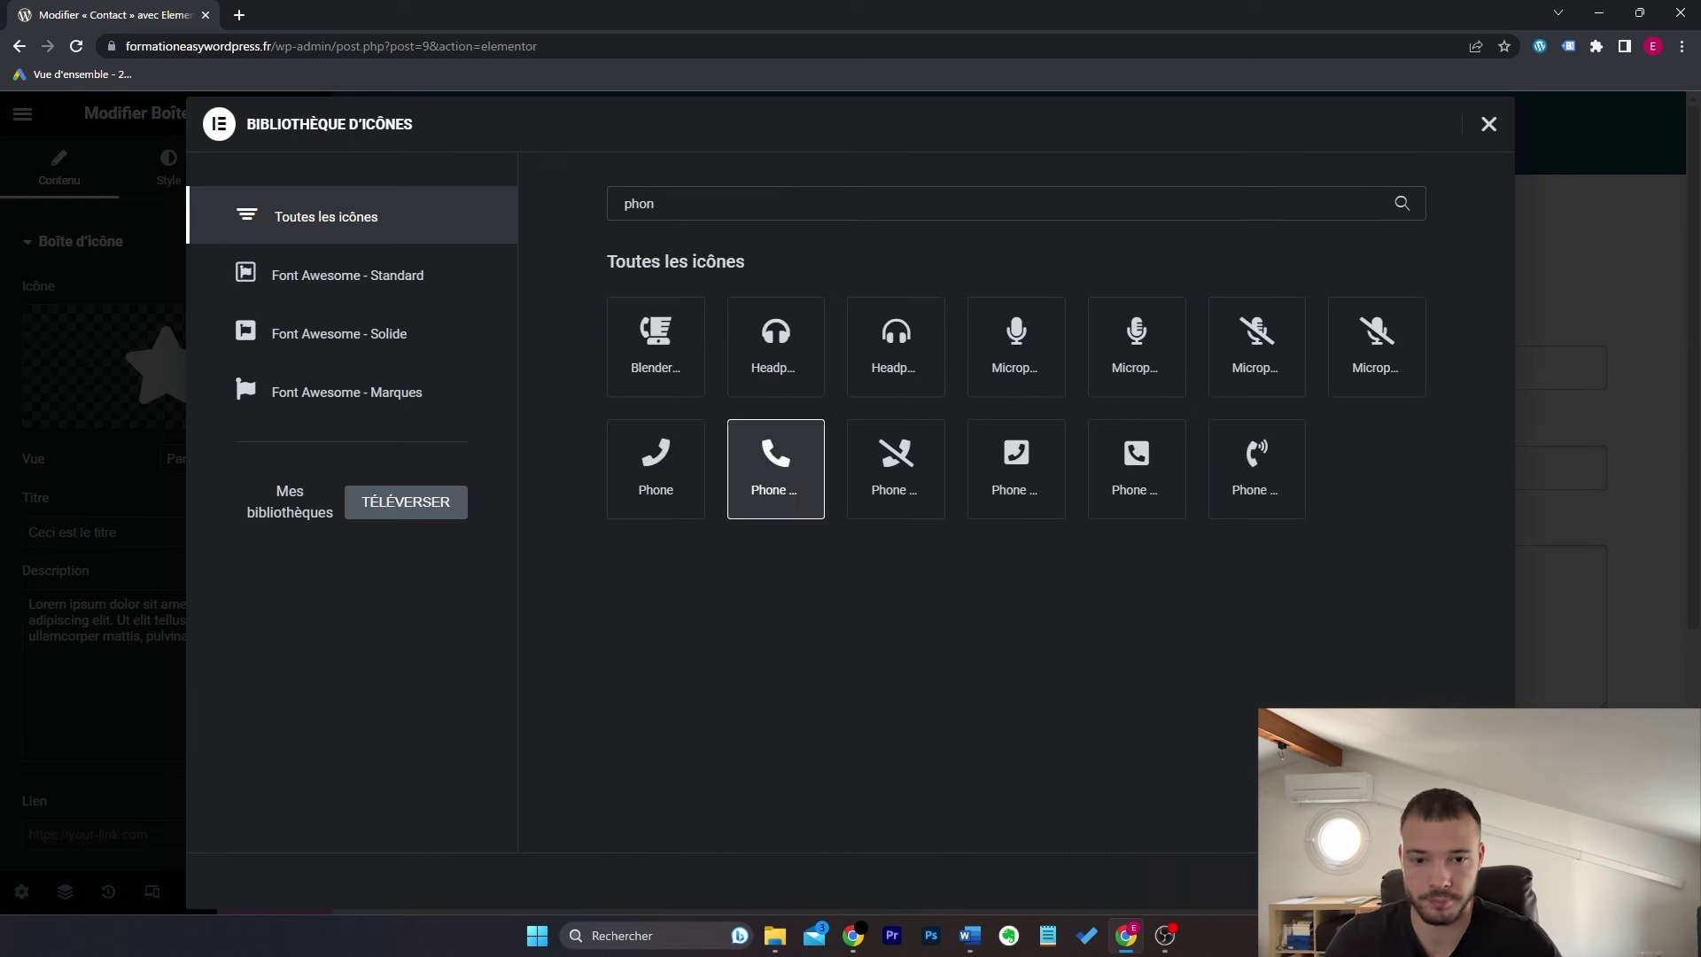
pyautogui.tripleClick(177, 529)
pyautogui.write('0123456789')
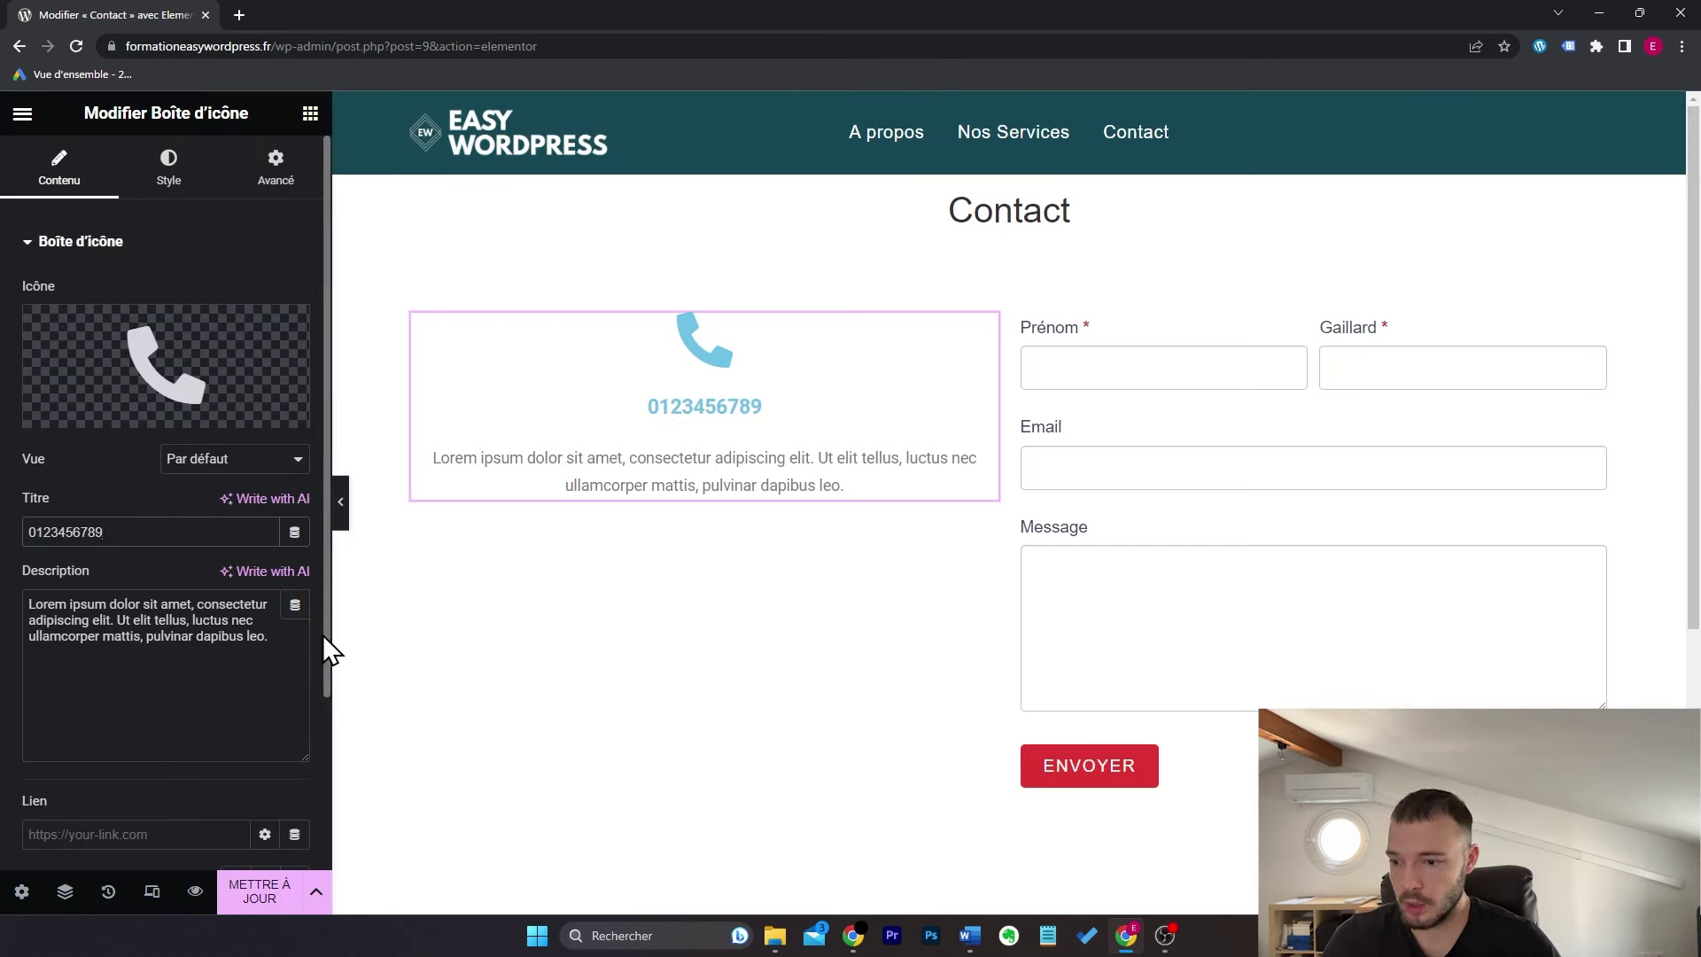
pyautogui.moveTo(268, 636); pyautogui.dragTo(5, 621)
pyautogui.press('BackSpace')
# Step: Try the left and right icon positions, ending with the icon above the number
pyautogui.scroll(-3, 156, 671)
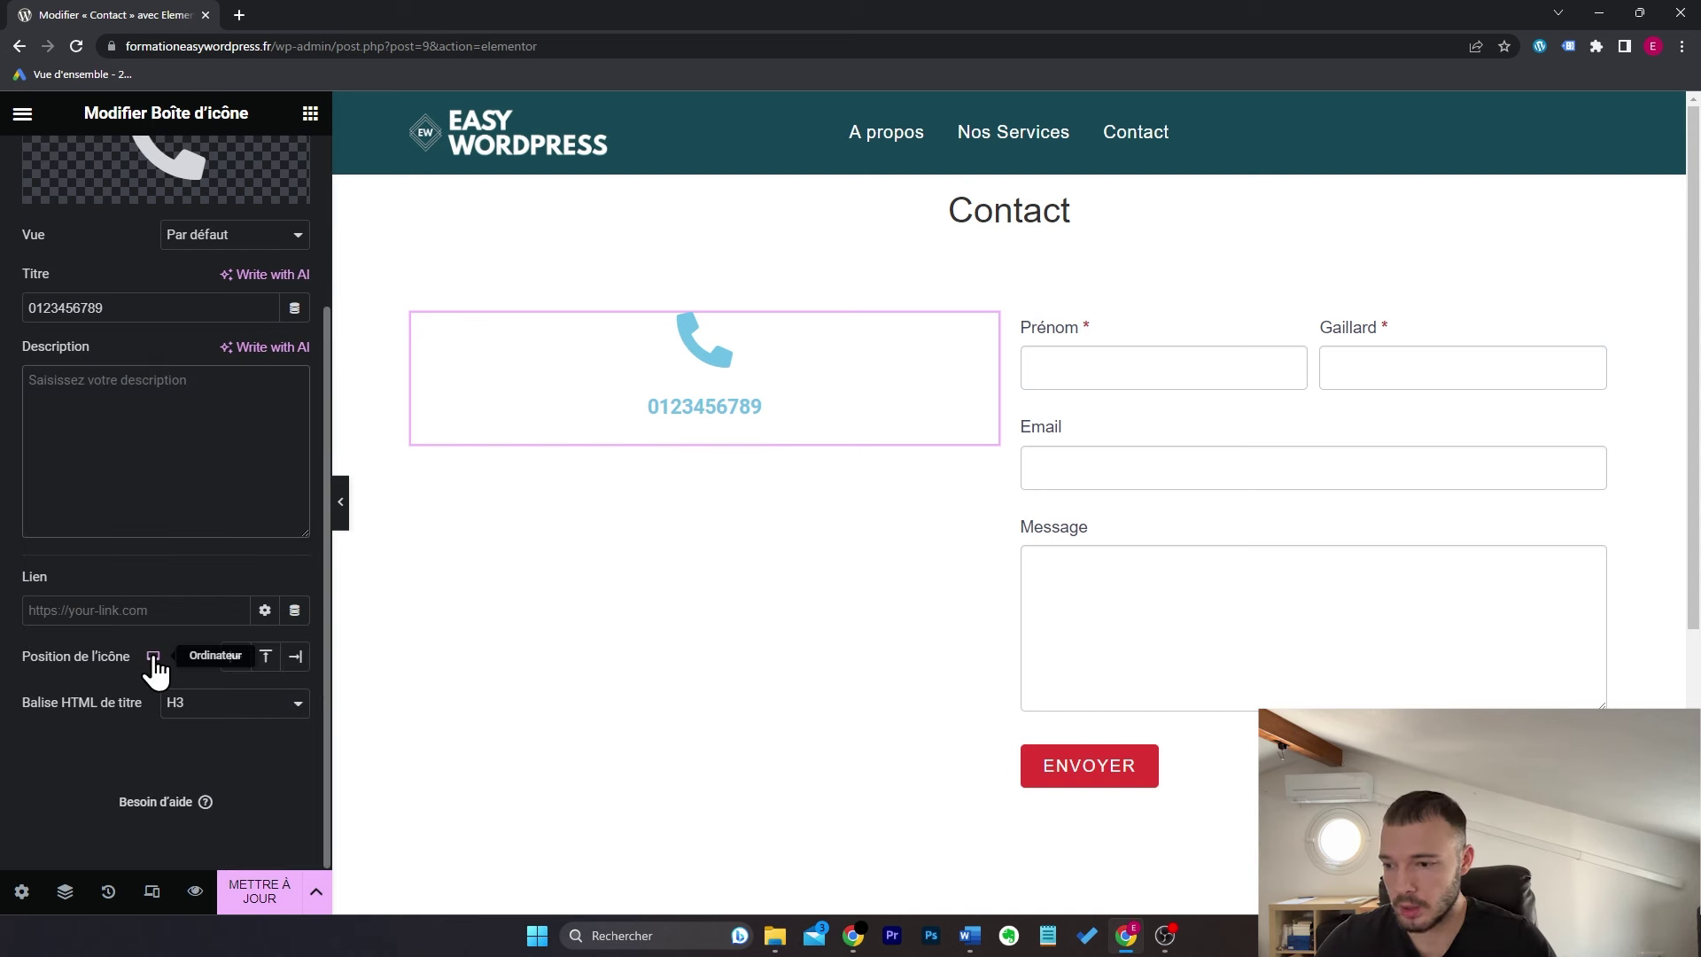
pyautogui.click(235, 656)
pyautogui.hotkey('ctrl', 'z')
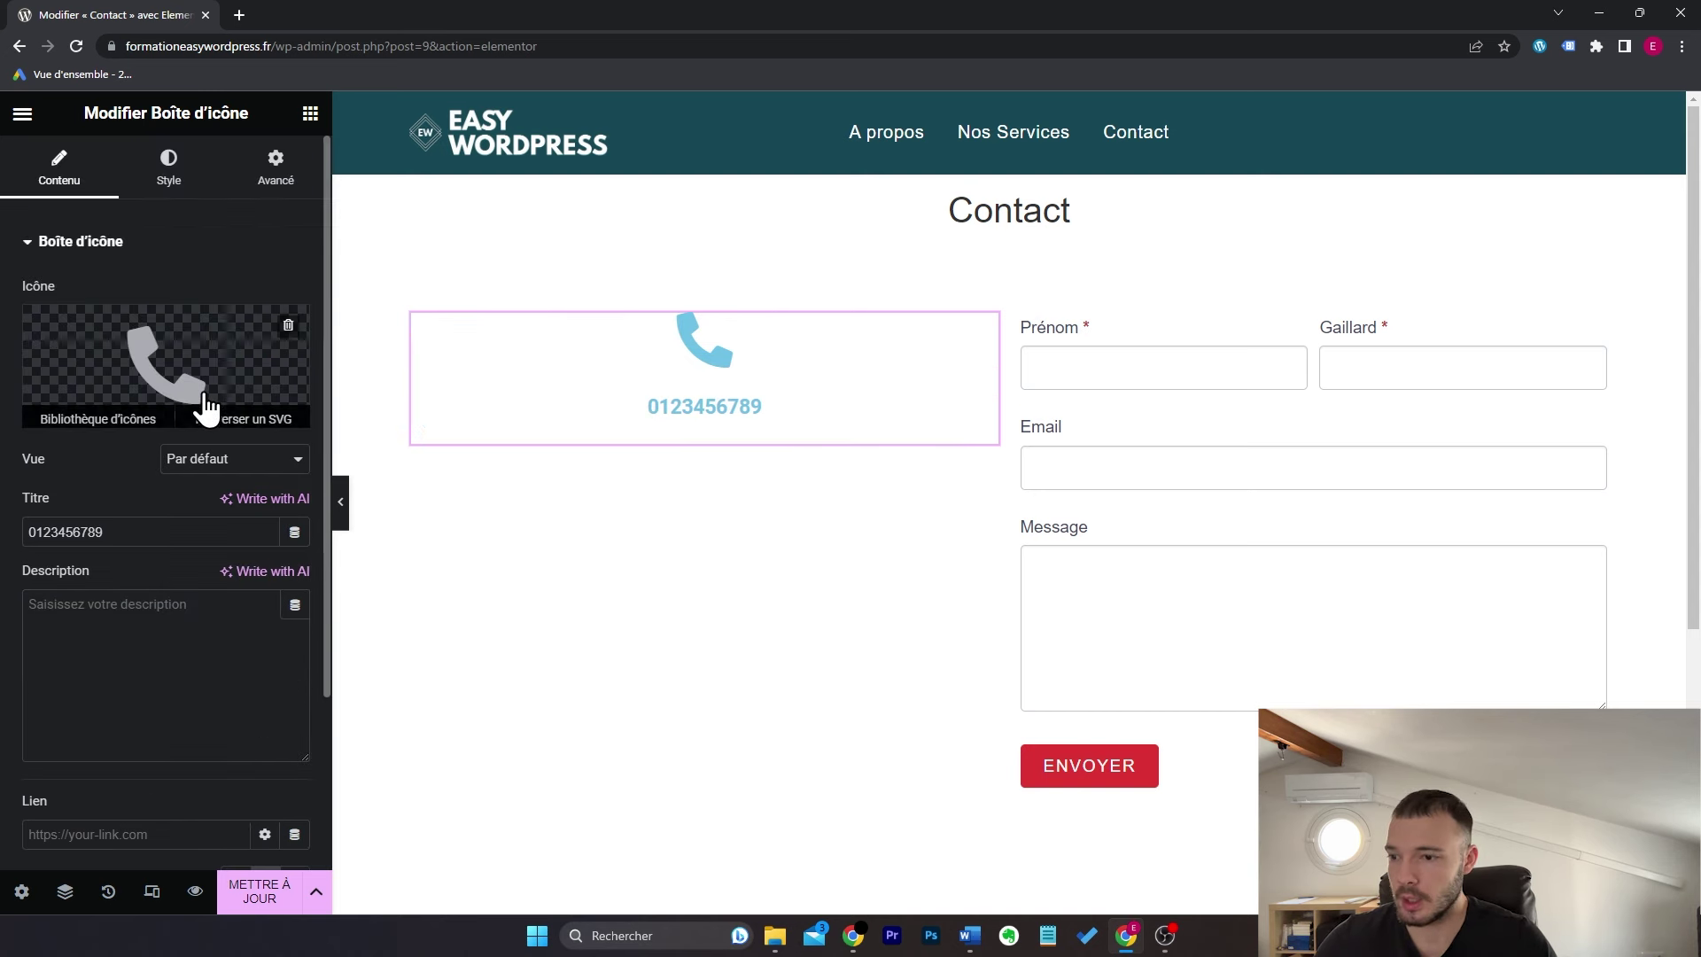
pyautogui.click(236, 657)
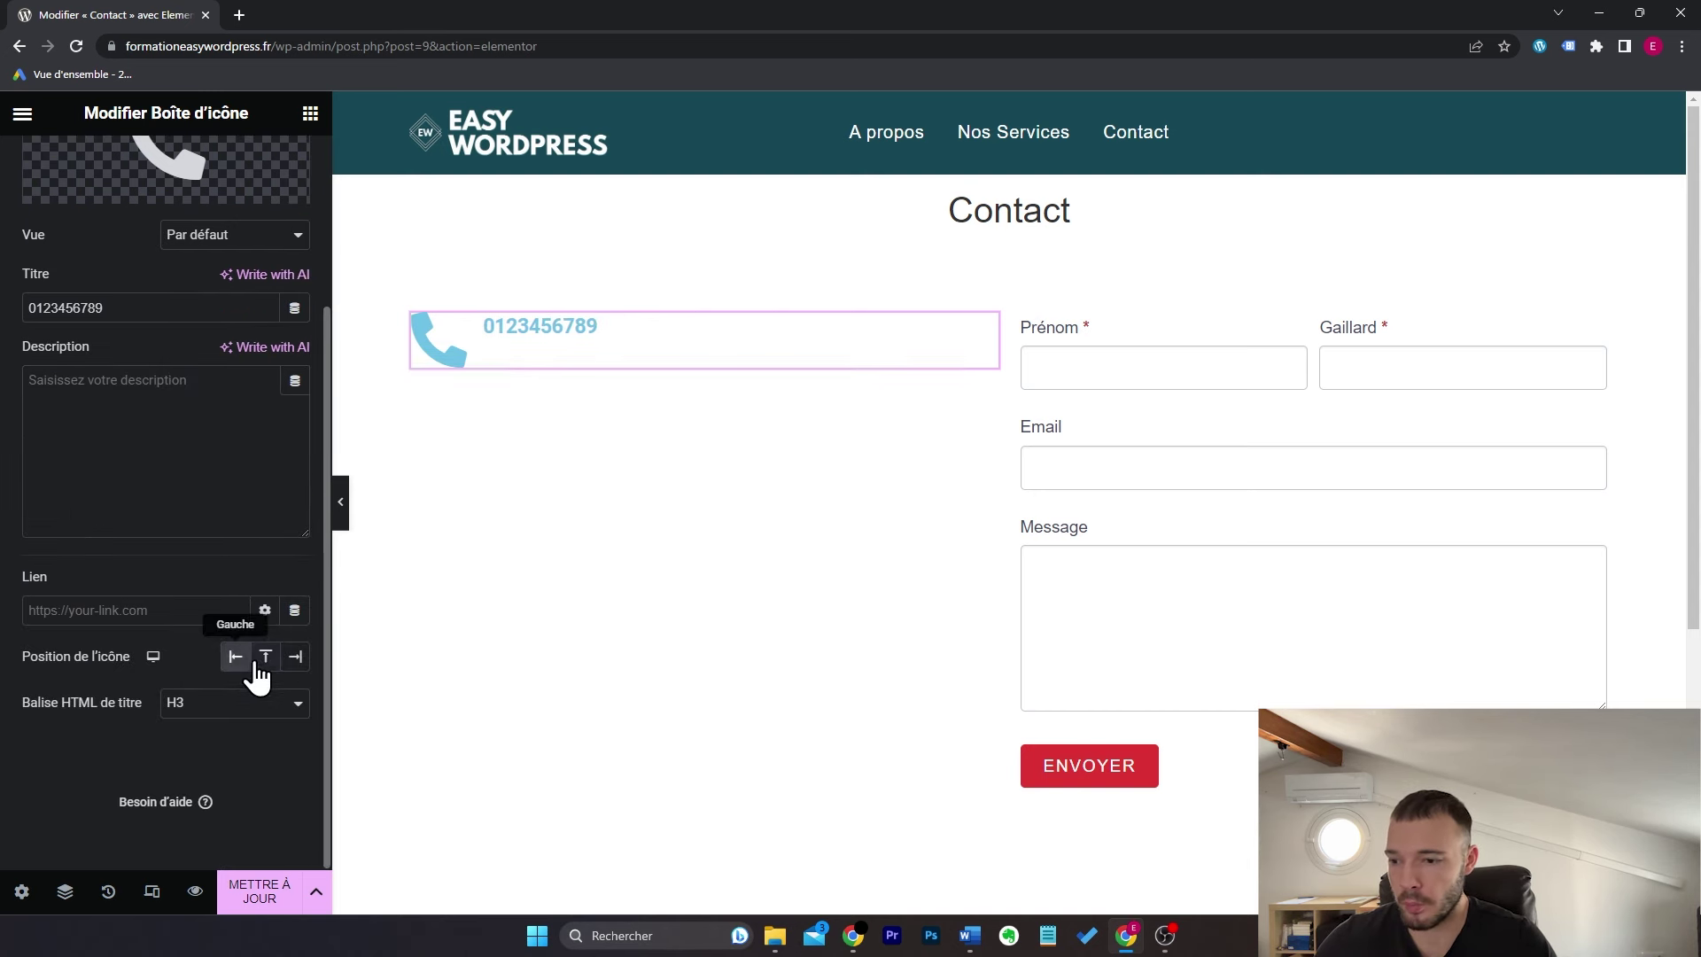
pyautogui.click(295, 657)
pyautogui.click(266, 657)
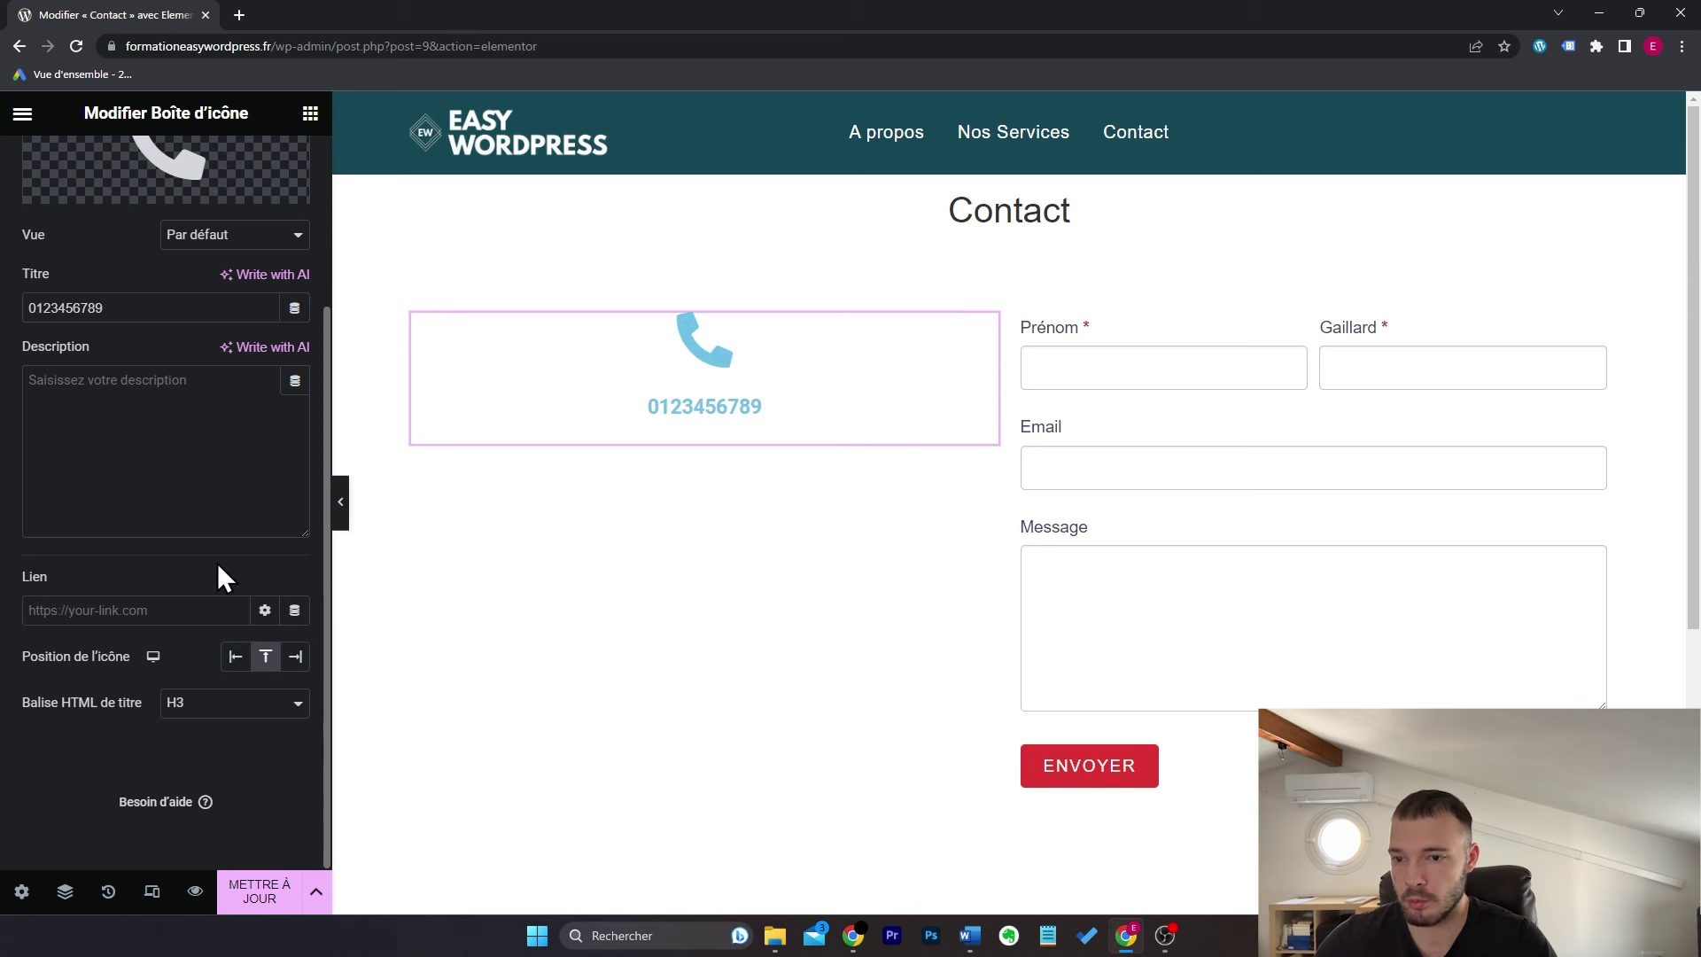
# Step: Make the phone icon black and shrink it to size 11
pyautogui.click(167, 188)
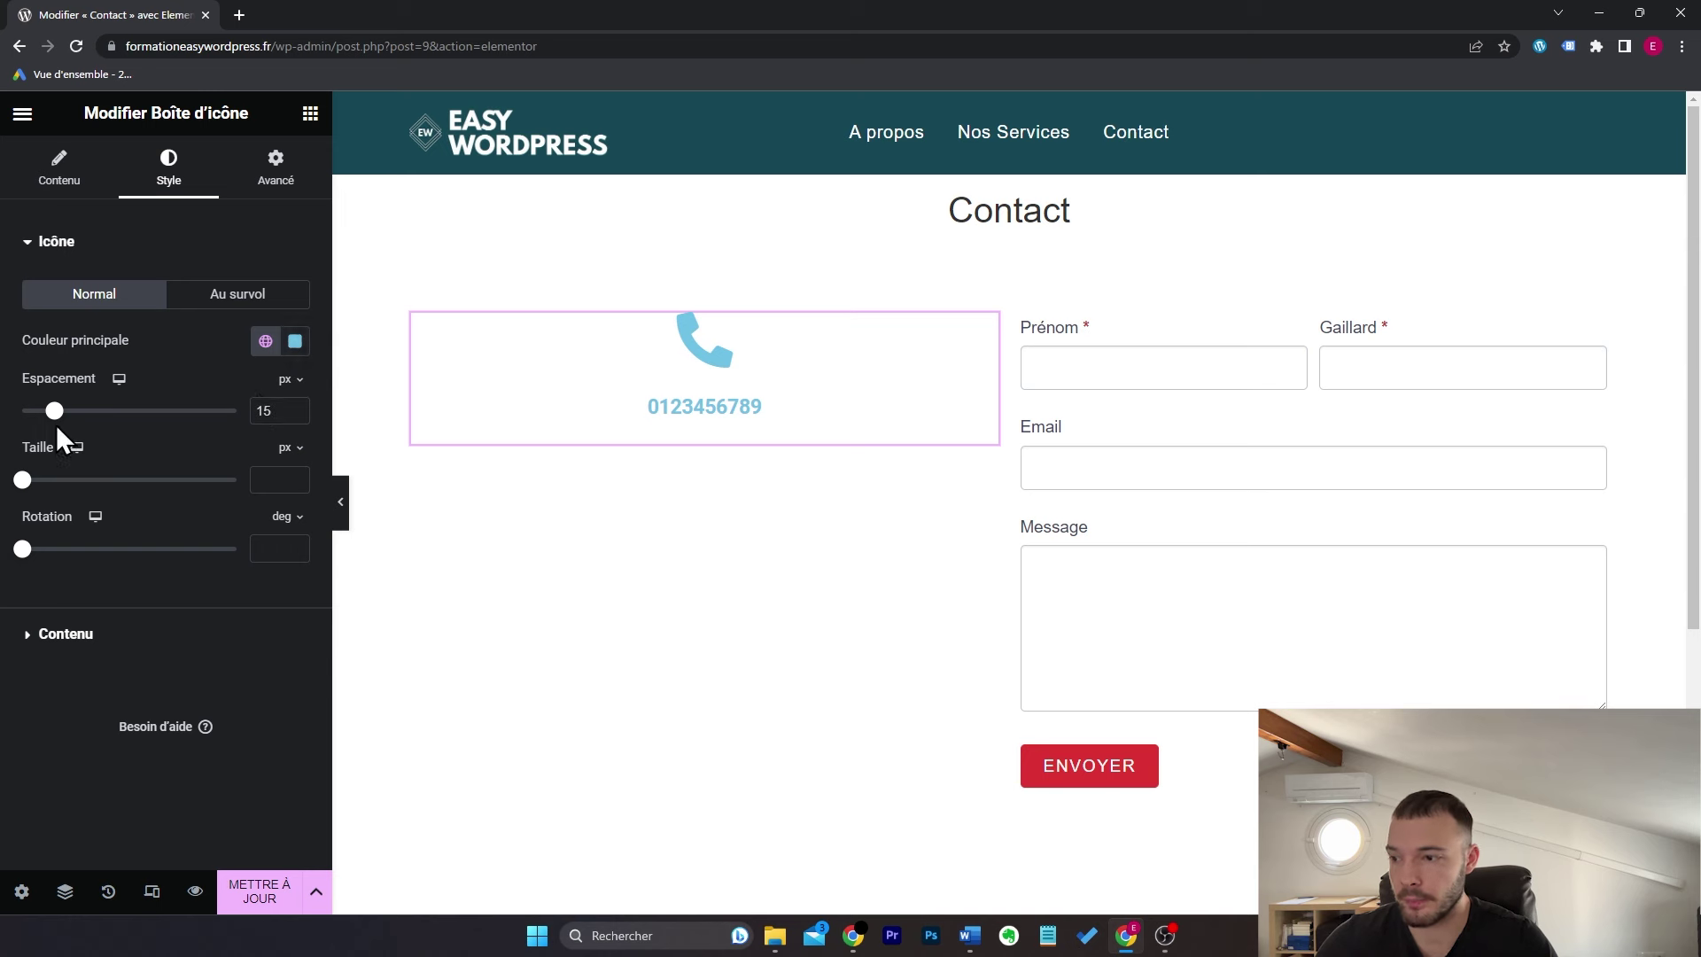
pyautogui.click(296, 341)
pyautogui.moveTo(266, 540); pyautogui.dragTo(94, 714)
pyautogui.click(56, 523)
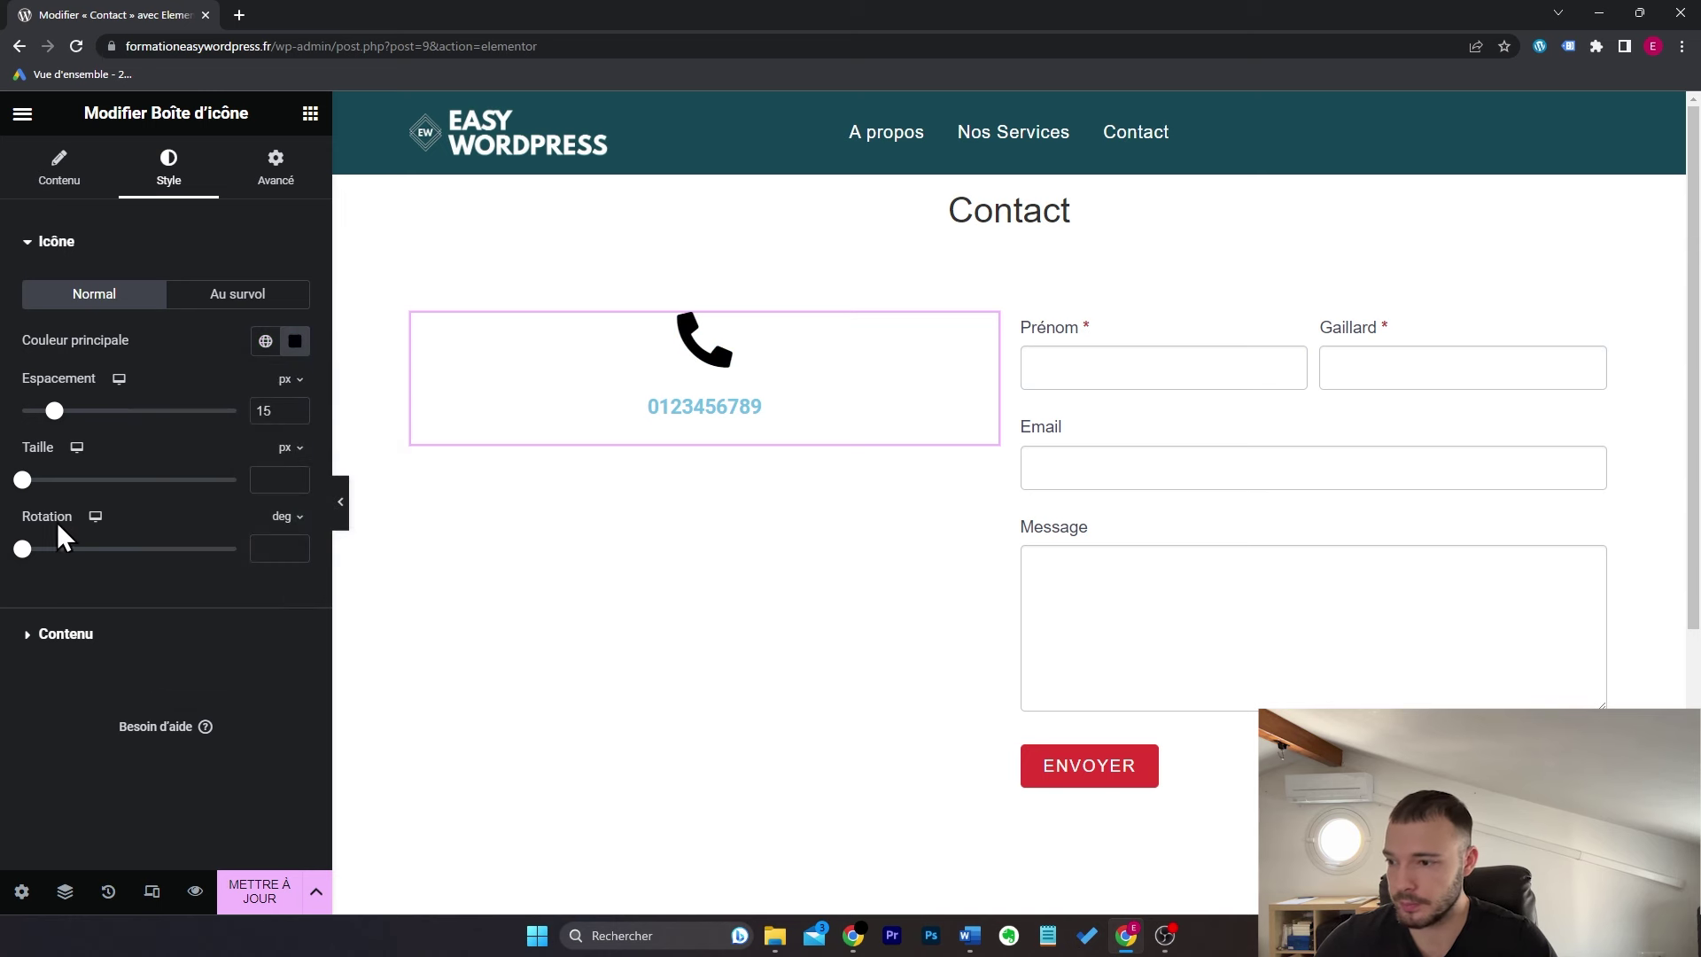
pyautogui.moveTo(26, 481); pyautogui.dragTo(30, 481)
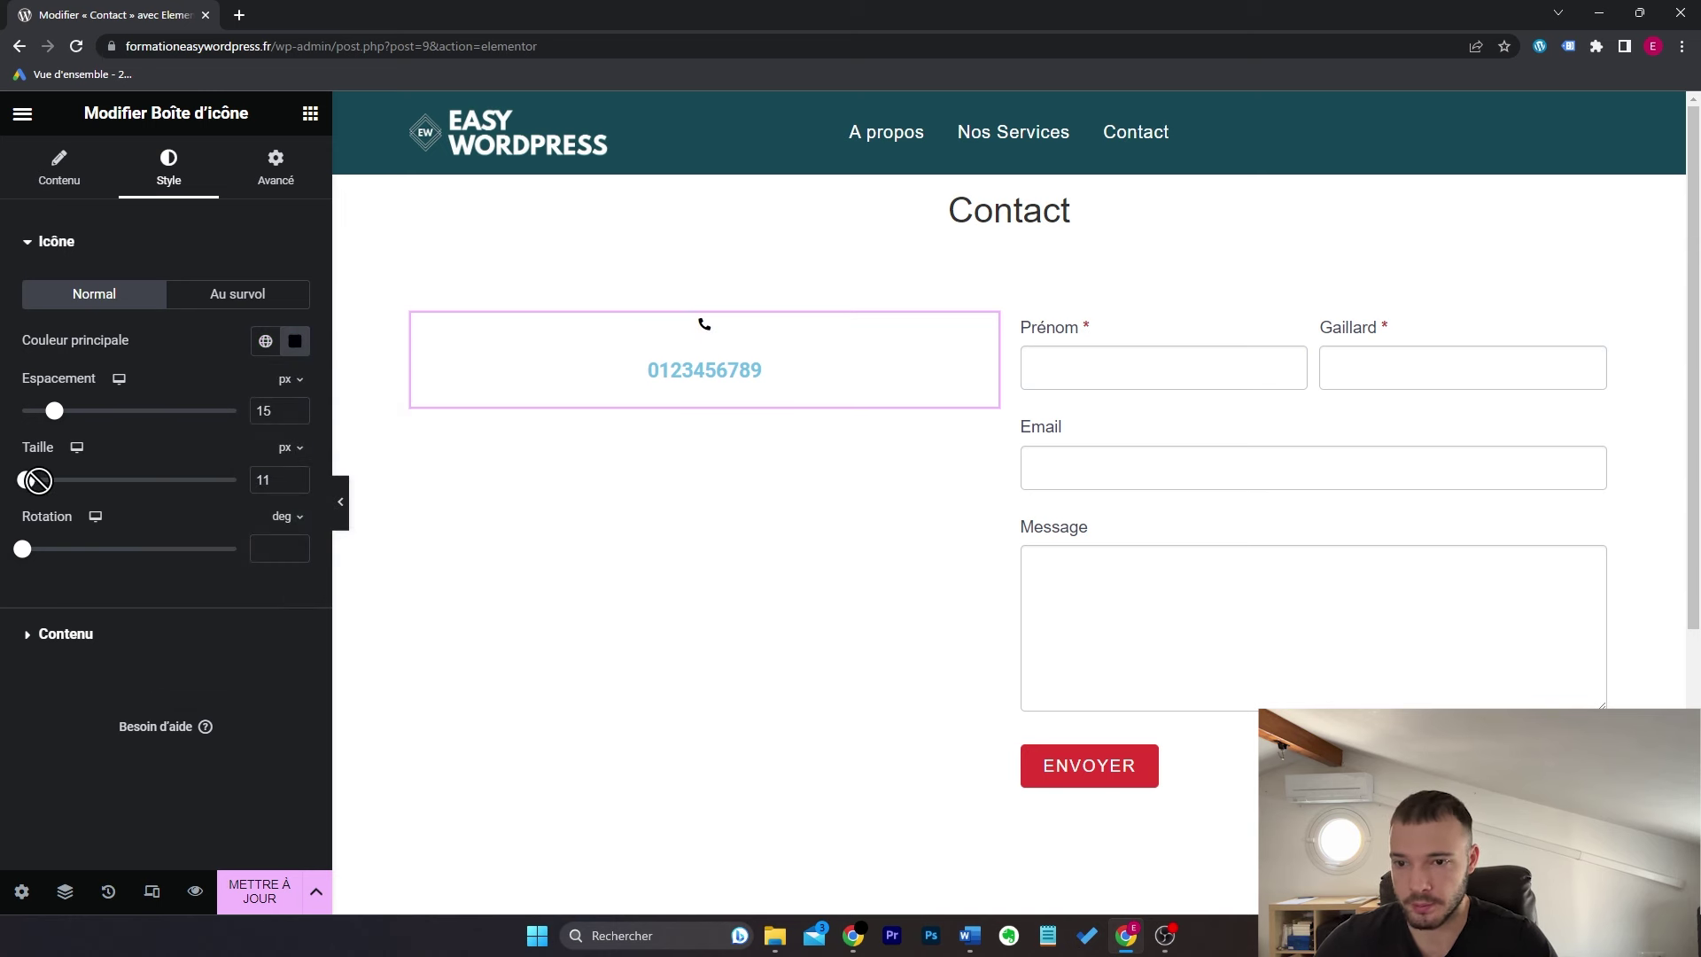
pyautogui.click(297, 476)
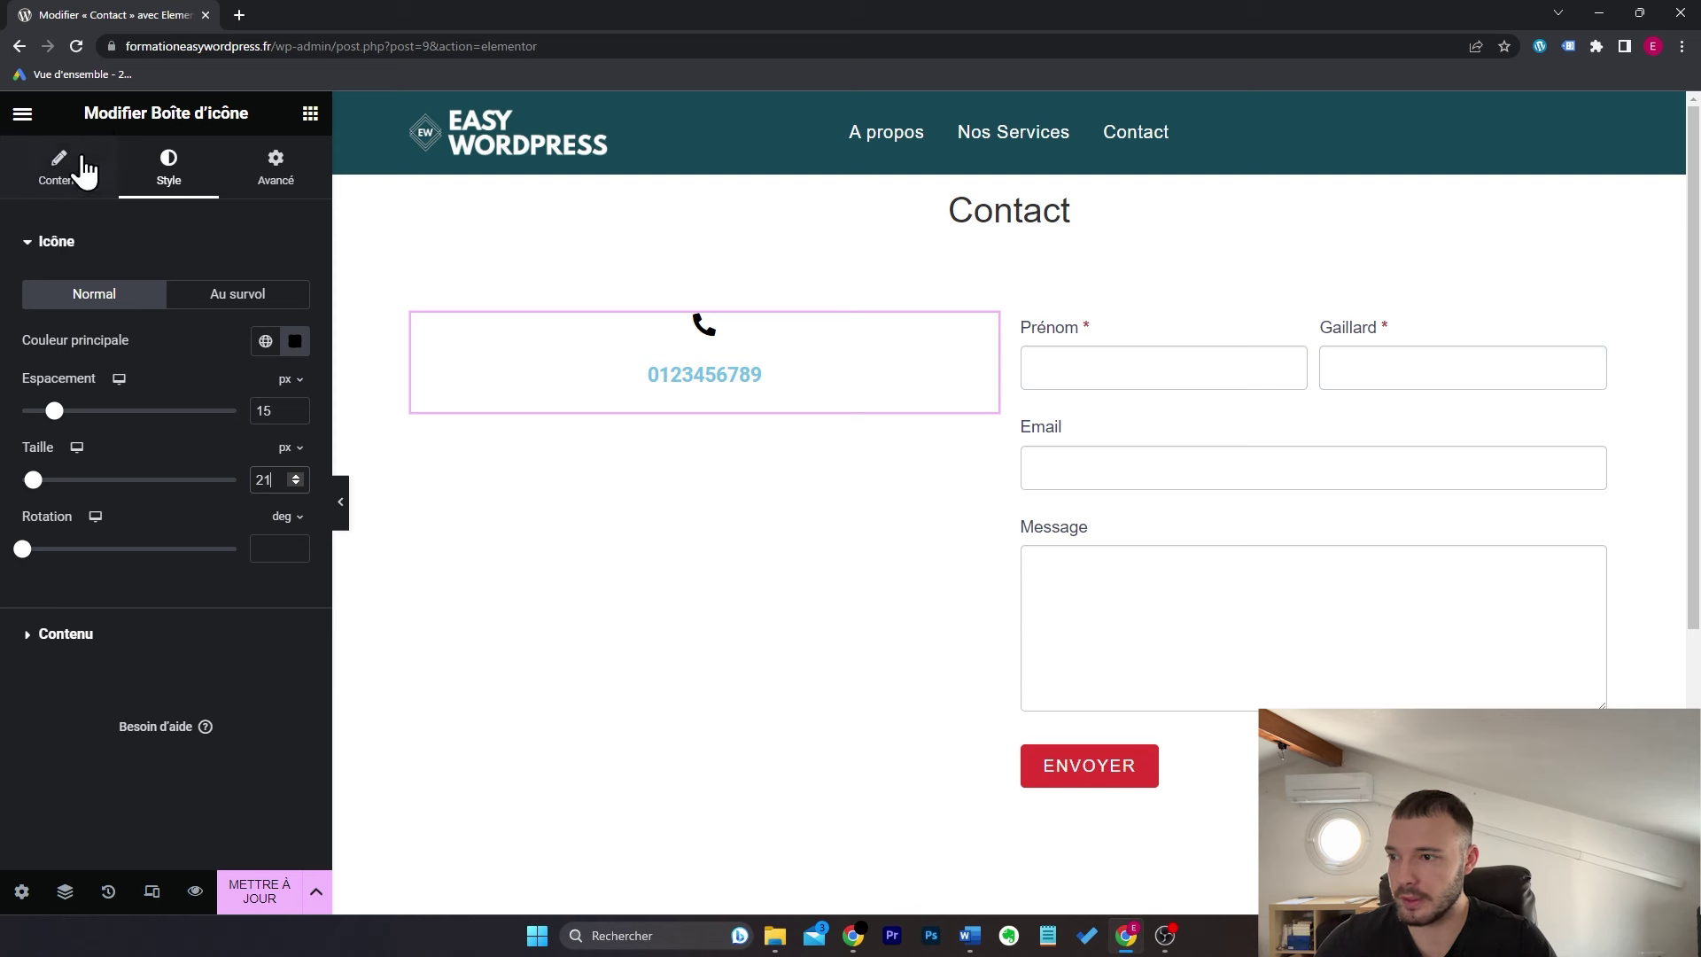
# Step: Place the icon left of the number and give the number a dark title colour
pyautogui.click(85, 171)
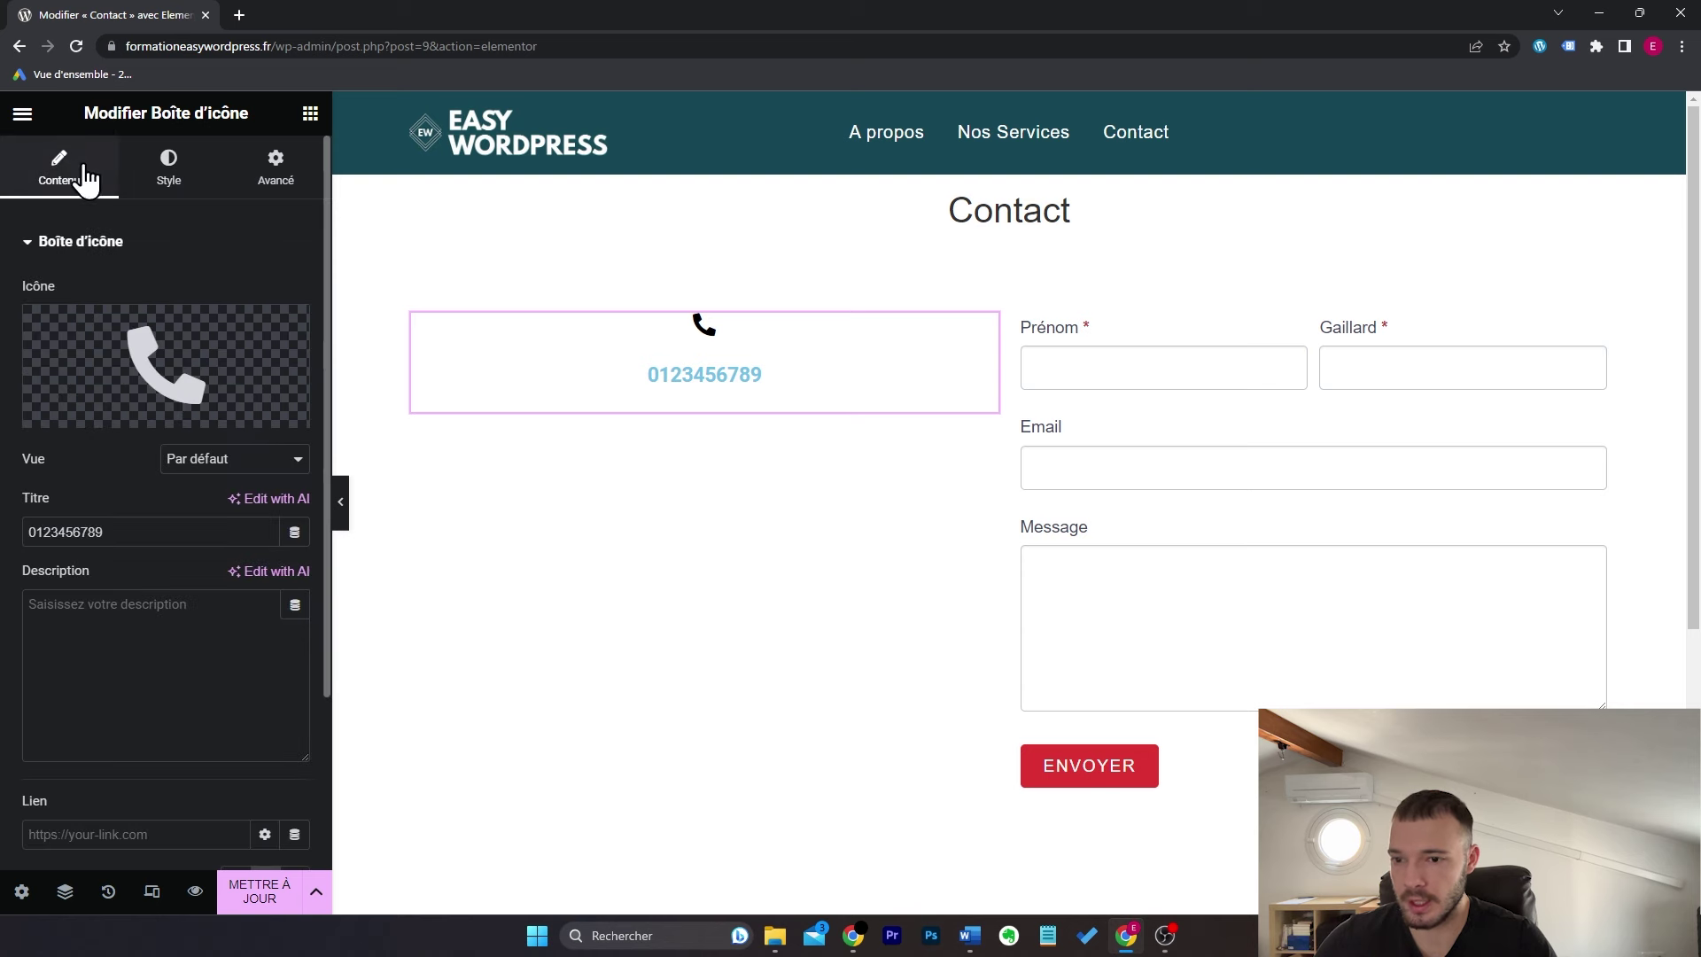
pyautogui.scroll(-3, 221, 634)
pyautogui.click(231, 657)
pyautogui.scroll(5, 178, 549)
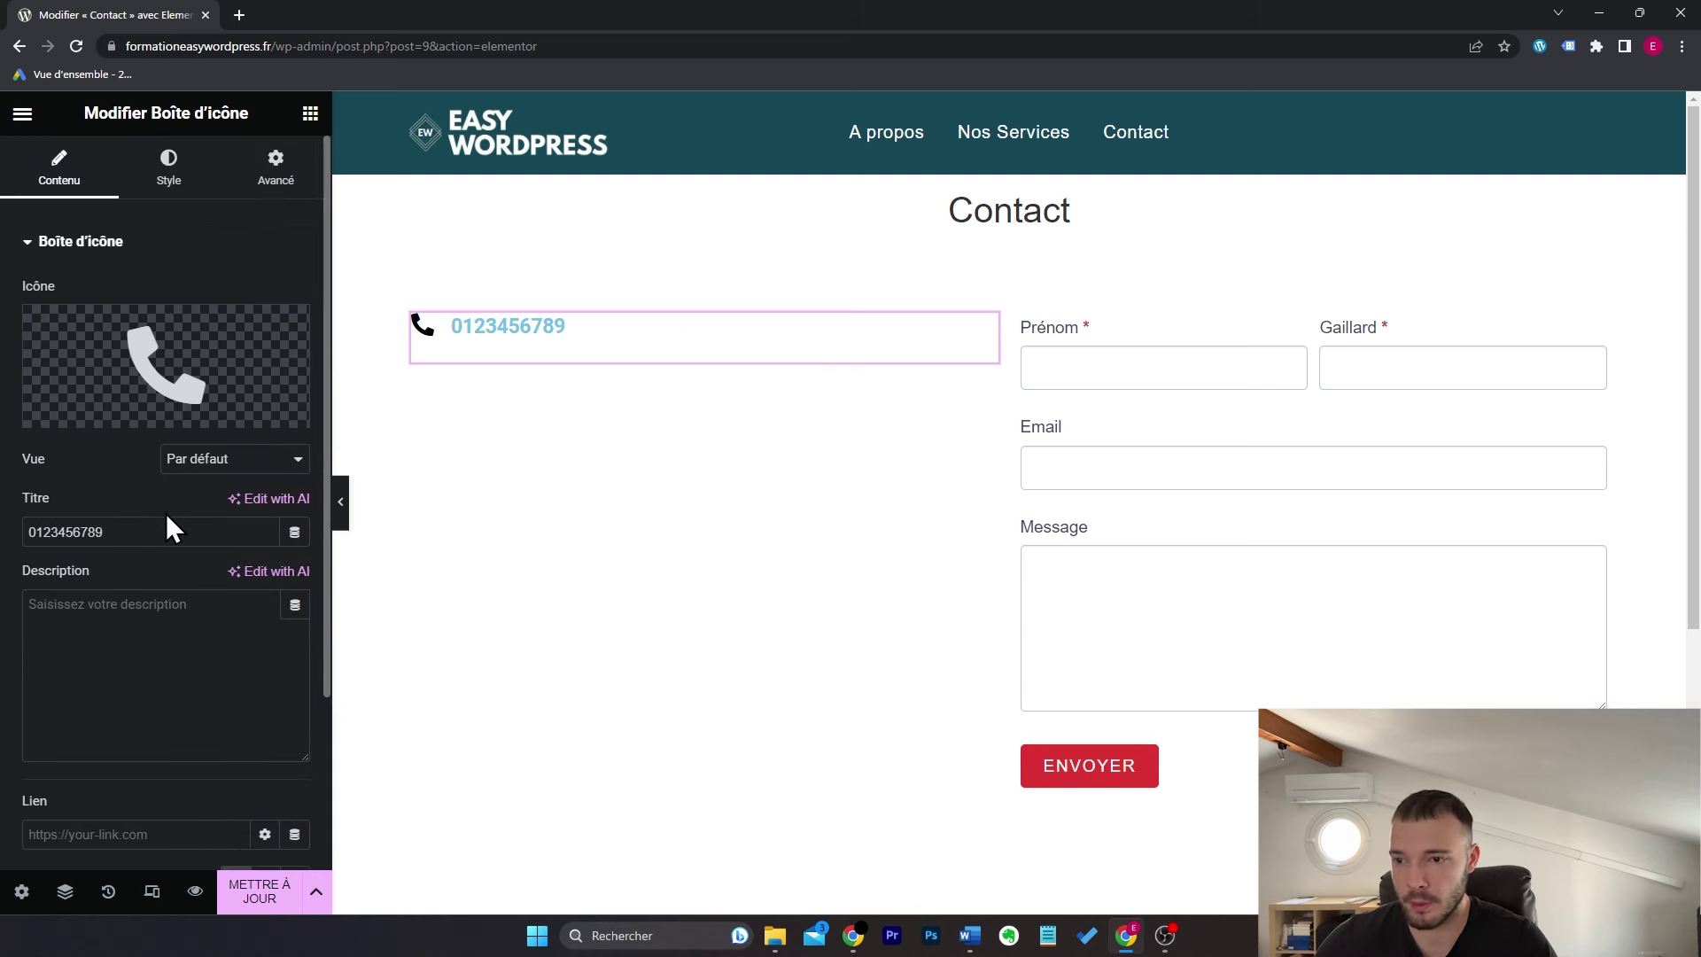
pyautogui.click(168, 168)
pyautogui.click(213, 633)
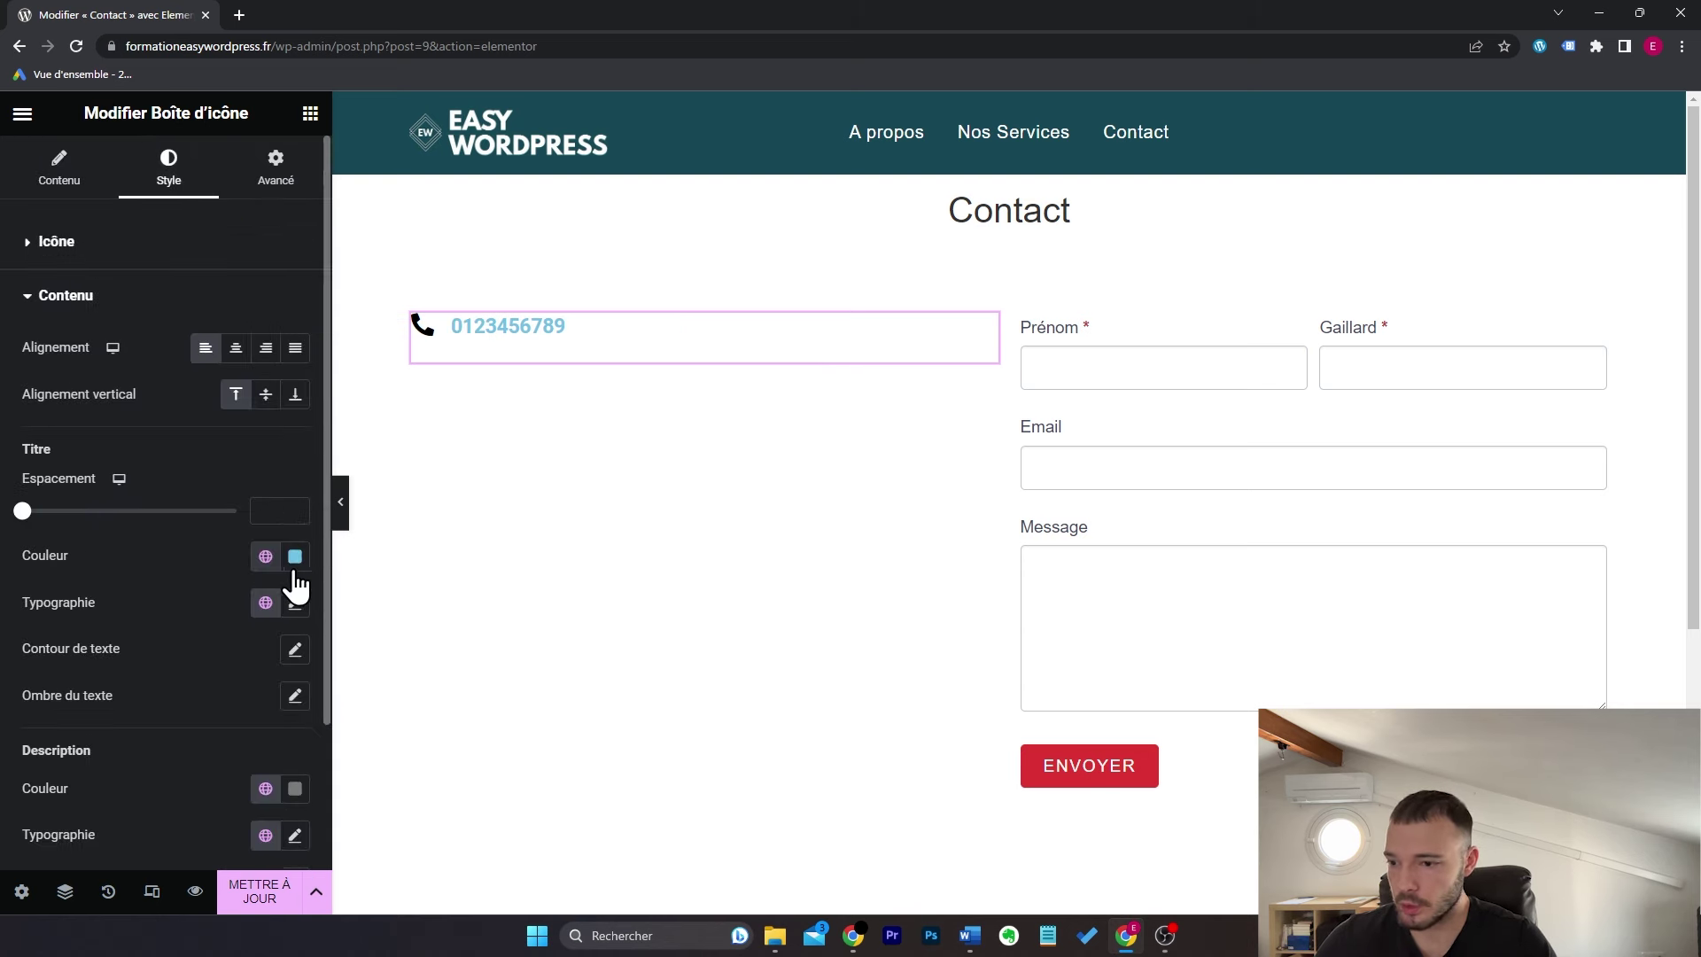
pyautogui.click(295, 555)
pyautogui.moveTo(205, 765); pyautogui.dragTo(180, 800)
pyautogui.rightClick(539, 329)
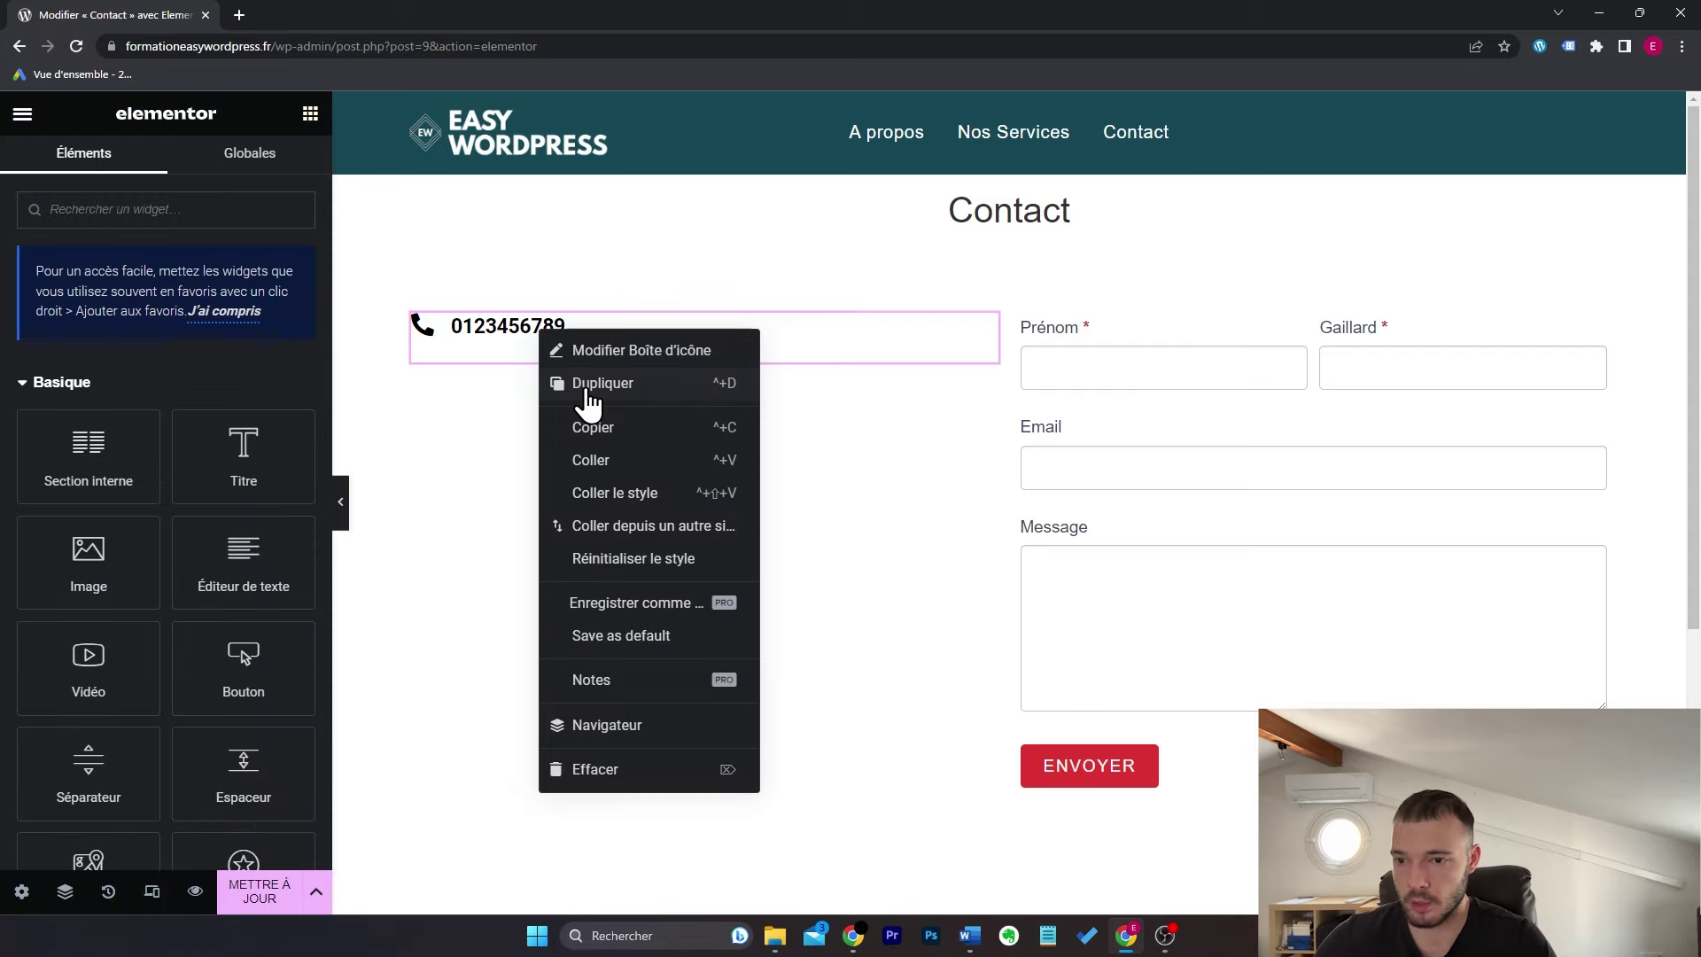
# Step: Duplicate the phone box, switch its icon to the solid Envelope, and enter the contact e-mail
pyautogui.click(587, 388)
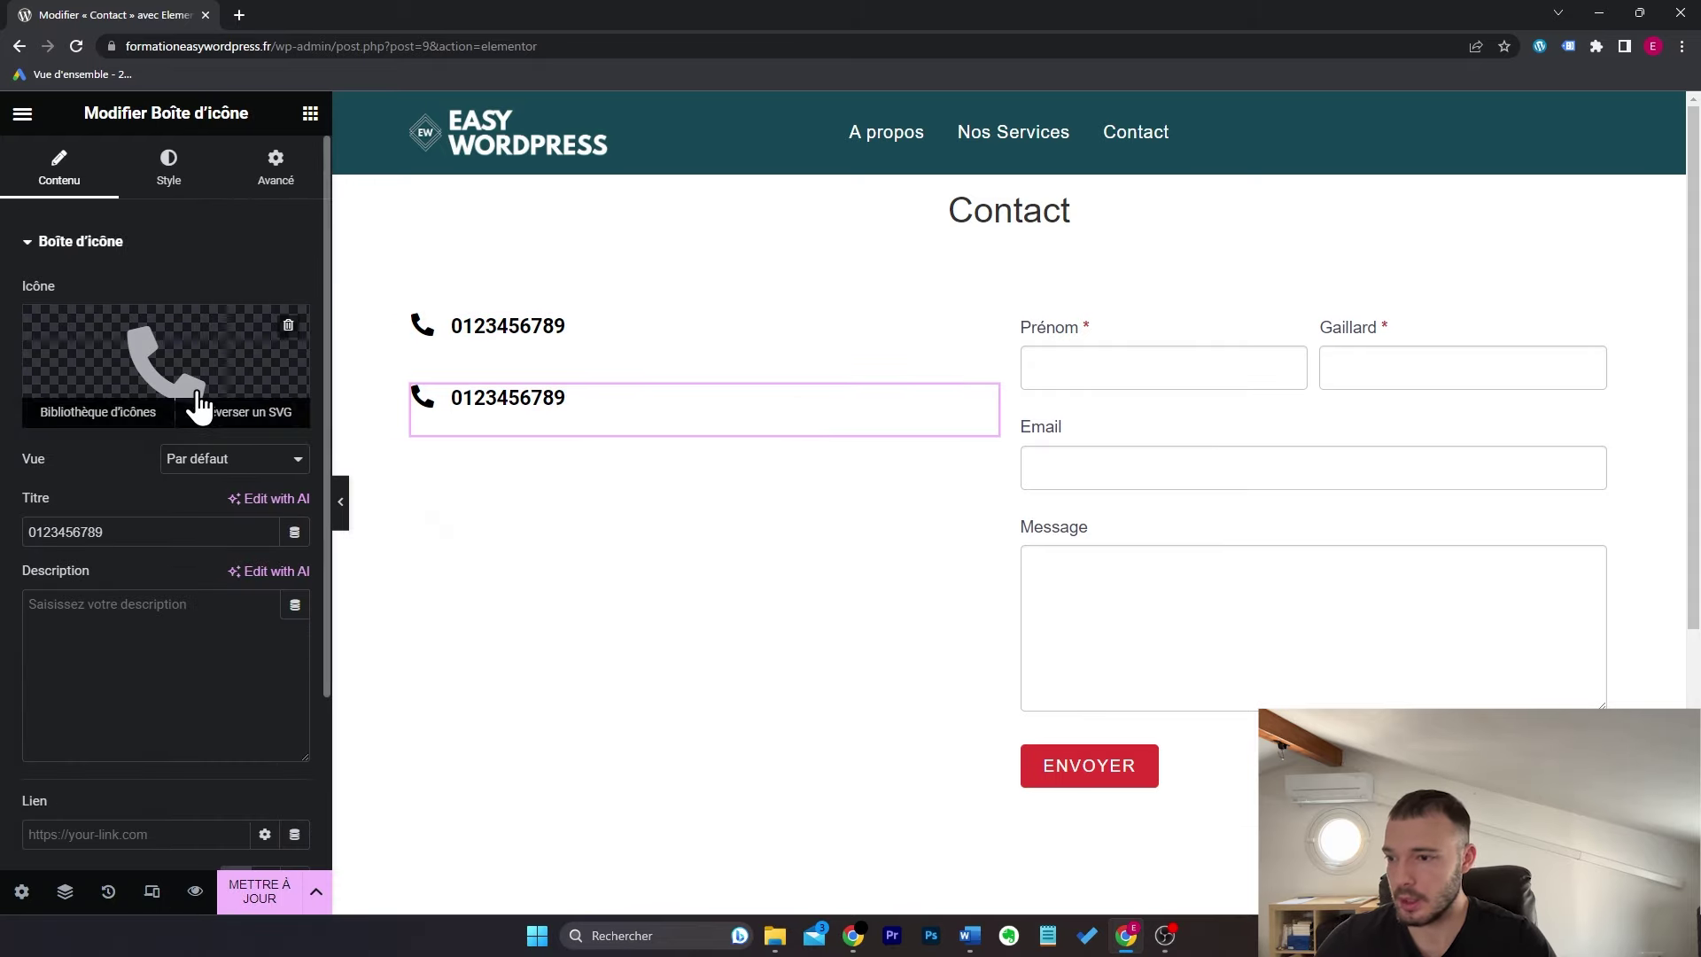
pyautogui.click(197, 407)
pyautogui.click(969, 193)
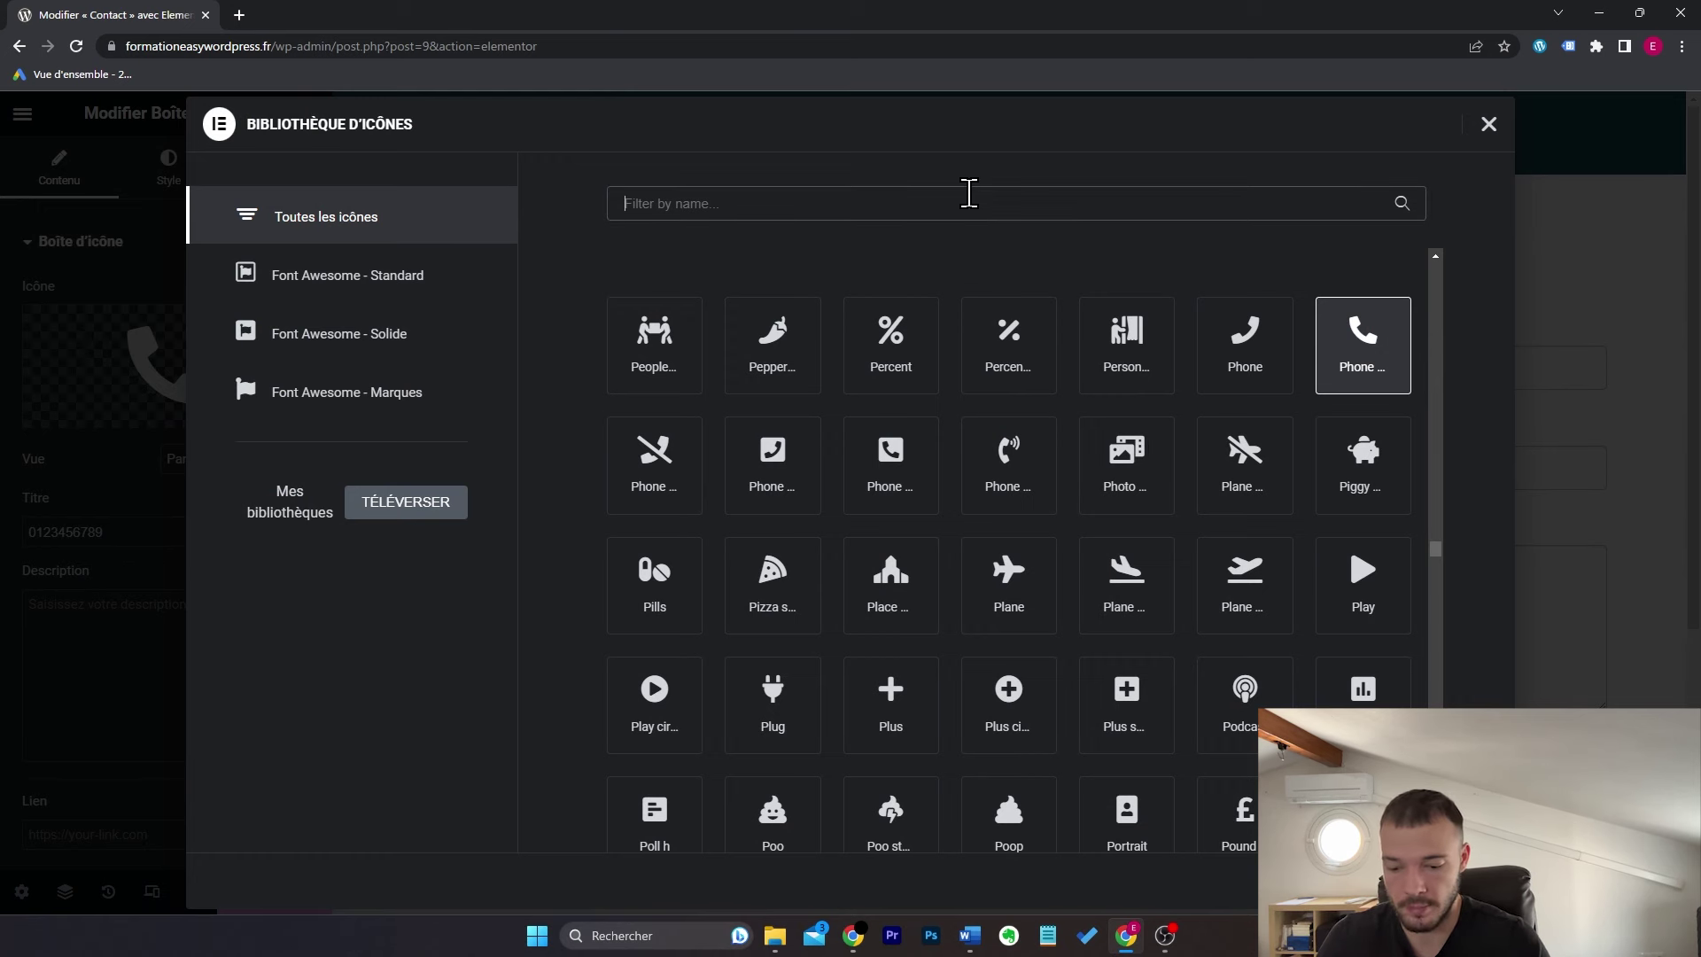
pyautogui.write('enve')
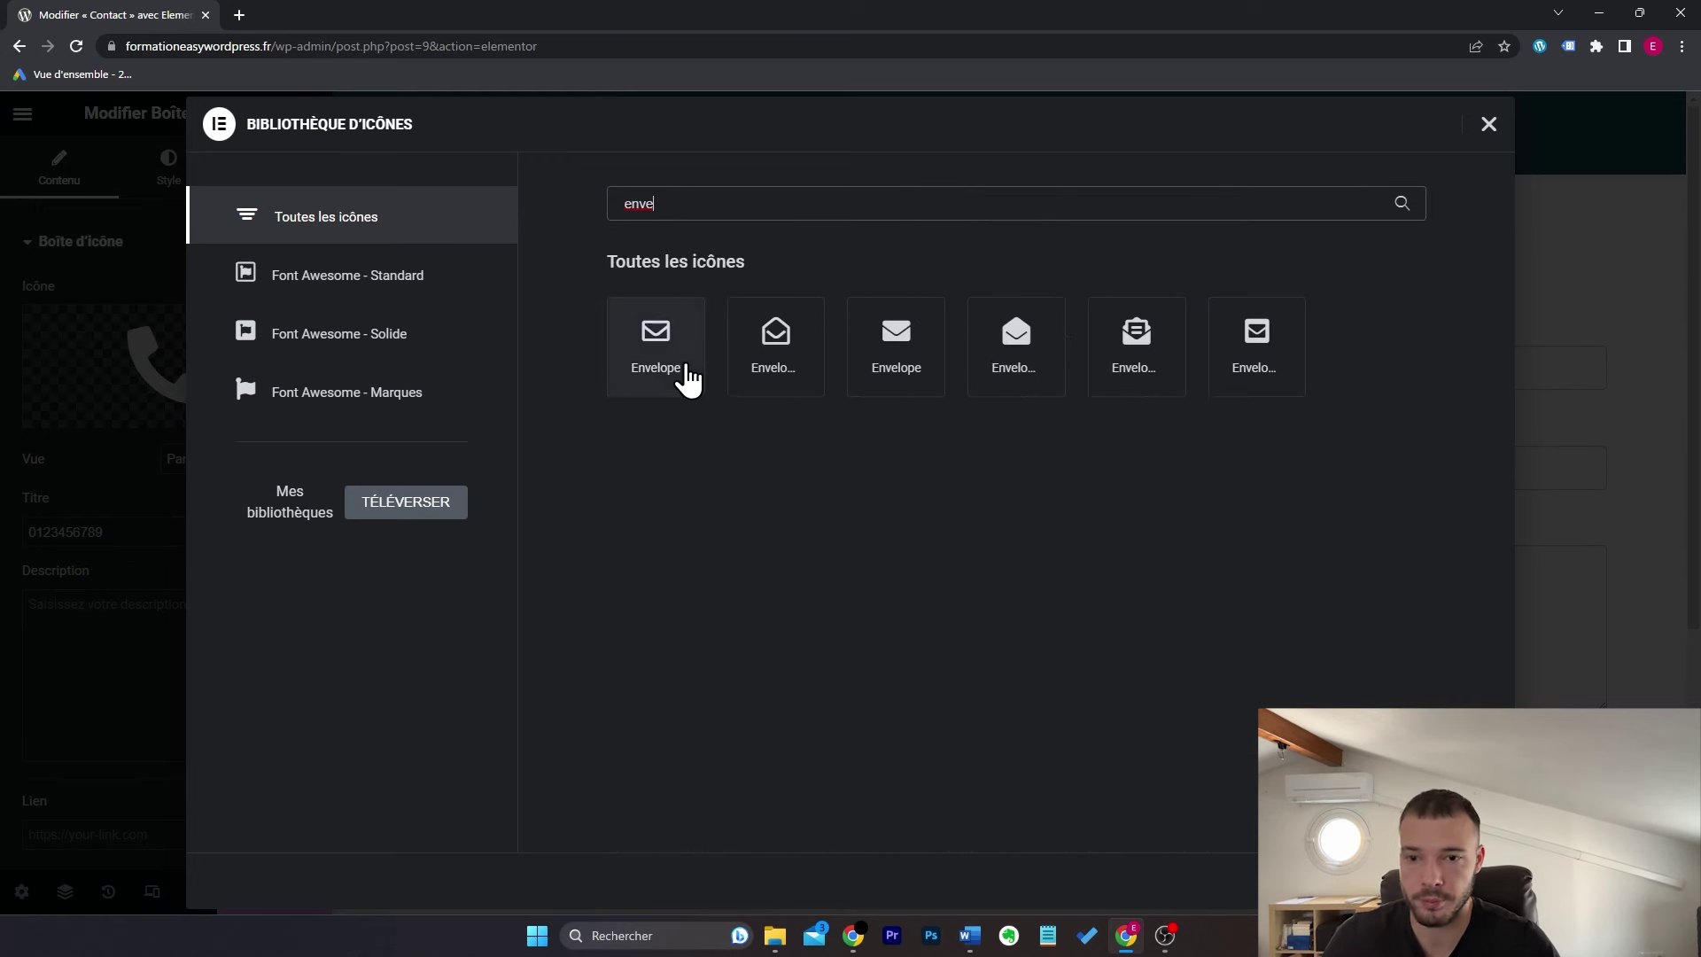
pyautogui.doubleClick(886, 350)
pyautogui.doubleClick(171, 532)
pyautogui.write('contact@votreiste.fr')
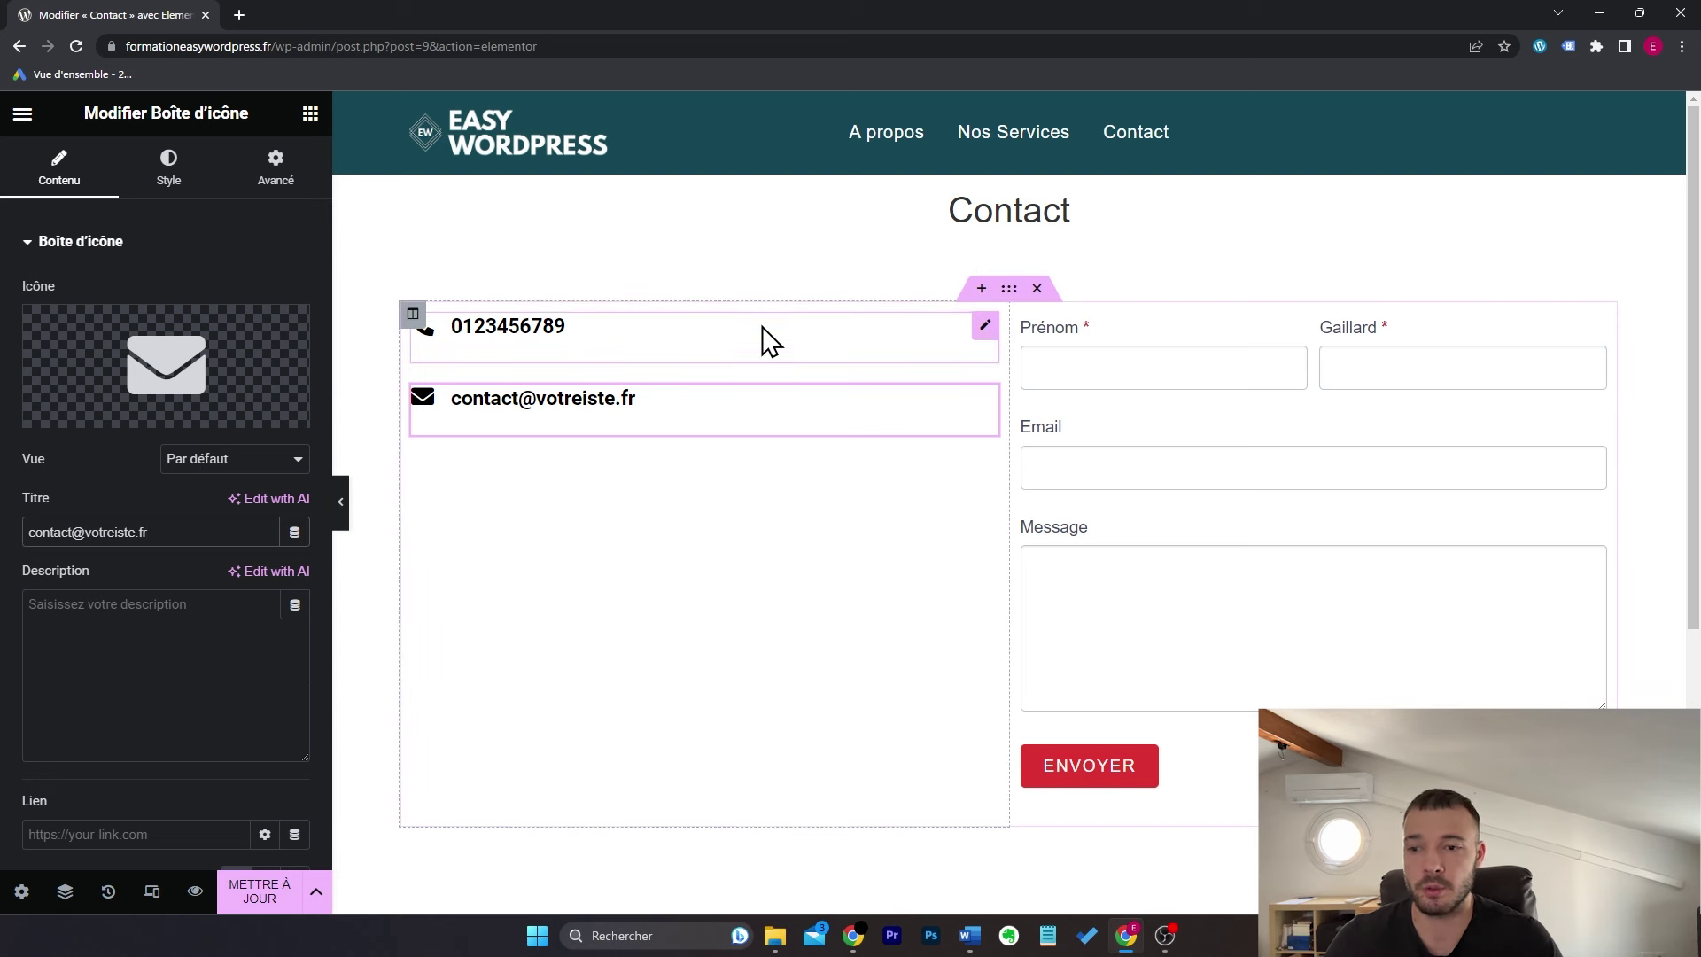
# Step: Set the column's Alignement vertical to Milieu to centre both contact lines
pyautogui.click(413, 314)
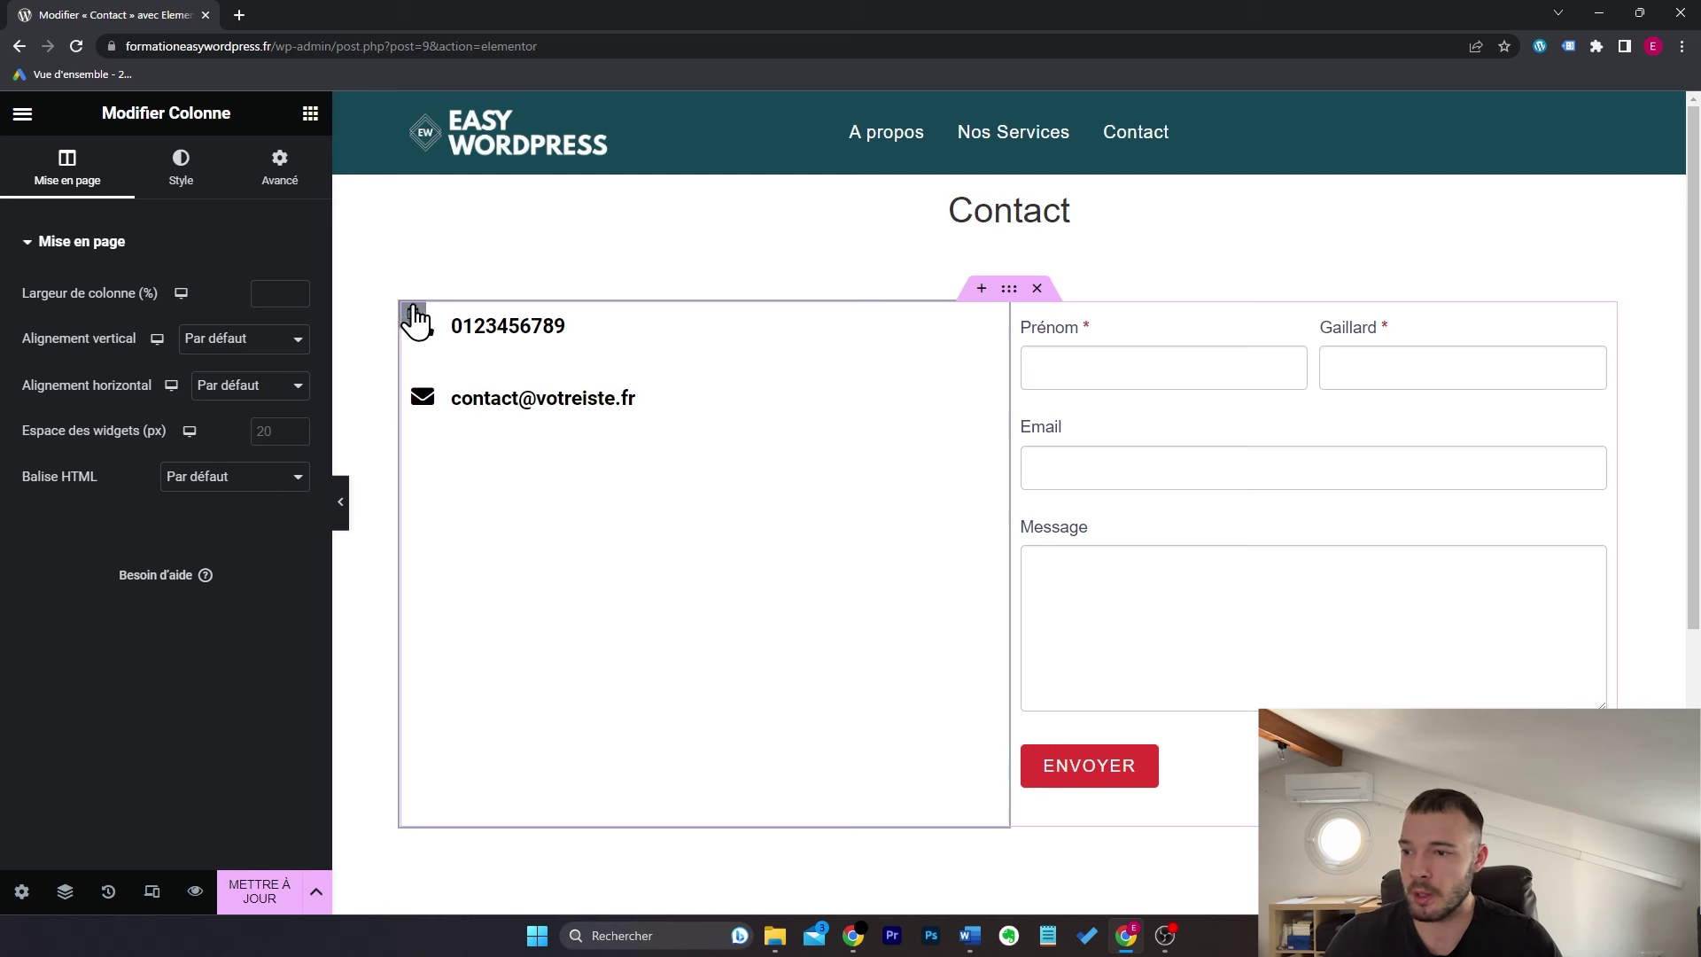
pyautogui.click(256, 345)
pyautogui.click(266, 397)
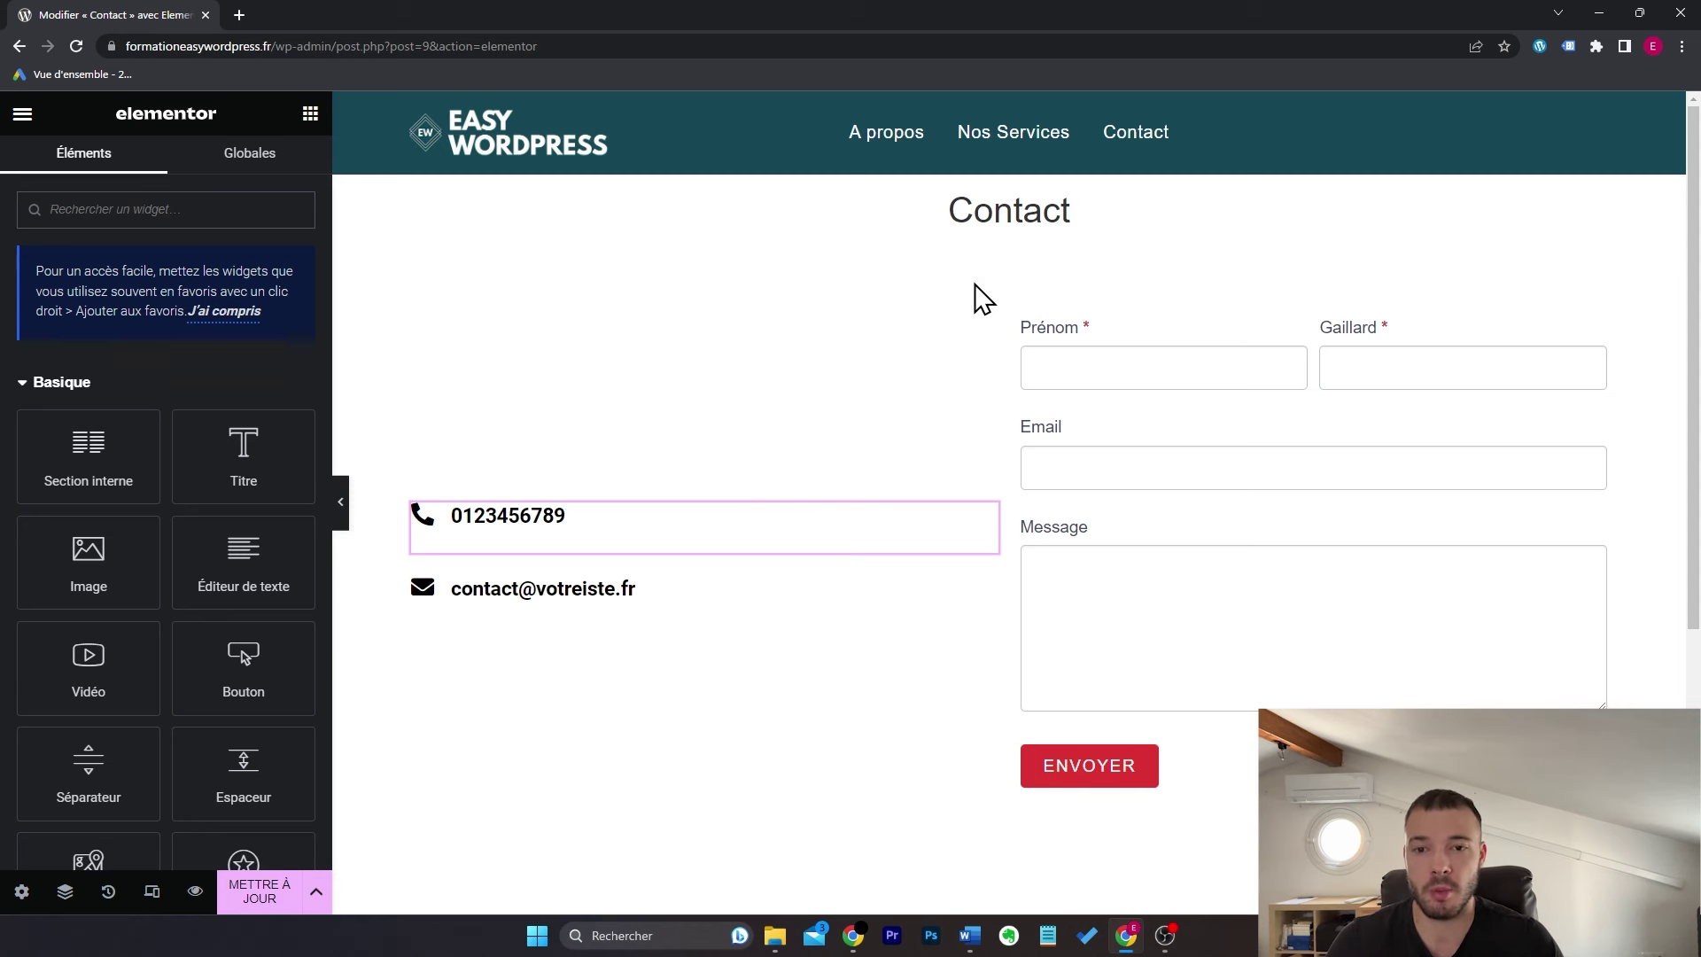
# Step: Drop an Accordéon widget under the e-mail line and expand its items
pyautogui.write('acco')
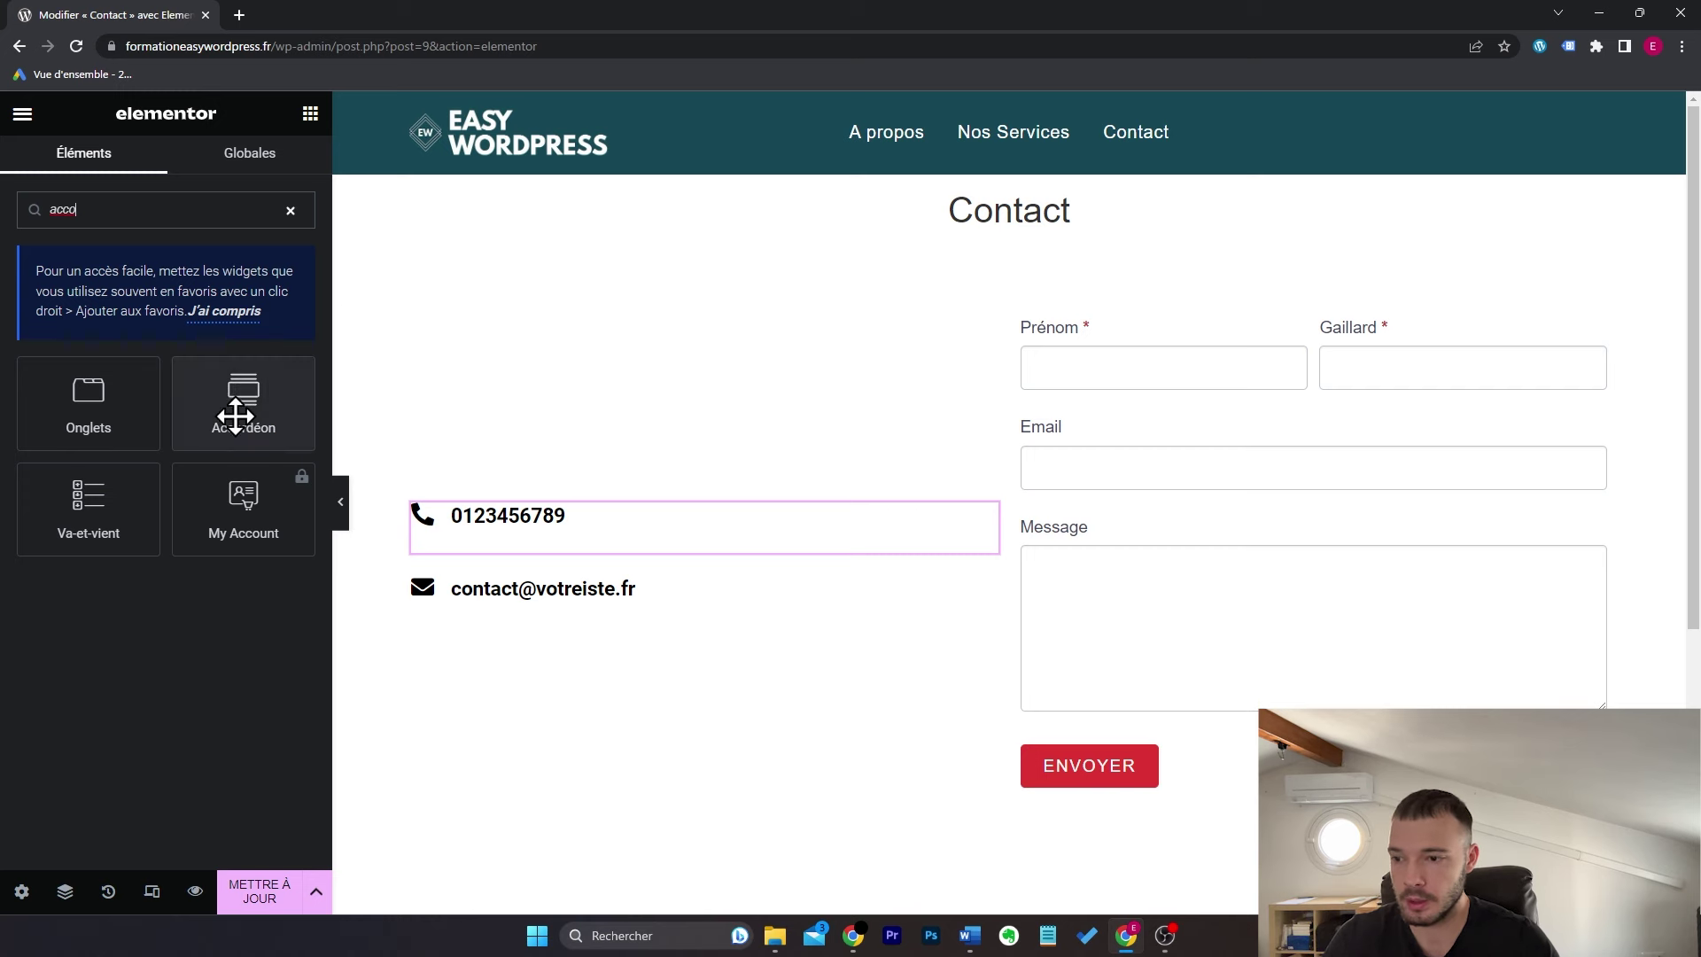
pyautogui.moveTo(237, 406); pyautogui.dragTo(695, 626)
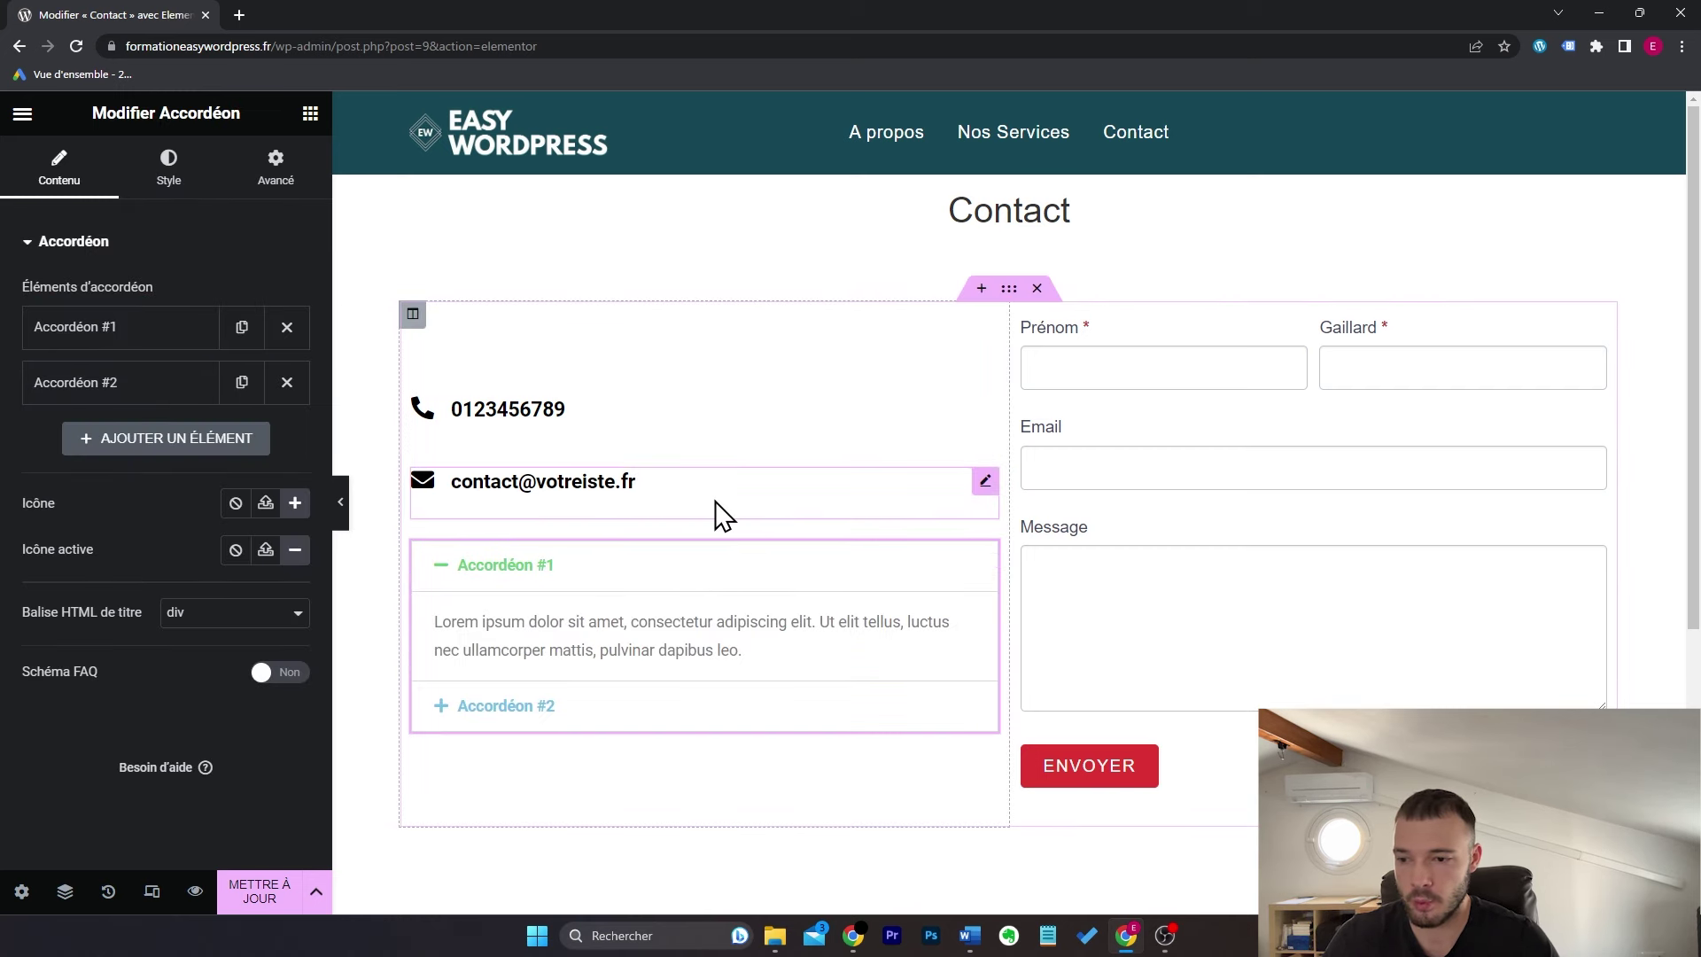
pyautogui.click(540, 705)
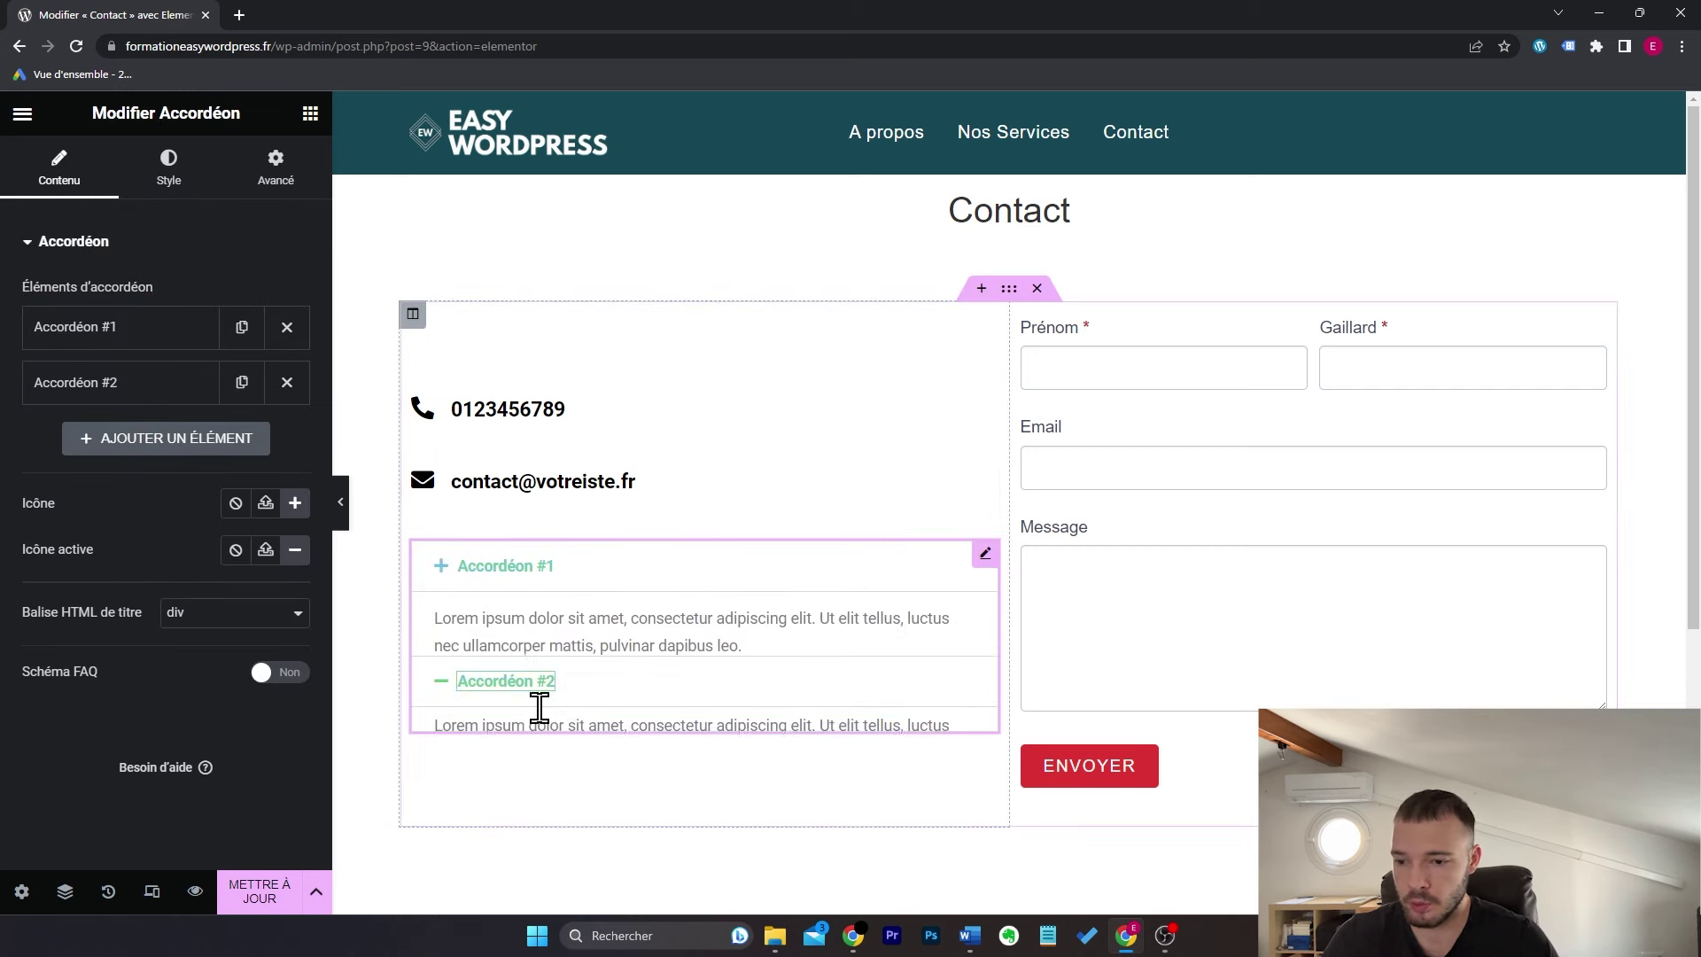
pyautogui.click(562, 568)
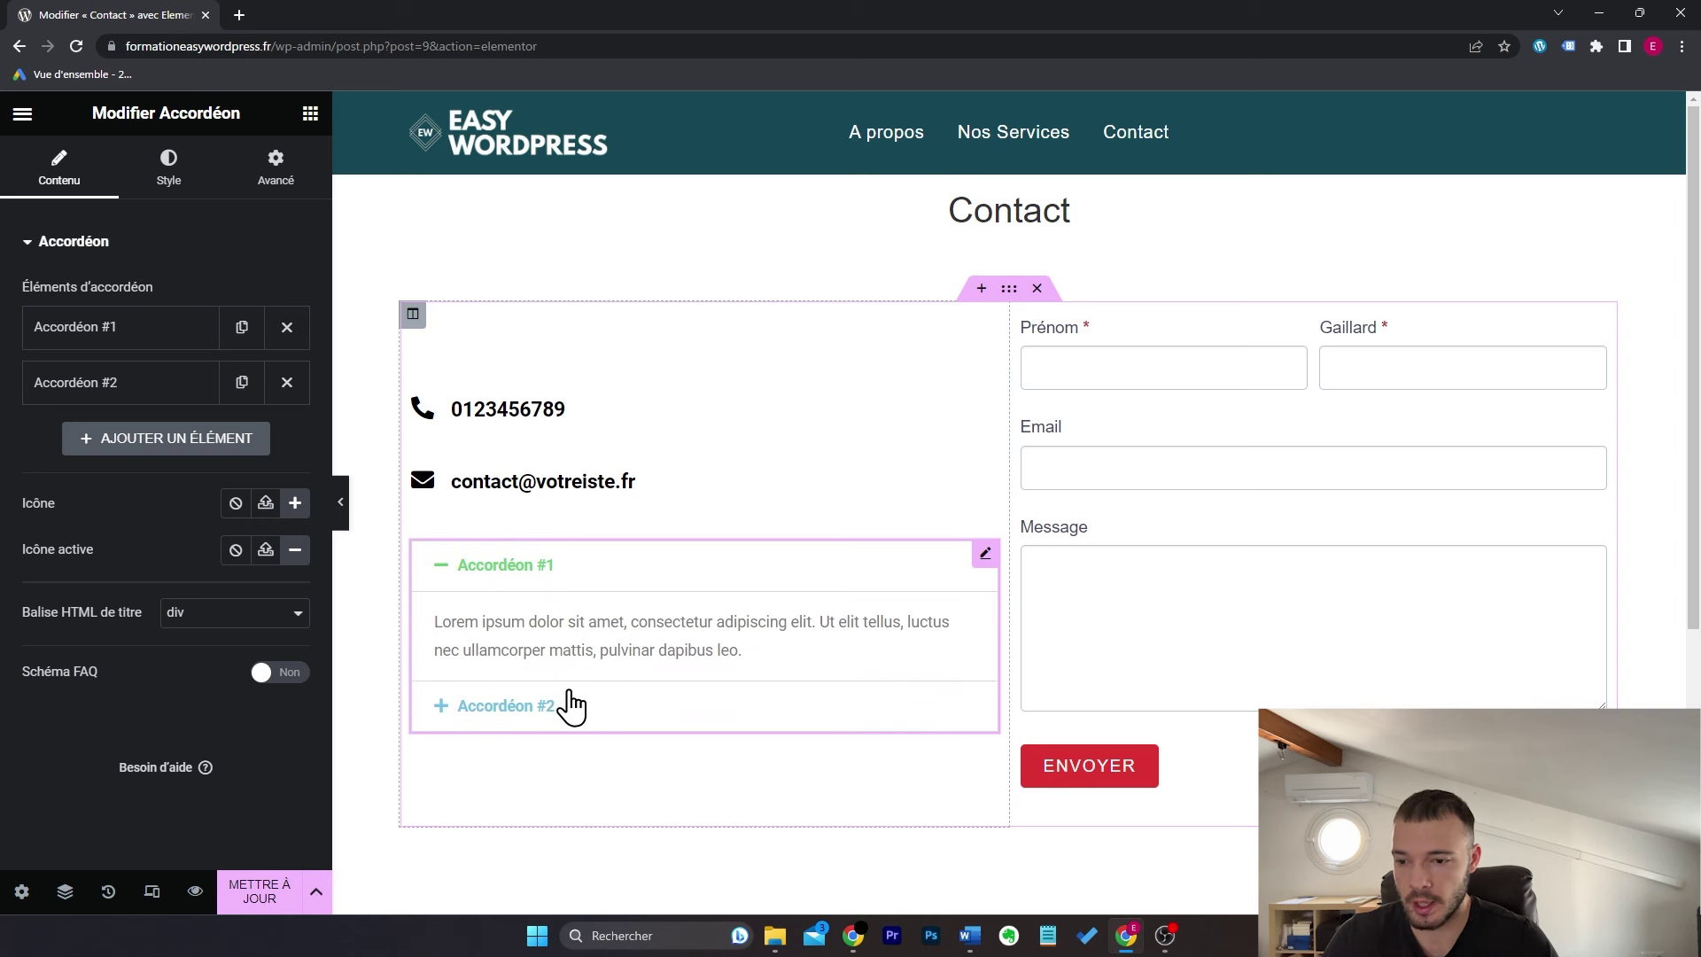
pyautogui.click(570, 703)
# Step: Add two more accordion items with Ajouter un élément, giving four items
pyautogui.click(157, 340)
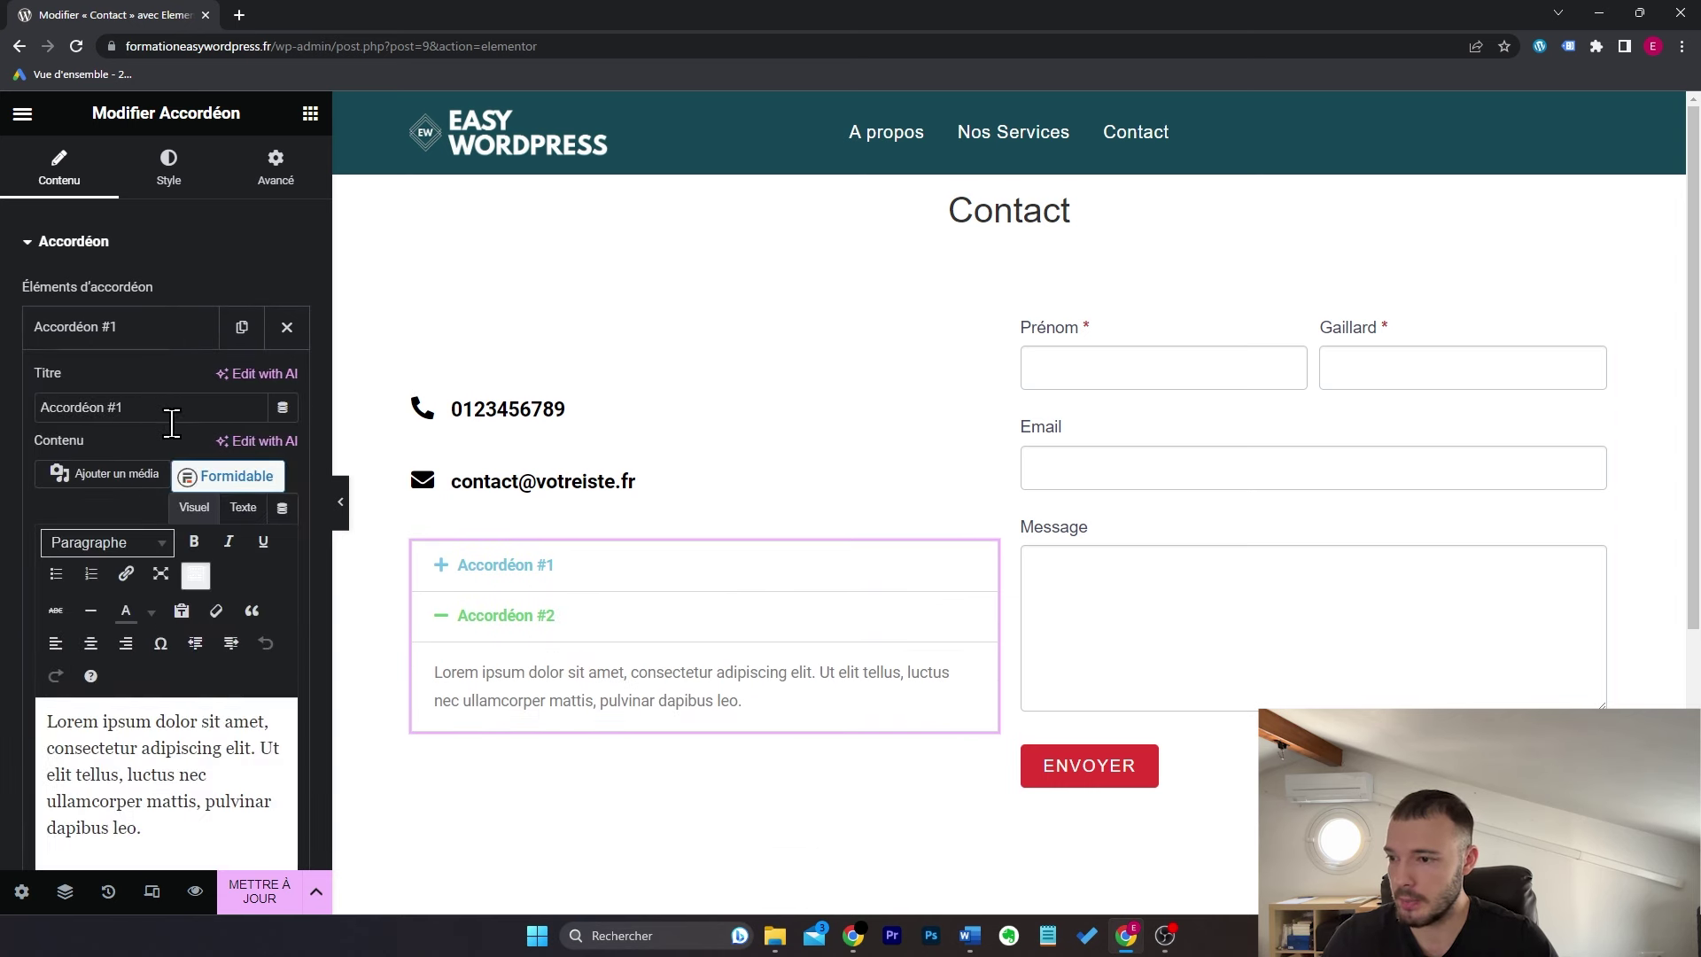
pyautogui.moveTo(170, 408); pyautogui.dragTo(49, 407)
pyautogui.scroll(-2, 167, 696)
pyautogui.moveTo(209, 690); pyautogui.dragTo(49, 569)
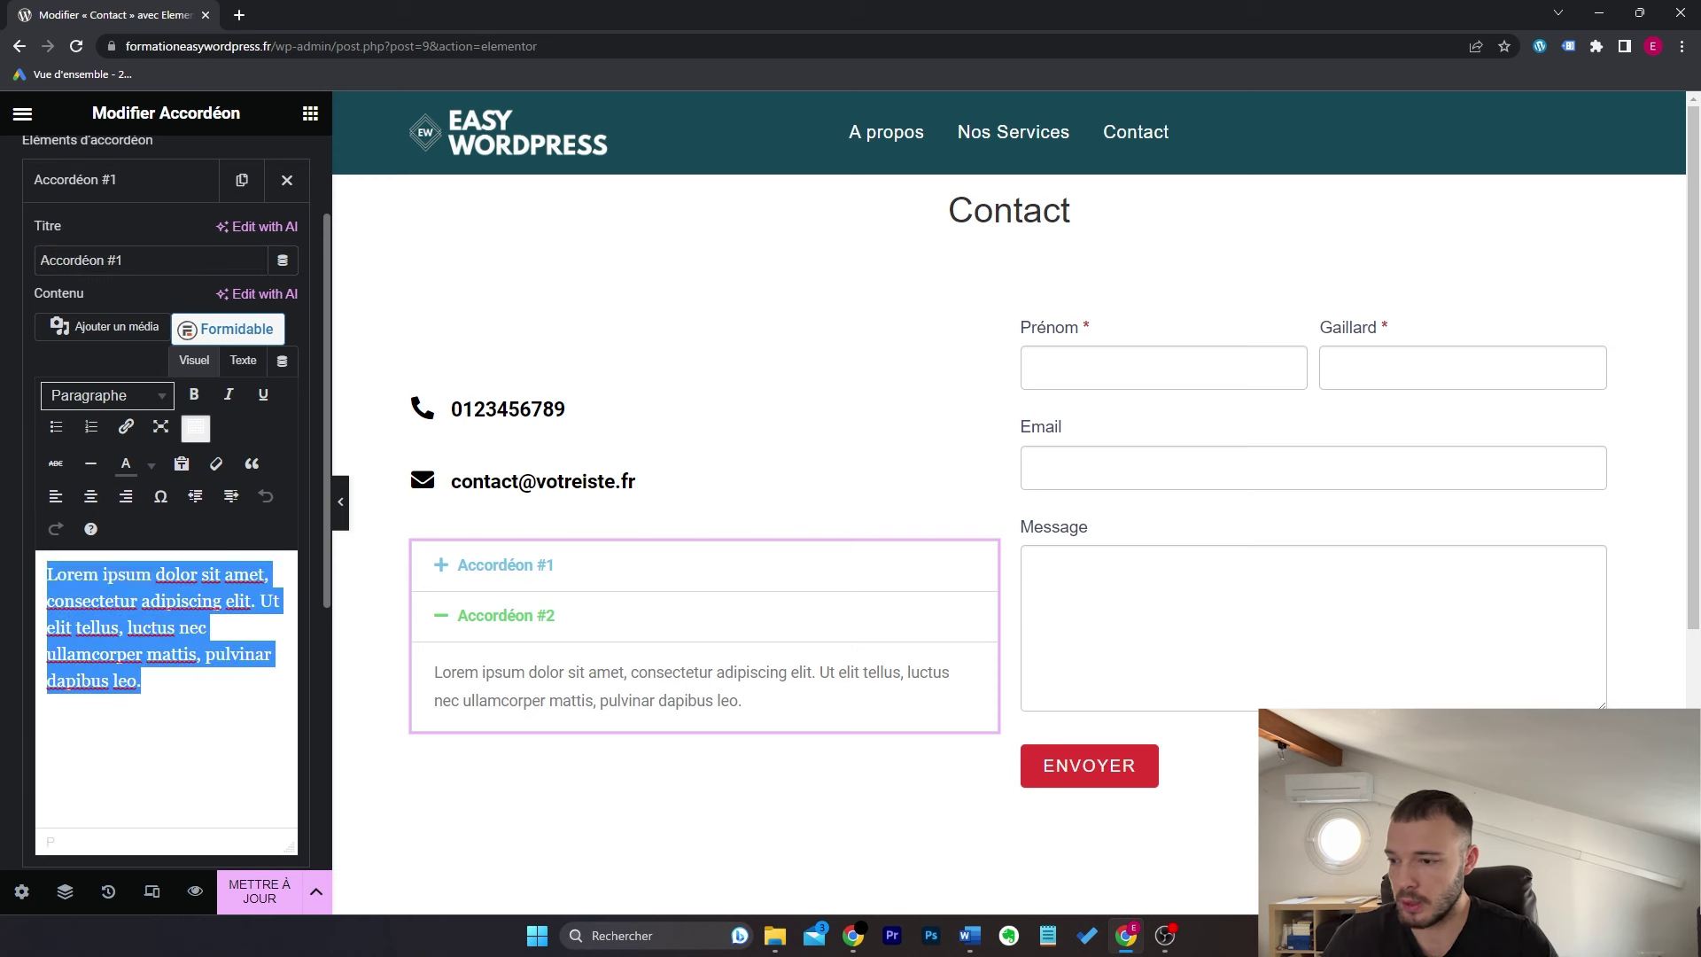
pyautogui.scroll(2, 124, 554)
pyautogui.click(120, 330)
pyautogui.click(242, 383)
pyautogui.click(242, 438)
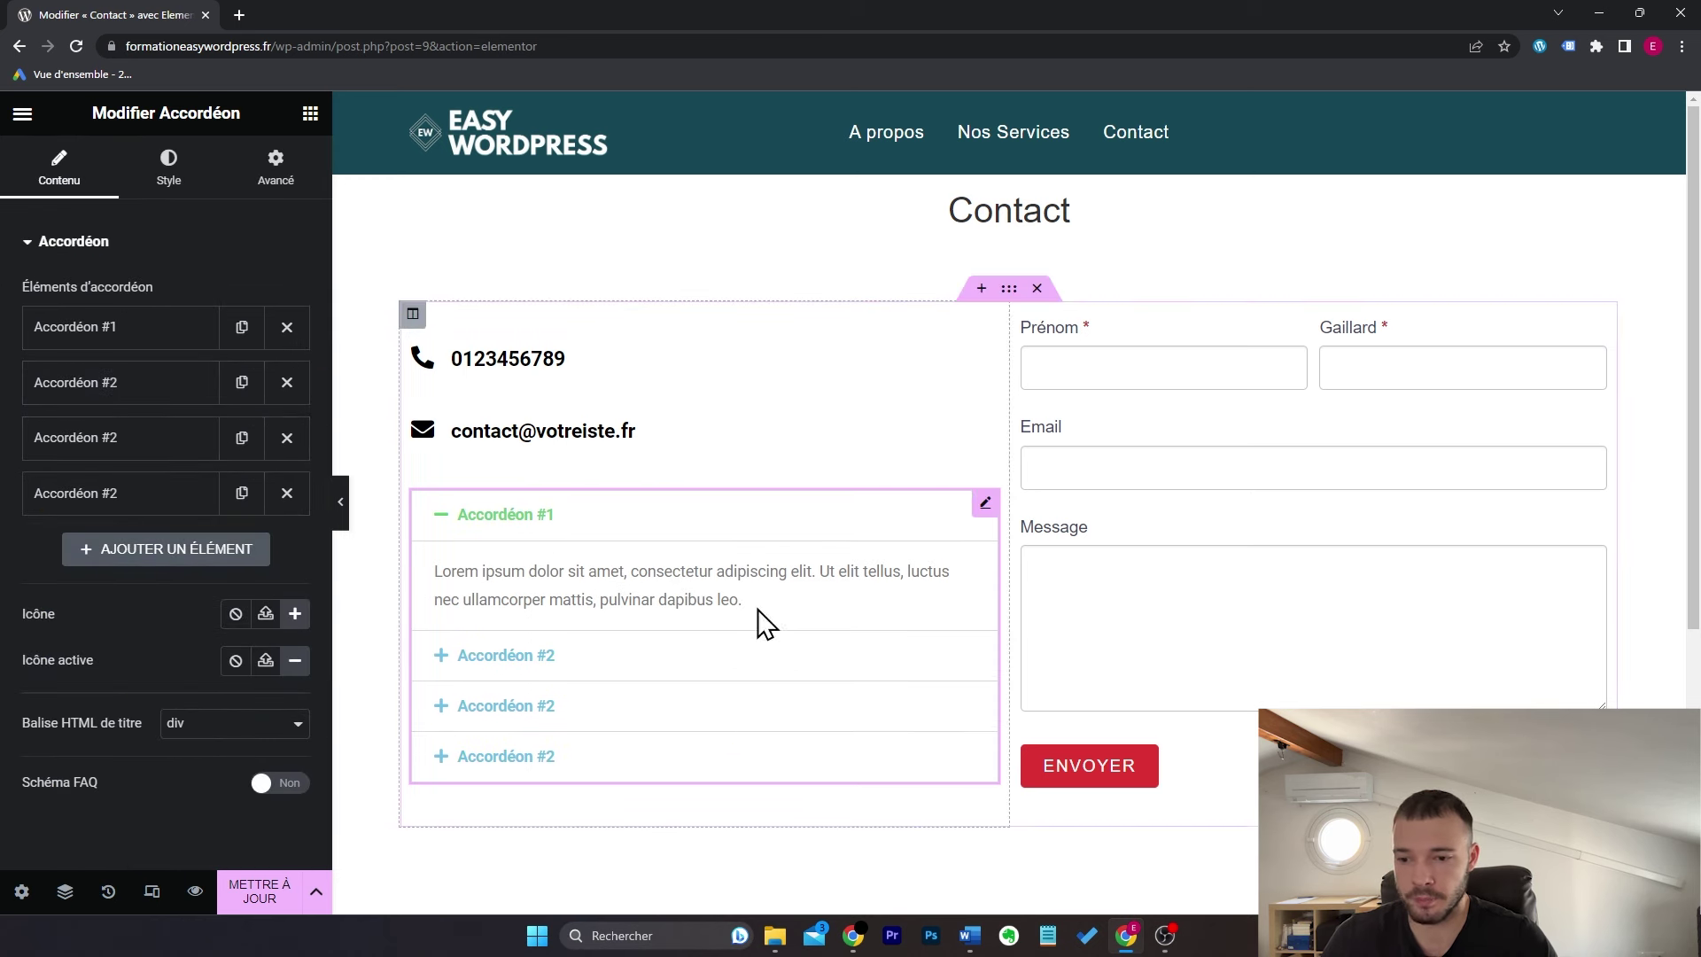
pyautogui.click(310, 113)
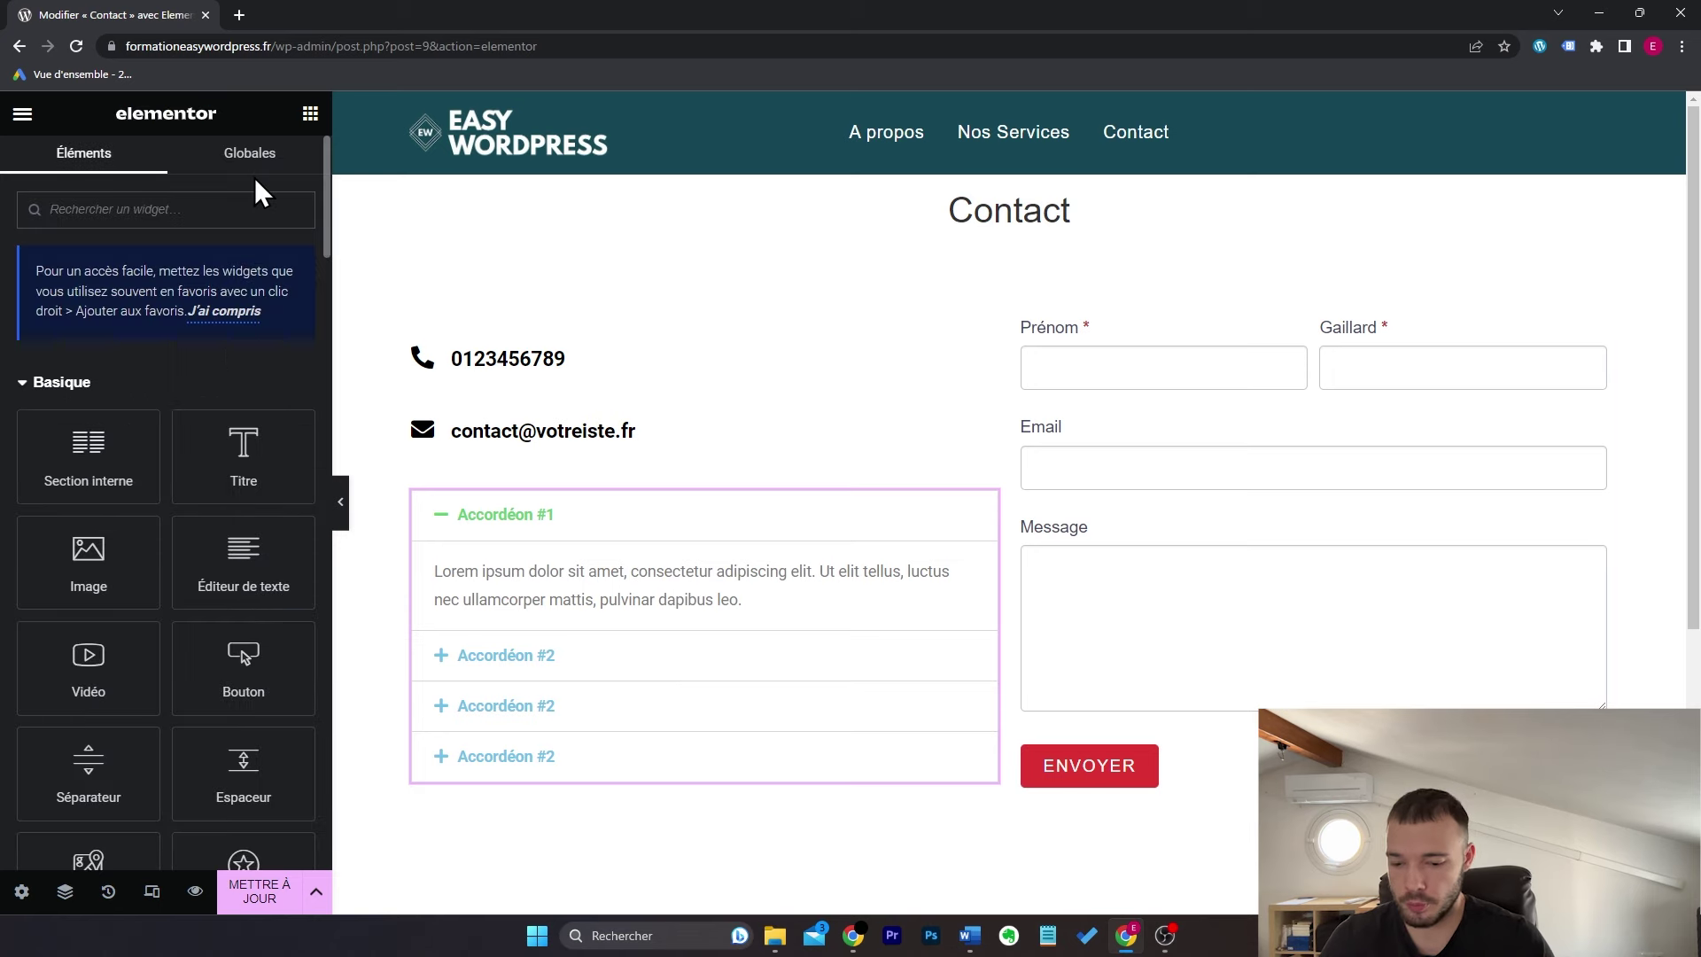
# Step: Drop a London Eye Google Maps widget under the contact section, update the page, open a new tab
pyautogui.write('maps')
pyautogui.scroll(-5, 759, 391)
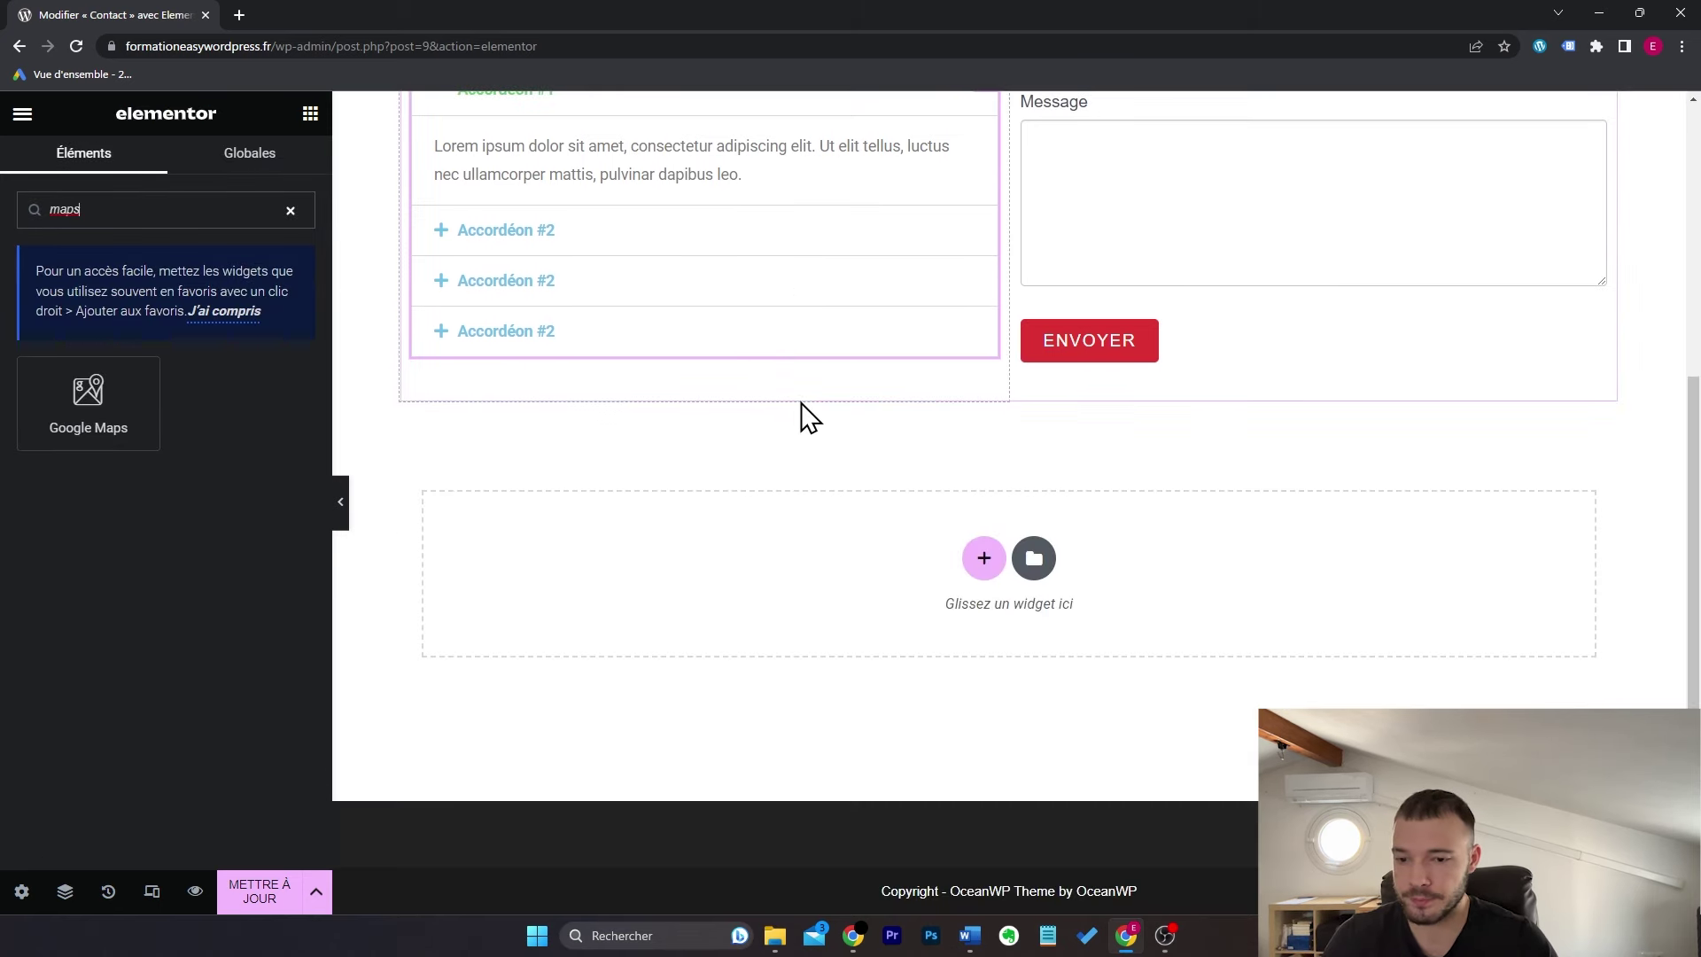
pyautogui.moveTo(133, 418); pyautogui.dragTo(930, 563)
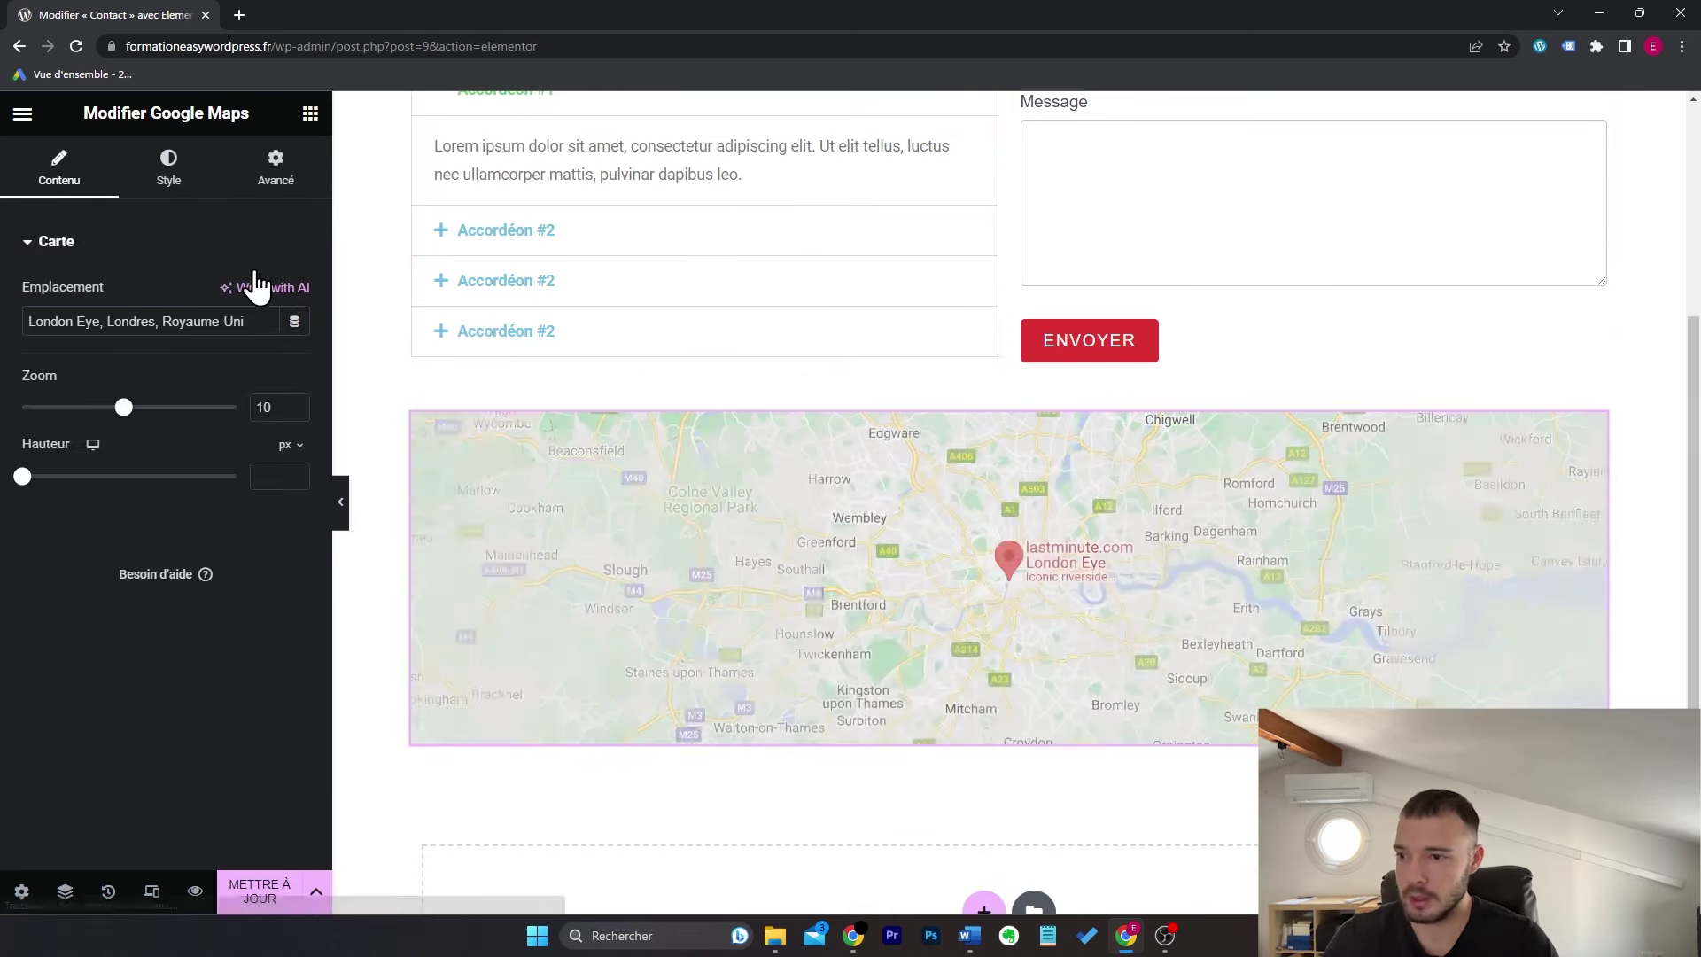
pyautogui.moveTo(247, 322); pyautogui.dragTo(18, 326)
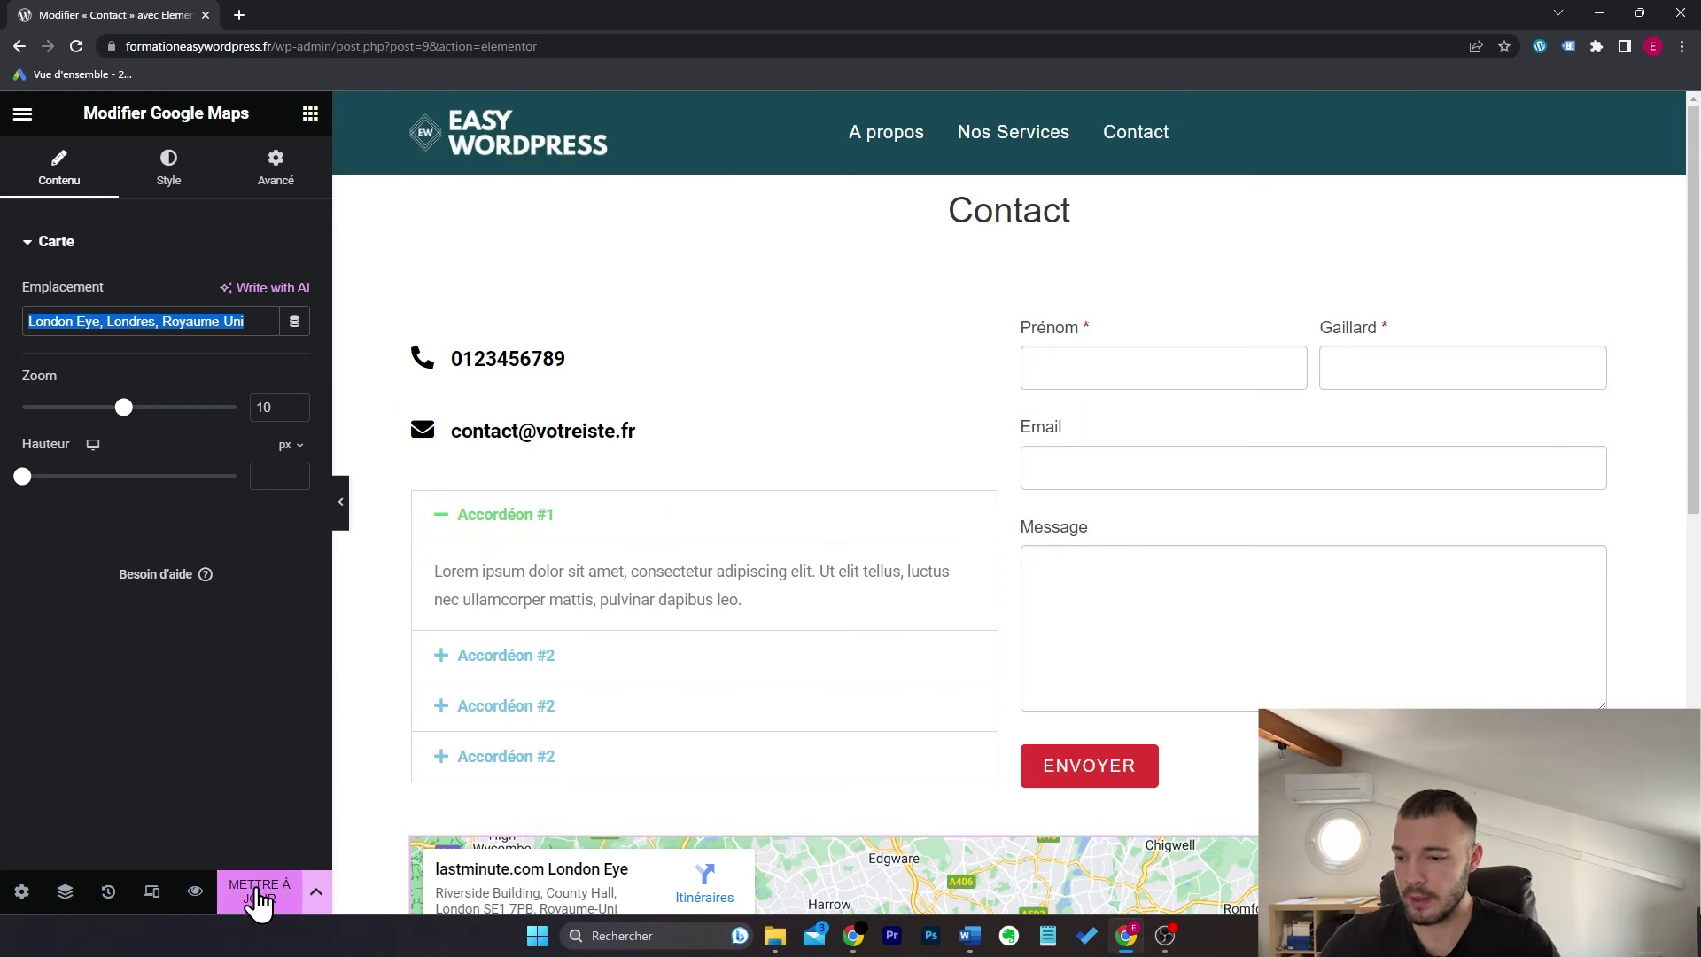
pyautogui.click(258, 897)
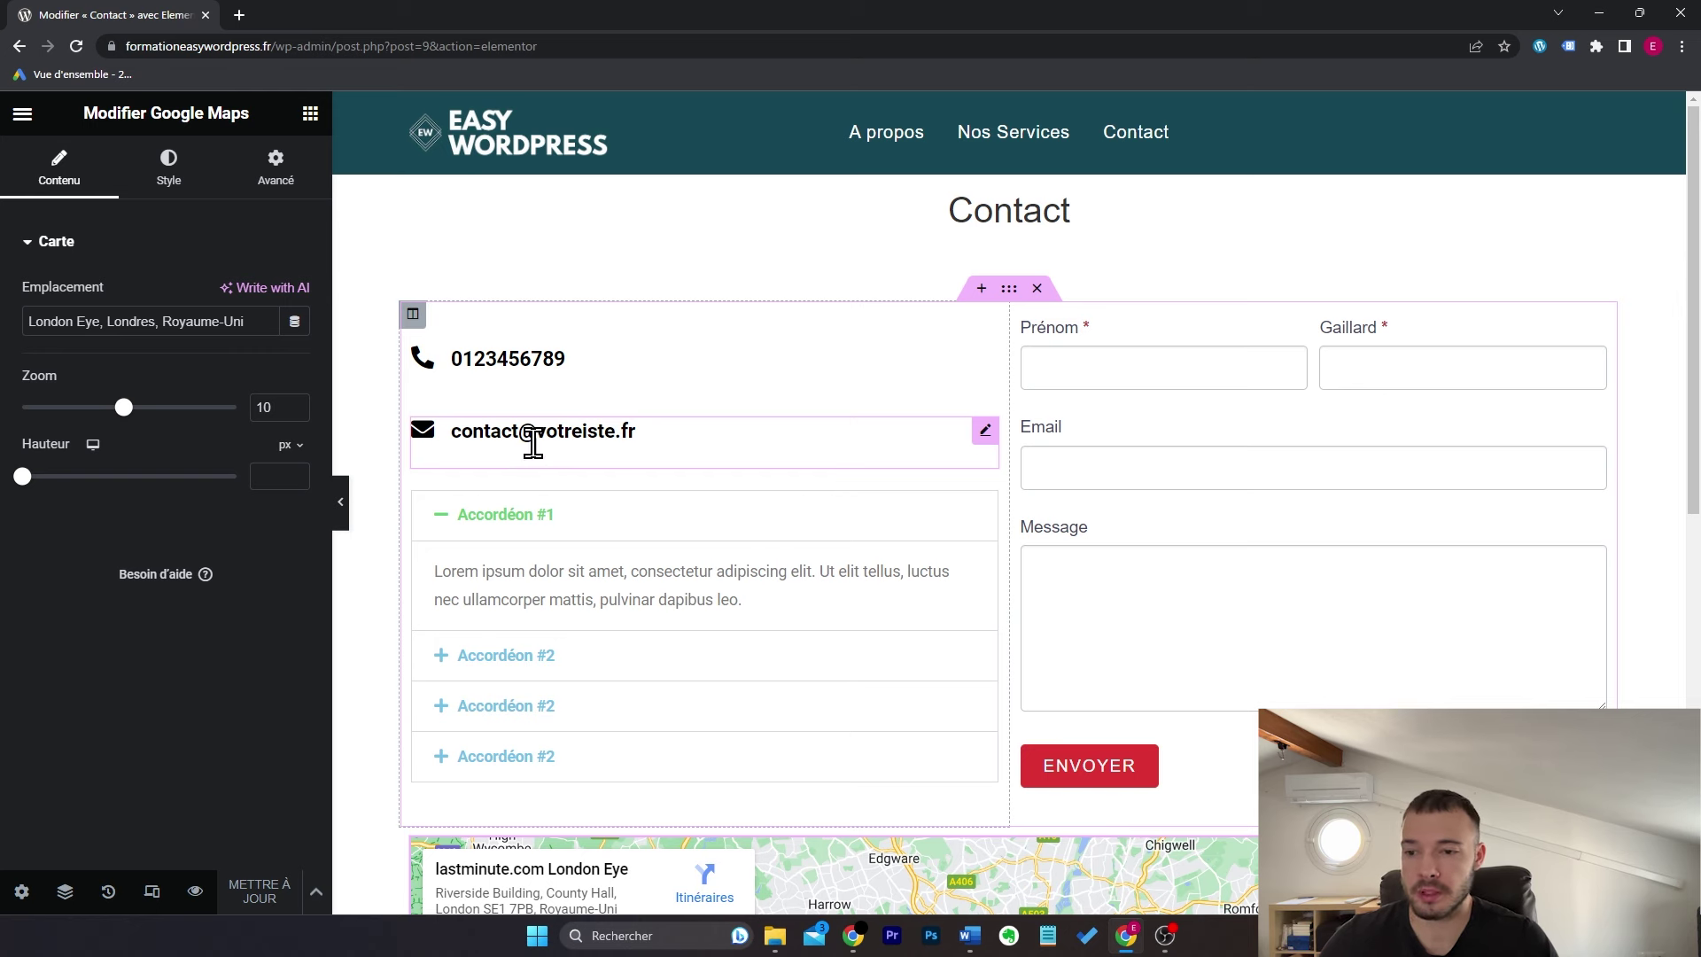
pyautogui.click(239, 15)
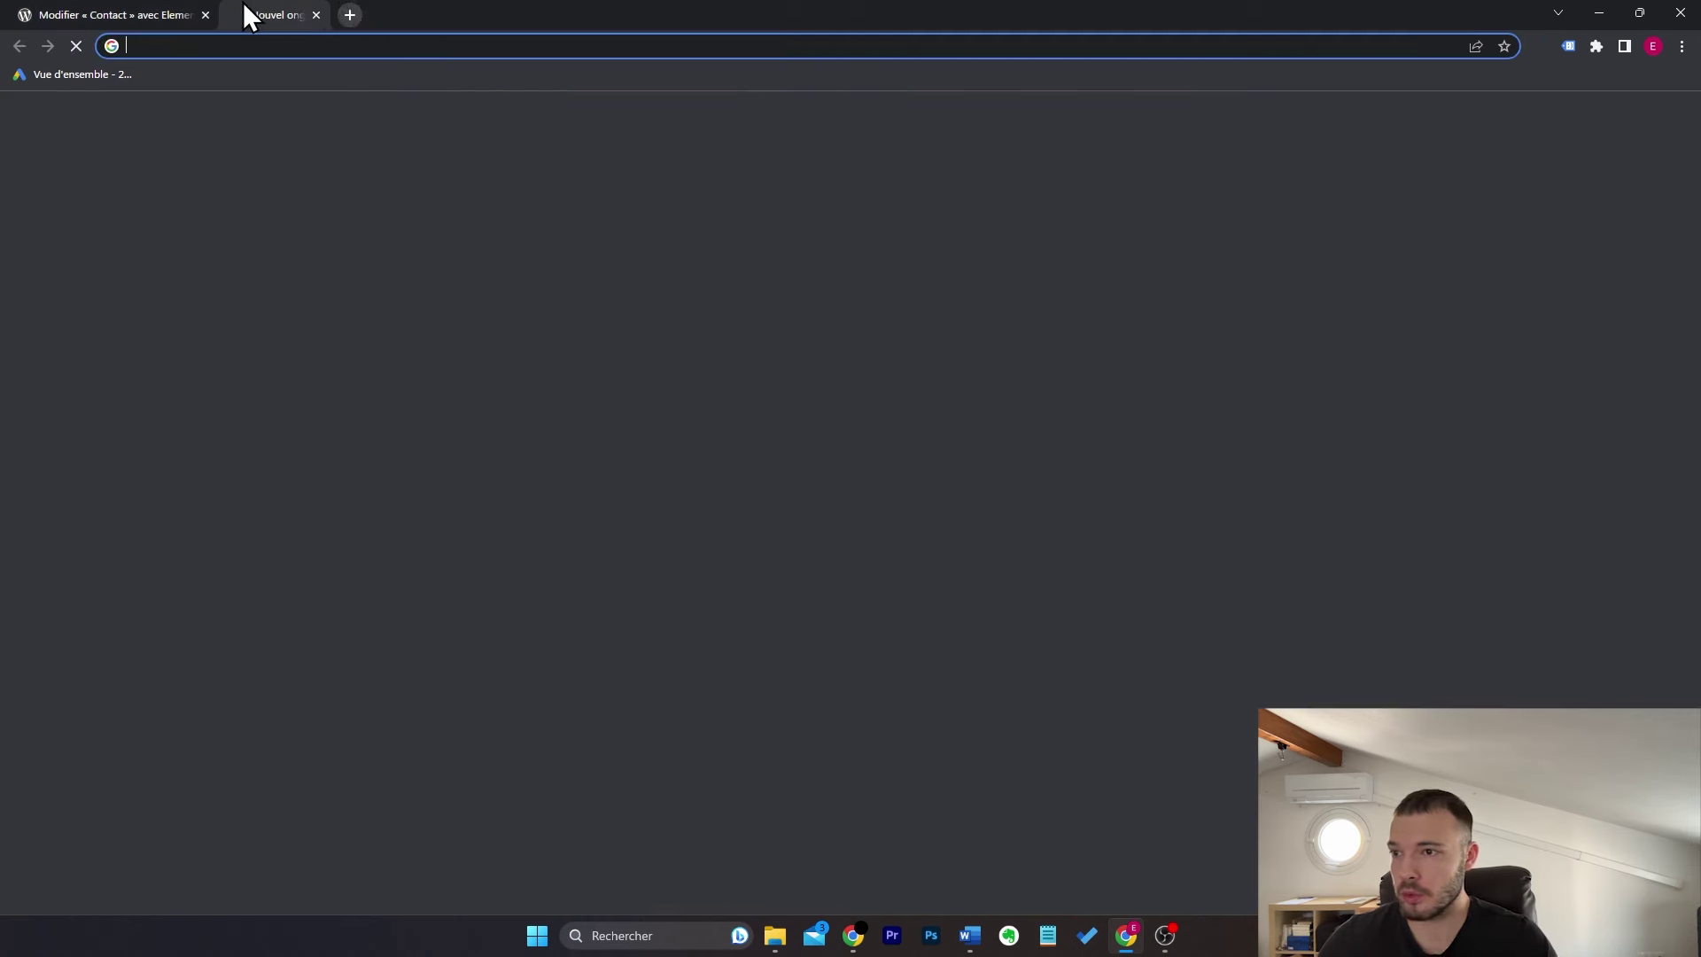
# Step: Go to ionos.fr, enter the Email area and start a new e-mail address to reach the package choices
pyautogui.write('io')
pyautogui.press('Return')
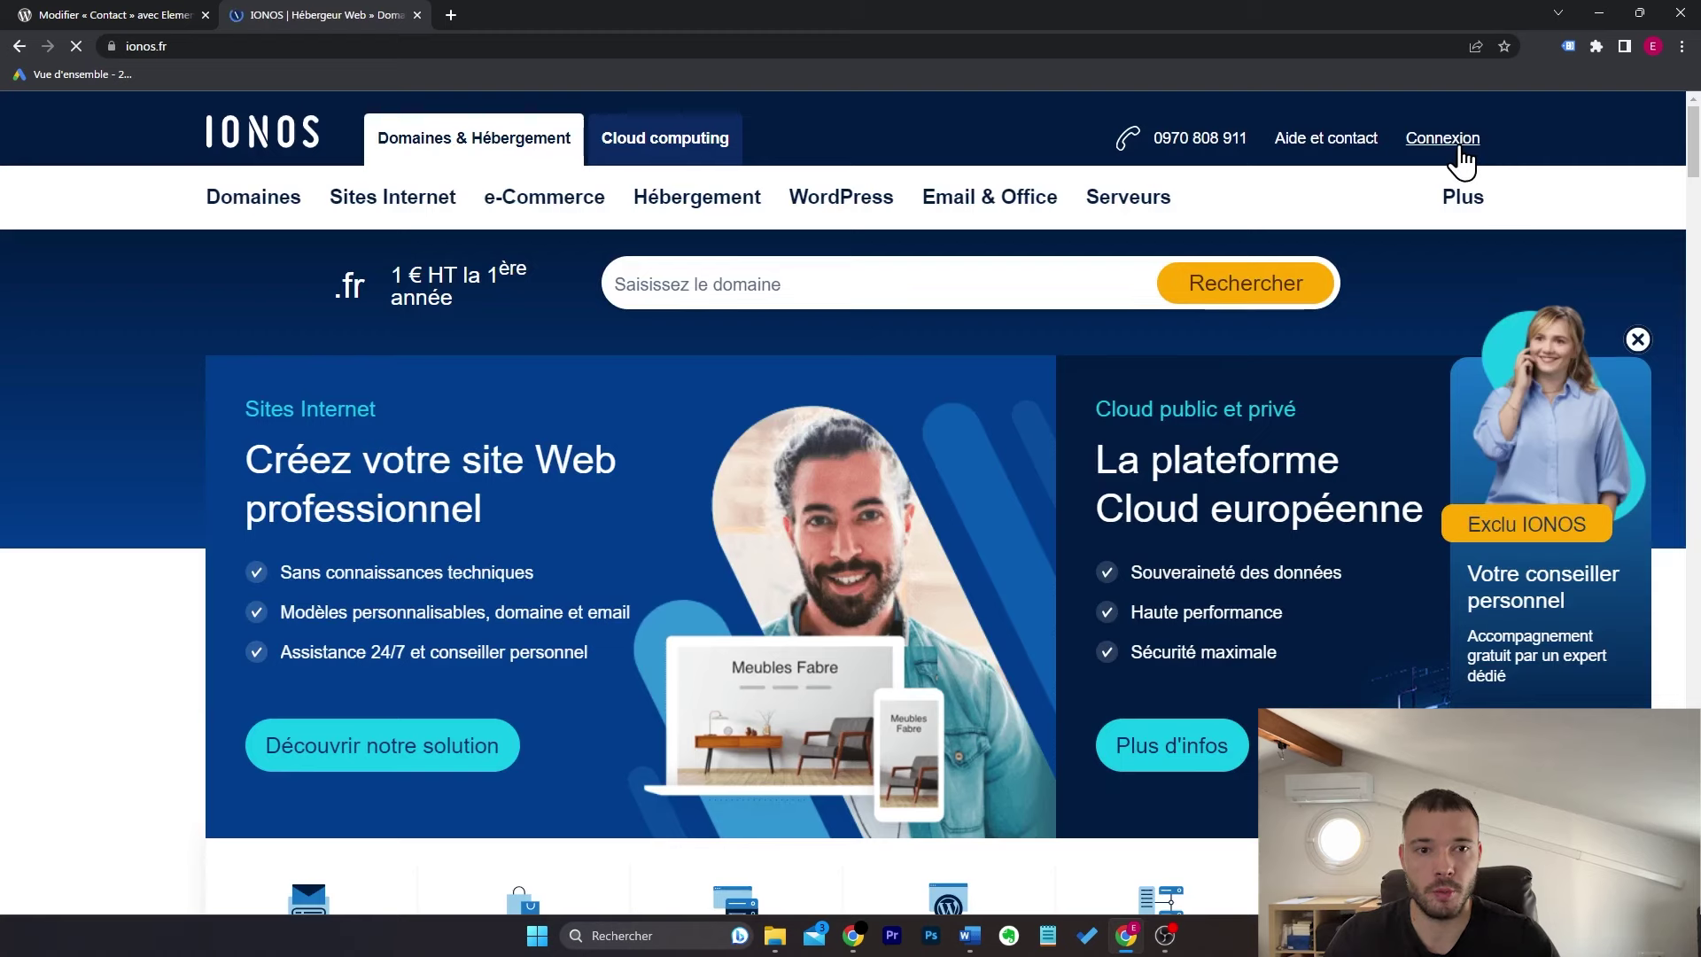
pyautogui.click(1457, 149)
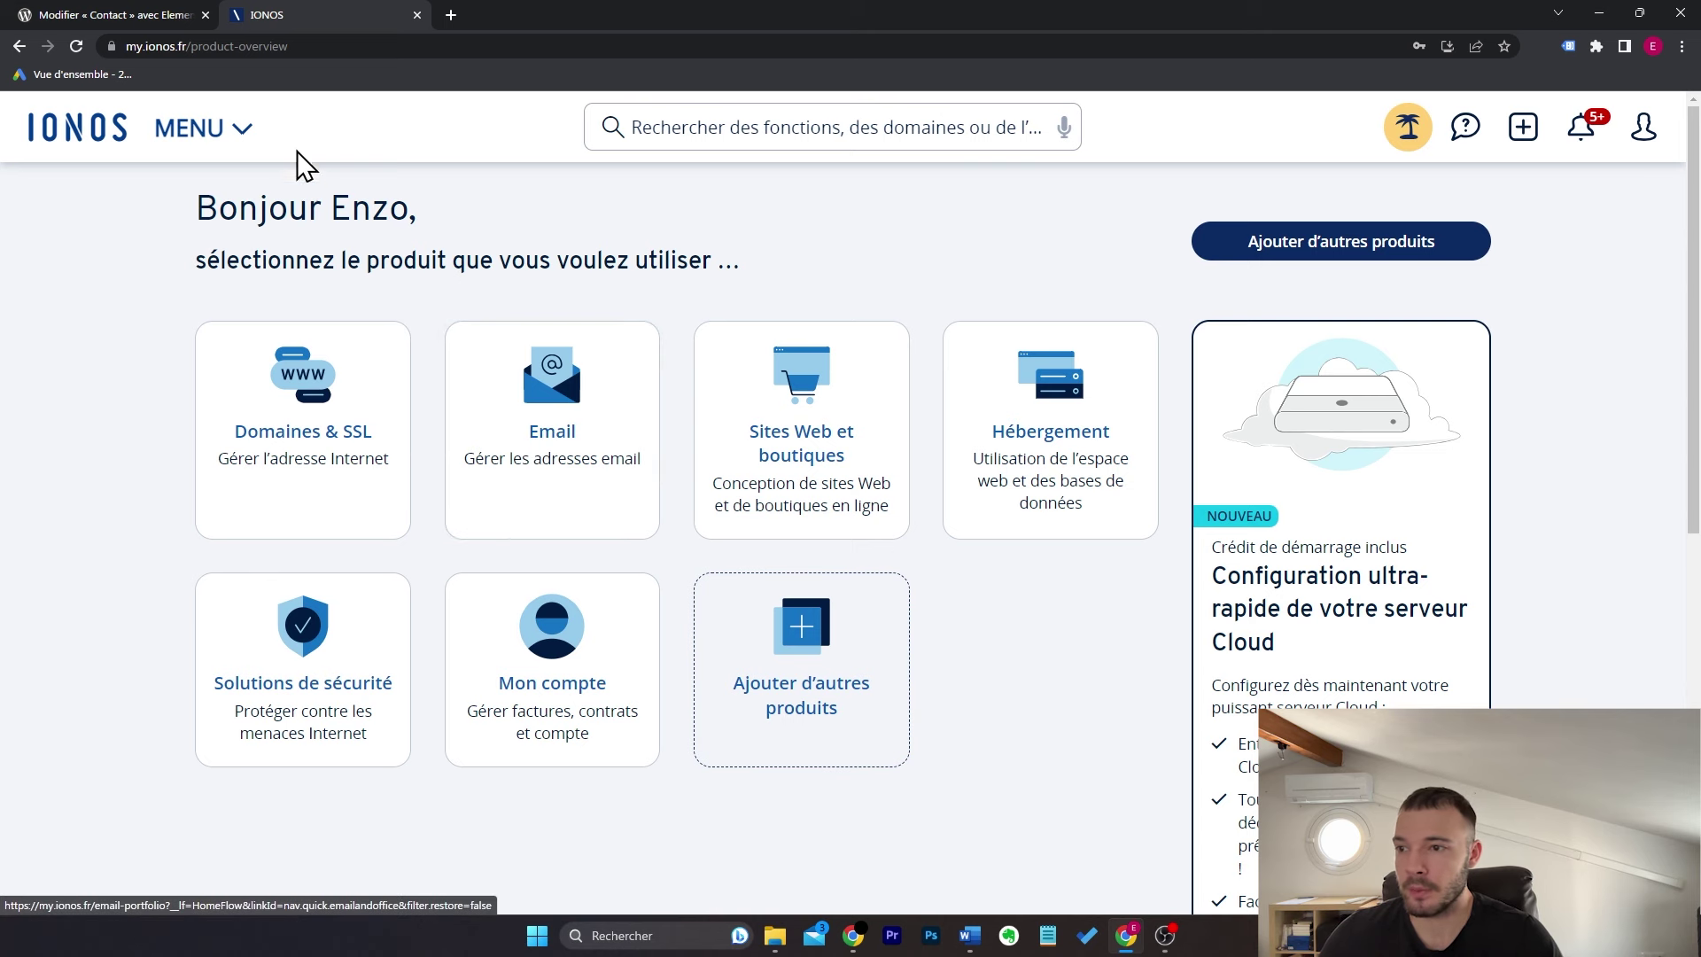
pyautogui.click(241, 110)
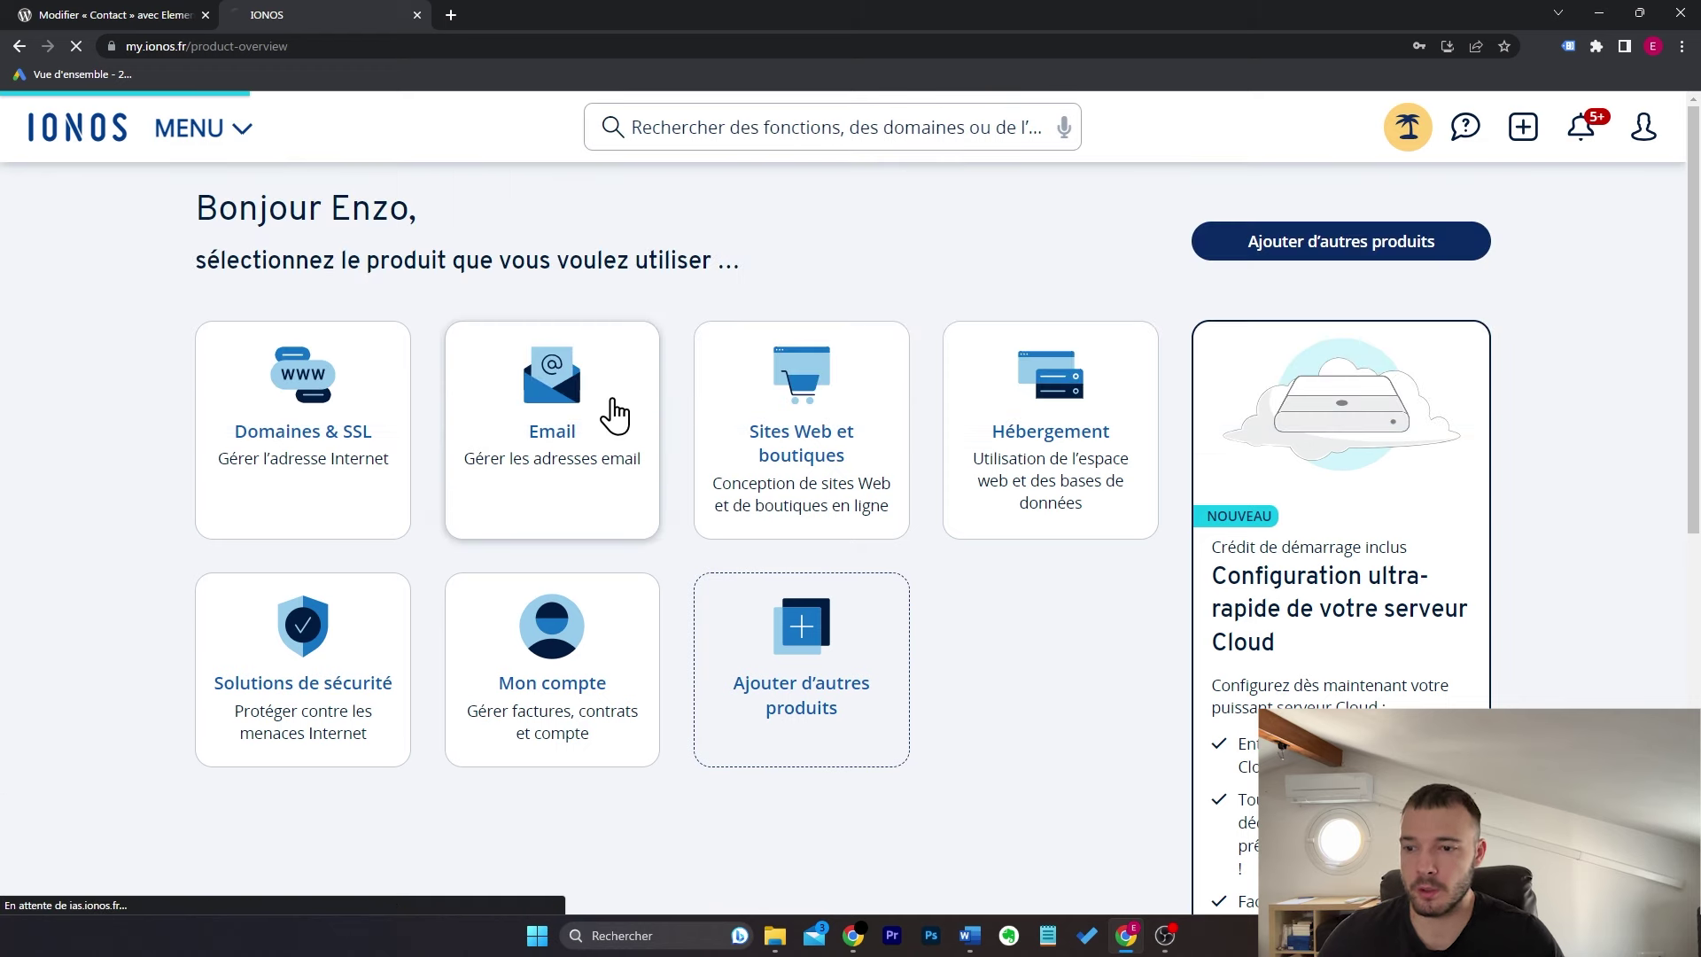
pyautogui.click(619, 416)
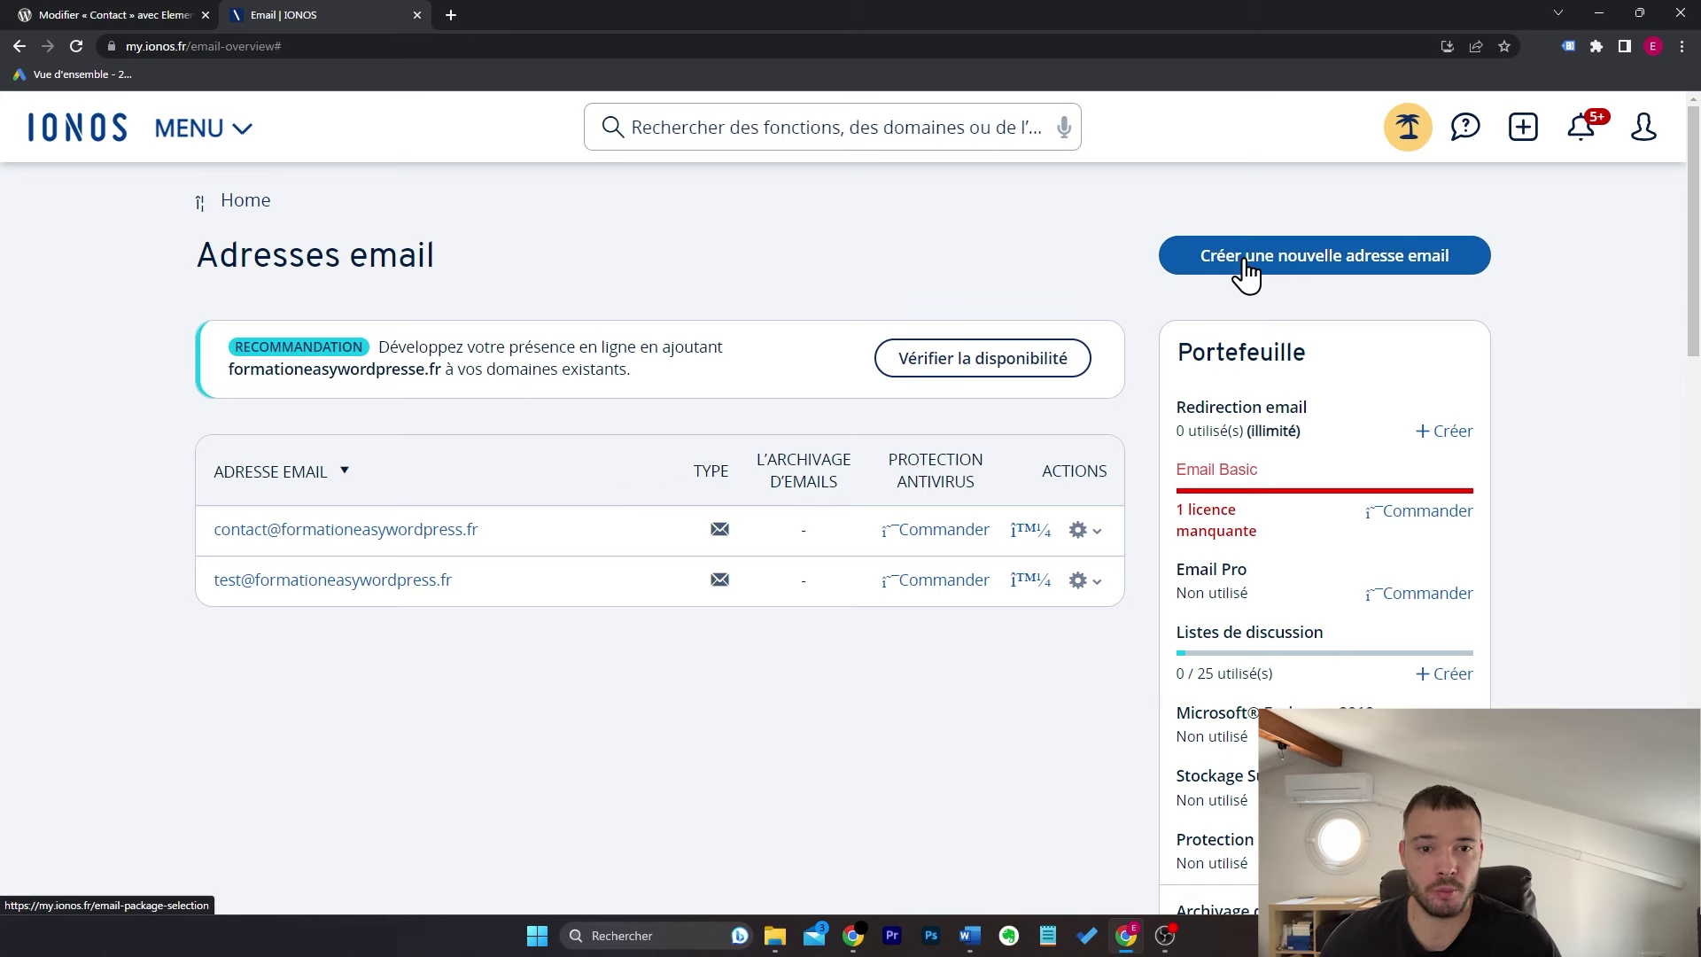
pyautogui.click(1348, 270)
pyautogui.scroll(-1, 372, 470)
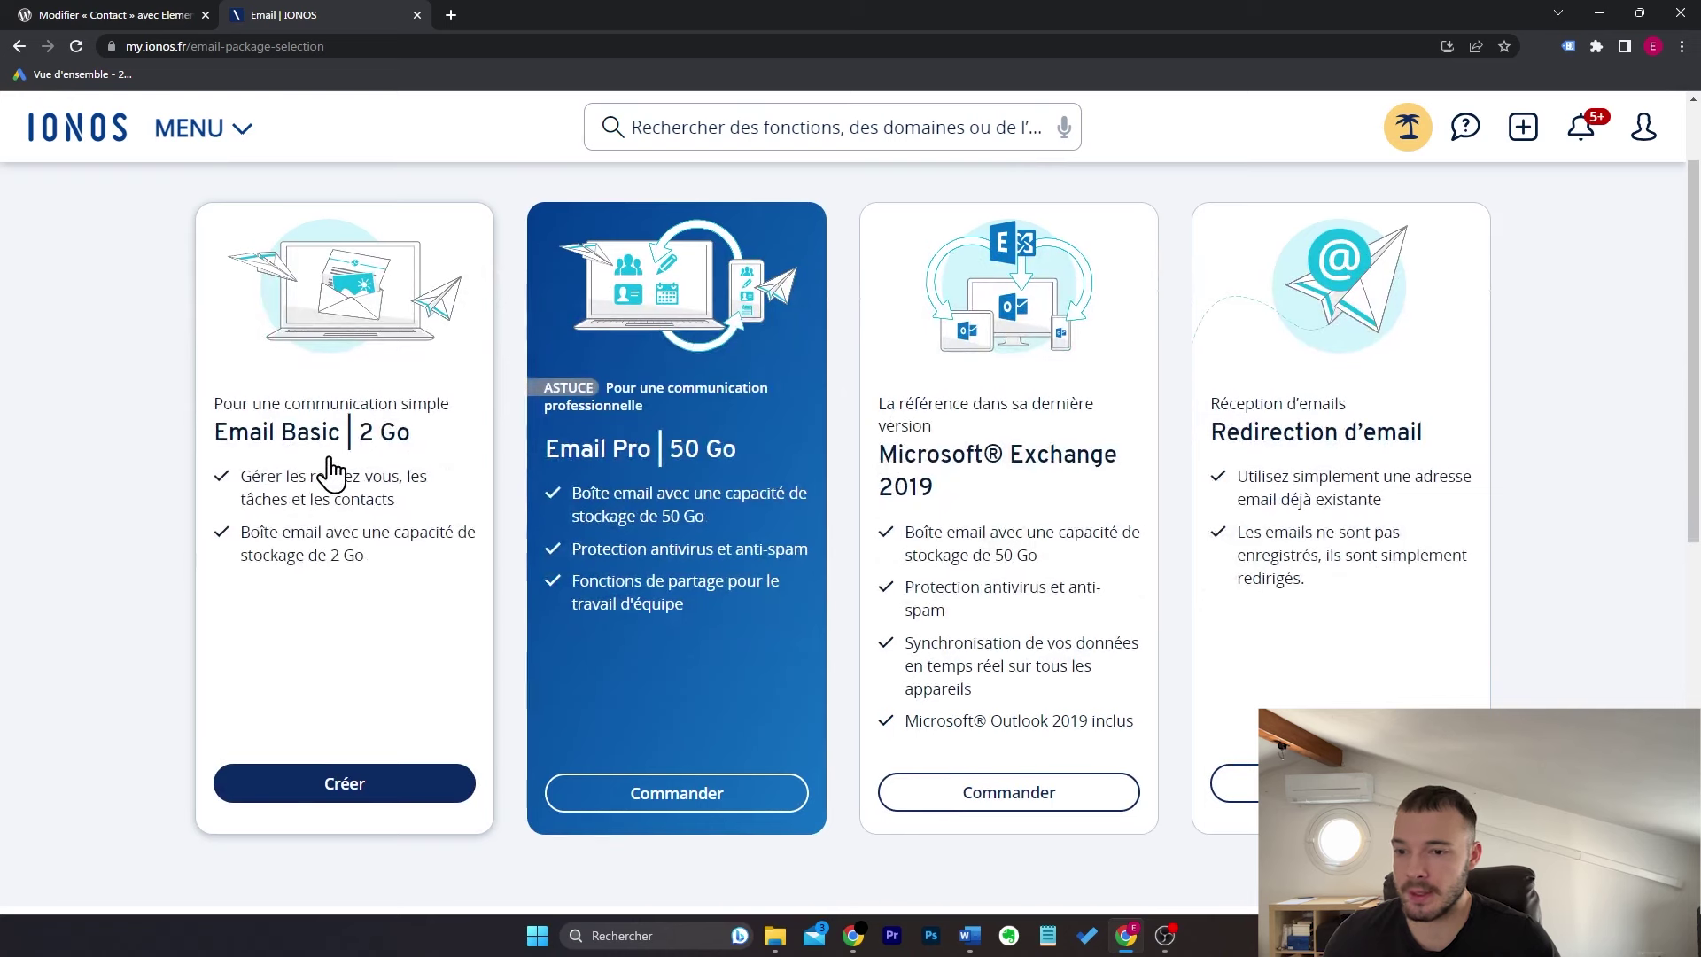
pyautogui.click(368, 781)
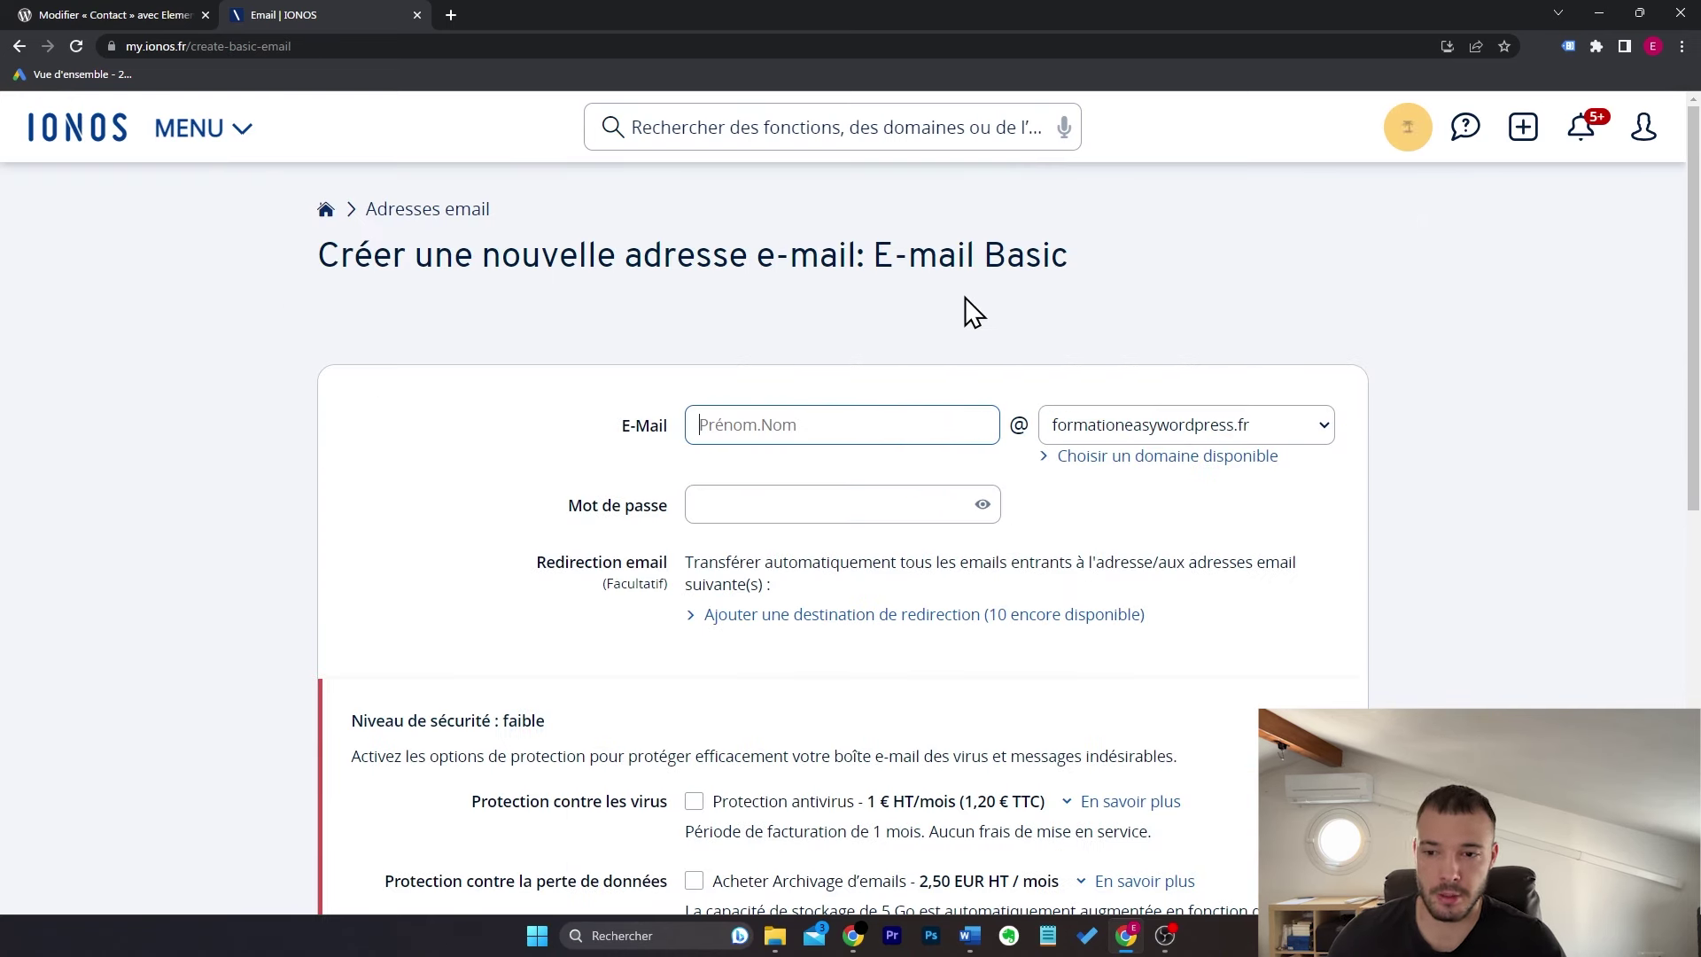
pyautogui.write('contact')
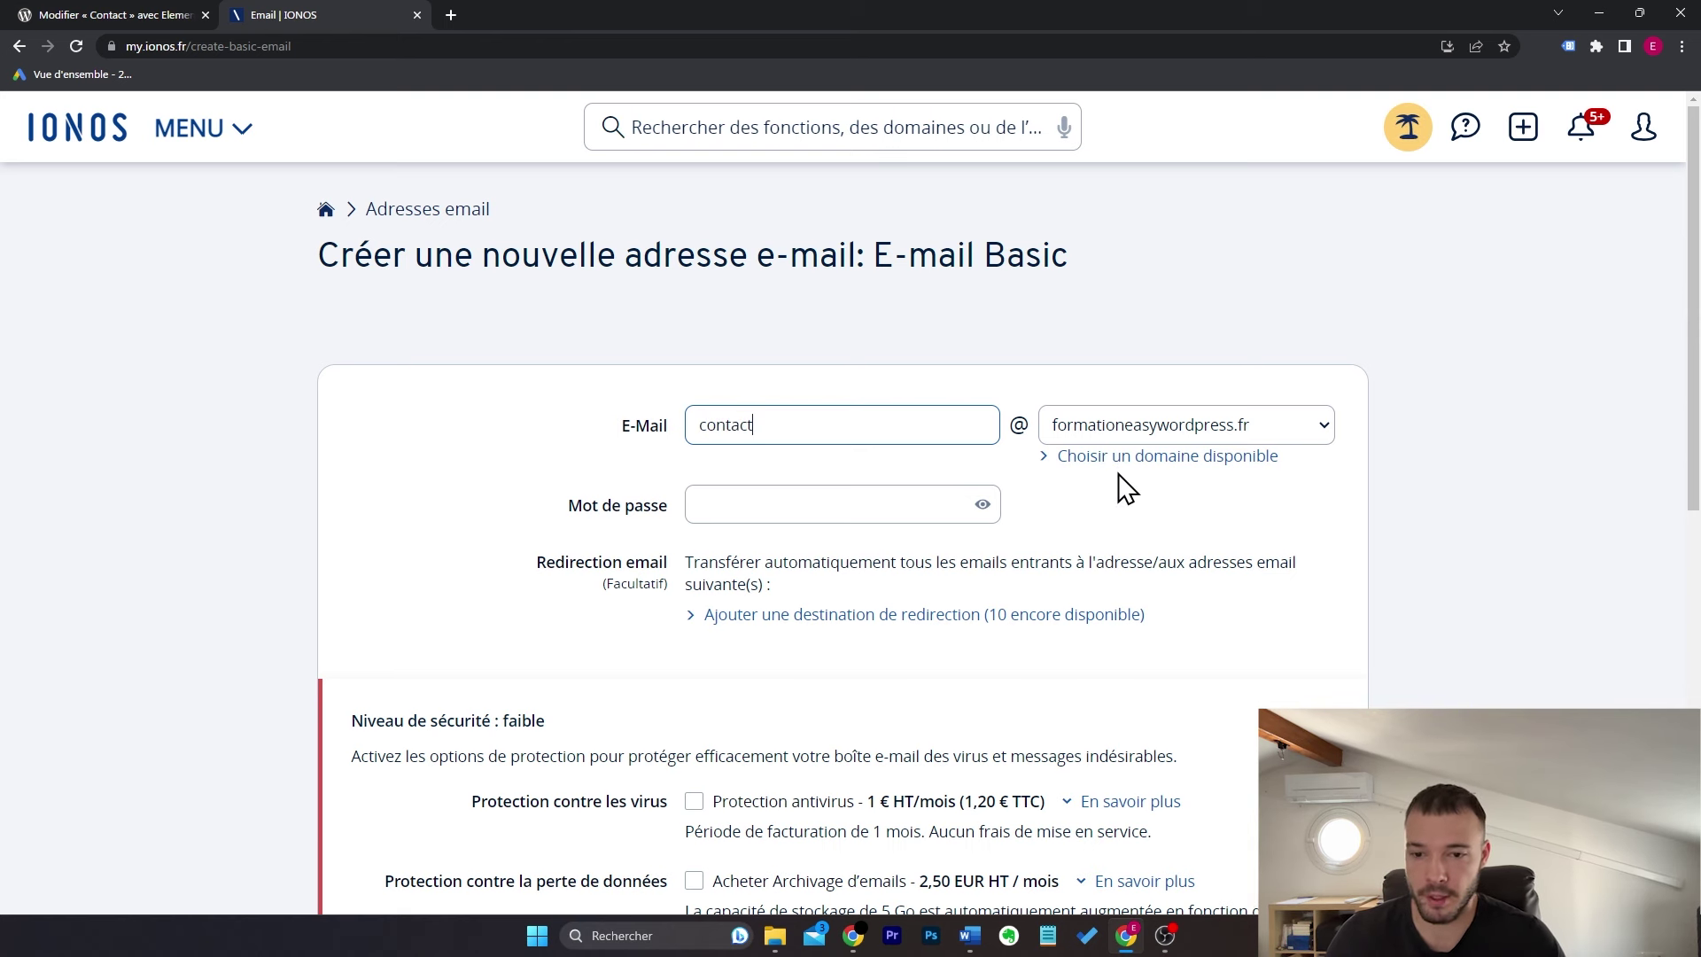
pyautogui.click(838, 502)
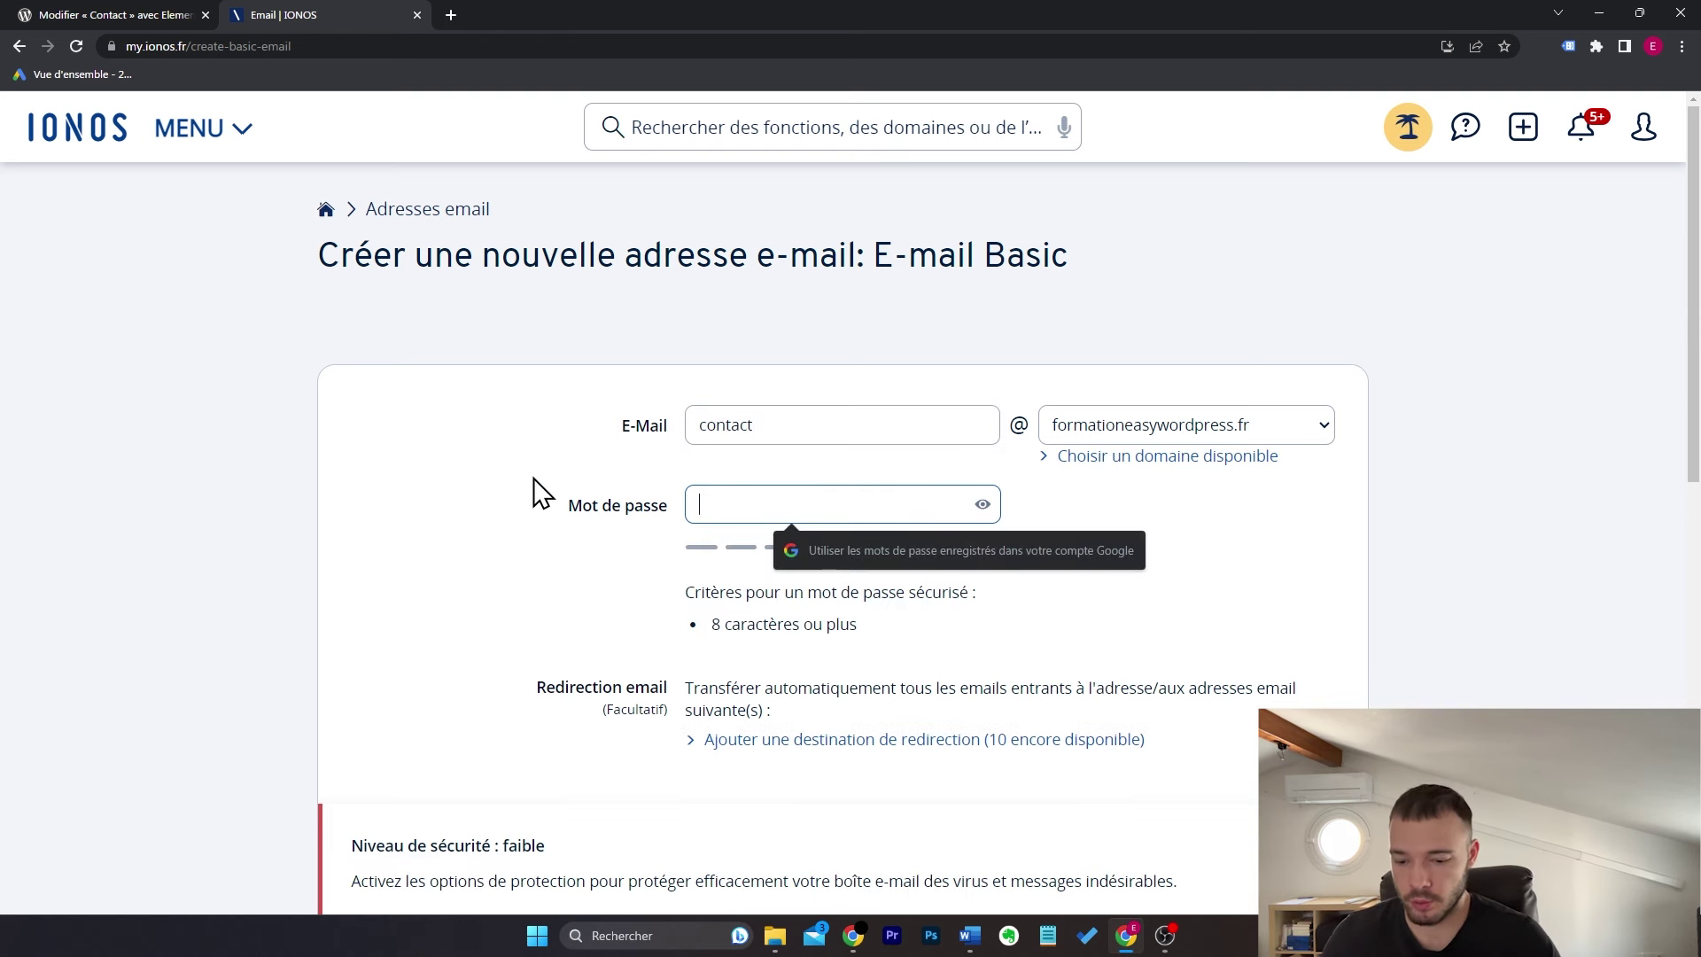
pyautogui.hotkey('ctrl', 'v')
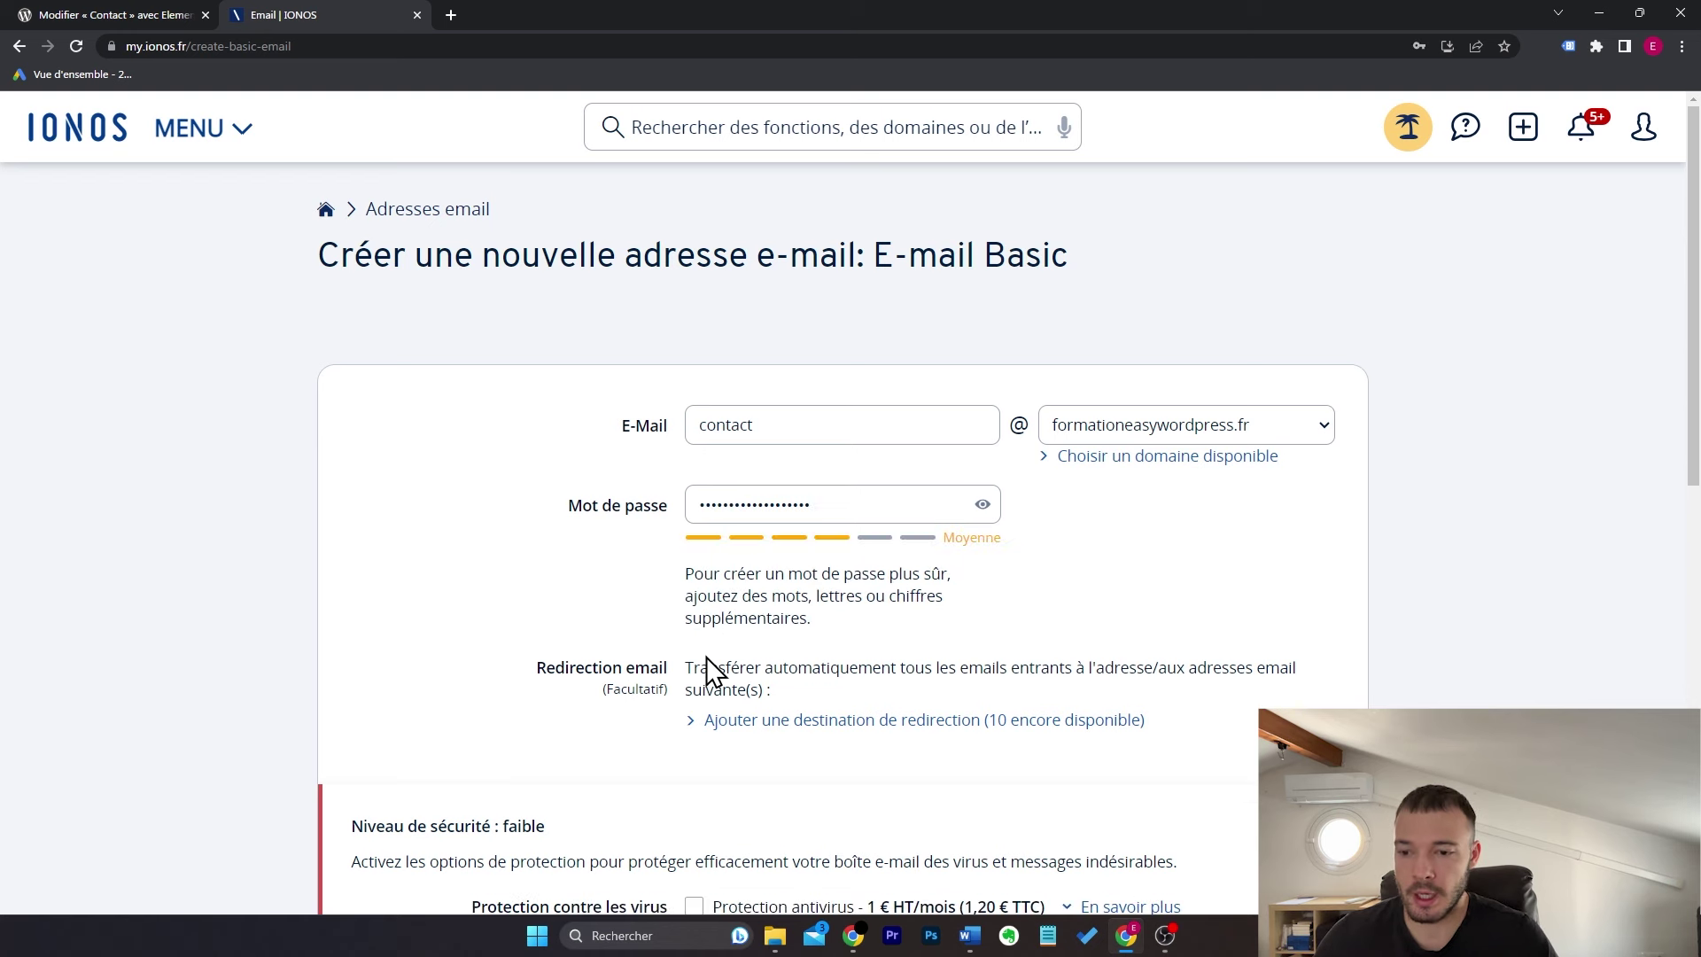
pyautogui.click(883, 720)
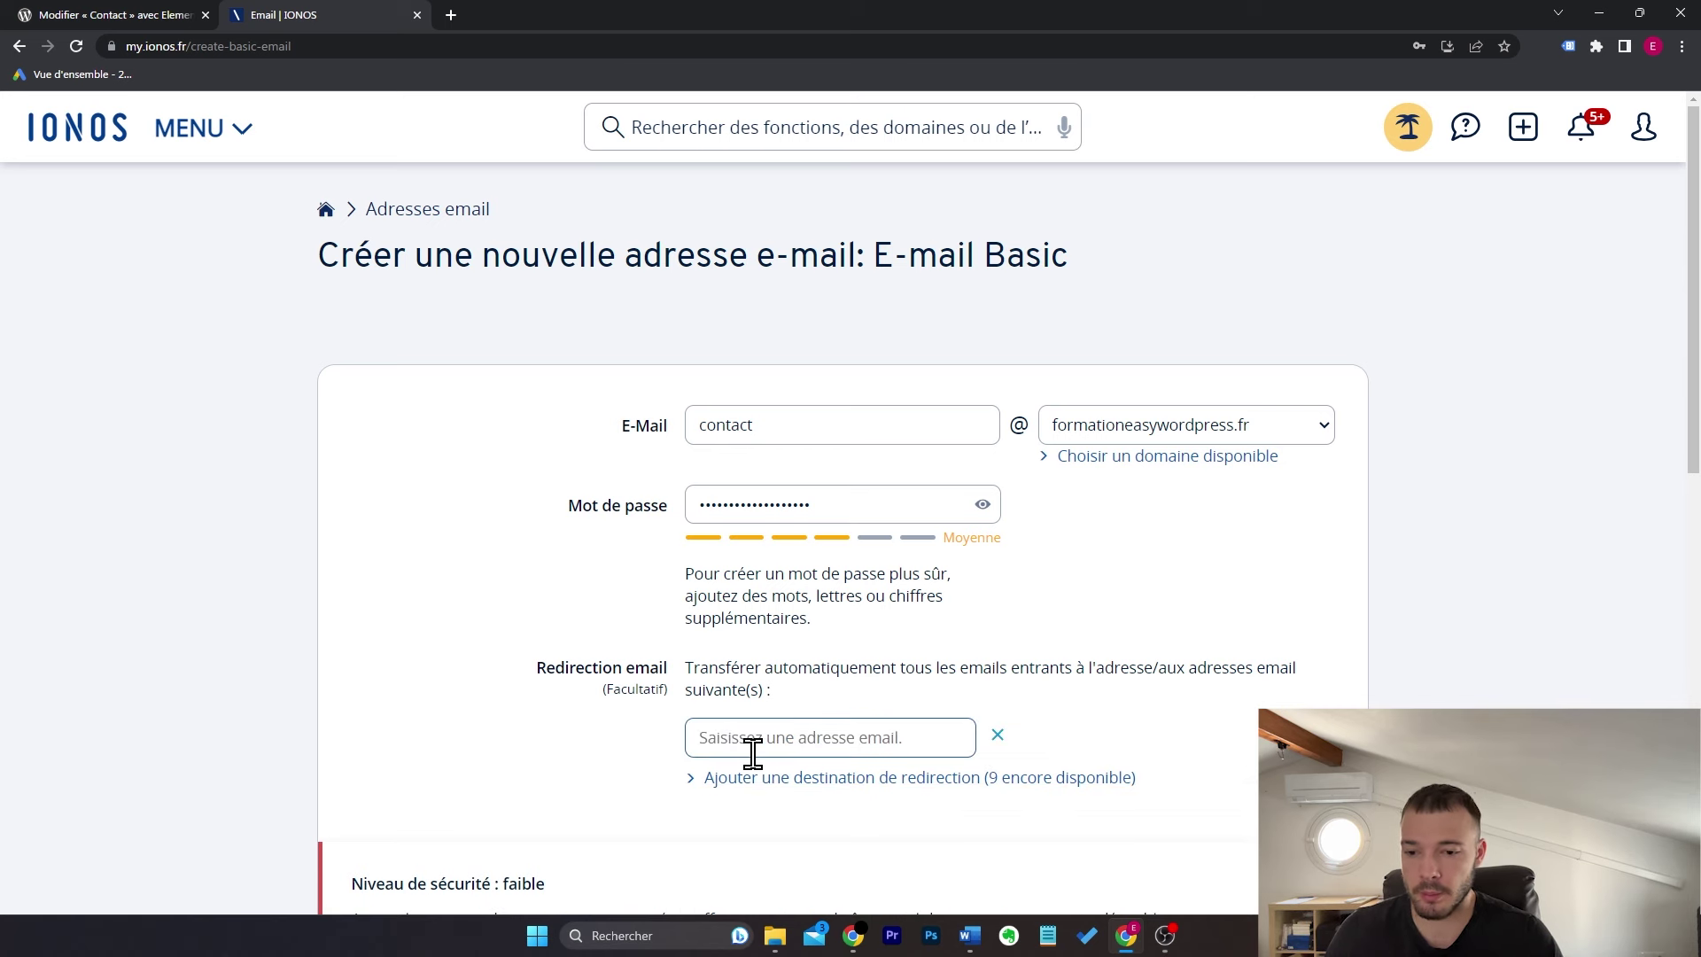
pyautogui.click(998, 735)
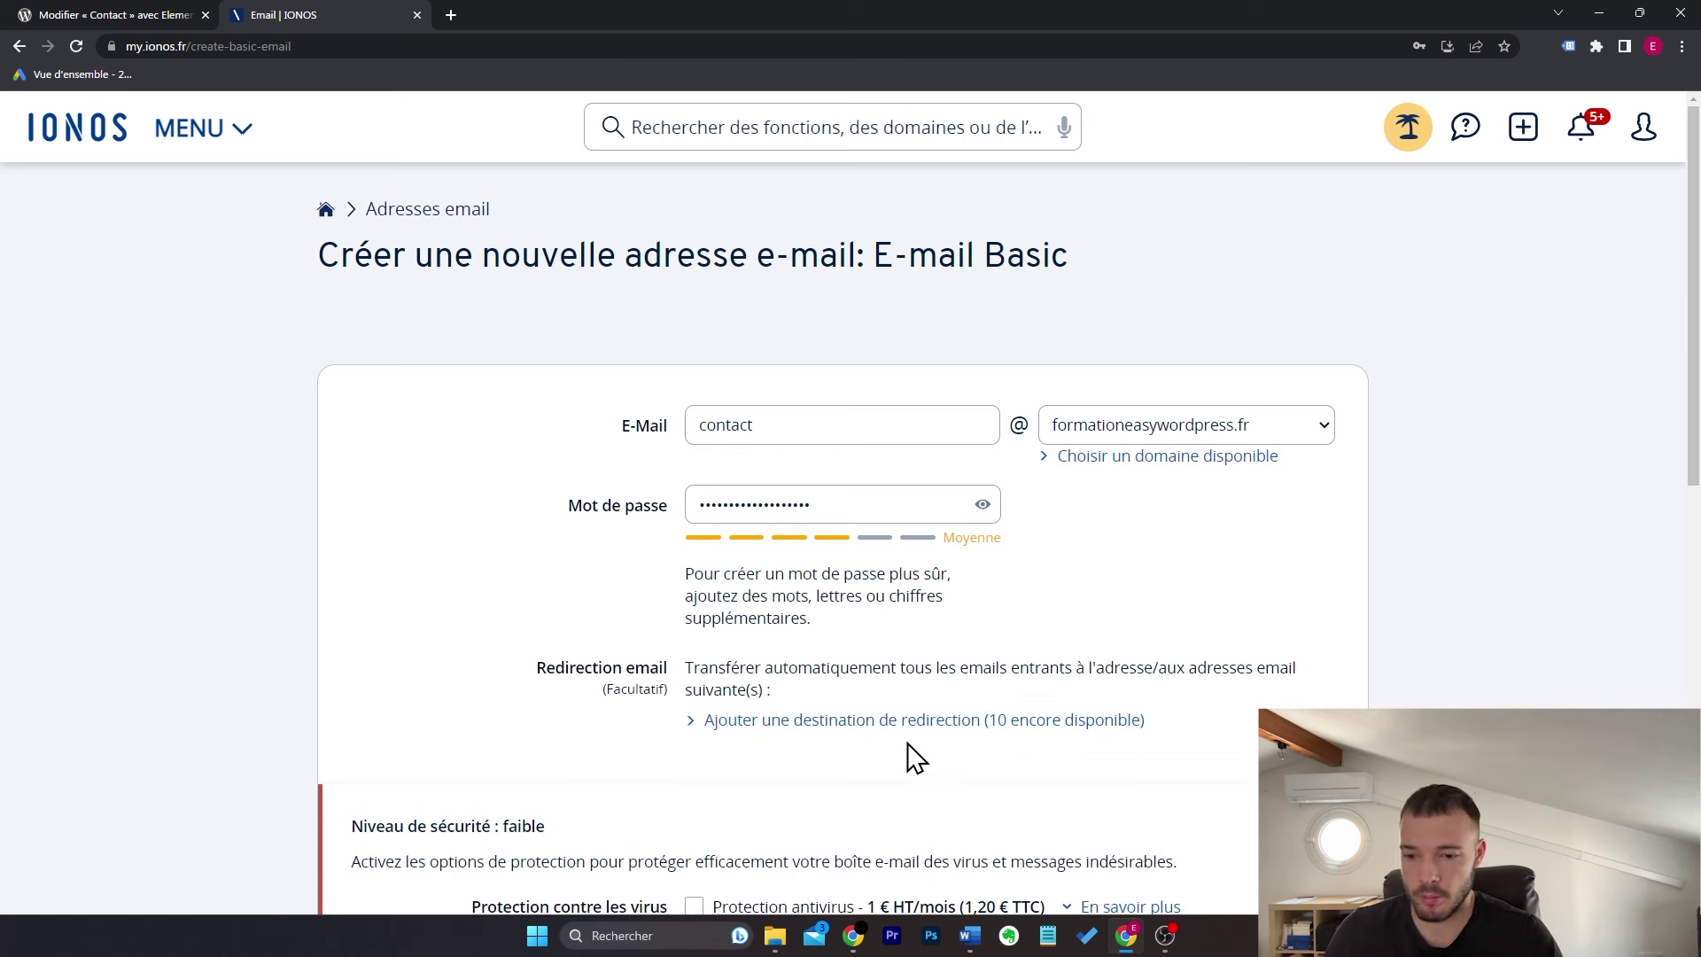
pyautogui.scroll(-6, 595, 753)
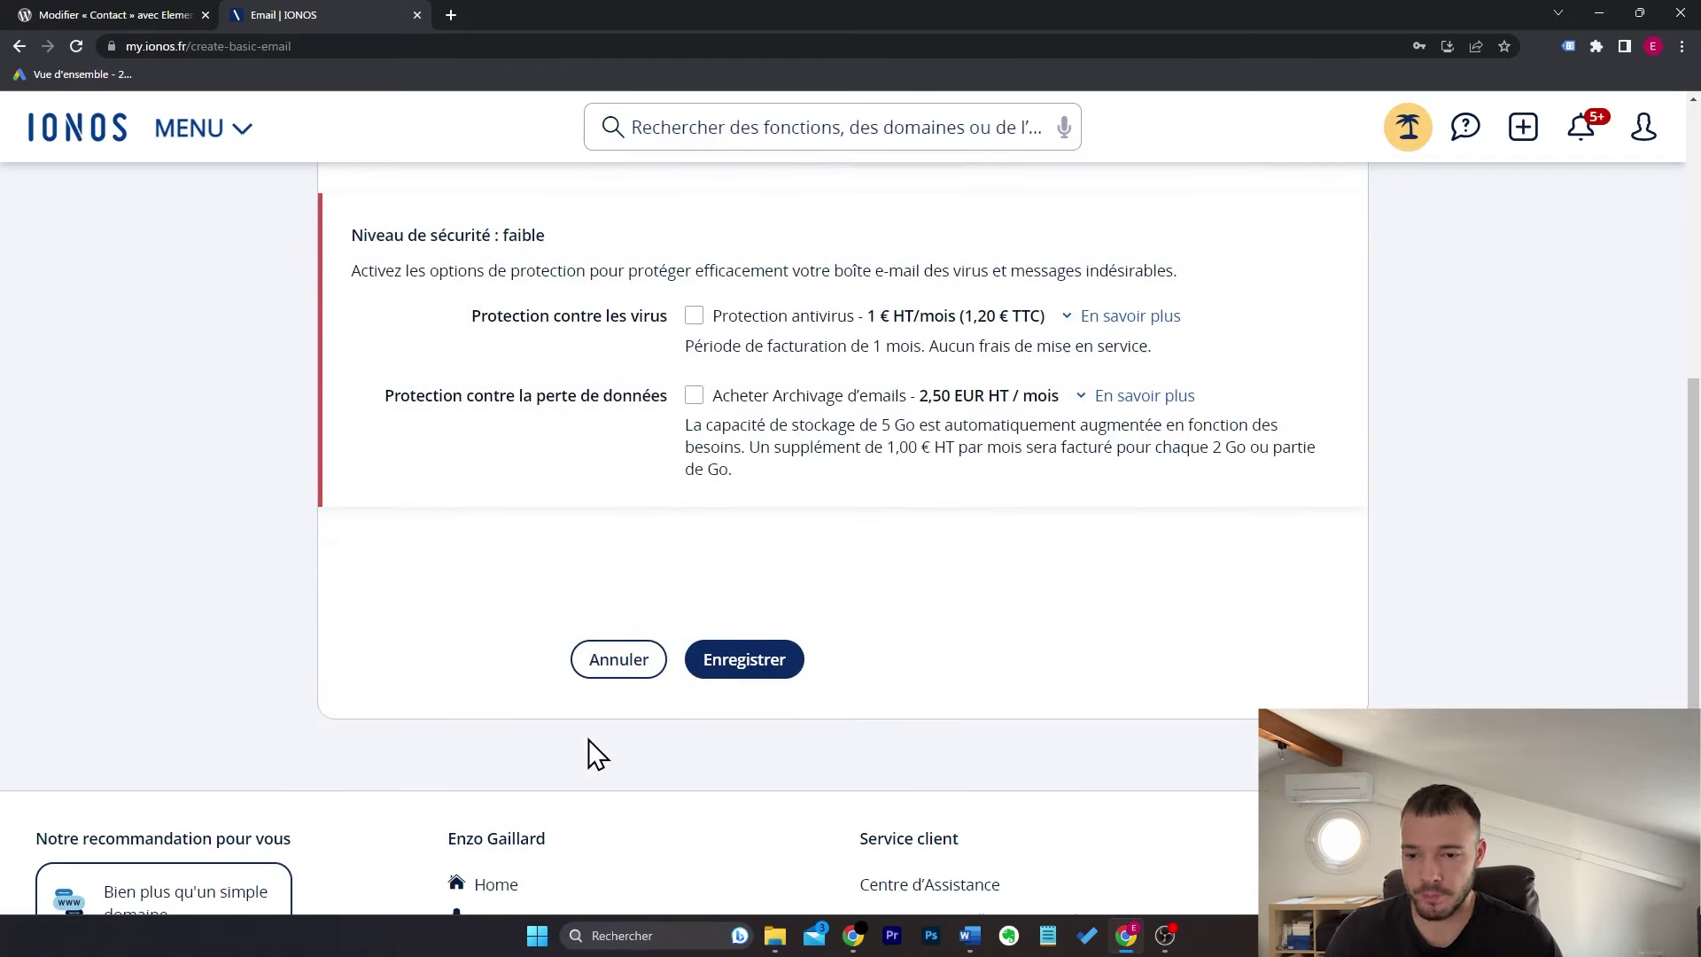
pyautogui.click(733, 682)
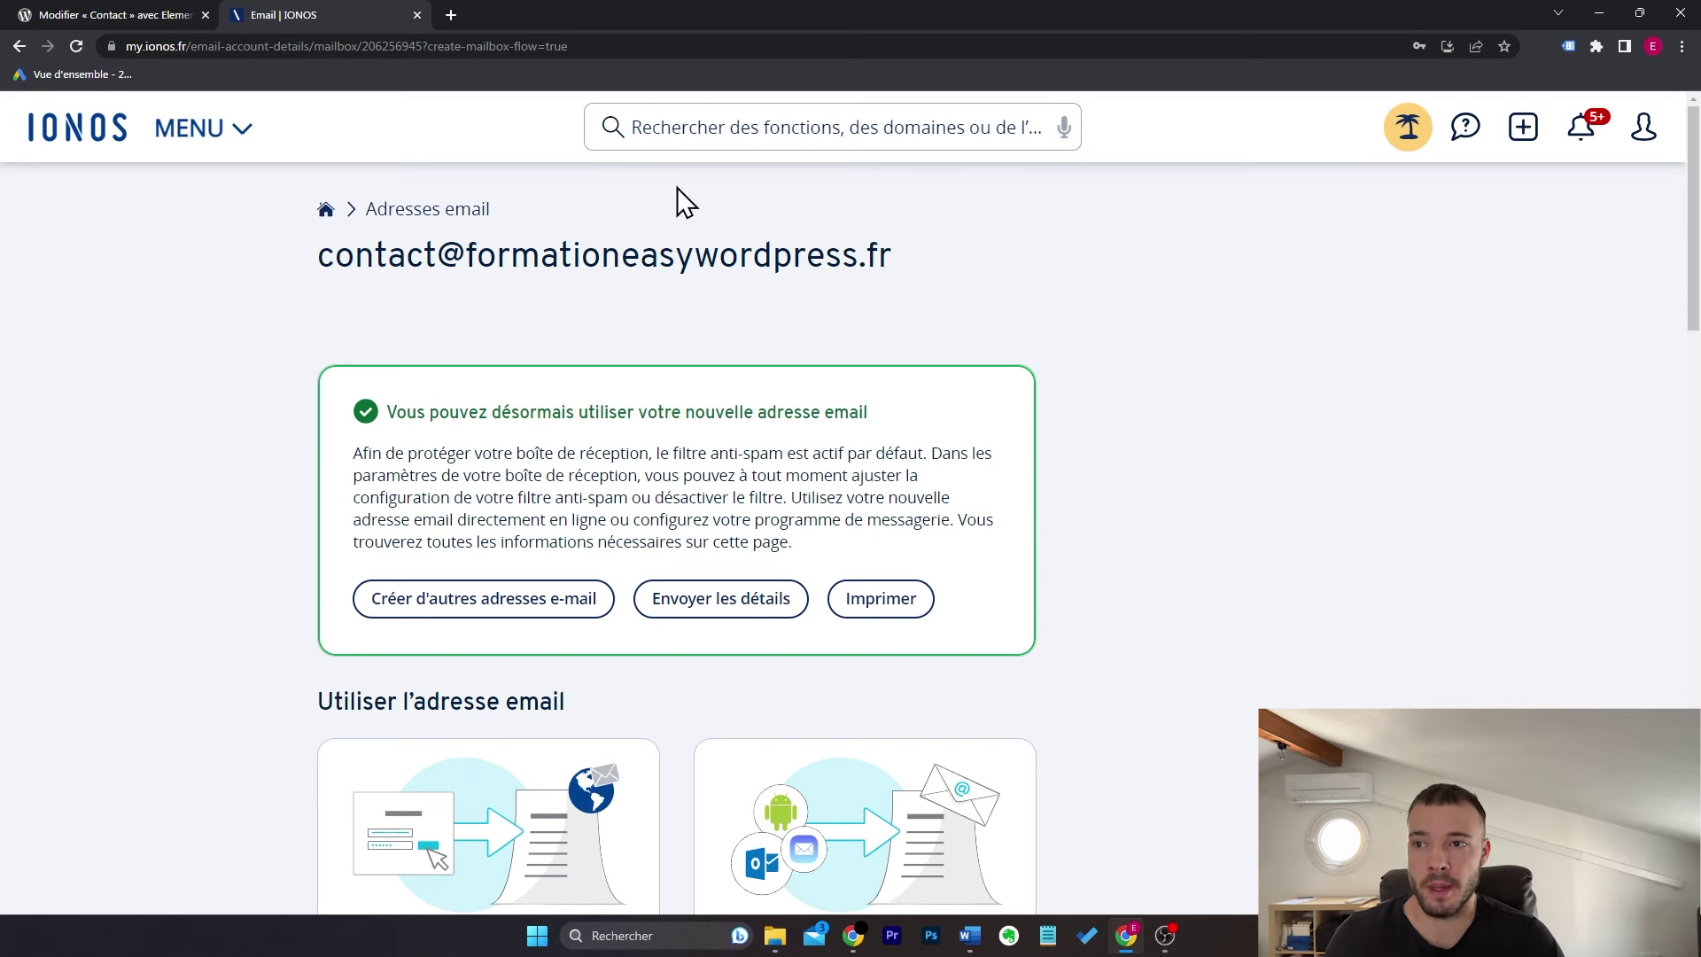
# Step: Load the IONOS webmail login page at mail.ionos.fr in a new tab
pyautogui.click(439, 9)
pyautogui.write('m')
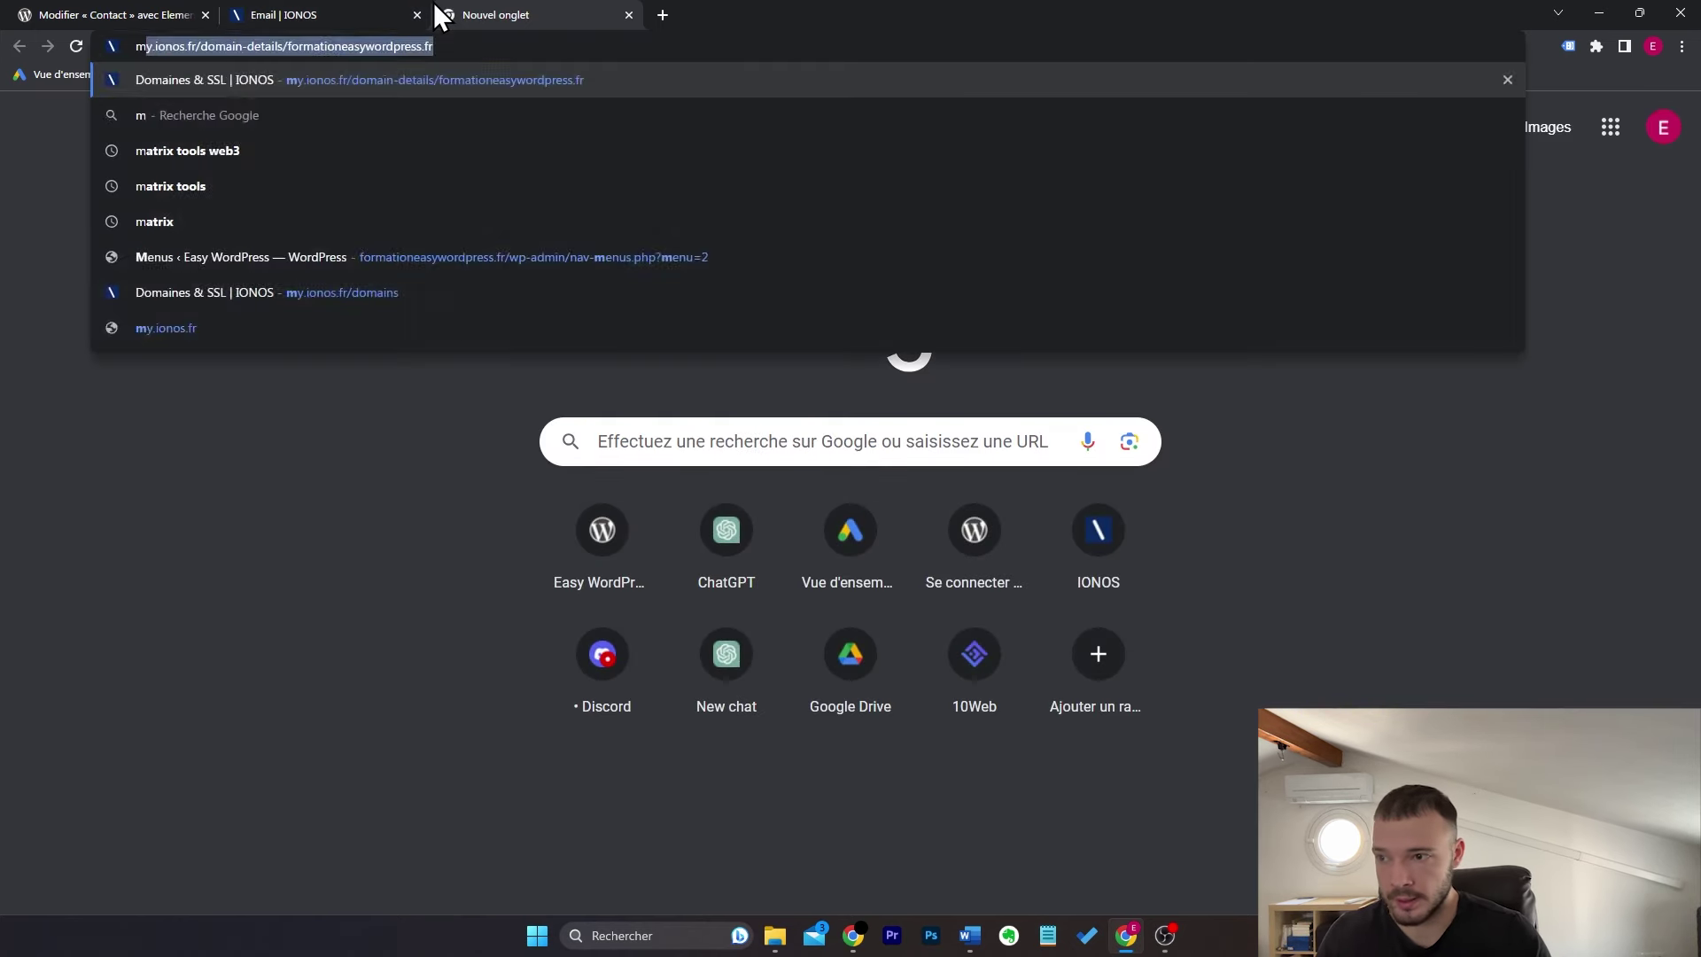
pyautogui.write('ail.ionos.')
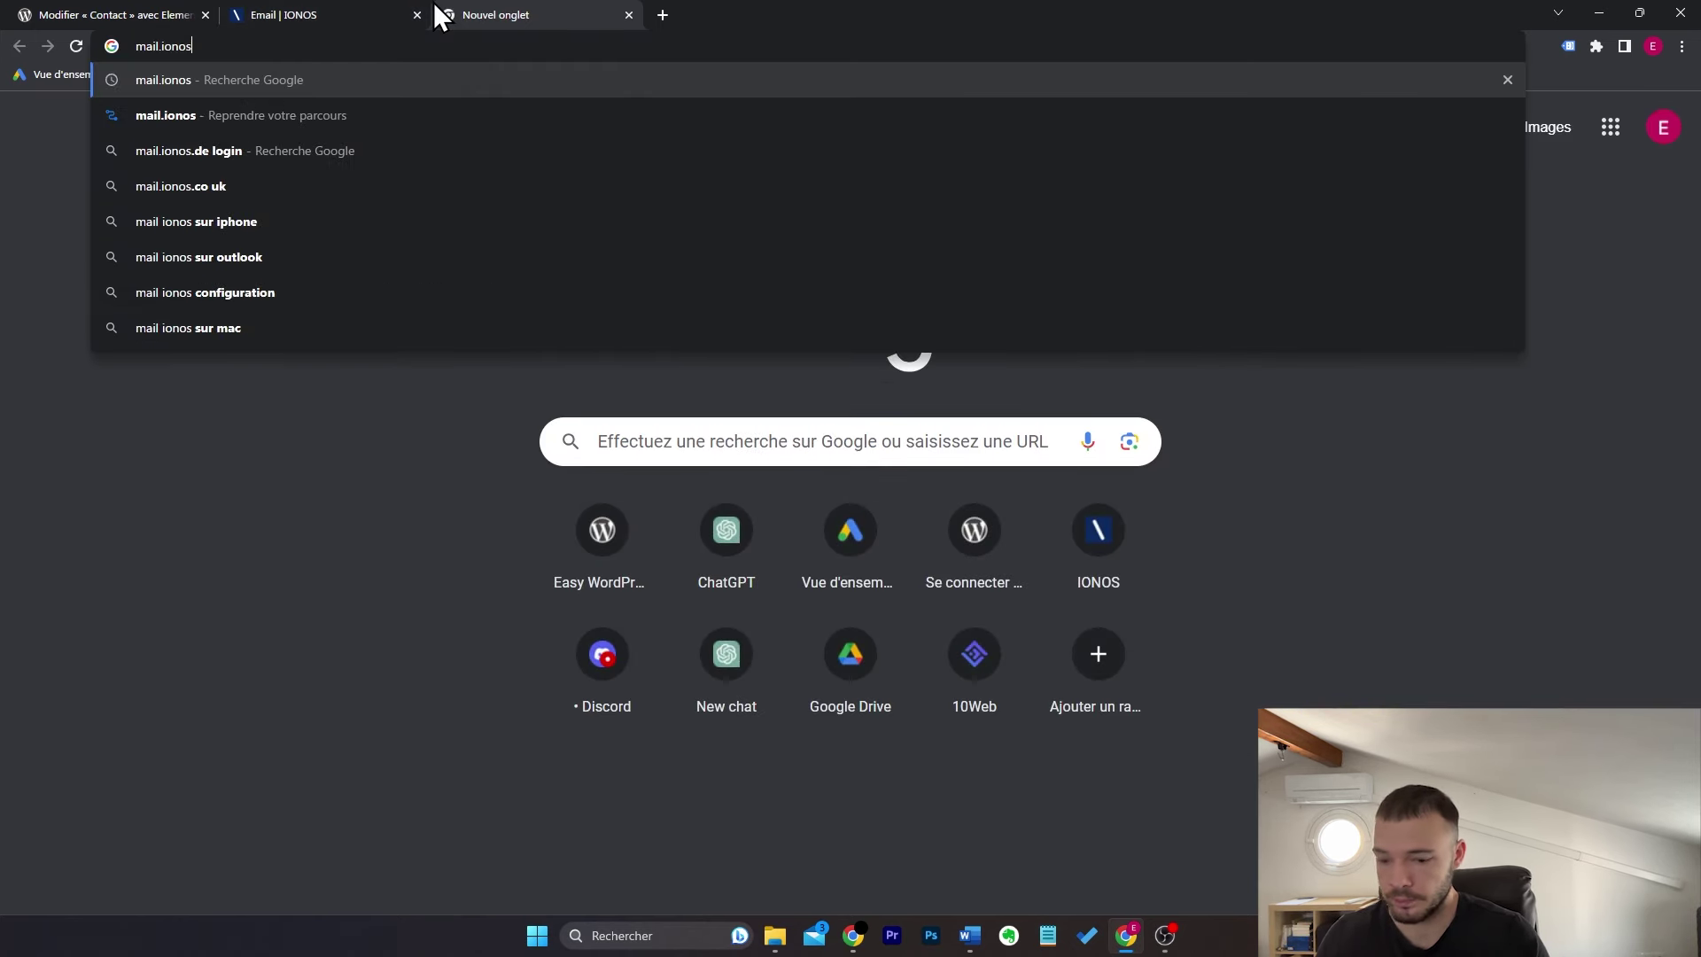
pyautogui.write('fr')
pyautogui.press('Return')
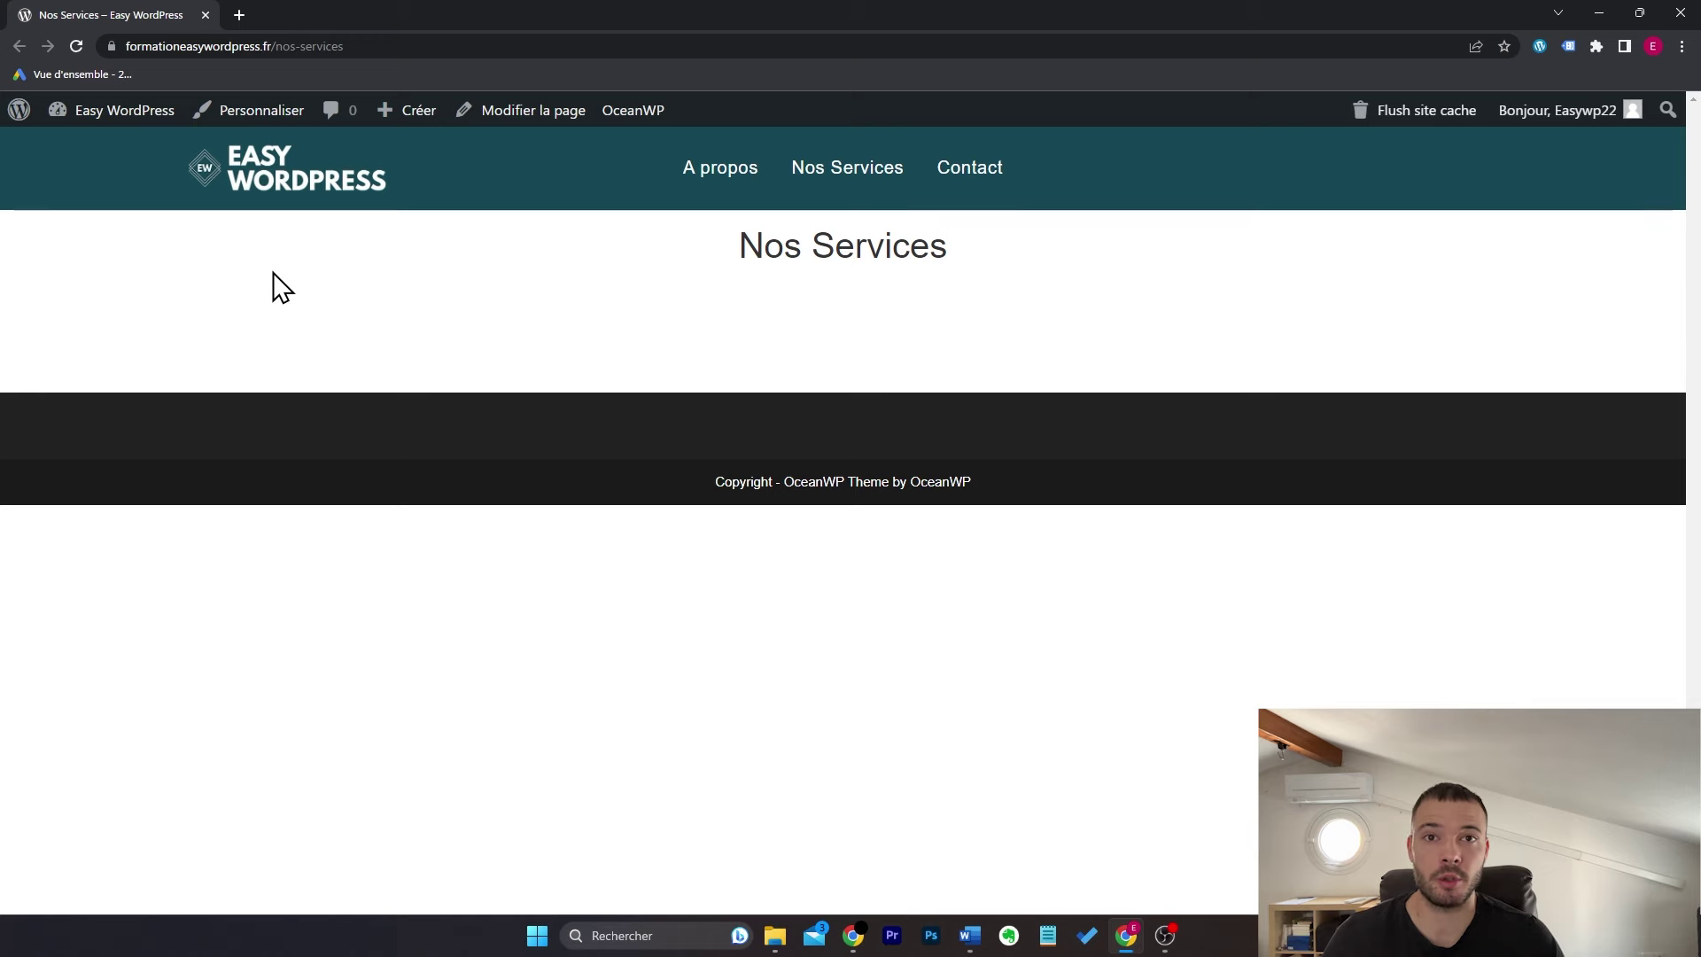
# Step: Switch the Nos Services page into Elementor editing via Modifier la page
pyautogui.click(499, 117)
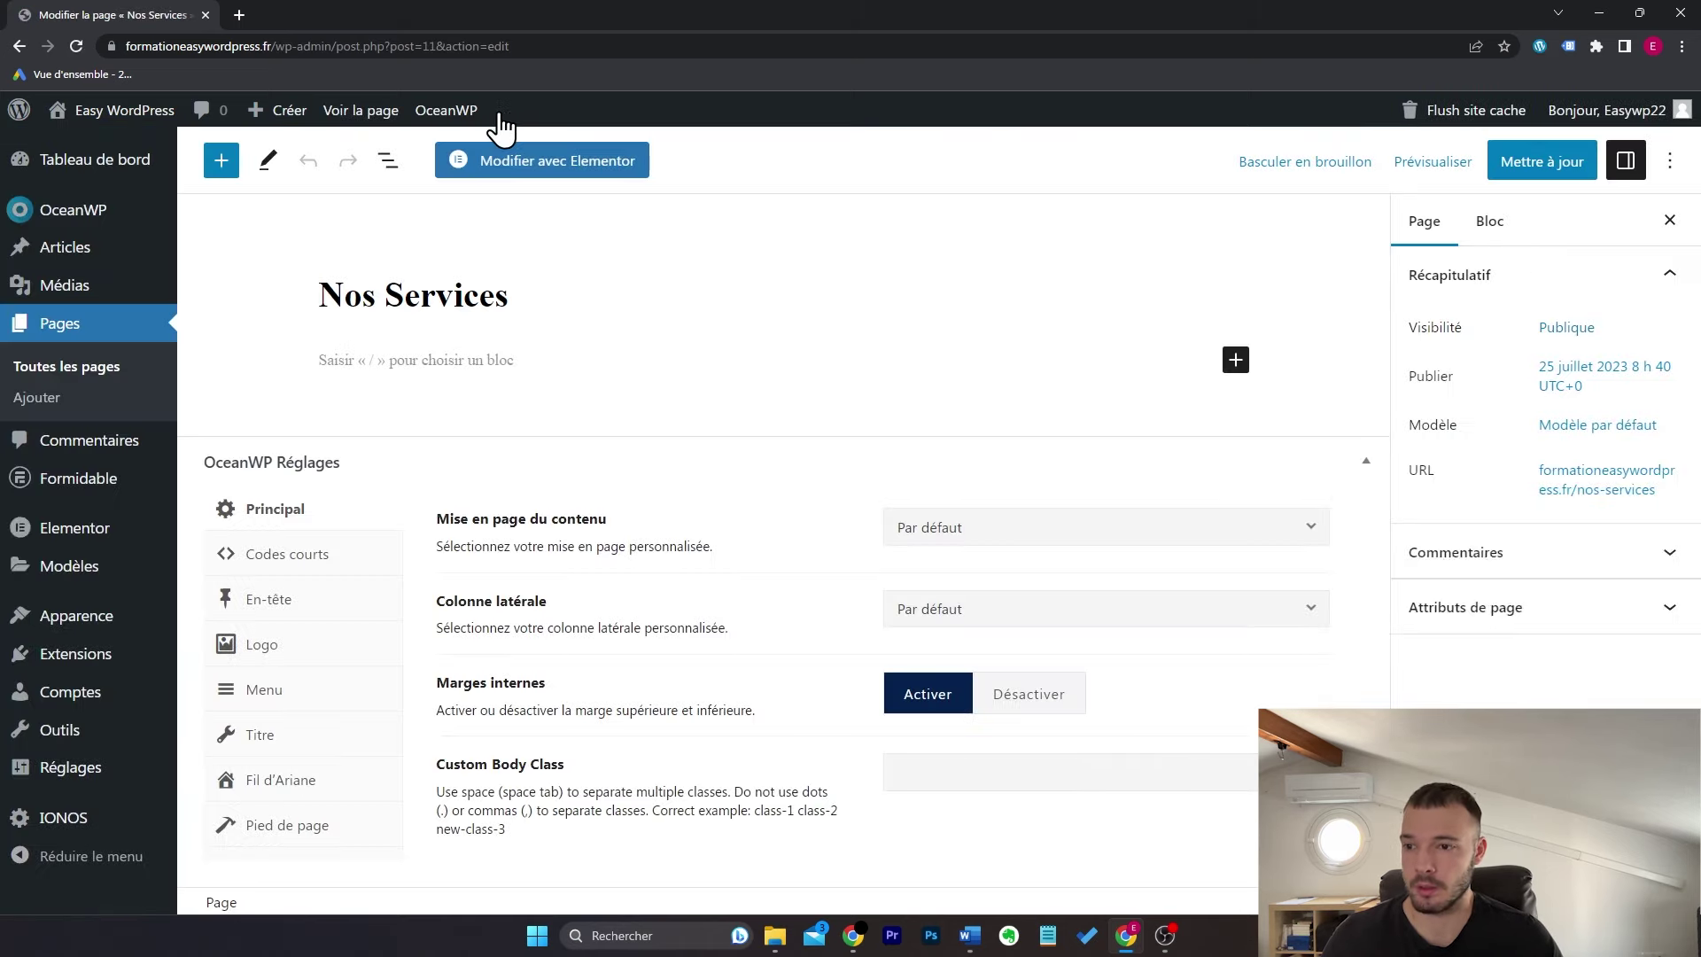
pyautogui.click(570, 169)
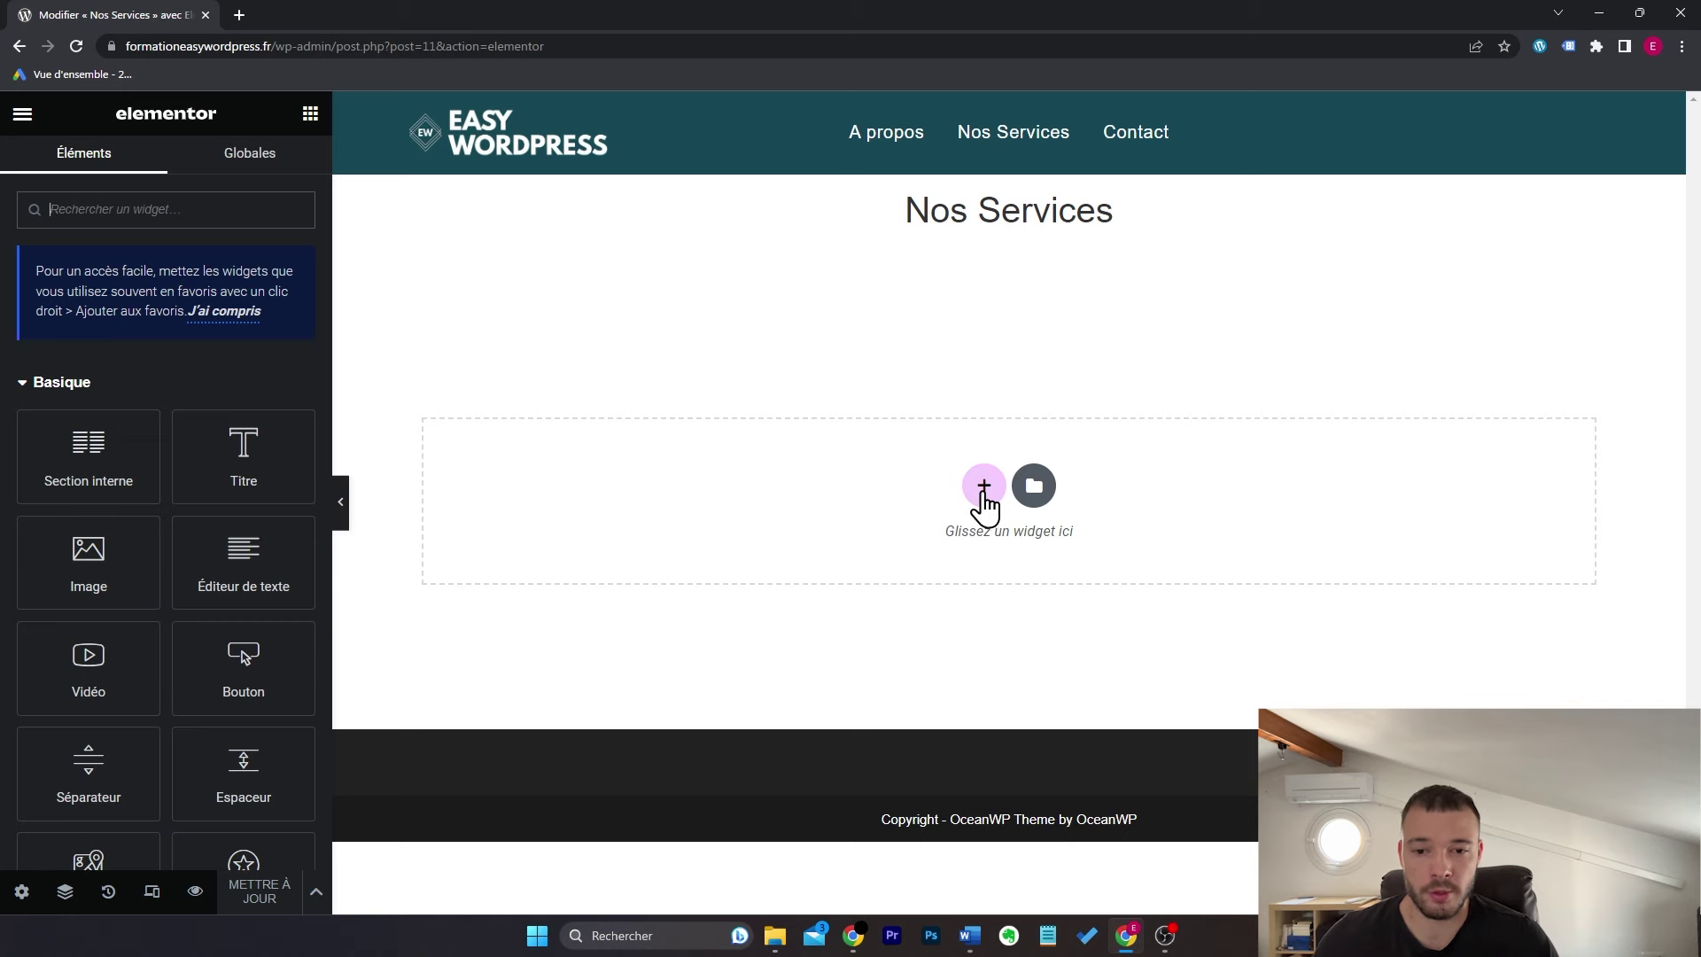
# Step: Open the Elementor template library and filter the blocks to the Team category
pyautogui.click(1035, 485)
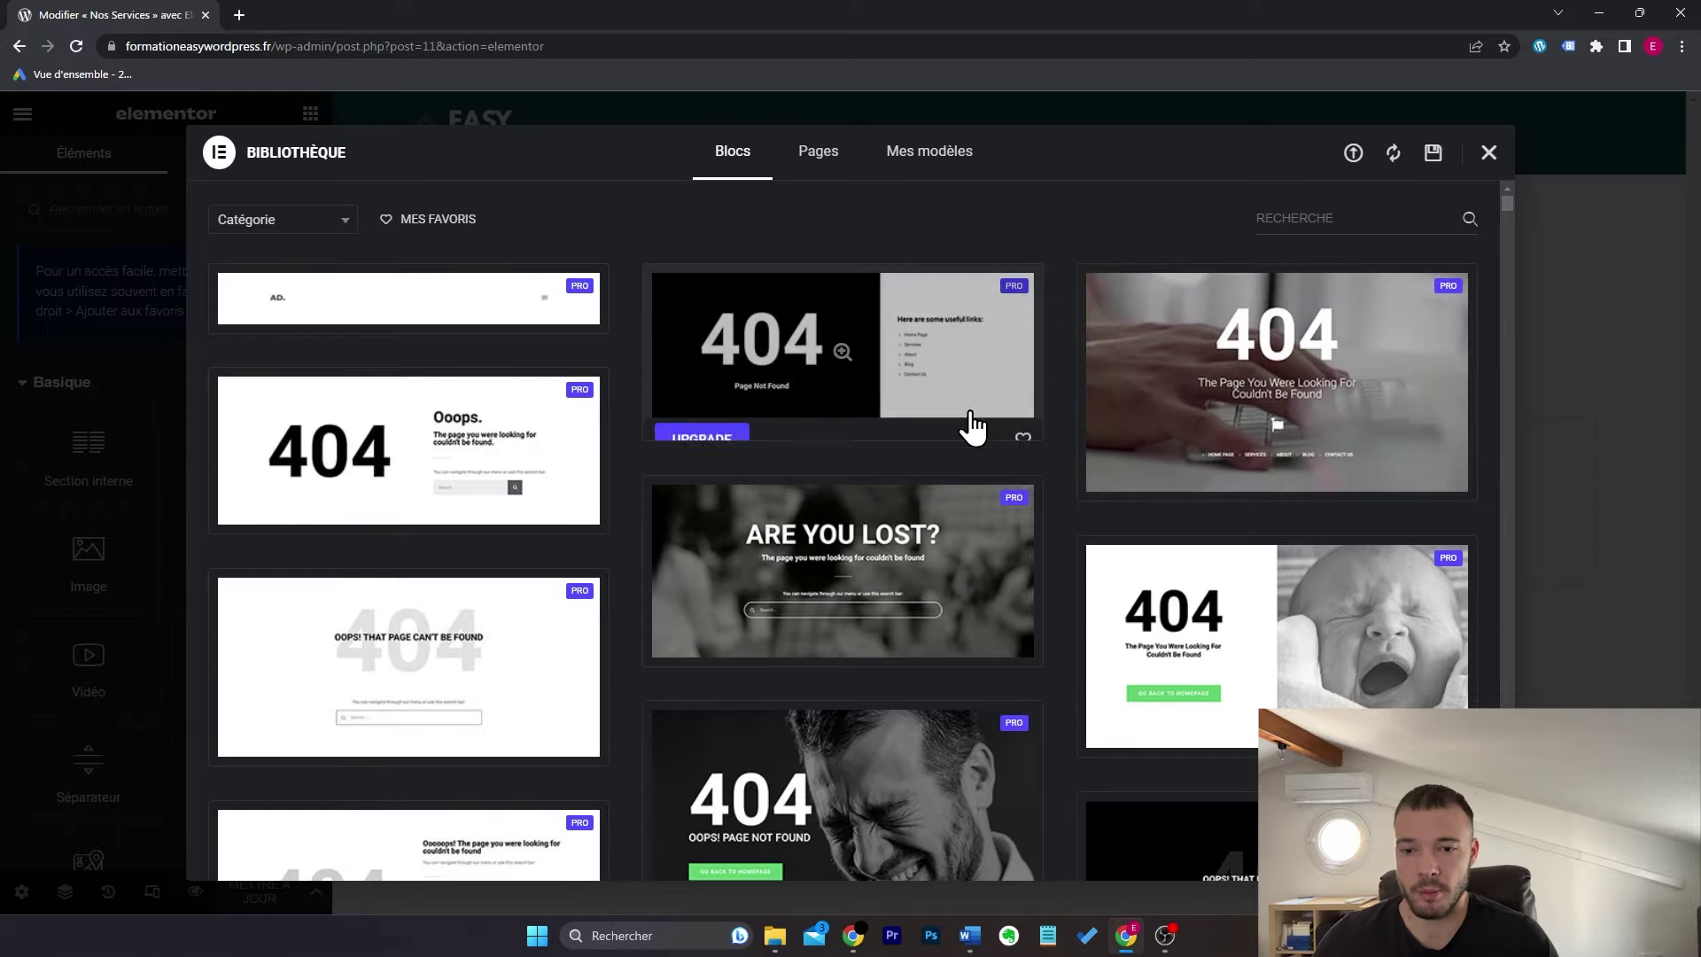
pyautogui.scroll(-8, 977, 446)
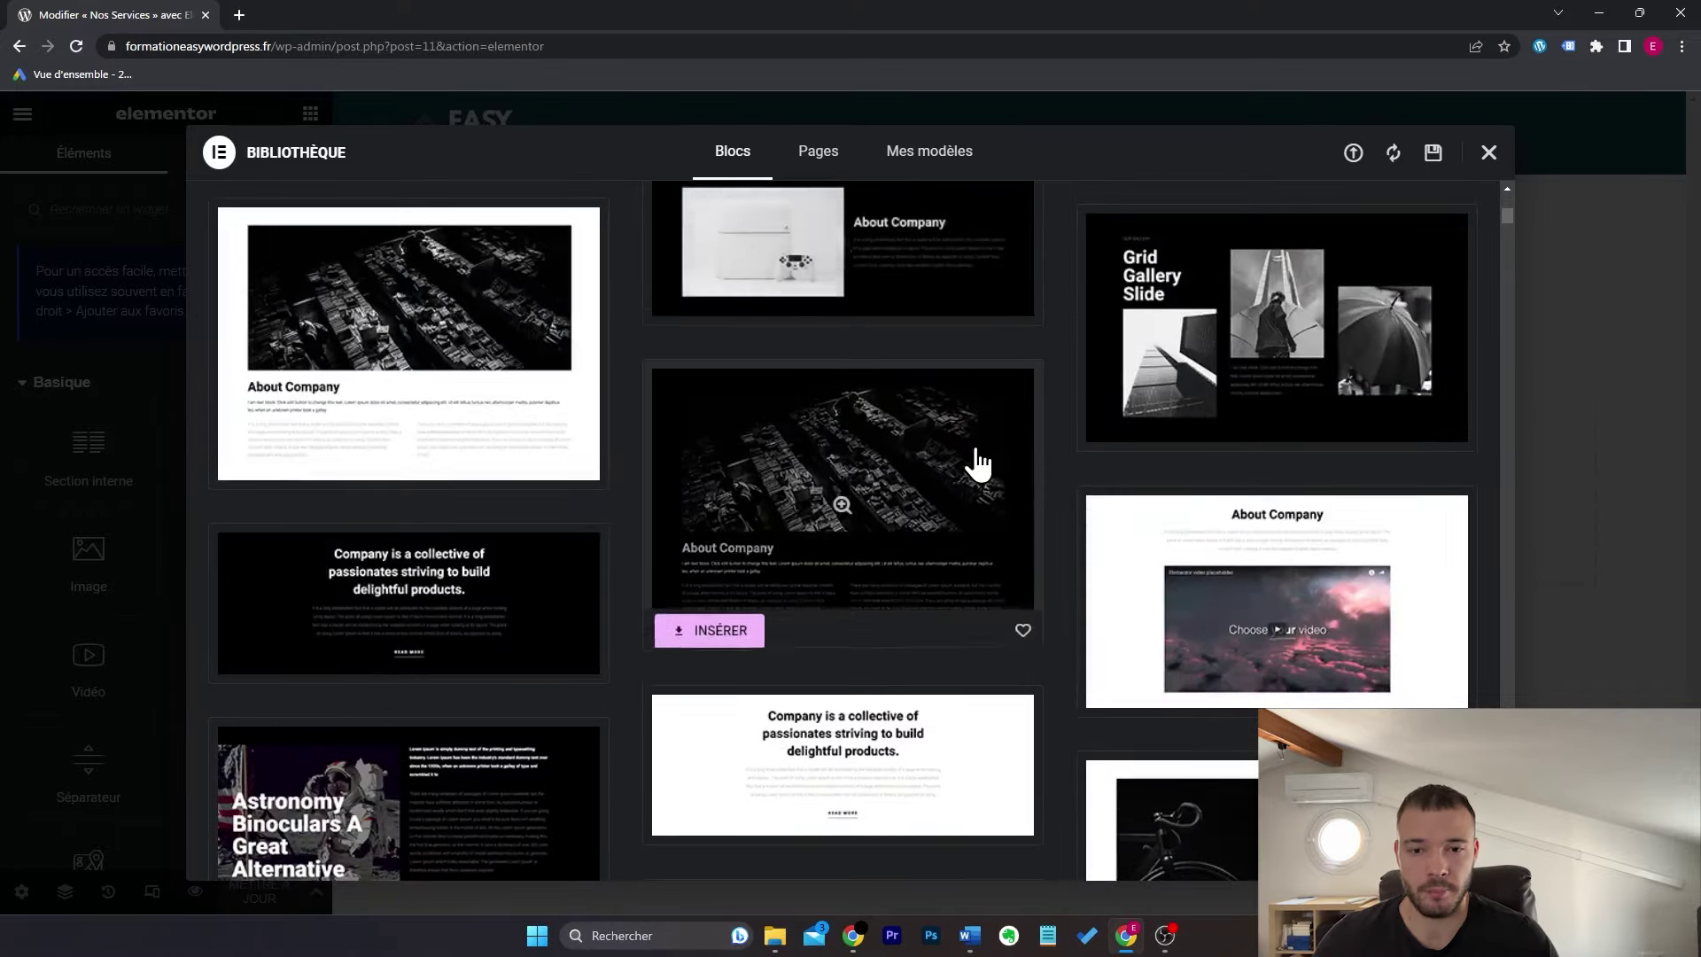
pyautogui.scroll(7, 976, 456)
pyautogui.scroll(2, 978, 460)
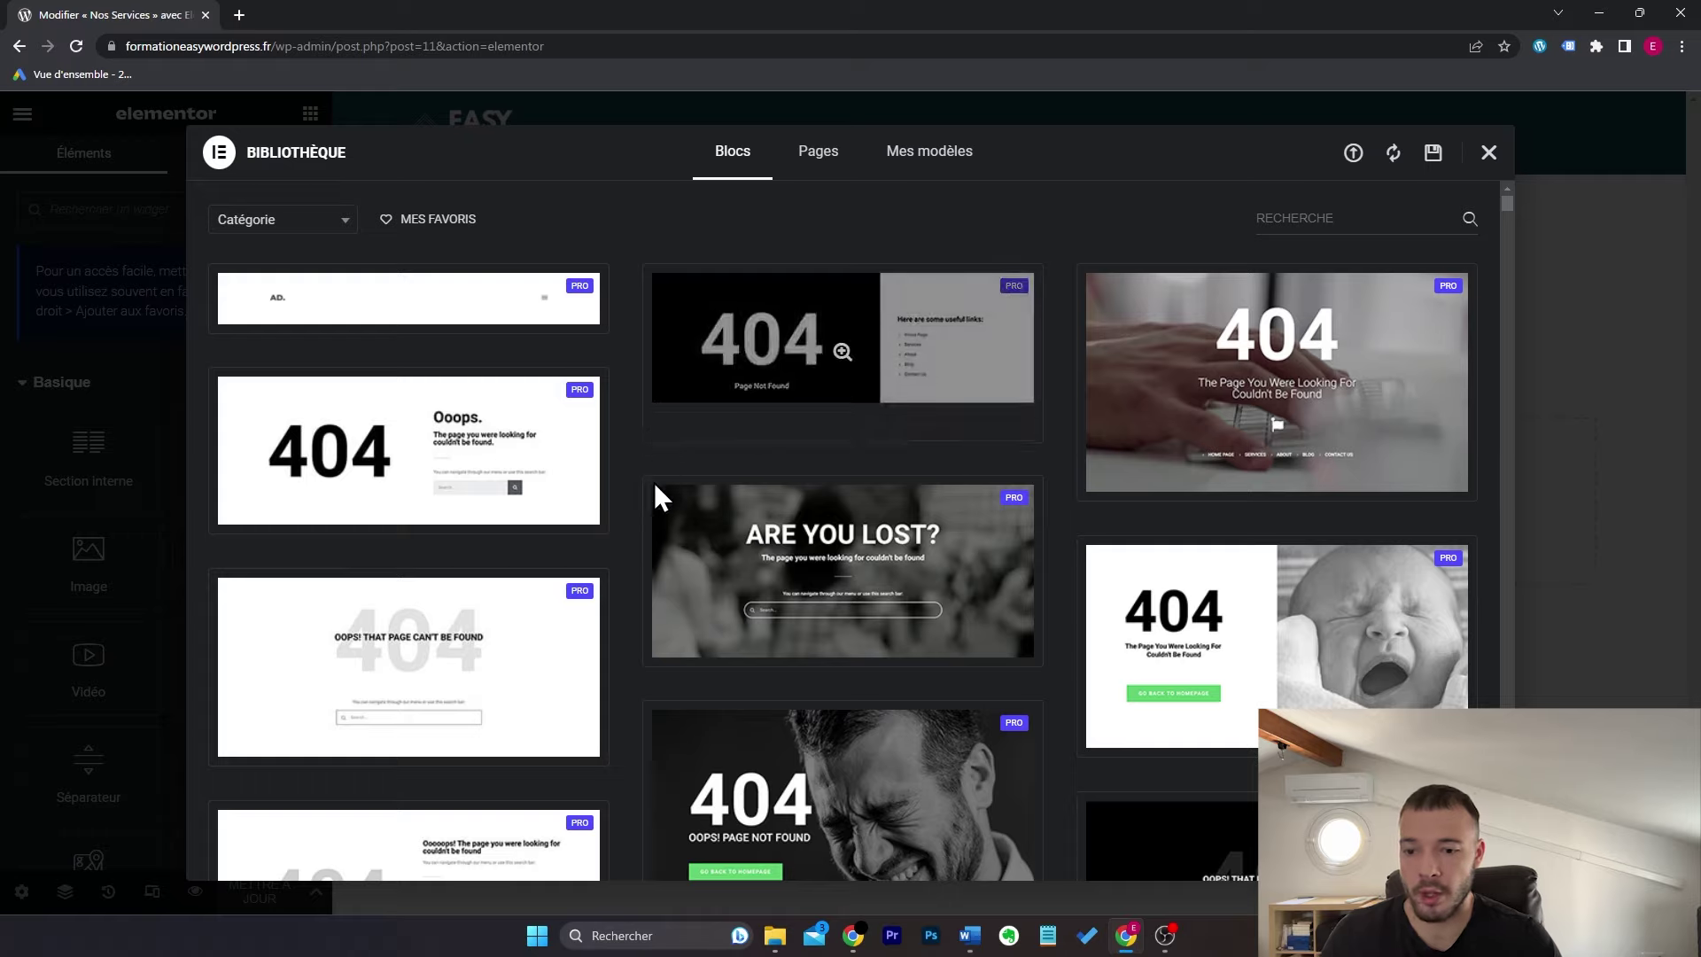
pyautogui.scroll(-5, 654, 482)
pyautogui.scroll(5, 660, 510)
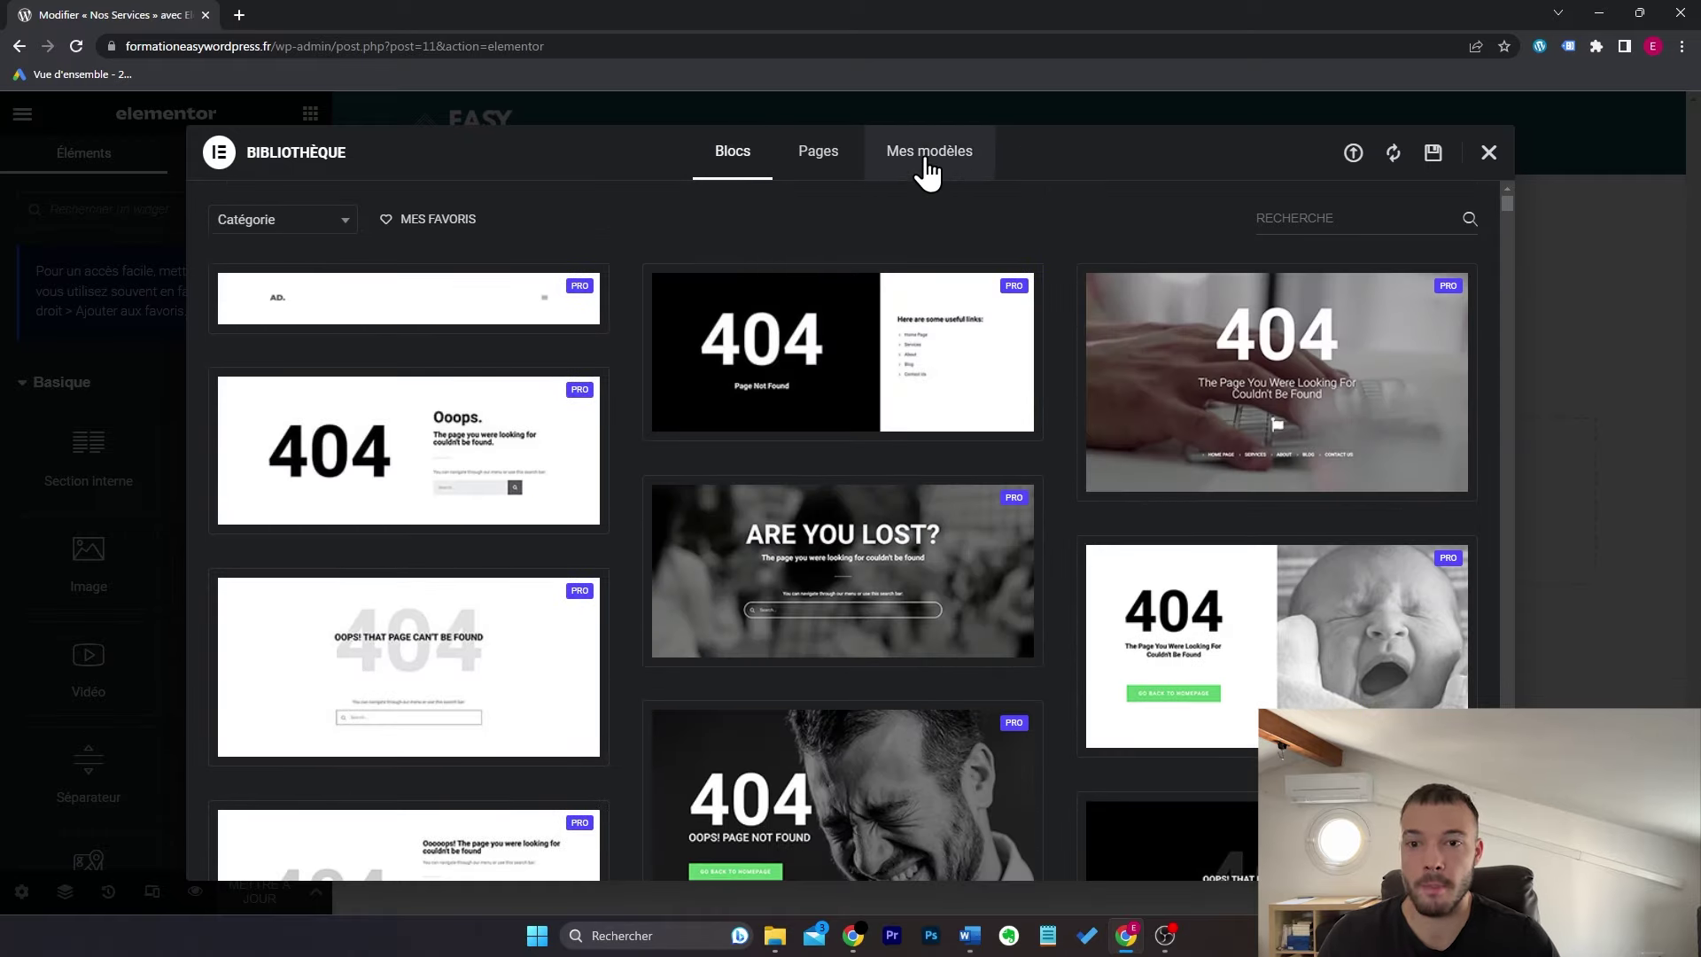
pyautogui.click(324, 226)
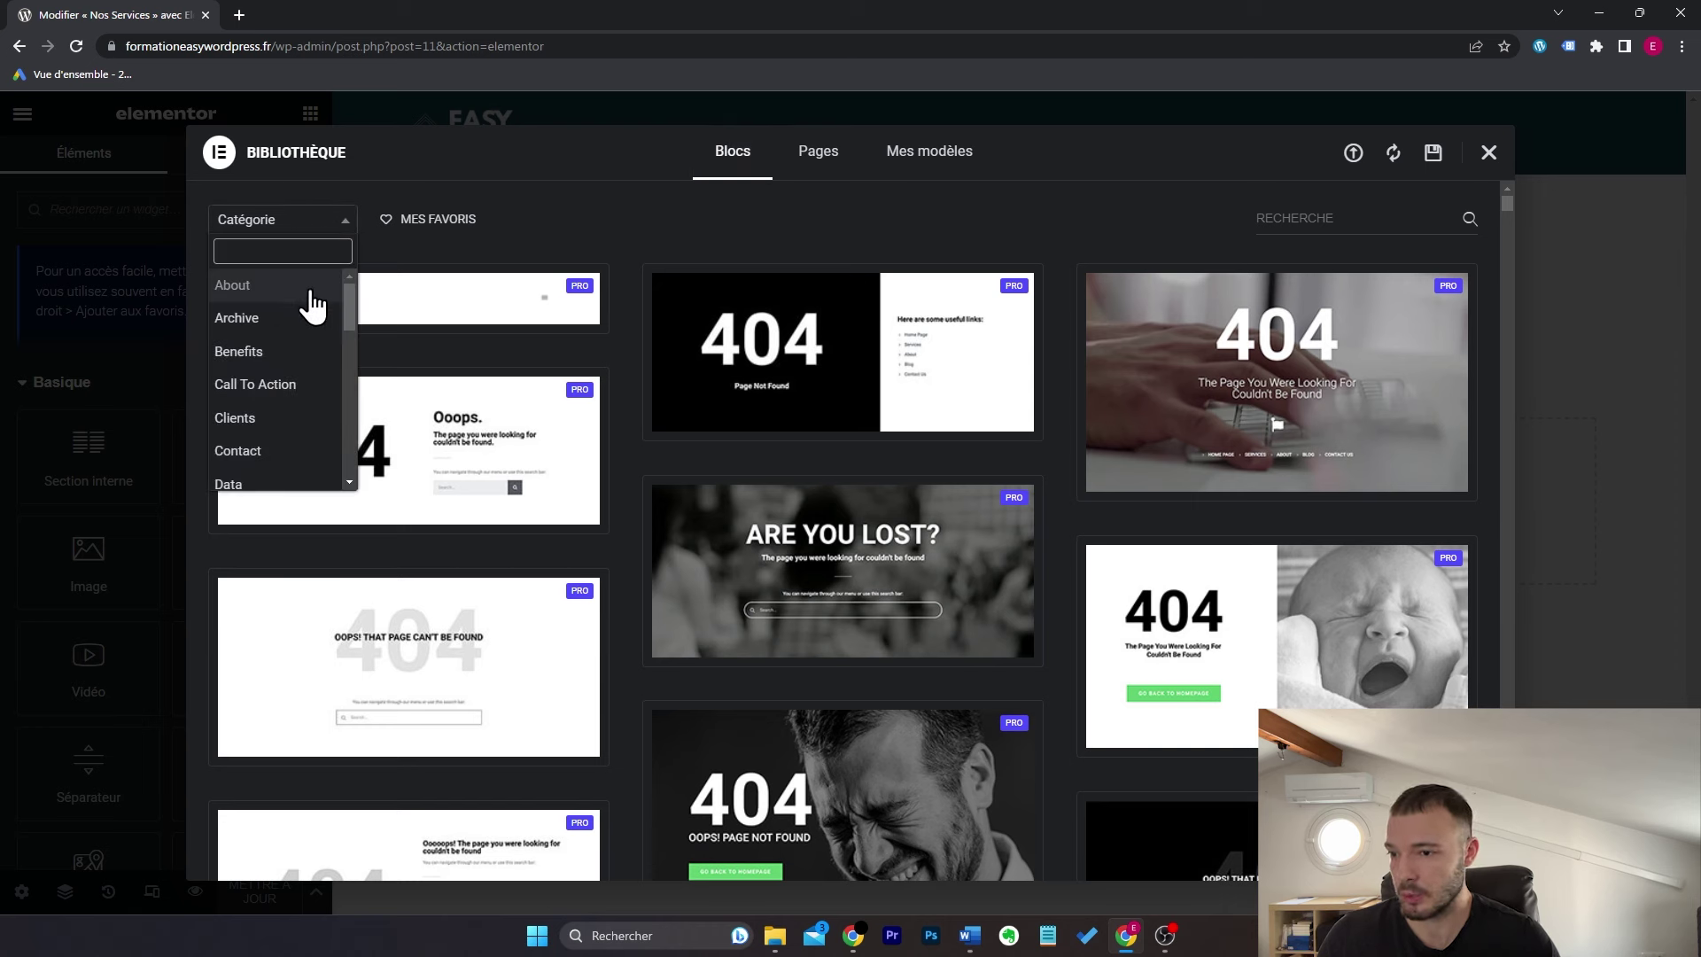
pyautogui.scroll(-1, 332, 345)
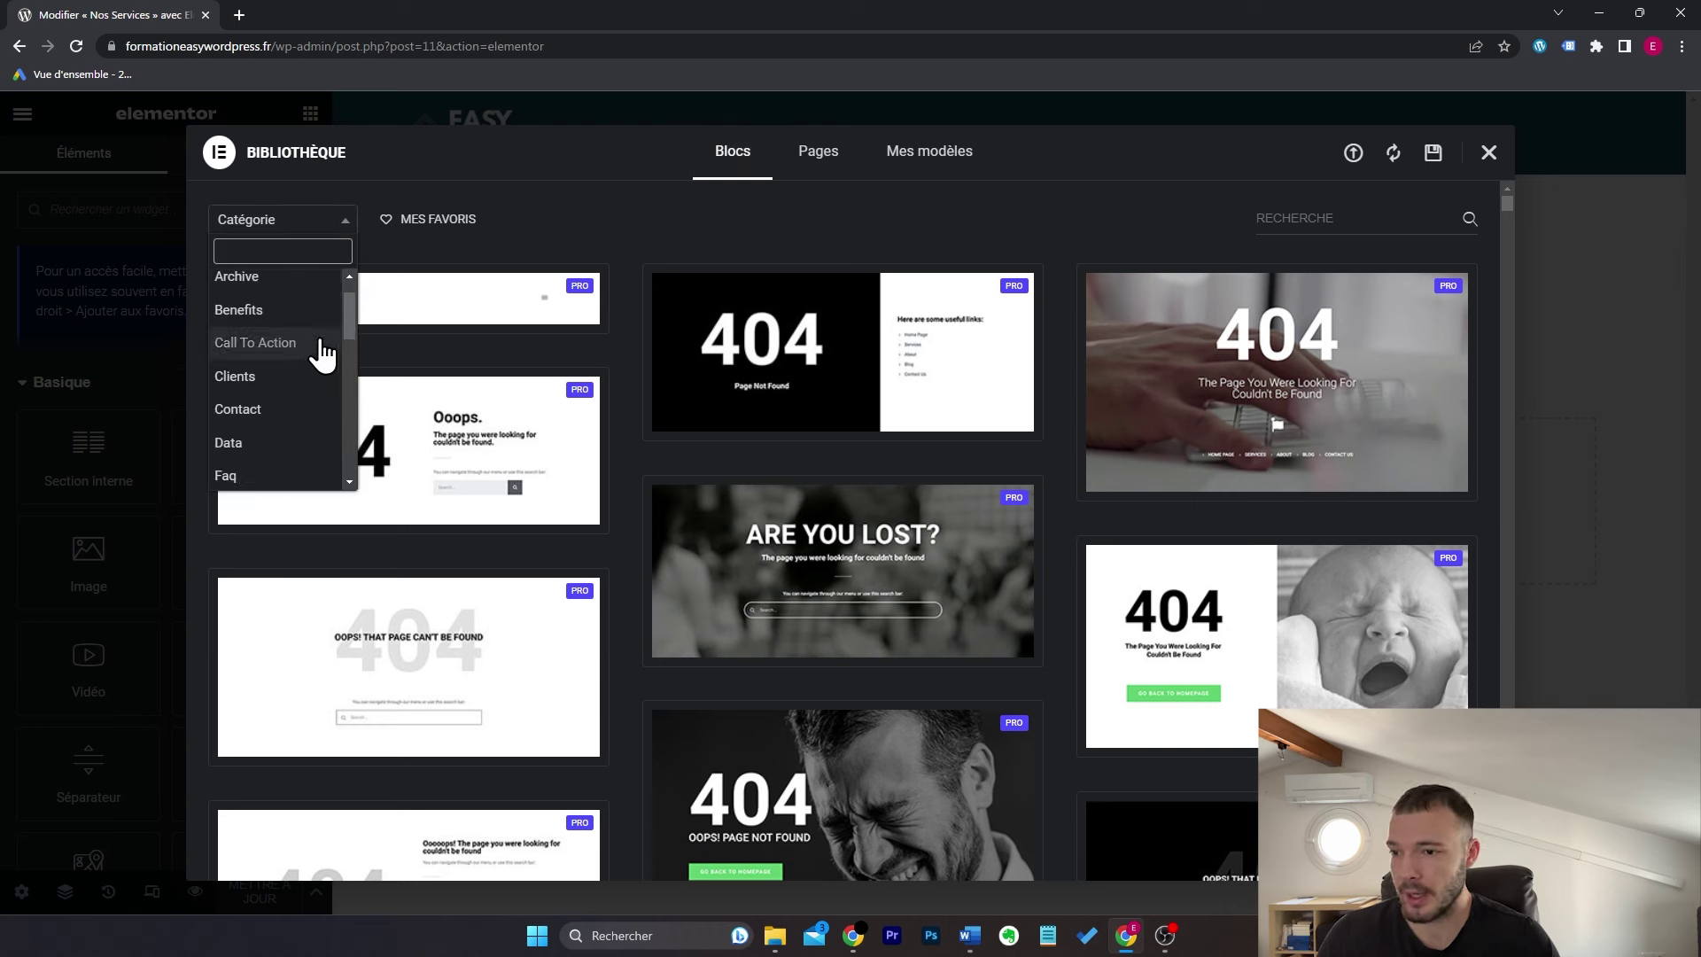
pyautogui.scroll(-1, 355, 311)
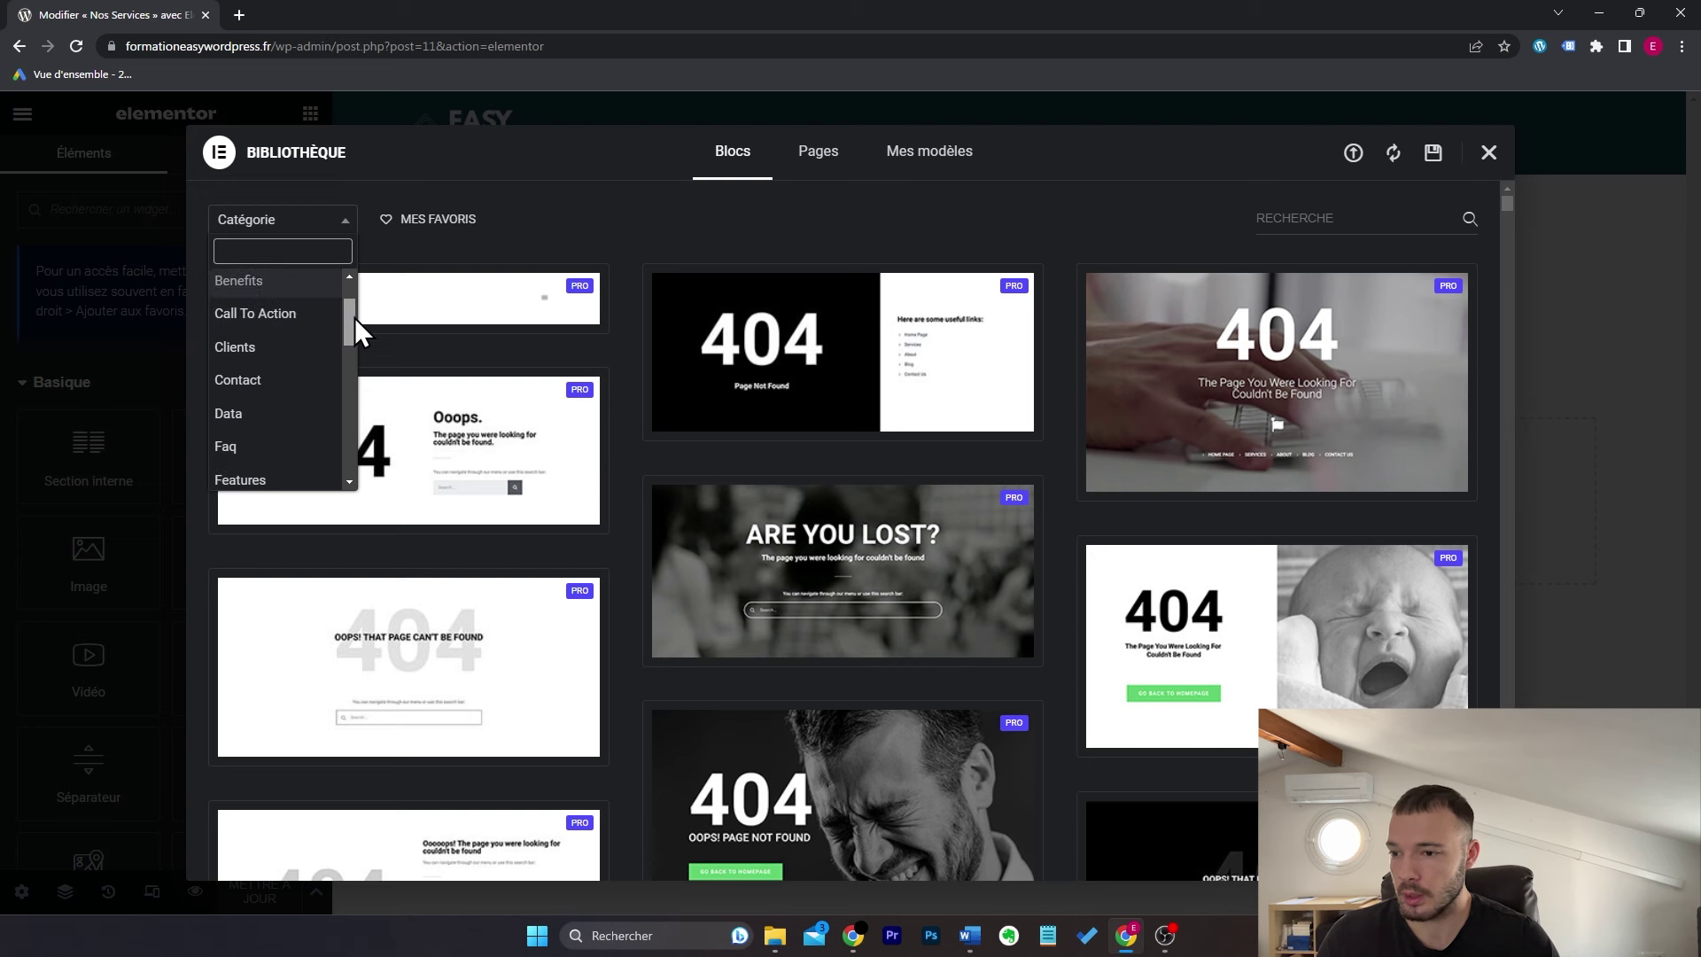
pyautogui.scroll(-3, 332, 359)
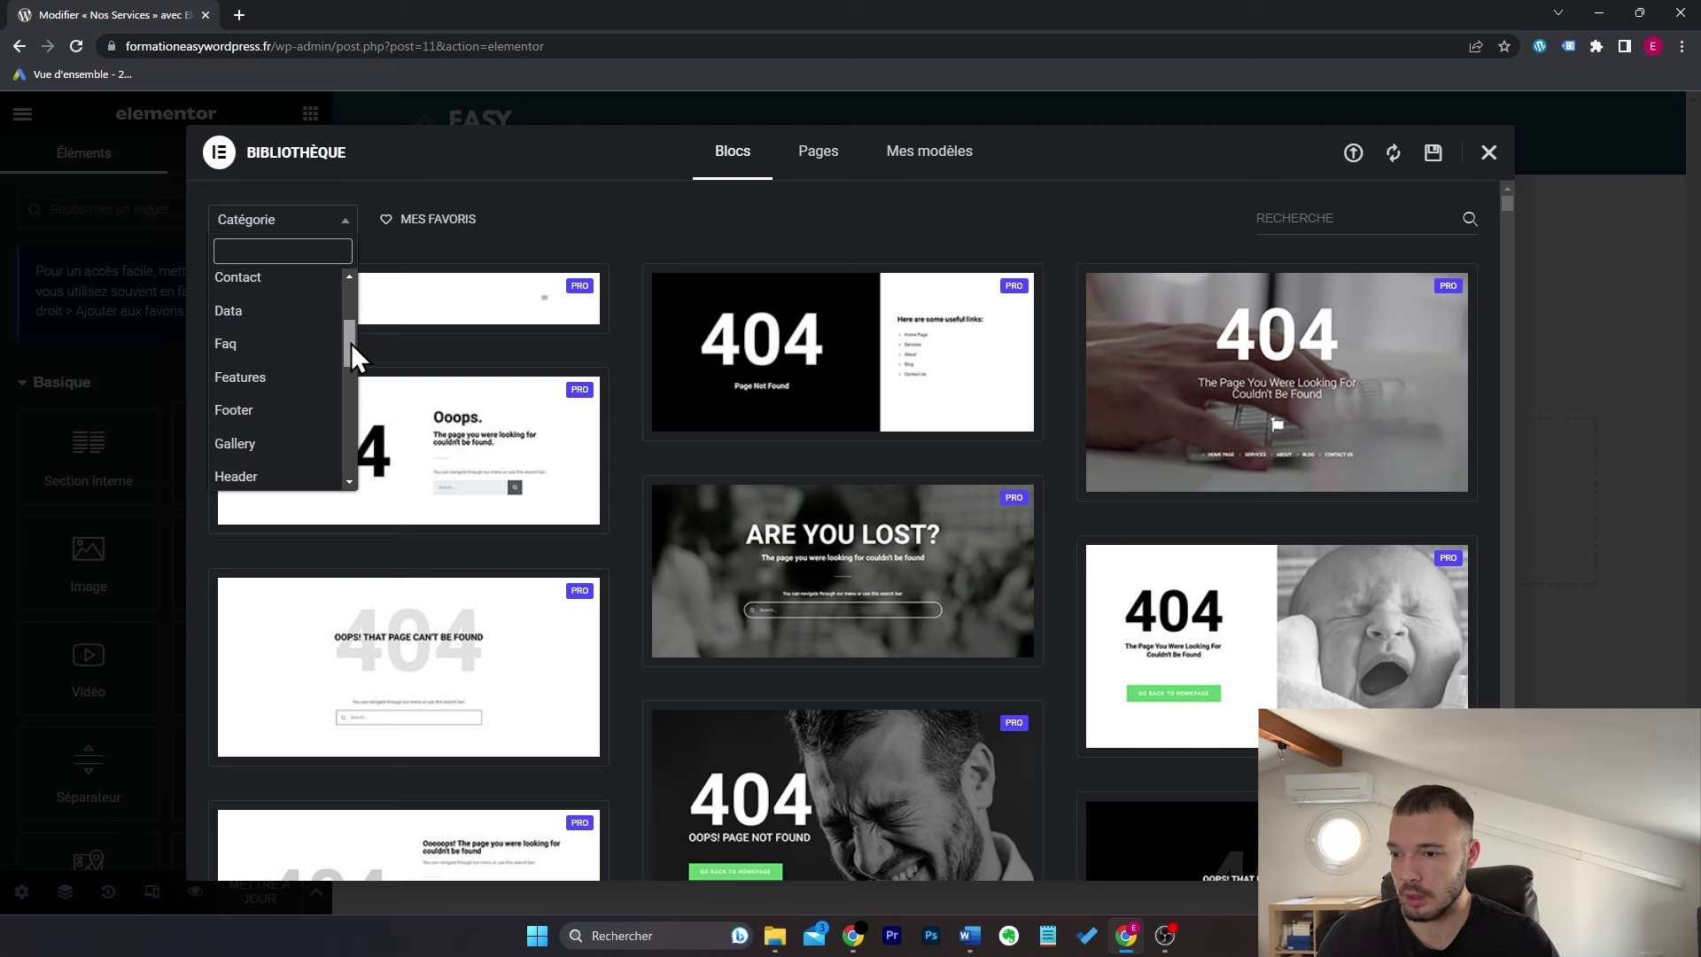
pyautogui.scroll(-1, 334, 372)
pyautogui.scroll(-7, 334, 372)
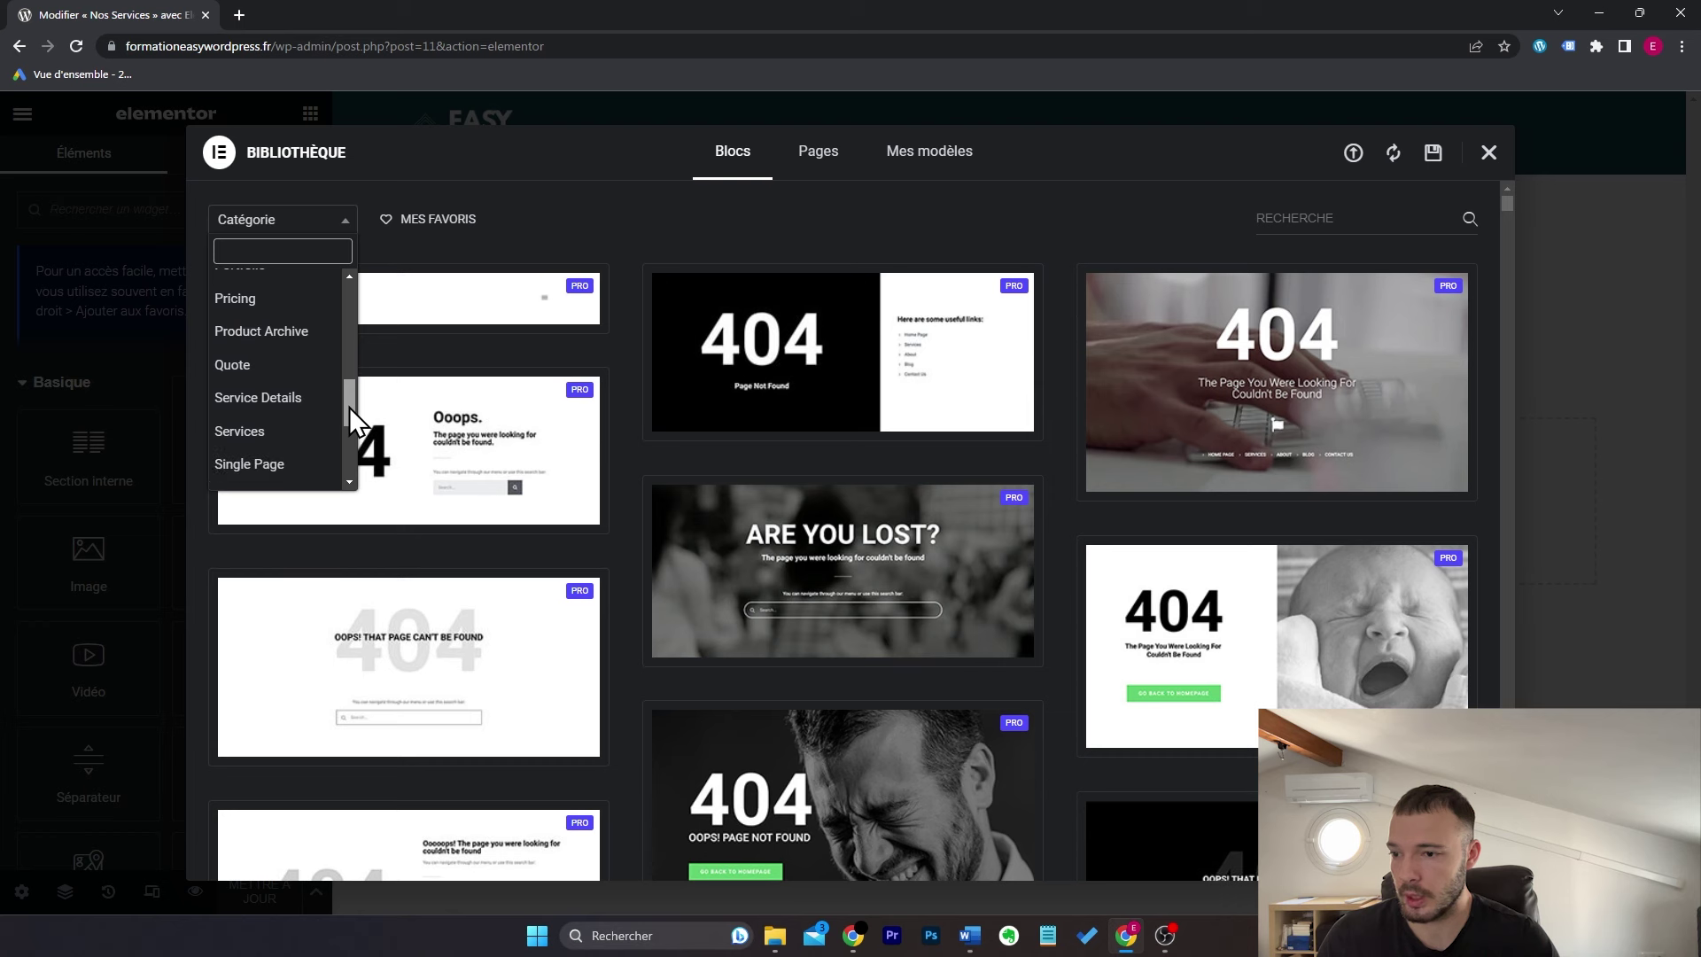
pyautogui.scroll(-5, 337, 417)
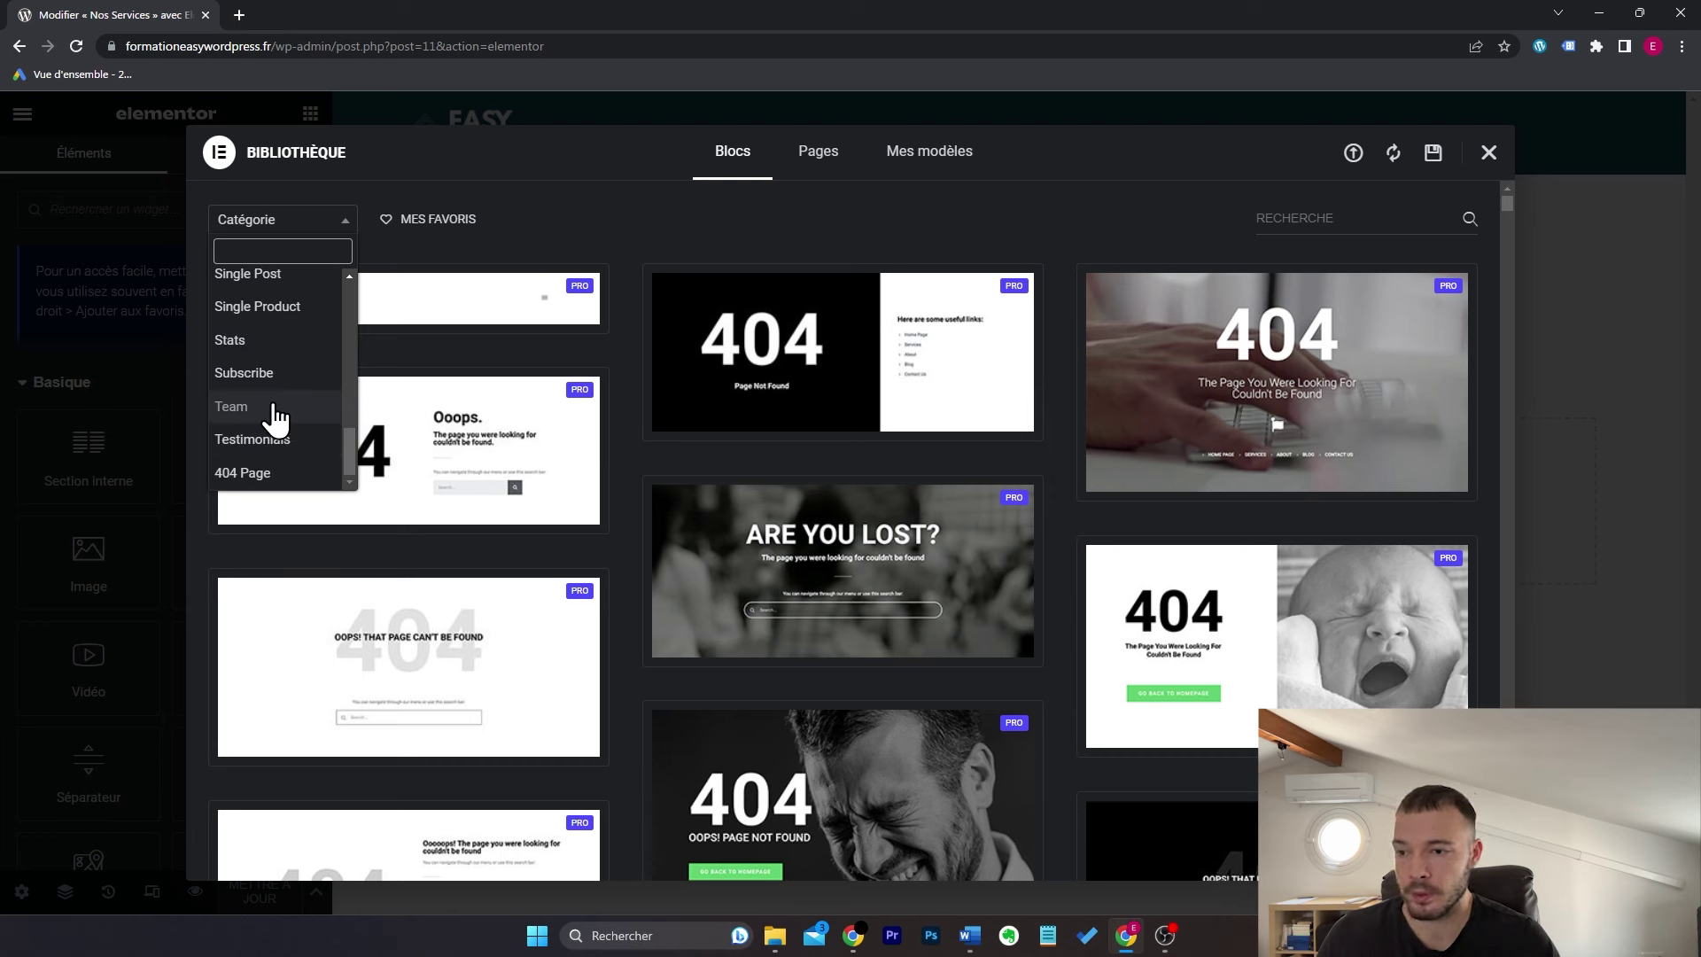
pyautogui.click(276, 410)
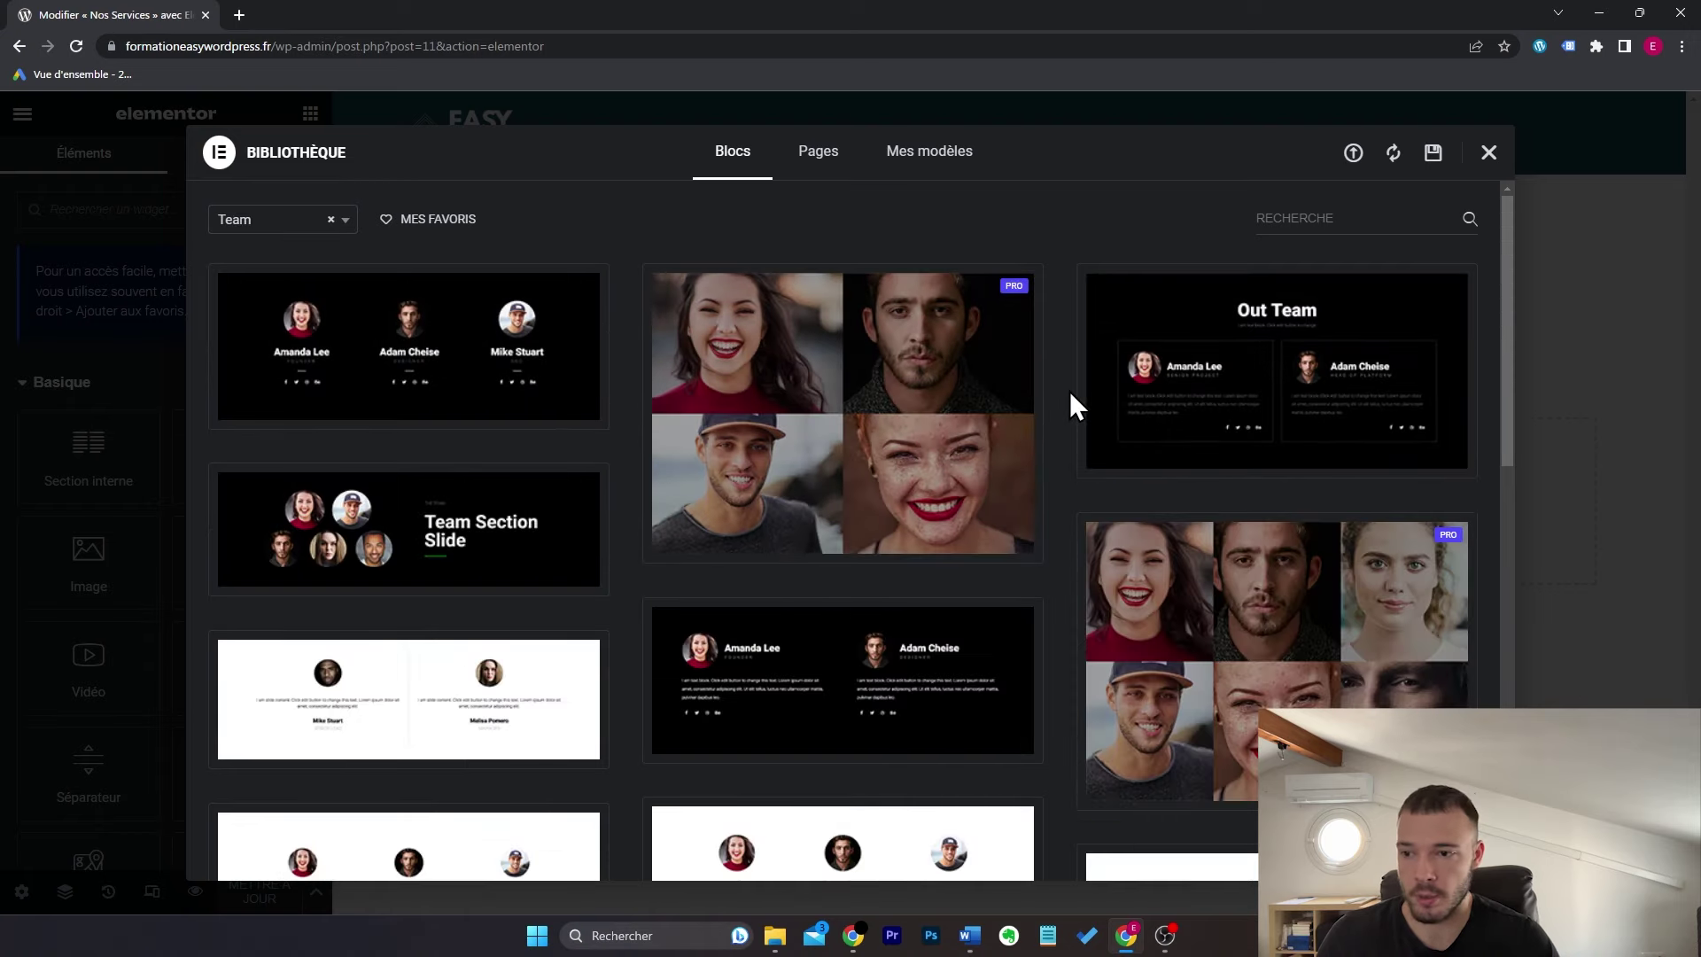
# Step: Insert the three-person team block (Amanda Lee, Adam Cheise, Mike Stuart), connecting the library
pyautogui.scroll(-5, 1087, 390)
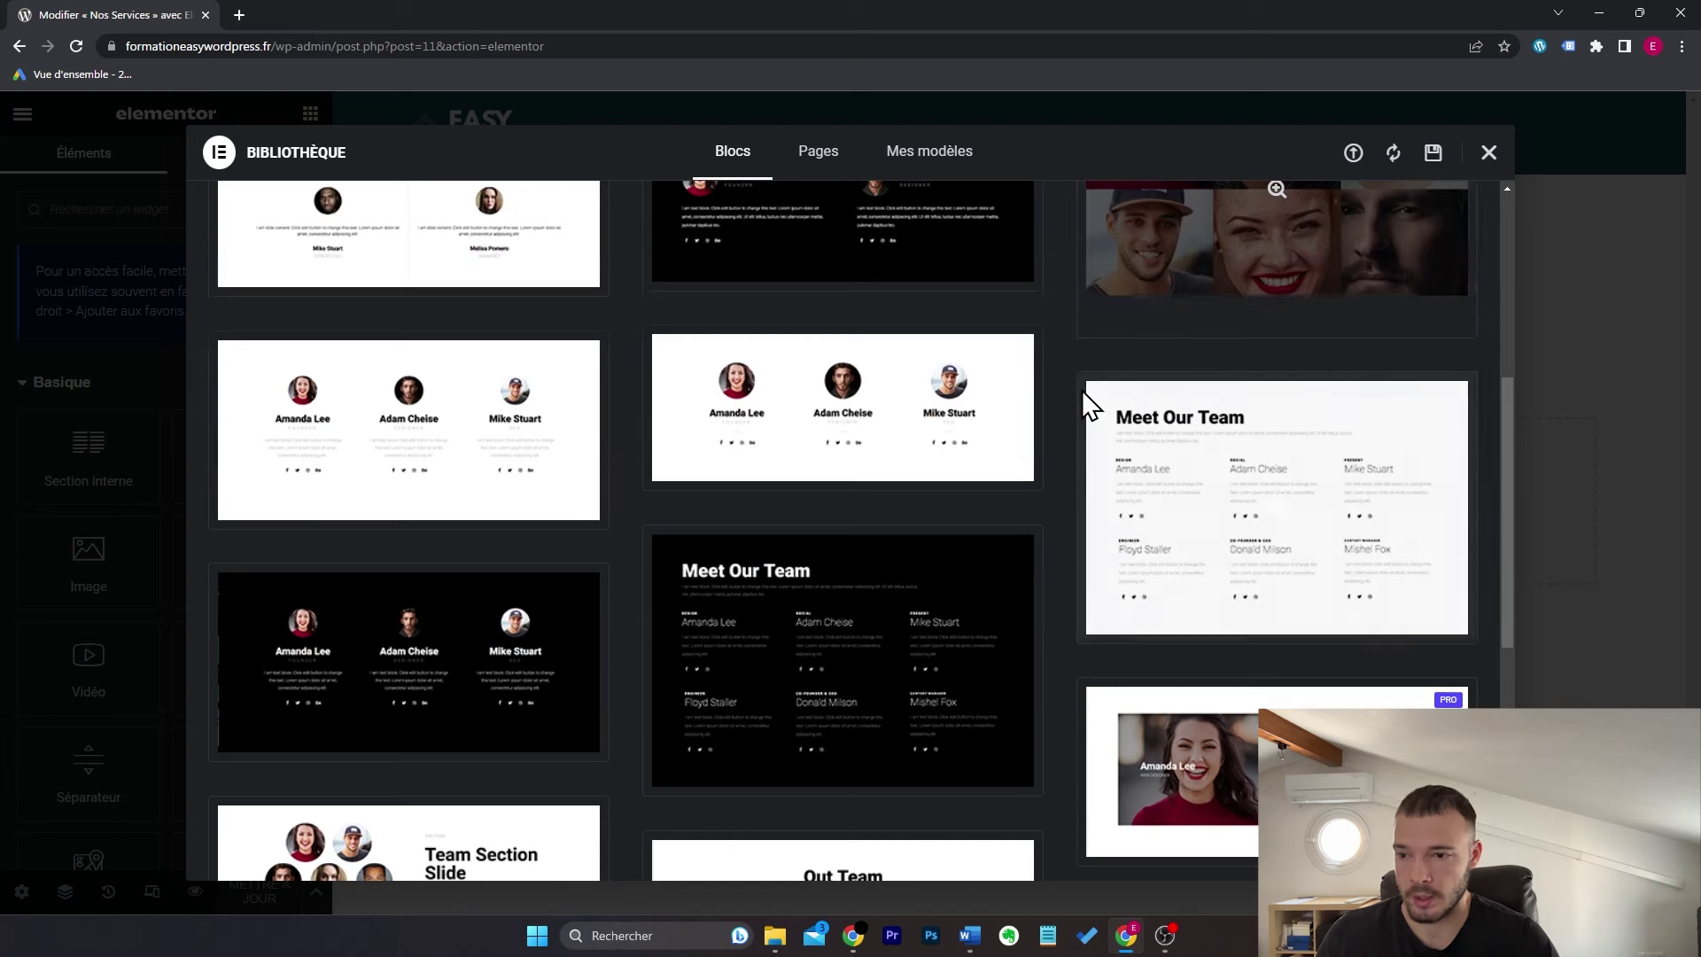
pyautogui.moveTo(966, 404)
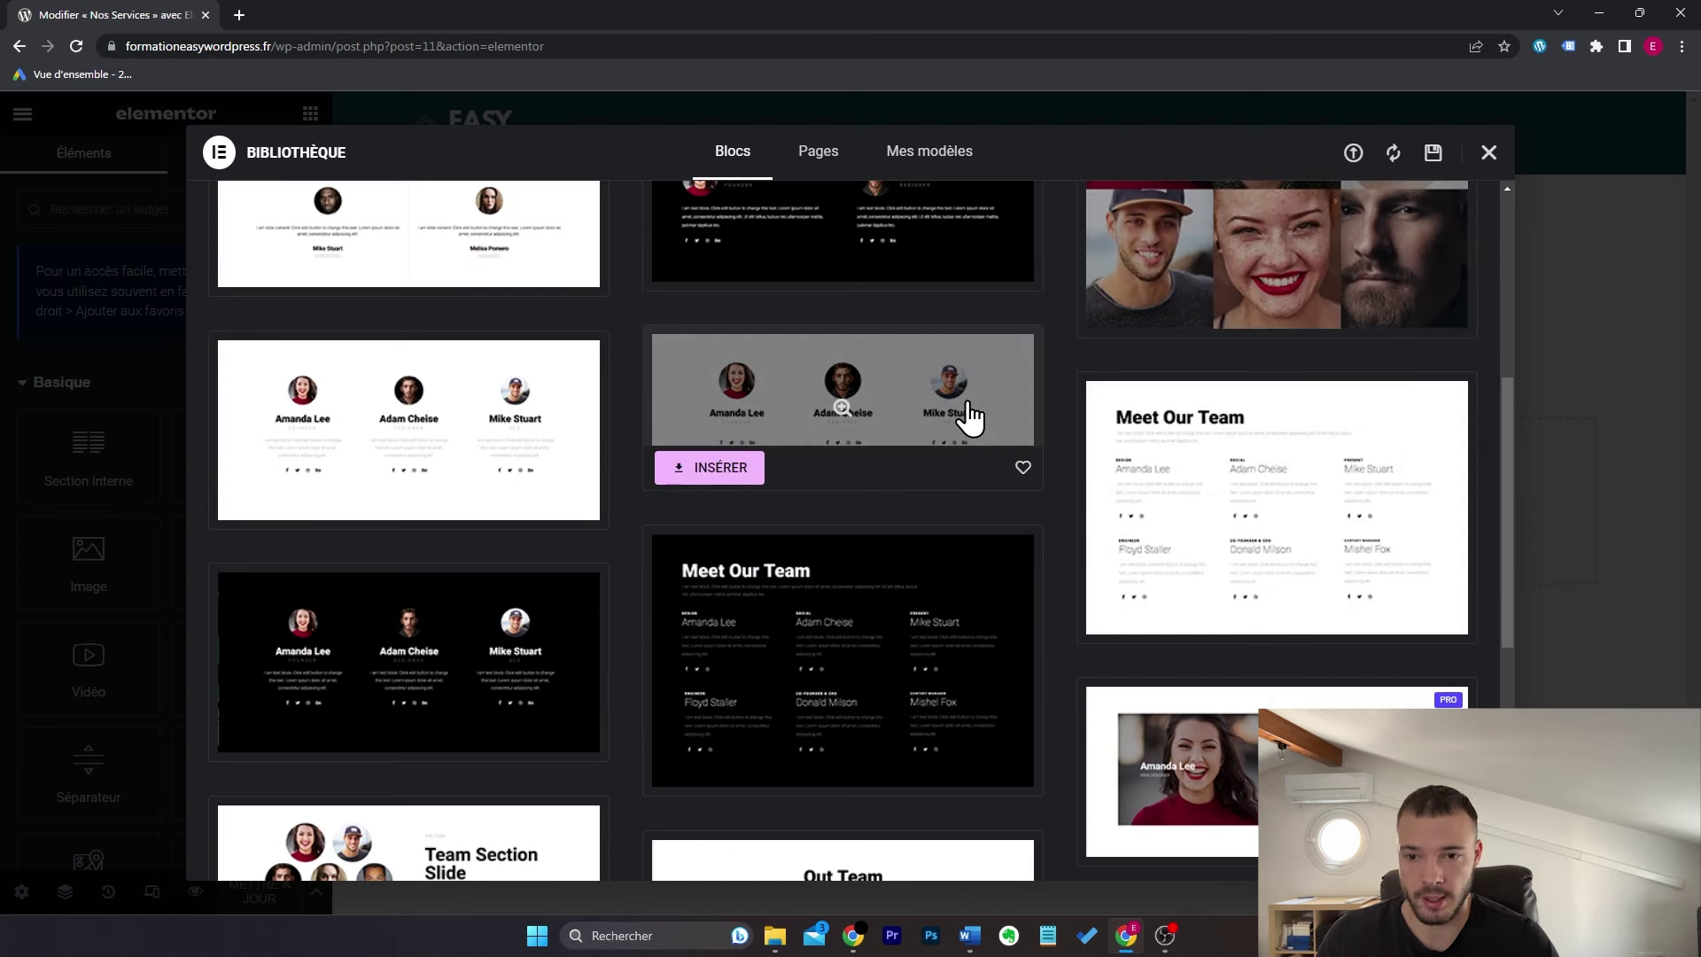
pyautogui.click(719, 468)
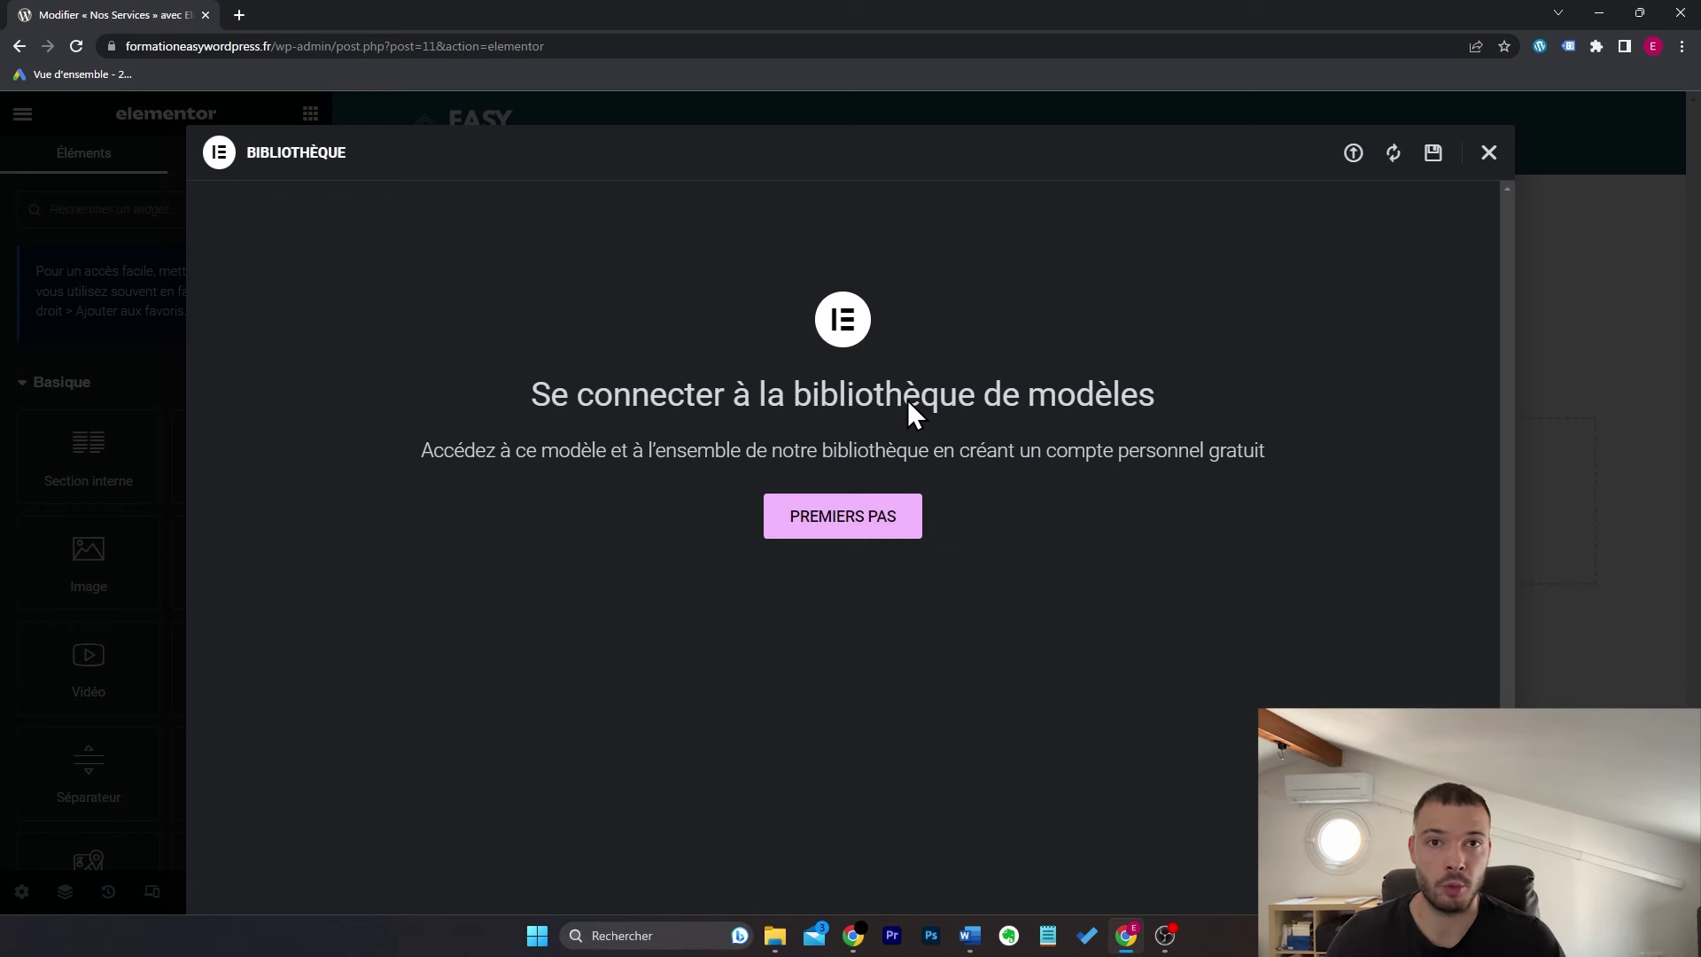
pyautogui.click(906, 514)
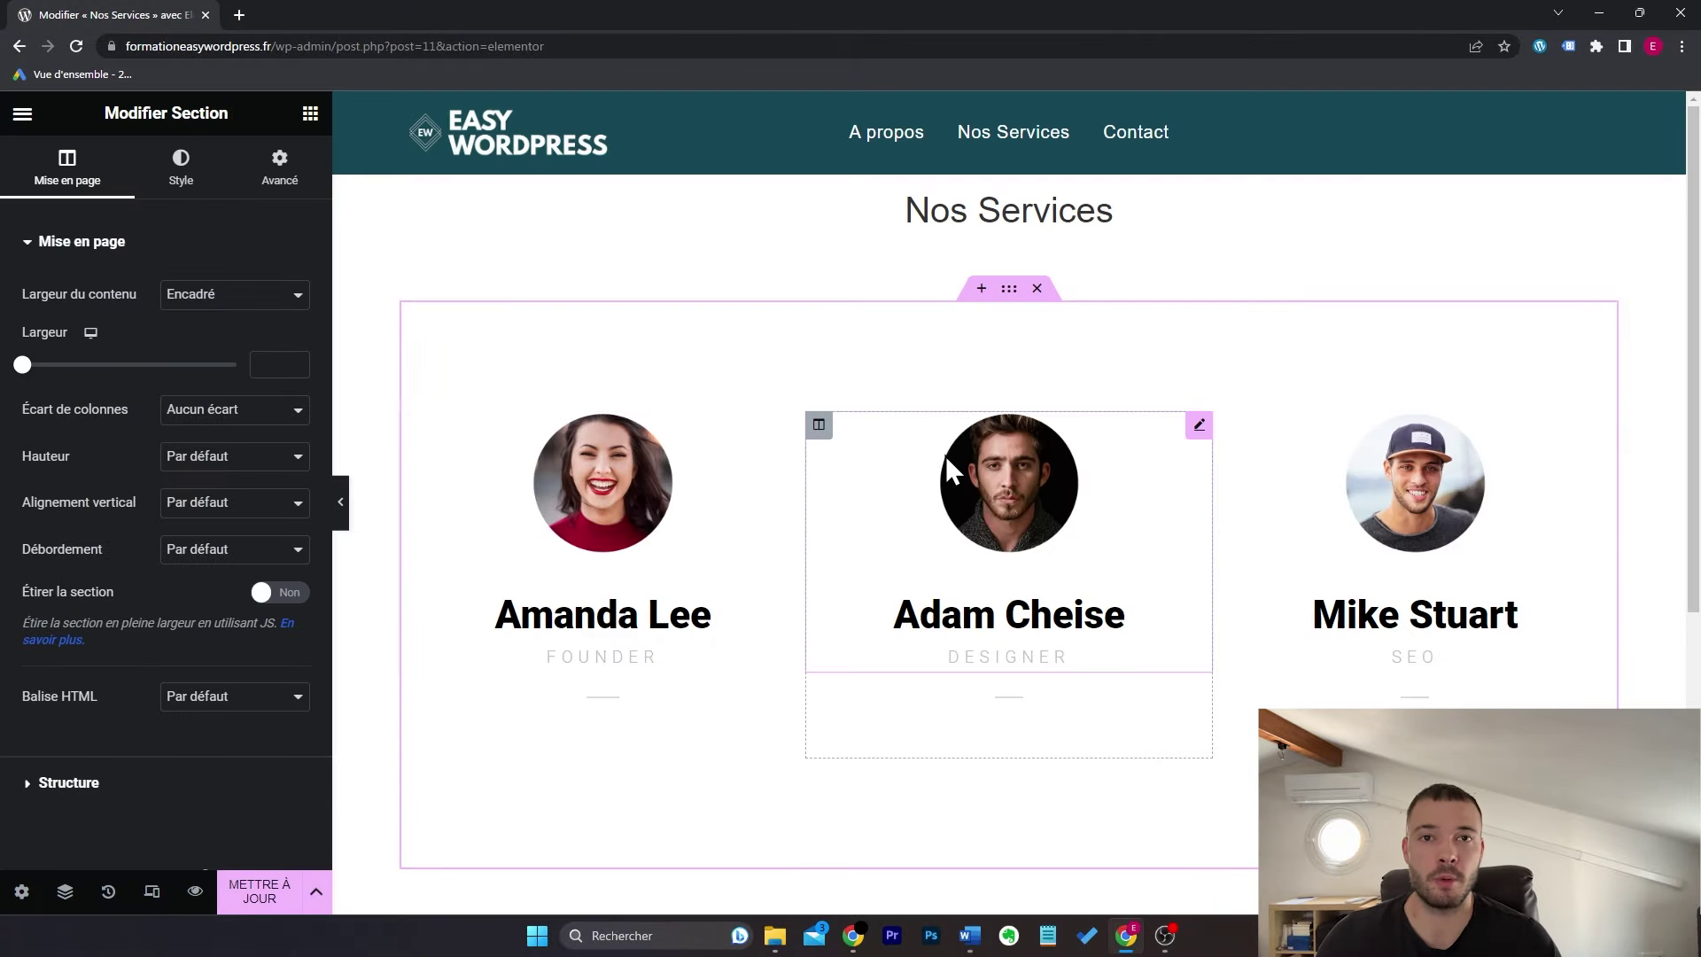
pyautogui.click(341, 502)
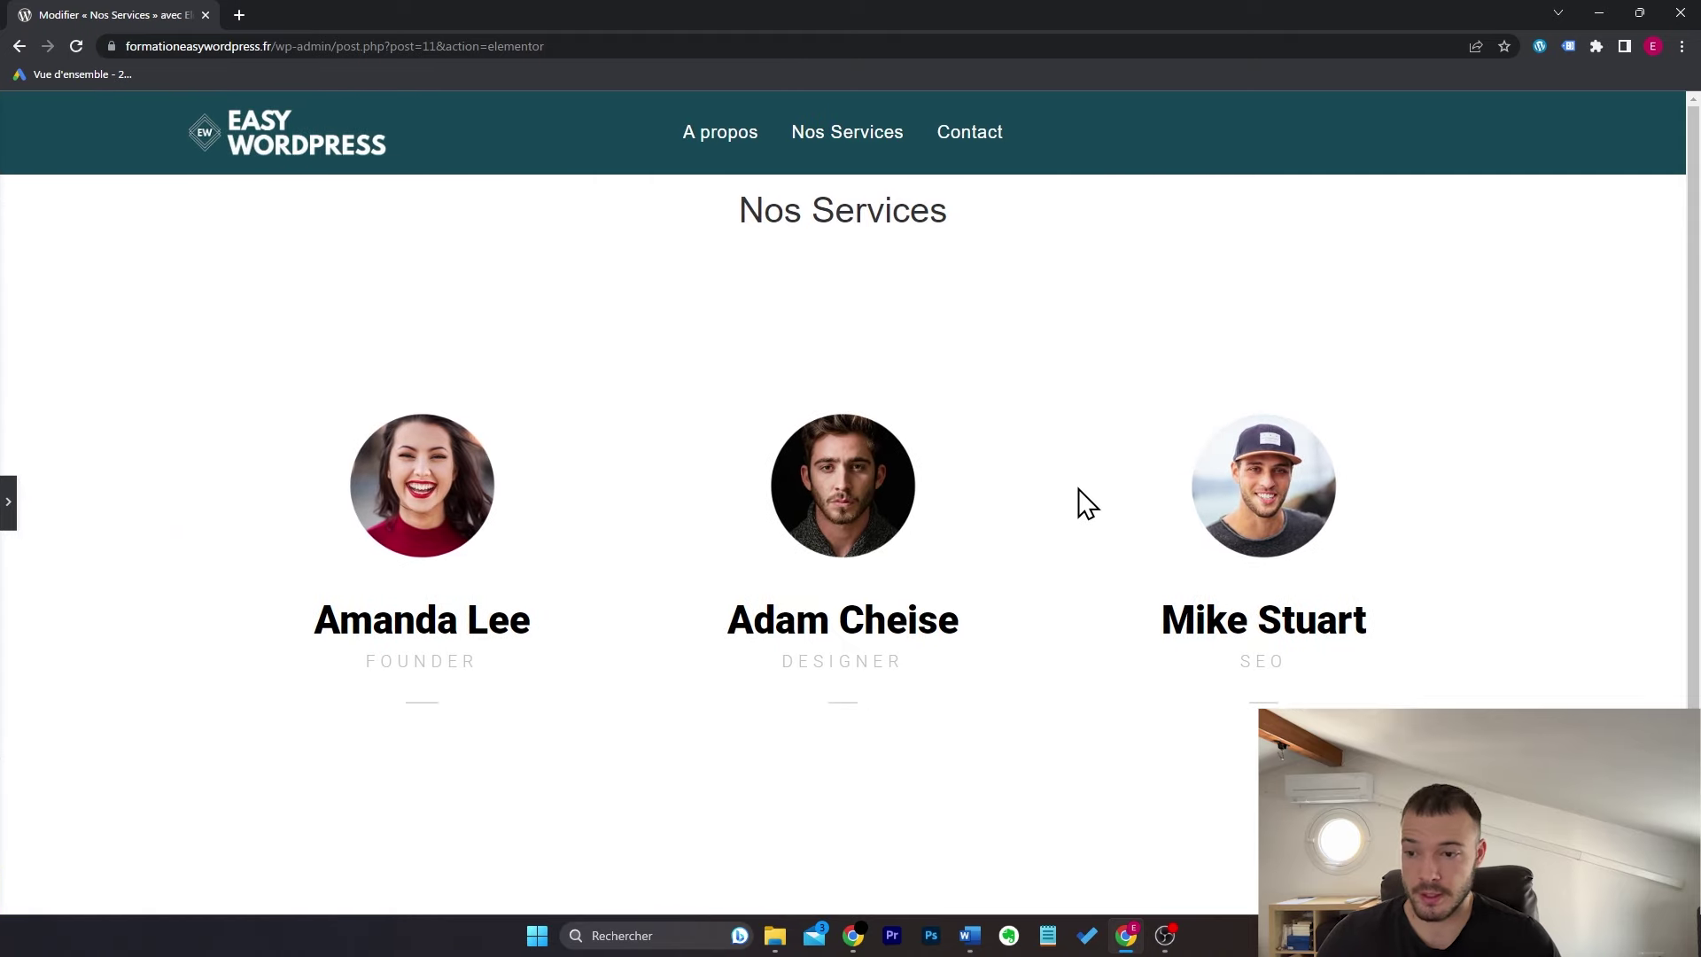
pyautogui.click(9, 503)
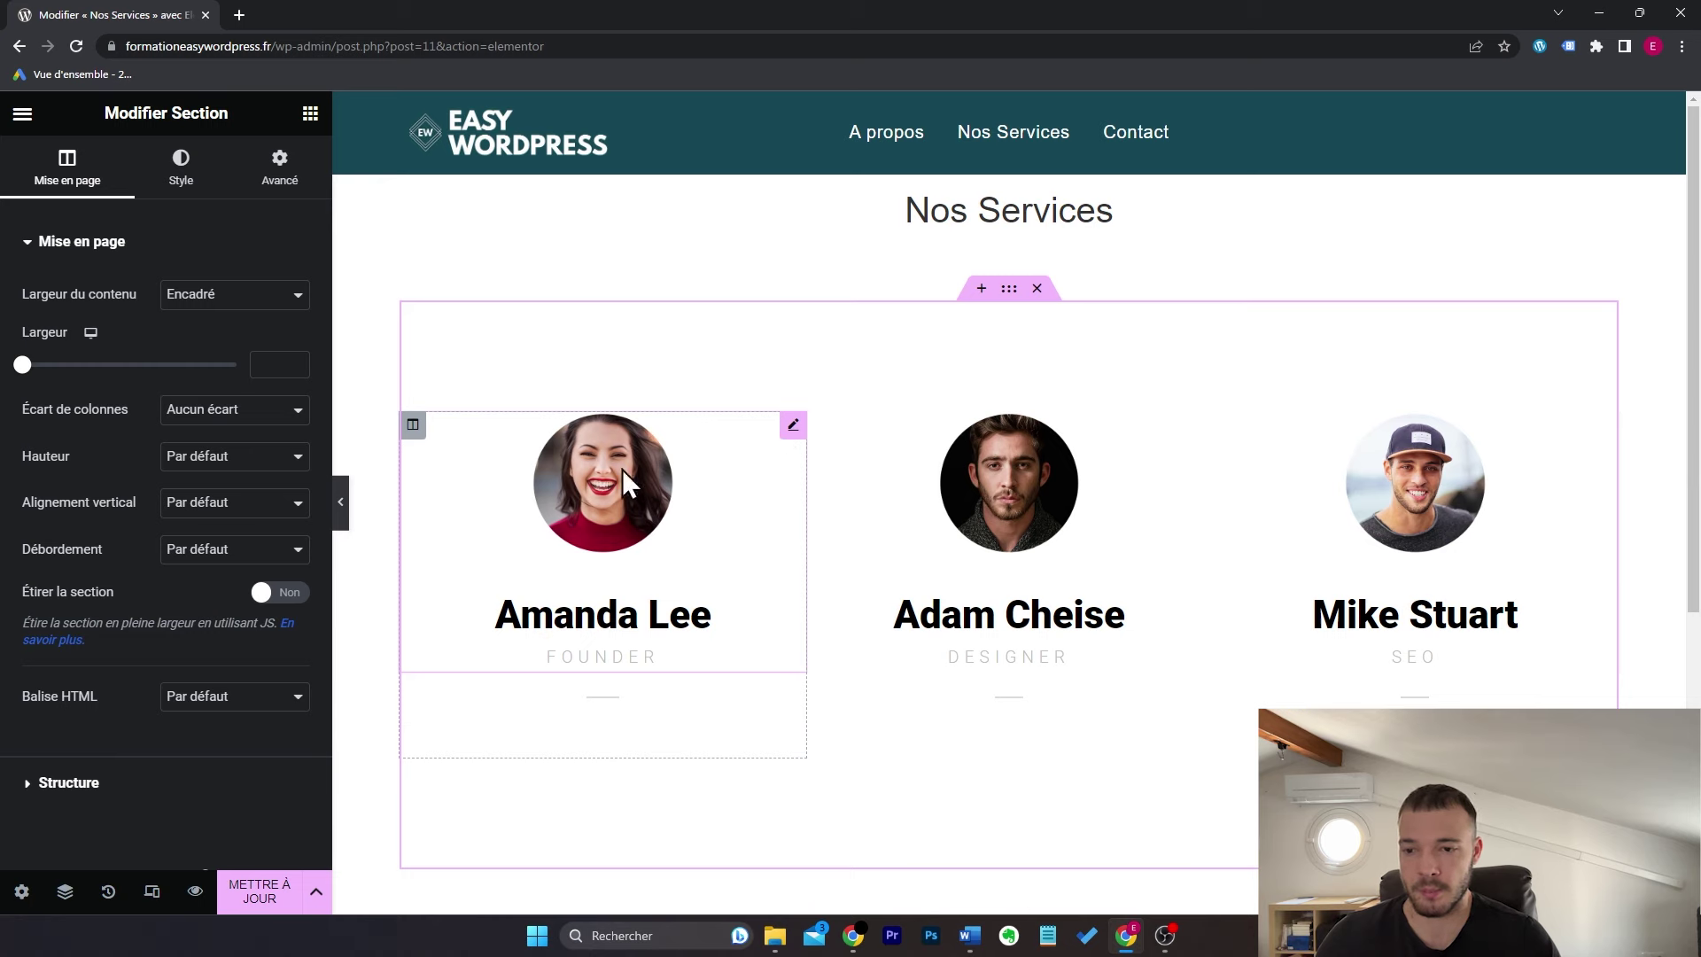
pyautogui.scroll(-4, 1135, 492)
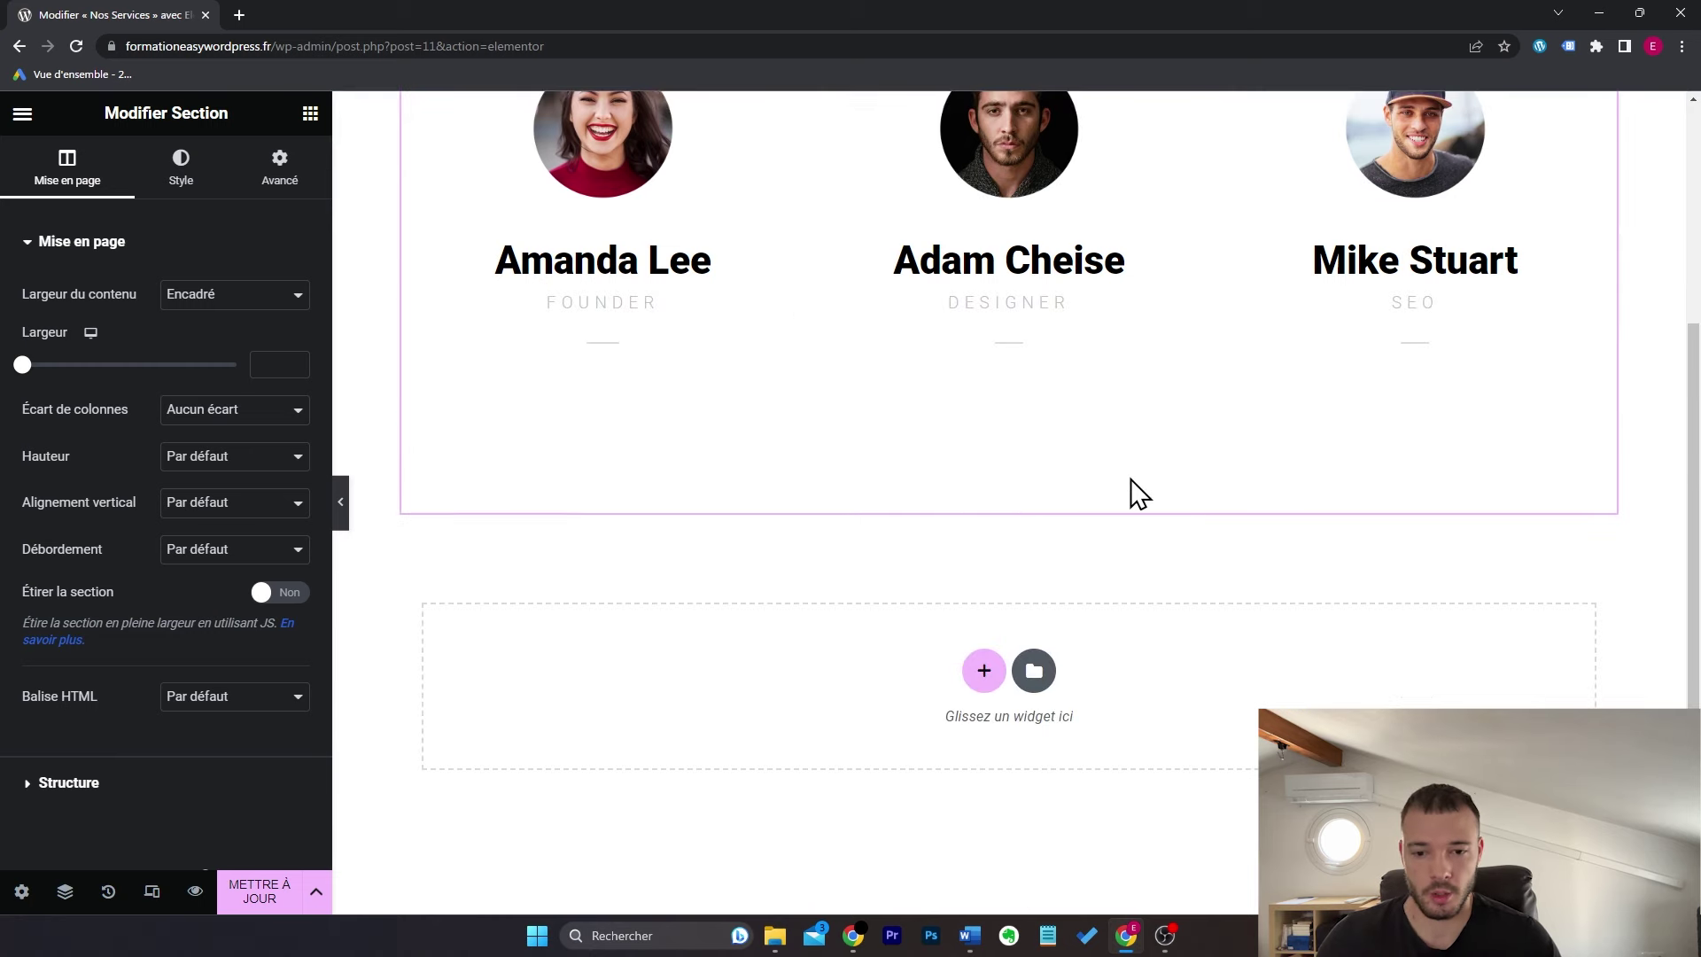
# Step: Reopen the template library's Pages tab and preview the Wireframe – Home 1 template
pyautogui.click(1035, 672)
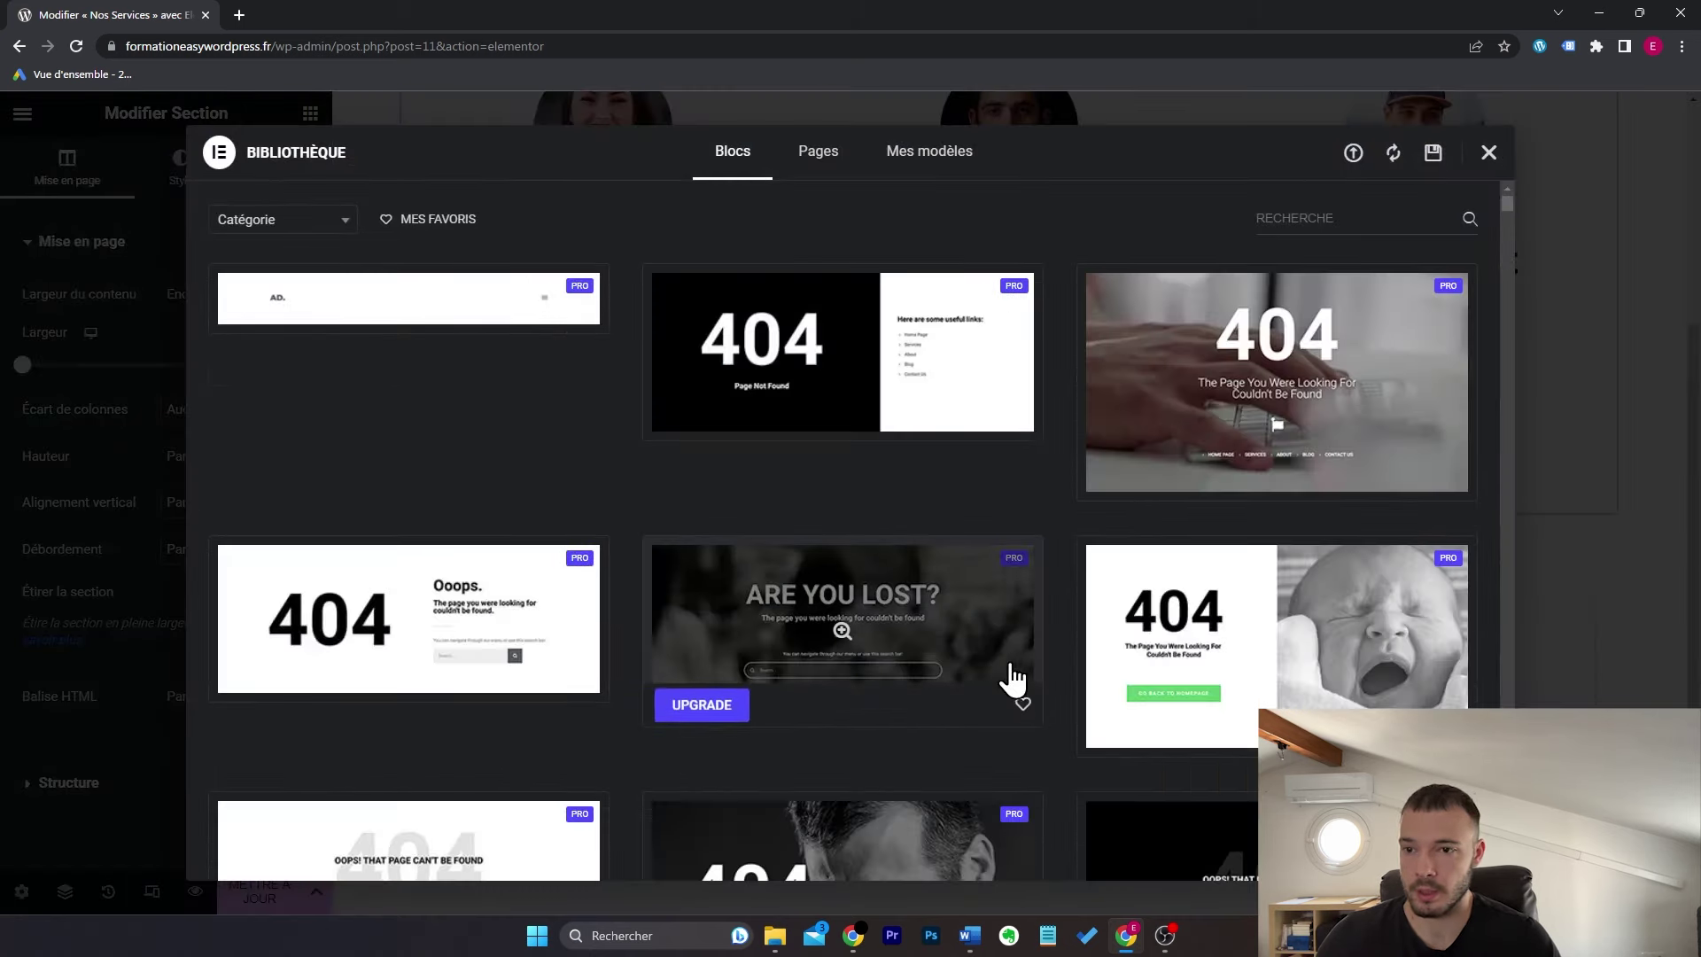
pyautogui.click(820, 158)
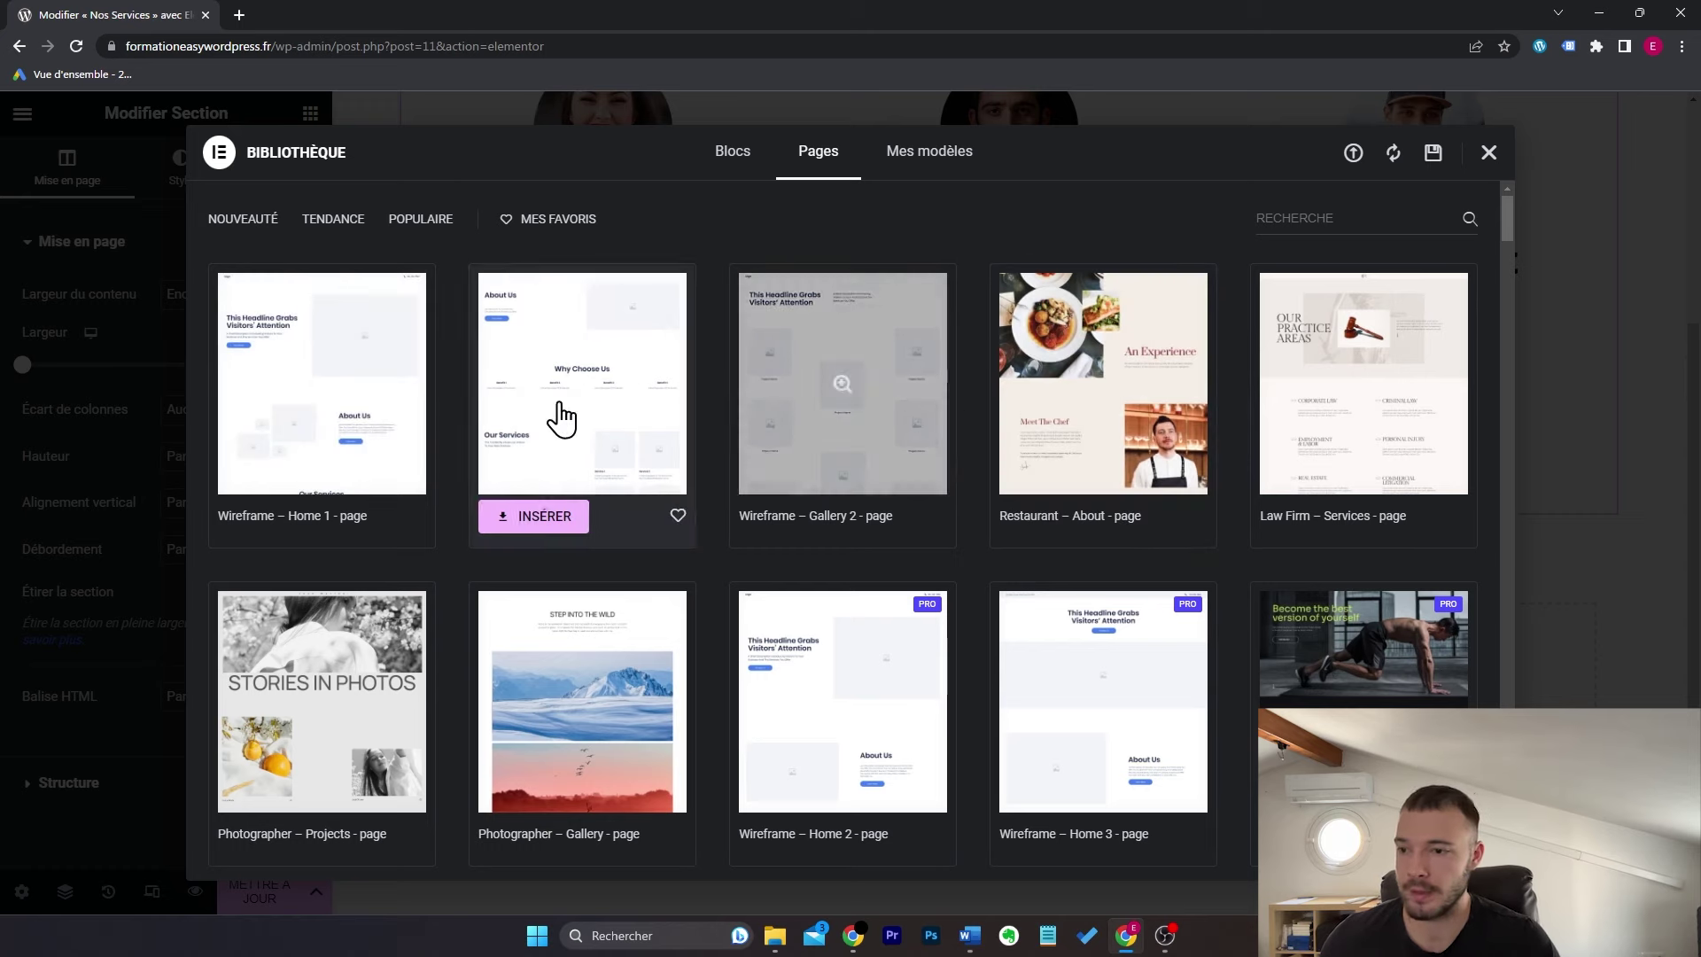
pyautogui.click(337, 390)
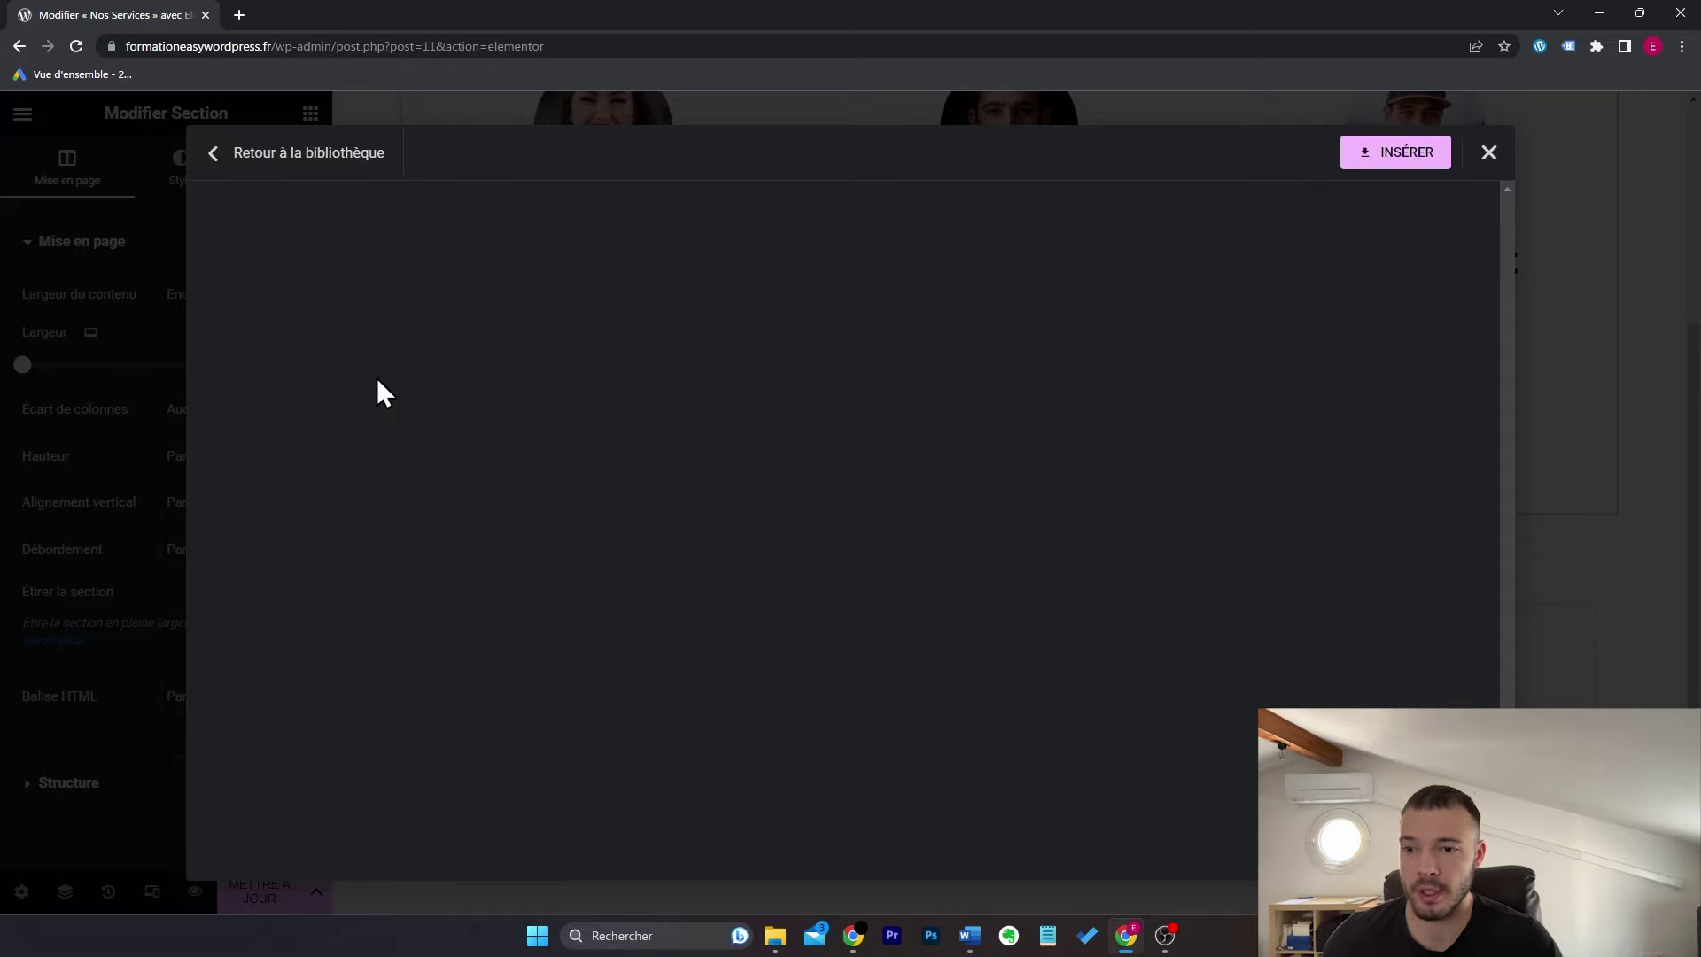
pyautogui.scroll(-6, 1122, 434)
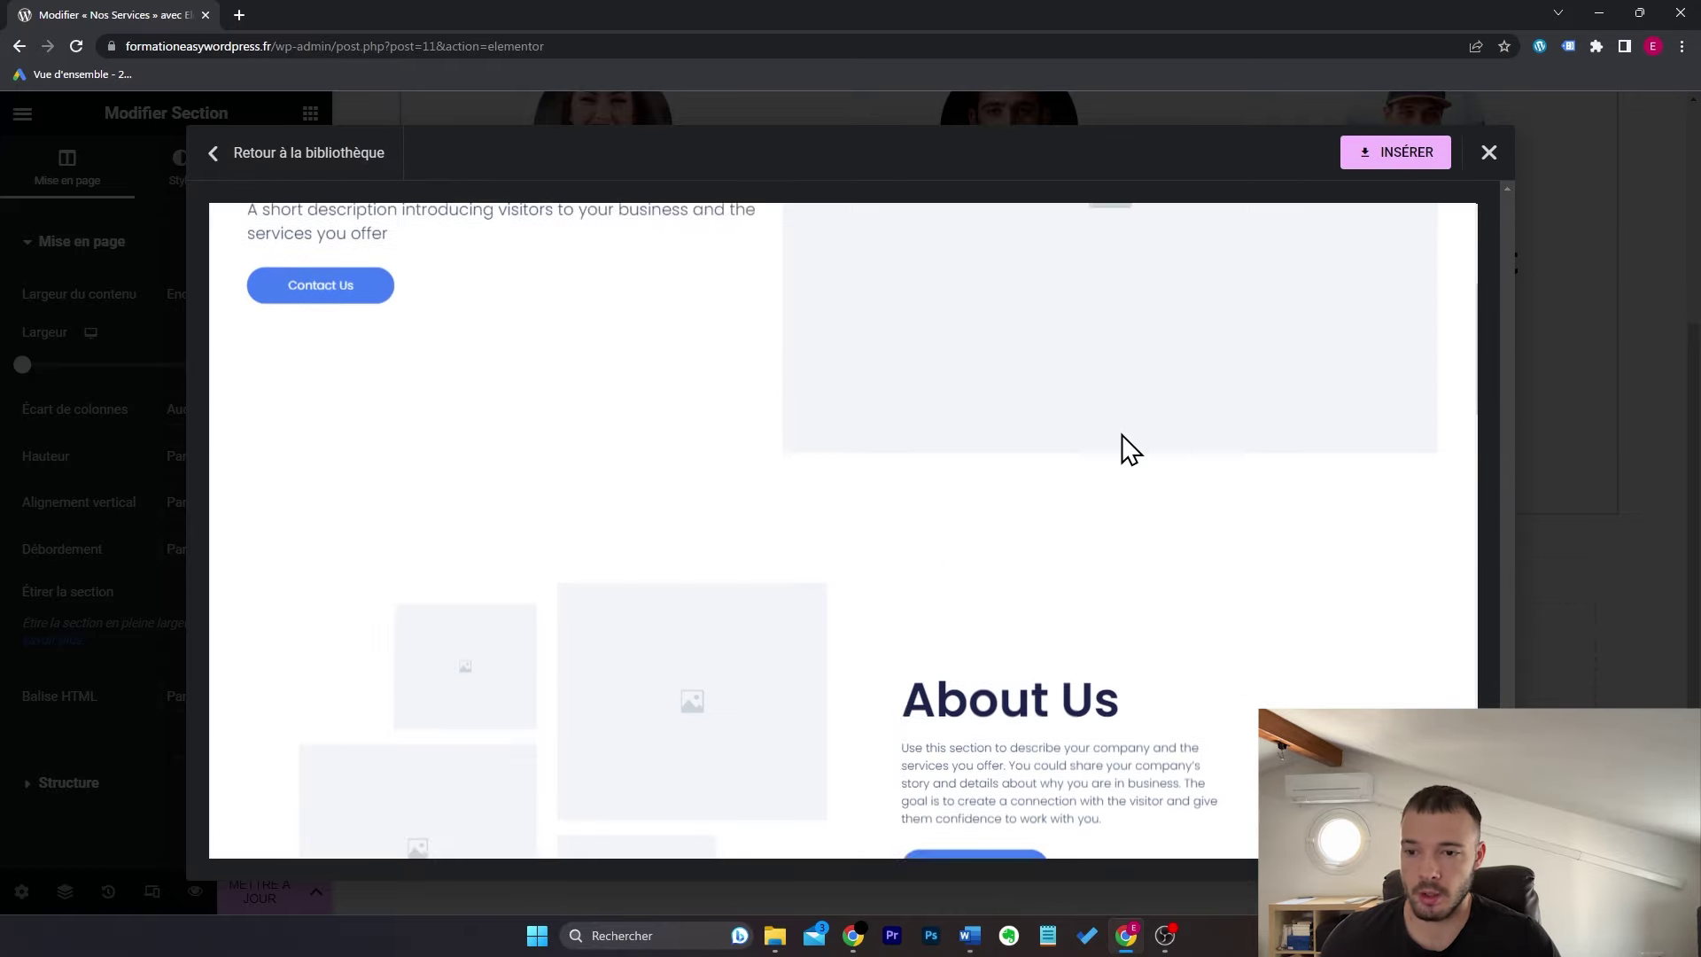
pyautogui.scroll(-10, 873, 452)
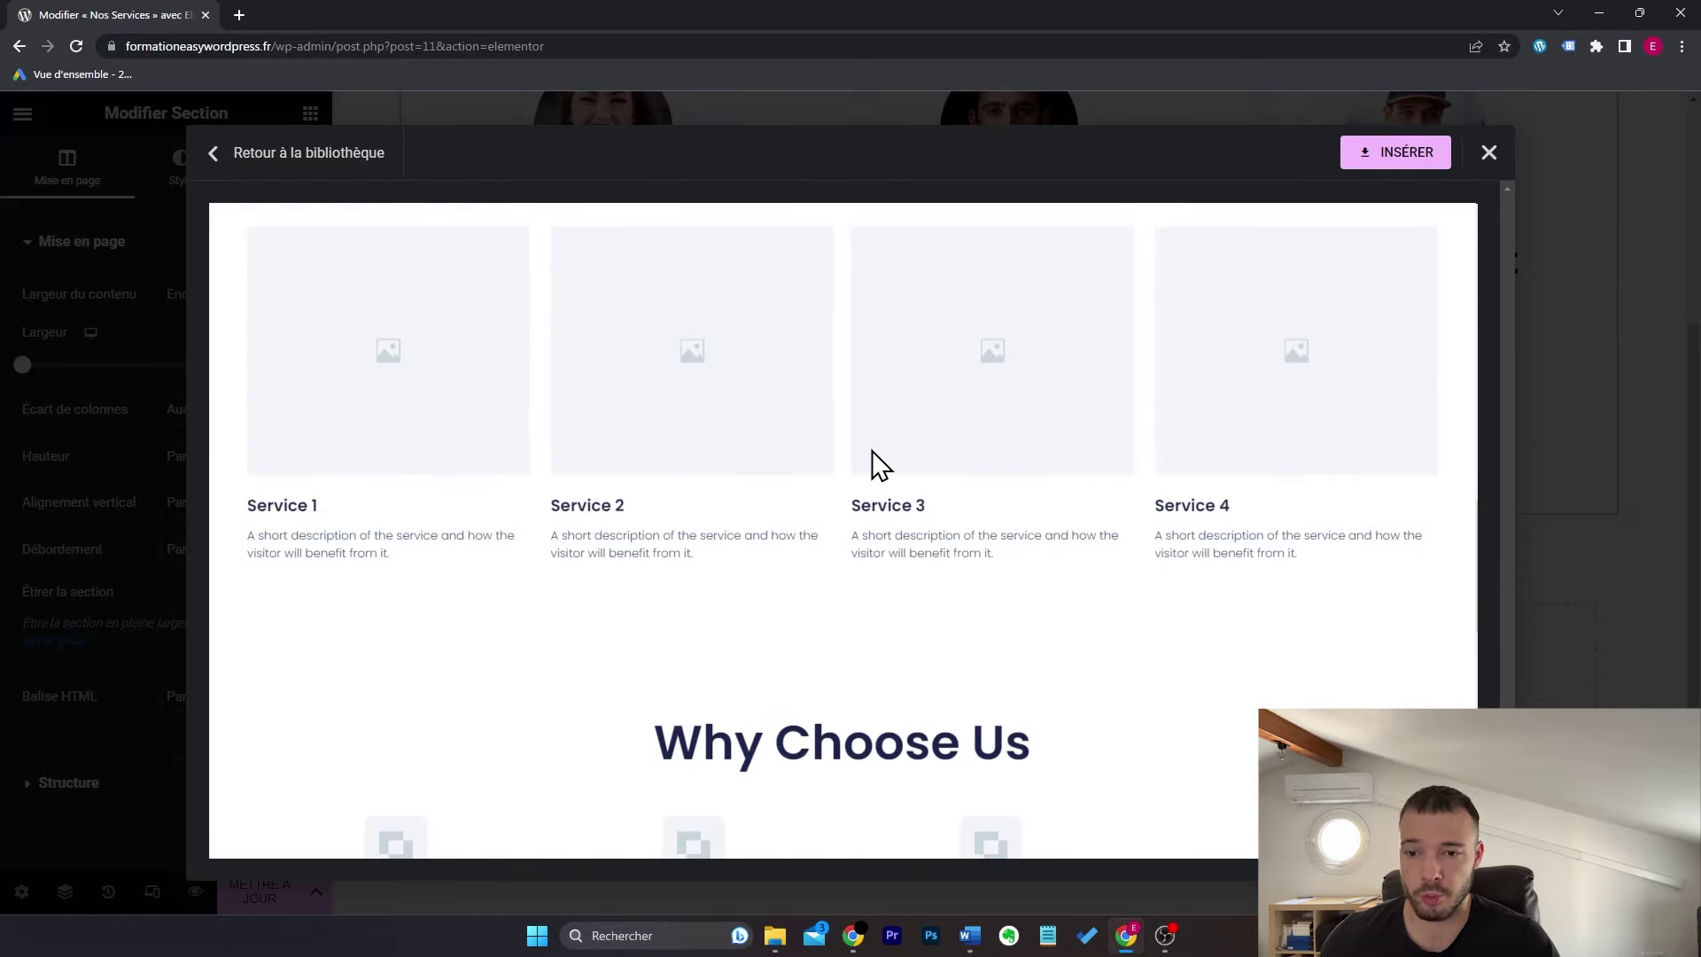
pyautogui.scroll(-3, 873, 452)
pyautogui.scroll(18, 873, 452)
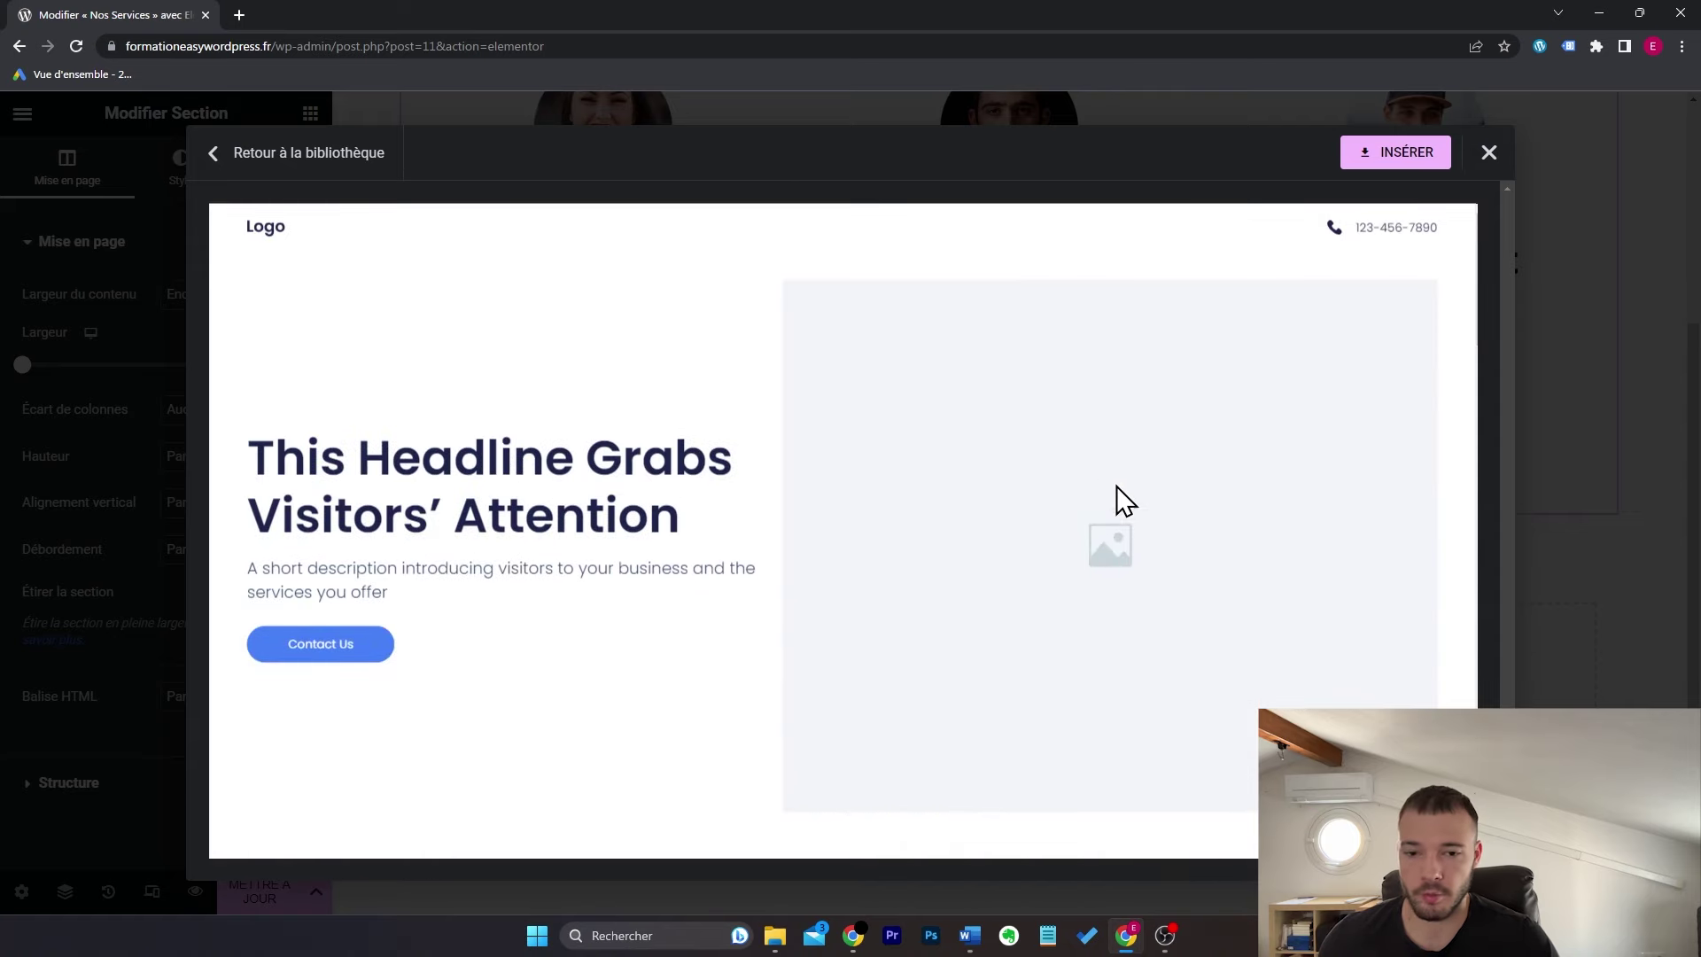
pyautogui.scroll(-9, 1019, 381)
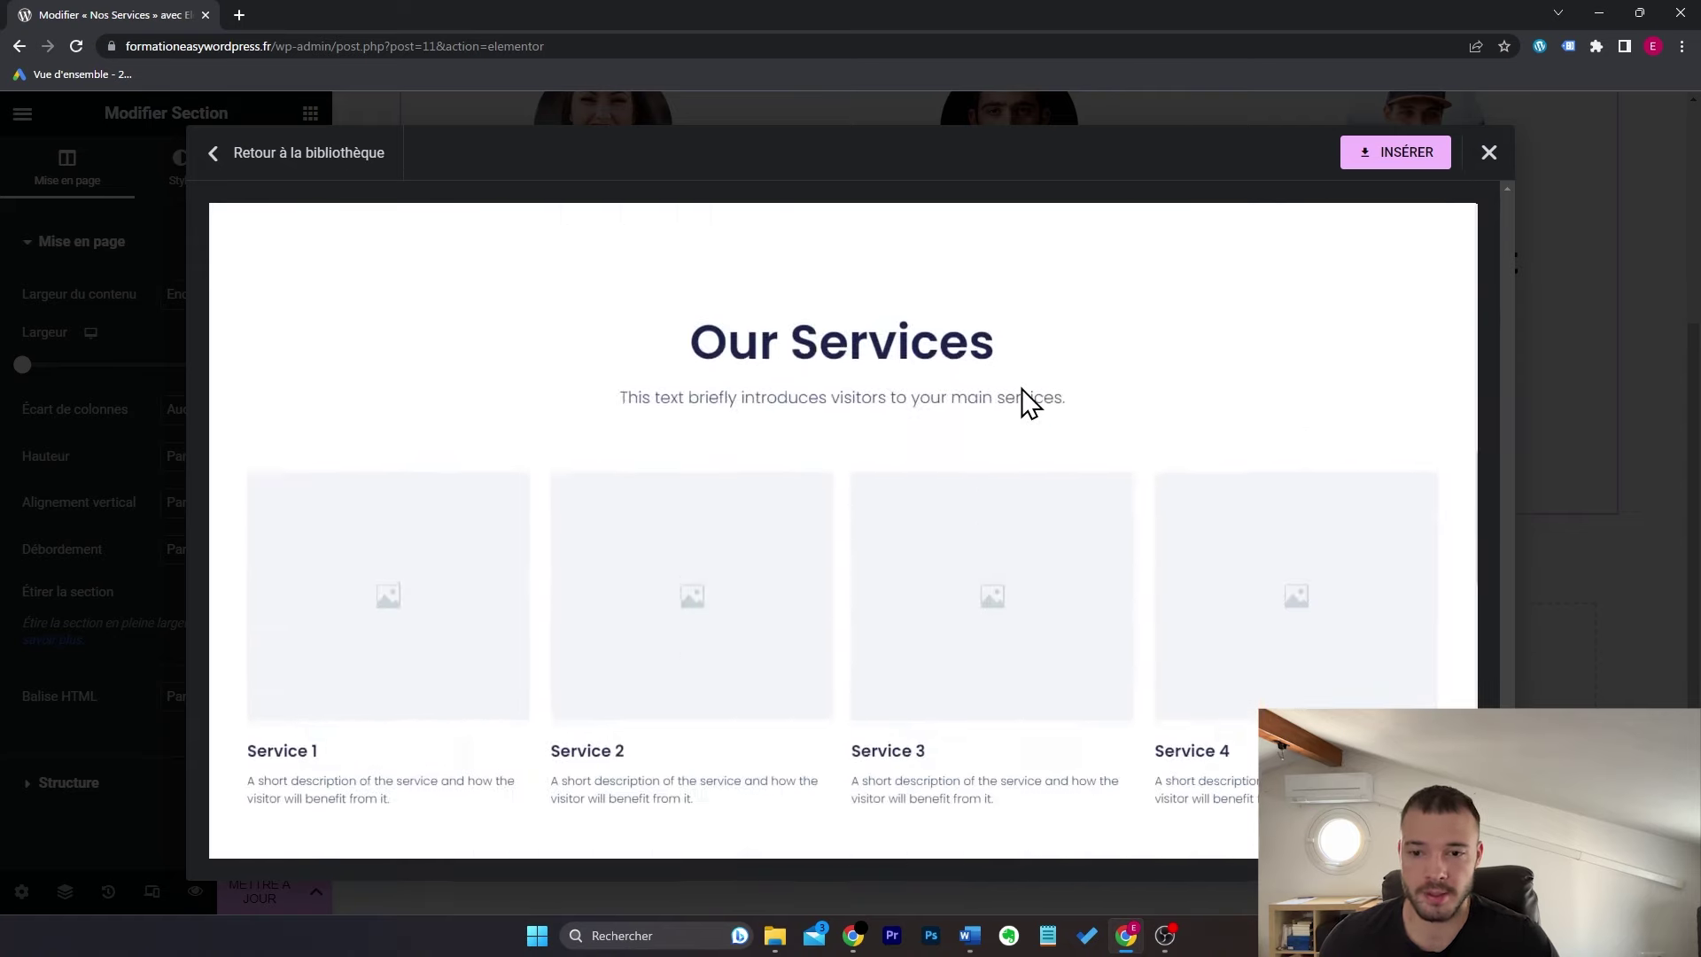
pyautogui.scroll(-4, 1022, 390)
pyautogui.scroll(9, 1022, 390)
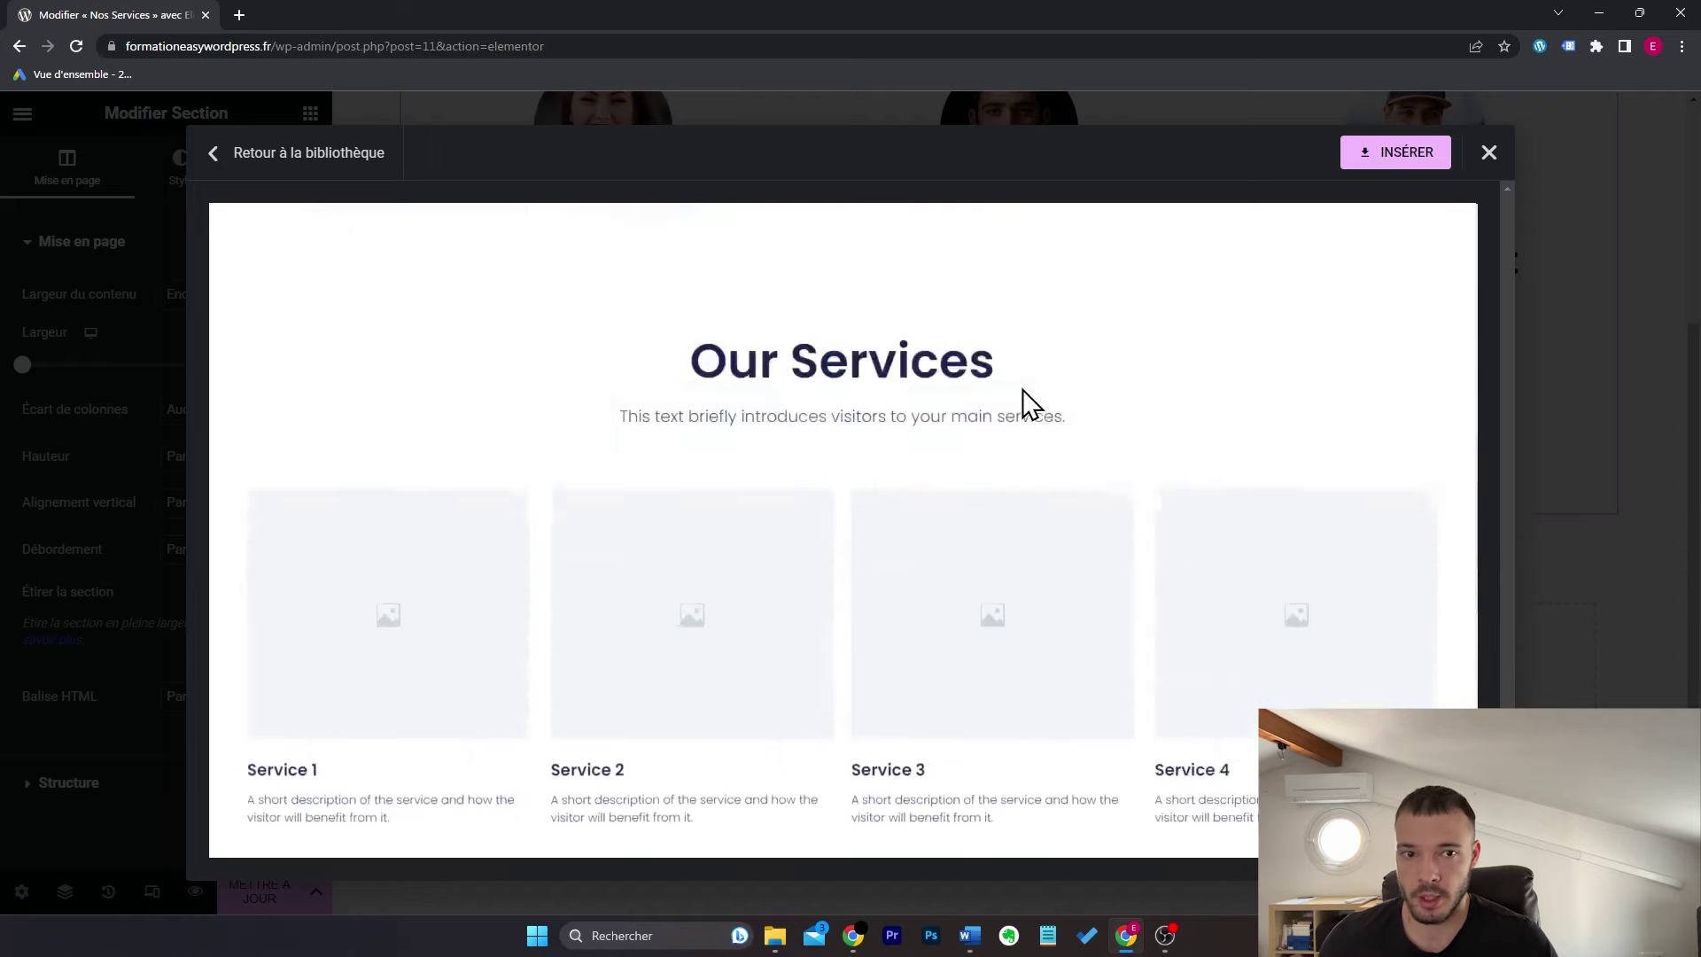
pyautogui.scroll(1, 1023, 390)
pyautogui.click(341, 160)
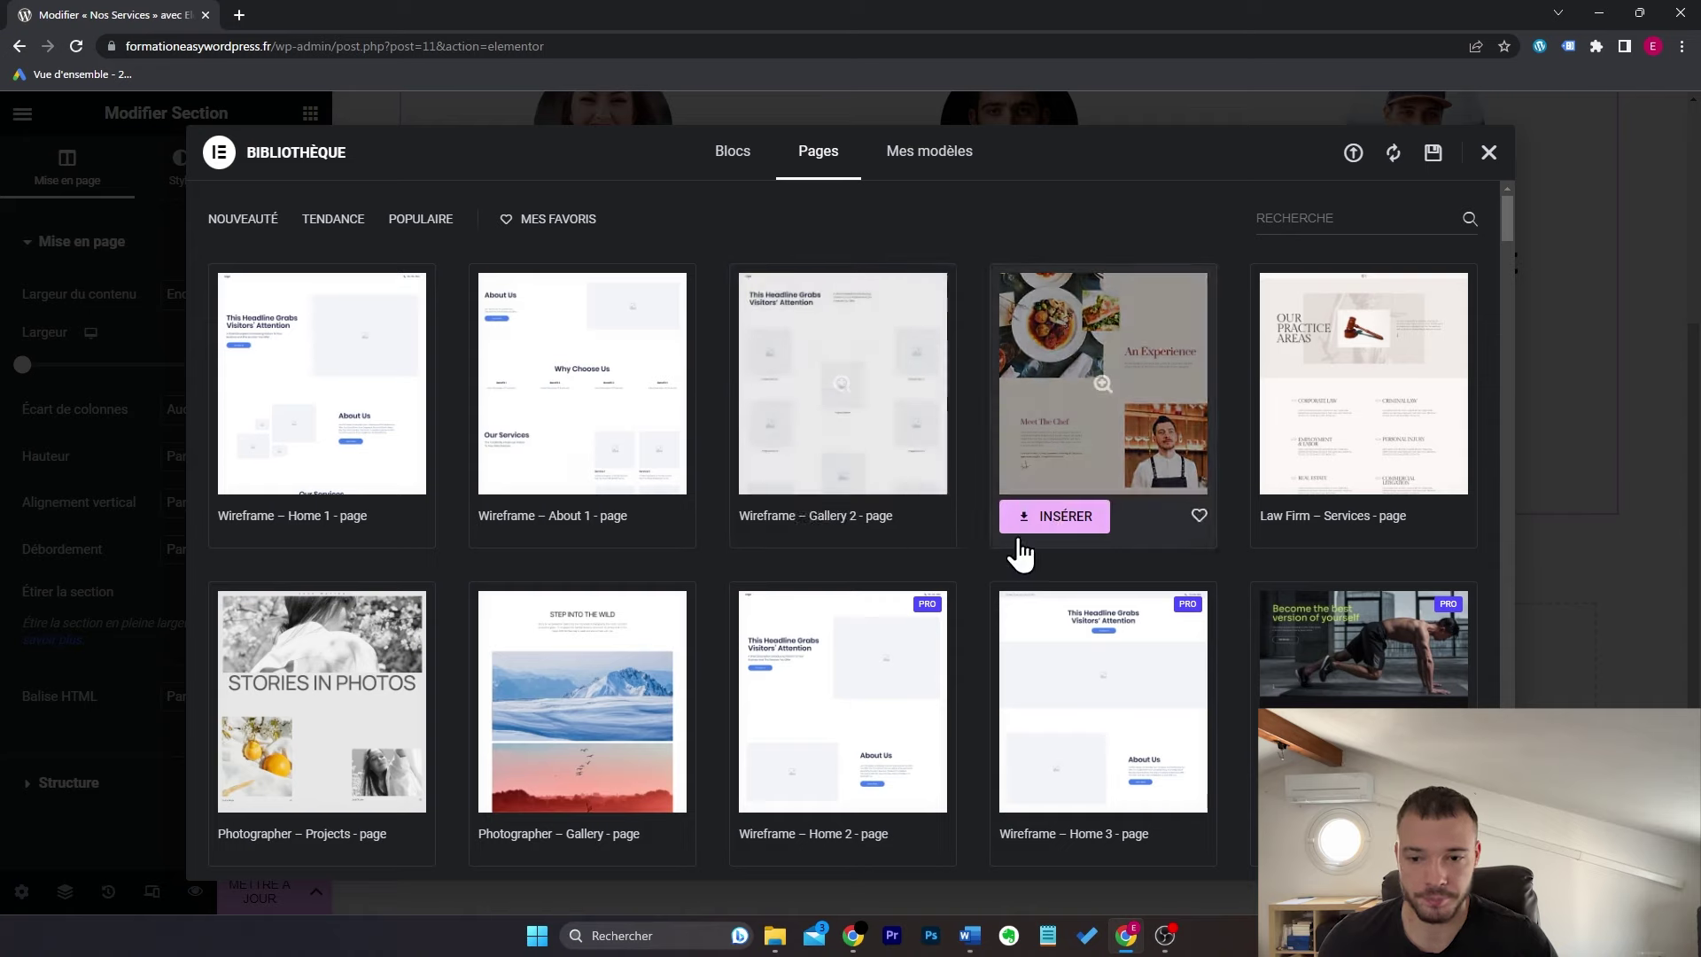
# Step: Preview the online fitness training template, check the empty Mes modèles list, then close the library
pyautogui.scroll(-4, 972, 551)
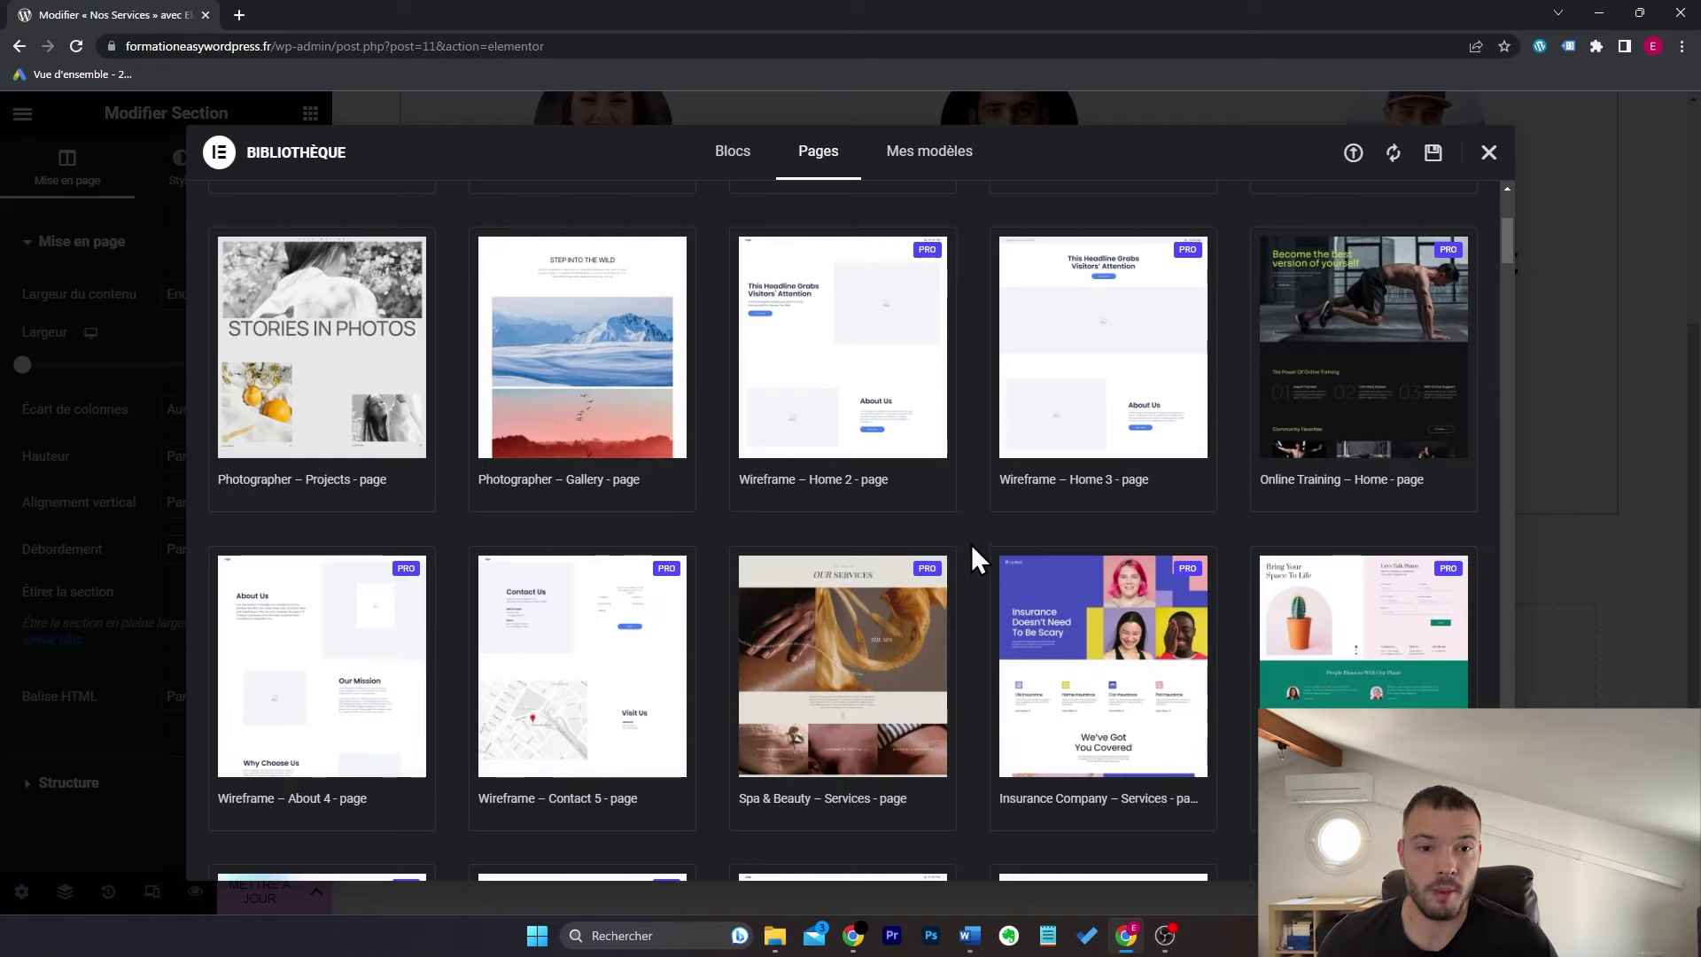
pyautogui.click(1362, 348)
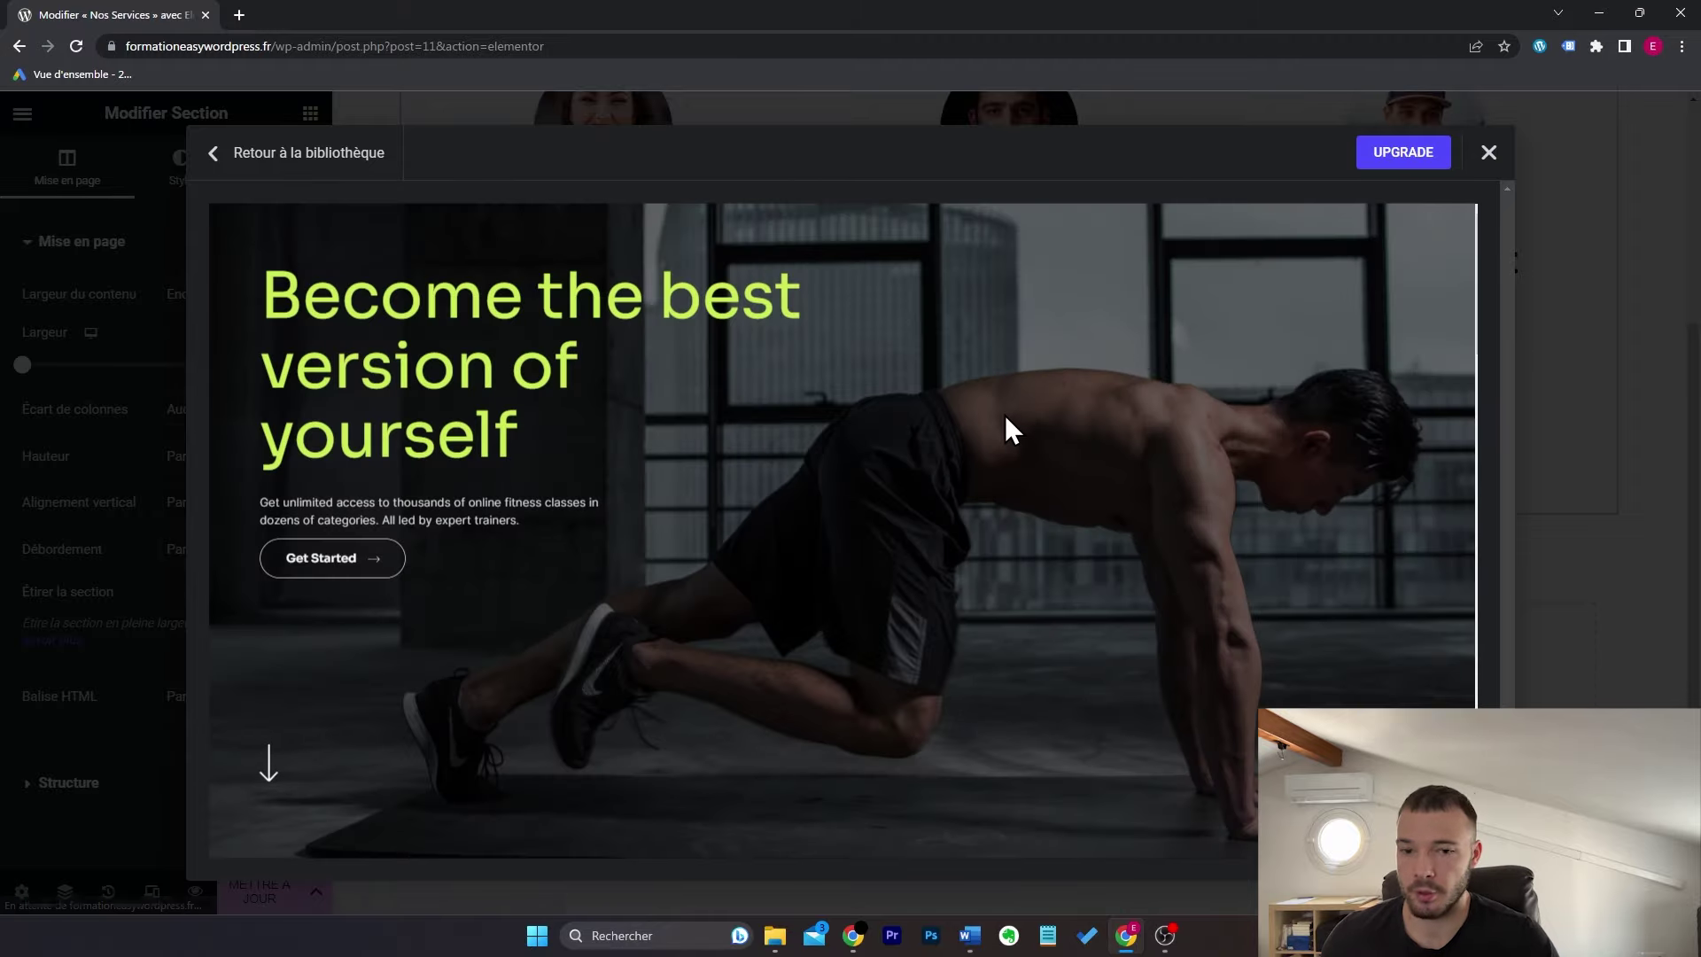
pyautogui.scroll(-4, 1005, 415)
pyautogui.scroll(-2, 1006, 417)
pyautogui.scroll(-5, 1006, 417)
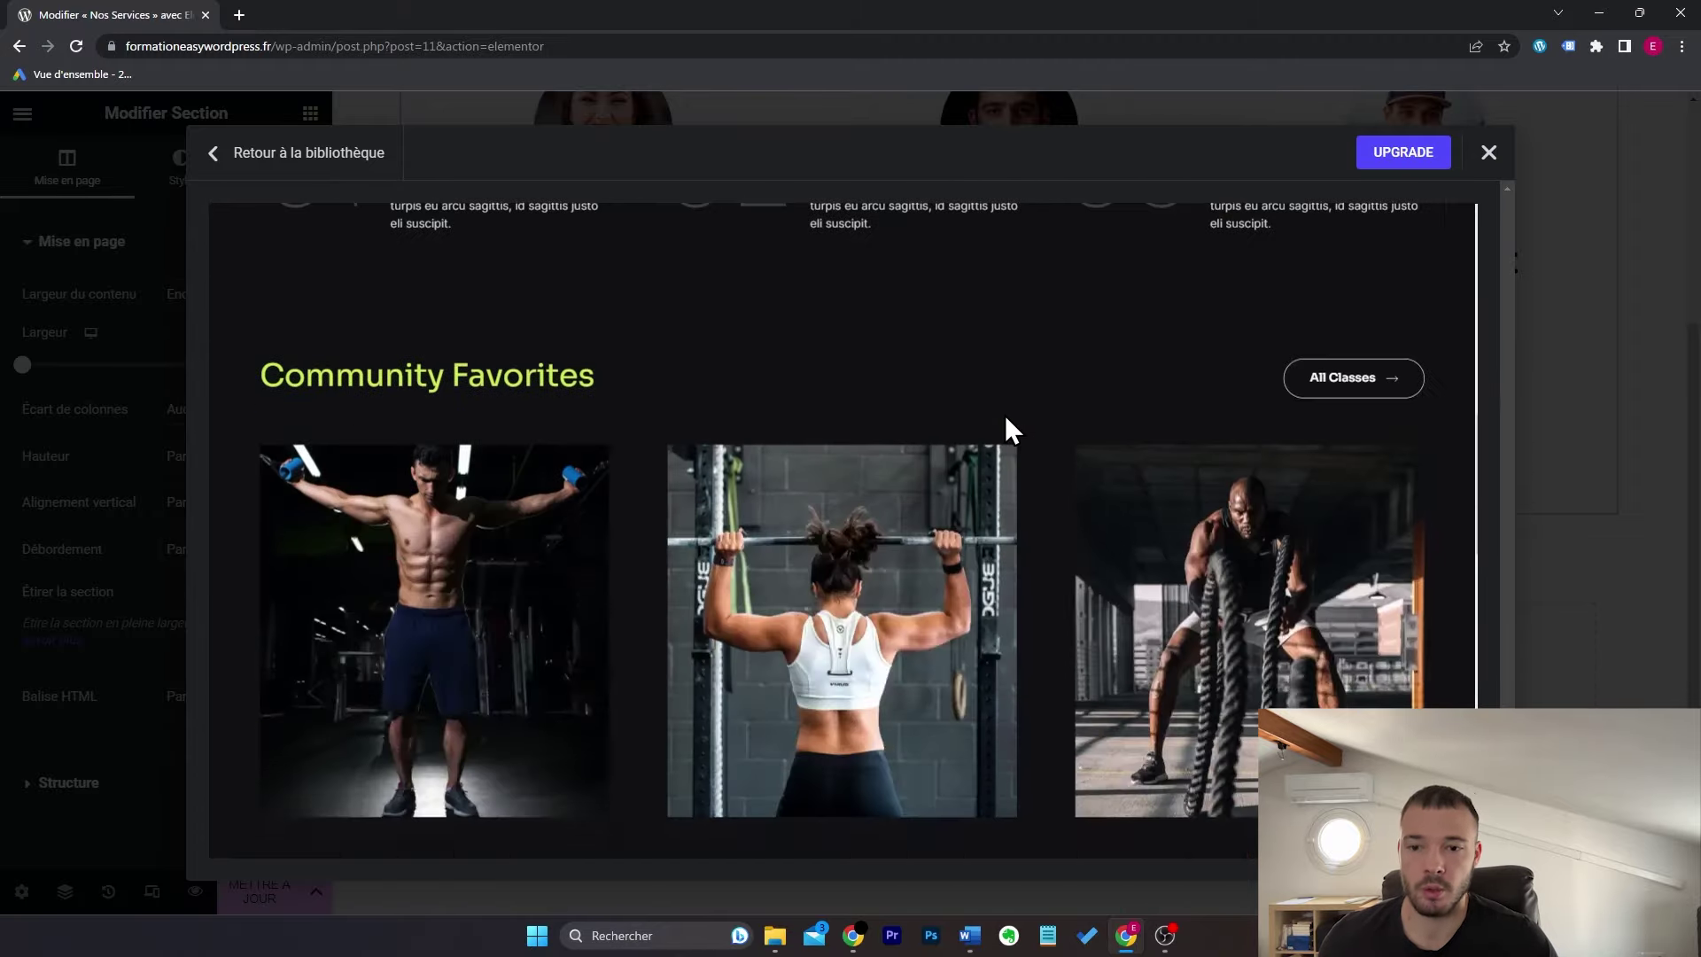
pyautogui.scroll(-10, 1005, 415)
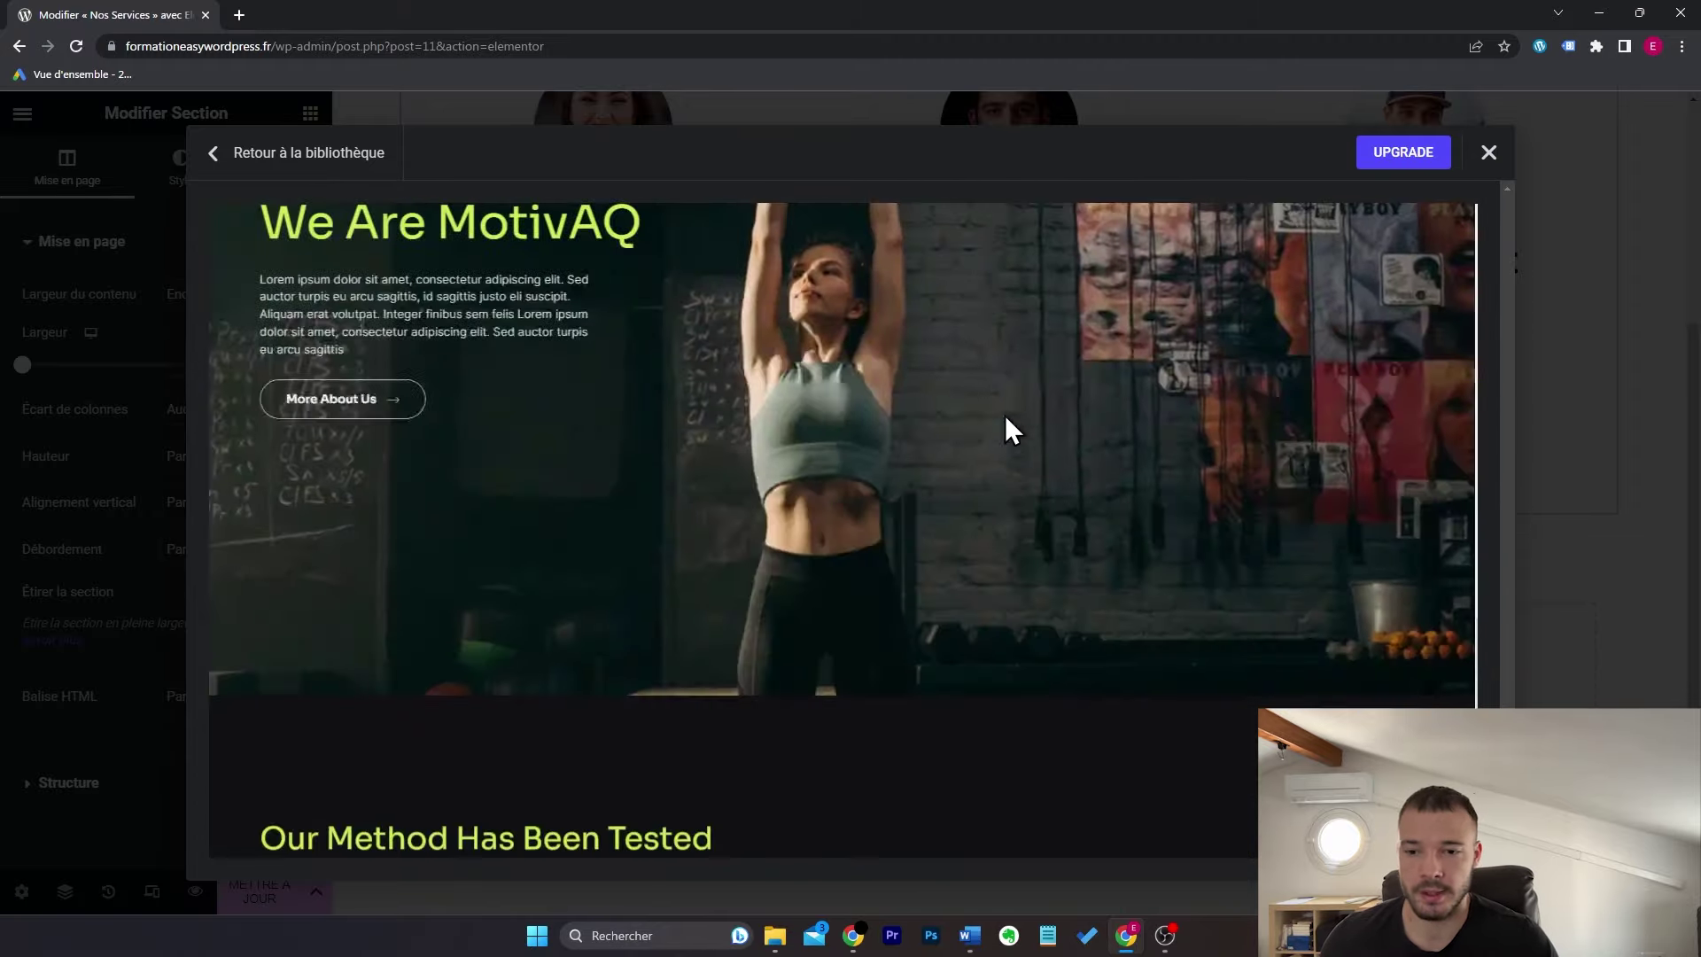
pyautogui.click(213, 152)
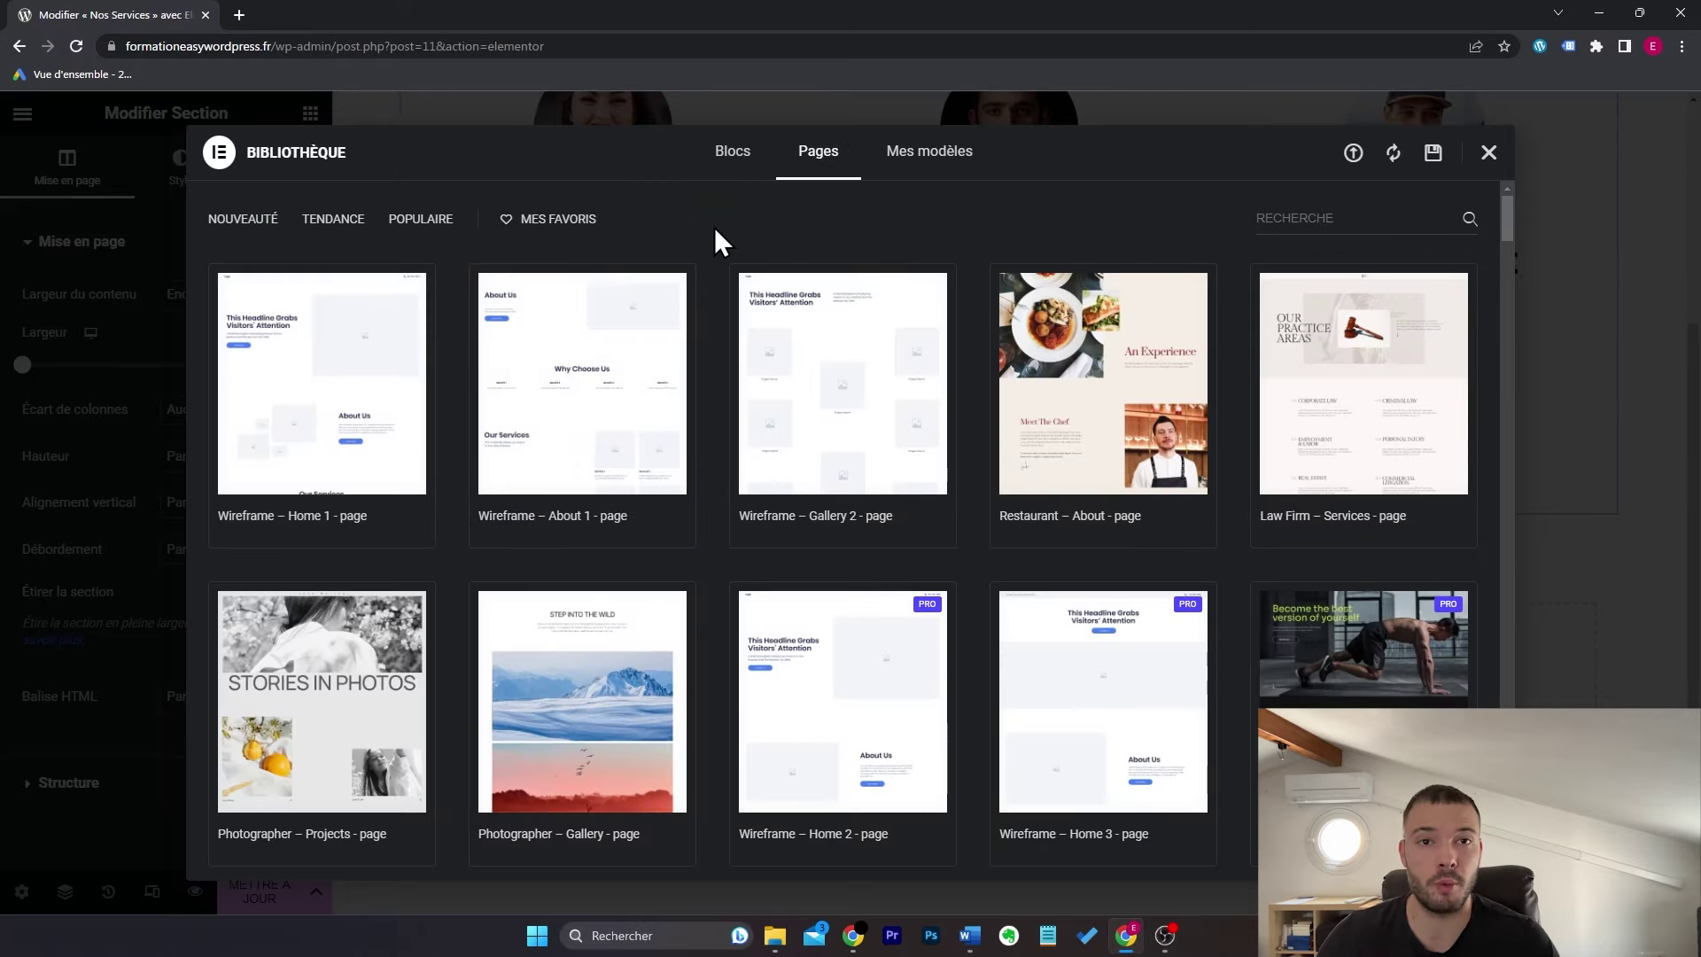
pyautogui.moveTo(410, 373)
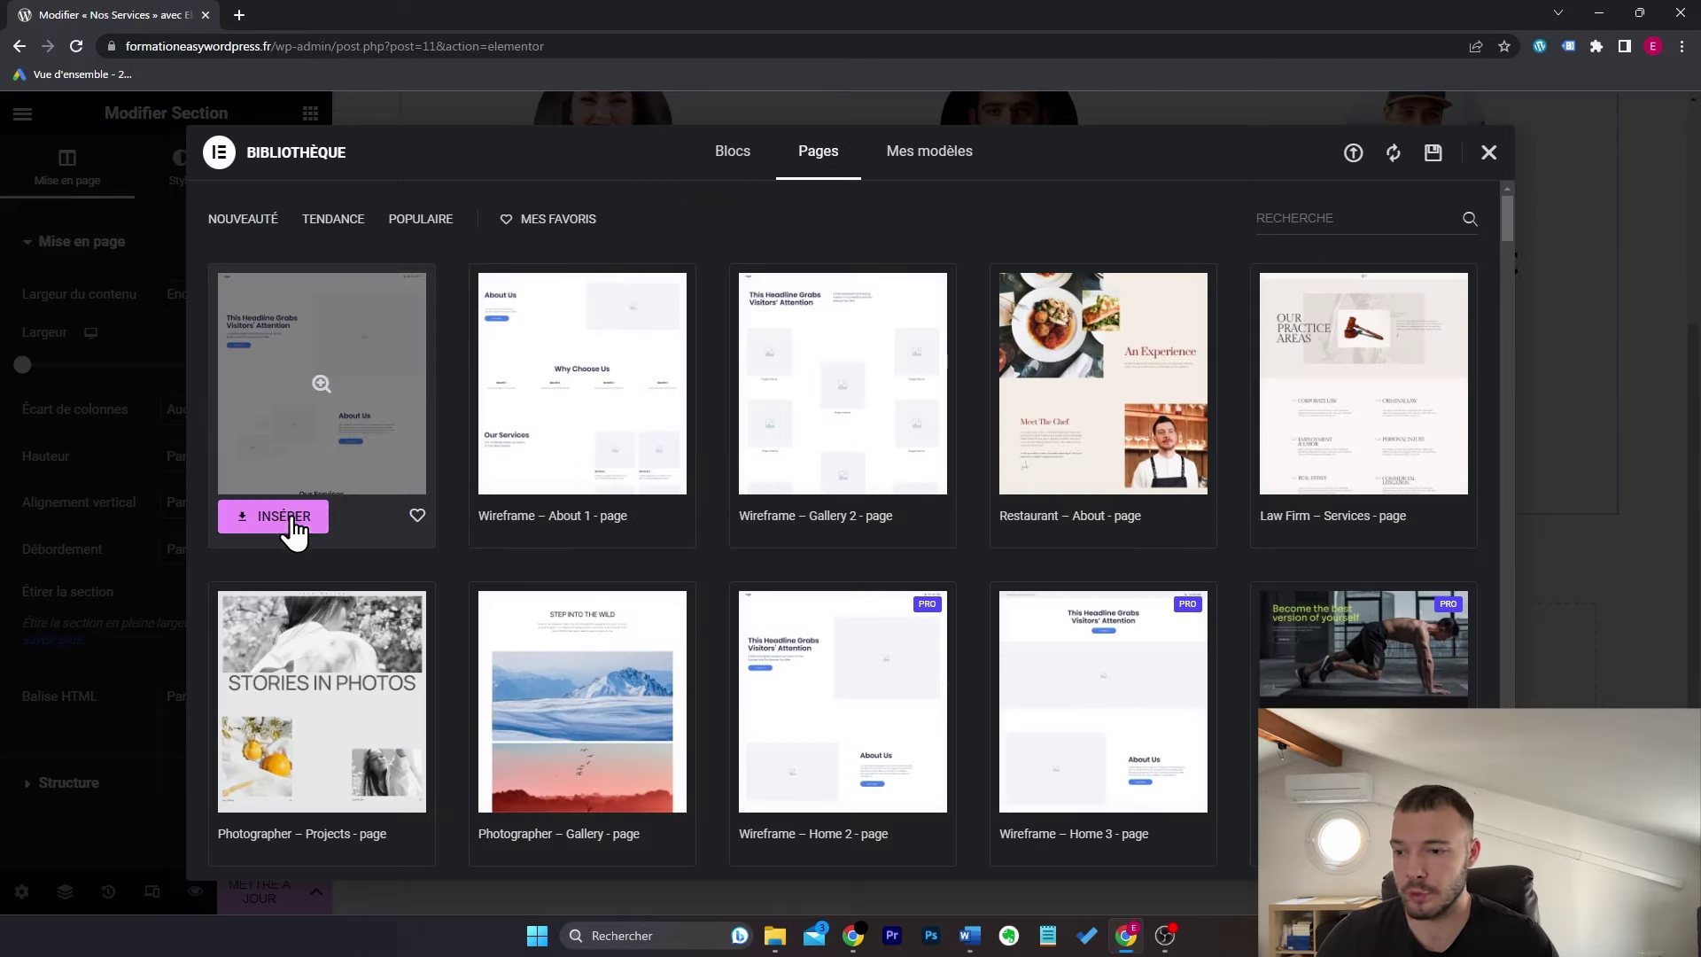
pyautogui.click(955, 168)
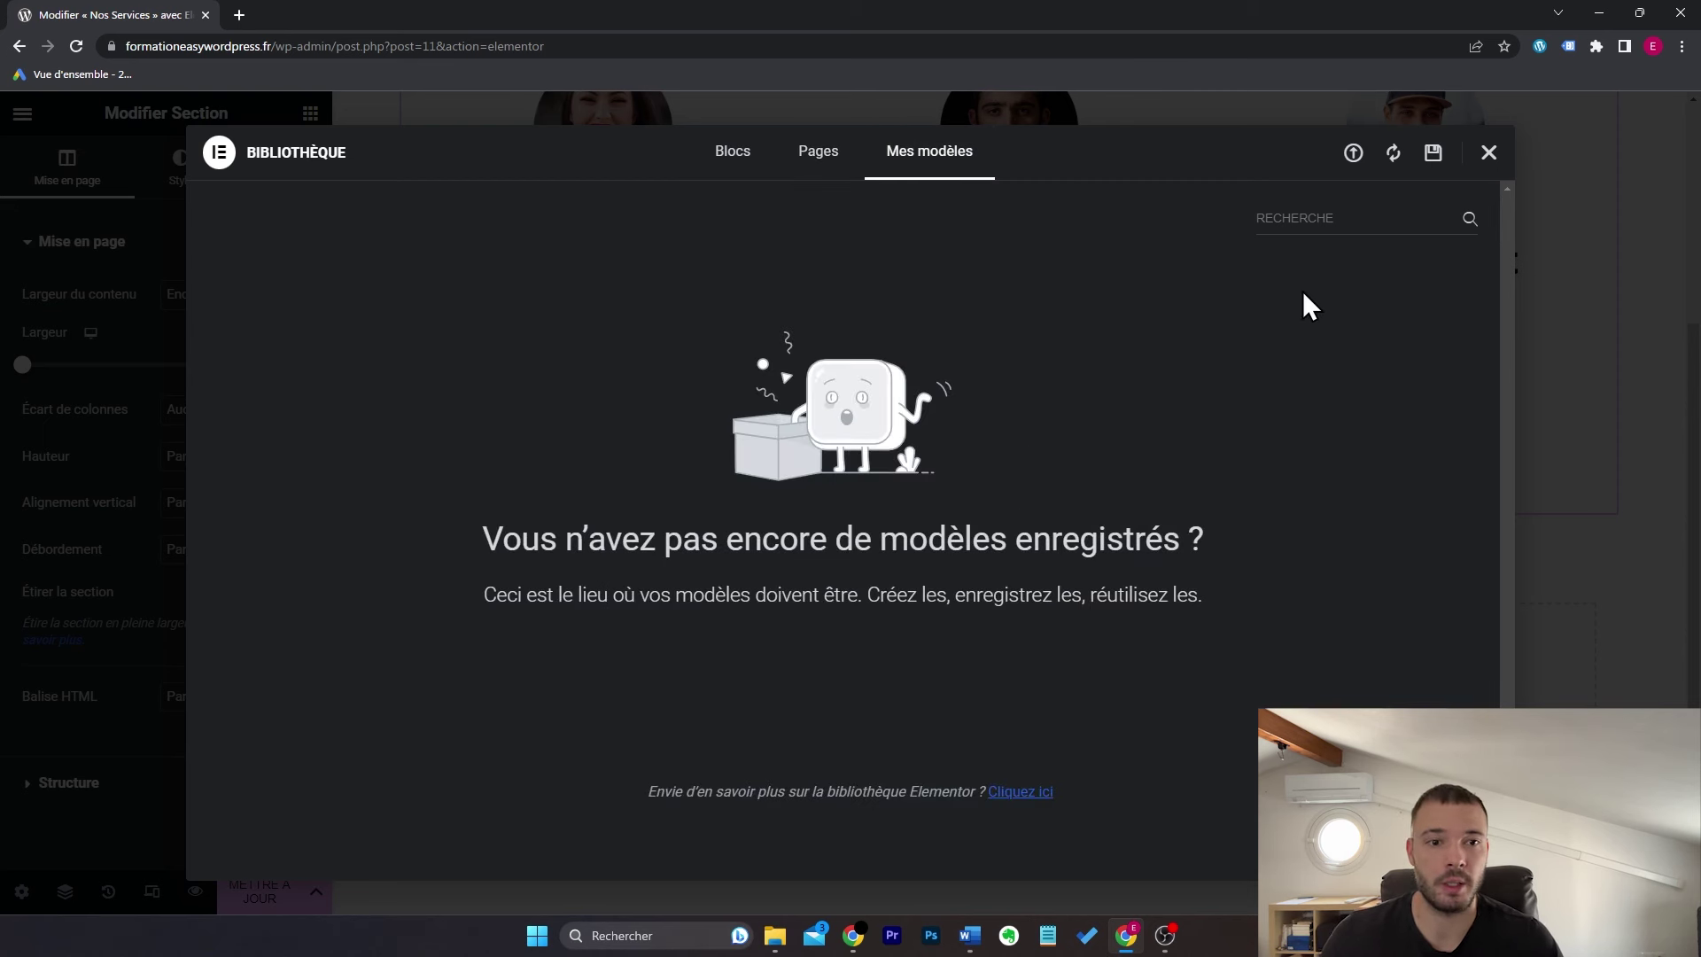
pyautogui.click(1492, 156)
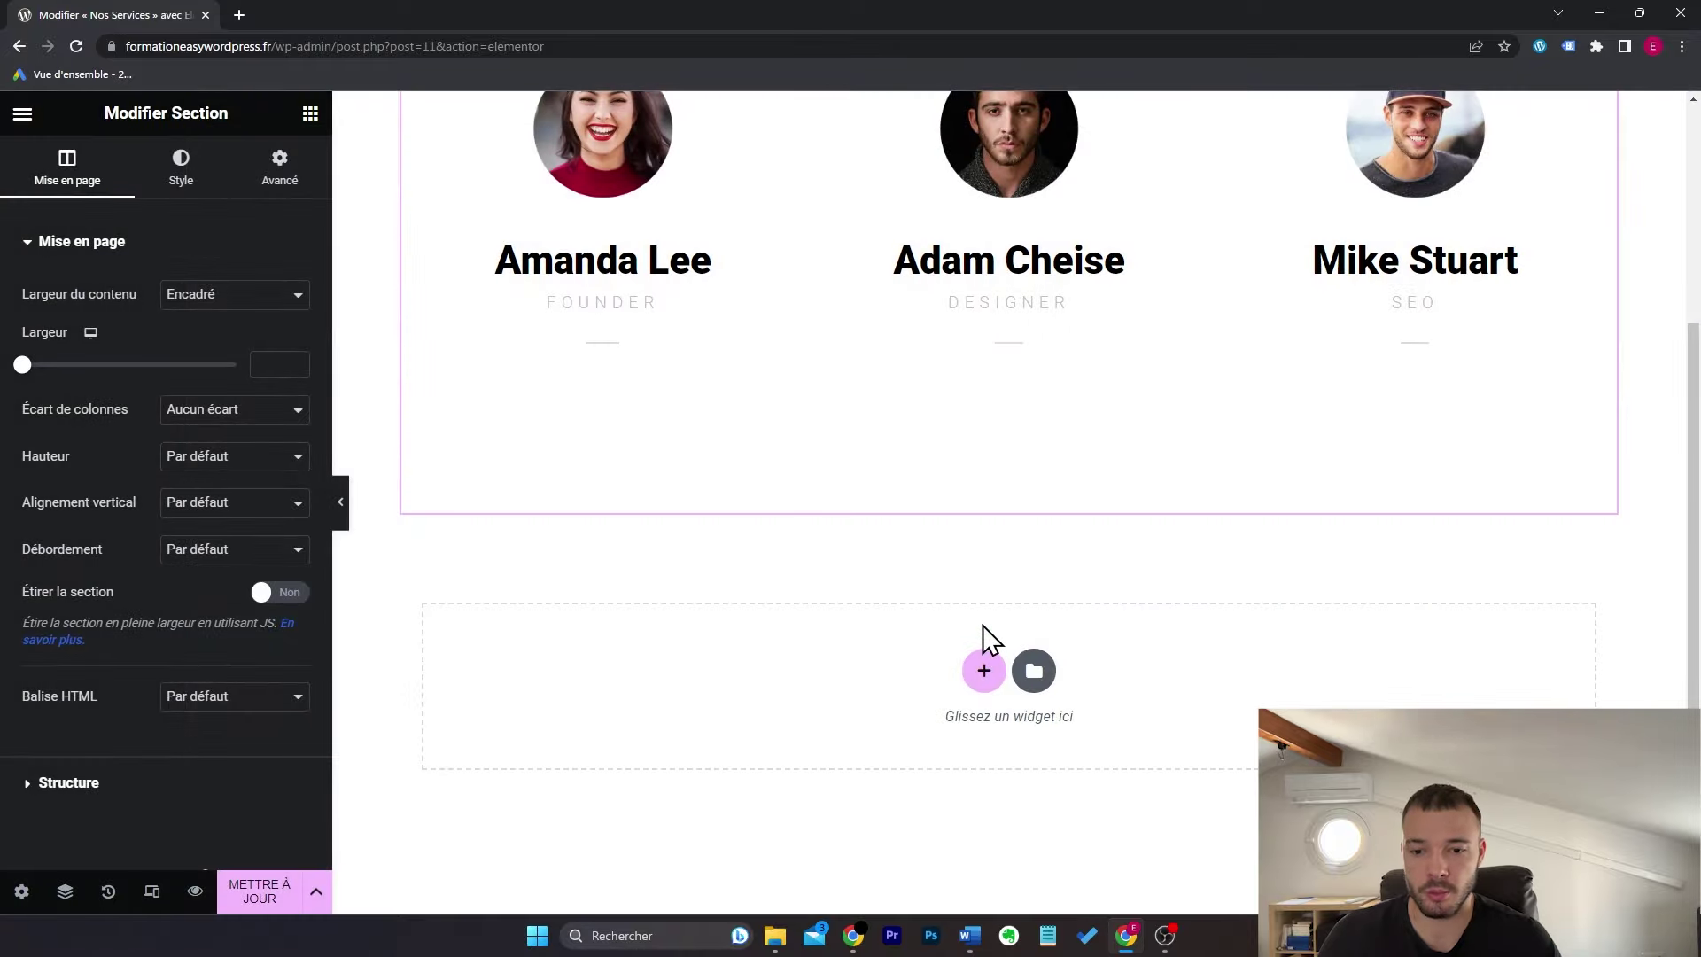
# Step: Add a single-column section below the team block and drop a Titre heading widget into it
pyautogui.click(981, 673)
pyautogui.click(744, 737)
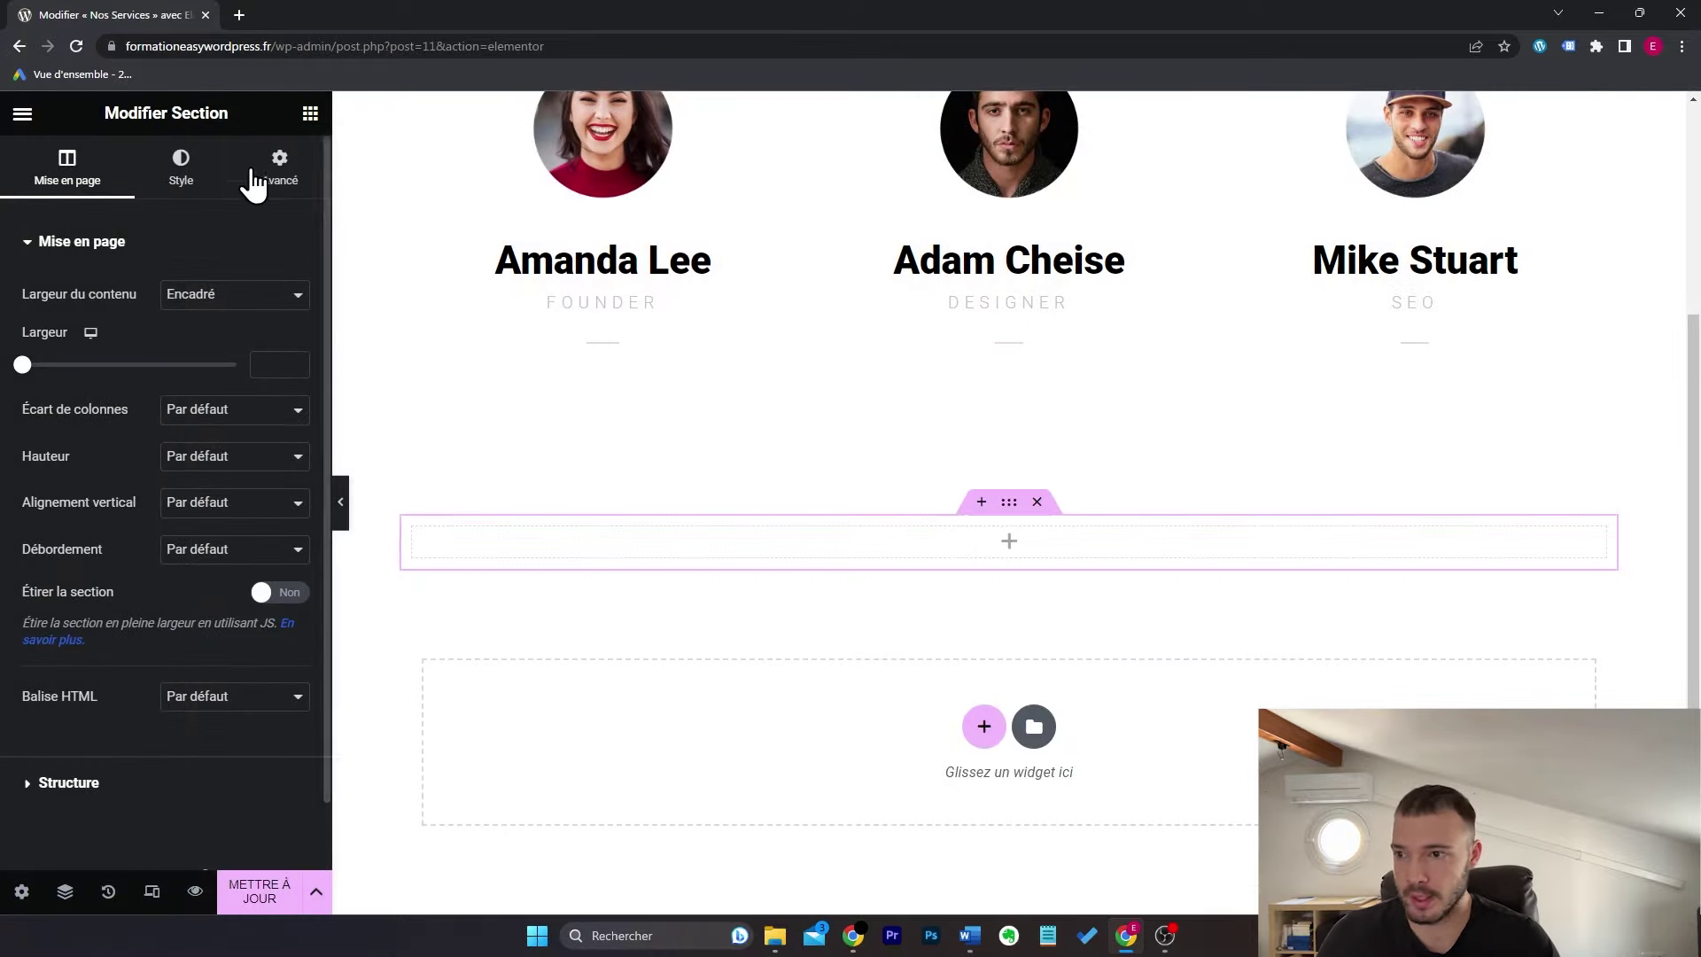
pyautogui.click(310, 113)
pyautogui.moveTo(247, 455); pyautogui.dragTo(1001, 545)
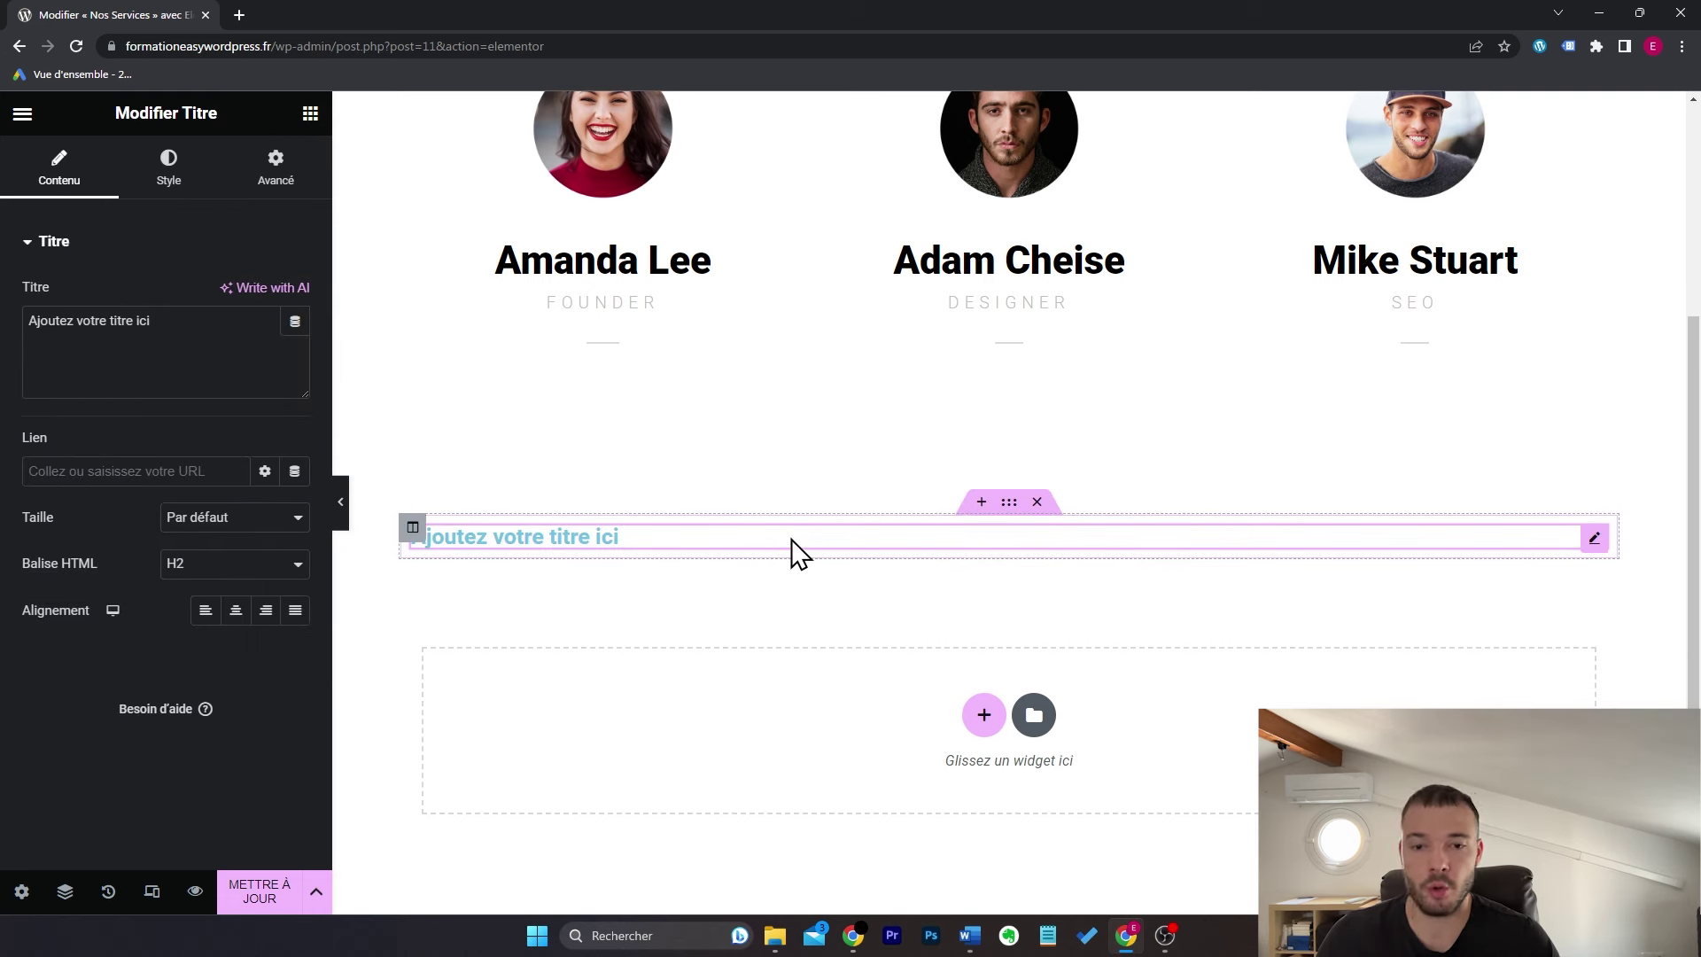
pyautogui.rightClick(1004, 508)
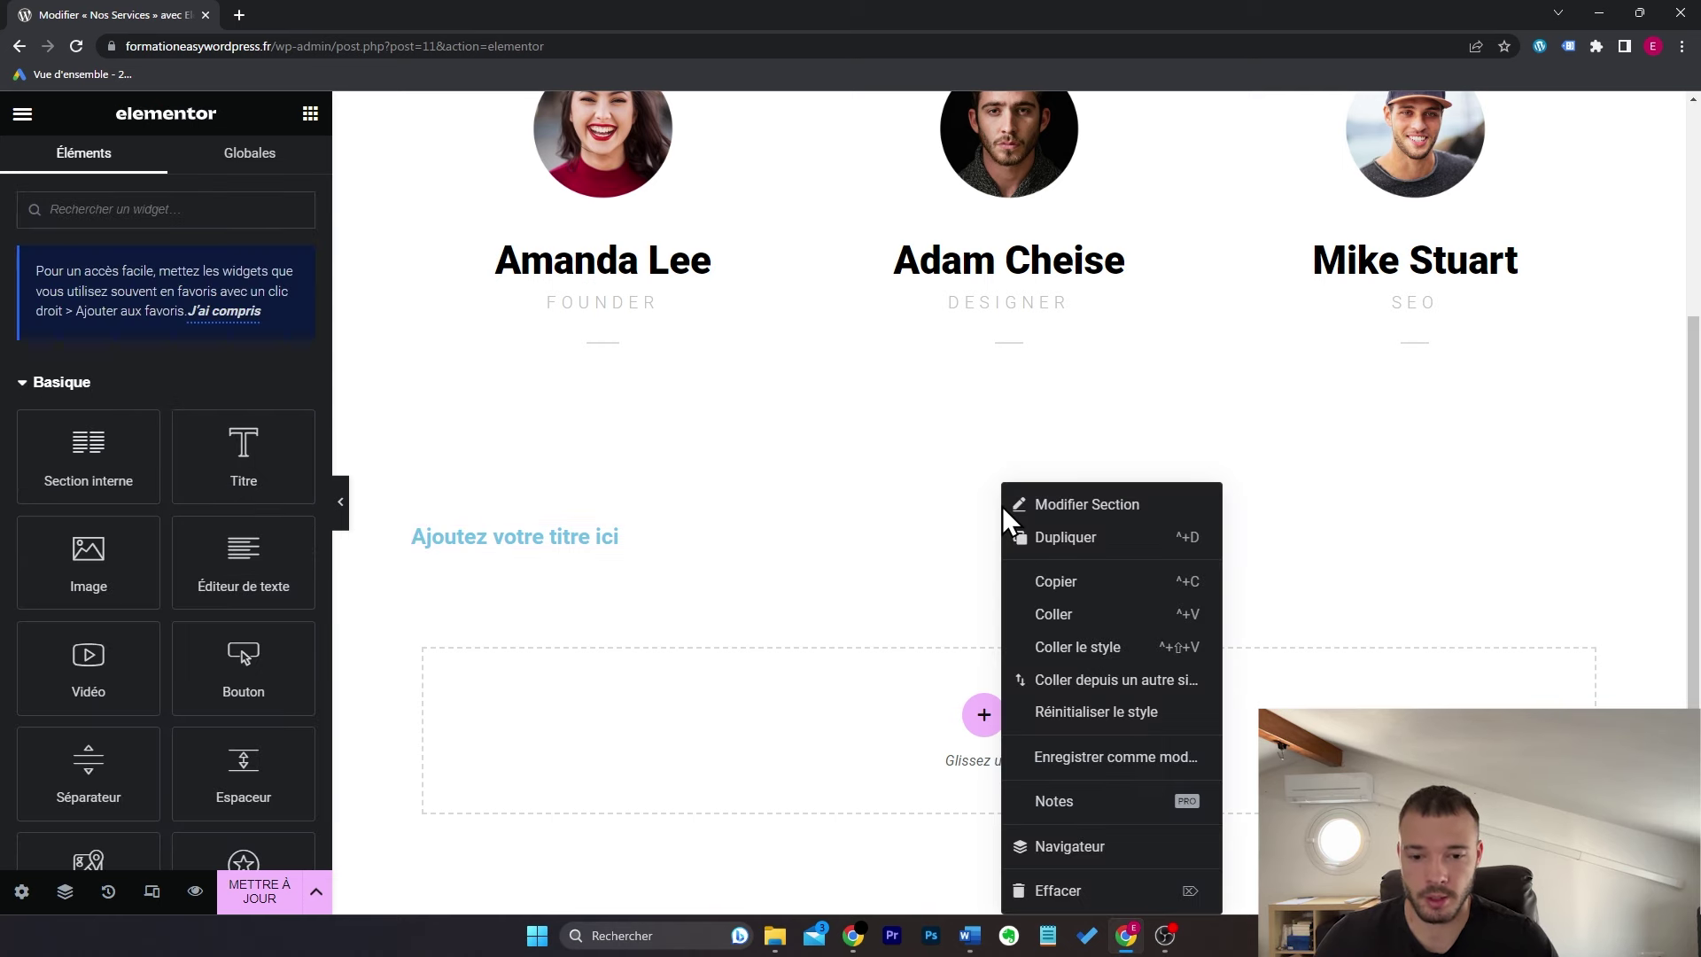
# Step: Save the heading section as a library template named Modele
pyautogui.click(1106, 760)
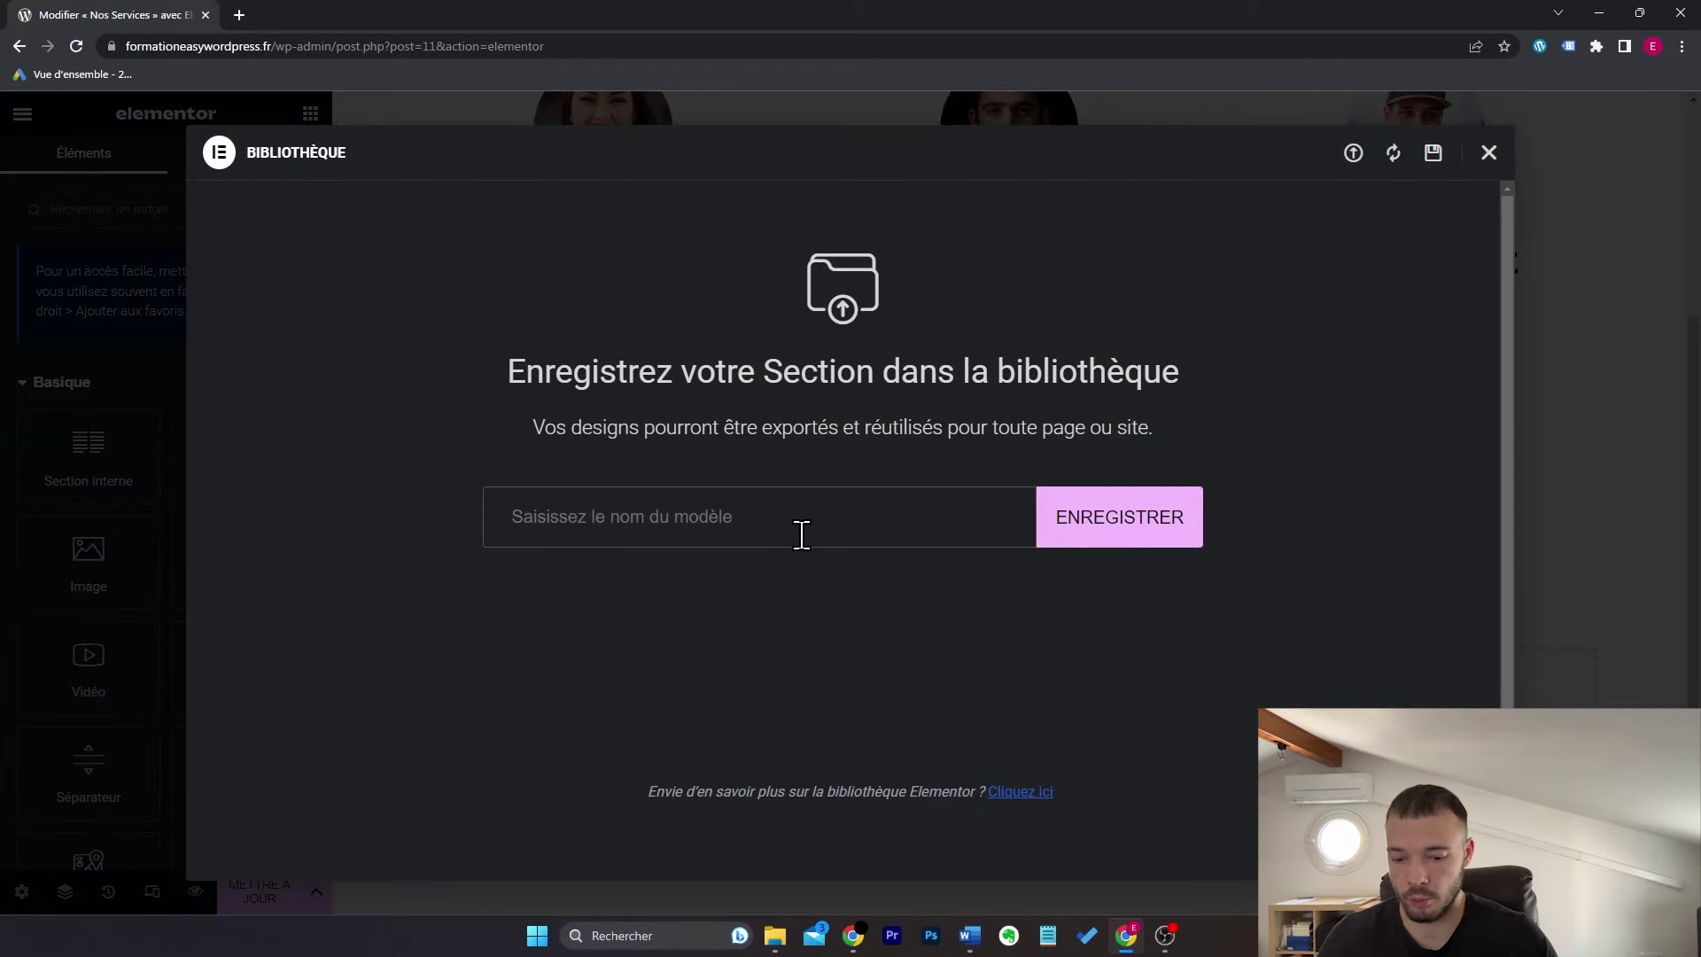
pyautogui.write('Modele')
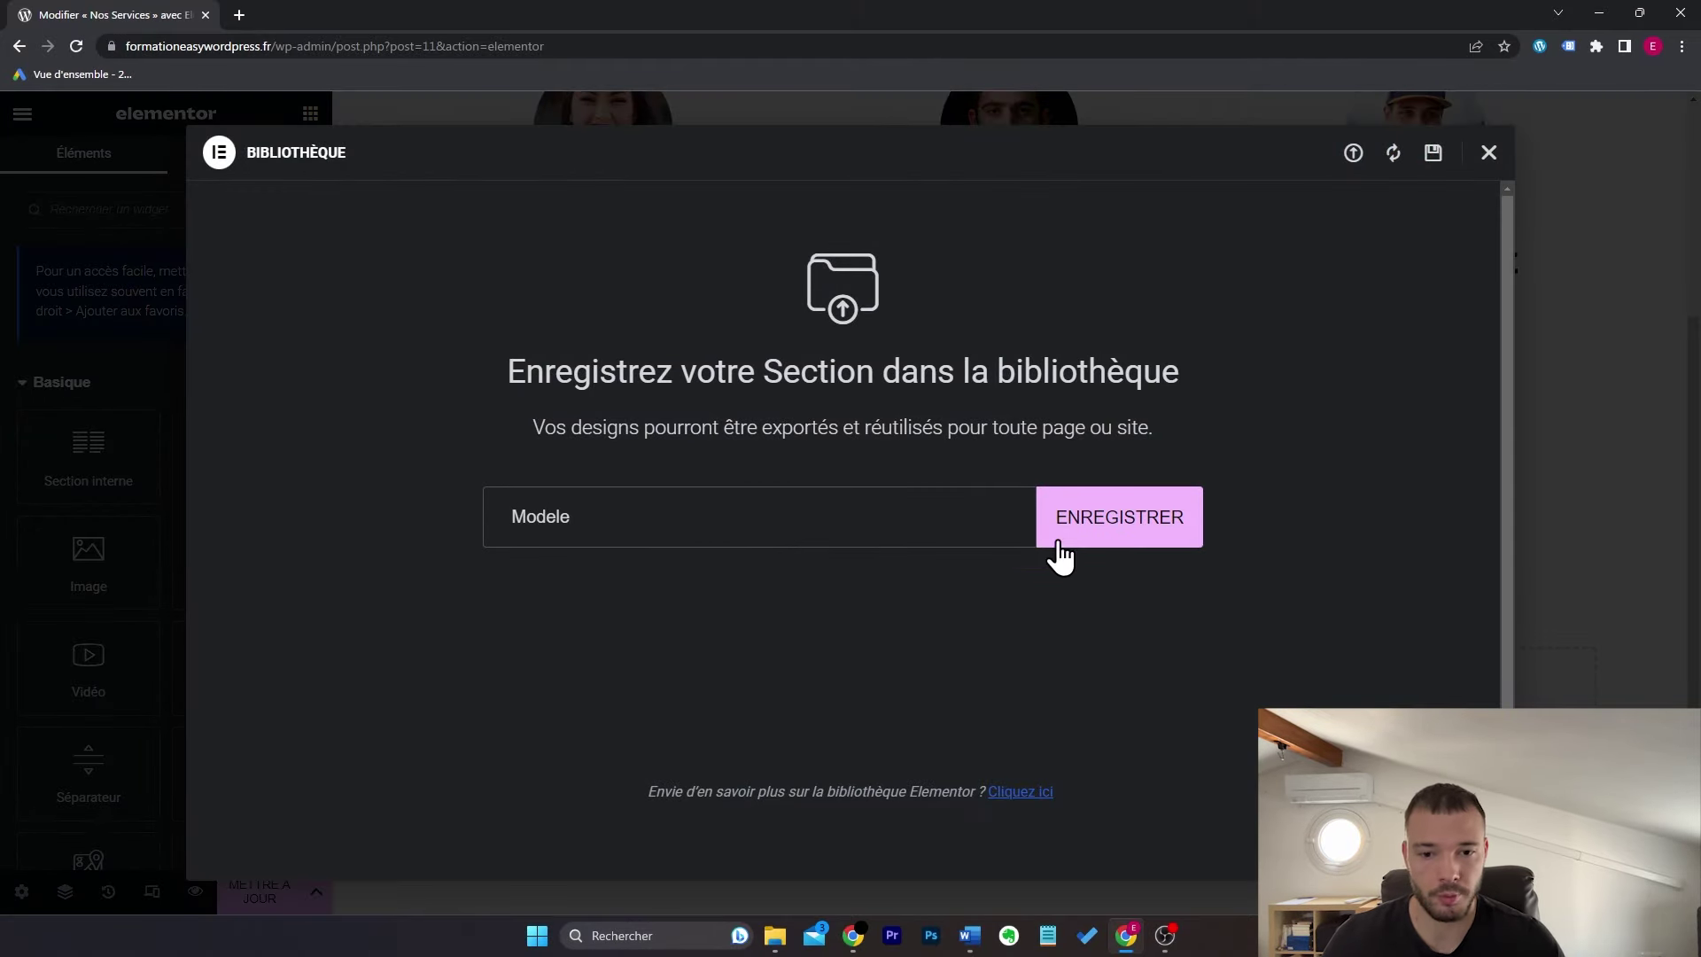
pyautogui.click(1100, 534)
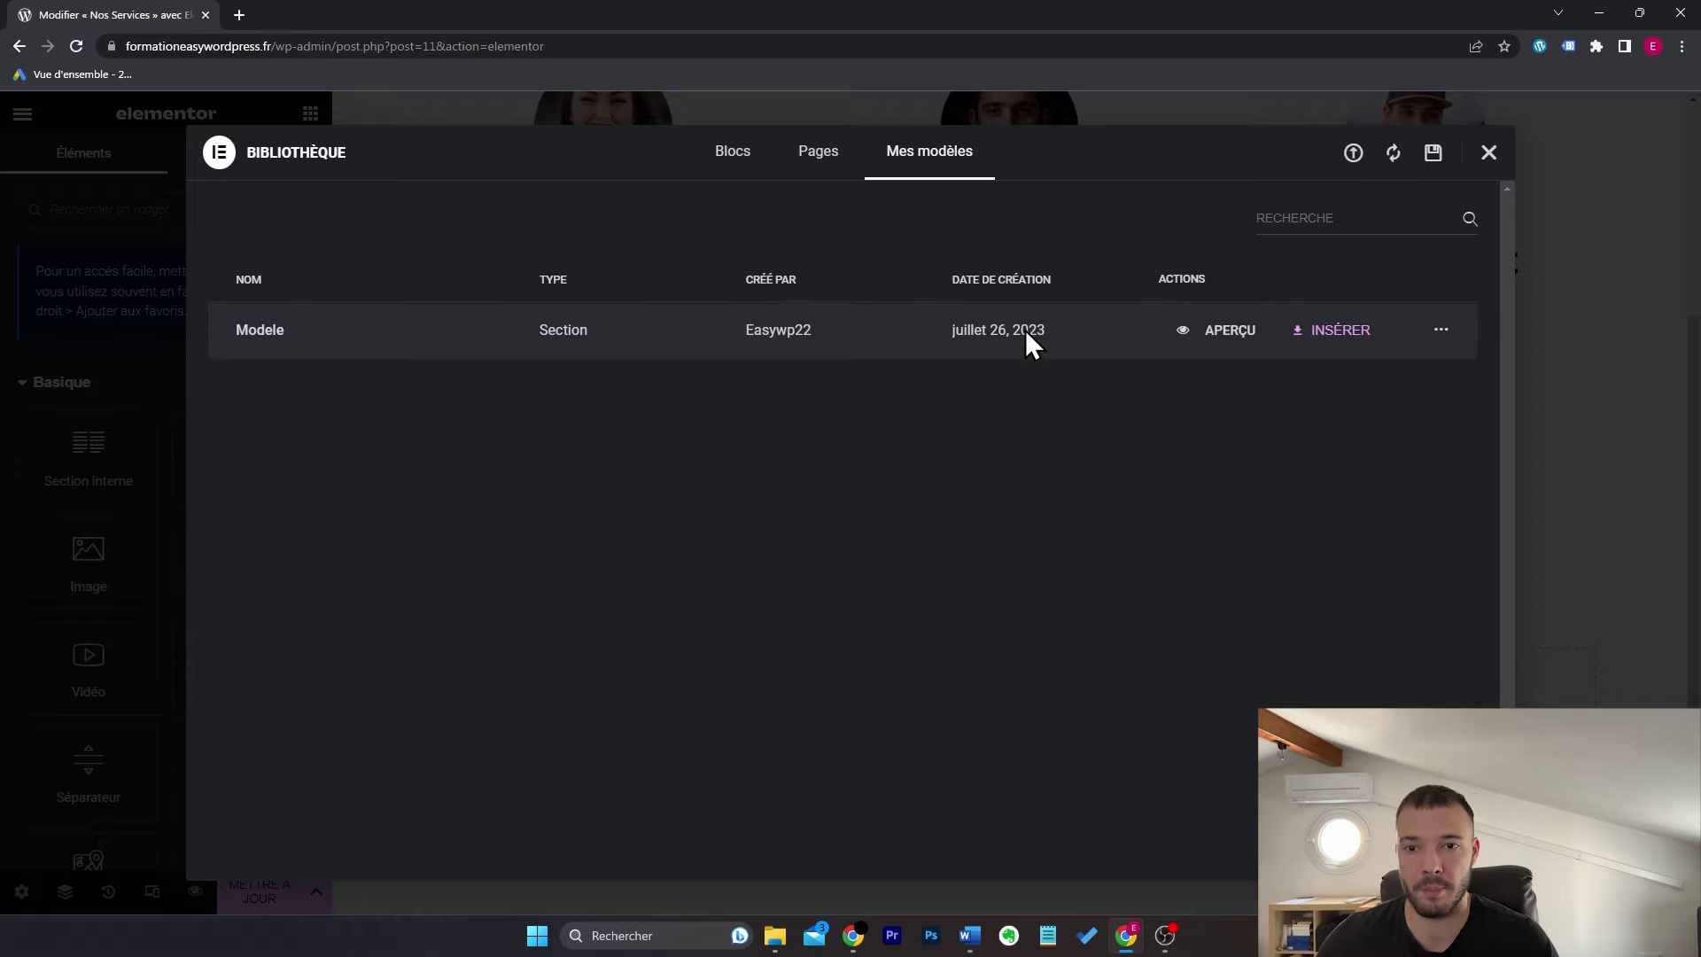
pyautogui.click(1489, 152)
# Step: Copy the team section from its right-click menu, leaving the empty section unpasted
pyautogui.scroll(3, 1014, 488)
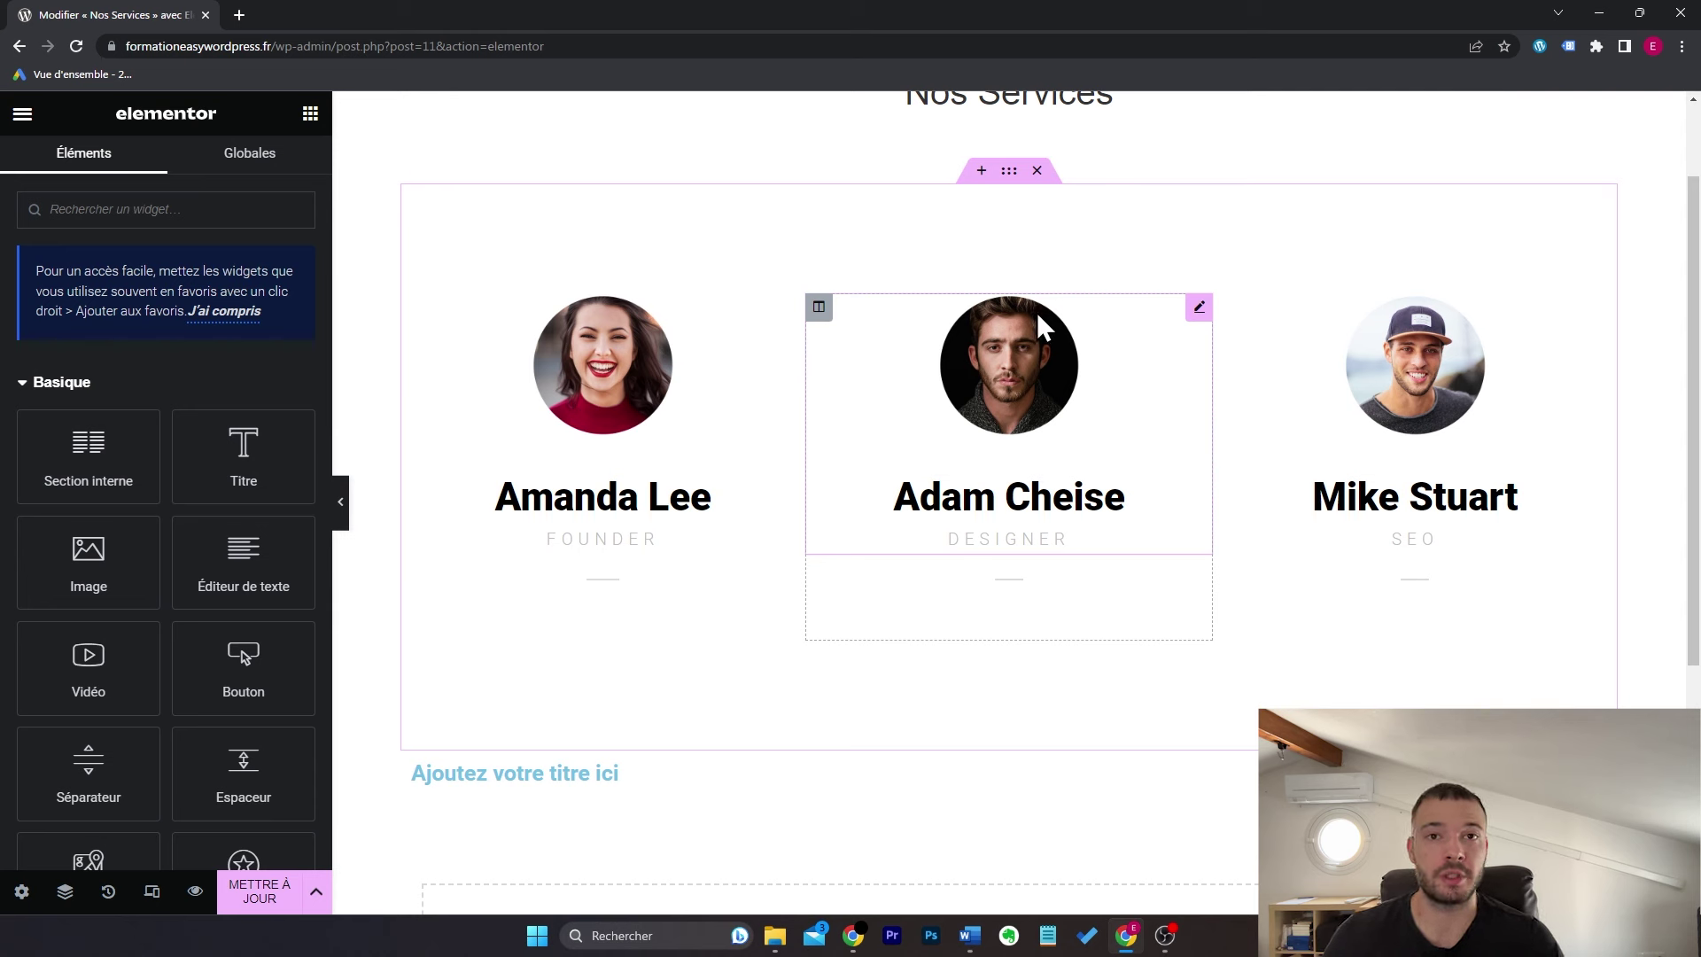
pyautogui.rightClick(1011, 175)
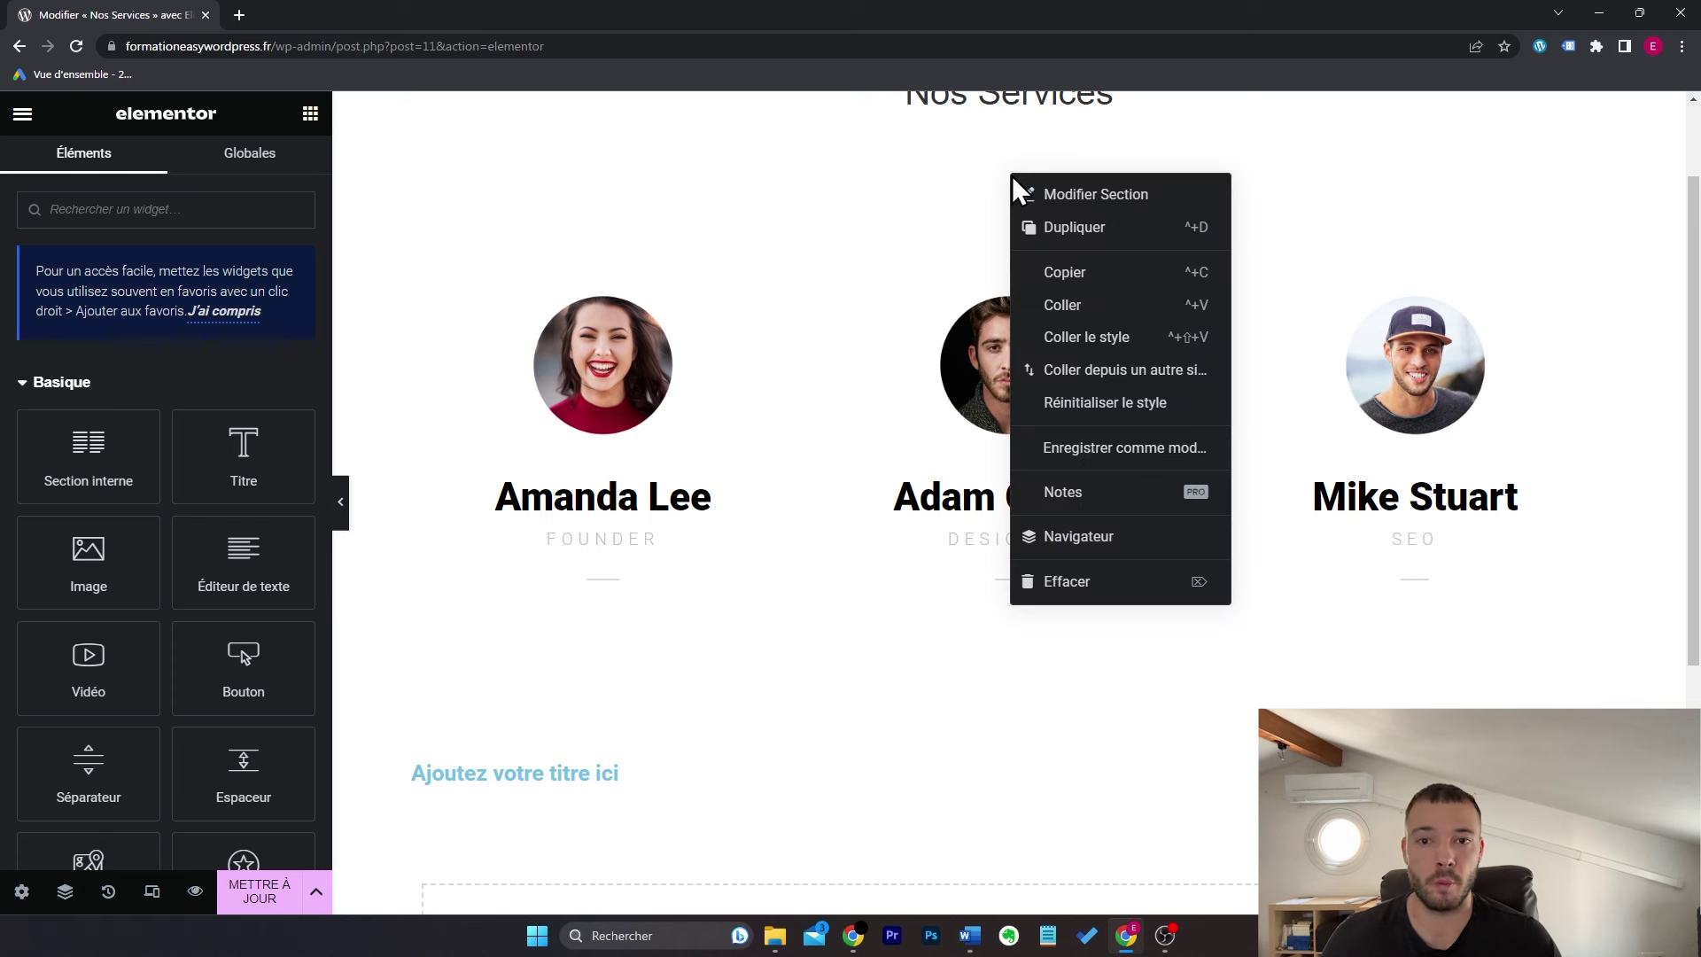
pyautogui.click(1259, 130)
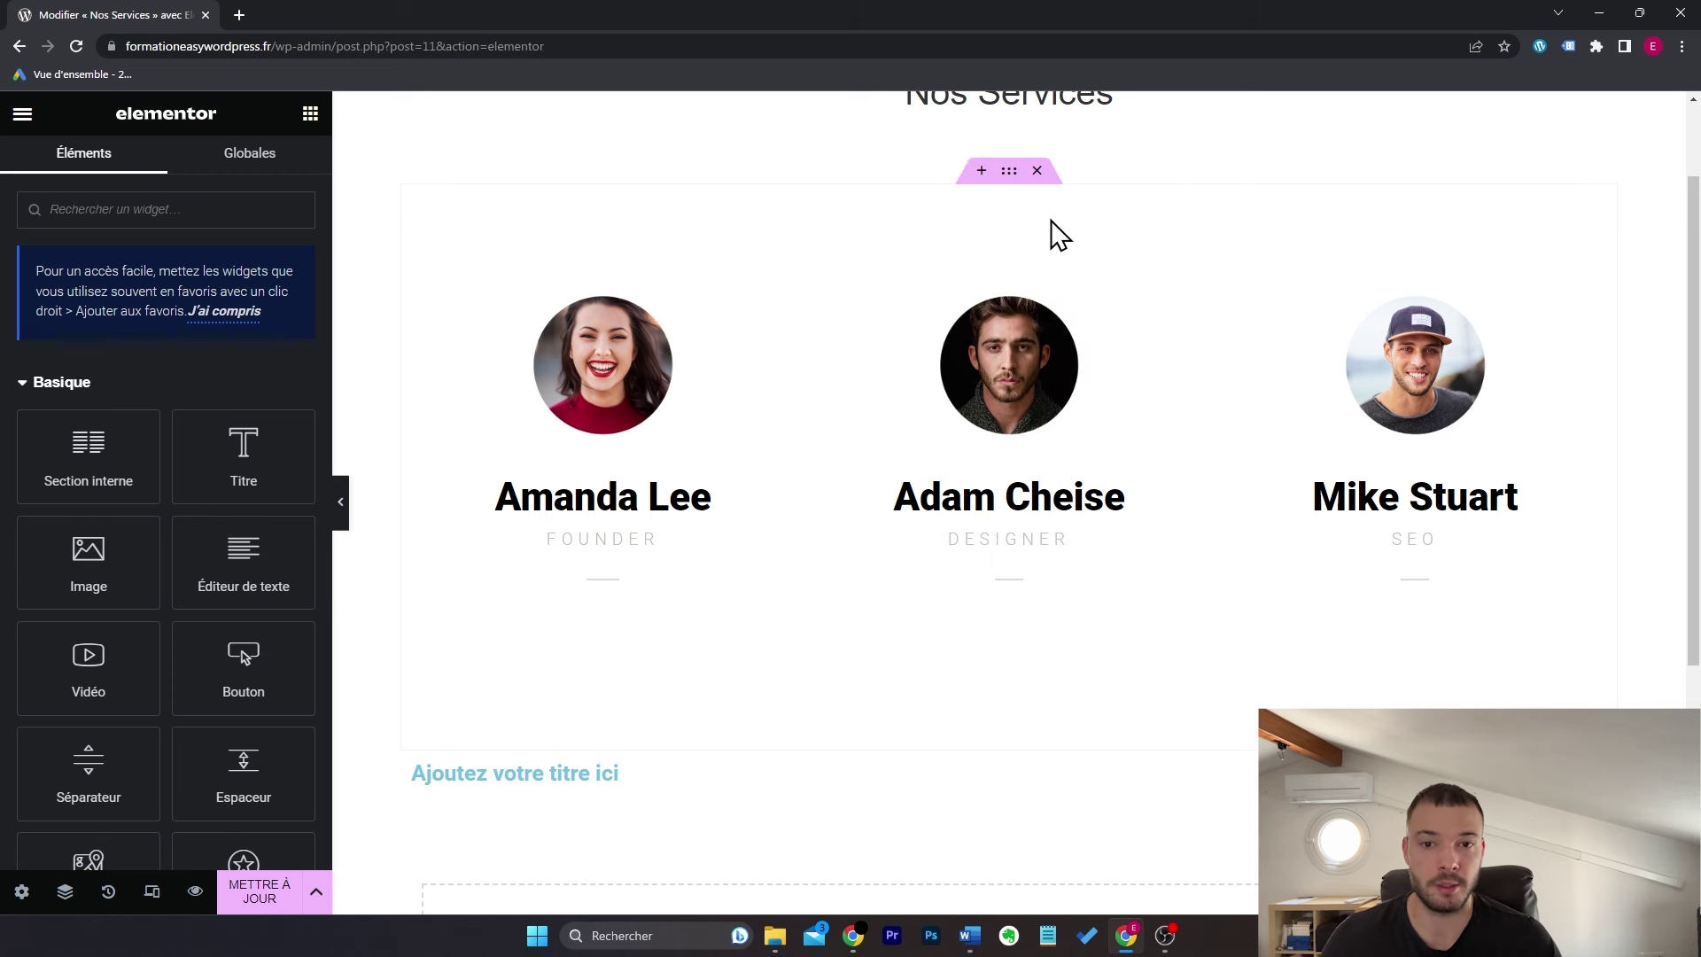
pyautogui.rightClick(1011, 174)
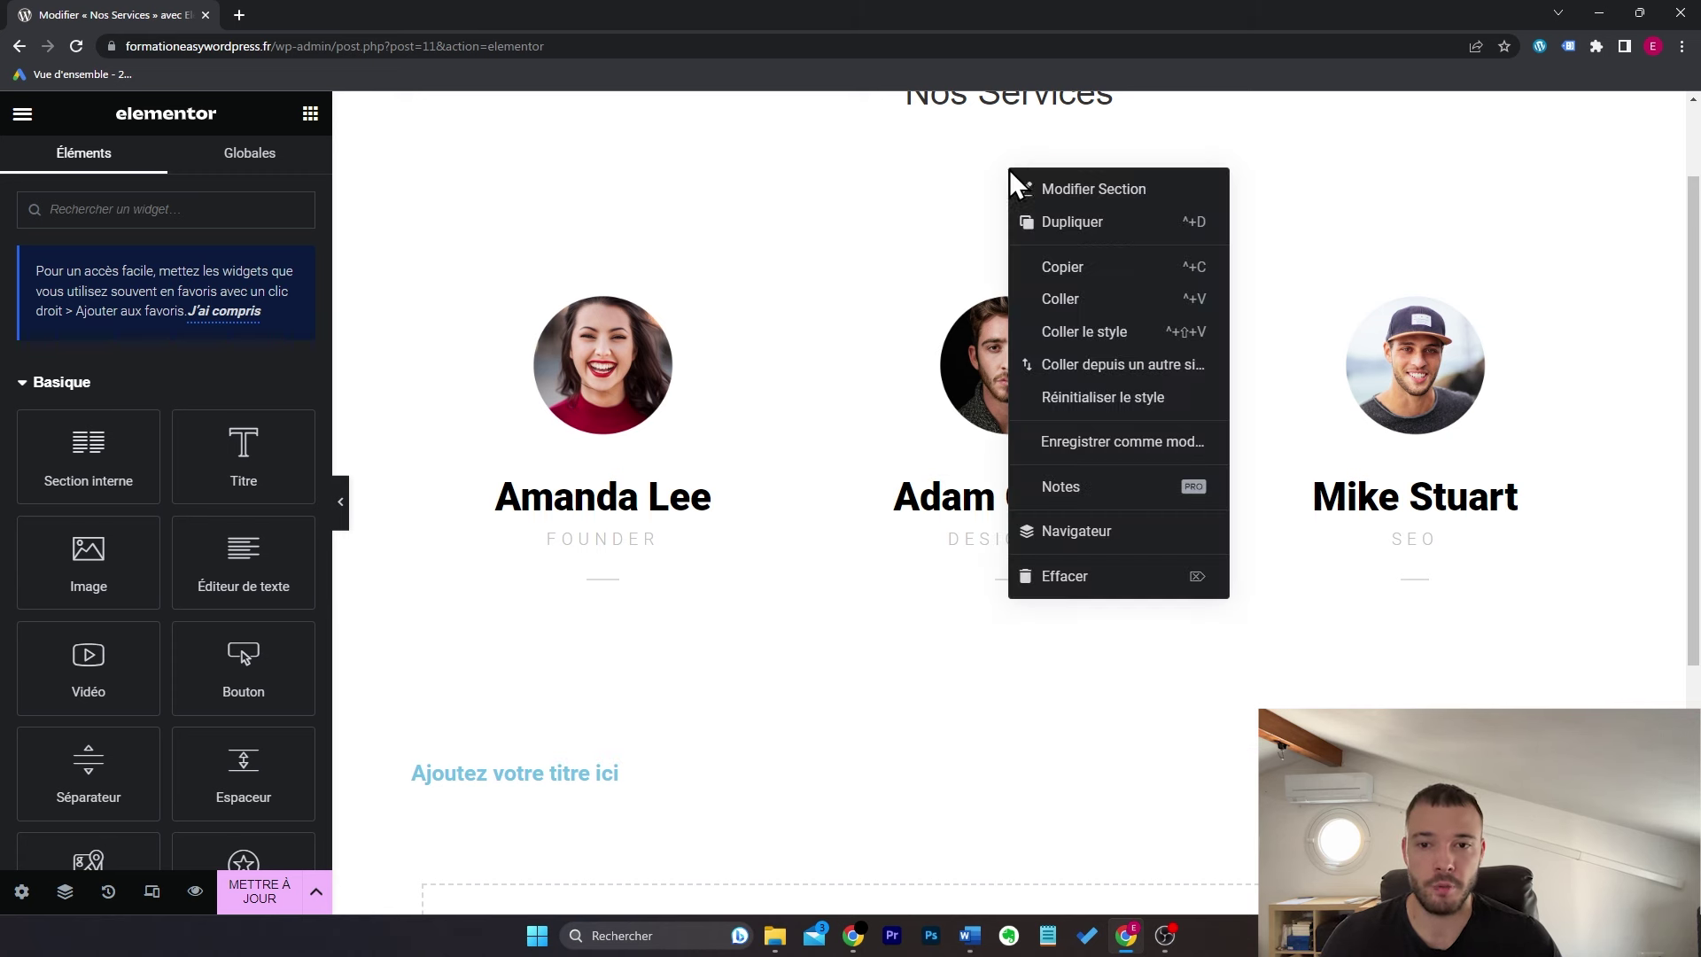
pyautogui.click(1113, 267)
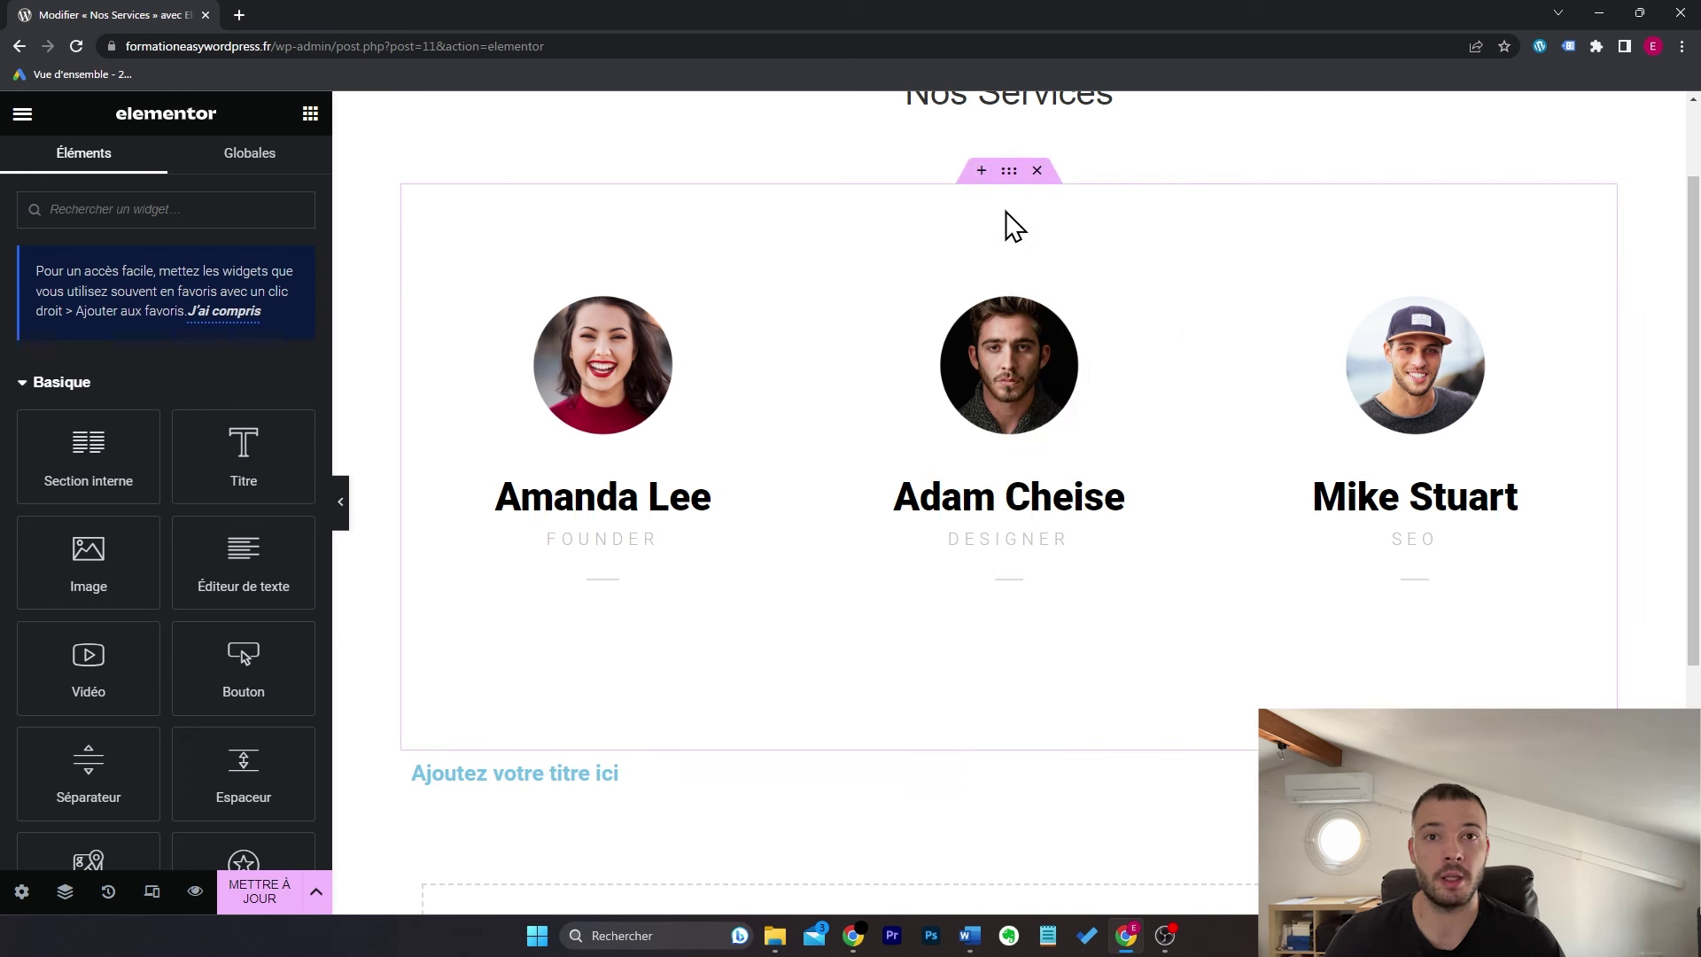
pyautogui.scroll(-3, 1219, 286)
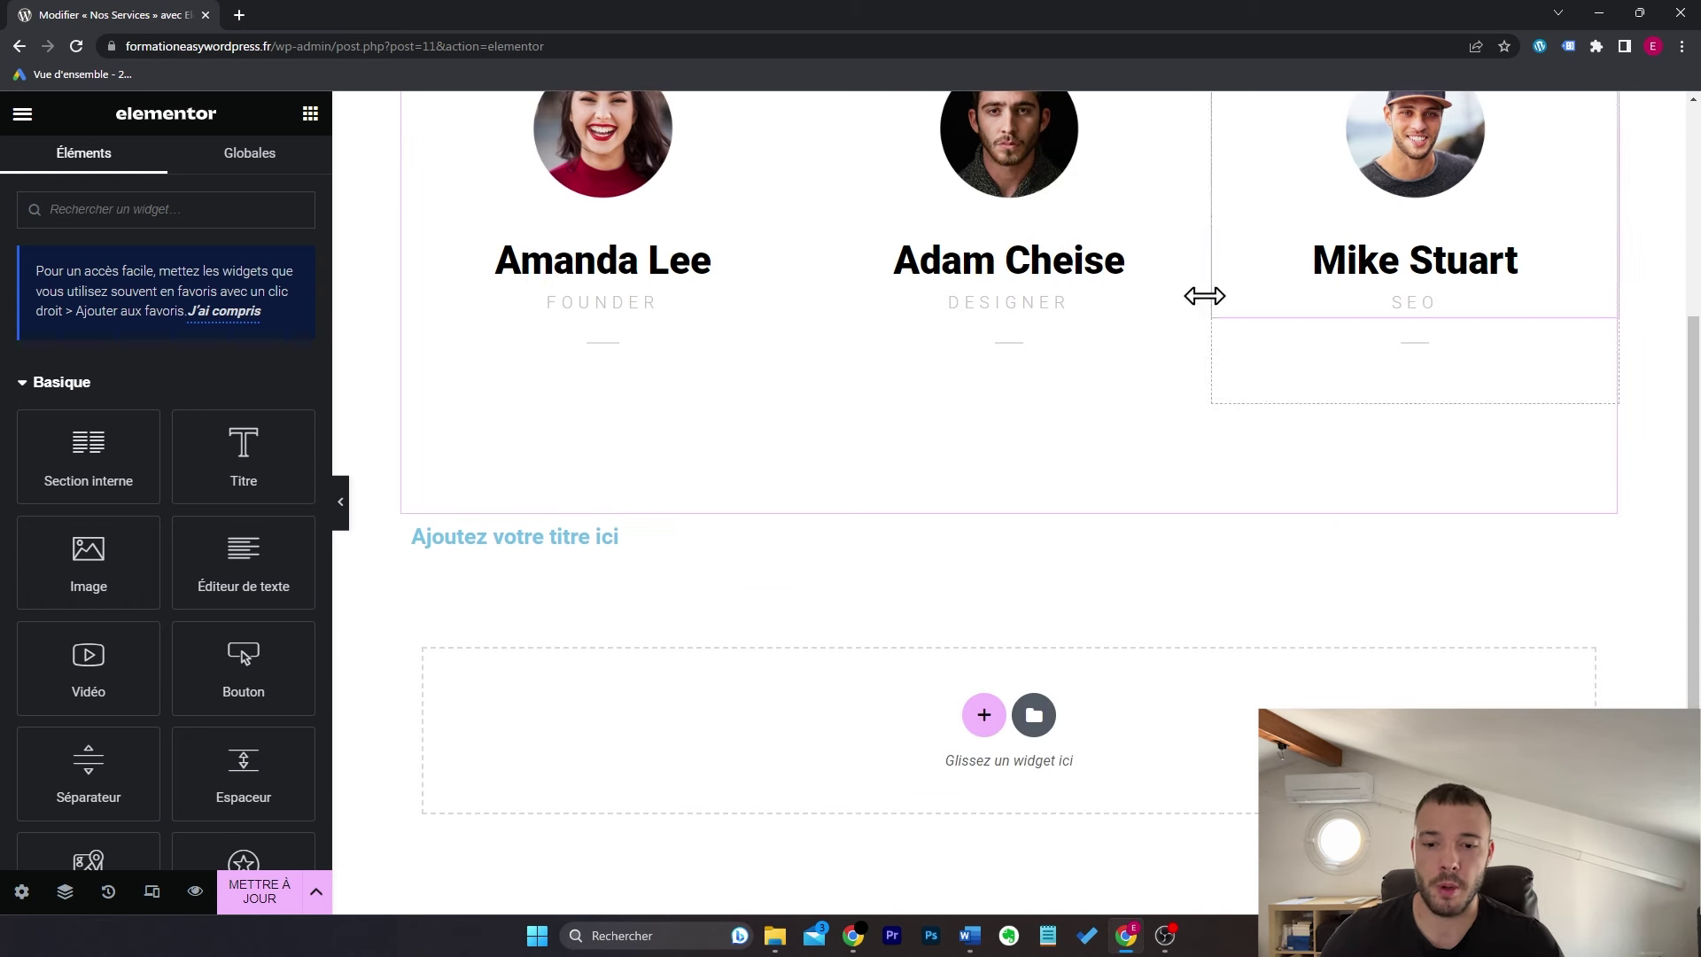
pyautogui.rightClick(899, 701)
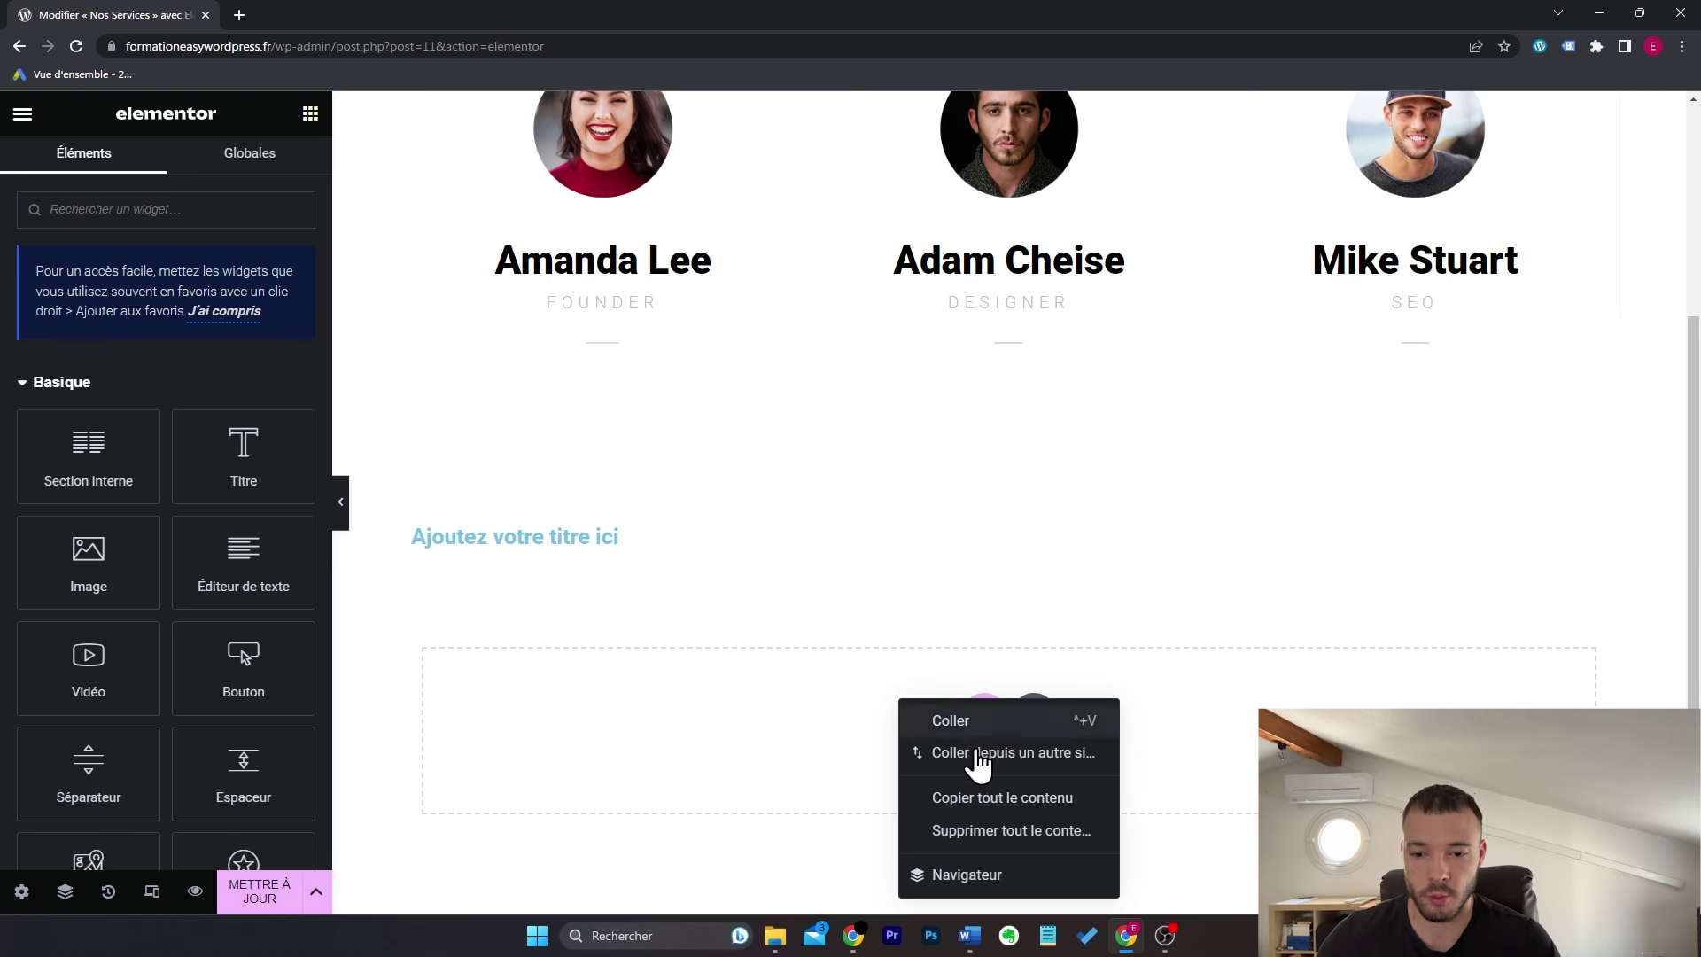
pyautogui.click(1025, 799)
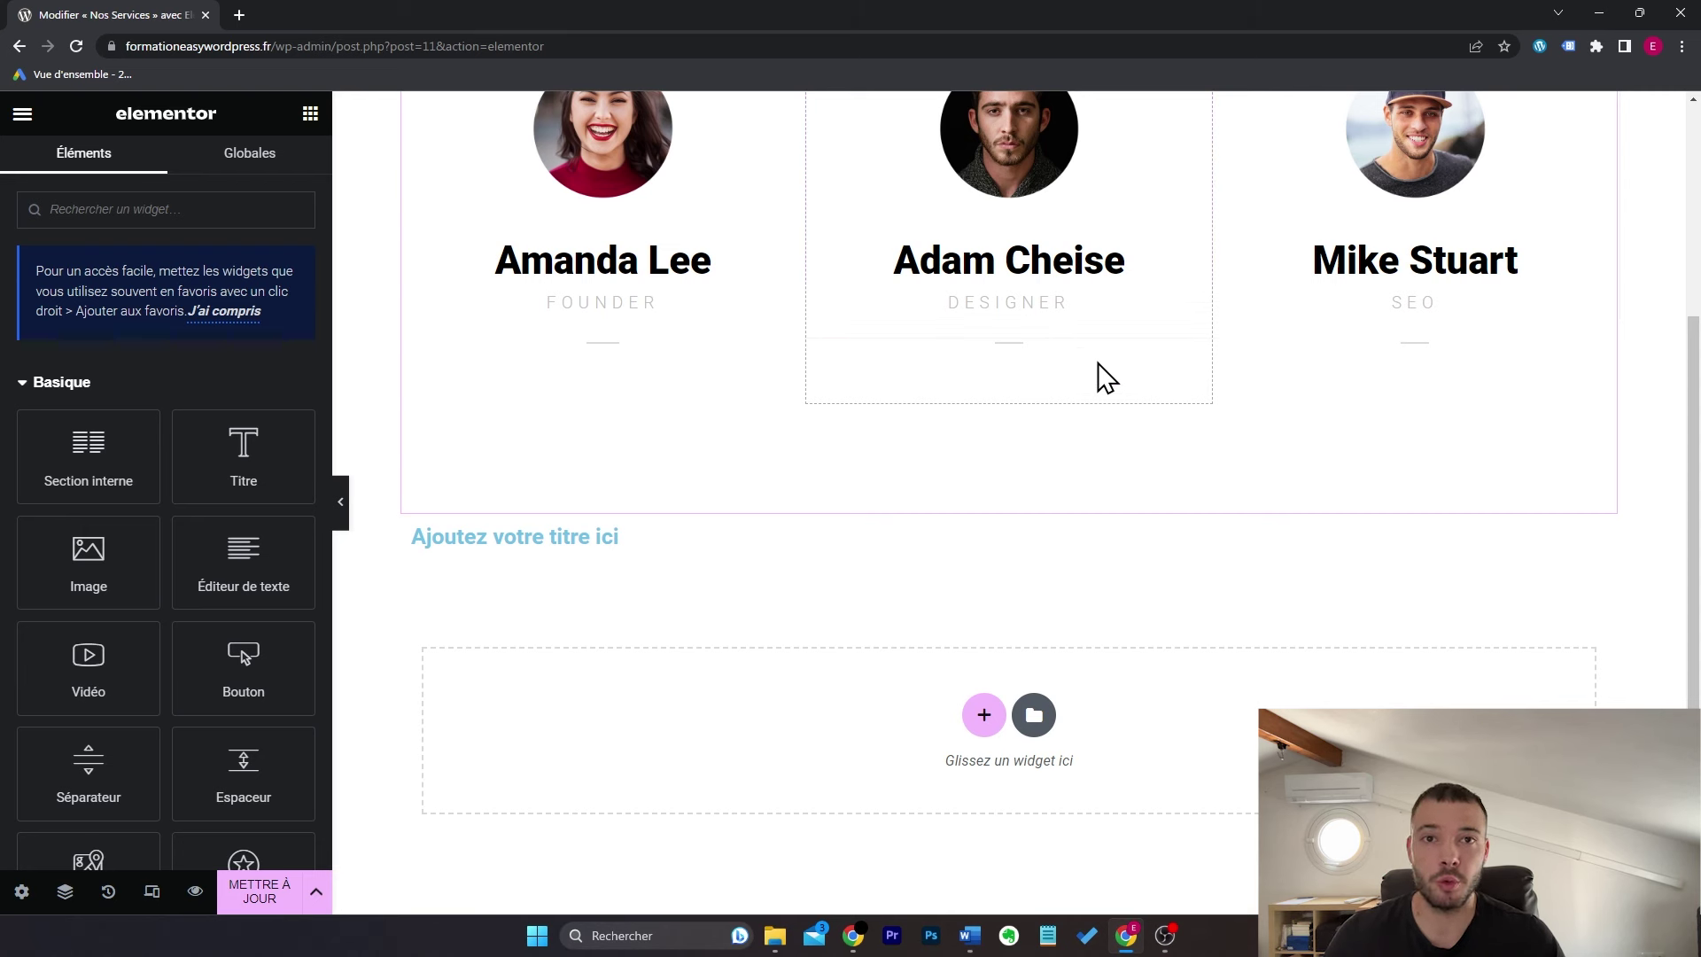
# Step: Leave Elementor, then search for, install and activate the Templately plugin
pyautogui.click(25, 110)
pyautogui.click(197, 542)
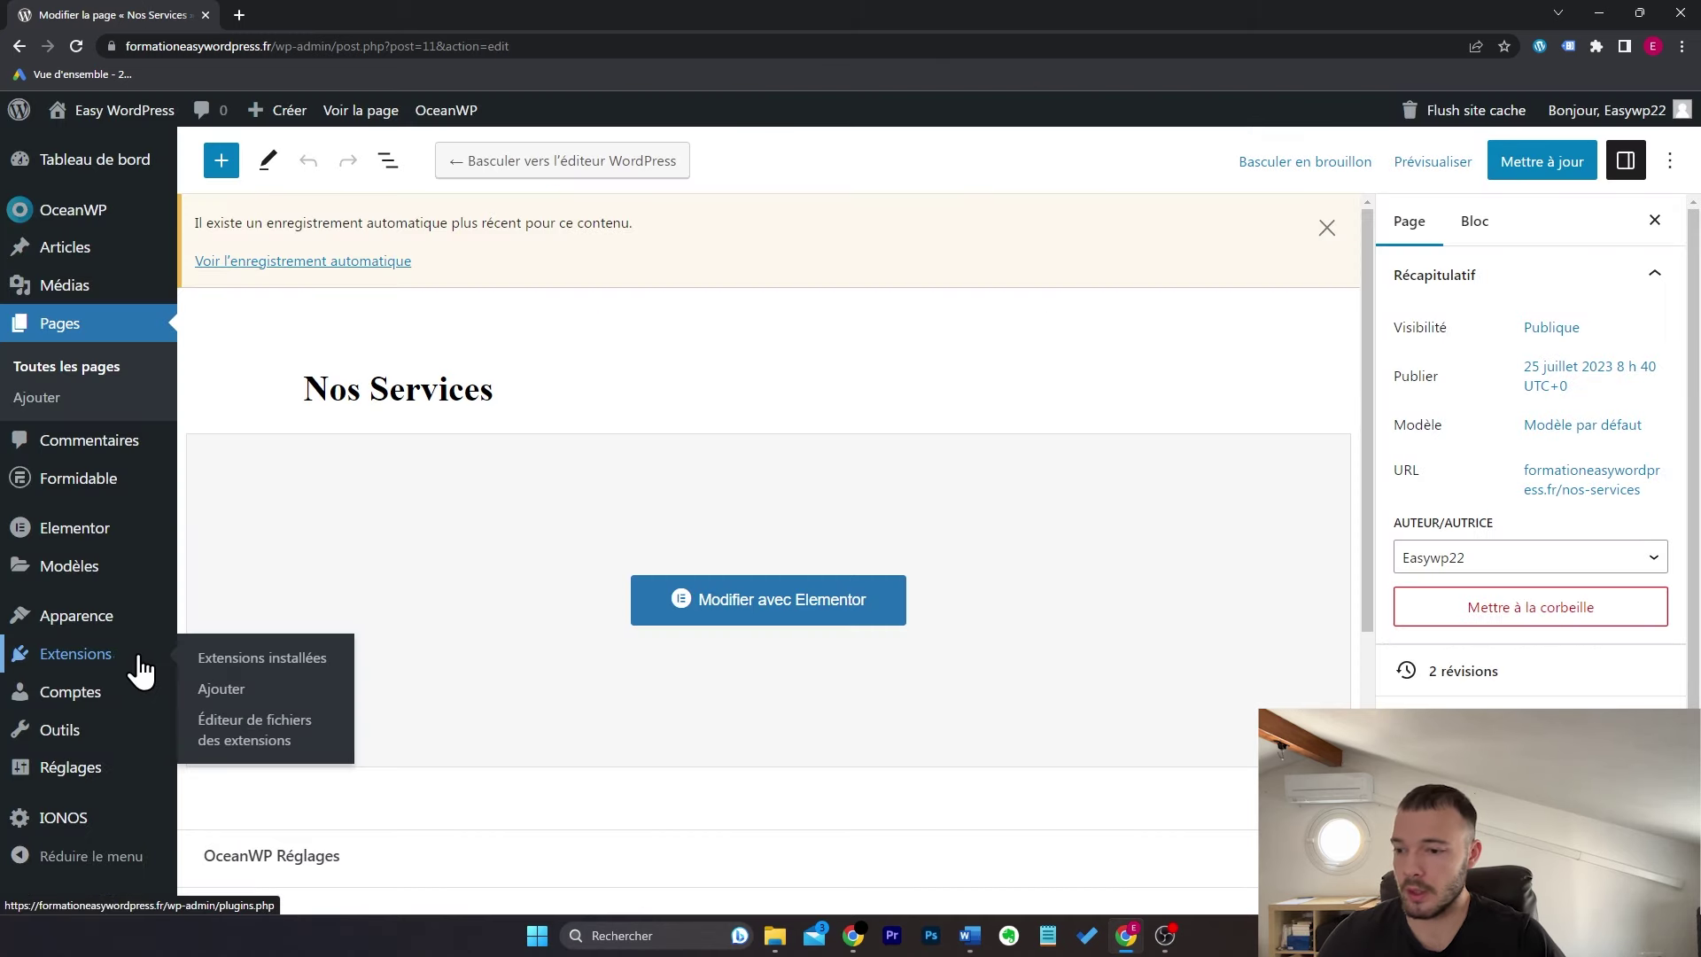
pyautogui.click(218, 691)
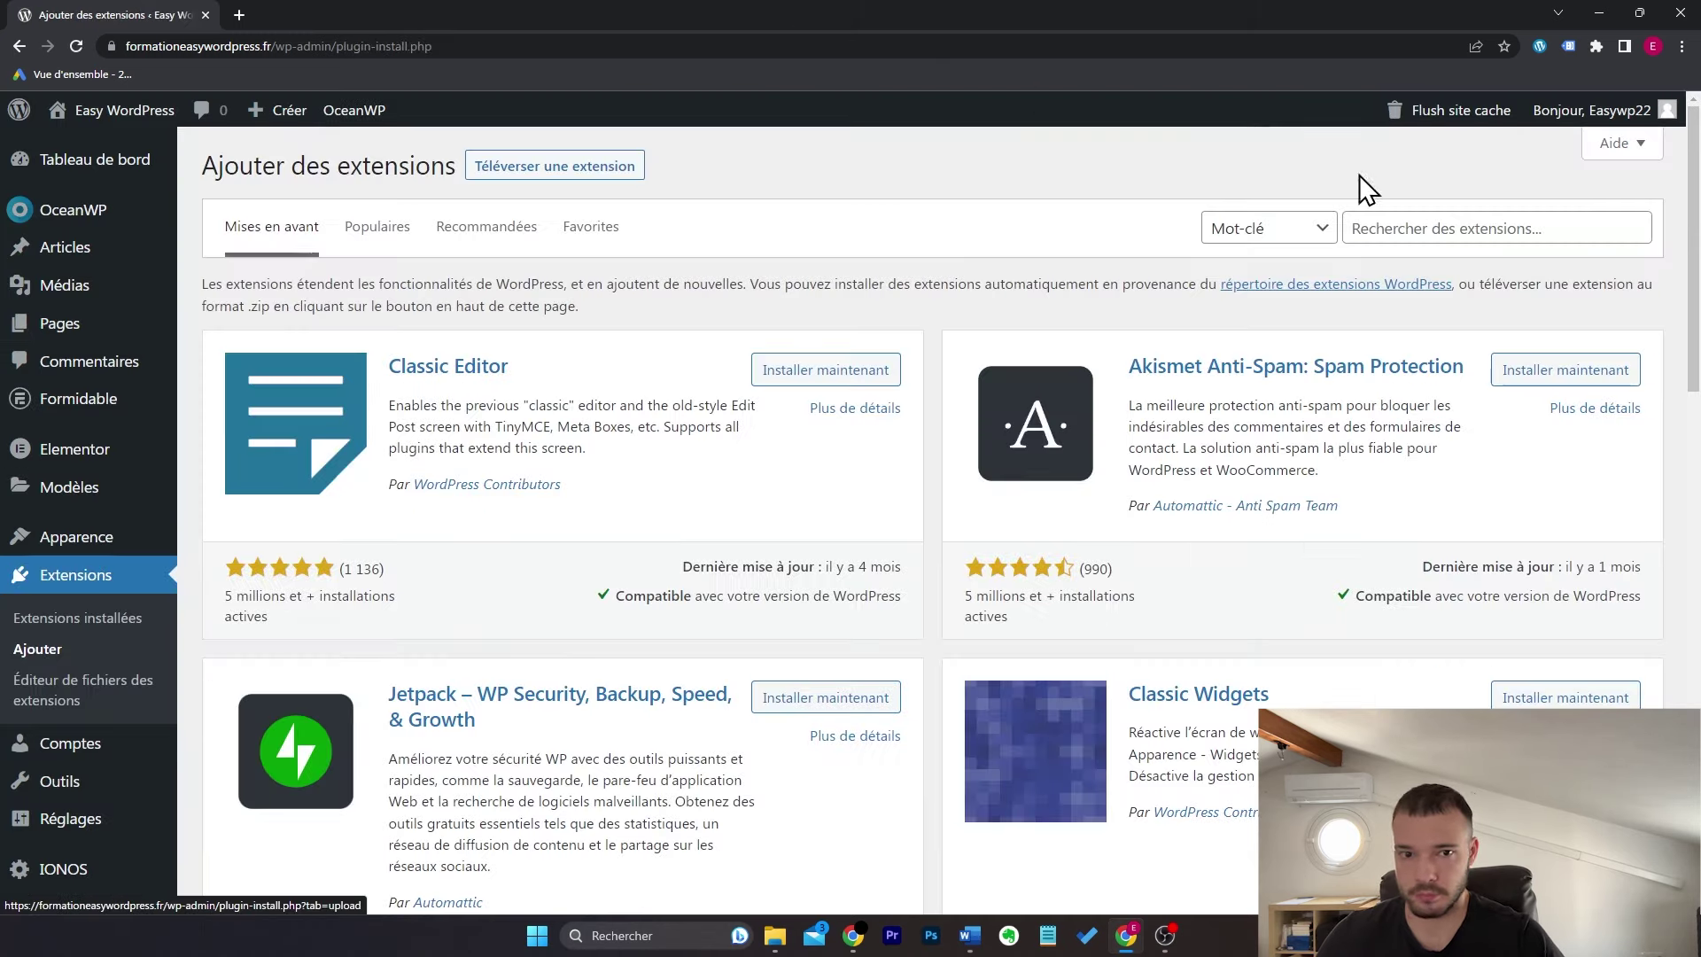
pyautogui.click(1450, 221)
pyautogui.write('temp')
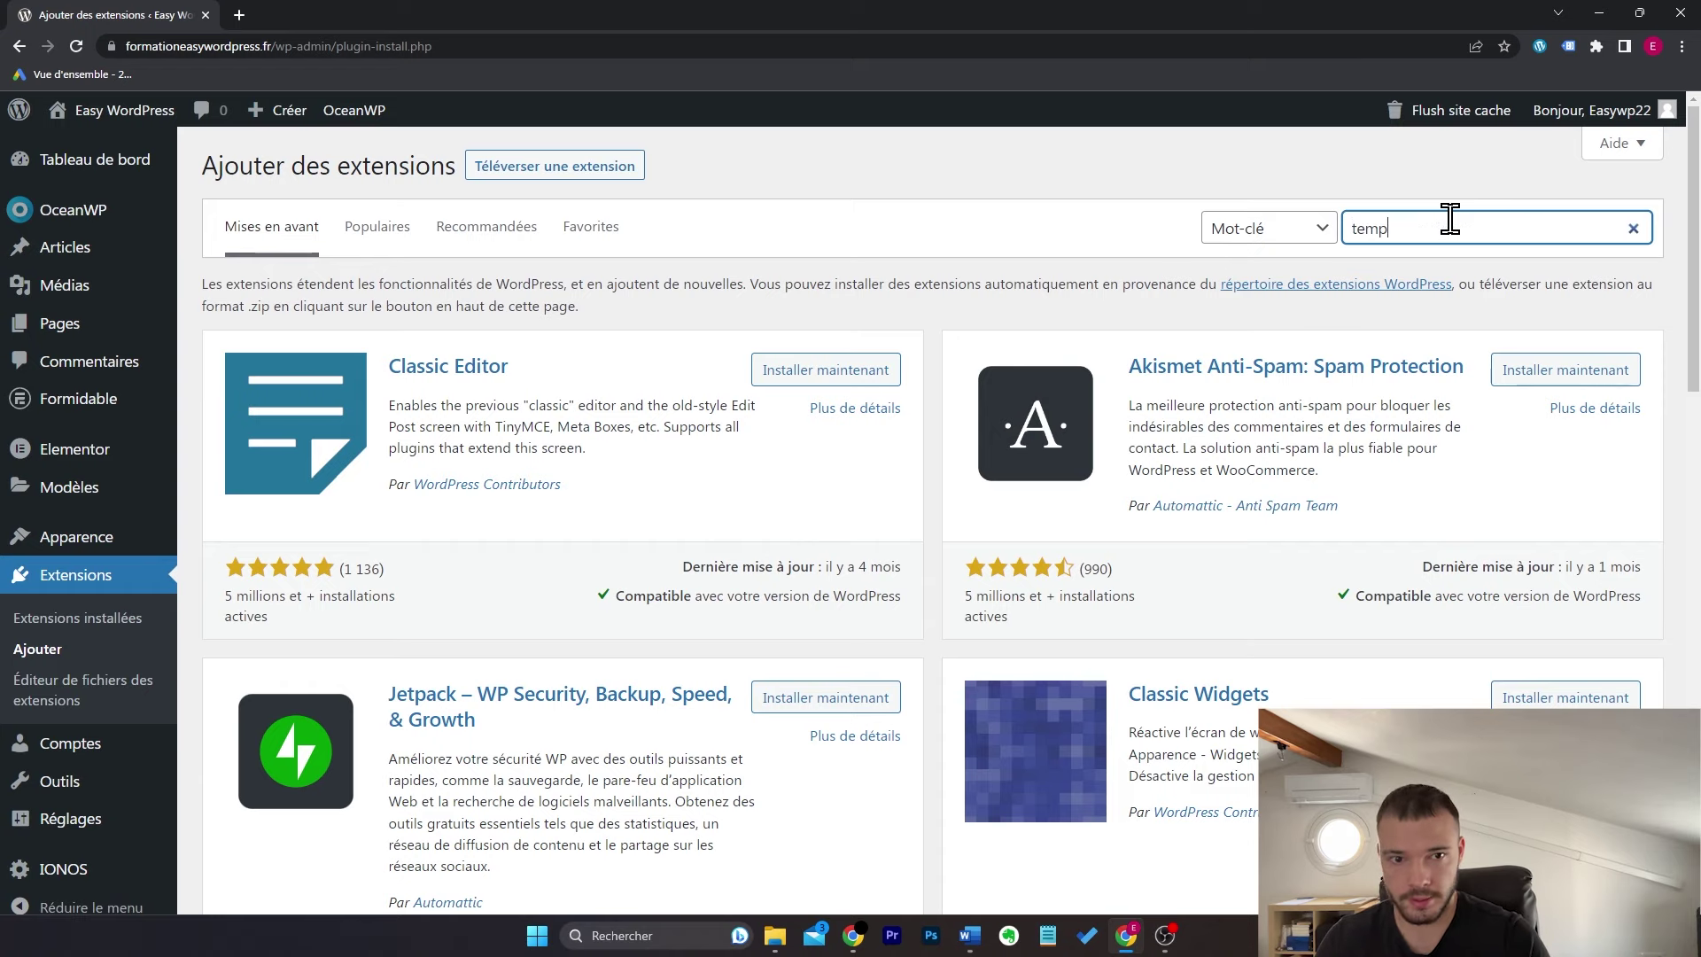
pyautogui.write('lately')
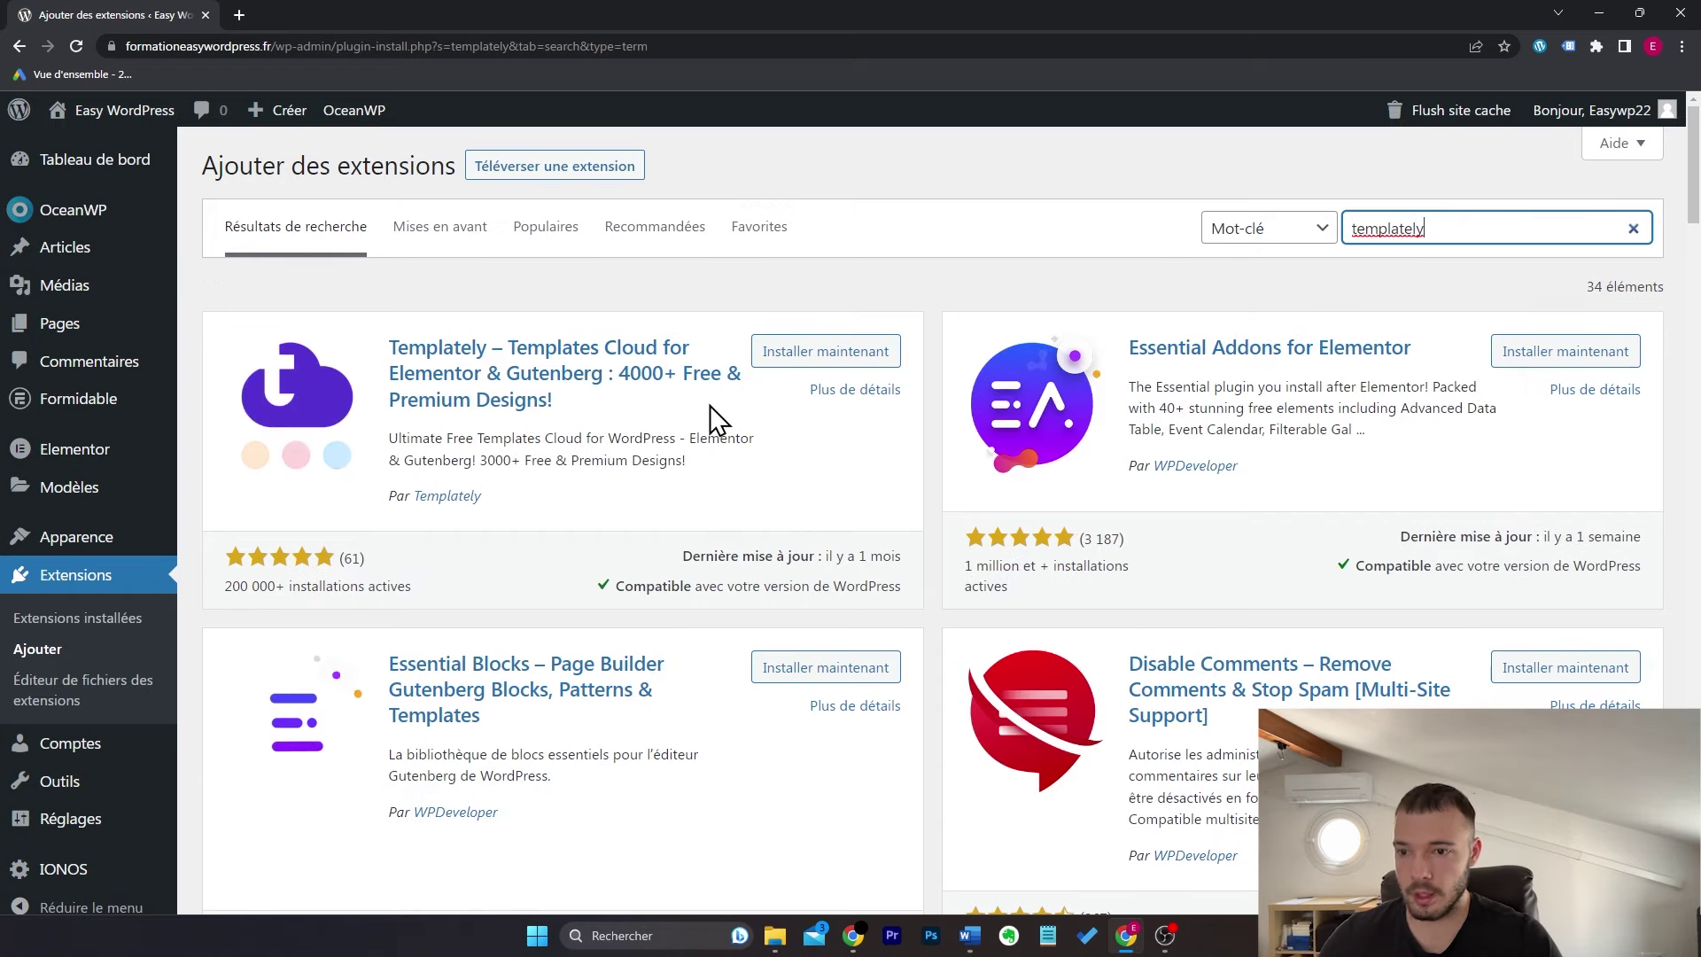
pyautogui.click(820, 354)
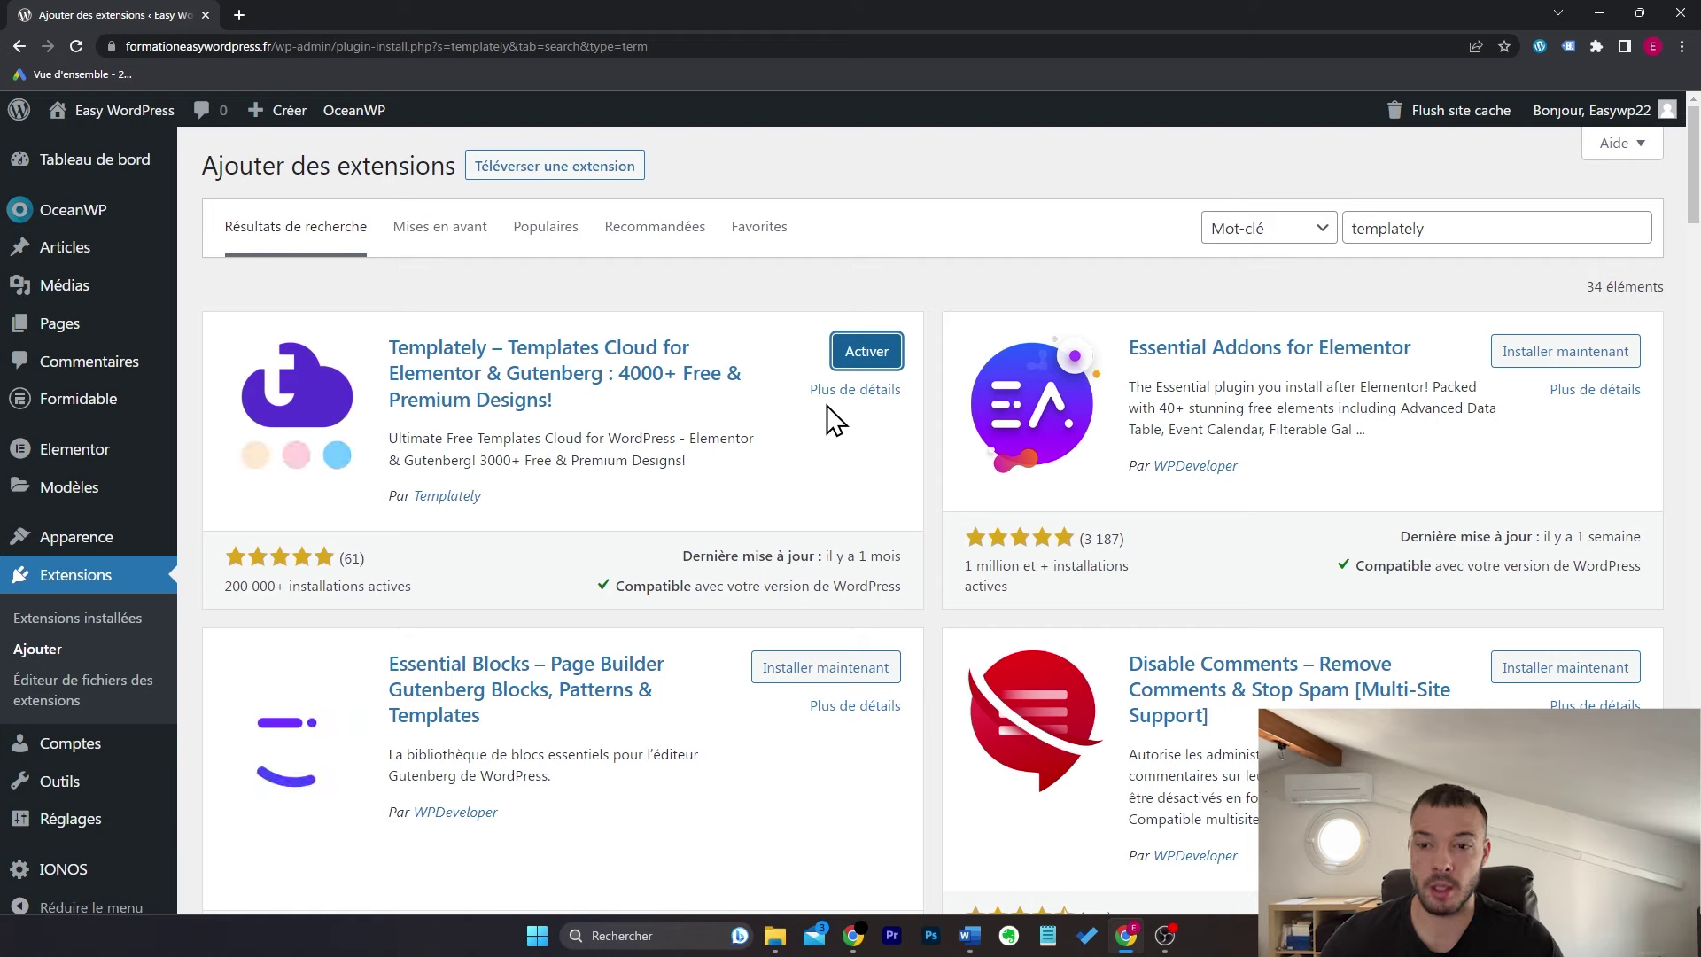
pyautogui.click(865, 365)
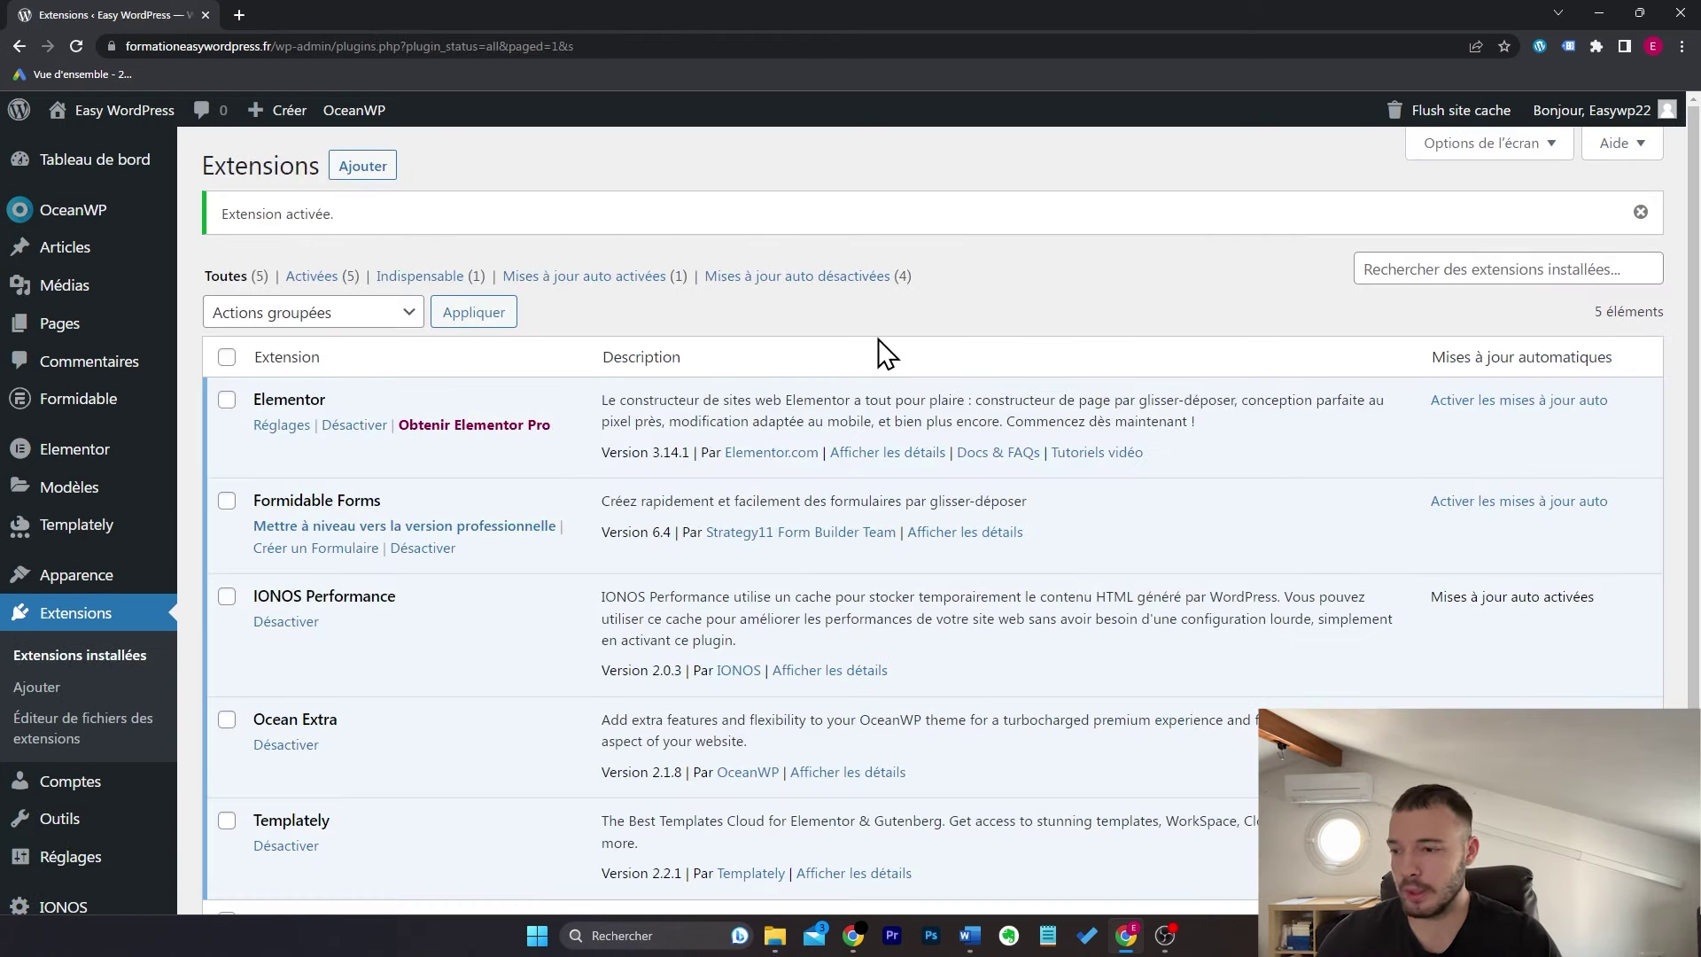
# Step: Open the Templately library from the sidebar and switch to the template packs
pyautogui.click(128, 523)
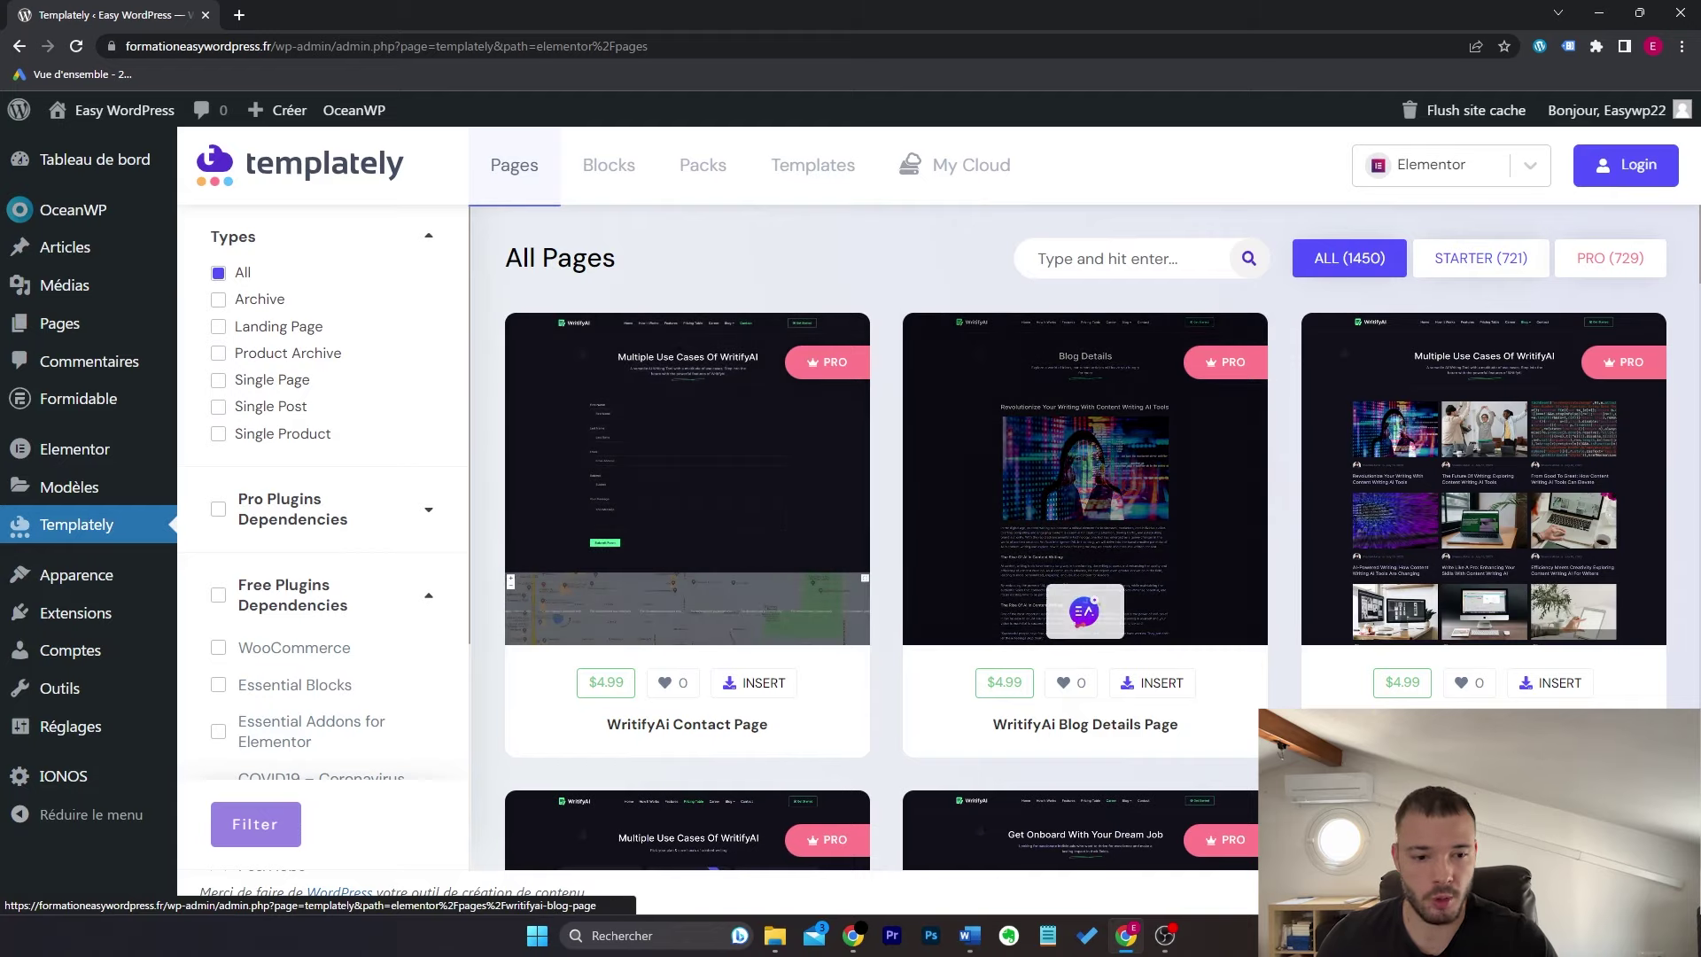
pyautogui.scroll(-5, 1084, 531)
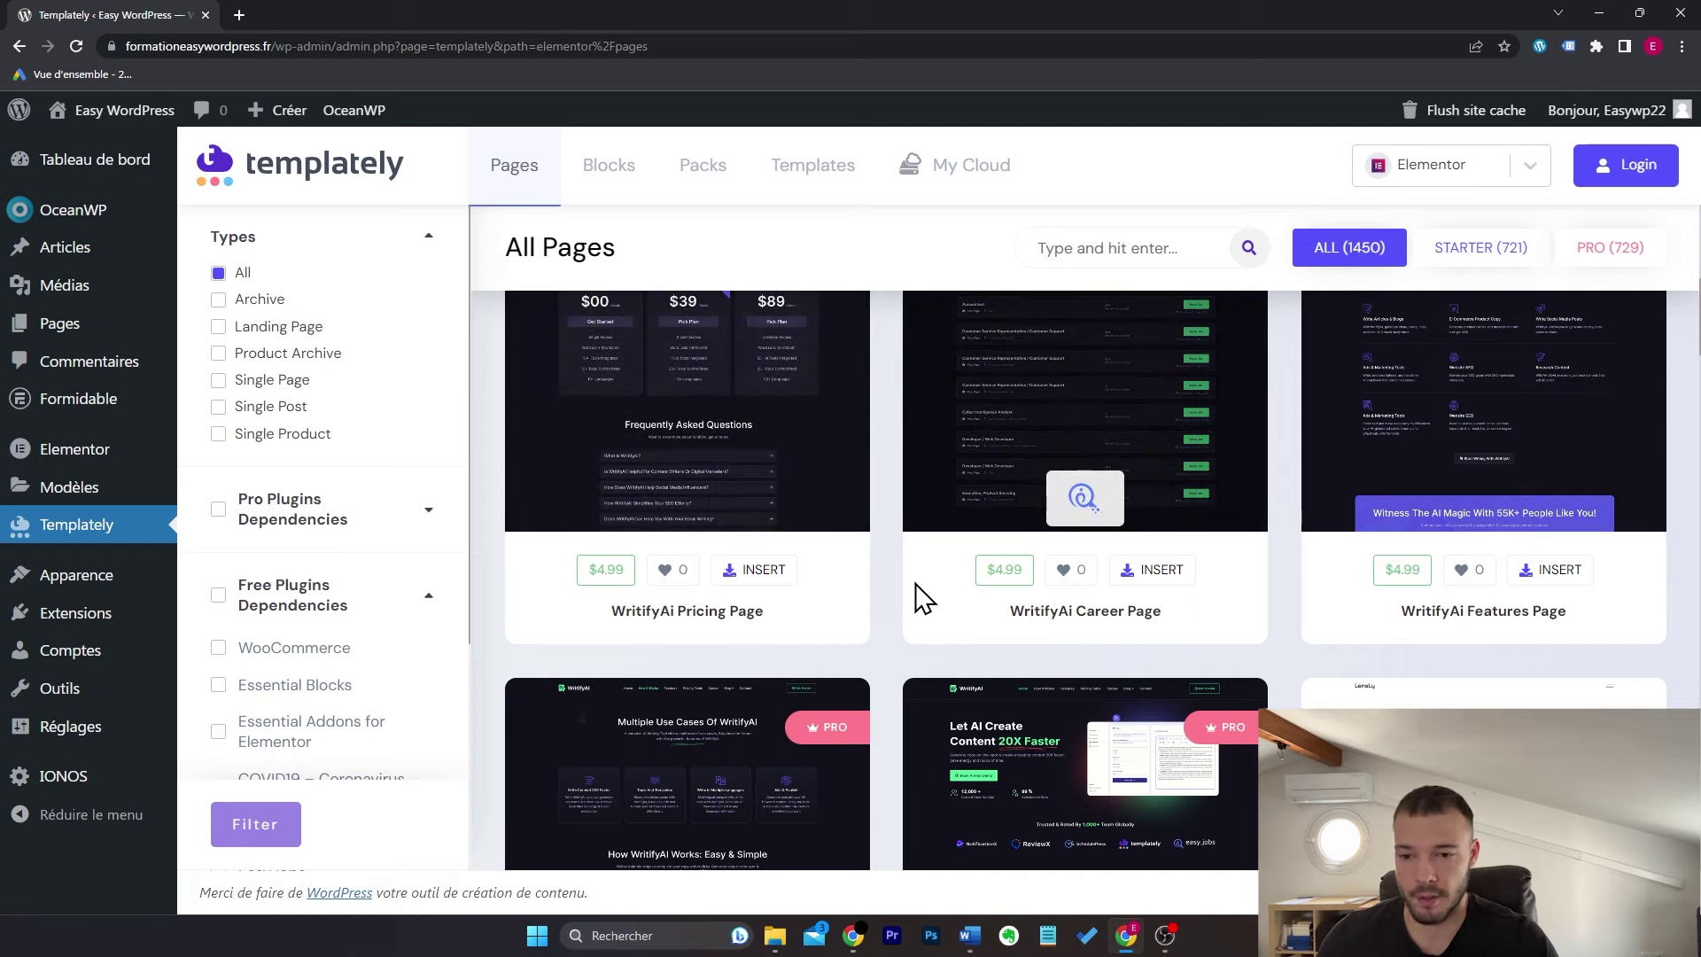
pyautogui.scroll(-5, 916, 597)
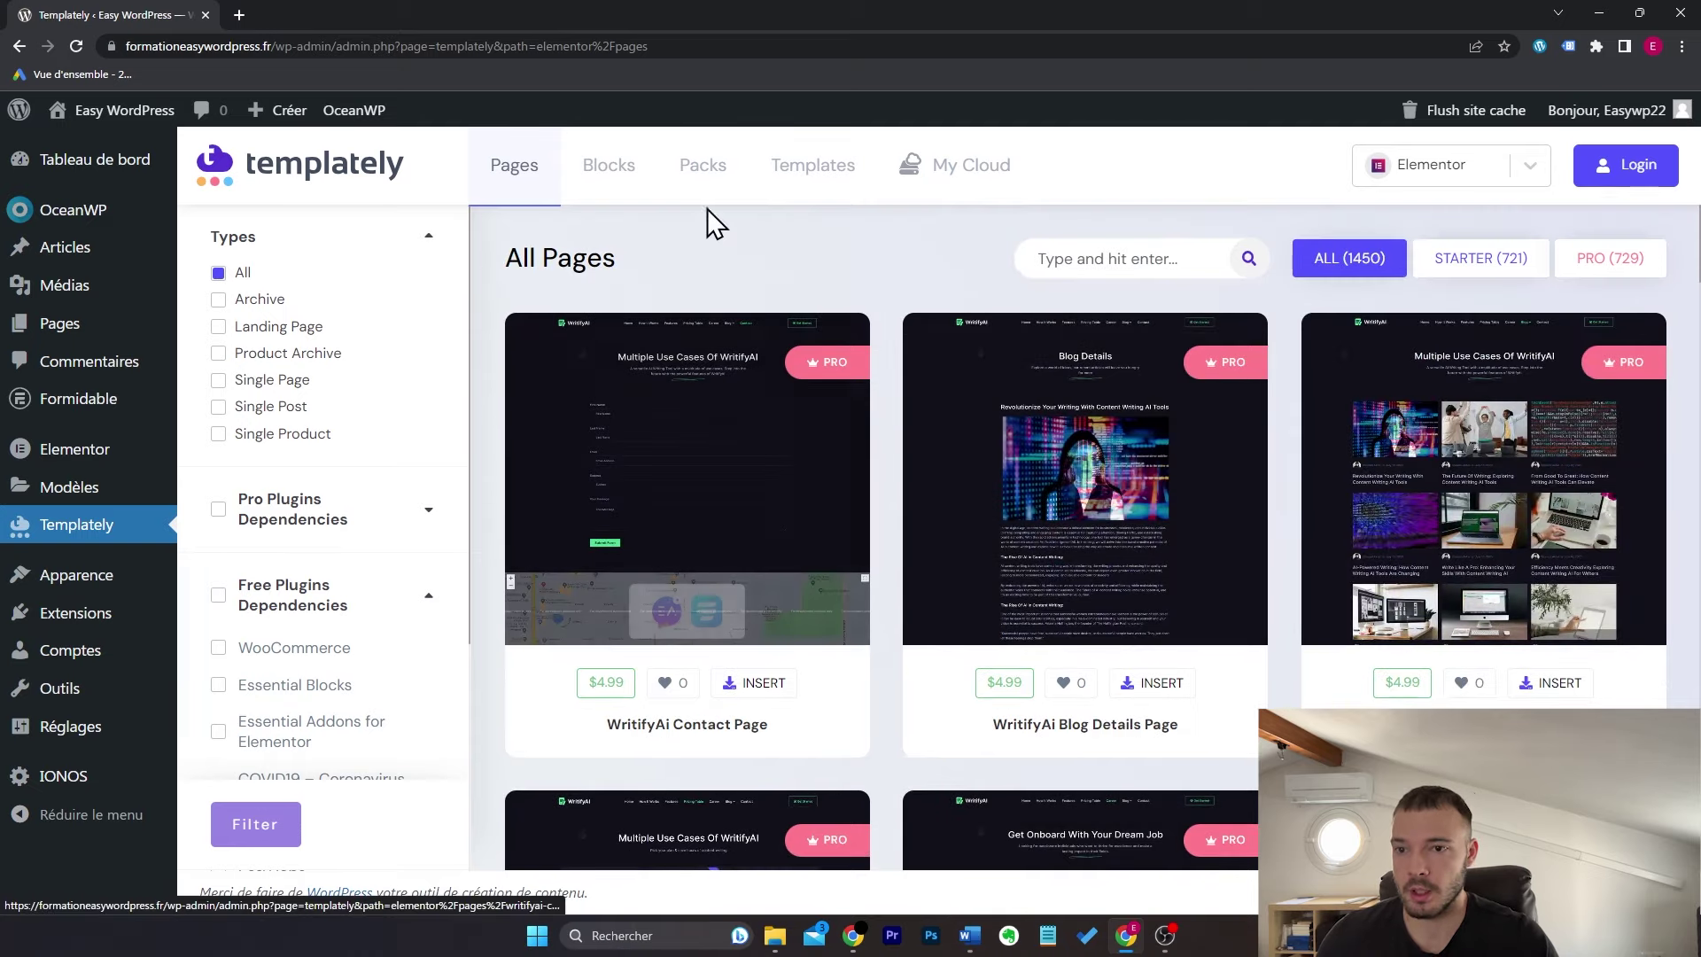
pyautogui.click(705, 168)
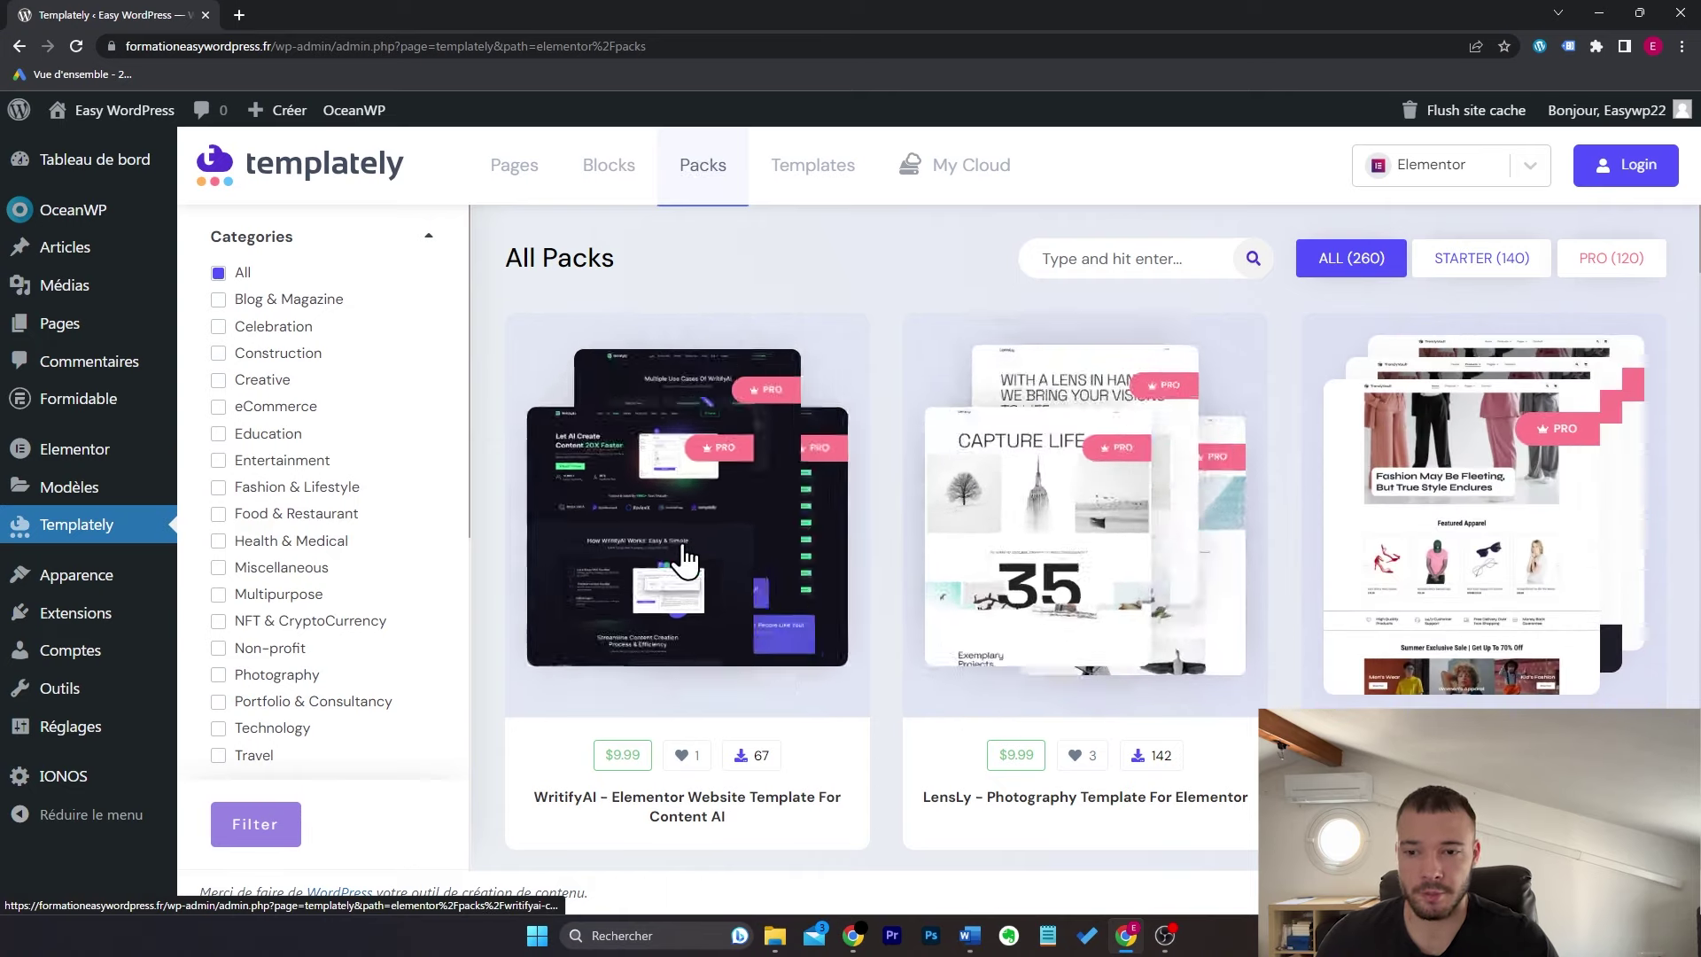
pyautogui.scroll(-5, 915, 503)
pyautogui.scroll(-1, 842, 502)
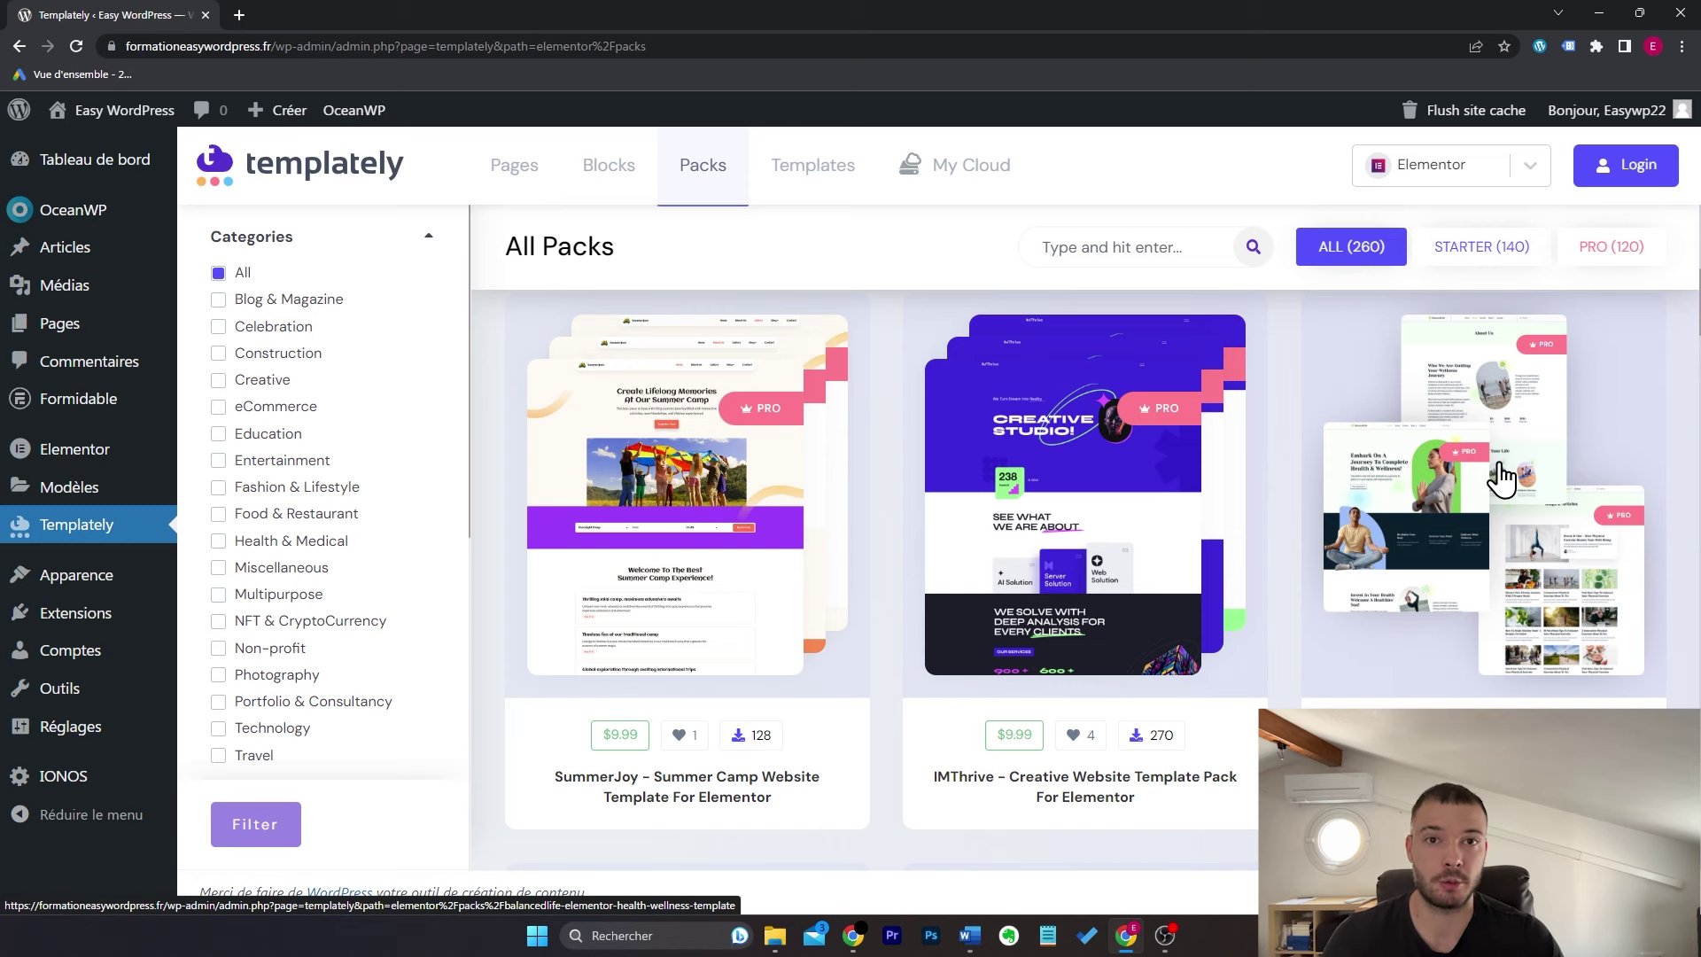
pyautogui.scroll(1, 1502, 478)
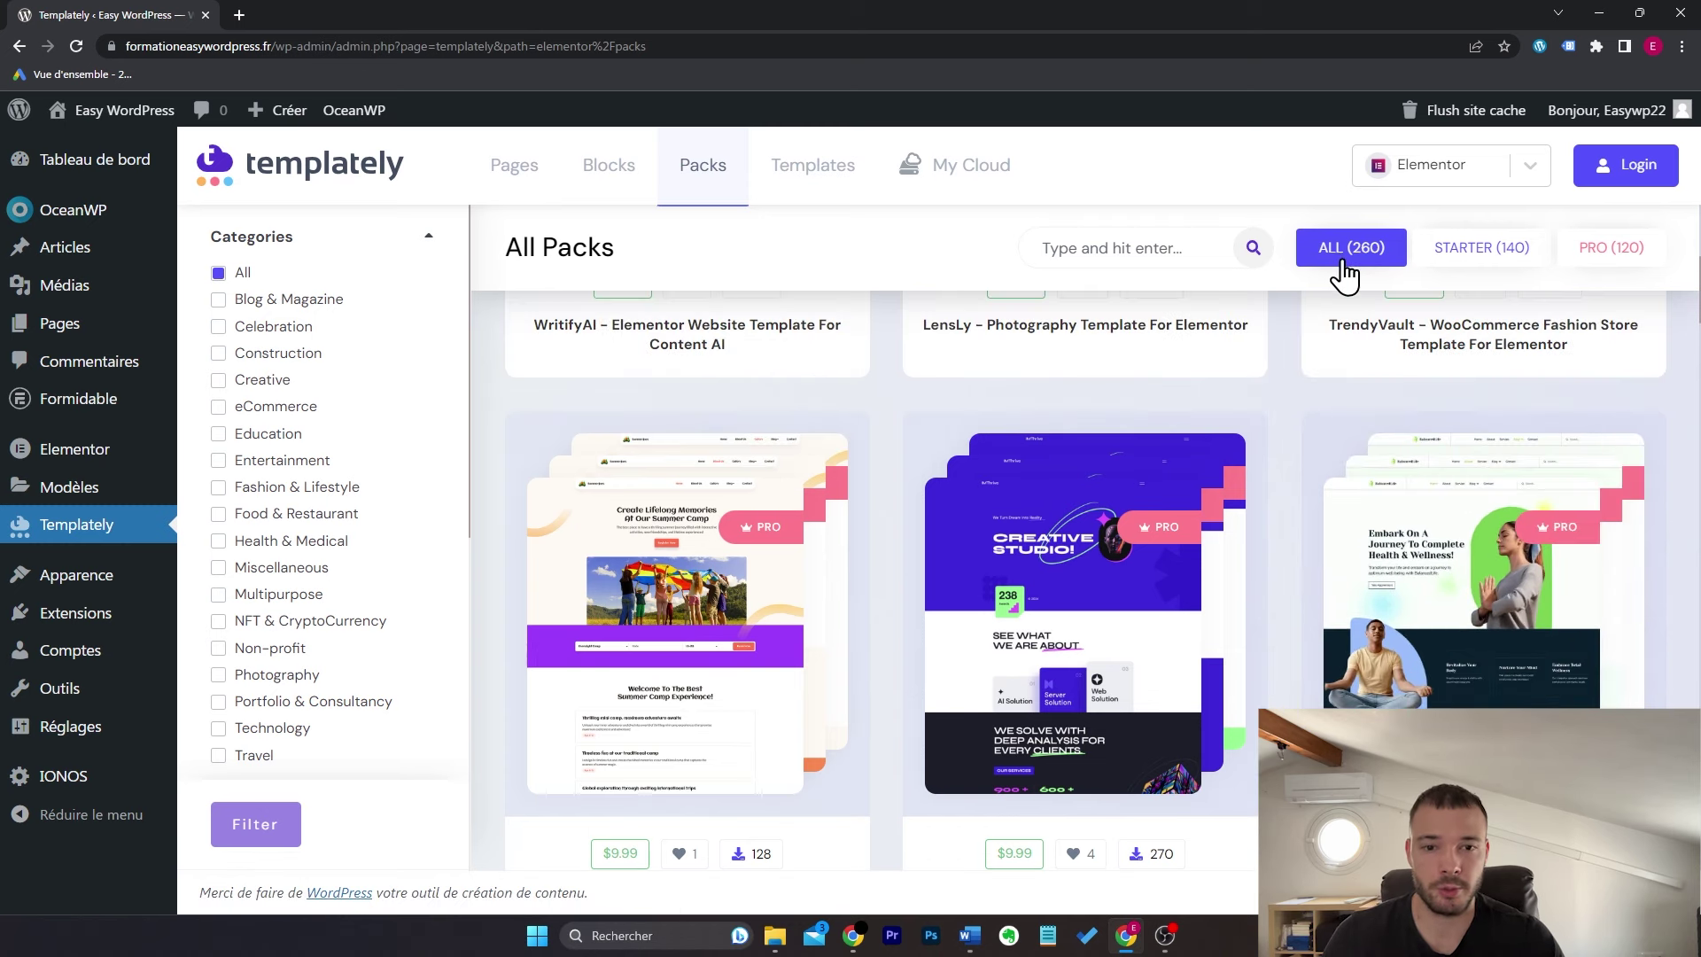
# Step: Show Starter packs filtered by Pro Plugins Dependencies, leaving free packs like Dance Studio
pyautogui.click(1470, 252)
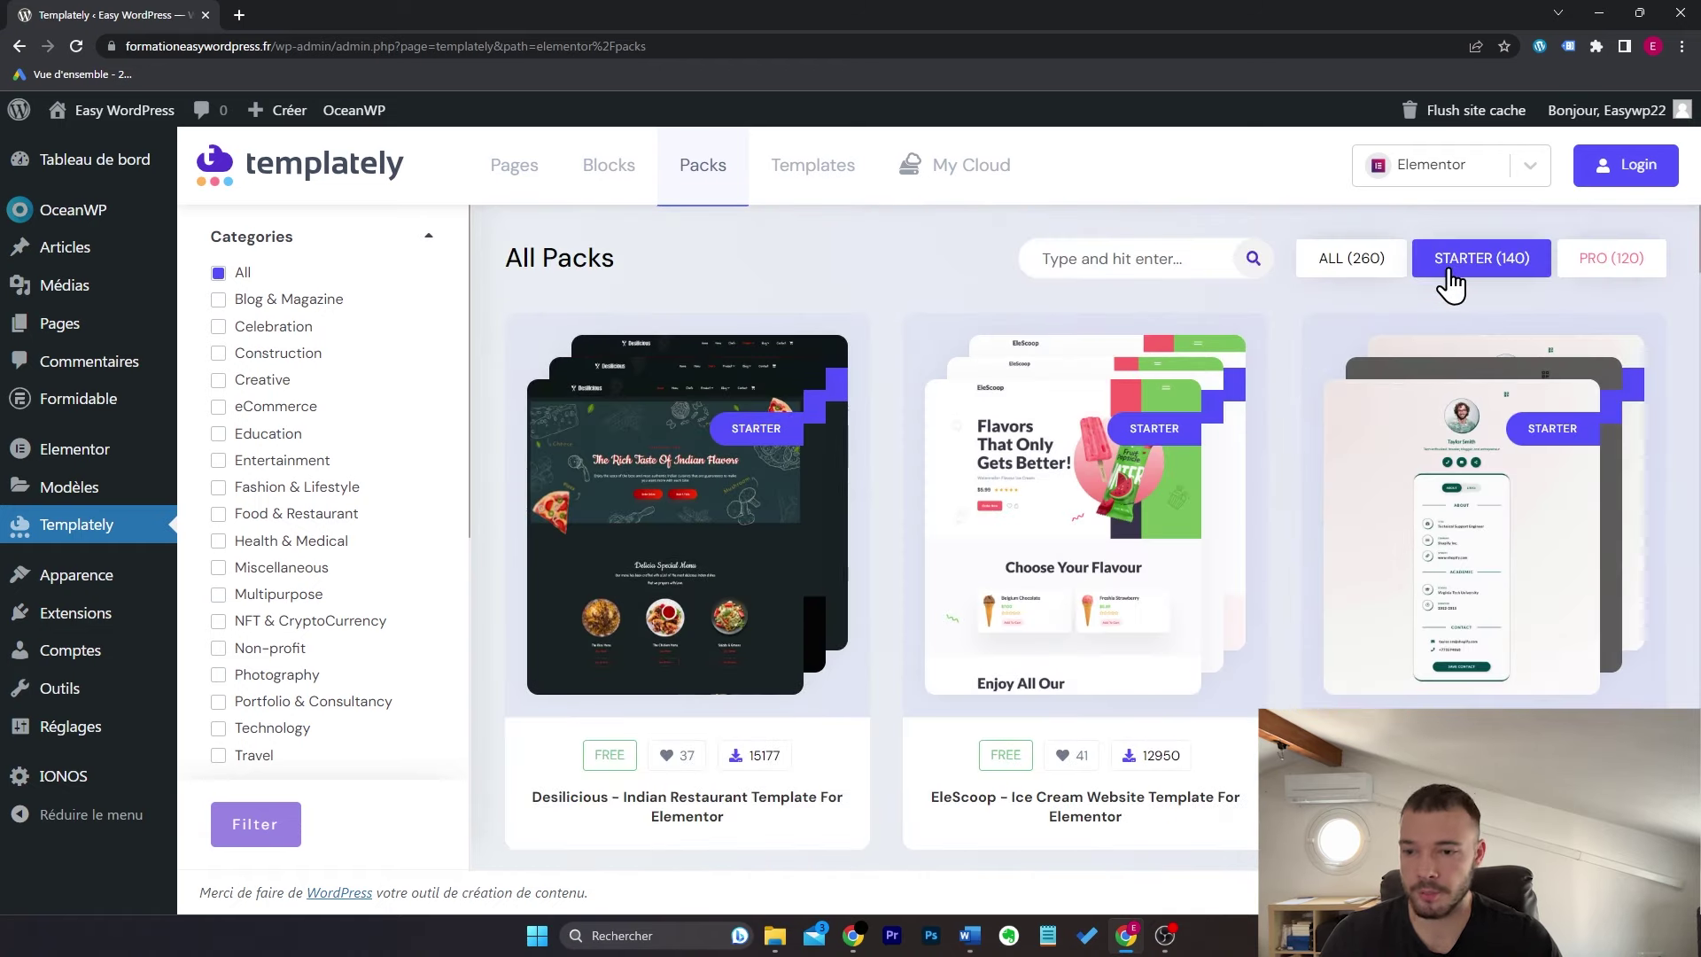
pyautogui.scroll(-4, 399, 513)
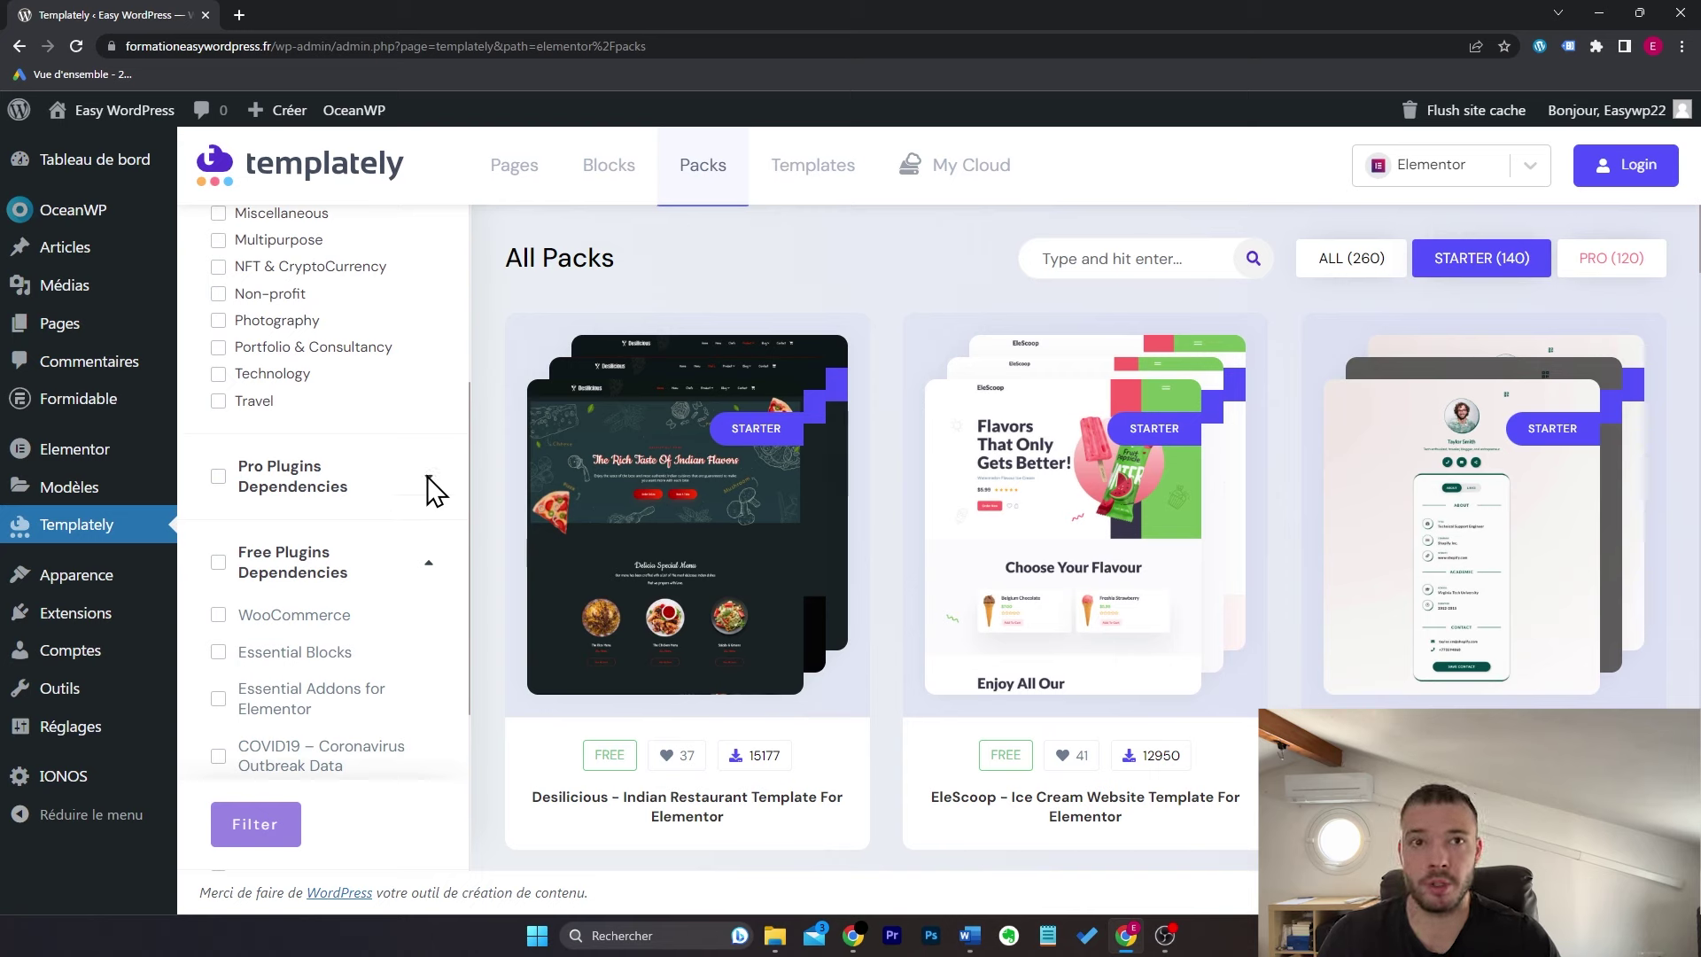
pyautogui.click(219, 478)
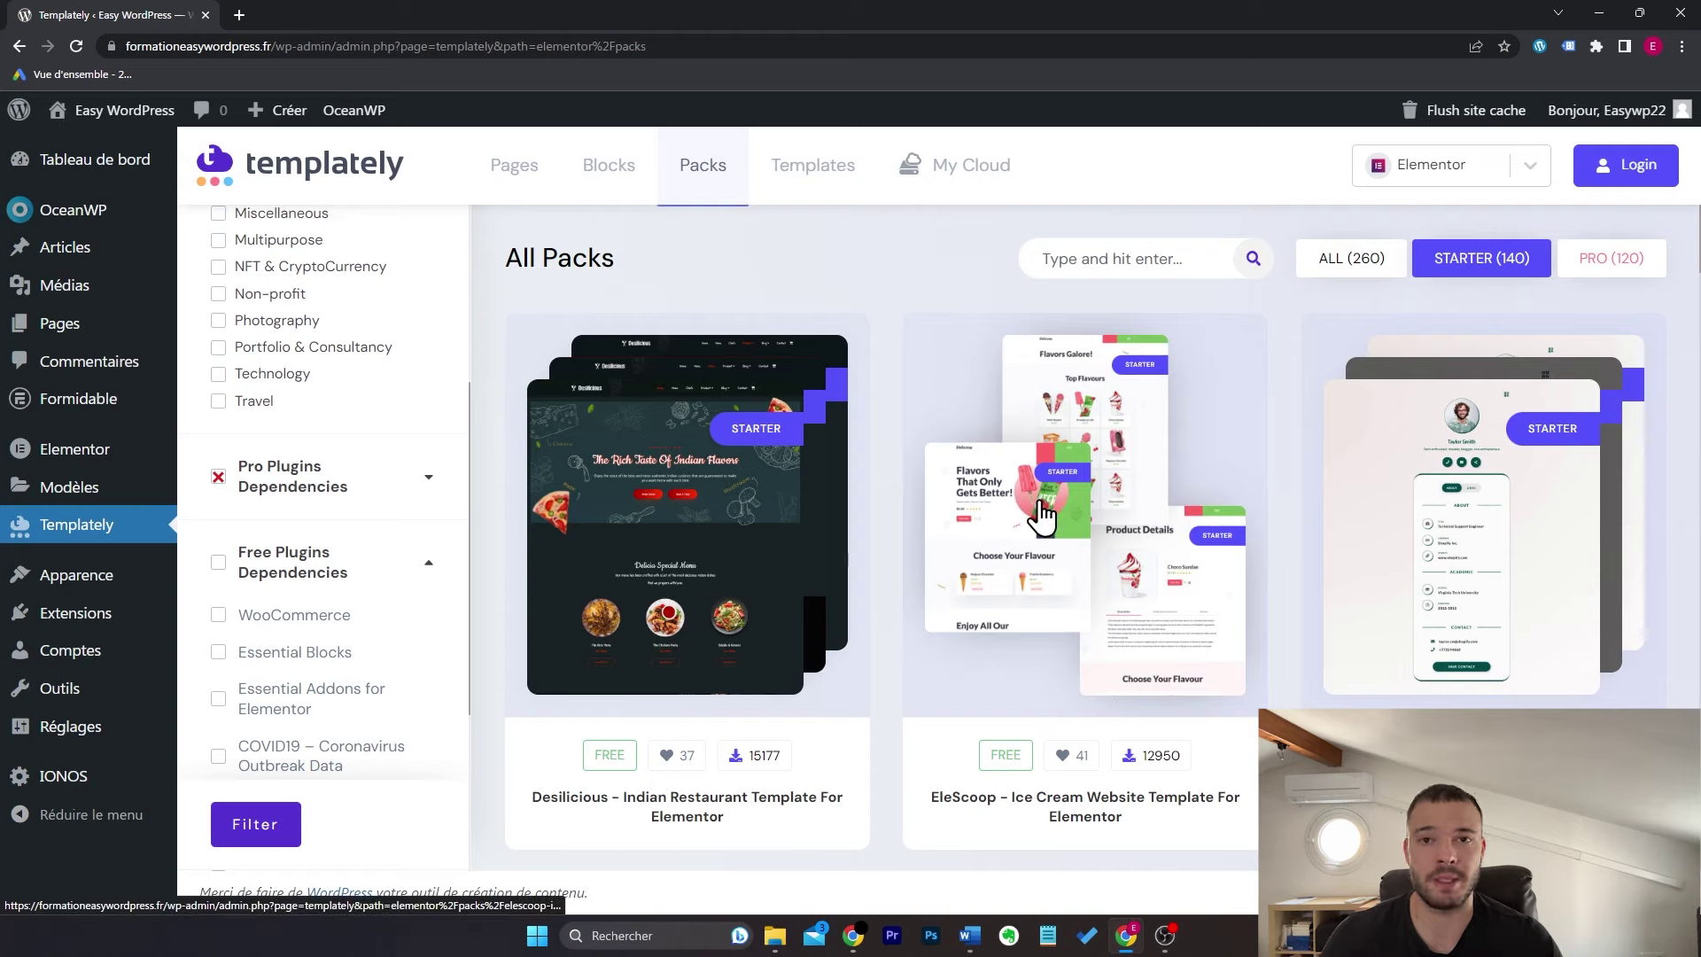
pyautogui.click(244, 826)
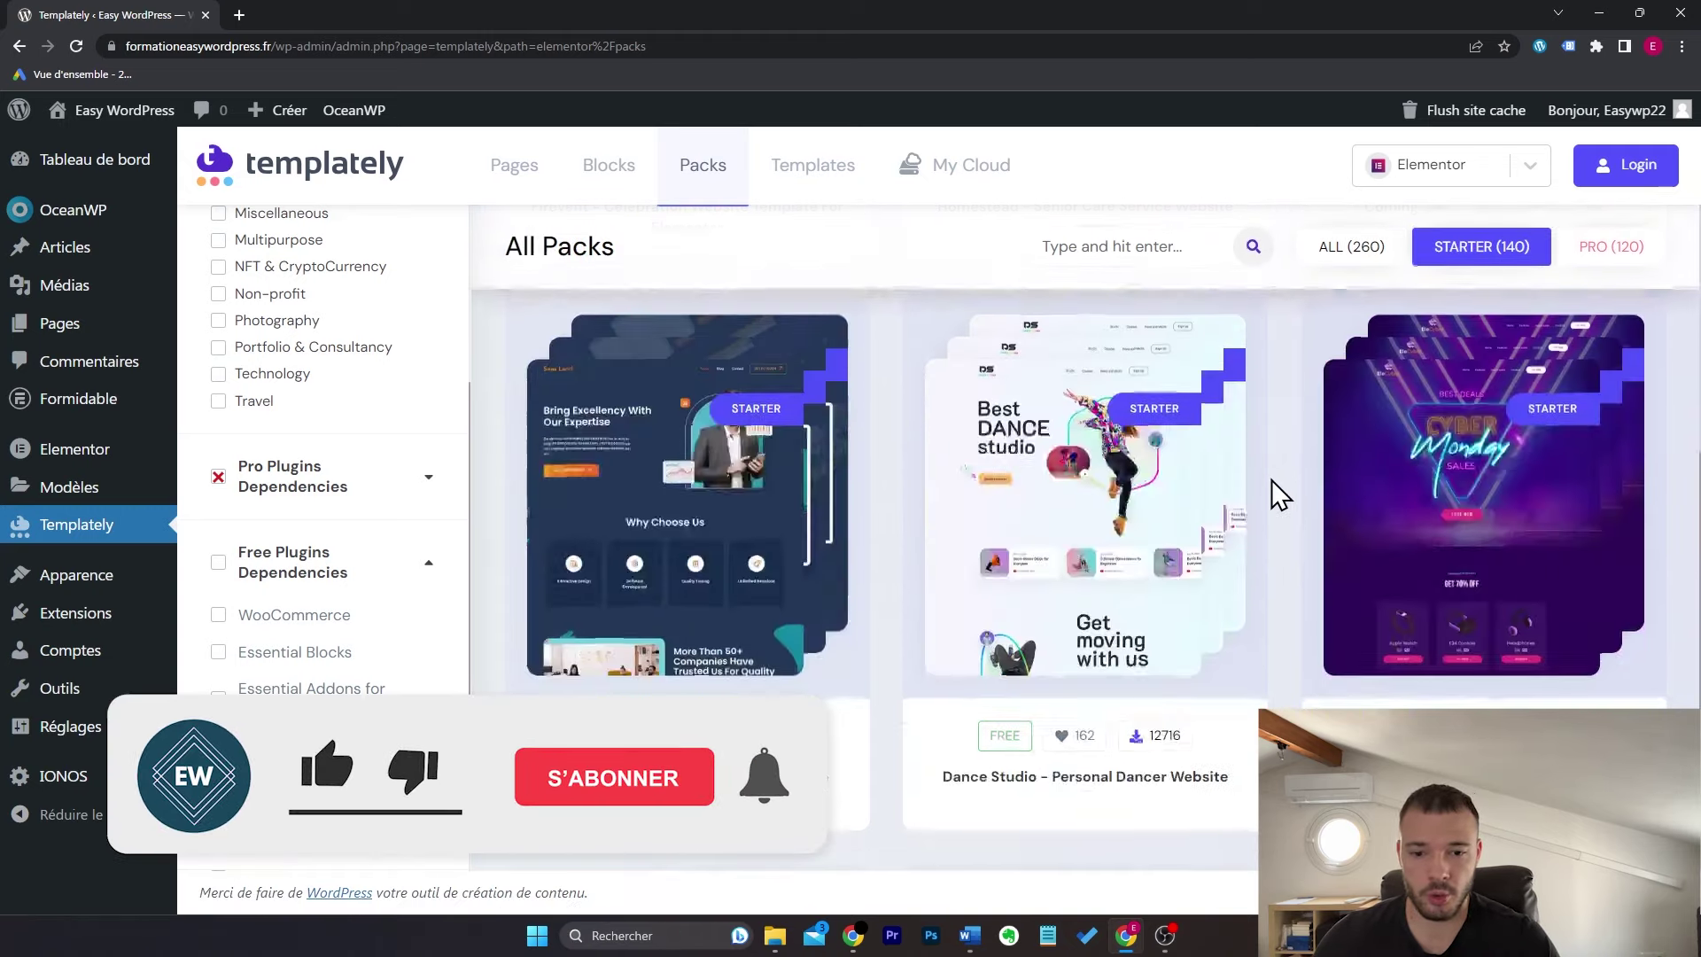
pyautogui.scroll(-5, 1272, 483)
pyautogui.scroll(4, 1273, 483)
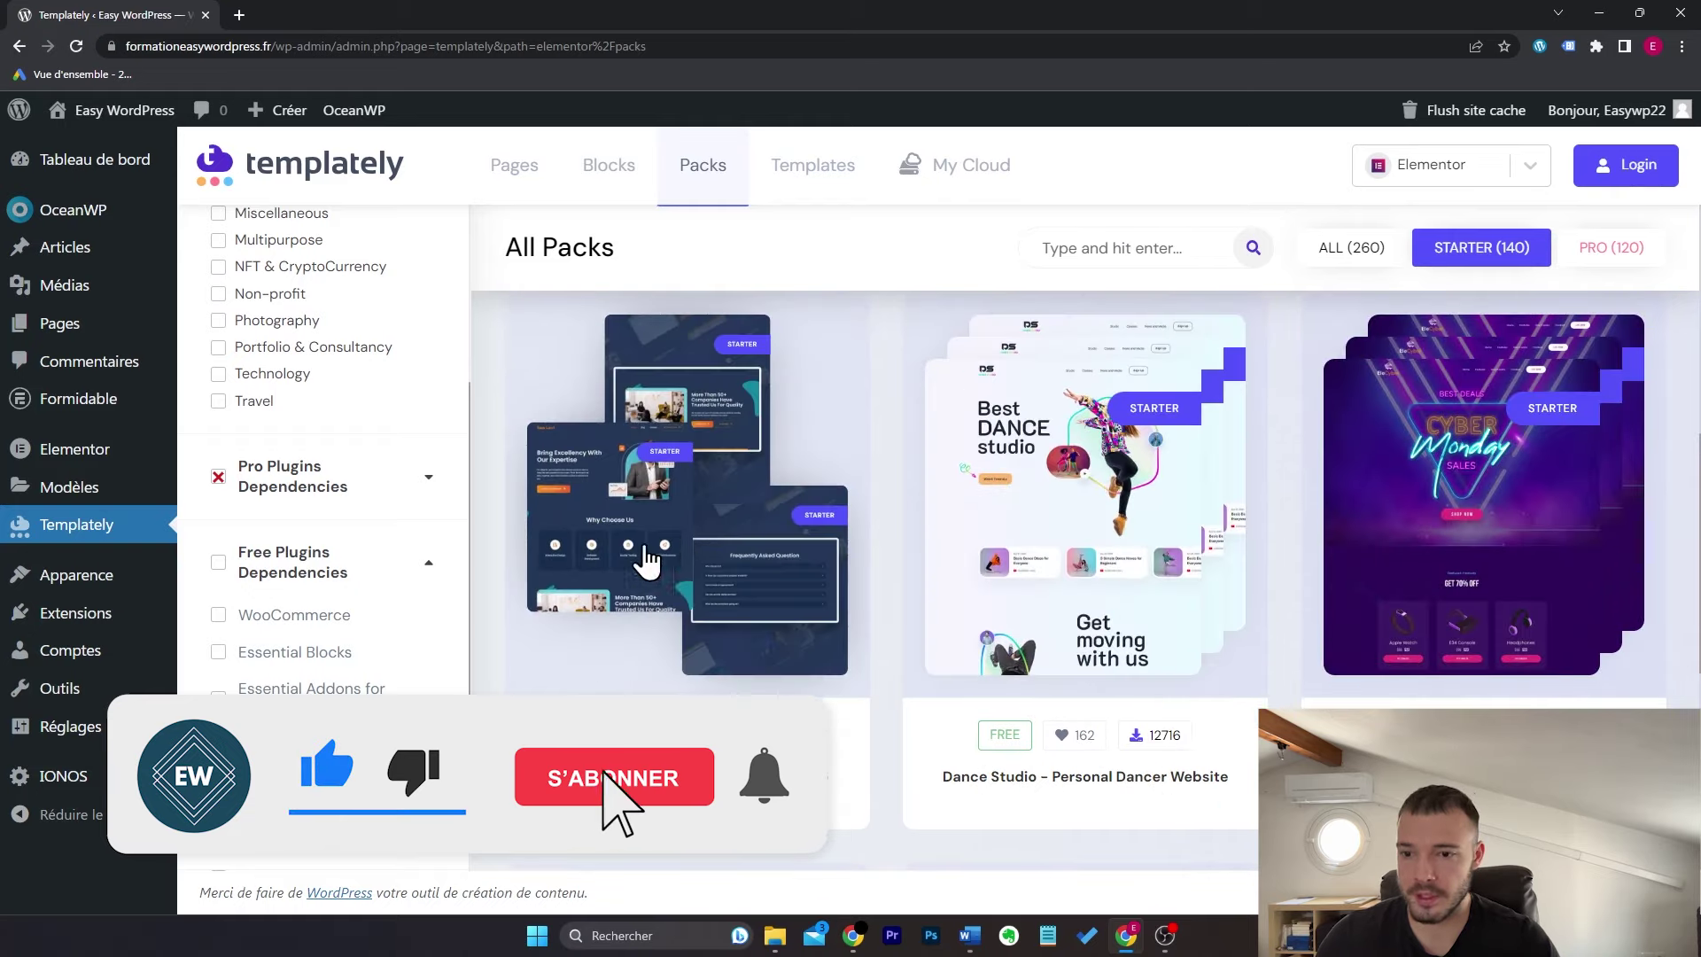
# Step: Open the SaaSByte pack and its SaaSByte Landing Page template in Templately
pyautogui.click(741, 494)
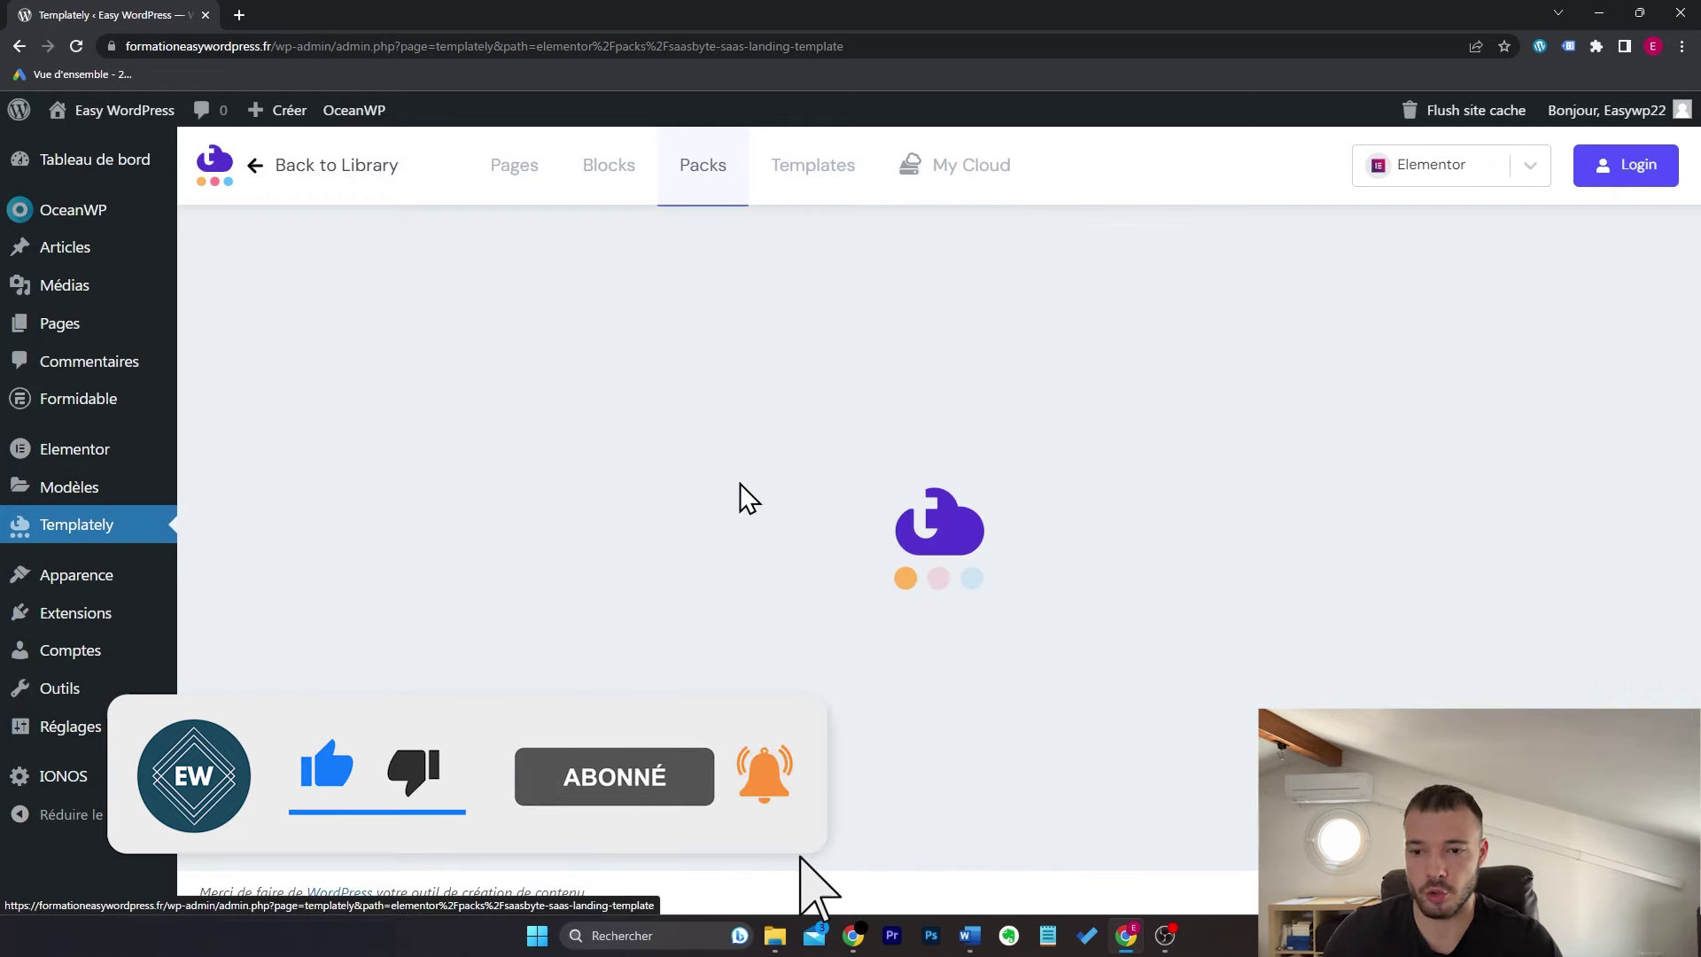
pyautogui.scroll(-5, 903, 505)
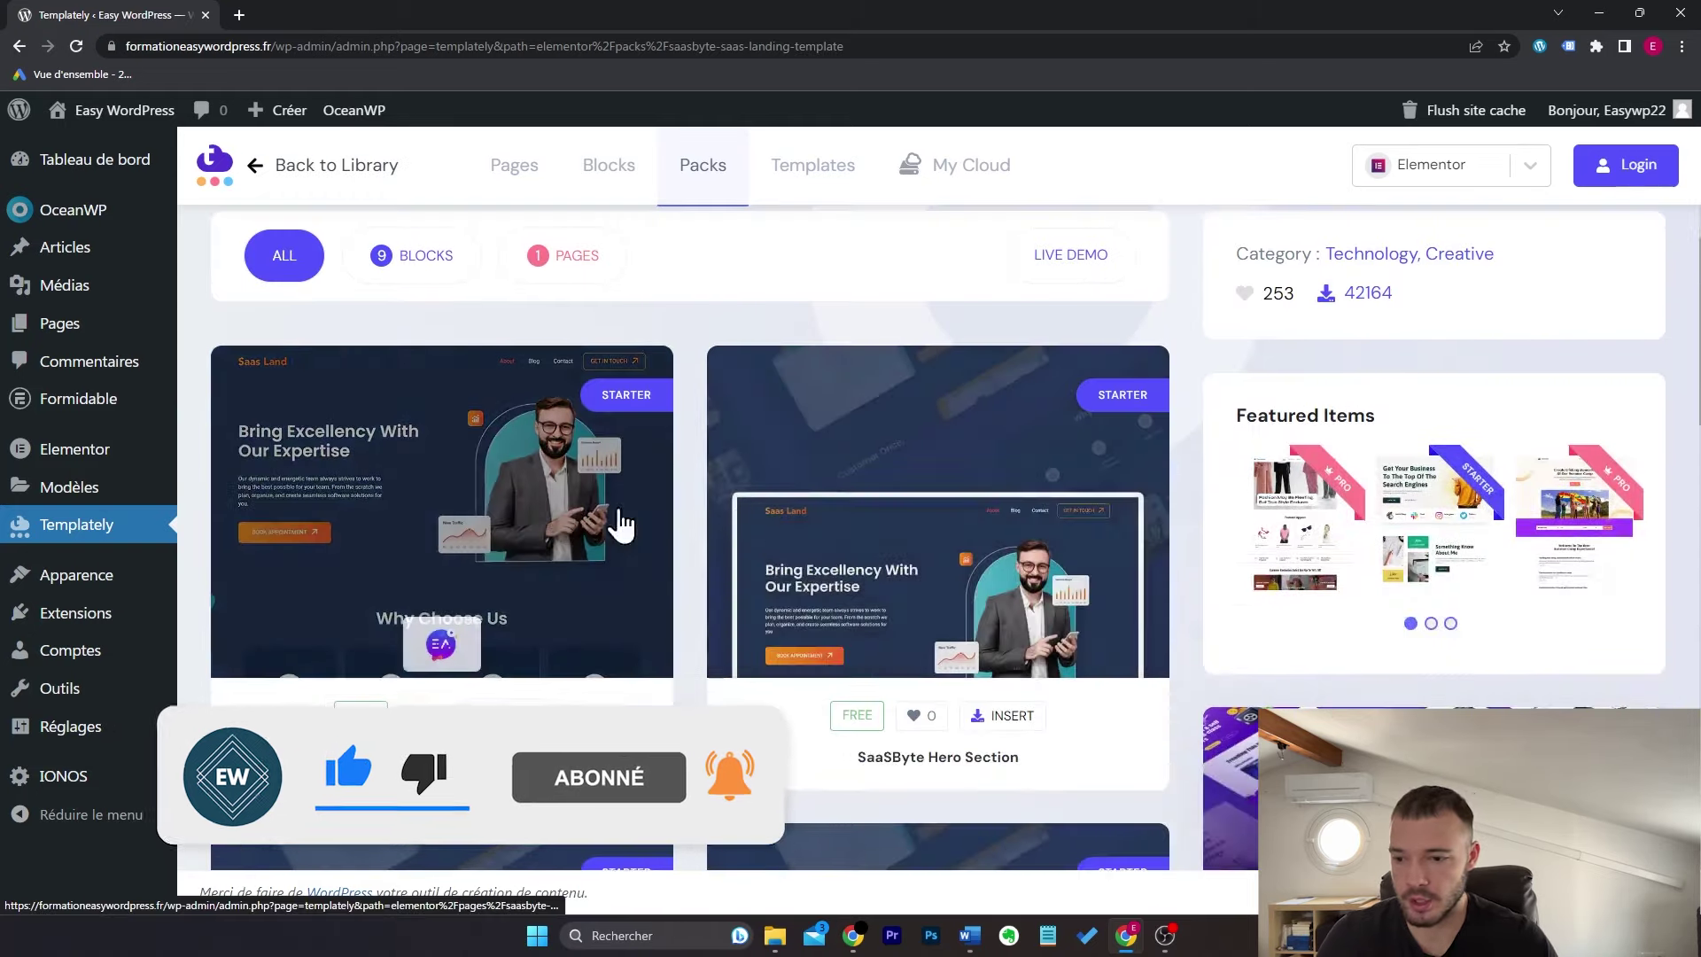
pyautogui.scroll(-7, 969, 521)
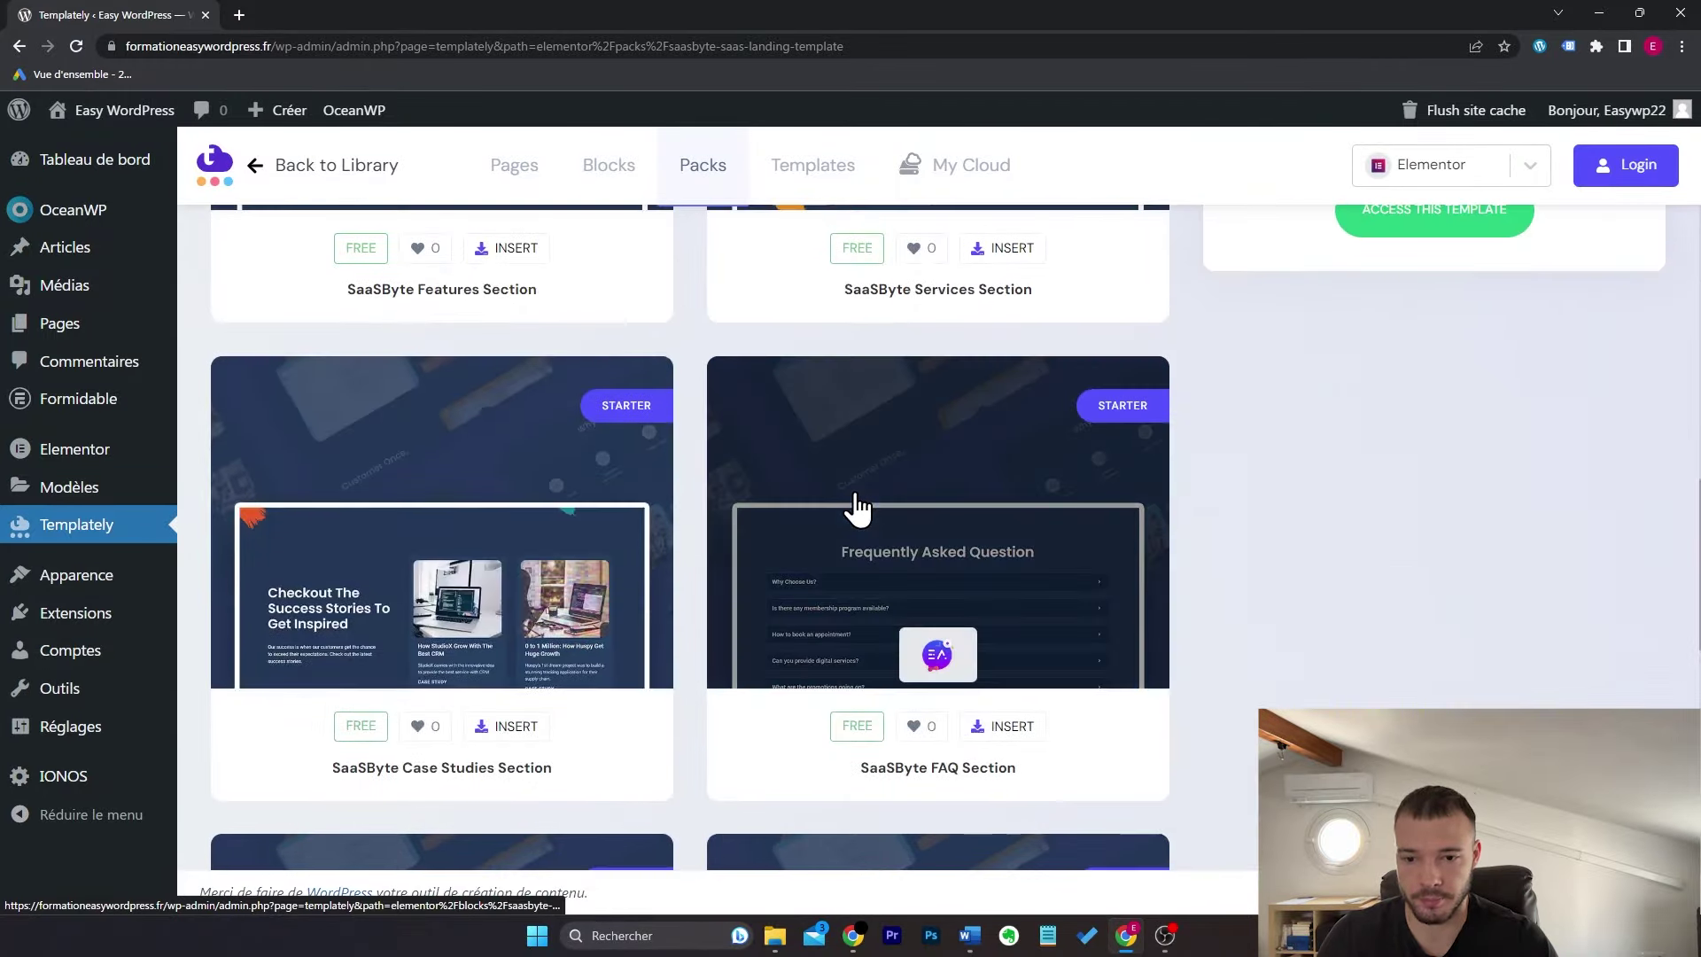
pyautogui.scroll(11, 798, 501)
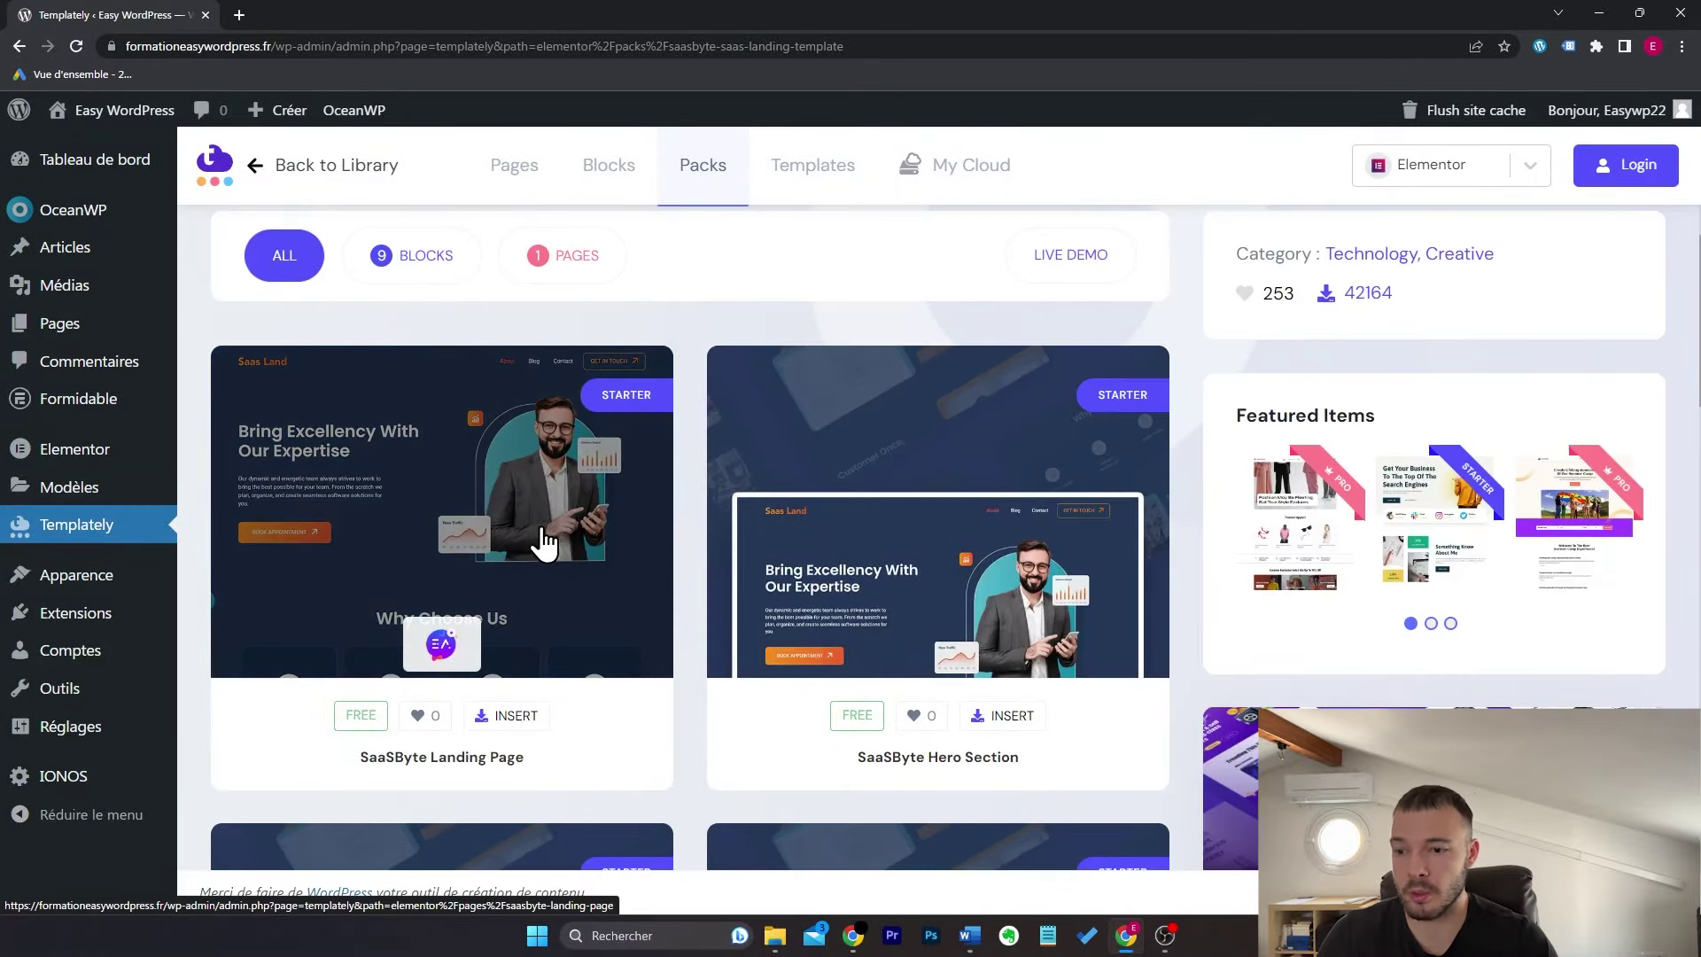
pyautogui.click(544, 524)
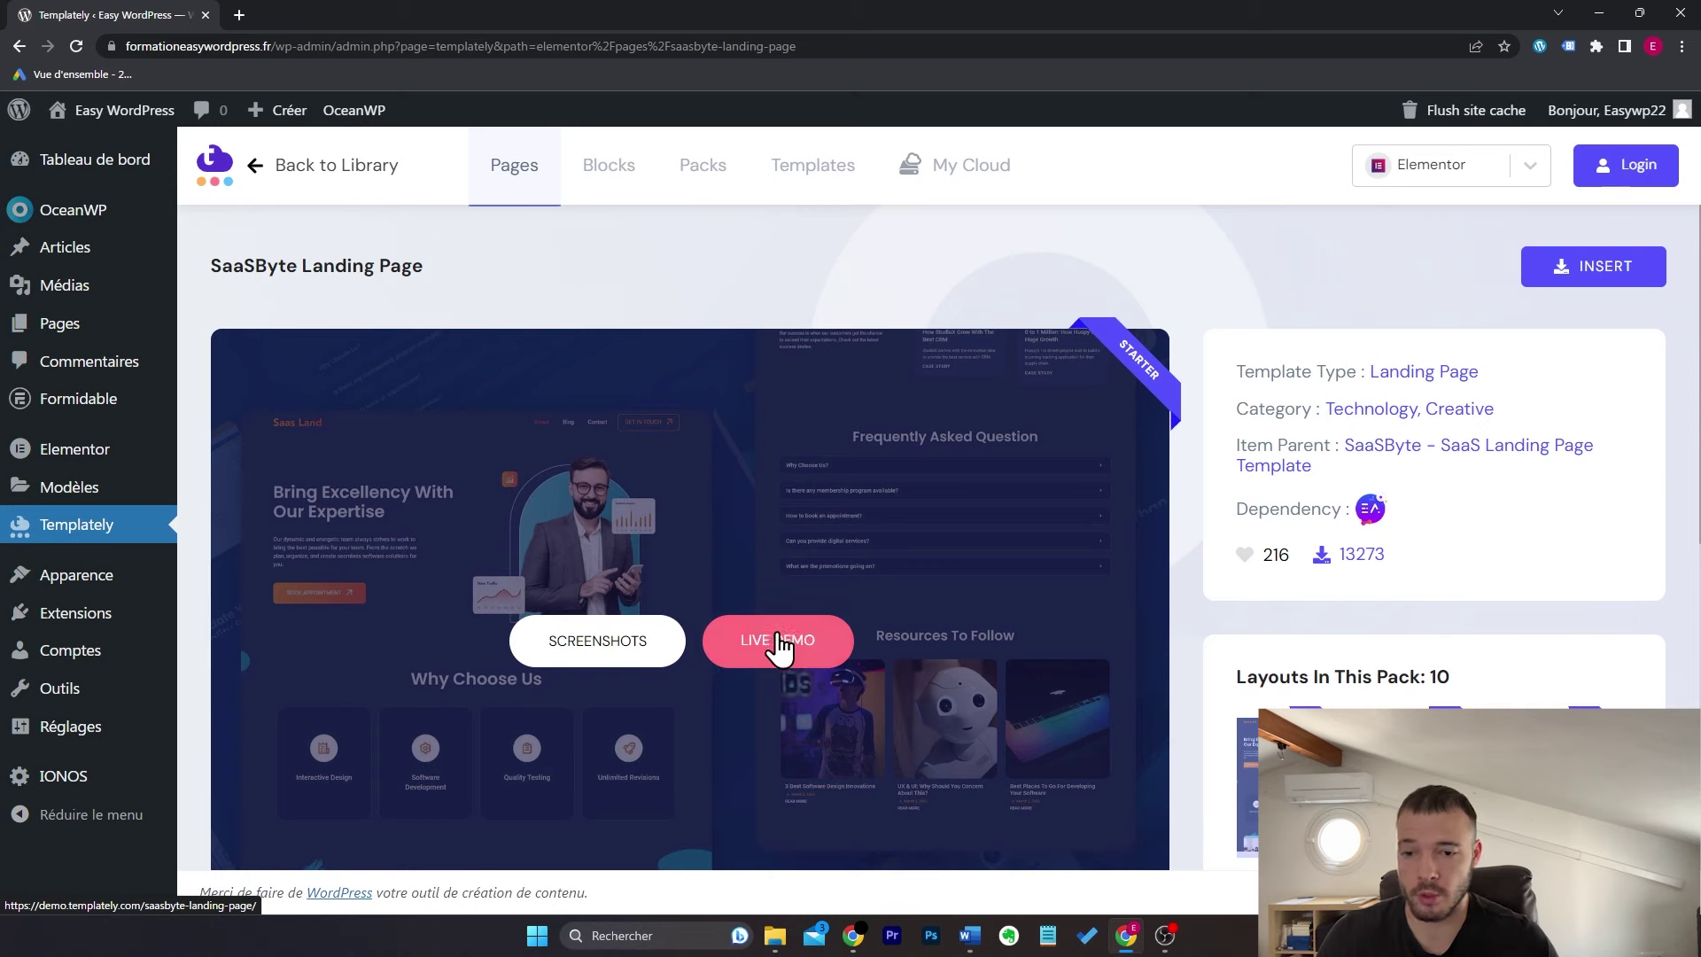
# Step: Preview the landing page's live demo down to its FAQ section, then return to Templately
pyautogui.click(778, 639)
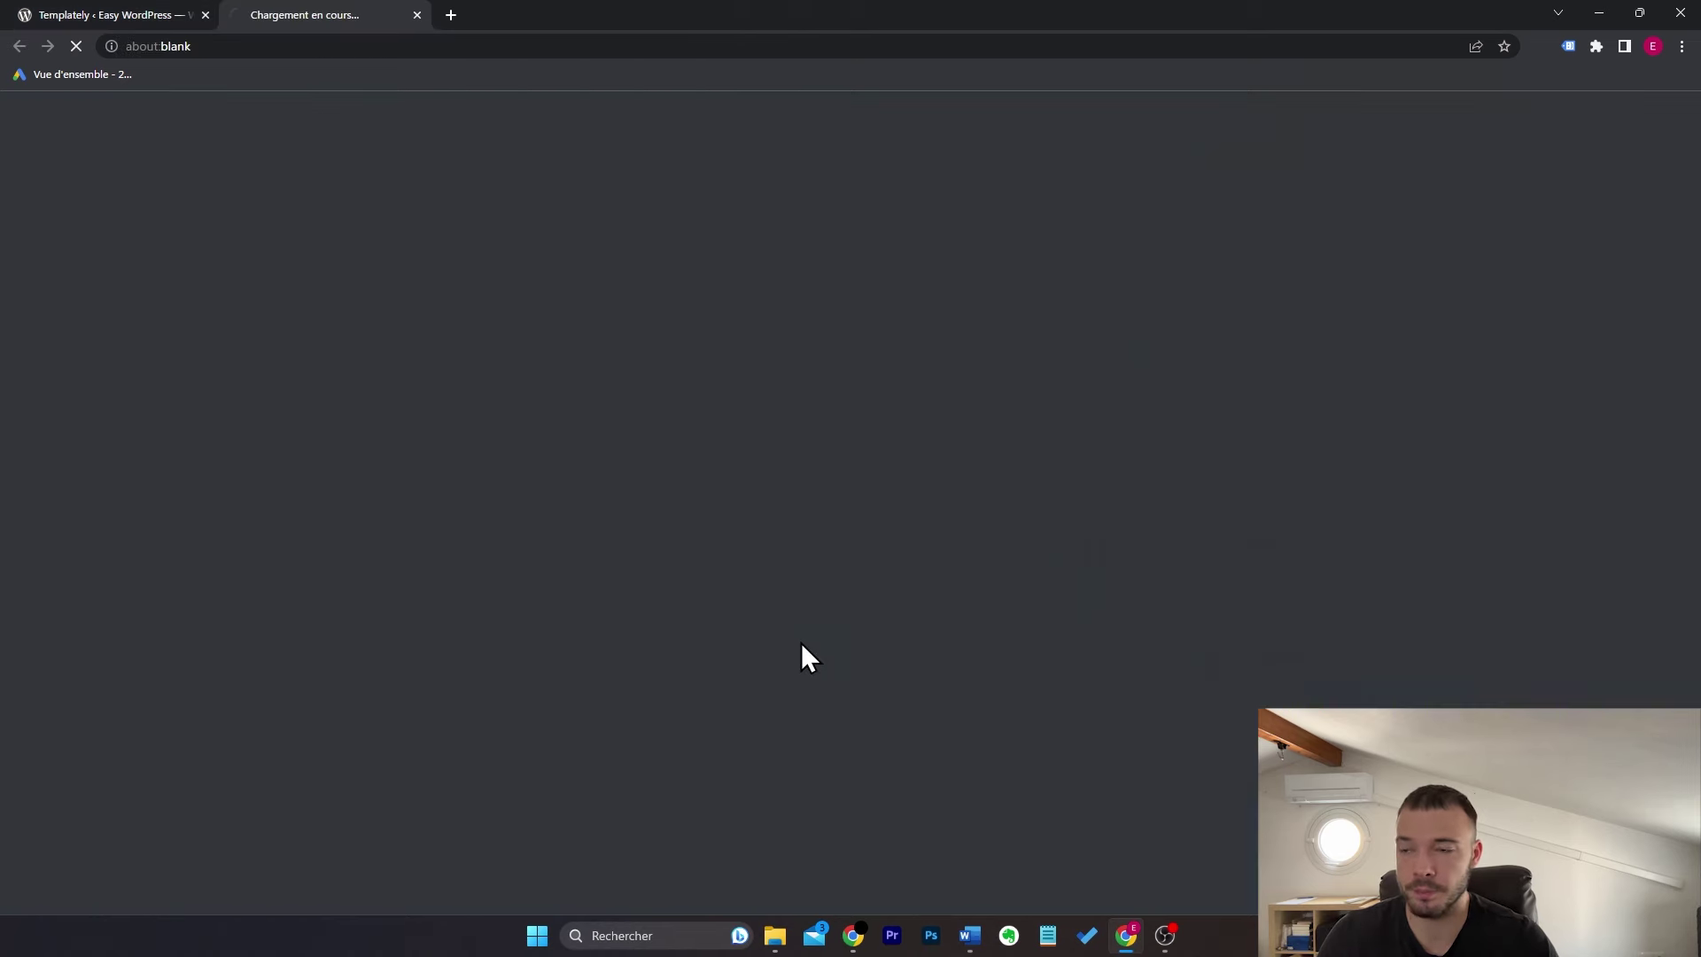
pyautogui.scroll(-5, 886, 524)
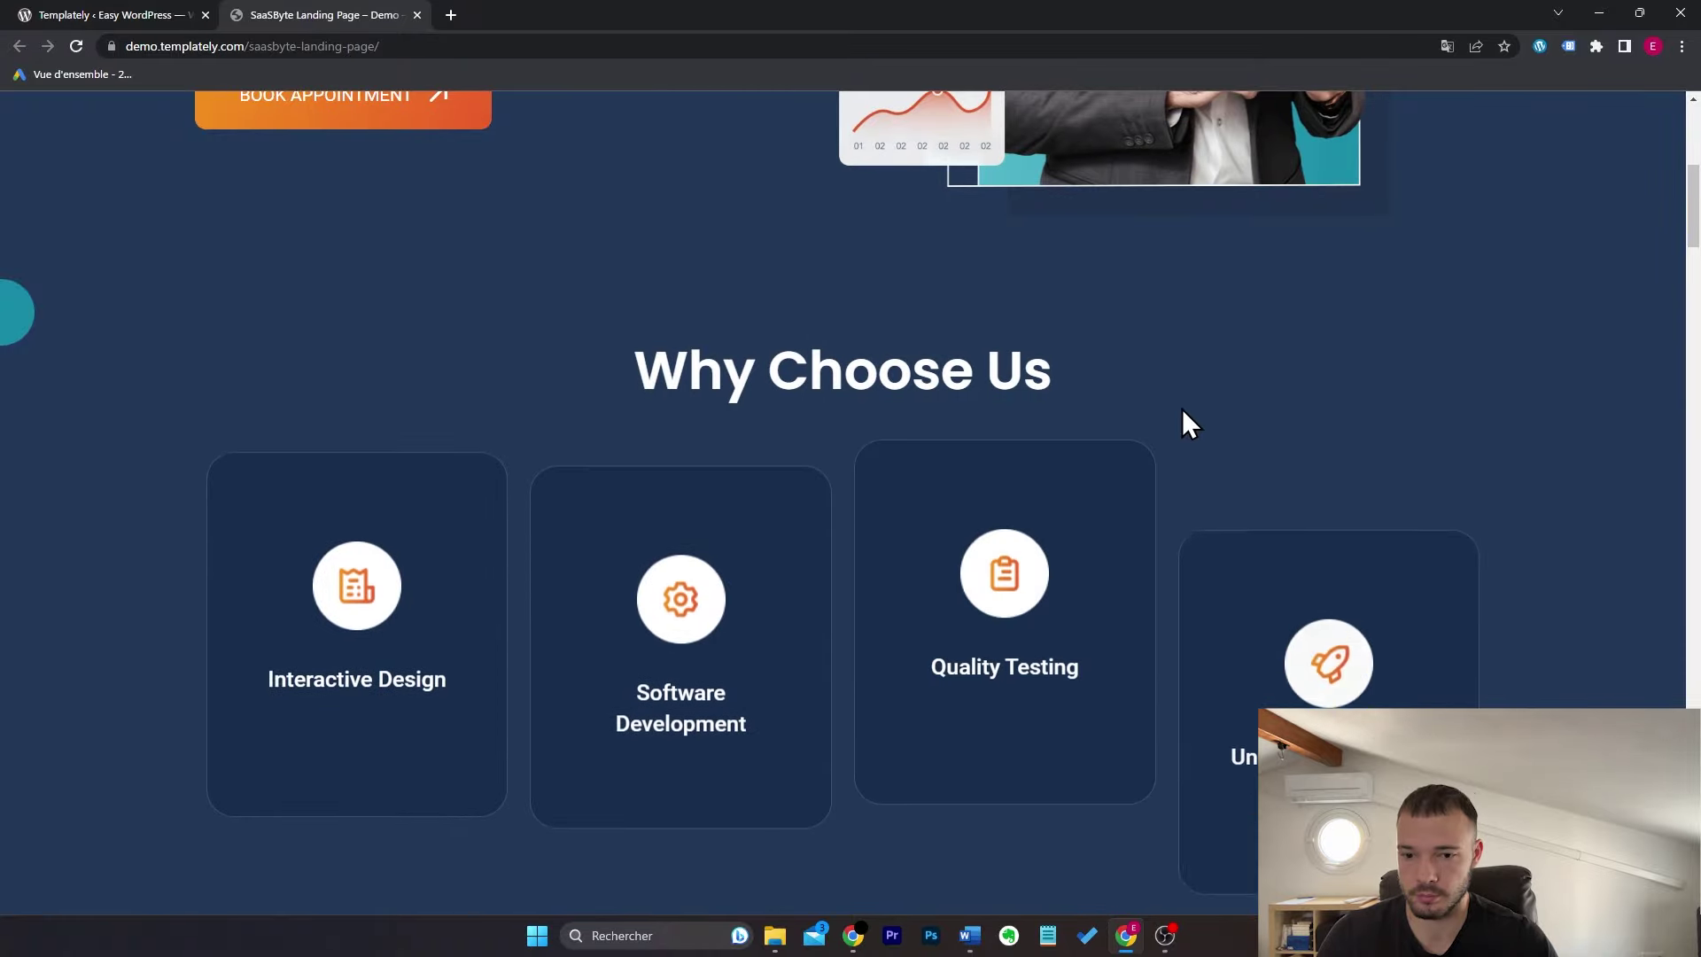
pyautogui.scroll(-10, 1182, 408)
pyautogui.scroll(-15, 1182, 407)
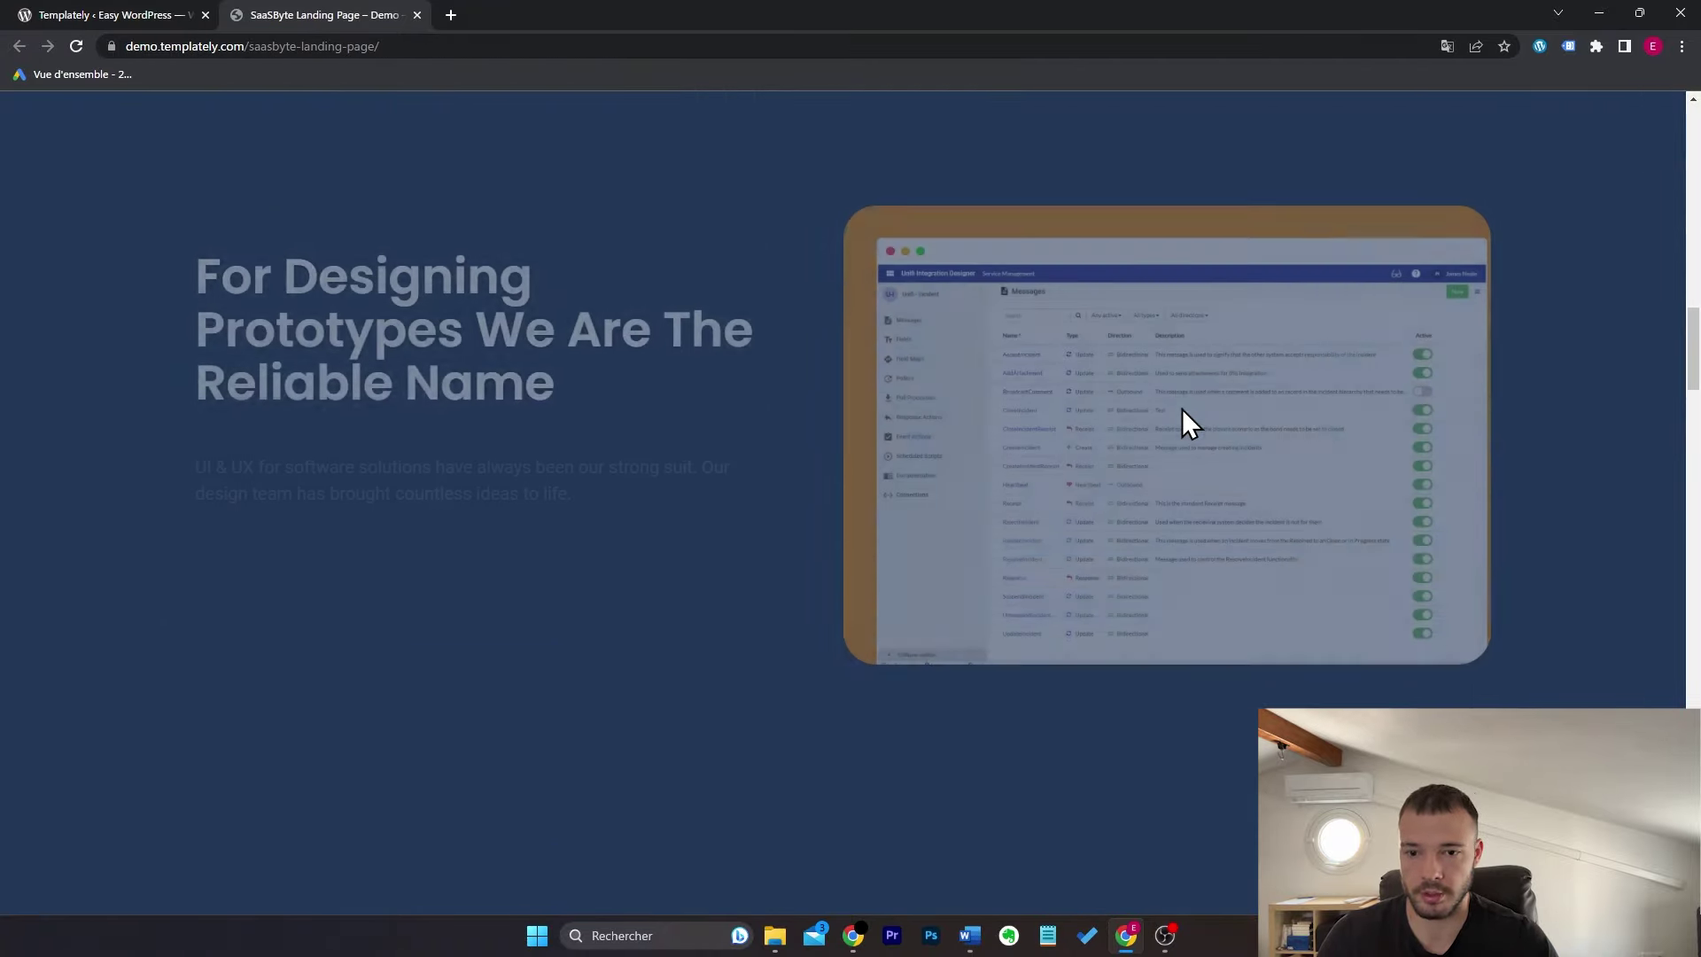
pyautogui.scroll(-10, 1182, 408)
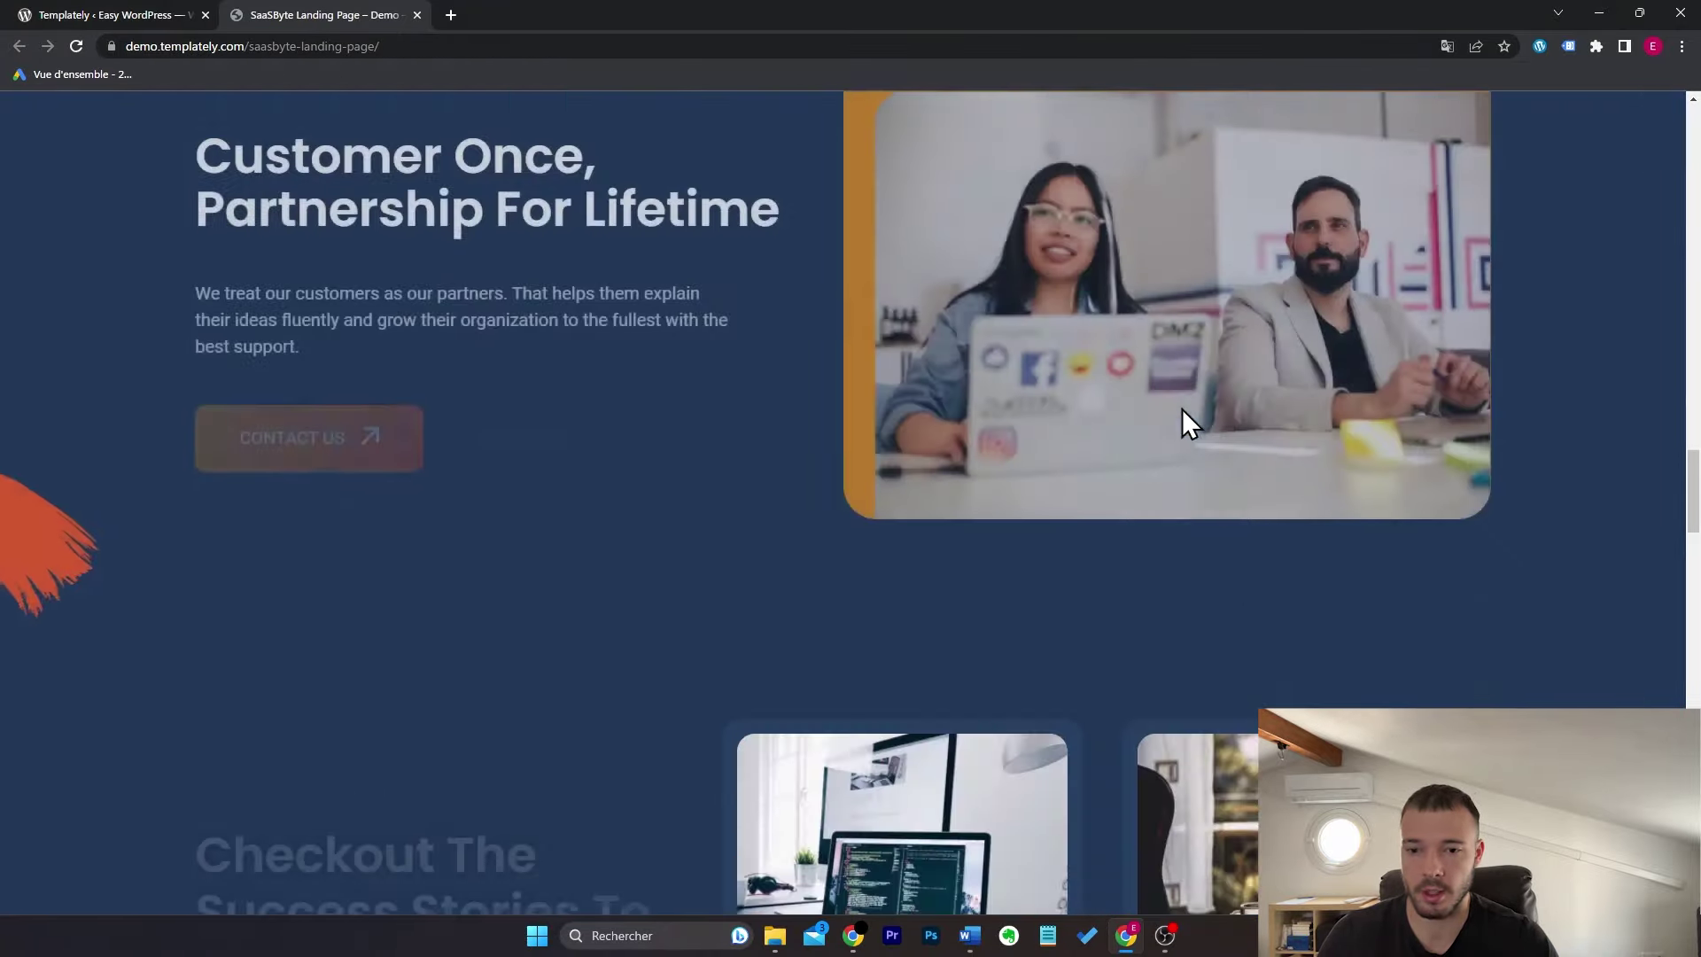
pyautogui.scroll(-5, 699, 572)
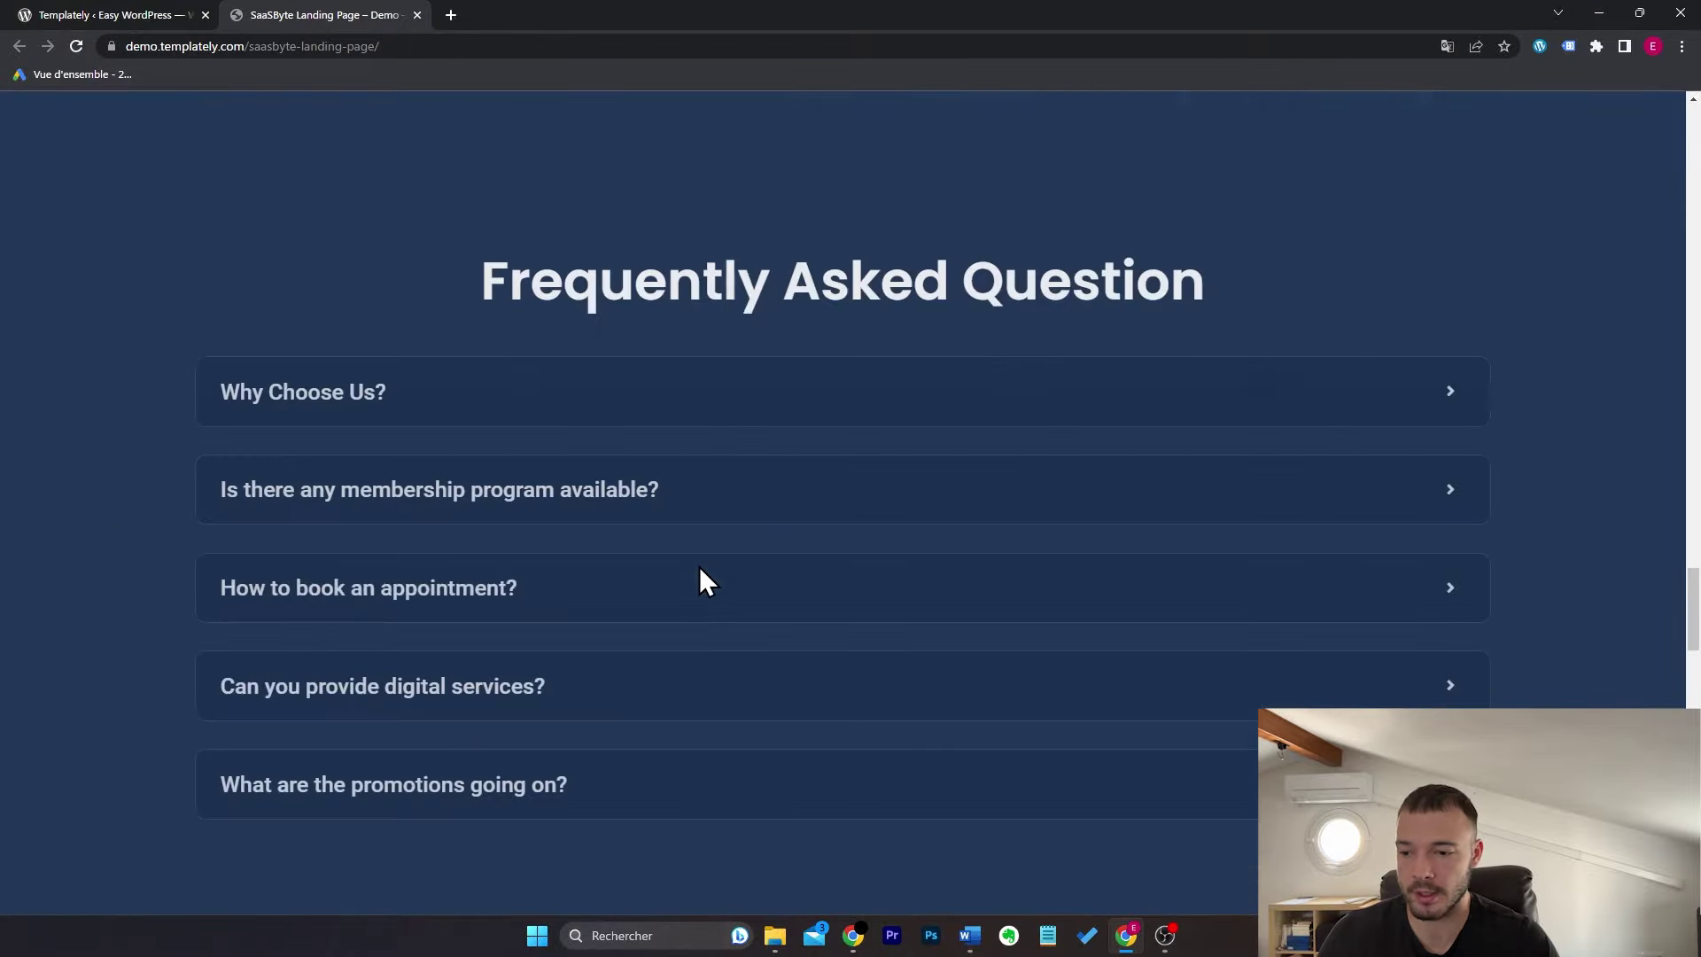
pyautogui.hotkey('ctrl', 'Tab')
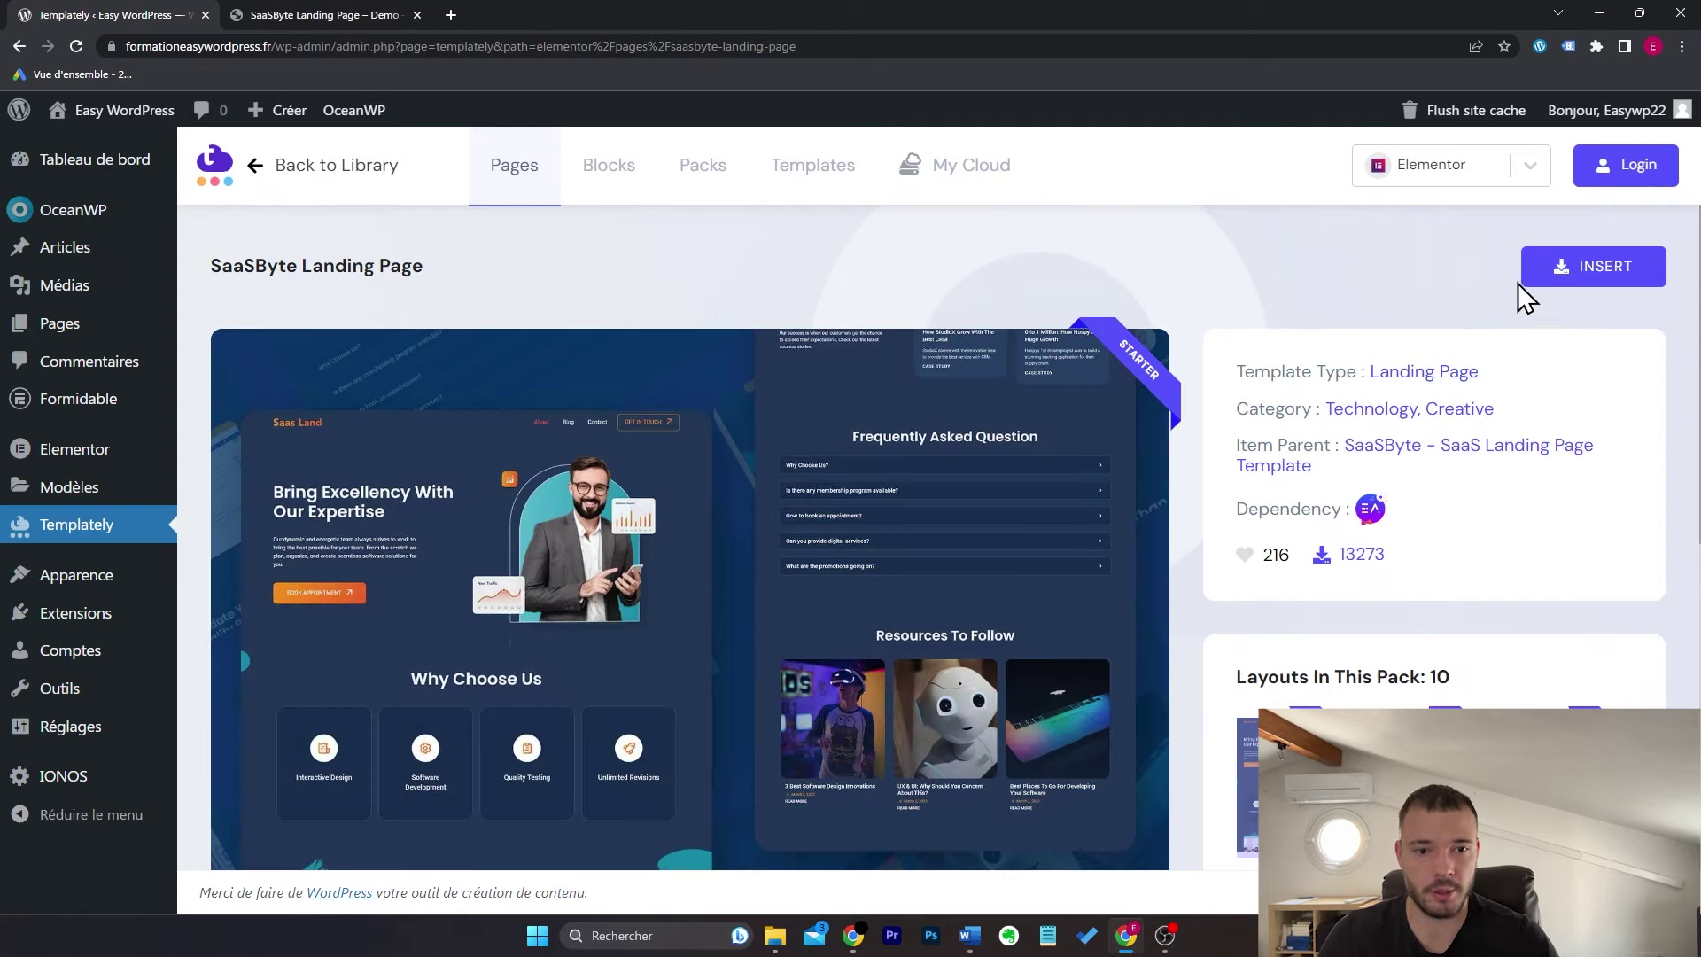
pyautogui.click(1583, 271)
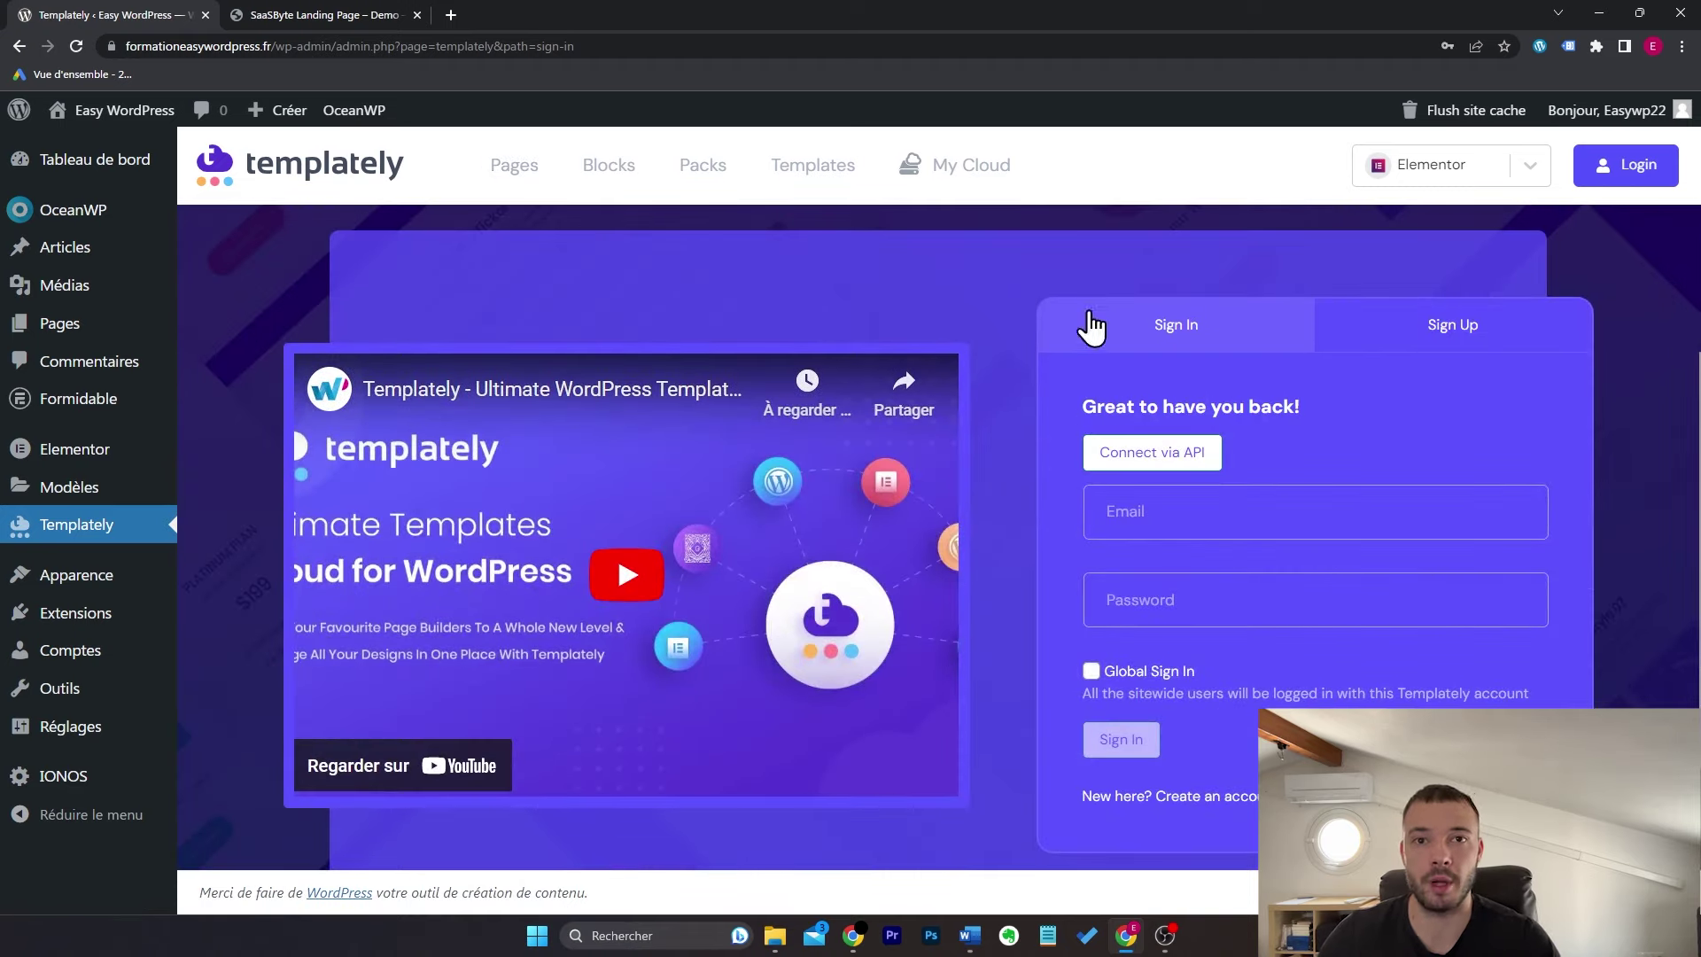
pyautogui.click(697, 169)
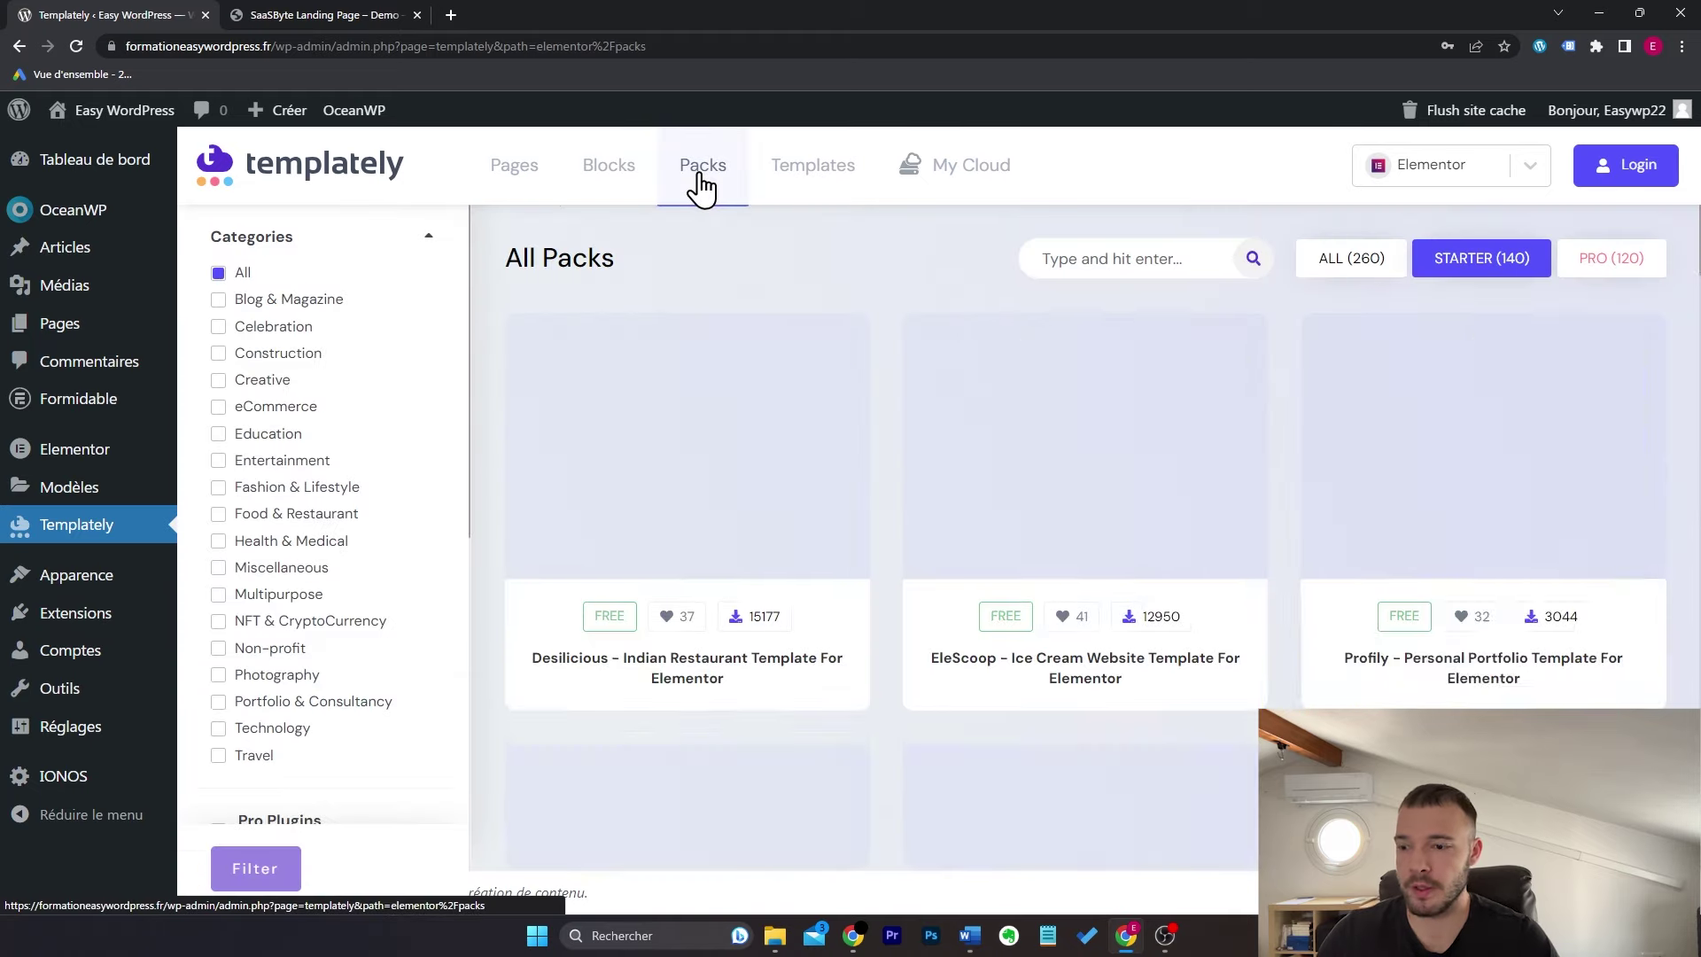
pyautogui.scroll(-5, 382, 497)
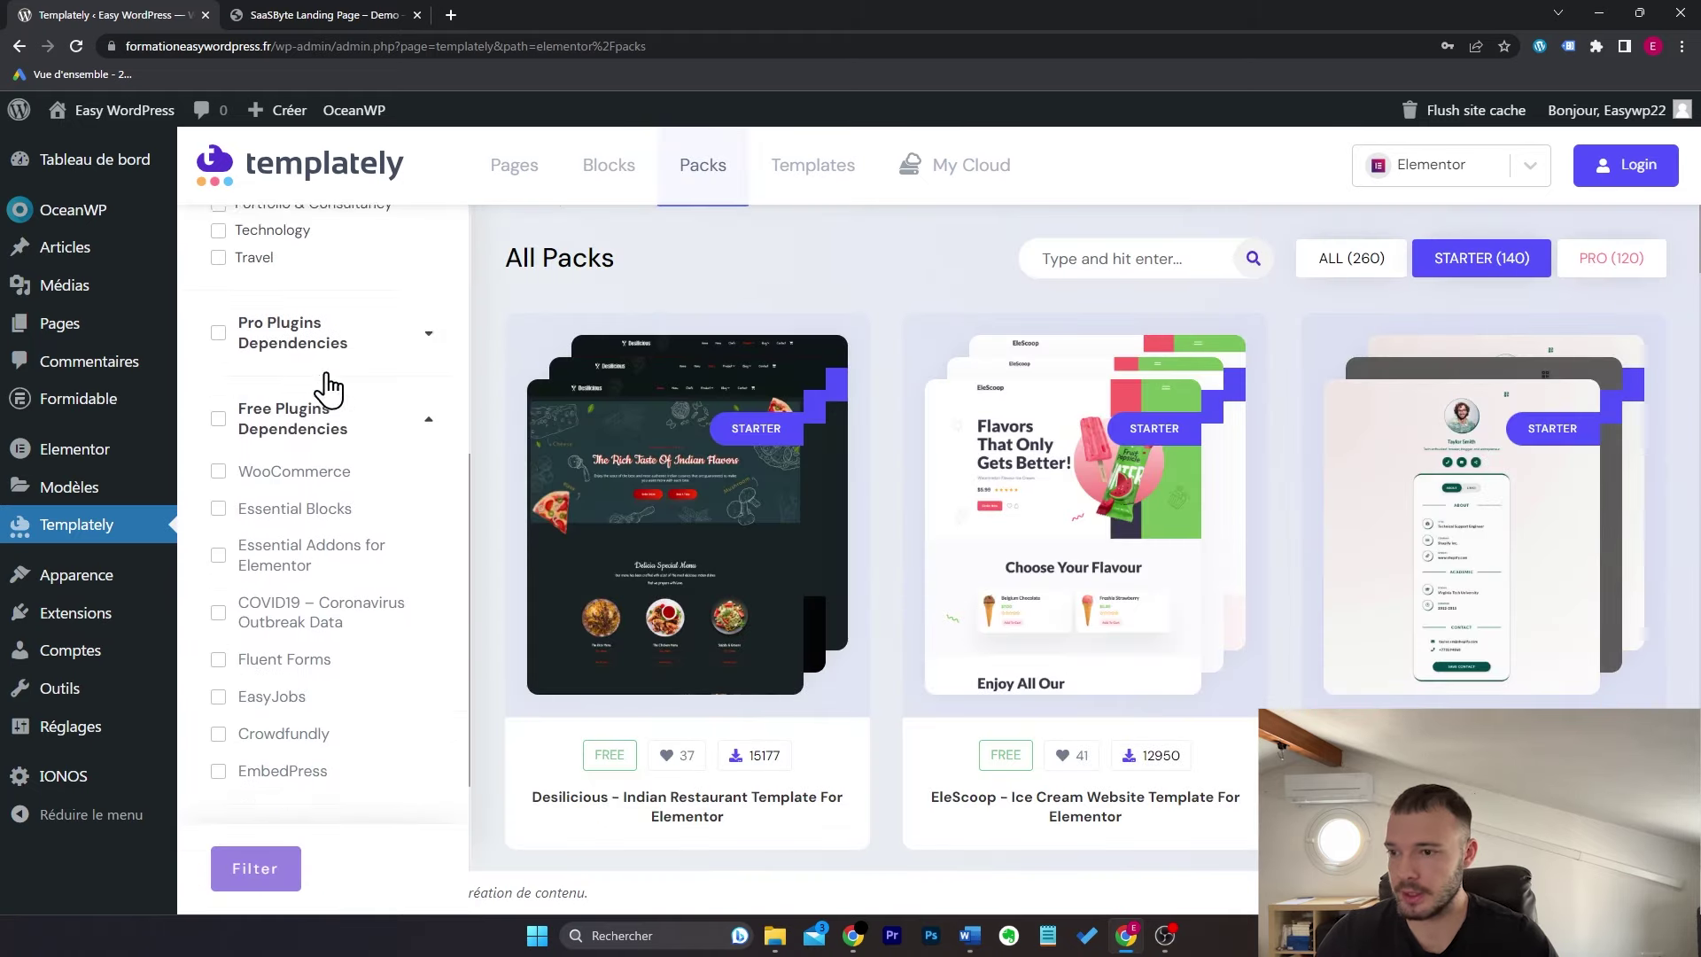
pyautogui.scroll(1, 266, 378)
pyautogui.click(232, 372)
pyautogui.click(282, 869)
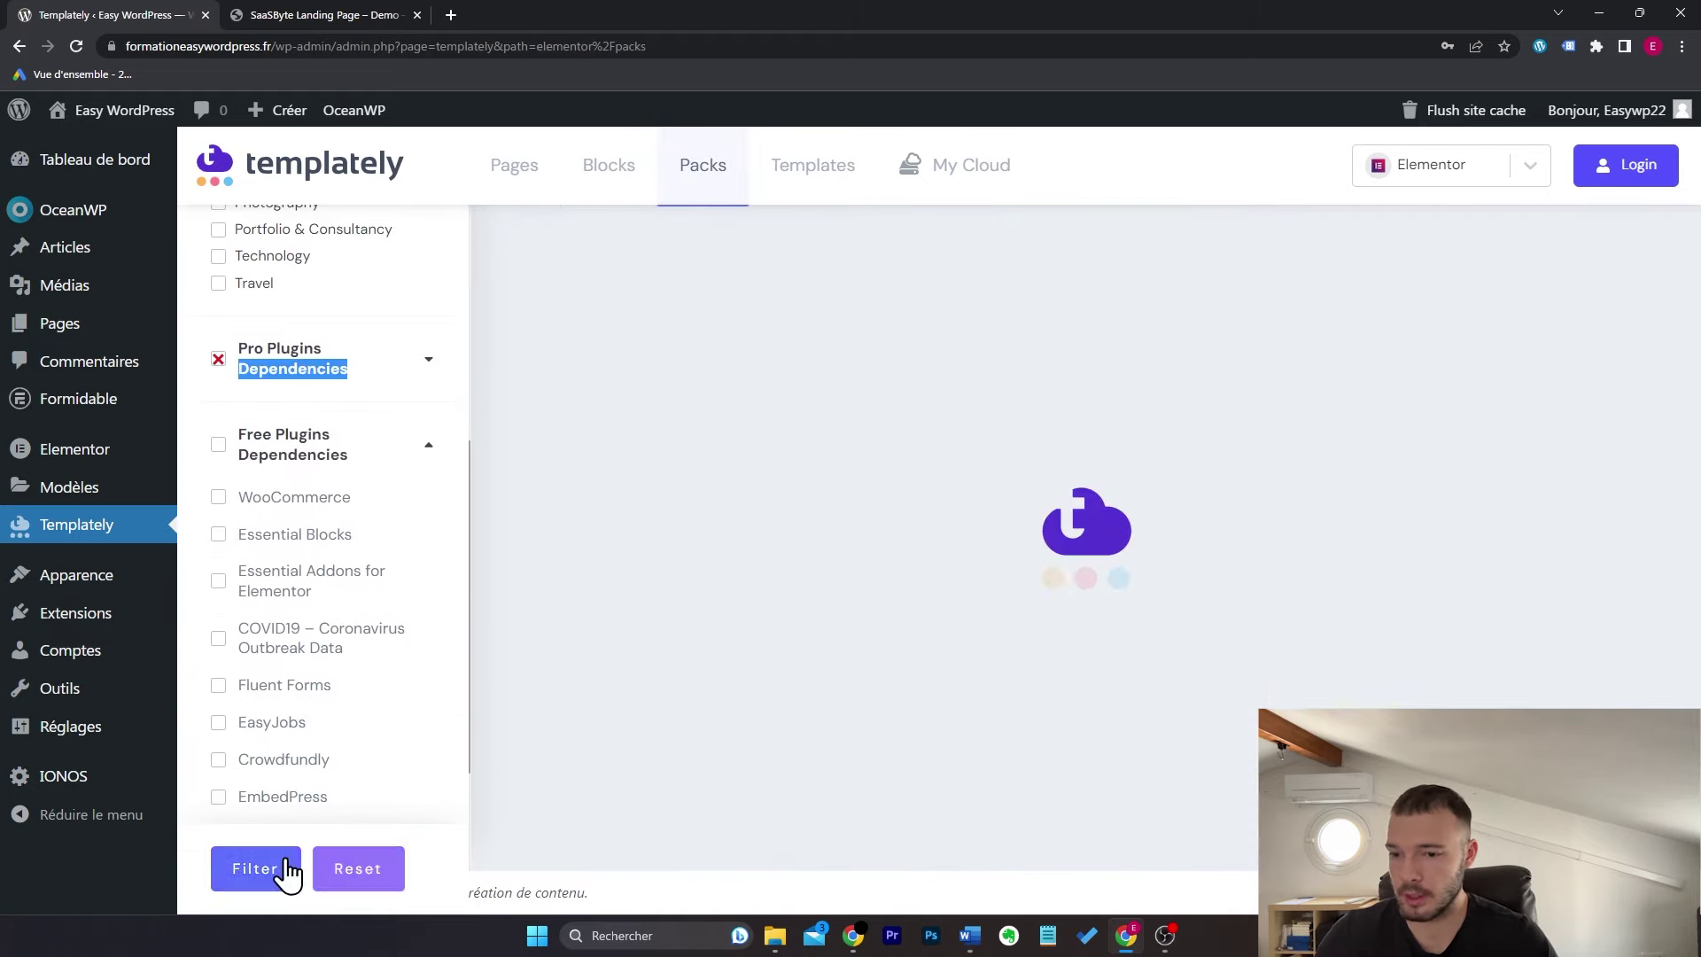
pyautogui.scroll(-5, 1391, 492)
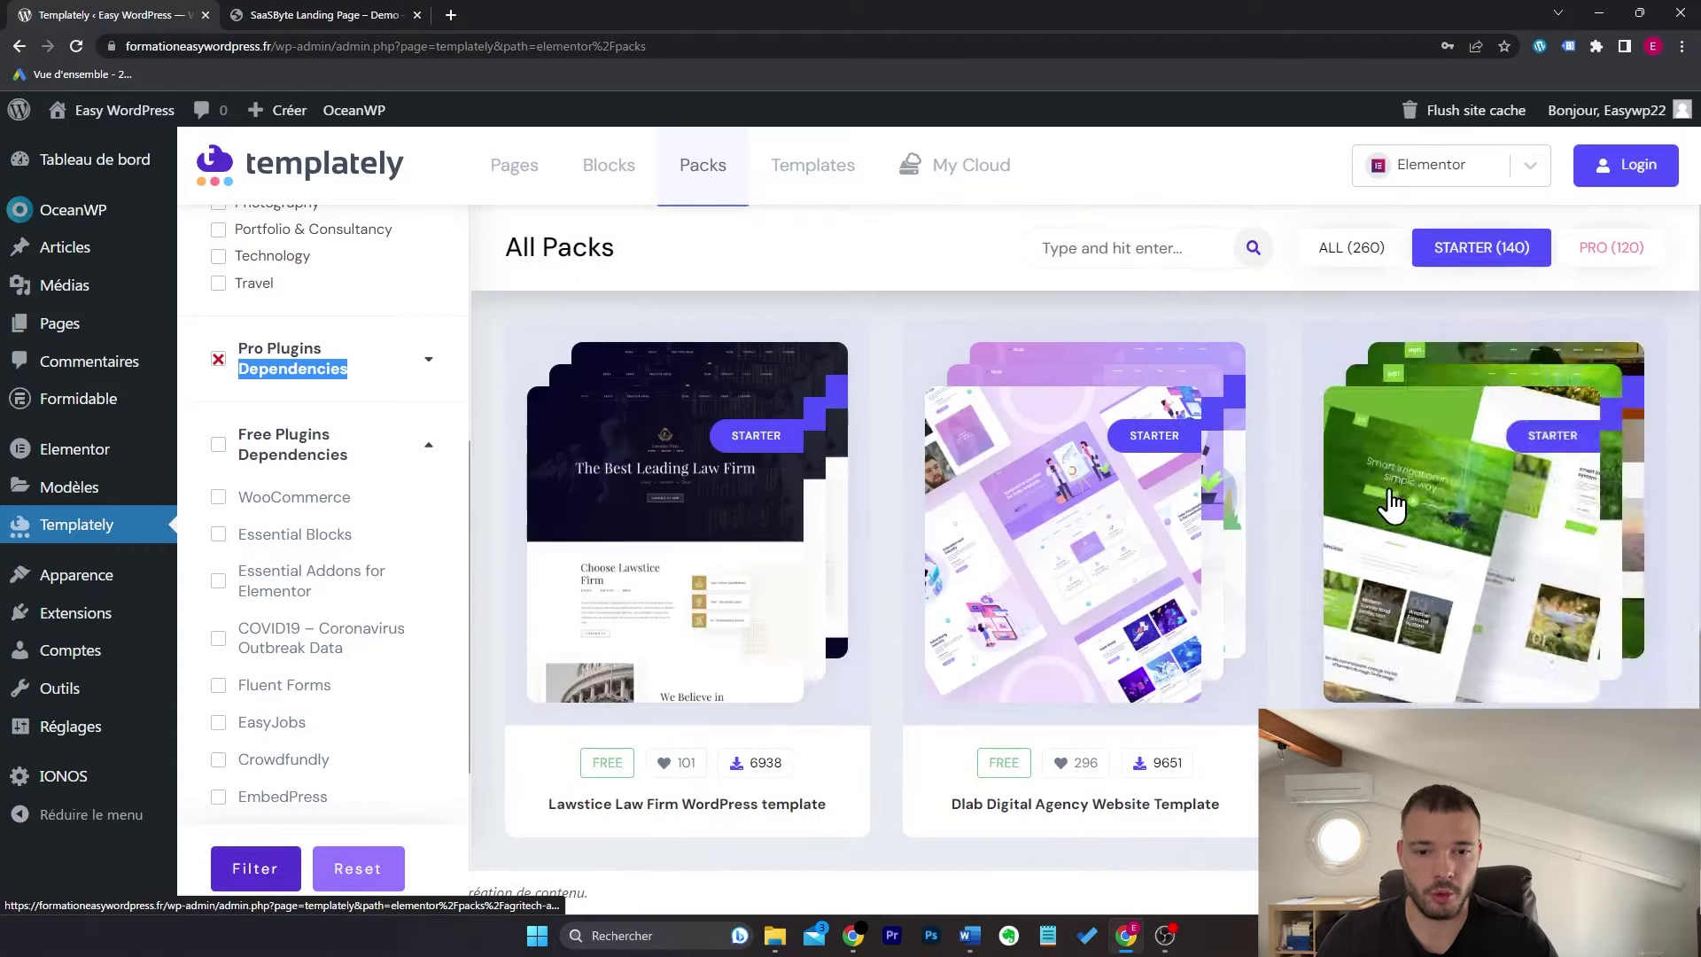
pyautogui.scroll(5, 1285, 519)
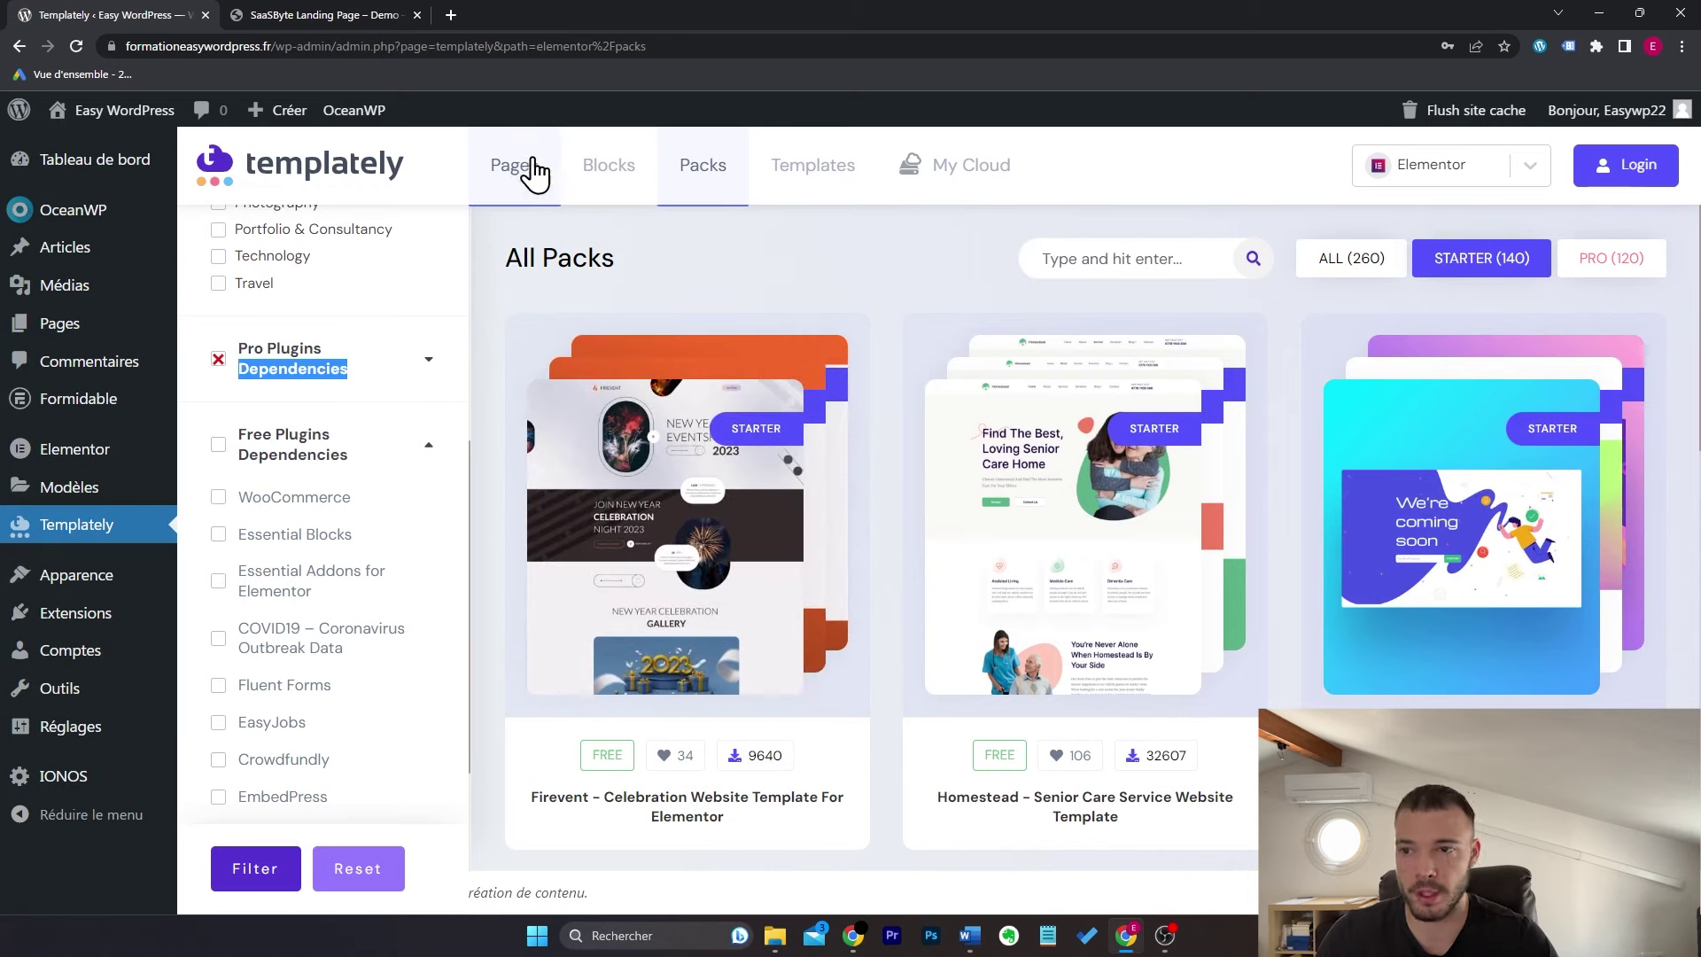
pyautogui.click(529, 176)
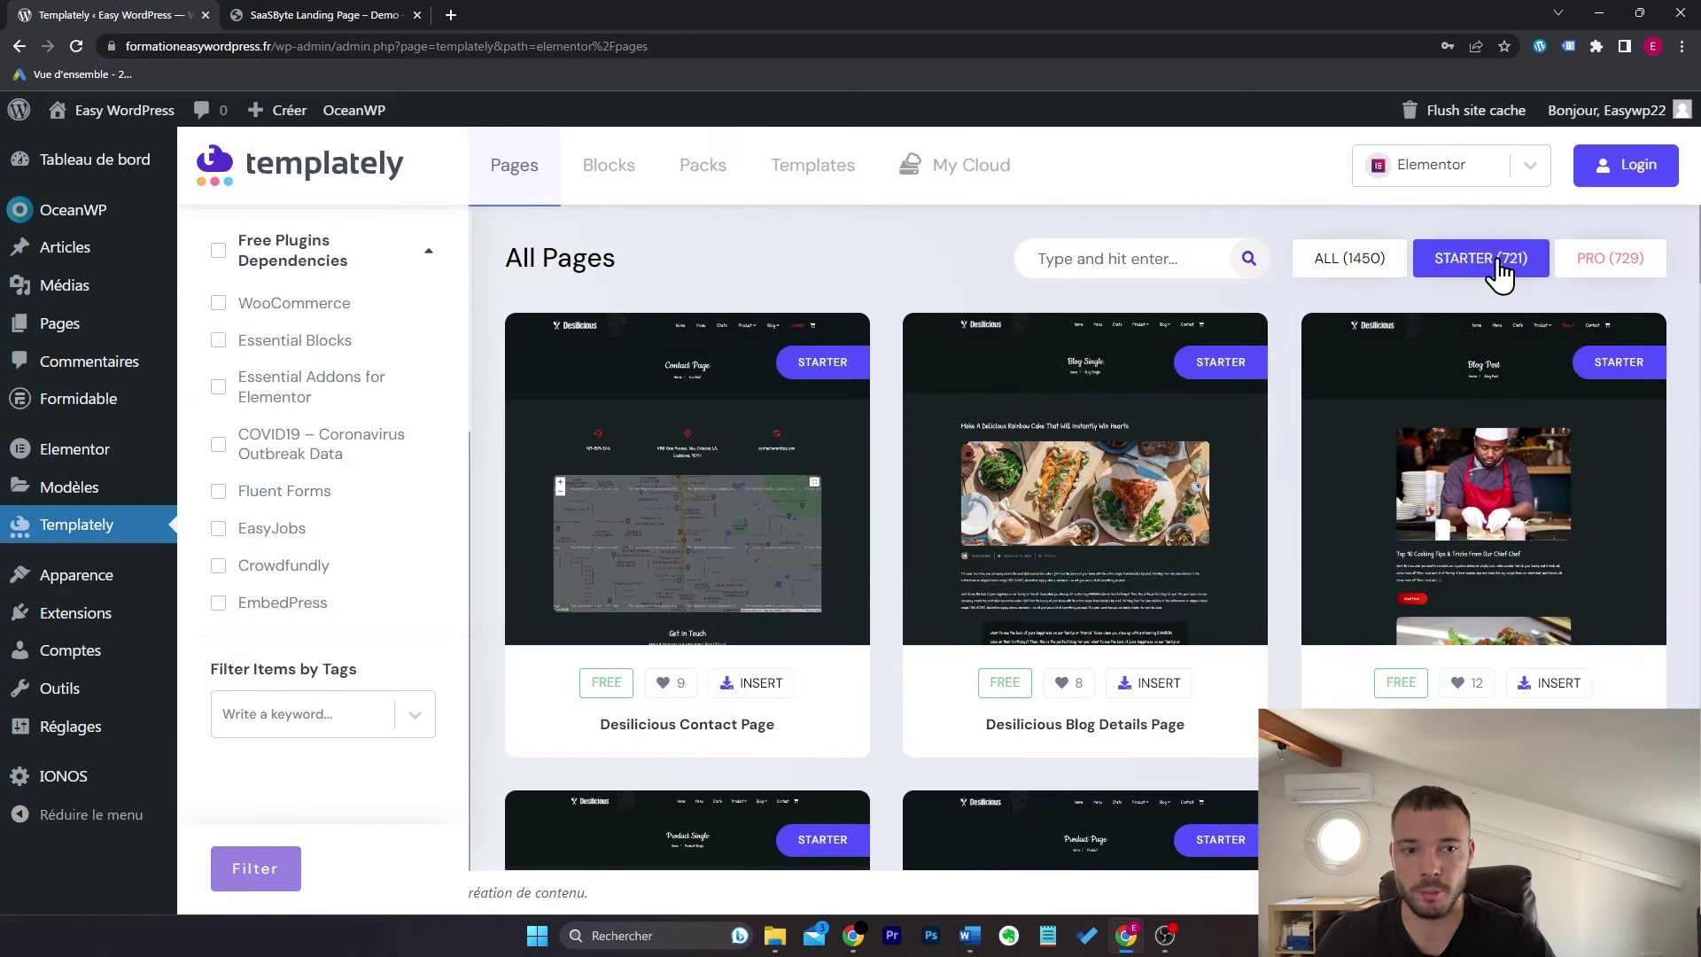
pyautogui.scroll(4, 214, 521)
pyautogui.click(218, 511)
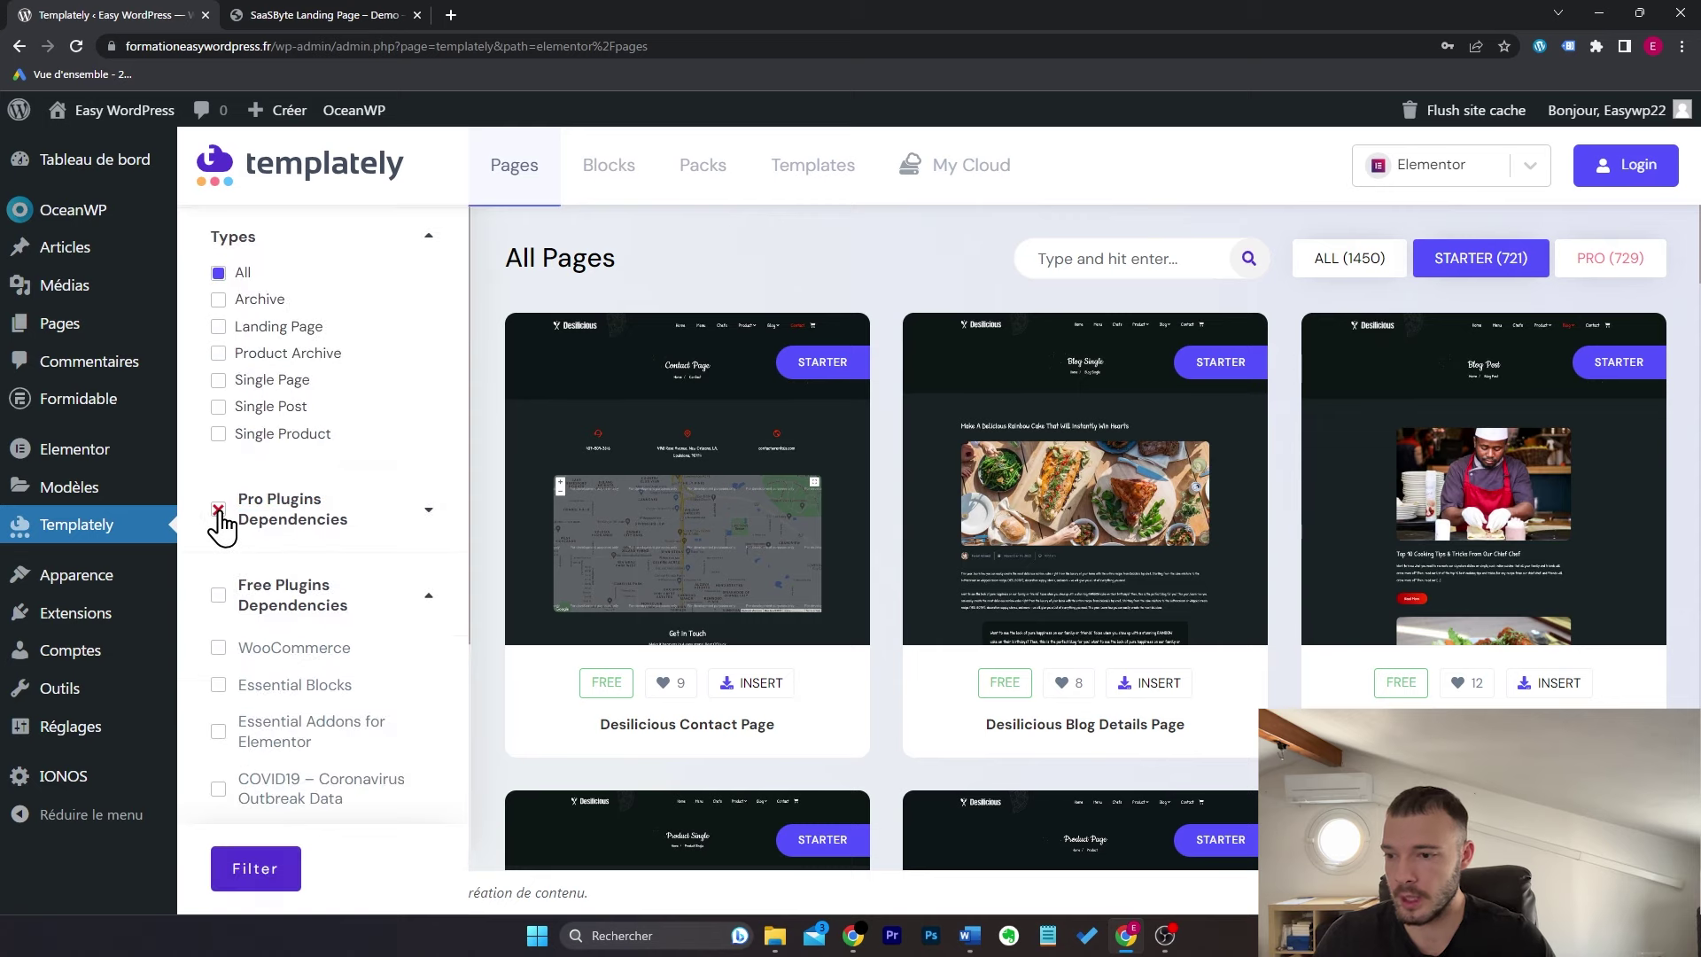
pyautogui.click(263, 870)
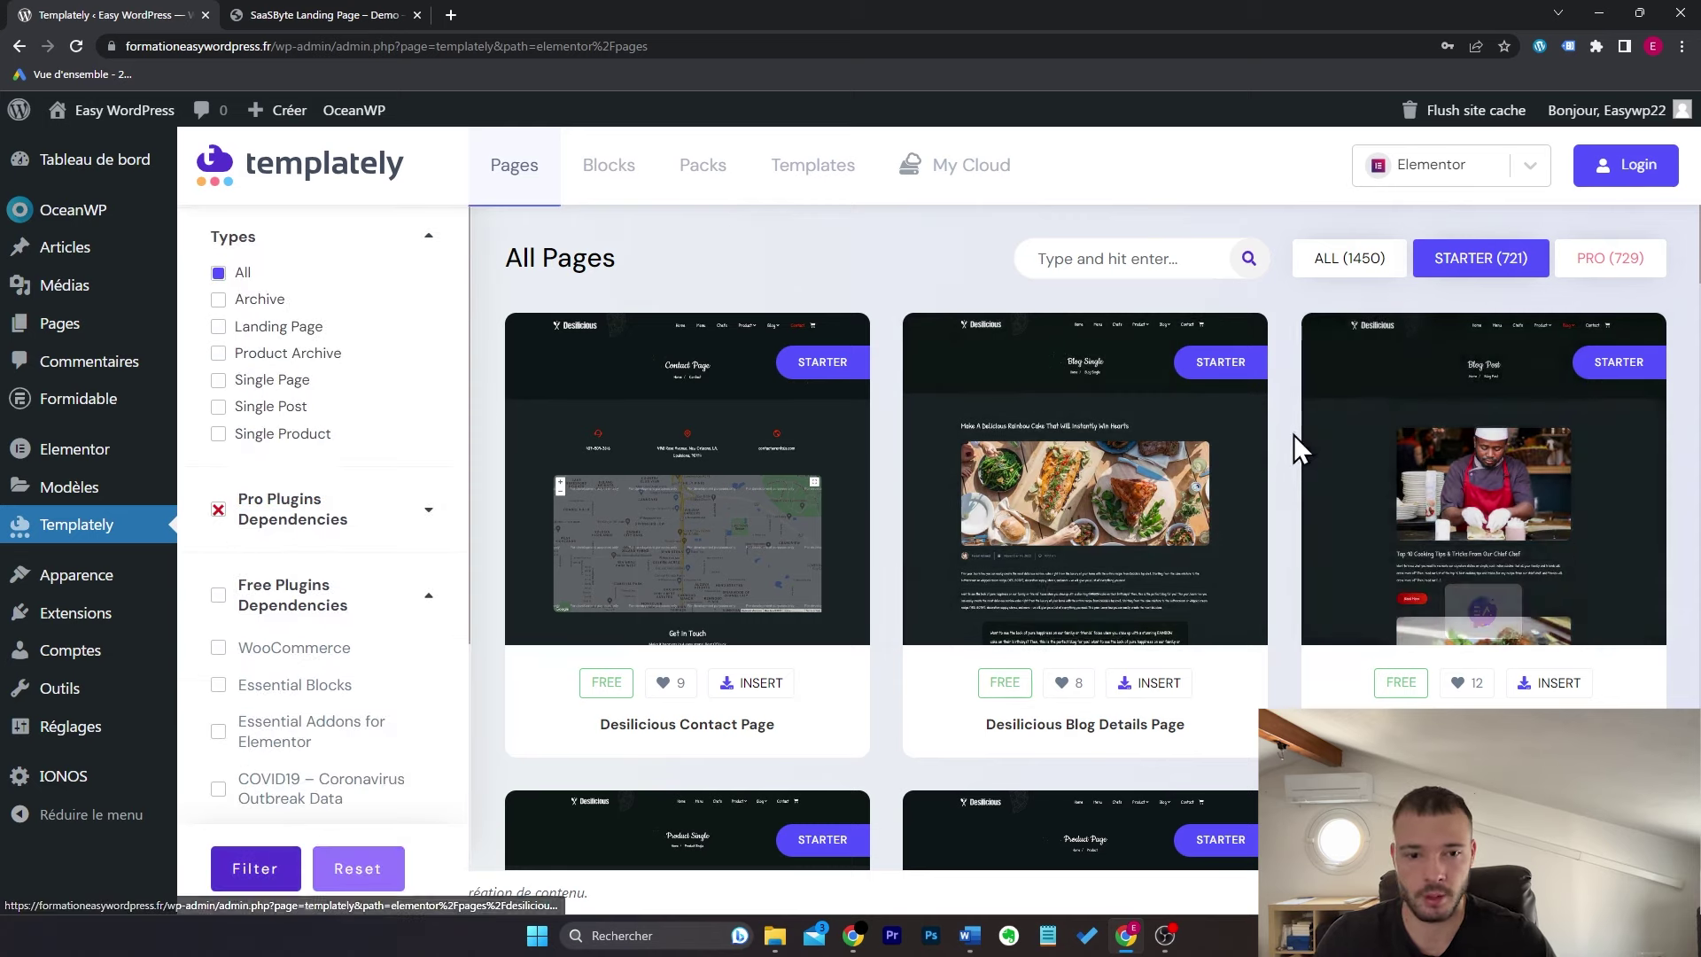
pyautogui.scroll(-15, 1294, 435)
pyautogui.scroll(-15, 1294, 434)
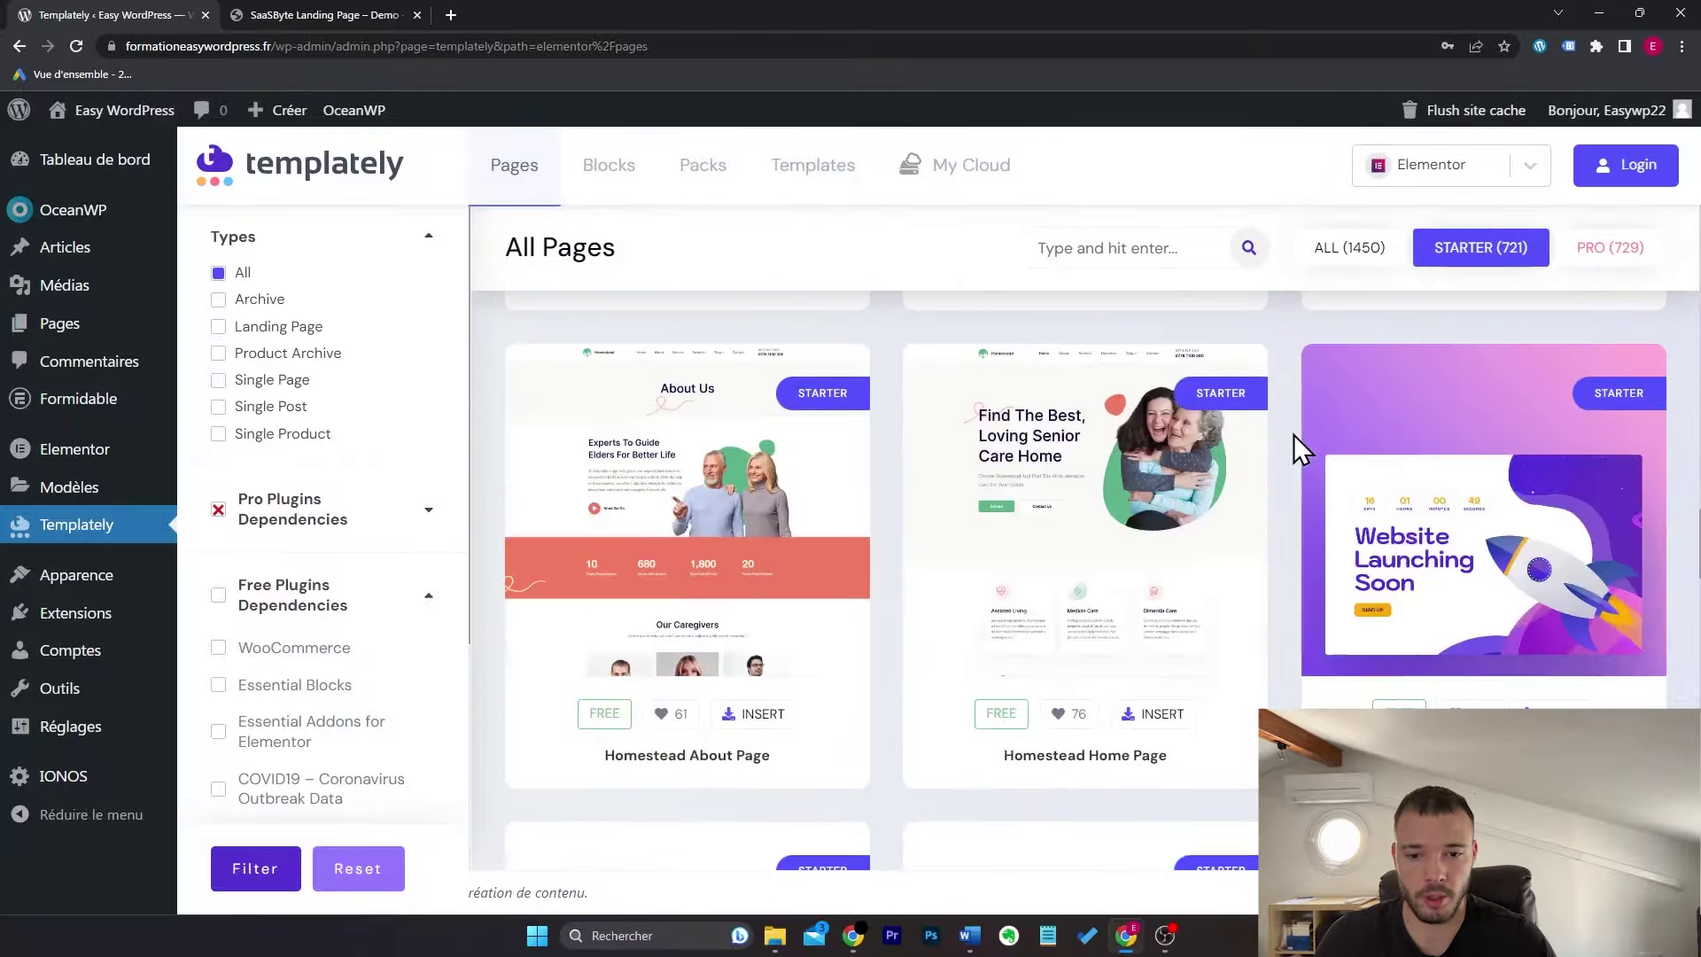
pyautogui.scroll(-10, 1293, 434)
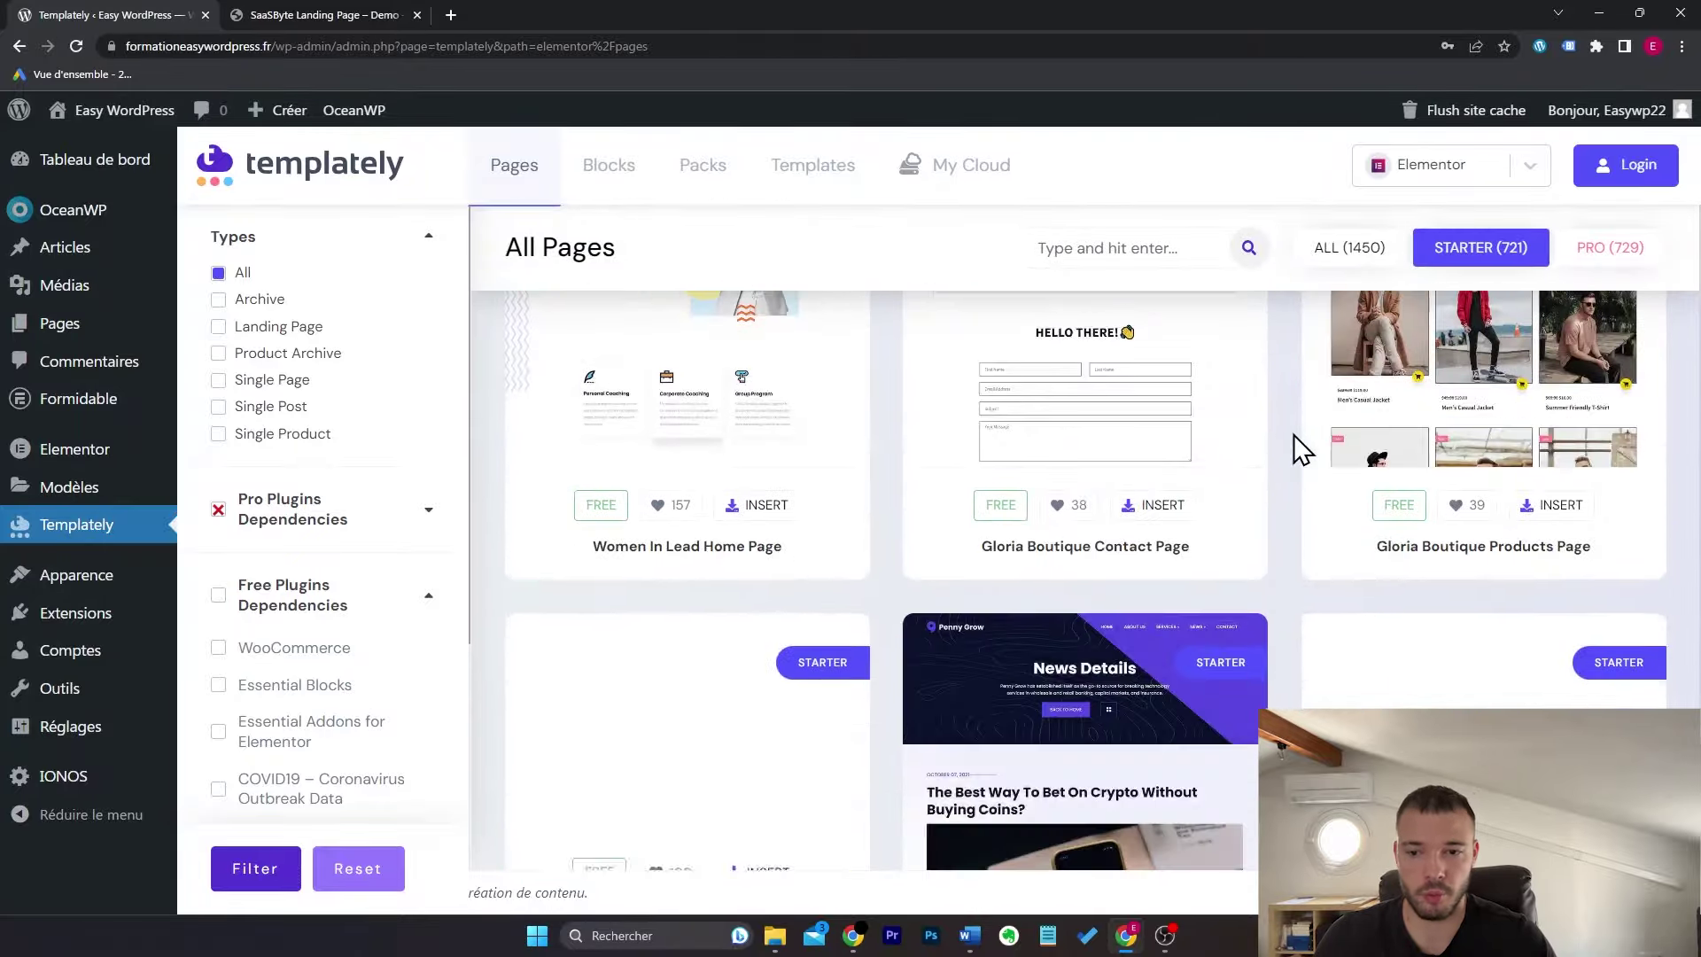
pyautogui.scroll(-4, 1294, 434)
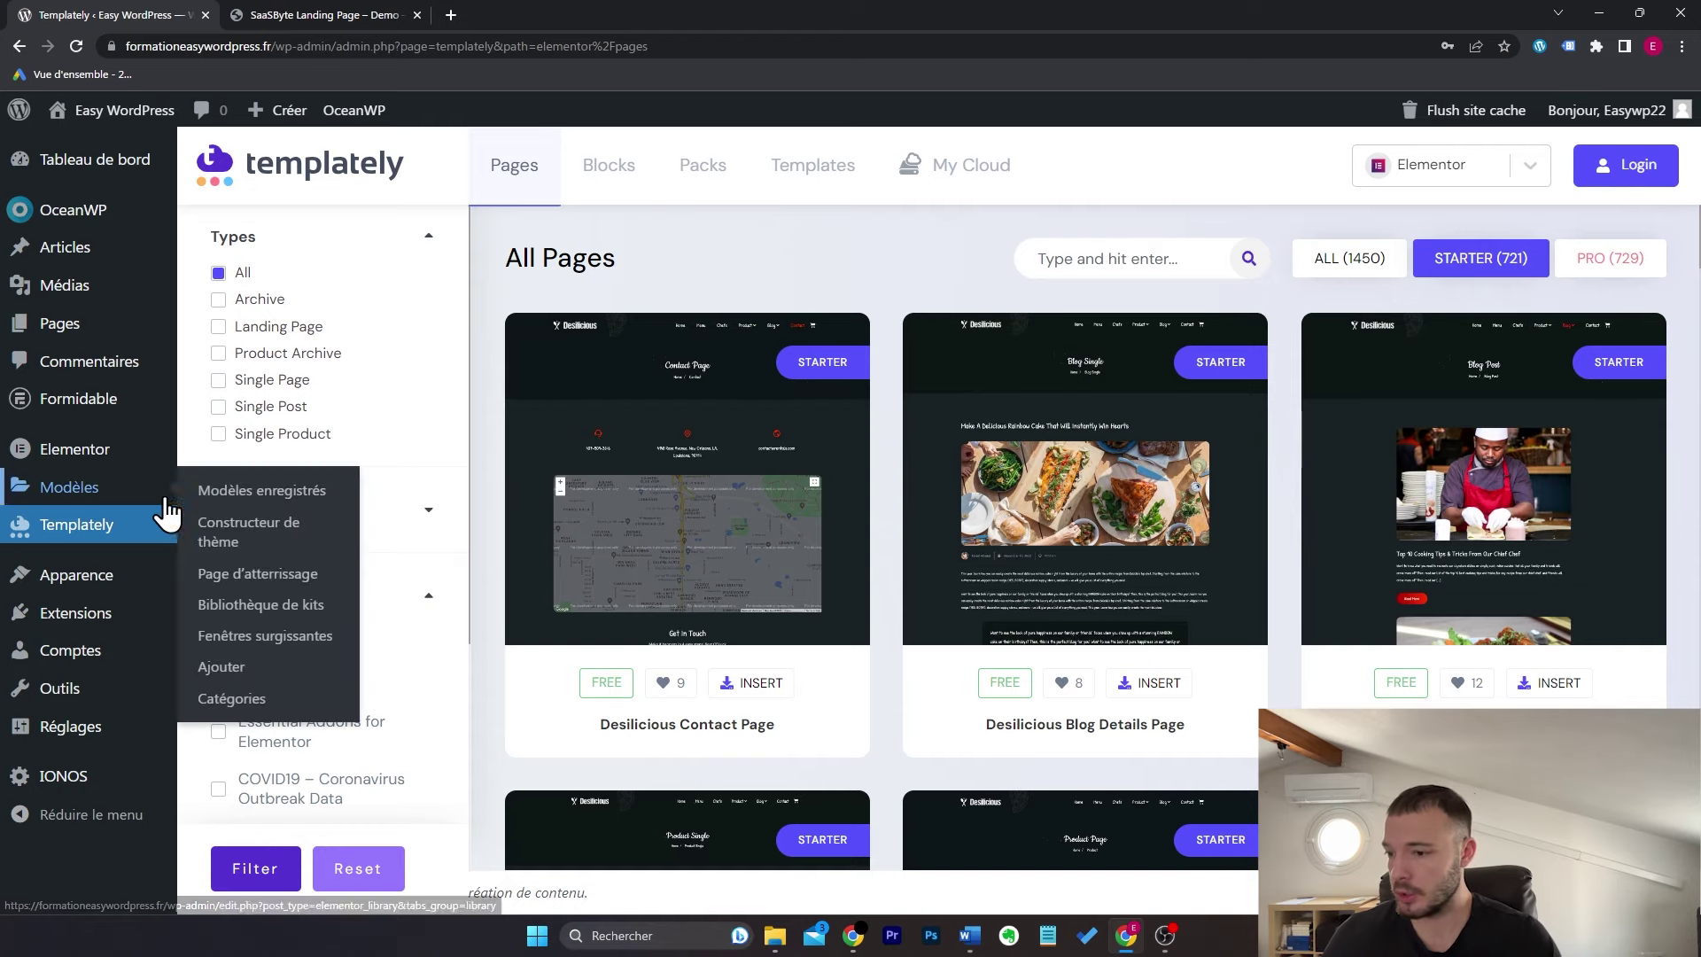
# Step: Search plugins for 'elementor header', then install and activate Elementor Header & Footer Builder
pyautogui.moveTo(160, 605)
pyautogui.click(202, 647)
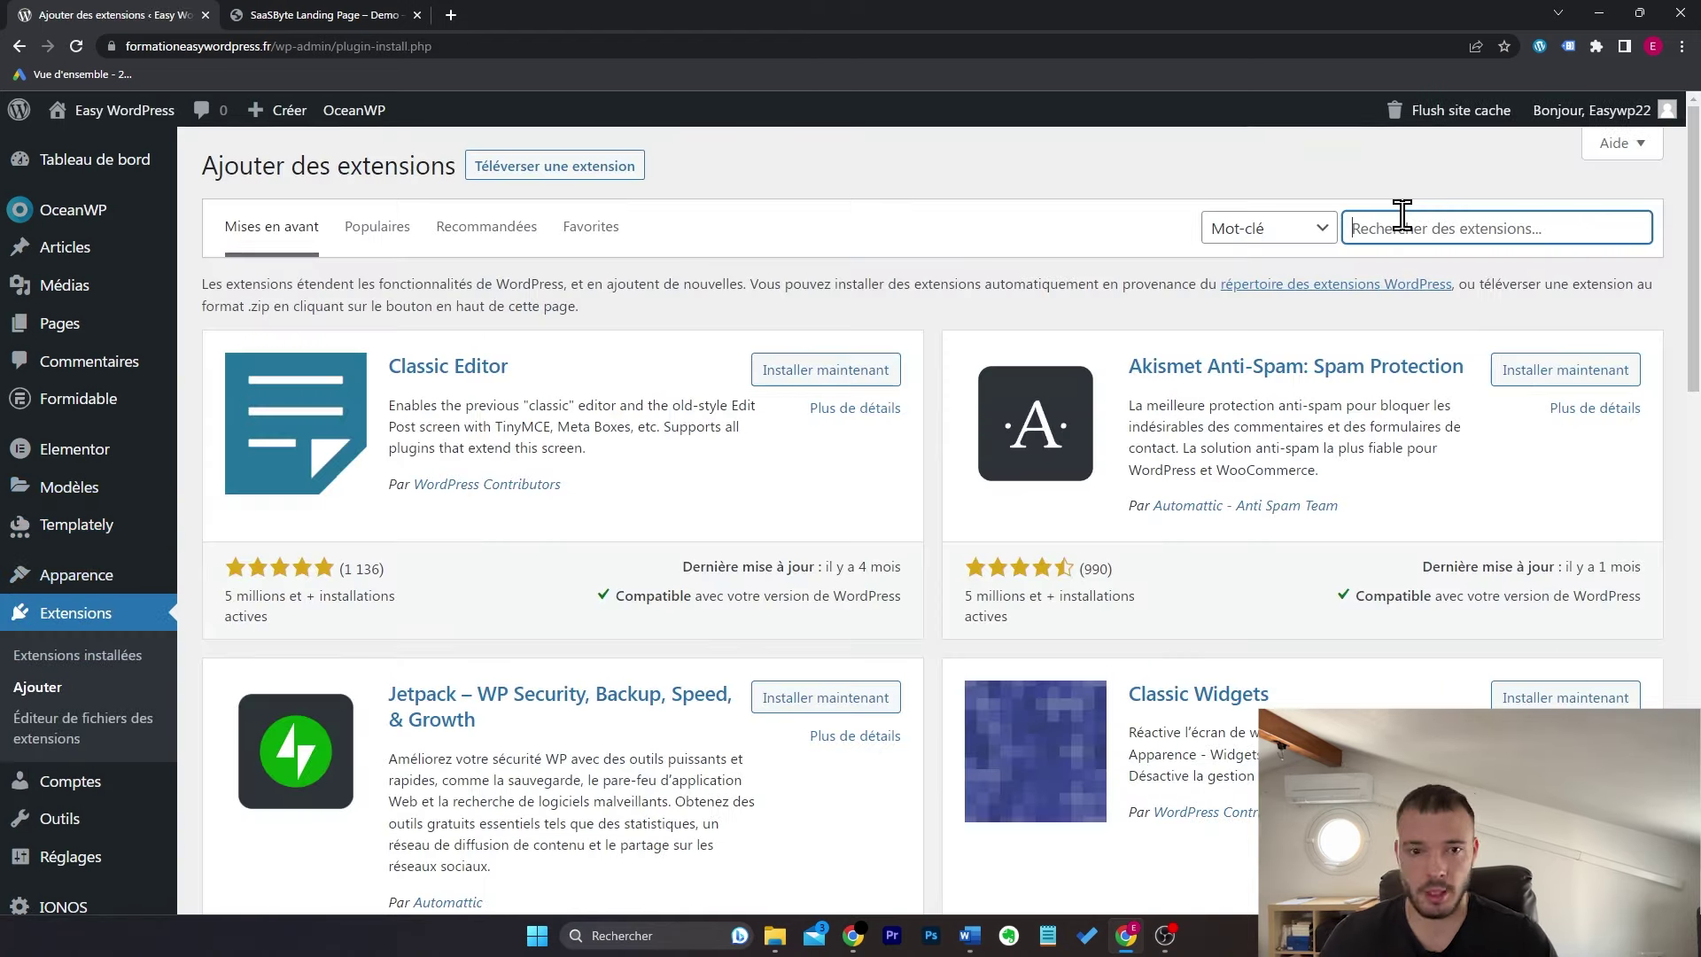
pyautogui.write('elementor hea')
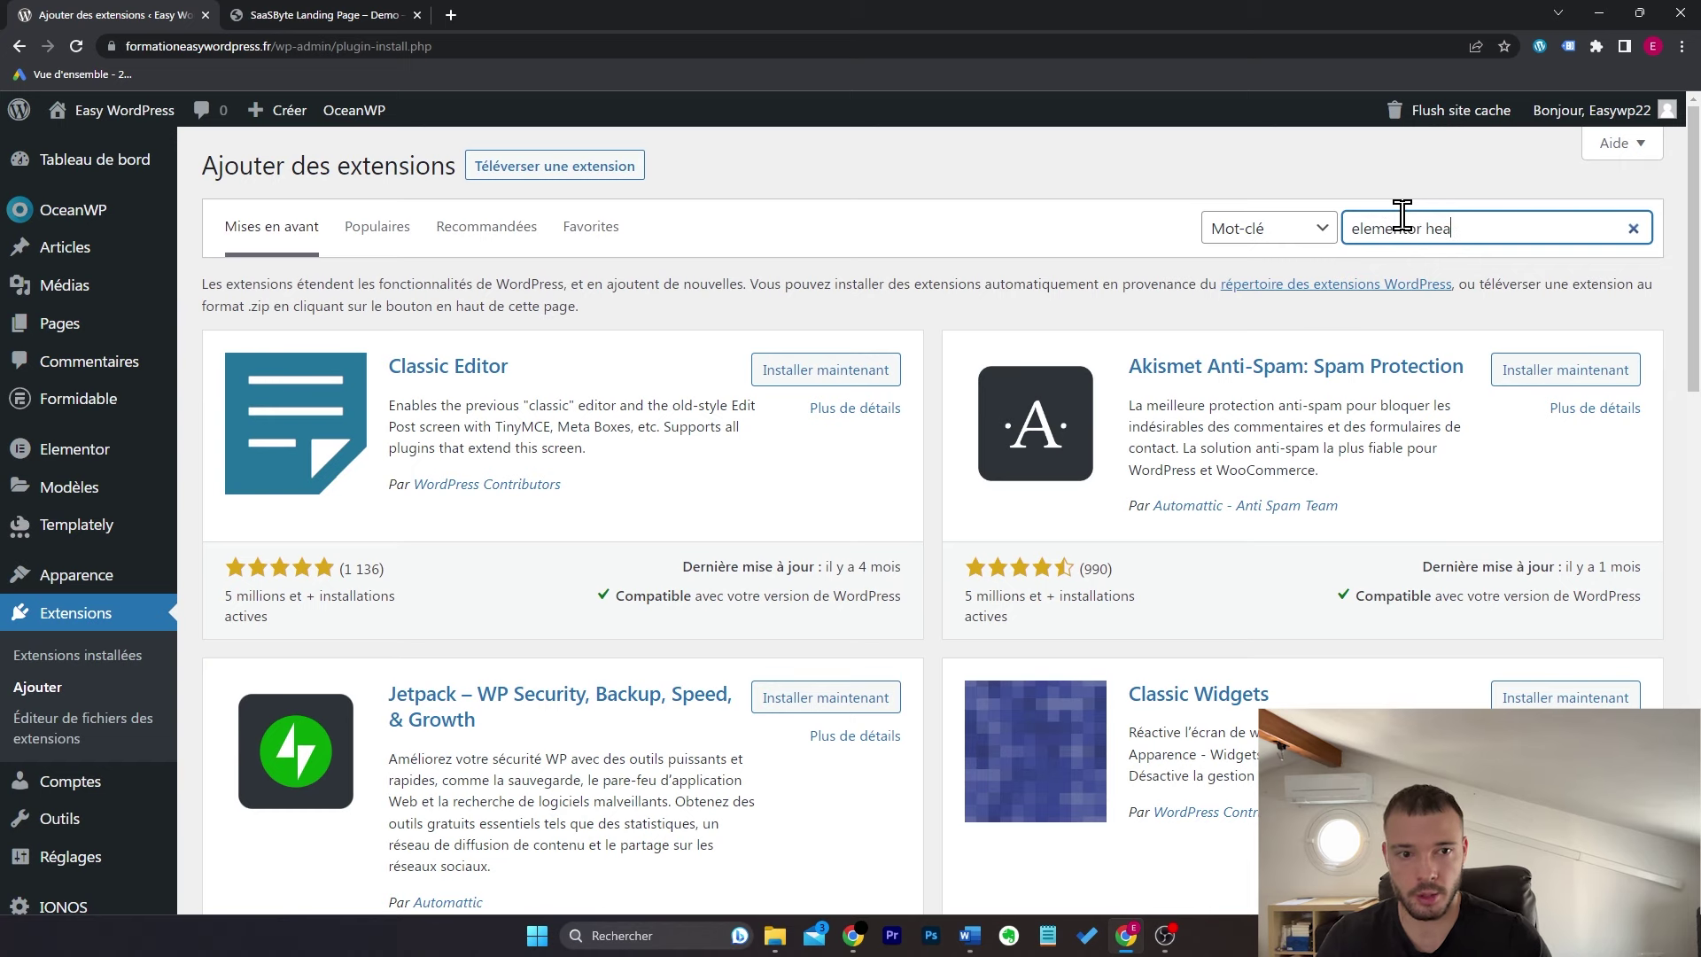
pyautogui.write('der')
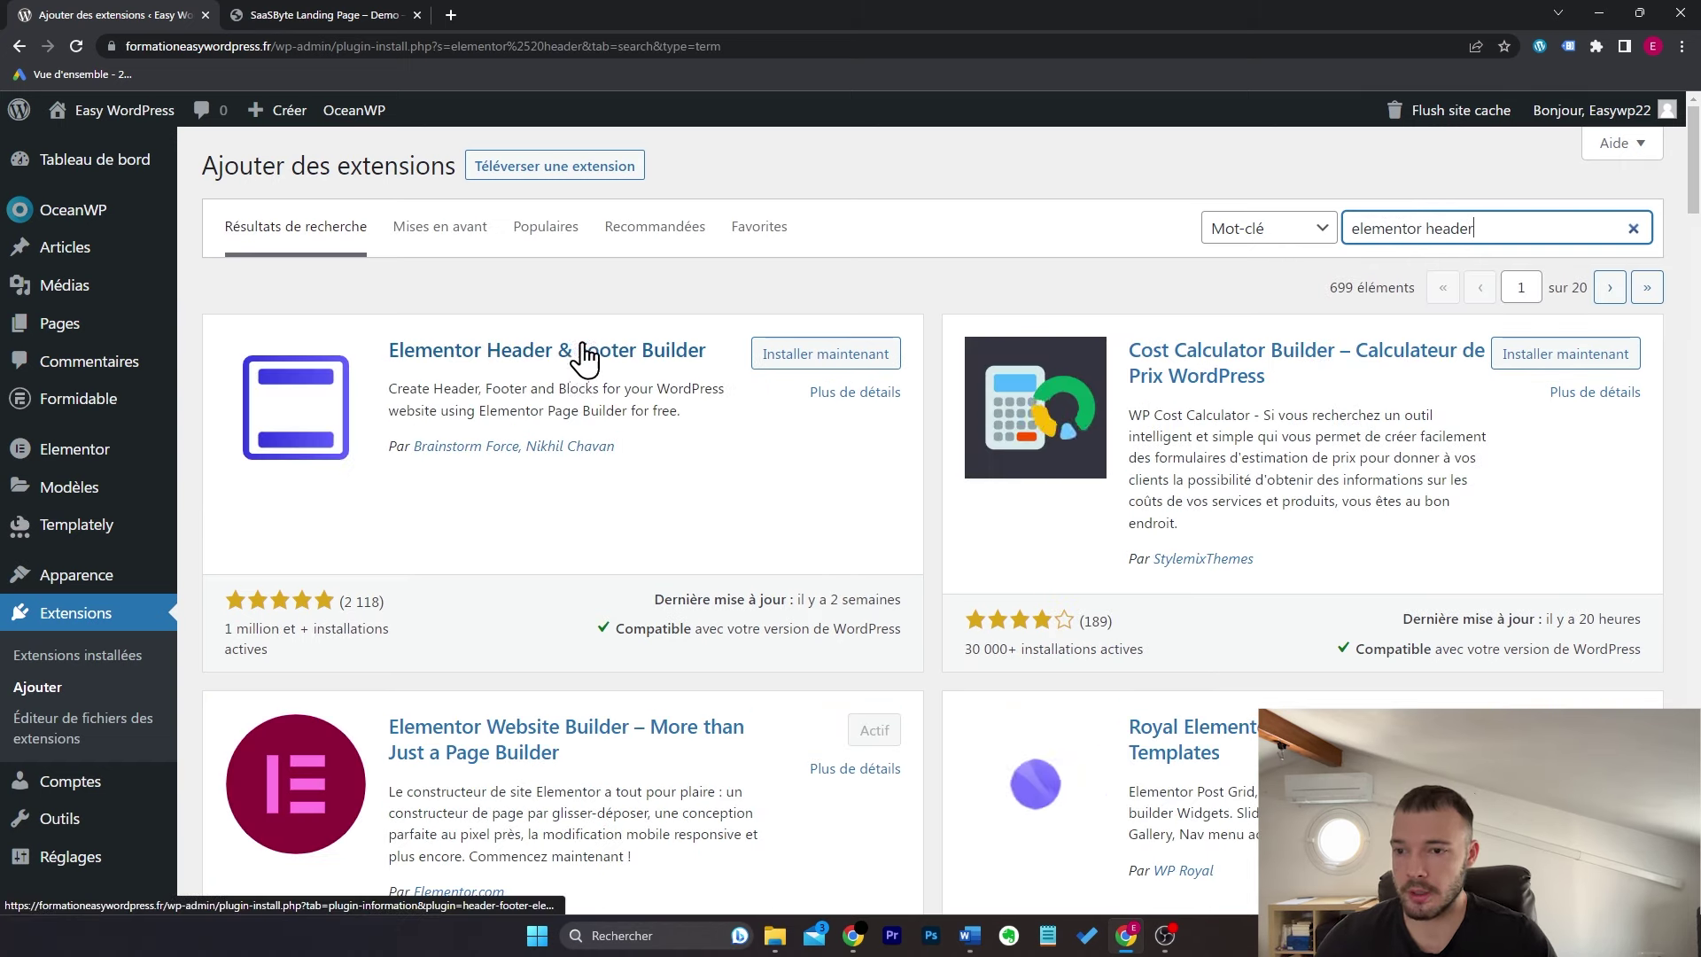
pyautogui.click(791, 353)
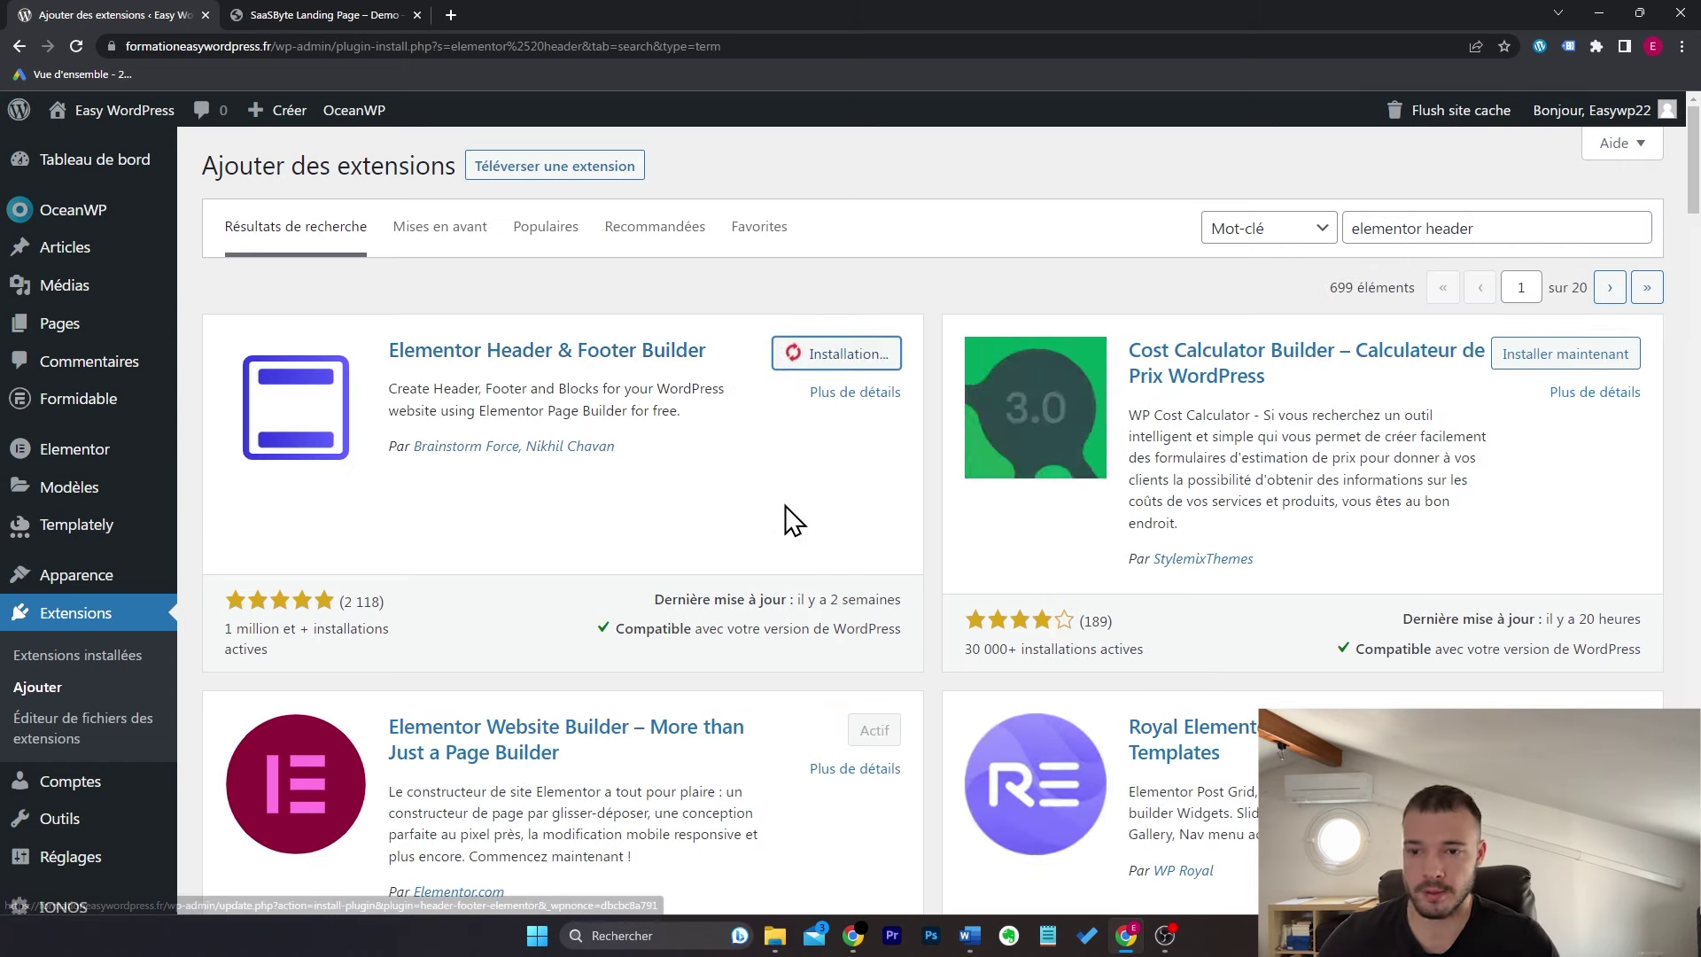
pyautogui.click(856, 356)
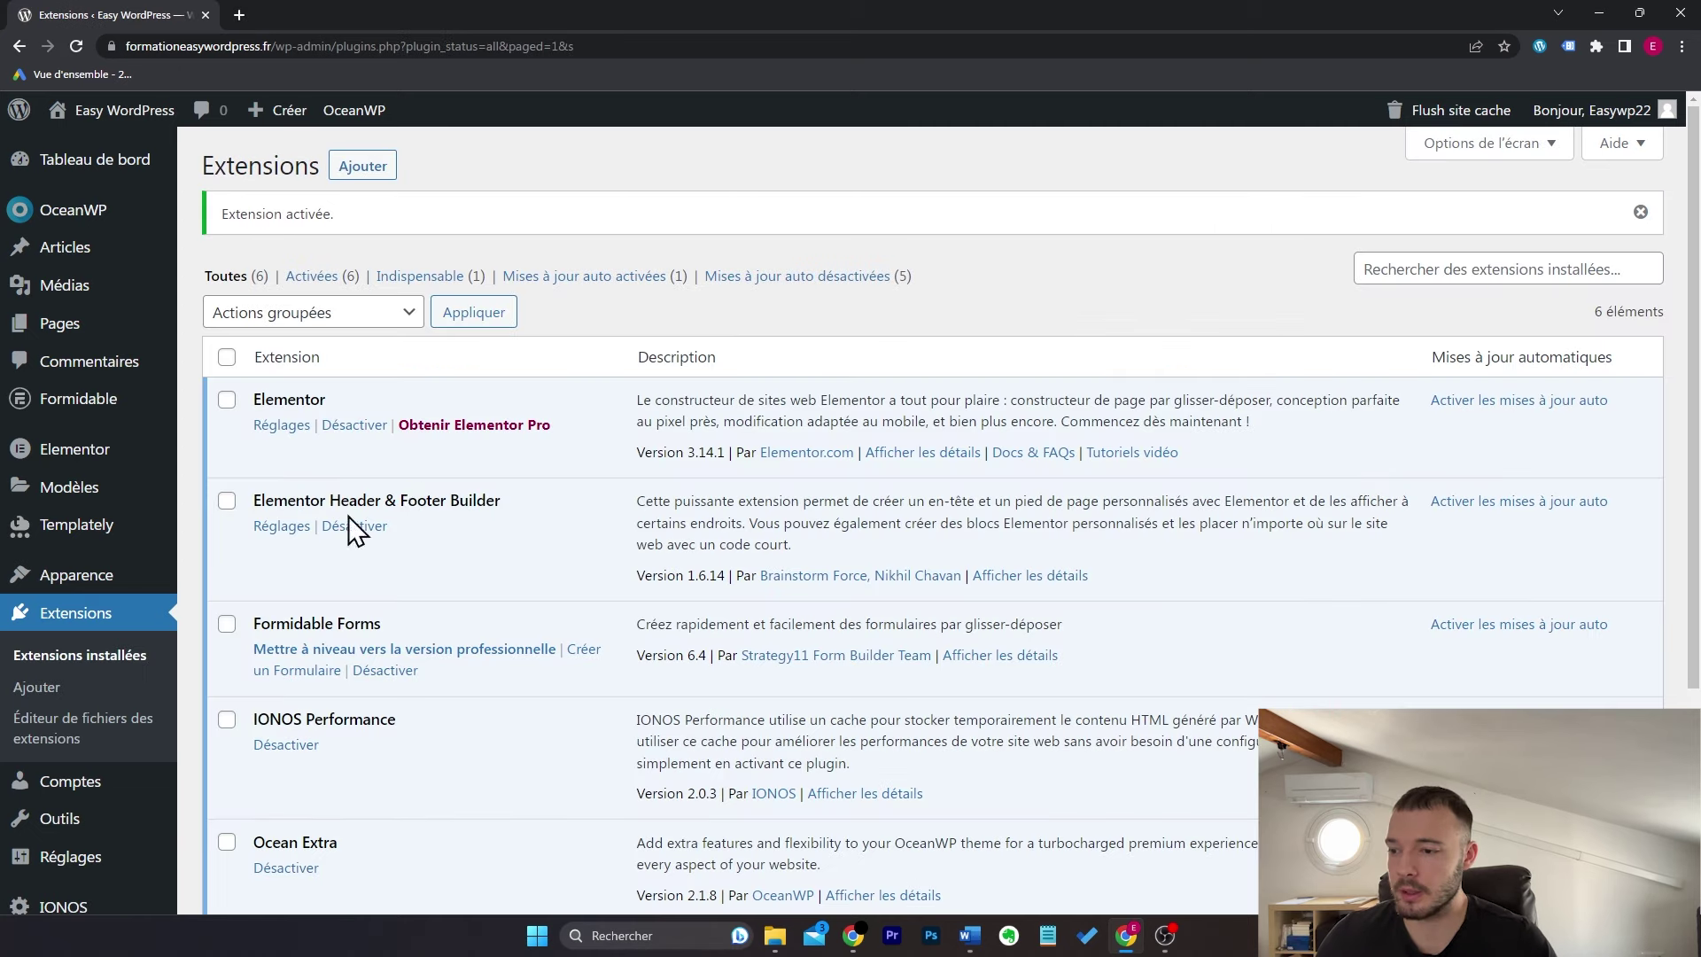
pyautogui.moveTo(160, 582)
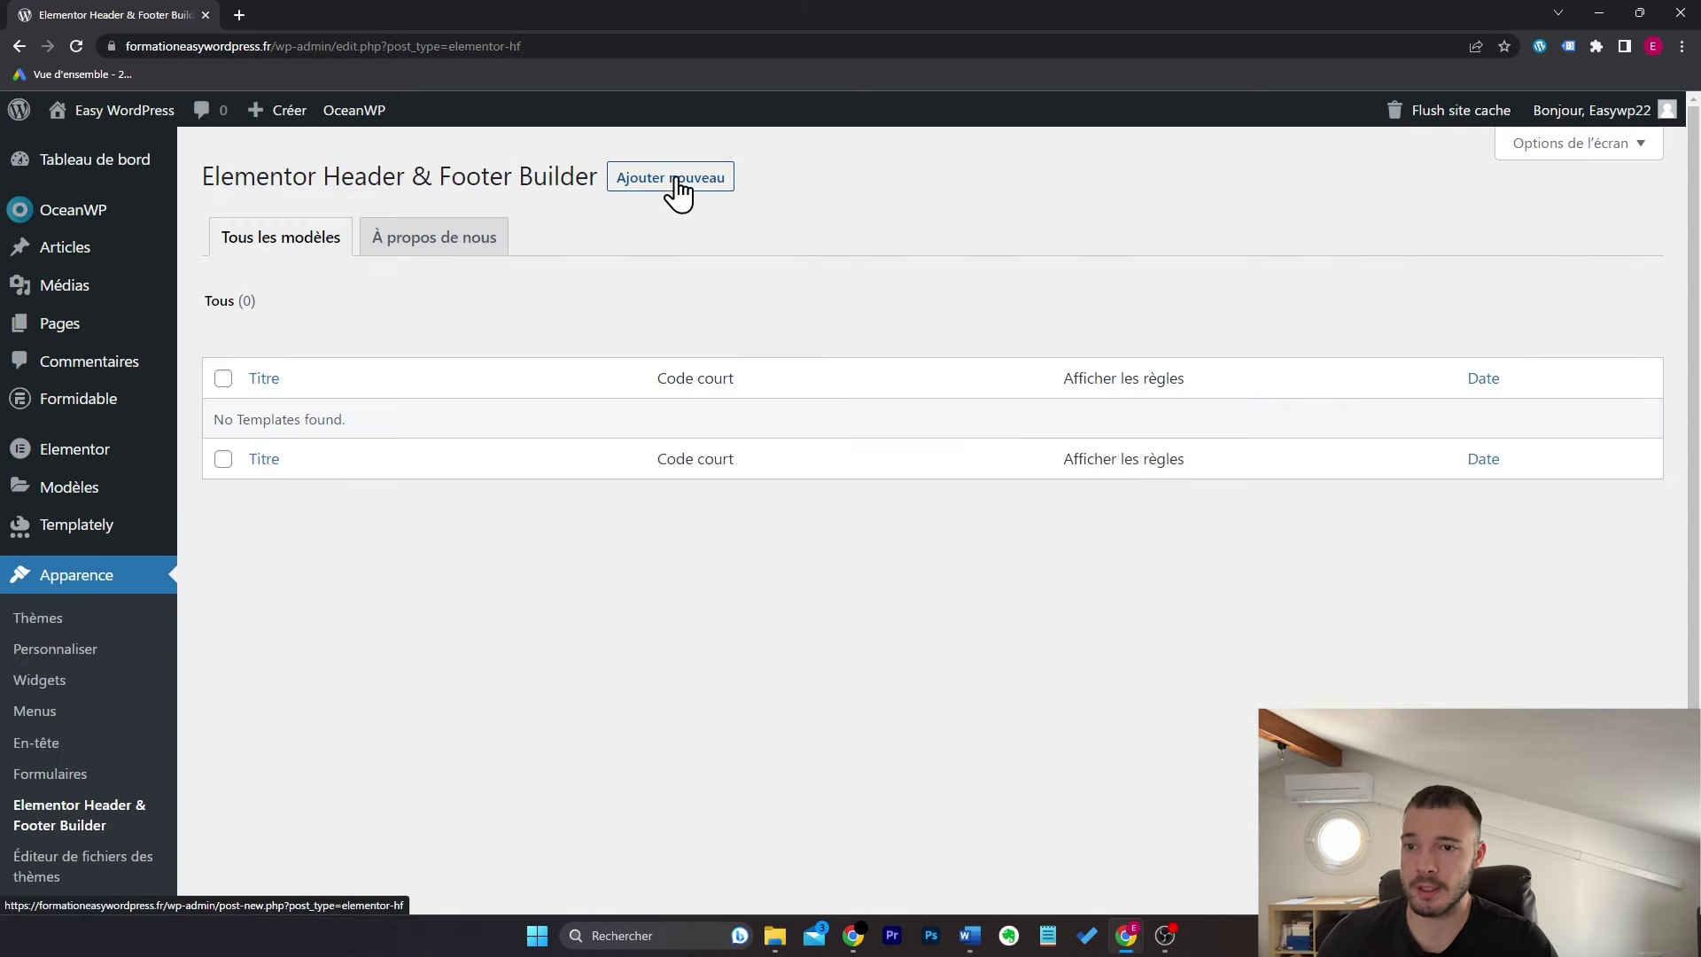
# Step: Create a new template titled 'Footer' with template type Pied de page
pyautogui.click(676, 184)
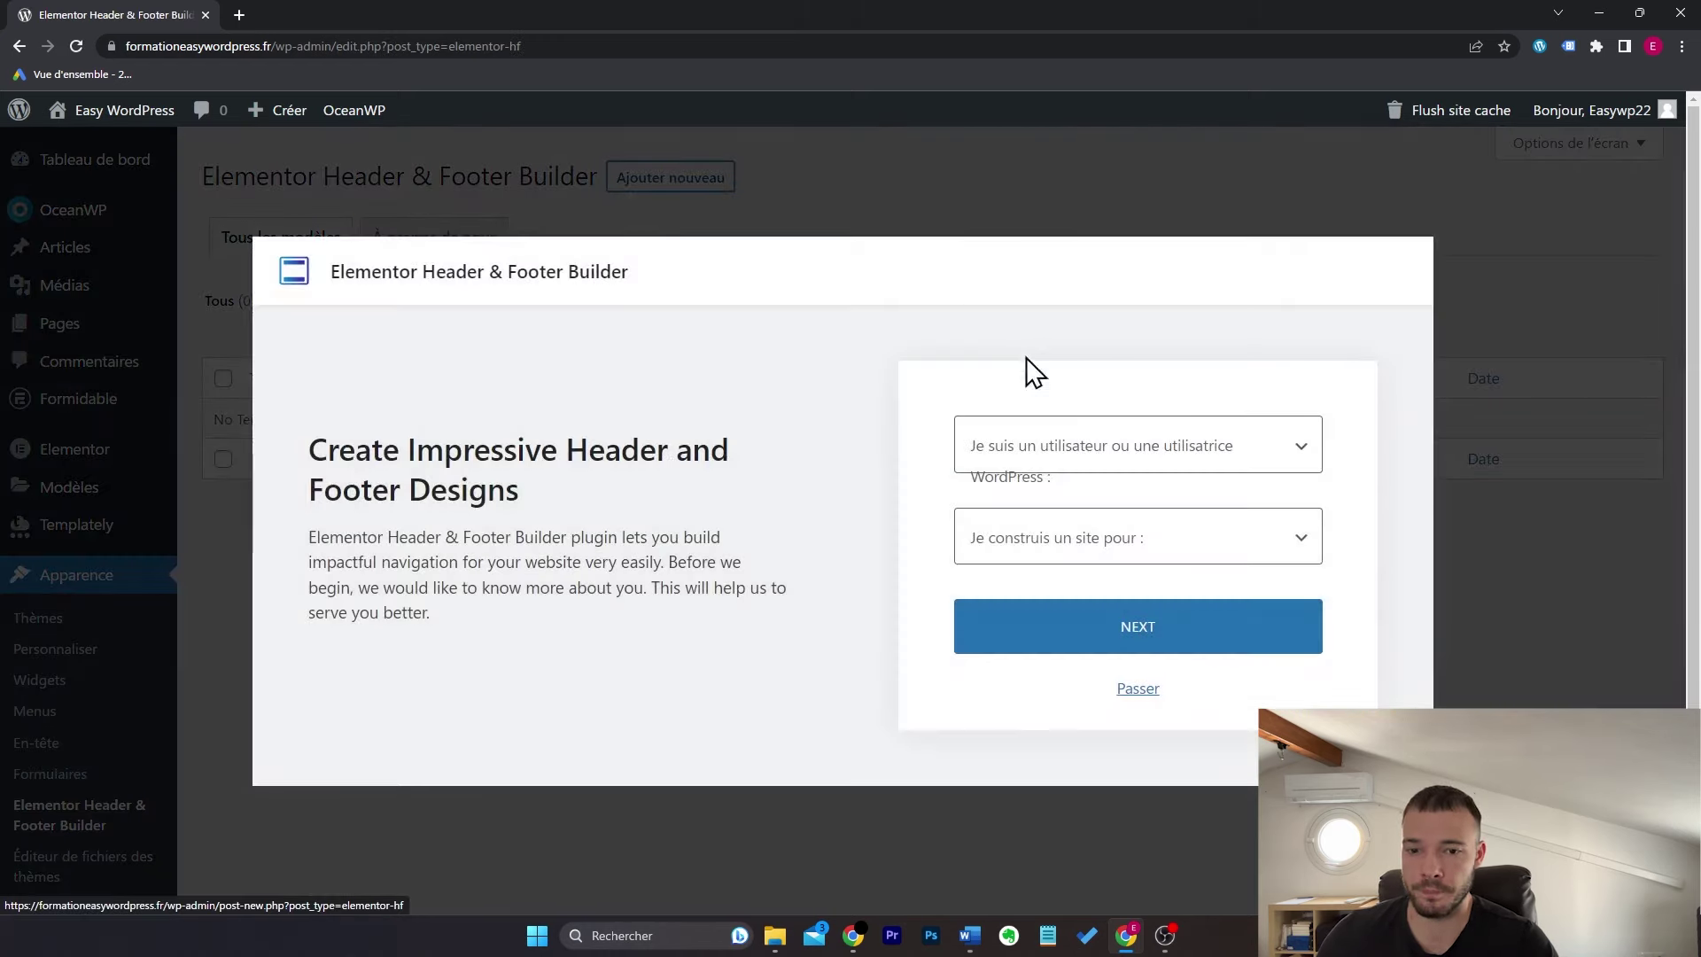
pyautogui.click(1136, 691)
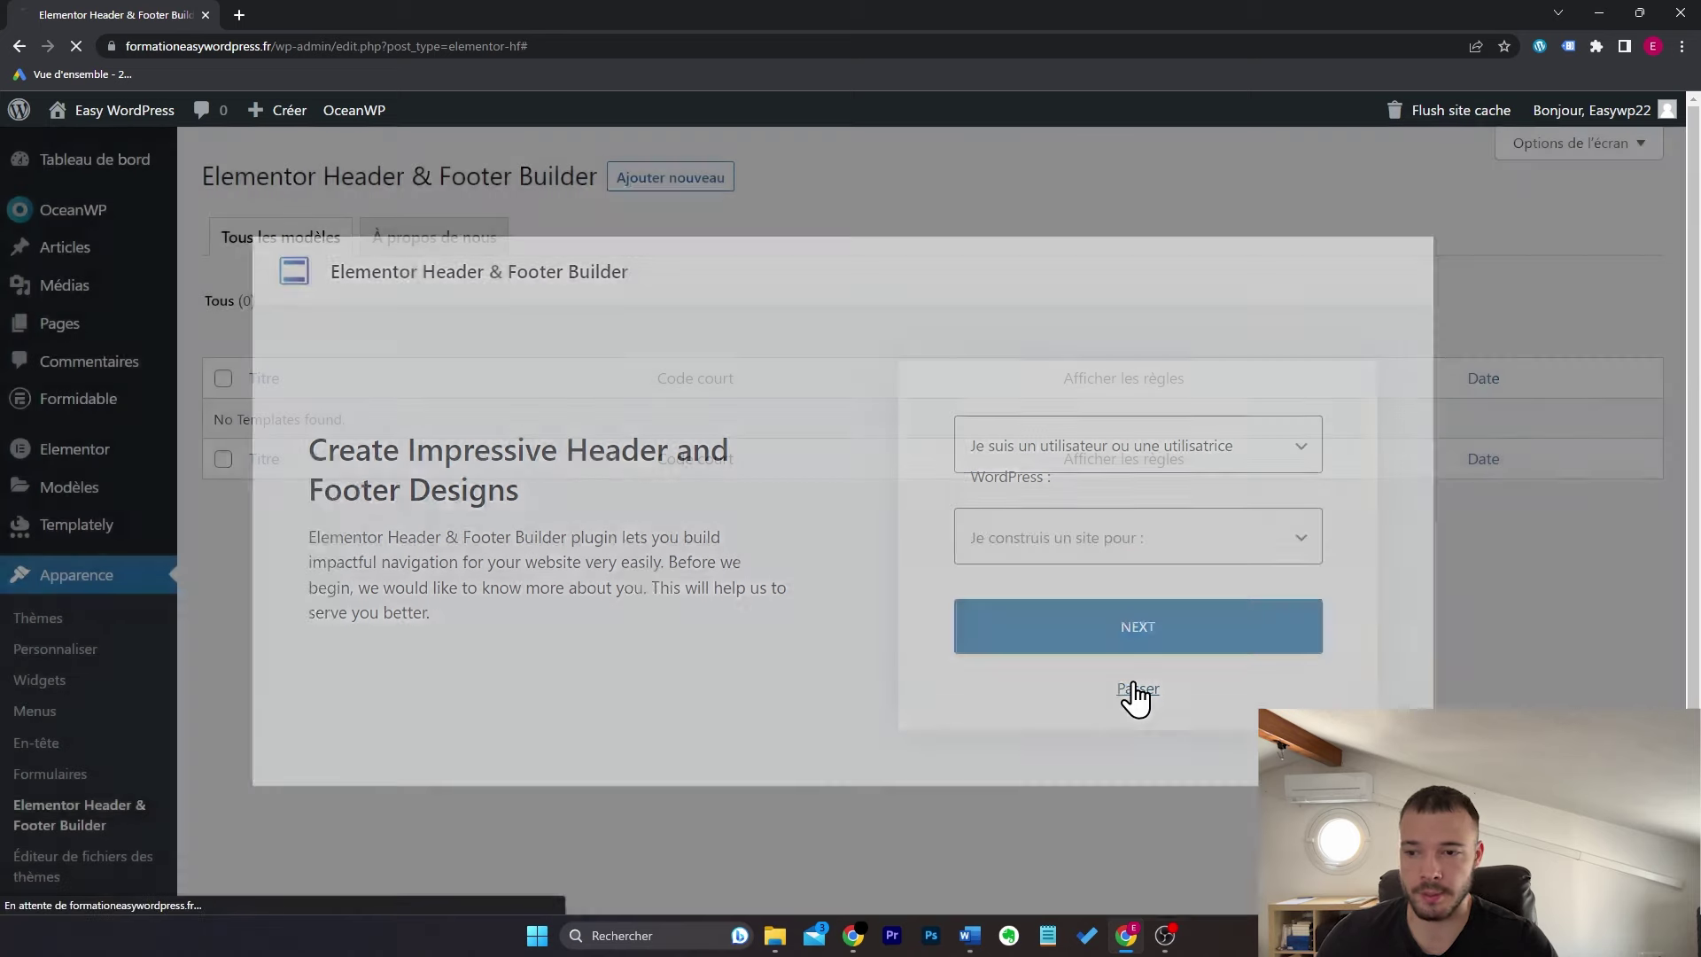
pyautogui.write('Footer')
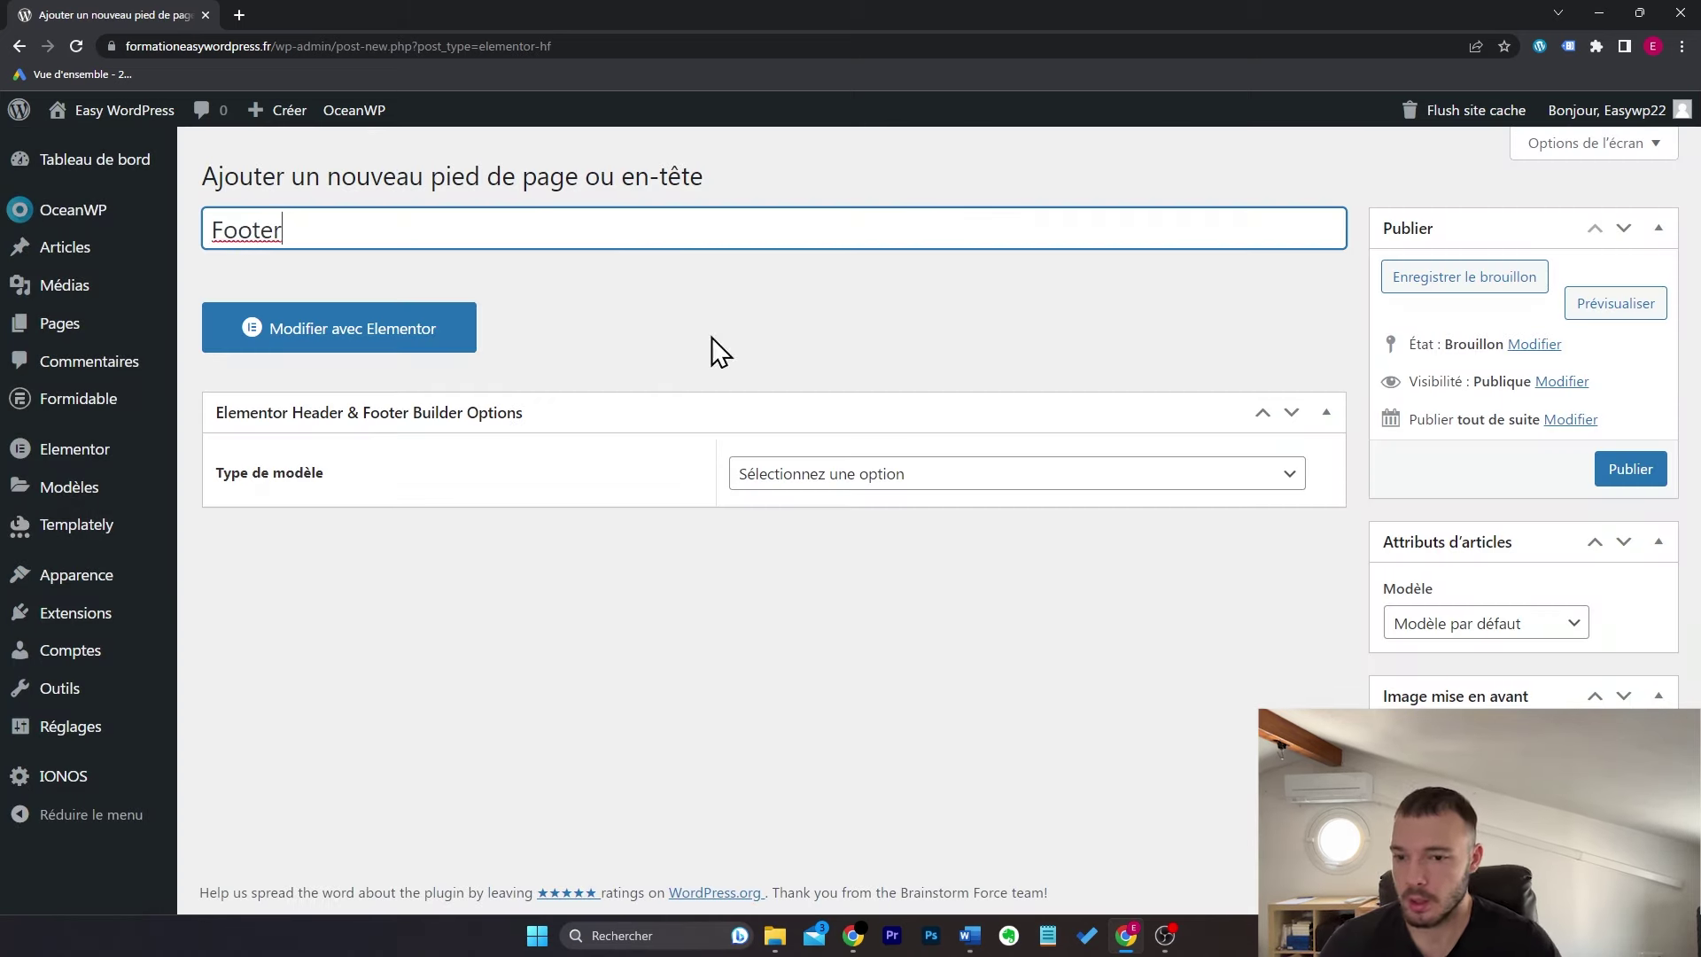
pyautogui.click(833, 479)
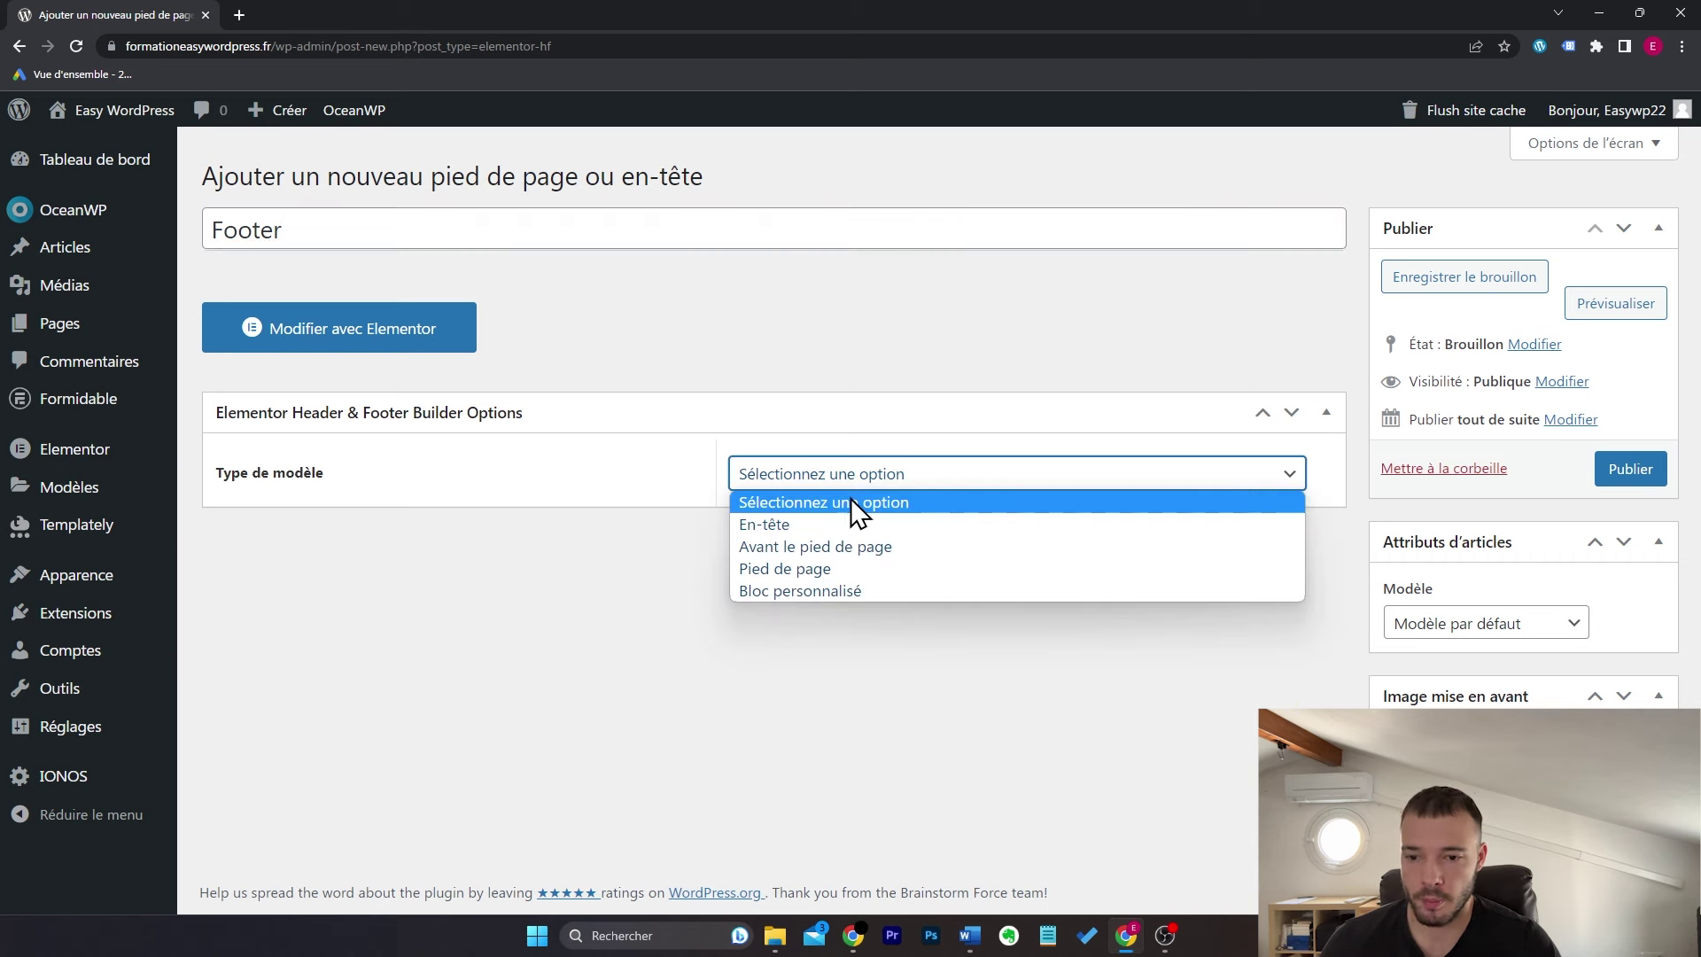
pyautogui.click(886, 571)
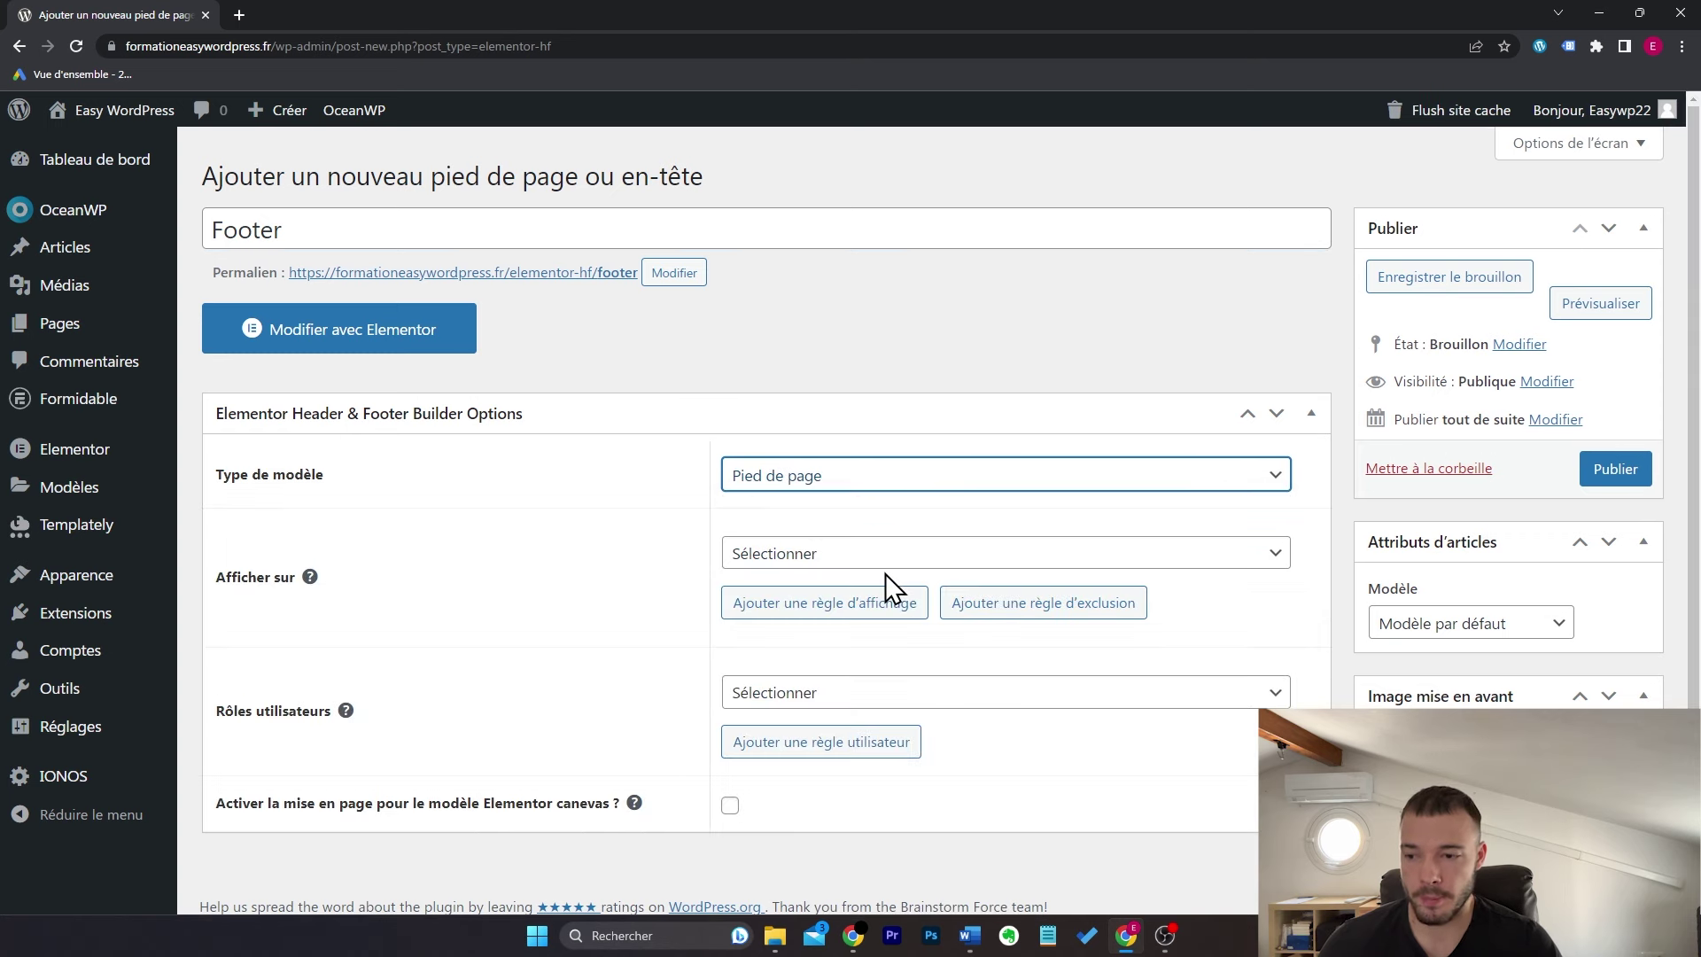
# Step: Display it on Tout le site, publish it, and open it in Elementor
pyautogui.click(881, 555)
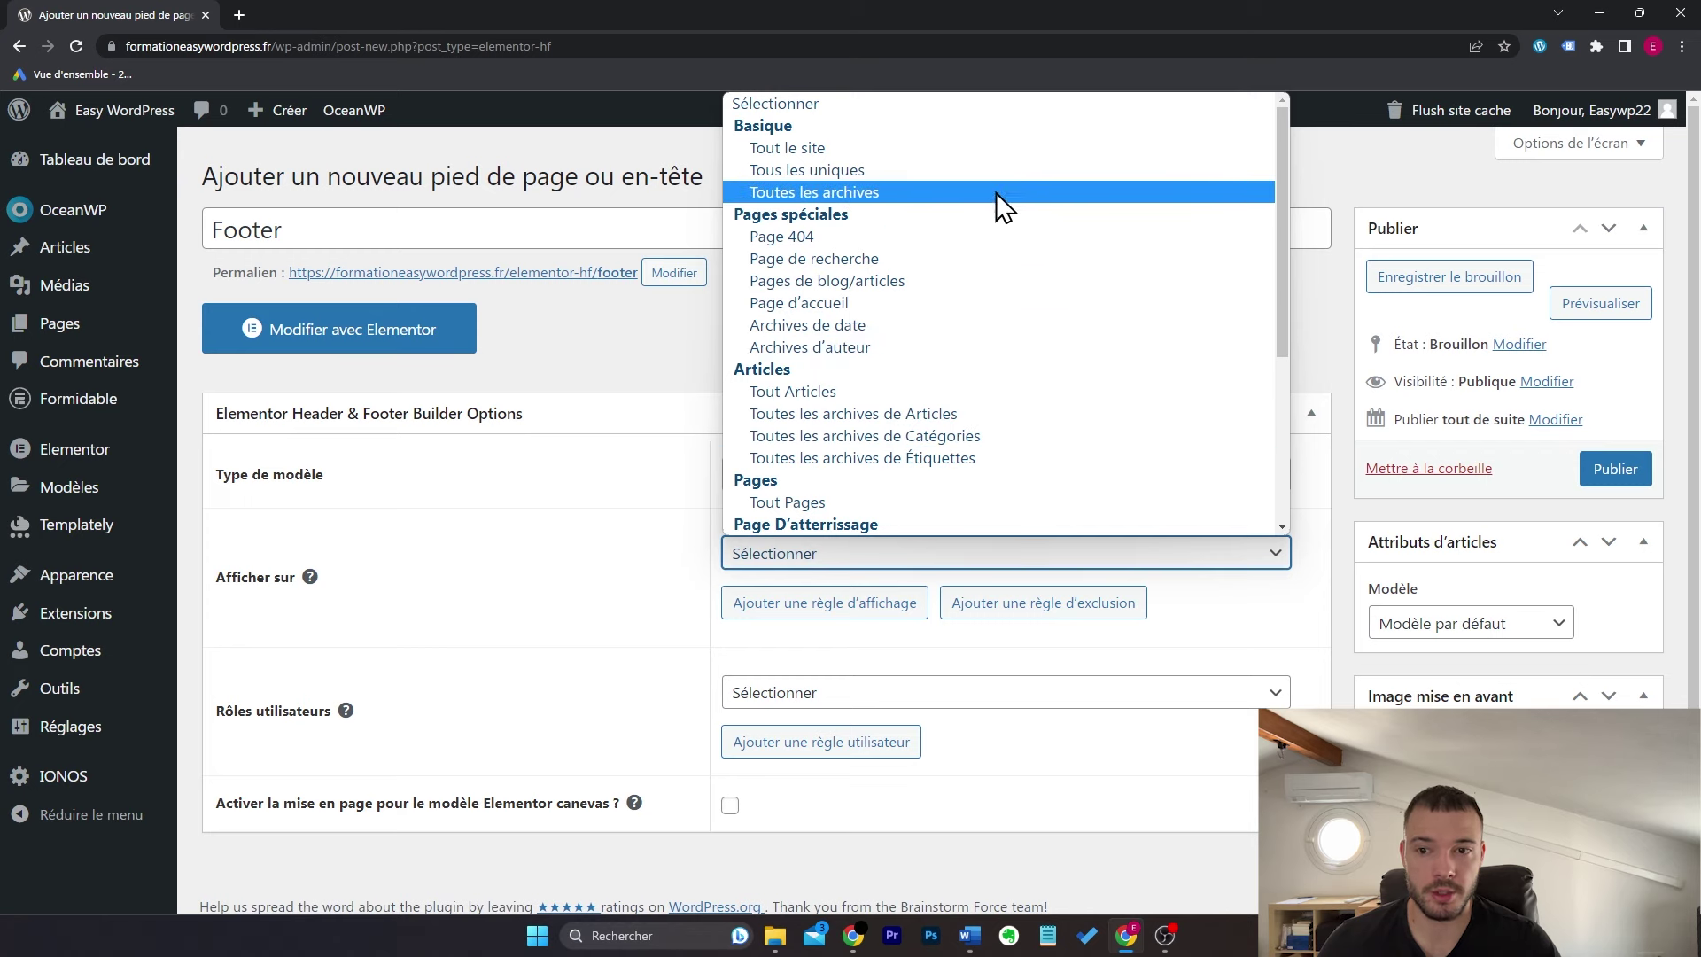
pyautogui.click(1010, 148)
pyautogui.click(860, 700)
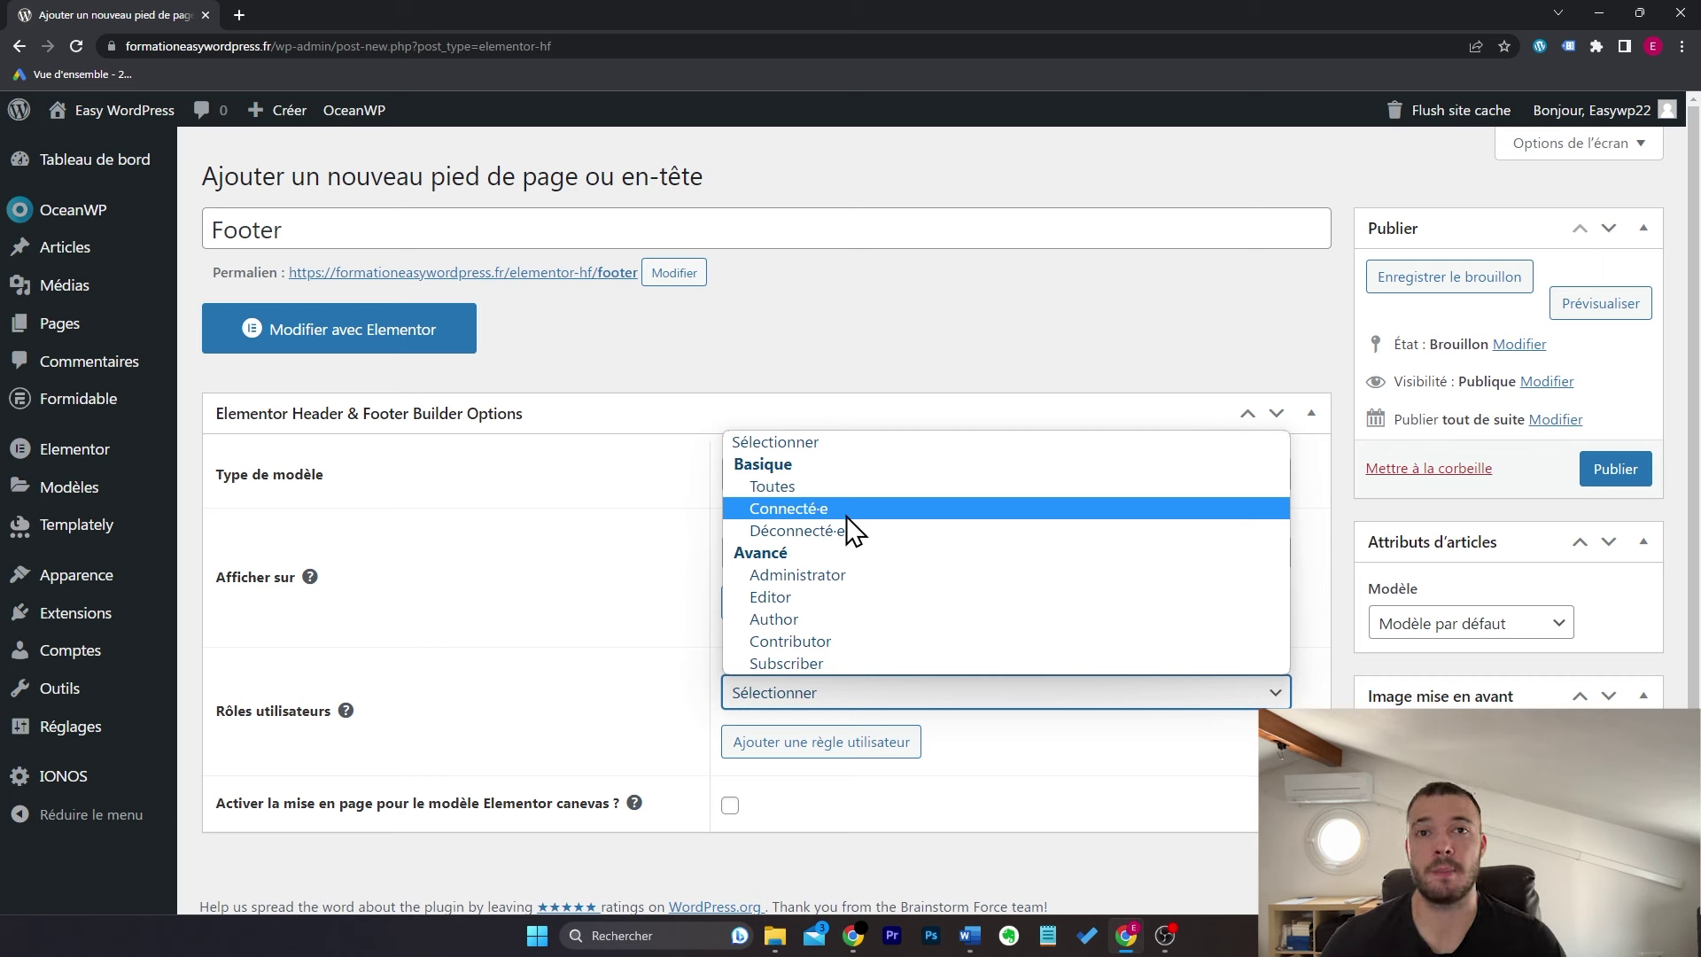
pyautogui.click(1614, 471)
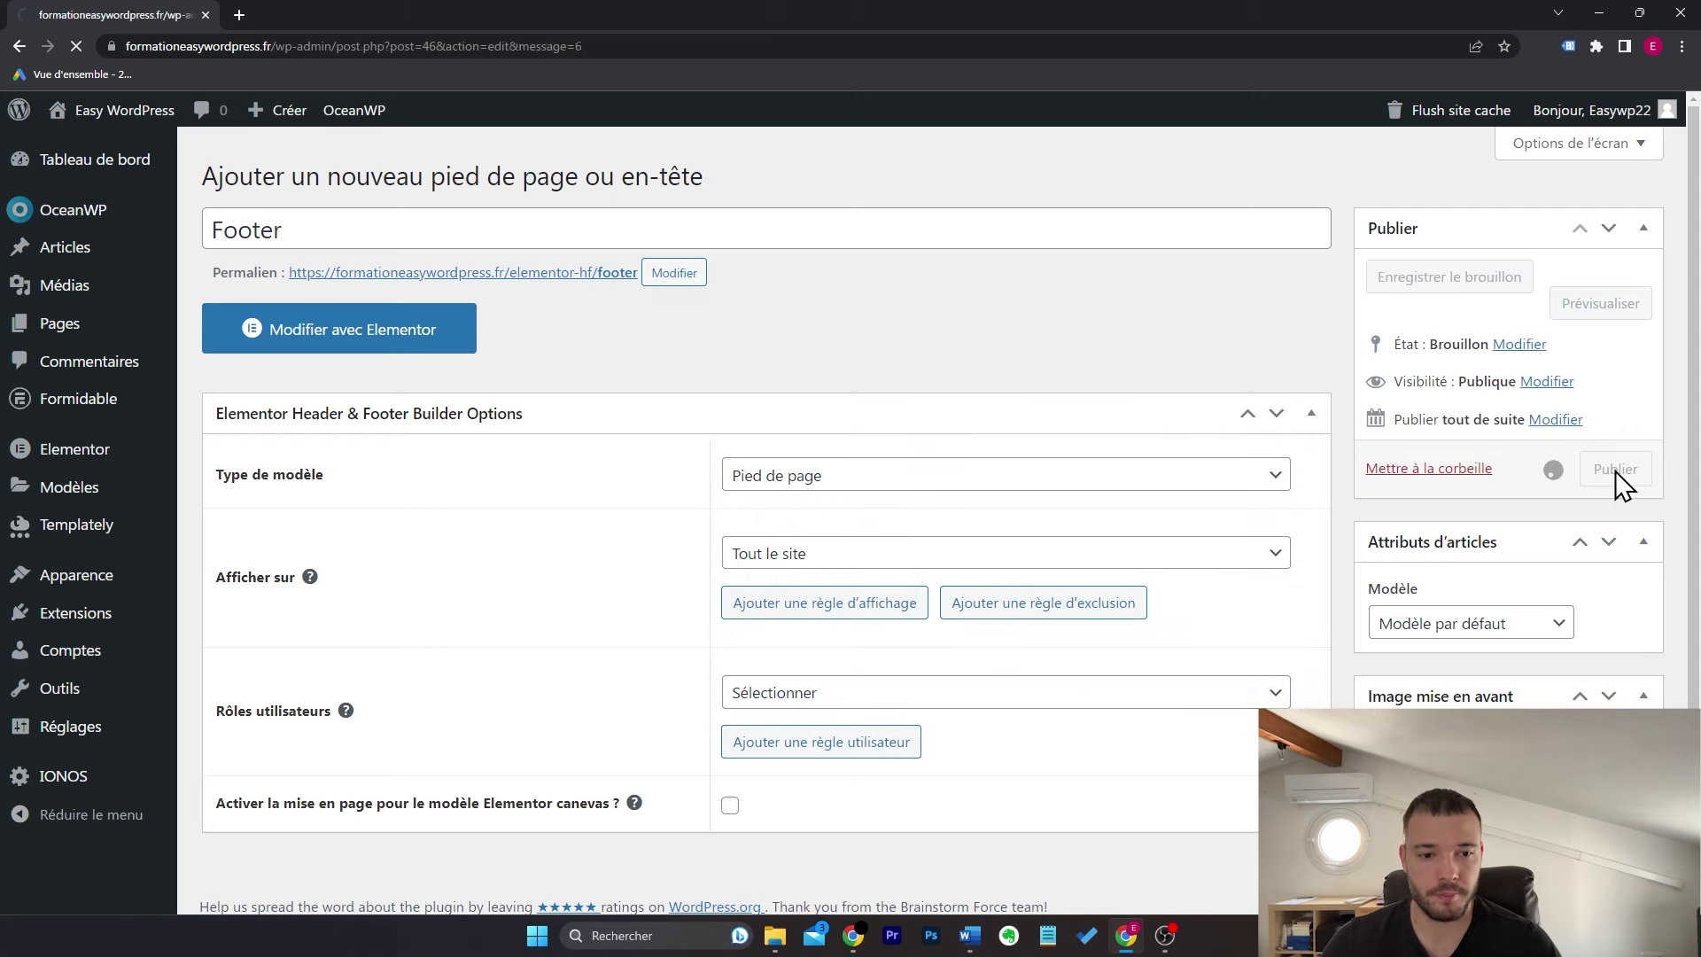
pyautogui.click(428, 395)
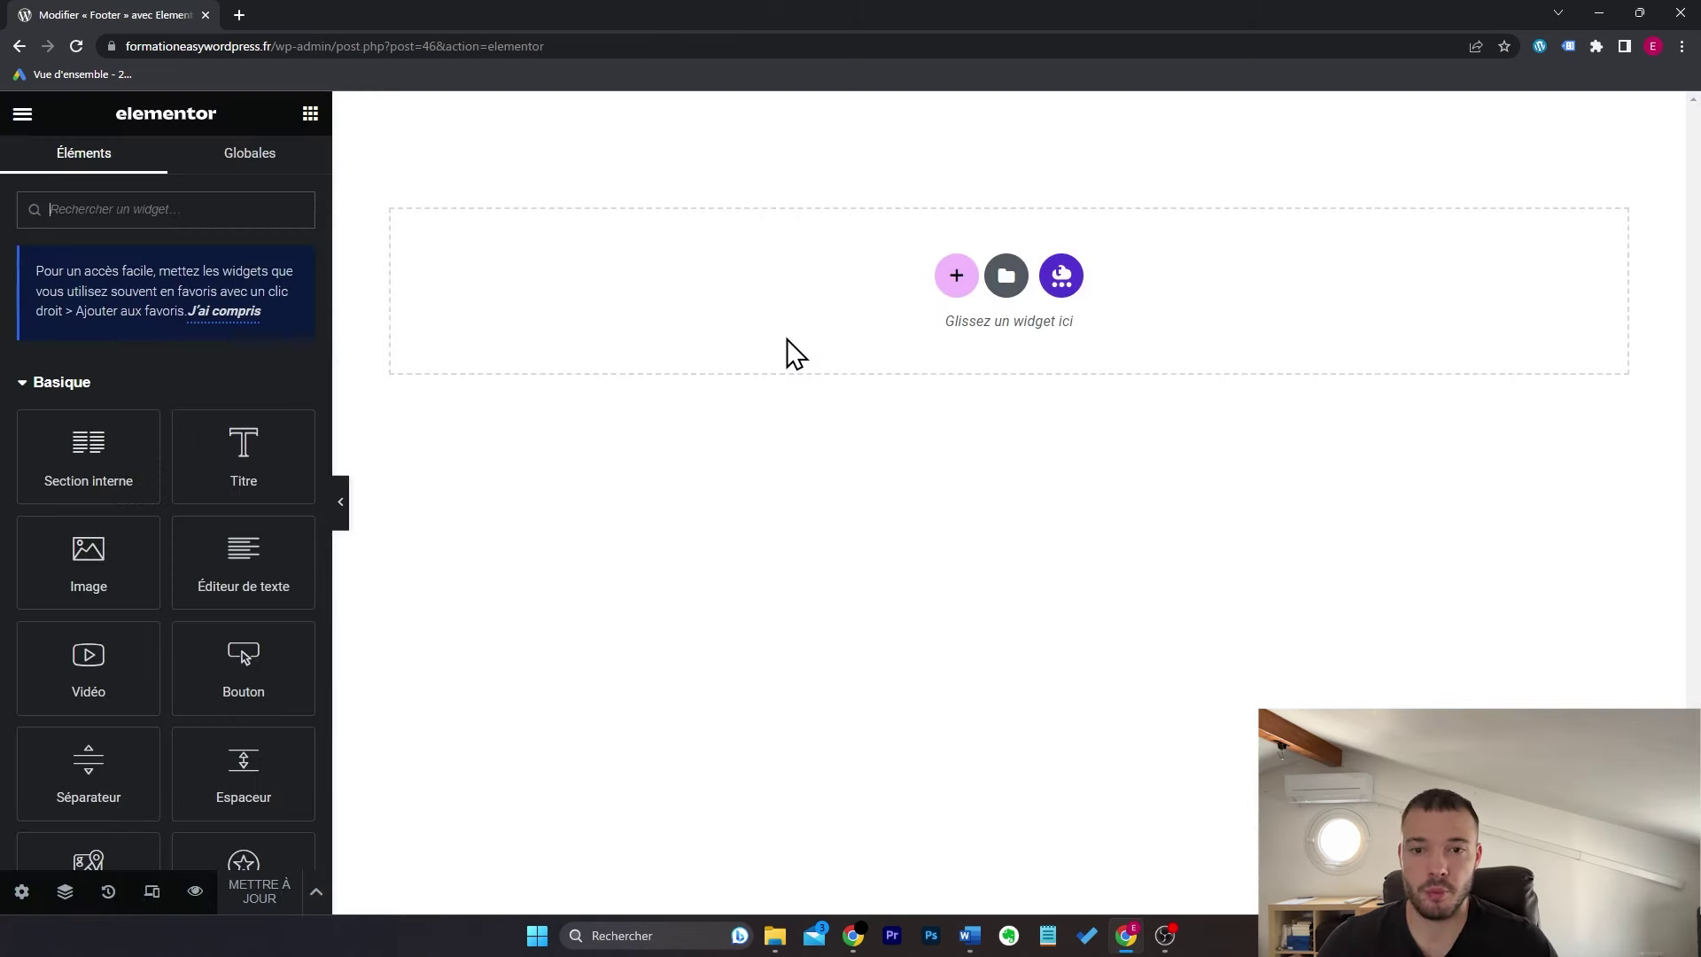
# Step: Filter Elementor's block library to the Footer category
pyautogui.click(1008, 276)
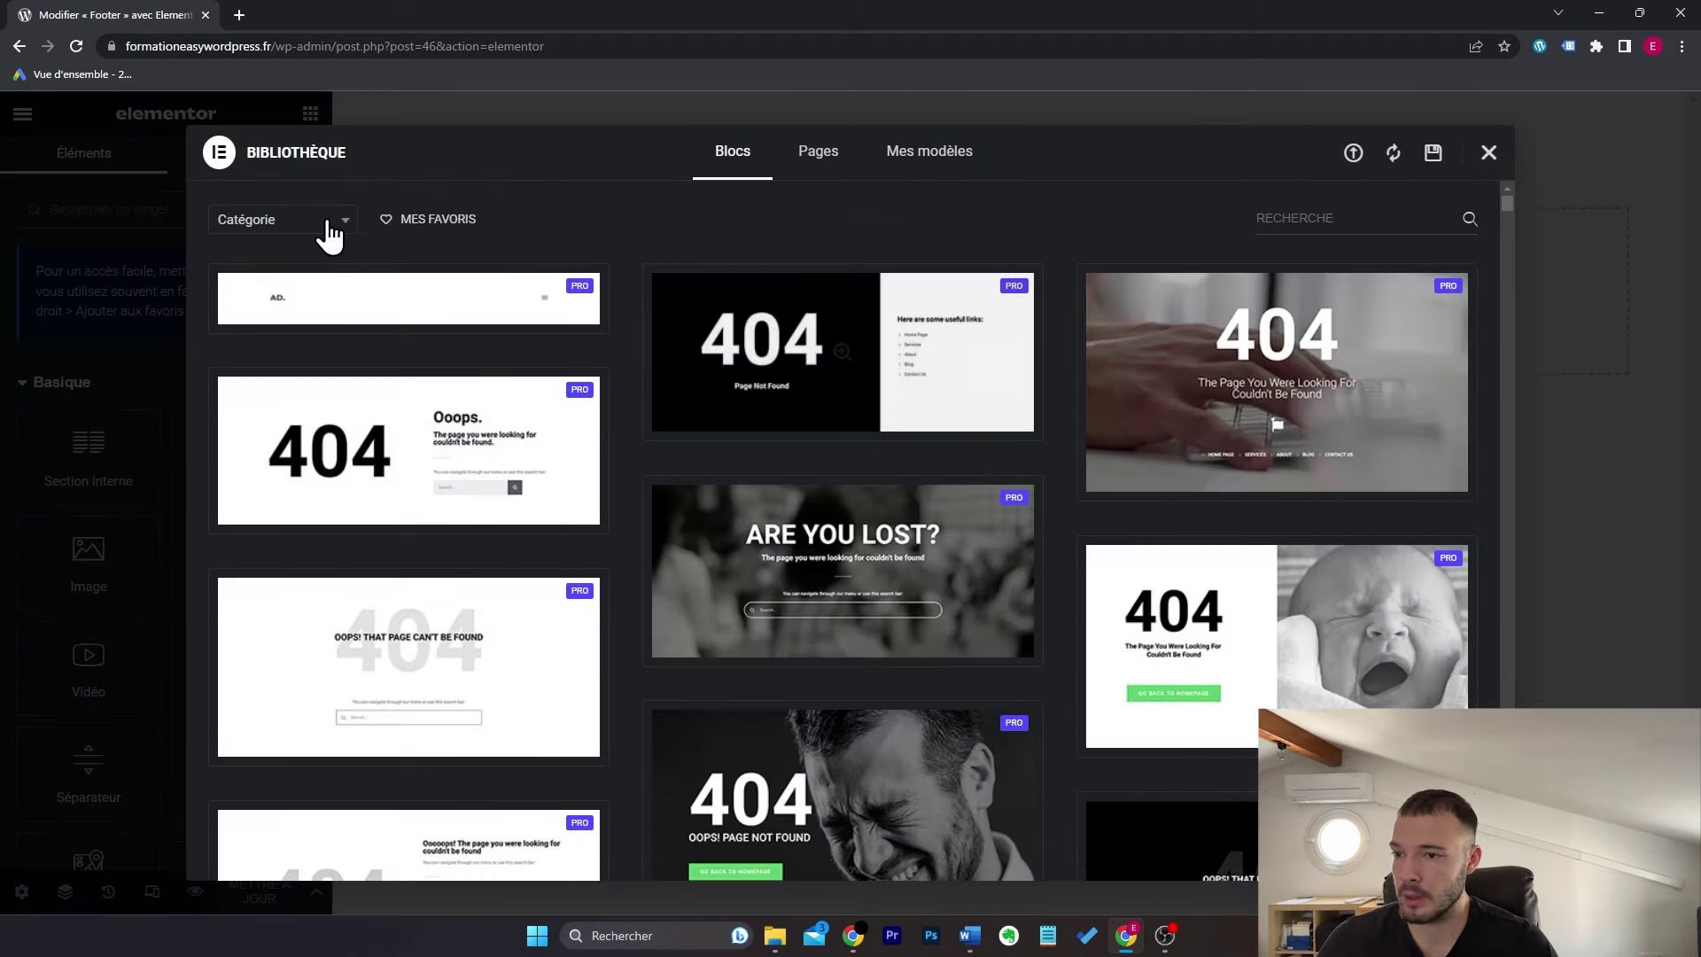
pyautogui.click(329, 229)
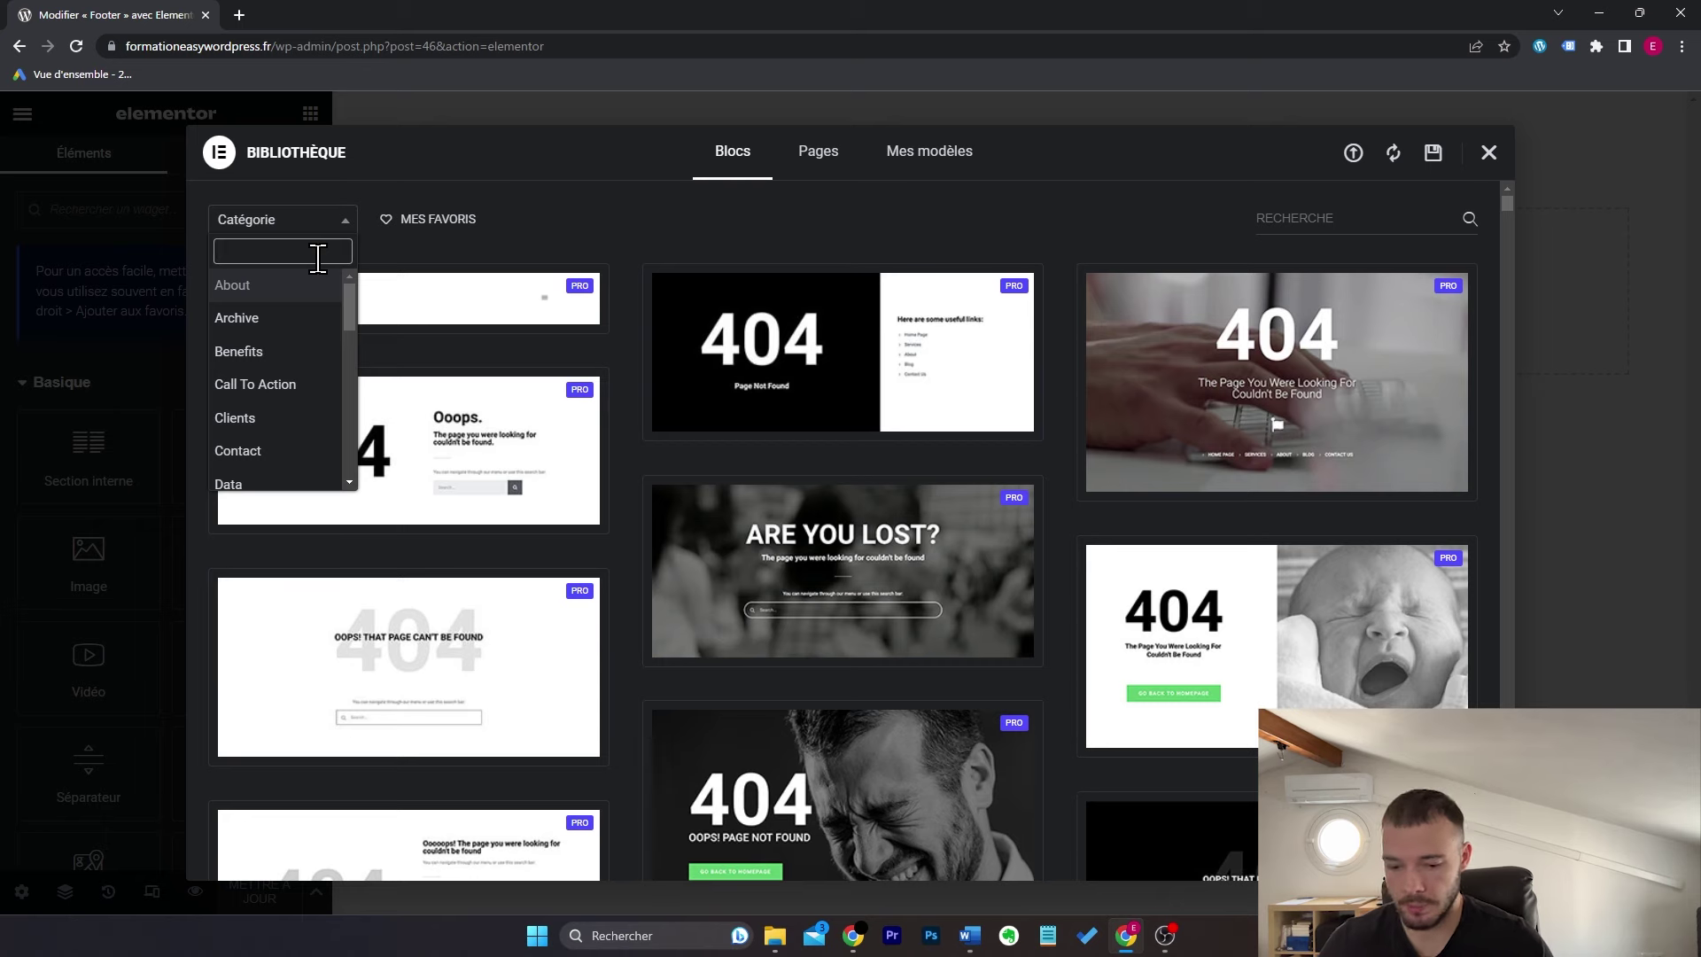
pyautogui.write('foot')
pyautogui.press('Return')
# Step: Preview the dark metro footer block, then close the library and show section structures
pyautogui.scroll(-3, 1045, 399)
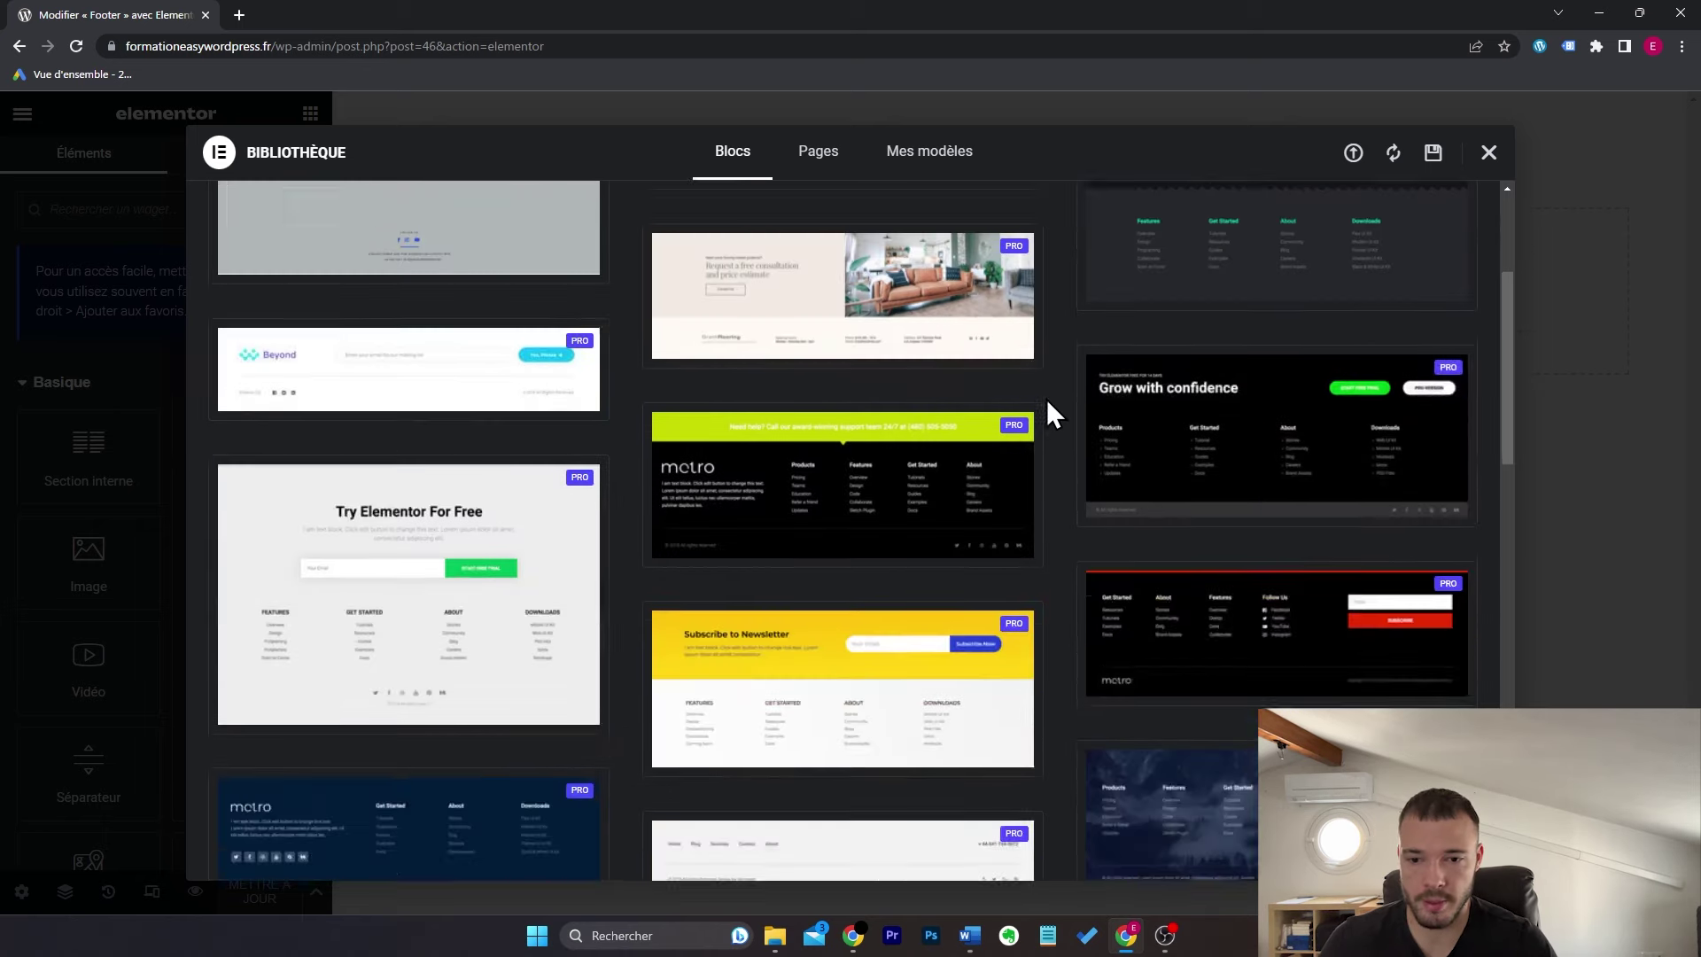
pyautogui.scroll(-1, 1045, 399)
pyautogui.scroll(-3, 1046, 398)
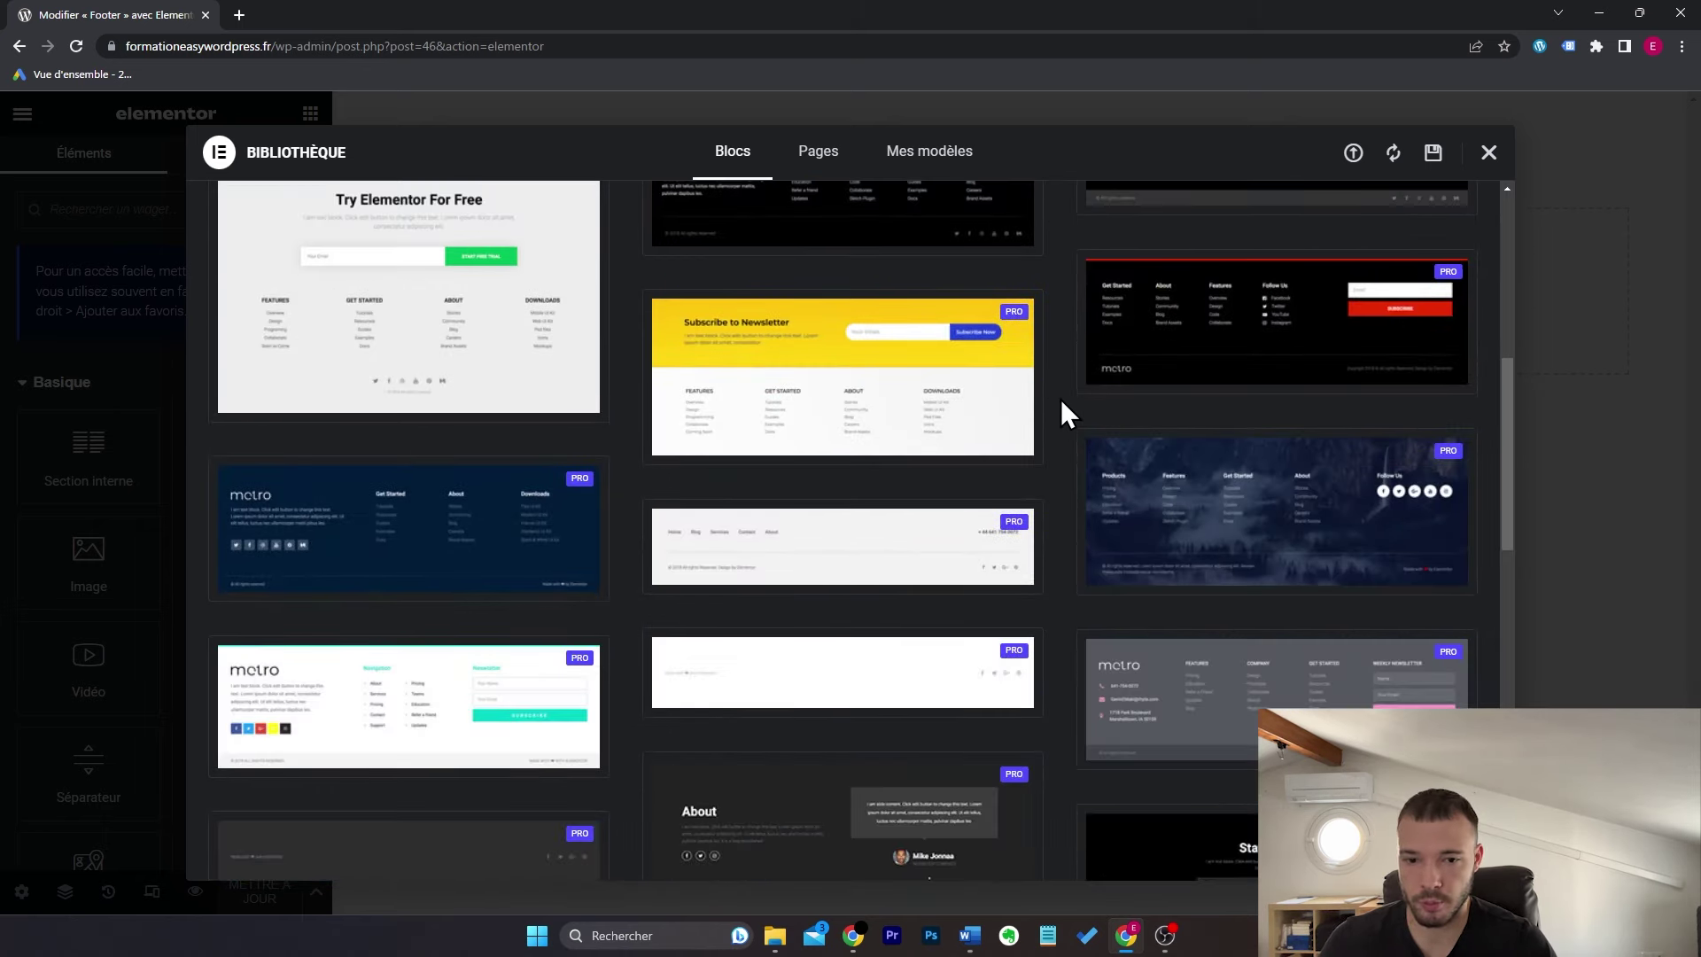
pyautogui.scroll(-3, 1063, 402)
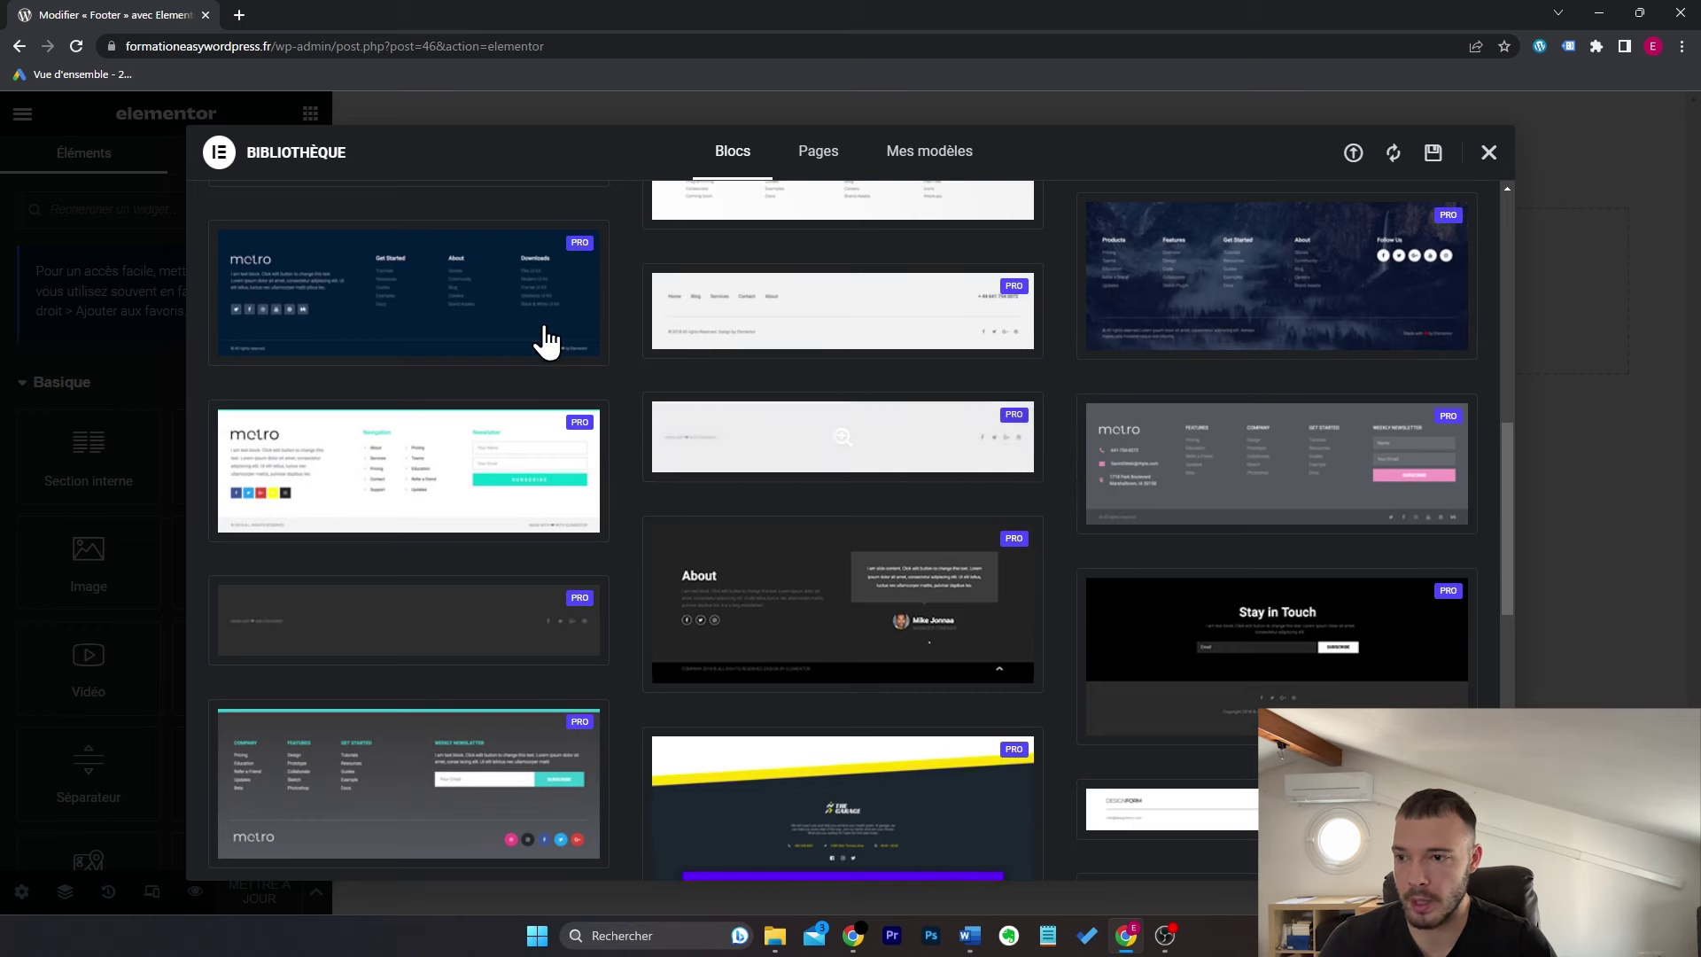
pyautogui.click(465, 304)
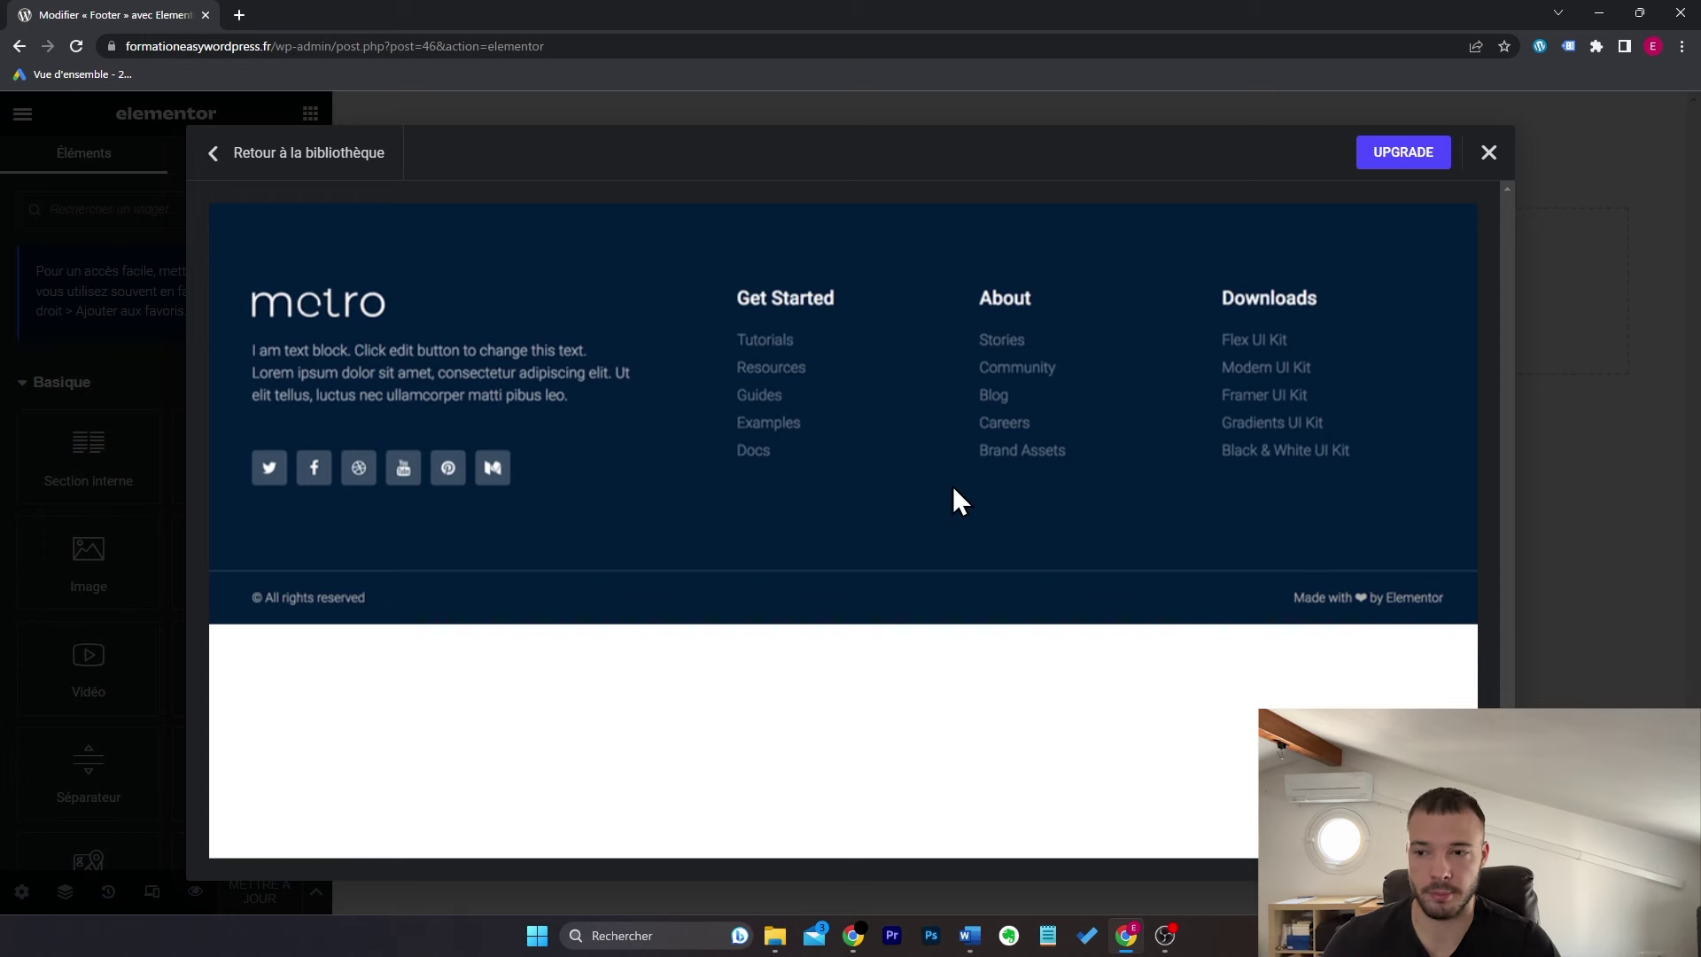
pyautogui.press('Escape')
pyautogui.click(955, 279)
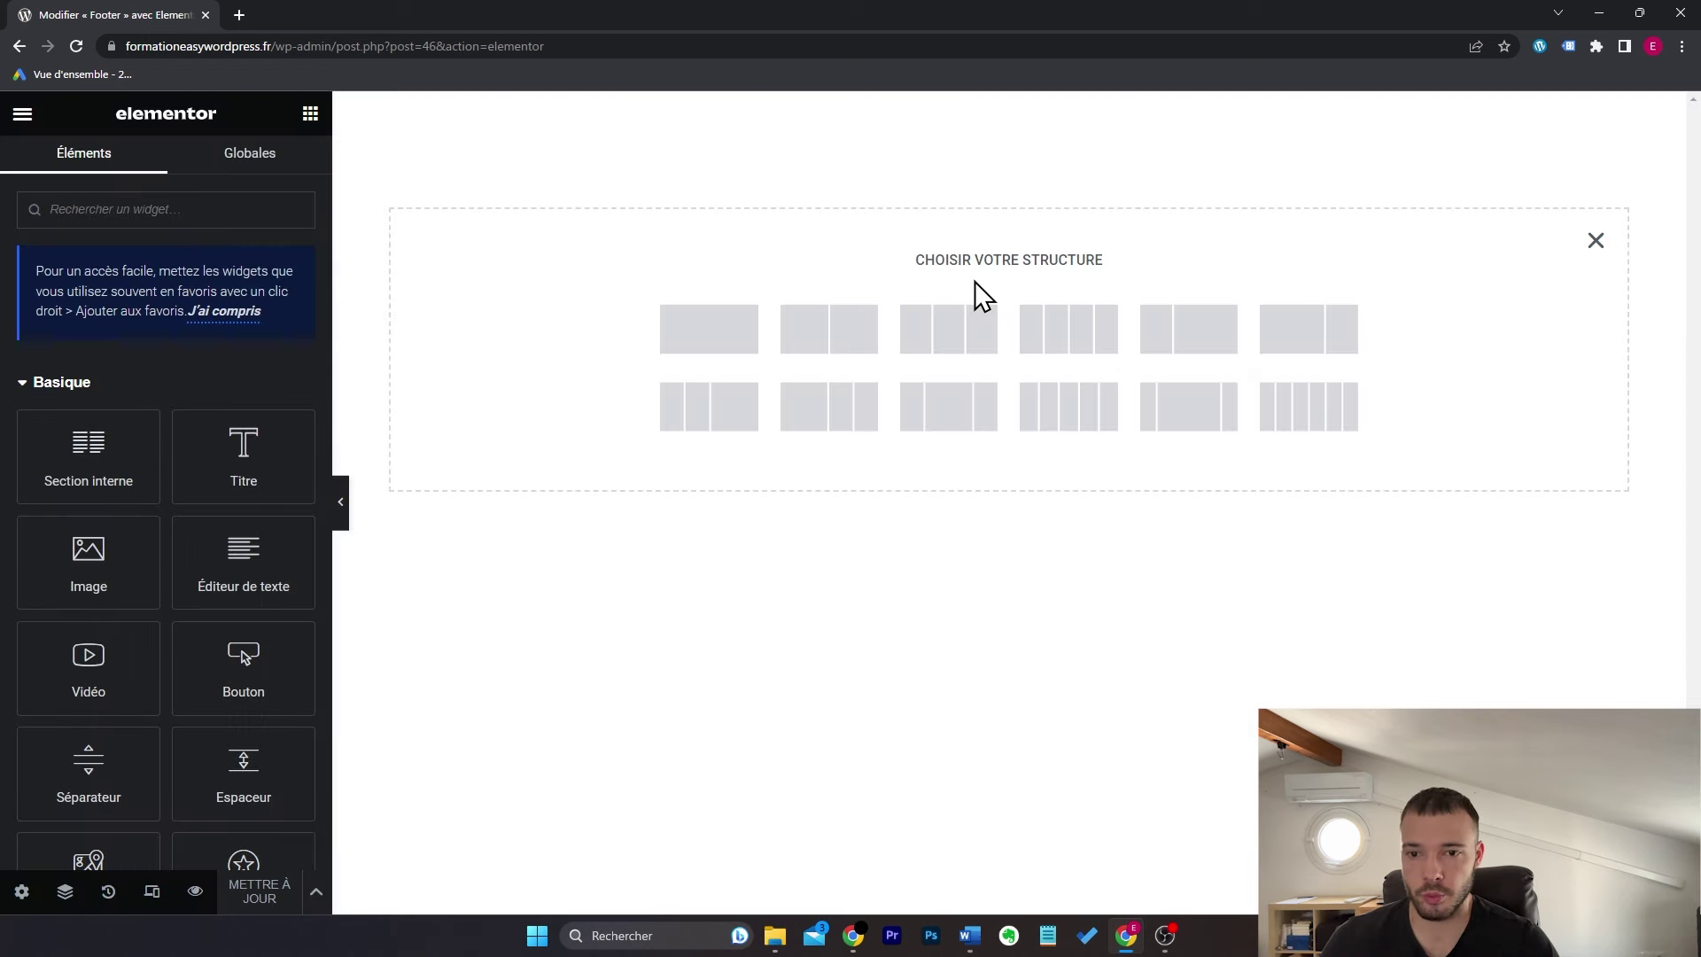
# Step: Add a four-column section with a dark grey #222222 background
pyautogui.click(1060, 334)
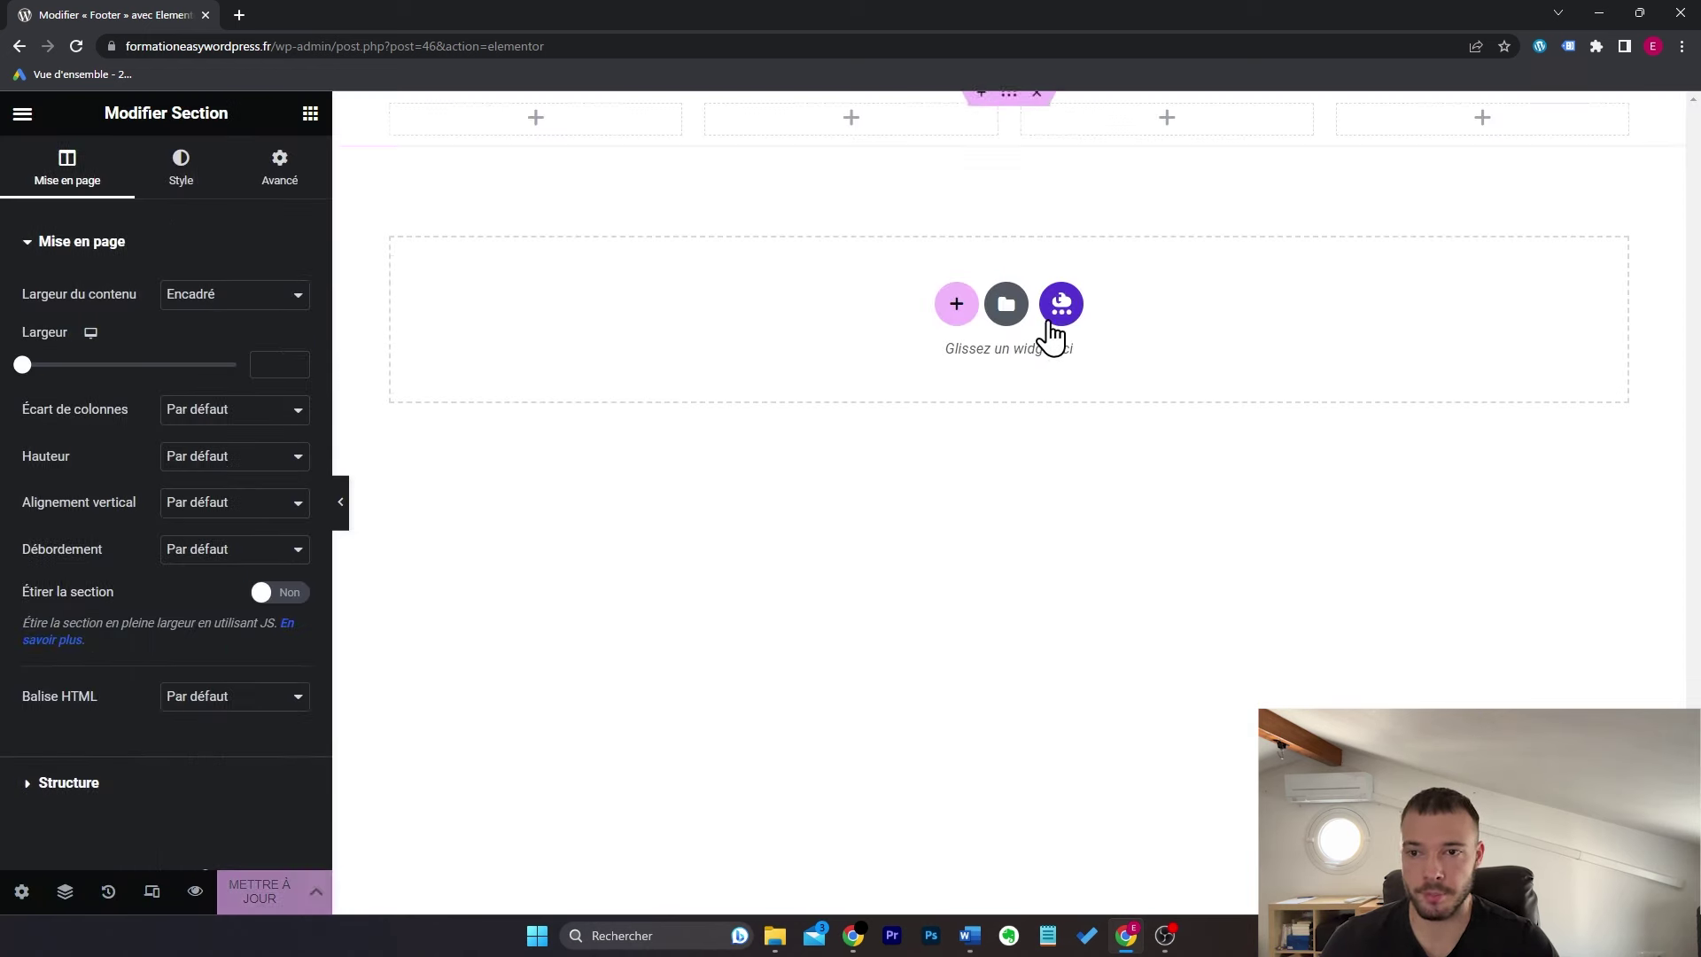
pyautogui.click(193, 191)
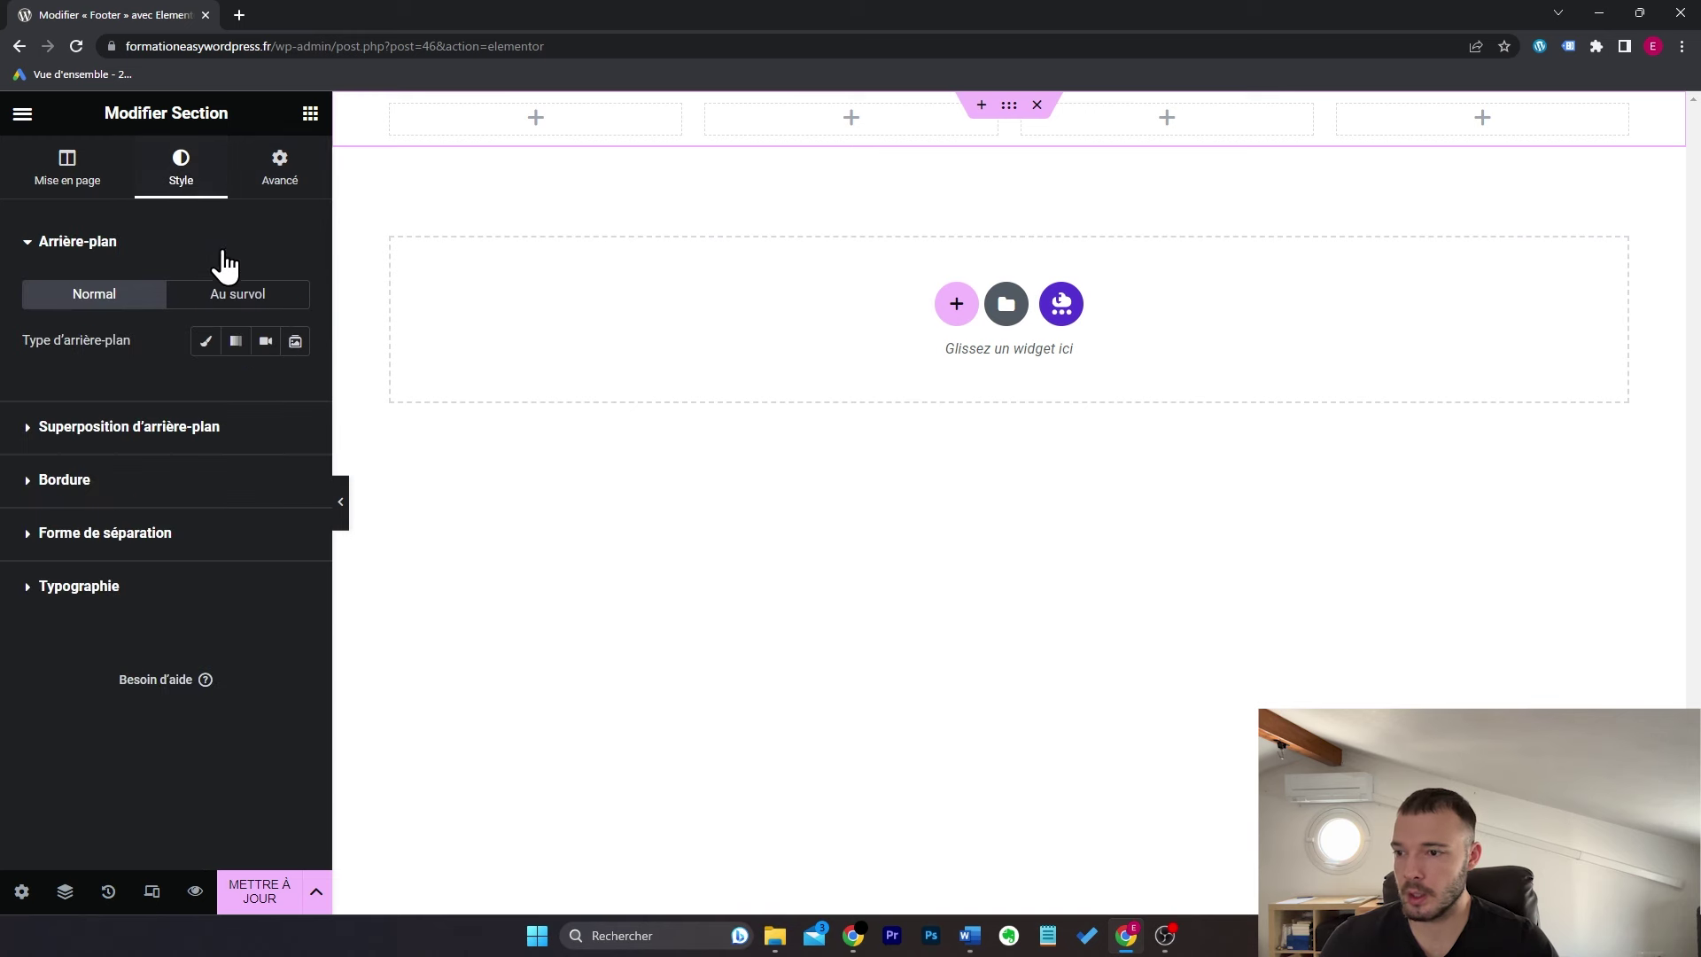
pyautogui.click(206, 341)
pyautogui.click(298, 390)
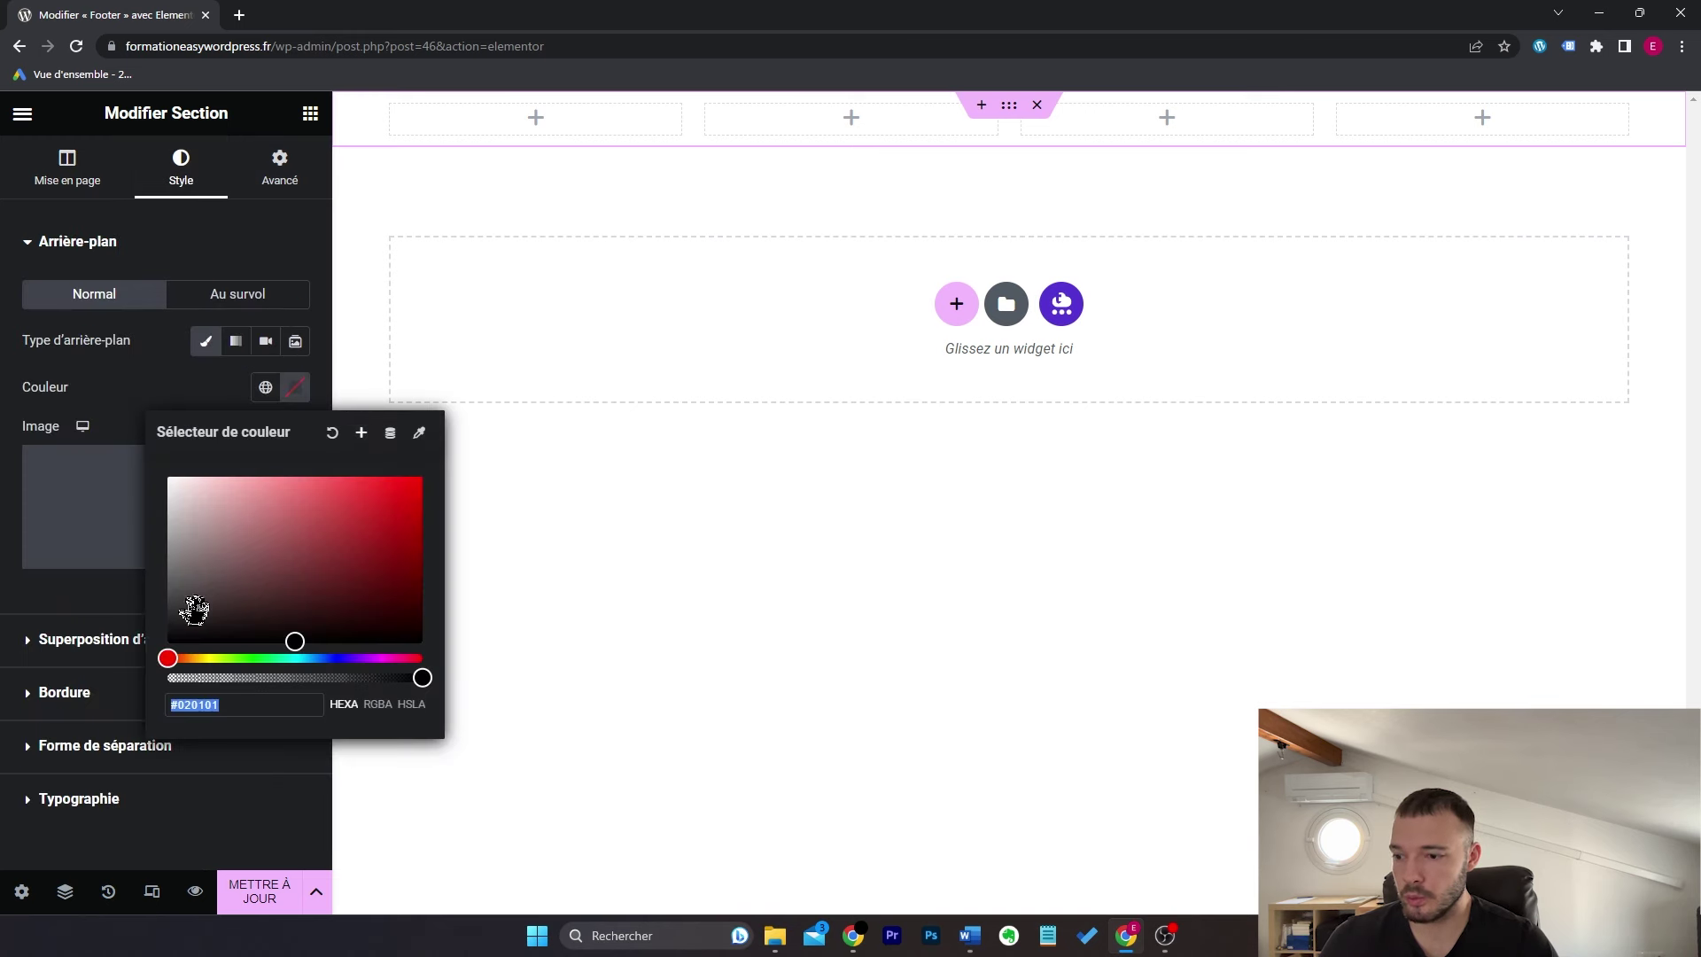
pyautogui.moveTo(192, 606); pyautogui.dragTo(167, 620)
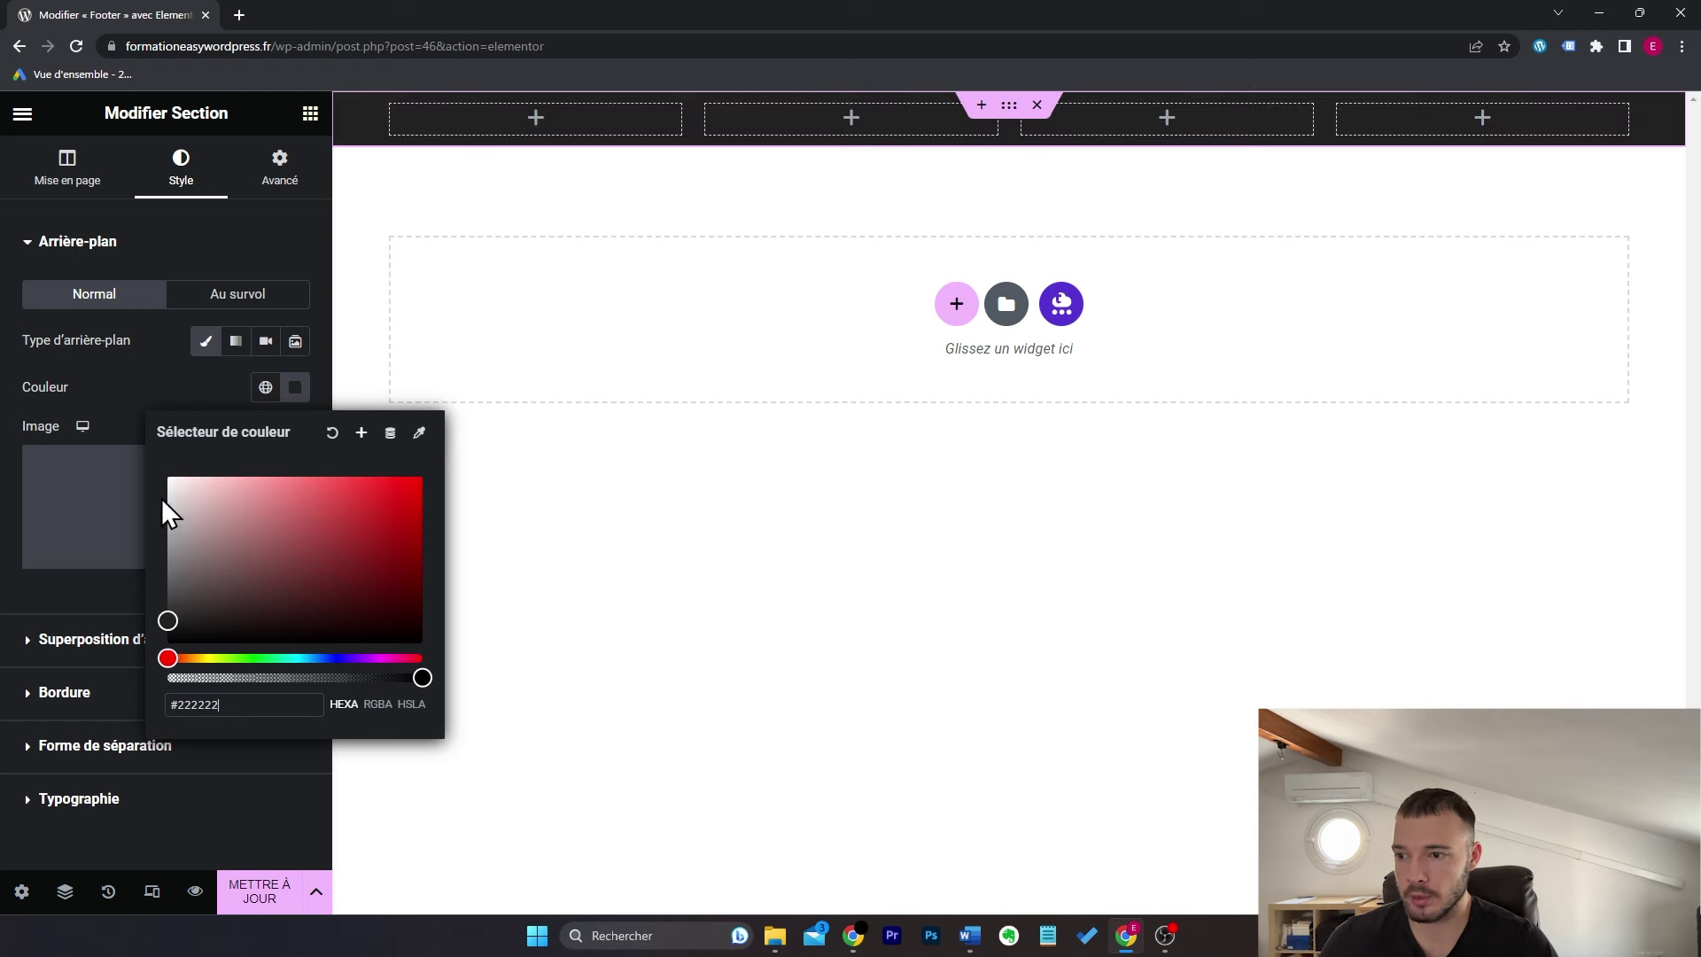
pyautogui.click(141, 391)
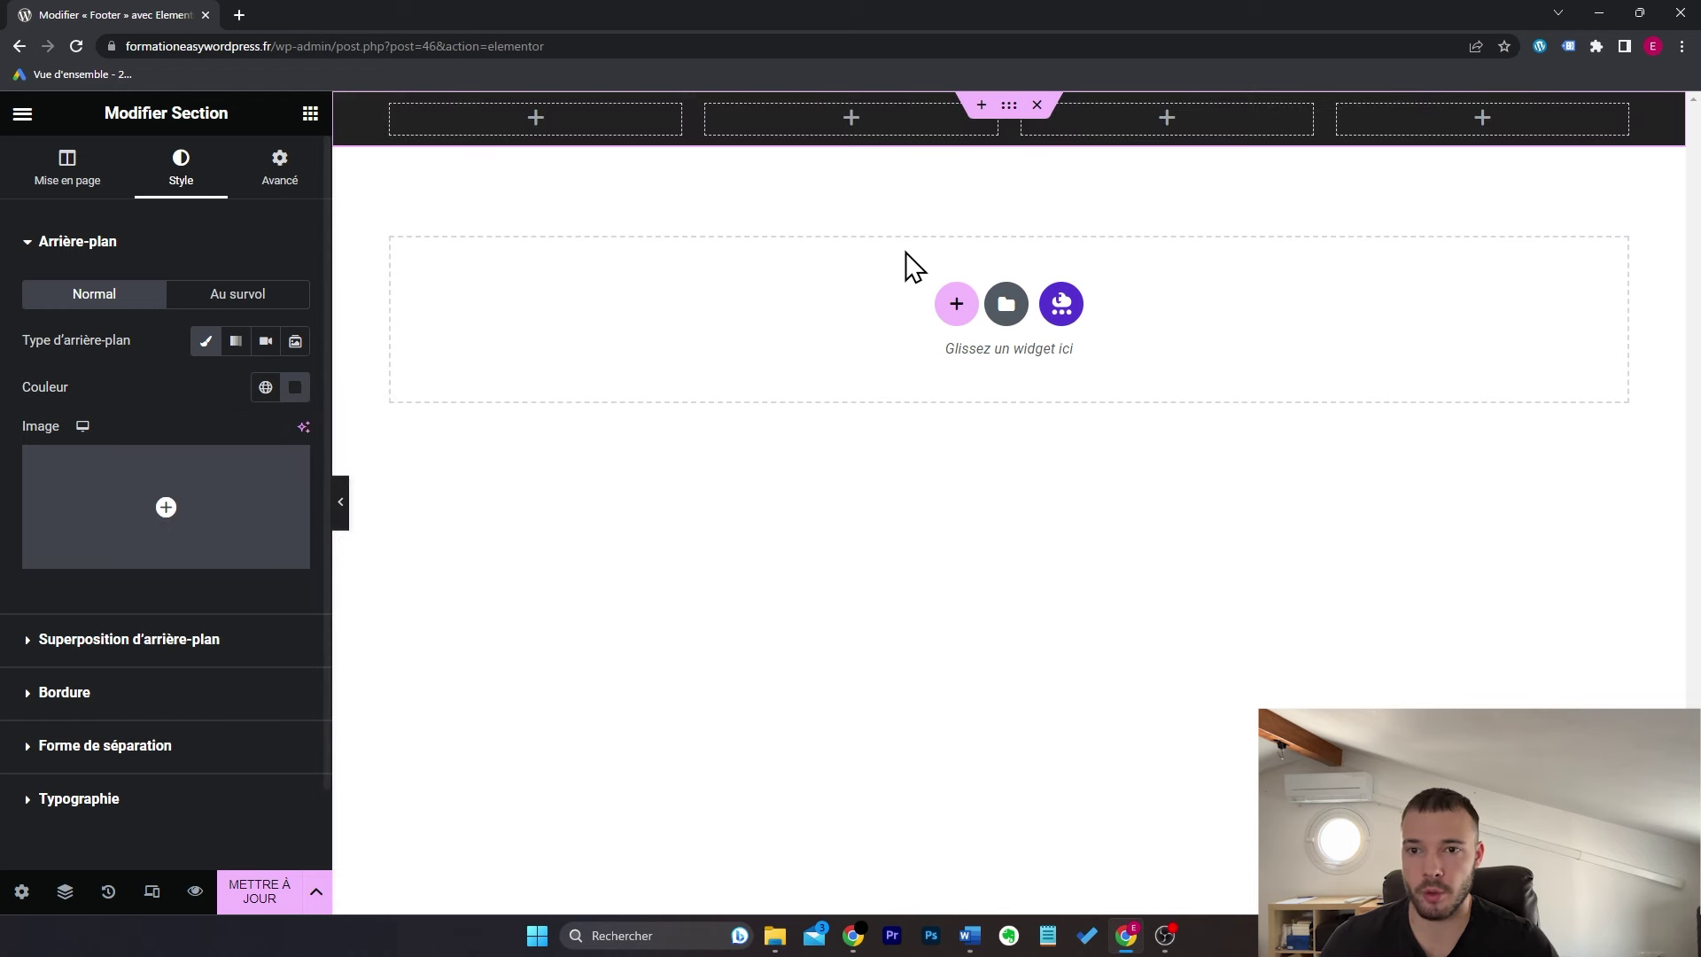
pyautogui.click(309, 113)
# Step: Set the first column width to 35% and the second to 21%
pyautogui.moveTo(700, 124); pyautogui.dragTo(819, 119)
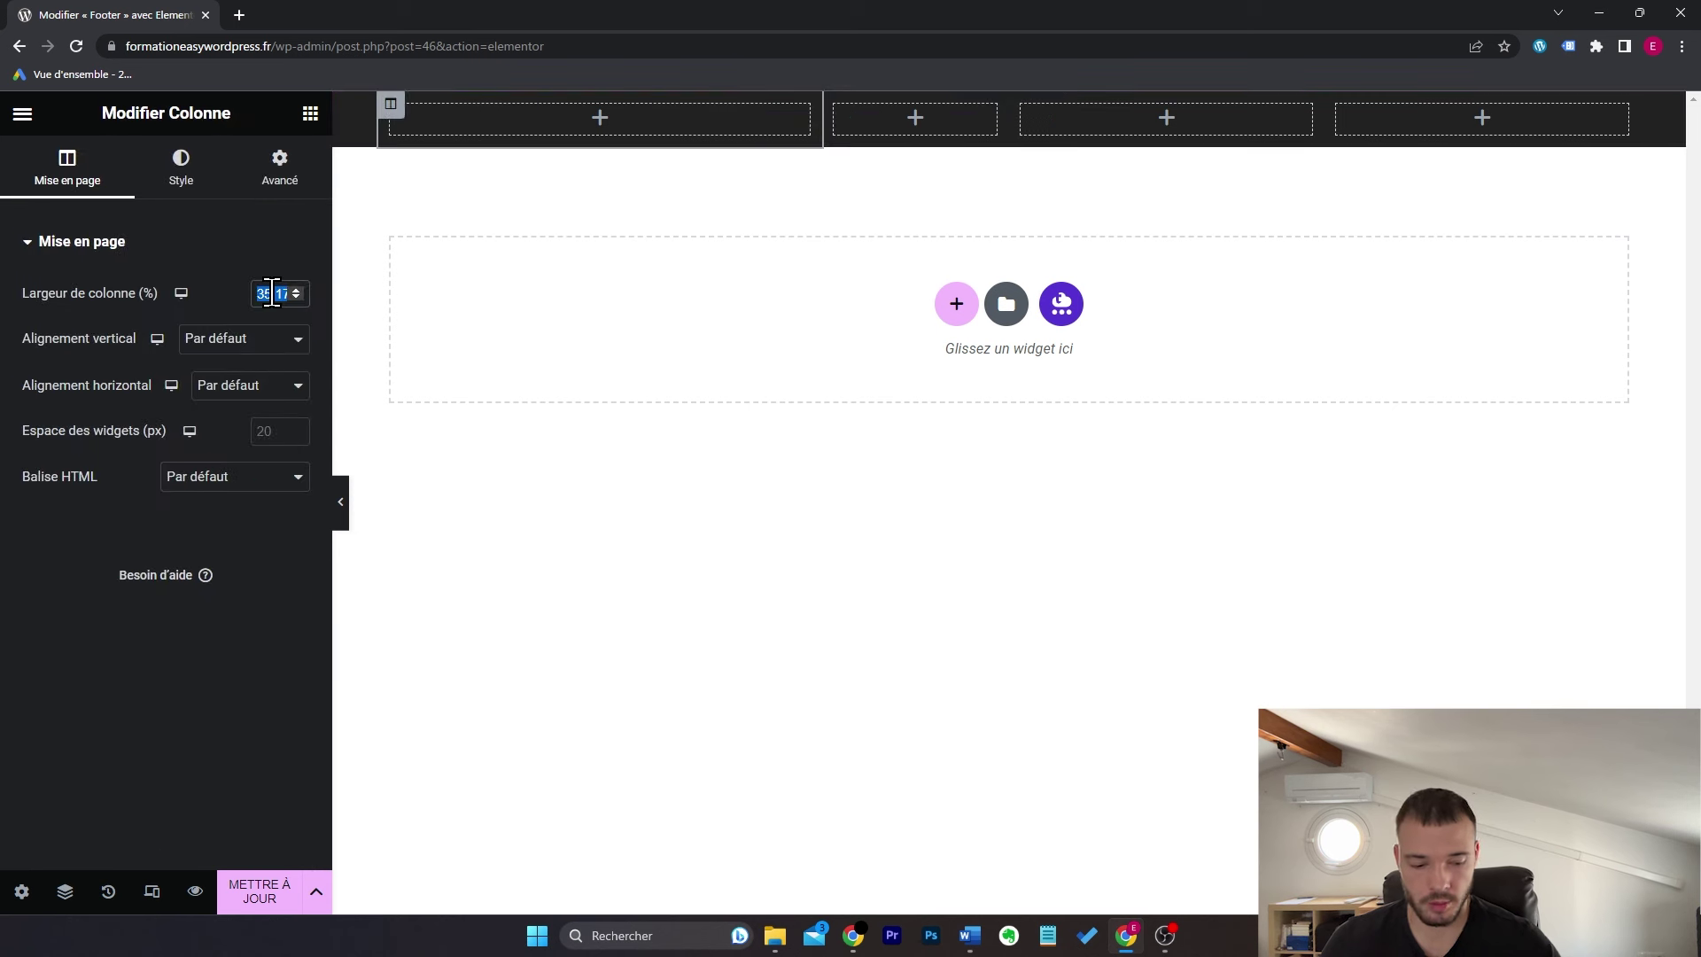
pyautogui.write('35')
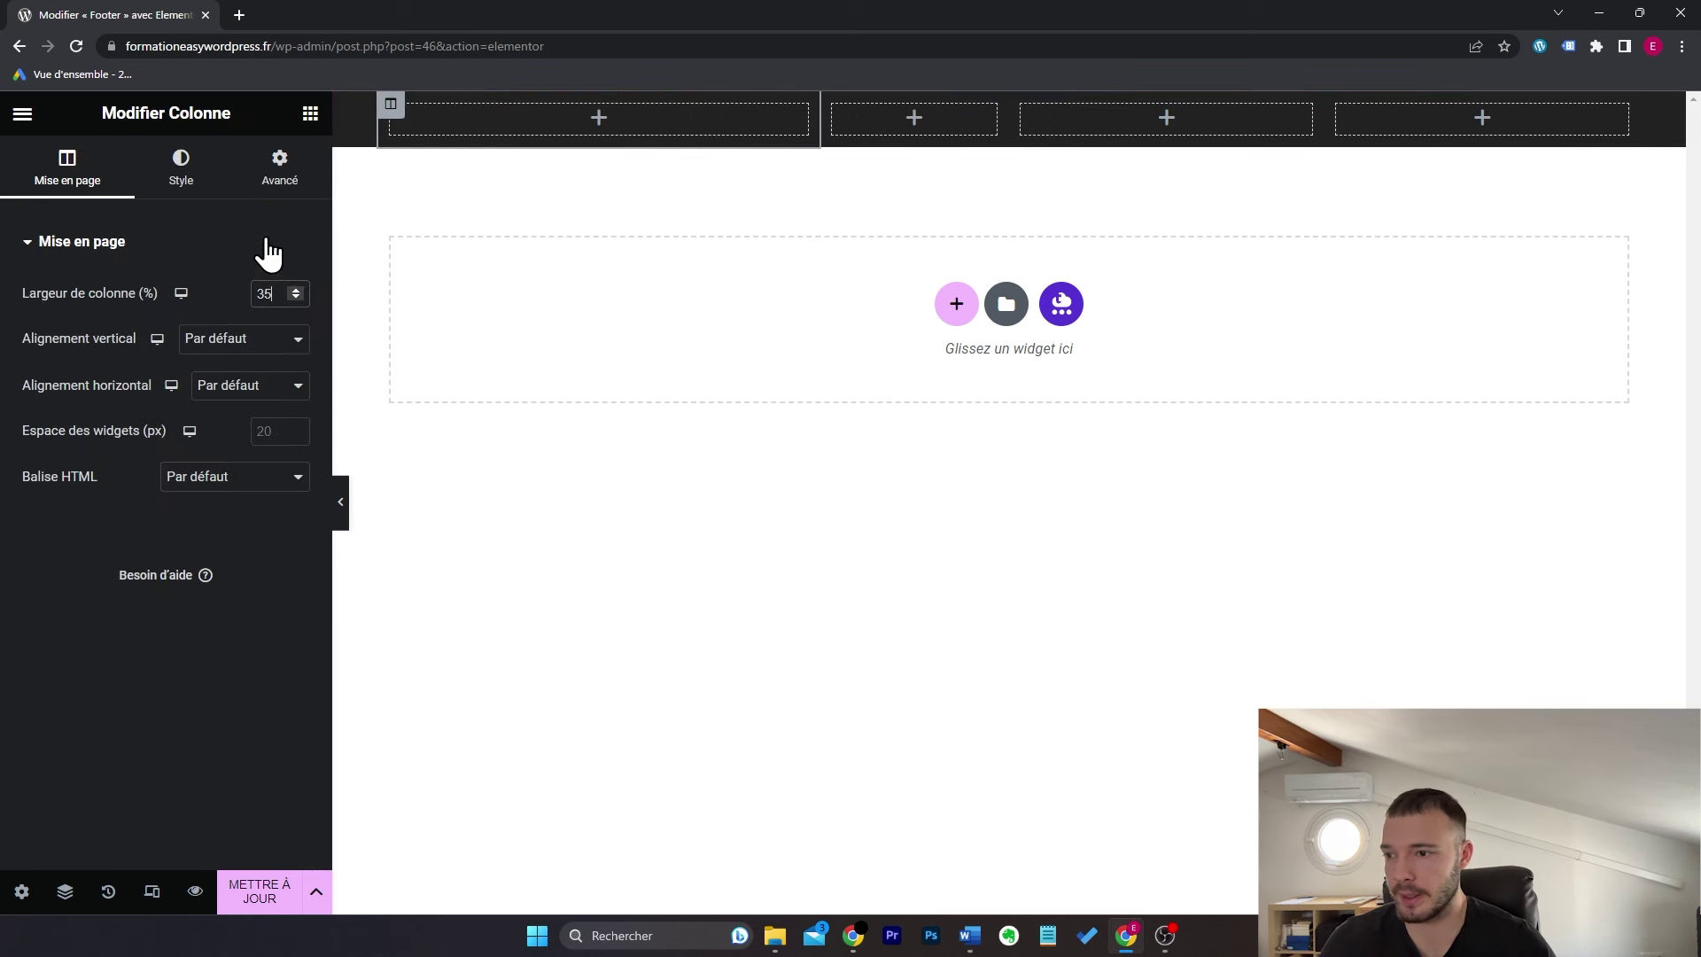
pyautogui.click(833, 106)
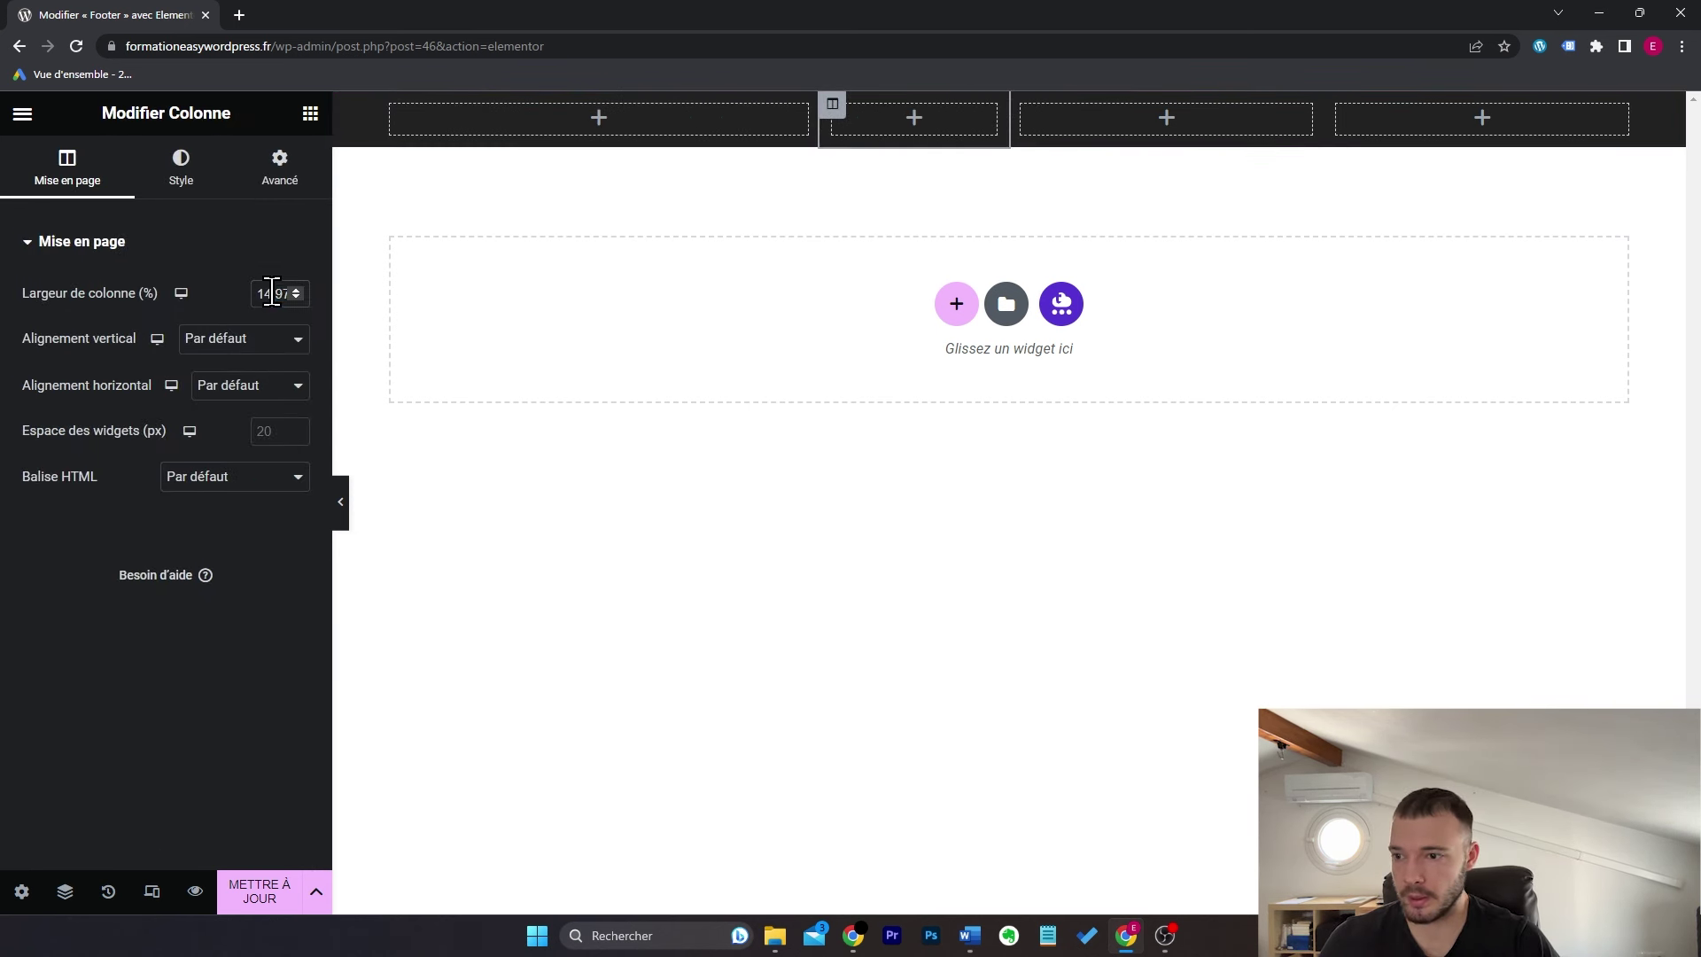
pyautogui.write('21')
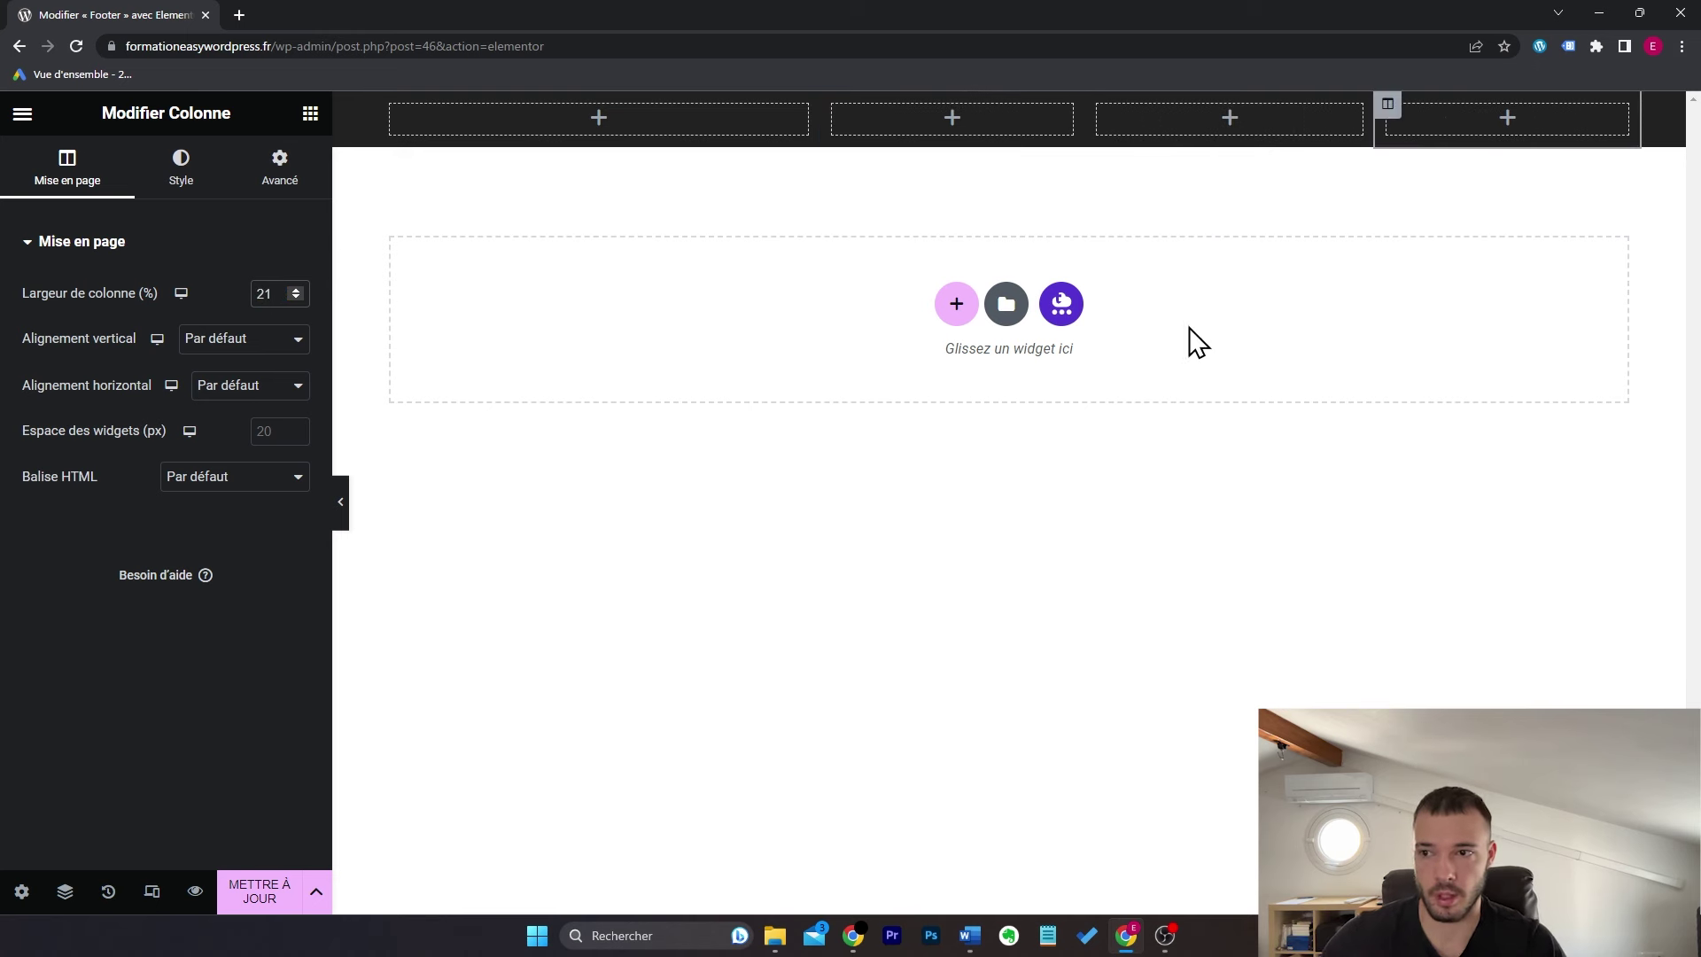
# Step: Drag a heading widget into the first column and select its placeholder text
pyautogui.click(311, 114)
pyautogui.moveTo(248, 462); pyautogui.dragTo(589, 129)
pyautogui.moveTo(225, 346); pyautogui.dragTo(4, 353)
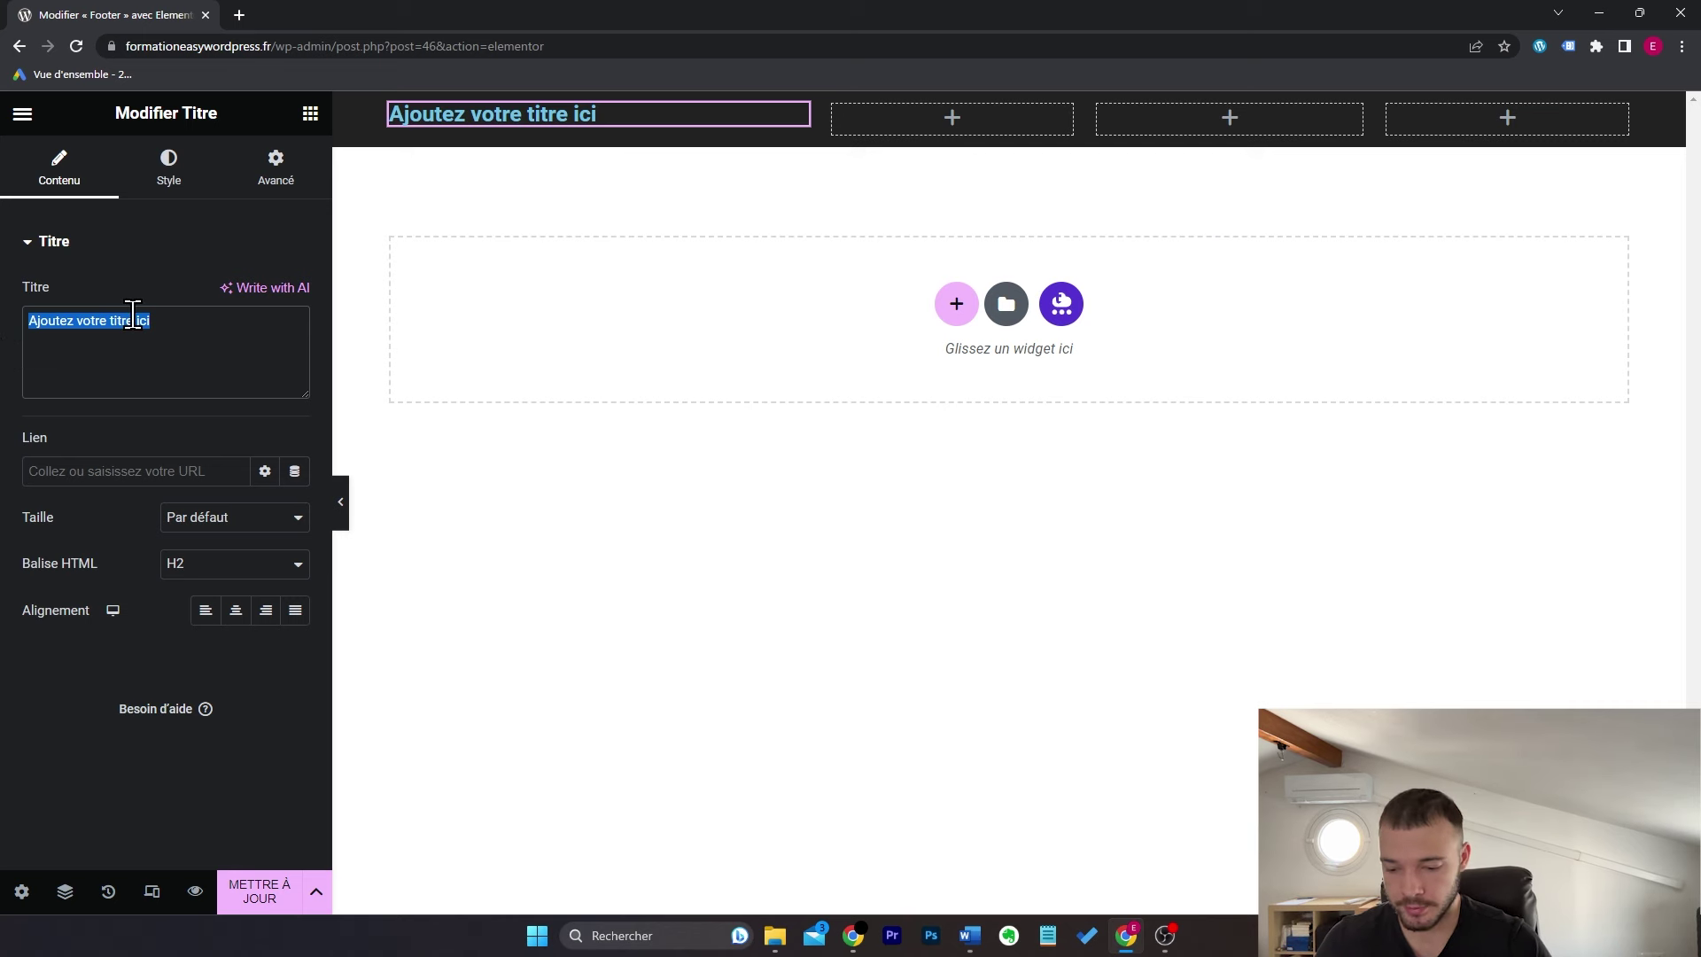
# Step: Title the first column 'Easy WordPress' and add a one-sentence Lorem ipsum text block below
pyautogui.write('Easy WordPress')
pyautogui.click(310, 114)
pyautogui.moveTo(236, 567); pyautogui.dragTo(596, 122)
pyautogui.moveTo(274, 646); pyautogui.dragTo(258, 589)
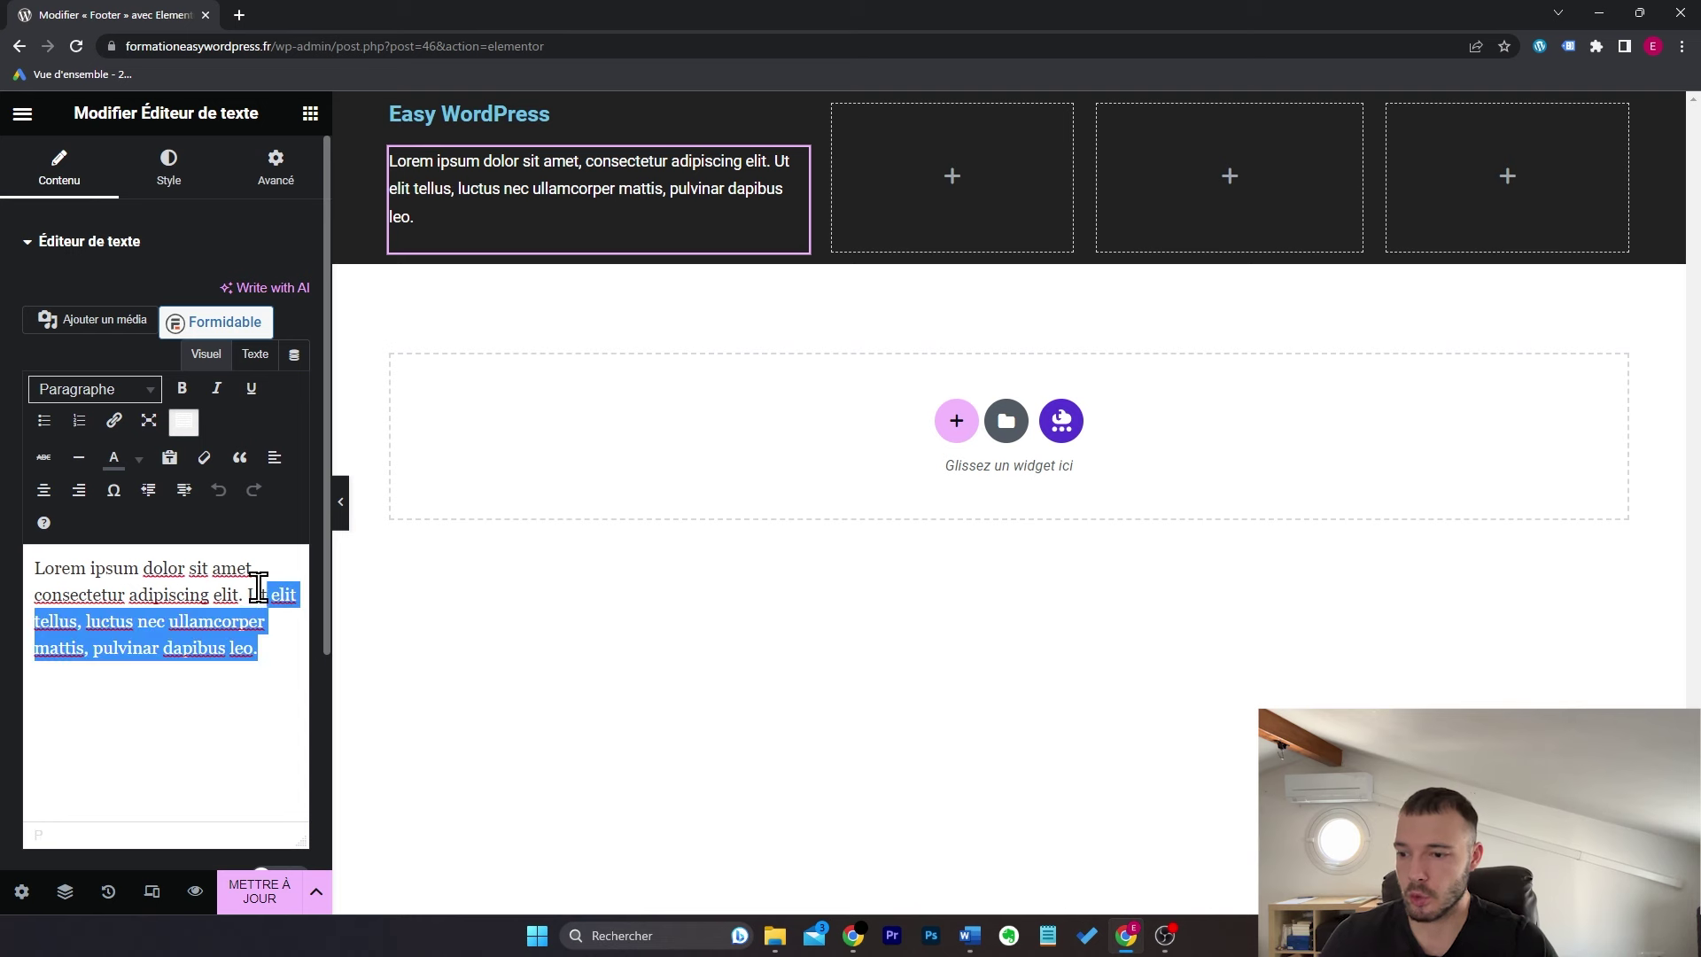
pyautogui.press('BackSpace')
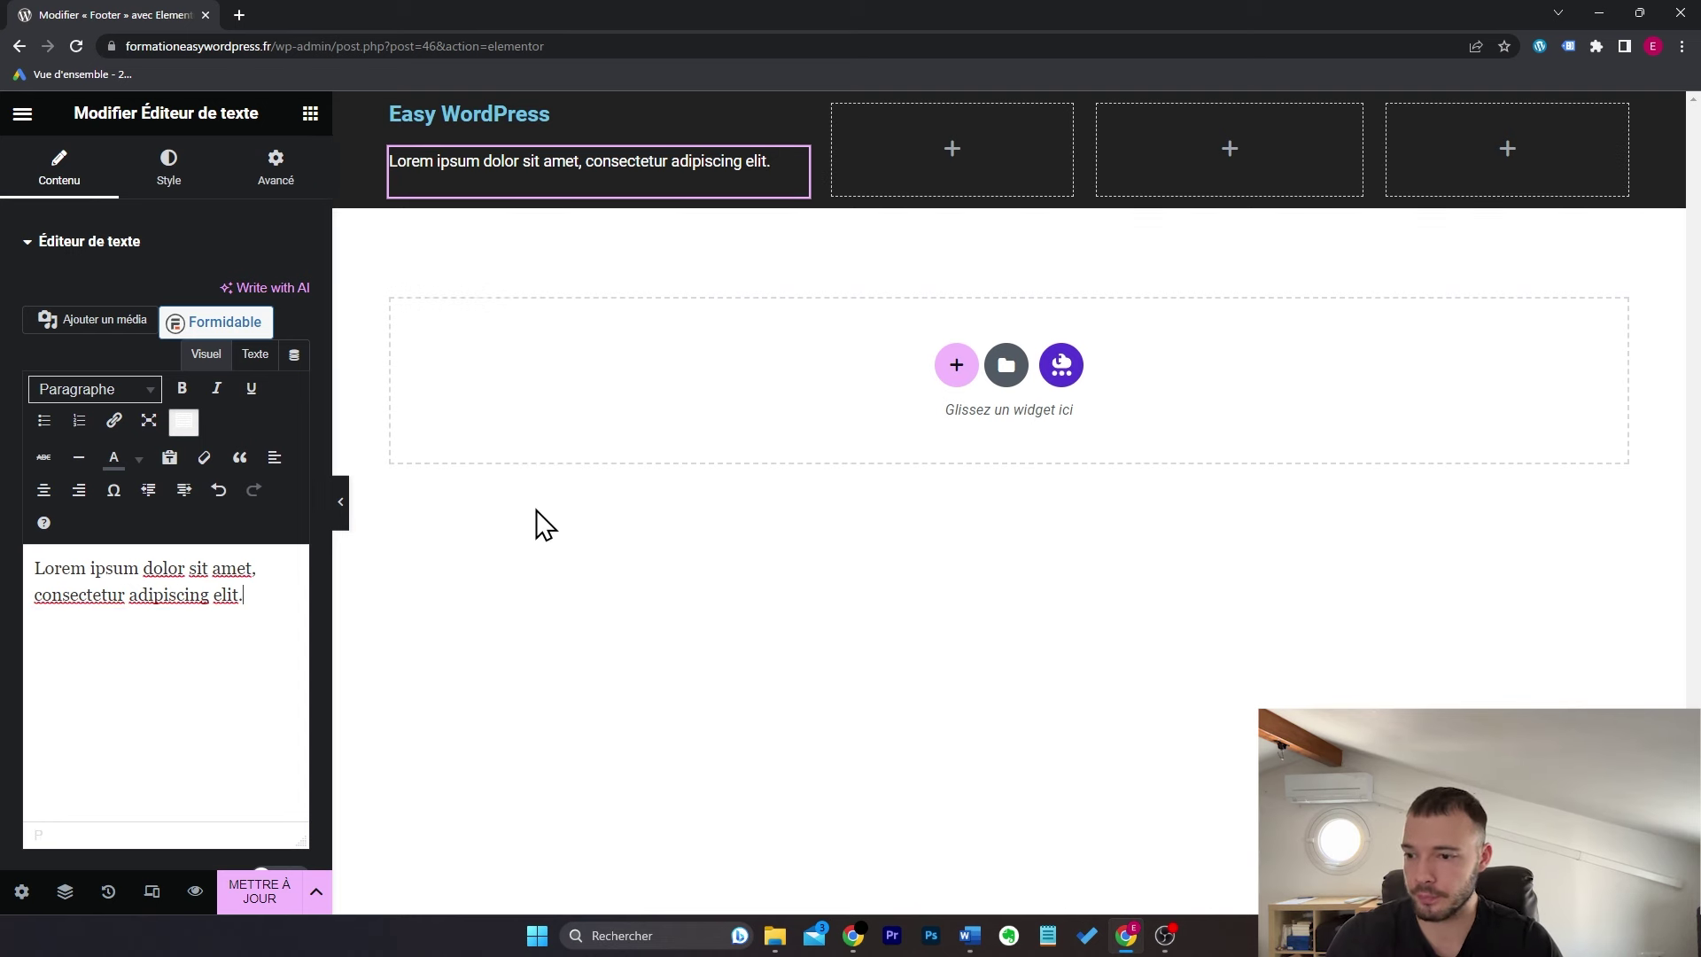
# Step: Make the Easy WordPress heading white with a 20px font size
pyautogui.click(796, 114)
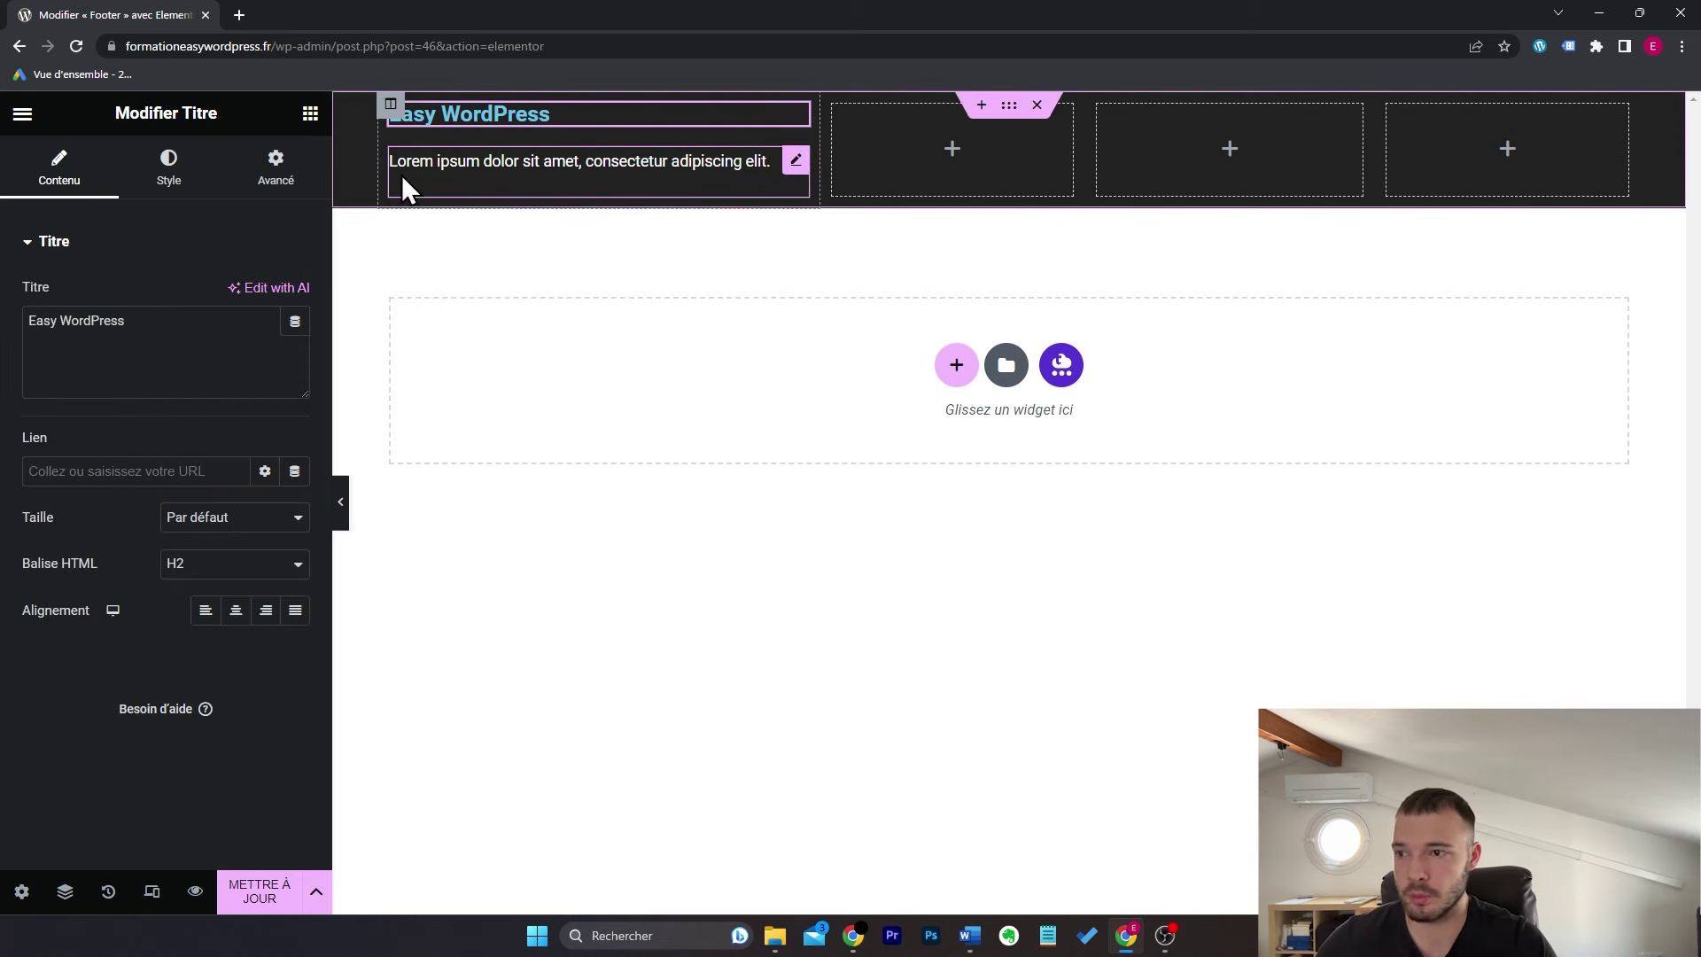
pyautogui.click(182, 173)
pyautogui.click(295, 295)
pyautogui.click(50, 521)
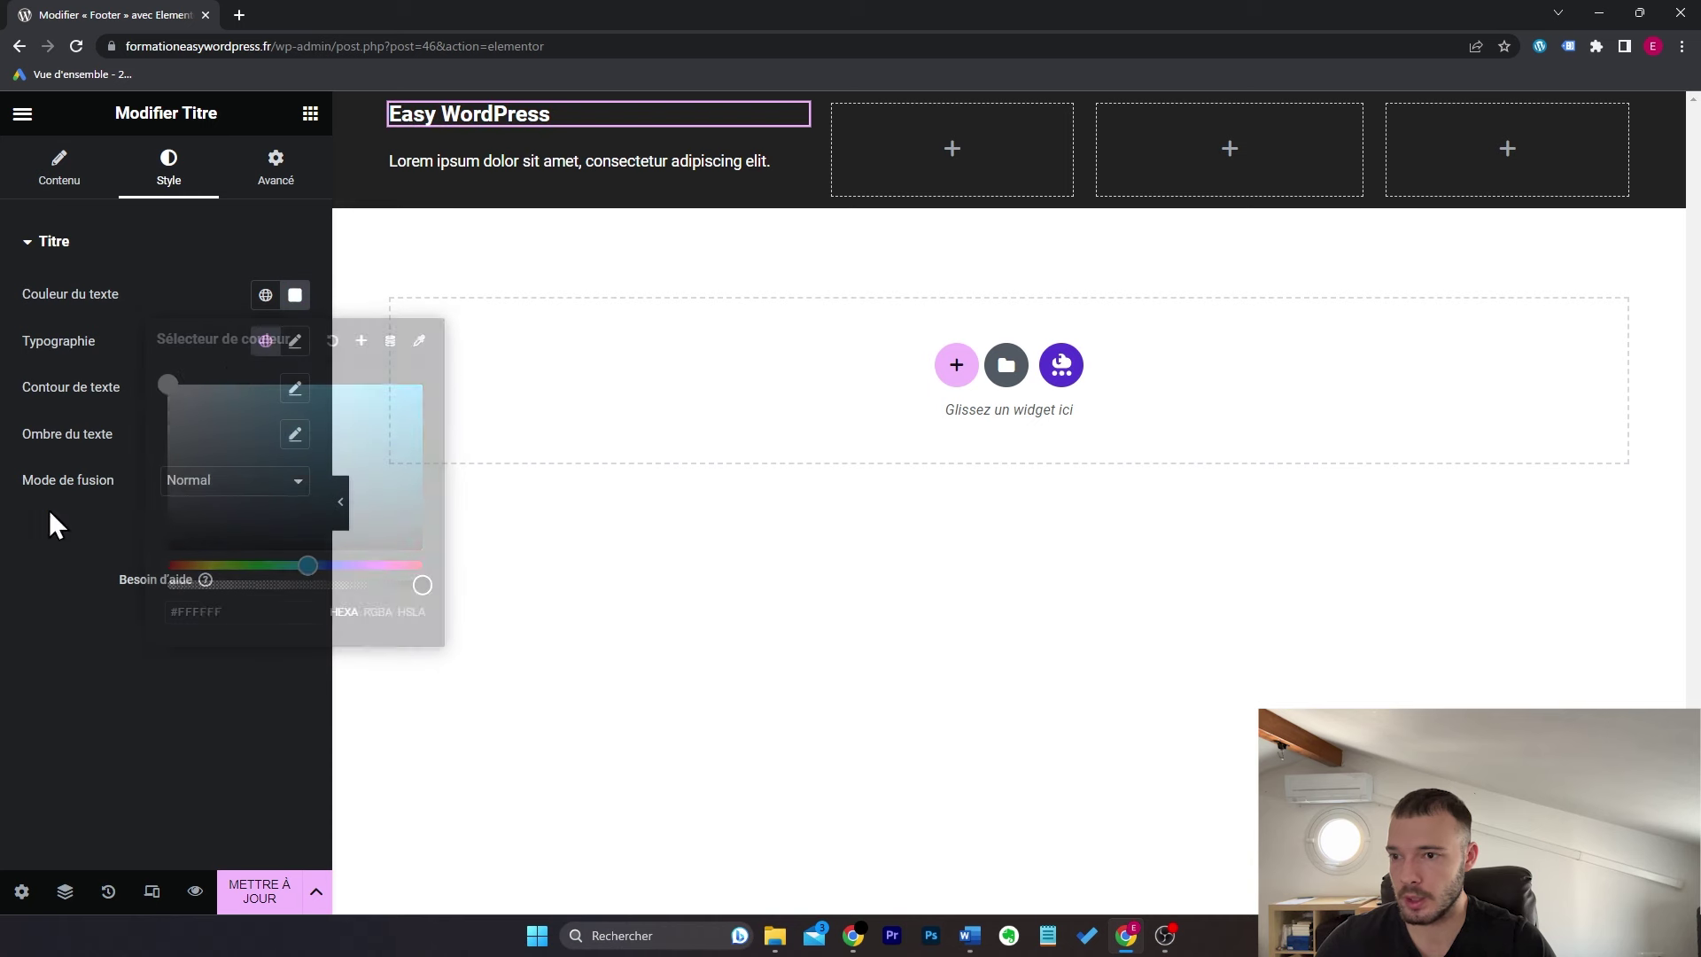
pyautogui.click(295, 342)
pyautogui.click(247, 514)
pyautogui.write('20')
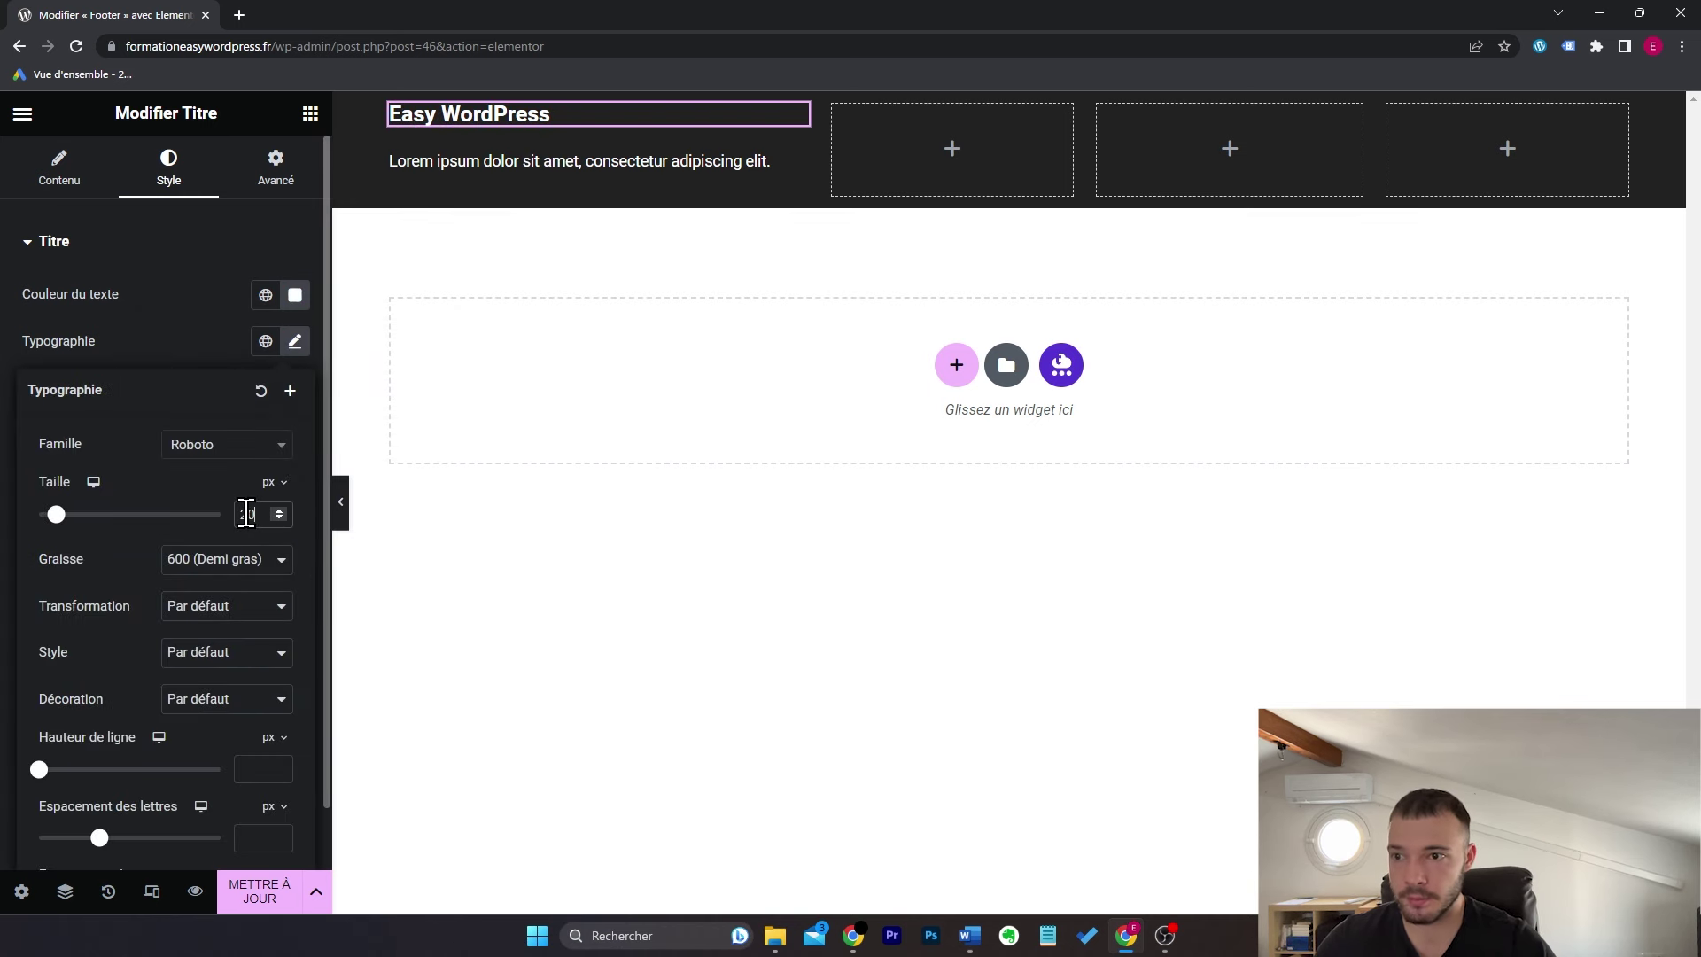
pyautogui.click(295, 341)
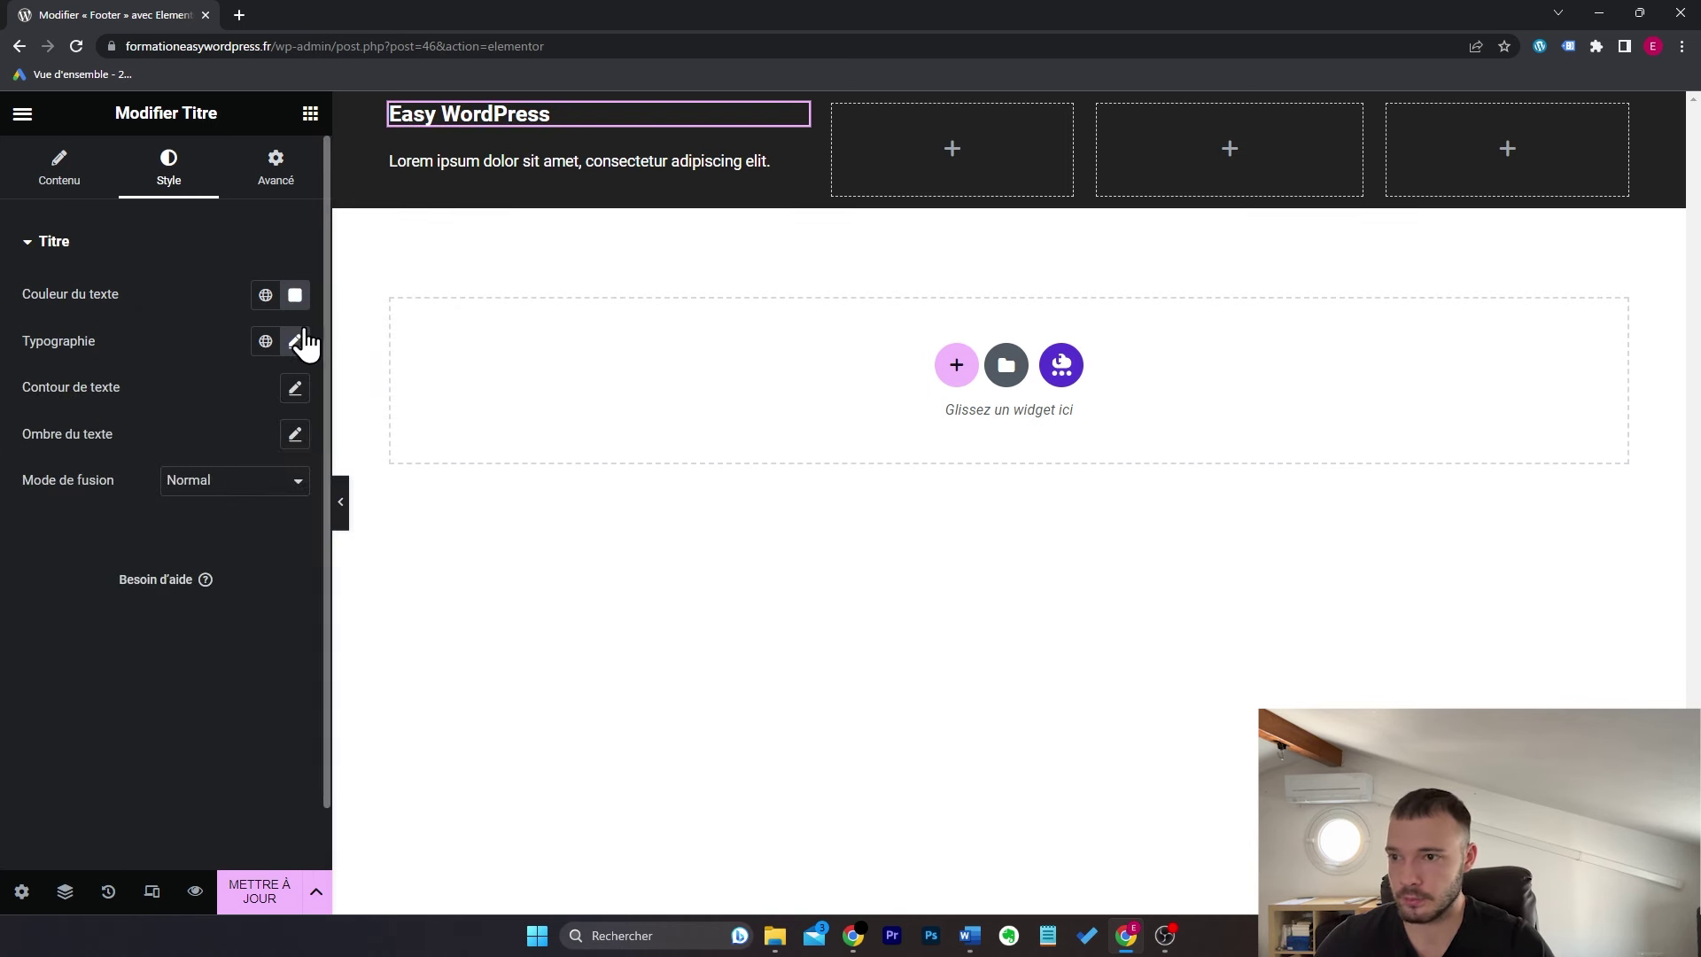
pyautogui.click(310, 114)
pyautogui.write('ic')
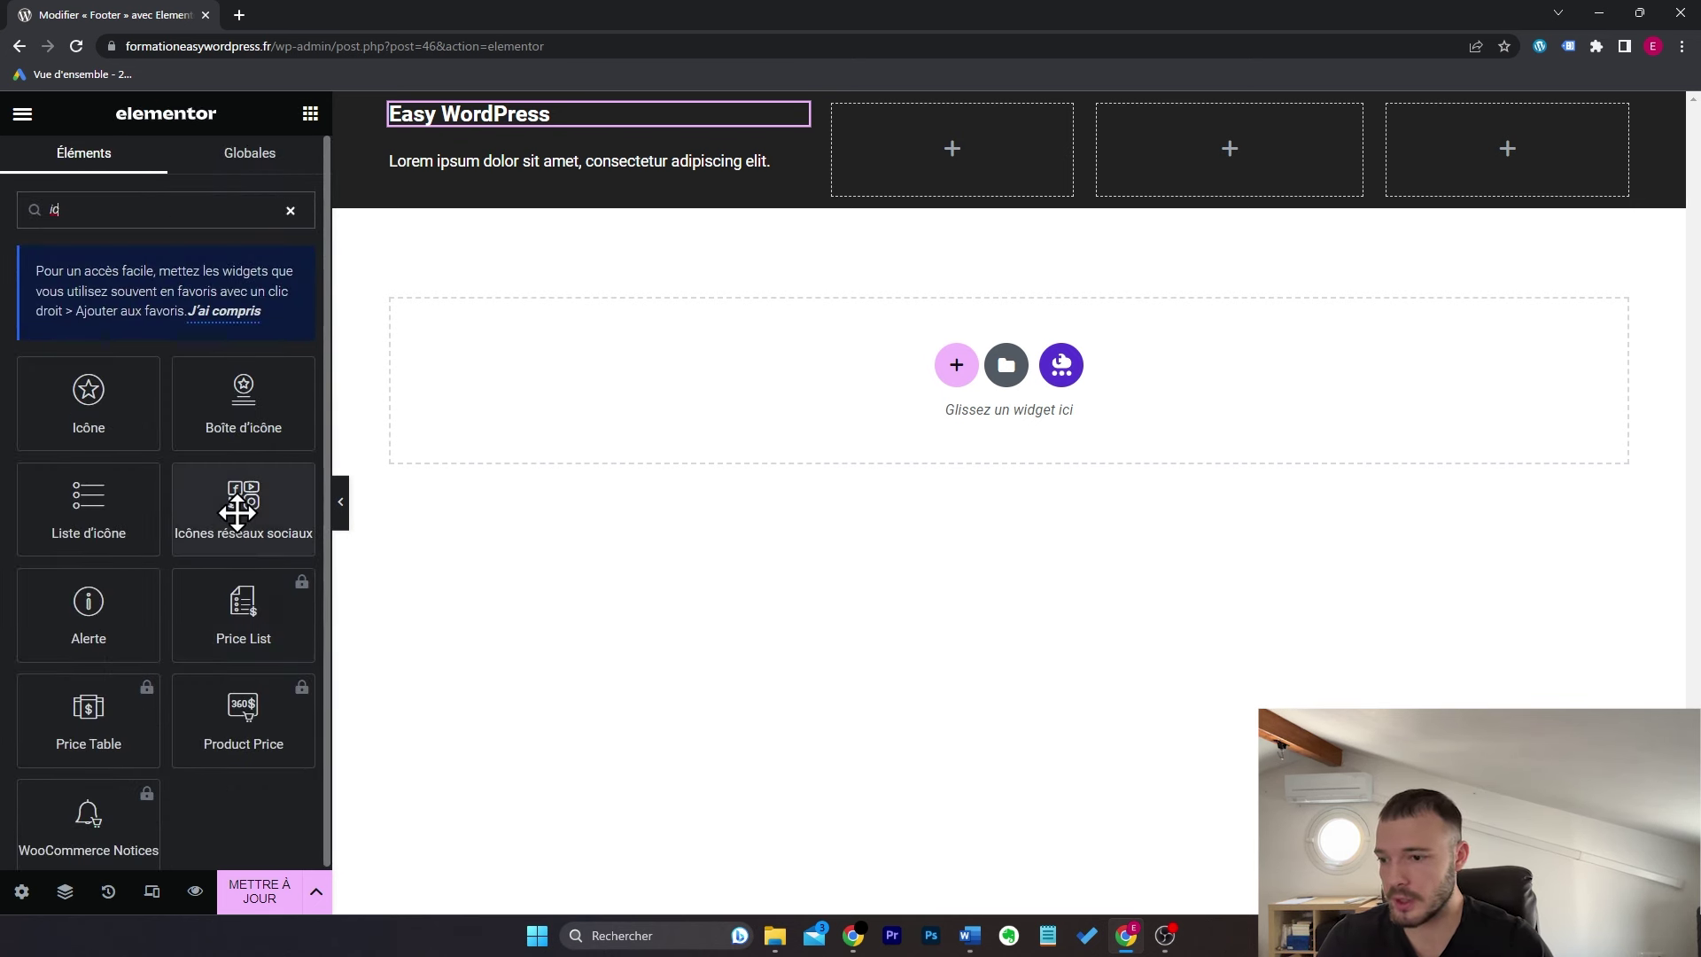
# Step: Add a social icons widget under the description and duplicate its Youtube item
pyautogui.moveTo(242, 497); pyautogui.dragTo(614, 185)
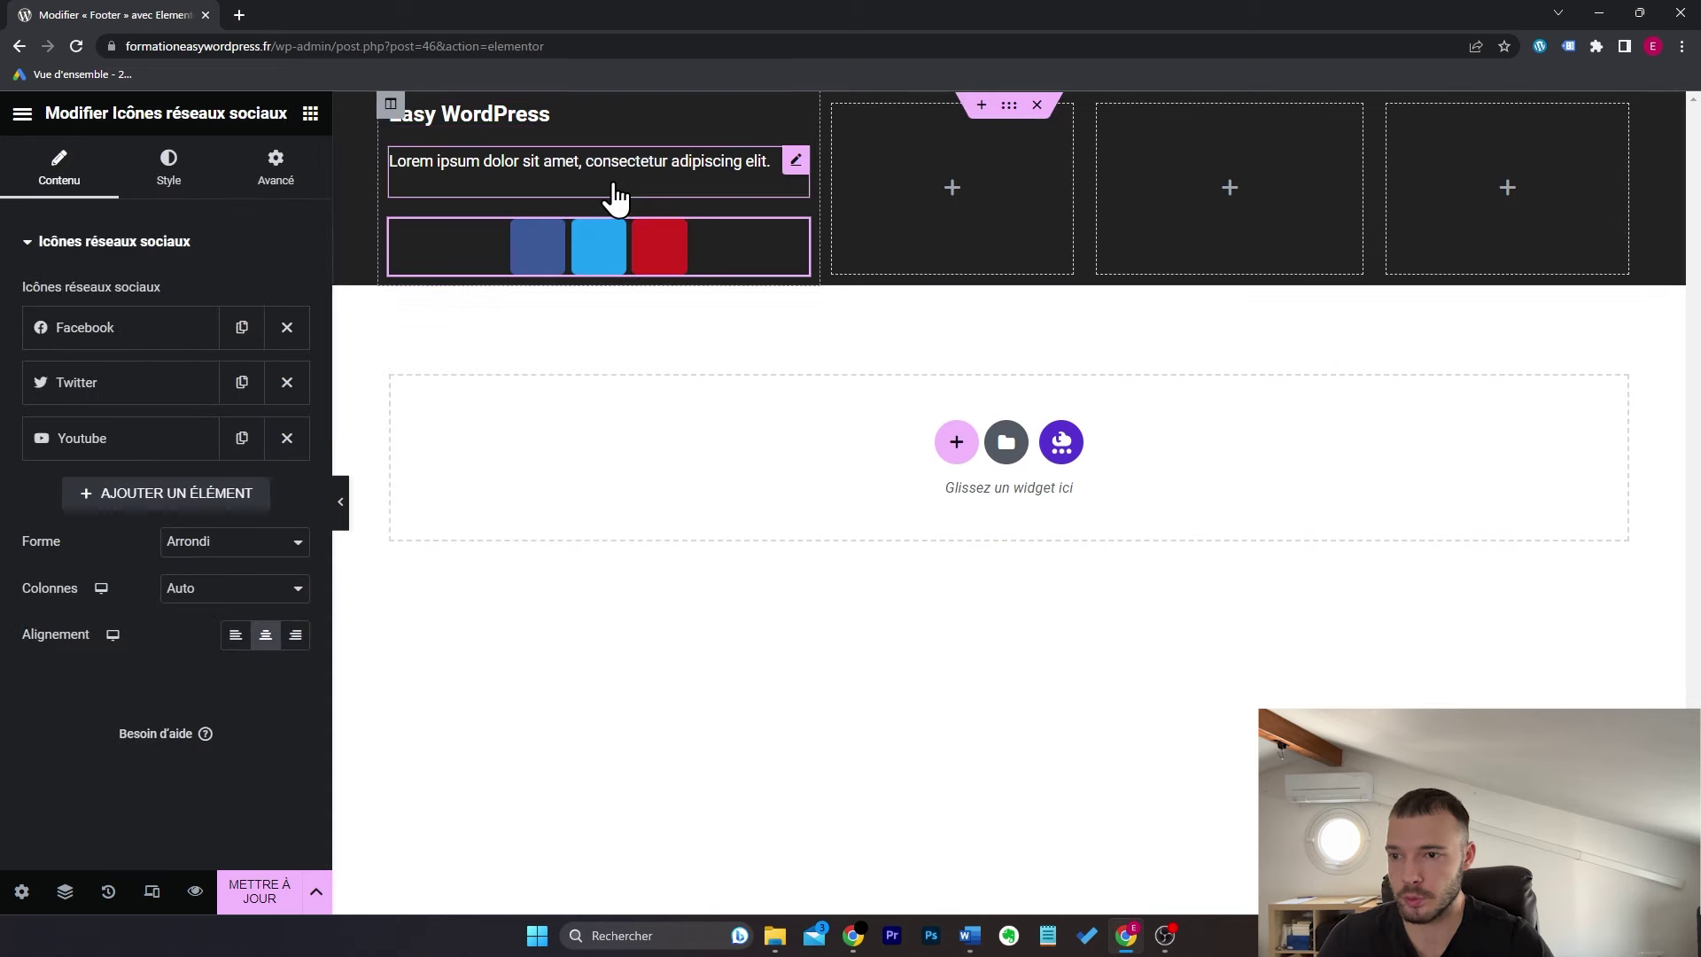
pyautogui.click(242, 438)
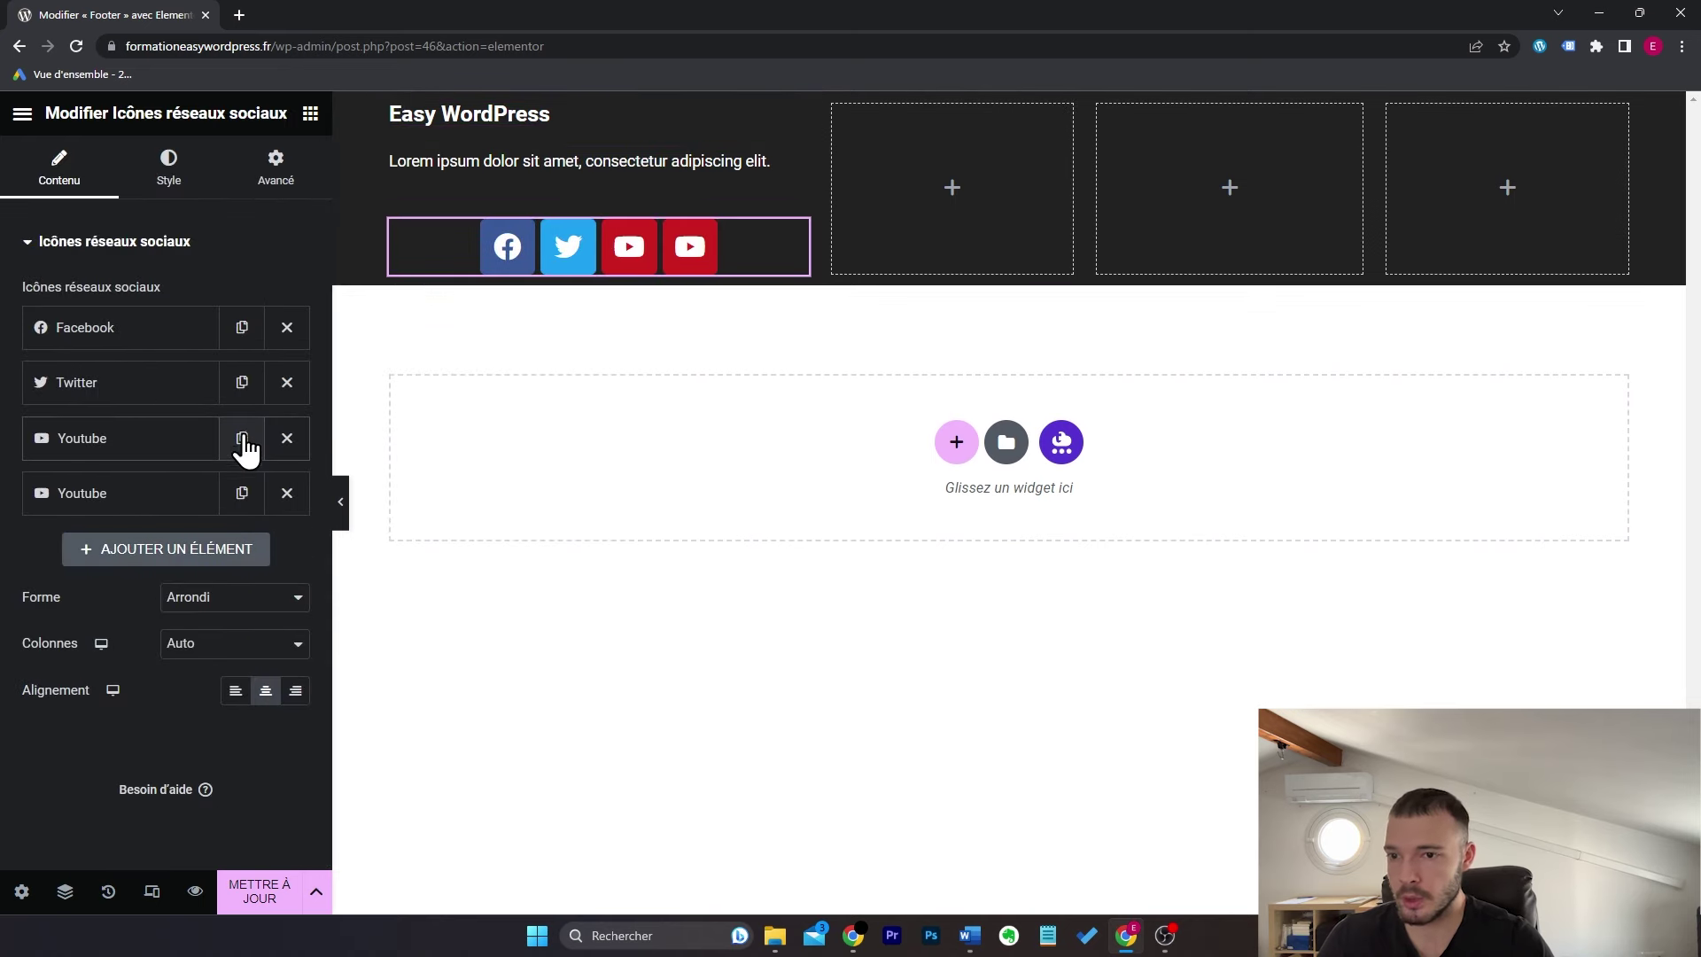
pyautogui.click(171, 513)
pyautogui.click(167, 608)
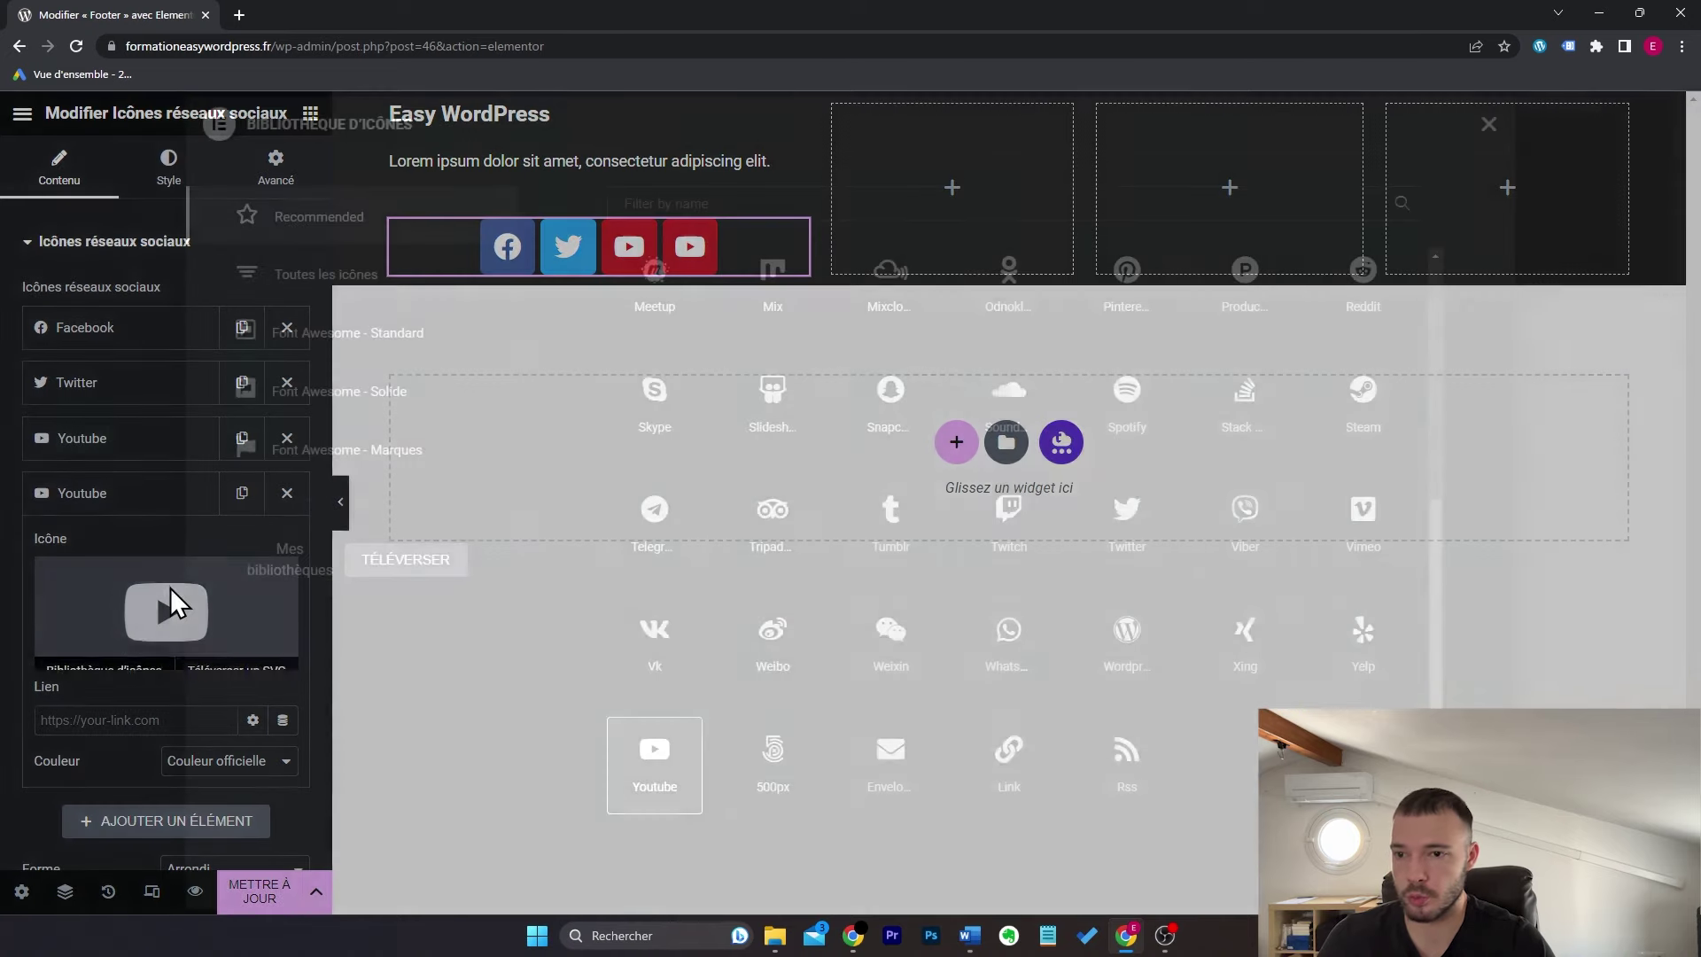
# Step: Change the duplicated item's icon to Instagram from the icon library
pyautogui.write('ins')
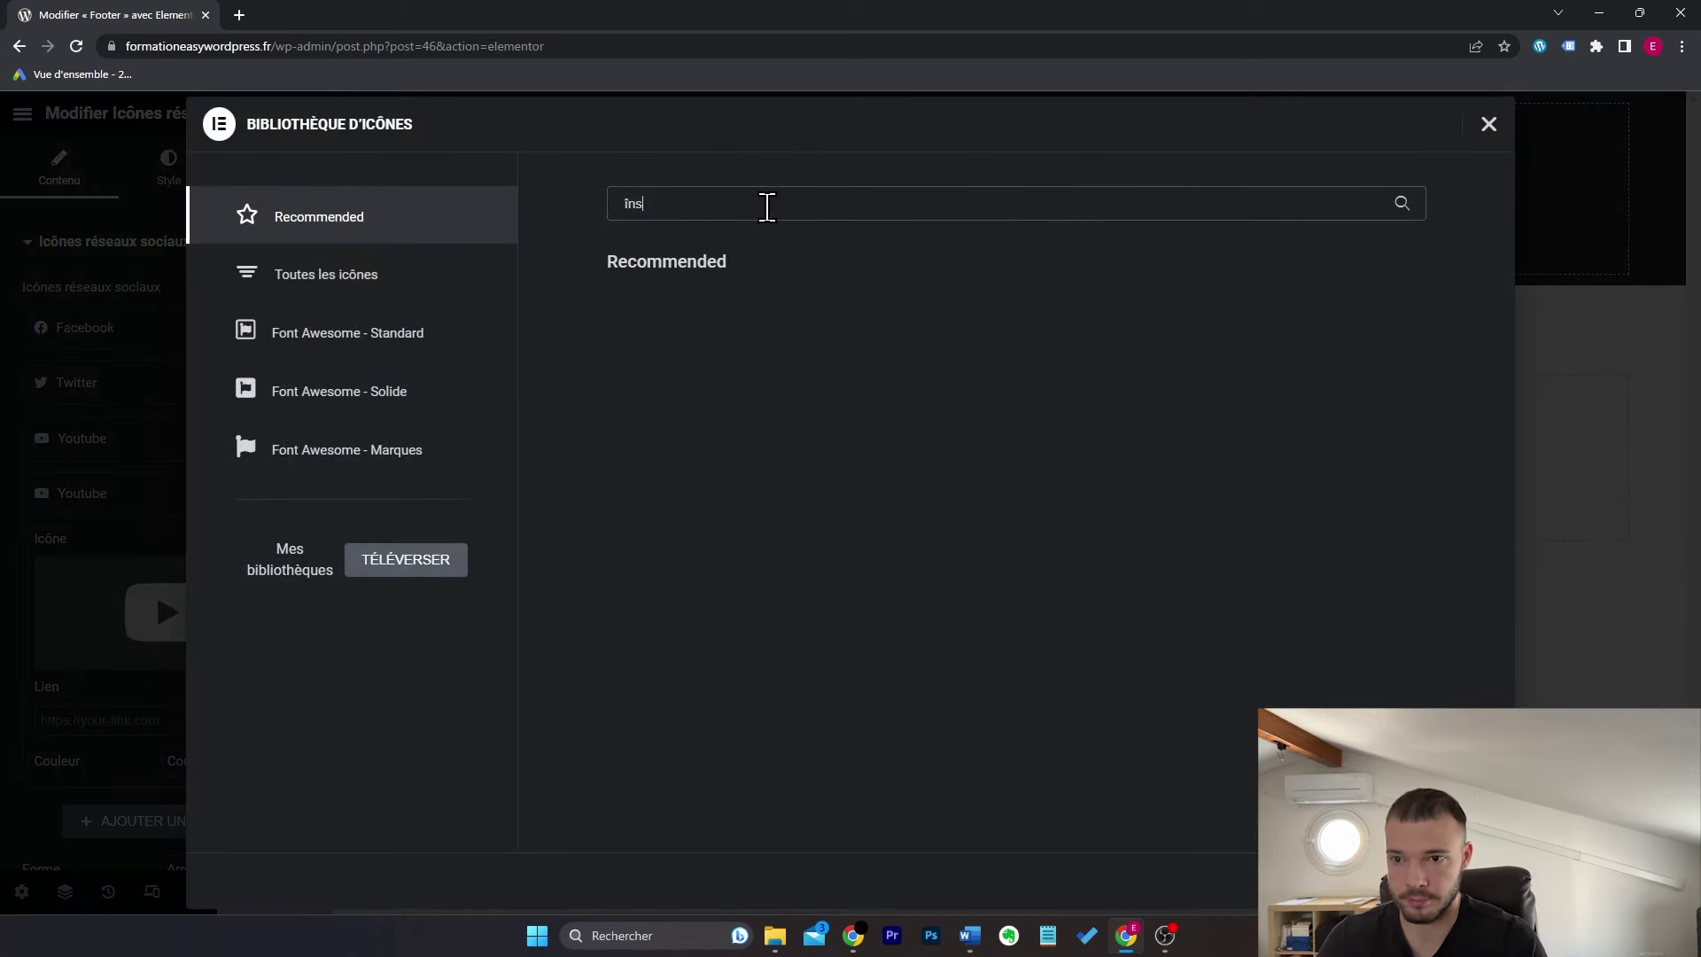
pyautogui.press('BackSpace')
pyautogui.write('ins')
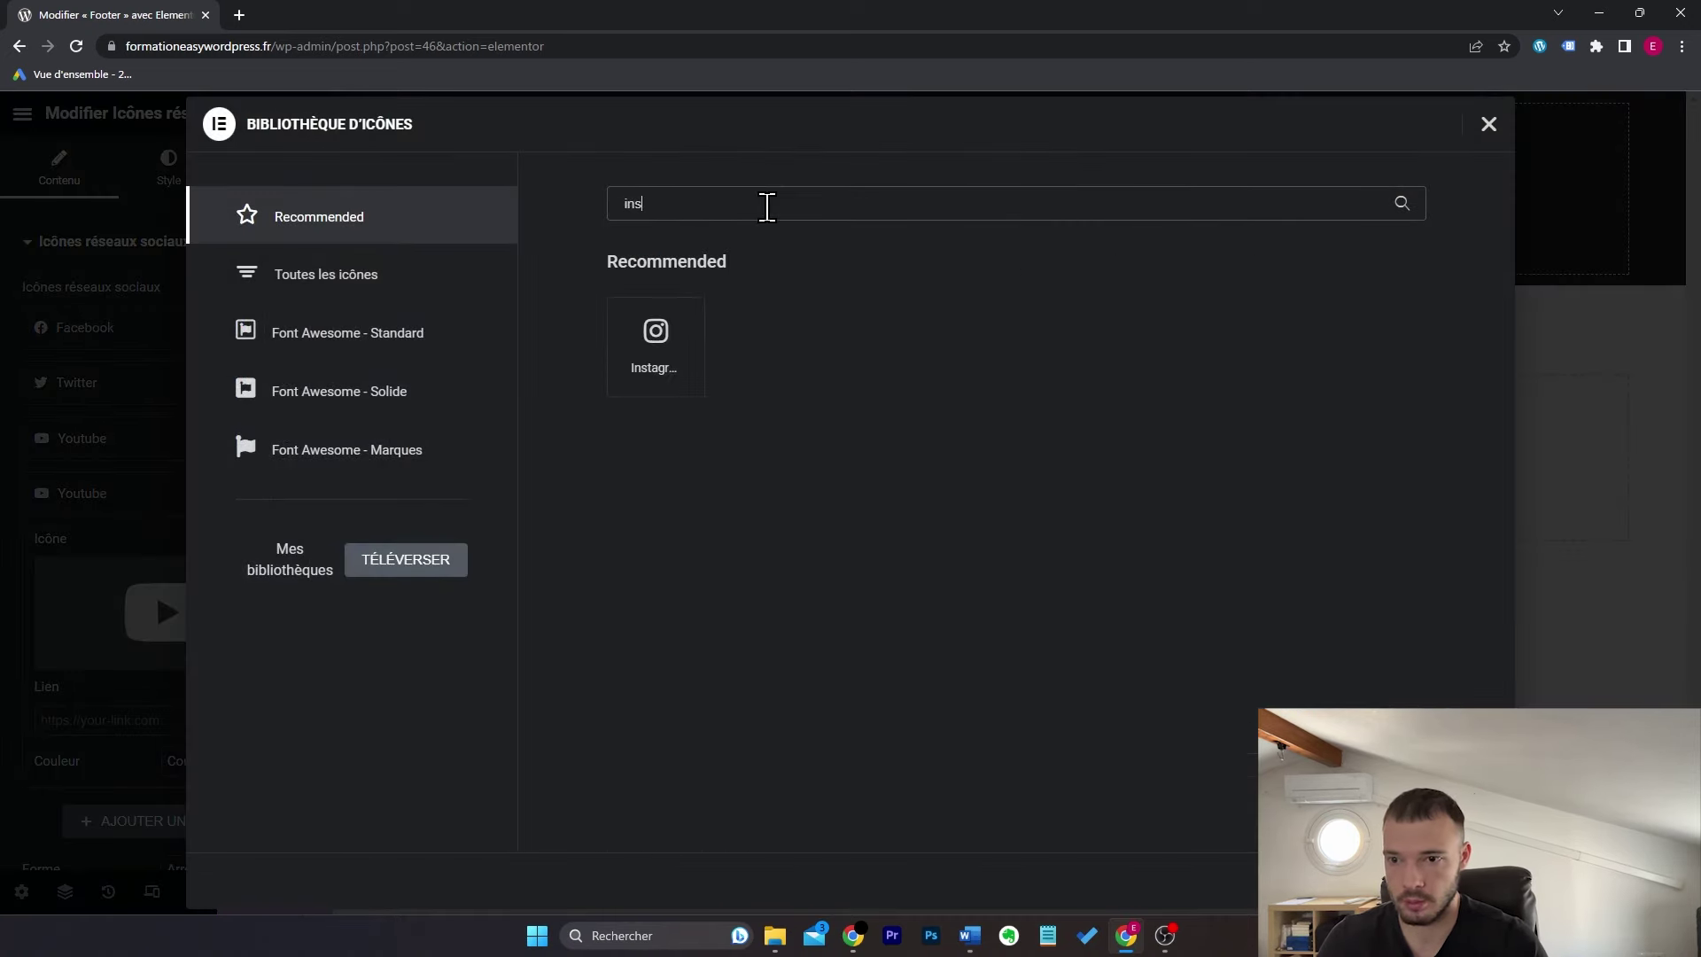
pyautogui.click(687, 391)
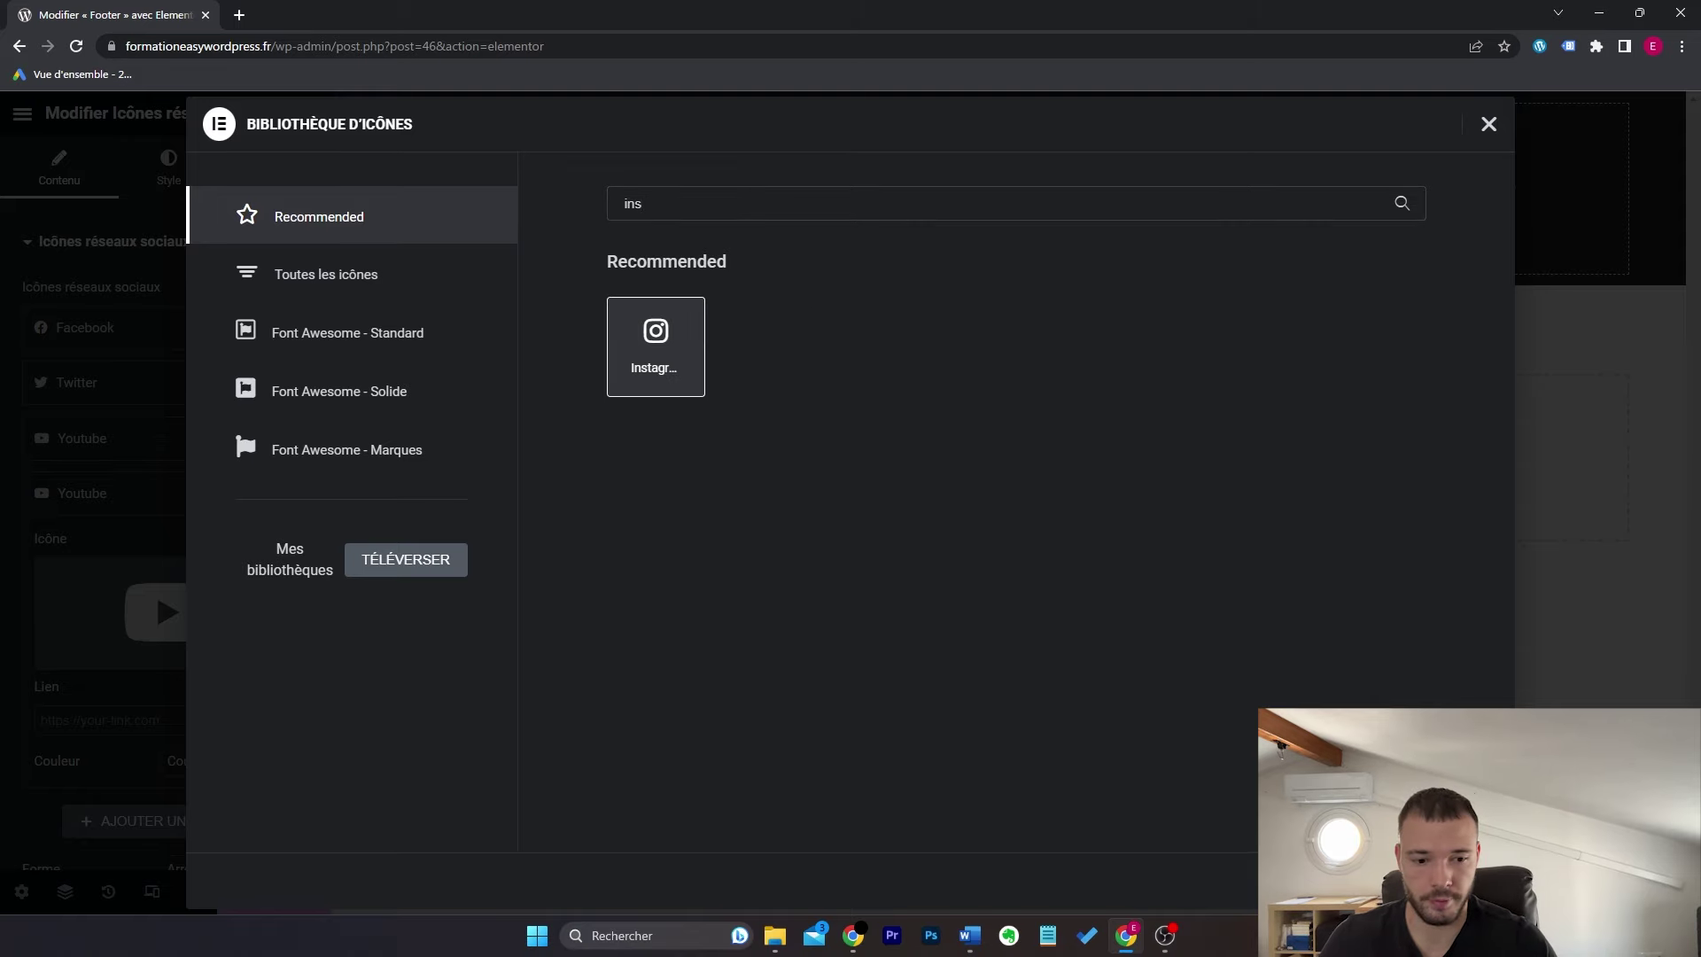
pyautogui.click(1456, 880)
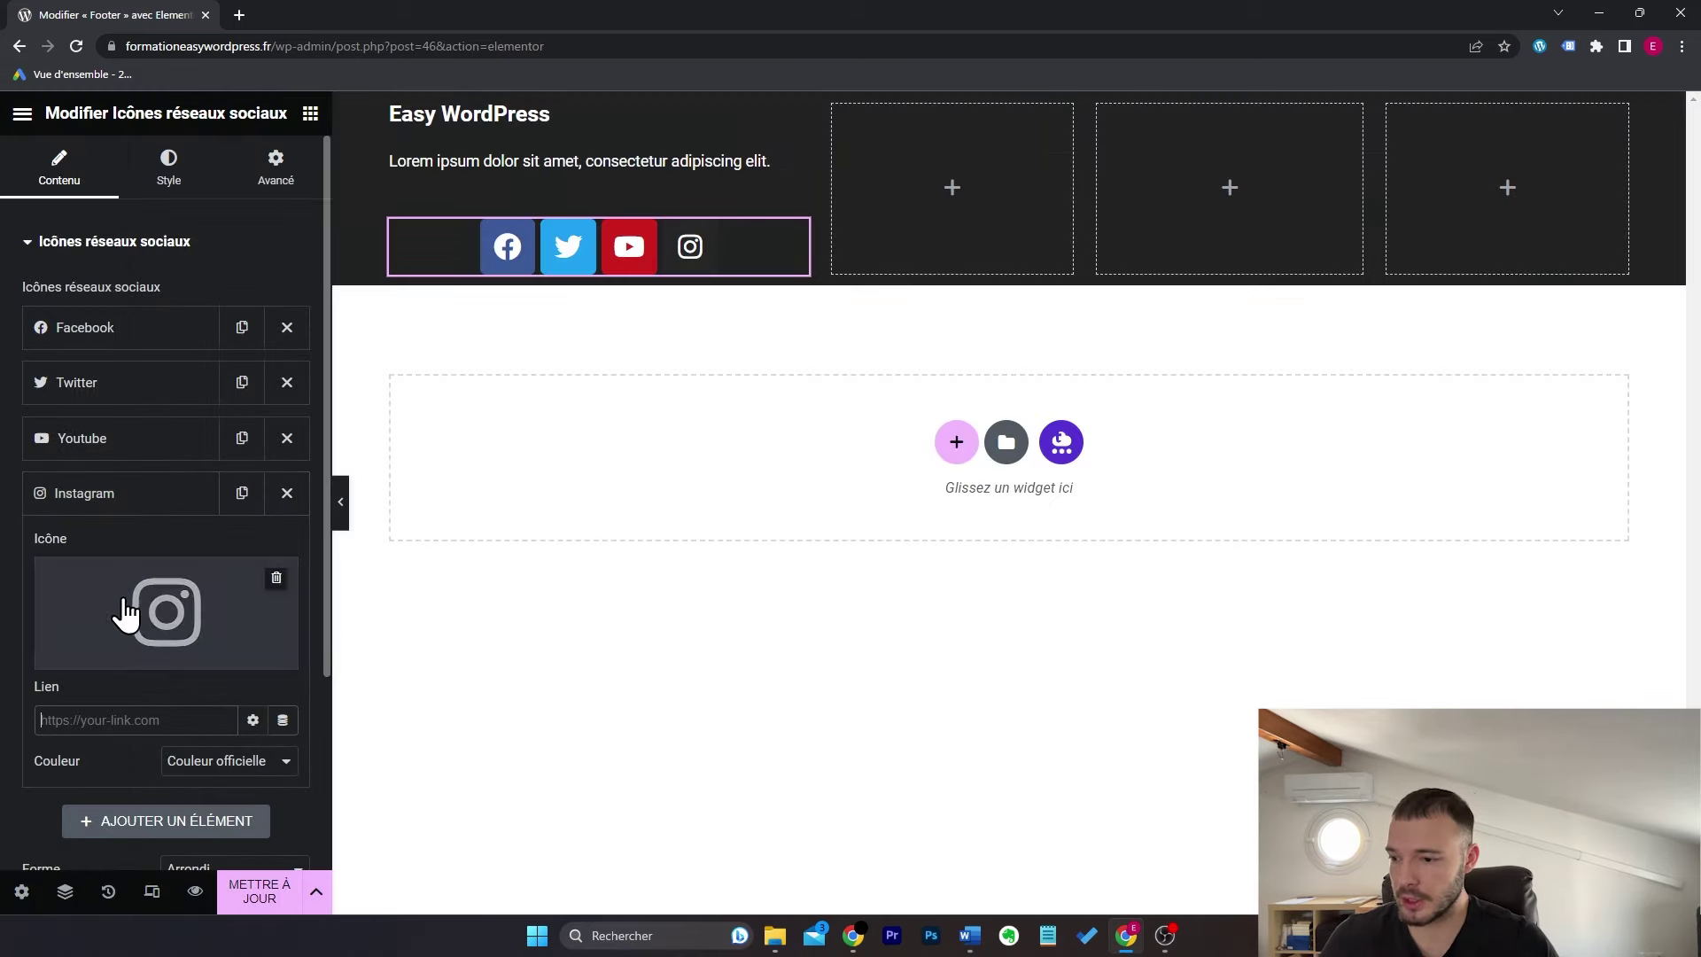
pyautogui.click(116, 451)
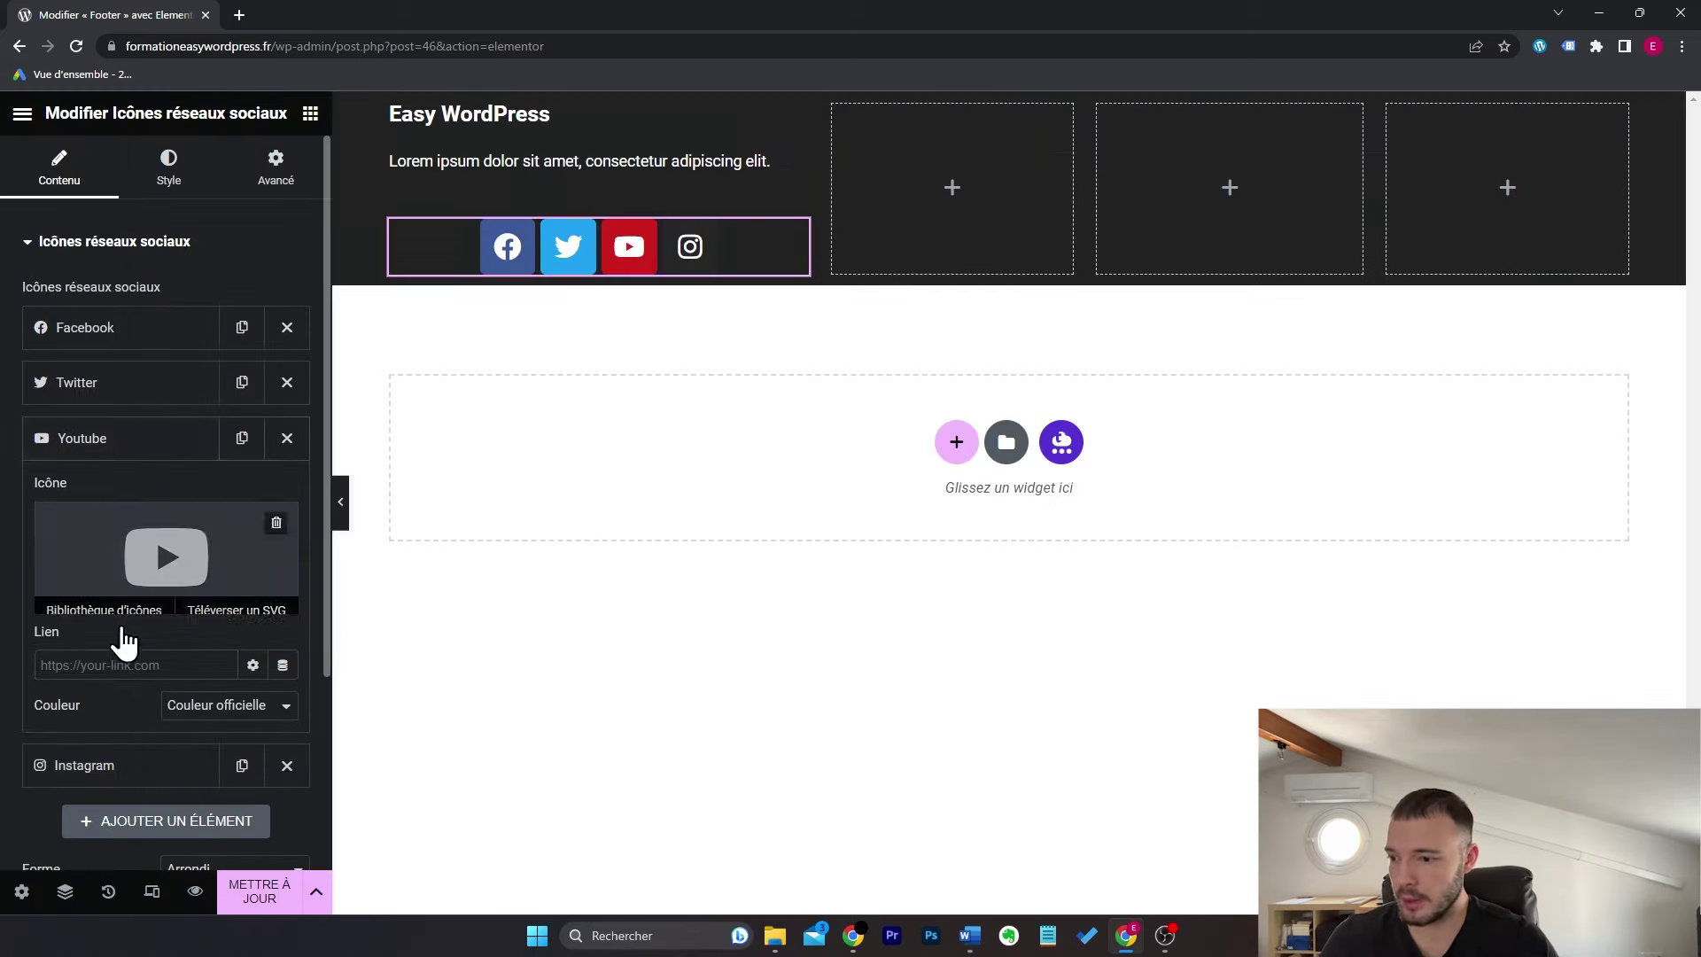
pyautogui.click(140, 438)
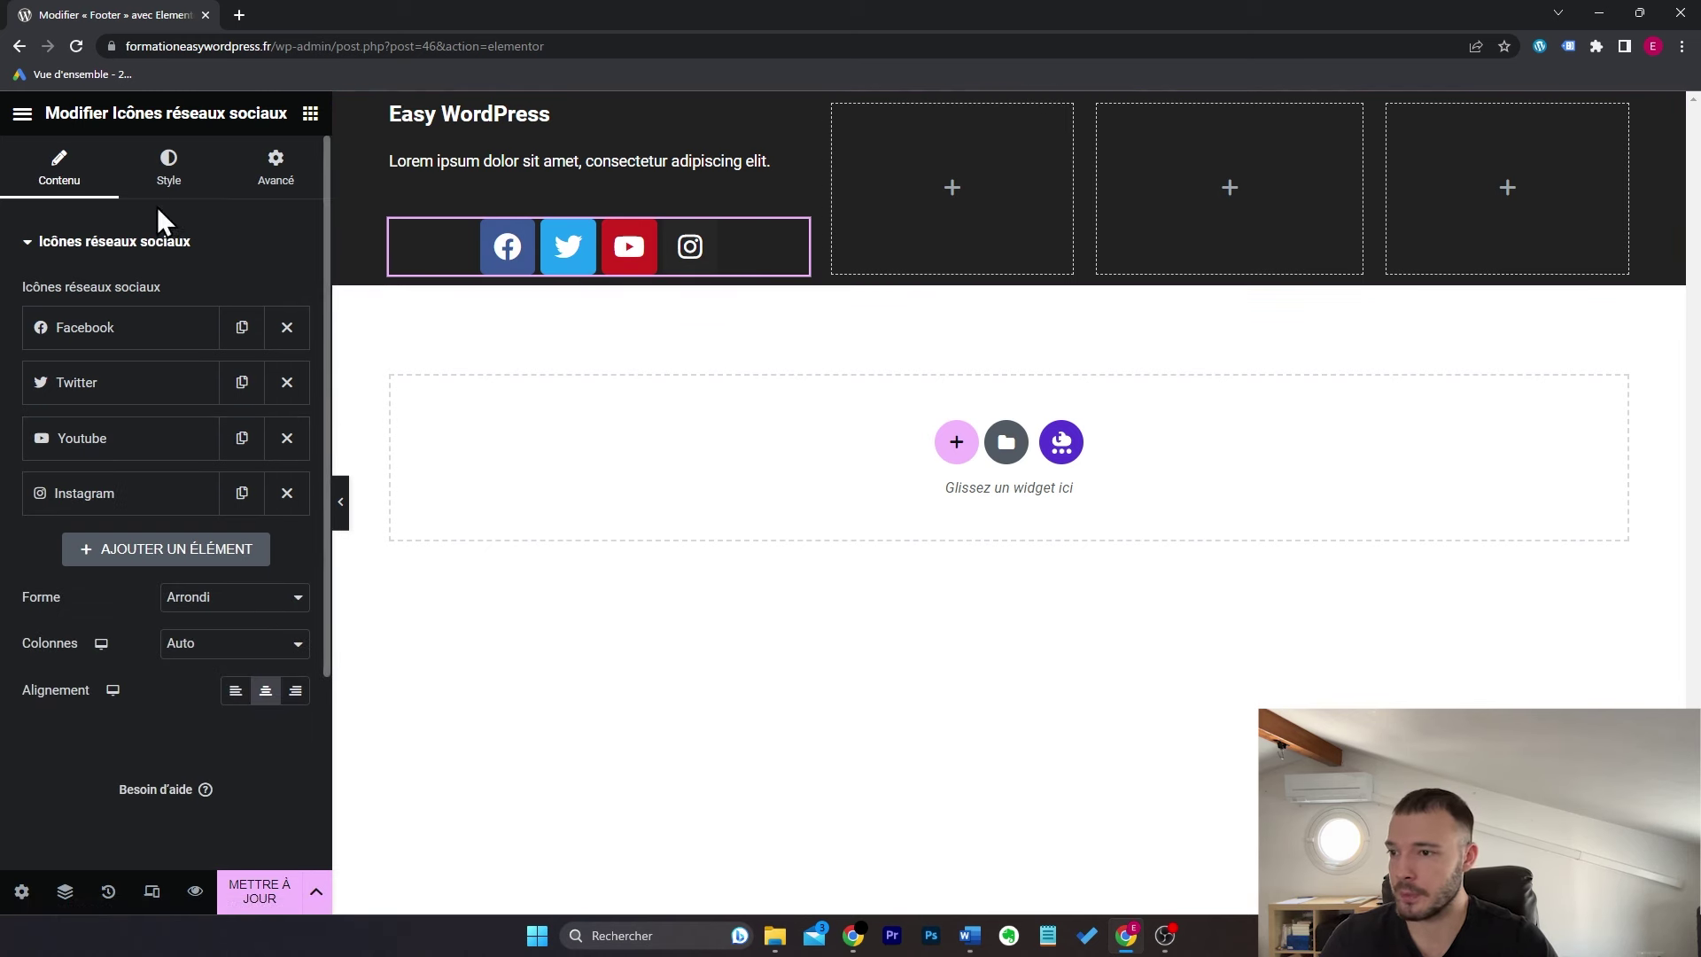
pyautogui.click(162, 176)
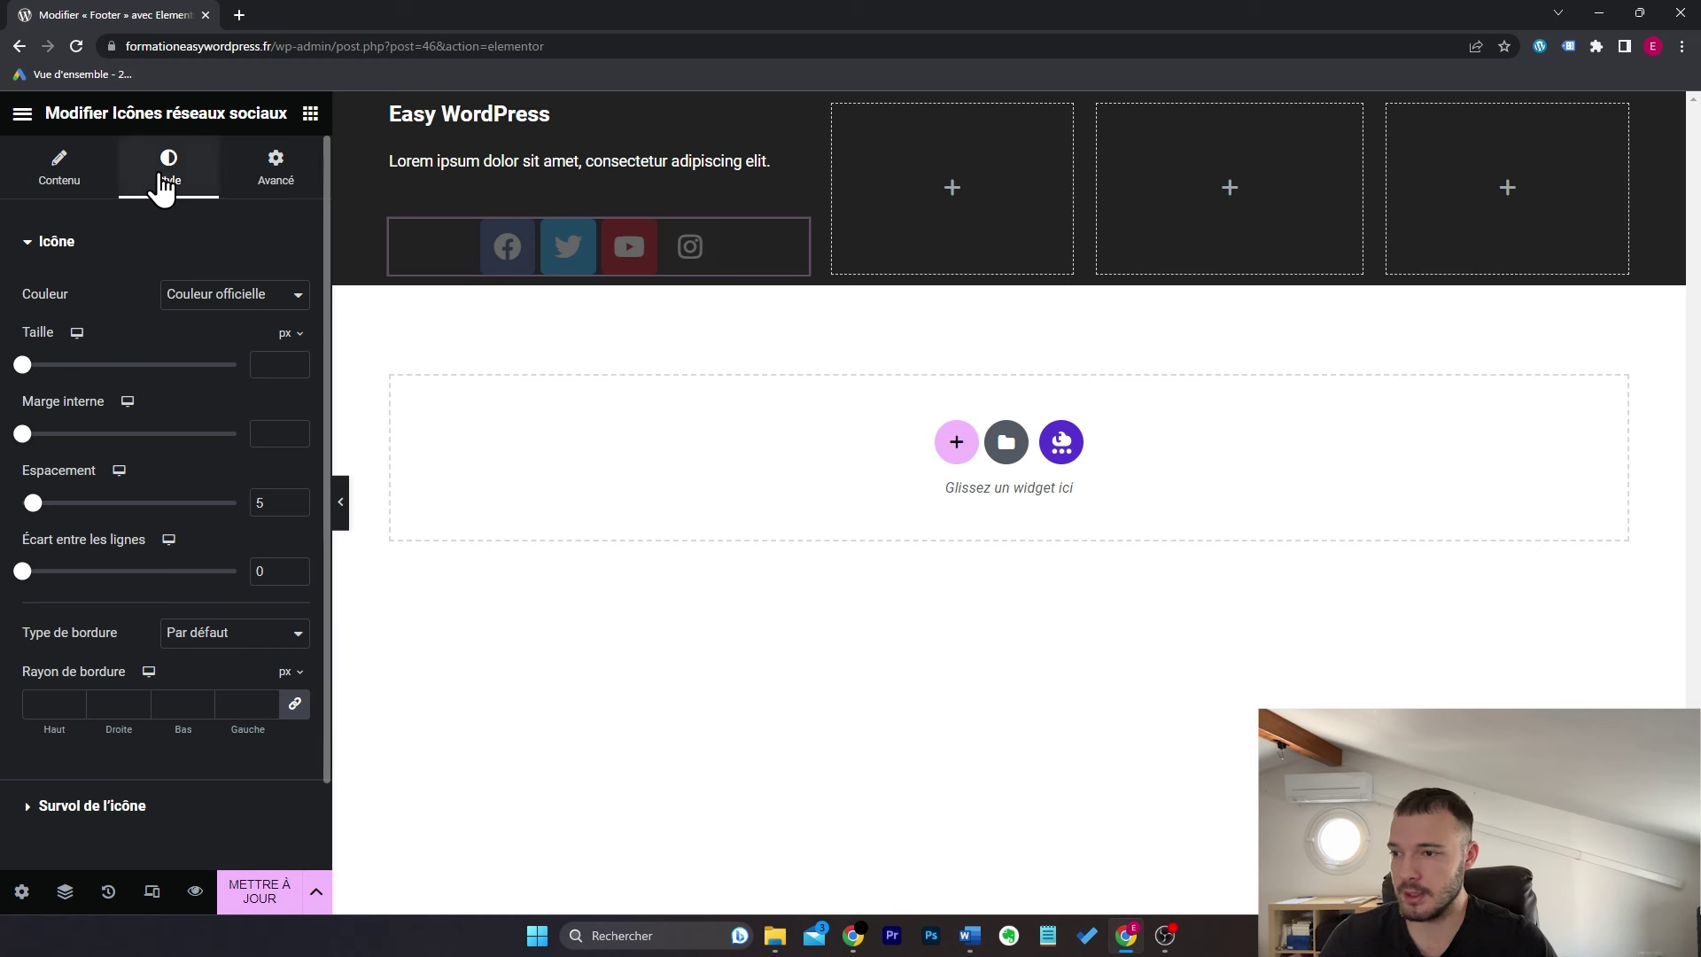
# Step: Give the social icons a custom colour with transparent main colour and size 18
pyautogui.click(280, 298)
pyautogui.click(280, 337)
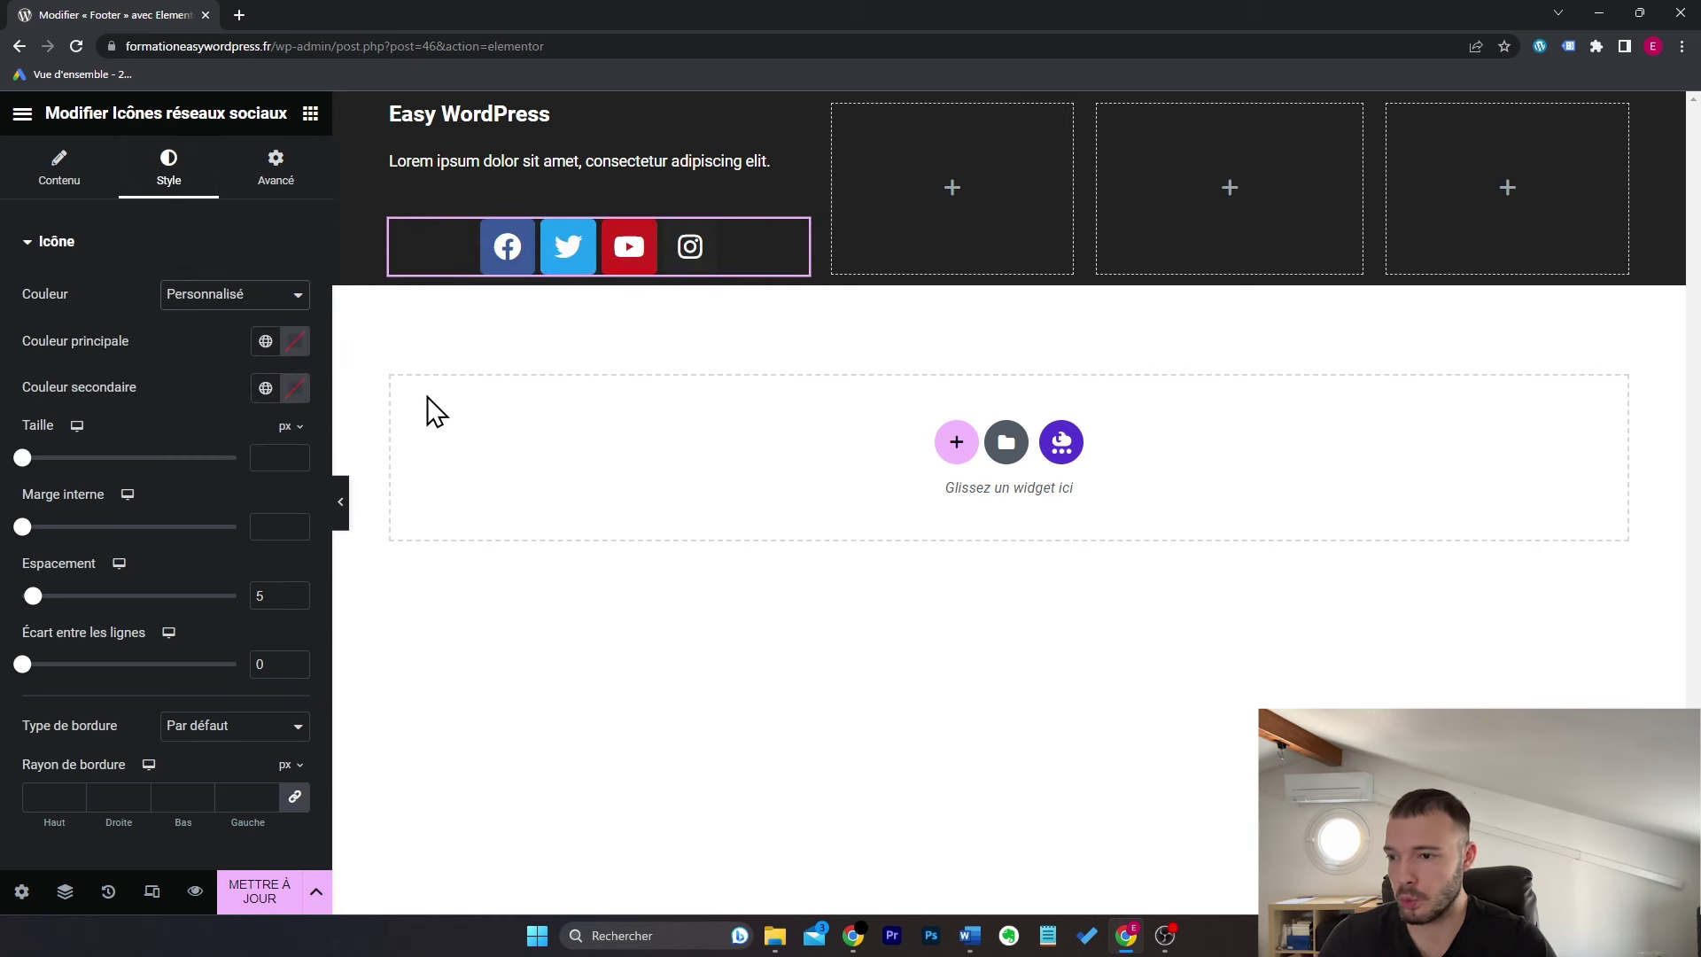
pyautogui.click(294, 342)
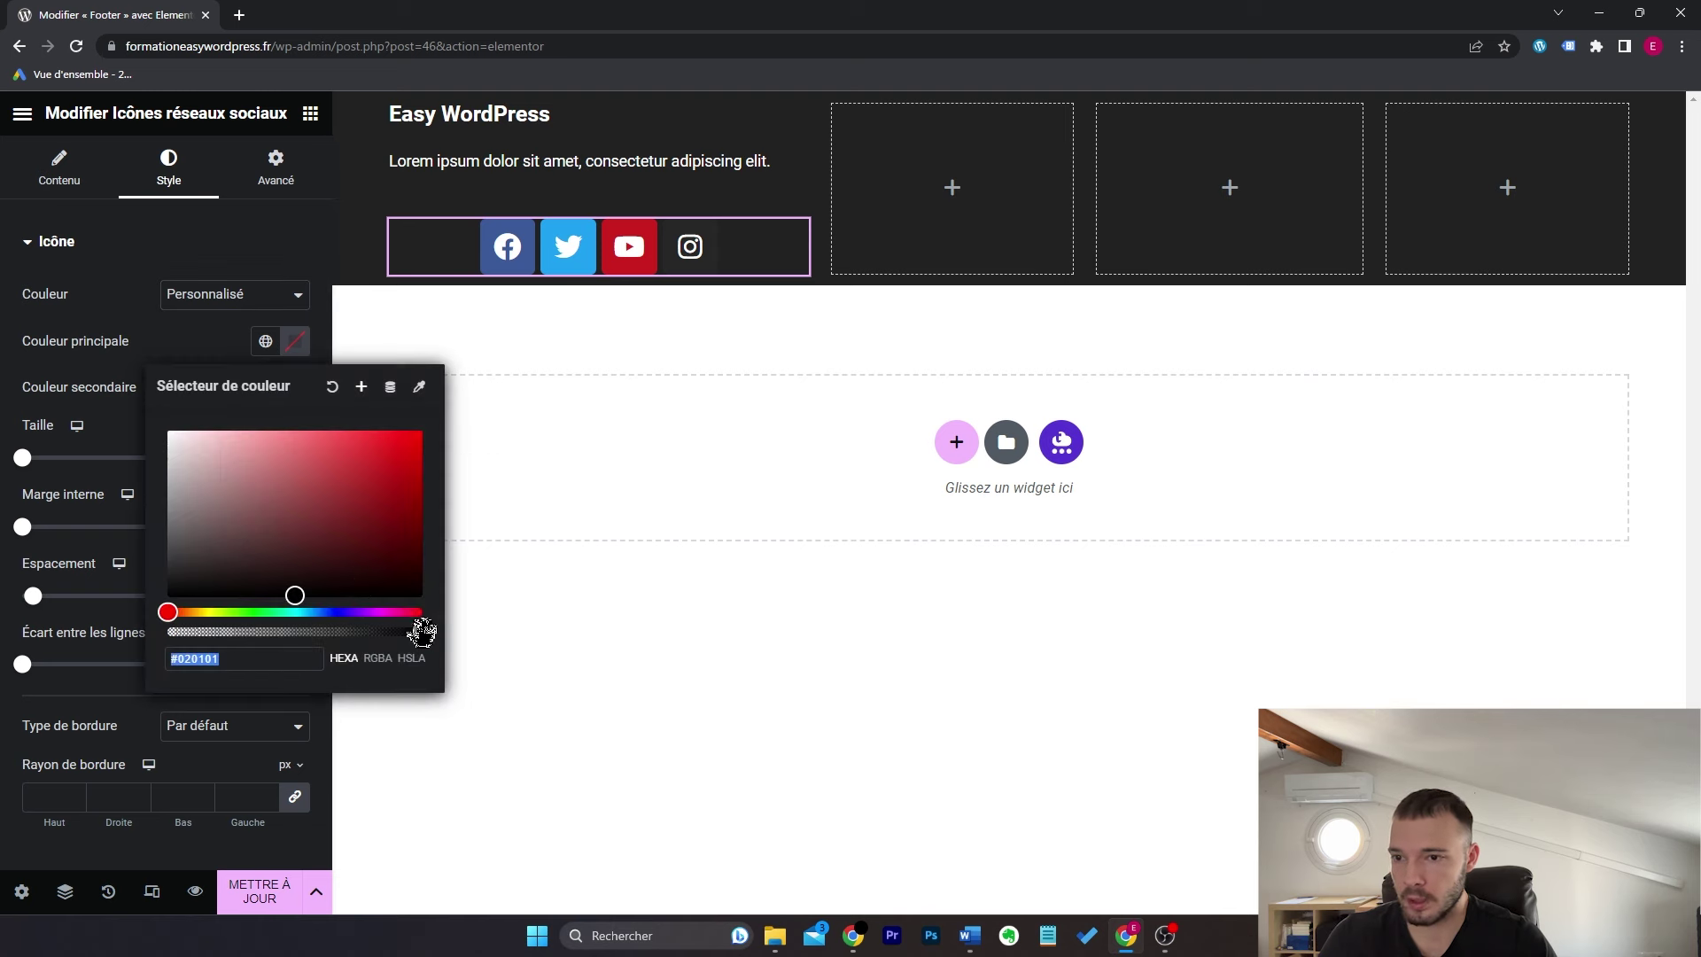
pyautogui.moveTo(421, 632); pyautogui.dragTo(117, 638)
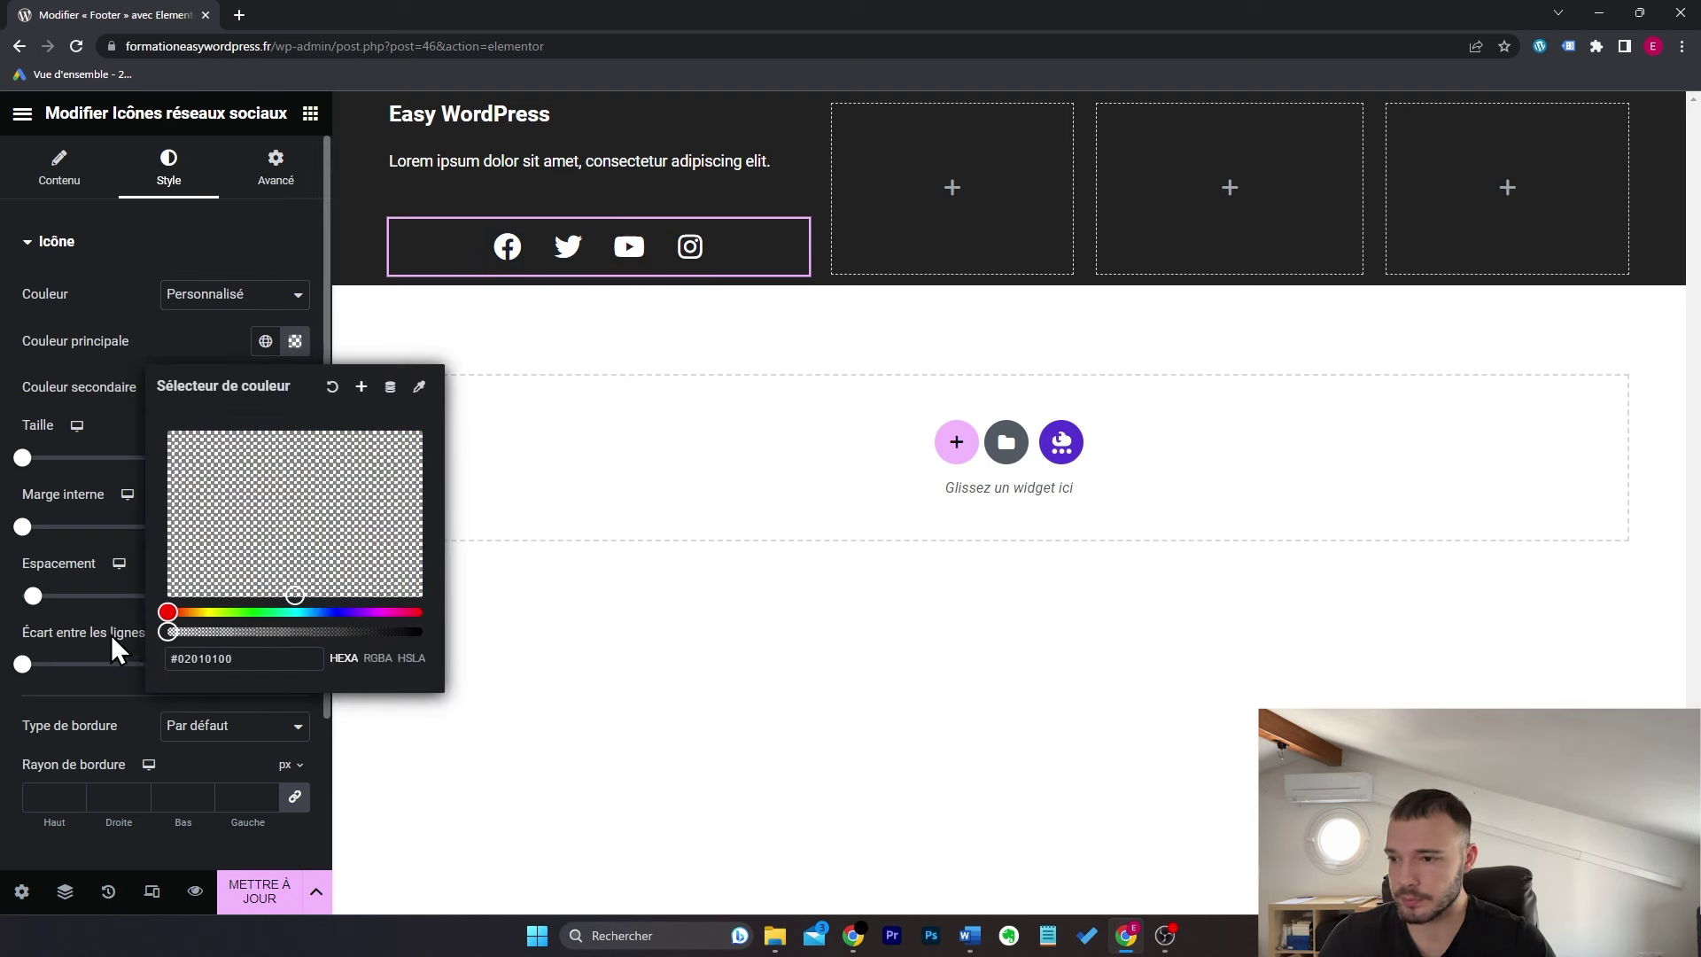
pyautogui.click(96, 330)
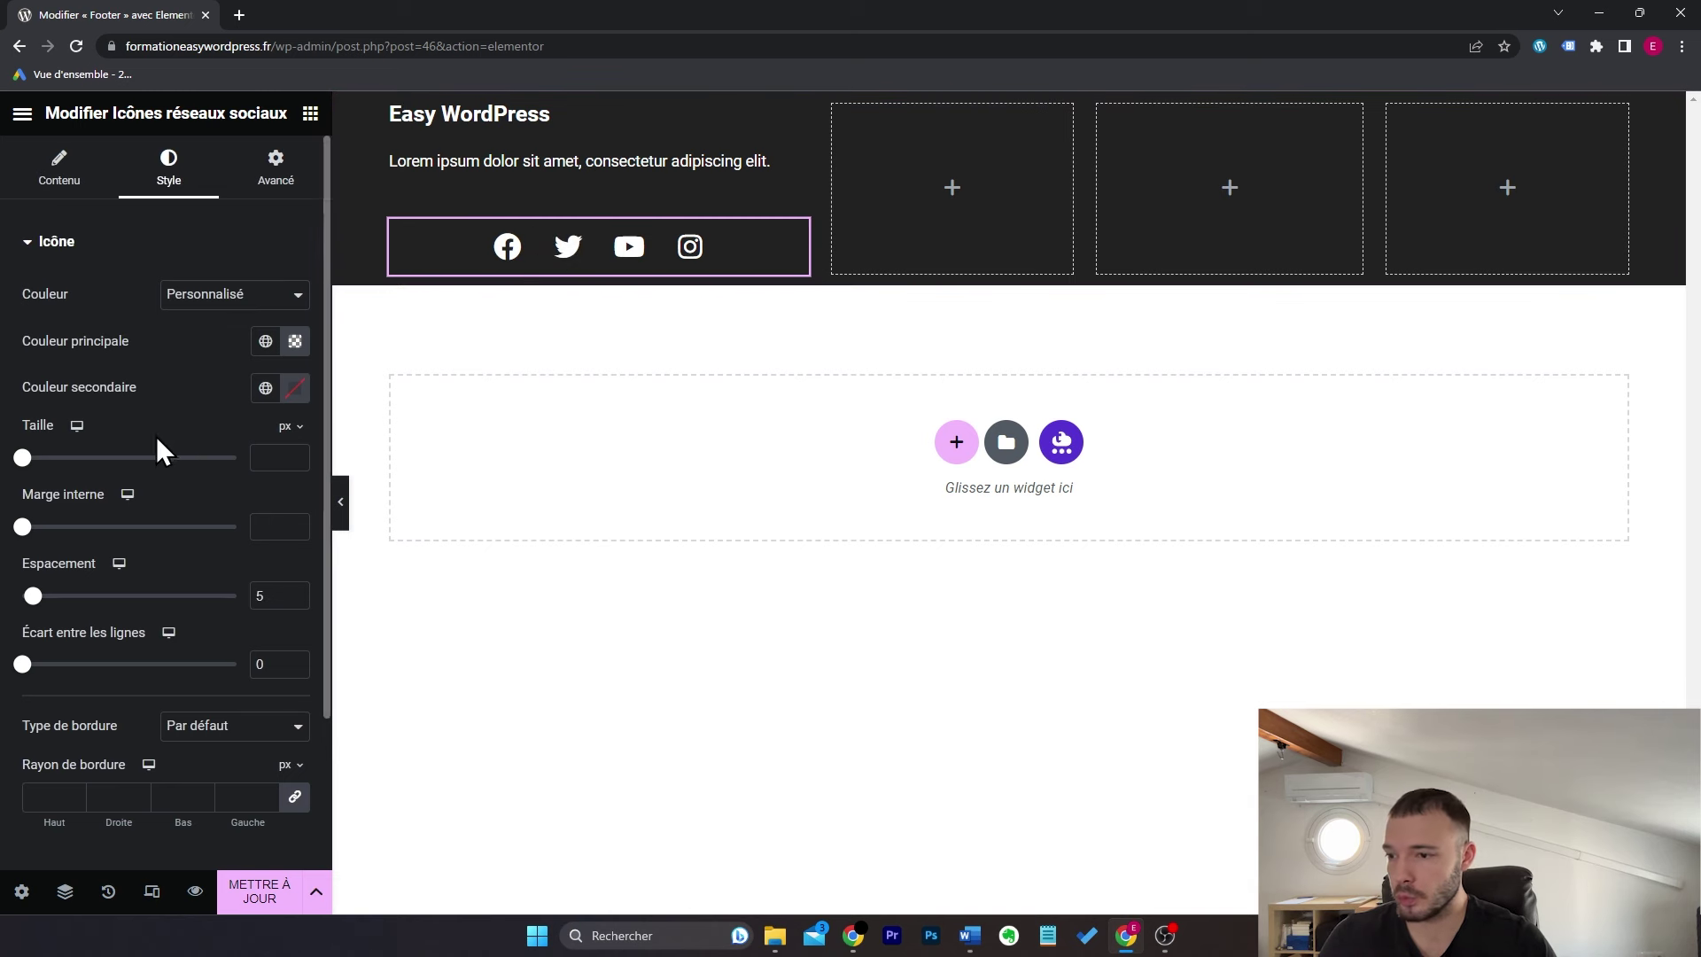
pyautogui.moveTo(27, 465); pyautogui.dragTo(35, 464)
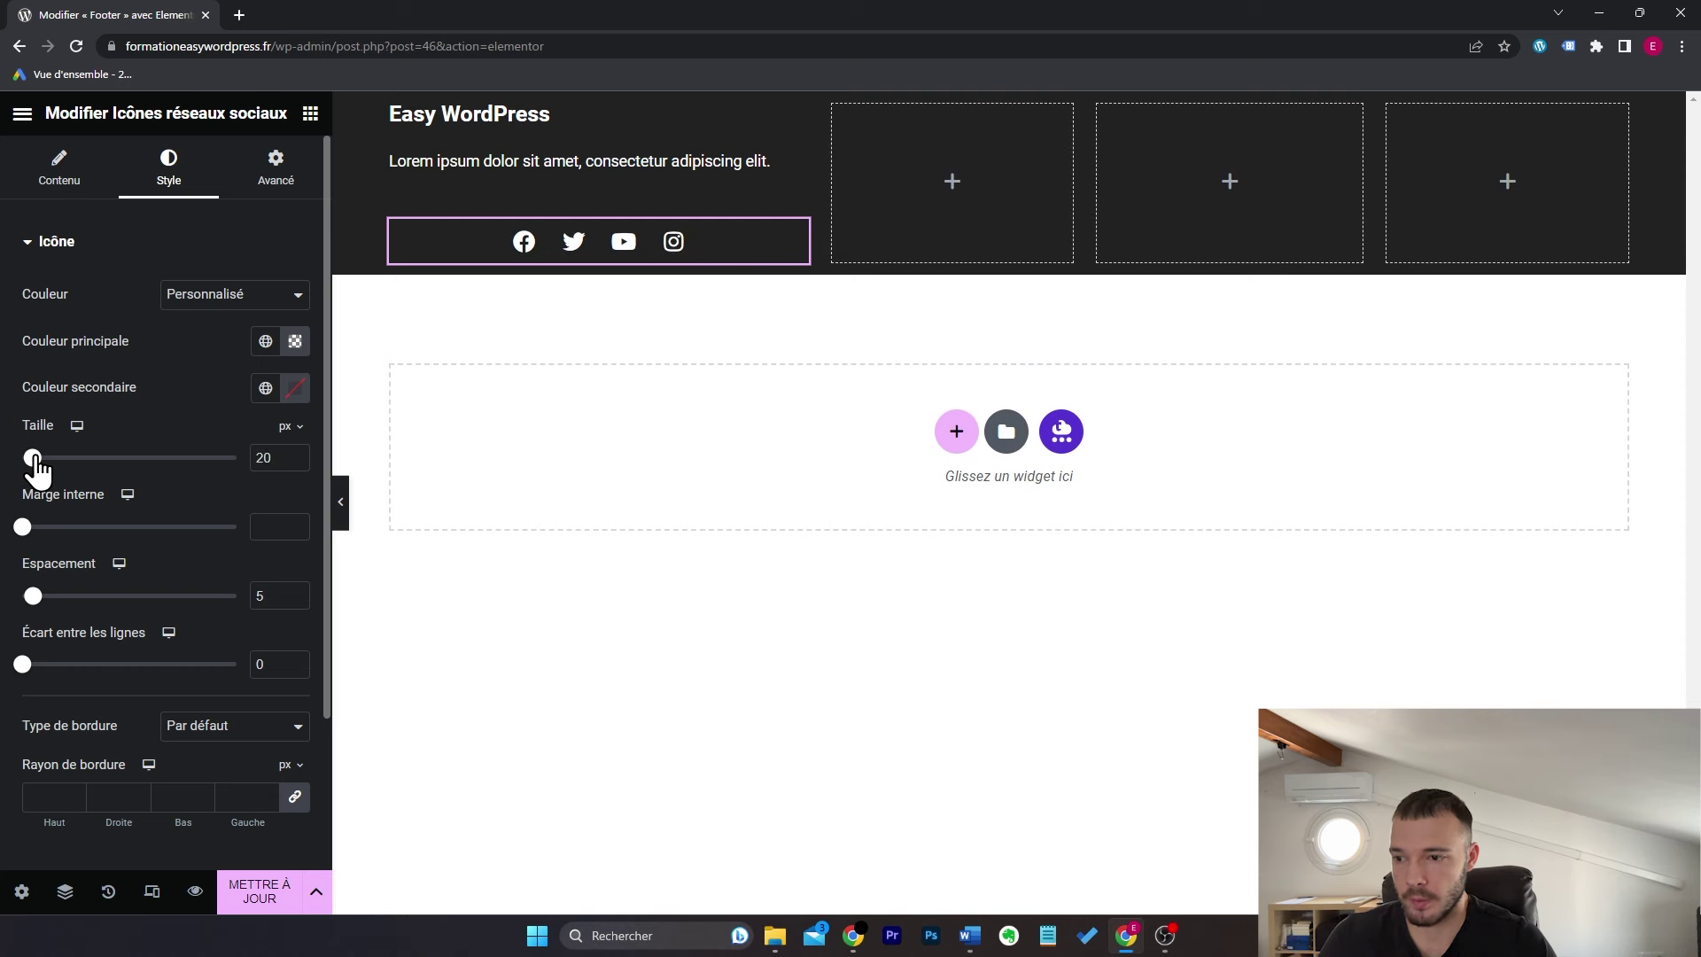
# Step: Left-align the icons with a -22px top margin, then put a heading in column two
pyautogui.click(86, 184)
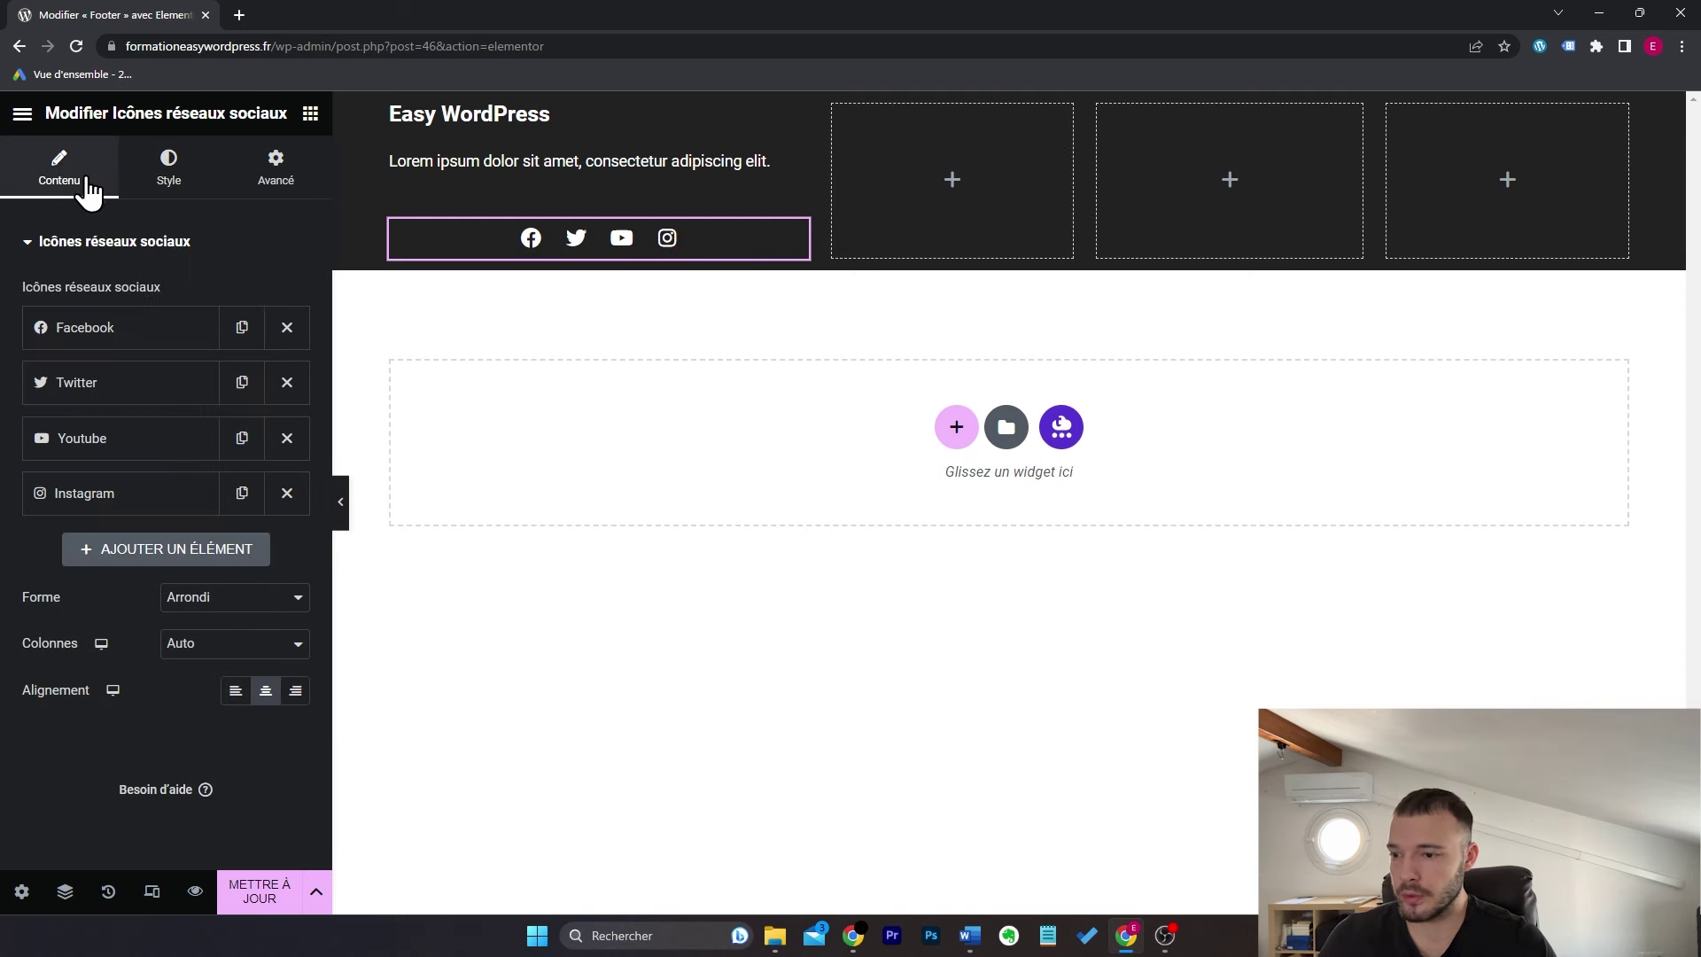
pyautogui.click(236, 693)
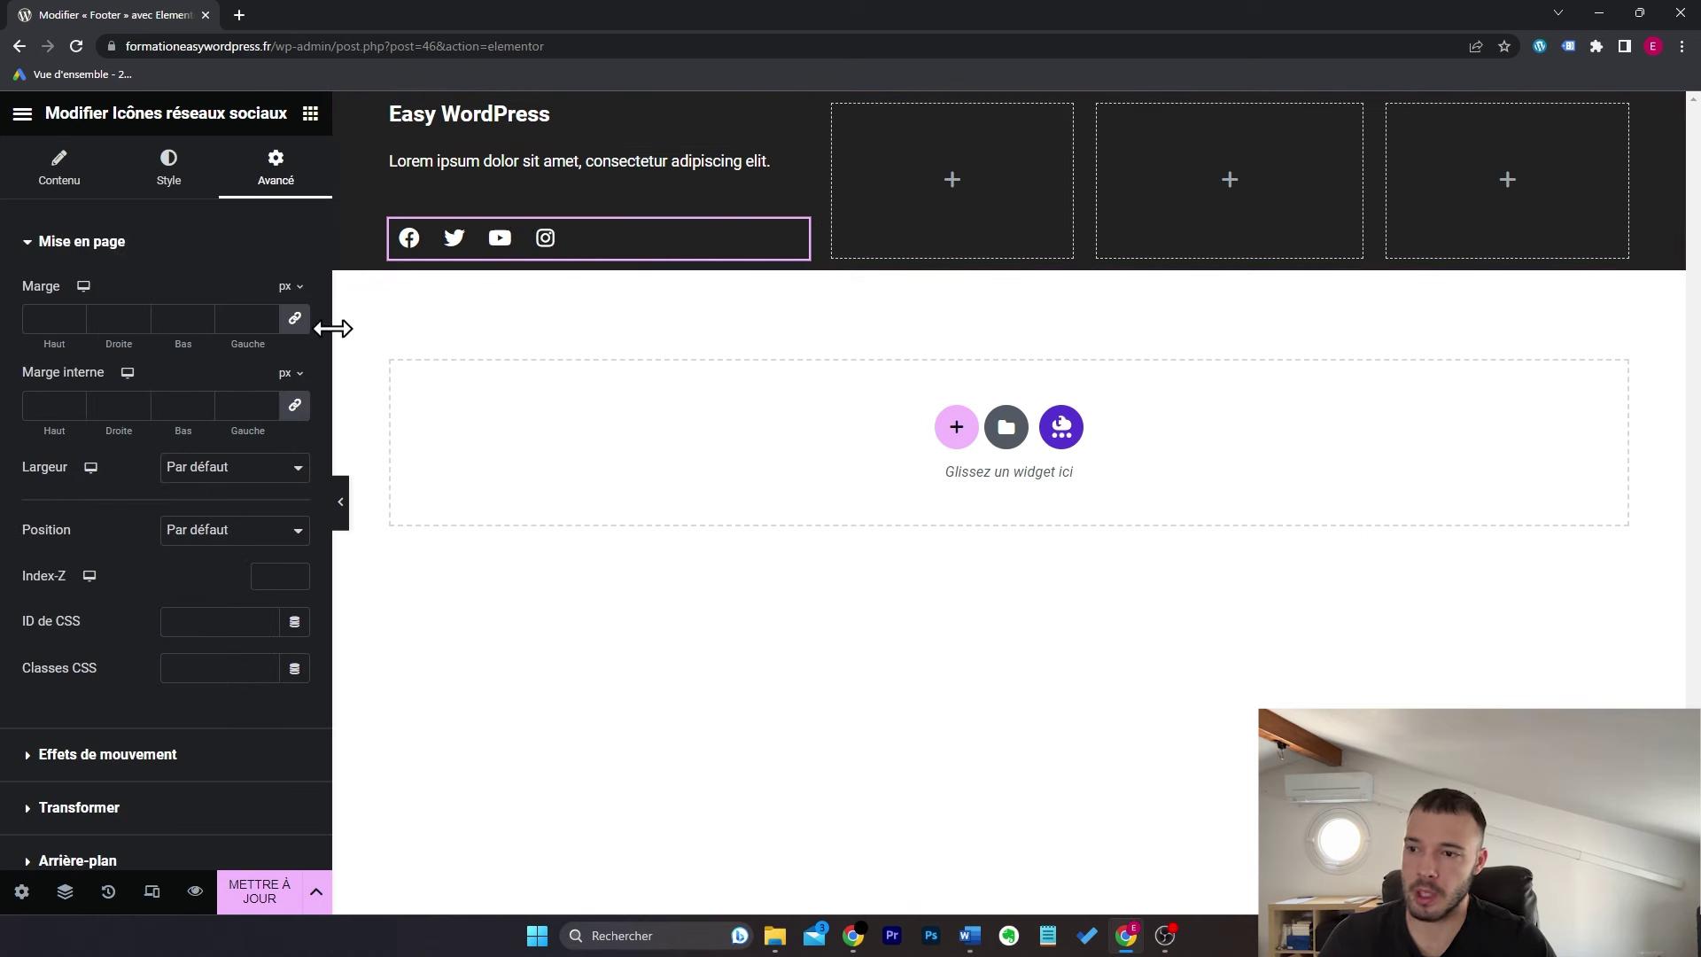
pyautogui.click(296, 323)
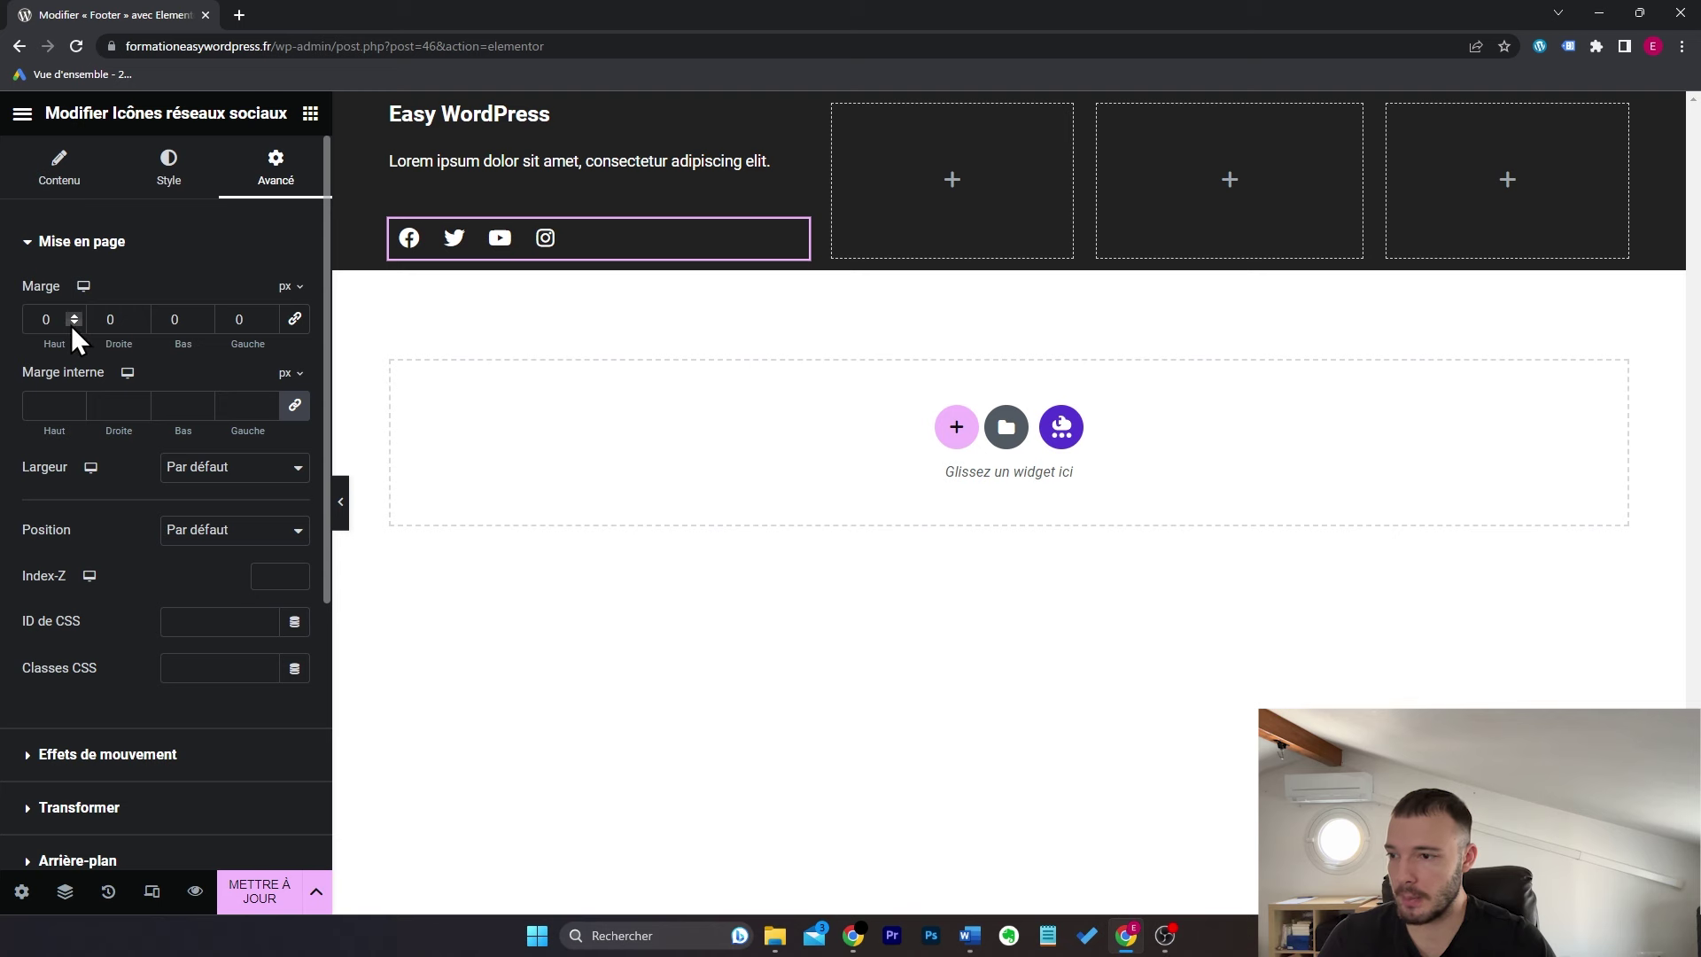
pyautogui.click(73, 326)
pyautogui.click(73, 326)
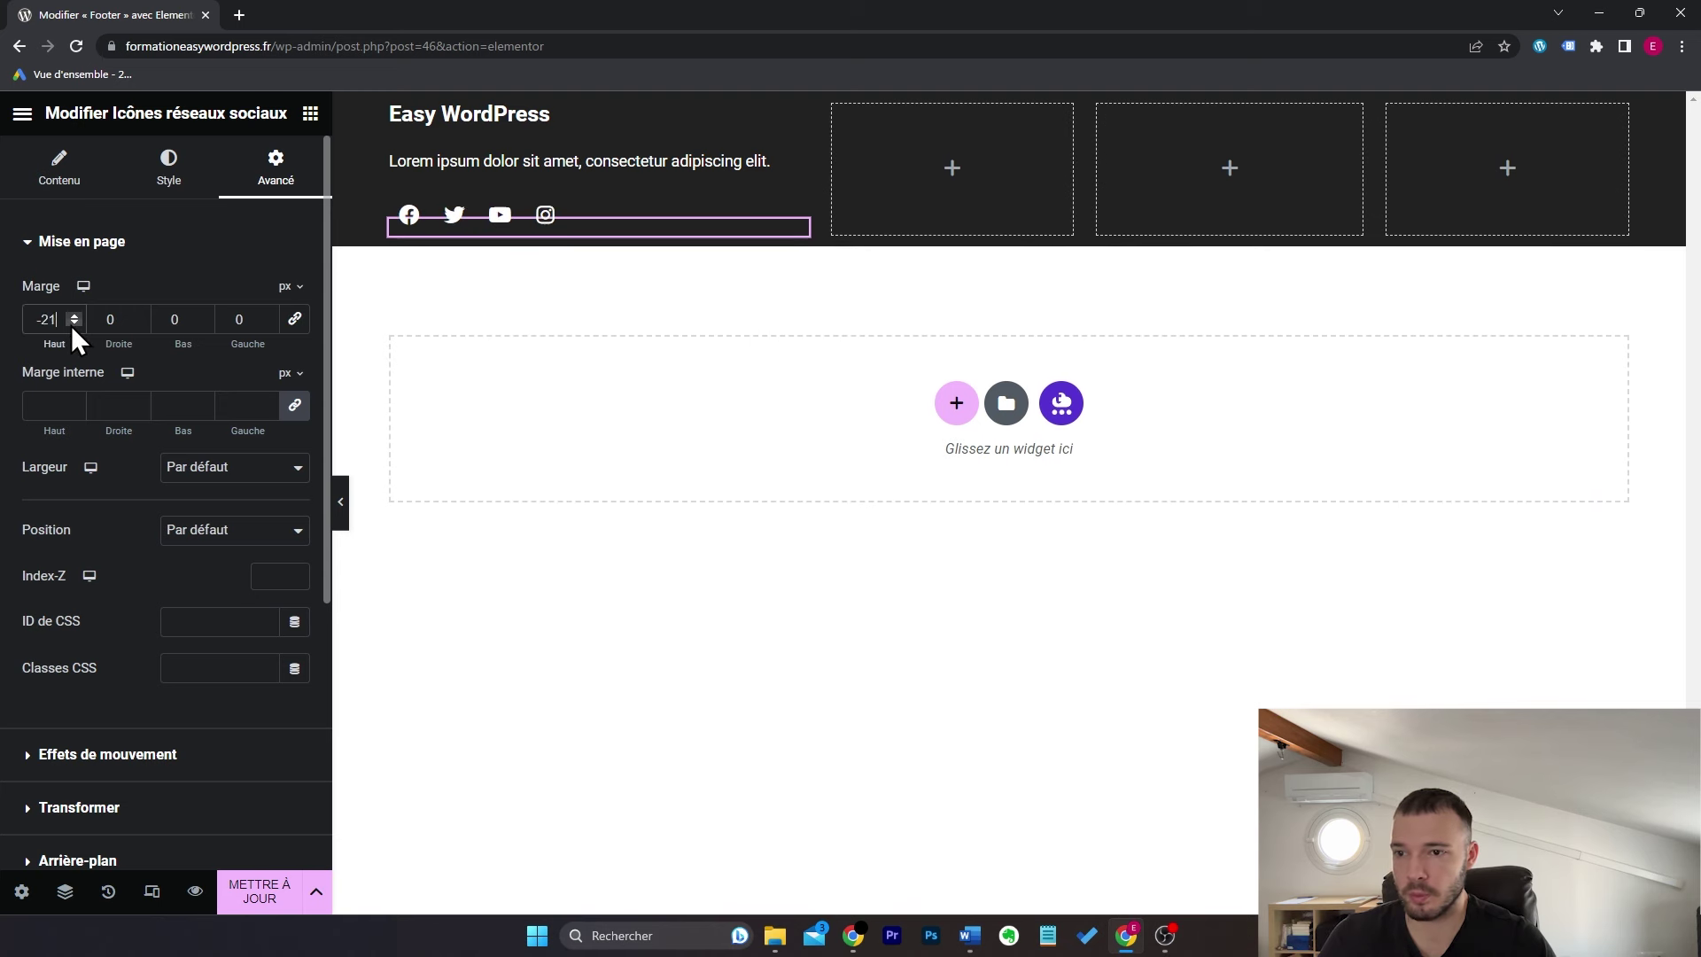
pyautogui.click(73, 326)
pyautogui.click(340, 514)
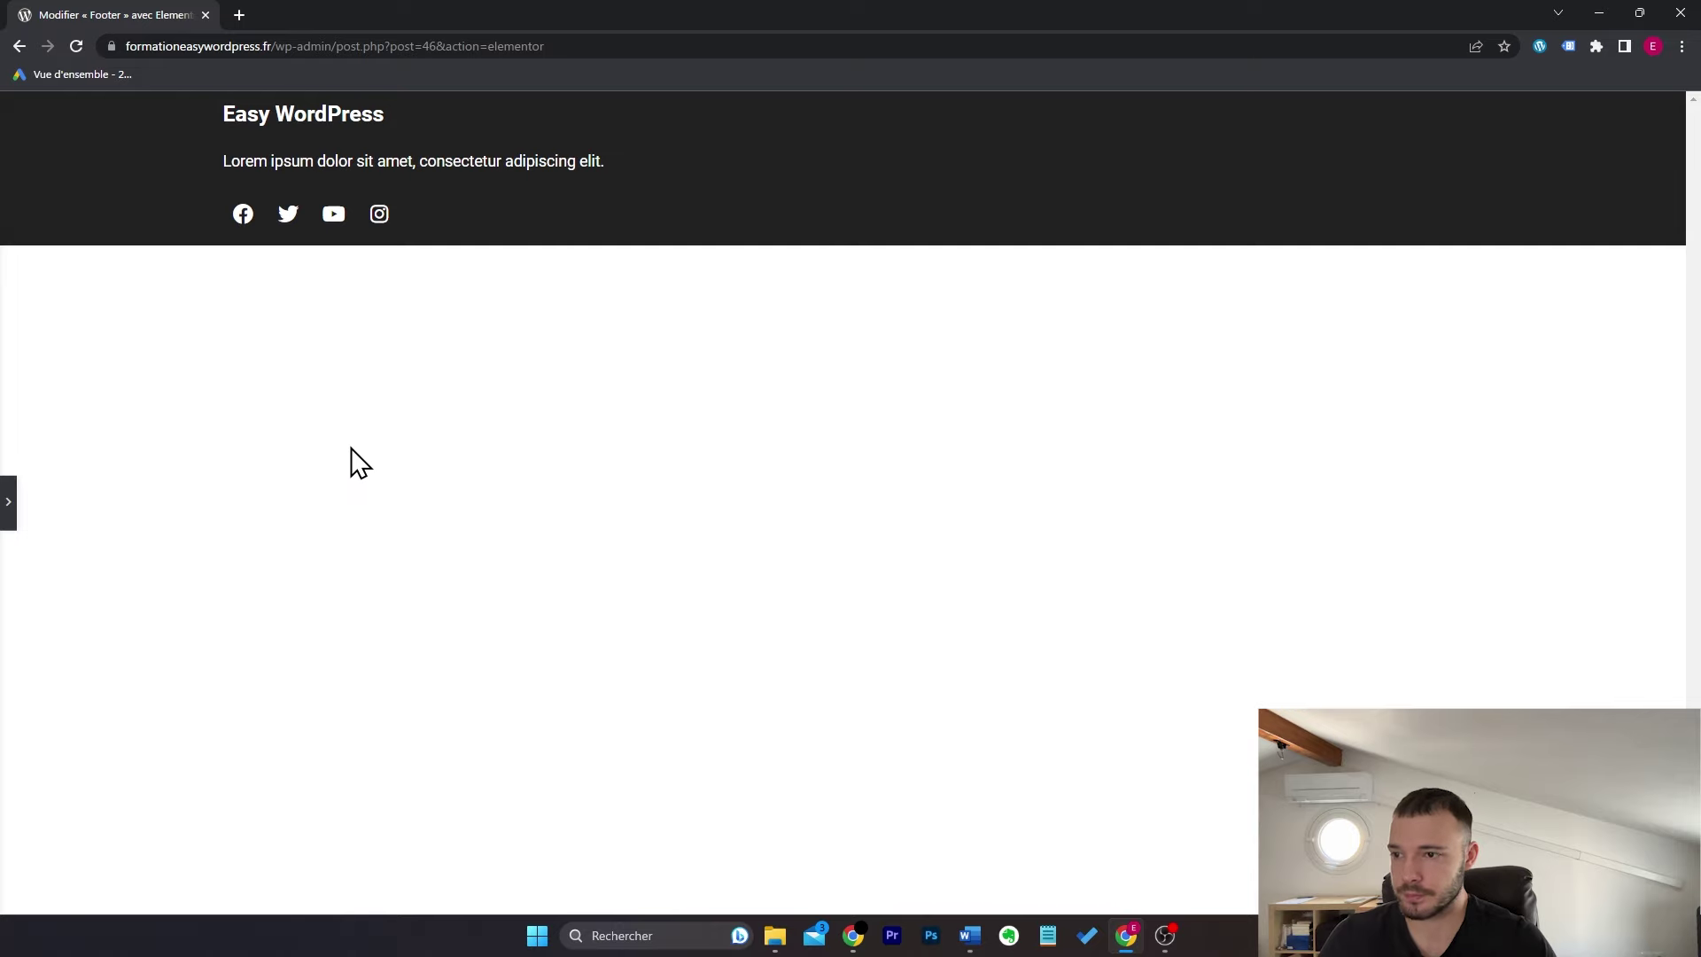
pyautogui.click(5, 512)
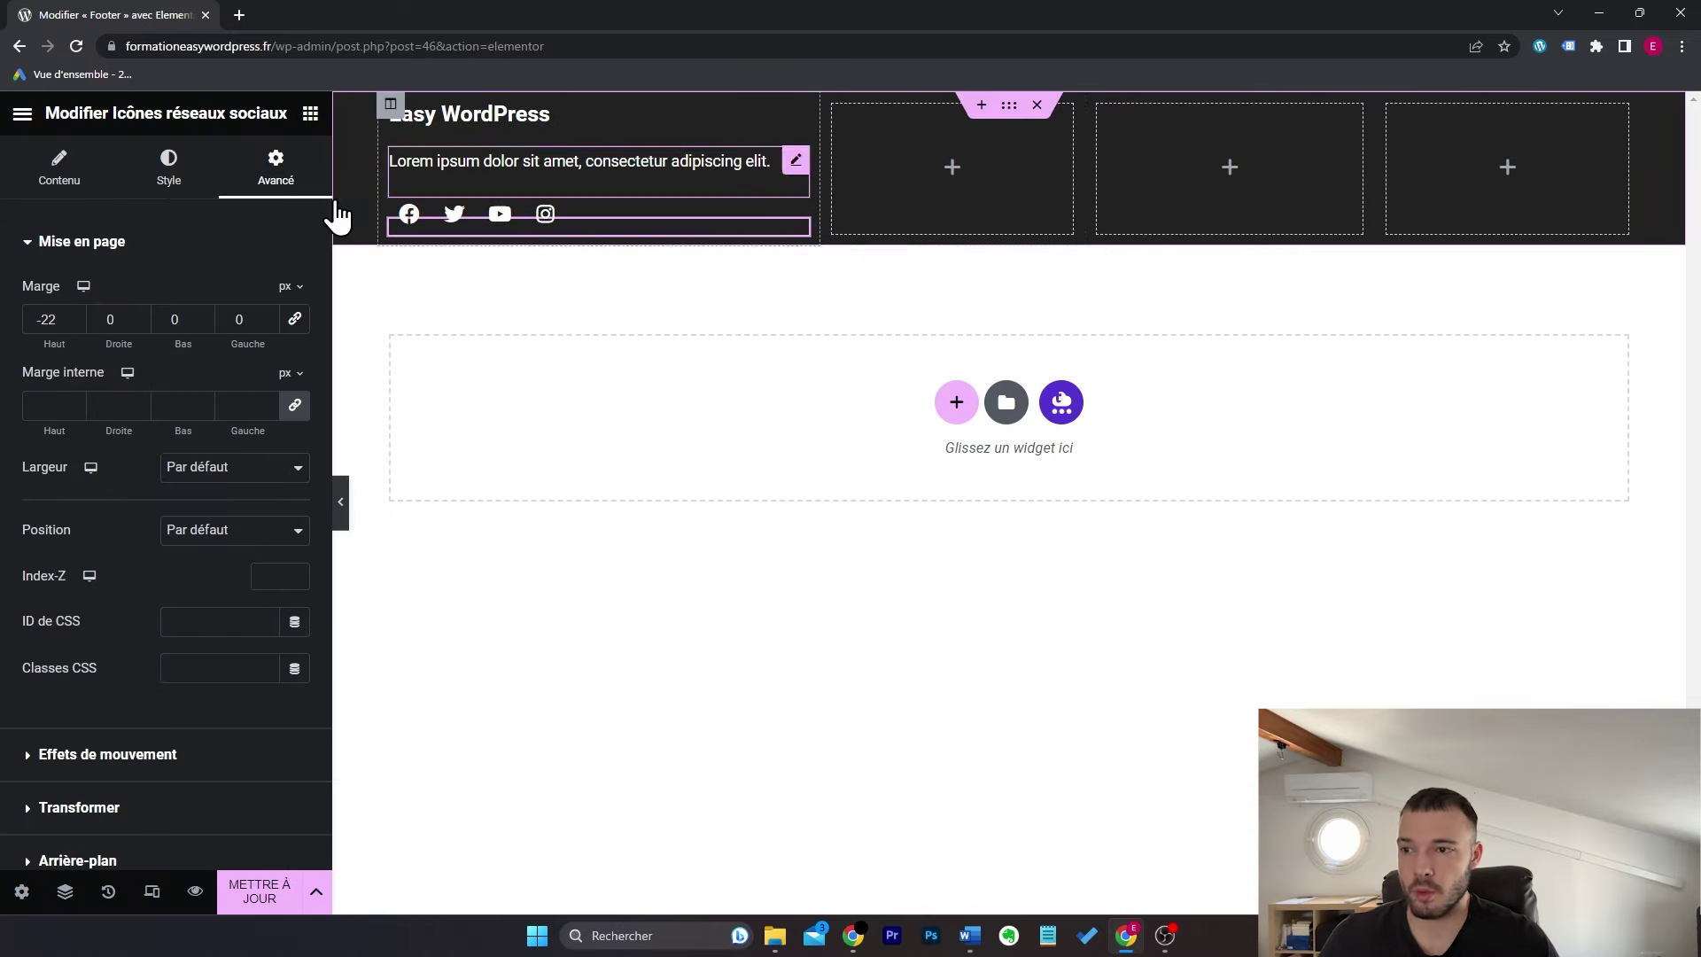
pyautogui.click(311, 114)
pyautogui.moveTo(246, 466); pyautogui.dragTo(994, 152)
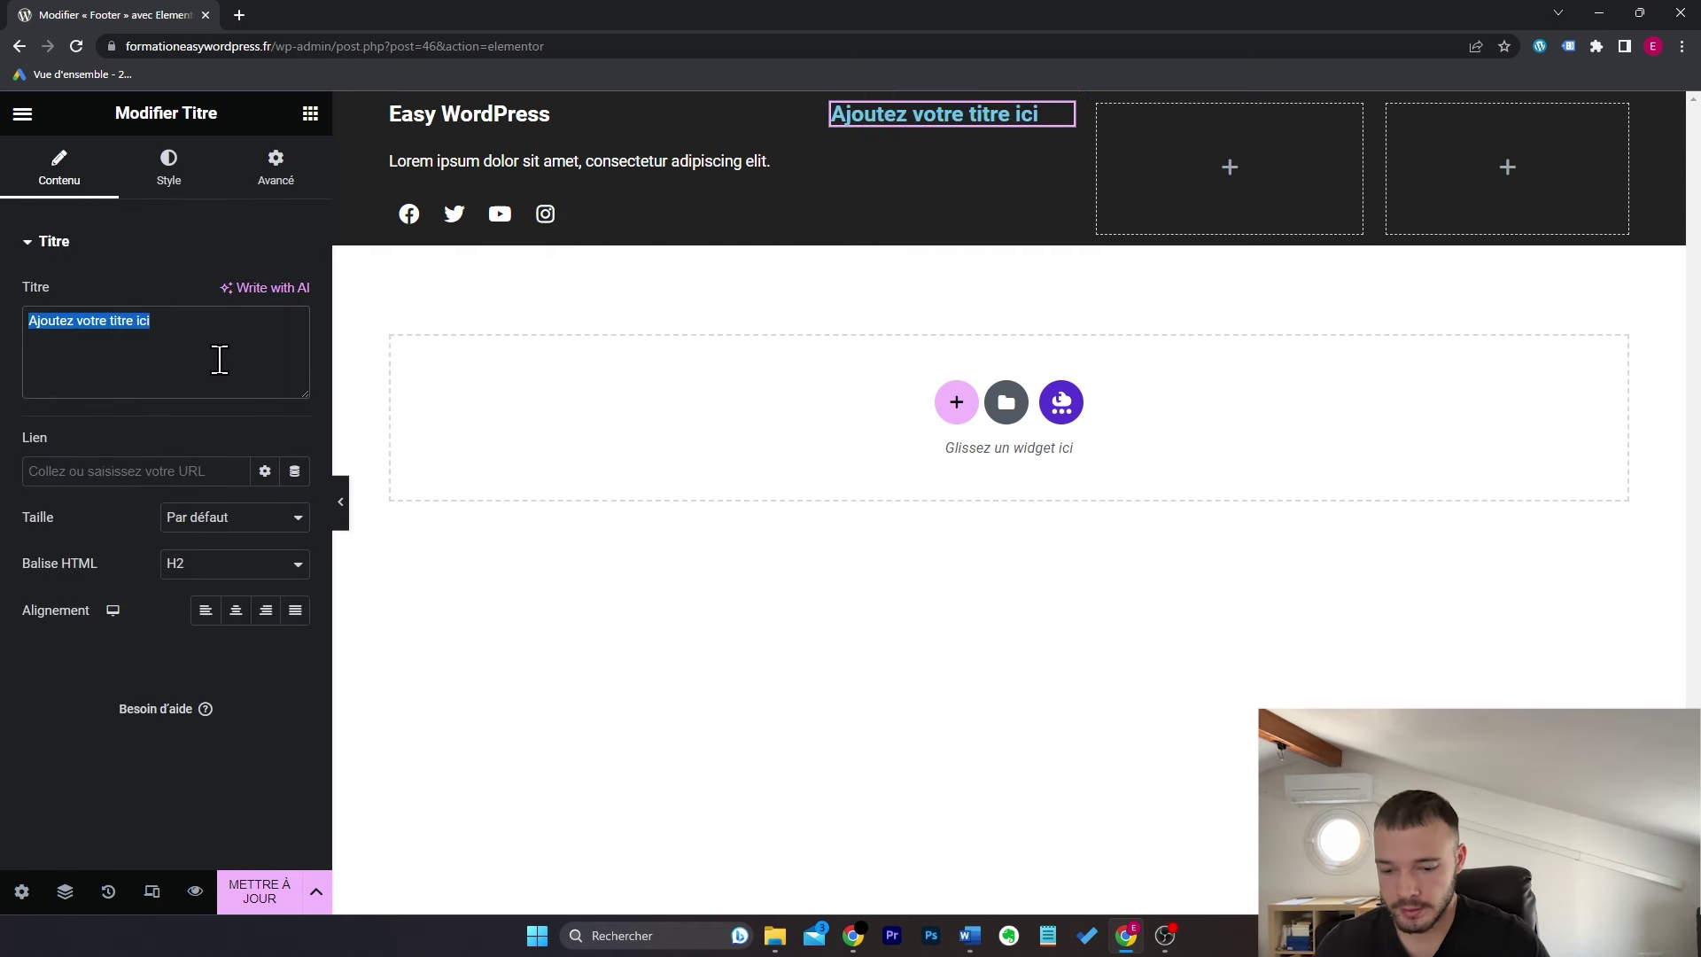
# Step: Title column two 'Contact', paste copies into columns three and four, and rename them Informations and A propos
pyautogui.write('Contact')
pyautogui.rightClick(917, 110)
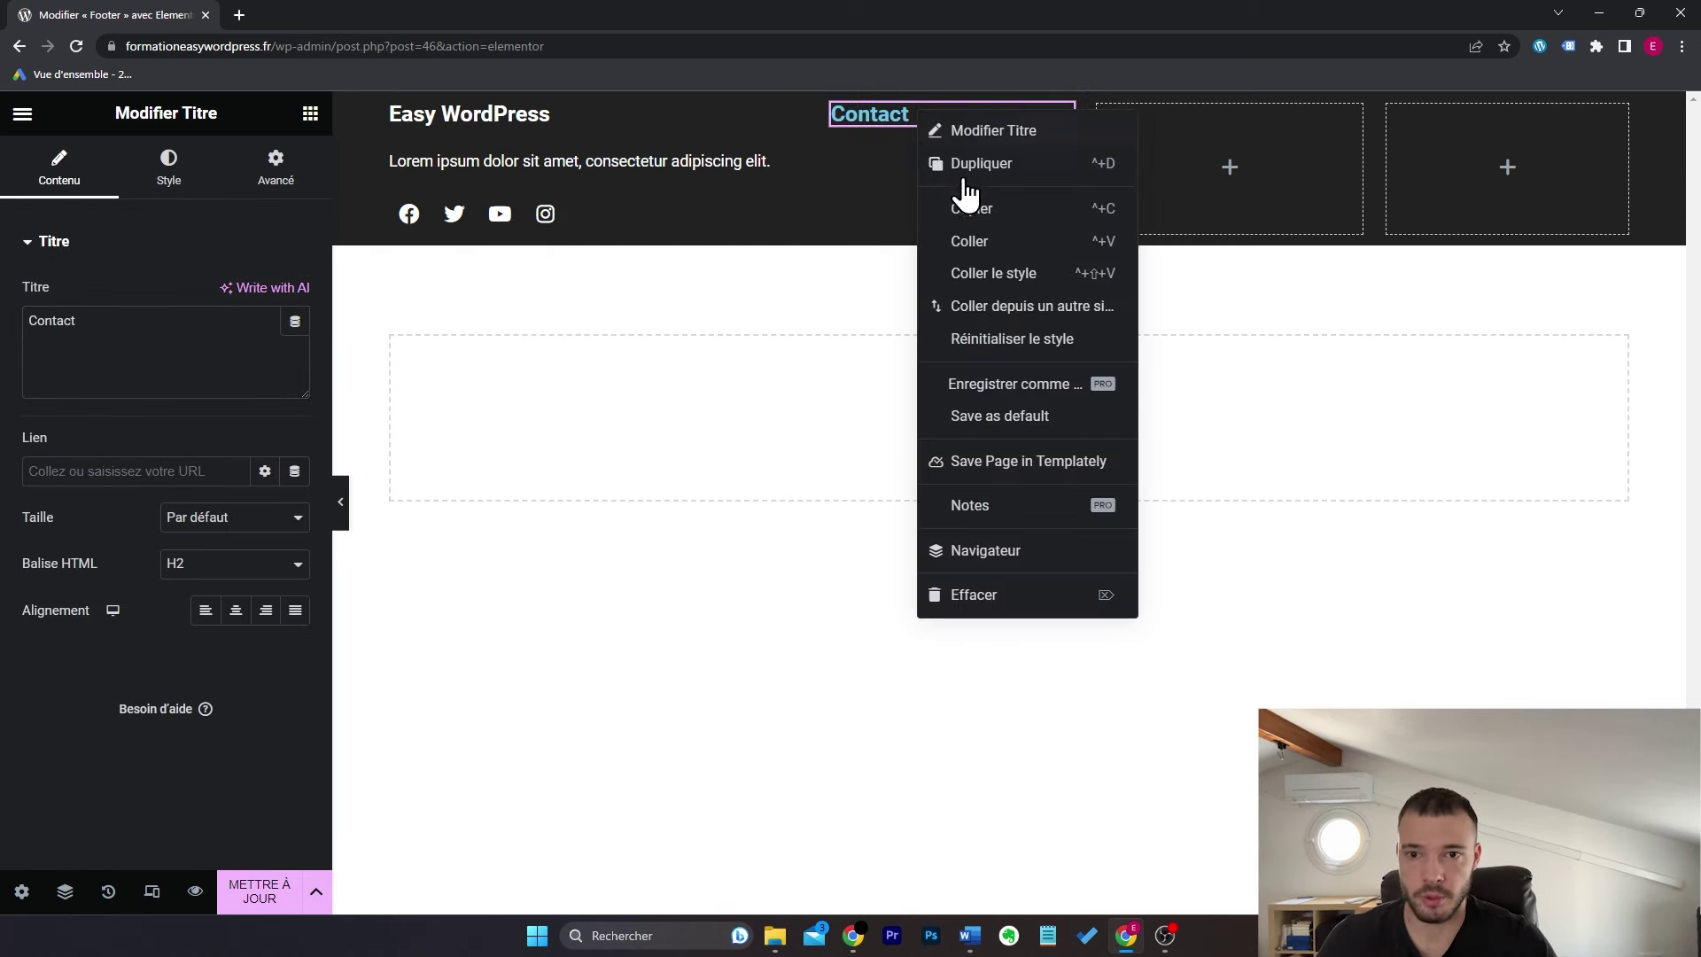
pyautogui.click(971, 209)
pyautogui.rightClick(1201, 149)
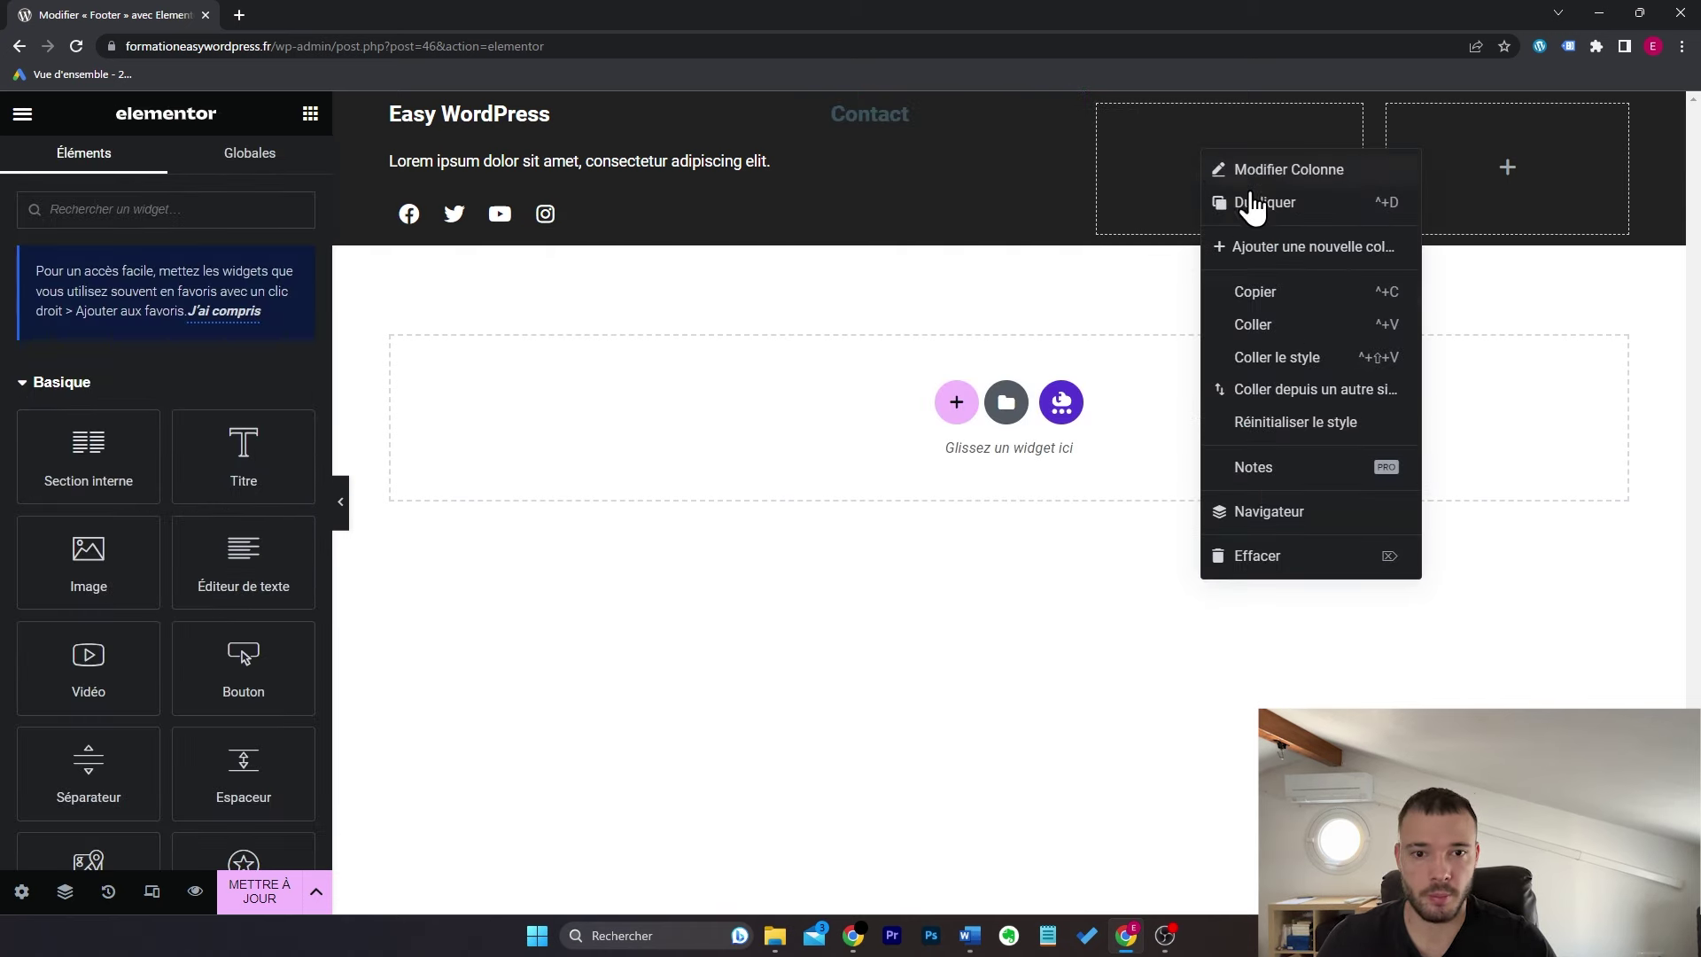
pyautogui.click(1282, 326)
pyautogui.rightClick(1486, 145)
pyautogui.click(1542, 314)
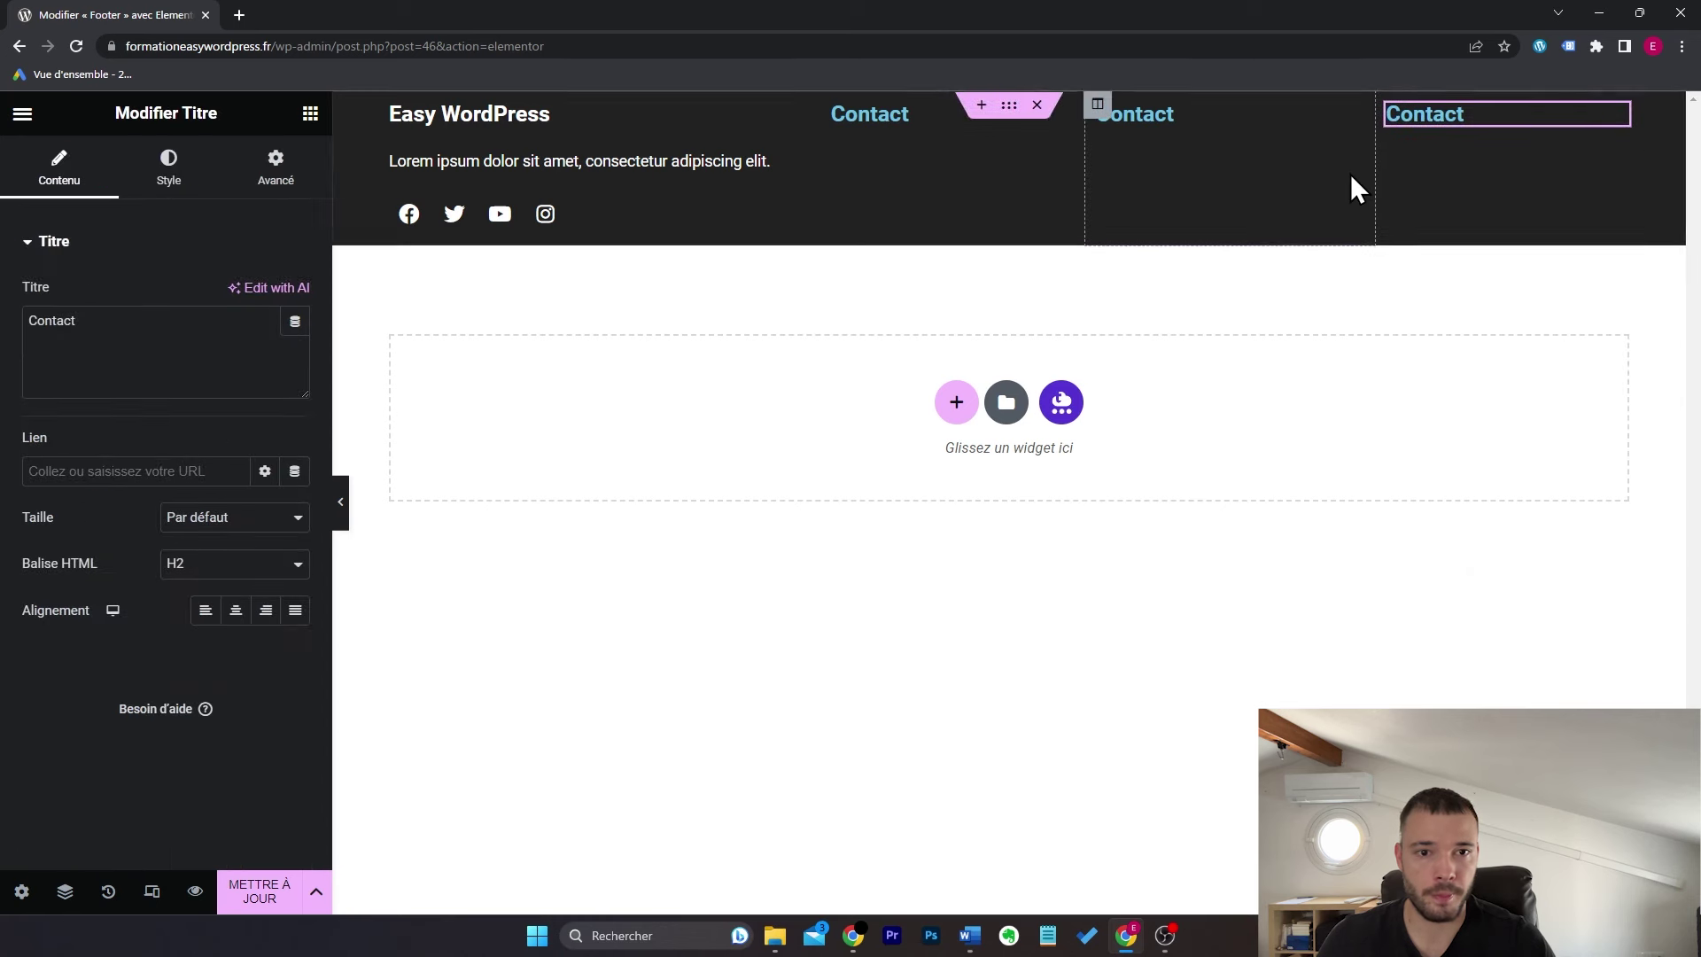
pyautogui.click(1348, 121)
pyautogui.tripleClick(164, 347)
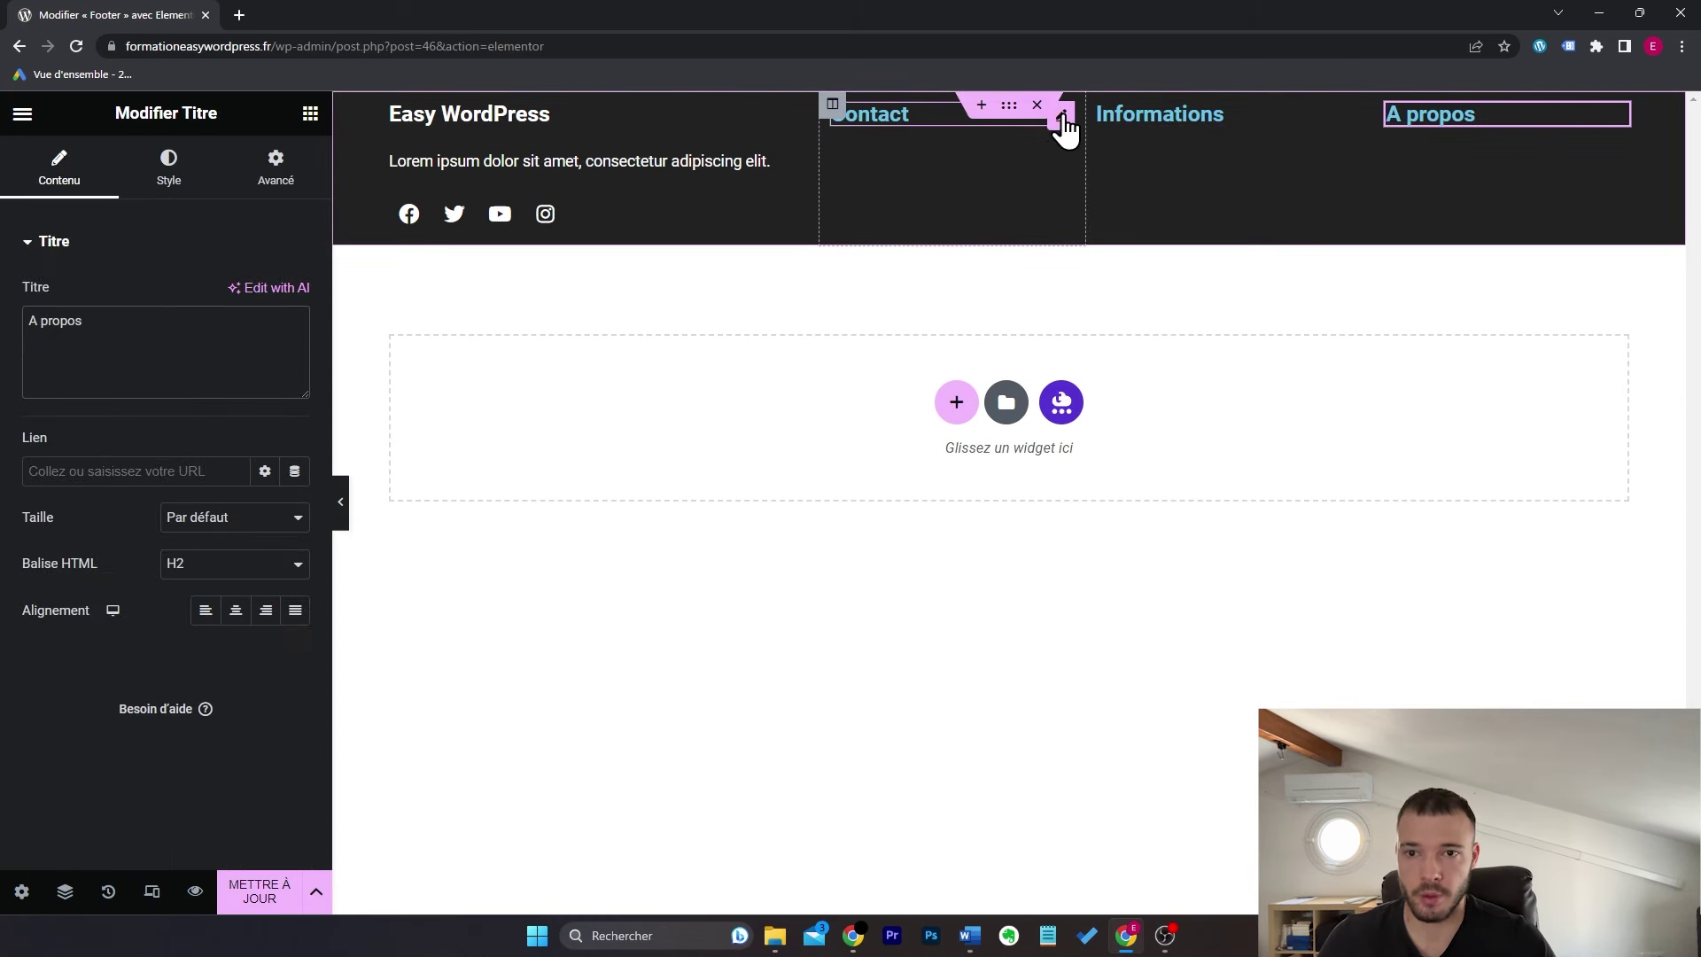
pyautogui.click(1063, 125)
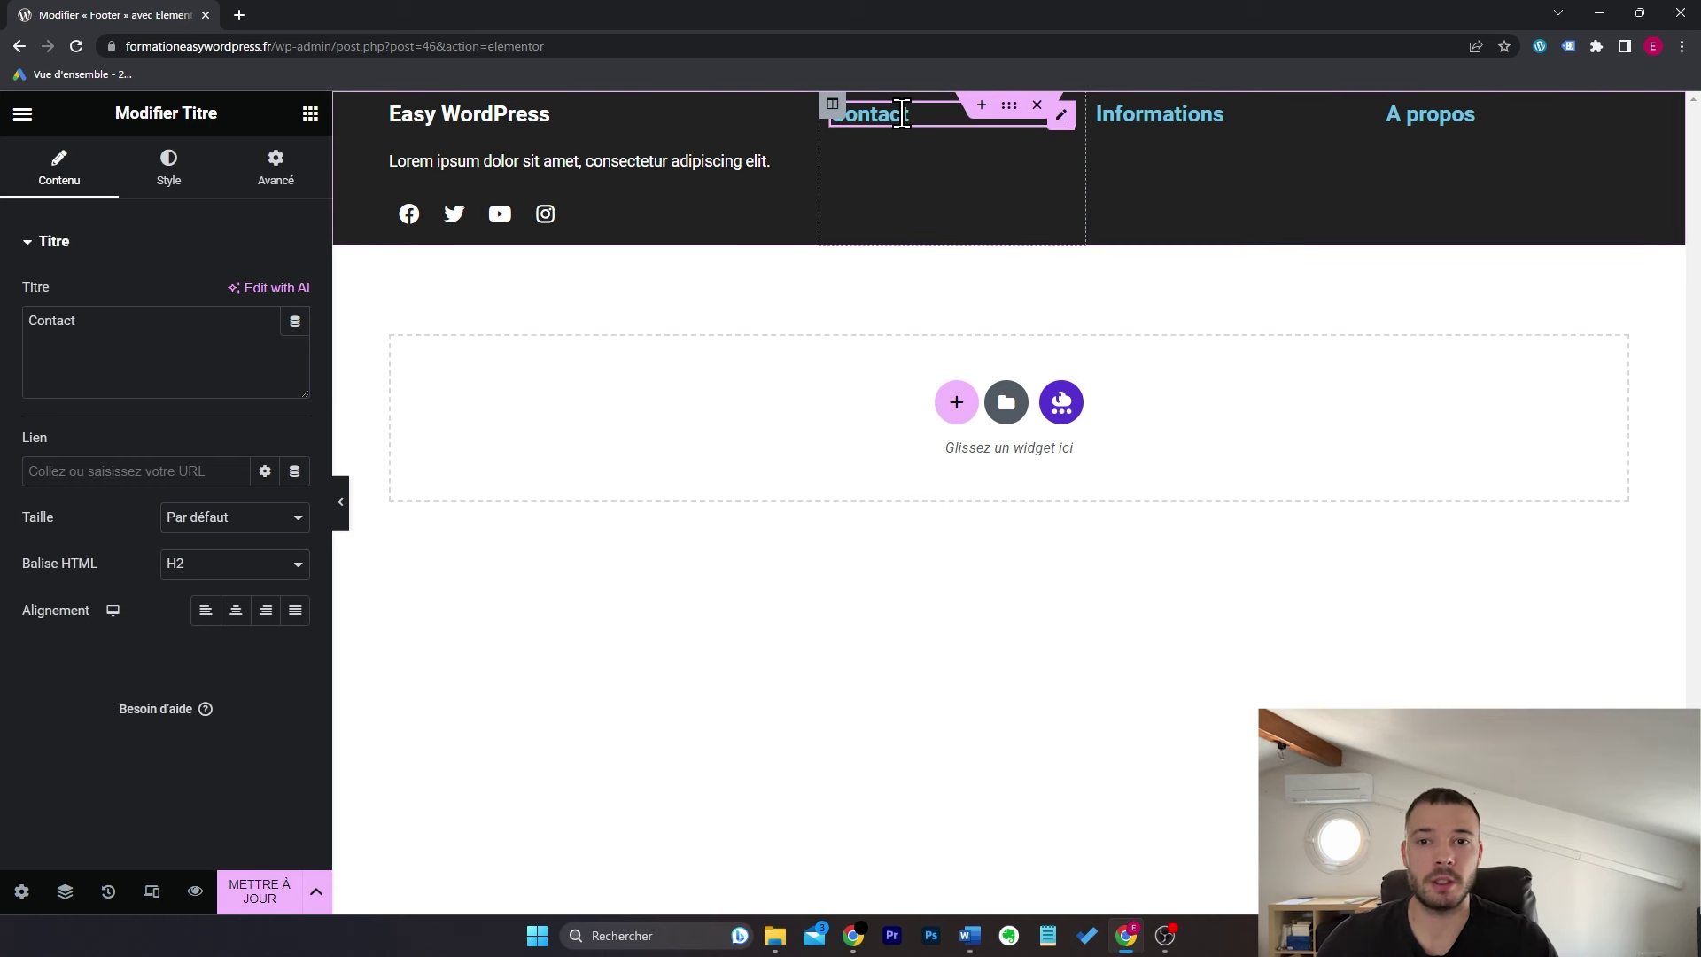
# Step: Paste the Easy WordPress style onto Contact, Informations and A propos, deleting a stray pasted heading
pyautogui.rightClick(611, 114)
pyautogui.click(722, 215)
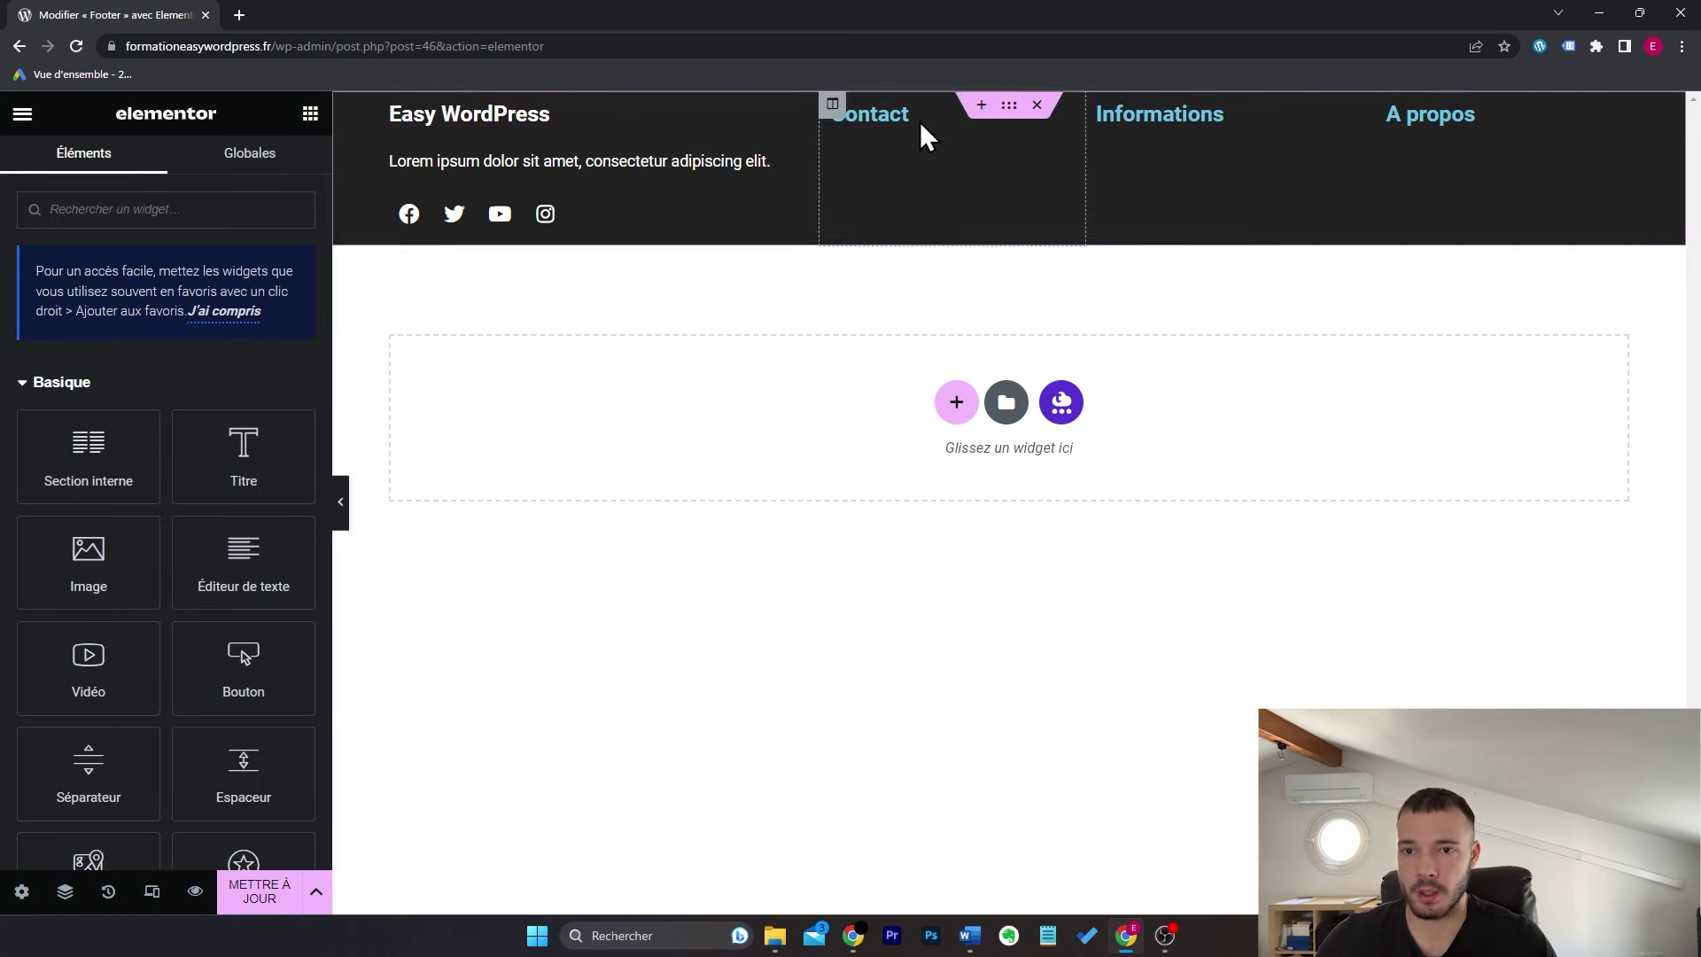
pyautogui.rightClick(909, 115)
pyautogui.click(1021, 282)
pyautogui.rightClick(1223, 126)
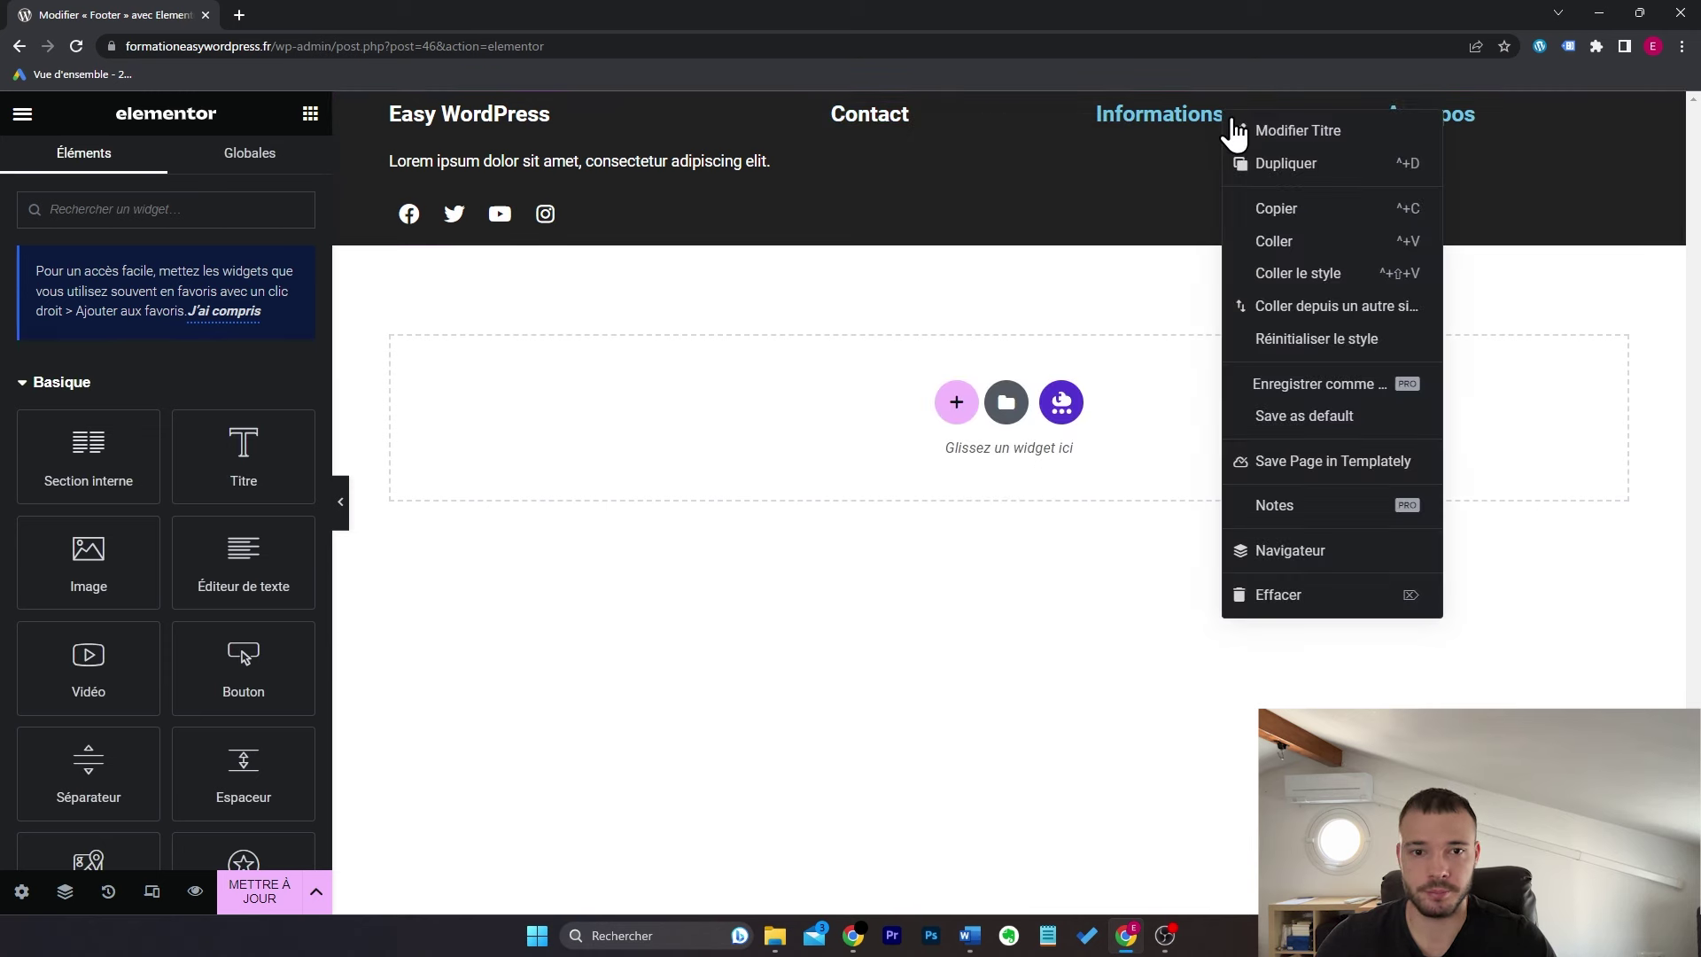
pyautogui.click(1307, 241)
pyautogui.rightClick(1494, 146)
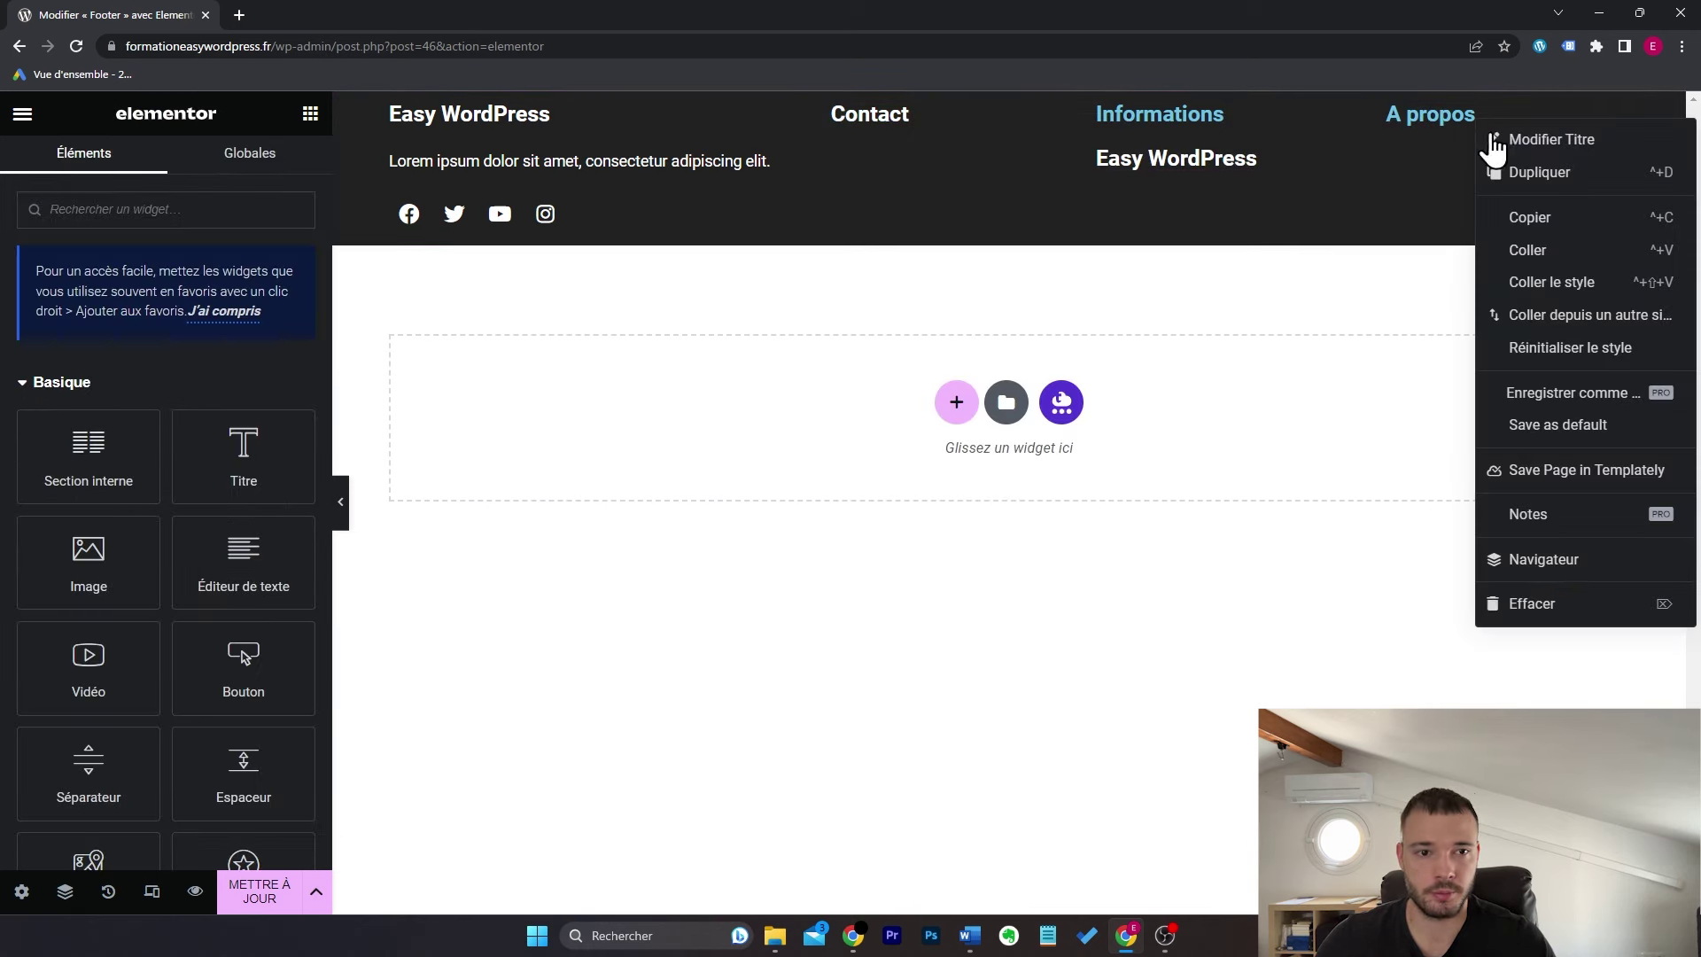
pyautogui.click(1550, 282)
pyautogui.rightClick(1244, 169)
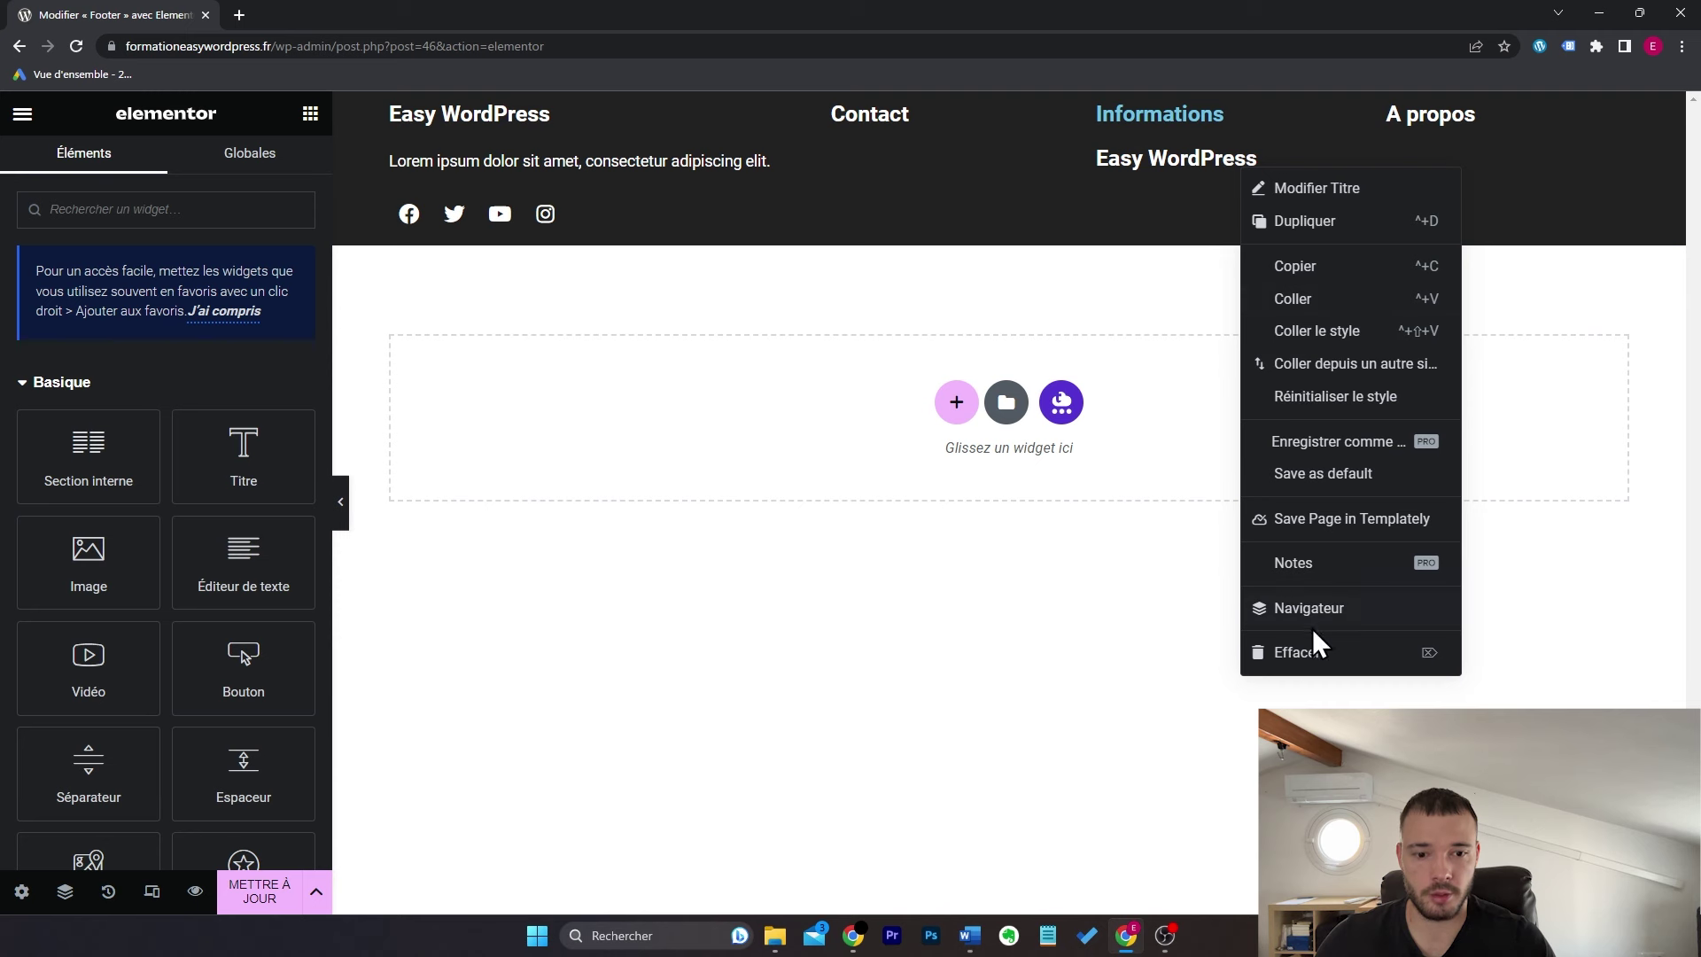
pyautogui.click(1297, 652)
pyautogui.rightClick(1148, 104)
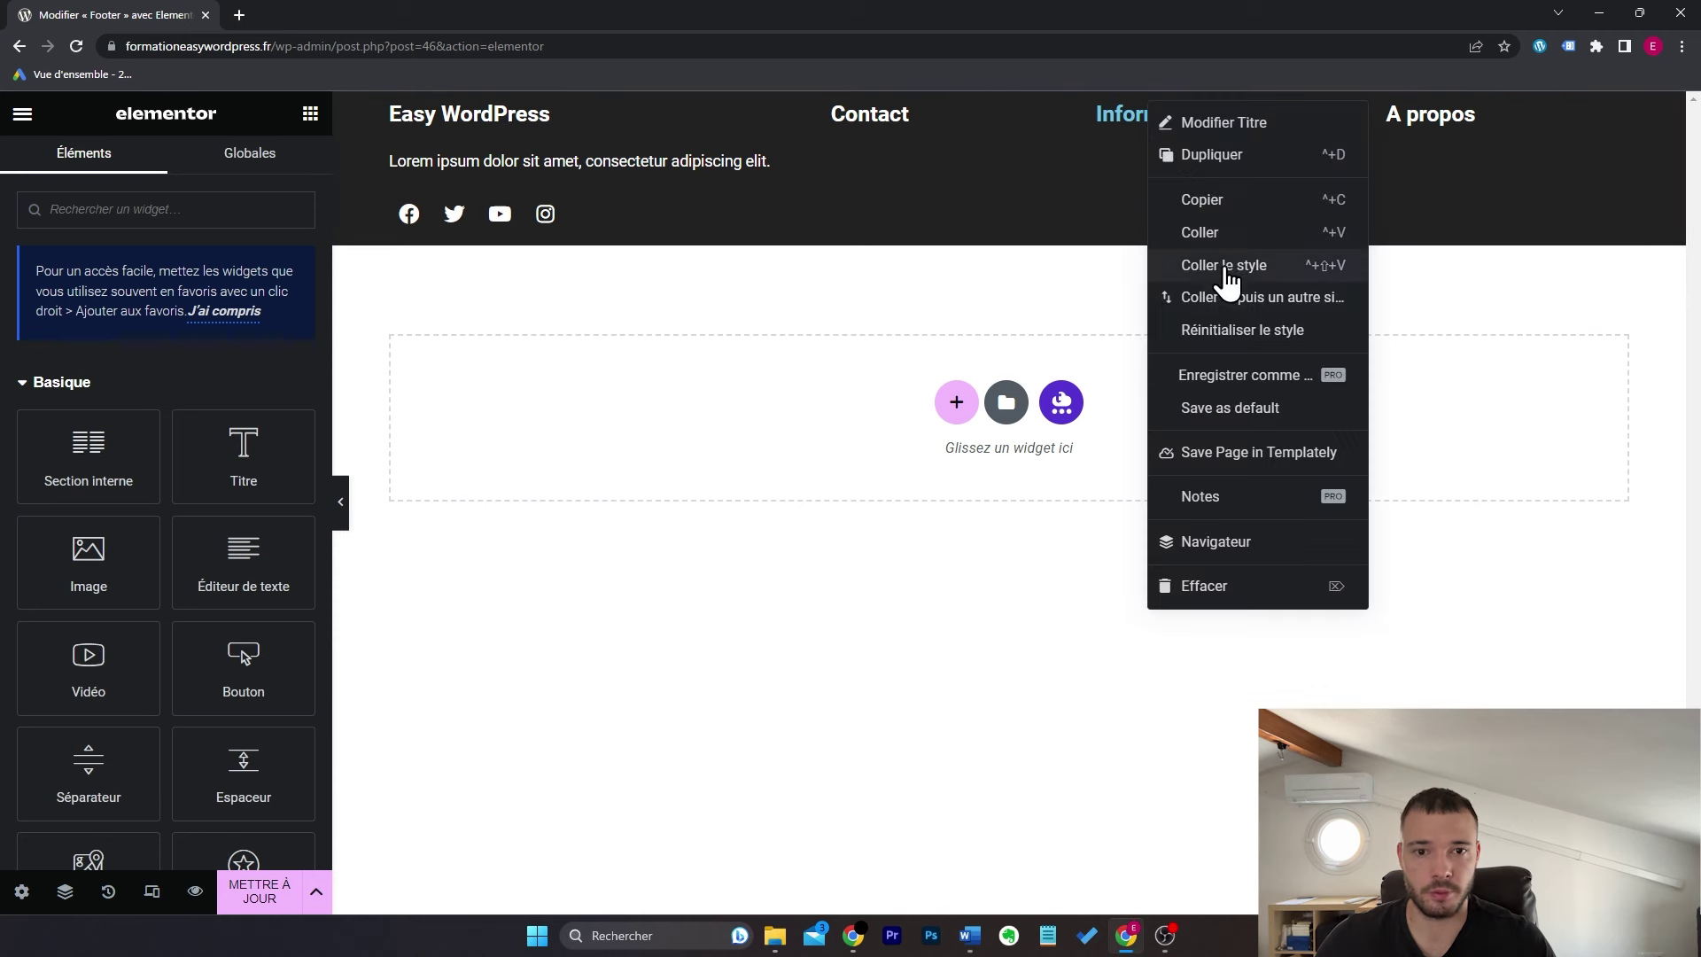
pyautogui.click(1227, 271)
pyautogui.click(250, 209)
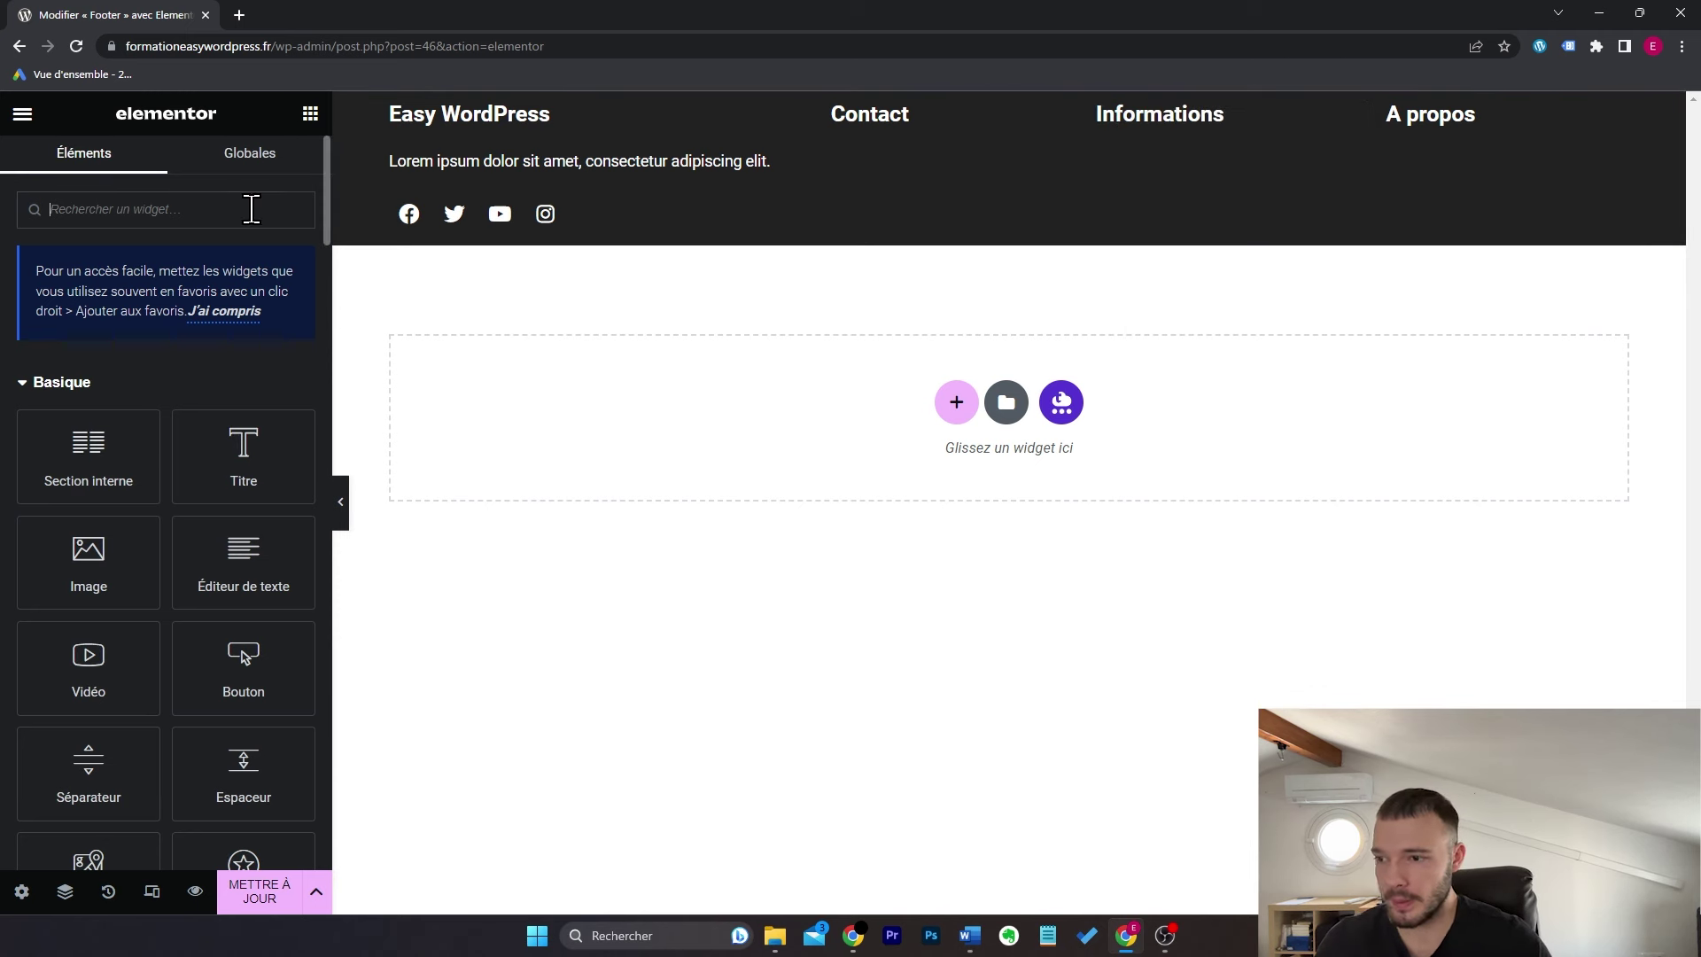
# Step: Add a three-item icon list under Contact and make its icons white
pyautogui.write('liste')
pyautogui.click(136, 405)
pyautogui.click(142, 373)
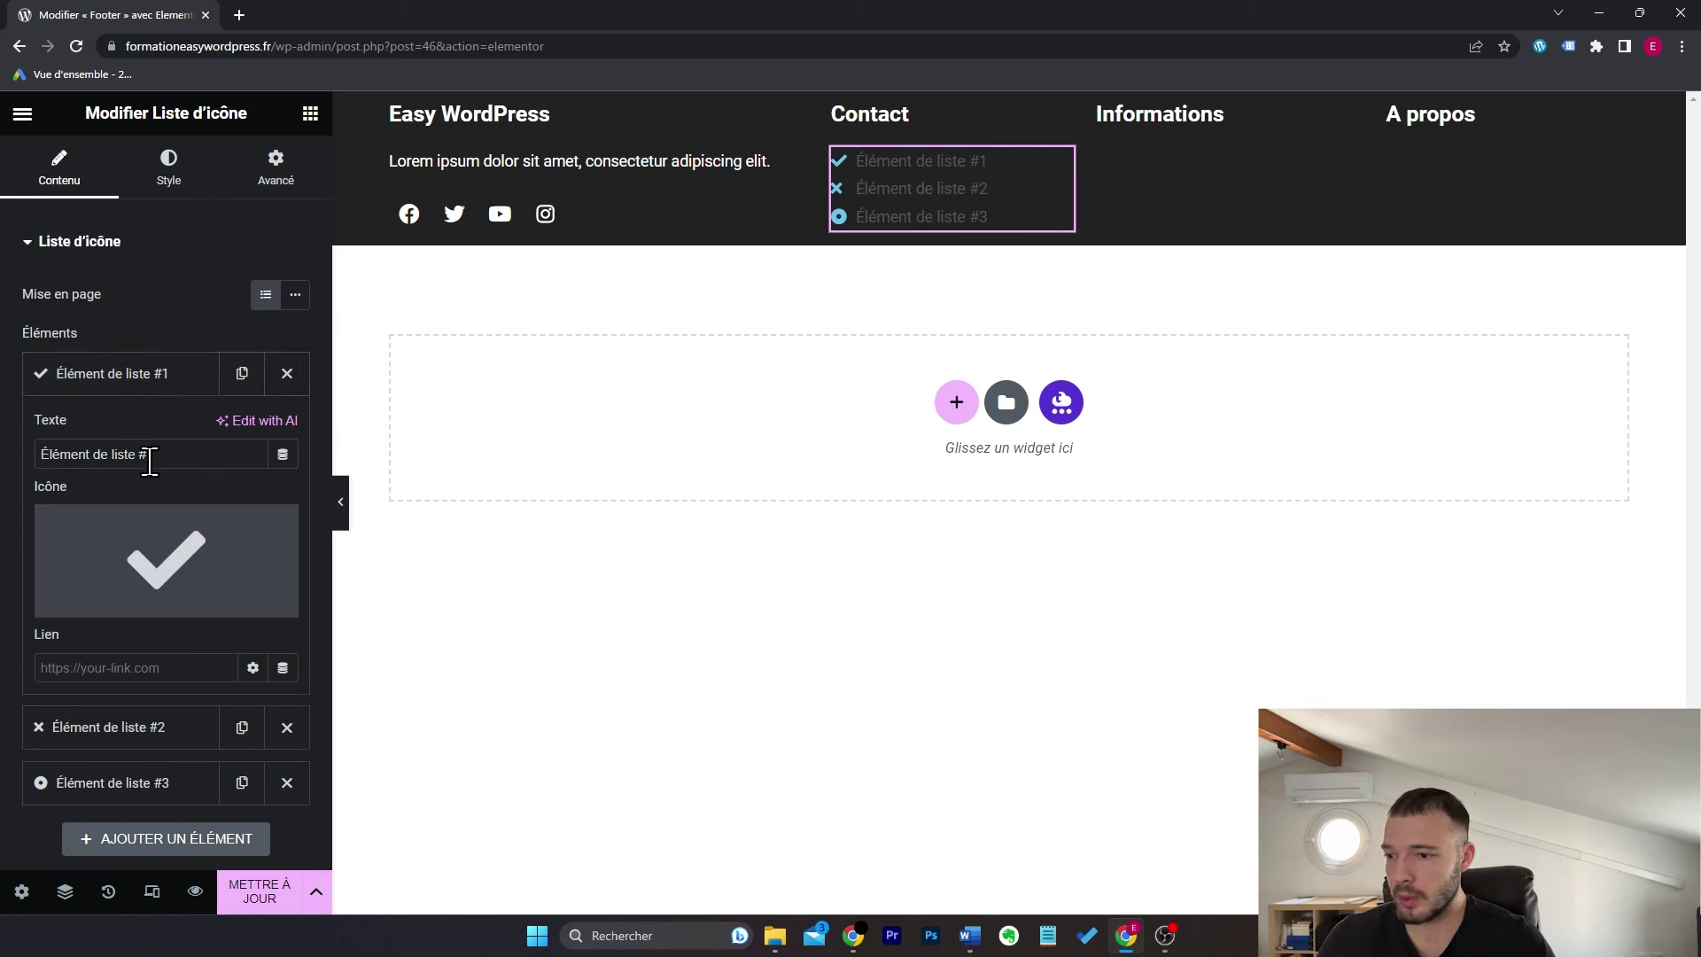
pyautogui.click(176, 384)
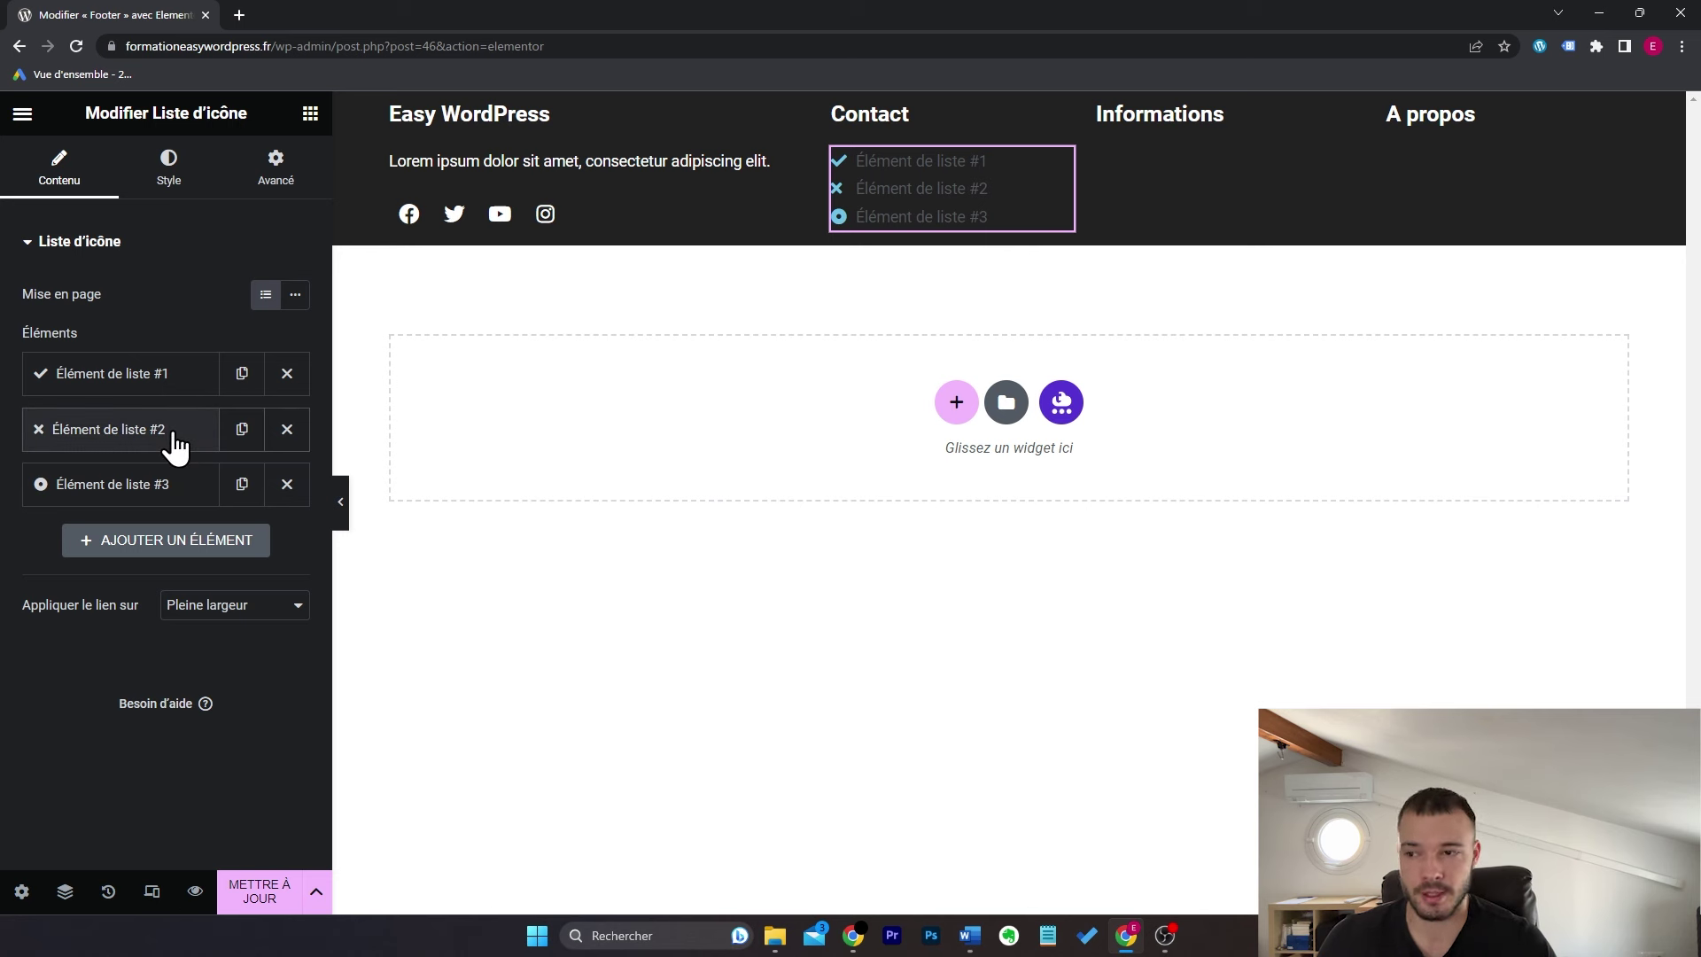
pyautogui.click(173, 168)
pyautogui.click(198, 505)
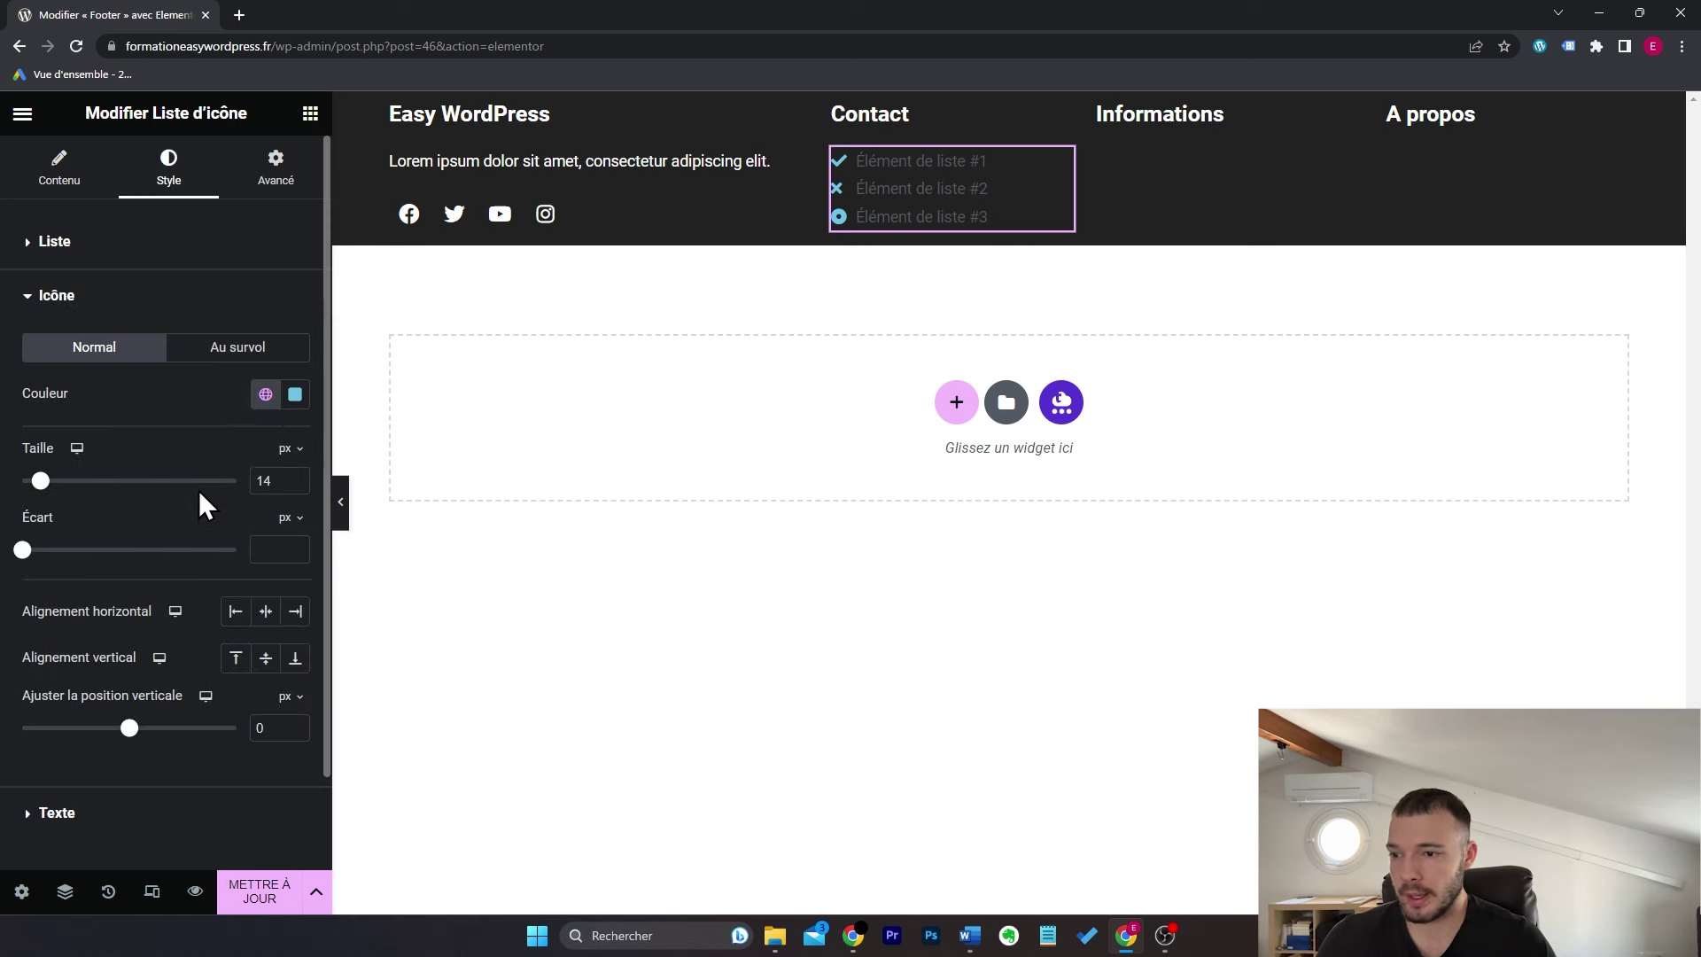
pyautogui.click(295, 394)
pyautogui.click(141, 392)
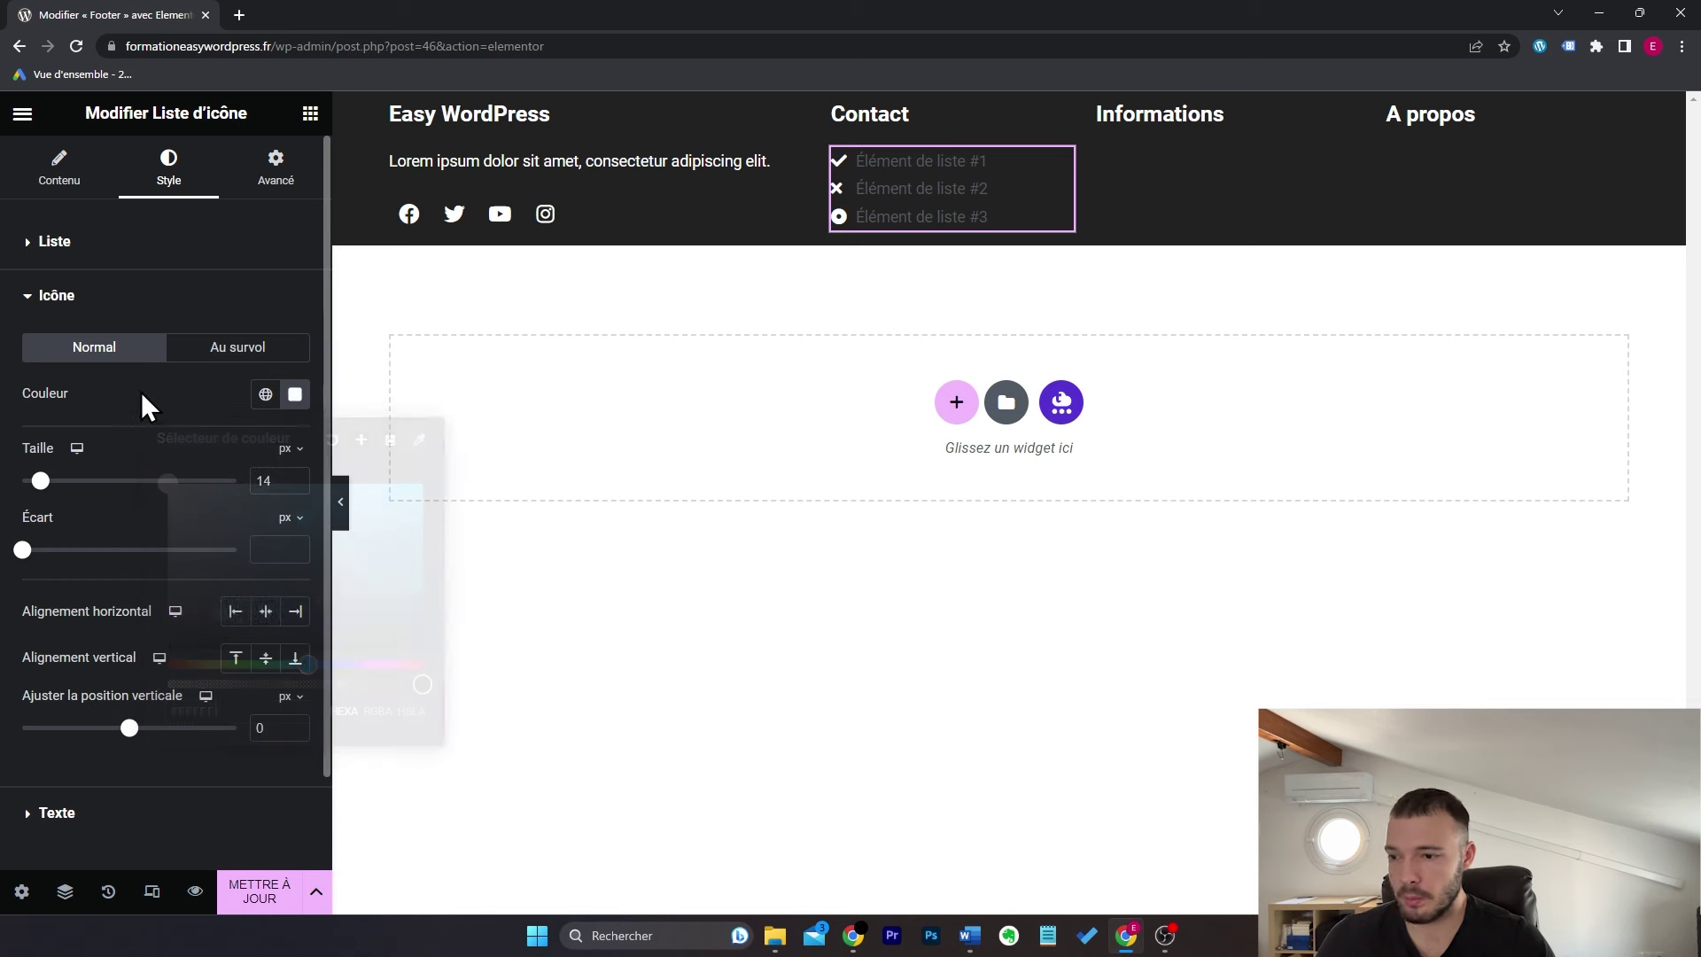
pyautogui.click(296, 477)
# Step: Make the icon list text white at a 17px size
pyautogui.scroll(-1, 254, 535)
pyautogui.click(151, 713)
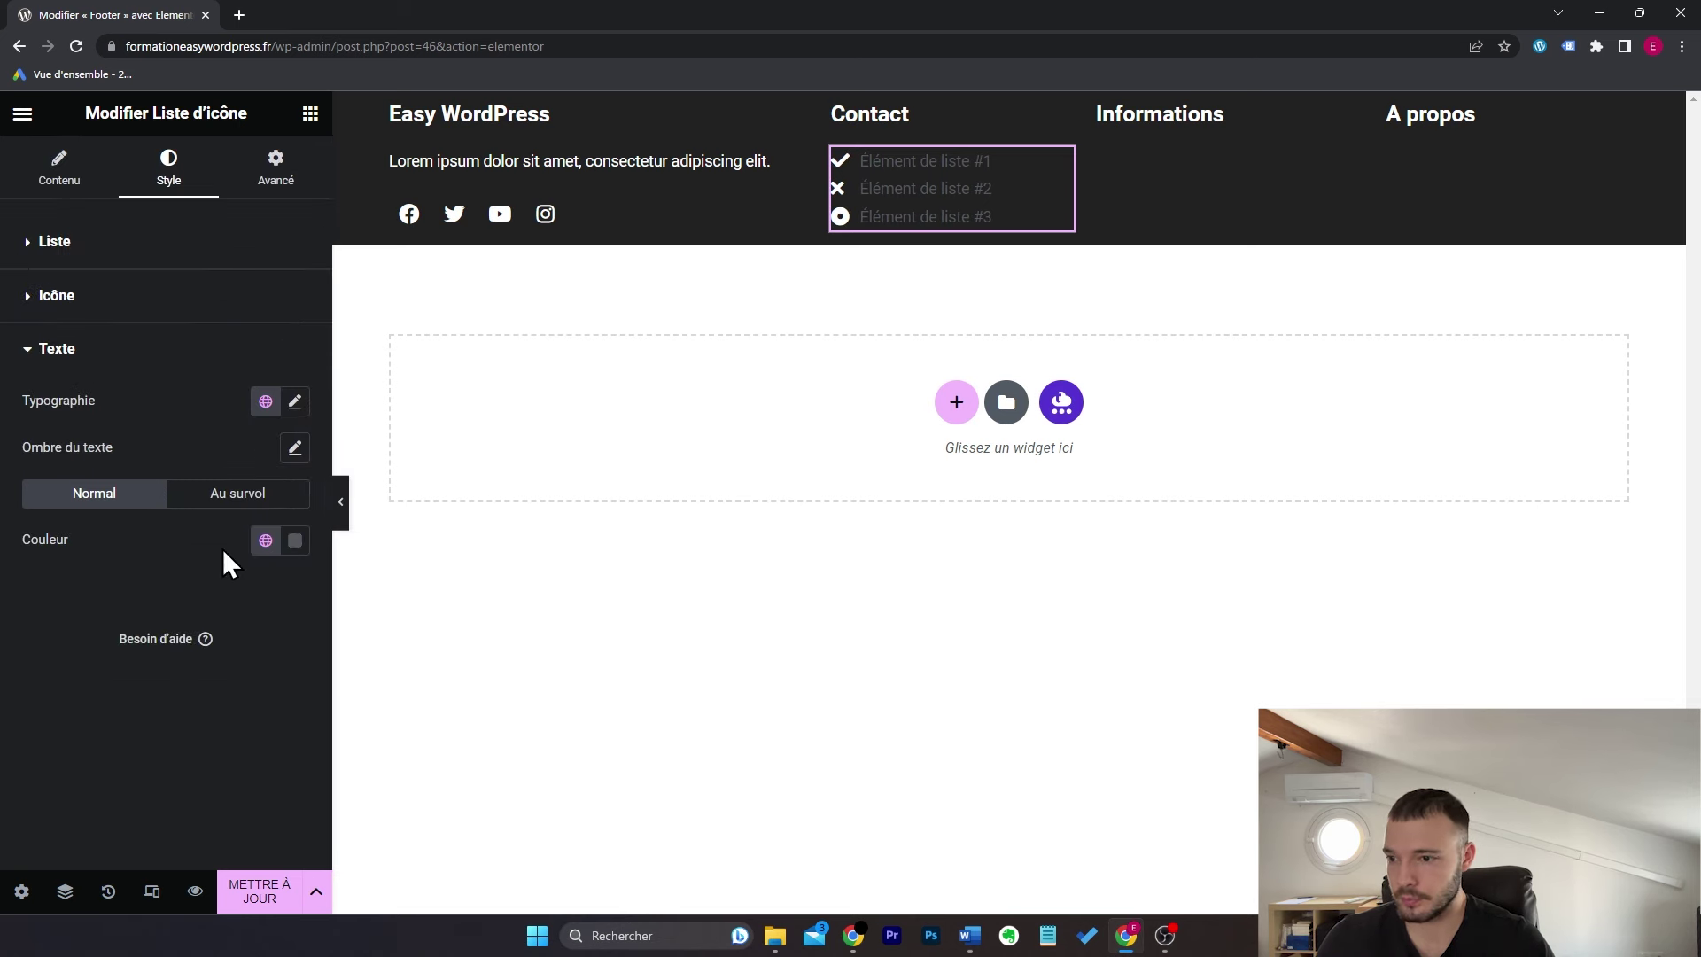
pyautogui.click(295, 542)
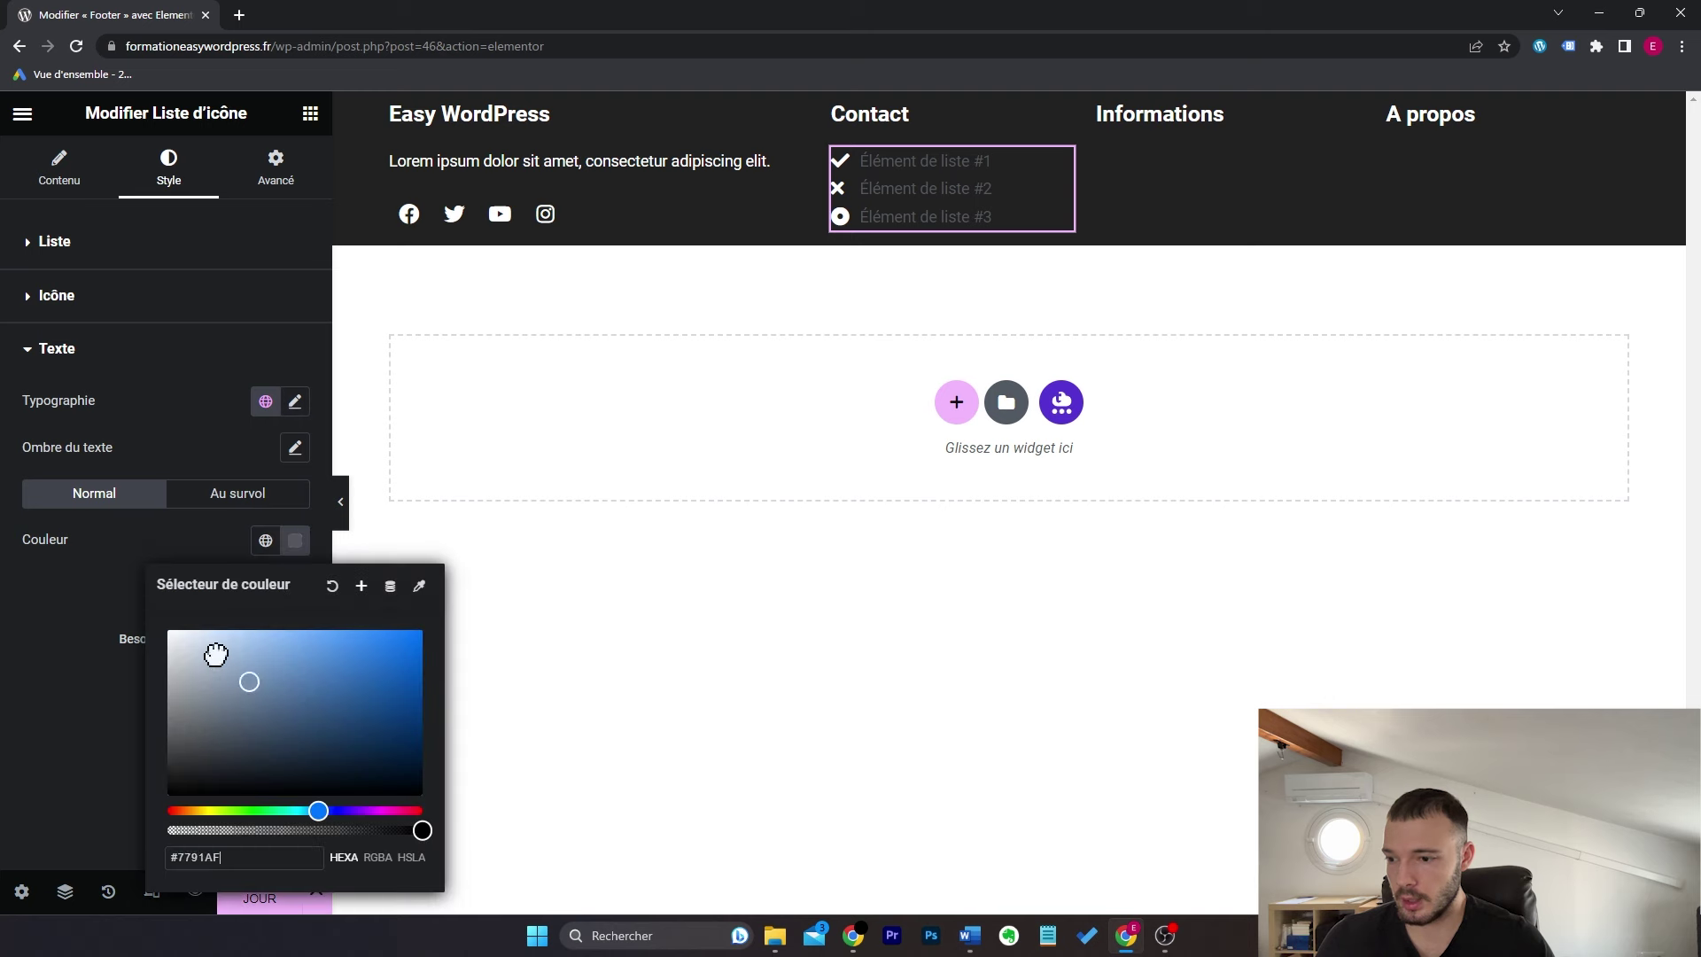
pyautogui.click(114, 583)
pyautogui.click(295, 401)
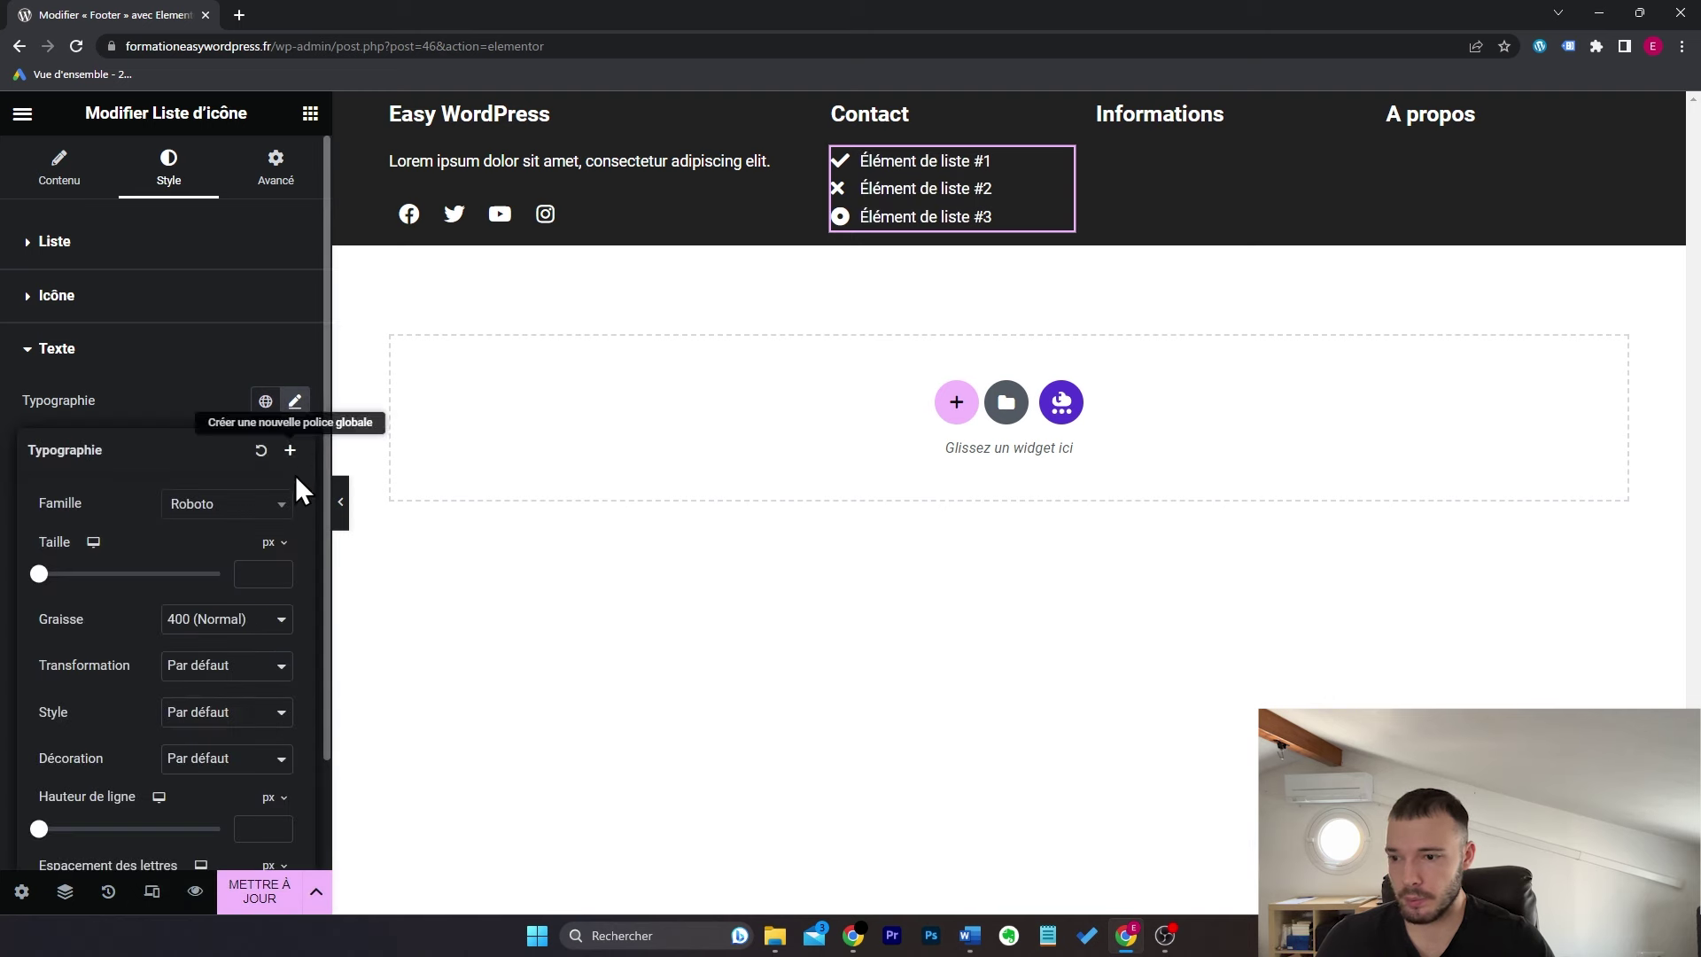
pyautogui.click(236, 567)
pyautogui.write('17')
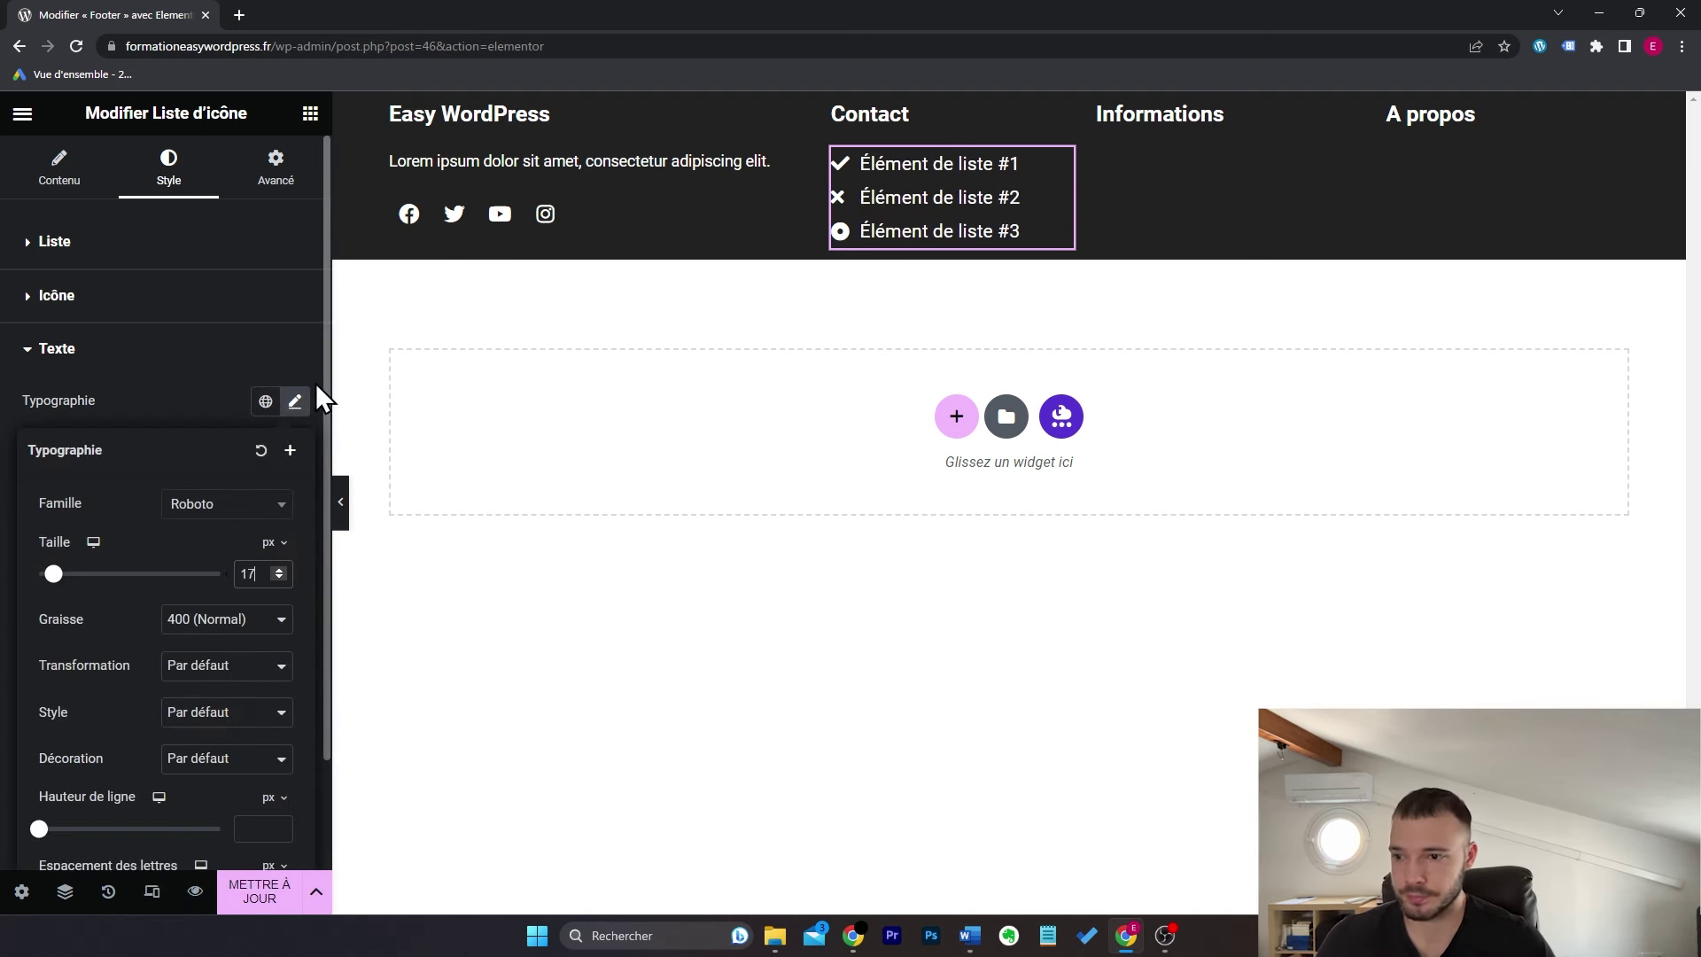
pyautogui.click(295, 401)
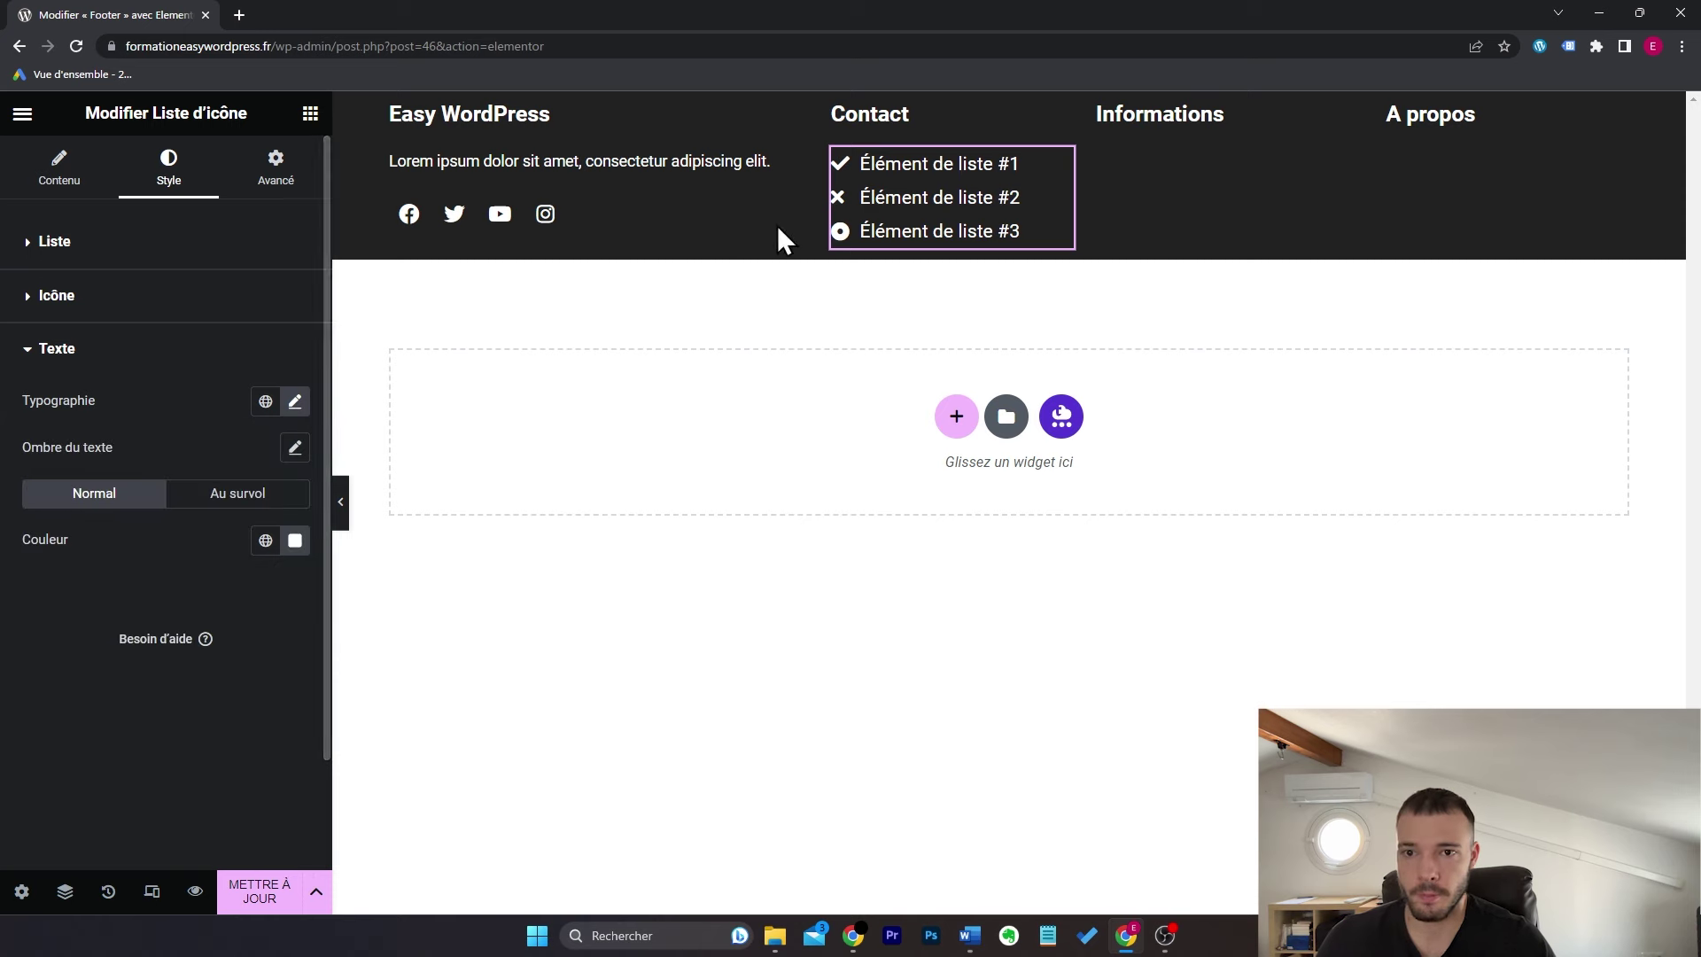
pyautogui.click(309, 113)
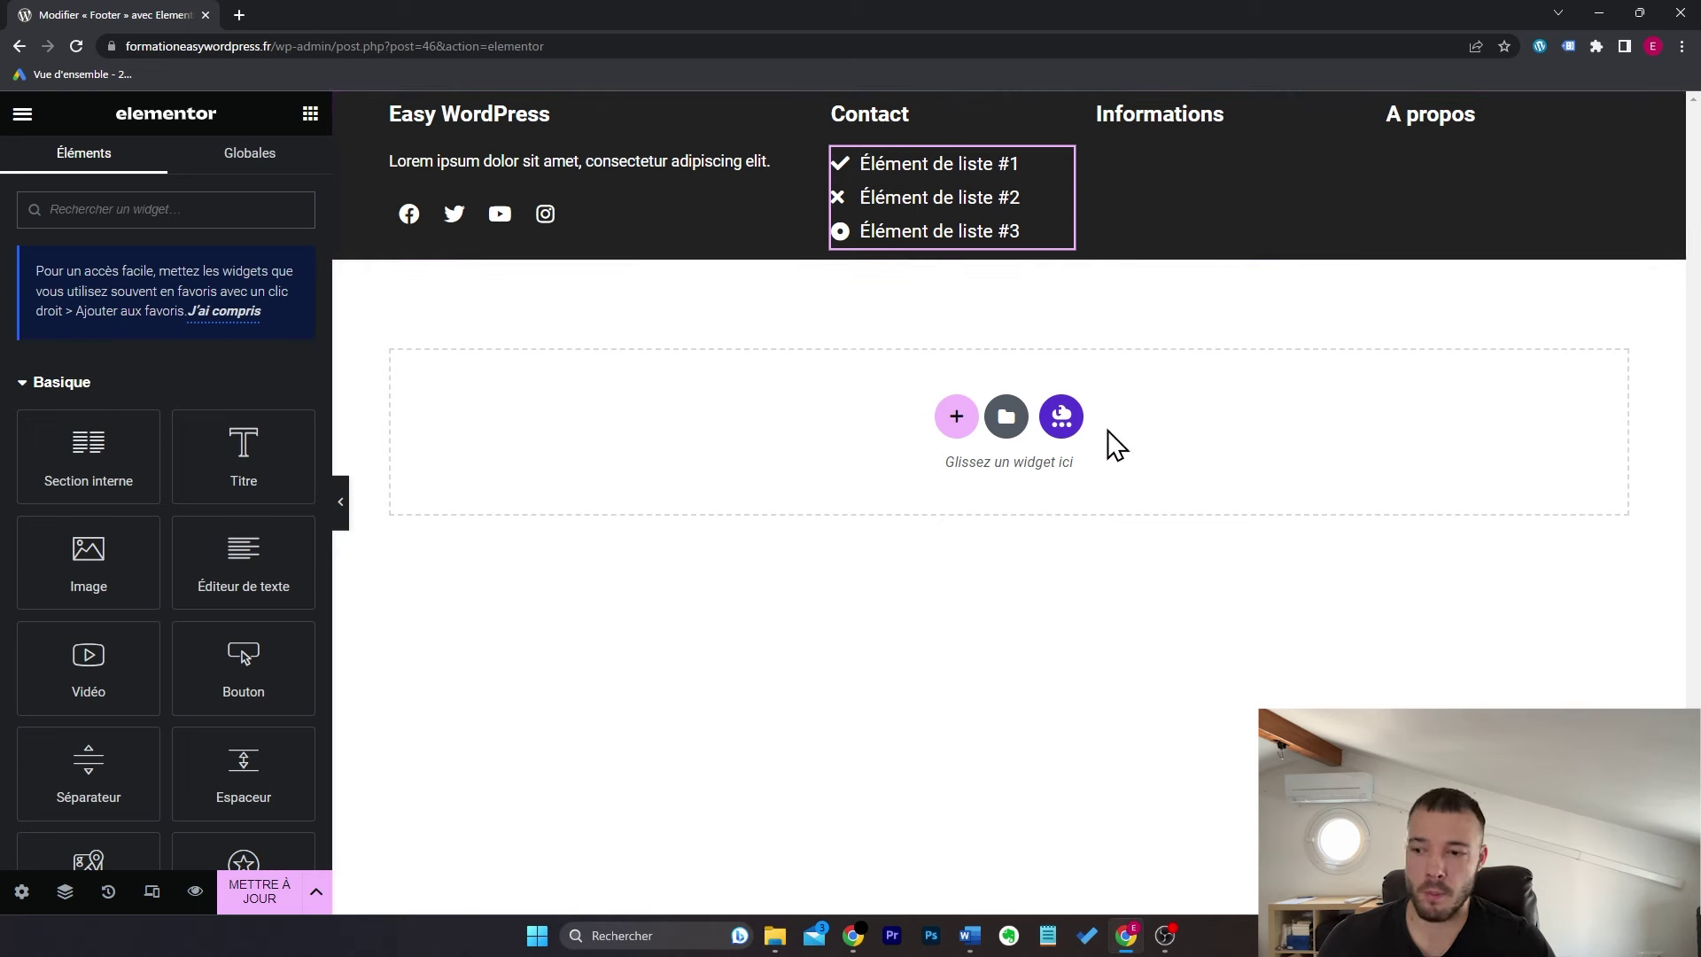
# Step: Drop a text editor block under Informations and replace its lorem text with the link labels
pyautogui.moveTo(277, 570); pyautogui.dragTo(1264, 117)
pyautogui.moveTo(291, 635); pyautogui.dragTo(35, 568)
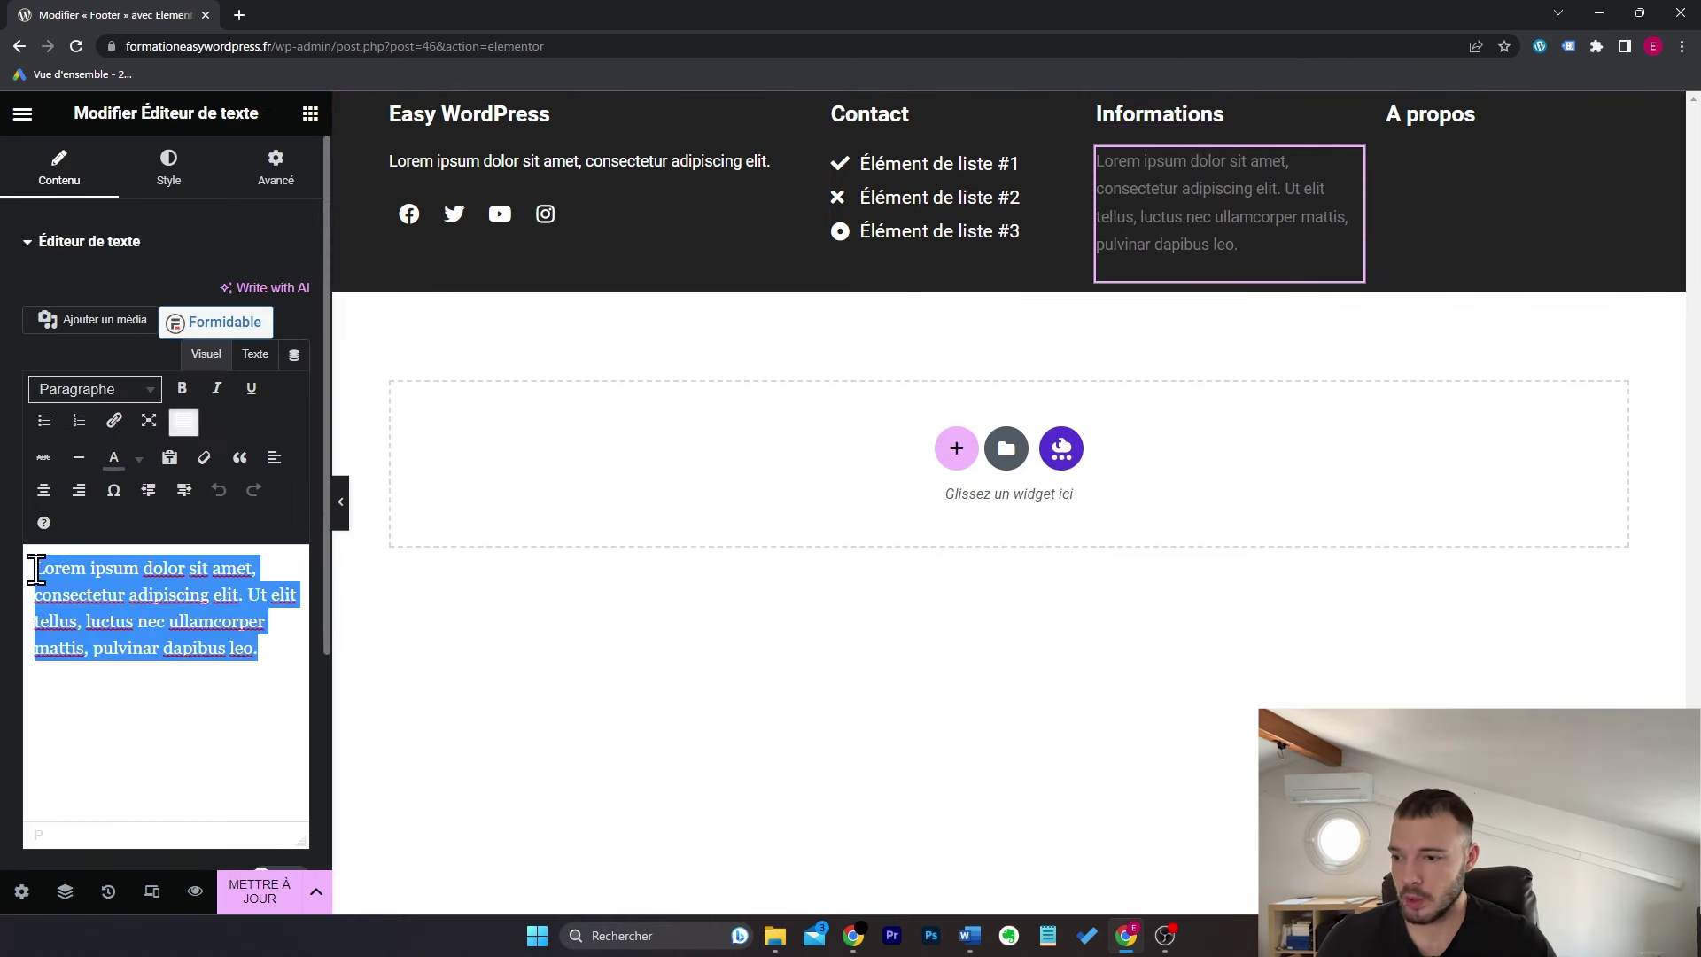
pyautogui.write('Mention')
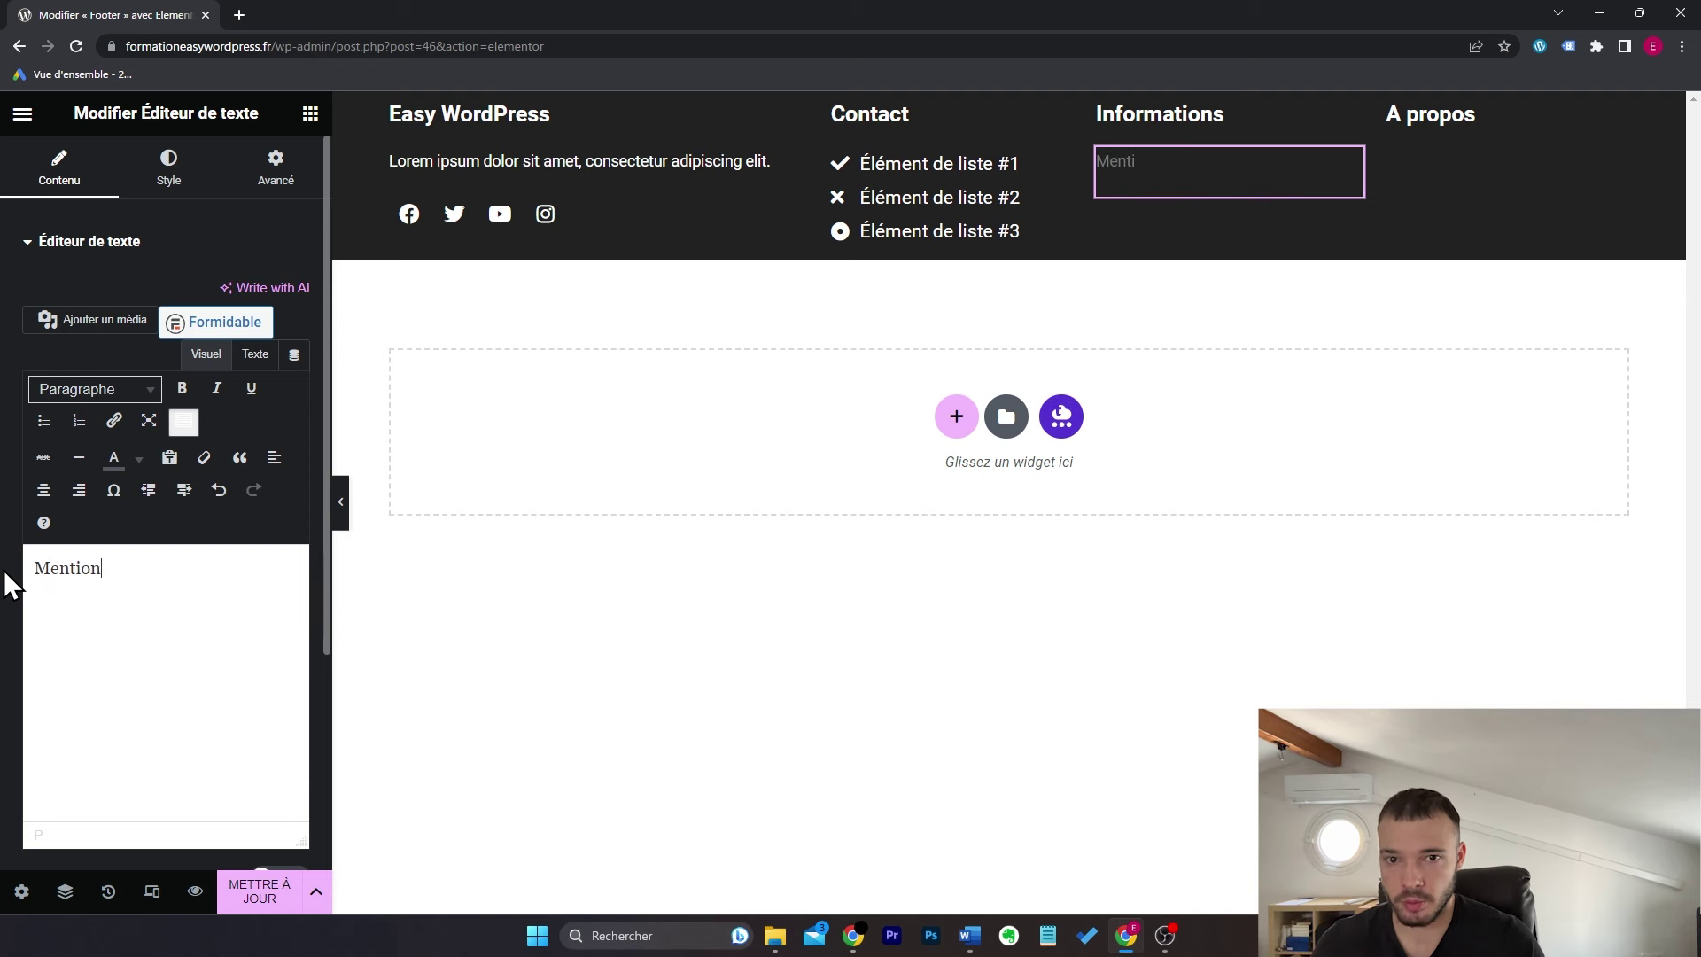
pyautogui.write('d Légales')
pyautogui.press('Return')
pyautogui.write('FAQ ')
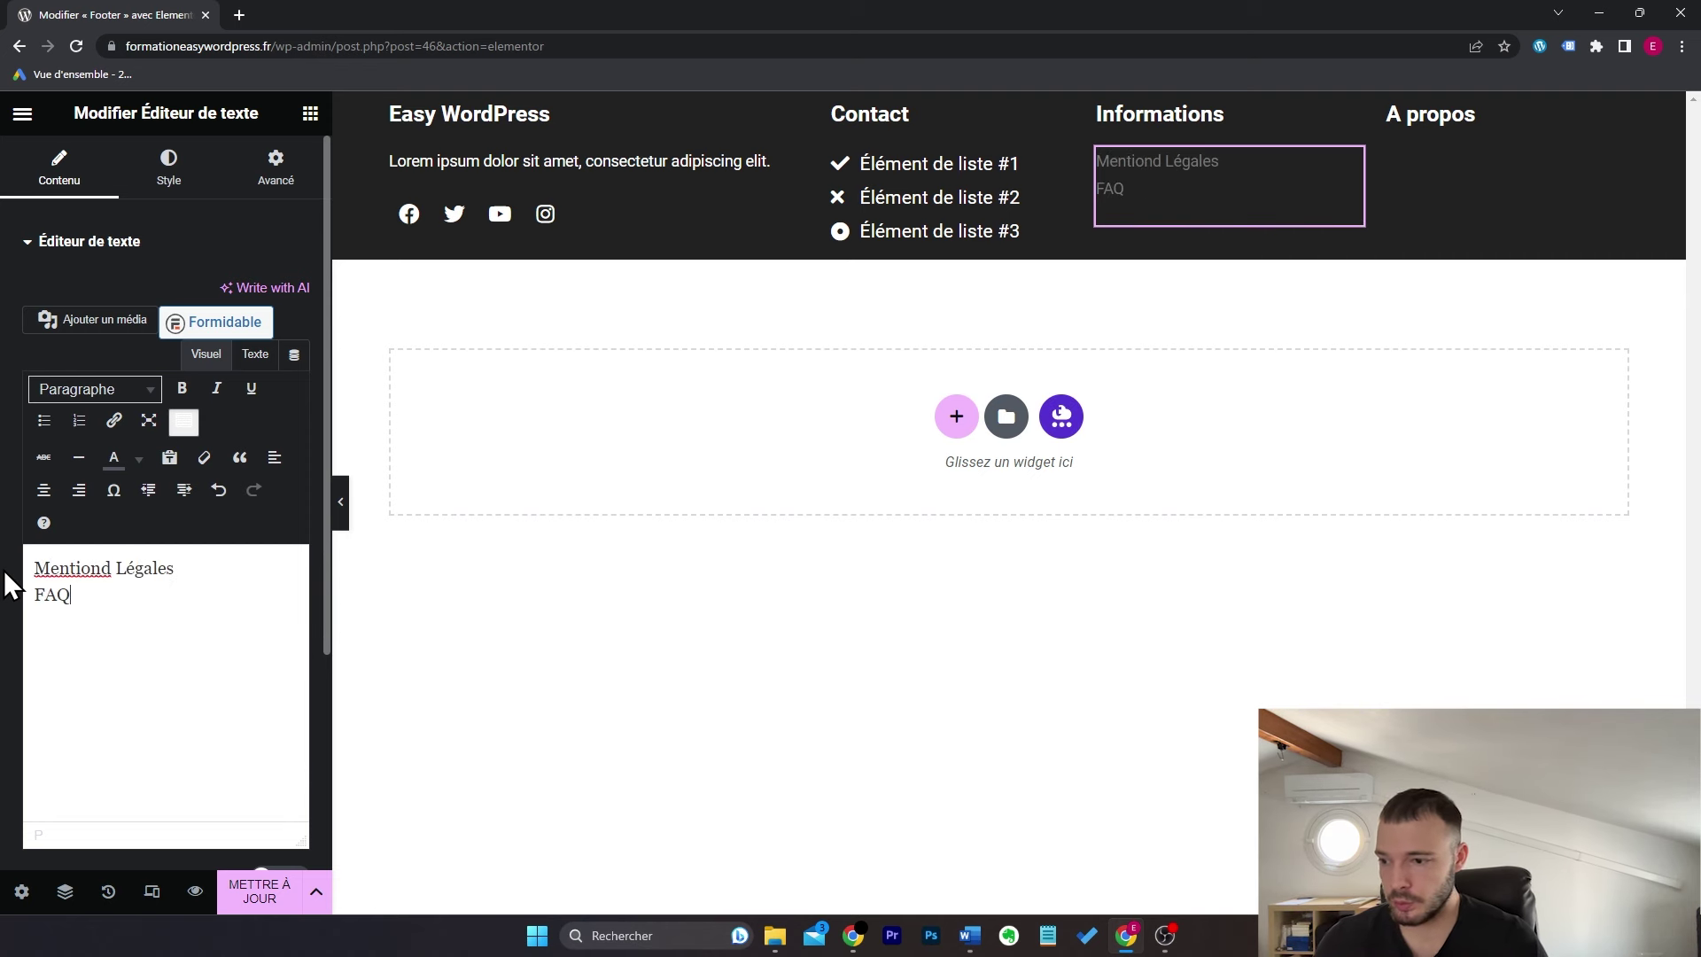
pyautogui.write('CGV')
# Step: Reorder the lines to FAQ, CGV, Mentions Légales and start a link on FAQ
pyautogui.moveTo(173, 568); pyautogui.dragTo(12, 574)
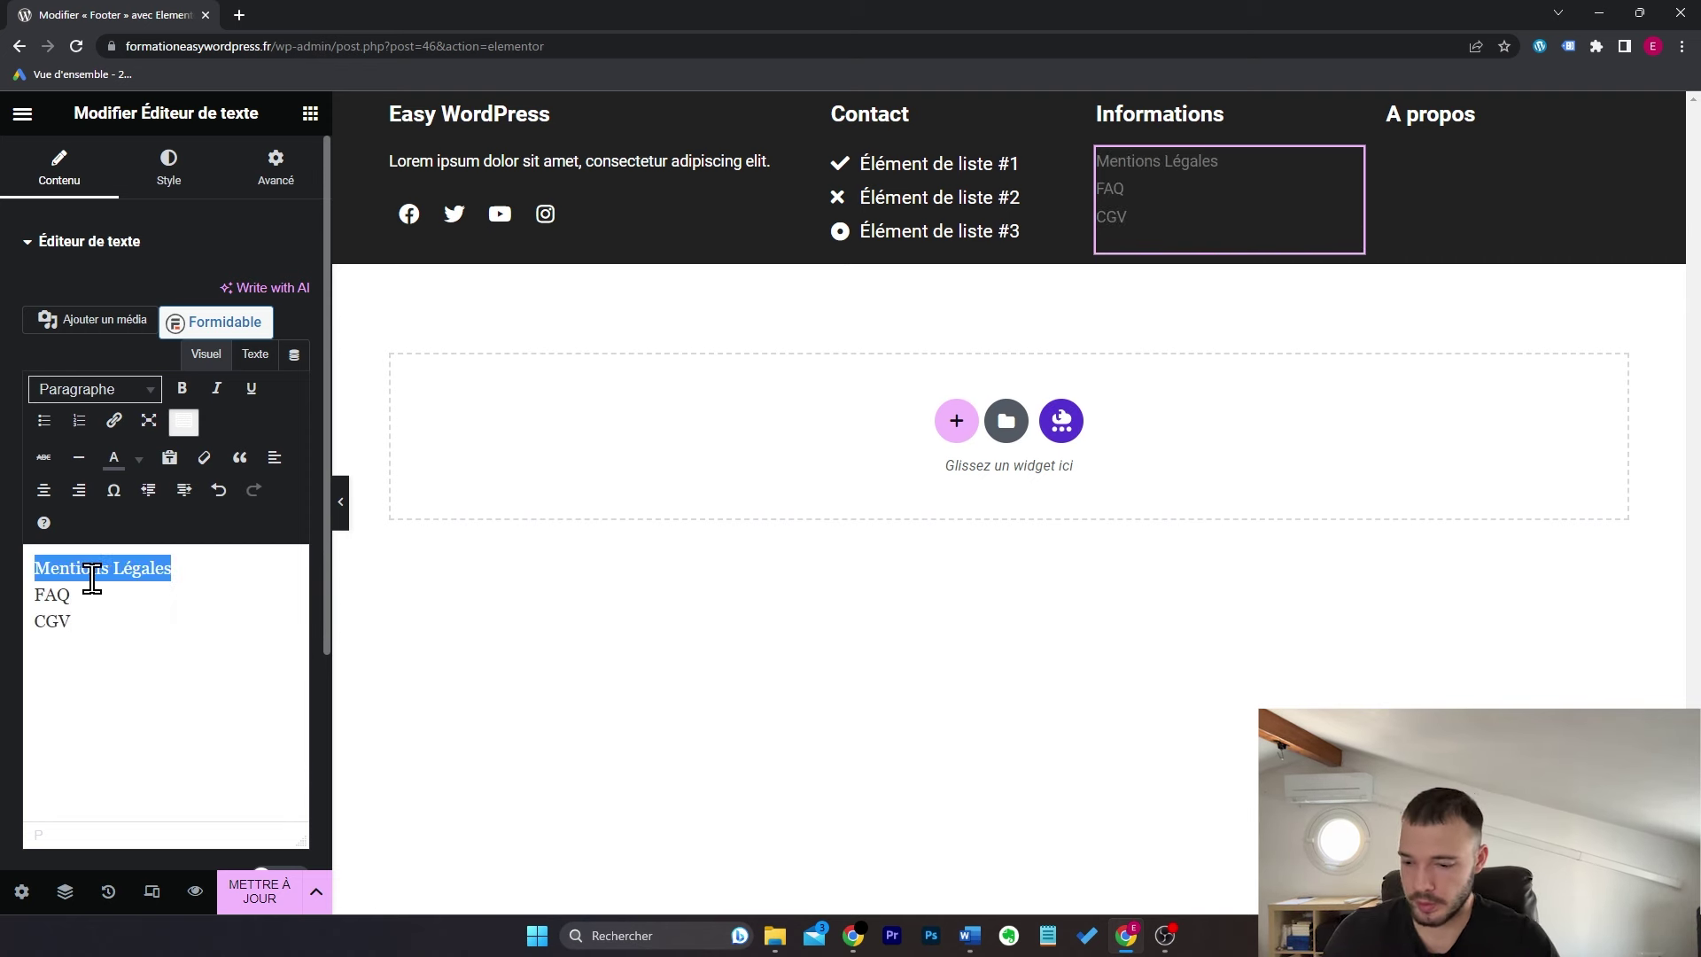
pyautogui.press('BackSpace')
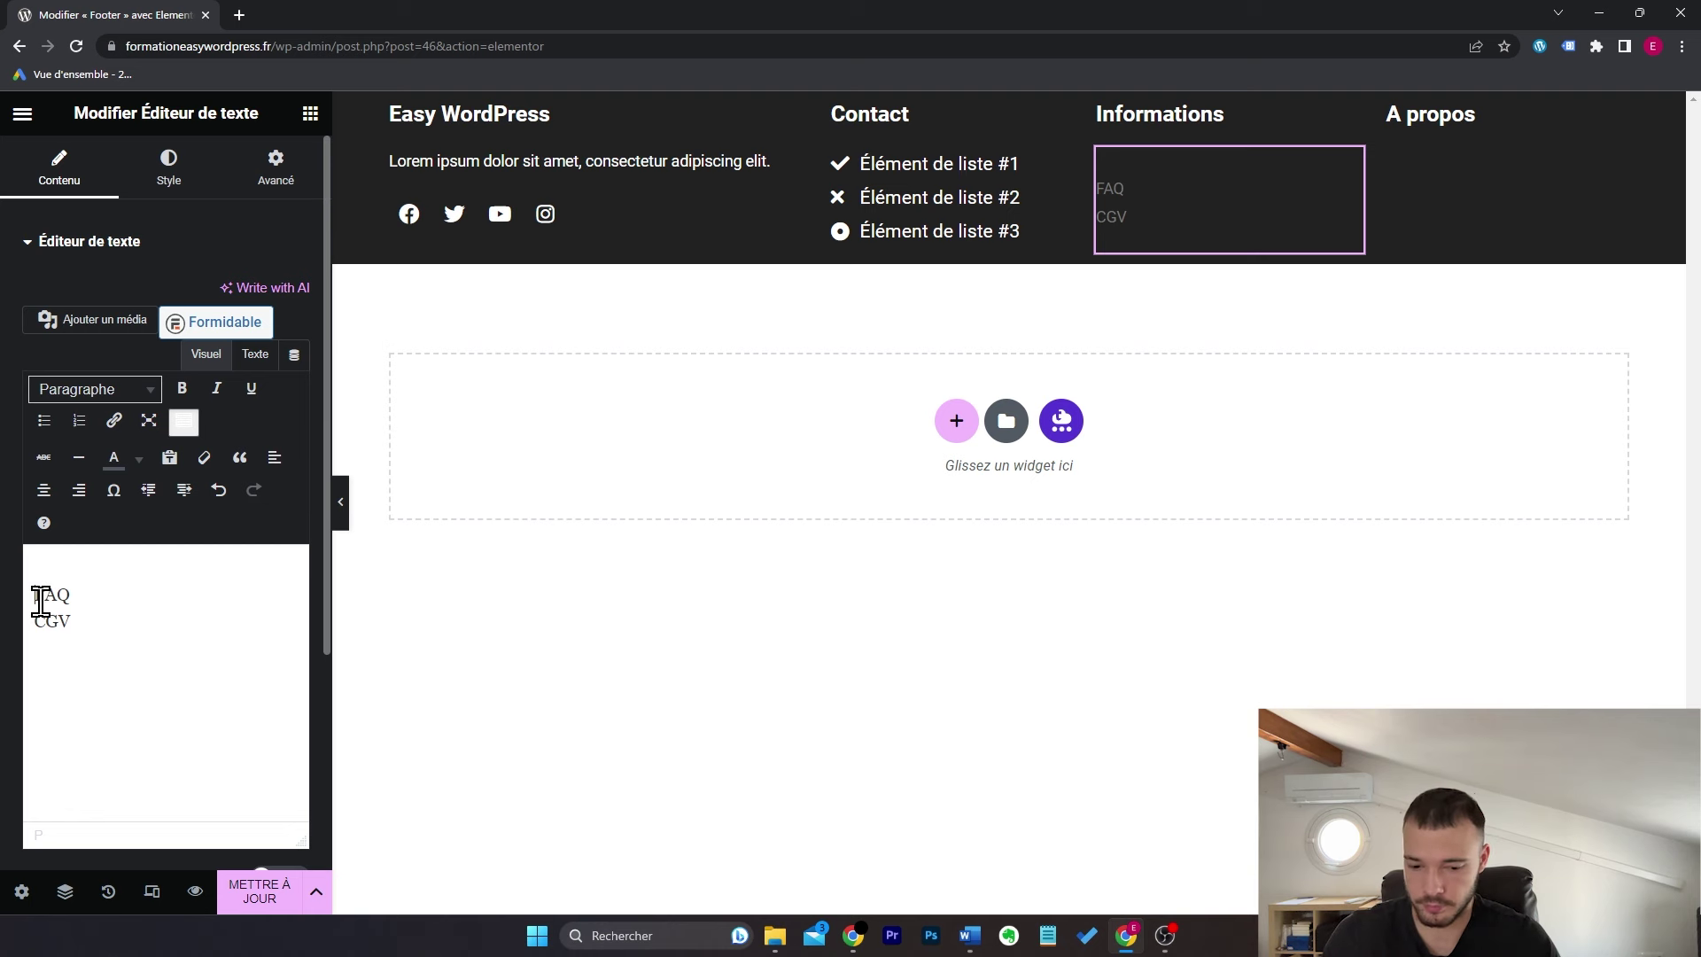
pyautogui.press('BackSpace')
pyautogui.press('Return')
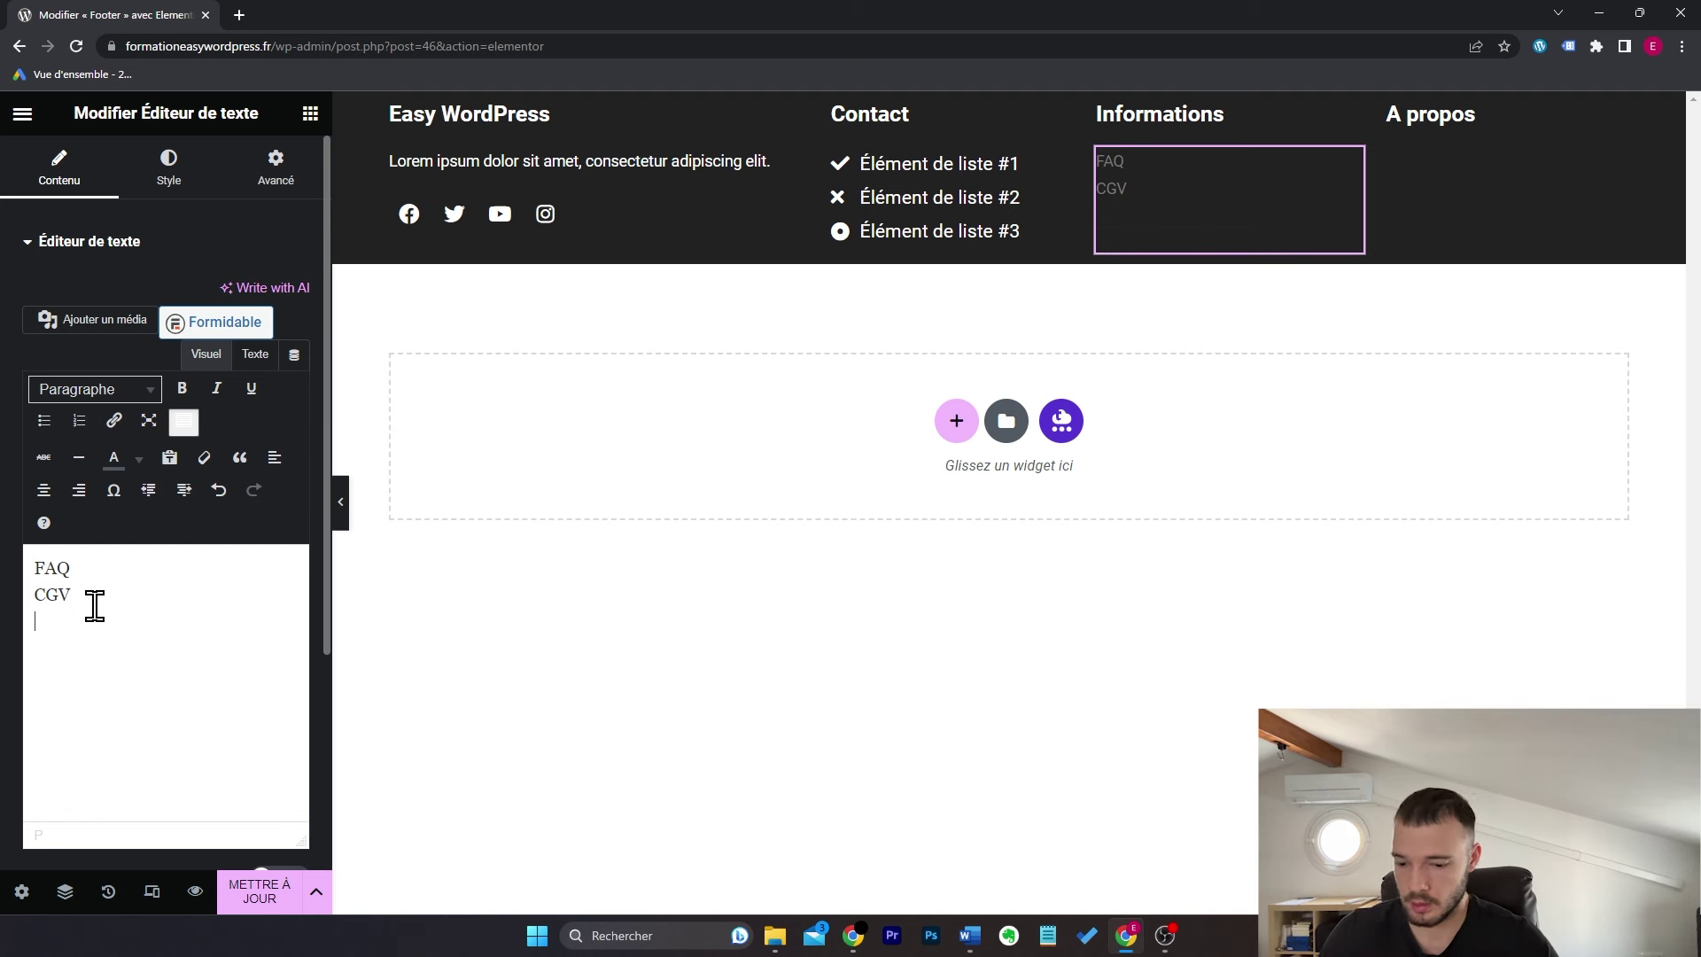
pyautogui.write('Mentions Légales')
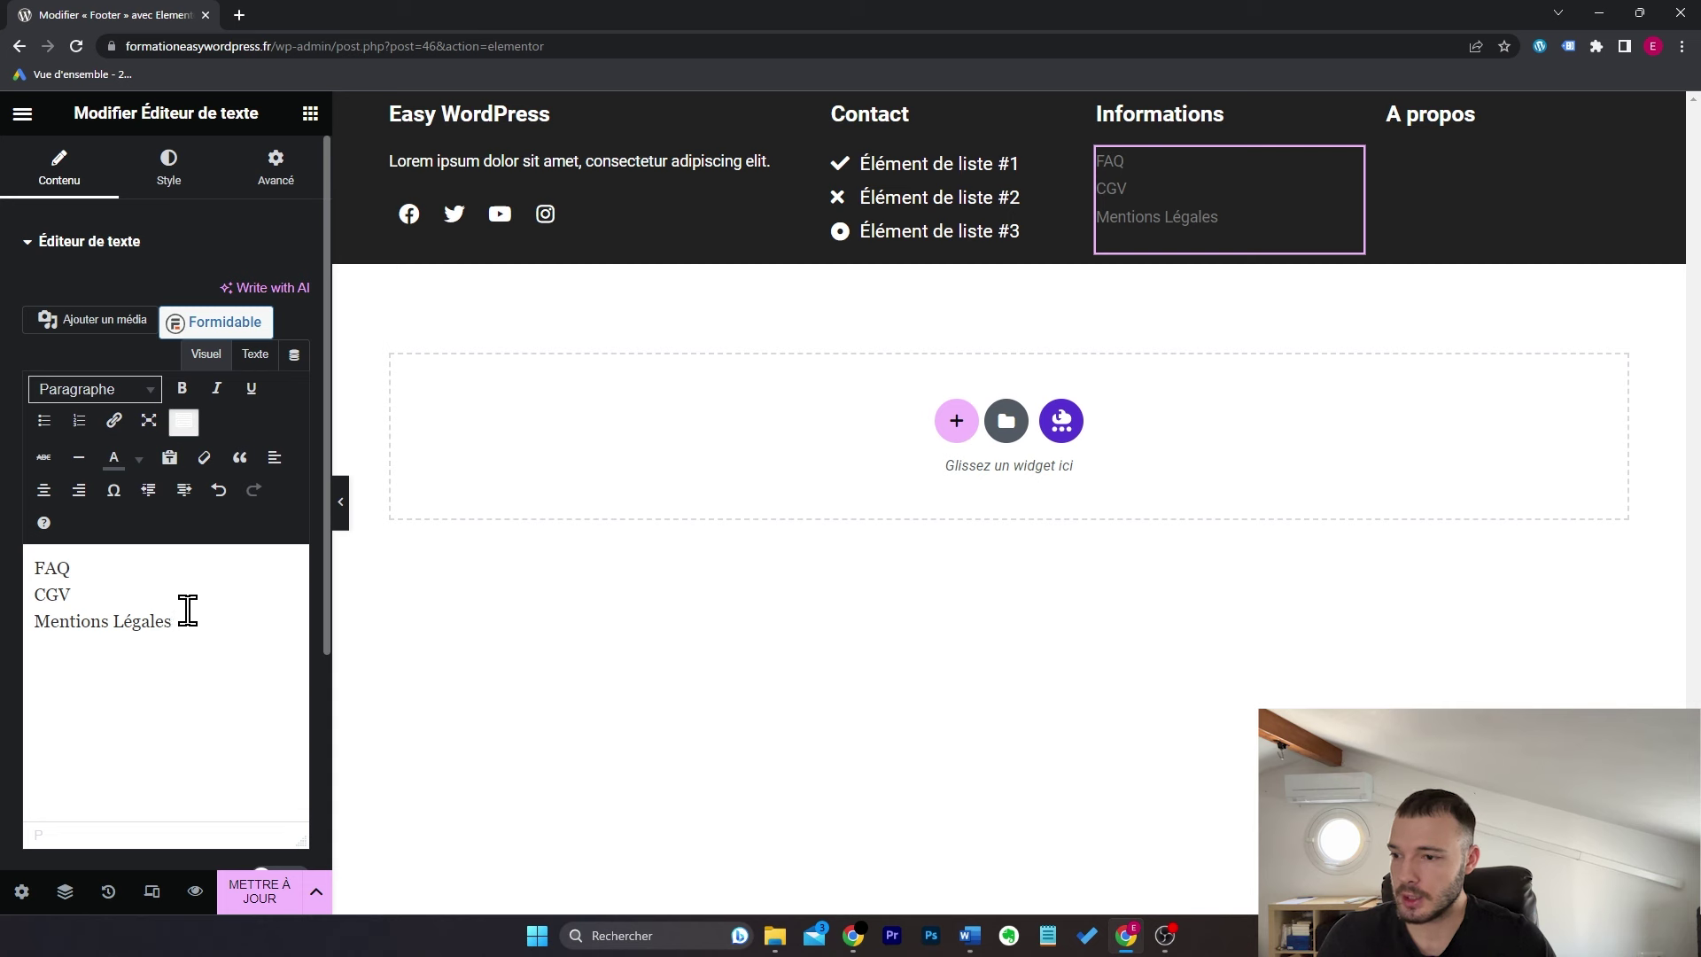
pyautogui.moveTo(70, 568); pyautogui.dragTo(33, 568)
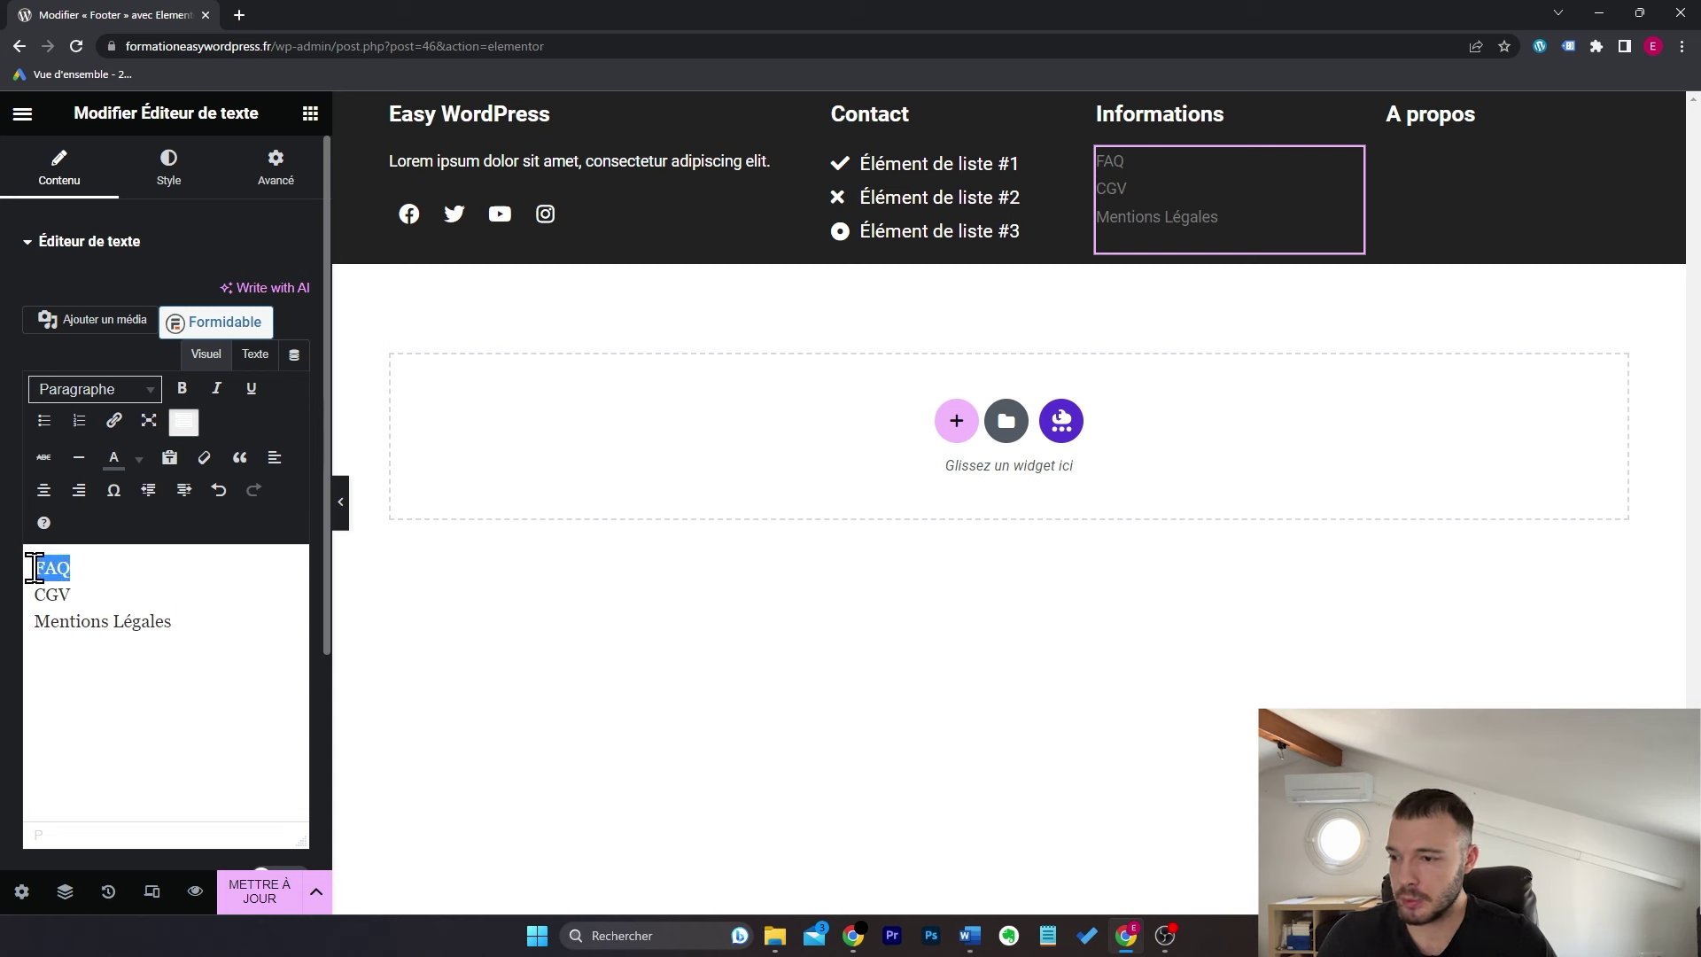
pyautogui.click(114, 423)
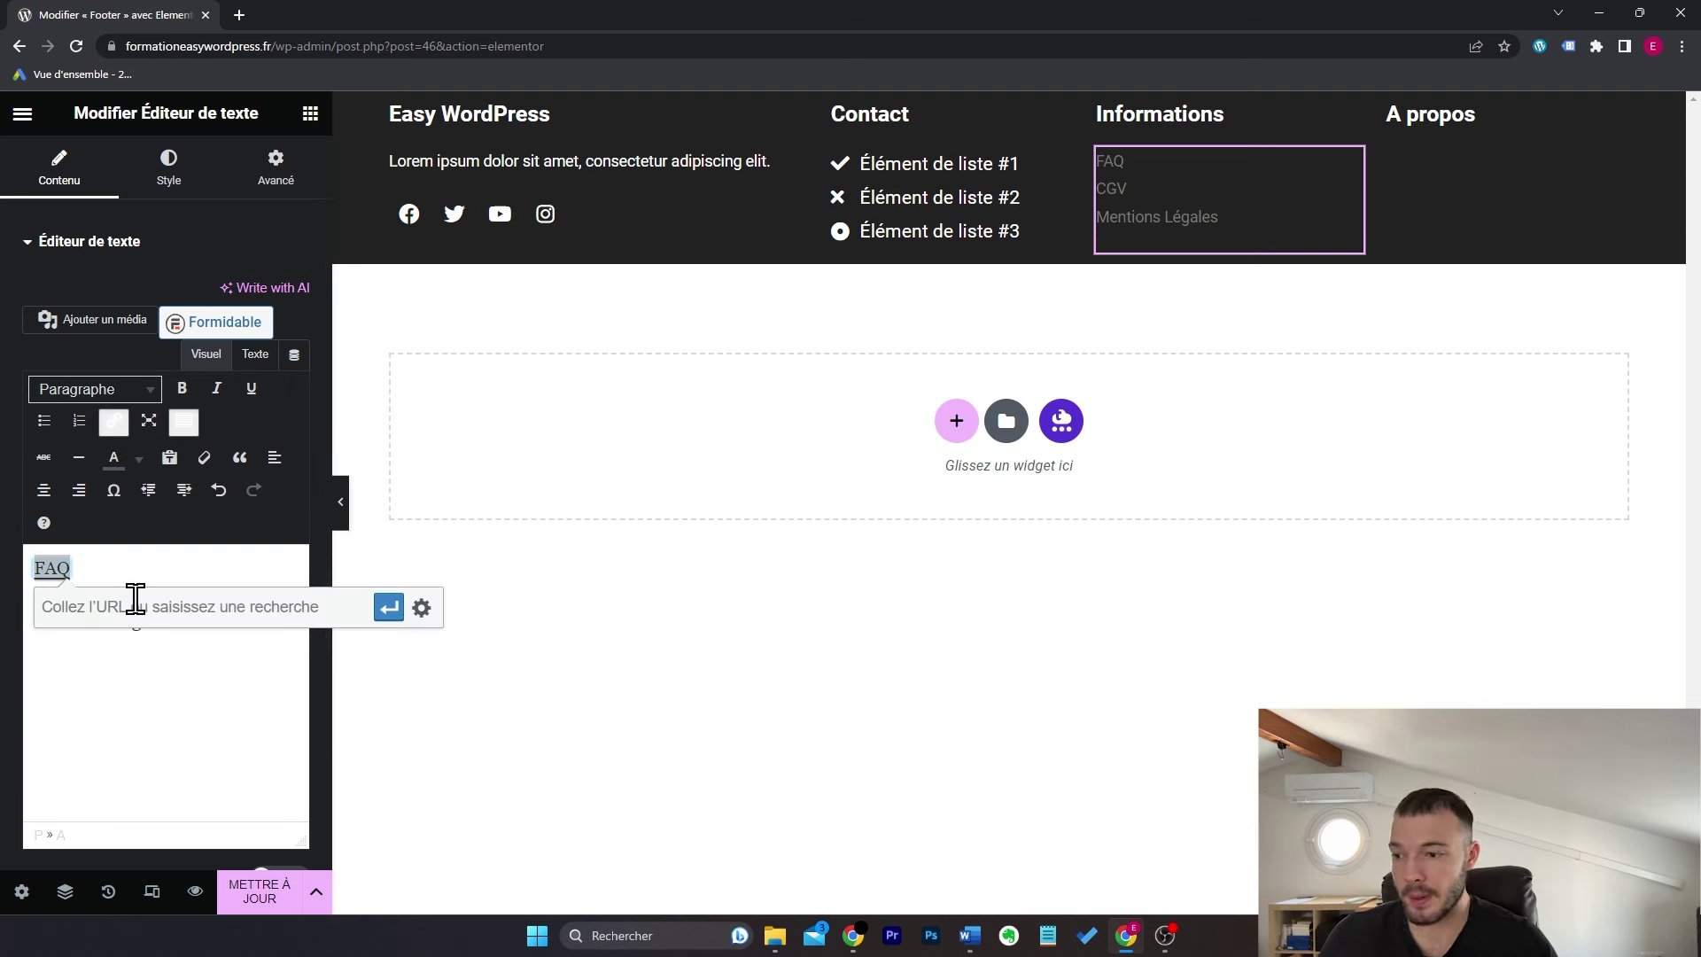
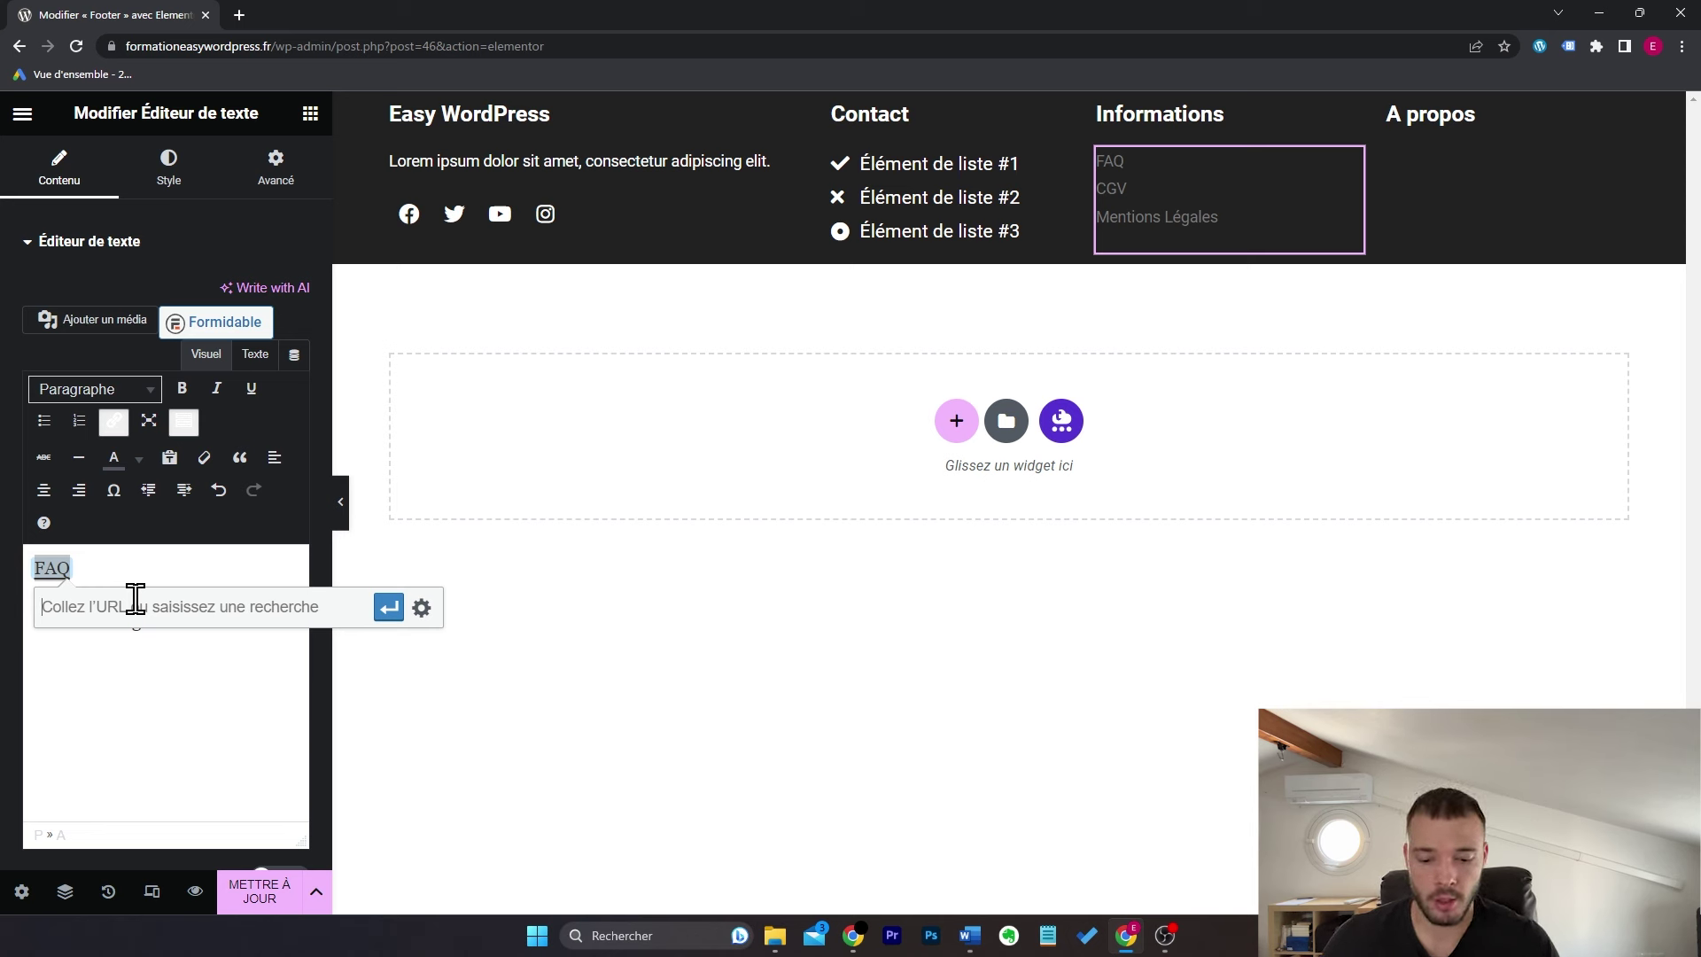
# Step: Link FAQ in the Informations list to /faq
pyautogui.write('/faq')
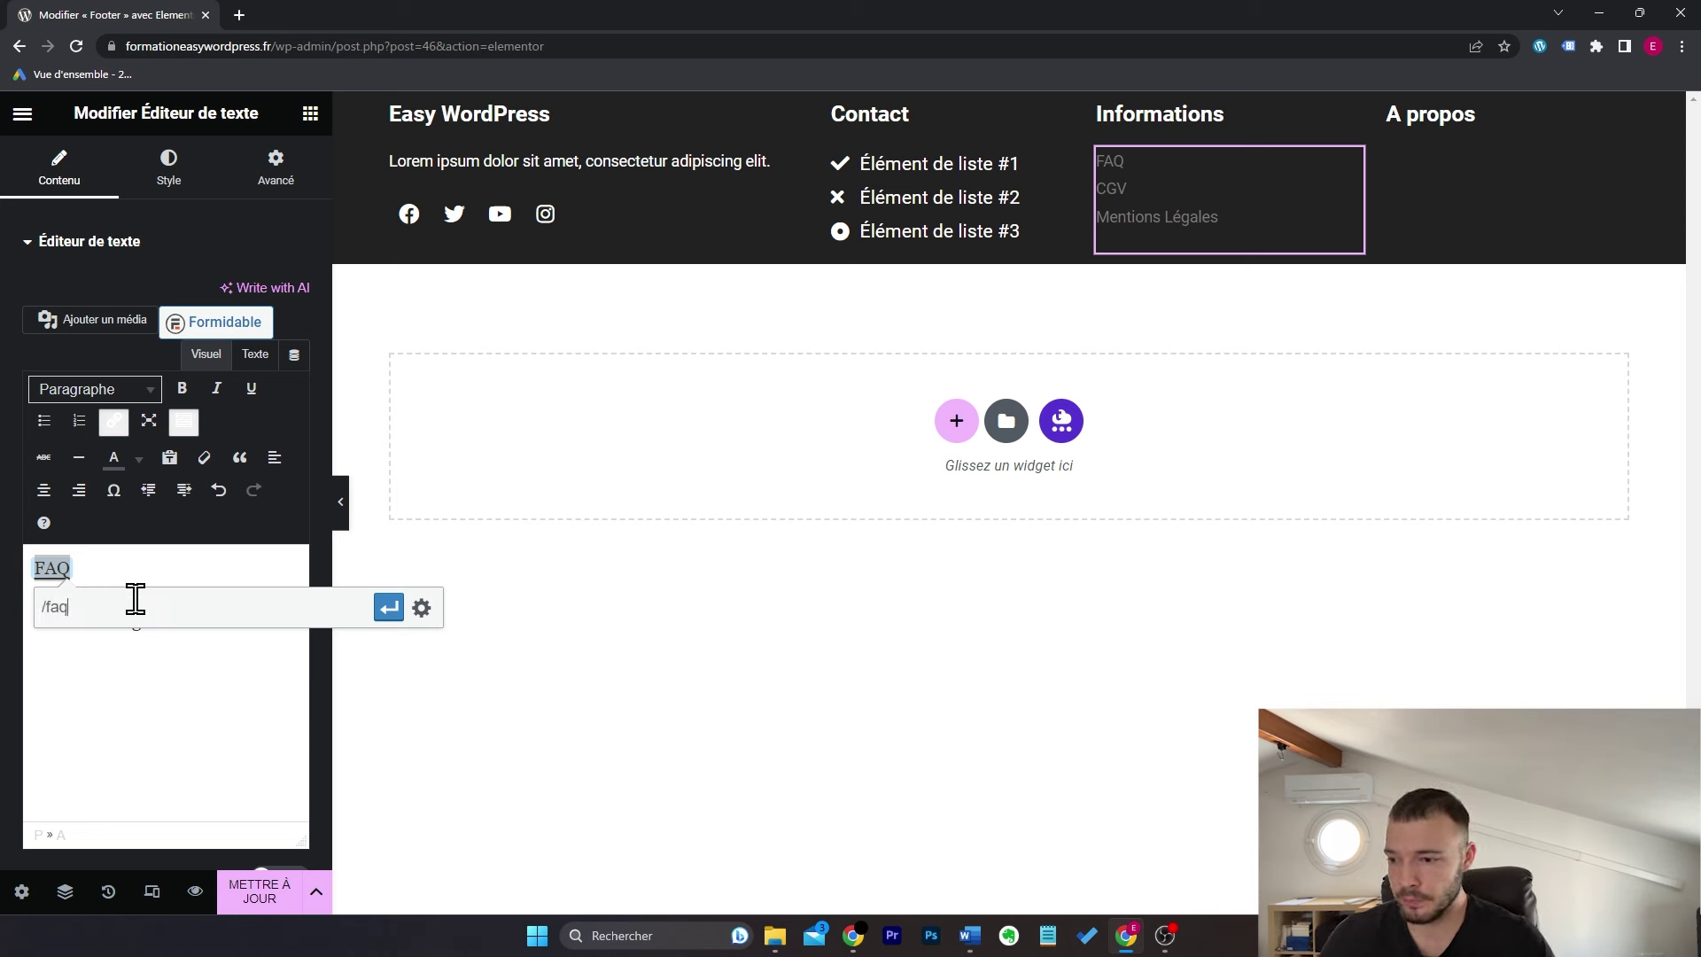
pyautogui.press('Return')
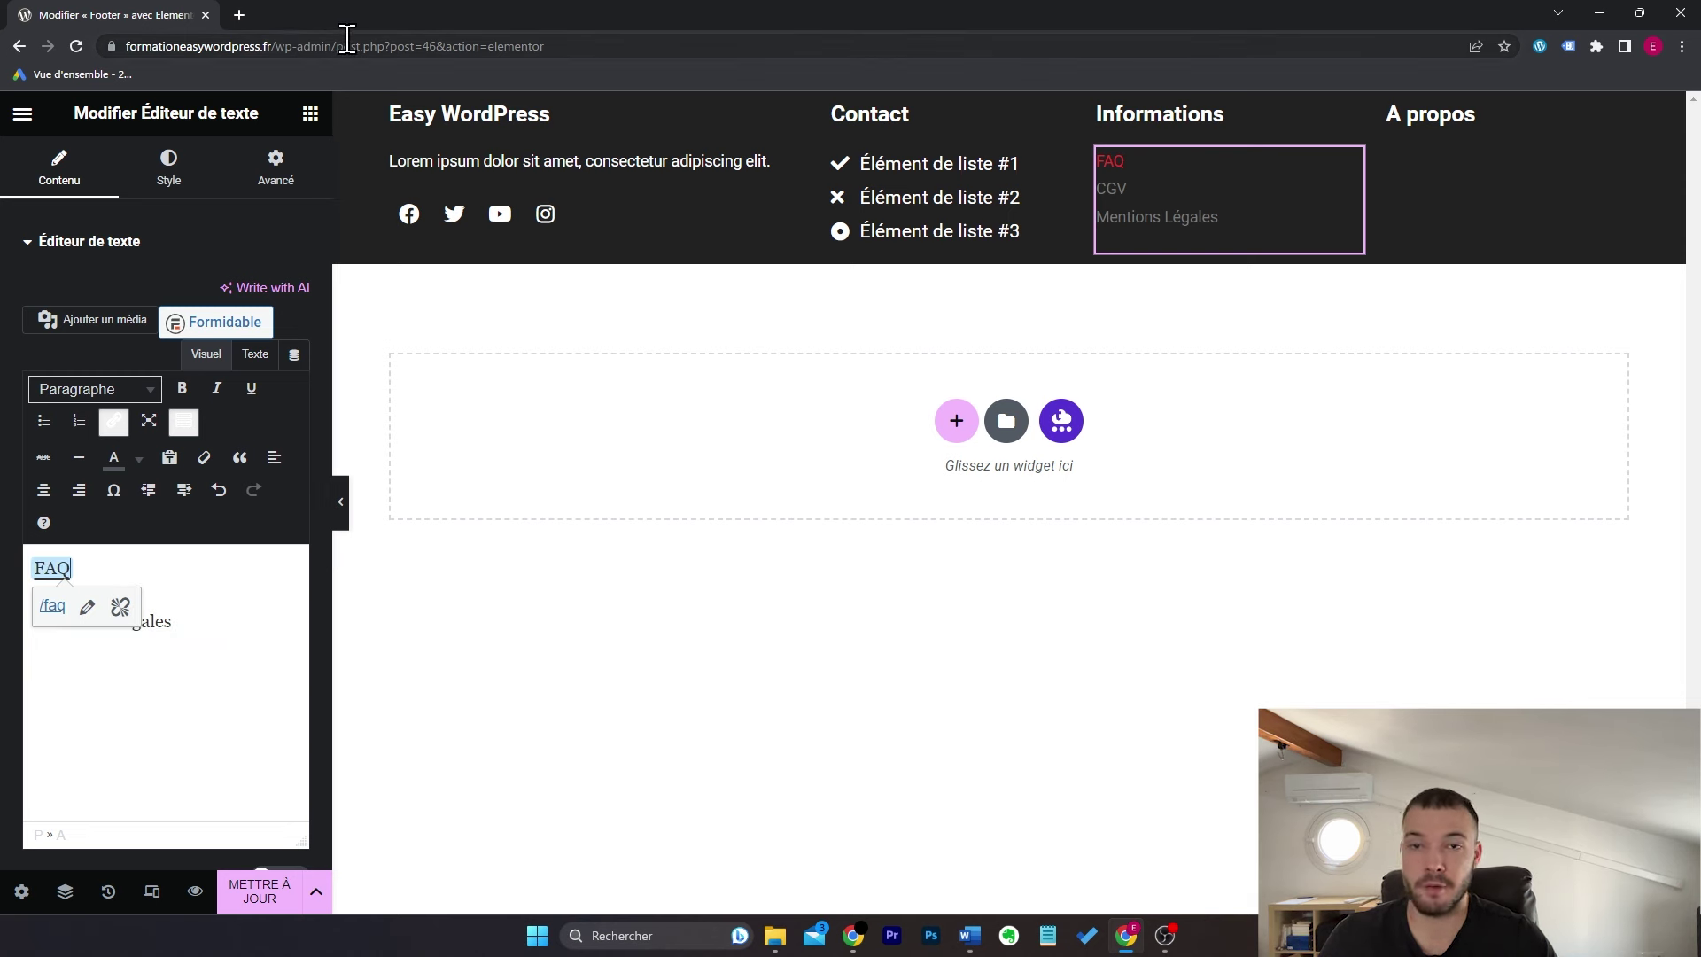
pyautogui.click(246, 591)
pyautogui.hotkey('ctrl', 'z')
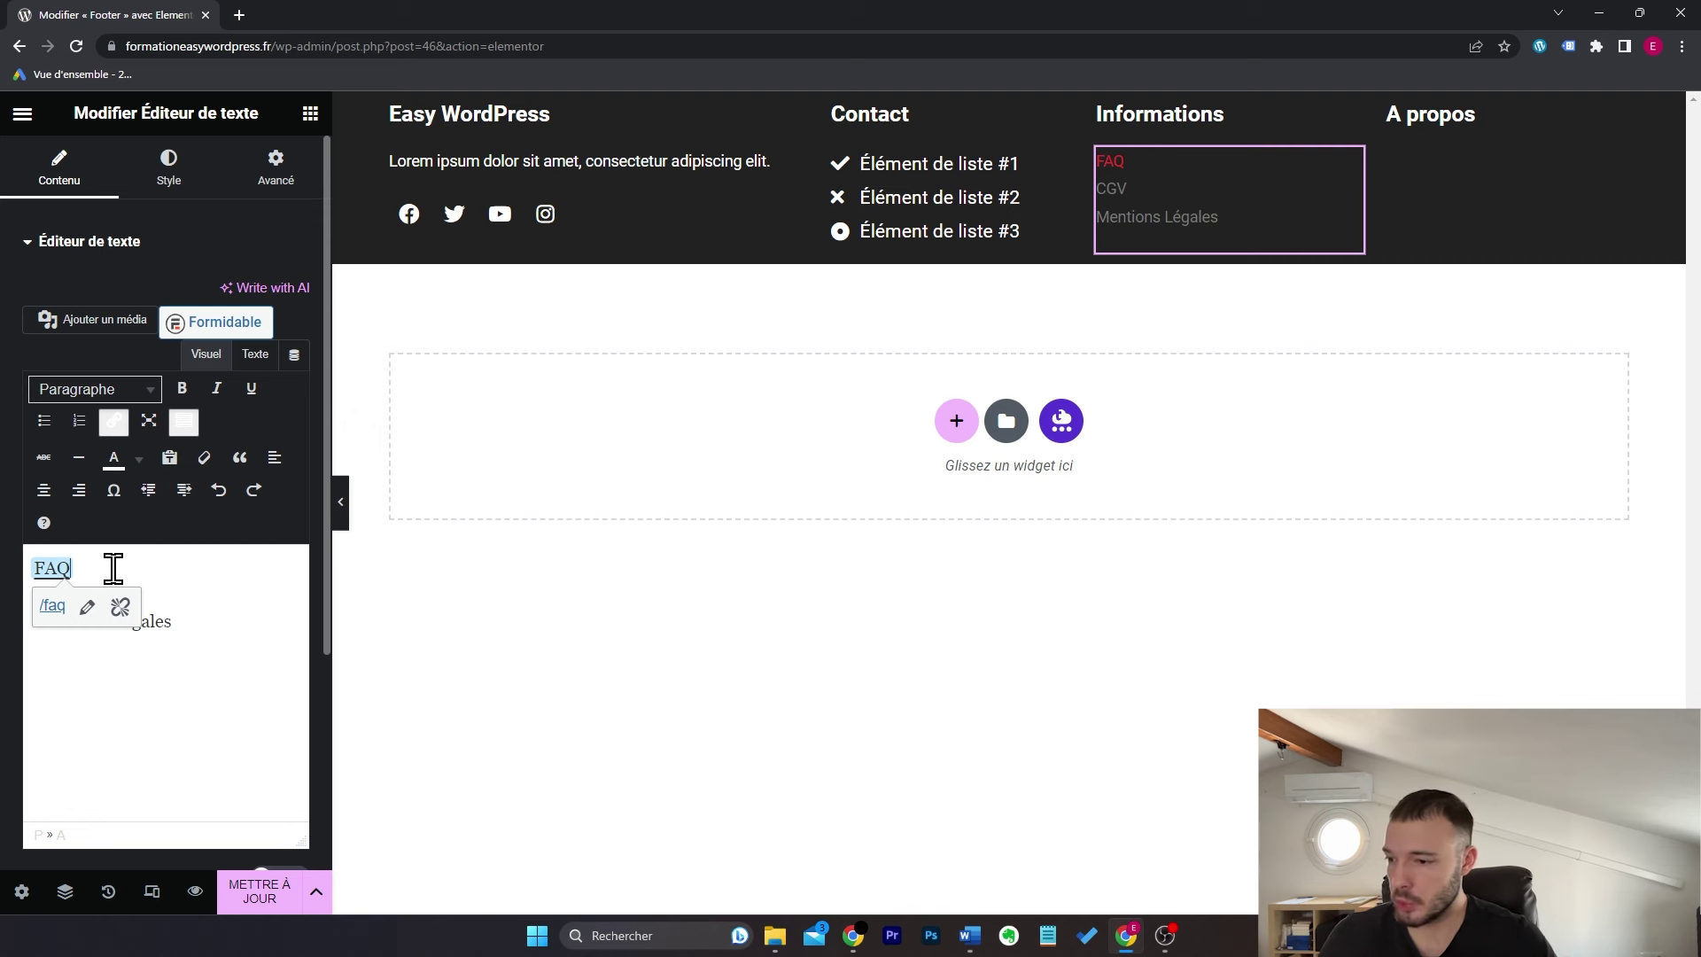
# Step: Colour the FAQ, CGV and Mentions Légales lines white
pyautogui.doubleClick(52, 568)
pyautogui.click(138, 458)
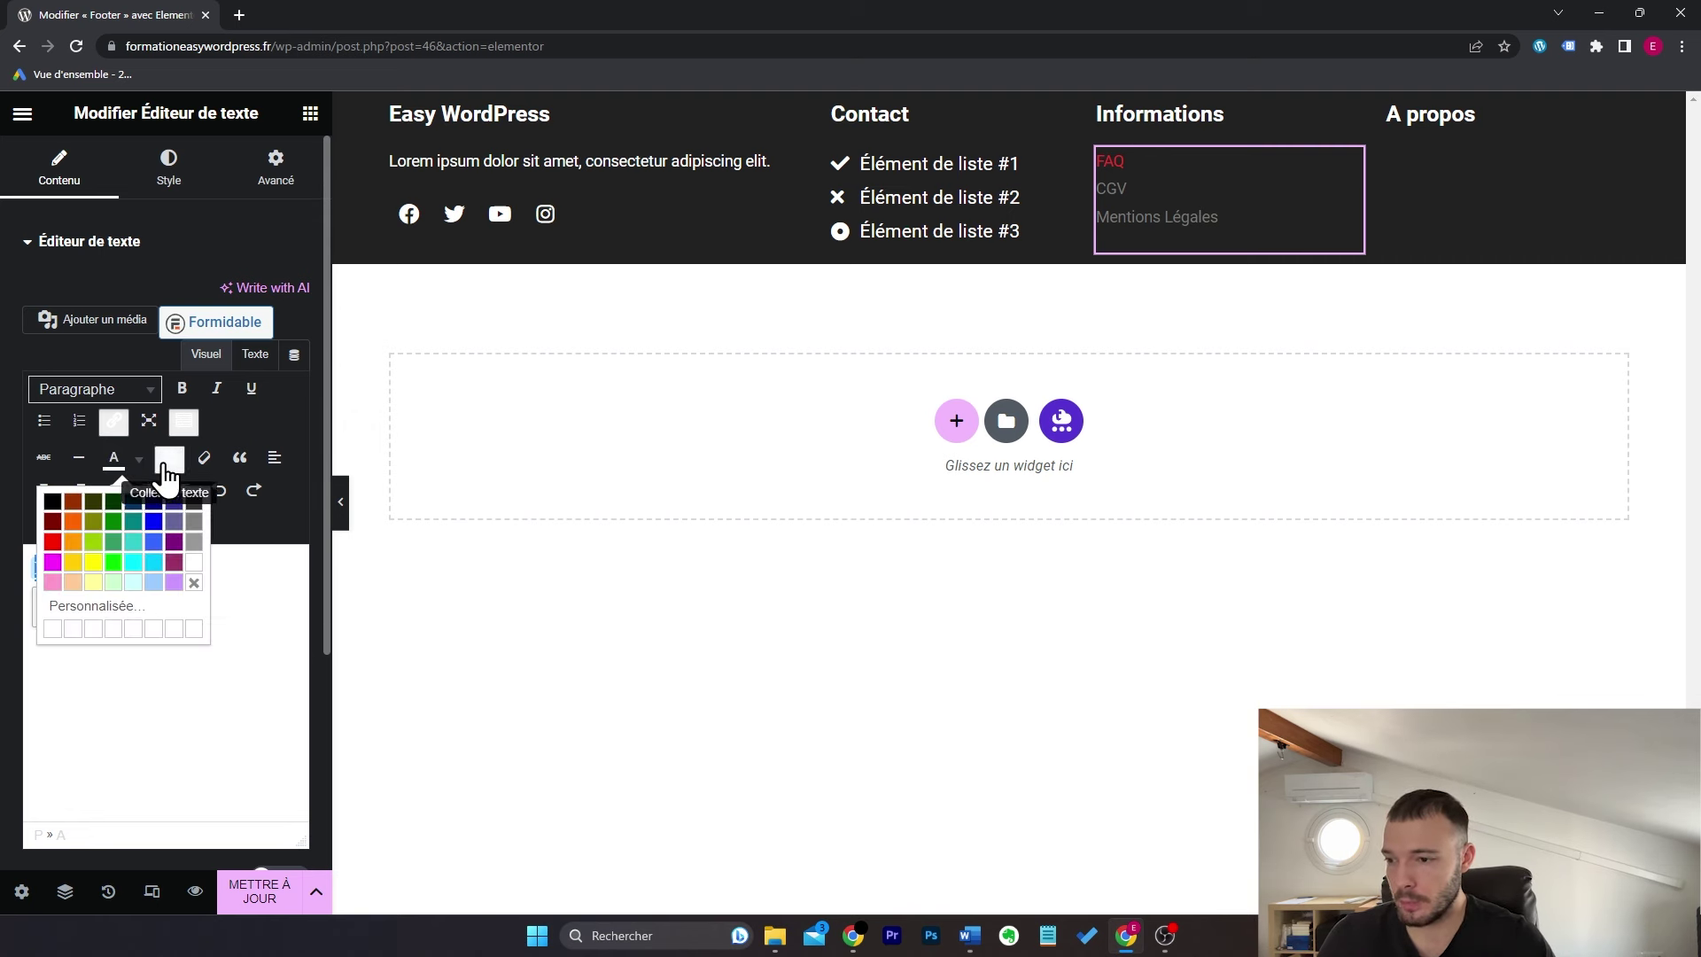
pyautogui.click(198, 564)
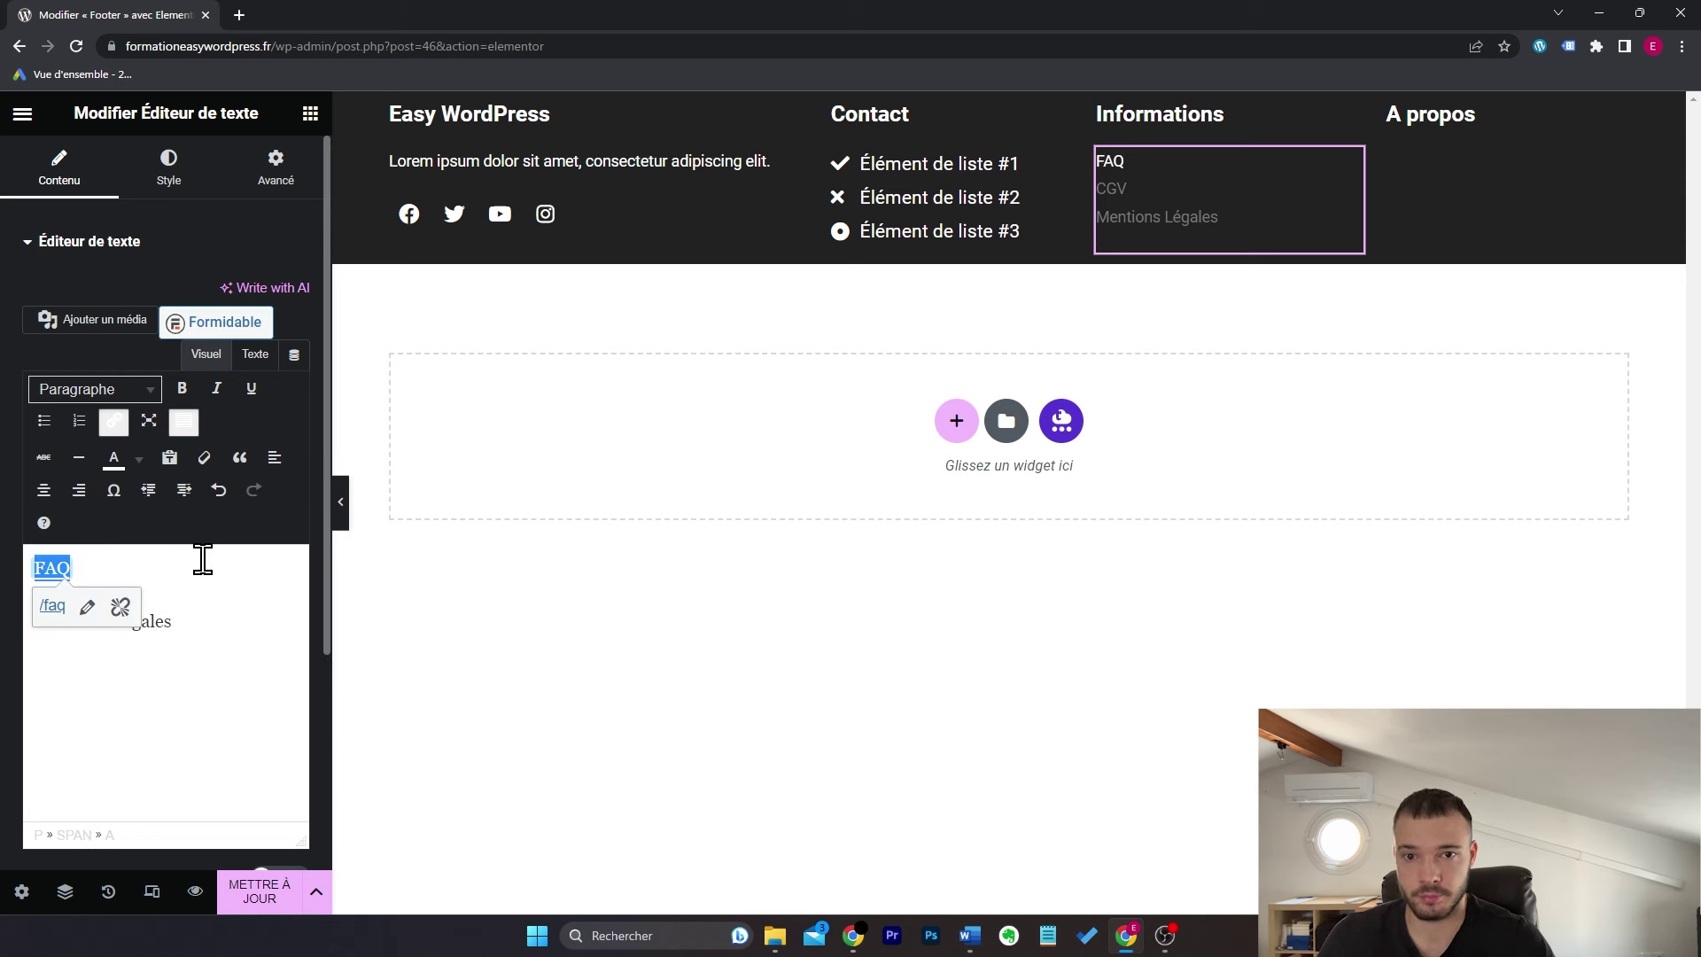
pyautogui.click(247, 623)
pyautogui.moveTo(198, 621); pyautogui.dragTo(7, 596)
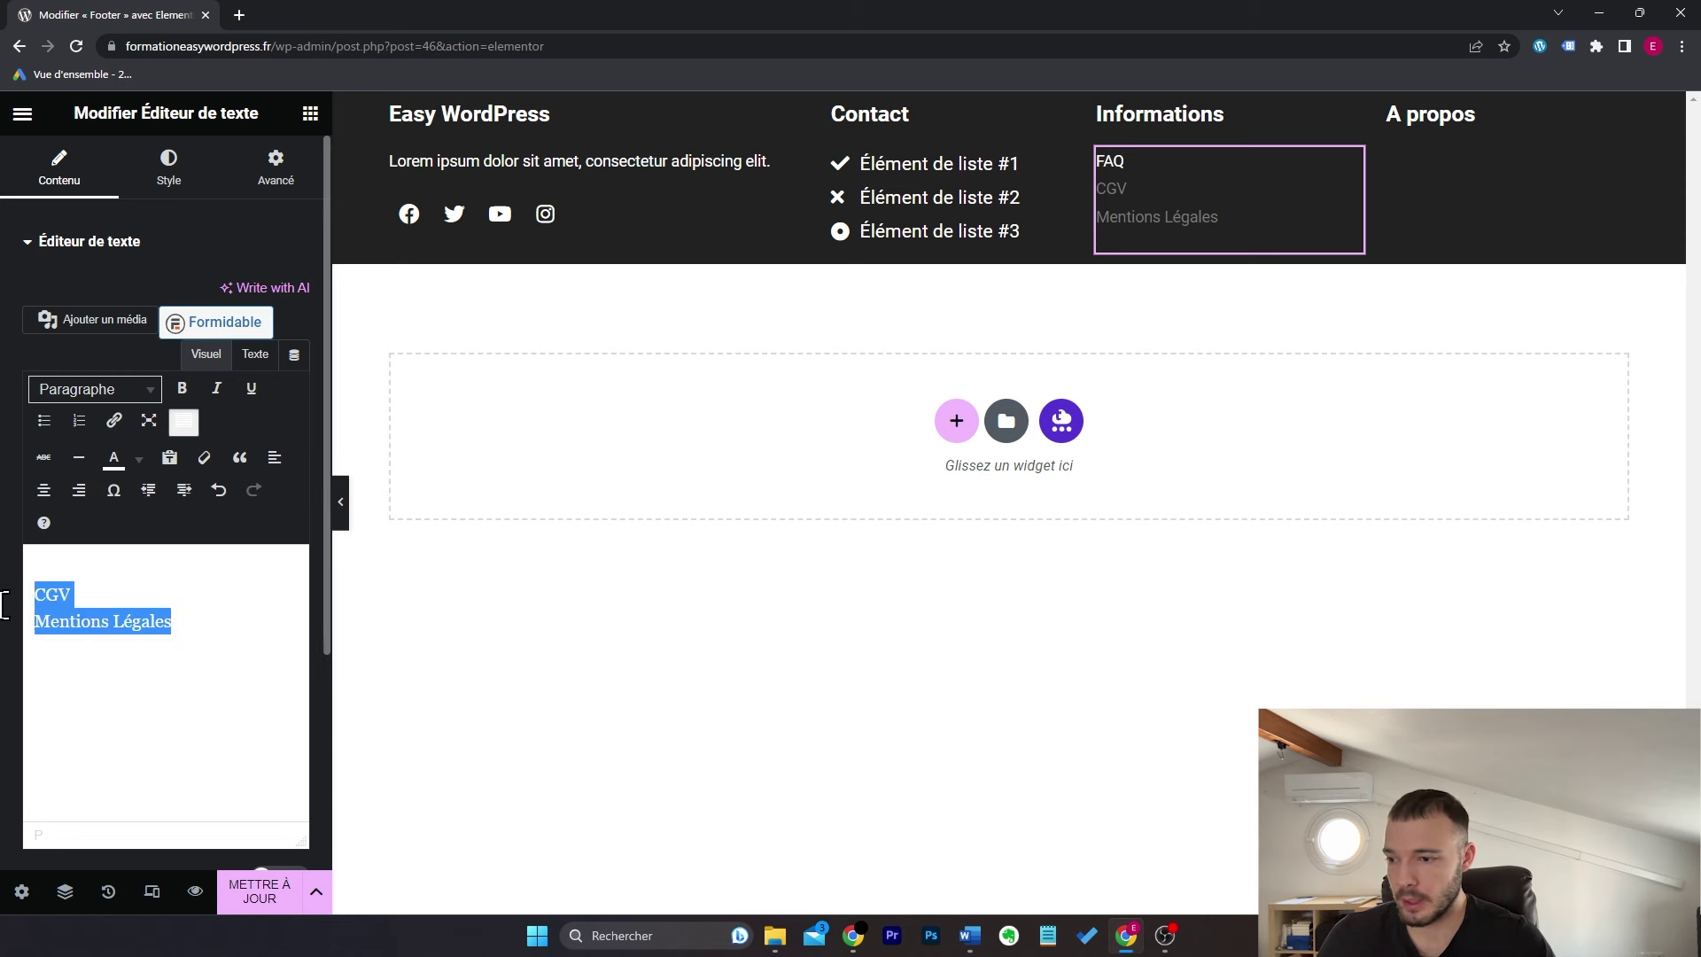
pyautogui.click(138, 458)
pyautogui.click(194, 562)
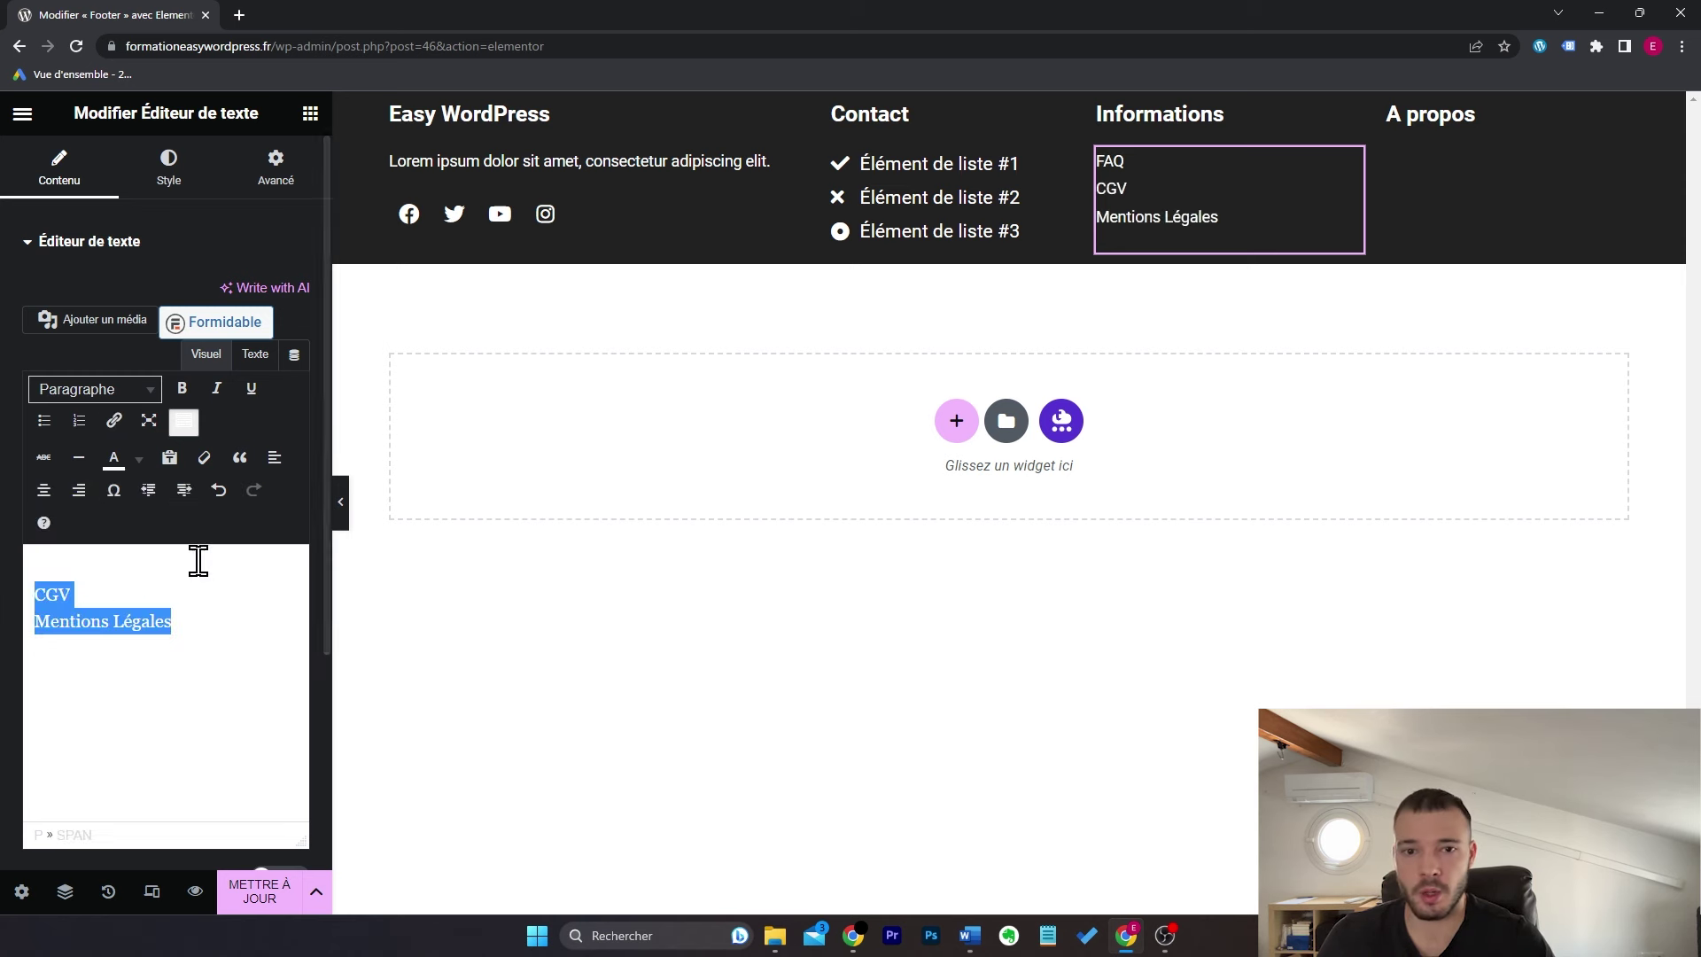
pyautogui.click(273, 609)
# Step: Set the list's Typographie Taille to 17 px
pyautogui.click(188, 184)
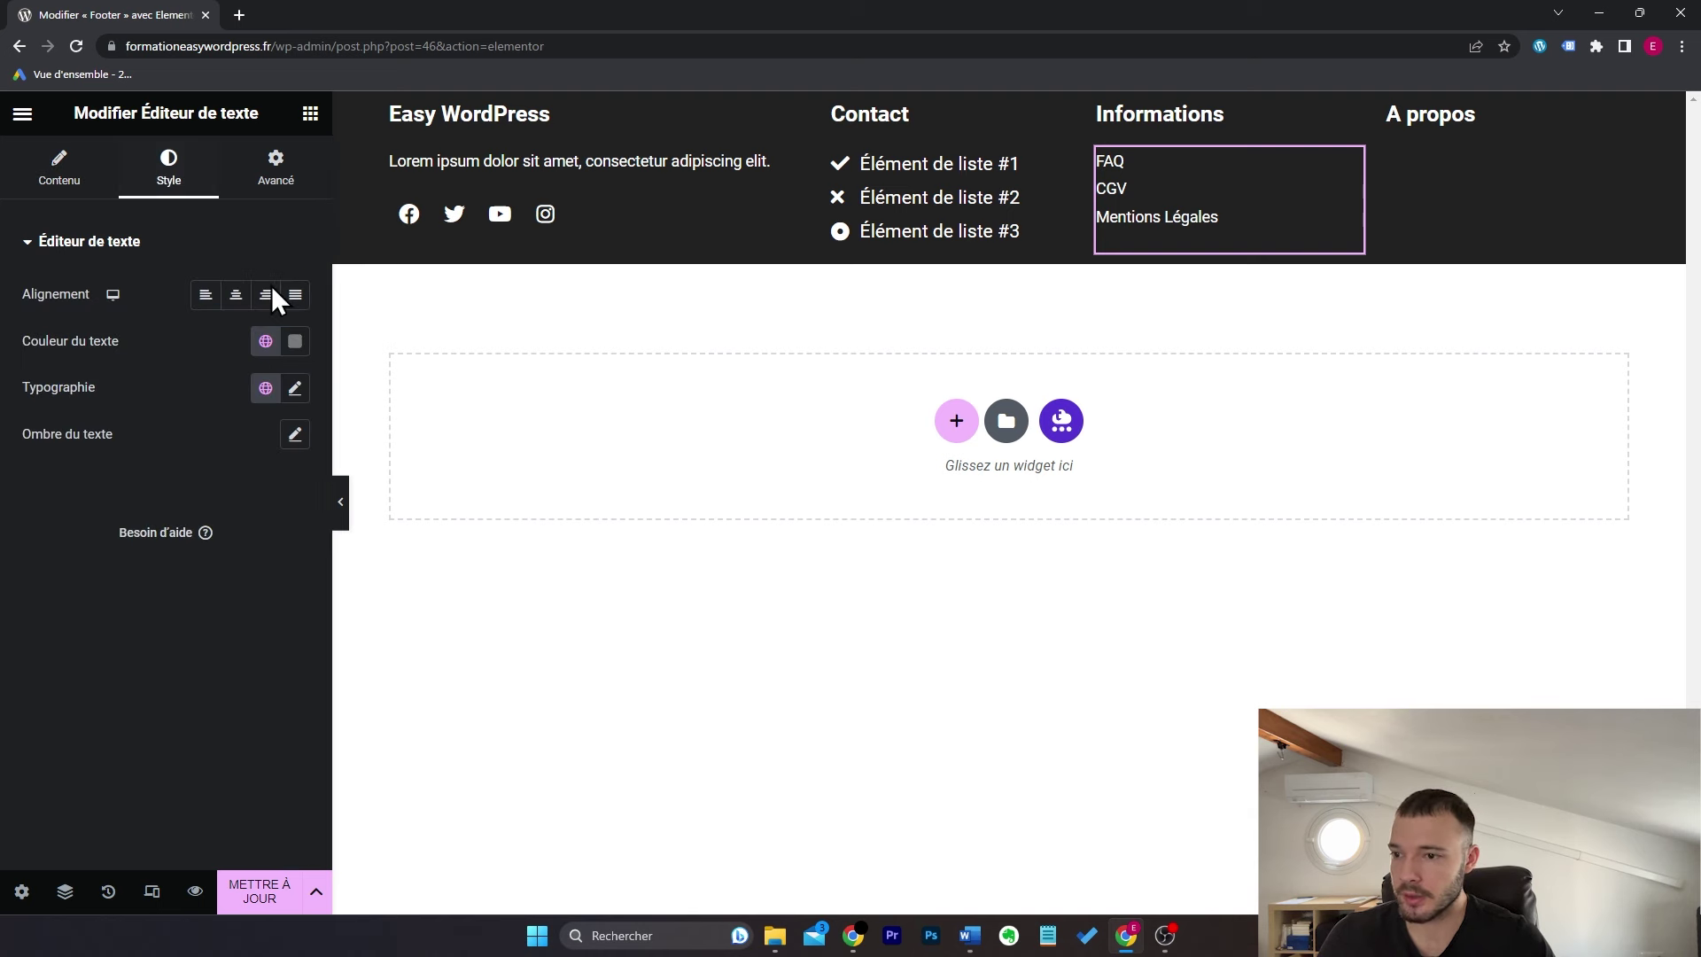
pyautogui.click(296, 388)
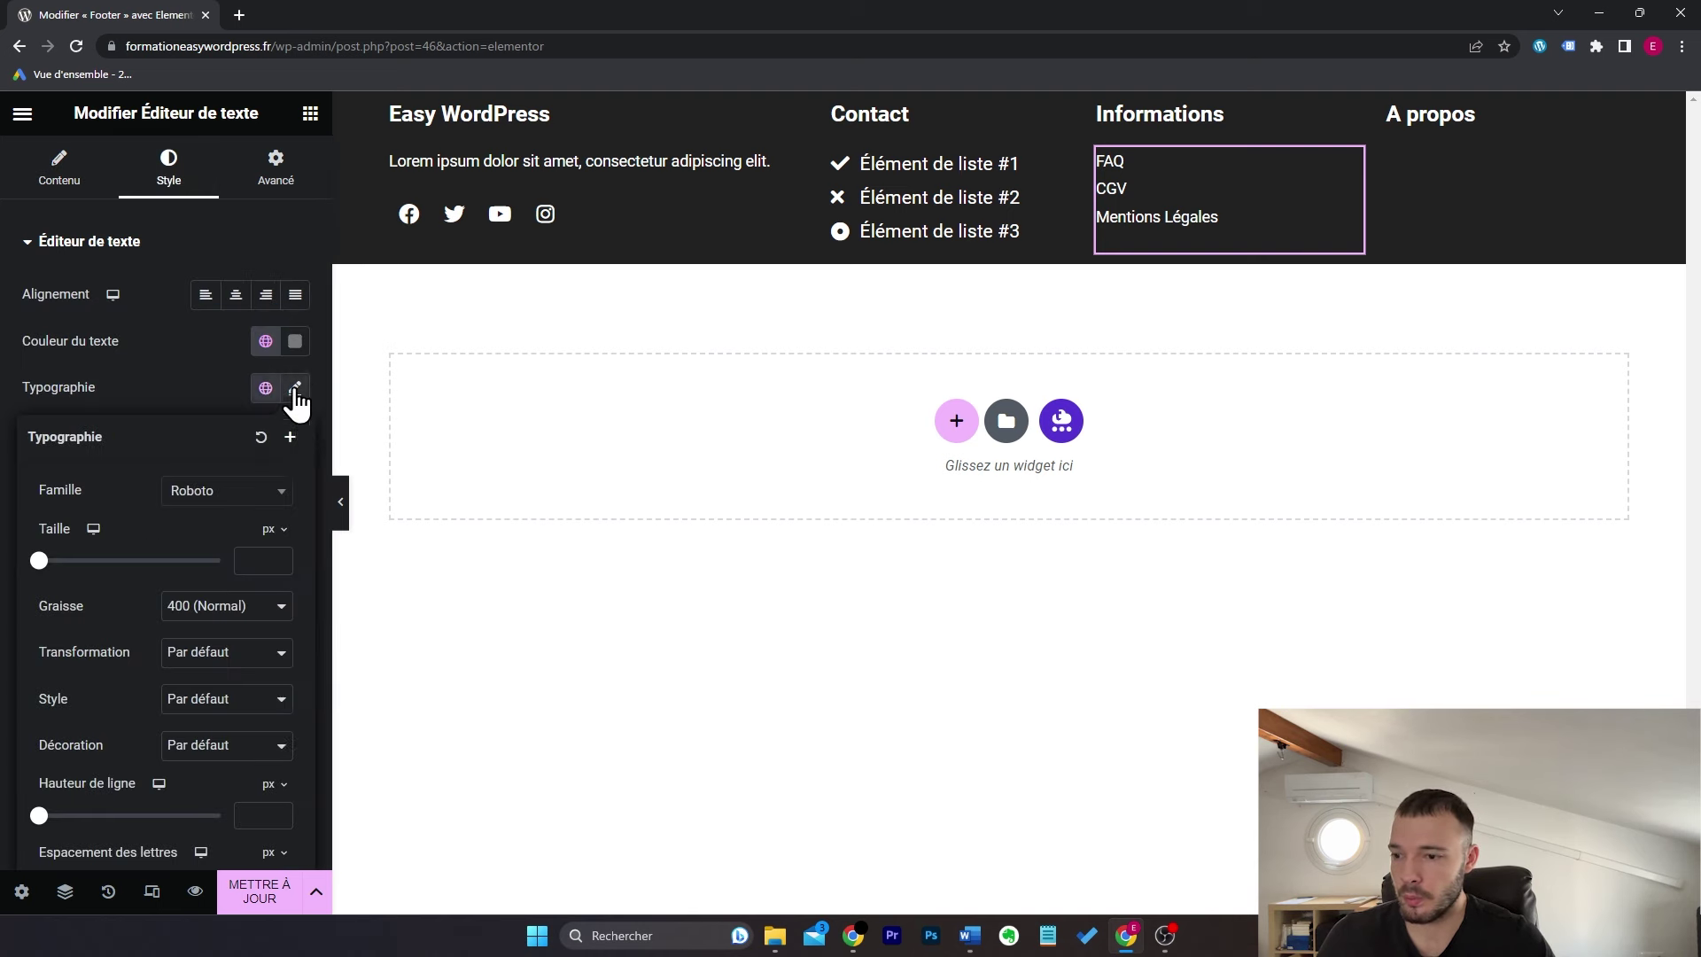
pyautogui.write('18')
pyautogui.click(282, 562)
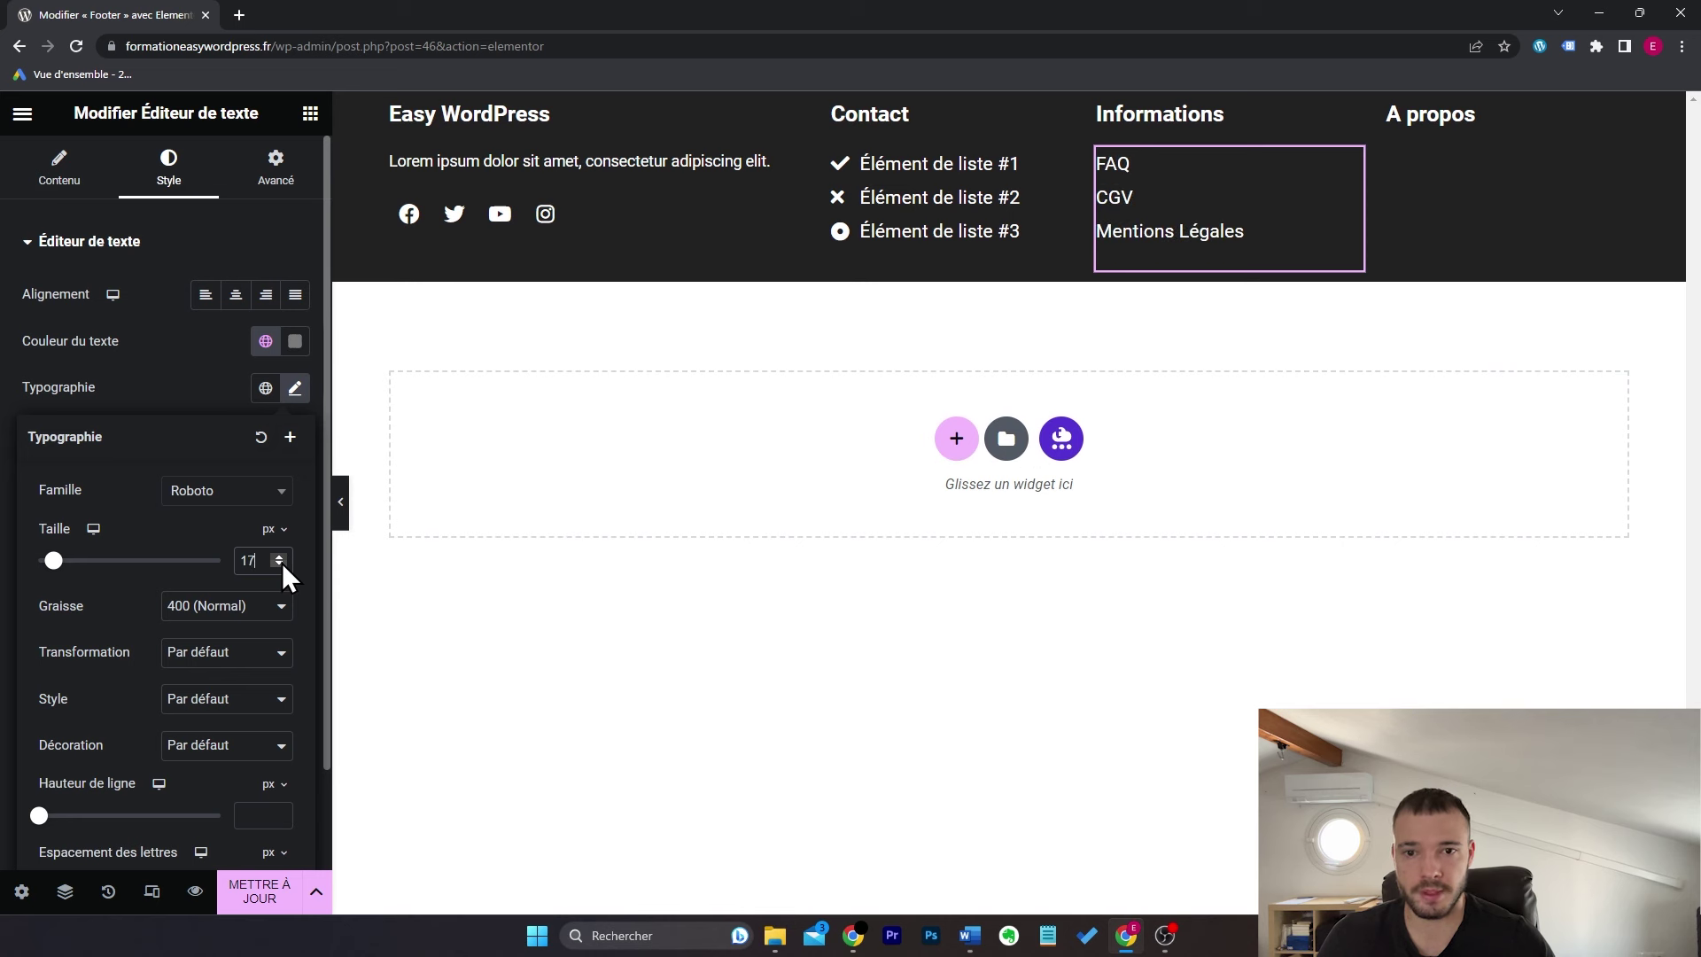
pyautogui.click(295, 388)
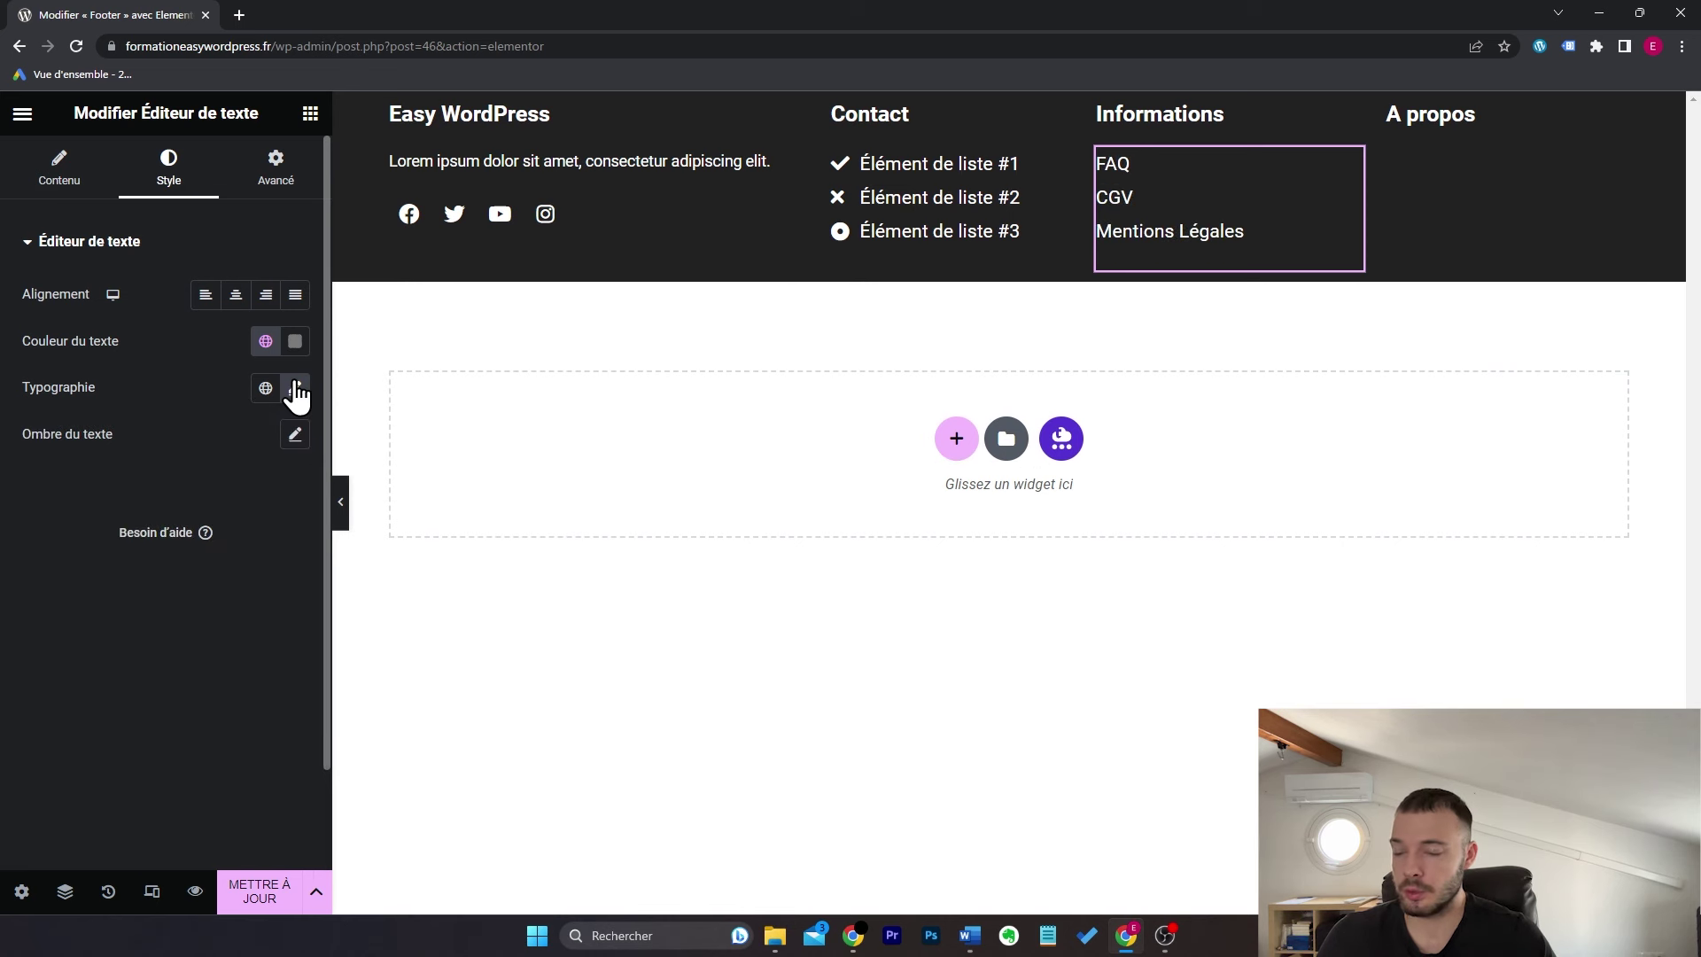
# Step: Select all the list text and apply a red Couleur du texte
pyautogui.click(59, 170)
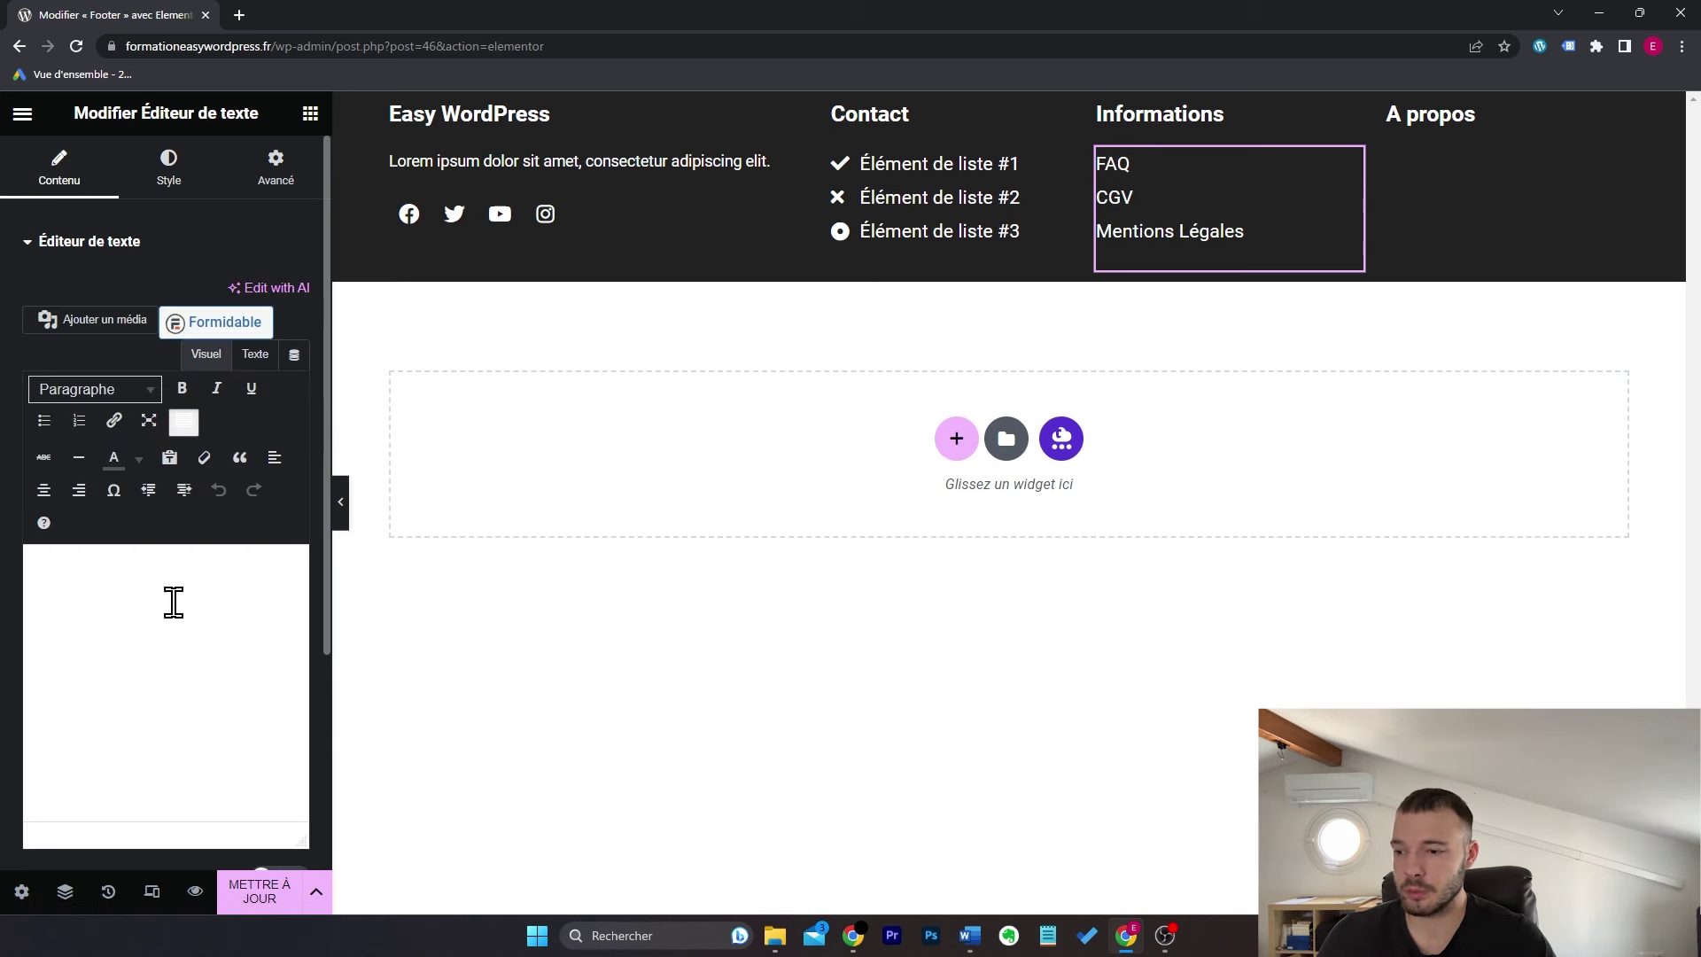
pyautogui.moveTo(178, 618); pyautogui.dragTo(94, 518)
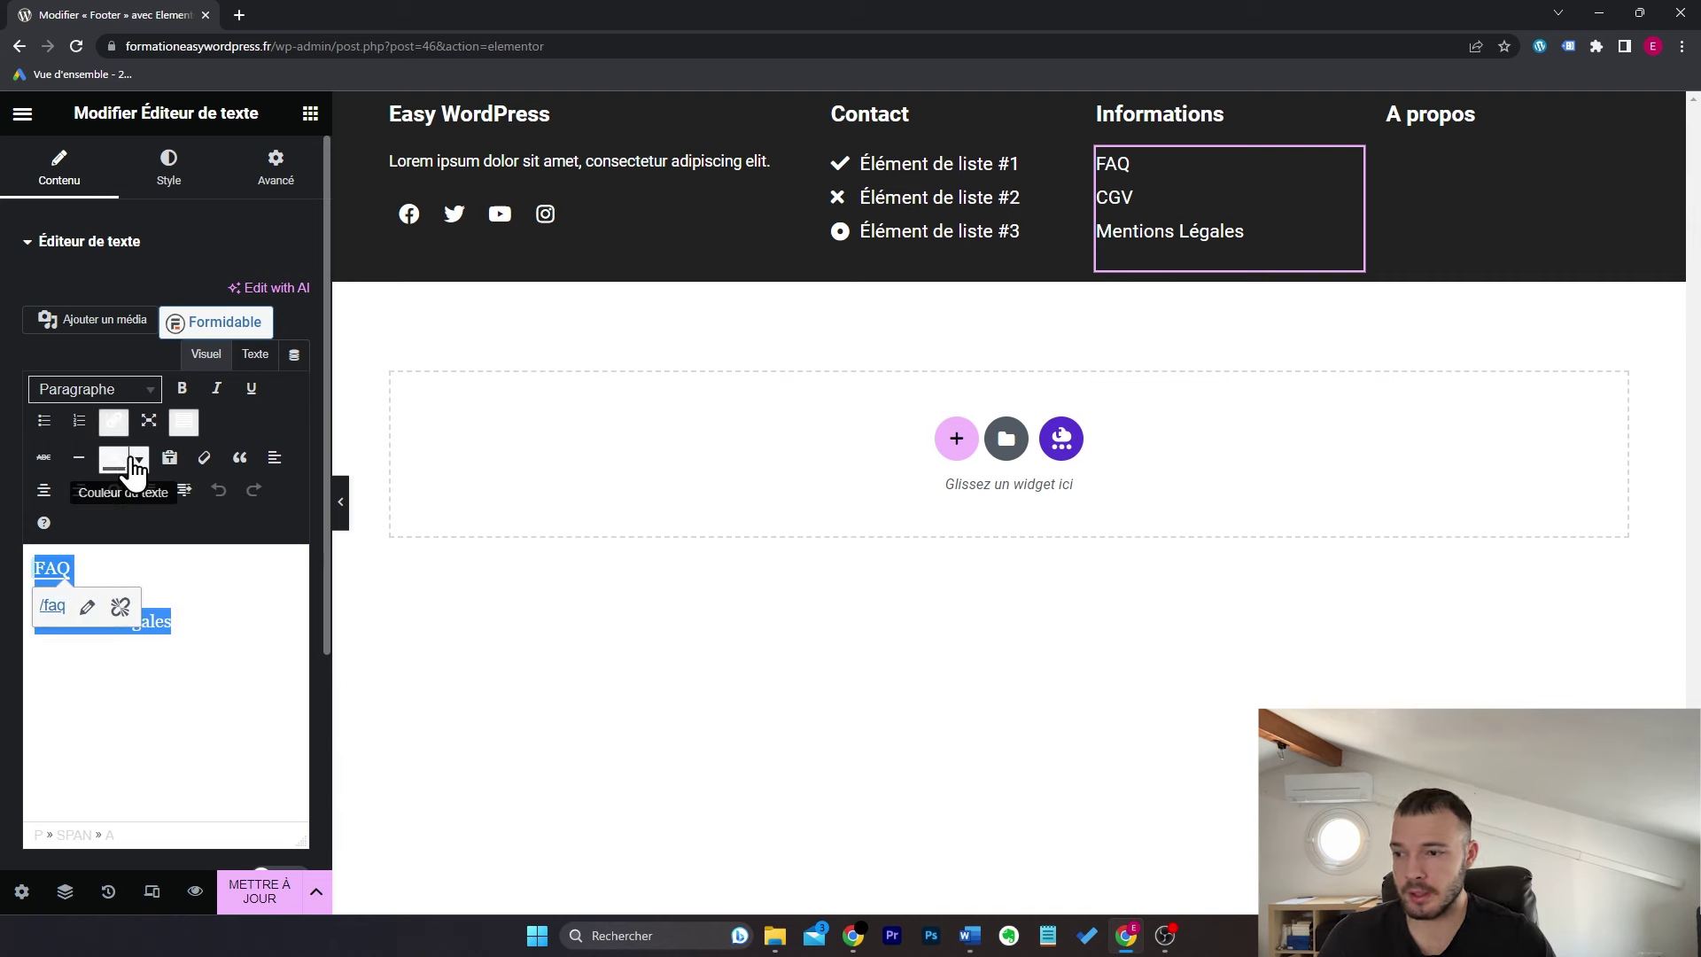
pyautogui.click(169, 169)
pyautogui.click(295, 342)
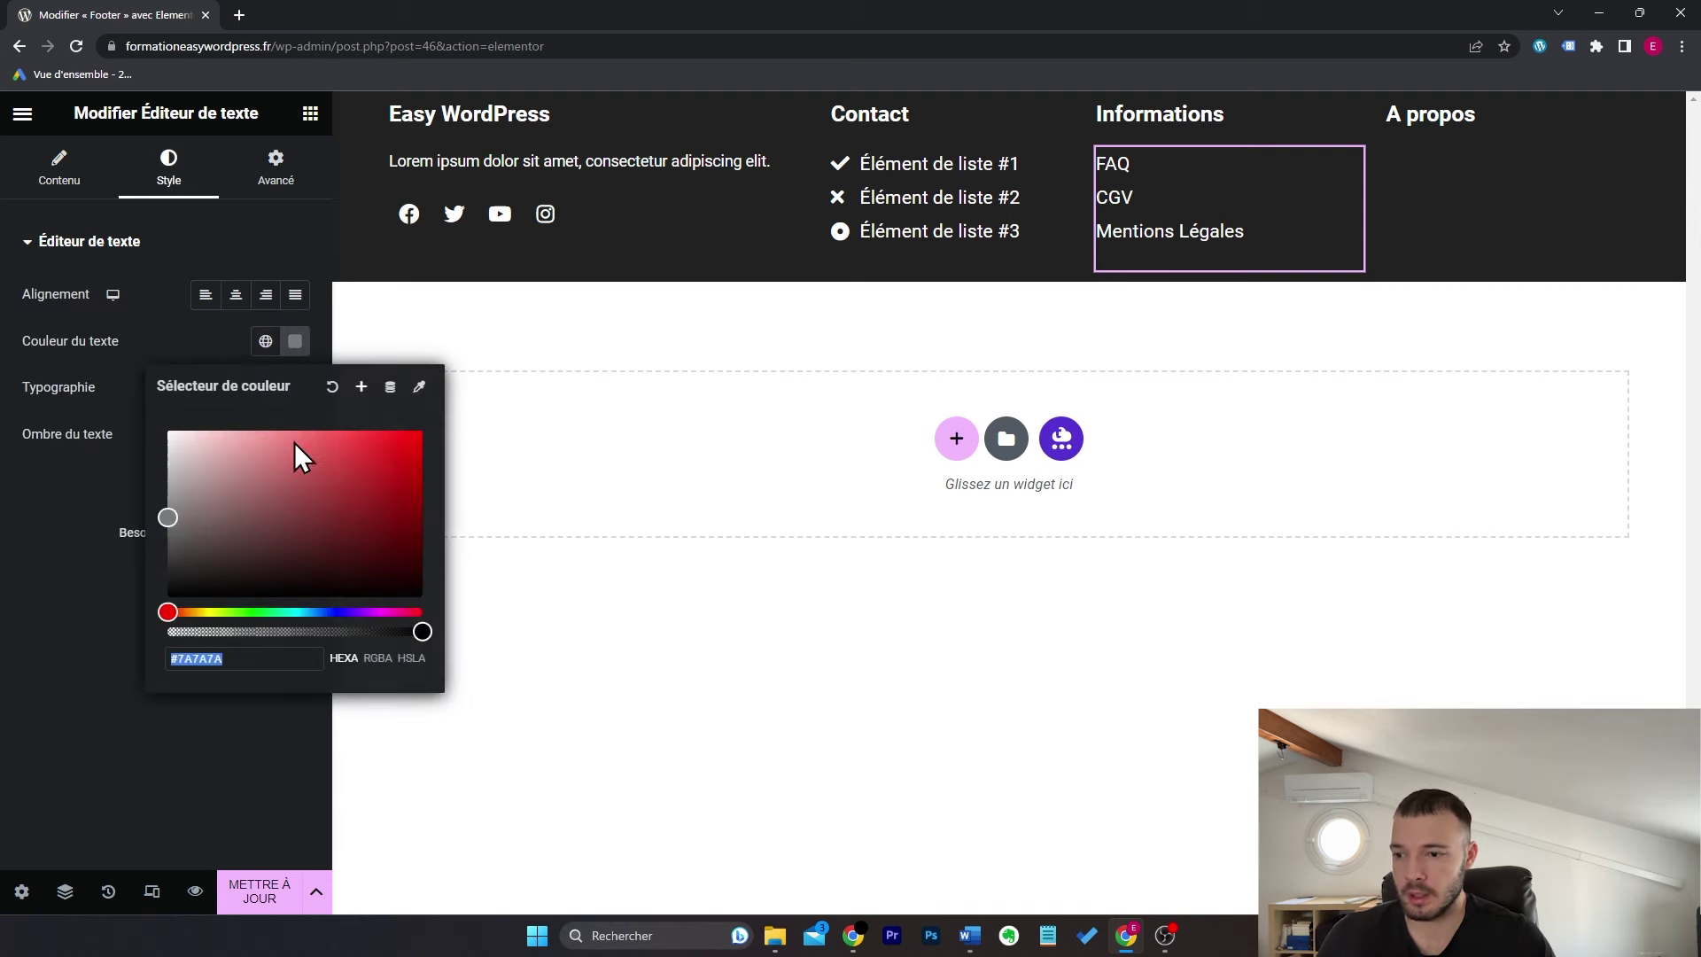
pyautogui.moveTo(294, 443); pyautogui.dragTo(365, 462)
pyautogui.click(1427, 125)
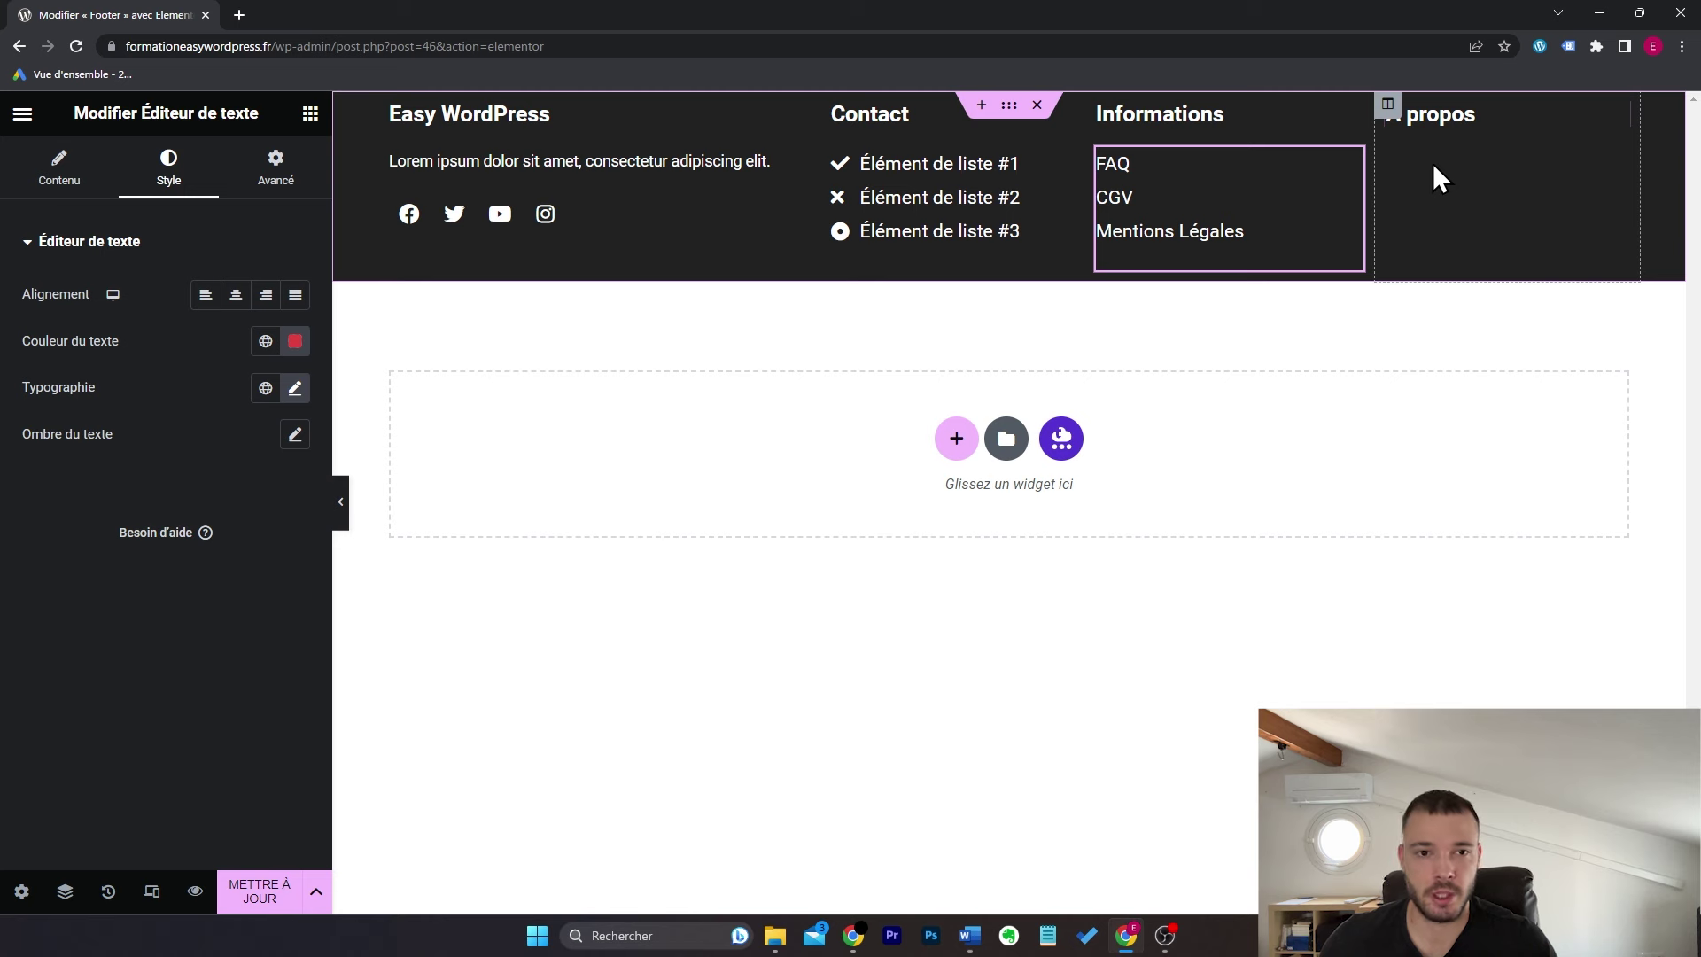
# Step: Delete the A propos column and save the footer with METTRE À JOUR
pyautogui.rightClick(1391, 113)
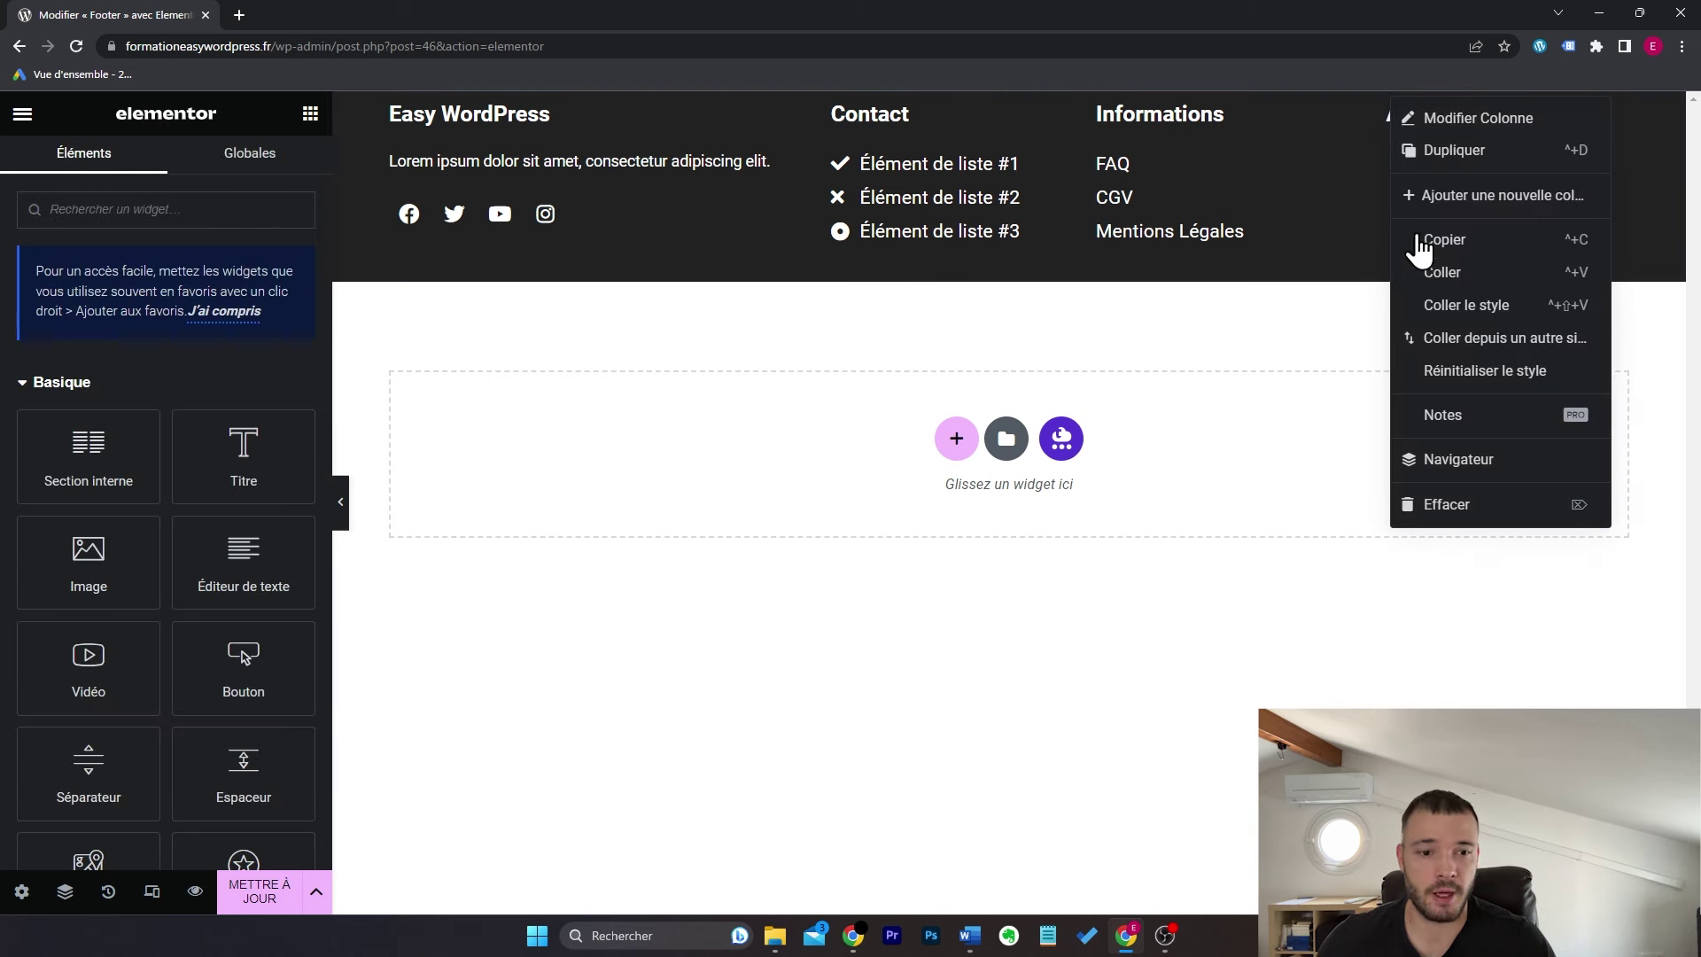
pyautogui.click(1470, 505)
pyautogui.click(254, 891)
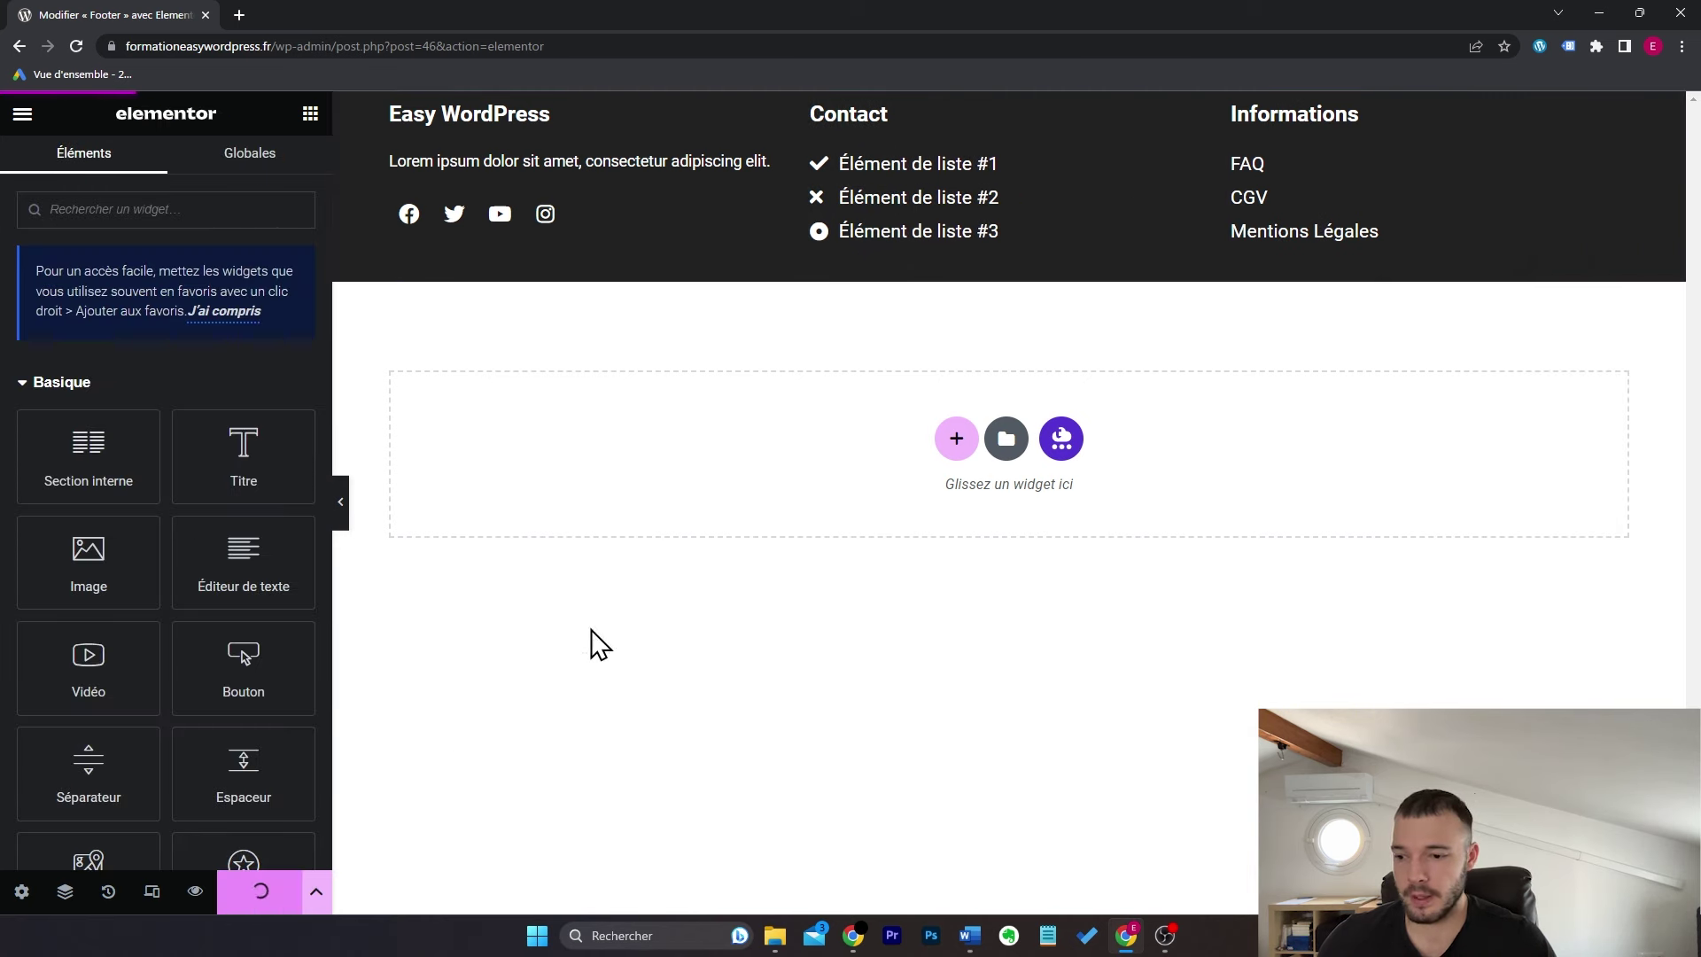
pyautogui.click(240, 15)
# Step: Load formationeasywordpress.fr in the new tab and scroll to the footer
pyautogui.write('fo')
pyautogui.press('Return')
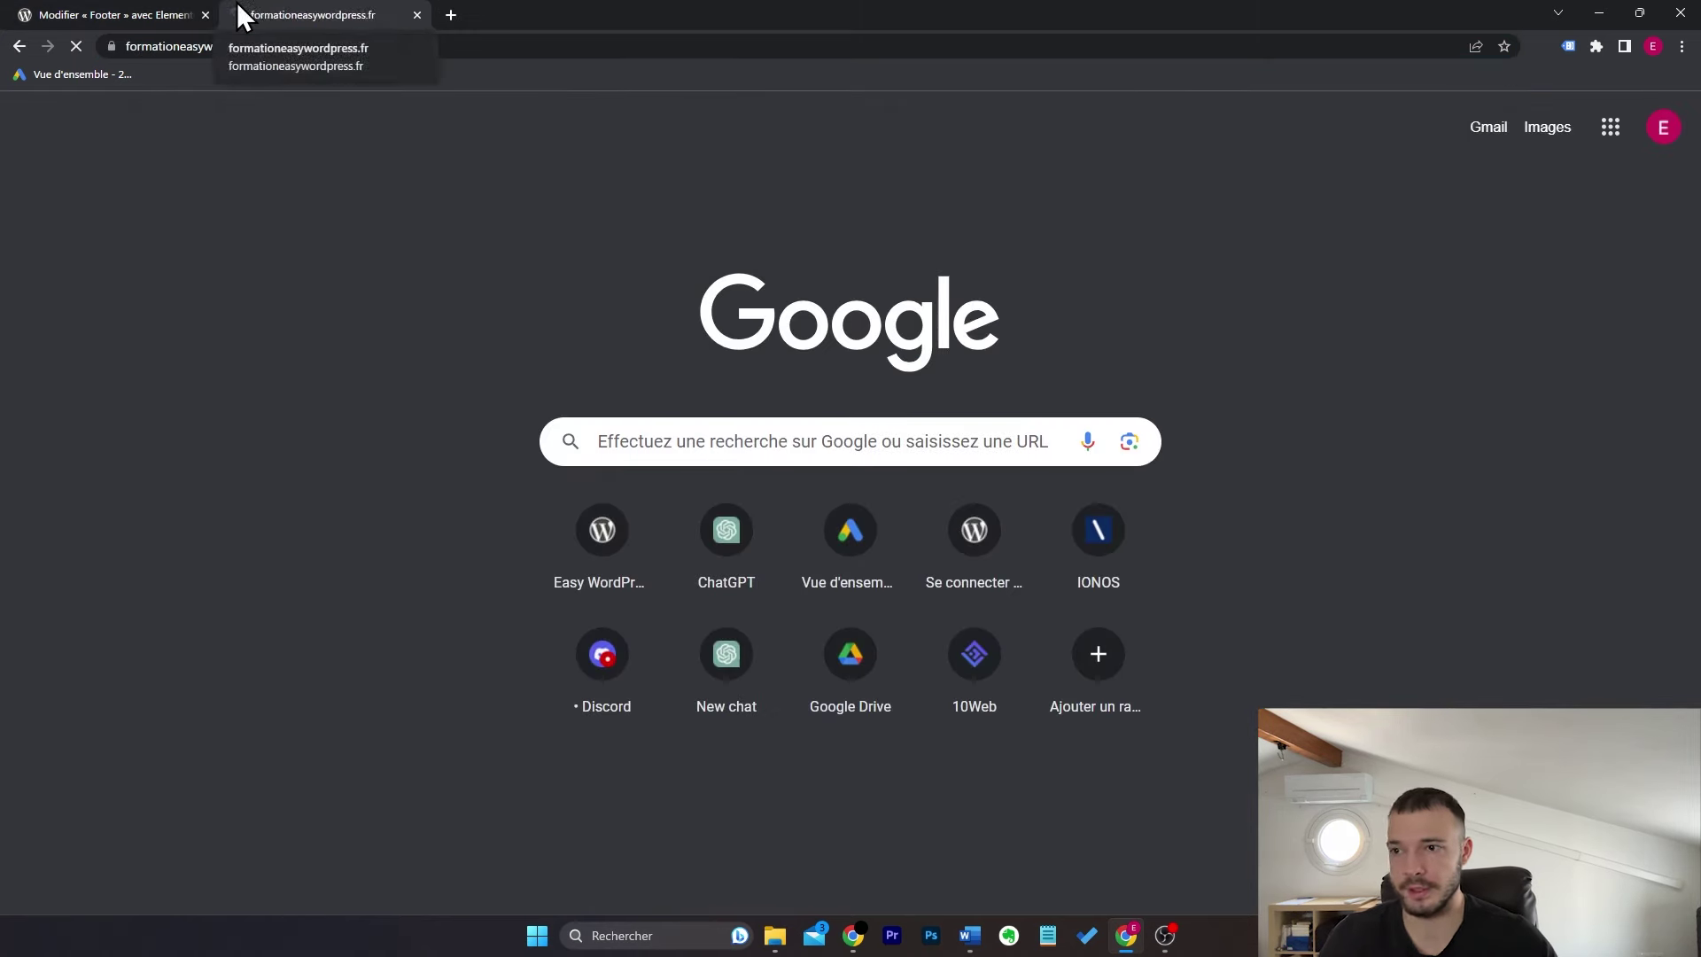
pyautogui.scroll(-3, 479, 507)
pyautogui.scroll(-2, 479, 523)
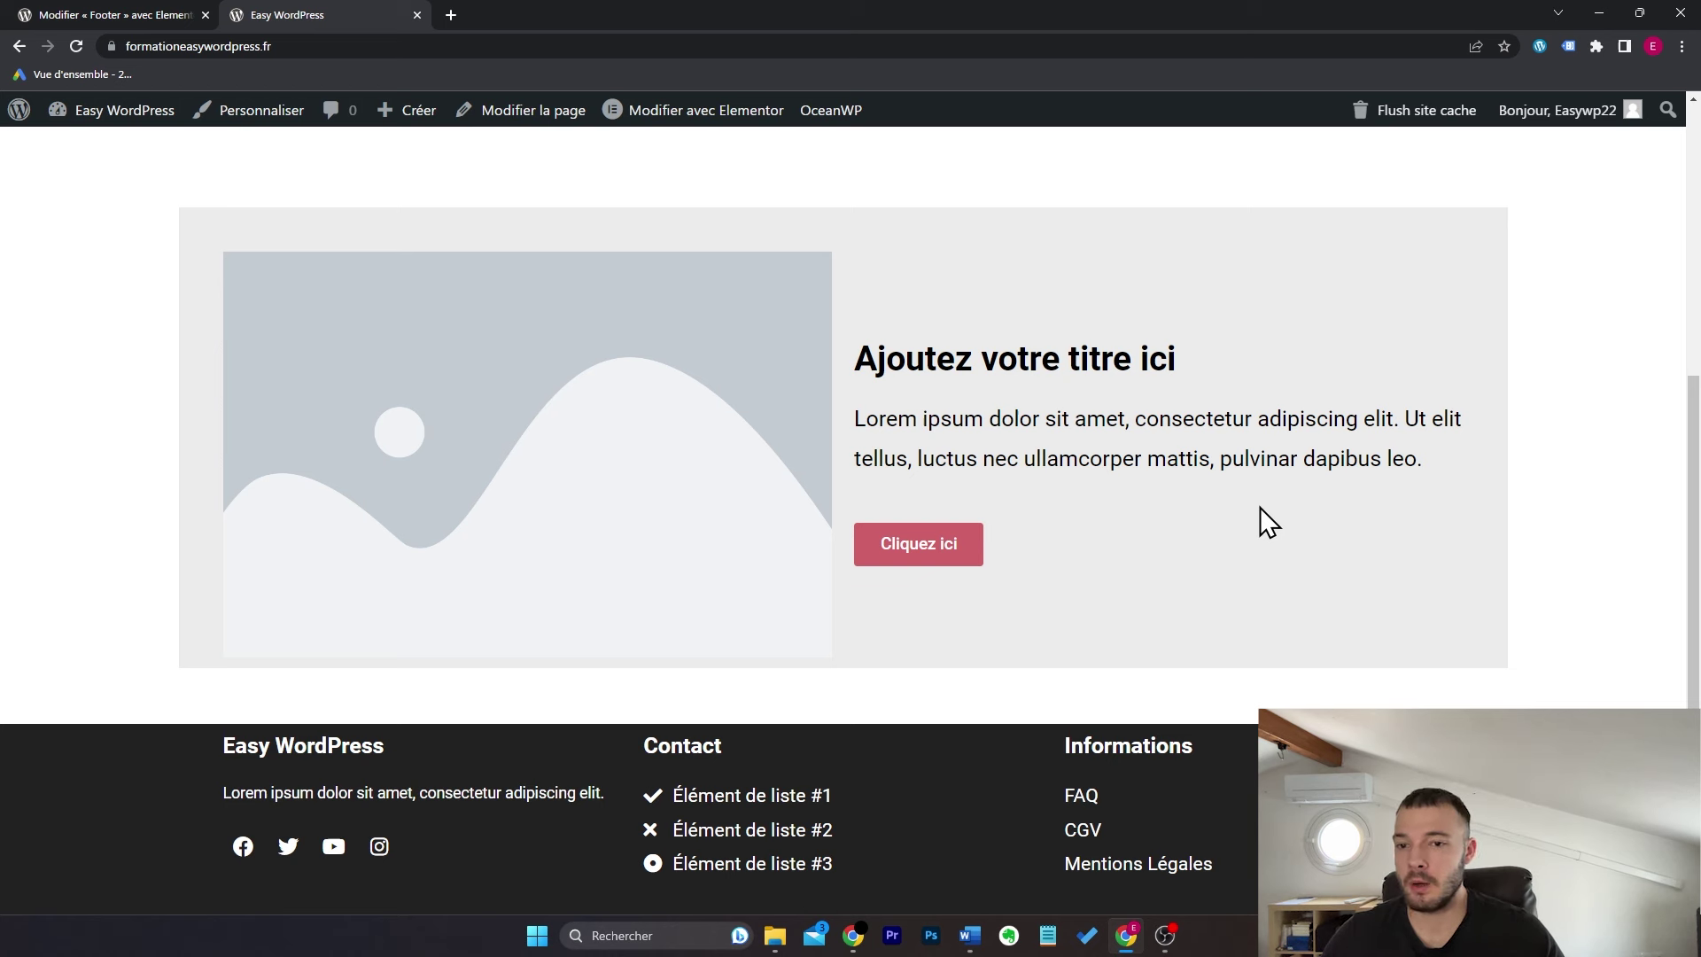
pyautogui.scroll(1, 1260, 514)
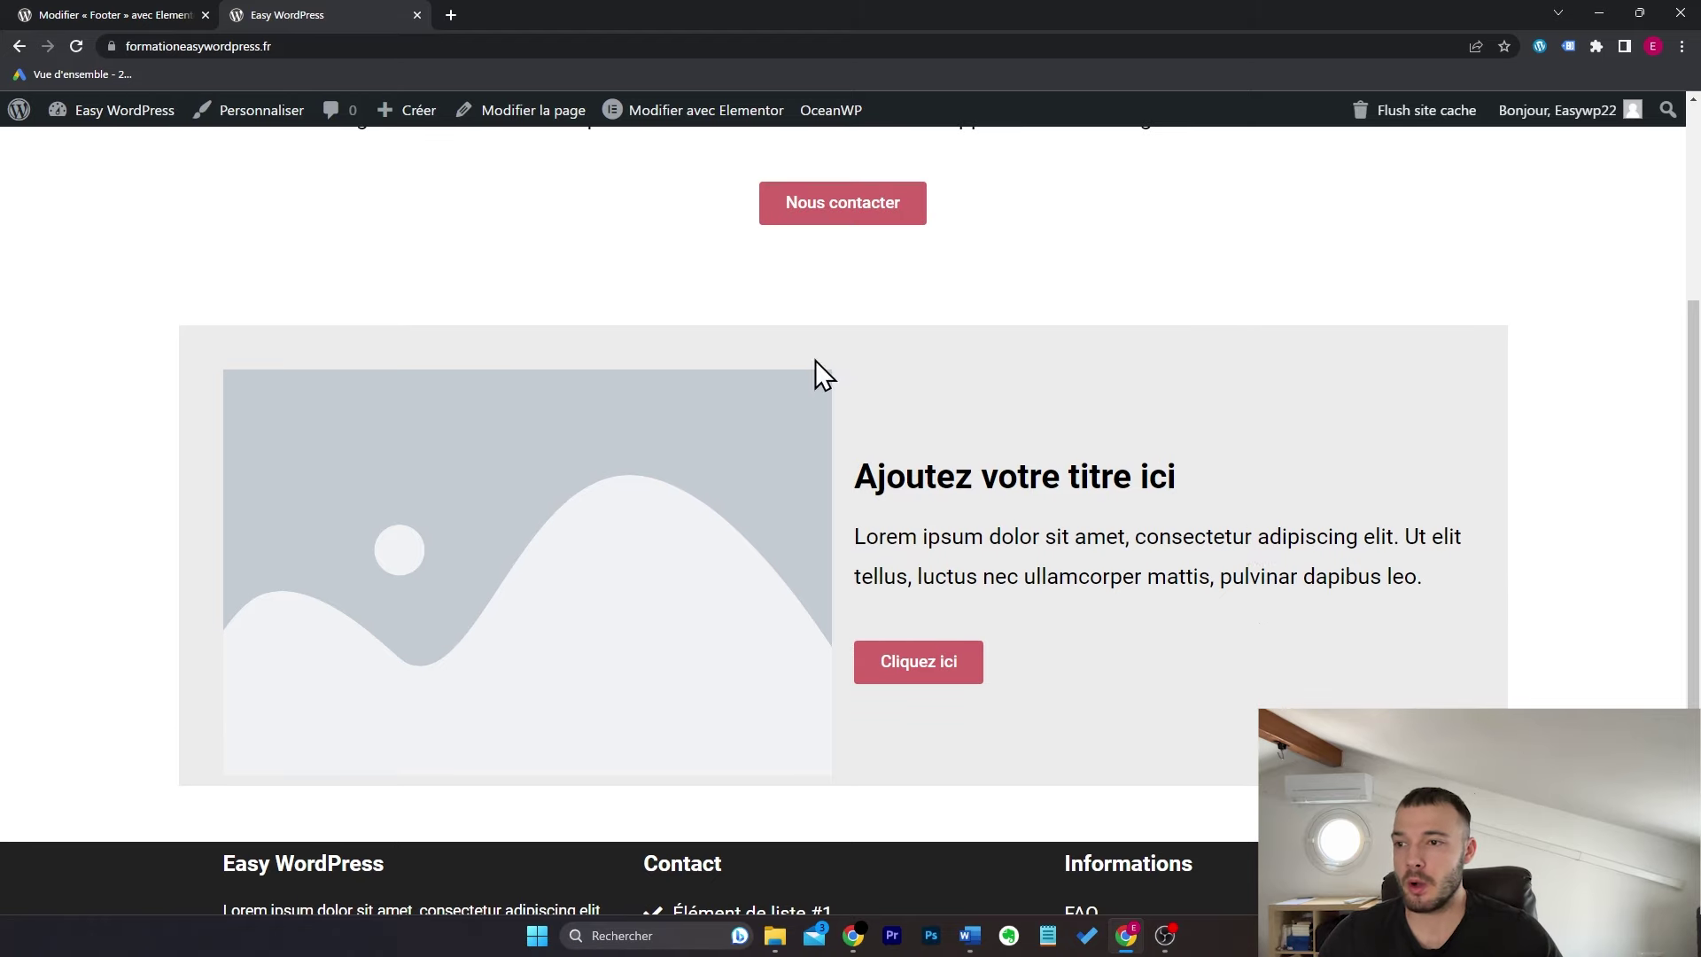
# Step: Open Personnaliser and scroll through the homepage in the mobile preview
pyautogui.click(252, 113)
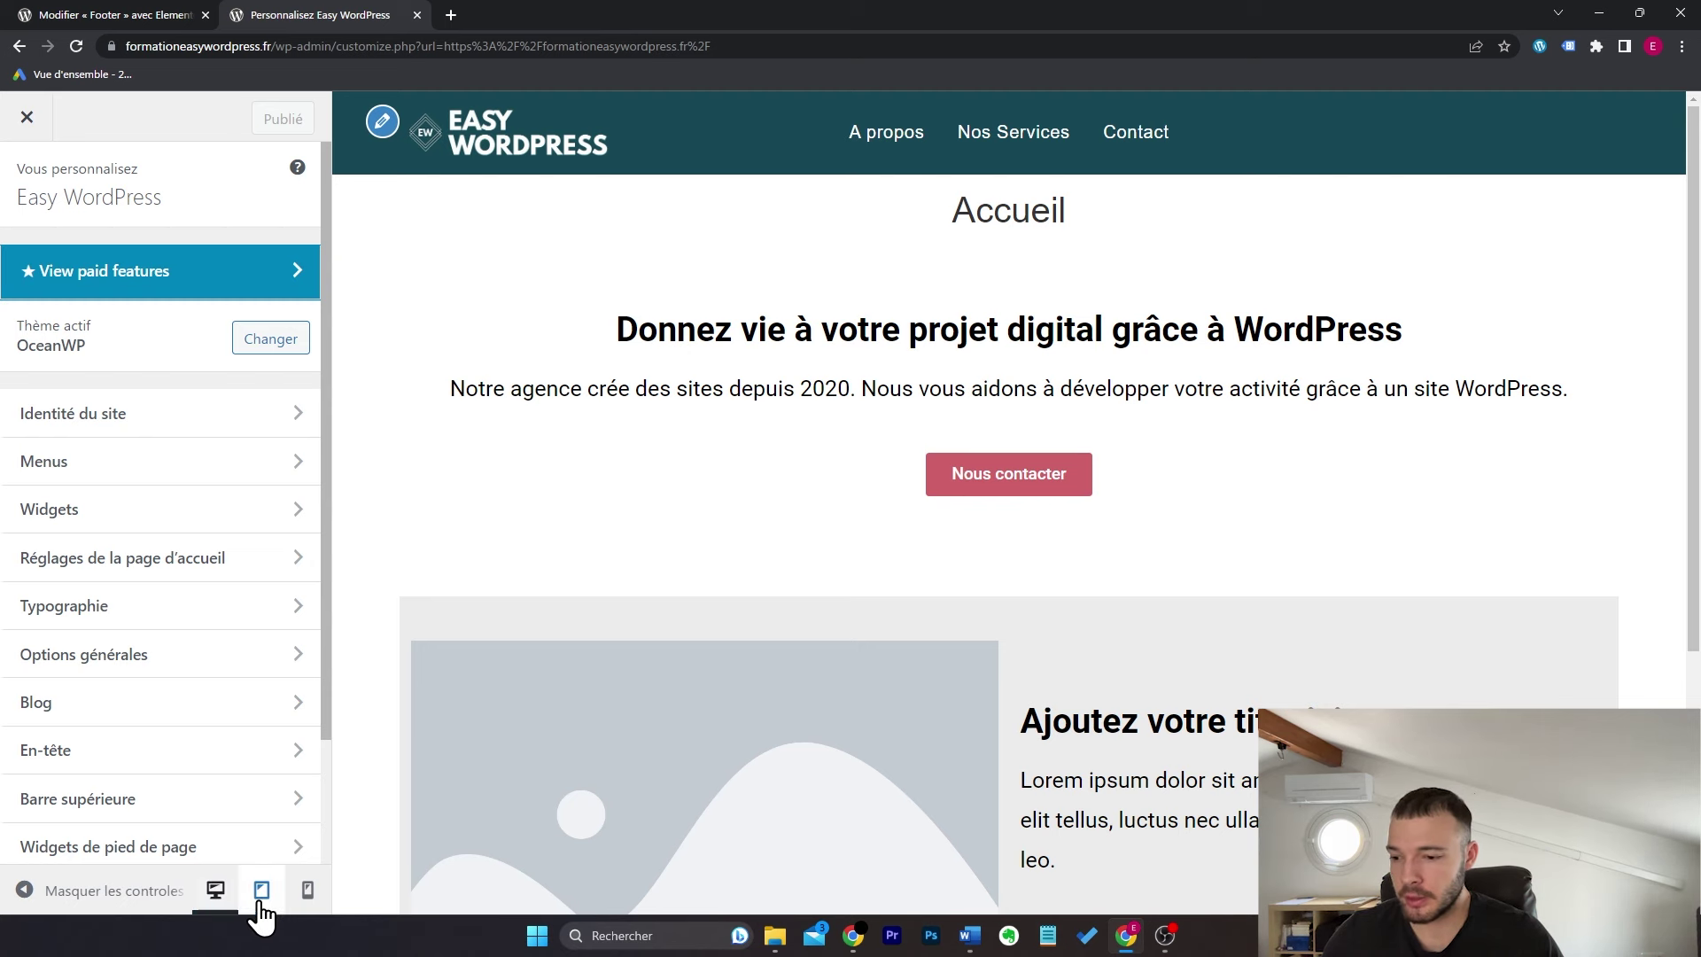
pyautogui.click(308, 890)
pyautogui.scroll(-15, 1115, 459)
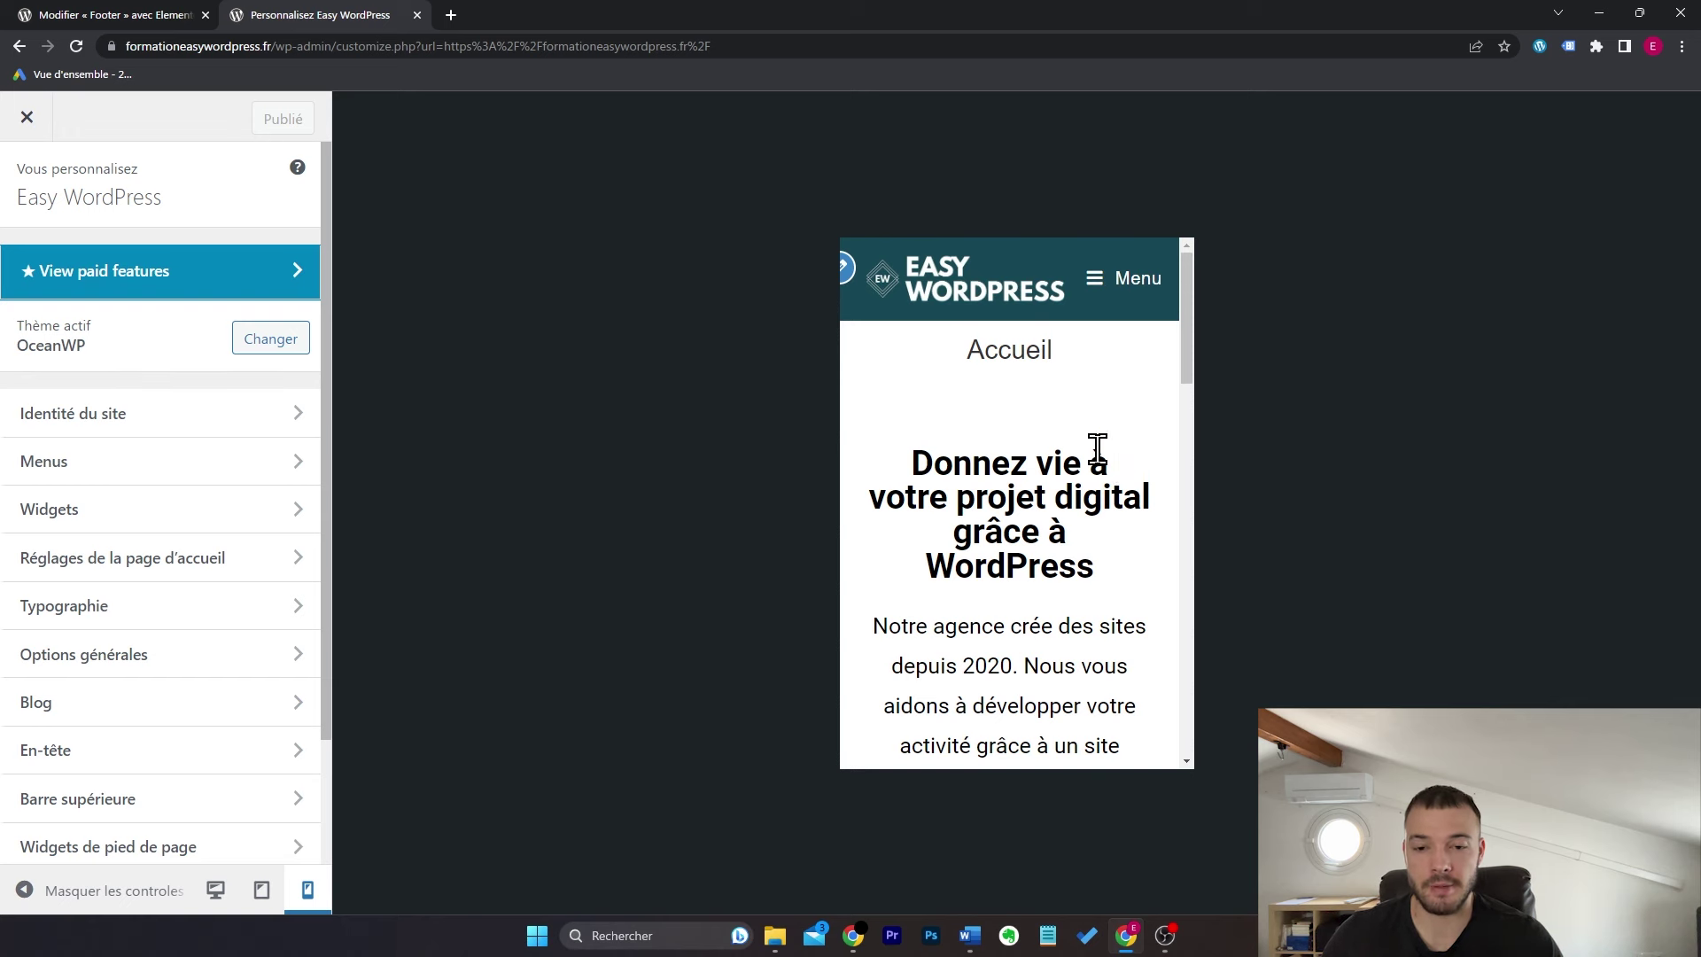
pyautogui.scroll(-12, 1097, 448)
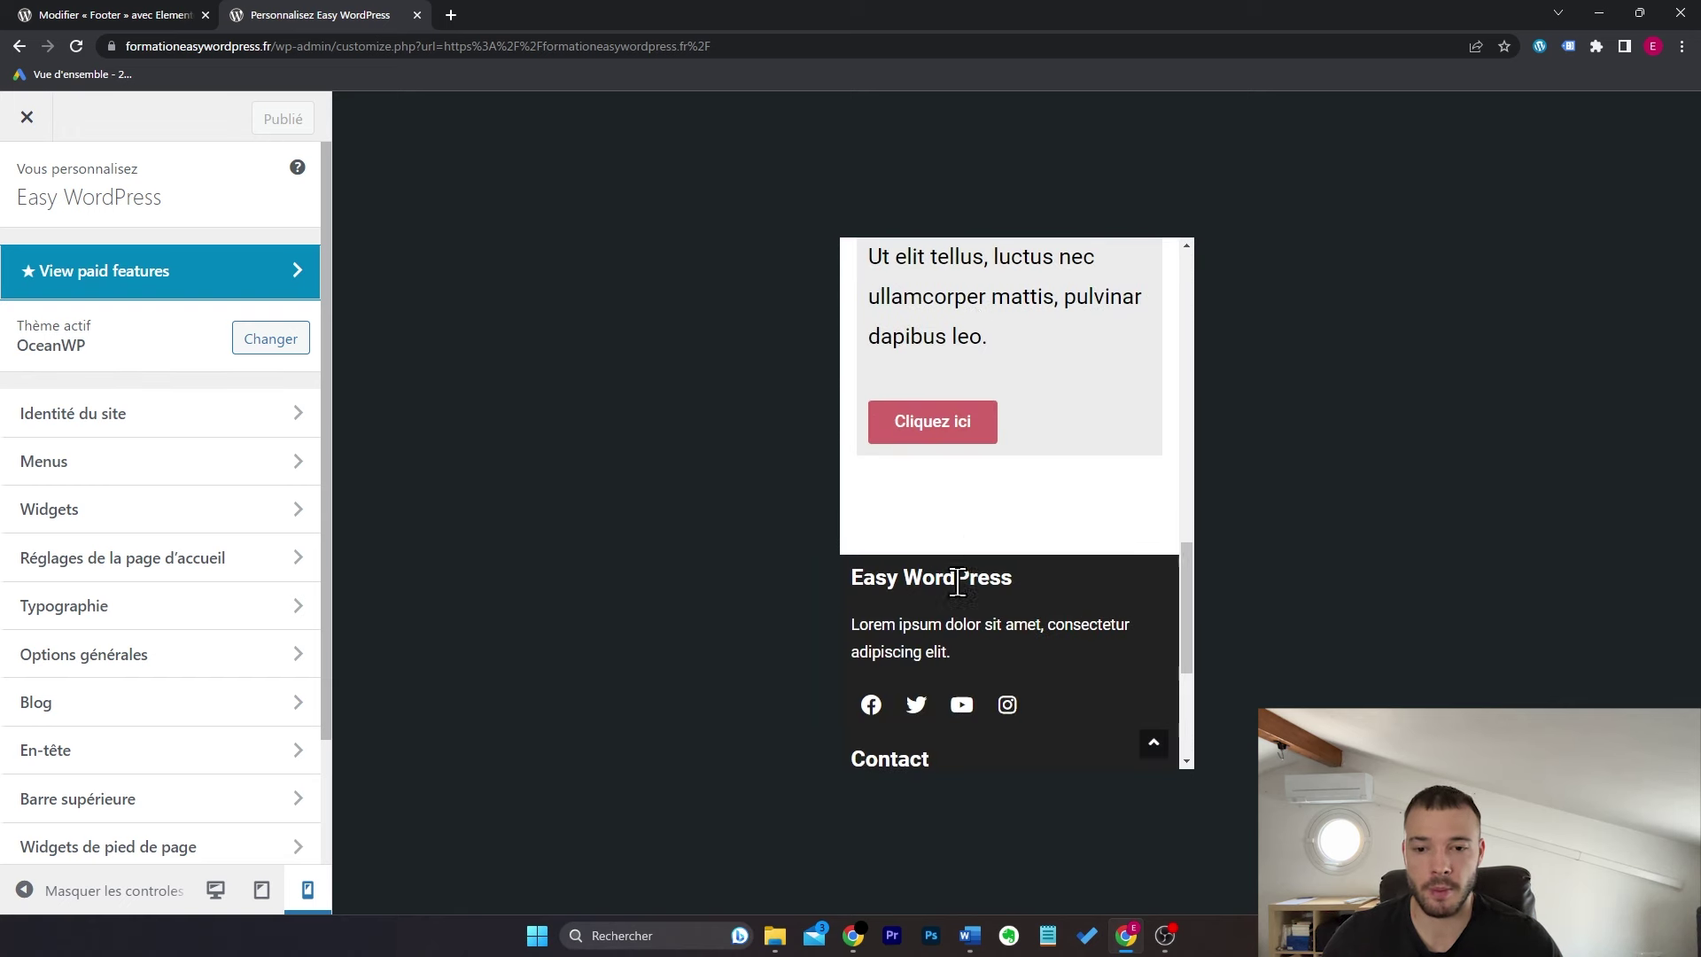
pyautogui.scroll(-3, 1019, 582)
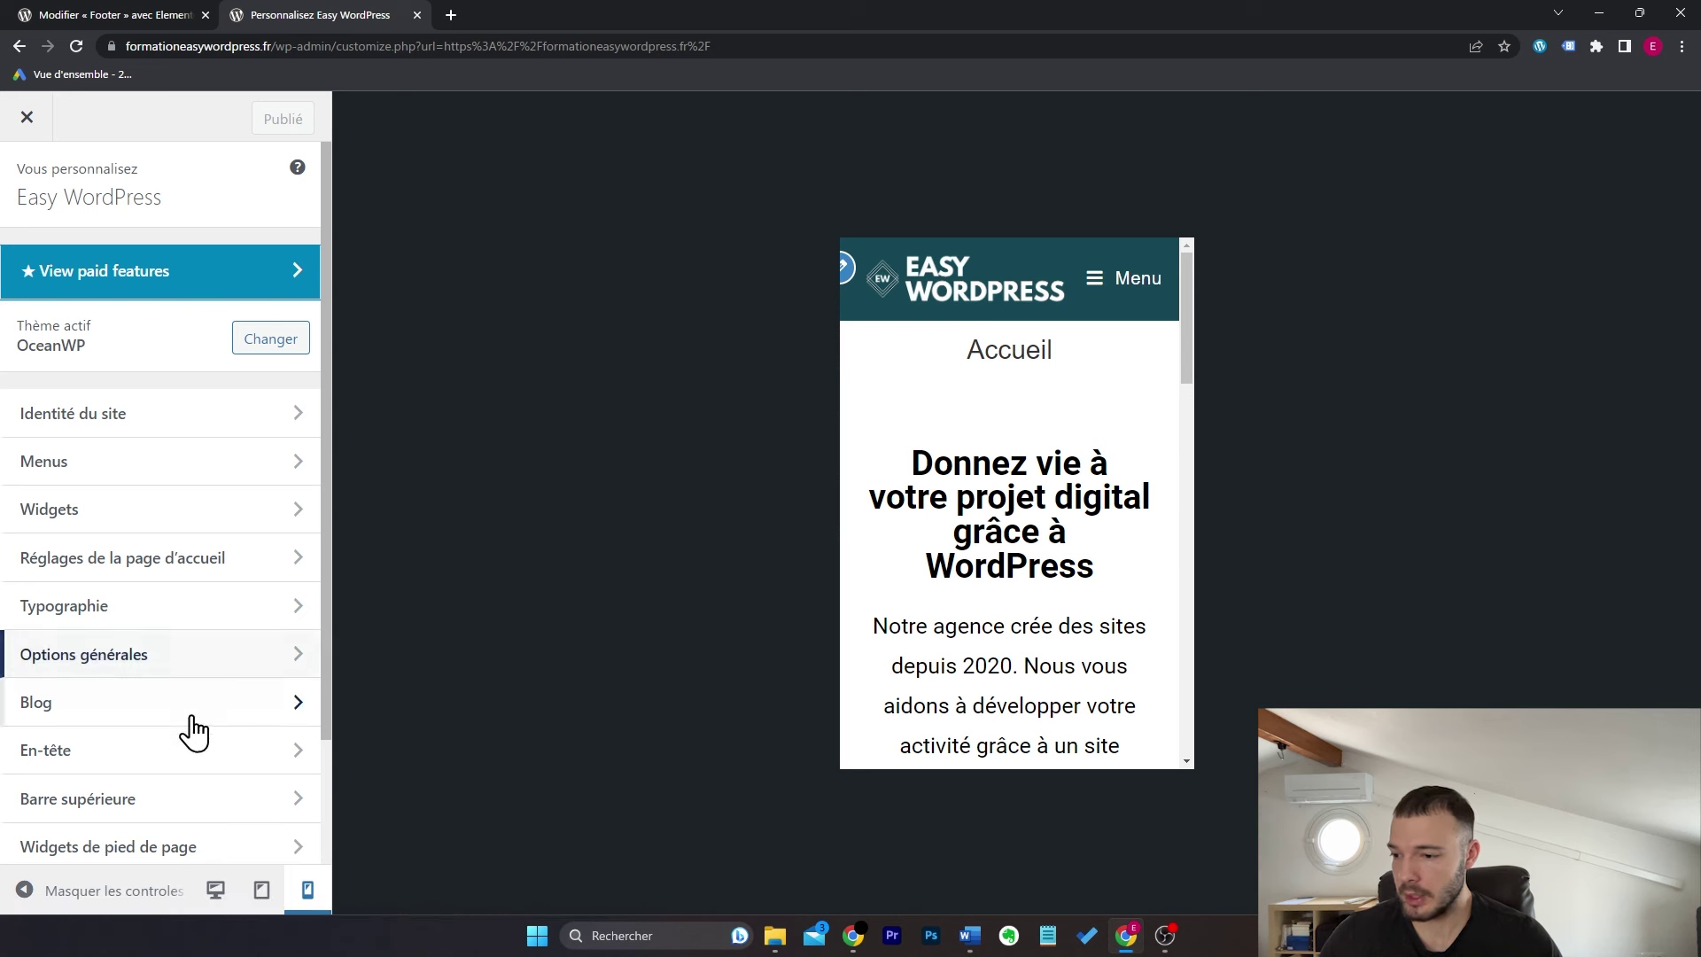
# Step: Under En-tête > Menu mobile, set Position des éléments to Lien/logo/panier
pyautogui.click(191, 752)
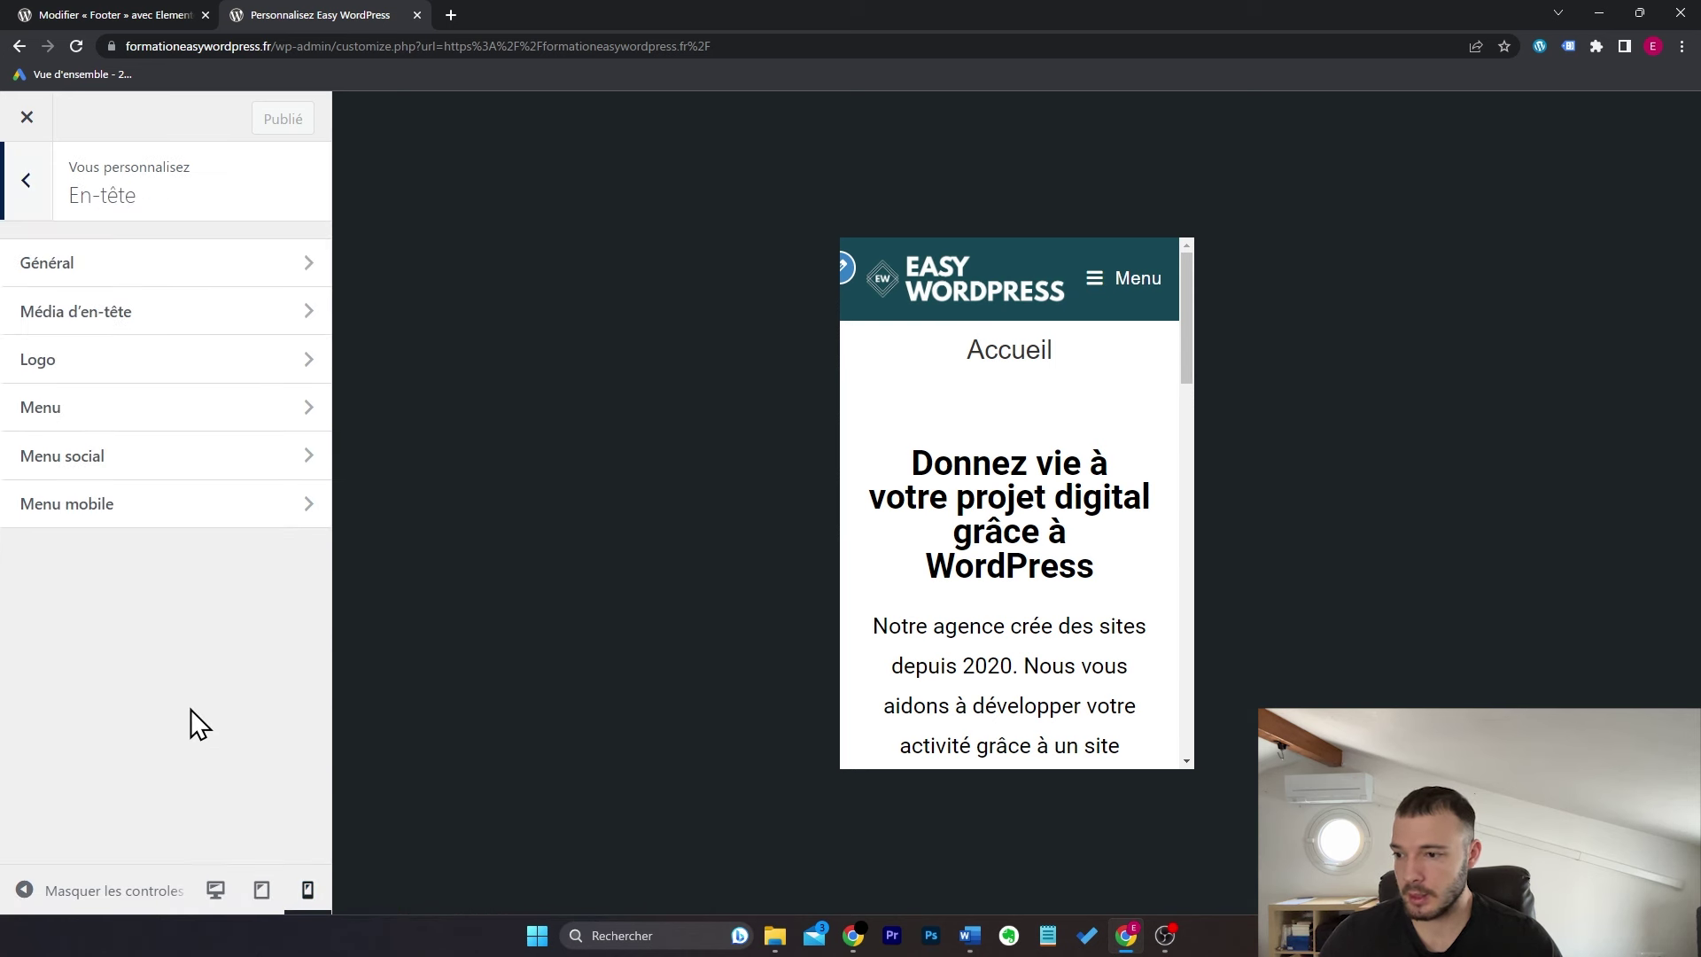
pyautogui.click(207, 504)
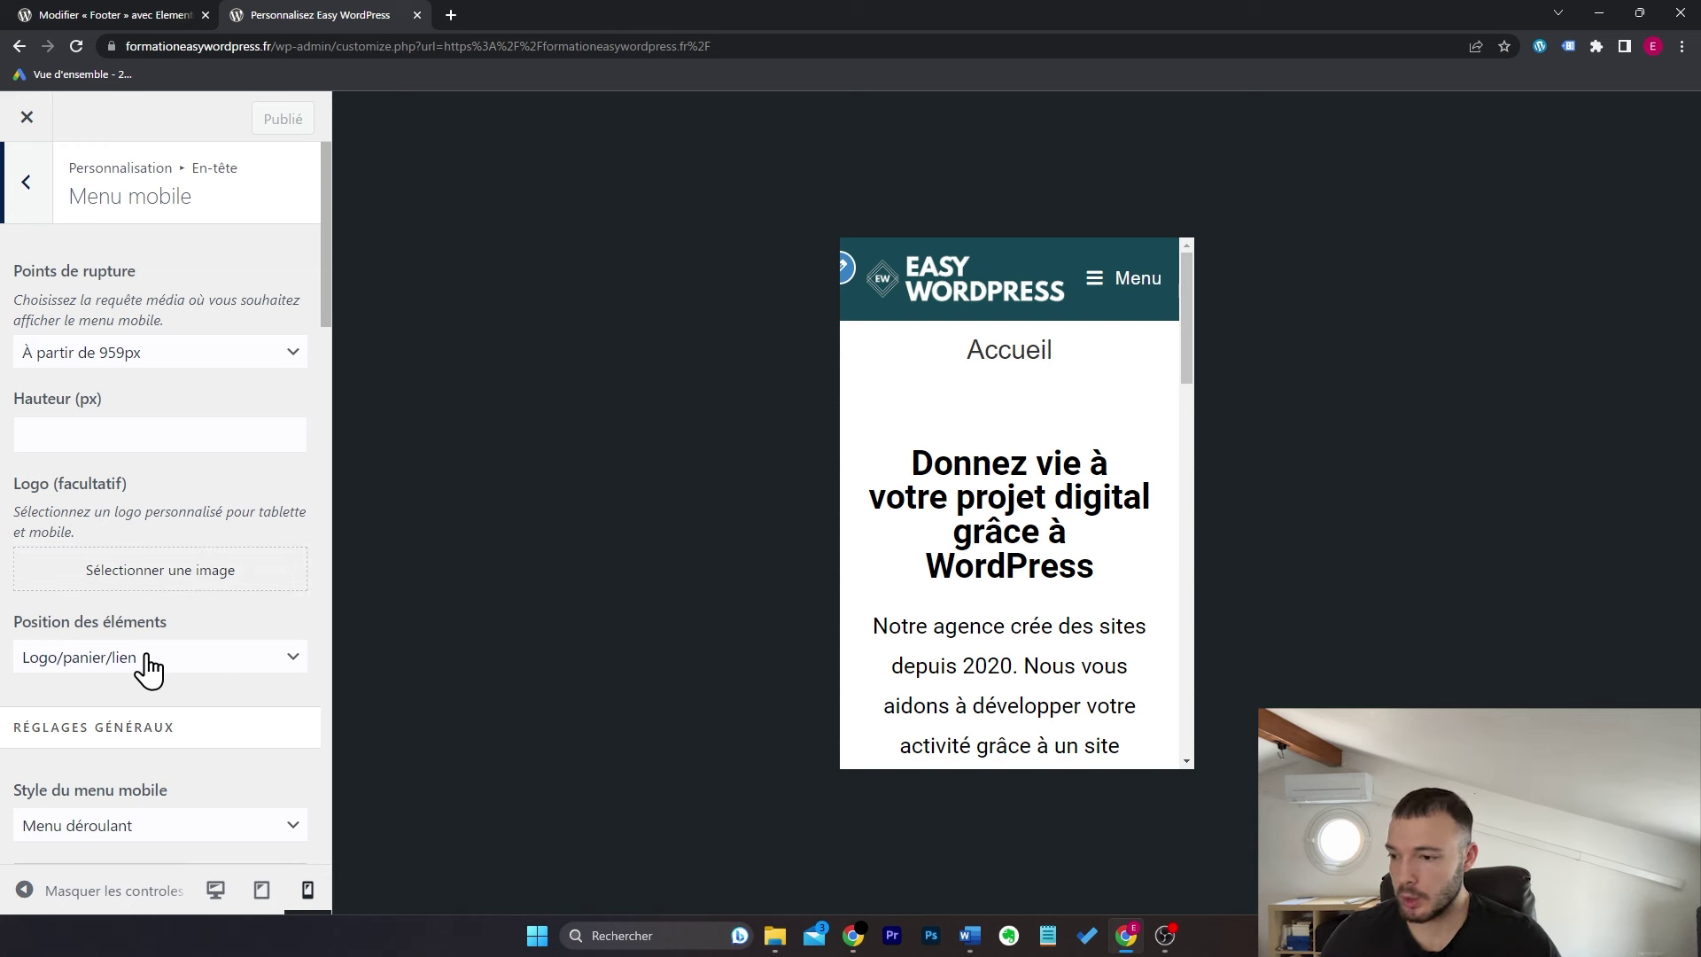
pyautogui.click(189, 660)
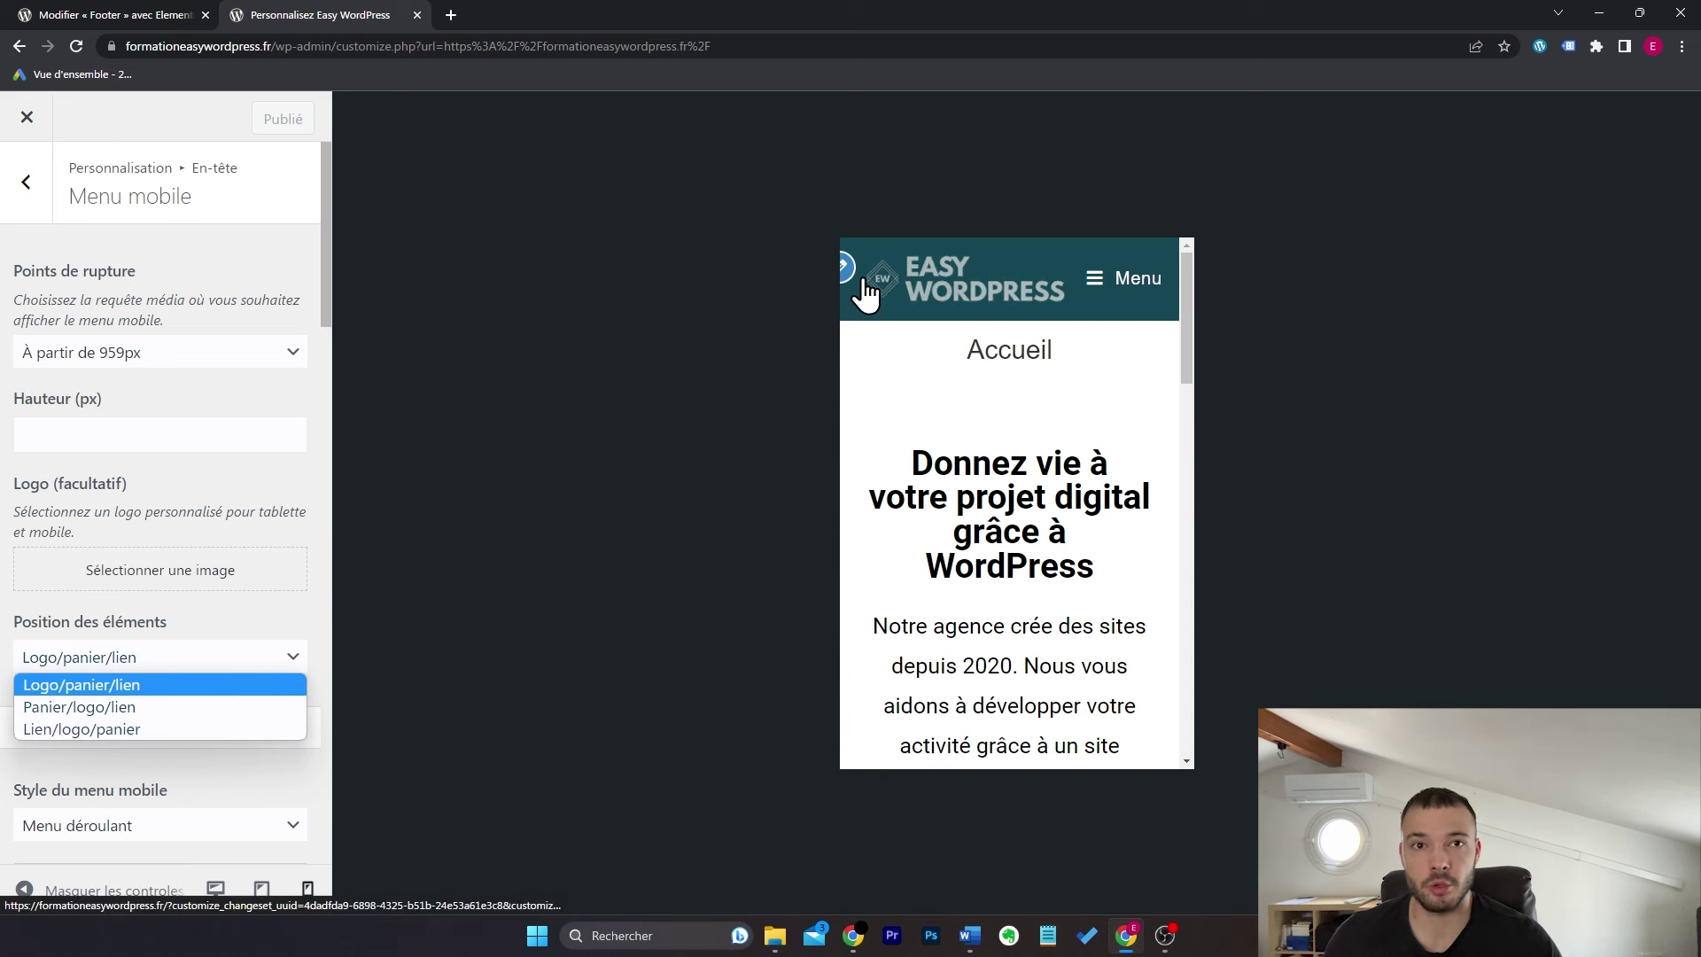
pyautogui.click(140, 728)
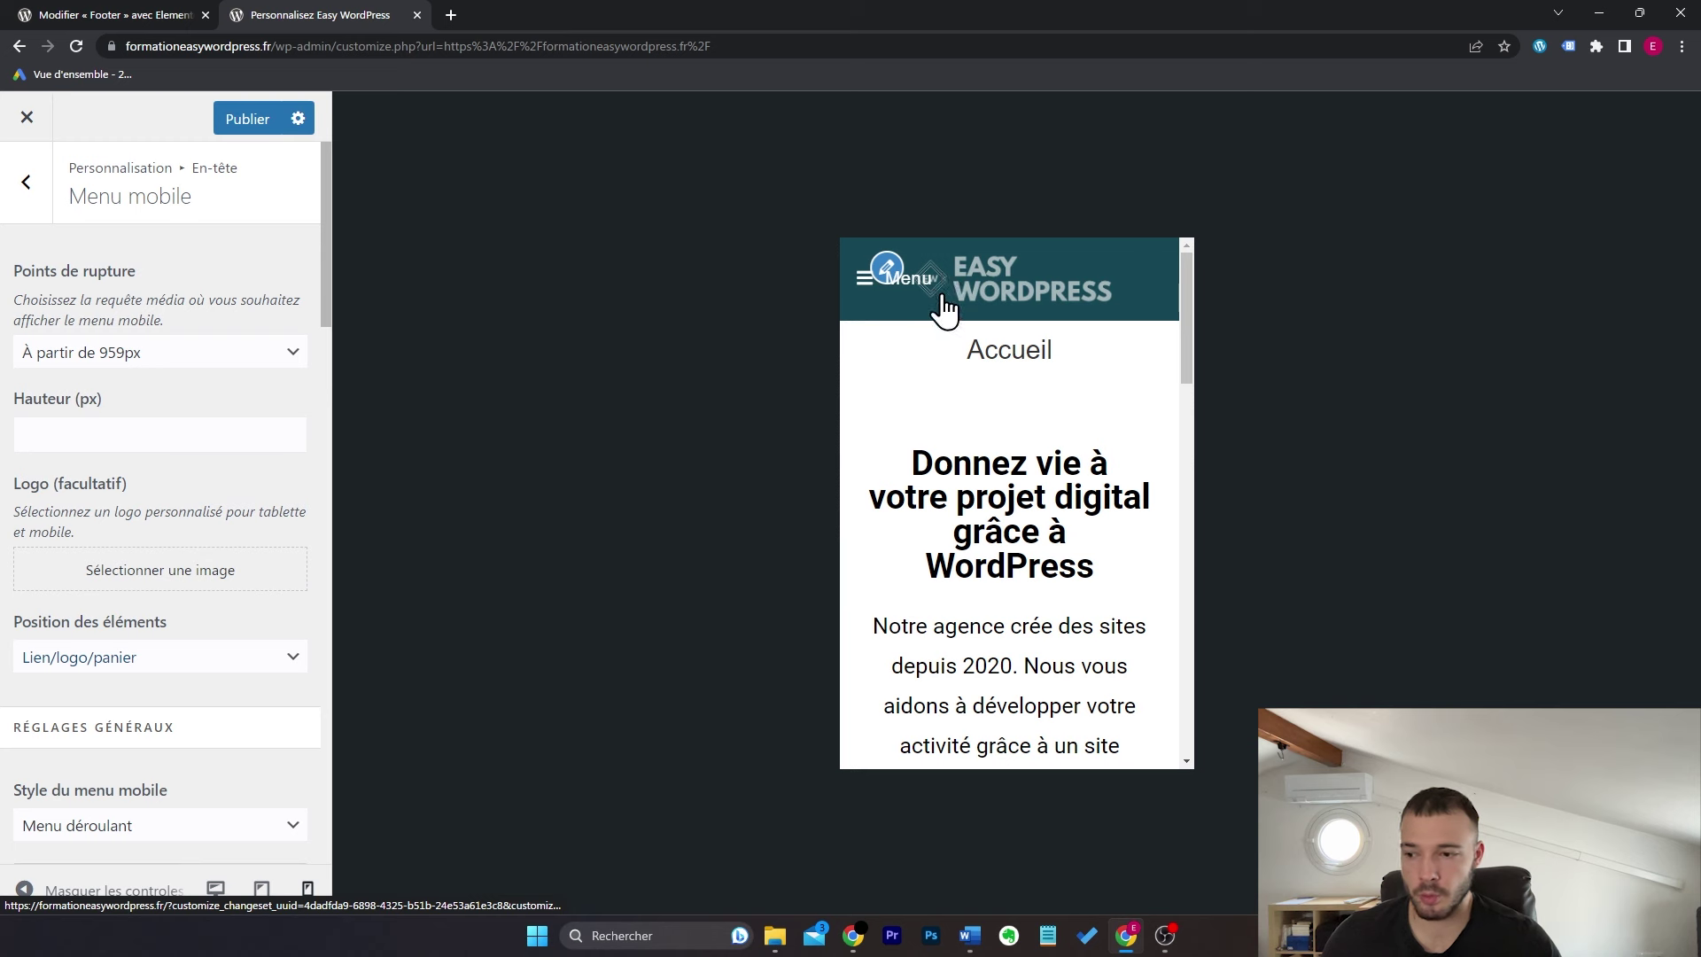
pyautogui.scroll(-4, 254, 669)
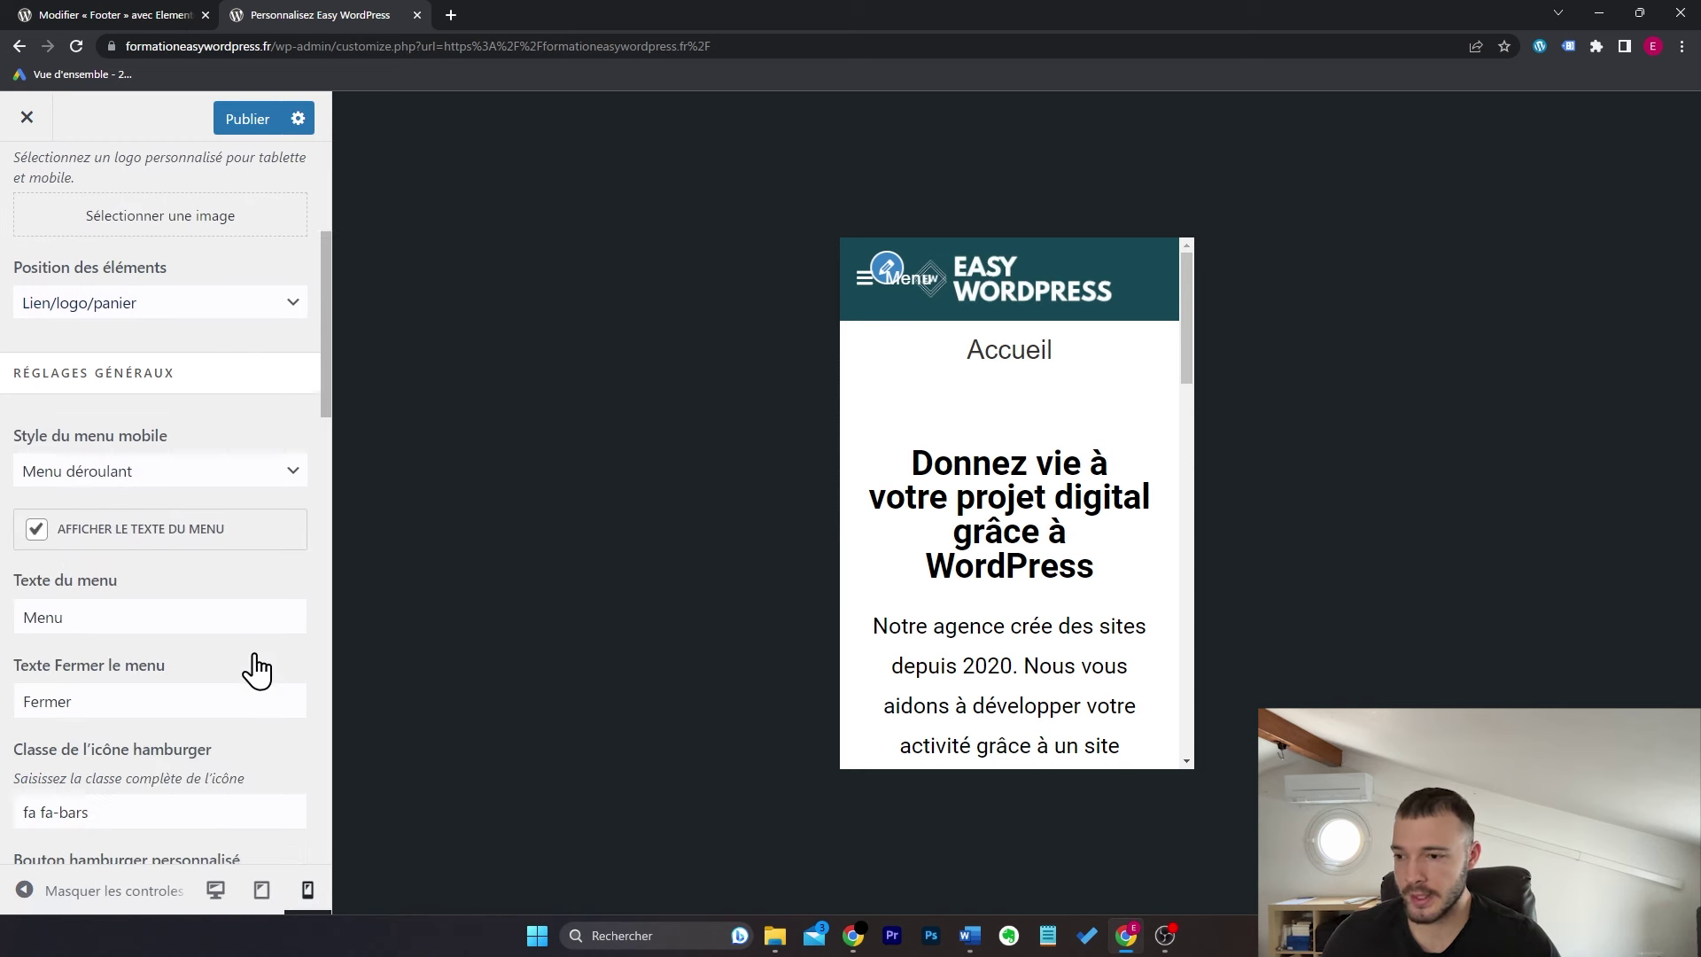
# Step: Hide the Menu label and test the Colonne latérale mobile menu style
pyautogui.click(93, 534)
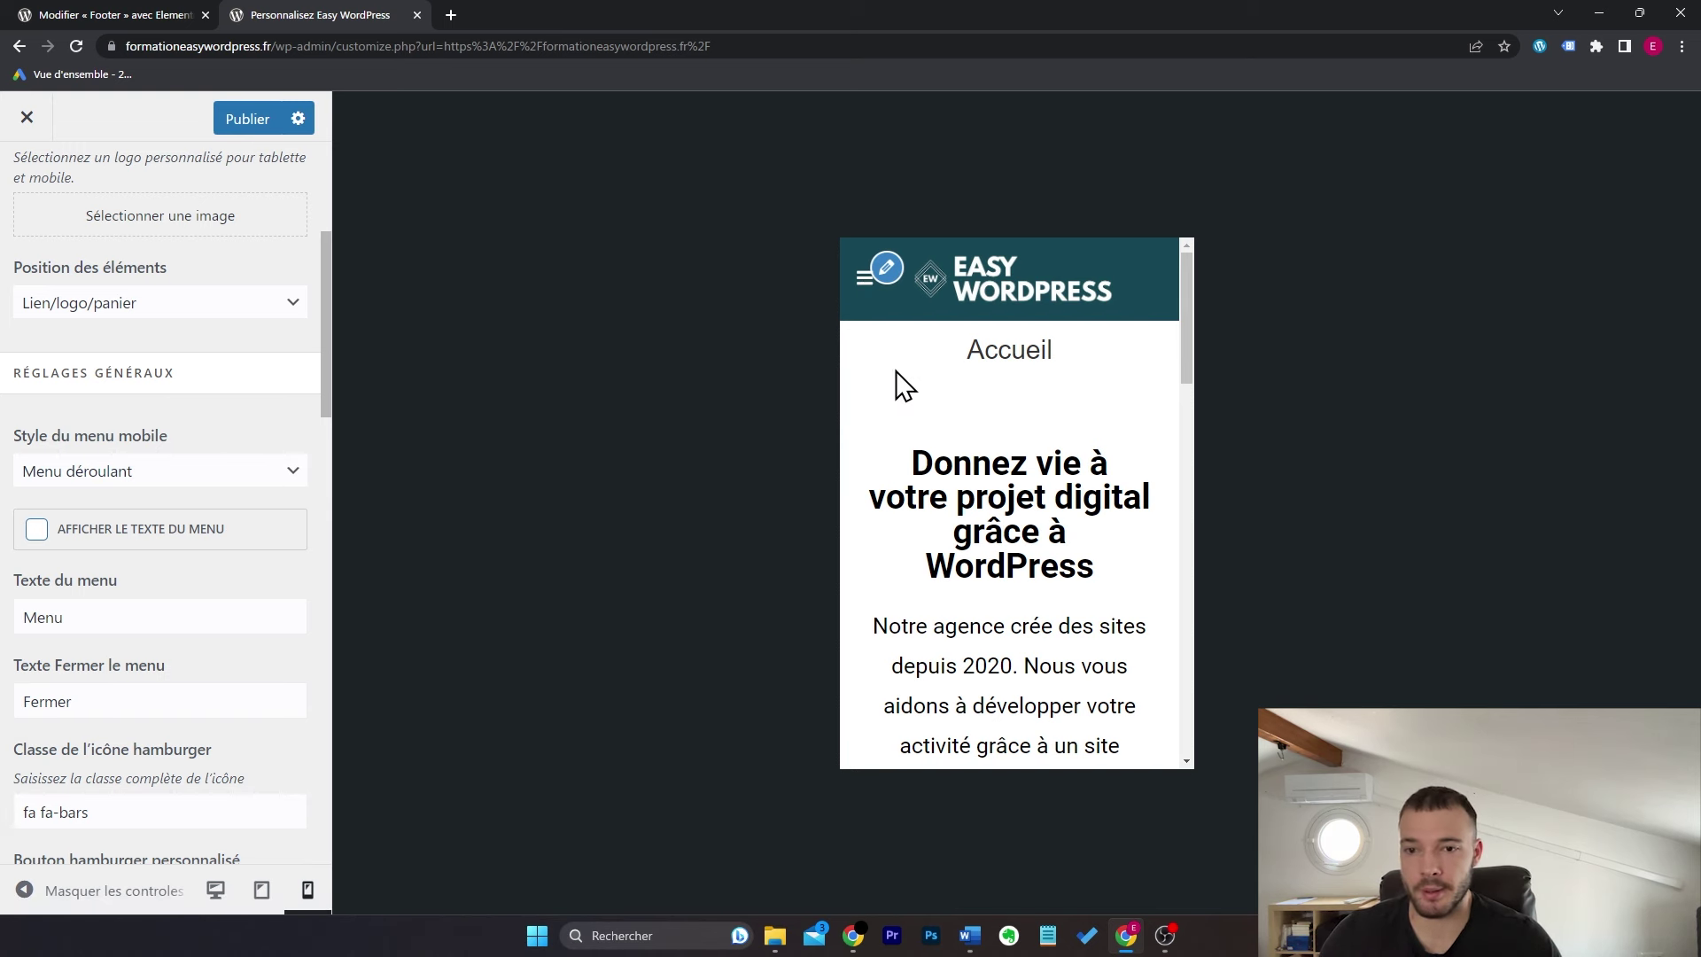
pyautogui.click(868, 295)
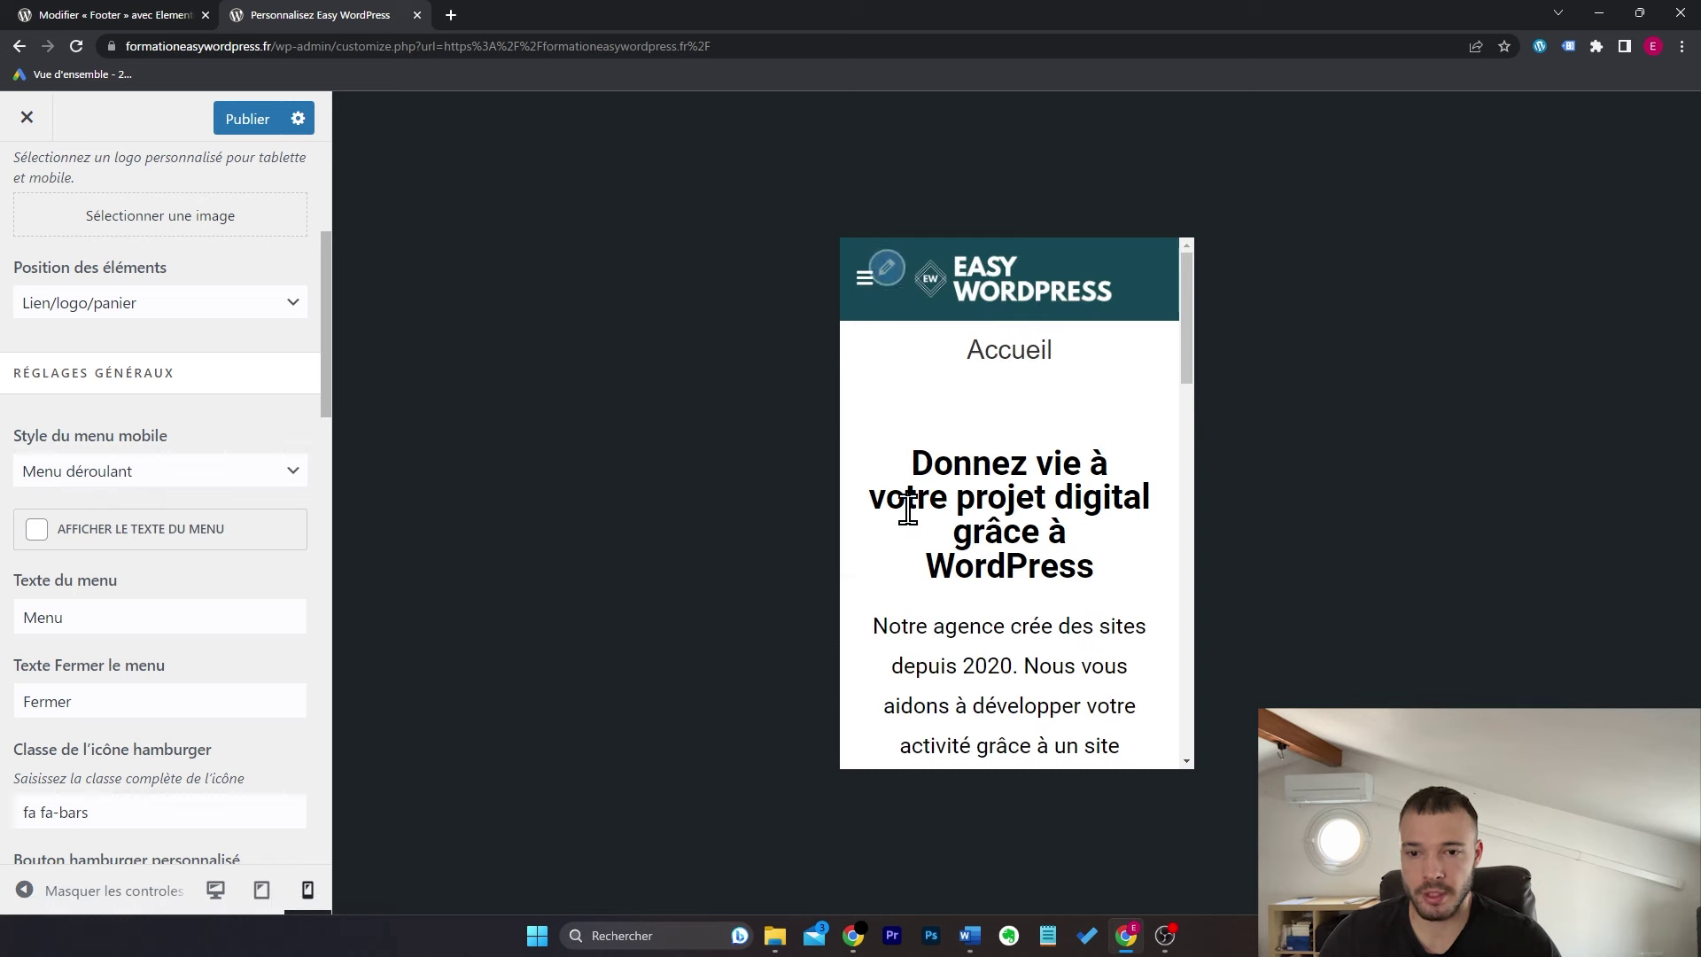
pyautogui.click(189, 475)
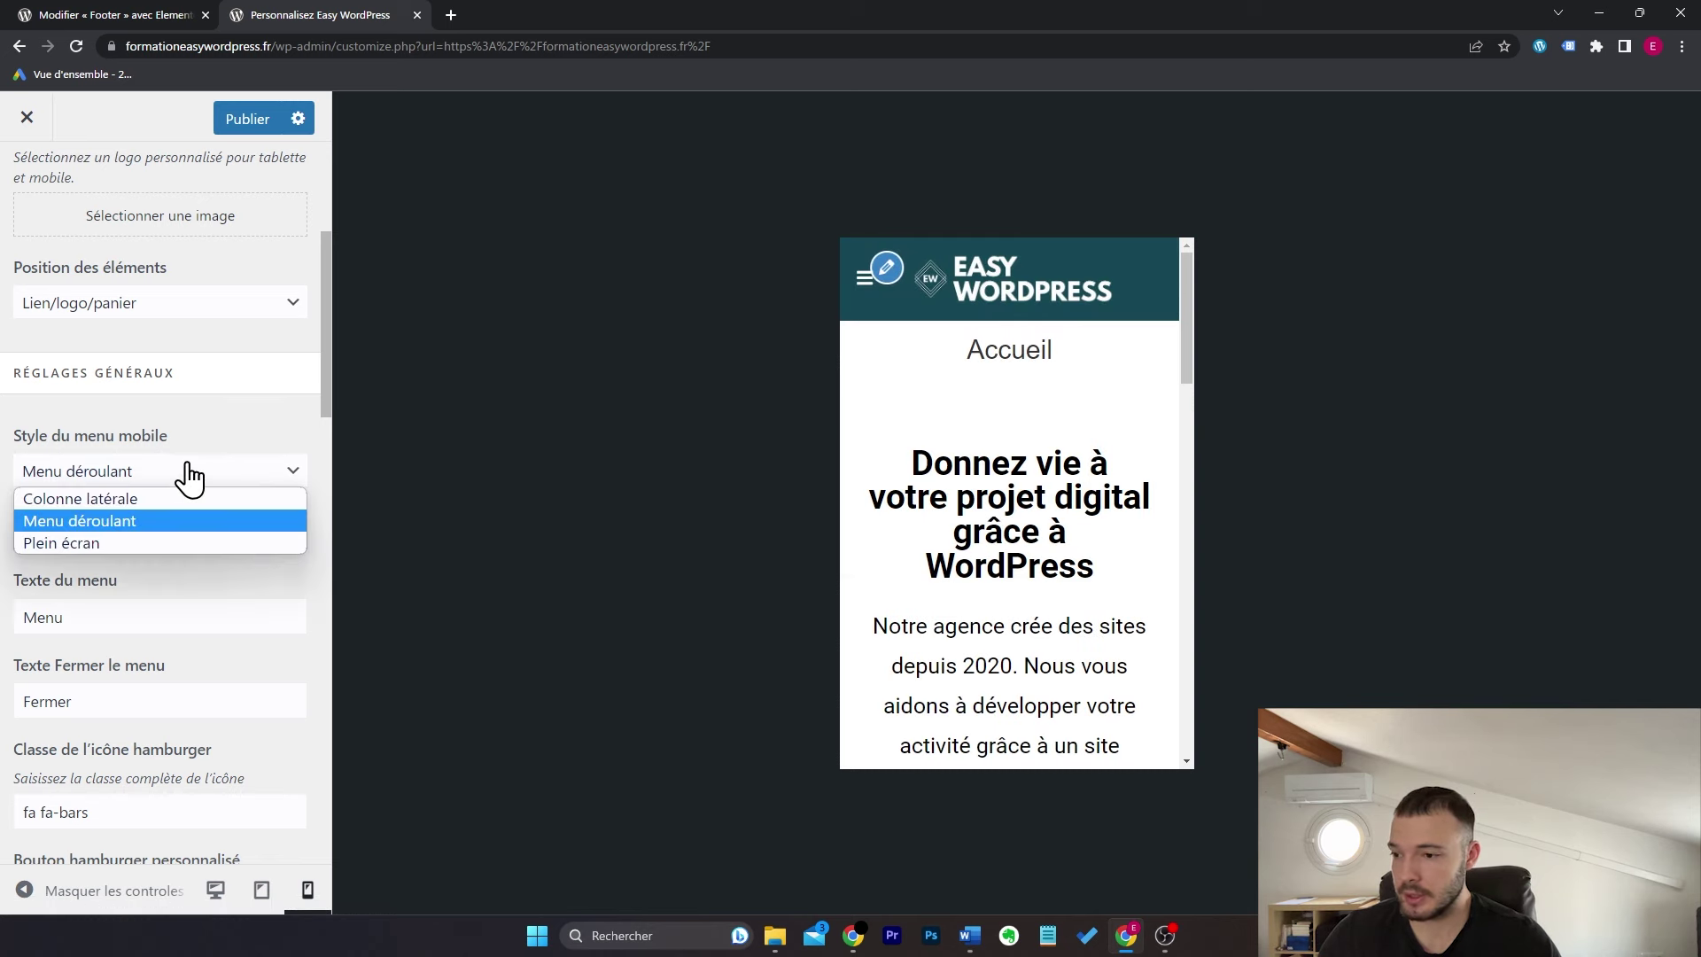
pyautogui.click(184, 503)
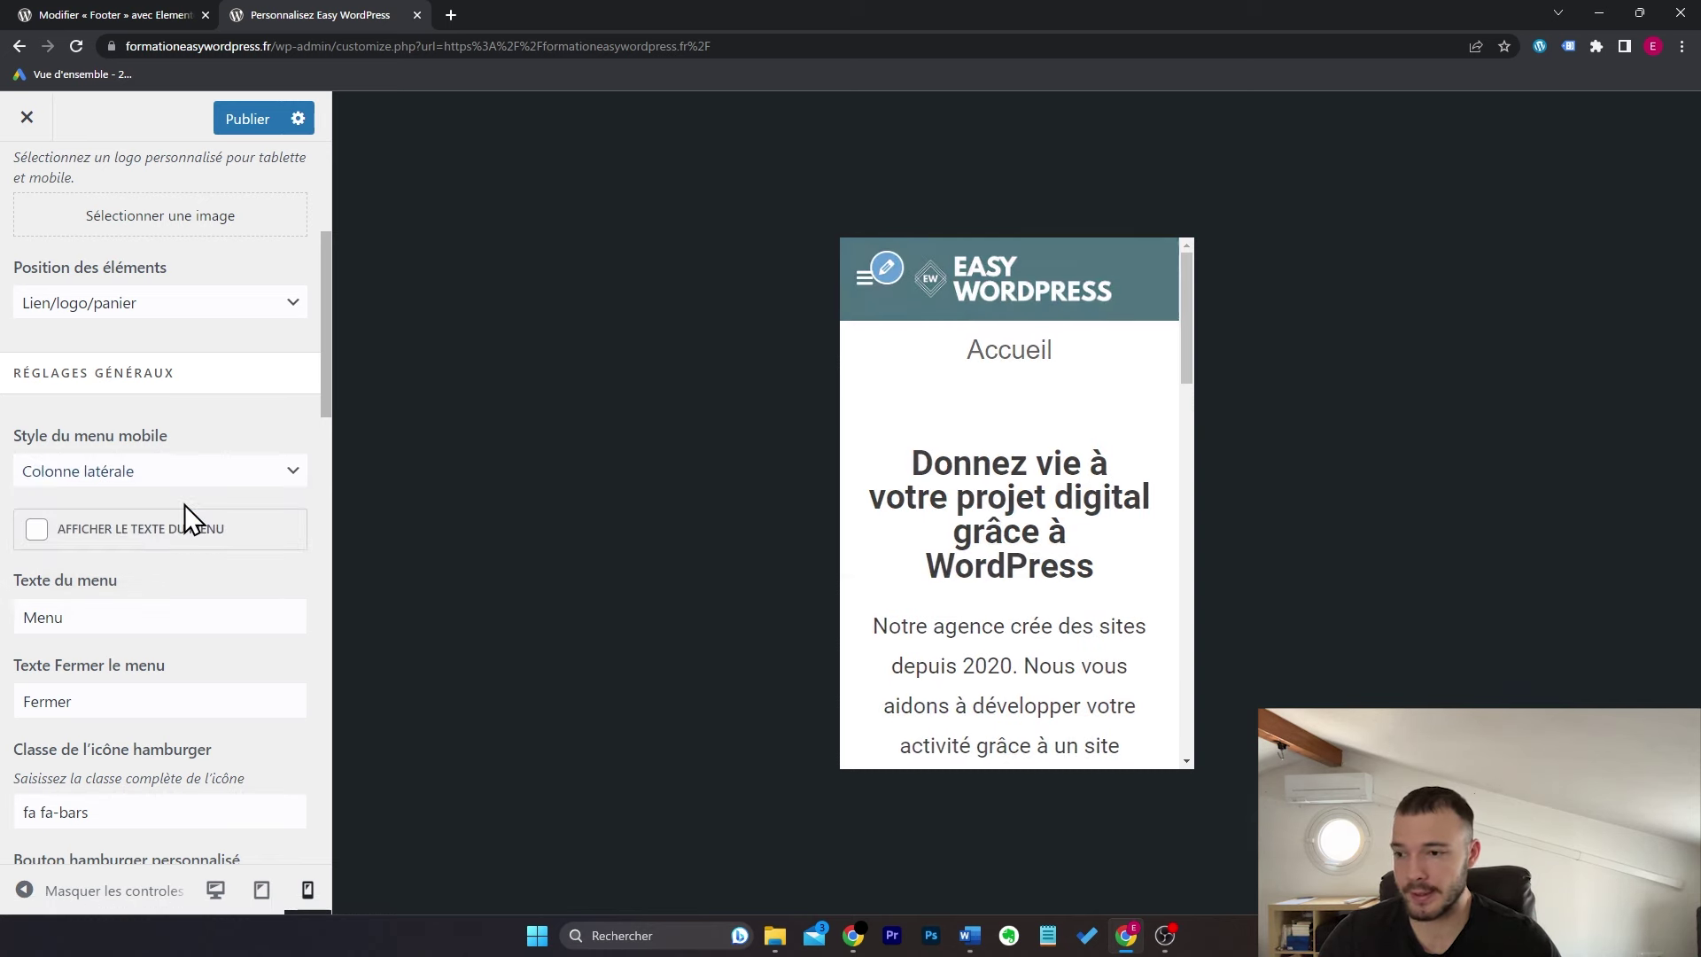
pyautogui.click(866, 296)
pyautogui.click(961, 300)
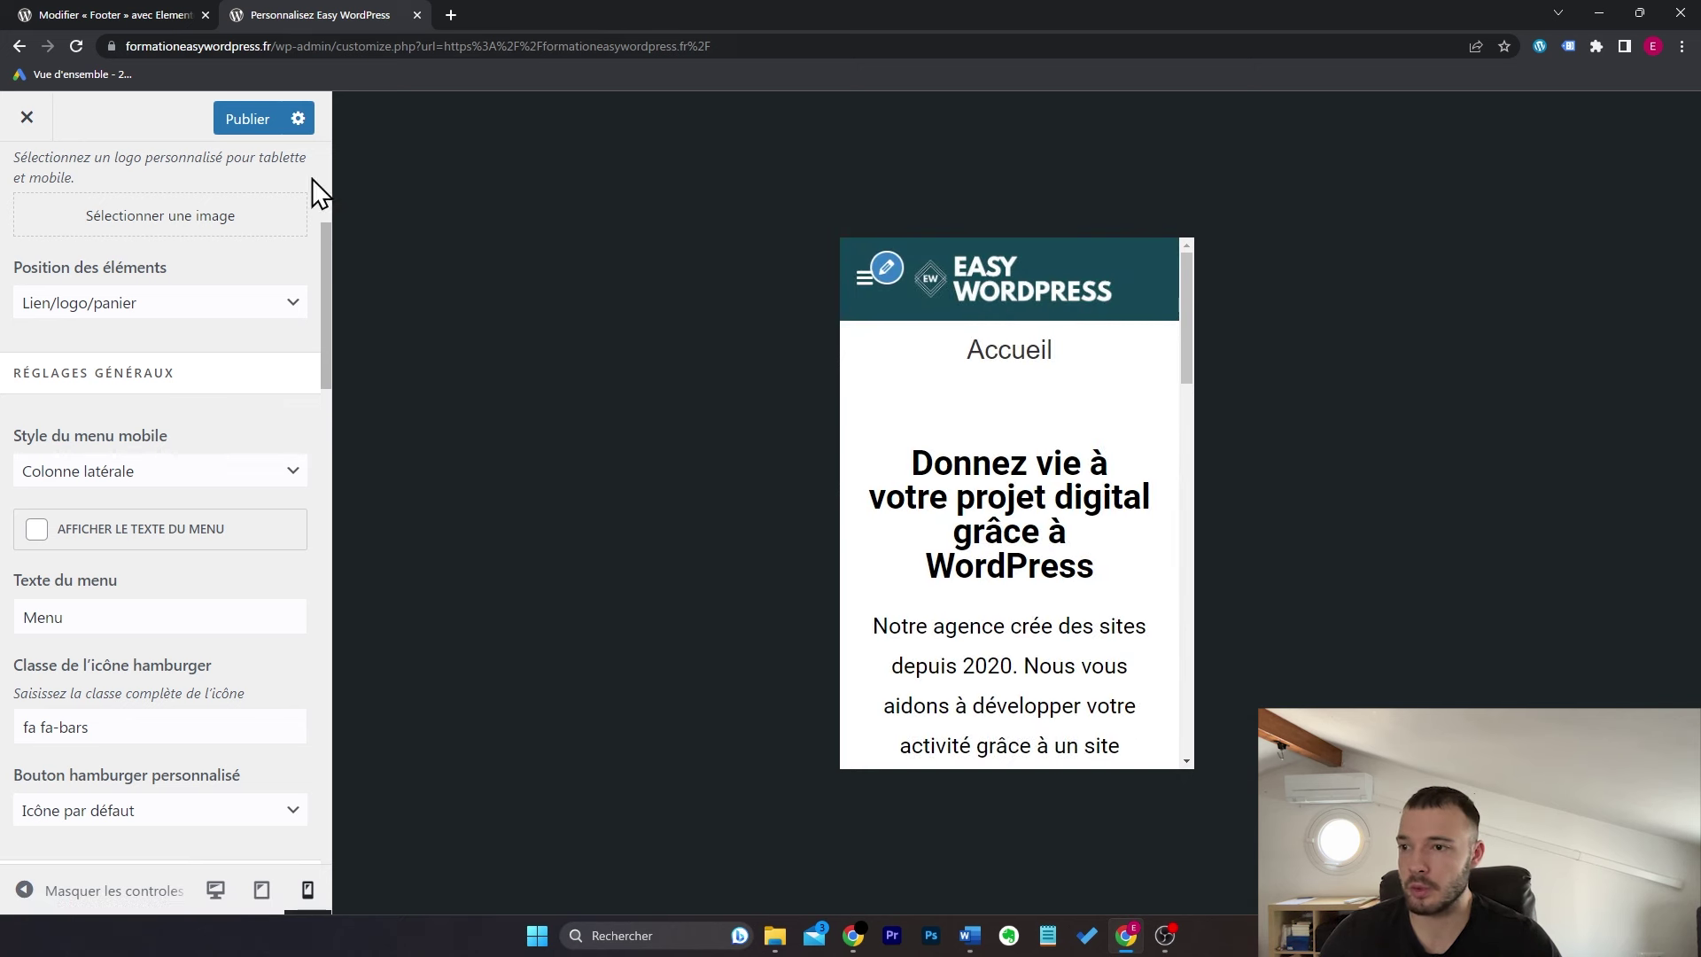
pyautogui.click(855, 282)
pyautogui.click(899, 362)
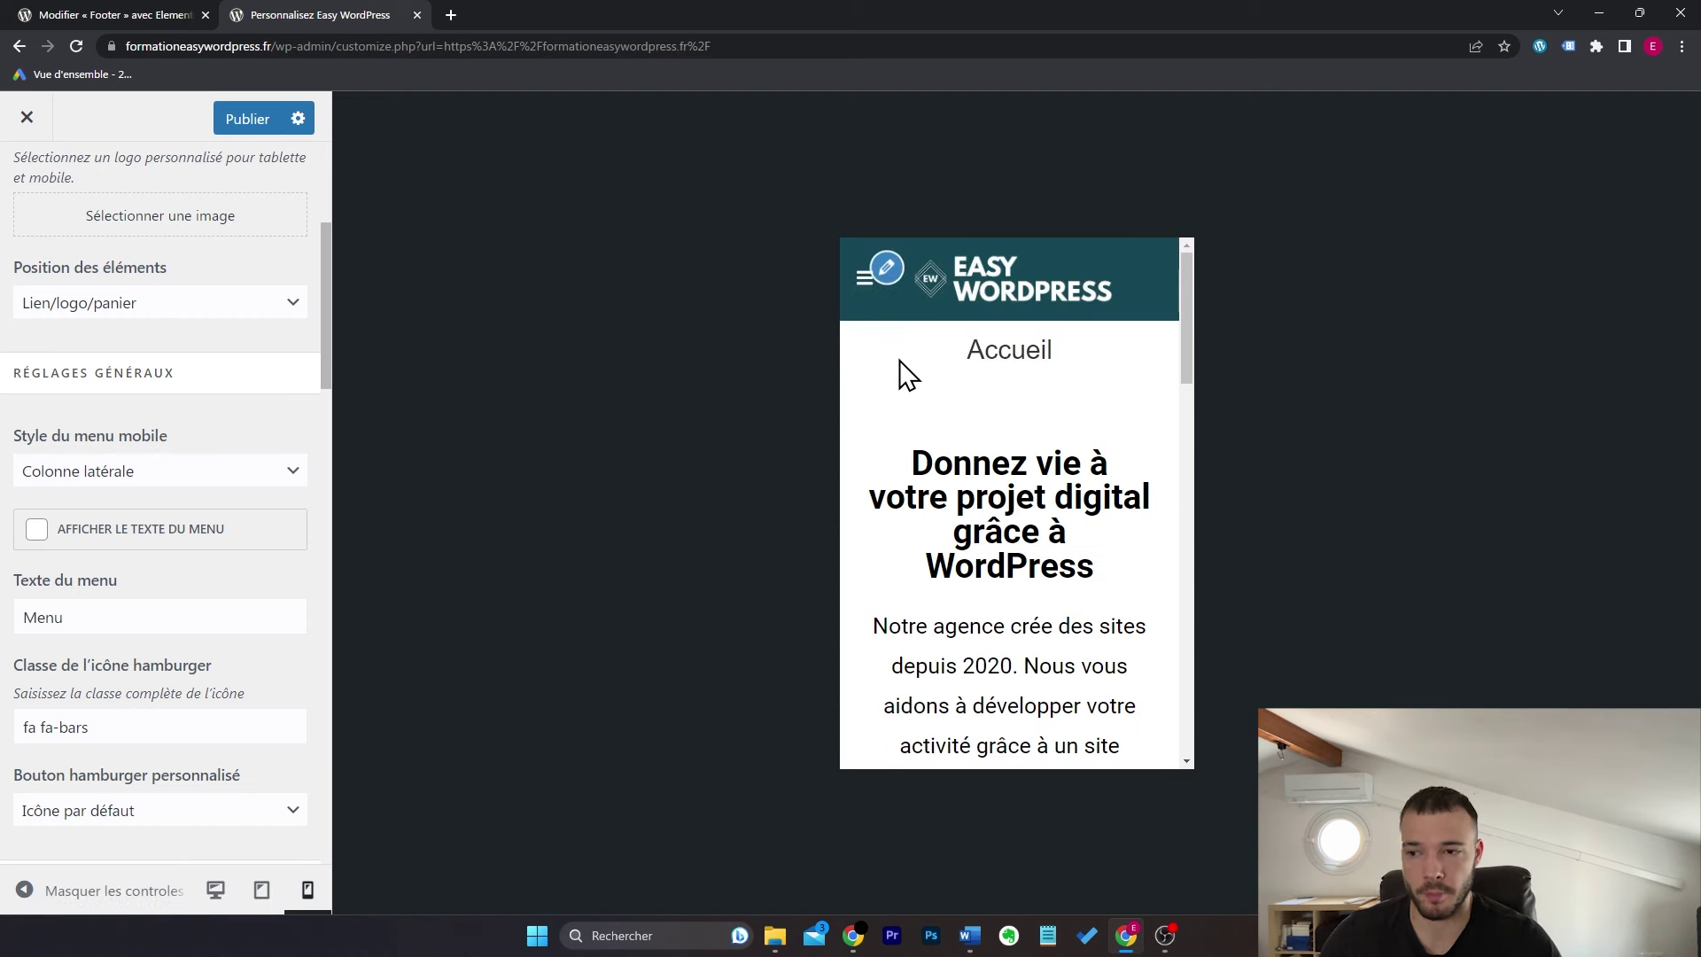
# Step: Try the Plein écran menu style, then return to Colonne latérale
pyautogui.click(159, 471)
pyautogui.click(204, 541)
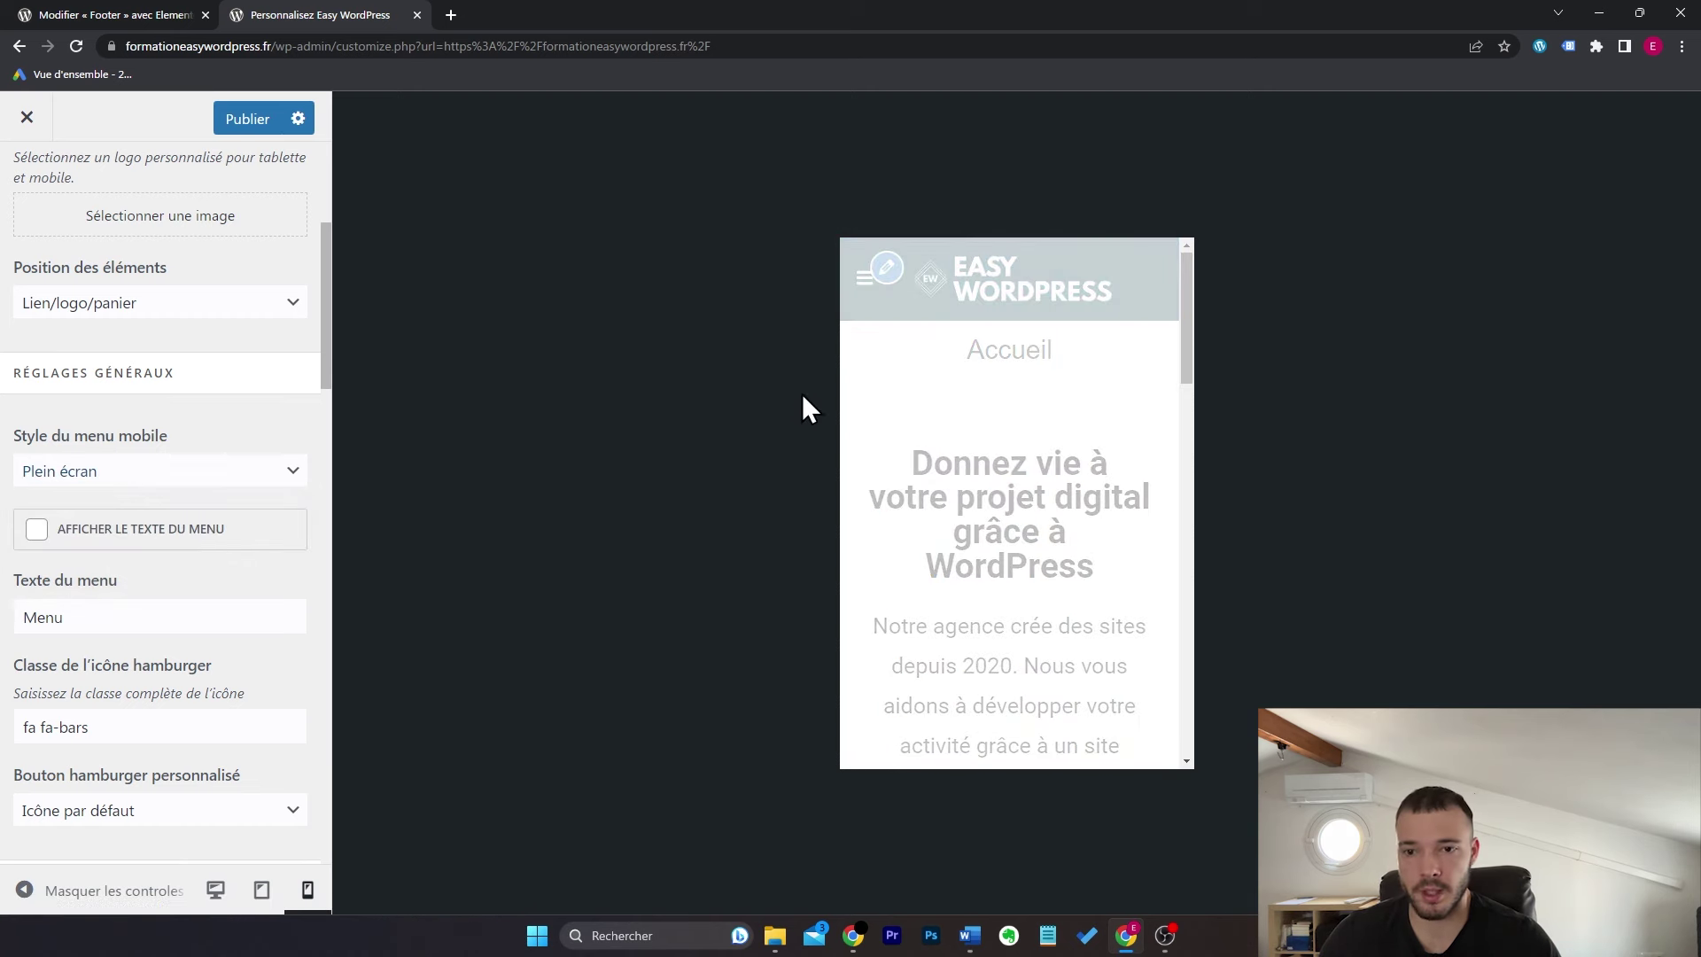
pyautogui.click(866, 282)
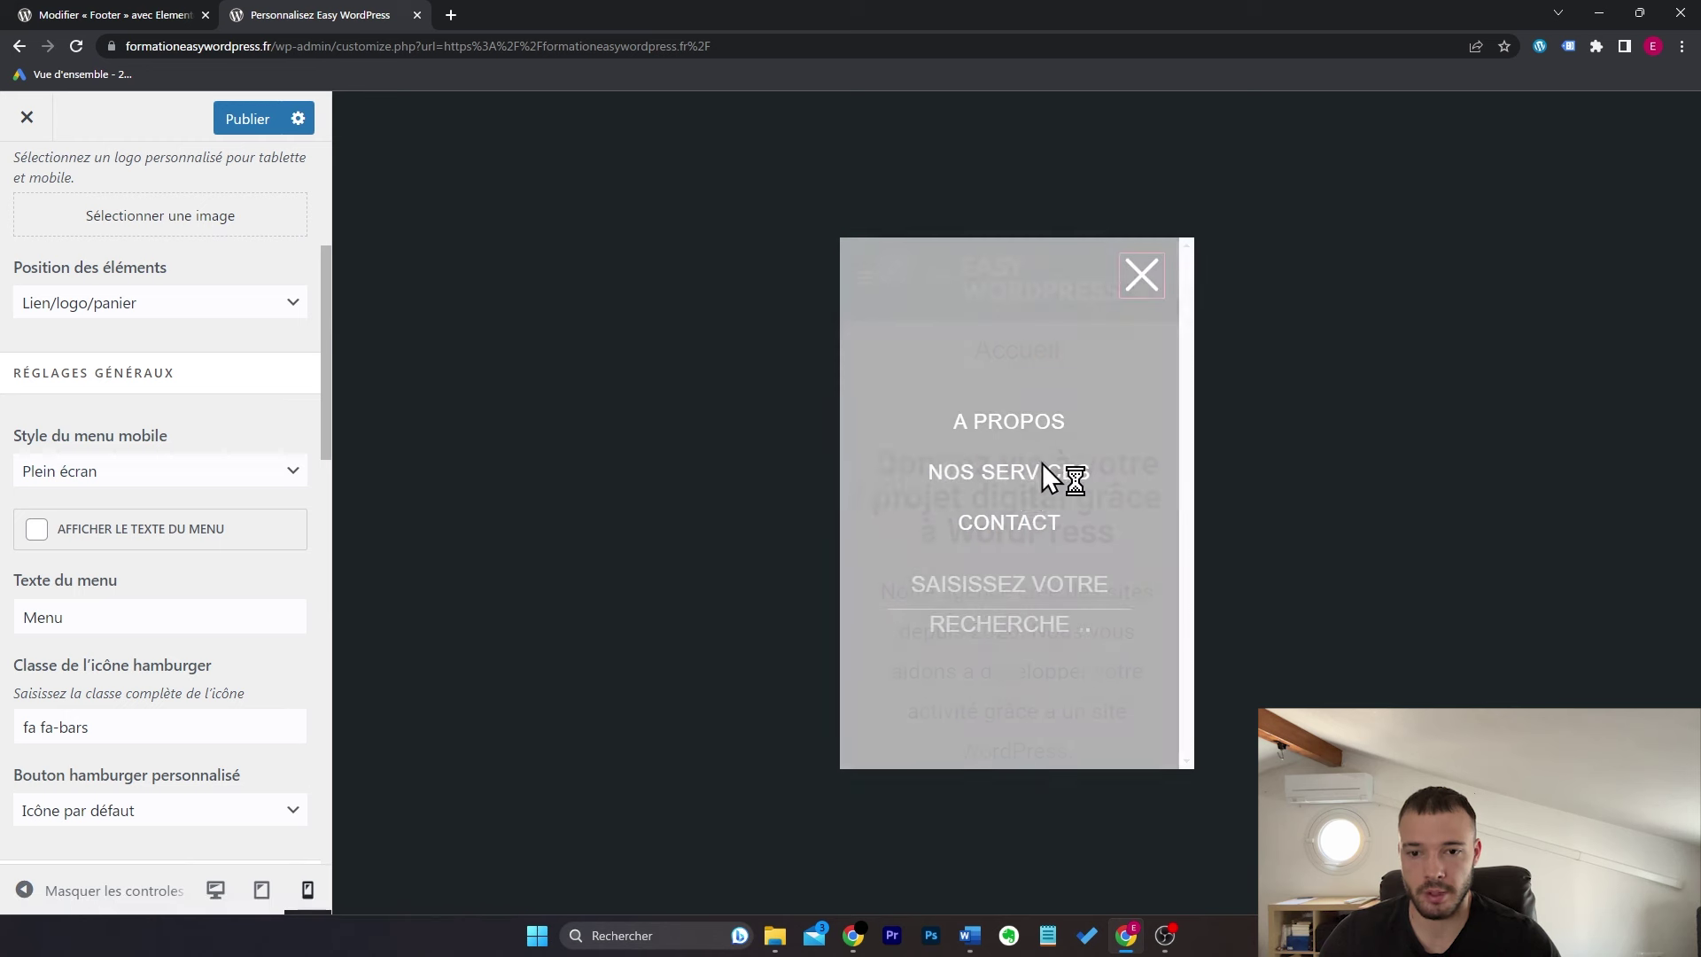
pyautogui.click(964, 421)
pyautogui.click(264, 472)
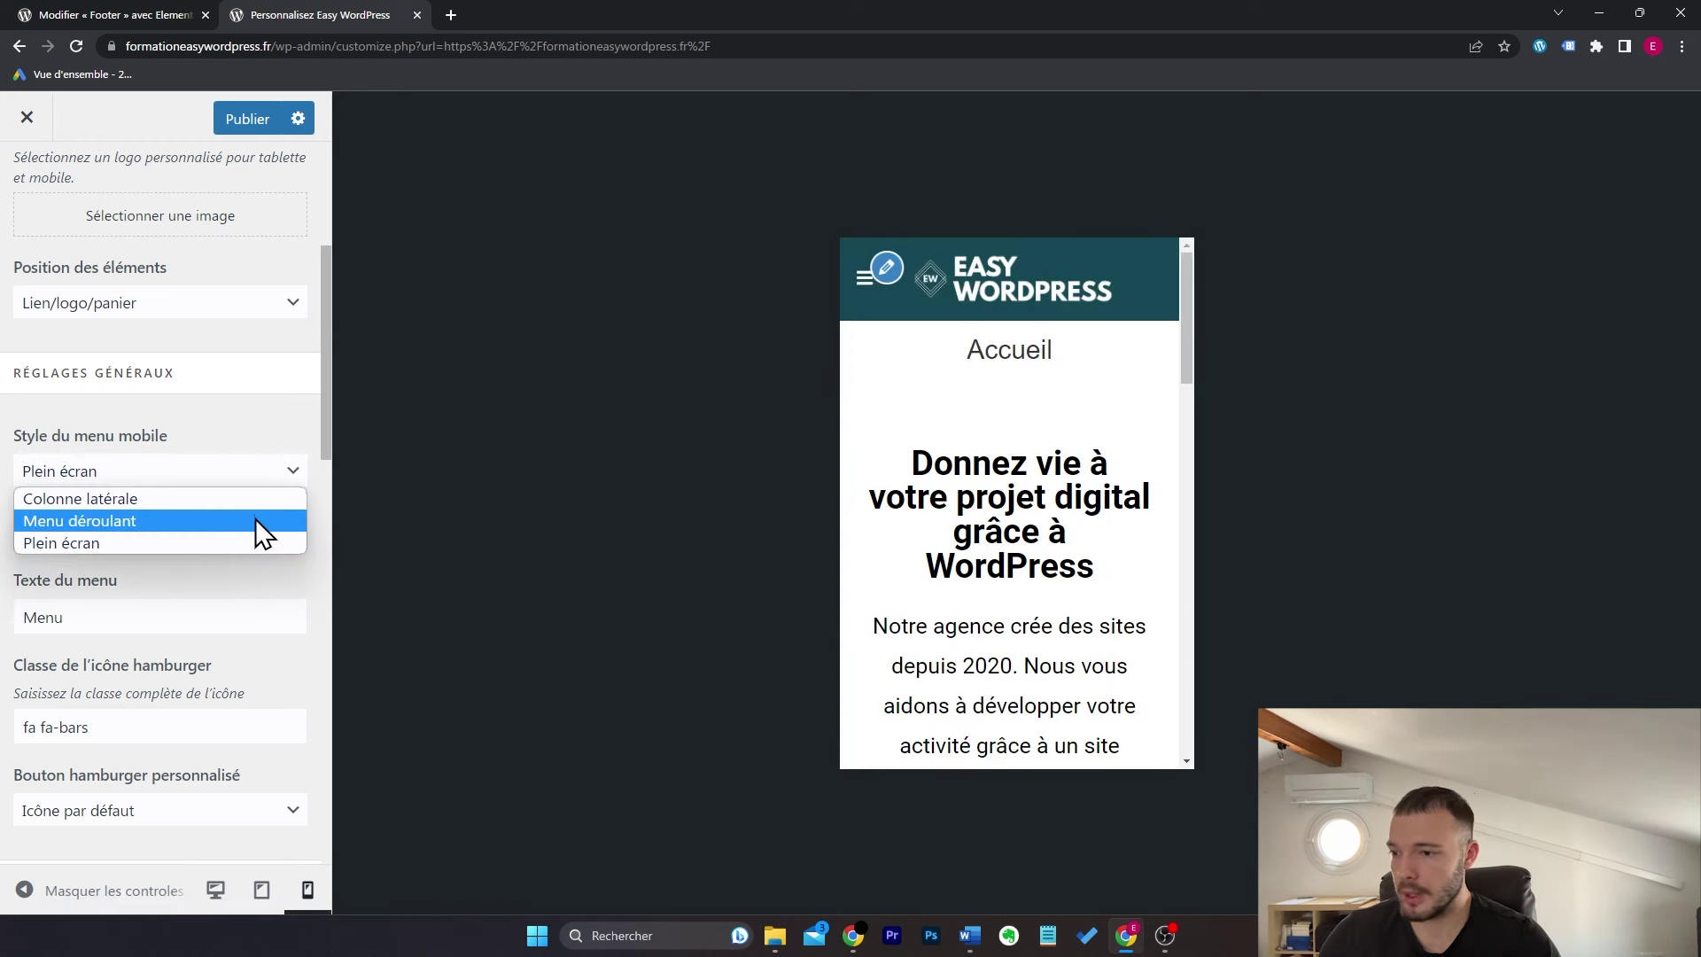
pyautogui.click(264, 498)
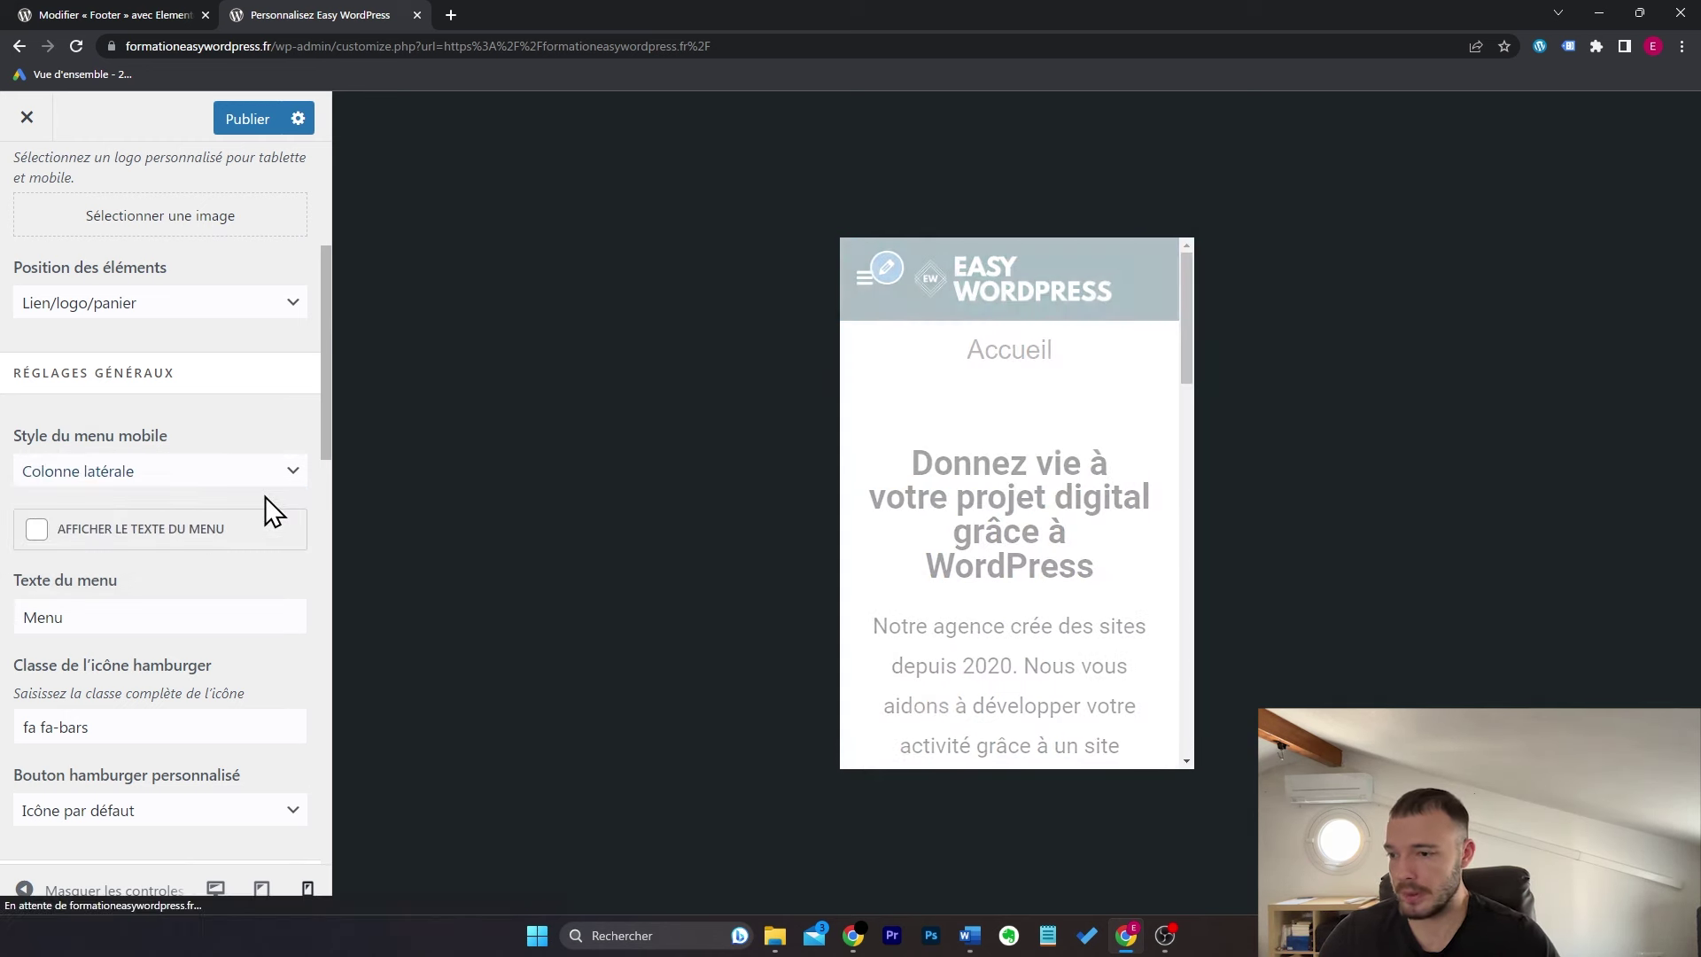
pyautogui.scroll(-6, 264, 500)
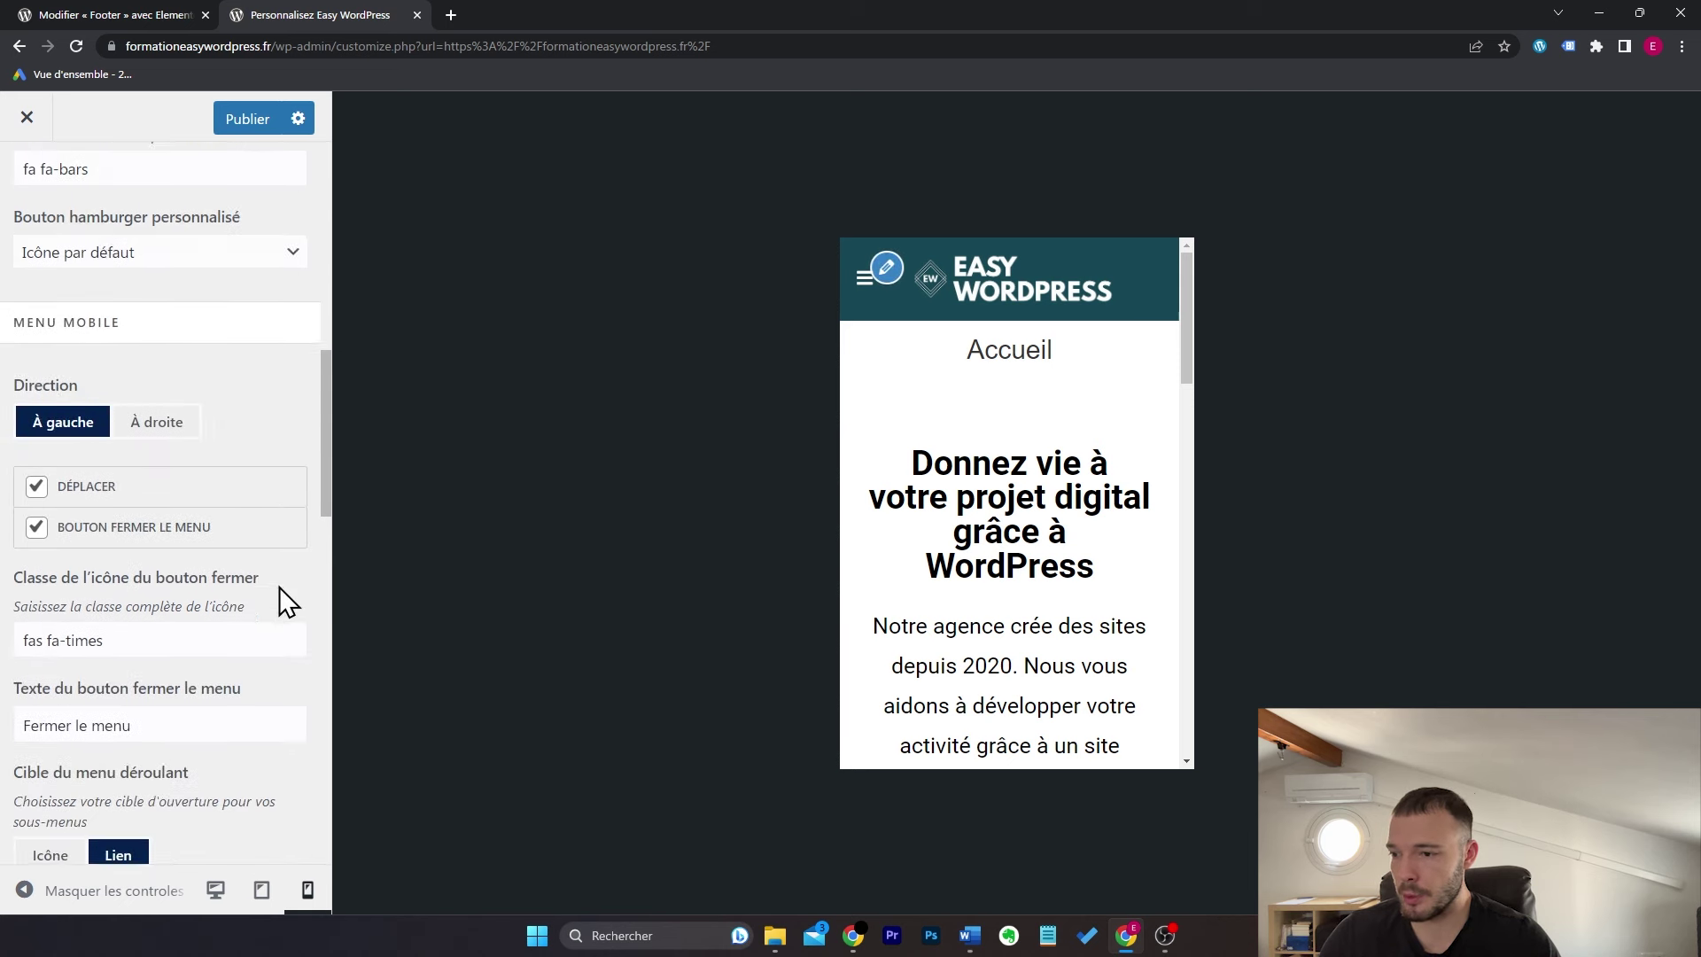
pyautogui.scroll(-7, 279, 587)
pyautogui.scroll(11, 177, 645)
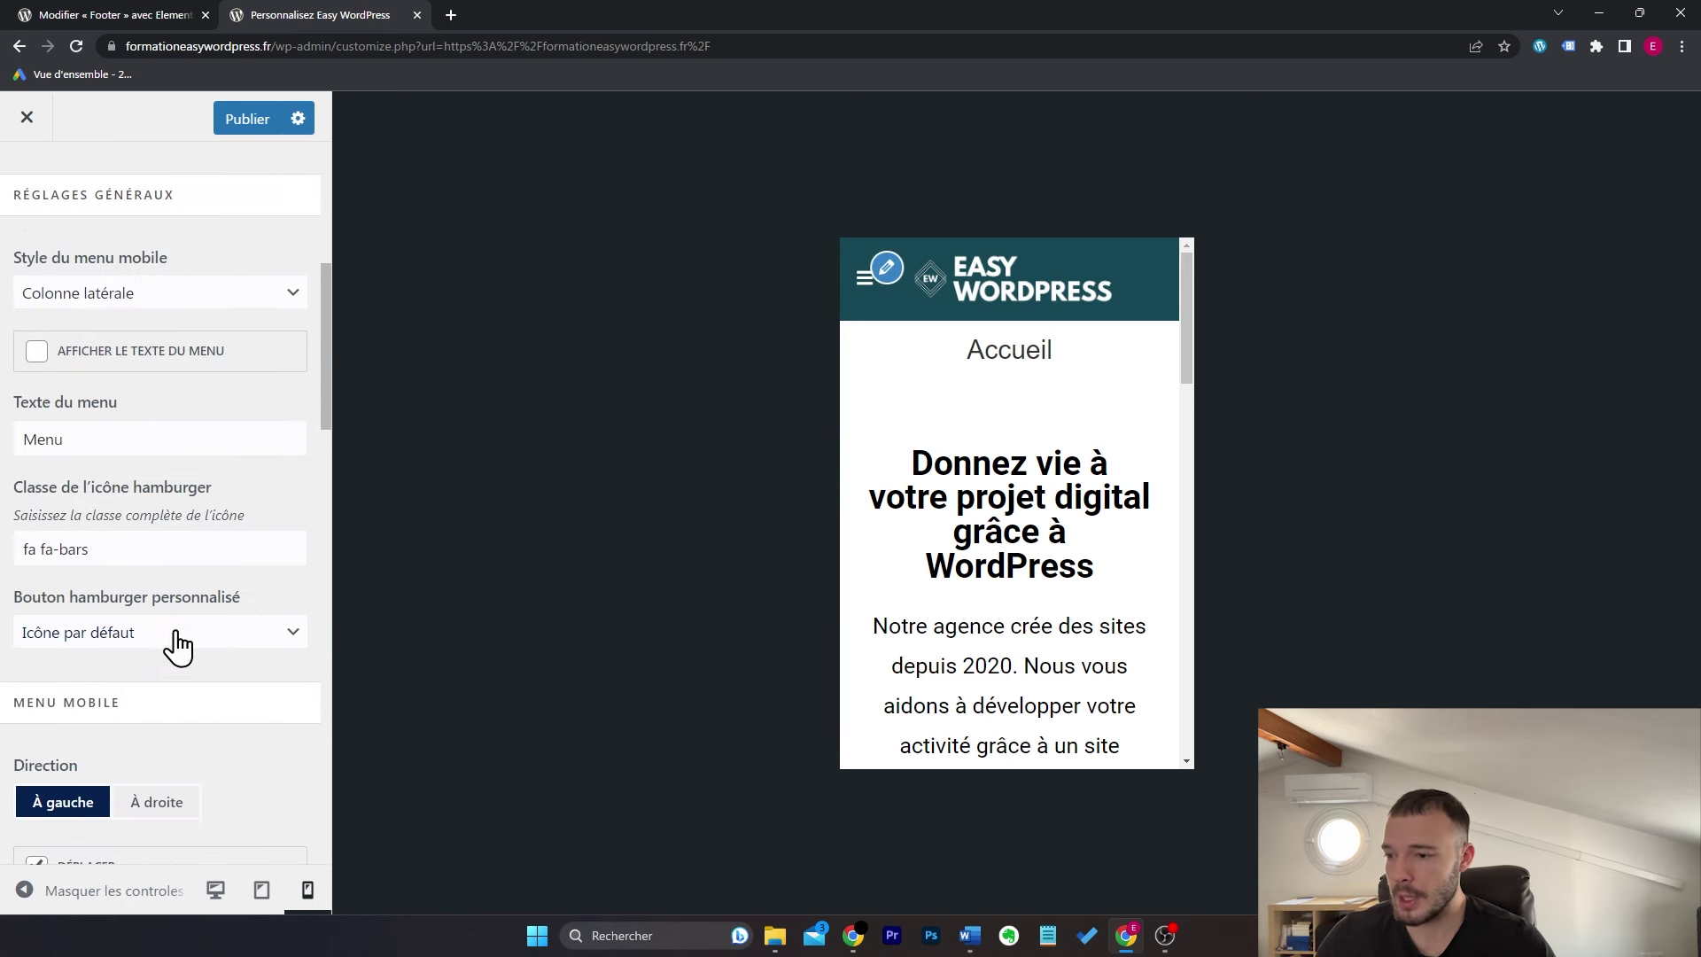
# Step: Apply the Vortex hamburger icon and test the side menu in the preview
pyautogui.click(174, 645)
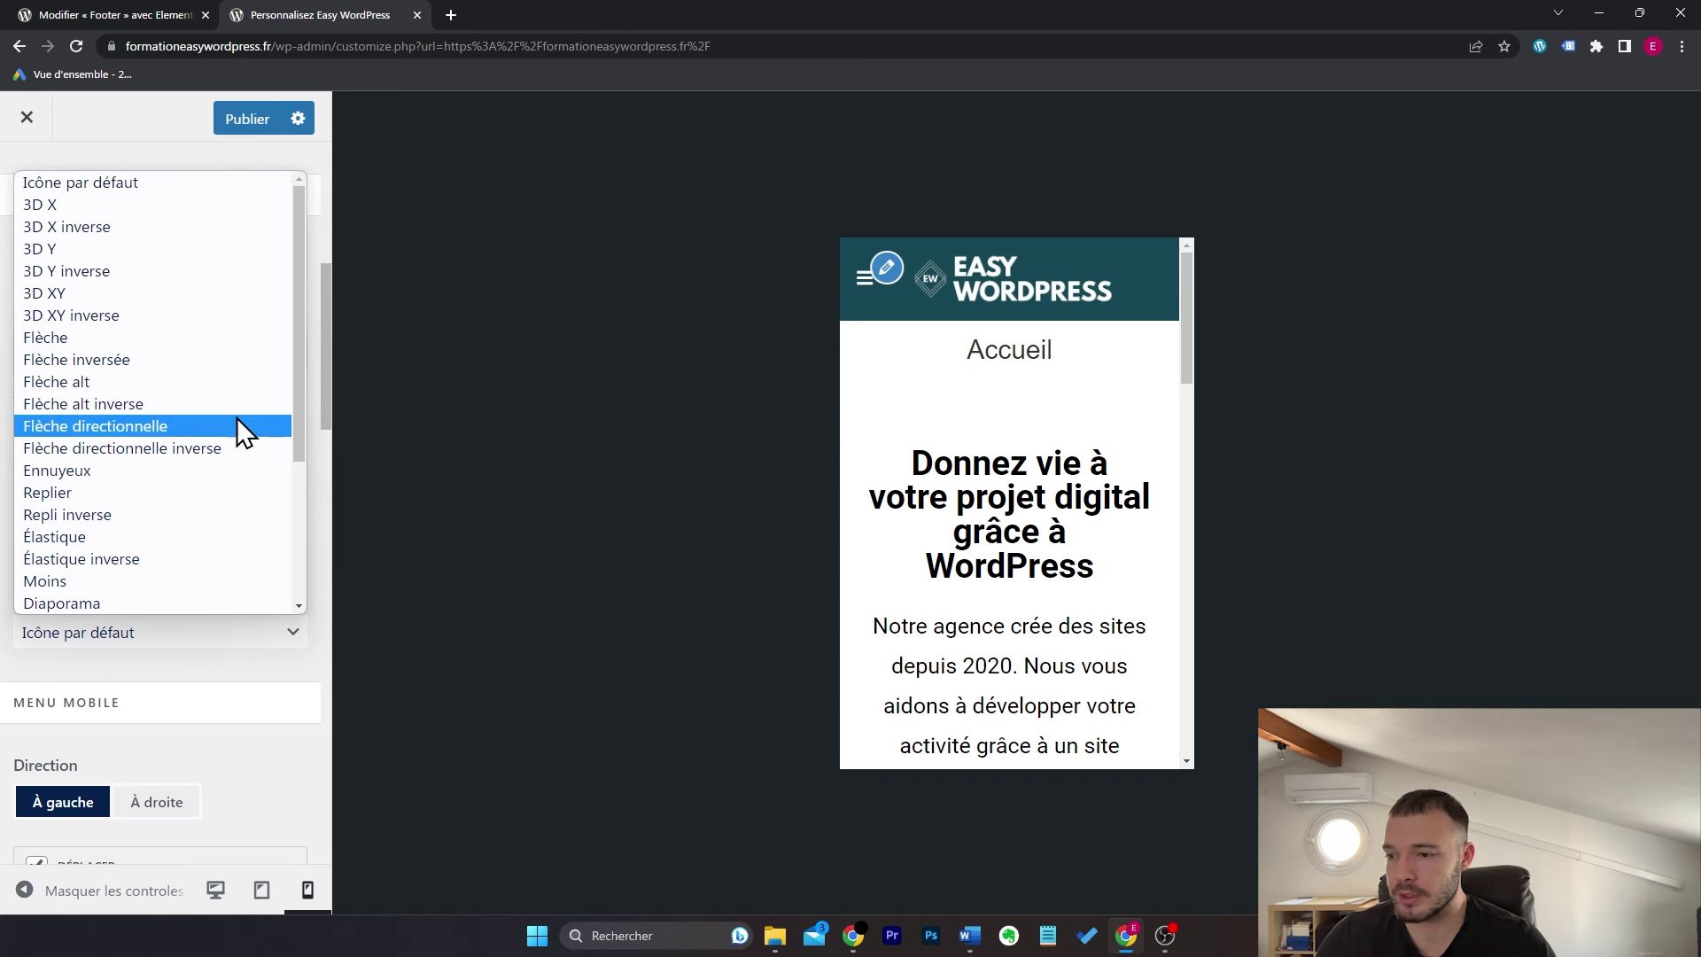
pyautogui.scroll(-3, 239, 426)
pyautogui.scroll(3, 243, 452)
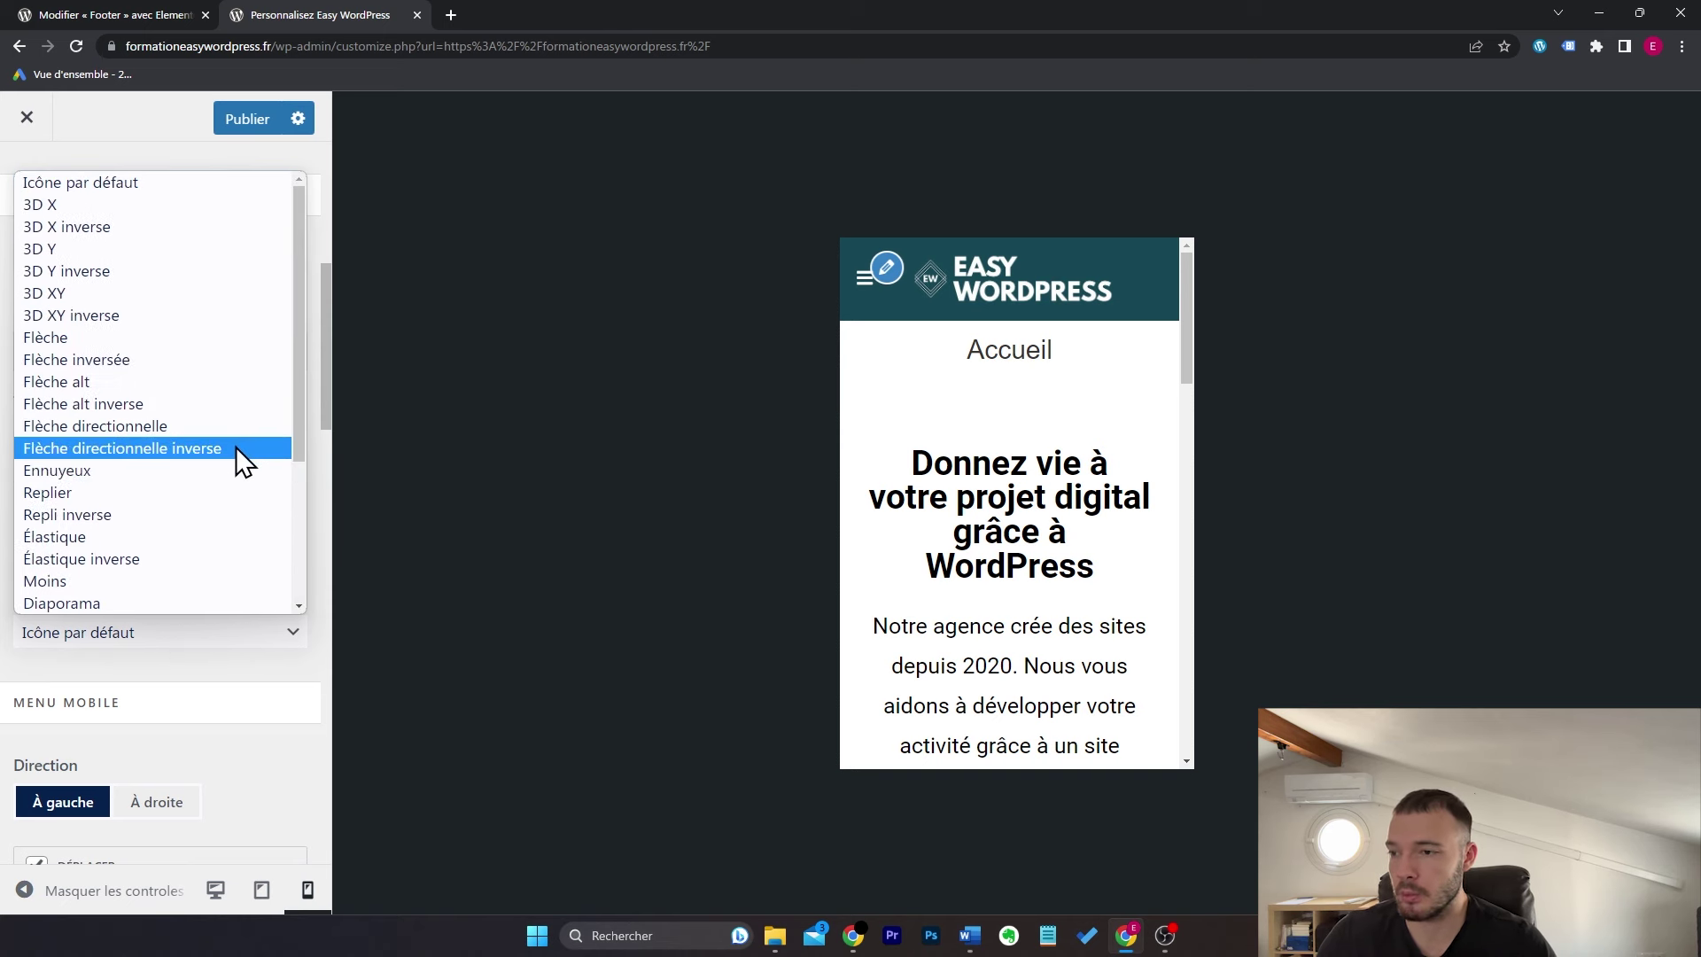
pyautogui.scroll(-3, 236, 459)
pyautogui.click(152, 581)
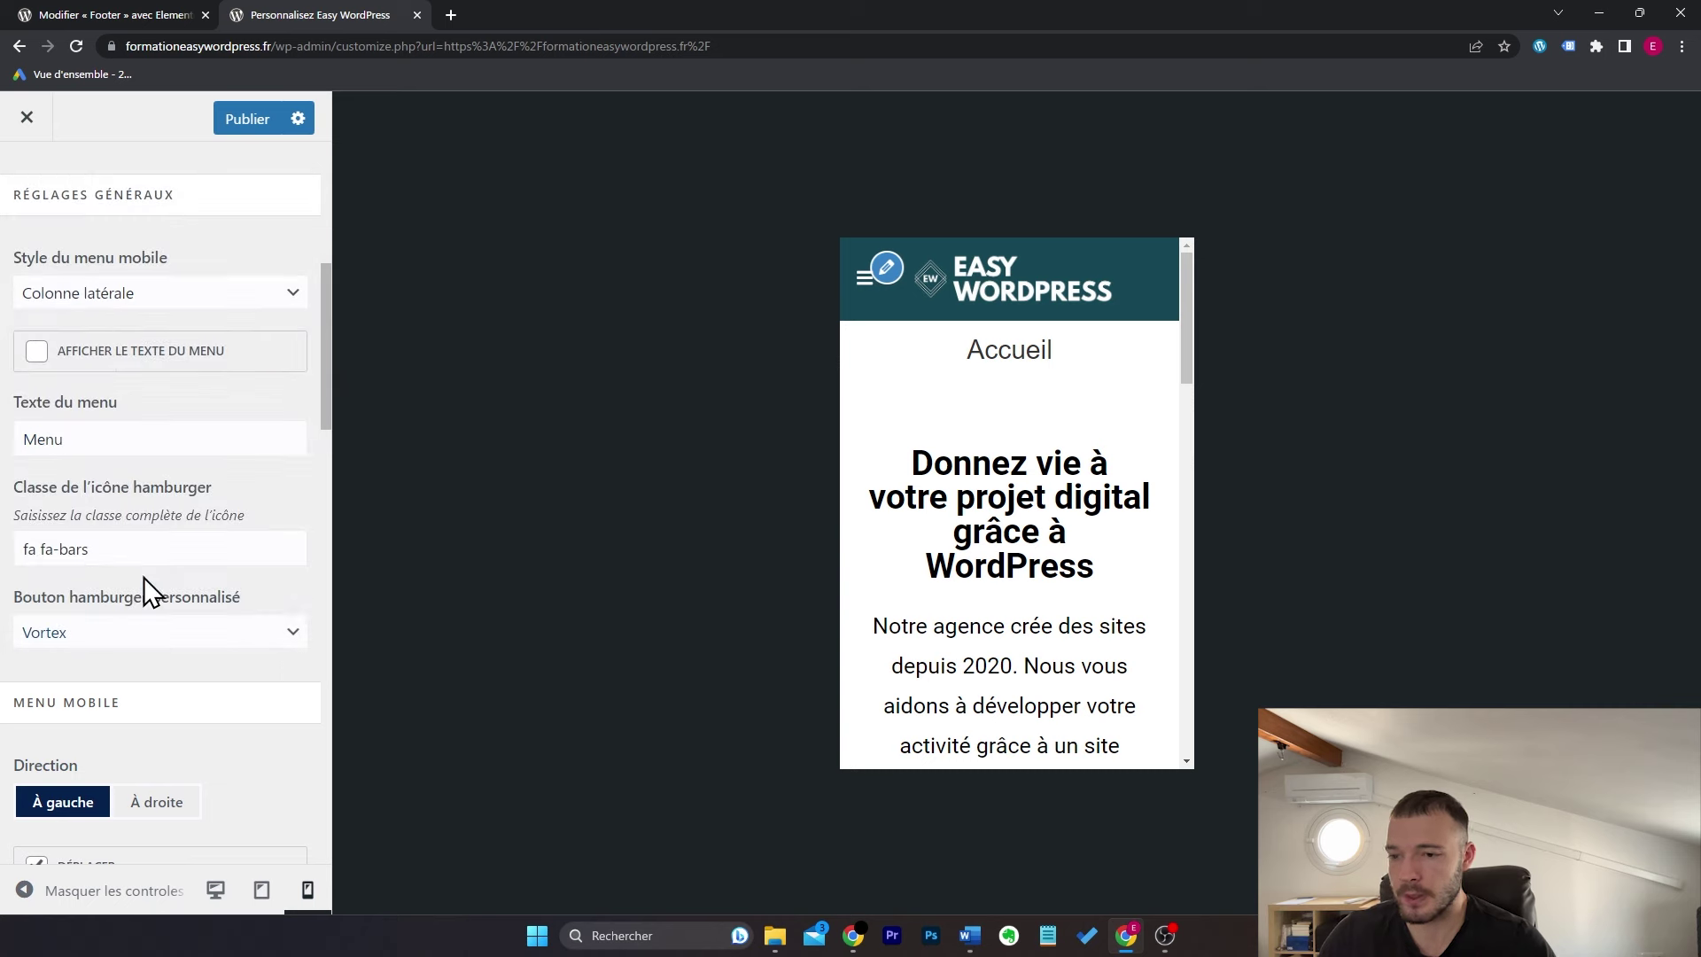
pyautogui.click(866, 297)
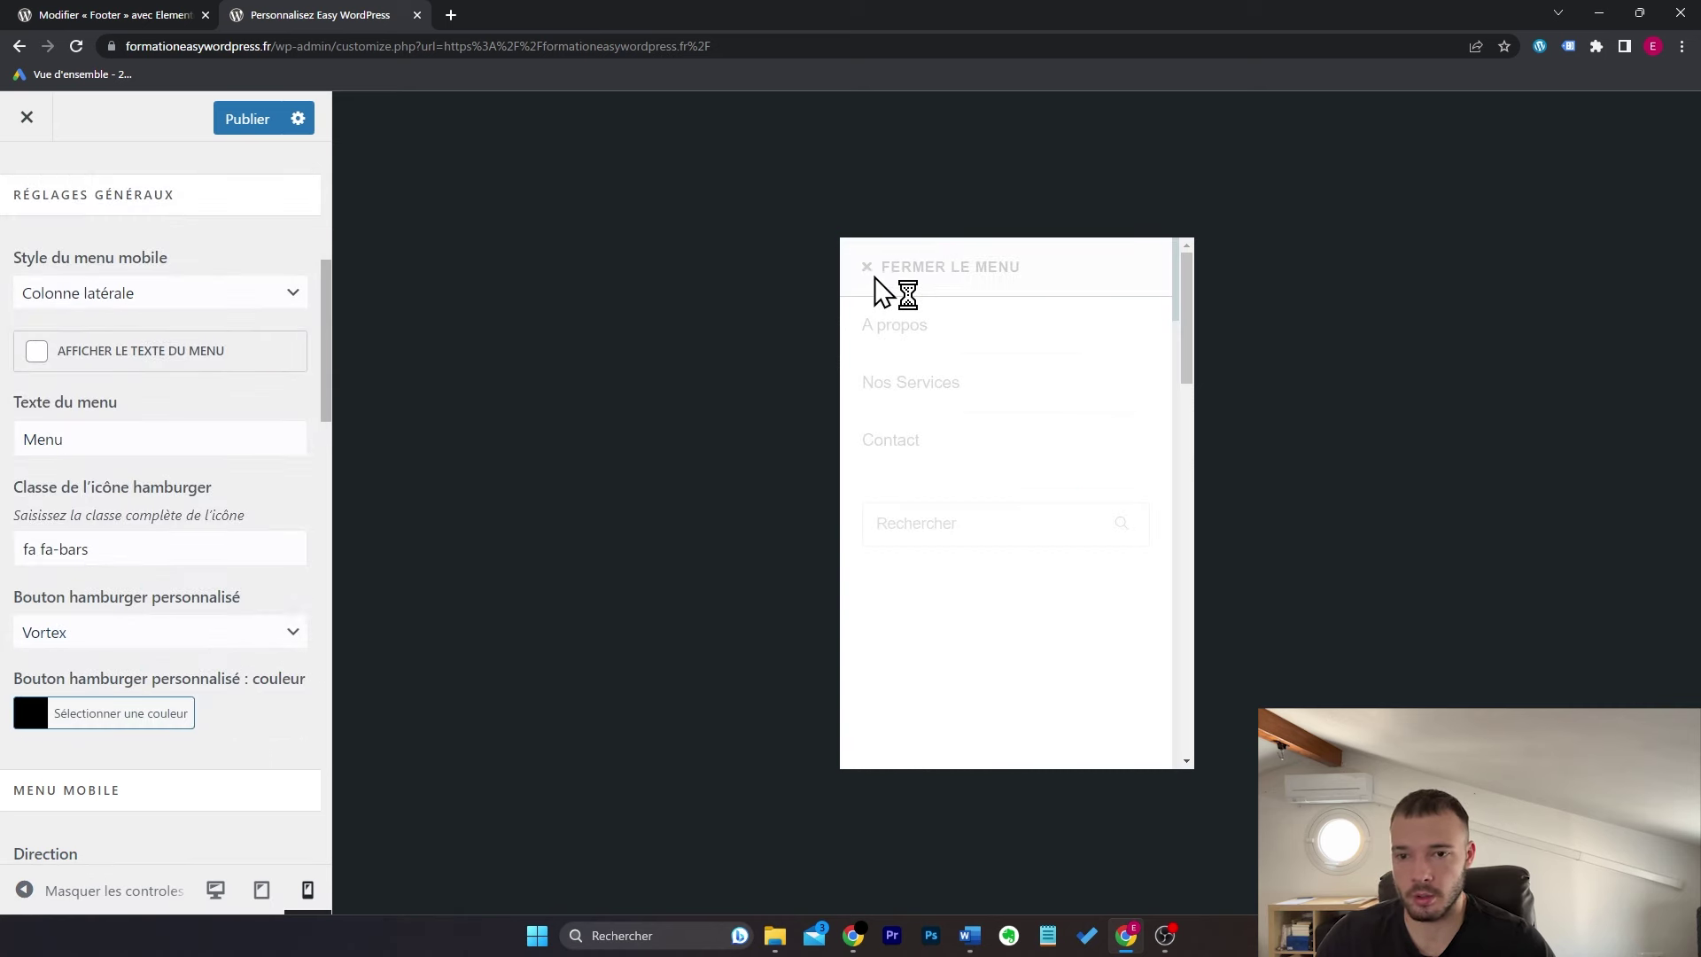
pyautogui.click(879, 288)
pyautogui.click(869, 281)
pyautogui.click(886, 266)
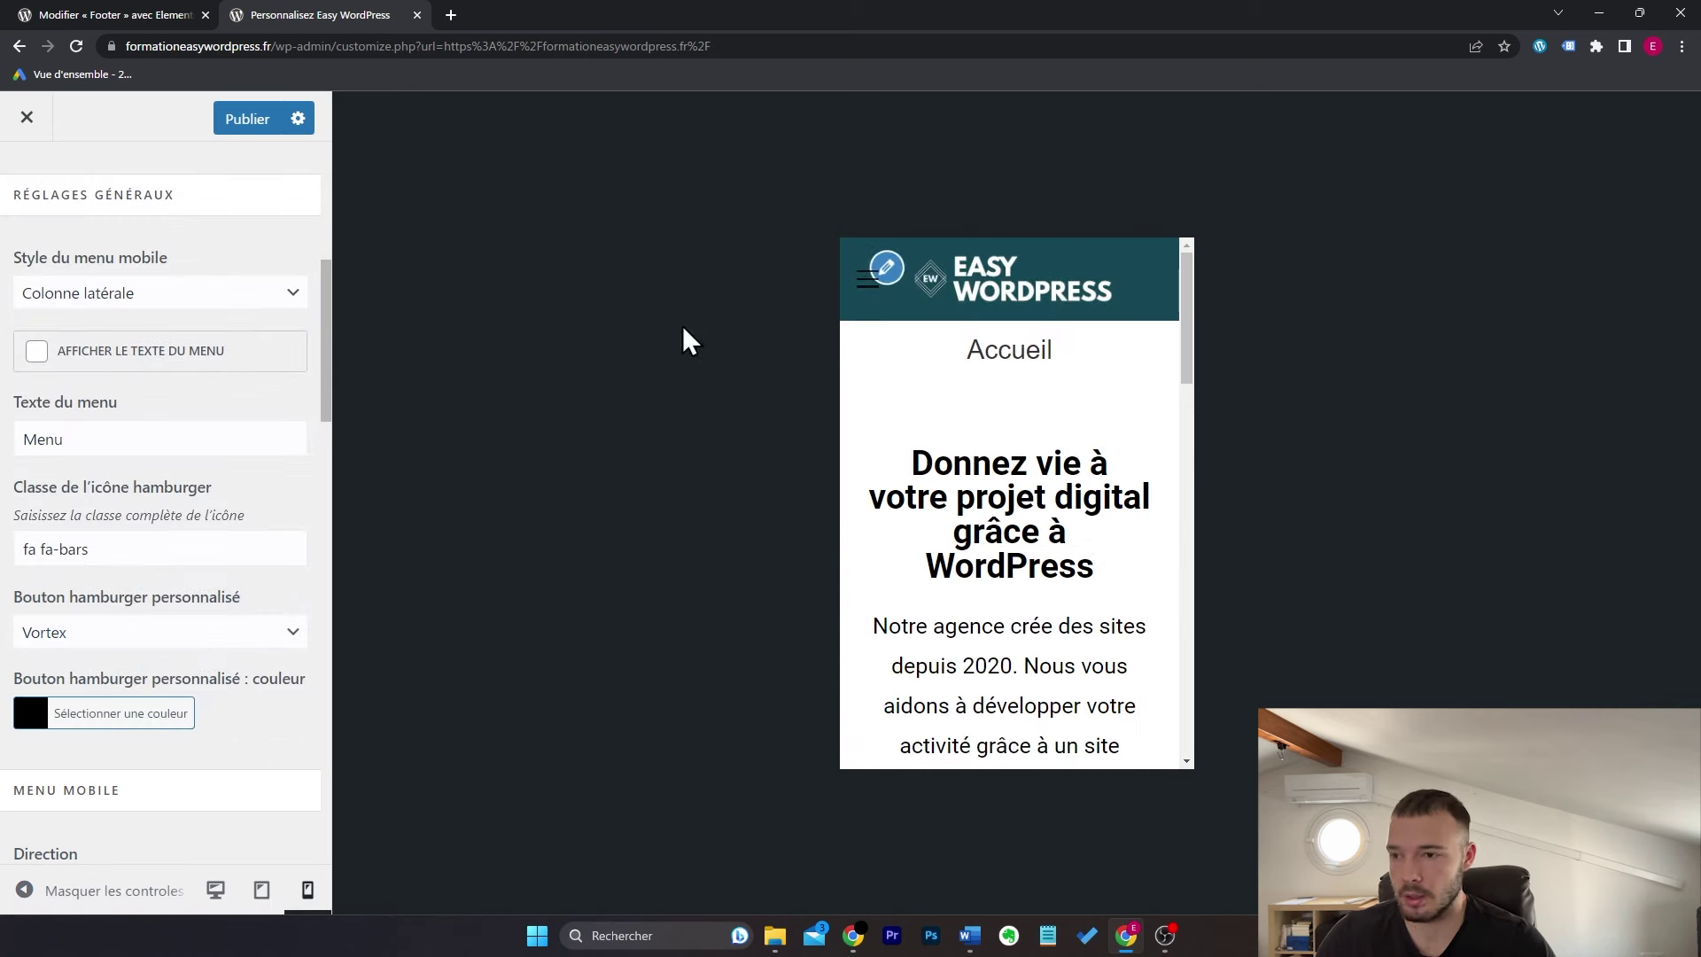
# Step: Revert to Menu déroulant with the default hamburger icon and publish
pyautogui.click(201, 298)
pyautogui.click(183, 343)
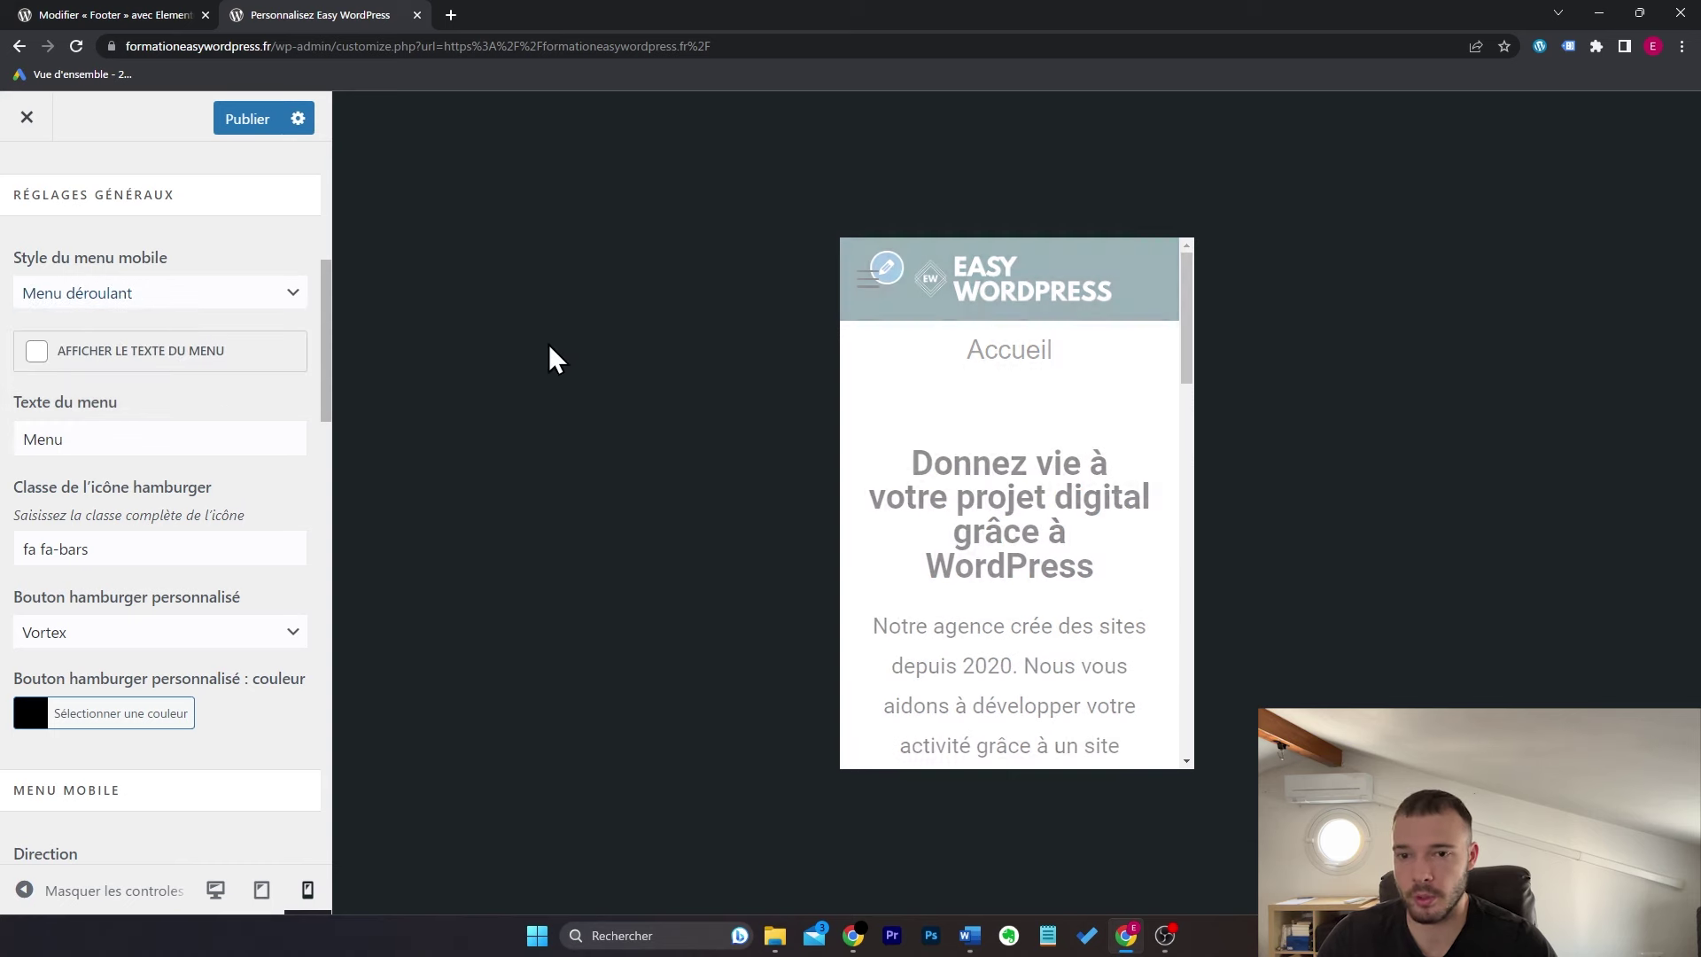
pyautogui.click(867, 300)
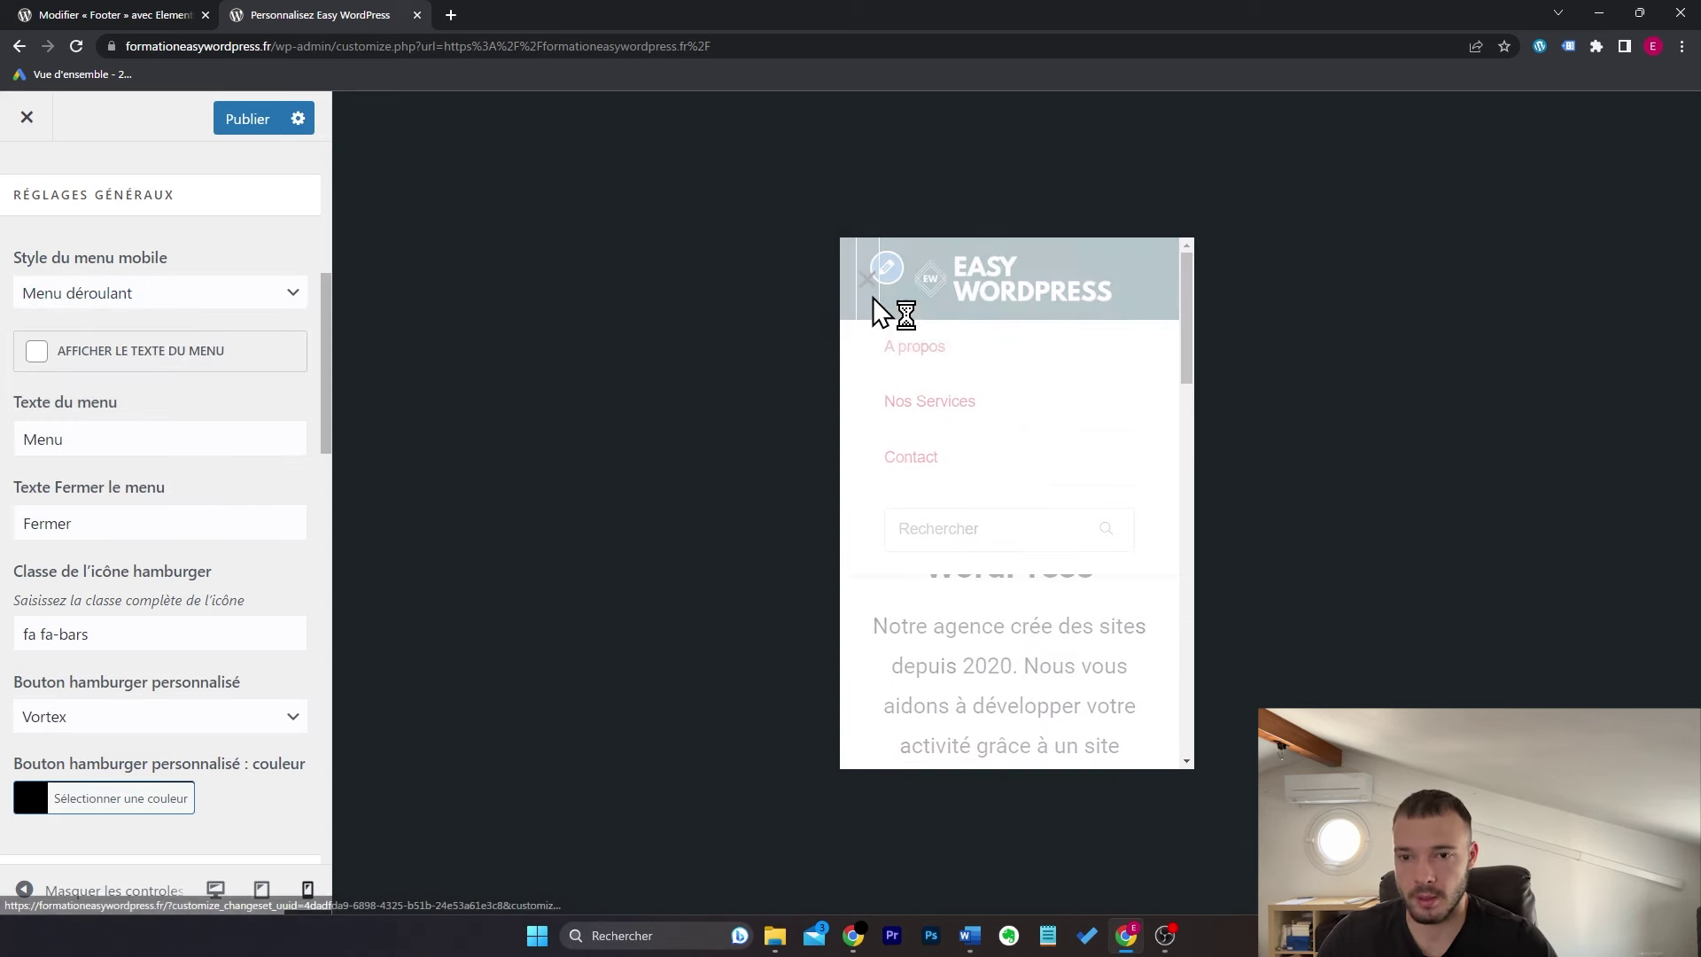
pyautogui.click(869, 293)
pyautogui.click(871, 291)
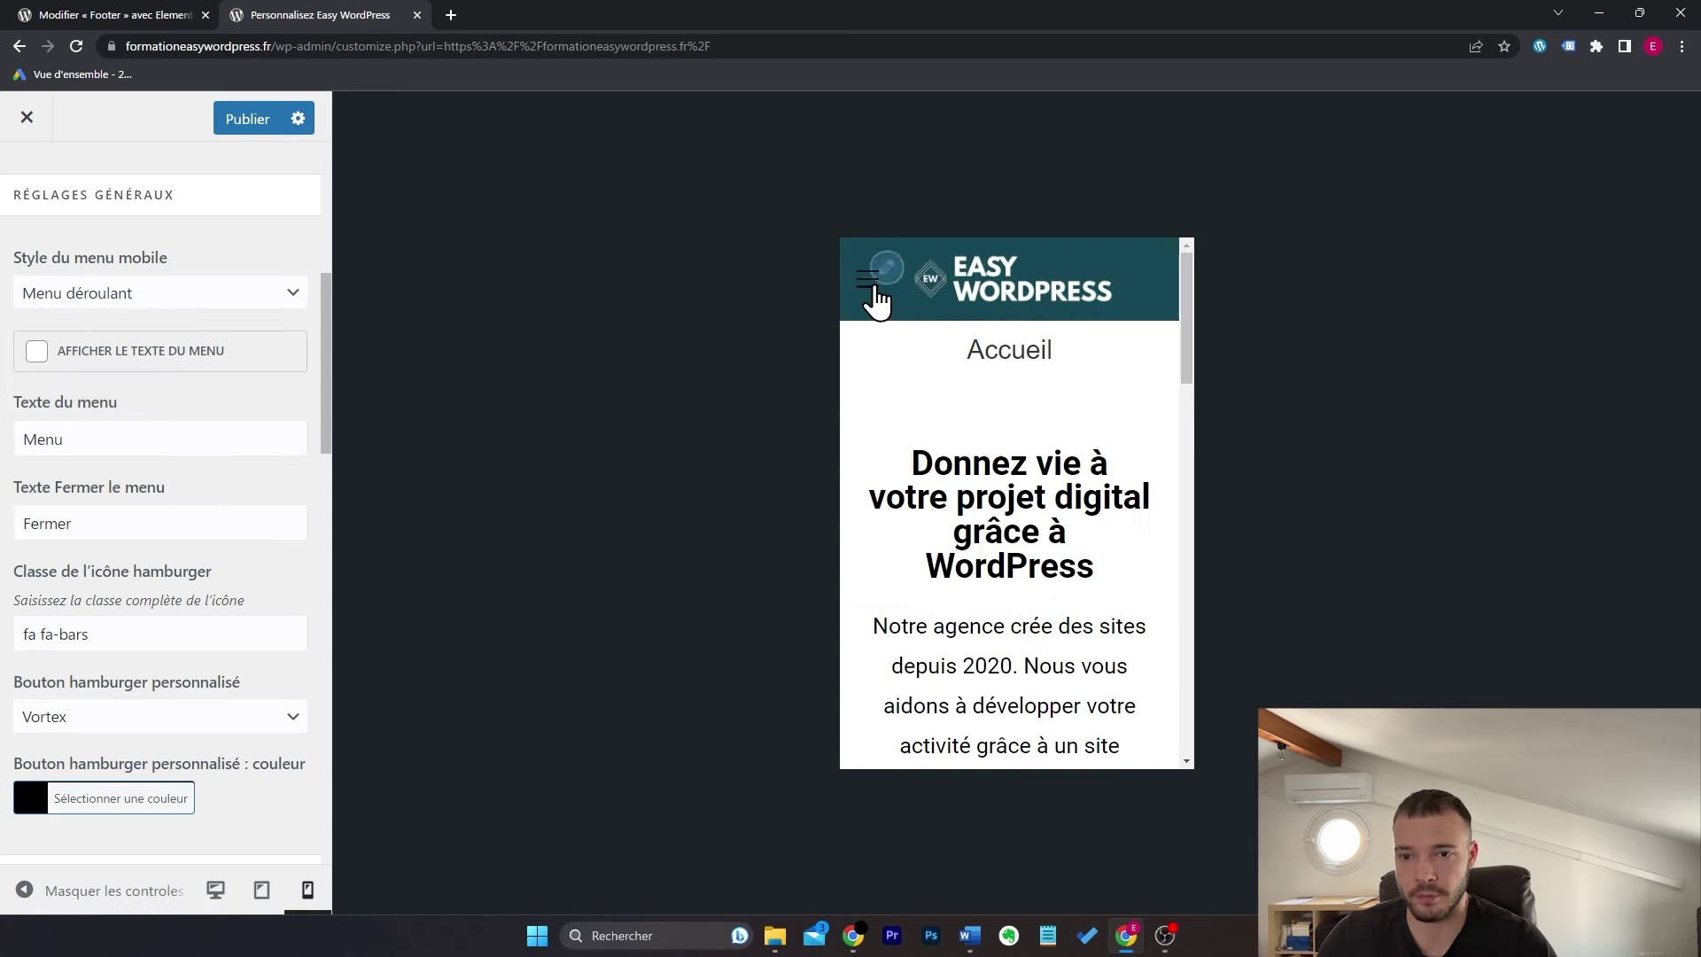
pyautogui.click(164, 722)
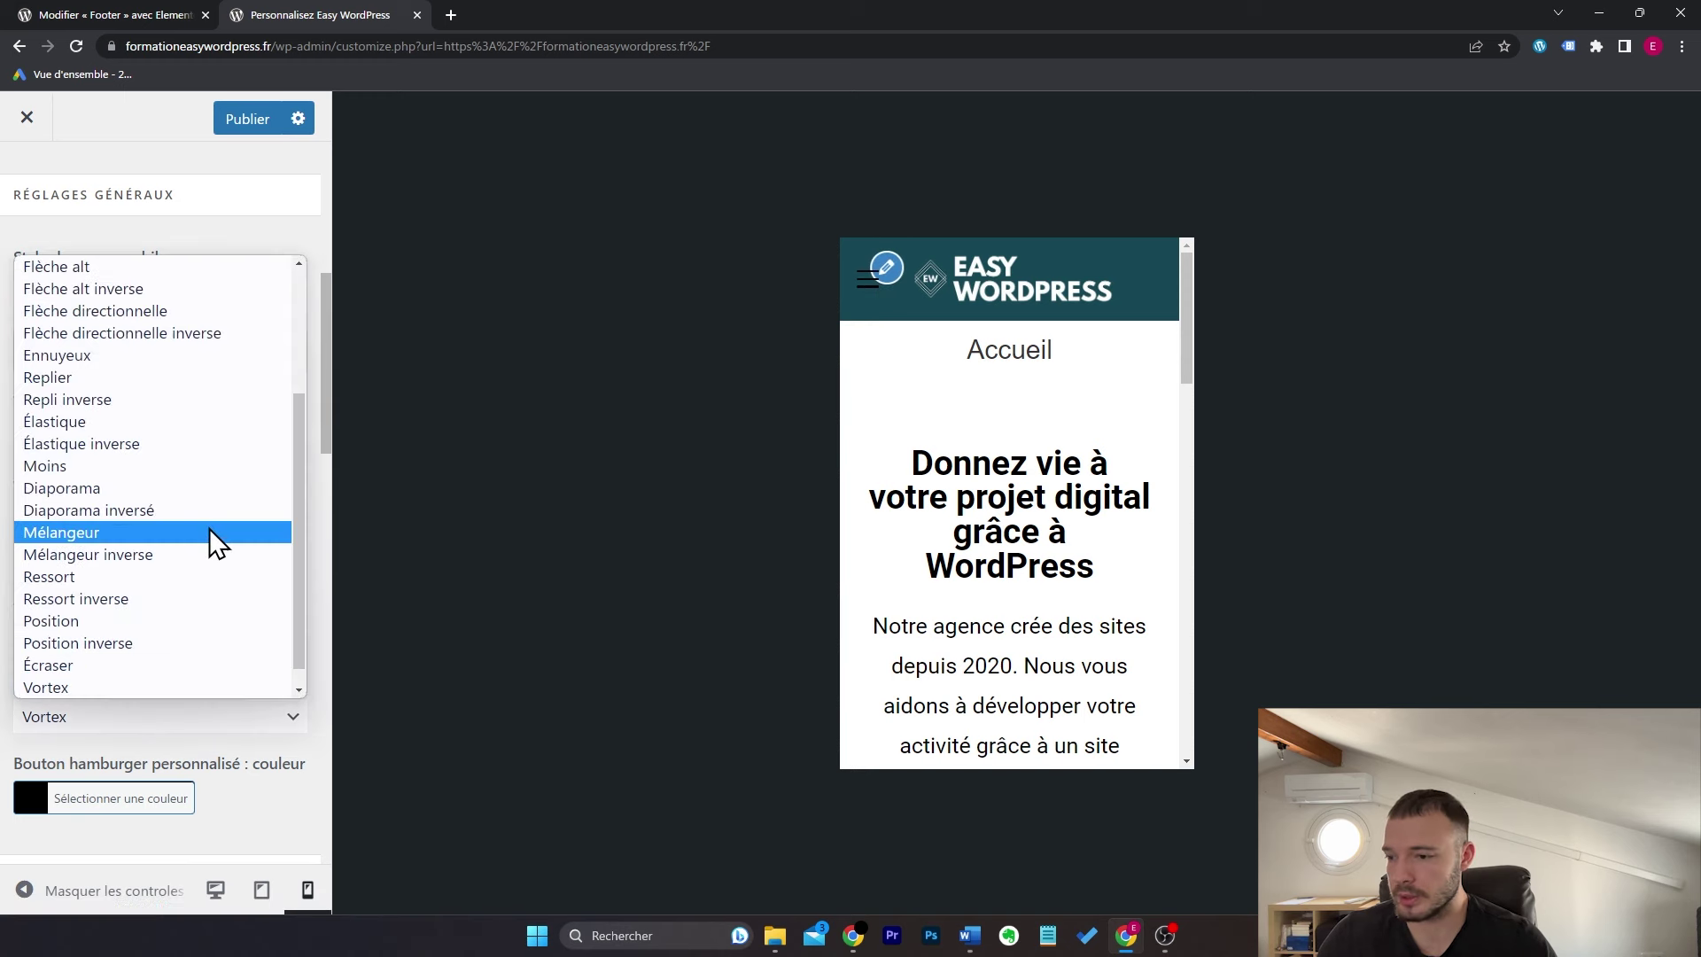
pyautogui.scroll(3, 163, 549)
pyautogui.click(170, 268)
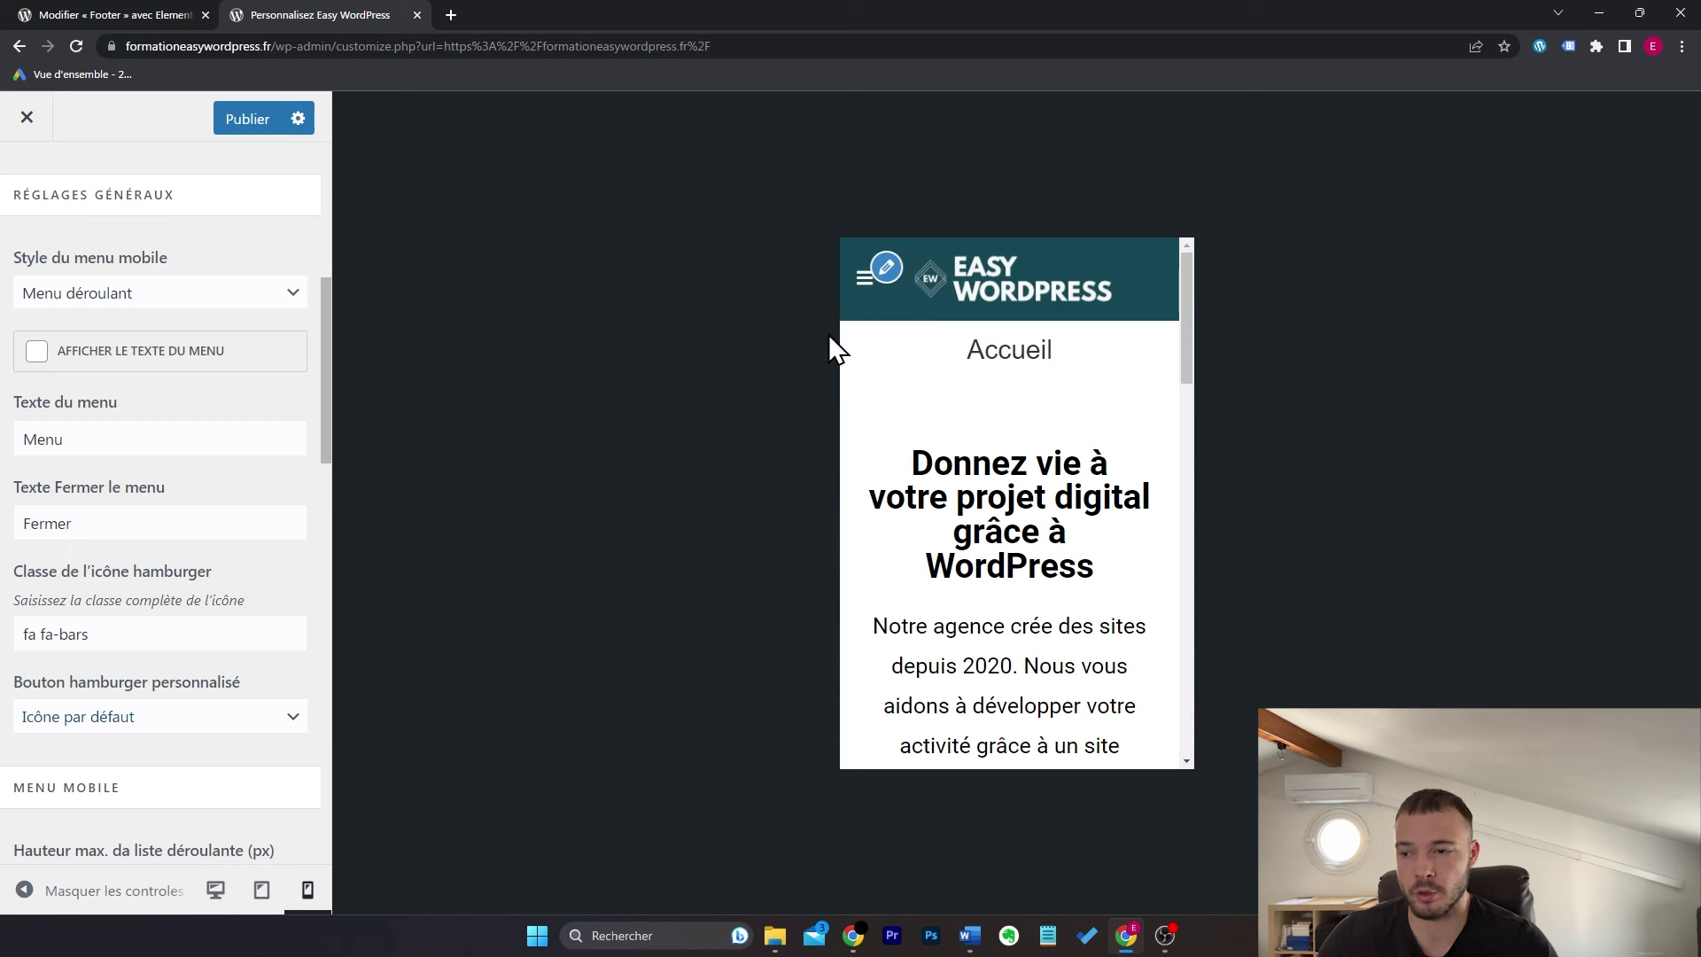
pyautogui.click(249, 130)
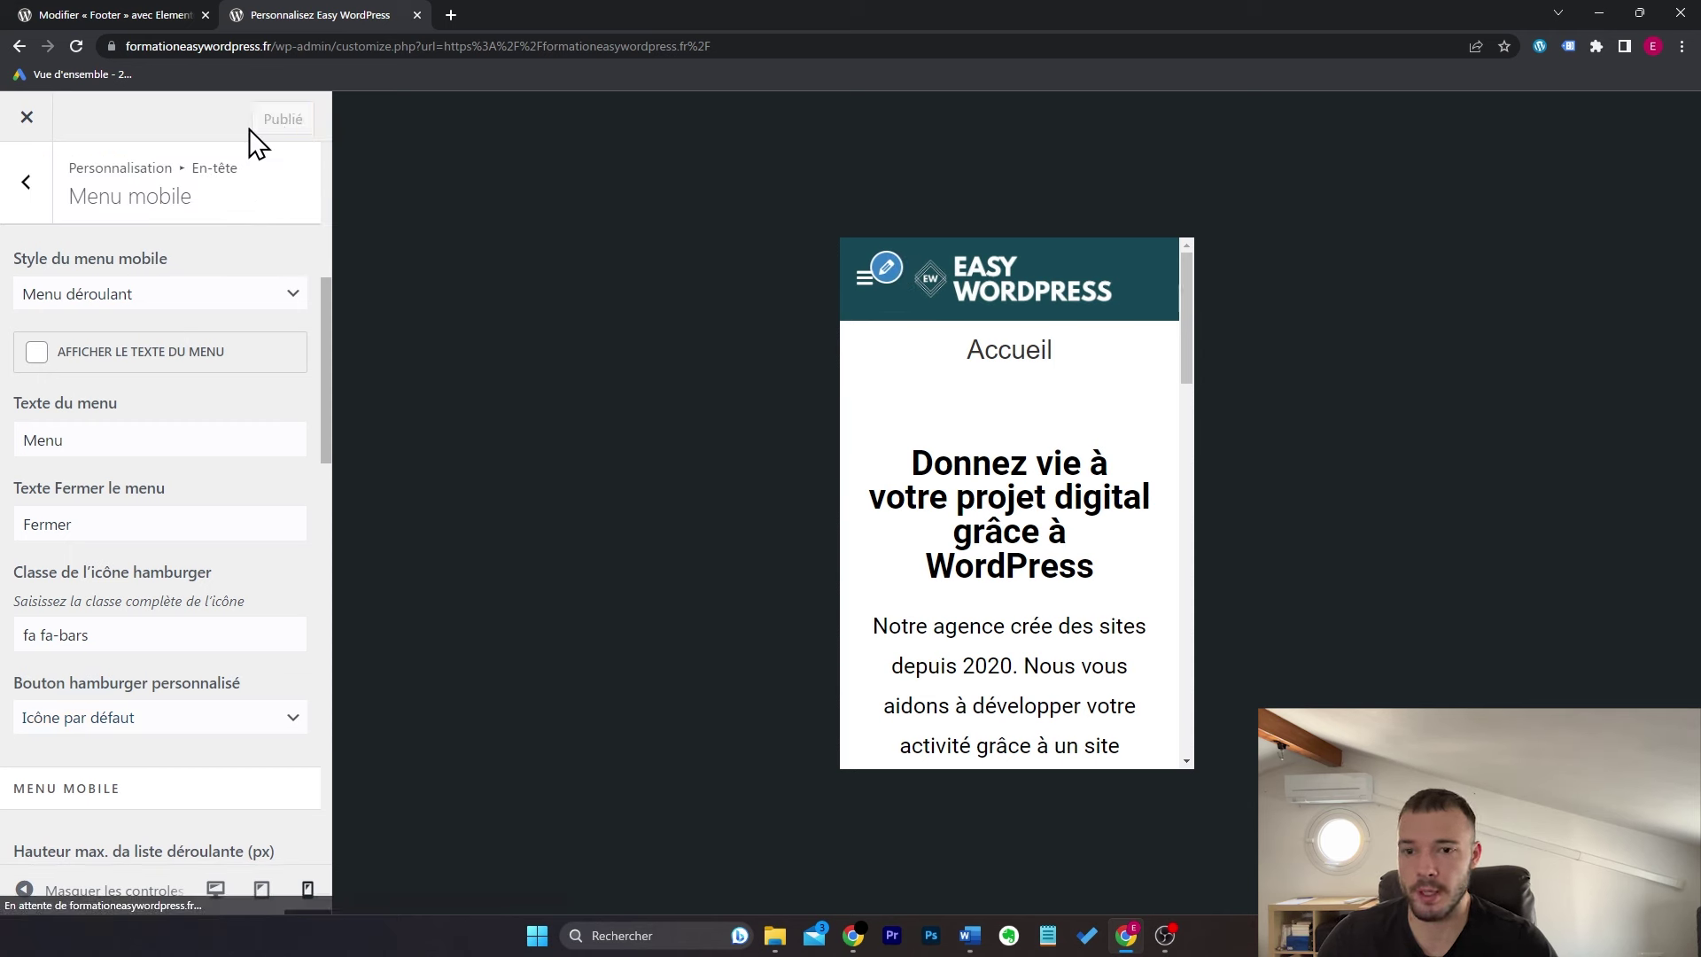
# Step: Open the Typographie > Titrage 1 (h1) settings from the main Customizer sections
pyautogui.click(43, 200)
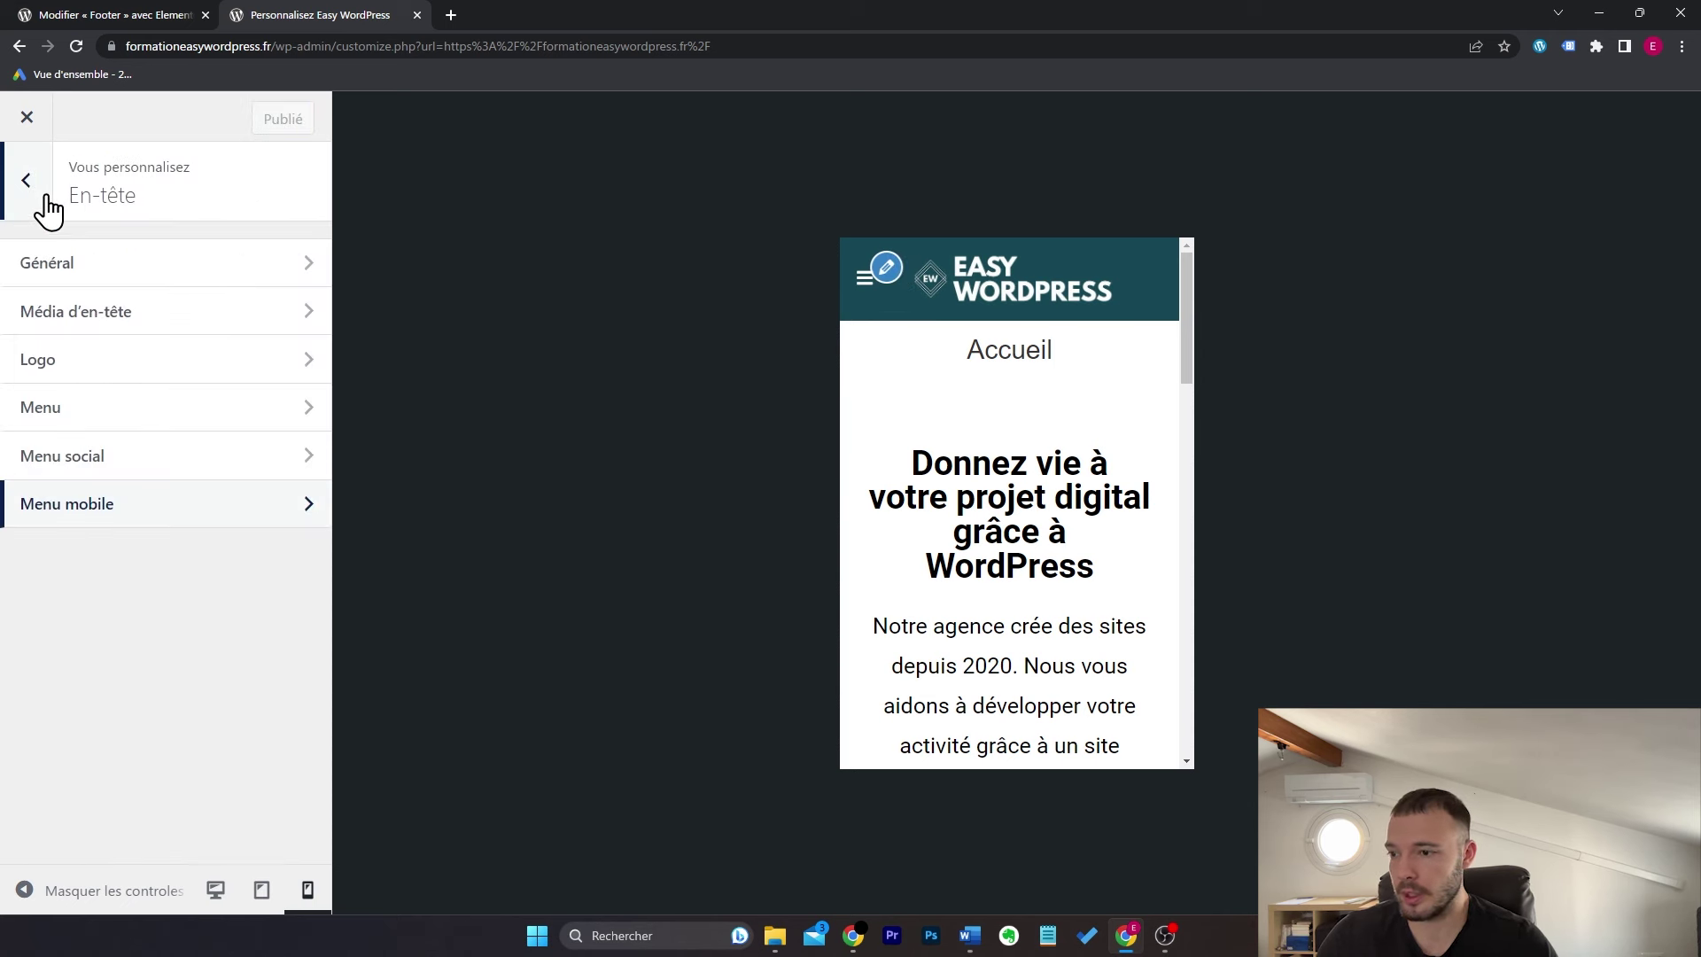
pyautogui.click(45, 198)
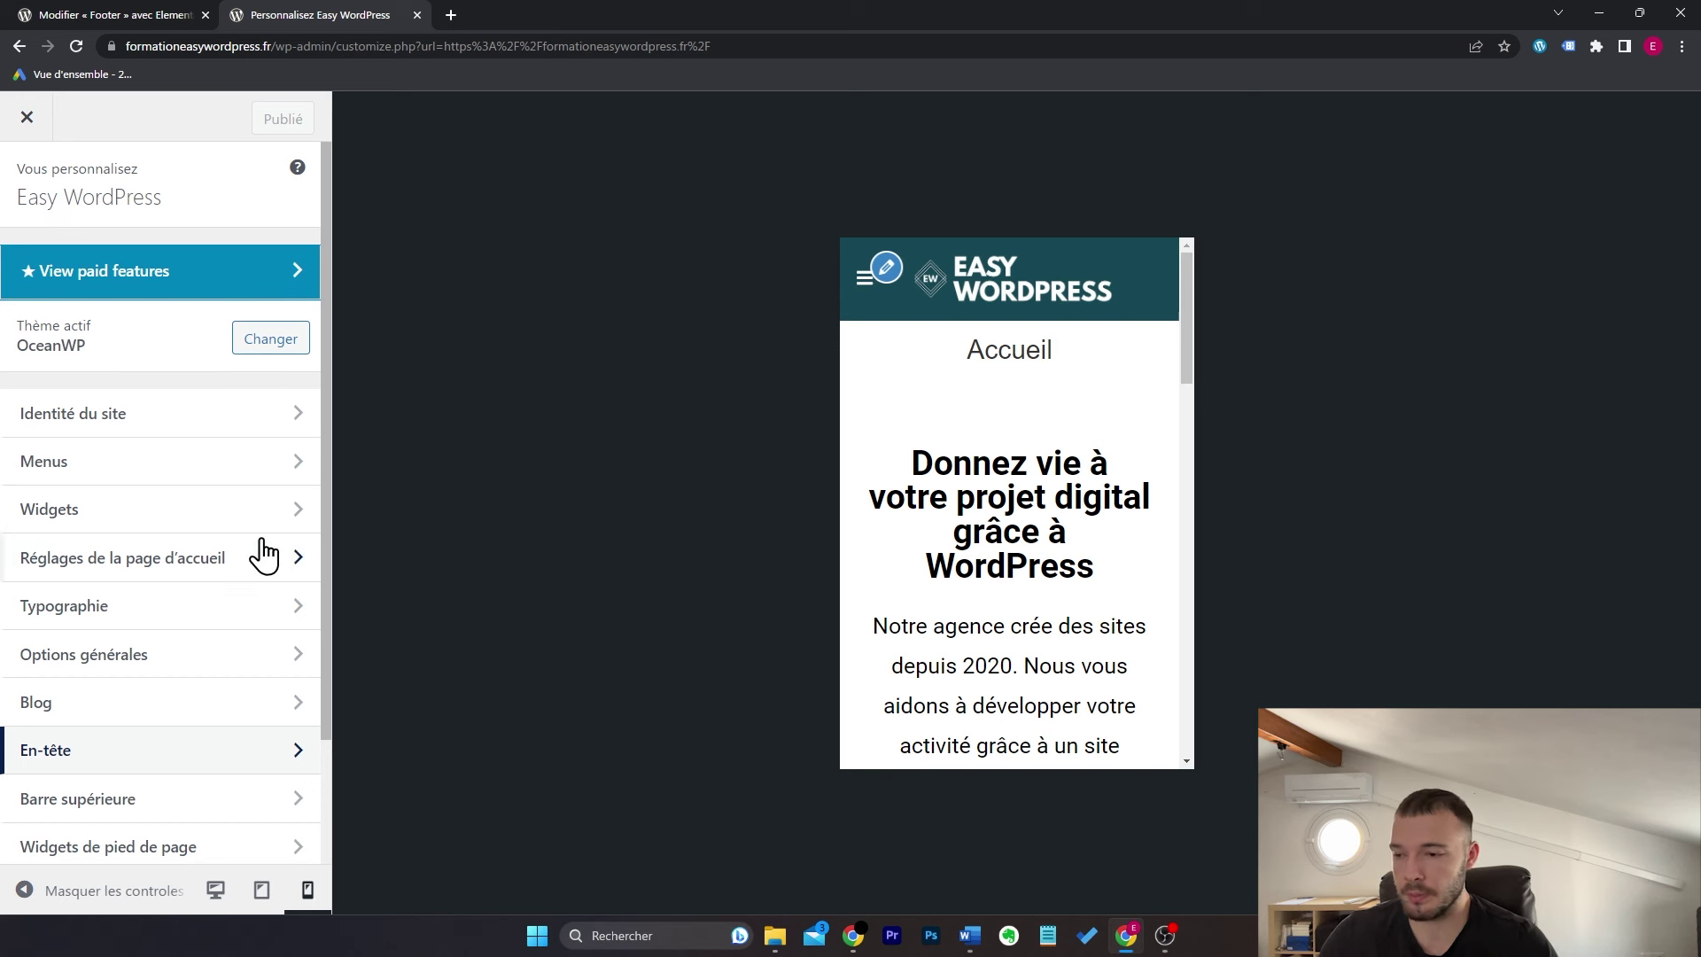
pyautogui.click(196, 612)
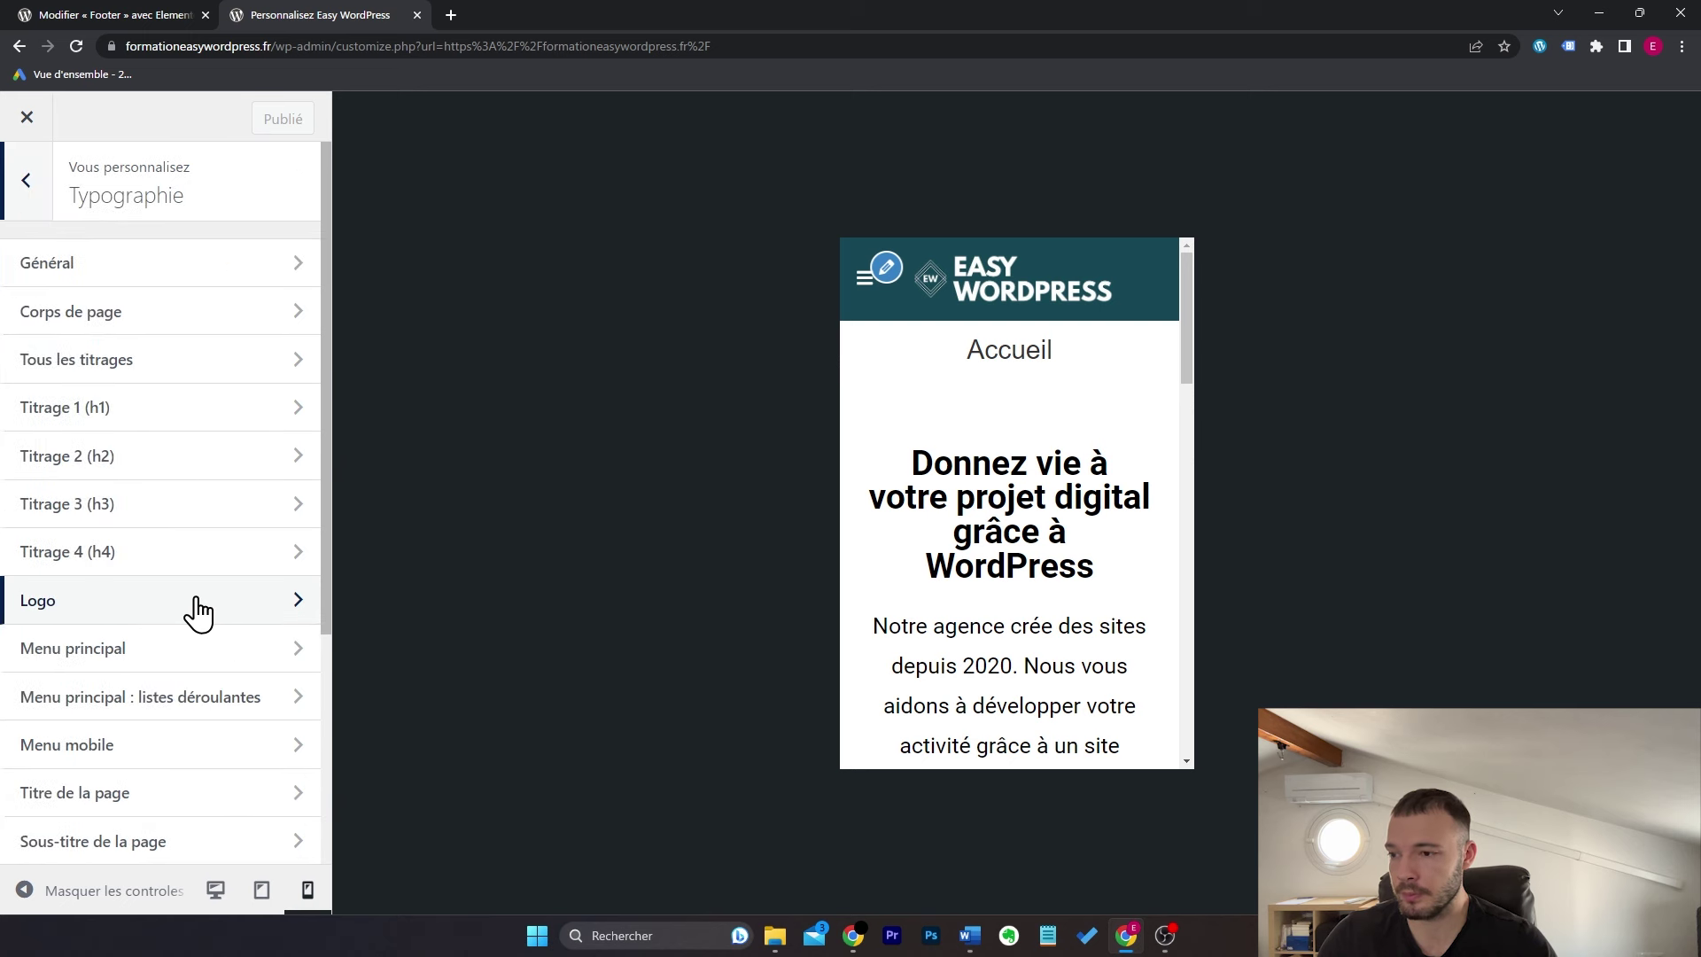
pyautogui.click(201, 412)
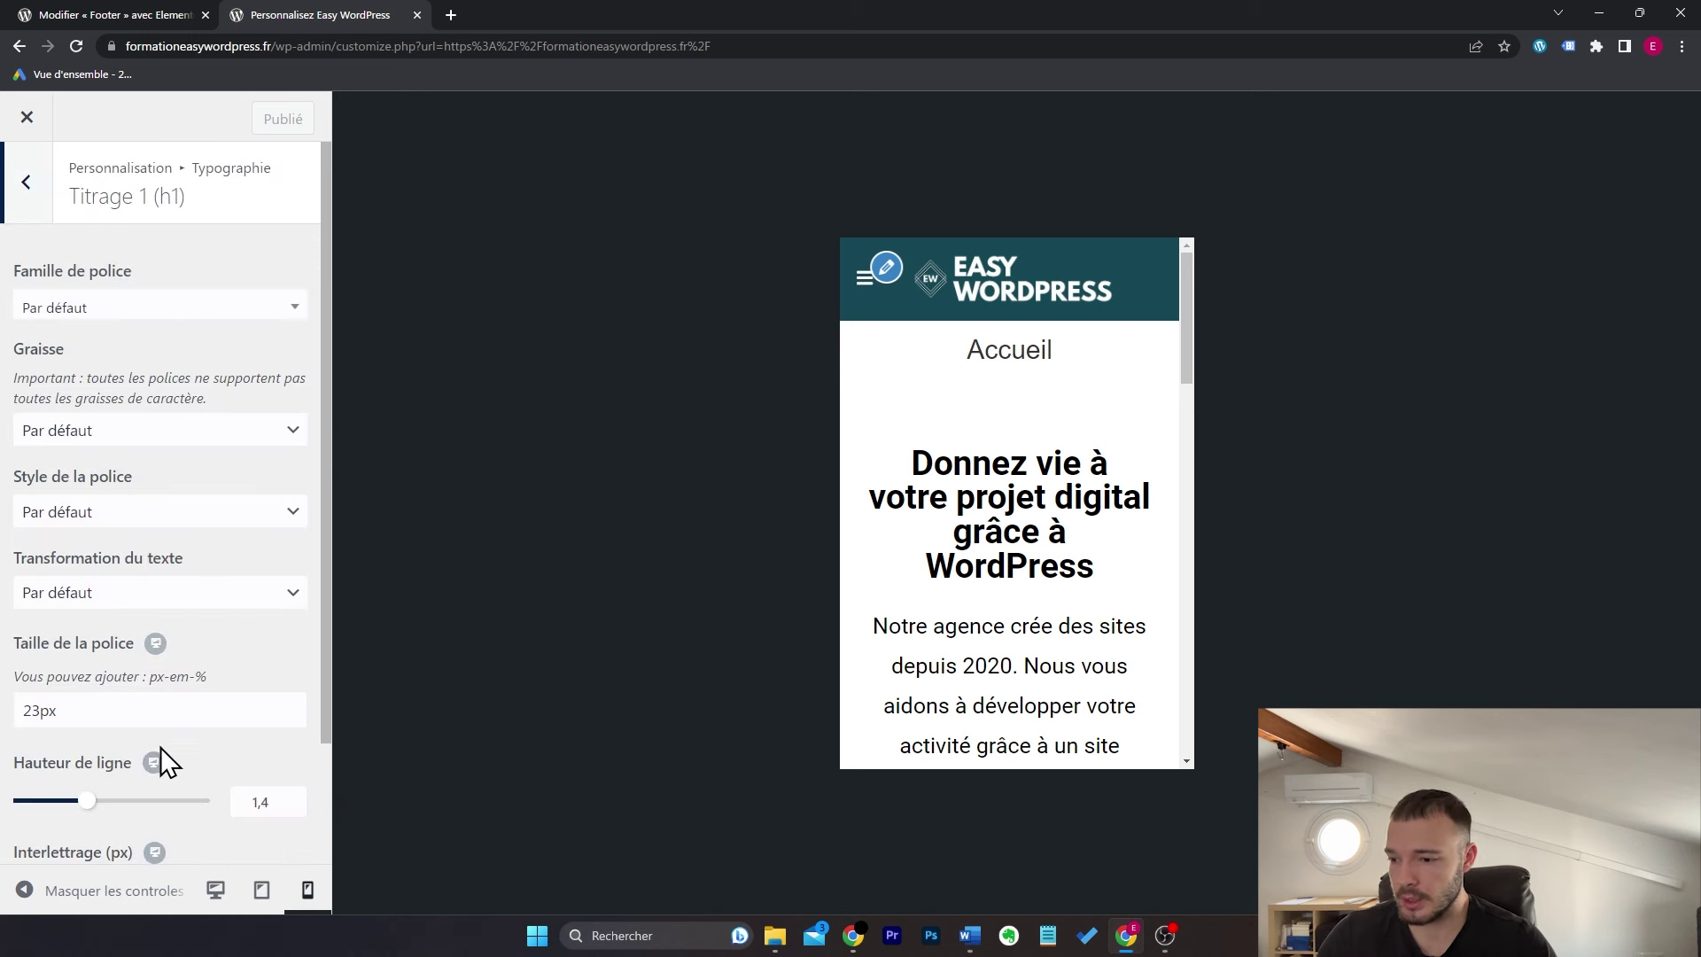
pyautogui.scroll(-1, 222, 612)
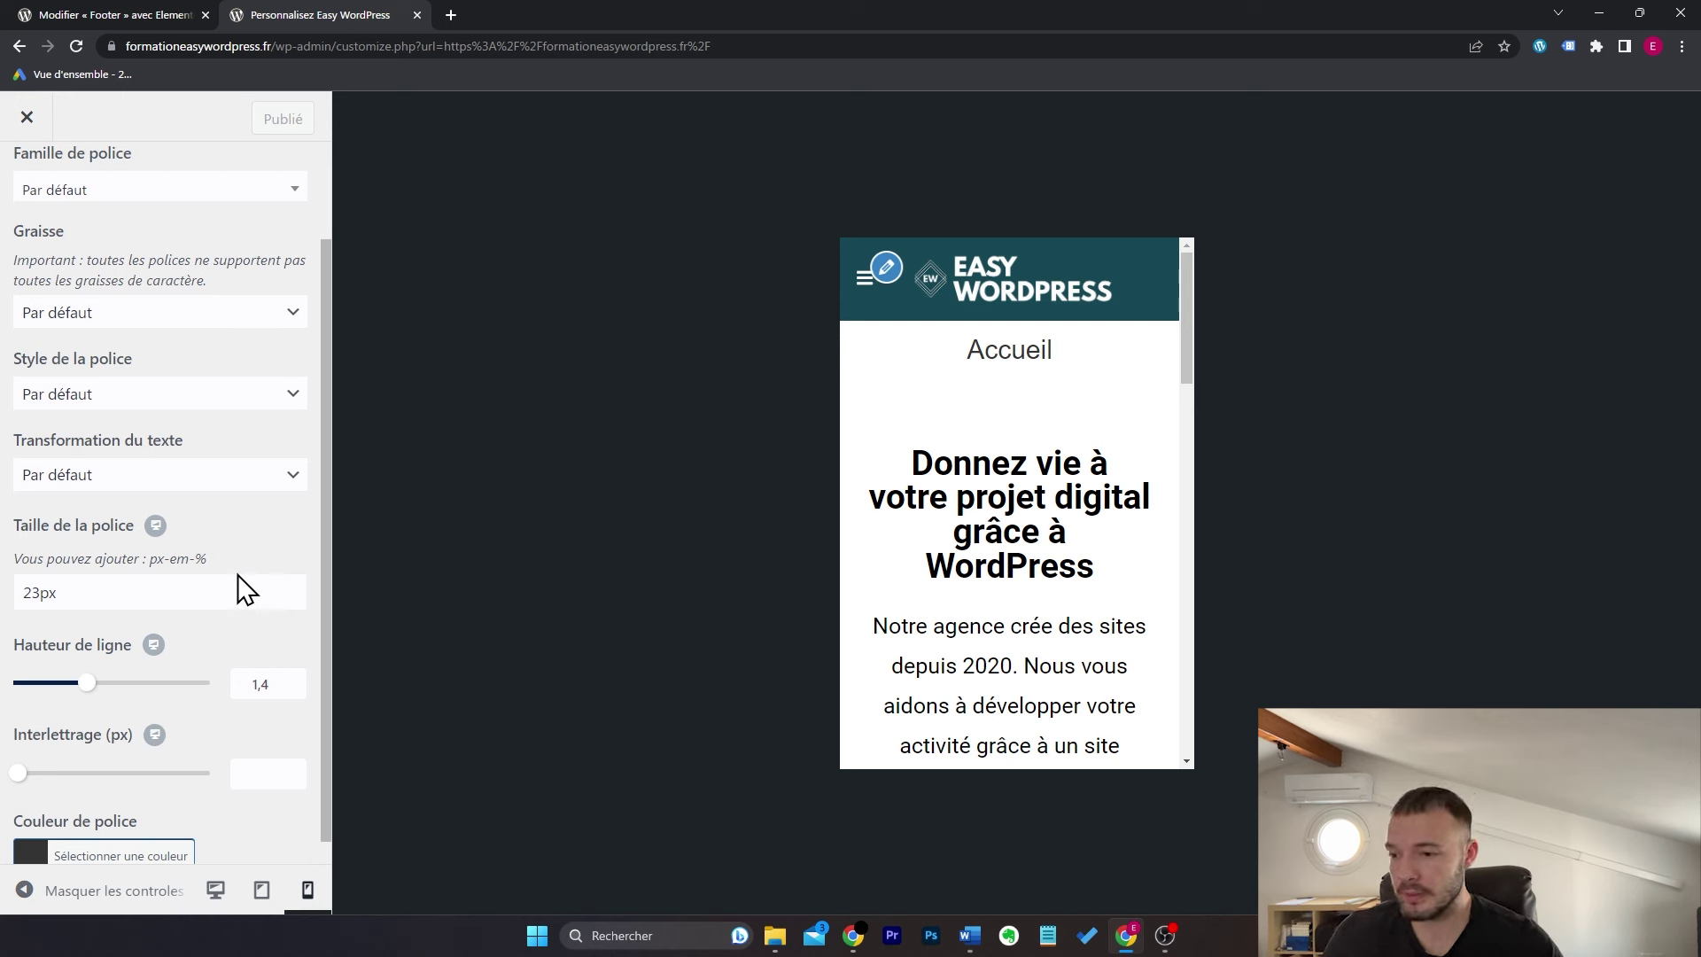
pyautogui.click(157, 528)
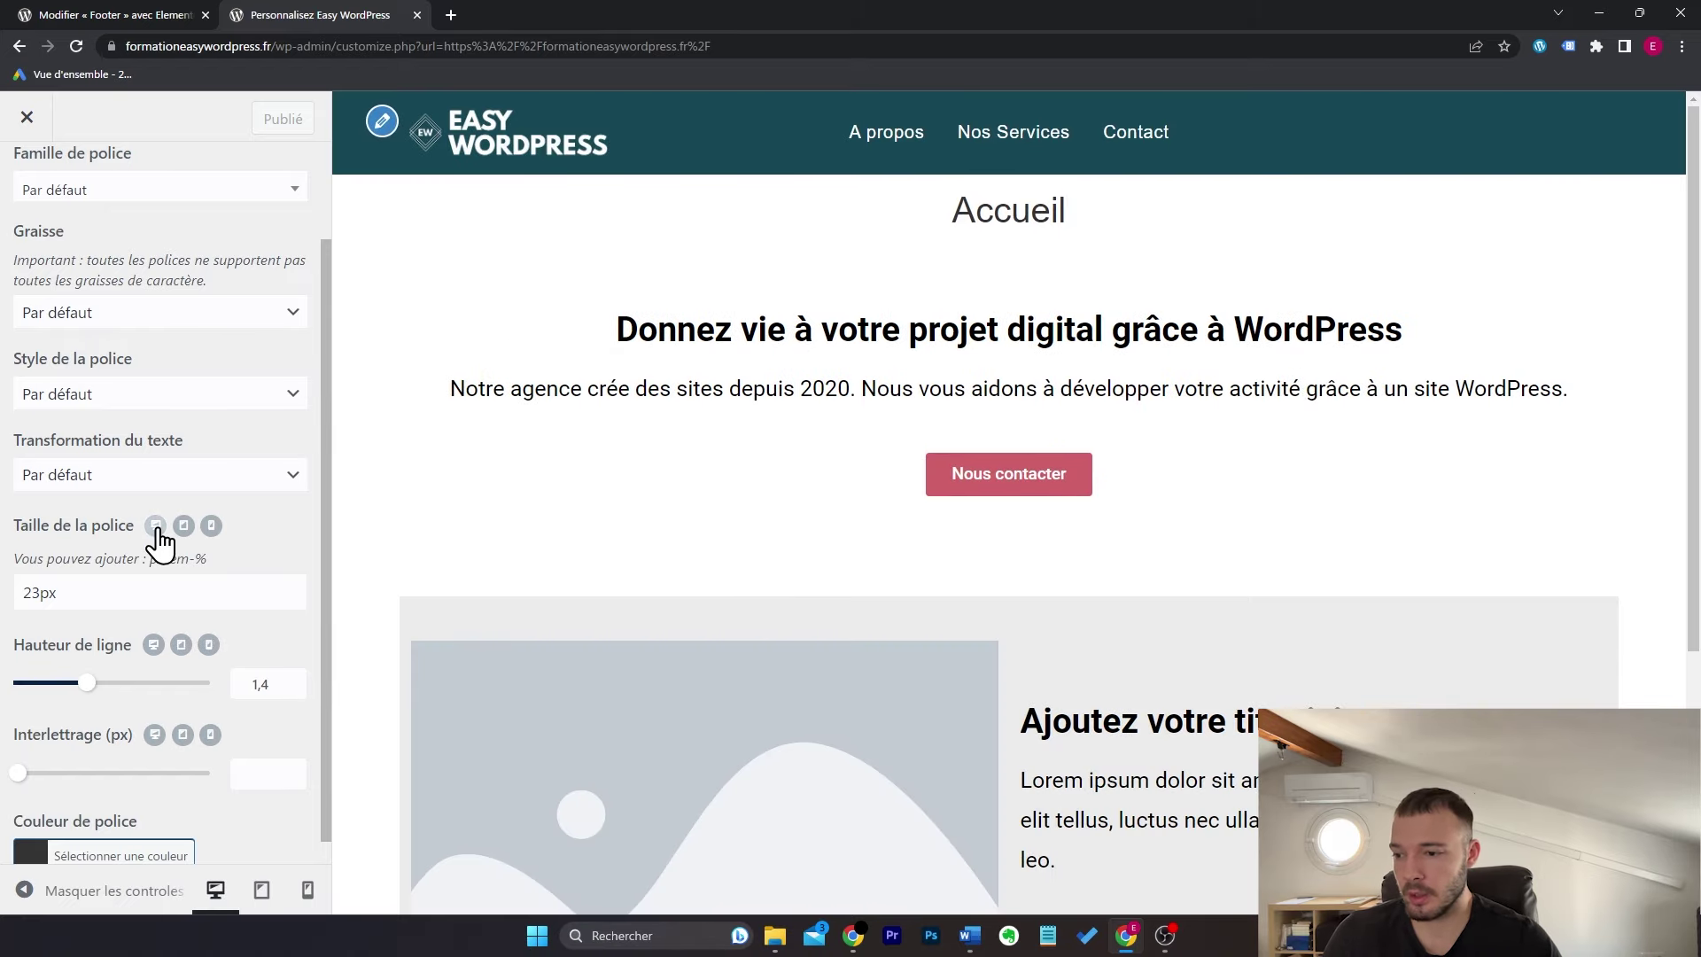
# Step: Try a mobile h1 font size, compare with desktop, and publish
pyautogui.click(211, 527)
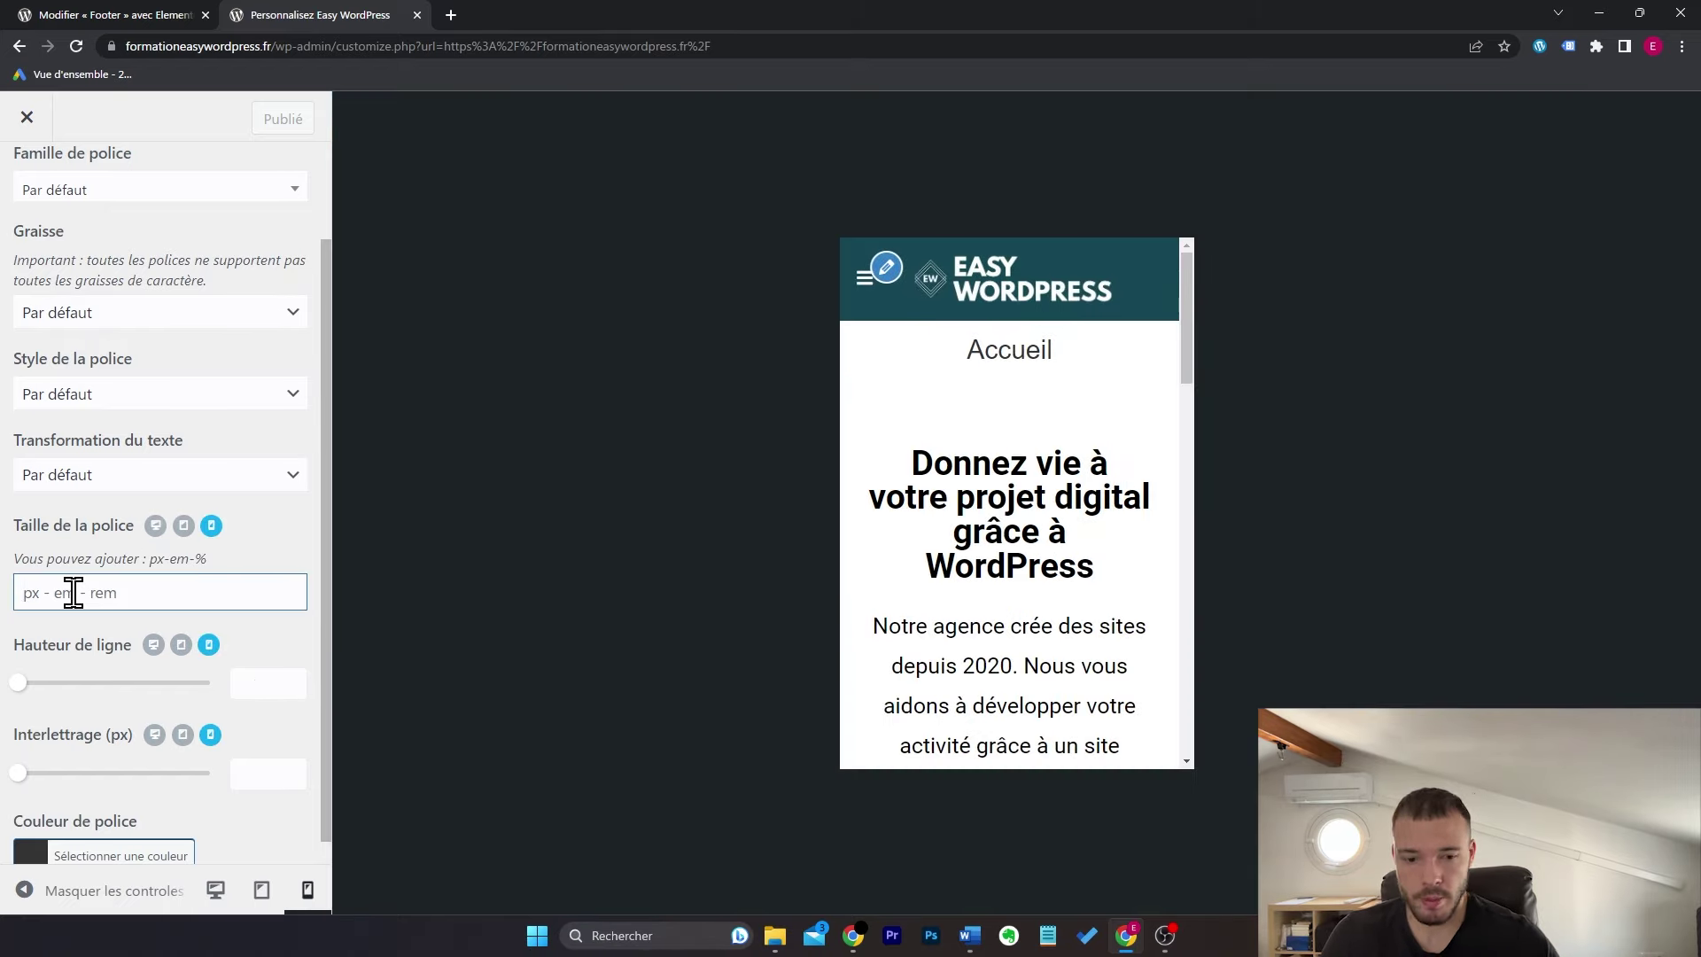
pyautogui.write('18')
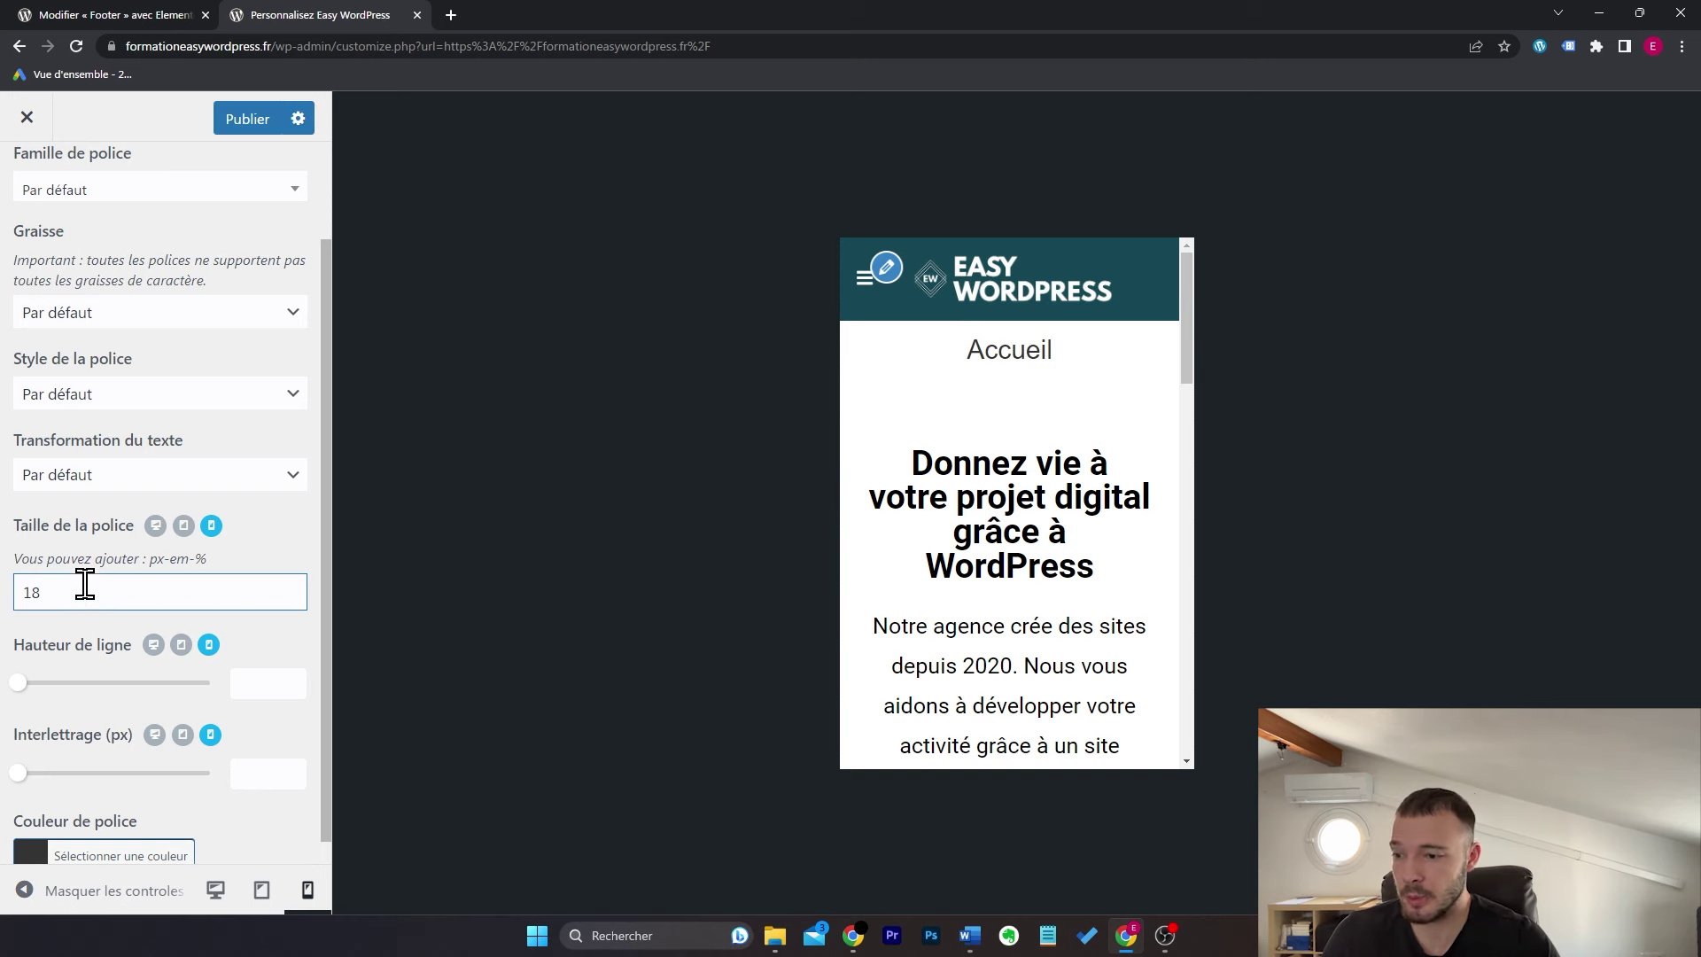
pyautogui.click(156, 526)
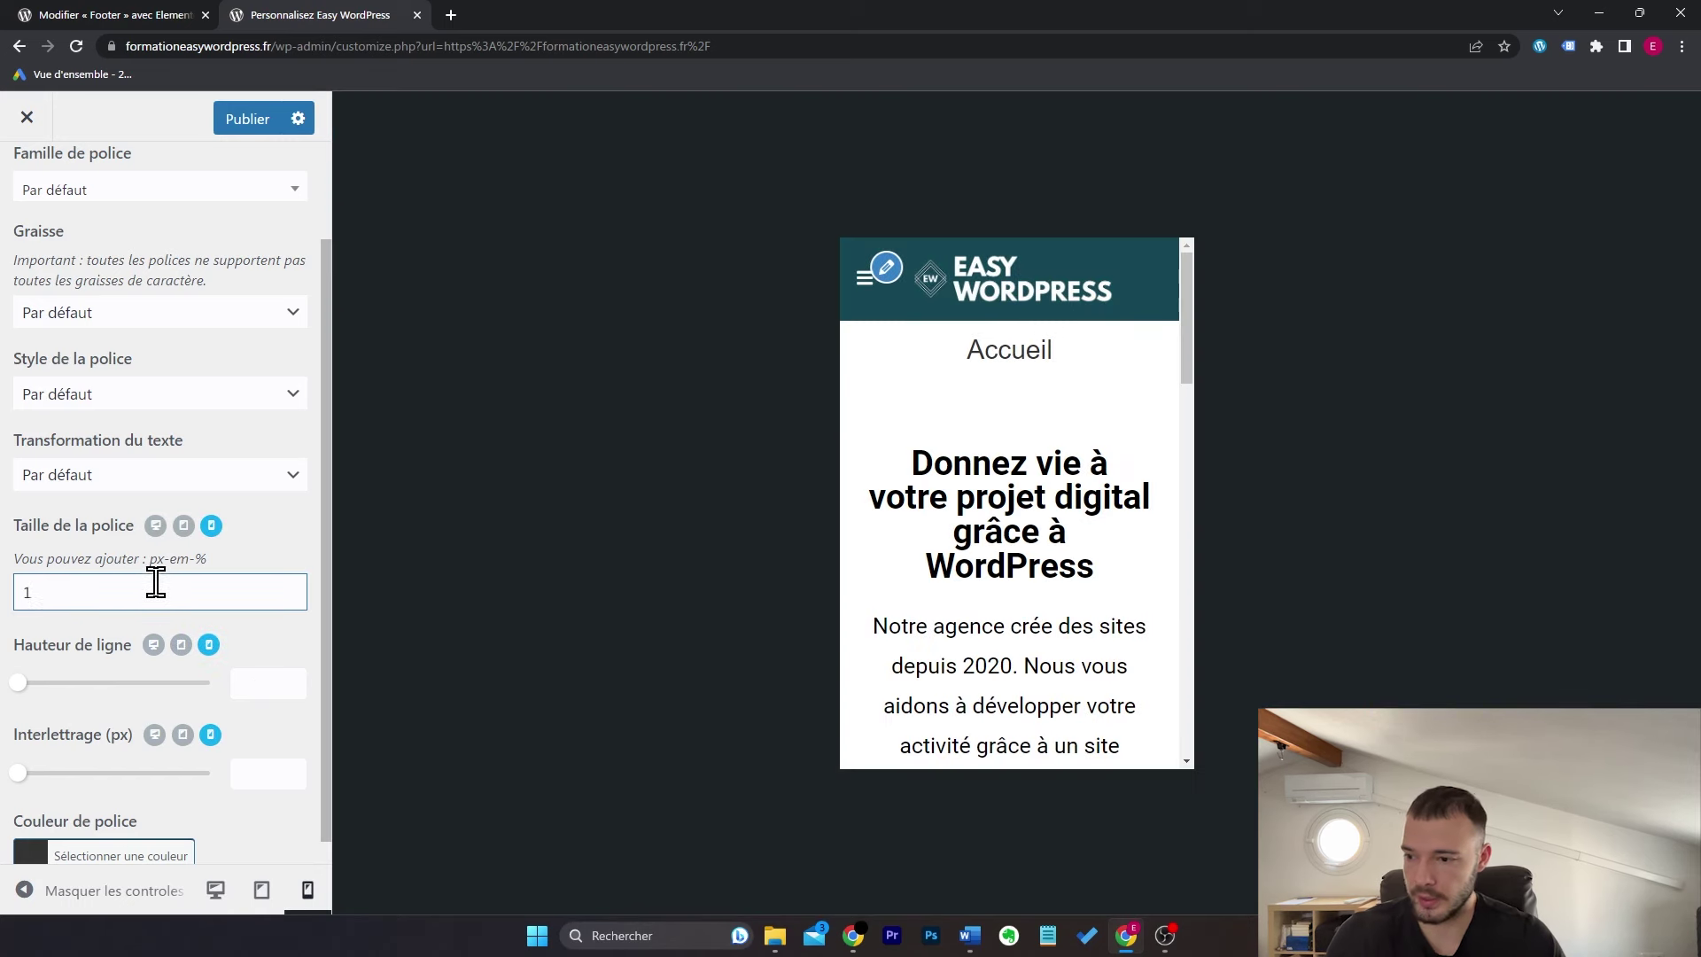
pyautogui.click(246, 110)
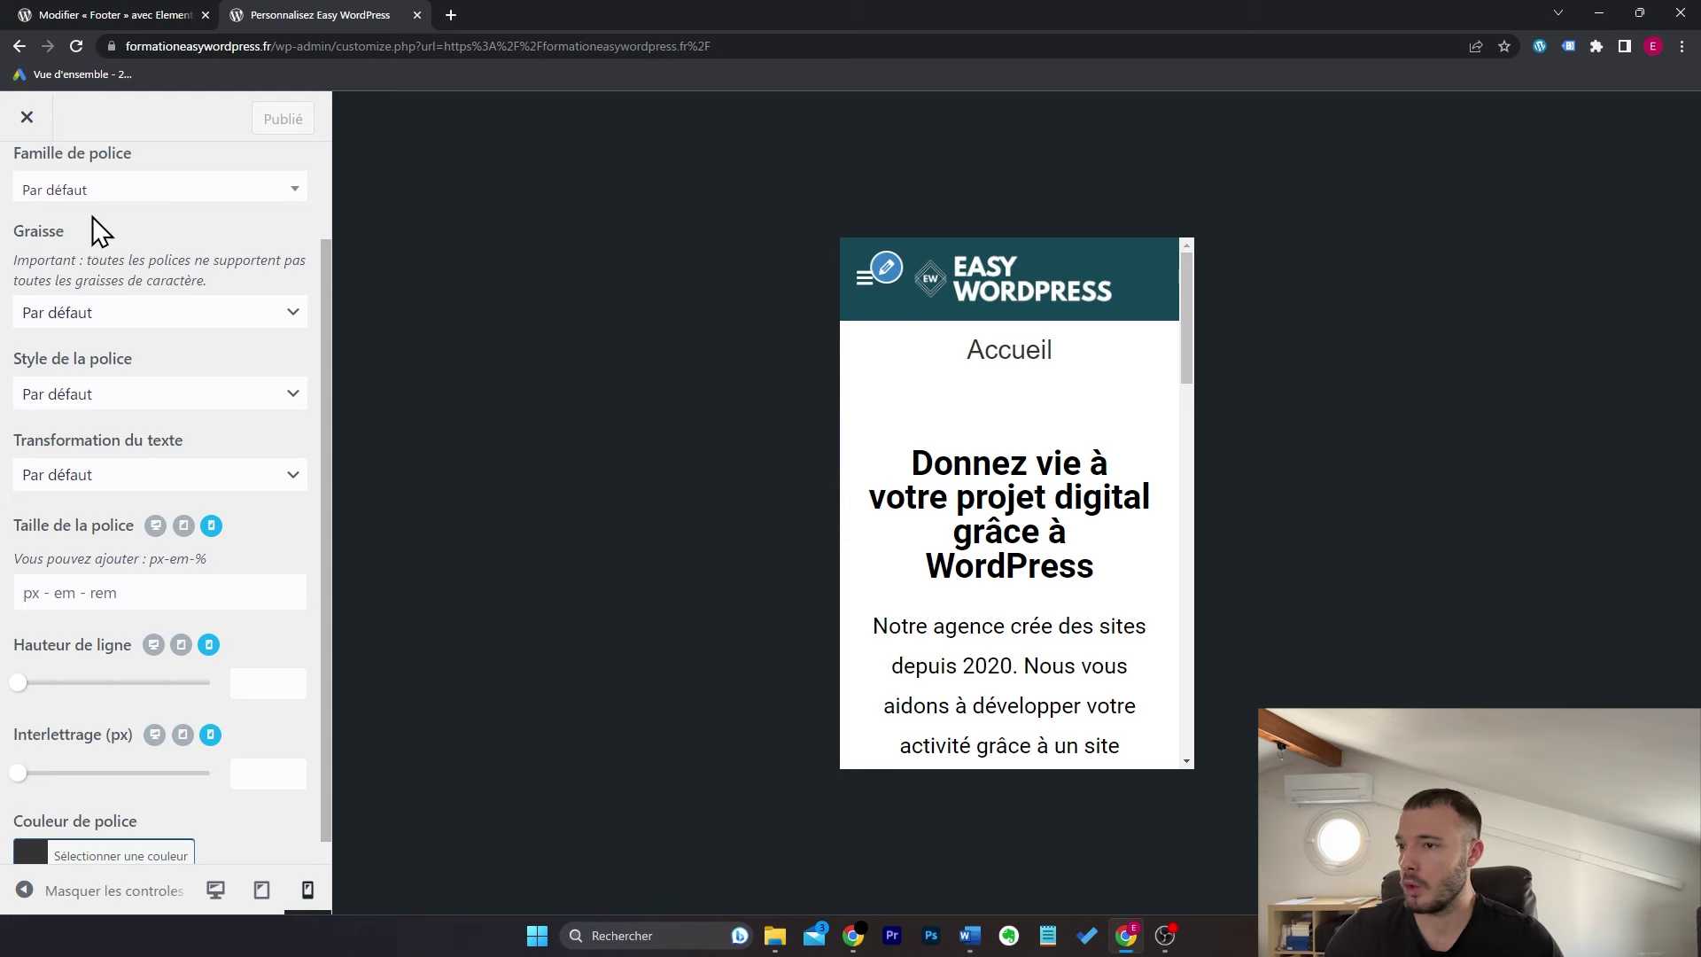
# Step: Close the Customizer, open Accueil in Elementor, and preview it at mobile width
pyautogui.click(36, 116)
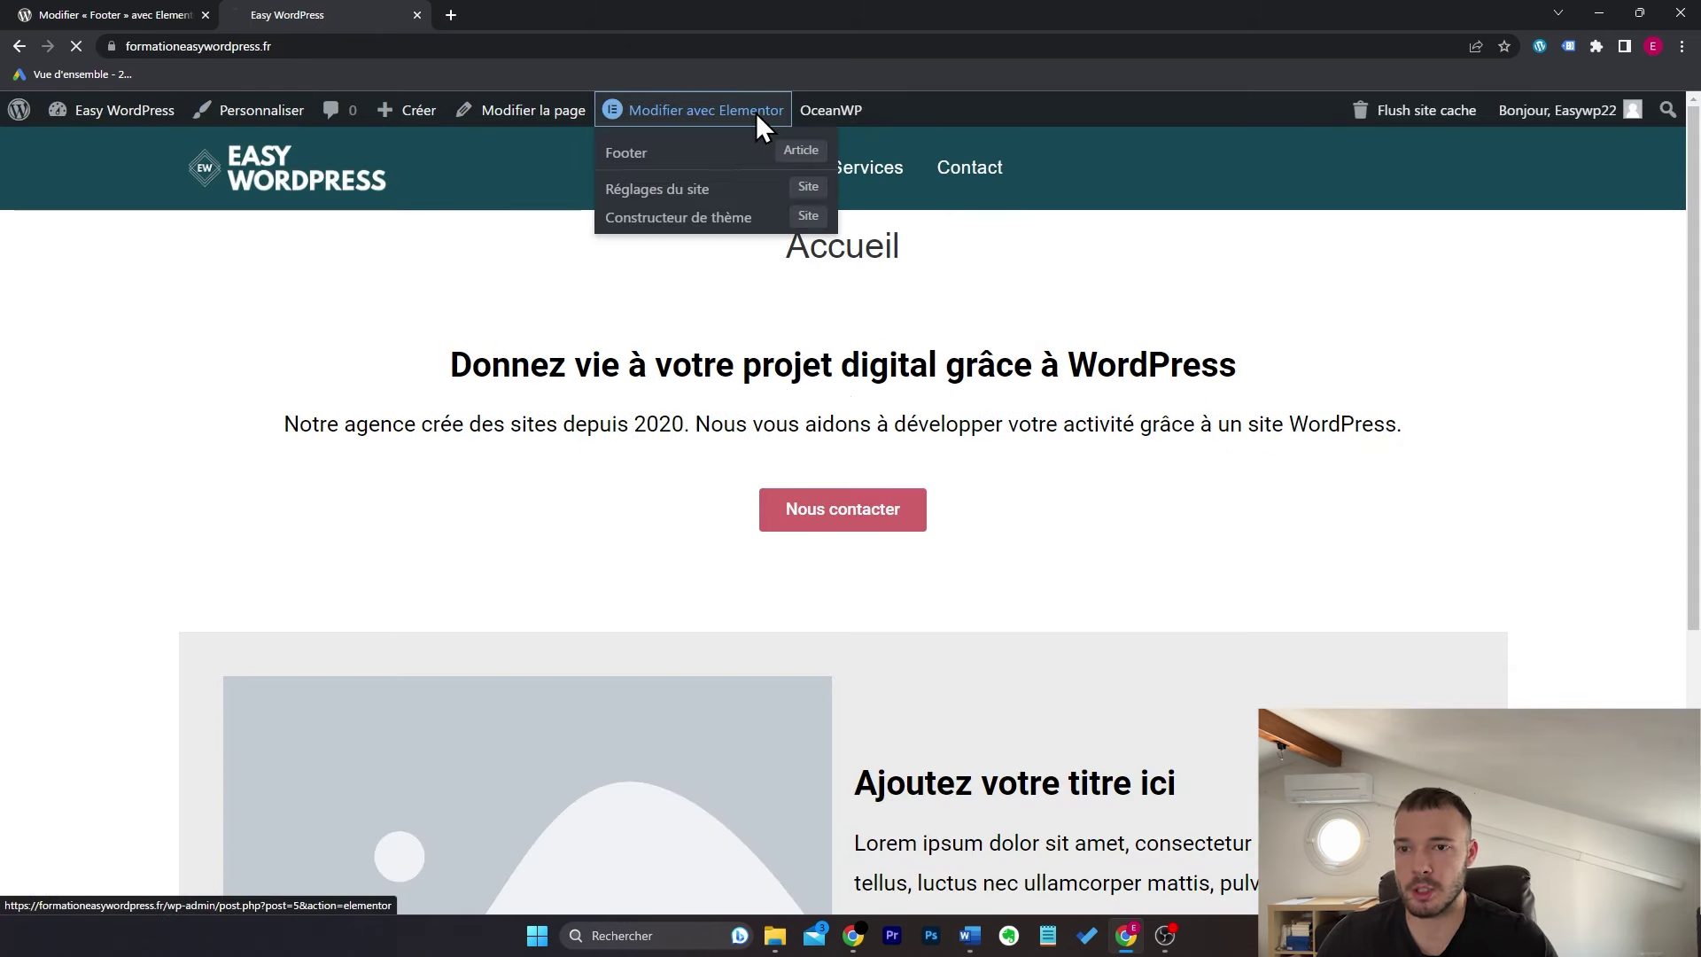
pyautogui.click(757, 114)
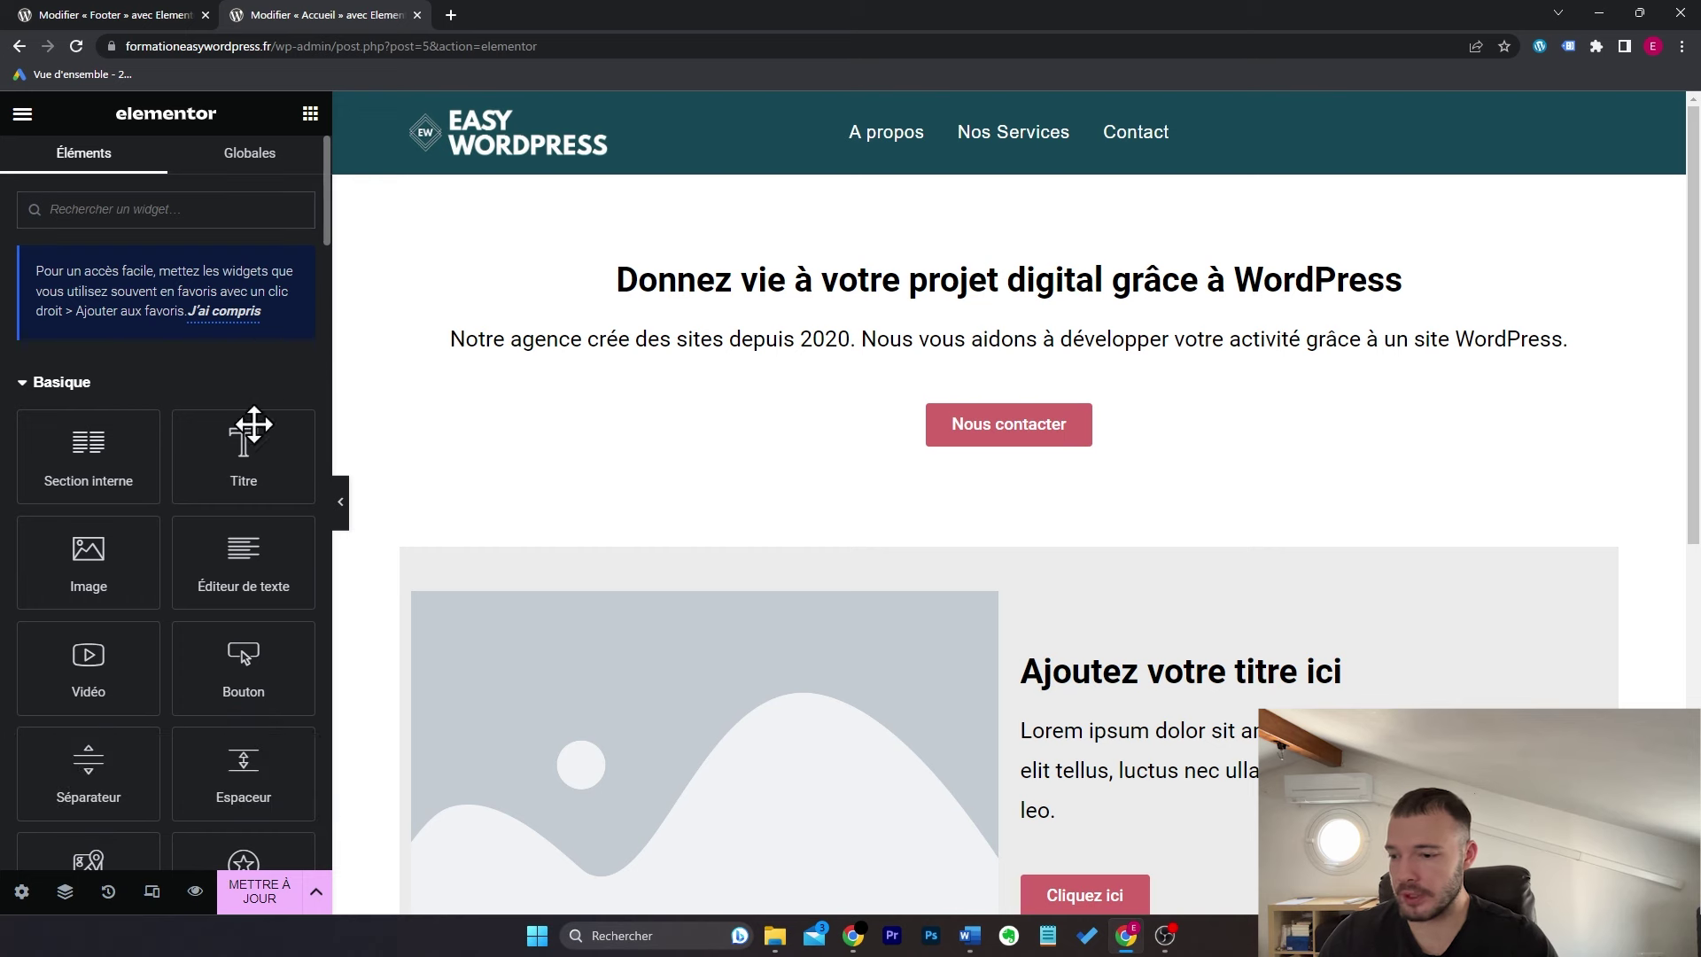
pyautogui.click(153, 893)
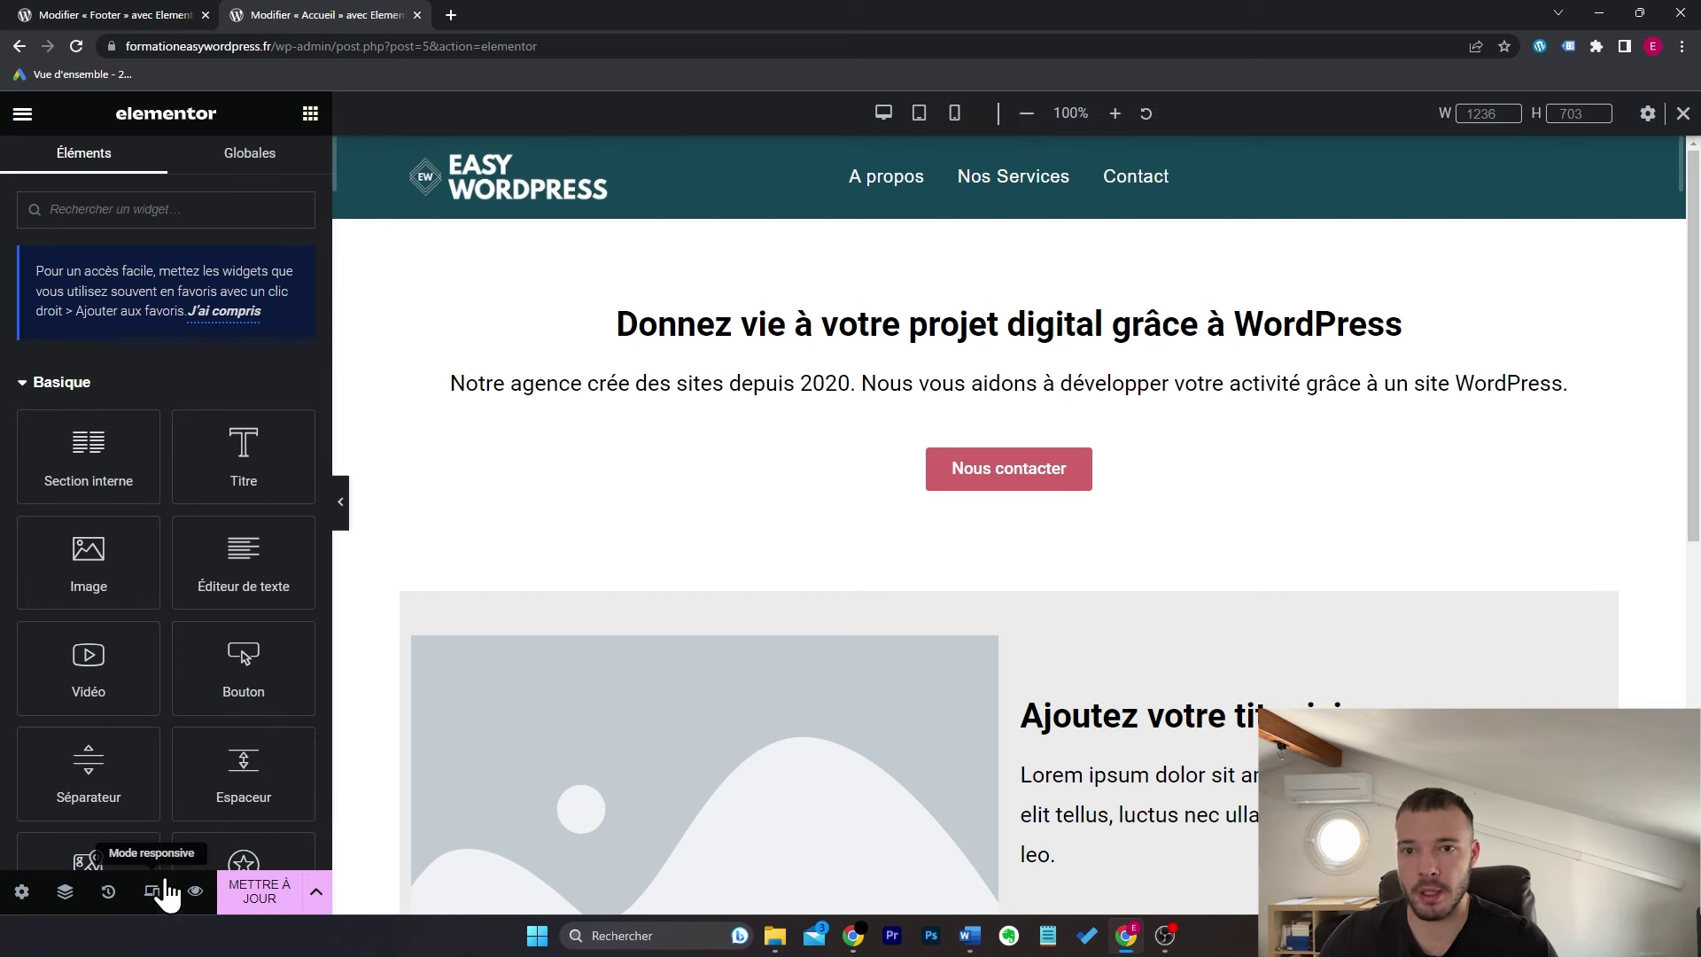
pyautogui.click(955, 114)
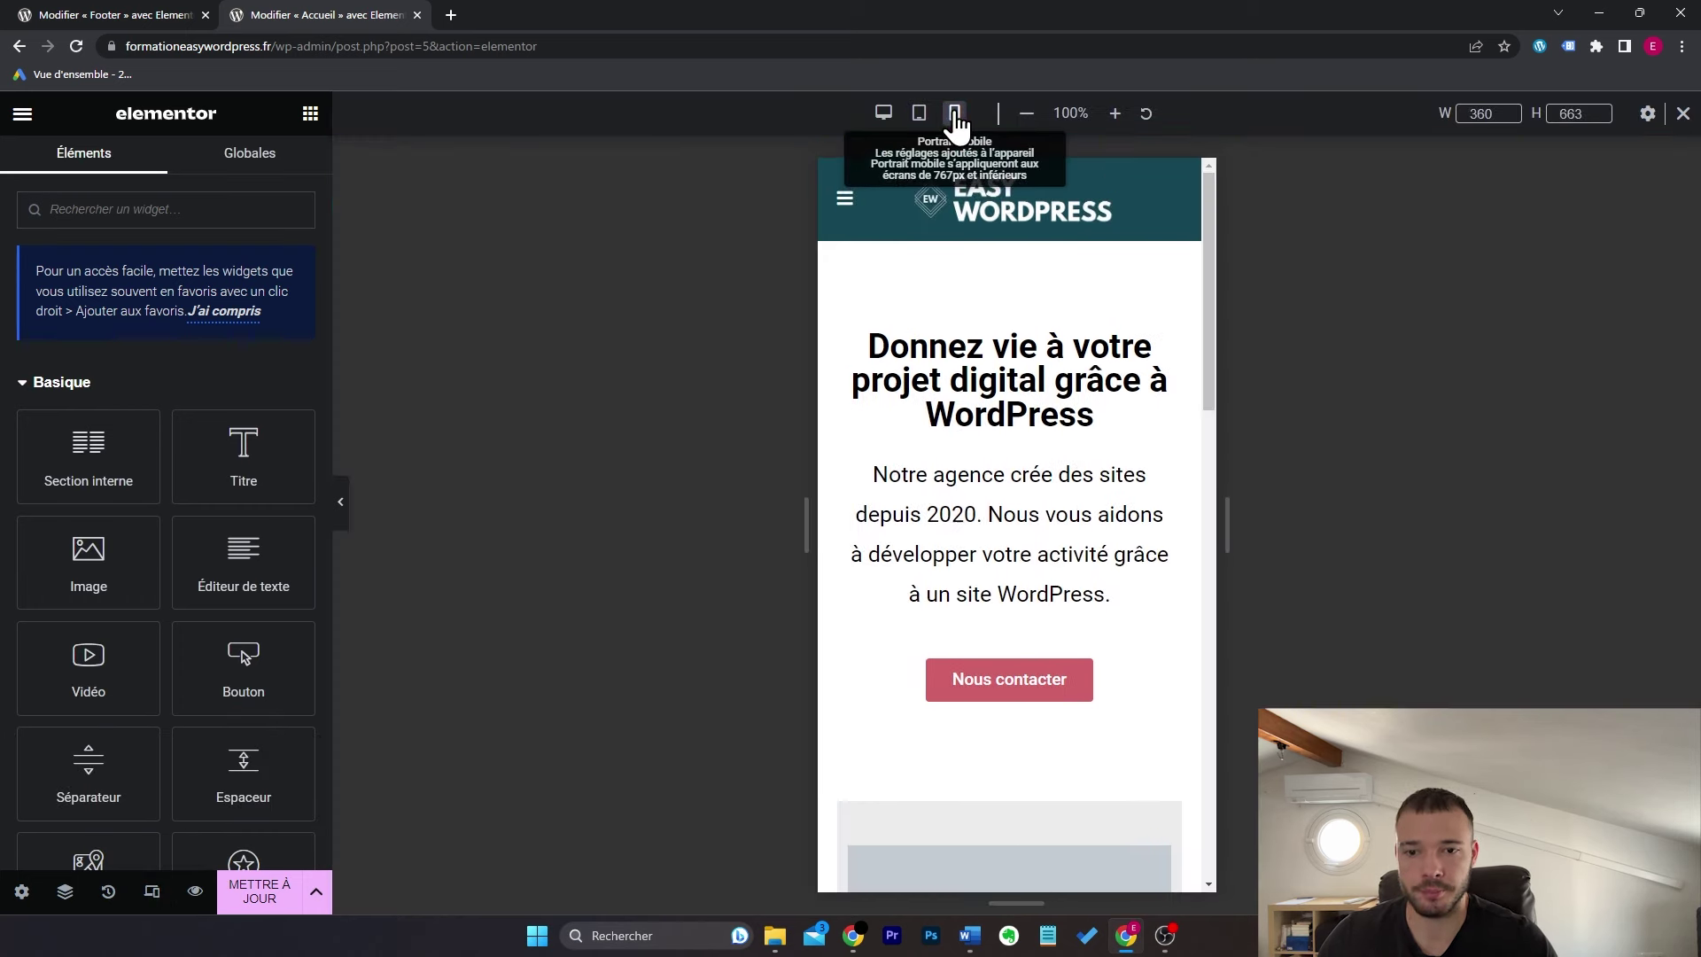
pyautogui.scroll(-5, 1114, 470)
pyautogui.scroll(6, 1128, 479)
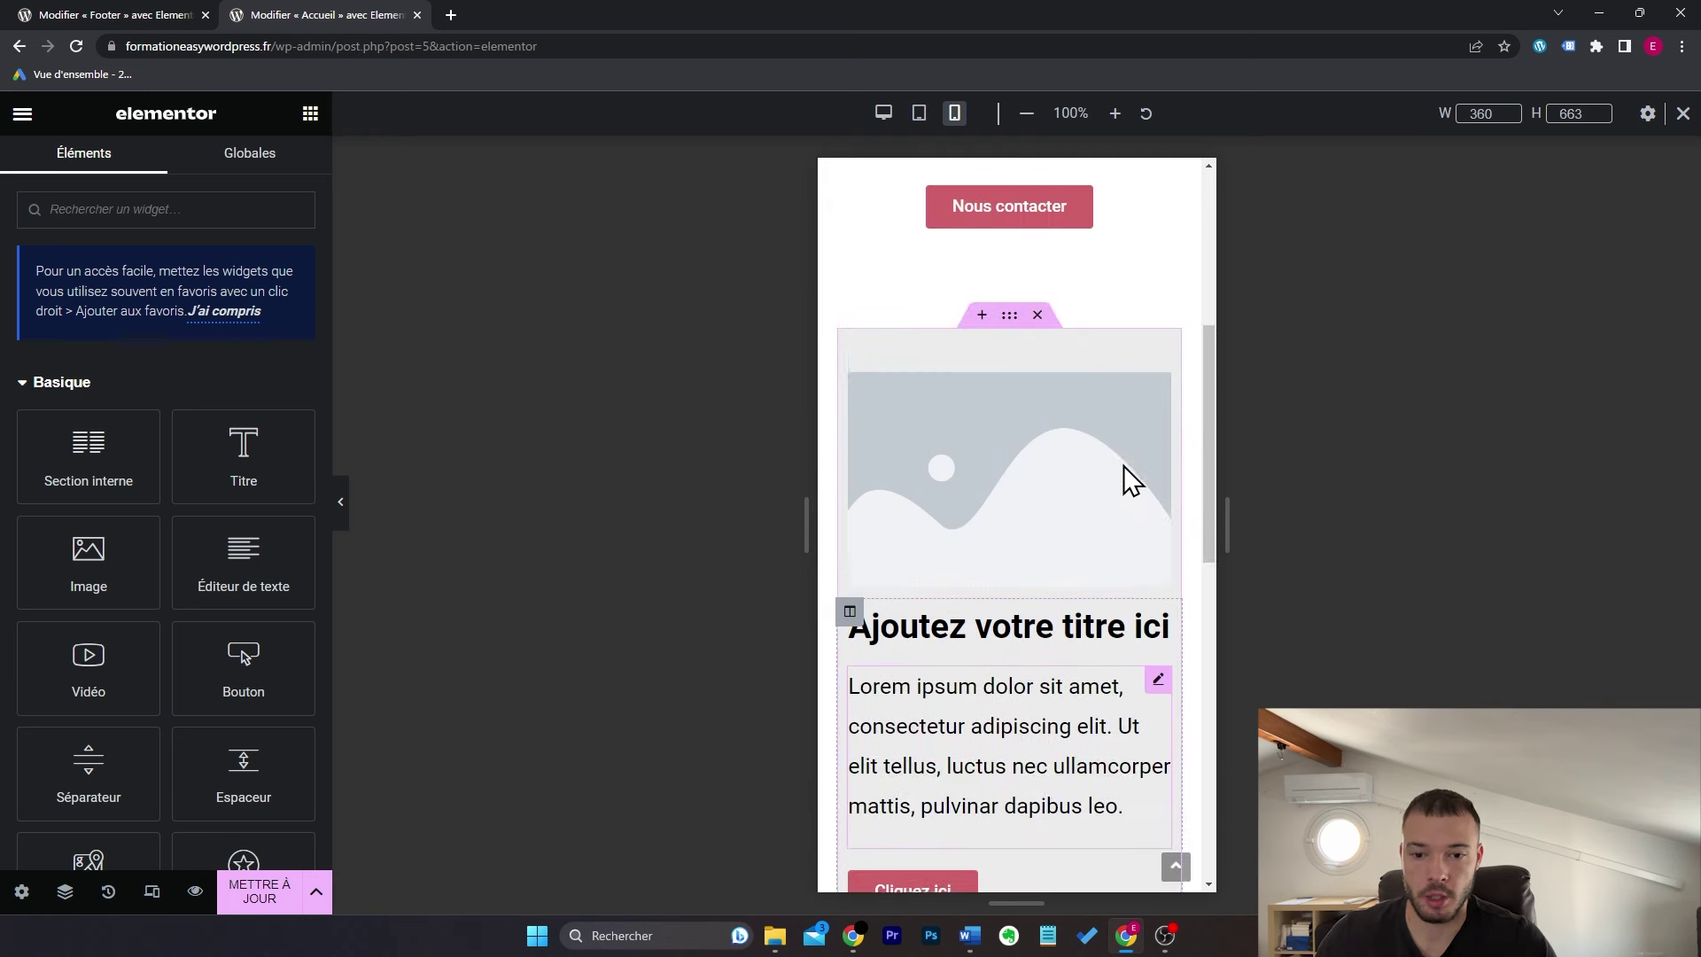
pyautogui.scroll(-5, 1122, 440)
pyautogui.scroll(1, 1129, 429)
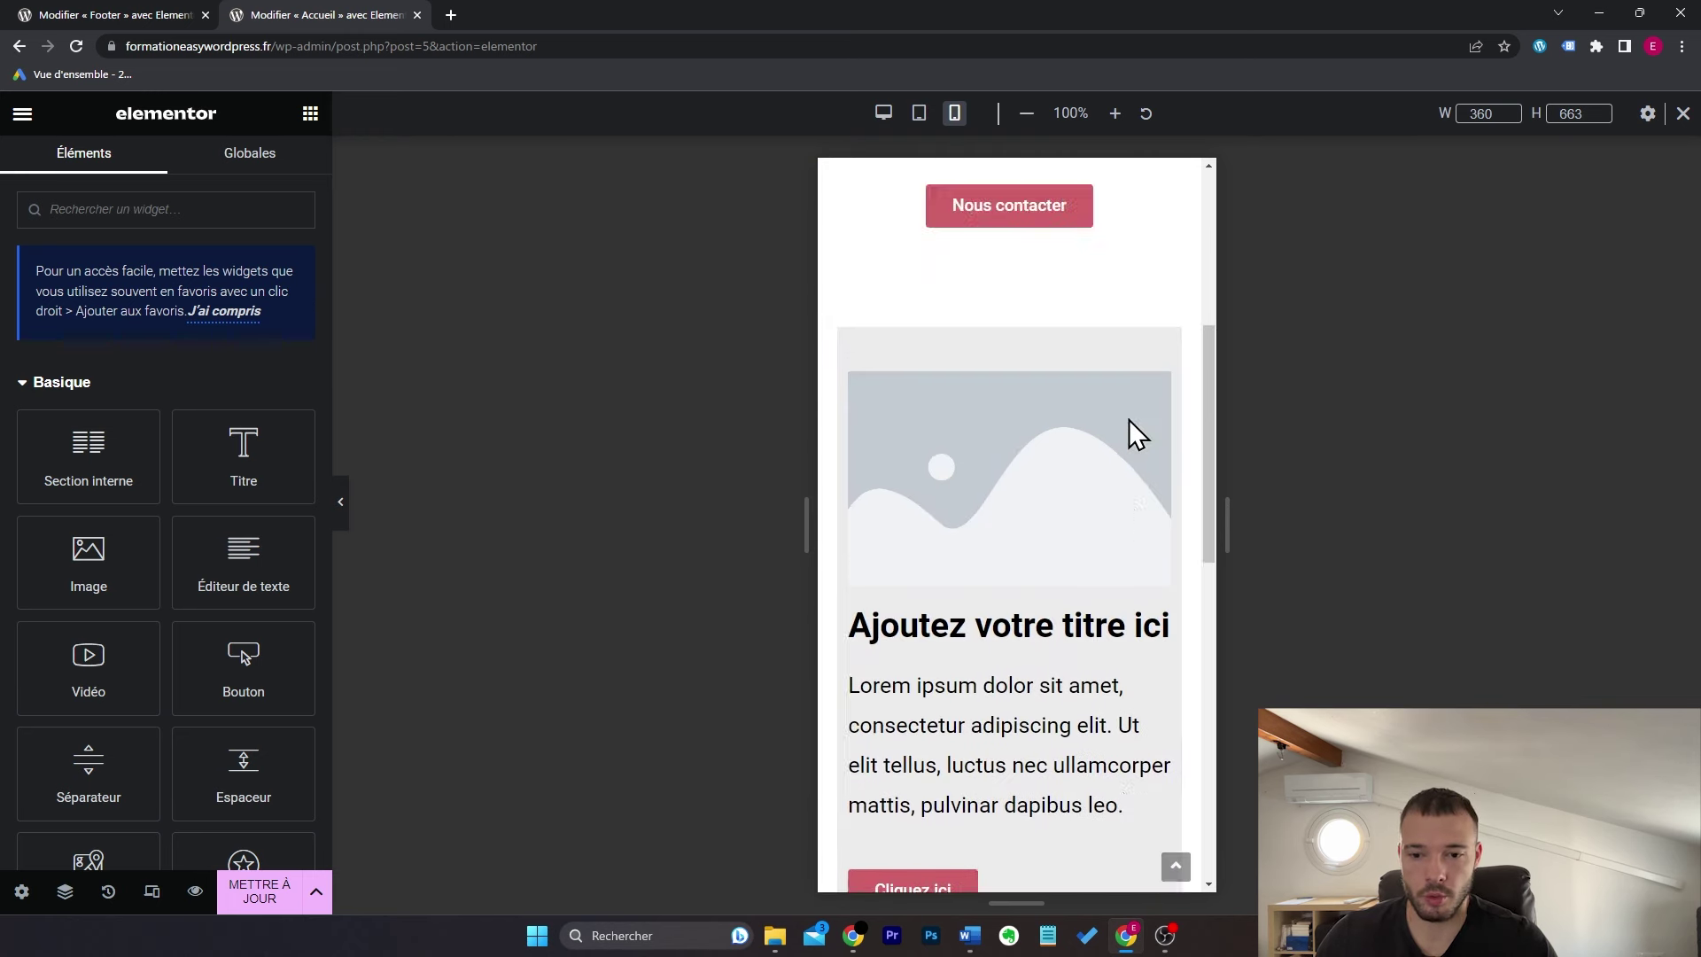
pyautogui.scroll(-1, 1129, 429)
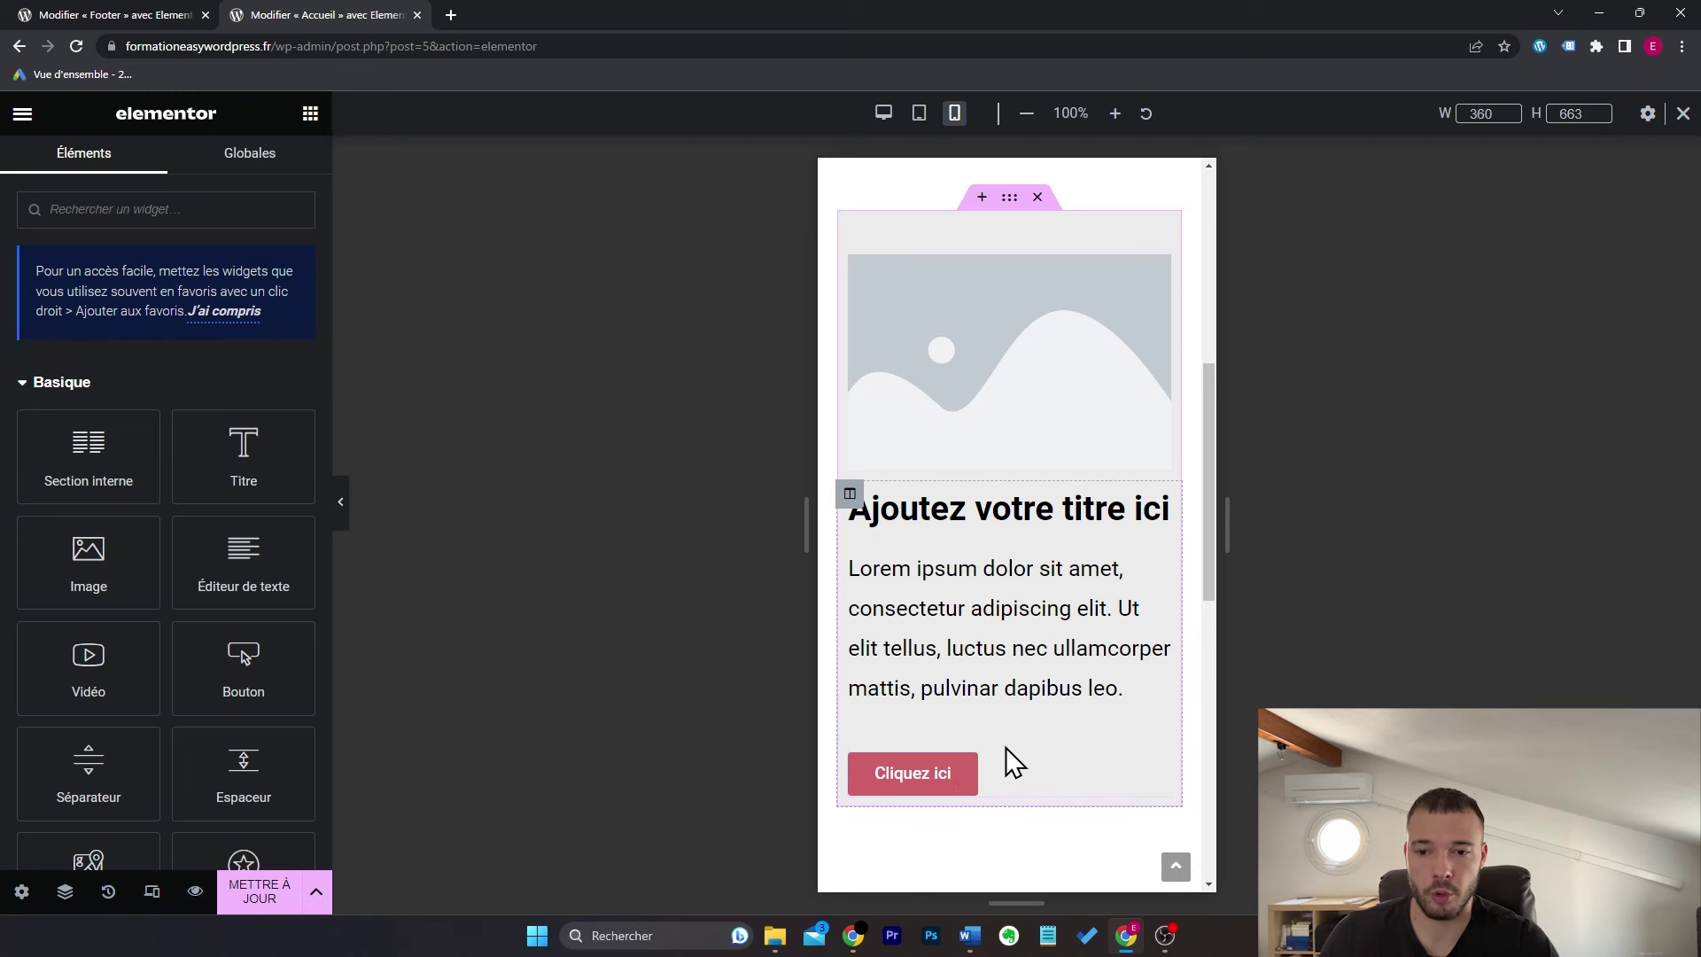
# Step: Compare the desktop and mobile previews of the Accueil page
pyautogui.click(883, 113)
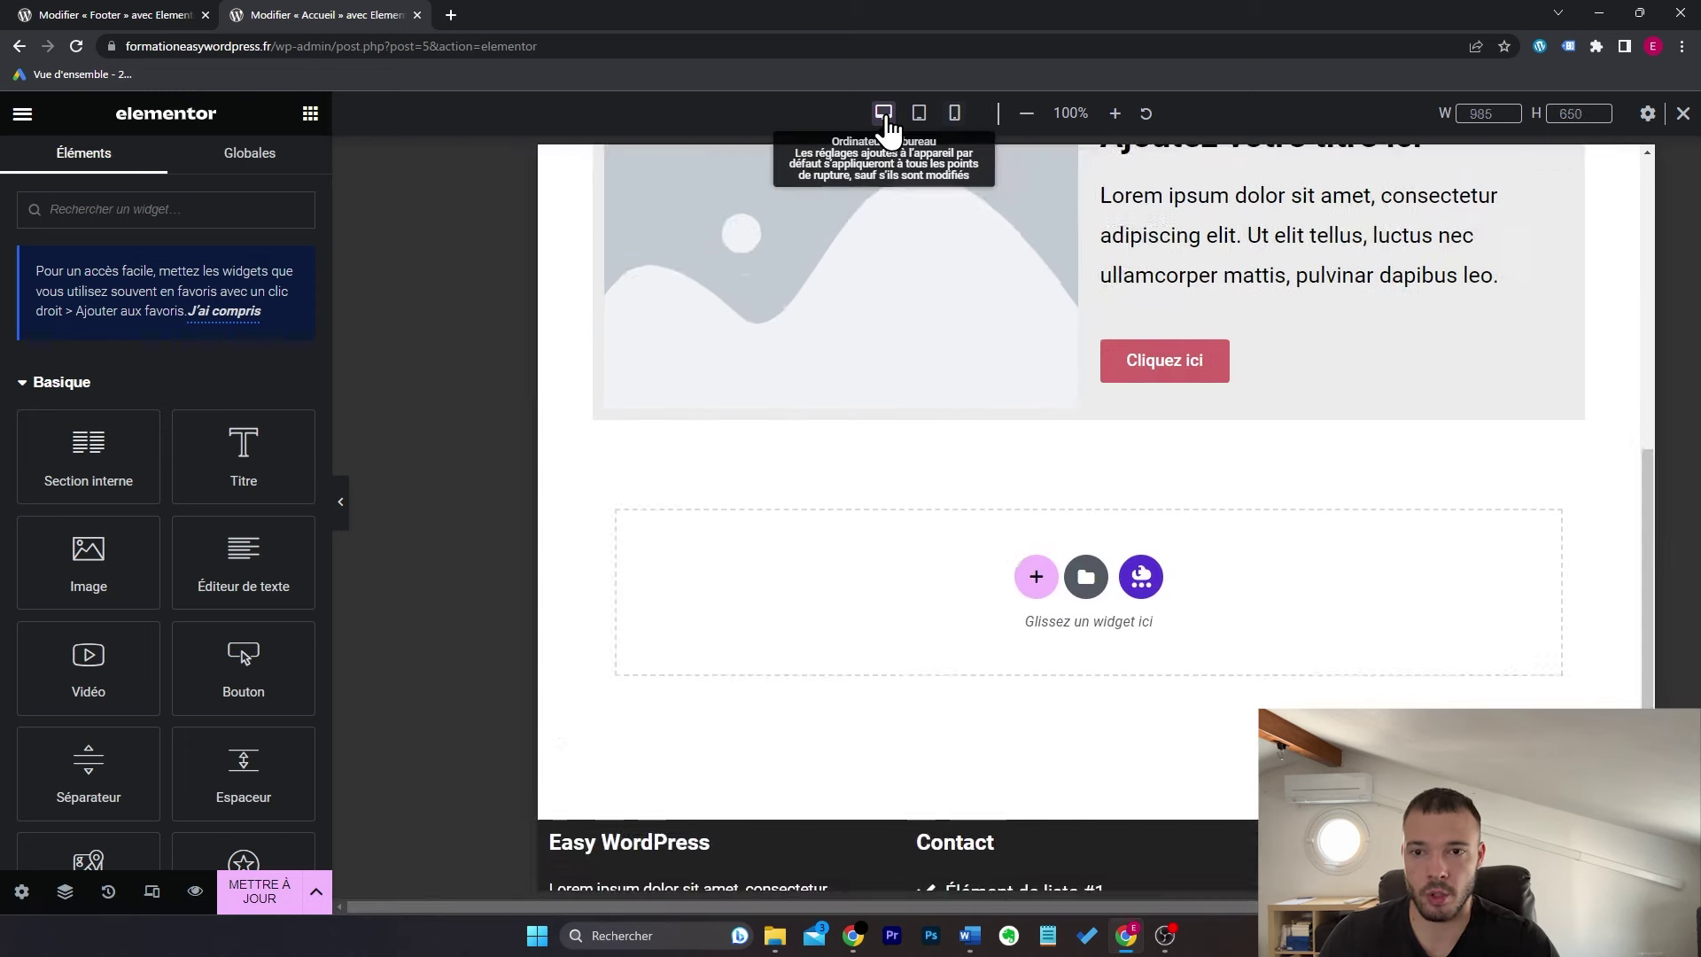
pyautogui.scroll(2, 1180, 397)
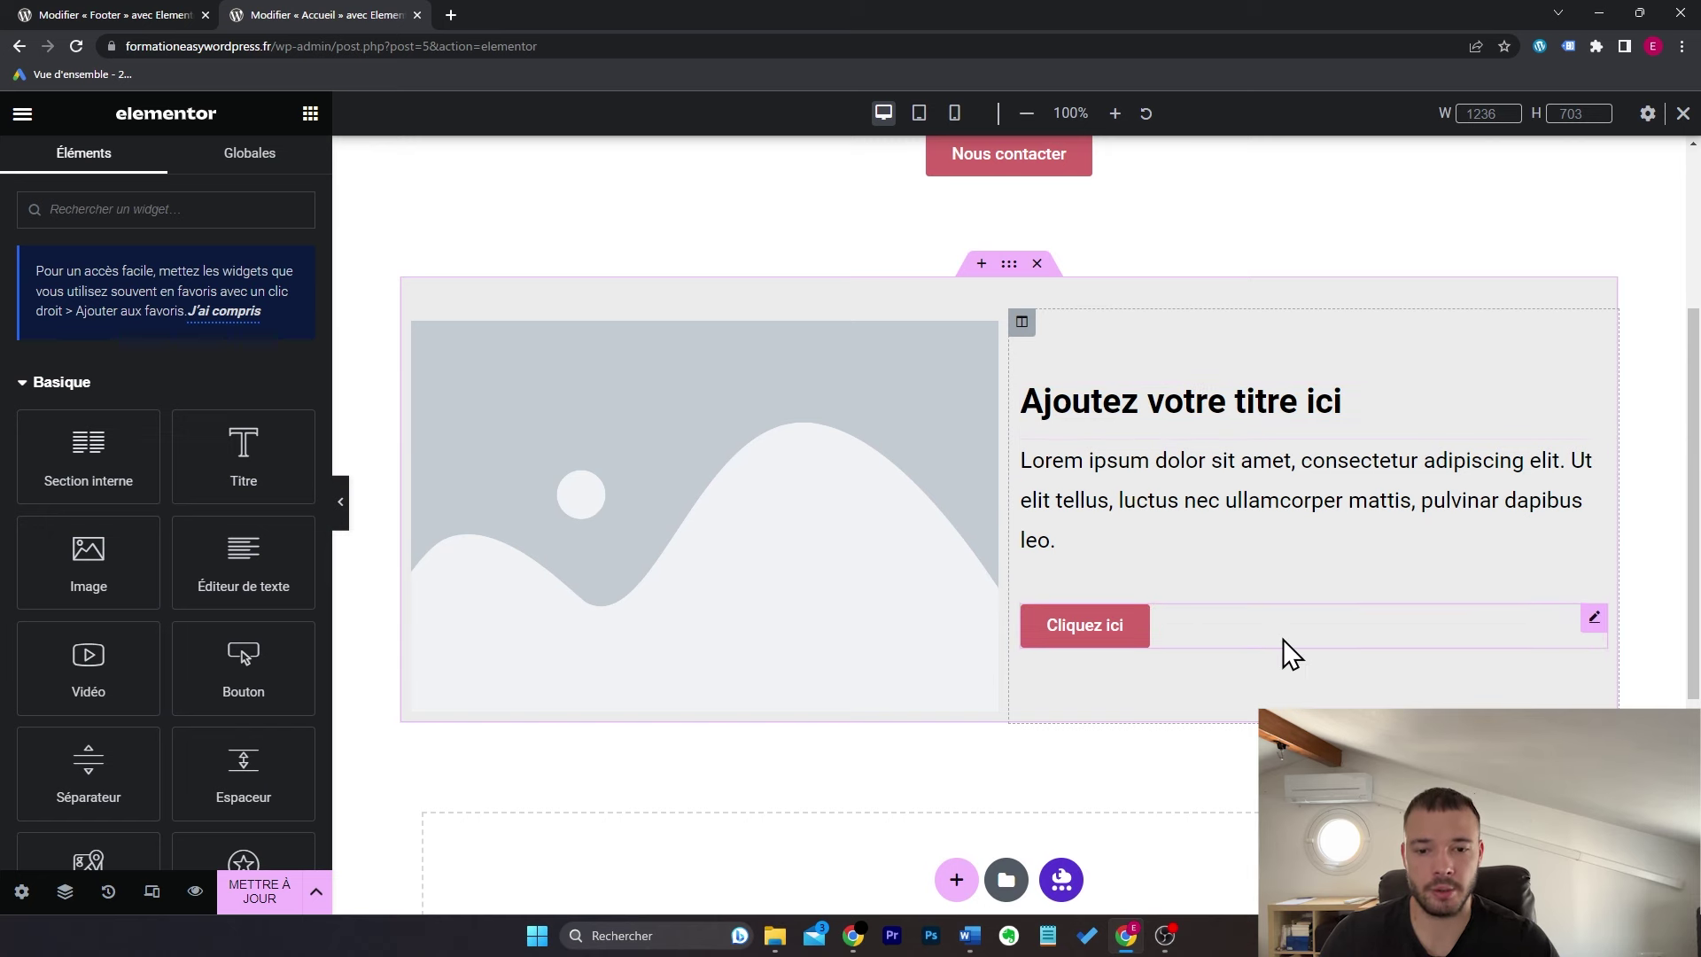
pyautogui.click(955, 120)
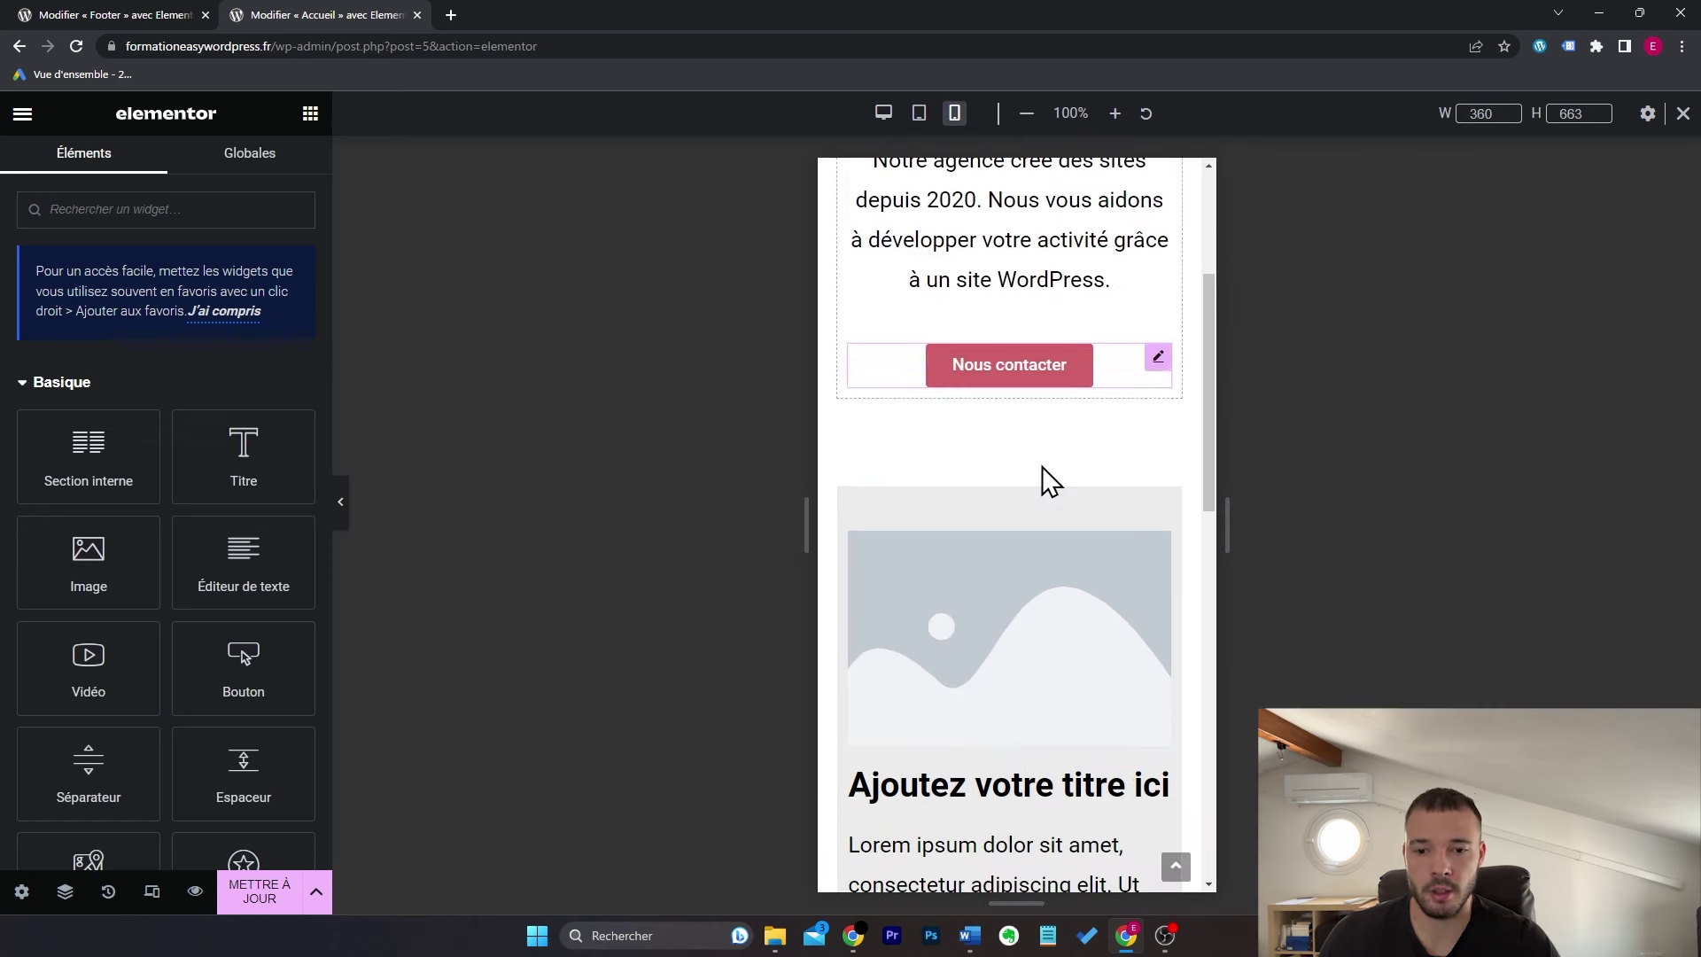
pyautogui.scroll(-3, 1063, 531)
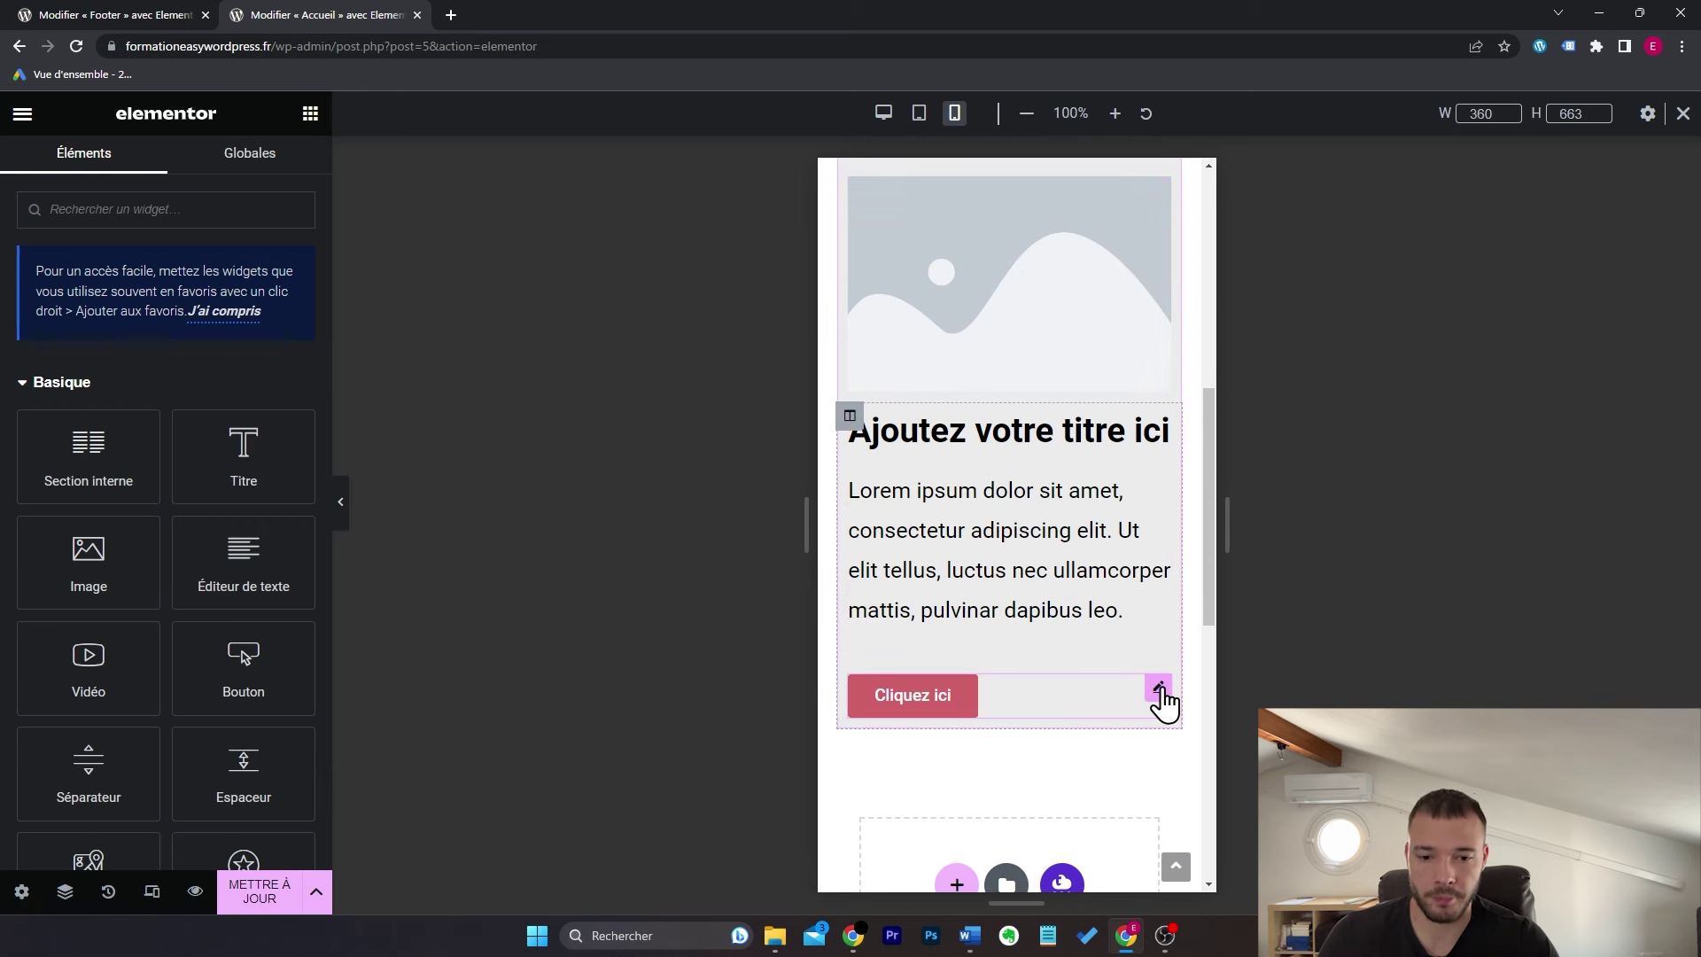
# Step: Set the Cliquez ici button's Alignement to Centré in mobile mode, checking desktop stays unchanged
pyautogui.click(1161, 700)
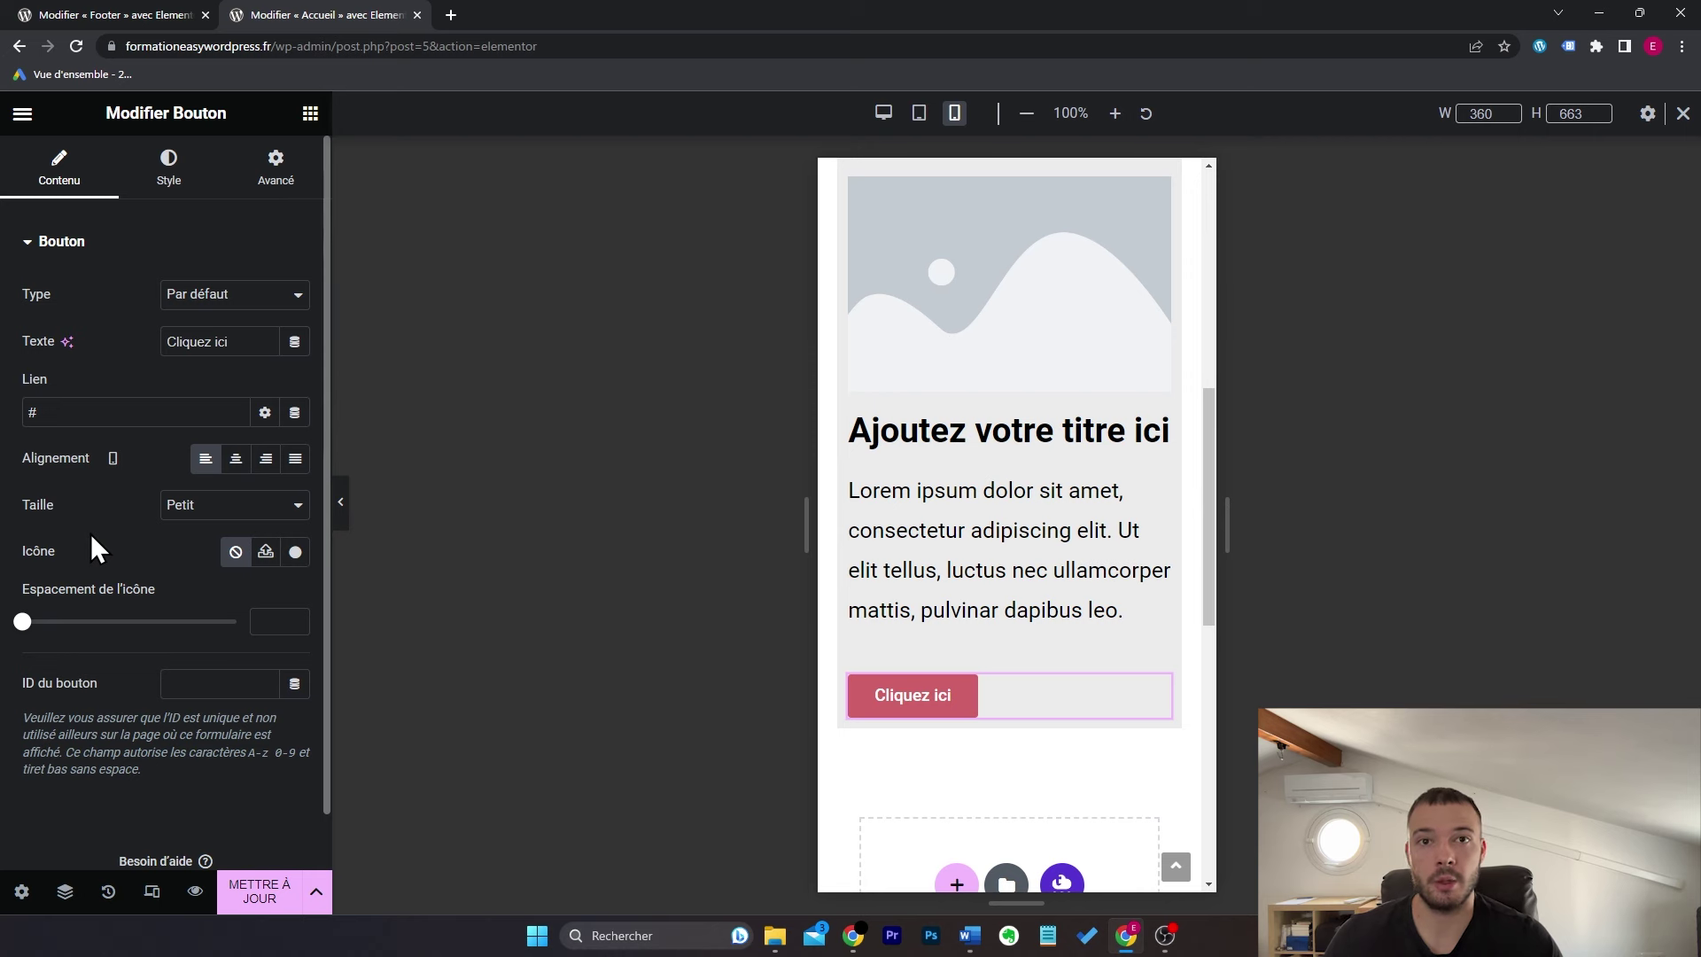
pyautogui.click(242, 463)
pyautogui.click(883, 112)
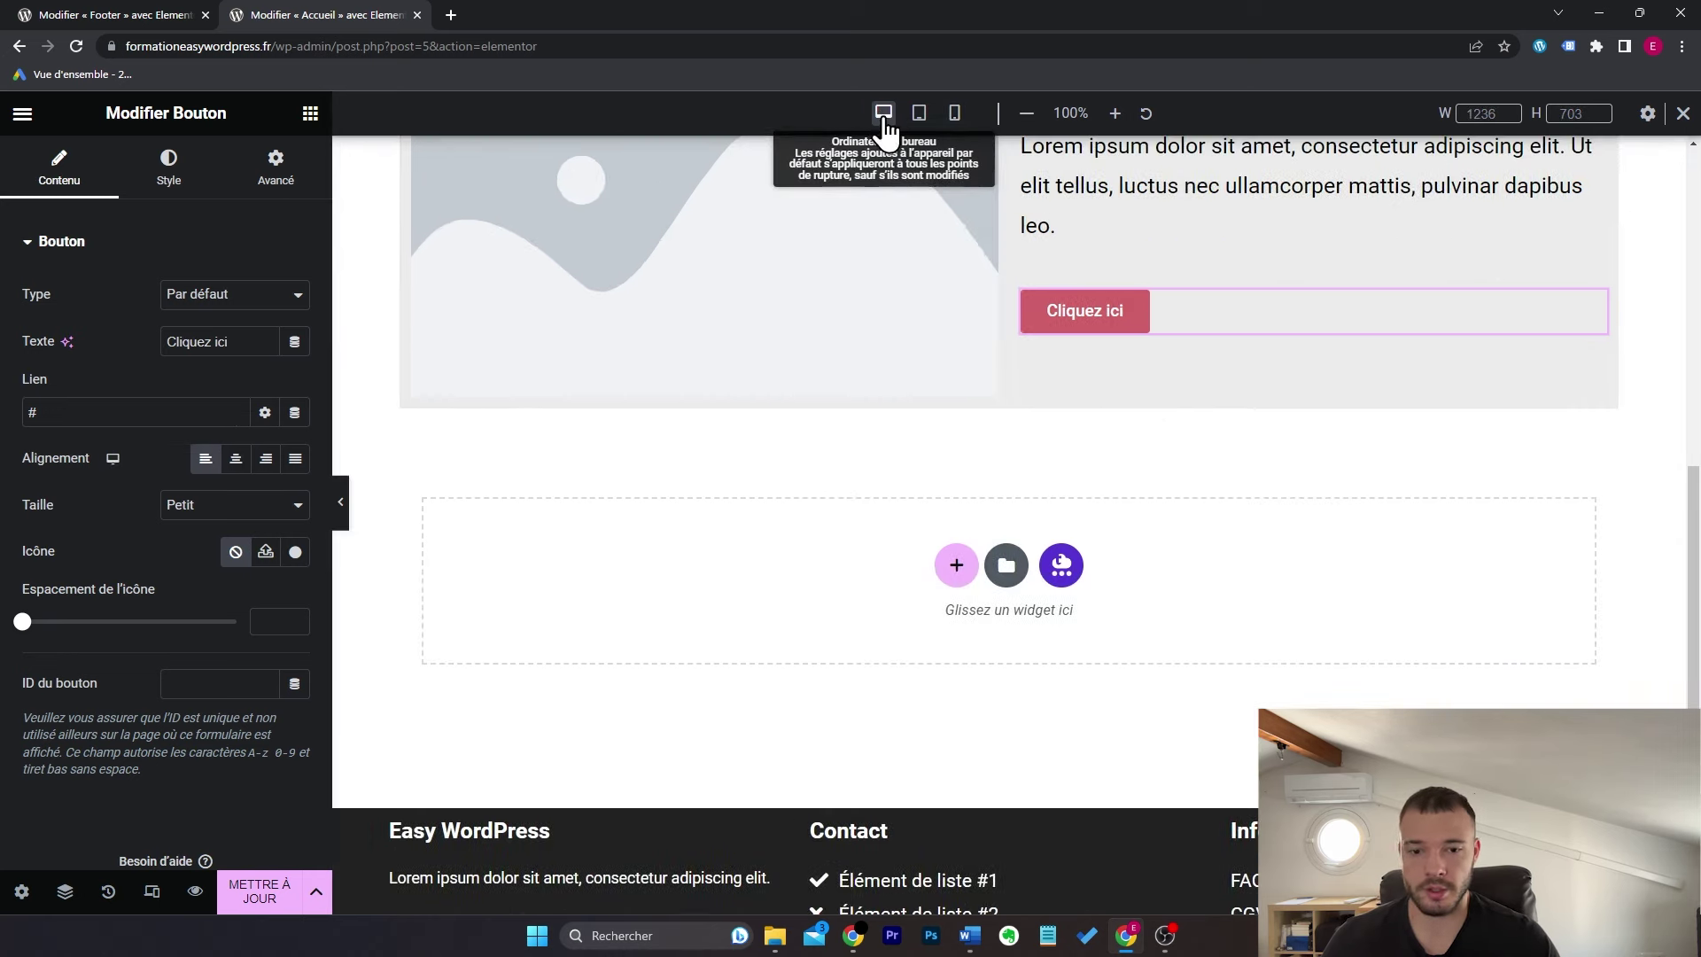
pyautogui.click(954, 113)
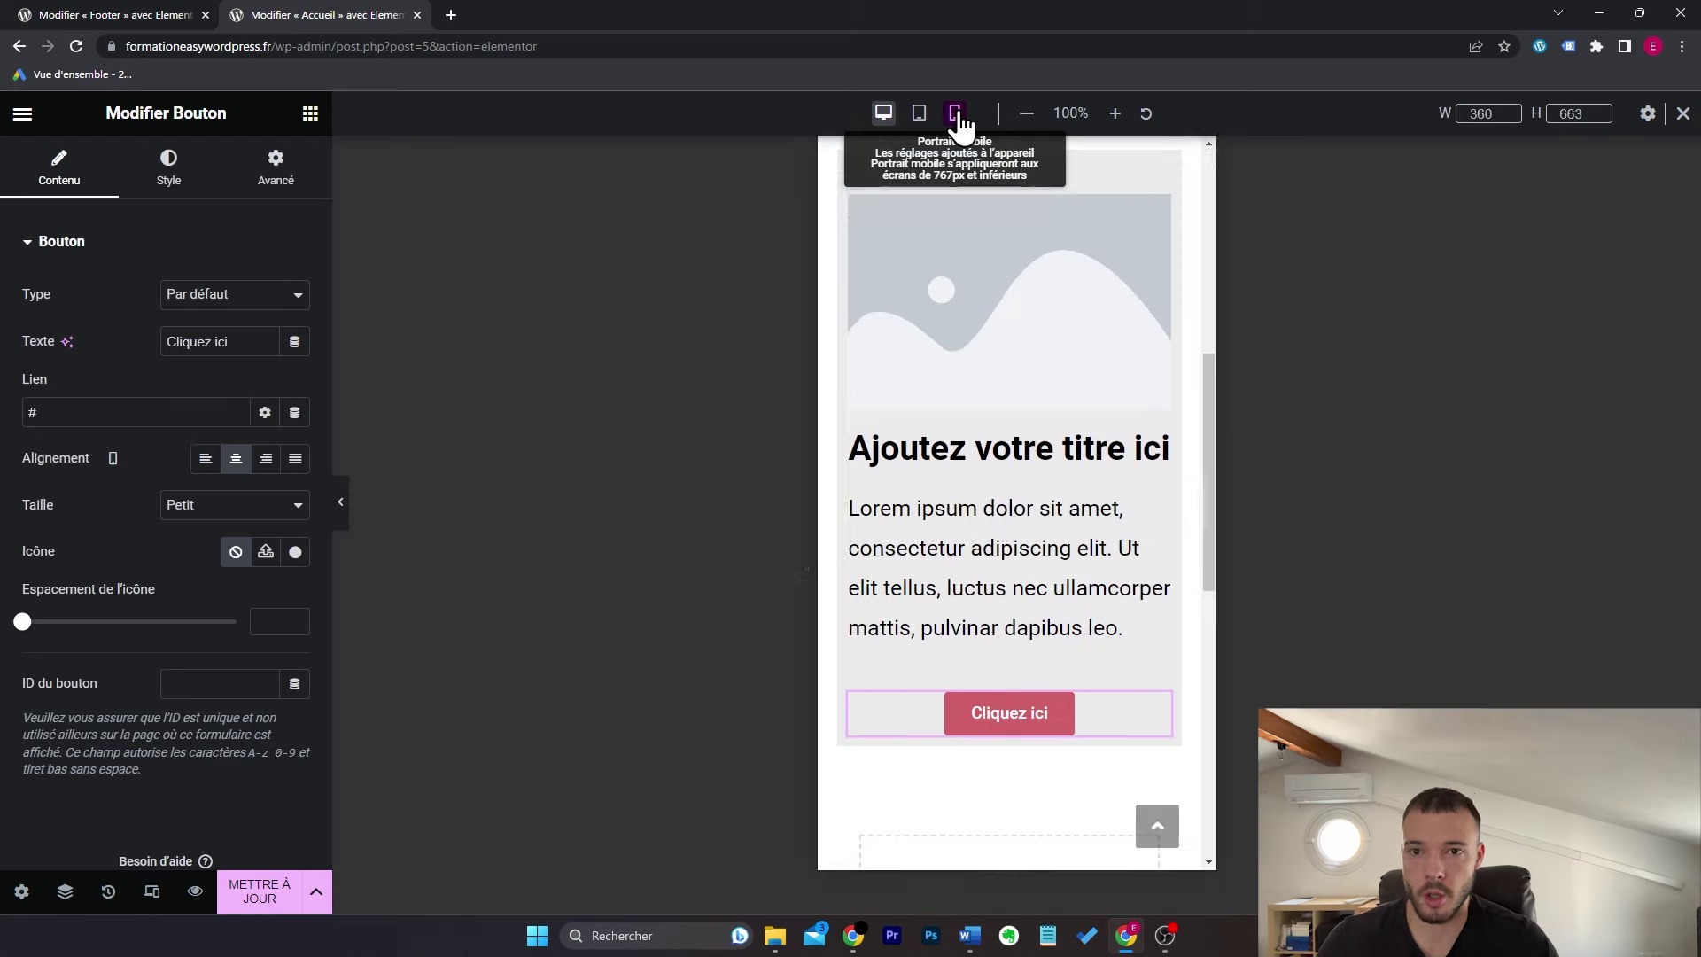
pyautogui.scroll(7, 1071, 528)
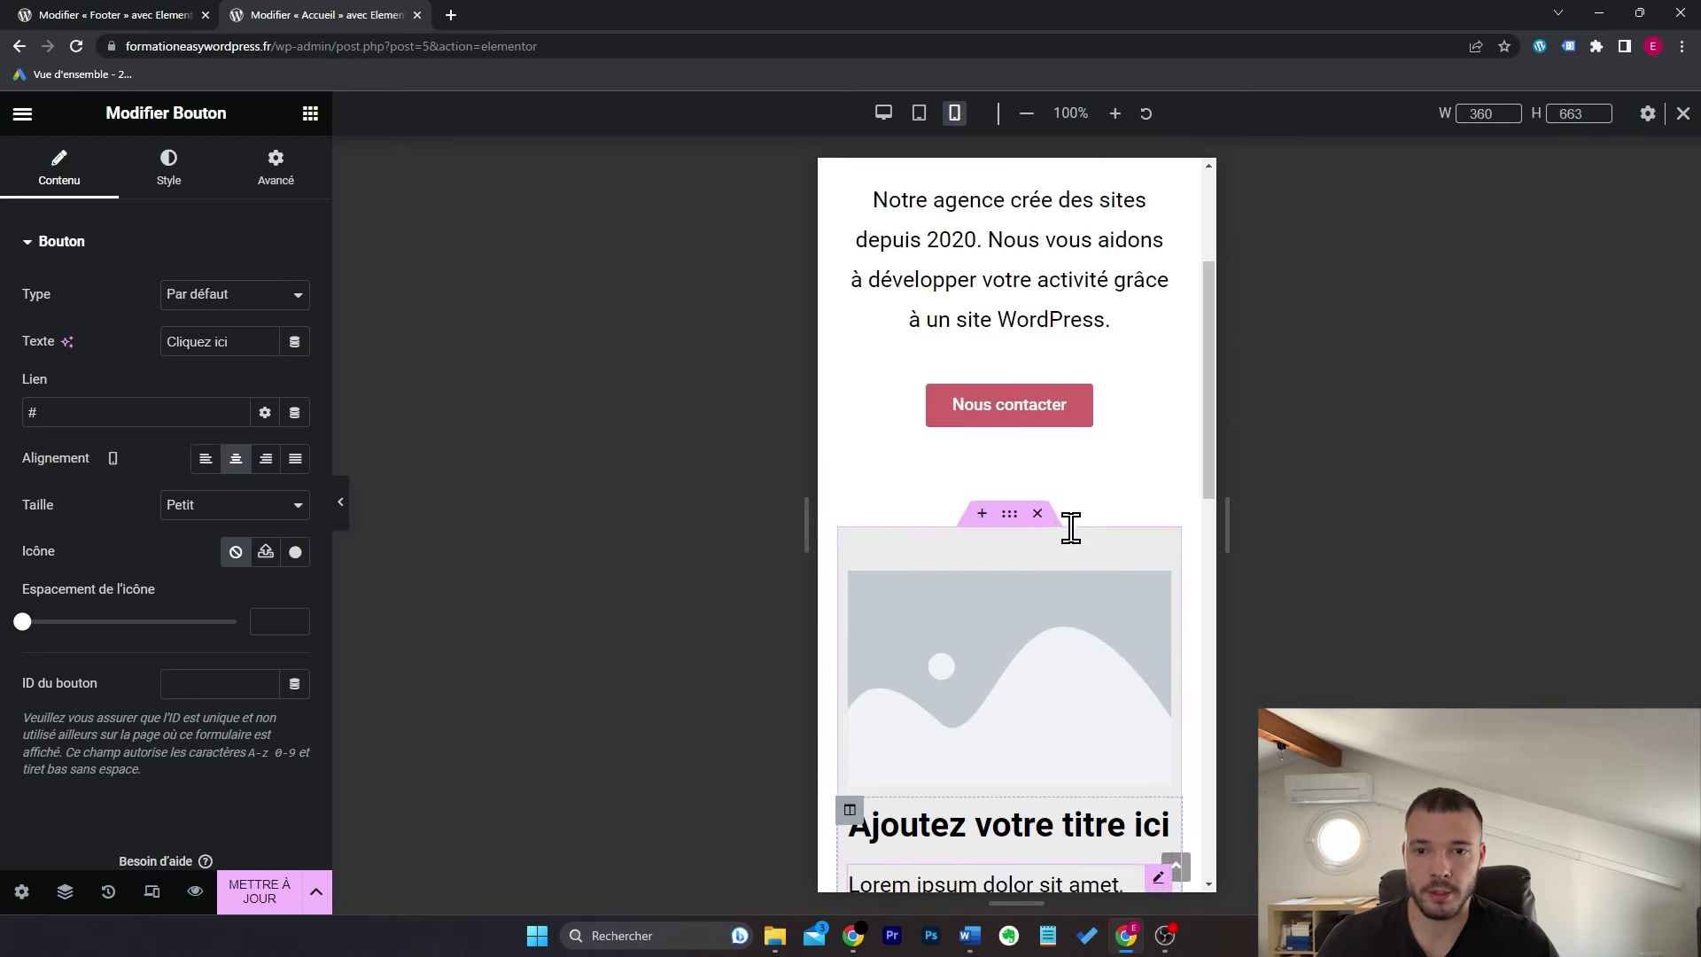
# Step: Open the Donnez vie heading's Style typography options, then close them
pyautogui.click(1159, 348)
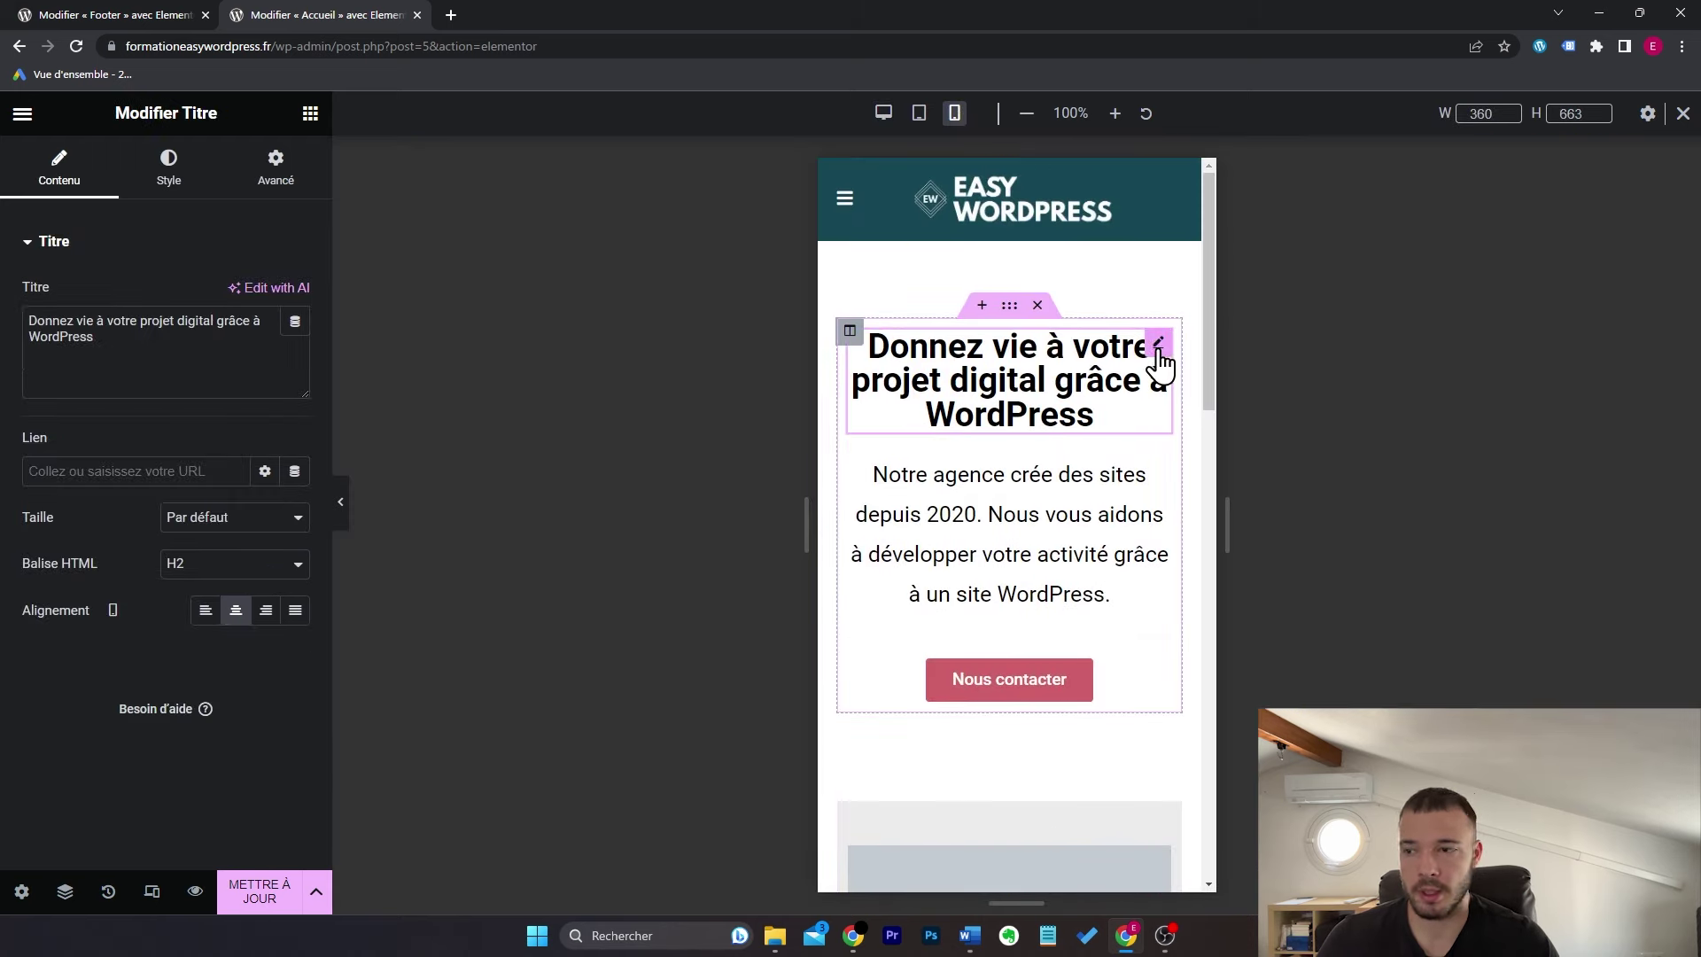
pyautogui.click(189, 182)
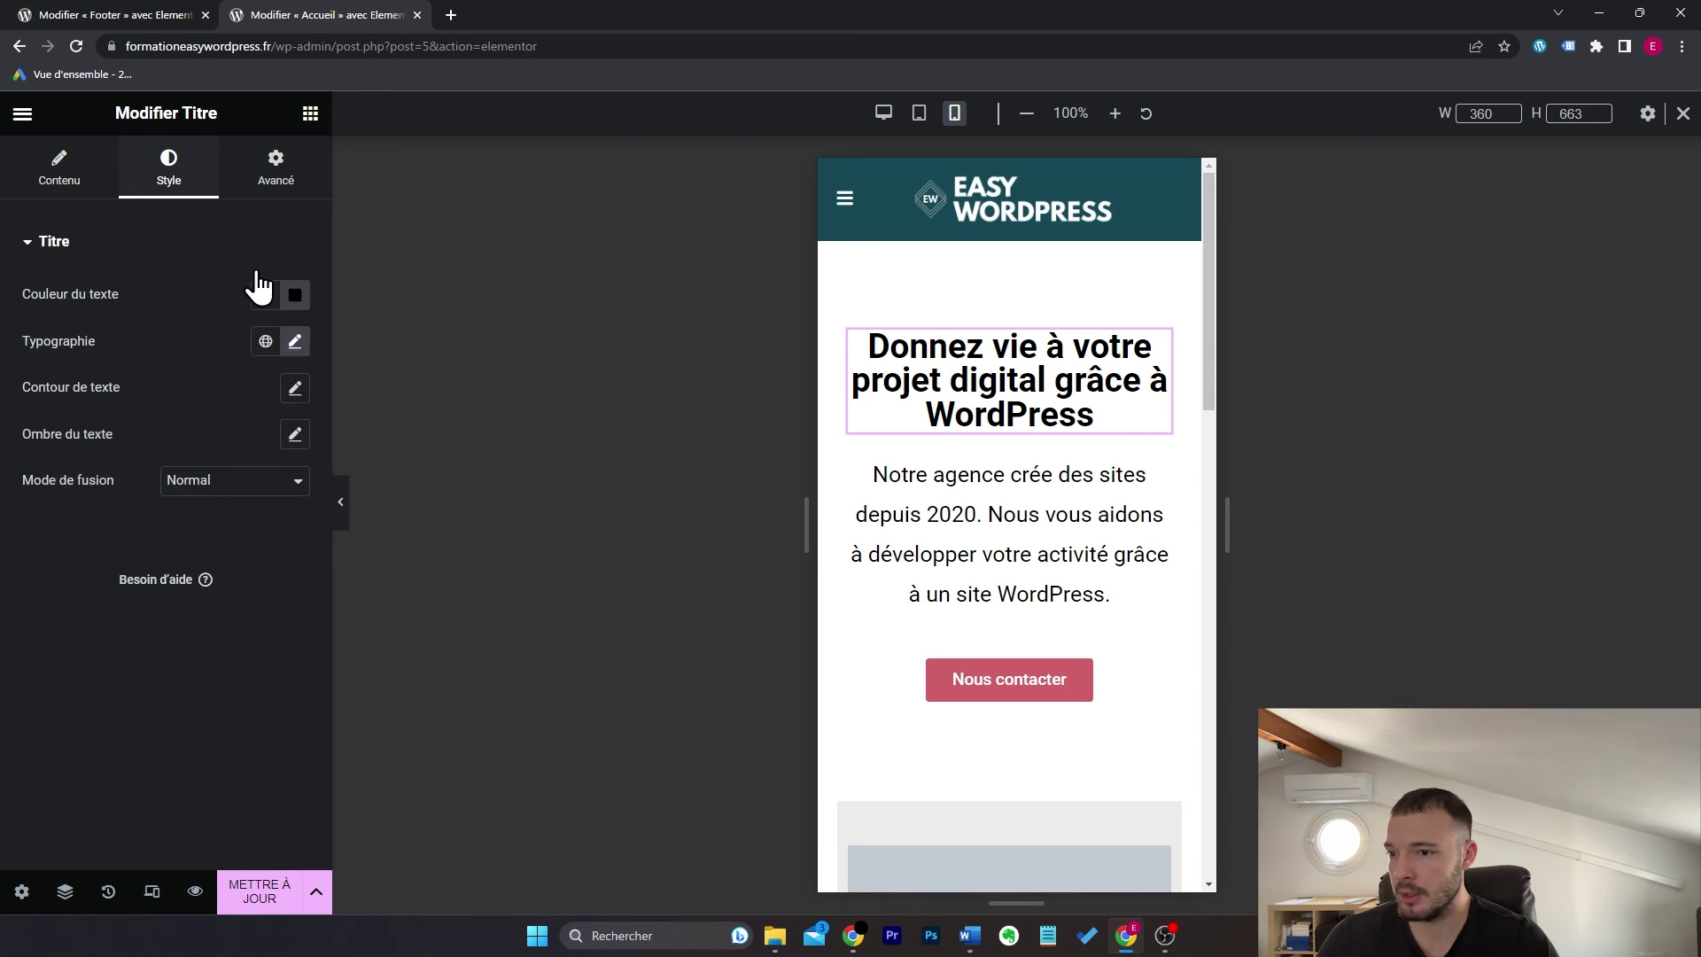
pyautogui.click(295, 343)
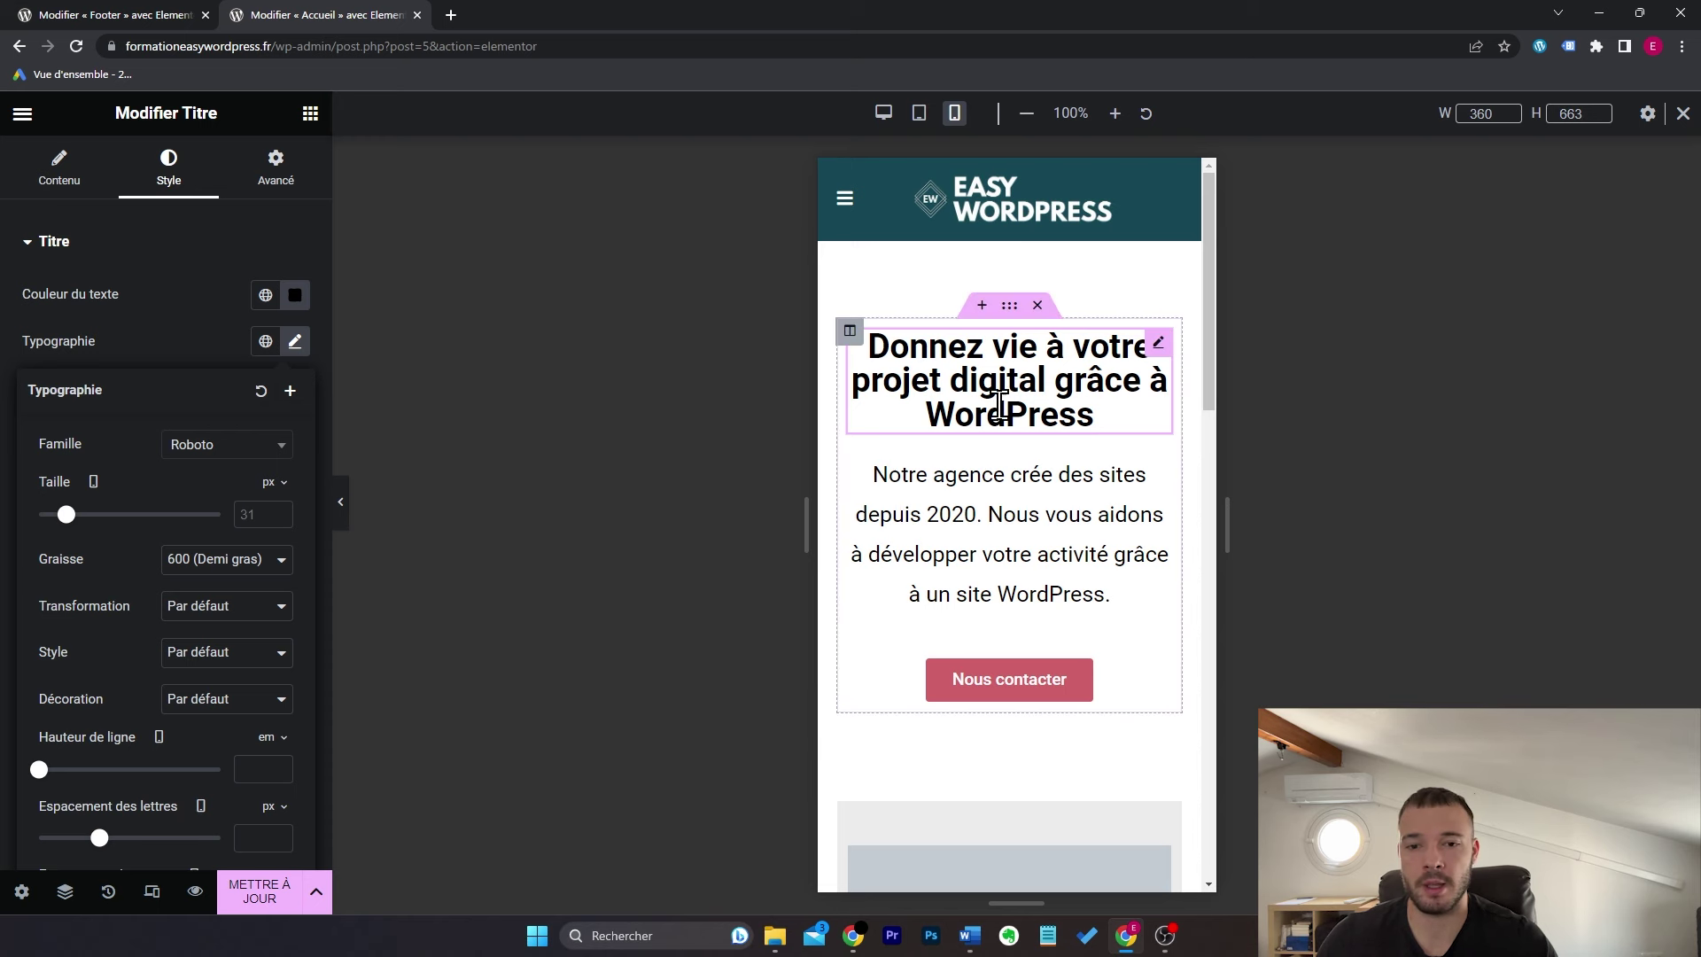
pyautogui.click(1090, 395)
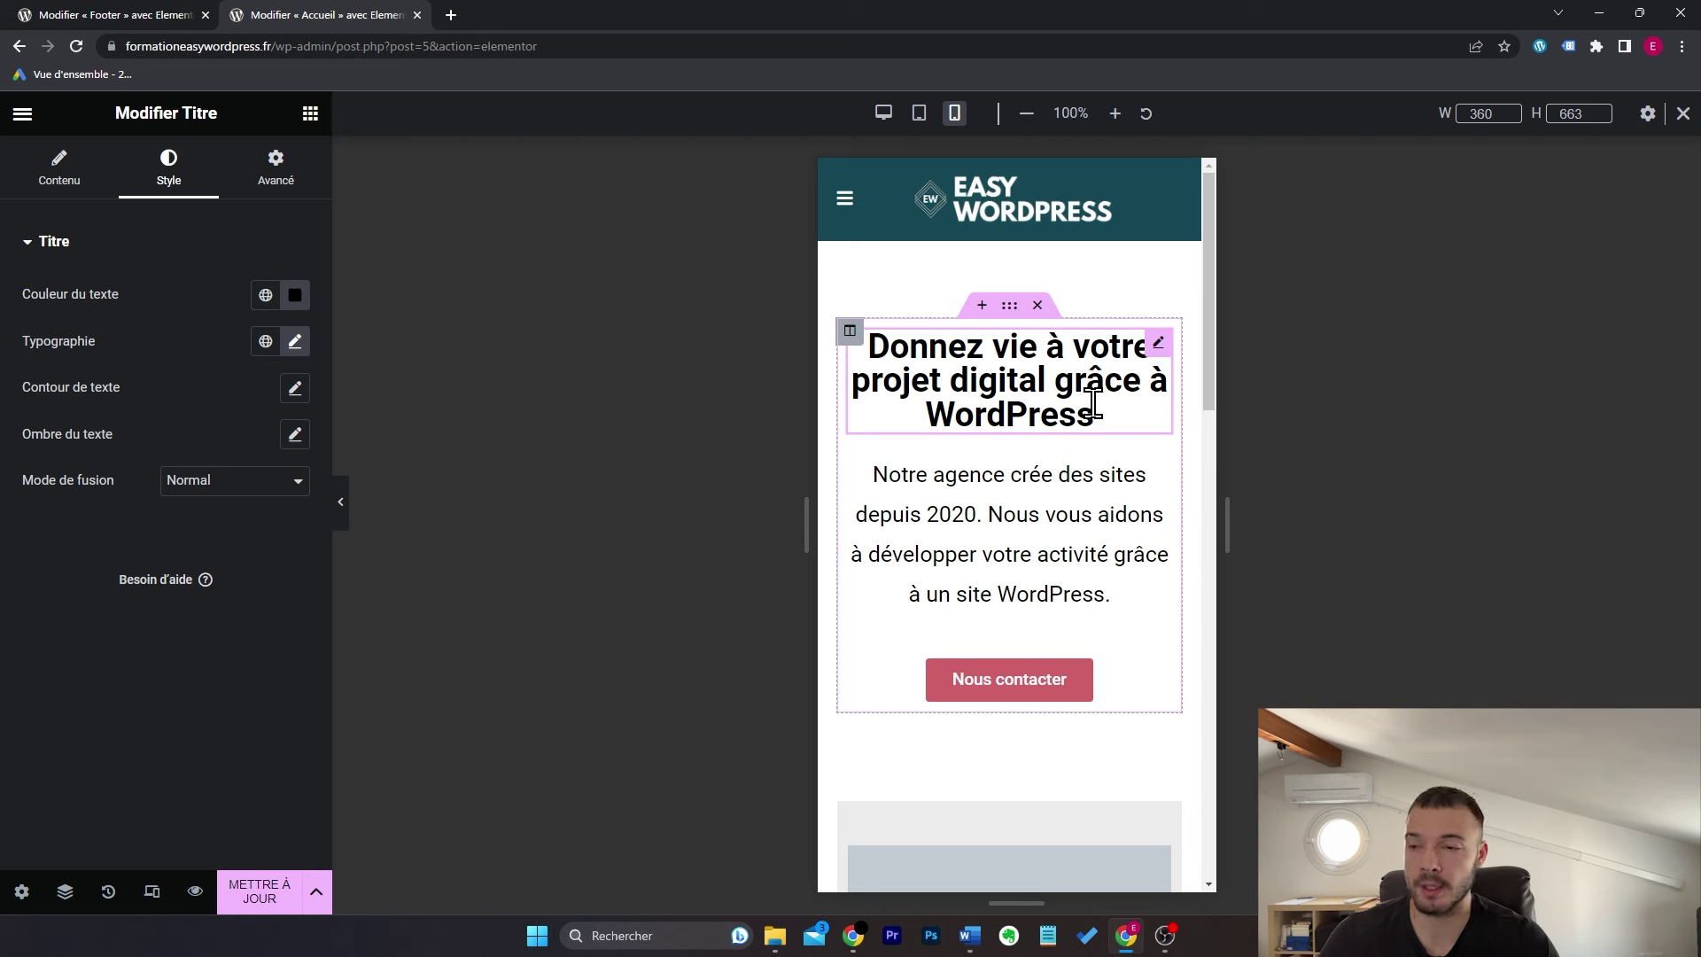
# Step: Turn on Masquer sur Portrait mobile in Avancé > Responsive, preview, then turn it off
pyautogui.click(275, 181)
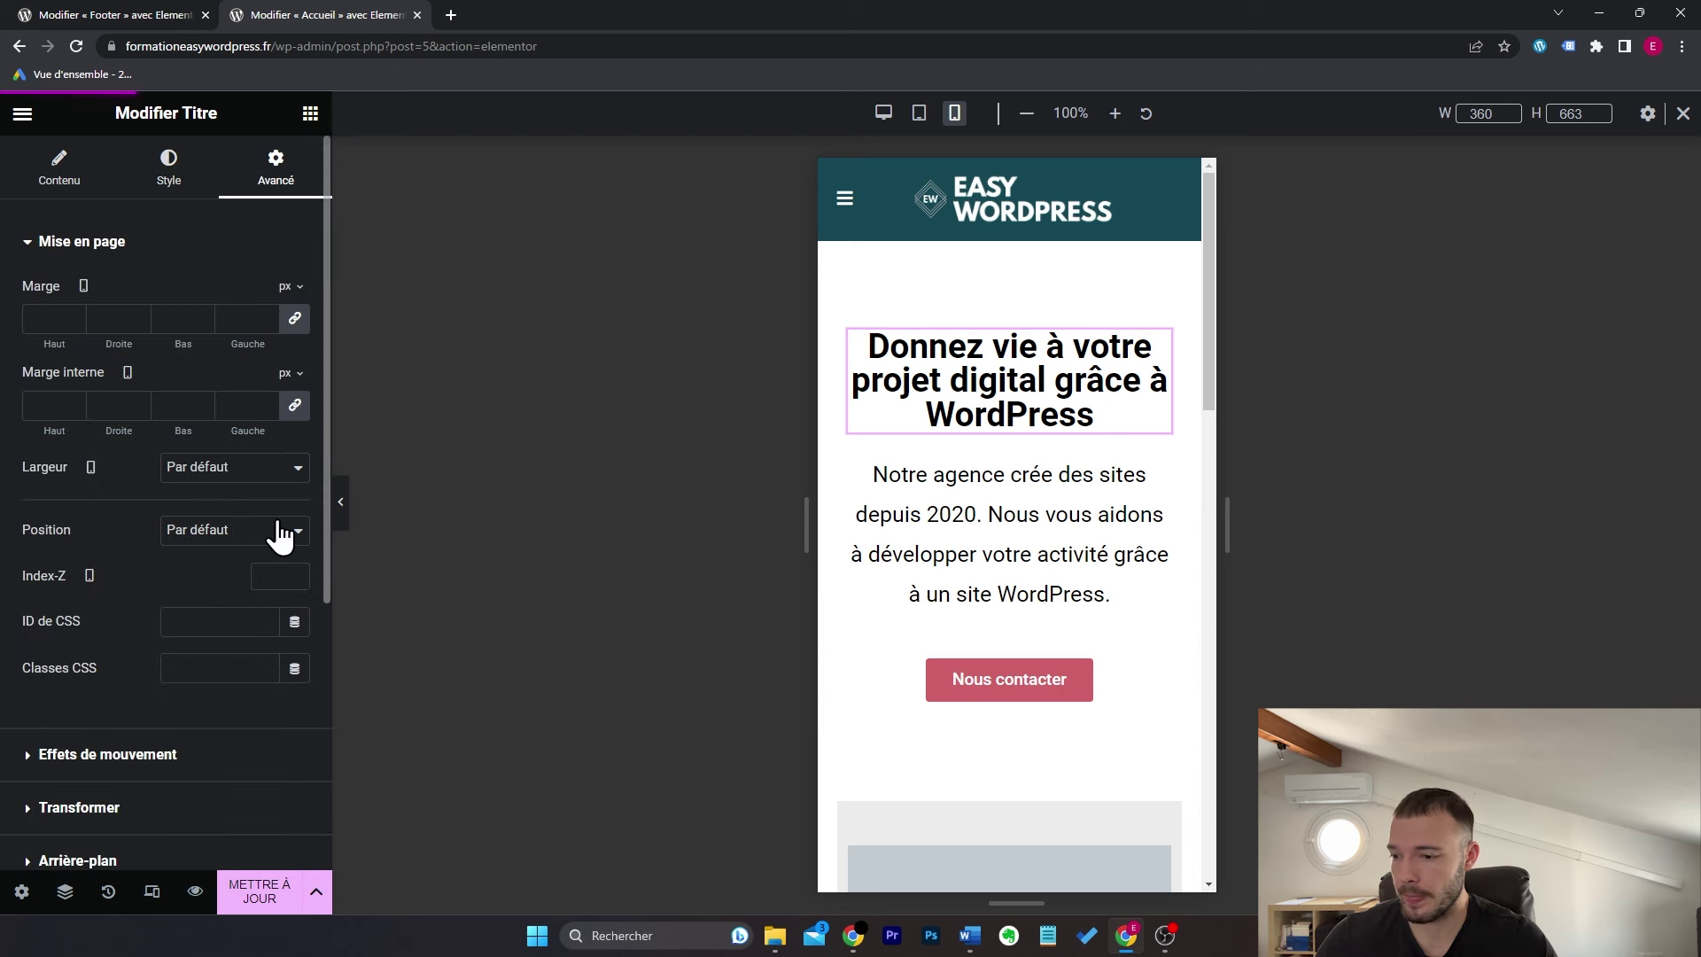
pyautogui.scroll(-3, 278, 531)
pyautogui.scroll(-2, 279, 535)
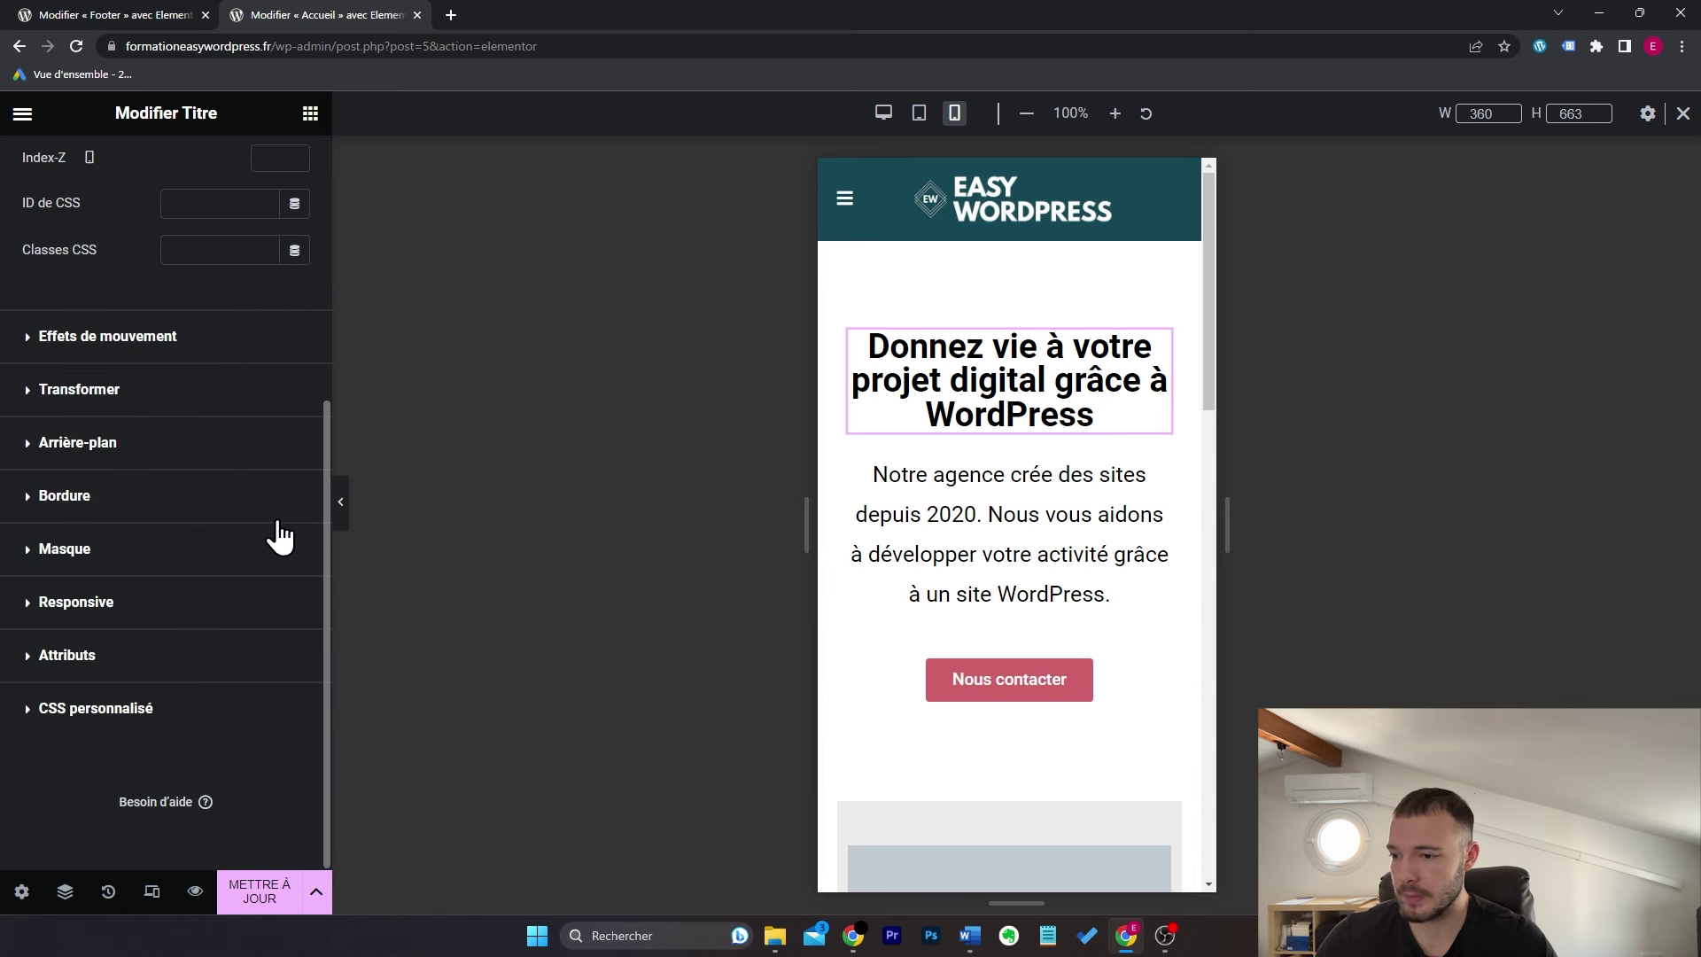
pyautogui.click(222, 602)
pyautogui.scroll(-2, 221, 600)
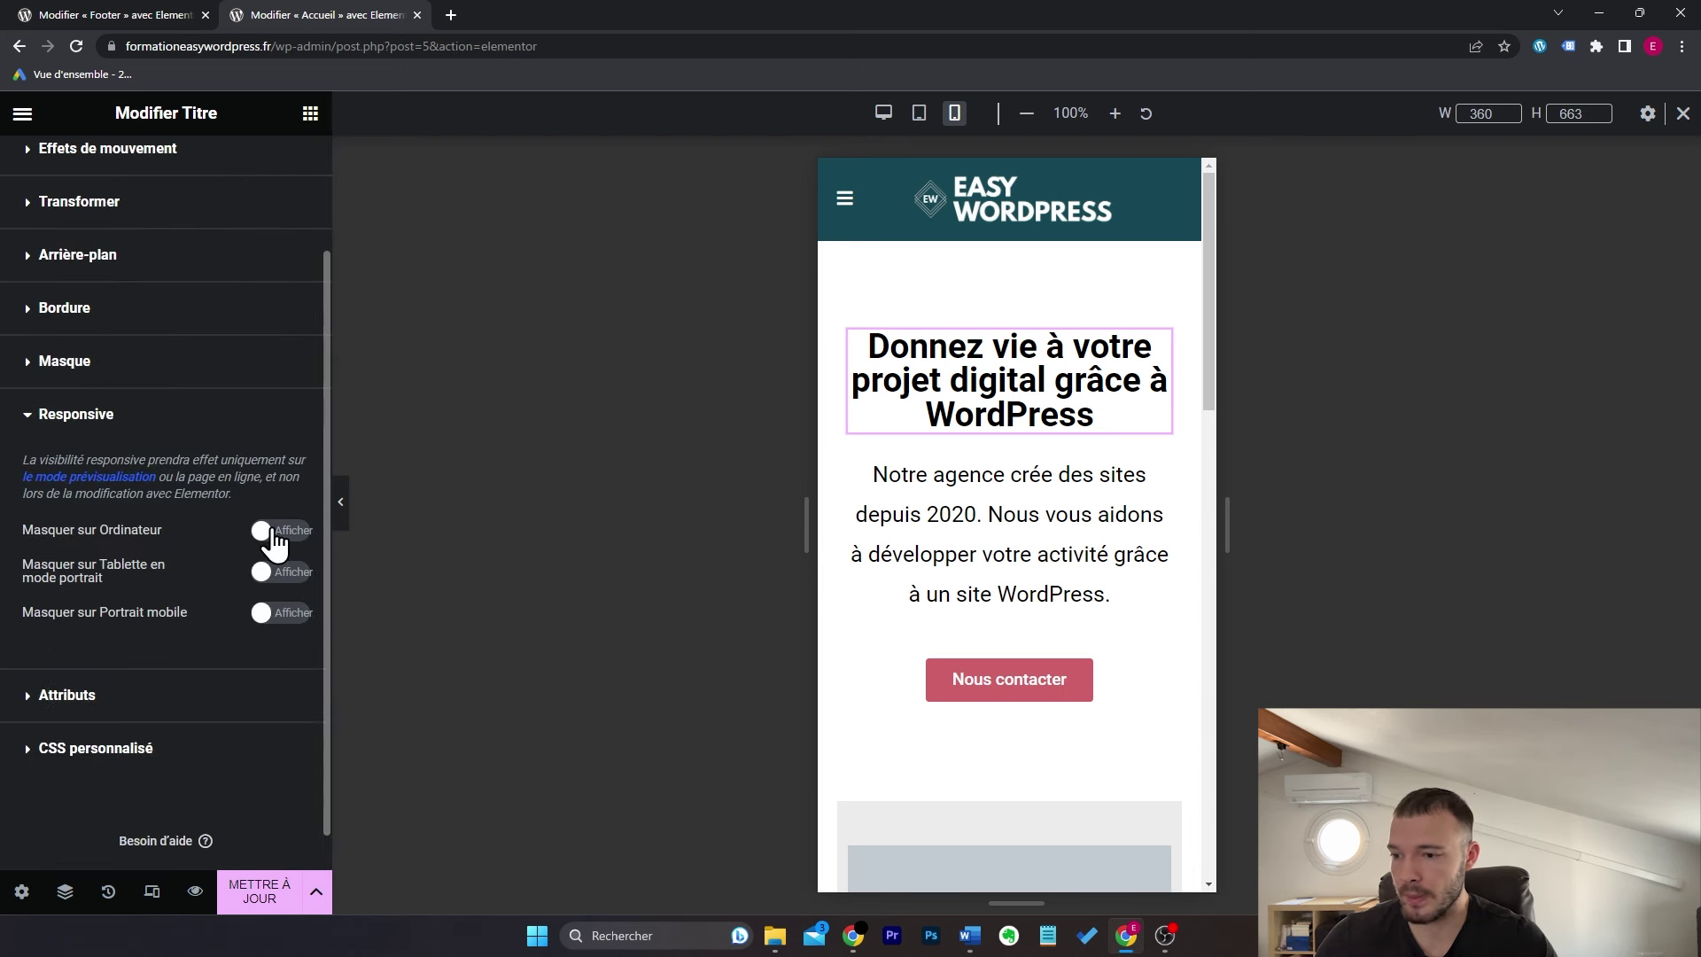
pyautogui.click(283, 613)
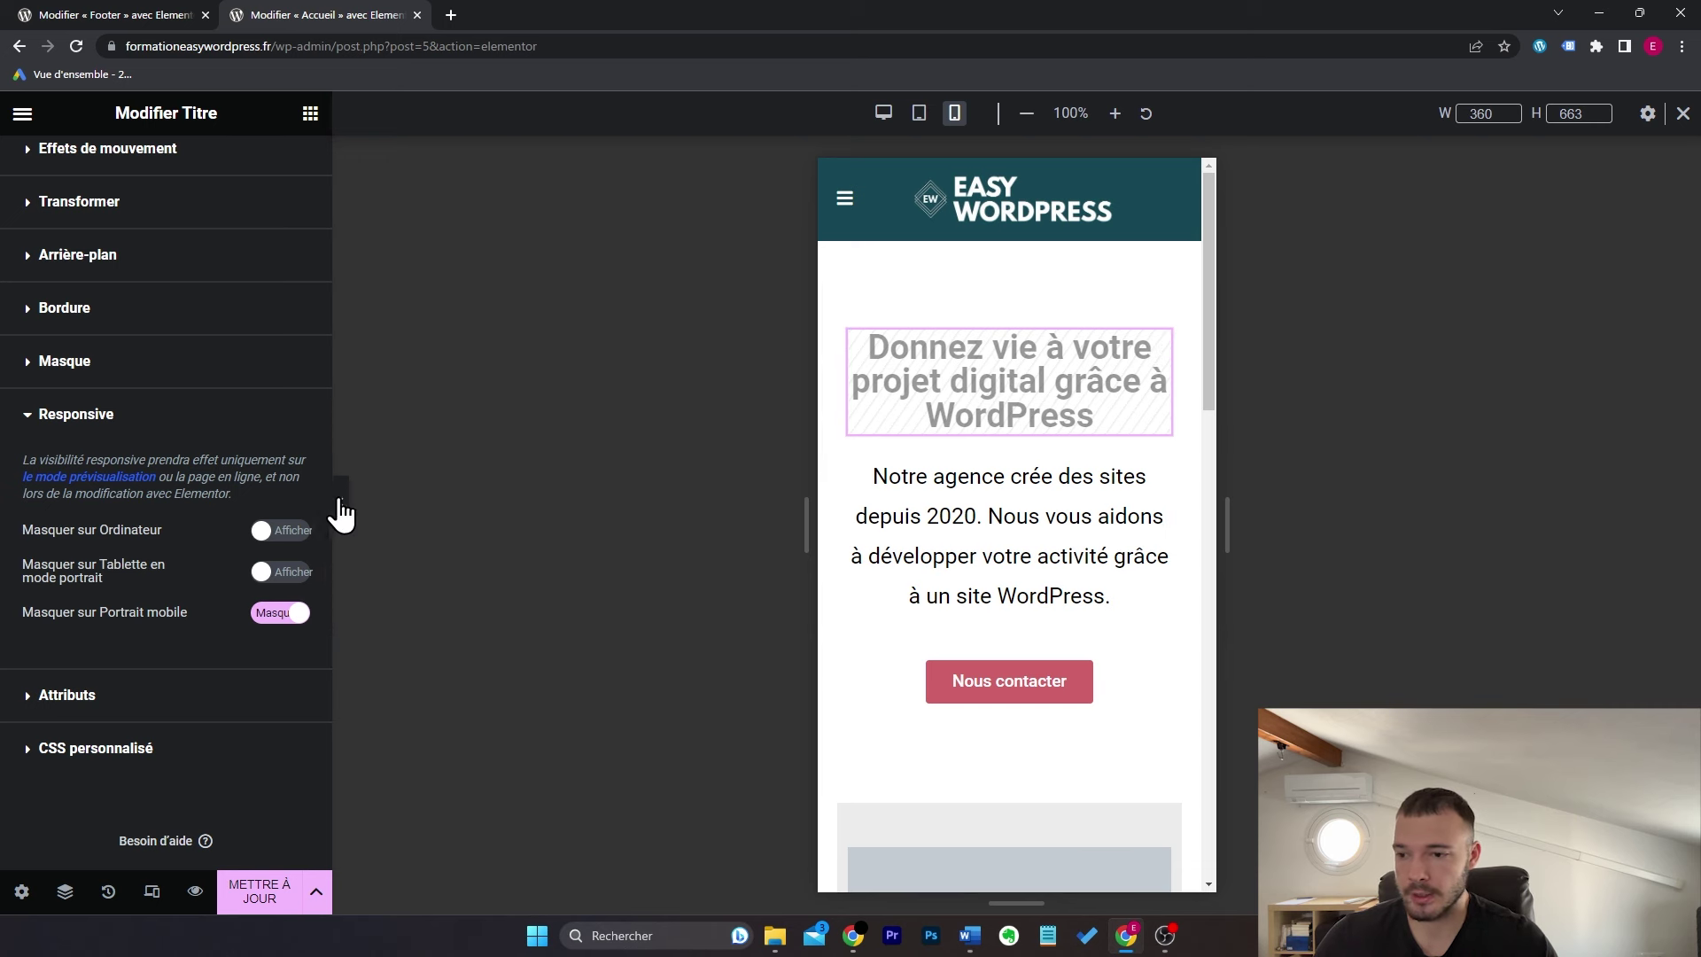
pyautogui.click(341, 512)
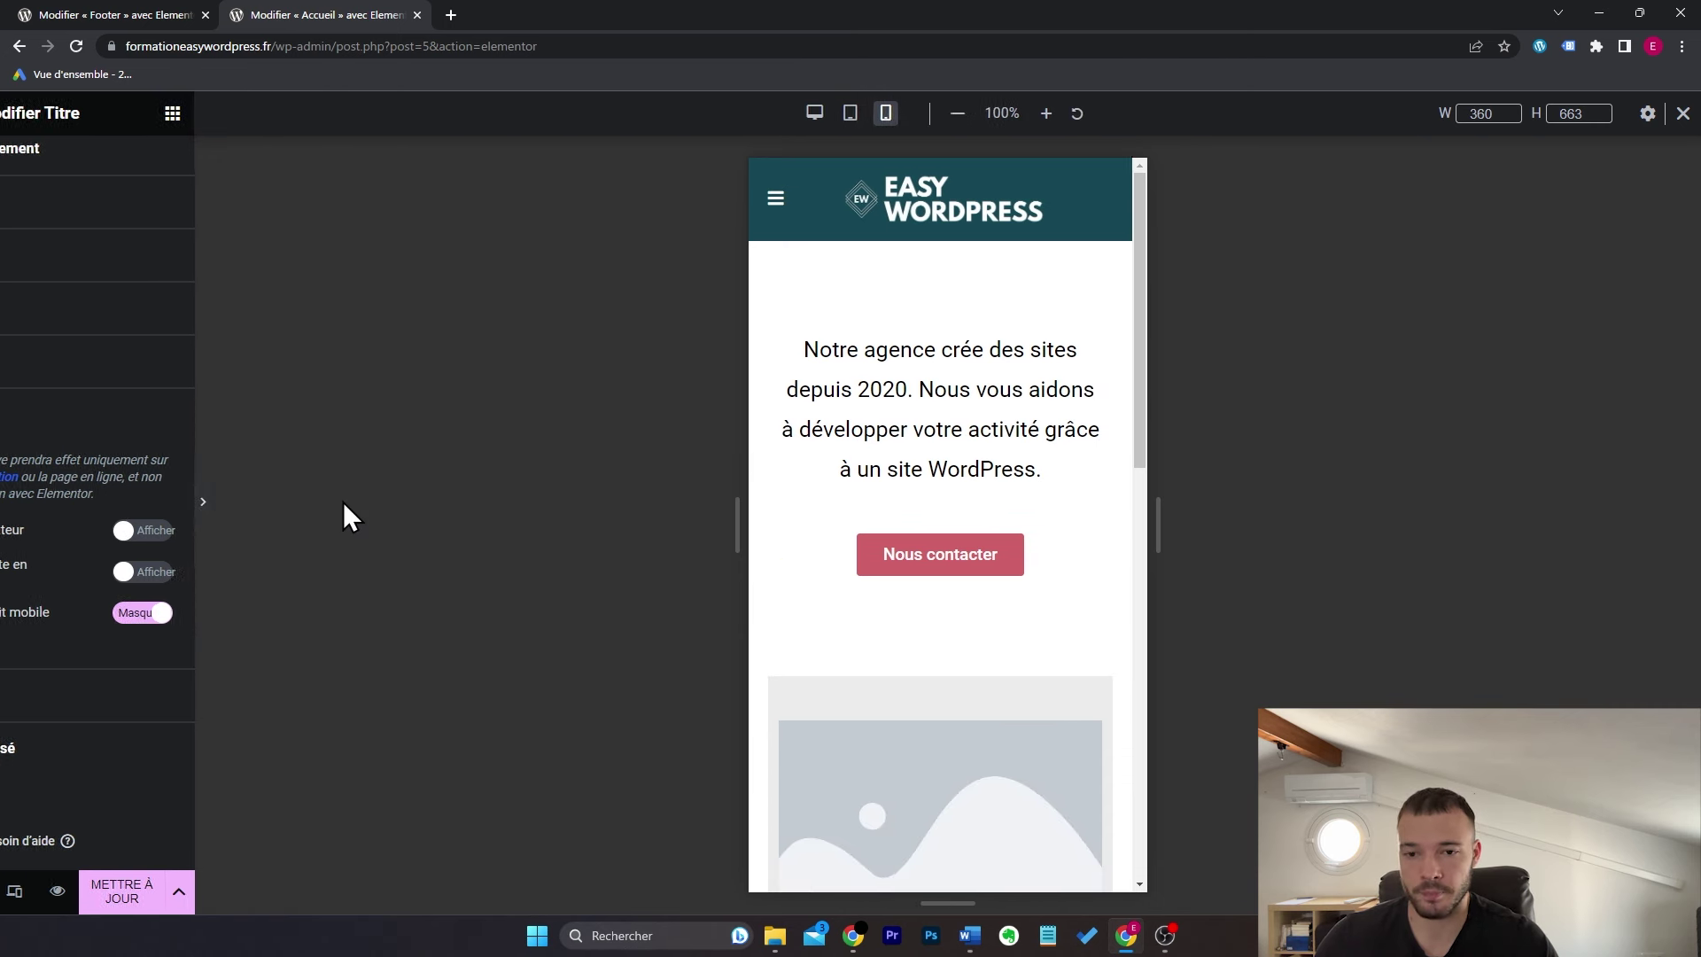
pyautogui.scroll(-6, 999, 465)
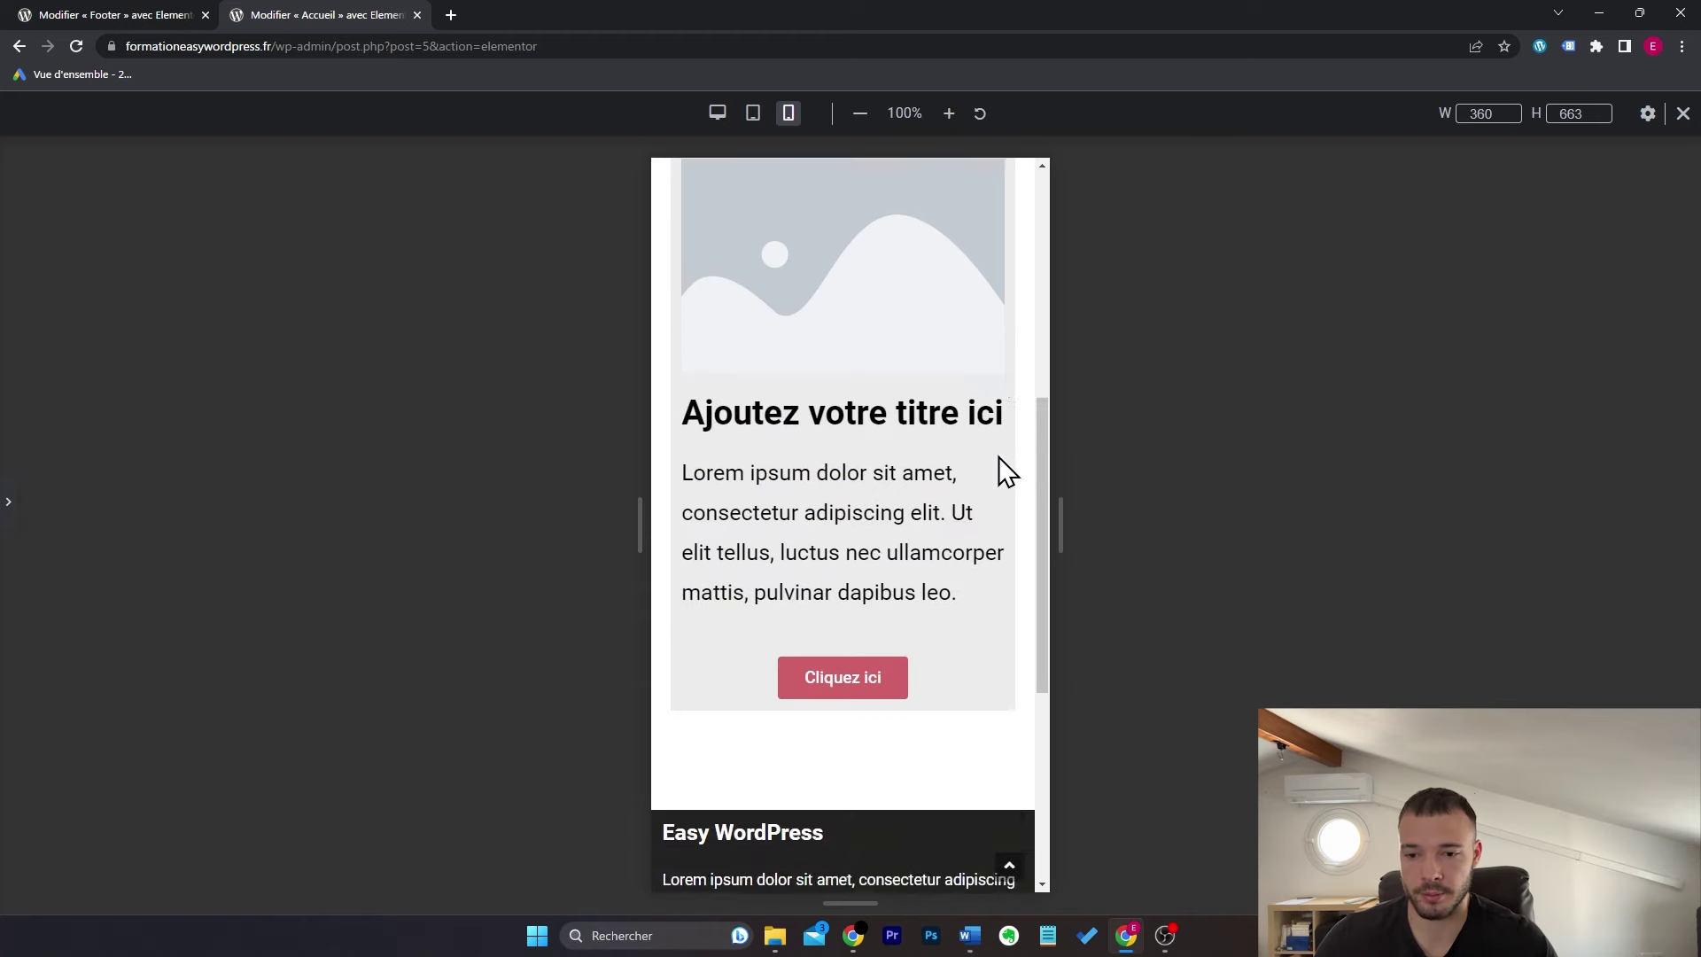
pyautogui.scroll(6, 997, 455)
pyautogui.click(8, 501)
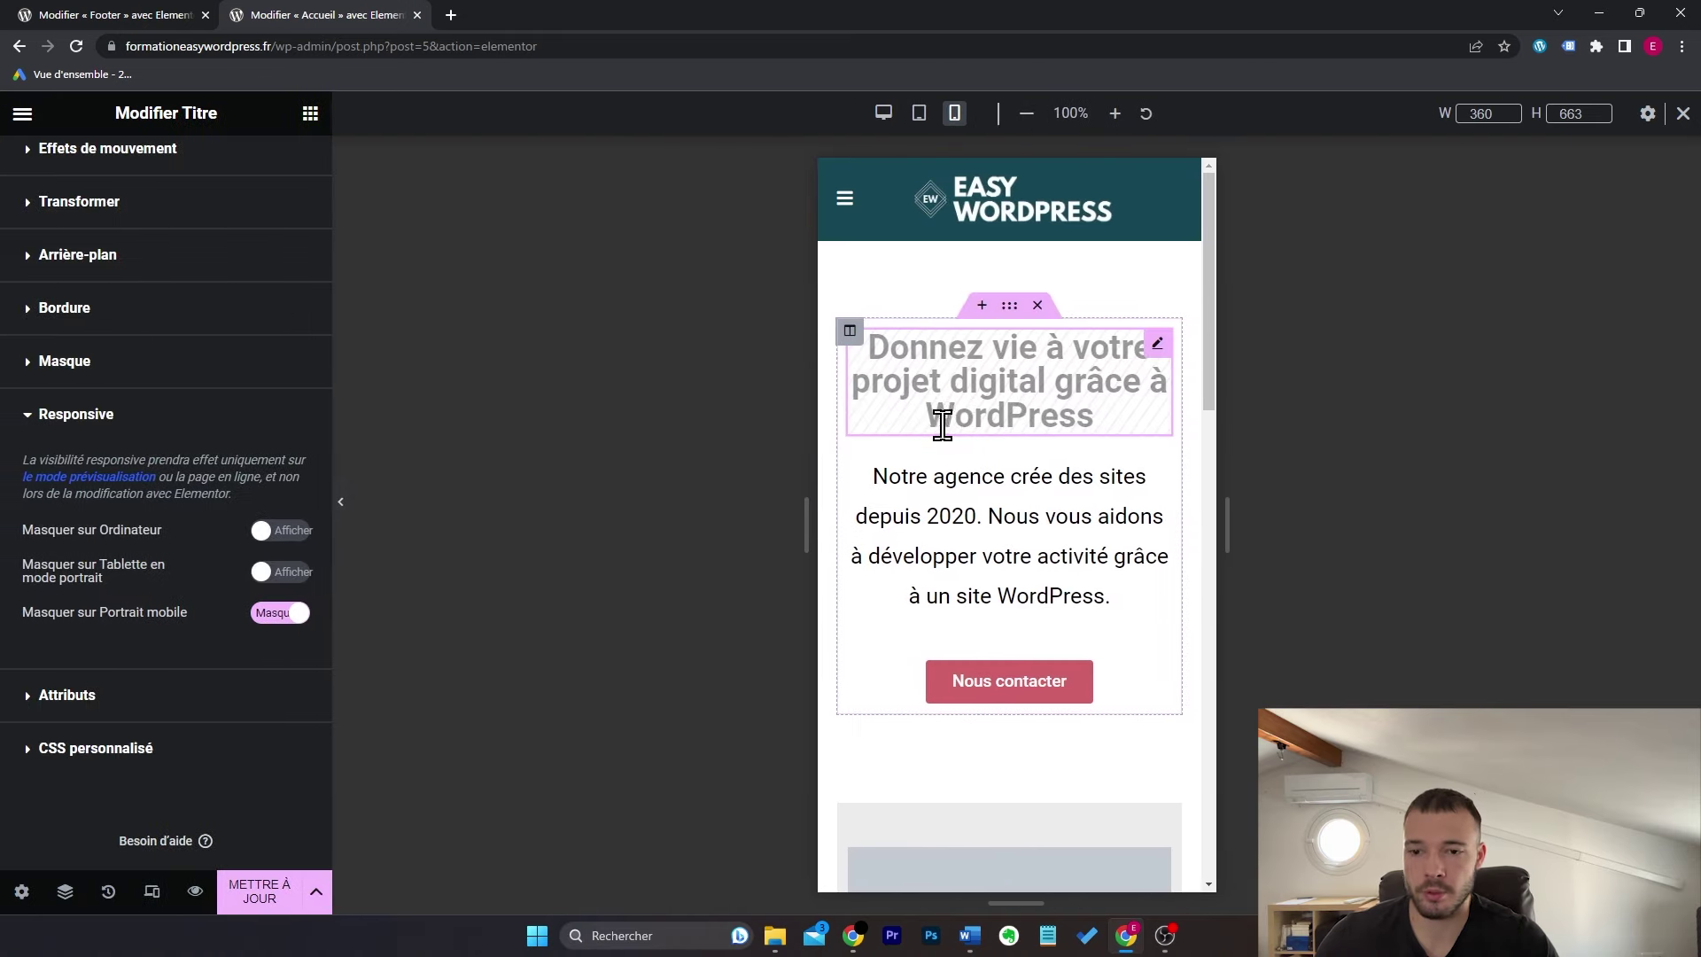
pyautogui.click(285, 614)
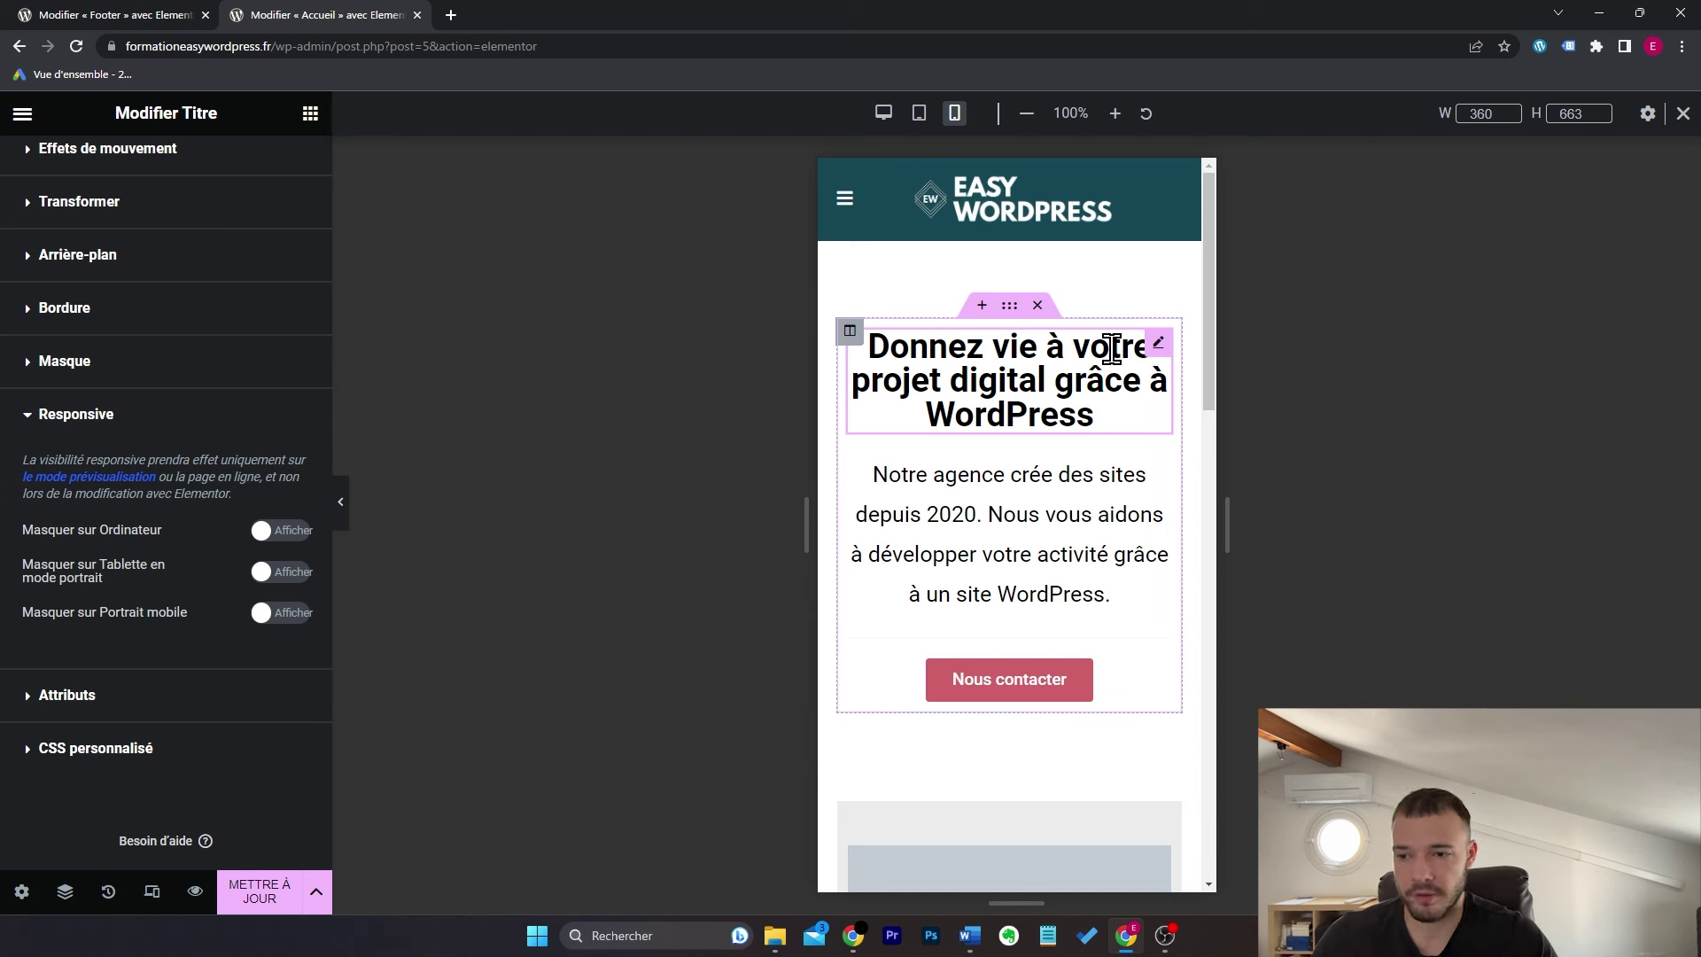
# Step: Open the heading column's Avancé > Responsive options
pyautogui.click(850, 330)
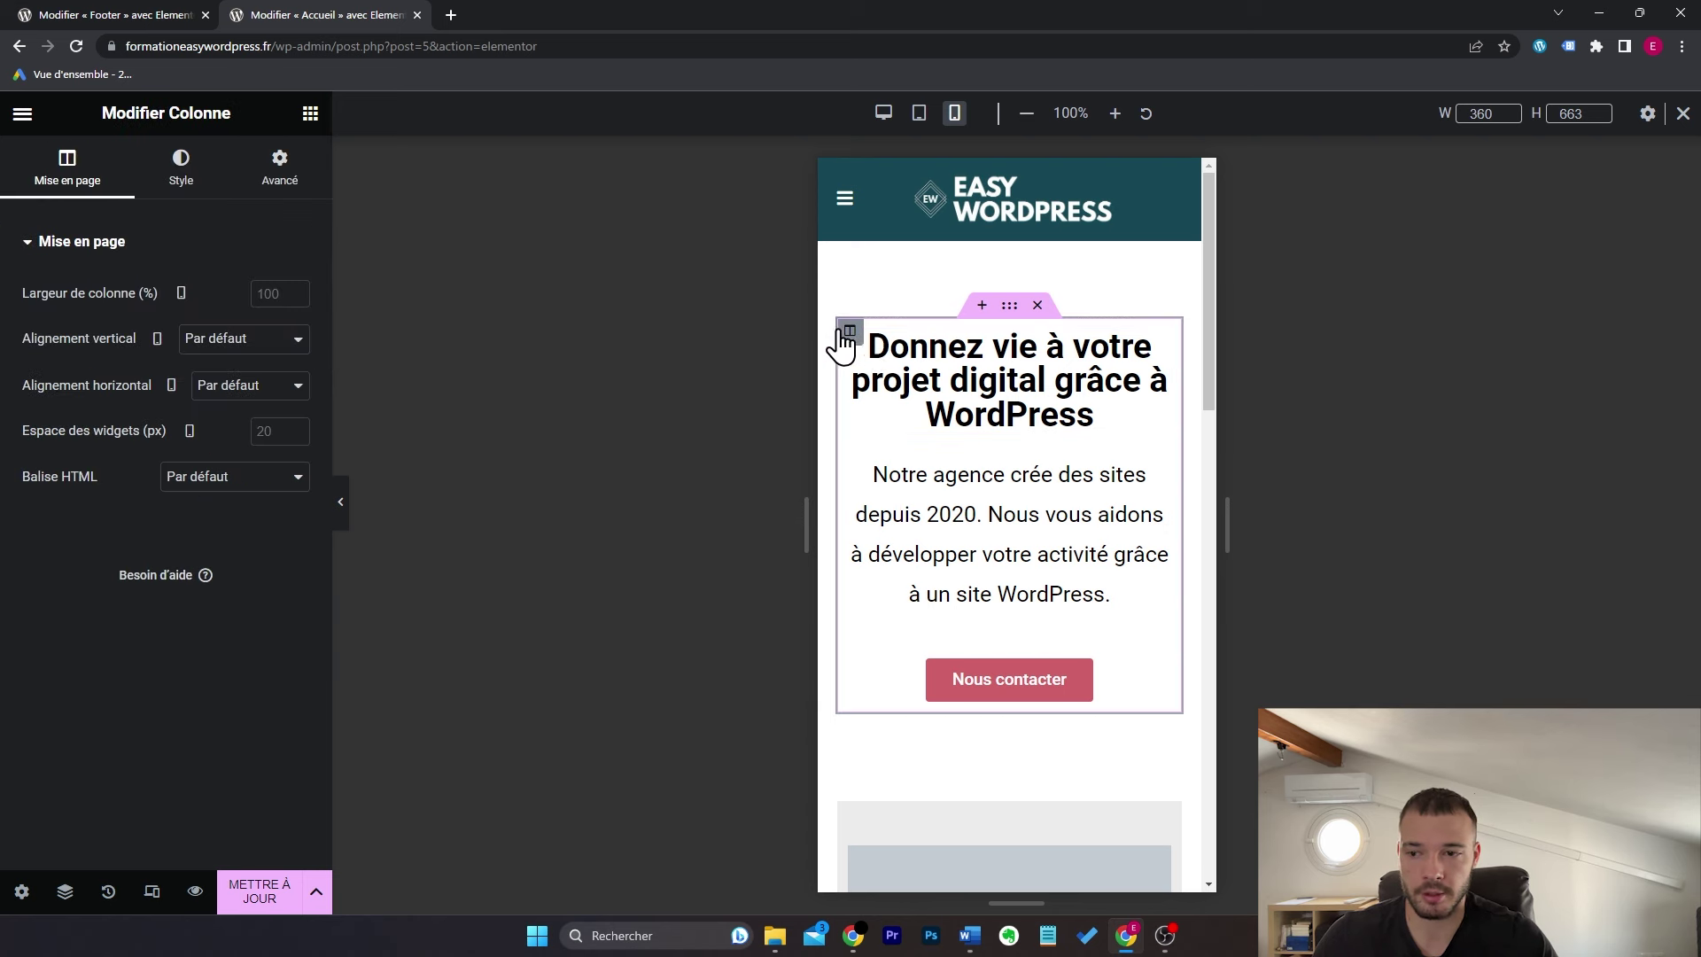
pyautogui.click(296, 186)
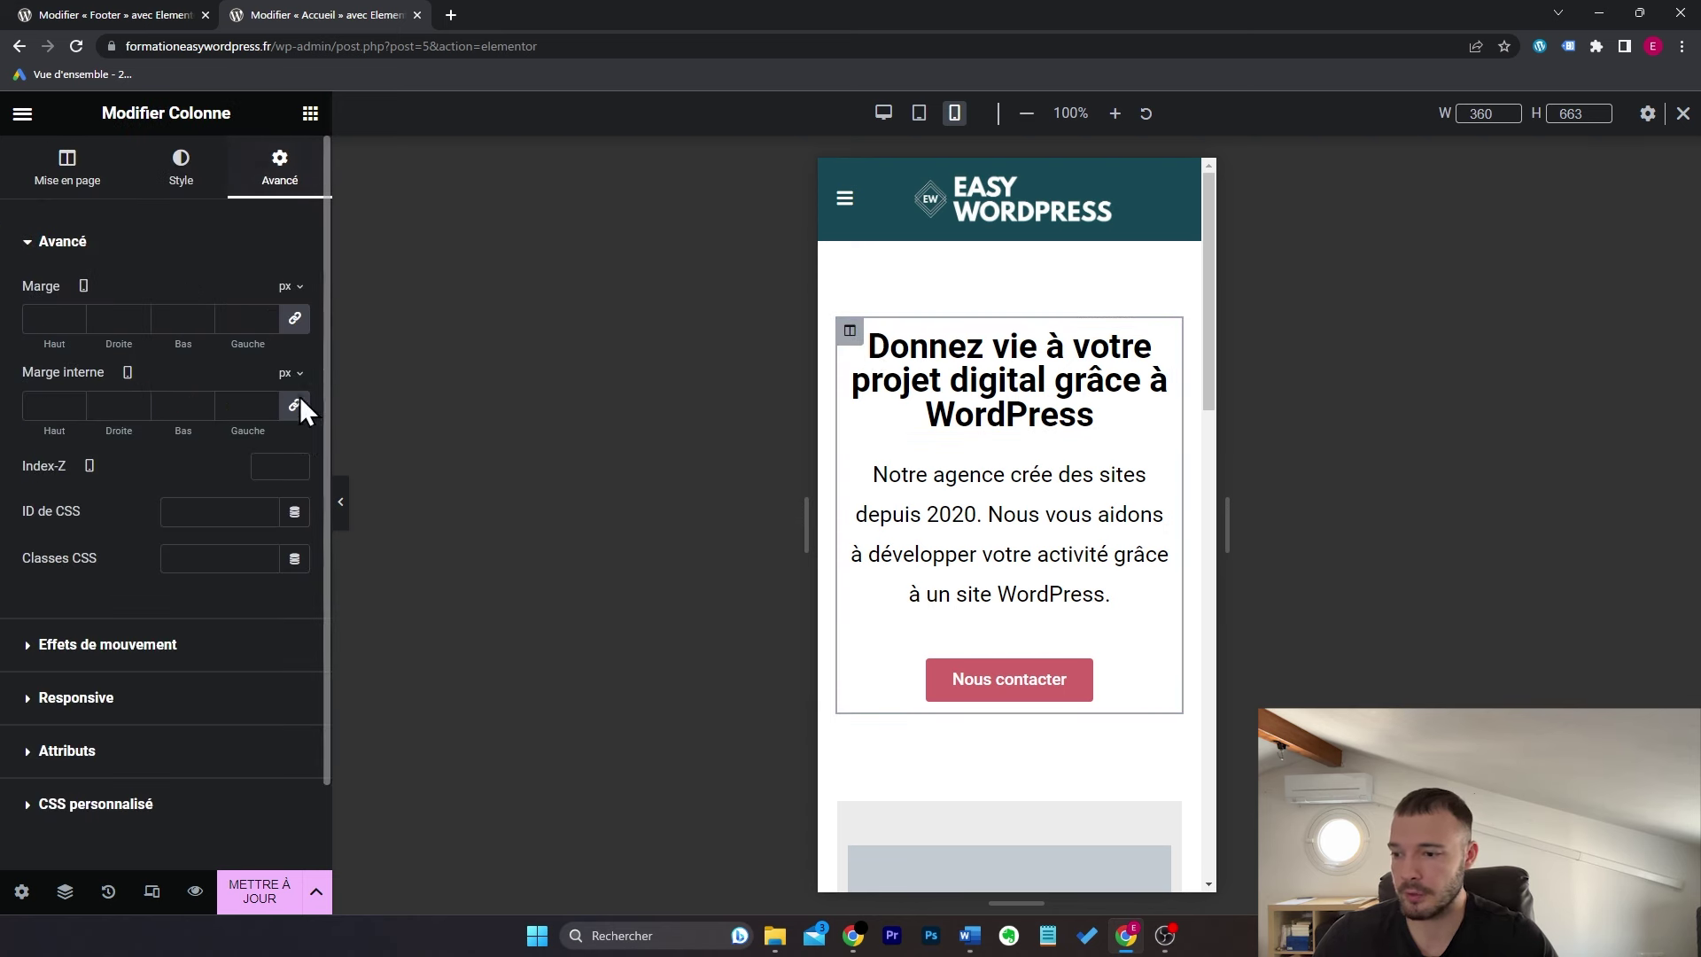
pyautogui.click(172, 709)
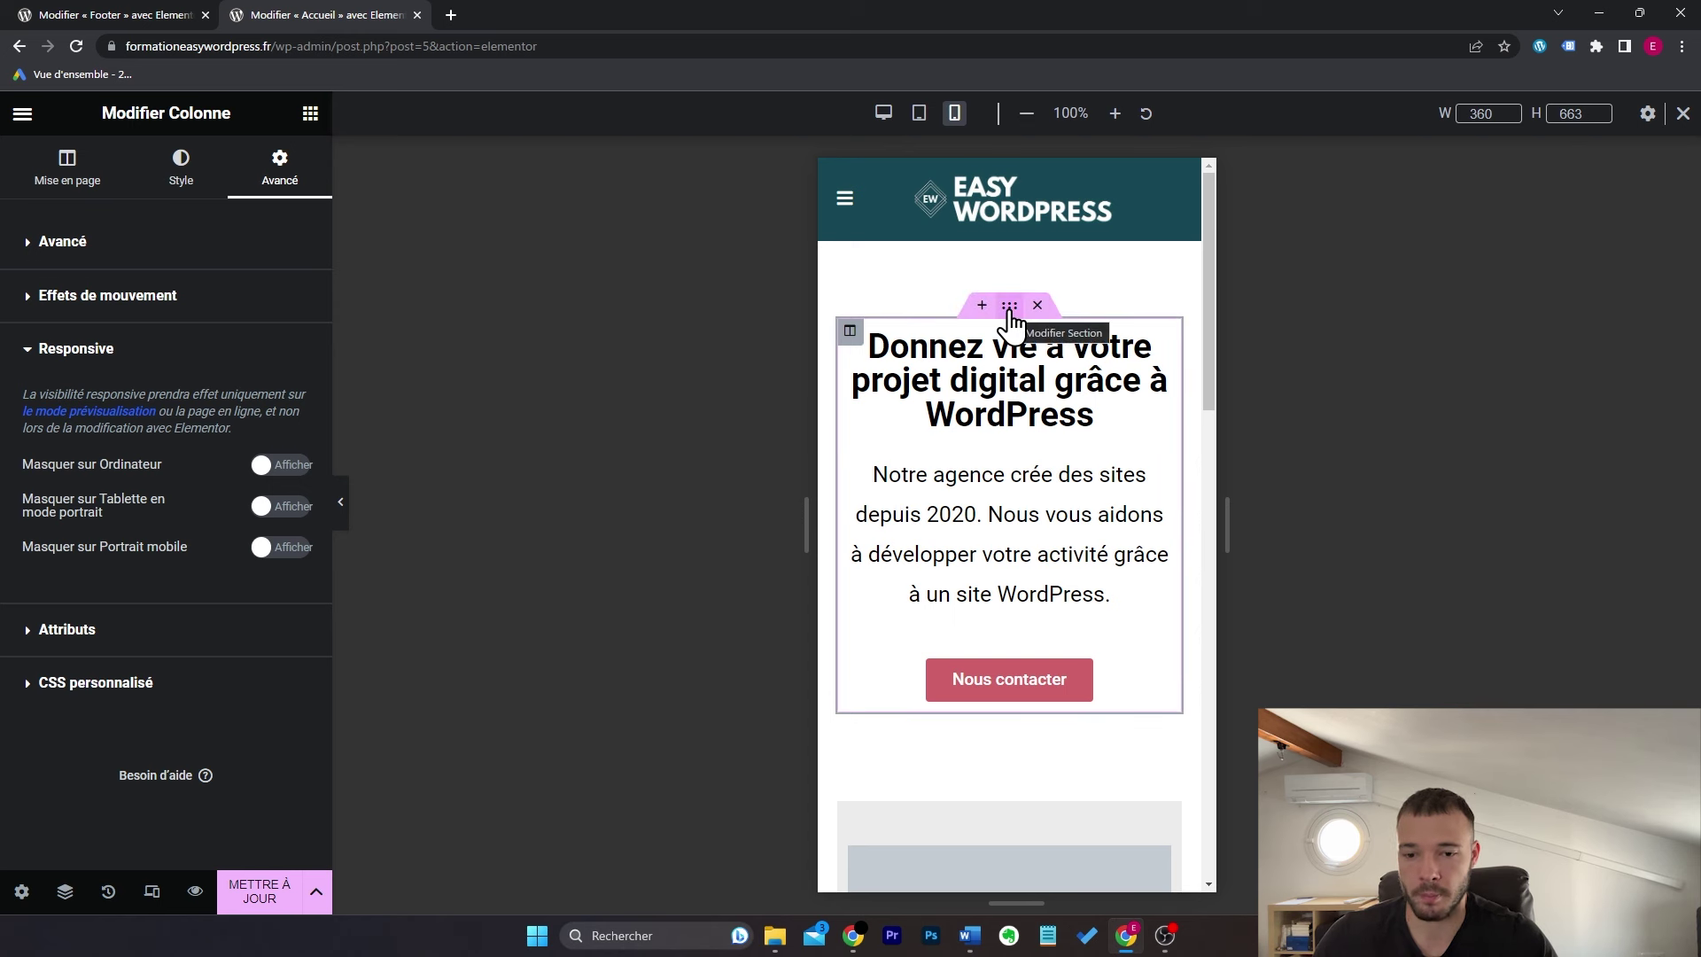
pyautogui.scroll(-5, 1146, 501)
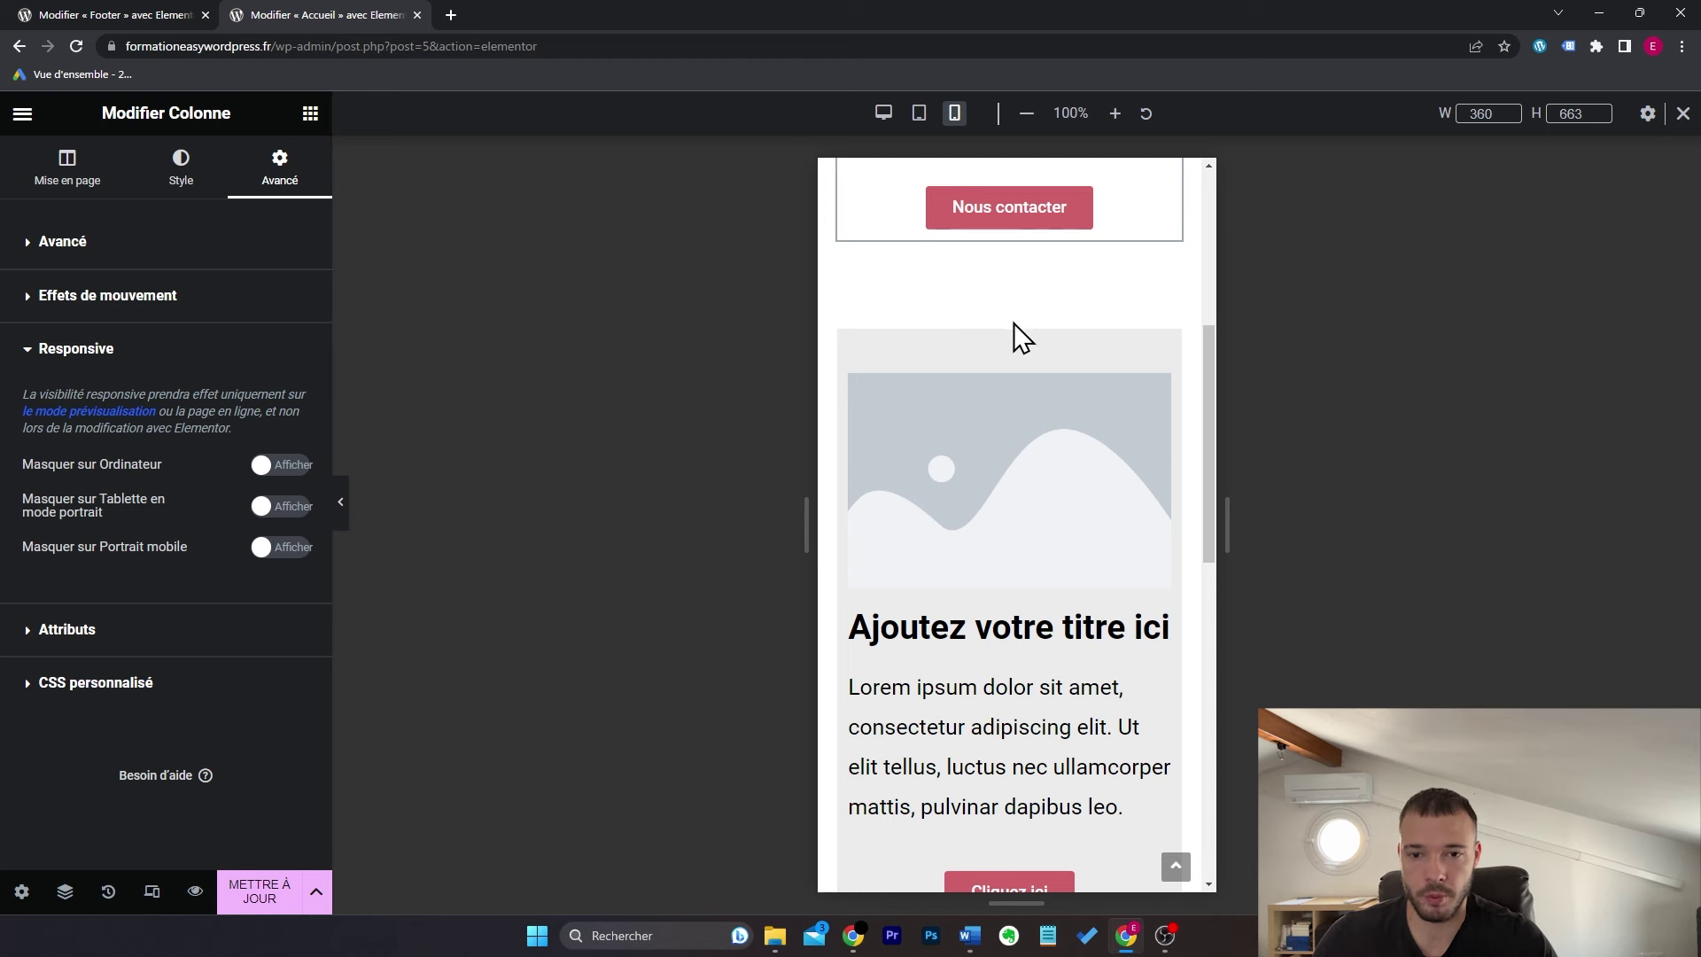
# Step: Set the image-and-text section's 'Inverser les colonnes (Portrait mobile)' to Oui
pyautogui.click(1010, 317)
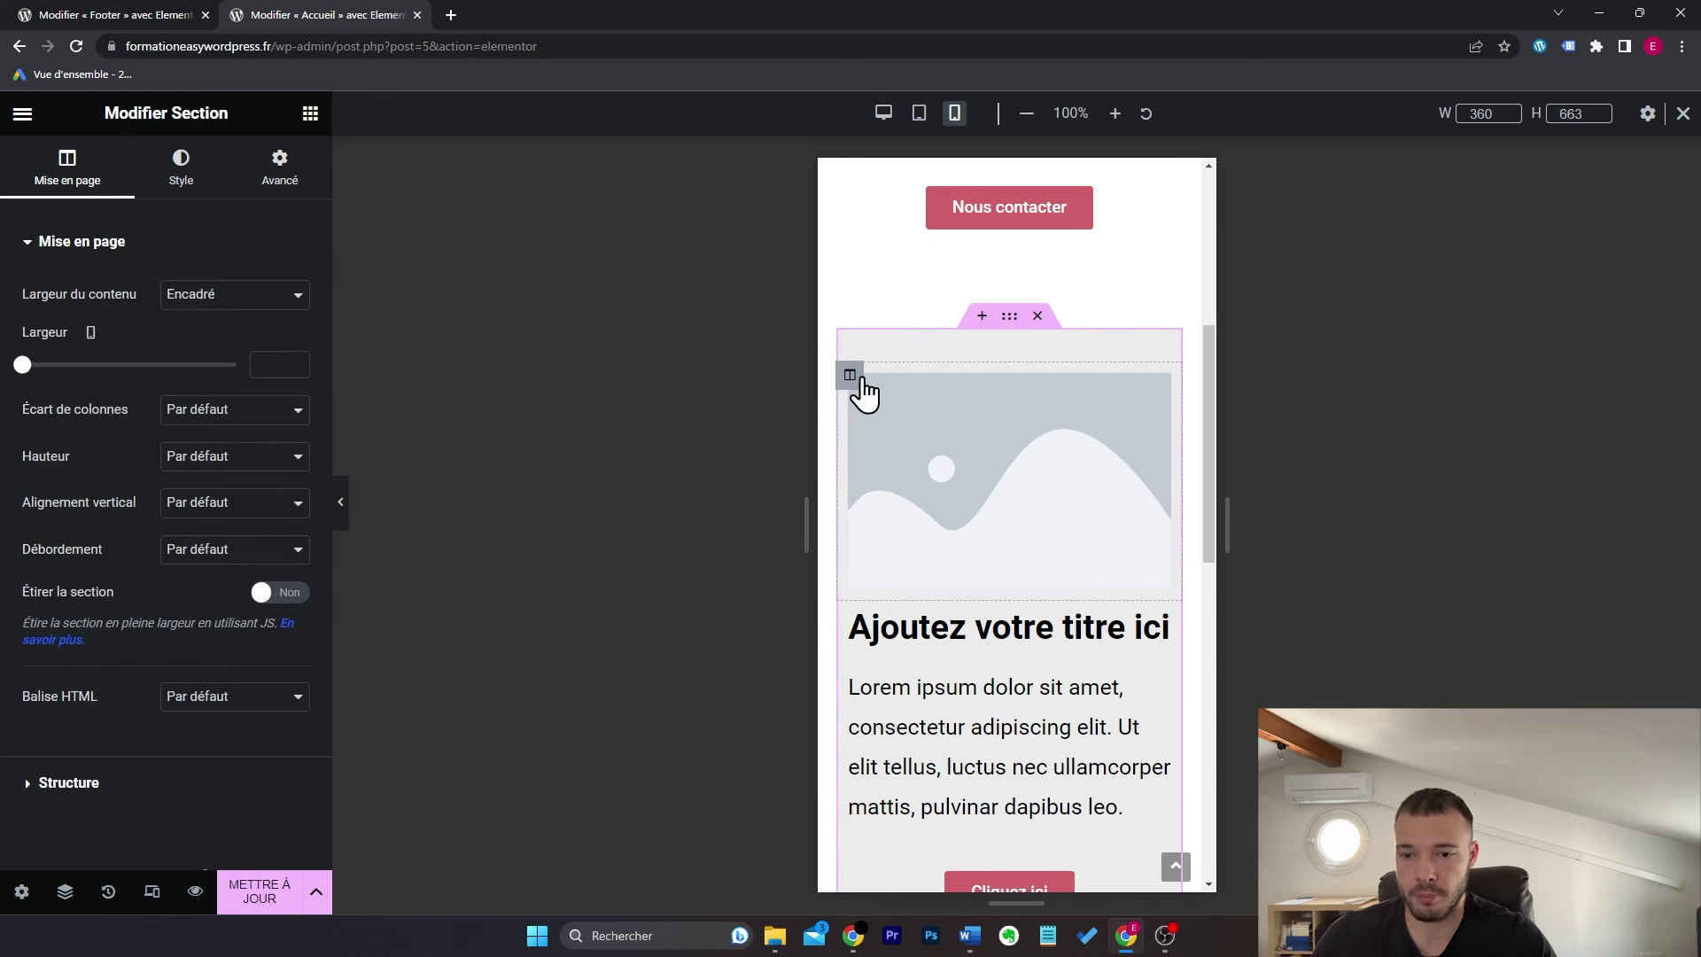
pyautogui.click(291, 170)
pyautogui.click(194, 699)
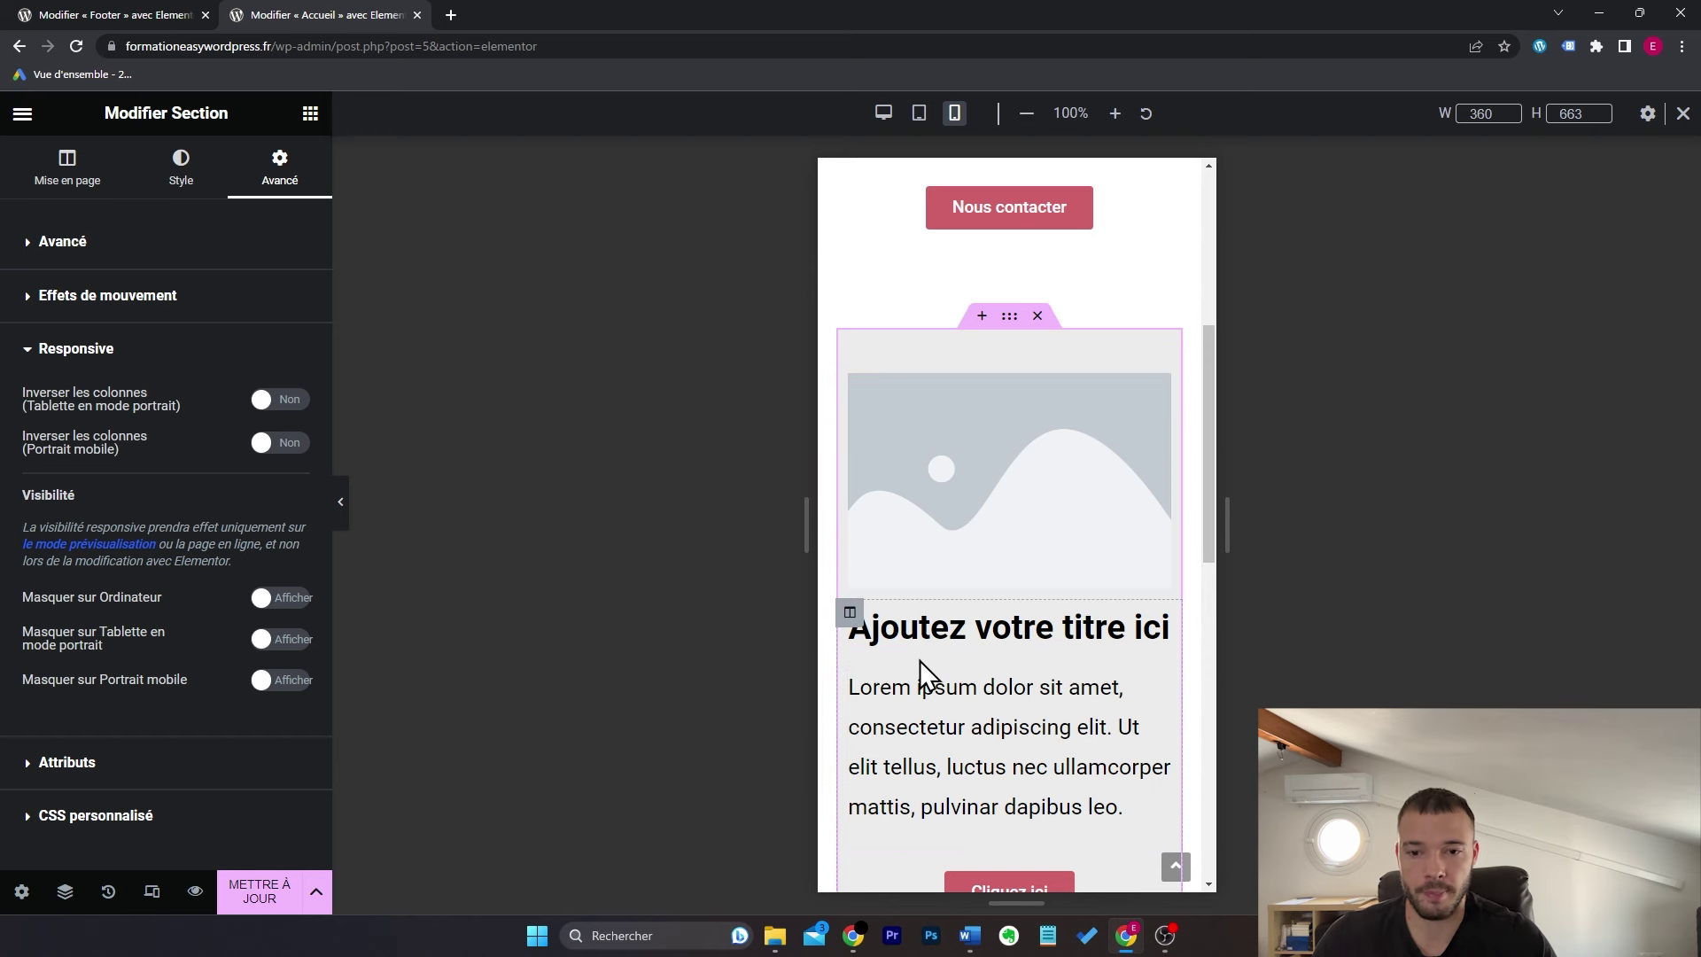
pyautogui.click(284, 444)
pyautogui.scroll(-1, 1012, 451)
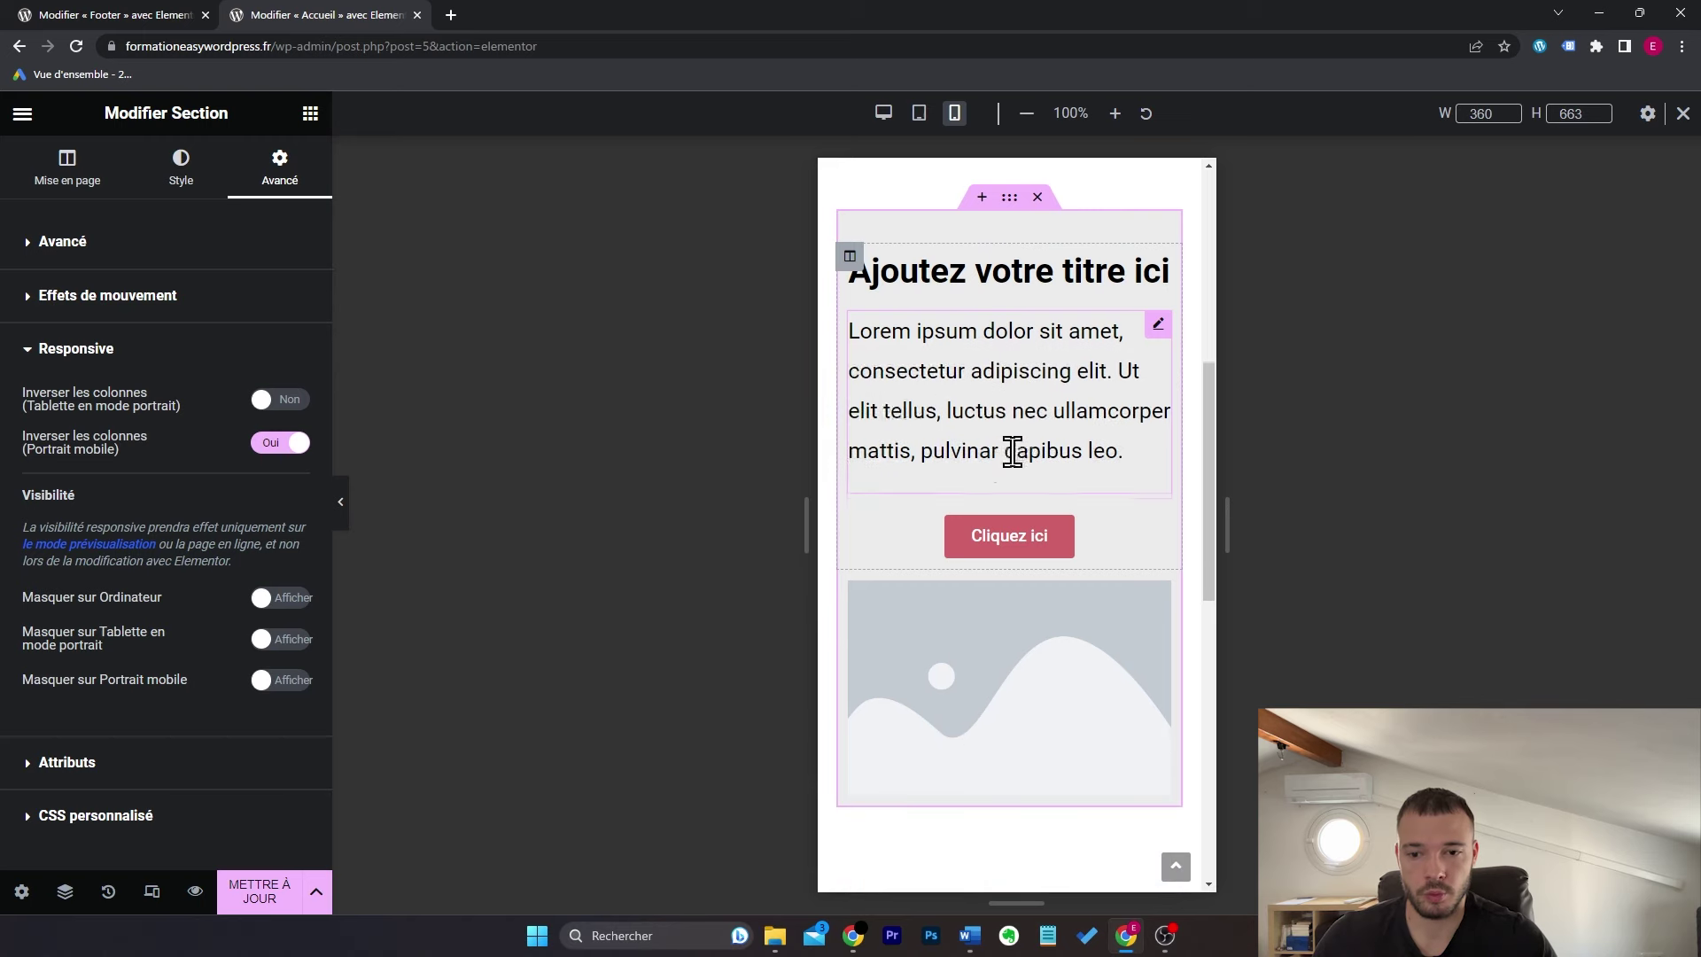
# Step: Switch the preview back to desktop width and save the home page with METTRE À JOUR
pyautogui.click(883, 113)
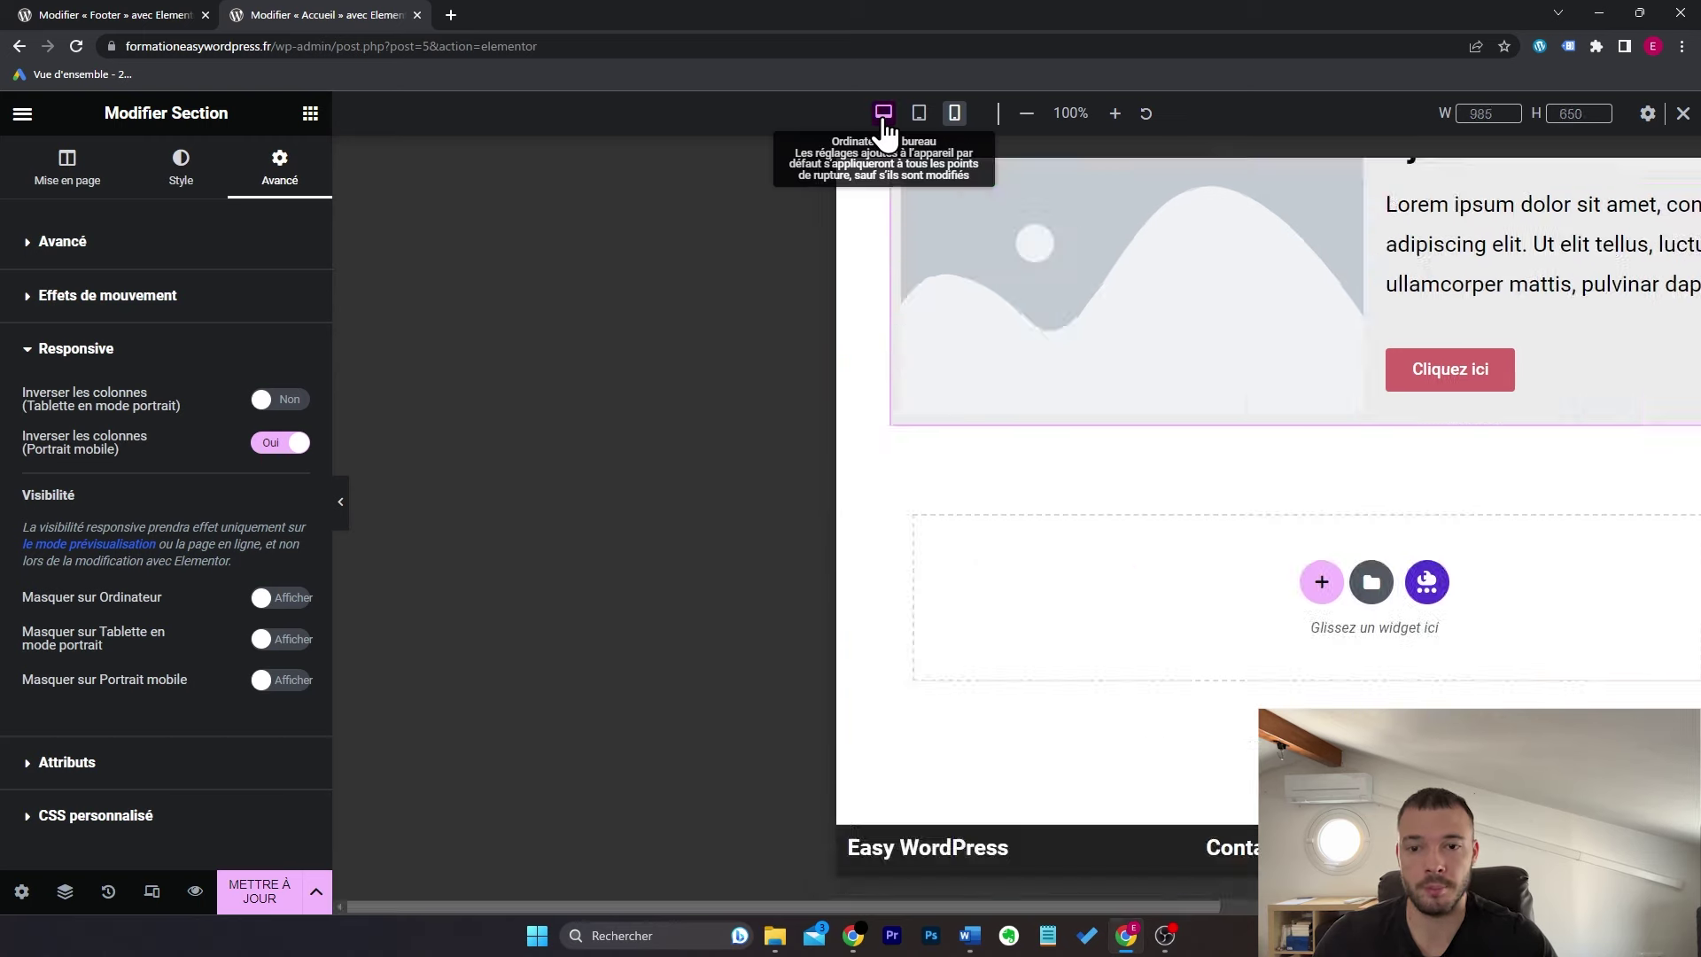
pyautogui.scroll(4, 897, 480)
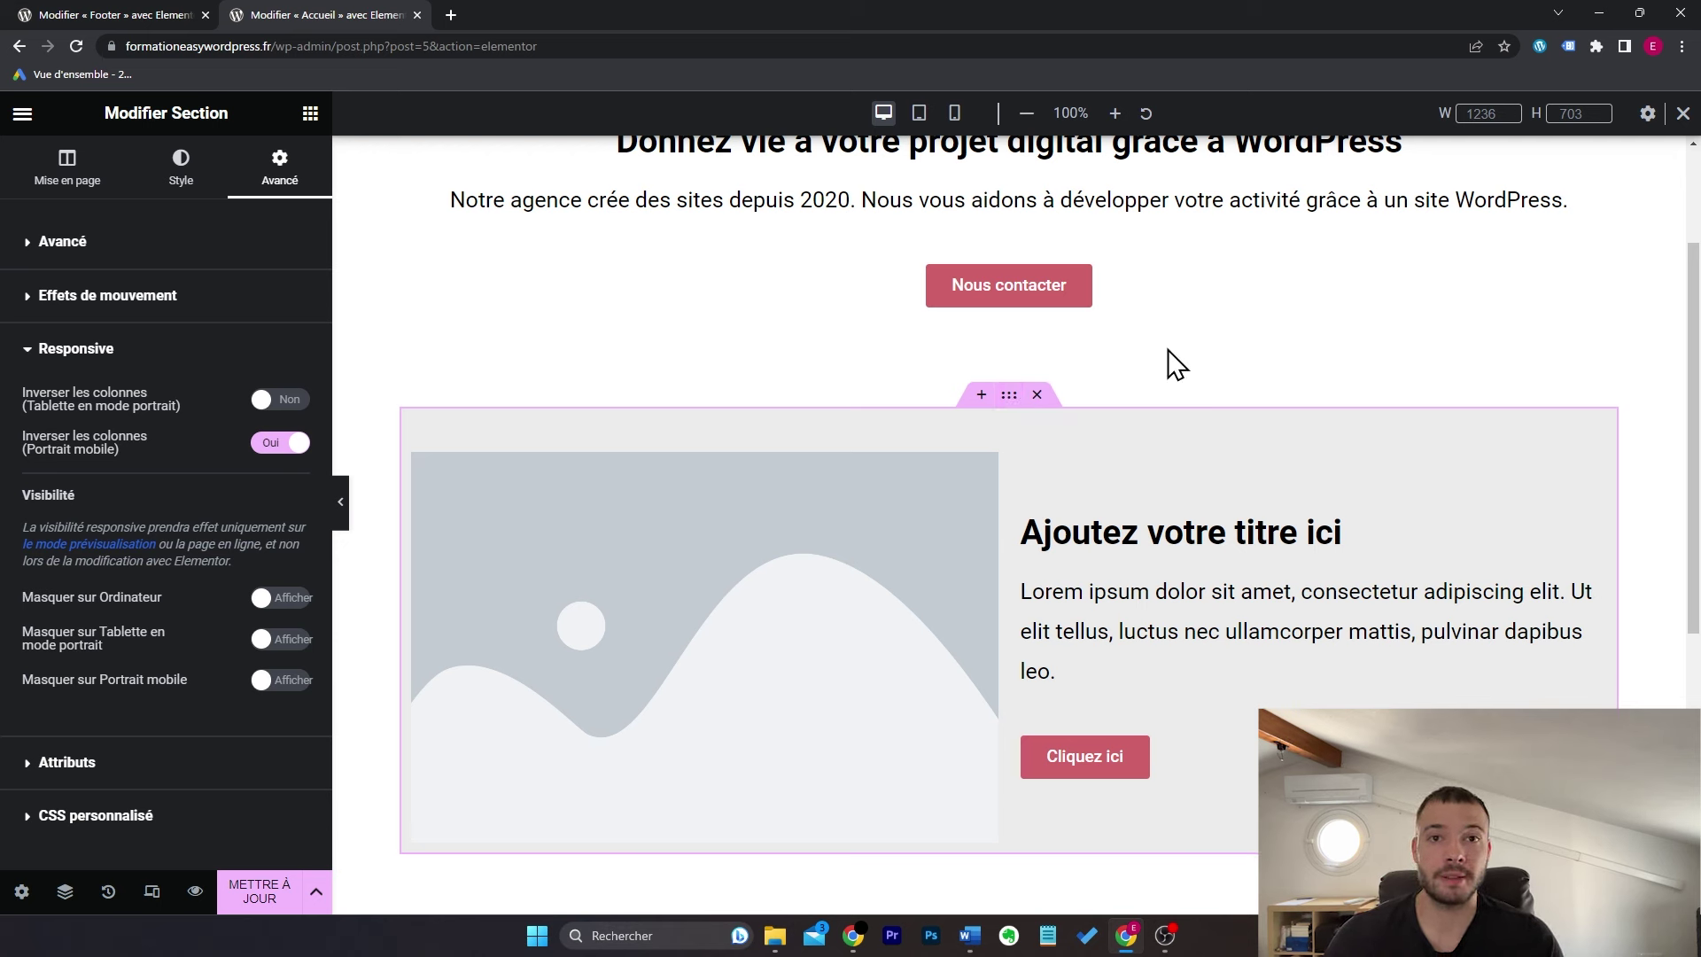
pyautogui.click(260, 890)
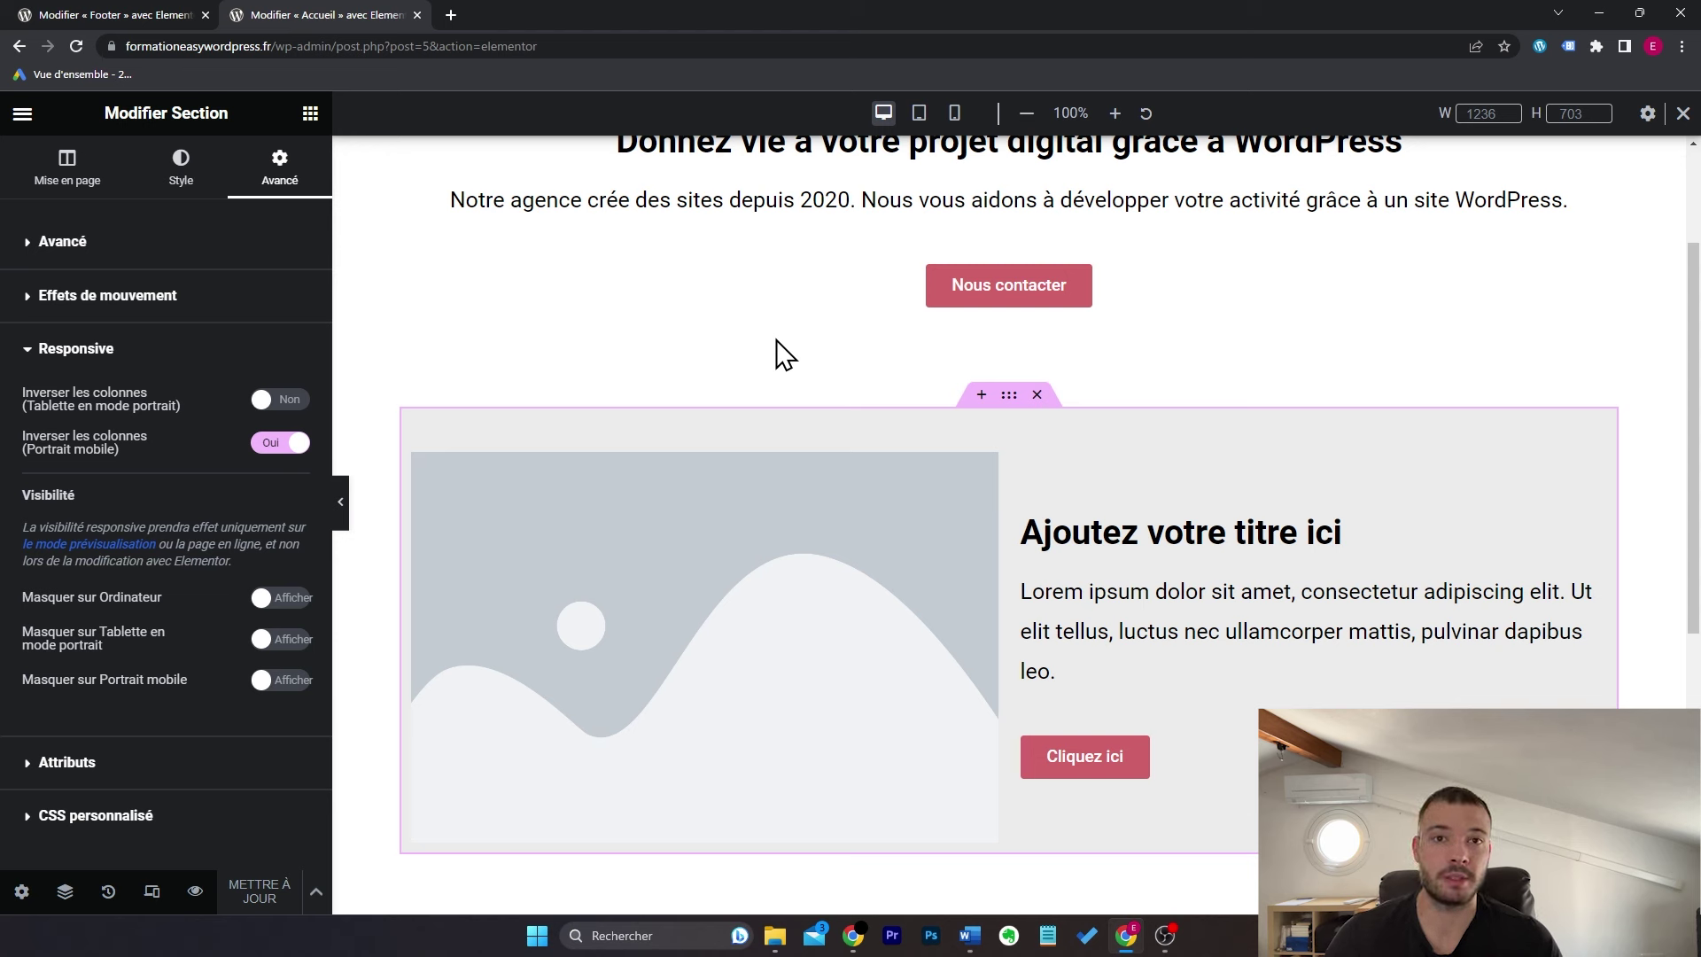
# Step: Quit Elementor and go to Extensions > Ajouter
pyautogui.click(22, 113)
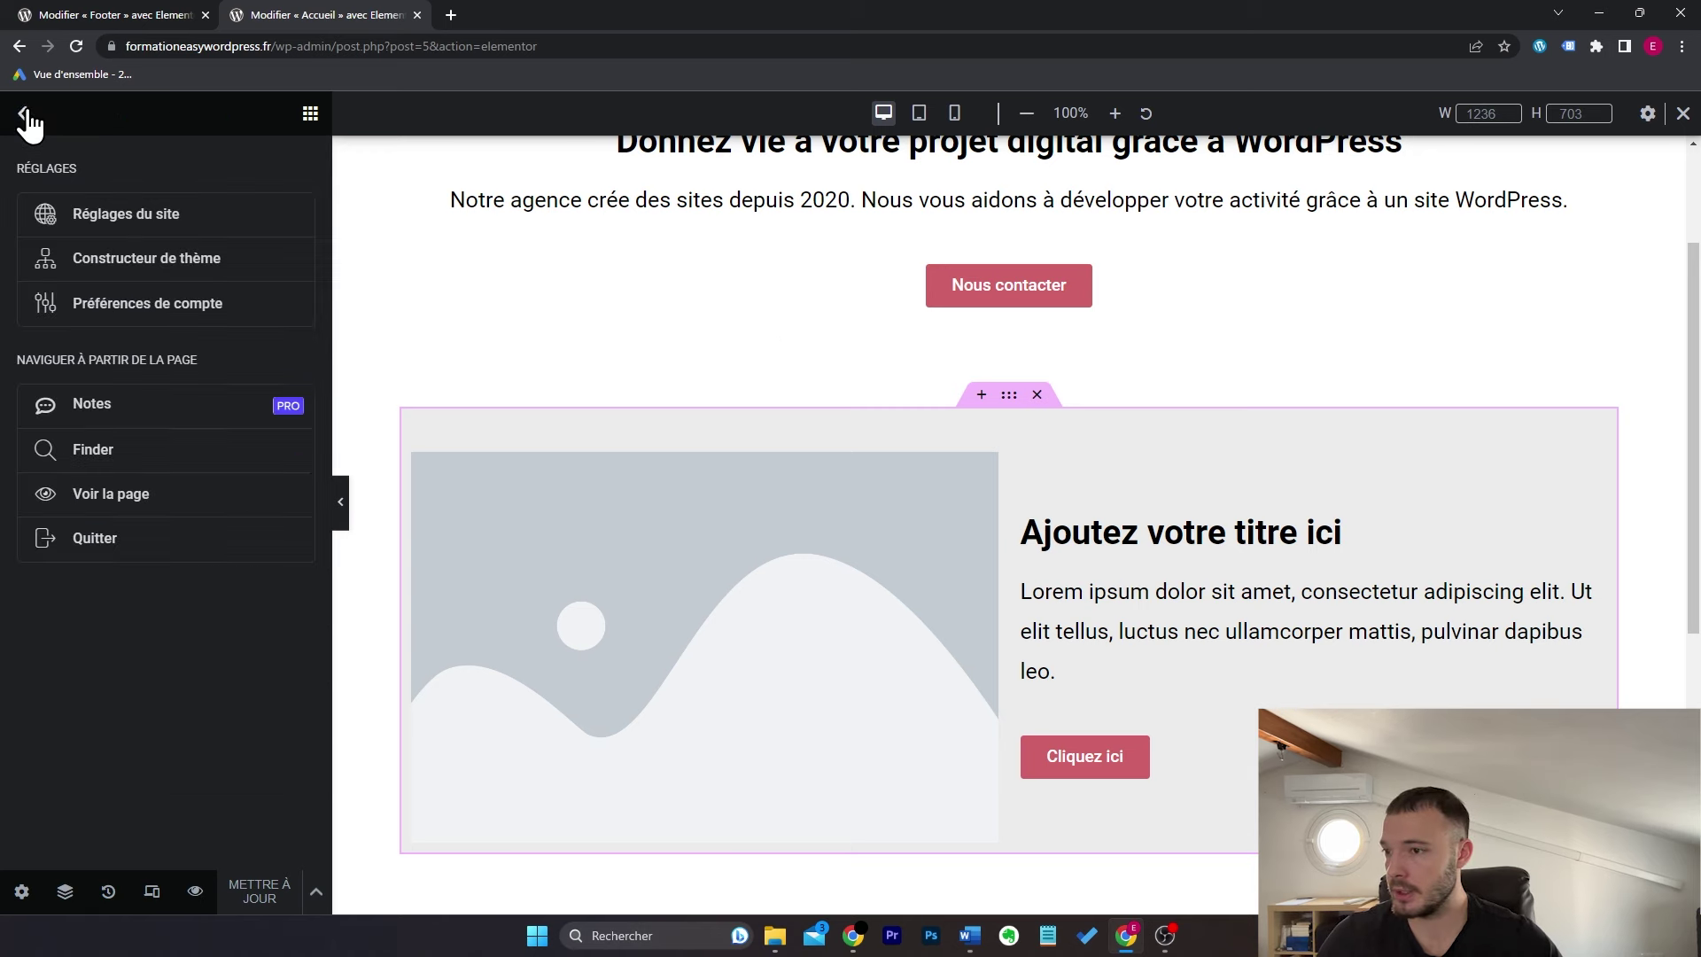
pyautogui.click(128, 540)
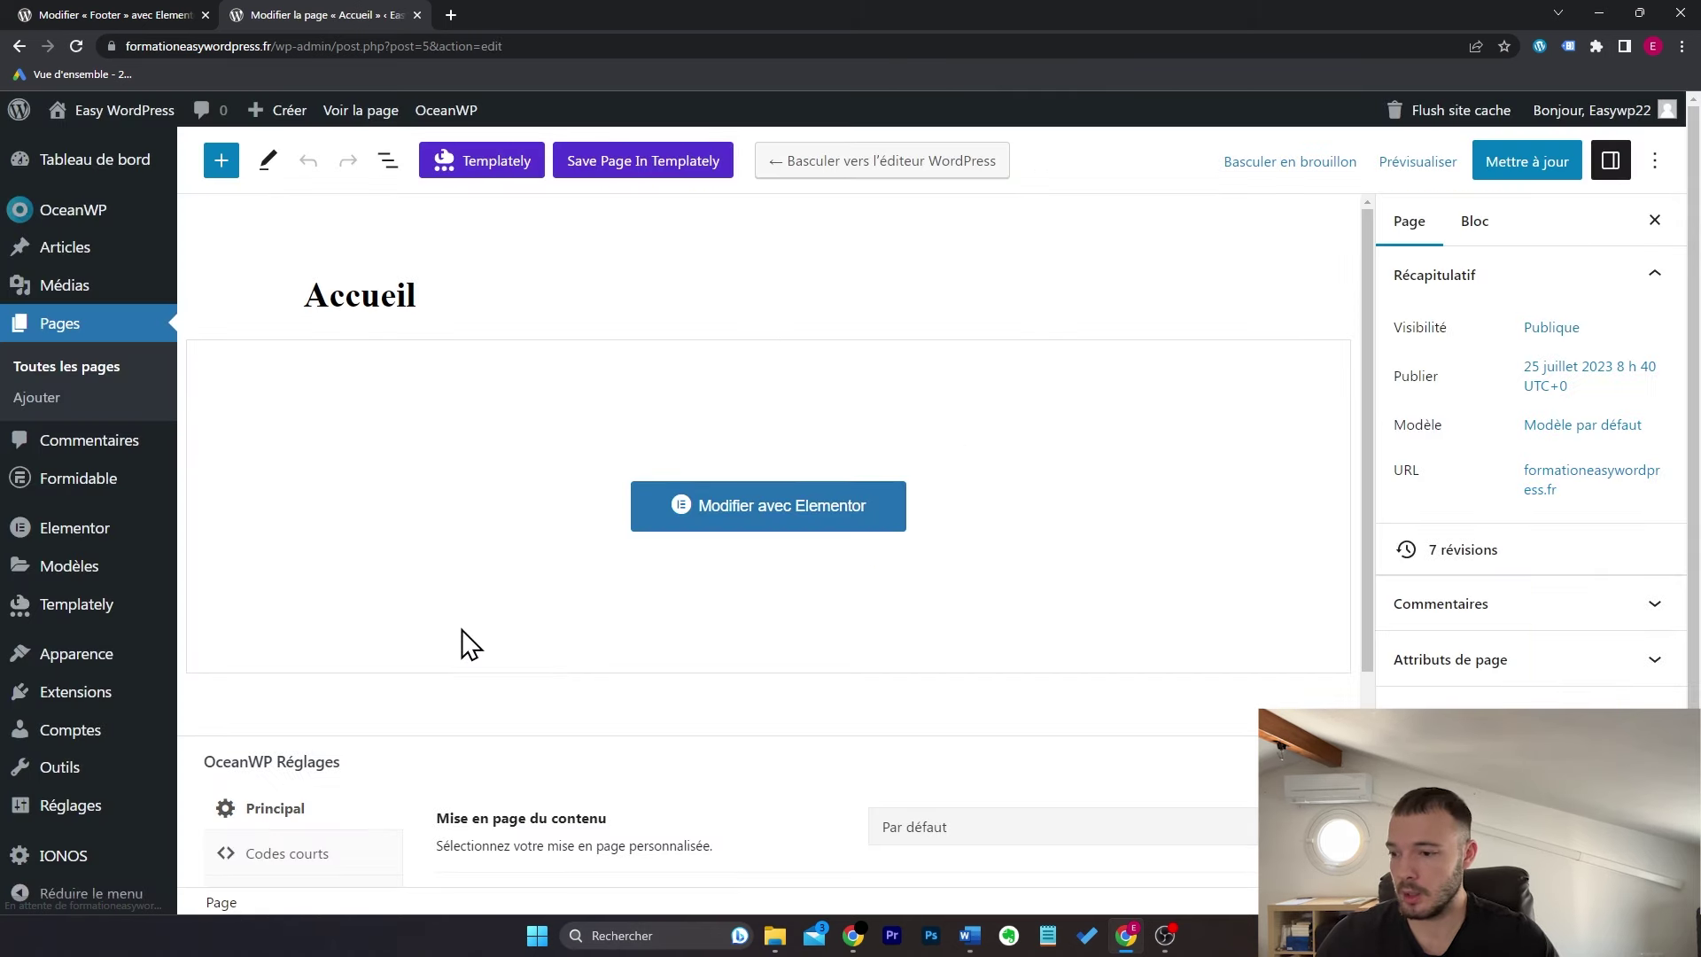
pyautogui.moveTo(145, 712)
pyautogui.click(232, 729)
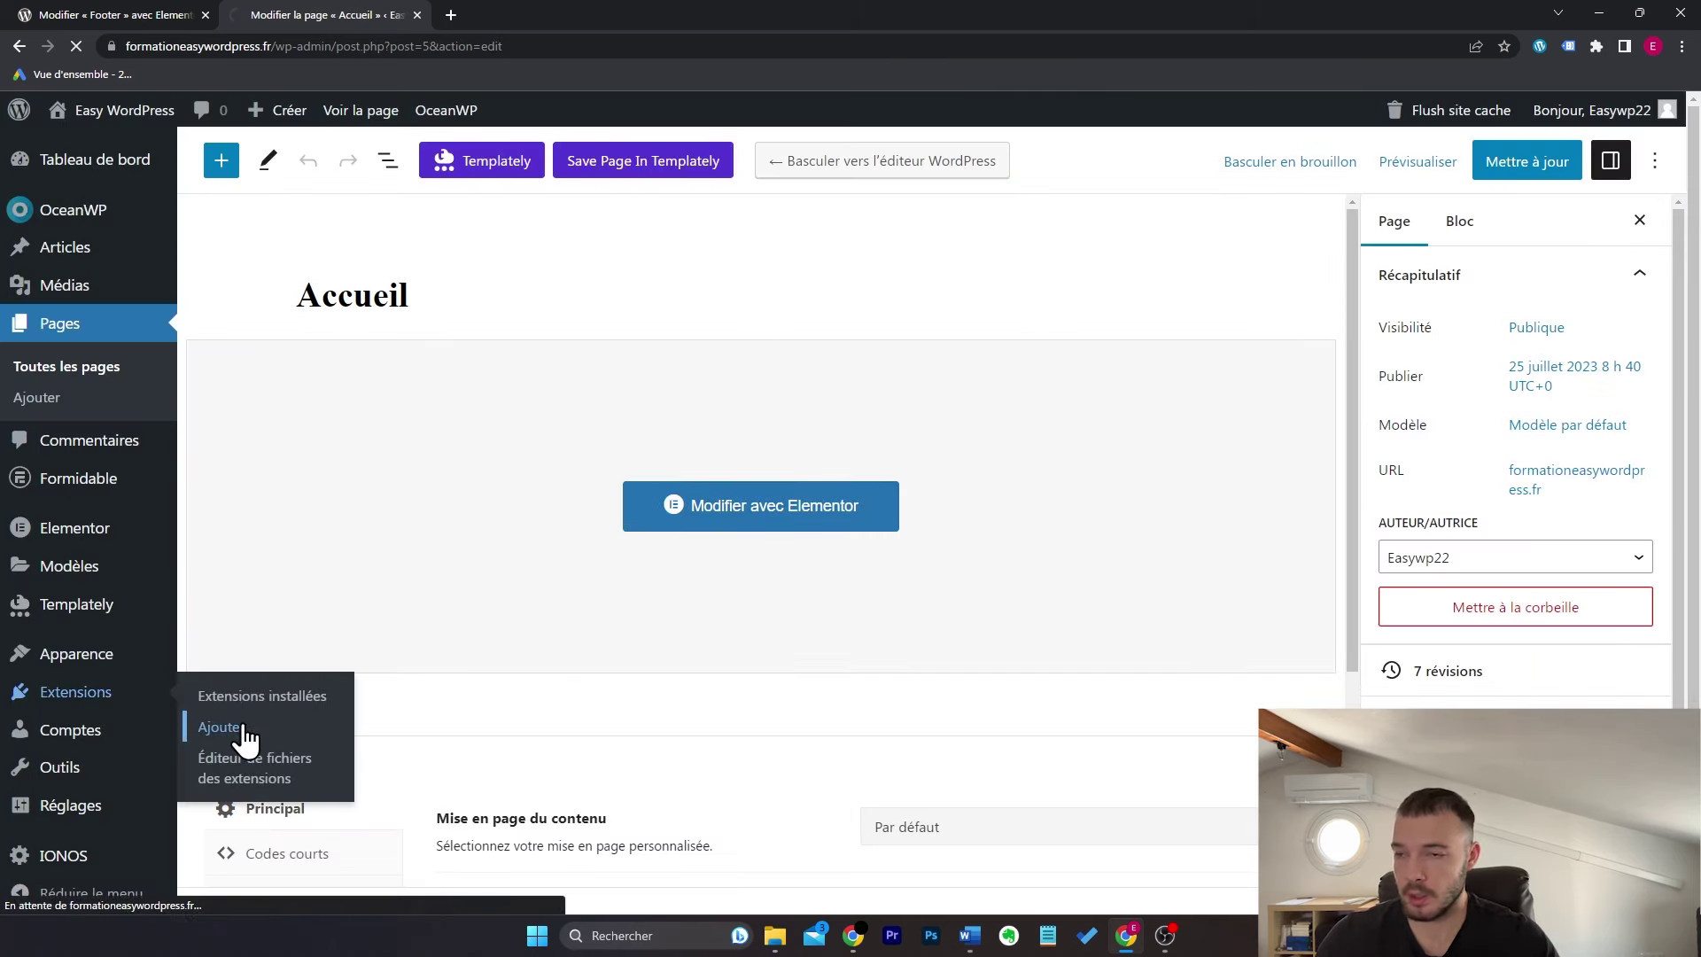
# Step: Search 'wp fastest cache', then install and activate WP Fastest Cache
pyautogui.click(1389, 221)
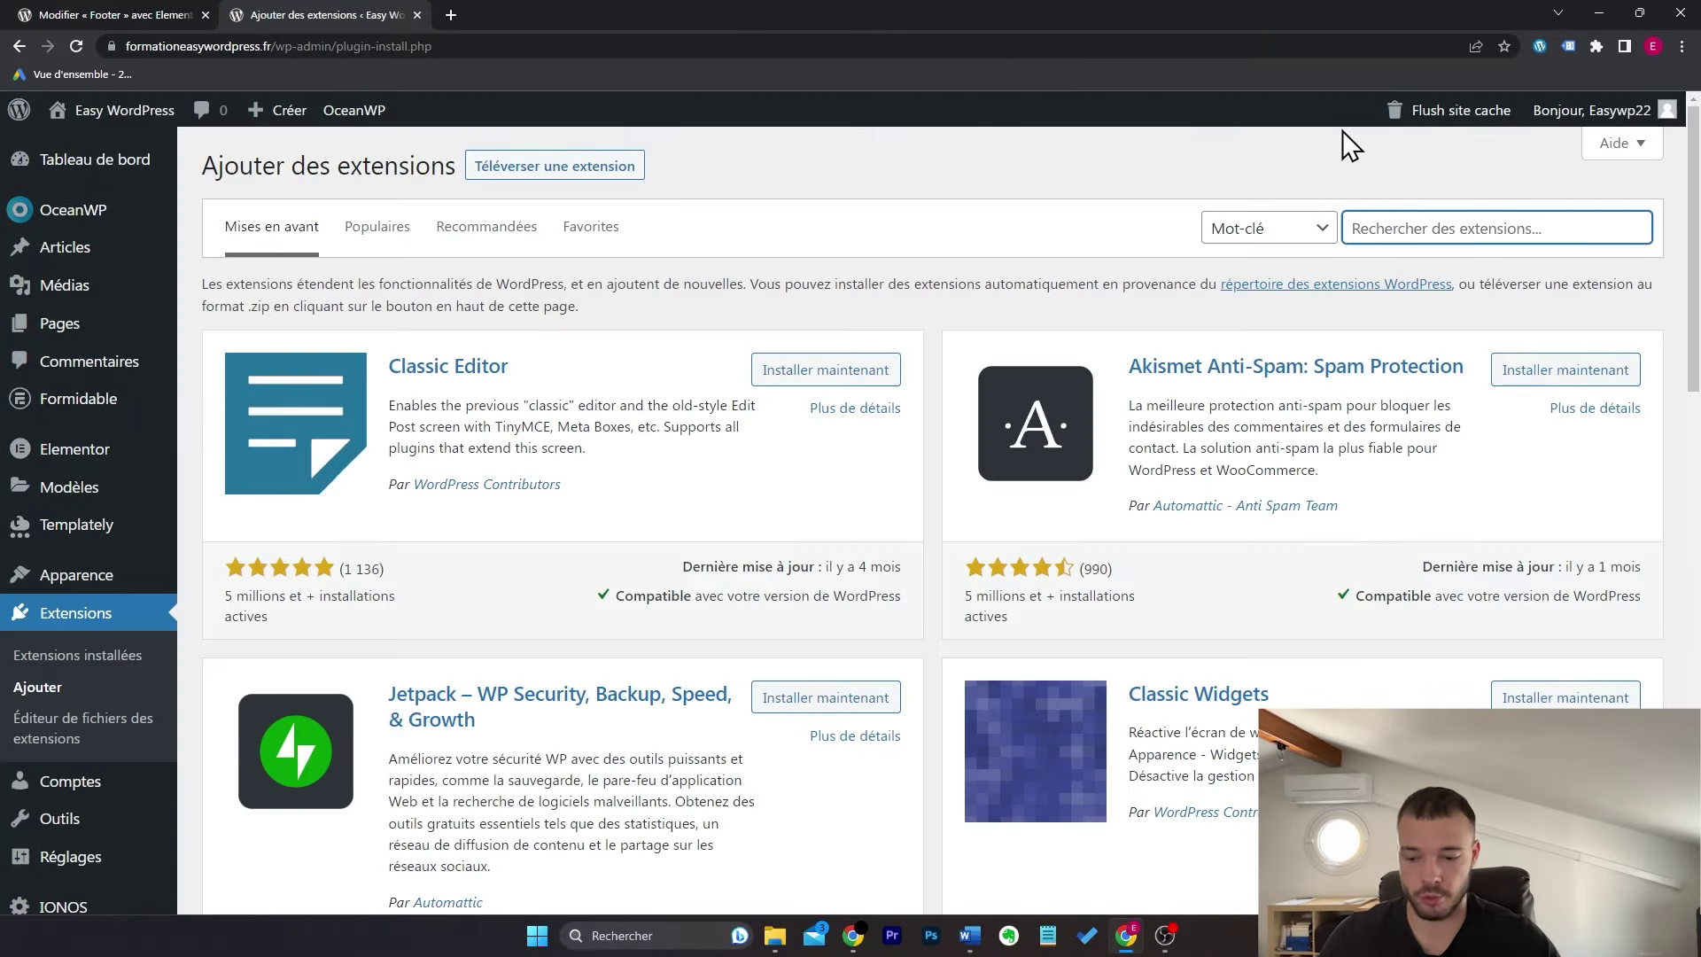
pyautogui.write('wp fas')
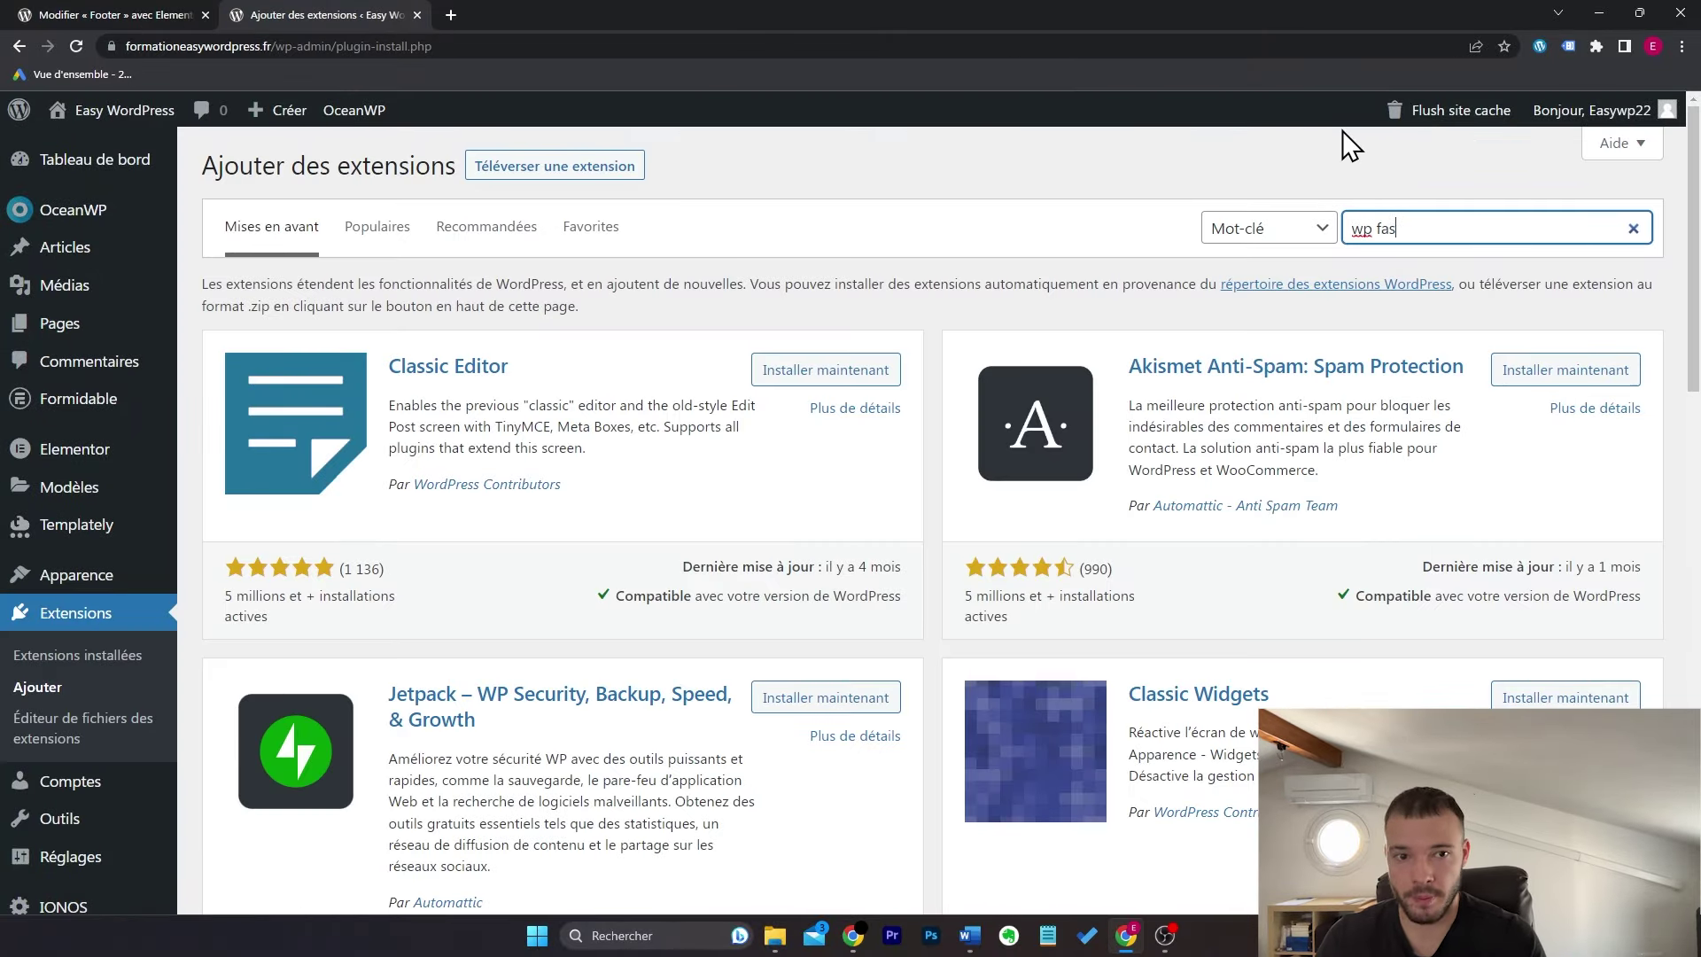
pyautogui.write('test cache')
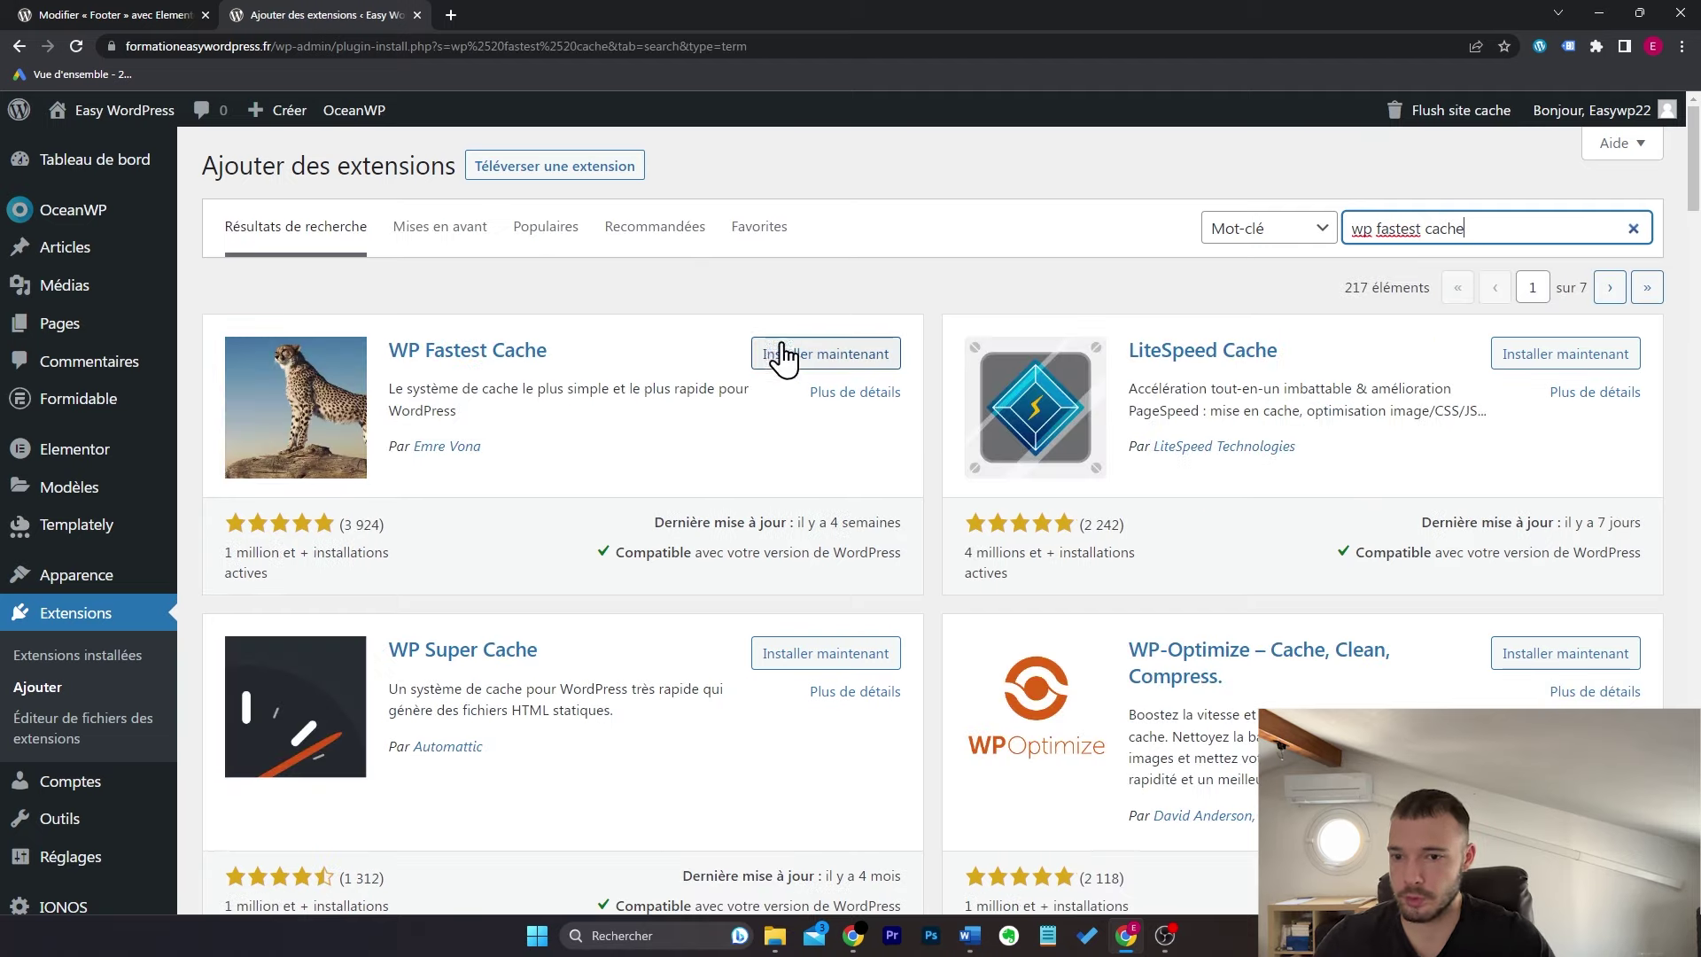
pyautogui.click(798, 358)
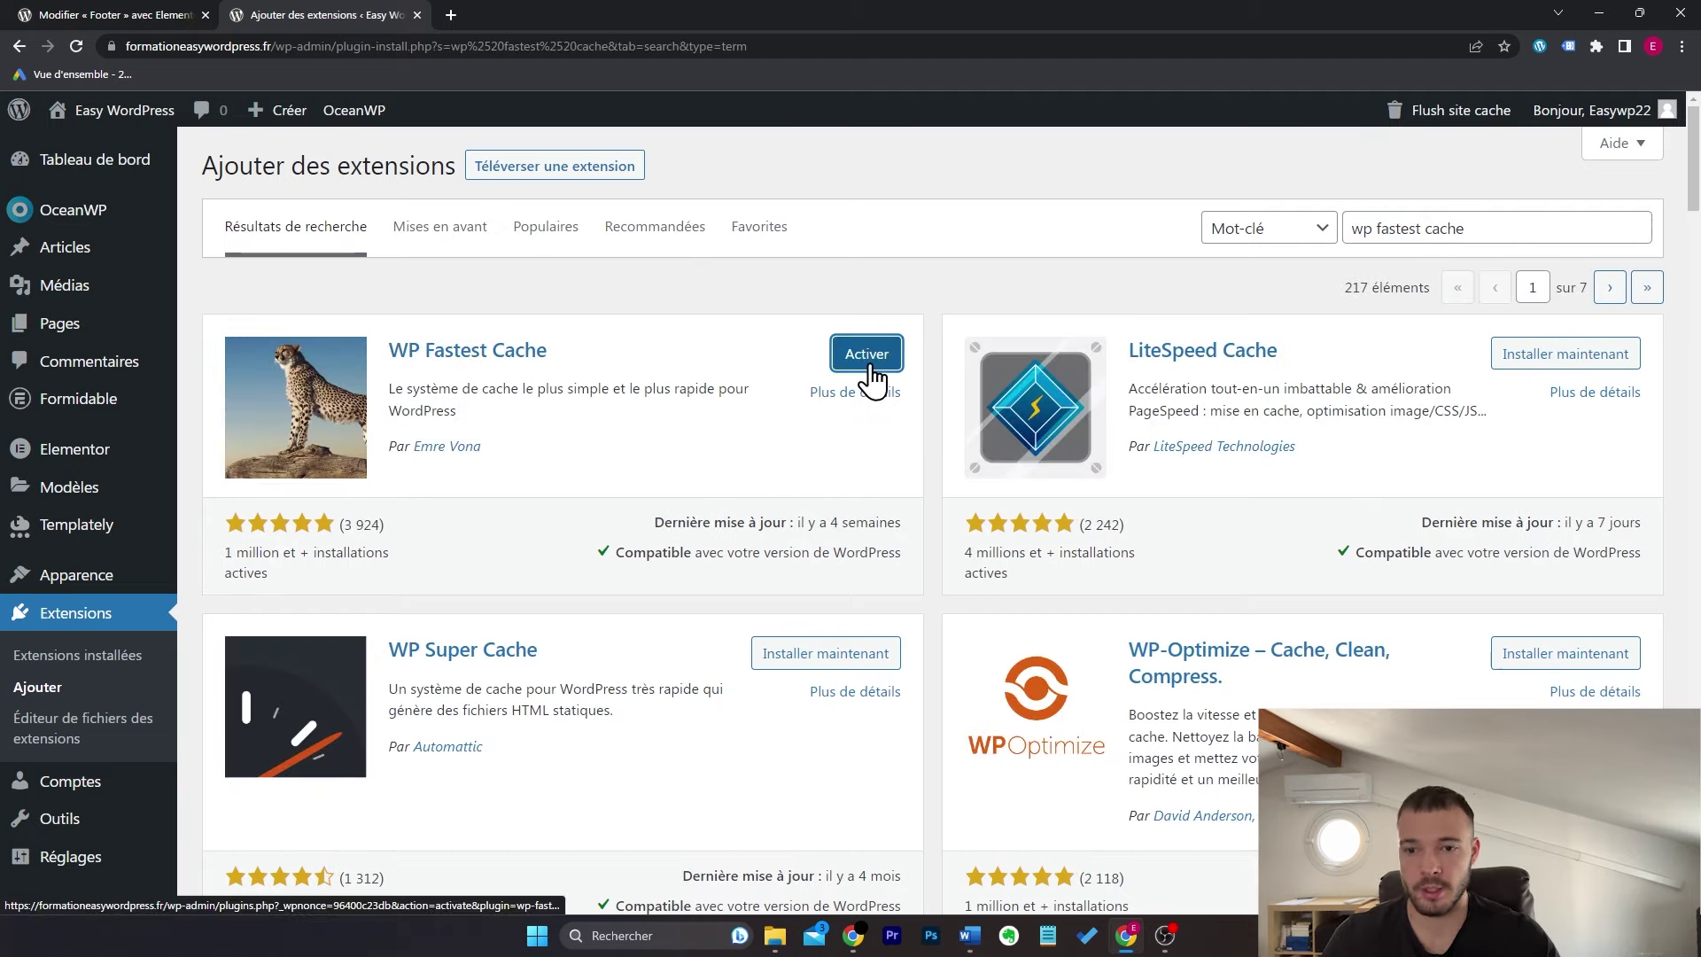
pyautogui.click(868, 359)
pyautogui.scroll(-5, 609, 367)
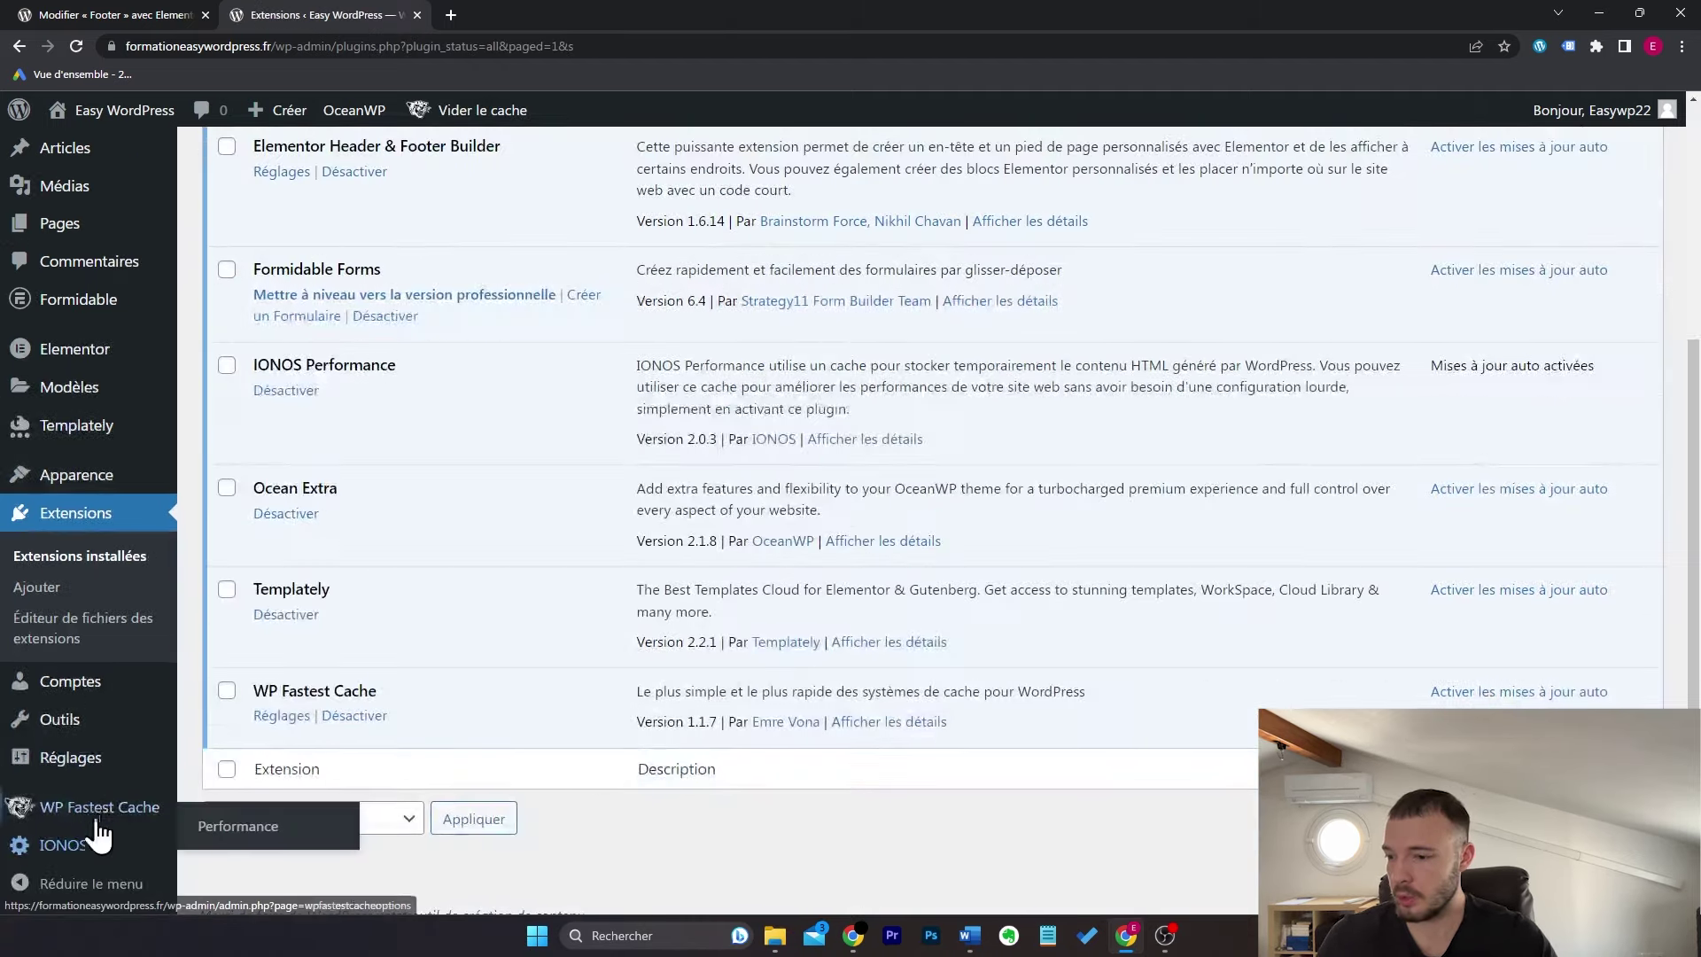
# Step: Enable the cache system and preloading of Accueil, Pages, Étiquettes, Publications, Catégories and fichiers joints
pyautogui.click(126, 805)
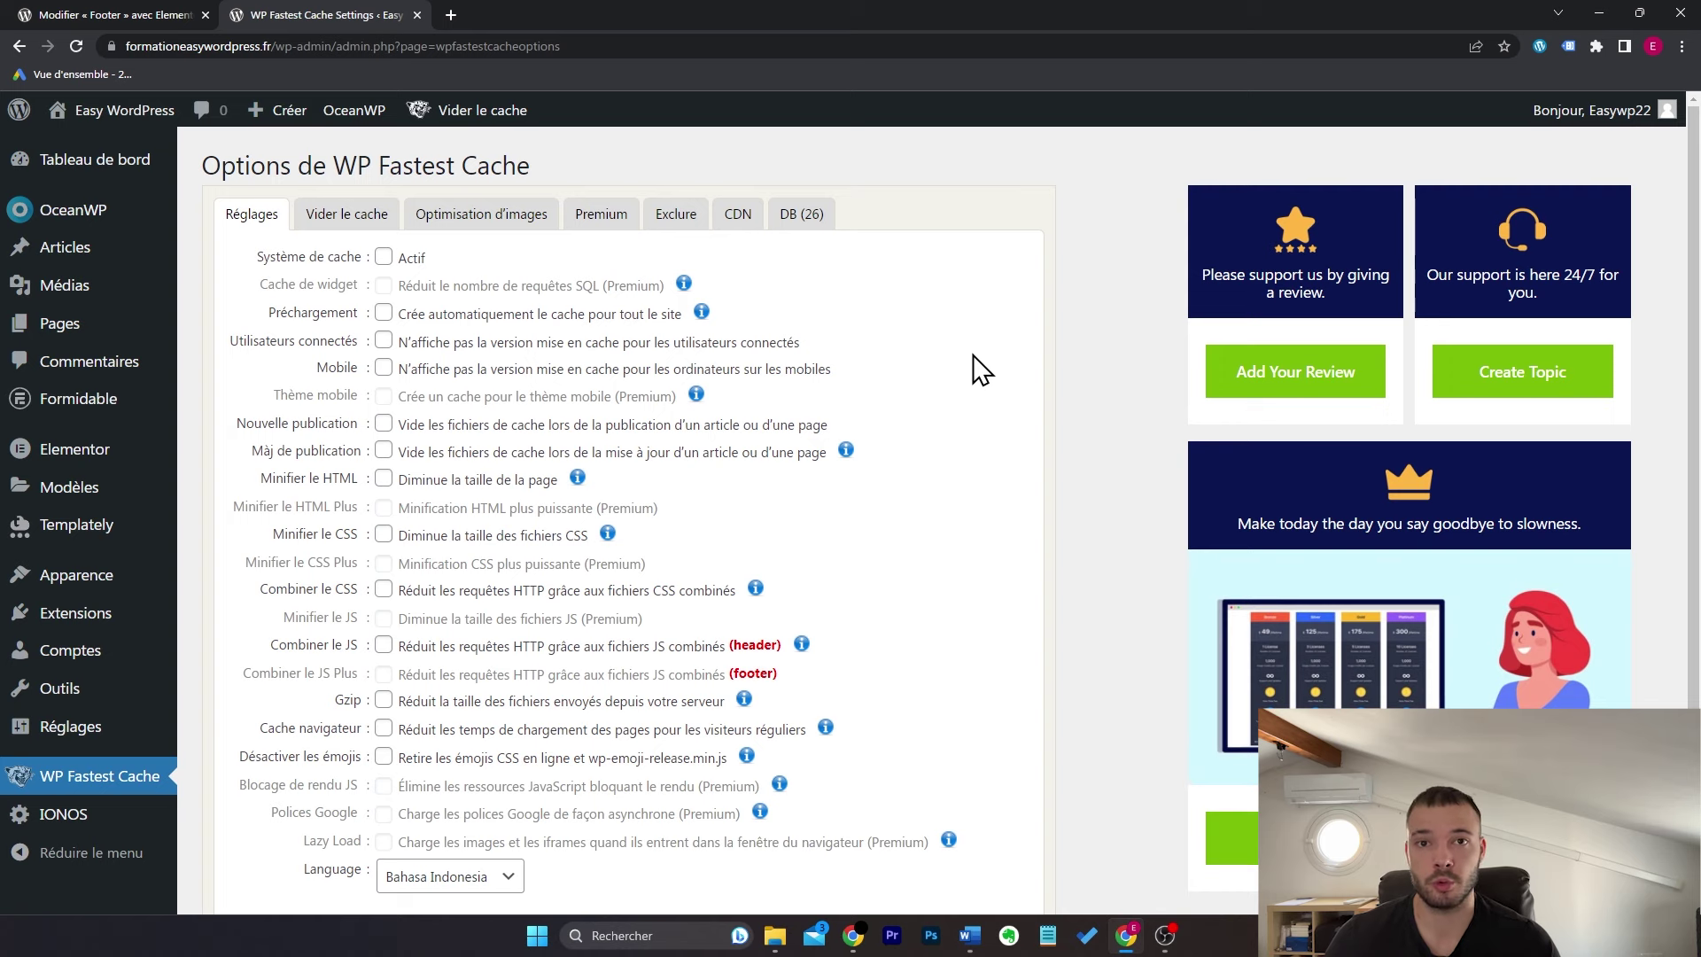
pyautogui.click(384, 257)
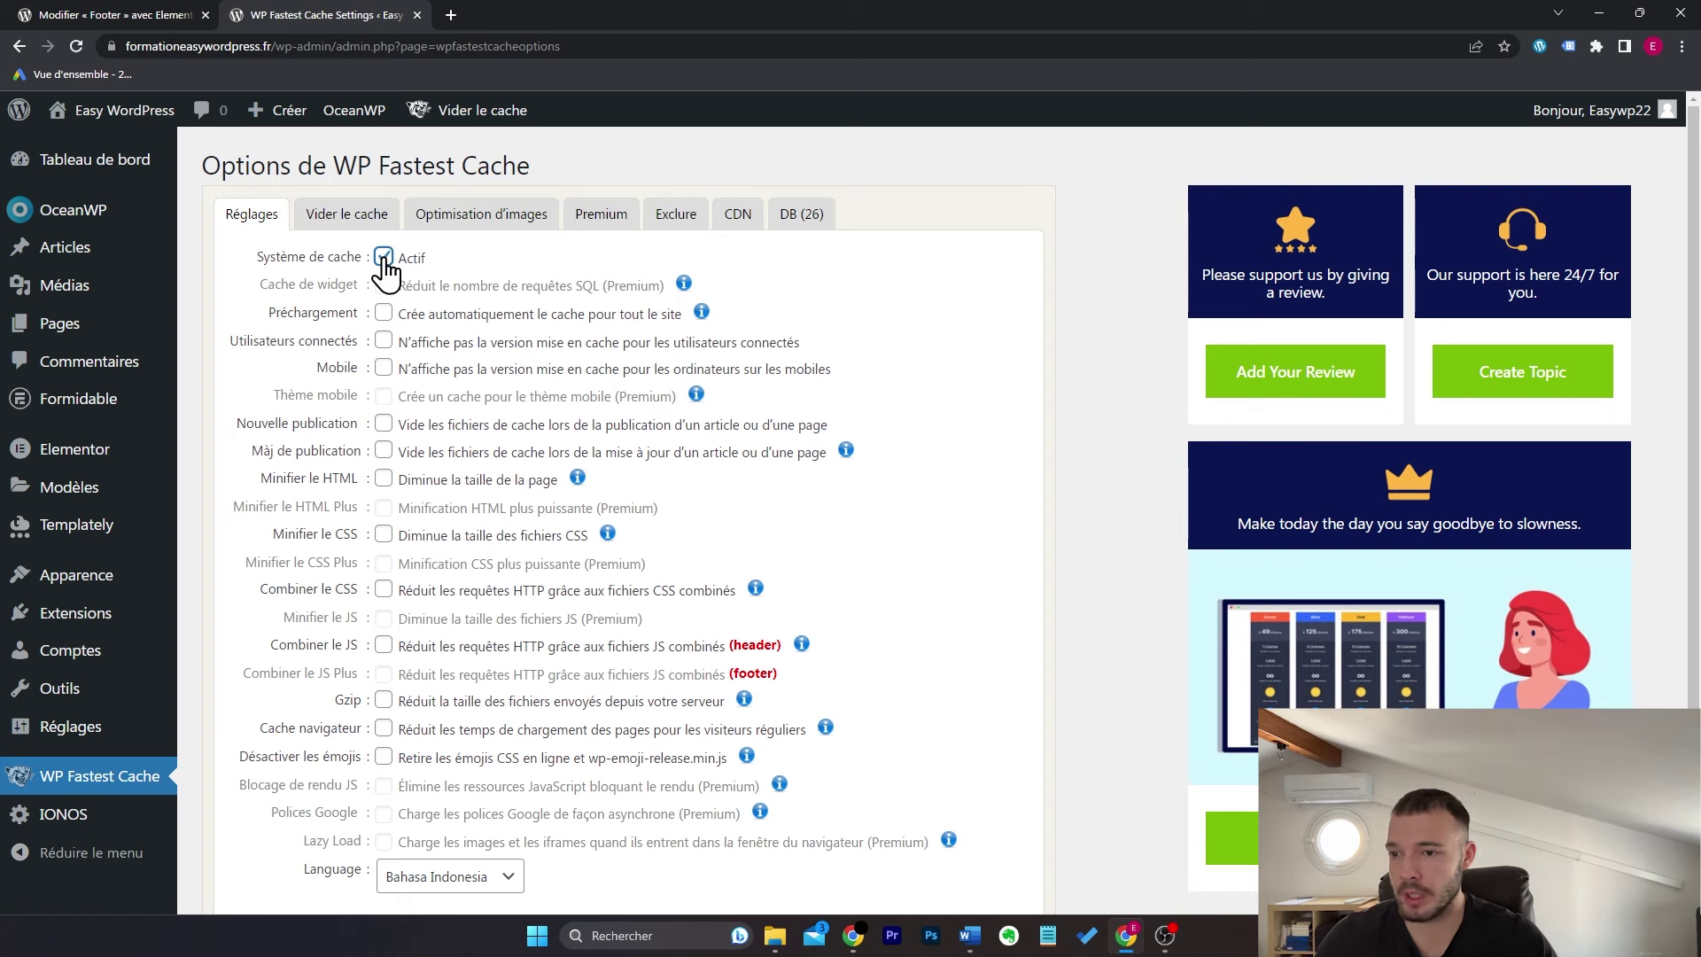
pyautogui.click(384, 312)
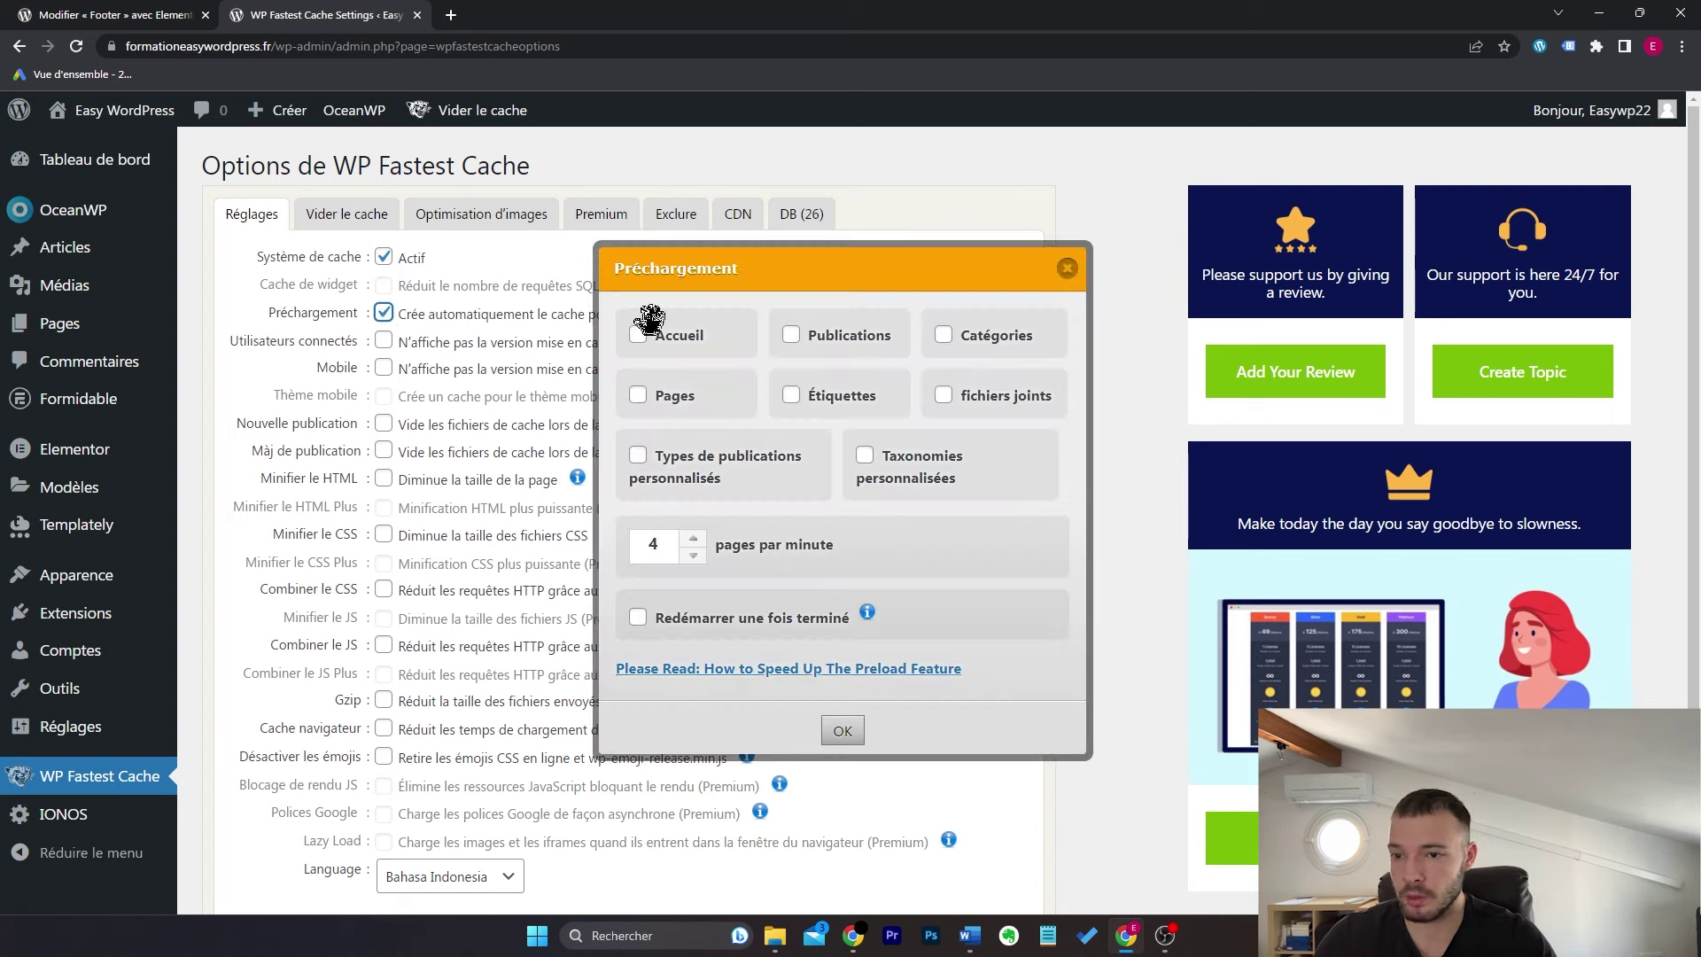
pyautogui.click(638, 337)
pyautogui.click(638, 395)
pyautogui.click(791, 395)
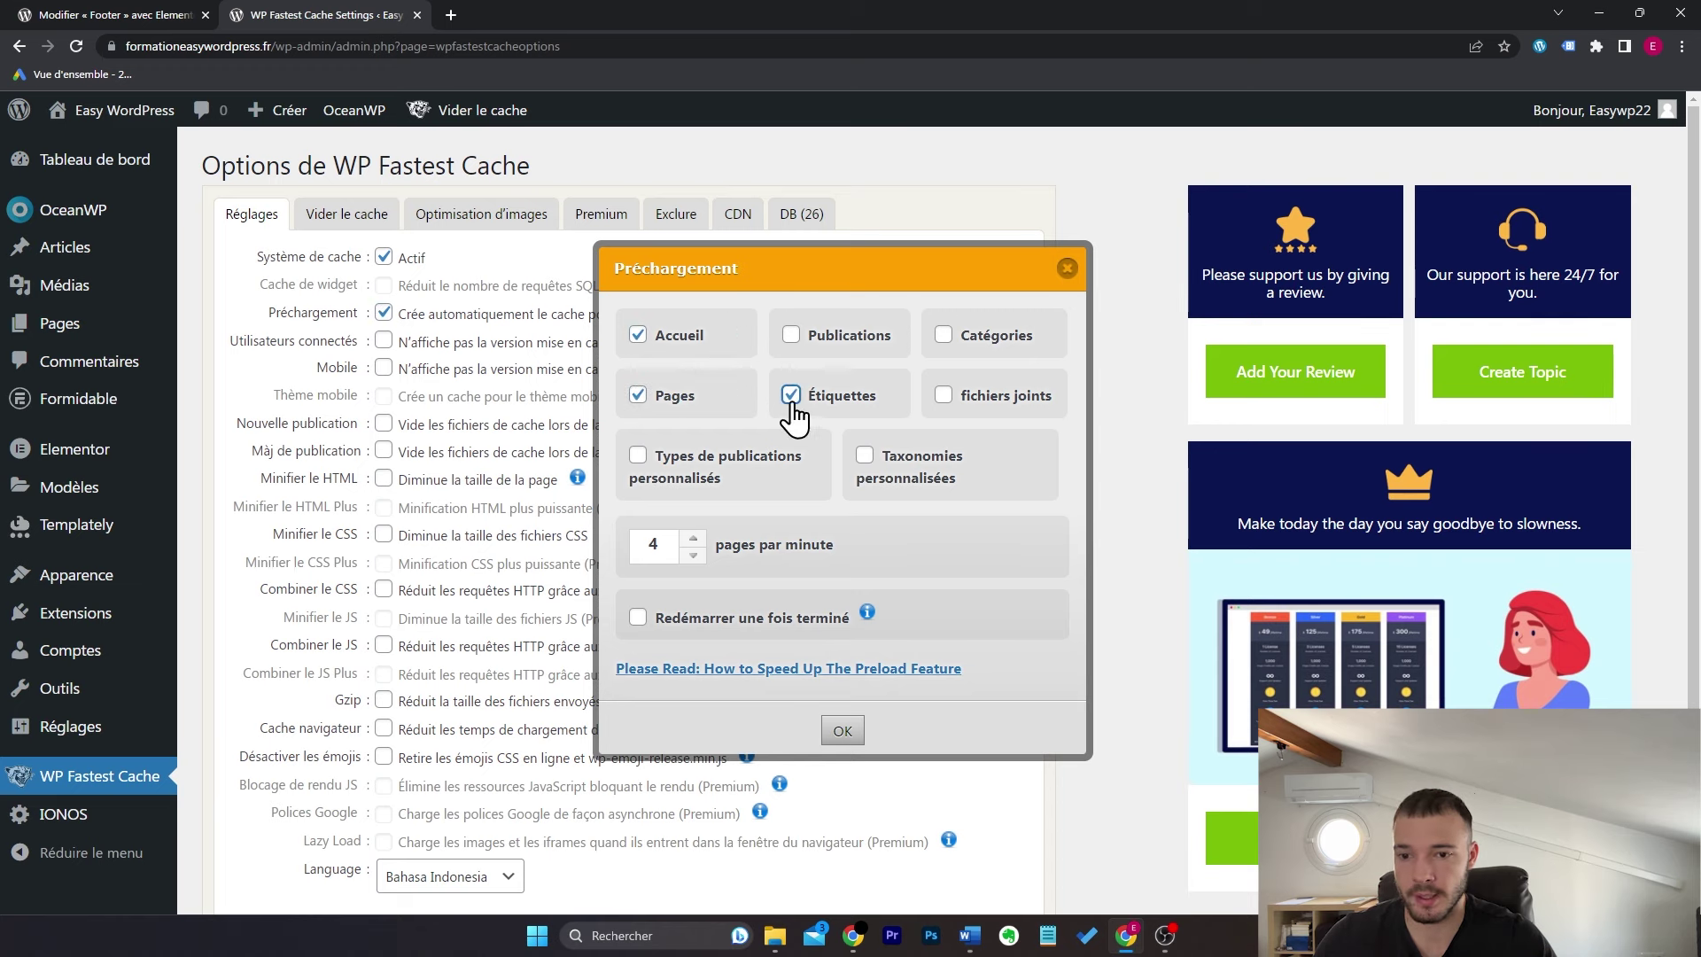
pyautogui.click(791, 335)
pyautogui.click(944, 334)
pyautogui.click(944, 395)
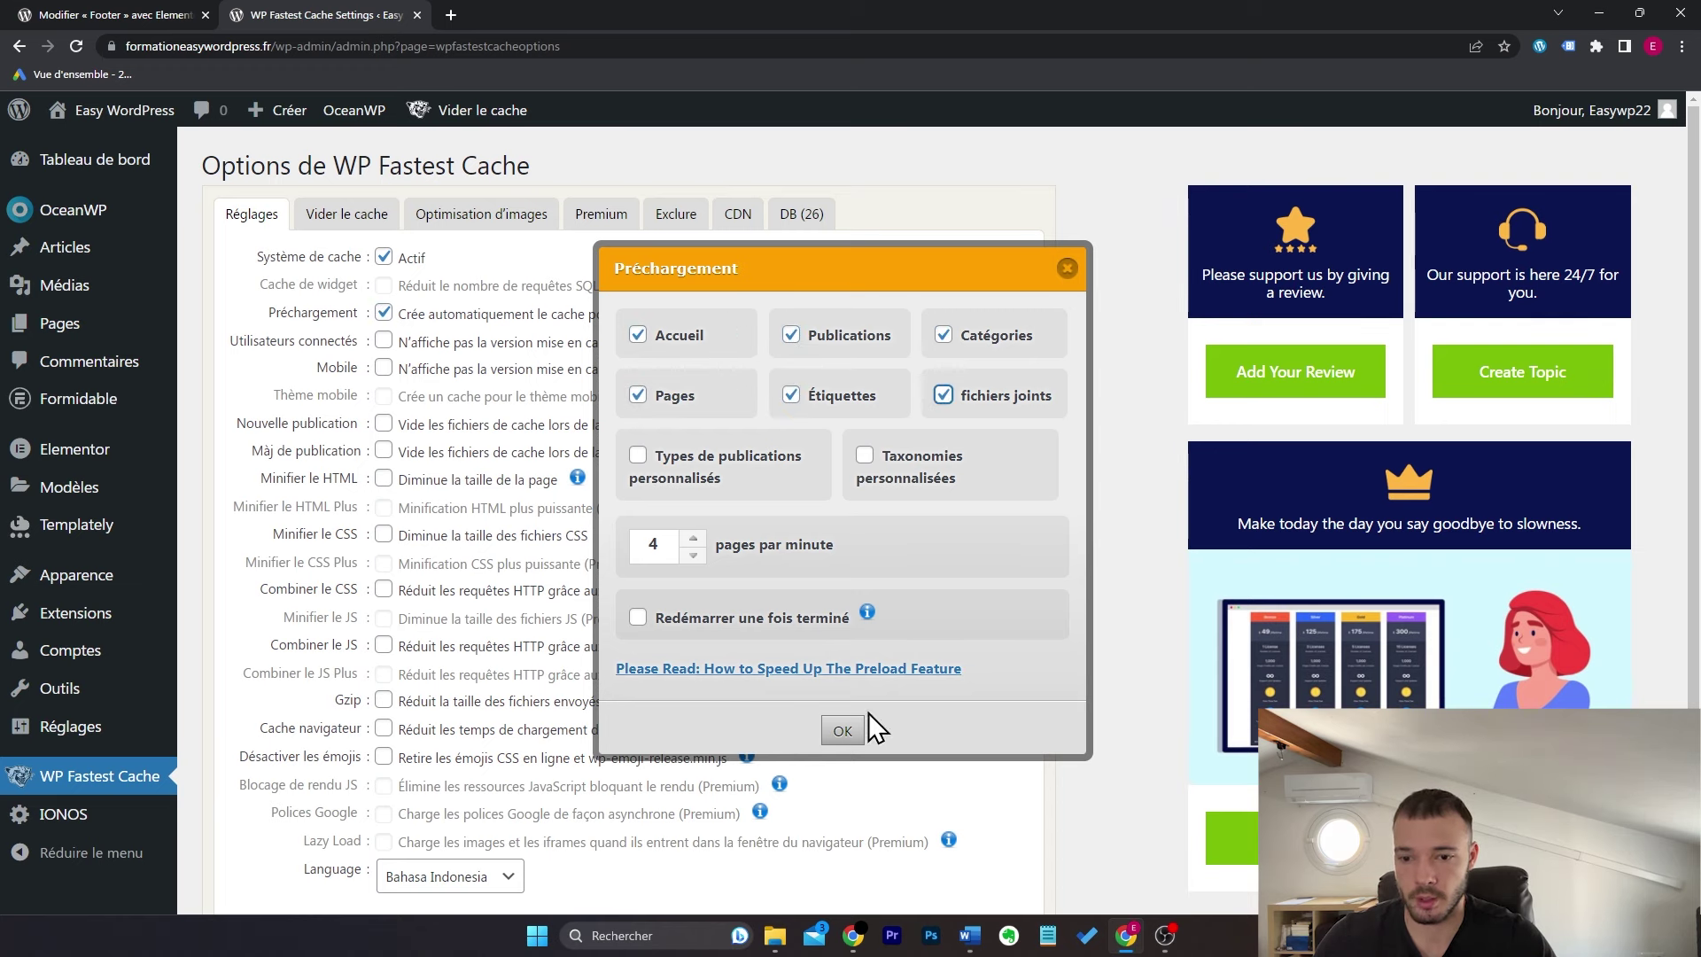
pyautogui.click(842, 732)
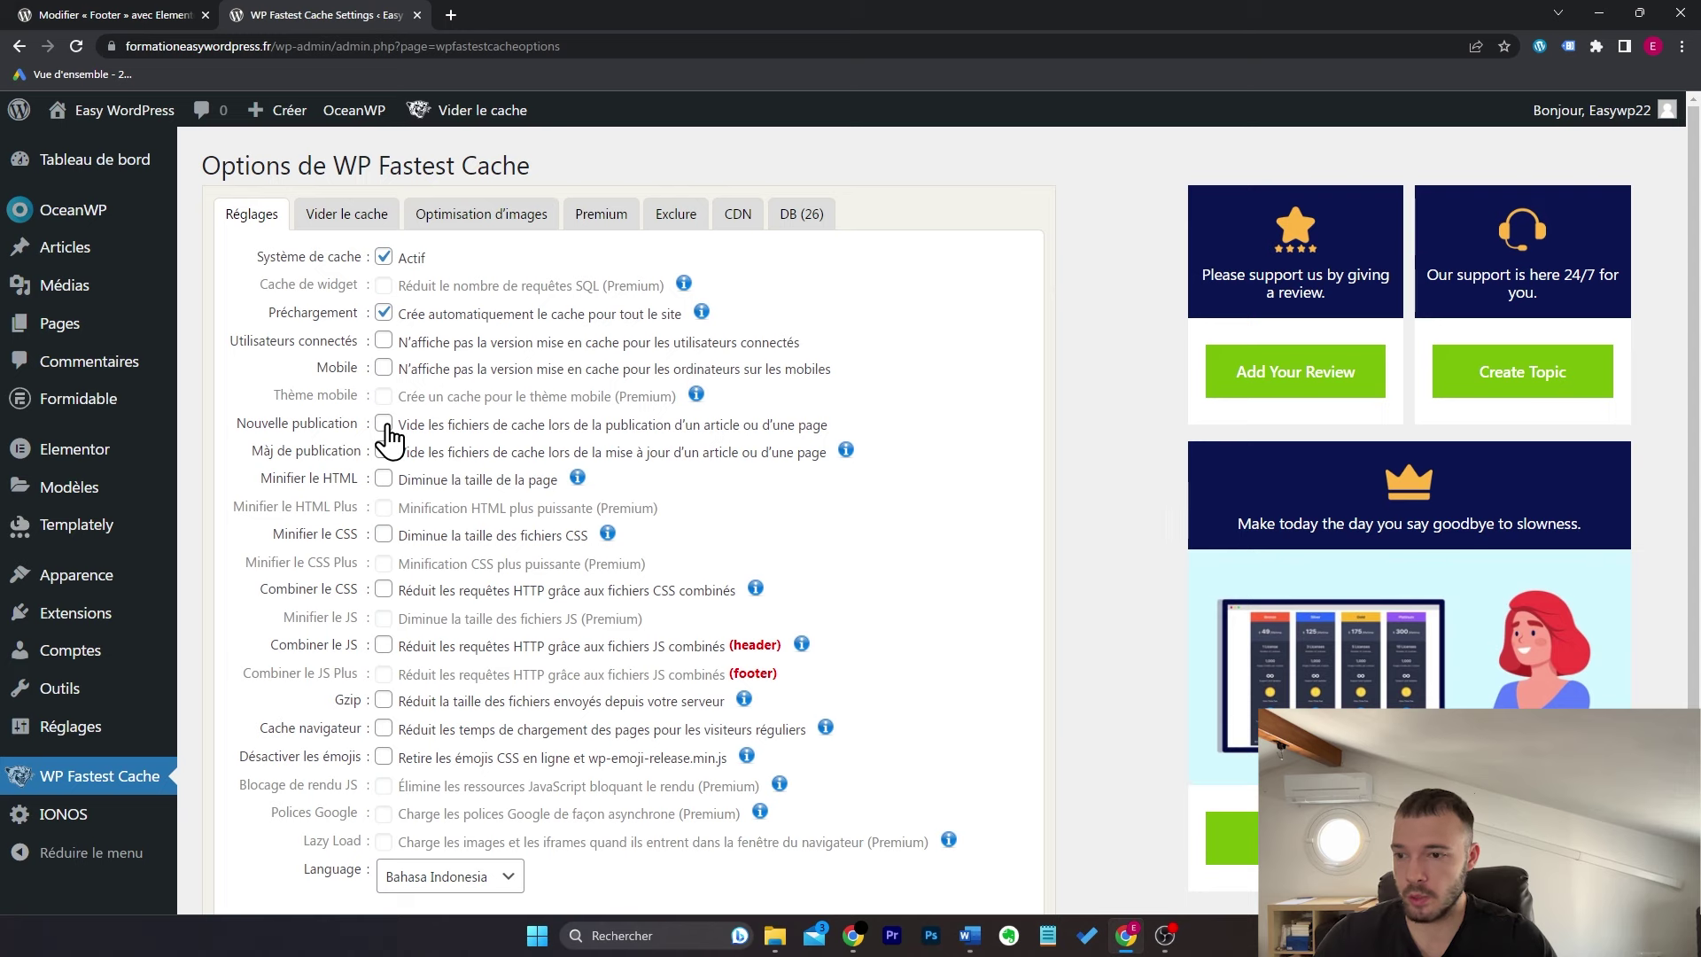
# Step: Clear the cache on new posts and on post updates, confirming both prompts
pyautogui.click(385, 424)
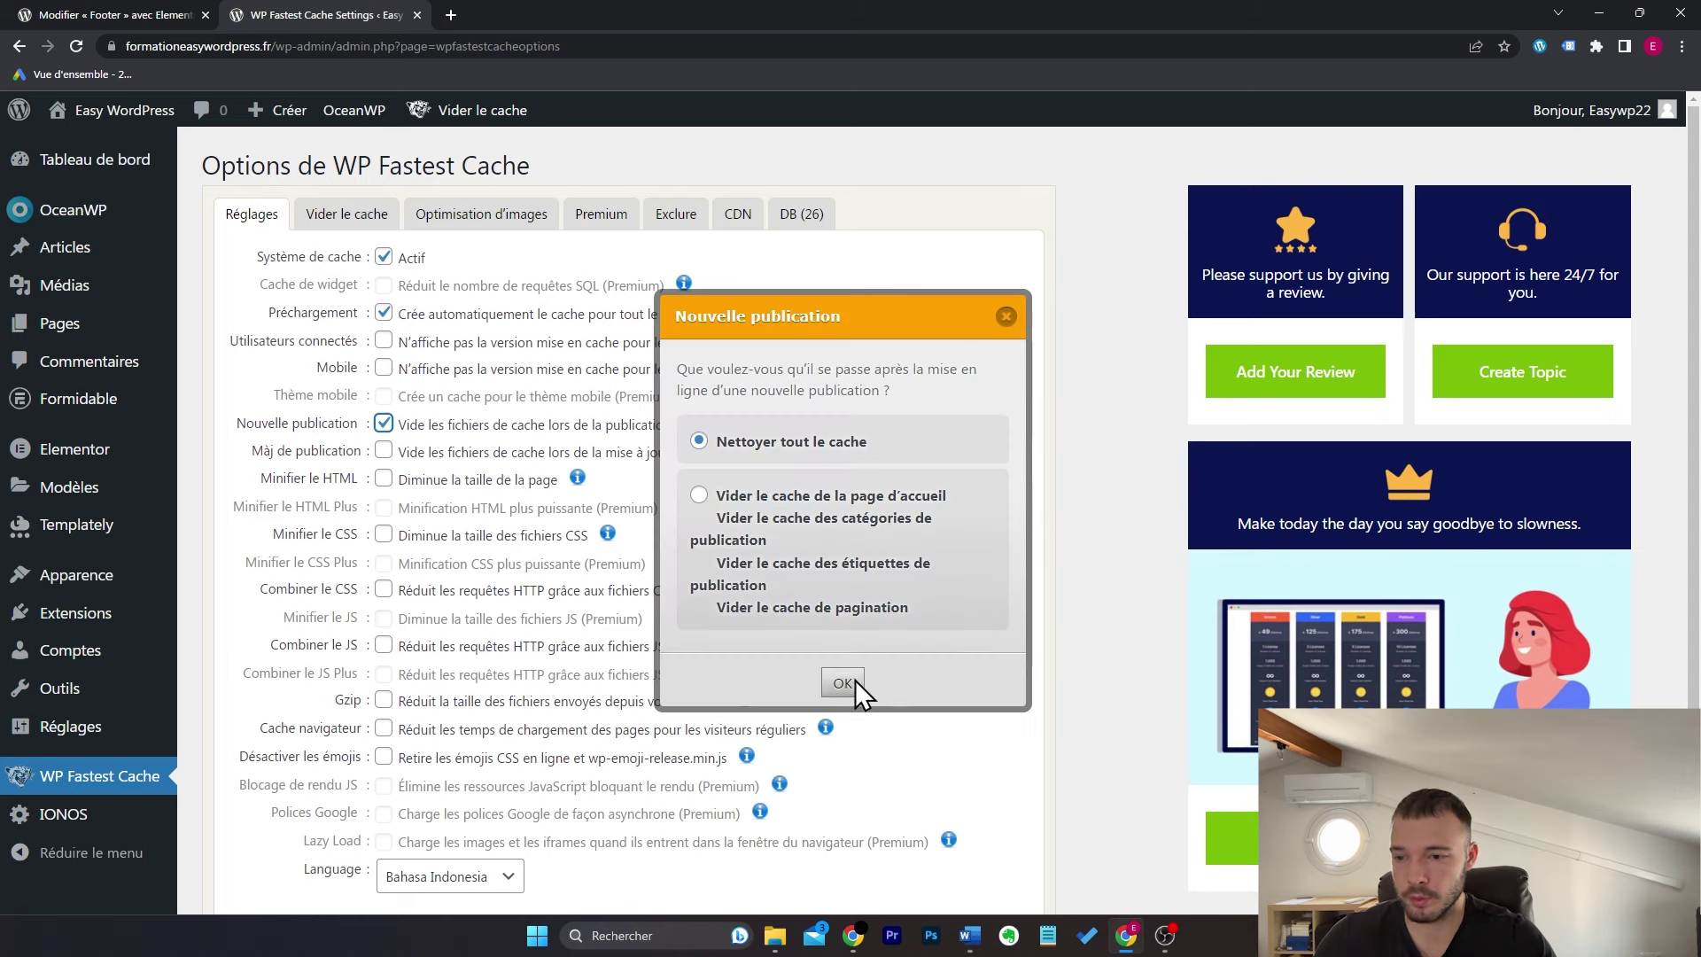
pyautogui.click(855, 680)
pyautogui.click(384, 450)
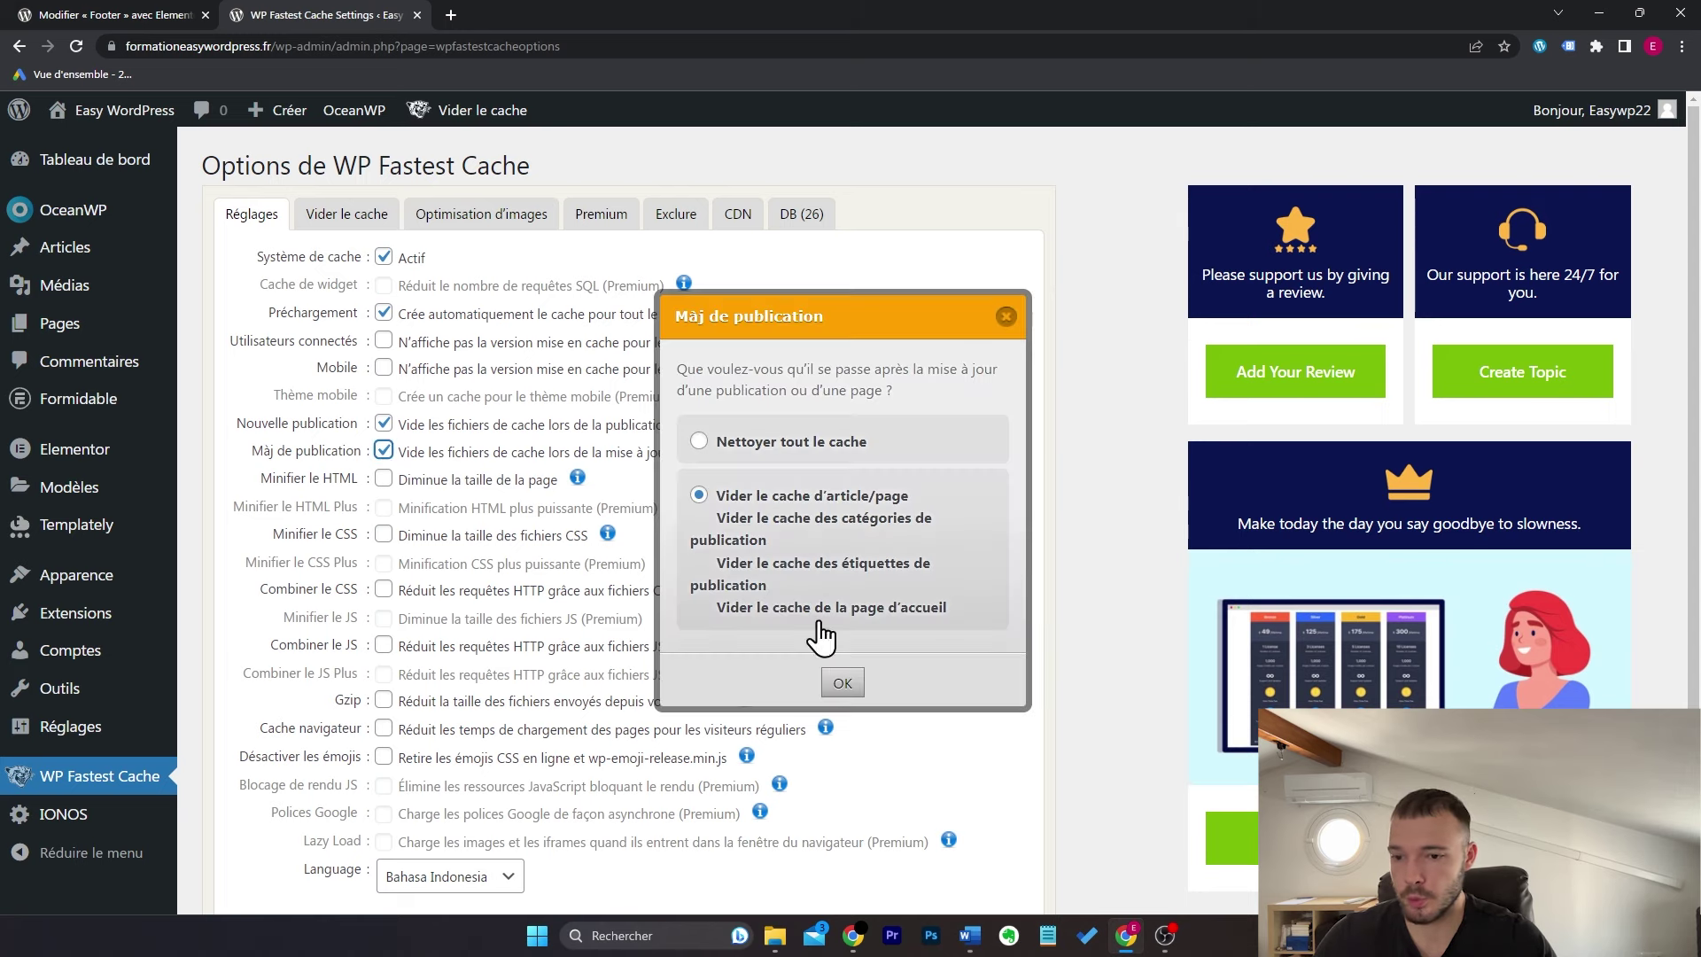
pyautogui.click(843, 682)
# Step: Enable HTML and CSS minifying, CSS and JS combining, Gzip and browser caching
pyautogui.click(384, 479)
pyautogui.click(384, 536)
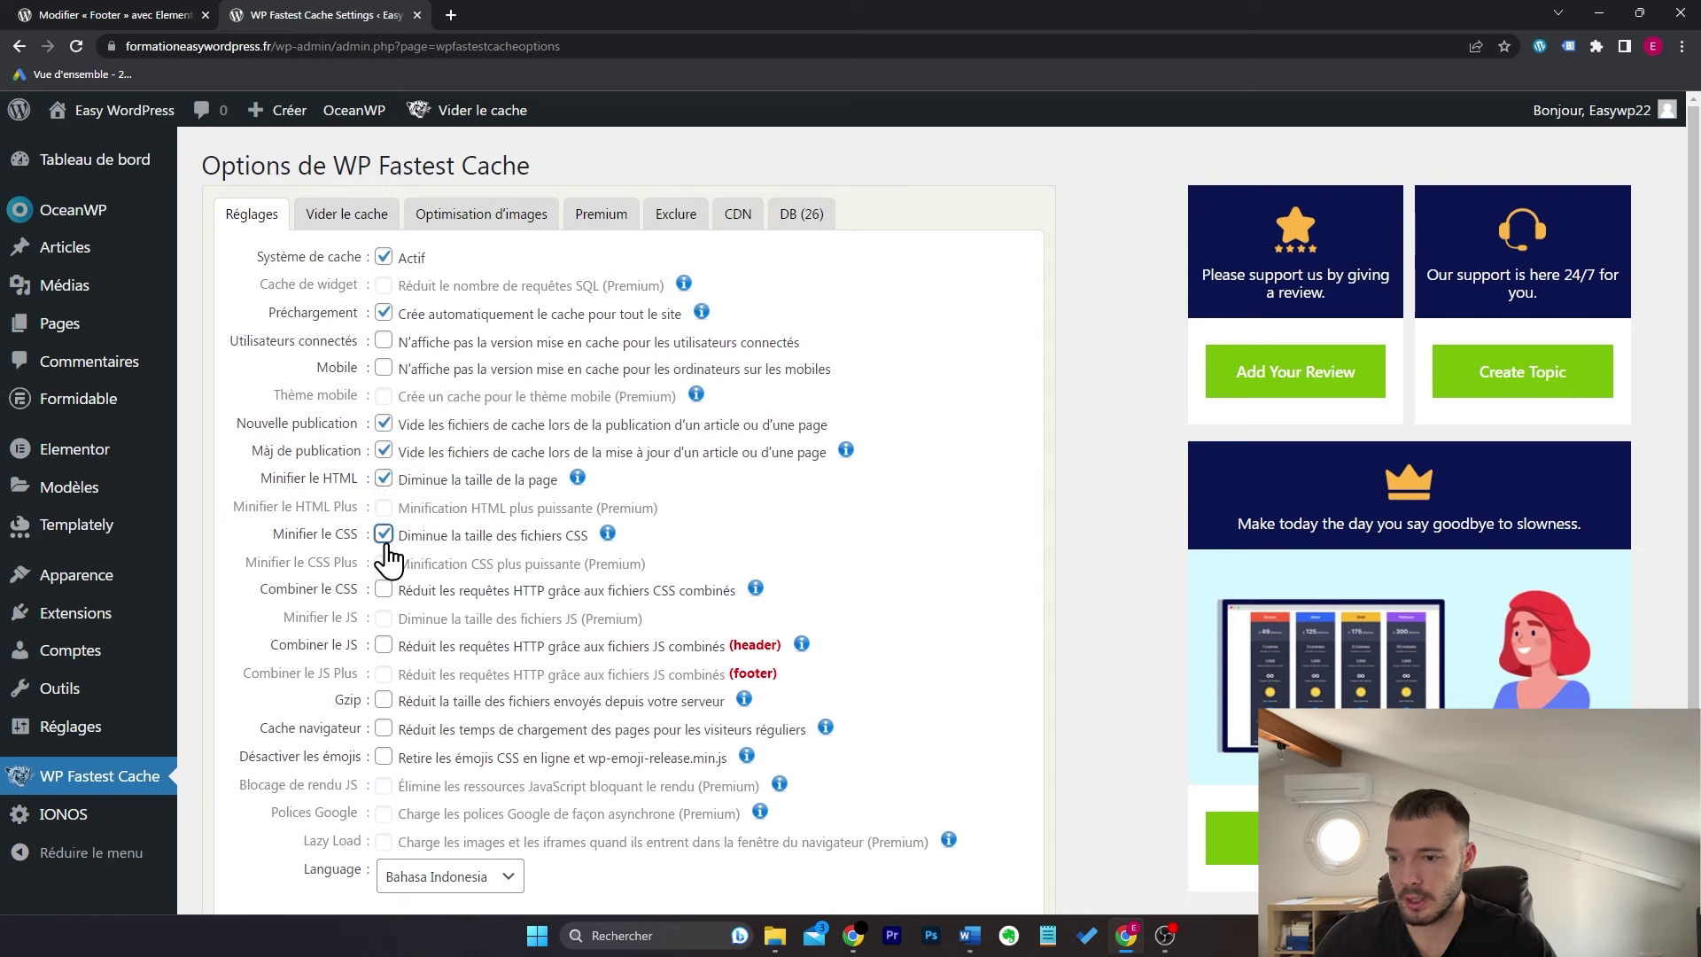
pyautogui.click(385, 591)
pyautogui.click(384, 646)
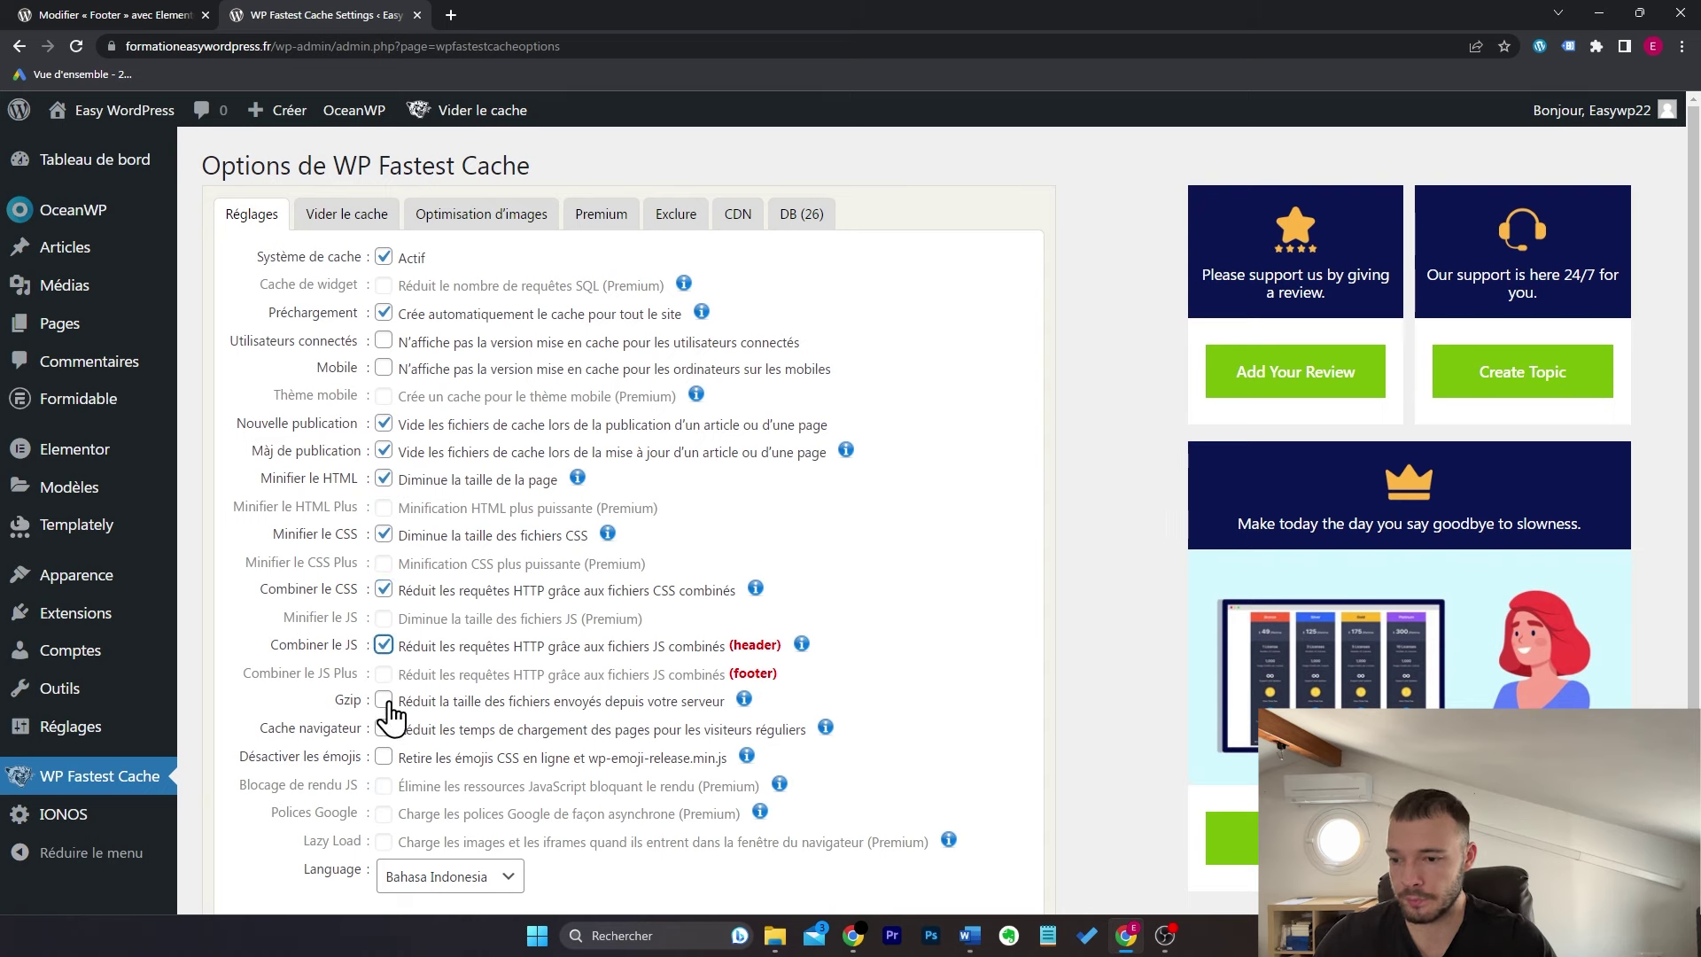
pyautogui.click(385, 700)
pyautogui.click(384, 728)
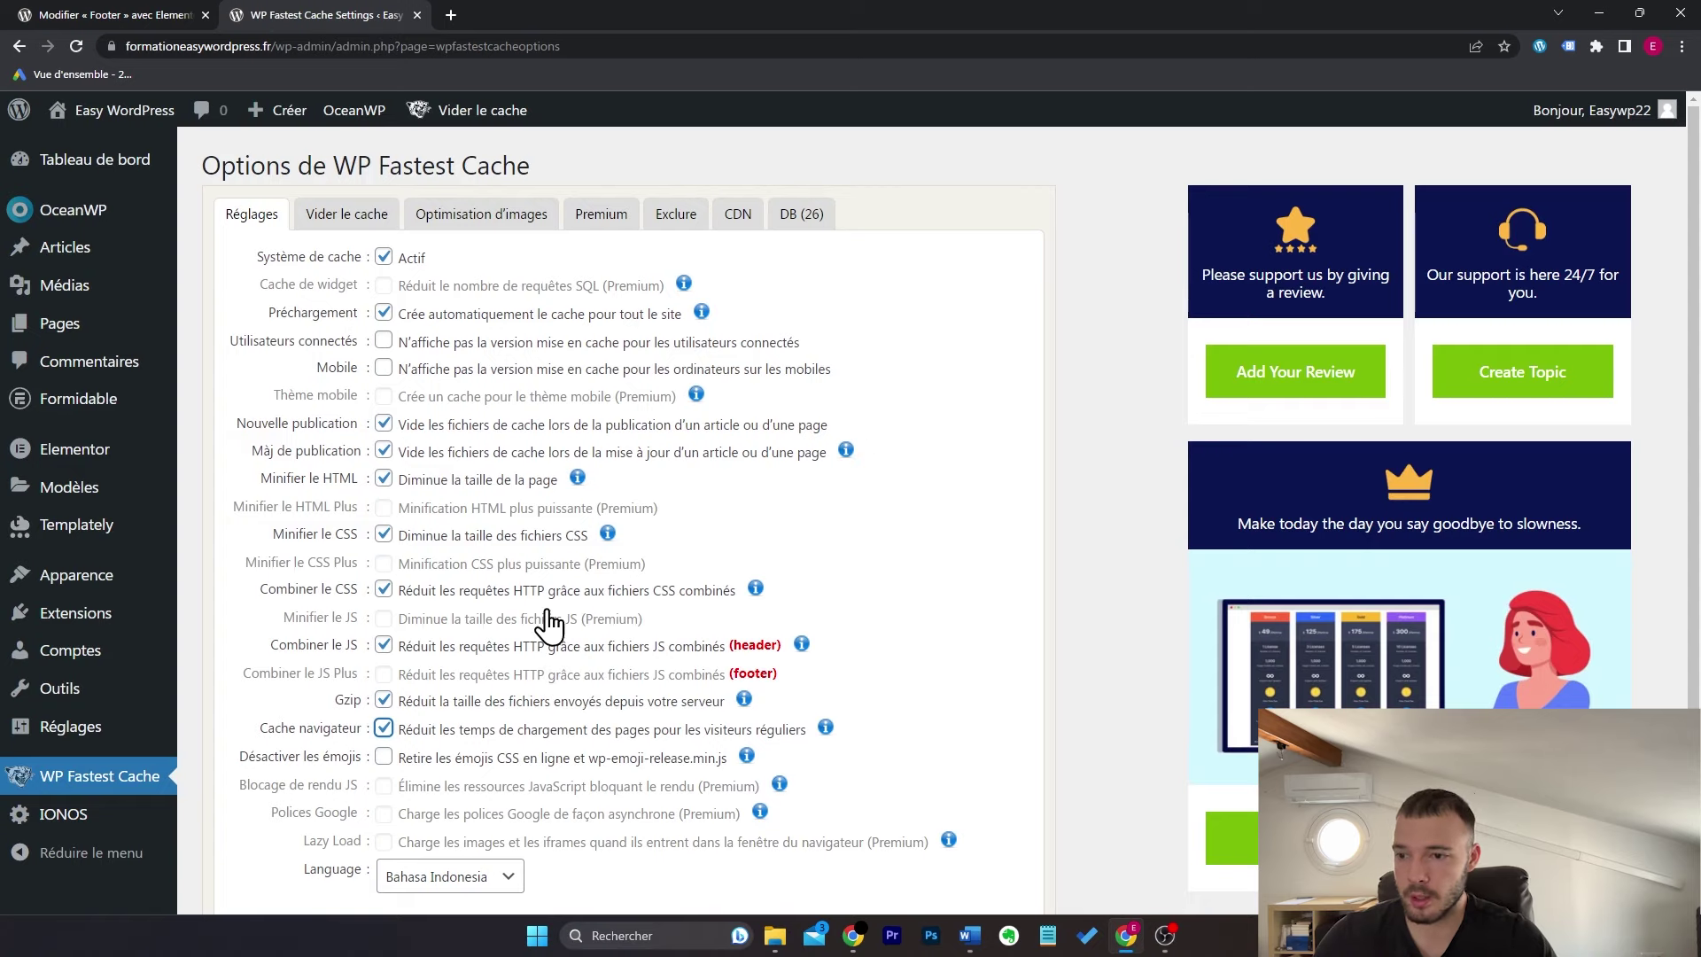
pyautogui.scroll(-2, 1038, 469)
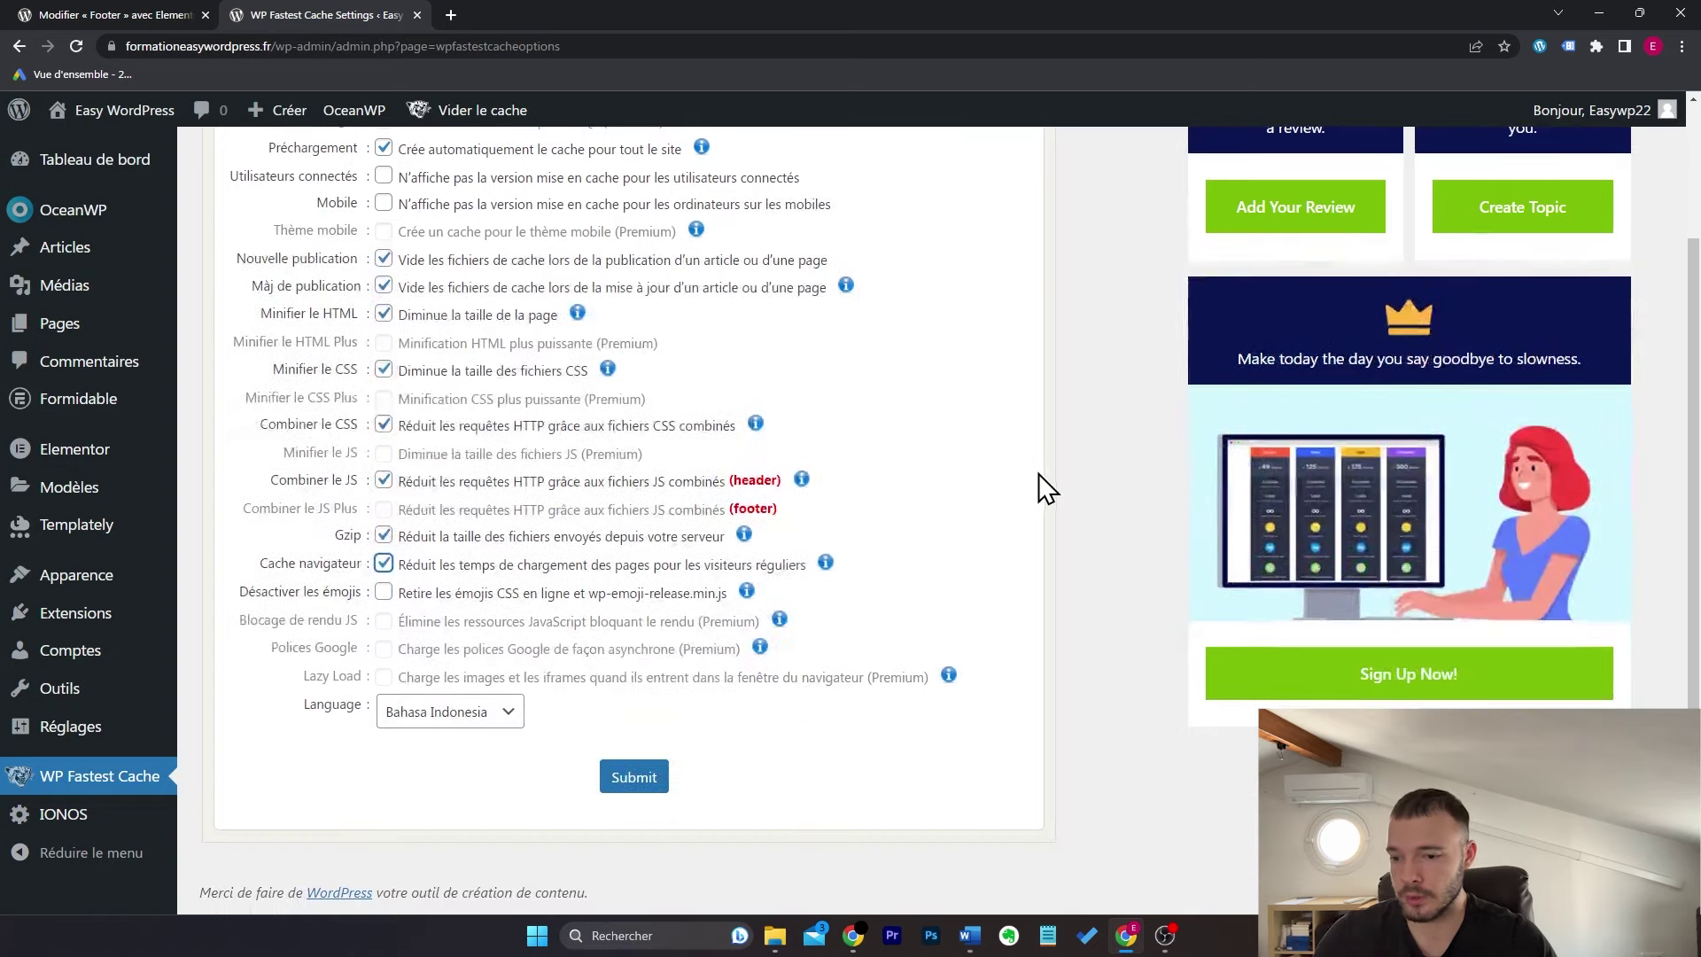
# Step: Save the cache settings and switch WP Fastest Cache's language to Français
pyautogui.click(634, 779)
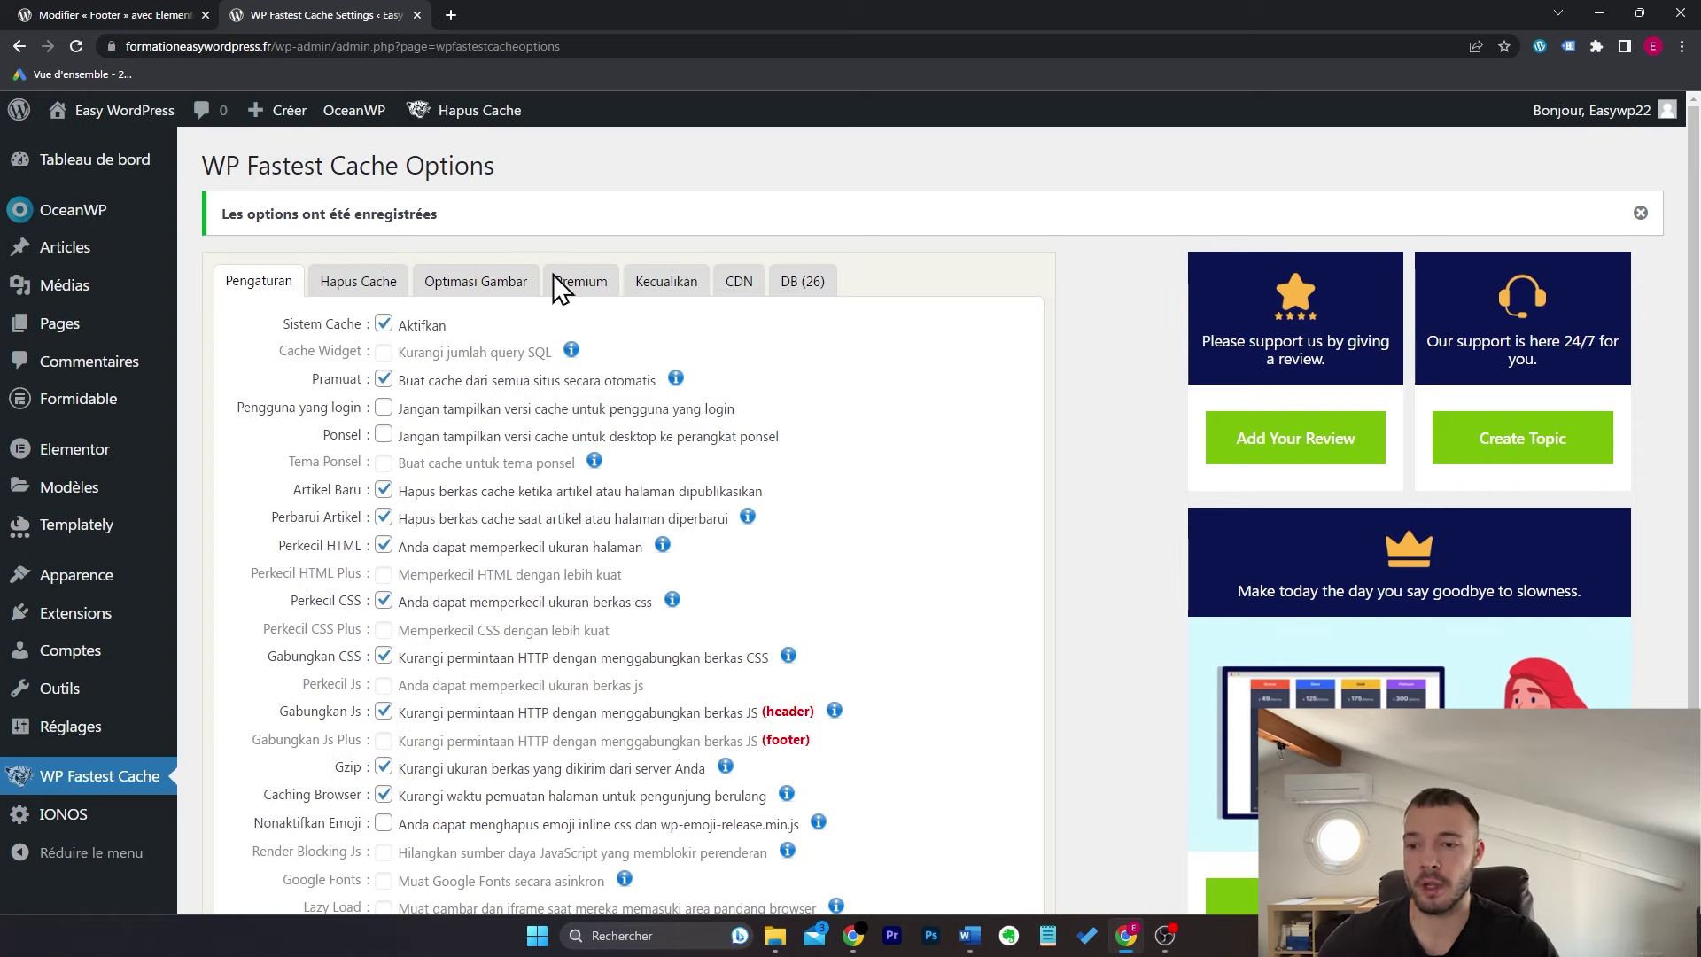
pyautogui.scroll(-2, 1028, 335)
pyautogui.scroll(2, 904, 278)
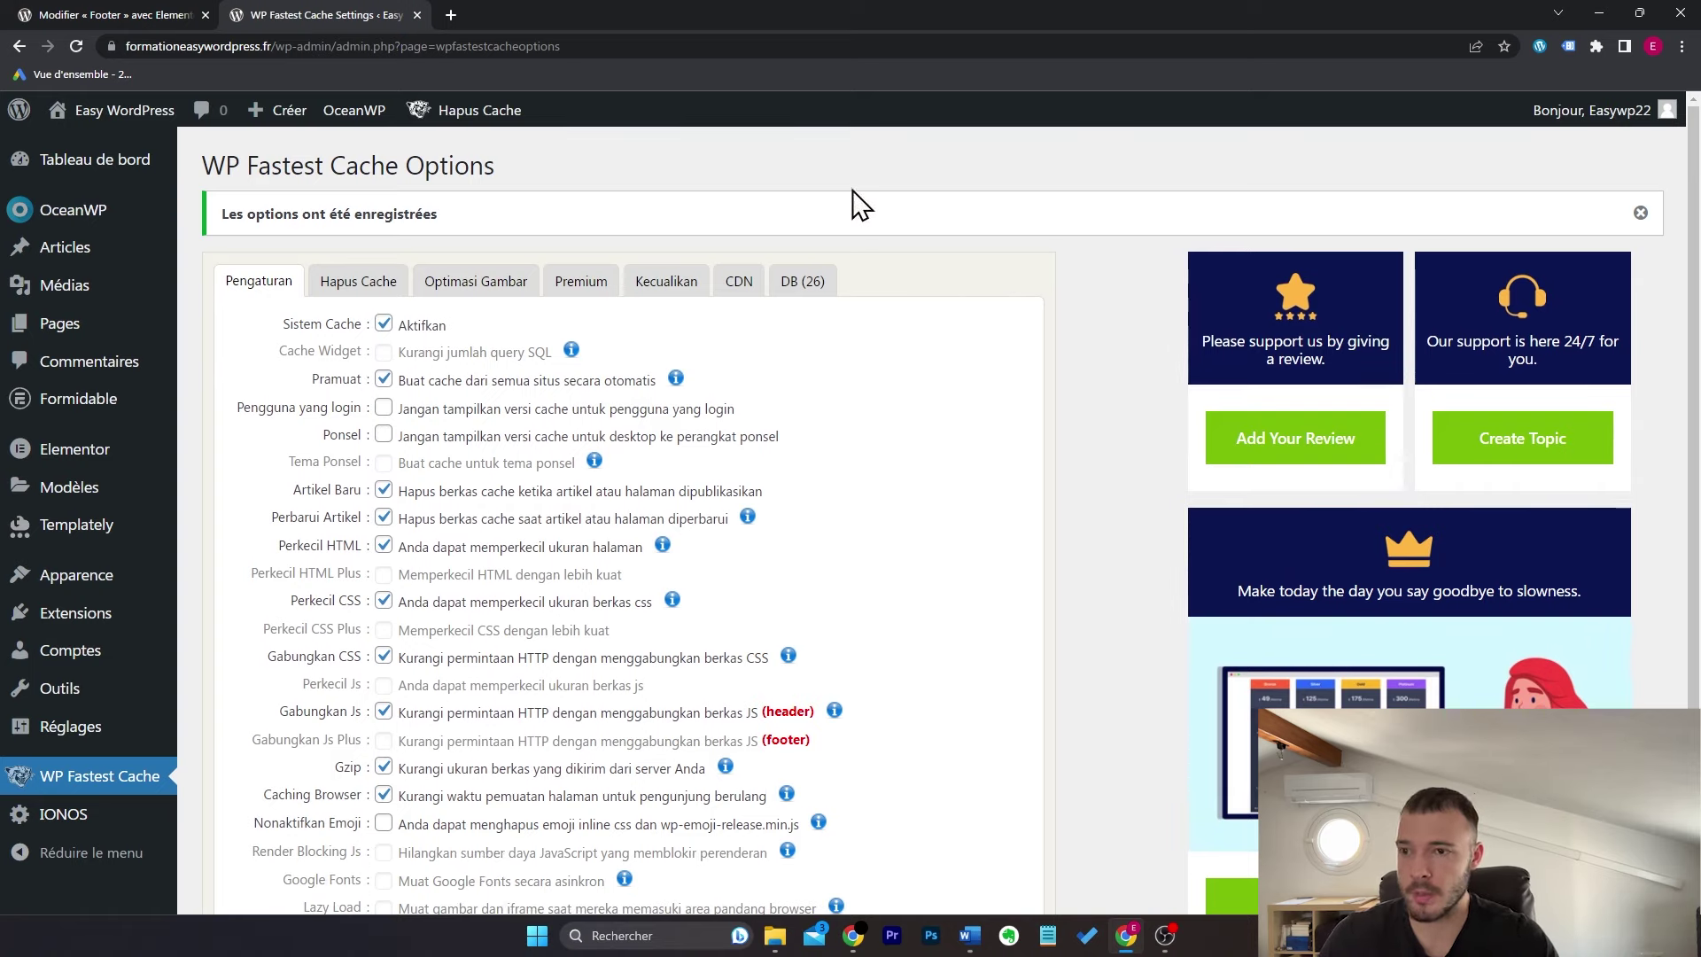
pyautogui.scroll(-3, 827, 444)
pyautogui.click(498, 718)
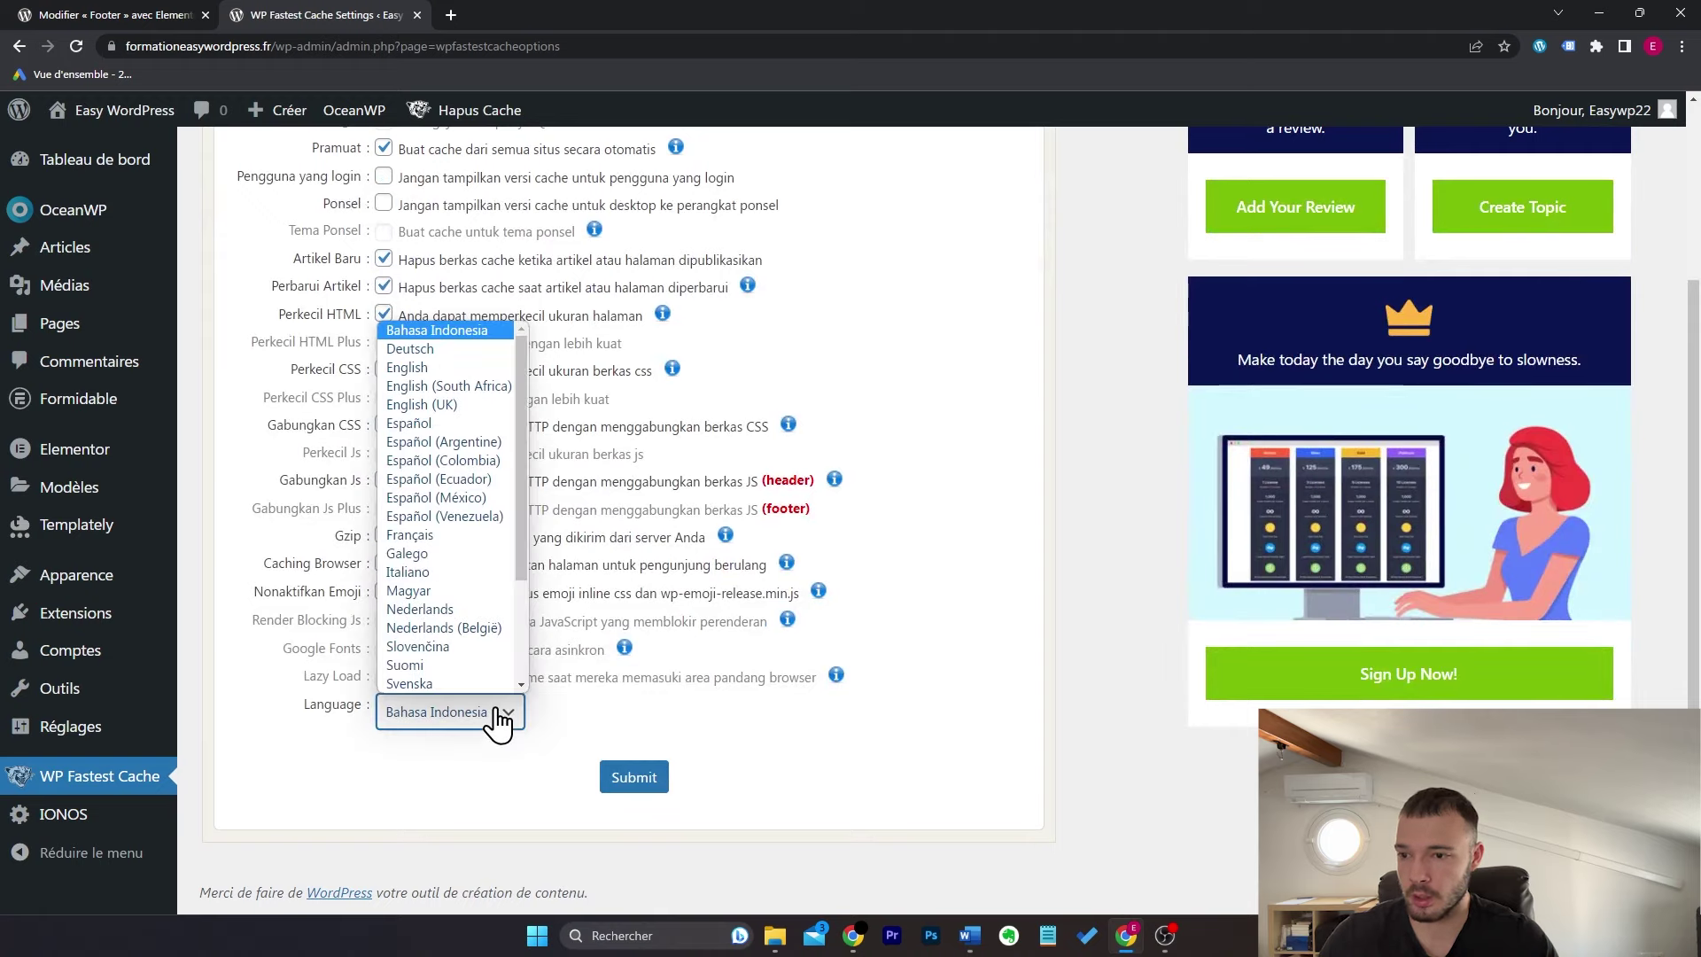
pyautogui.click(461, 537)
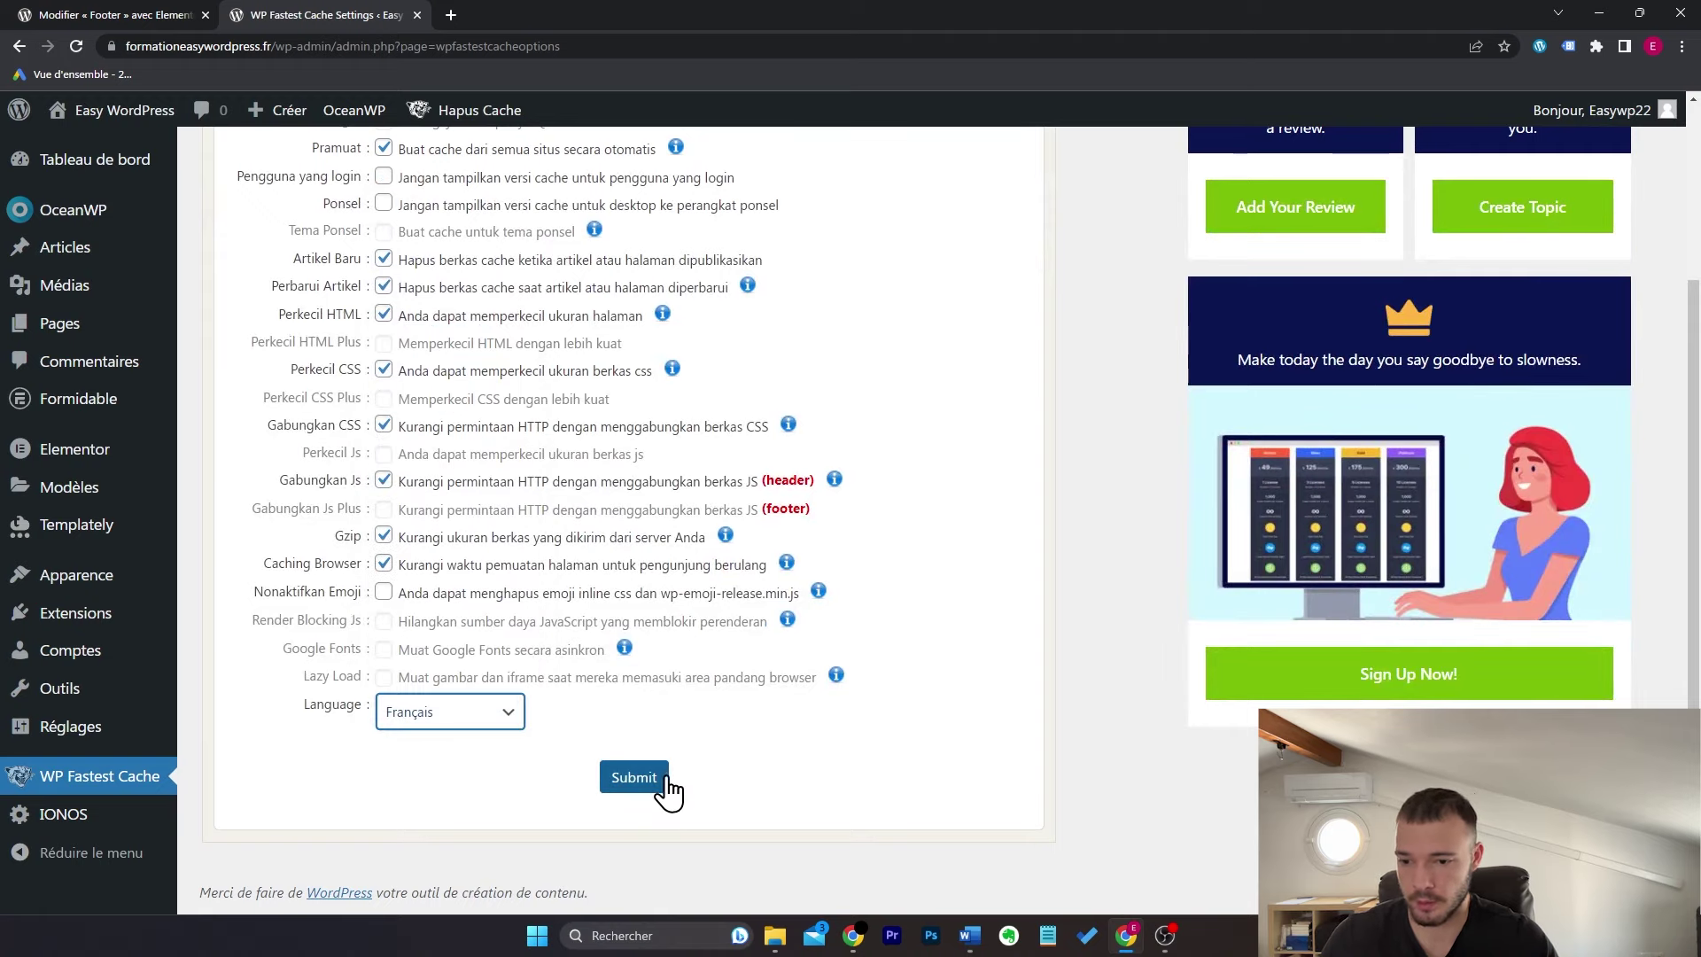
pyautogui.click(658, 781)
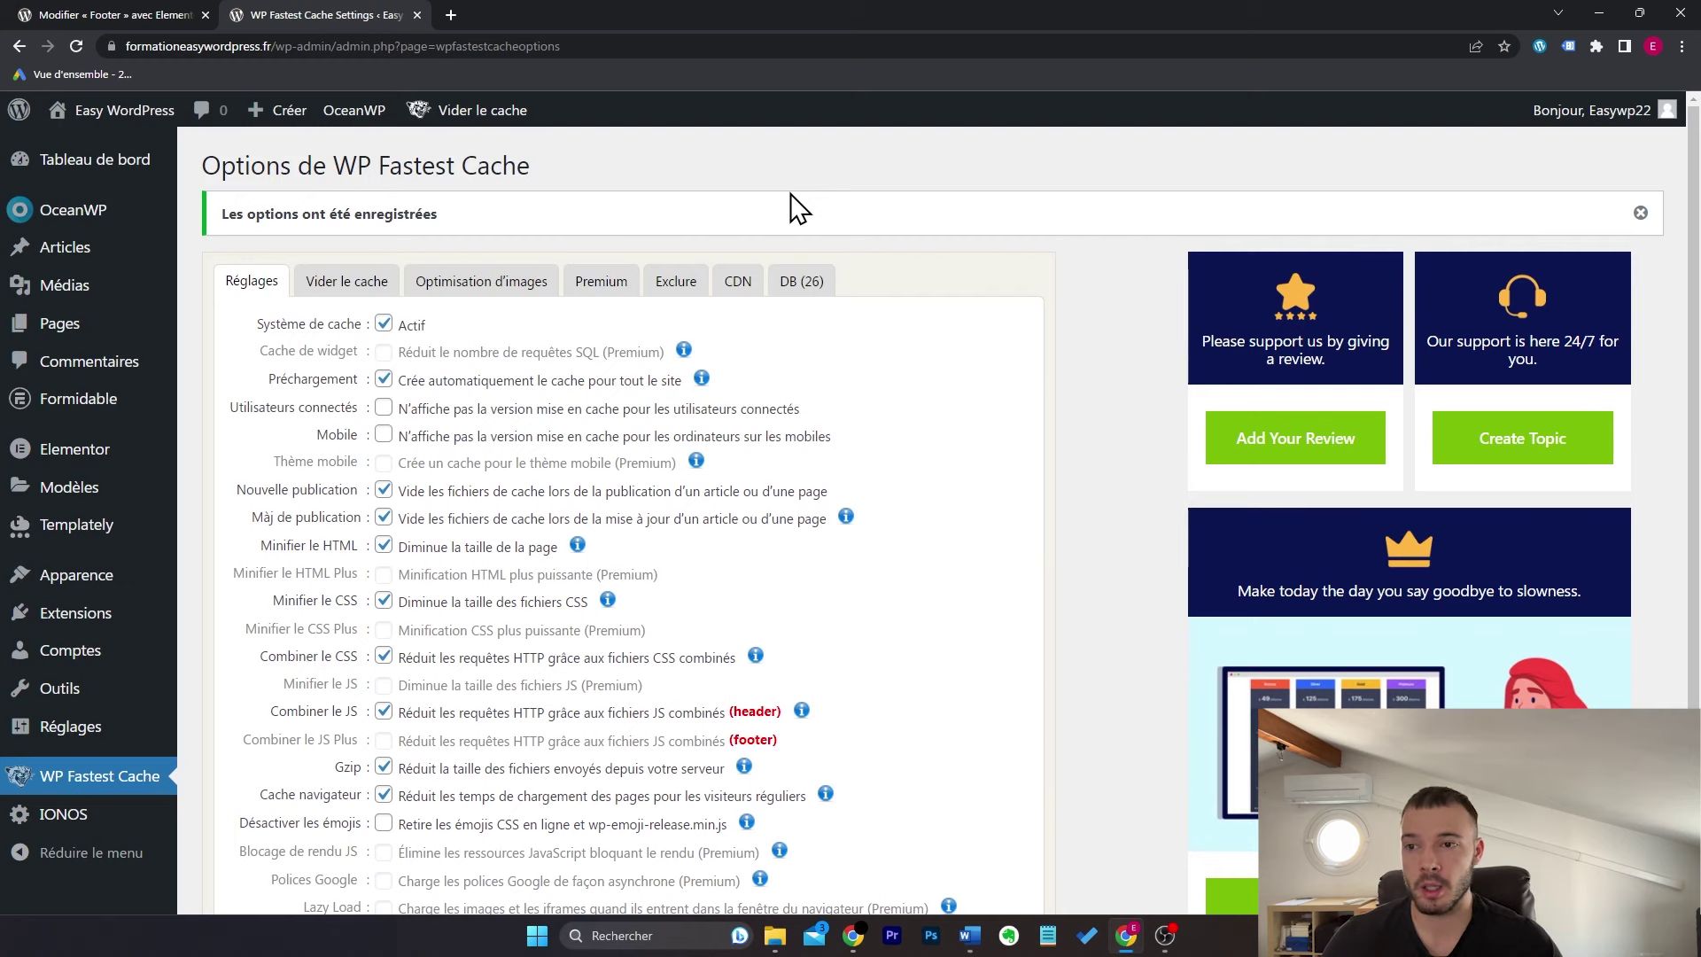
# Step: Search the plugin directory for 'yoast seo', then install and activate Yoast SEO
pyautogui.moveTo(493, 119)
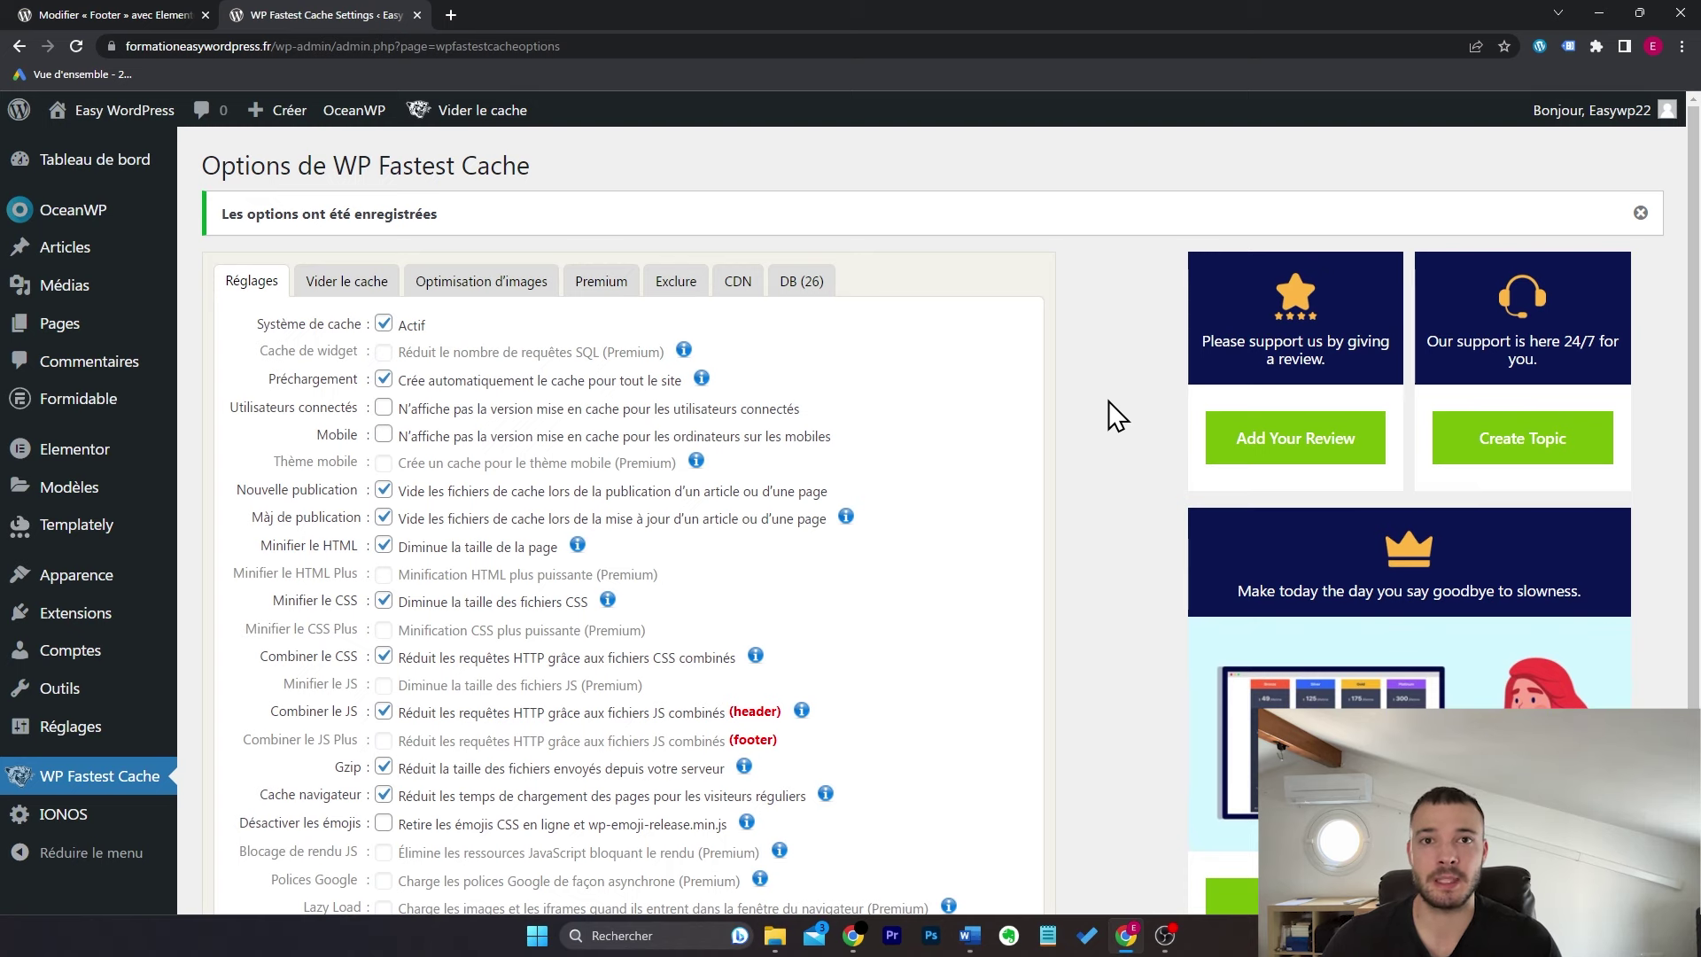
pyautogui.moveTo(168, 632)
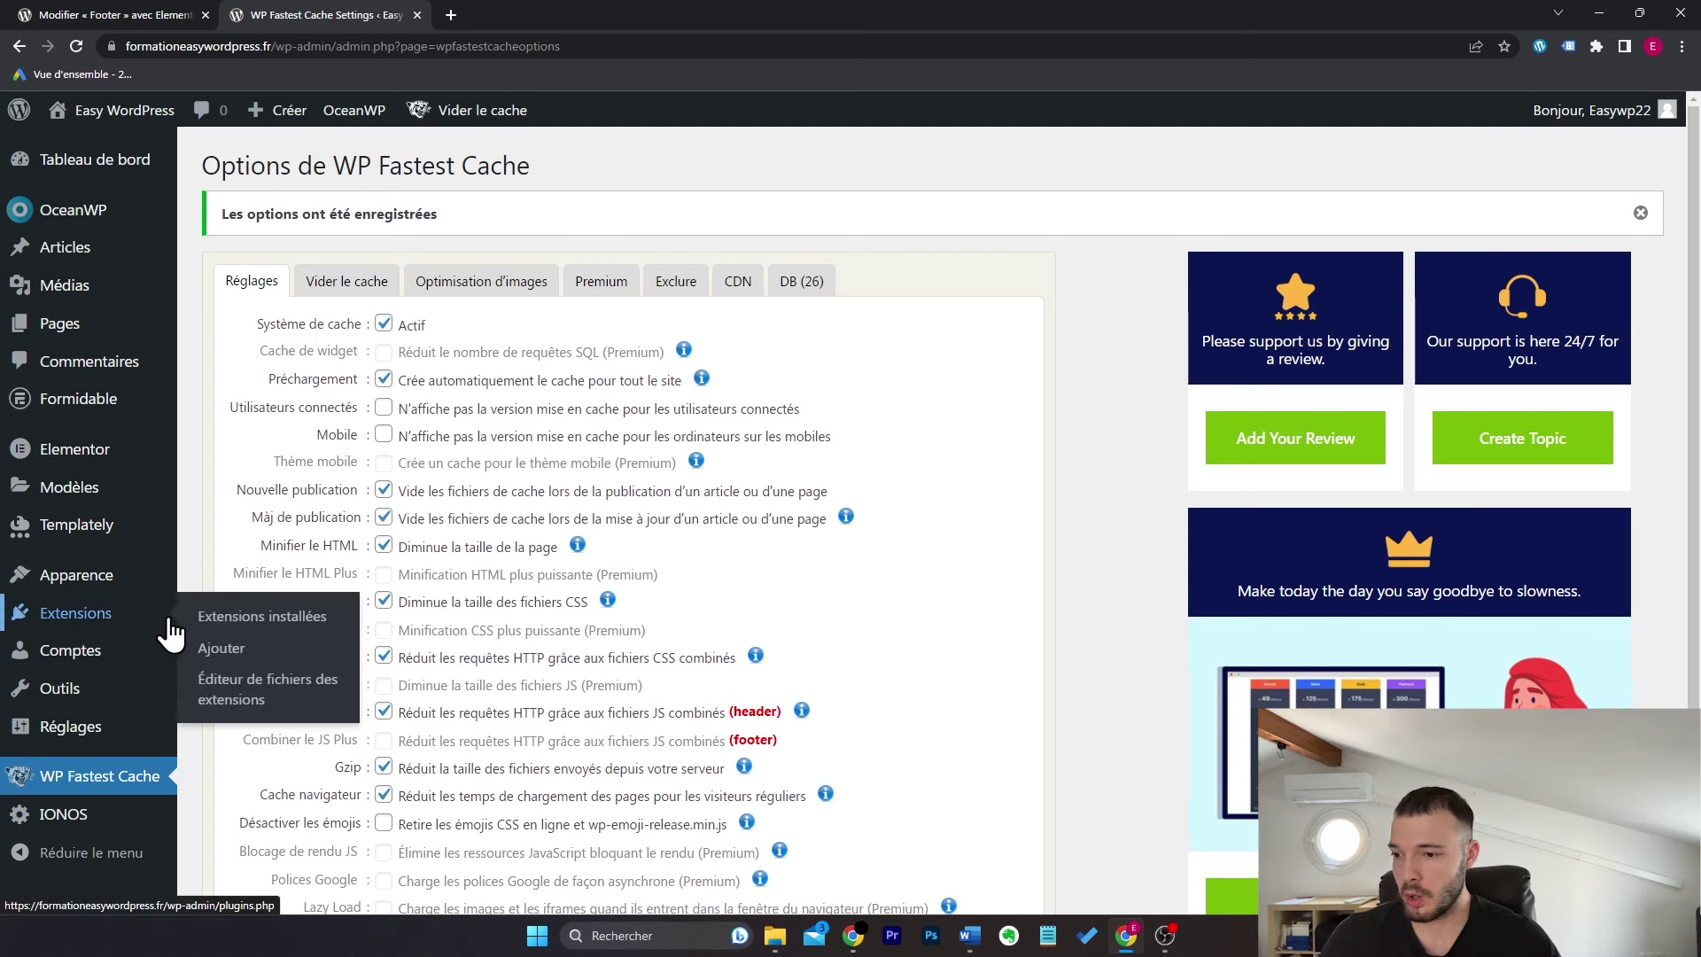
pyautogui.click(264, 651)
pyautogui.click(1425, 227)
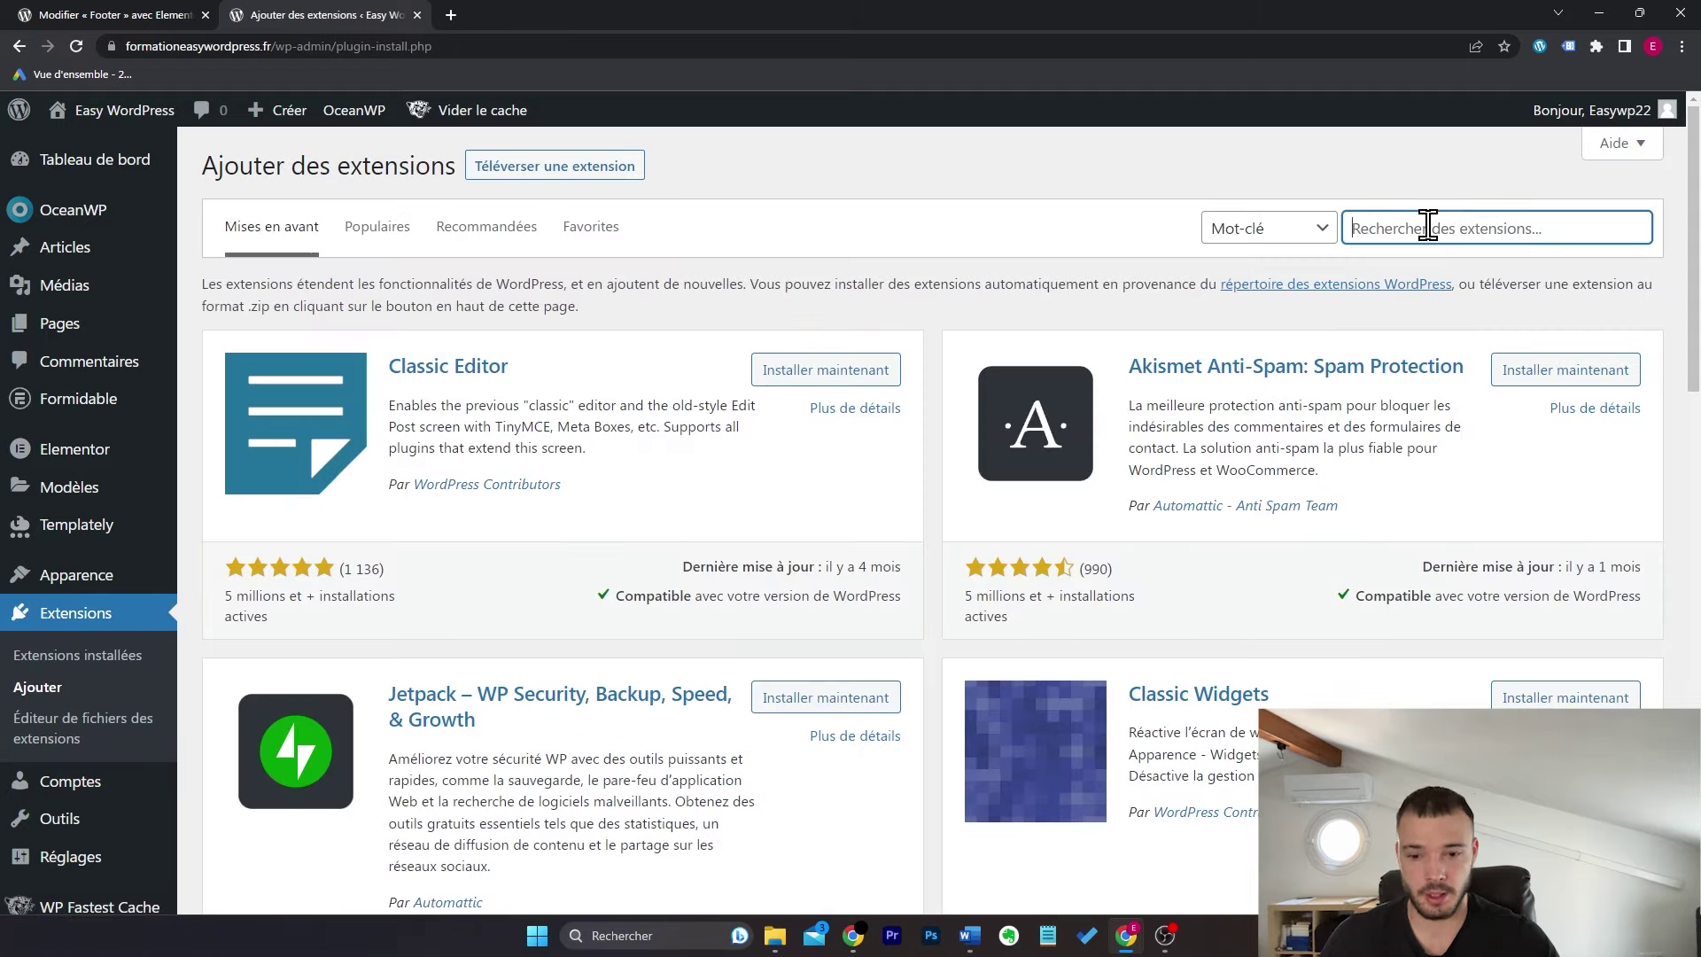
pyautogui.write('yoast seo')
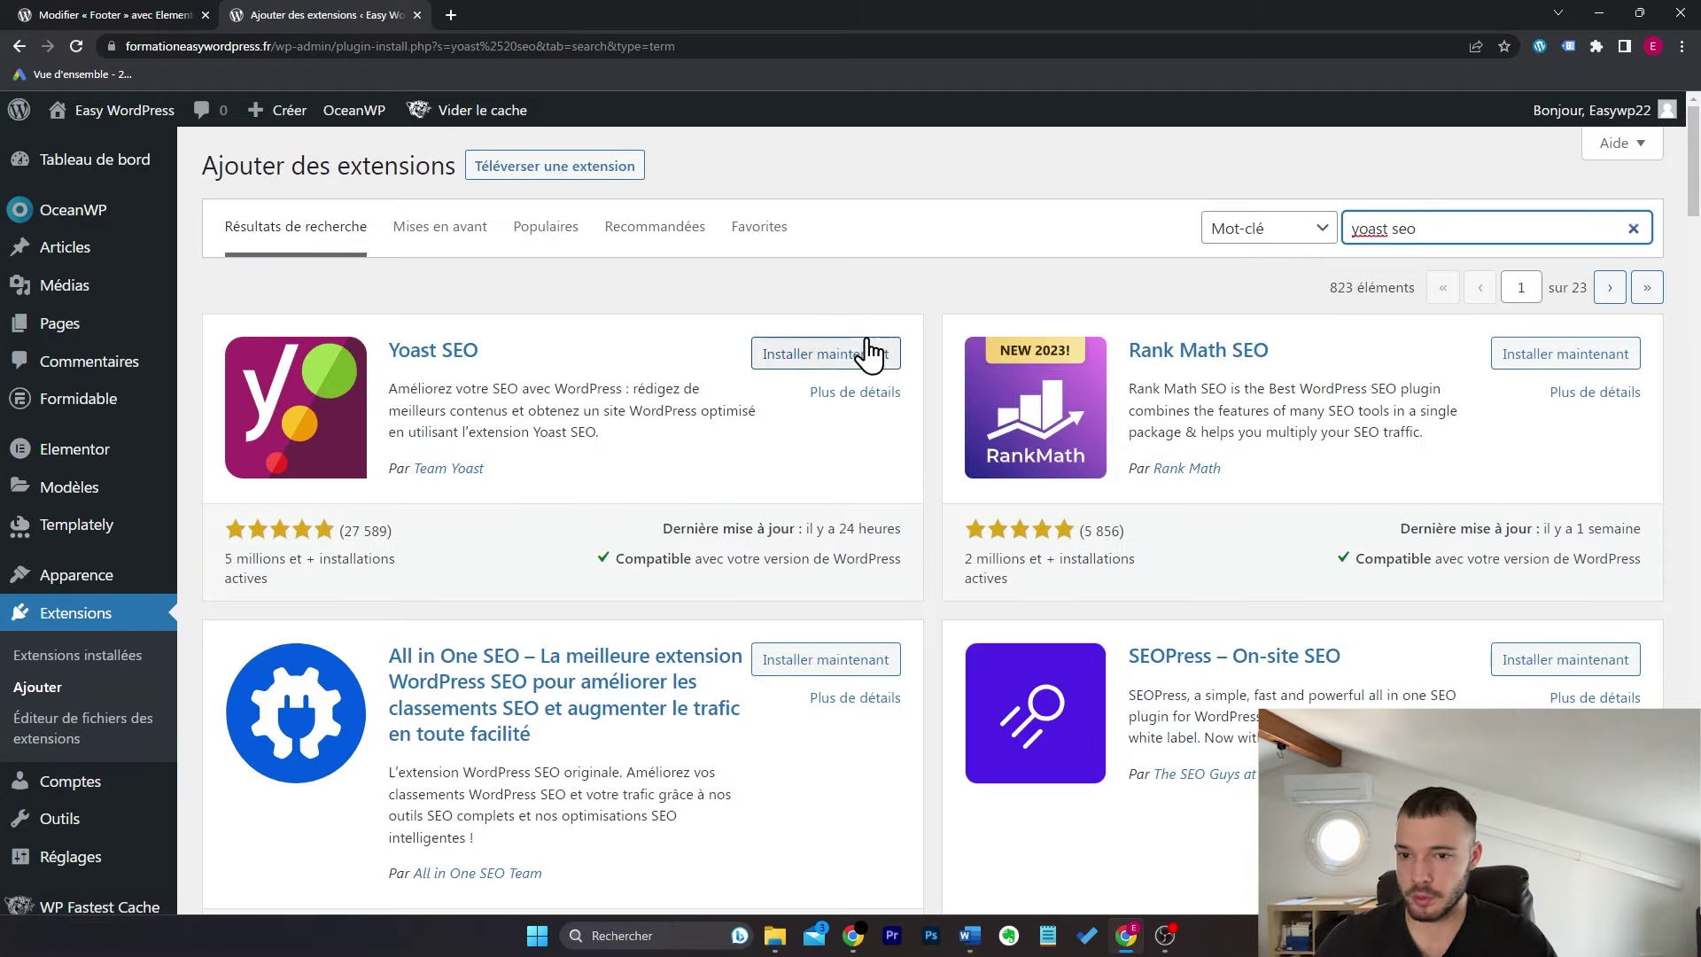
pyautogui.click(867, 354)
pyautogui.click(877, 353)
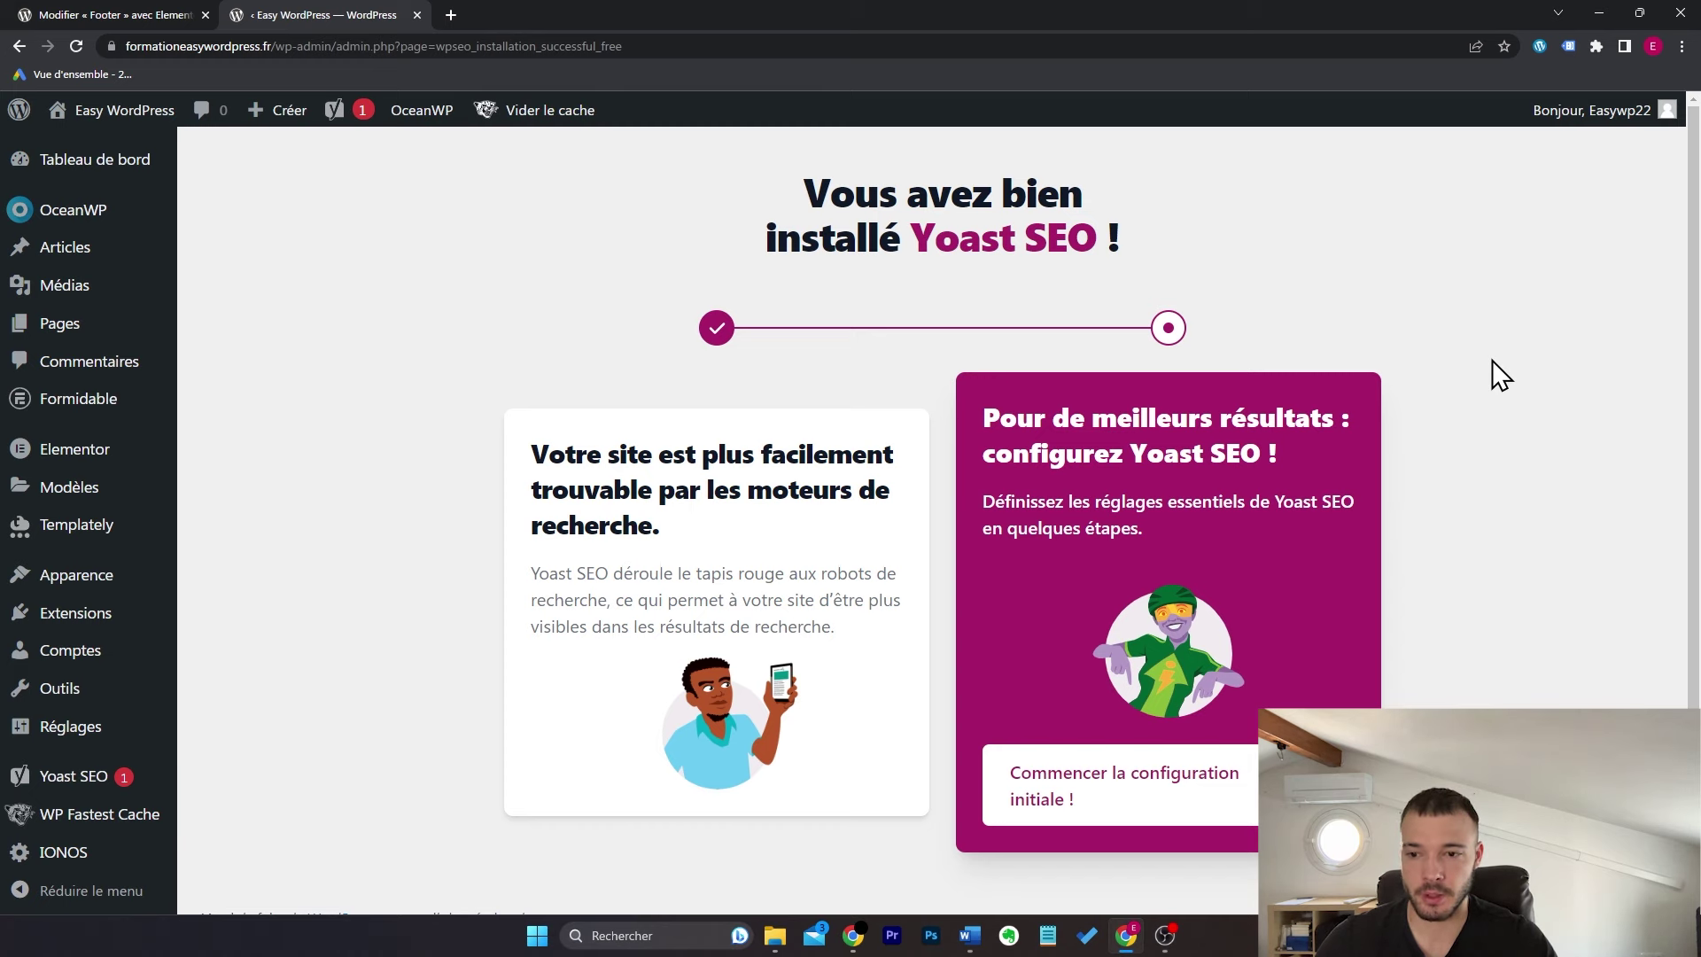
# Step: Continue from the Yoast welcome screen to the Yoast SEO Général dashboard
pyautogui.click(1356, 888)
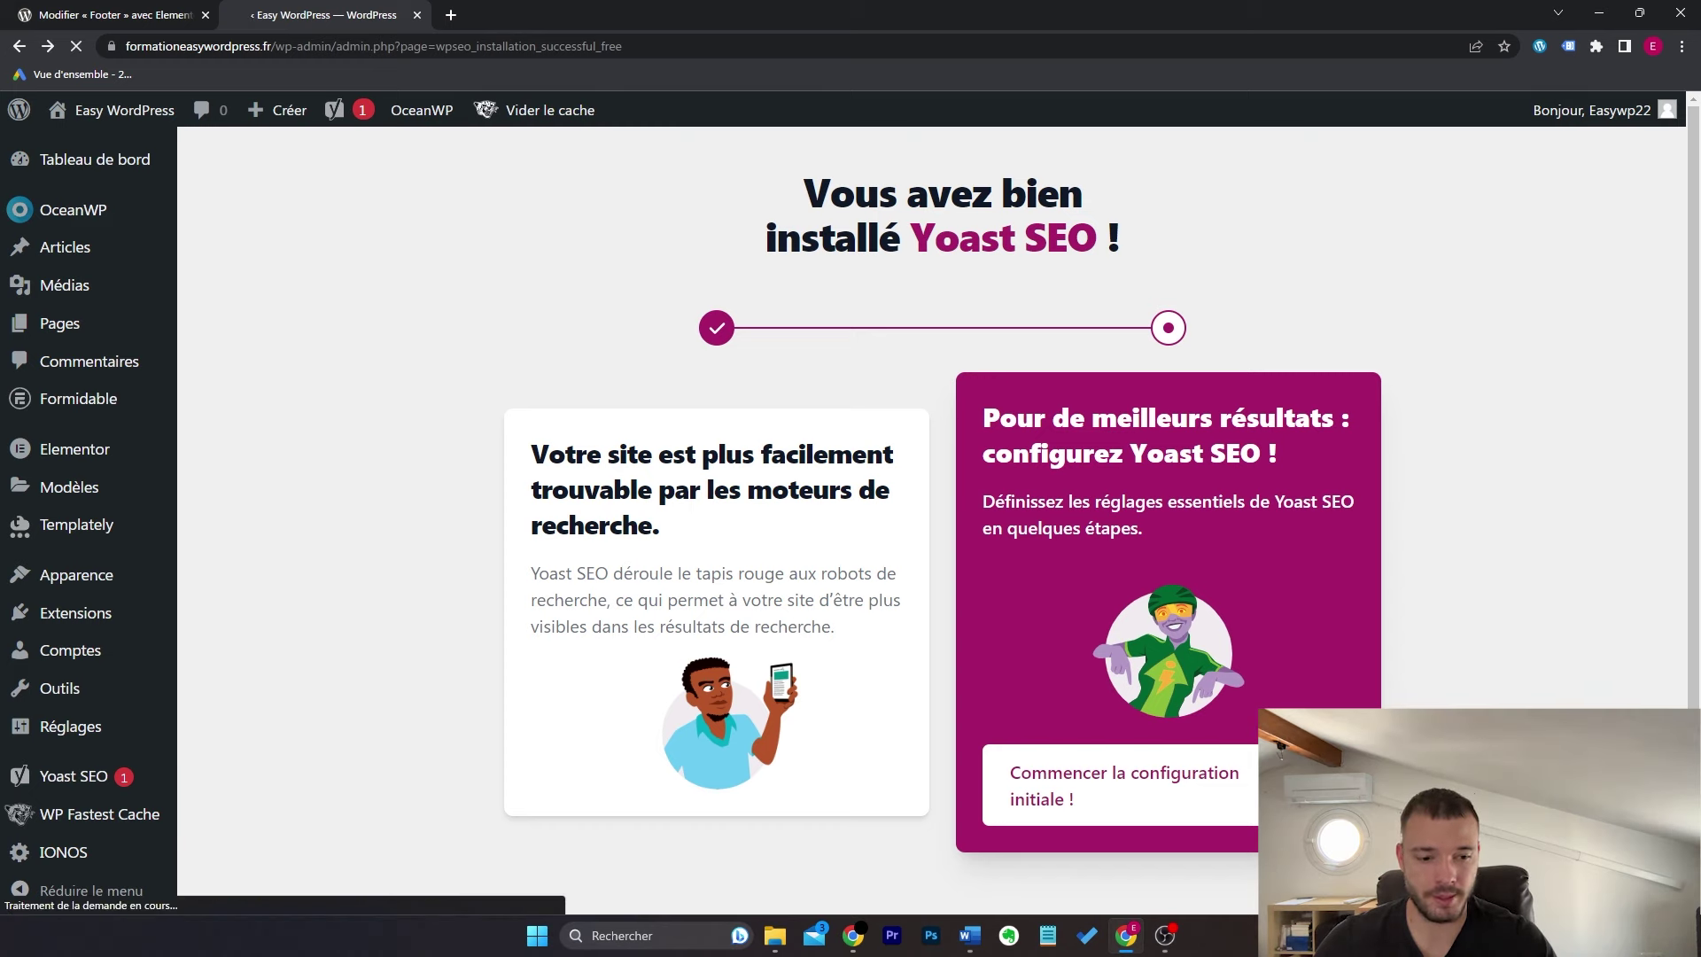
pyautogui.scroll(-2, 704, 444)
pyautogui.scroll(2, 704, 444)
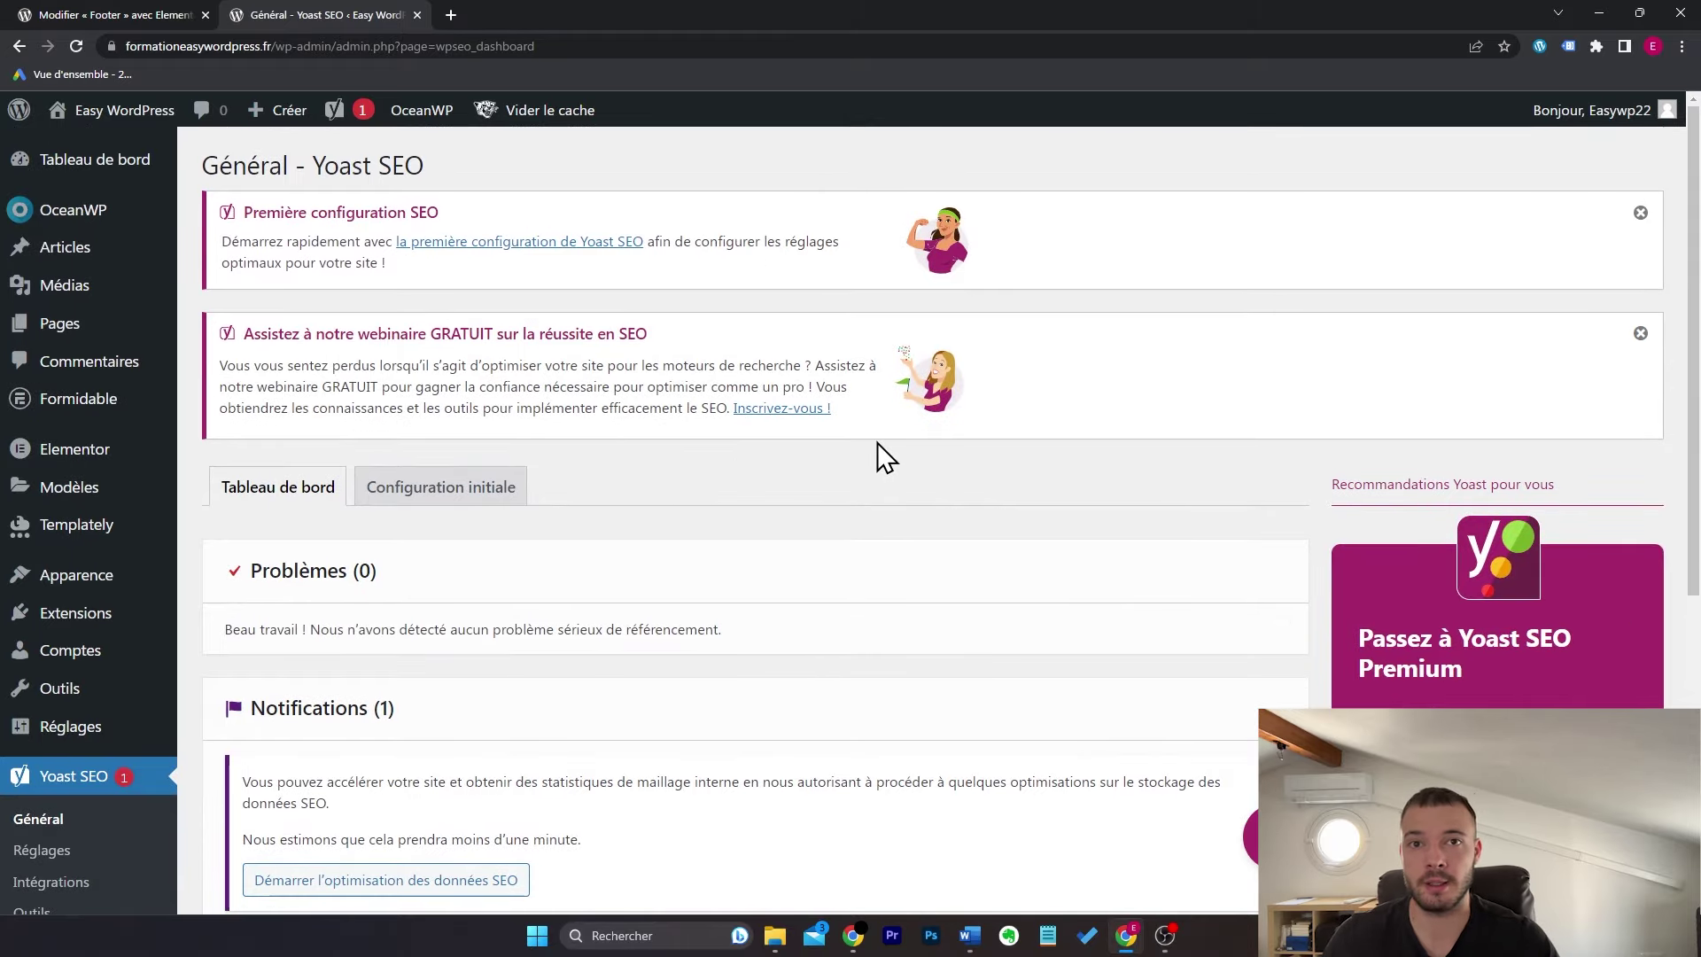
# Step: Edit the Accueil page and set its Yoast Google preview to Résultat bureau
pyautogui.moveTo(143, 343)
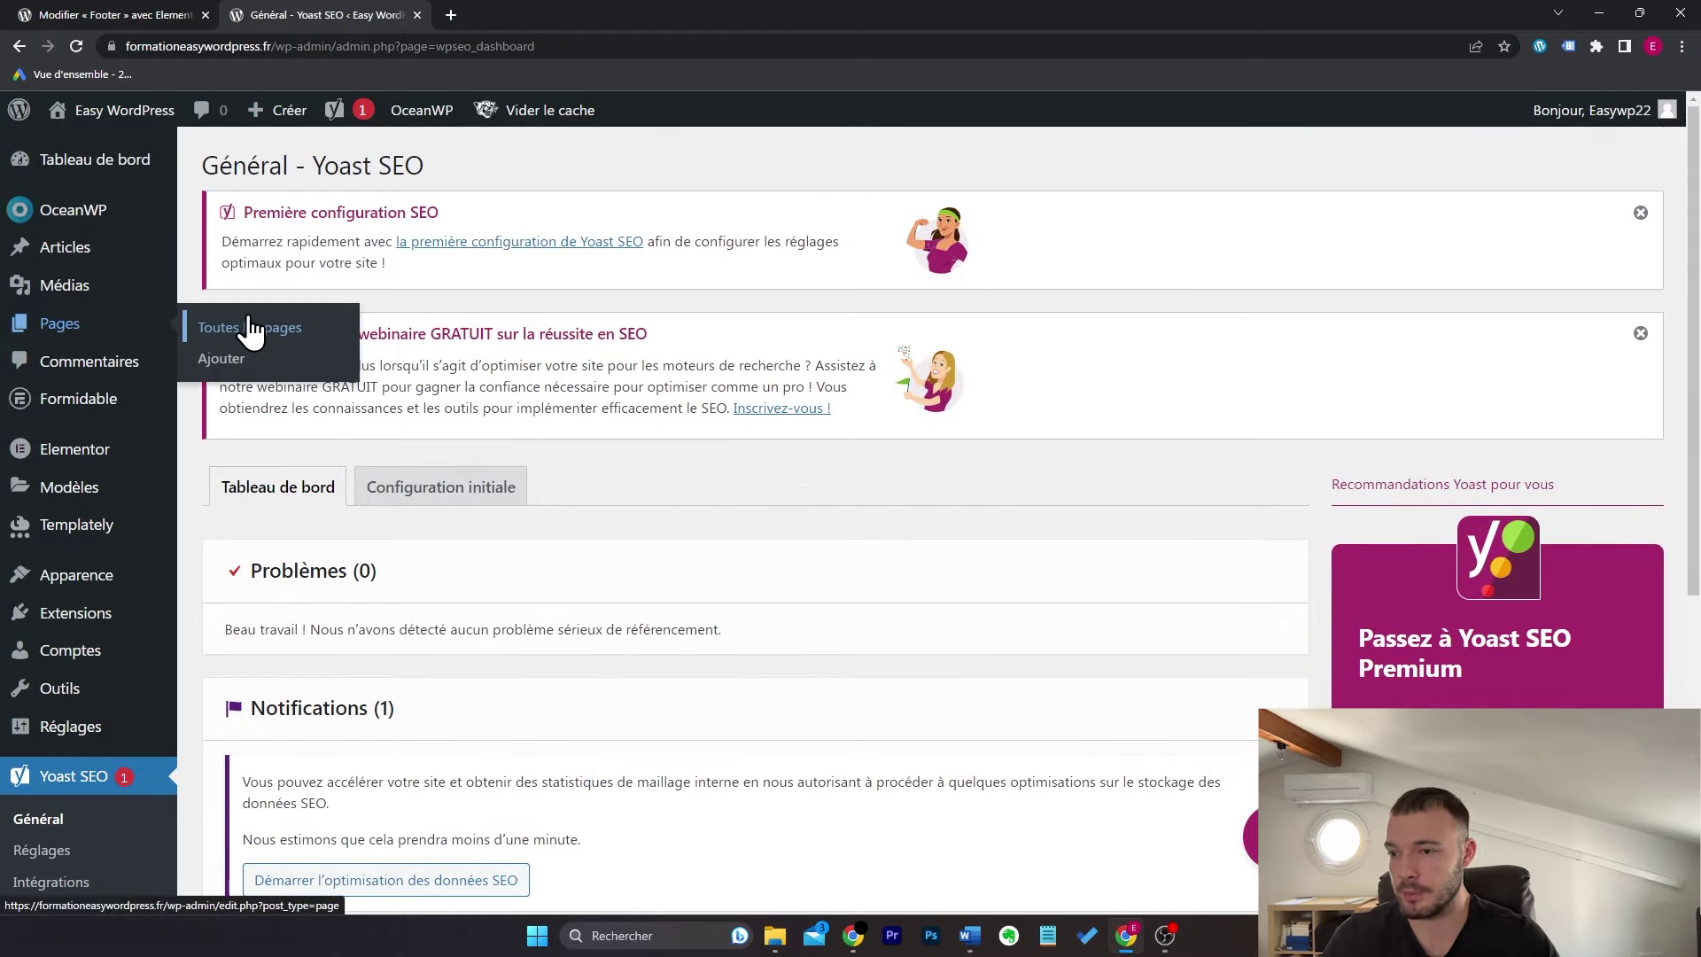
pyautogui.click(258, 328)
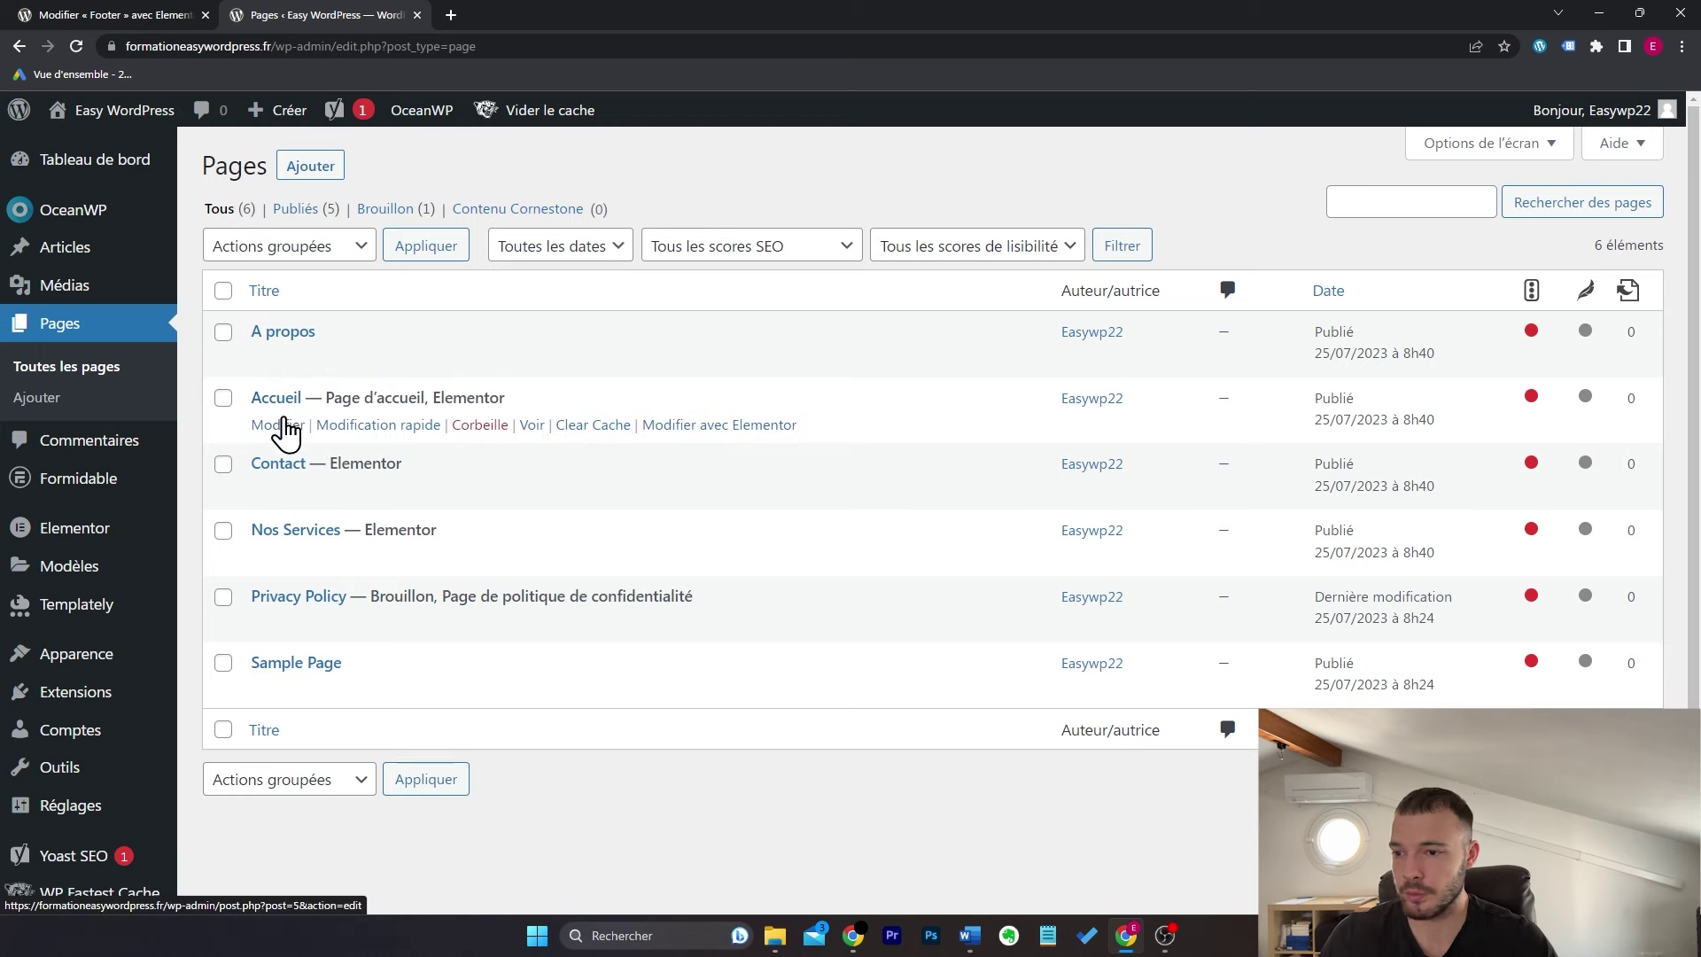
pyautogui.click(281, 426)
pyautogui.scroll(-5, 1187, 434)
pyautogui.scroll(-3, 1152, 430)
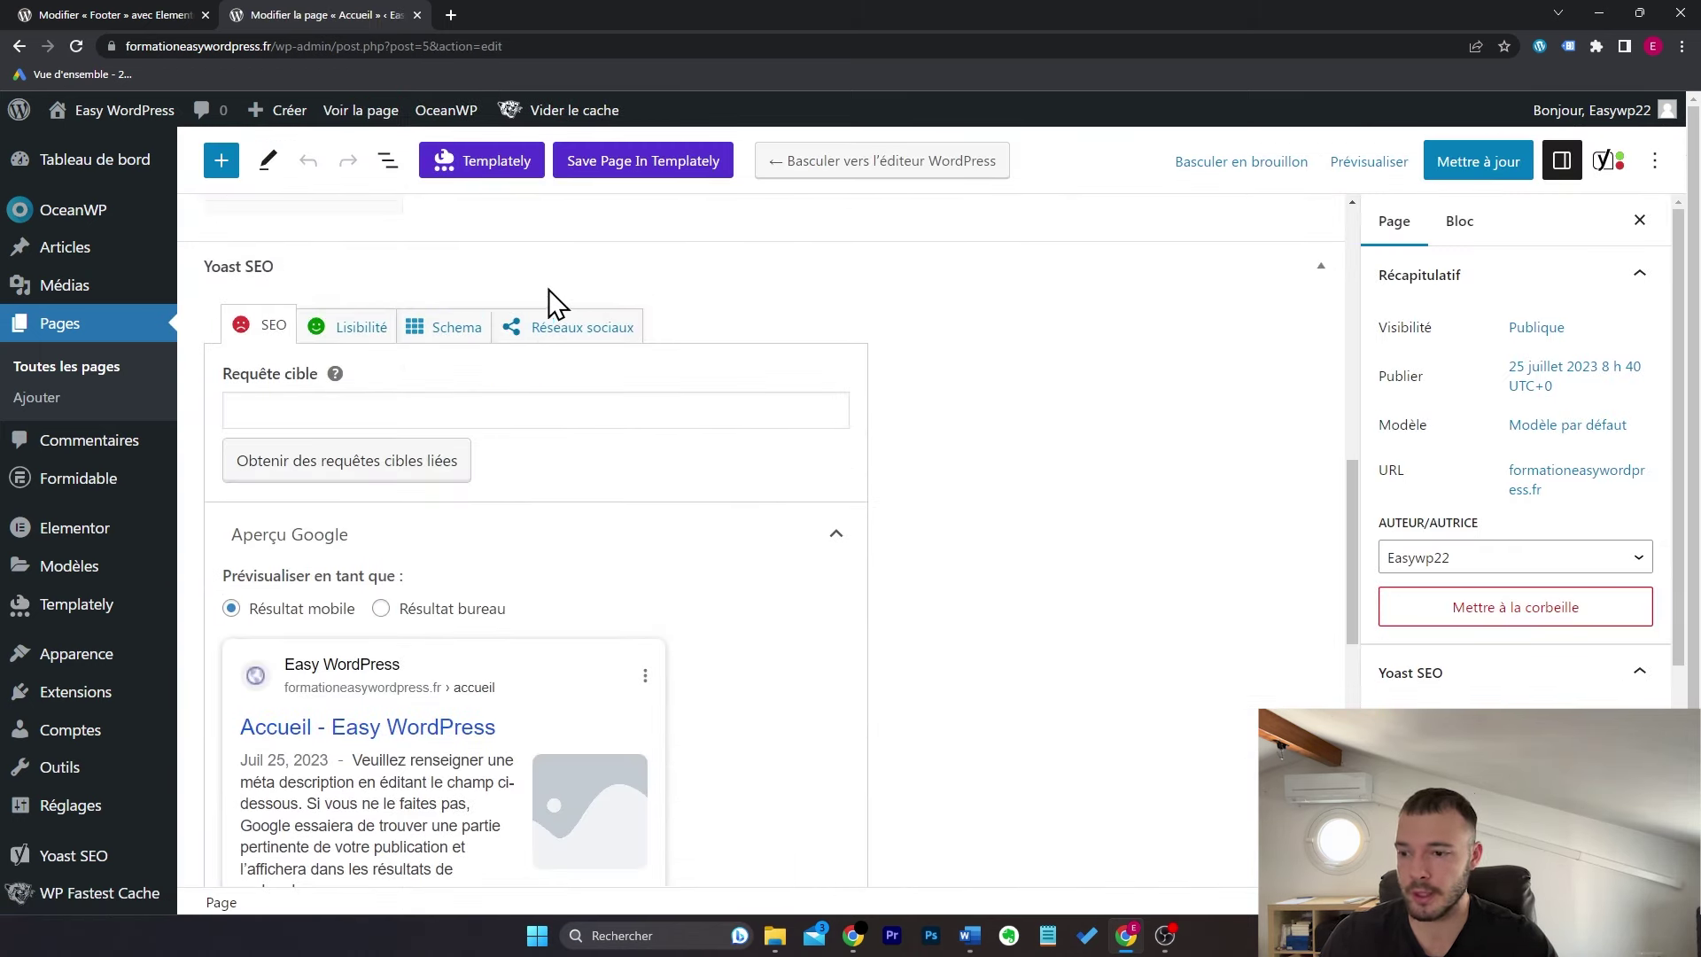
pyautogui.scroll(-4, 941, 463)
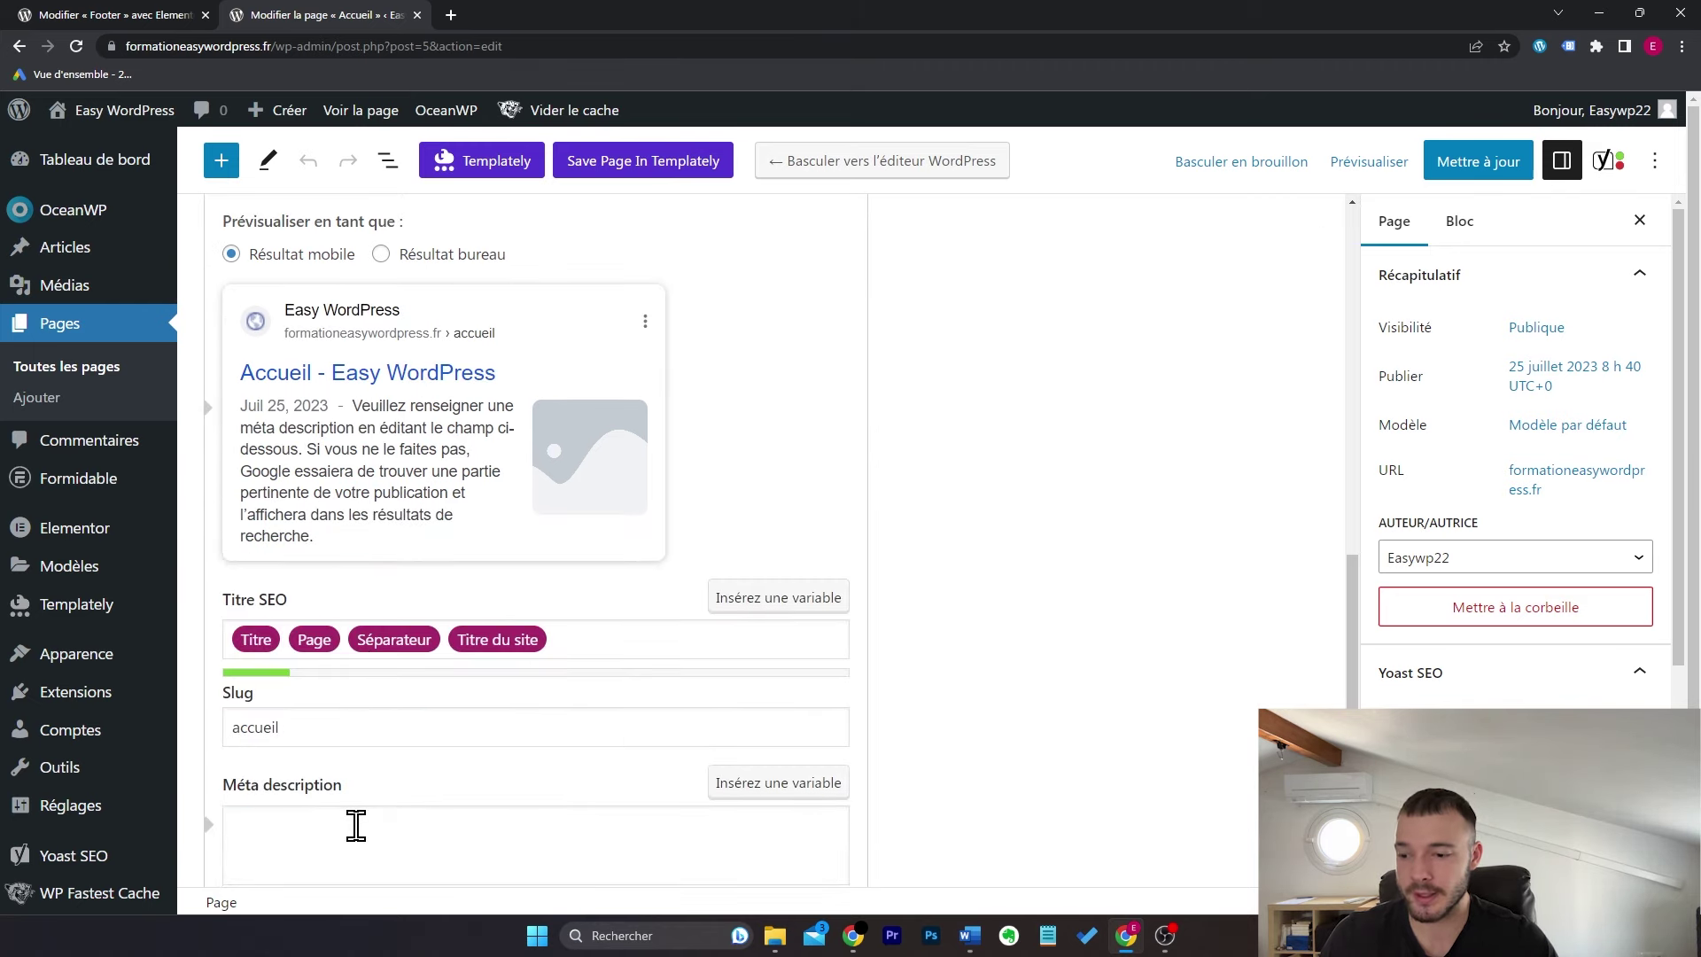
pyautogui.scroll(-1, 1078, 444)
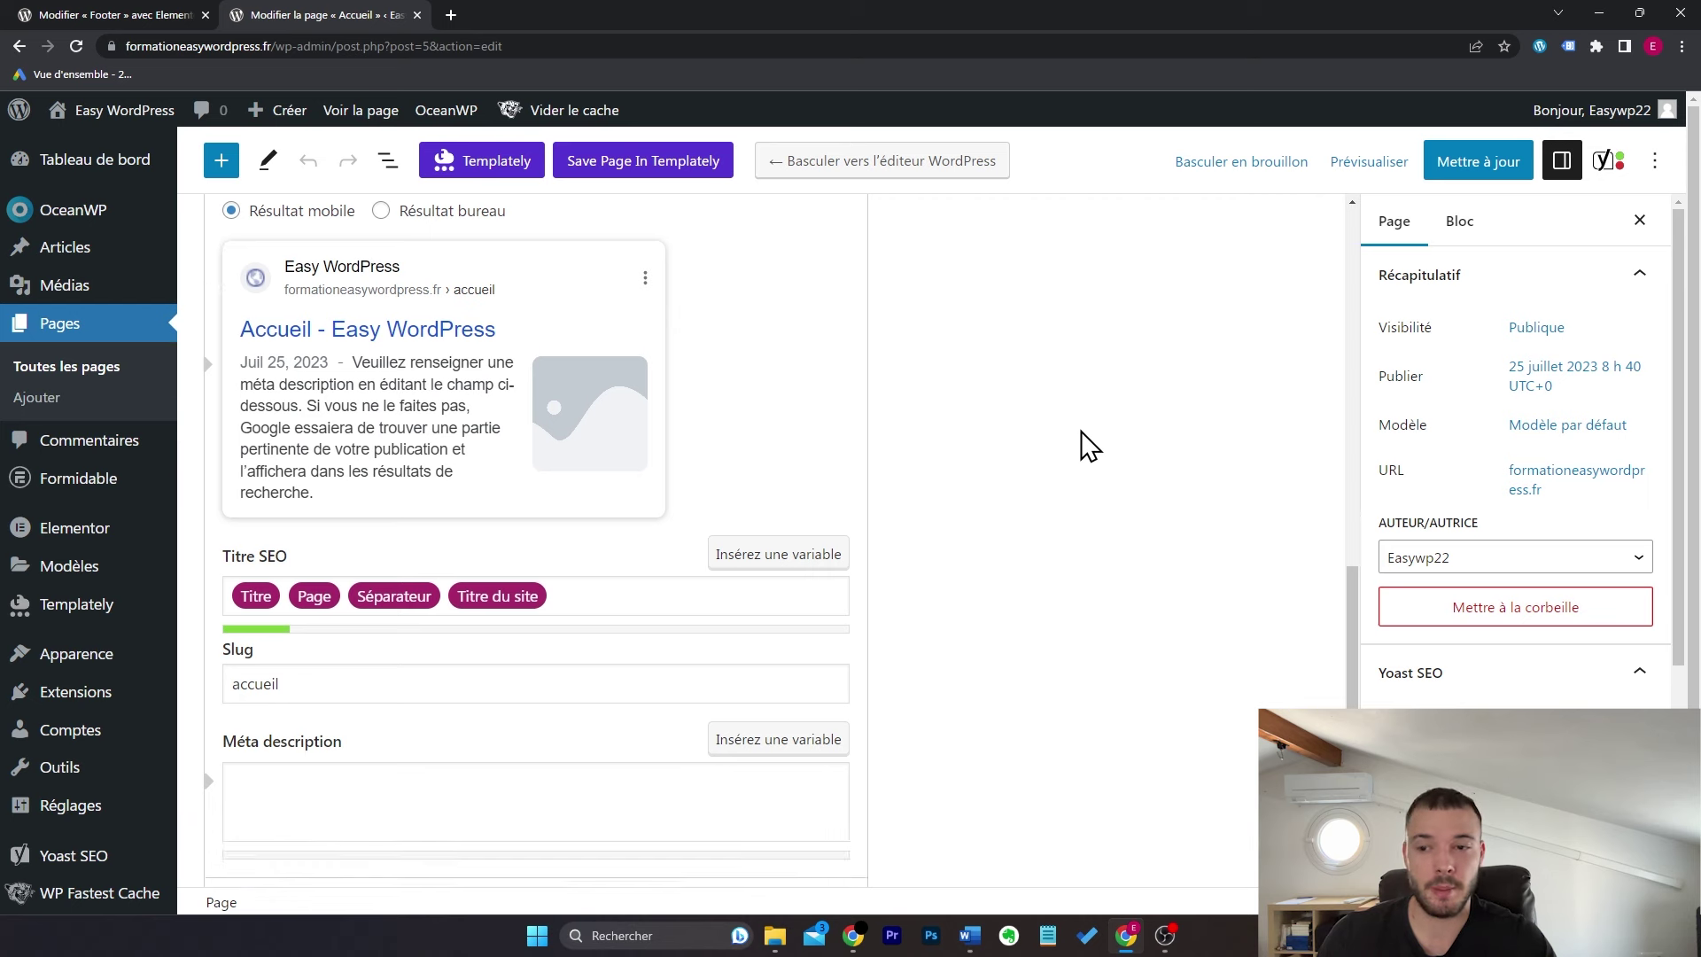
pyautogui.scroll(1, 1090, 450)
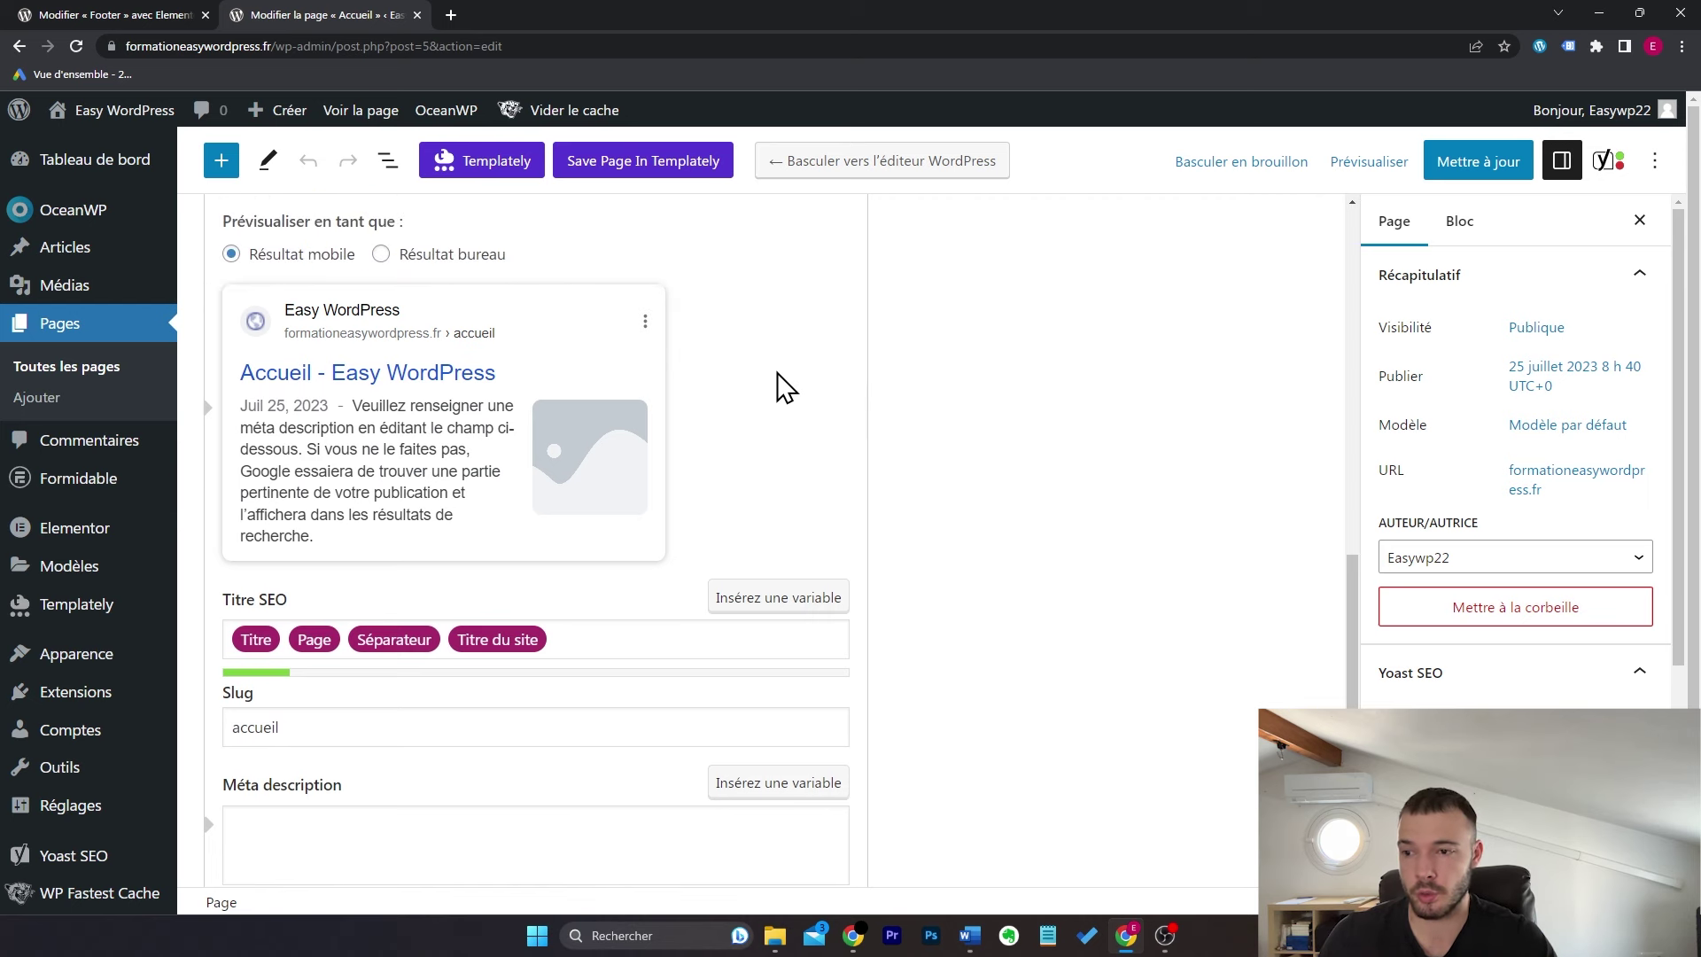
pyautogui.click(471, 257)
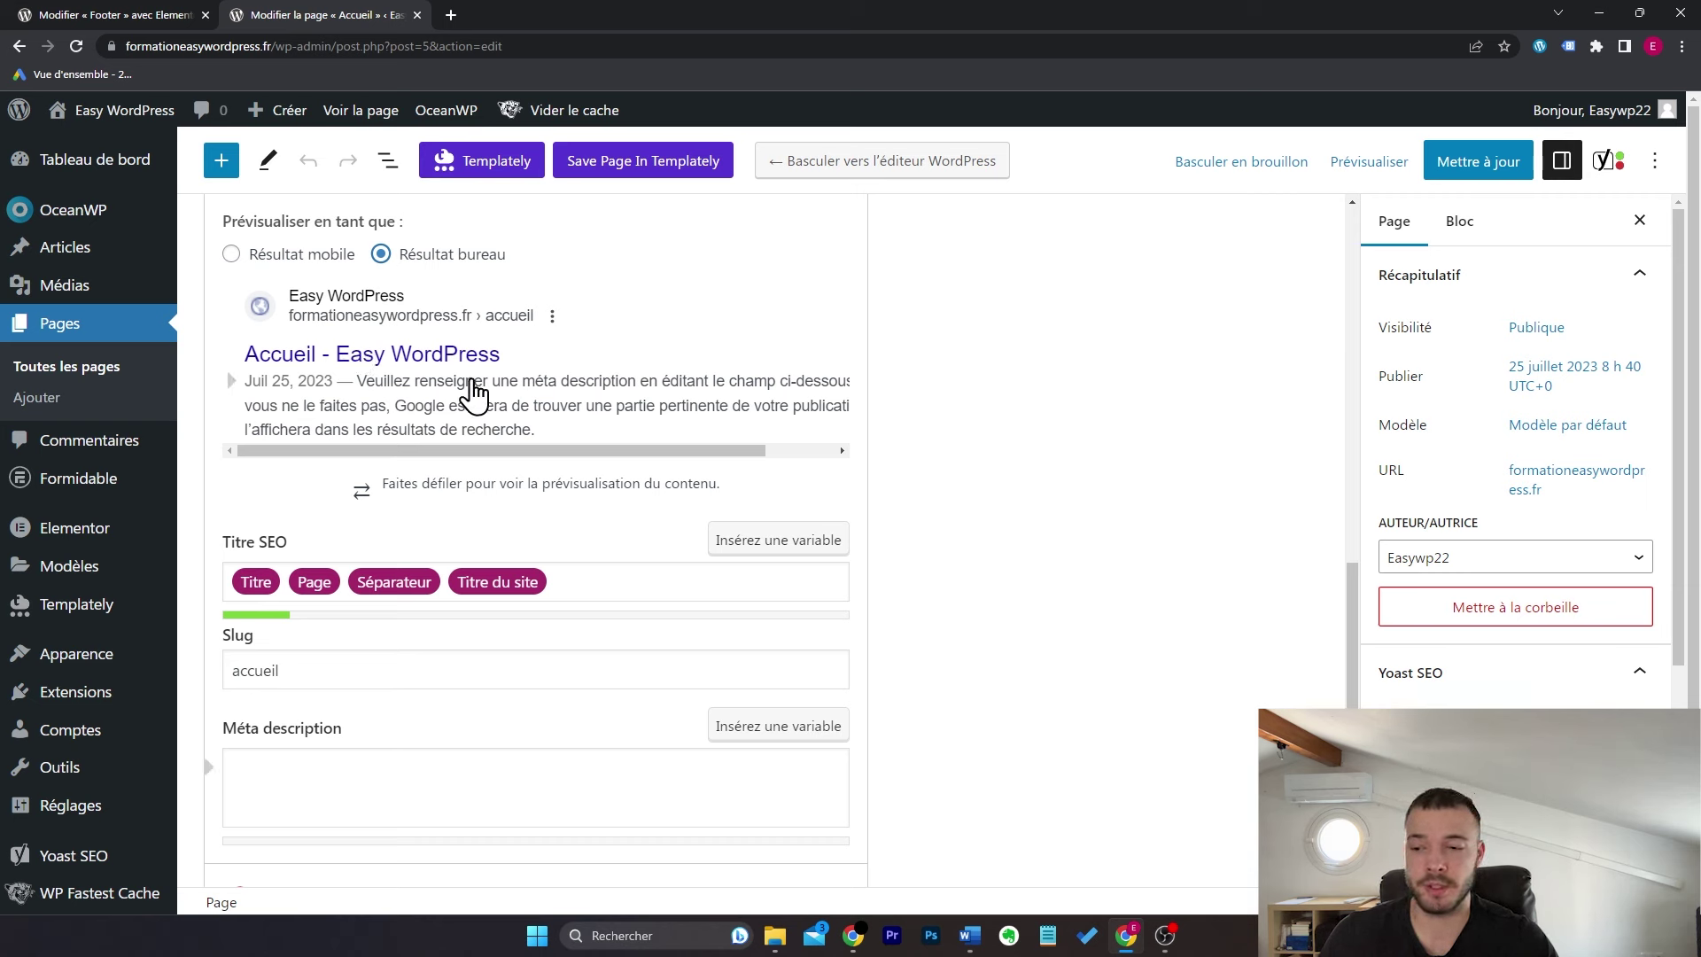
# Step: Select the SEO title variables, click into the meta description, then into the Requête cible field
pyautogui.moveTo(569, 583); pyautogui.dragTo(359, 585)
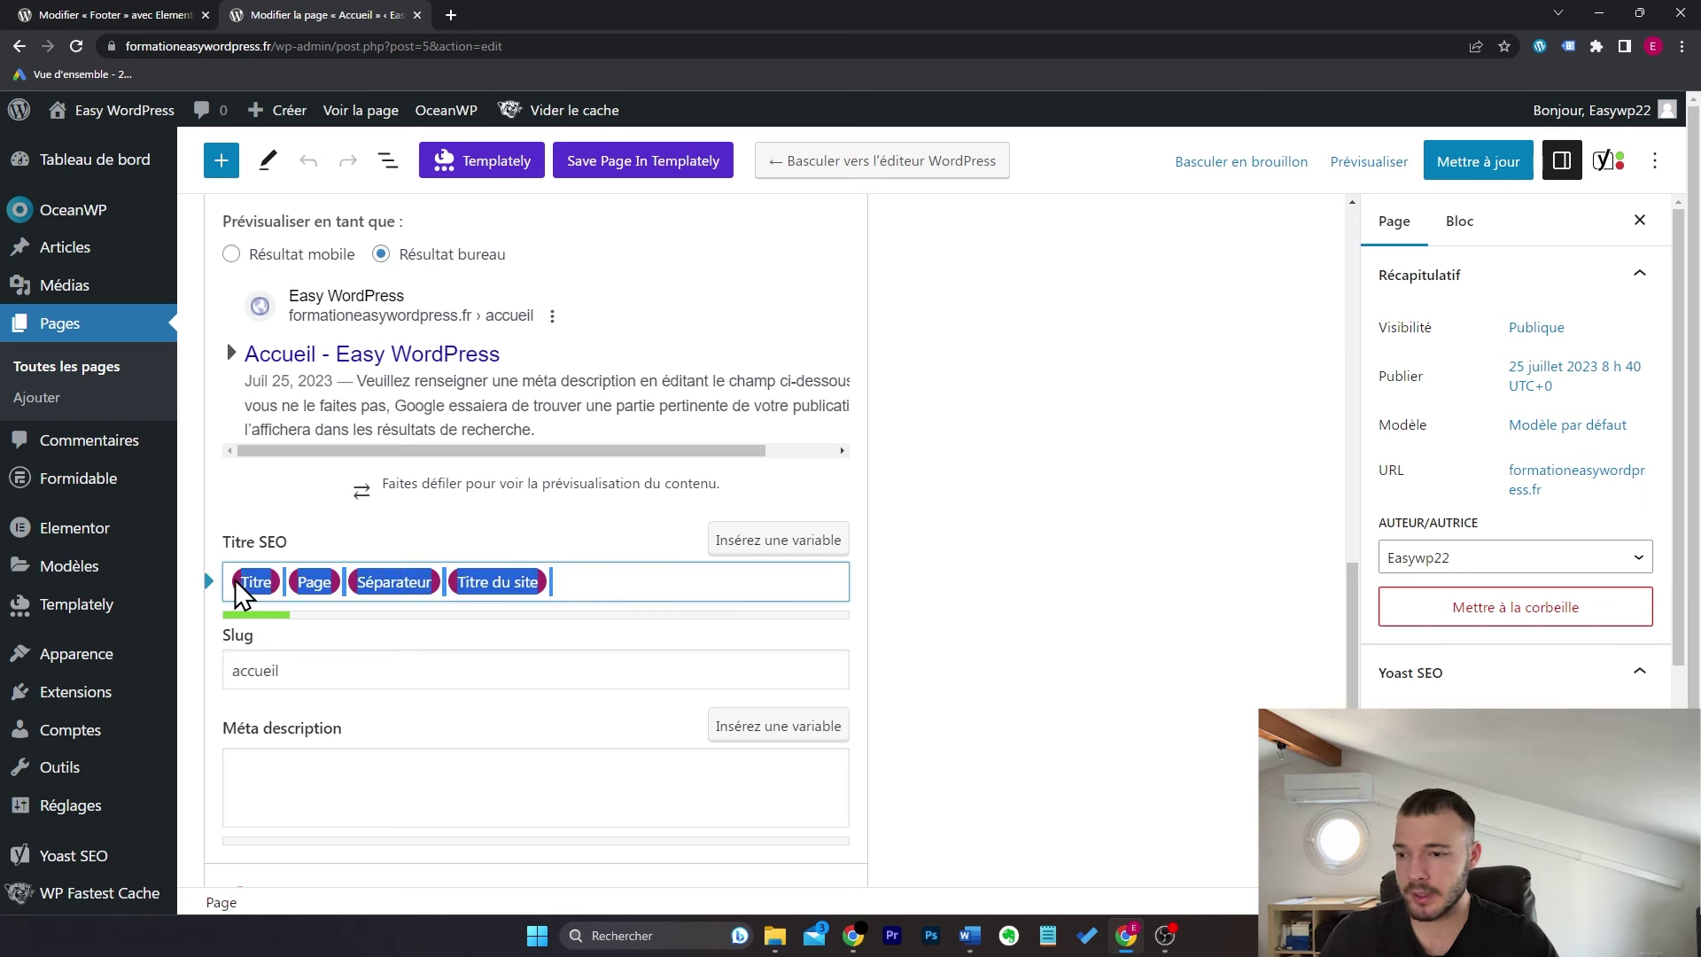
pyautogui.click(418, 754)
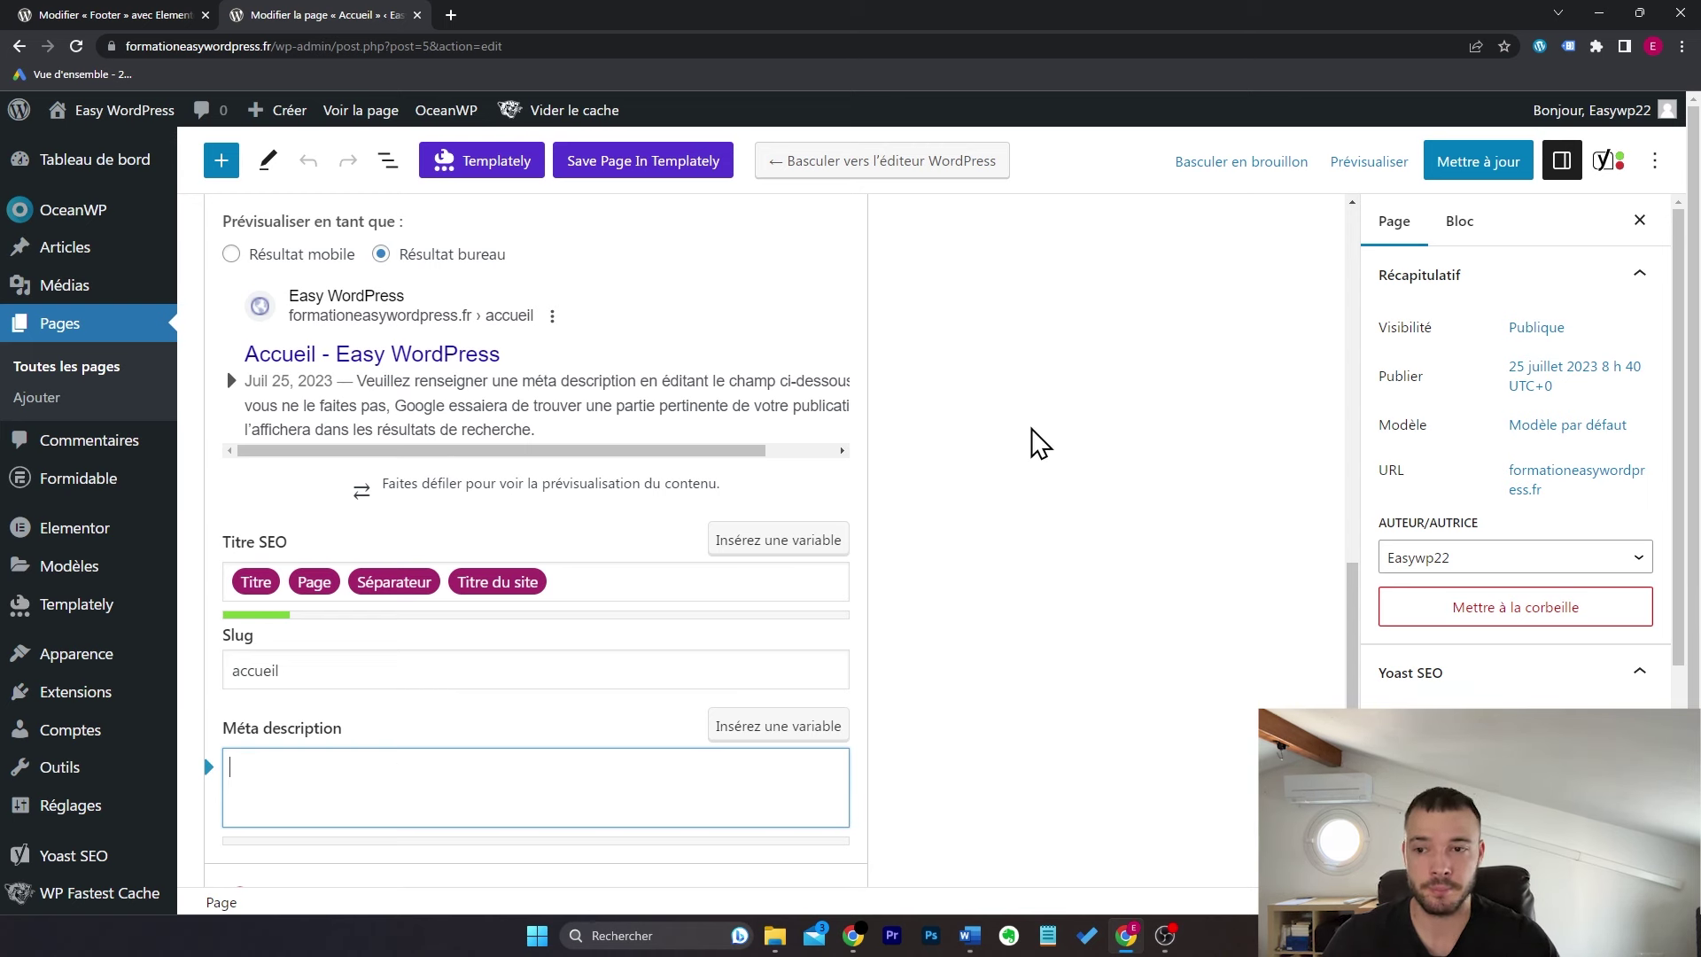
pyautogui.scroll(4, 1031, 441)
pyautogui.click(674, 412)
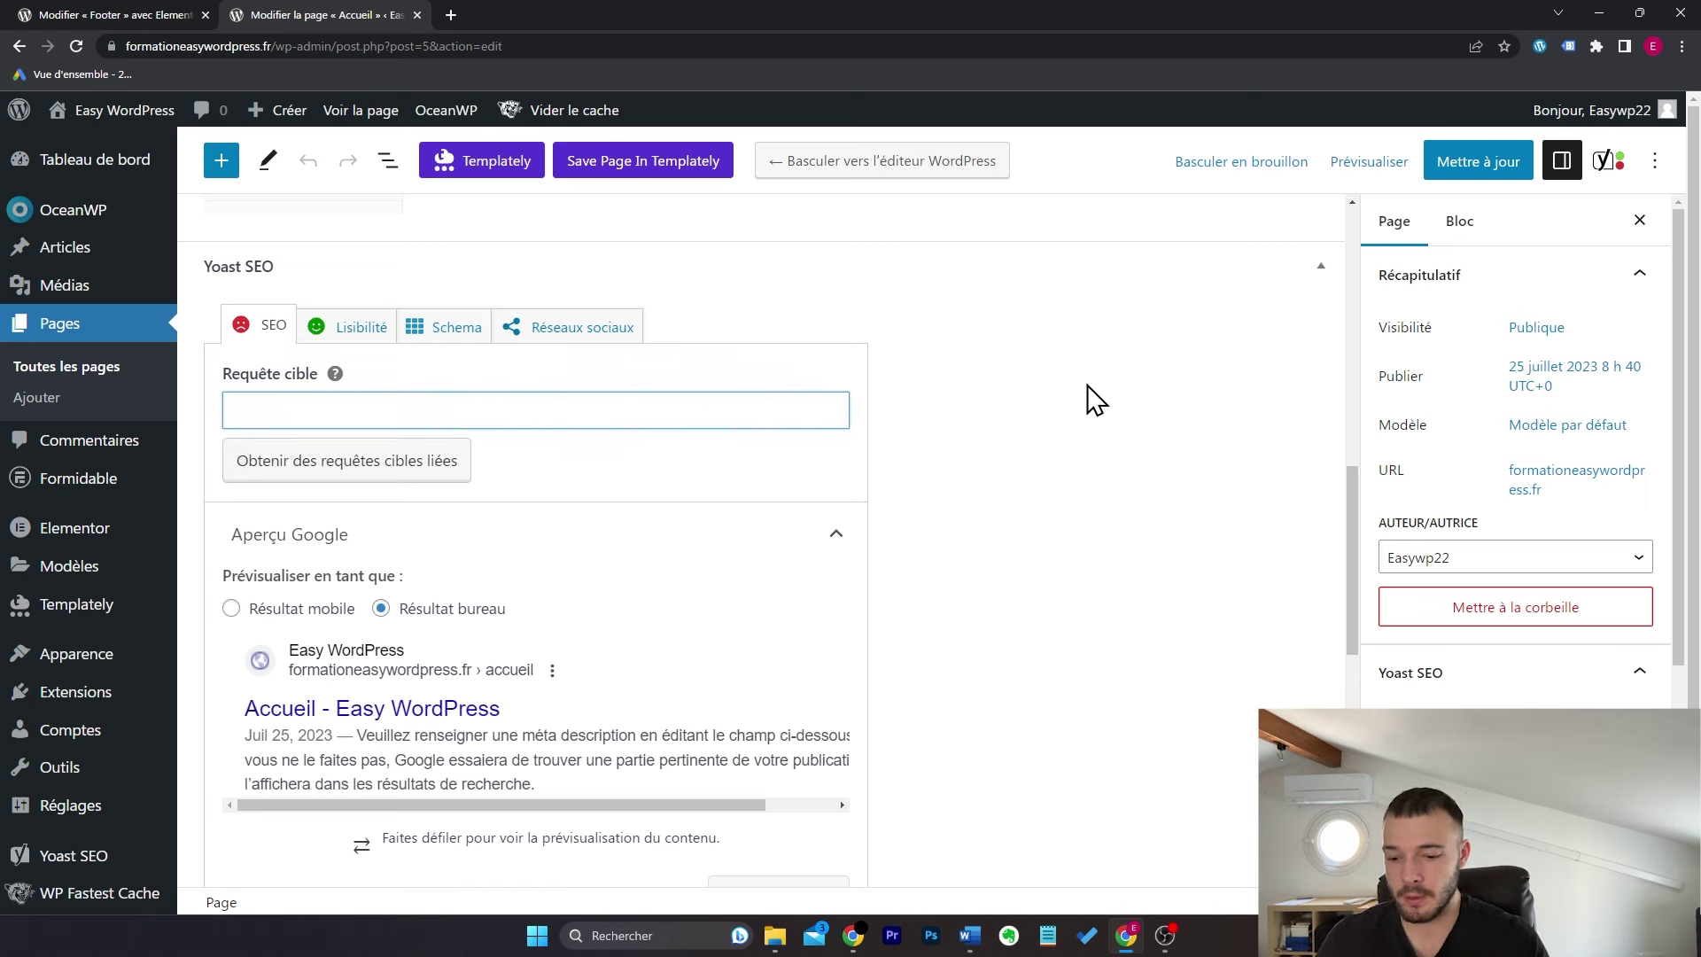
# Step: Enter 'agence wordpress' as the Accueil page's Yoast Requête cible
pyautogui.write('agence wordpre')
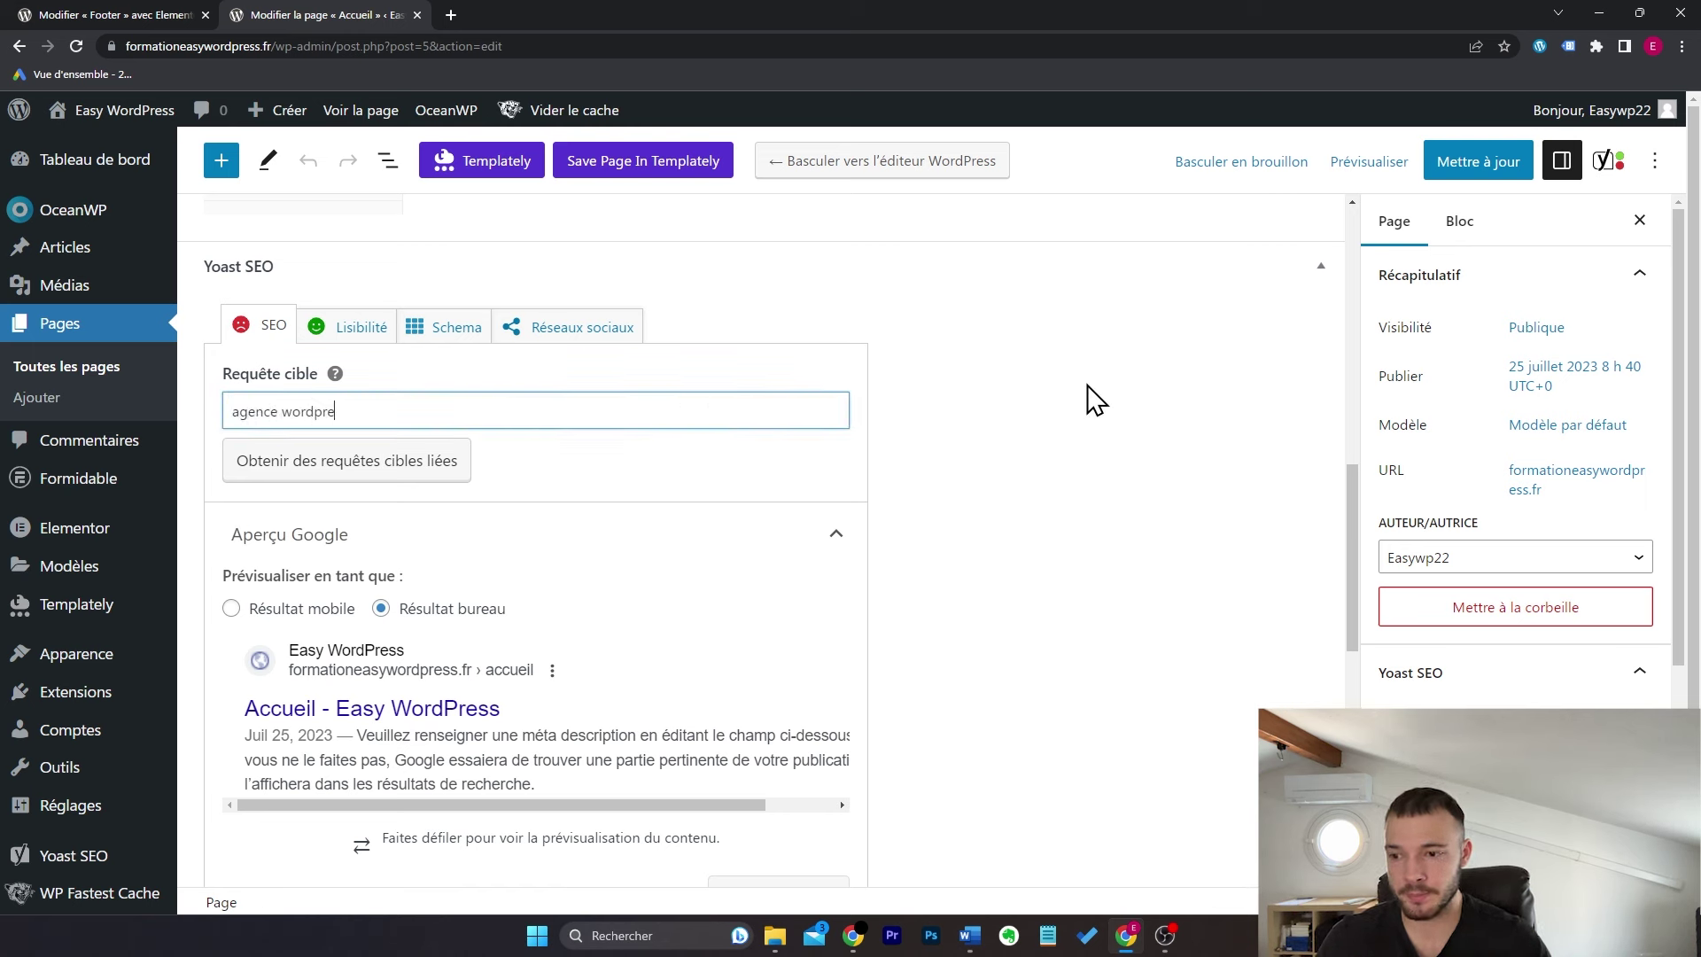
pyautogui.write('ss')
pyautogui.click(1095, 399)
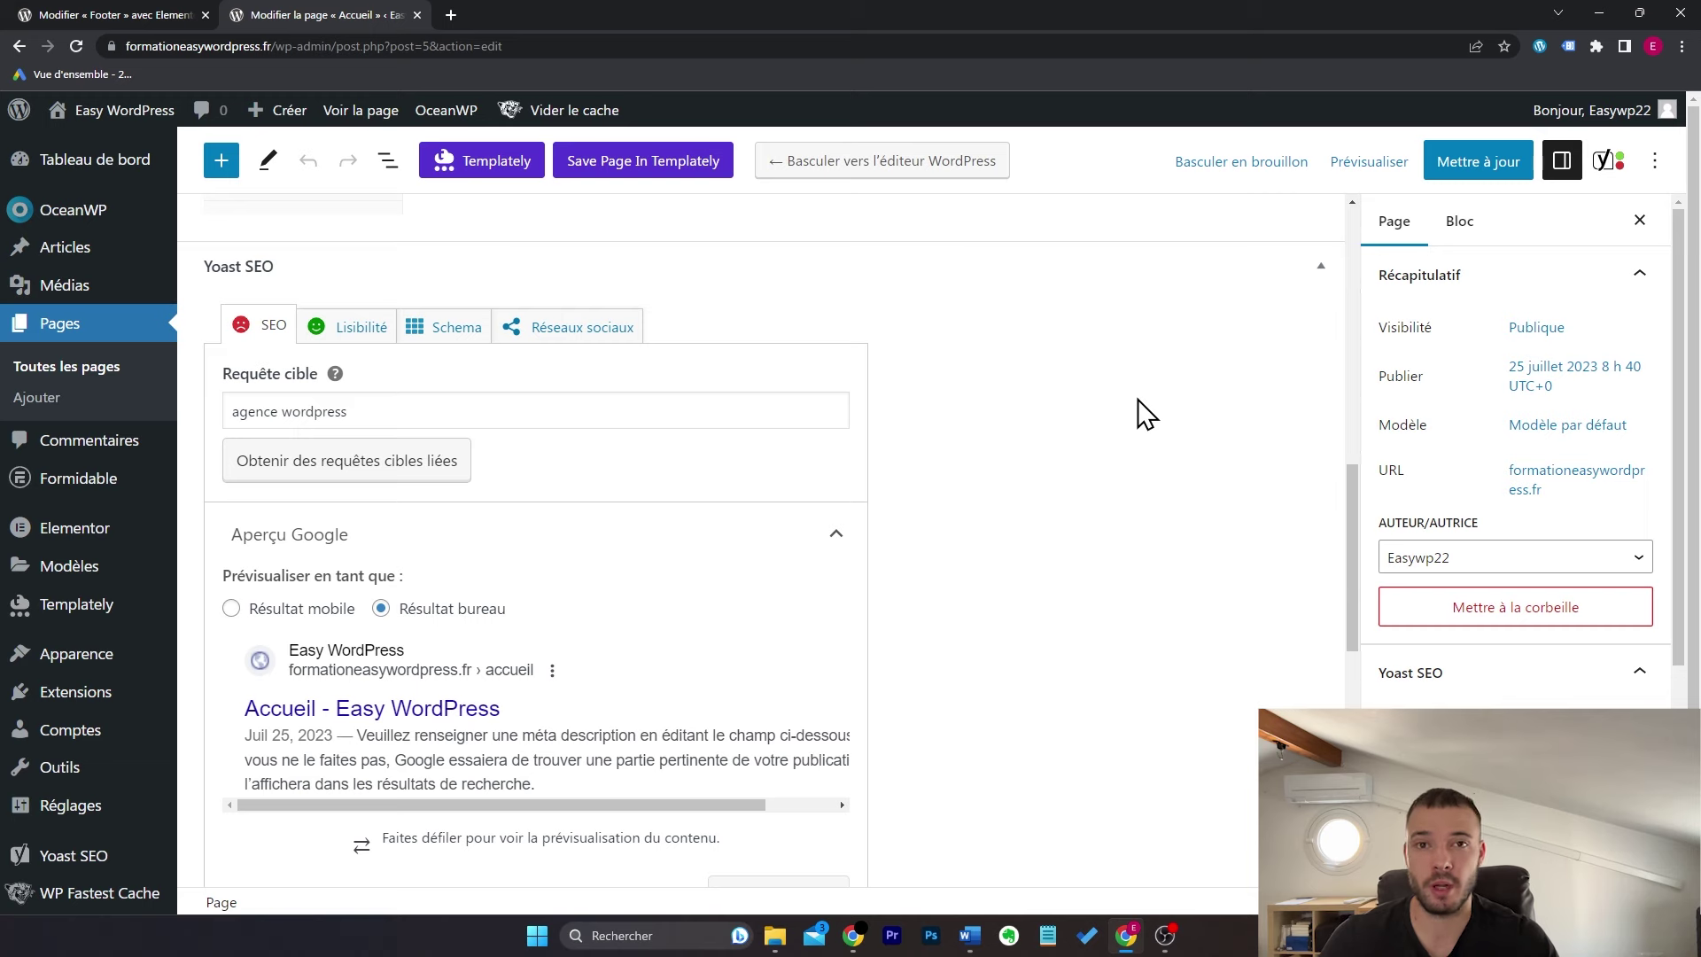
pyautogui.scroll(-9, 1054, 432)
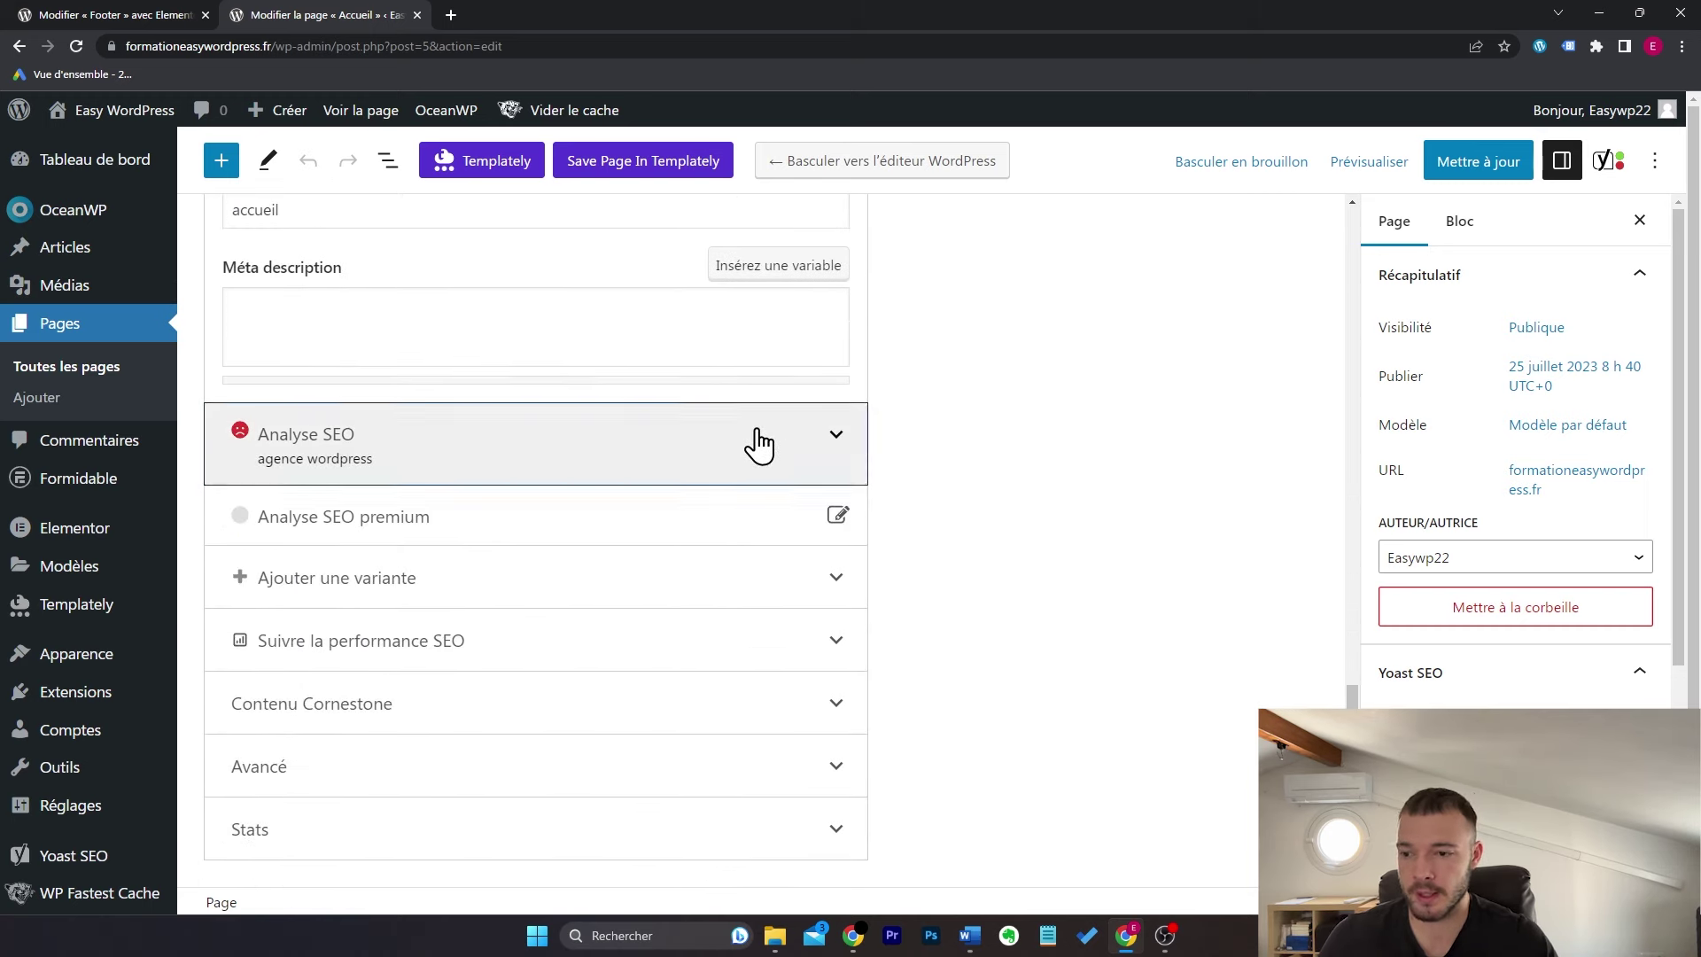
# Step: Expand Yoast's Analyse SEO and review its problems, 3 improvements and 5 good results
pyautogui.click(759, 445)
pyautogui.scroll(-4, 987, 445)
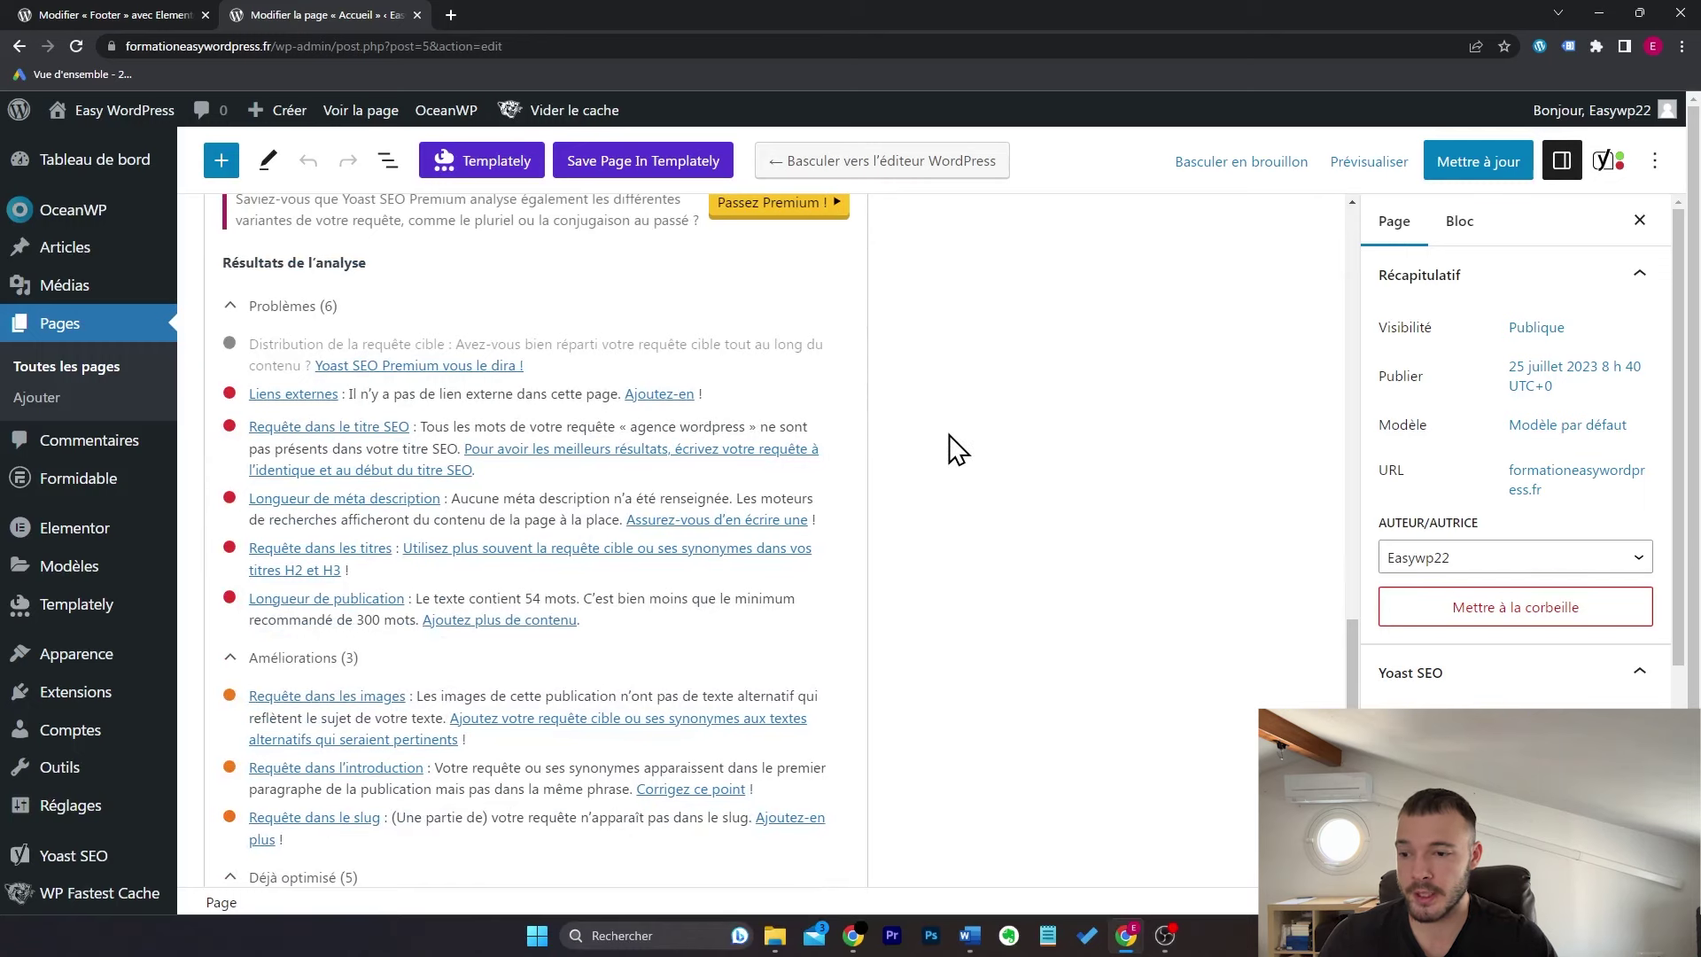
pyautogui.scroll(-1, 1019, 394)
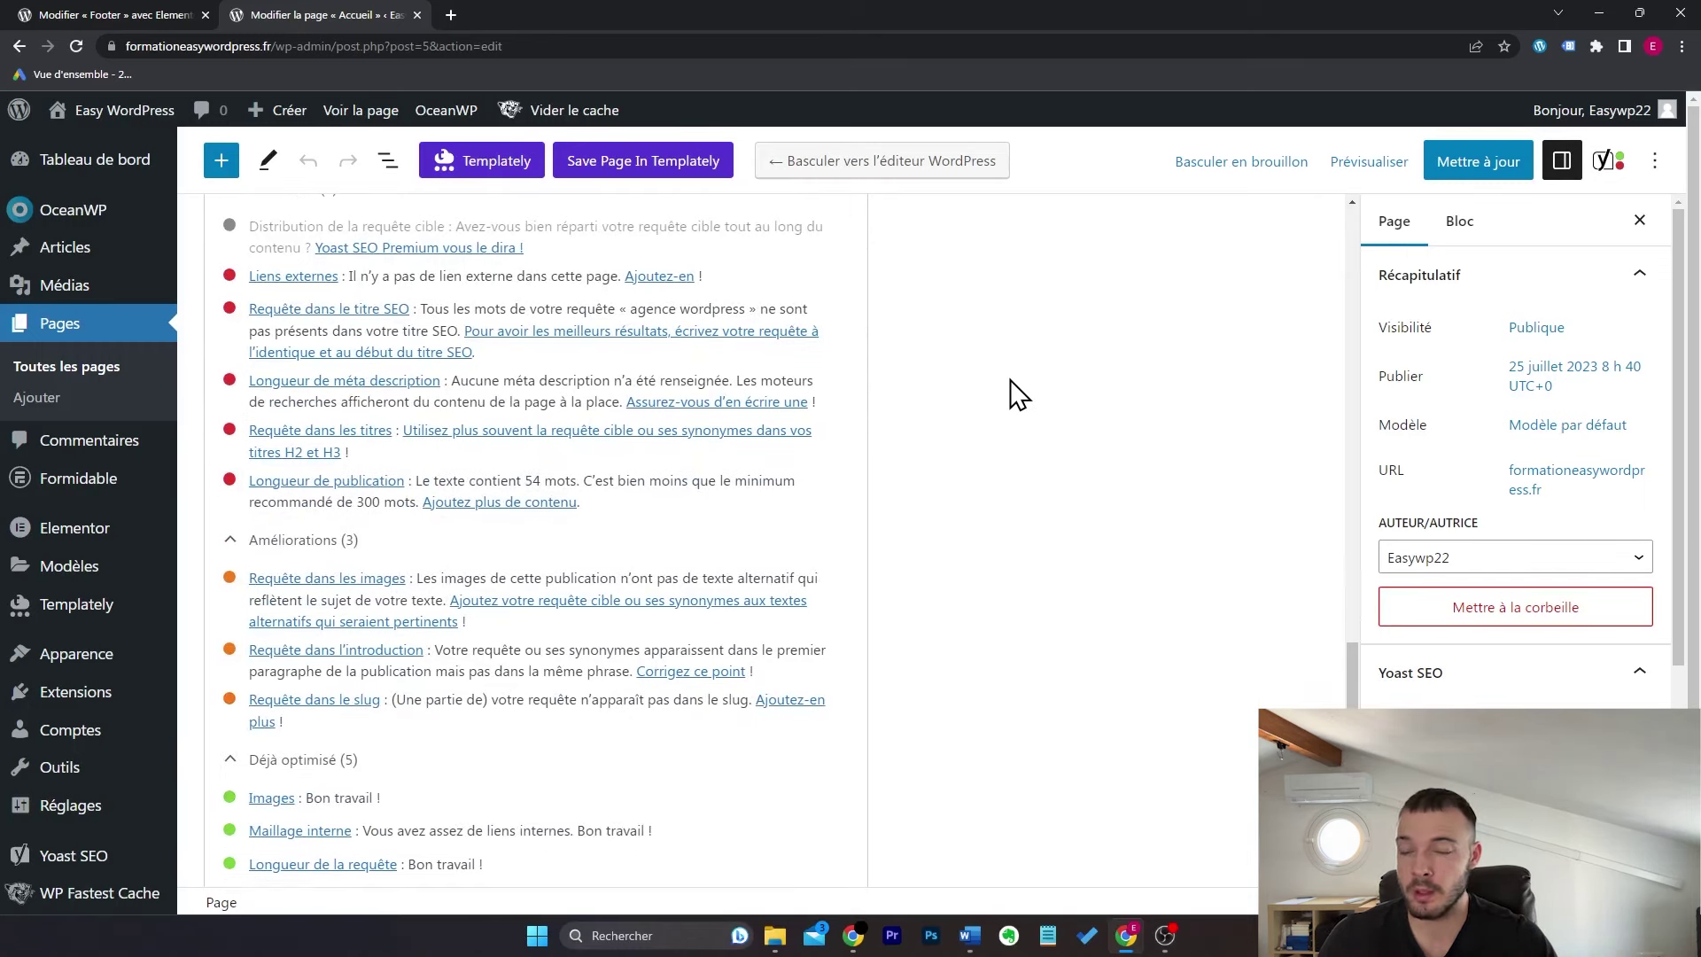
pyautogui.scroll(1, 1019, 395)
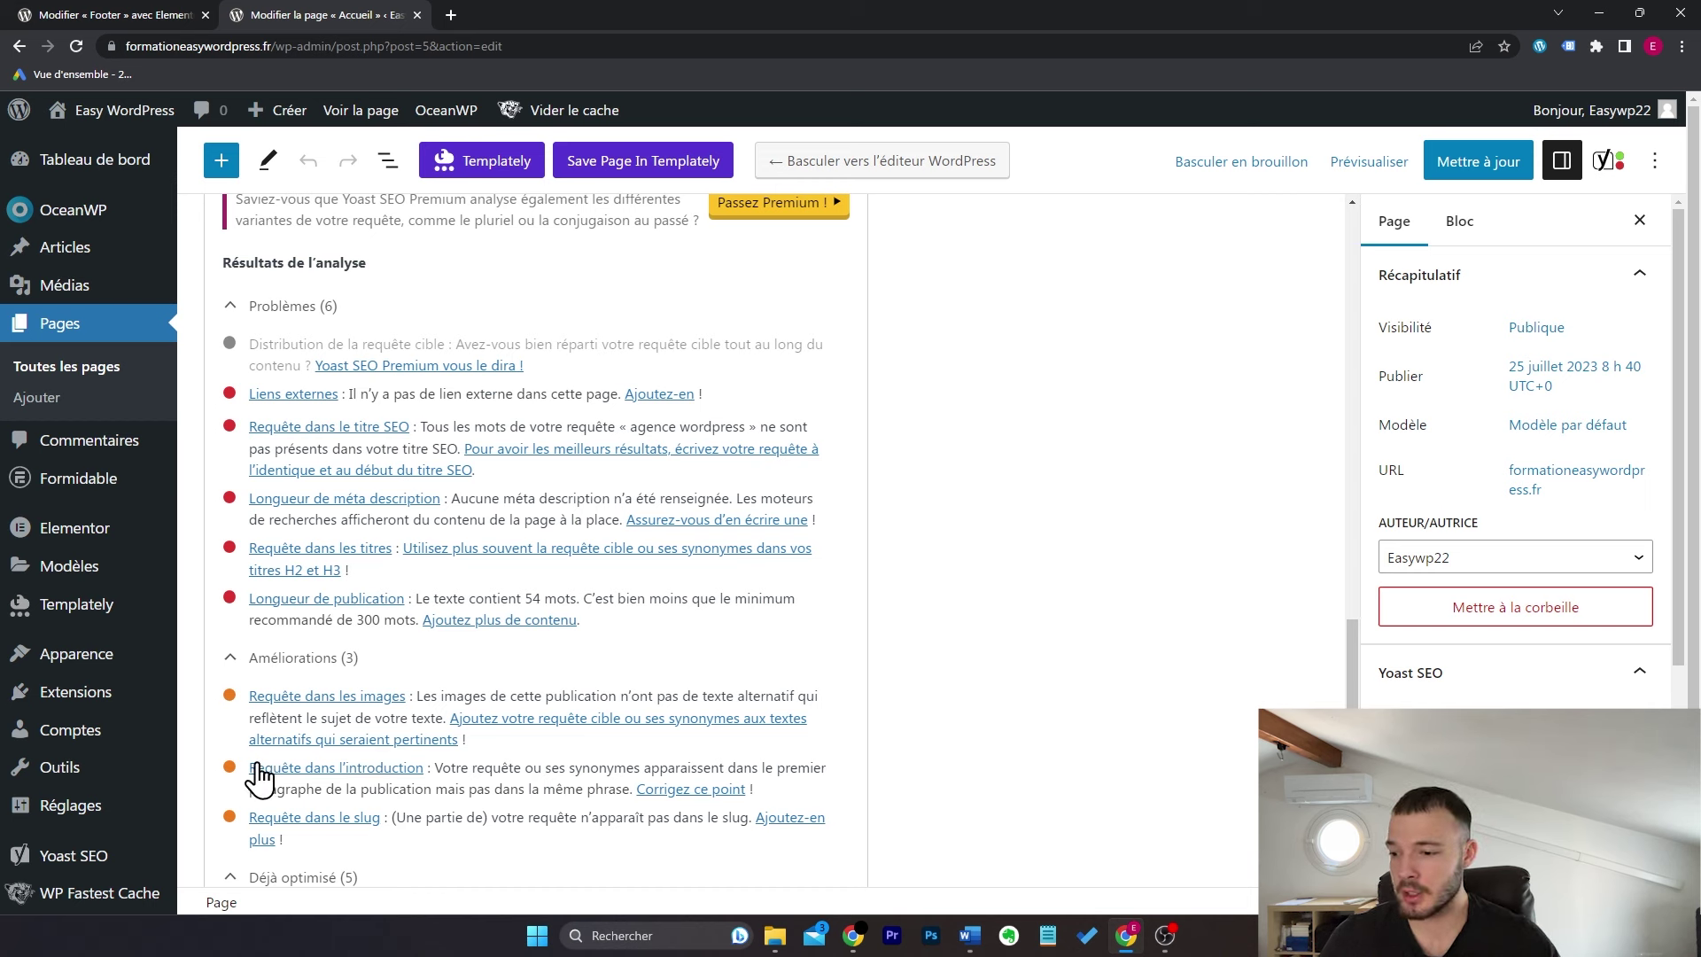
pyautogui.moveTo(120, 868)
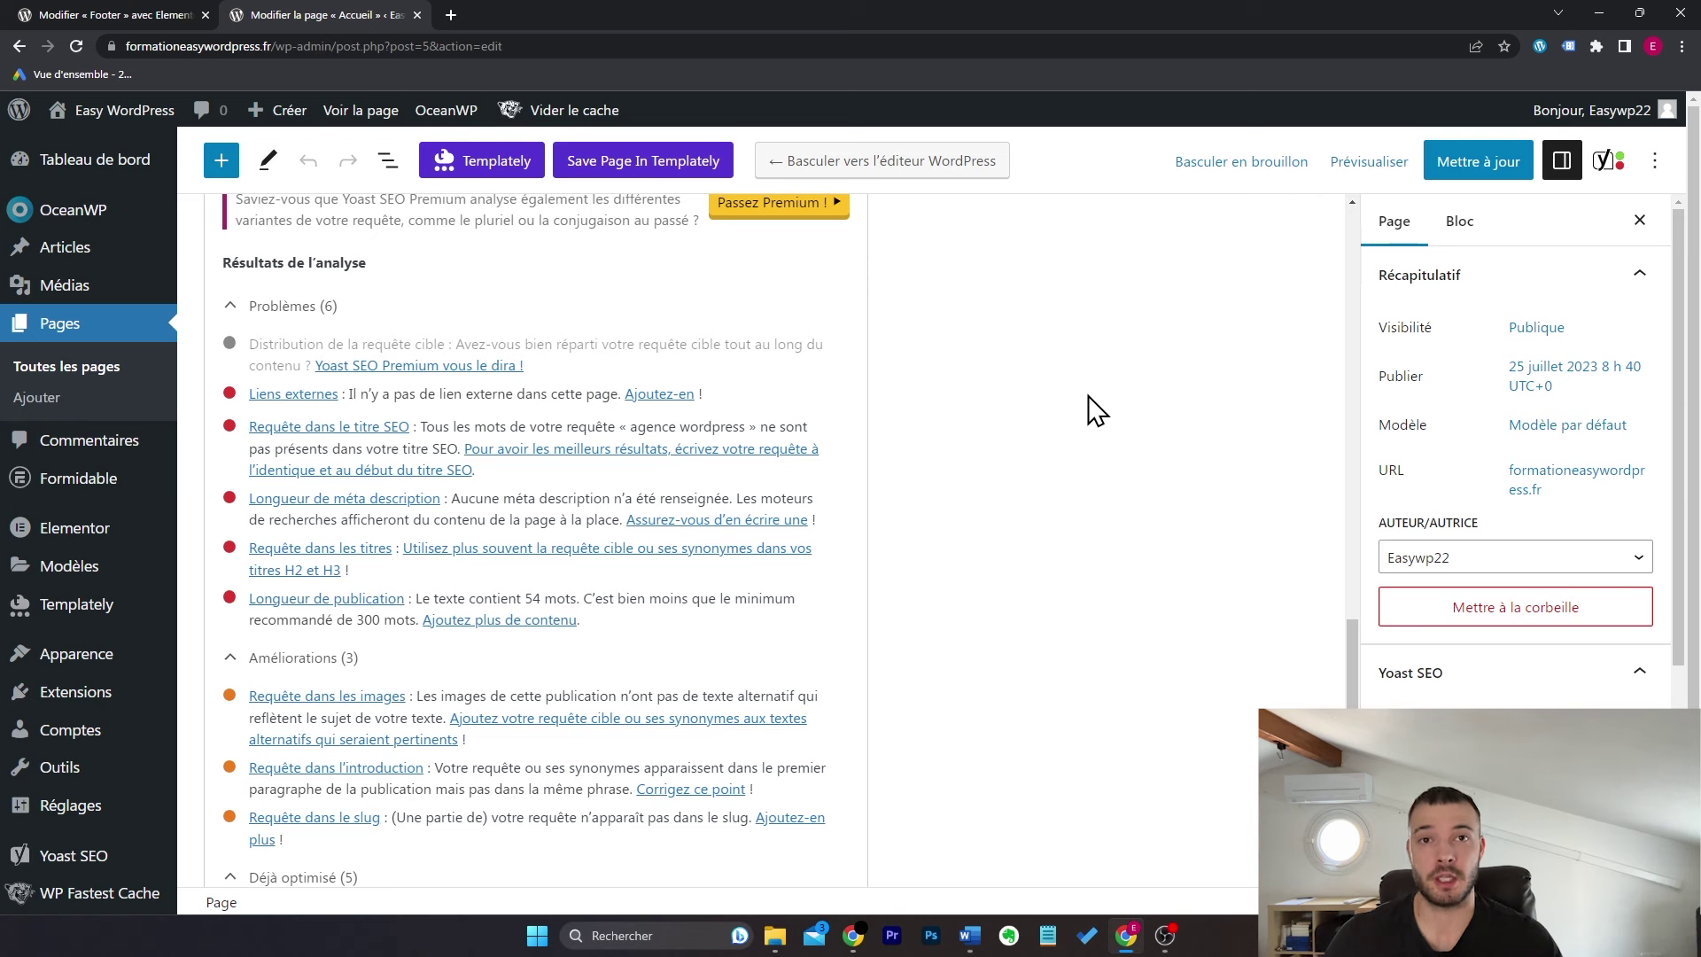
pyautogui.scroll(-2, 1018, 444)
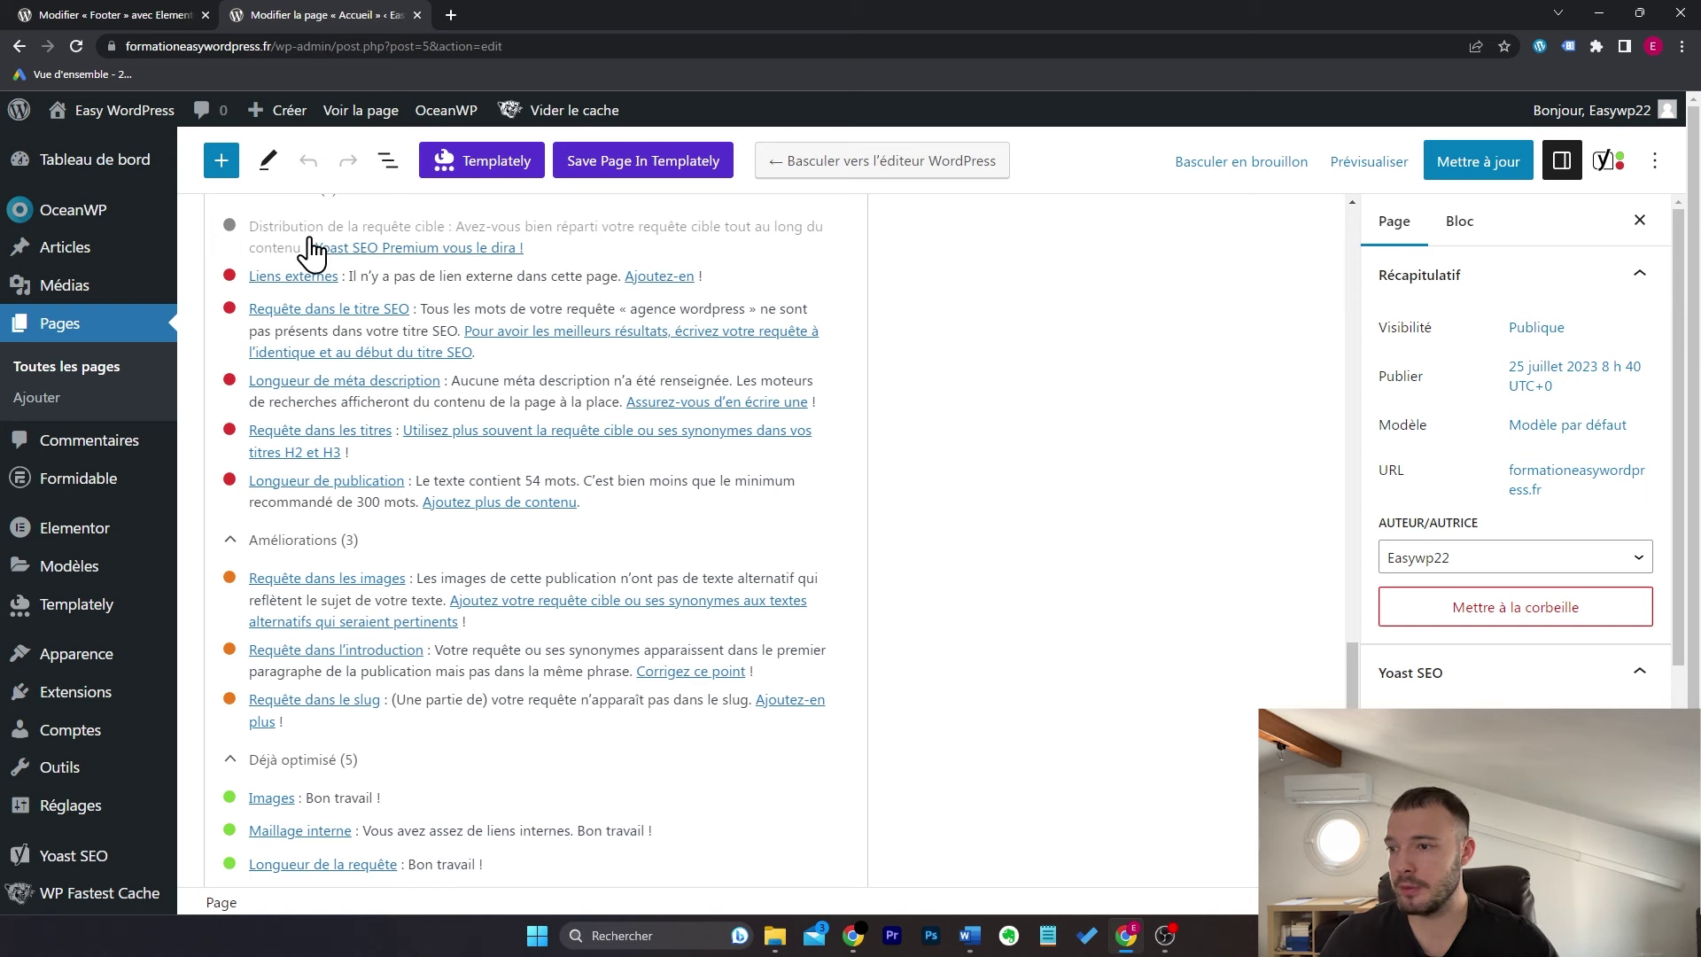
pyautogui.moveTo(161, 170)
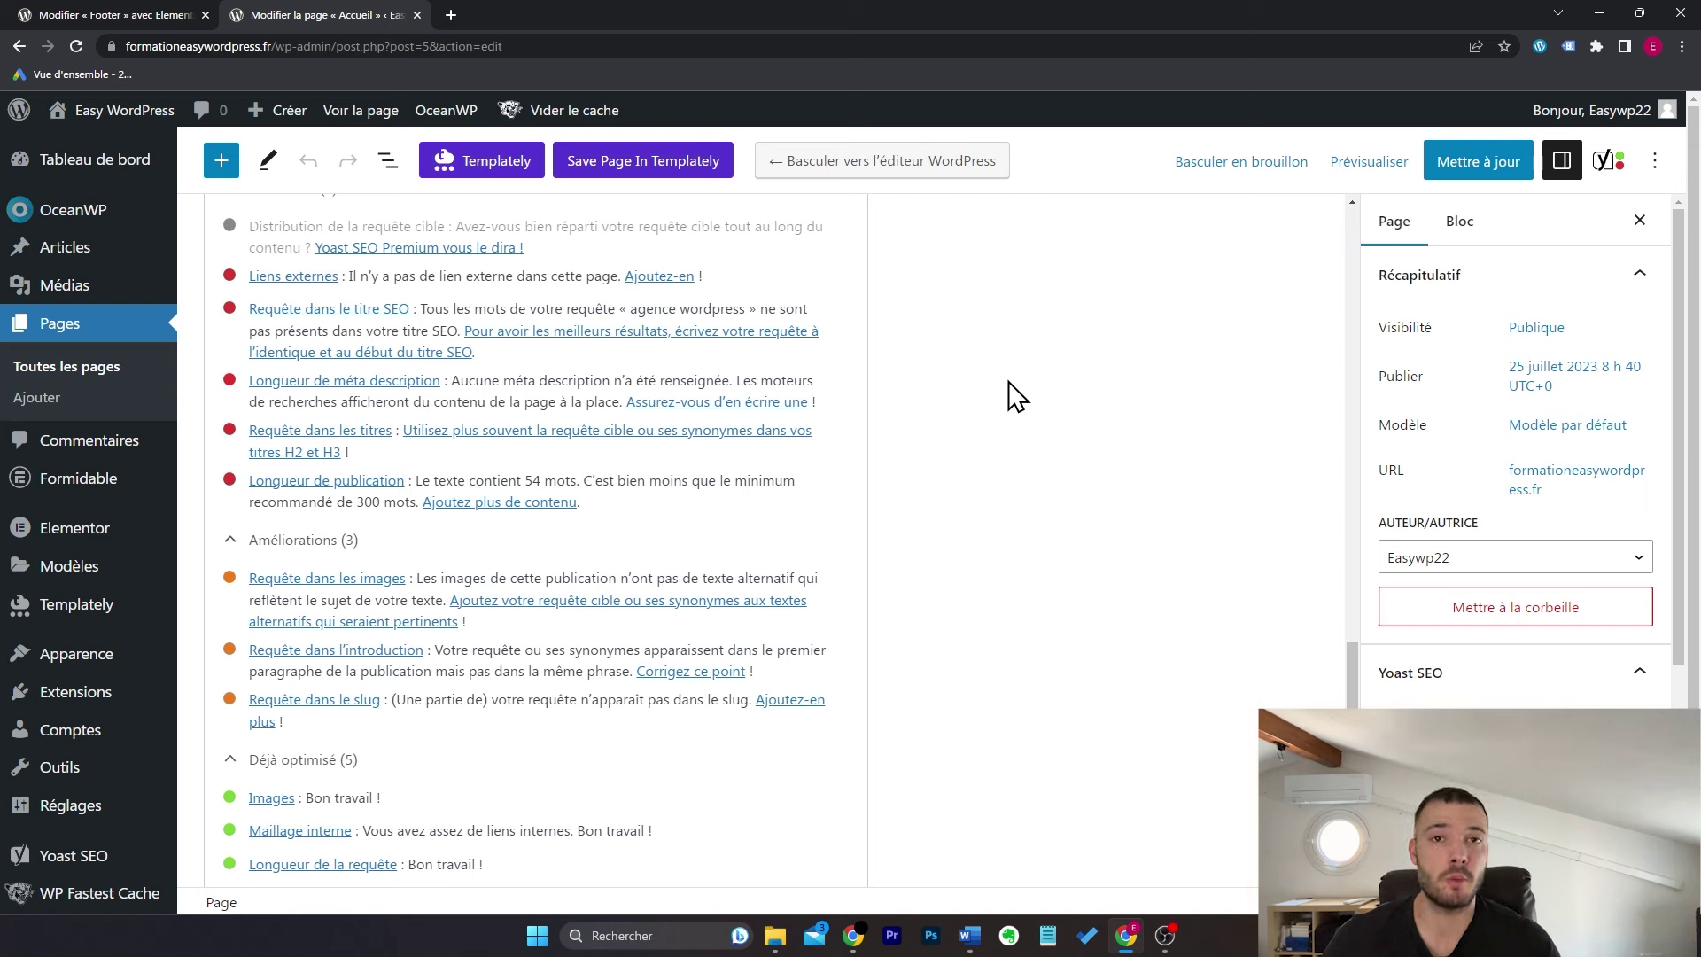
# Step: Search Extensions > Ajouter for 'ithemes security', then install and activate iThemes Security
pyautogui.moveTo(152, 694)
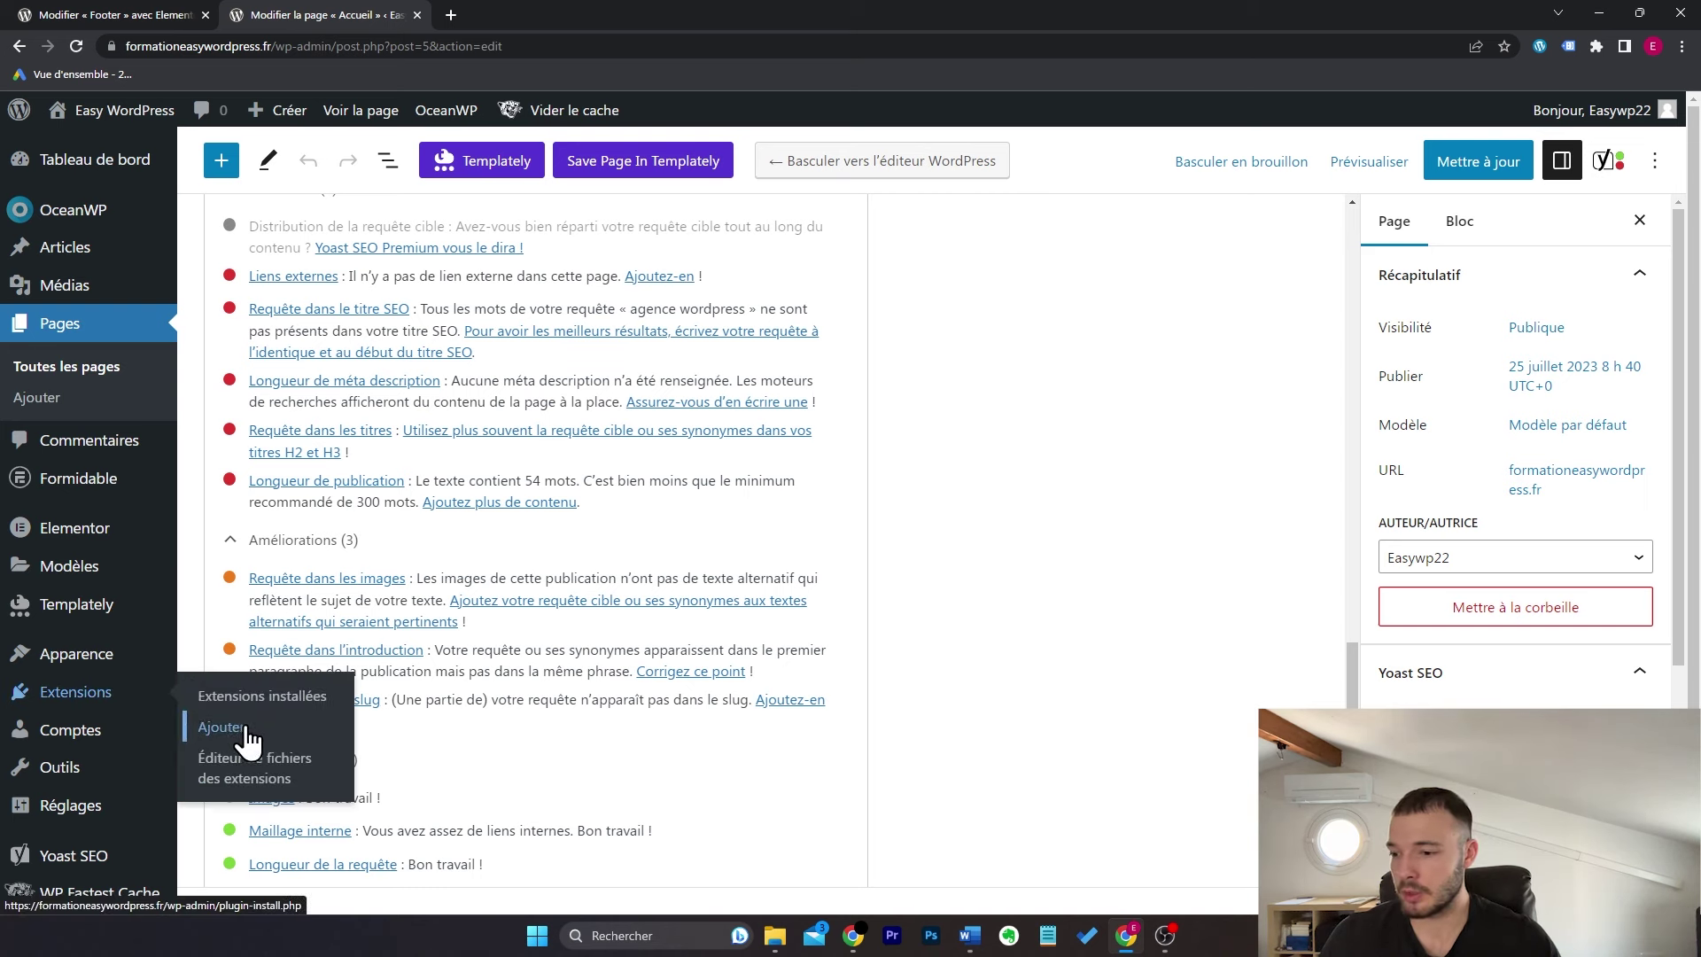
pyautogui.click(221, 727)
pyautogui.click(1378, 217)
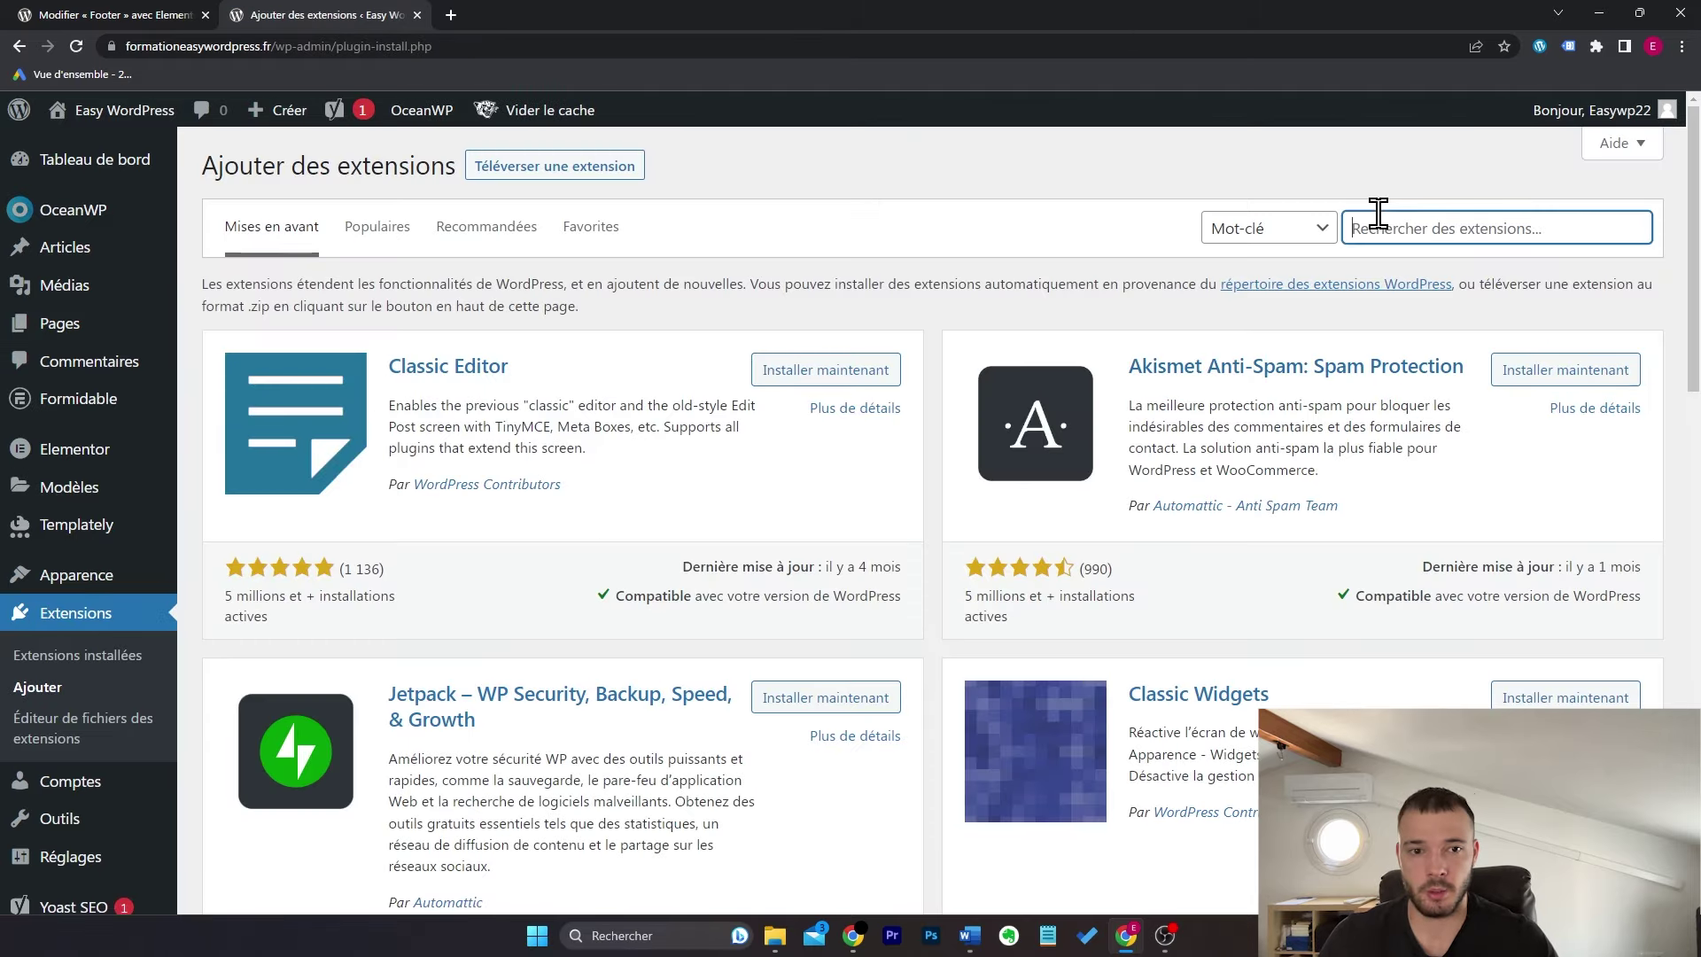
pyautogui.write('ithems')
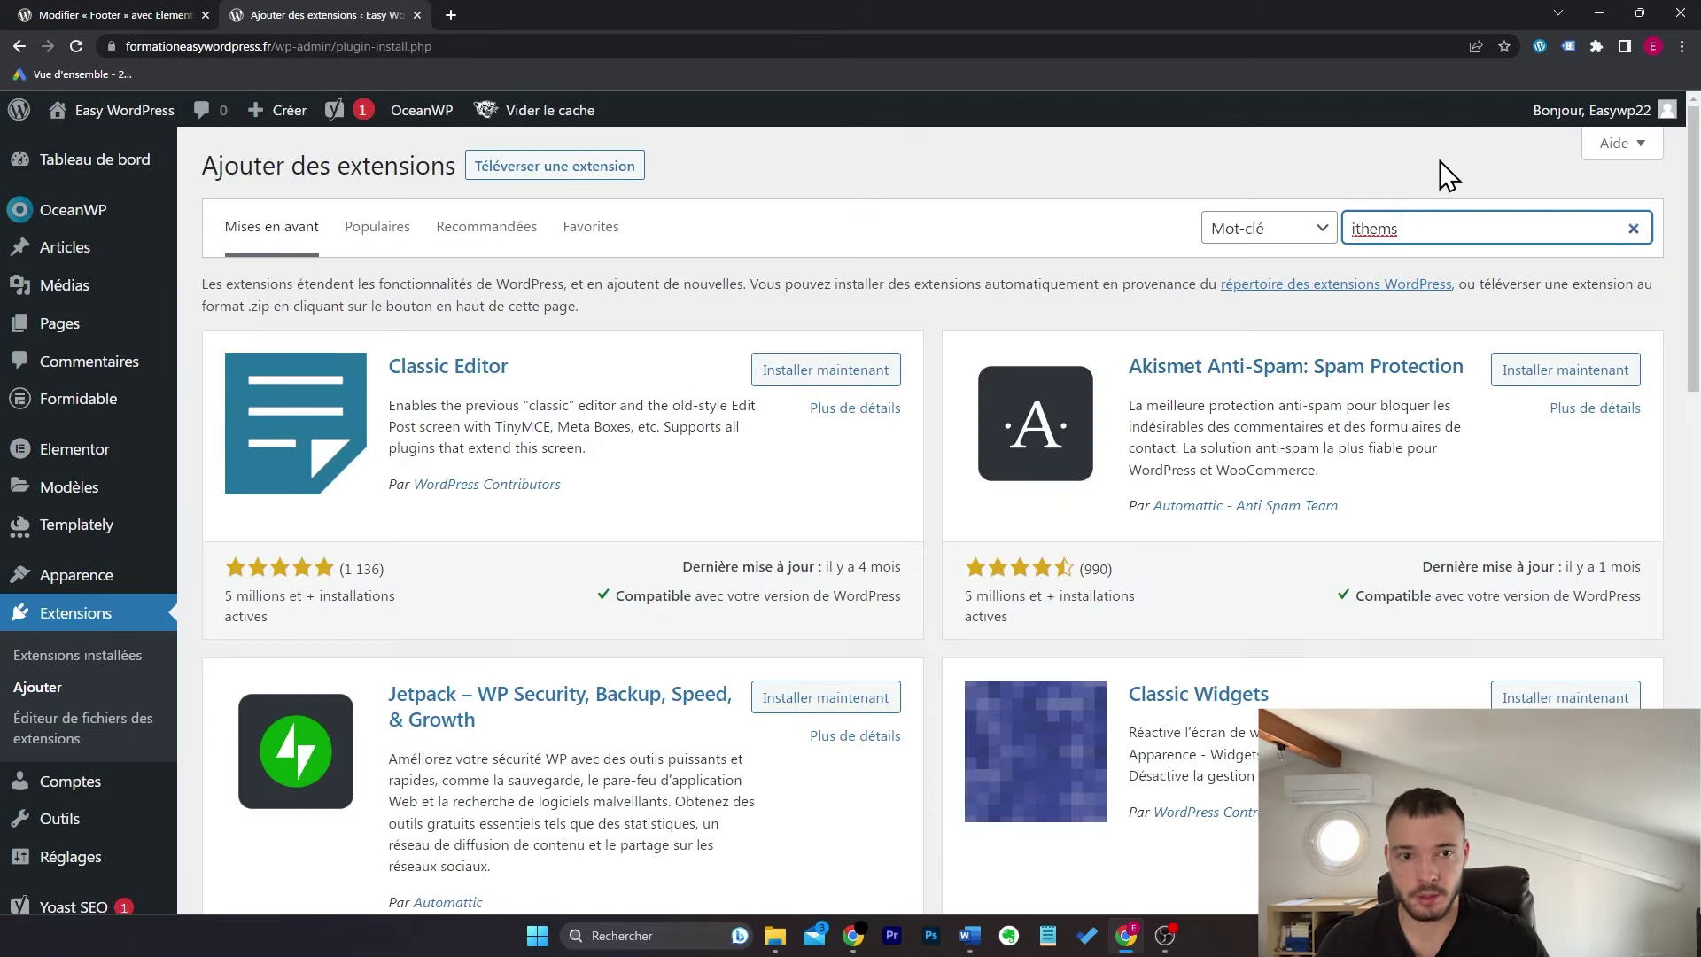
pyautogui.press('BackSpace')
pyautogui.press('BackSpace')
pyautogui.write('es securit')
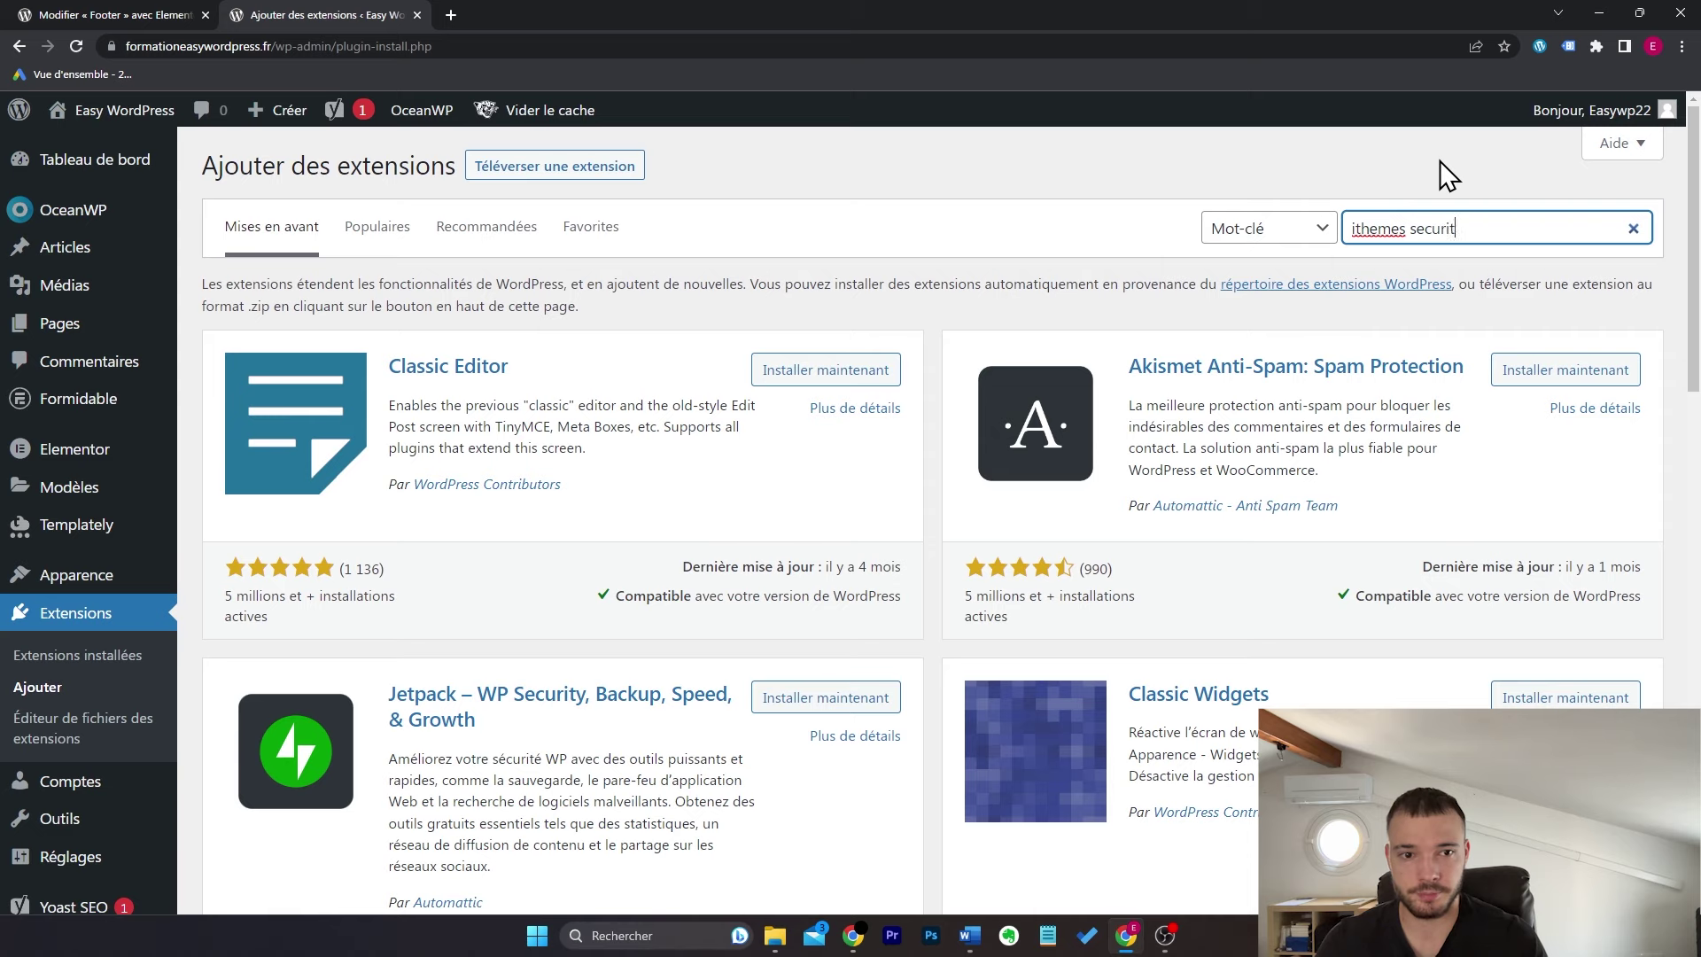
pyautogui.write('y')
pyautogui.click(871, 359)
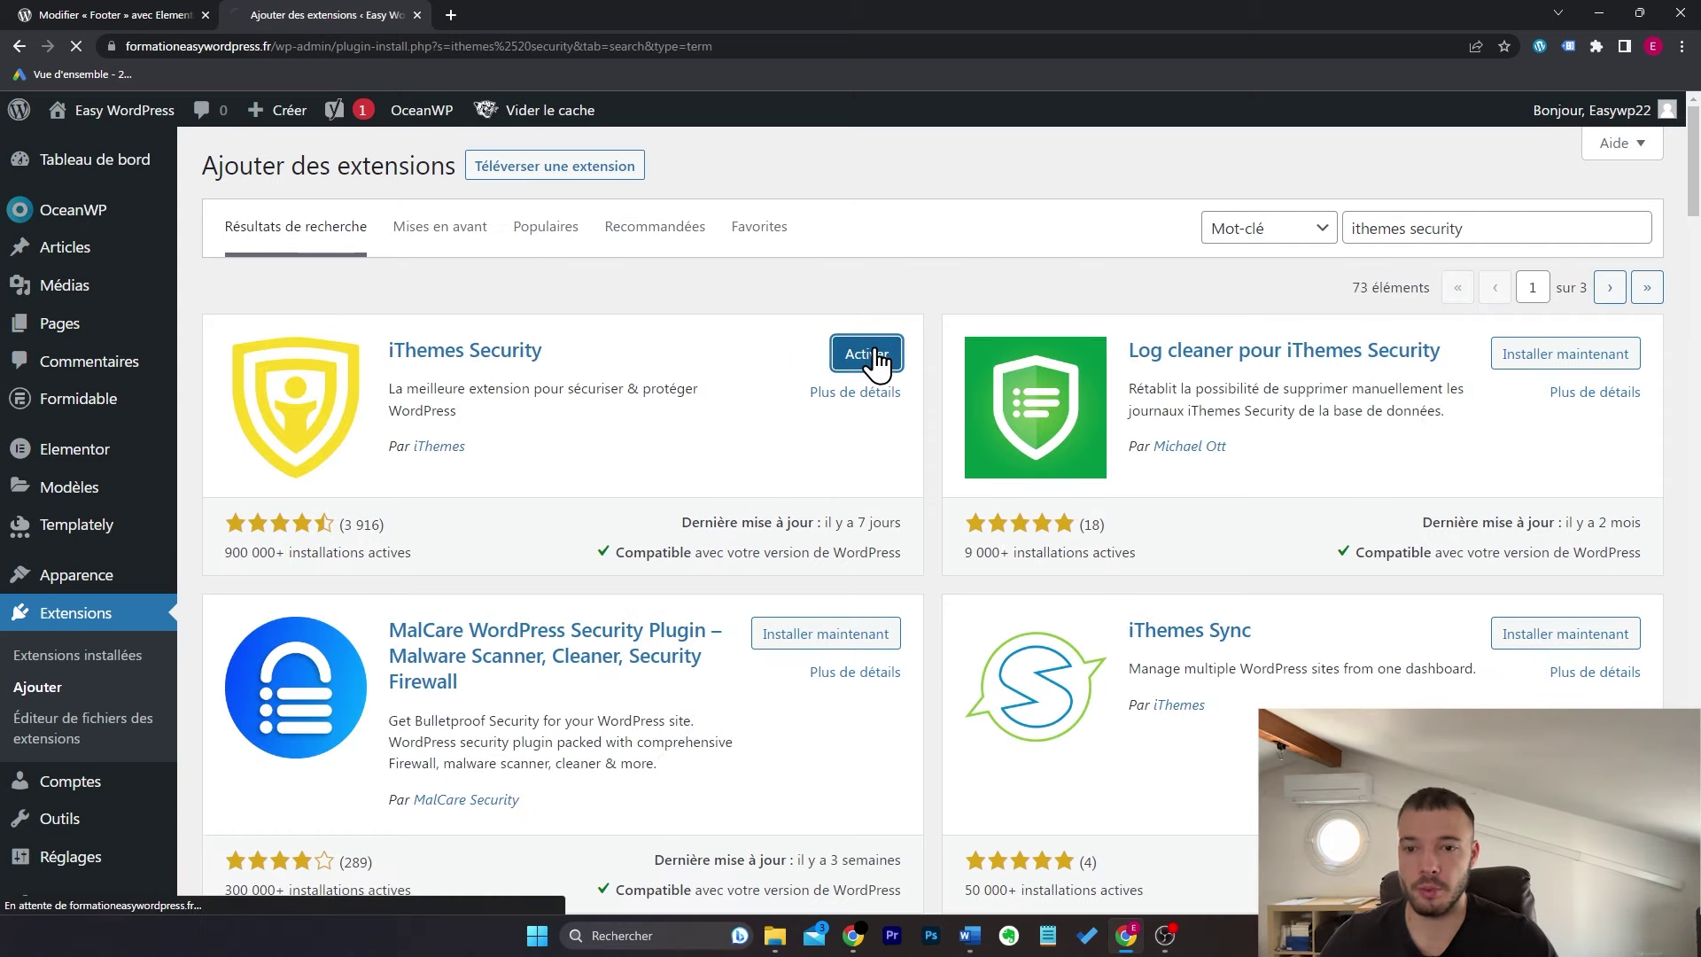
pyautogui.scroll(-3, 843, 457)
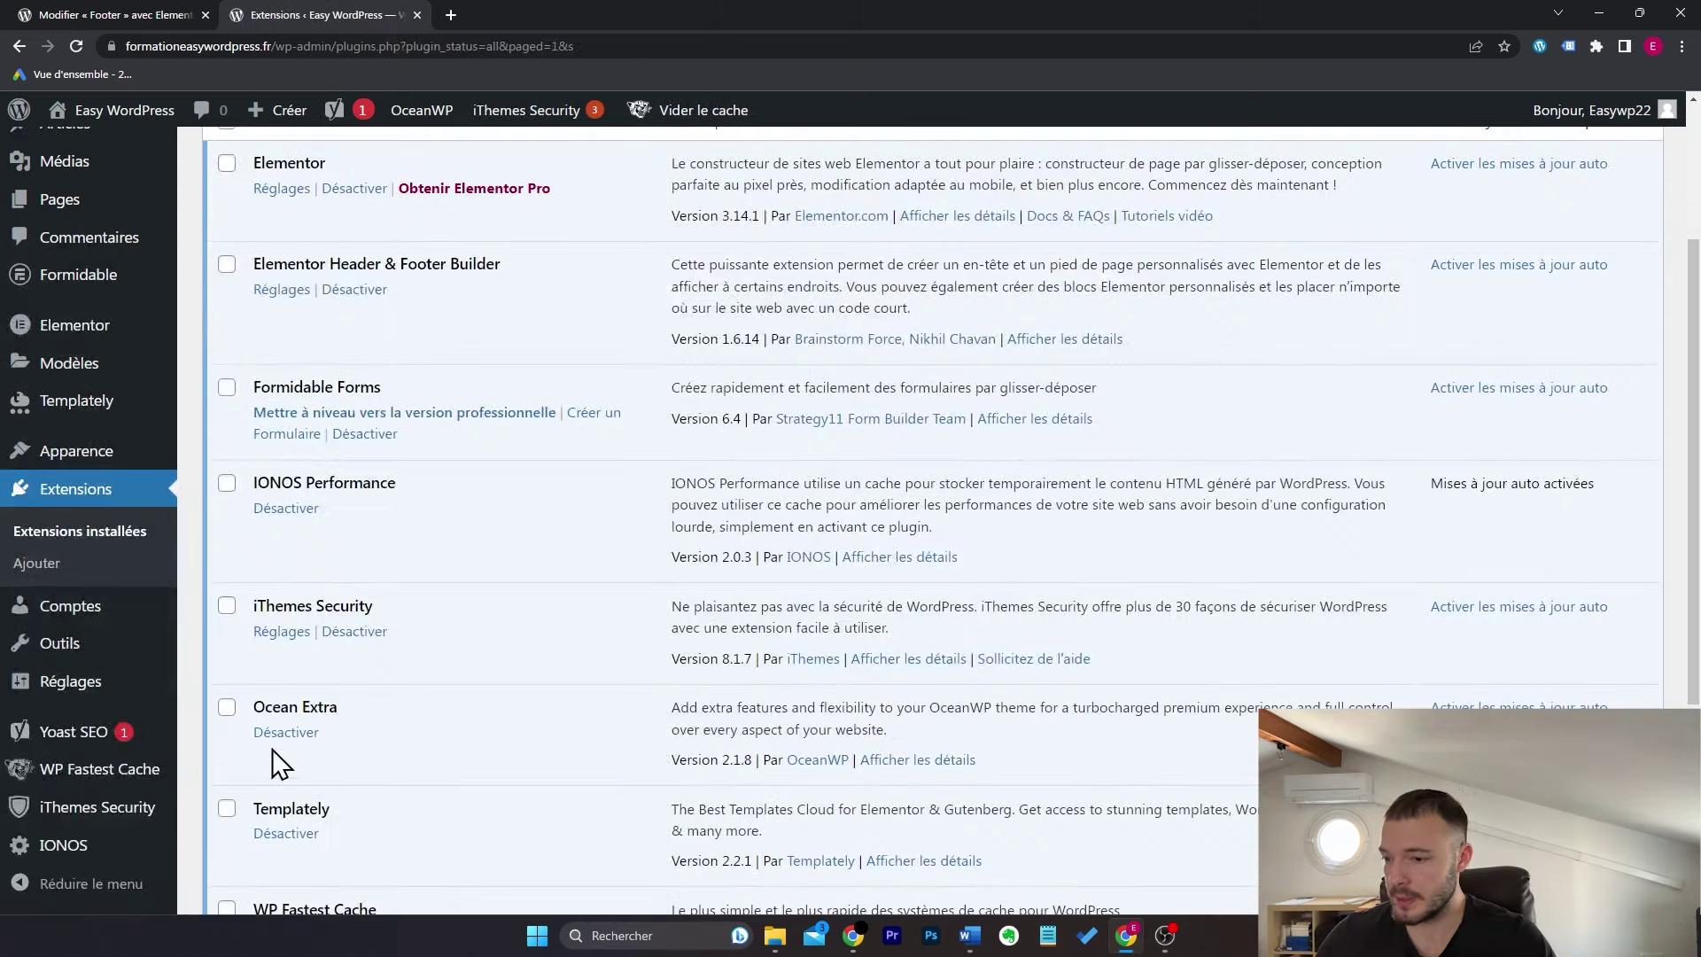
# Step: Start the iThemes Security setup as a Brochure site run by Moi, with no password policy
pyautogui.moveTo(142, 808)
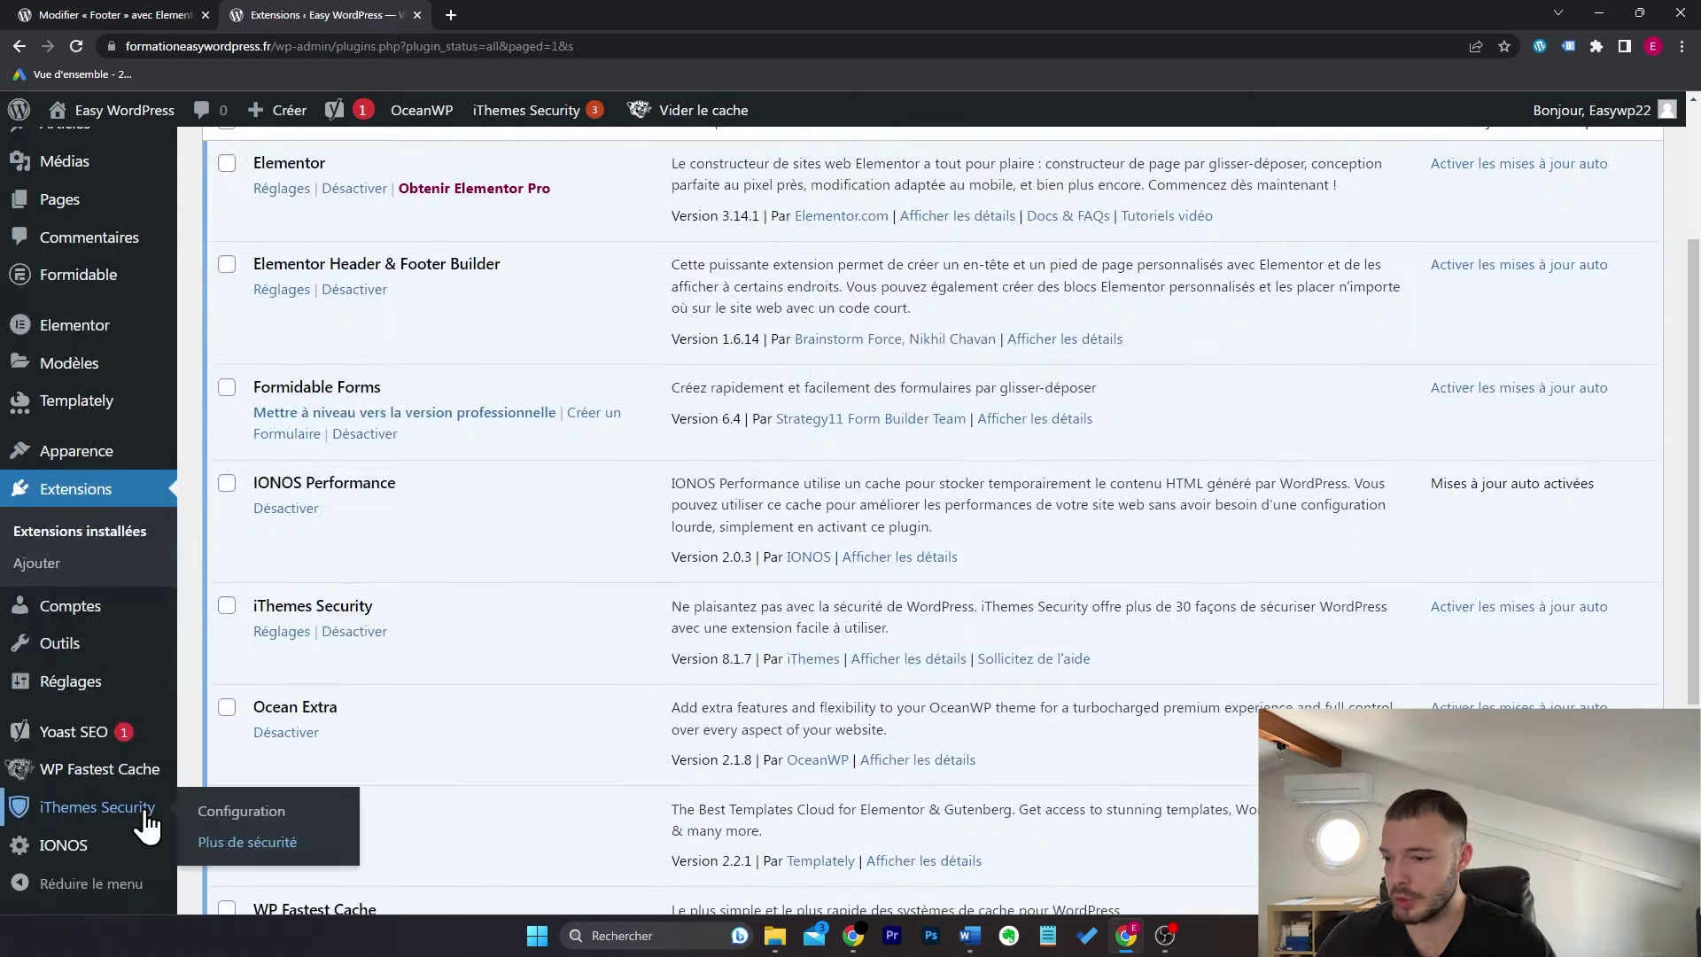
pyautogui.click(252, 812)
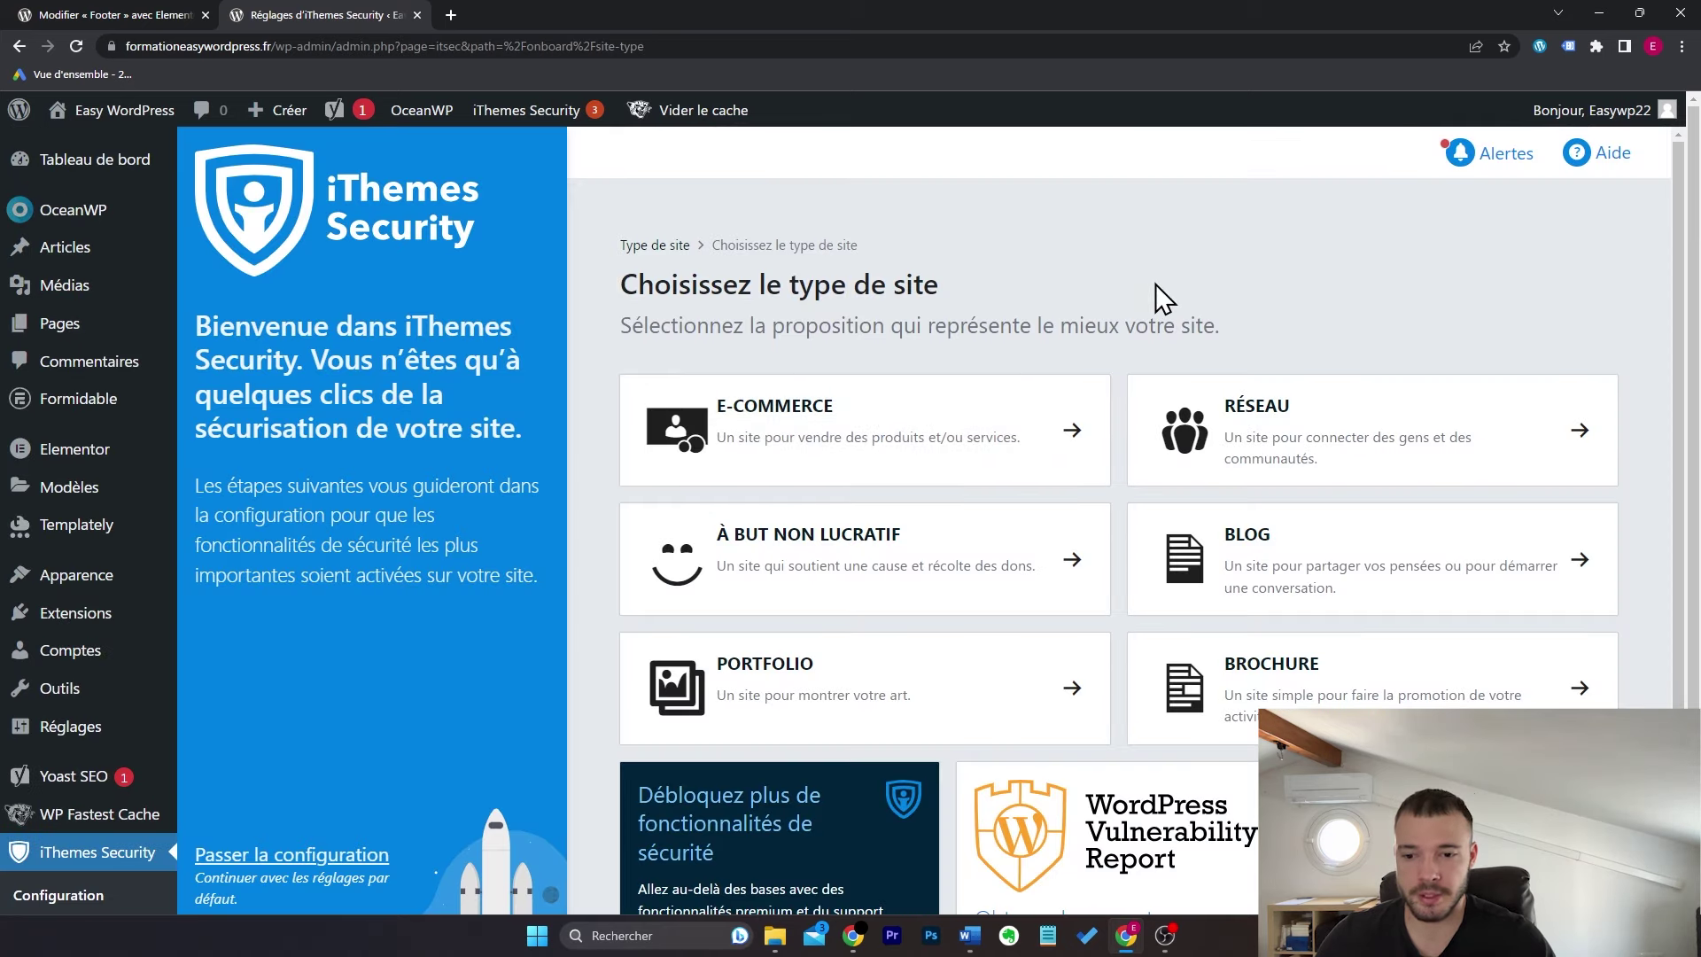
pyautogui.click(1334, 687)
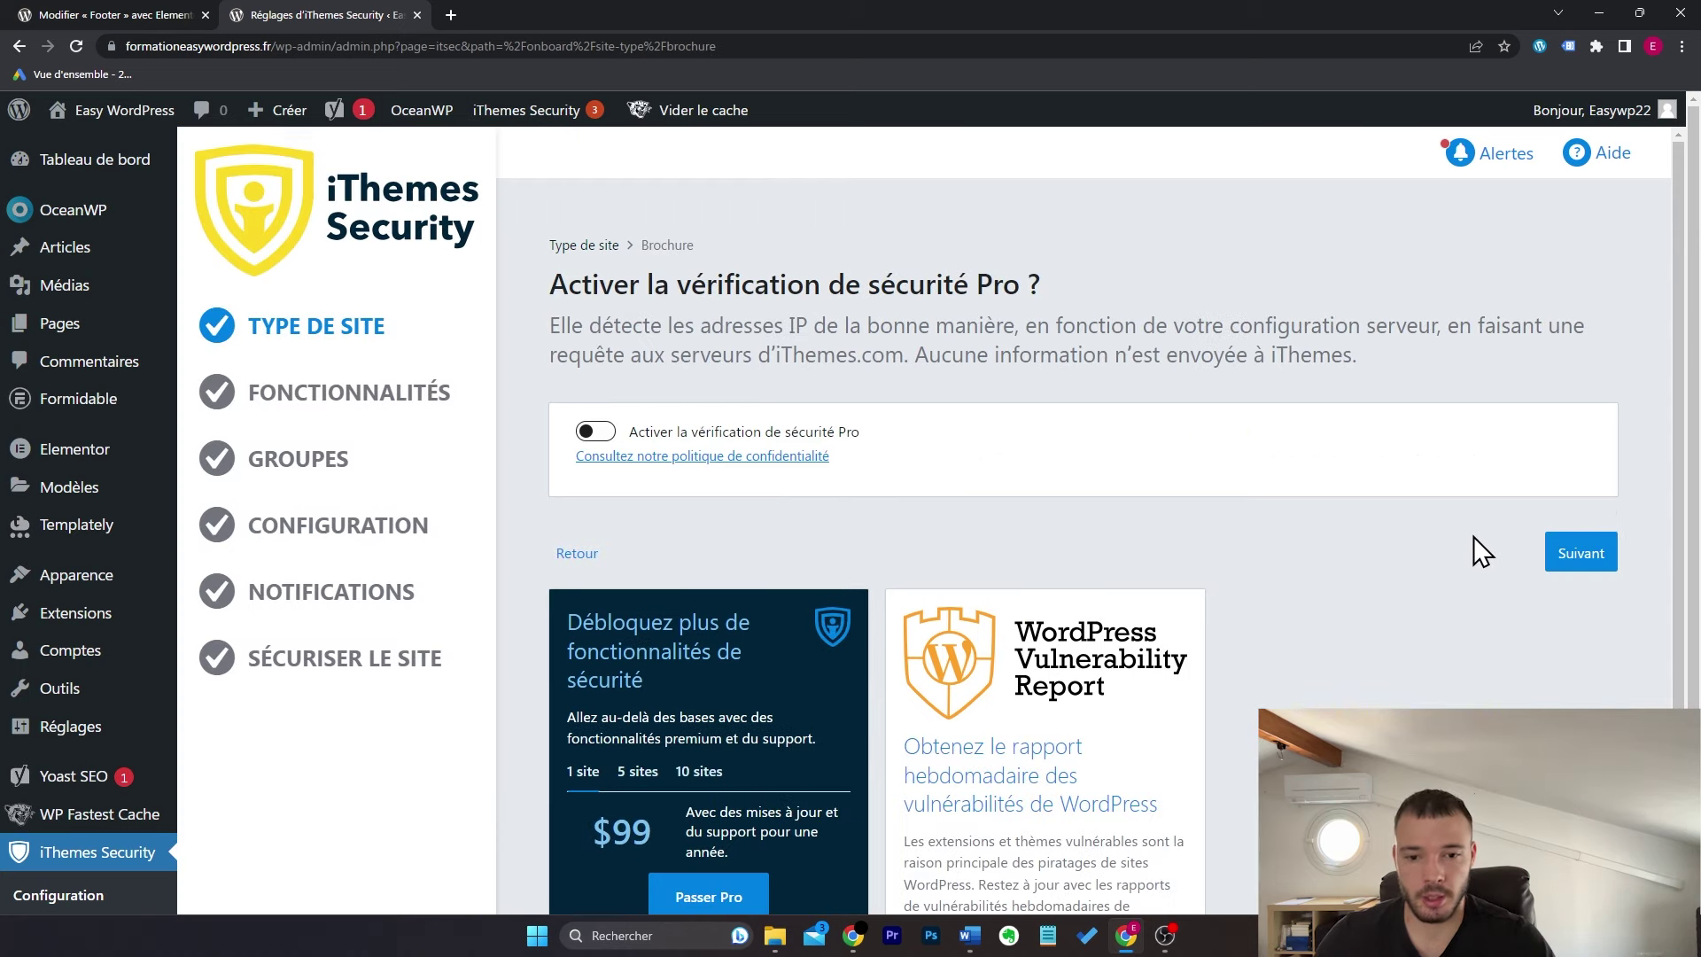
pyautogui.click(1581, 560)
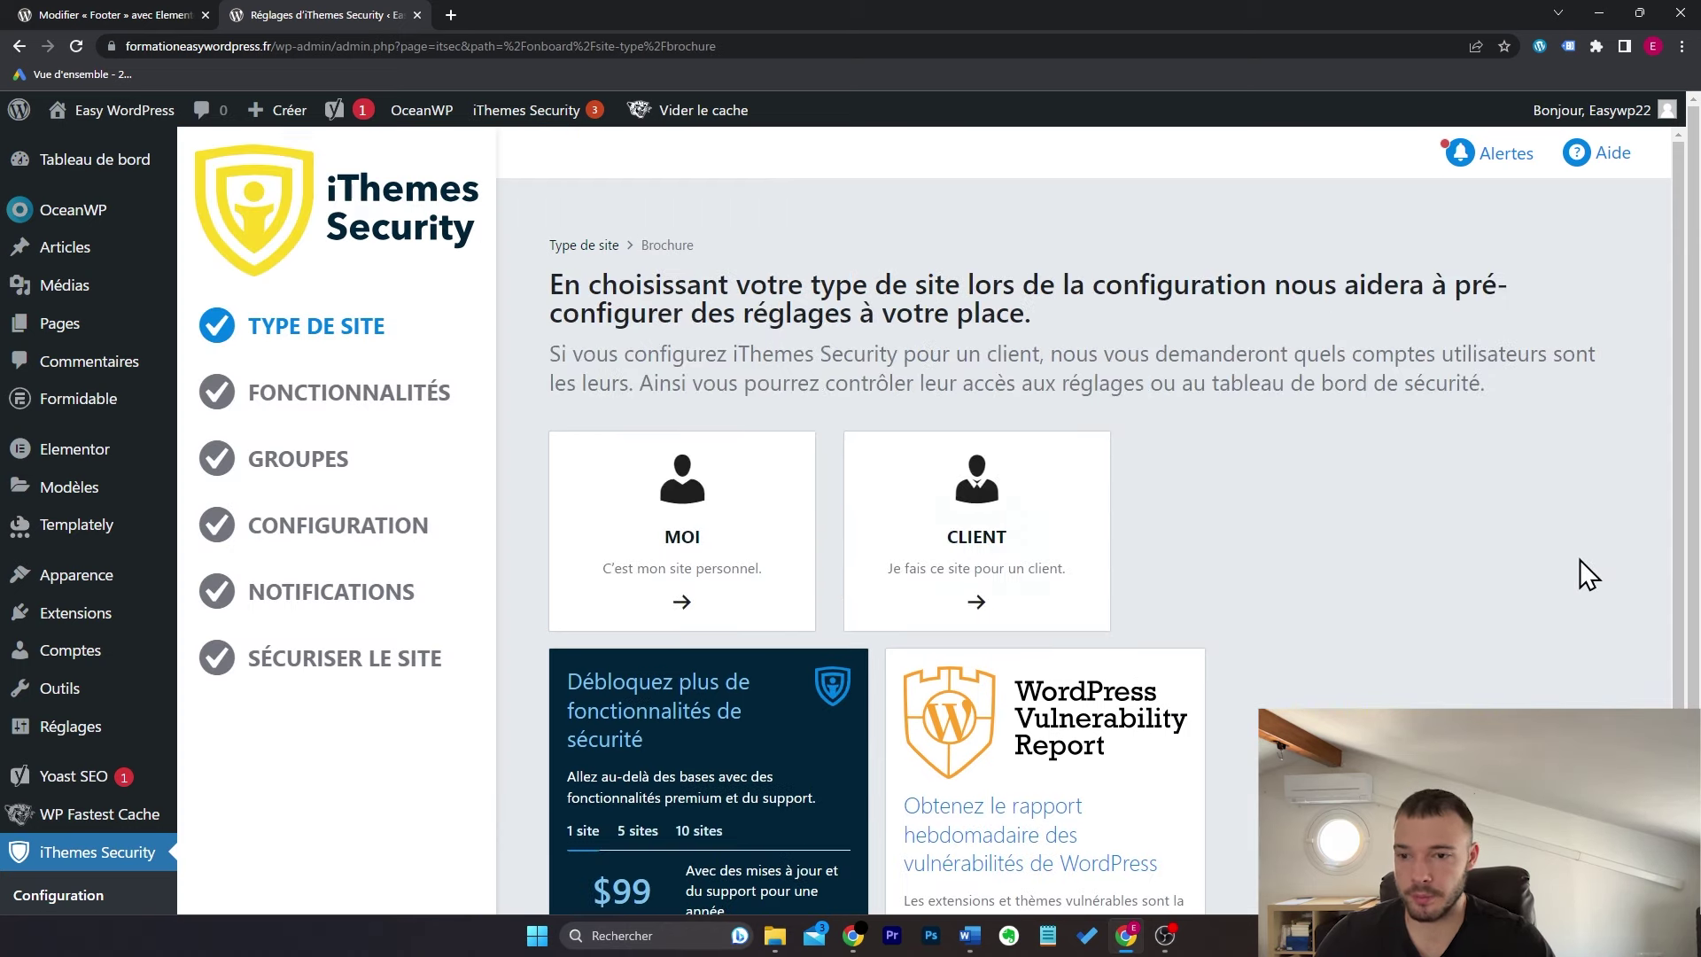
pyautogui.click(740, 522)
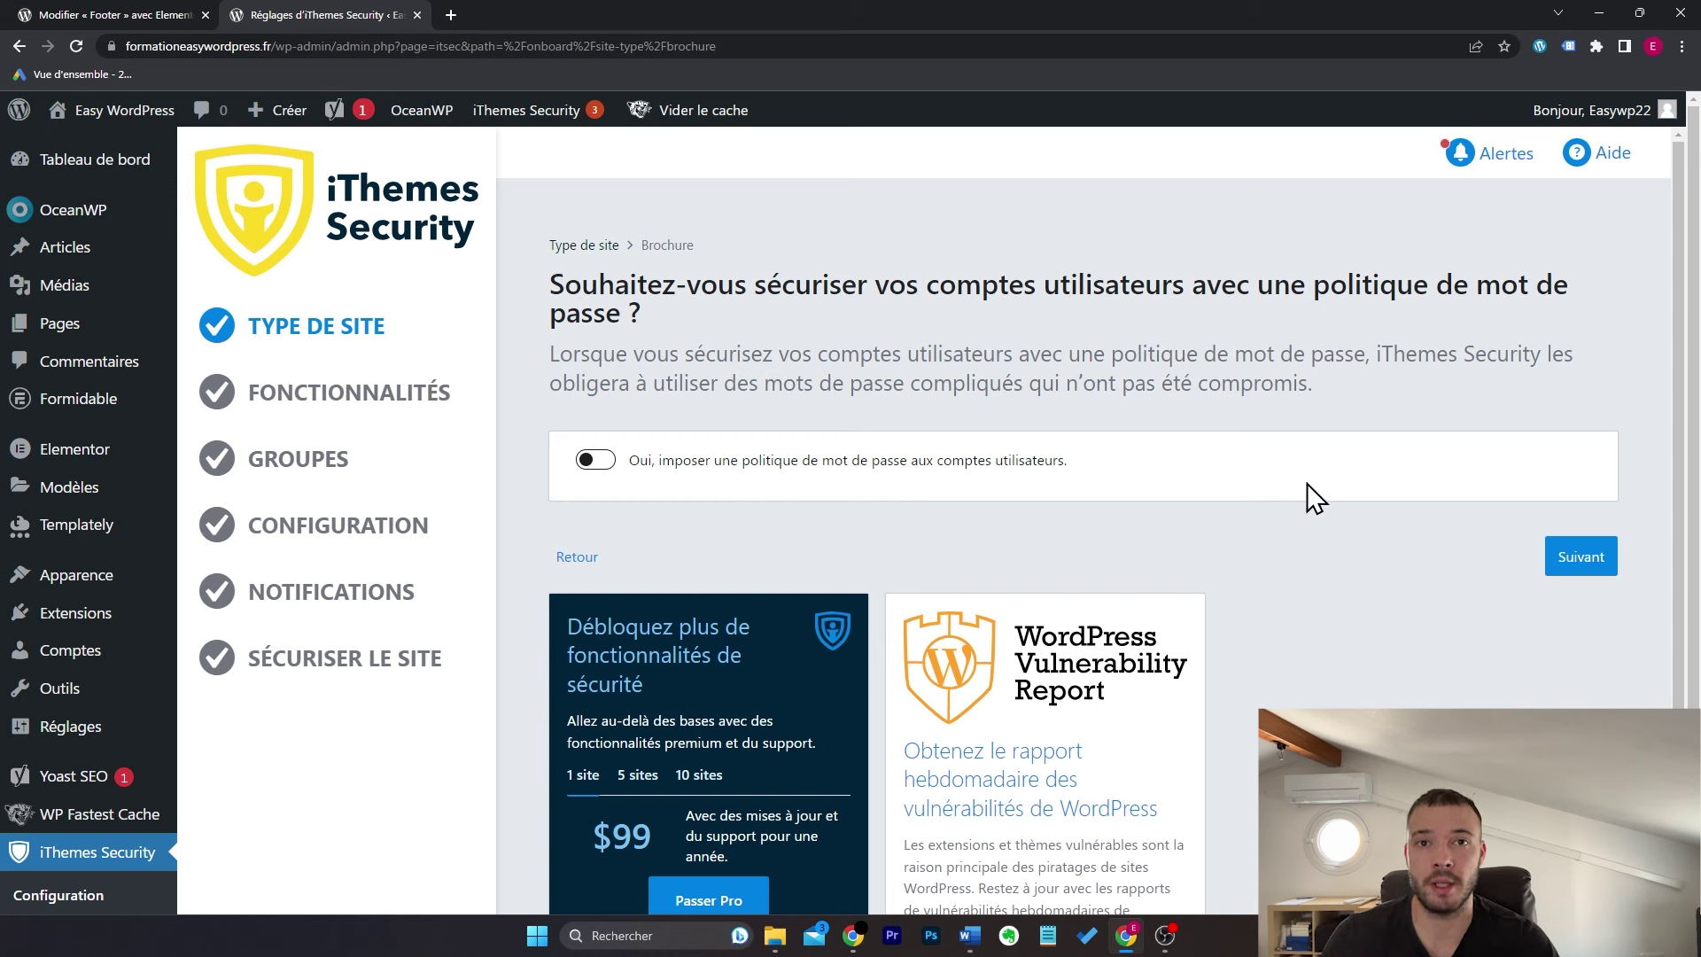
pyautogui.click(1591, 560)
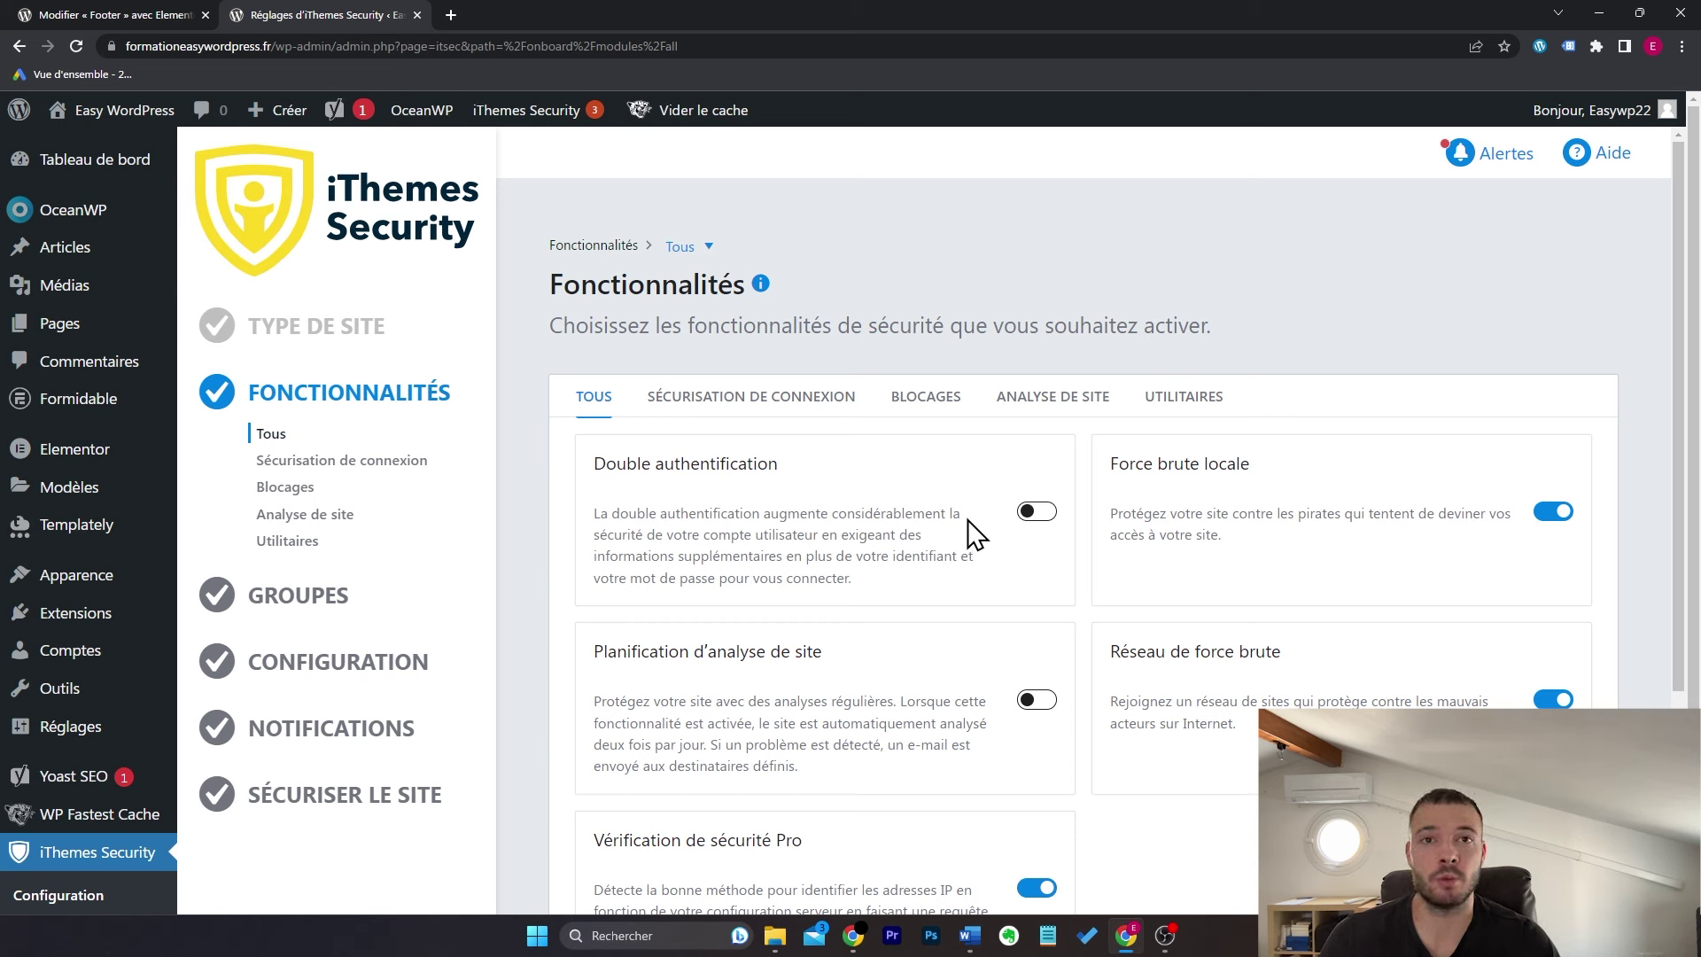
# Step: Accept the default login security, lockout, site scan and utility features
pyautogui.scroll(-1, 975, 532)
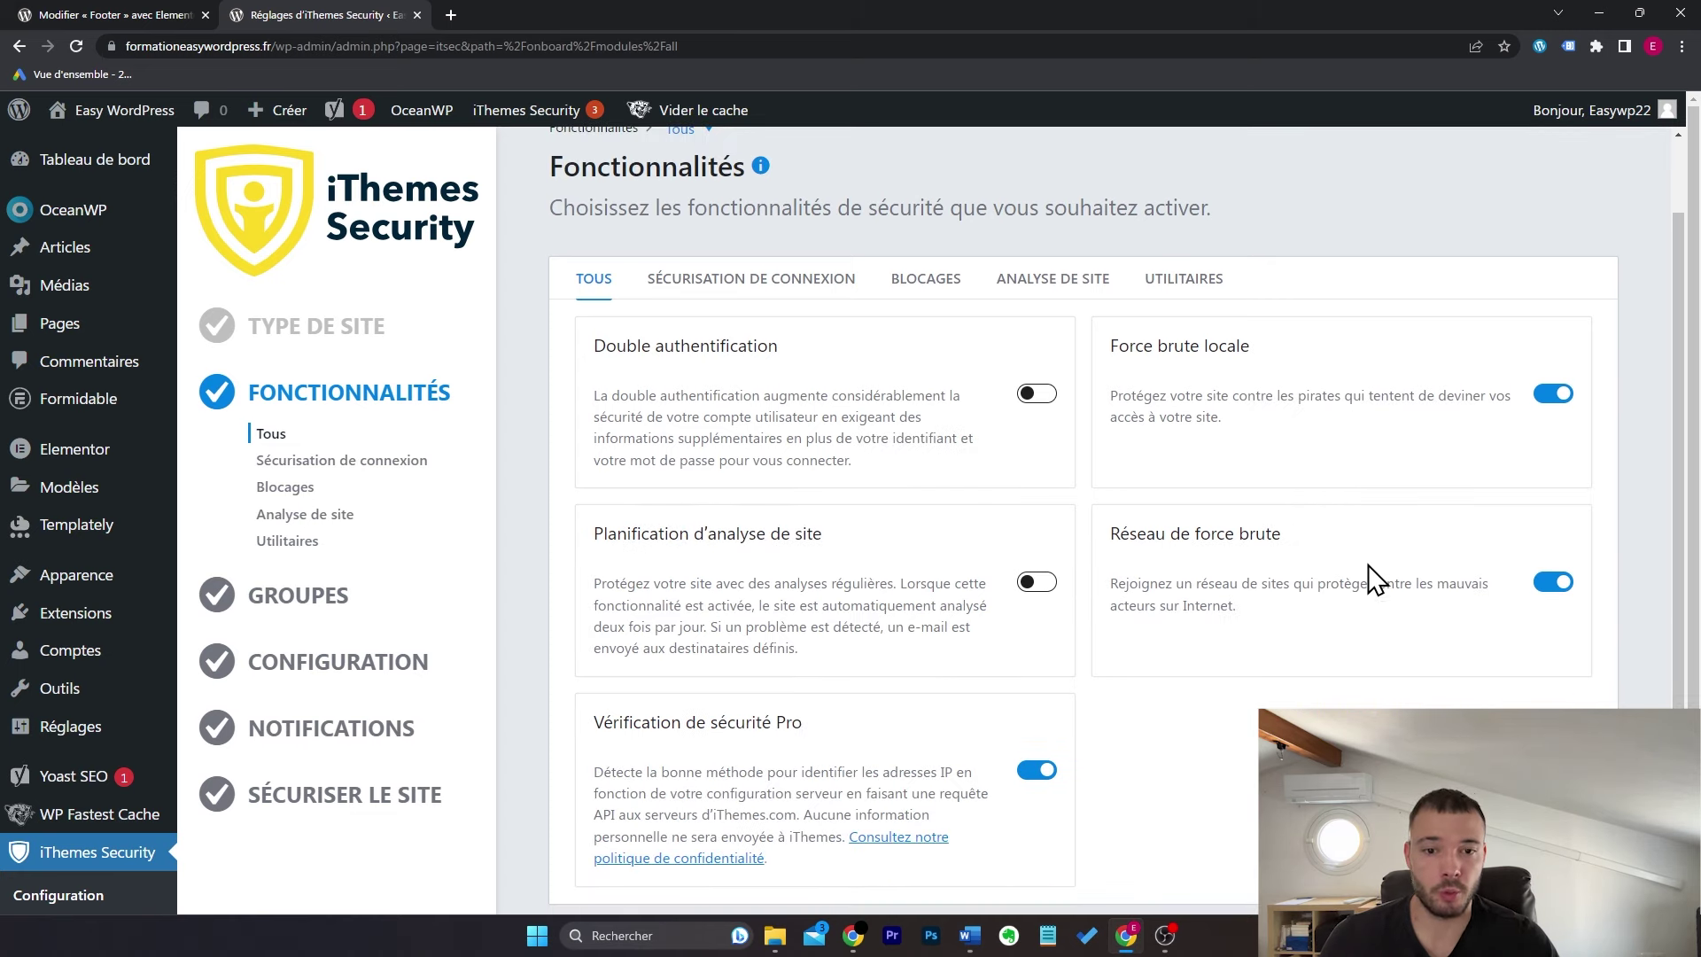
pyautogui.scroll(-3, 1418, 479)
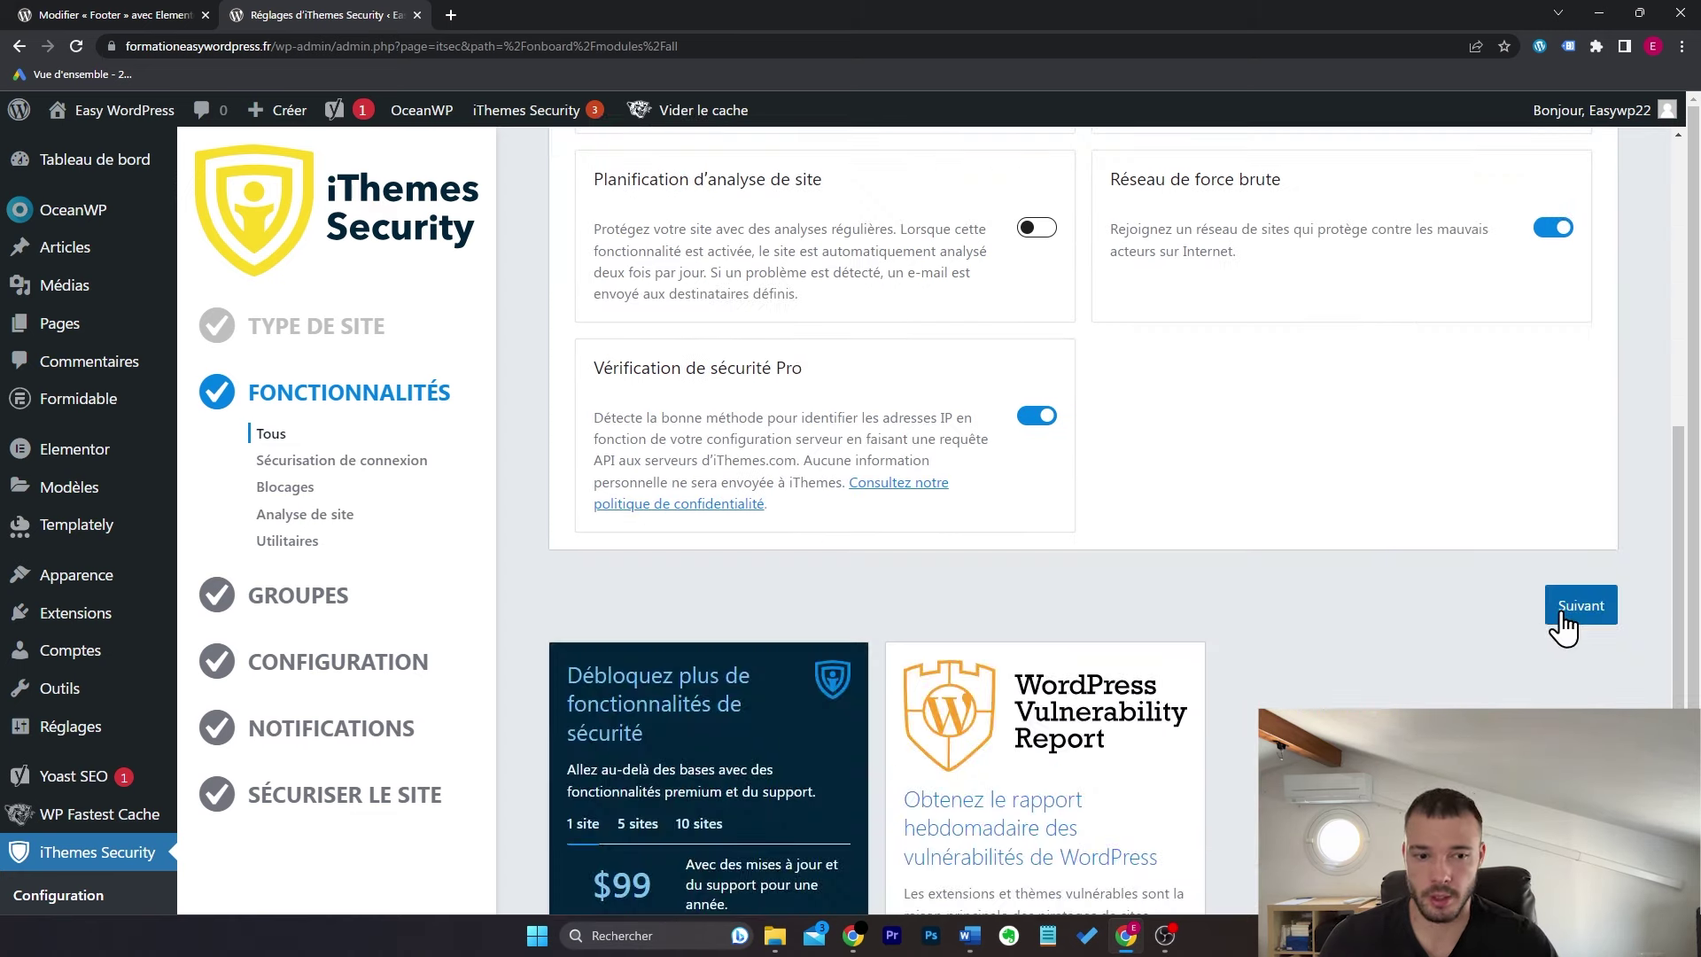
pyautogui.click(1561, 611)
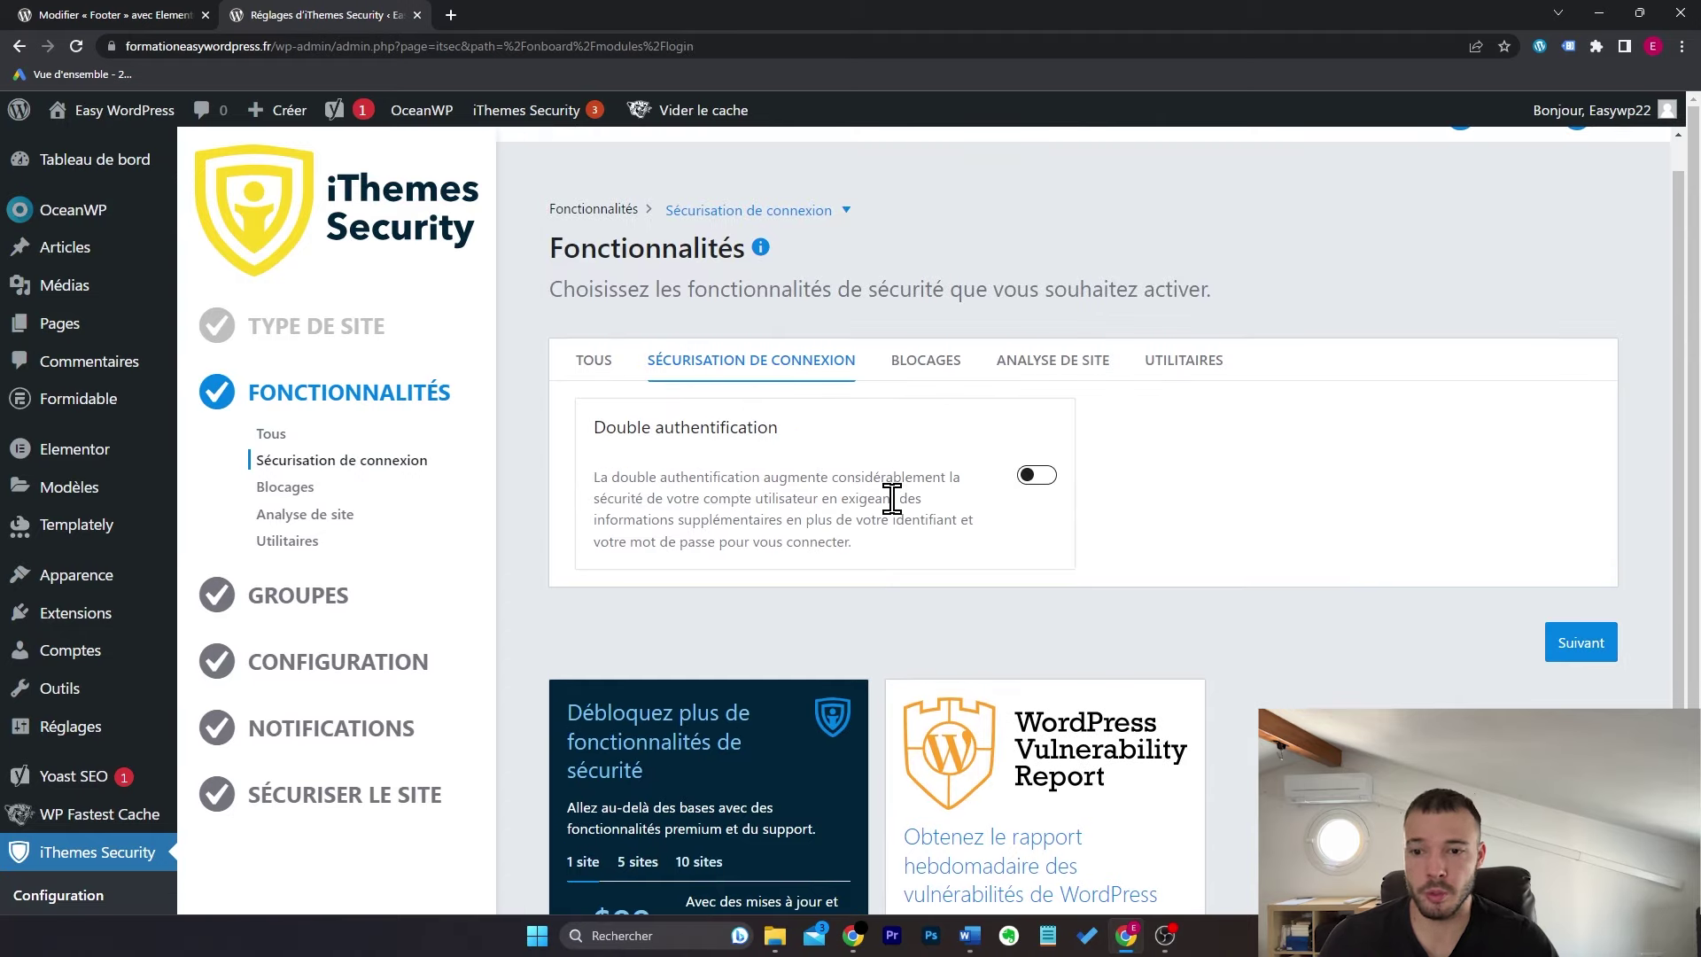
pyautogui.click(1560, 647)
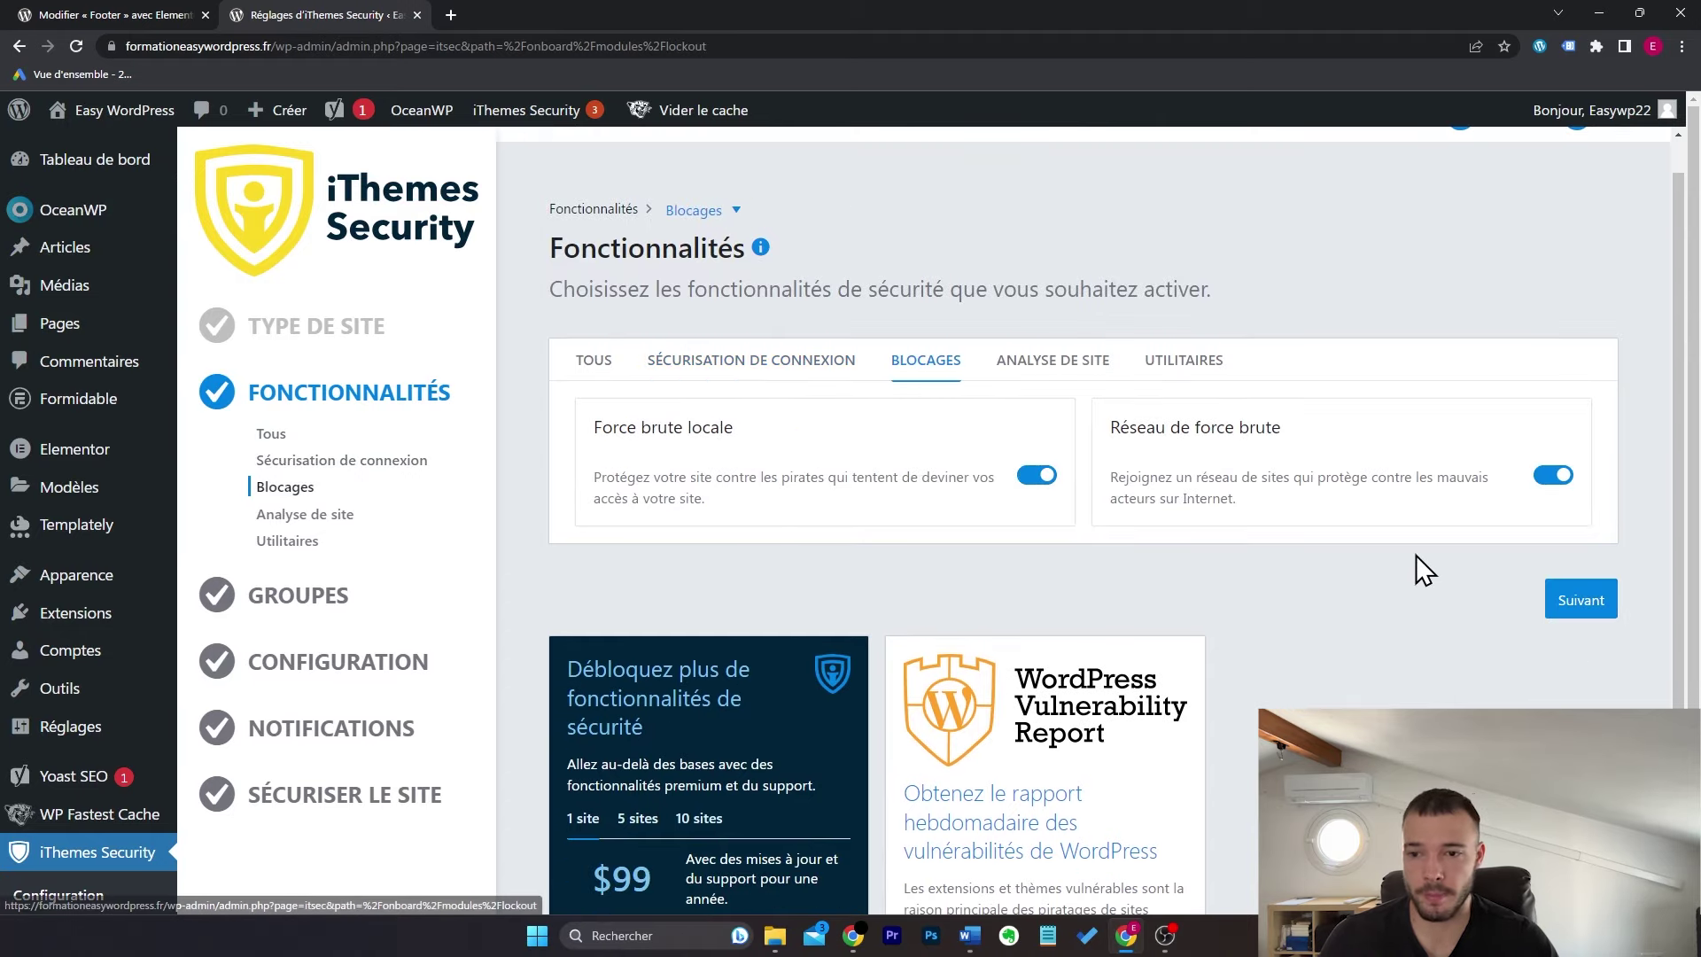
pyautogui.click(1583, 603)
pyautogui.click(1587, 631)
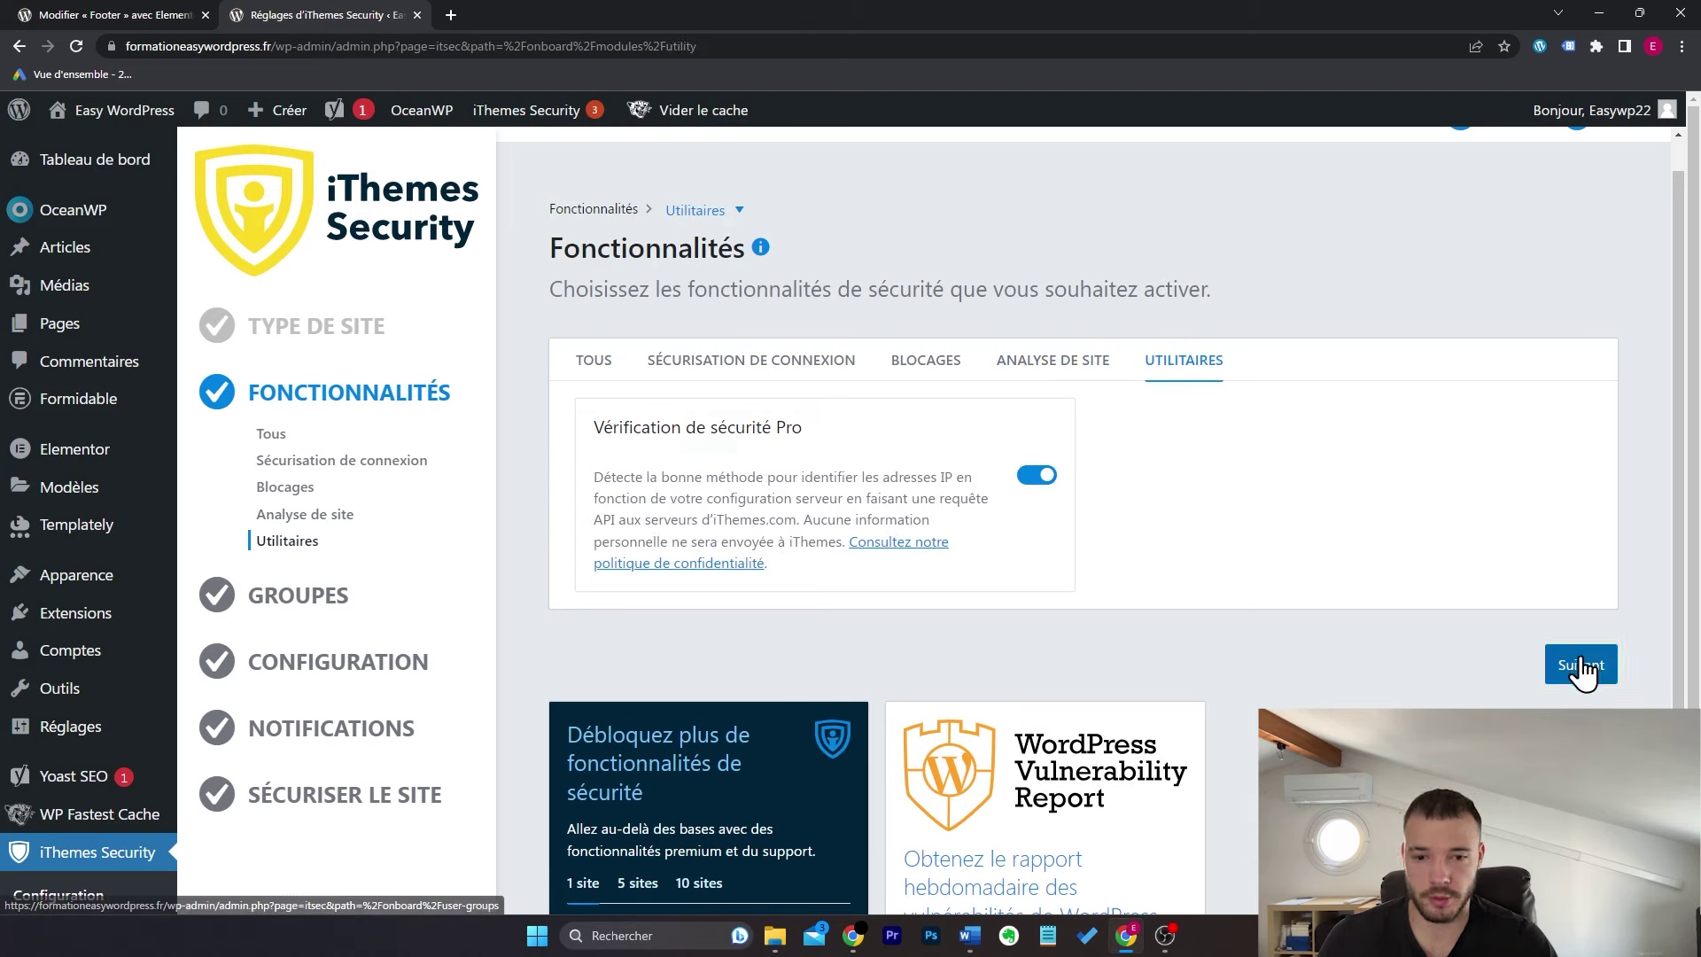
pyautogui.click(1581, 667)
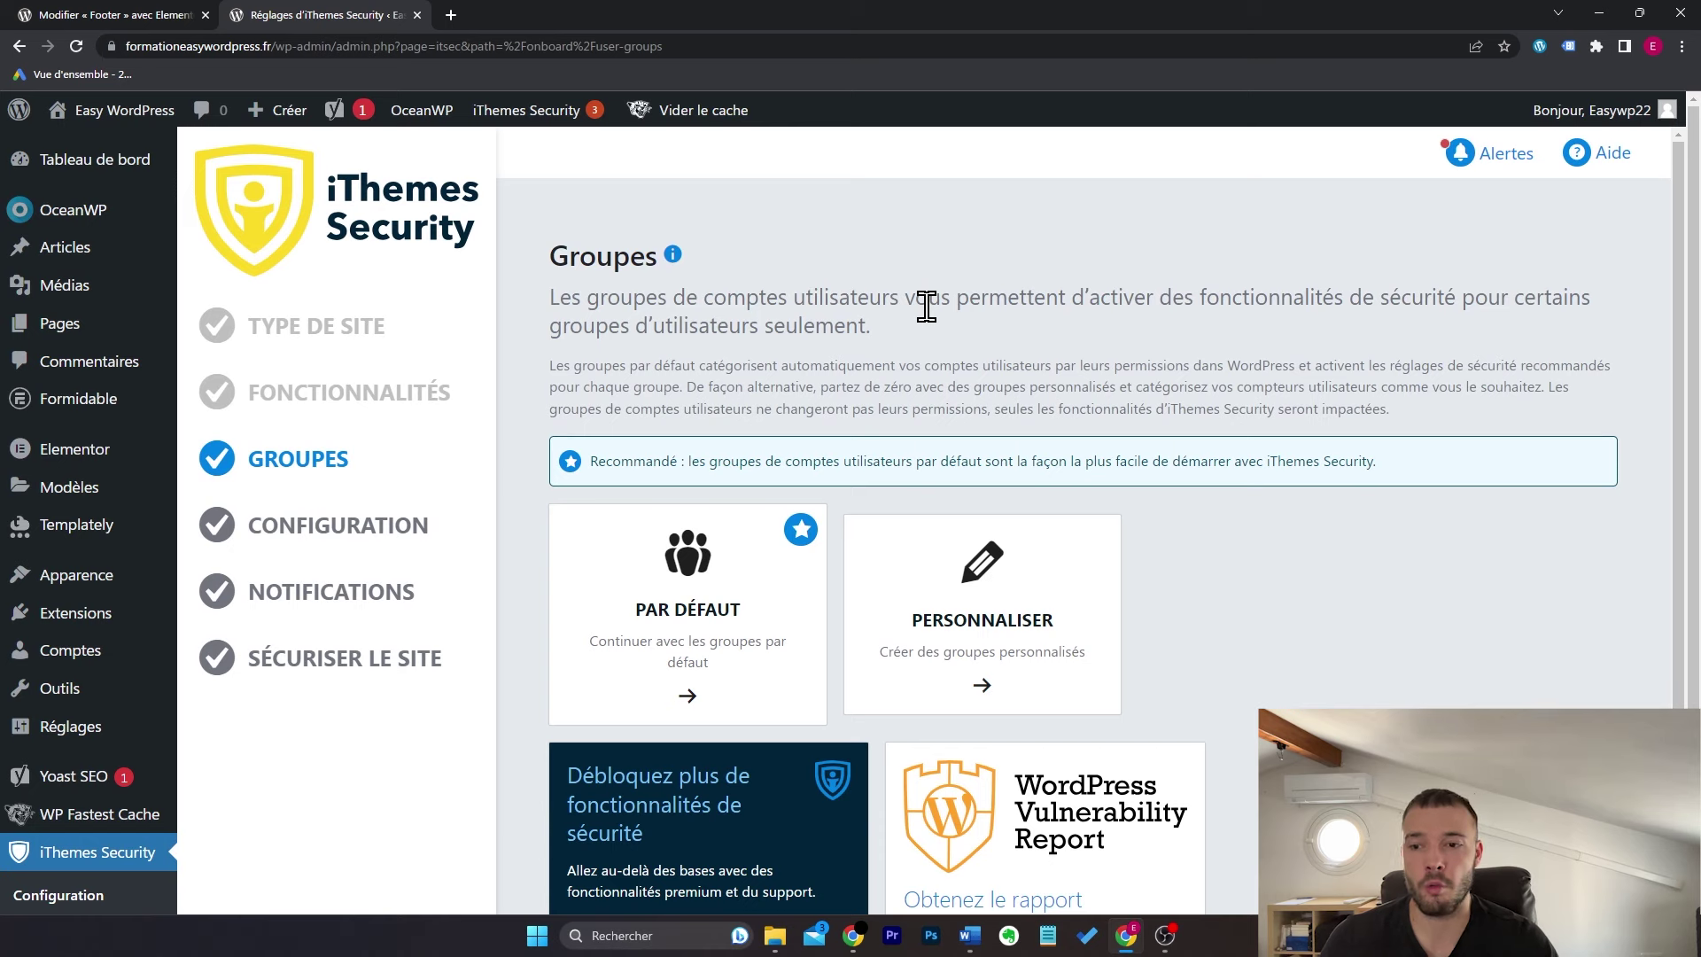
# Step: Customise user groups, turning on Mots de passe forts for Administrateurs, leaving Editors unchanged
pyautogui.click(1044, 580)
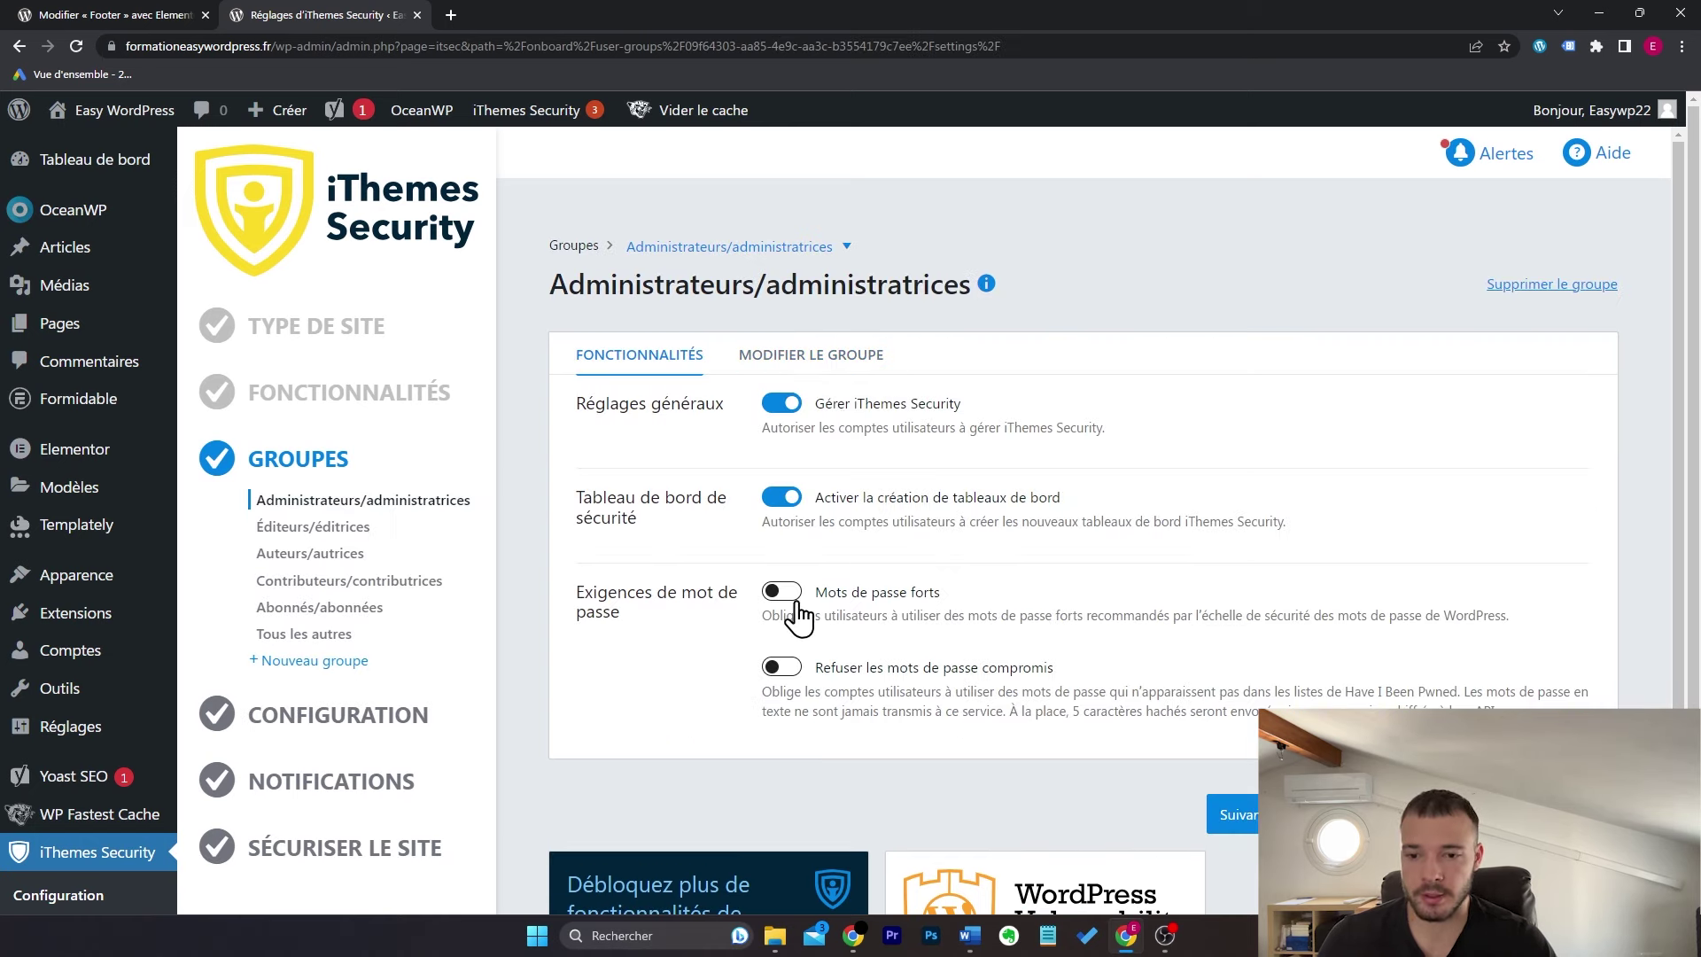
pyautogui.click(782, 592)
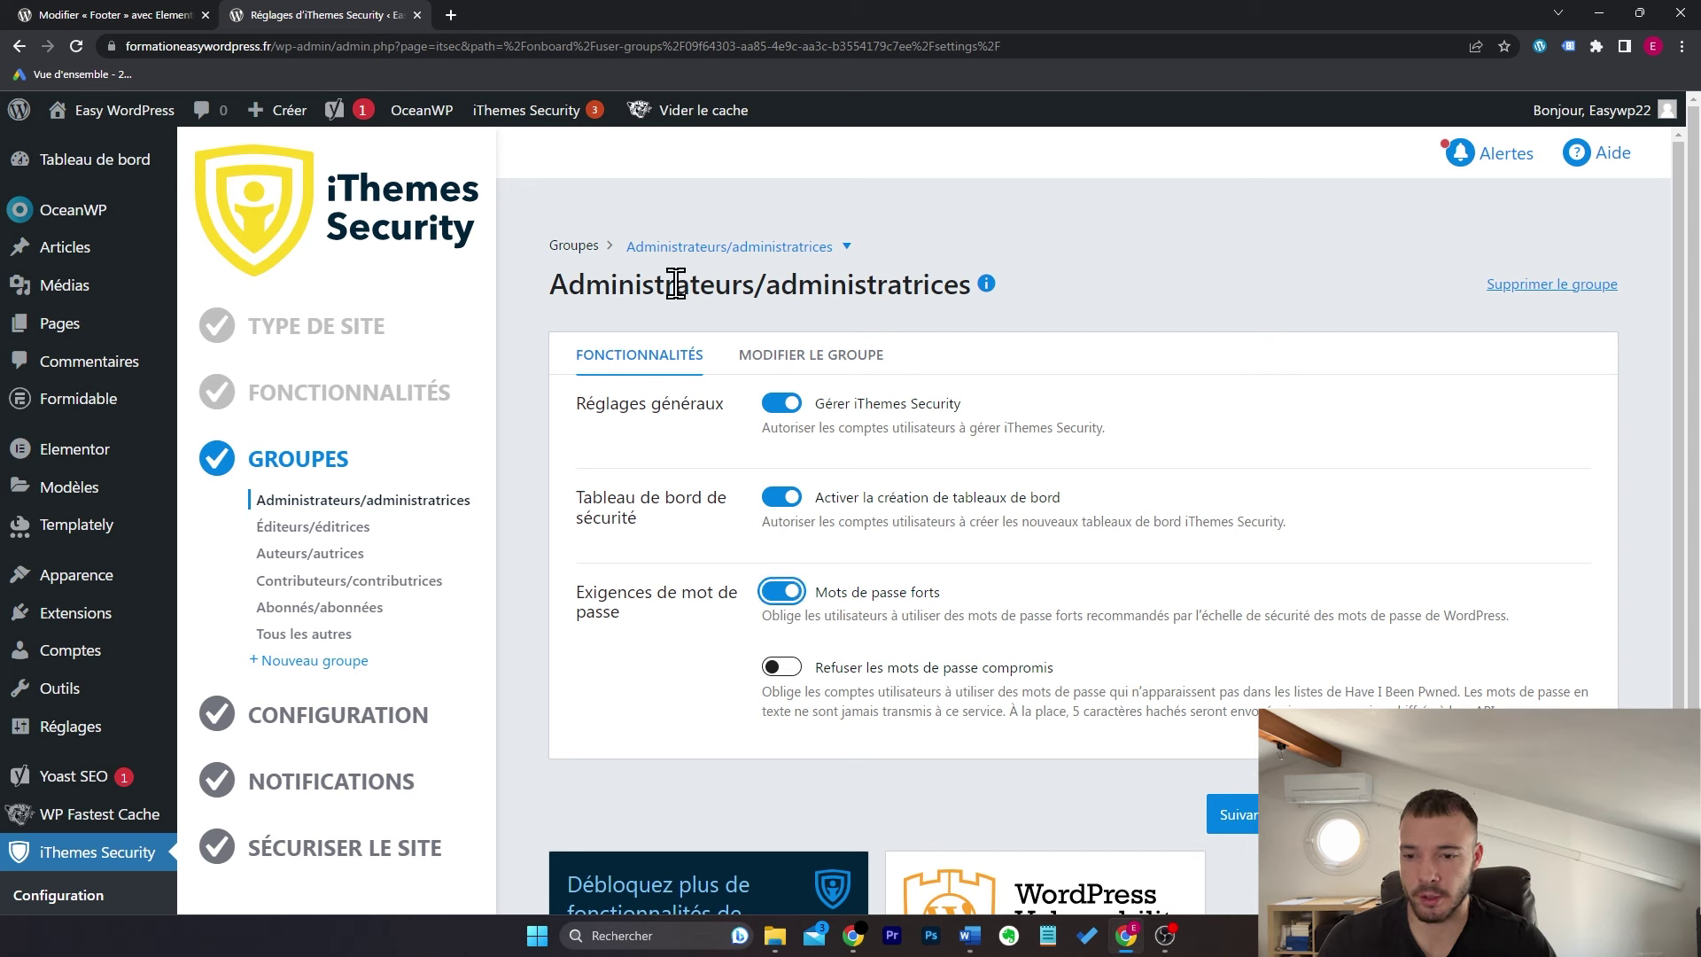
pyautogui.click(1243, 822)
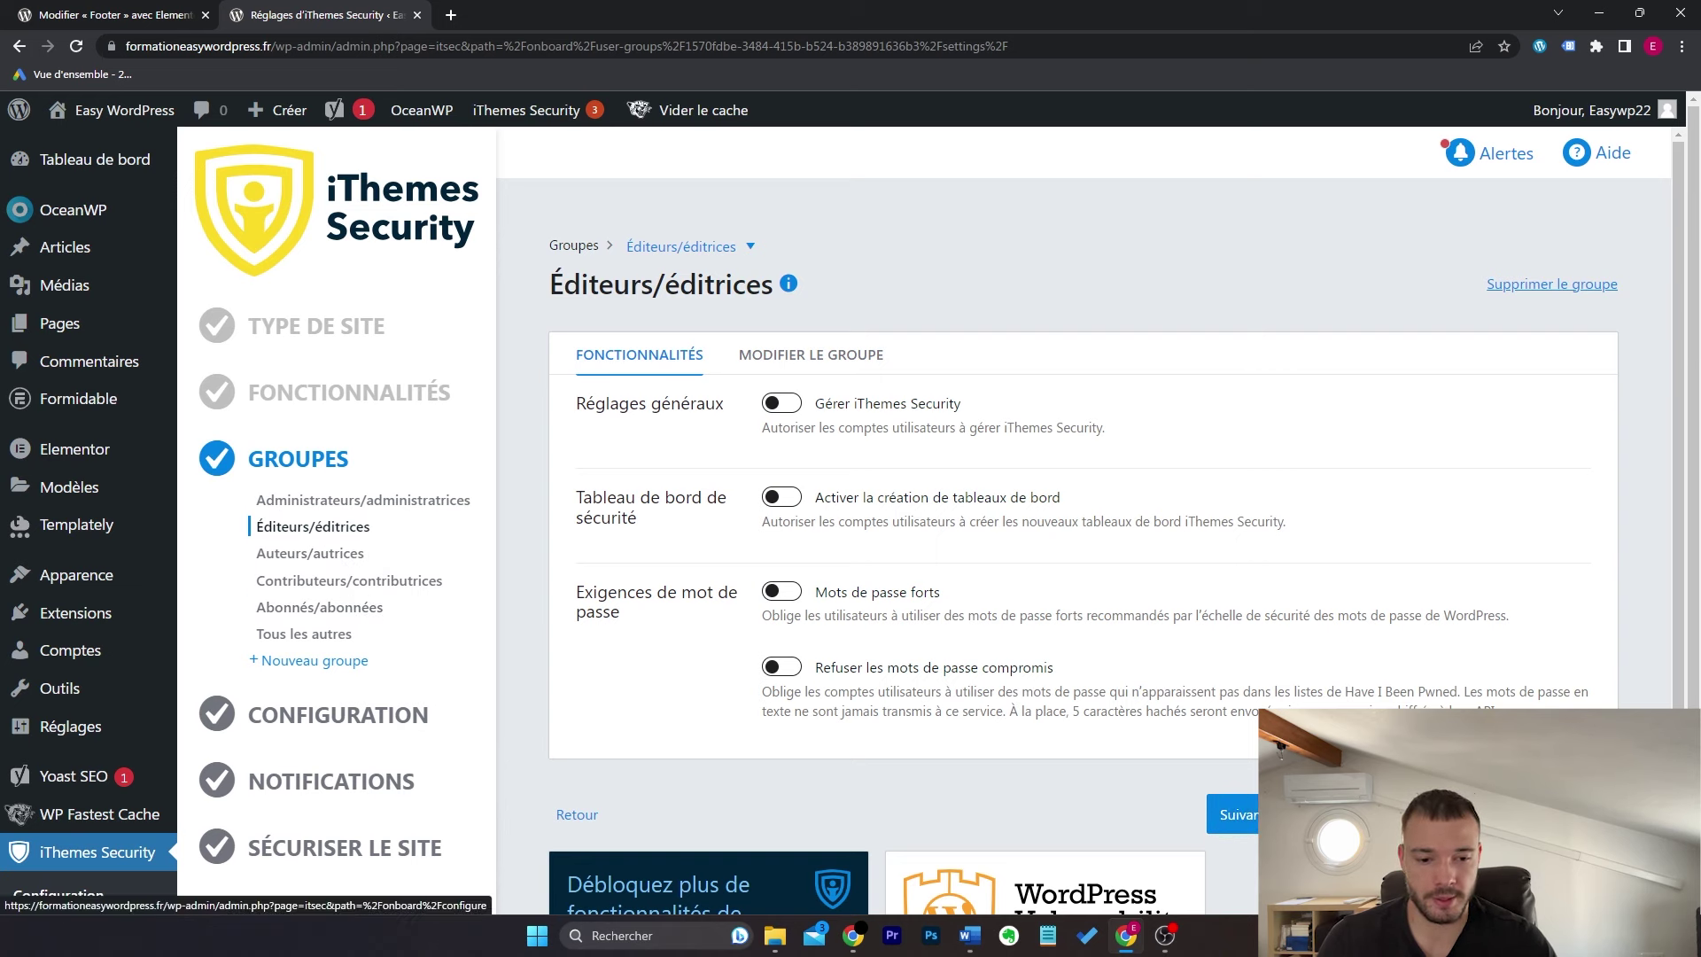
pyautogui.click(1239, 814)
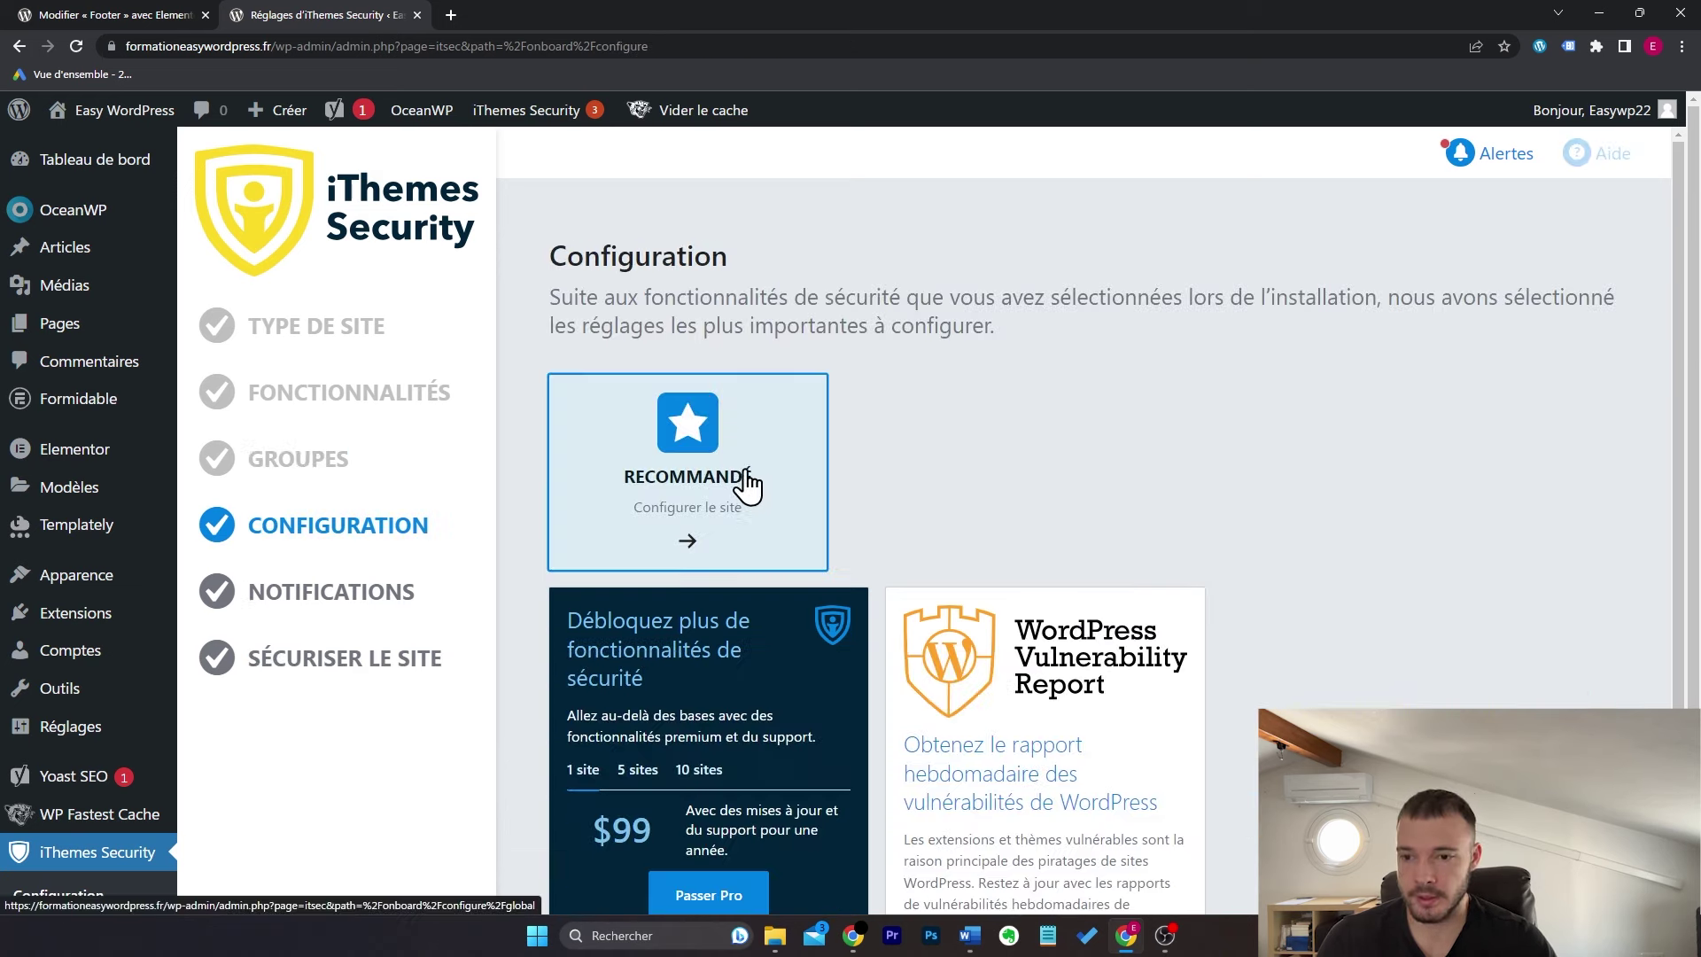
# Step: Apply the Recommandé configuration, pass the notification step, finish, and go to Tableau de bord
pyautogui.click(758, 519)
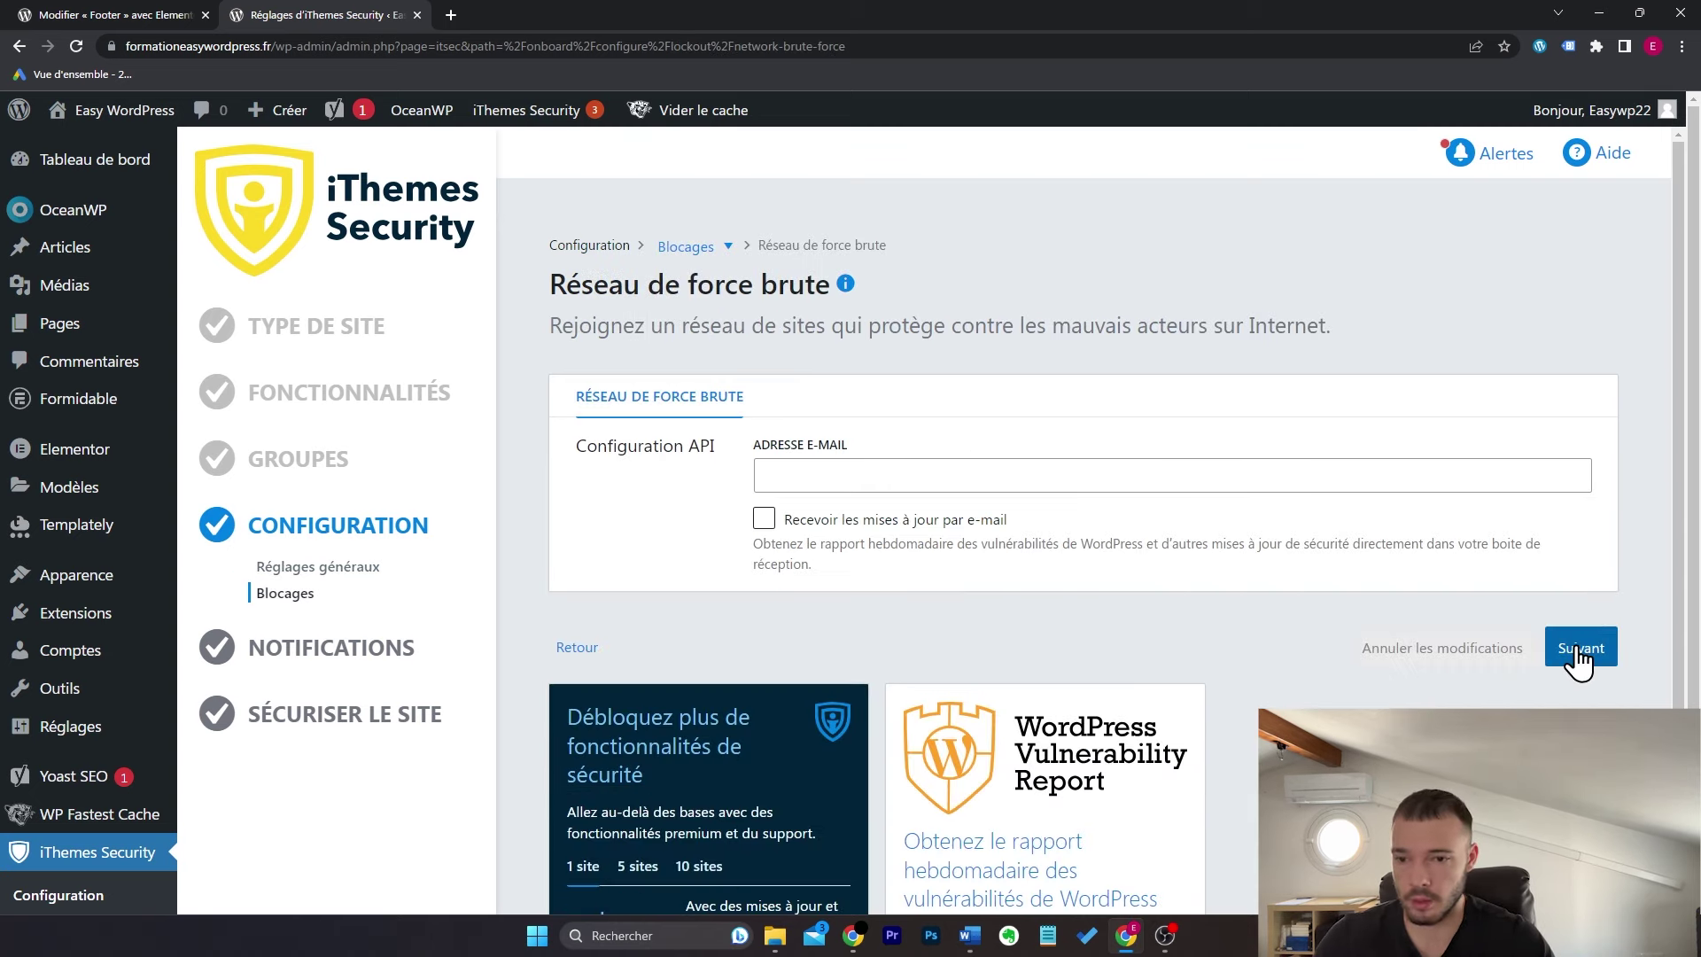
pyautogui.click(1576, 652)
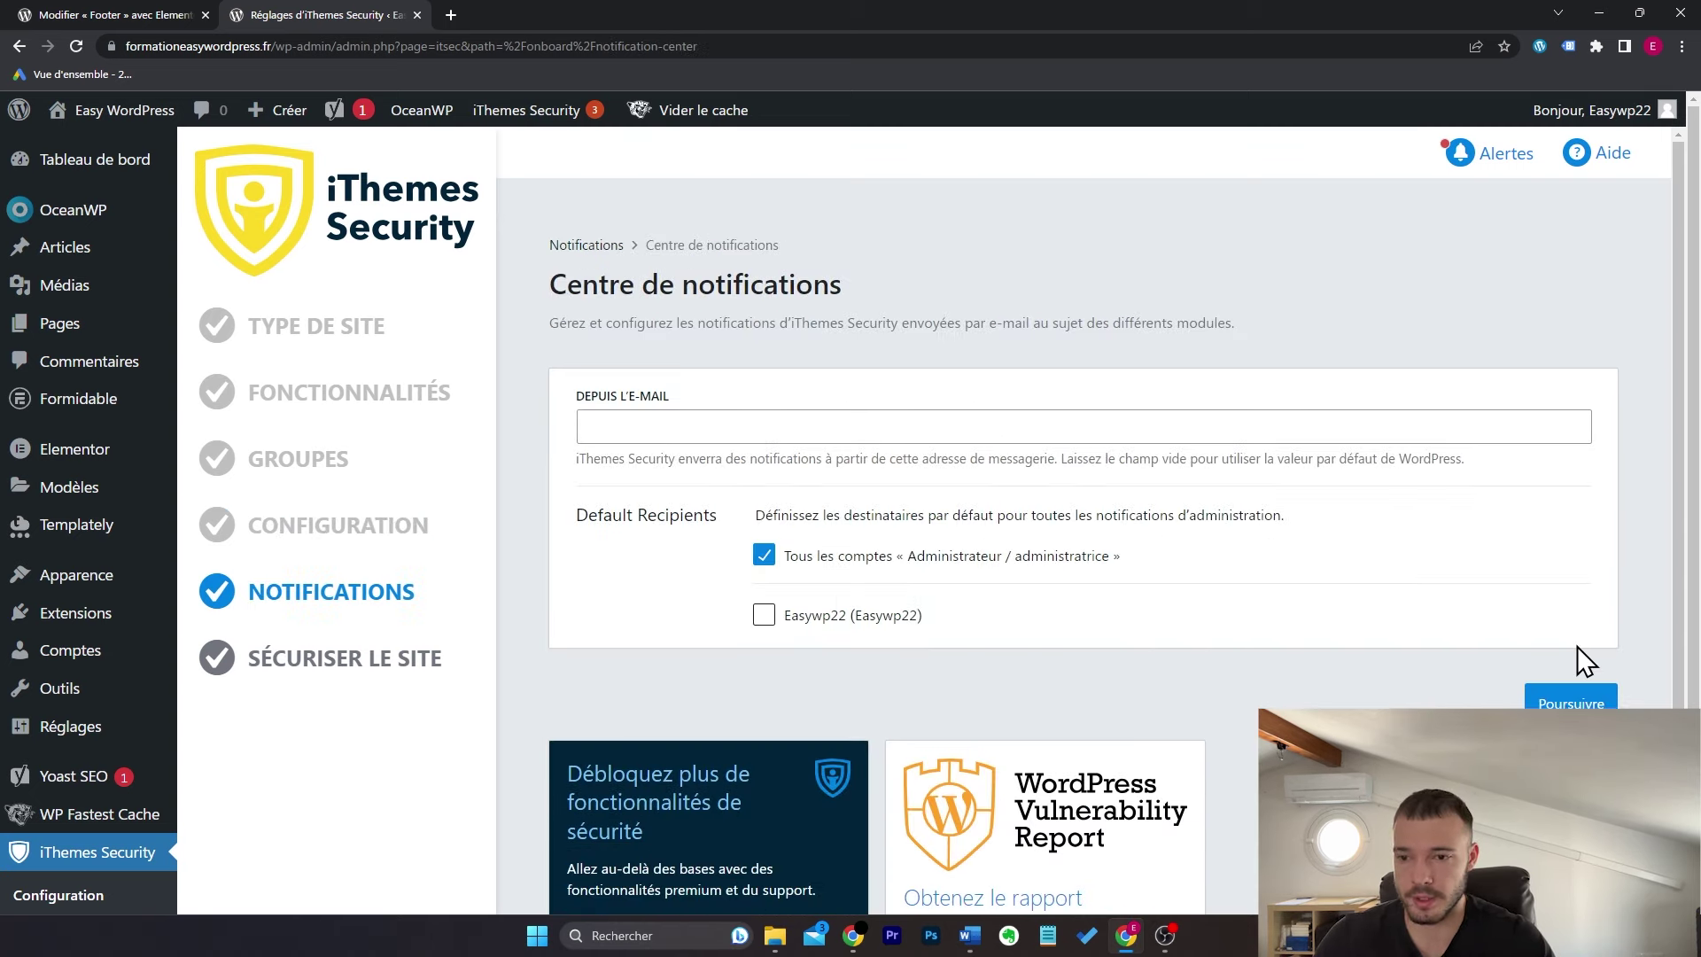
pyautogui.click(1591, 702)
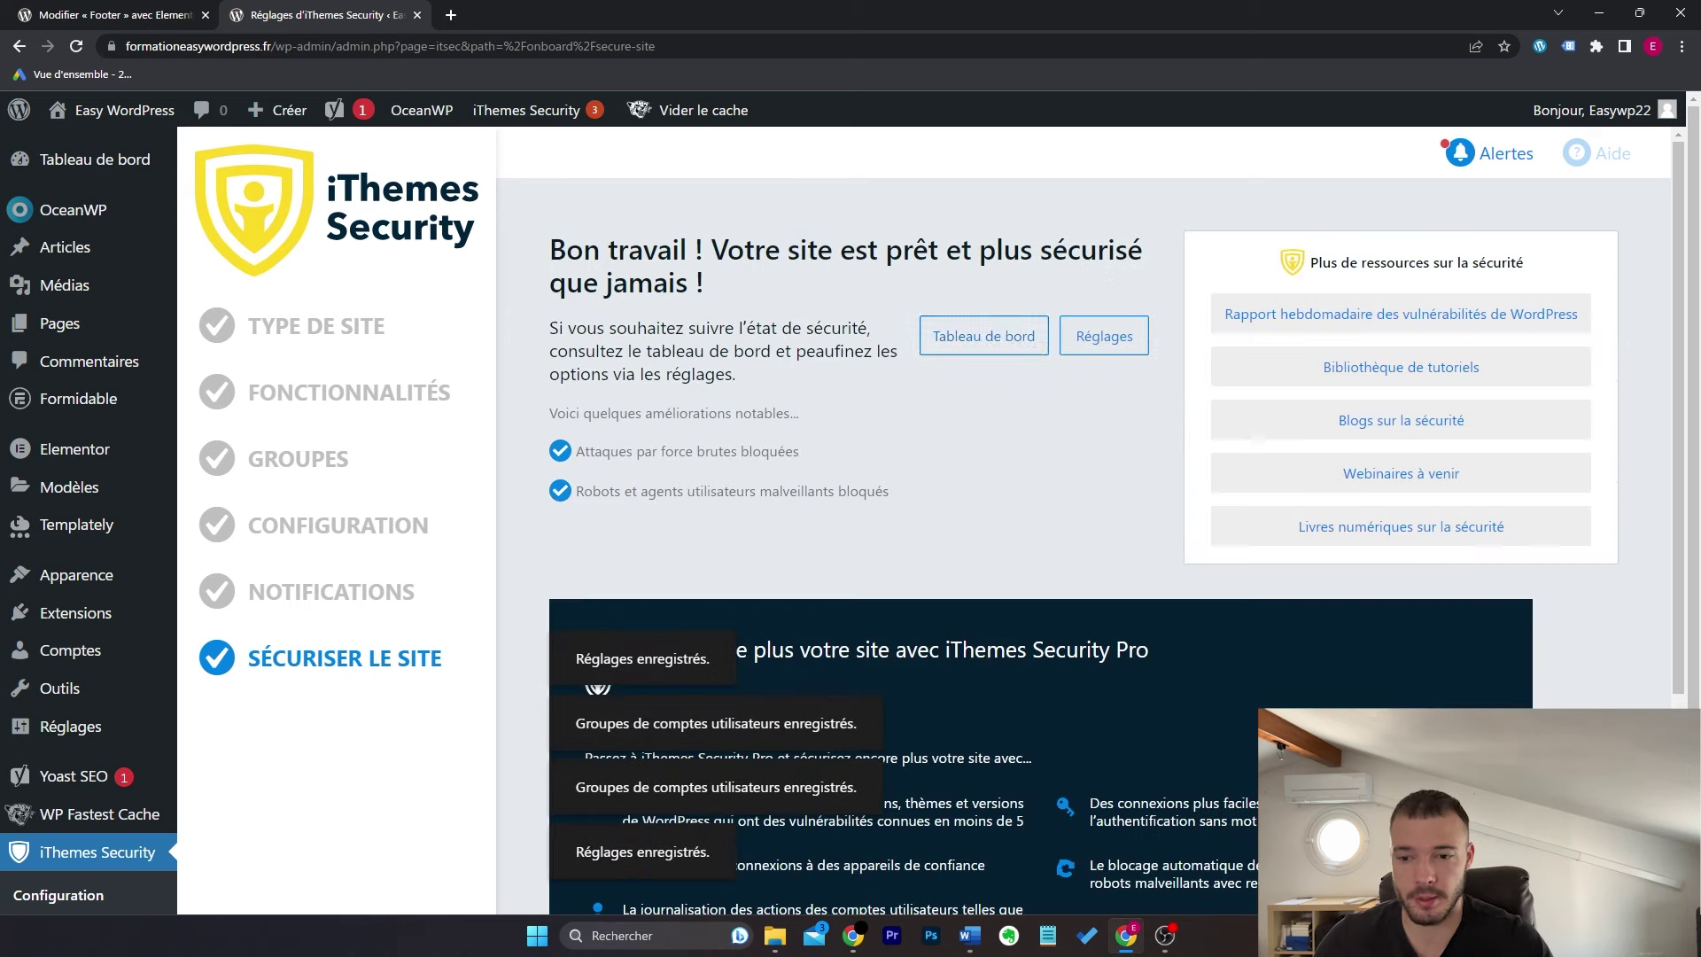
pyautogui.click(1007, 349)
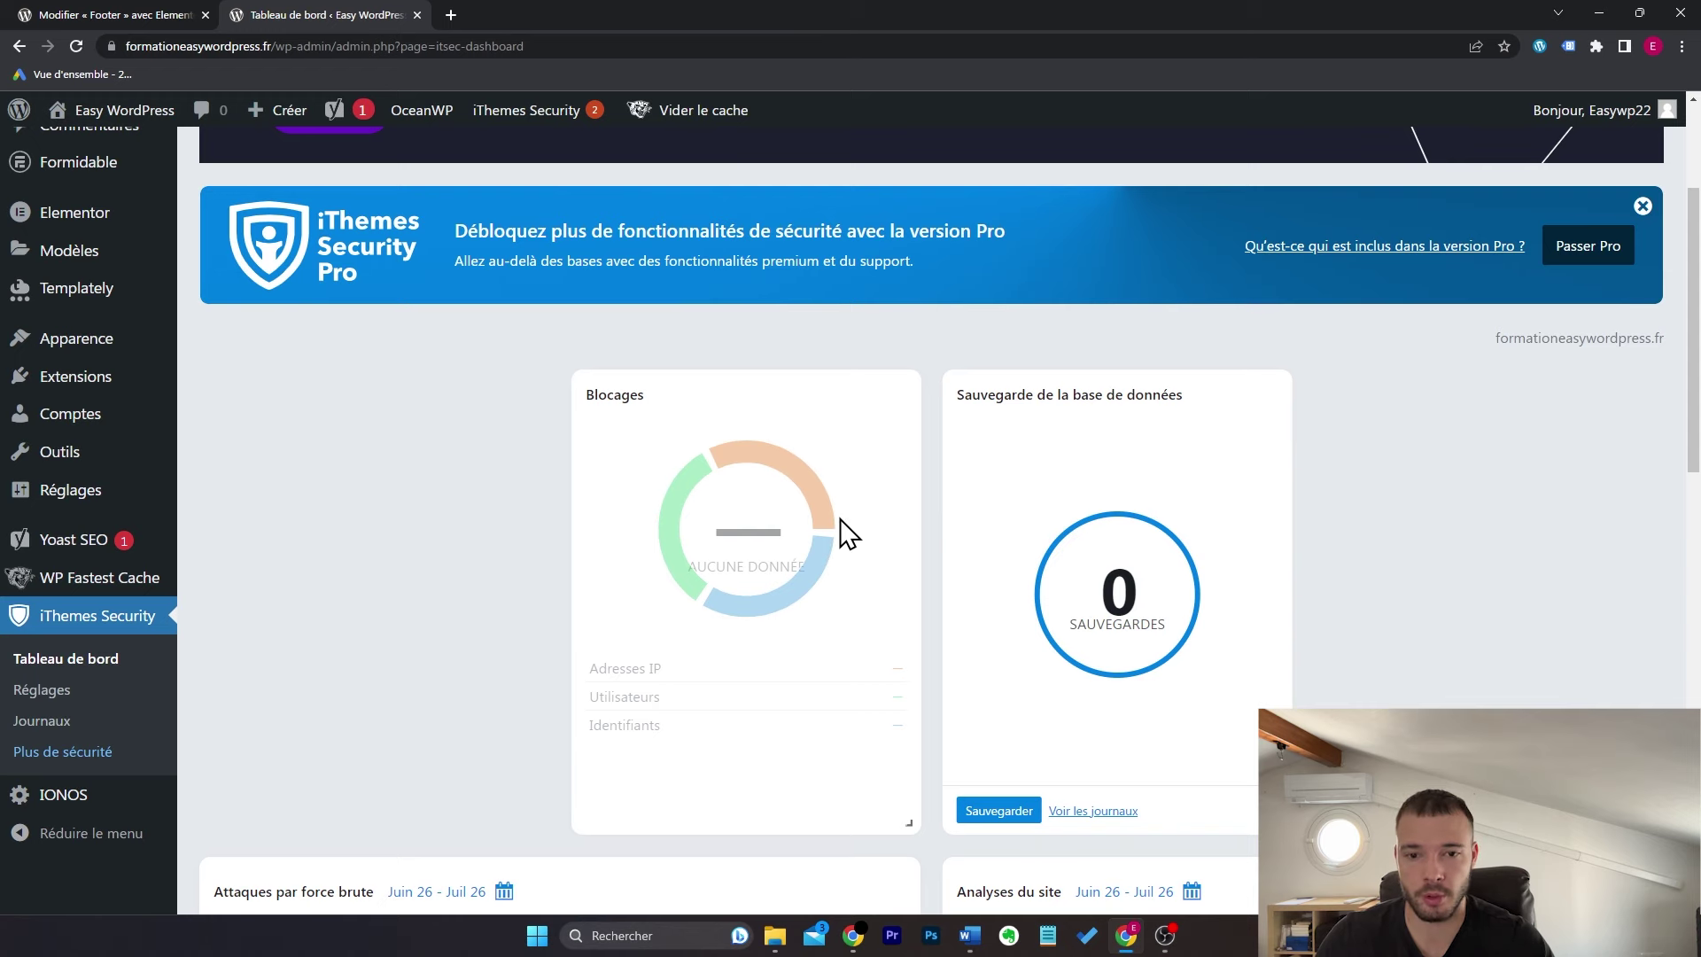
# Step: Review iThemes Security's general configuration, leaving the lockout threshold at 3
pyautogui.scroll(-5, 842, 532)
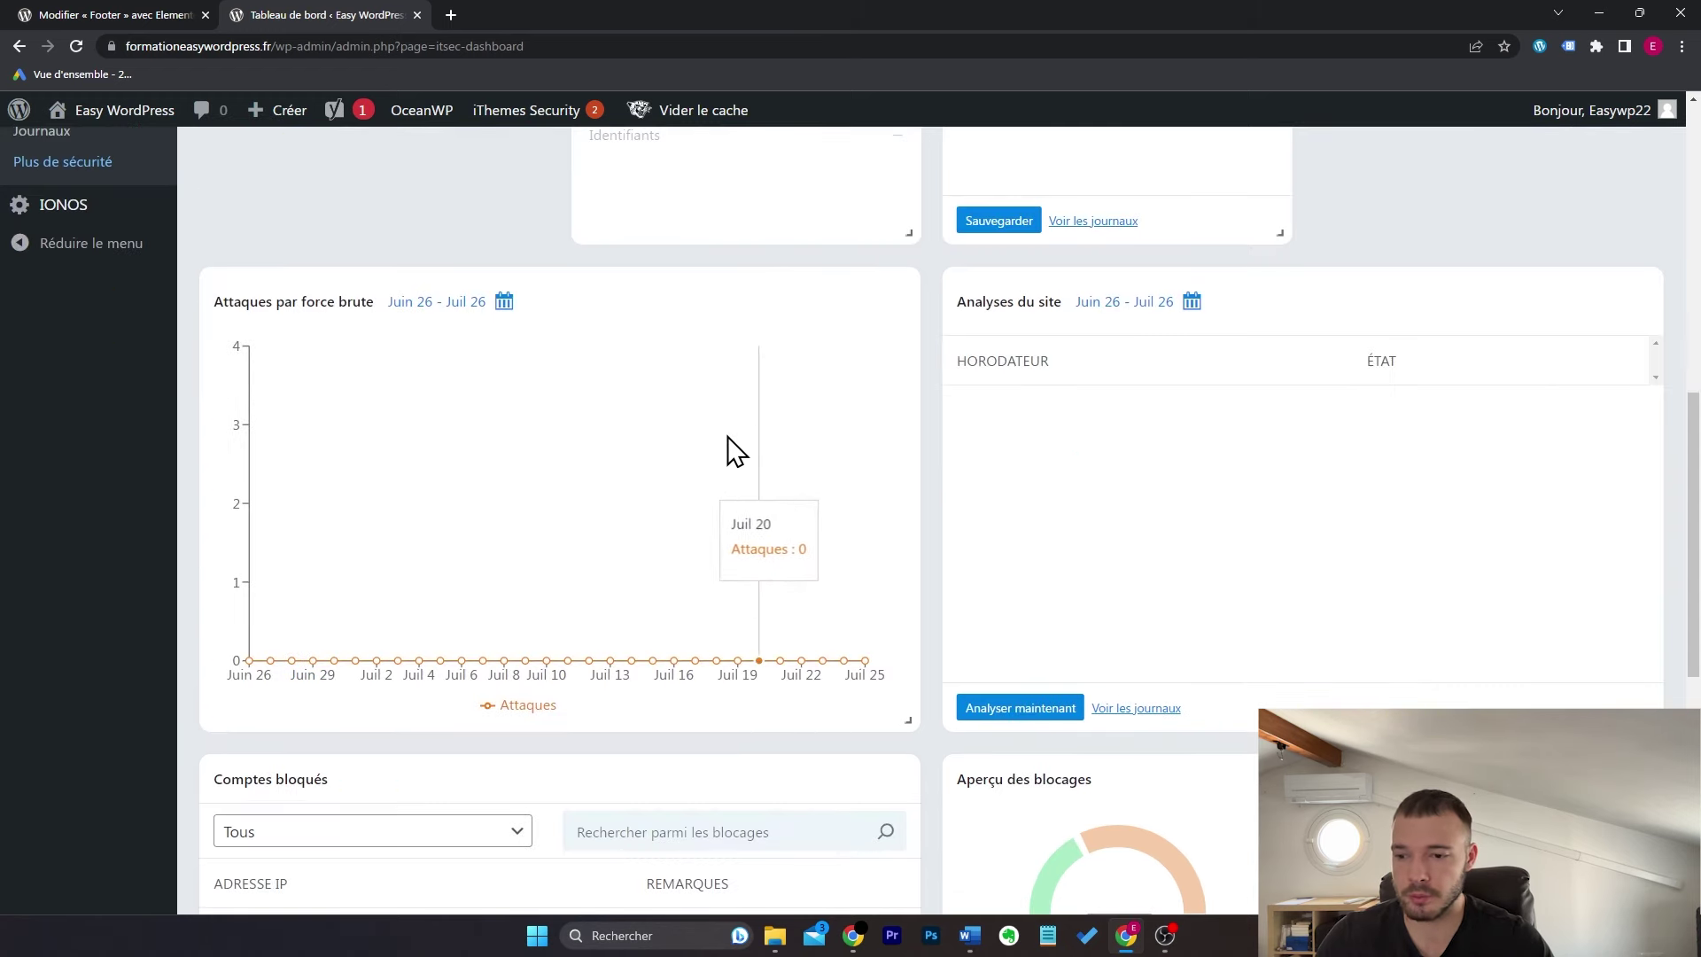
pyautogui.scroll(-2, 1343, 482)
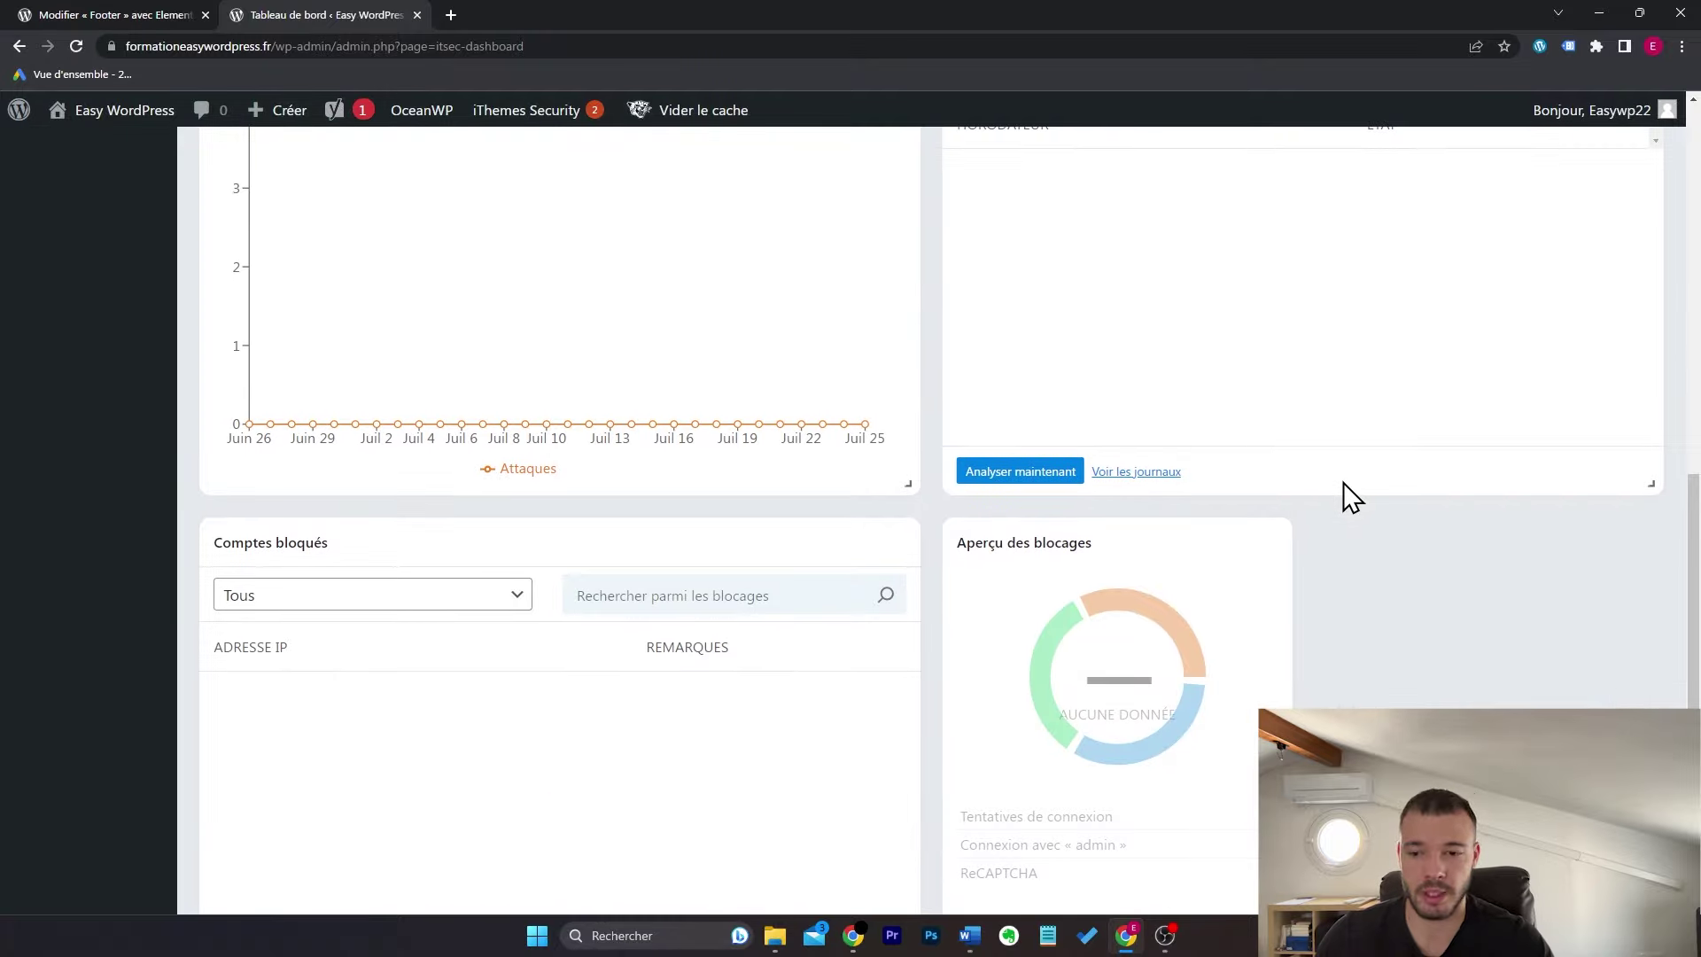
pyautogui.scroll(5, 1345, 482)
pyautogui.scroll(-1, 1345, 482)
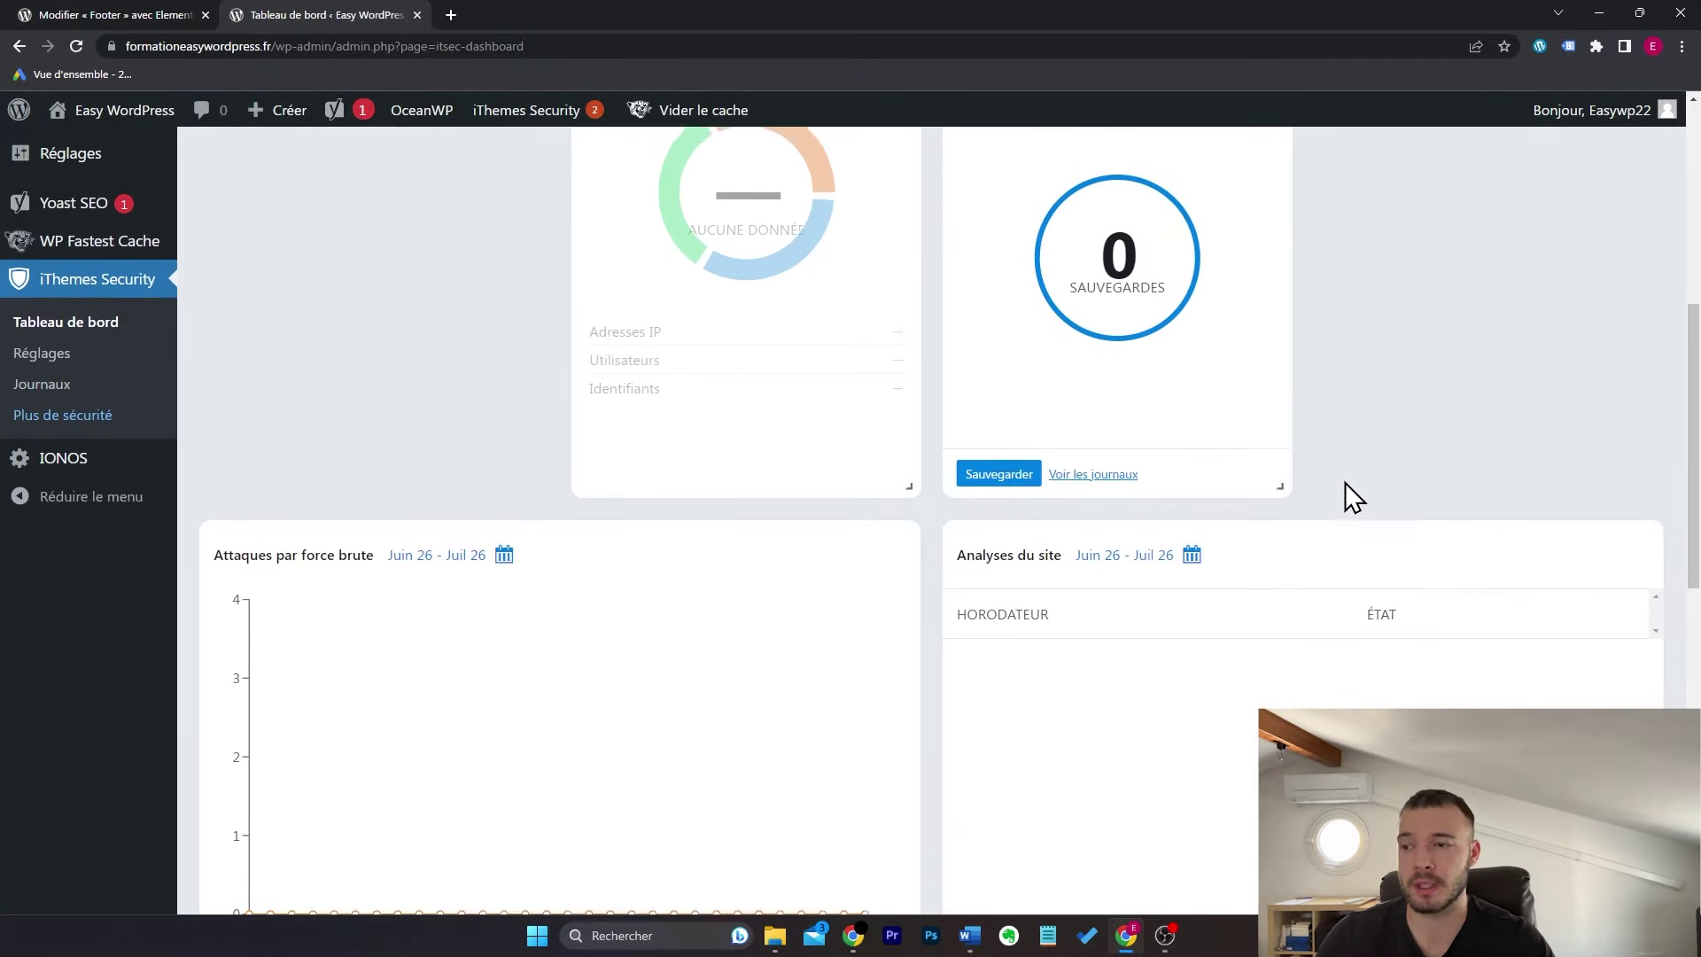
pyautogui.scroll(4, 1345, 482)
pyautogui.scroll(-1, 1321, 487)
pyautogui.click(69, 694)
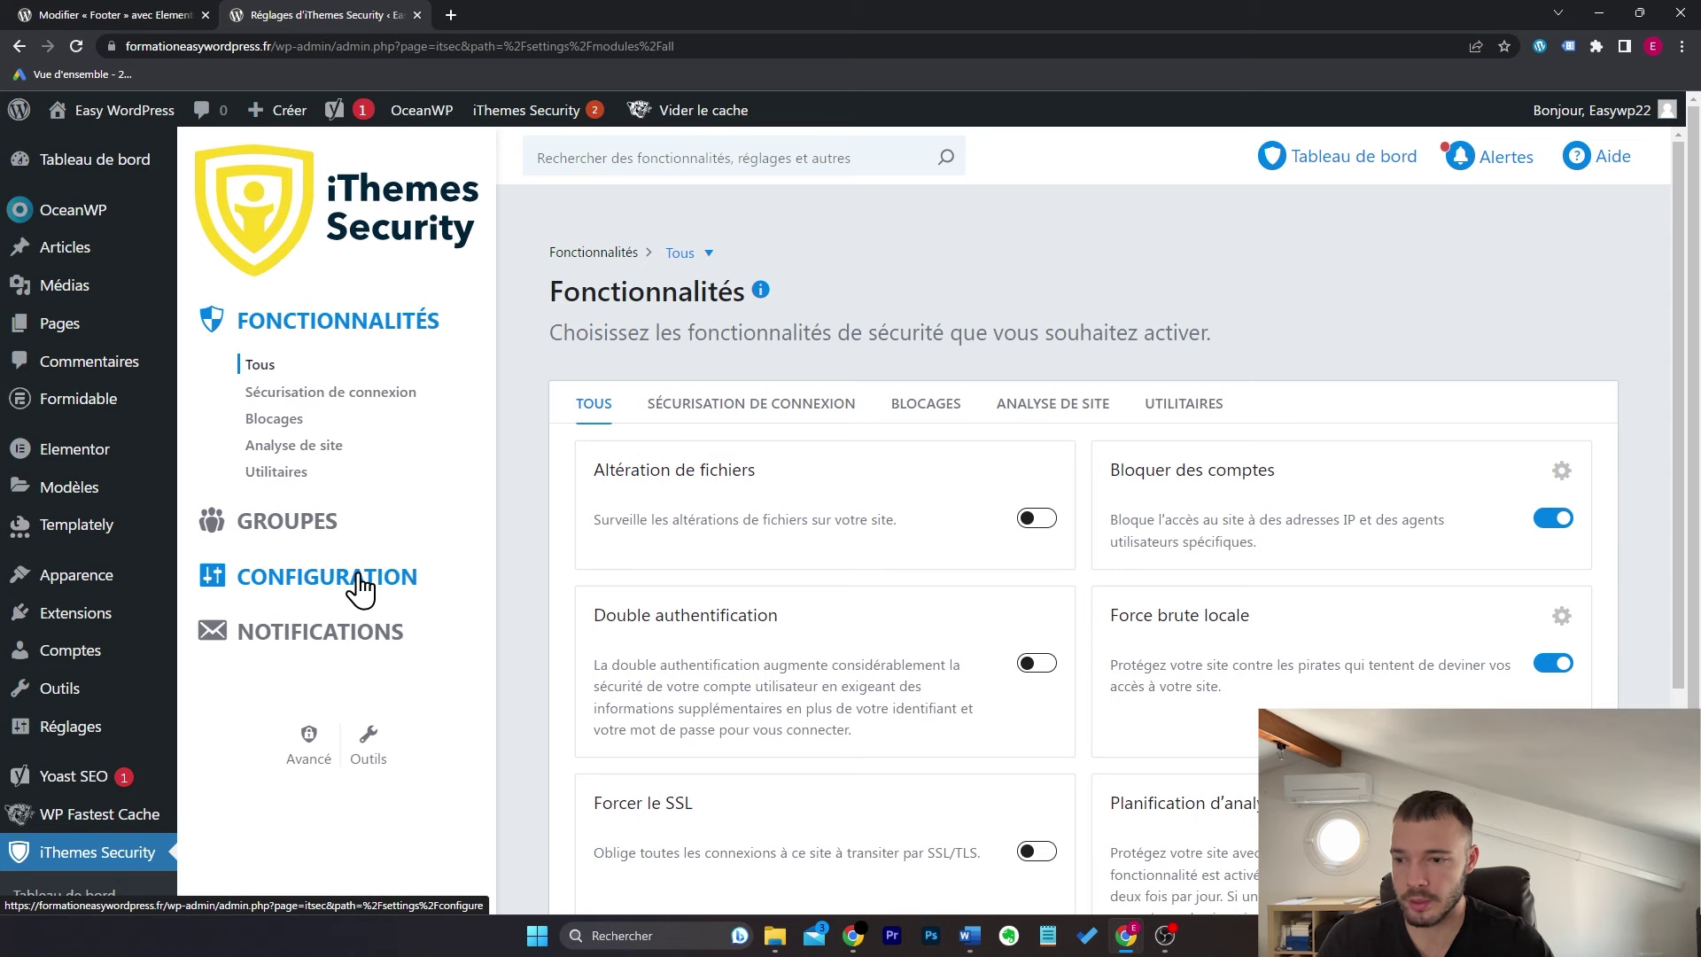
pyautogui.click(360, 586)
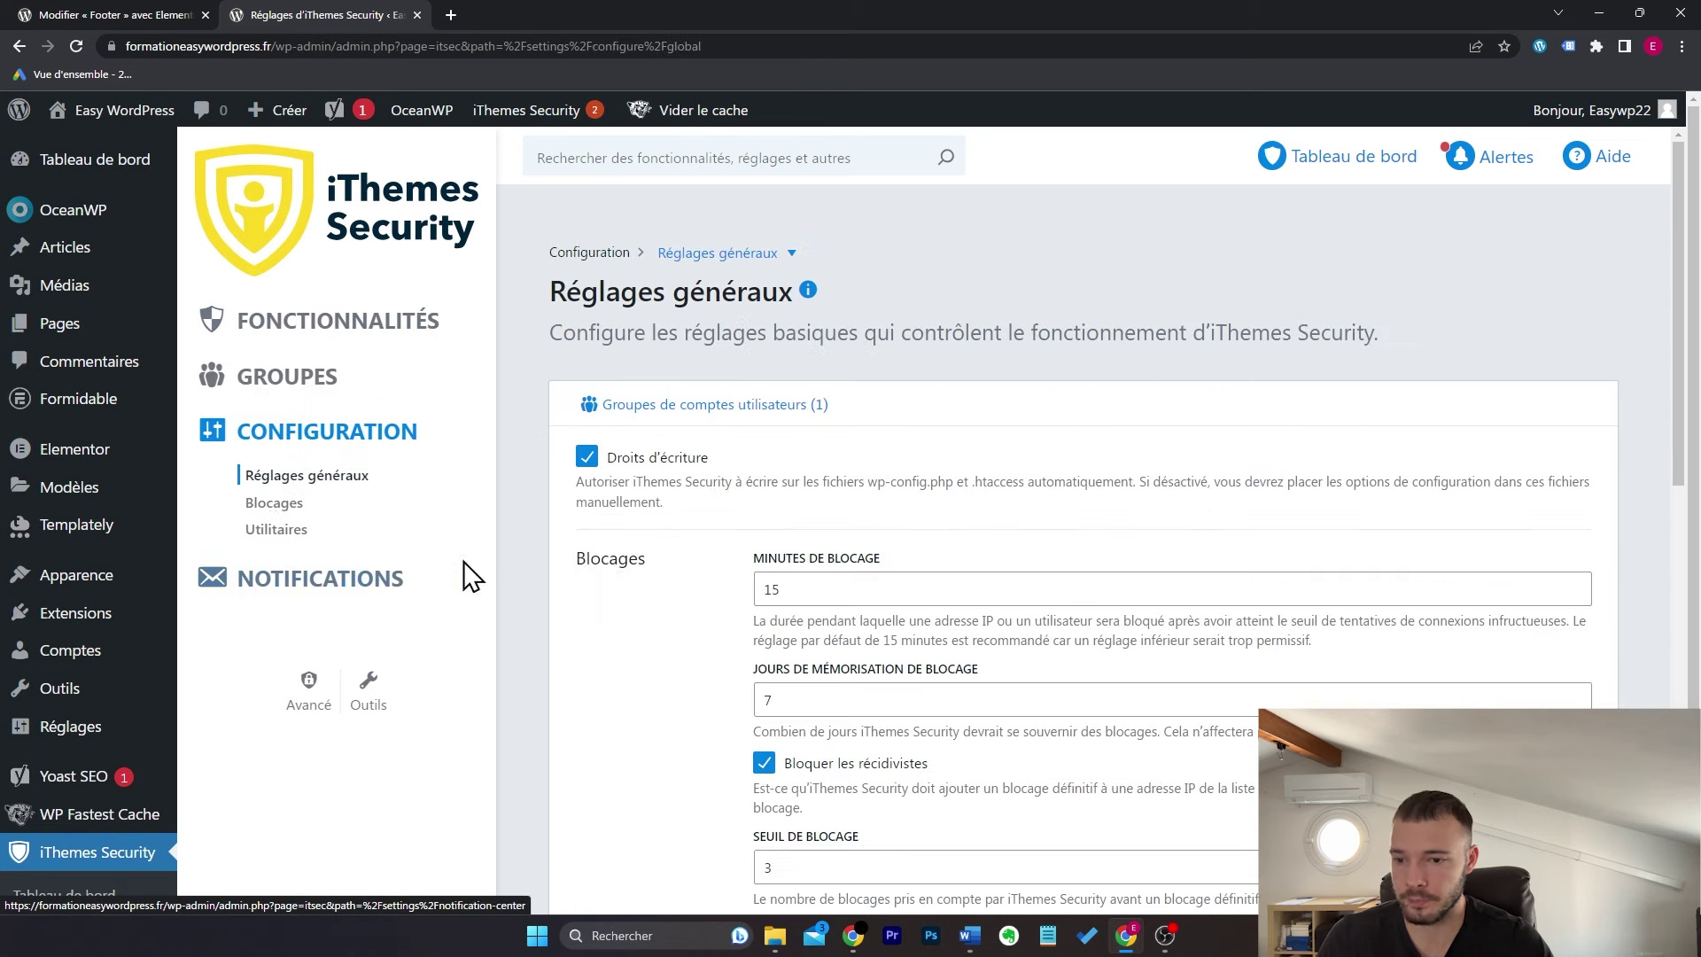
pyautogui.scroll(-3, 576, 570)
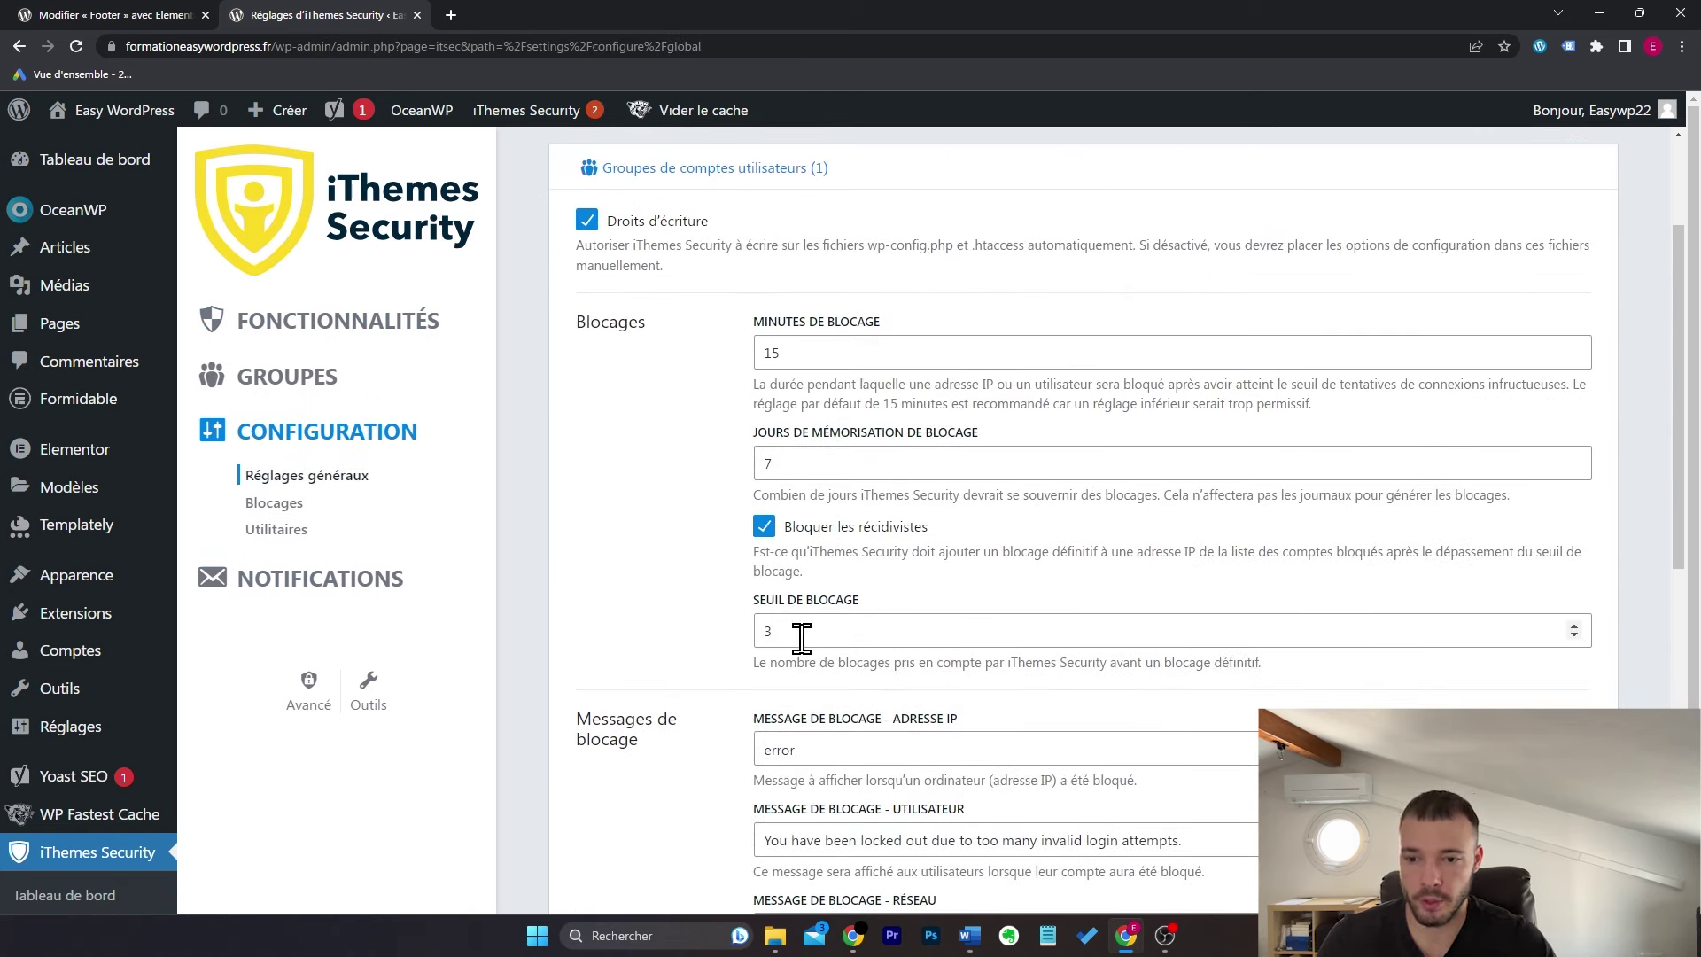
pyautogui.moveTo(803, 637); pyautogui.dragTo(753, 631)
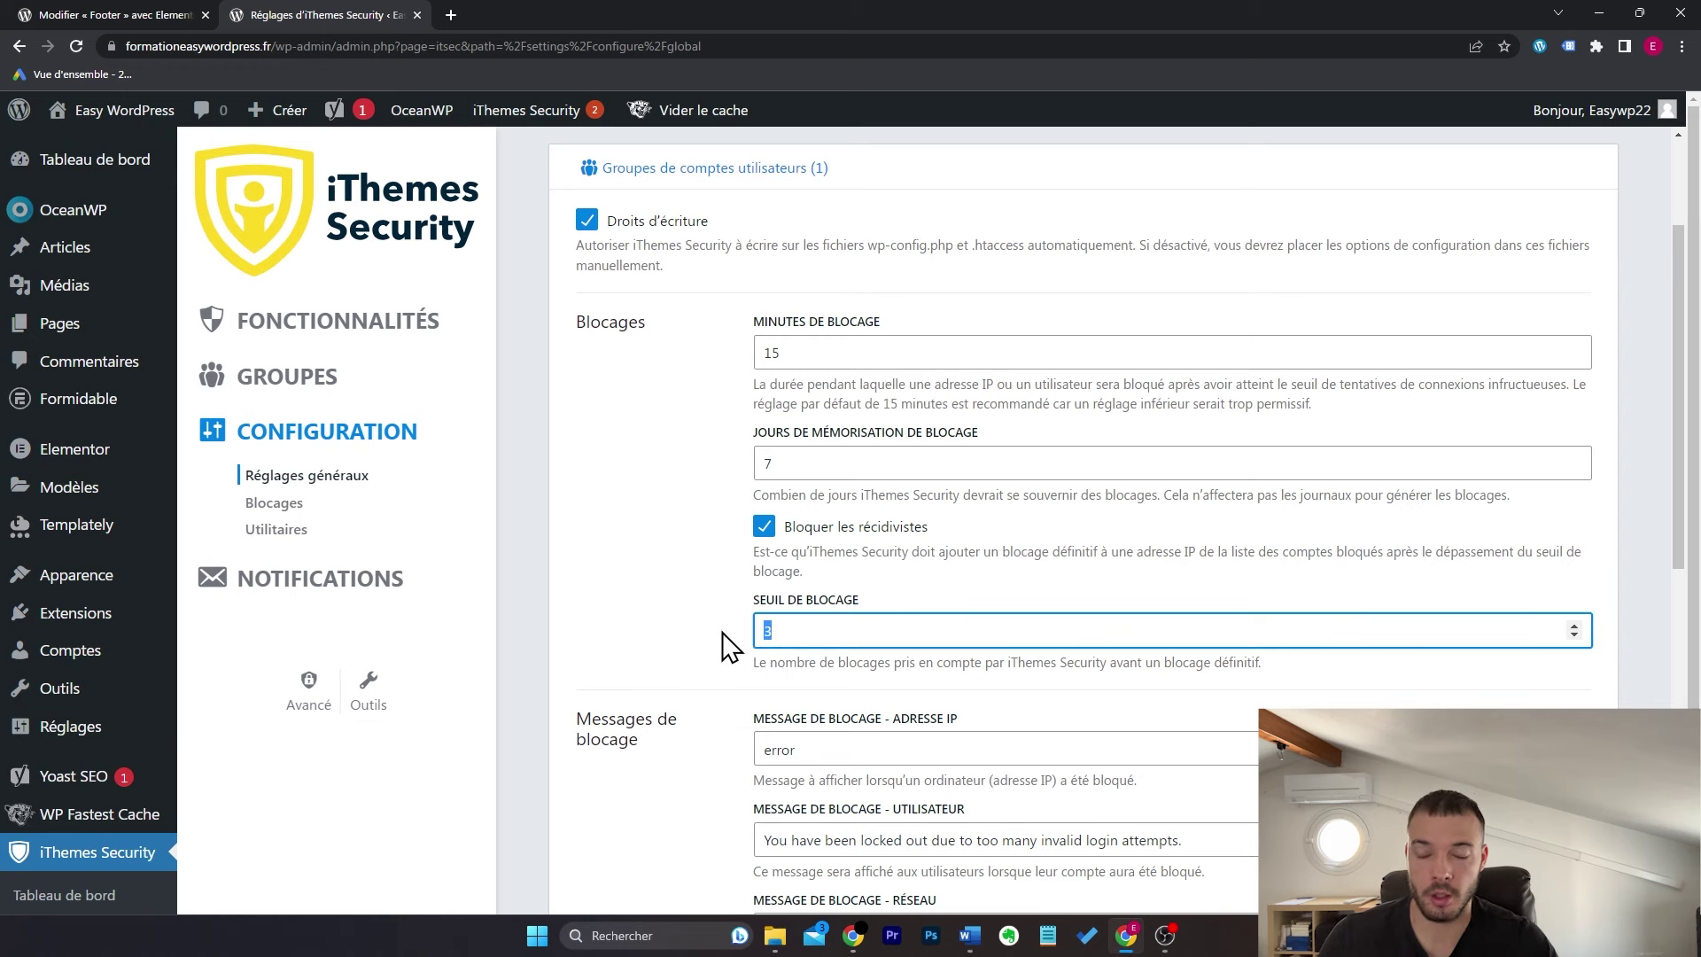
pyautogui.click(731, 640)
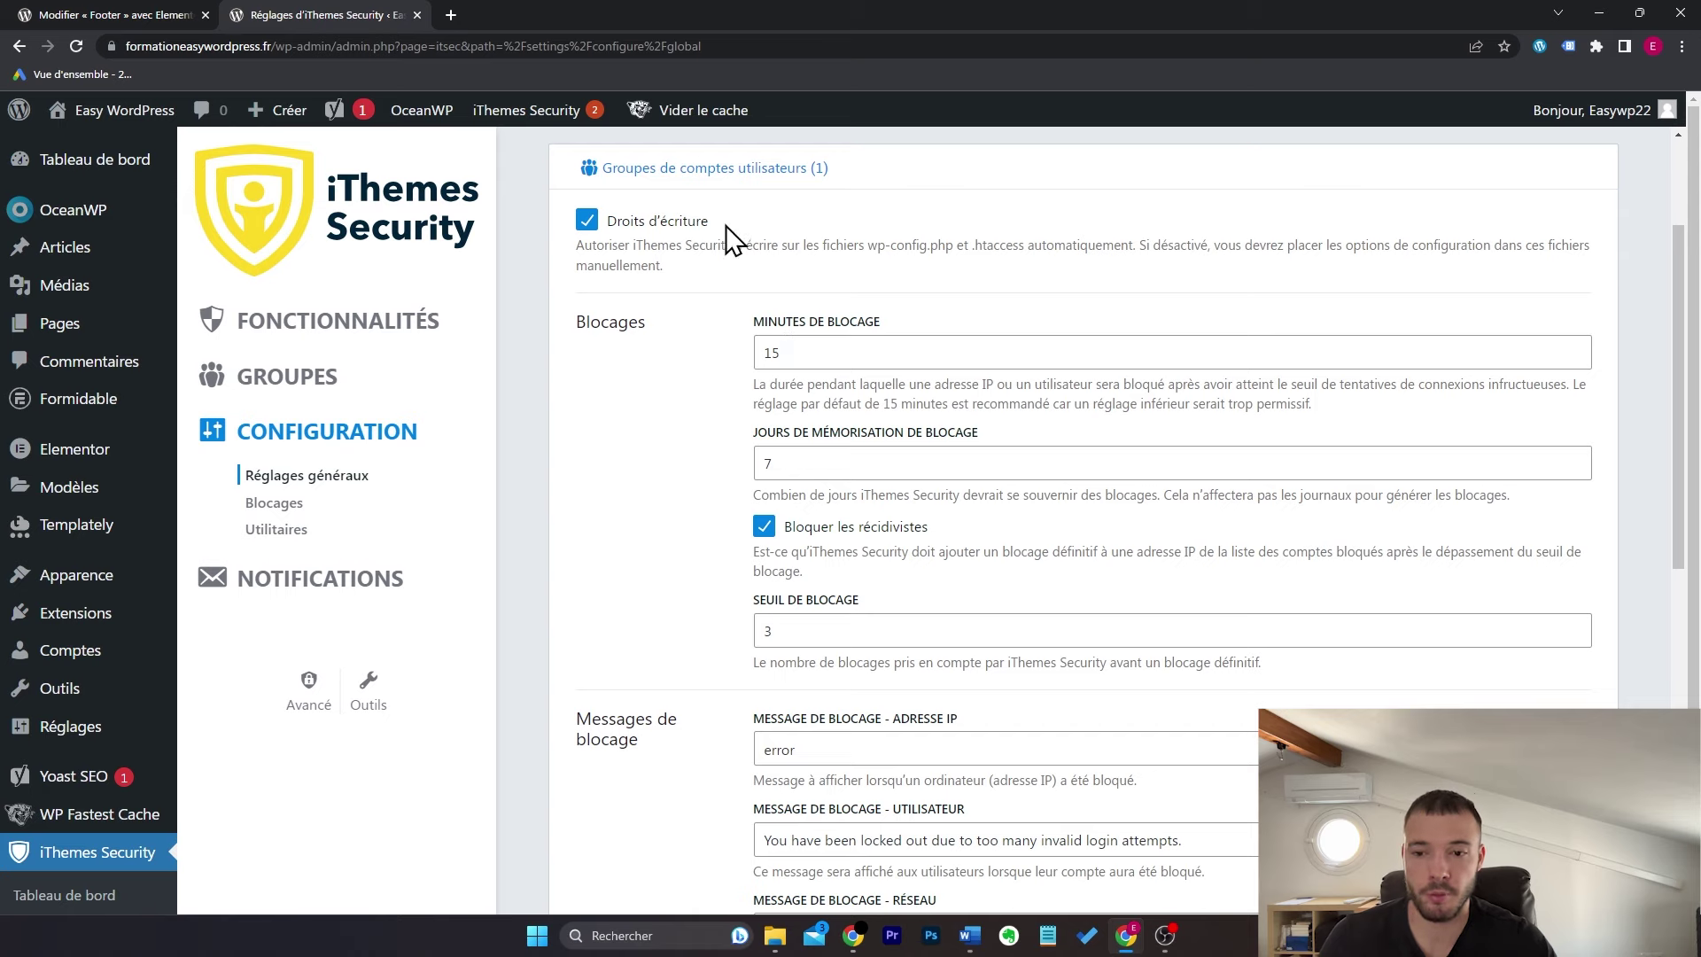
# Step: Check the local brute force lockout settings, then reach the advanced Déplacer la page de connexion option
pyautogui.click(294, 504)
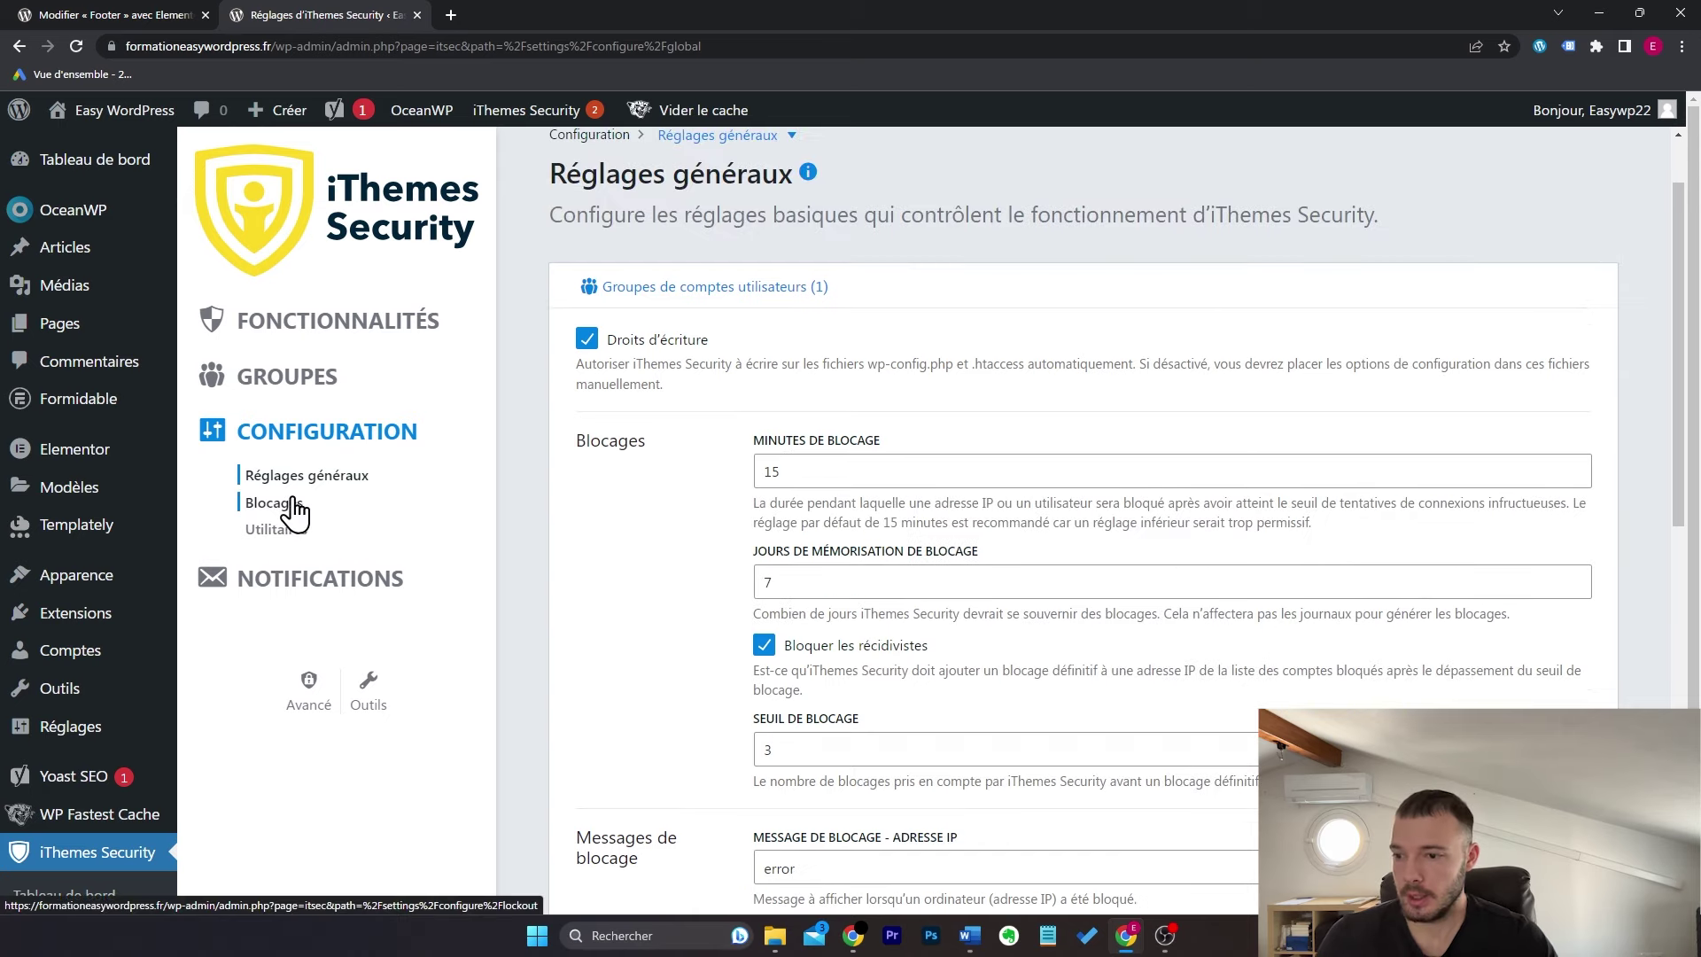
pyautogui.click(855, 414)
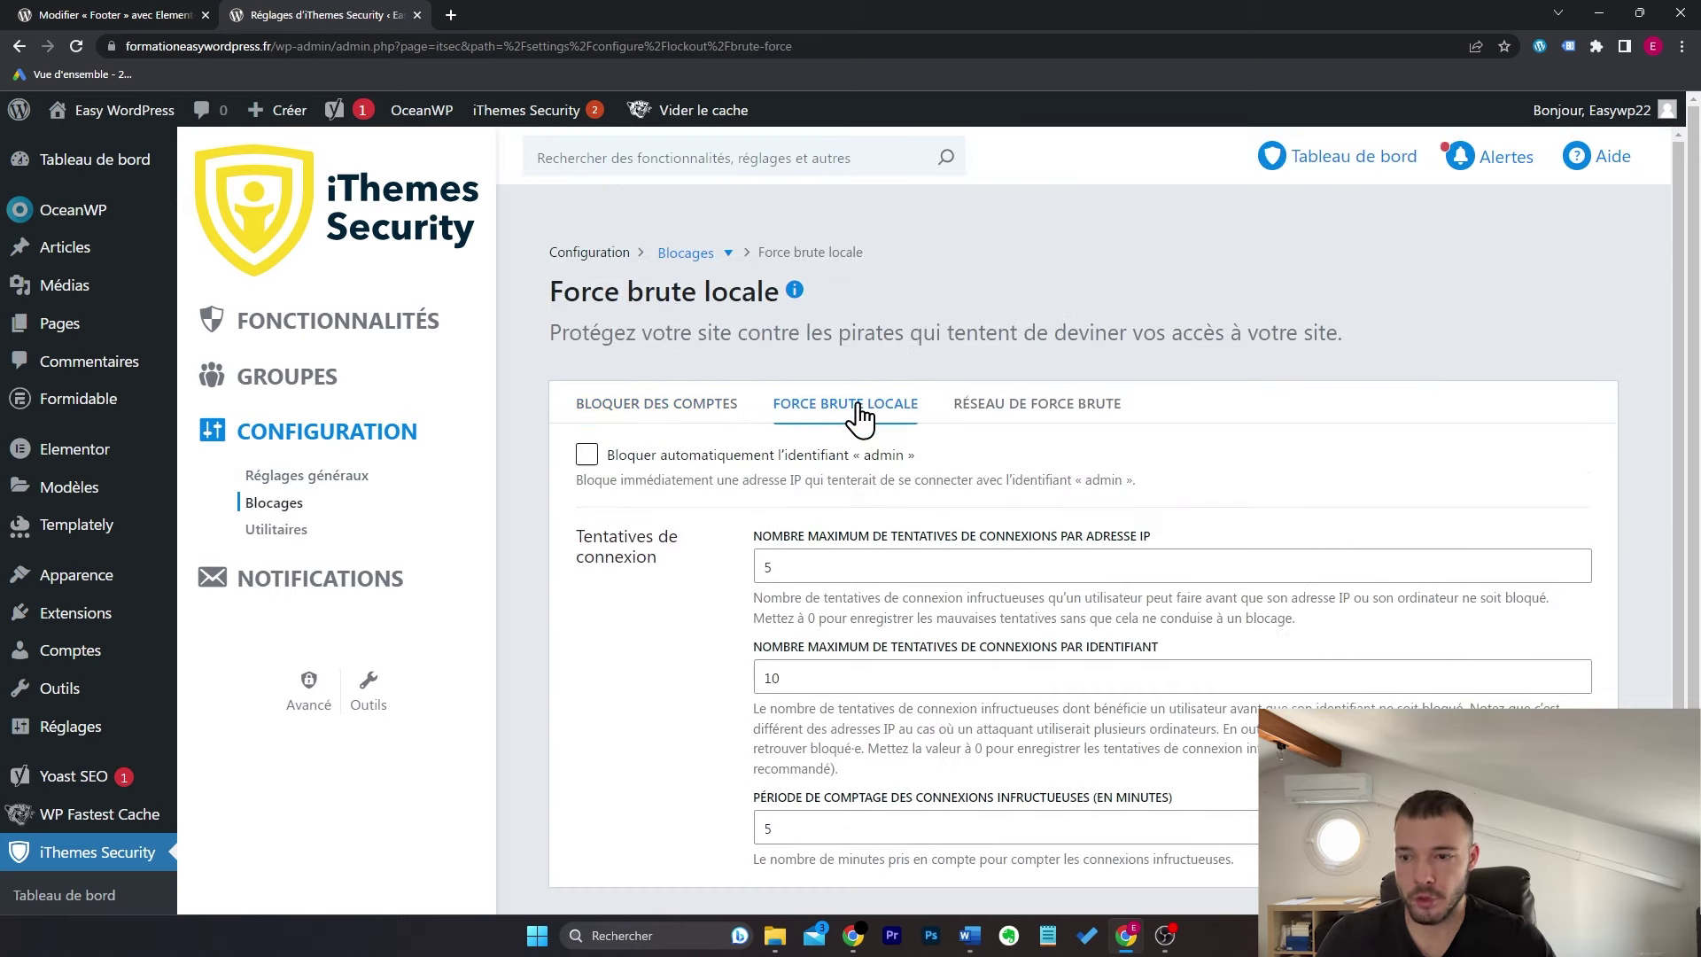
pyautogui.scroll(-1, 693, 608)
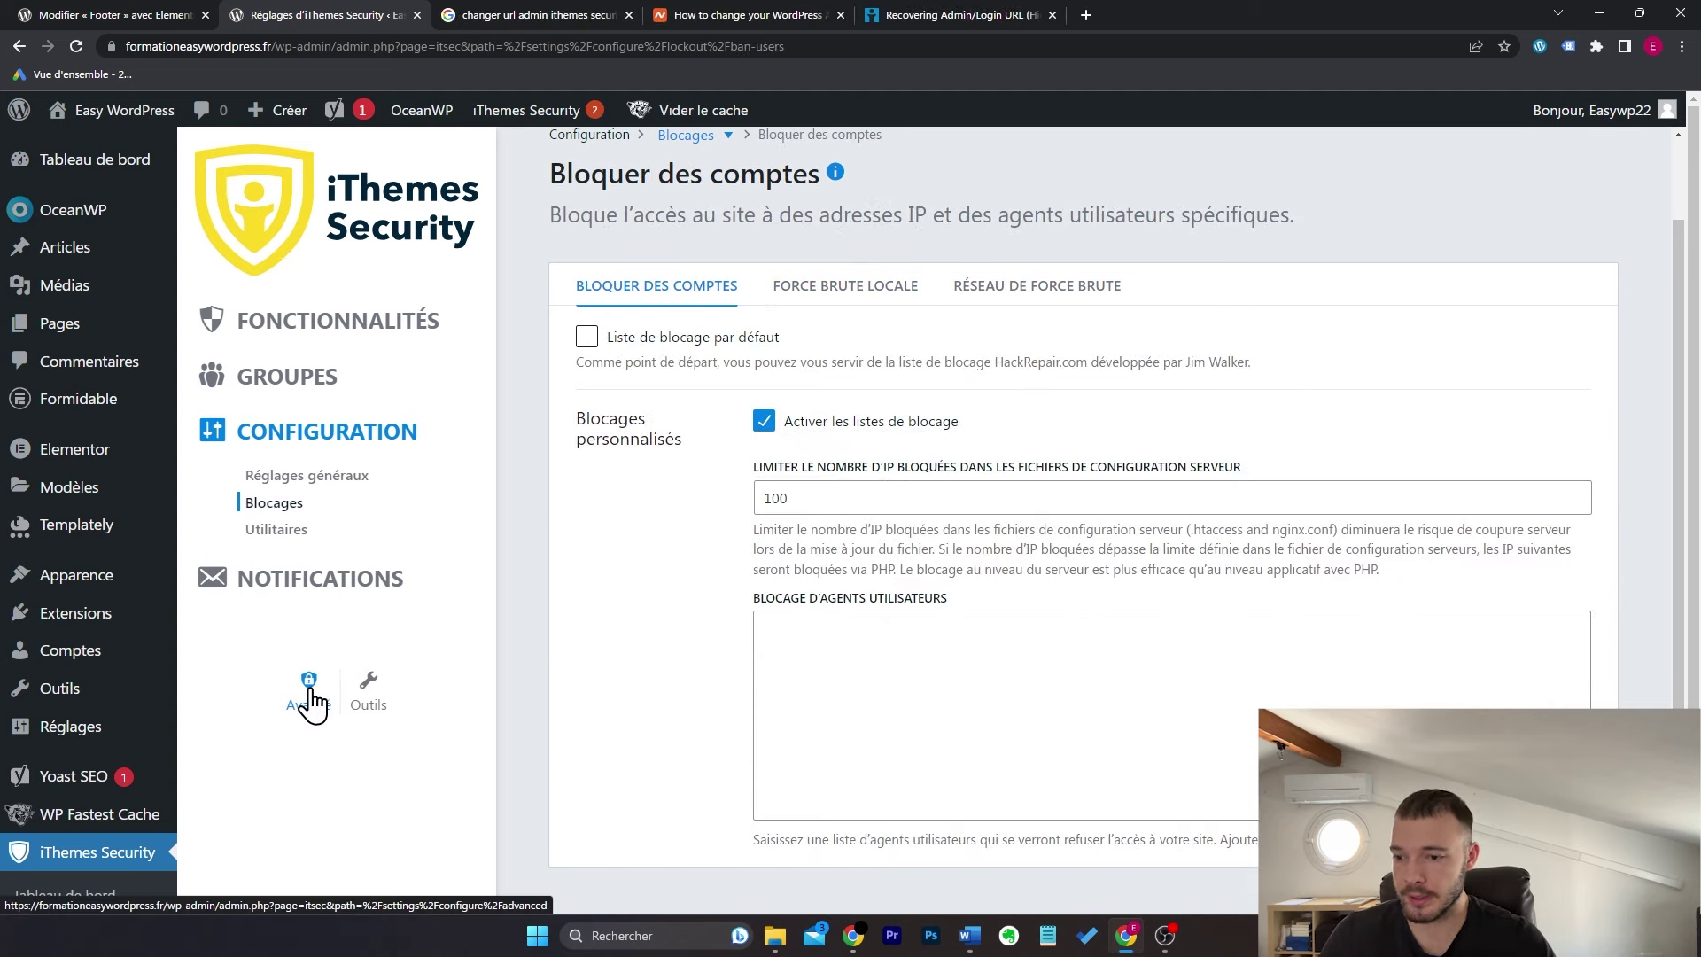
pyautogui.click(310, 695)
pyautogui.click(1117, 390)
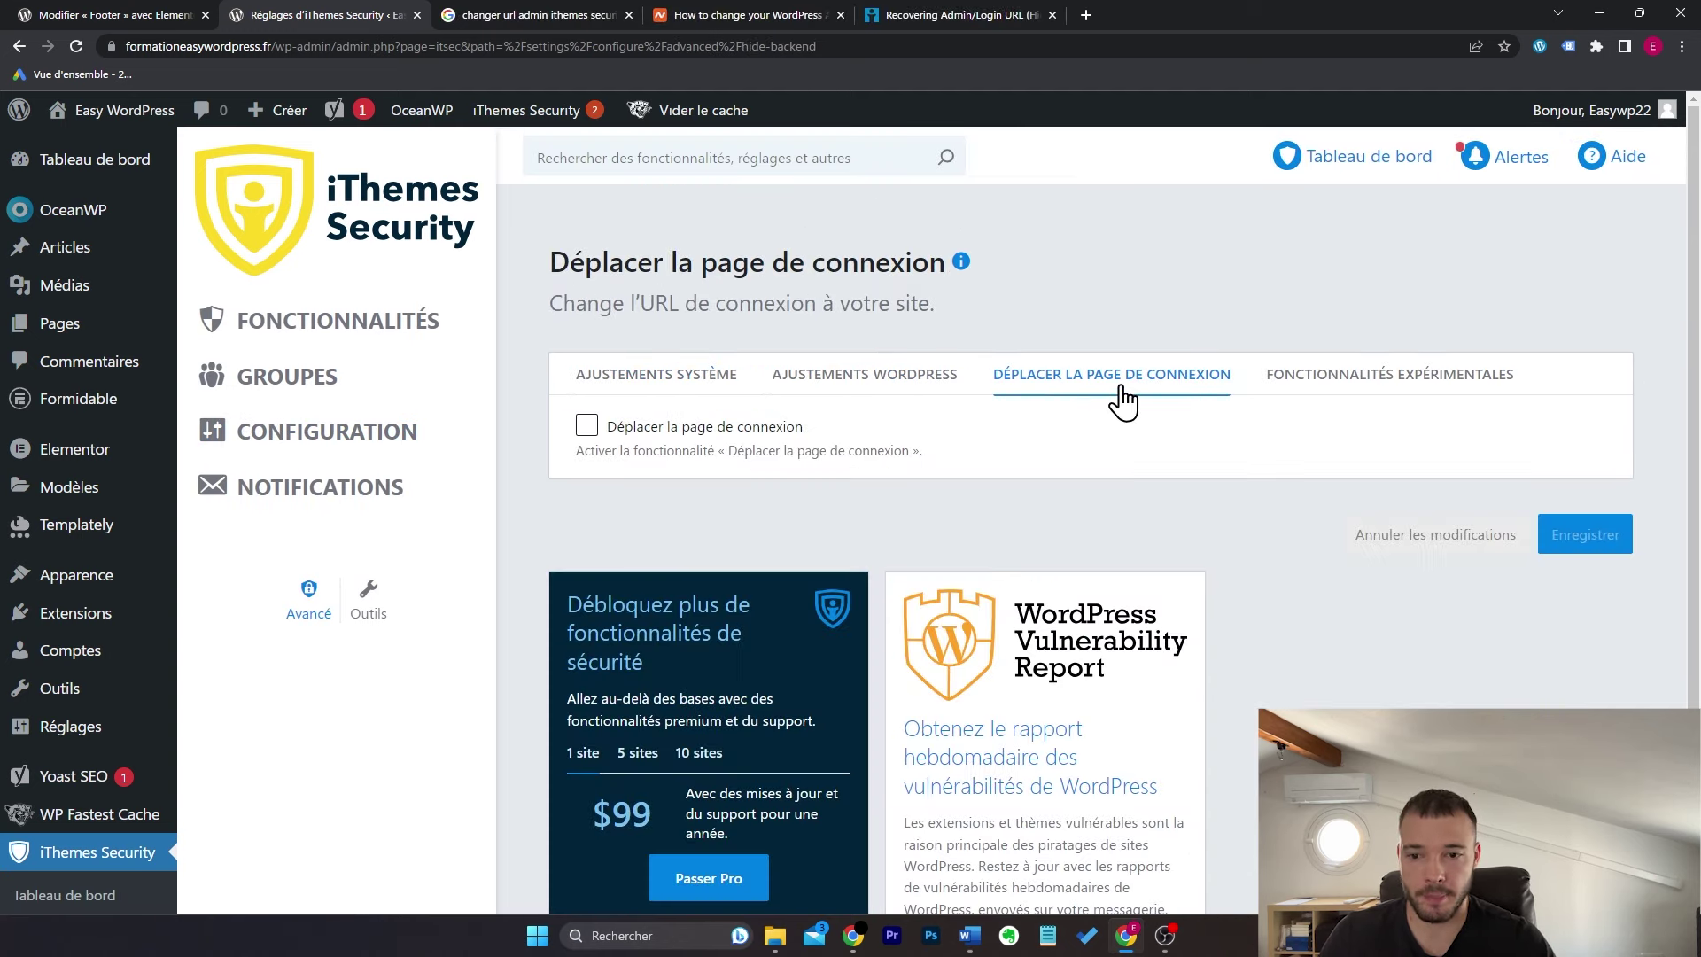
# Step: Try Déplacer la page de connexion with the wplogin slug, untick it, then go to Extensions > Ajouter
pyautogui.click(588, 427)
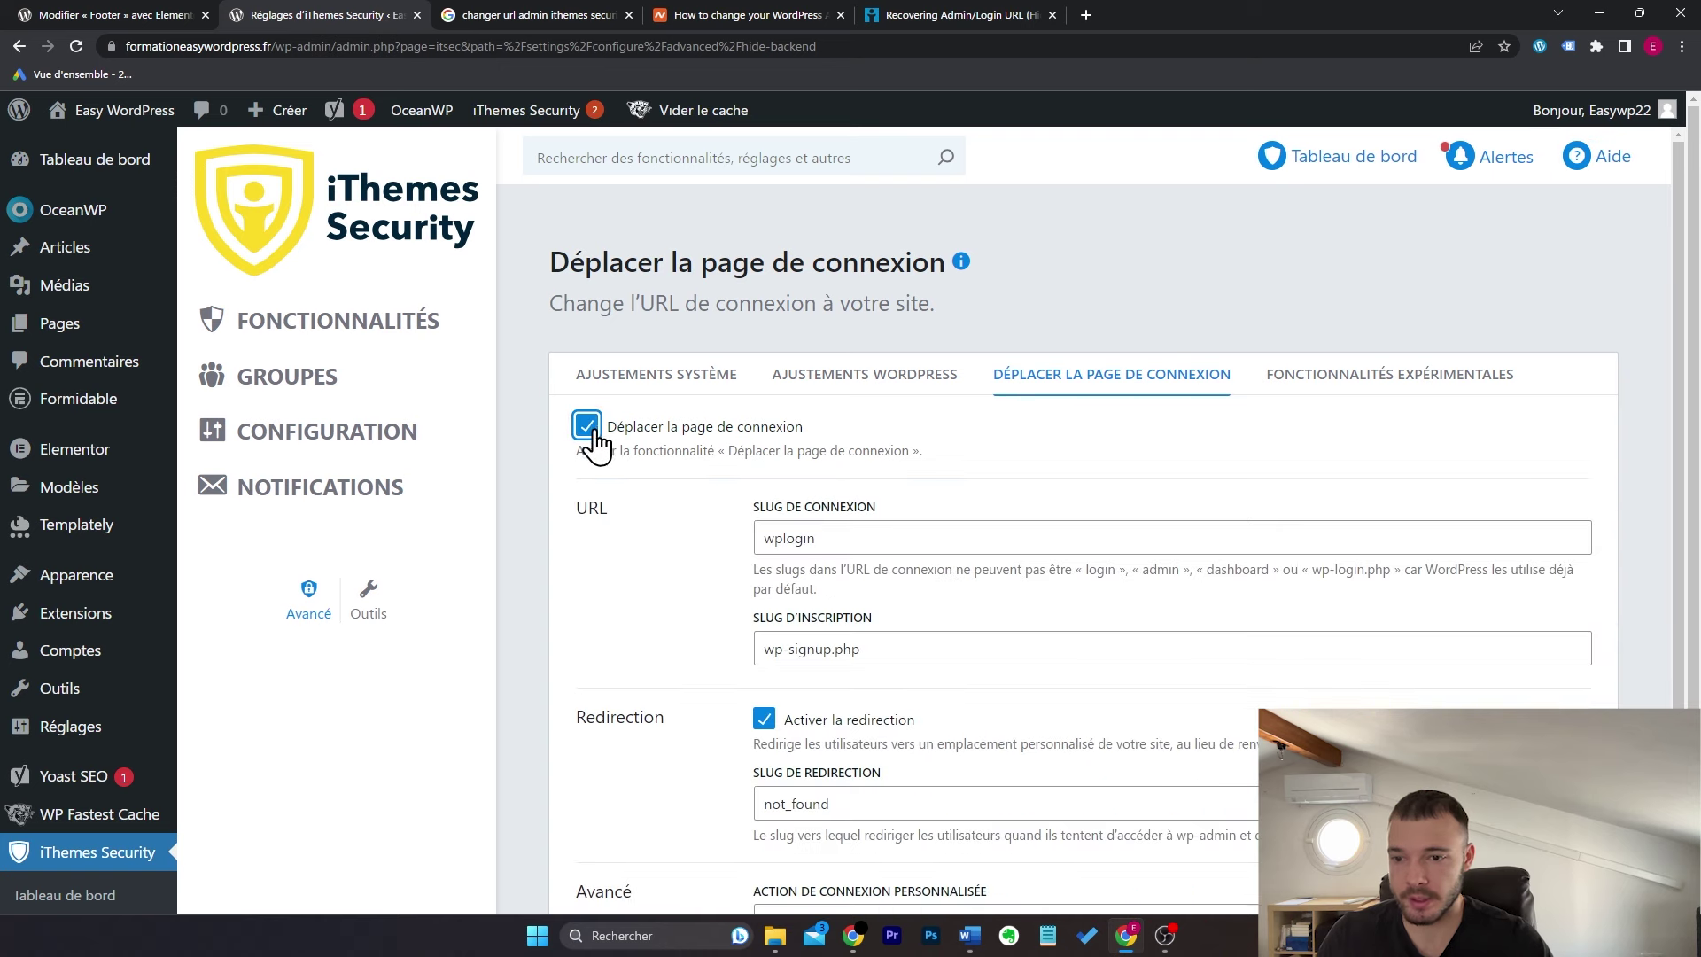
pyautogui.moveTo(884, 527); pyautogui.dragTo(744, 553)
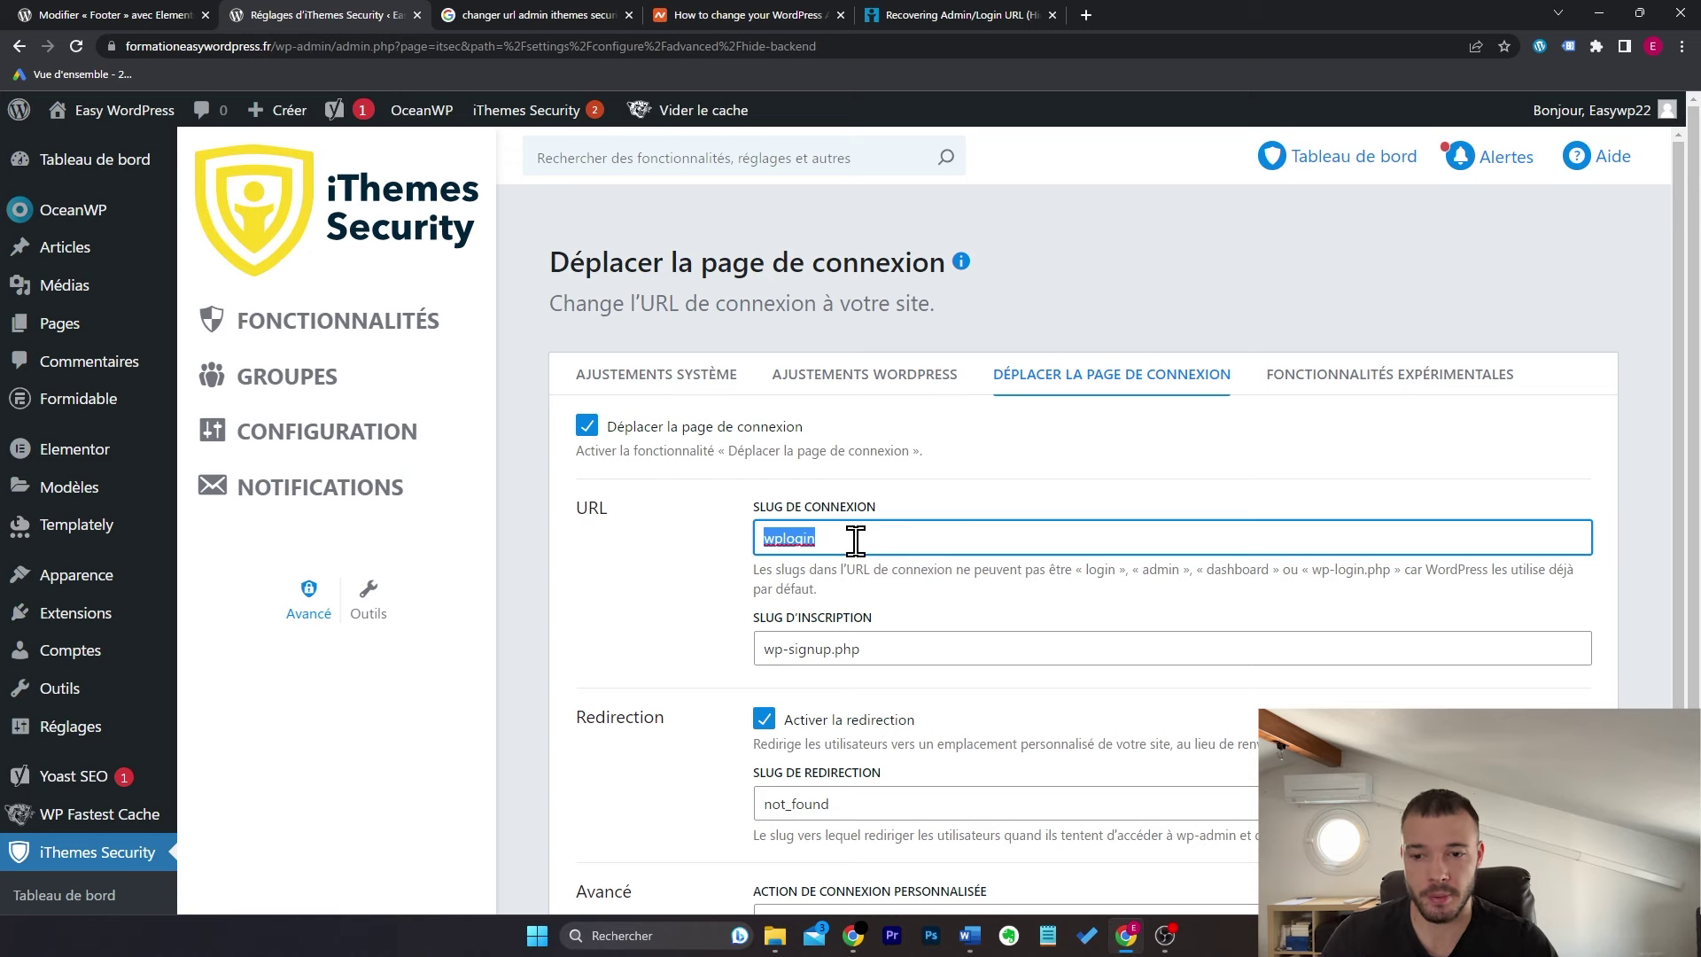
pyautogui.scroll(-1, 712, 573)
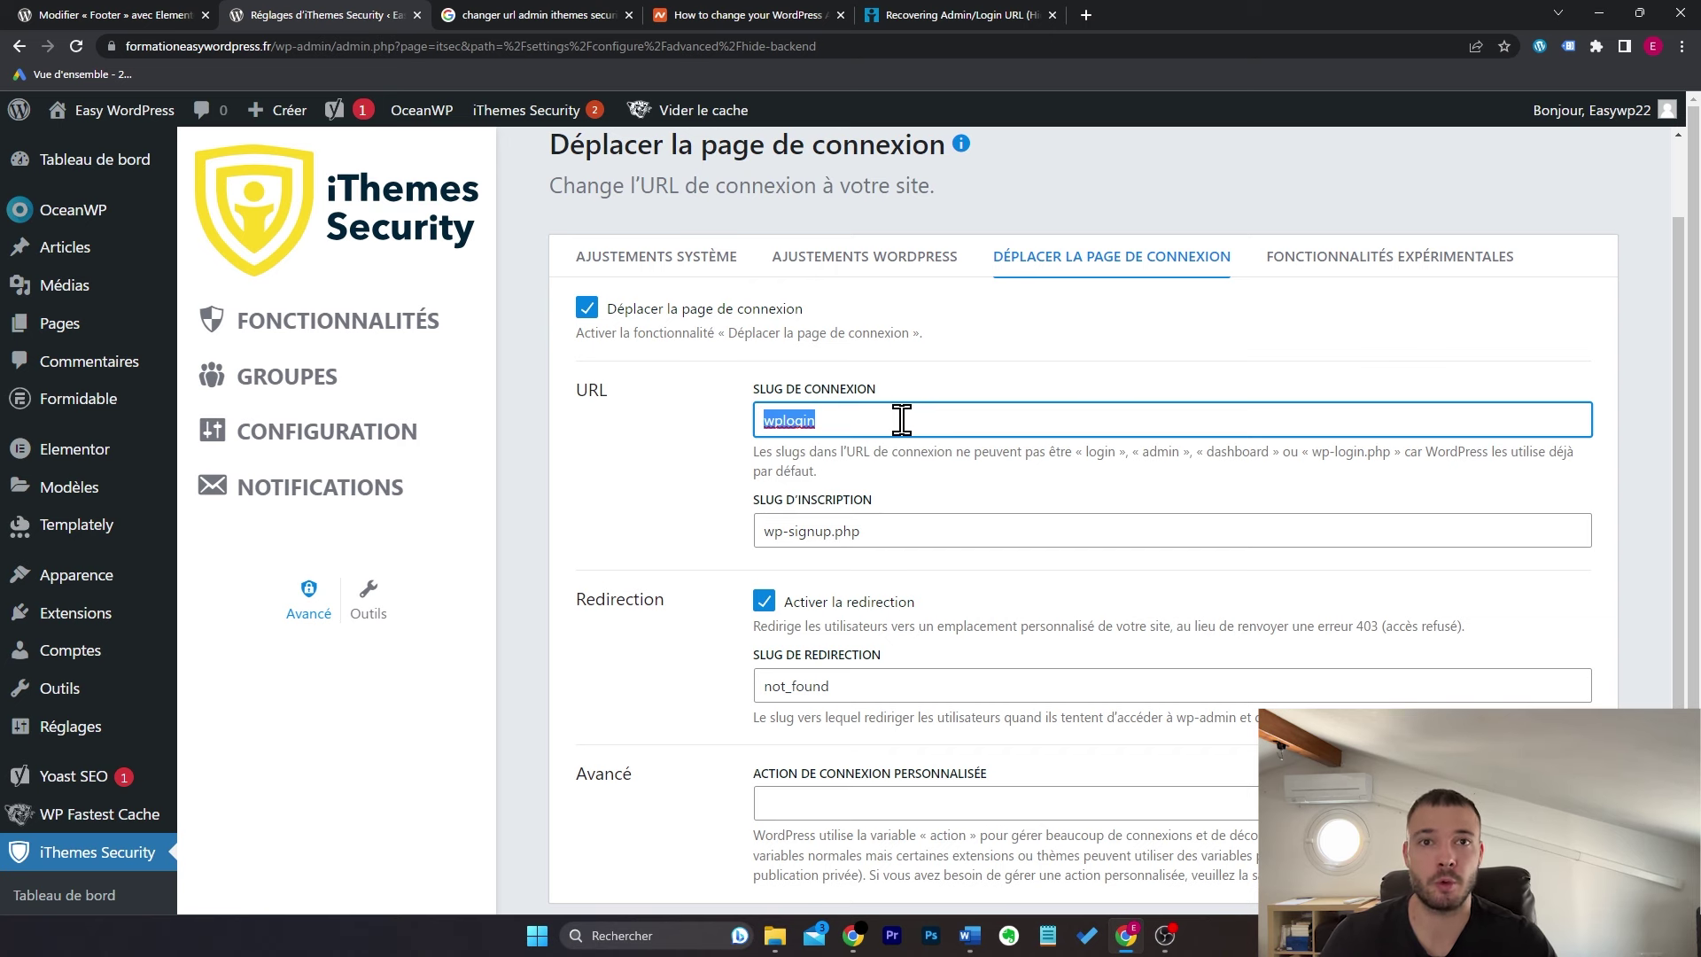
pyautogui.click(586, 307)
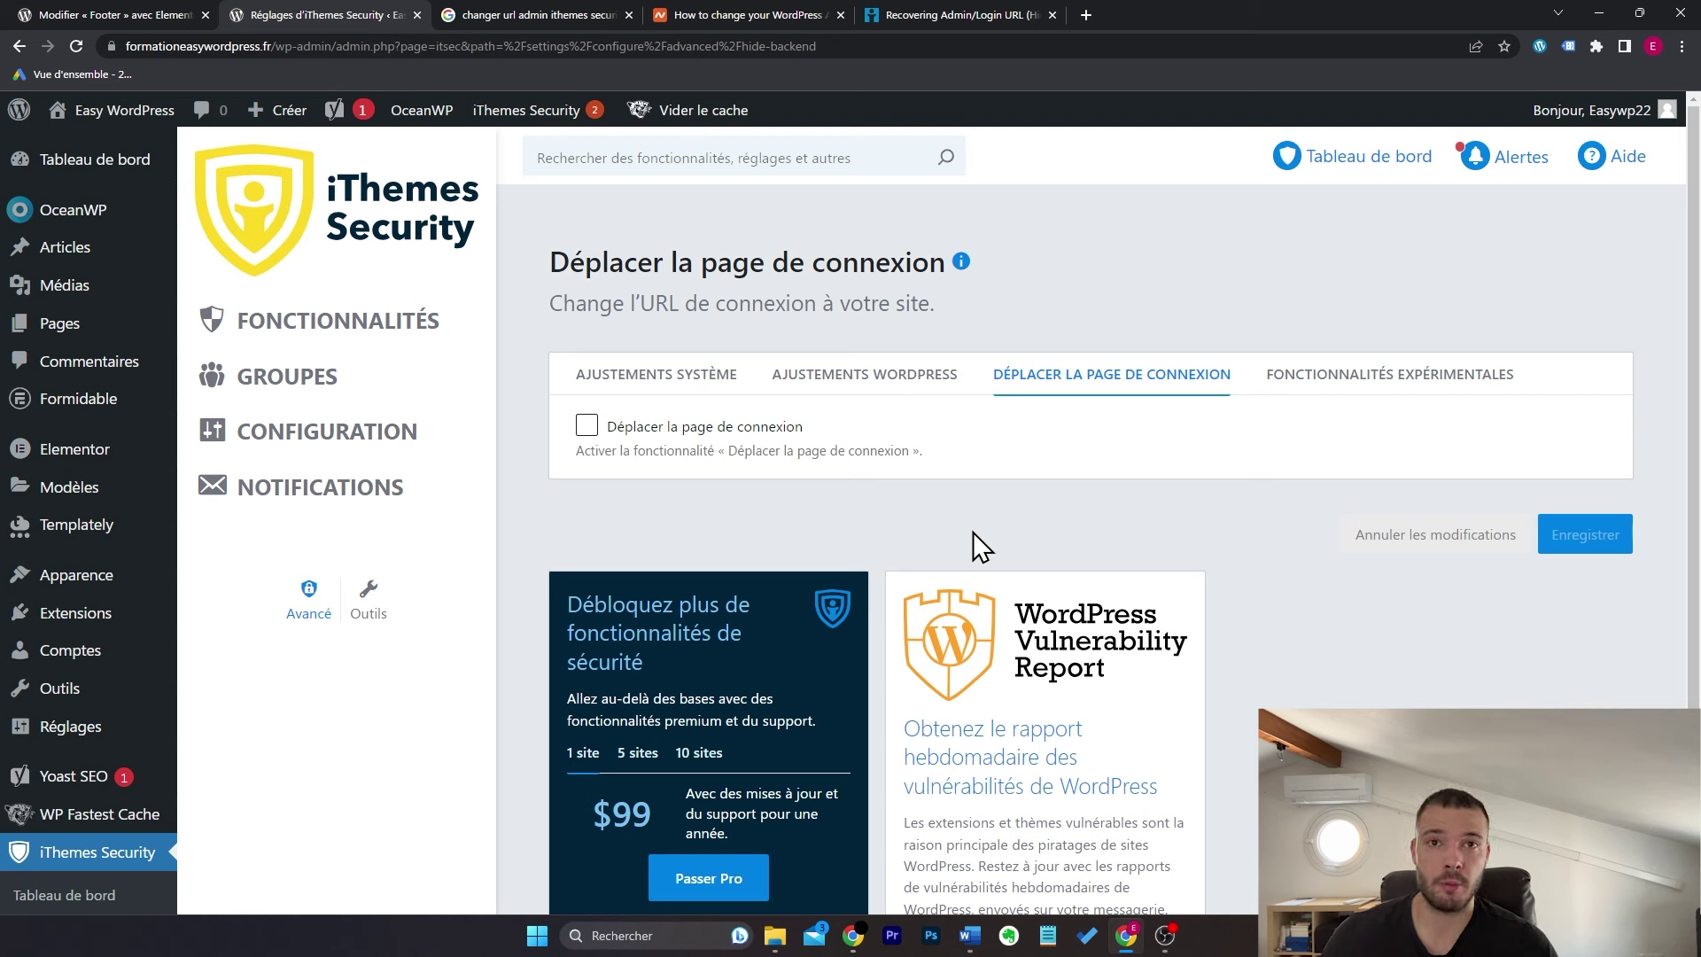
pyautogui.click(263, 649)
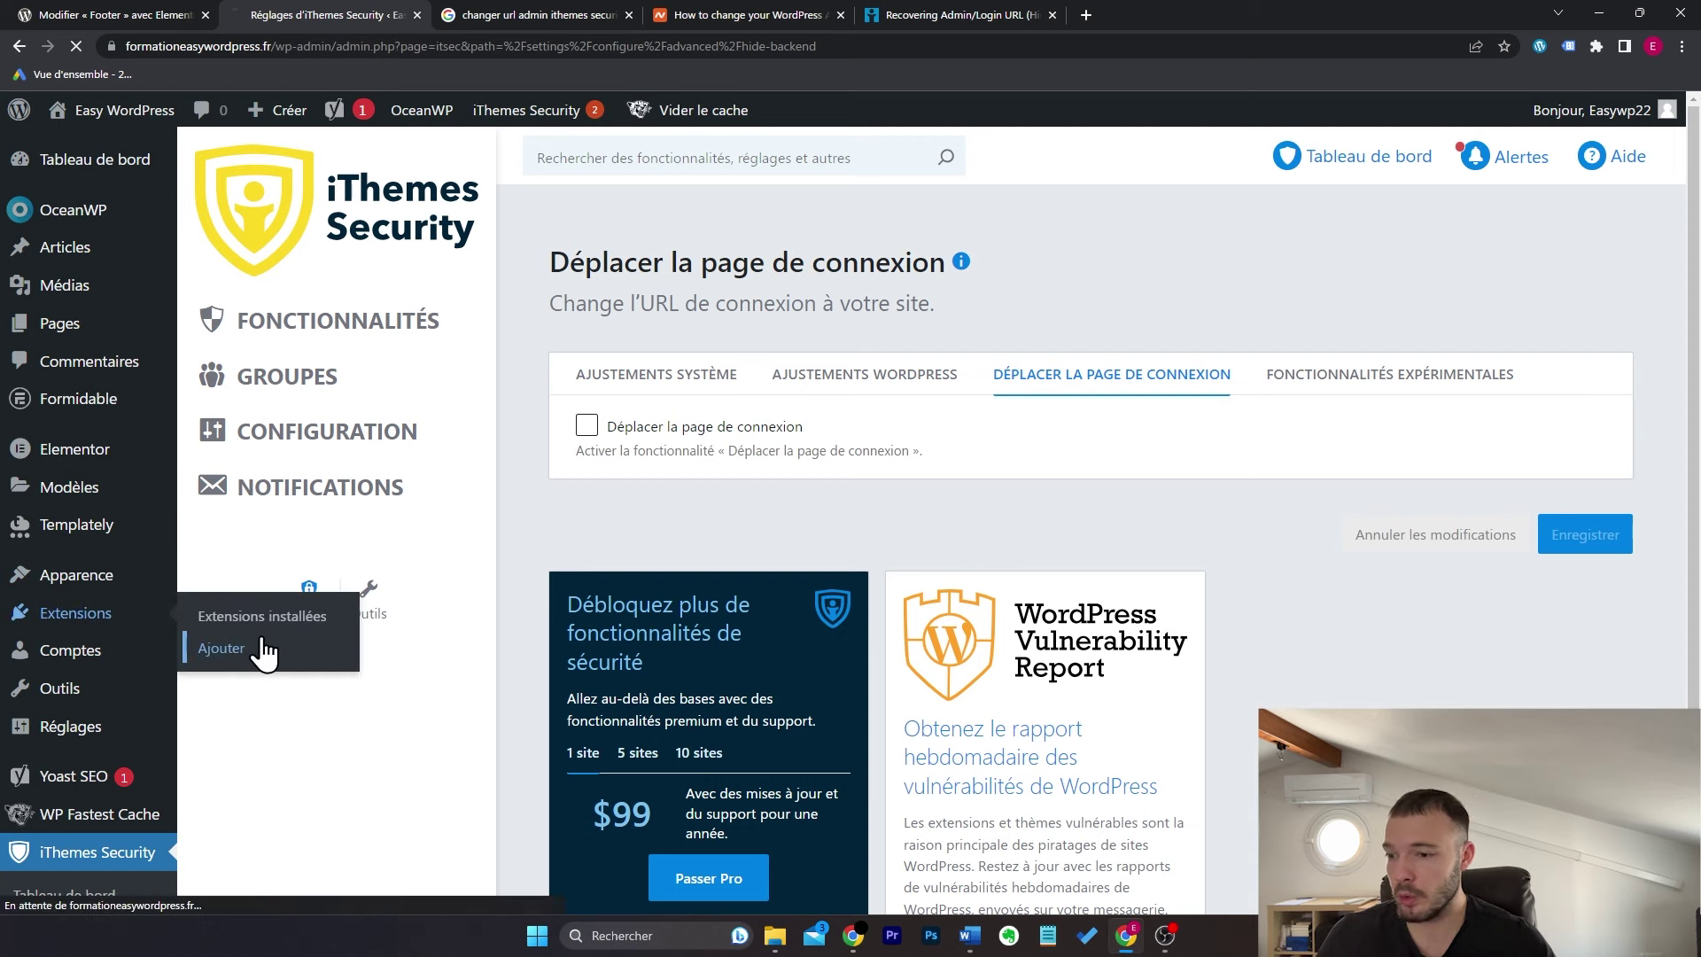
# Step: Search 'updraft plus', install and activate UpdraftPlus, and dismiss its first-backup tour popup
pyautogui.write('upd')
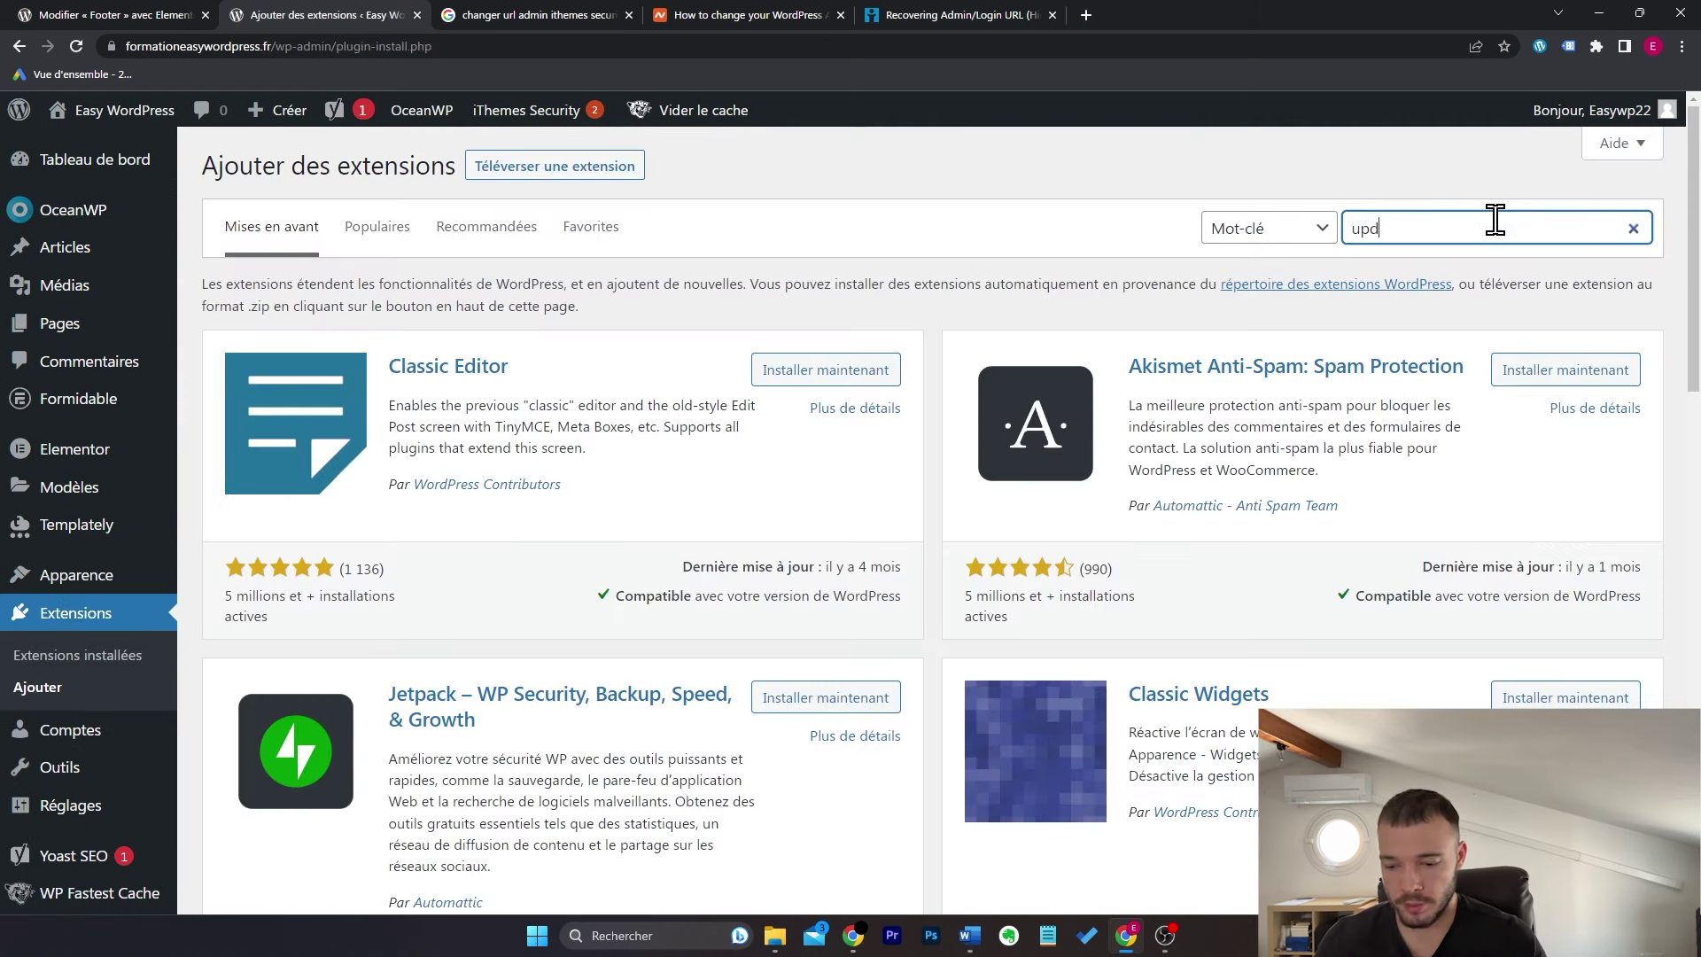
pyautogui.write('raft plus')
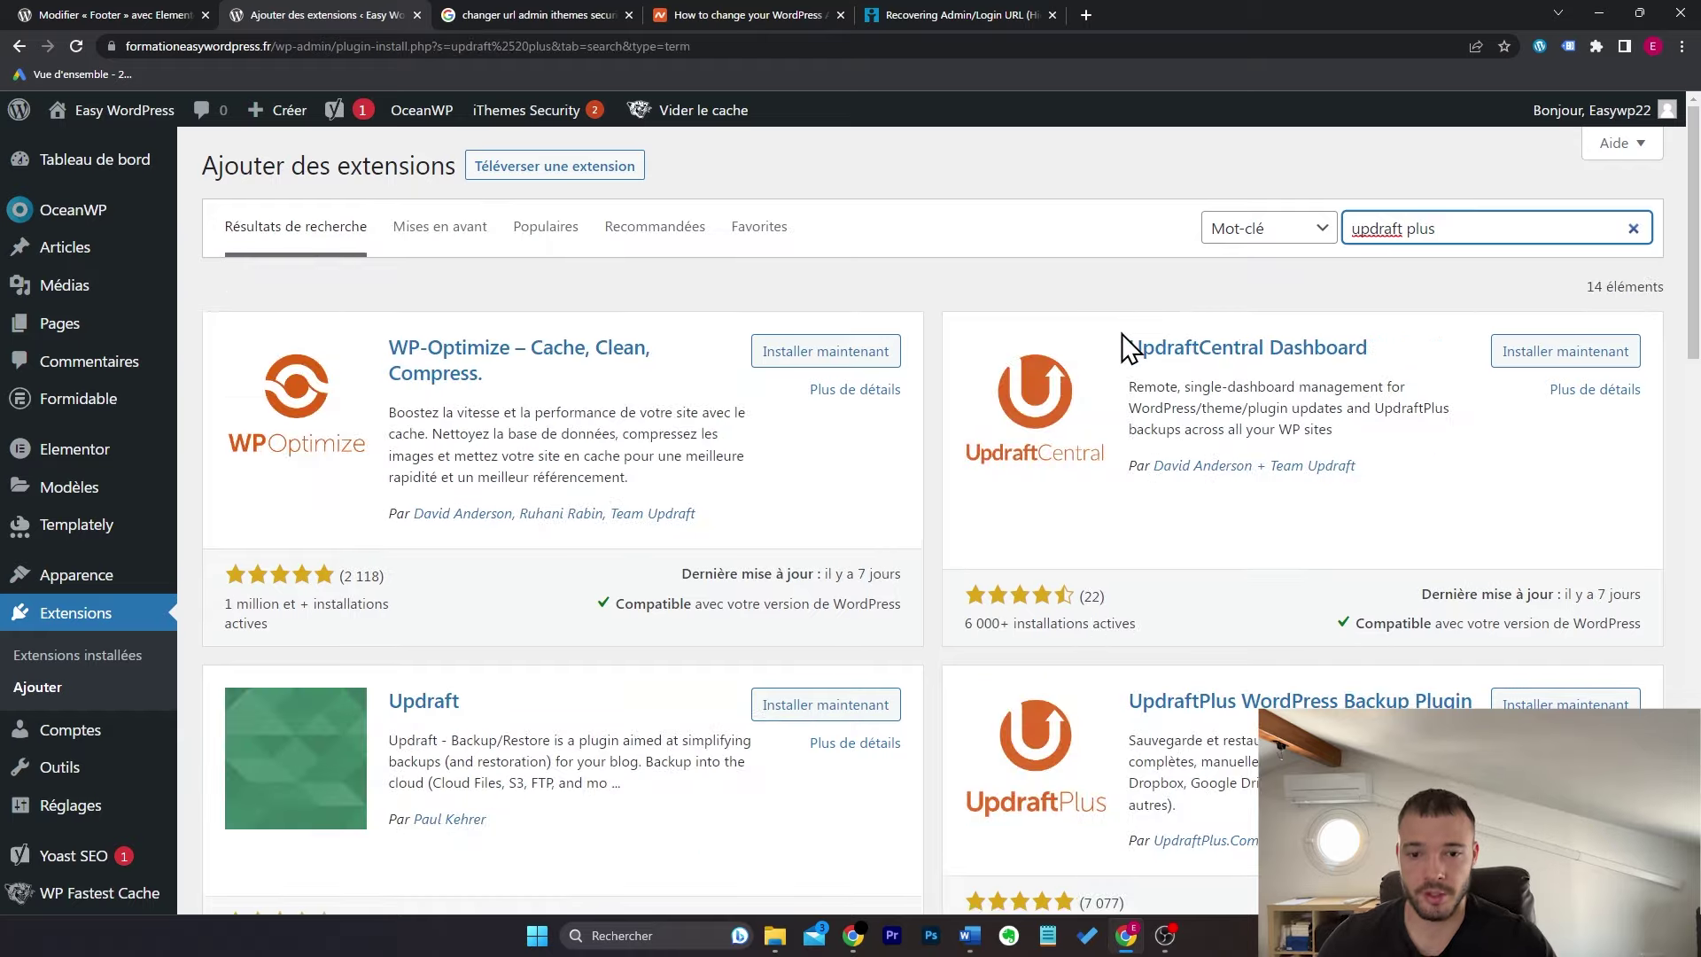
pyautogui.scroll(-2, 1122, 333)
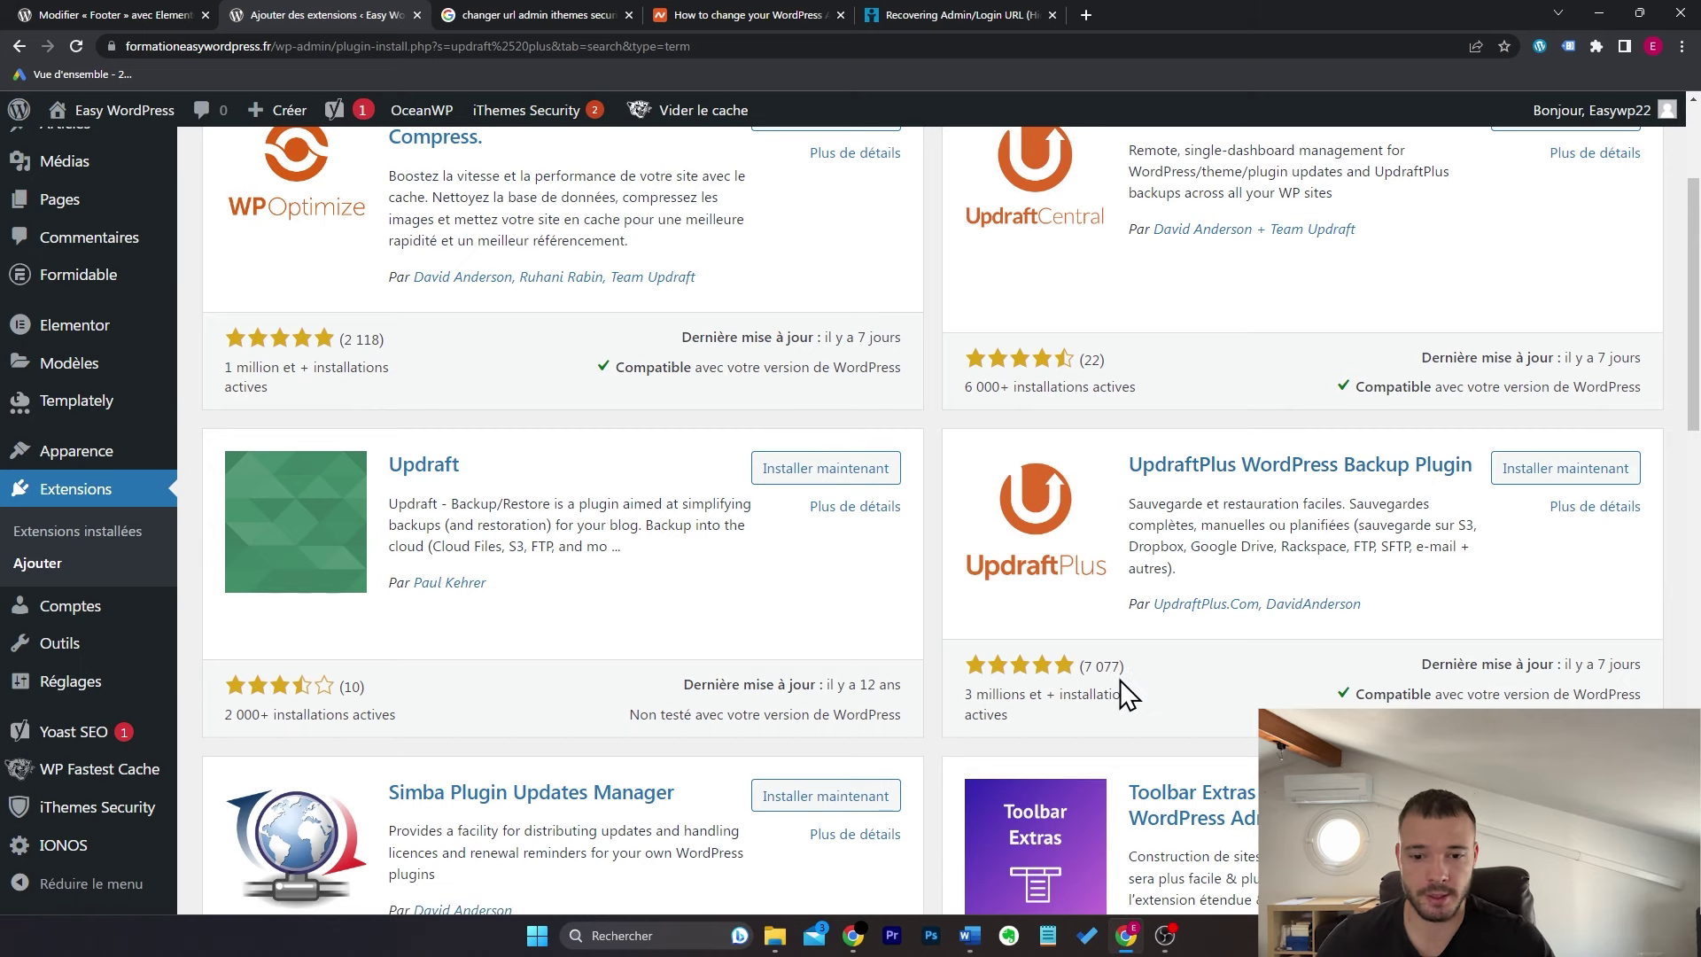
pyautogui.click(1523, 470)
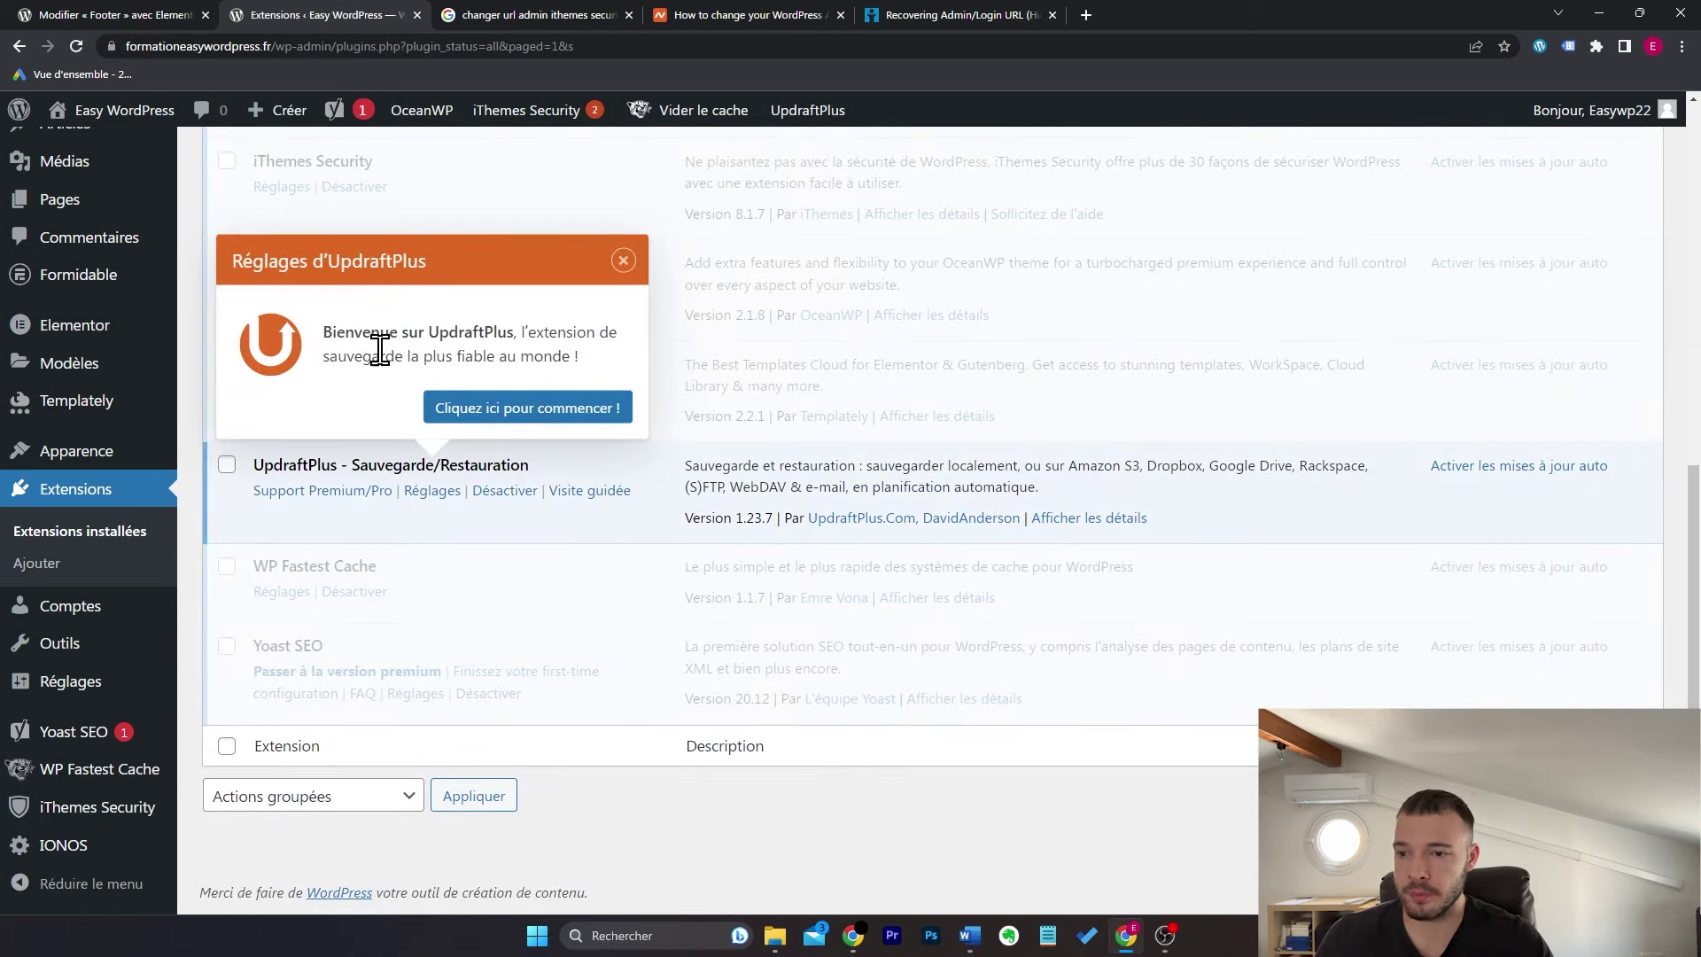
pyautogui.click(488, 415)
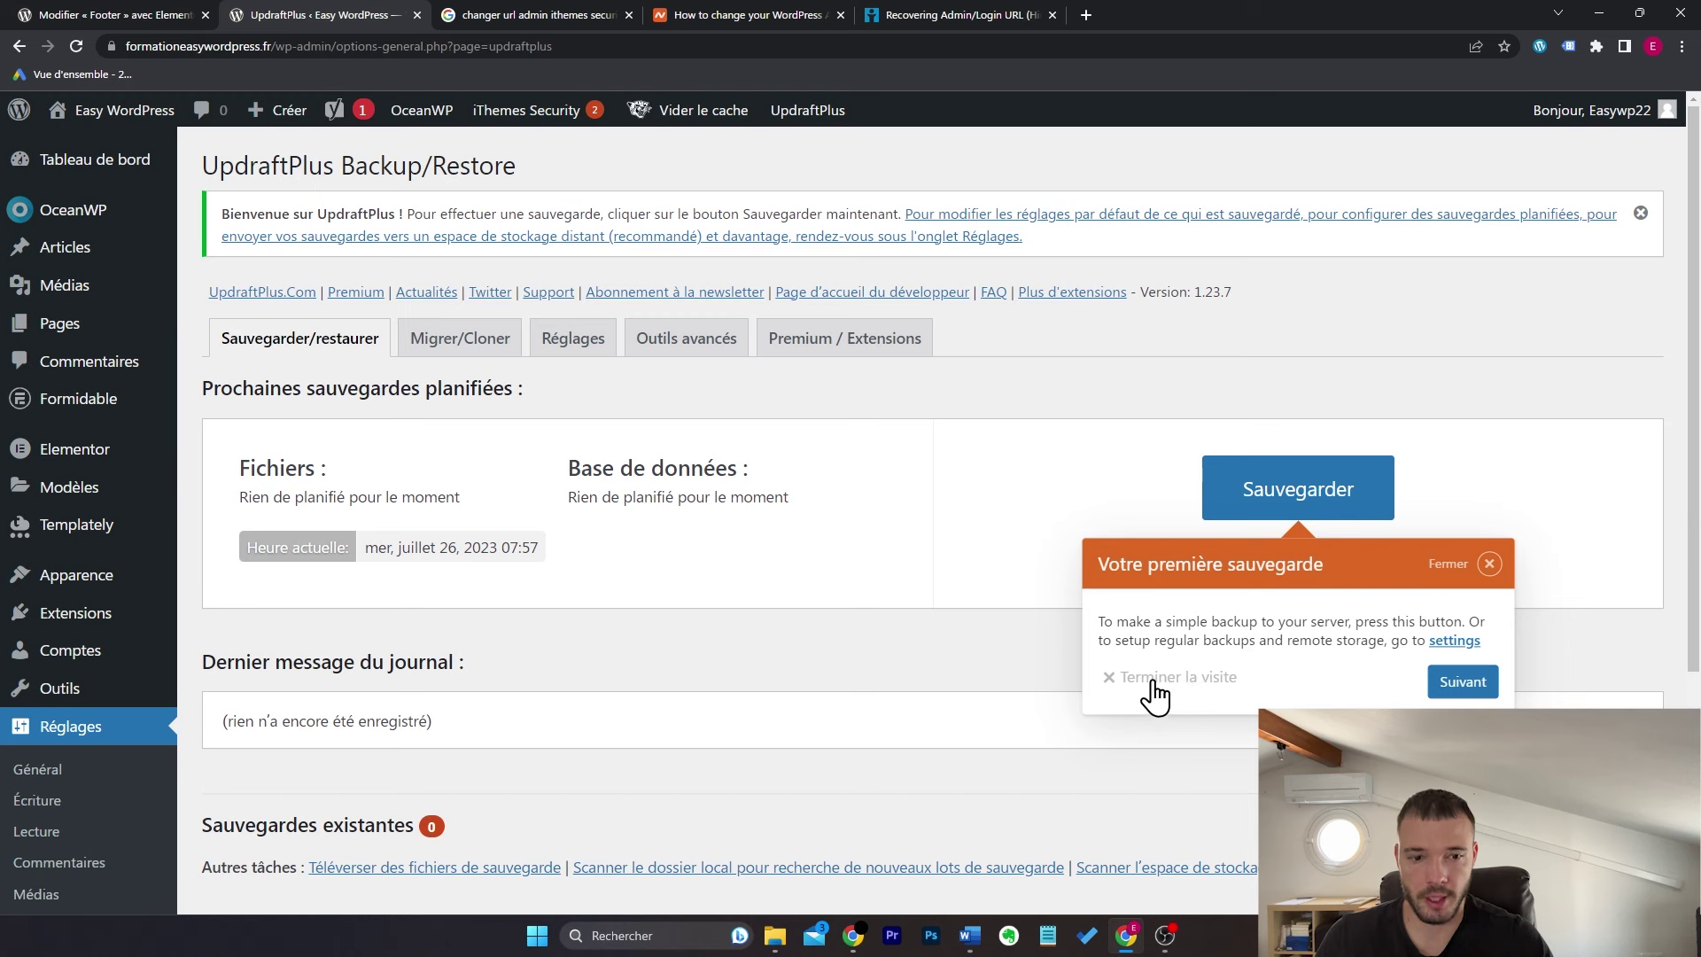
pyautogui.click(1149, 678)
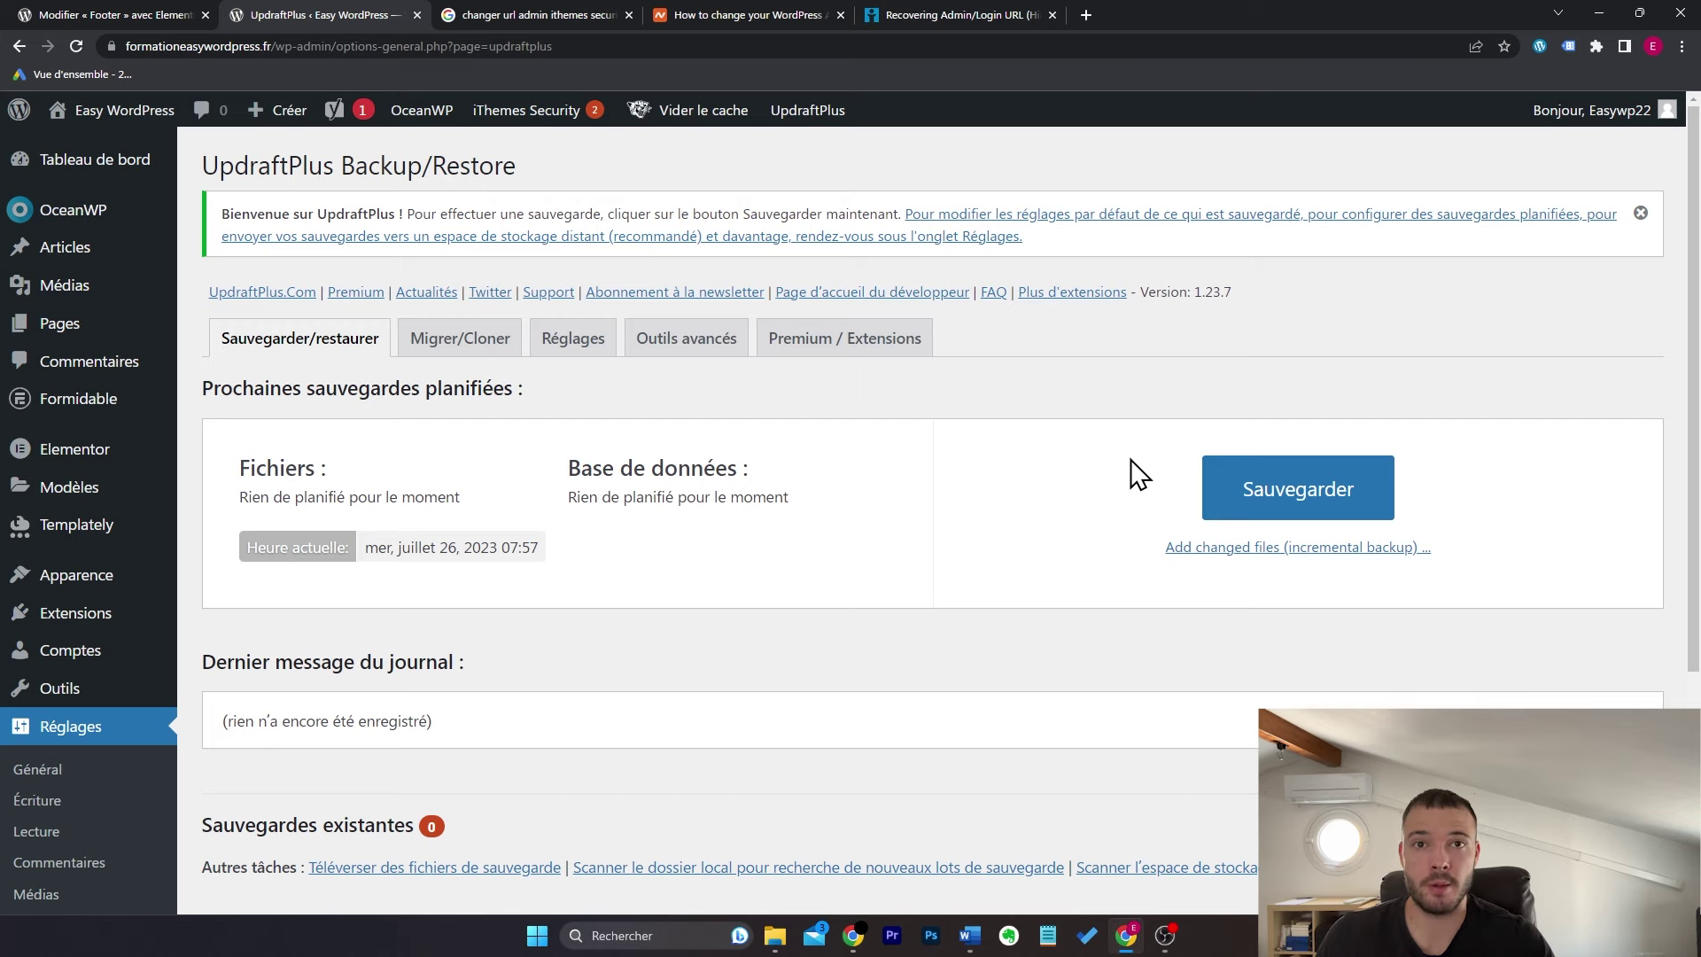
pyautogui.scroll(-4, 1134, 475)
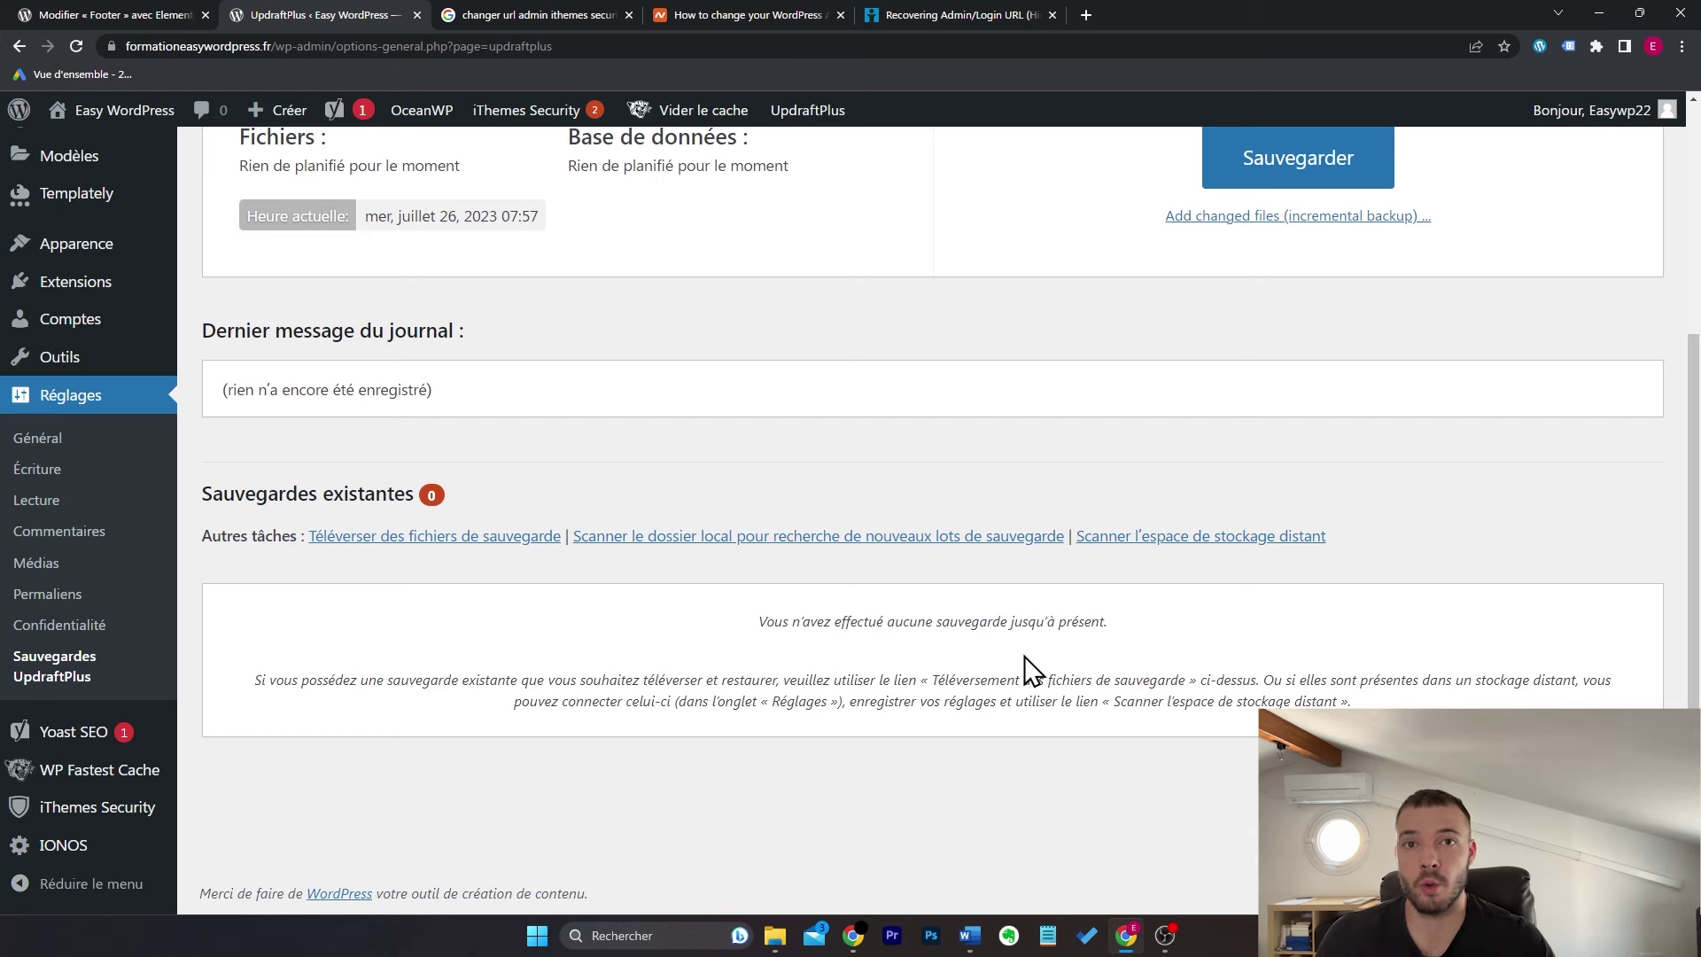
pyautogui.scroll(4, 1271, 532)
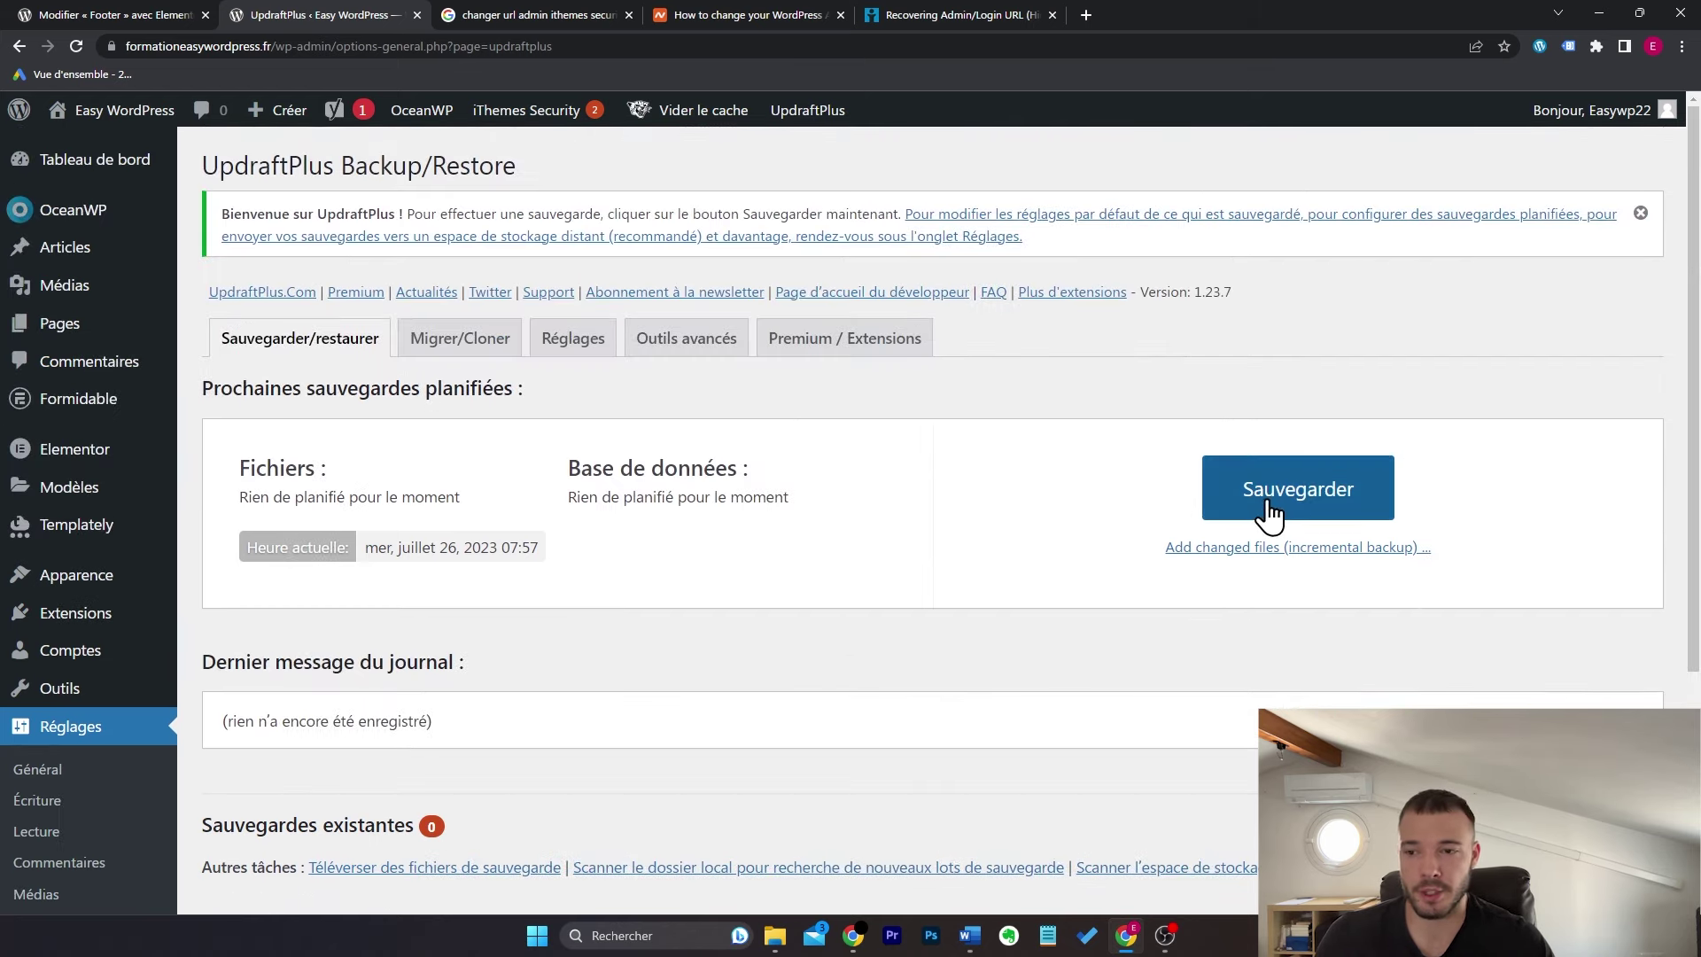
# Step: Set the UpdraftPlus file and database backup schedules, keeping file backup retention at 2
pyautogui.click(571, 348)
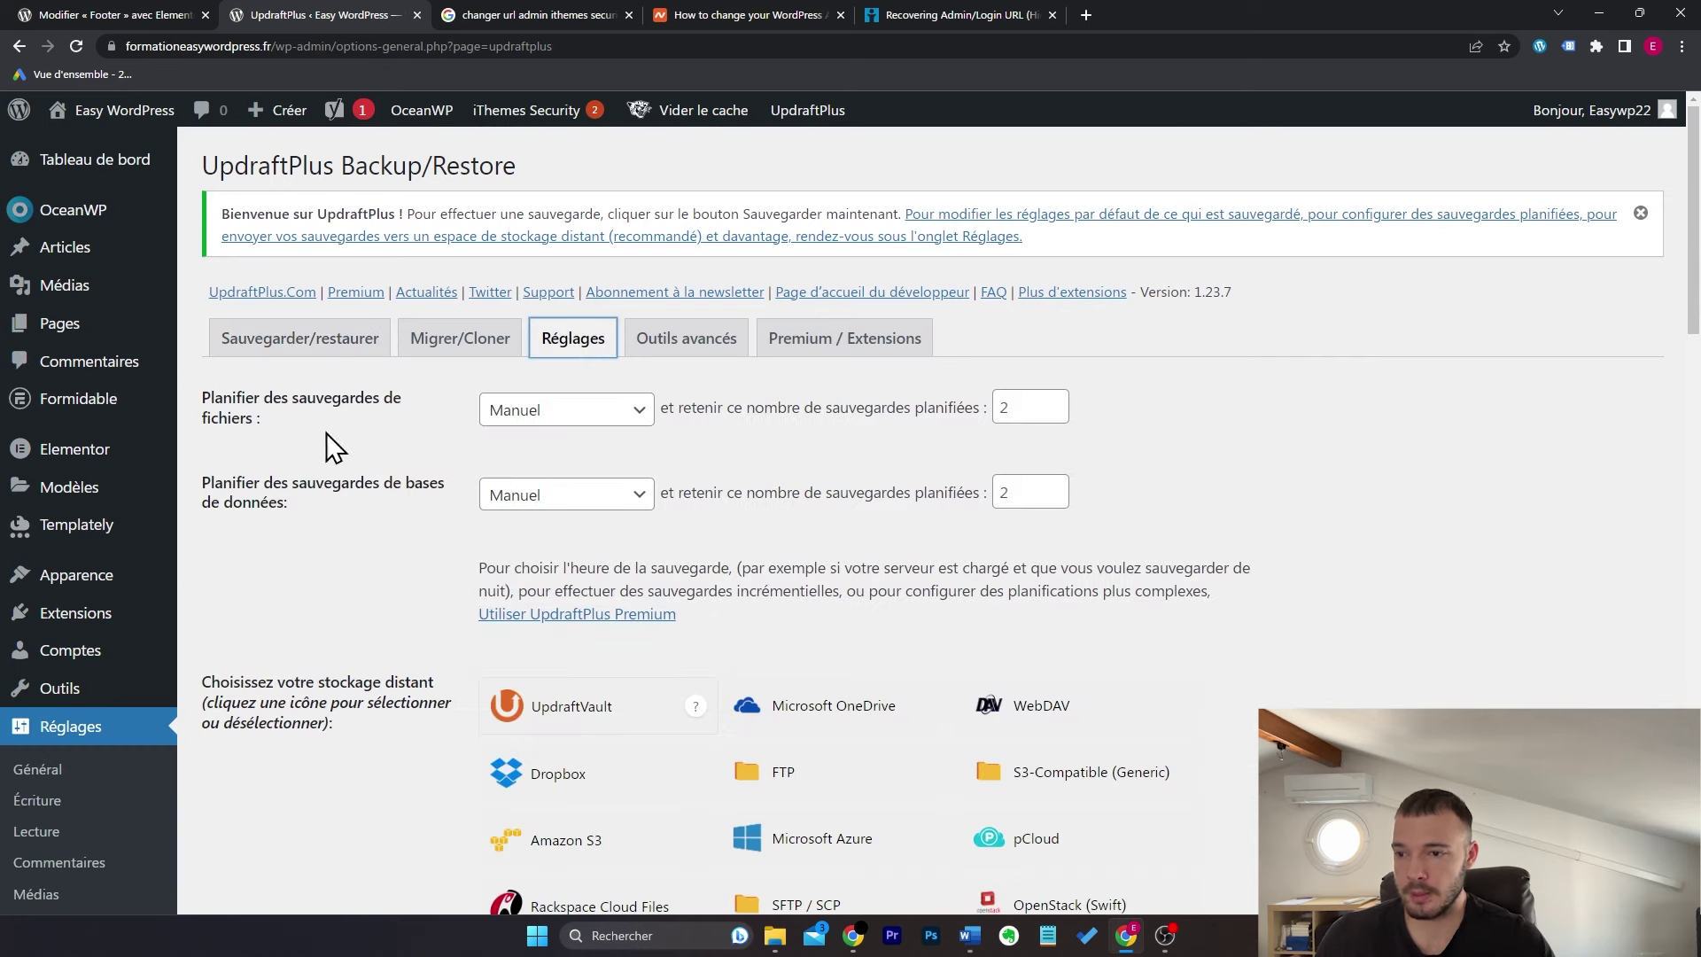
pyautogui.click(583, 416)
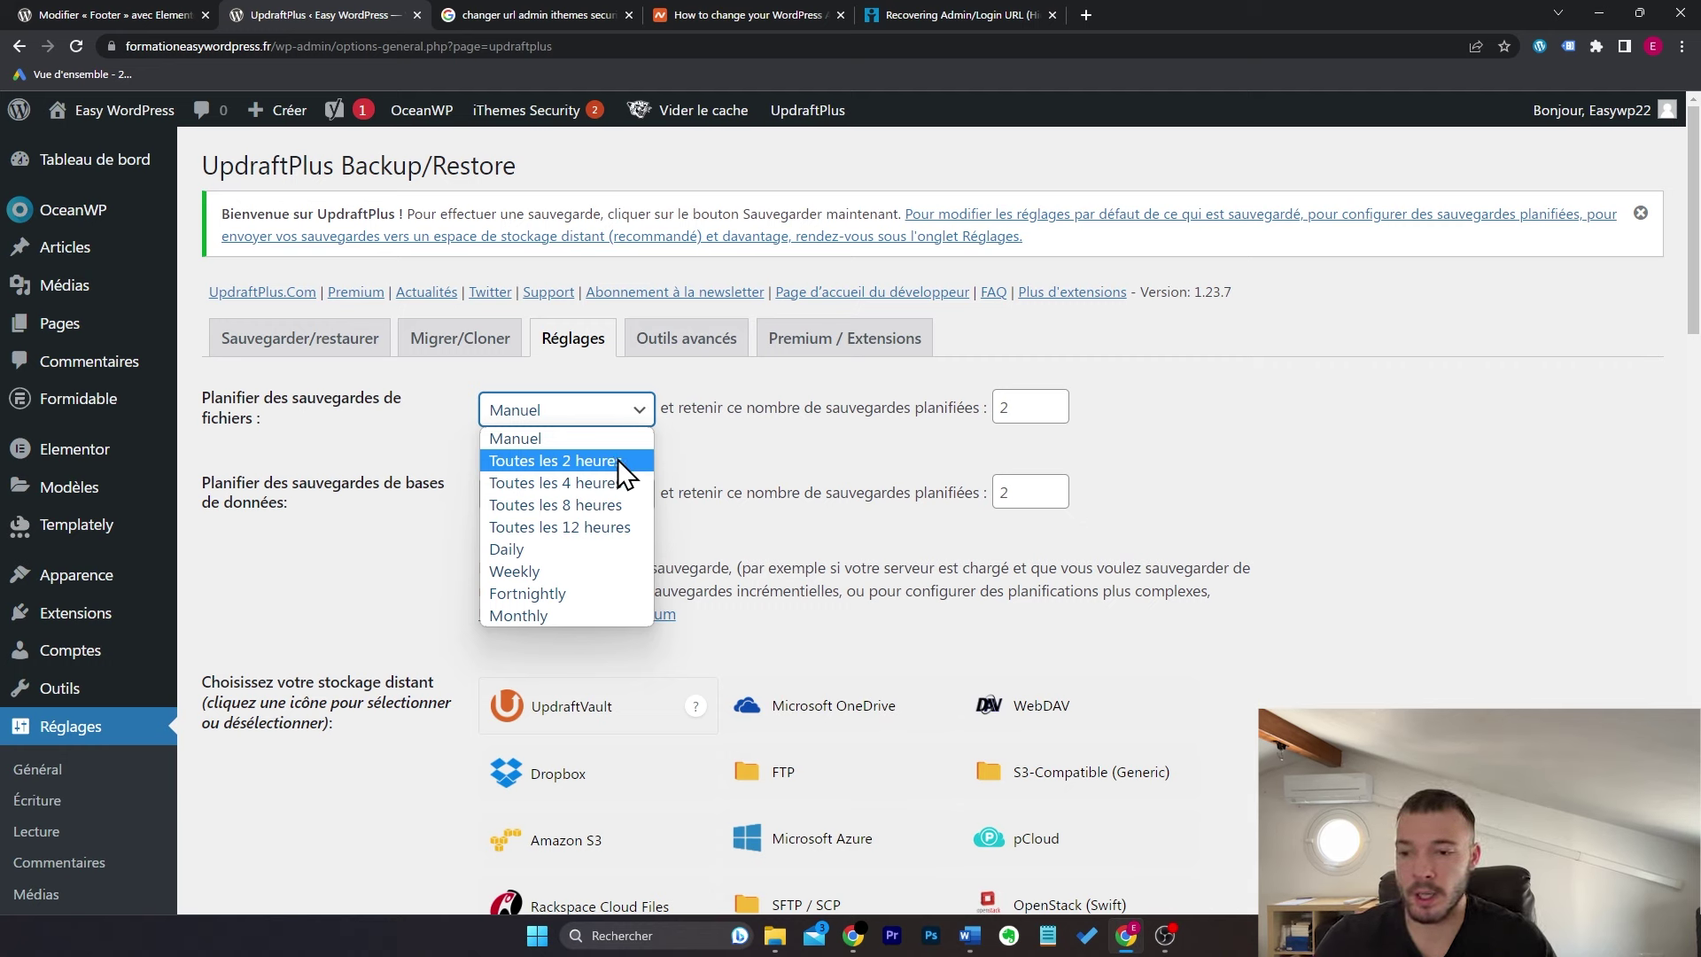
pyautogui.click(542, 569)
pyautogui.click(560, 496)
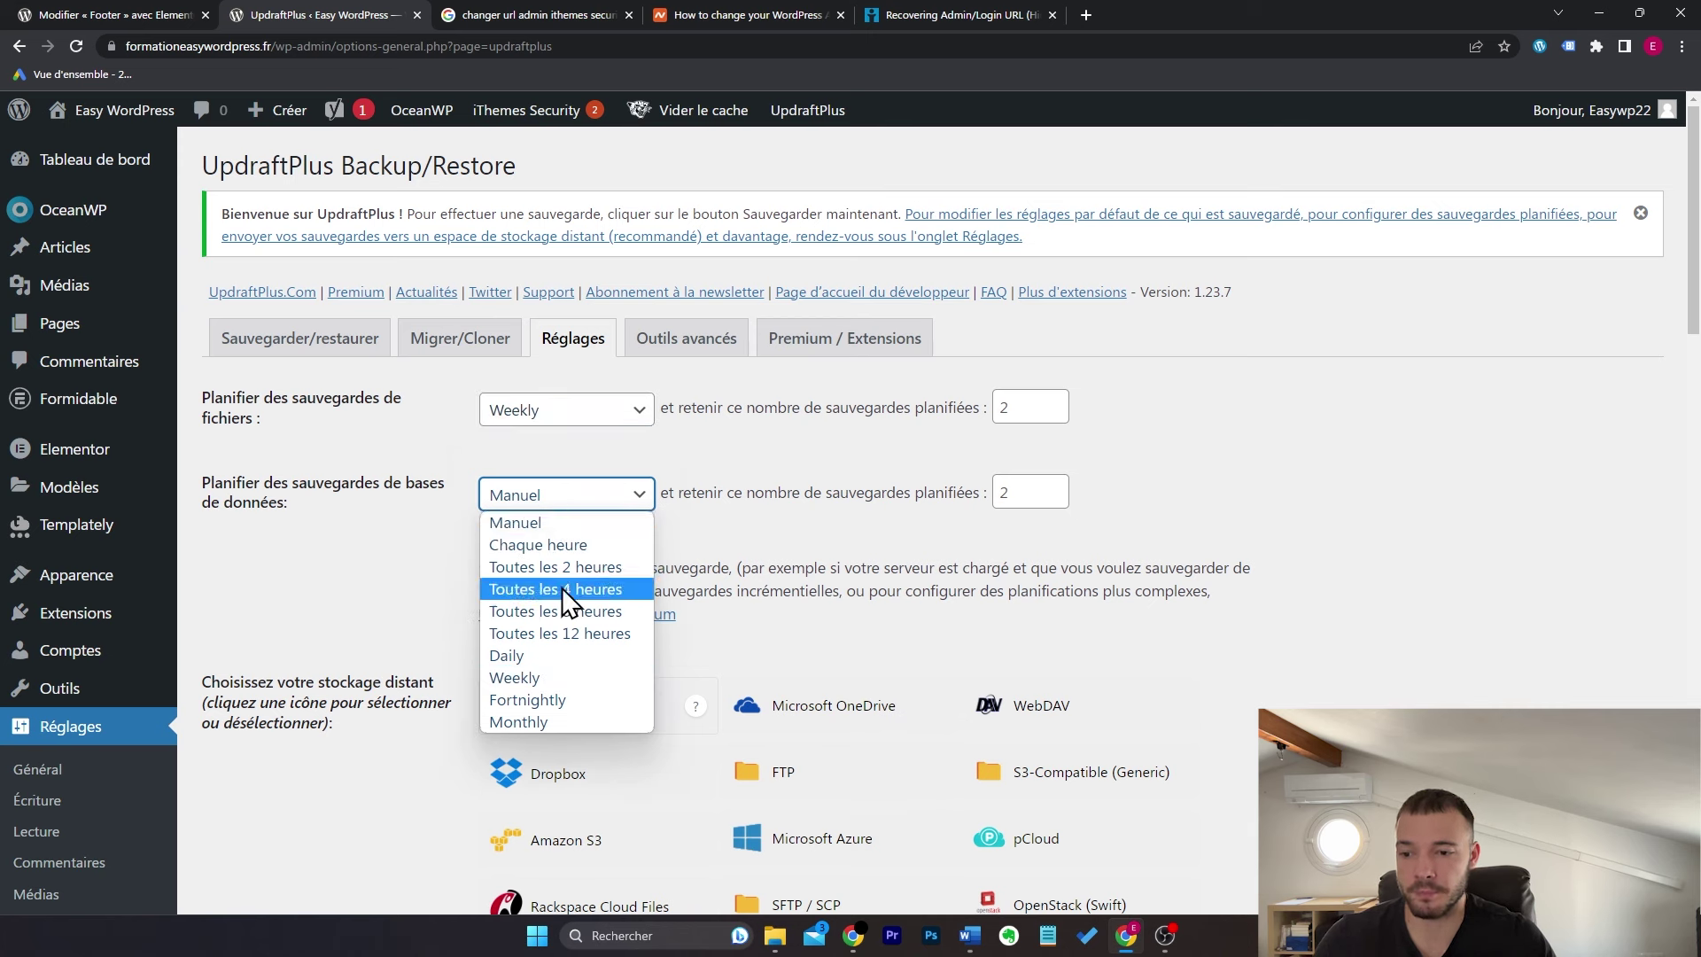
pyautogui.click(523, 680)
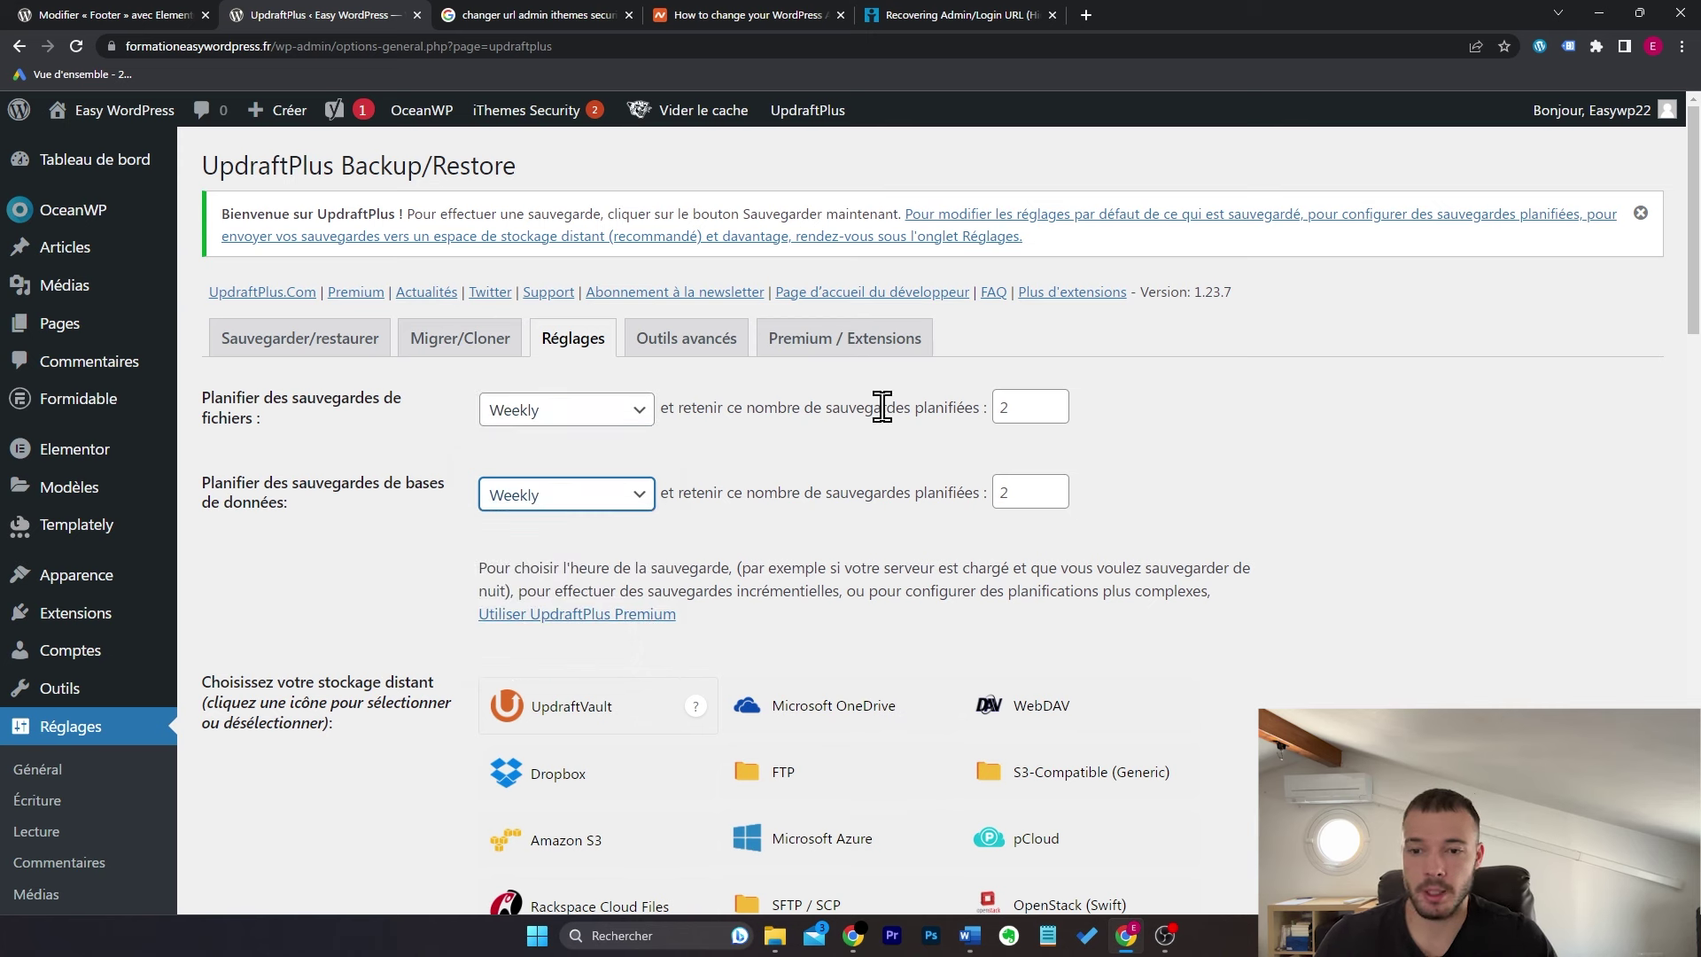
pyautogui.click(1093, 392)
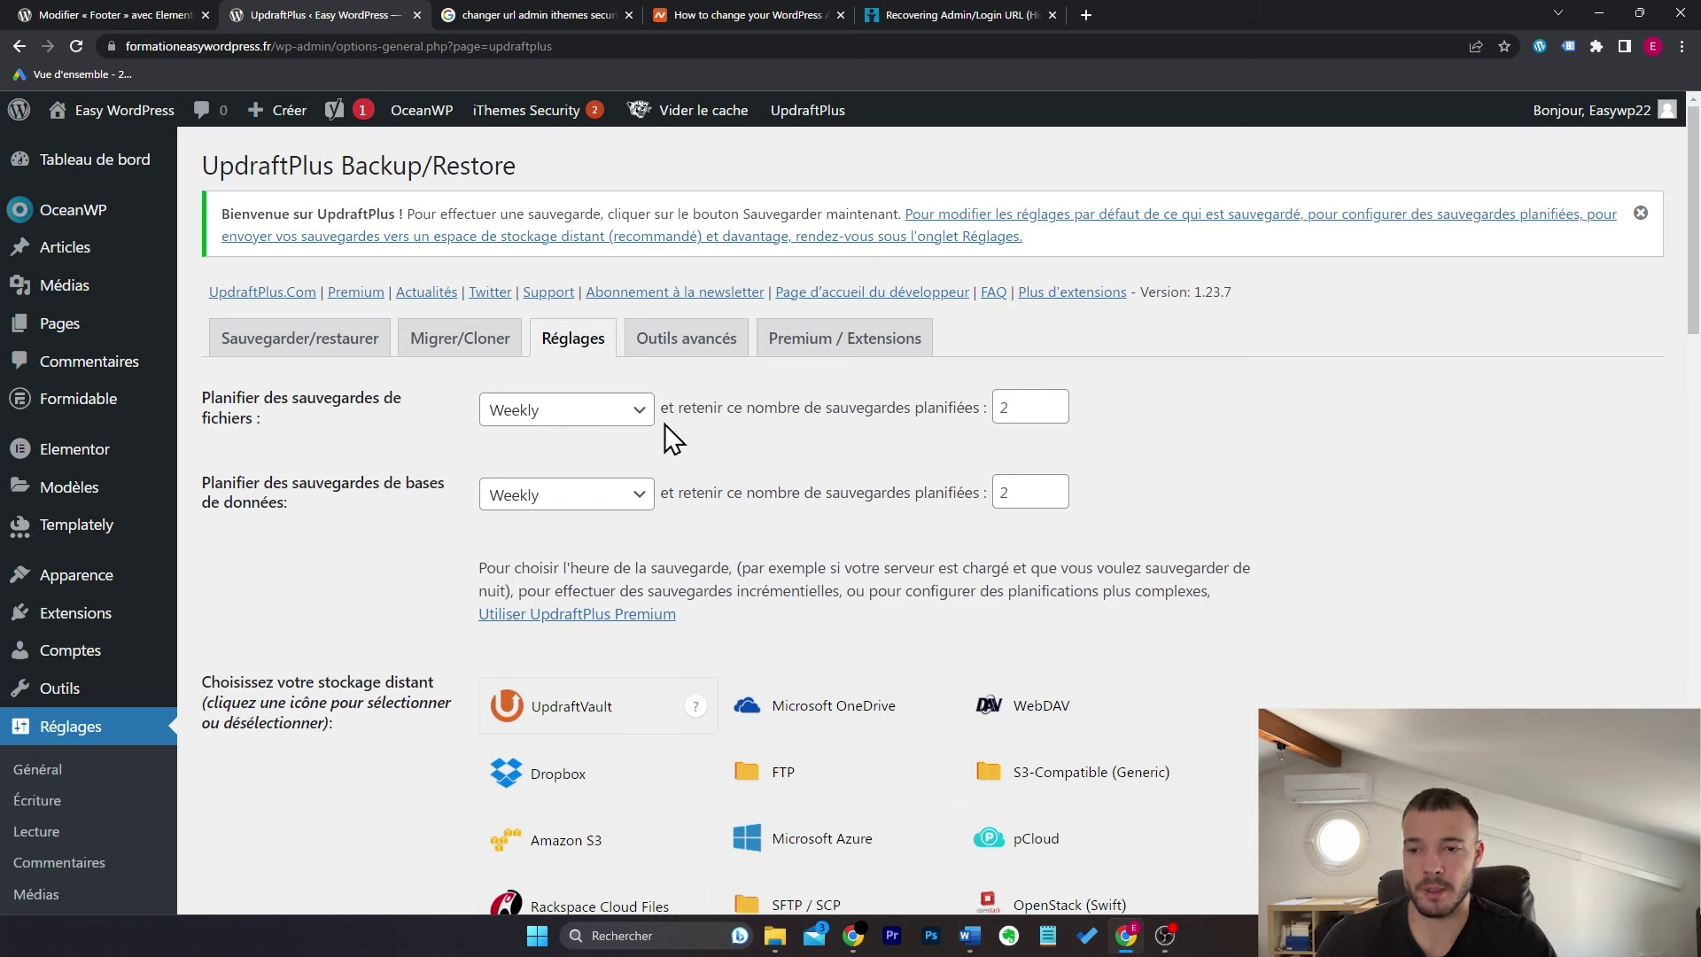
pyautogui.click(611, 412)
pyautogui.click(615, 551)
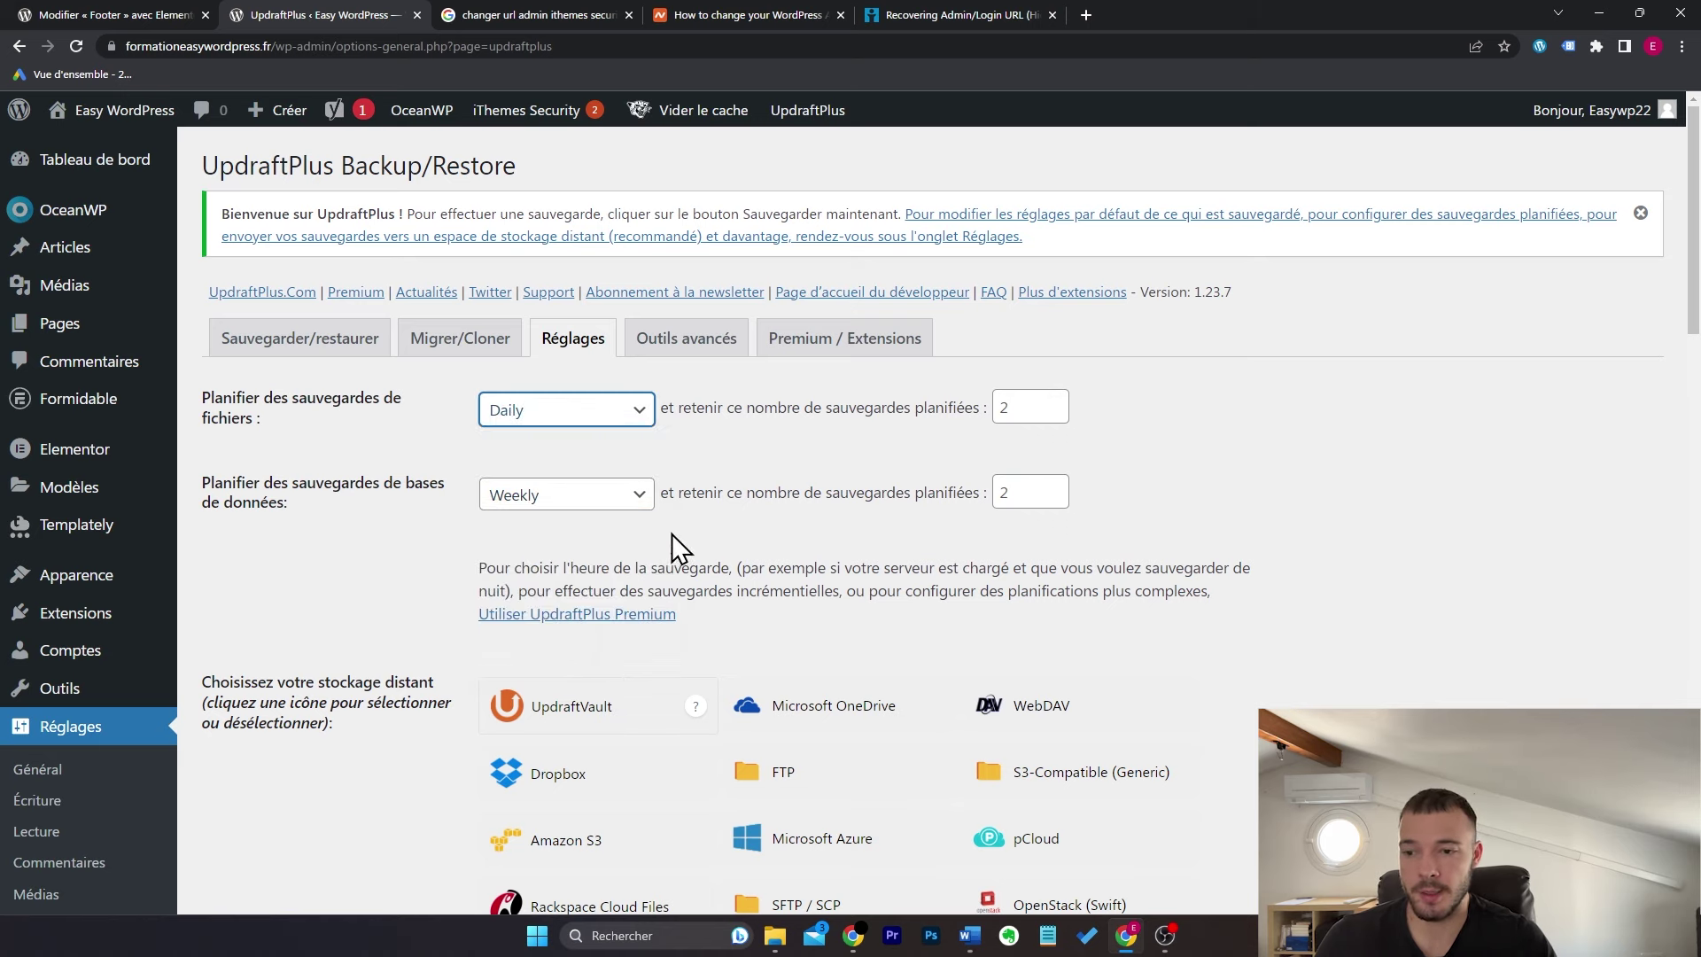
pyautogui.click(1114, 405)
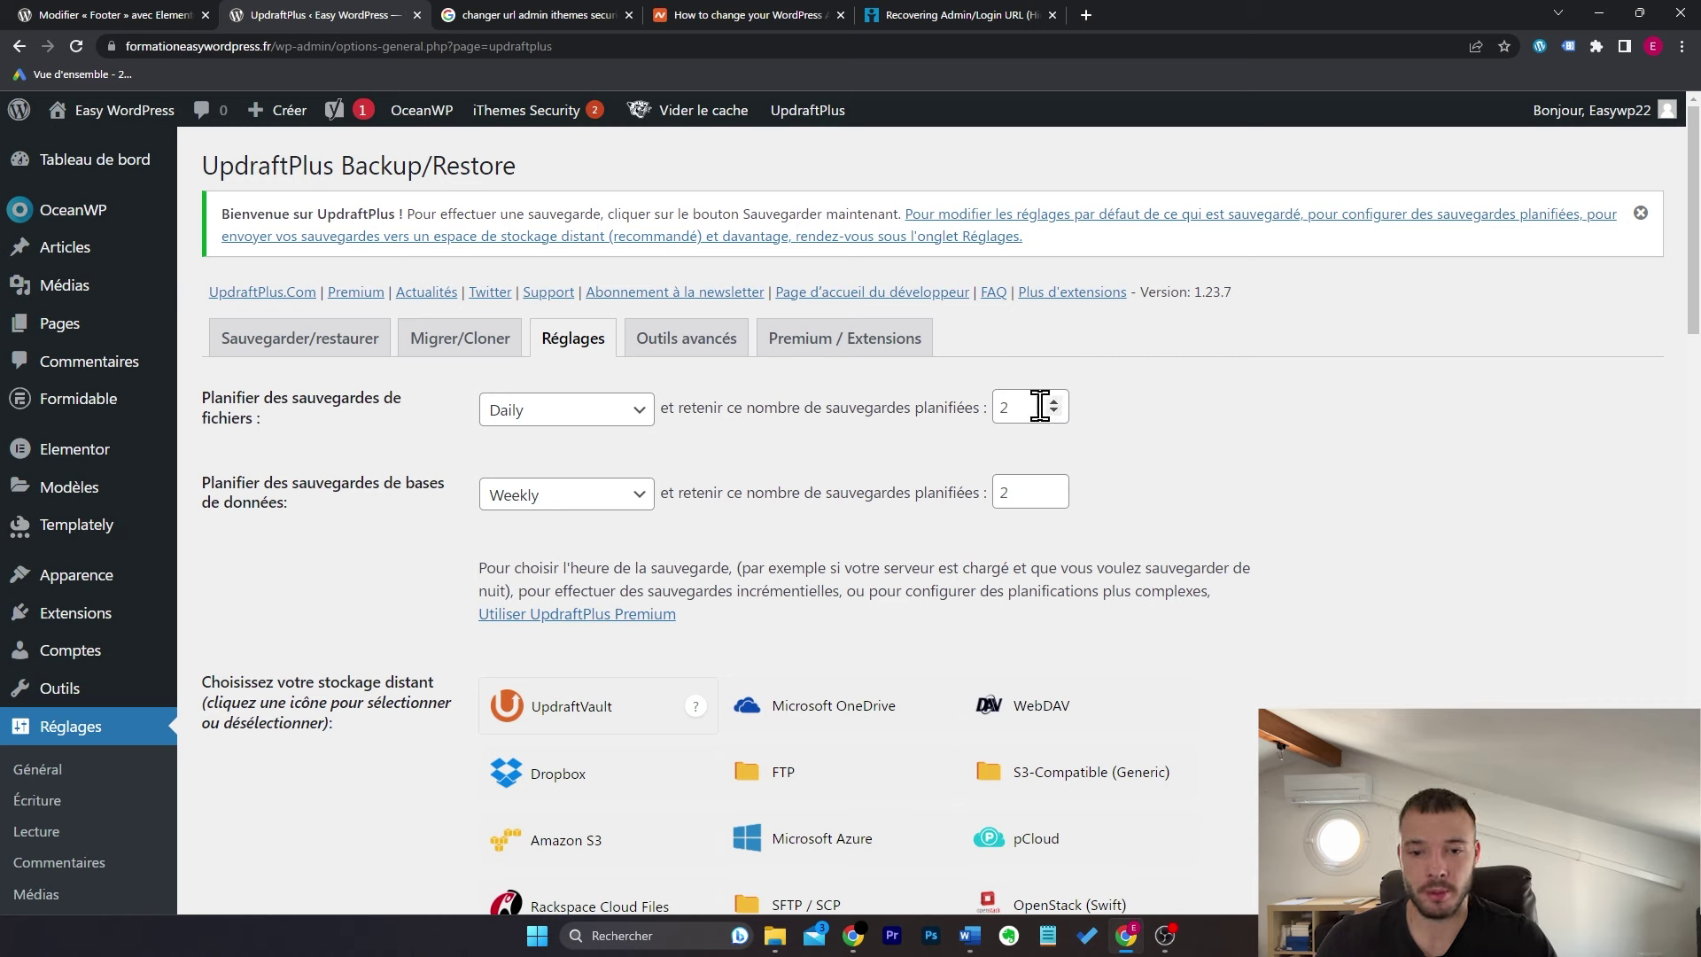
pyautogui.moveTo(1032, 406); pyautogui.dragTo(992, 410)
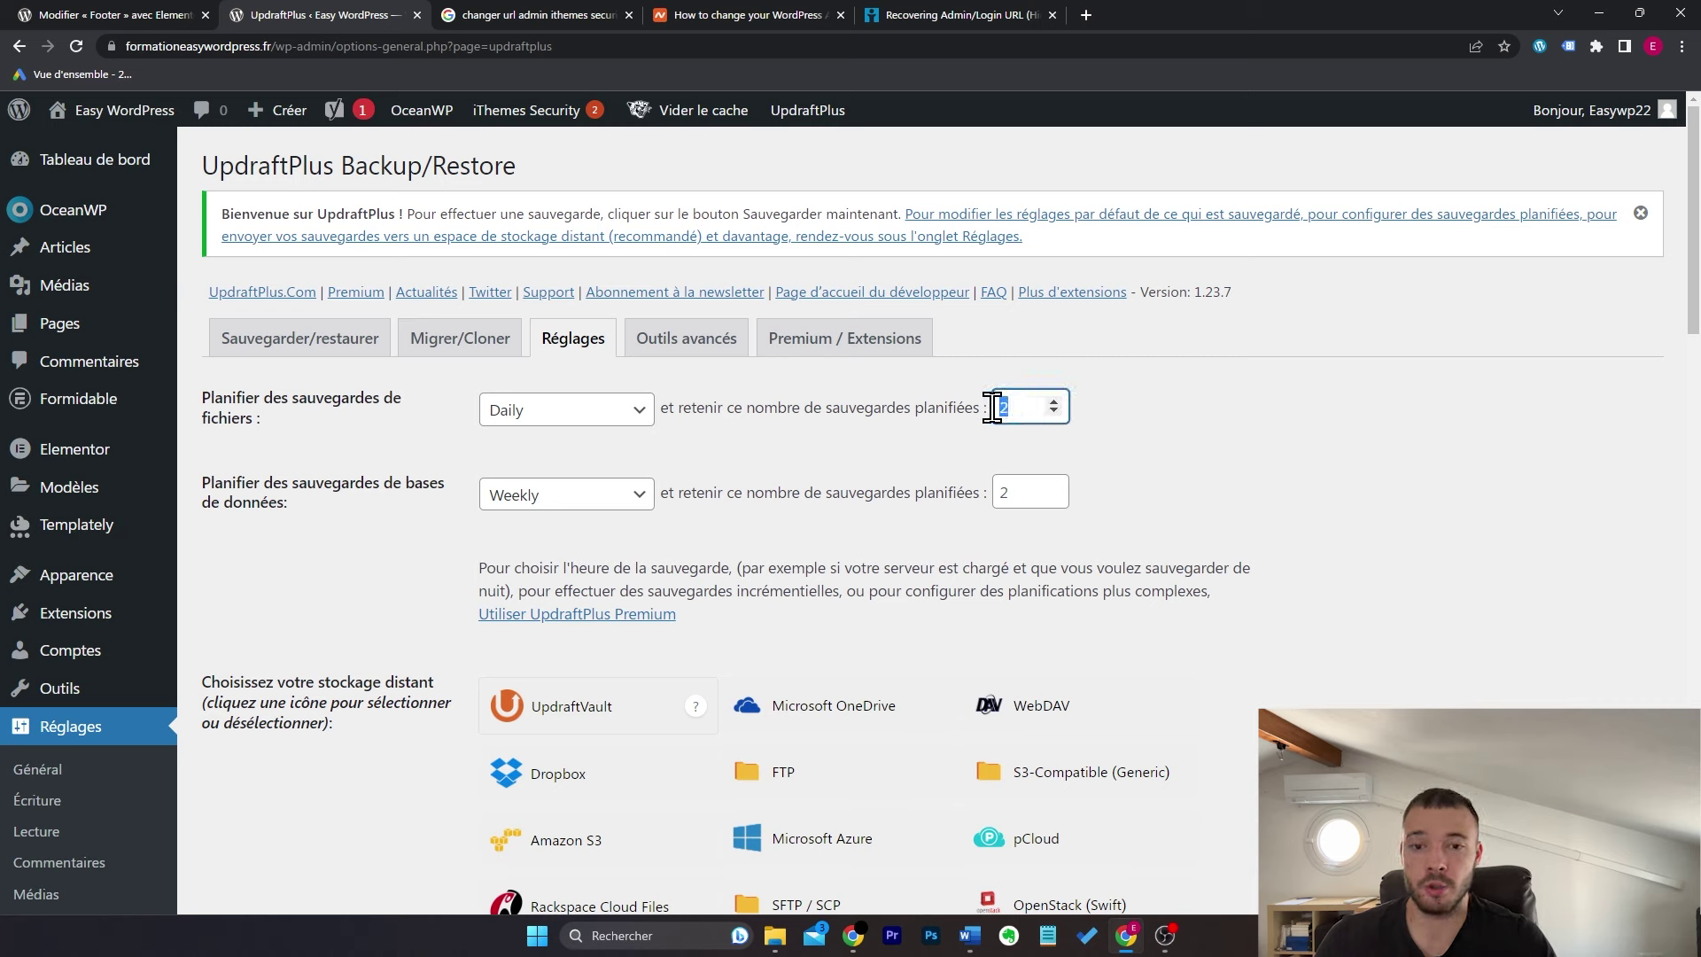
pyautogui.click(1148, 418)
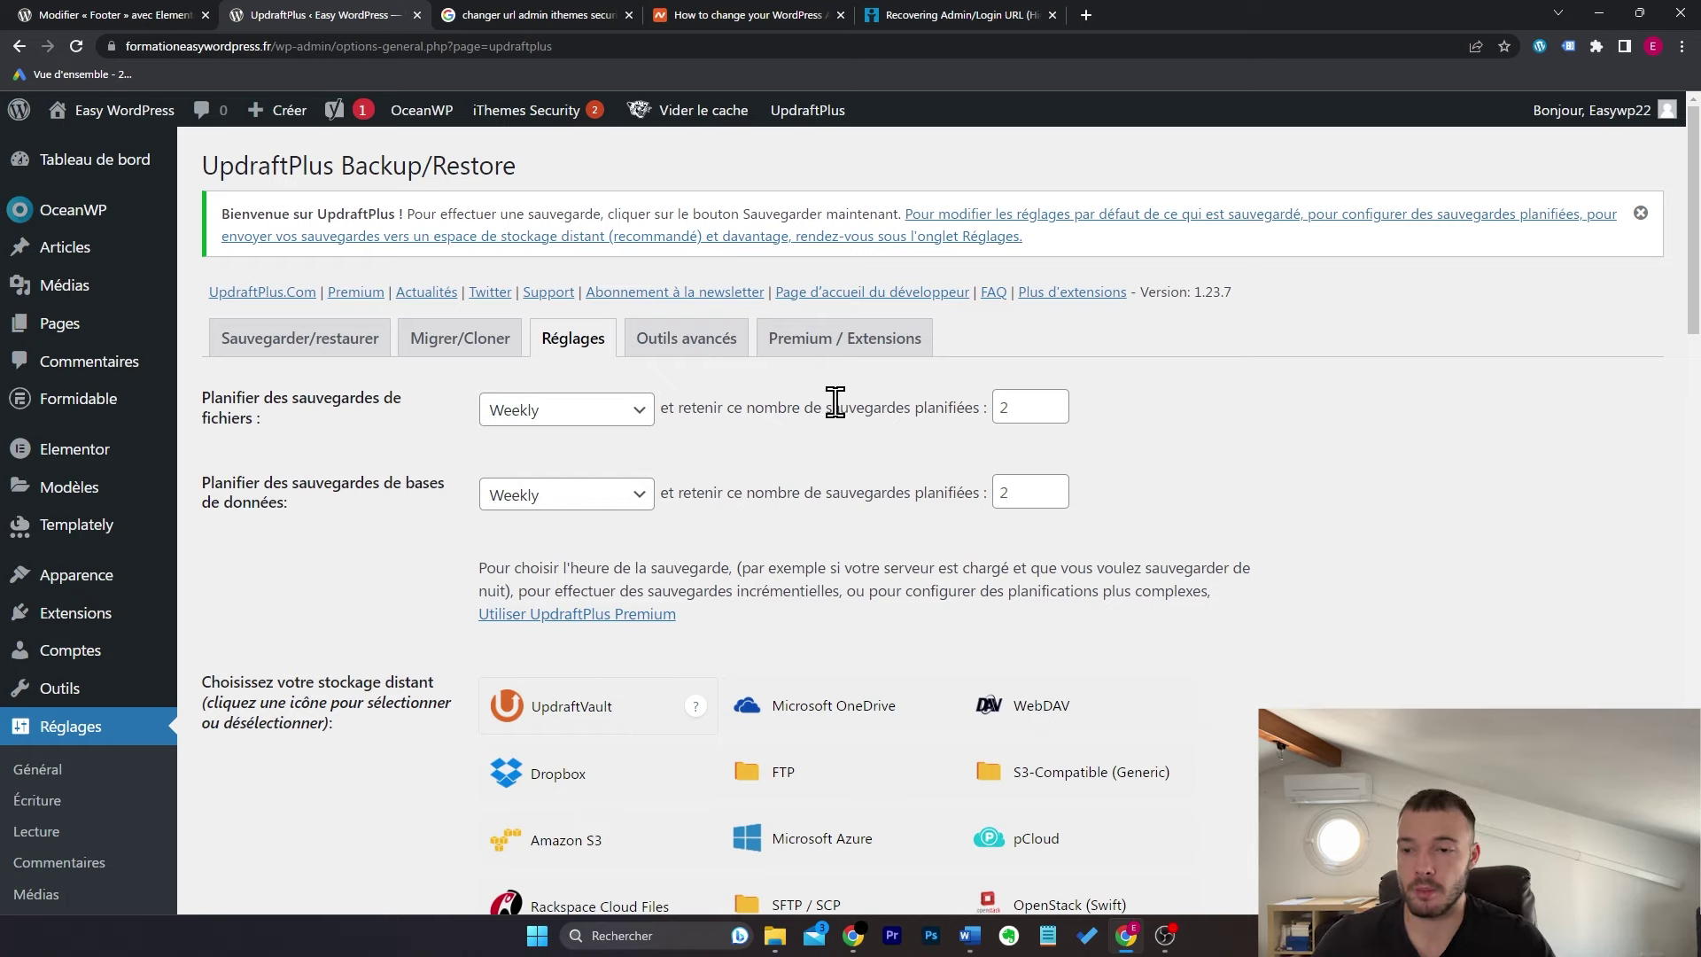
# Step: Choose Google Drive as remote storage and save the UpdraftPlus settings
pyautogui.scroll(-4, 827, 464)
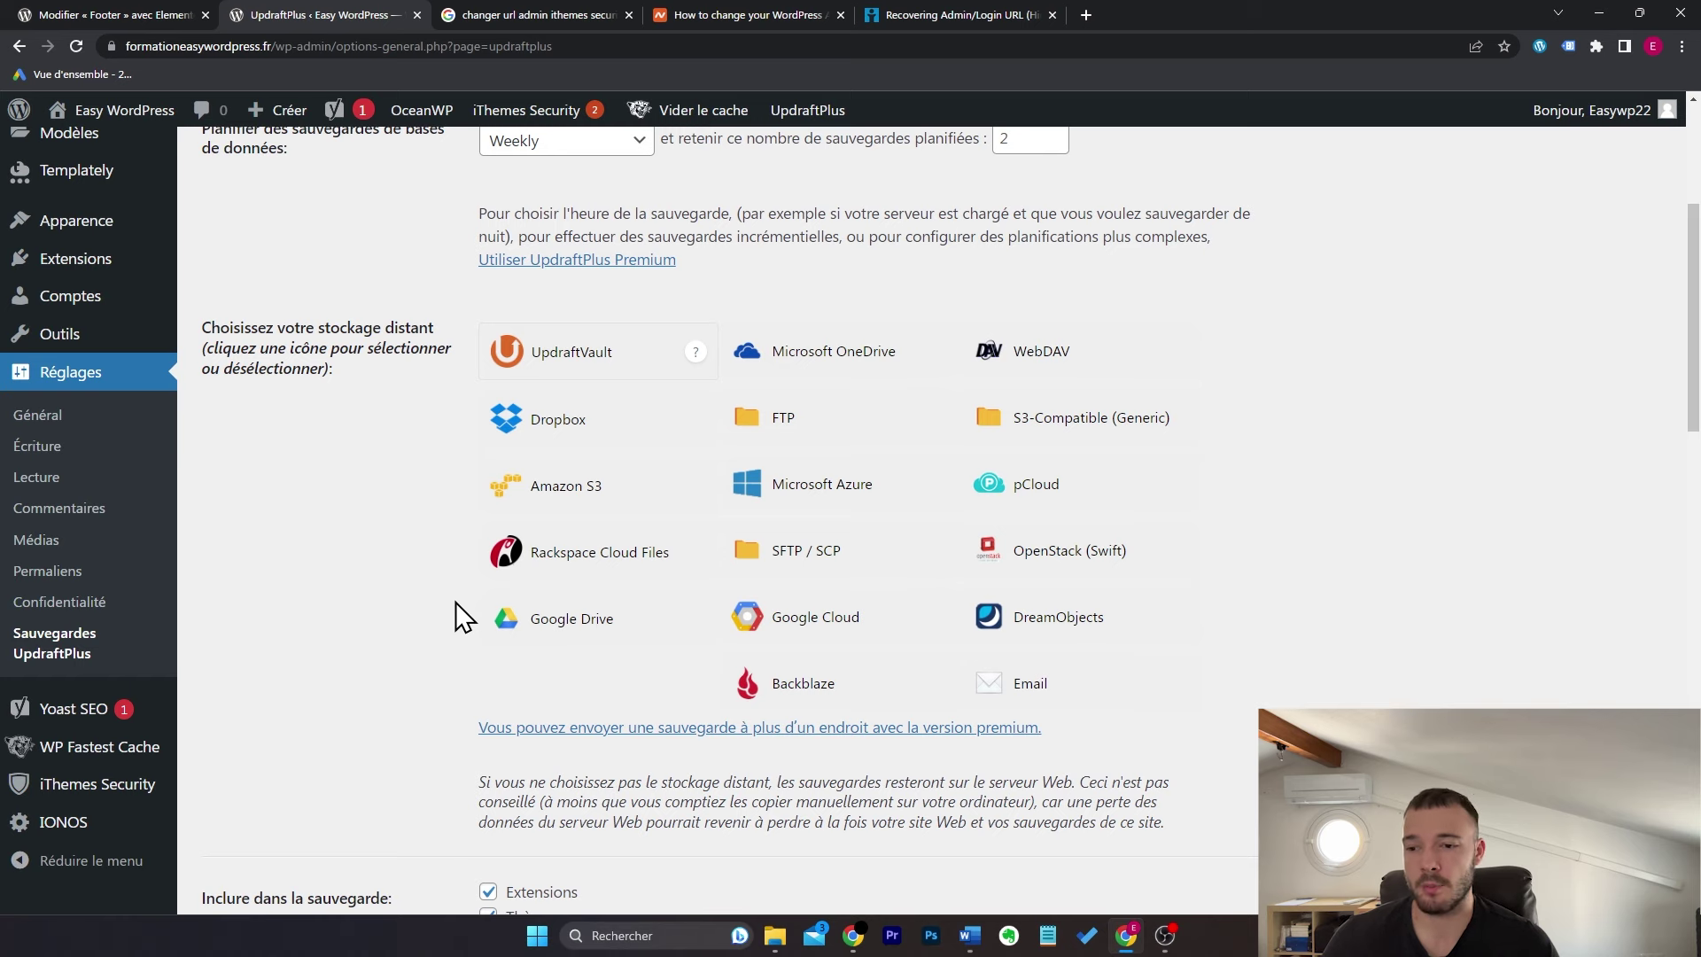
pyautogui.click(656, 626)
pyautogui.scroll(-20, 395, 569)
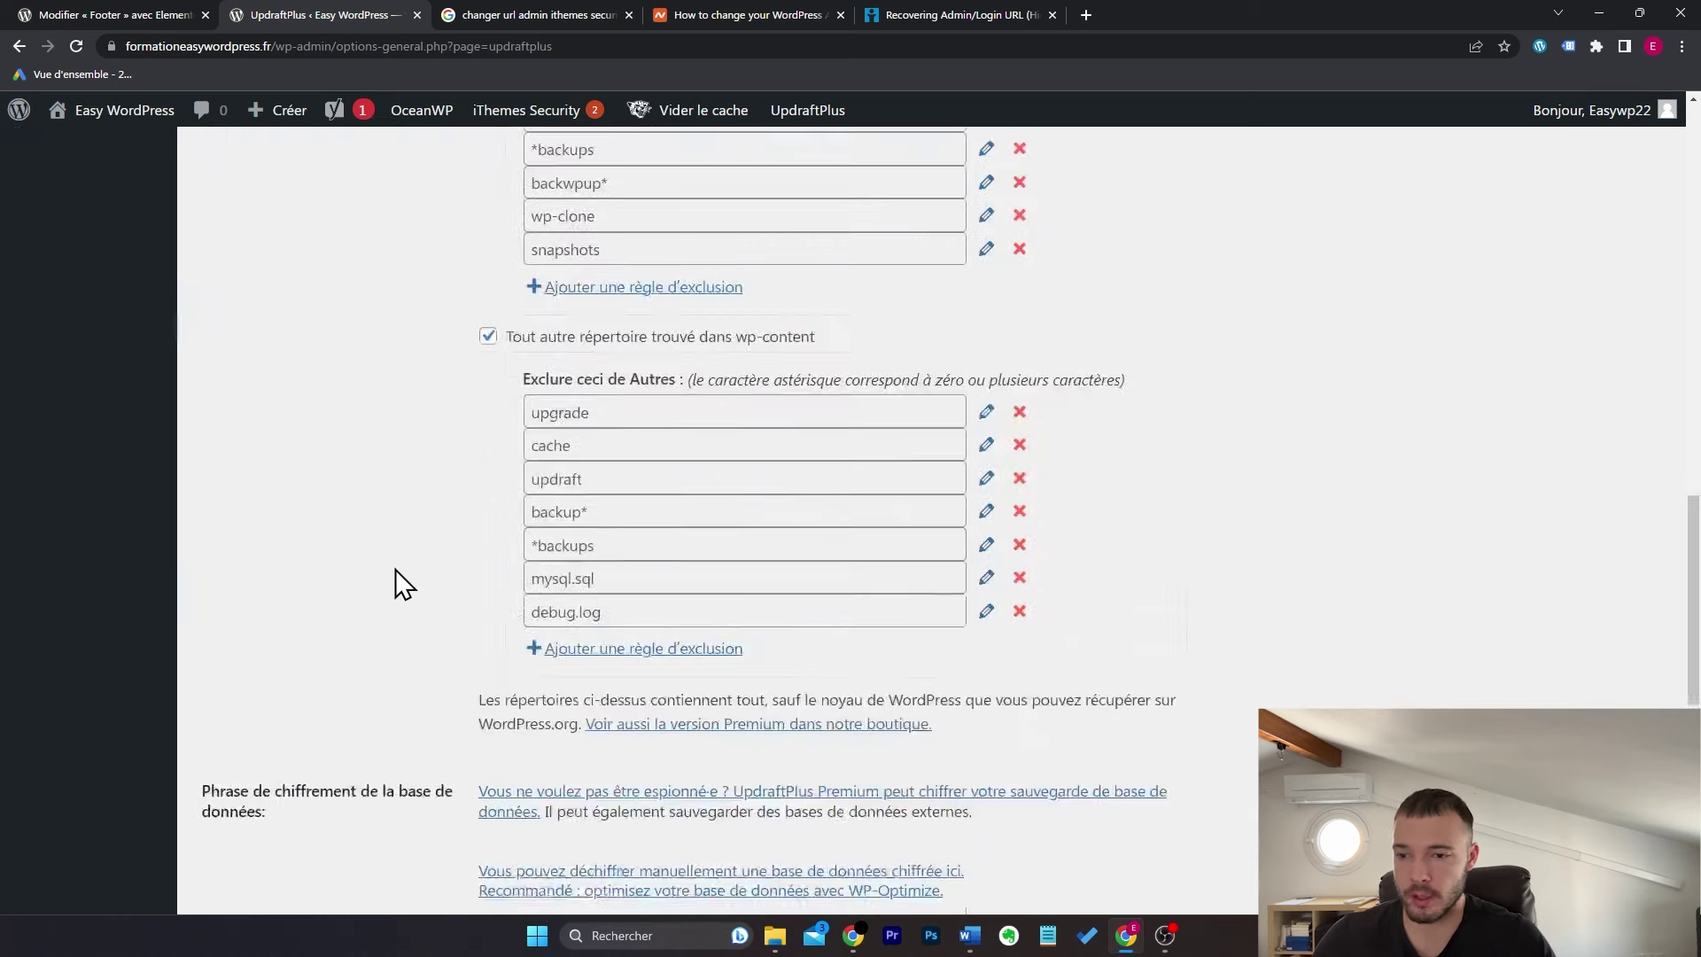
pyautogui.click(540, 564)
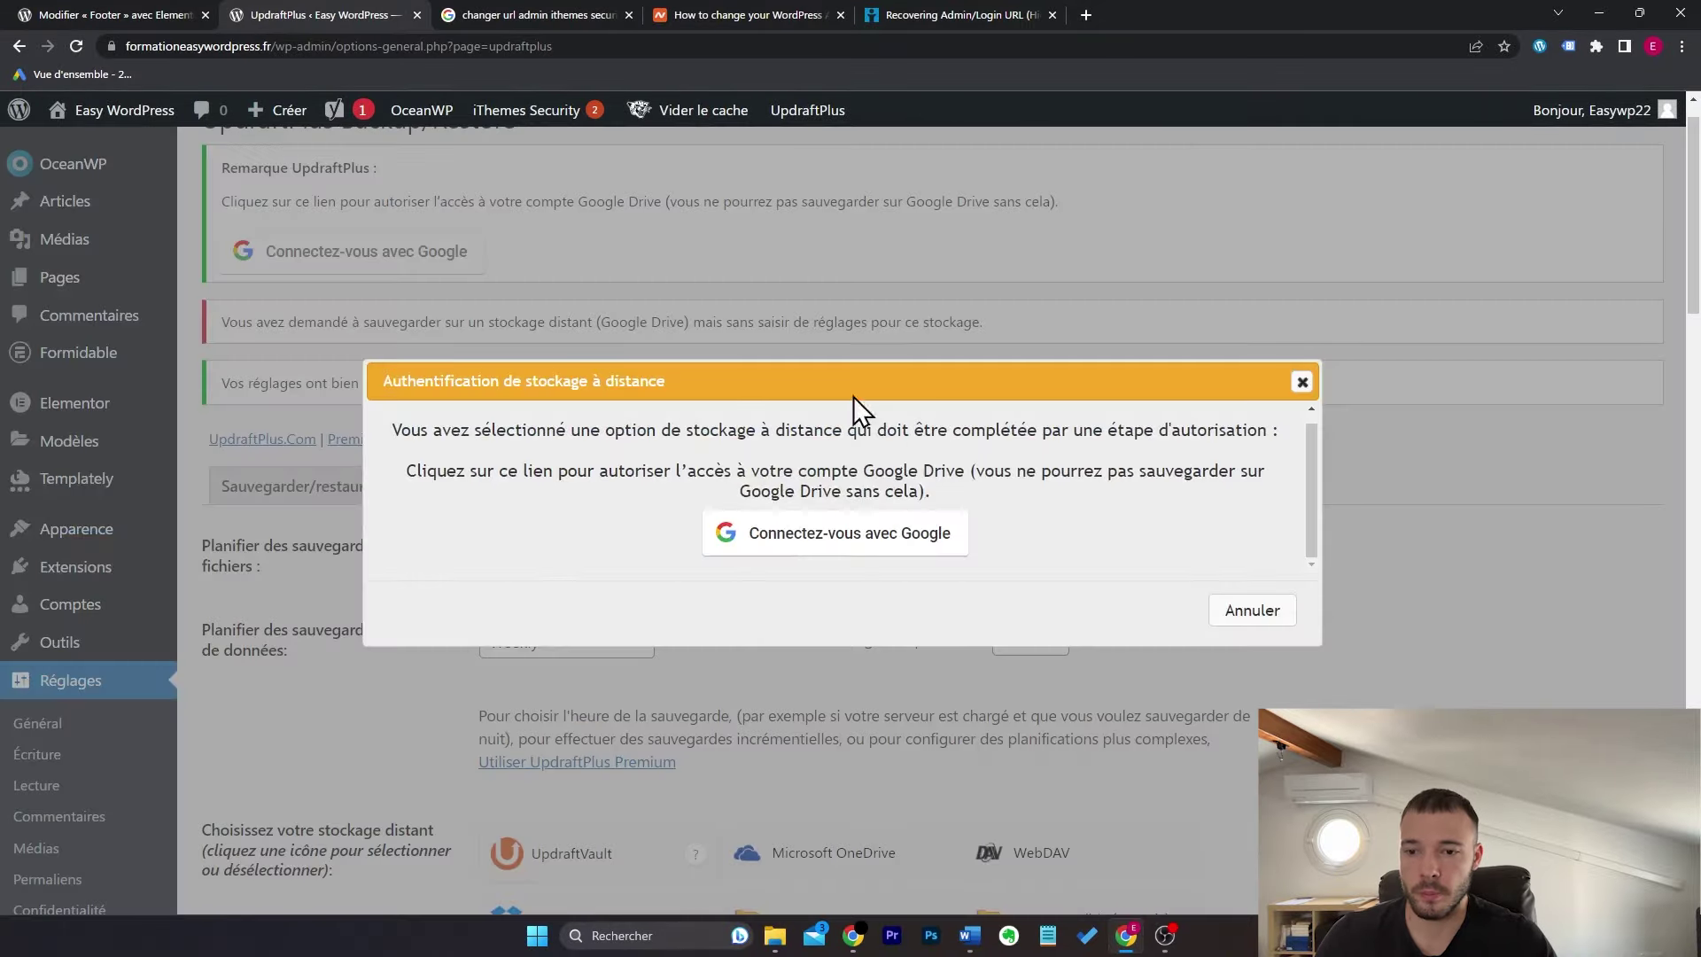